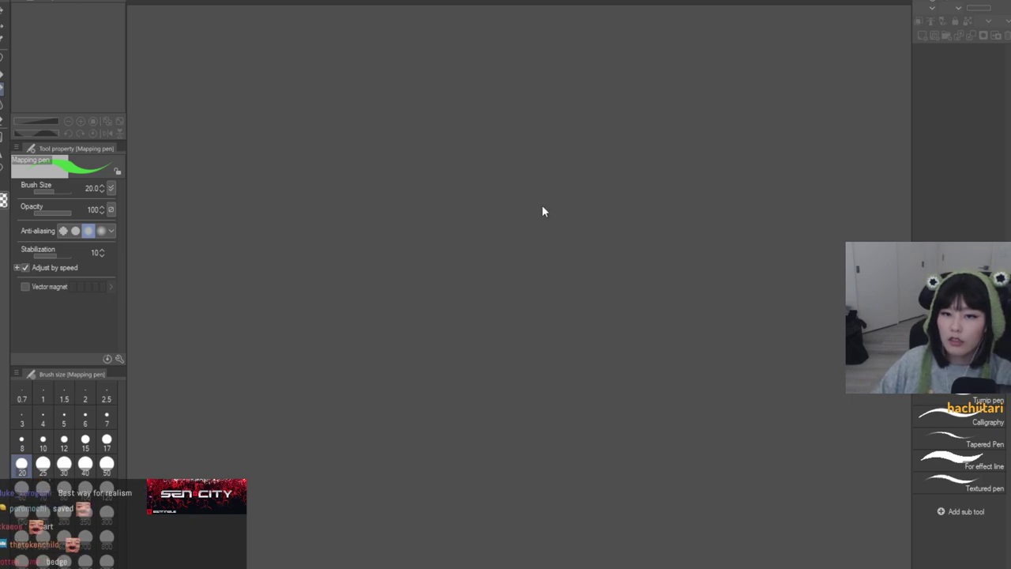
Step: Create a blank canvas and increase the Mapping pen's brush size to 60
{"action": "left_click", "coordinate": [801, 148]}
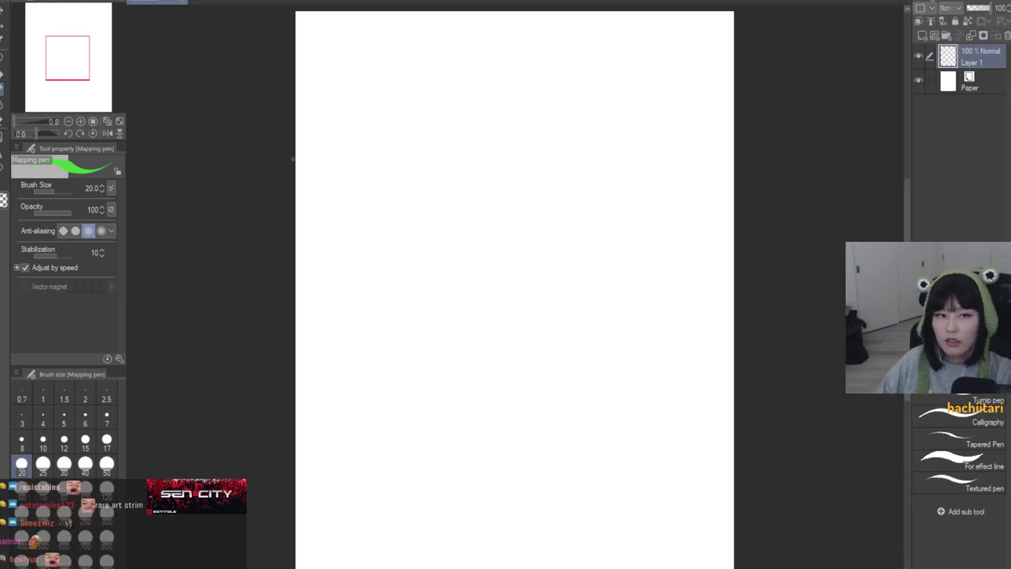
{"action": "left_click", "coordinate": [1, 104]}
{"action": "left_click", "coordinate": [1, 92]}
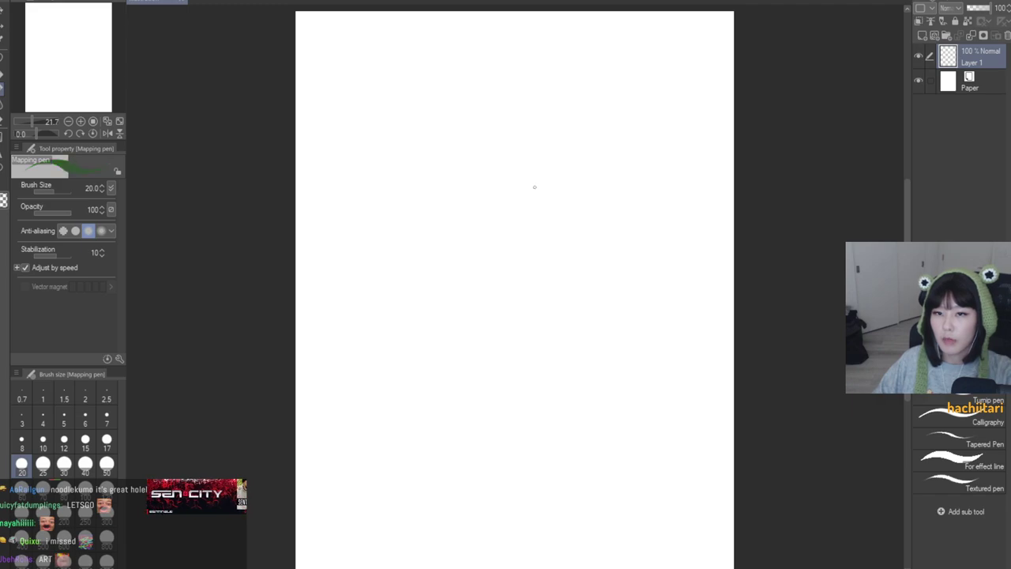
{"action": "mouse_move", "coordinate": [433, 169]}
{"action": "left_mouse_down"}
{"action": "mouse_move", "coordinate": [559, 101]}
{"action": "mouse_move", "coordinate": [430, 154]}
{"action": "left_mouse_up"}
{"action": "key", "text": "ctrl+z"}
{"action": "key", "text": "bracketright"}
{"action": "key", "text": "bracketright"}
{"action": "key", "text": "bracketright"}
{"action": "key", "text": "bracketright"}
{"action": "key", "text": "bracketright"}
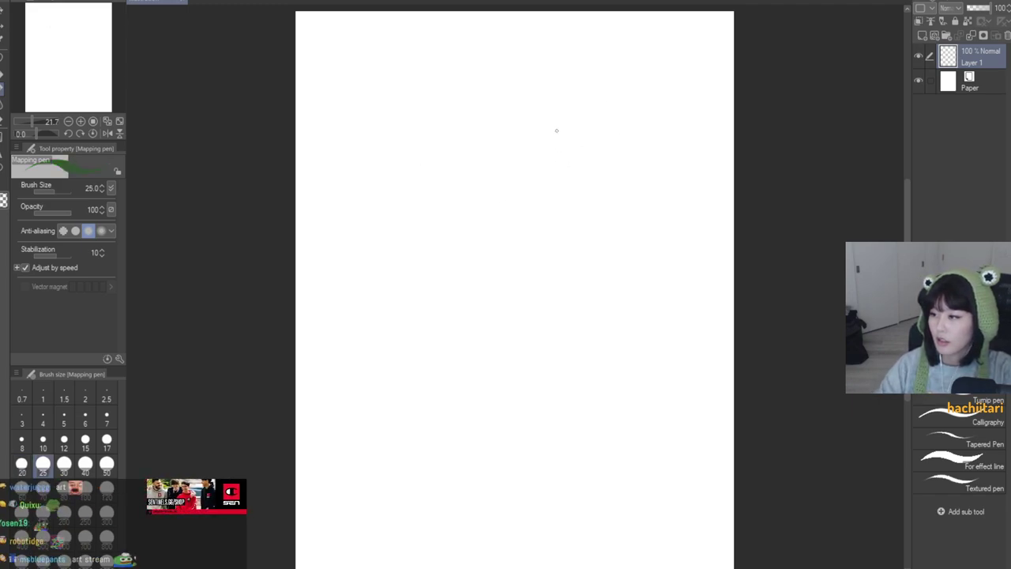
Step: Sketch a round head in the upper half of the canvas with a vertical and a horizontal face guideline
{"action": "mouse_move", "coordinate": [551, 118]}
{"action": "left_mouse_down"}
{"action": "mouse_move", "coordinate": [535, 101]}
{"action": "mouse_move", "coordinate": [482, 274]}
{"action": "left_mouse_up"}
{"action": "mouse_move", "coordinate": [557, 178]}
{"action": "left_mouse_down"}
{"action": "mouse_move", "coordinate": [402, 158]}
{"action": "mouse_move", "coordinate": [472, 151]}
{"action": "mouse_move", "coordinate": [453, 157]}
{"action": "left_mouse_up"}
{"action": "key", "text": "ctrl+z"}
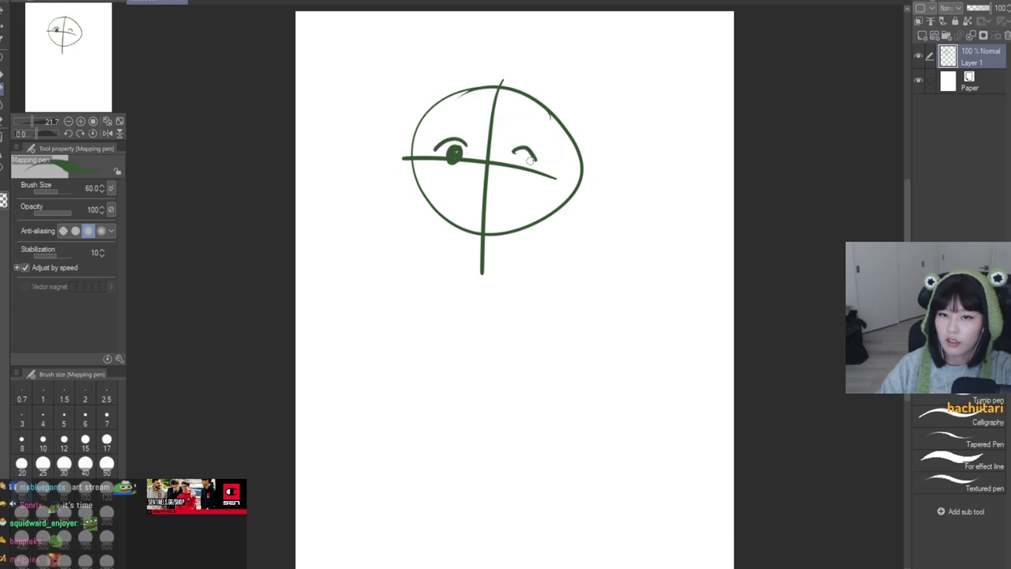
Step: Complete the eyes on the horizontal guideline and sketch a tiny nose with an open smiling mouth below
{"action": "left_click_drag", "start_coordinate": [518, 156], "coordinate": [518, 165]}
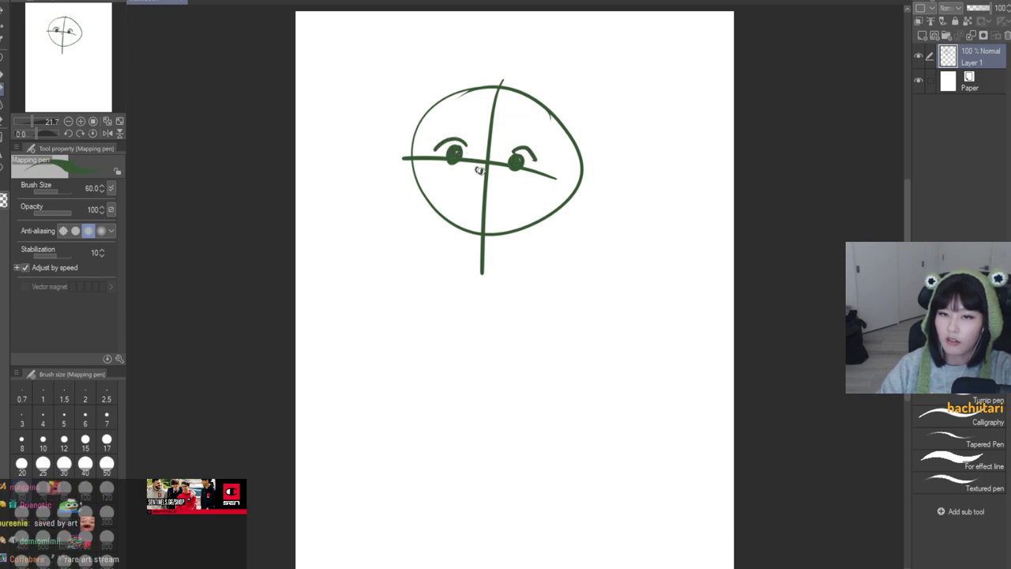
{"action": "key", "text": "ctrl+z"}
{"action": "mouse_move", "coordinate": [461, 196]}
{"action": "left_mouse_down"}
{"action": "mouse_move", "coordinate": [492, 197]}
{"action": "mouse_move", "coordinate": [494, 186]}
{"action": "left_mouse_up"}
{"action": "key", "text": "ctrl+z"}
{"action": "mouse_move", "coordinate": [464, 182]}
{"action": "left_mouse_down"}
{"action": "mouse_move", "coordinate": [473, 212]}
{"action": "mouse_move", "coordinate": [498, 195]}
{"action": "left_mouse_up"}
Step: Draw the face contour inside the head circle, curving both cheeks down to a rounded chin
{"action": "mouse_move", "coordinate": [436, 112]}
{"action": "left_mouse_down"}
{"action": "mouse_move", "coordinate": [428, 174]}
{"action": "mouse_move", "coordinate": [447, 231]}
{"action": "left_mouse_up"}
{"action": "key", "text": "ctrl+z"}
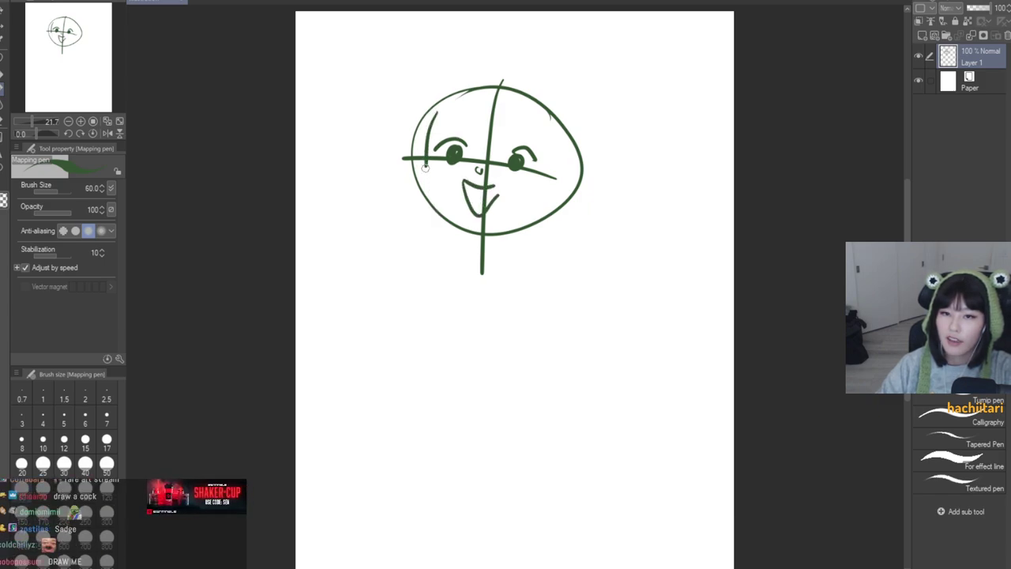
{"action": "left_click_drag", "start_coordinate": [425, 166], "coordinate": [450, 232]}
{"action": "mouse_move", "coordinate": [542, 178]}
{"action": "left_mouse_down"}
{"action": "mouse_move", "coordinate": [507, 232]}
{"action": "mouse_move", "coordinate": [515, 221]}
{"action": "mouse_move", "coordinate": [461, 240]}
{"action": "left_mouse_up"}
{"action": "key", "text": "ctrl+z"}
{"action": "key", "text": "ctrl+z"}
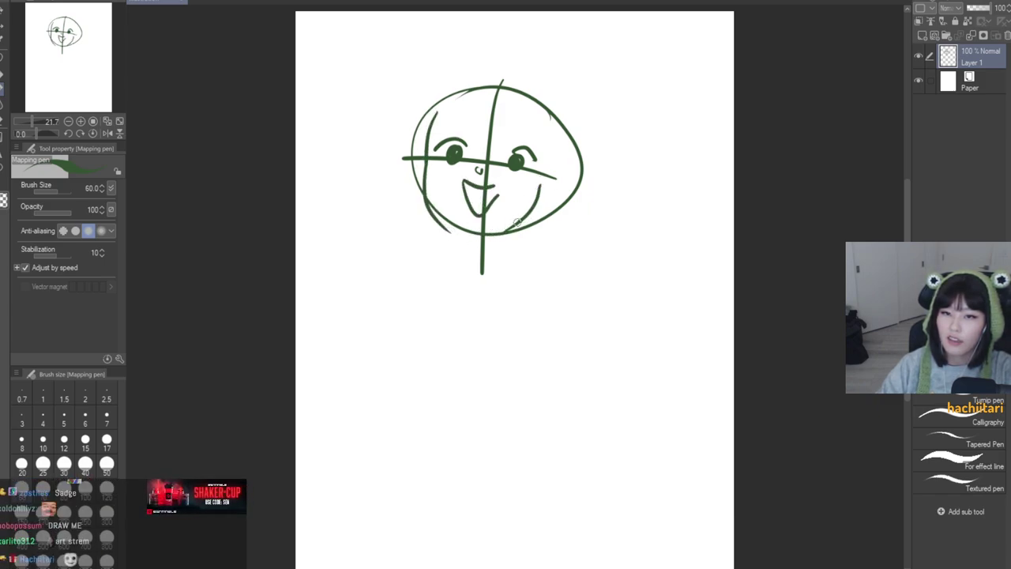
{"action": "left_click_drag", "start_coordinate": [522, 220], "coordinate": [459, 235]}
{"action": "left_click_drag", "start_coordinate": [440, 224], "coordinate": [477, 240]}
{"action": "left_click_drag", "start_coordinate": [550, 116], "coordinate": [539, 188]}
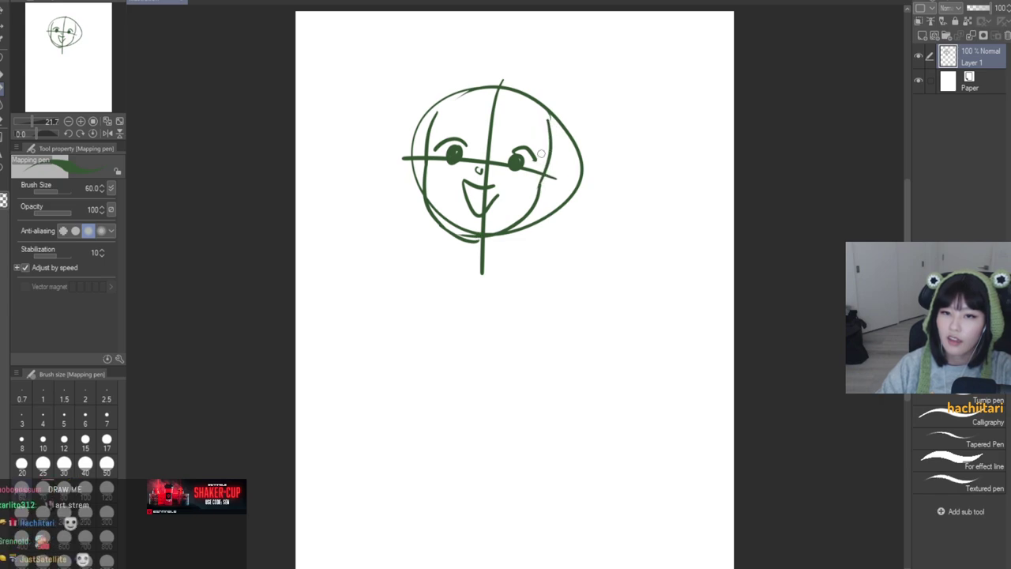
Step: Sketch loose hair strands and bangs across the forehead and along both sides of the face
{"action": "left_click_drag", "start_coordinate": [467, 78], "coordinate": [415, 135]}
{"action": "left_click_drag", "start_coordinate": [472, 96], "coordinate": [463, 116]}
{"action": "mouse_move", "coordinate": [500, 88]}
{"action": "left_mouse_down"}
{"action": "mouse_move", "coordinate": [497, 145]}
{"action": "mouse_move", "coordinate": [508, 96]}
{"action": "mouse_move", "coordinate": [522, 95]}
{"action": "mouse_move", "coordinate": [548, 115]}
{"action": "mouse_move", "coordinate": [561, 155]}
{"action": "left_mouse_up"}
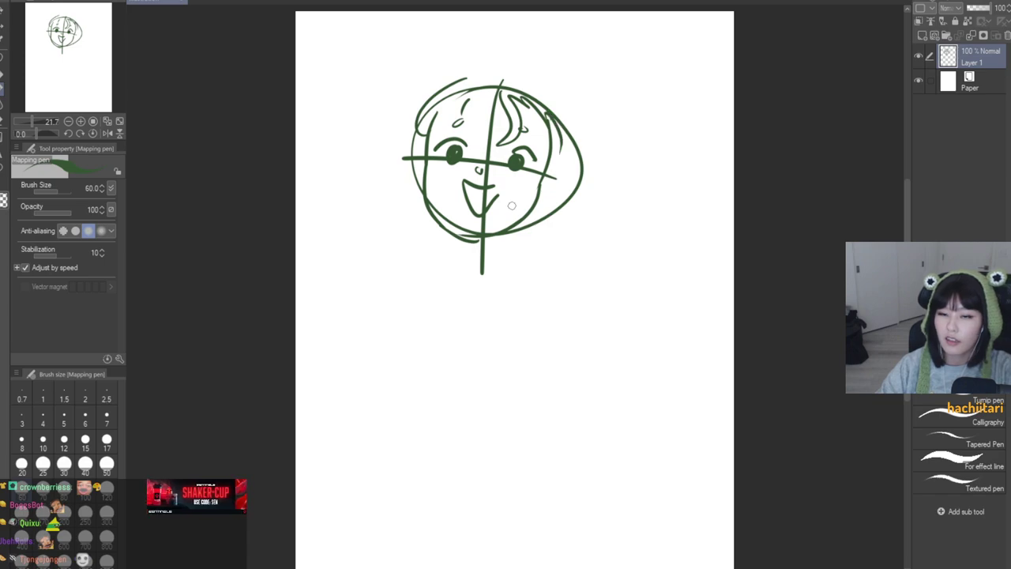
Step: Draw a scarf wrapped around the neck with fold lines and two ends hanging over the chest
{"action": "mouse_move", "coordinate": [521, 228]}
{"action": "left_mouse_down"}
{"action": "mouse_move", "coordinate": [525, 266]}
{"action": "mouse_move", "coordinate": [434, 255]}
{"action": "left_mouse_up"}
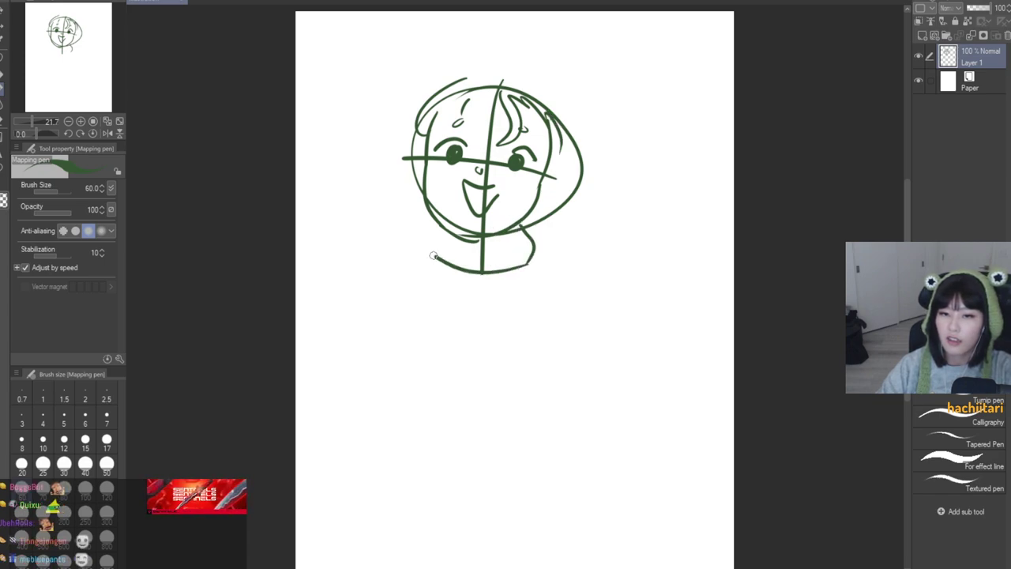
{"action": "mouse_move", "coordinate": [422, 219]}
{"action": "left_mouse_down"}
{"action": "mouse_move", "coordinate": [414, 243]}
{"action": "mouse_move", "coordinate": [432, 262]}
{"action": "left_mouse_up"}
{"action": "left_click_drag", "start_coordinate": [540, 236], "coordinate": [505, 260]}
{"action": "left_click_drag", "start_coordinate": [493, 238], "coordinate": [492, 259]}
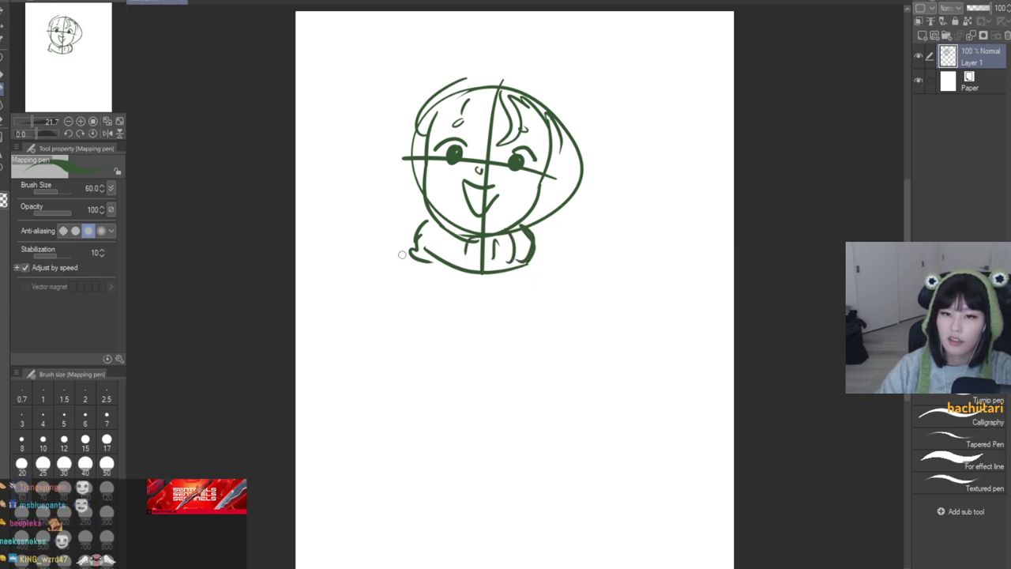
{"action": "mouse_move", "coordinate": [409, 251]}
{"action": "left_mouse_down"}
{"action": "mouse_move", "coordinate": [362, 340]}
{"action": "mouse_move", "coordinate": [402, 358]}
{"action": "left_mouse_up"}
{"action": "mouse_move", "coordinate": [439, 263]}
{"action": "left_mouse_down"}
{"action": "mouse_move", "coordinate": [398, 351]}
{"action": "mouse_move", "coordinate": [406, 319]}
{"action": "left_mouse_up"}
Step: Sketch both arms raised outward from the shoulders, with simple hands at their ends
{"action": "mouse_move", "coordinate": [537, 240]}
{"action": "left_mouse_down"}
{"action": "mouse_move", "coordinate": [562, 206]}
{"action": "mouse_move", "coordinate": [668, 144]}
{"action": "left_mouse_up"}
{"action": "mouse_move", "coordinate": [680, 151]}
{"action": "left_mouse_down"}
{"action": "mouse_move", "coordinate": [547, 288]}
{"action": "mouse_move", "coordinate": [668, 124]}
{"action": "mouse_move", "coordinate": [687, 152]}
{"action": "left_mouse_up"}
{"action": "left_click_drag", "start_coordinate": [430, 220], "coordinate": [349, 90]}
{"action": "mouse_move", "coordinate": [345, 89]}
{"action": "left_mouse_down"}
{"action": "mouse_move", "coordinate": [313, 96]}
{"action": "mouse_move", "coordinate": [368, 256]}
{"action": "left_mouse_up"}
{"action": "key", "text": "ctrl+z"}
{"action": "left_click_drag", "start_coordinate": [318, 111], "coordinate": [375, 286]}
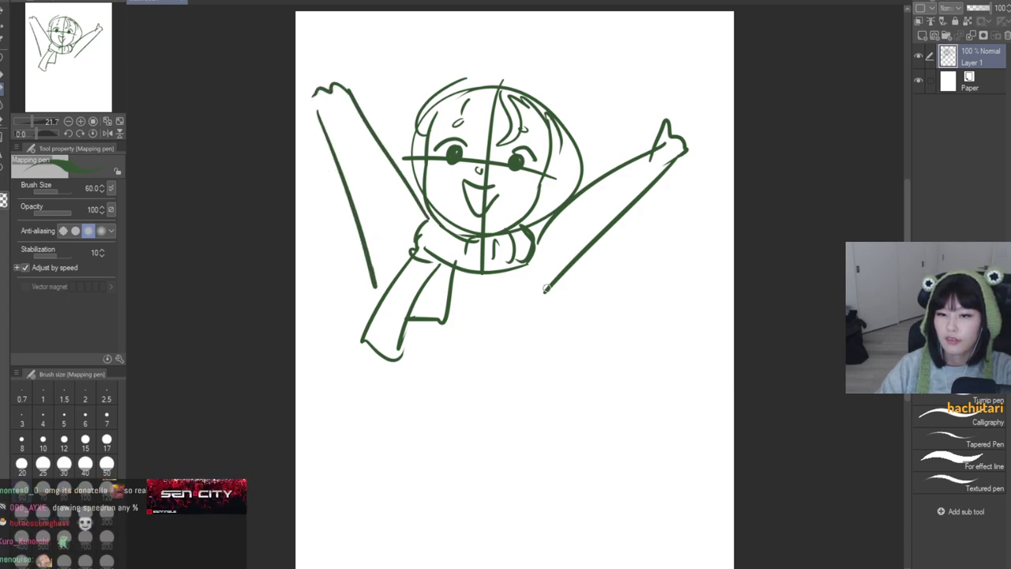
Step: Draw the torso's sides below the arms and close it with a curved double hem
{"action": "mouse_move", "coordinate": [545, 289]}
{"action": "left_mouse_down"}
{"action": "mouse_move", "coordinate": [549, 388]}
{"action": "mouse_move", "coordinate": [505, 408]}
{"action": "left_mouse_up"}
{"action": "left_click_drag", "start_coordinate": [370, 351], "coordinate": [364, 376]}
{"action": "mouse_move", "coordinate": [372, 369]}
{"action": "left_mouse_down"}
{"action": "mouse_move", "coordinate": [380, 388]}
{"action": "mouse_move", "coordinate": [525, 401]}
{"action": "left_mouse_up"}
{"action": "mouse_move", "coordinate": [465, 411]}
{"action": "left_mouse_down"}
{"action": "mouse_move", "coordinate": [523, 406]}
{"action": "mouse_move", "coordinate": [352, 391]}
{"action": "mouse_move", "coordinate": [360, 384]}
{"action": "left_mouse_up"}
{"action": "left_click_drag", "start_coordinate": [356, 369], "coordinate": [378, 382]}
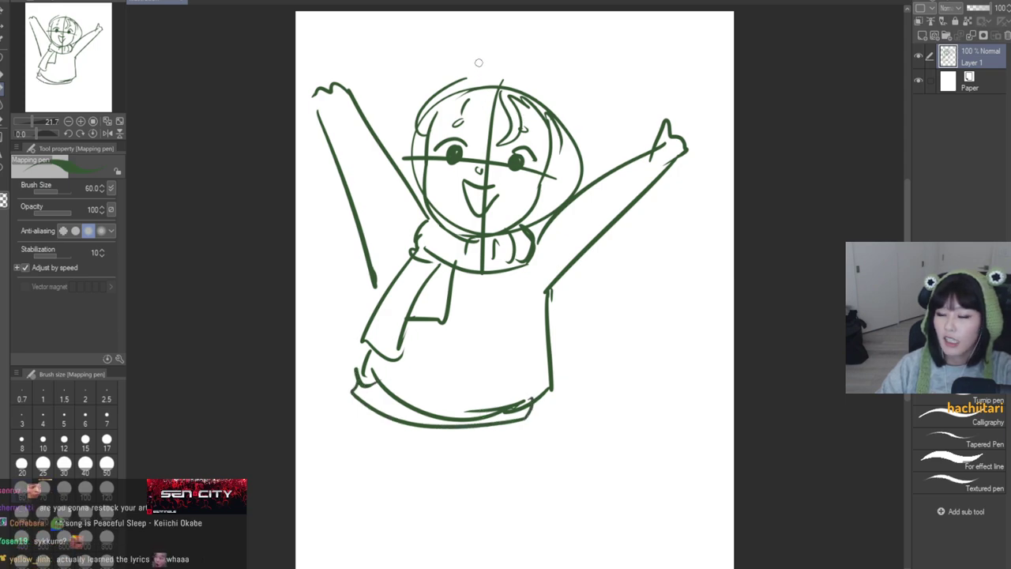
Step: Outline a hood around the head, from the crown down both sides to the scarf
{"action": "left_click_drag", "start_coordinate": [489, 64], "coordinate": [405, 155]}
{"action": "key", "text": "ctrl+z"}
{"action": "mouse_move", "coordinate": [464, 76]}
{"action": "left_mouse_down"}
{"action": "mouse_move", "coordinate": [414, 134]}
{"action": "mouse_move", "coordinate": [447, 87]}
{"action": "mouse_move", "coordinate": [409, 159]}
{"action": "mouse_move", "coordinate": [418, 96]}
{"action": "mouse_move", "coordinate": [557, 97]}
{"action": "left_mouse_up"}
{"action": "key", "text": "ctrl+z"}
{"action": "key", "text": "ctrl+z"}
{"action": "mouse_move", "coordinate": [551, 88]}
{"action": "left_mouse_down"}
{"action": "mouse_move", "coordinate": [569, 121]}
{"action": "mouse_move", "coordinate": [541, 214]}
{"action": "left_mouse_up"}
{"action": "key", "text": "ctrl+z"}
{"action": "left_click_drag", "start_coordinate": [570, 154], "coordinate": [546, 213]}
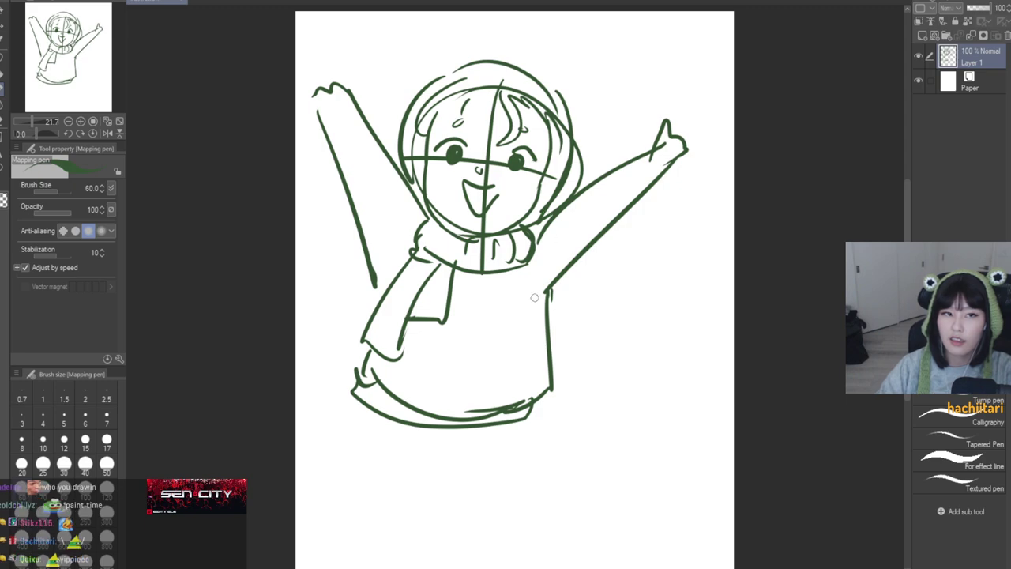
Step: Clear the entire character sketch from the layer
{"action": "key", "text": "Delete"}
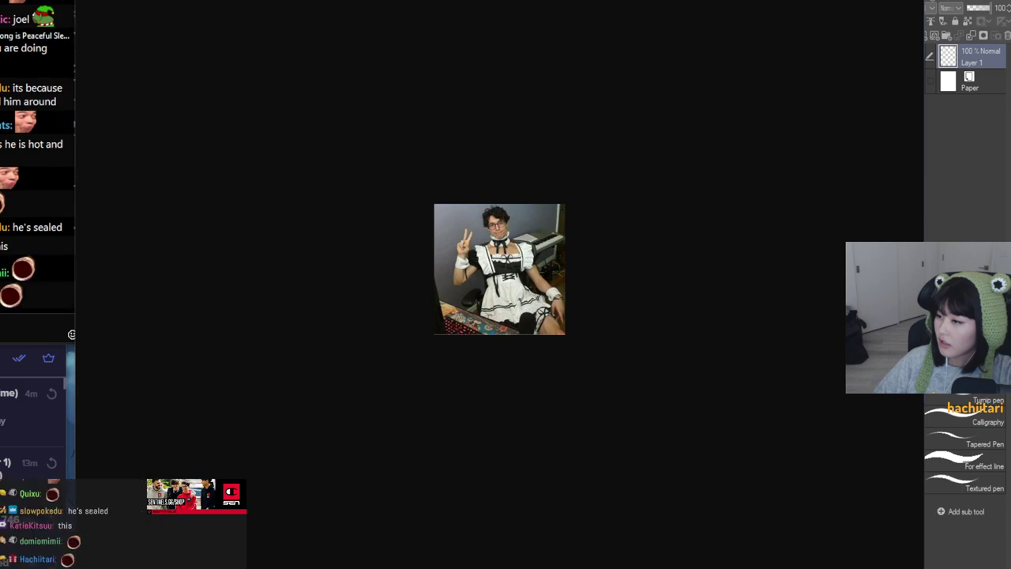
Step: Switch to the image viewer to look at the costume photo and return to the blank canvas
{"action": "key", "text": "alt+Tab"}
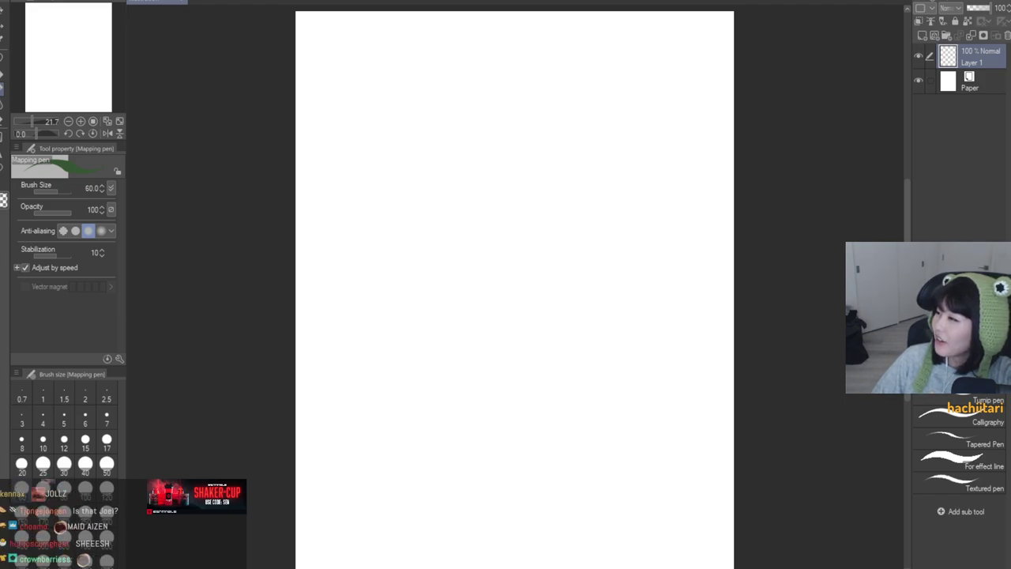
{"action": "key", "text": "alt+Tab"}
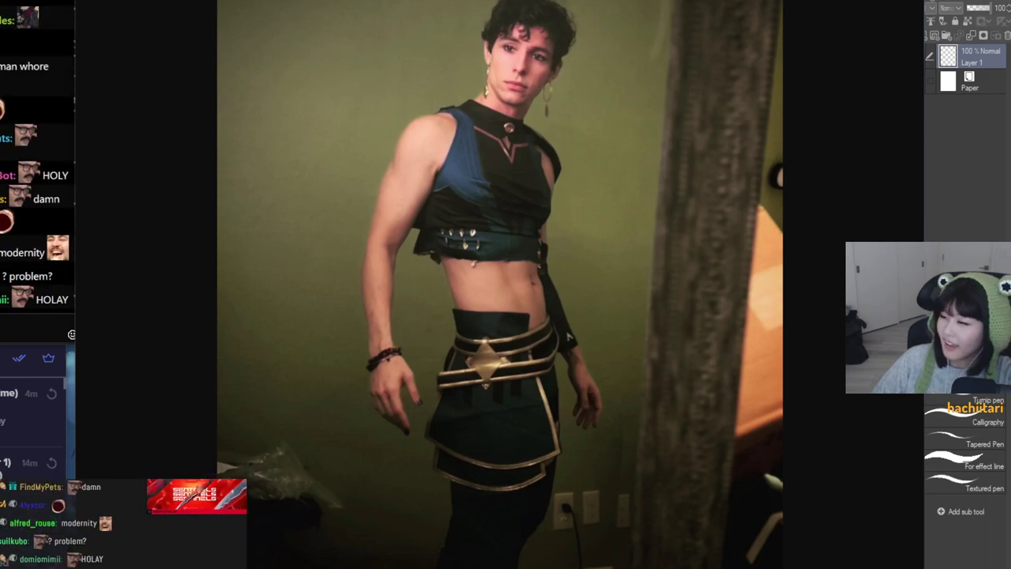
{"action": "key", "text": "alt+Tab"}
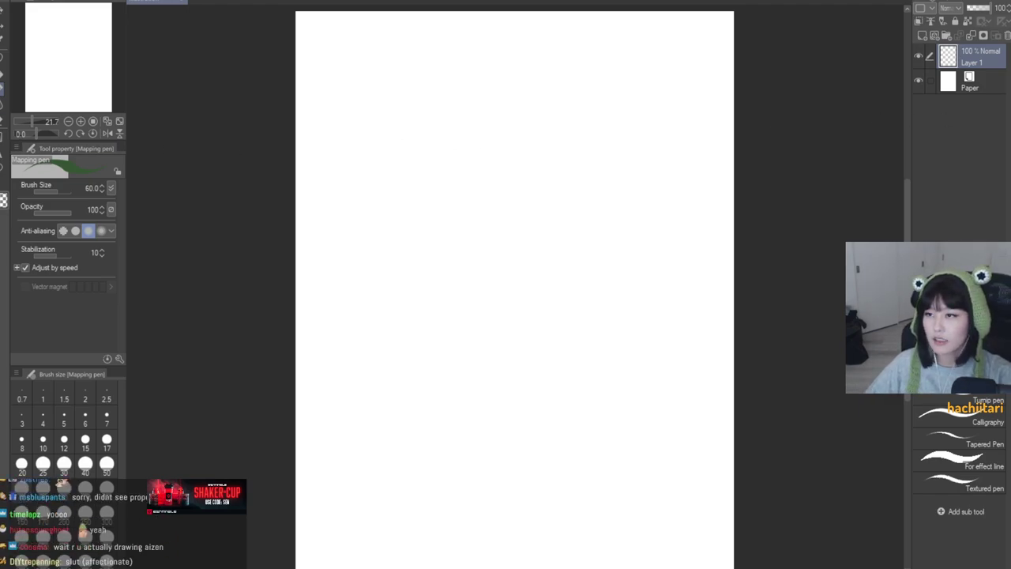
{"action": "mouse_move", "coordinate": [525, 110]}
{"action": "left_mouse_down"}
{"action": "mouse_move", "coordinate": [487, 103]}
{"action": "mouse_move", "coordinate": [528, 115]}
{"action": "mouse_move", "coordinate": [566, 212]}
{"action": "mouse_move", "coordinate": [559, 124]}
{"action": "mouse_move", "coordinate": [533, 103]}
{"action": "mouse_move", "coordinate": [535, 113]}
{"action": "left_mouse_up"}
{"action": "key", "text": "ctrl+z"}
{"action": "key", "text": "ctrl+z"}
{"action": "key", "text": "ctrl+z"}
{"action": "key", "text": "ctrl+z"}
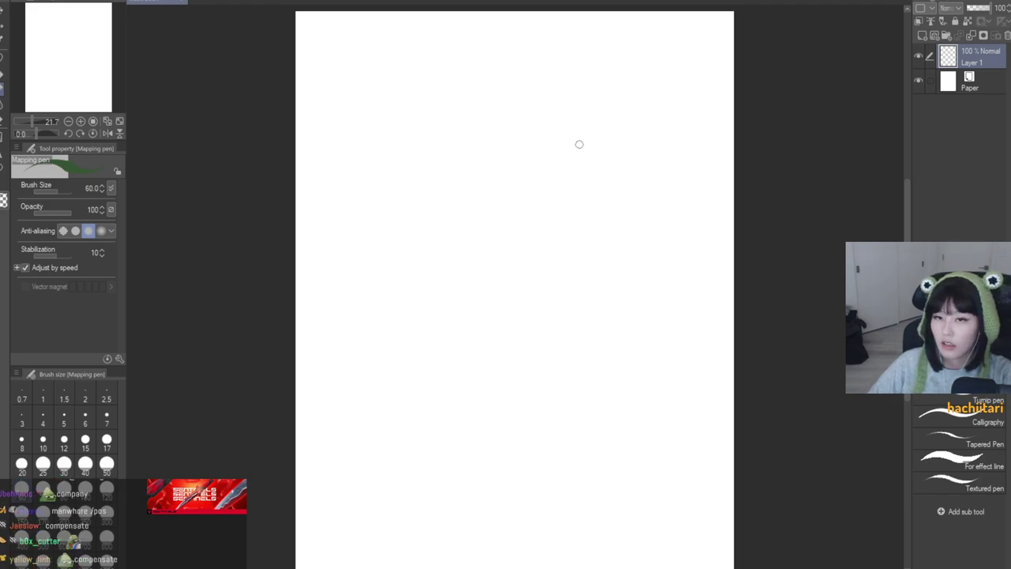
Step: Sketch an egg-shaped head outline with a raised, bent hand whose fingers overlap the forehead's edge
{"action": "mouse_move", "coordinate": [535, 71]}
{"action": "left_mouse_down"}
{"action": "mouse_move", "coordinate": [458, 242]}
{"action": "mouse_move", "coordinate": [499, 75]}
{"action": "left_mouse_up"}
{"action": "left_click_drag", "start_coordinate": [539, 75], "coordinate": [432, 166]}
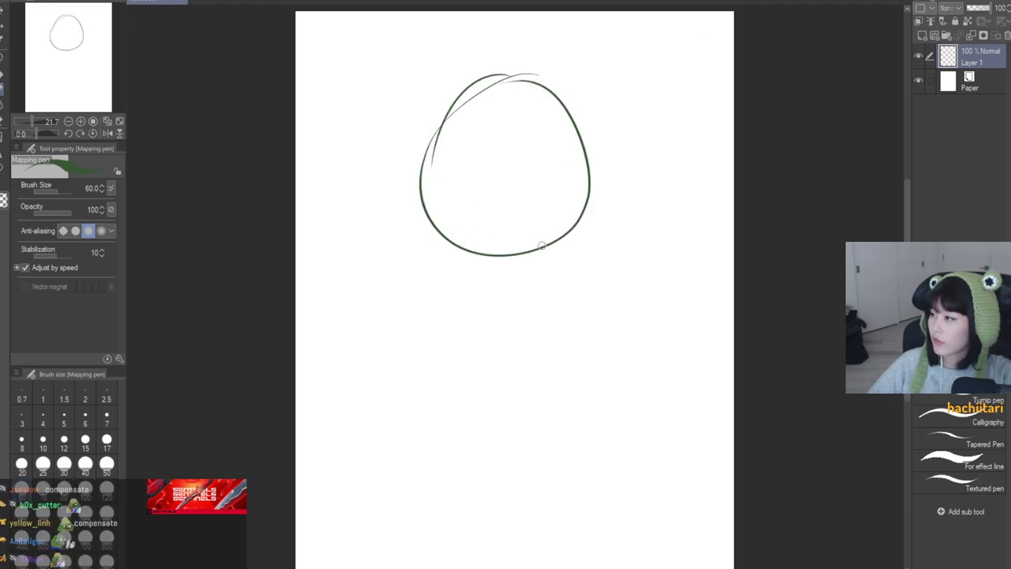
{"action": "mouse_move", "coordinate": [404, 258]}
{"action": "left_mouse_down"}
{"action": "mouse_move", "coordinate": [380, 159]}
{"action": "mouse_move", "coordinate": [417, 116]}
{"action": "mouse_move", "coordinate": [491, 110]}
{"action": "mouse_move", "coordinate": [431, 136]}
{"action": "mouse_move", "coordinate": [410, 160]}
{"action": "left_mouse_up"}
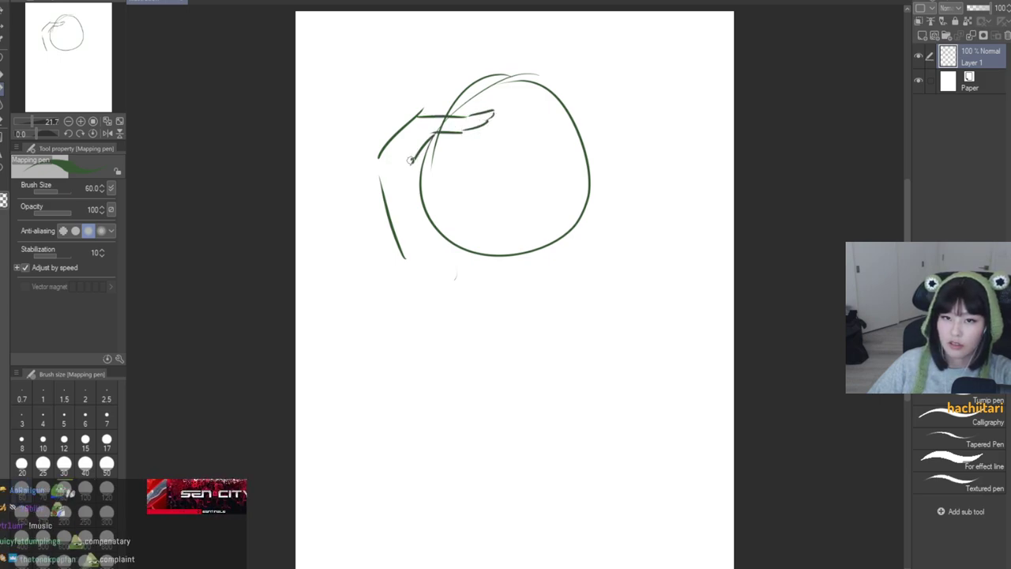
{"action": "mouse_move", "coordinate": [376, 211]}
{"action": "left_mouse_down"}
{"action": "mouse_move", "coordinate": [359, 169]}
{"action": "mouse_move", "coordinate": [412, 83]}
{"action": "mouse_move", "coordinate": [450, 104]}
{"action": "left_mouse_up"}
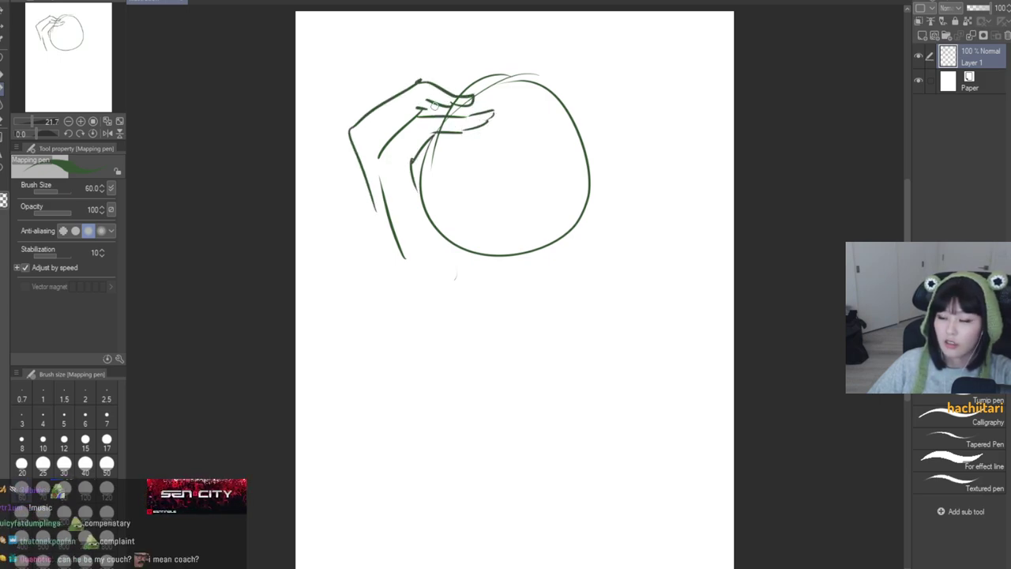
Step: Sketch curved face guidelines across the head and add narrowed eyes with brows and a small mouth
{"action": "left_click_drag", "start_coordinate": [455, 141], "coordinate": [475, 318]}
{"action": "left_click_drag", "start_coordinate": [415, 195], "coordinate": [568, 158]}
{"action": "scroll", "coordinate": [543, 173], "scroll_direction": "up", "scroll_amount": 1}
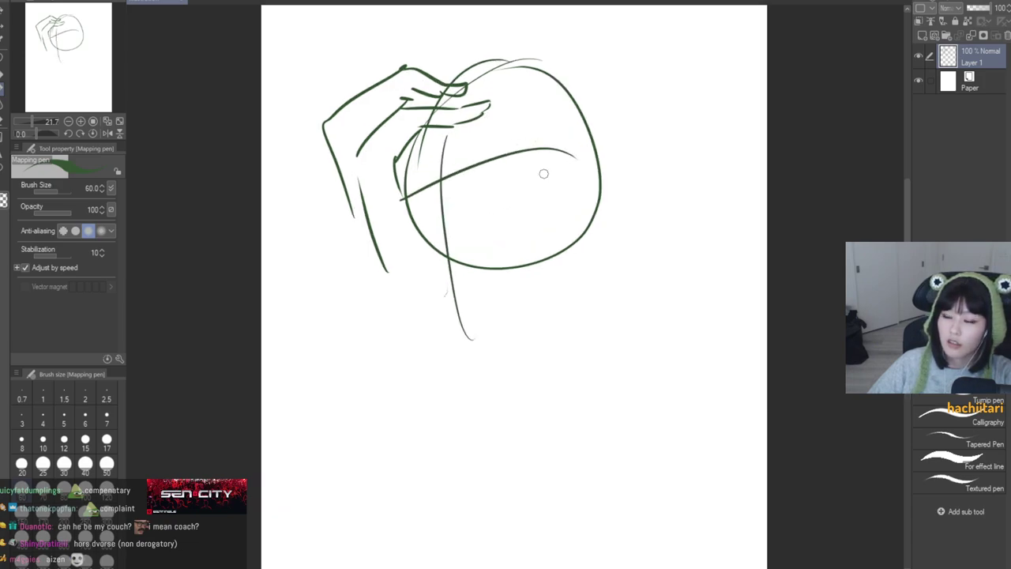
{"action": "scroll", "coordinate": [502, 140], "scroll_direction": "up", "scroll_amount": 1}
{"action": "mouse_move", "coordinate": [453, 155]}
{"action": "left_mouse_down"}
{"action": "mouse_move", "coordinate": [501, 143]}
{"action": "mouse_move", "coordinate": [543, 148]}
{"action": "left_mouse_up"}
{"action": "mouse_move", "coordinate": [542, 148]}
{"action": "left_mouse_down"}
{"action": "mouse_move", "coordinate": [513, 178]}
{"action": "mouse_move", "coordinate": [496, 169]}
{"action": "left_mouse_up"}
{"action": "mouse_move", "coordinate": [404, 175]}
{"action": "left_mouse_down"}
{"action": "mouse_move", "coordinate": [374, 199]}
{"action": "mouse_move", "coordinate": [408, 192]}
{"action": "left_mouse_up"}
{"action": "left_click_drag", "start_coordinate": [404, 192], "coordinate": [404, 240]}
{"action": "left_click_drag", "start_coordinate": [409, 219], "coordinate": [396, 236]}
{"action": "left_click_drag", "start_coordinate": [396, 167], "coordinate": [409, 179]}
{"action": "left_click_drag", "start_coordinate": [397, 252], "coordinate": [411, 257]}
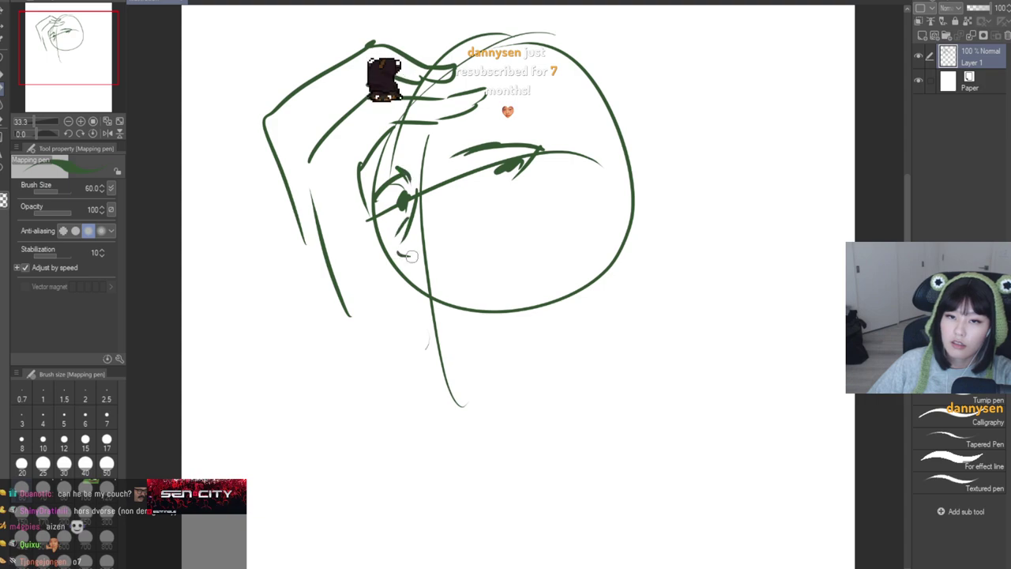
Step: Sketch oval glasses lenses around both eyes
{"action": "left_click_drag", "start_coordinate": [551, 156], "coordinate": [444, 183]}
{"action": "left_click_drag", "start_coordinate": [444, 183], "coordinate": [545, 176]}
{"action": "left_click_drag", "start_coordinate": [369, 201], "coordinate": [414, 203]}
Step: Undo the glasses, facial features, guidelines and most hand strokes, back to the head outline and first hand lines
{"action": "scroll", "coordinate": [501, 190], "scroll_direction": "down", "scroll_amount": 3}
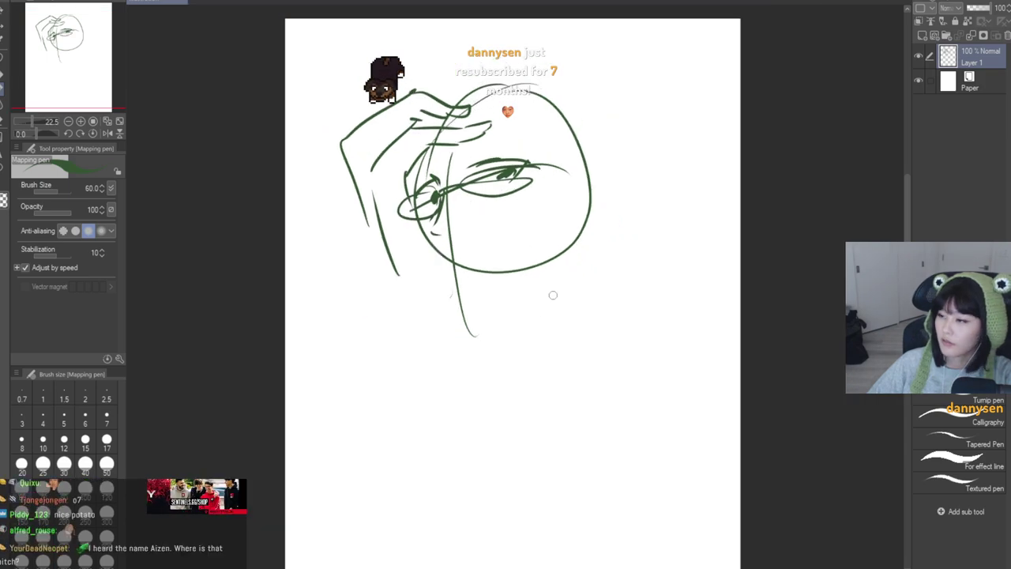
{"action": "scroll", "coordinate": [552, 292], "scroll_direction": "up", "scroll_amount": 1}
{"action": "key", "text": "ctrl+z"}
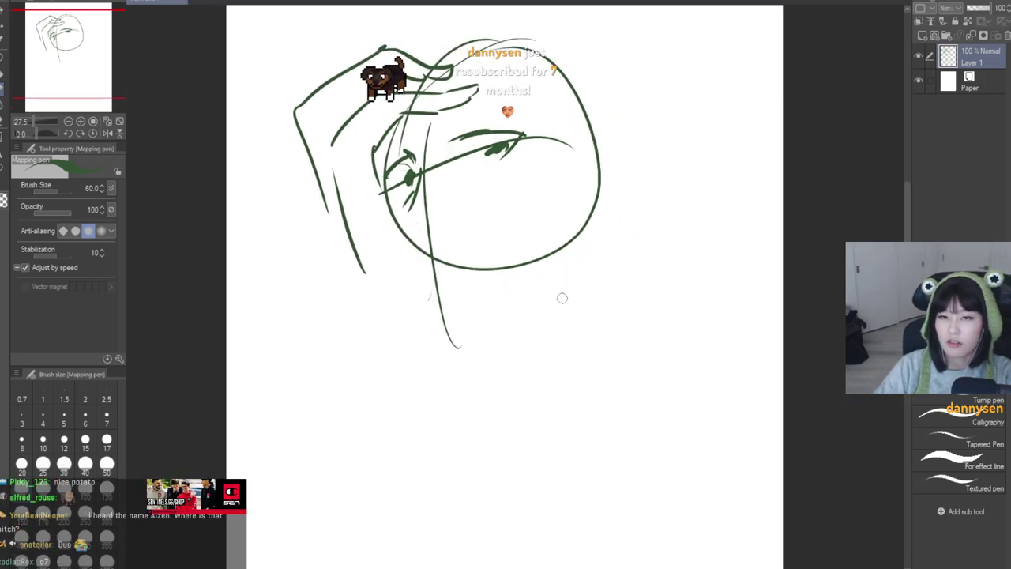
{"action": "key", "text": "ctrl+z"}
{"action": "key", "text": "ctrl+z"}
{"action": "key", "text": "ctrl+z"}
{"action": "key", "text": "ctrl+z"}
{"action": "key", "text": "ctrl+z"}
{"action": "key", "text": "ctrl+z"}
{"action": "key", "text": "ctrl+z"}
{"action": "key", "text": "ctrl+z"}
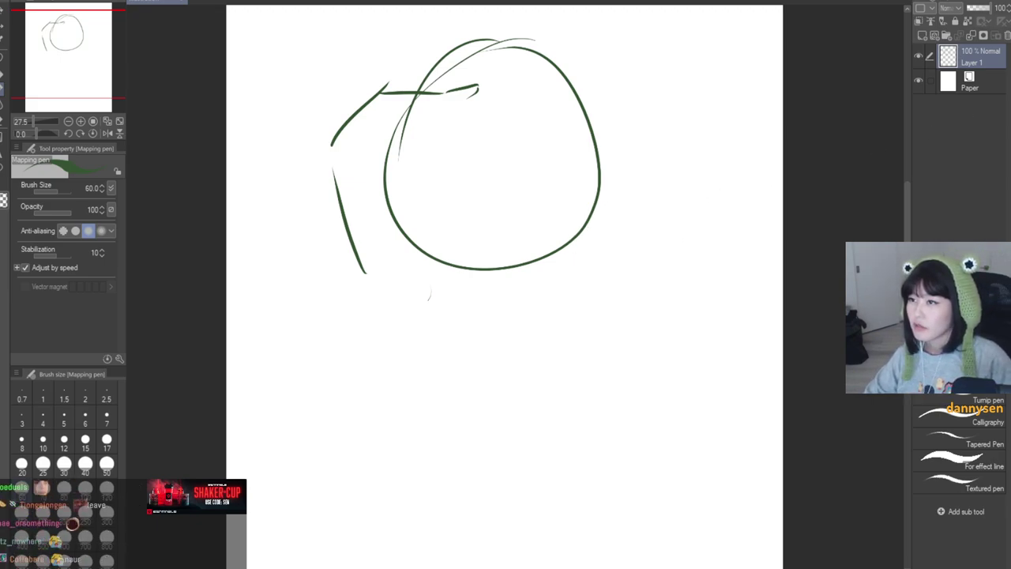
Step: Maximize the drawing program's window
{"action": "key", "text": "super+Up"}
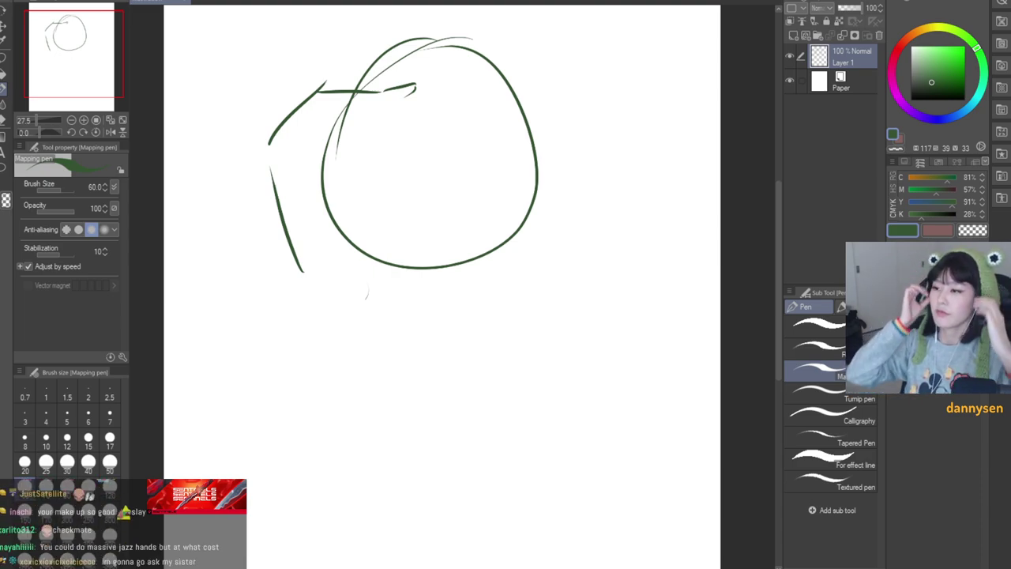
{"action": "scroll", "coordinate": [478, 197], "scroll_direction": "down", "scroll_amount": 3}
{"action": "scroll", "coordinate": [457, 175], "scroll_direction": "up", "scroll_amount": 2}
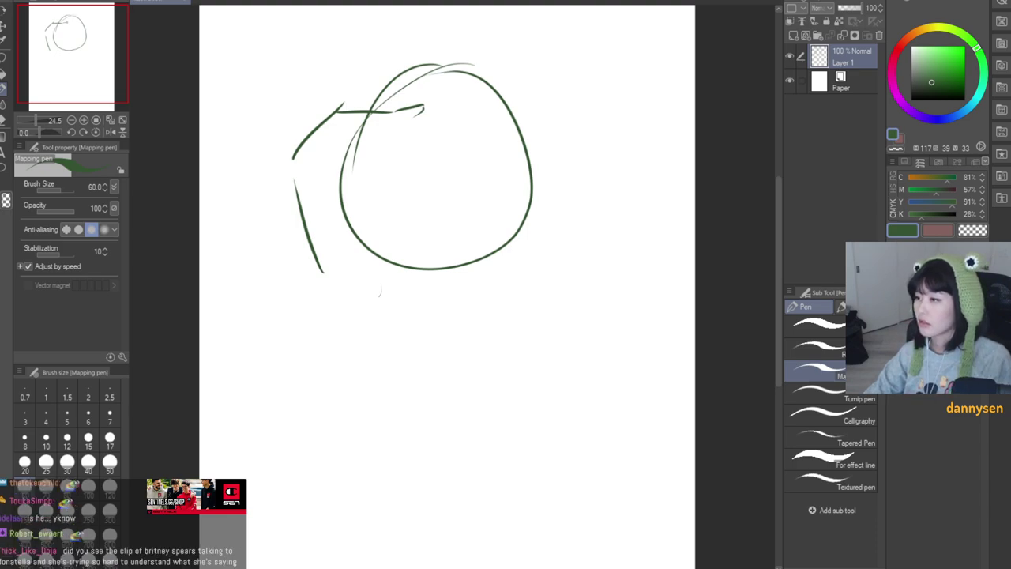
{"action": "scroll", "coordinate": [588, 154], "scroll_direction": "down", "scroll_amount": 2}
{"action": "mouse_move", "coordinate": [473, 152]}
{"action": "left_mouse_down"}
{"action": "mouse_move", "coordinate": [501, 192]}
{"action": "mouse_move", "coordinate": [385, 289]}
{"action": "left_mouse_up"}
{"action": "key", "text": "ctrl+z"}
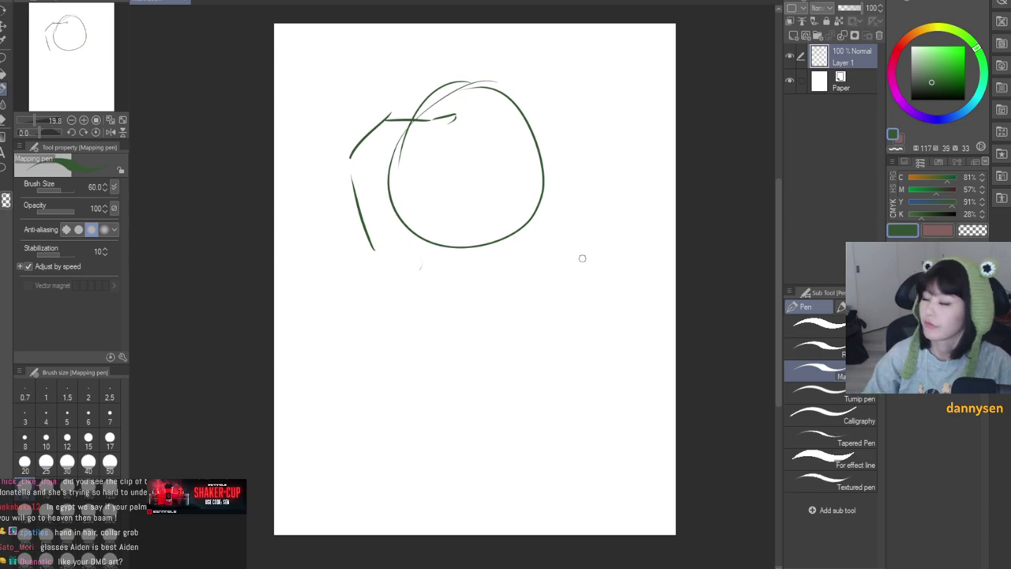
{"action": "scroll", "coordinate": [512, 260], "scroll_direction": "up", "scroll_amount": 1}
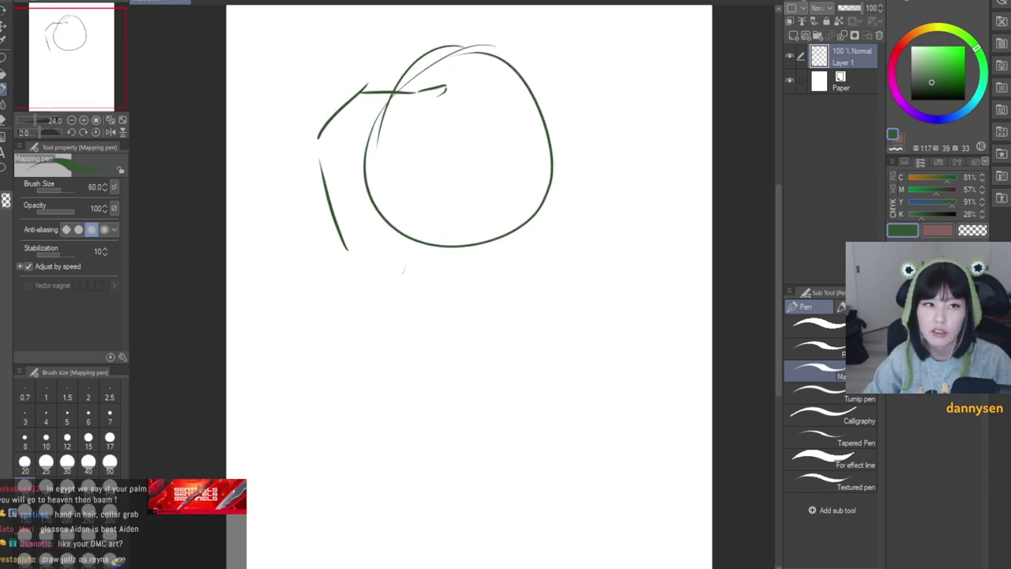
Step: Open the anime reference image and examine the seated, white-coated character's pose with the hand at his chin
{"action": "left_click", "coordinate": [211, 1]}
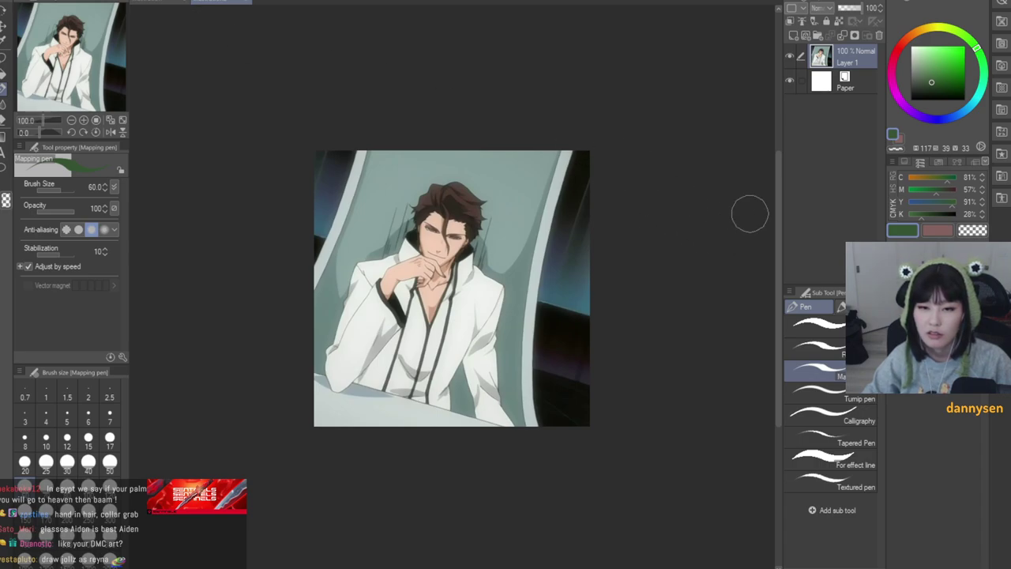
{"action": "scroll", "coordinate": [484, 303], "scroll_direction": "up", "scroll_amount": 2}
{"action": "scroll", "coordinate": [398, 368], "scroll_direction": "up", "scroll_amount": 2}
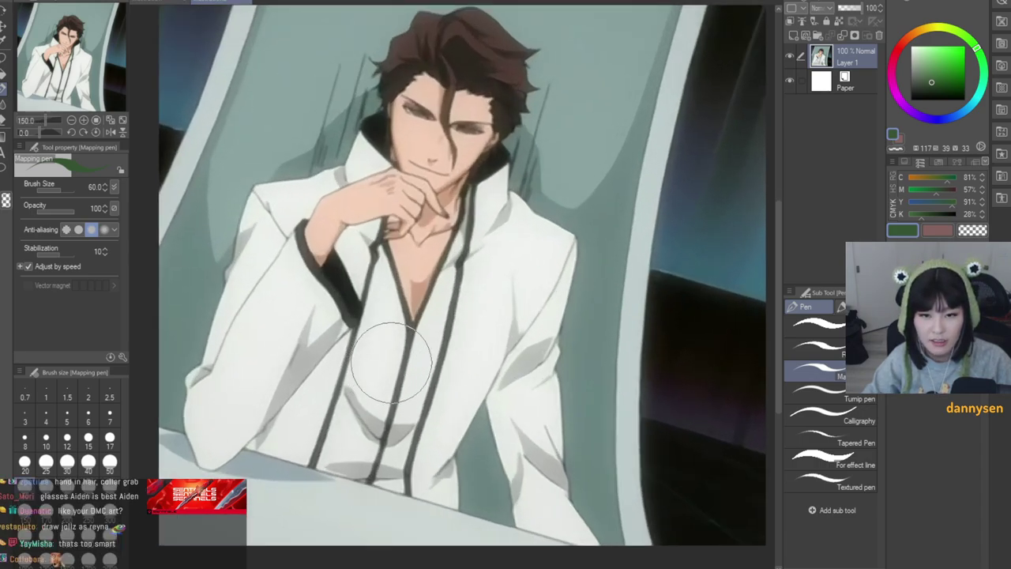
{"action": "scroll", "coordinate": [500, 333], "scroll_direction": "down", "scroll_amount": 3}
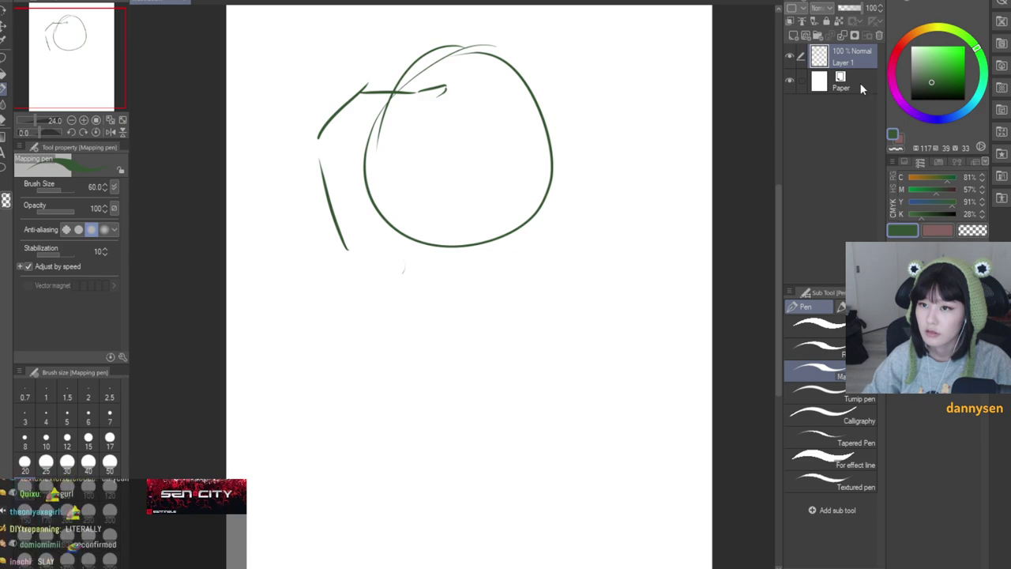
Step: Add a new layer directly above the Paper layer, beneath the sketch layer
{"action": "left_click", "coordinate": [841, 81]}
{"action": "left_click", "coordinate": [794, 37]}
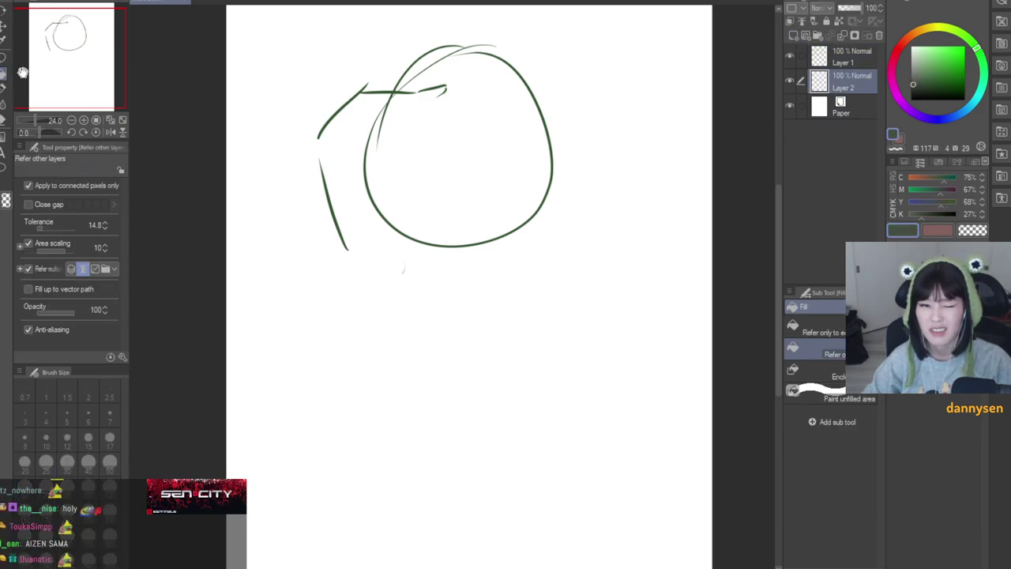
Step: Fill the new layer above the Paper layer with solid mid grey
{"action": "key", "text": "g"}
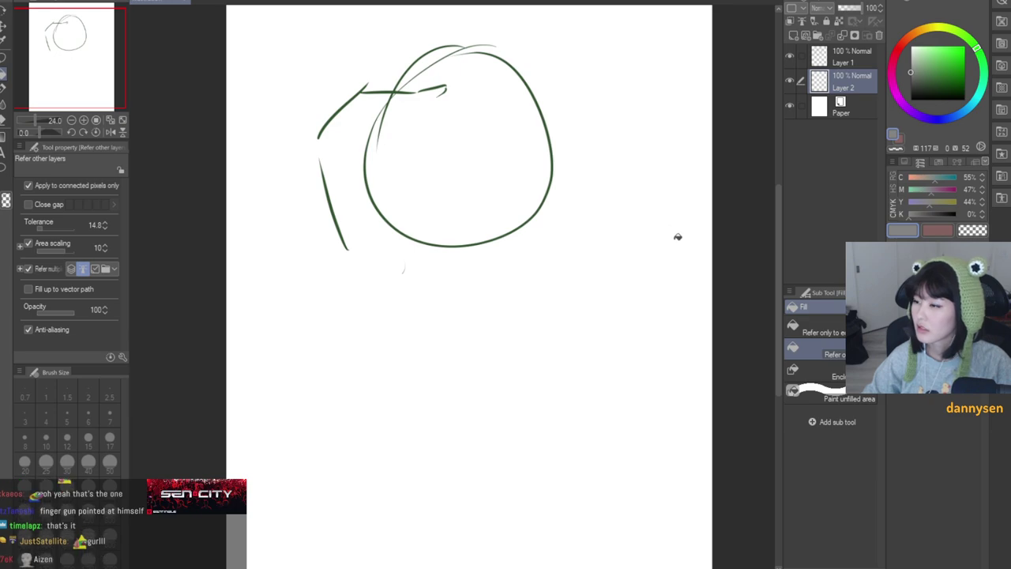
{"action": "left_click", "coordinate": [677, 235]}
{"action": "scroll", "coordinate": [690, 223], "scroll_direction": "down", "scroll_amount": 2}
{"action": "scroll", "coordinate": [695, 224], "scroll_direction": "up", "scroll_amount": 1}
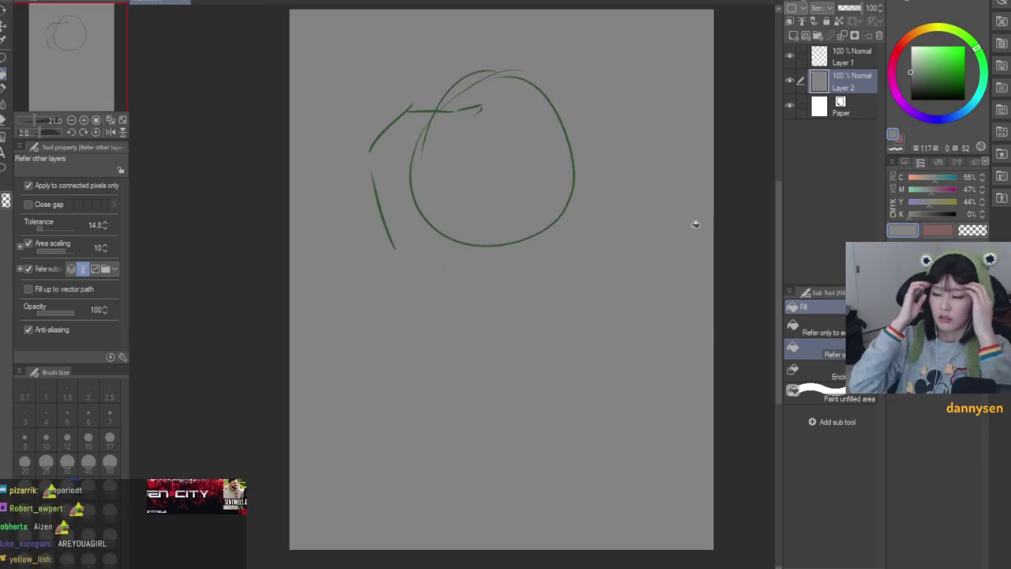
Step: Delete the sketch layer holding the old head outline and hand lines
{"action": "left_click", "coordinate": [819, 60]}
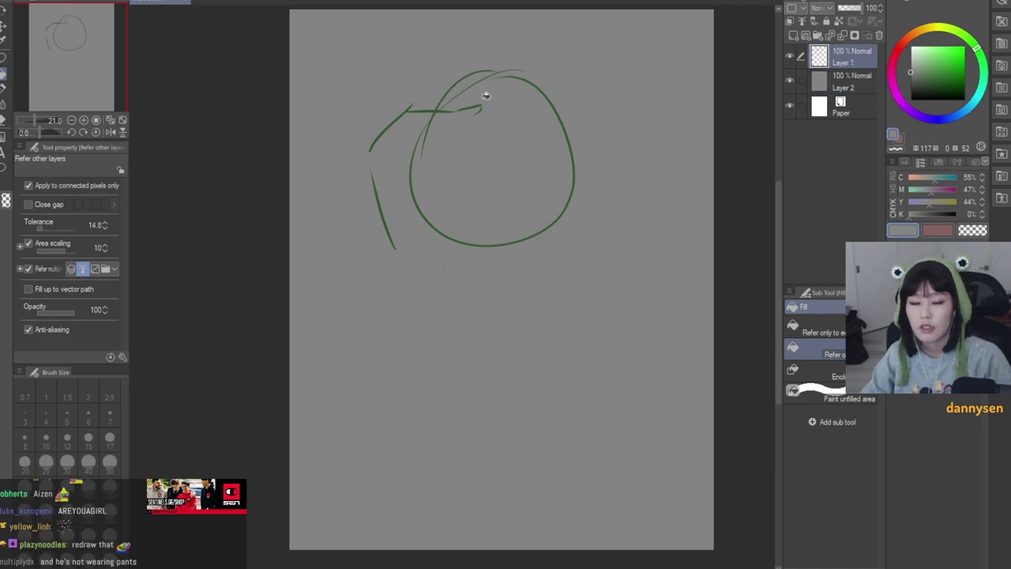
{"action": "left_click", "coordinate": [3, 89]}
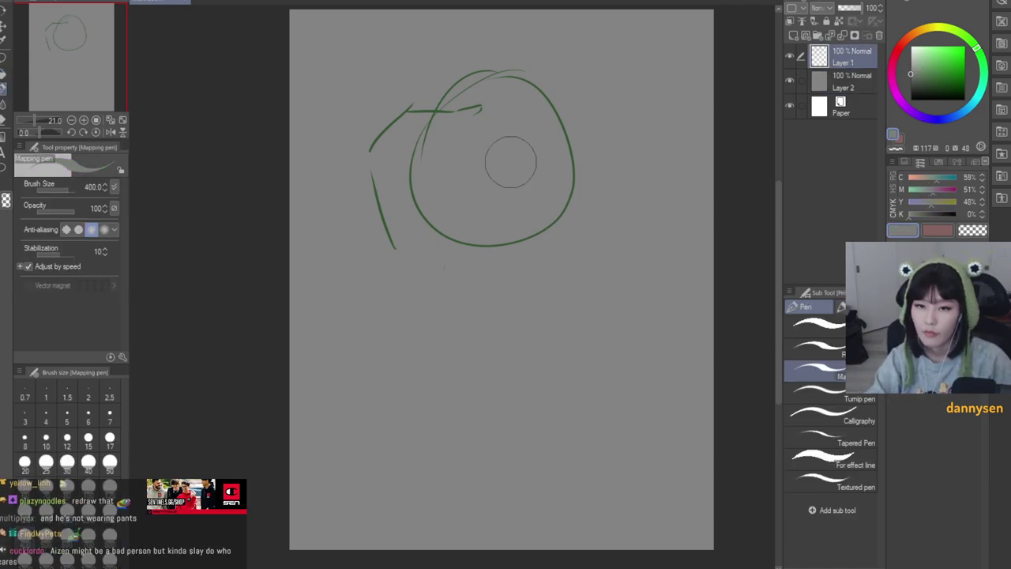
{"action": "key", "text": "bracketright"}
{"action": "key", "text": "bracketright"}
{"action": "key", "text": "bracketright"}
{"action": "mouse_move", "coordinate": [444, 174]}
{"action": "left_mouse_down"}
{"action": "mouse_move", "coordinate": [448, 161]}
{"action": "mouse_move", "coordinate": [490, 233]}
{"action": "mouse_move", "coordinate": [533, 211]}
{"action": "left_mouse_up"}
{"action": "left_click", "coordinate": [879, 35]}
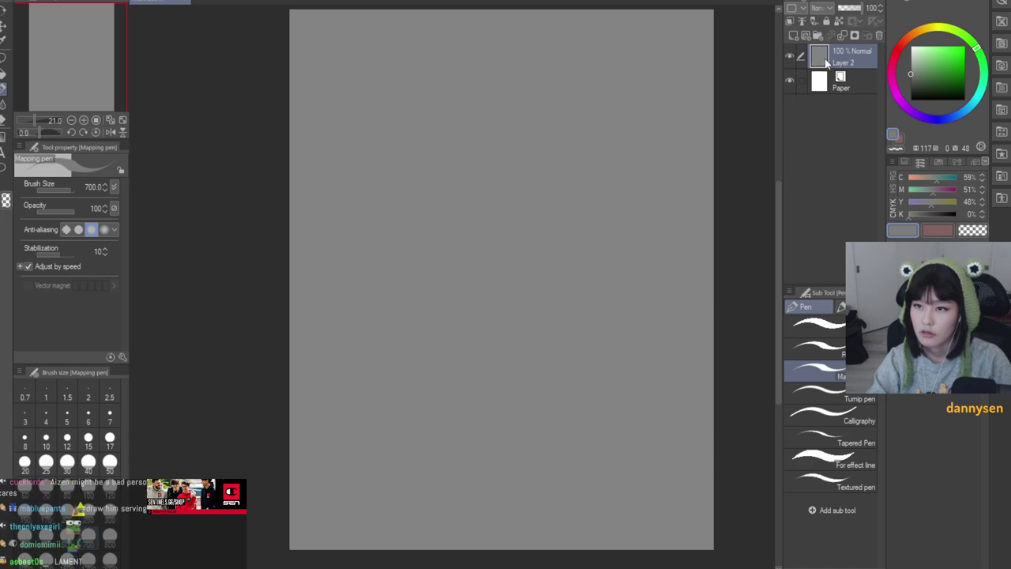
Step: Add a new layer above the grey background and pick a light green for the pen
{"action": "left_click", "coordinate": [793, 36]}
{"action": "left_click_drag", "start_coordinate": [917, 75], "coordinate": [924, 47]}
{"action": "mouse_move", "coordinate": [575, 97]}
{"action": "left_mouse_down"}
{"action": "mouse_move", "coordinate": [504, 129]}
{"action": "mouse_move", "coordinate": [513, 213]}
{"action": "left_mouse_up"}
{"action": "key", "text": "ctrl+z"}
{"action": "left_click", "coordinate": [928, 67]}
{"action": "key", "text": "bracketleft"}
{"action": "key", "text": "bracketleft"}
{"action": "left_click_drag", "start_coordinate": [542, 145], "coordinate": [499, 205]}
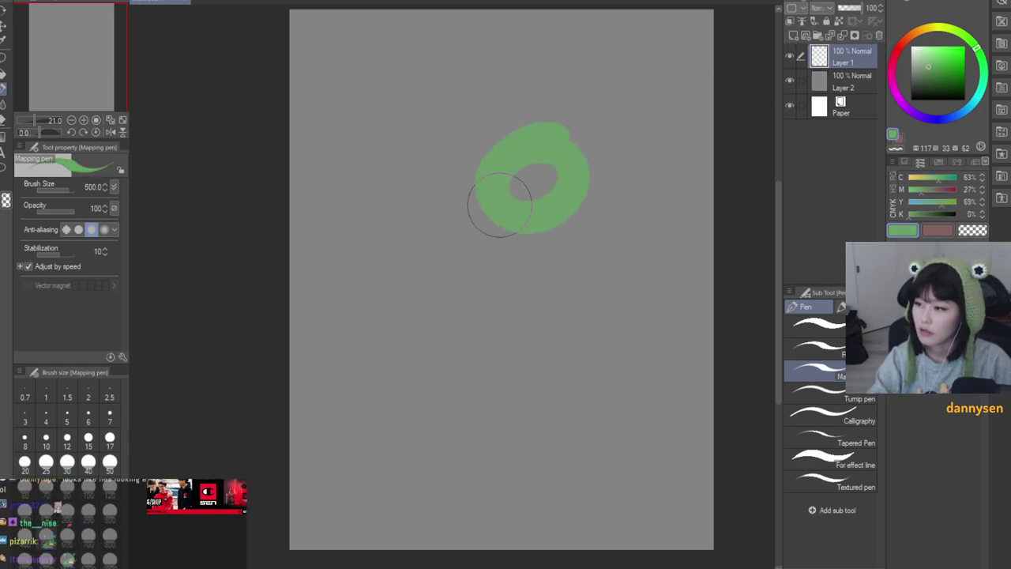
{"action": "key", "text": "ctrl+z"}
Step: Paint a large solid light green head shape in the upper canvas, filling it in with the Mapping pen at size 1500
{"action": "mouse_move", "coordinate": [519, 147]}
{"action": "left_mouse_down"}
{"action": "mouse_move", "coordinate": [463, 214]}
{"action": "mouse_move", "coordinate": [451, 253]}
{"action": "mouse_move", "coordinate": [507, 203]}
{"action": "mouse_move", "coordinate": [541, 102]}
{"action": "left_mouse_up"}
{"action": "key", "text": "bracketright"}
{"action": "key", "text": "bracketright"}
{"action": "key", "text": "bracketright"}
{"action": "key", "text": "bracketright"}
{"action": "key", "text": "ctrl+z"}
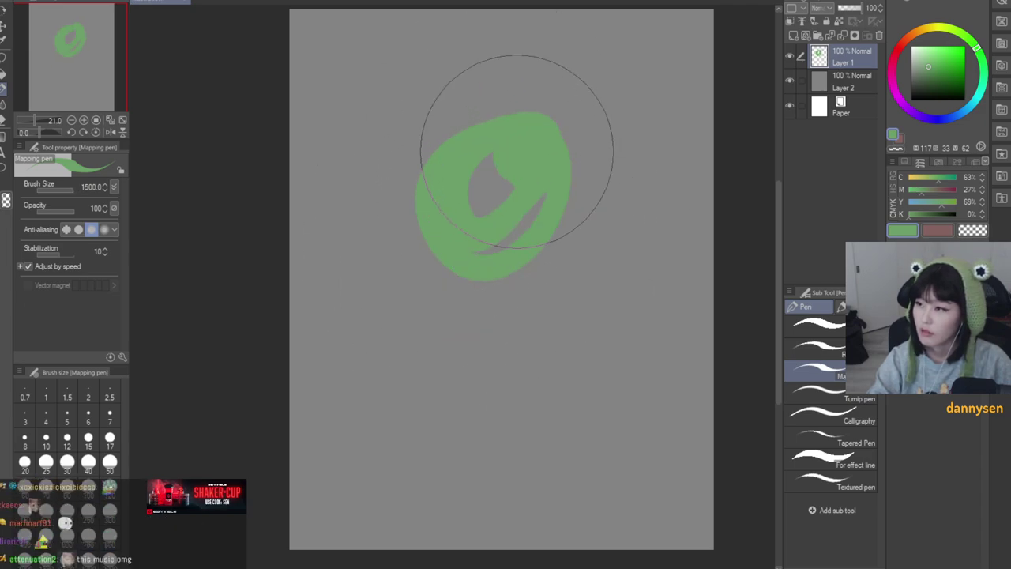
{"action": "mouse_move", "coordinate": [516, 150]}
{"action": "left_mouse_down"}
{"action": "mouse_move", "coordinate": [564, 219]}
{"action": "mouse_move", "coordinate": [497, 248]}
{"action": "left_mouse_up"}
Step: Round out the top of the head and paint green shoulders and a tapering torso beneath it with brush size 800
{"action": "key", "text": "bracketleft"}
{"action": "key", "text": "bracketleft"}
{"action": "key", "text": "bracketleft"}
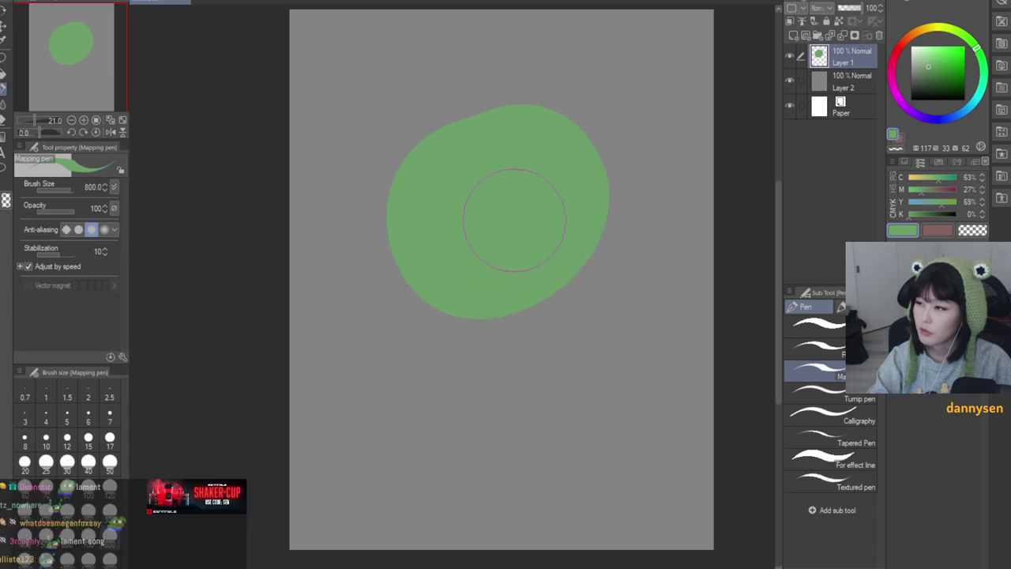
{"action": "mouse_move", "coordinate": [466, 339]}
{"action": "left_mouse_down"}
{"action": "mouse_move", "coordinate": [538, 298]}
{"action": "mouse_move", "coordinate": [455, 302]}
{"action": "left_mouse_up"}
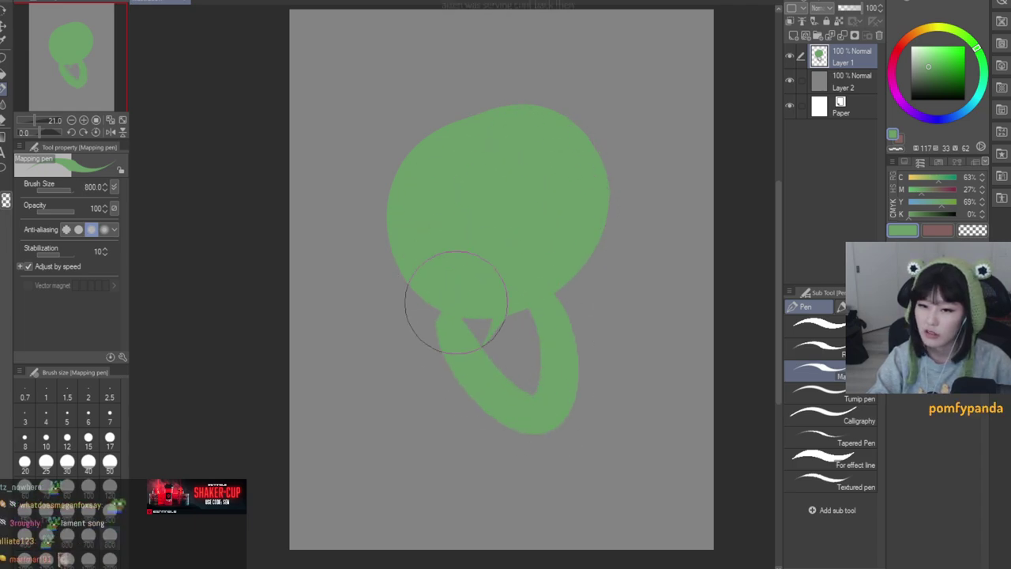
{"action": "key", "text": "ctrl+z"}
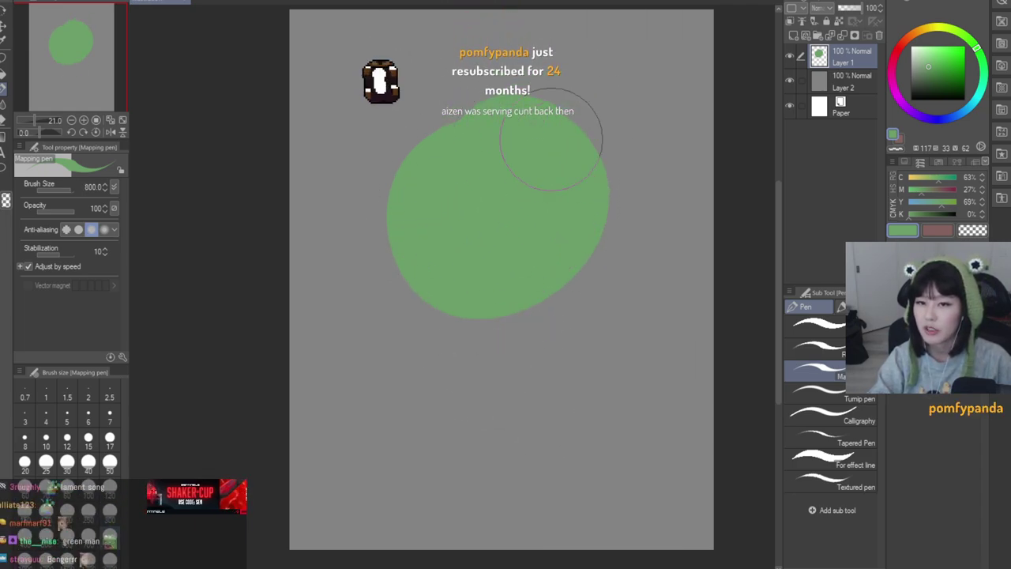
{"action": "mouse_move", "coordinate": [481, 174]}
{"action": "left_mouse_down"}
{"action": "mouse_move", "coordinate": [439, 266]}
{"action": "mouse_move", "coordinate": [576, 292]}
{"action": "mouse_move", "coordinate": [523, 327]}
{"action": "mouse_move", "coordinate": [417, 350]}
{"action": "mouse_move", "coordinate": [334, 402]}
{"action": "left_mouse_up"}
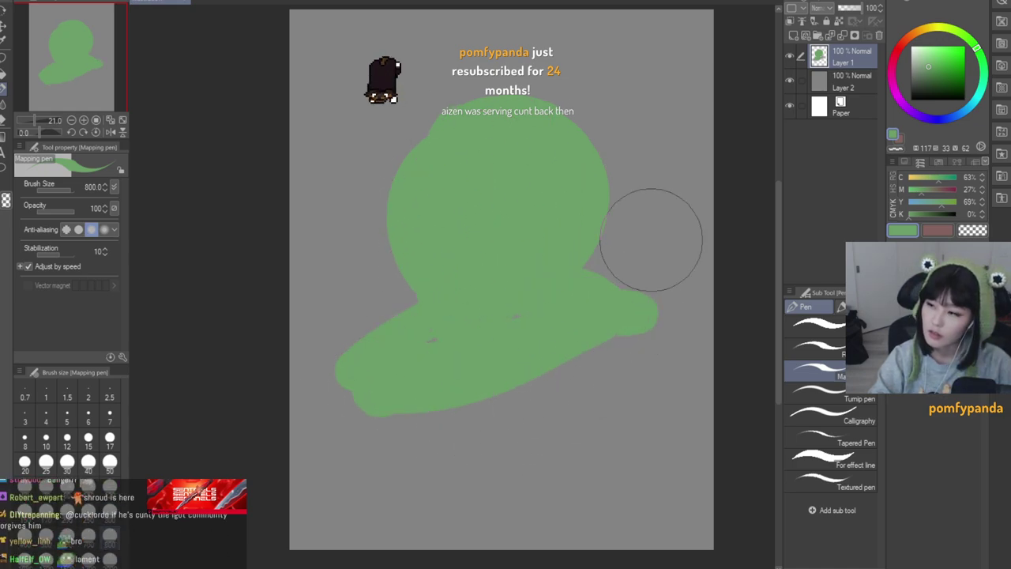
{"action": "mouse_move", "coordinate": [564, 442]}
{"action": "left_mouse_down"}
{"action": "mouse_move", "coordinate": [568, 431]}
{"action": "mouse_move", "coordinate": [527, 377]}
{"action": "left_mouse_up"}
Step: Set the pen to dark green with a brush size of 200
{"action": "left_click", "coordinate": [924, 84]}
{"action": "key", "text": "bracketleft"}
{"action": "key", "text": "bracketleft"}
{"action": "key", "text": "bracketleft"}
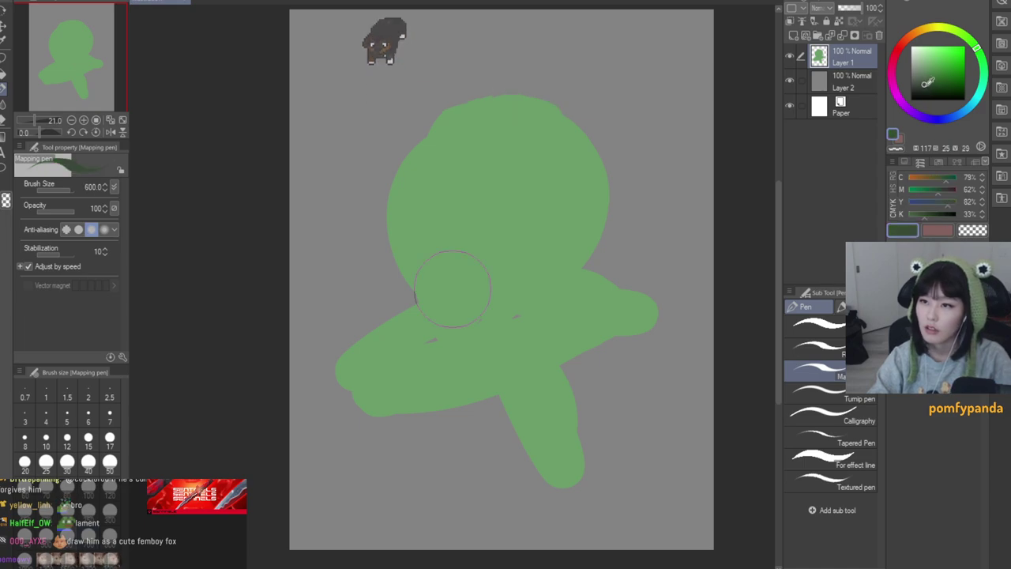
{"action": "left_click_drag", "start_coordinate": [474, 92], "coordinate": [499, 296]}
{"action": "key", "text": "ctrl+z"}
{"action": "key", "text": "bracketleft"}
{"action": "key", "text": "bracketleft"}
Step: Draw crossed face guidelines on the green head: a tilted vertical centre line and a curved horizontal eye line
{"action": "left_click_drag", "start_coordinate": [483, 104], "coordinate": [499, 305]}
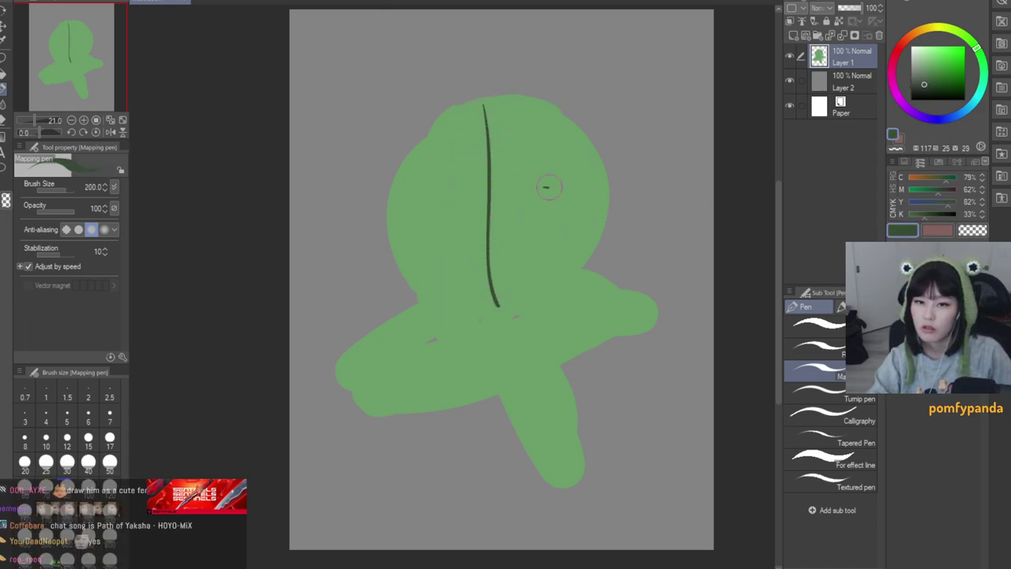
{"action": "key", "text": "ctrl+z"}
{"action": "key", "text": "ctrl+z"}
{"action": "key", "text": "bracketleft"}
{"action": "mouse_move", "coordinate": [550, 186]}
{"action": "left_mouse_down"}
{"action": "mouse_move", "coordinate": [417, 217]}
{"action": "mouse_move", "coordinate": [413, 207]}
{"action": "left_mouse_up"}
{"action": "mouse_move", "coordinate": [483, 113]}
{"action": "left_mouse_down"}
{"action": "mouse_move", "coordinate": [509, 276]}
{"action": "mouse_move", "coordinate": [521, 288]}
{"action": "left_mouse_up"}
{"action": "key", "text": "ctrl+z"}
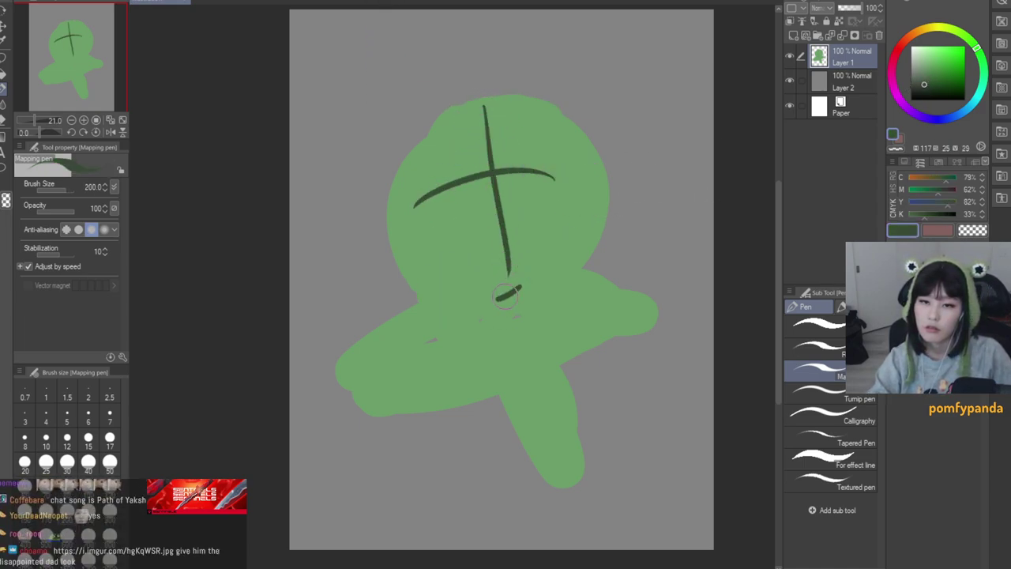
{"action": "left_click_drag", "start_coordinate": [447, 265], "coordinate": [496, 300]}
{"action": "key", "text": "ctrl+z"}
{"action": "left_click_drag", "start_coordinate": [557, 250], "coordinate": [514, 297]}
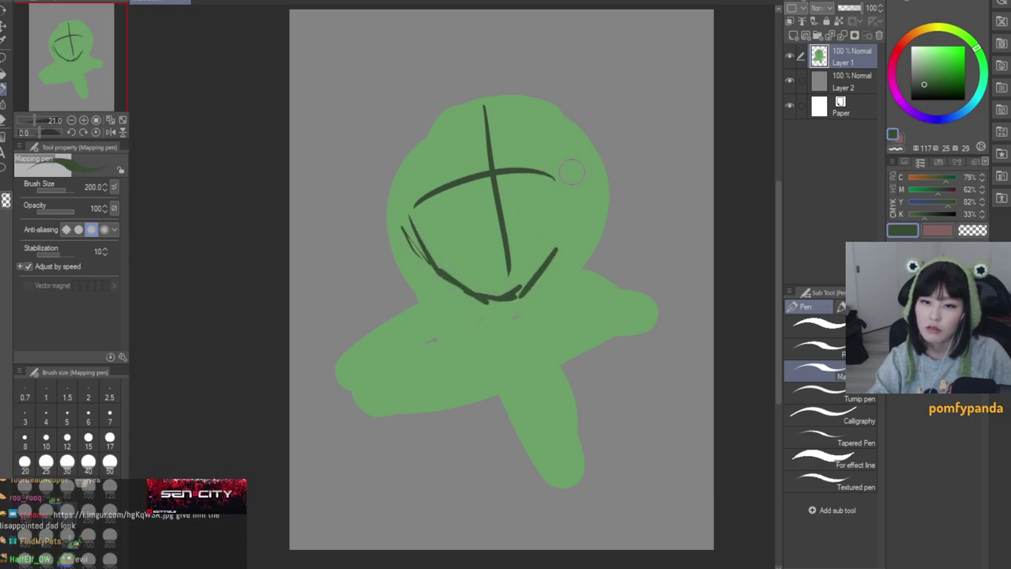
{"action": "left_click_drag", "start_coordinate": [567, 146], "coordinate": [562, 251]}
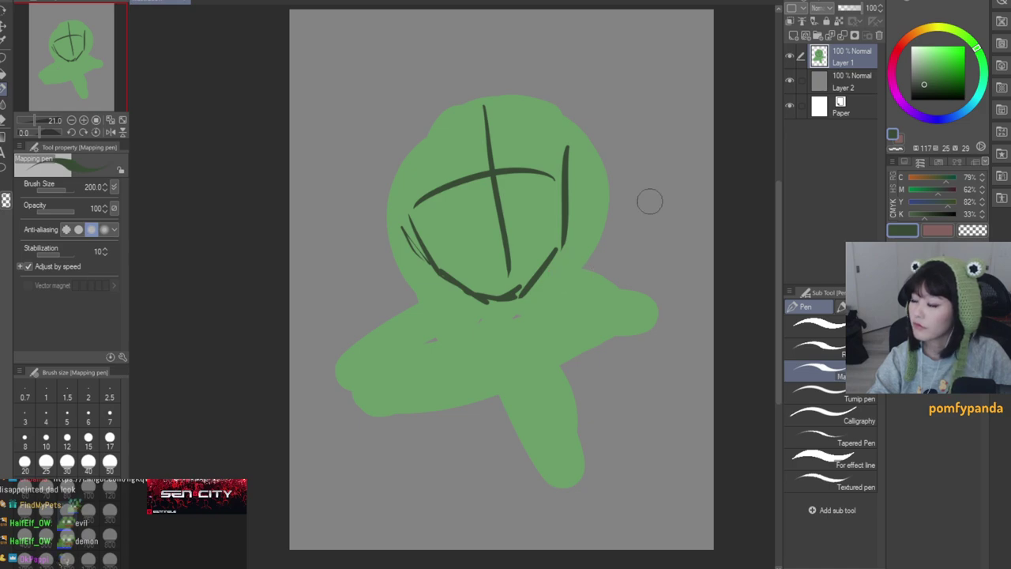
{"action": "key", "text": "ctrl+z"}
{"action": "key", "text": "ctrl+z"}
{"action": "key", "text": "ctrl+z"}
{"action": "key", "text": "ctrl+z"}
{"action": "key", "text": "ctrl+z"}
{"action": "left_click_drag", "start_coordinate": [565, 212], "coordinate": [525, 297]}
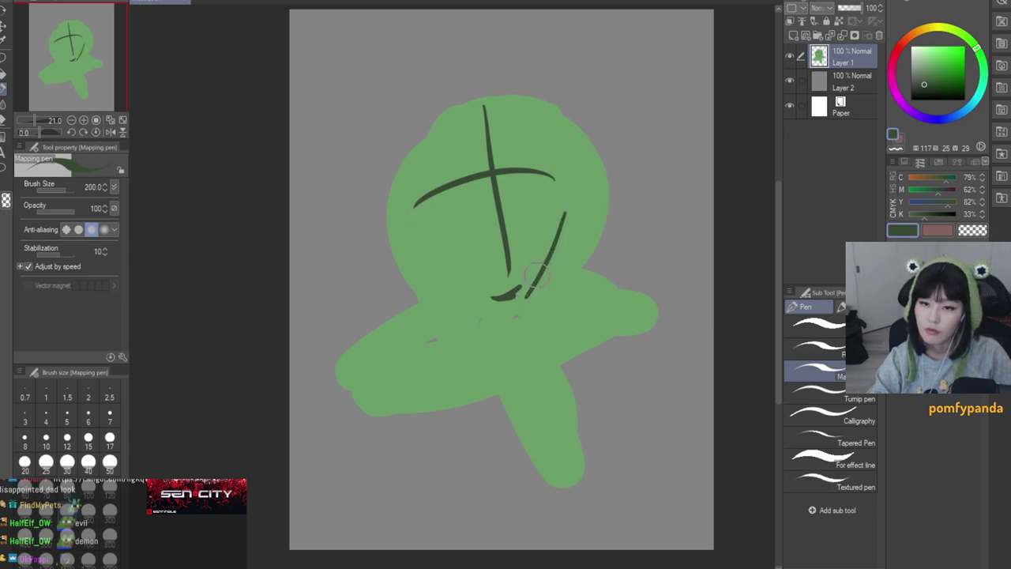
{"action": "key", "text": "ctrl+z"}
Step: Sketch the jawline on both sides of the chin and the two side contours of the face
{"action": "mouse_move", "coordinate": [564, 229]}
{"action": "left_mouse_down"}
{"action": "mouse_move", "coordinate": [559, 257]}
{"action": "mouse_move", "coordinate": [518, 293]}
{"action": "mouse_move", "coordinate": [494, 299]}
{"action": "mouse_move", "coordinate": [423, 265]}
{"action": "left_mouse_up"}
{"action": "key", "text": "ctrl+z"}
{"action": "key", "text": "ctrl+z"}
{"action": "left_click_drag", "start_coordinate": [492, 299], "coordinate": [427, 267]}
{"action": "left_click_drag", "start_coordinate": [401, 201], "coordinate": [427, 266]}
{"action": "key", "text": "ctrl+z"}
{"action": "left_click_drag", "start_coordinate": [406, 180], "coordinate": [436, 259]}
{"action": "mouse_move", "coordinate": [569, 165]}
{"action": "left_mouse_down"}
{"action": "mouse_move", "coordinate": [566, 243]}
{"action": "mouse_move", "coordinate": [564, 229]}
{"action": "left_mouse_up"}
{"action": "key", "text": "ctrl+z"}
Step: Sketch a short curved neckline just below the chin
{"action": "left_click_drag", "start_coordinate": [524, 292], "coordinate": [456, 355]}
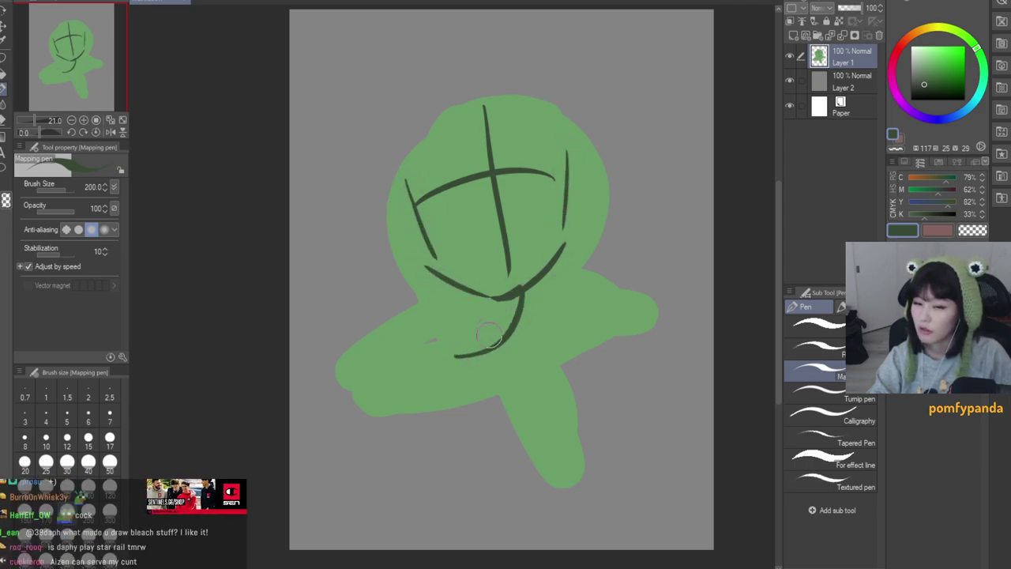
{"action": "key", "text": "ctrl+z"}
{"action": "mouse_move", "coordinate": [541, 276]}
{"action": "left_mouse_down"}
{"action": "mouse_move", "coordinate": [488, 332]}
{"action": "mouse_move", "coordinate": [496, 325]}
{"action": "left_mouse_up"}
{"action": "key", "text": "ctrl+z"}
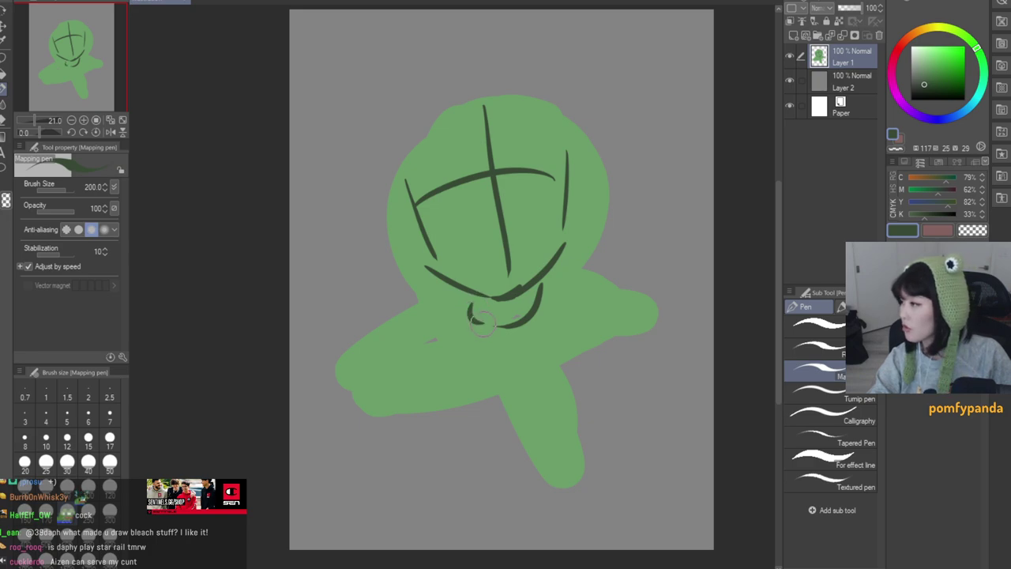
{"action": "key", "text": "ctrl+z"}
Step: Sketch the outer edges of a raised collar, angling out from both sides of the jaw and down
{"action": "mouse_move", "coordinate": [569, 237]}
{"action": "left_mouse_down"}
{"action": "mouse_move", "coordinate": [609, 253]}
{"action": "mouse_move", "coordinate": [590, 317]}
{"action": "left_mouse_up"}
{"action": "left_click_drag", "start_coordinate": [420, 280], "coordinate": [376, 308]}
{"action": "key", "text": "ctrl+z"}
{"action": "mouse_move", "coordinate": [421, 260]}
{"action": "left_mouse_down"}
{"action": "mouse_move", "coordinate": [387, 284]}
{"action": "mouse_move", "coordinate": [421, 335]}
{"action": "left_mouse_up"}
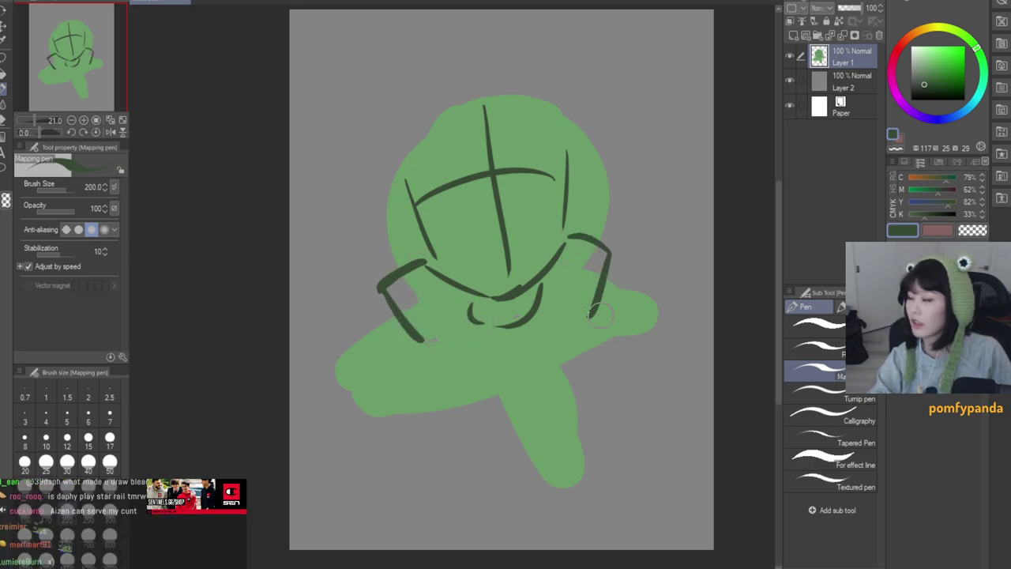
{"action": "left_click_drag", "start_coordinate": [592, 318], "coordinate": [563, 368]}
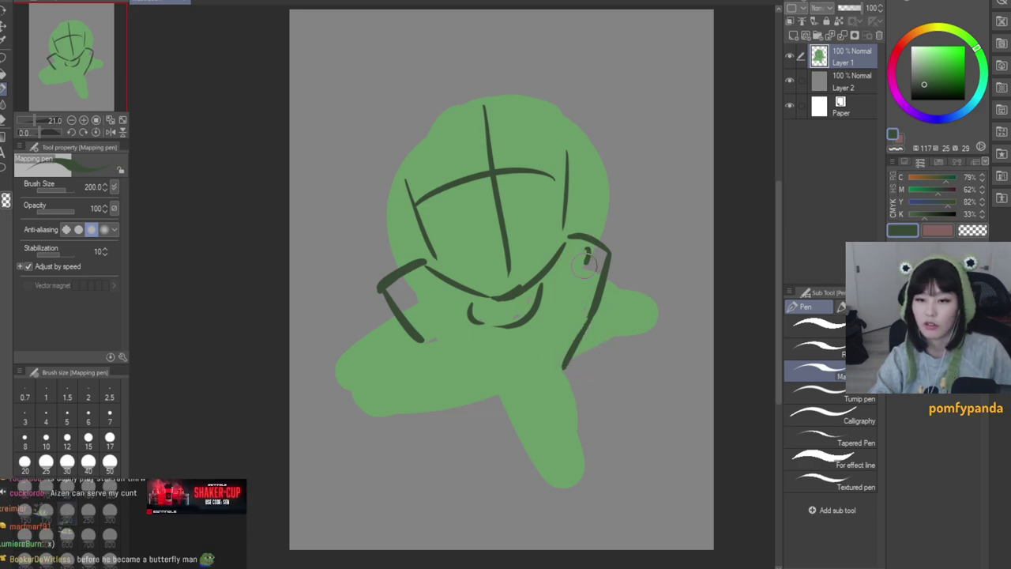
Step: Add the collar's inner edges, the lapel lines below the neck and the outer fold lines on both sides
{"action": "mouse_move", "coordinate": [604, 251]}
{"action": "left_mouse_down"}
{"action": "mouse_move", "coordinate": [546, 291]}
{"action": "mouse_move", "coordinate": [543, 377]}
{"action": "left_mouse_up"}
{"action": "left_click_drag", "start_coordinate": [464, 345], "coordinate": [478, 381]}
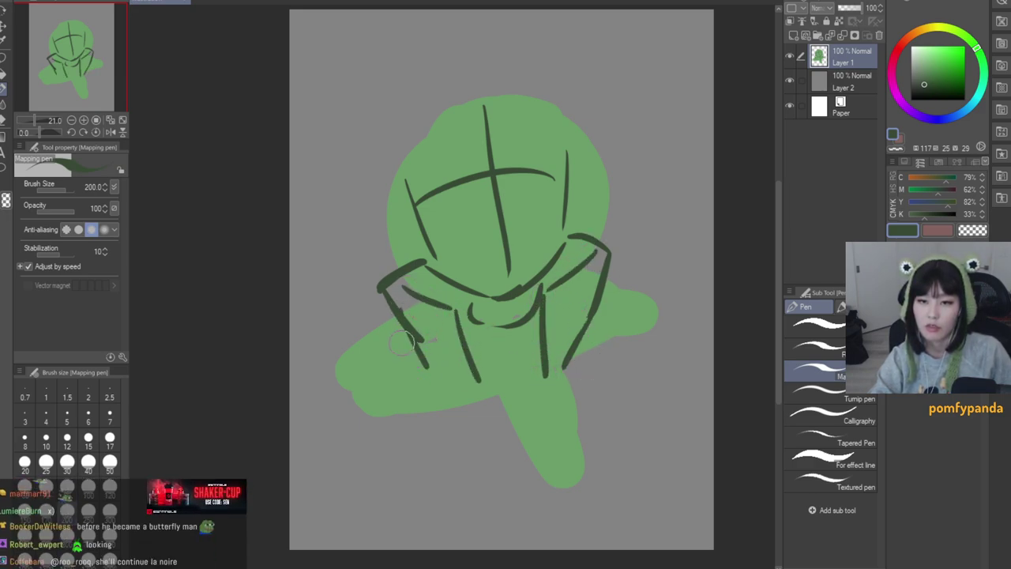
{"action": "left_click_drag", "start_coordinate": [380, 286], "coordinate": [427, 365]}
{"action": "left_click_drag", "start_coordinate": [608, 257], "coordinate": [602, 362]}
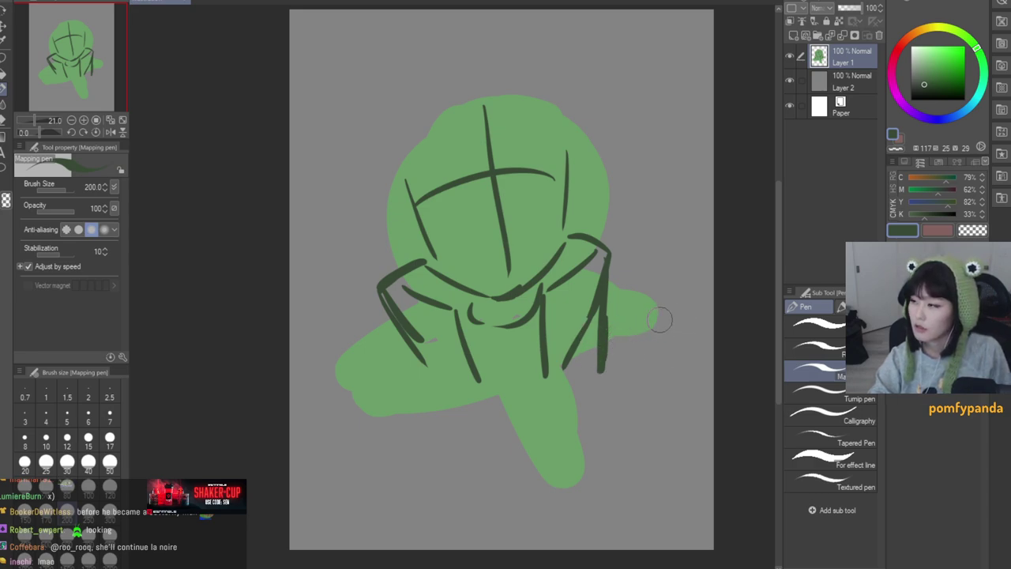
Step: Sketch both shoulder lines sloping from the collar out towards the canvas edges
{"action": "left_click_drag", "start_coordinate": [653, 309], "coordinate": [701, 342]}
{"action": "key", "text": "ctrl+z"}
{"action": "left_click_drag", "start_coordinate": [606, 298], "coordinate": [713, 344]}
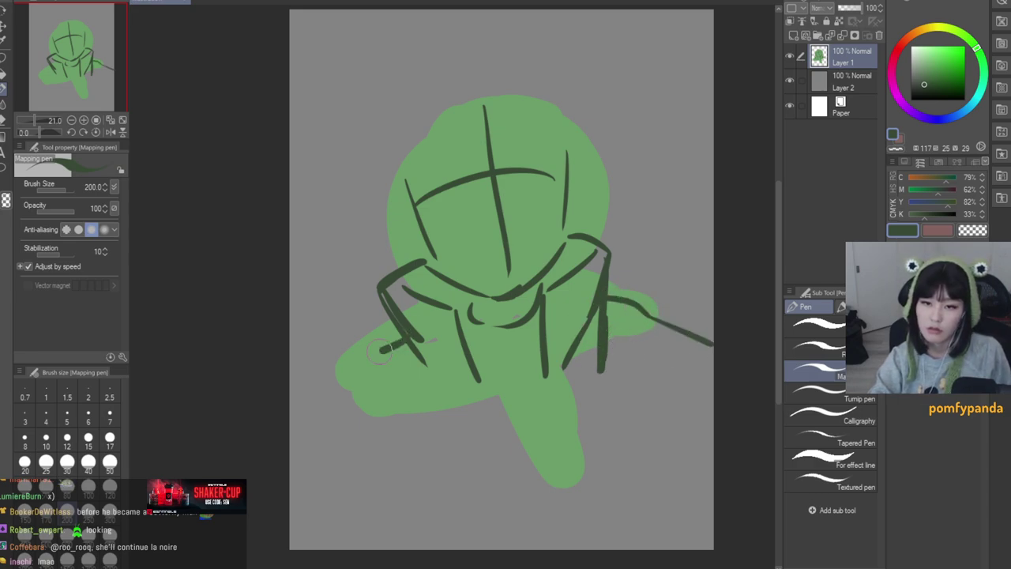
{"action": "left_click_drag", "start_coordinate": [380, 351], "coordinate": [302, 407]}
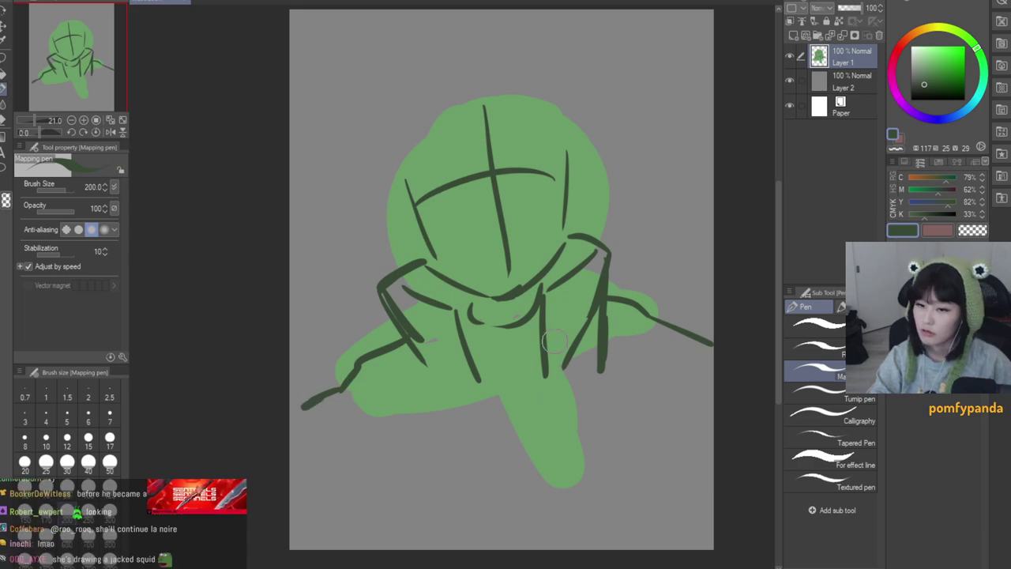
Step: Extend the two lapel lines down the torso so they meet in a deep V-shaped coat opening
{"action": "left_click_drag", "start_coordinate": [543, 371], "coordinate": [537, 506]}
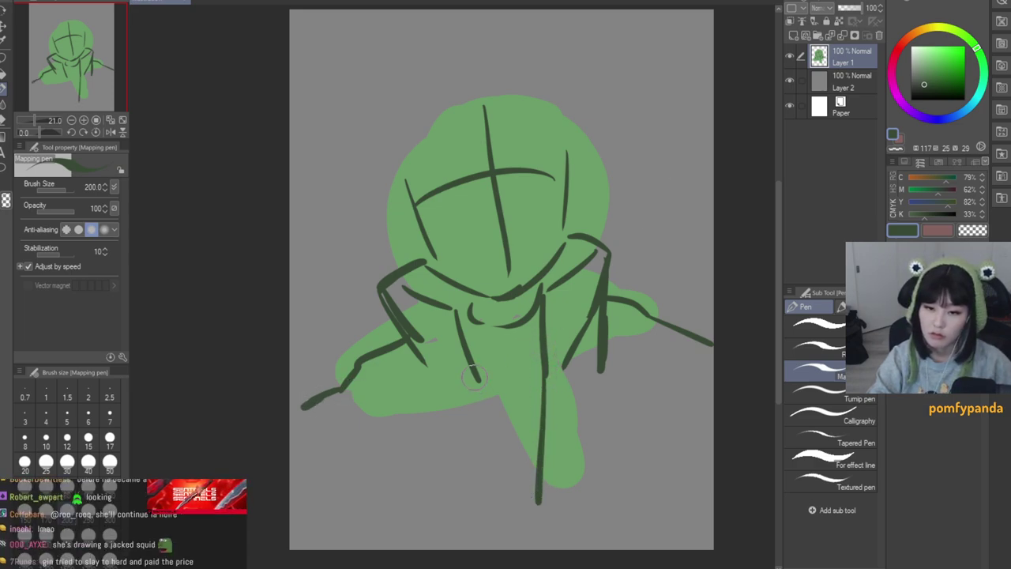
{"action": "left_click_drag", "start_coordinate": [473, 378], "coordinate": [523, 515]}
{"action": "key", "text": "ctrl+z"}
{"action": "left_click_drag", "start_coordinate": [483, 399], "coordinate": [537, 506]}
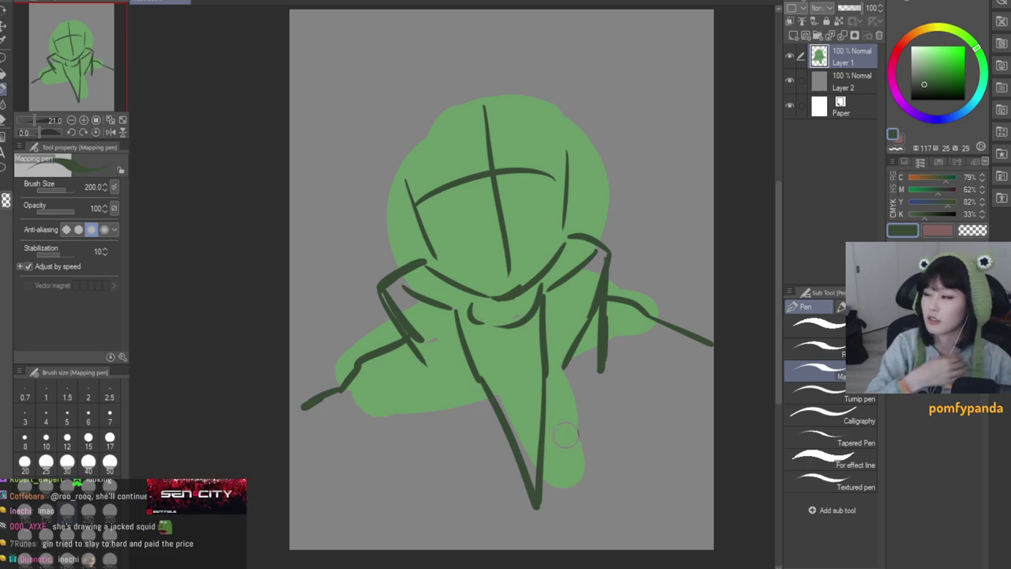
Step: Sketch a curved hair strand falling from the top of the head across the forehead
{"action": "mouse_move", "coordinate": [491, 120]}
{"action": "left_mouse_down"}
{"action": "mouse_move", "coordinate": [510, 146]}
{"action": "mouse_move", "coordinate": [513, 196]}
{"action": "left_mouse_up"}
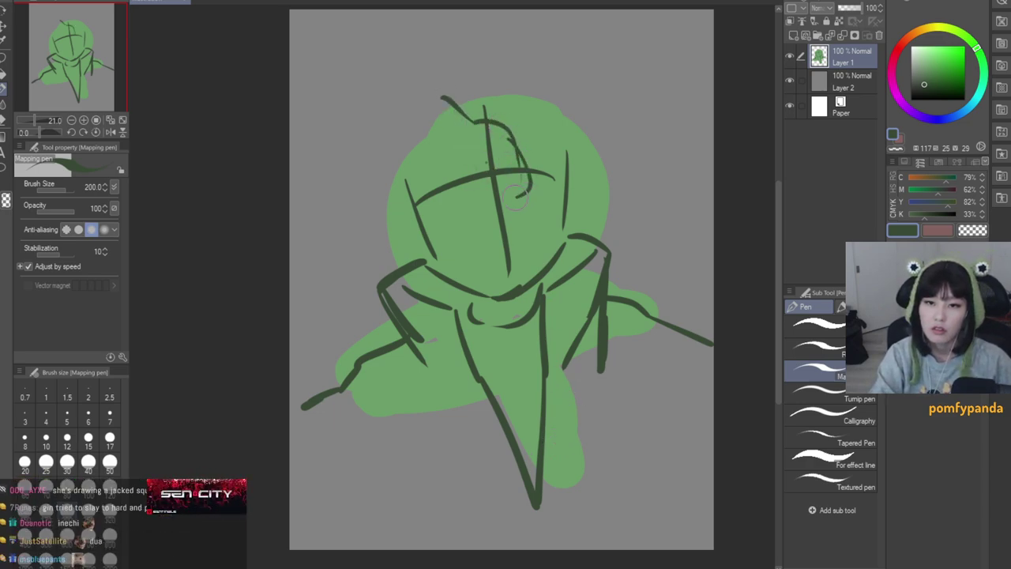
{"action": "left_click_drag", "start_coordinate": [442, 98], "coordinate": [518, 126]}
{"action": "left_click_drag", "start_coordinate": [477, 155], "coordinate": [439, 207]}
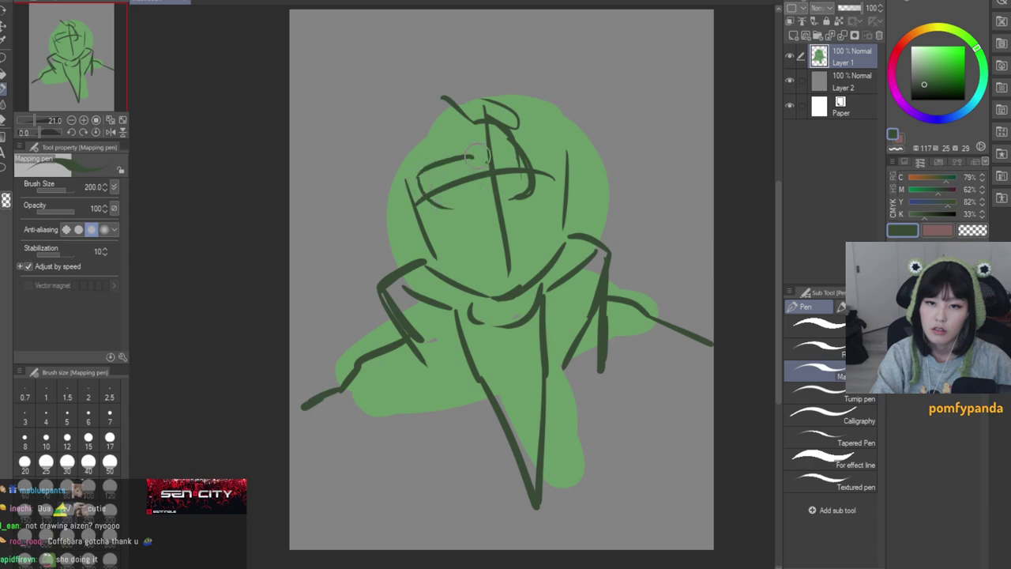
{"action": "left_click_drag", "start_coordinate": [491, 157], "coordinate": [555, 183]}
{"action": "key", "text": "ctrl+z"}
{"action": "key", "text": "ctrl+z"}
{"action": "key", "text": "ctrl+z"}
{"action": "mouse_move", "coordinate": [465, 164]}
{"action": "left_mouse_down"}
{"action": "mouse_move", "coordinate": [430, 179]}
{"action": "mouse_move", "coordinate": [464, 198]}
{"action": "mouse_move", "coordinate": [432, 176]}
{"action": "mouse_move", "coordinate": [469, 162]}
{"action": "left_mouse_up"}
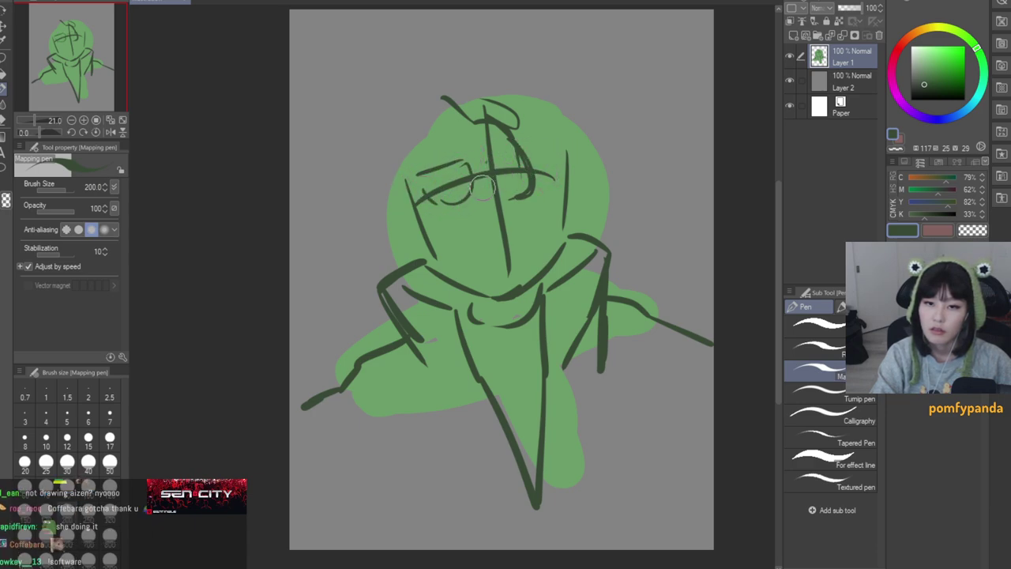
{"action": "key", "text": "ctrl+z"}
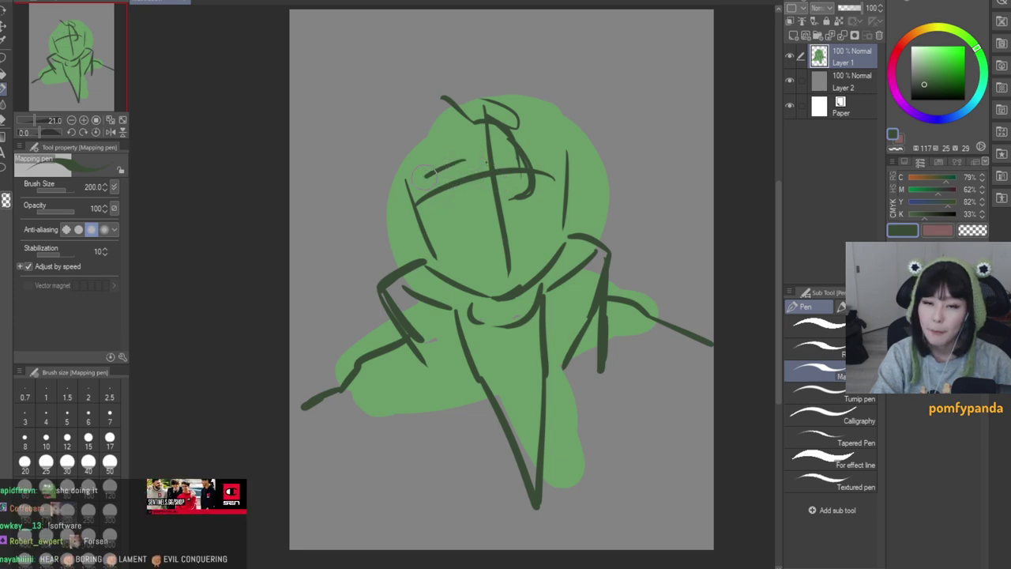
Step: Sketch the eyebrows and half-lidded eyes with dark pupils along the horizontal guideline
{"action": "mouse_move", "coordinate": [418, 180]}
{"action": "left_mouse_down"}
{"action": "mouse_move", "coordinate": [468, 165]}
{"action": "mouse_move", "coordinate": [419, 190]}
{"action": "mouse_move", "coordinate": [521, 160]}
{"action": "mouse_move", "coordinate": [559, 156]}
{"action": "left_mouse_up"}
{"action": "mouse_move", "coordinate": [426, 177]}
{"action": "left_mouse_down"}
{"action": "mouse_move", "coordinate": [464, 169]}
{"action": "mouse_move", "coordinate": [458, 194]}
{"action": "left_mouse_up"}
{"action": "mouse_move", "coordinate": [522, 169]}
{"action": "left_mouse_down"}
{"action": "mouse_move", "coordinate": [552, 167]}
{"action": "mouse_move", "coordinate": [528, 182]}
{"action": "left_mouse_up"}
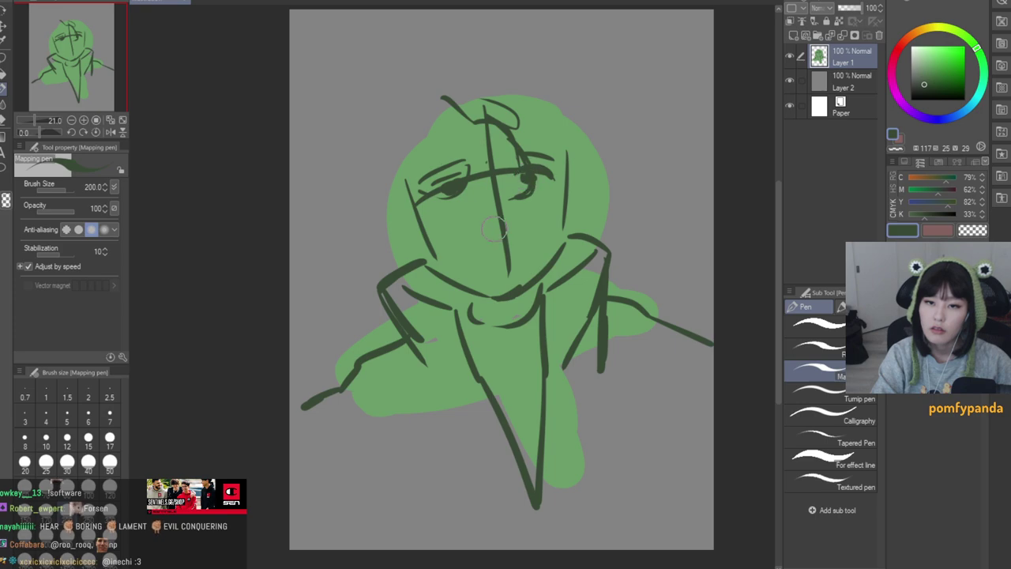
{"action": "key", "text": "ctrl+z"}
{"action": "left_click_drag", "start_coordinate": [483, 236], "coordinate": [522, 228]}
{"action": "key", "text": "ctrl+z"}
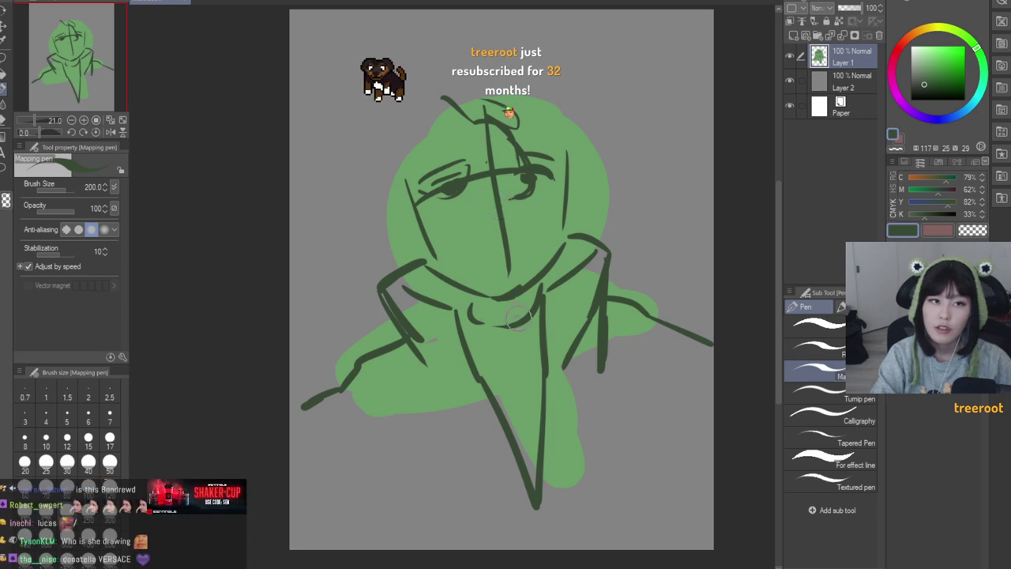
Step: Lasso the upper head with the eyes and hair strand, move it slightly up, and deselect it
{"action": "key", "text": "m"}
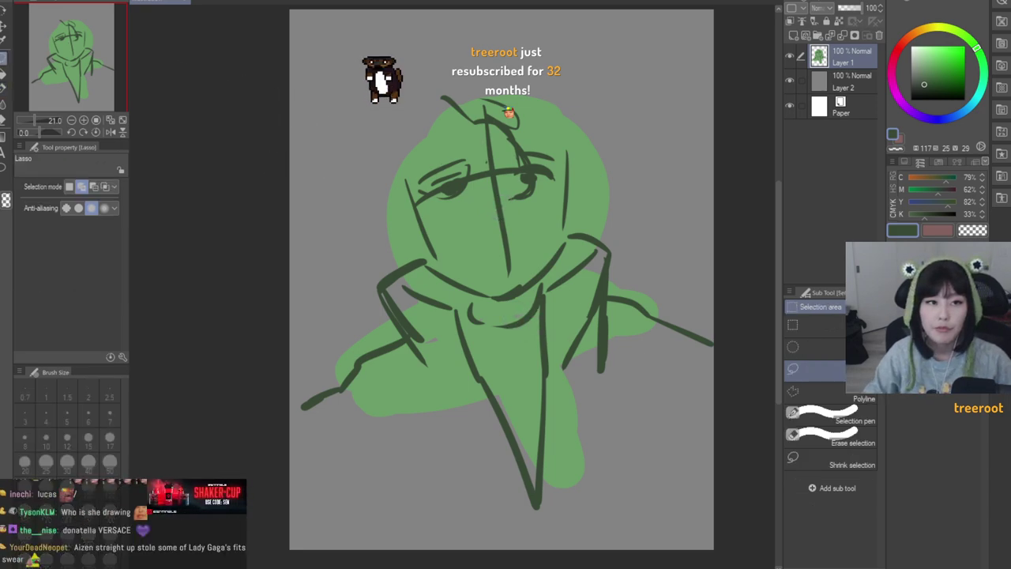
{"action": "mouse_move", "coordinate": [411, 127]}
{"action": "left_mouse_down"}
{"action": "mouse_move", "coordinate": [412, 187]}
{"action": "mouse_move", "coordinate": [491, 272]}
{"action": "mouse_move", "coordinate": [567, 175]}
{"action": "mouse_move", "coordinate": [362, 81]}
{"action": "left_mouse_up"}
{"action": "key", "text": "k"}
{"action": "left_click_drag", "start_coordinate": [565, 193], "coordinate": [552, 169]}
{"action": "key", "text": "ctrl+d"}
{"action": "scroll", "coordinate": [551, 190], "scroll_direction": "down", "scroll_amount": 2}
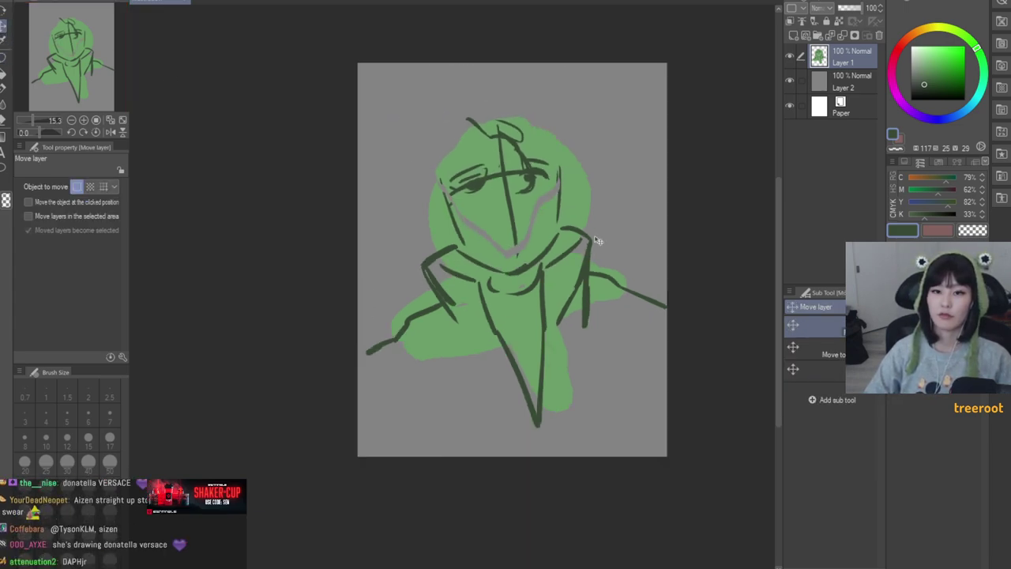
Step: Sketch a small nose with the Mapping pen on the vertical guideline below the eyes
{"action": "scroll", "coordinate": [592, 235], "scroll_direction": "up", "scroll_amount": 2}
{"action": "key", "text": "p"}
{"action": "scroll", "coordinate": [494, 203], "scroll_direction": "up", "scroll_amount": 2}
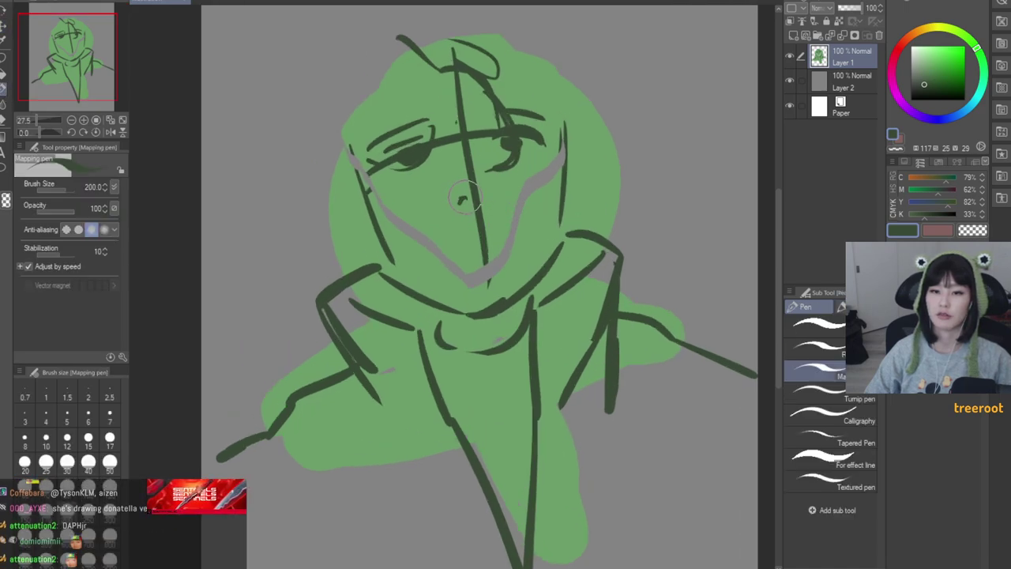
{"action": "left_click", "coordinate": [461, 194]}
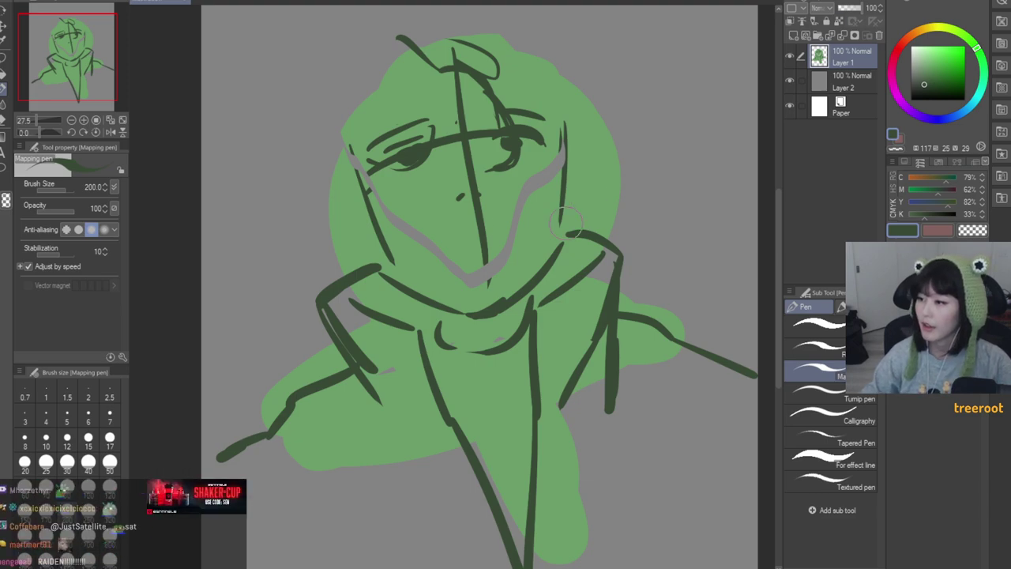
{"action": "scroll", "coordinate": [522, 162], "scroll_direction": "down", "scroll_amount": 2}
{"action": "scroll", "coordinate": [521, 195], "scroll_direction": "up", "scroll_amount": 3}
{"action": "scroll", "coordinate": [506, 193], "scroll_direction": "down", "scroll_amount": 3}
{"action": "scroll", "coordinate": [474, 189], "scroll_direction": "up", "scroll_amount": 2}
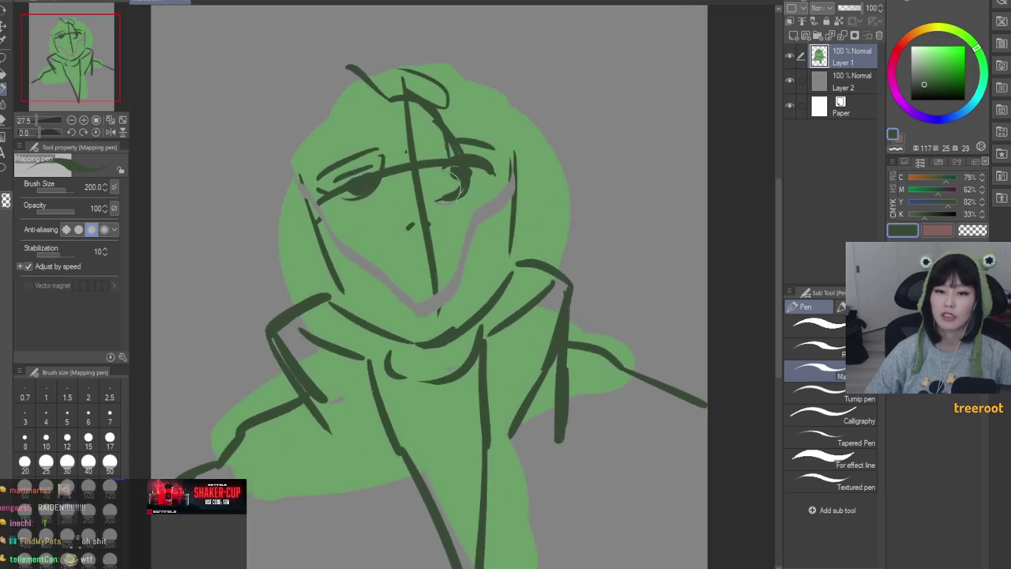
{"action": "scroll", "coordinate": [436, 223], "scroll_direction": "up", "scroll_amount": 1}
{"action": "scroll", "coordinate": [401, 234], "scroll_direction": "down", "scroll_amount": 2}
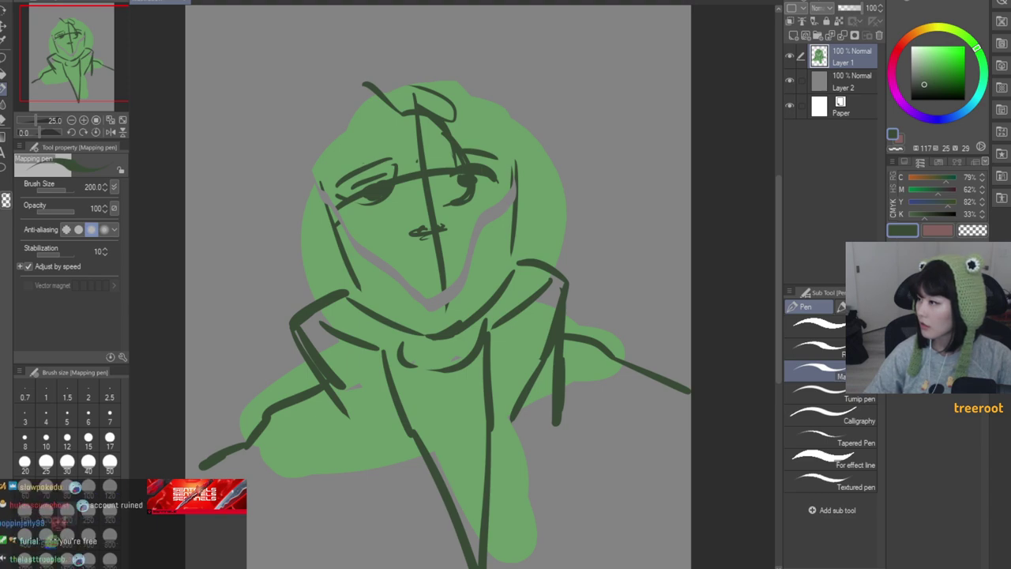
{"action": "scroll", "coordinate": [522, 177], "scroll_direction": "down", "scroll_amount": 5}
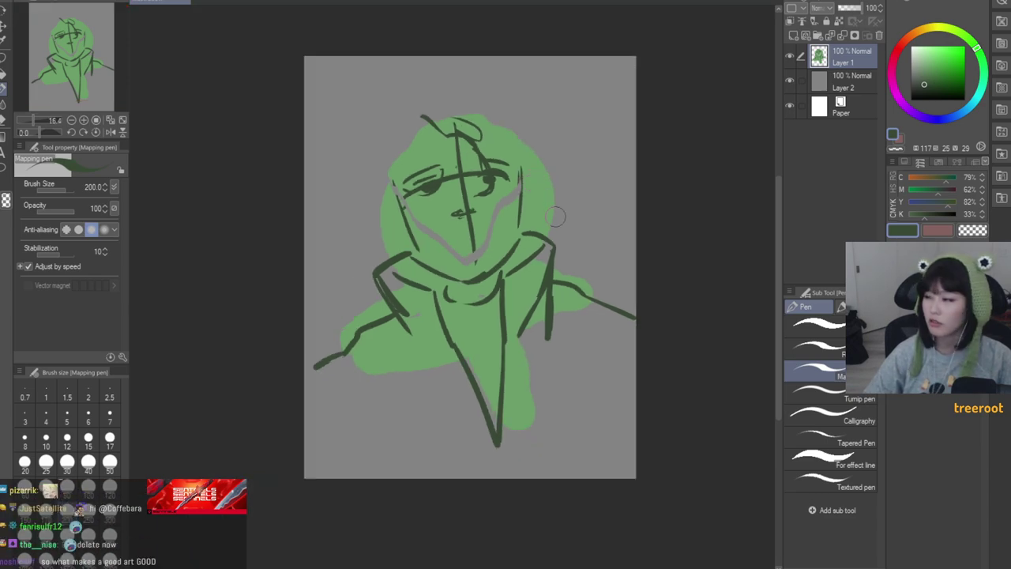
Step: Sketch messy hair strands across the crown and forehead, and outline an ear on each side of the face
{"action": "scroll", "coordinate": [581, 111], "scroll_direction": "up", "scroll_amount": 1}
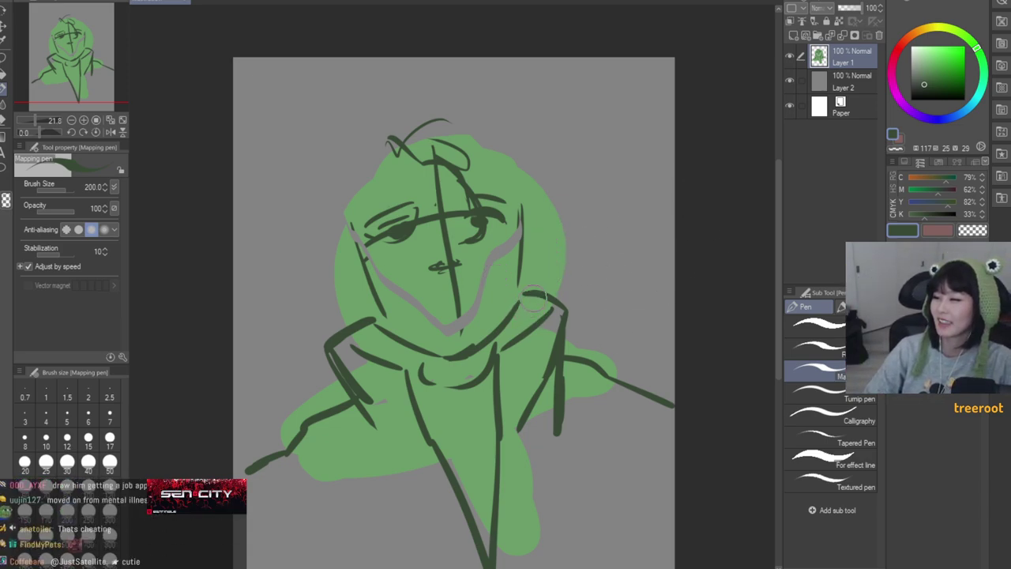
{"action": "scroll", "coordinate": [522, 238], "scroll_direction": "up", "scroll_amount": 1}
{"action": "mouse_move", "coordinate": [442, 141]}
{"action": "left_mouse_down"}
{"action": "mouse_move", "coordinate": [452, 177]}
{"action": "mouse_move", "coordinate": [505, 189]}
{"action": "left_mouse_up"}
{"action": "left_click_drag", "start_coordinate": [410, 128], "coordinate": [499, 207]}
{"action": "mouse_move", "coordinate": [386, 146]}
{"action": "left_mouse_down"}
{"action": "mouse_move", "coordinate": [358, 166]}
{"action": "mouse_move", "coordinate": [342, 234]}
{"action": "left_mouse_up"}
{"action": "mouse_move", "coordinate": [362, 156]}
{"action": "left_mouse_down"}
{"action": "mouse_move", "coordinate": [399, 136]}
{"action": "mouse_move", "coordinate": [498, 146]}
{"action": "left_mouse_up"}
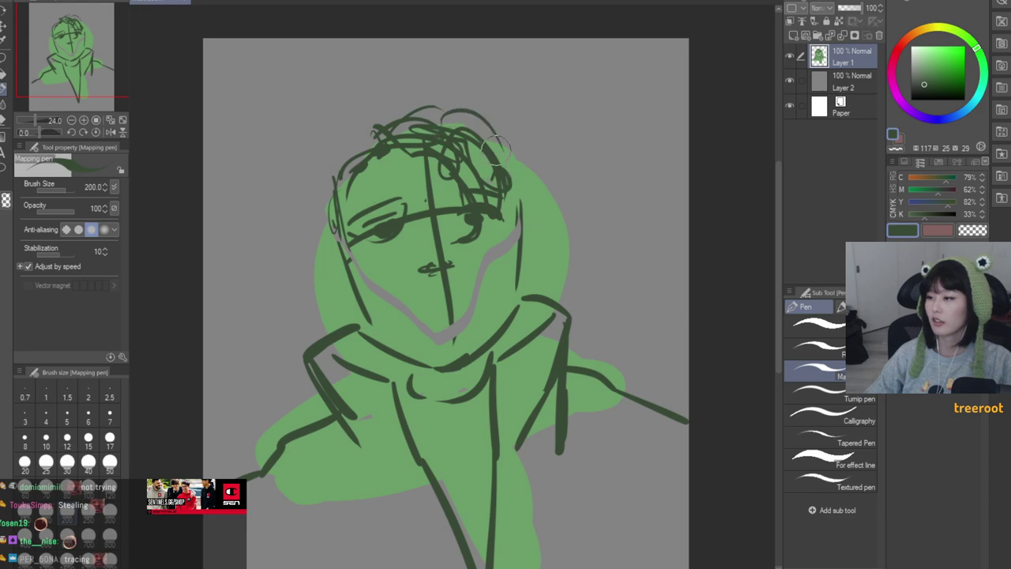
{"action": "left_click_drag", "start_coordinate": [464, 108], "coordinate": [524, 169]}
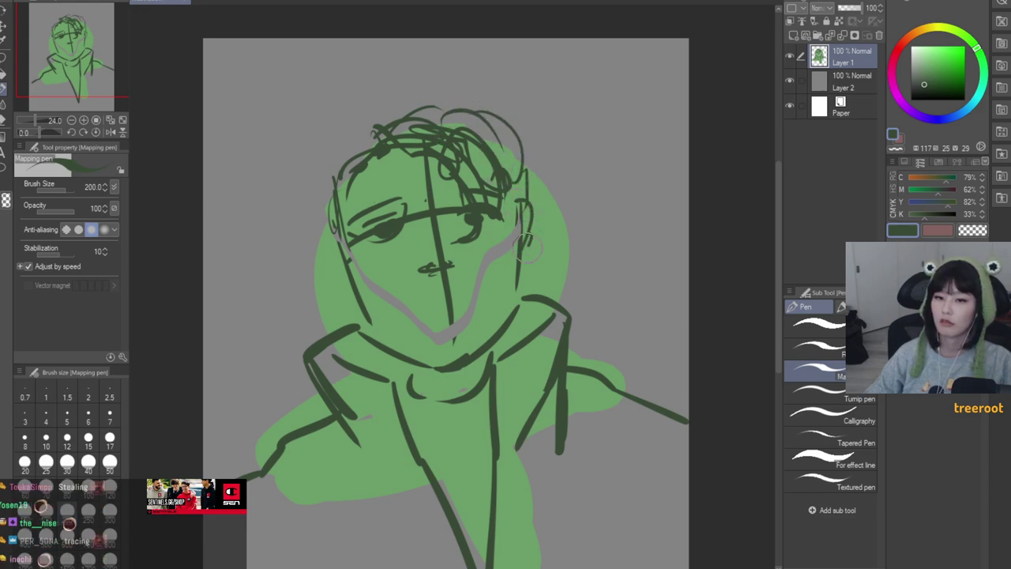
{"action": "left_click_drag", "start_coordinate": [527, 239], "coordinate": [522, 262]}
{"action": "left_click_drag", "start_coordinate": [329, 258], "coordinate": [347, 306]}
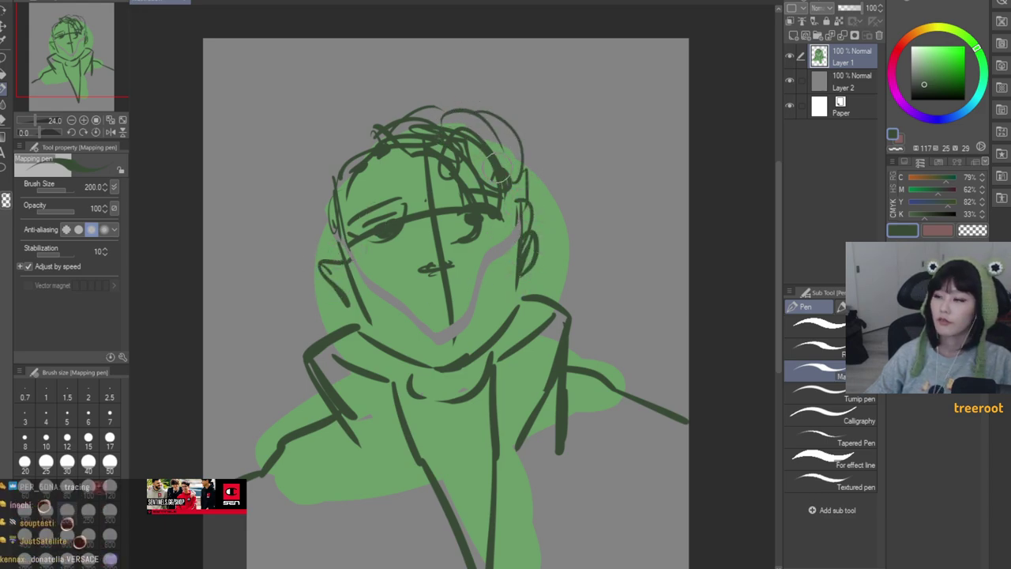
Step: Build up the hair with loose curly loops around the top and both sides of the head
{"action": "scroll", "coordinate": [514, 170], "scroll_direction": "down", "scroll_amount": 4}
{"action": "scroll", "coordinate": [515, 265], "scroll_direction": "up", "scroll_amount": 3}
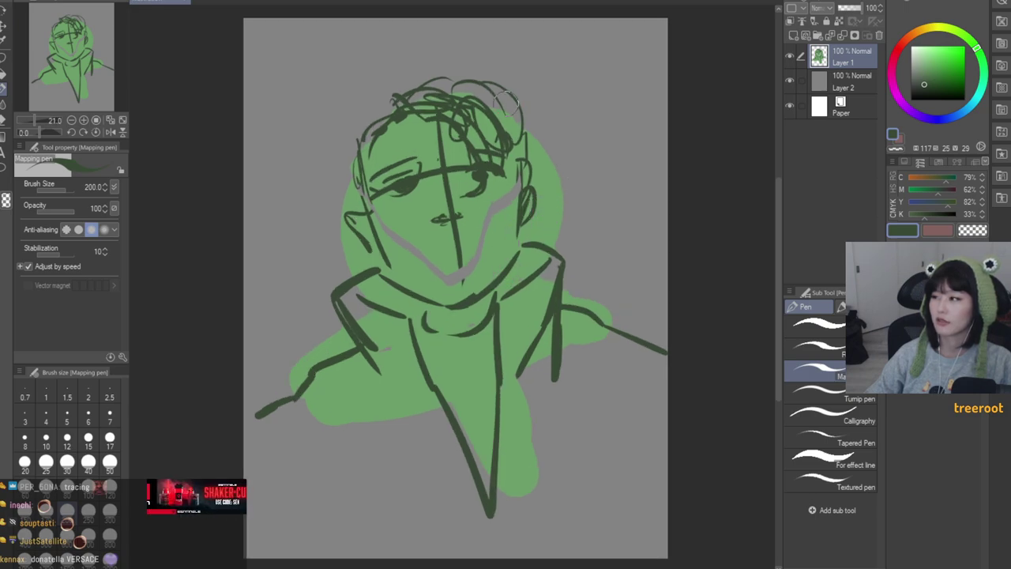
{"action": "mouse_move", "coordinate": [387, 110]}
{"action": "left_mouse_down"}
{"action": "mouse_move", "coordinate": [364, 150]}
{"action": "mouse_move", "coordinate": [394, 82]}
{"action": "mouse_move", "coordinate": [481, 96]}
{"action": "mouse_move", "coordinate": [510, 90]}
{"action": "mouse_move", "coordinate": [508, 75]}
{"action": "mouse_move", "coordinate": [418, 83]}
{"action": "mouse_move", "coordinate": [503, 104]}
{"action": "mouse_move", "coordinate": [537, 171]}
{"action": "mouse_move", "coordinate": [420, 82]}
{"action": "mouse_move", "coordinate": [355, 130]}
{"action": "mouse_move", "coordinate": [342, 168]}
{"action": "mouse_move", "coordinate": [399, 190]}
{"action": "left_mouse_up"}
{"action": "scroll", "coordinate": [461, 207], "scroll_direction": "up", "scroll_amount": 1}
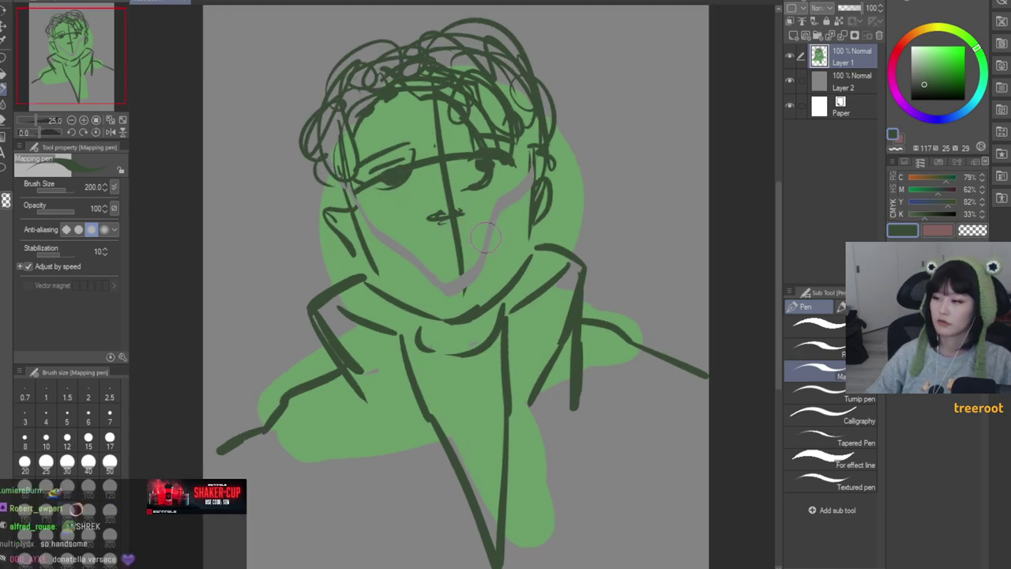
Step: Draw straight, thick eyebrows above both eyes, undoing and redrawing the strokes that miss
{"action": "scroll", "coordinate": [488, 243], "scroll_direction": "down", "scroll_amount": 10}
{"action": "scroll", "coordinate": [506, 272], "scroll_direction": "up", "scroll_amount": 12}
{"action": "scroll", "coordinate": [460, 151], "scroll_direction": "up", "scroll_amount": 1}
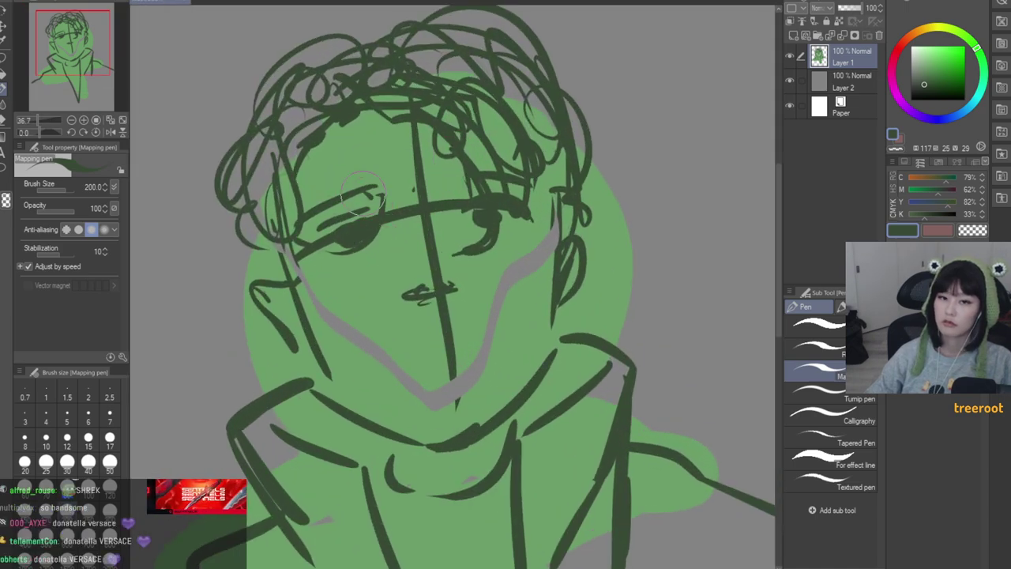
{"action": "mouse_move", "coordinate": [369, 195]}
{"action": "left_mouse_down"}
{"action": "mouse_move", "coordinate": [318, 205]}
{"action": "mouse_move", "coordinate": [322, 197]}
{"action": "mouse_move", "coordinate": [297, 183]}
{"action": "left_mouse_up"}
{"action": "key", "text": "ctrl+z"}
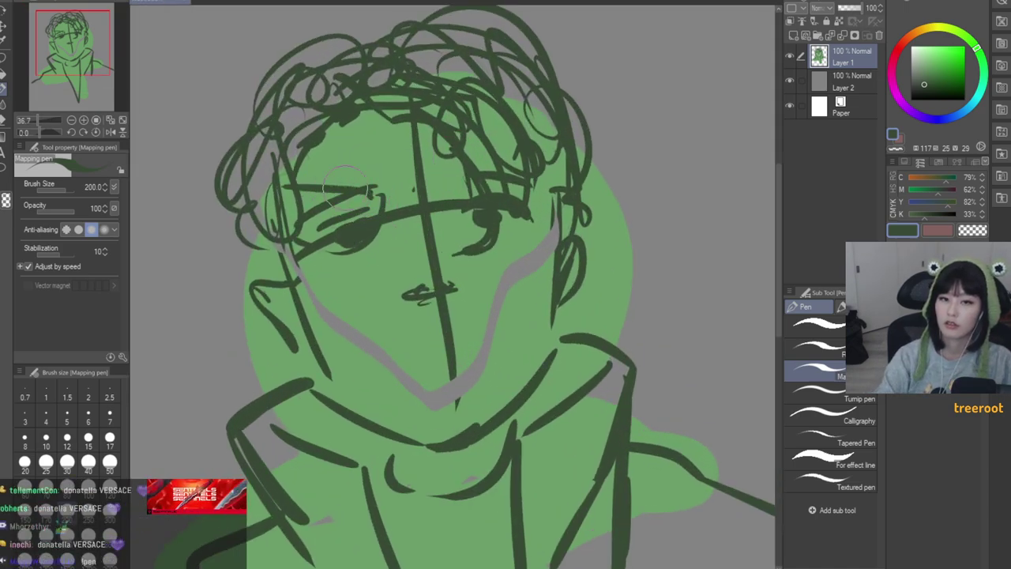
{"action": "key", "text": "ctrl+z"}
{"action": "key", "text": "ctrl+z"}
{"action": "left_click_drag", "start_coordinate": [371, 187], "coordinate": [296, 182]}
{"action": "mouse_move", "coordinate": [458, 170]}
{"action": "left_mouse_down"}
{"action": "mouse_move", "coordinate": [531, 146]}
{"action": "mouse_move", "coordinate": [532, 155]}
{"action": "left_mouse_up"}
{"action": "key", "text": "ctrl+z"}
{"action": "key", "text": "ctrl+z"}
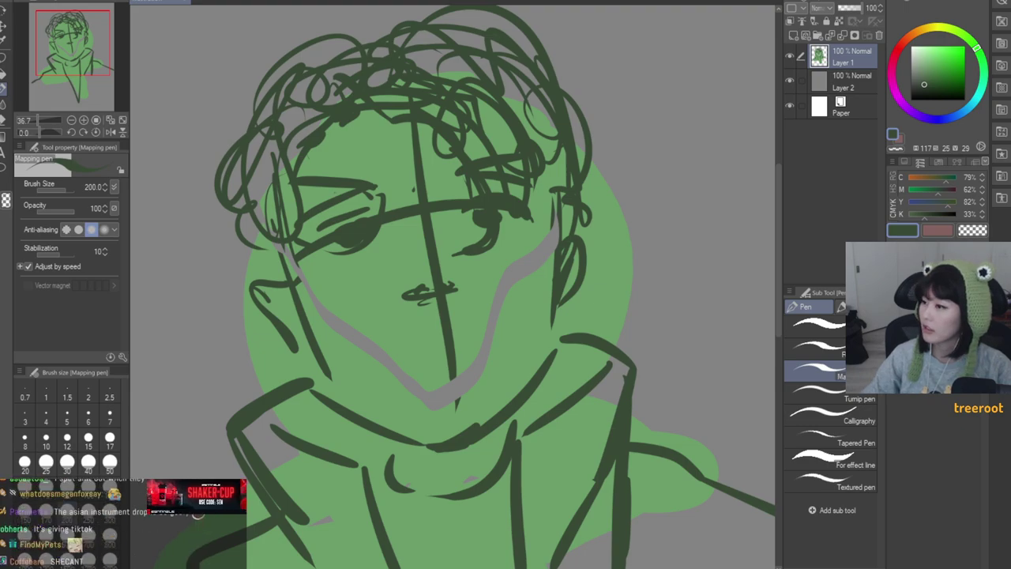
Step: Draw the mouth as a wide, slightly upturned smile line between the nose and the chin
{"action": "scroll", "coordinate": [470, 185], "scroll_direction": "down", "scroll_amount": 2}
{"action": "scroll", "coordinate": [474, 315], "scroll_direction": "up", "scroll_amount": 1}
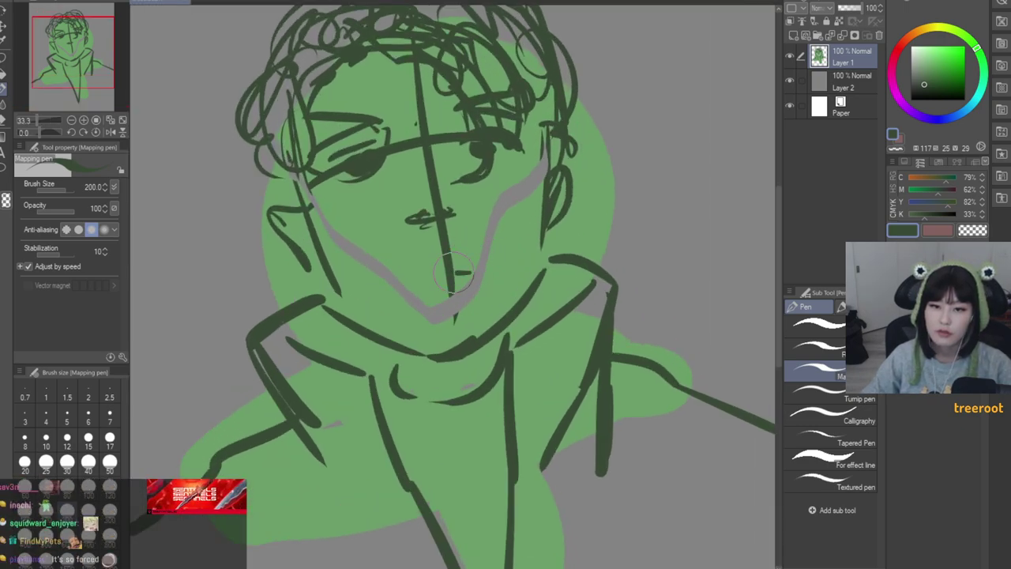
{"action": "left_click_drag", "start_coordinate": [407, 278], "coordinate": [470, 273]}
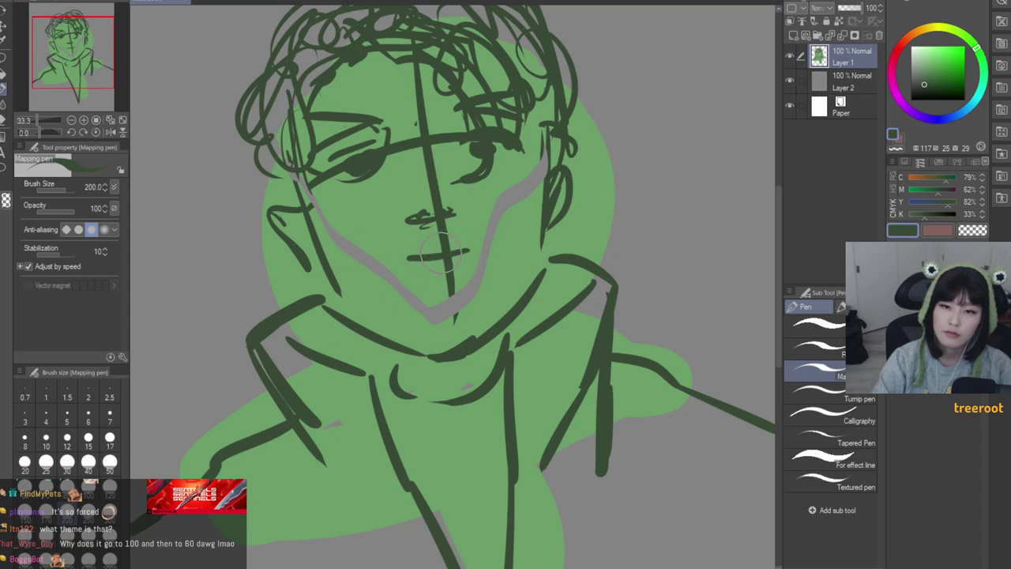
{"action": "left_click_drag", "start_coordinate": [382, 257], "coordinate": [464, 250]}
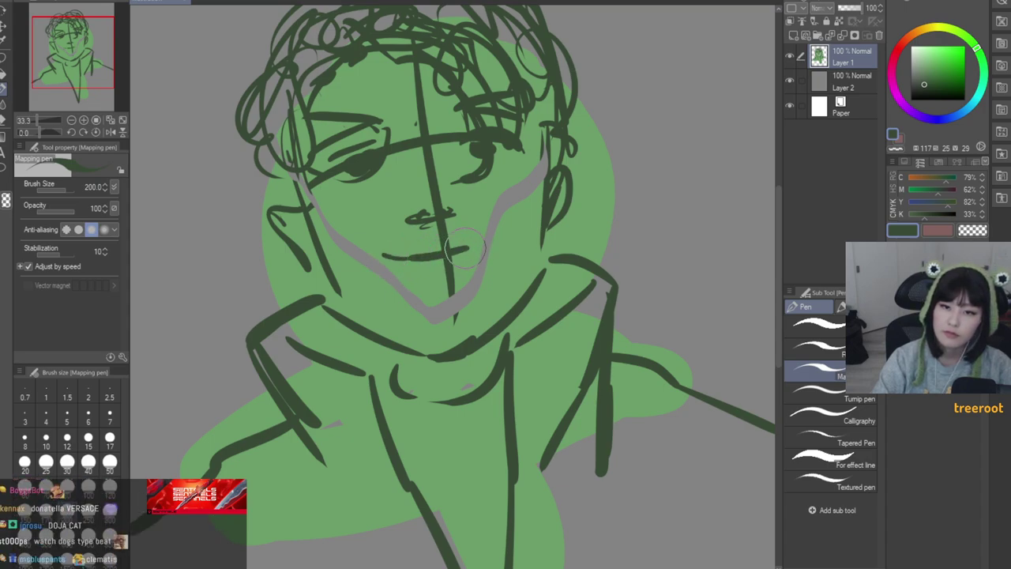
{"action": "key", "text": "ctrl+minus"}
{"action": "key", "text": "ctrl+minus"}
{"action": "key", "text": "ctrl+minus"}
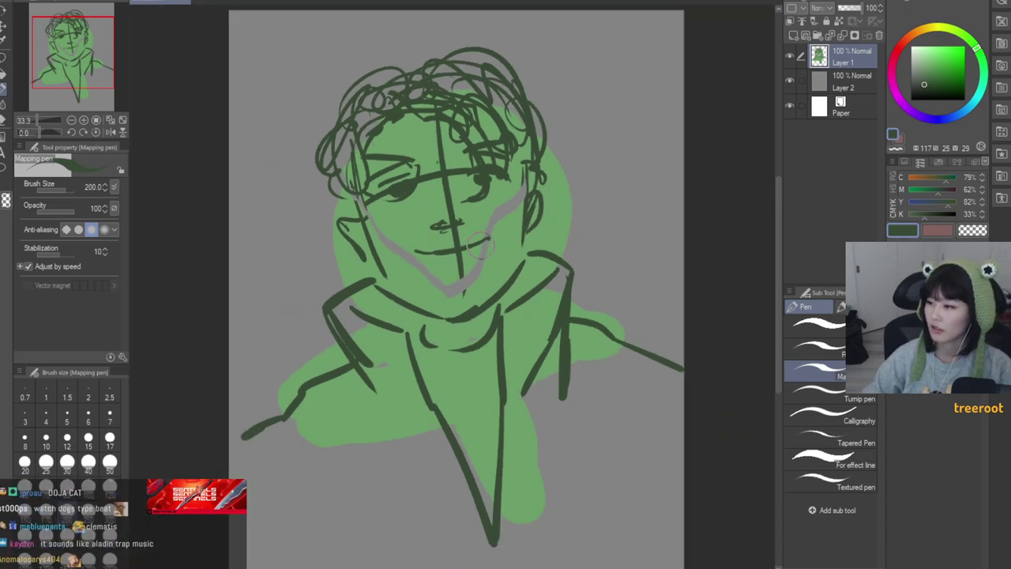
{"action": "scroll", "coordinate": [584, 268], "scroll_direction": "up", "scroll_amount": 3}
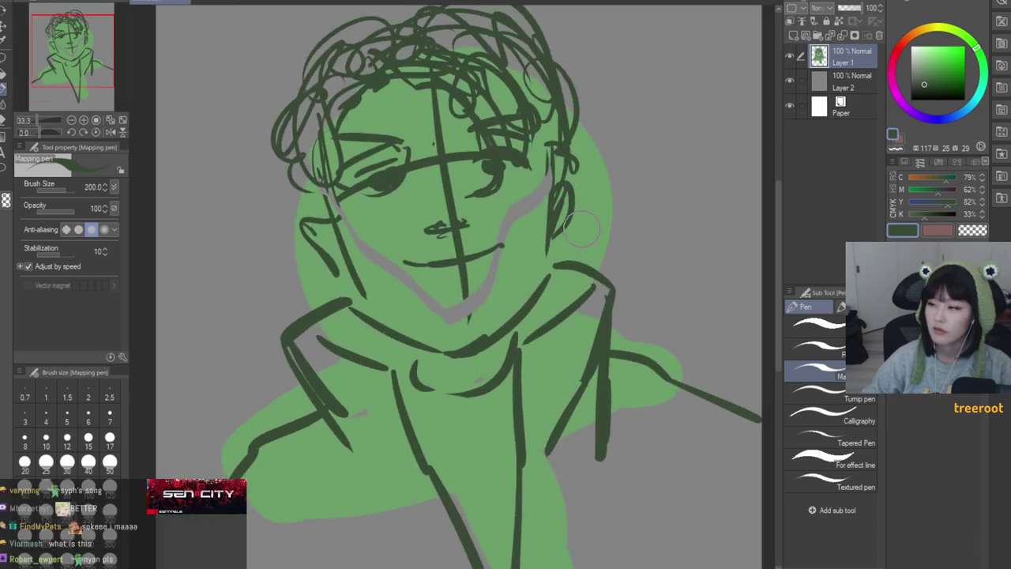
{"action": "left_click_drag", "start_coordinate": [581, 229], "coordinate": [576, 263]}
{"action": "left_click_drag", "start_coordinate": [567, 152], "coordinate": [573, 238]}
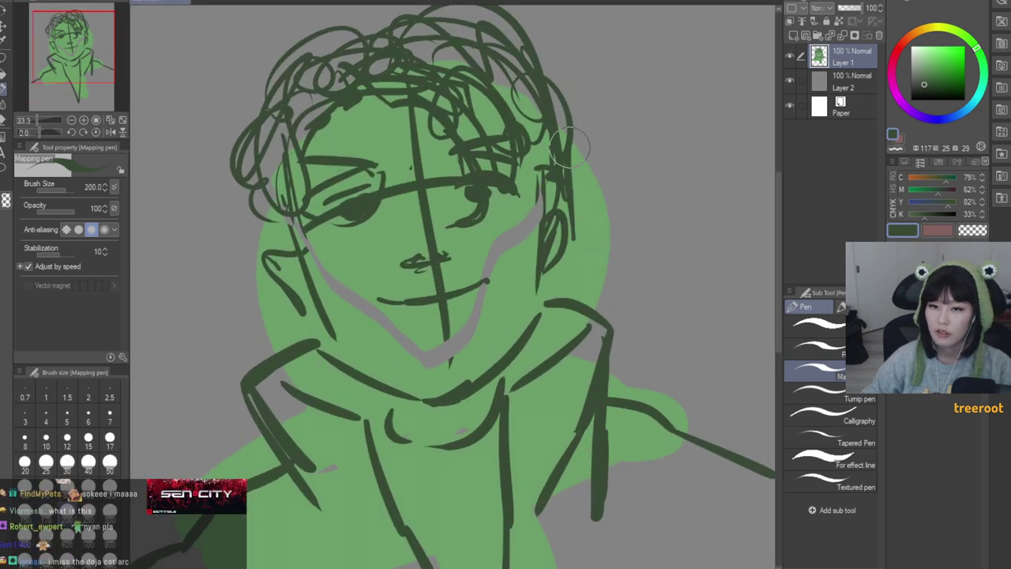
{"action": "mouse_move", "coordinate": [490, 142]}
{"action": "left_mouse_down"}
{"action": "mouse_move", "coordinate": [543, 174]}
{"action": "mouse_move", "coordinate": [564, 207]}
{"action": "mouse_move", "coordinate": [553, 235]}
{"action": "left_mouse_up"}
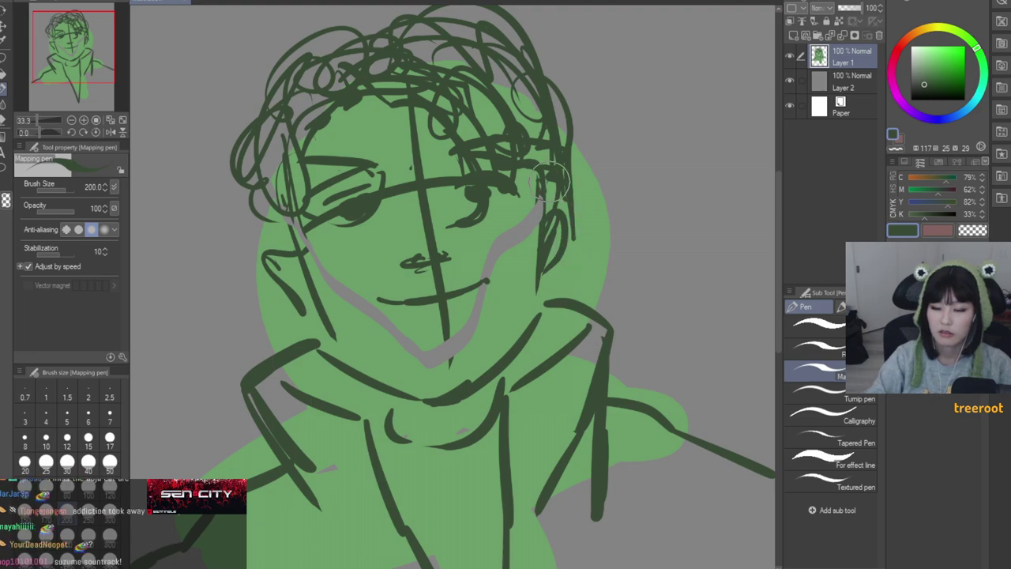
{"action": "key", "text": "ctrl+z"}
{"action": "key", "text": "ctrl+z"}
{"action": "key", "text": "ctrl+z"}
Step: Scribble a solid dark mass over the eyes and forehead up into the hair
{"action": "mouse_move", "coordinate": [367, 201]}
{"action": "left_mouse_down"}
{"action": "mouse_move", "coordinate": [323, 212]}
{"action": "mouse_move", "coordinate": [332, 225]}
{"action": "mouse_move", "coordinate": [371, 207]}
{"action": "left_mouse_up"}
{"action": "mouse_move", "coordinate": [466, 196]}
{"action": "left_mouse_down"}
{"action": "mouse_move", "coordinate": [399, 190]}
{"action": "mouse_move", "coordinate": [385, 204]}
{"action": "mouse_move", "coordinate": [440, 188]}
{"action": "mouse_move", "coordinate": [383, 210]}
{"action": "mouse_move", "coordinate": [409, 197]}
{"action": "left_mouse_up"}
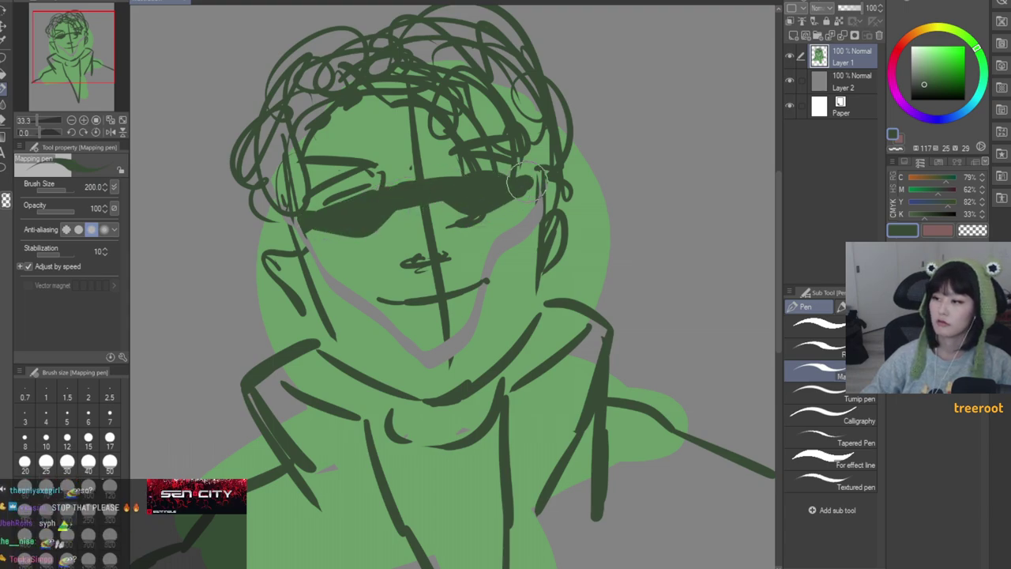
{"action": "scroll", "coordinate": [547, 248], "scroll_direction": "down", "scroll_amount": 4}
{"action": "scroll", "coordinate": [514, 213], "scroll_direction": "up", "scroll_amount": 3}
{"action": "mouse_move", "coordinate": [510, 201]}
{"action": "left_mouse_down"}
{"action": "mouse_move", "coordinate": [474, 216]}
{"action": "mouse_move", "coordinate": [439, 207]}
{"action": "left_mouse_up"}
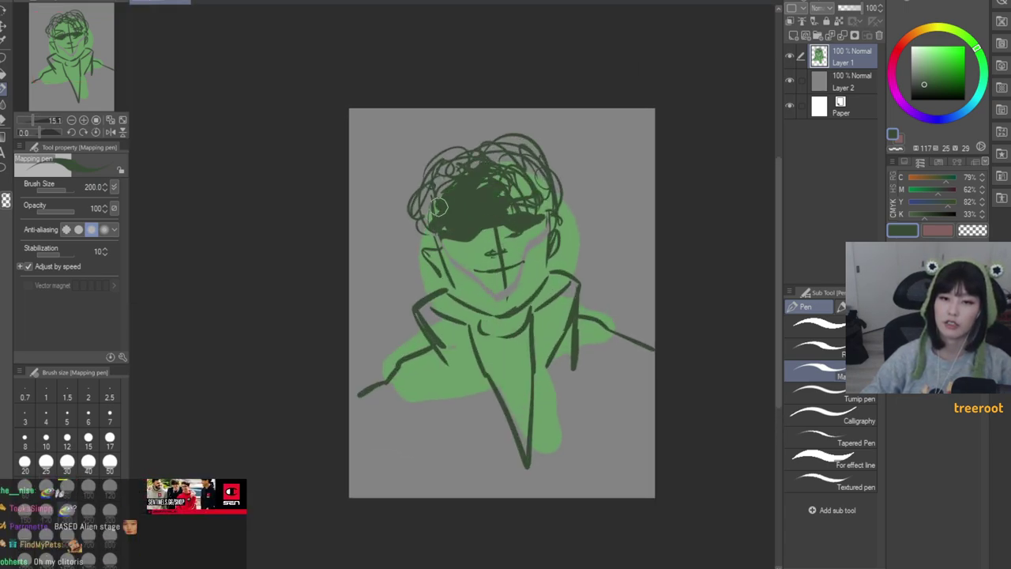
{"action": "scroll", "coordinate": [542, 357], "scroll_direction": "down", "scroll_amount": 3}
{"action": "scroll", "coordinate": [612, 433], "scroll_direction": "up", "scroll_amount": 1}
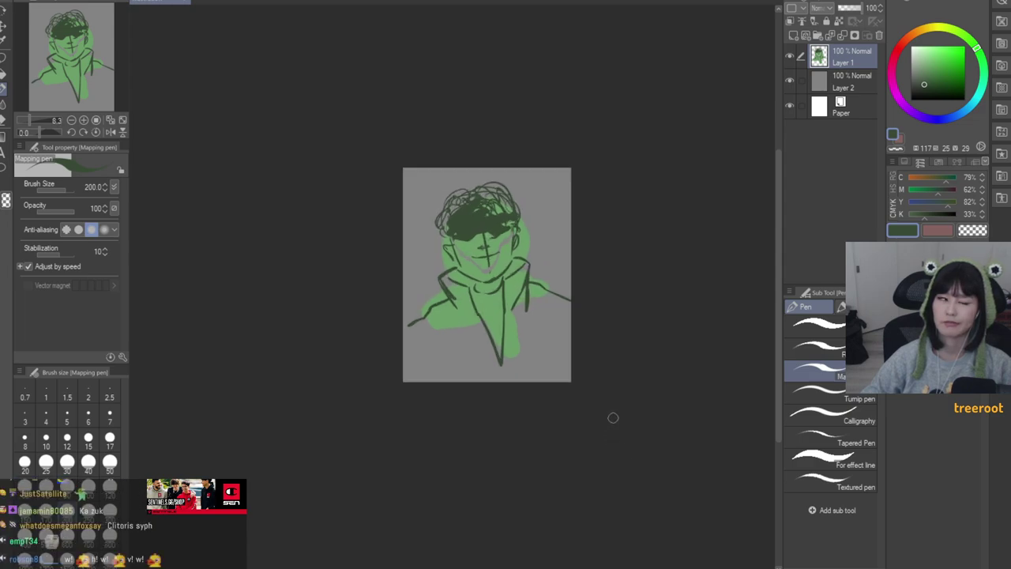
{"action": "scroll", "coordinate": [535, 277], "scroll_direction": "up", "scroll_amount": 3}
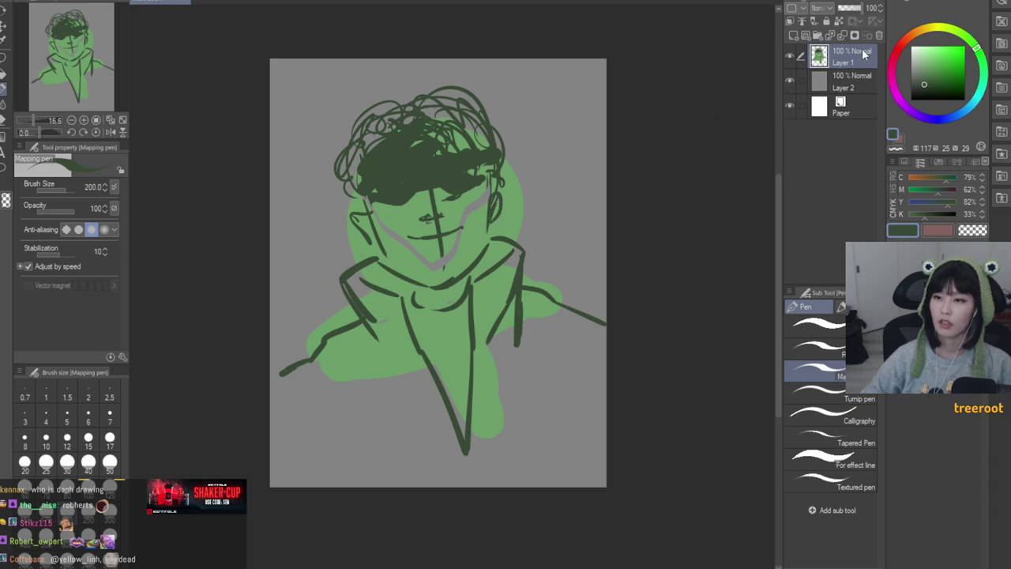
Step: Clear Layer 1 and draw a large head circle crossed by a curved vertical centre line that extends below it
{"action": "key", "text": "Delete"}
{"action": "mouse_move", "coordinate": [464, 95]}
{"action": "left_mouse_down"}
{"action": "mouse_move", "coordinate": [366, 321]}
{"action": "mouse_move", "coordinate": [384, 126]}
{"action": "left_mouse_up"}
{"action": "left_click_drag", "start_coordinate": [424, 113], "coordinate": [369, 412]}
{"action": "key", "text": "ctrl+z"}
{"action": "left_click_drag", "start_coordinate": [416, 116], "coordinate": [390, 406]}
Step: Draw a curved eye guideline across the lower part of the head circle, redrawing it until the arc fits
{"action": "left_click_drag", "start_coordinate": [323, 242], "coordinate": [421, 323]}
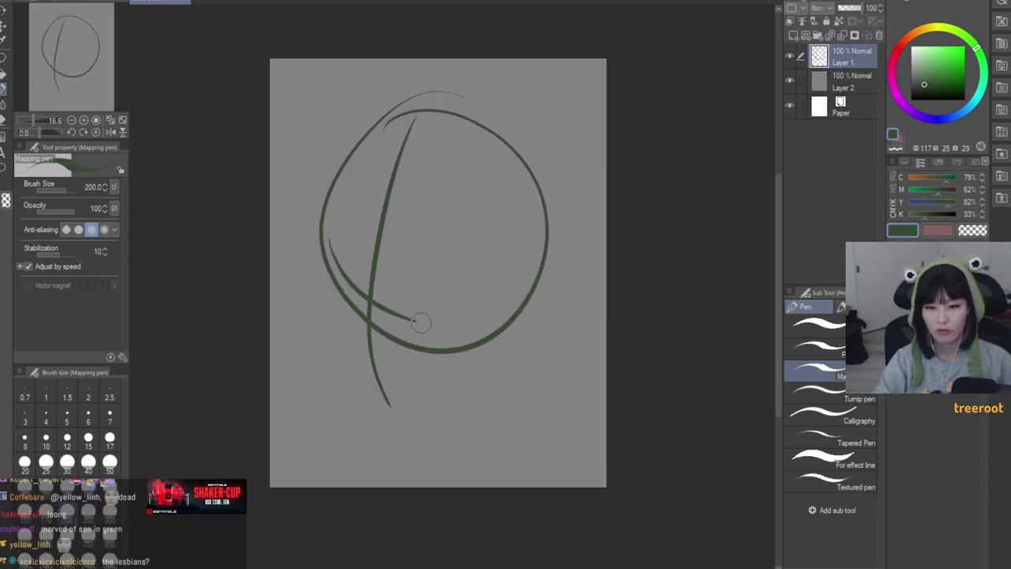
{"action": "key", "text": "ctrl+z"}
{"action": "mouse_move", "coordinate": [329, 221]}
{"action": "left_mouse_down"}
{"action": "mouse_move", "coordinate": [372, 291]}
{"action": "mouse_move", "coordinate": [450, 330]}
{"action": "left_mouse_up"}
{"action": "key", "text": "ctrl+z"}
{"action": "key", "text": "ctrl+z"}
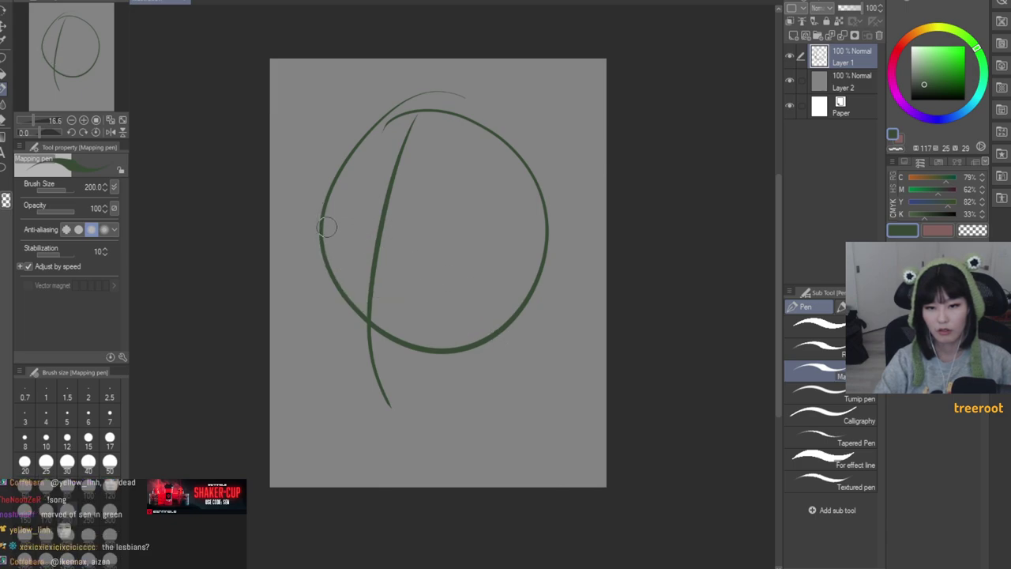
{"action": "left_click_drag", "start_coordinate": [327, 224], "coordinate": [450, 327]}
{"action": "key", "text": "ctrl+z"}
{"action": "left_click_drag", "start_coordinate": [332, 248], "coordinate": [470, 317]}
{"action": "key", "text": "ctrl+z"}
{"action": "left_click_drag", "start_coordinate": [329, 231], "coordinate": [463, 317]}
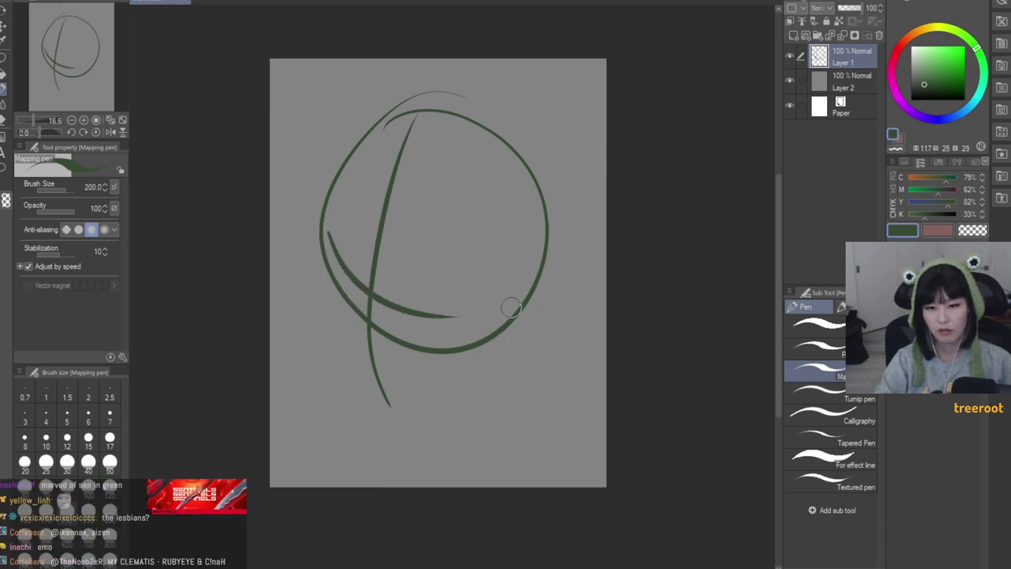
Step: With brush size 120, sketch two short brow strokes and the face contour from the forehead down around the jaw
{"action": "scroll", "coordinate": [456, 346], "scroll_direction": "up", "scroll_amount": 1}
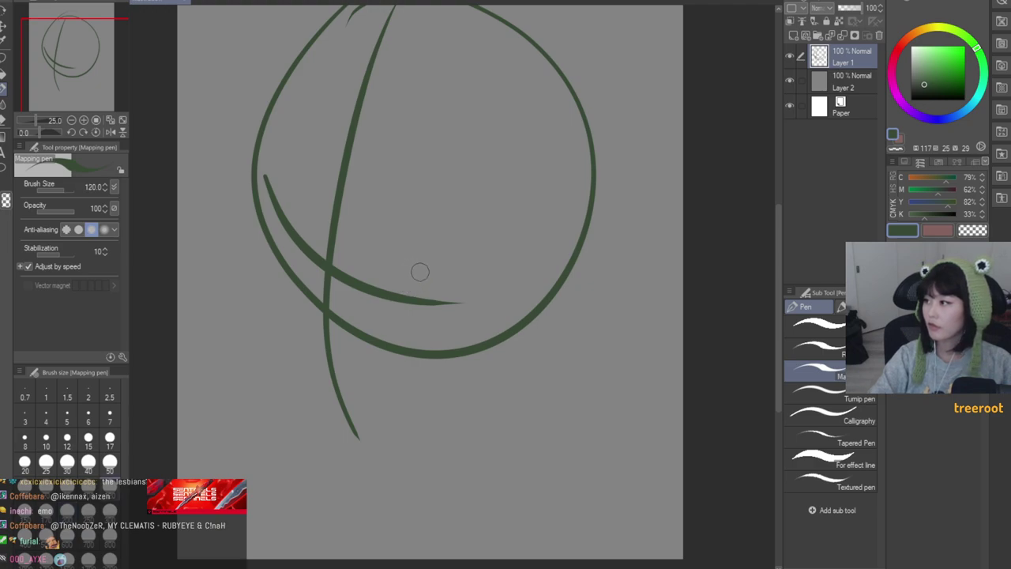
{"action": "left_click_drag", "start_coordinate": [424, 252], "coordinate": [460, 274]}
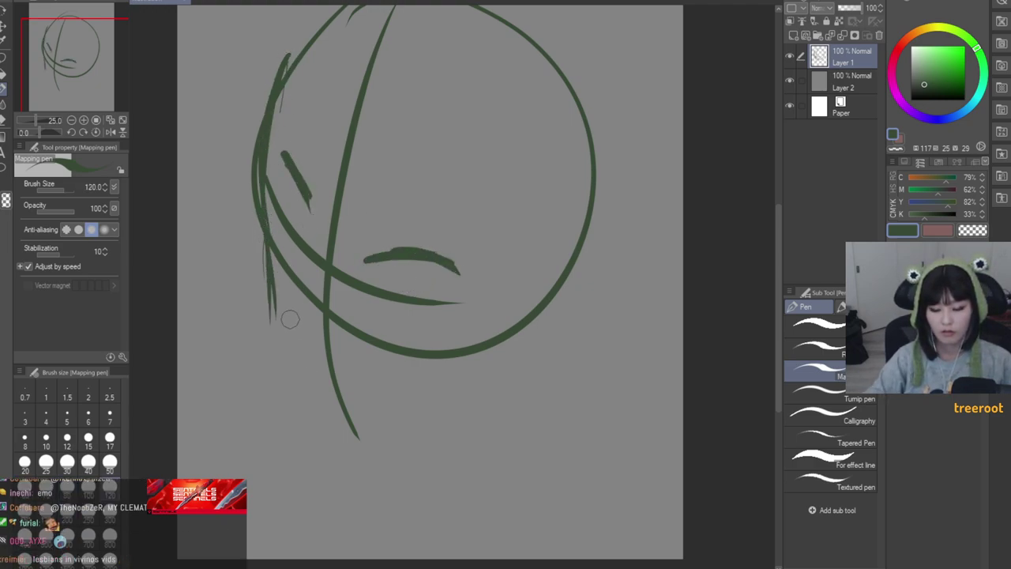
{"action": "key", "text": "ctrl+z"}
{"action": "left_click_drag", "start_coordinate": [258, 207], "coordinate": [287, 402]}
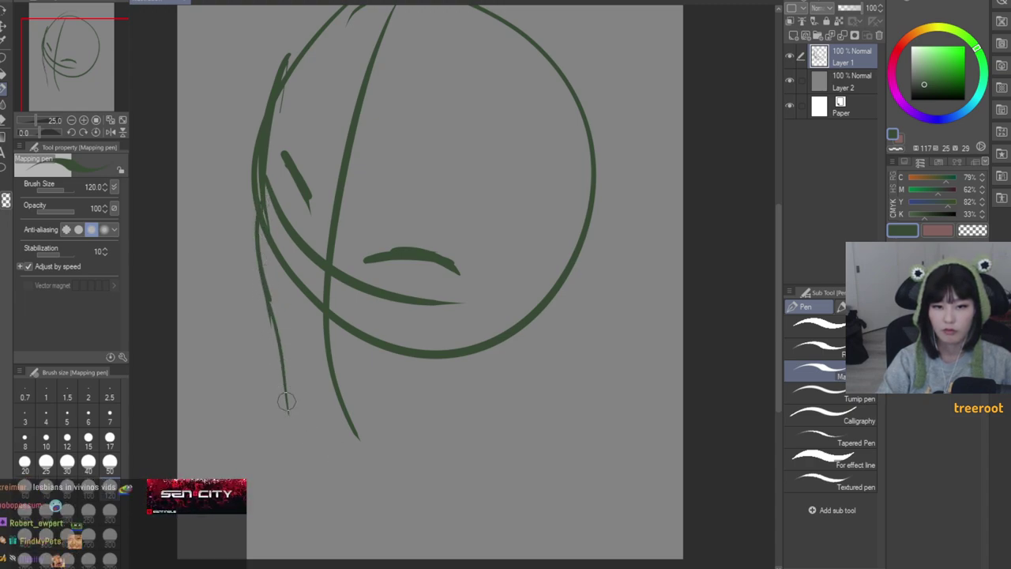
{"action": "mouse_move", "coordinate": [331, 456]}
{"action": "left_mouse_down"}
{"action": "mouse_move", "coordinate": [443, 437]}
{"action": "mouse_move", "coordinate": [557, 373]}
{"action": "left_mouse_up"}
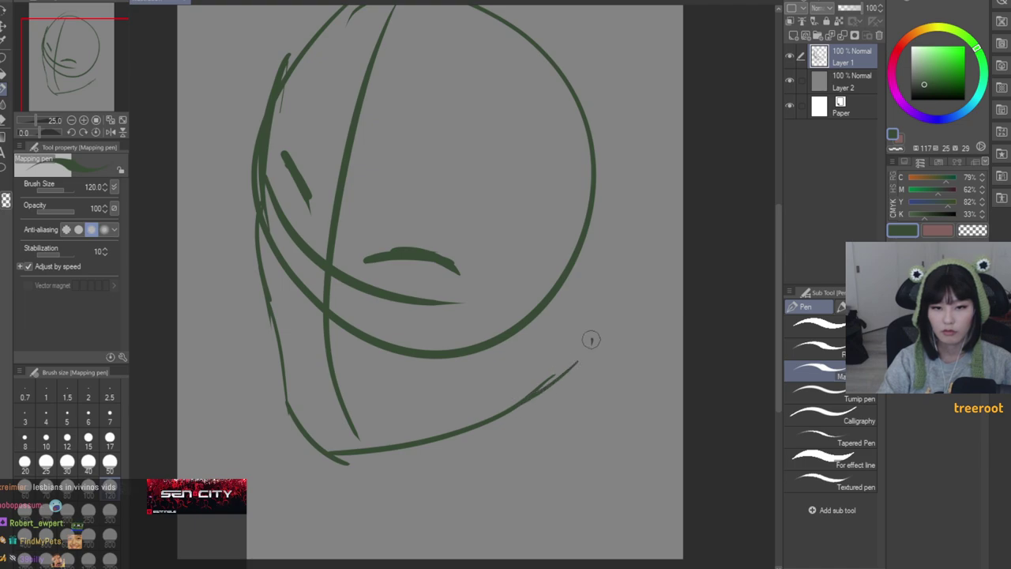
Step: Sketch the nose bridge and tip, then the mouth and chin along the front edge of the turned face
{"action": "left_click_drag", "start_coordinate": [307, 212], "coordinate": [311, 254]}
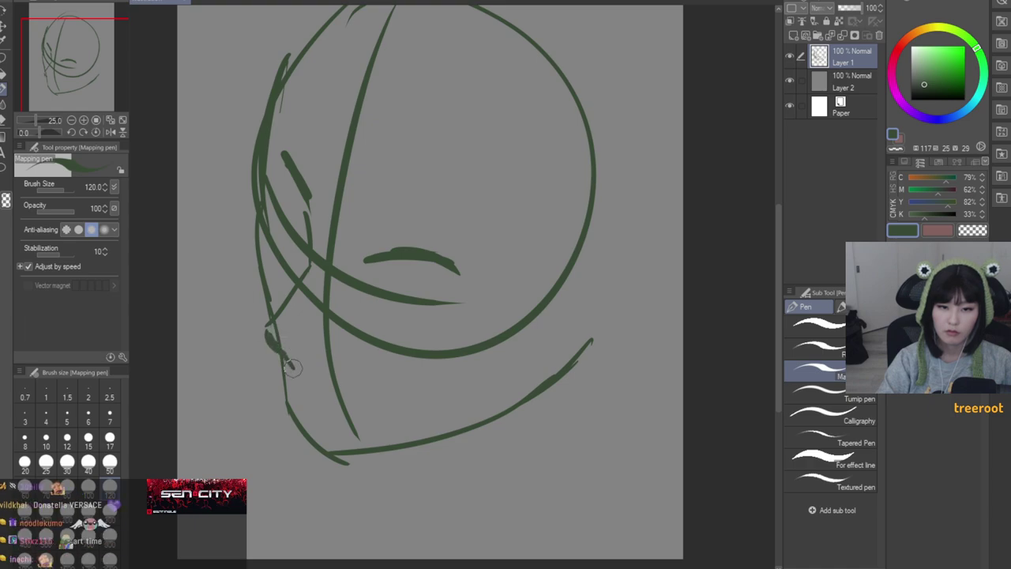
{"action": "left_click_drag", "start_coordinate": [283, 368], "coordinate": [314, 393]}
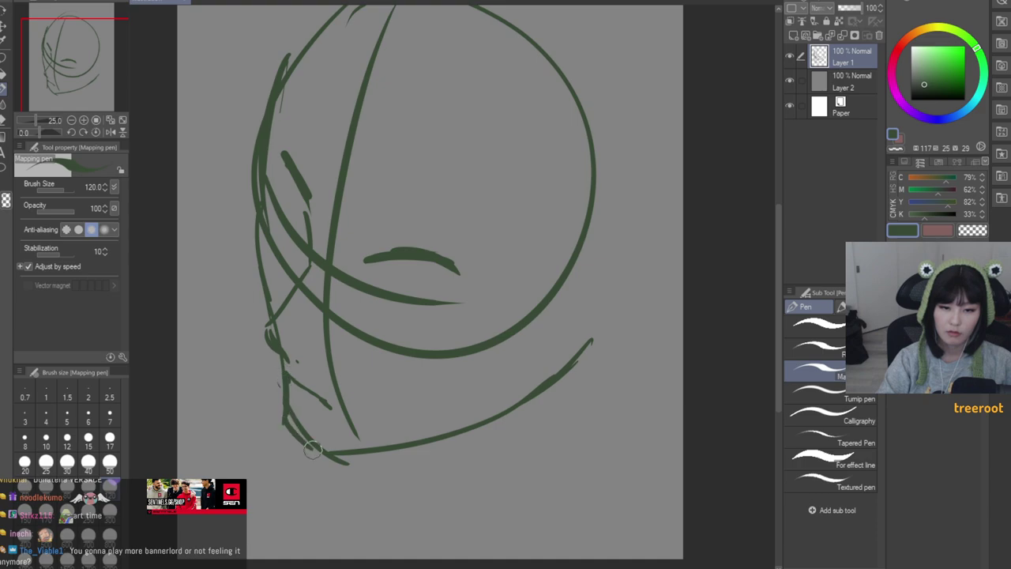
{"action": "scroll", "coordinate": [426, 379], "scroll_direction": "up", "scroll_amount": 1}
{"action": "scroll", "coordinate": [514, 357], "scroll_direction": "down", "scroll_amount": 10}
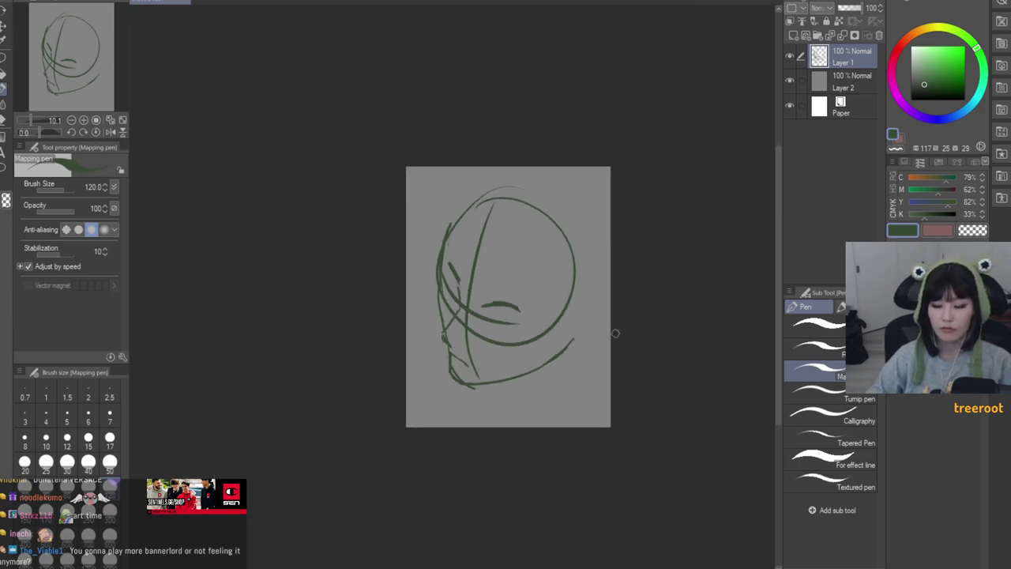
{"action": "key", "text": "h"}
{"action": "key", "text": "h"}
{"action": "scroll", "coordinate": [620, 333], "scroll_direction": "up", "scroll_amount": 5}
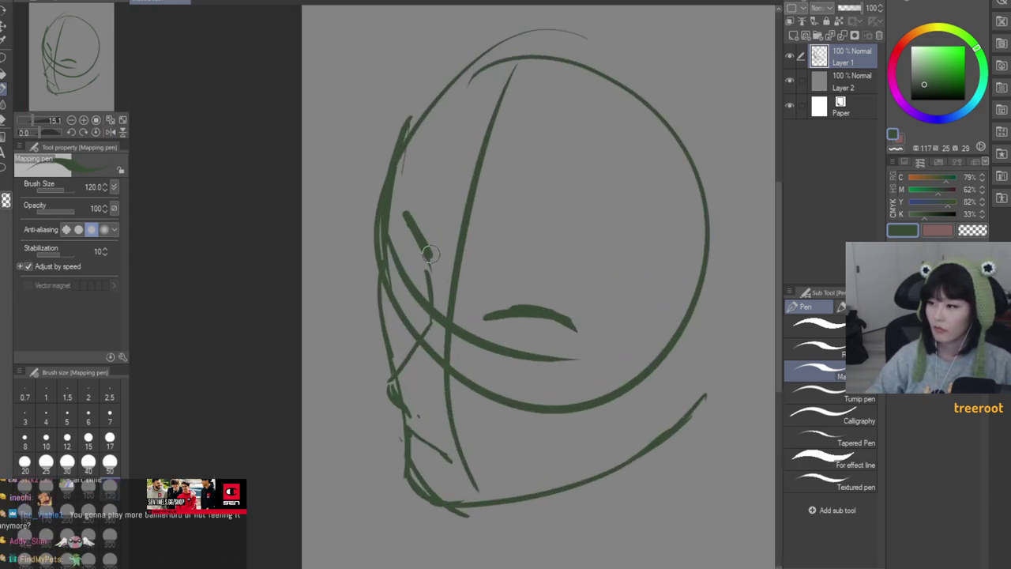
{"action": "left_click_drag", "start_coordinate": [418, 149], "coordinate": [383, 266]}
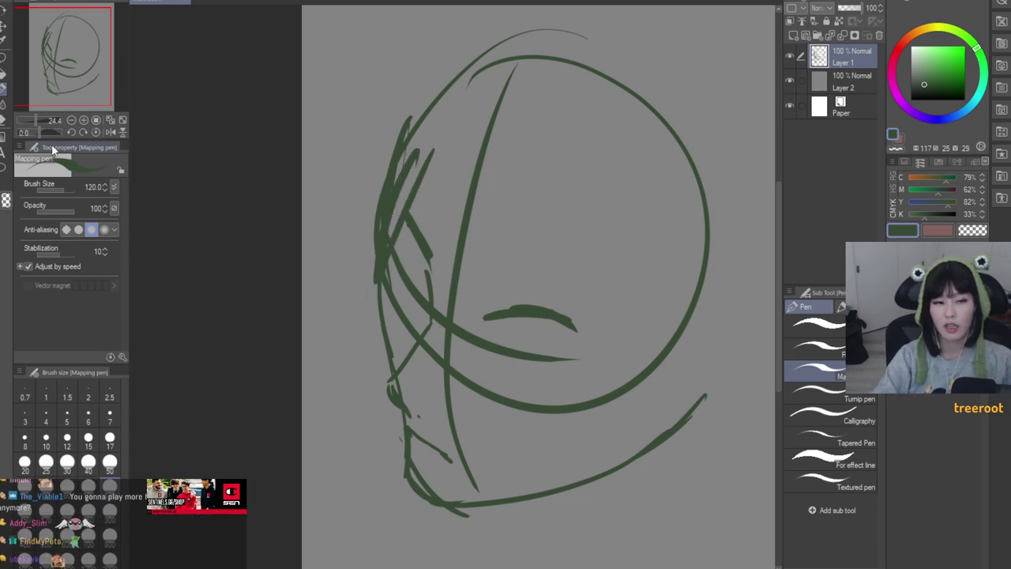
{"action": "key", "text": "ctrl+z"}
{"action": "key", "text": "ctrl+z"}
{"action": "left_click", "coordinate": [4, 122]}
{"action": "key", "text": "p"}
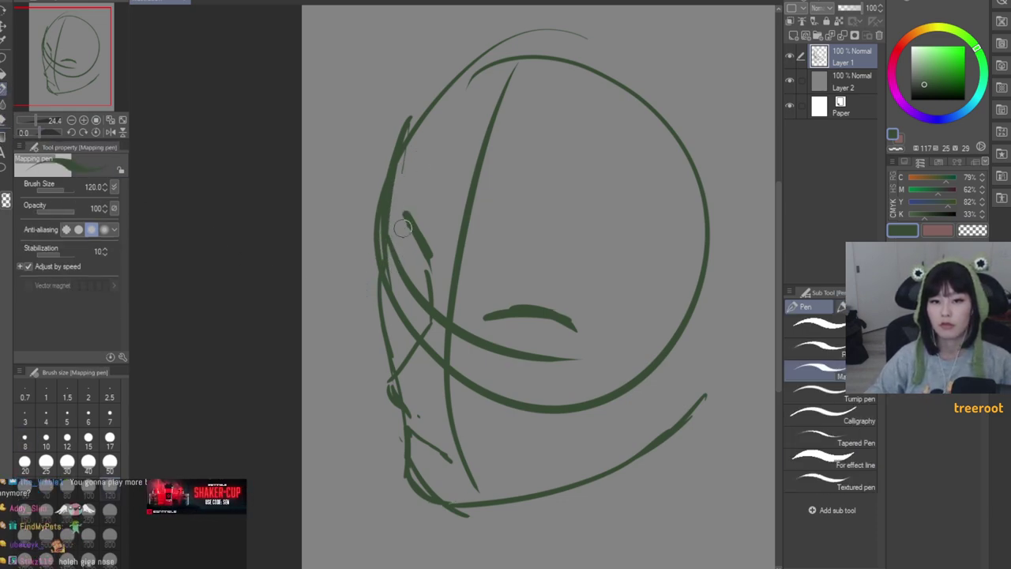
{"action": "left_click_drag", "start_coordinate": [399, 207], "coordinate": [440, 299]}
Step: Set the snap eraser's size to 300 and erase both brow strokes and the crossing of the centre line and eye guideline
{"action": "left_click", "coordinate": [3, 121]}
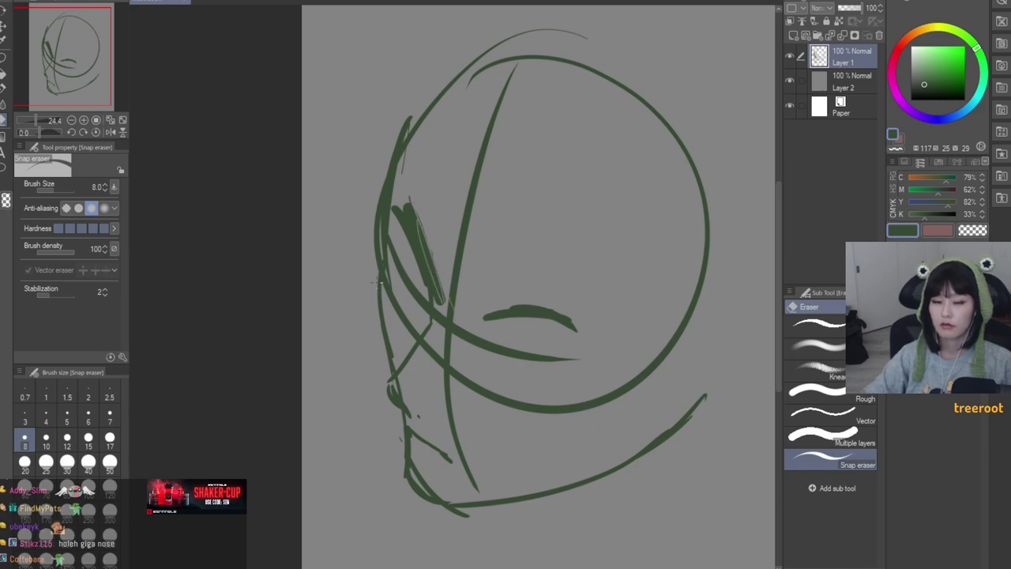
{"action": "key", "text": "bracketright"}
{"action": "key", "text": "bracketright"}
{"action": "key", "text": "bracketright"}
{"action": "key", "text": "bracketright"}
{"action": "key", "text": "bracketright"}
{"action": "key", "text": "bracketright"}
{"action": "key", "text": "bracketright"}
{"action": "key", "text": "bracketright"}
{"action": "key", "text": "bracketright"}
{"action": "key", "text": "bracketright"}
{"action": "key", "text": "bracketright"}
{"action": "key", "text": "bracketright"}
{"action": "key", "text": "bracketright"}
{"action": "key", "text": "bracketright"}
{"action": "key", "text": "bracketright"}
{"action": "key", "text": "bracketright"}
{"action": "key", "text": "bracketright"}
{"action": "key", "text": "bracketright"}
{"action": "key", "text": "bracketright"}
{"action": "mouse_move", "coordinate": [418, 222]}
{"action": "left_mouse_down"}
{"action": "mouse_move", "coordinate": [441, 301]}
{"action": "mouse_move", "coordinate": [406, 241]}
{"action": "mouse_move", "coordinate": [560, 316]}
{"action": "left_mouse_up"}
{"action": "scroll", "coordinate": [372, 275], "scroll_direction": "down", "scroll_amount": 4}
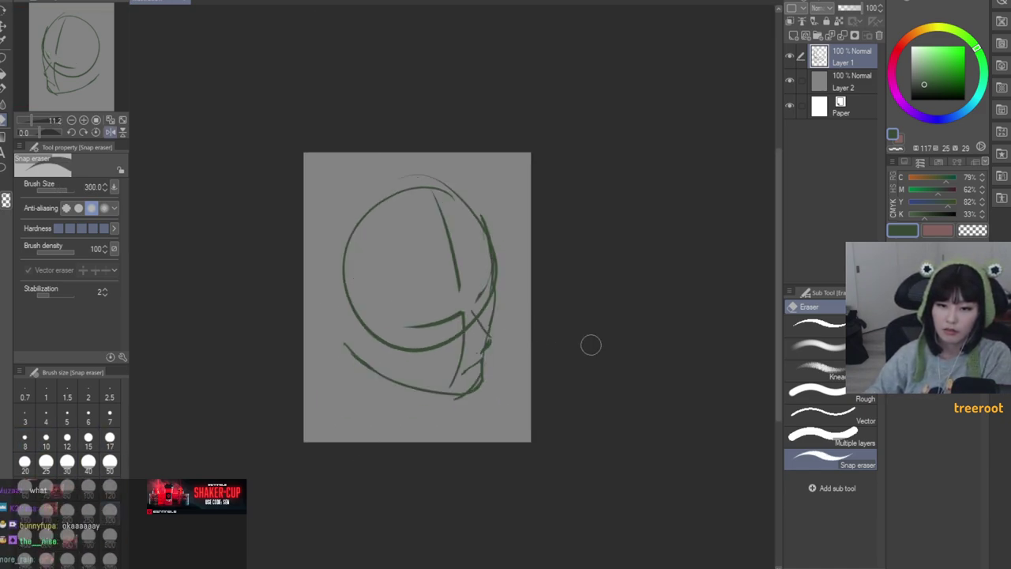
Step: Thin the line under the nose tip with the eraser and draw the short upper-lip contour between nose and mouth
{"action": "scroll", "coordinate": [399, 340], "scroll_direction": "up", "scroll_amount": 4}
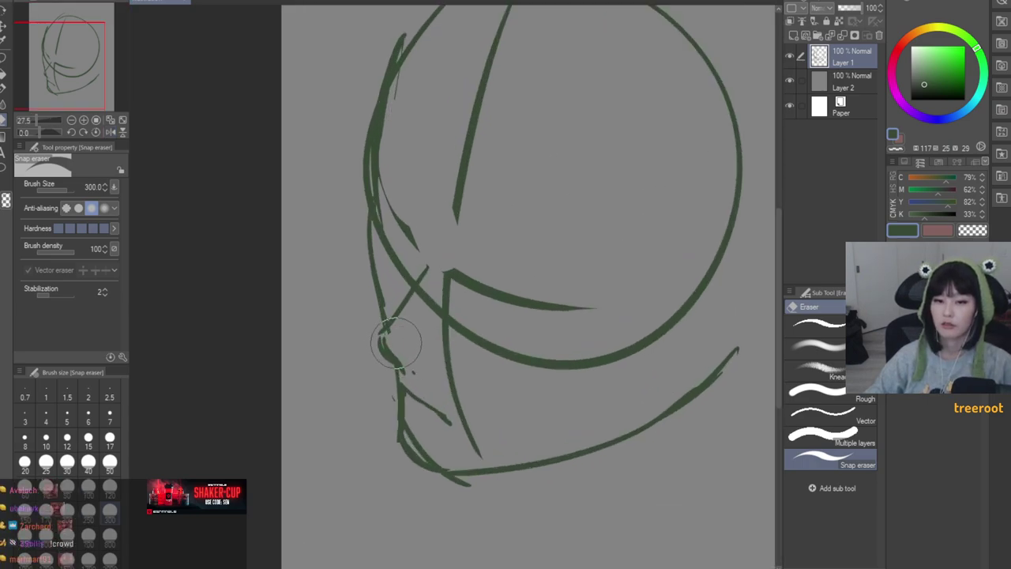
{"action": "left_click_drag", "start_coordinate": [395, 341], "coordinate": [395, 361]}
{"action": "key", "text": "p"}
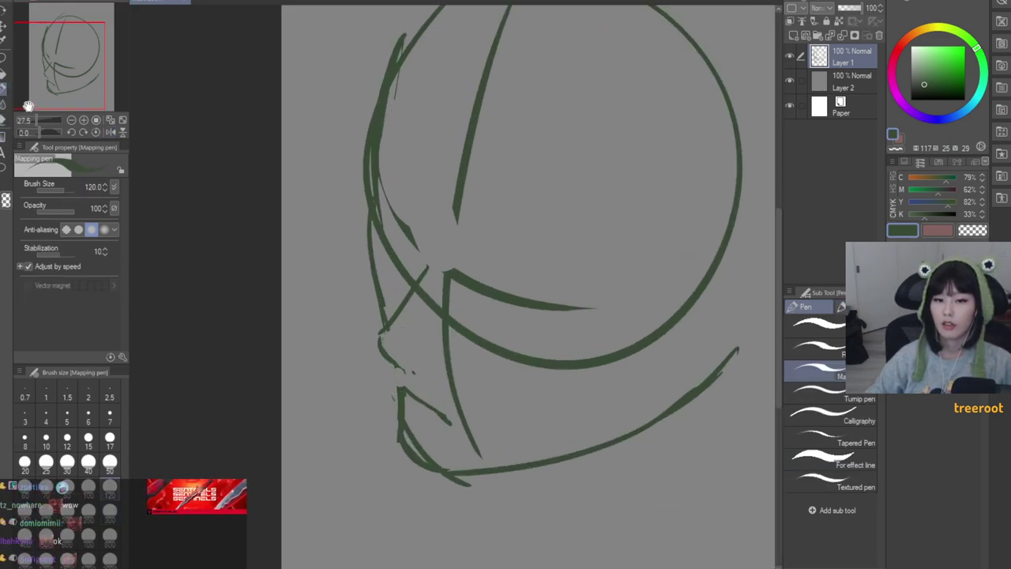
{"action": "scroll", "coordinate": [385, 364], "scroll_direction": "up", "scroll_amount": 1}
{"action": "left_click_drag", "start_coordinate": [394, 367], "coordinate": [394, 394]}
{"action": "scroll", "coordinate": [397, 442], "scroll_direction": "down", "scroll_amount": 3}
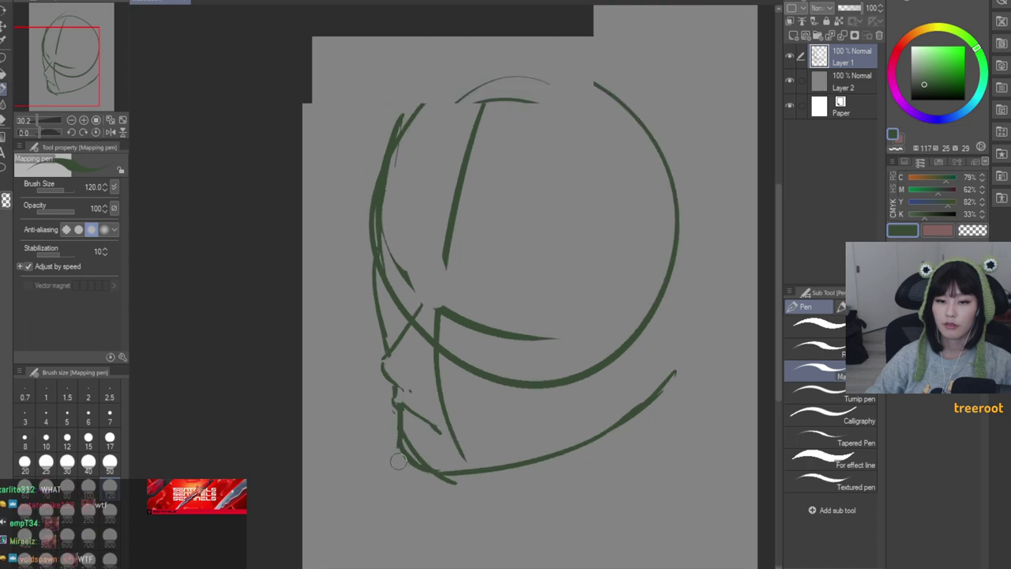
{"action": "scroll", "coordinate": [397, 462], "scroll_direction": "down", "scroll_amount": 2}
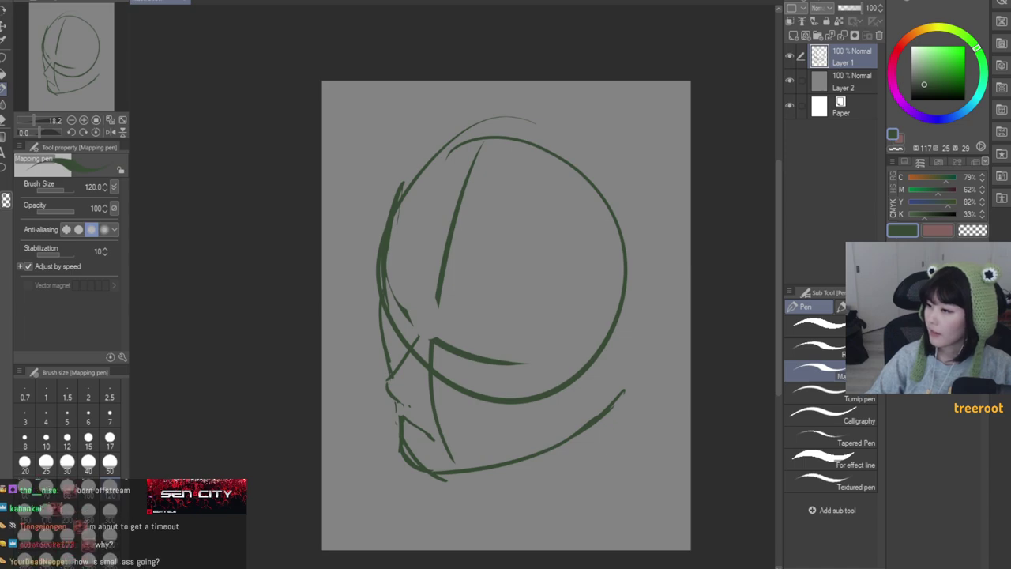
{"action": "scroll", "coordinate": [355, 293], "scroll_direction": "down", "scroll_amount": 2}
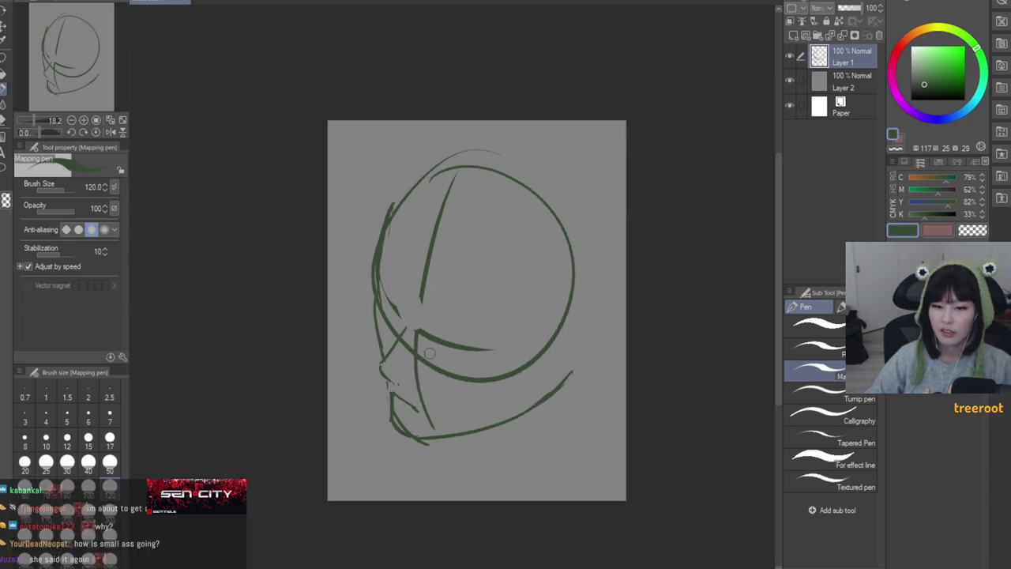
Step: Erase the centre line's lower end and the doubled chin strokes, and redraw the mouth line and chin as one curve into the jaw
{"action": "scroll", "coordinate": [439, 400], "scroll_direction": "up", "scroll_amount": 4}
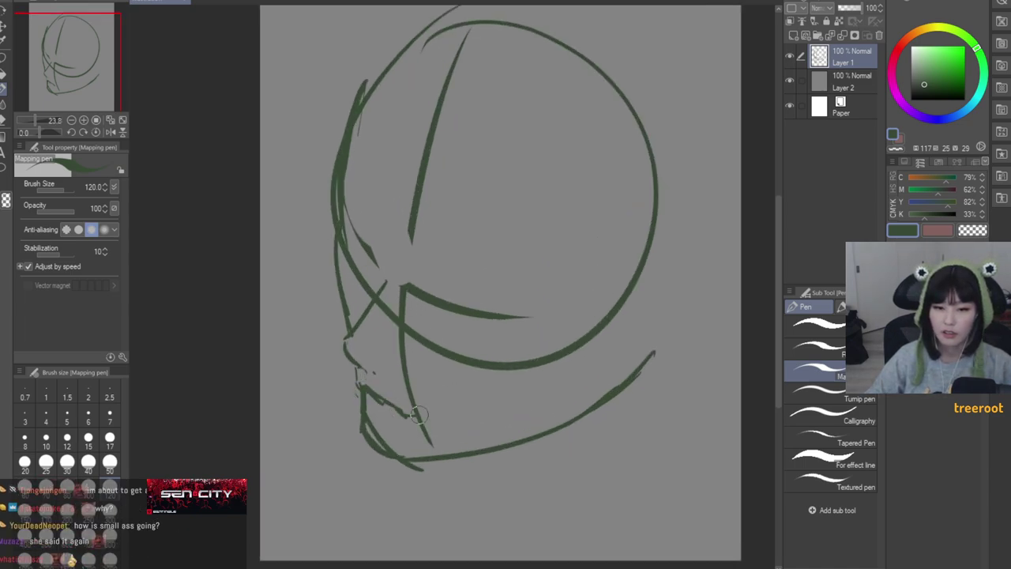
{"action": "key", "text": "e"}
{"action": "key", "text": "ctrl+plus"}
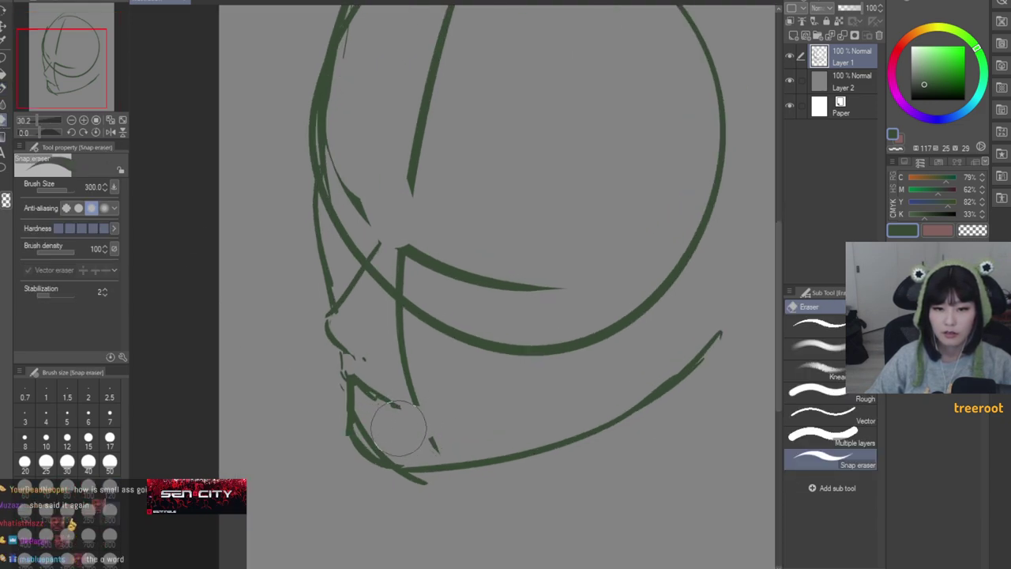
{"action": "mouse_move", "coordinate": [403, 427]}
{"action": "left_mouse_down"}
{"action": "mouse_move", "coordinate": [392, 445]}
{"action": "mouse_move", "coordinate": [348, 445]}
{"action": "mouse_move", "coordinate": [346, 424]}
{"action": "mouse_move", "coordinate": [393, 424]}
{"action": "left_mouse_up"}
{"action": "left_click", "coordinate": [3, 90]}
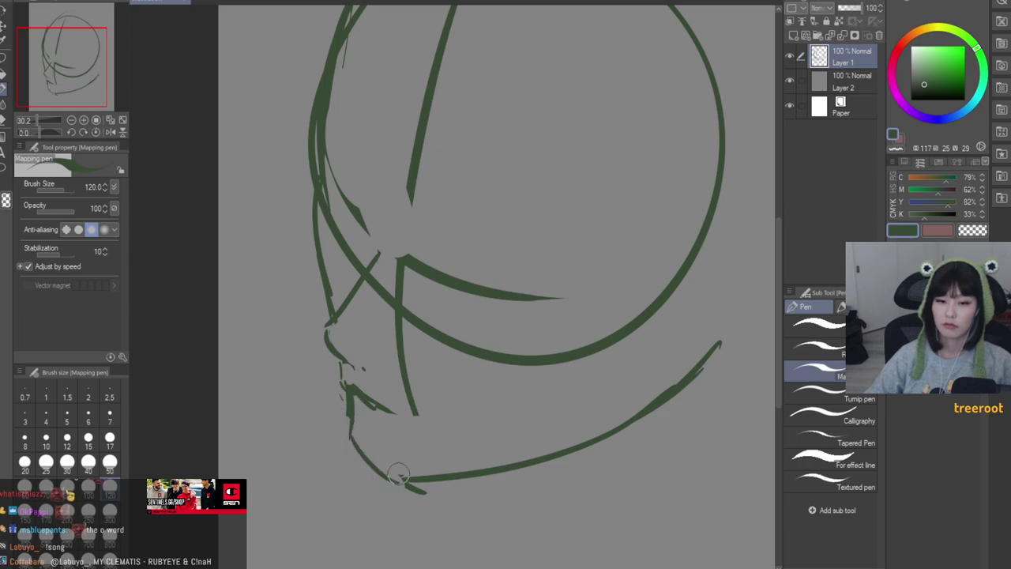
{"action": "left_click_drag", "start_coordinate": [397, 473], "coordinate": [355, 431]}
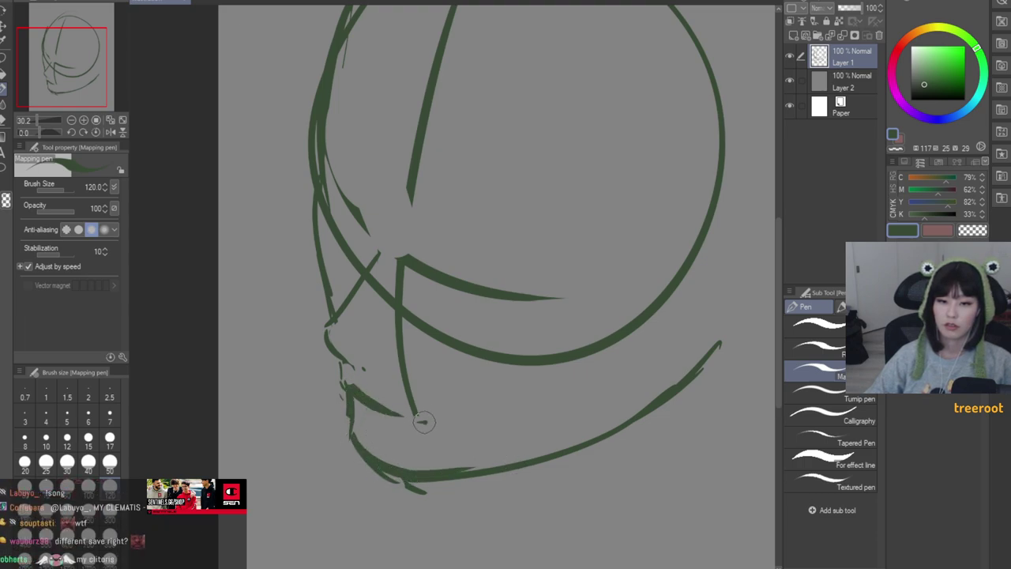
{"action": "scroll", "coordinate": [418, 417], "scroll_direction": "down", "scroll_amount": 5}
Step: Draw new angled brow strokes on both sides of the nose bridge and erase part of the forehead contour along the face's front edge
{"action": "scroll", "coordinate": [563, 429], "scroll_direction": "up", "scroll_amount": 5}
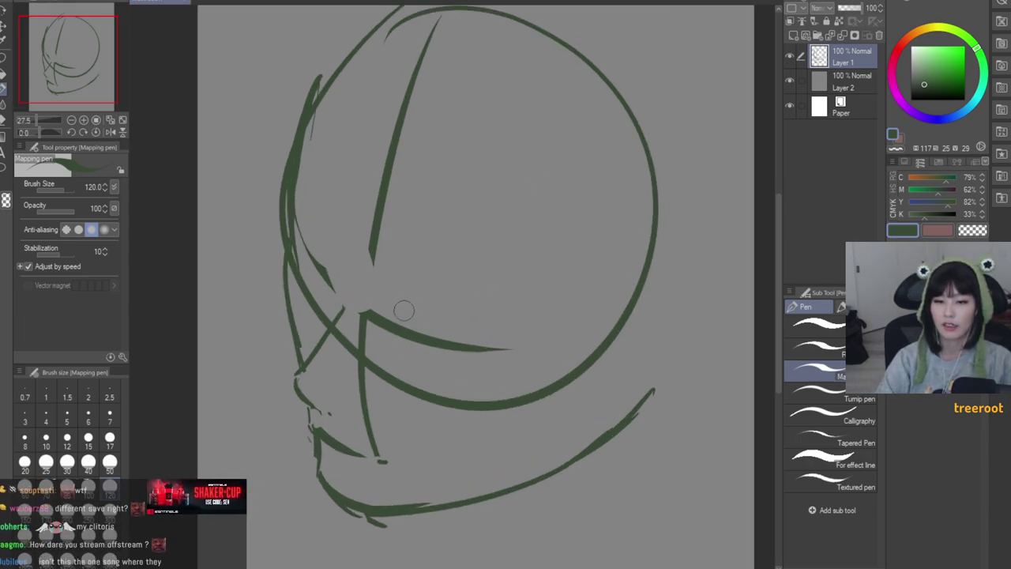
{"action": "left_click_drag", "start_coordinate": [458, 314], "coordinate": [529, 327]}
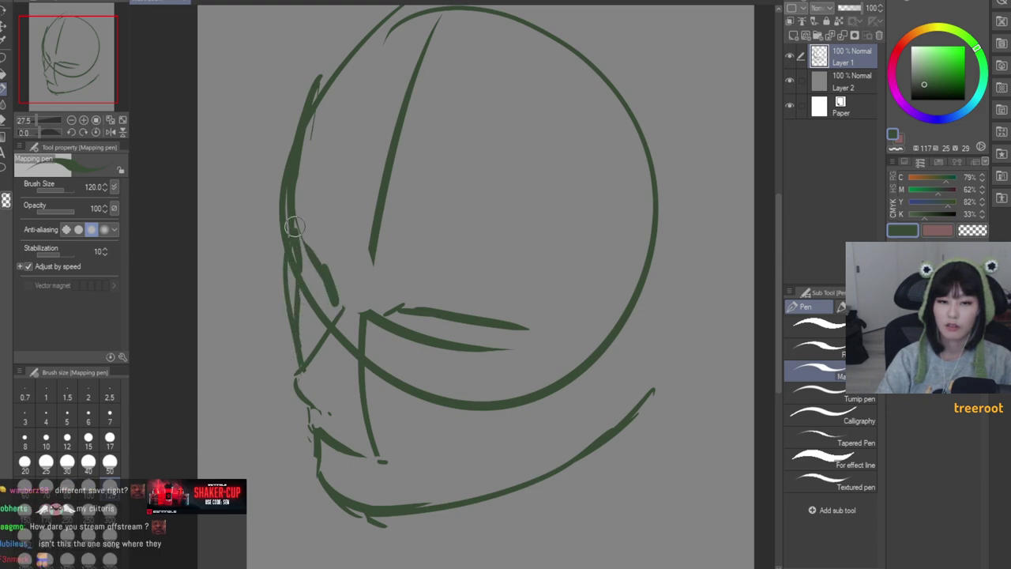
{"action": "key", "text": "e"}
{"action": "scroll", "coordinate": [395, 368], "scroll_direction": "down", "scroll_amount": 4}
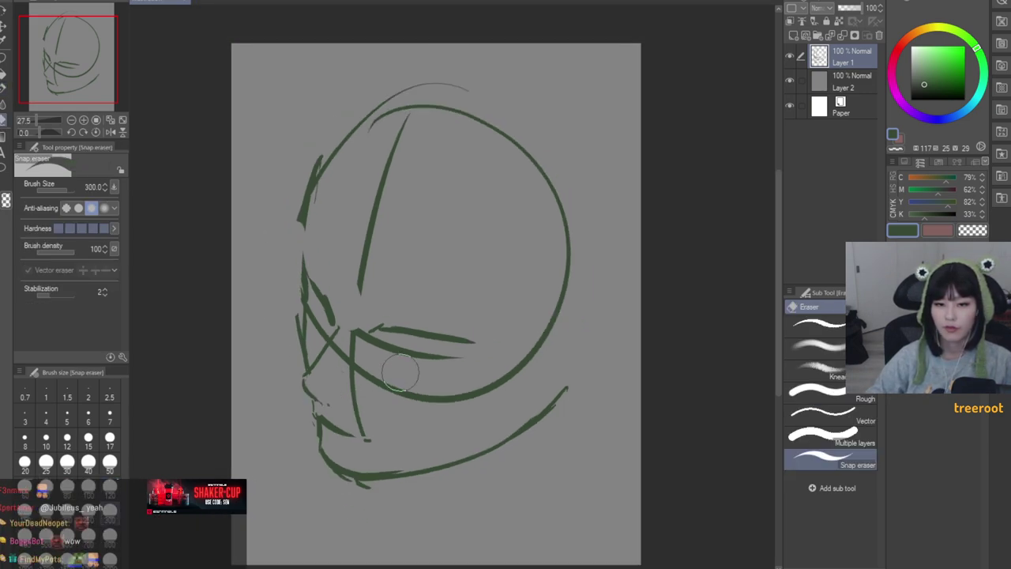
{"action": "key", "text": "h"}
{"action": "key", "text": "h"}
{"action": "scroll", "coordinate": [431, 380], "scroll_direction": "up", "scroll_amount": 2}
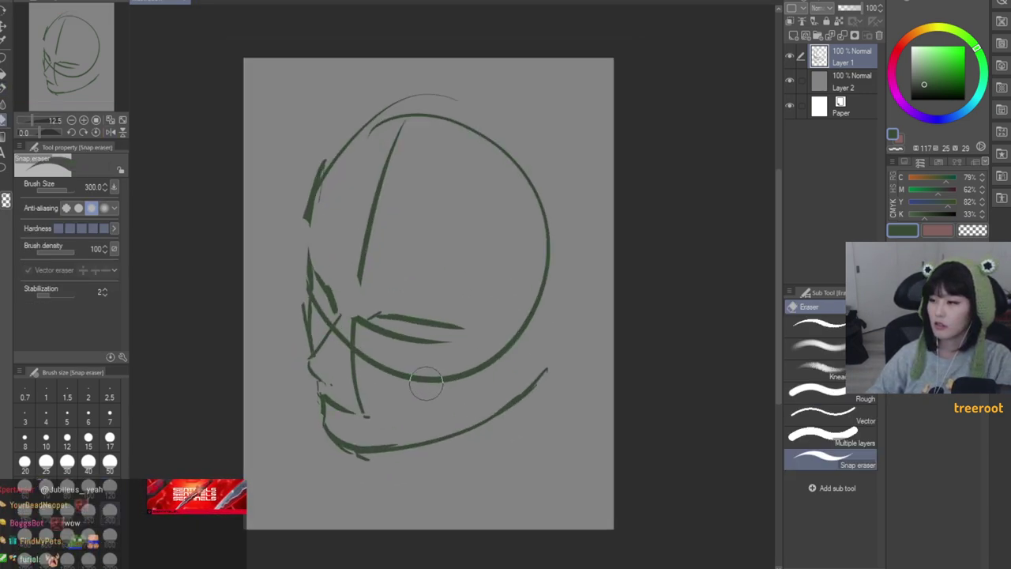
{"action": "scroll", "coordinate": [391, 425], "scroll_direction": "up", "scroll_amount": 3}
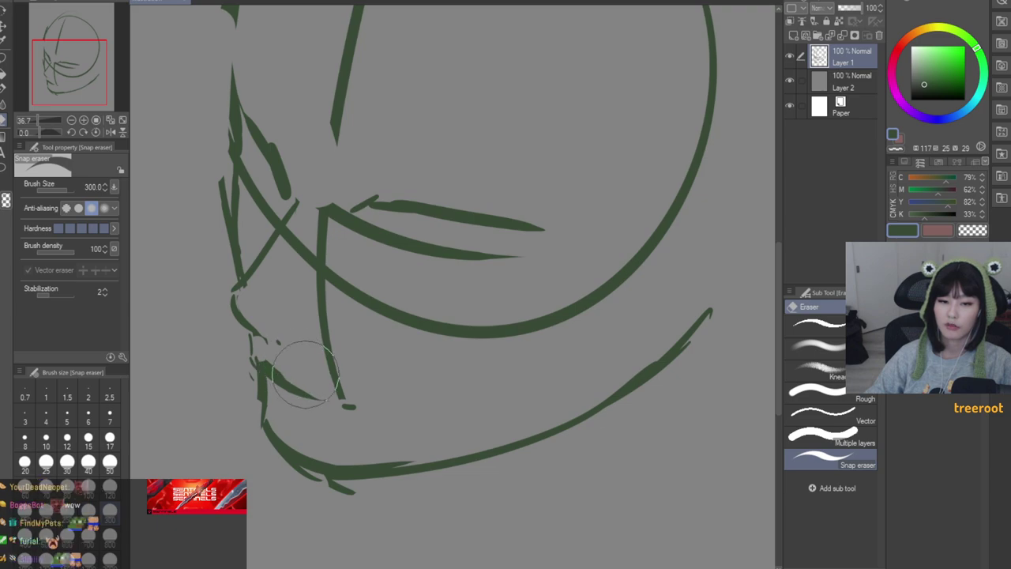
Step: Sketch an upright stroke at the outer end of the eye guideline and a rounded jaw corner rising toward the head circle
{"action": "key", "text": "p"}
{"action": "scroll", "coordinate": [452, 366], "scroll_direction": "down", "scroll_amount": 2}
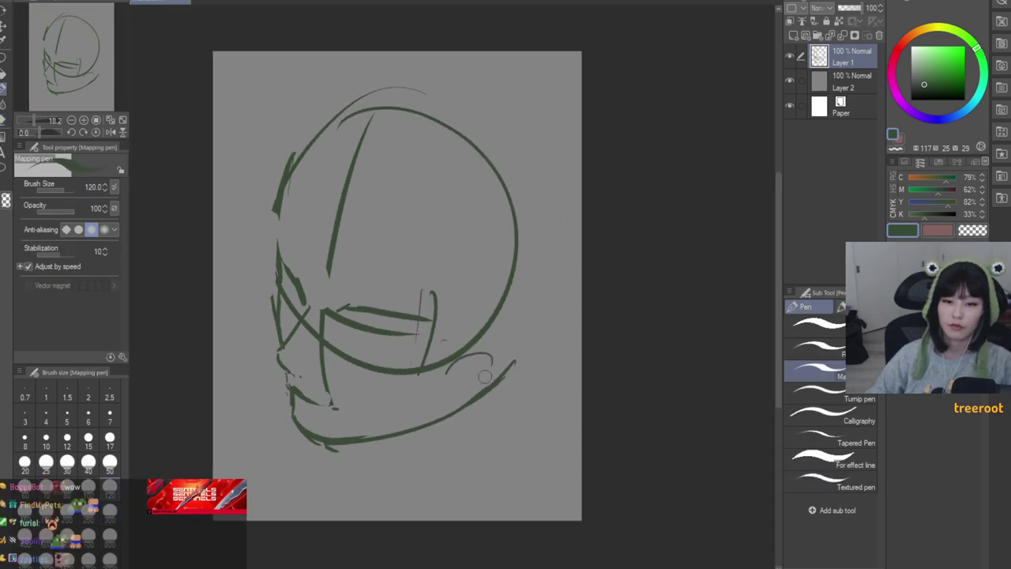
{"action": "key", "text": "h"}
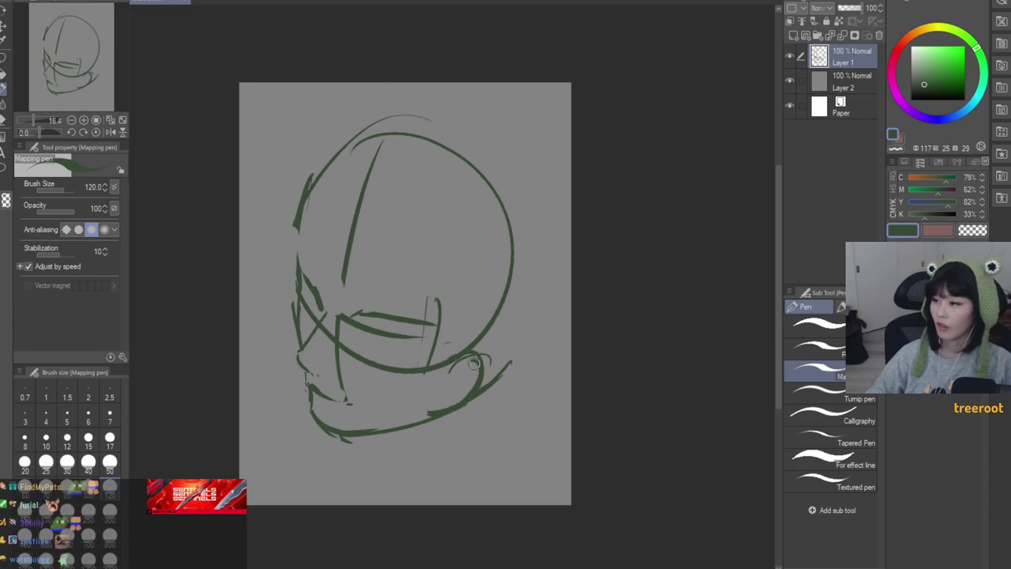
{"action": "key", "text": "h"}
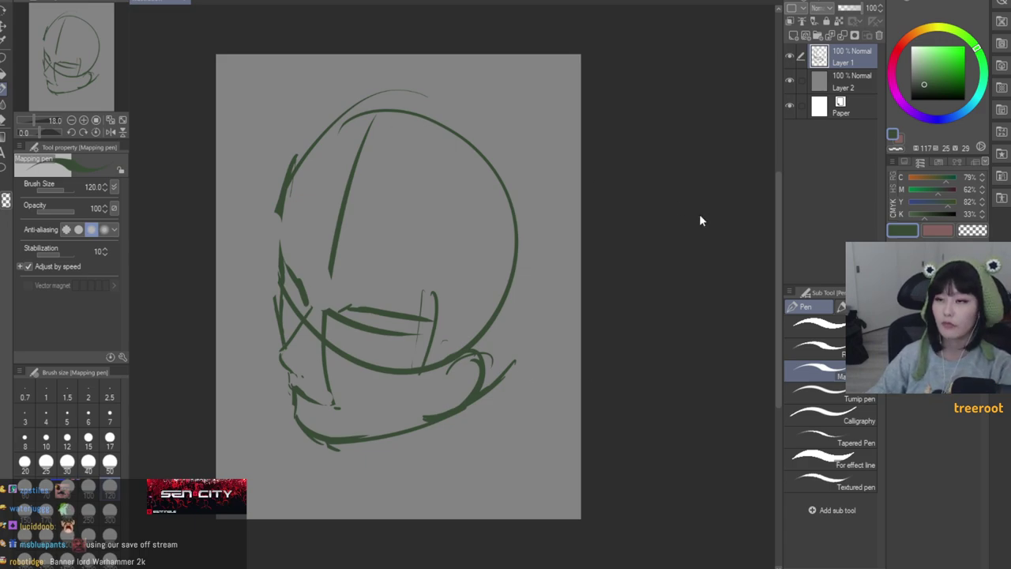
Step: Place the male 3D drawing figure from the Body type materials on a separate white canvas and dock that canvas beside the sketch
{"action": "left_click", "coordinate": [699, 214]}
{"action": "left_click", "coordinate": [1001, 176]}
{"action": "left_click", "coordinate": [948, 40]}
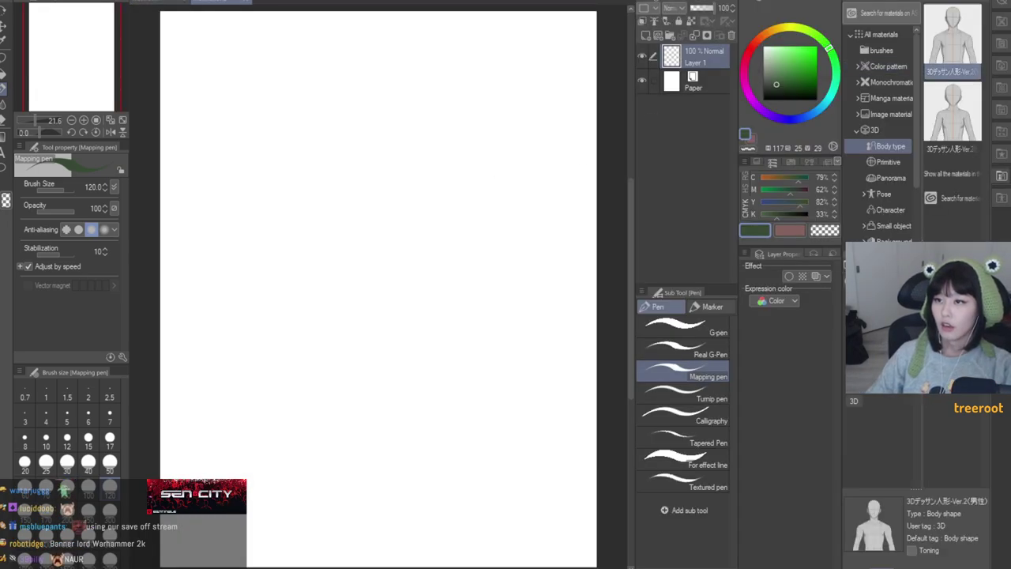
{"action": "left_click_drag", "start_coordinate": [950, 40], "coordinate": [591, 29]}
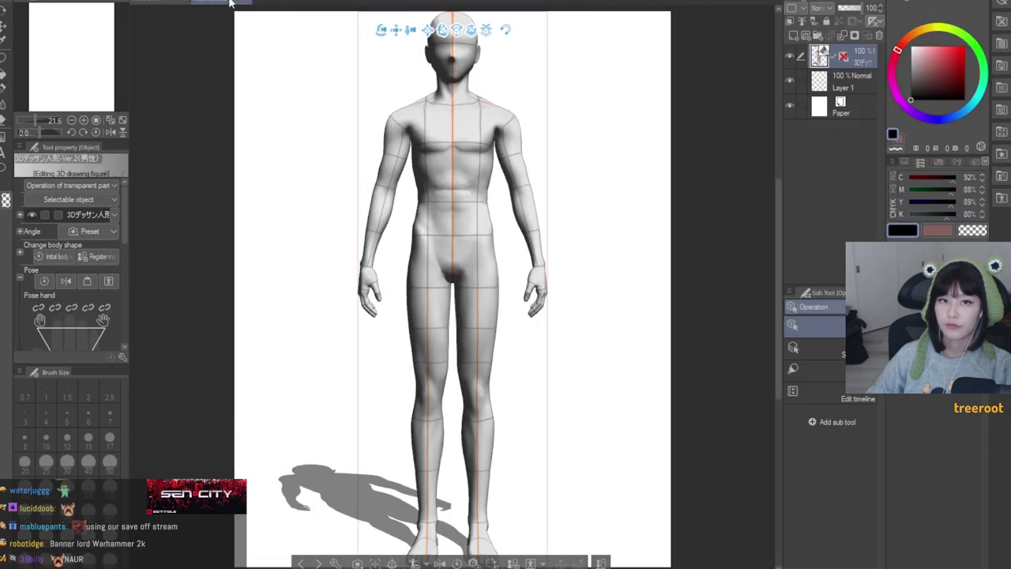
{"action": "mouse_move", "coordinate": [230, 2]}
{"action": "left_mouse_down"}
{"action": "mouse_move", "coordinate": [817, 141]}
{"action": "mouse_move", "coordinate": [779, 141]}
{"action": "left_mouse_up"}
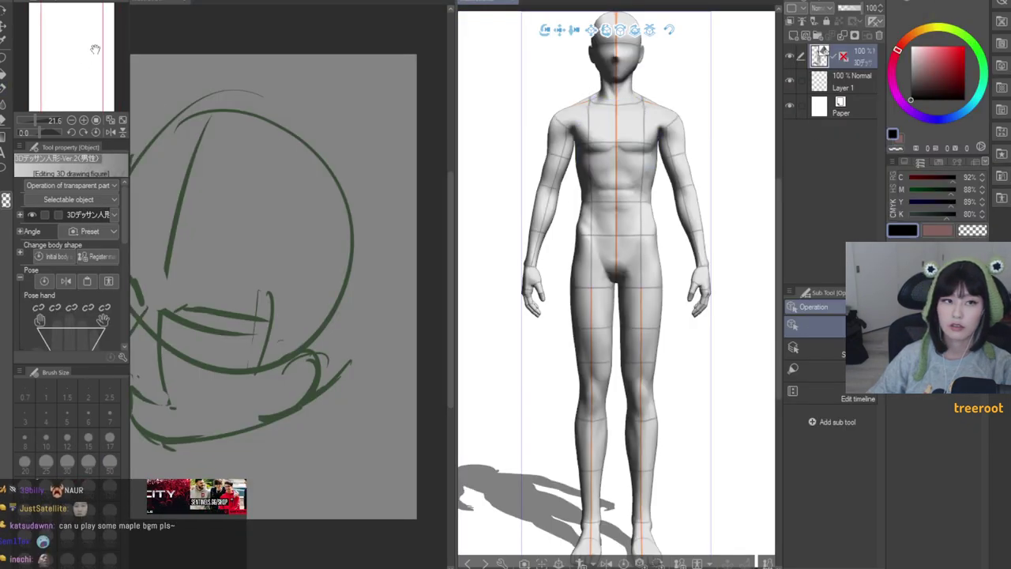
Step: Rotate the 3D figure's camera to a high three-quarter view and adjust the turn of its head
{"action": "left_click_drag", "start_coordinate": [747, 207], "coordinate": [595, 258]}
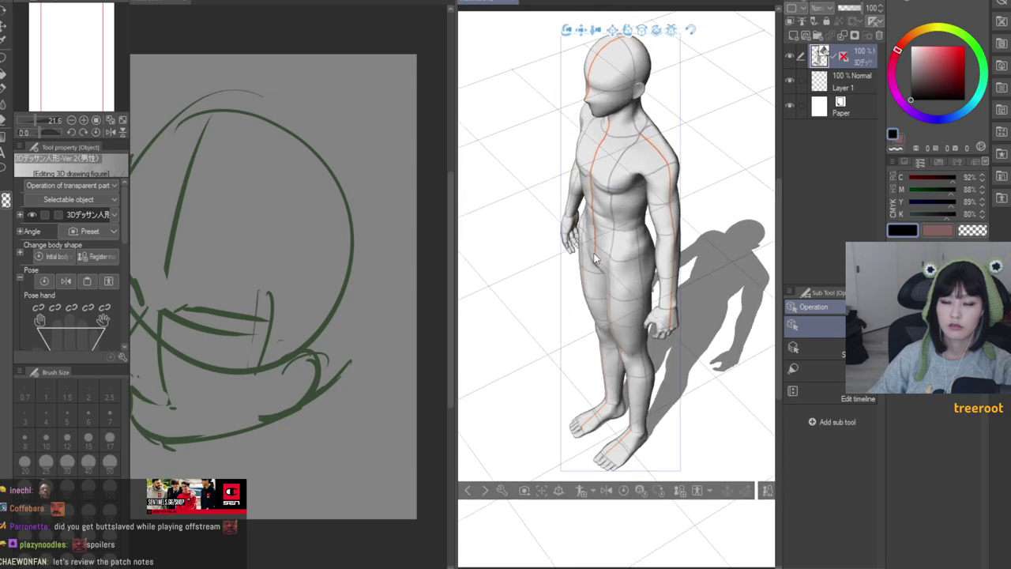
{"action": "left_click", "coordinate": [596, 261]}
{"action": "left_click", "coordinate": [618, 75]}
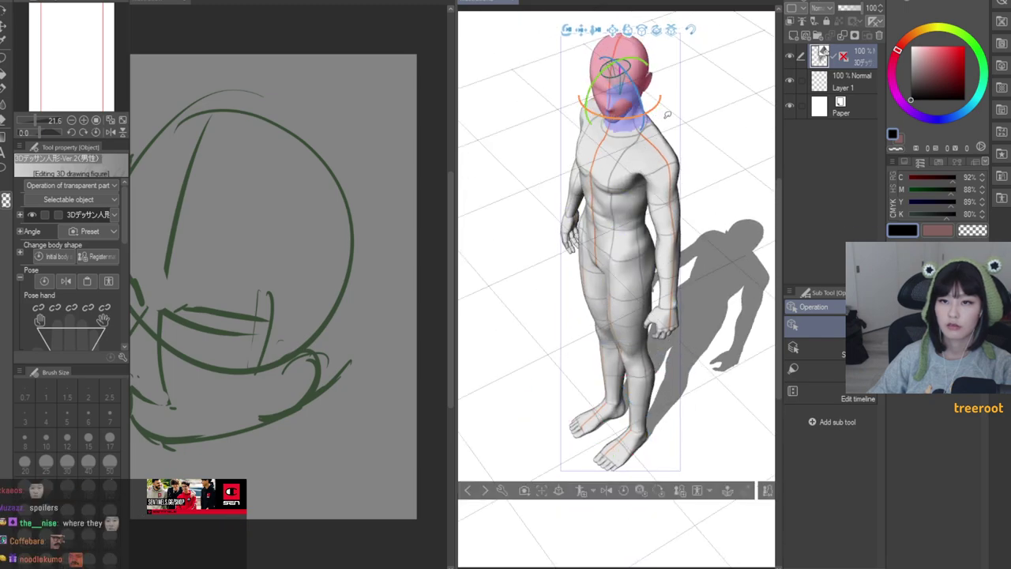
{"action": "left_click_drag", "start_coordinate": [668, 115], "coordinate": [583, 103]}
{"action": "key", "text": "ctrl+z"}
{"action": "key", "text": "ctrl+z"}
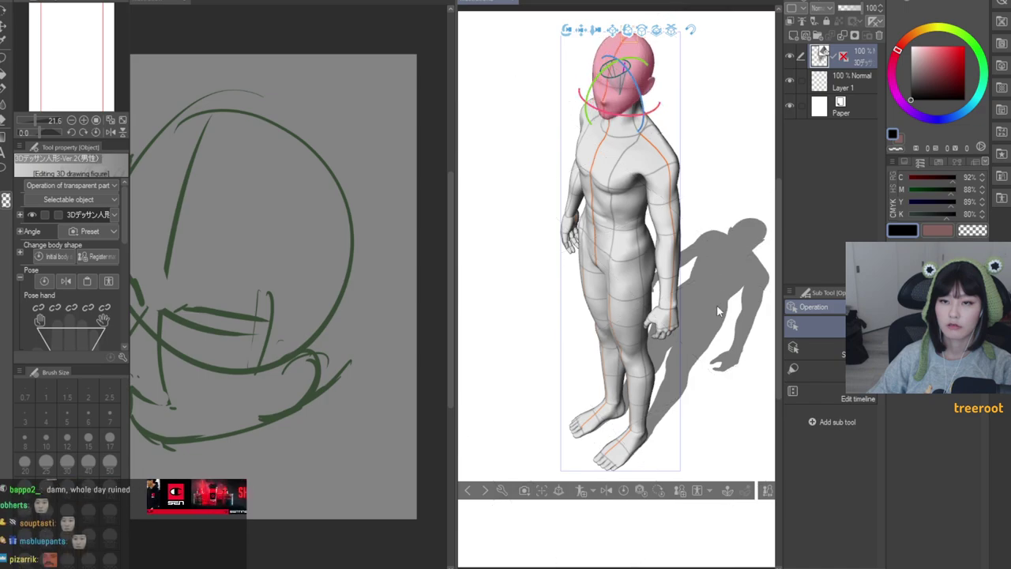
{"action": "left_click", "coordinate": [715, 203]}
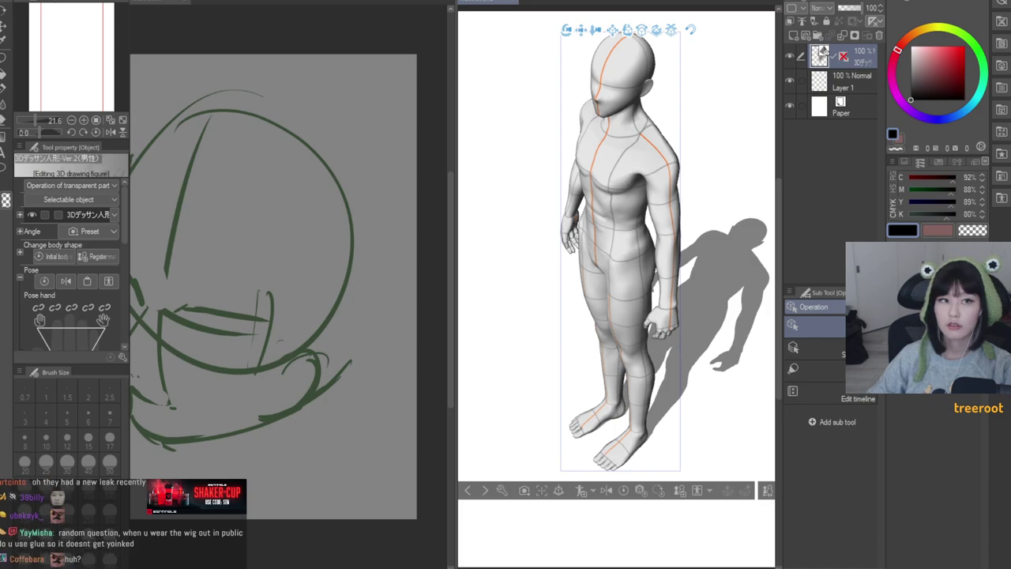
Step: Bring the 3D camera closer and tilt it to a steeper view from above onto the figure's head and shoulders
{"action": "key", "text": "k"}
{"action": "scroll", "coordinate": [731, 135], "scroll_direction": "up", "scroll_amount": 3}
{"action": "left_click_drag", "start_coordinate": [731, 135], "coordinate": [777, 168]}
{"action": "key", "text": "w"}
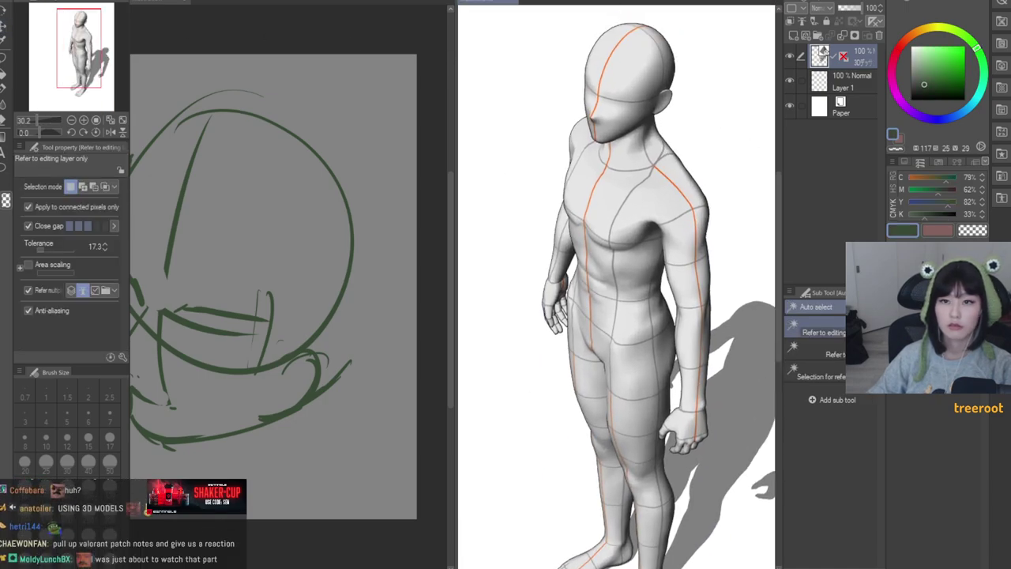
{"action": "key", "text": "o"}
{"action": "scroll", "coordinate": [677, 210], "scroll_direction": "up", "scroll_amount": 5}
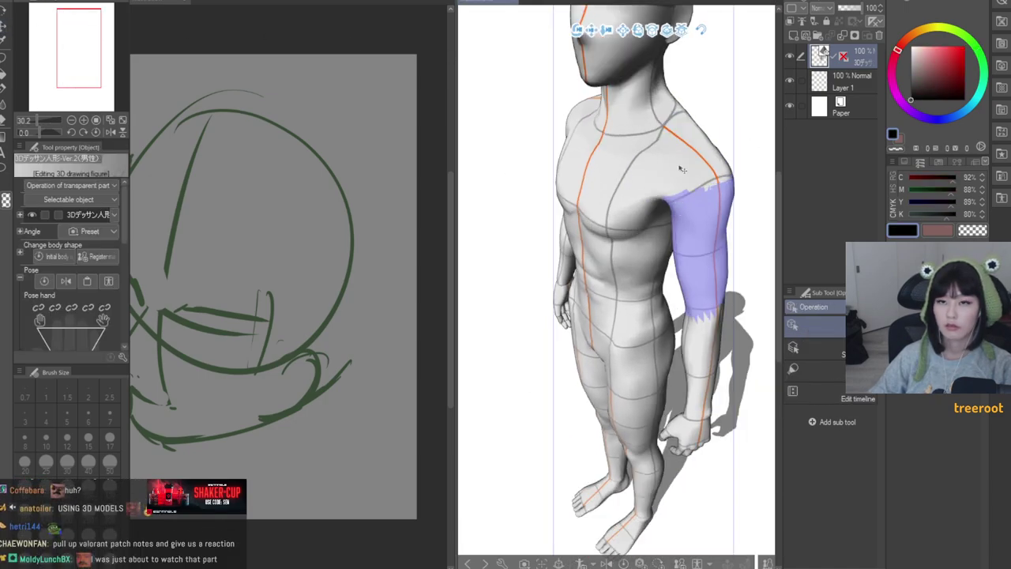
{"action": "left_click", "coordinate": [683, 169]}
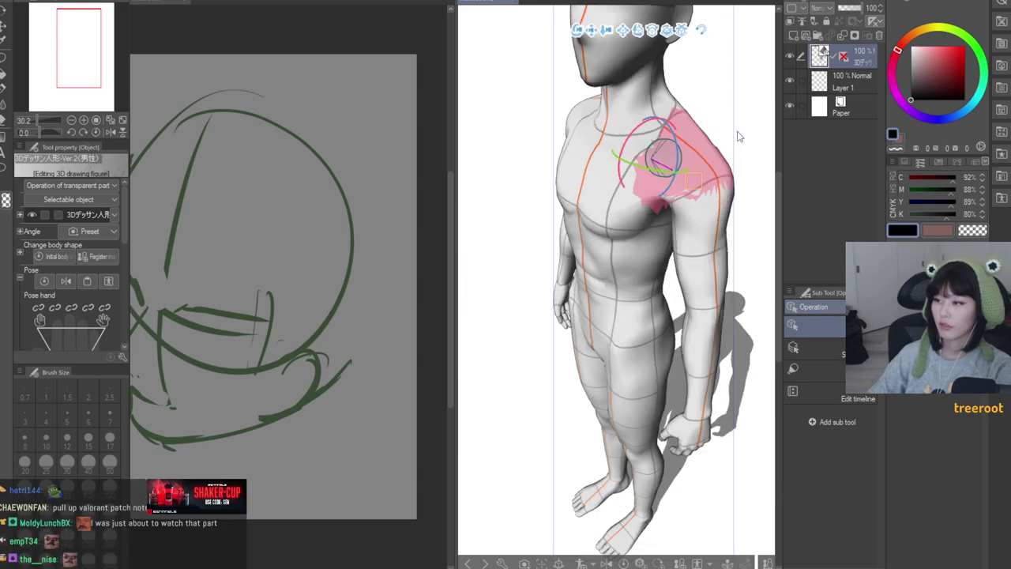
{"action": "left_click_drag", "start_coordinate": [739, 137], "coordinate": [720, 211]}
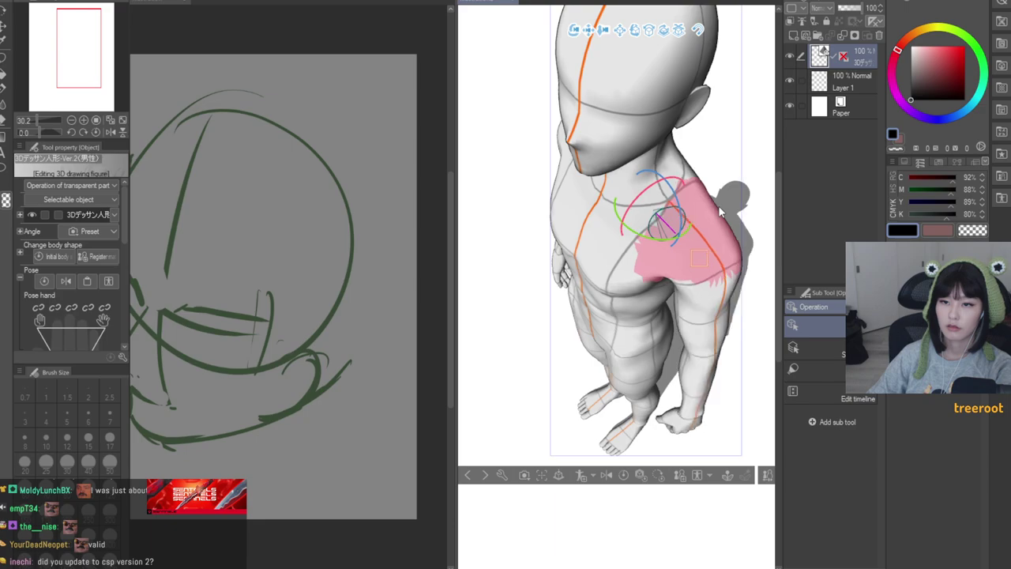
{"action": "key", "text": "ctrl+z"}
{"action": "key", "text": "ctrl+y"}
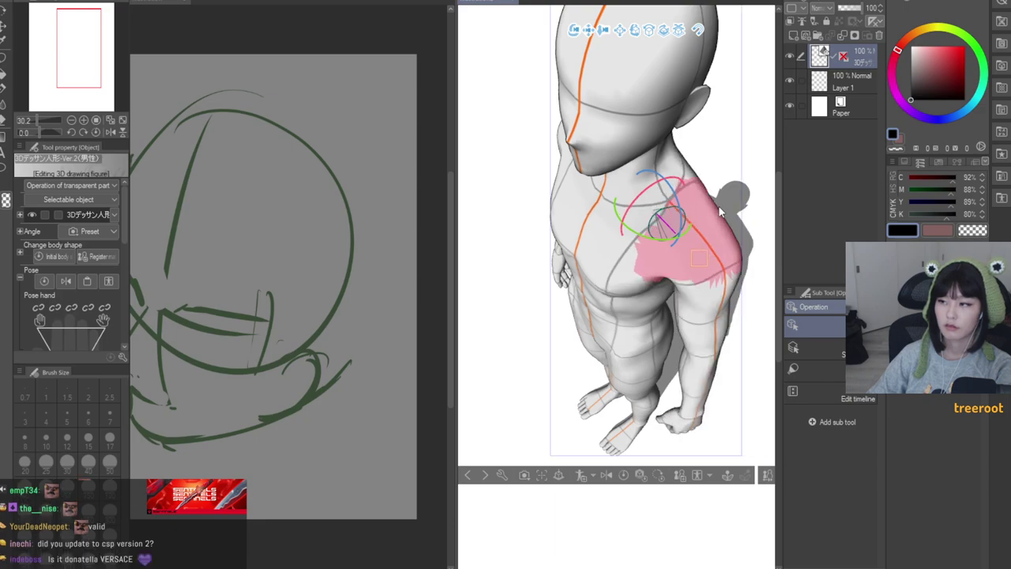
{"action": "key", "text": "k"}
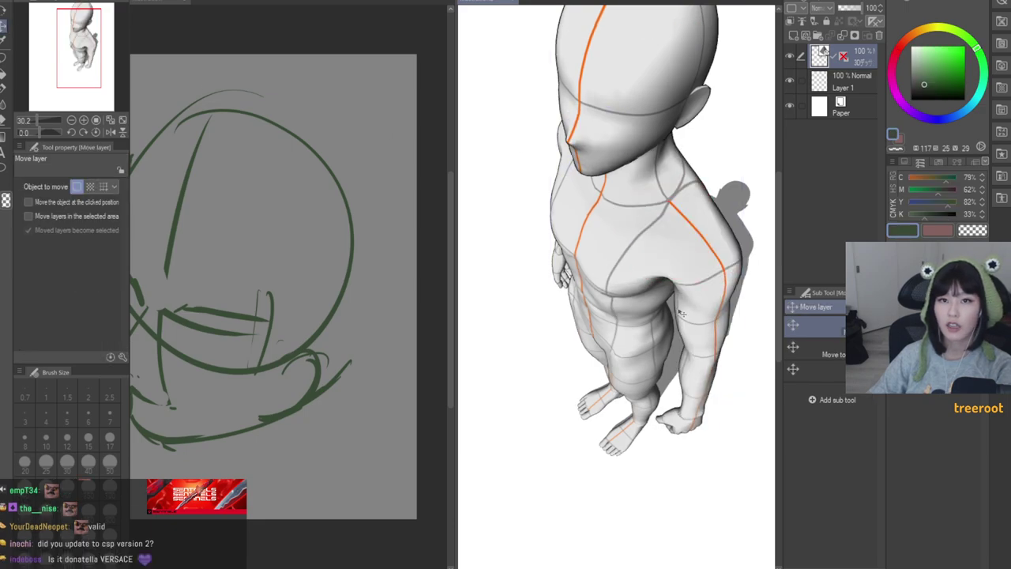
Step: Fit more of the 3D figure in its view, widen the sketch canvas beside it, and ready the Mapping pen on the sketch
{"action": "scroll", "coordinate": [684, 318], "scroll_direction": "down", "scroll_amount": 4}
{"action": "scroll", "coordinate": [684, 284], "scroll_direction": "up", "scroll_amount": 3}
{"action": "scroll", "coordinate": [670, 209], "scroll_direction": "down", "scroll_amount": 5}
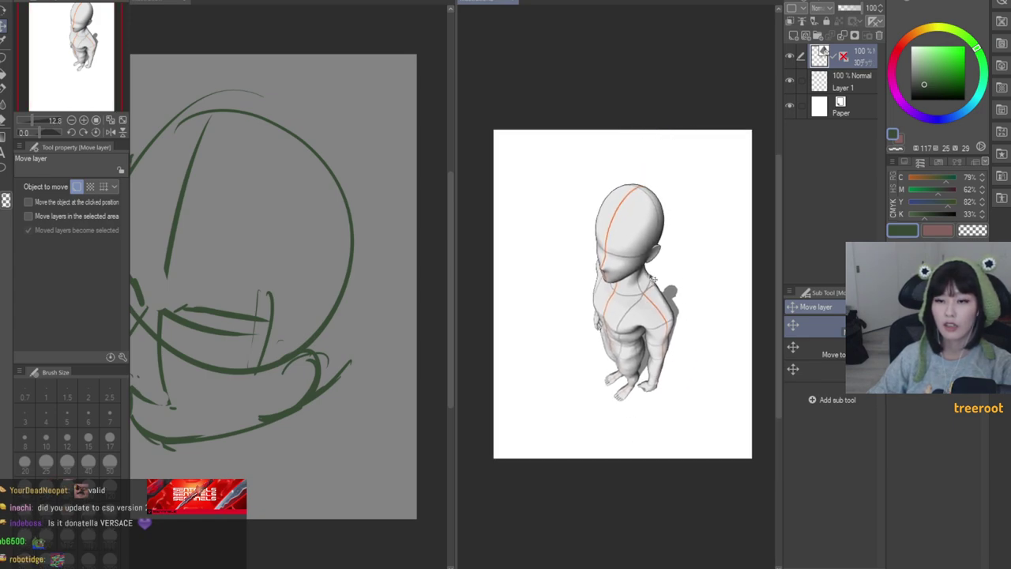
{"action": "scroll", "coordinate": [656, 276], "scroll_direction": "up", "scroll_amount": 2}
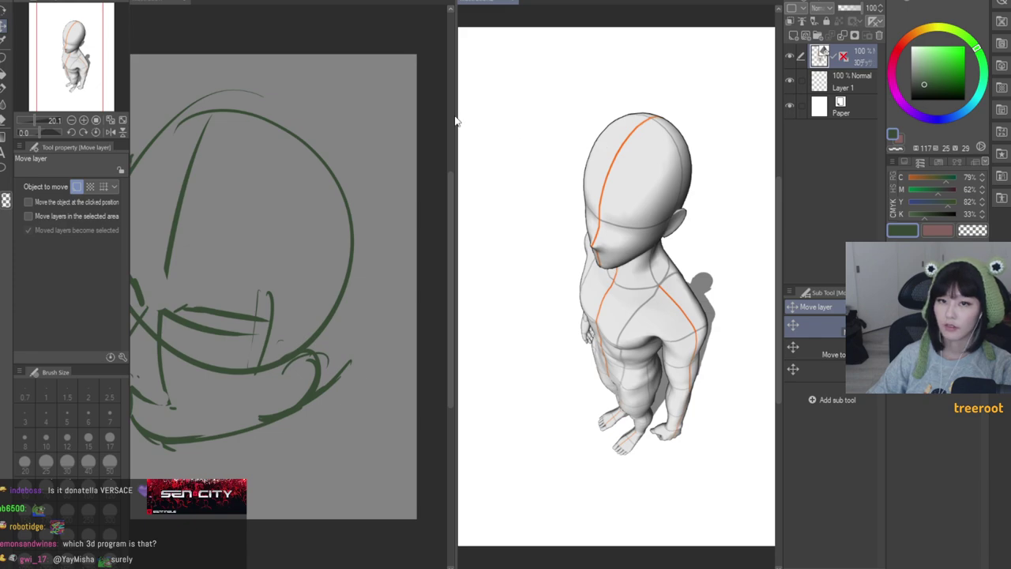
{"action": "left_click_drag", "start_coordinate": [456, 115], "coordinate": [616, 130]}
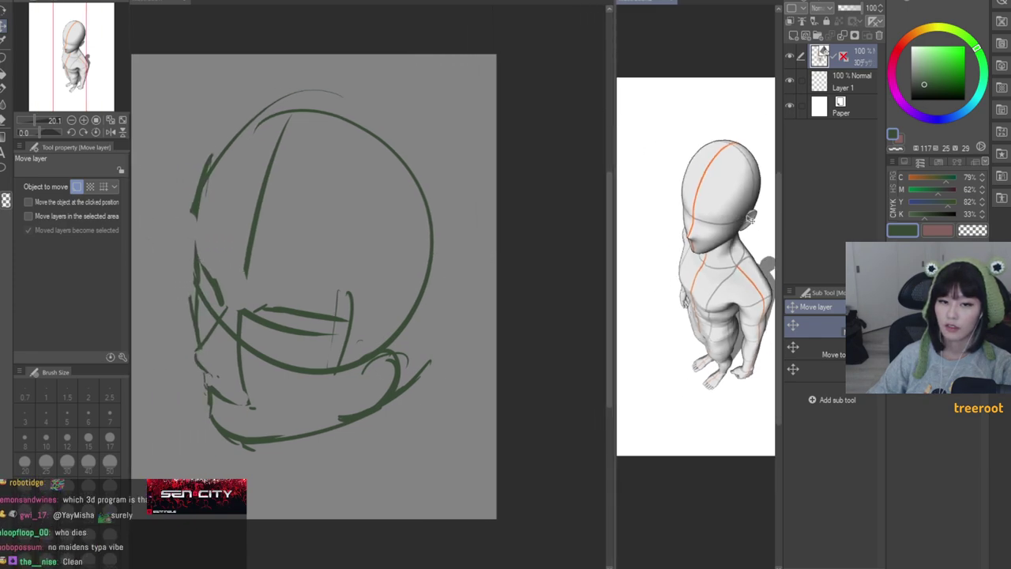
{"action": "scroll", "coordinate": [768, 223], "scroll_direction": "up", "scroll_amount": 1}
{"action": "left_click", "coordinate": [188, 160]}
{"action": "left_click", "coordinate": [3, 89]}
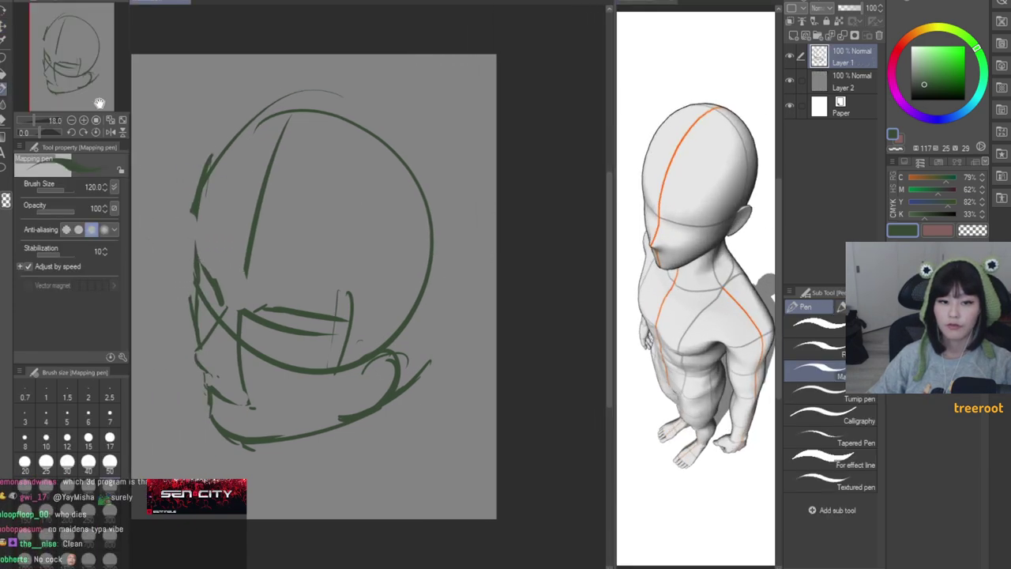
Step: Reinforce the chin corner with a short stroke and erase the section of lower jawline behind it
{"action": "scroll", "coordinate": [428, 306], "scroll_direction": "up", "scroll_amount": 1}
{"action": "scroll", "coordinate": [458, 308], "scroll_direction": "down", "scroll_amount": 4}
{"action": "scroll", "coordinate": [330, 342], "scroll_direction": "up", "scroll_amount": 6}
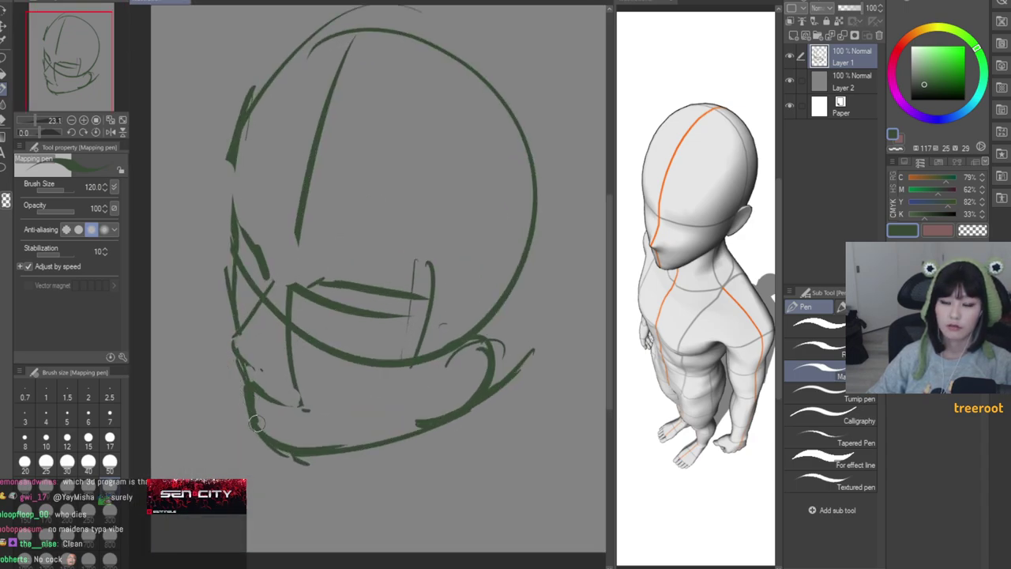
{"action": "left_click_drag", "start_coordinate": [256, 424], "coordinate": [286, 452]}
{"action": "left_click", "coordinate": [3, 120]}
{"action": "scroll", "coordinate": [363, 443], "scroll_direction": "down", "scroll_amount": 1}
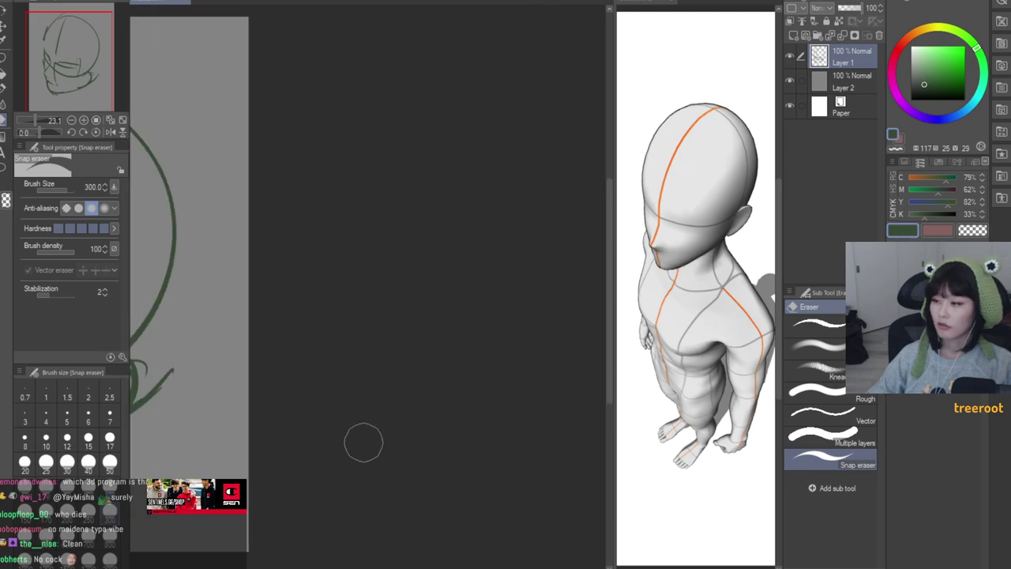
{"action": "left_click_drag", "start_coordinate": [510, 567], "coordinate": [314, 567]}
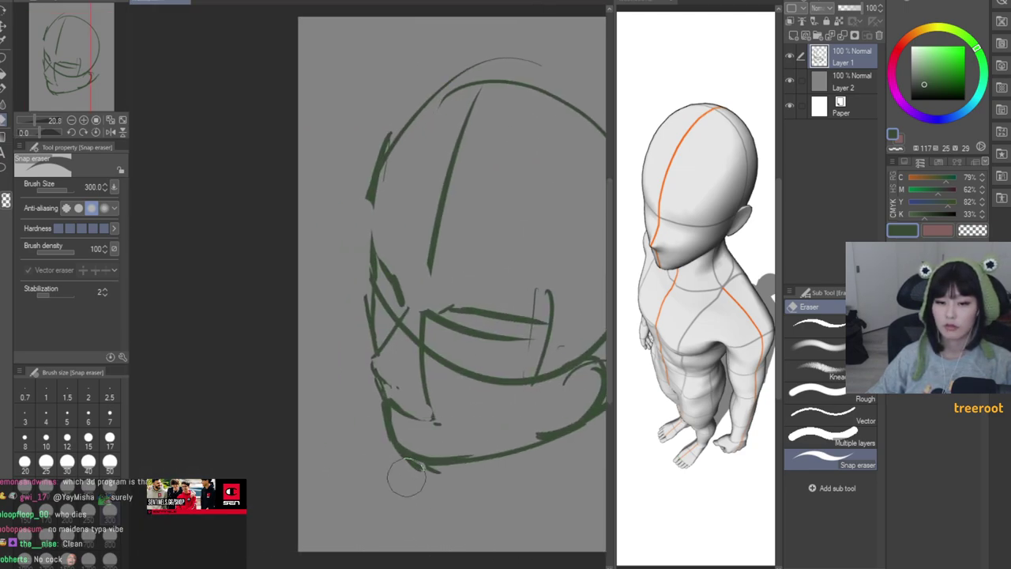
{"action": "mouse_move", "coordinate": [407, 477]}
{"action": "left_mouse_down"}
{"action": "mouse_move", "coordinate": [504, 454]}
{"action": "mouse_move", "coordinate": [427, 474]}
{"action": "left_mouse_up"}
Step: Redraw the underside of the jaw as a straighter Mapping pen line from the jaw corner down to the chin
{"action": "left_click", "coordinate": [4, 89]}
{"action": "scroll", "coordinate": [271, 313], "scroll_direction": "down", "scroll_amount": 1}
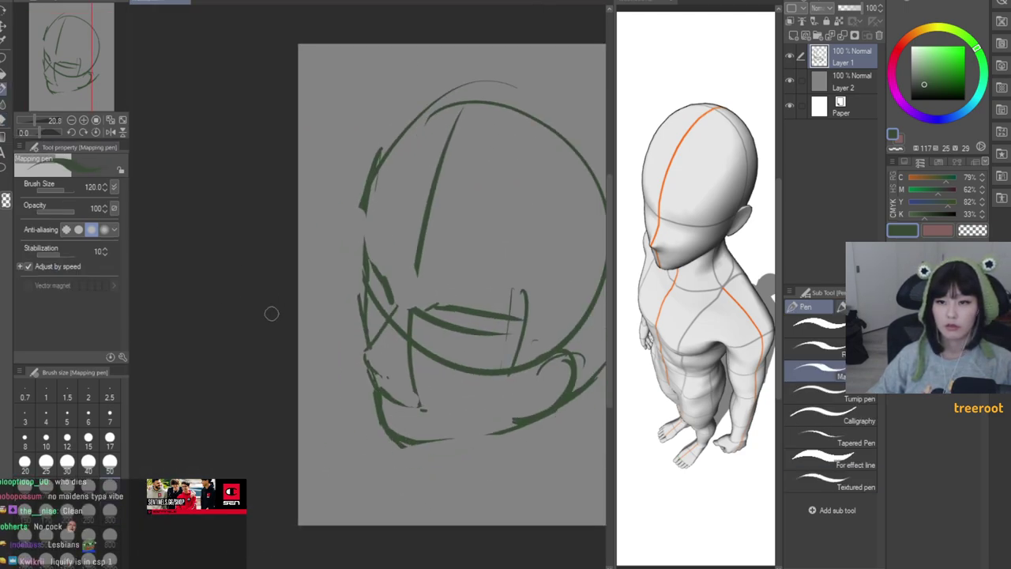
{"action": "scroll", "coordinate": [477, 458], "scroll_direction": "up", "scroll_amount": 3}
{"action": "left_click_drag", "start_coordinate": [521, 411], "coordinate": [395, 451]}
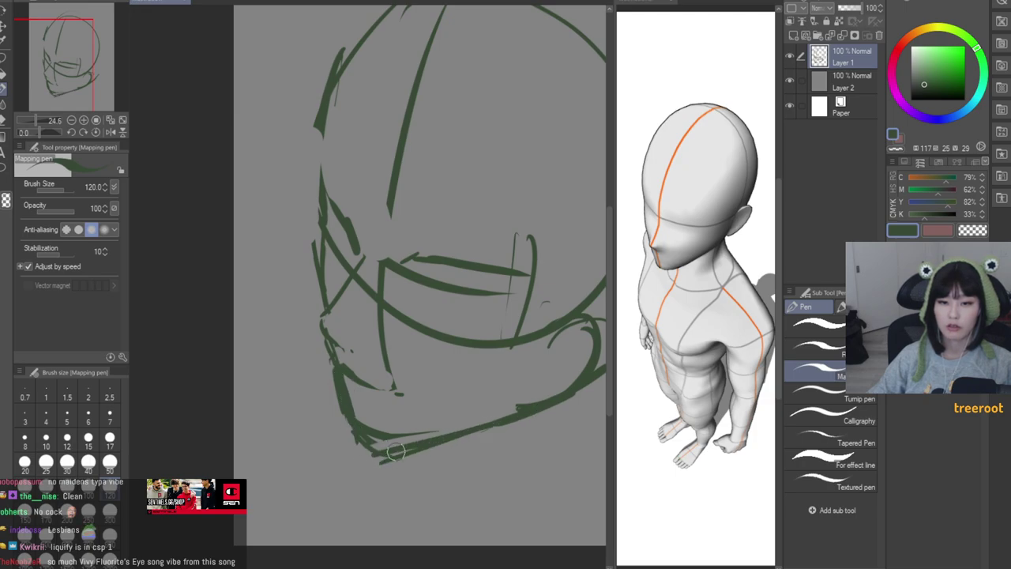
{"action": "key", "text": "ctrl+z"}
{"action": "key", "text": "ctrl+z"}
{"action": "left_click_drag", "start_coordinate": [512, 411], "coordinate": [387, 449]}
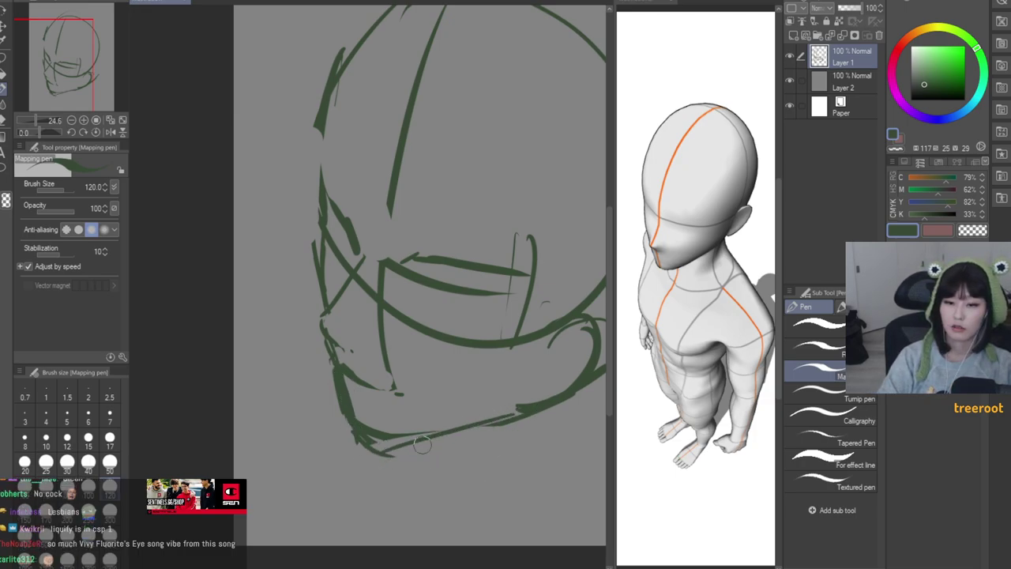
{"action": "key", "text": "ctrl+z"}
{"action": "left_click_drag", "start_coordinate": [522, 410], "coordinate": [381, 450]}
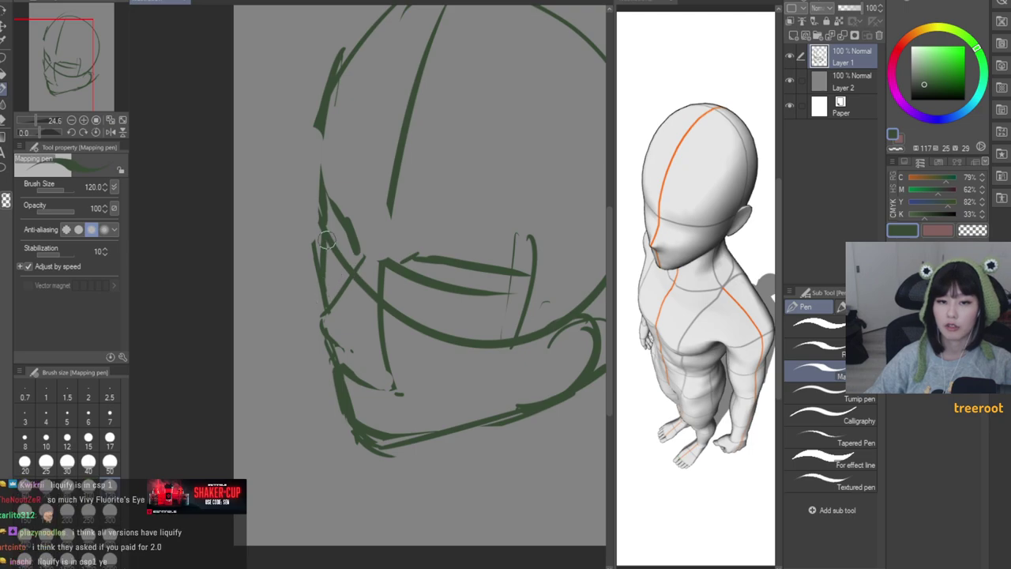
Step: Sketch the front edge of the forehead and build up the skull outline over the crown and around the back of the head
{"action": "left_click_drag", "start_coordinate": [330, 89], "coordinate": [313, 211]}
{"action": "scroll", "coordinate": [308, 330], "scroll_direction": "down", "scroll_amount": 5}
{"action": "scroll", "coordinate": [475, 174], "scroll_direction": "up", "scroll_amount": 1}
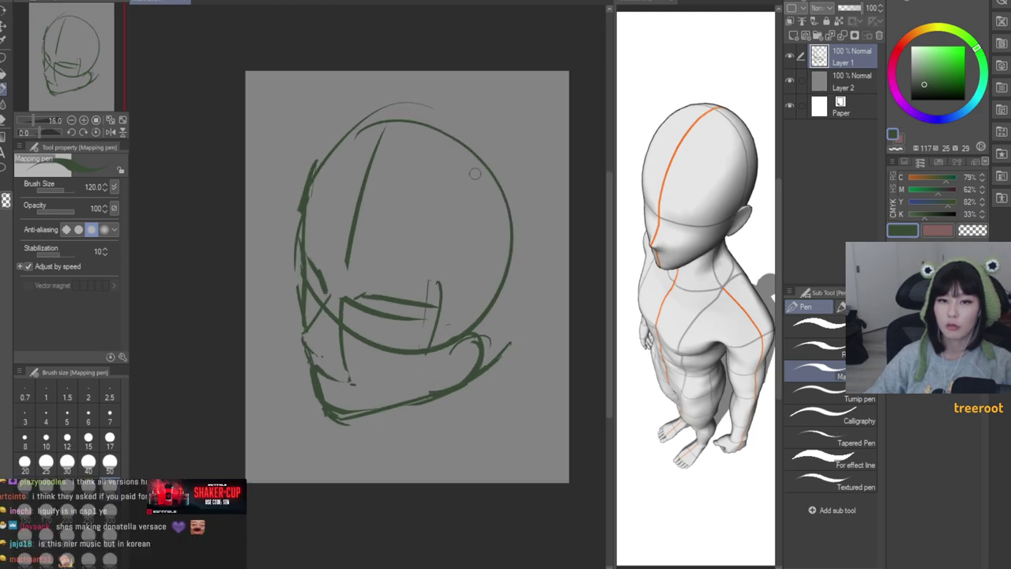
{"action": "left_click_drag", "start_coordinate": [328, 161], "coordinate": [464, 144]}
{"action": "left_click_drag", "start_coordinate": [347, 142], "coordinate": [520, 268]}
{"action": "mouse_move", "coordinate": [458, 363]}
{"action": "left_mouse_down"}
{"action": "mouse_move", "coordinate": [478, 324]}
{"action": "mouse_move", "coordinate": [499, 339]}
{"action": "left_mouse_up"}
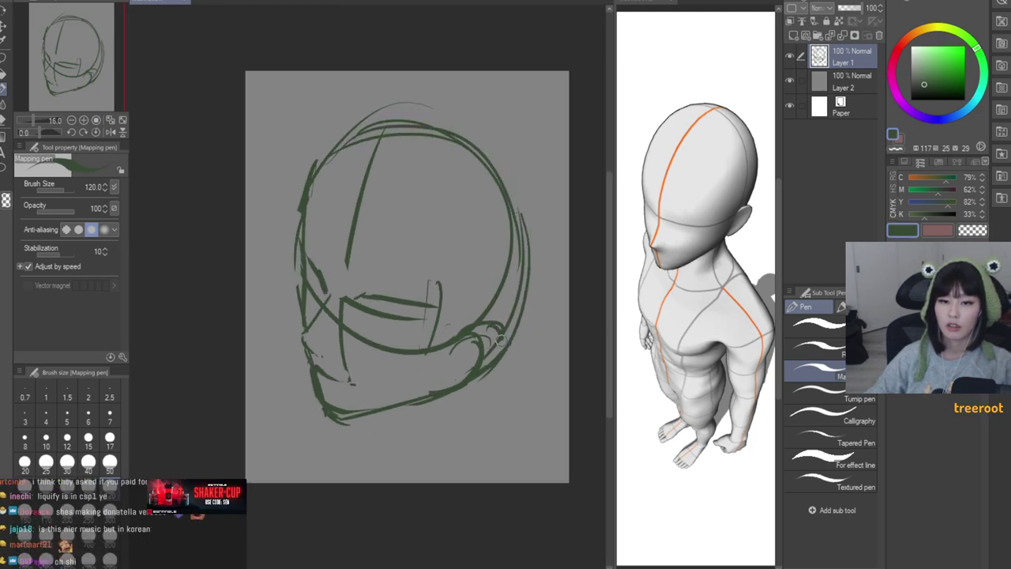
{"action": "mouse_move", "coordinate": [502, 160]}
{"action": "left_mouse_down"}
{"action": "mouse_move", "coordinate": [411, 147]}
{"action": "mouse_move", "coordinate": [323, 162]}
{"action": "left_mouse_up"}
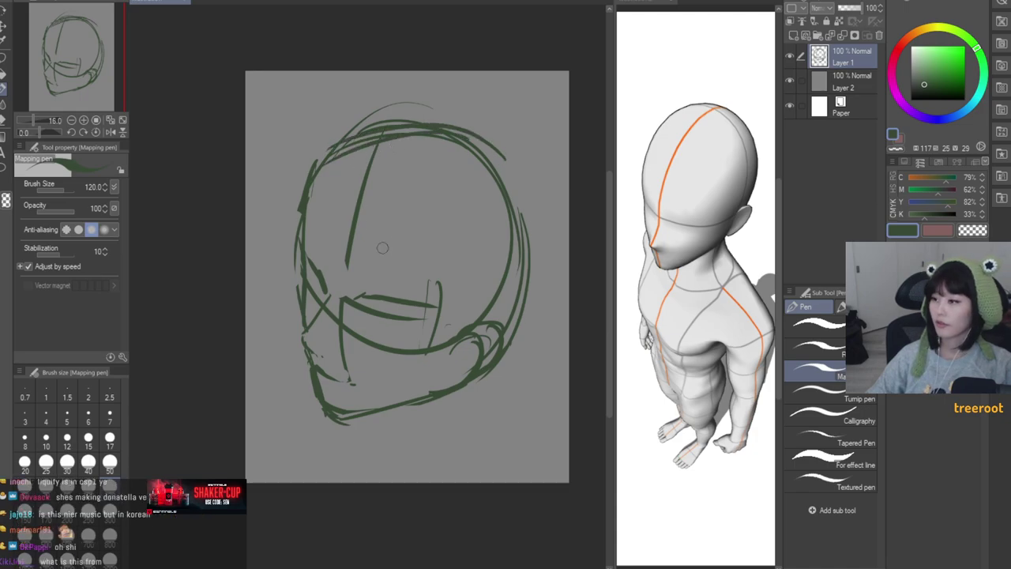
Step: Sketch curved fringe strands sweeping across the forehead above the eye guideline
{"action": "scroll", "coordinate": [372, 272], "scroll_direction": "up", "scroll_amount": 2}
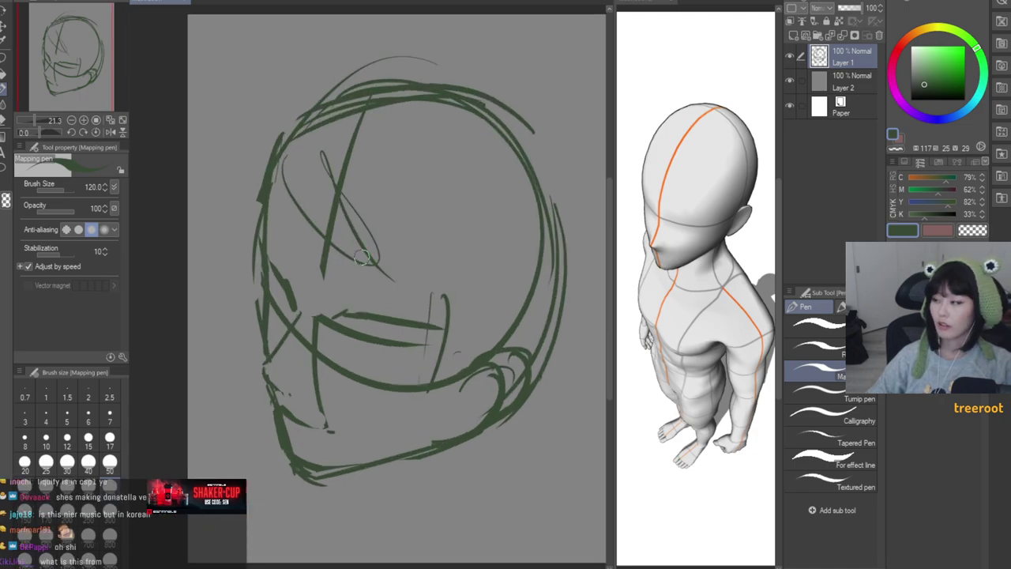
{"action": "left_click_drag", "start_coordinate": [364, 201], "coordinate": [391, 253]}
{"action": "left_click_drag", "start_coordinate": [336, 304], "coordinate": [402, 265]}
Step: Sketch the back of the neck sloping from the jaw corner, a light front neck line, and the far shoulder curve beside the face
{"action": "scroll", "coordinate": [377, 156], "scroll_direction": "up", "scroll_amount": 1}
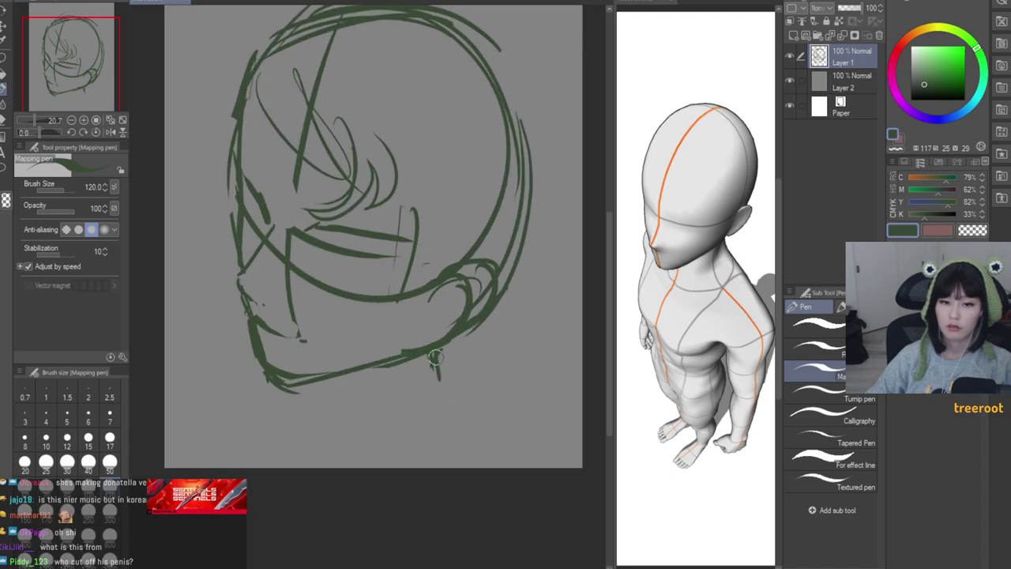
{"action": "left_click_drag", "start_coordinate": [457, 395], "coordinate": [503, 455]}
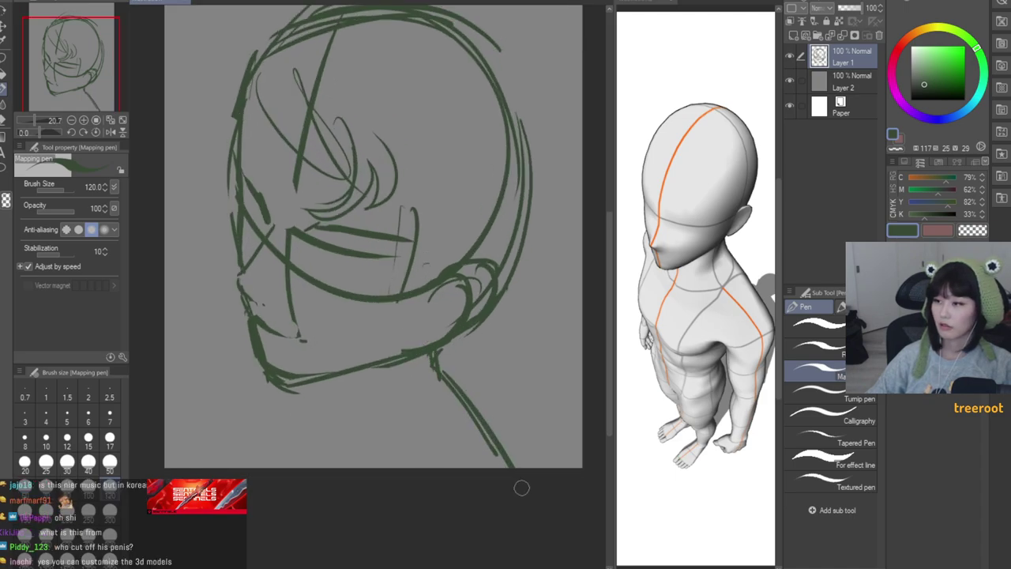
{"action": "scroll", "coordinate": [491, 454], "scroll_direction": "down", "scroll_amount": 3}
{"action": "scroll", "coordinate": [478, 406], "scroll_direction": "up", "scroll_amount": 2}
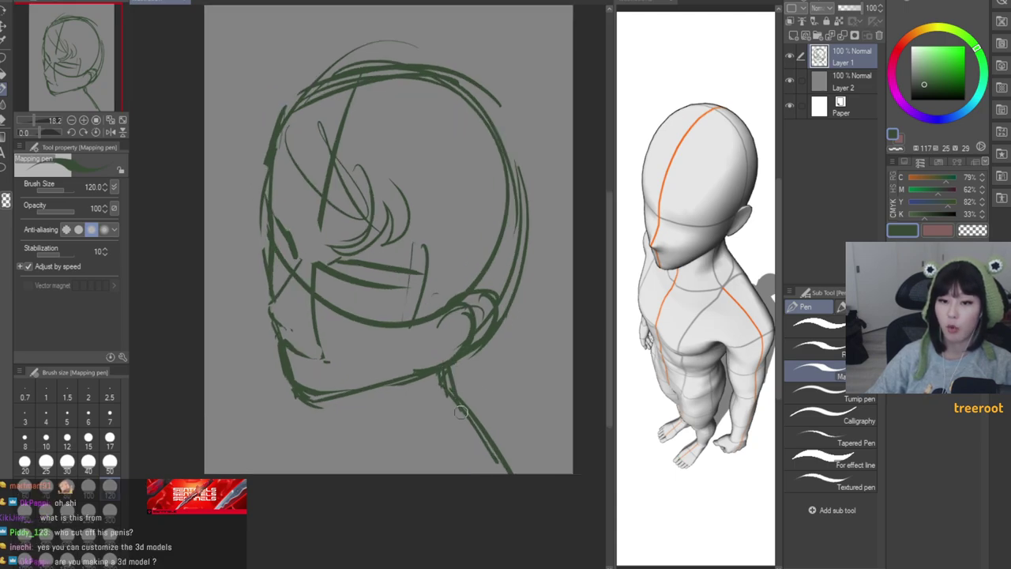
{"action": "mouse_move", "coordinate": [443, 379]}
{"action": "left_mouse_down"}
{"action": "mouse_move", "coordinate": [403, 435]}
{"action": "mouse_move", "coordinate": [492, 443]}
{"action": "mouse_move", "coordinate": [494, 433]}
{"action": "mouse_move", "coordinate": [491, 463]}
{"action": "mouse_move", "coordinate": [514, 473]}
{"action": "left_mouse_up"}
{"action": "left_click_drag", "start_coordinate": [259, 318], "coordinate": [228, 367]}
{"action": "scroll", "coordinate": [484, 377], "scroll_direction": "down", "scroll_amount": 3}
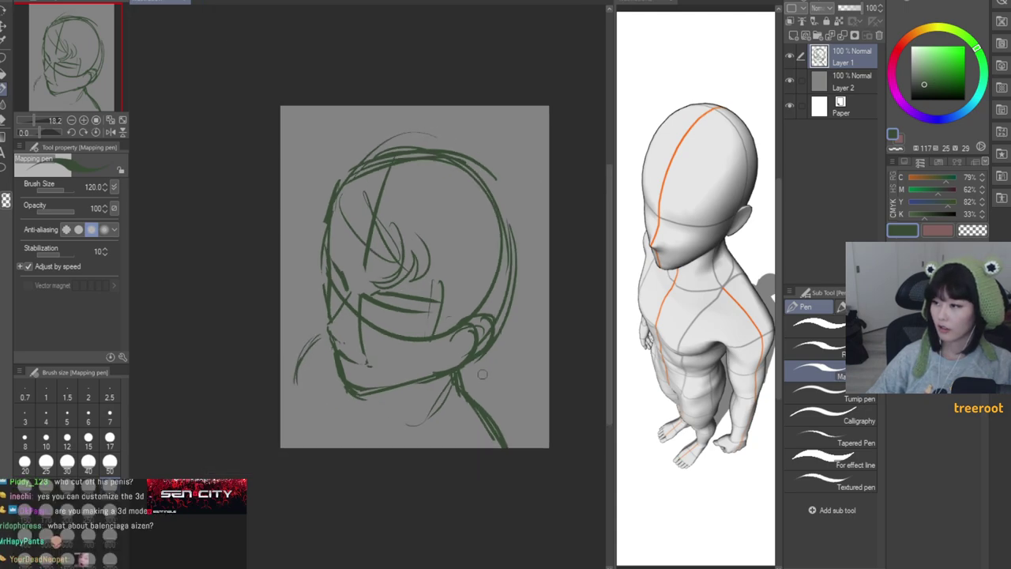
Step: Scale the sketch layer to 116% and rotate it to -3.9 degrees
{"action": "key", "text": "ctrl+t"}
{"action": "mouse_move", "coordinate": [517, 132]}
{"action": "left_mouse_down"}
{"action": "mouse_move", "coordinate": [553, 82]}
{"action": "mouse_move", "coordinate": [526, 132]}
{"action": "left_mouse_up"}
{"action": "mouse_move", "coordinate": [564, 205]}
{"action": "left_mouse_down"}
{"action": "mouse_move", "coordinate": [557, 193]}
{"action": "mouse_move", "coordinate": [536, 218]}
{"action": "left_mouse_up"}
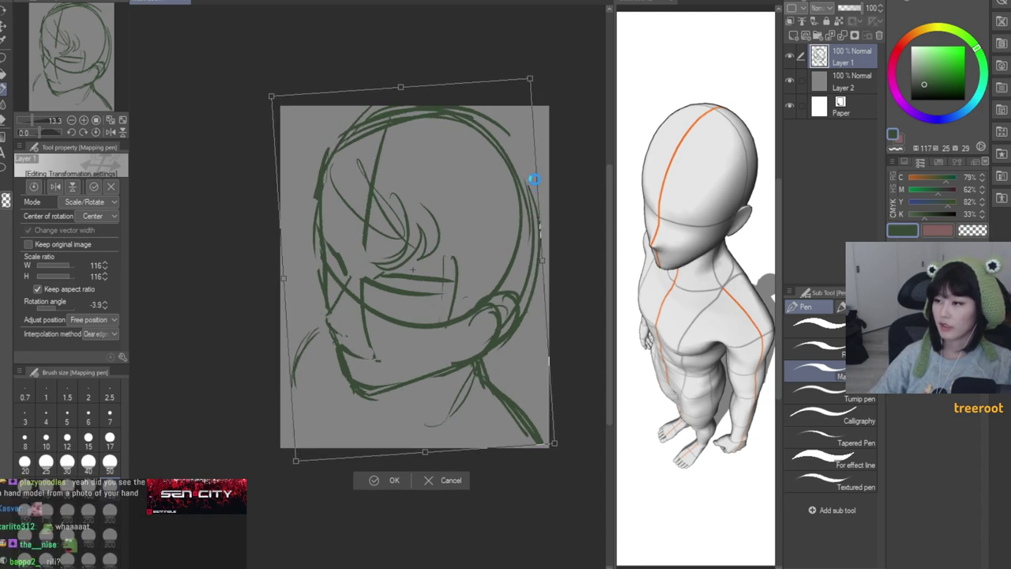
{"action": "key", "text": "Return"}
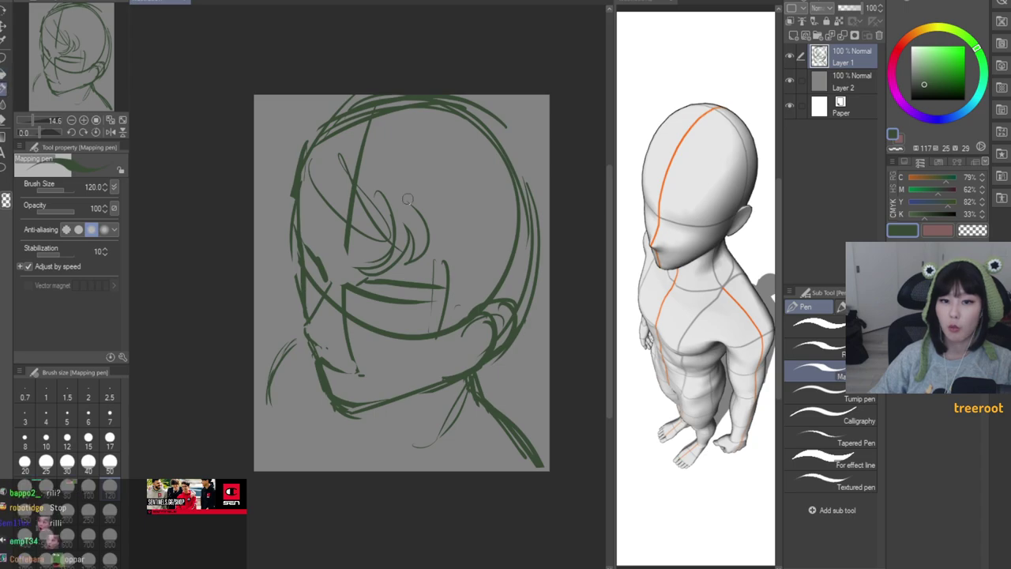
Step: Sketch curved hair strands above the ear and a sideburn lock at the outer end of the eye guideline
{"action": "scroll", "coordinate": [473, 240], "scroll_direction": "up", "scroll_amount": 1}
{"action": "left_click_drag", "start_coordinate": [455, 241], "coordinate": [461, 319]}
{"action": "left_click_drag", "start_coordinate": [472, 272], "coordinate": [483, 312]}
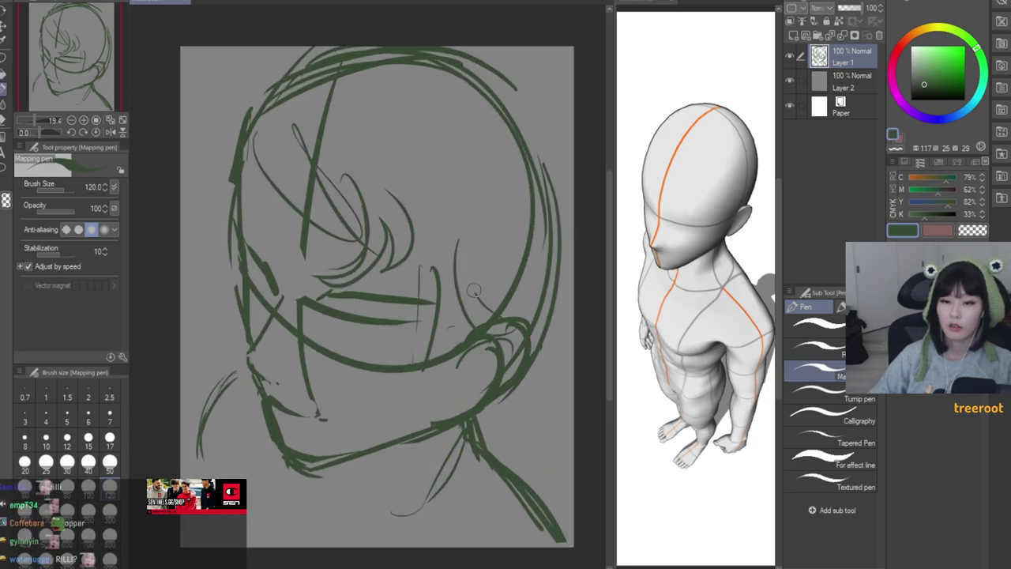
{"action": "left_click_drag", "start_coordinate": [513, 246], "coordinate": [543, 296]}
{"action": "left_click_drag", "start_coordinate": [447, 277], "coordinate": [430, 371]}
{"action": "left_click_drag", "start_coordinate": [466, 333], "coordinate": [419, 368]}
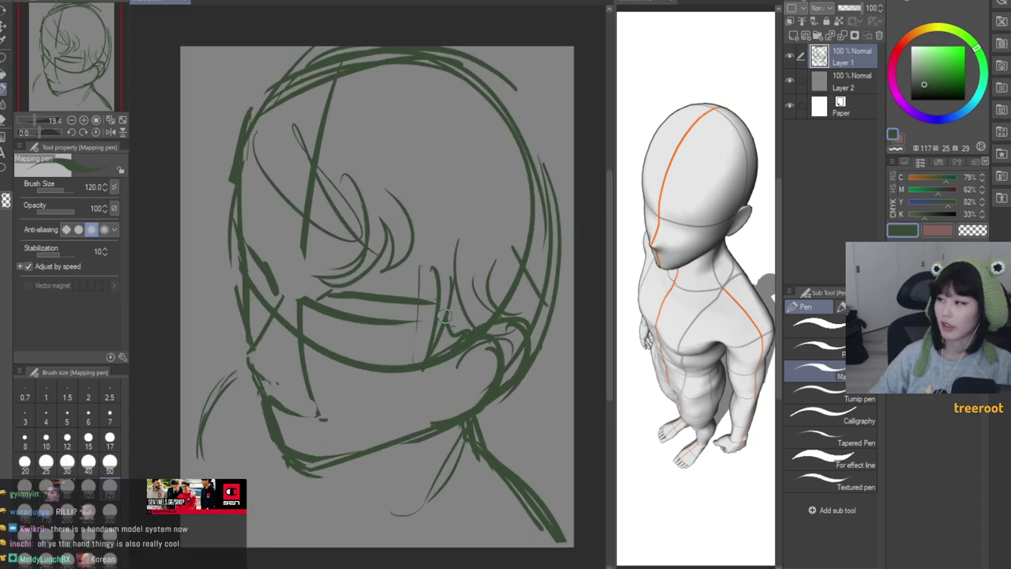
Step: Sketch a long lock falling to the temple, loose curls on the side of the head, and strokes along the forehead's front edge
{"action": "left_click_drag", "start_coordinate": [440, 299], "coordinate": [450, 324]}
{"action": "left_click_drag", "start_coordinate": [378, 180], "coordinate": [433, 281]}
{"action": "left_click_drag", "start_coordinate": [452, 237], "coordinate": [506, 268]}
{"action": "left_click_drag", "start_coordinate": [474, 157], "coordinate": [472, 233]}
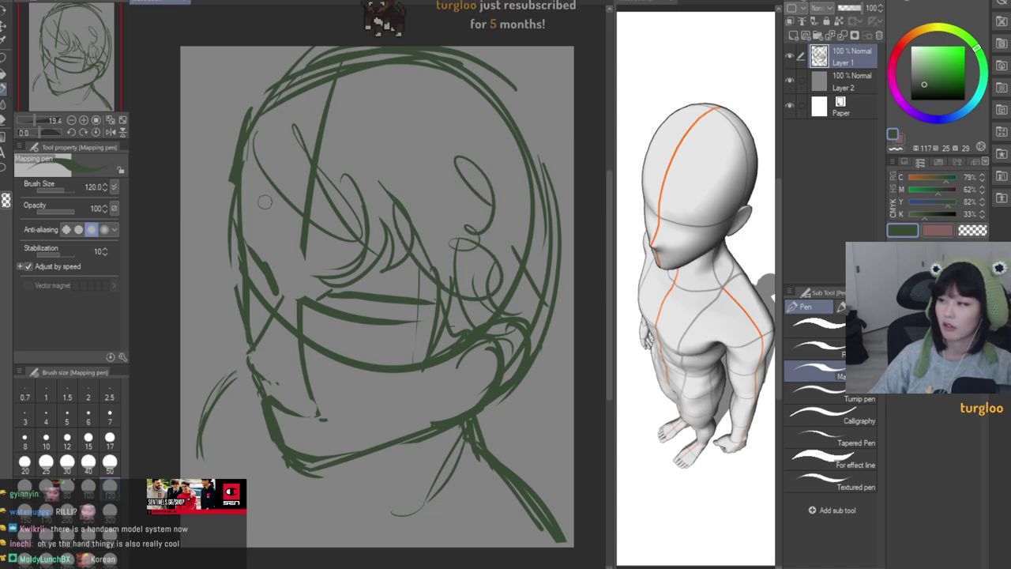
{"action": "left_click_drag", "start_coordinate": [253, 187], "coordinate": [248, 245]}
{"action": "left_click_drag", "start_coordinate": [256, 134], "coordinate": [249, 212]}
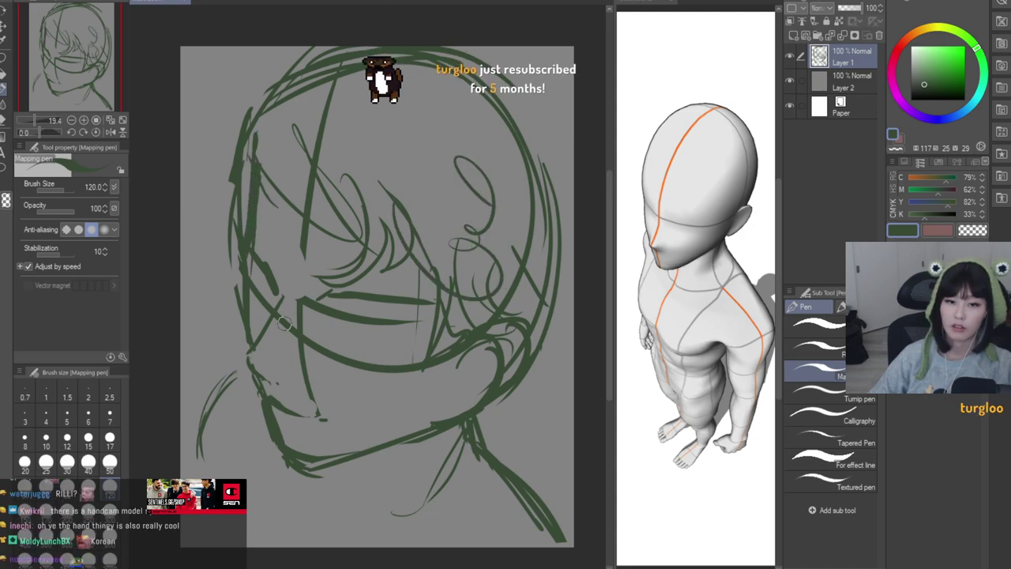
Step: Erase the overlapping strokes at the front of the forehead and the crown outline above it
{"action": "scroll", "coordinate": [386, 312], "scroll_direction": "down", "scroll_amount": 3}
{"action": "key", "text": "ctrl+plus"}
{"action": "key", "text": "ctrl+plus"}
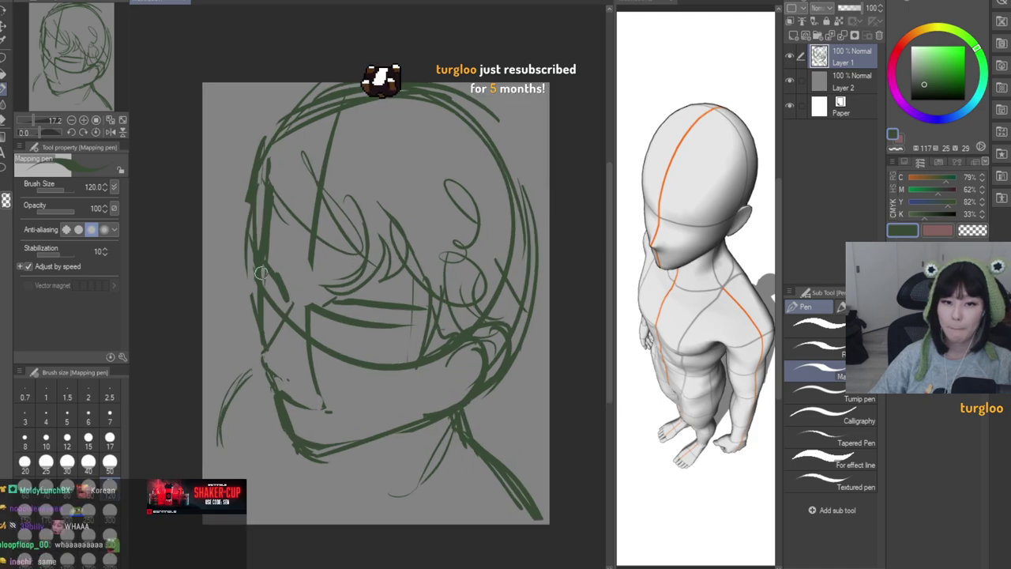
{"action": "left_click", "coordinate": [4, 122]}
{"action": "left_click_drag", "start_coordinate": [255, 259], "coordinate": [255, 306]}
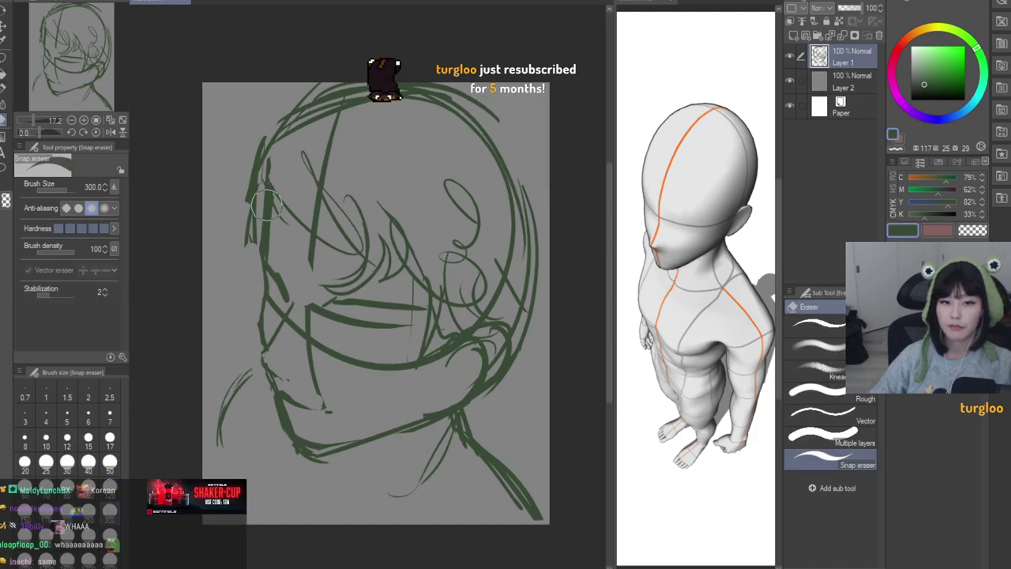
{"action": "left_click_drag", "start_coordinate": [266, 197], "coordinate": [274, 239]}
{"action": "scroll", "coordinate": [513, 429], "scroll_direction": "down", "scroll_amount": 2}
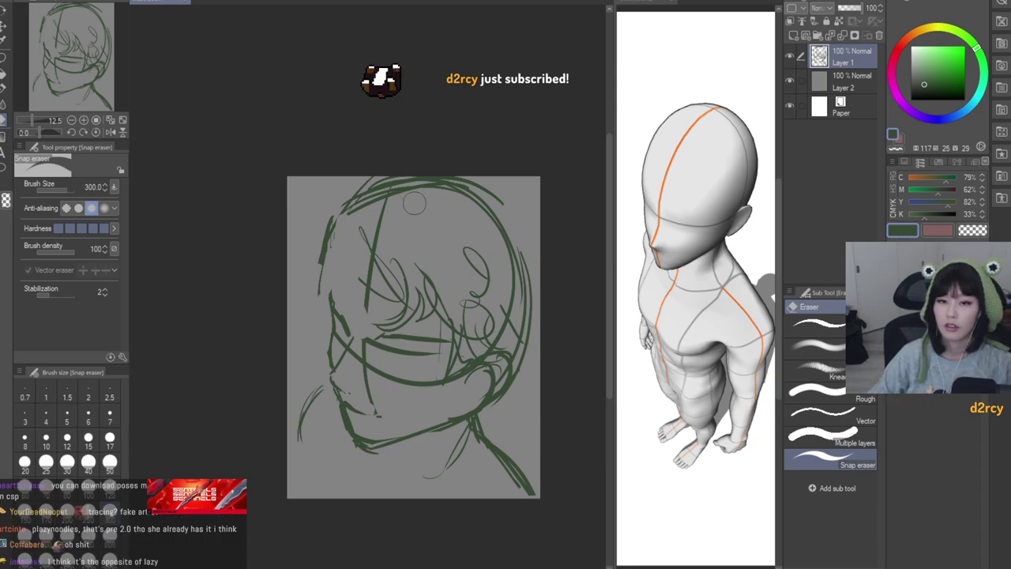
{"action": "left_click_drag", "start_coordinate": [348, 206], "coordinate": [464, 163]}
Step: Sketch the front hairline curving down over the forehead, loose tufts at the far temple, and a fuller hair outline at the back
{"action": "left_click", "coordinate": [10, 93]}
{"action": "scroll", "coordinate": [455, 322], "scroll_direction": "up", "scroll_amount": 1}
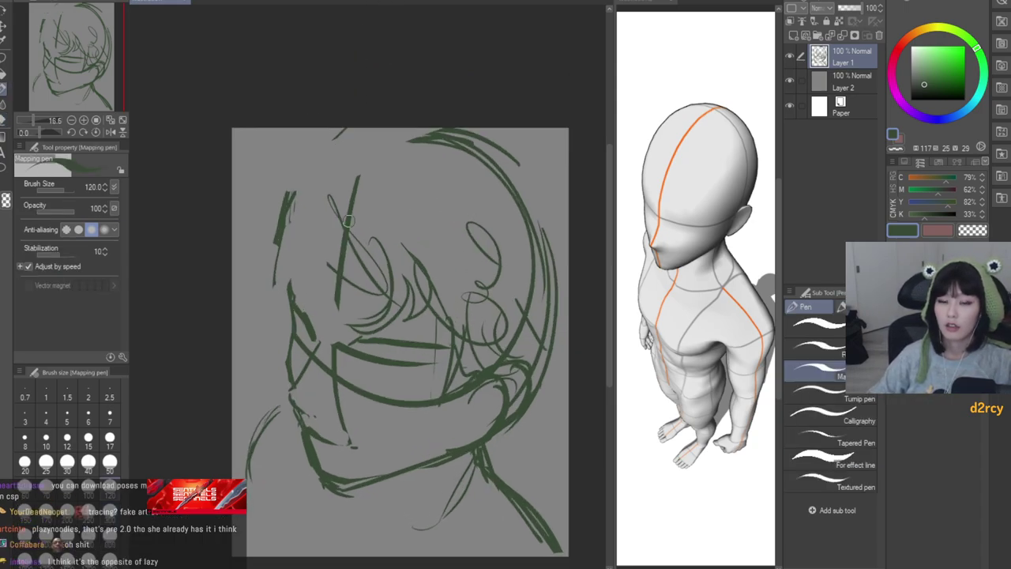
{"action": "left_click_drag", "start_coordinate": [327, 155], "coordinate": [289, 277]}
{"action": "scroll", "coordinate": [352, 236], "scroll_direction": "up", "scroll_amount": 1}
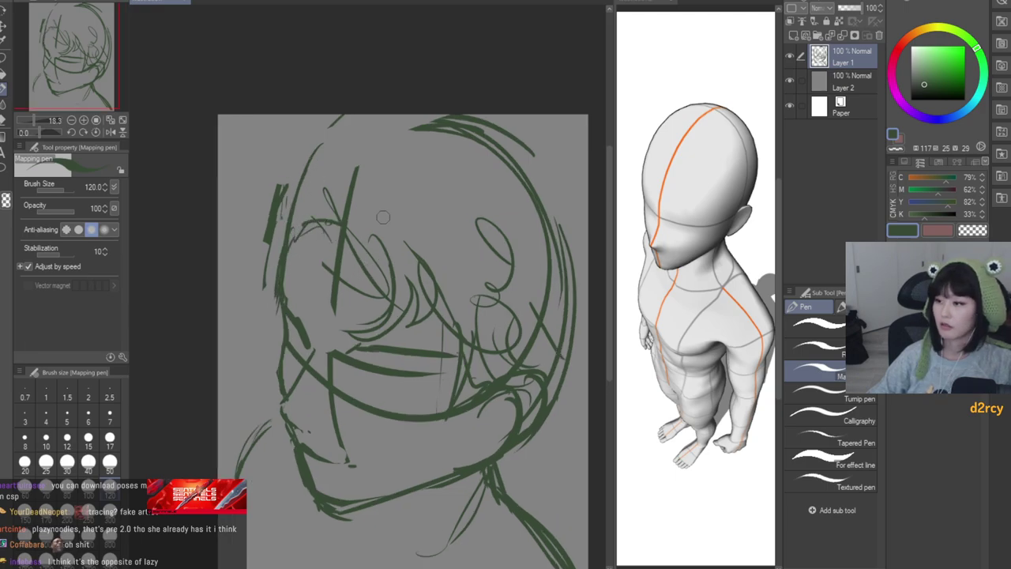
{"action": "mouse_move", "coordinate": [278, 225]}
{"action": "left_mouse_down"}
{"action": "mouse_move", "coordinate": [299, 200]}
{"action": "mouse_move", "coordinate": [270, 285]}
{"action": "left_mouse_up"}
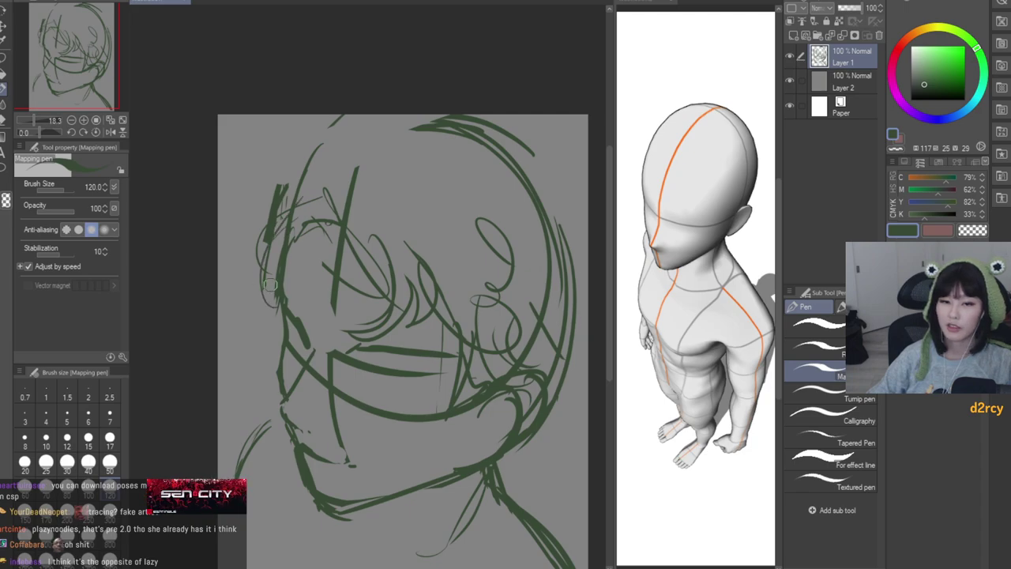
{"action": "mouse_move", "coordinate": [473, 157]}
{"action": "left_mouse_down"}
{"action": "mouse_move", "coordinate": [538, 250]}
{"action": "mouse_move", "coordinate": [564, 242]}
{"action": "mouse_move", "coordinate": [578, 302]}
{"action": "mouse_move", "coordinate": [573, 256]}
{"action": "mouse_move", "coordinate": [570, 358]}
{"action": "left_mouse_up"}
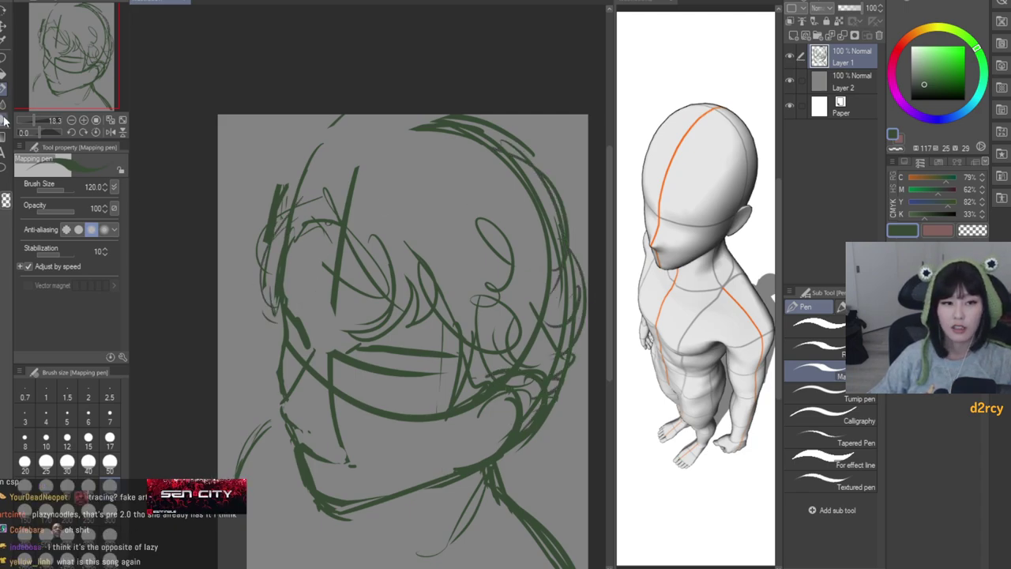
Step: Erase the cluttered ear and jaw-corner lines at the back of the jaw
{"action": "key", "text": "e"}
{"action": "mouse_move", "coordinate": [521, 395]}
{"action": "left_mouse_down"}
{"action": "mouse_move", "coordinate": [480, 435]}
{"action": "mouse_move", "coordinate": [481, 456]}
{"action": "left_mouse_up"}
{"action": "mouse_move", "coordinate": [488, 386]}
{"action": "left_mouse_down"}
{"action": "mouse_move", "coordinate": [523, 364]}
{"action": "mouse_move", "coordinate": [518, 392]}
{"action": "mouse_move", "coordinate": [455, 403]}
{"action": "mouse_move", "coordinate": [525, 374]}
{"action": "mouse_move", "coordinate": [525, 429]}
{"action": "left_mouse_up"}
{"action": "left_click", "coordinate": [4, 90]}
{"action": "key", "text": "ctrl+z"}
{"action": "key", "text": "ctrl+z"}
{"action": "key", "text": "ctrl+z"}
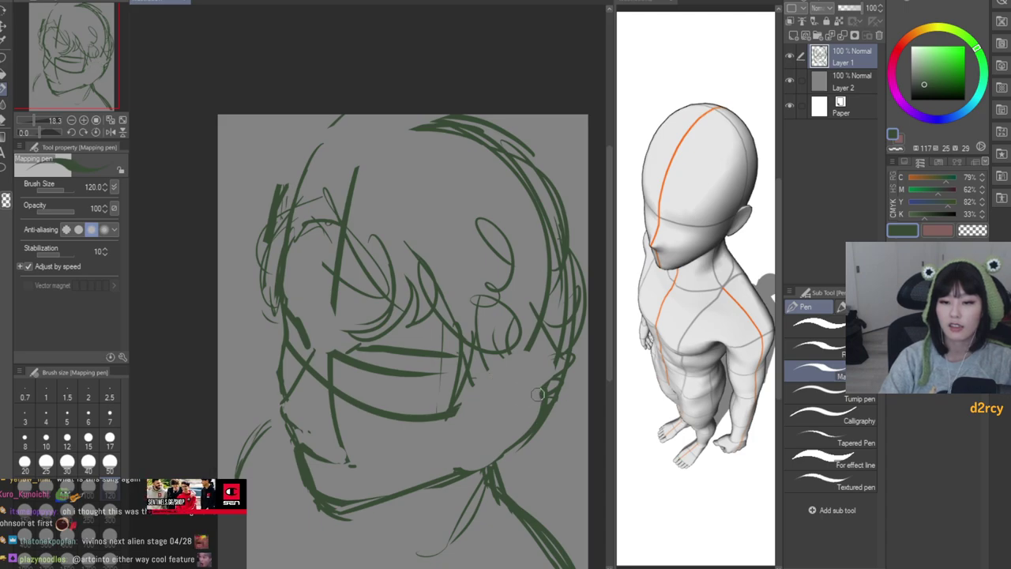
Step: Redraw the jaw corner as a single arched curve and reinforce the jawline and front neck line below it
{"action": "left_click_drag", "start_coordinate": [490, 391], "coordinate": [536, 388]}
{"action": "key", "text": "ctrl+z"}
{"action": "key", "text": "ctrl+z"}
{"action": "mouse_move", "coordinate": [486, 412]}
{"action": "left_mouse_down"}
{"action": "mouse_move", "coordinate": [541, 389]}
{"action": "mouse_move", "coordinate": [512, 455]}
{"action": "left_mouse_up"}
{"action": "key", "text": "ctrl+z"}
{"action": "left_click_drag", "start_coordinate": [544, 394], "coordinate": [493, 459]}
{"action": "key", "text": "ctrl+z"}
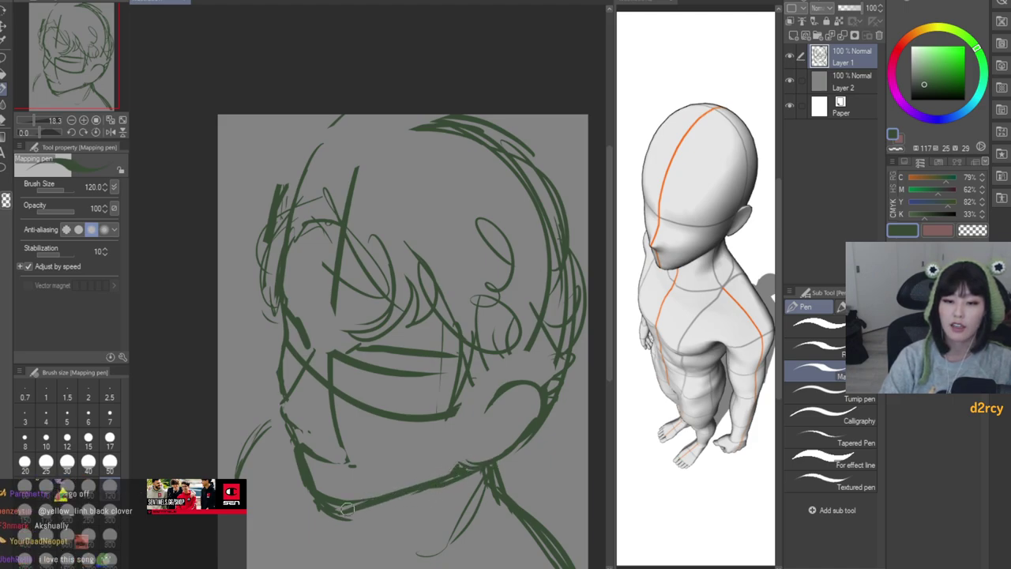
{"action": "left_click_drag", "start_coordinate": [483, 485], "coordinate": [448, 546]}
{"action": "scroll", "coordinate": [355, 253], "scroll_direction": "down", "scroll_amount": 4}
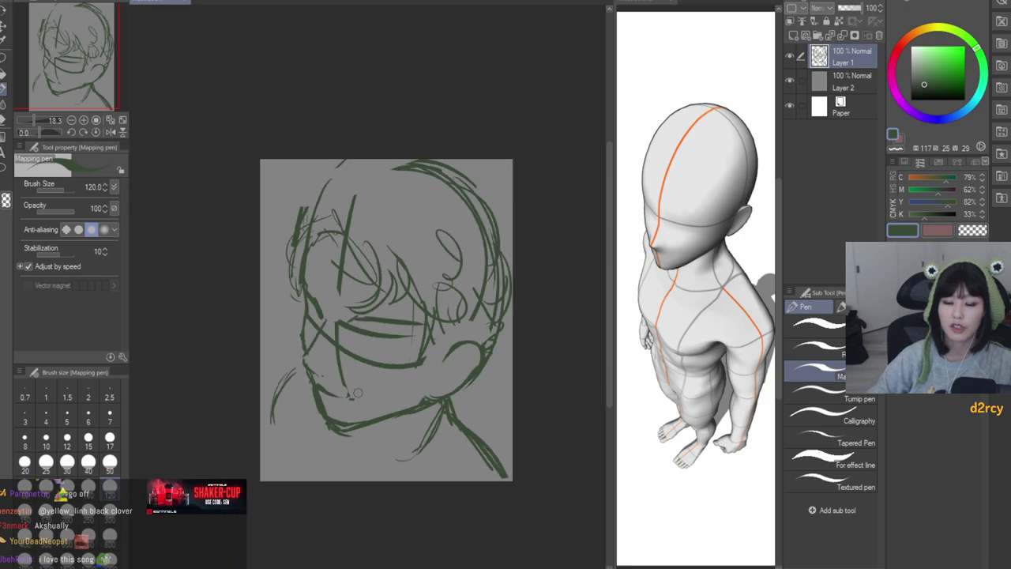
Step: Sketch the far shoulder line from the front of the face down to the canvas's lower edge and erase its excess strokes
{"action": "scroll", "coordinate": [303, 393], "scroll_direction": "up", "scroll_amount": 2}
{"action": "mouse_move", "coordinate": [300, 345]}
{"action": "left_mouse_down"}
{"action": "mouse_move", "coordinate": [271, 392]}
{"action": "mouse_move", "coordinate": [271, 425]}
{"action": "mouse_move", "coordinate": [273, 382]}
{"action": "mouse_move", "coordinate": [267, 498]}
{"action": "left_mouse_up"}
{"action": "left_click", "coordinate": [4, 119]}
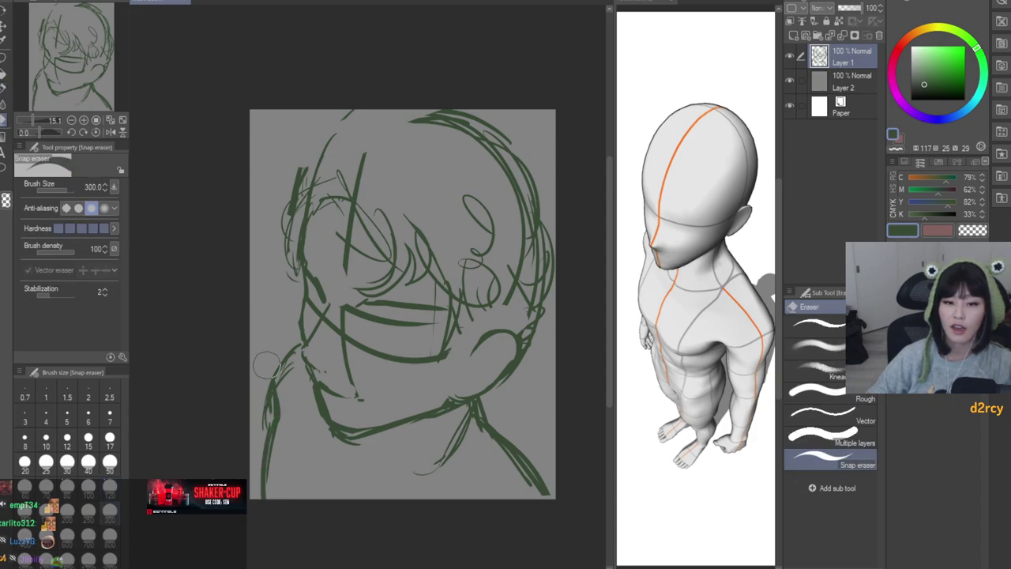
{"action": "left_click_drag", "start_coordinate": [267, 361], "coordinate": [251, 509]}
{"action": "scroll", "coordinate": [285, 378], "scroll_direction": "down", "scroll_amount": 2}
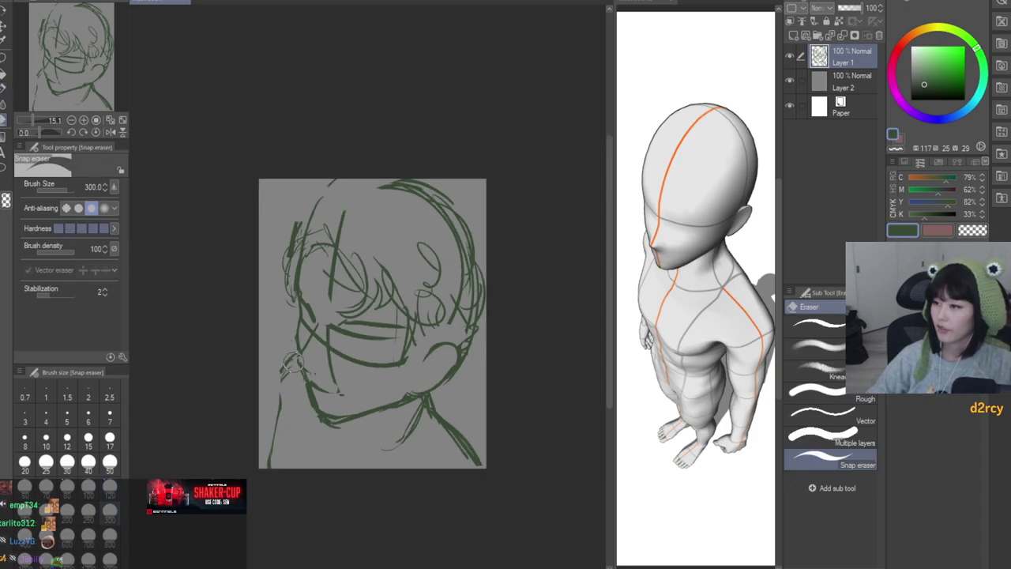
Step: Erase the front contour between the mouth and the chin, and thin the doubled near shoulder line
{"action": "scroll", "coordinate": [420, 292], "scroll_direction": "up", "scroll_amount": 2}
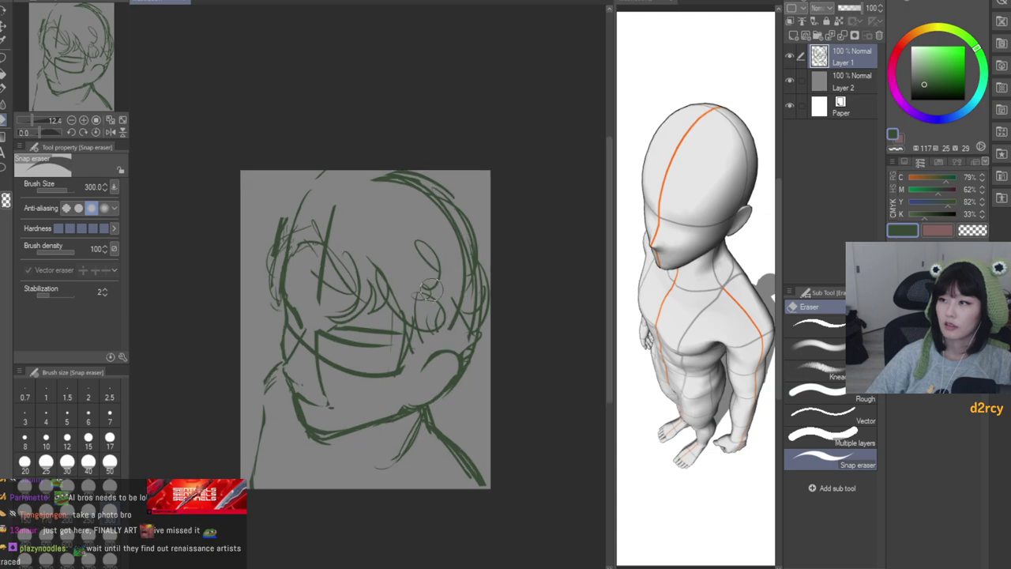
{"action": "scroll", "coordinate": [273, 407], "scroll_direction": "up", "scroll_amount": 3}
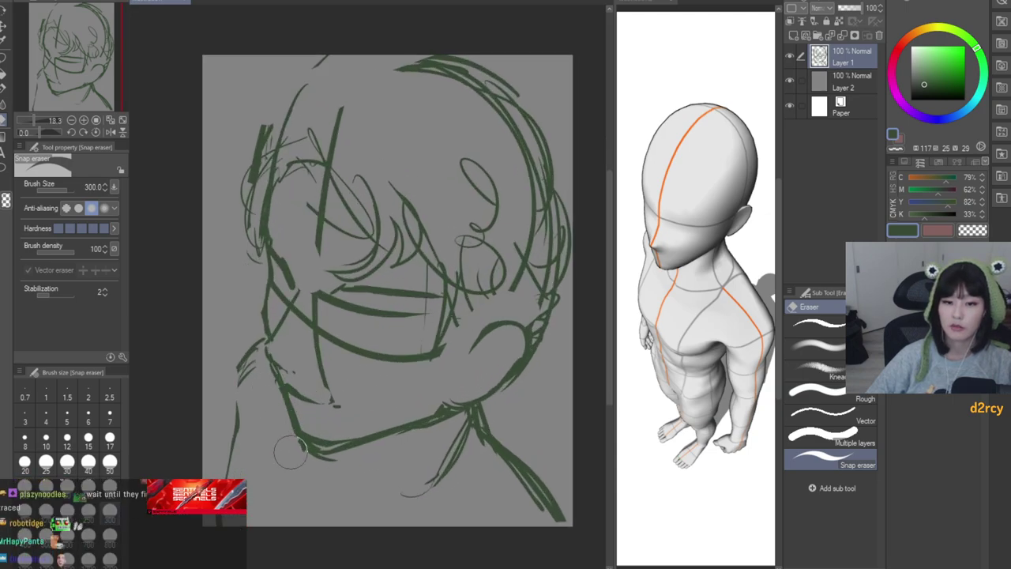
{"action": "scroll", "coordinate": [440, 458], "scroll_direction": "down", "scroll_amount": 3}
{"action": "scroll", "coordinate": [440, 444], "scroll_direction": "up", "scroll_amount": 1}
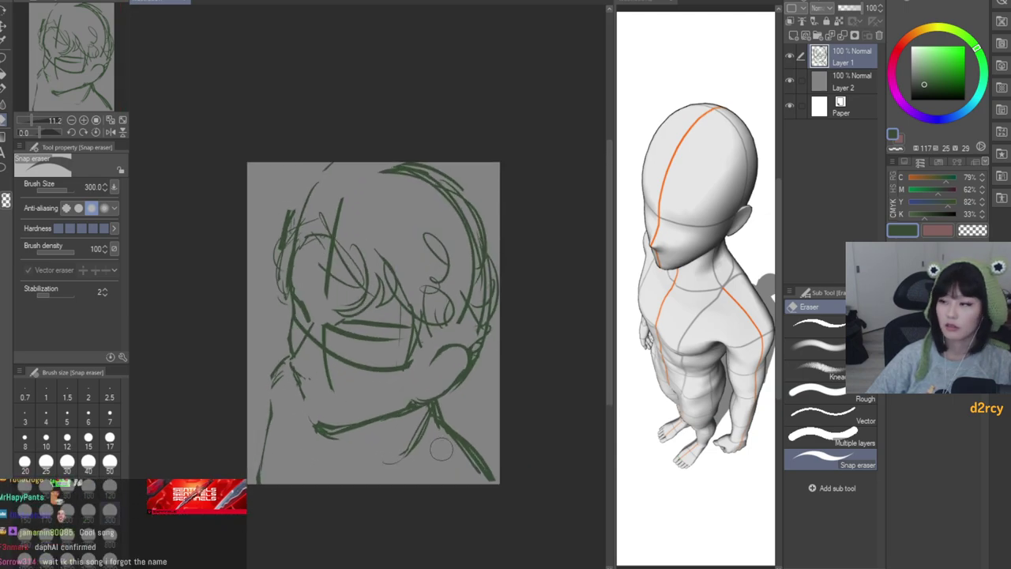
{"action": "scroll", "coordinate": [488, 439], "scroll_direction": "up", "scroll_amount": 1}
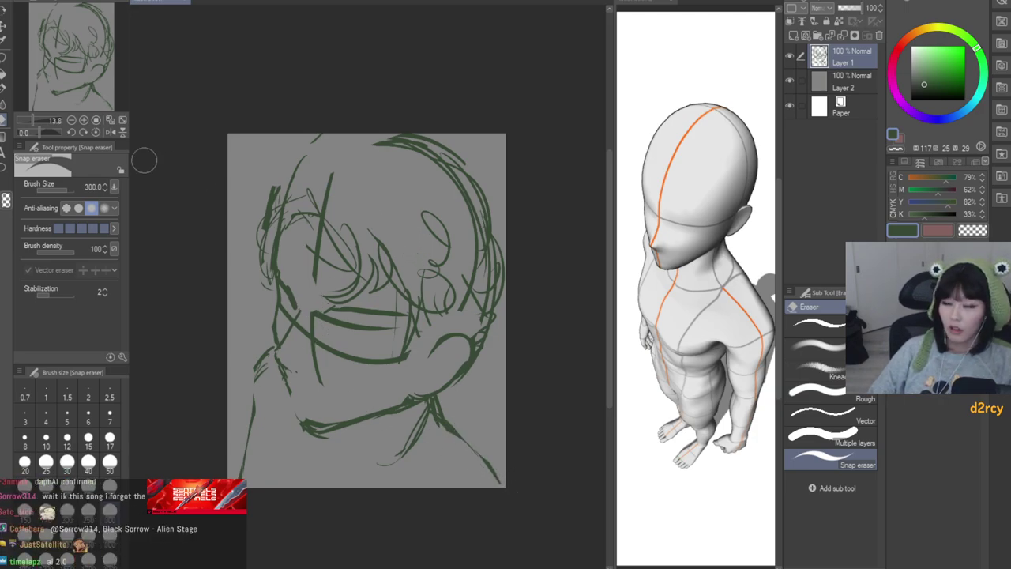
Step: Extend the near shoulder line to the canvas corner and clean up and redraw the back neck line below the jaw
{"action": "left_click", "coordinate": [4, 87]}
{"action": "scroll", "coordinate": [462, 408], "scroll_direction": "up", "scroll_amount": 1}
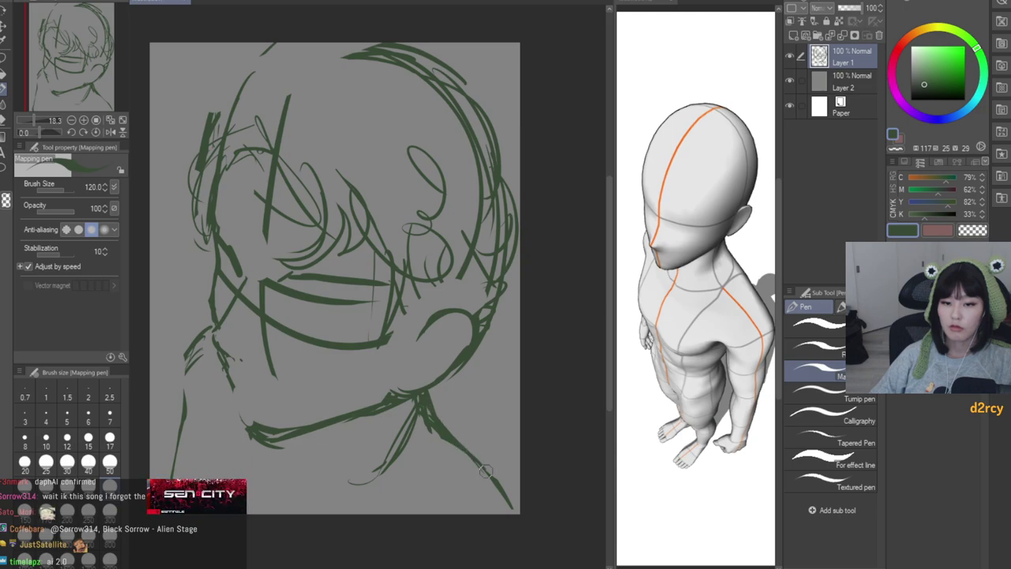
{"action": "left_click_drag", "start_coordinate": [506, 496], "coordinate": [526, 518]}
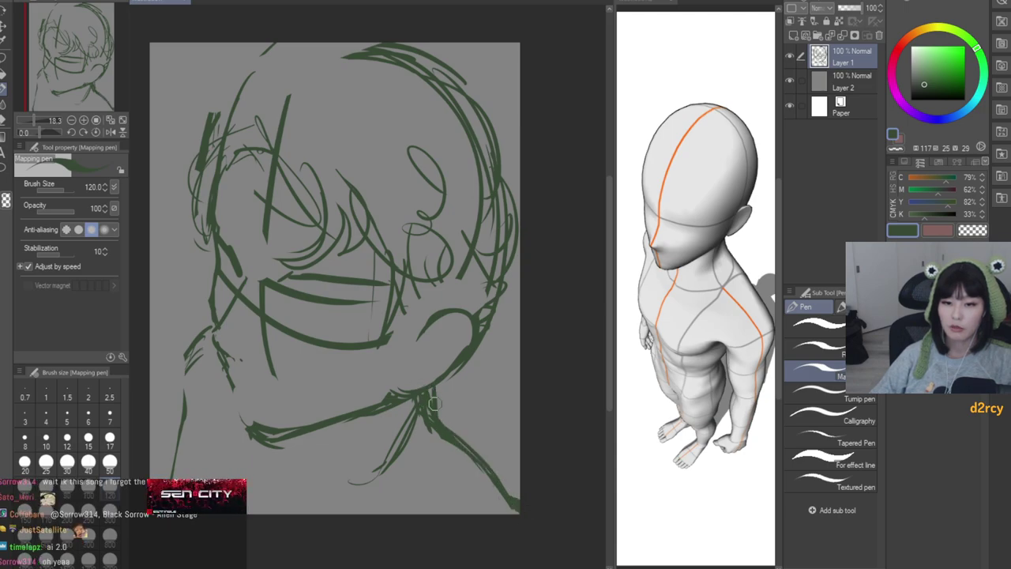
{"action": "key", "text": "e"}
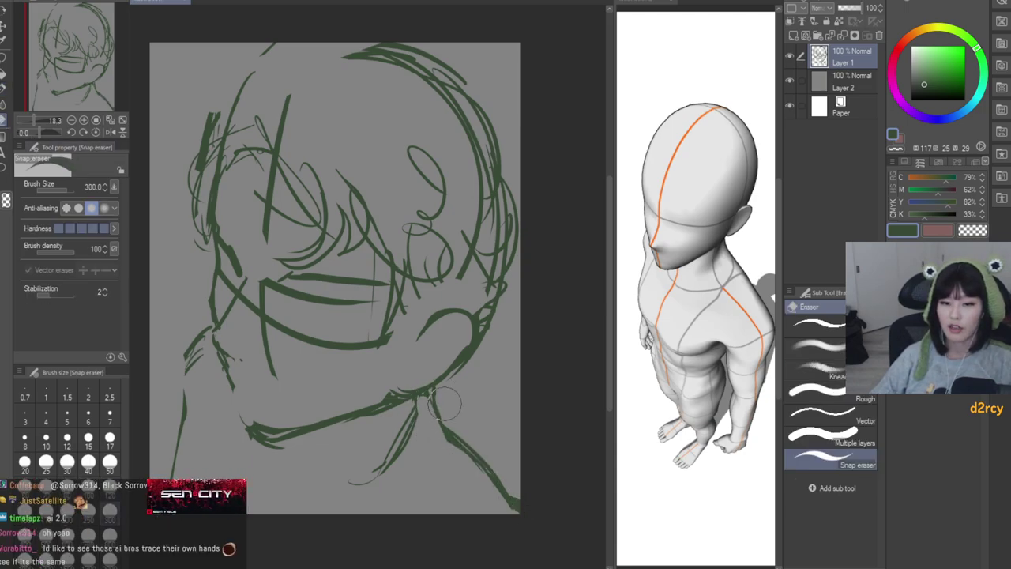
{"action": "left_click", "coordinate": [3, 74]}
{"action": "left_click", "coordinate": [5, 93]}
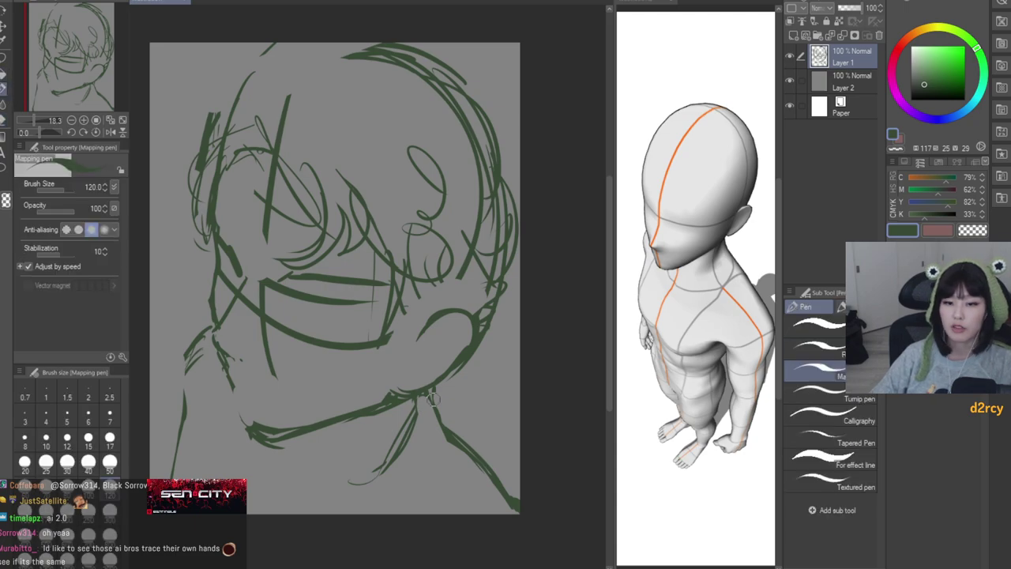
{"action": "scroll", "coordinate": [464, 429], "scroll_direction": "down", "scroll_amount": 2}
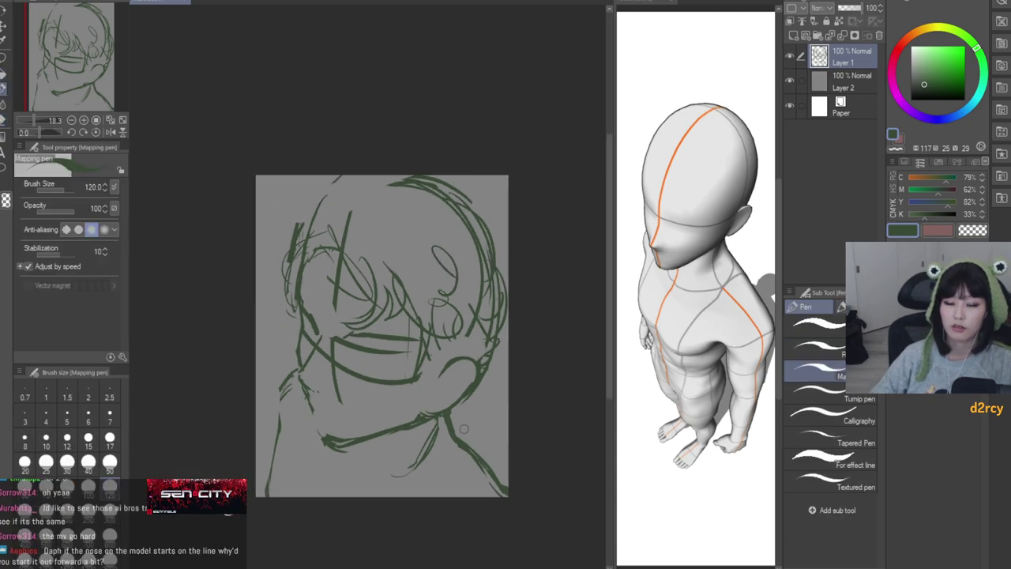
Step: Redraw the lower far arm contour slightly inward and erase the outer line it replaces
{"action": "scroll", "coordinate": [385, 450], "scroll_direction": "up", "scroll_amount": 1}
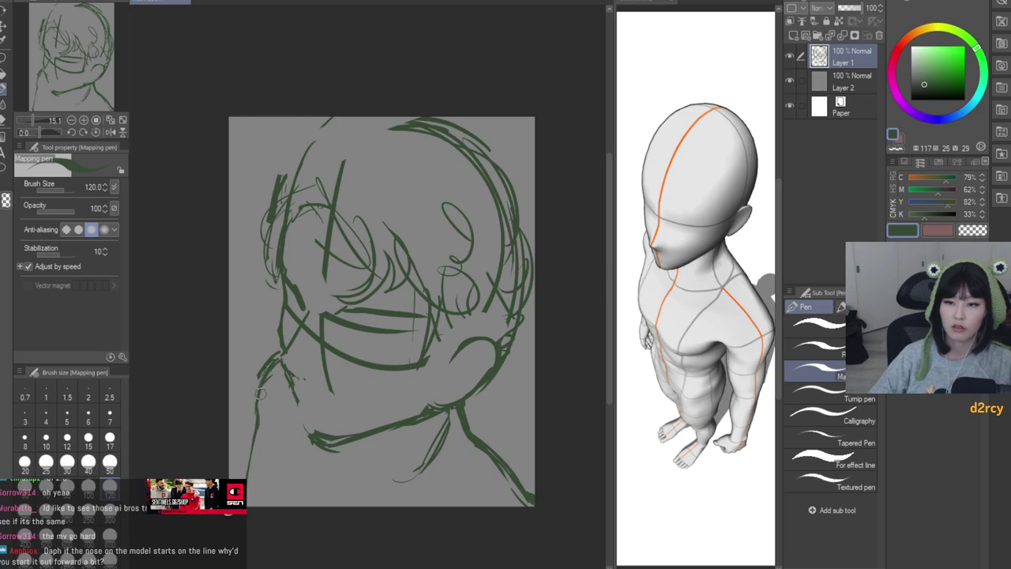
{"action": "left_click_drag", "start_coordinate": [261, 438], "coordinate": [250, 505]}
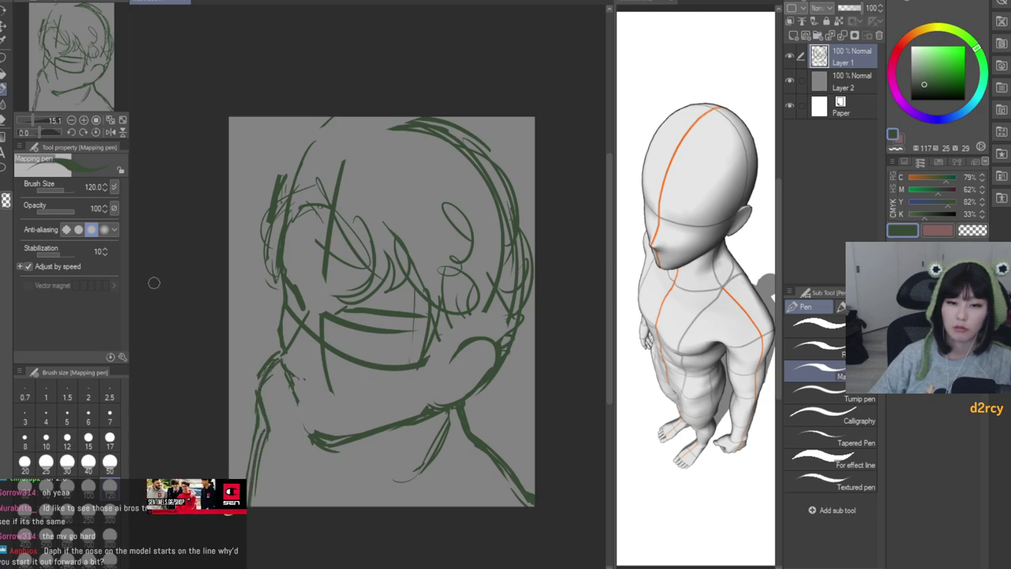
{"action": "left_click", "coordinate": [4, 125]}
{"action": "scroll", "coordinate": [208, 471], "scroll_direction": "up", "scroll_amount": 1}
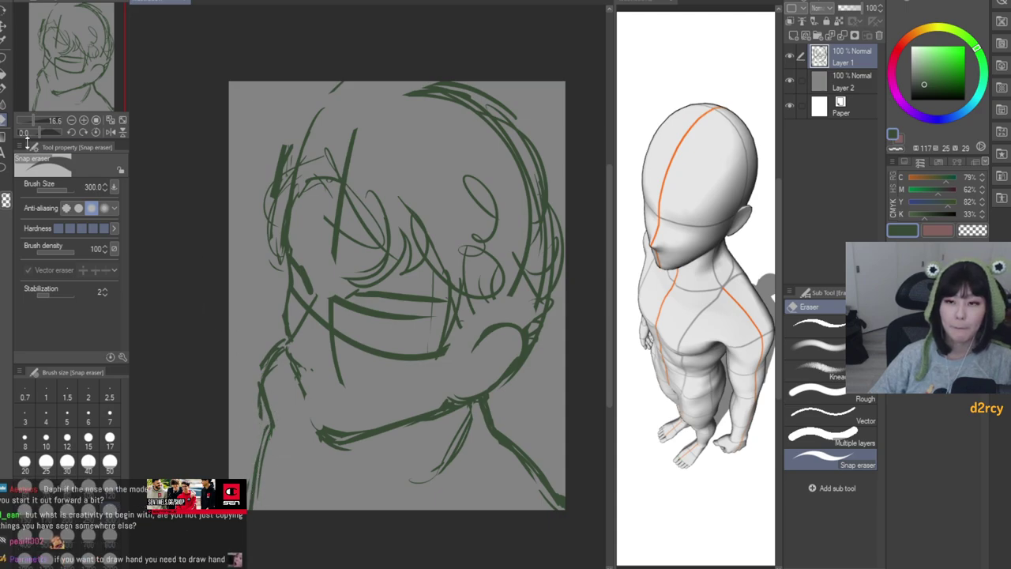
Step: Add a short curved eyelid stroke along the upper edge of the near eye guide
{"action": "left_click", "coordinate": [3, 89]}
{"action": "scroll", "coordinate": [228, 389], "scroll_direction": "down", "scroll_amount": 1}
{"action": "scroll", "coordinate": [384, 319], "scroll_direction": "up", "scroll_amount": 2}
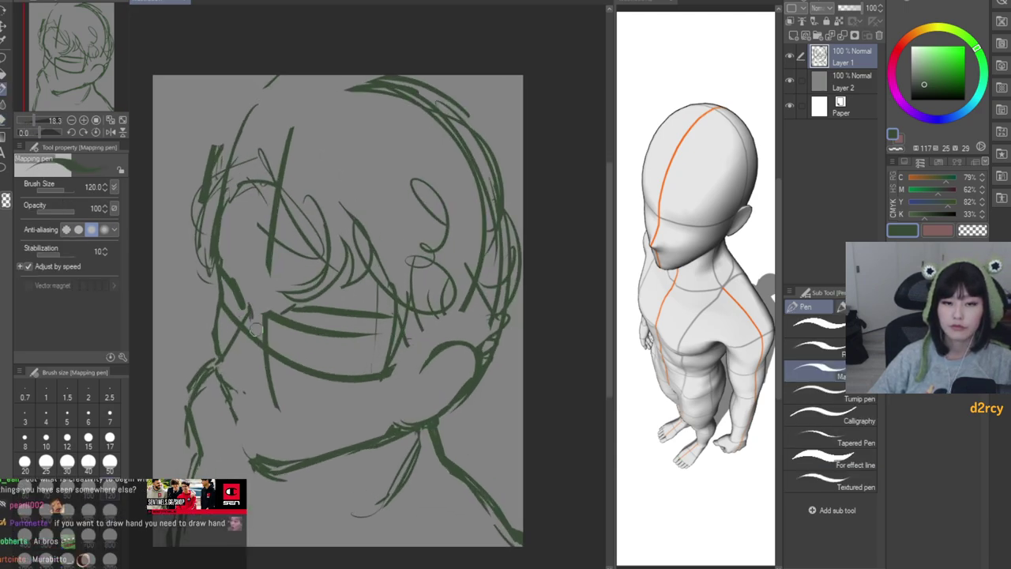
{"action": "left_click_drag", "start_coordinate": [294, 315], "coordinate": [327, 310]}
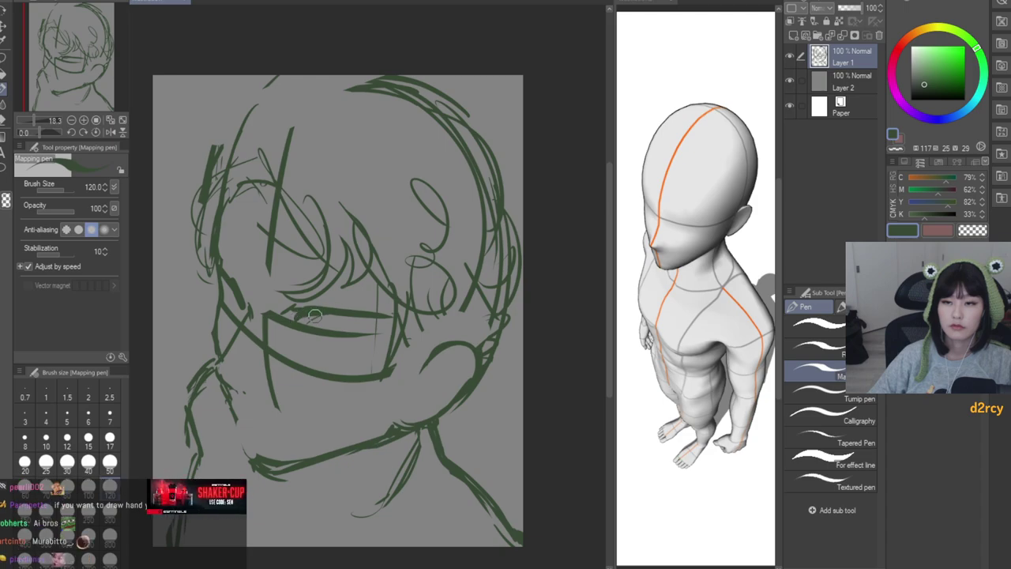
Step: Erase the arched curve at the back of the jaw and redraw it as a rounder ear shape with a hooked lobe
{"action": "key", "text": "e"}
{"action": "mouse_move", "coordinate": [419, 335]}
{"action": "left_mouse_down"}
{"action": "mouse_move", "coordinate": [481, 354]}
{"action": "mouse_move", "coordinate": [479, 383]}
{"action": "mouse_move", "coordinate": [437, 368]}
{"action": "left_mouse_up"}
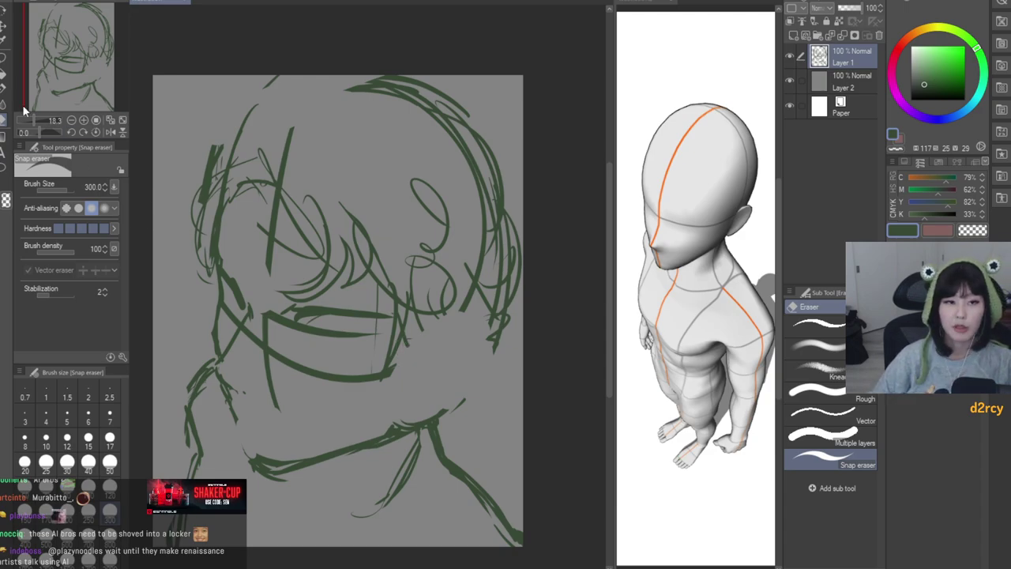
{"action": "left_click", "coordinate": [4, 87]}
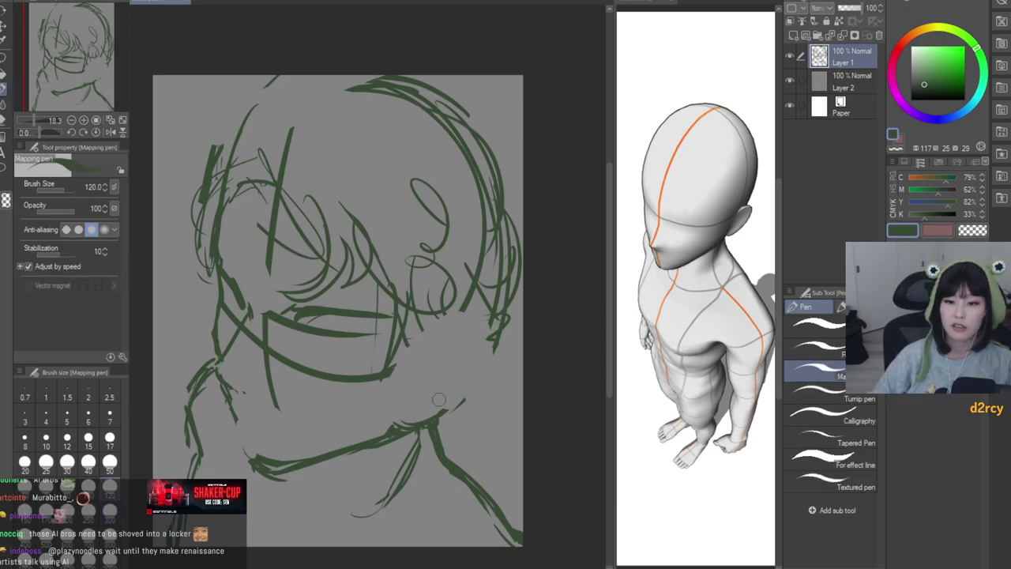
{"action": "left_click_drag", "start_coordinate": [423, 417], "coordinate": [445, 389]}
{"action": "mouse_move", "coordinate": [432, 335]}
{"action": "left_mouse_down"}
{"action": "mouse_move", "coordinate": [477, 322]}
{"action": "mouse_move", "coordinate": [422, 423]}
{"action": "left_mouse_up"}
{"action": "key", "text": "ctrl+z"}
{"action": "mouse_move", "coordinate": [434, 336]}
{"action": "left_mouse_down"}
{"action": "mouse_move", "coordinate": [426, 413]}
{"action": "mouse_move", "coordinate": [426, 399]}
{"action": "mouse_move", "coordinate": [415, 409]}
{"action": "left_mouse_up"}
{"action": "key", "text": "ctrl+z"}
{"action": "key", "text": "ctrl+z"}
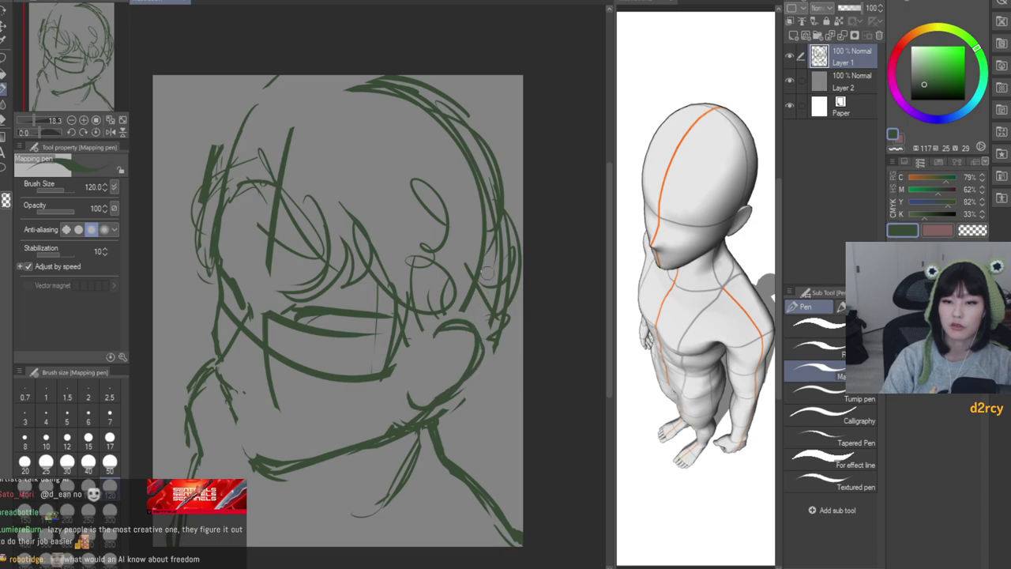
Step: Erase the thick strokes at the far brow and the end of the cheek guide line beside them
{"action": "scroll", "coordinate": [491, 332], "scroll_direction": "down", "scroll_amount": 2}
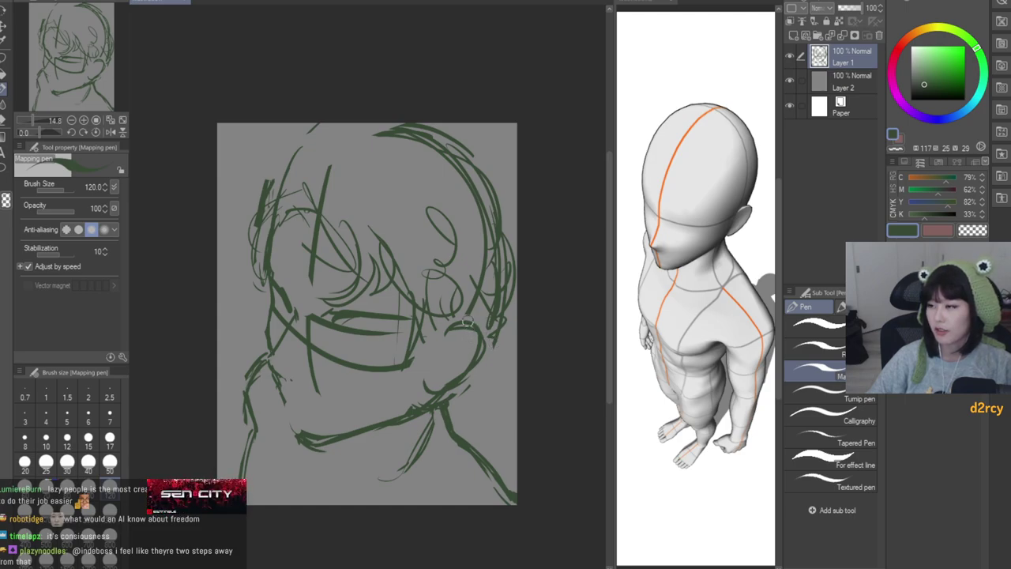
{"action": "scroll", "coordinate": [468, 320], "scroll_direction": "down", "scroll_amount": 1}
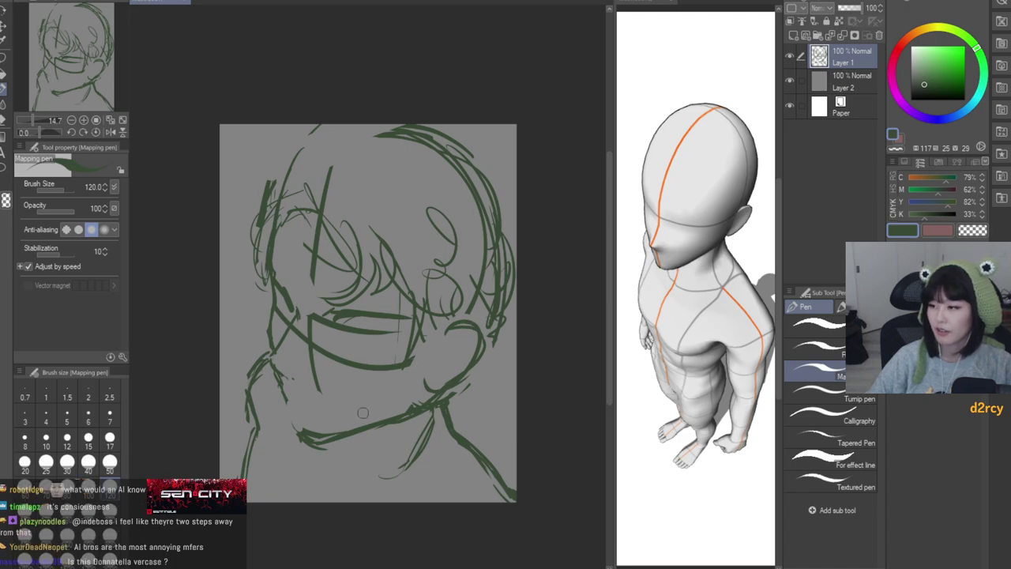
{"action": "scroll", "coordinate": [360, 400], "scroll_direction": "up", "scroll_amount": 1}
{"action": "scroll", "coordinate": [384, 401], "scroll_direction": "up", "scroll_amount": 2}
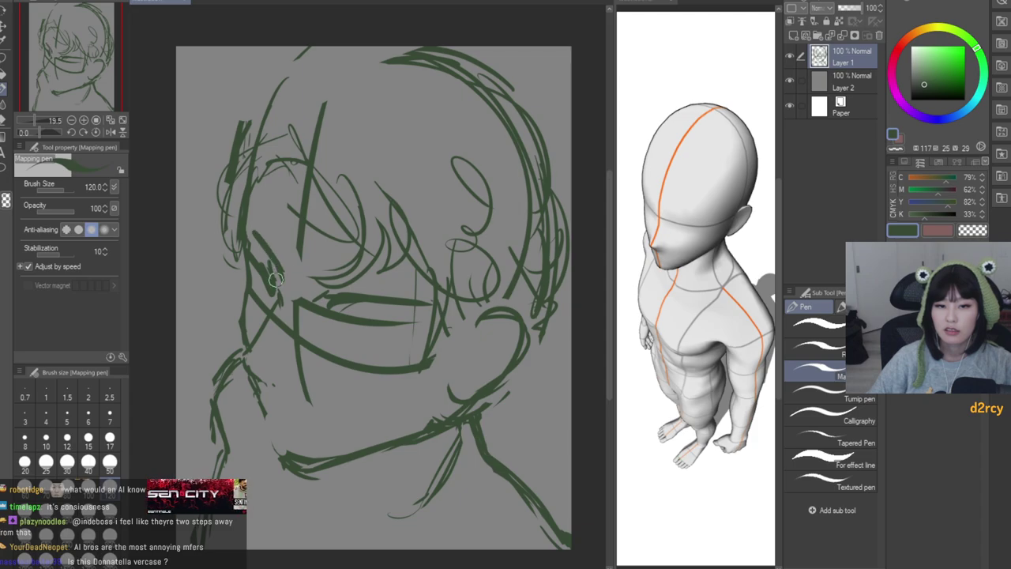
{"action": "key", "text": "e"}
{"action": "mouse_move", "coordinate": [280, 255]}
{"action": "left_mouse_down"}
{"action": "mouse_move", "coordinate": [247, 328]}
{"action": "mouse_move", "coordinate": [251, 308]}
{"action": "left_mouse_up"}
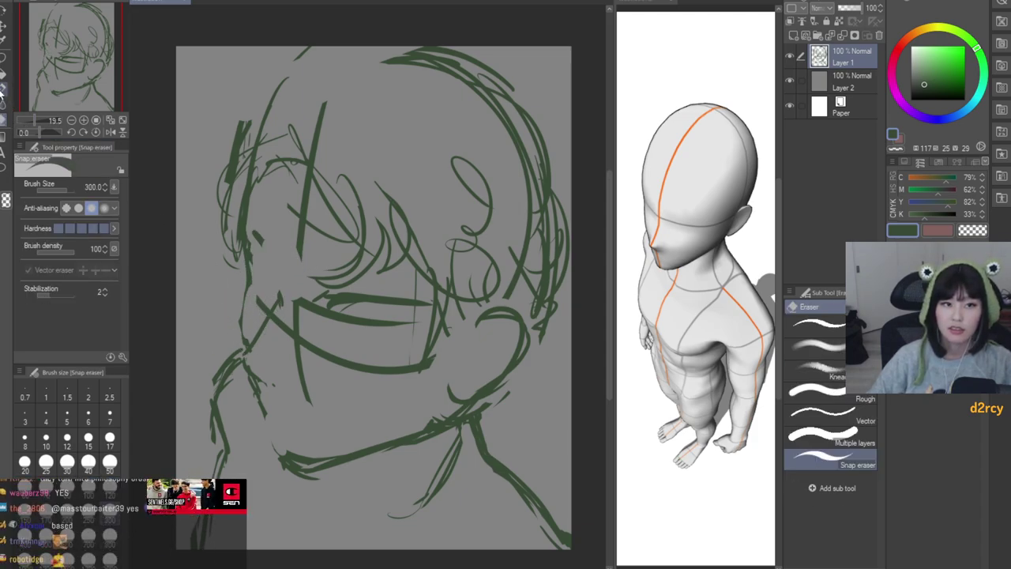
Step: Try a short mouth line running back from the front contour below the nose, and undo it
{"action": "left_click", "coordinate": [3, 89]}
{"action": "scroll", "coordinate": [458, 259], "scroll_direction": "down", "scroll_amount": 4}
{"action": "scroll", "coordinate": [485, 237], "scroll_direction": "up", "scroll_amount": 2}
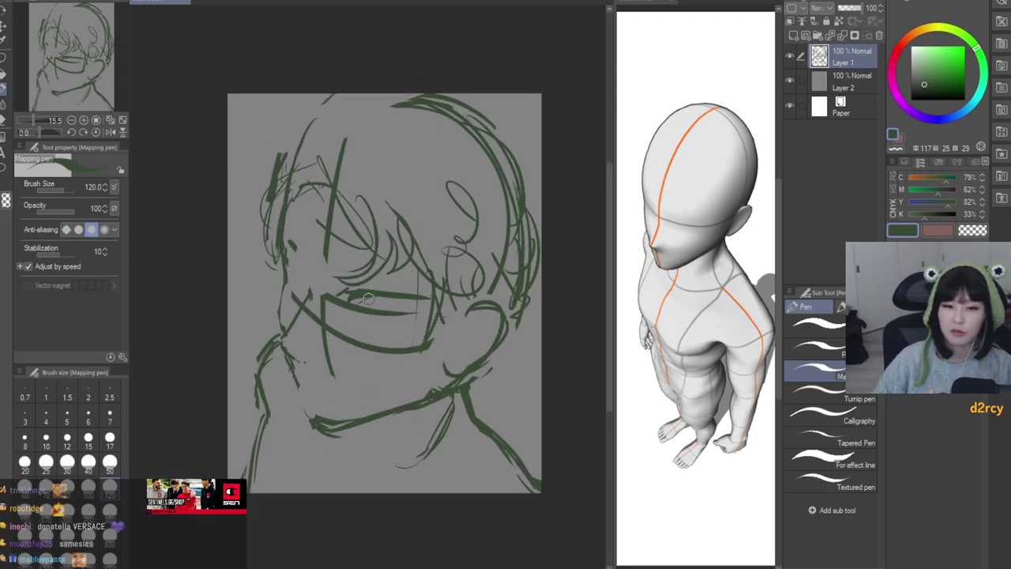
{"action": "scroll", "coordinate": [292, 243], "scroll_direction": "up", "scroll_amount": 1}
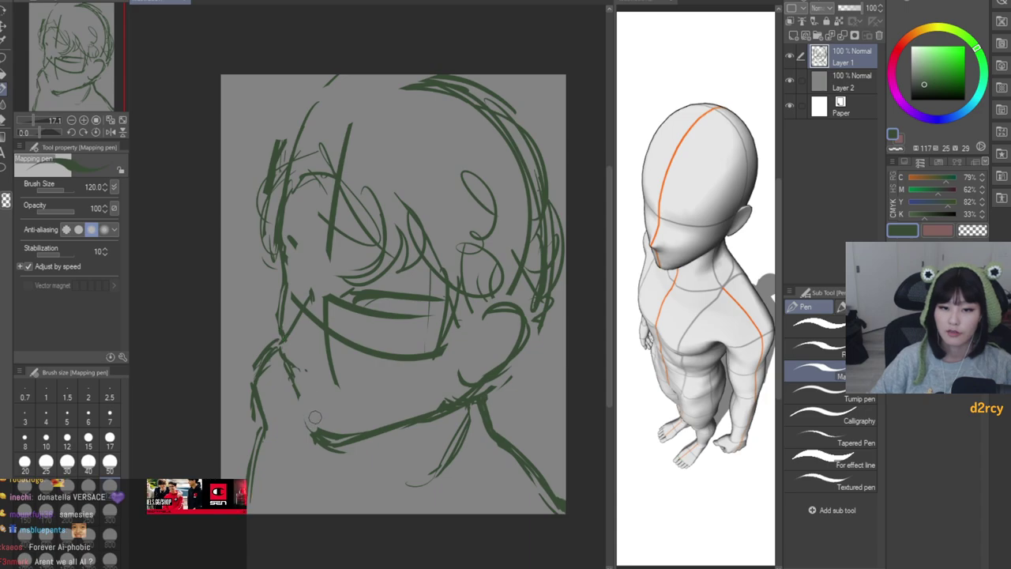
{"action": "scroll", "coordinate": [284, 340], "scroll_direction": "up", "scroll_amount": 3}
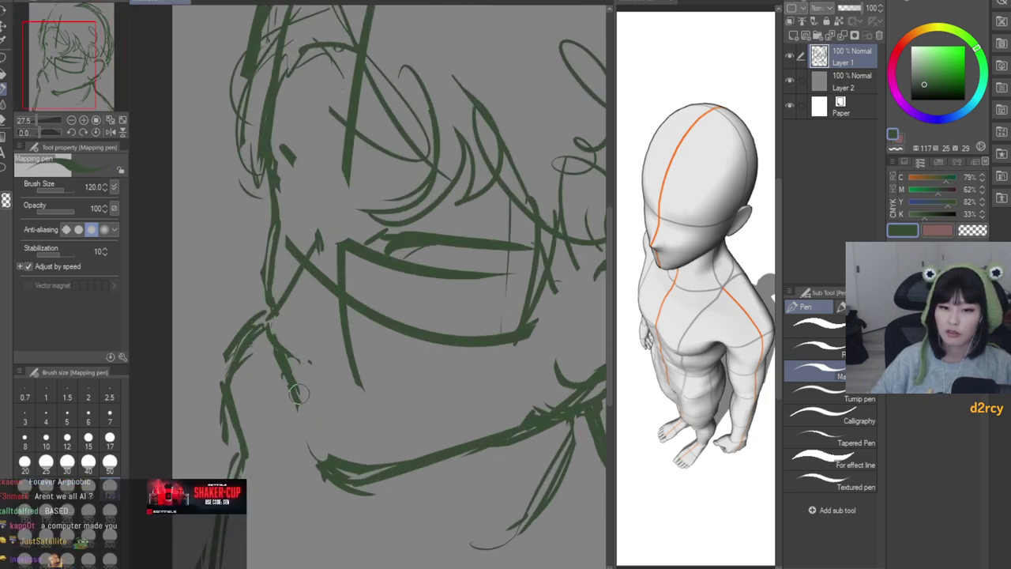
{"action": "mouse_move", "coordinate": [286, 382]}
{"action": "left_mouse_down"}
{"action": "mouse_move", "coordinate": [300, 403]}
{"action": "mouse_move", "coordinate": [338, 412]}
{"action": "left_mouse_up"}
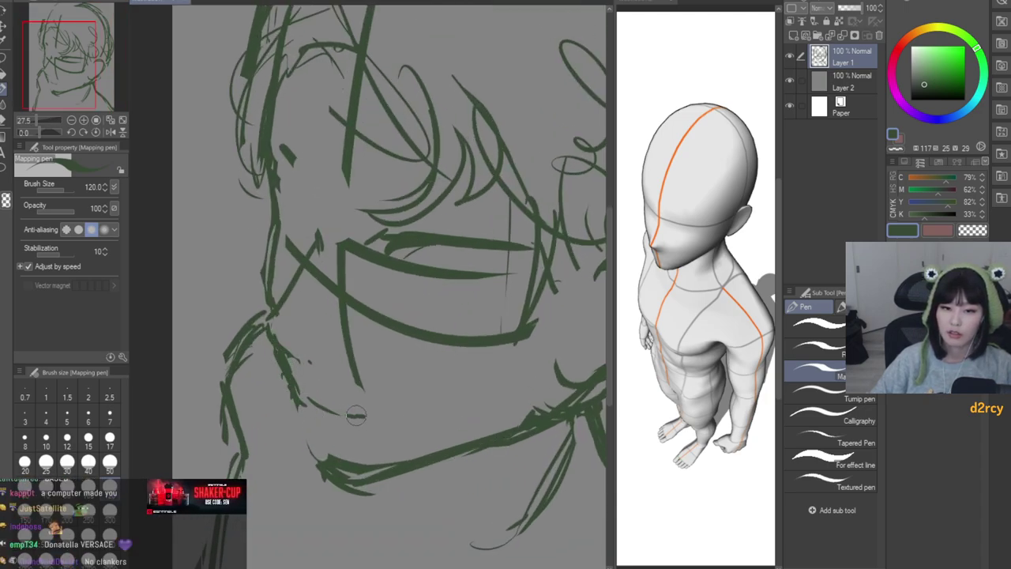
{"action": "key", "text": "ctrl+z"}
{"action": "key", "text": "ctrl+z"}
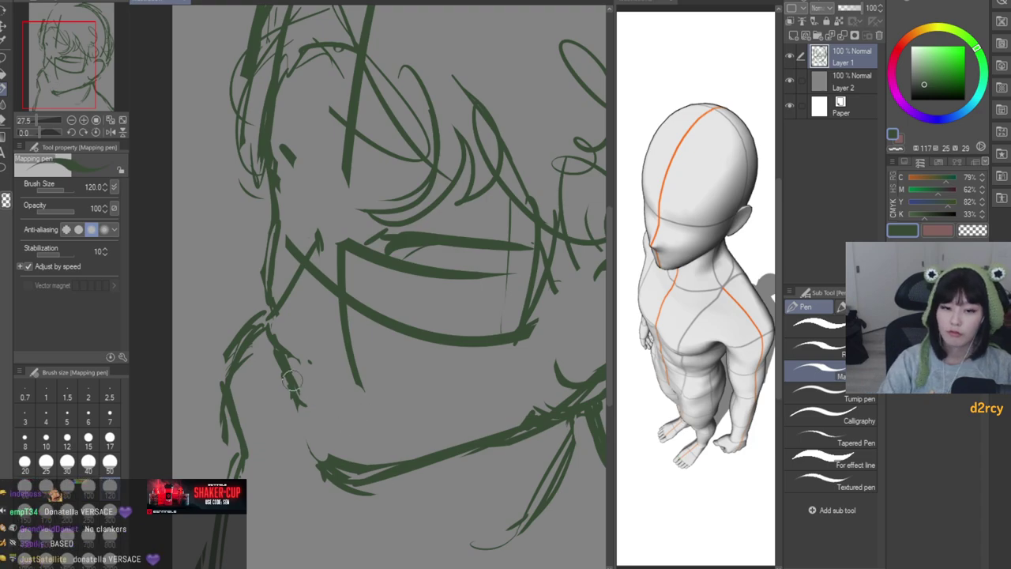
Step: Thin the thick front contour stroke around the lips with the eraser
{"action": "key", "text": "e"}
{"action": "scroll", "coordinate": [478, 321], "scroll_direction": "down", "scroll_amount": 1}
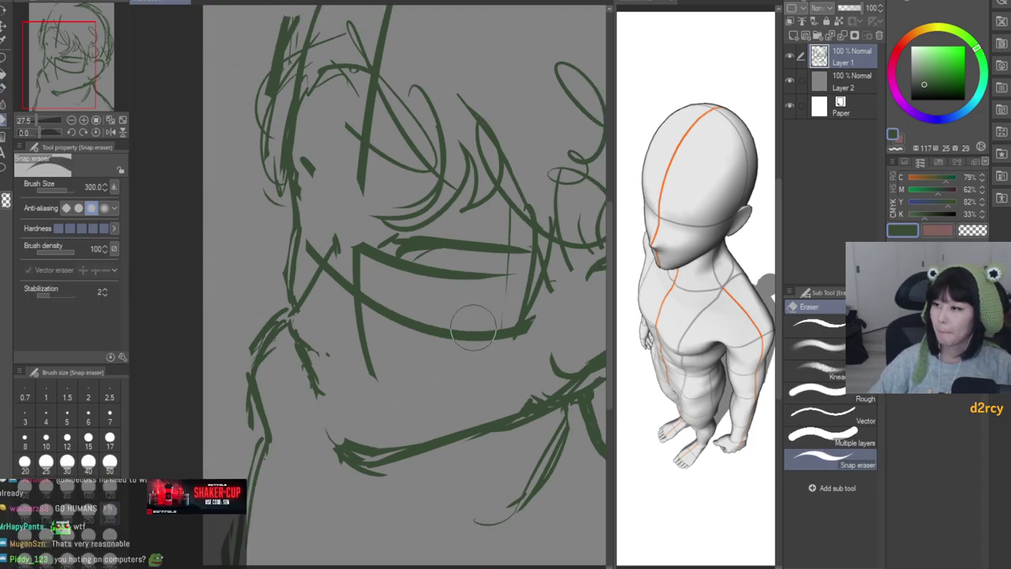
{"action": "scroll", "coordinate": [327, 454], "scroll_direction": "up", "scroll_amount": 2}
{"action": "mouse_move", "coordinate": [284, 354]}
{"action": "left_mouse_down"}
{"action": "mouse_move", "coordinate": [315, 358]}
{"action": "mouse_move", "coordinate": [334, 387]}
{"action": "mouse_move", "coordinate": [314, 344]}
{"action": "mouse_move", "coordinate": [337, 386]}
{"action": "mouse_move", "coordinate": [369, 396]}
{"action": "left_mouse_up"}
Step: Try several versions of the slanted mouth line and a lip-to-chin stroke, undoing each one
{"action": "key", "text": "p"}
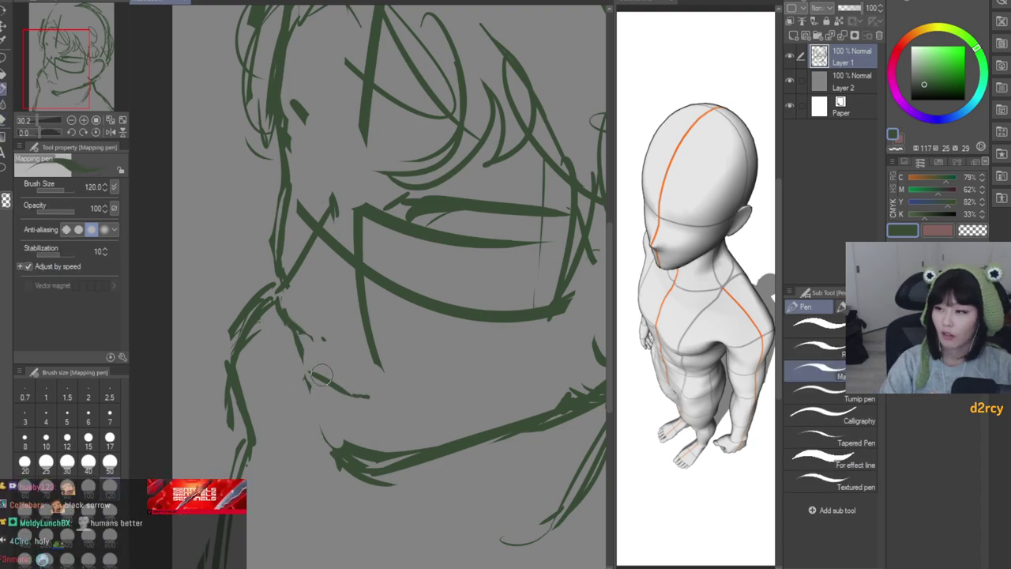
{"action": "key", "text": "ctrl+z"}
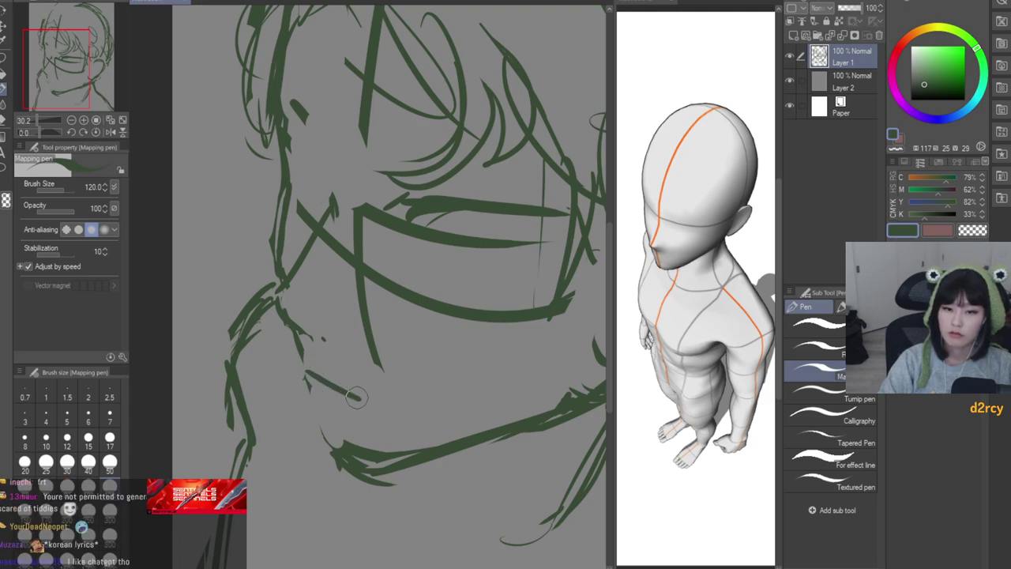
{"action": "left_click_drag", "start_coordinate": [304, 369], "coordinate": [371, 394]}
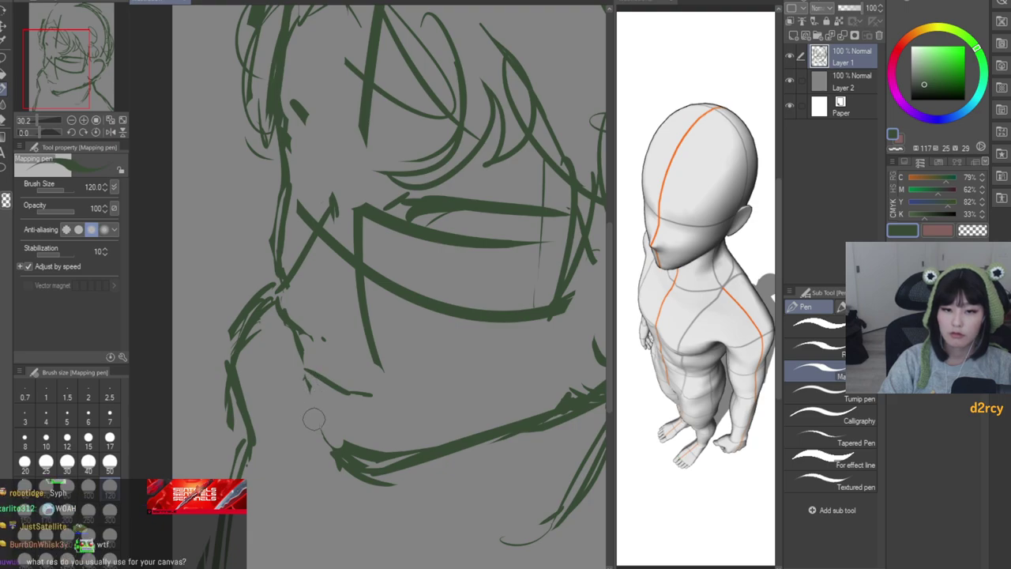
{"action": "key", "text": "ctrl+z"}
{"action": "mouse_move", "coordinate": [327, 441]}
{"action": "left_mouse_down"}
{"action": "mouse_move", "coordinate": [300, 370]}
{"action": "mouse_move", "coordinate": [311, 394]}
{"action": "left_mouse_up"}
{"action": "key", "text": "ctrl+z"}
{"action": "key", "text": "ctrl+z"}
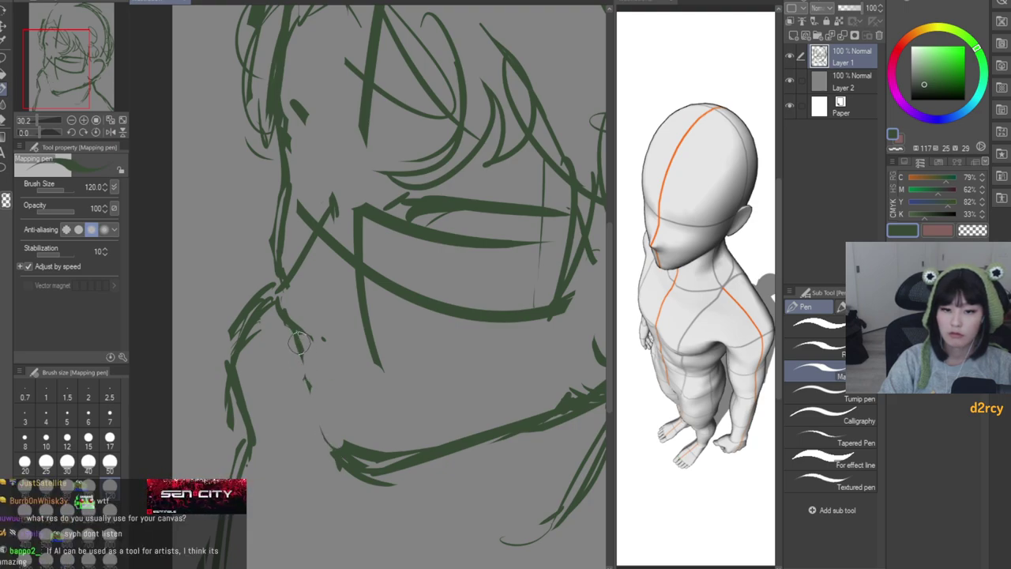
Step: Draw a continuous front contour from below the nose past the mouth to the chin corner
{"action": "left_click_drag", "start_coordinate": [301, 354], "coordinate": [318, 408]}
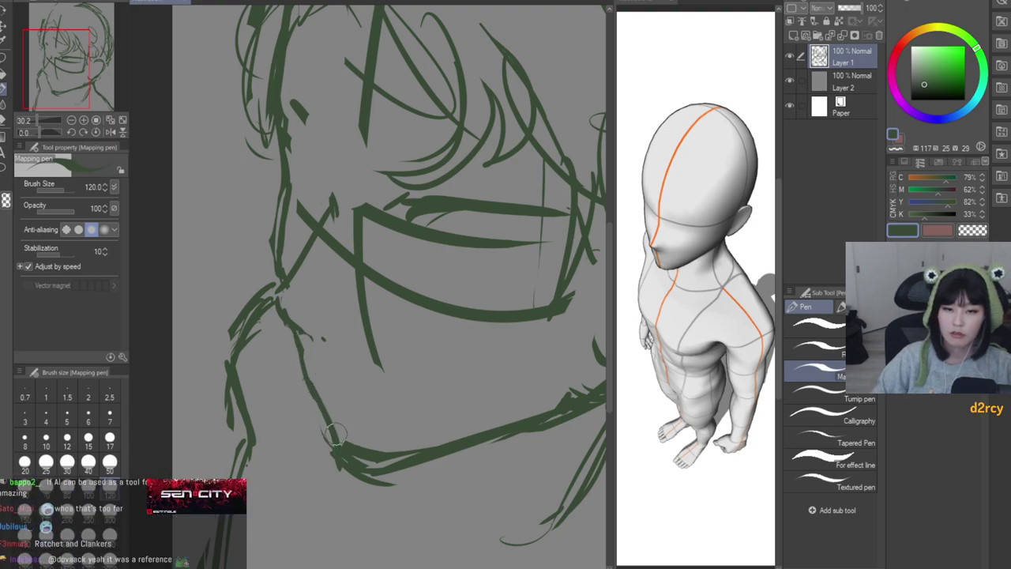
{"action": "scroll", "coordinate": [347, 454], "scroll_direction": "down", "scroll_amount": 2}
{"action": "scroll", "coordinate": [355, 458], "scroll_direction": "up", "scroll_amount": 1}
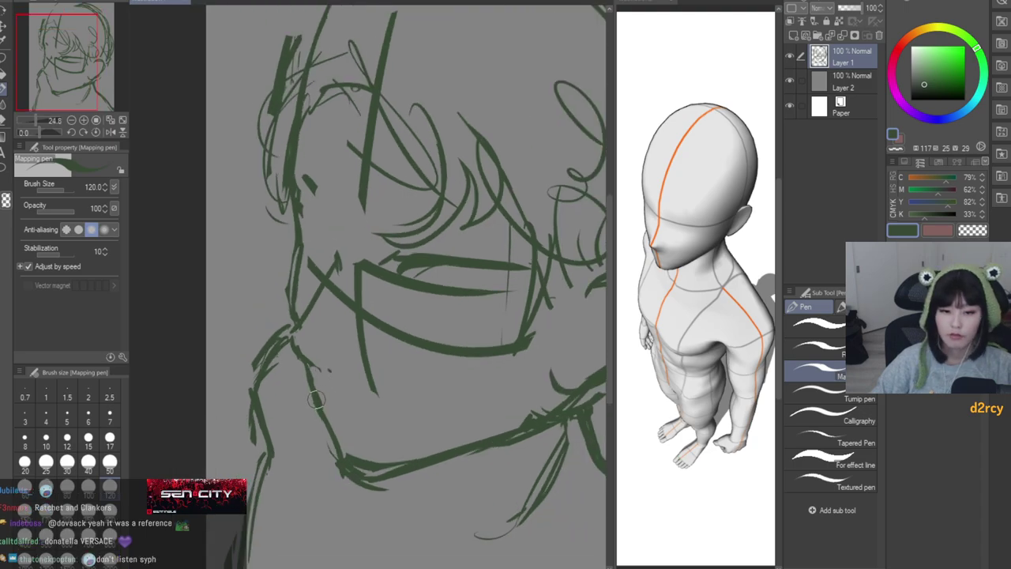
Step: Erase the lower eye construction lines beneath the upper lash line and the overshooting strokes at the chin corner
{"action": "left_click", "coordinate": [6, 136]}
{"action": "scroll", "coordinate": [355, 462], "scroll_direction": "down", "scroll_amount": 1}
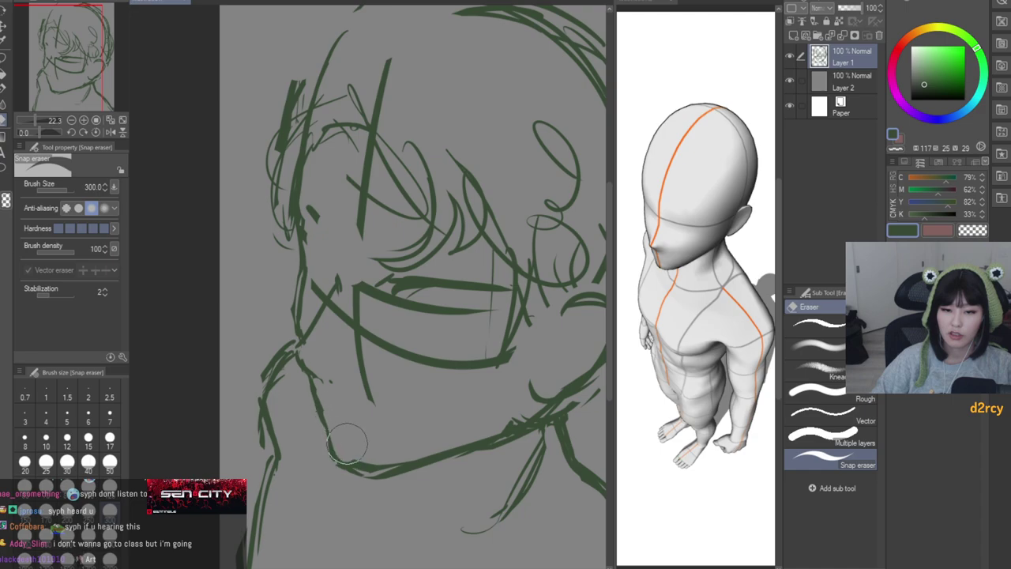
{"action": "scroll", "coordinate": [420, 398], "scroll_direction": "down", "scroll_amount": 11}
{"action": "scroll", "coordinate": [475, 410], "scroll_direction": "up", "scroll_amount": 5}
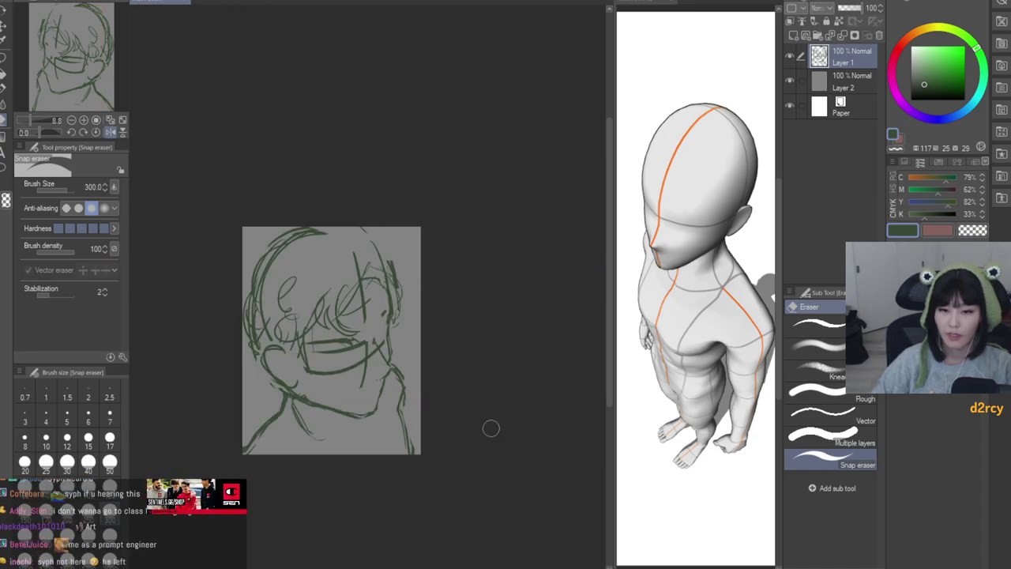
{"action": "mouse_move", "coordinate": [313, 293]}
{"action": "left_mouse_down"}
{"action": "mouse_move", "coordinate": [302, 330]}
{"action": "mouse_move", "coordinate": [352, 347]}
{"action": "mouse_move", "coordinate": [372, 320]}
{"action": "mouse_move", "coordinate": [405, 344]}
{"action": "mouse_move", "coordinate": [338, 351]}
{"action": "mouse_move", "coordinate": [304, 302]}
{"action": "left_mouse_up"}
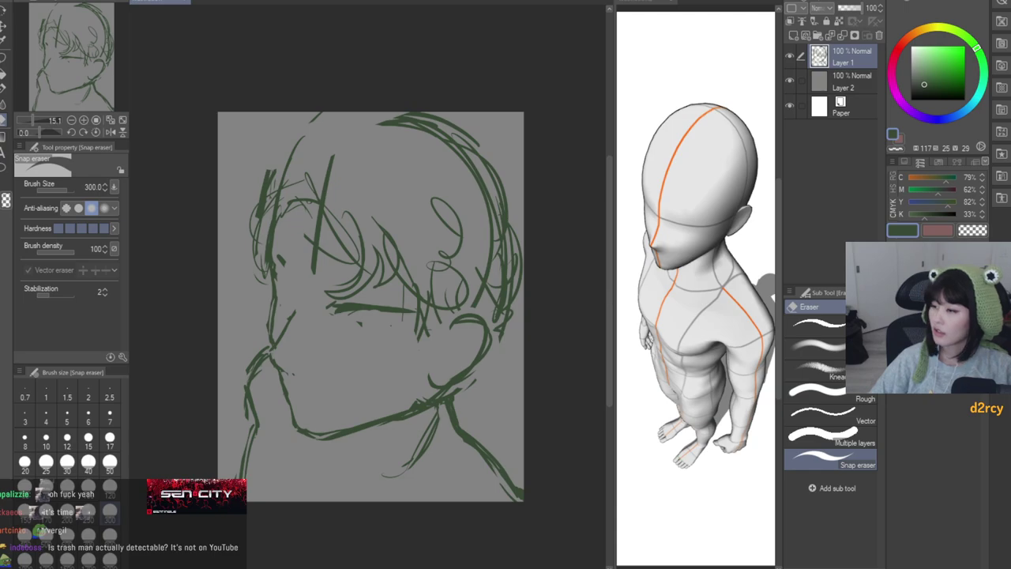
{"action": "scroll", "coordinate": [461, 389], "scroll_direction": "up", "scroll_amount": 1}
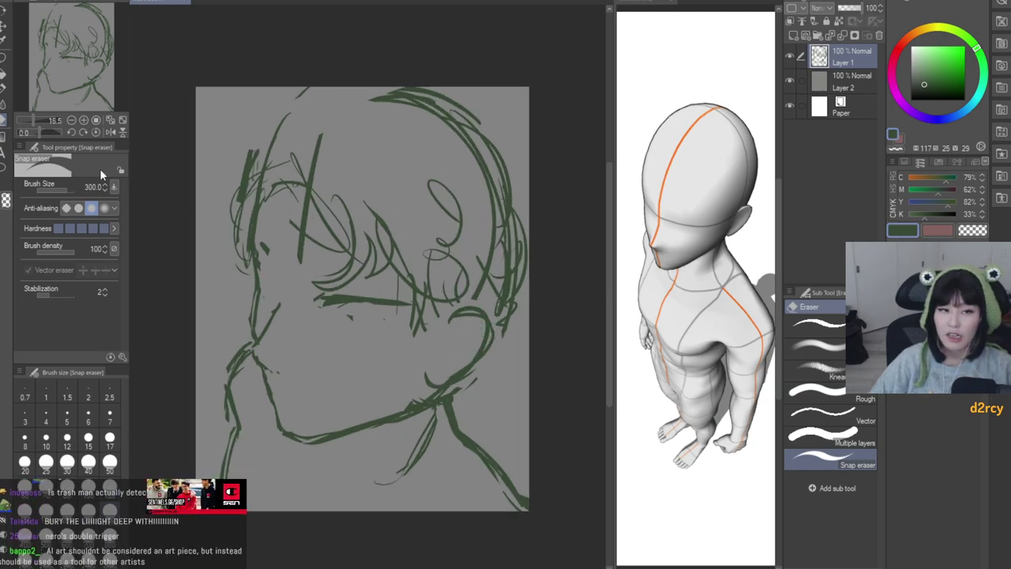
Step: Draw a short slanted stroke from the front contour at the brow inward to the top of the nose line
{"action": "key", "text": "p"}
{"action": "scroll", "coordinate": [303, 382], "scroll_direction": "up", "scroll_amount": 3}
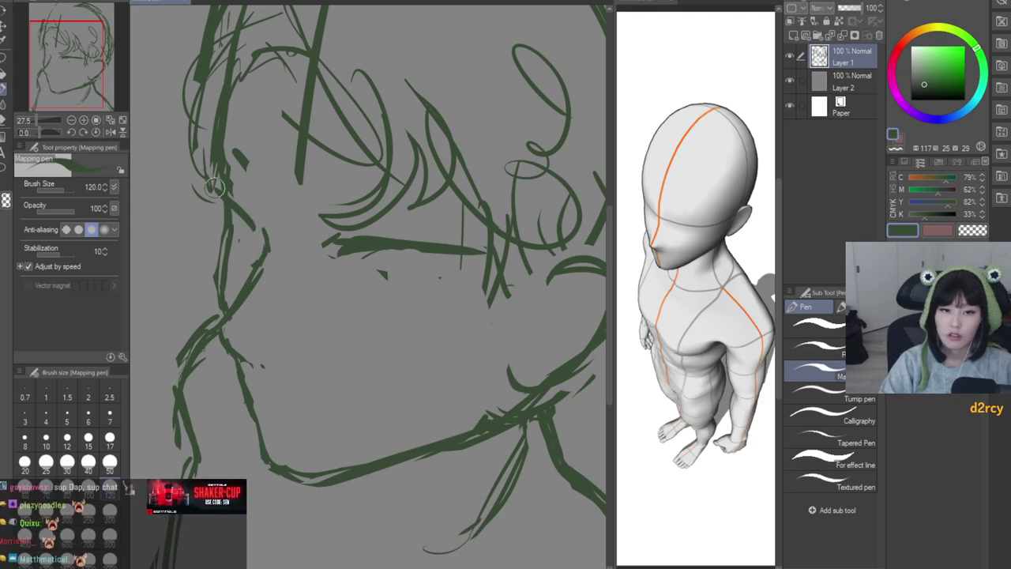
{"action": "left_click_drag", "start_coordinate": [259, 210], "coordinate": [267, 221]}
{"action": "scroll", "coordinate": [388, 424], "scroll_direction": "down", "scroll_amount": 3}
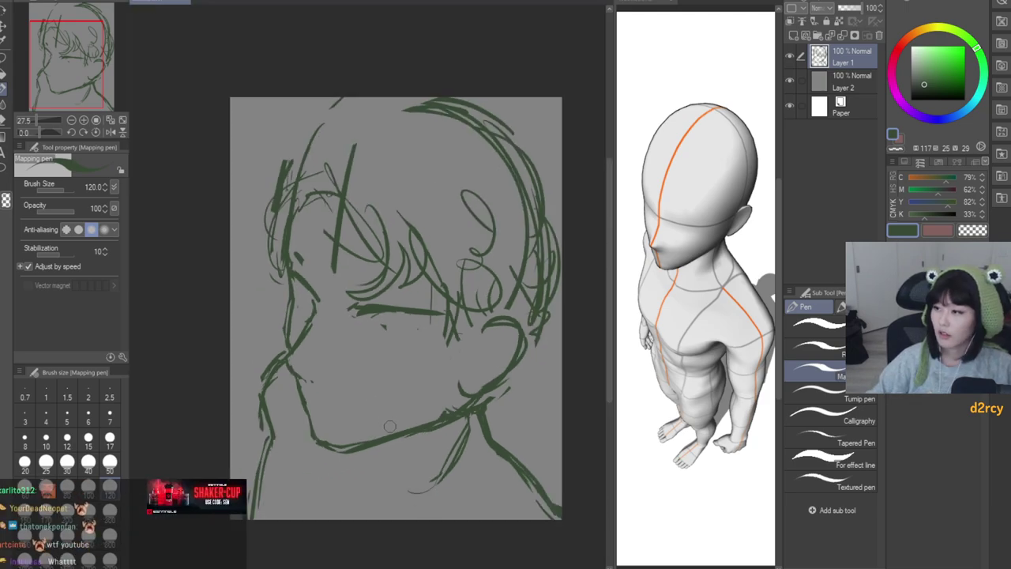
{"action": "scroll", "coordinate": [480, 298], "scroll_direction": "up", "scroll_amount": 1}
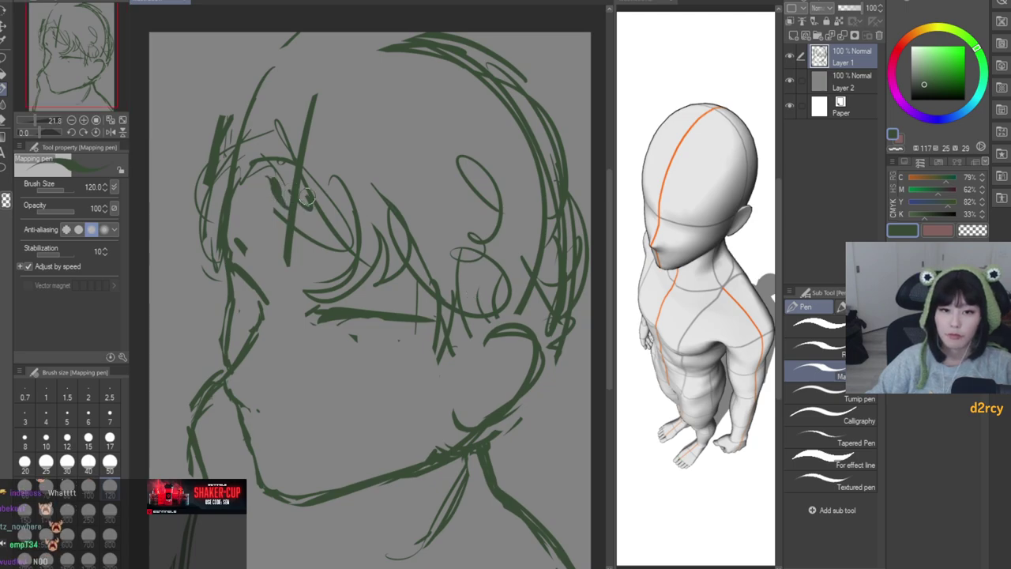
Step: Erase the long straight guideline and the looping hair strokes across the forehead above the fringe
{"action": "left_click", "coordinate": [2, 122]}
{"action": "mouse_move", "coordinate": [331, 223]}
{"action": "left_mouse_down"}
{"action": "mouse_move", "coordinate": [300, 248]}
{"action": "mouse_move", "coordinate": [313, 158]}
{"action": "mouse_move", "coordinate": [280, 163]}
{"action": "mouse_move", "coordinate": [335, 182]}
{"action": "left_mouse_up"}
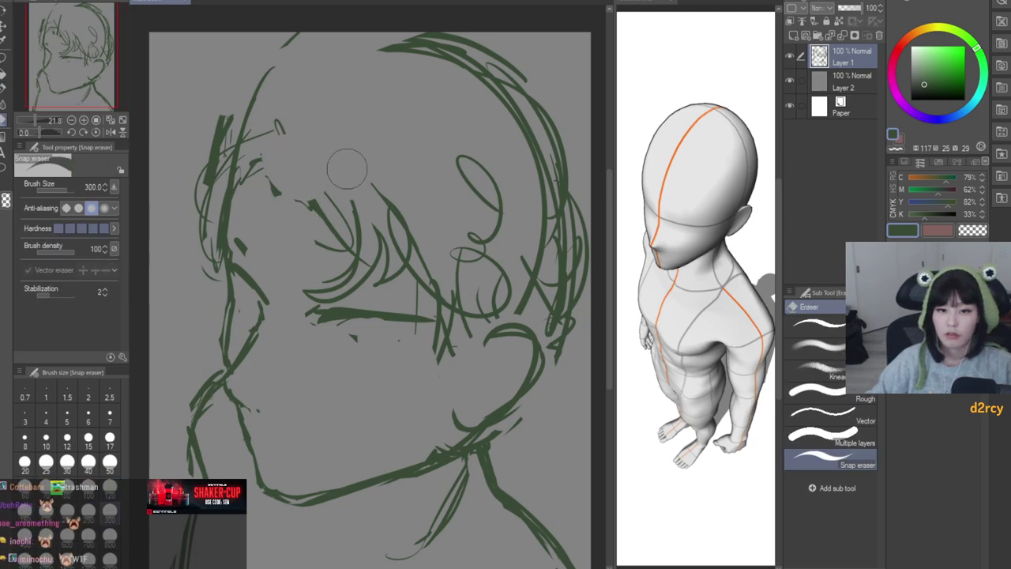
{"action": "scroll", "coordinate": [379, 237], "scroll_direction": "down", "scroll_amount": 3}
{"action": "scroll", "coordinate": [435, 330], "scroll_direction": "down", "scroll_amount": 2}
{"action": "scroll", "coordinate": [402, 285], "scroll_direction": "up", "scroll_amount": 4}
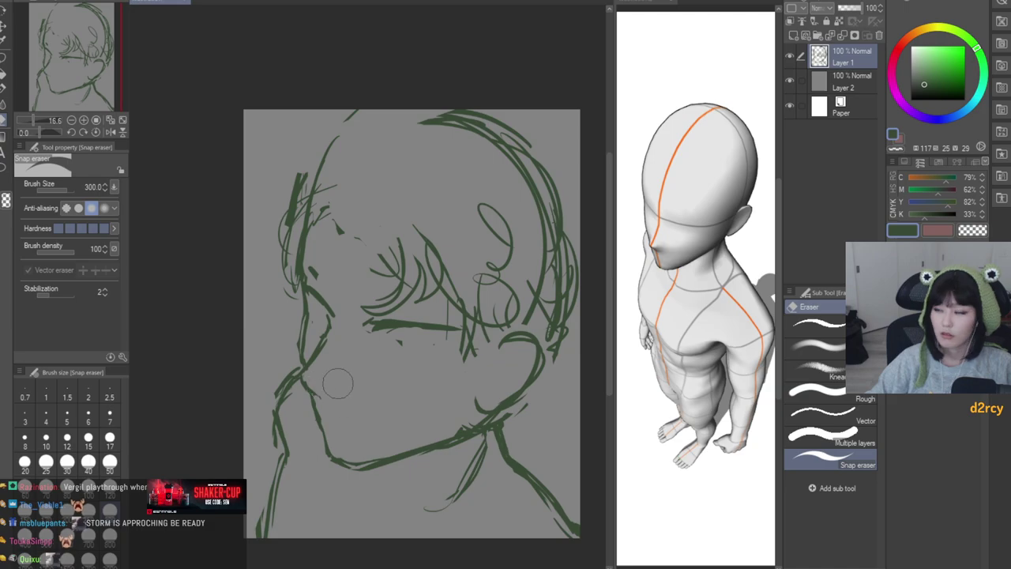
Step: Thin the upper part of the shoulder line where it meets the neck with the eraser
{"action": "scroll", "coordinate": [395, 426], "scroll_direction": "down", "scroll_amount": 2}
{"action": "scroll", "coordinate": [412, 349], "scroll_direction": "up", "scroll_amount": 2}
{"action": "left_click_drag", "start_coordinate": [396, 345], "coordinate": [408, 374]}
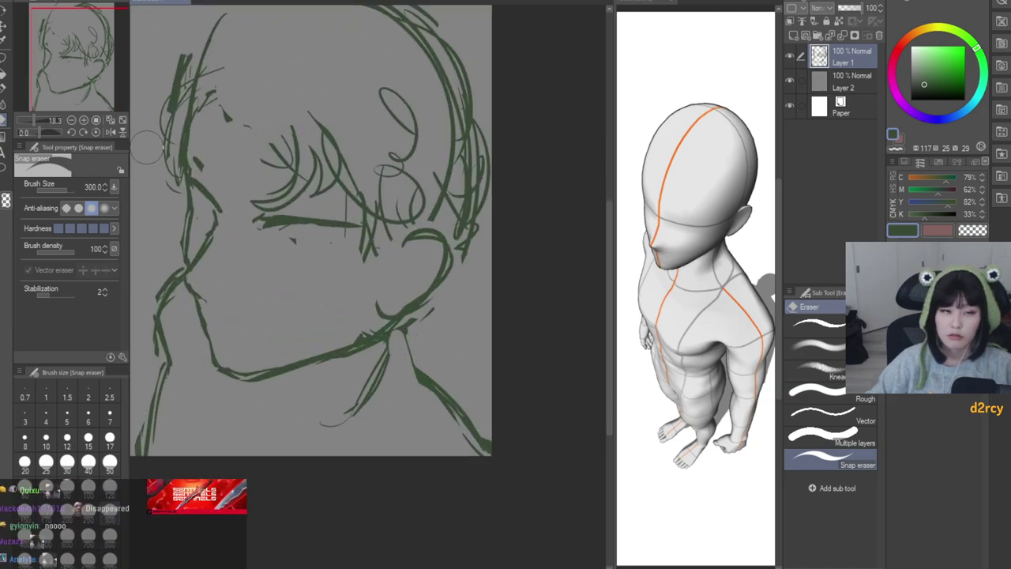
Step: Lasso the near shoulder line, widen it to about 147% and rotate it about 6.4° so it slopes outward more gently
{"action": "left_click", "coordinate": [3, 58]}
{"action": "left_click_drag", "start_coordinate": [418, 326], "coordinate": [474, 309]}
{"action": "scroll", "coordinate": [473, 309], "scroll_direction": "down", "scroll_amount": 2}
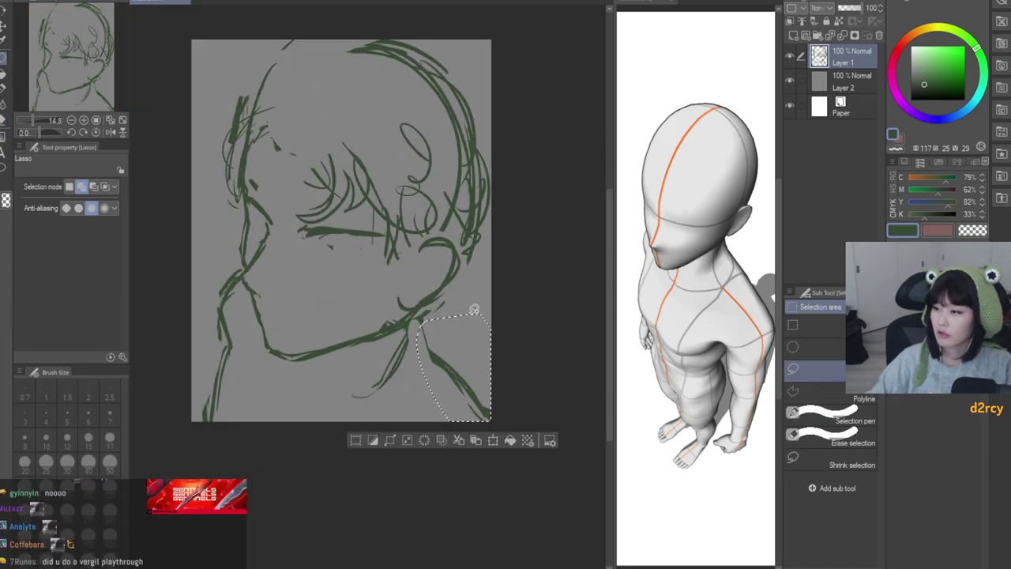
{"action": "key", "text": "ctrl+t"}
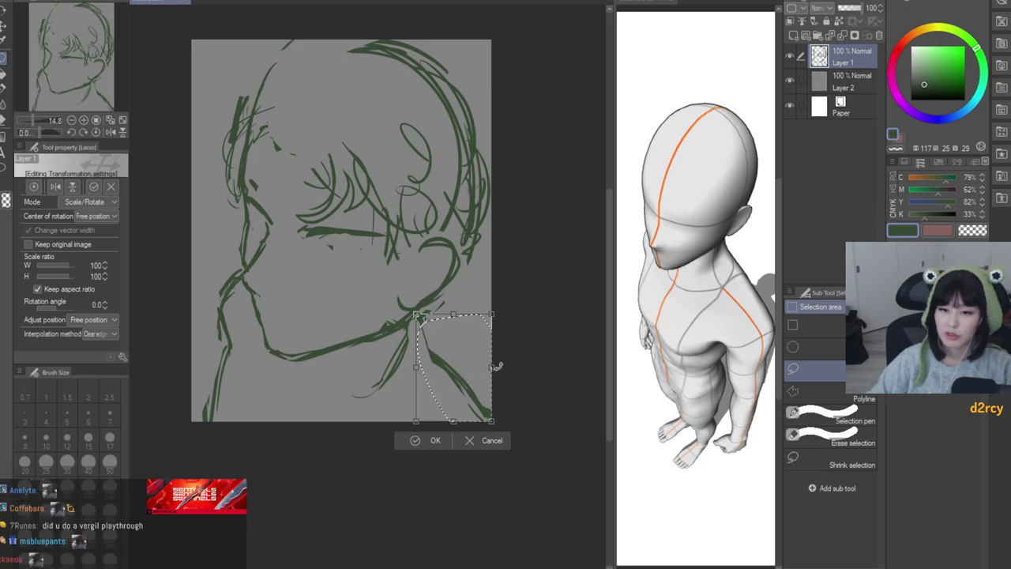
{"action": "left_click_drag", "start_coordinate": [491, 366], "coordinate": [519, 386]}
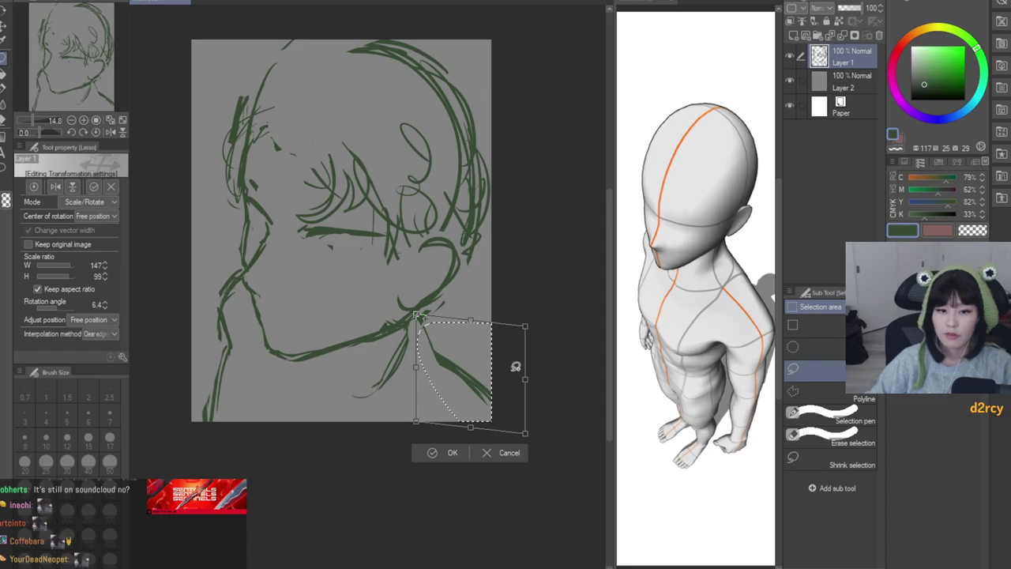
{"action": "key", "text": "ctrl+d"}
Step: Reinforce the contour running from the front of the face down to the far shoulder, then trim its thickness with the eraser
{"action": "left_click", "coordinate": [1, 93]}
{"action": "left_click_drag", "start_coordinate": [225, 348], "coordinate": [208, 411]}
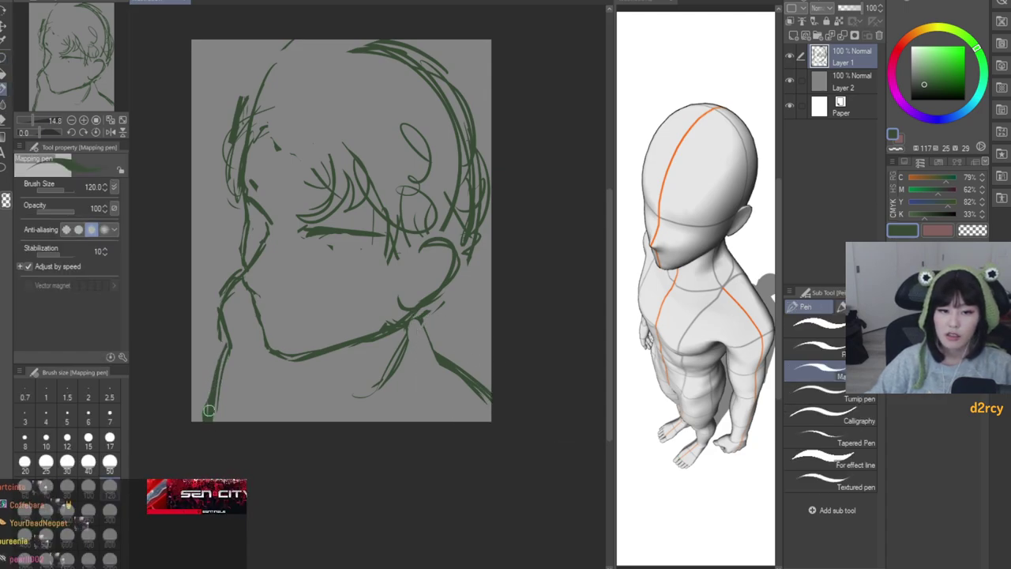
{"action": "left_click_drag", "start_coordinate": [228, 321], "coordinate": [220, 345]}
{"action": "left_click_drag", "start_coordinate": [238, 278], "coordinate": [225, 309]}
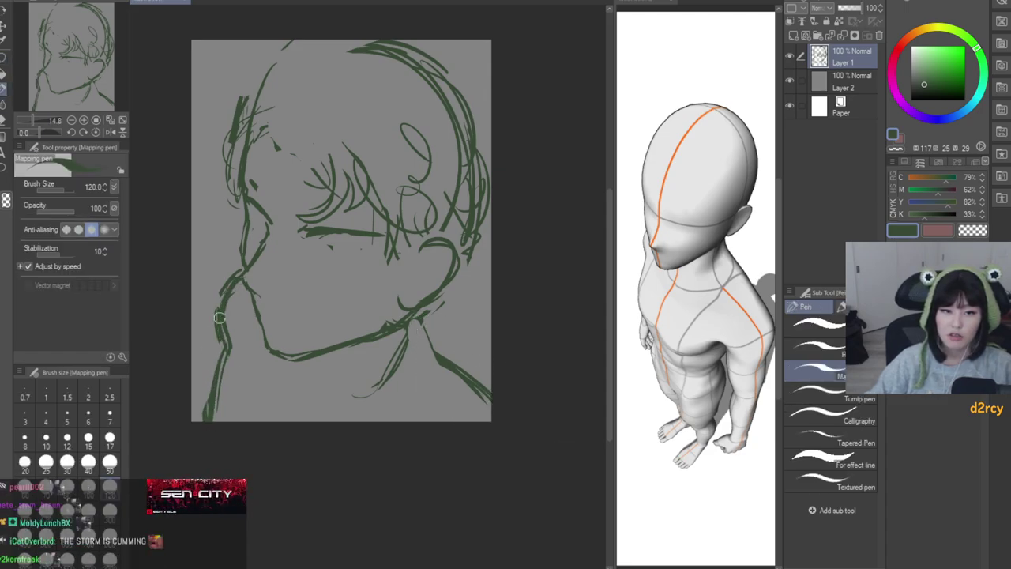
{"action": "left_click", "coordinate": [3, 123]}
{"action": "mouse_move", "coordinate": [231, 270]}
{"action": "left_mouse_down"}
{"action": "mouse_move", "coordinate": [214, 303]}
{"action": "mouse_move", "coordinate": [206, 417]}
{"action": "left_mouse_up"}
{"action": "scroll", "coordinate": [413, 394], "scroll_direction": "down", "scroll_amount": 3}
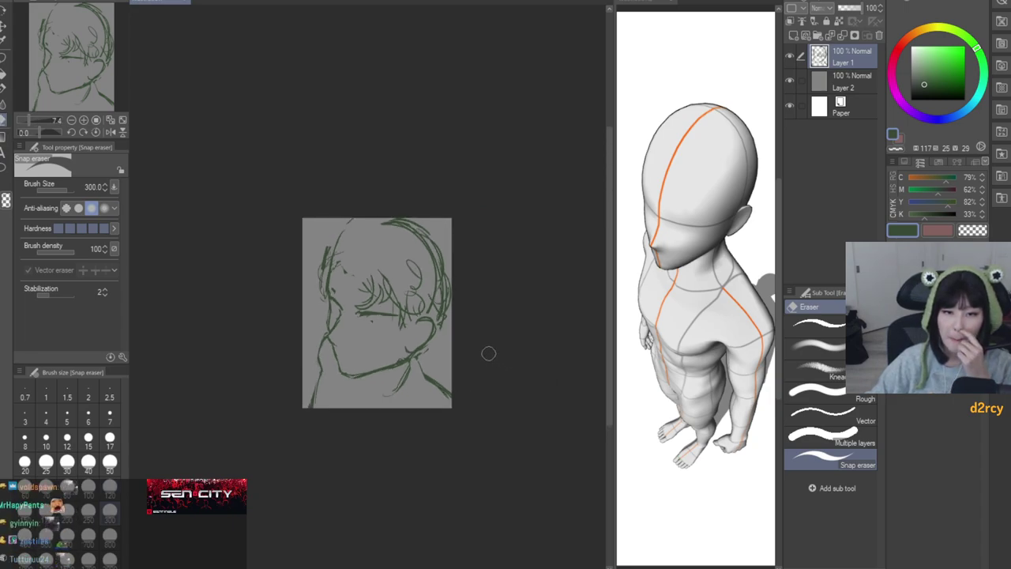
Step: Thicken the line from the ear down to the jaw corner and darken the hair contour behind the ear
{"action": "scroll", "coordinate": [447, 346], "scroll_direction": "up", "scroll_amount": 2}
{"action": "key", "text": "h"}
{"action": "key", "text": "h"}
{"action": "scroll", "coordinate": [327, 335], "scroll_direction": "up", "scroll_amount": 2}
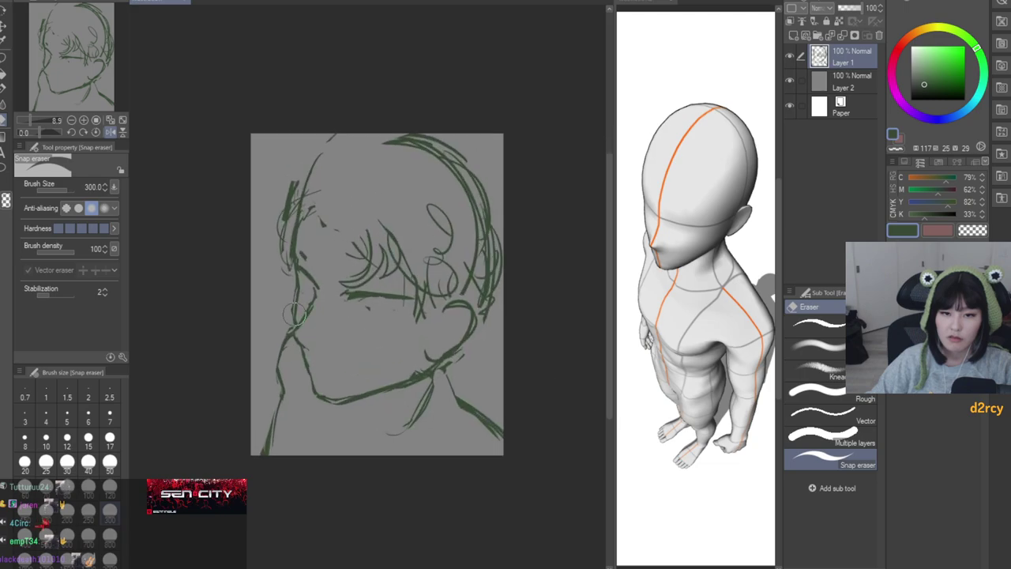
{"action": "left_click", "coordinate": [3, 89]}
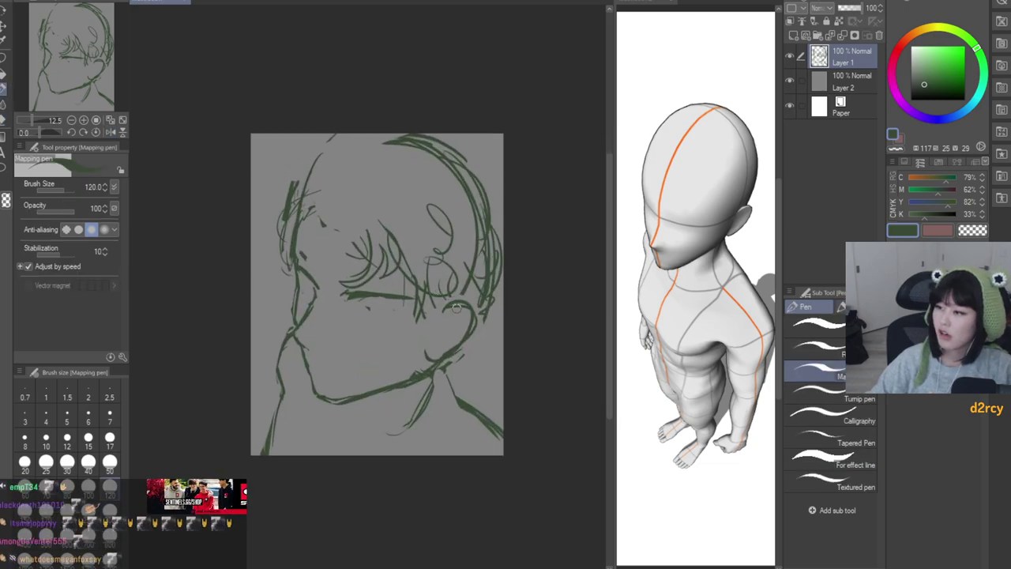
{"action": "scroll", "coordinate": [454, 333], "scroll_direction": "up", "scroll_amount": 2}
{"action": "scroll", "coordinate": [454, 334], "scroll_direction": "down", "scroll_amount": 2}
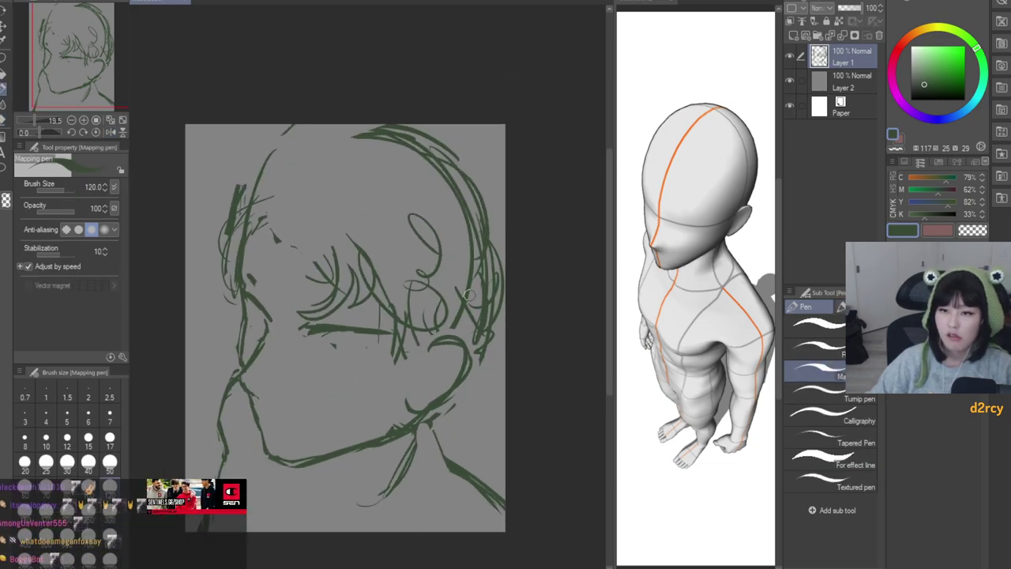
{"action": "scroll", "coordinate": [439, 334], "scroll_direction": "up", "scroll_amount": 1}
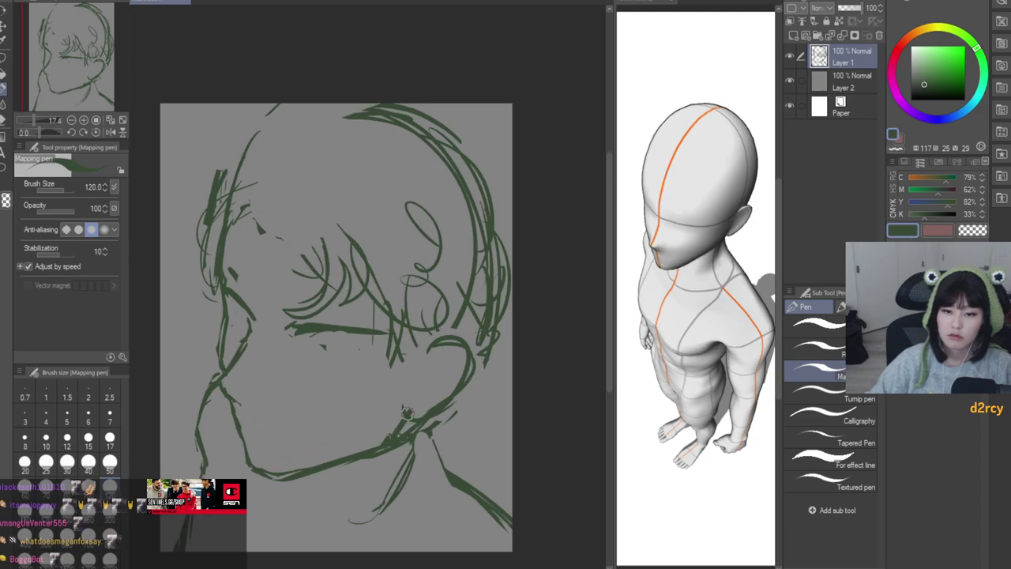
{"action": "mouse_move", "coordinate": [425, 351]}
{"action": "left_mouse_down"}
{"action": "mouse_move", "coordinate": [455, 356]}
{"action": "mouse_move", "coordinate": [415, 418]}
{"action": "left_mouse_up"}
{"action": "left_click_drag", "start_coordinate": [491, 268], "coordinate": [479, 330]}
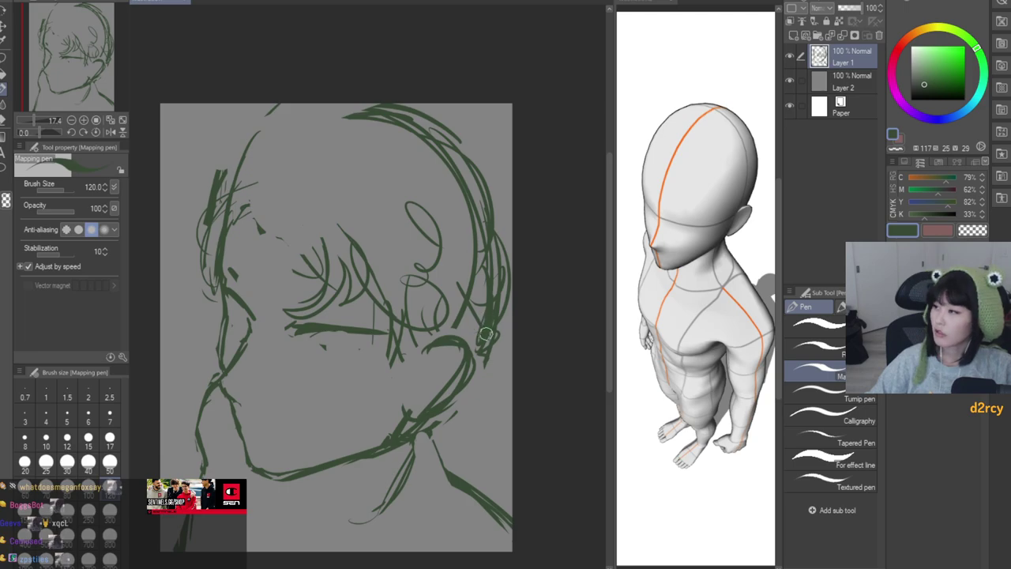
Step: Sketch curly, looping hair locks across the forehead and crown, and check the sketch in mirrored view
{"action": "mouse_move", "coordinate": [260, 170]}
{"action": "left_mouse_down"}
{"action": "mouse_move", "coordinate": [399, 170]}
{"action": "mouse_move", "coordinate": [431, 217]}
{"action": "left_mouse_up"}
{"action": "mouse_move", "coordinate": [290, 197]}
{"action": "left_mouse_down"}
{"action": "mouse_move", "coordinate": [324, 155]}
{"action": "mouse_move", "coordinate": [407, 209]}
{"action": "mouse_move", "coordinate": [324, 218]}
{"action": "mouse_move", "coordinate": [337, 158]}
{"action": "mouse_move", "coordinate": [440, 185]}
{"action": "mouse_move", "coordinate": [395, 195]}
{"action": "left_mouse_up"}
{"action": "mouse_move", "coordinate": [307, 134]}
{"action": "left_mouse_down"}
{"action": "mouse_move", "coordinate": [270, 137]}
{"action": "mouse_move", "coordinate": [237, 188]}
{"action": "mouse_move", "coordinate": [213, 171]}
{"action": "mouse_move", "coordinate": [209, 178]}
{"action": "mouse_move", "coordinate": [274, 137]}
{"action": "mouse_move", "coordinate": [241, 163]}
{"action": "mouse_move", "coordinate": [244, 178]}
{"action": "mouse_move", "coordinate": [274, 159]}
{"action": "mouse_move", "coordinate": [233, 188]}
{"action": "mouse_move", "coordinate": [247, 203]}
{"action": "mouse_move", "coordinate": [214, 201]}
{"action": "mouse_move", "coordinate": [214, 246]}
{"action": "left_mouse_up"}
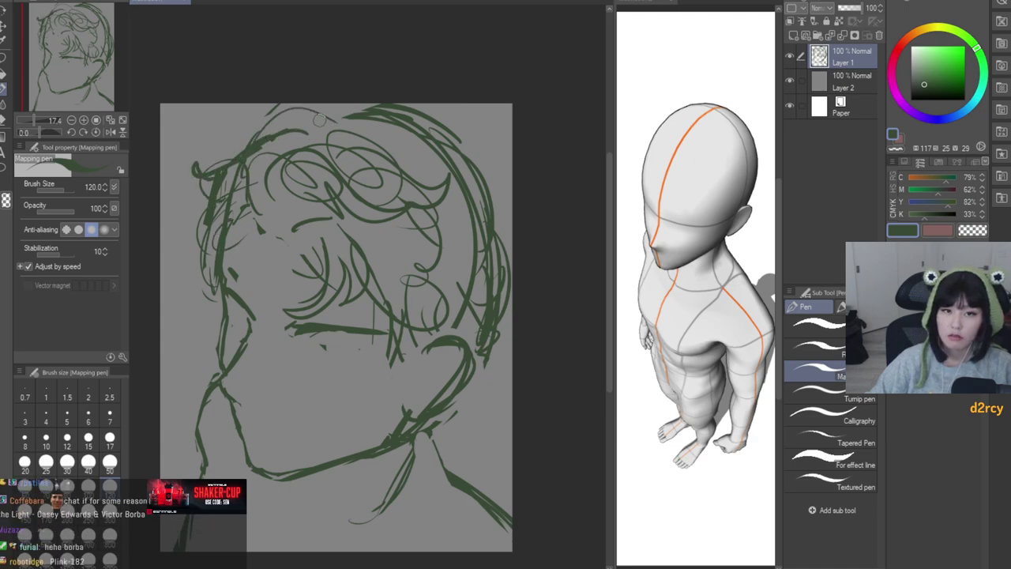
{"action": "left_click_drag", "start_coordinate": [303, 109], "coordinate": [396, 148]}
{"action": "mouse_move", "coordinate": [354, 109]}
{"action": "left_mouse_down"}
{"action": "mouse_move", "coordinate": [453, 158]}
{"action": "mouse_move", "coordinate": [487, 229]}
{"action": "left_mouse_up"}
{"action": "scroll", "coordinate": [442, 229], "scroll_direction": "down", "scroll_amount": 8}
{"action": "key", "text": "h"}
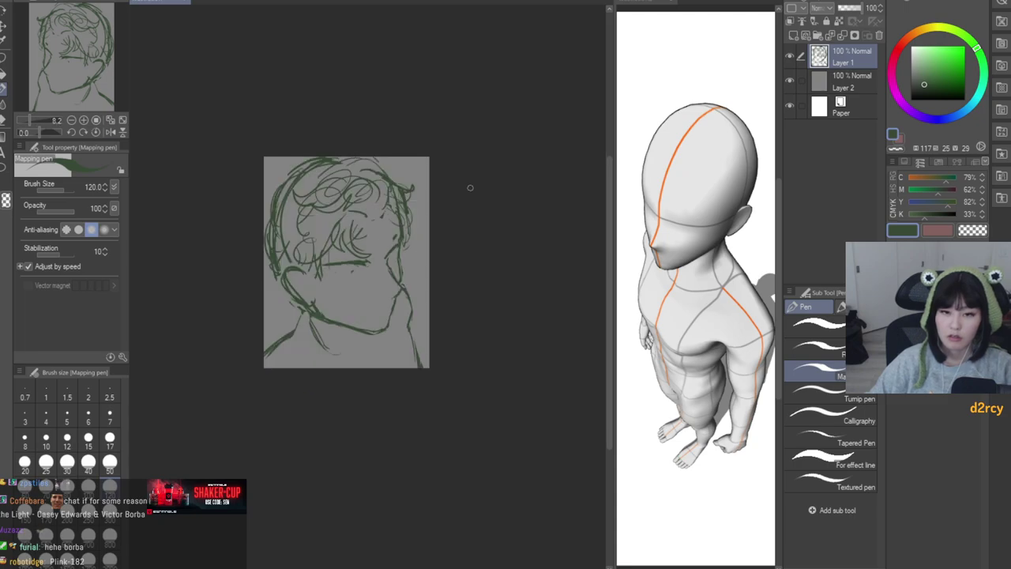
{"action": "key", "text": "h"}
Step: Try short strokes around the nose bridge and inner cheek contour, undoing each one
{"action": "scroll", "coordinate": [367, 257], "scroll_direction": "up", "scroll_amount": 2}
{"action": "scroll", "coordinate": [363, 256], "scroll_direction": "up", "scroll_amount": 4}
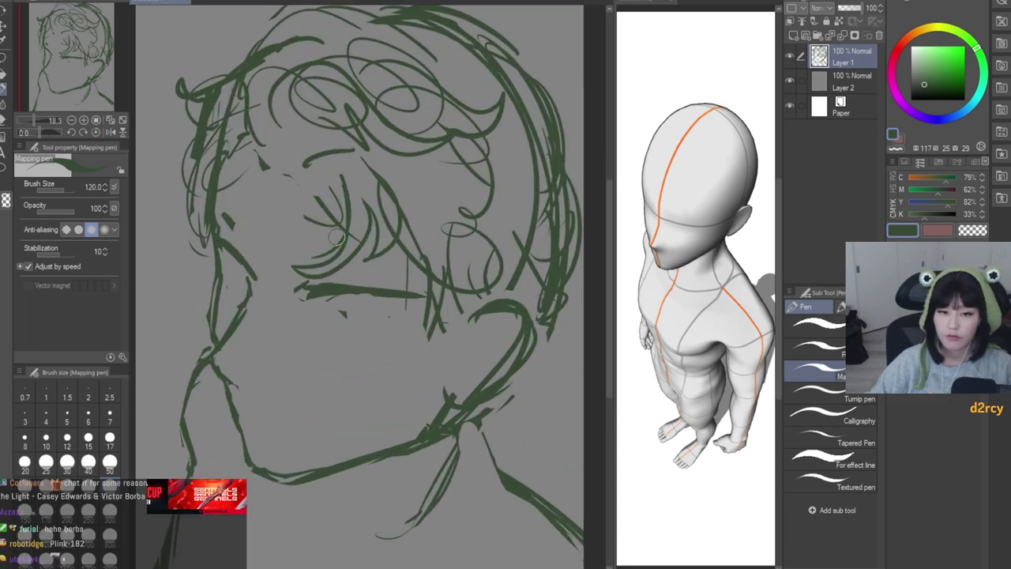
{"action": "mouse_move", "coordinate": [247, 267]}
{"action": "left_mouse_down"}
{"action": "mouse_move", "coordinate": [229, 239]}
{"action": "mouse_move", "coordinate": [204, 243]}
{"action": "left_mouse_up"}
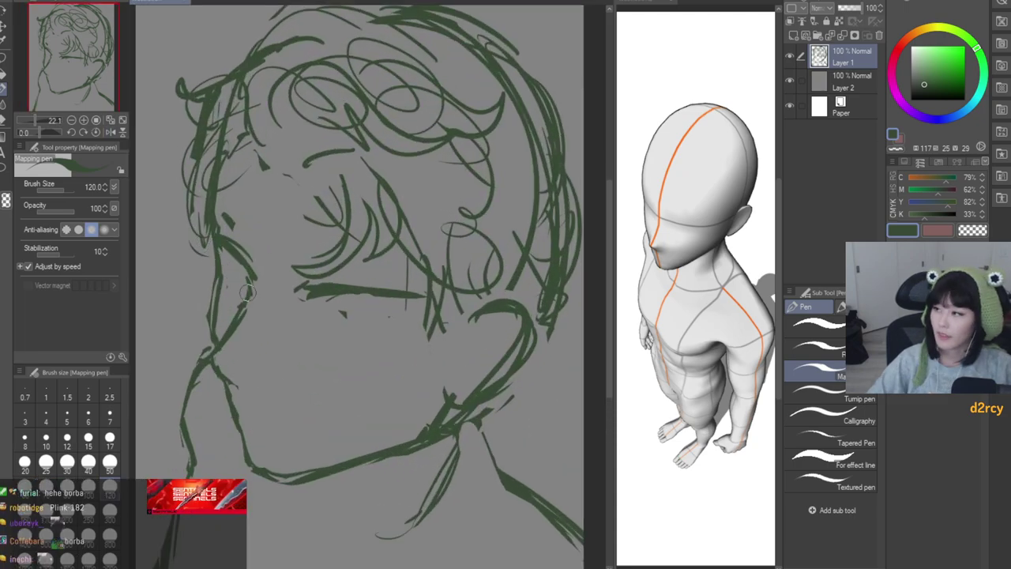
{"action": "key", "text": "ctrl+z"}
{"action": "mouse_move", "coordinate": [250, 287]}
{"action": "left_mouse_down"}
{"action": "mouse_move", "coordinate": [233, 298]}
{"action": "mouse_move", "coordinate": [270, 322]}
{"action": "left_mouse_up"}
{"action": "key", "text": "ctrl+z"}
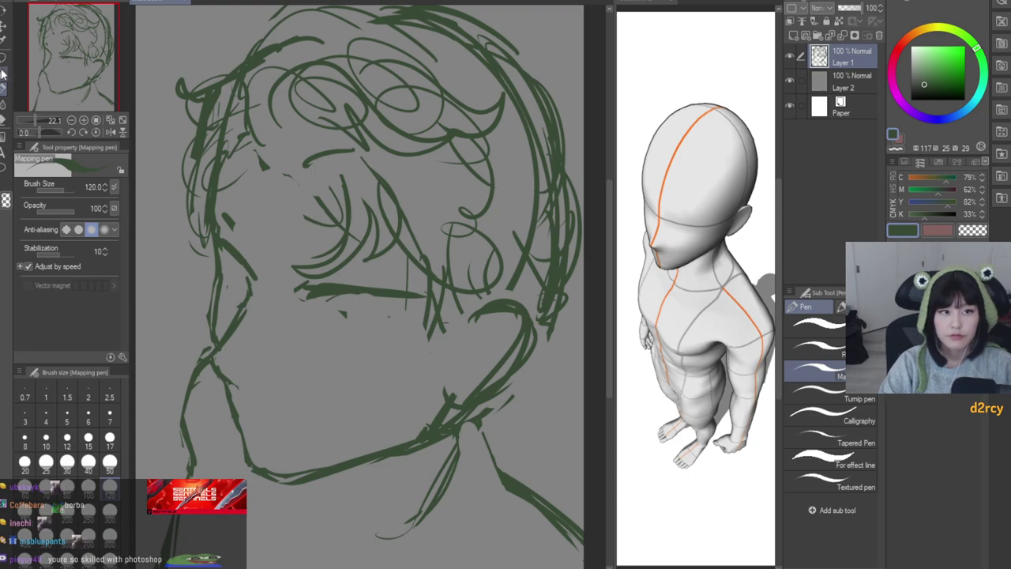
Step: Create a new layer and draw one rounded trapezoid glasses lens with a short bridge line below the eye
{"action": "left_click", "coordinate": [794, 40]}
{"action": "mouse_move", "coordinate": [276, 361]}
{"action": "left_mouse_down"}
{"action": "mouse_move", "coordinate": [438, 360]}
{"action": "mouse_move", "coordinate": [263, 344]}
{"action": "left_mouse_up"}
{"action": "scroll", "coordinate": [341, 362], "scroll_direction": "up", "scroll_amount": 1}
{"action": "key", "text": "ctrl+z"}
{"action": "key", "text": "ctrl+z"}
{"action": "left_click_drag", "start_coordinate": [262, 348], "coordinate": [272, 413]}
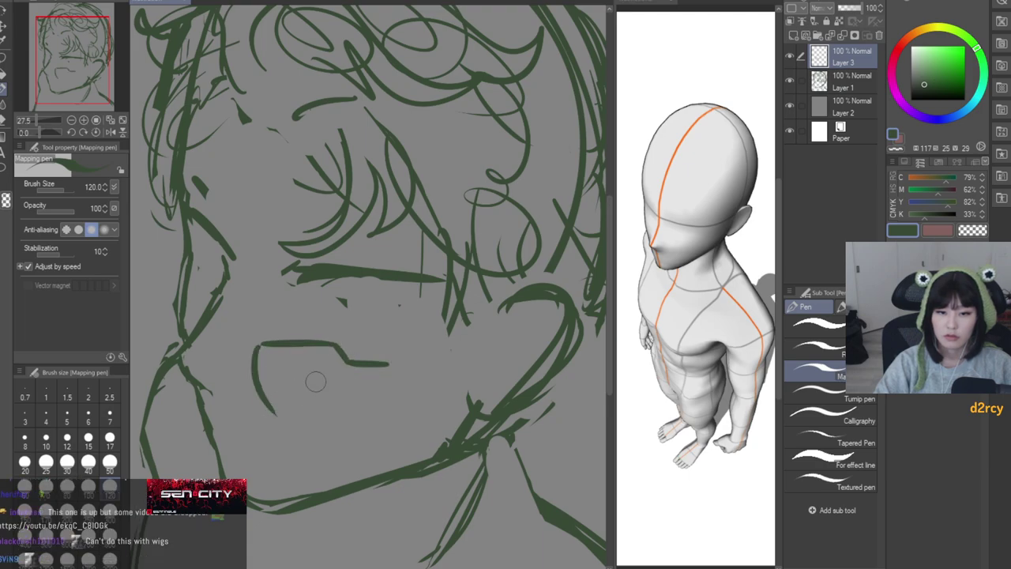
{"action": "key", "text": "ctrl+z"}
{"action": "mouse_move", "coordinate": [350, 362]}
{"action": "left_mouse_down"}
{"action": "mouse_move", "coordinate": [326, 415]}
{"action": "mouse_move", "coordinate": [301, 416]}
{"action": "mouse_move", "coordinate": [255, 357]}
{"action": "mouse_move", "coordinate": [274, 413]}
{"action": "left_mouse_up"}
{"action": "left_click_drag", "start_coordinate": [260, 349], "coordinate": [276, 413]}
{"action": "key", "text": "ctrl+z"}
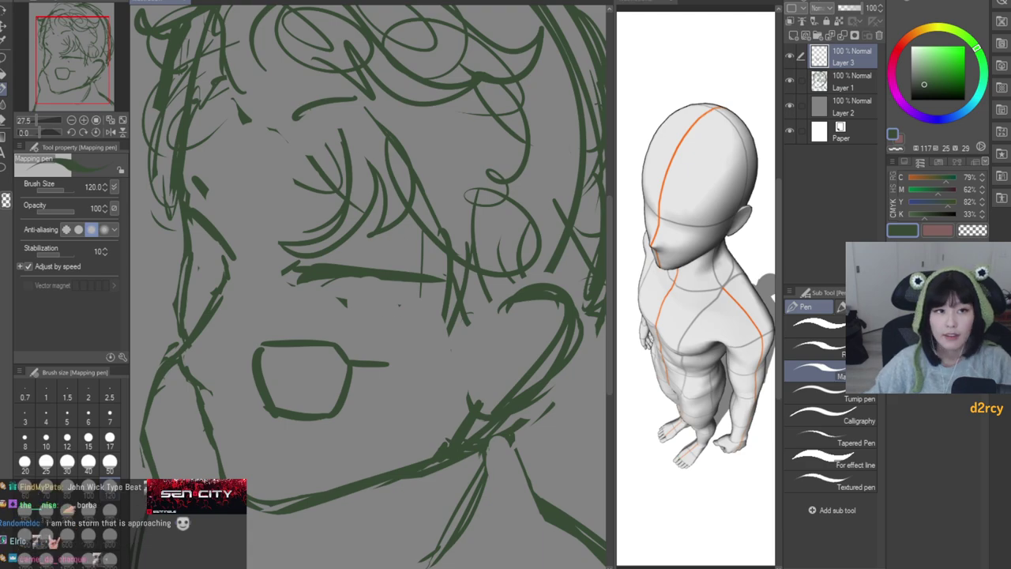
Step: Duplicate the glasses lens layer and flip the copy horizontally
{"action": "key", "text": "k"}
{"action": "key", "text": "ctrl+t"}
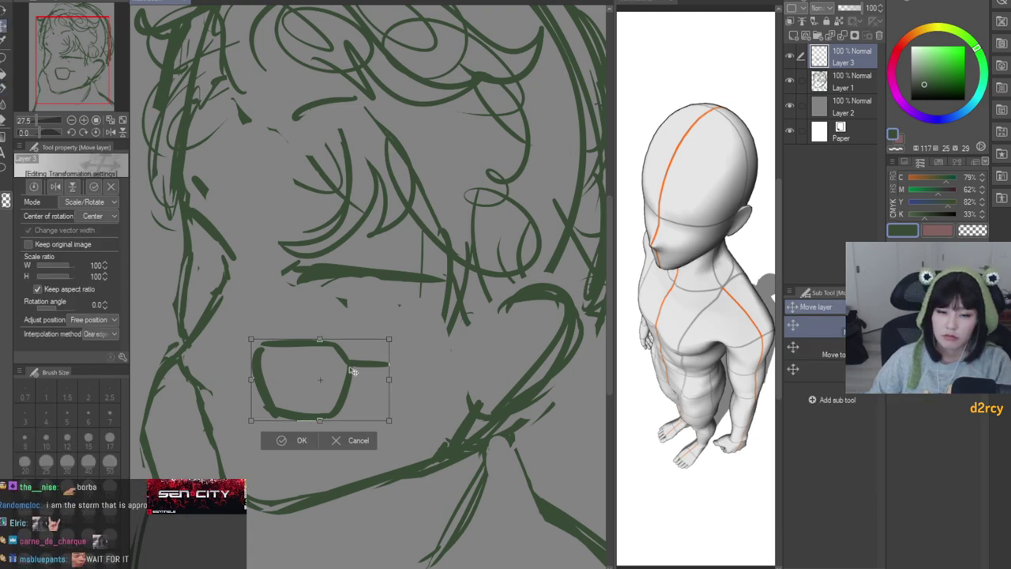
{"action": "key", "text": "Escape"}
{"action": "scroll", "coordinate": [355, 380], "scroll_direction": "up", "scroll_amount": 1}
{"action": "key", "text": "ctrl+c"}
{"action": "key", "text": "ctrl+v"}
{"action": "key", "text": "ctrl+t"}
{"action": "key", "text": "h"}
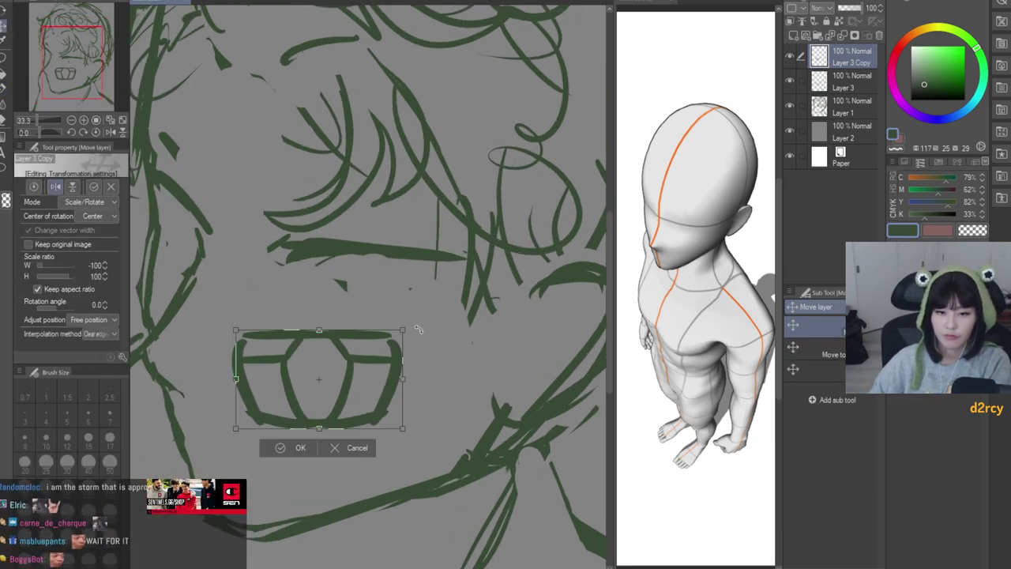
{"action": "key", "text": "Return"}
Step: Move the mirrored lens beside the original so the bridge lines meet, and merge the two lens layers
{"action": "left_click_drag", "start_coordinate": [371, 369], "coordinate": [472, 367]}
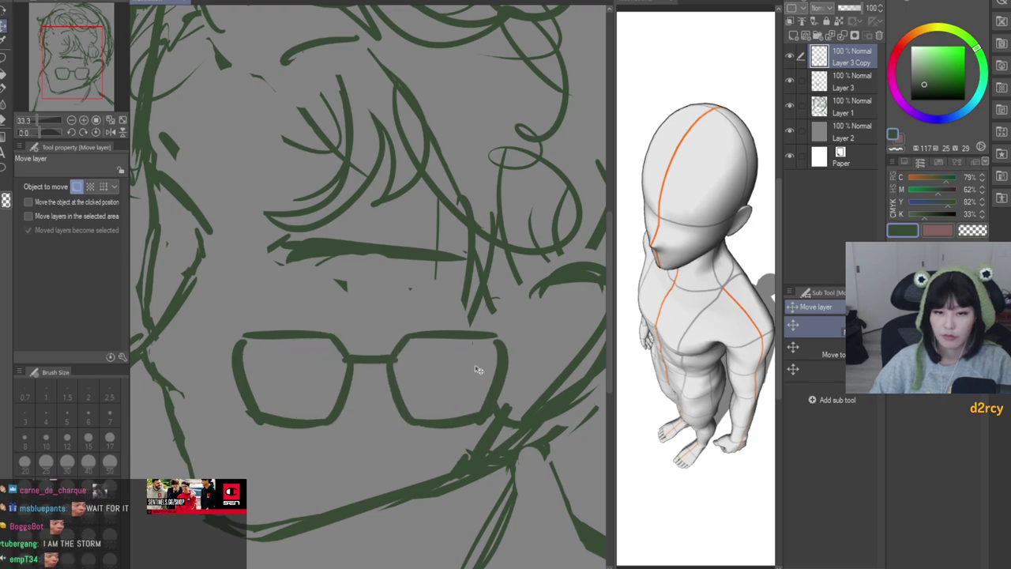
{"action": "scroll", "coordinate": [477, 368], "scroll_direction": "down", "scroll_amount": 2}
{"action": "key", "text": "shift+alt+e"}
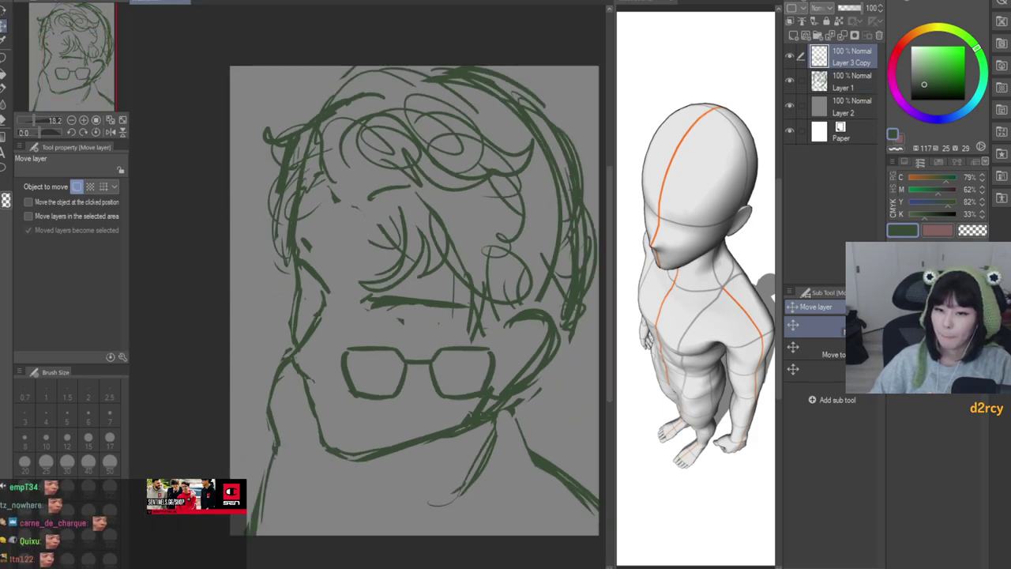
Step: Scale the glasses to about 116%, rotate them about 8.3° and move them up over the eye line
{"action": "key", "text": "ctrl+t"}
{"action": "left_click_drag", "start_coordinate": [497, 400], "coordinate": [521, 429]}
{"action": "left_click_drag", "start_coordinate": [460, 402], "coordinate": [405, 349]}
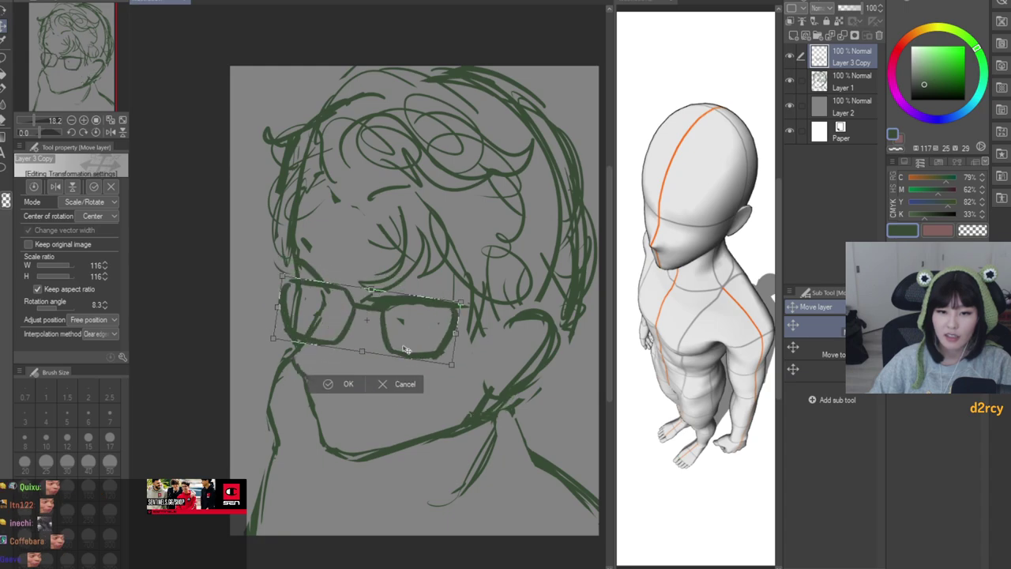
Step: Rotate the glasses to about 18.2° and stretch them to about 122% width and 113% height across the face
{"action": "left_click_drag", "start_coordinate": [282, 282], "coordinate": [284, 266]}
{"action": "left_click_drag", "start_coordinate": [275, 340], "coordinate": [285, 319]}
{"action": "left_click_drag", "start_coordinate": [386, 332], "coordinate": [361, 337]}
{"action": "left_click_drag", "start_coordinate": [422, 347], "coordinate": [430, 360]}
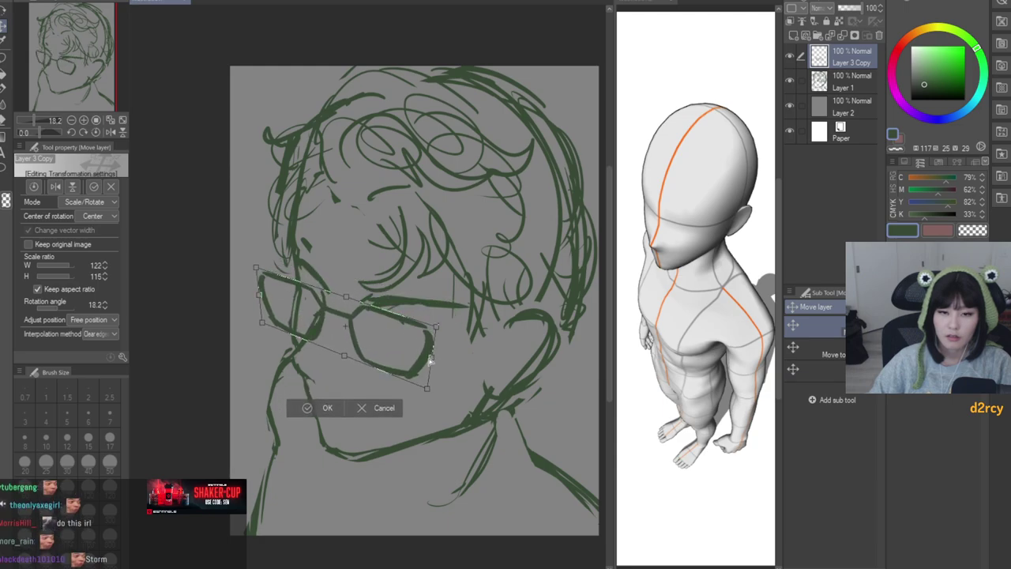
{"action": "mouse_move", "coordinate": [366, 340]}
{"action": "left_mouse_down"}
{"action": "mouse_move", "coordinate": [339, 354]}
{"action": "mouse_move", "coordinate": [365, 346]}
{"action": "left_mouse_up"}
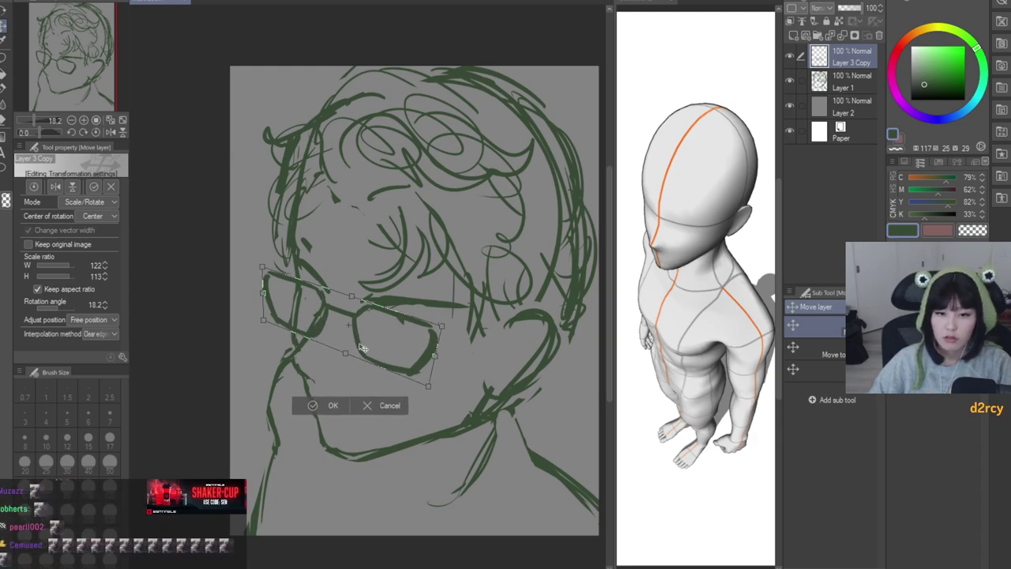
{"action": "left_click_drag", "start_coordinate": [269, 291], "coordinate": [275, 293]}
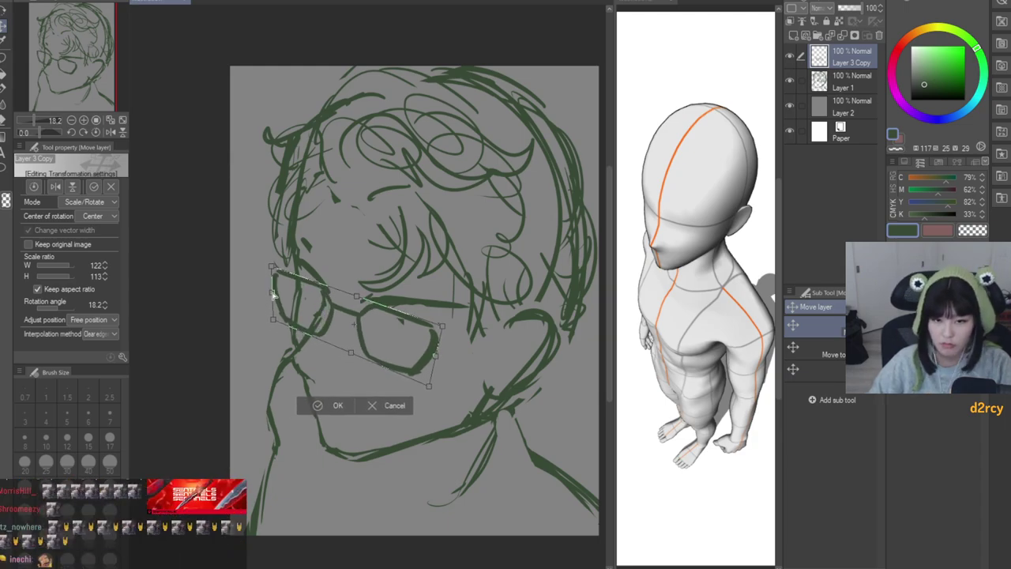
Step: Skew the glasses' outer edge to fit the turned face, reposition them at about 120% by 104% and 18.0°, and apply the transformation
{"action": "mouse_move", "coordinate": [435, 357]}
{"action": "left_mouse_down"}
{"action": "mouse_move", "coordinate": [466, 337]}
{"action": "mouse_move", "coordinate": [432, 345]}
{"action": "left_mouse_up"}
{"action": "left_click_drag", "start_coordinate": [434, 382], "coordinate": [450, 329]}
{"action": "left_click_drag", "start_coordinate": [269, 297], "coordinate": [272, 298]}
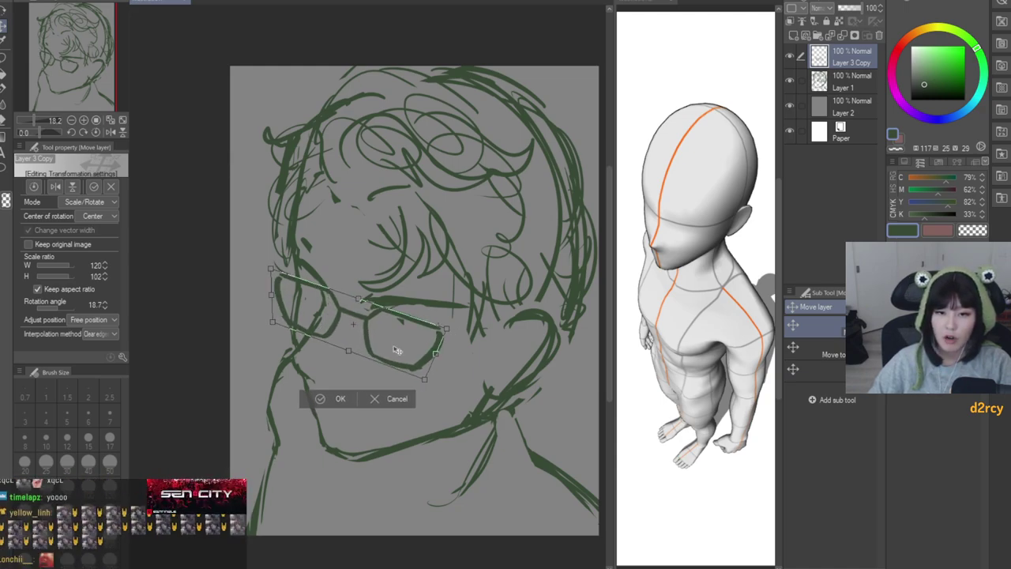
{"action": "left_click_drag", "start_coordinate": [398, 349], "coordinate": [435, 326]}
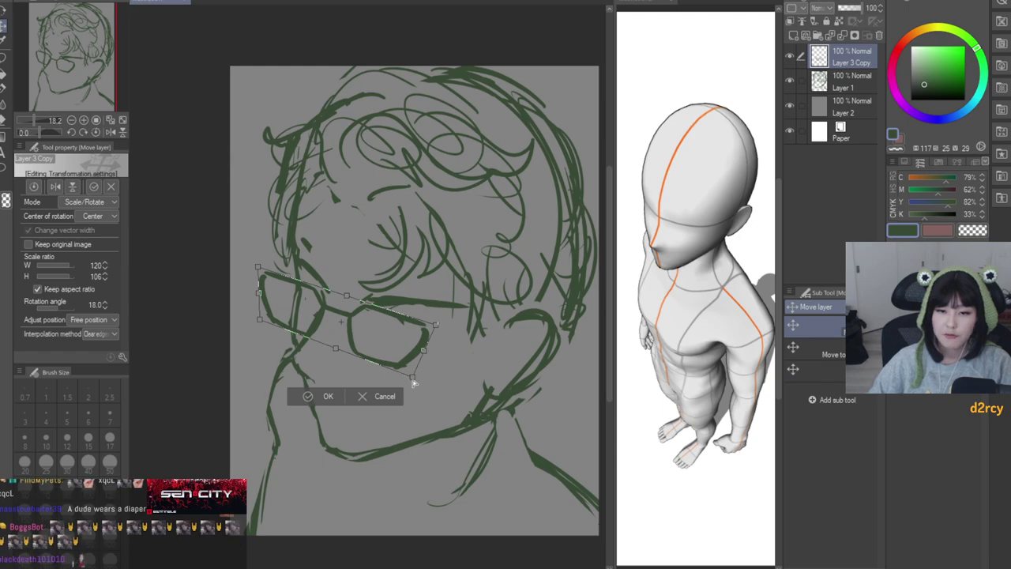
{"action": "left_click_drag", "start_coordinate": [414, 382], "coordinate": [414, 379]}
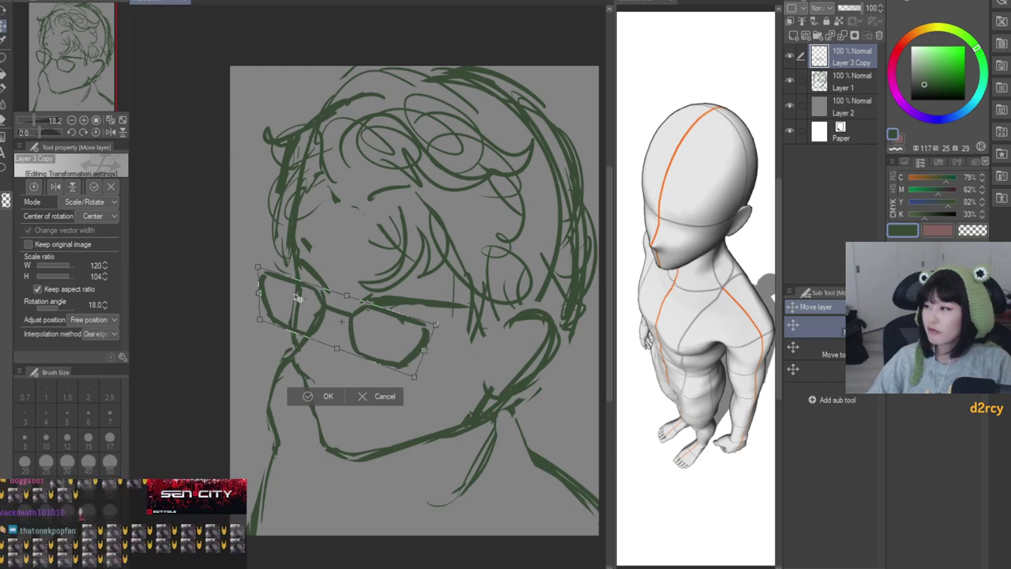
{"action": "scroll", "coordinate": [298, 298], "scroll_direction": "up", "scroll_amount": 2}
{"action": "key", "text": "Return"}
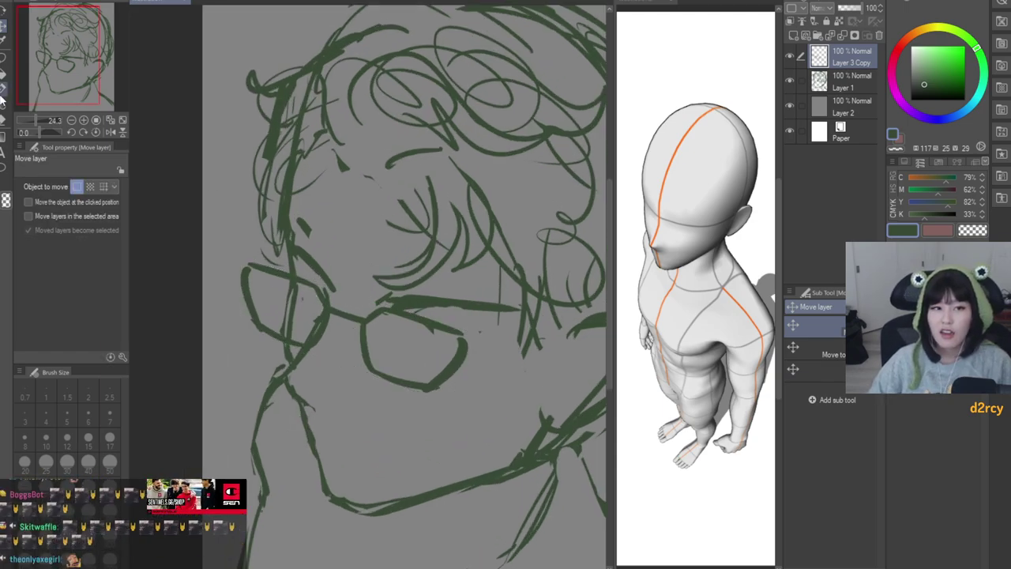
Step: Try sketching pupils and an upper eyelid inside the glasses lenses with the Mapping pen, and undo the strokes
{"action": "key", "text": "g"}
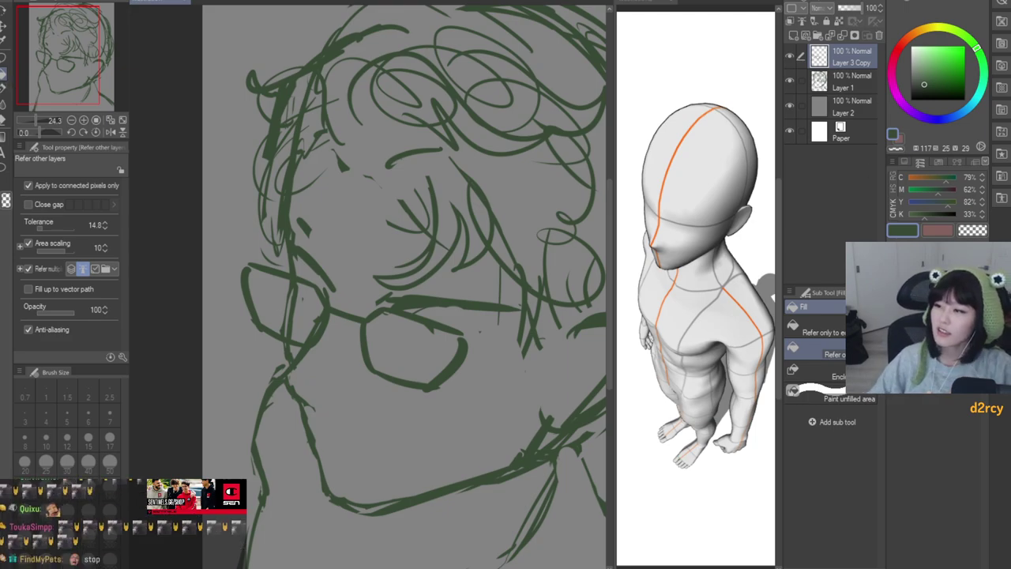
{"action": "scroll", "coordinate": [390, 298], "scroll_direction": "down", "scroll_amount": 2}
{"action": "scroll", "coordinate": [331, 239], "scroll_direction": "up", "scroll_amount": 4}
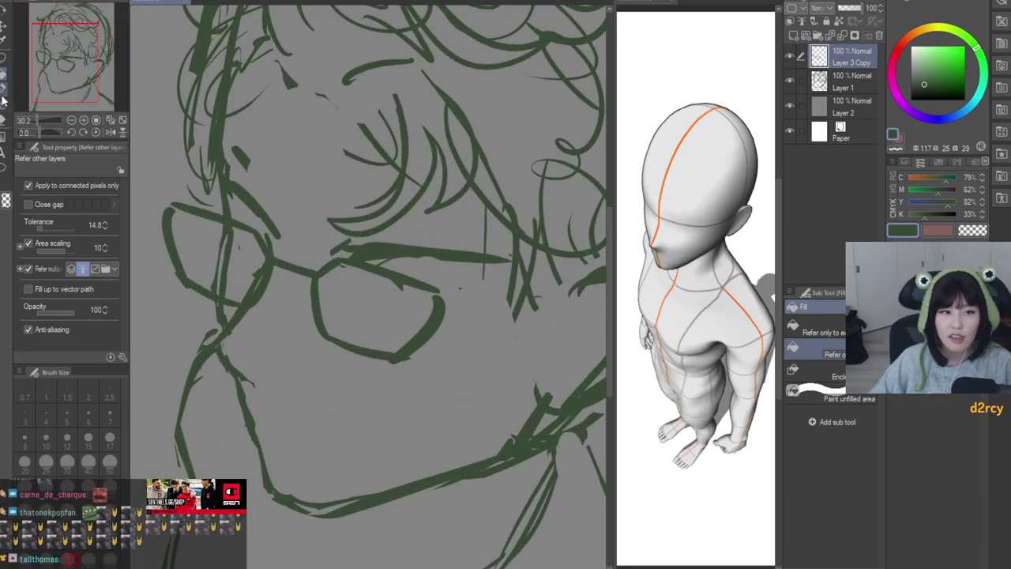
{"action": "left_click", "coordinate": [3, 93]}
{"action": "left_click_drag", "start_coordinate": [249, 229], "coordinate": [268, 261]}
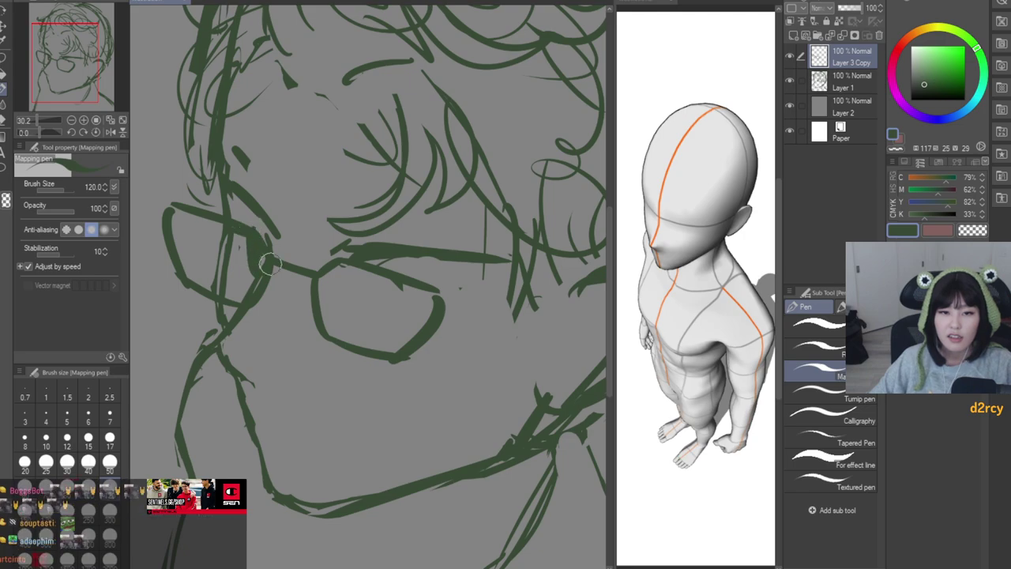
{"action": "mouse_move", "coordinate": [423, 285]}
{"action": "left_mouse_down"}
{"action": "mouse_move", "coordinate": [418, 319]}
{"action": "mouse_move", "coordinate": [354, 278]}
{"action": "left_mouse_up"}
{"action": "scroll", "coordinate": [411, 402], "scroll_direction": "down", "scroll_amount": 4}
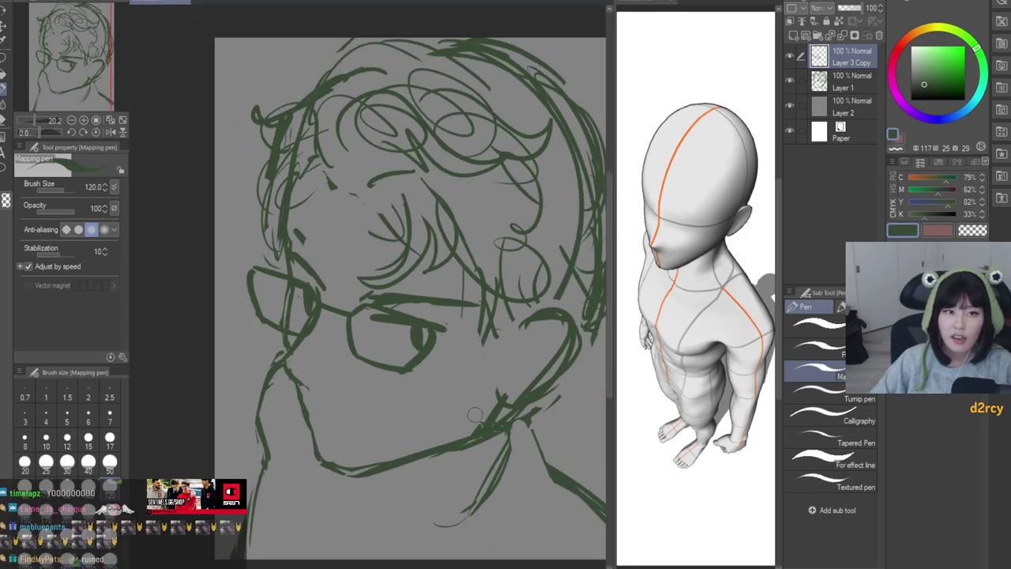
{"action": "key", "text": "ctrl+z"}
{"action": "key", "text": "ctrl+z"}
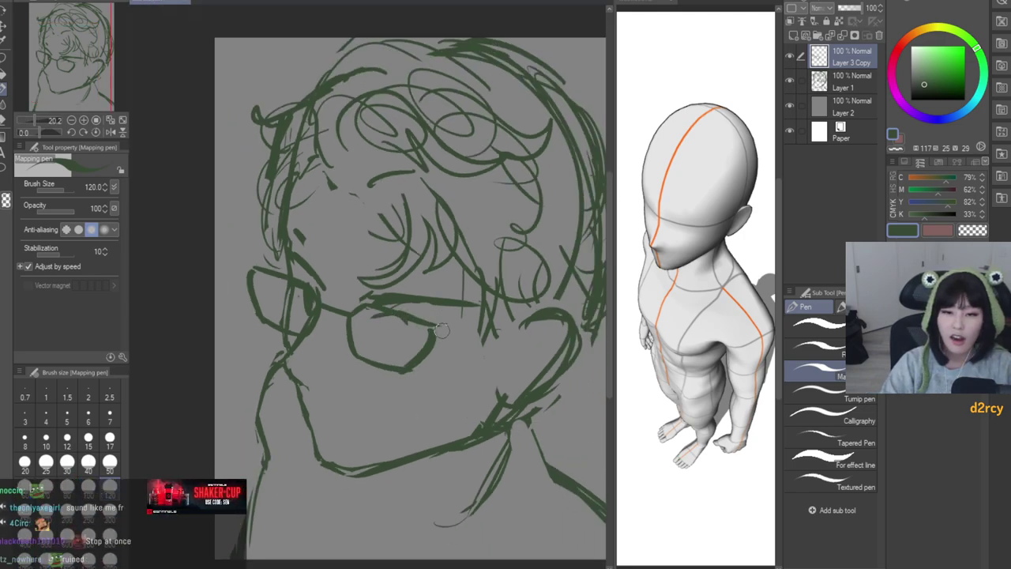
Step: Try a detailed eye with lashes inside the near lens, check it in a mirrored canvas view, and undo it
{"action": "mouse_move", "coordinate": [387, 310]}
{"action": "left_mouse_down"}
{"action": "mouse_move", "coordinate": [456, 326]}
{"action": "mouse_move", "coordinate": [423, 347]}
{"action": "mouse_move", "coordinate": [435, 340]}
{"action": "mouse_move", "coordinate": [404, 324]}
{"action": "left_mouse_up"}
{"action": "key", "text": "ctrl+z"}
{"action": "key", "text": "ctrl+z"}
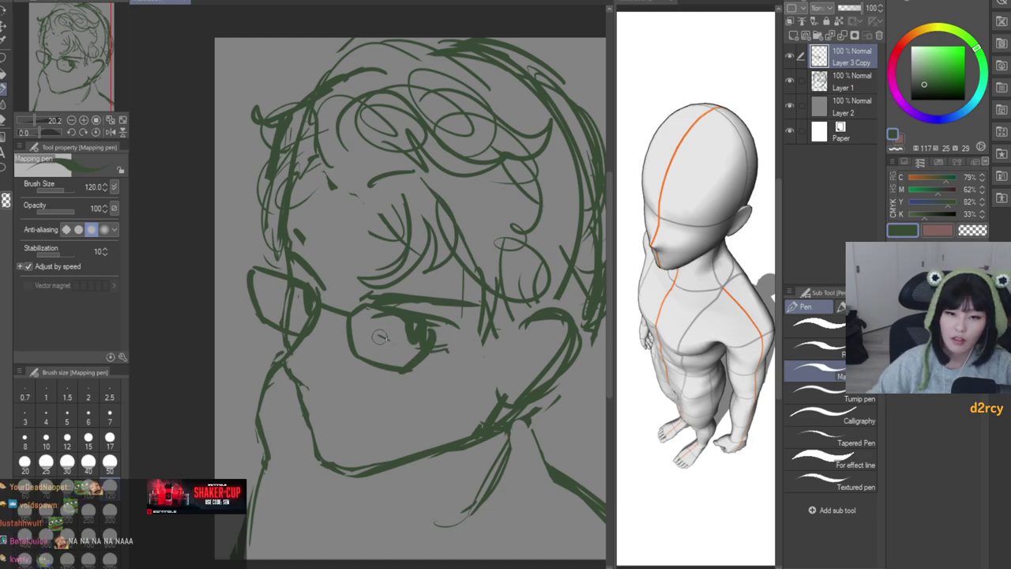
{"action": "scroll", "coordinate": [369, 314], "scroll_direction": "down", "scroll_amount": 5}
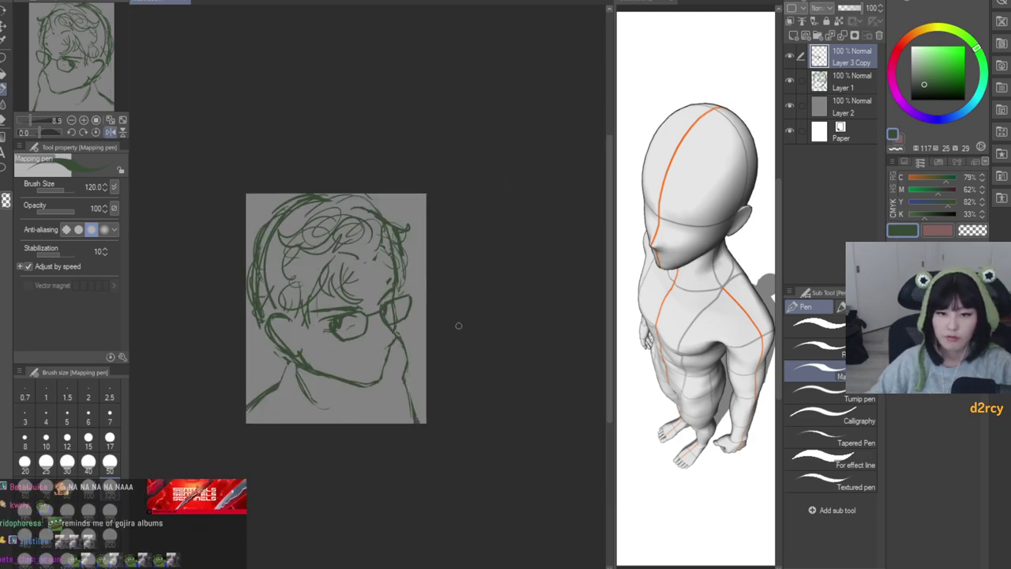
{"action": "key", "text": "h"}
{"action": "key", "text": "m"}
{"action": "scroll", "coordinate": [454, 272], "scroll_direction": "up", "scroll_amount": 3}
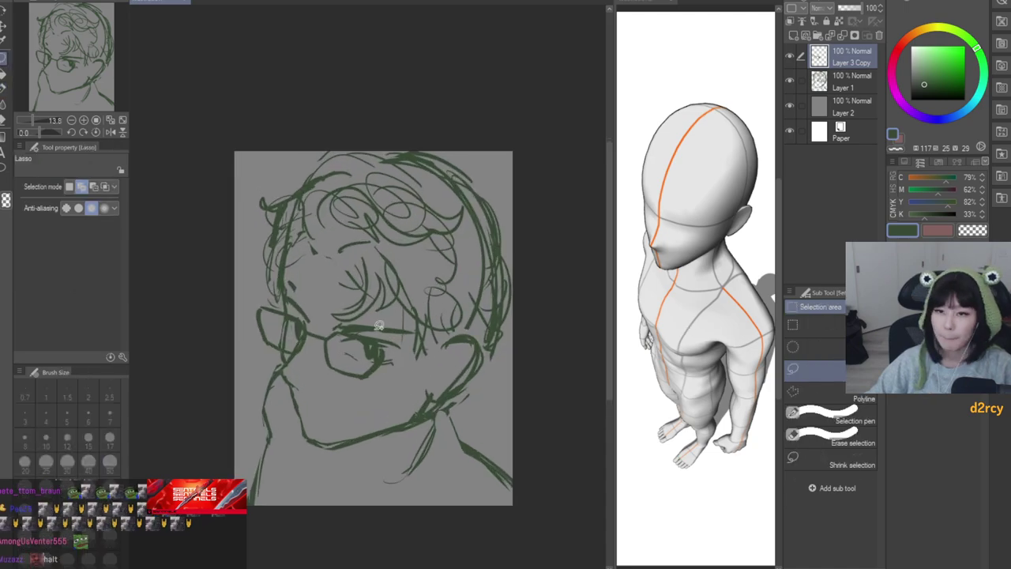
{"action": "scroll", "coordinate": [379, 325], "scroll_direction": "up", "scroll_amount": 2}
{"action": "scroll", "coordinate": [302, 332], "scroll_direction": "down", "scroll_amount": 2}
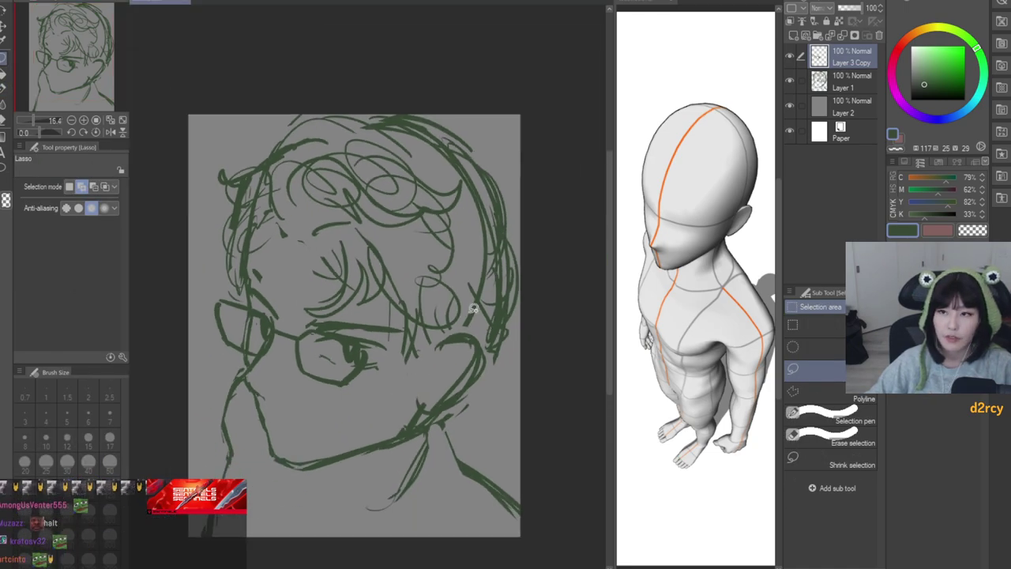
{"action": "key", "text": "ctrl+z"}
{"action": "key", "text": "ctrl+z"}
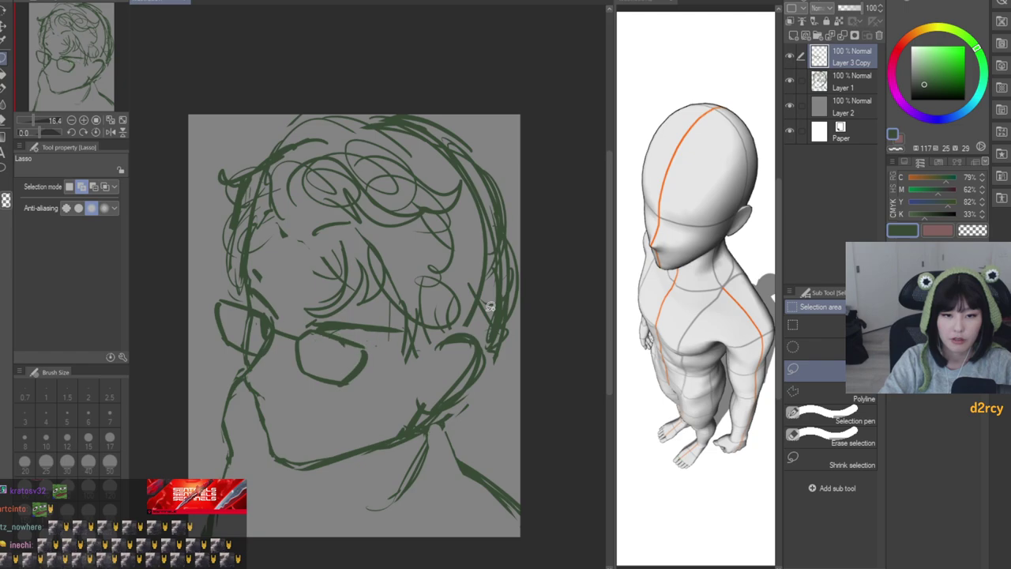
Step: Hide the glasses layer, create a new layer above it and draw a solid oval pupil for each eye
{"action": "left_click", "coordinate": [790, 56]}
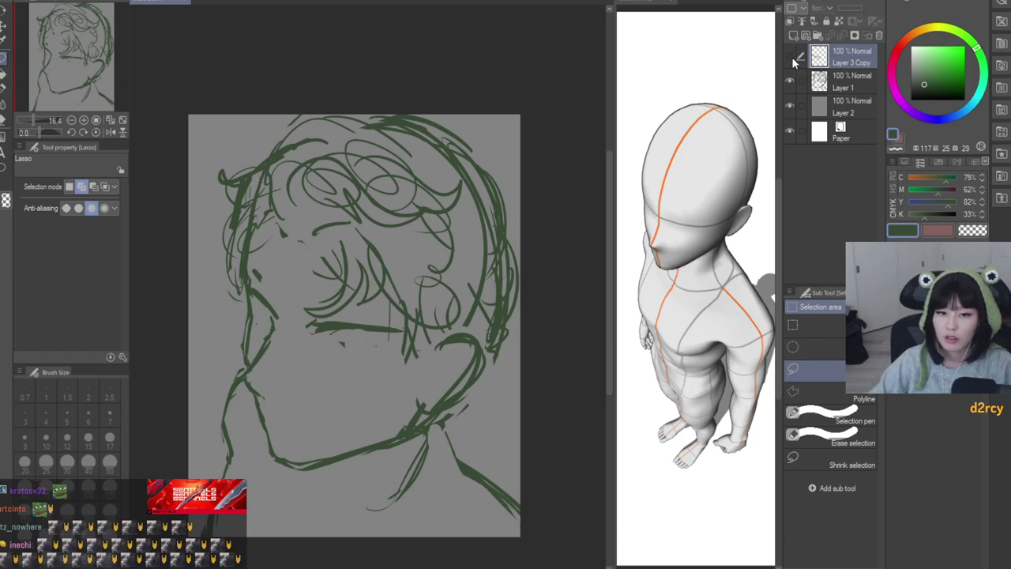
{"action": "key", "text": "p"}
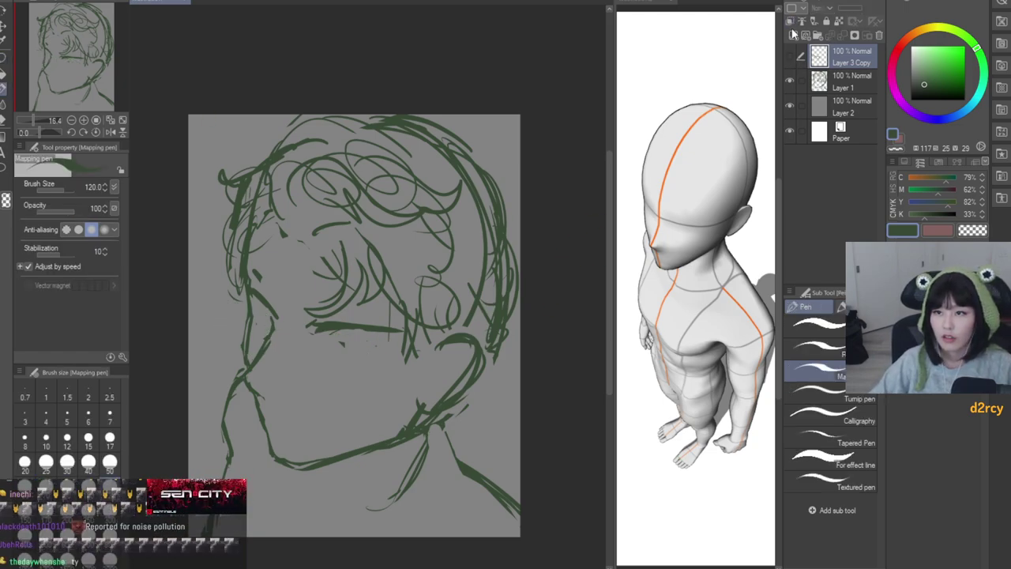
{"action": "left_click", "coordinate": [794, 35]}
{"action": "left_click", "coordinate": [793, 35]}
{"action": "left_click", "coordinate": [881, 35]}
{"action": "scroll", "coordinate": [337, 313], "scroll_direction": "up", "scroll_amount": 2}
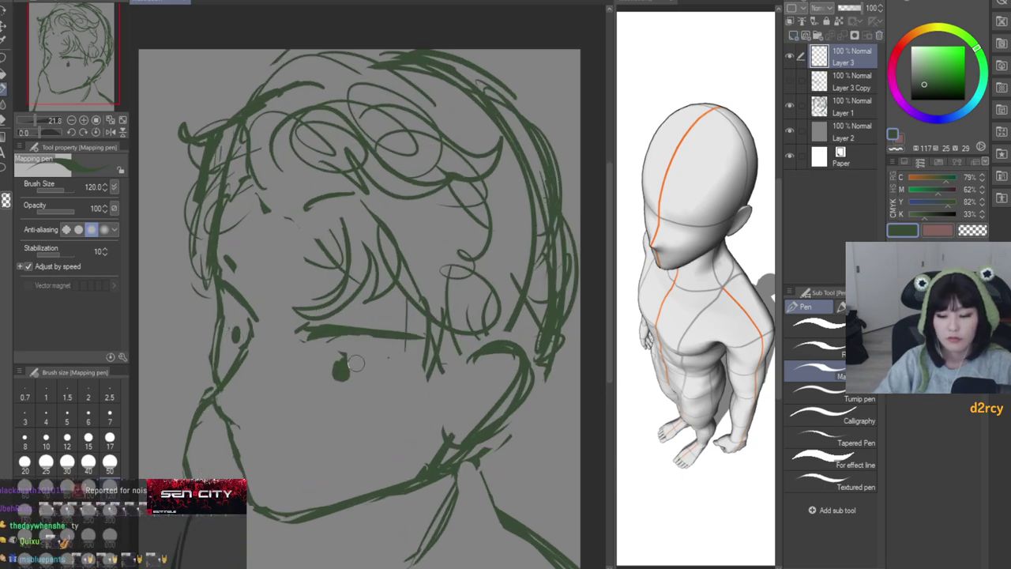
{"action": "key", "text": "ctrl+z"}
{"action": "left_click_drag", "start_coordinate": [357, 364], "coordinate": [358, 373]}
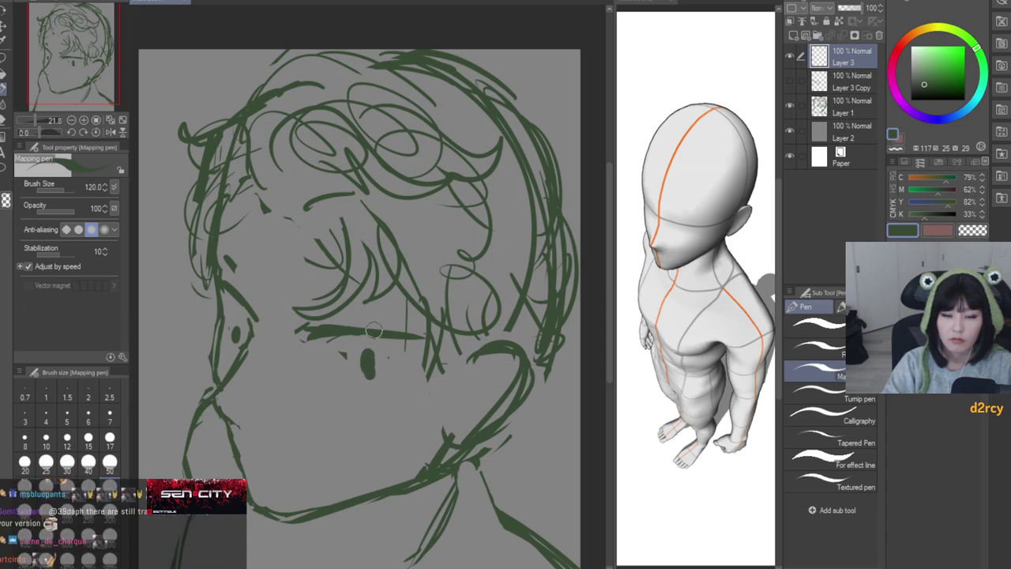
Step: Erase the outer part of the near eyebrow line and the stray marks around the near pupil on Layer 1
{"action": "left_click", "coordinate": [845, 107]}
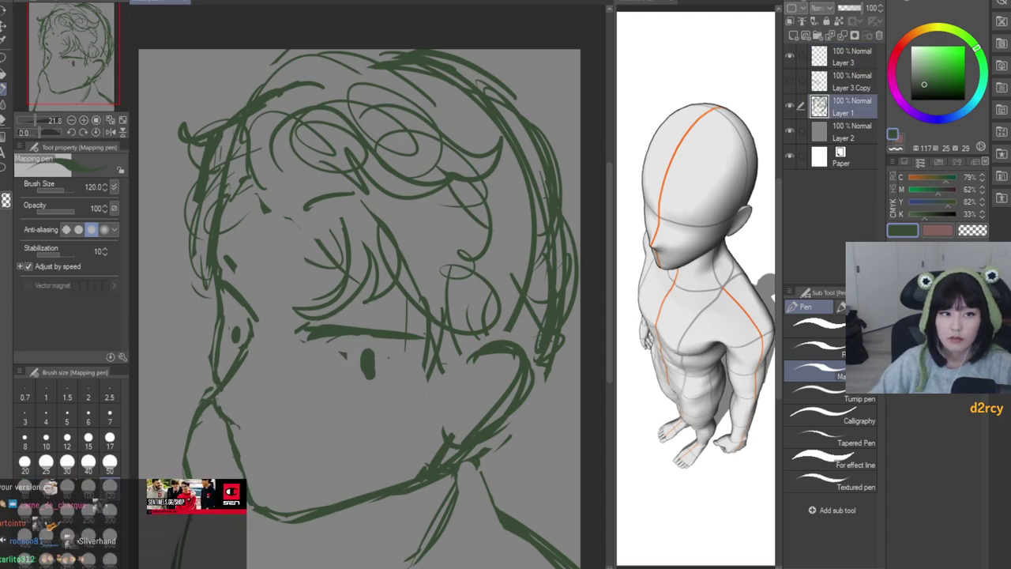
{"action": "key", "text": "e"}
{"action": "left_click_drag", "start_coordinate": [326, 354], "coordinate": [301, 352]}
{"action": "left_click_drag", "start_coordinate": [380, 347], "coordinate": [319, 349]}
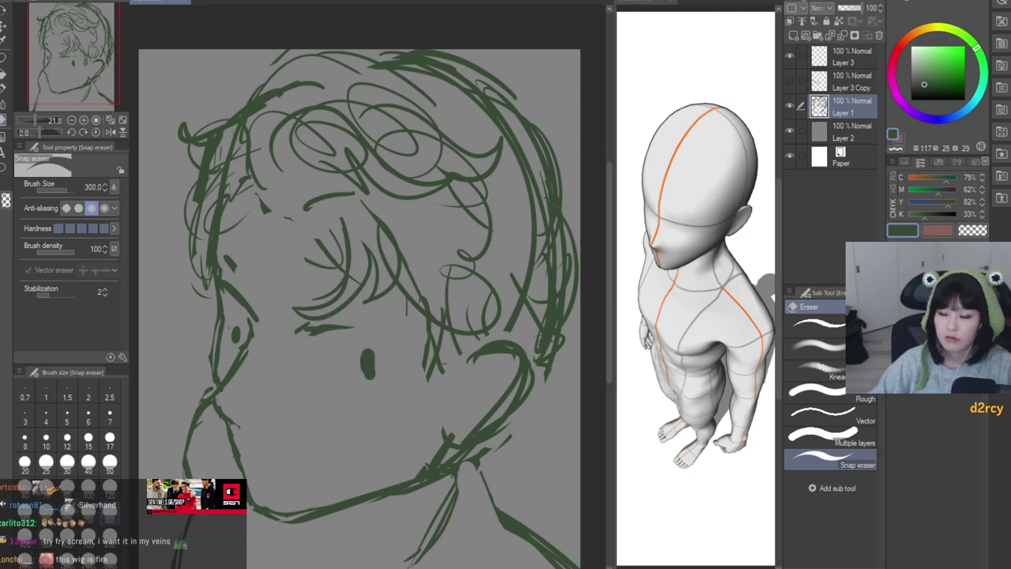
Step: Lasso the remaining near eyebrow stub, move it slightly up toward the fringe and deselect it
{"action": "left_click", "coordinate": [4, 58]}
{"action": "scroll", "coordinate": [336, 306], "scroll_direction": "up", "scroll_amount": 2}
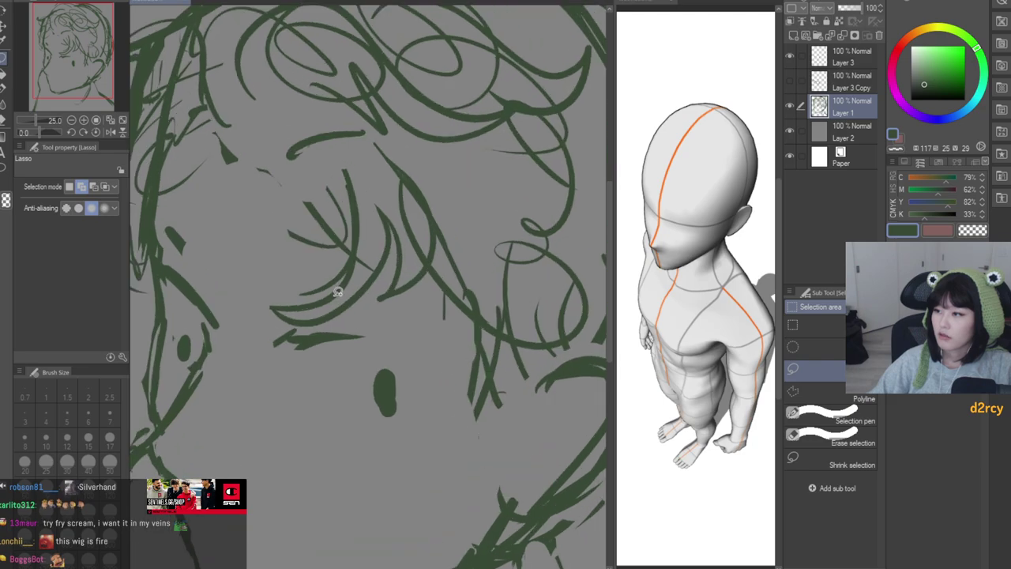
{"action": "mouse_move", "coordinate": [365, 328]}
{"action": "left_mouse_down"}
{"action": "mouse_move", "coordinate": [397, 343]}
{"action": "mouse_move", "coordinate": [369, 319]}
{"action": "left_mouse_up"}
{"action": "key", "text": "k"}
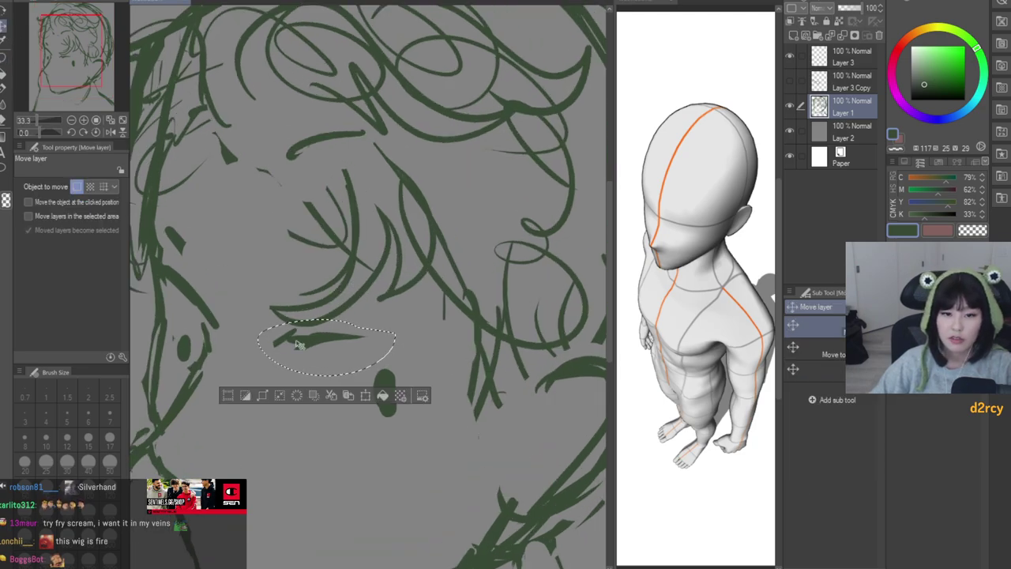
{"action": "left_click_drag", "start_coordinate": [301, 343], "coordinate": [303, 332]}
{"action": "key", "text": "ctrl+d"}
Step: Try a thicker far eyebrow and erase it together with the old brow line
{"action": "key", "text": "p"}
{"action": "scroll", "coordinate": [414, 130], "scroll_direction": "down", "scroll_amount": 2}
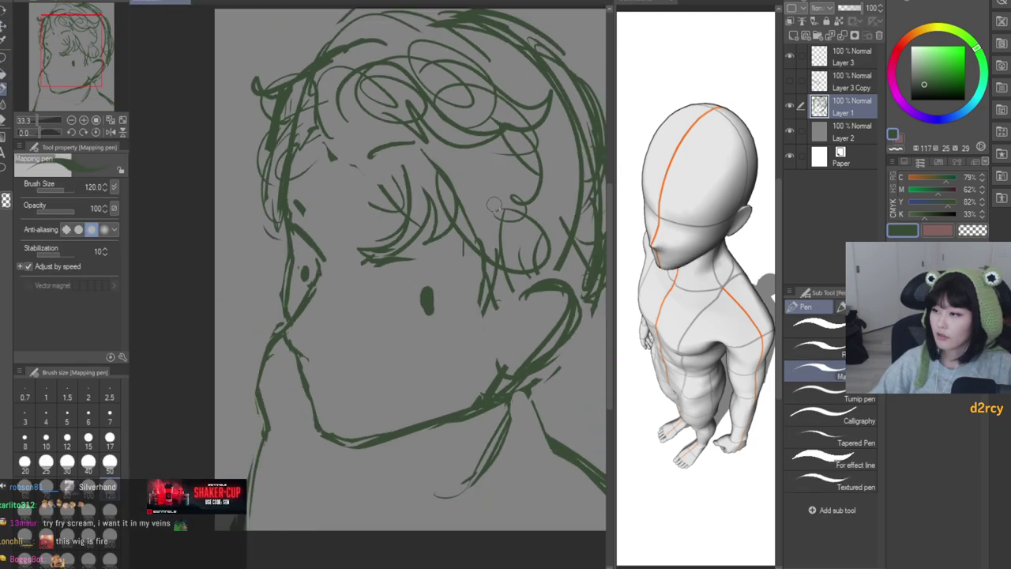
{"action": "left_click_drag", "start_coordinate": [334, 356], "coordinate": [326, 362]}
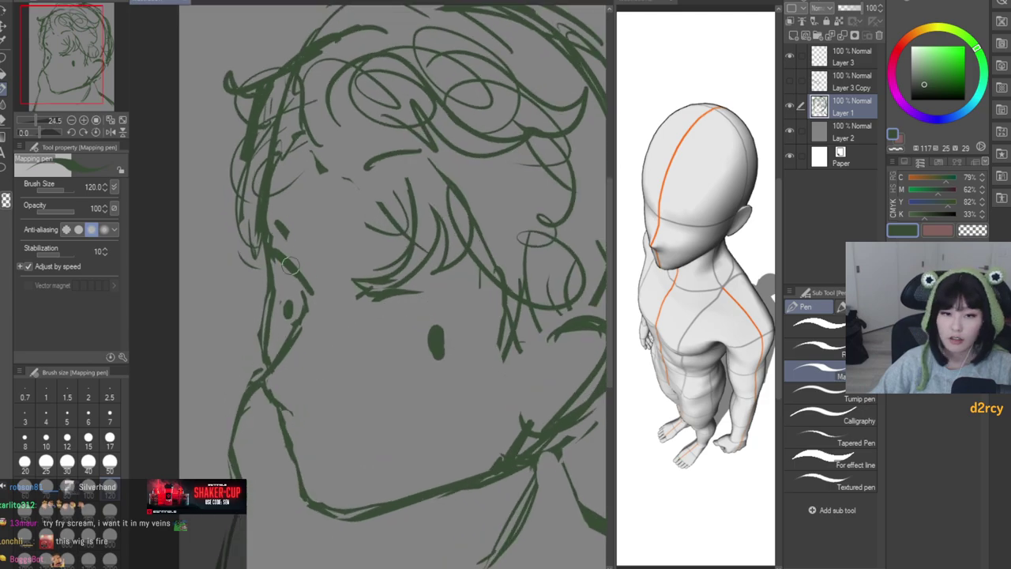
{"action": "mouse_move", "coordinate": [273, 237]}
{"action": "left_mouse_down"}
{"action": "mouse_move", "coordinate": [306, 289]}
{"action": "mouse_move", "coordinate": [301, 281]}
{"action": "mouse_move", "coordinate": [303, 302]}
{"action": "mouse_move", "coordinate": [271, 244]}
{"action": "left_mouse_up"}
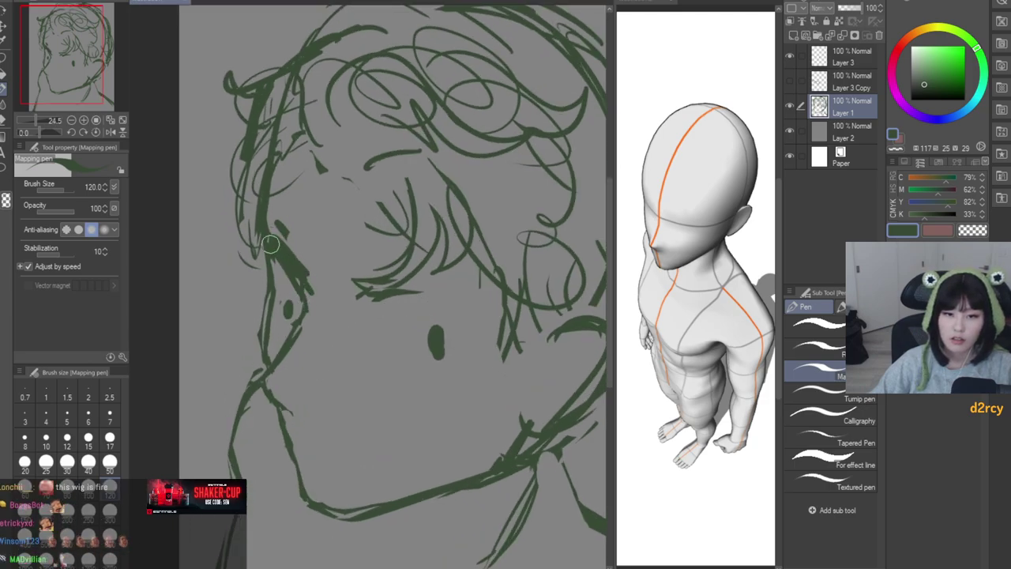
{"action": "key", "text": "e"}
{"action": "scroll", "coordinate": [395, 335], "scroll_direction": "down", "scroll_amount": 5}
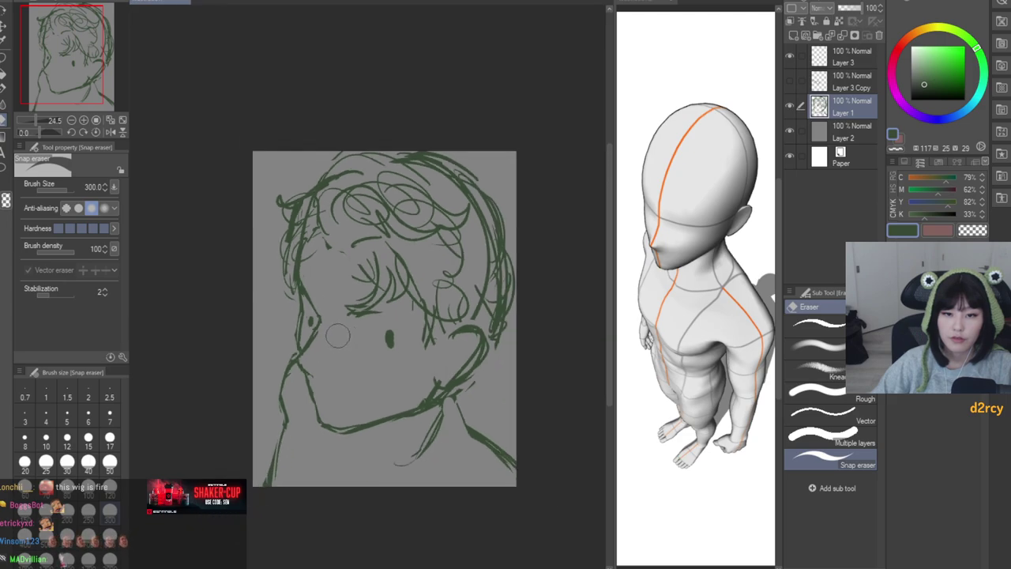
{"action": "scroll", "coordinate": [439, 338], "scroll_direction": "up", "scroll_amount": 2}
{"action": "scroll", "coordinate": [369, 291], "scroll_direction": "up", "scroll_amount": 3}
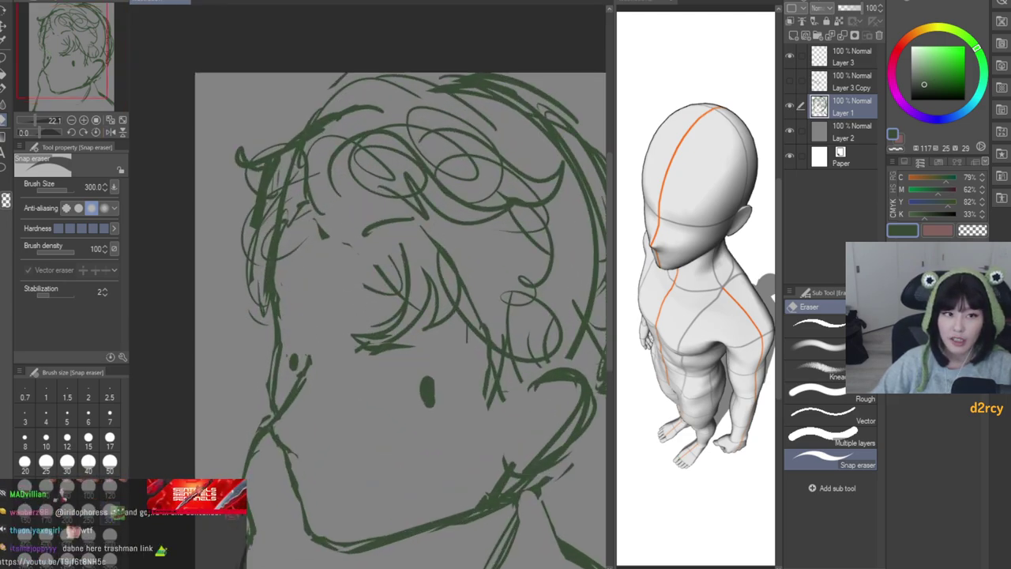
Step: Redraw the far eyebrow as a thick slanted stroke above its pupil and extend the near eyebrow outward with a thick stroke
{"action": "key", "text": "p"}
{"action": "scroll", "coordinate": [299, 332], "scroll_direction": "up", "scroll_amount": 1}
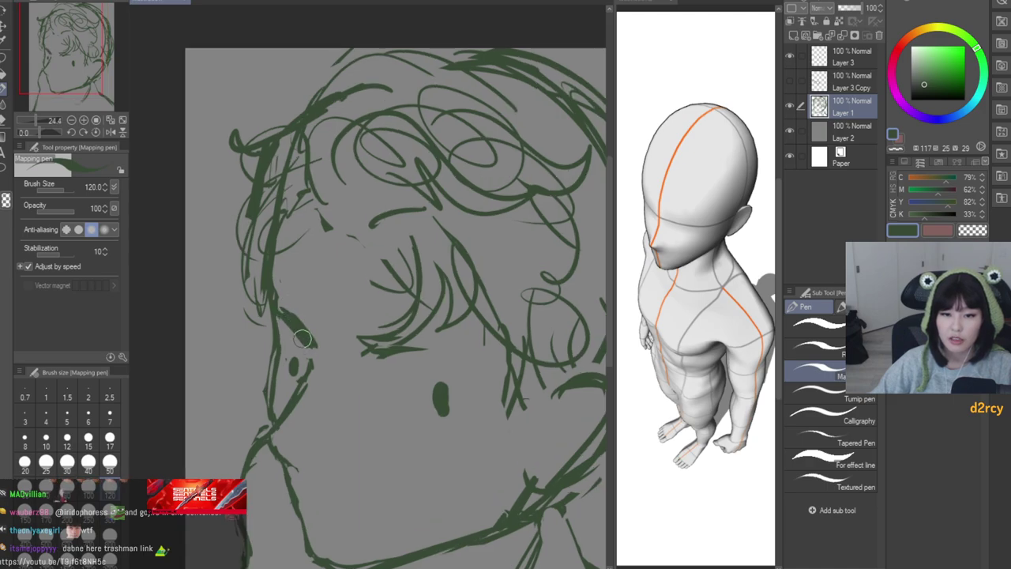
{"action": "left_click_drag", "start_coordinate": [309, 341], "coordinate": [306, 357]}
{"action": "scroll", "coordinate": [302, 275], "scroll_direction": "down", "scroll_amount": 1}
{"action": "scroll", "coordinate": [402, 312], "scroll_direction": "up", "scroll_amount": 1}
{"action": "mouse_move", "coordinate": [371, 334]}
{"action": "left_mouse_down"}
{"action": "mouse_move", "coordinate": [432, 341]}
{"action": "mouse_move", "coordinate": [368, 338]}
{"action": "mouse_move", "coordinate": [444, 342]}
{"action": "left_mouse_up"}
{"action": "scroll", "coordinate": [464, 348], "scroll_direction": "down", "scroll_amount": 3}
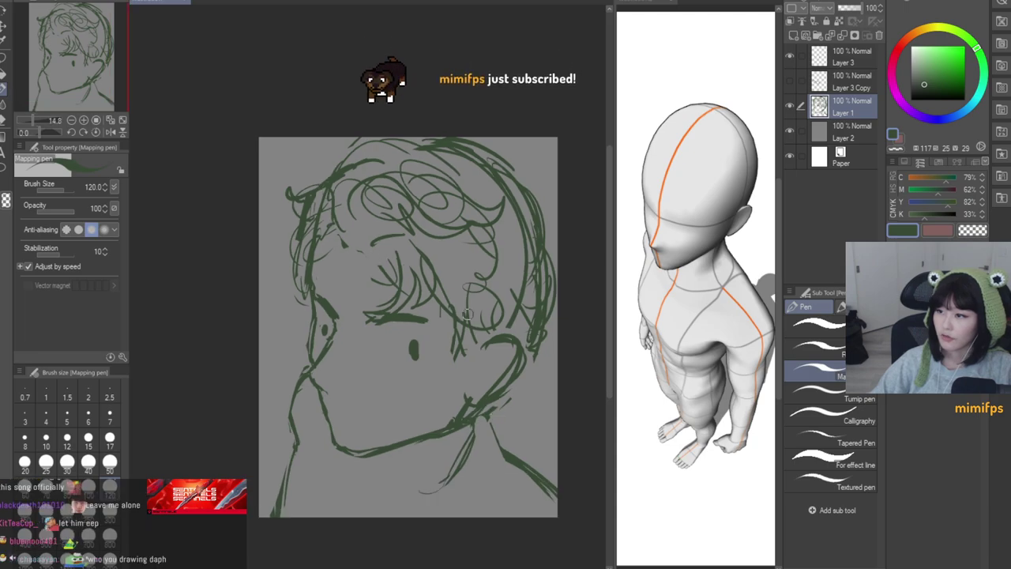
{"action": "scroll", "coordinate": [469, 308], "scroll_direction": "down", "scroll_amount": 2}
{"action": "scroll", "coordinate": [490, 316], "scroll_direction": "up", "scroll_amount": 5}
{"action": "scroll", "coordinate": [402, 259], "scroll_direction": "down", "scroll_amount": 2}
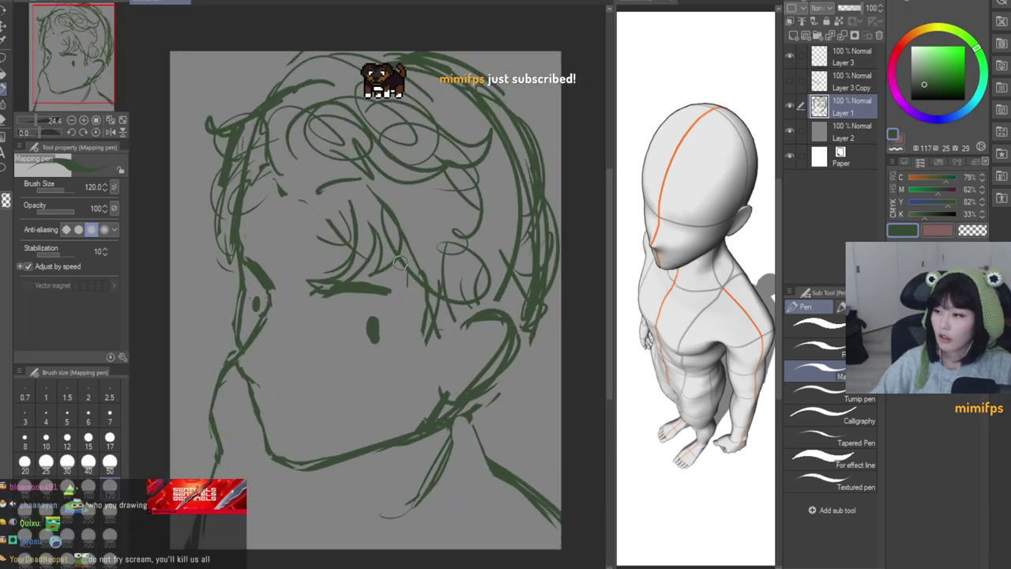
{"action": "scroll", "coordinate": [399, 263], "scroll_direction": "up", "scroll_amount": 1}
{"action": "scroll", "coordinate": [394, 284], "scroll_direction": "up", "scroll_amount": 1}
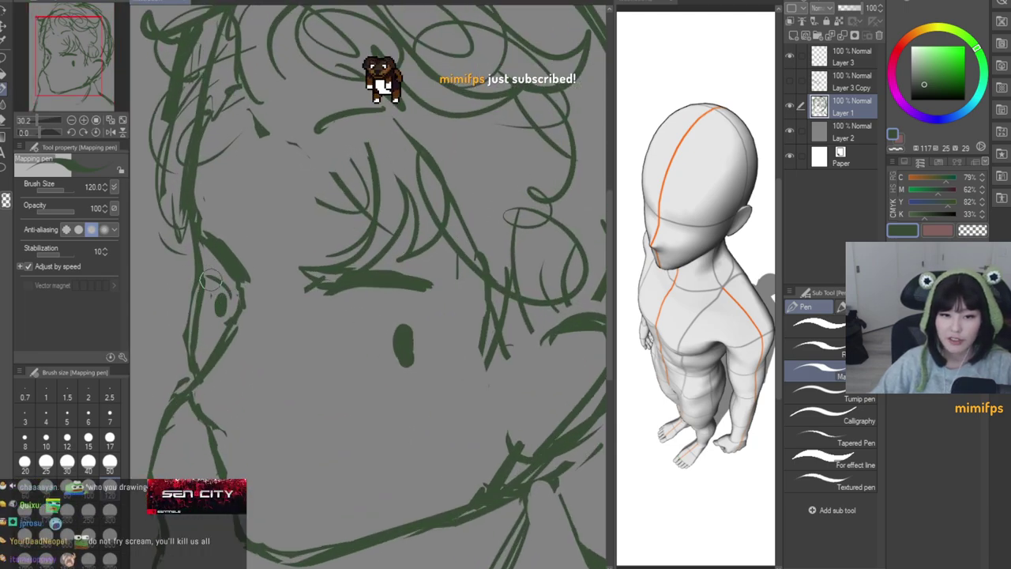
{"action": "scroll", "coordinate": [260, 276], "scroll_direction": "down", "scroll_amount": 2}
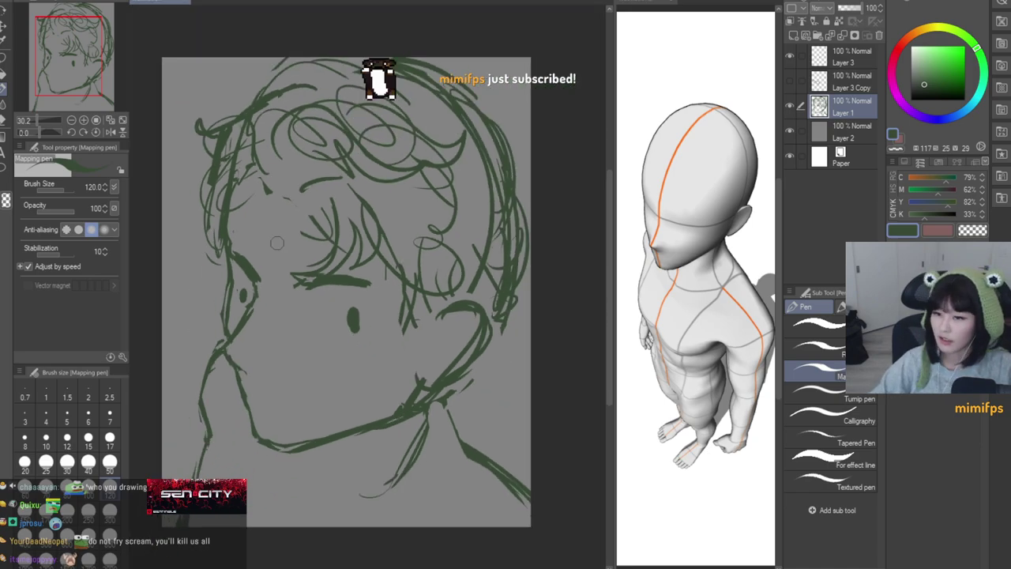
{"action": "scroll", "coordinate": [276, 242], "scroll_direction": "up", "scroll_amount": 2}
{"action": "left_click_drag", "start_coordinate": [304, 298], "coordinate": [348, 295]}
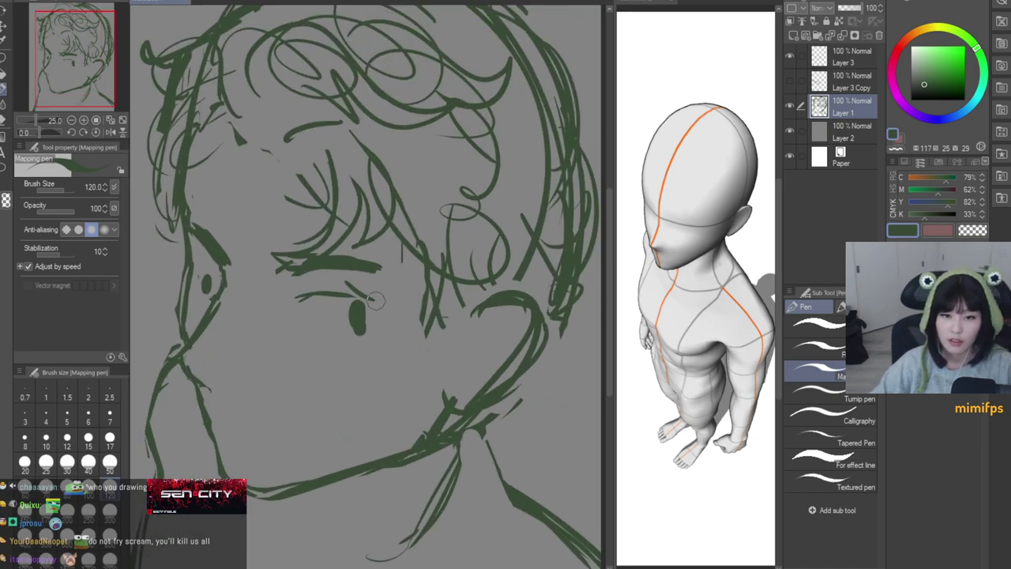
{"action": "key", "text": "ctrl+z"}
{"action": "key", "text": "ctrl+z"}
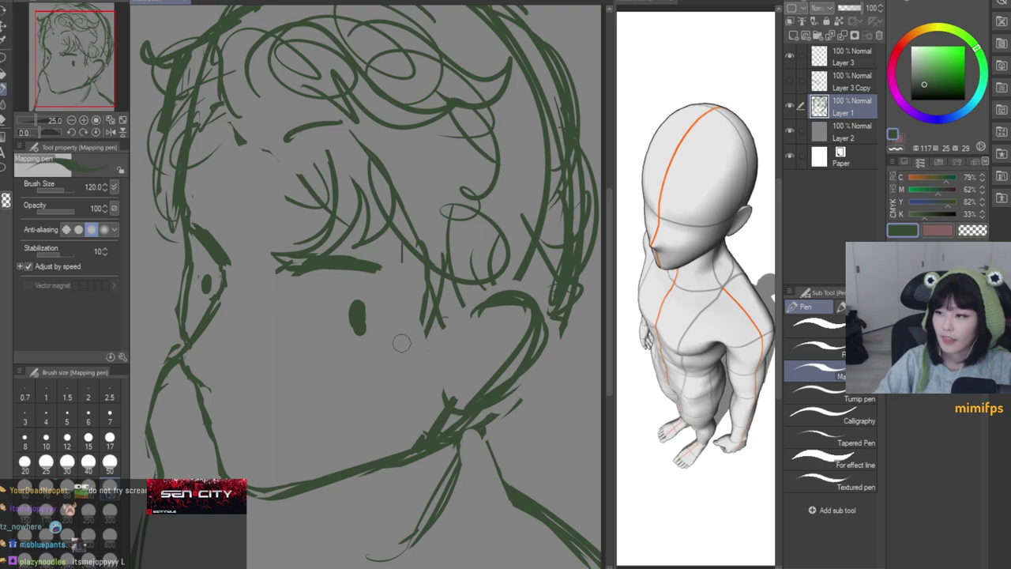
Step: Compare the face with and without the glasses on Layer 3 Copy, leaving that layer hidden
{"action": "scroll", "coordinate": [401, 342], "scroll_direction": "down", "scroll_amount": 2}
{"action": "scroll", "coordinate": [395, 336], "scroll_direction": "up", "scroll_amount": 1}
{"action": "left_click", "coordinate": [2, 62]}
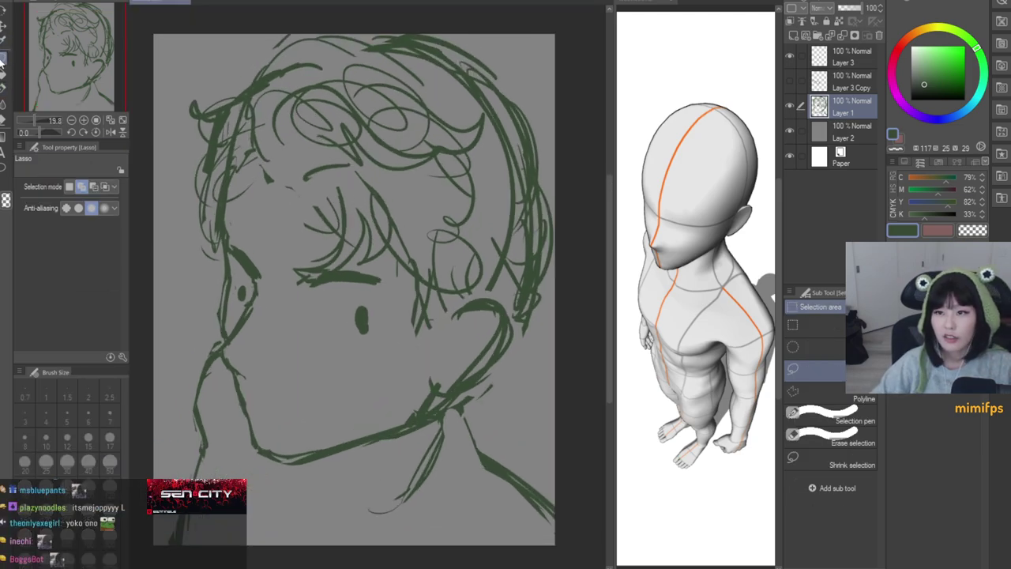
{"action": "left_click", "coordinate": [791, 104]}
{"action": "left_click", "coordinate": [791, 103]}
{"action": "left_click", "coordinate": [792, 84]}
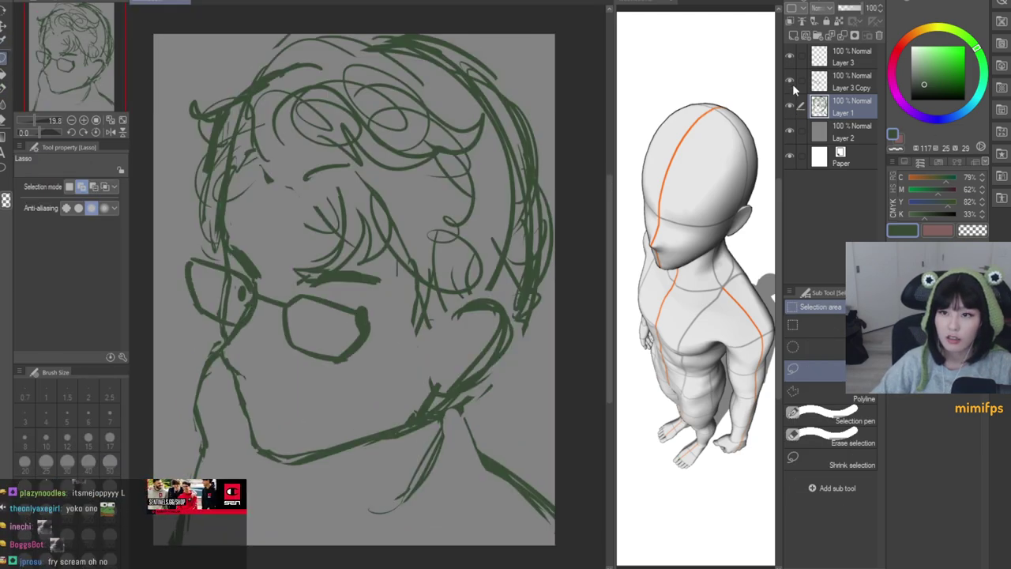
{"action": "left_click", "coordinate": [792, 84]}
{"action": "left_click", "coordinate": [792, 83]}
{"action": "left_click", "coordinate": [792, 84]}
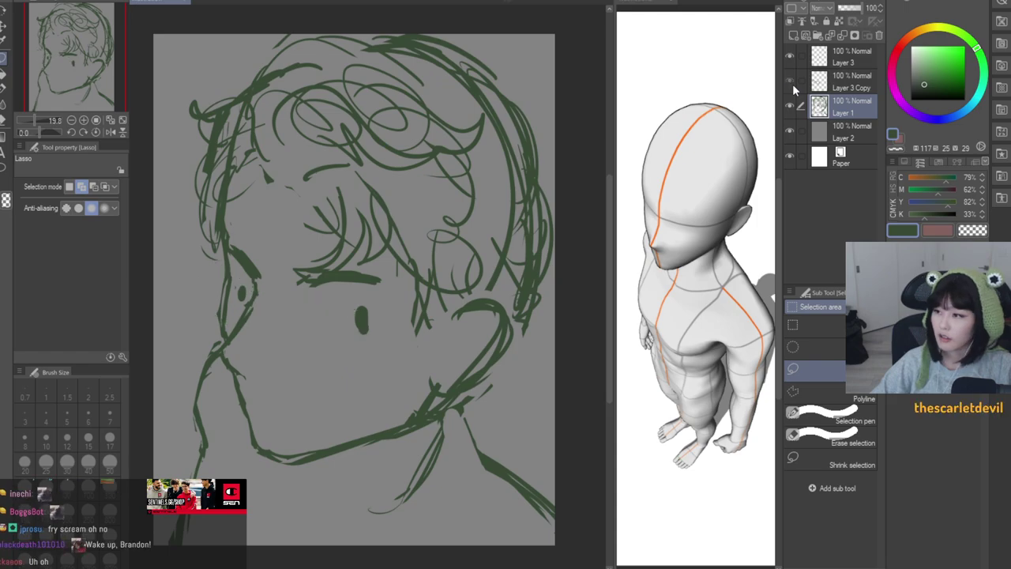
{"action": "left_click", "coordinate": [6, 88]}
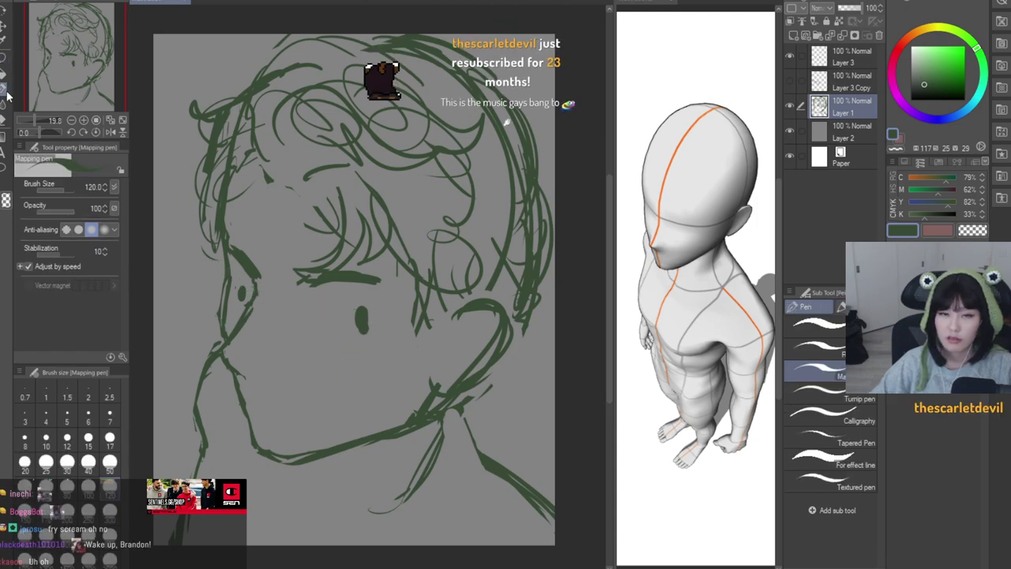
{"action": "left_click", "coordinate": [792, 105]}
{"action": "left_click", "coordinate": [791, 105]}
Step: Draw the near eye's upper lid as a slightly curved line across the top of the pupil on Layer 1
{"action": "scroll", "coordinate": [349, 300], "scroll_direction": "up", "scroll_amount": 1}
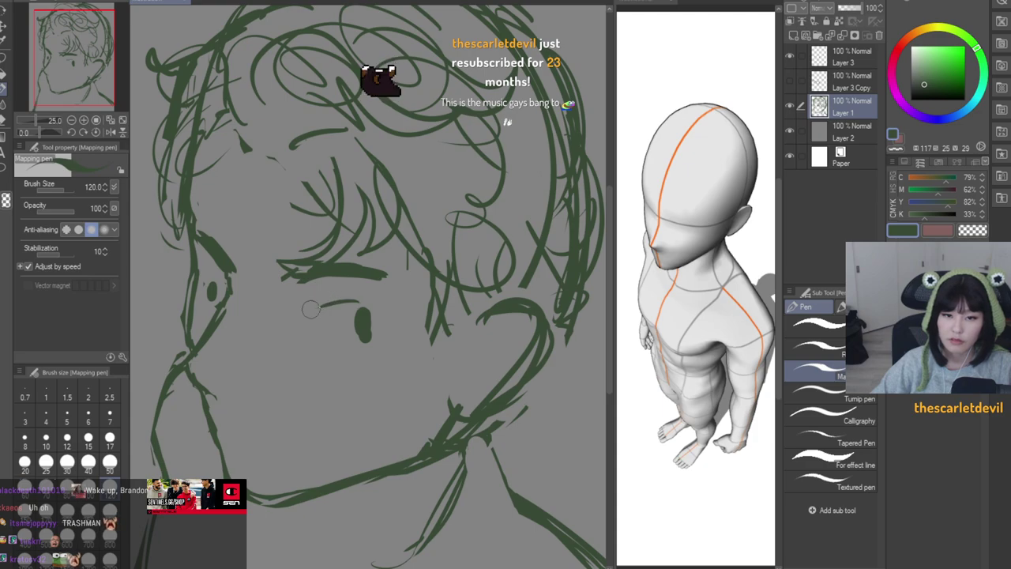
{"action": "mouse_move", "coordinate": [308, 305]}
{"action": "left_mouse_down"}
{"action": "mouse_move", "coordinate": [334, 297]}
{"action": "mouse_move", "coordinate": [313, 298]}
{"action": "mouse_move", "coordinate": [322, 296]}
{"action": "mouse_move", "coordinate": [401, 308]}
{"action": "left_mouse_up"}
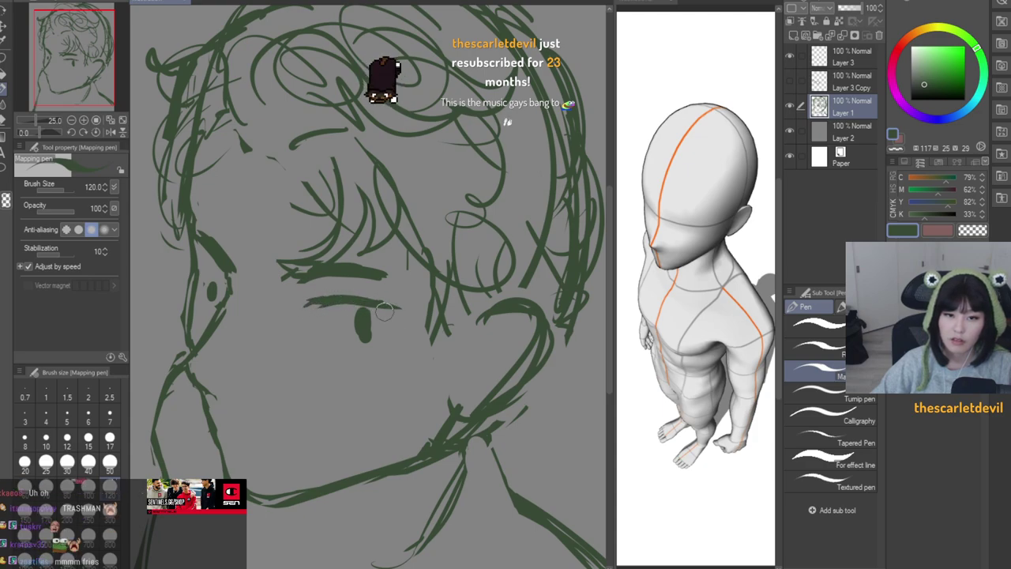
{"action": "scroll", "coordinate": [445, 373], "scroll_direction": "down", "scroll_amount": 2}
{"action": "scroll", "coordinate": [445, 373], "scroll_direction": "up", "scroll_amount": 1}
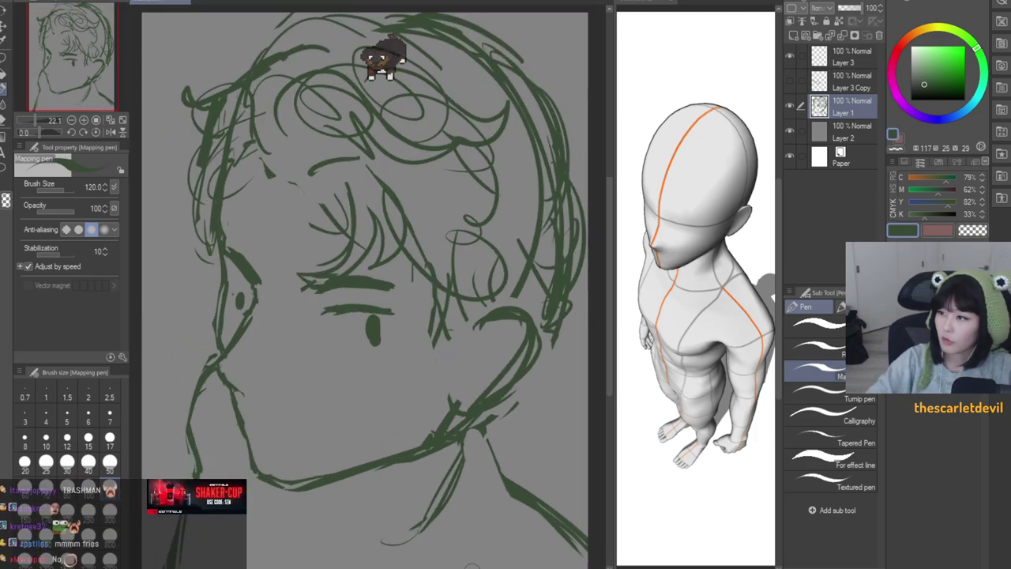
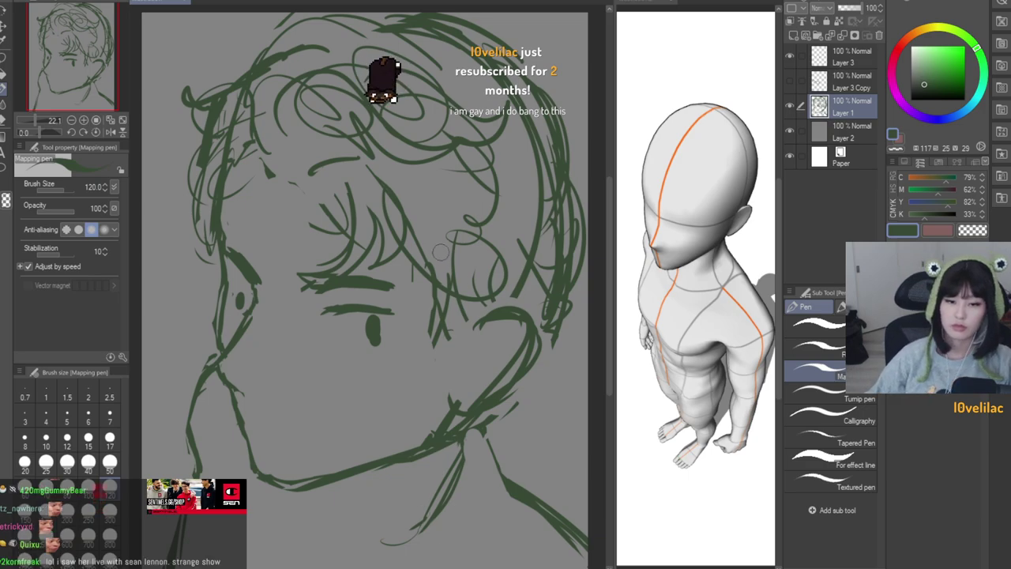
Step: Extend the near eye's upper lid toward the nose, add a thin crease above it and check the face mirrored
{"action": "scroll", "coordinate": [443, 279], "scroll_direction": "down", "scroll_amount": 2}
{"action": "scroll", "coordinate": [443, 278], "scroll_direction": "up", "scroll_amount": 2}
{"action": "scroll", "coordinate": [374, 300], "scroll_direction": "up", "scroll_amount": 4}
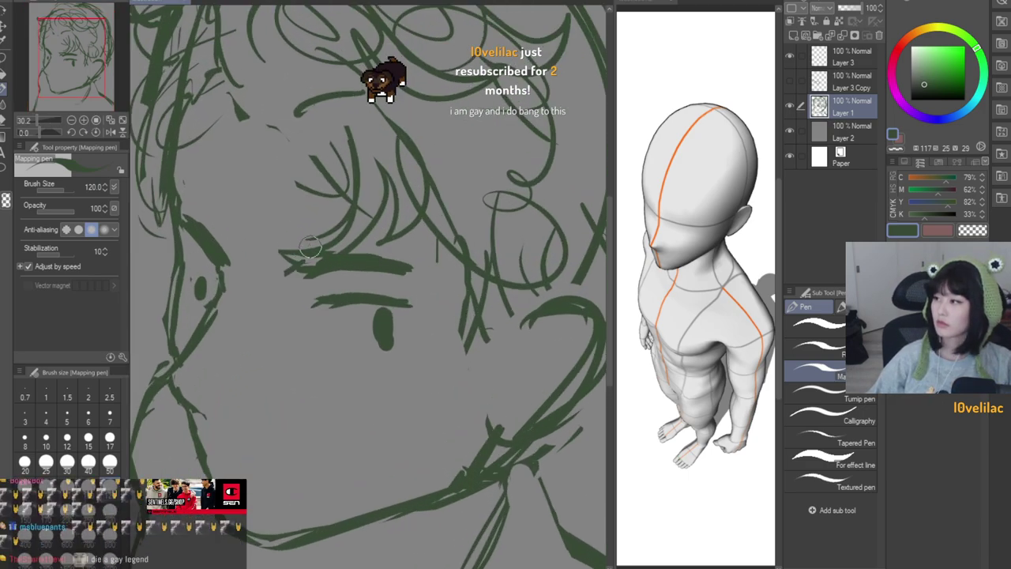
{"action": "mouse_move", "coordinate": [374, 310]}
{"action": "left_mouse_down"}
{"action": "mouse_move", "coordinate": [312, 302]}
{"action": "mouse_move", "coordinate": [290, 315]}
{"action": "left_mouse_up"}
{"action": "mouse_move", "coordinate": [311, 314]}
{"action": "left_mouse_down"}
{"action": "mouse_move", "coordinate": [415, 319]}
{"action": "mouse_move", "coordinate": [315, 301]}
{"action": "mouse_move", "coordinate": [373, 303]}
{"action": "mouse_move", "coordinate": [325, 292]}
{"action": "mouse_move", "coordinate": [321, 306]}
{"action": "mouse_move", "coordinate": [369, 303]}
{"action": "left_mouse_up"}
{"action": "key", "text": "e"}
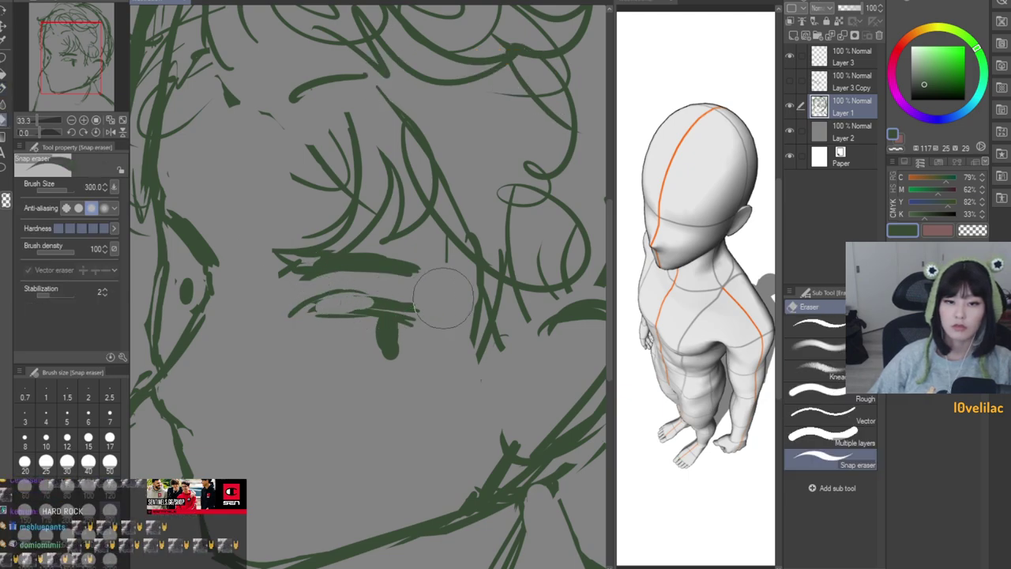
{"action": "scroll", "coordinate": [439, 301], "scroll_direction": "down", "scroll_amount": 5}
{"action": "key", "text": "h"}
{"action": "key", "text": "g"}
{"action": "key", "text": "h"}
{"action": "scroll", "coordinate": [363, 345], "scroll_direction": "up", "scroll_amount": 2}
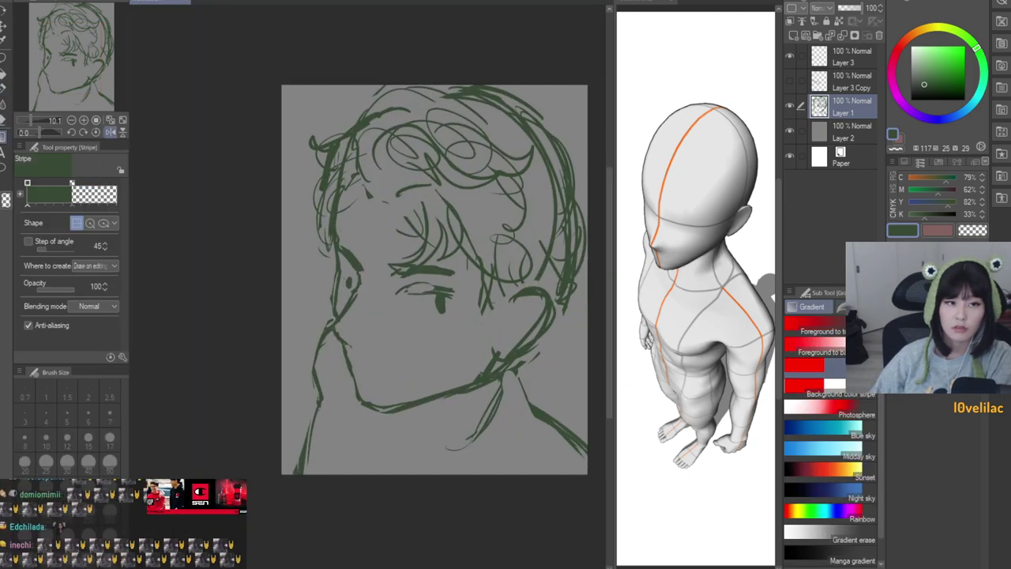
Step: Thicken the near eye's upper lash line and draw a thin curved lower lid line beneath the pupil
{"action": "key", "text": "p"}
{"action": "scroll", "coordinate": [448, 286], "scroll_direction": "up", "scroll_amount": 4}
{"action": "left_click_drag", "start_coordinate": [442, 302], "coordinate": [341, 310]}
{"action": "left_click_drag", "start_coordinate": [446, 334], "coordinate": [359, 338]}
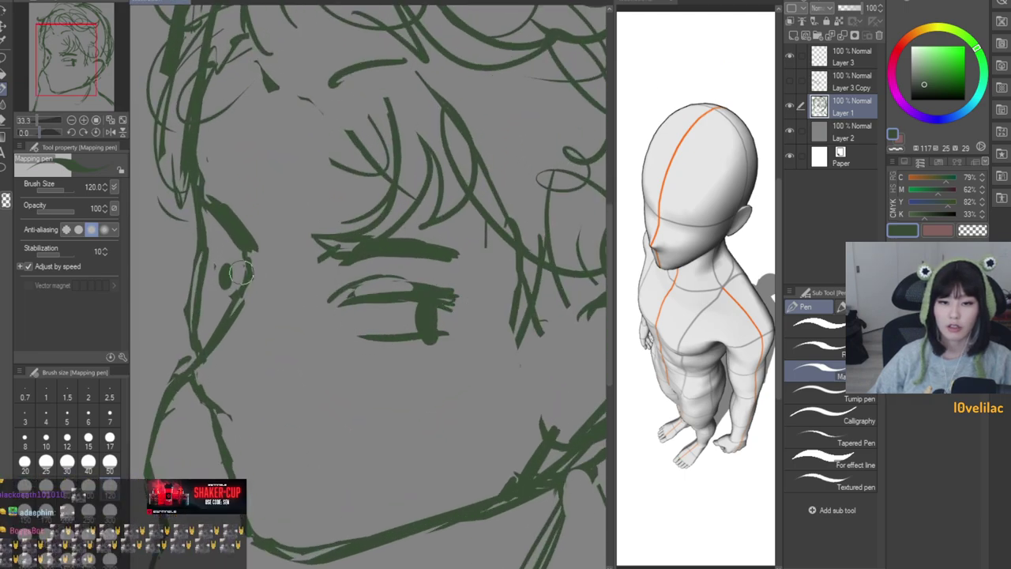
{"action": "key", "text": "ctrl+z"}
{"action": "left_click_drag", "start_coordinate": [437, 337], "coordinate": [354, 338]}
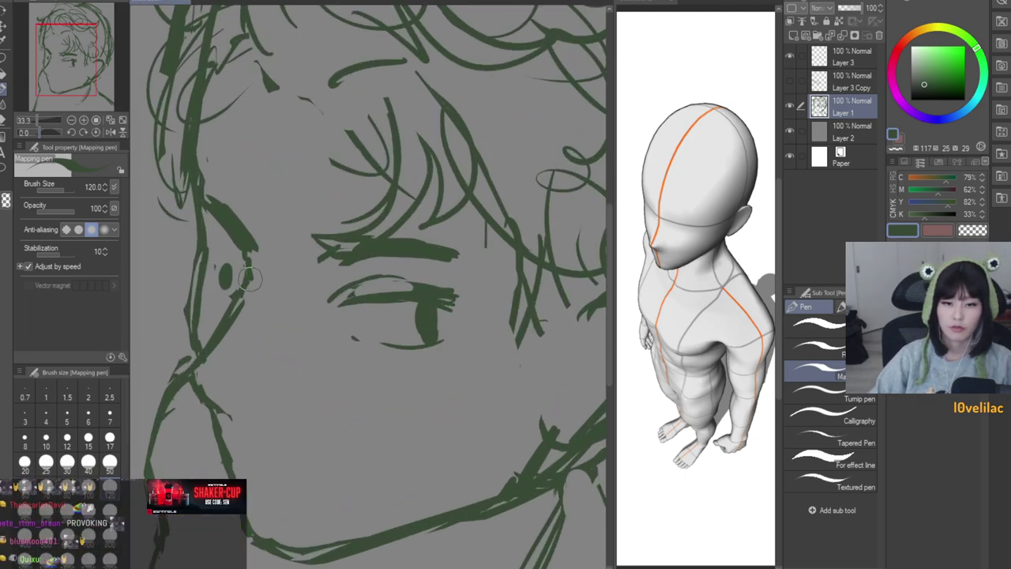
Step: Add an upper lid stroke to the far eye, darken the near lash line and widen the near iris
{"action": "left_click_drag", "start_coordinate": [214, 239], "coordinate": [229, 262]}
{"action": "left_click_drag", "start_coordinate": [365, 286], "coordinate": [411, 289]}
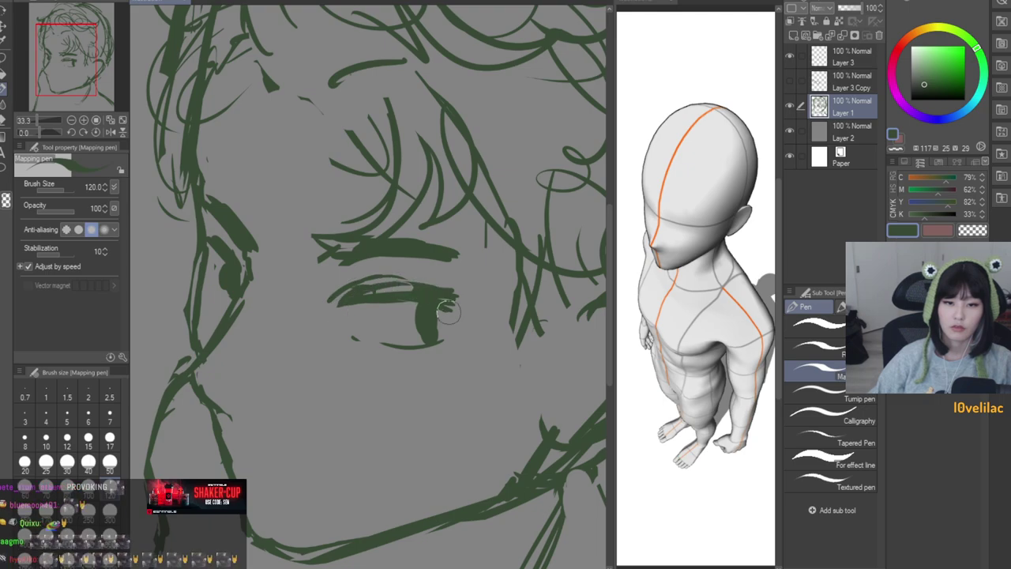
{"action": "scroll", "coordinate": [374, 322], "scroll_direction": "down", "scroll_amount": 5}
{"action": "scroll", "coordinate": [361, 312], "scroll_direction": "up", "scroll_amount": 1}
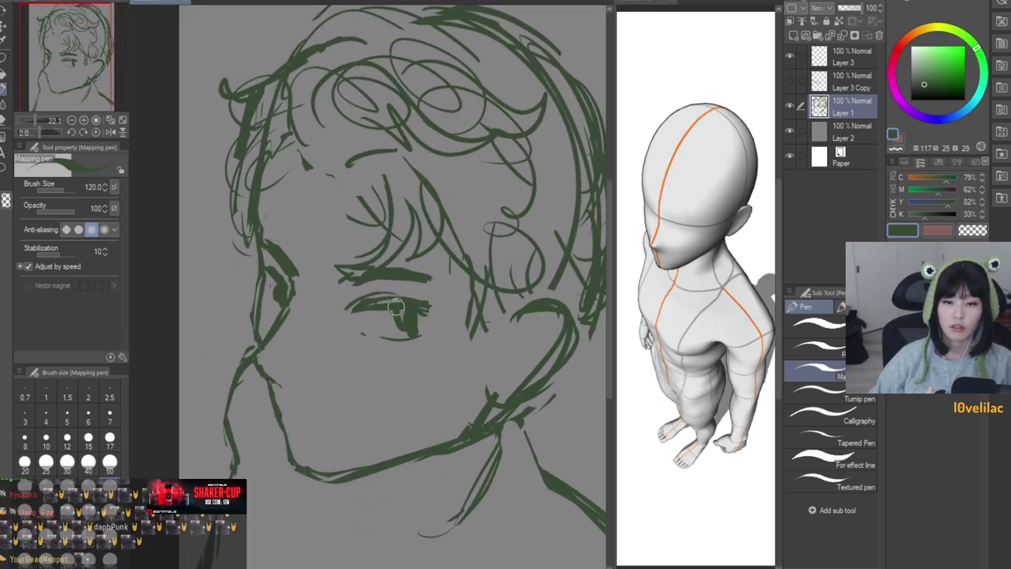
{"action": "scroll", "coordinate": [306, 287], "scroll_direction": "down", "scroll_amount": 3}
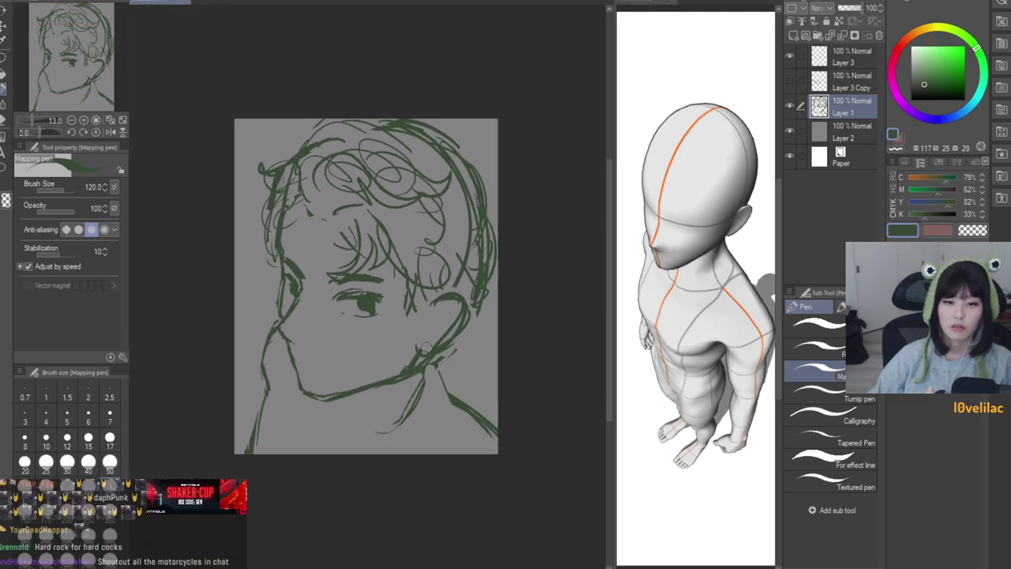
{"action": "scroll", "coordinate": [432, 367], "scroll_direction": "up", "scroll_amount": 2}
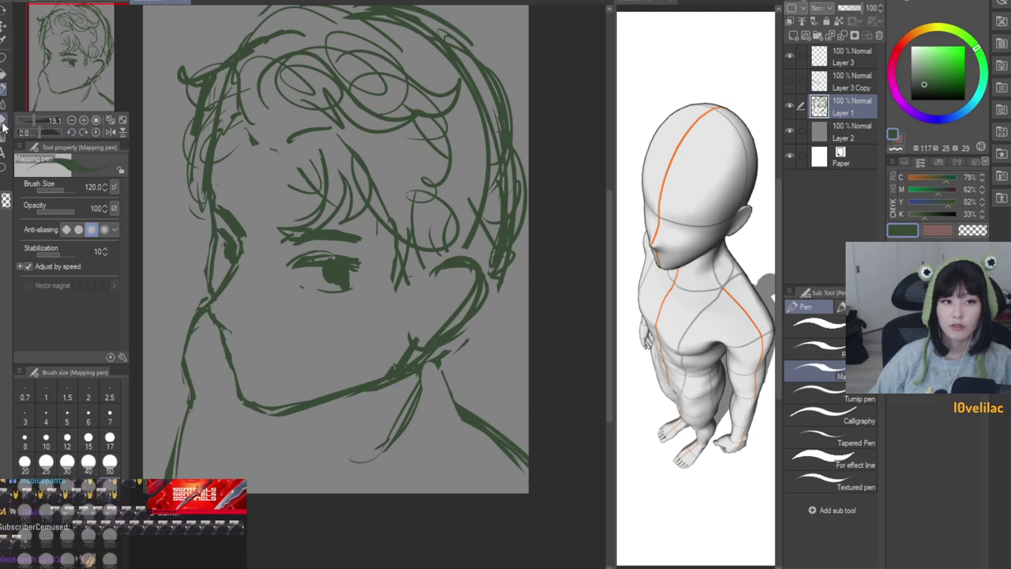
Step: Erase the bottom edge of the near iris above the lower lid line and delete Layer 3
{"action": "left_click", "coordinate": [4, 127]}
{"action": "scroll", "coordinate": [367, 300], "scroll_direction": "up", "scroll_amount": 2}
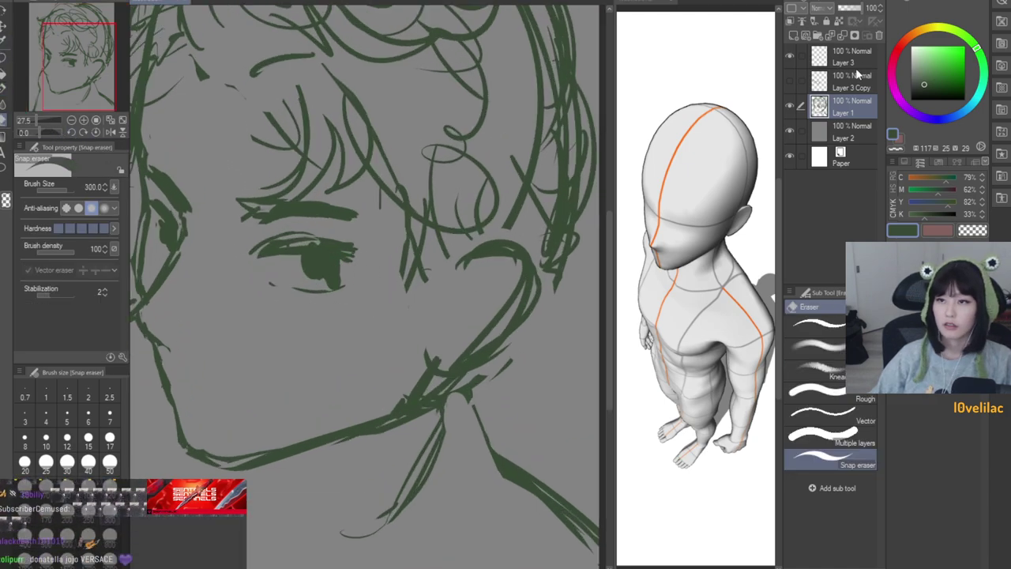
{"action": "left_click", "coordinate": [792, 61]}
{"action": "left_click", "coordinate": [879, 36]}
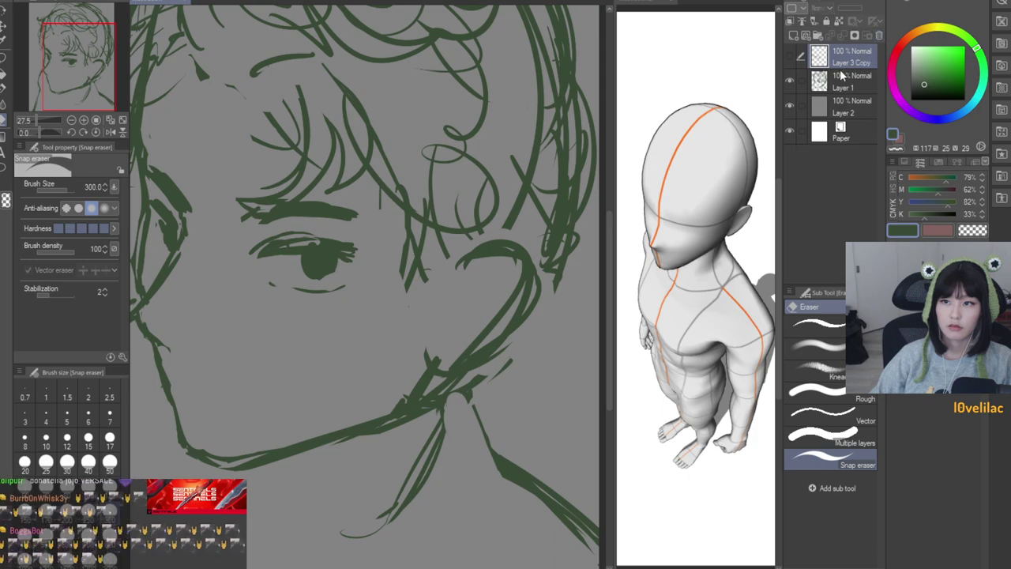
Step: Lasso the near eye, move it slightly outward toward the ear on Layer 1 and deselect it
{"action": "scroll", "coordinate": [413, 384], "scroll_direction": "down", "scroll_amount": 3}
{"action": "left_click", "coordinate": [2, 55]}
{"action": "scroll", "coordinate": [489, 221], "scroll_direction": "up", "scroll_amount": 3}
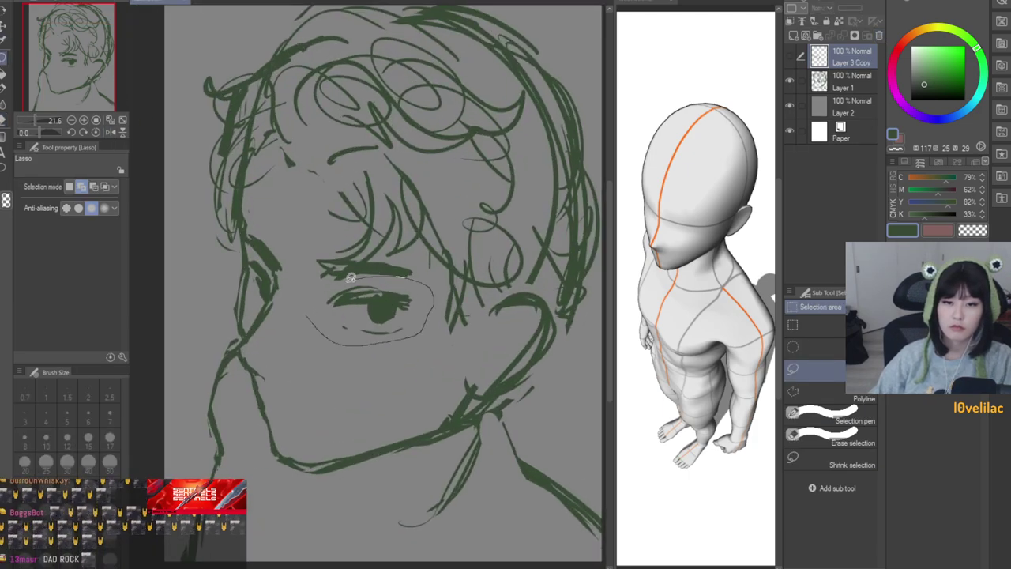
{"action": "left_click_drag", "start_coordinate": [350, 277], "coordinate": [316, 294]}
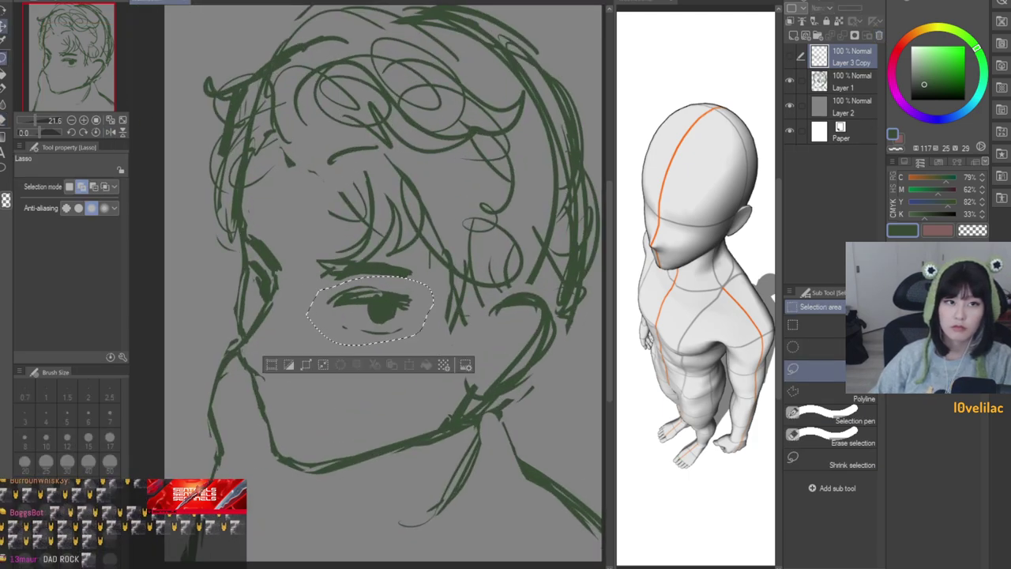
{"action": "left_click", "coordinate": [2, 26]}
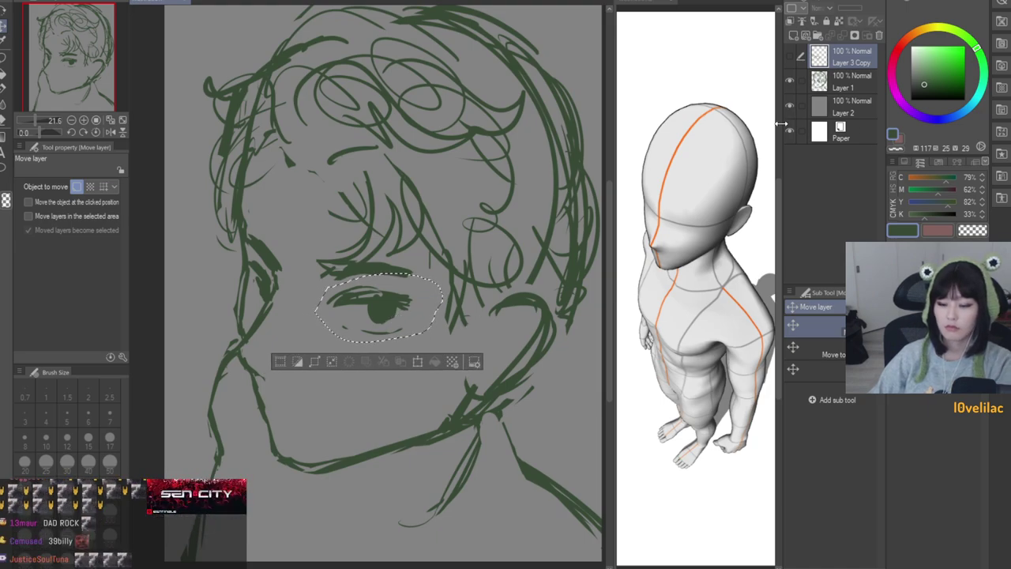
{"action": "left_click", "coordinate": [845, 81]}
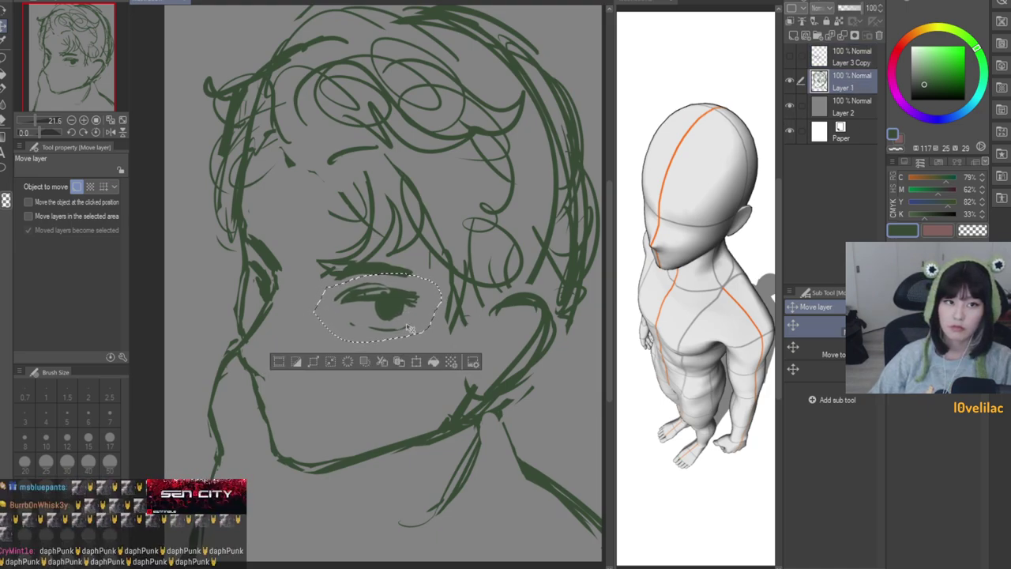
{"action": "left_click_drag", "start_coordinate": [409, 328], "coordinate": [411, 325]}
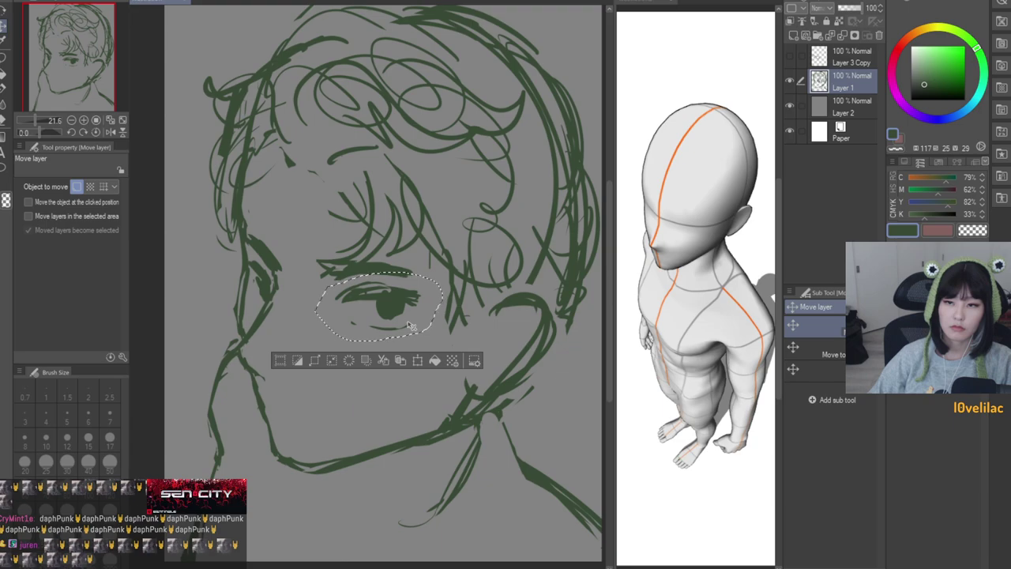
{"action": "key", "text": "ctrl+d"}
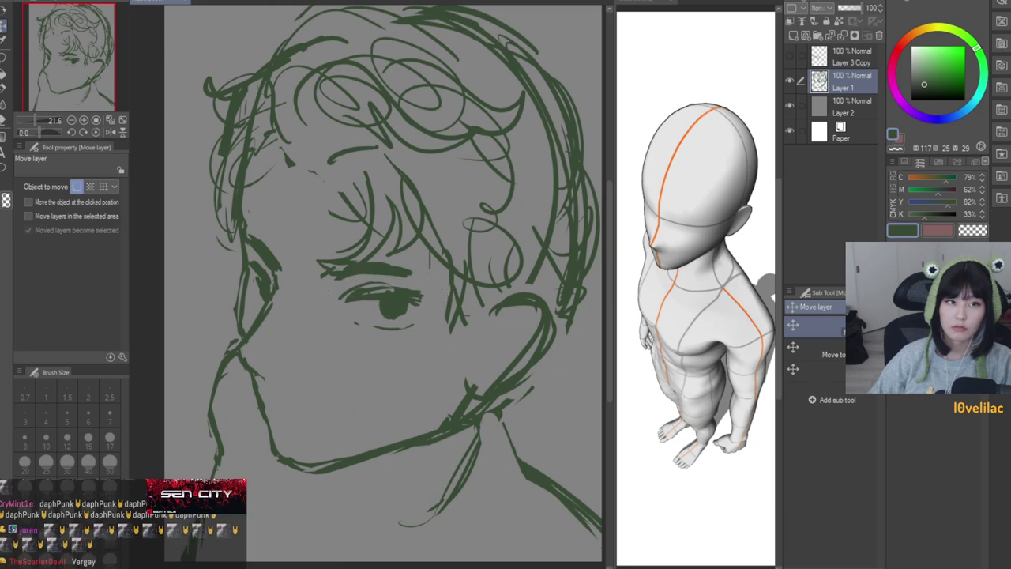
Step: Lasso the far eye together with its eyebrow, move them slightly up and deselect them
{"action": "left_click", "coordinate": [3, 59]}
{"action": "scroll", "coordinate": [280, 295], "scroll_direction": "up", "scroll_amount": 1}
{"action": "mouse_move", "coordinate": [254, 203]}
{"action": "left_mouse_down"}
{"action": "mouse_move", "coordinate": [236, 208]}
{"action": "mouse_move", "coordinate": [273, 189]}
{"action": "left_mouse_up"}
{"action": "left_click", "coordinate": [2, 28]}
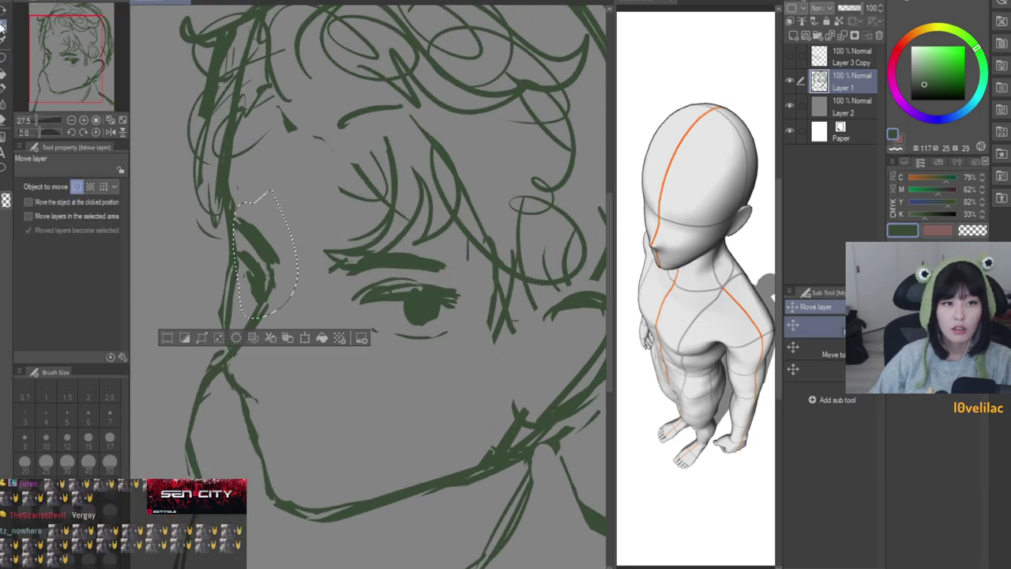
{"action": "left_click_drag", "start_coordinate": [264, 285], "coordinate": [263, 267]}
{"action": "key", "text": "ctrl+d"}
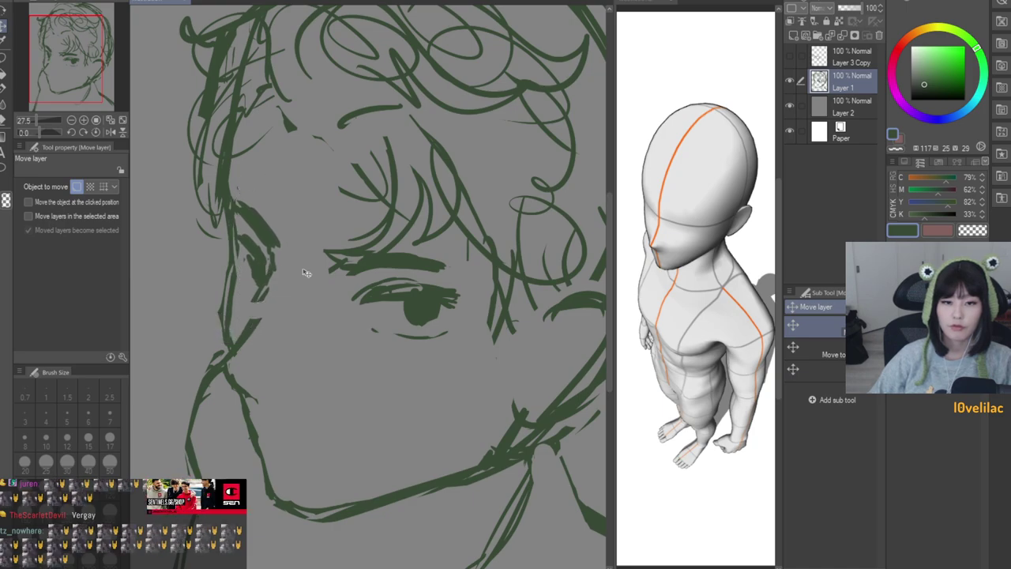
Step: Erase the face contour beside the far eye and brow, thin the near upper lid and check the face mirrored
{"action": "scroll", "coordinate": [276, 263], "scroll_direction": "down", "scroll_amount": 2}
{"action": "left_click", "coordinate": [4, 120]}
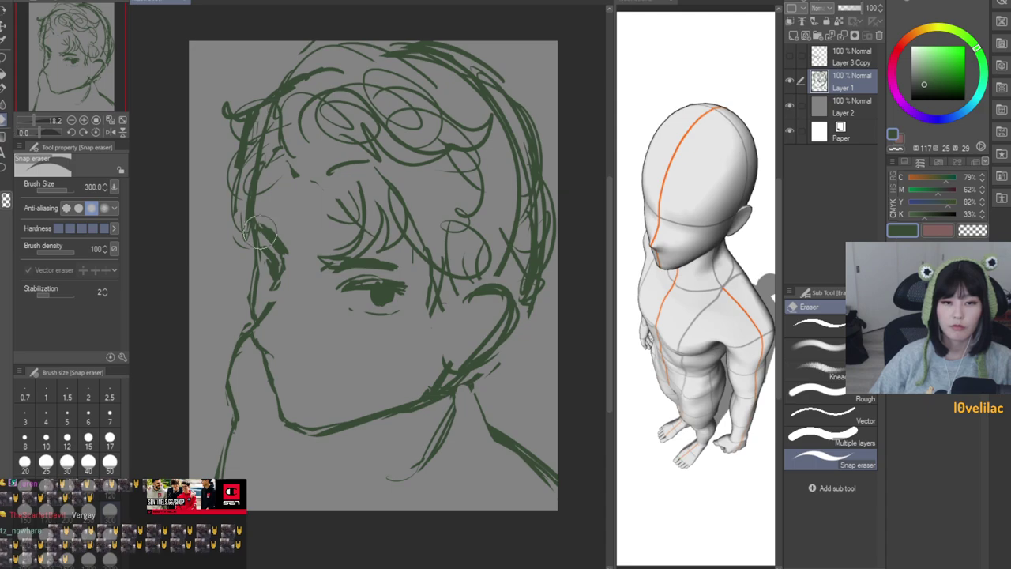
{"action": "scroll", "coordinate": [425, 241], "scroll_direction": "down", "scroll_amount": 1}
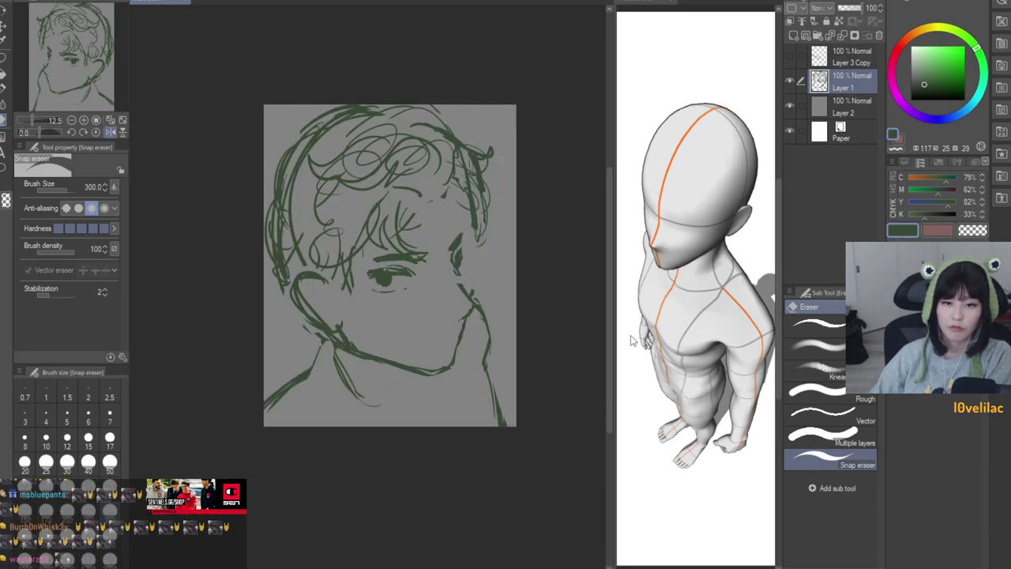
{"action": "scroll", "coordinate": [347, 272], "scroll_direction": "up", "scroll_amount": 4}
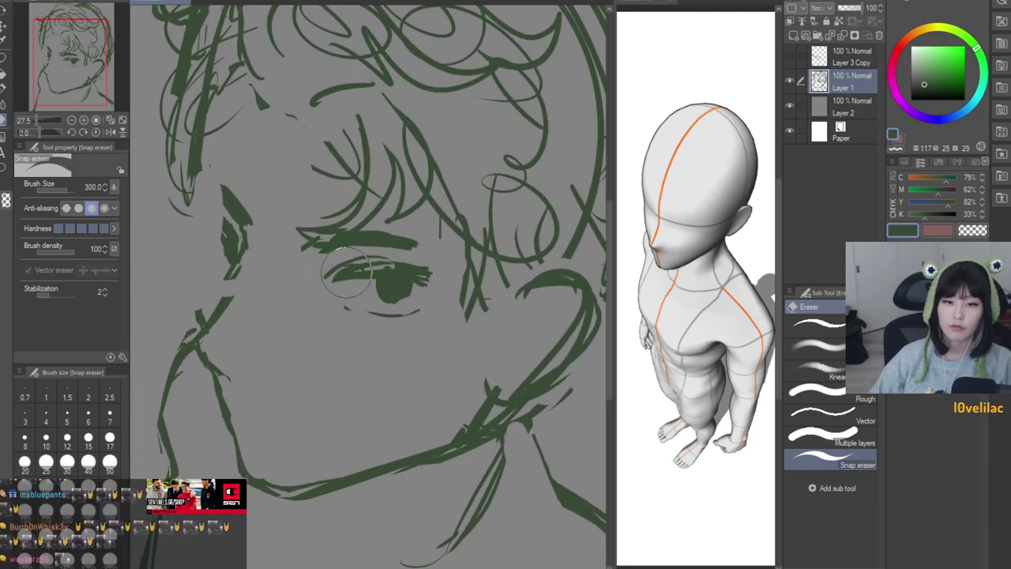
{"action": "scroll", "coordinate": [486, 330], "scroll_direction": "down", "scroll_amount": 1}
{"action": "key", "text": "p"}
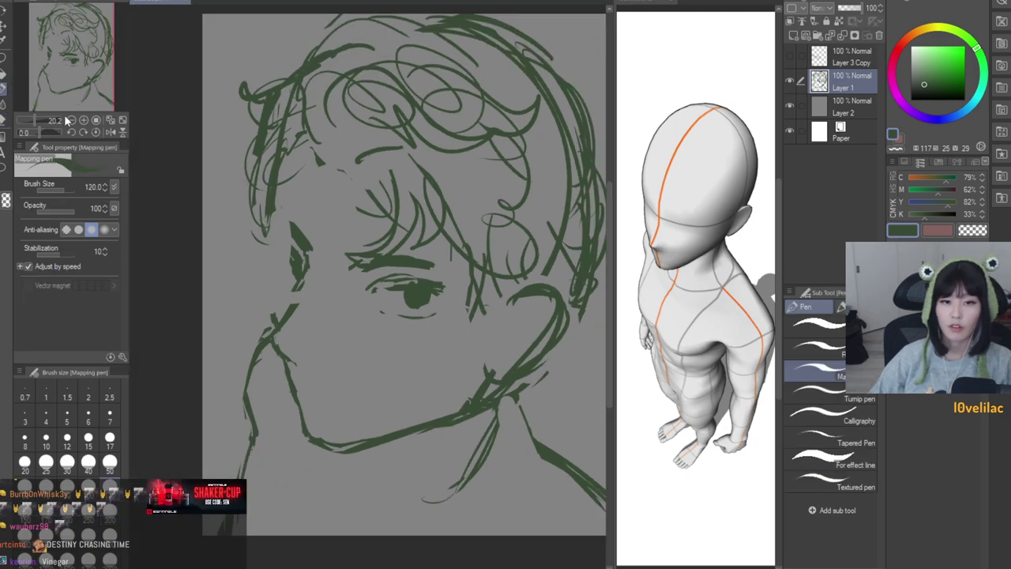
{"action": "scroll", "coordinate": [301, 182], "scroll_direction": "up", "scroll_amount": 1}
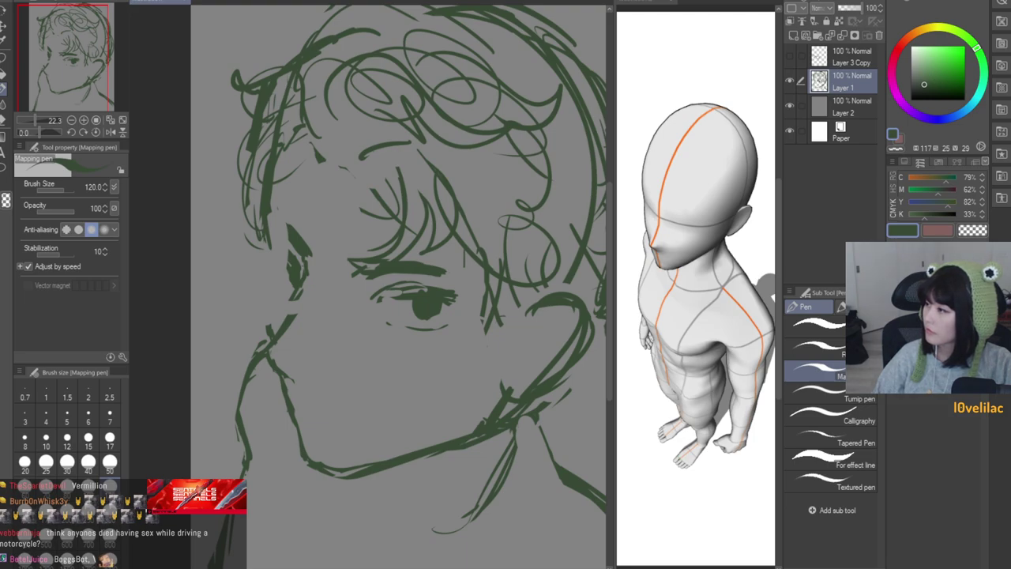
{"action": "scroll", "coordinate": [320, 293], "scroll_direction": "down", "scroll_amount": 3}
{"action": "scroll", "coordinate": [321, 292], "scroll_direction": "up", "scroll_amount": 3}
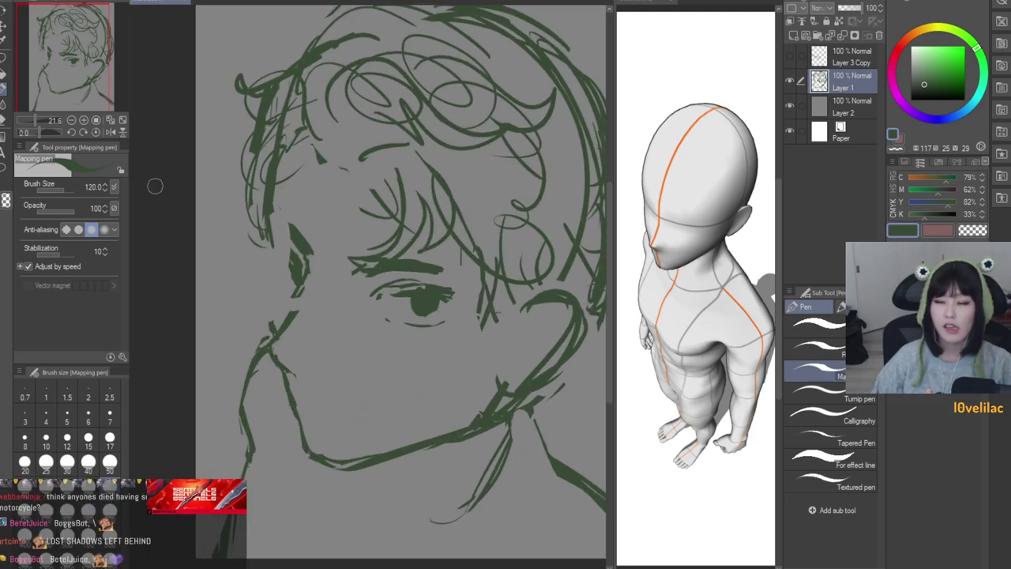
Step: Draw a heavy lower lid stroke under the near eye and erase it back along the iris's lower edge
{"action": "scroll", "coordinate": [452, 329], "scroll_direction": "up", "scroll_amount": 2}
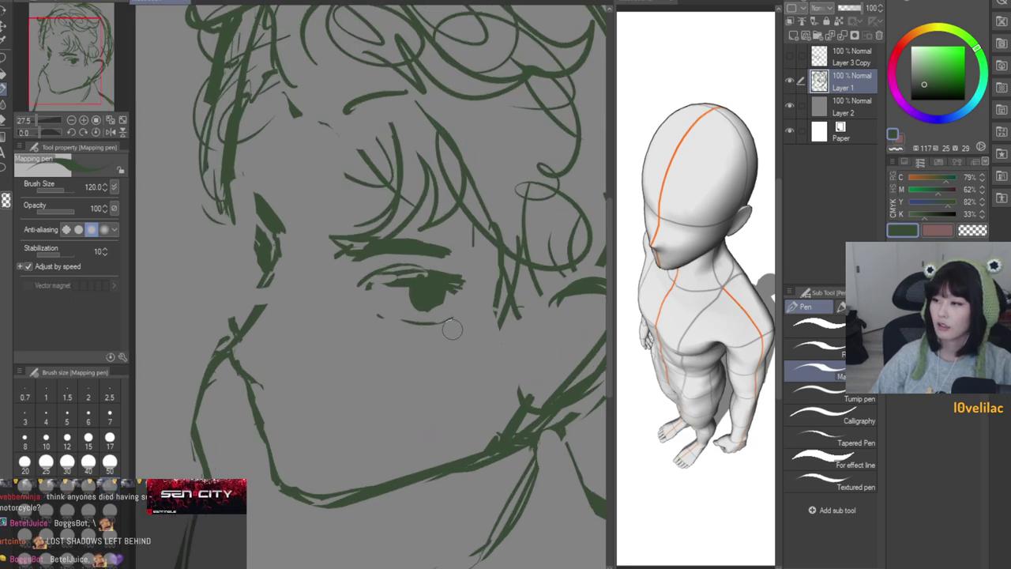
{"action": "scroll", "coordinate": [479, 341], "scroll_direction": "up", "scroll_amount": 1}
{"action": "left_click_drag", "start_coordinate": [458, 314], "coordinate": [351, 311]}
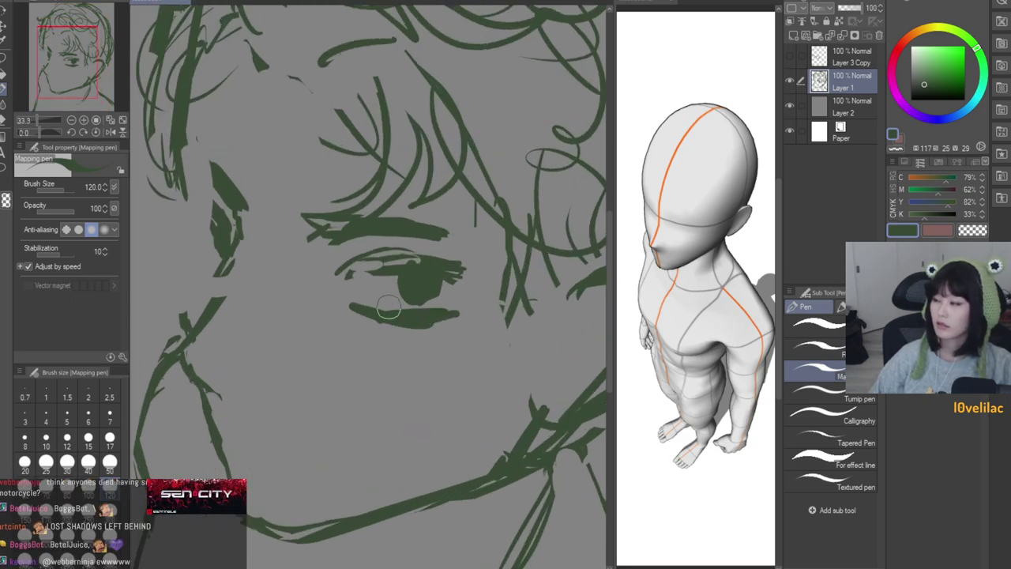
{"action": "left_click", "coordinate": [4, 119]}
{"action": "mouse_move", "coordinate": [448, 311]}
{"action": "left_mouse_down"}
{"action": "mouse_move", "coordinate": [408, 320]}
{"action": "mouse_move", "coordinate": [360, 309]}
{"action": "left_mouse_up"}
{"action": "left_click", "coordinate": [6, 93]}
{"action": "scroll", "coordinate": [435, 394], "scroll_direction": "down", "scroll_amount": 3}
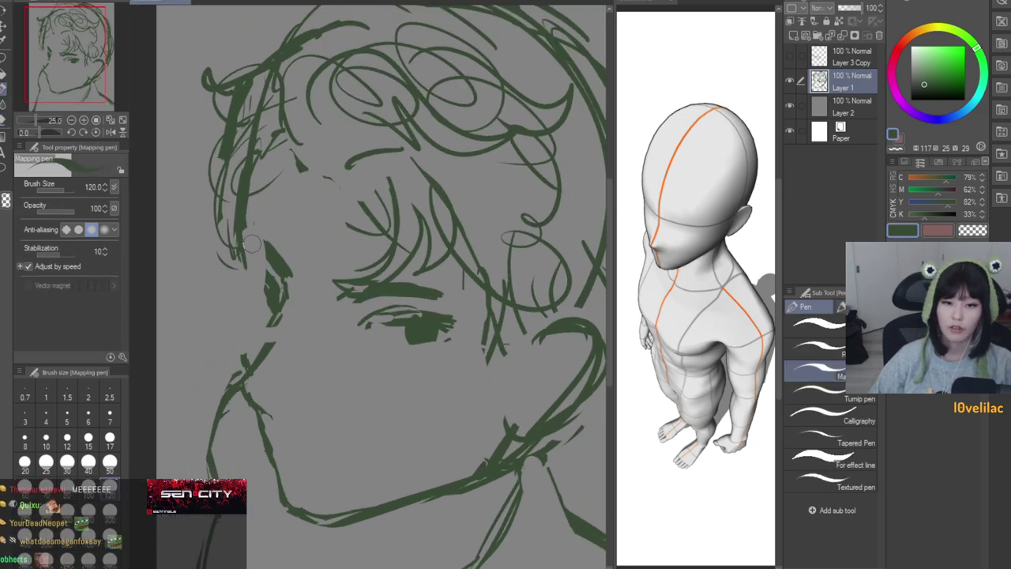
Step: Sketch the far face contour connecting the hair, far eye and nose bridge, add a short nostril mark, and clean up the overlap
{"action": "mouse_move", "coordinate": [252, 244]}
{"action": "left_mouse_down"}
{"action": "mouse_move", "coordinate": [270, 293]}
{"action": "mouse_move", "coordinate": [282, 296]}
{"action": "mouse_move", "coordinate": [282, 331]}
{"action": "mouse_move", "coordinate": [245, 375]}
{"action": "left_mouse_up"}
{"action": "mouse_move", "coordinate": [277, 405]}
{"action": "left_mouse_down"}
{"action": "mouse_move", "coordinate": [289, 418]}
{"action": "mouse_move", "coordinate": [298, 413]}
{"action": "left_mouse_up"}
{"action": "key", "text": "ctrl+z"}
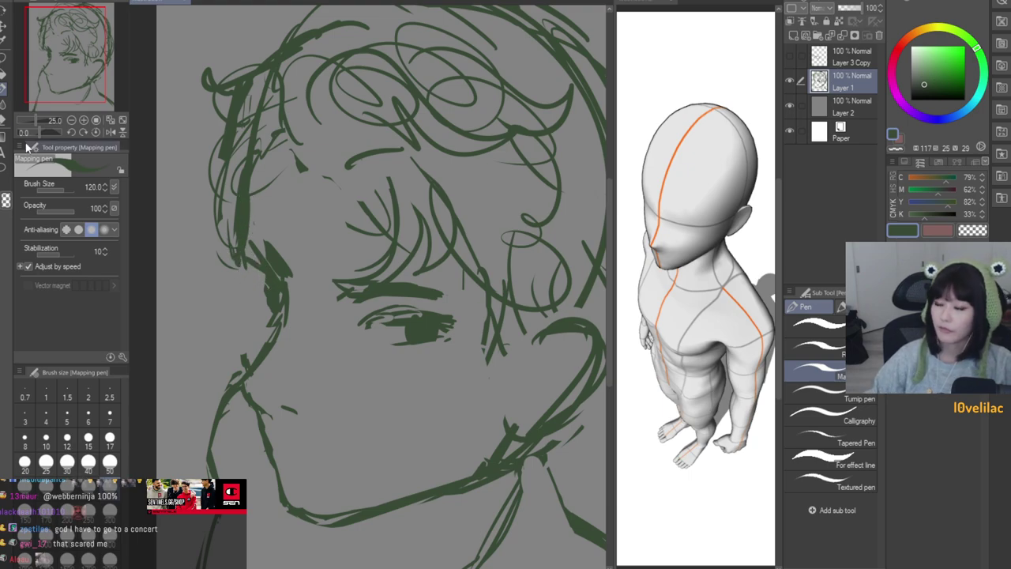
{"action": "key", "text": "e"}
{"action": "mouse_move", "coordinate": [247, 203]}
{"action": "left_mouse_down"}
{"action": "mouse_move", "coordinate": [237, 239]}
{"action": "mouse_move", "coordinate": [302, 298]}
{"action": "mouse_move", "coordinate": [325, 289]}
{"action": "left_mouse_up"}
{"action": "scroll", "coordinate": [323, 273], "scroll_direction": "down", "scroll_amount": 2}
{"action": "scroll", "coordinate": [360, 269], "scroll_direction": "up", "scroll_amount": 1}
Step: Lasso the near eye with its eyebrow, move them slightly up toward the nose side and deselect them
{"action": "key", "text": "m"}
{"action": "left_click", "coordinate": [3, 26]}
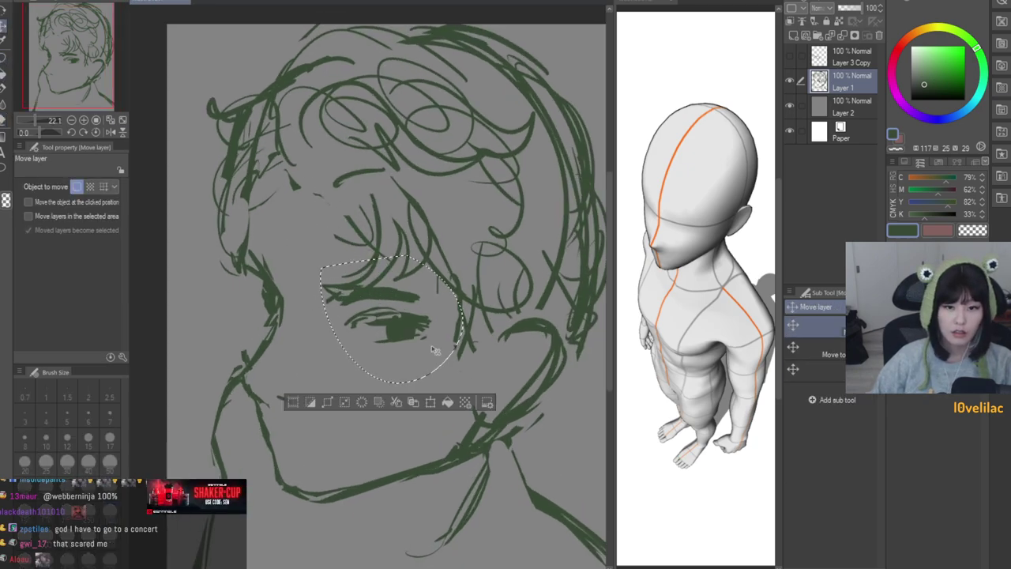
{"action": "left_click_drag", "start_coordinate": [421, 336], "coordinate": [420, 329]}
{"action": "left_click_drag", "start_coordinate": [423, 331], "coordinate": [421, 328]}
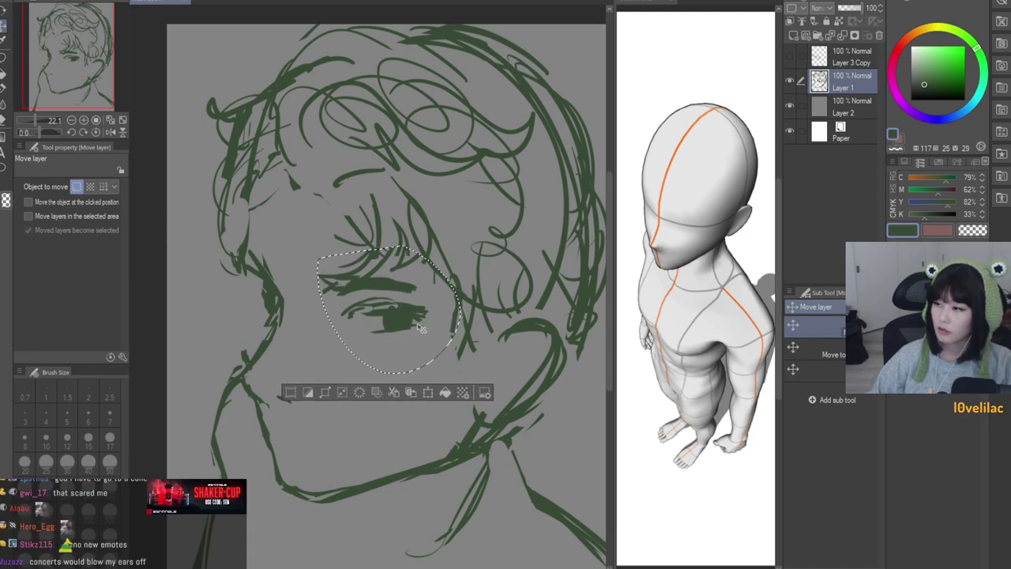
{"action": "key", "text": "ctrl+d"}
Step: Erase the dark far eye strokes along the outer side of the face contour
{"action": "left_click", "coordinate": [4, 59]}
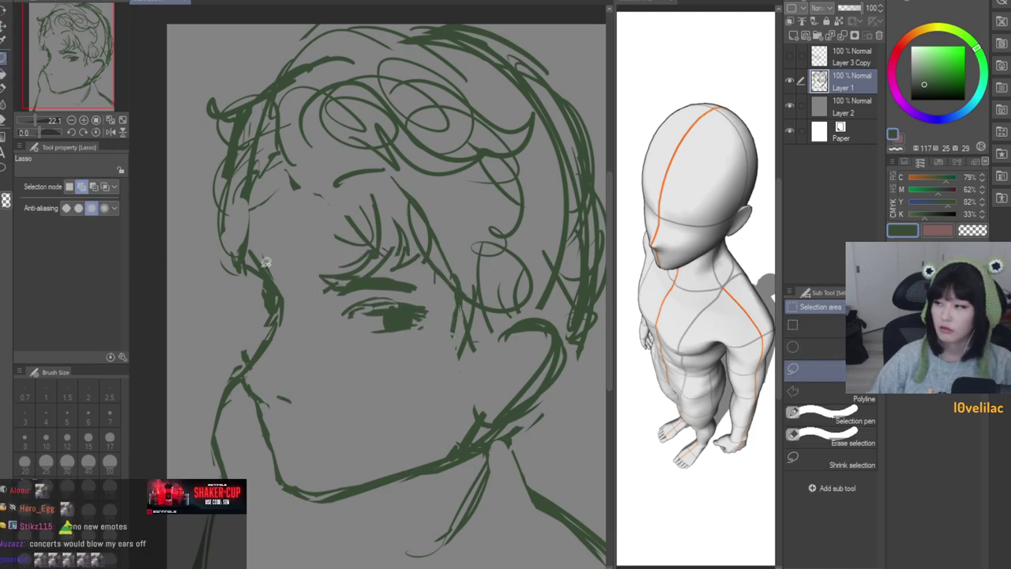
{"action": "left_click_drag", "start_coordinate": [303, 318], "coordinate": [296, 269]}
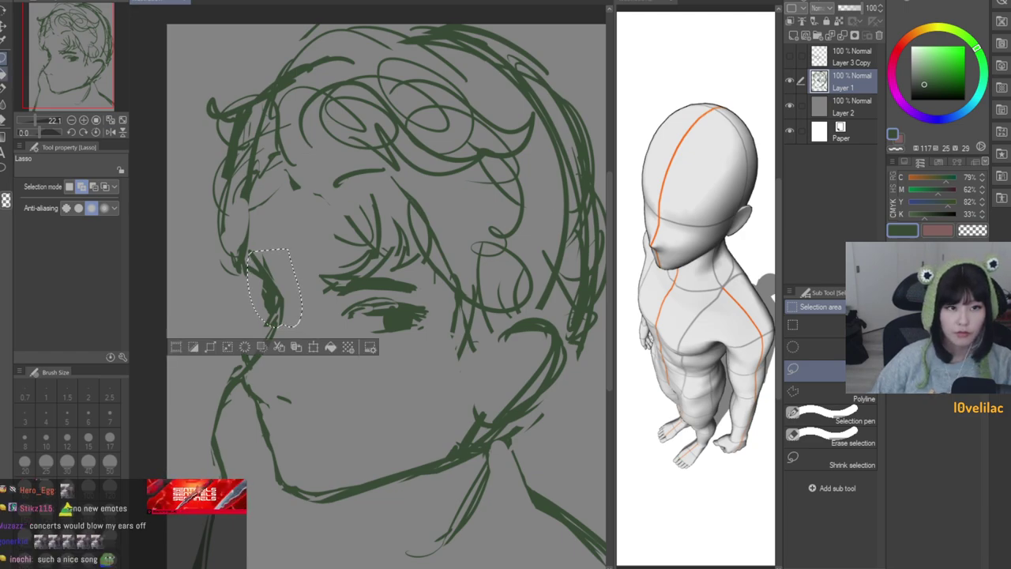
{"action": "key", "text": "ctrl+d"}
{"action": "left_click", "coordinate": [3, 103]}
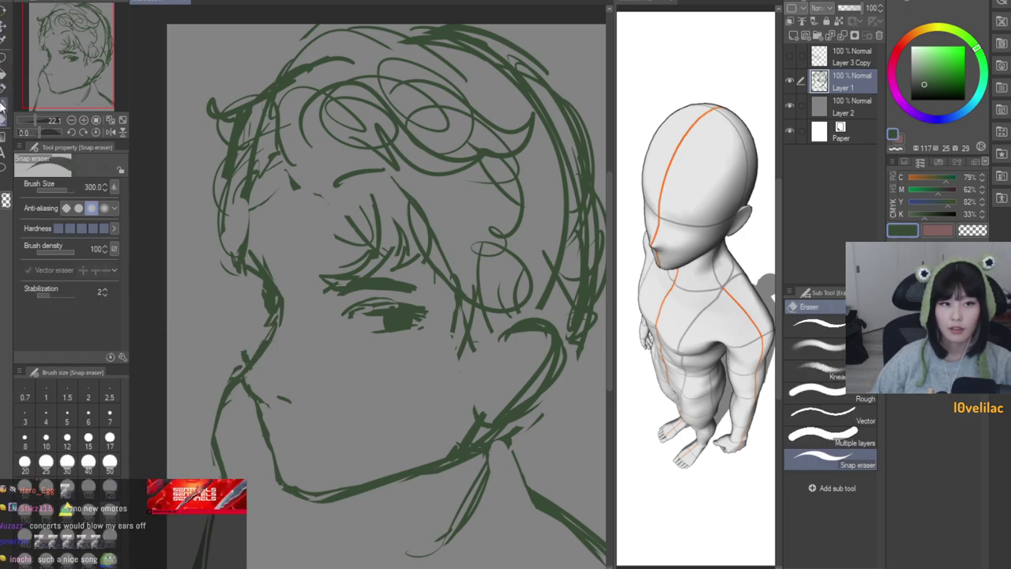
{"action": "scroll", "coordinate": [330, 311], "scroll_direction": "up", "scroll_amount": 1}
{"action": "mouse_move", "coordinate": [261, 302]}
{"action": "left_mouse_down"}
{"action": "mouse_move", "coordinate": [250, 273]}
{"action": "mouse_move", "coordinate": [257, 331]}
{"action": "left_mouse_up"}
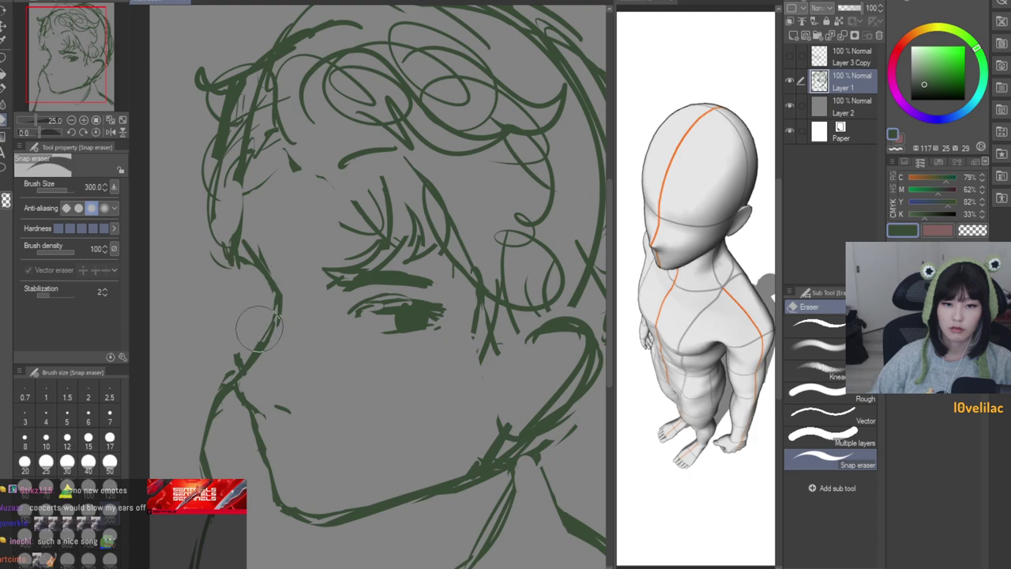
{"action": "scroll", "coordinate": [261, 339], "scroll_direction": "down", "scroll_amount": 4}
{"action": "scroll", "coordinate": [444, 333], "scroll_direction": "down", "scroll_amount": 2}
{"action": "scroll", "coordinate": [380, 332], "scroll_direction": "up", "scroll_amount": 4}
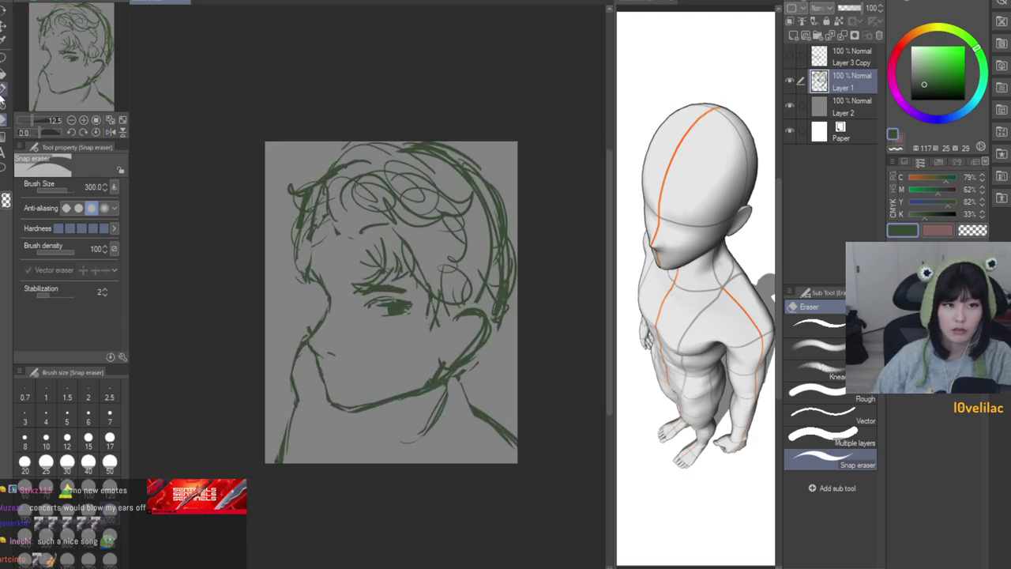
Step: Extend the inner end of the near eyebrow with the Mapping pen
{"action": "key", "text": "p"}
{"action": "scroll", "coordinate": [379, 331], "scroll_direction": "up", "scroll_amount": 2}
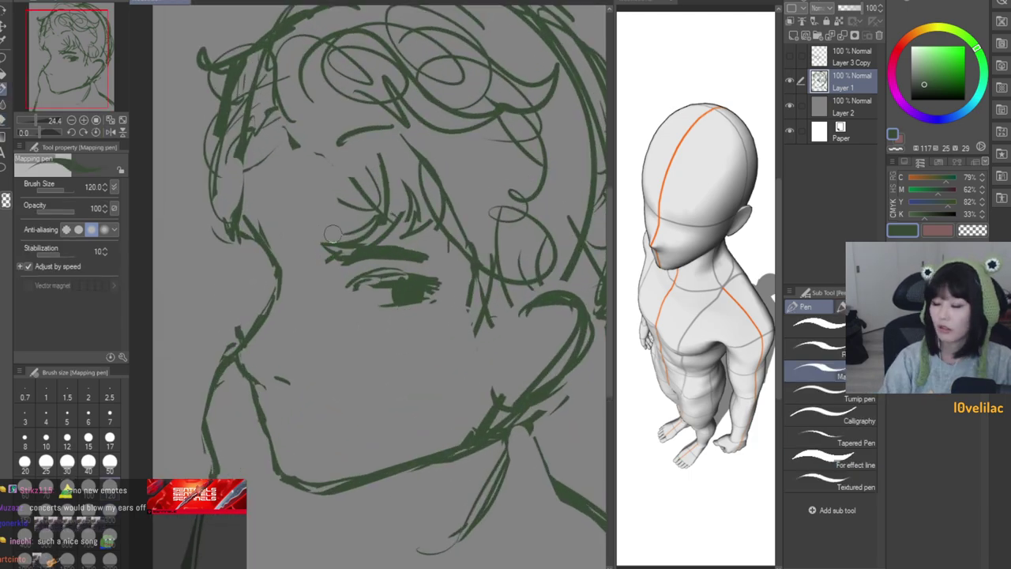
{"action": "key", "text": "ctrl+z"}
{"action": "mouse_move", "coordinate": [323, 246]}
{"action": "left_mouse_down"}
{"action": "mouse_move", "coordinate": [339, 260]}
{"action": "mouse_move", "coordinate": [317, 254]}
{"action": "left_mouse_up"}
Step: Draw an outer contour from the far hairline down to the nose and sketch the far eye's lid and iris inside it
{"action": "left_click_drag", "start_coordinate": [240, 240], "coordinate": [265, 262]}
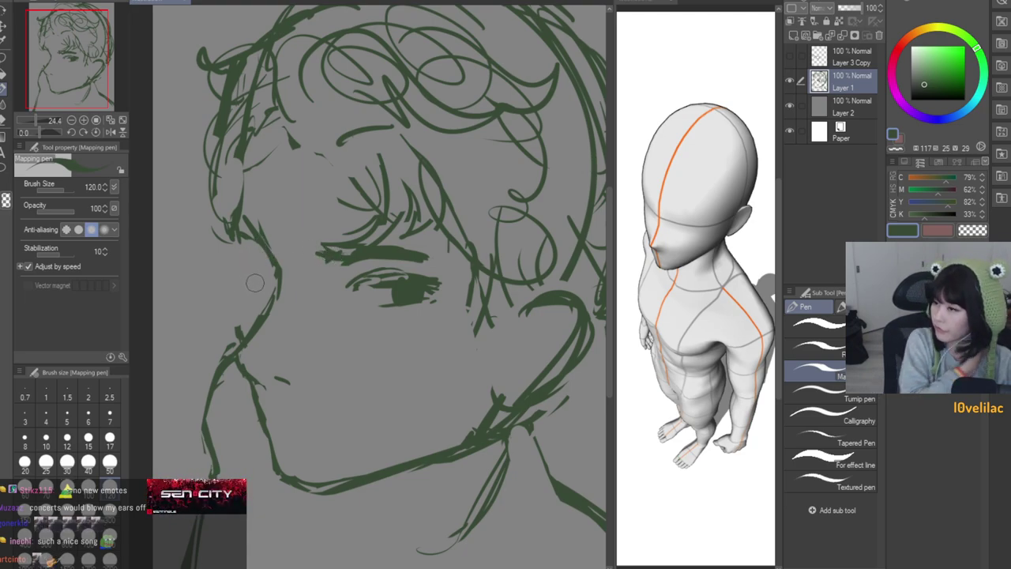
{"action": "left_click_drag", "start_coordinate": [241, 201], "coordinate": [240, 273]}
{"action": "left_click_drag", "start_coordinate": [235, 221], "coordinate": [241, 288]}
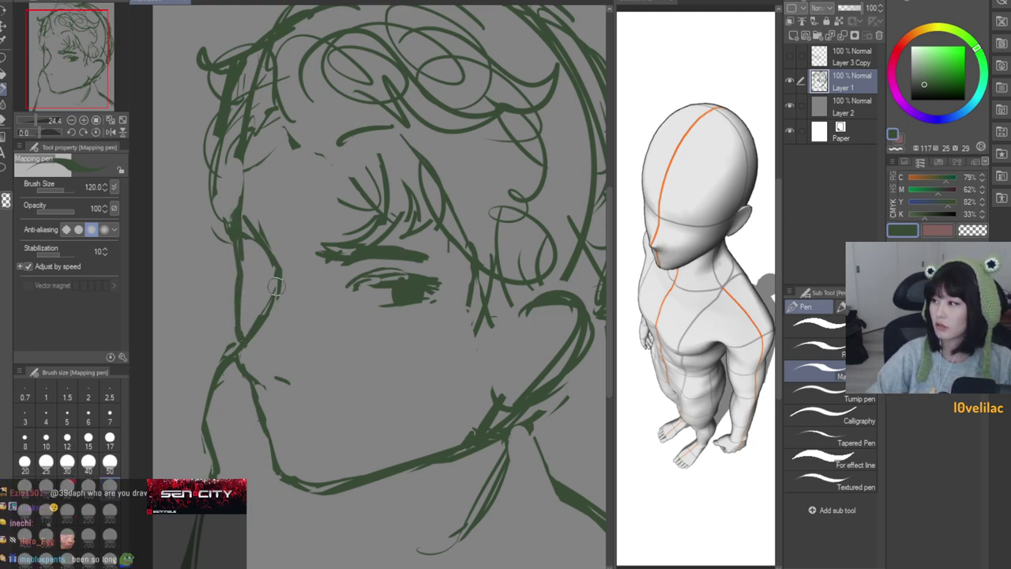
{"action": "left_click_drag", "start_coordinate": [250, 250], "coordinate": [271, 271]}
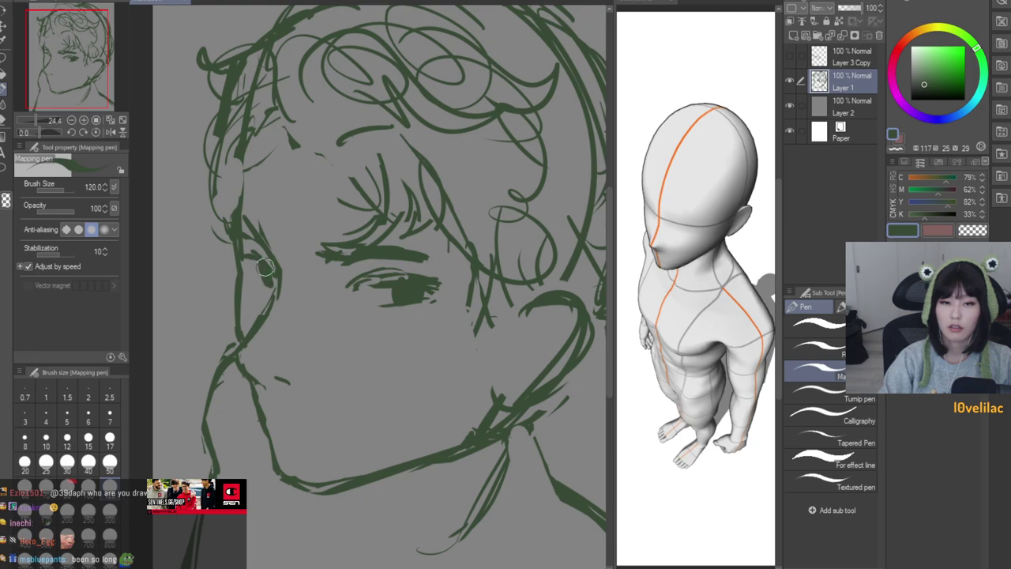
Step: Draw both eyes in black on the 3D reference figure's head, on the reference document's Layer 2
{"action": "left_click", "coordinate": [683, 269]}
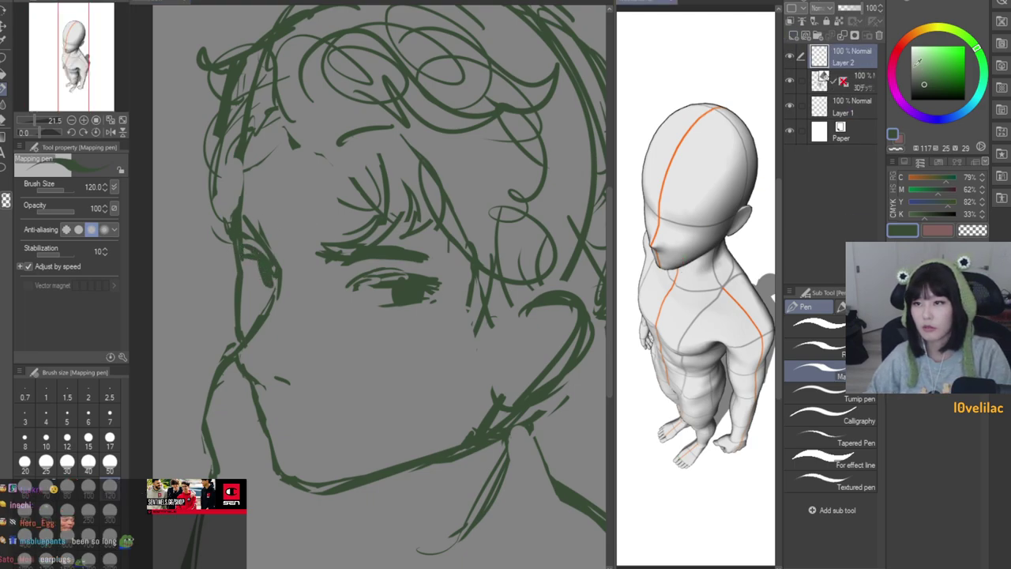
{"action": "left_click", "coordinate": [937, 69]}
{"action": "left_click_drag", "start_coordinate": [958, 77], "coordinate": [910, 101]}
{"action": "scroll", "coordinate": [640, 196], "scroll_direction": "up", "scroll_amount": 5}
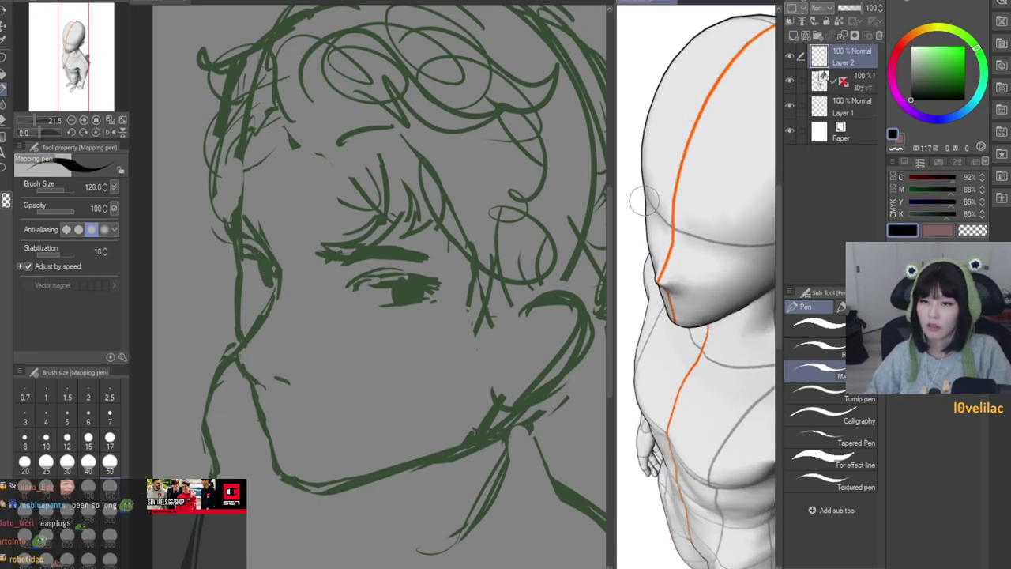
{"action": "left_click_drag", "start_coordinate": [654, 209], "coordinate": [659, 226]}
{"action": "mouse_move", "coordinate": [656, 201]}
{"action": "left_mouse_down"}
{"action": "mouse_move", "coordinate": [645, 193]}
{"action": "mouse_move", "coordinate": [667, 228]}
{"action": "left_mouse_up"}
{"action": "scroll", "coordinate": [668, 231], "scroll_direction": "down", "scroll_amount": 3}
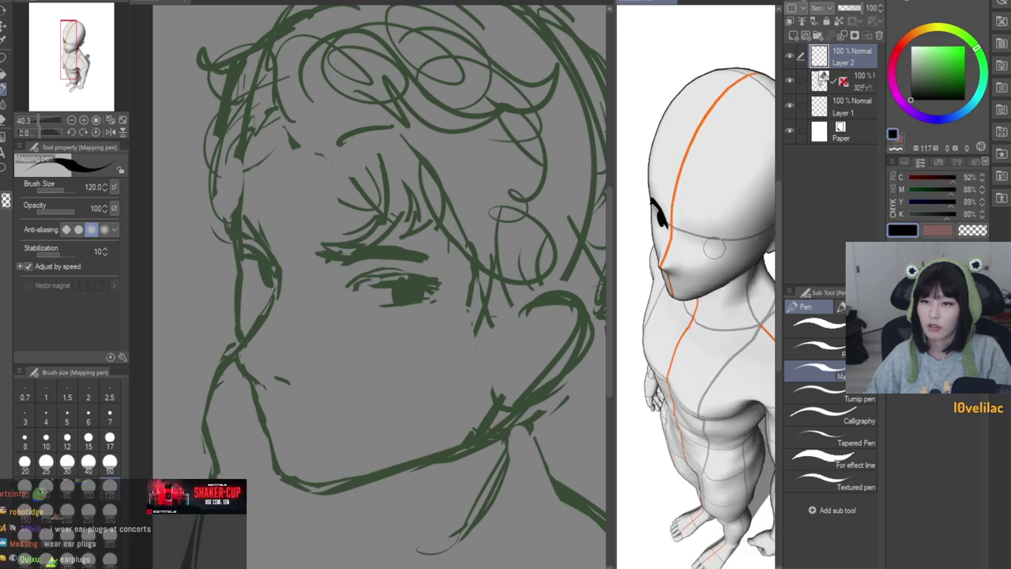
{"action": "scroll", "coordinate": [692, 232], "scroll_direction": "up", "scroll_amount": 2}
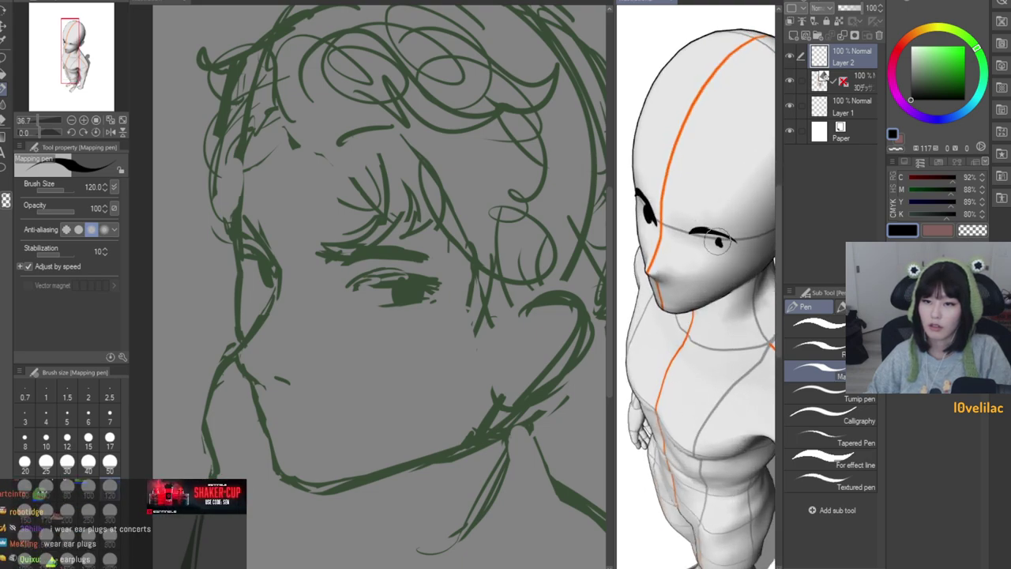
{"action": "scroll", "coordinate": [711, 245], "scroll_direction": "down", "scroll_amount": 3}
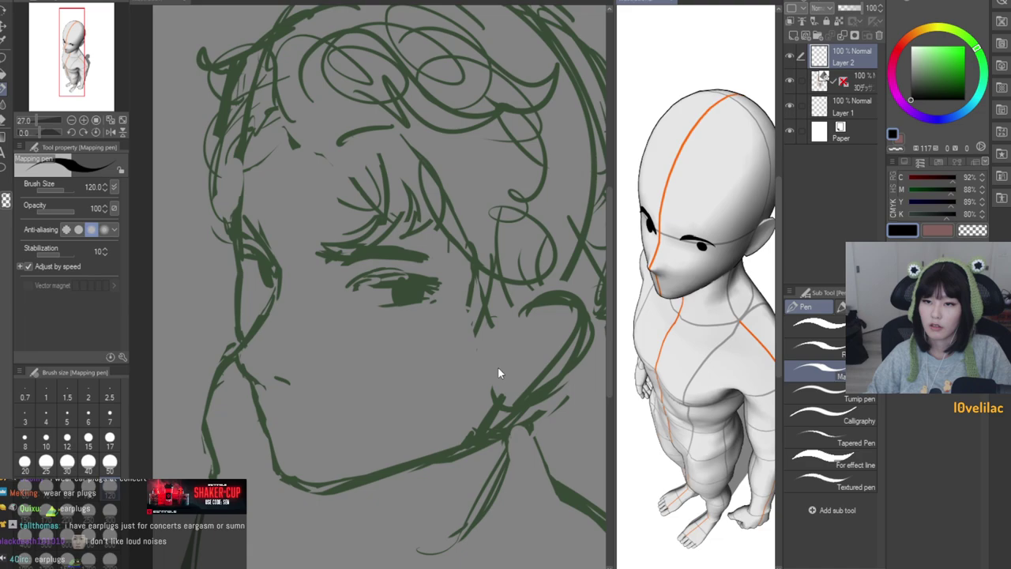
Step: Lasso the near eye on the portrait's Layer 1, rotate it slightly clockwise so its outer corner drops, and deselect it
{"action": "left_click", "coordinate": [434, 340]}
{"action": "left_click", "coordinate": [4, 58]}
{"action": "left_click", "coordinate": [791, 80]}
{"action": "left_click", "coordinate": [791, 81]}
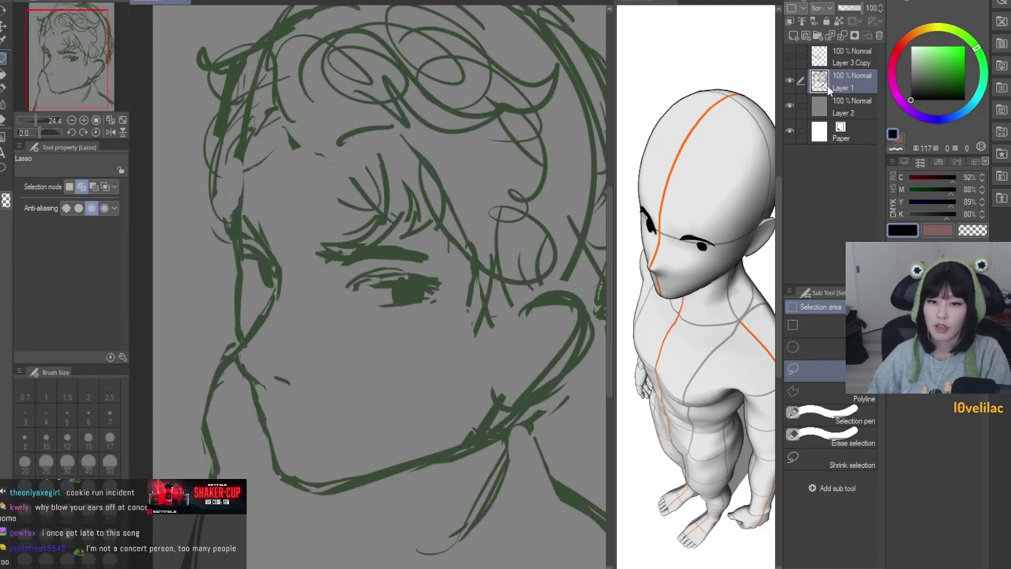
{"action": "left_click_drag", "start_coordinate": [411, 262], "coordinate": [333, 269]}
{"action": "scroll", "coordinate": [331, 266], "scroll_direction": "down", "scroll_amount": 1}
{"action": "key", "text": "ctrl+t"}
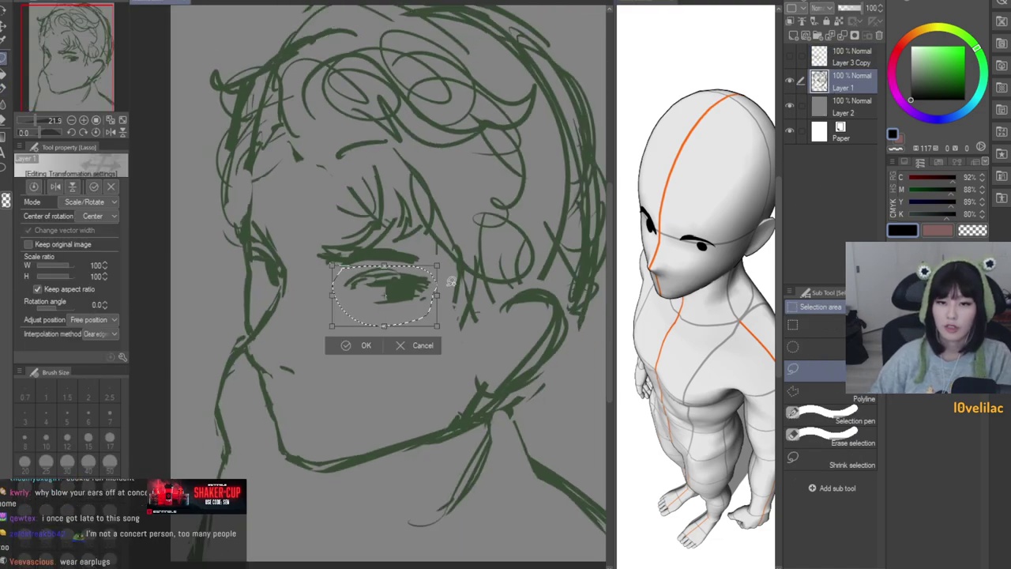
{"action": "mouse_move", "coordinate": [449, 269]}
{"action": "left_mouse_down"}
{"action": "mouse_move", "coordinate": [451, 291]}
{"action": "mouse_move", "coordinate": [414, 304]}
{"action": "mouse_move", "coordinate": [421, 310]}
{"action": "left_mouse_up"}
{"action": "key", "text": "Return"}
{"action": "scroll", "coordinate": [421, 312], "scroll_direction": "down", "scroll_amount": 4}
{"action": "key", "text": "ctrl+d"}
{"action": "scroll", "coordinate": [446, 313], "scroll_direction": "up", "scroll_amount": 4}
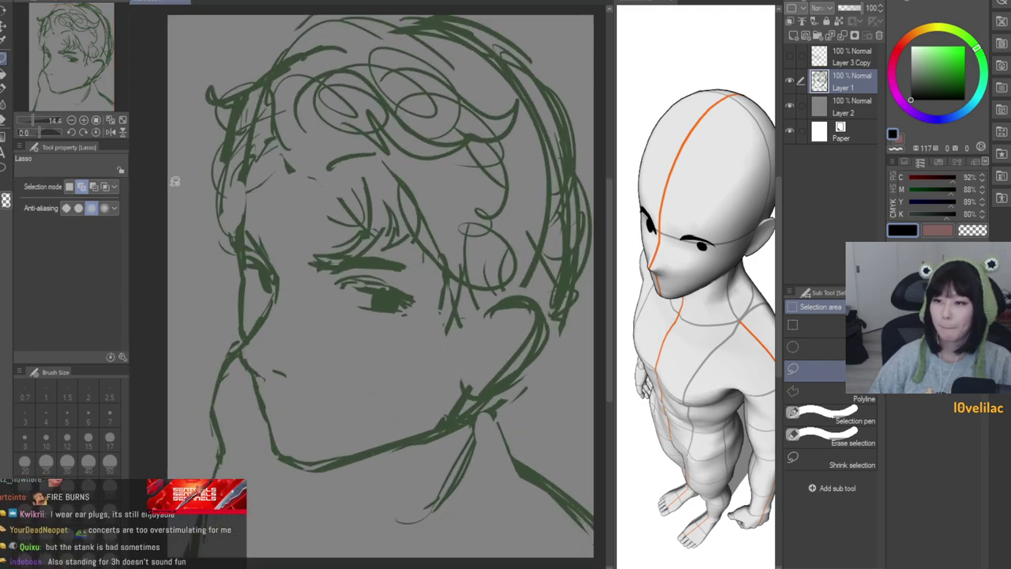
Step: Lasso the far eye and rotate it about 5.7 degrees
{"action": "scroll", "coordinate": [312, 263], "scroll_direction": "up", "scroll_amount": 1}
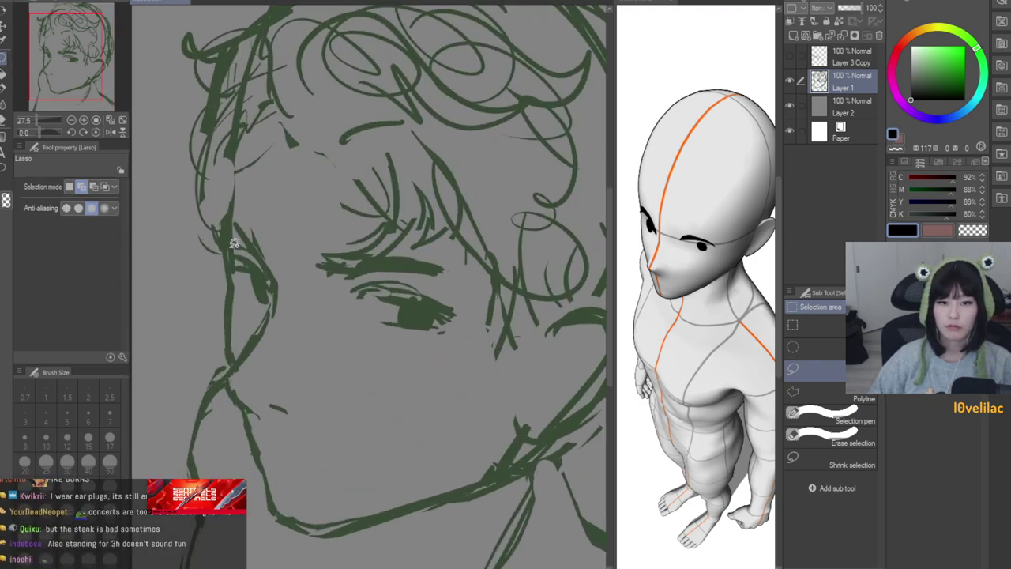
{"action": "left_click_drag", "start_coordinate": [232, 241], "coordinate": [235, 182]}
{"action": "key", "text": "ctrl+t"}
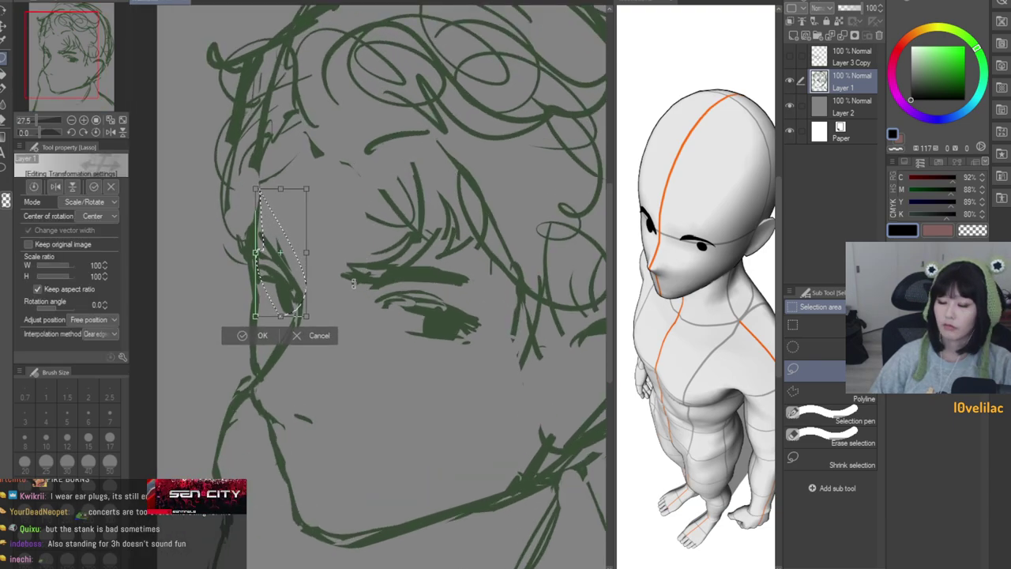
{"action": "left_click_drag", "start_coordinate": [332, 293], "coordinate": [298, 290]}
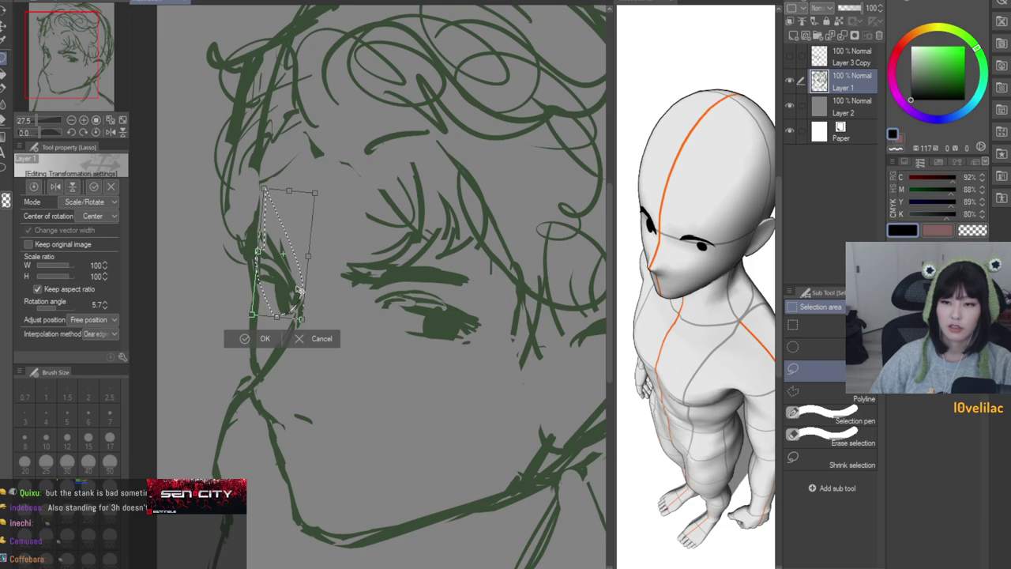
{"action": "key", "text": "Return"}
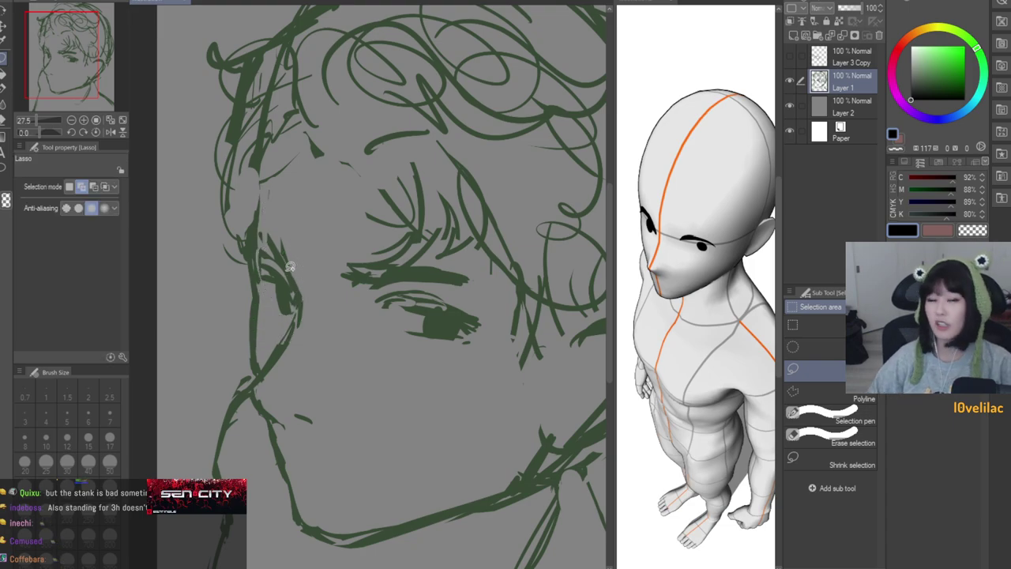
Step: Erase the green far iris and redraw the far eye and the face contour down around the nose in black
{"action": "left_click", "coordinate": [3, 119]}
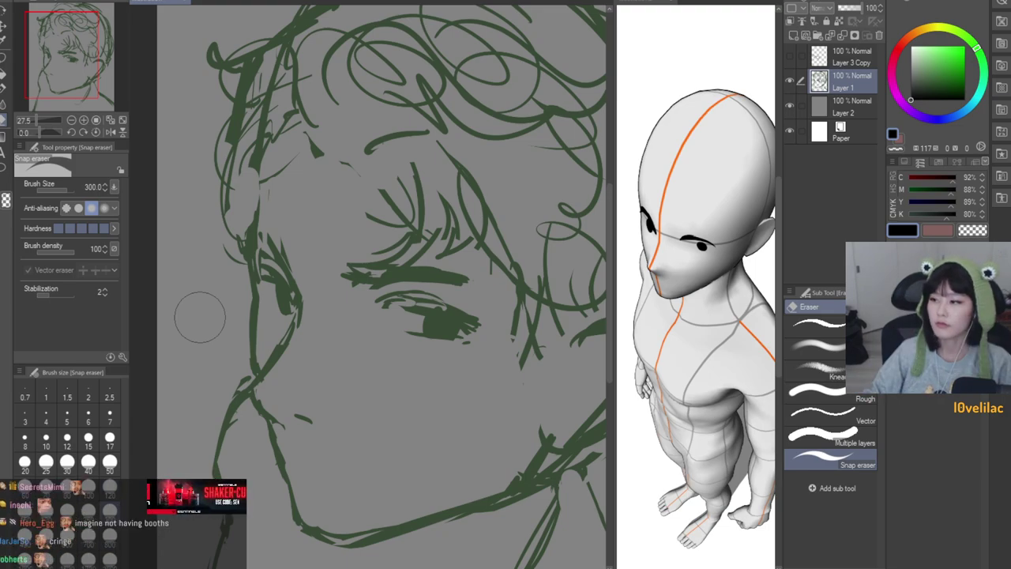
{"action": "scroll", "coordinate": [388, 279], "scroll_direction": "down", "scroll_amount": 8}
{"action": "scroll", "coordinate": [418, 332], "scroll_direction": "up", "scroll_amount": 7}
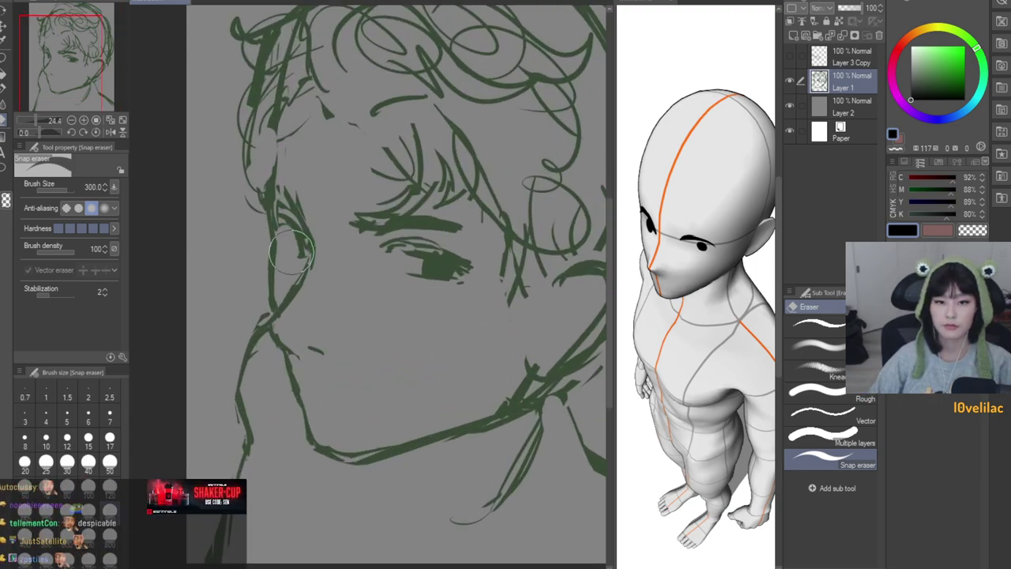
{"action": "key", "text": "p"}
{"action": "scroll", "coordinate": [280, 209], "scroll_direction": "up", "scroll_amount": 3}
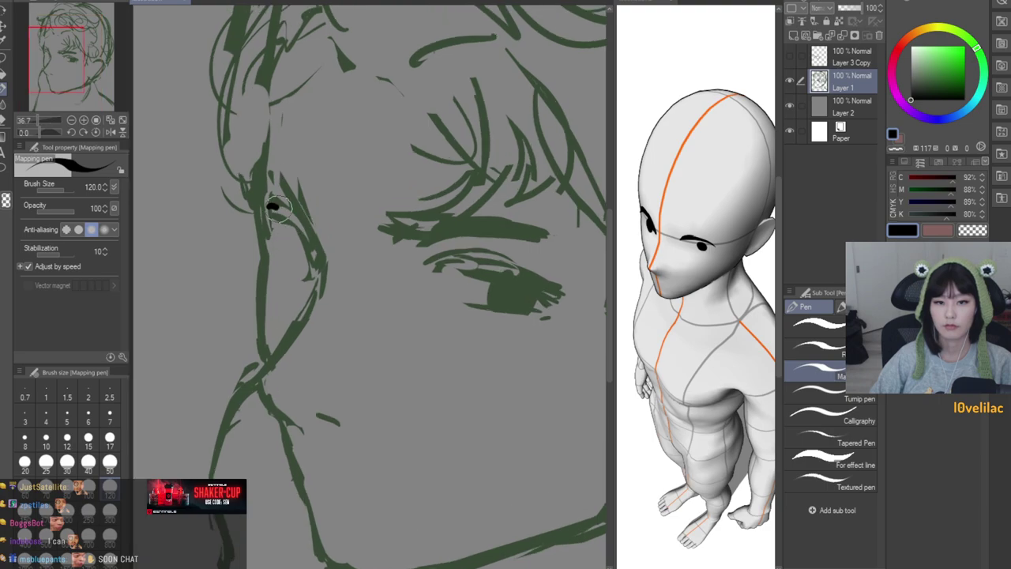
{"action": "mouse_move", "coordinate": [278, 208]}
{"action": "left_mouse_down"}
{"action": "mouse_move", "coordinate": [314, 265]}
{"action": "mouse_move", "coordinate": [304, 265]}
{"action": "left_mouse_up"}
{"action": "mouse_move", "coordinate": [289, 228]}
{"action": "left_mouse_down"}
{"action": "mouse_move", "coordinate": [307, 262]}
{"action": "mouse_move", "coordinate": [286, 318]}
{"action": "mouse_move", "coordinate": [259, 346]}
{"action": "left_mouse_up"}
{"action": "scroll", "coordinate": [291, 220], "scroll_direction": "down", "scroll_amount": 3}
{"action": "scroll", "coordinate": [363, 276], "scroll_direction": "up", "scroll_amount": 1}
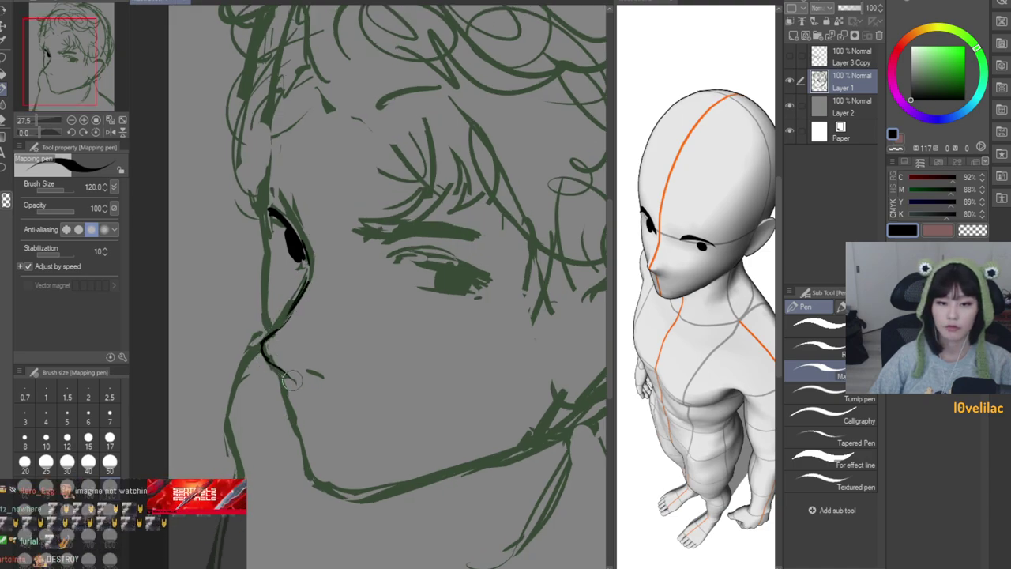
Step: Redraw the near eye's upper lid and iris in black, erase the excess on its inner side and check the face mirrored
{"action": "scroll", "coordinate": [341, 373], "scroll_direction": "down", "scroll_amount": 3}
{"action": "scroll", "coordinate": [417, 342], "scroll_direction": "up", "scroll_amount": 3}
{"action": "mouse_move", "coordinate": [348, 264]}
{"action": "left_mouse_down"}
{"action": "mouse_move", "coordinate": [325, 281]}
{"action": "mouse_move", "coordinate": [365, 264]}
{"action": "mouse_move", "coordinate": [435, 284]}
{"action": "mouse_move", "coordinate": [351, 262]}
{"action": "mouse_move", "coordinate": [423, 285]}
{"action": "left_mouse_up"}
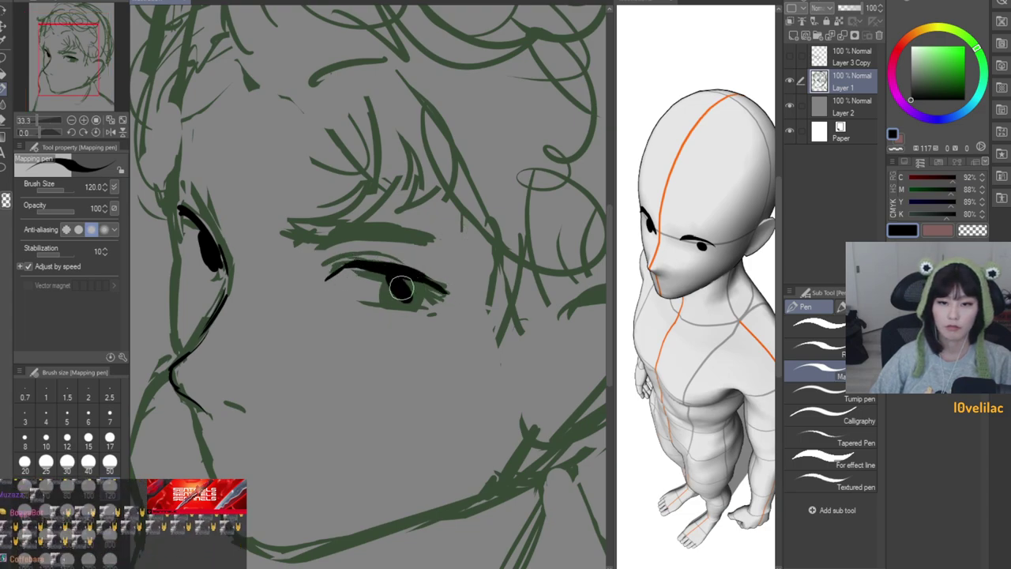
{"action": "key", "text": "e"}
{"action": "left_click_drag", "start_coordinate": [353, 292], "coordinate": [380, 292]}
{"action": "scroll", "coordinate": [352, 310], "scroll_direction": "down", "scroll_amount": 4}
{"action": "key", "text": "h"}
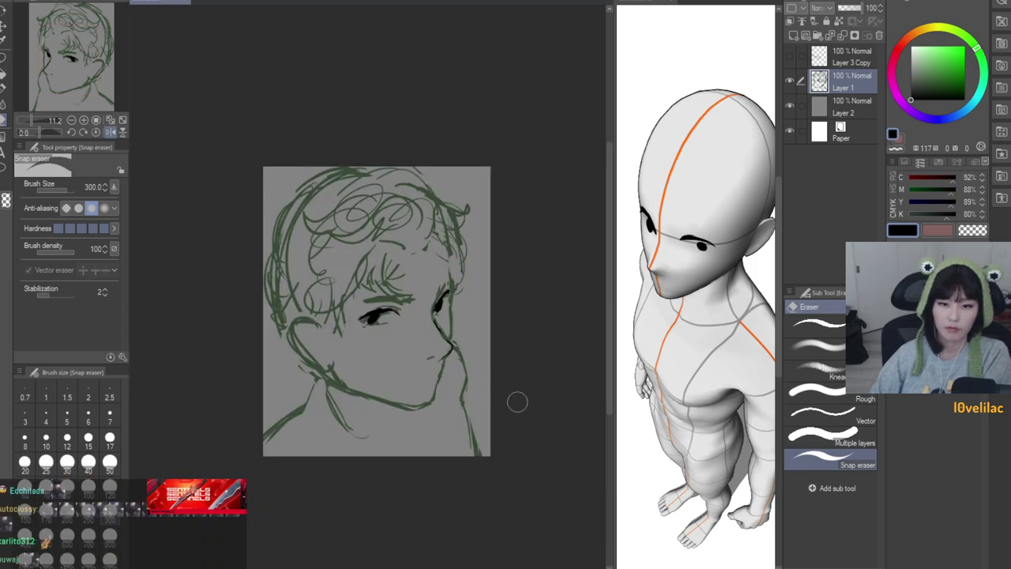
{"action": "key", "text": "h"}
{"action": "scroll", "coordinate": [342, 396], "scroll_direction": "up", "scroll_amount": 3}
Step: Draw the near eyebrow in black over its green sketch with a tapered outer end
{"action": "key", "text": "p"}
{"action": "scroll", "coordinate": [348, 249], "scroll_direction": "up", "scroll_amount": 3}
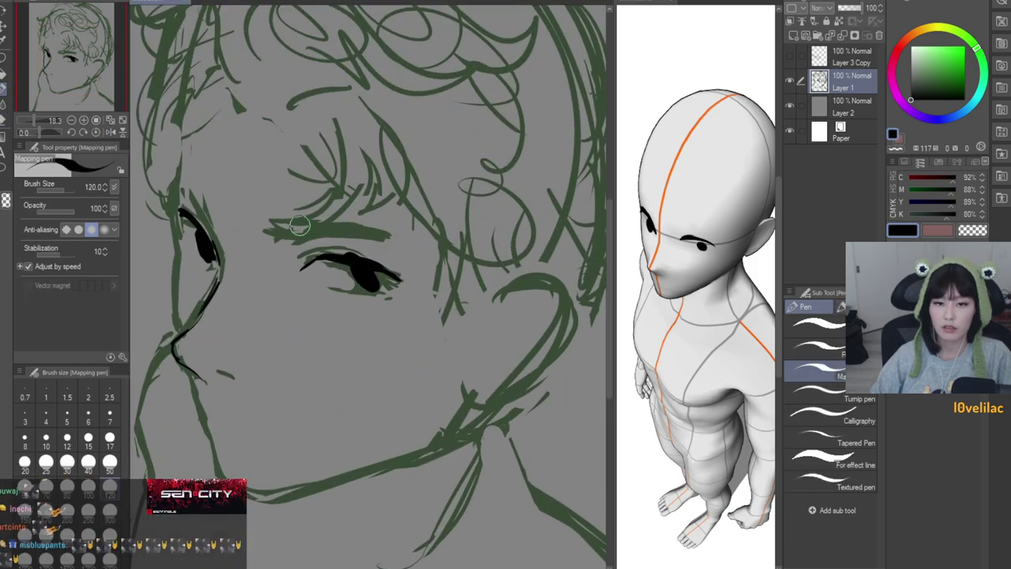
{"action": "scroll", "coordinate": [300, 225], "scroll_direction": "up", "scroll_amount": 2}
{"action": "scroll", "coordinate": [300, 239], "scroll_direction": "down", "scroll_amount": 2}
{"action": "scroll", "coordinate": [304, 237], "scroll_direction": "up", "scroll_amount": 1}
{"action": "left_click_drag", "start_coordinate": [358, 241], "coordinate": [288, 254]}
{"action": "mouse_move", "coordinate": [350, 237]}
{"action": "left_mouse_down"}
{"action": "mouse_move", "coordinate": [341, 242]}
{"action": "mouse_move", "coordinate": [439, 241]}
{"action": "mouse_move", "coordinate": [348, 241]}
{"action": "left_mouse_up"}
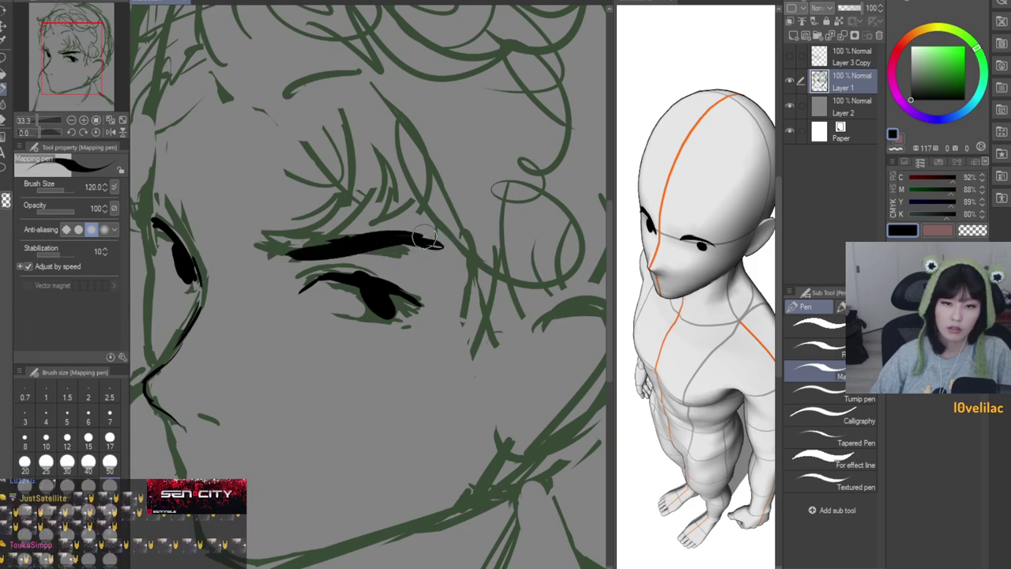
Step: Thicken the near eyebrow, draw the far eyebrow in black over the green sketch and check the face mirrored
{"action": "left_click_drag", "start_coordinate": [410, 232], "coordinate": [315, 247]}
{"action": "left_click_drag", "start_coordinate": [165, 217], "coordinate": [199, 239]}
{"action": "scroll", "coordinate": [229, 246], "scroll_direction": "down", "scroll_amount": 4}
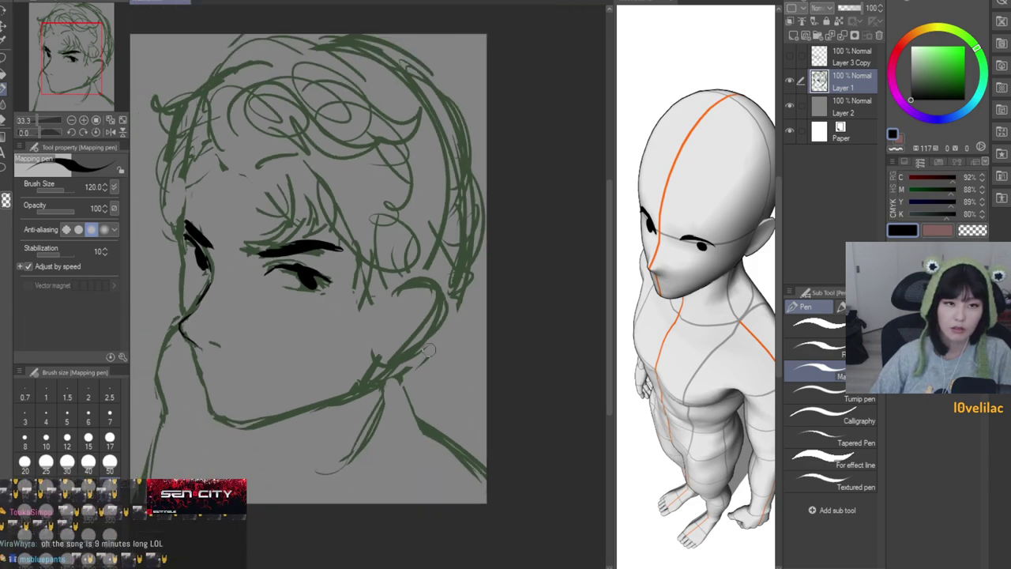
{"action": "key", "text": "h"}
{"action": "key", "text": "h"}
{"action": "scroll", "coordinate": [331, 350], "scroll_direction": "up", "scroll_amount": 2}
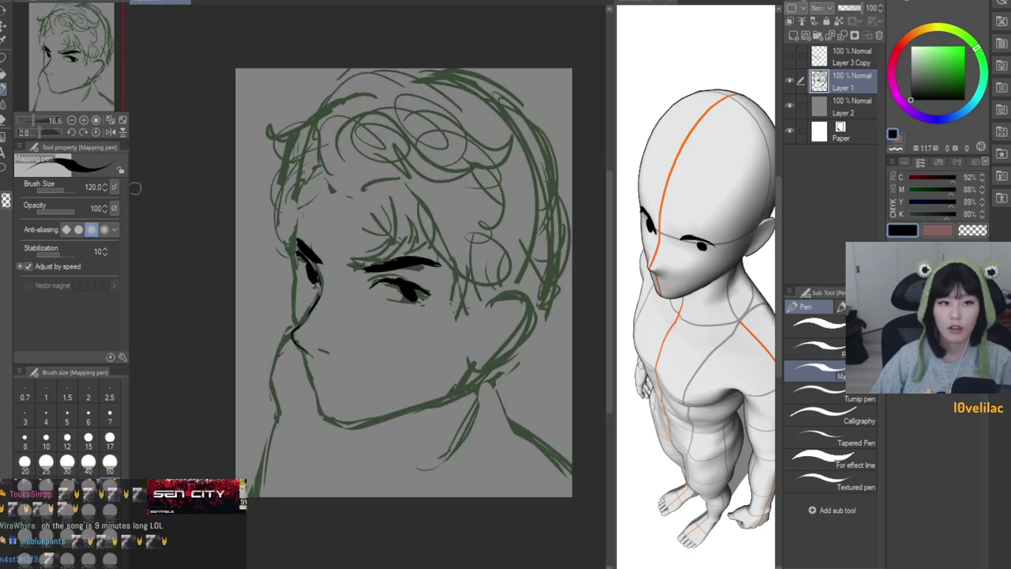
Step: With the mapping pen at size 70, draw both eyes' lower lids in black and fill out the near iris
{"action": "scroll", "coordinate": [323, 283], "scroll_direction": "up", "scroll_amount": 2}
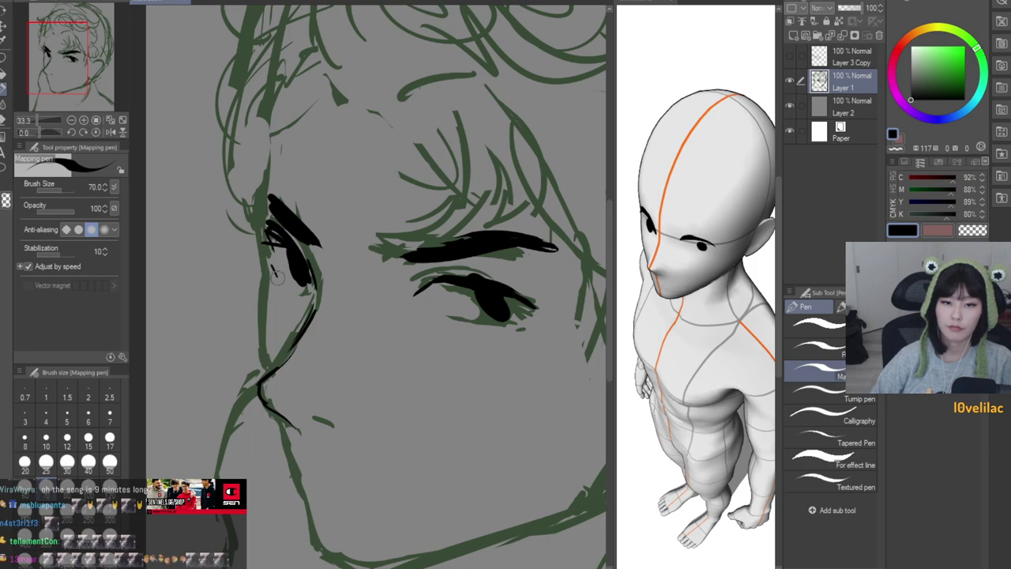
{"action": "scroll", "coordinate": [273, 280], "scroll_direction": "down", "scroll_amount": 2}
{"action": "scroll", "coordinate": [391, 347], "scroll_direction": "up", "scroll_amount": 3}
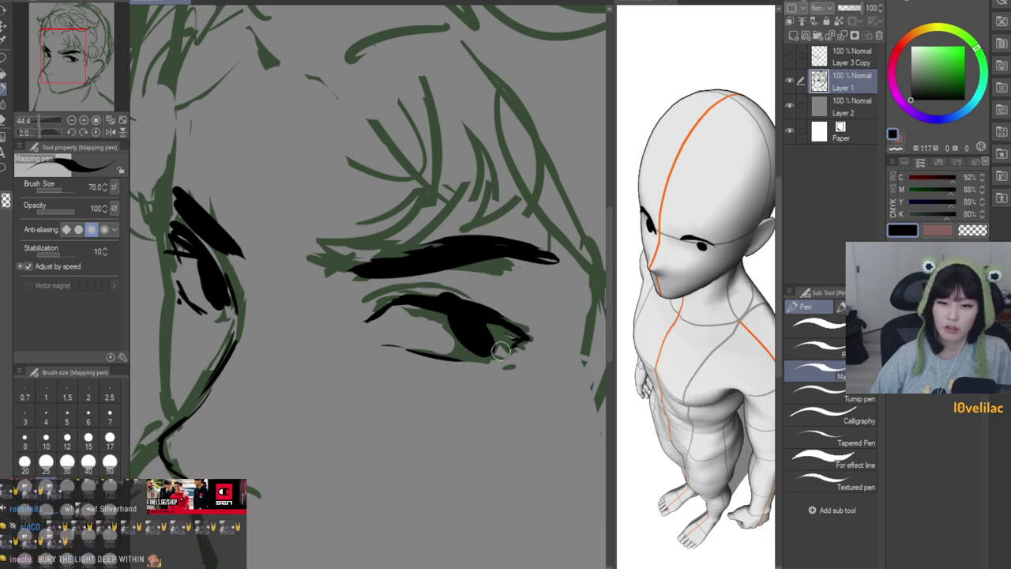
{"action": "scroll", "coordinate": [474, 313], "scroll_direction": "down", "scroll_amount": 2}
{"action": "scroll", "coordinate": [474, 313], "scroll_direction": "up", "scroll_amount": 4}
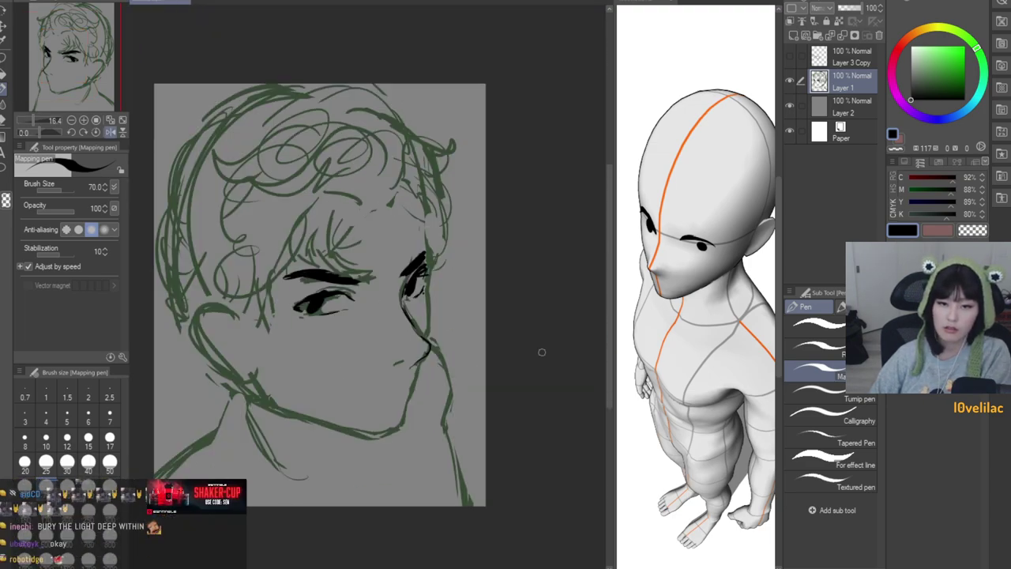
{"action": "scroll", "coordinate": [426, 311], "scroll_direction": "up", "scroll_amount": 2}
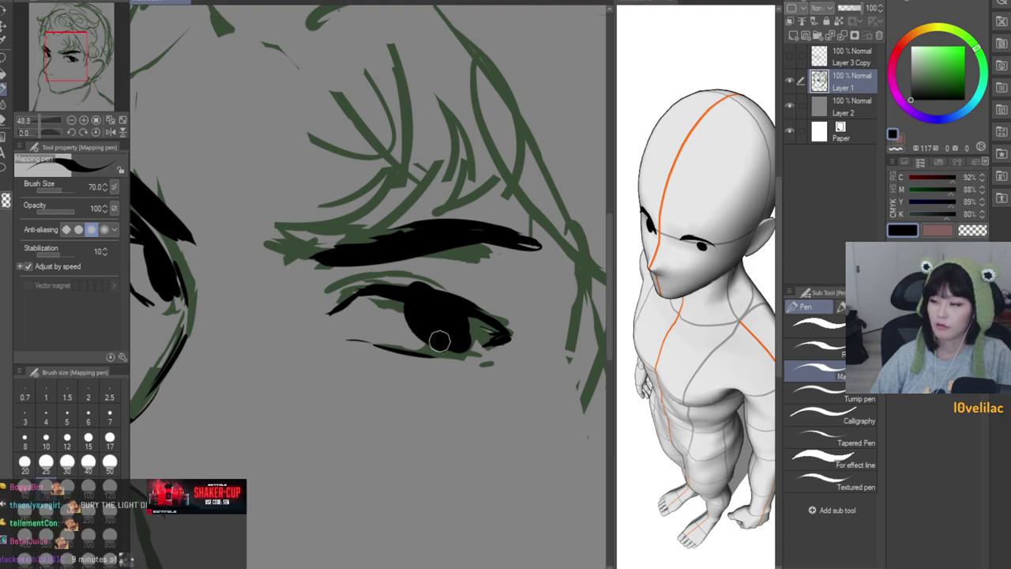
{"action": "scroll", "coordinate": [440, 326], "scroll_direction": "down", "scroll_amount": 3}
{"action": "scroll", "coordinate": [259, 278], "scroll_direction": "up", "scroll_amount": 1}
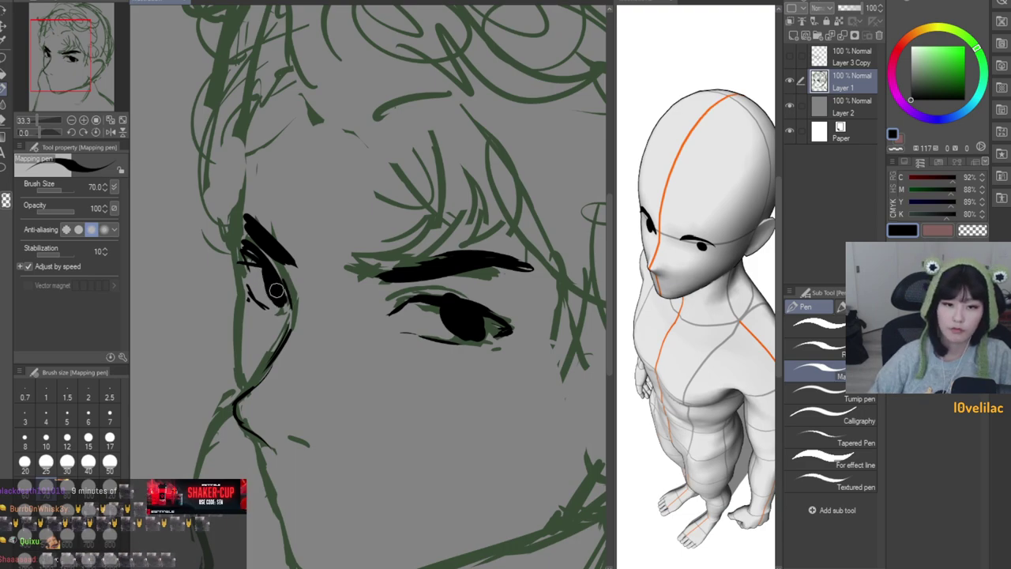
{"action": "scroll", "coordinate": [277, 293], "scroll_direction": "down", "scroll_amount": 2}
{"action": "scroll", "coordinate": [392, 307], "scroll_direction": "up", "scroll_amount": 2}
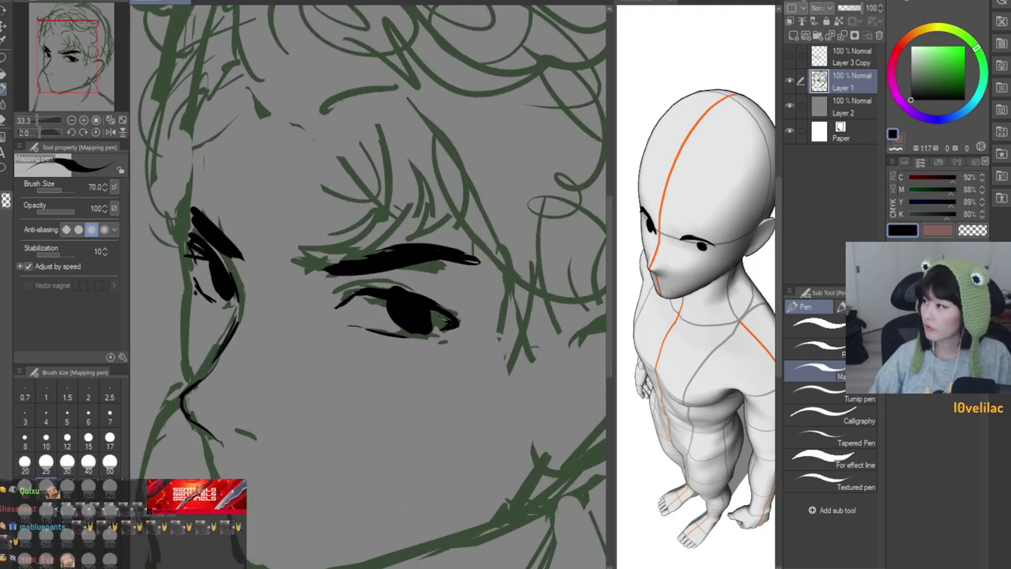
Step: Draw the near eye's upper lid crease in black between the eye and brow and thicken the upper lash line
{"action": "scroll", "coordinate": [402, 293], "scroll_direction": "up", "scroll_amount": 2}
{"action": "left_click_drag", "start_coordinate": [379, 271], "coordinate": [471, 302]}
{"action": "scroll", "coordinate": [439, 345], "scroll_direction": "down", "scroll_amount": 1}
{"action": "scroll", "coordinate": [391, 282], "scroll_direction": "up", "scroll_amount": 1}
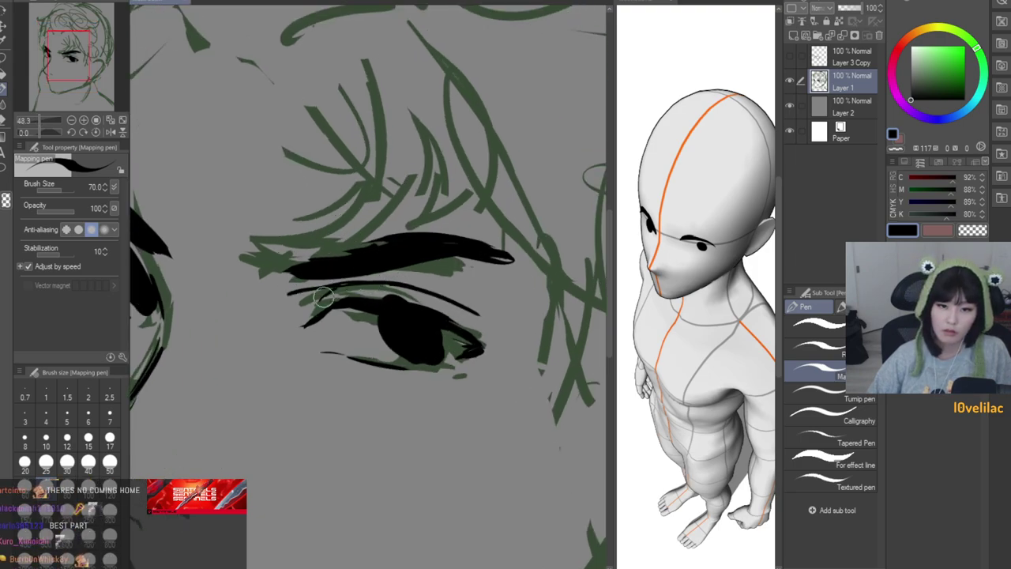
{"action": "scroll", "coordinate": [506, 329], "scroll_direction": "down", "scroll_amount": 5}
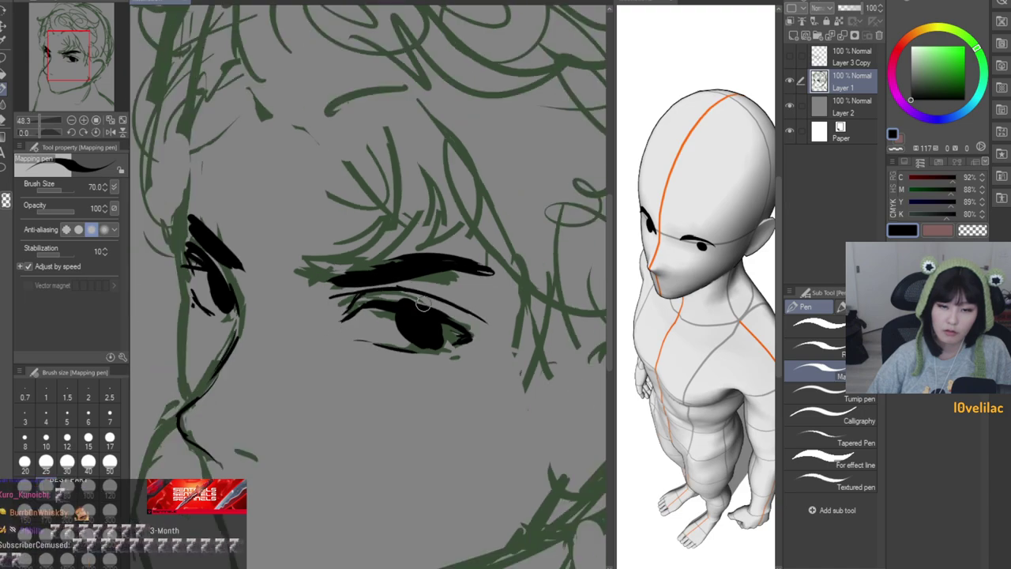
{"action": "scroll", "coordinate": [372, 296], "scroll_direction": "up", "scroll_amount": 5}
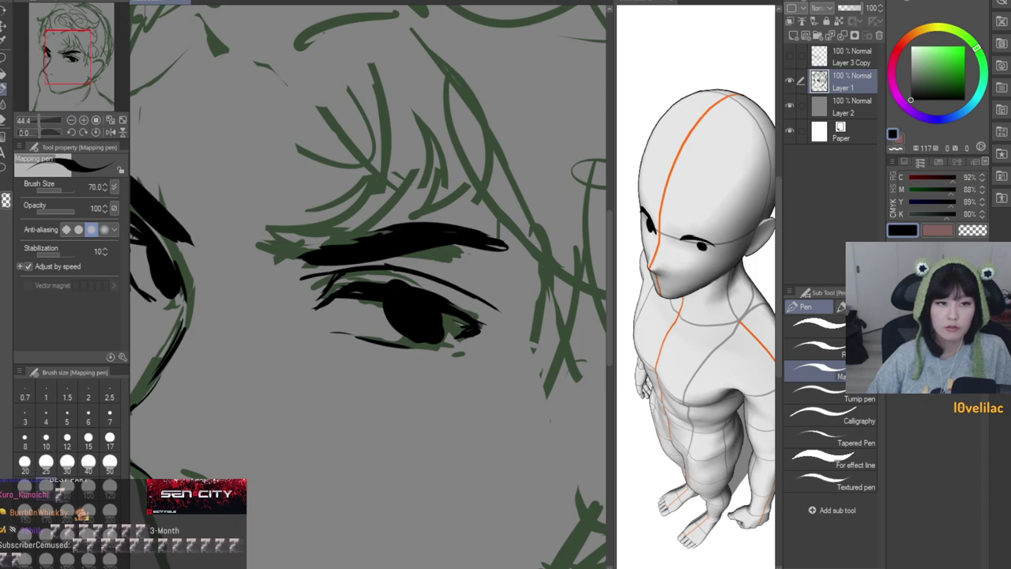
Step: Try to erase the top of the near eye with the snap eraser at size 300 and undo the erasing
{"action": "key", "text": "e"}
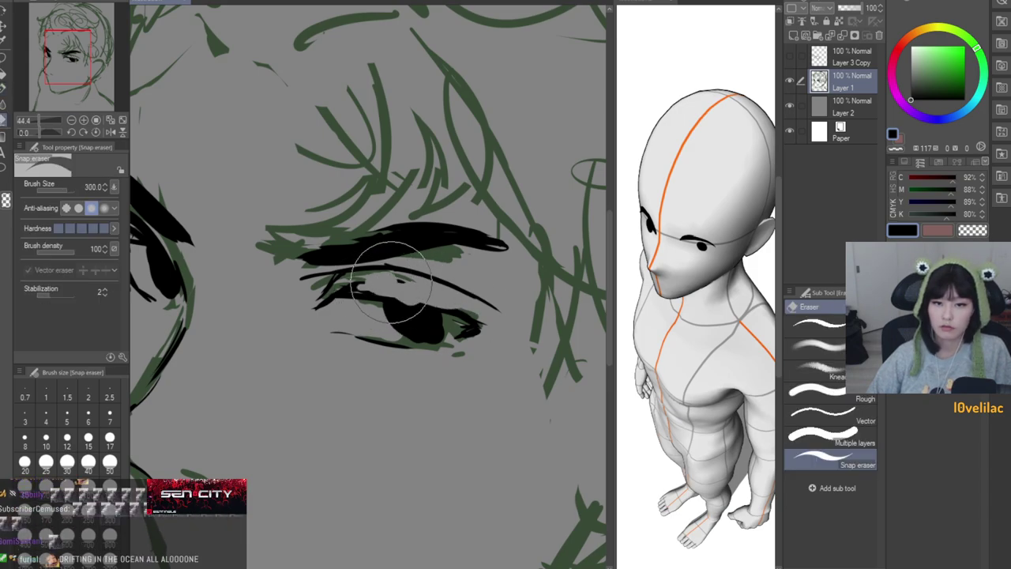
{"action": "scroll", "coordinate": [434, 286], "scroll_direction": "down", "scroll_amount": 5}
{"action": "key", "text": "h"}
{"action": "key", "text": "h"}
{"action": "scroll", "coordinate": [479, 298], "scroll_direction": "up", "scroll_amount": 2}
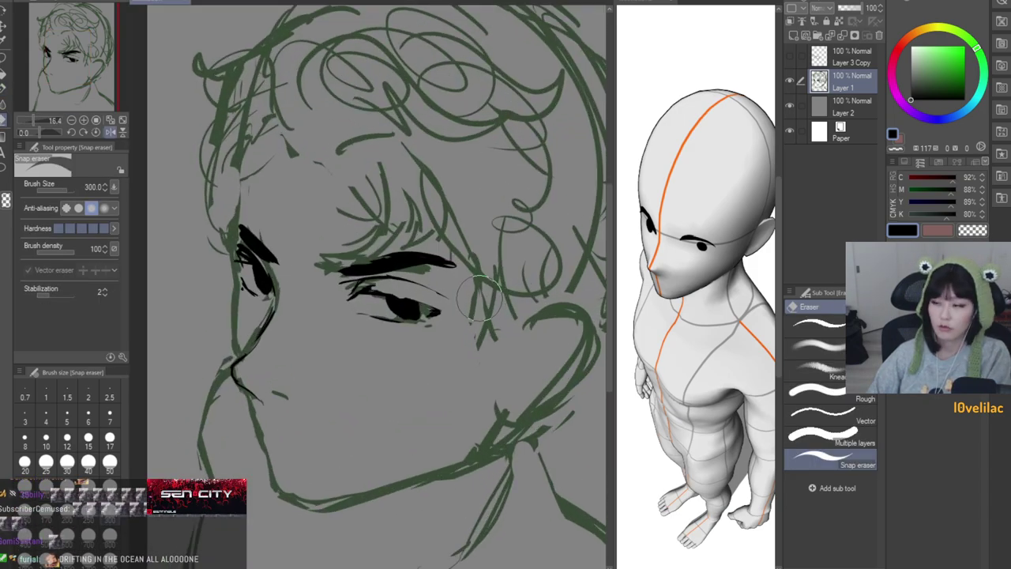
{"action": "key", "text": "ctrl+z"}
{"action": "key", "text": "ctrl+z"}
{"action": "key", "text": "ctrl+z"}
{"action": "key", "text": "ctrl+z"}
Step: Reduce the snap eraser to size 150 and trim the upper edge of the near eye's lash line and iris
{"action": "key", "text": "bracketleft"}
{"action": "key", "text": "bracketleft"}
{"action": "key", "text": "bracketleft"}
{"action": "key", "text": "bracketleft"}
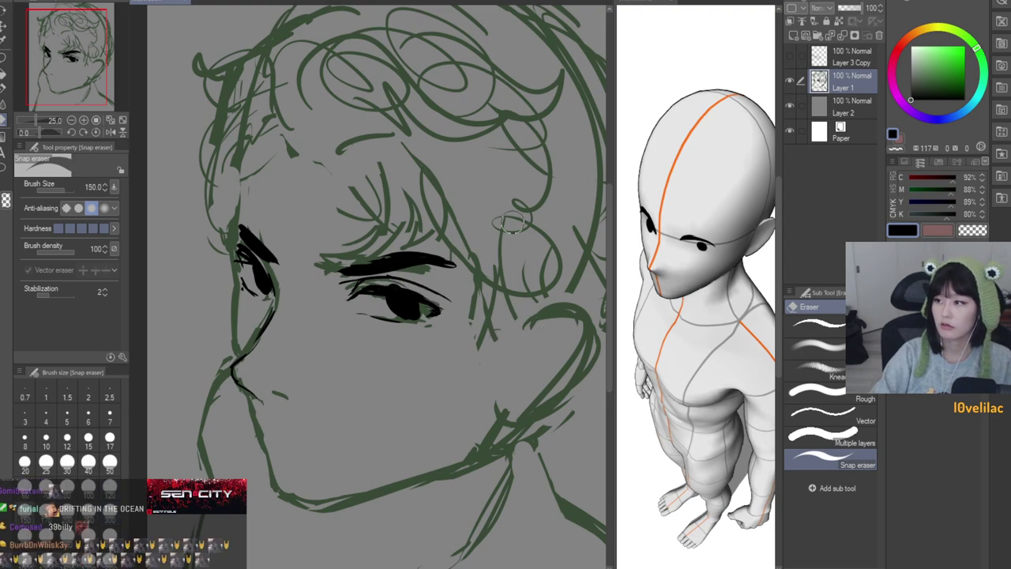
{"action": "scroll", "coordinate": [411, 278], "scroll_direction": "up", "scroll_amount": 4}
{"action": "left_click_drag", "start_coordinate": [374, 285], "coordinate": [429, 290]}
{"action": "scroll", "coordinate": [505, 304], "scroll_direction": "down", "scroll_amount": 3}
{"action": "scroll", "coordinate": [271, 283], "scroll_direction": "up", "scroll_amount": 2}
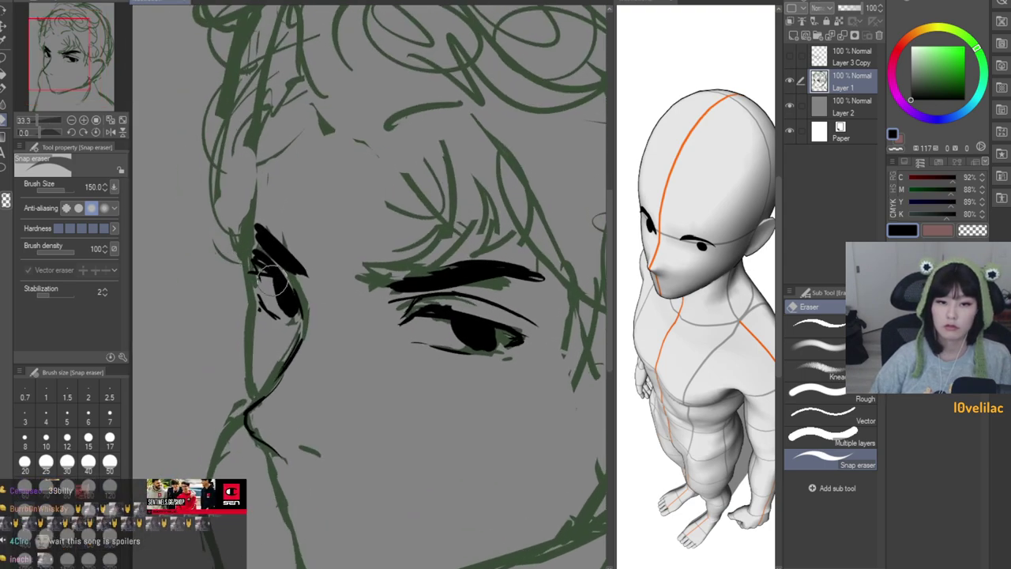
Step: Erase part of the far eye's iris and upper lid and touch up the eye in black with the mapping pen
{"action": "mouse_move", "coordinate": [272, 280]}
{"action": "left_mouse_down"}
{"action": "mouse_move", "coordinate": [259, 261]}
{"action": "mouse_move", "coordinate": [277, 264]}
{"action": "mouse_move", "coordinate": [302, 293]}
{"action": "left_mouse_up"}
{"action": "key", "text": "p"}
{"action": "scroll", "coordinate": [290, 326], "scroll_direction": "up", "scroll_amount": 2}
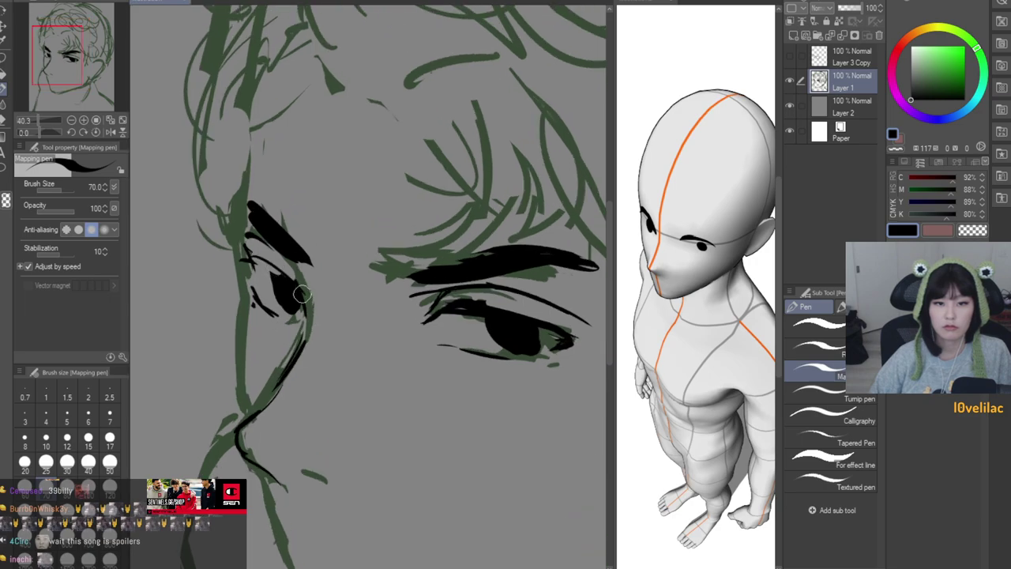
{"action": "scroll", "coordinate": [285, 284], "scroll_direction": "down", "scroll_amount": 5}
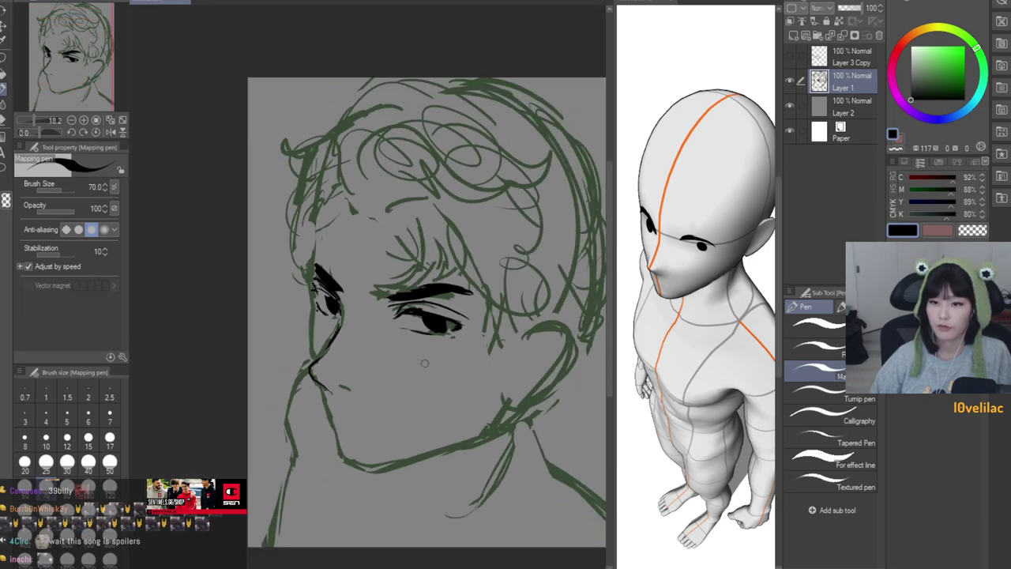
Step: Draw the nostril in black over its green mark and touch up the far eyebrow
{"action": "scroll", "coordinate": [403, 394], "scroll_direction": "up", "scroll_amount": 4}
{"action": "left_click_drag", "start_coordinate": [304, 385], "coordinate": [321, 394]}
{"action": "scroll", "coordinate": [320, 393], "scroll_direction": "down", "scroll_amount": 3}
{"action": "scroll", "coordinate": [319, 393], "scroll_direction": "up", "scroll_amount": 2}
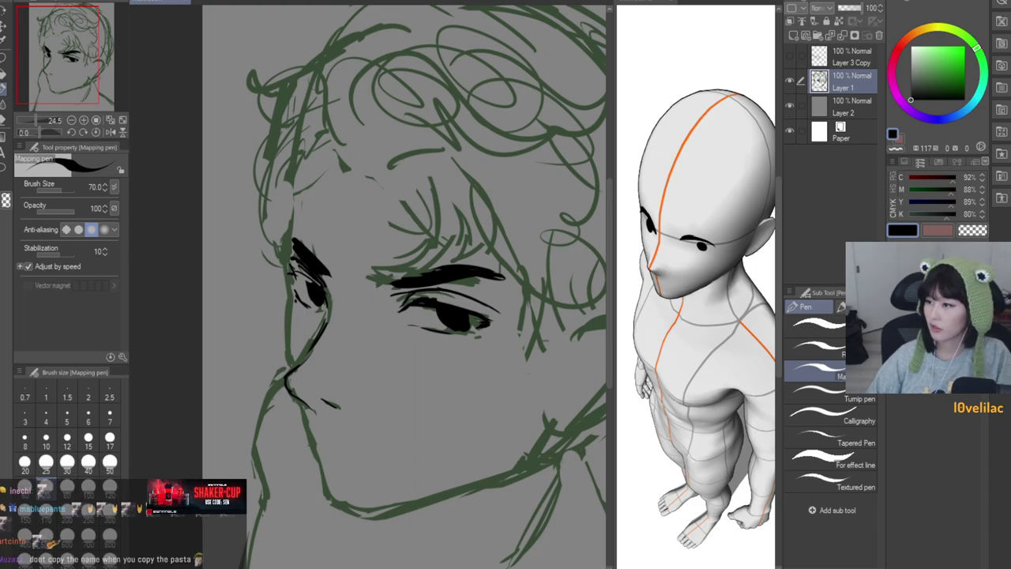
{"action": "scroll", "coordinate": [499, 276], "scroll_direction": "down", "scroll_amount": 4}
{"action": "scroll", "coordinate": [465, 282], "scroll_direction": "up", "scroll_amount": 5}
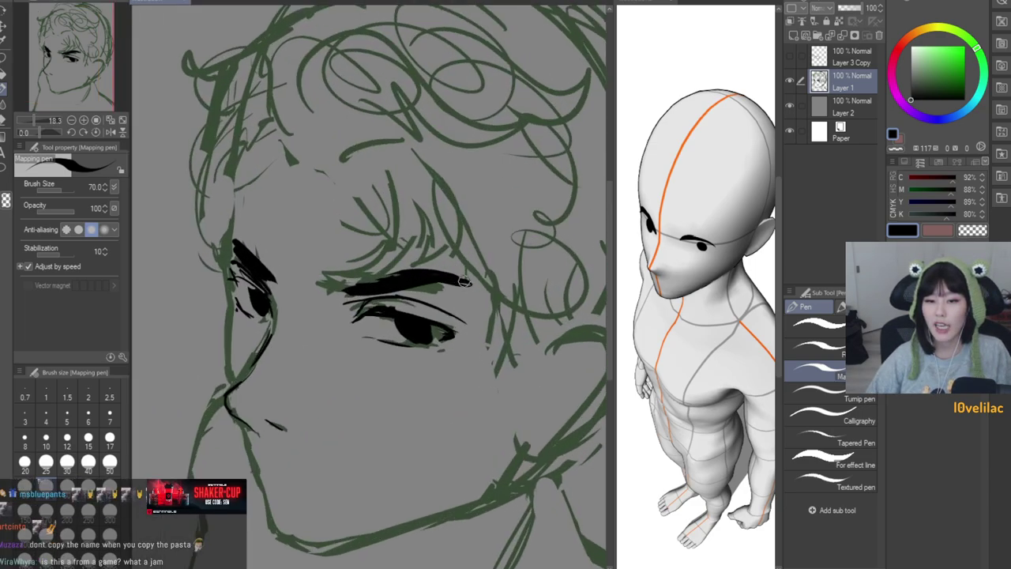
Step: Strengthen the near eye's upper lid and crease with black strokes toward the outer corner
{"action": "scroll", "coordinate": [449, 308], "scroll_direction": "up", "scroll_amount": 3}
{"action": "left_click_drag", "start_coordinate": [343, 308], "coordinate": [461, 332]}
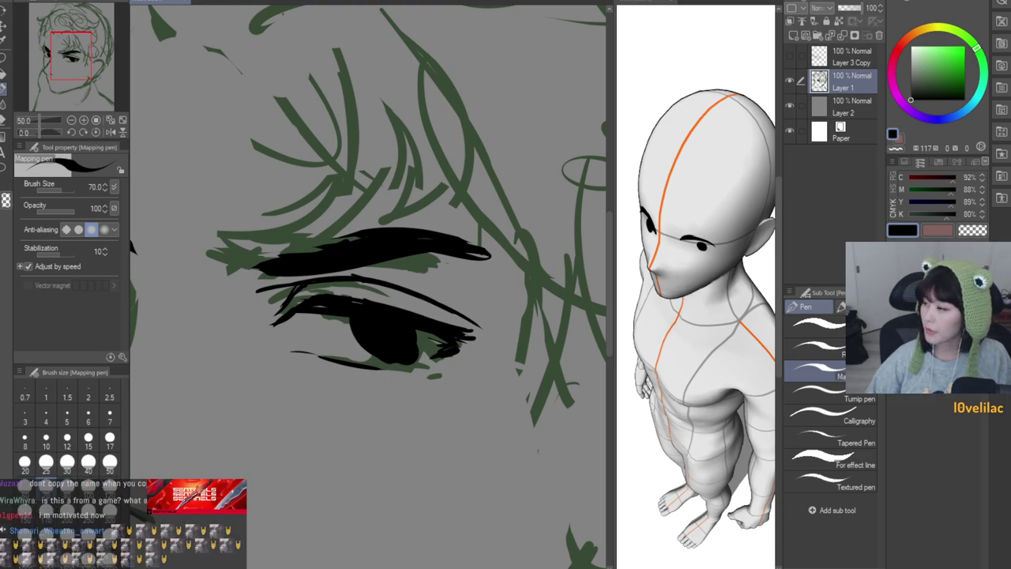
{"action": "scroll", "coordinate": [397, 248], "scroll_direction": "down", "scroll_amount": 2}
{"action": "scroll", "coordinate": [397, 249], "scroll_direction": "up", "scroll_amount": 1}
Step: Reshape the near eye's outer and lower edge with Liquify, enlarge its brush to 500 and check the face mirrored
{"action": "left_click", "coordinate": [2, 75]}
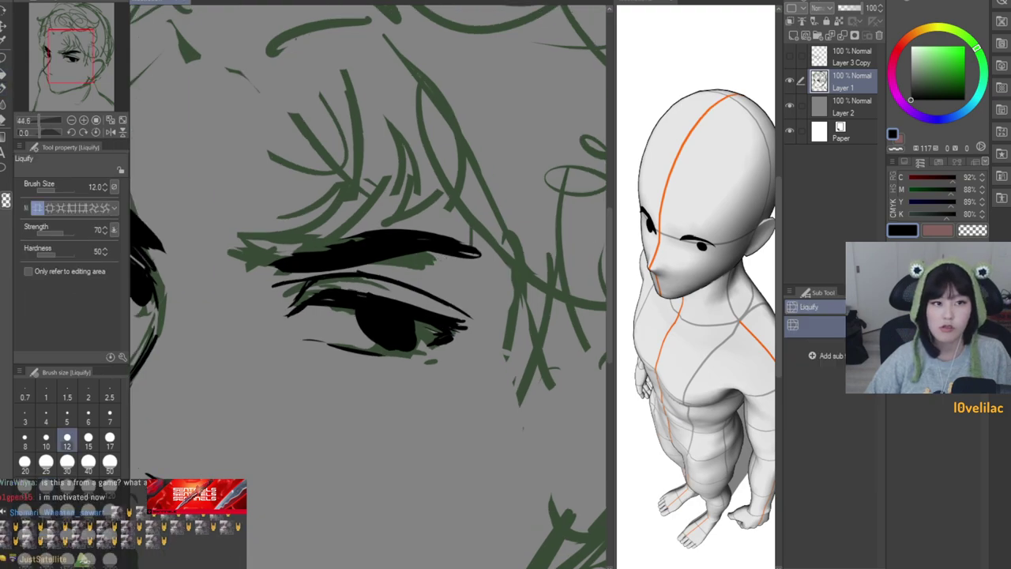
{"action": "key", "text": "bracketright"}
{"action": "key", "text": "bracketright"}
{"action": "key", "text": "bracketright"}
{"action": "key", "text": "bracketright"}
{"action": "key", "text": "bracketright"}
{"action": "key", "text": "bracketright"}
{"action": "key", "text": "bracketright"}
{"action": "key", "text": "bracketright"}
{"action": "key", "text": "bracketright"}
{"action": "key", "text": "bracketright"}
{"action": "key", "text": "bracketright"}
{"action": "key", "text": "bracketright"}
{"action": "key", "text": "bracketright"}
{"action": "key", "text": "bracketright"}
{"action": "key", "text": "bracketright"}
{"action": "key", "text": "bracketright"}
{"action": "key", "text": "bracketright"}
{"action": "key", "text": "bracketright"}
{"action": "key", "text": "bracketright"}
{"action": "key", "text": "bracketright"}
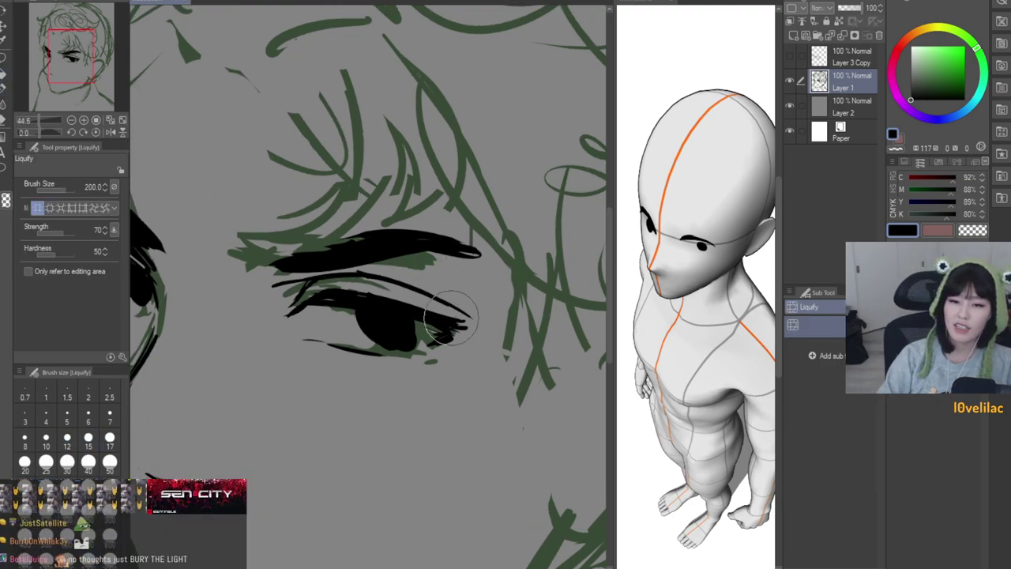
{"action": "key", "text": "bracketleft"}
{"action": "key", "text": "bracketleft"}
{"action": "key", "text": "bracketleft"}
{"action": "mouse_move", "coordinate": [439, 352]}
{"action": "left_mouse_down"}
{"action": "mouse_move", "coordinate": [470, 346]}
{"action": "mouse_move", "coordinate": [473, 335]}
{"action": "mouse_move", "coordinate": [395, 335]}
{"action": "left_mouse_up"}
{"action": "key", "text": "bracketleft"}
{"action": "scroll", "coordinate": [395, 358], "scroll_direction": "down", "scroll_amount": 5}
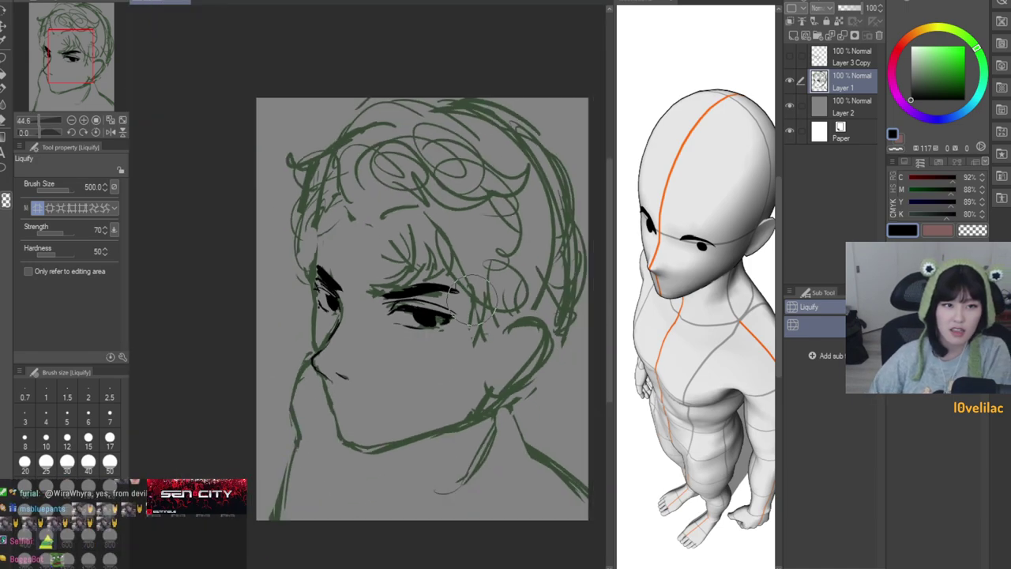
{"action": "key", "text": "h"}
{"action": "key", "text": "h"}
Step: With Liquify at size 500, push the far eye, far eyebrow and the contour down to the nose into better shape
{"action": "scroll", "coordinate": [403, 300], "scroll_direction": "up", "scroll_amount": 3}
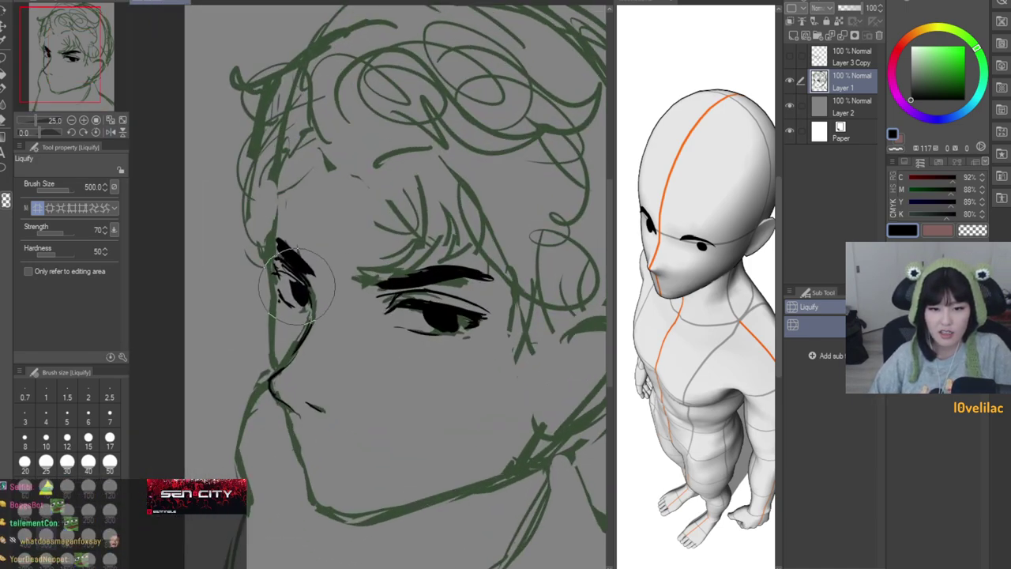
{"action": "left_click_drag", "start_coordinate": [301, 287], "coordinate": [279, 268]}
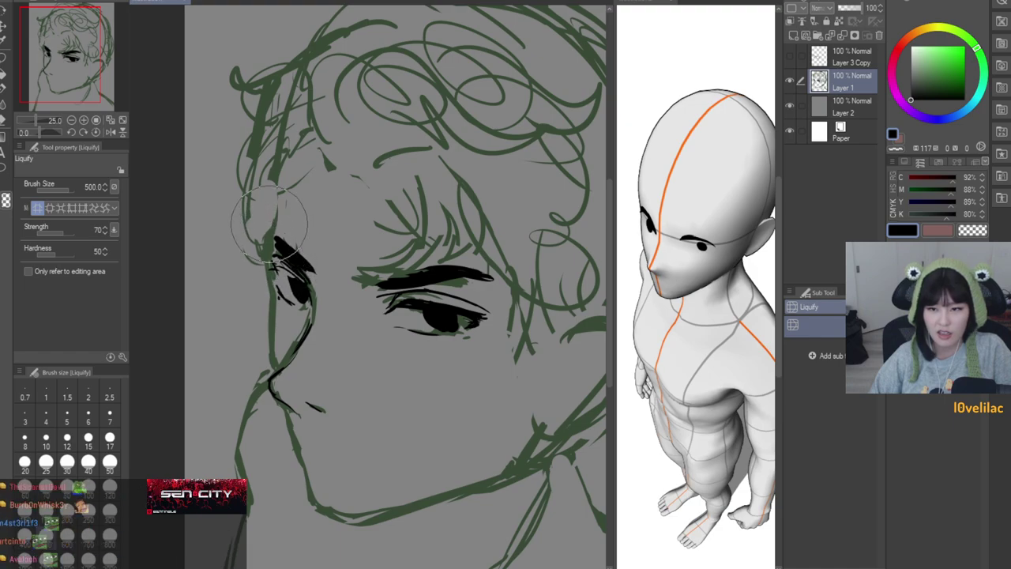
{"action": "left_click_drag", "start_coordinate": [273, 221], "coordinate": [266, 227]}
{"action": "mouse_move", "coordinate": [310, 282]}
{"action": "left_mouse_down"}
{"action": "mouse_move", "coordinate": [293, 251]}
{"action": "mouse_move", "coordinate": [280, 265]}
{"action": "mouse_move", "coordinate": [269, 255]}
{"action": "mouse_move", "coordinate": [255, 275]}
{"action": "mouse_move", "coordinate": [250, 259]}
{"action": "mouse_move", "coordinate": [316, 284]}
{"action": "mouse_move", "coordinate": [365, 262]}
{"action": "mouse_move", "coordinate": [341, 378]}
{"action": "mouse_move", "coordinate": [257, 376]}
{"action": "mouse_move", "coordinate": [320, 359]}
{"action": "left_mouse_up"}
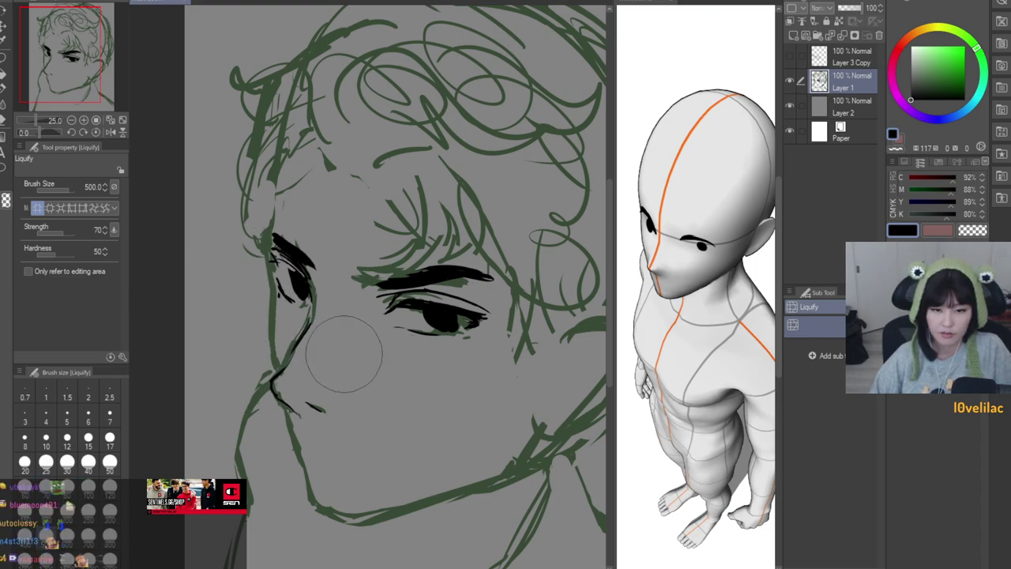
{"action": "scroll", "coordinate": [359, 331], "scroll_direction": "down", "scroll_amount": 1}
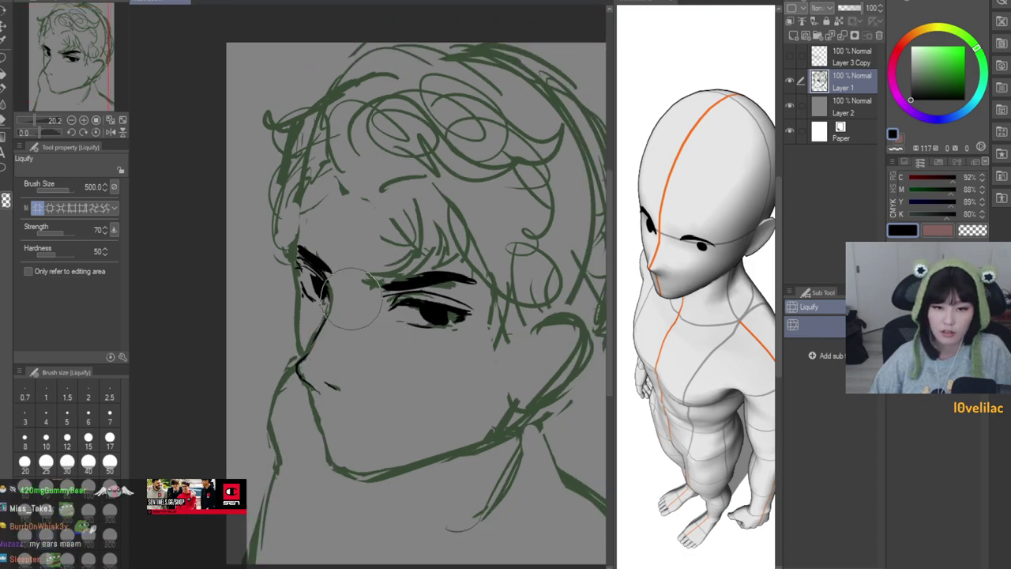
Step: Enlarge the Liquify brush to 1700 and nudge the near eye and brow area slightly toward the nose
{"action": "key", "text": "bracketleft"}
{"action": "key", "text": "bracketleft"}
{"action": "key", "text": "bracketright"}
{"action": "key", "text": "bracketright"}
{"action": "key", "text": "bracketright"}
{"action": "key", "text": "bracketright"}
{"action": "key", "text": "bracketright"}
{"action": "key", "text": "bracketright"}
{"action": "key", "text": "bracketright"}
{"action": "key", "text": "bracketright"}
{"action": "key", "text": "bracketright"}
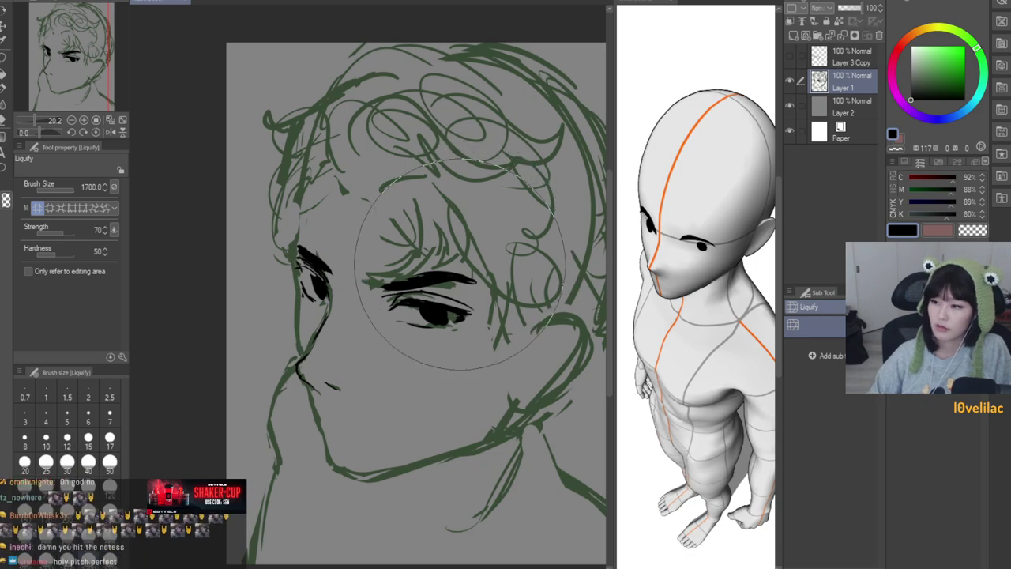
{"action": "scroll", "coordinate": [451, 271], "scroll_direction": "up", "scroll_amount": 1}
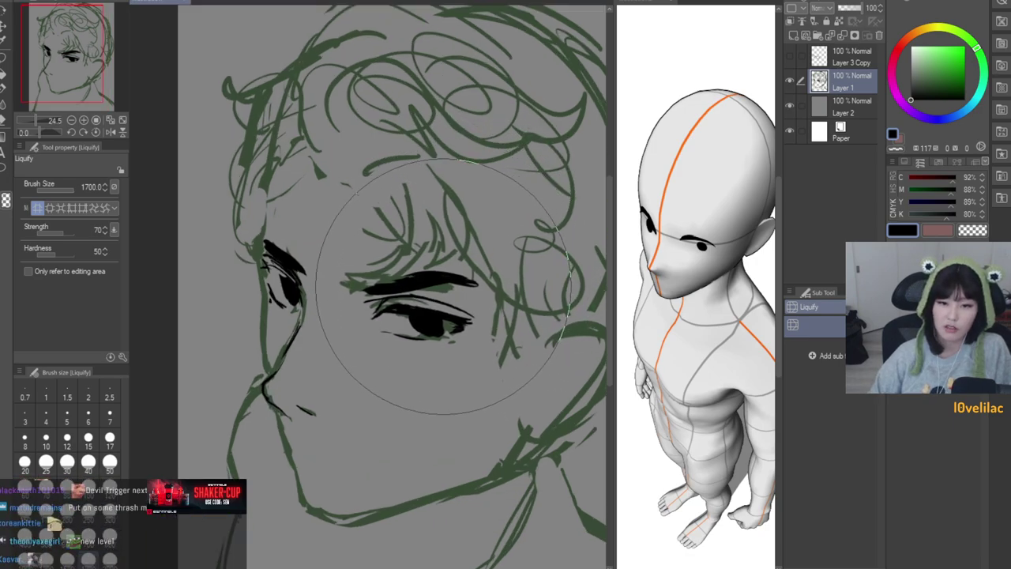
{"action": "left_click_drag", "start_coordinate": [448, 286], "coordinate": [443, 286]}
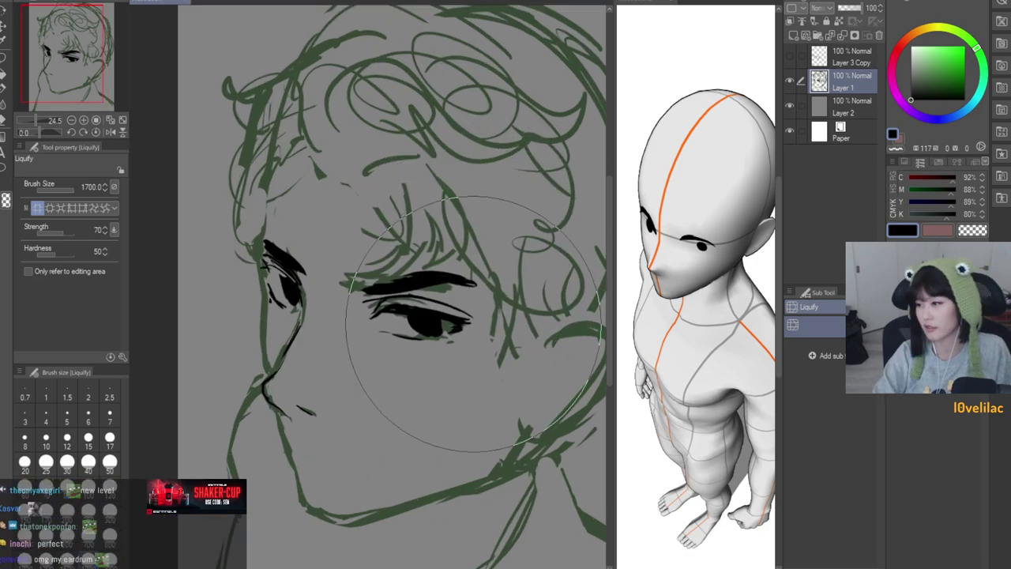
Step: Reduce the Liquify brush to 700, adjust the far temple beside the far eye and check the face mirrored
{"action": "key", "text": "bracketleft"}
{"action": "key", "text": "bracketleft"}
{"action": "key", "text": "bracketleft"}
{"action": "key", "text": "bracketleft"}
{"action": "key", "text": "bracketleft"}
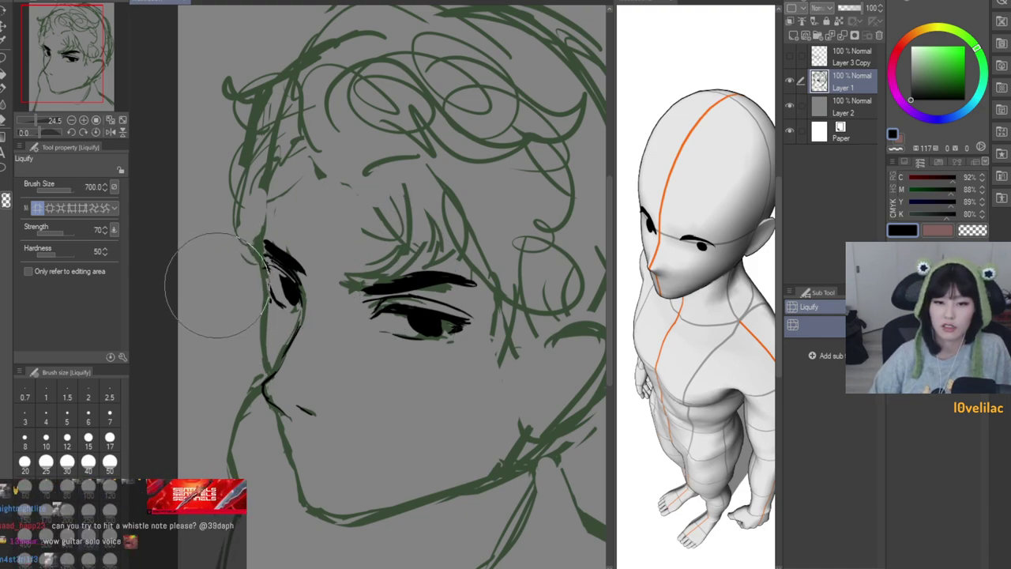
{"action": "scroll", "coordinate": [332, 237], "scroll_direction": "down", "scroll_amount": 3}
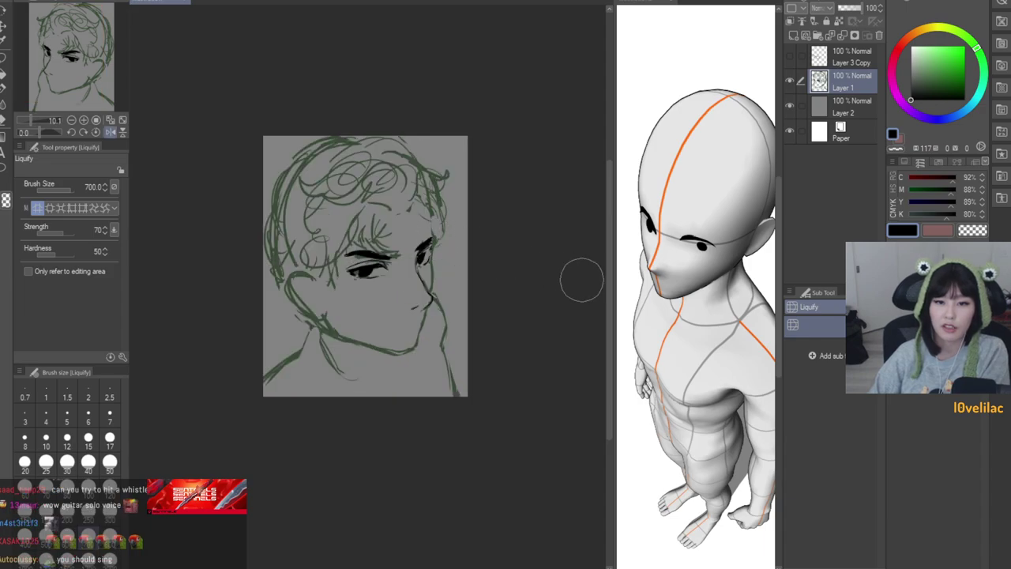
{"action": "key", "text": "ctrl+plus"}
{"action": "key", "text": "ctrl+plus"}
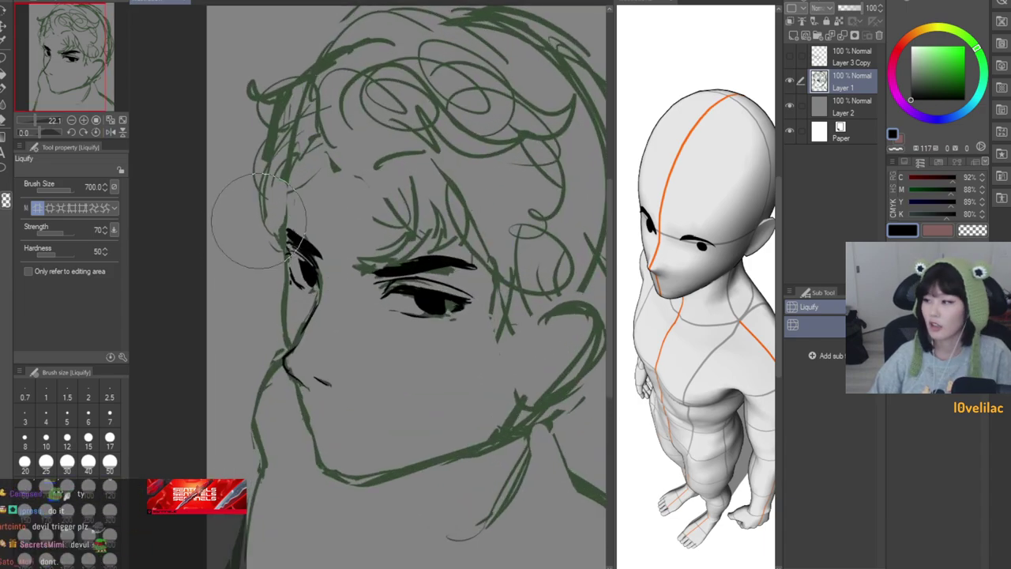
Step: Ink the temple contour above the far eyebrow with the size 70 Mapping pen and erase the stray green sketch beside it
{"action": "left_click", "coordinate": [4, 93]}
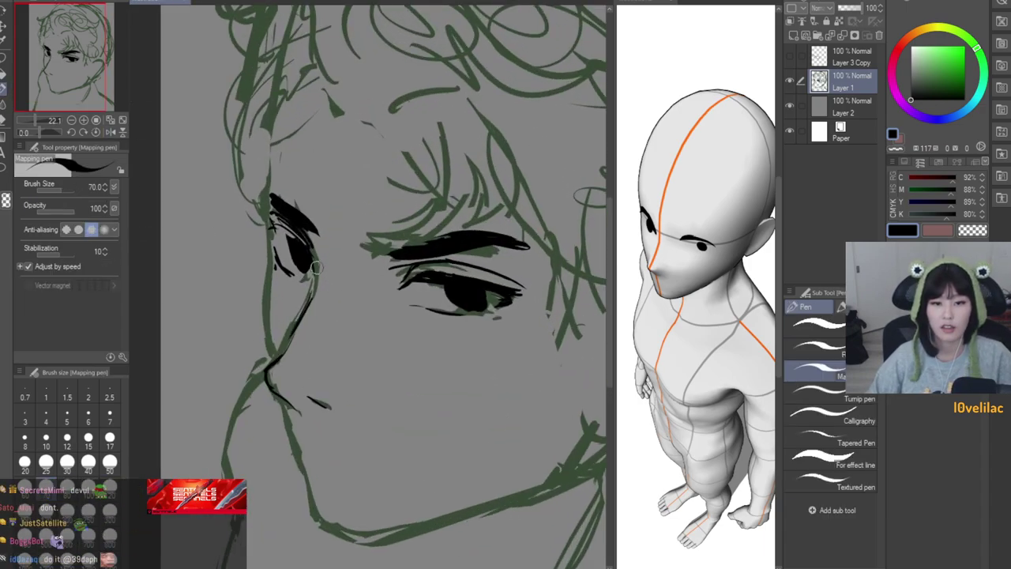
{"action": "key", "text": "ctrl+plus"}
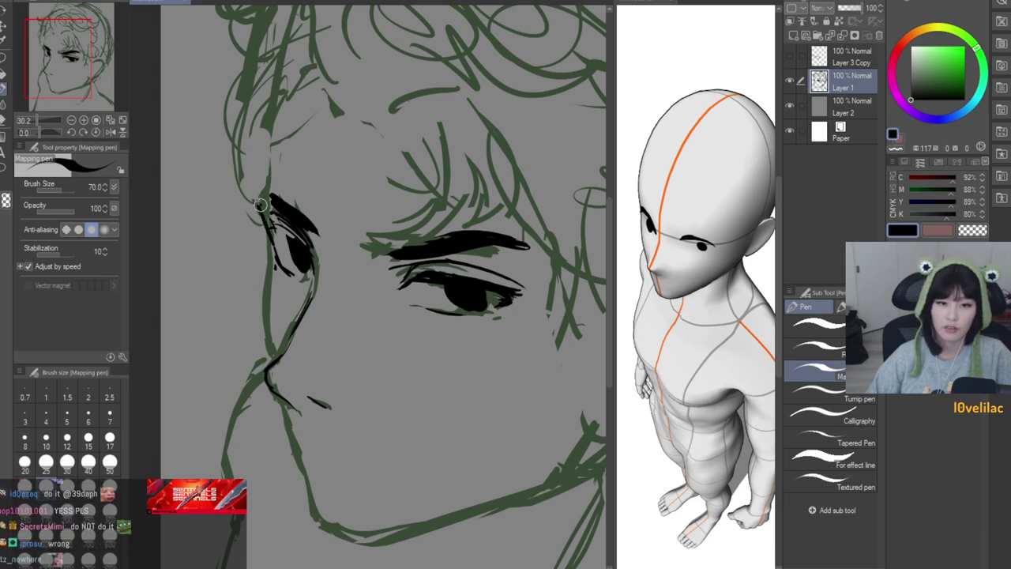
{"action": "mouse_move", "coordinate": [253, 197]}
{"action": "left_mouse_down"}
{"action": "mouse_move", "coordinate": [268, 141]}
{"action": "mouse_move", "coordinate": [262, 211]}
{"action": "left_mouse_up"}
{"action": "key", "text": "e"}
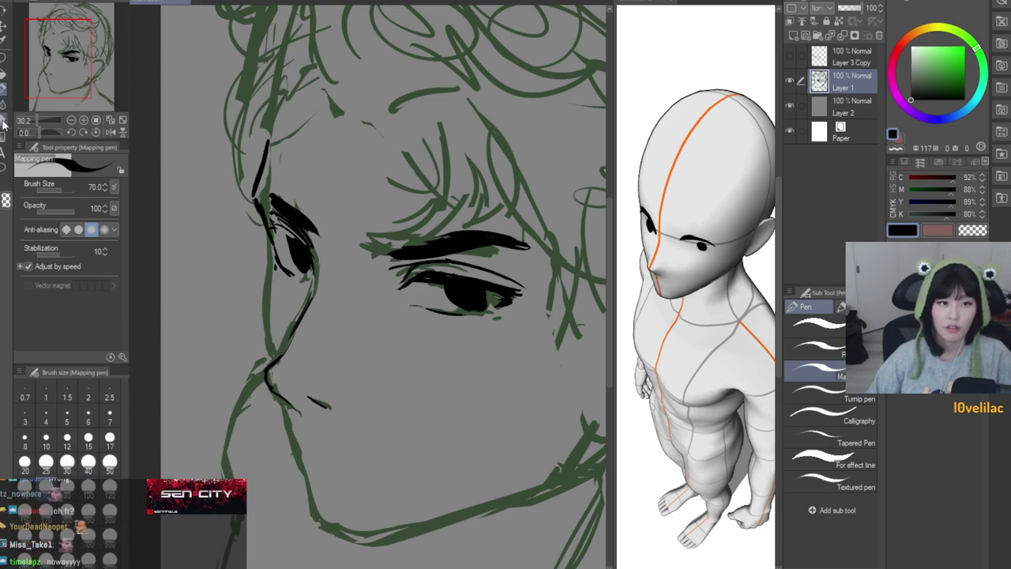
{"action": "left_click_drag", "start_coordinate": [271, 164], "coordinate": [266, 193]}
{"action": "scroll", "coordinate": [355, 328], "scroll_direction": "down", "scroll_amount": 5}
{"action": "scroll", "coordinate": [360, 319], "scroll_direction": "up", "scroll_amount": 2}
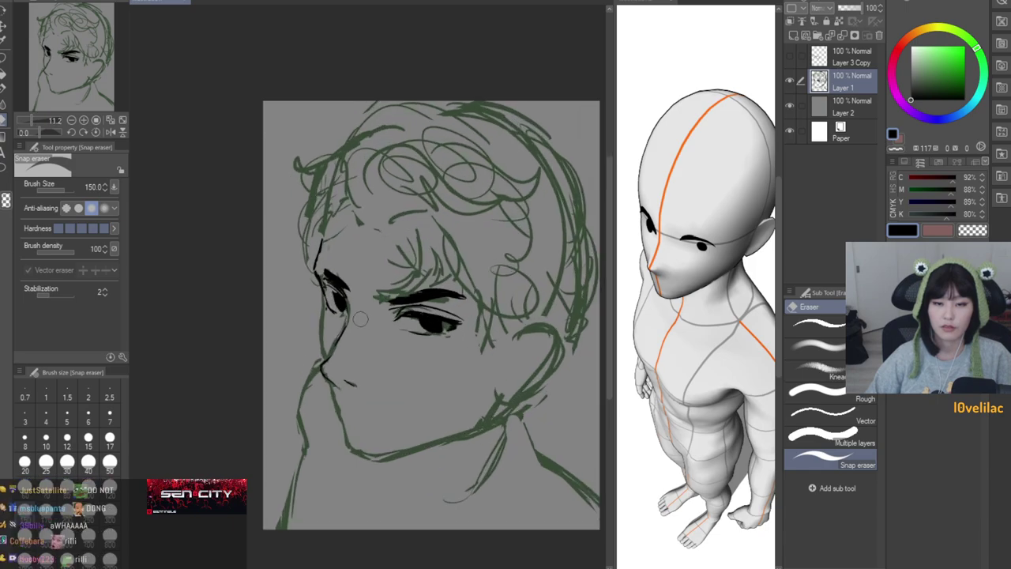
Step: Darken and extend the short black nostril mark beside the nose tip with the Mapping pen
{"action": "left_click", "coordinate": [5, 94]}
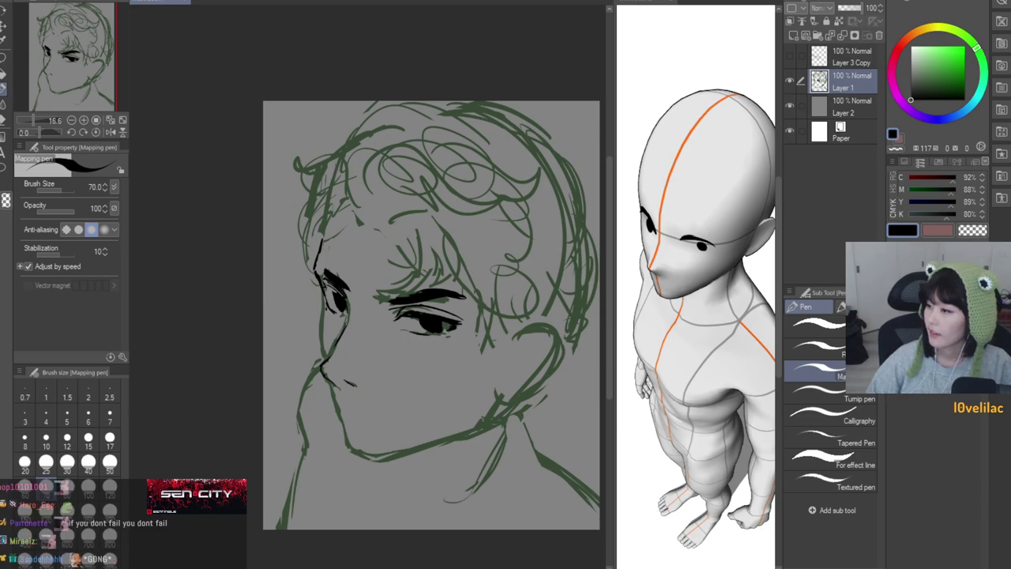
{"action": "scroll", "coordinate": [395, 418], "scroll_direction": "up", "scroll_amount": 5}
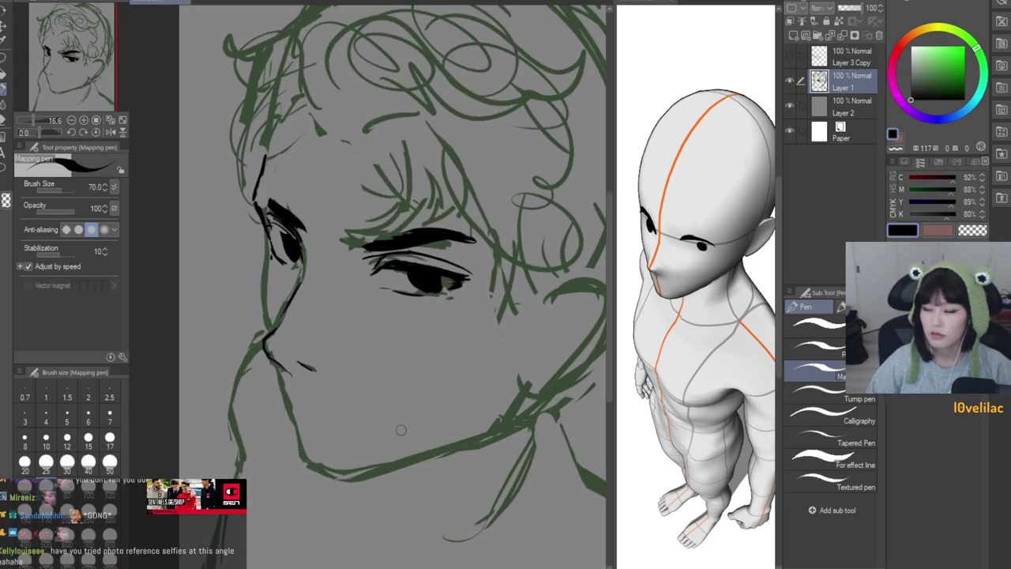
{"action": "left_click_drag", "start_coordinate": [298, 369], "coordinate": [313, 375]}
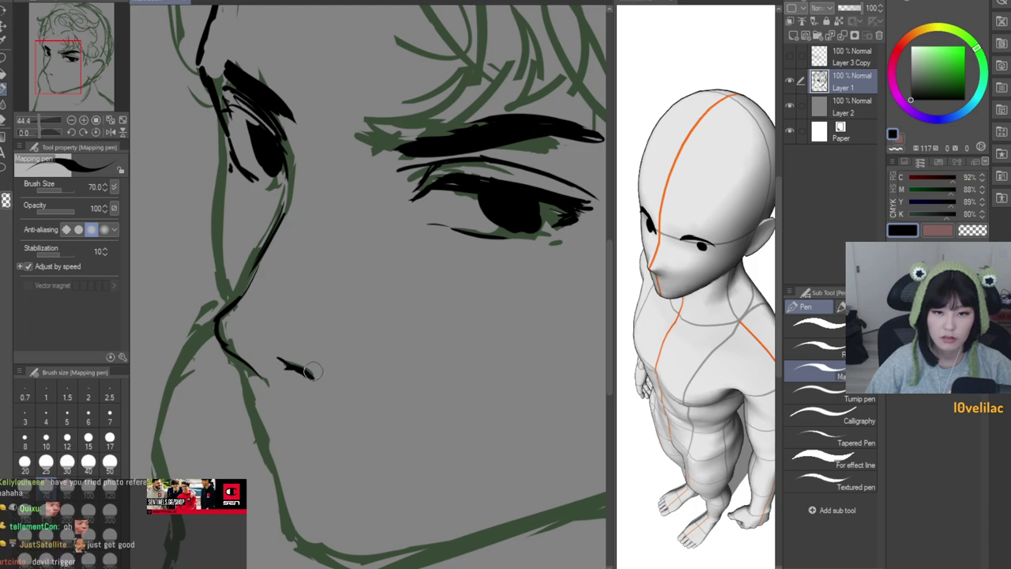
{"action": "scroll", "coordinate": [394, 339], "scroll_direction": "down", "scroll_amount": 4}
{"action": "scroll", "coordinate": [300, 220], "scroll_direction": "up", "scroll_amount": 4}
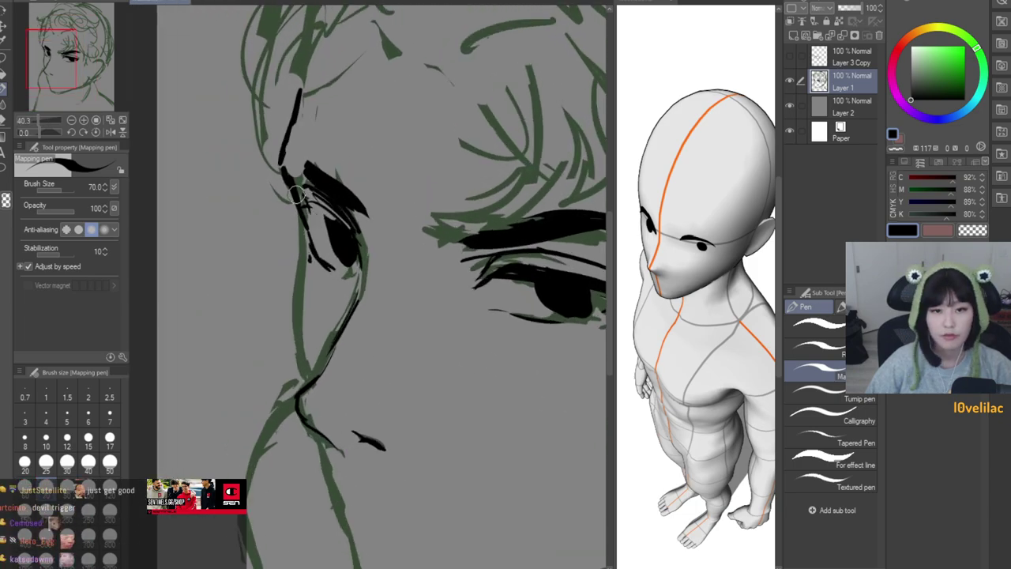
Step: Ink the far cheek contour in black from the outer corner of the far eye down to the nose tip
{"action": "left_click_drag", "start_coordinate": [304, 234], "coordinate": [286, 359]}
{"action": "scroll", "coordinate": [305, 379], "scroll_direction": "down", "scroll_amount": 5}
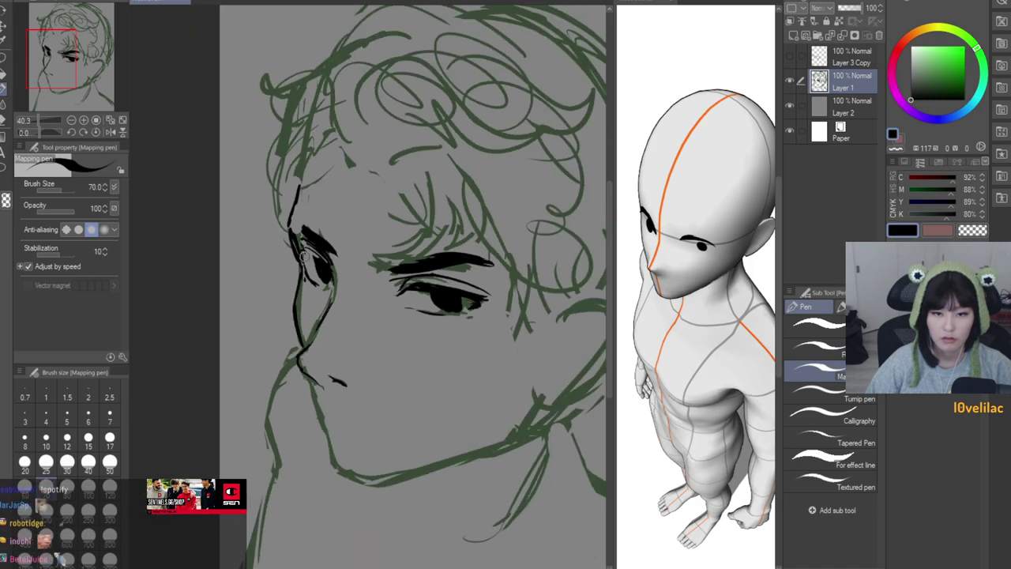
{"action": "scroll", "coordinate": [330, 289], "scroll_direction": "up", "scroll_amount": 4}
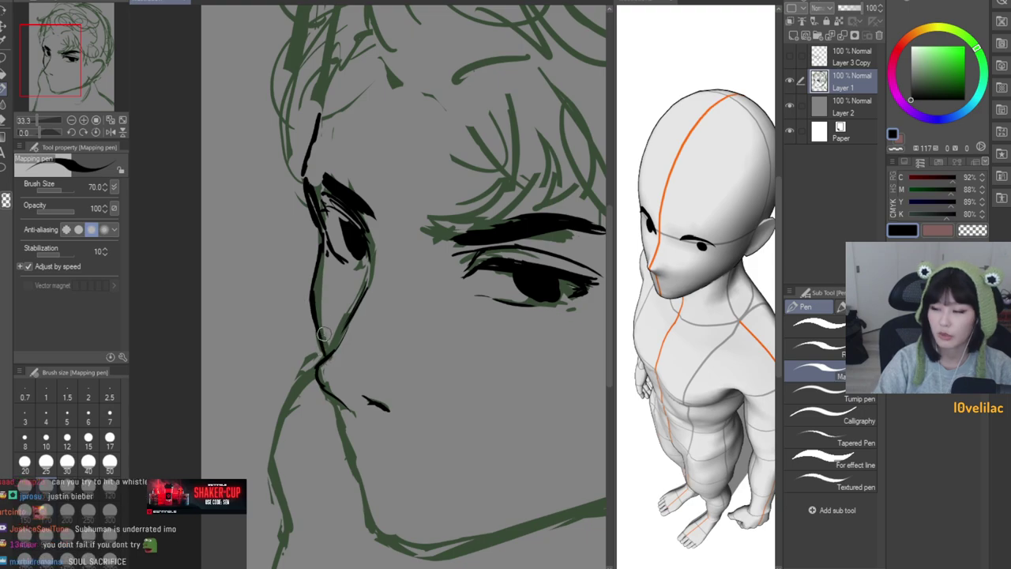
{"action": "scroll", "coordinate": [269, 223], "scroll_direction": "down", "scroll_amount": 2}
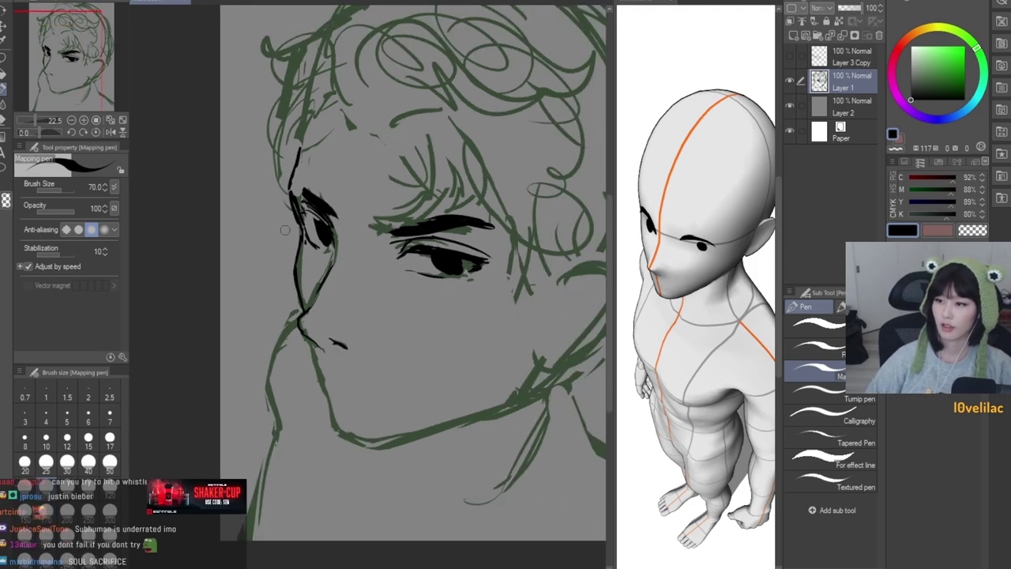
{"action": "scroll", "coordinate": [285, 230], "scroll_direction": "down", "scroll_amount": 2}
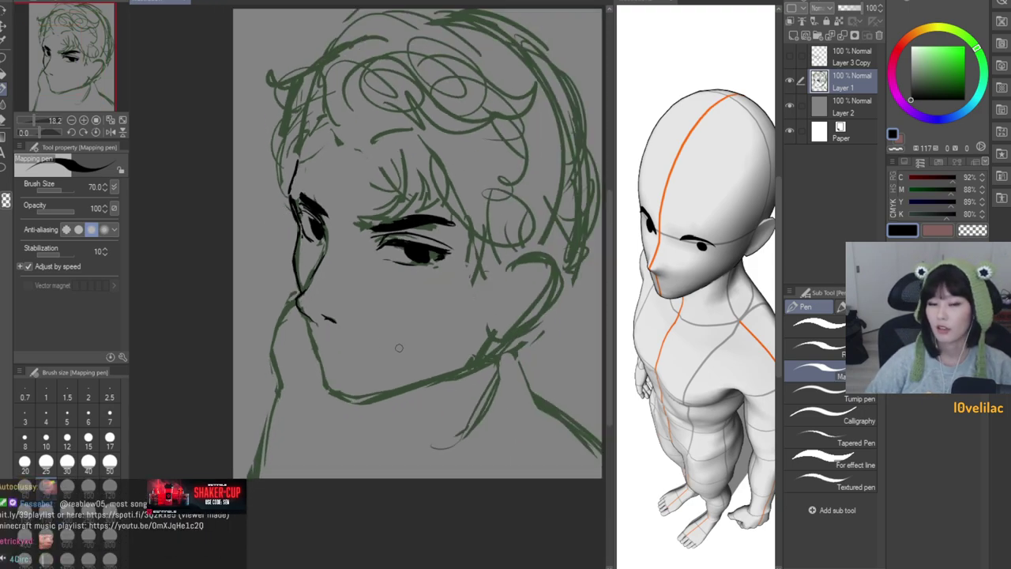
Step: Ink the face contour in black from below the nose down to the chin and along the start of the jaw
{"action": "scroll", "coordinate": [397, 340], "scroll_direction": "up", "scroll_amount": 3}
{"action": "scroll", "coordinate": [276, 340], "scroll_direction": "up", "scroll_amount": 1}
{"action": "left_click_drag", "start_coordinate": [270, 314], "coordinate": [297, 403]}
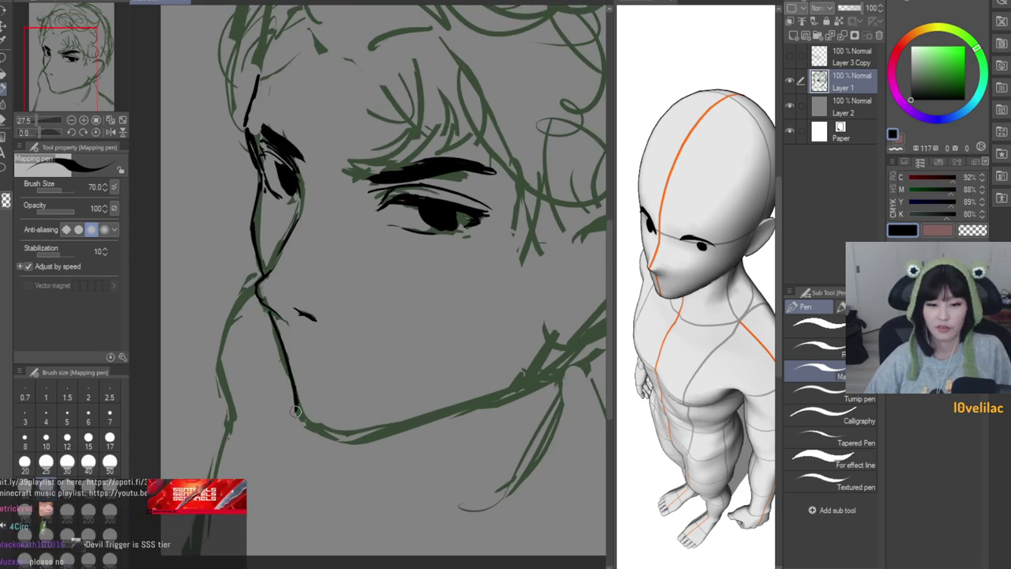
{"action": "left_click_drag", "start_coordinate": [296, 415], "coordinate": [360, 440]}
{"action": "scroll", "coordinate": [418, 442], "scroll_direction": "down", "scroll_amount": 3}
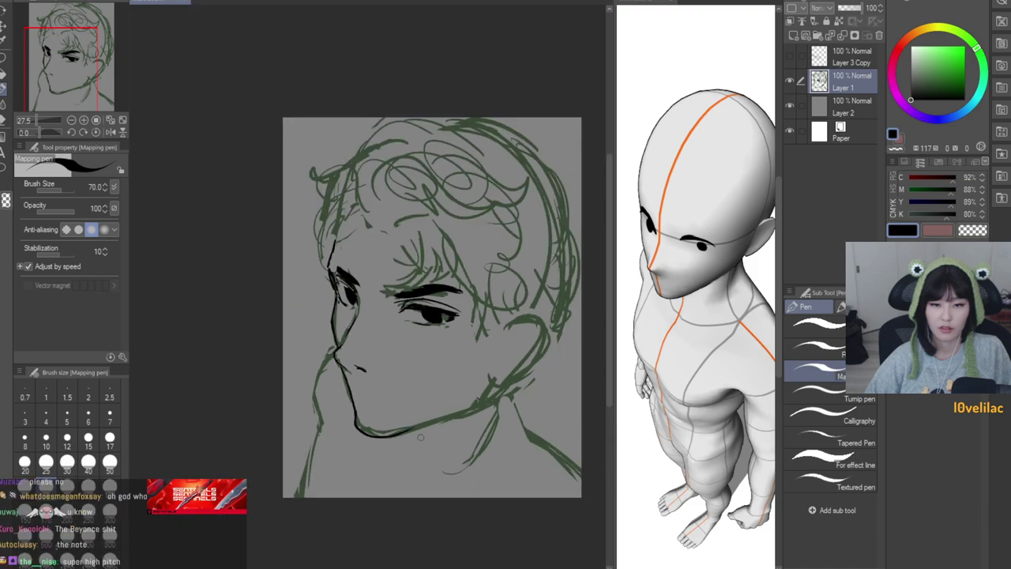
Step: Refine the outer end of the far eyebrow where it meets the temple contour with the Mapping pen
{"action": "left_click", "coordinate": [4, 131]}
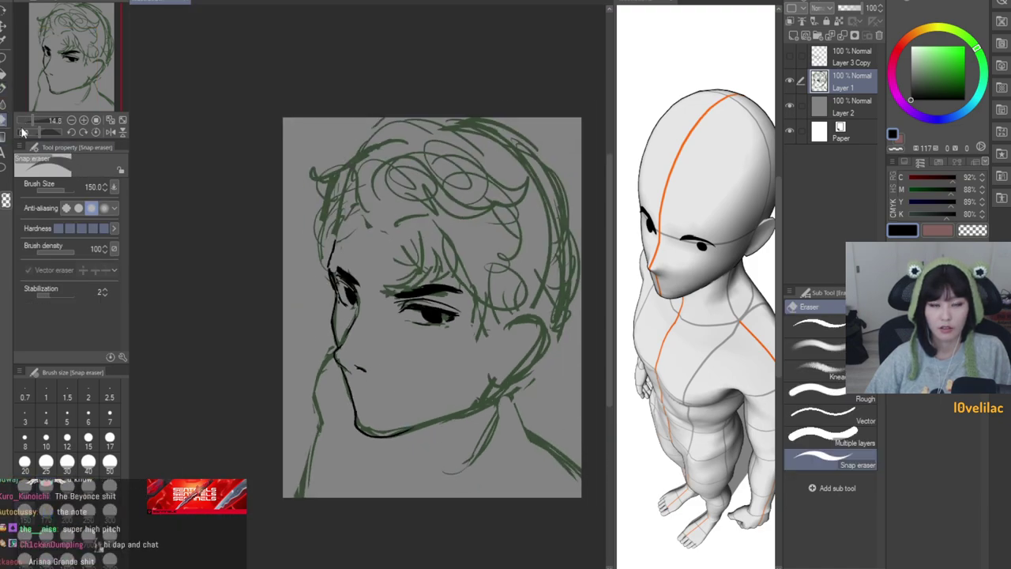
{"action": "scroll", "coordinate": [425, 336], "scroll_direction": "up", "scroll_amount": 2}
{"action": "scroll", "coordinate": [379, 289], "scroll_direction": "up", "scroll_amount": 2}
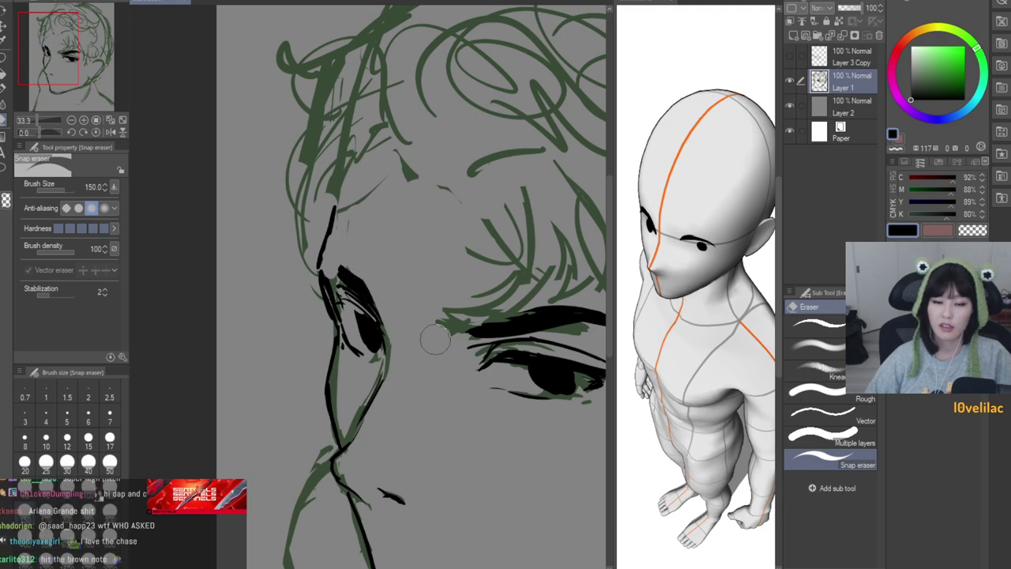
{"action": "left_click", "coordinate": [3, 89]}
{"action": "scroll", "coordinate": [367, 299], "scroll_direction": "up", "scroll_amount": 1}
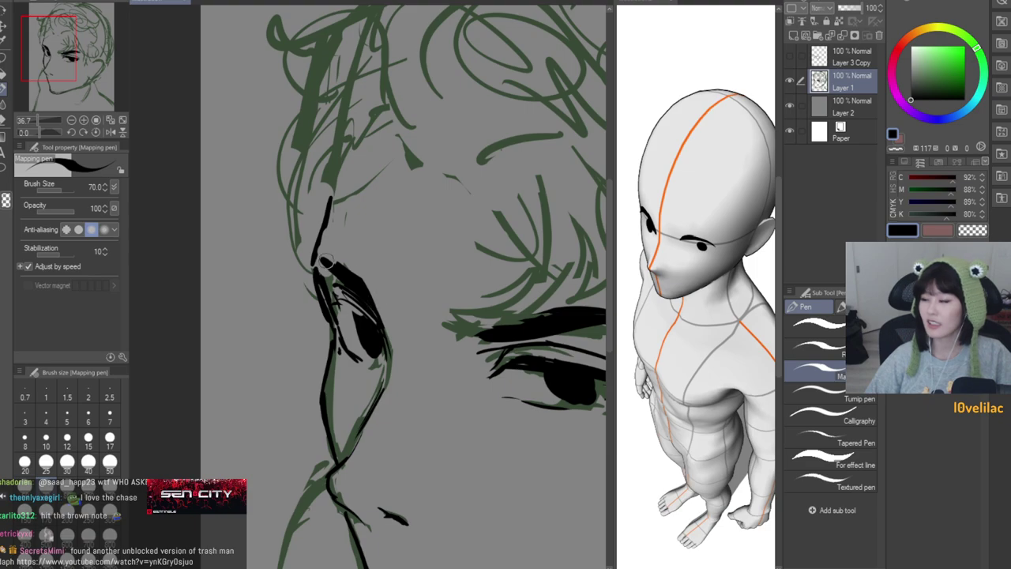
Step: Ink the jawline in black with the Mapping pen from the chin toward the ear over the green sketch
{"action": "scroll", "coordinate": [335, 271], "scroll_direction": "down", "scroll_amount": 6}
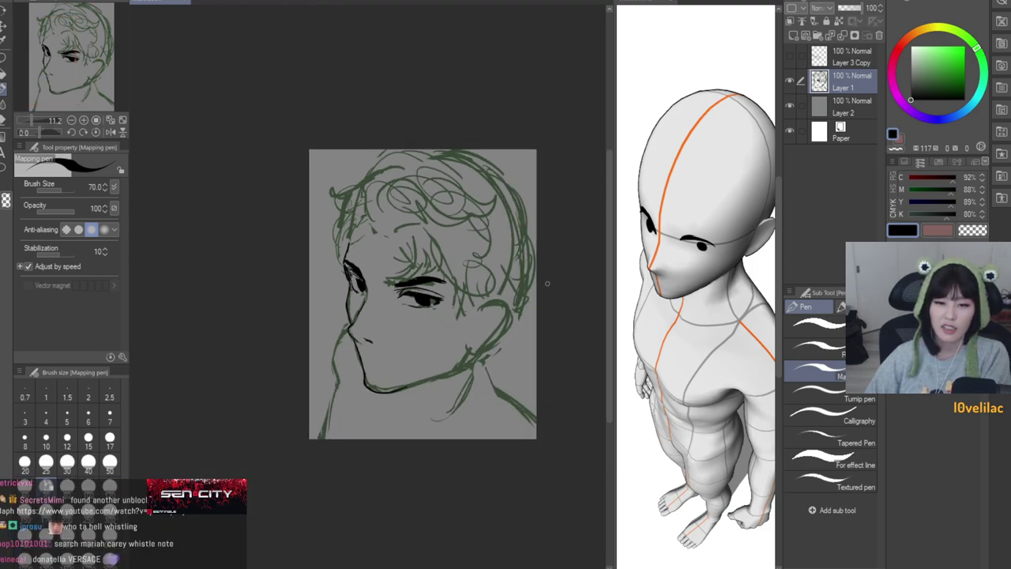
{"action": "scroll", "coordinate": [404, 334], "scroll_direction": "up", "scroll_amount": 4}
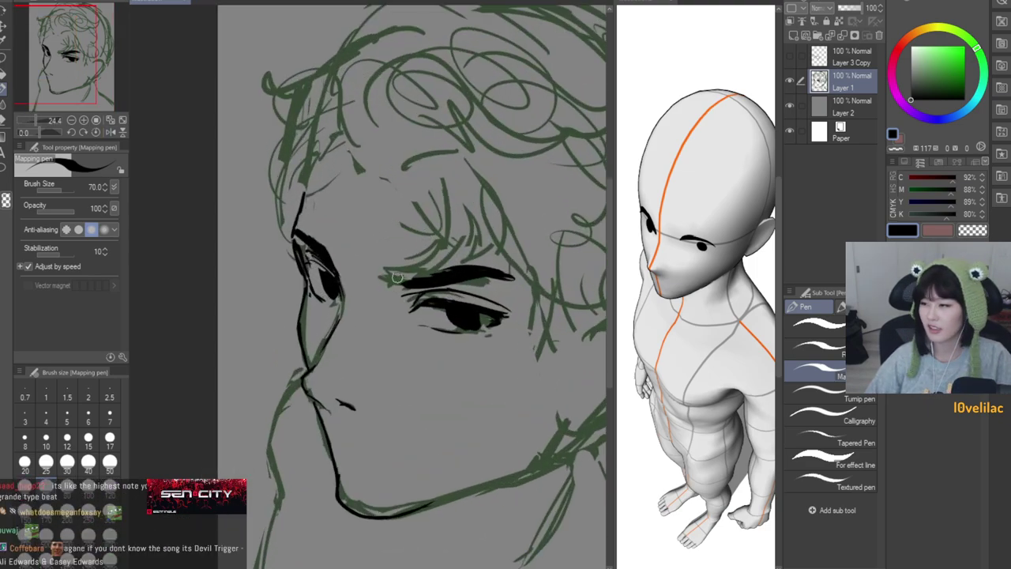
{"action": "scroll", "coordinate": [405, 334], "scroll_direction": "down", "scroll_amount": 2}
{"action": "scroll", "coordinate": [442, 419], "scroll_direction": "down", "scroll_amount": 2}
{"action": "scroll", "coordinate": [525, 445], "scroll_direction": "up", "scroll_amount": 3}
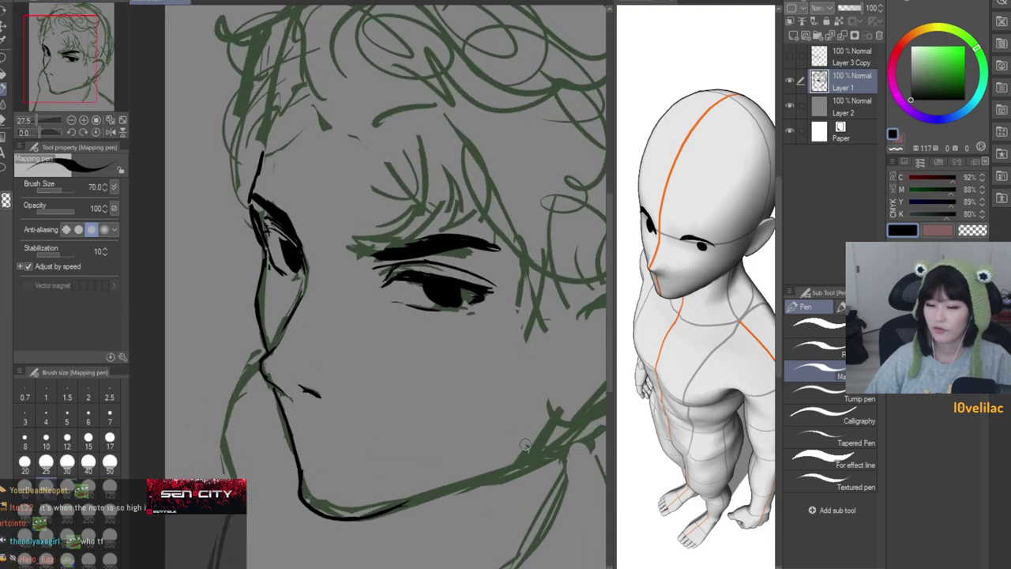
{"action": "left_click_drag", "start_coordinate": [485, 475], "coordinate": [381, 512]}
Step: Clean up the chin and jaw line with the Snap eraser and check the face in a mirrored view
{"action": "key", "text": "e"}
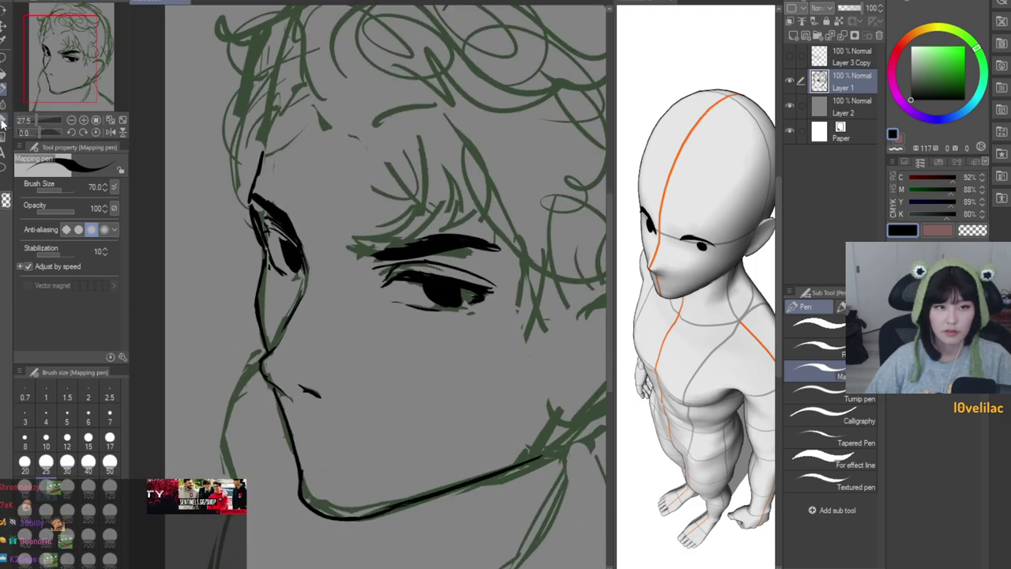
{"action": "scroll", "coordinate": [316, 479], "scroll_direction": "up", "scroll_amount": 1}
{"action": "mouse_move", "coordinate": [331, 510]}
{"action": "left_mouse_down"}
{"action": "mouse_move", "coordinate": [401, 503]}
{"action": "mouse_move", "coordinate": [383, 501]}
{"action": "left_mouse_up"}
{"action": "scroll", "coordinate": [403, 462], "scroll_direction": "down", "scroll_amount": 4}
{"action": "key", "text": "h"}
{"action": "scroll", "coordinate": [350, 429], "scroll_direction": "up", "scroll_amount": 4}
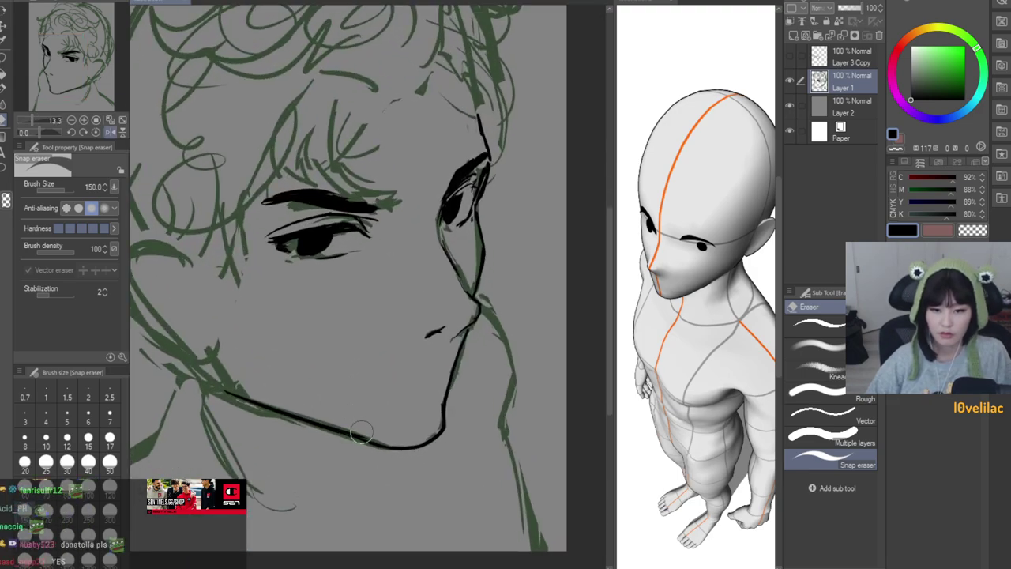
{"action": "scroll", "coordinate": [456, 425], "scroll_direction": "down", "scroll_amount": 3}
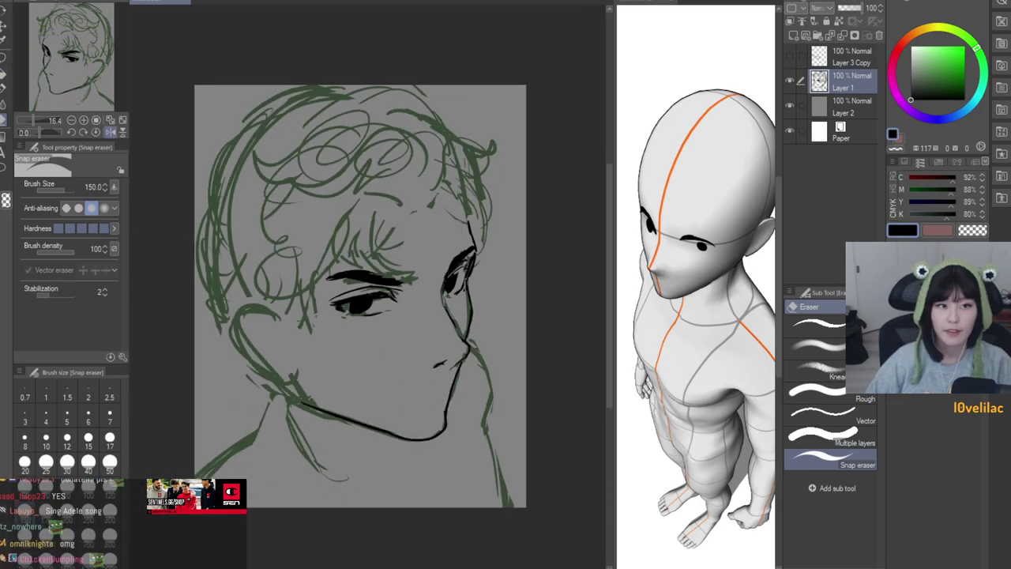
Step: Nudge the near eye's corners, the near eyebrow's tail and the far eyebrow with Liquify at brush size 400
{"action": "key", "text": "j"}
{"action": "key", "text": "h"}
{"action": "scroll", "coordinate": [473, 281], "scroll_direction": "up", "scroll_amount": 1}
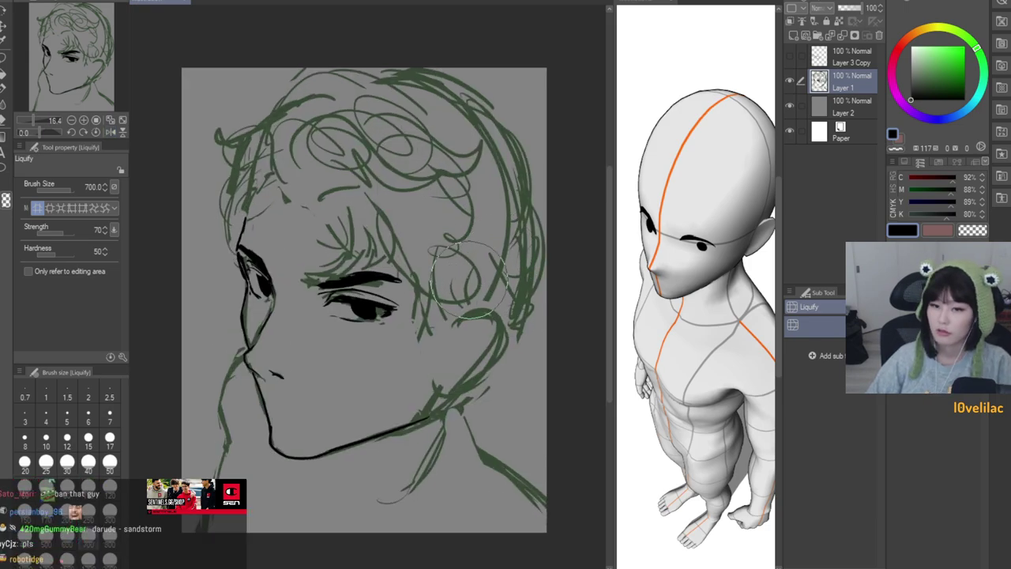
{"action": "scroll", "coordinate": [419, 276], "scroll_direction": "up", "scroll_amount": 2}
{"action": "key", "text": "bracketleft"}
{"action": "key", "text": "bracketleft"}
{"action": "key", "text": "bracketleft"}
{"action": "scroll", "coordinate": [379, 319], "scroll_direction": "up", "scroll_amount": 1}
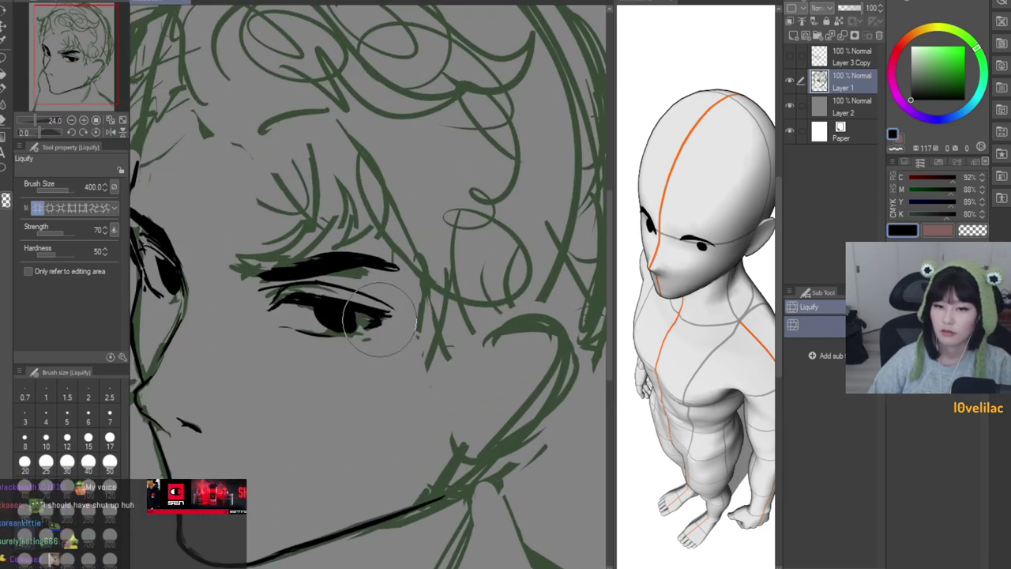
{"action": "left_click_drag", "start_coordinate": [404, 304], "coordinate": [395, 309]}
{"action": "left_click_drag", "start_coordinate": [279, 303], "coordinate": [274, 291]}
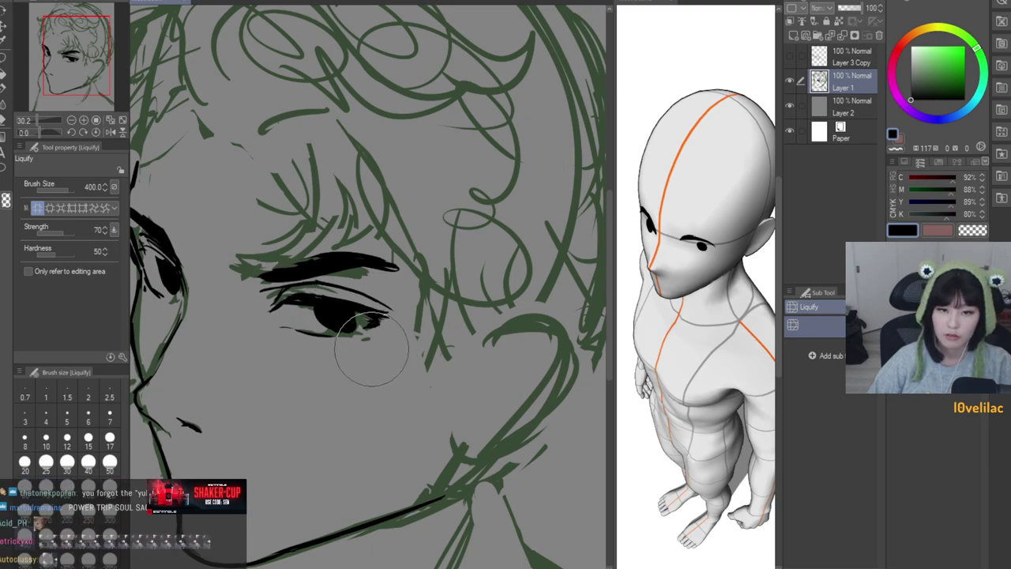
{"action": "left_click_drag", "start_coordinate": [400, 258], "coordinate": [451, 269]}
{"action": "scroll", "coordinate": [451, 269], "scroll_direction": "up", "scroll_amount": 1}
{"action": "left_click_drag", "start_coordinate": [172, 213], "coordinate": [174, 223]}
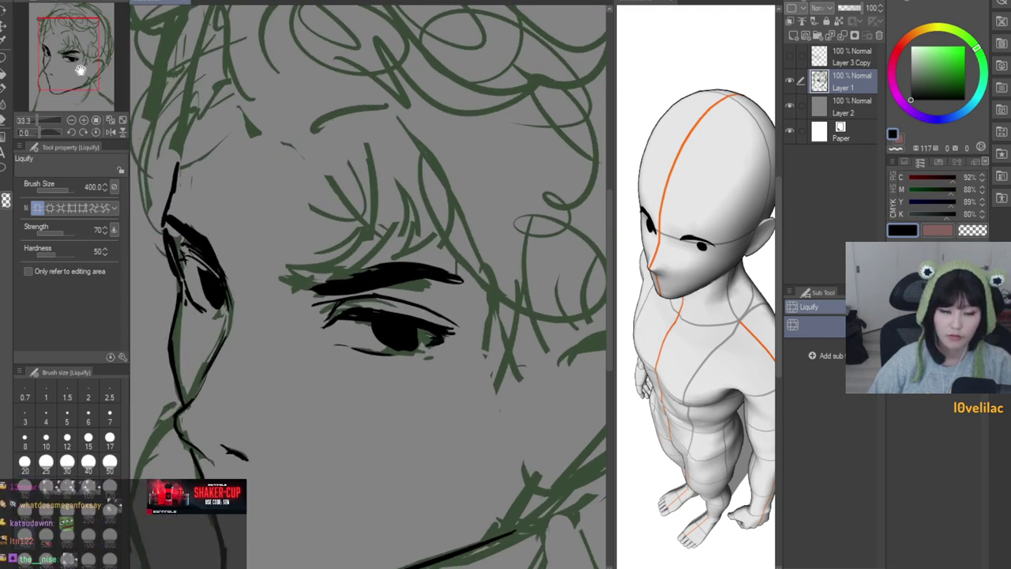
Step: Ink finer black lines inside the far eye with the Mapping pen at size 70, checking the face mirrored
{"action": "key", "text": "p"}
{"action": "scroll", "coordinate": [181, 272], "scroll_direction": "up", "scroll_amount": 1}
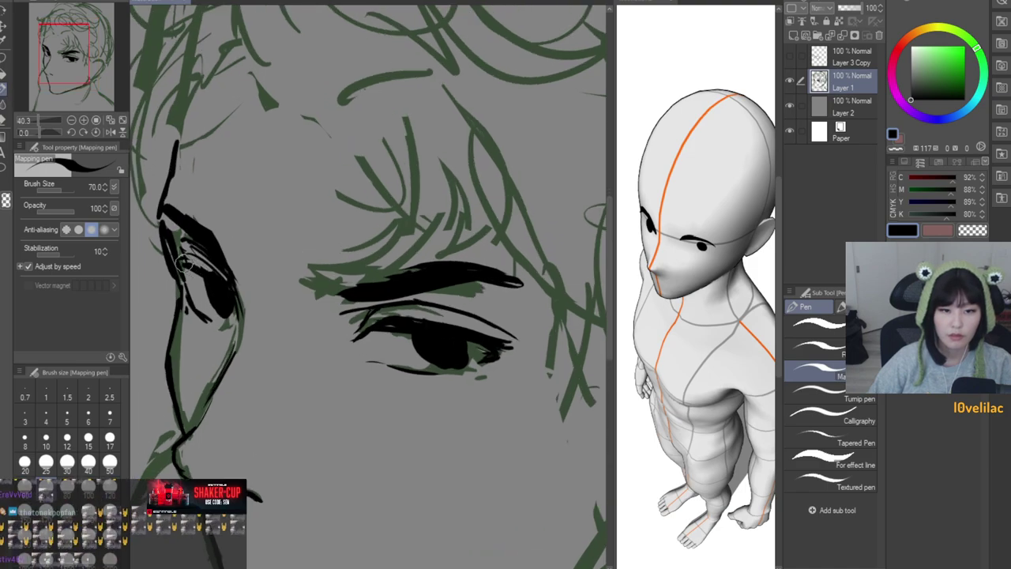
{"action": "scroll", "coordinate": [196, 259], "scroll_direction": "down", "scroll_amount": 5}
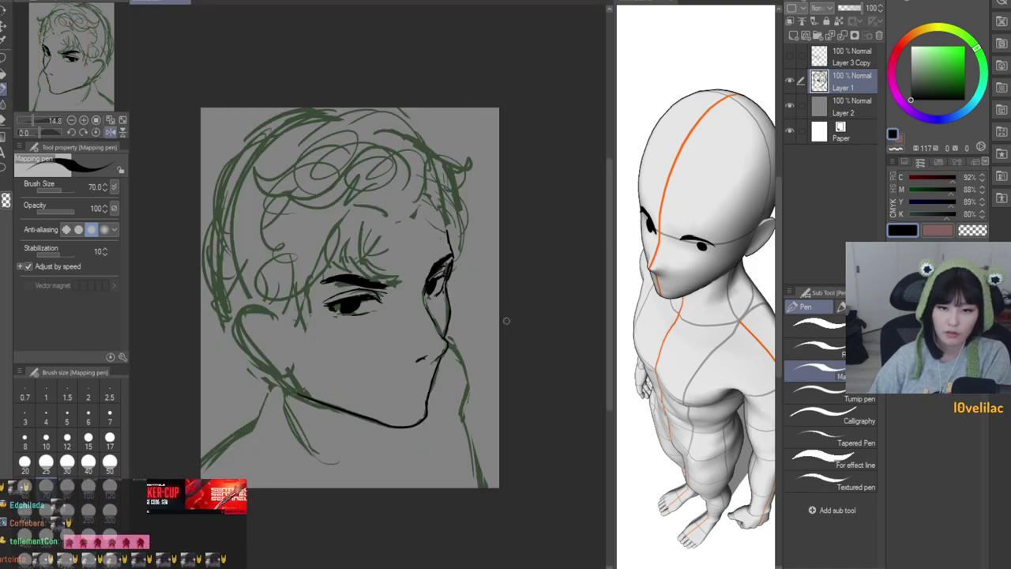
{"action": "scroll", "coordinate": [506, 320], "scroll_direction": "up", "scroll_amount": 5}
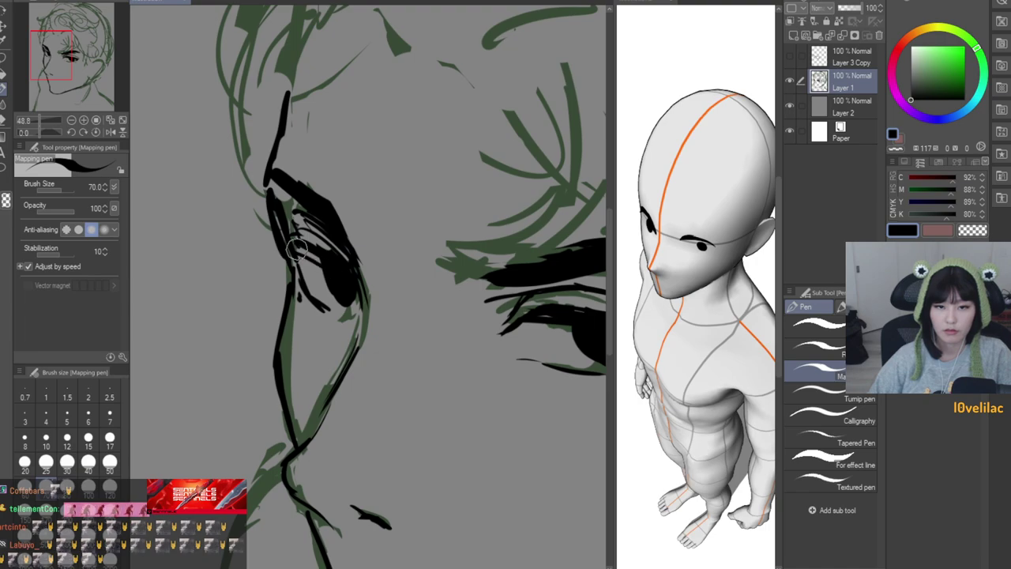
{"action": "scroll", "coordinate": [398, 327], "scroll_direction": "down", "scroll_amount": 5}
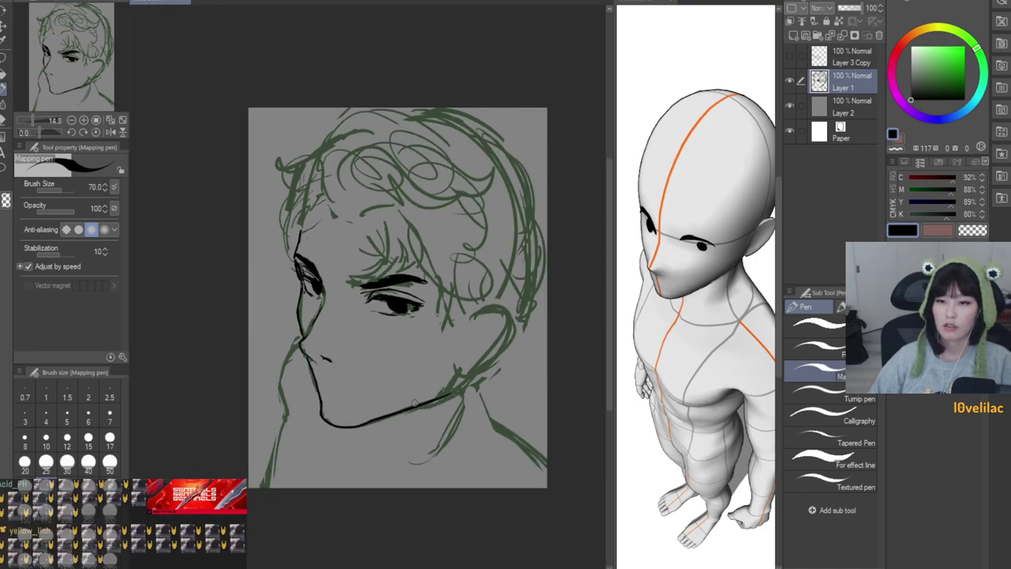
{"action": "scroll", "coordinate": [415, 403], "scroll_direction": "up", "scroll_amount": 1}
{"action": "scroll", "coordinate": [376, 298], "scroll_direction": "up", "scroll_amount": 4}
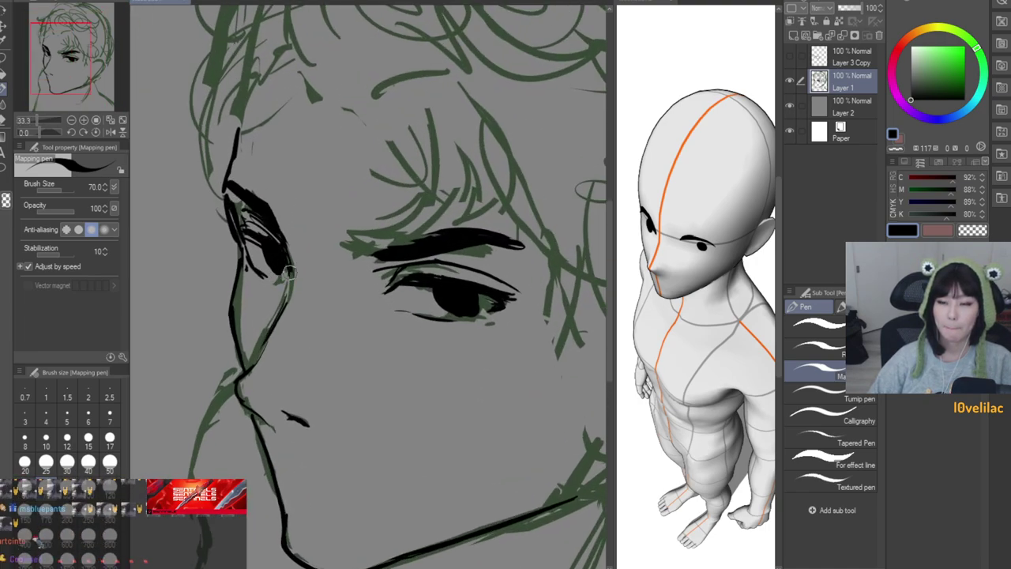
{"action": "scroll", "coordinate": [377, 290], "scroll_direction": "down", "scroll_amount": 3}
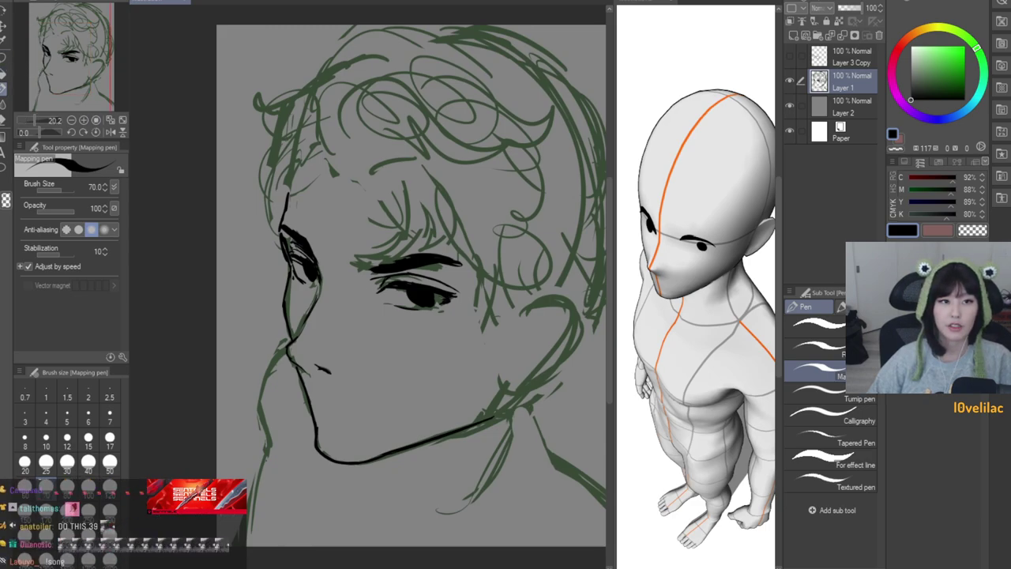
Step: Push the tip of the chin slightly inward and up using Liquify with an enlarged brush
{"action": "key", "text": "j"}
{"action": "scroll", "coordinate": [516, 350], "scroll_direction": "down", "scroll_amount": 4}
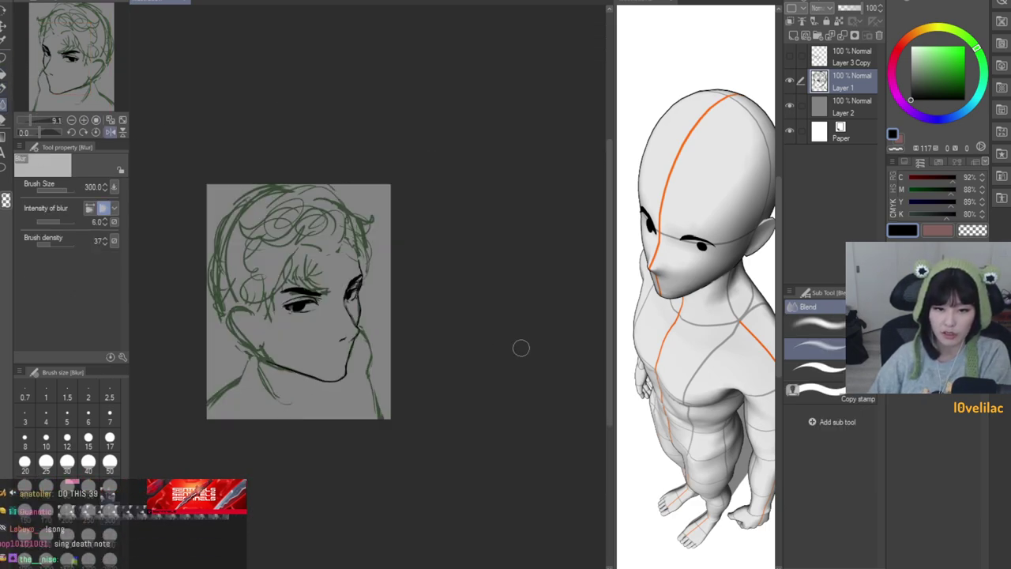
{"action": "key", "text": "h"}
{"action": "scroll", "coordinate": [514, 345], "scroll_direction": "up", "scroll_amount": 1}
{"action": "left_click", "coordinate": [1, 106]}
{"action": "scroll", "coordinate": [393, 299], "scroll_direction": "up", "scroll_amount": 1}
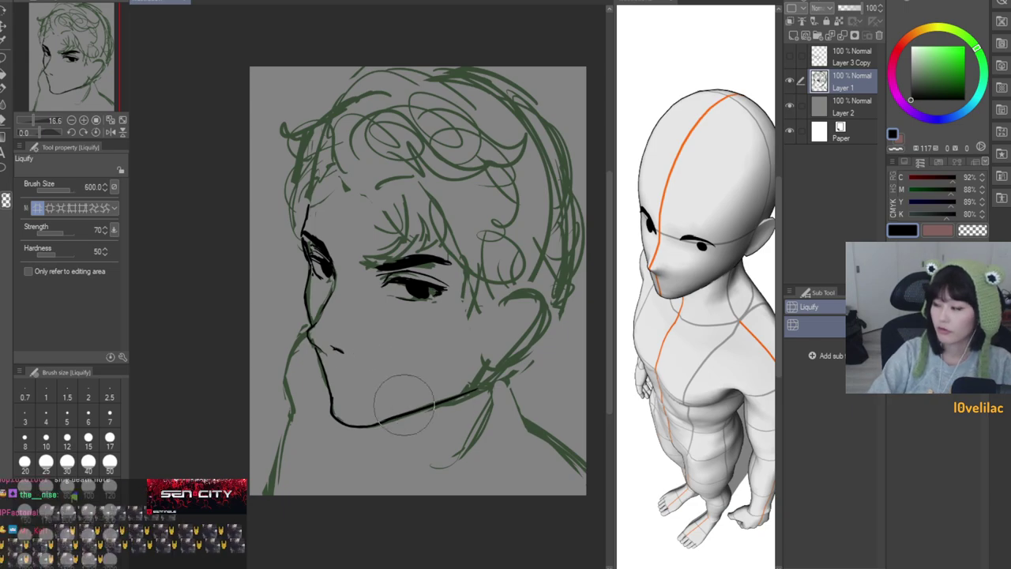
{"action": "key", "text": "bracketright"}
{"action": "key", "text": "bracketright"}
{"action": "key", "text": "bracketright"}
{"action": "left_click_drag", "start_coordinate": [340, 425], "coordinate": [346, 417]}
{"action": "key", "text": "bracketleft"}
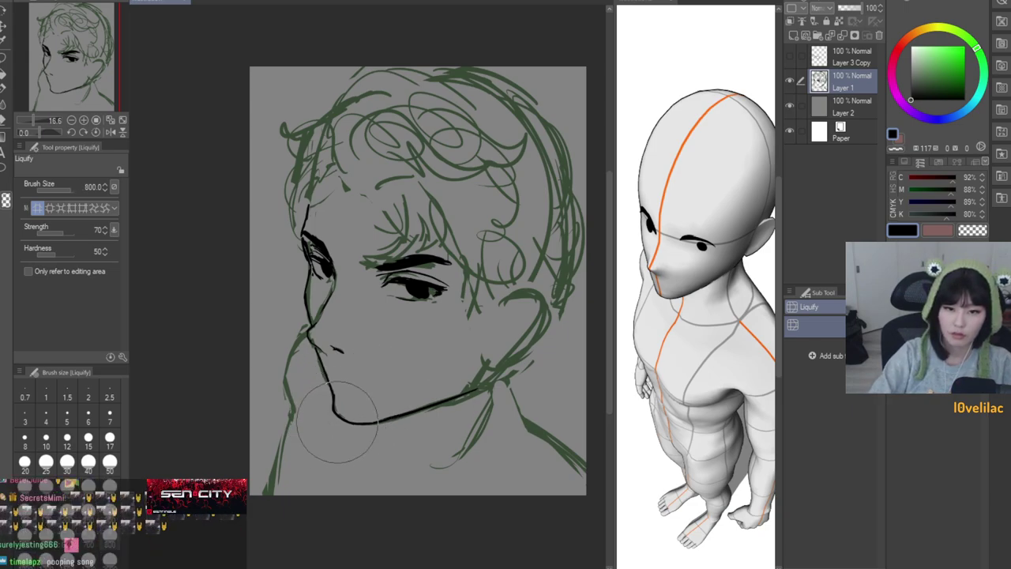
Step: Refine the face contour between the nose and chin using Liquify at brush sizes 600 and 400
{"action": "key", "text": "bracketleft"}
{"action": "key", "text": "bracketleft"}
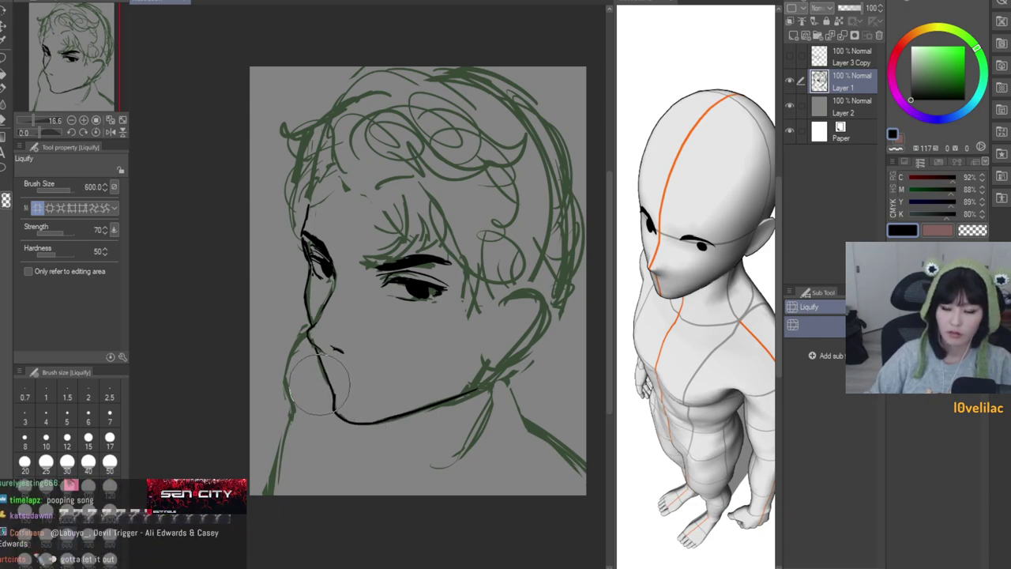
{"action": "scroll", "coordinate": [319, 382], "scroll_direction": "up", "scroll_amount": 1}
{"action": "key", "text": "bracketleft"}
{"action": "key", "text": "bracketleft"}
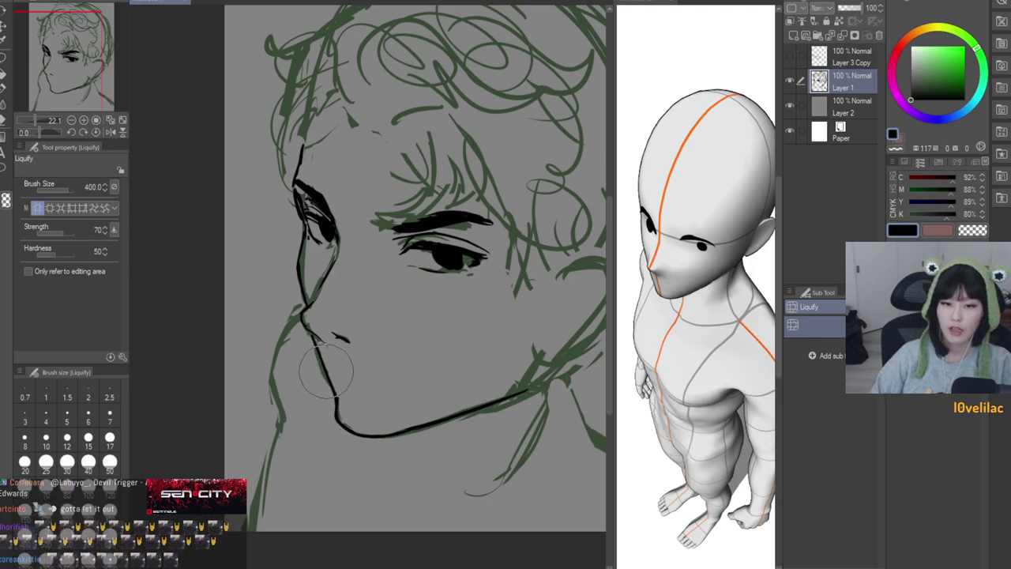
Step: Thin the far cheek line below the far eye with the Snap eraser at size 150
{"action": "scroll", "coordinate": [316, 355], "scroll_direction": "up", "scroll_amount": 2}
{"action": "key", "text": "e"}
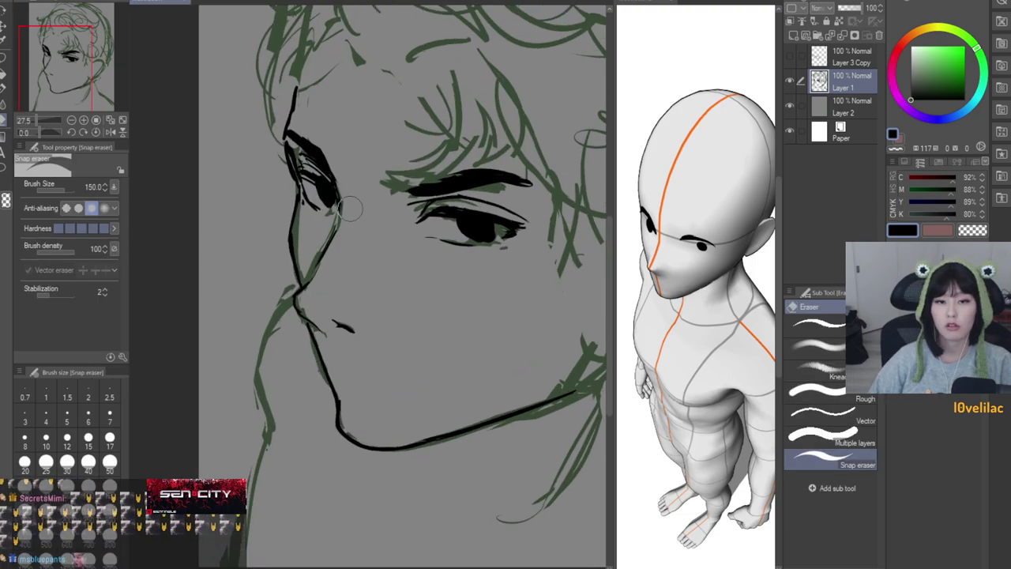
{"action": "scroll", "coordinate": [351, 206], "scroll_direction": "up", "scroll_amount": 1}
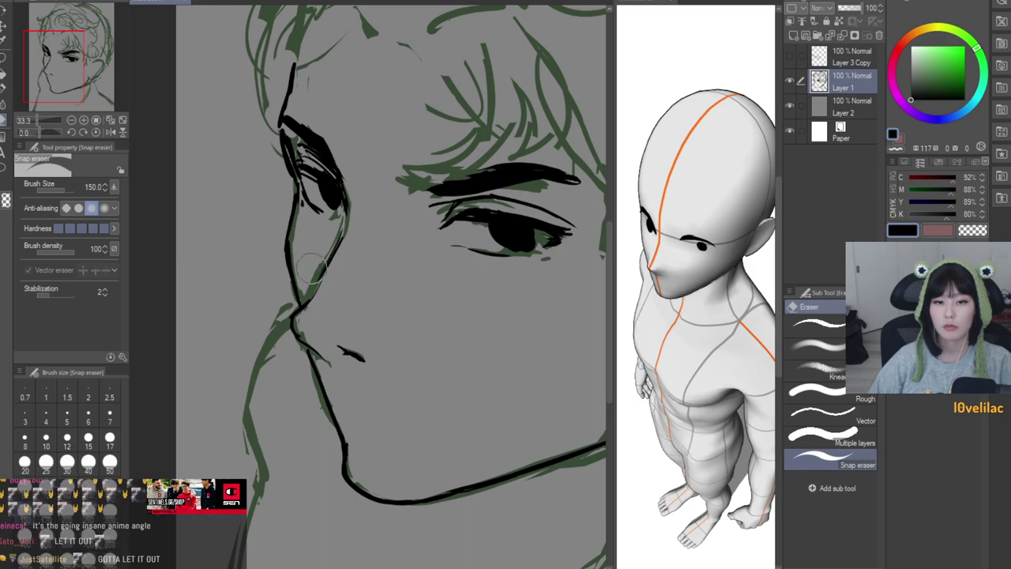
{"action": "scroll", "coordinate": [359, 324], "scroll_direction": "down", "scroll_amount": 7}
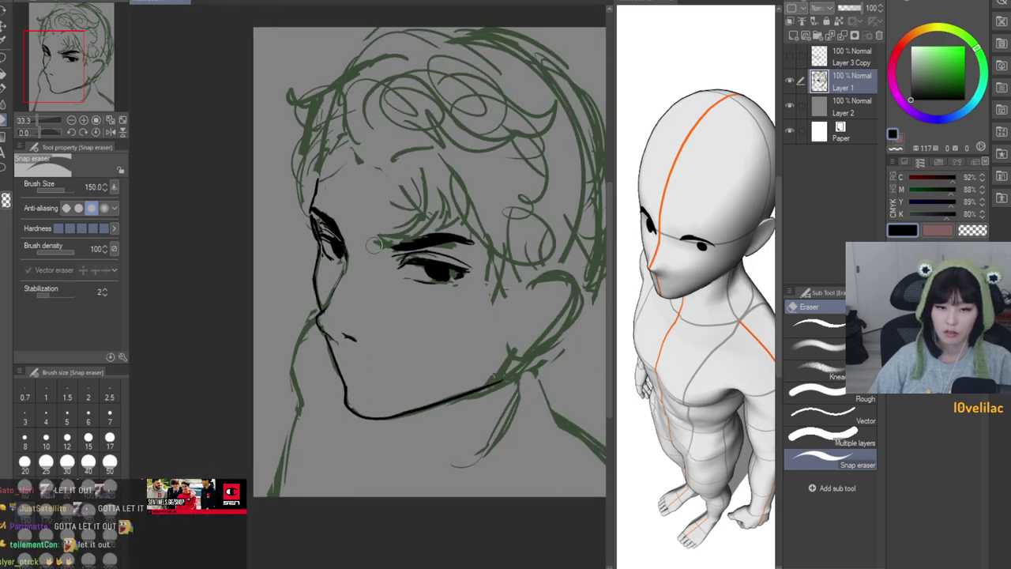
{"action": "scroll", "coordinate": [365, 286], "scroll_direction": "up", "scroll_amount": 6}
{"action": "scroll", "coordinate": [391, 248], "scroll_direction": "up", "scroll_amount": 1}
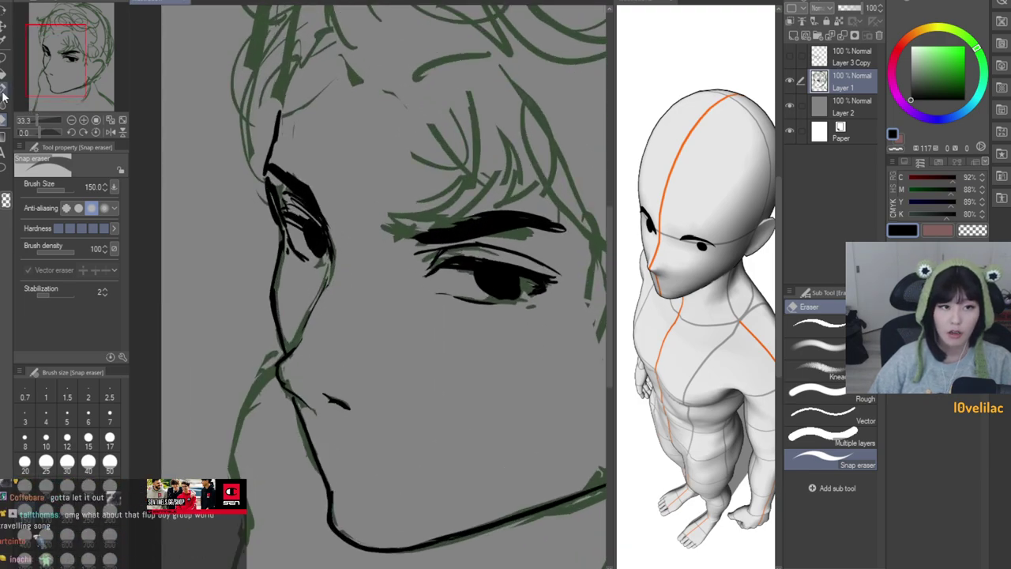
Step: Ink the inner end of the near eyebrow and the outer corner of the near eye with the Mapping pen
{"action": "key", "text": "p"}
{"action": "scroll", "coordinate": [392, 211], "scroll_direction": "up", "scroll_amount": 1}
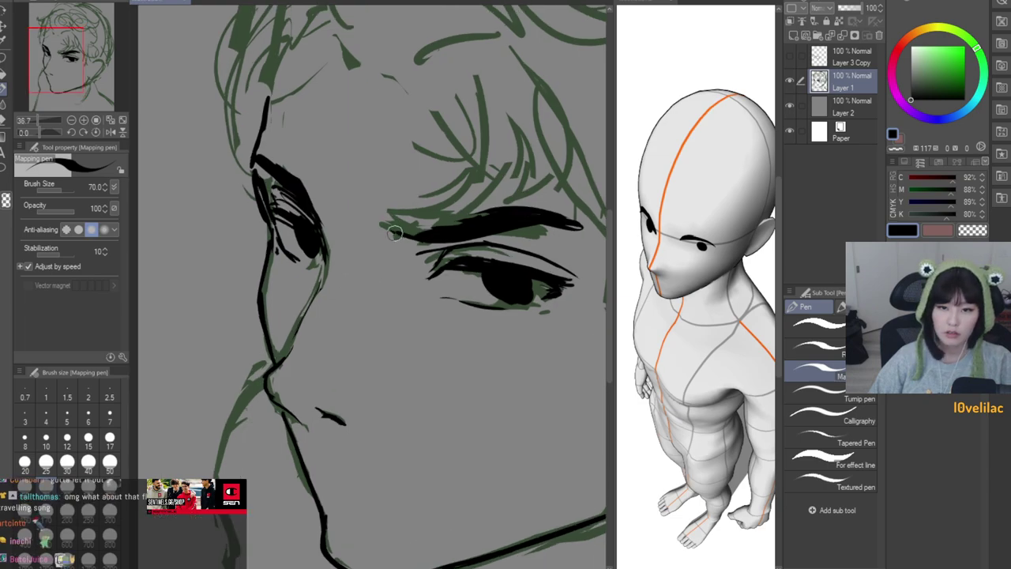
{"action": "scroll", "coordinate": [415, 290], "scroll_direction": "down", "scroll_amount": 3}
{"action": "scroll", "coordinate": [442, 289], "scroll_direction": "up", "scroll_amount": 2}
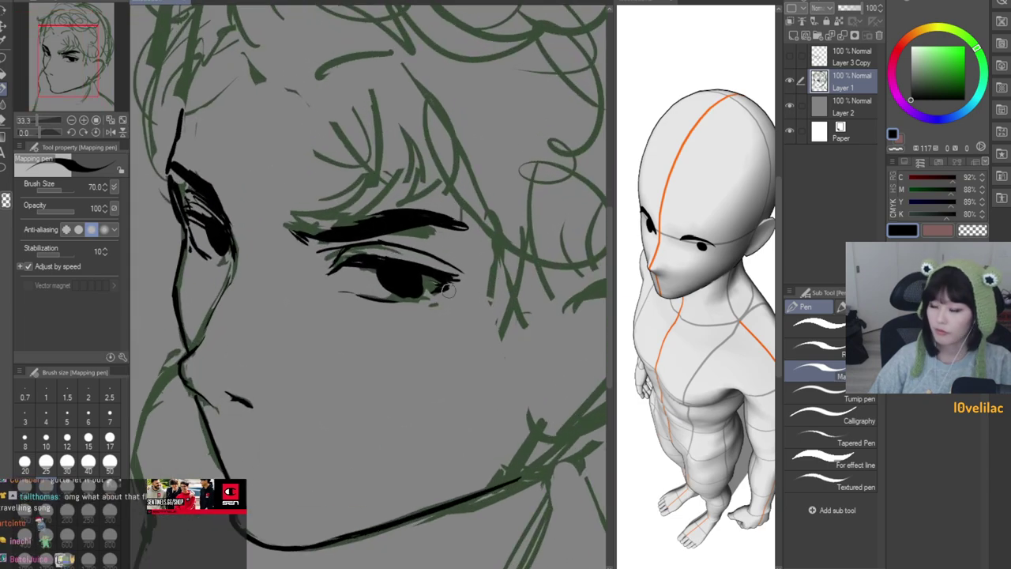
{"action": "scroll", "coordinate": [431, 297], "scroll_direction": "down", "scroll_amount": 4}
{"action": "key", "text": "h"}
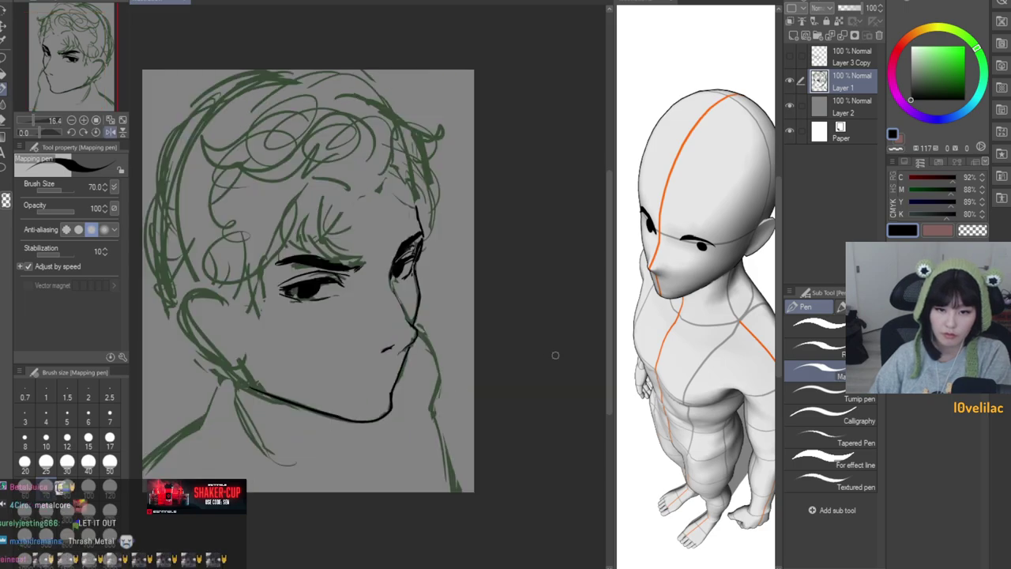
Step: Thicken the line running from the far eye down the nose side with the Mapping pen, checking the drawing mirrored
{"action": "key", "text": "h"}
{"action": "scroll", "coordinate": [379, 264], "scroll_direction": "up", "scroll_amount": 4}
{"action": "scroll", "coordinate": [292, 226], "scroll_direction": "up", "scroll_amount": 1}
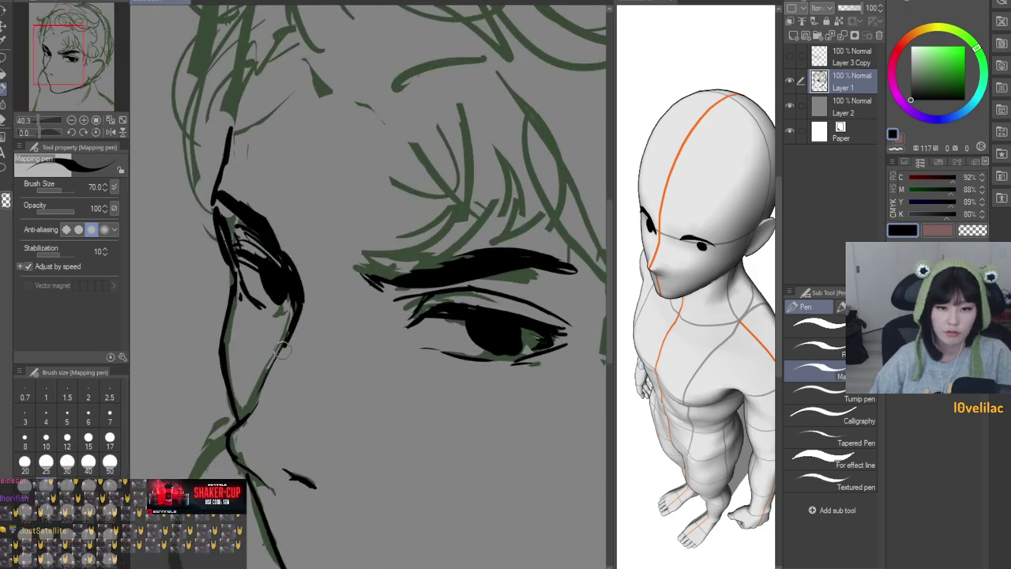
{"action": "scroll", "coordinate": [301, 295], "scroll_direction": "down", "scroll_amount": 5}
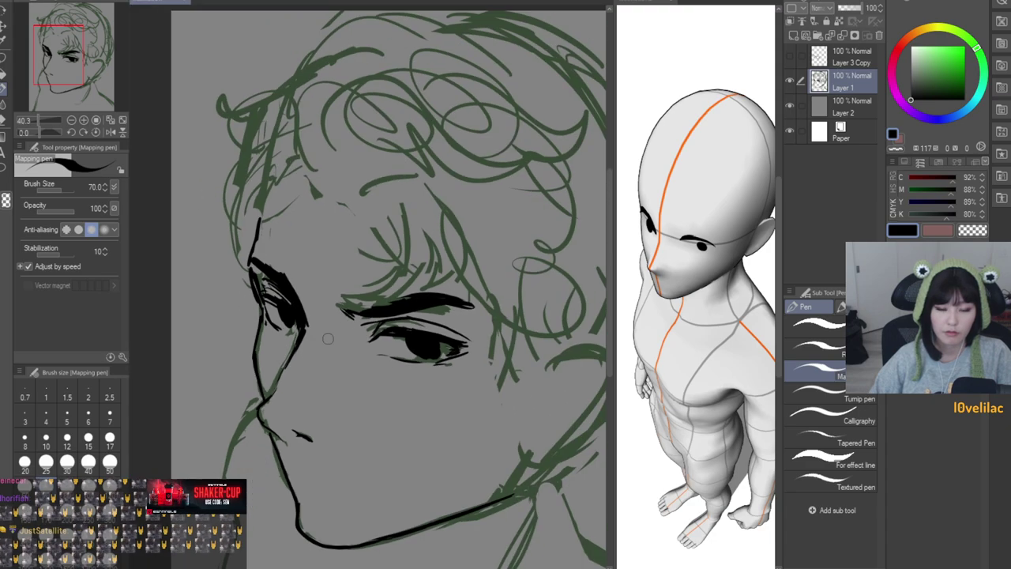
{"action": "key", "text": "h"}
{"action": "scroll", "coordinate": [442, 347], "scroll_direction": "up", "scroll_amount": 1}
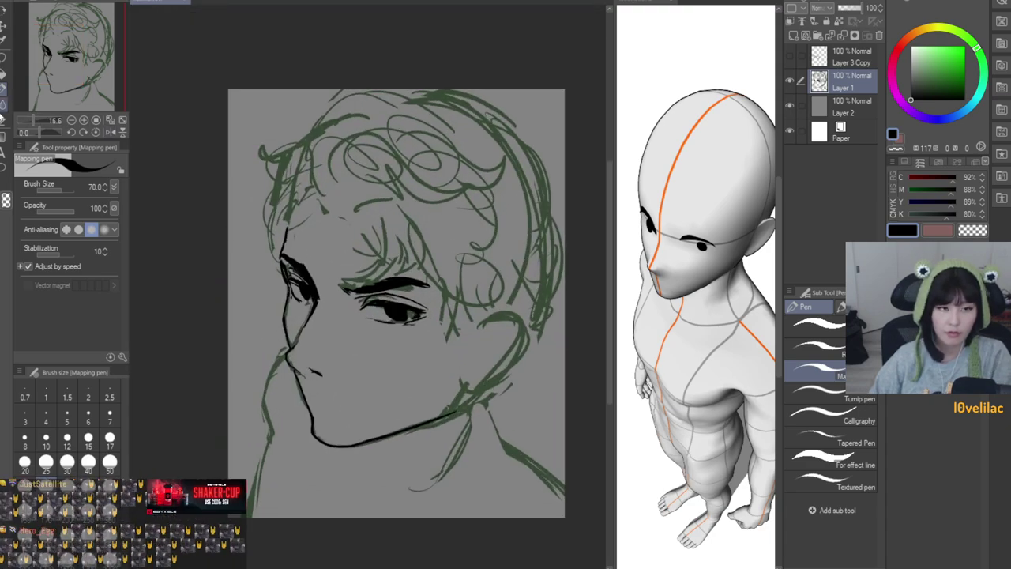
Step: Lasso the near eye and eyebrow on Layer 1, shift them slightly up and toward the nose, and deselect
{"action": "left_click", "coordinate": [4, 59]}
{"action": "scroll", "coordinate": [356, 272], "scroll_direction": "up", "scroll_amount": 1}
{"action": "left_click_drag", "start_coordinate": [448, 308], "coordinate": [433, 273]}
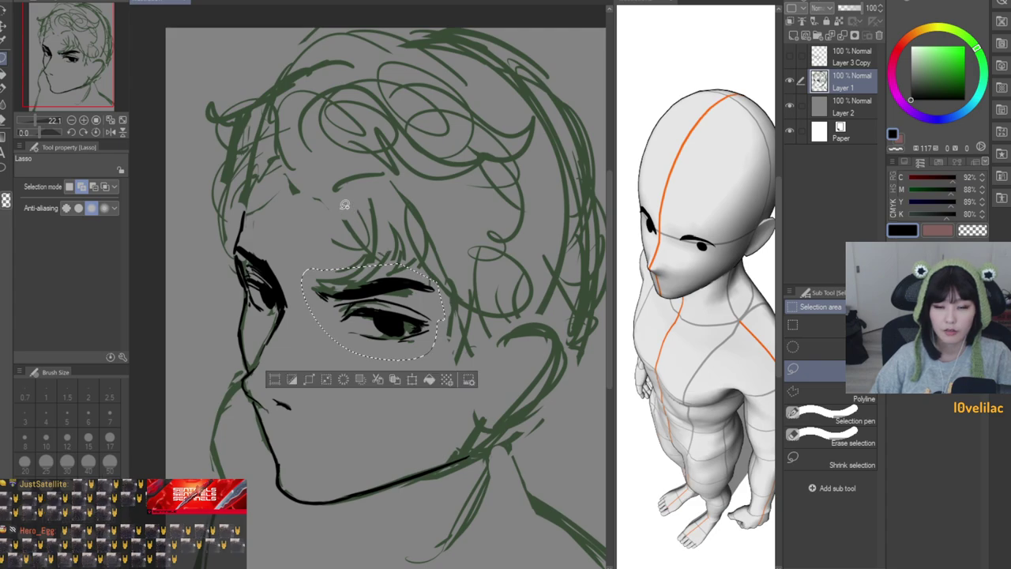
{"action": "key", "text": "k"}
{"action": "left_click_drag", "start_coordinate": [416, 336], "coordinate": [413, 333]}
{"action": "key", "text": "ctrl+d"}
{"action": "scroll", "coordinate": [463, 202], "scroll_direction": "down", "scroll_amount": 5}
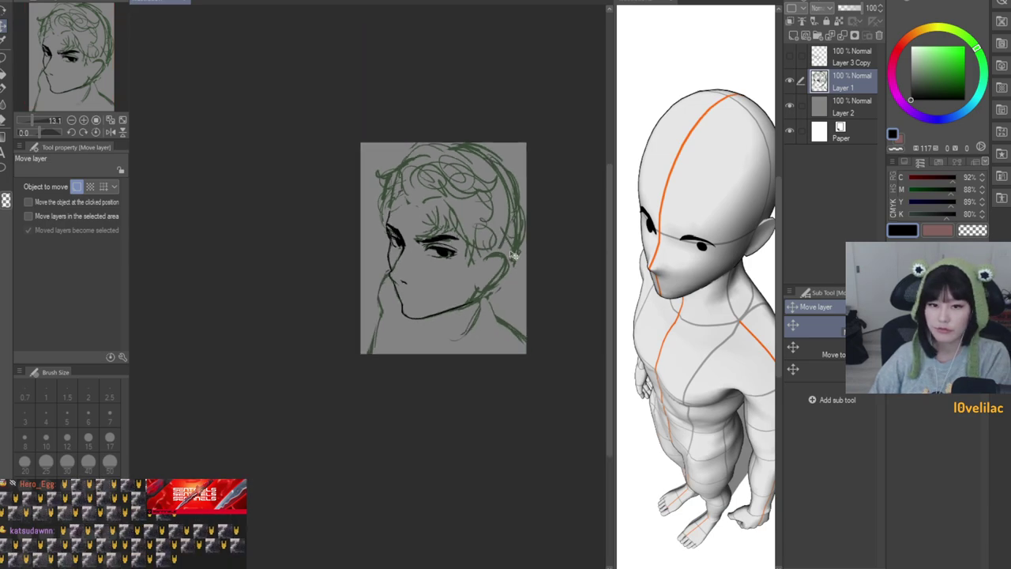
{"action": "key", "text": "h"}
{"action": "key", "text": "h"}
{"action": "scroll", "coordinate": [466, 235], "scroll_direction": "up", "scroll_amount": 3}
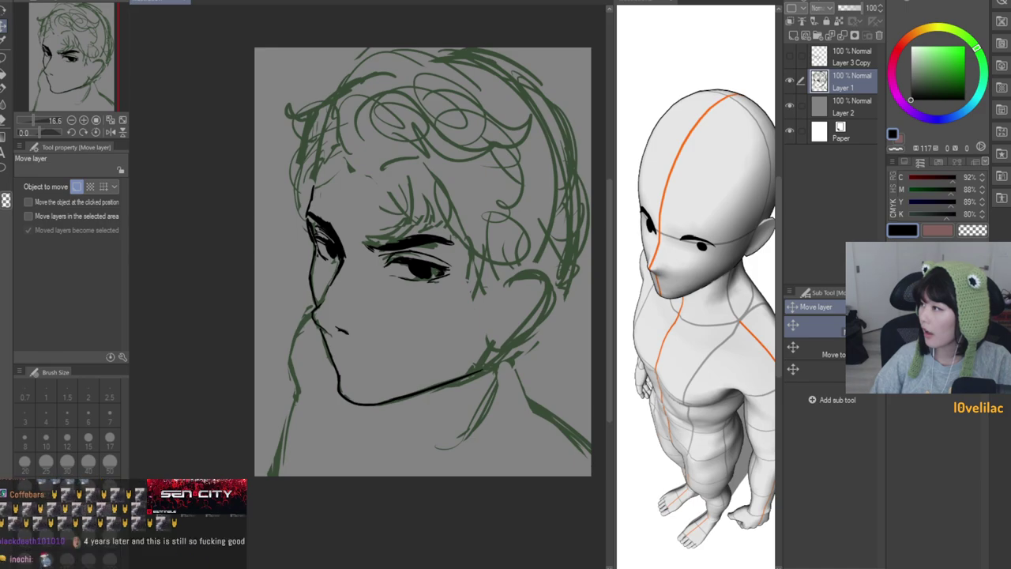
{"action": "scroll", "coordinate": [438, 269], "scroll_direction": "up", "scroll_amount": 1}
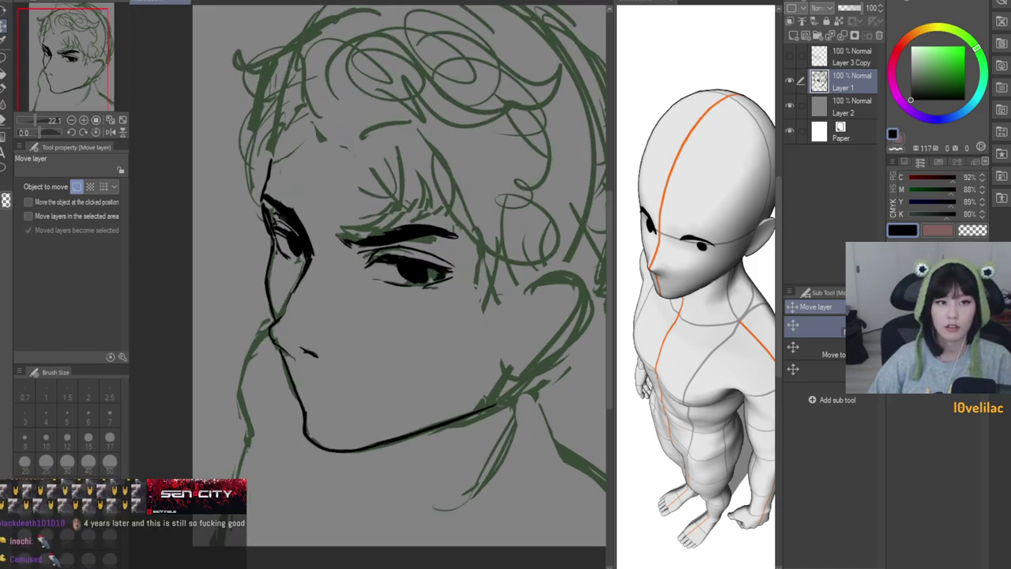
Step: Reshape the nostril mark with the Mapping pen at size 70 and trim its underside with the Snap eraser at size 150
{"action": "key", "text": "p"}
{"action": "scroll", "coordinate": [308, 343], "scroll_direction": "up", "scroll_amount": 3}
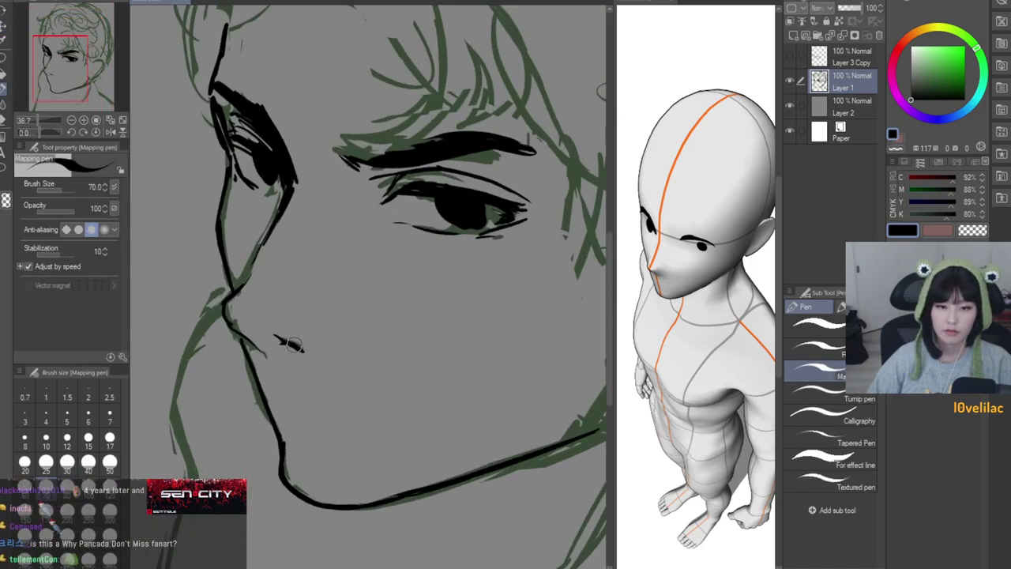
{"action": "key", "text": "e"}
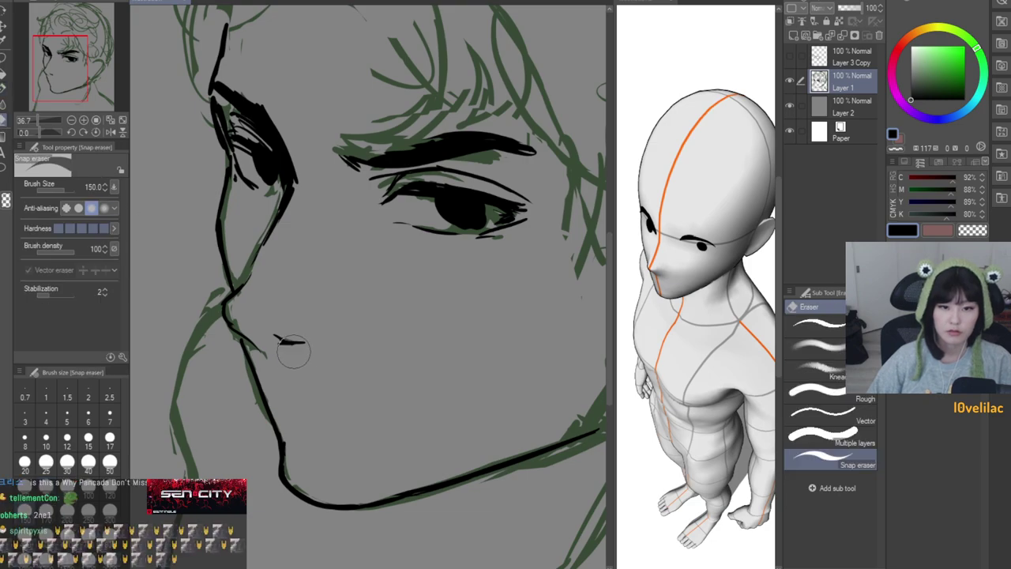
{"action": "scroll", "coordinate": [334, 325], "scroll_direction": "down", "scroll_amount": 3}
{"action": "scroll", "coordinate": [492, 395], "scroll_direction": "up", "scroll_amount": 2}
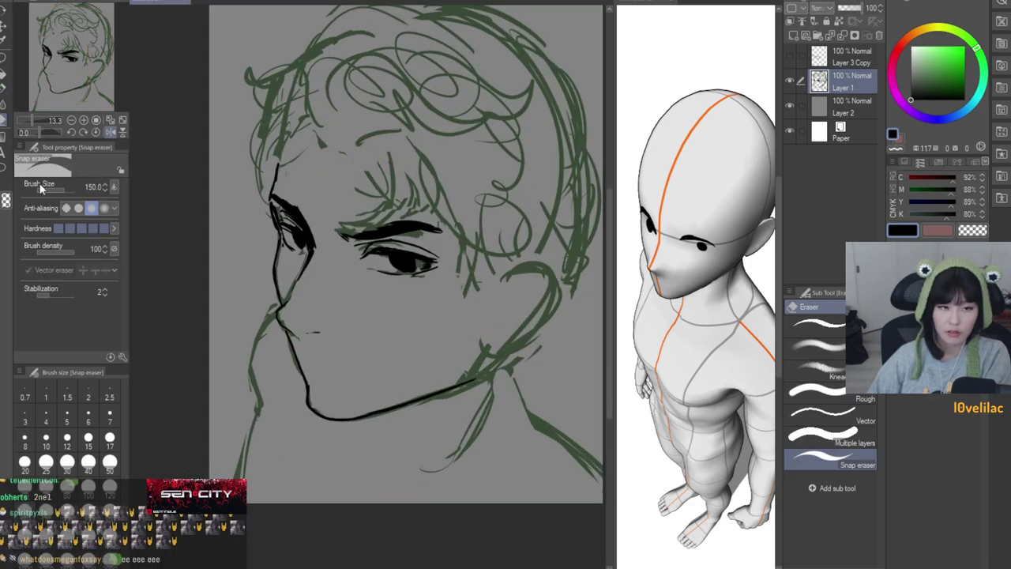
Step: Thicken the nostril mark and its outer end with the Mapping pen at size 70, undoing the curved nostril wing
{"action": "key", "text": "p"}
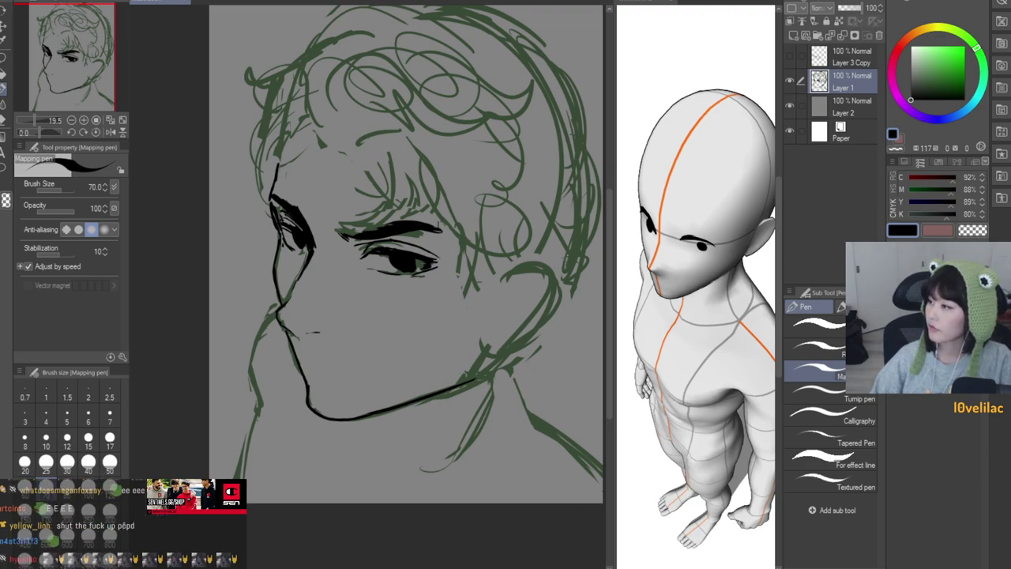
{"action": "scroll", "coordinate": [373, 309], "scroll_direction": "up", "scroll_amount": 4}
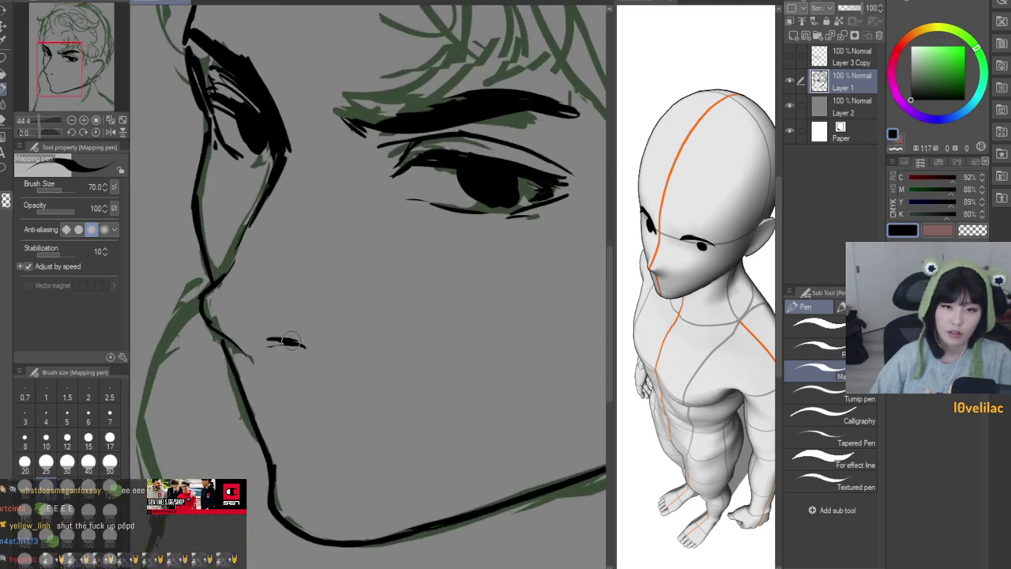
{"action": "scroll", "coordinate": [288, 380], "scroll_direction": "down", "scroll_amount": 3}
{"action": "scroll", "coordinate": [409, 388], "scroll_direction": "up", "scroll_amount": 3}
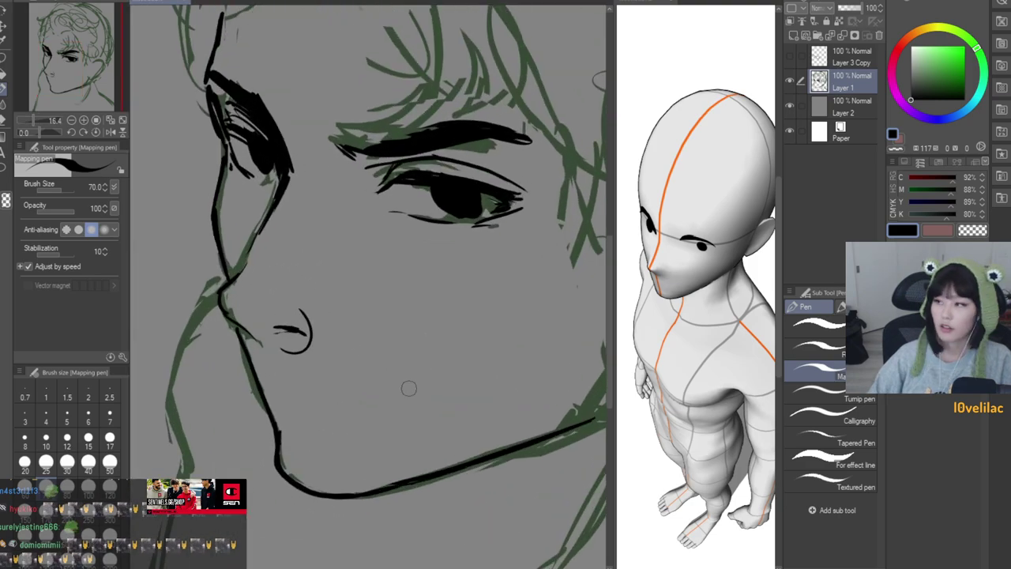
{"action": "key", "text": "ctrl+z"}
{"action": "mouse_move", "coordinate": [296, 307]}
{"action": "left_mouse_down"}
{"action": "mouse_move", "coordinate": [283, 337]}
{"action": "mouse_move", "coordinate": [296, 315]}
{"action": "mouse_move", "coordinate": [316, 336]}
{"action": "left_mouse_up"}
{"action": "key", "text": "ctrl+z"}
{"action": "key", "text": "ctrl+z"}
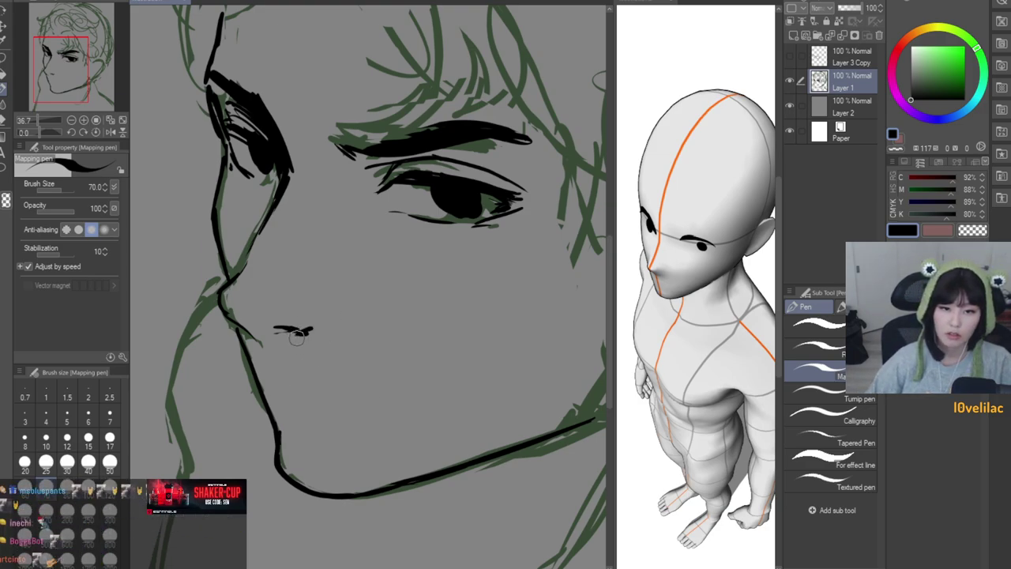
Step: Check the drawing mirrored and ink the nose side line down to the nose tip with the Mapping pen
{"action": "key", "text": "ctrl+minus"}
{"action": "key", "text": "ctrl+plus"}
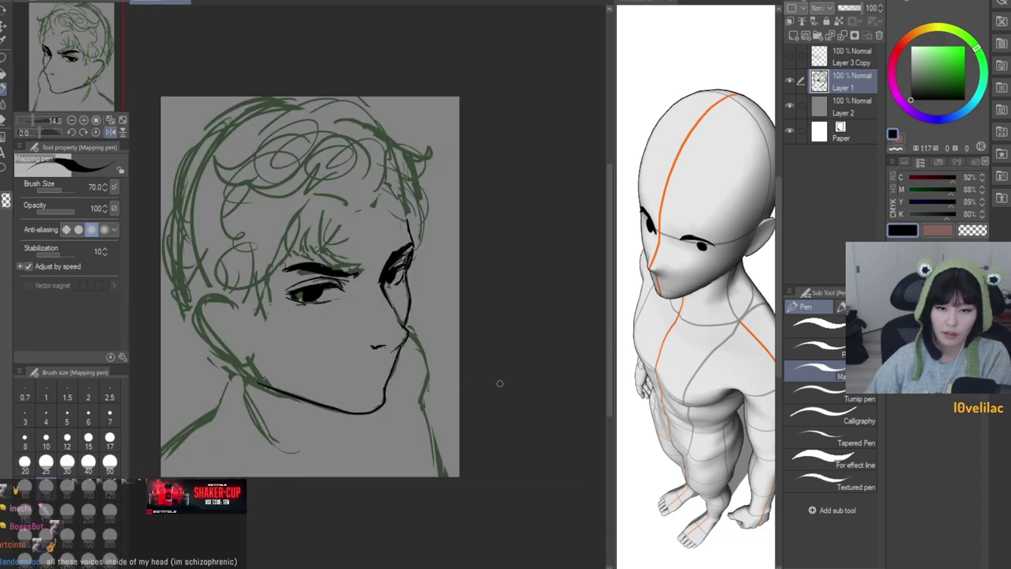
{"action": "key", "text": "ctrl+minus"}
{"action": "scroll", "coordinate": [337, 305], "scroll_direction": "up", "scroll_amount": 10}
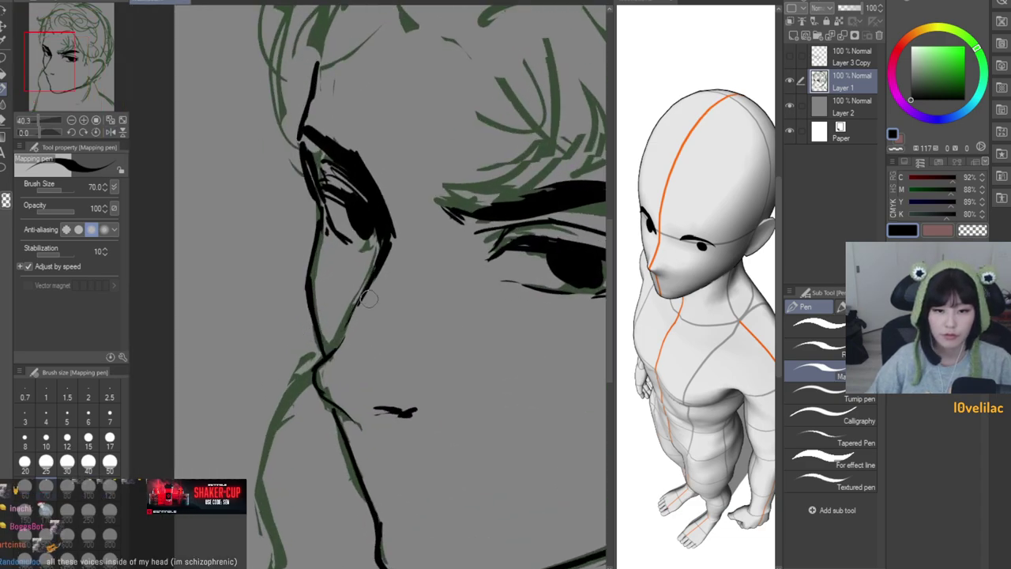
{"action": "left_click_drag", "start_coordinate": [374, 286], "coordinate": [308, 362]}
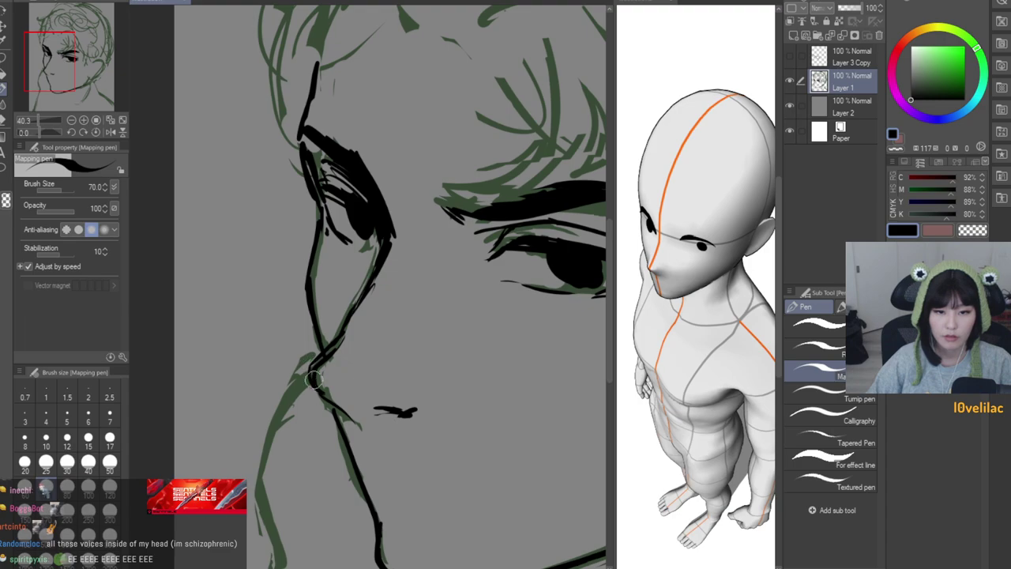
{"action": "scroll", "coordinate": [361, 308], "scroll_direction": "down", "scroll_amount": 10}
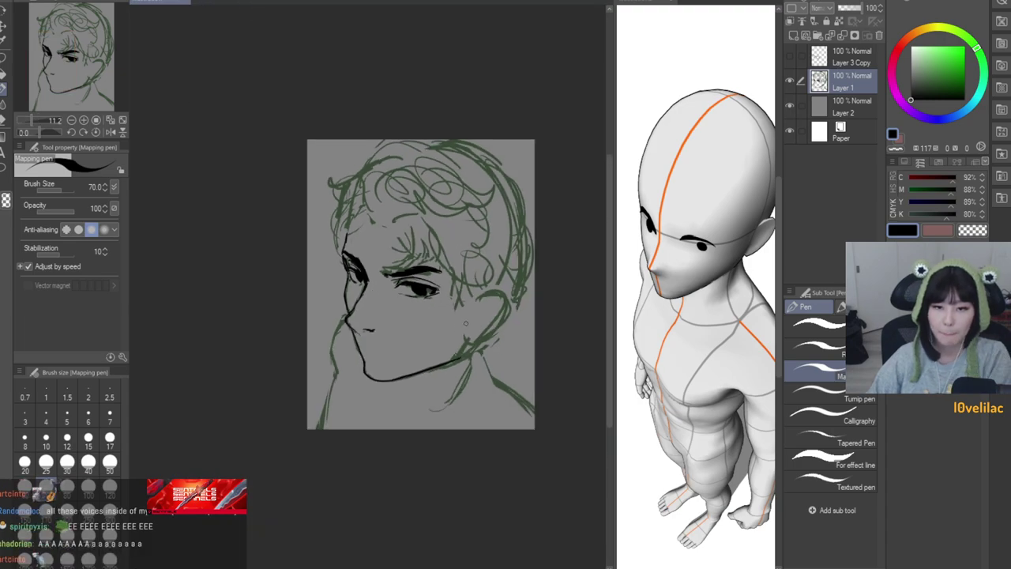
Step: Lasso the nostril mark, shift it slightly toward the nose tip, deselect, and thin its outer end with the Snap eraser
{"action": "scroll", "coordinate": [465, 322], "scroll_direction": "up", "scroll_amount": 3}
{"action": "key", "text": "m"}
{"action": "scroll", "coordinate": [317, 325], "scroll_direction": "up", "scroll_amount": 3}
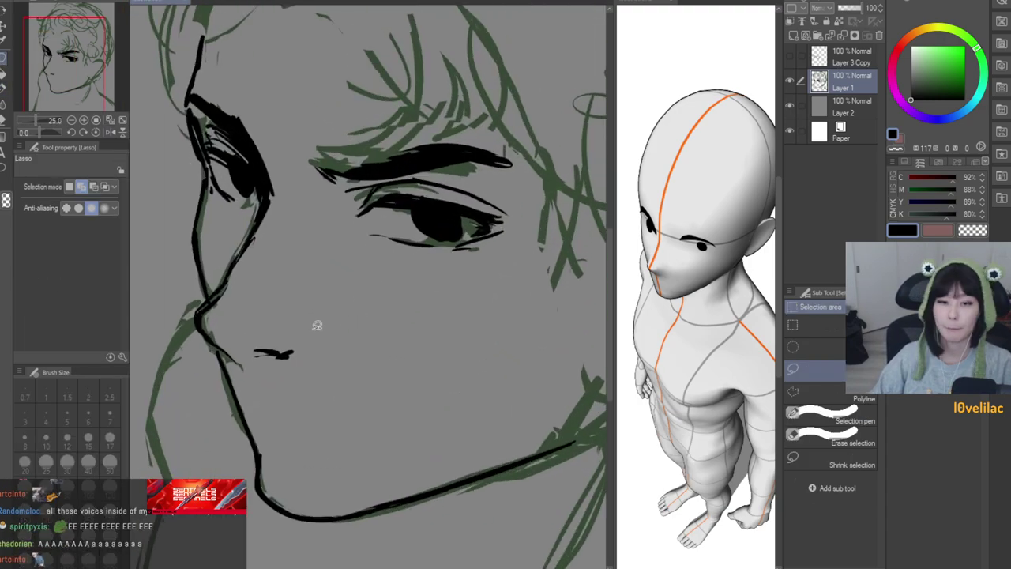
{"action": "mouse_move", "coordinate": [277, 332]}
{"action": "left_mouse_down"}
{"action": "mouse_move", "coordinate": [313, 363]}
{"action": "mouse_move", "coordinate": [315, 338]}
{"action": "mouse_move", "coordinate": [269, 359]}
{"action": "left_mouse_up"}
{"action": "key", "text": "k"}
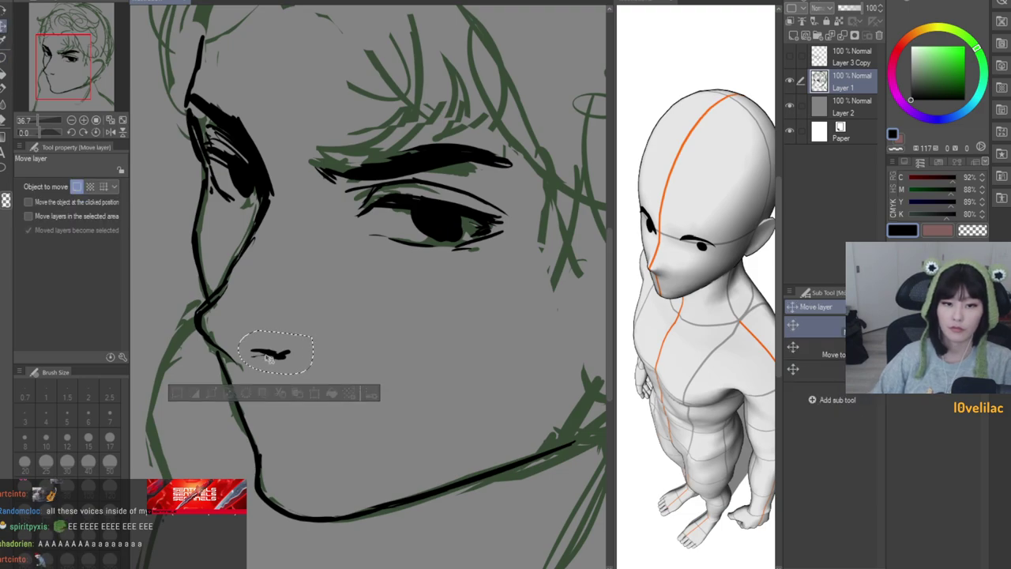
{"action": "key", "text": "ctrl+d"}
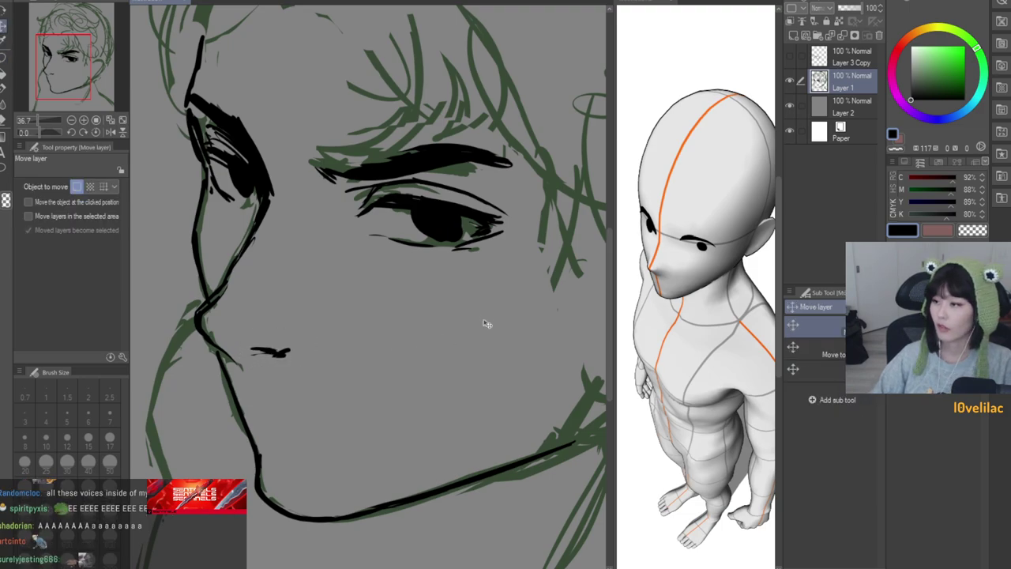
{"action": "key", "text": "e"}
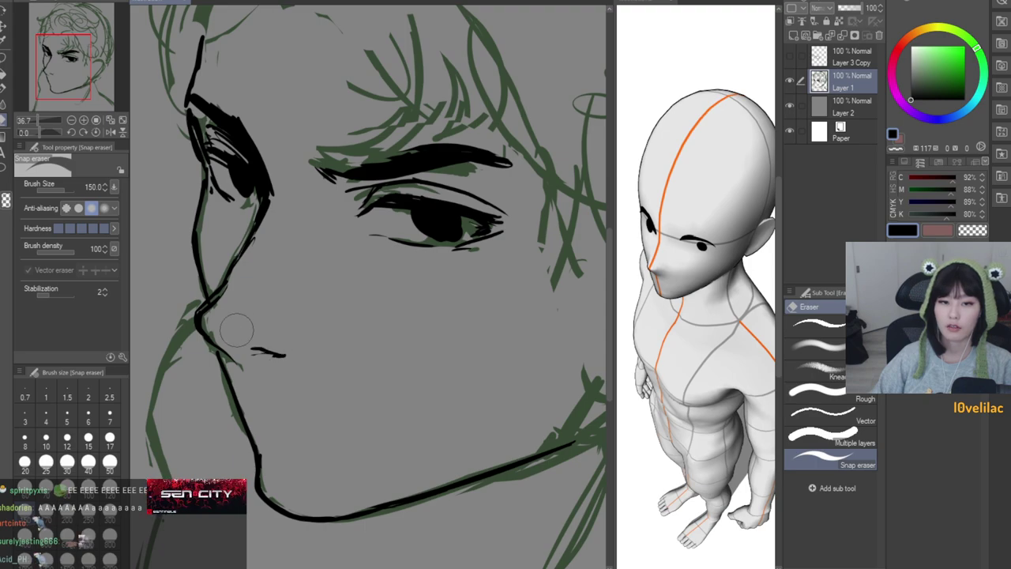
{"action": "scroll", "coordinate": [307, 300], "scroll_direction": "down", "scroll_amount": 1}
Step: Ink the mouth line below the nostril with the Mapping pen at size 70 and thin it with the Snap eraser
{"action": "left_click", "coordinate": [3, 75]}
{"action": "left_click", "coordinate": [4, 89]}
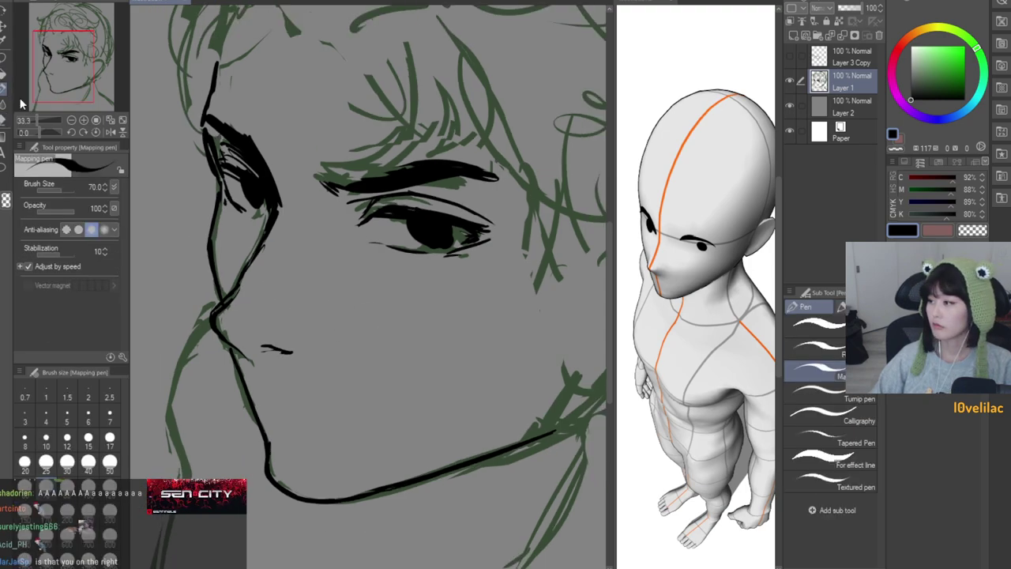
{"action": "scroll", "coordinate": [474, 302], "scroll_direction": "down", "scroll_amount": 4}
{"action": "scroll", "coordinate": [482, 292], "scroll_direction": "up", "scroll_amount": 3}
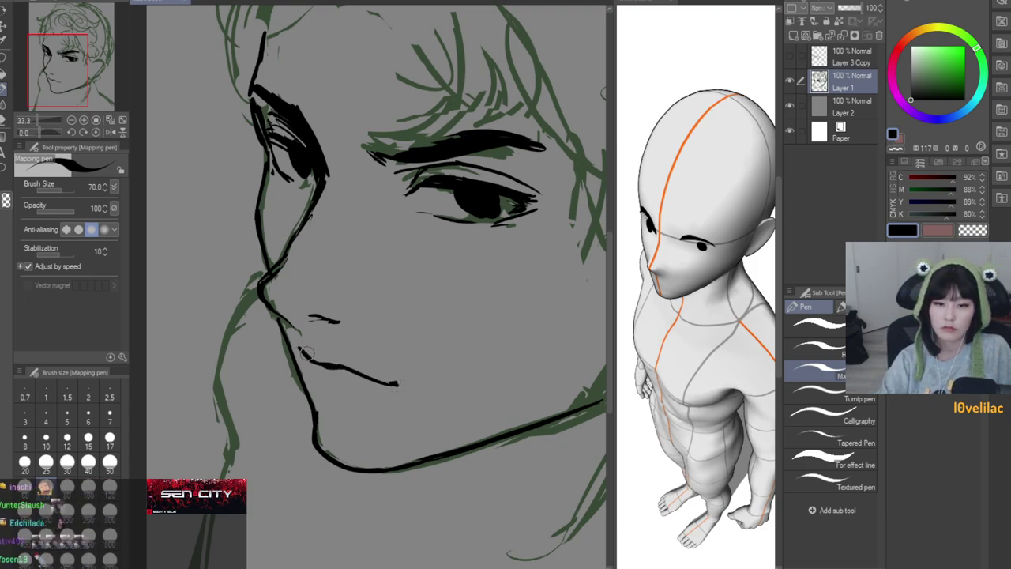
{"action": "mouse_move", "coordinate": [319, 362]}
{"action": "left_mouse_down"}
{"action": "mouse_move", "coordinate": [348, 372]}
{"action": "mouse_move", "coordinate": [334, 384]}
{"action": "mouse_move", "coordinate": [348, 361]}
{"action": "left_mouse_up"}
{"action": "key", "text": "e"}
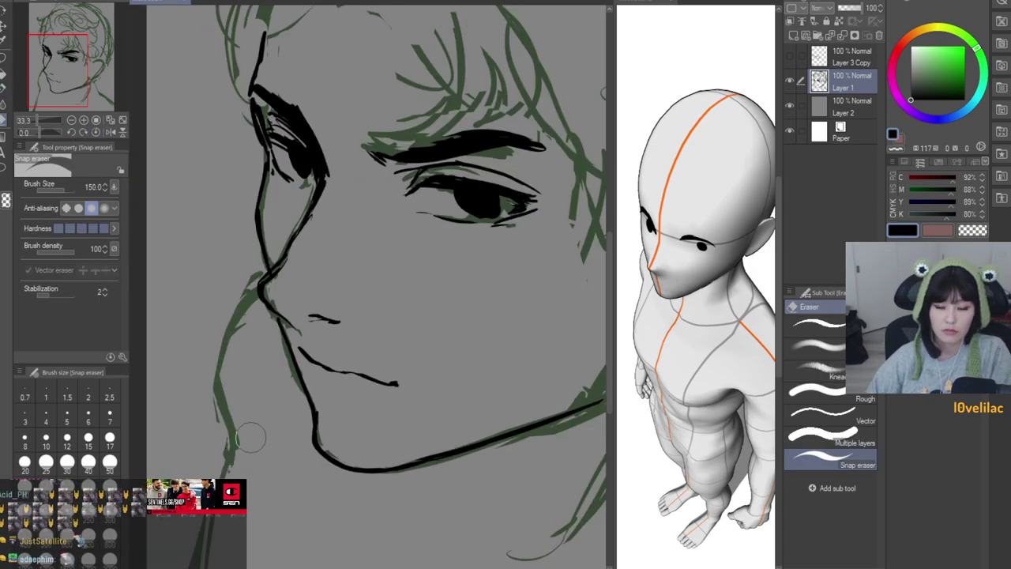
Step: Thicken the mouth line and darken both of its corners with the Mapping pen at size 70
{"action": "left_click", "coordinate": [4, 90]}
{"action": "scroll", "coordinate": [374, 304], "scroll_direction": "down", "scroll_amount": 1}
{"action": "scroll", "coordinate": [331, 359], "scroll_direction": "up", "scroll_amount": 2}
{"action": "left_click_drag", "start_coordinate": [313, 363], "coordinate": [326, 363]}
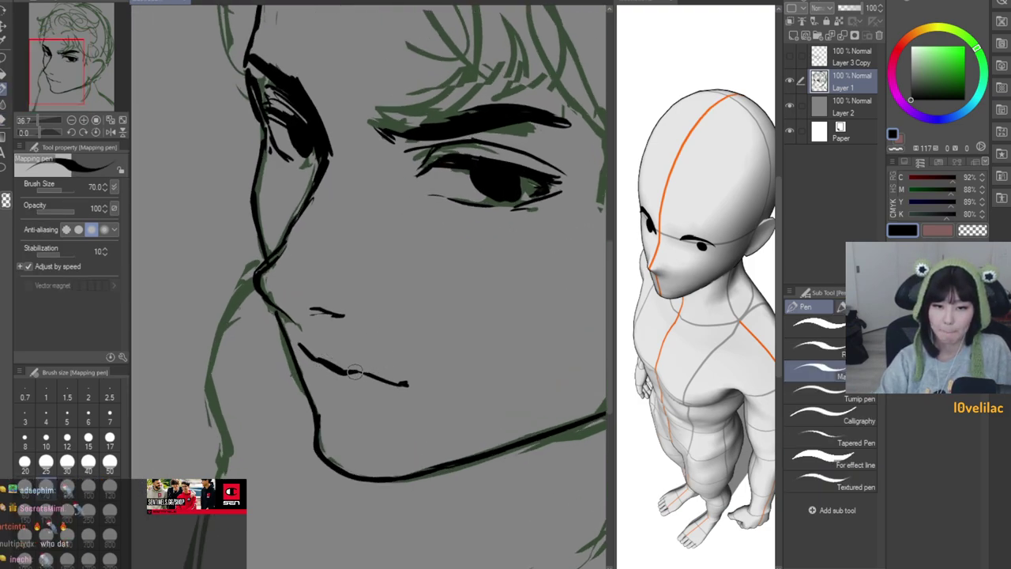
{"action": "left_click_drag", "start_coordinate": [468, 343], "coordinate": [487, 341]}
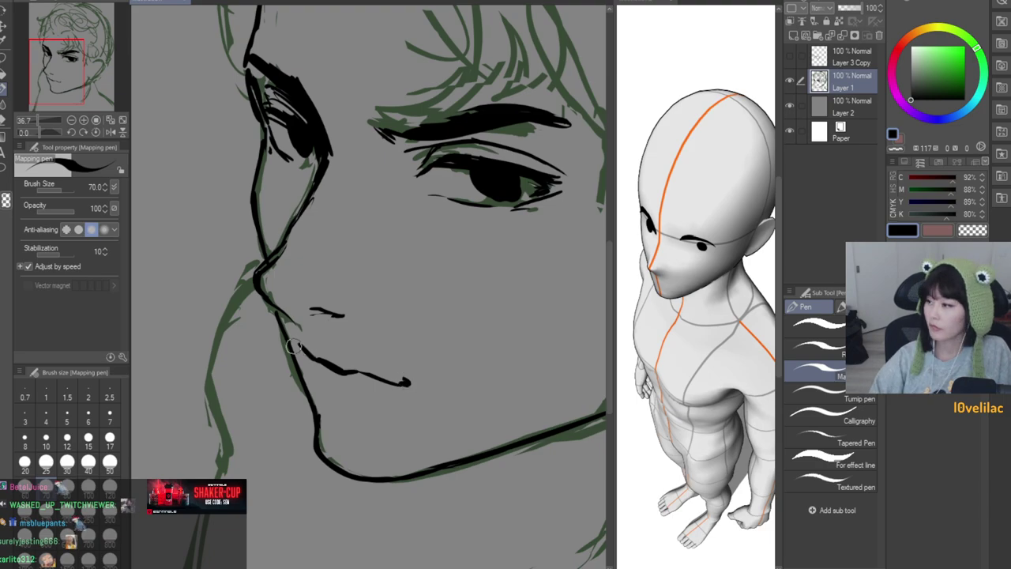
{"action": "scroll", "coordinate": [306, 352], "scroll_direction": "up", "scroll_amount": 2}
{"action": "scroll", "coordinate": [308, 346], "scroll_direction": "down", "scroll_amount": 2}
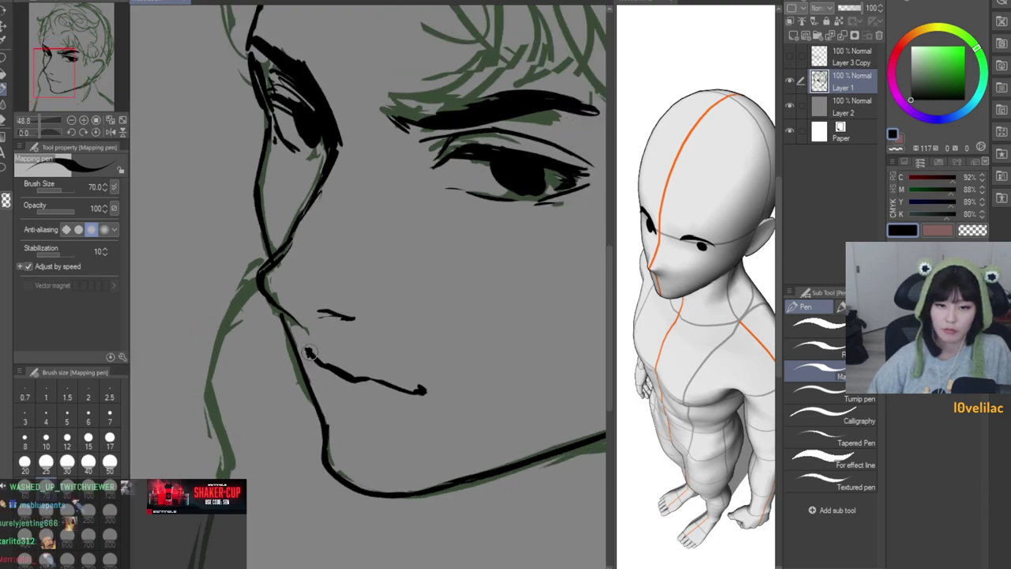
Step: Check the face mirrored and adjust the nose tip and base with Liquify at brush size 400 and strength 70
{"action": "scroll", "coordinate": [441, 401], "scroll_direction": "down", "scroll_amount": 2}
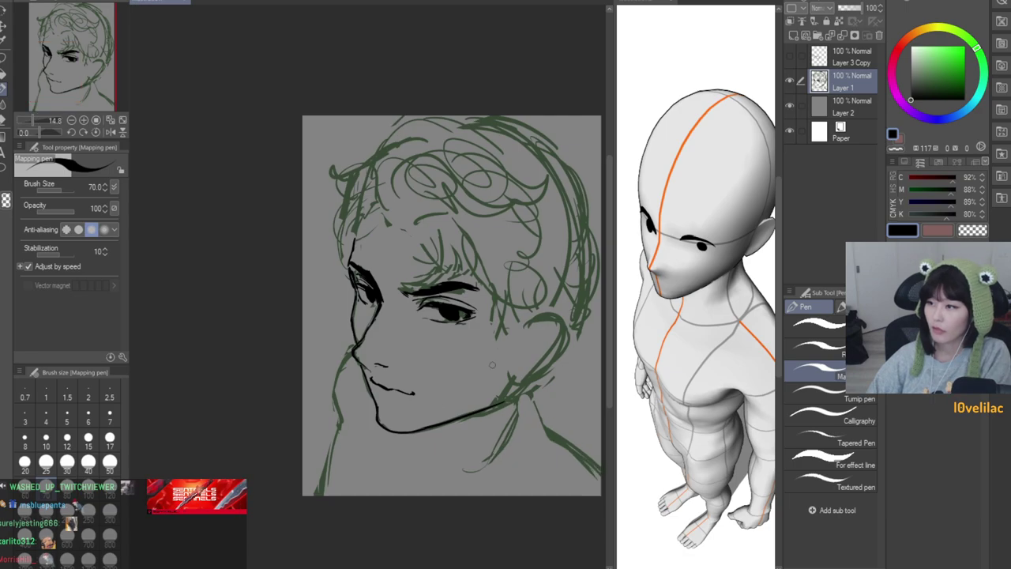
{"action": "scroll", "coordinate": [503, 348], "scroll_direction": "up", "scroll_amount": 1}
{"action": "key", "text": "h"}
{"action": "key", "text": "h"}
{"action": "scroll", "coordinate": [551, 366], "scroll_direction": "up", "scroll_amount": 4}
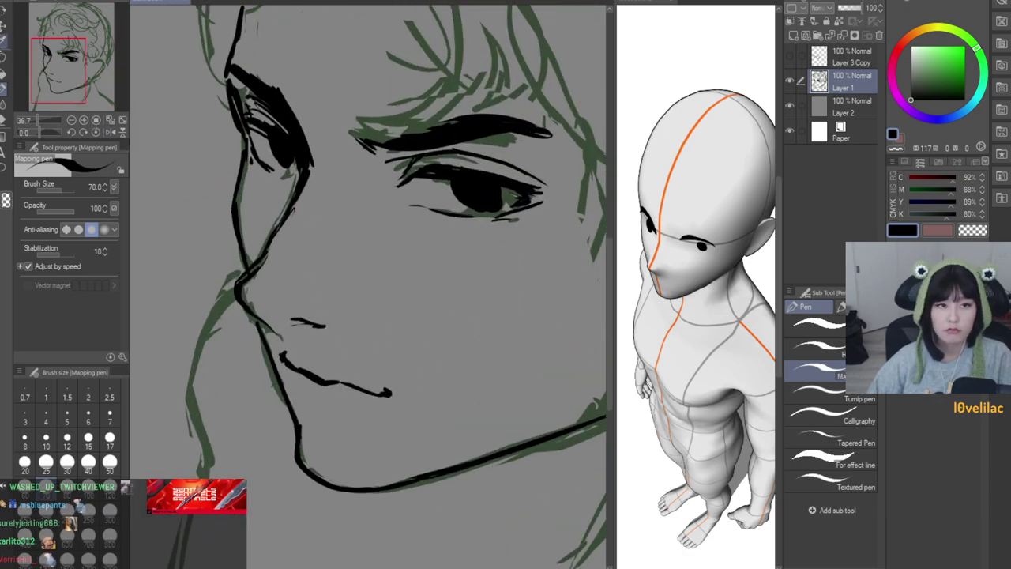
{"action": "key", "text": "j"}
{"action": "left_click_drag", "start_coordinate": [253, 295], "coordinate": [268, 272]}
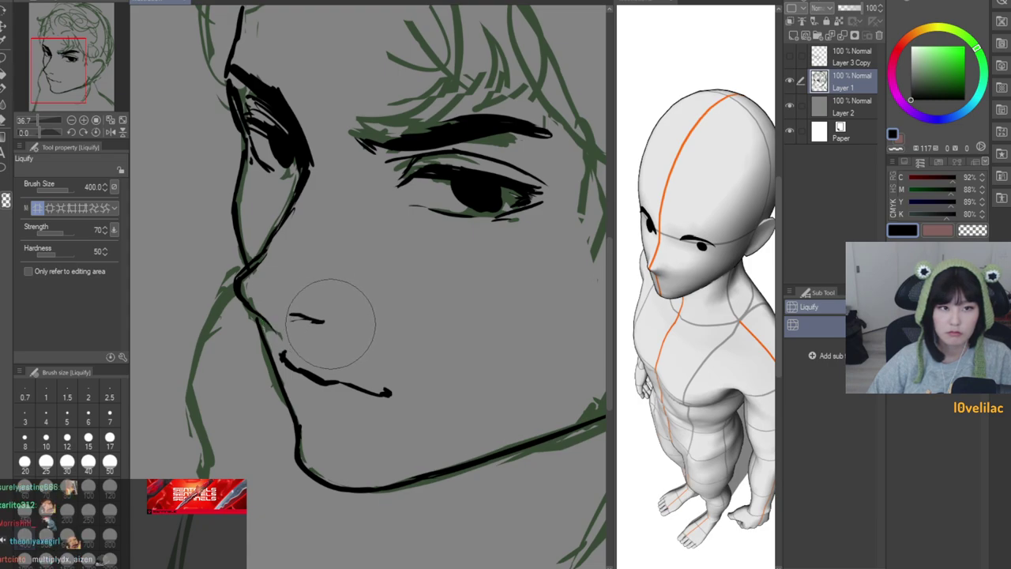
{"action": "scroll", "coordinate": [330, 324], "scroll_direction": "down", "scroll_amount": 4}
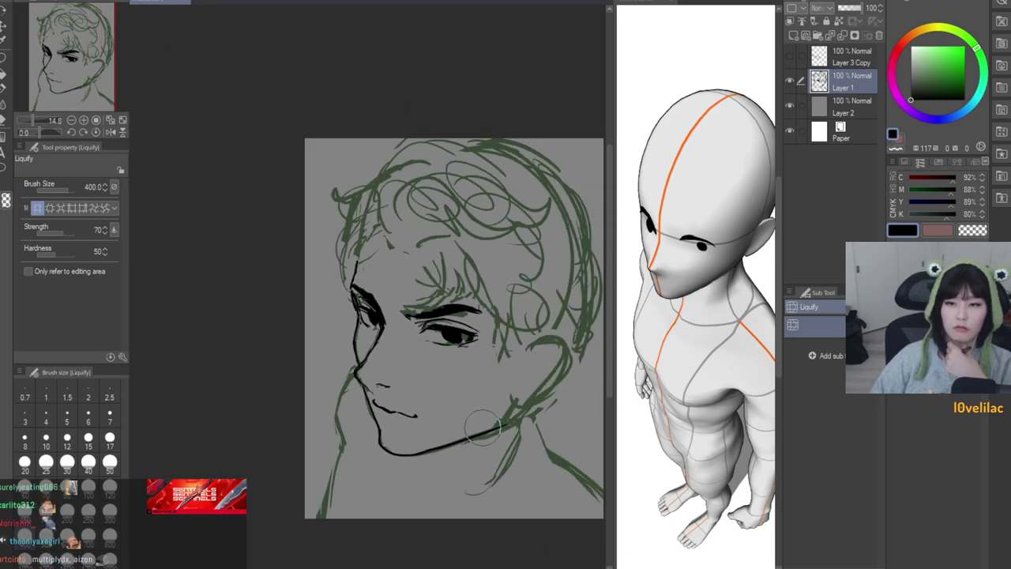
Step: Adjust the far eye and the contour beside it with Liquify at brush size 400
{"action": "scroll", "coordinate": [418, 386], "scroll_direction": "up", "scroll_amount": 3}
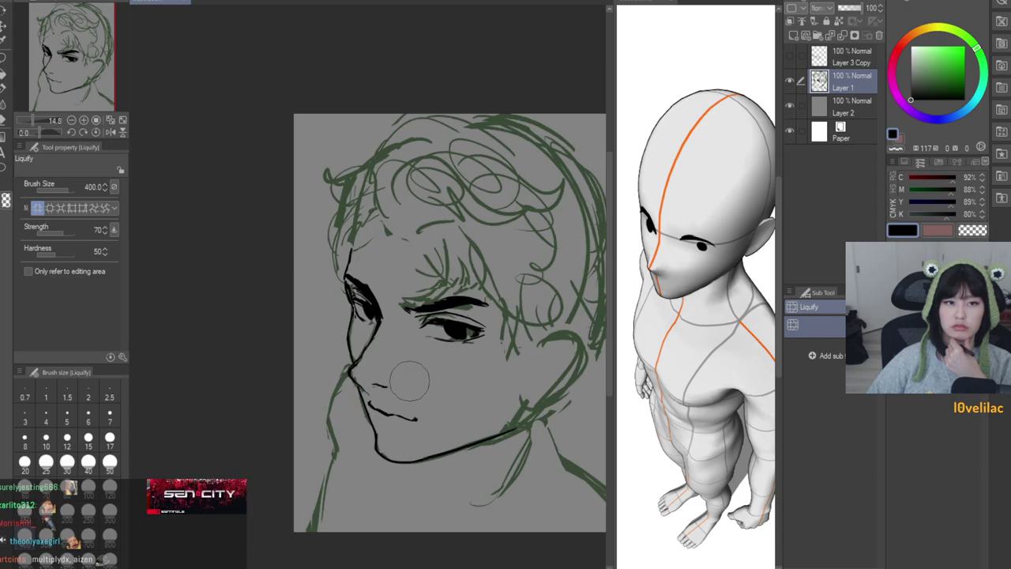
{"action": "left_click_drag", "start_coordinate": [378, 276], "coordinate": [389, 260]}
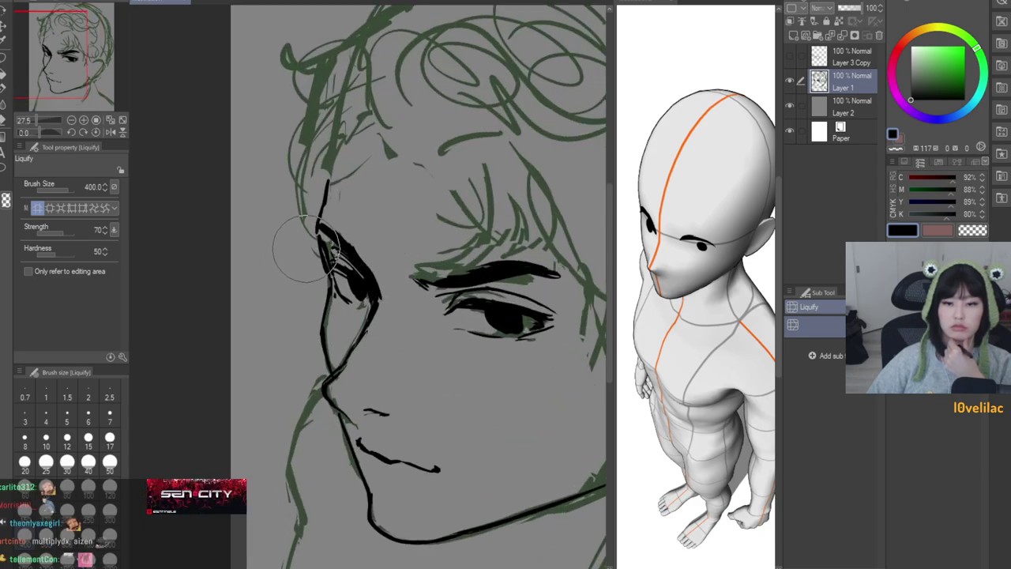
{"action": "scroll", "coordinate": [316, 339], "scroll_direction": "down", "scroll_amount": 1}
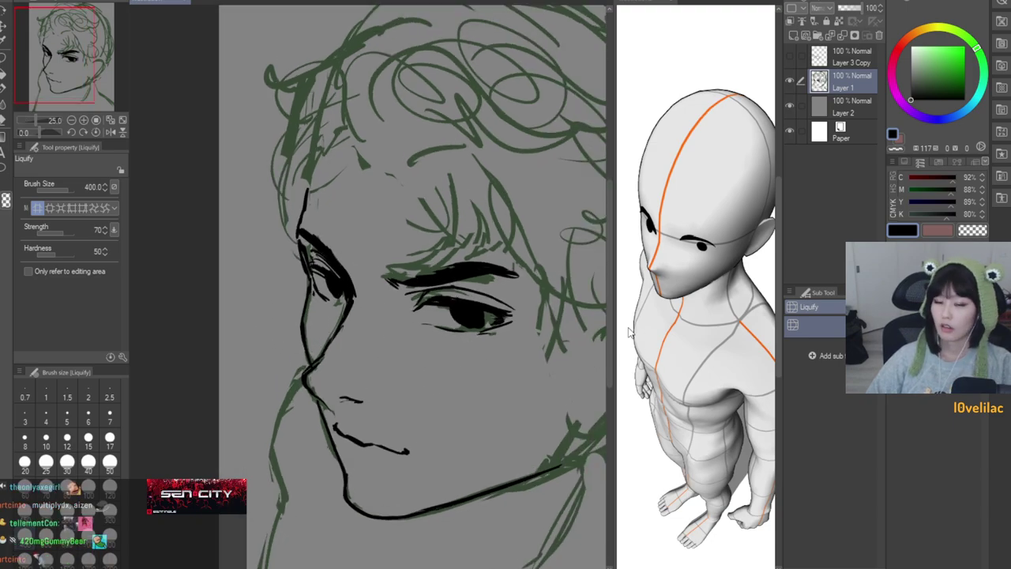
{"action": "scroll", "coordinate": [513, 316], "scroll_direction": "up", "scroll_amount": 1}
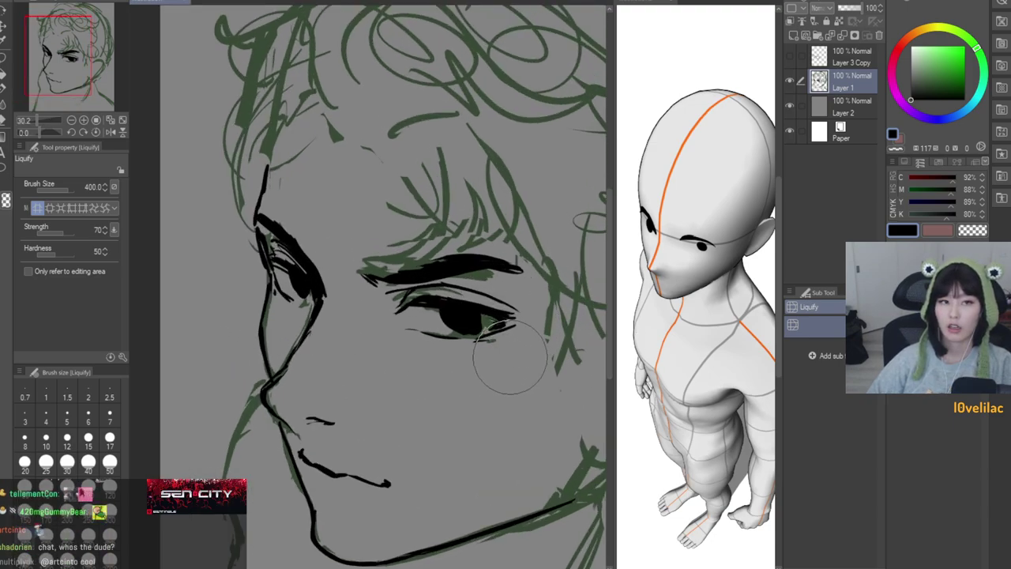
{"action": "mouse_move", "coordinate": [294, 262]}
{"action": "left_mouse_down"}
{"action": "mouse_move", "coordinate": [281, 251]}
{"action": "mouse_move", "coordinate": [294, 293]}
{"action": "left_mouse_up"}
{"action": "scroll", "coordinate": [327, 264], "scroll_direction": "down", "scroll_amount": 2}
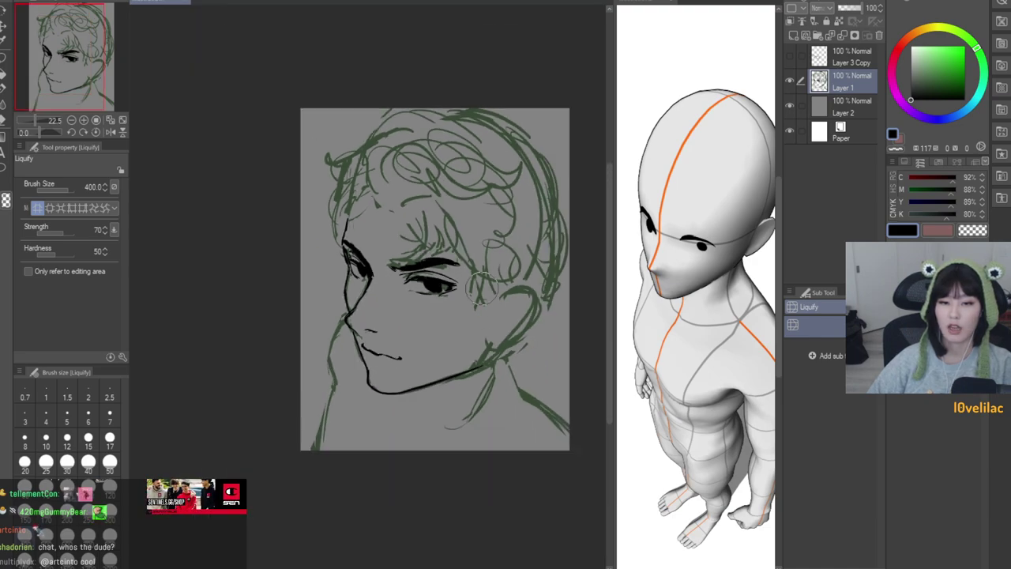
Step: Clean up the far cheek line where it meets the nose with the Snap eraser at size 150
{"action": "scroll", "coordinate": [411, 347], "scroll_direction": "up", "scroll_amount": 2}
{"action": "left_click", "coordinate": [4, 120]}
{"action": "scroll", "coordinate": [316, 282], "scroll_direction": "up", "scroll_amount": 2}
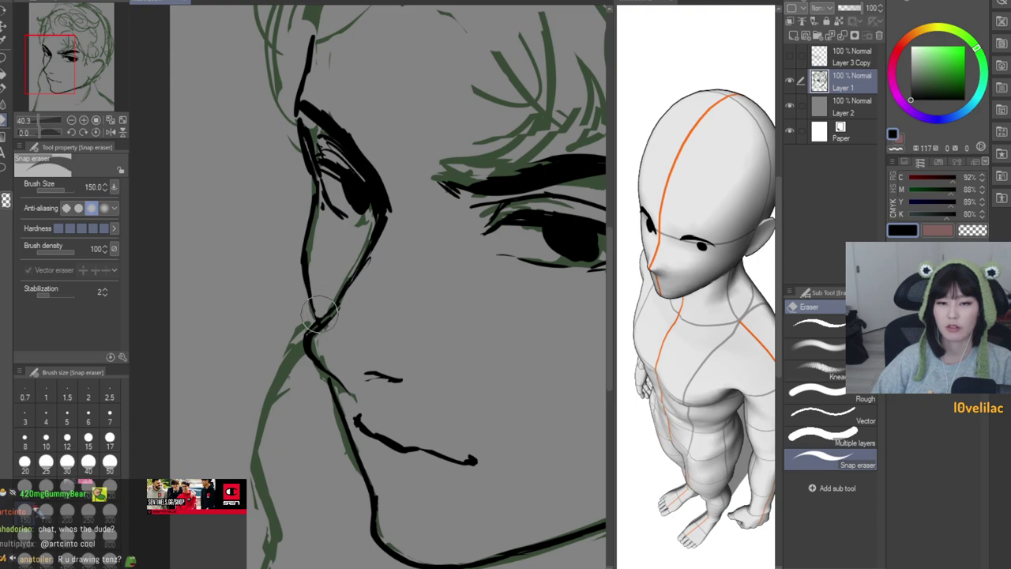
{"action": "scroll", "coordinate": [320, 316], "scroll_direction": "down", "scroll_amount": 5}
{"action": "scroll", "coordinate": [286, 269], "scroll_direction": "up", "scroll_amount": 2}
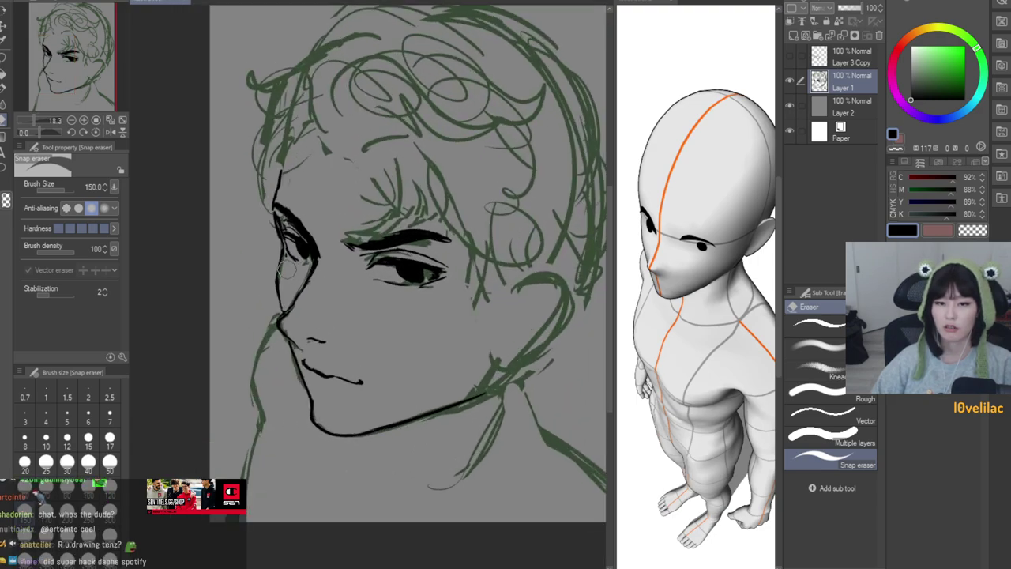
Step: Ink over the far cheek line and thicken the forehead line and far brow's outer end with the Mapping pen
{"action": "scroll", "coordinate": [286, 269], "scroll_direction": "up", "scroll_amount": 2}
{"action": "key", "text": "p"}
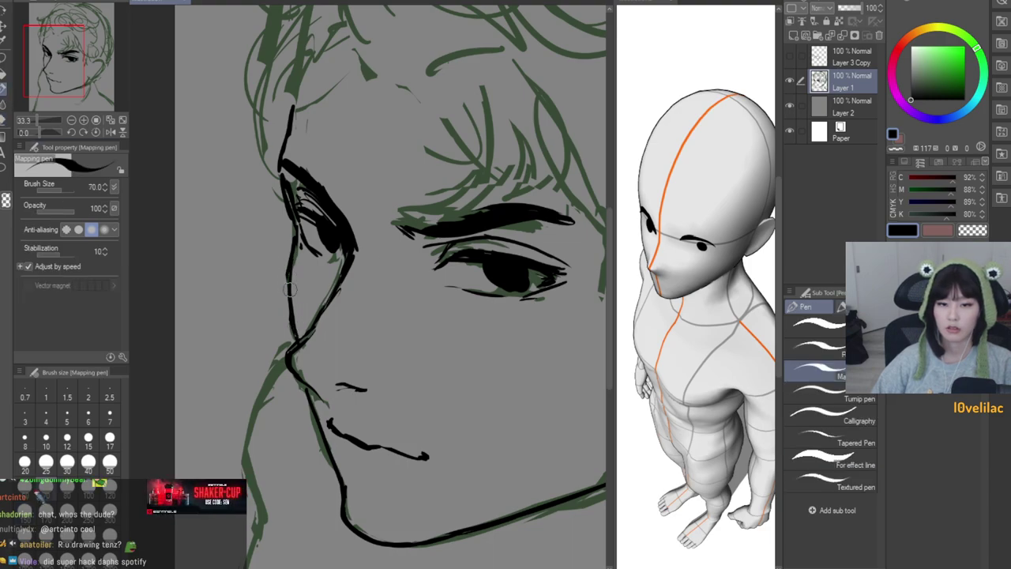
{"action": "scroll", "coordinate": [290, 289], "scroll_direction": "down", "scroll_amount": 3}
{"action": "scroll", "coordinate": [302, 246], "scroll_direction": "up", "scroll_amount": 2}
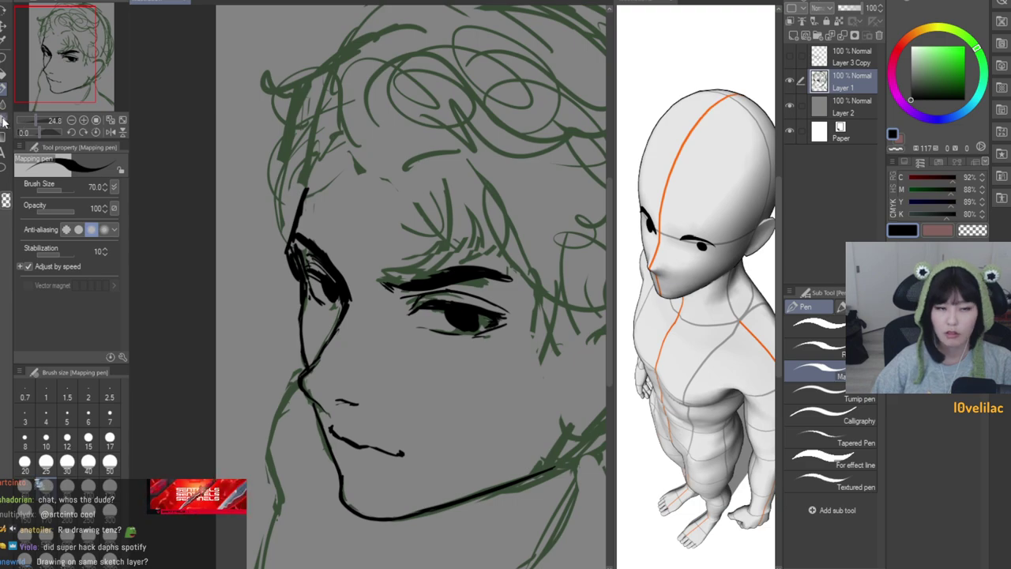
Step: Clean up the far brow's outer end where it meets the forehead line with the Snap eraser at size 150
{"action": "key", "text": "e"}
{"action": "scroll", "coordinate": [284, 260], "scroll_direction": "up", "scroll_amount": 2}
{"action": "scroll", "coordinate": [278, 257], "scroll_direction": "up", "scroll_amount": 1}
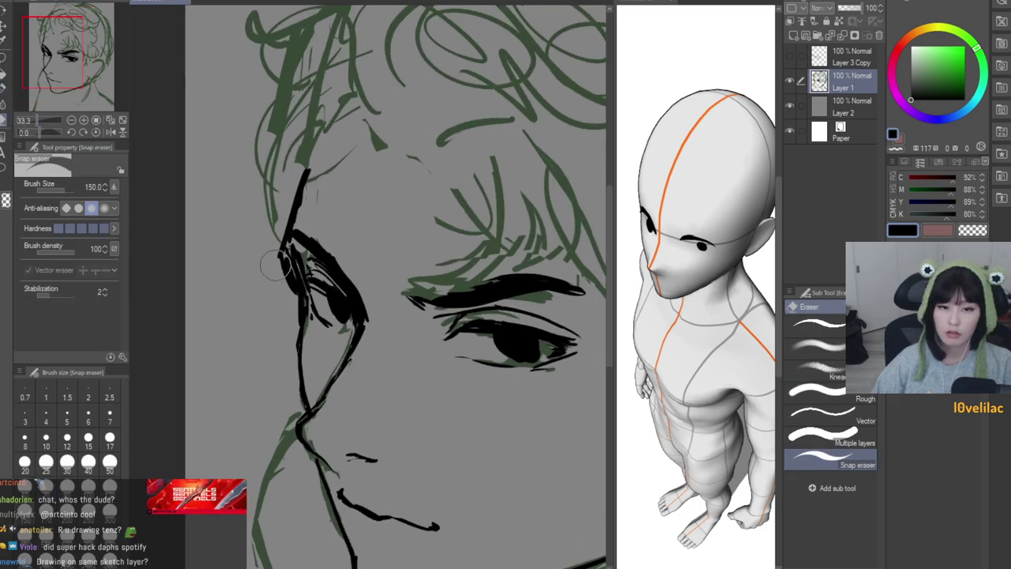
{"action": "scroll", "coordinate": [298, 264], "scroll_direction": "down", "scroll_amount": 5}
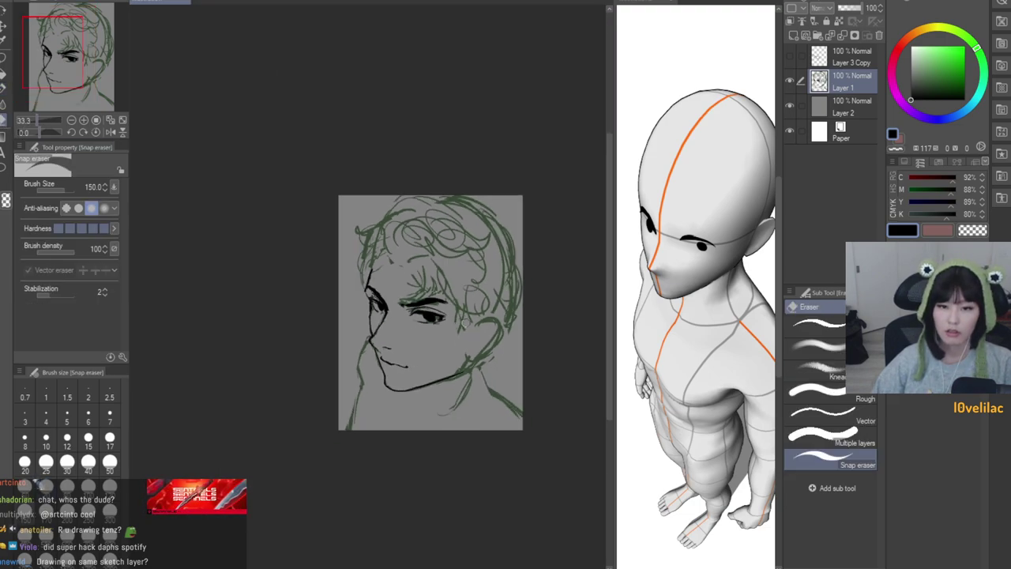
{"action": "scroll", "coordinate": [200, 223], "scroll_direction": "up", "scroll_amount": 4}
{"action": "key", "text": "p"}
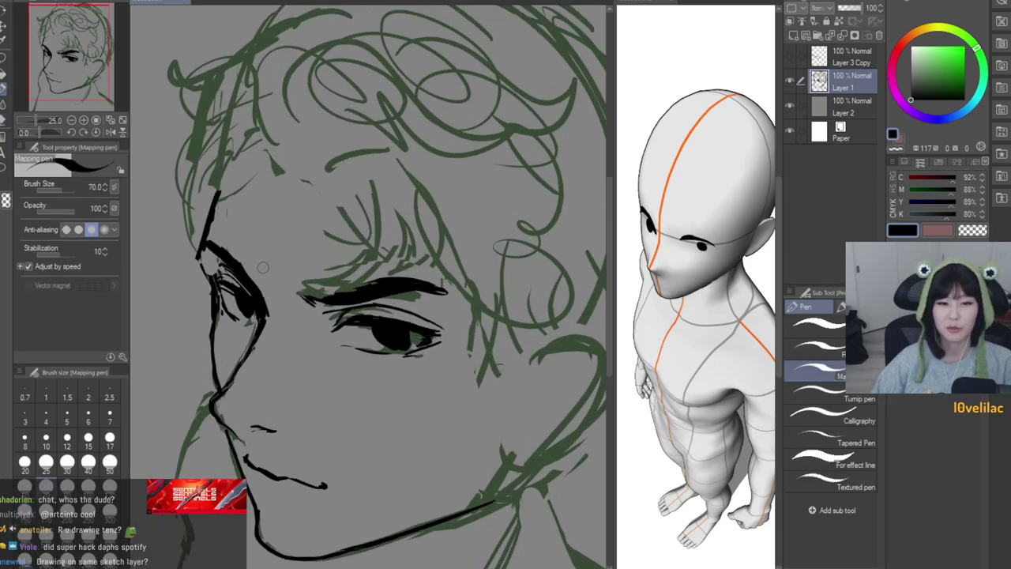
{"action": "scroll", "coordinate": [192, 247], "scroll_direction": "up", "scroll_amount": 3}
{"action": "scroll", "coordinate": [207, 187], "scroll_direction": "down", "scroll_amount": 4}
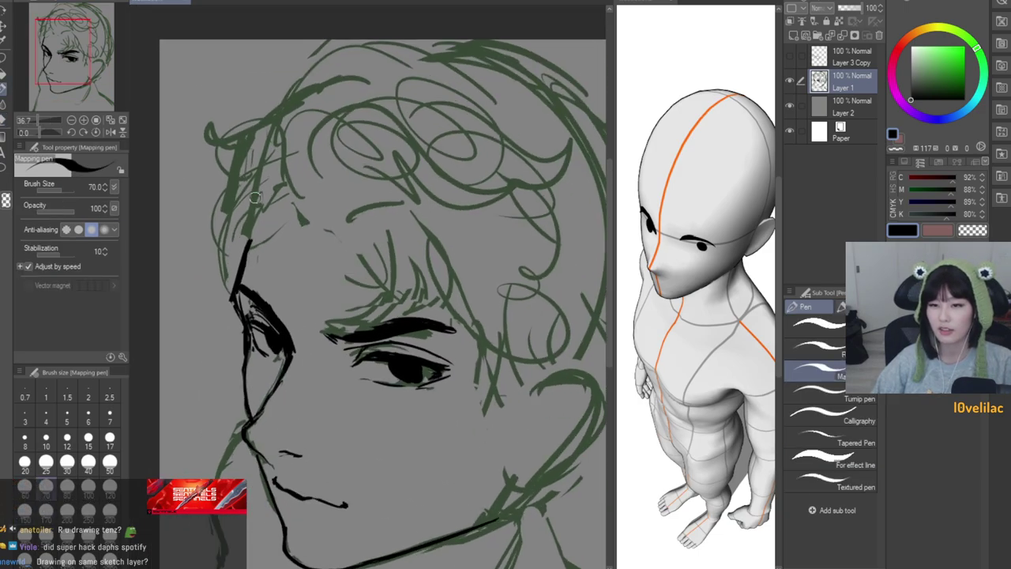
{"action": "scroll", "coordinate": [231, 303], "scroll_direction": "up", "scroll_amount": 3}
{"action": "key", "text": "e"}
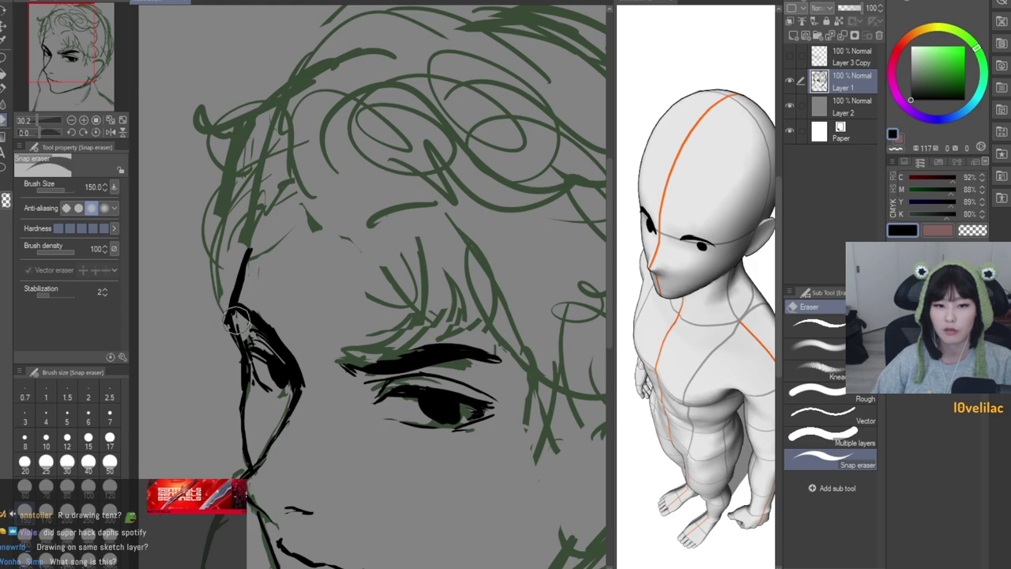
Step: Thin out the green hair sketch beside the far side of the forehead with the Snap eraser at size 400
{"action": "scroll", "coordinate": [237, 268], "scroll_direction": "down", "scroll_amount": 5}
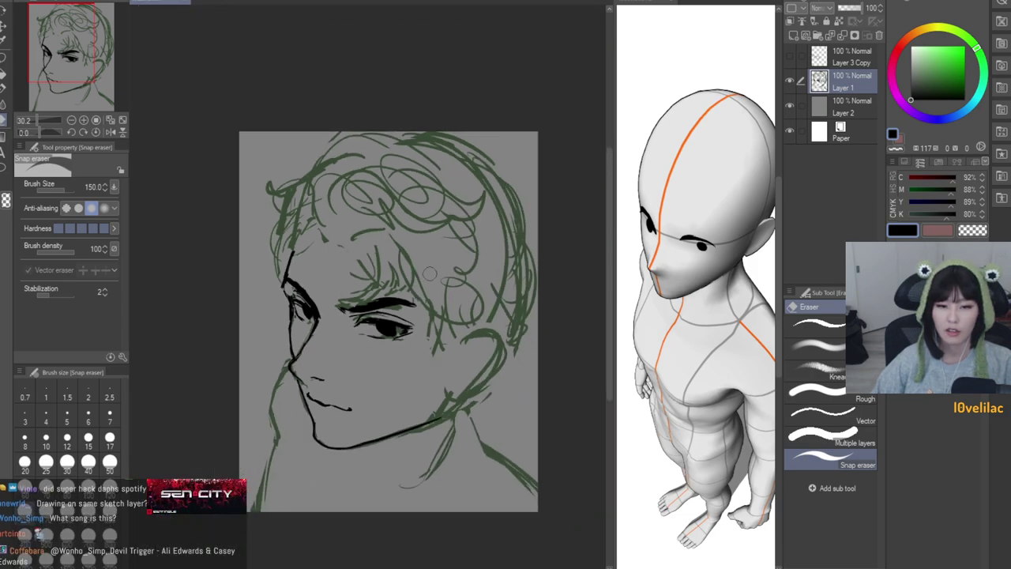
{"action": "scroll", "coordinate": [444, 277], "scroll_direction": "up", "scroll_amount": 2}
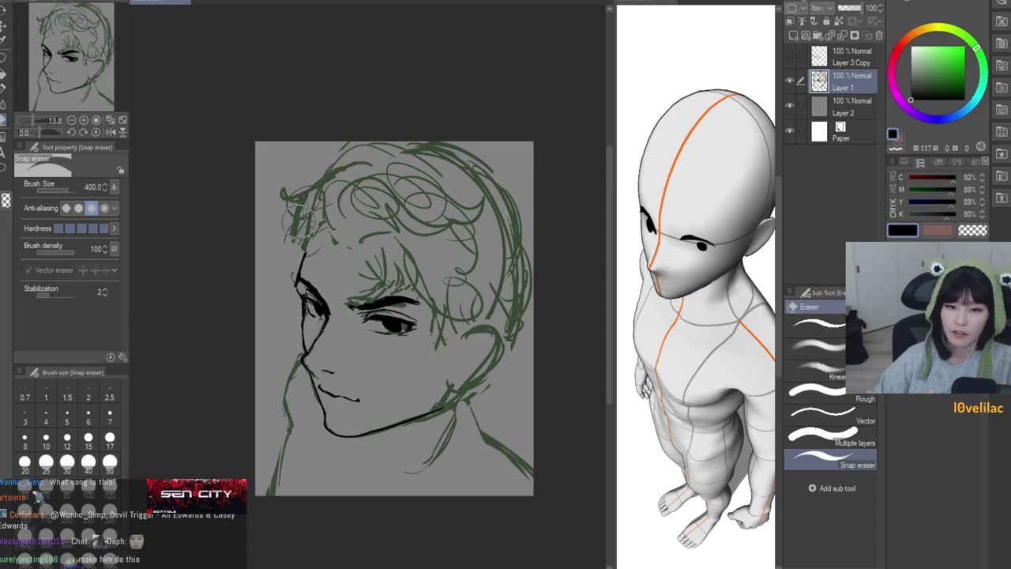
{"action": "scroll", "coordinate": [376, 496], "scroll_direction": "up", "scroll_amount": 2}
Step: Thicken the far half of the mouth line with the Mapping pen at size 70
{"action": "key", "text": "p"}
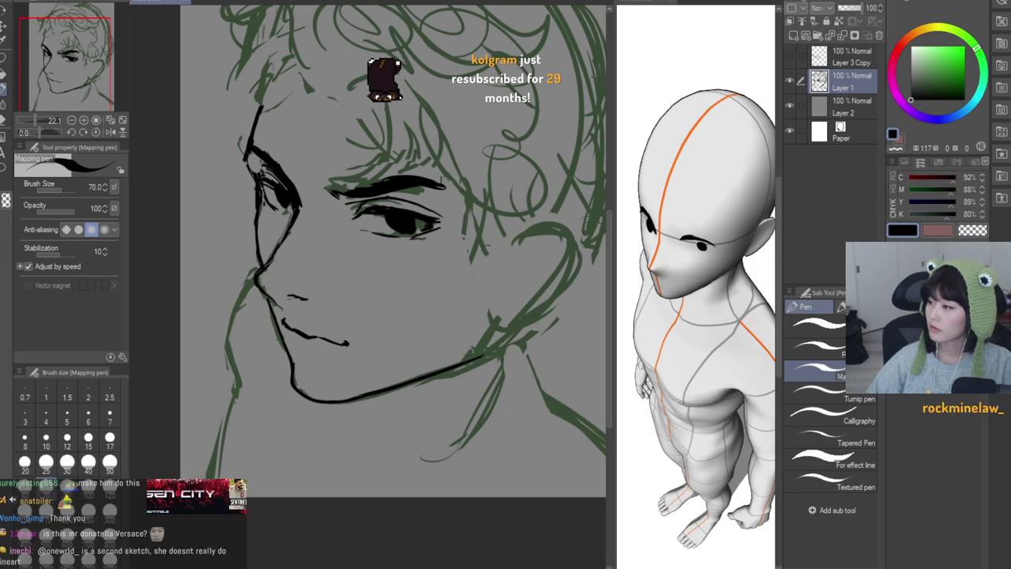
{"action": "scroll", "coordinate": [319, 294], "scroll_direction": "up", "scroll_amount": 2}
{"action": "scroll", "coordinate": [332, 357], "scroll_direction": "up", "scroll_amount": 2}
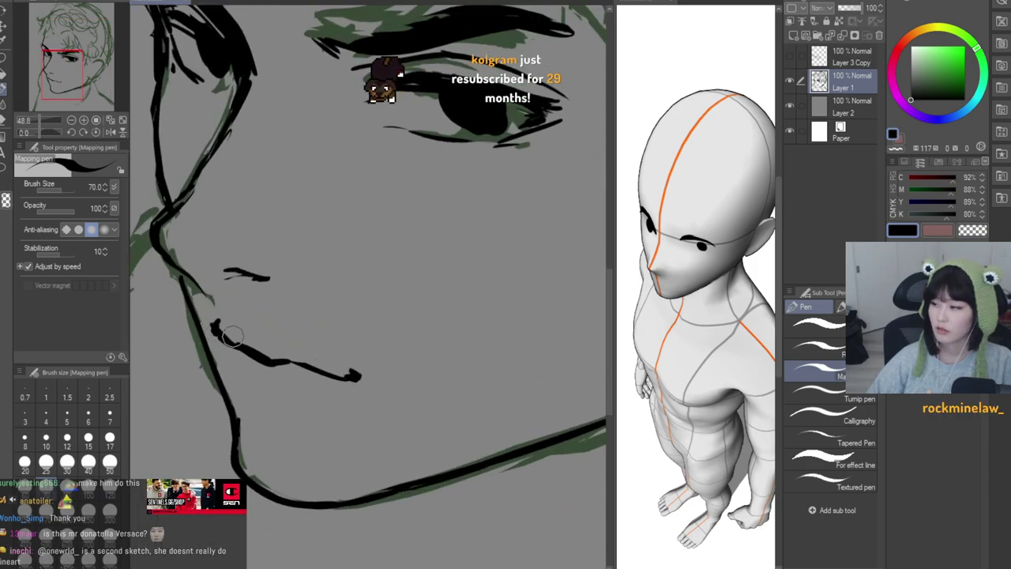
{"action": "scroll", "coordinate": [303, 333], "scroll_direction": "up", "scroll_amount": 1}
{"action": "left_click_drag", "start_coordinate": [256, 347], "coordinate": [294, 361]}
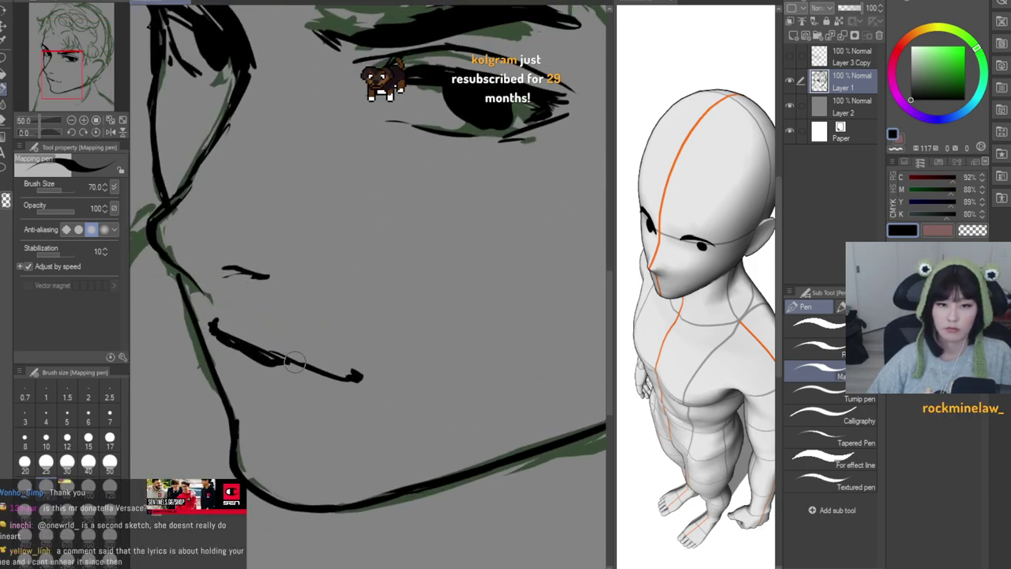
{"action": "scroll", "coordinate": [278, 356], "scroll_direction": "down", "scroll_amount": 4}
{"action": "scroll", "coordinate": [372, 506], "scroll_direction": "up", "scroll_amount": 2}
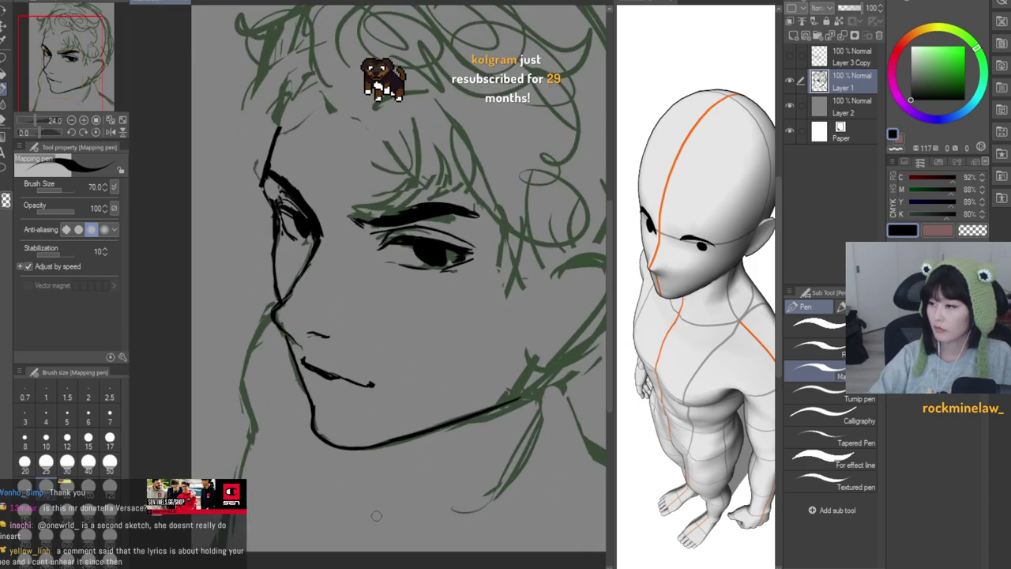
Step: Ink a short lower-lip line beneath the mouth with the Mapping pen and check the face mirrored
{"action": "scroll", "coordinate": [381, 416], "scroll_direction": "up", "scroll_amount": 3}
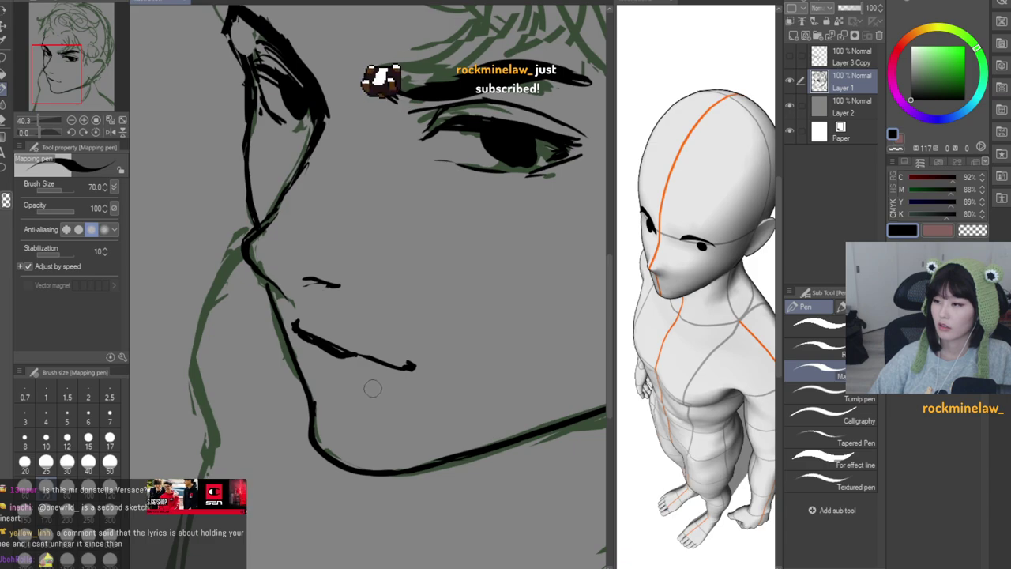
{"action": "scroll", "coordinate": [313, 455], "scroll_direction": "down", "scroll_amount": 2}
{"action": "scroll", "coordinate": [401, 368], "scroll_direction": "up", "scroll_amount": 3}
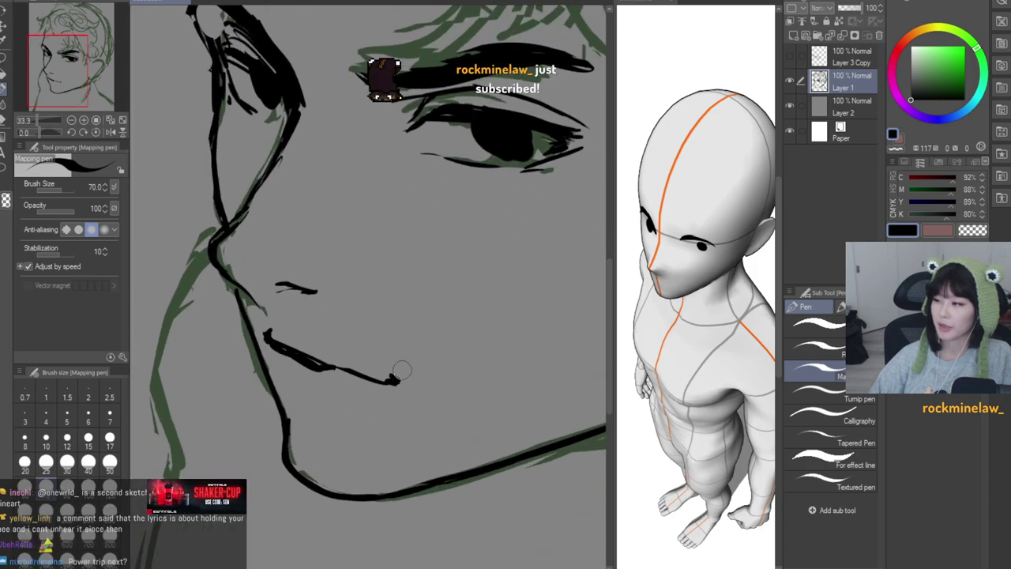
{"action": "scroll", "coordinate": [234, 396], "scroll_direction": "up", "scroll_amount": 2}
{"action": "left_click_drag", "start_coordinate": [282, 379], "coordinate": [319, 401]}
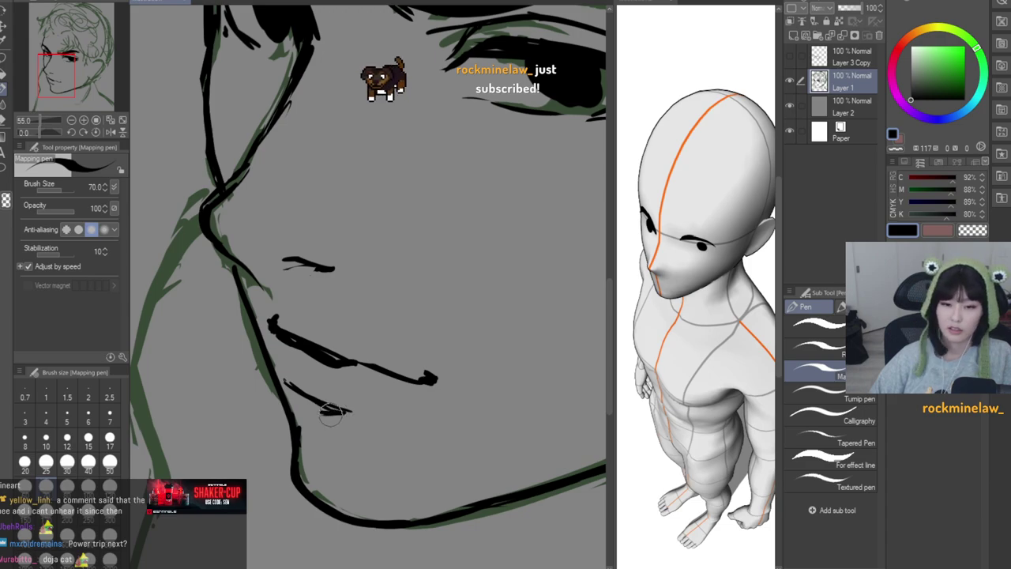
{"action": "scroll", "coordinate": [509, 440], "scroll_direction": "down", "scroll_amount": 15}
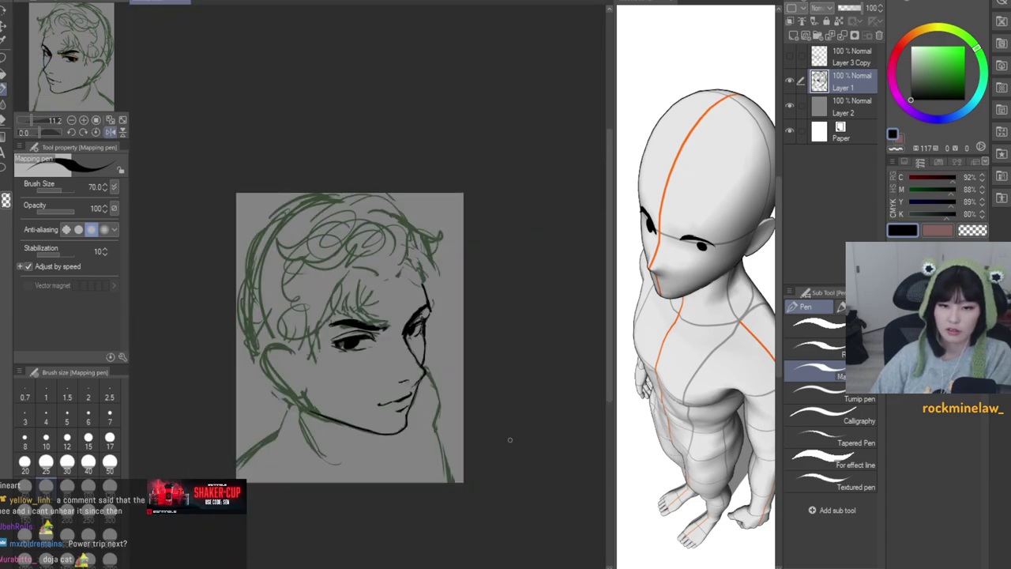
{"action": "scroll", "coordinate": [191, 280], "scroll_direction": "up", "scroll_amount": 12}
Step: Reduce the Snap eraser to size 120 and clean up the near eye's white between the iris and outer corner
{"action": "left_click", "coordinate": [4, 122]}
{"action": "scroll", "coordinate": [316, 330], "scroll_direction": "up", "scroll_amount": 4}
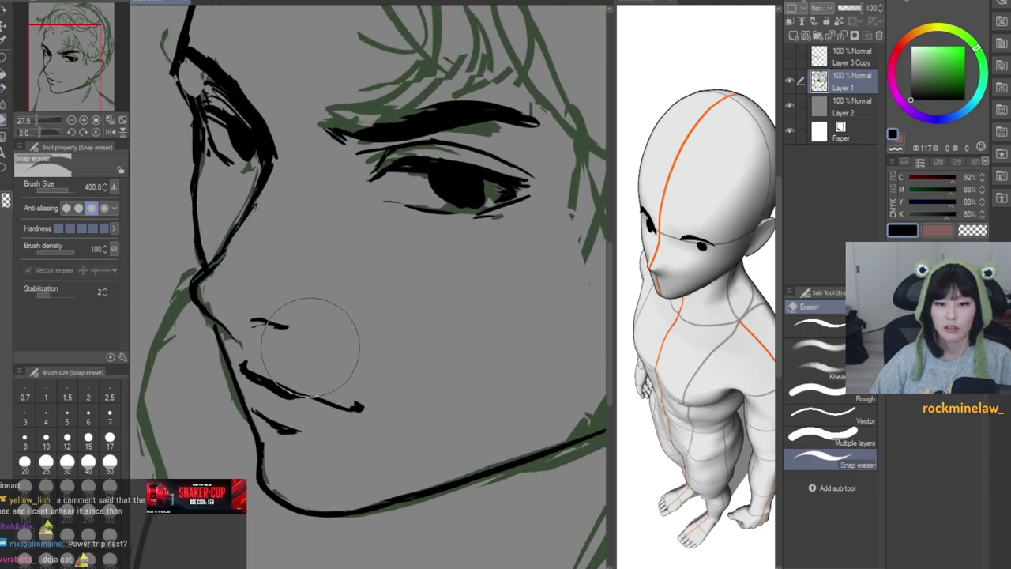
{"action": "scroll", "coordinate": [452, 295], "scroll_direction": "down", "scroll_amount": 2}
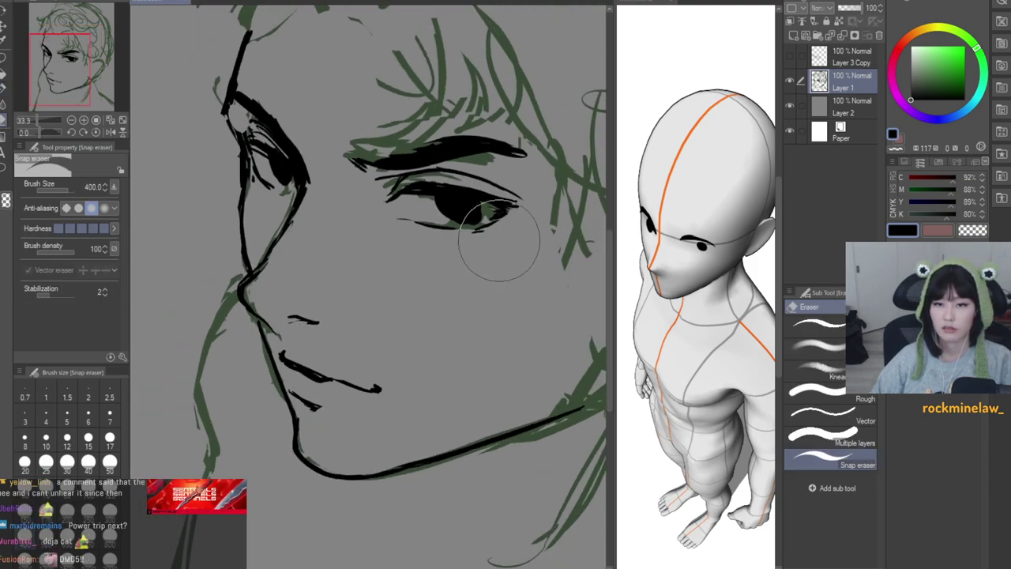
{"action": "key", "text": "["}
{"action": "key", "text": "bracketleft"}
{"action": "key", "text": "bracketleft"}
{"action": "key", "text": "bracketleft"}
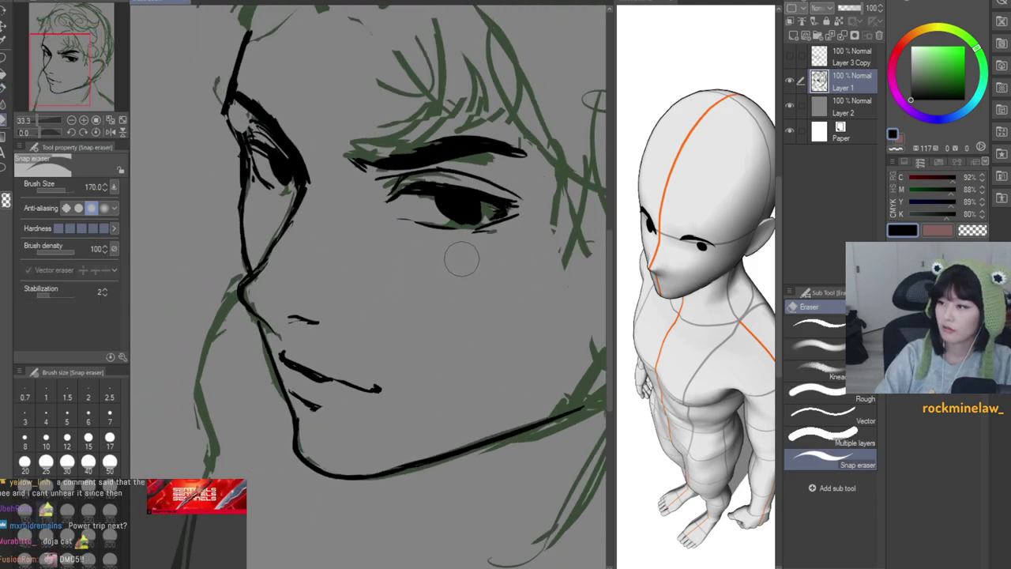
{"action": "scroll", "coordinate": [477, 210], "scroll_direction": "up", "scroll_amount": 1}
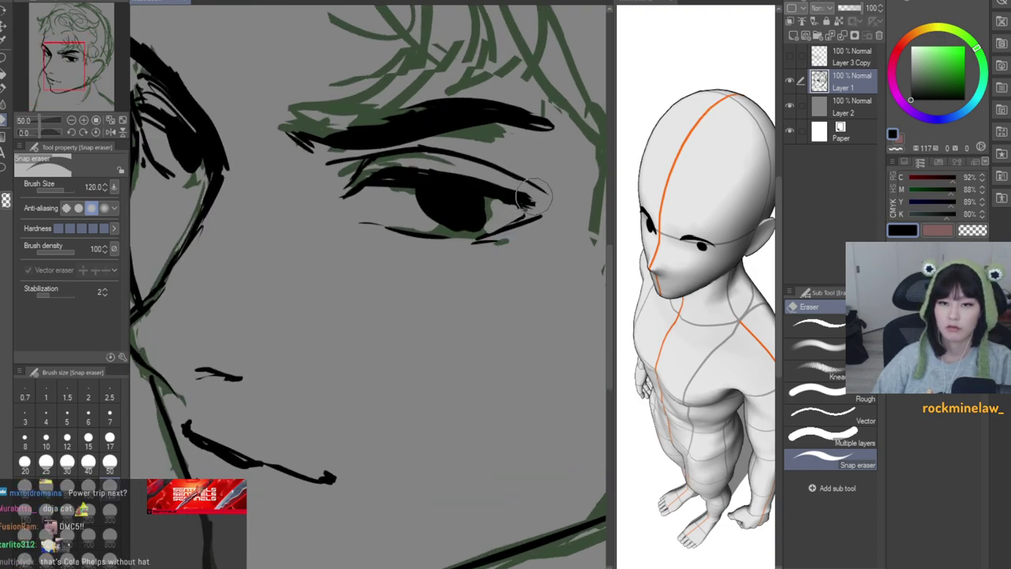
{"action": "scroll", "coordinate": [401, 307], "scroll_direction": "down", "scroll_amount": 4}
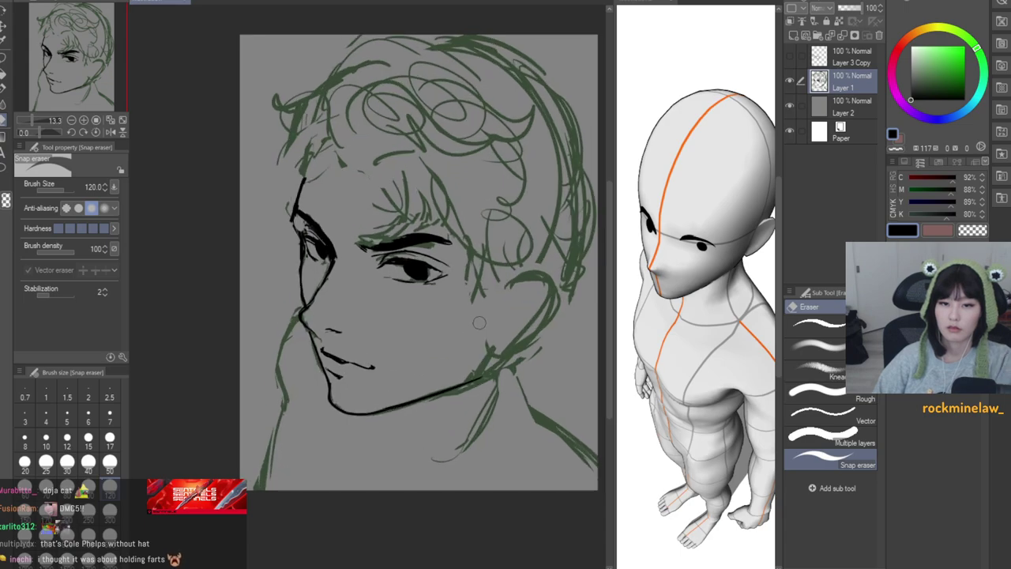
Step: Erase the green sketch strokes and stray ink around the near brow's inner end with the Snap eraser
{"action": "scroll", "coordinate": [480, 322], "scroll_direction": "up", "scroll_amount": 3}
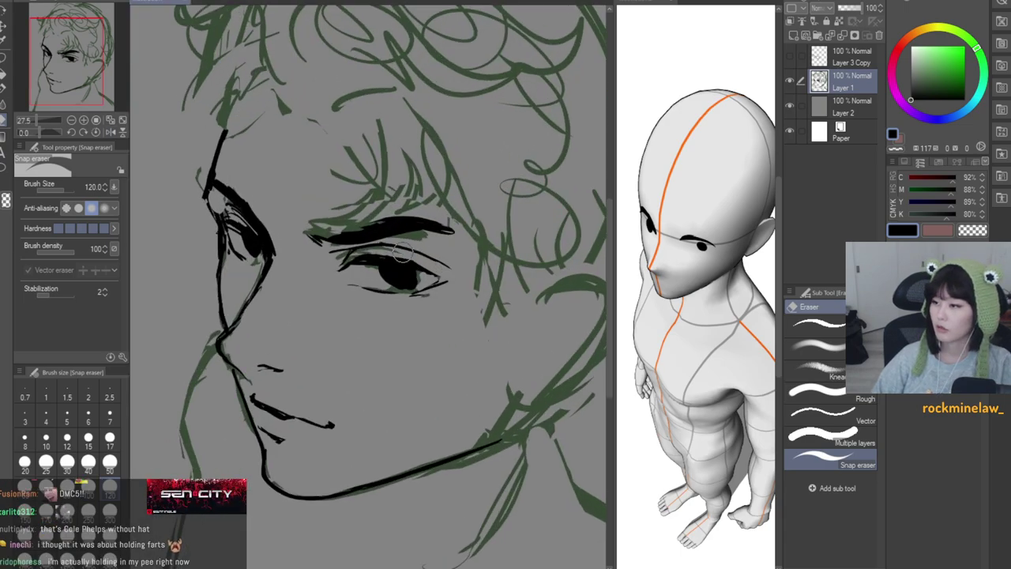
{"action": "scroll", "coordinate": [401, 251], "scroll_direction": "up", "scroll_amount": 2}
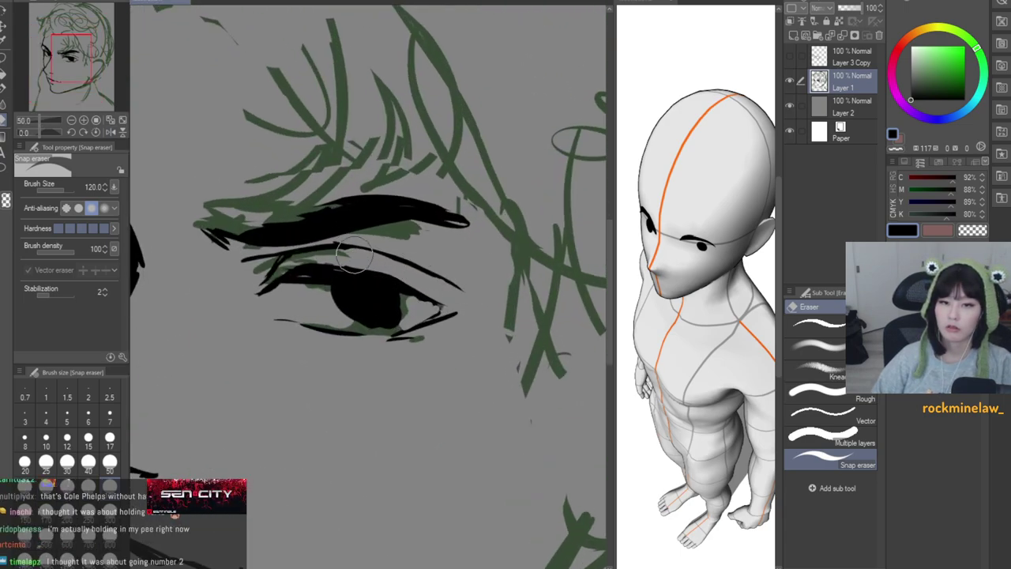
{"action": "scroll", "coordinate": [353, 254], "scroll_direction": "down", "scroll_amount": 3}
{"action": "scroll", "coordinate": [331, 287], "scroll_direction": "up", "scroll_amount": 2}
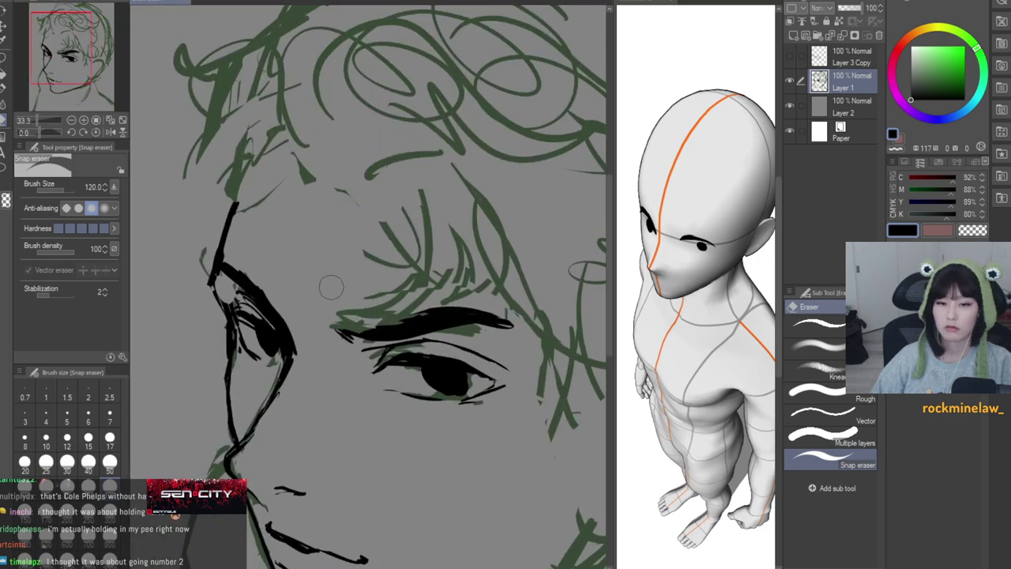
{"action": "left_click_drag", "start_coordinate": [366, 318], "coordinate": [326, 305]}
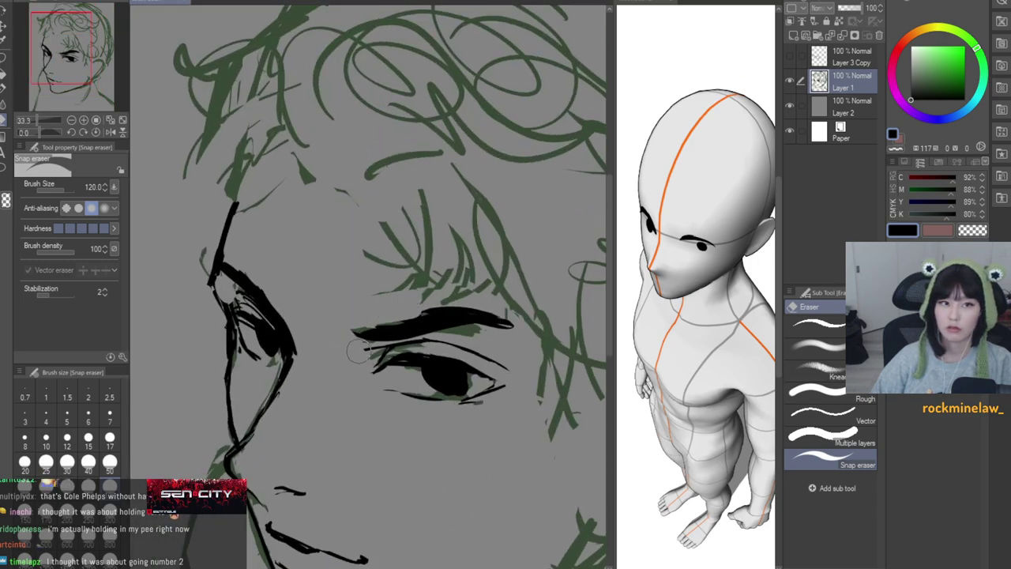
Step: Hollow out the black irises of both eyes into outlines with the Snap eraser at size 120
{"action": "scroll", "coordinate": [261, 341], "scroll_direction": "up", "scroll_amount": 1}
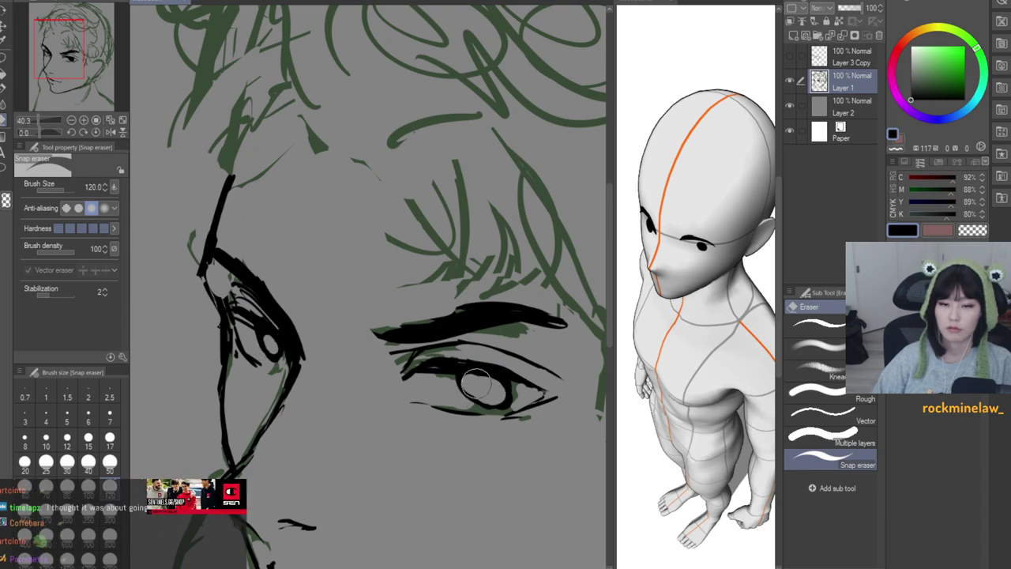
{"action": "scroll", "coordinate": [491, 385], "scroll_direction": "down", "scroll_amount": 4}
{"action": "scroll", "coordinate": [429, 313], "scroll_direction": "up", "scroll_amount": 3}
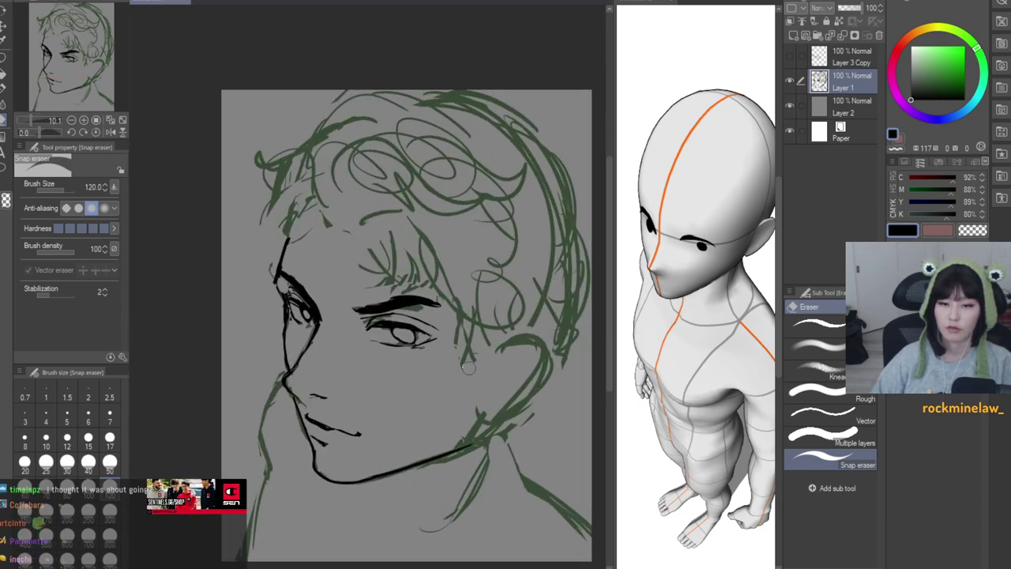
{"action": "scroll", "coordinate": [429, 313], "scroll_direction": "up", "scroll_amount": 3}
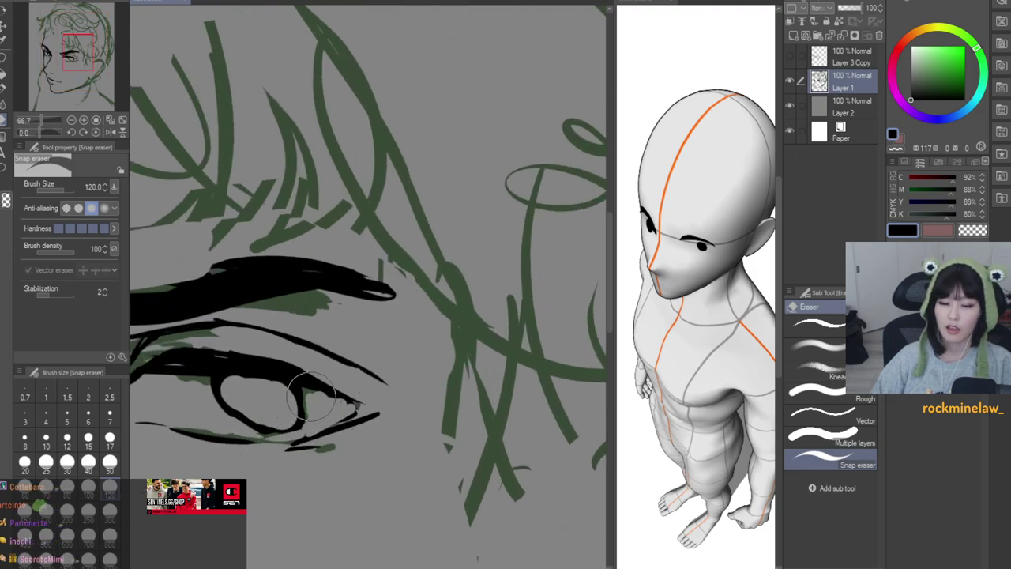
{"action": "scroll", "coordinate": [519, 313], "scroll_direction": "down", "scroll_amount": 5}
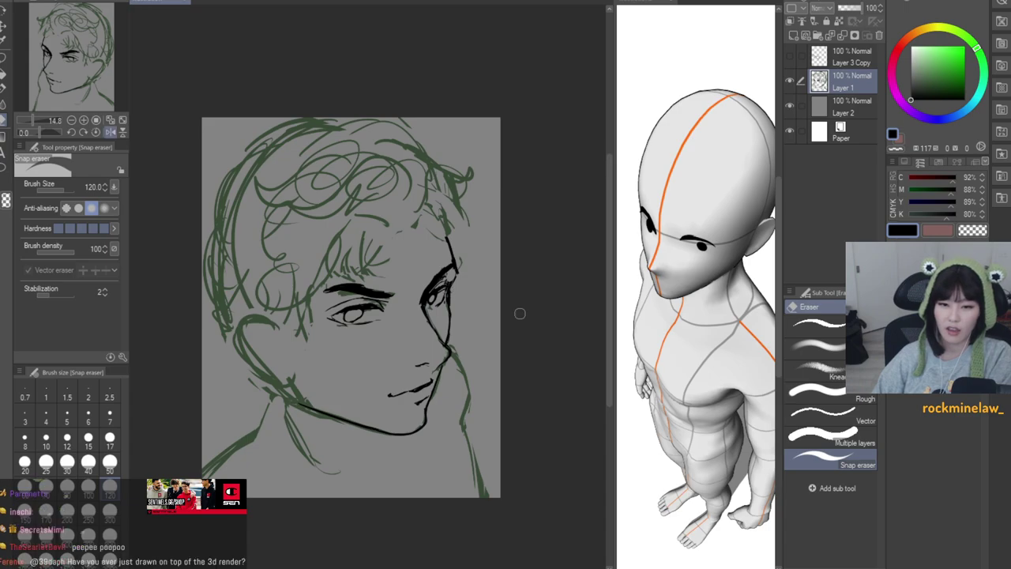
Step: Thin the near eye's iris outline and erase the lower part of the far eye's iris with the Snap eraser
{"action": "scroll", "coordinate": [334, 330], "scroll_direction": "up", "scroll_amount": 4}
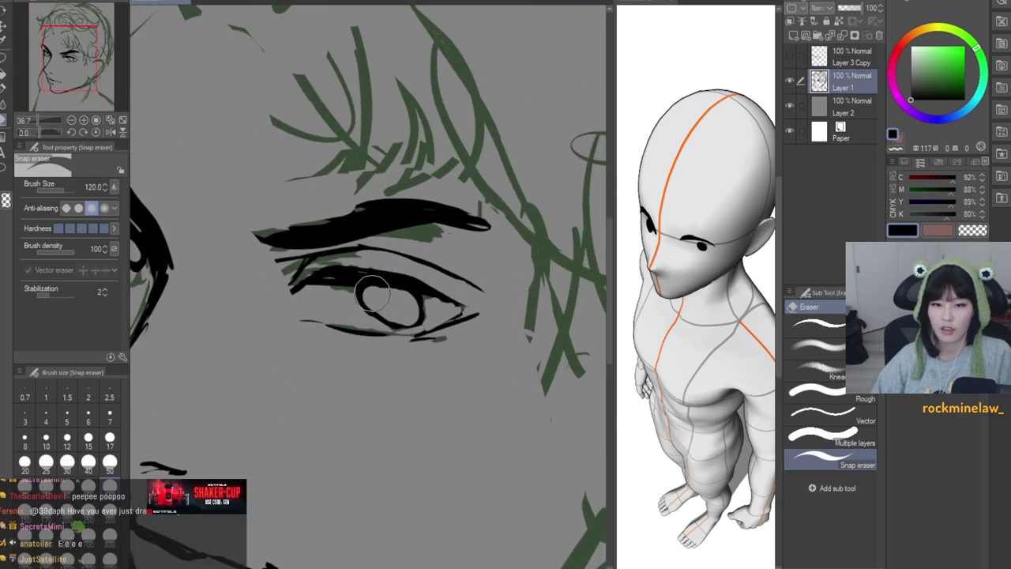
{"action": "scroll", "coordinate": [372, 294], "scroll_direction": "up", "scroll_amount": 2}
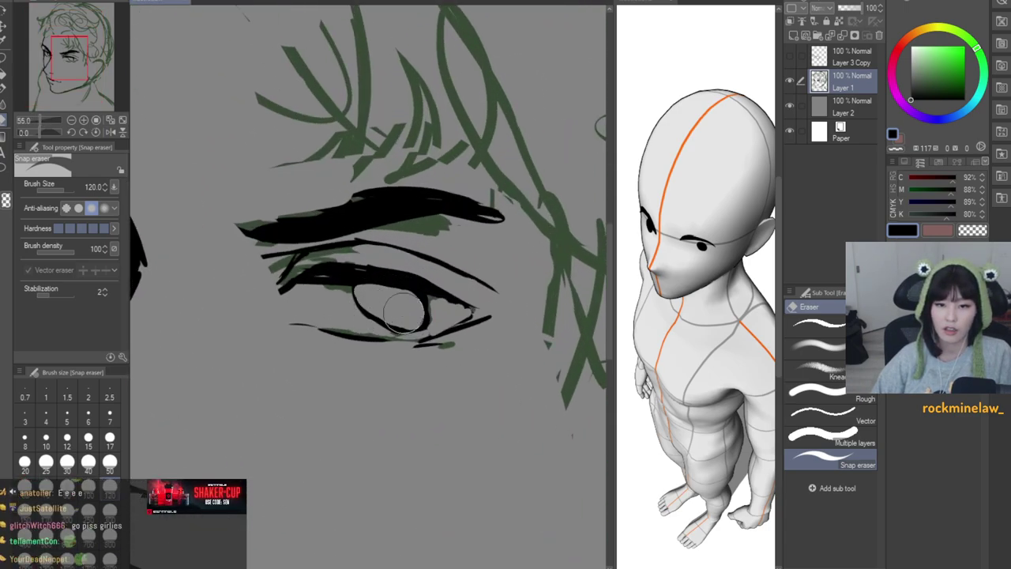
{"action": "scroll", "coordinate": [427, 295], "scroll_direction": "down", "scroll_amount": 4}
{"action": "scroll", "coordinate": [442, 284], "scroll_direction": "down", "scroll_amount": 2}
{"action": "scroll", "coordinate": [355, 281], "scroll_direction": "up", "scroll_amount": 4}
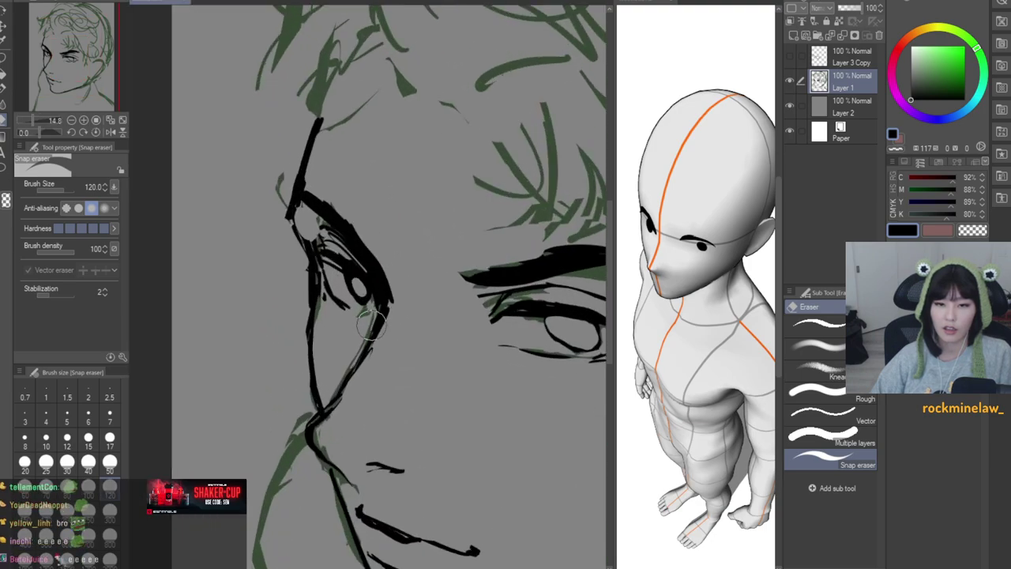
{"action": "scroll", "coordinate": [365, 283], "scroll_direction": "down", "scroll_amount": 2}
{"action": "scroll", "coordinate": [480, 338], "scroll_direction": "up", "scroll_amount": 1}
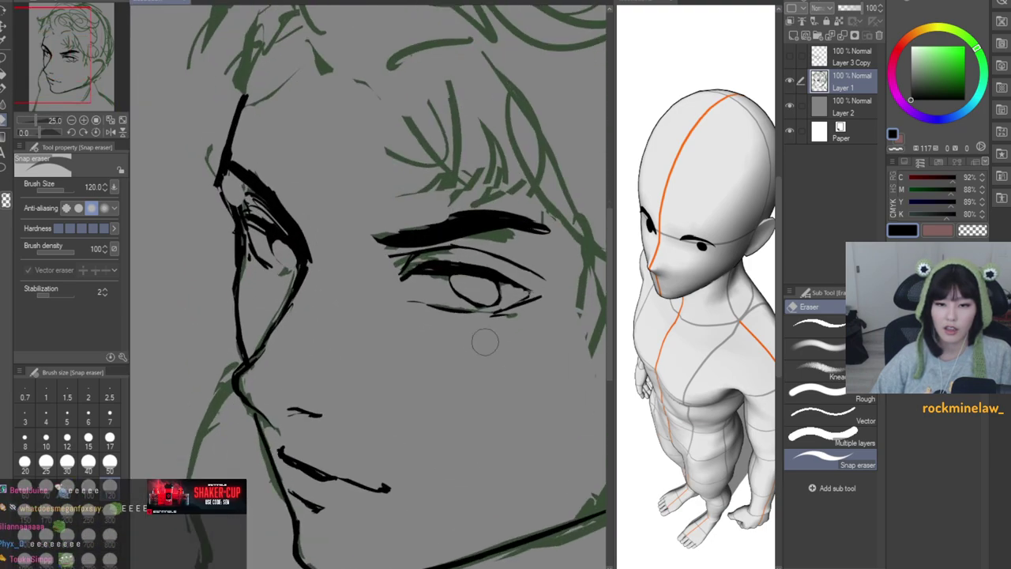
Step: Redraw the far eye's iris outline and add a small pupil in the near eye with the Mapping pen at size 70
{"action": "key", "text": "p"}
{"action": "scroll", "coordinate": [247, 207], "scroll_direction": "up", "scroll_amount": 2}
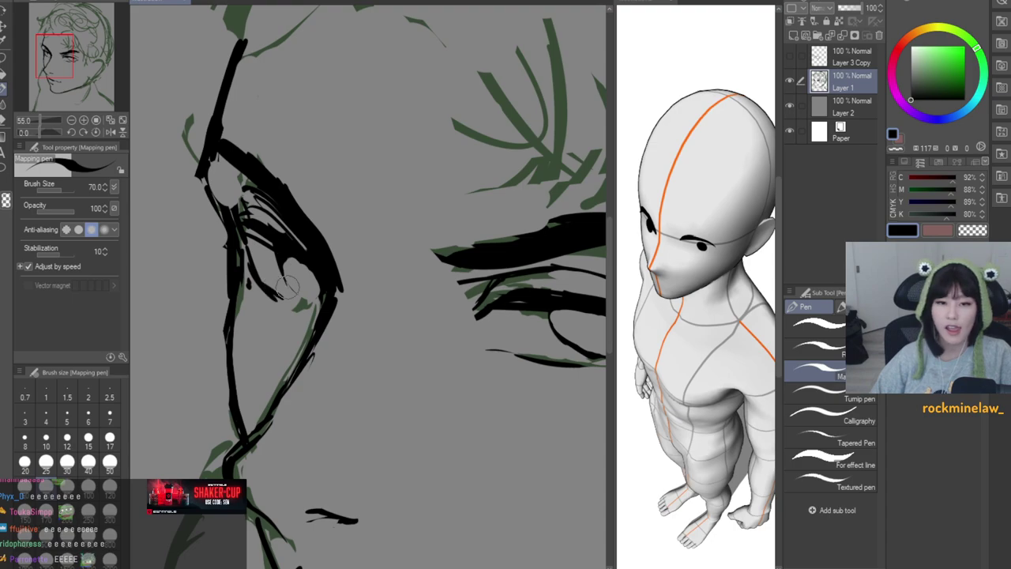
{"action": "mouse_move", "coordinate": [286, 271]}
{"action": "left_mouse_down"}
{"action": "mouse_move", "coordinate": [292, 292]}
{"action": "mouse_move", "coordinate": [314, 298]}
{"action": "left_mouse_up"}
{"action": "scroll", "coordinate": [314, 299], "scroll_direction": "down", "scroll_amount": 2}
{"action": "scroll", "coordinate": [466, 316], "scroll_direction": "up", "scroll_amount": 1}
{"action": "mouse_move", "coordinate": [419, 302]}
{"action": "left_mouse_down"}
{"action": "mouse_move", "coordinate": [442, 333]}
{"action": "mouse_move", "coordinate": [452, 315]}
{"action": "left_mouse_up"}
{"action": "scroll", "coordinate": [453, 315], "scroll_direction": "down", "scroll_amount": 2}
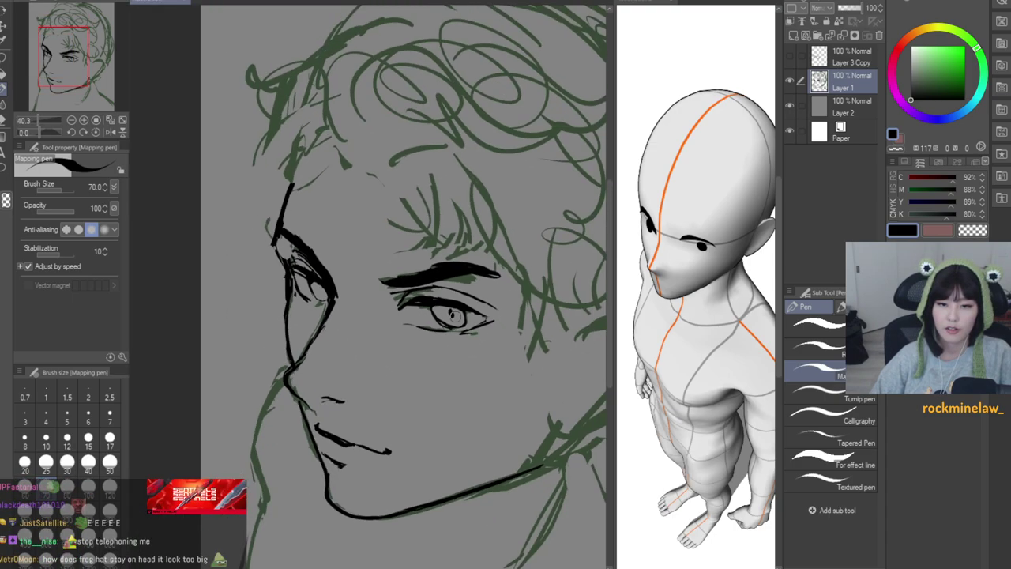
{"action": "scroll", "coordinate": [369, 330], "scroll_direction": "down", "scroll_amount": 2}
{"action": "scroll", "coordinate": [370, 330], "scroll_direction": "up", "scroll_amount": 3}
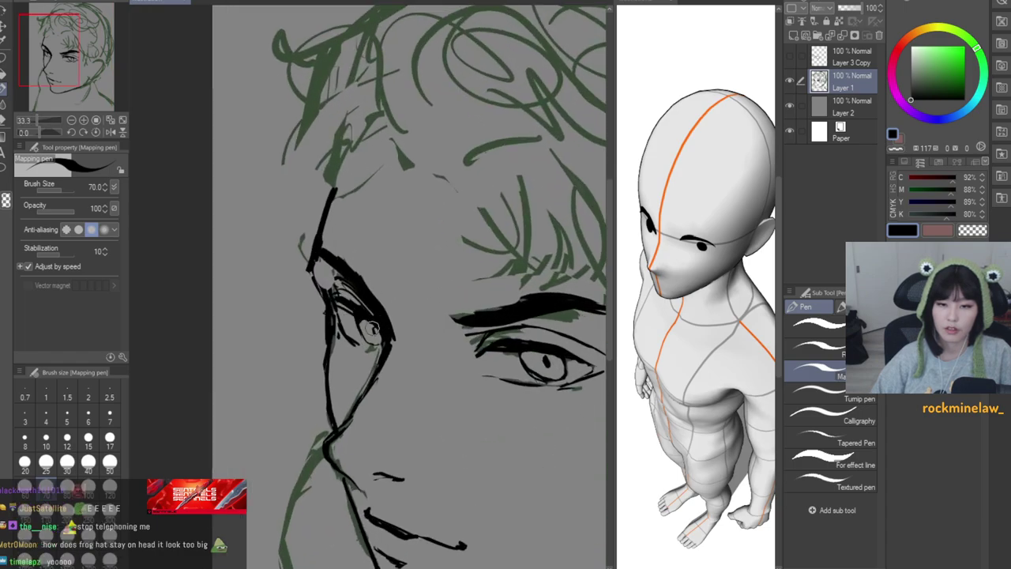
Step: Add a short crease stroke at the near brow's inner end with the Mapping pen at size 70
{"action": "scroll", "coordinate": [370, 329], "scroll_direction": "down", "scroll_amount": 4}
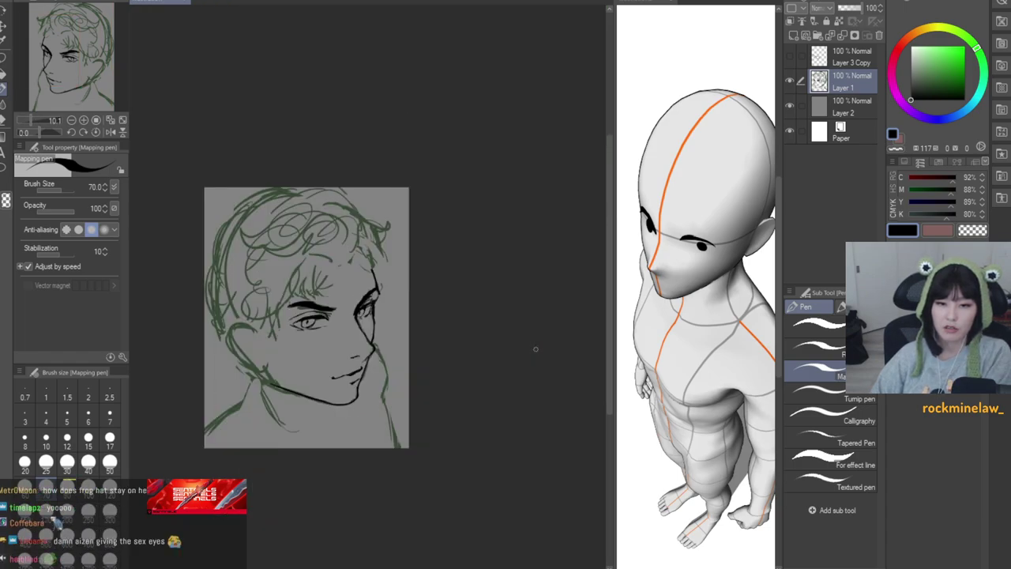
{"action": "scroll", "coordinate": [321, 360], "scroll_direction": "up", "scroll_amount": 5}
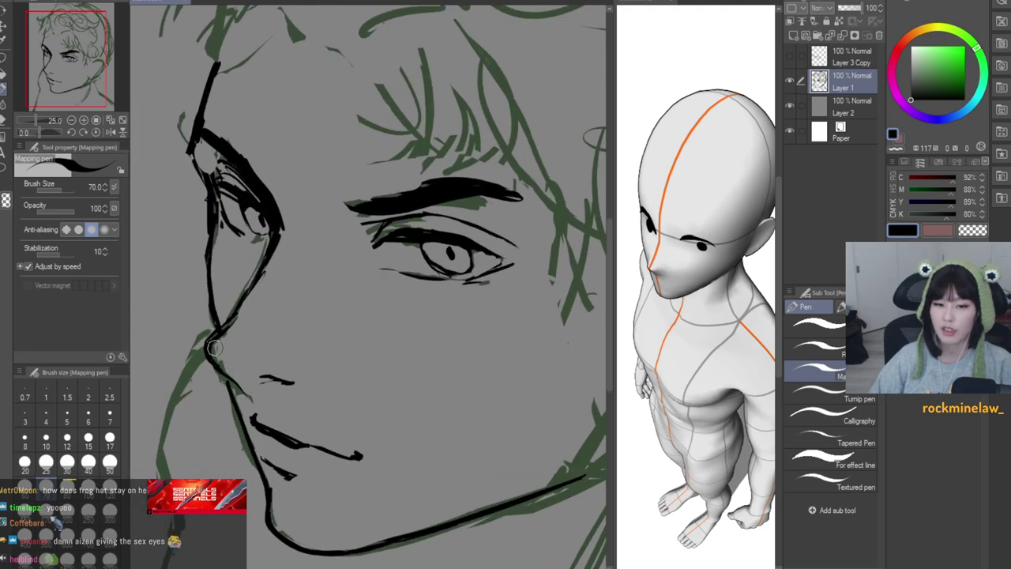
{"action": "scroll", "coordinate": [331, 337], "scroll_direction": "down", "scroll_amount": 3}
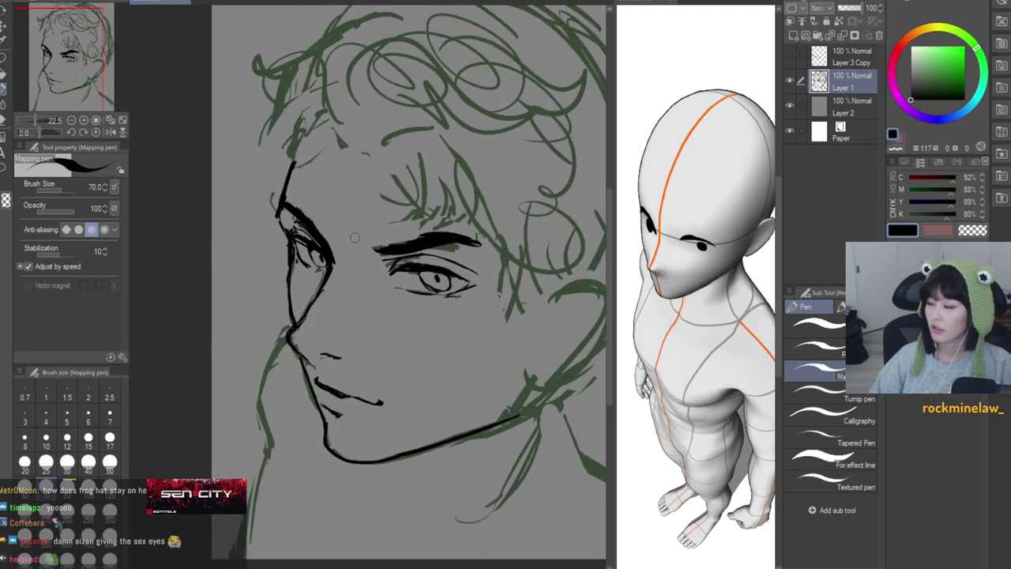
{"action": "scroll", "coordinate": [375, 250], "scroll_direction": "up", "scroll_amount": 1}
{"action": "left_click_drag", "start_coordinate": [376, 250], "coordinate": [370, 232]}
{"action": "scroll", "coordinate": [402, 407], "scroll_direction": "down", "scroll_amount": 3}
{"action": "scroll", "coordinate": [386, 426], "scroll_direction": "up", "scroll_amount": 3}
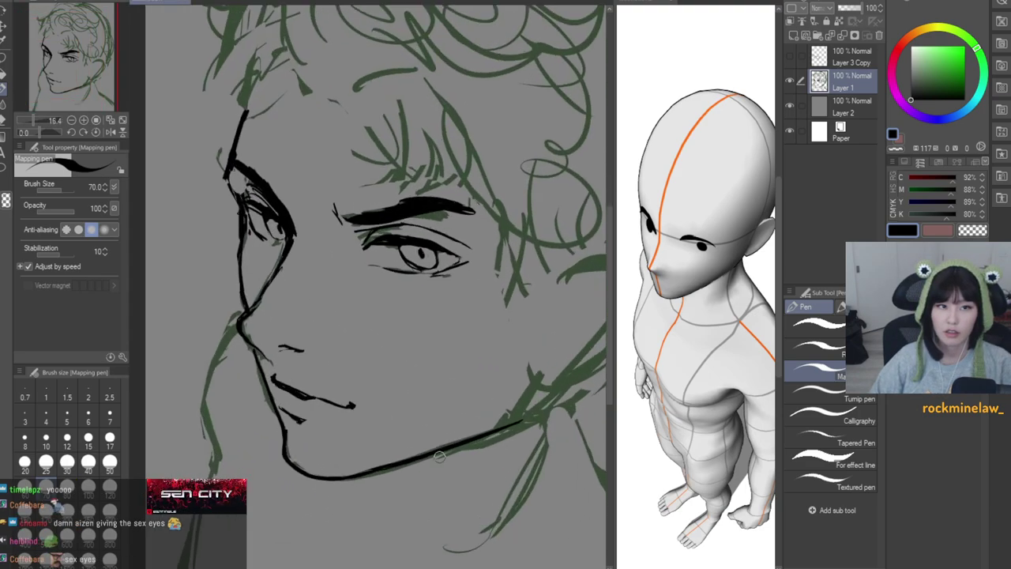
Step: Extend the inked jawline from the chin upward toward the ear with the Mapping pen
{"action": "scroll", "coordinate": [380, 431], "scroll_direction": "down", "scroll_amount": 1}
{"action": "scroll", "coordinate": [380, 432], "scroll_direction": "down", "scroll_amount": 2}
{"action": "scroll", "coordinate": [385, 458], "scroll_direction": "up", "scroll_amount": 1}
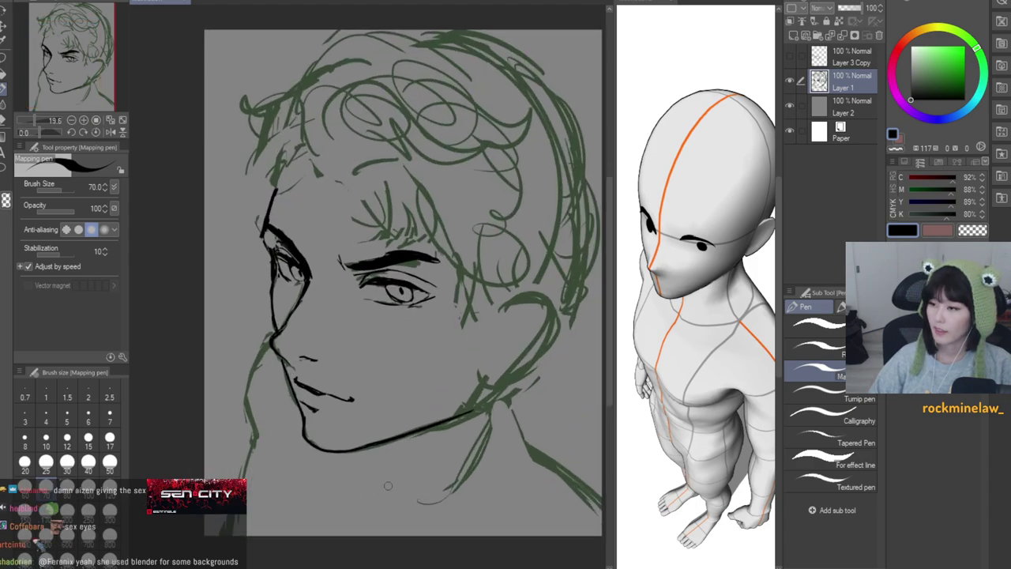
{"action": "scroll", "coordinate": [387, 481], "scroll_direction": "down", "scroll_amount": 1}
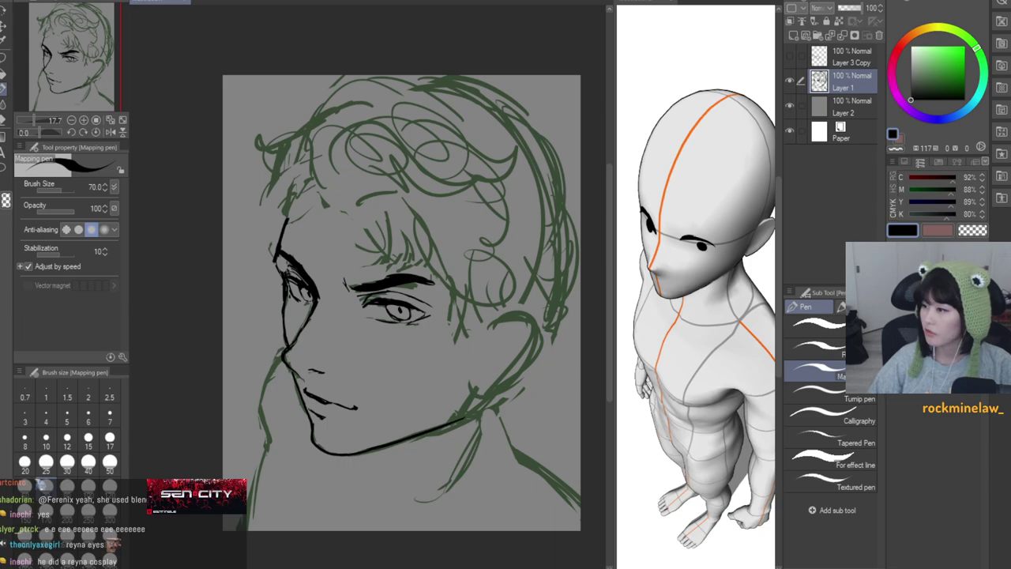
{"action": "scroll", "coordinate": [330, 387], "scroll_direction": "down", "scroll_amount": 1}
{"action": "scroll", "coordinate": [472, 379], "scroll_direction": "up", "scroll_amount": 3}
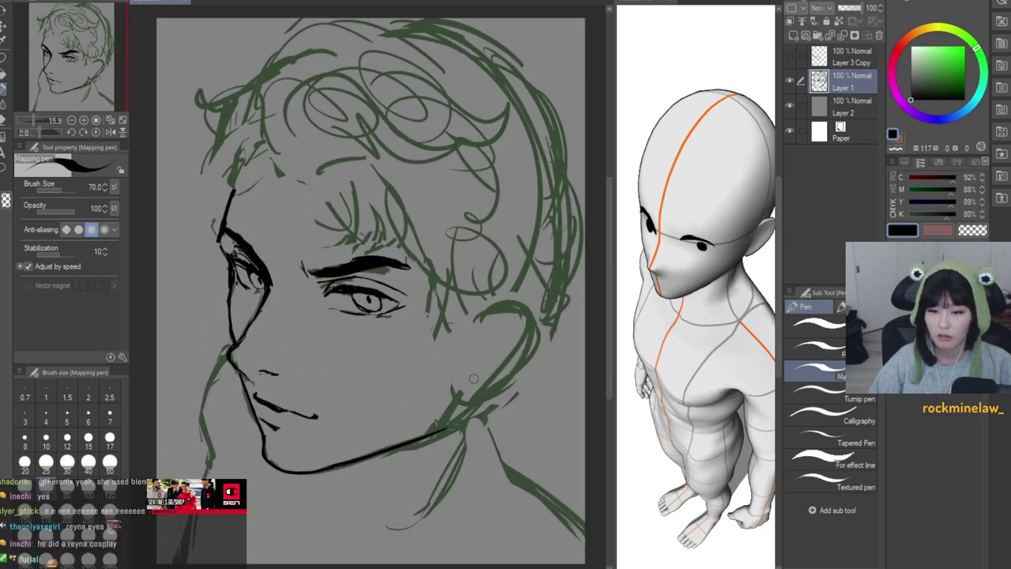
{"action": "scroll", "coordinate": [473, 378], "scroll_direction": "up", "scroll_amount": 2}
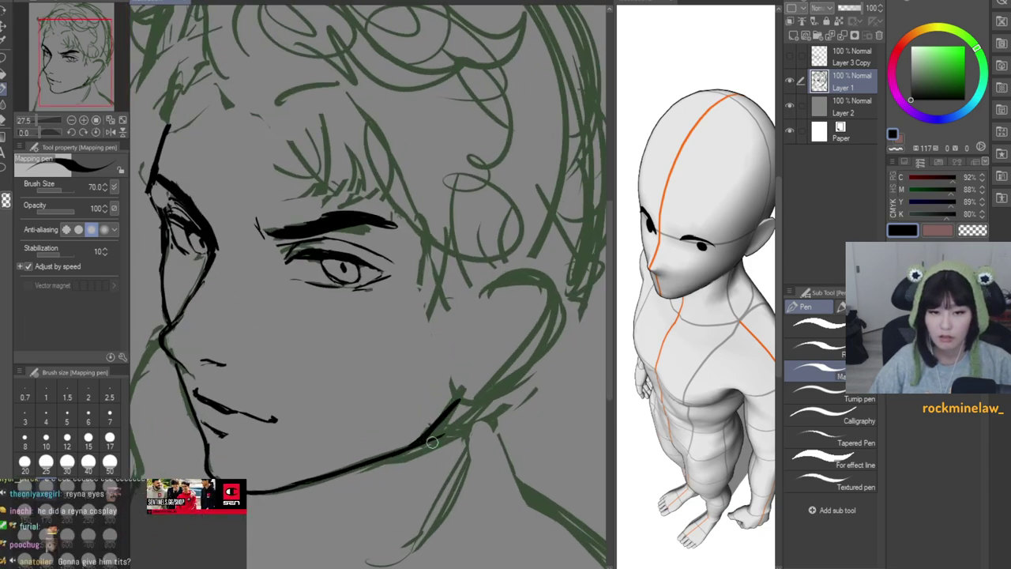
{"action": "scroll", "coordinate": [507, 439], "scroll_direction": "down", "scroll_amount": 1}
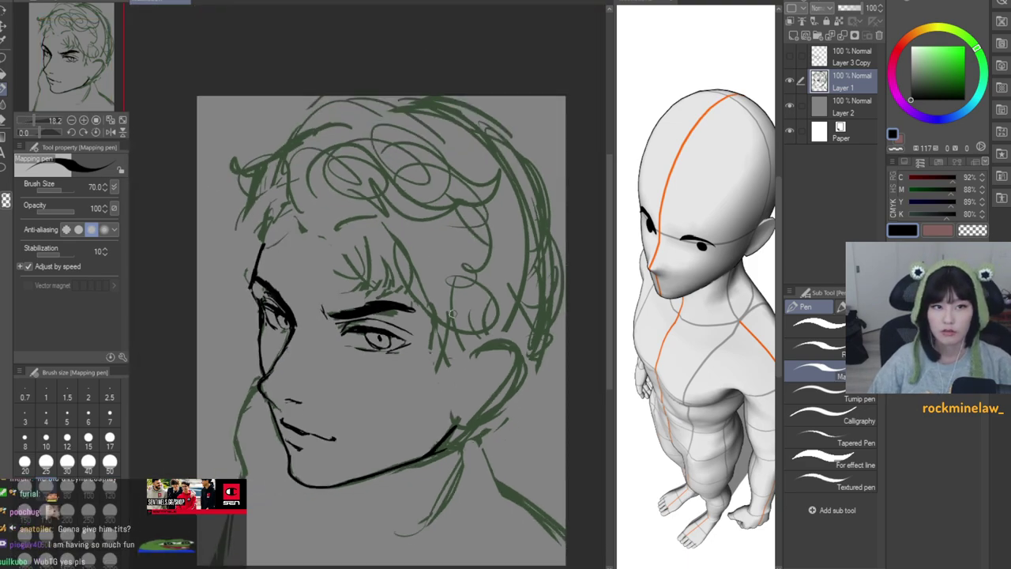
Step: Thin the forehead contour above the far brow into a fine line with the Snap eraser at size 120
{"action": "scroll", "coordinate": [302, 270], "scroll_direction": "up", "scroll_amount": 2}
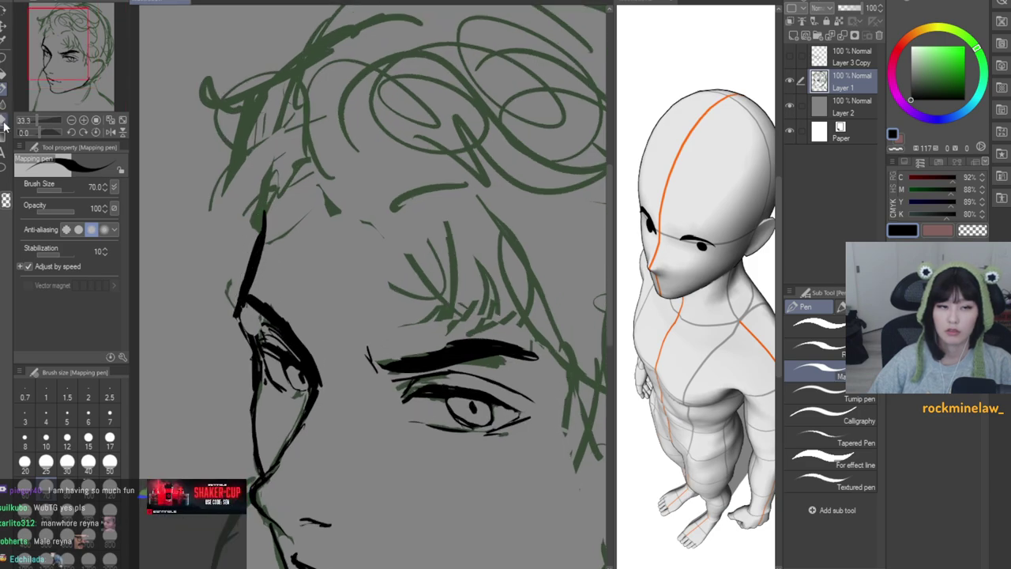
{"action": "left_click", "coordinate": [4, 122]}
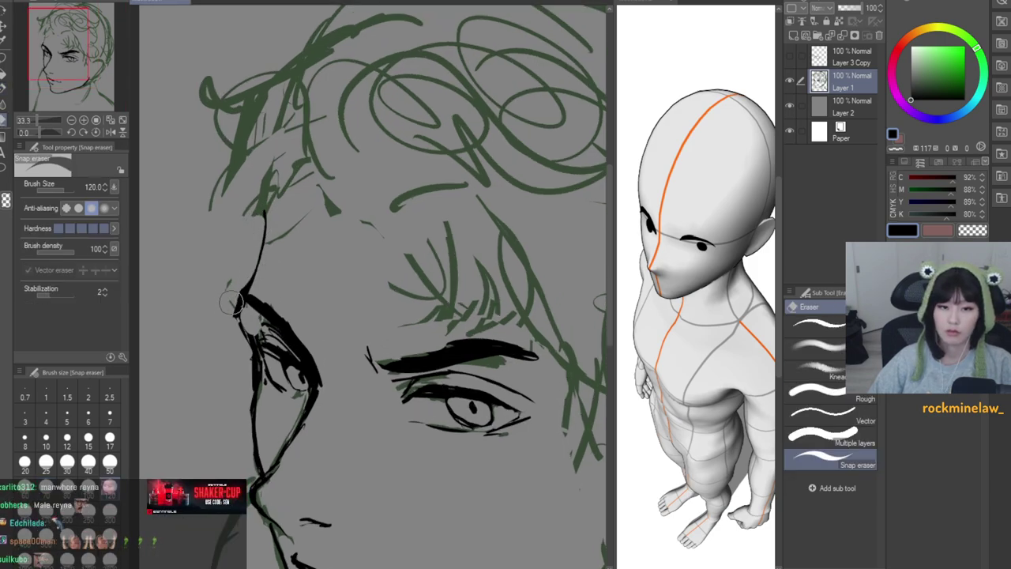
{"action": "left_click_drag", "start_coordinate": [236, 289], "coordinate": [234, 339]}
{"action": "scroll", "coordinate": [324, 289], "scroll_direction": "down", "scroll_amount": 3}
{"action": "scroll", "coordinate": [292, 276], "scroll_direction": "up", "scroll_amount": 2}
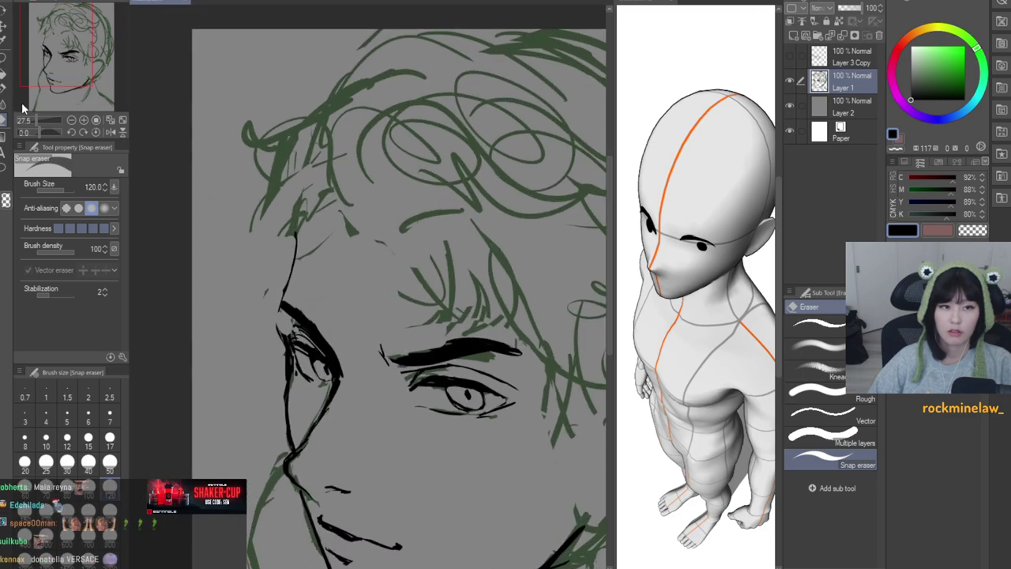
Step: Ink the contour joining the forehead line to the far eye's outer edge with the Mapping pen
{"action": "left_click", "coordinate": [3, 90]}
{"action": "scroll", "coordinate": [294, 300], "scroll_direction": "up", "scroll_amount": 4}
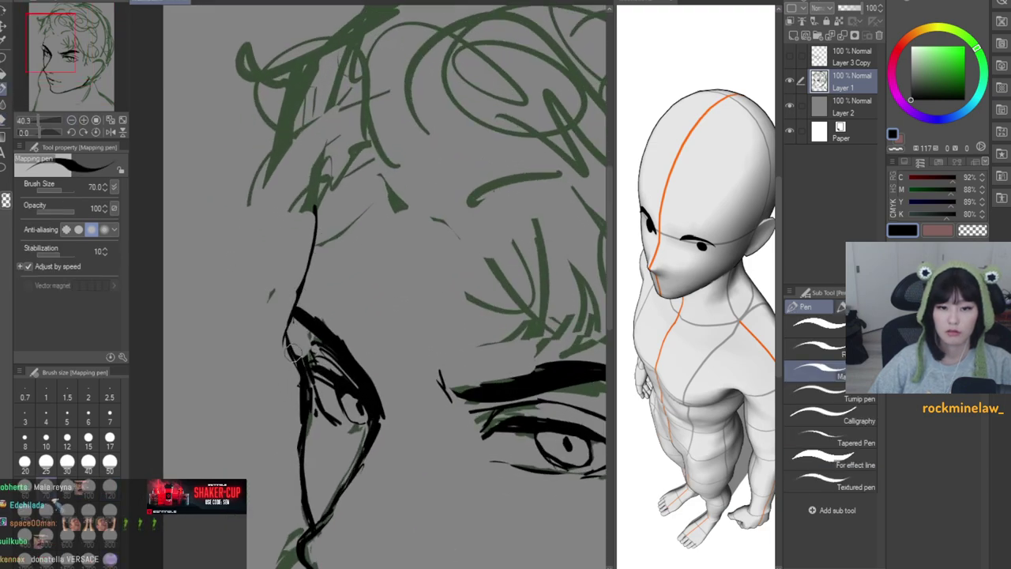
{"action": "scroll", "coordinate": [290, 353], "scroll_direction": "down", "scroll_amount": 5}
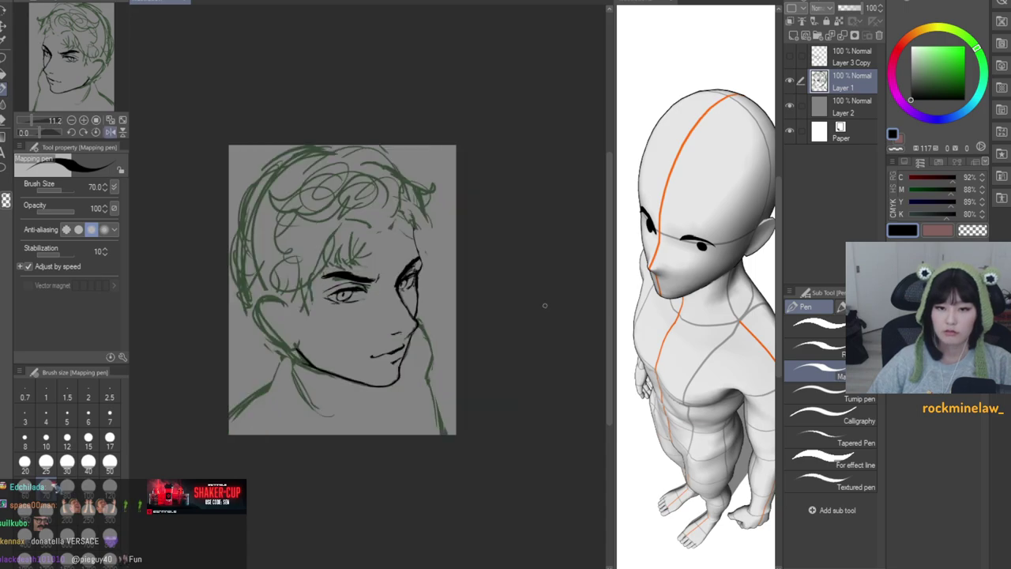
{"action": "scroll", "coordinate": [384, 383], "scroll_direction": "up", "scroll_amount": 4}
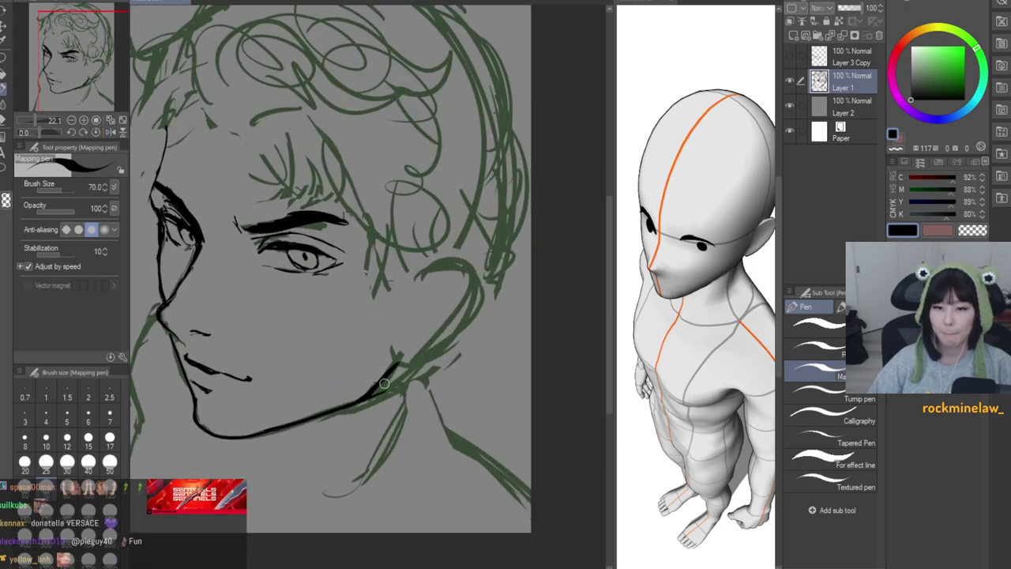
Step: Thicken the jaw corner and ink the neck lines and near shoulder over the green sketch with the Mapping pen
{"action": "scroll", "coordinate": [384, 383], "scroll_direction": "up", "scroll_amount": 1}
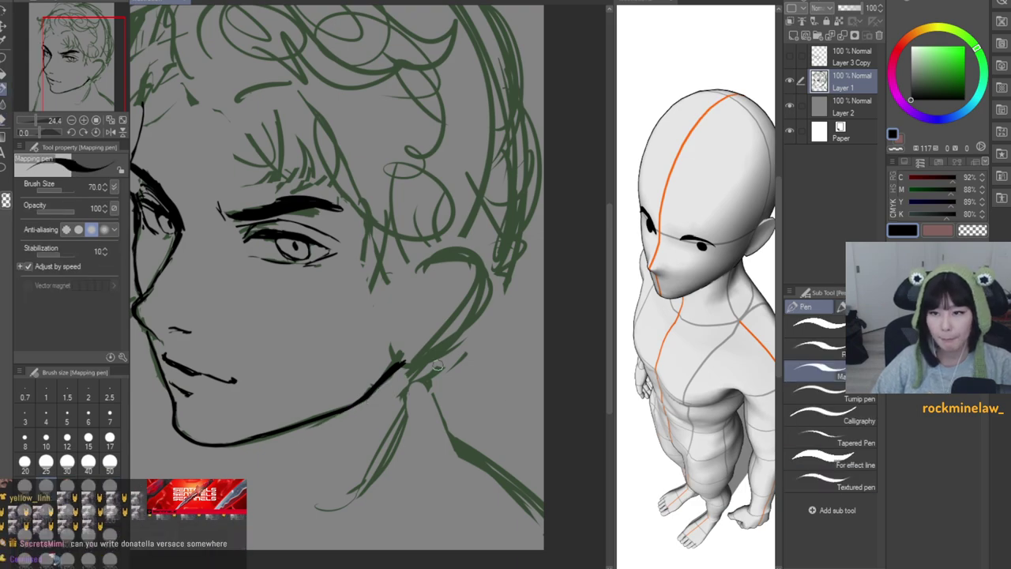
{"action": "left_click_drag", "start_coordinate": [409, 365], "coordinate": [378, 466]}
{"action": "left_click_drag", "start_coordinate": [415, 368], "coordinate": [389, 462]}
{"action": "mouse_move", "coordinate": [427, 369]}
{"action": "left_mouse_down"}
{"action": "mouse_move", "coordinate": [442, 427]}
{"action": "mouse_move", "coordinate": [439, 399]}
{"action": "left_mouse_up"}
{"action": "scroll", "coordinate": [426, 377], "scroll_direction": "down", "scroll_amount": 2}
{"action": "left_click", "coordinate": [685, 348]}
{"action": "scroll", "coordinate": [686, 347], "scroll_direction": "down", "scroll_amount": 2}
{"action": "left_click", "coordinate": [432, 364]}
{"action": "mouse_move", "coordinate": [430, 363]}
{"action": "left_mouse_down"}
{"action": "mouse_move", "coordinate": [463, 441]}
{"action": "mouse_move", "coordinate": [506, 478]}
{"action": "left_mouse_up"}
{"action": "scroll", "coordinate": [491, 469], "scroll_direction": "down", "scroll_amount": 2}
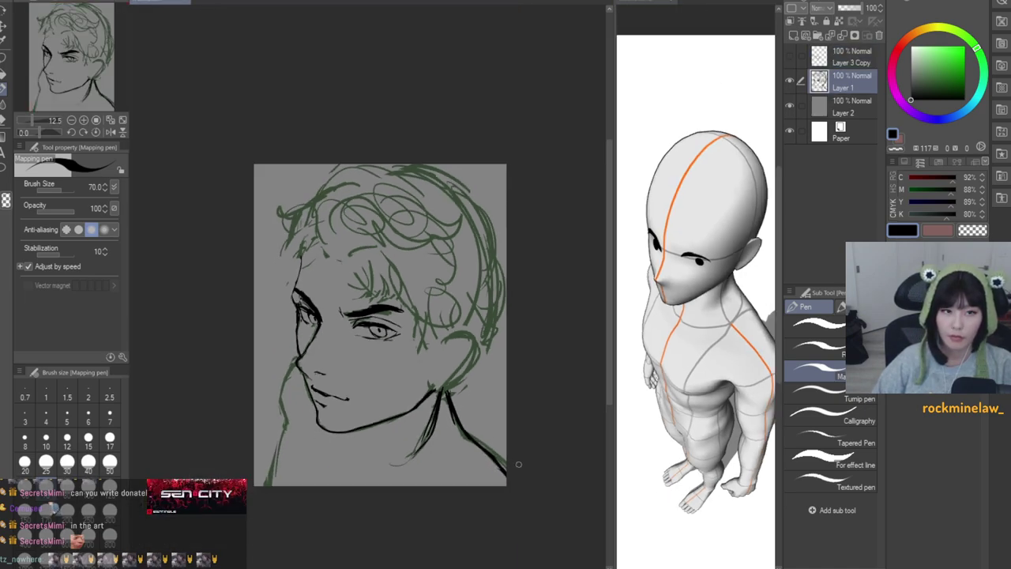
Step: Ink the outline of the hand and forearm beside the far cheek down to the canvas's lower edge
{"action": "scroll", "coordinate": [355, 419], "scroll_direction": "up", "scroll_amount": 3}
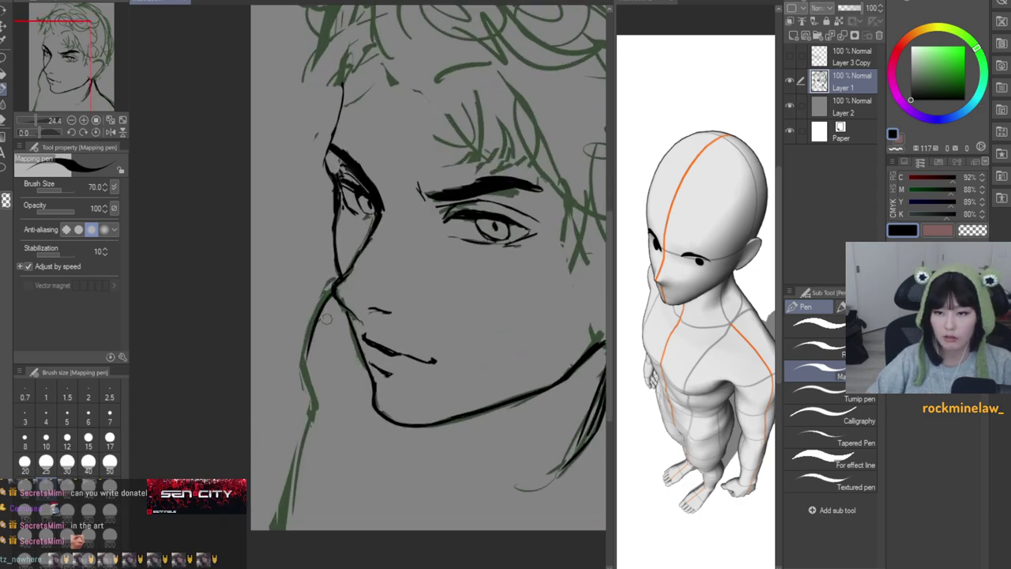
{"action": "left_click_drag", "start_coordinate": [335, 271], "coordinate": [302, 354]}
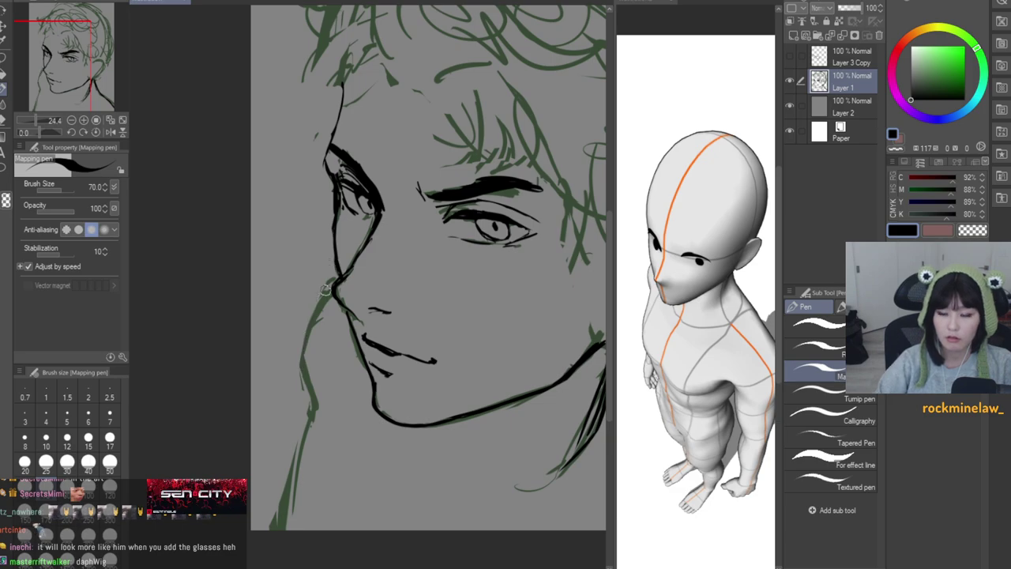
{"action": "scroll", "coordinate": [324, 290], "scroll_direction": "down", "scroll_amount": 3}
{"action": "scroll", "coordinate": [325, 290], "scroll_direction": "up", "scroll_amount": 2}
{"action": "left_click_drag", "start_coordinate": [314, 294], "coordinate": [287, 358]}
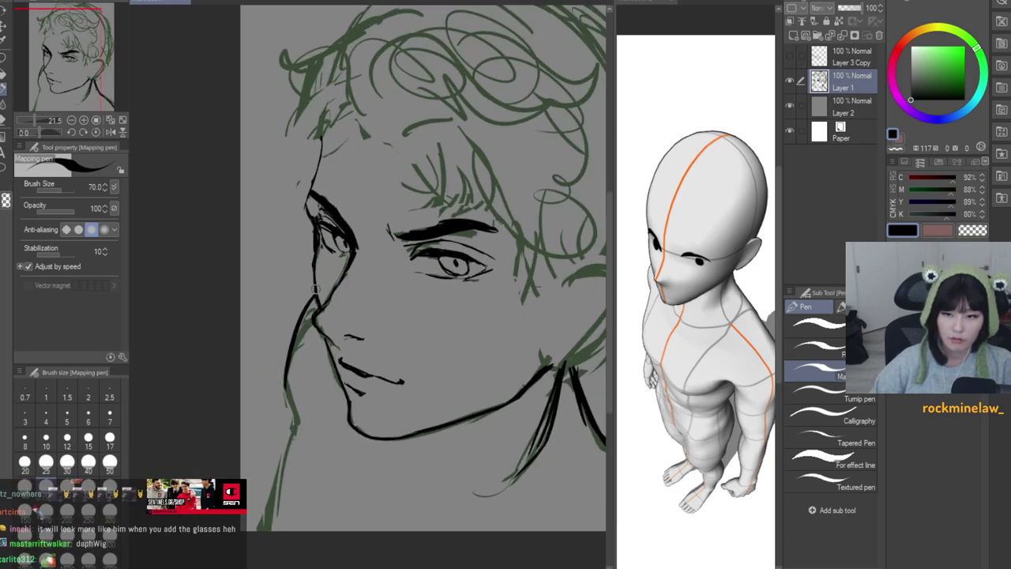
{"action": "key", "text": "ctrl+z"}
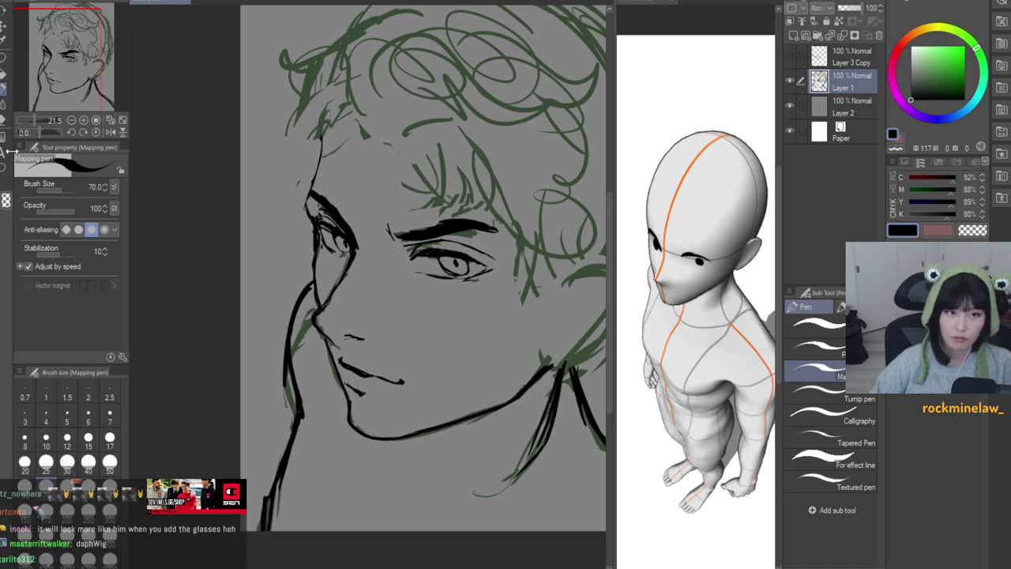
Step: Erase the leftover green sketch along the inked hand and forearm outline with the Snap eraser
{"action": "left_click", "coordinate": [3, 125]}
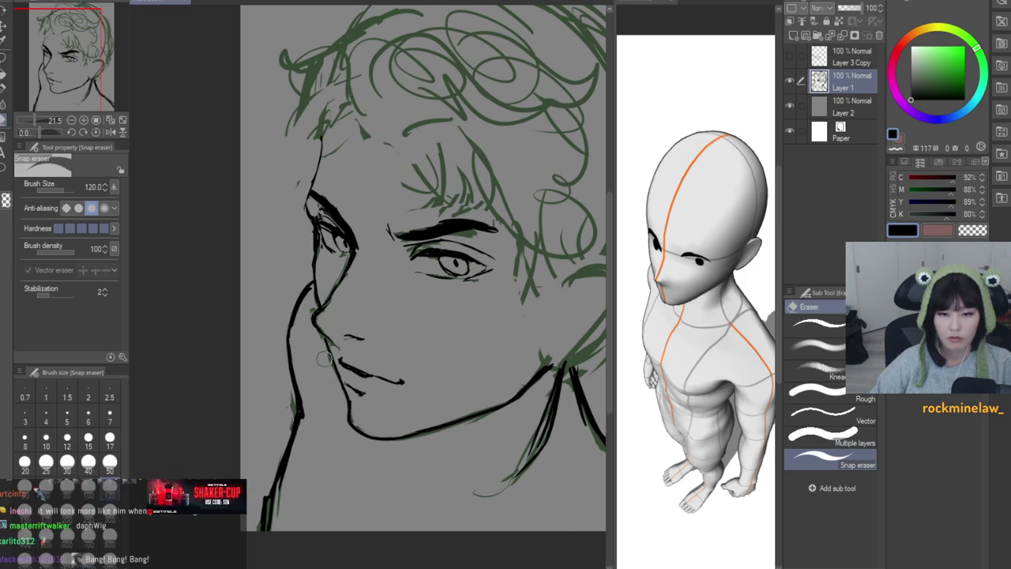
{"action": "scroll", "coordinate": [336, 369], "scroll_direction": "down", "scroll_amount": 3}
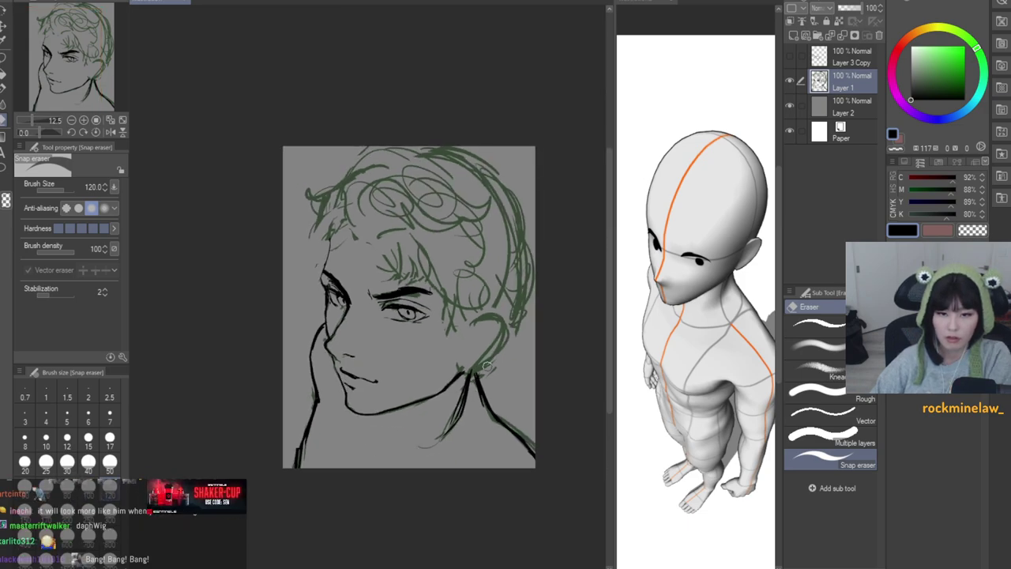
{"action": "scroll", "coordinate": [487, 365], "scroll_direction": "up", "scroll_amount": 3}
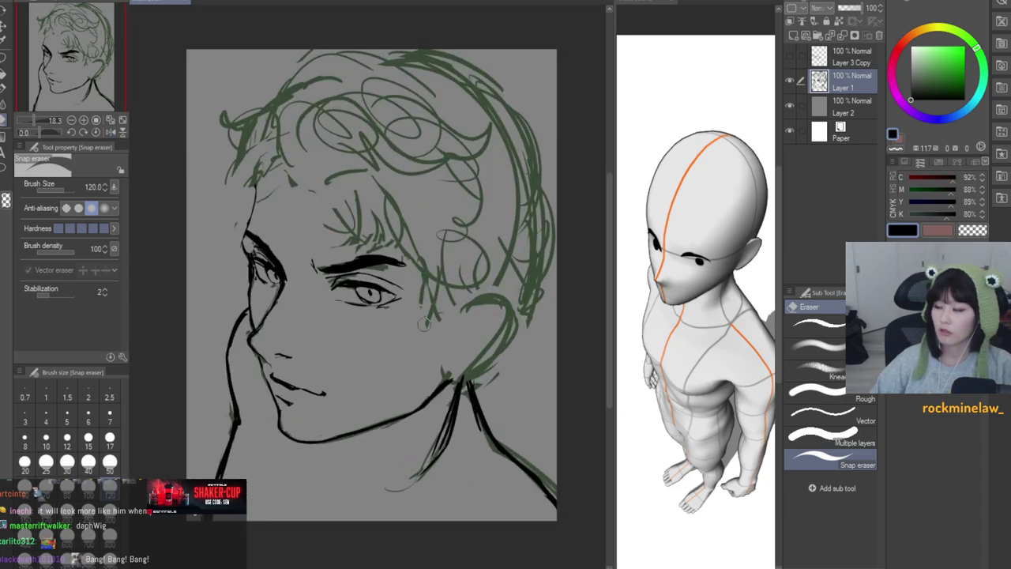
Step: Show the glasses sketch on Layer 3 Copy and make it the active layer for moving
{"action": "left_click", "coordinate": [790, 56]}
{"action": "left_click", "coordinate": [801, 57]}
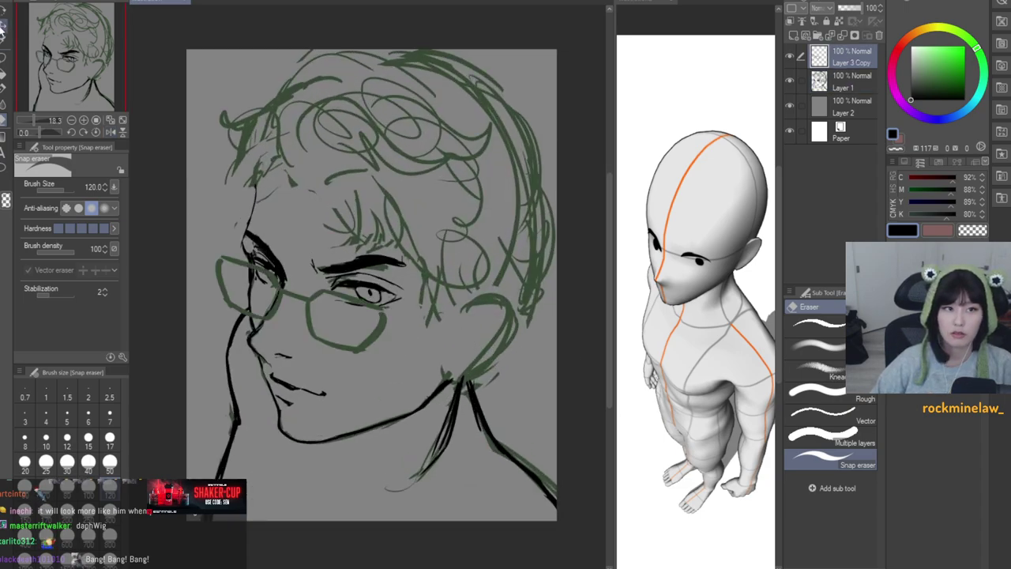
{"action": "left_click", "coordinate": [1, 28]}
{"action": "scroll", "coordinate": [240, 236], "scroll_direction": "up", "scroll_amount": 3}
Step: Transform the glasses to fit over the eyes at about 99% width, 107% height and 2.7° rotation
{"action": "key", "text": "ctrl+t"}
{"action": "left_click_drag", "start_coordinate": [221, 394], "coordinate": [313, 359]}
{"action": "left_click_drag", "start_coordinate": [205, 329], "coordinate": [224, 312]}
{"action": "left_click_drag", "start_coordinate": [336, 331], "coordinate": [326, 337]}
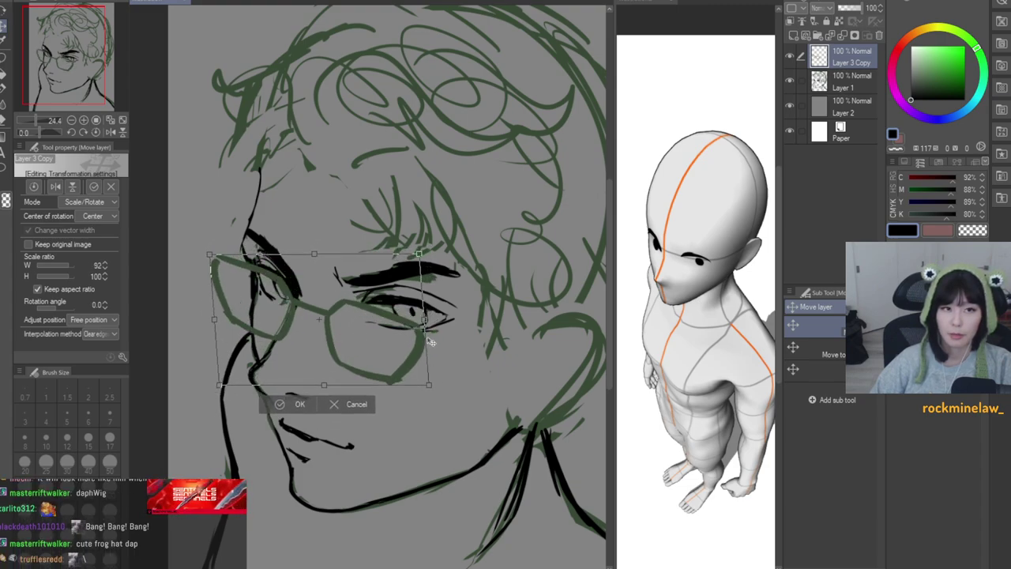
{"action": "left_click_drag", "start_coordinate": [434, 385], "coordinate": [445, 399]}
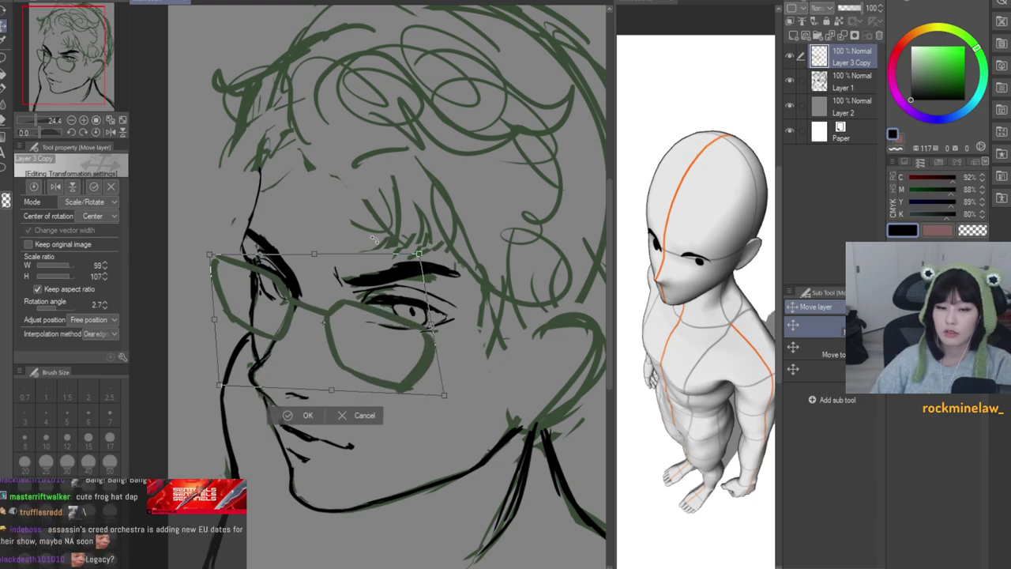
{"action": "key", "text": "Return"}
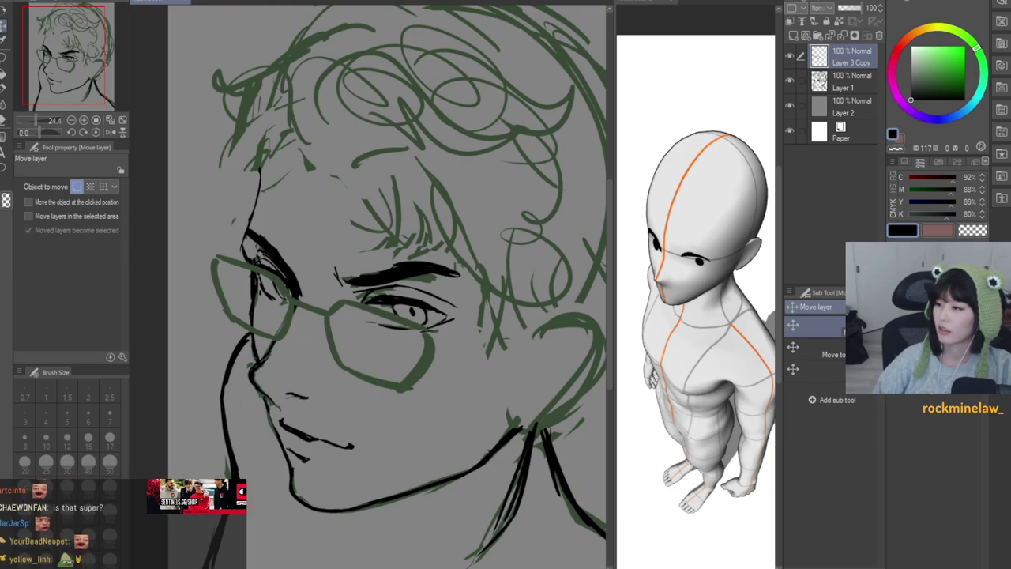
Step: Examine how the glasses sit on the face in mirrored and normal view at different magnifications
{"action": "scroll", "coordinate": [514, 155], "scroll_direction": "down", "scroll_amount": 1}
{"action": "scroll", "coordinate": [514, 156], "scroll_direction": "down", "scroll_amount": 2}
{"action": "key", "text": "h"}
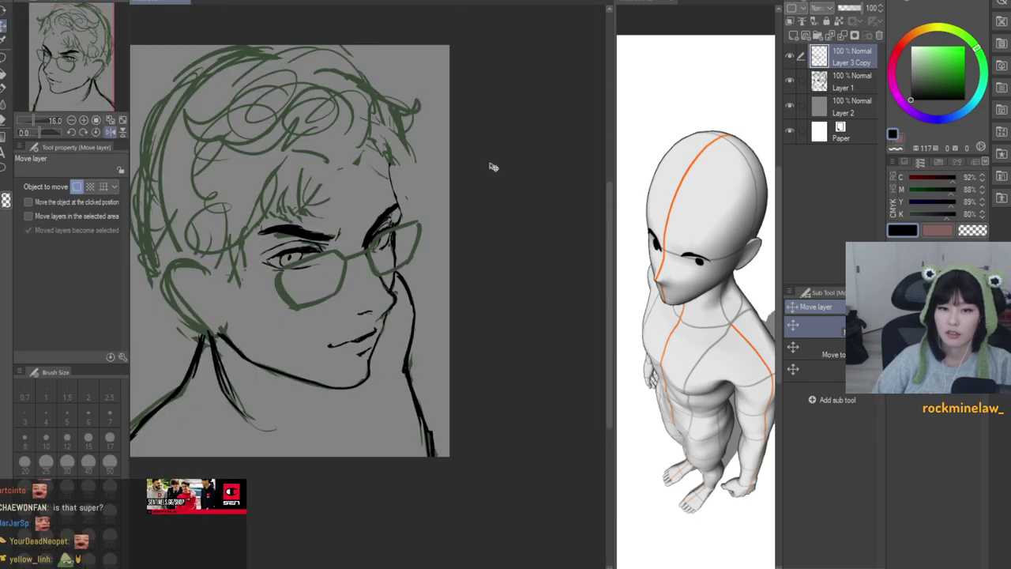
{"action": "key", "text": "h"}
{"action": "scroll", "coordinate": [493, 165], "scroll_direction": "up", "scroll_amount": 2}
{"action": "left_click_drag", "start_coordinate": [417, 265], "coordinate": [481, 289]}
{"action": "scroll", "coordinate": [469, 326], "scroll_direction": "down", "scroll_amount": 2}
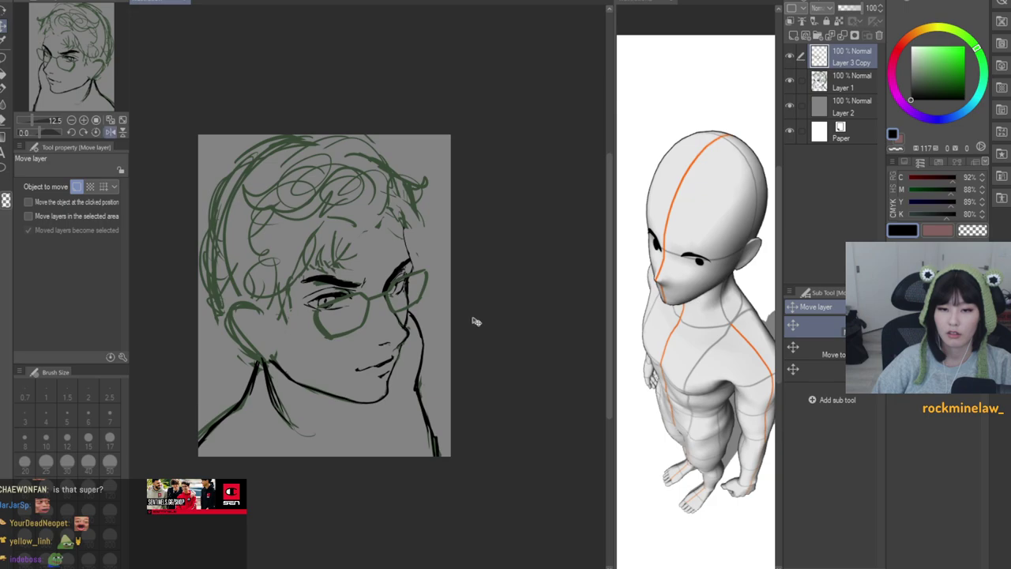
{"action": "scroll", "coordinate": [474, 321], "scroll_direction": "up", "scroll_amount": 3}
{"action": "scroll", "coordinate": [474, 321], "scroll_direction": "down", "scroll_amount": 1}
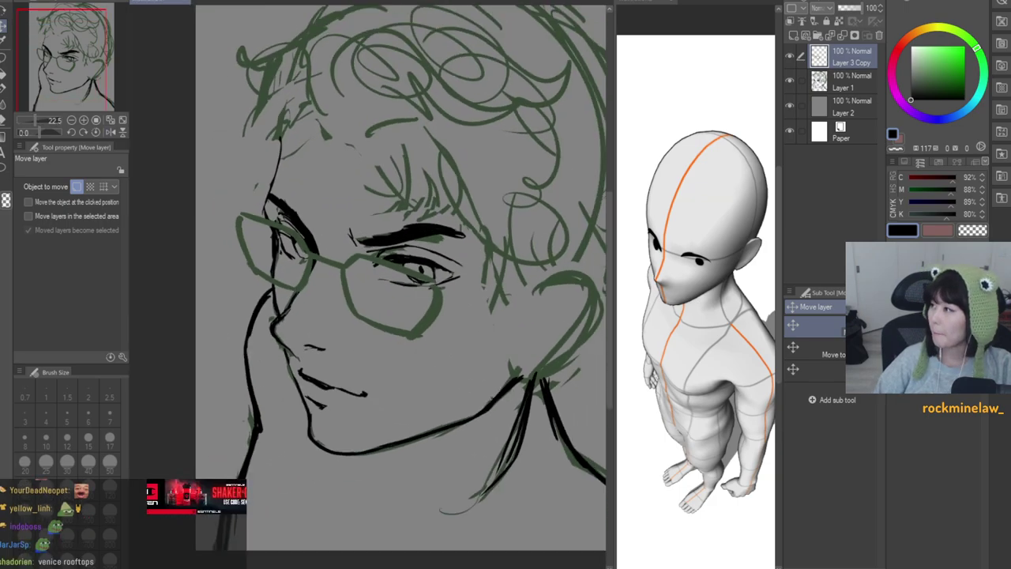
{"action": "scroll", "coordinate": [386, 227], "scroll_direction": "down", "scroll_amount": 1}
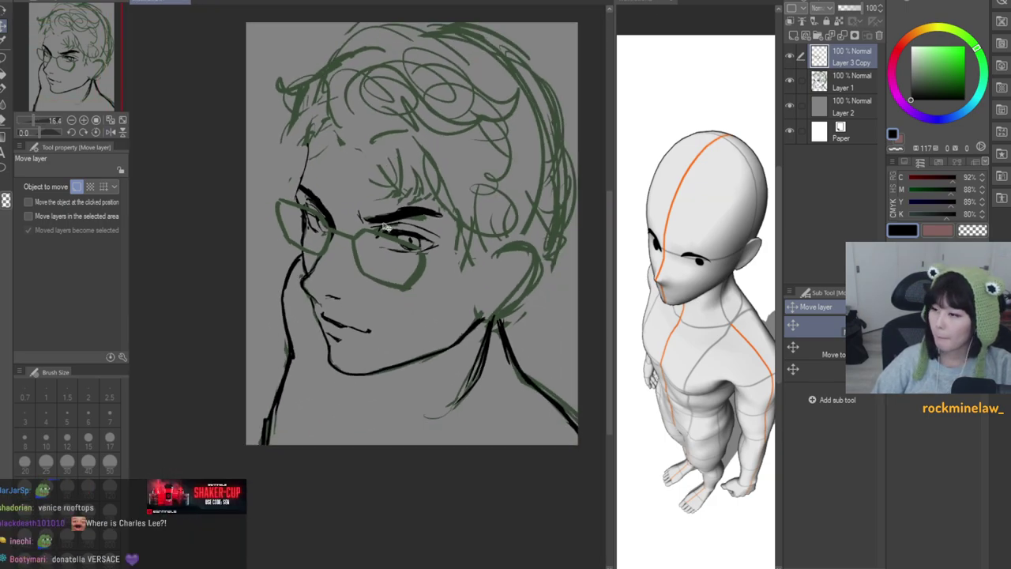
{"action": "scroll", "coordinate": [463, 198], "scroll_direction": "up", "scroll_amount": 1}
{"action": "scroll", "coordinate": [451, 166], "scroll_direction": "down", "scroll_amount": 1}
{"action": "scroll", "coordinate": [451, 169], "scroll_direction": "up", "scroll_amount": 2}
{"action": "scroll", "coordinate": [472, 197], "scroll_direction": "down", "scroll_amount": 1}
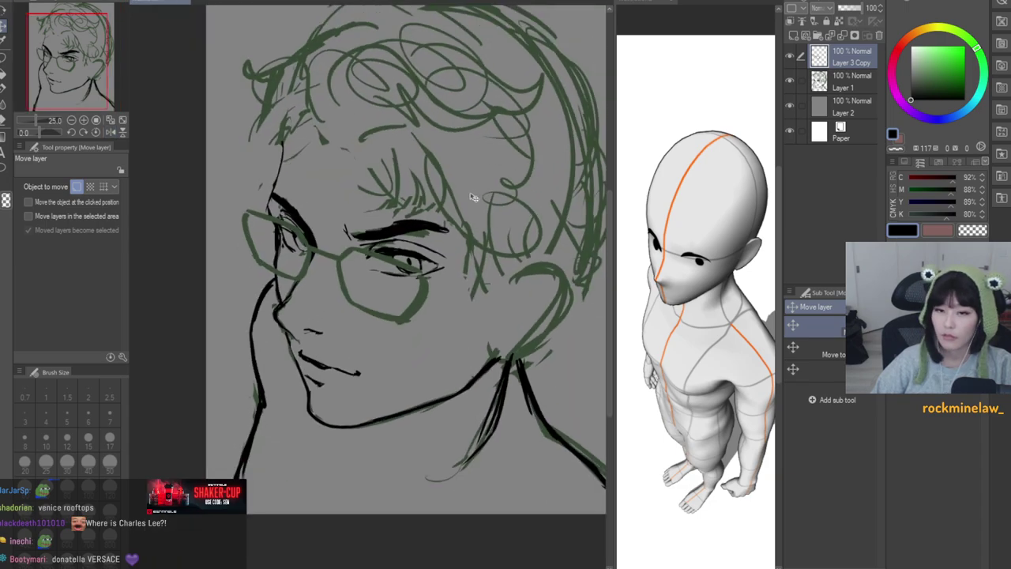
Step: Thin and clean the near lens rim of the glasses along its upper, outer and lower edges with the Snap eraser
{"action": "key", "text": "e"}
{"action": "scroll", "coordinate": [411, 201], "scroll_direction": "up", "scroll_amount": 2}
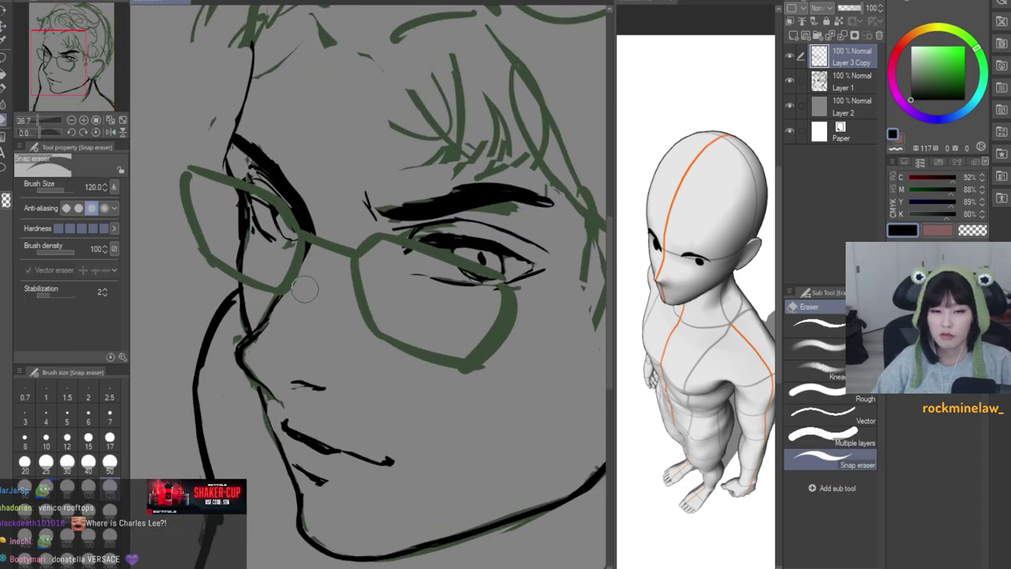
{"action": "scroll", "coordinate": [305, 290], "scroll_direction": "up", "scroll_amount": 1}
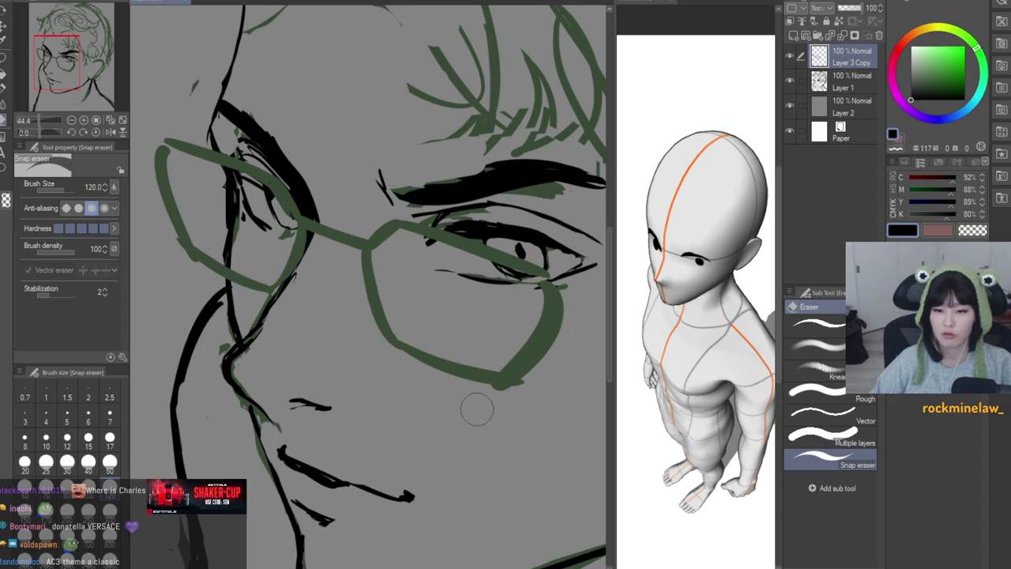
{"action": "left_click_drag", "start_coordinate": [413, 377], "coordinate": [531, 397]}
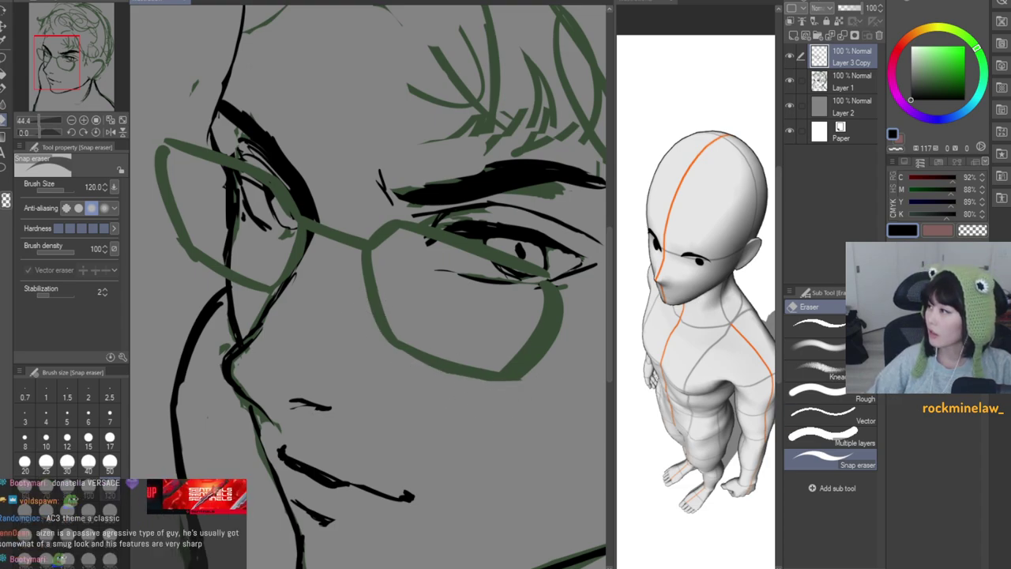
{"action": "scroll", "coordinate": [355, 314], "scroll_direction": "down", "scroll_amount": 1}
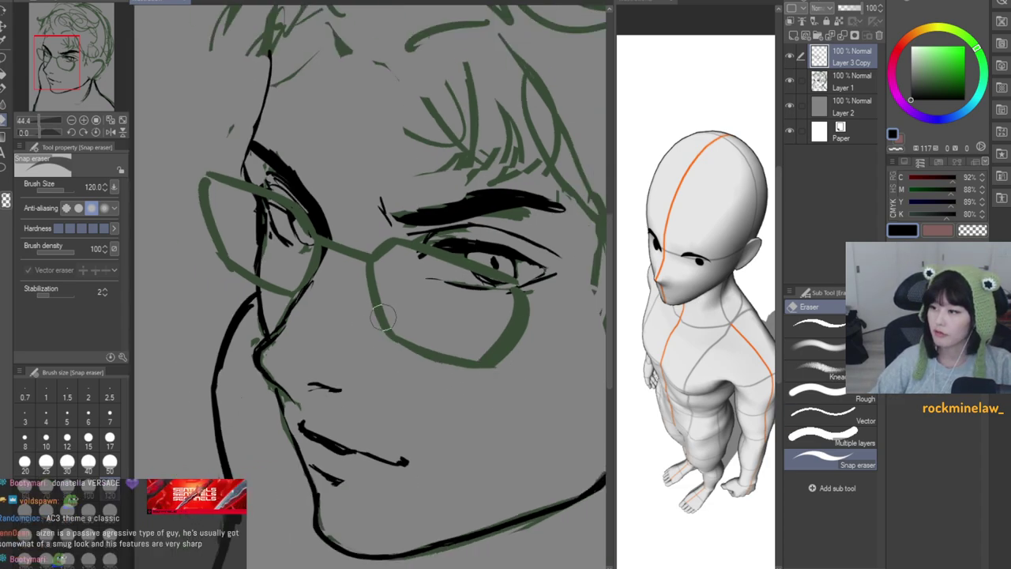
{"action": "scroll", "coordinate": [492, 162], "scroll_direction": "up", "scroll_amount": 1}
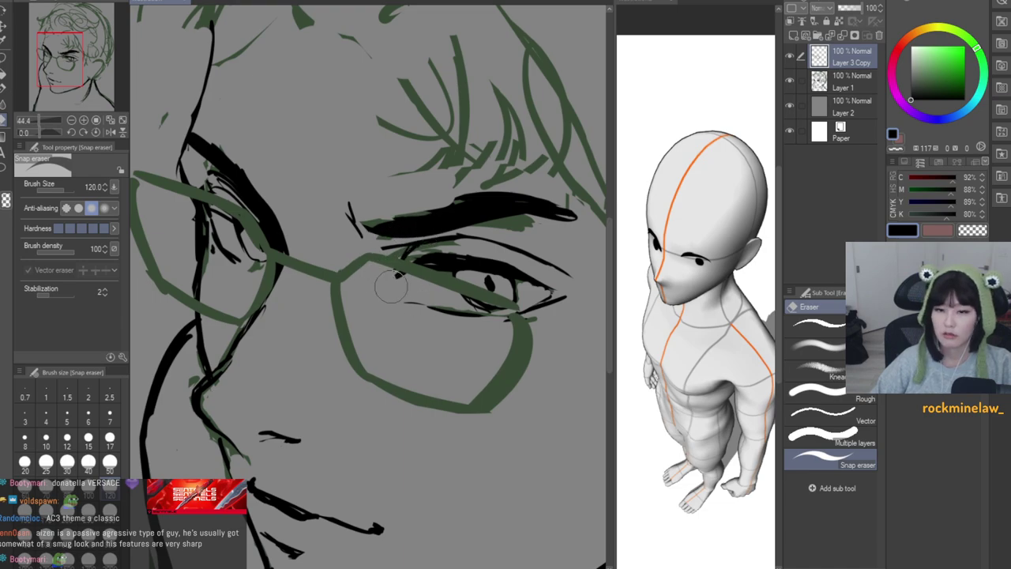
{"action": "mouse_move", "coordinate": [400, 285]}
{"action": "left_mouse_down"}
{"action": "mouse_move", "coordinate": [489, 322]}
{"action": "mouse_move", "coordinate": [469, 299]}
{"action": "mouse_move", "coordinate": [504, 320]}
{"action": "left_mouse_up"}
{"action": "left_click_drag", "start_coordinate": [501, 322], "coordinate": [472, 384]}
{"action": "left_click_drag", "start_coordinate": [494, 345], "coordinate": [467, 388]}
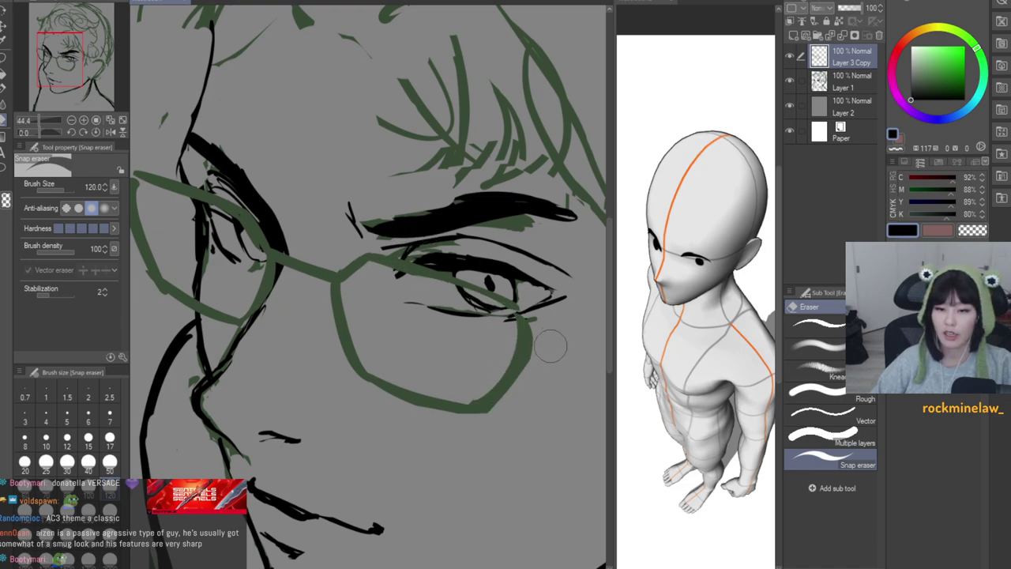
{"action": "scroll", "coordinate": [467, 390], "scroll_direction": "down", "scroll_amount": 1}
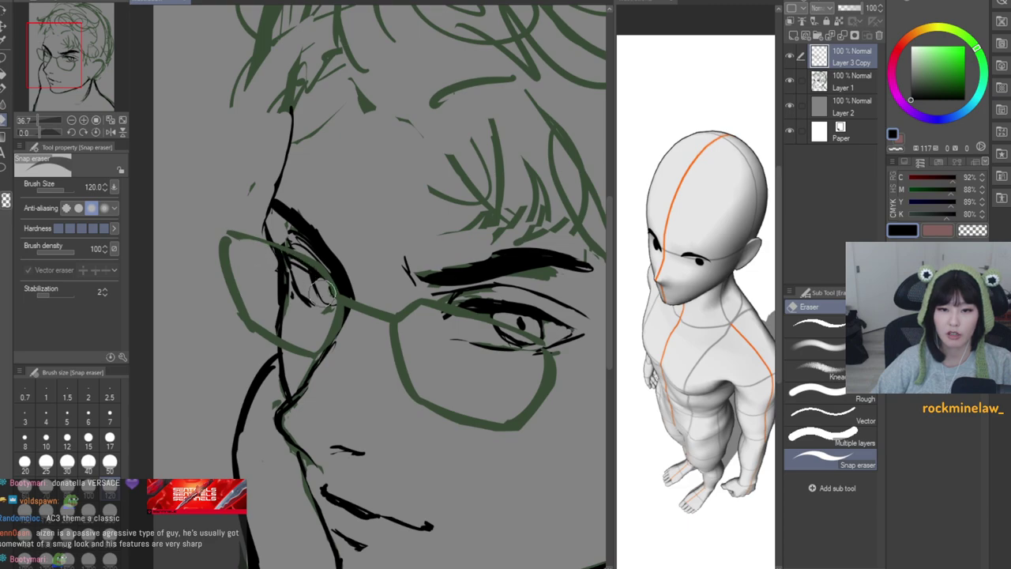
{"action": "scroll", "coordinate": [426, 405], "scroll_direction": "down", "scroll_amount": 3}
{"action": "scroll", "coordinate": [379, 371], "scroll_direction": "up", "scroll_amount": 4}
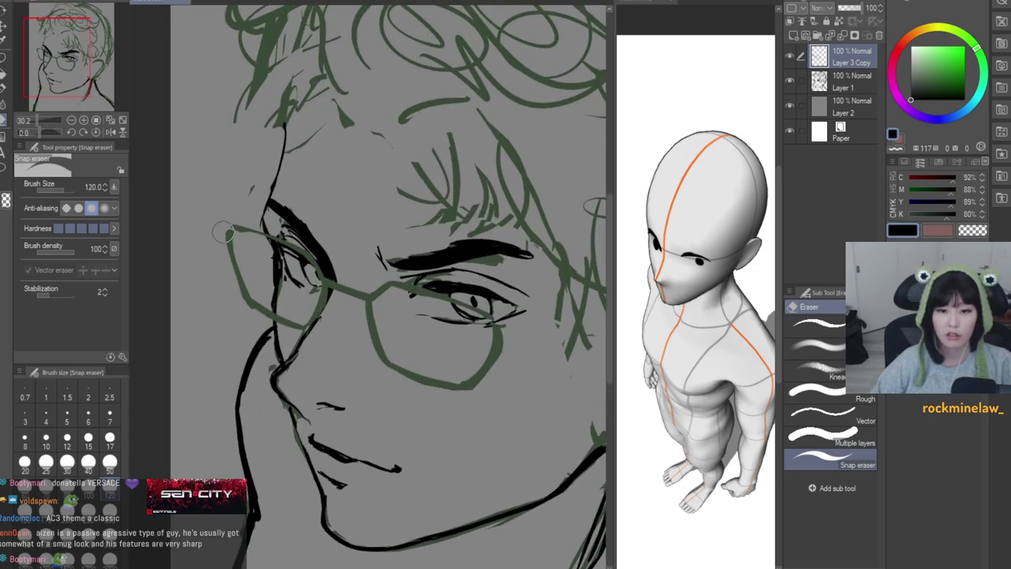
Step: Try to draw the glasses' temple arm from the near lens toward the ear with the Mapping pen
{"action": "left_click", "coordinate": [6, 89]}
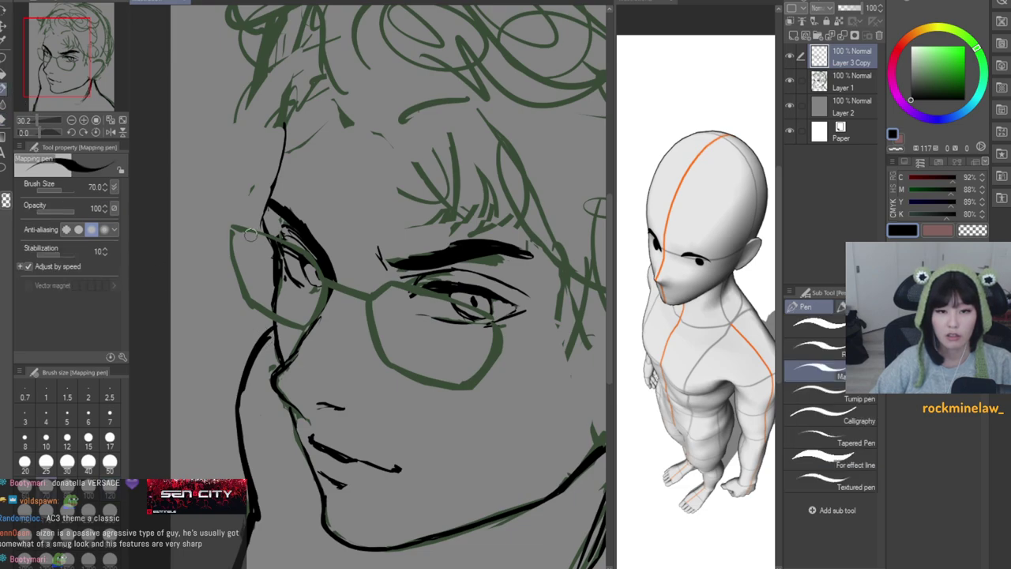
{"action": "scroll", "coordinate": [248, 235], "scroll_direction": "down", "scroll_amount": 2}
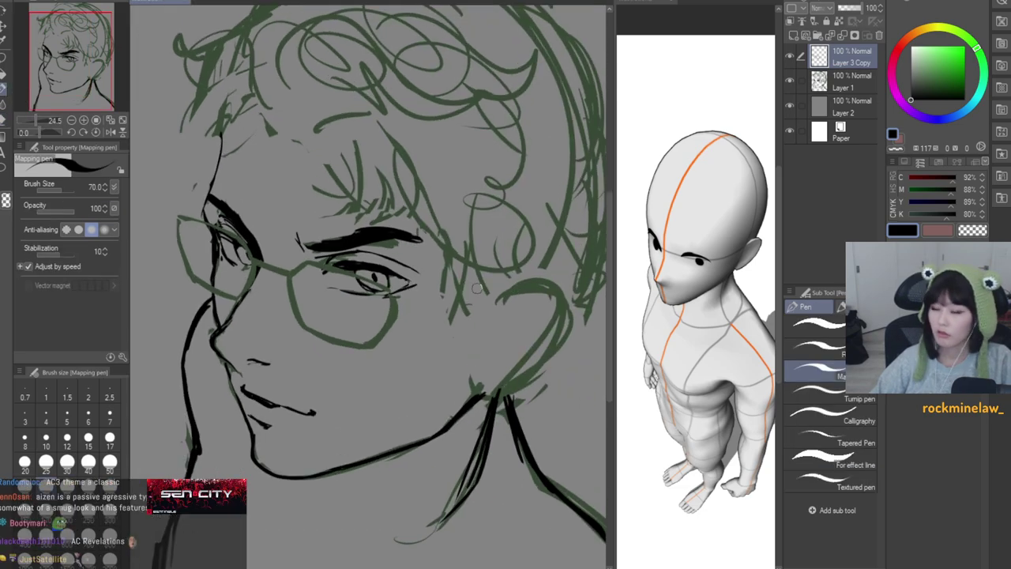
{"action": "left_click_drag", "start_coordinate": [393, 295], "coordinate": [506, 283]}
{"action": "scroll", "coordinate": [407, 265], "scroll_direction": "down", "scroll_amount": 3}
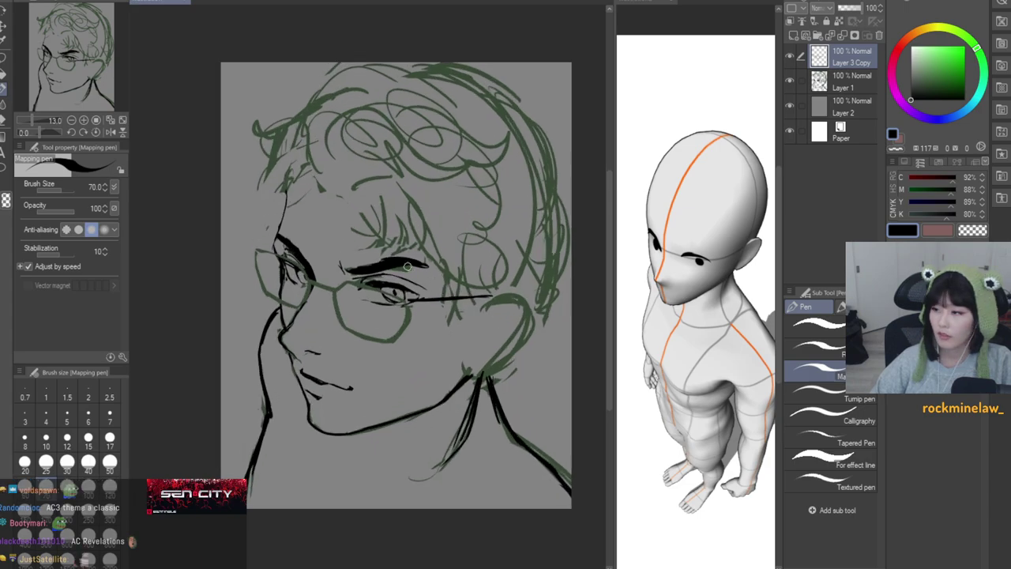
{"action": "key", "text": "ctrl+z"}
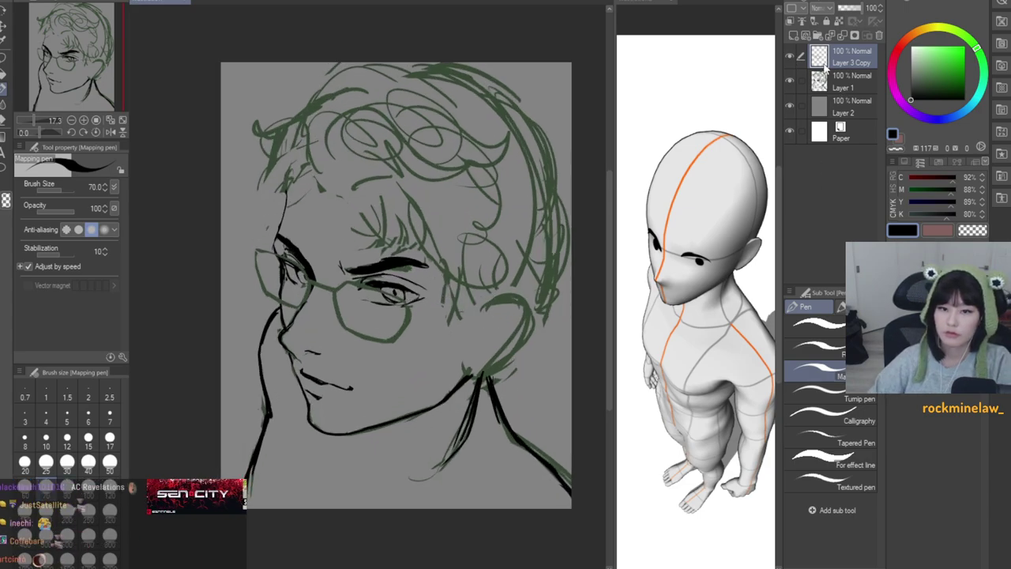
Step: Ink a short throat curve below the chin and a long collarbone line across the base of the neck
{"action": "scroll", "coordinate": [454, 364], "scroll_direction": "down", "scroll_amount": 5}
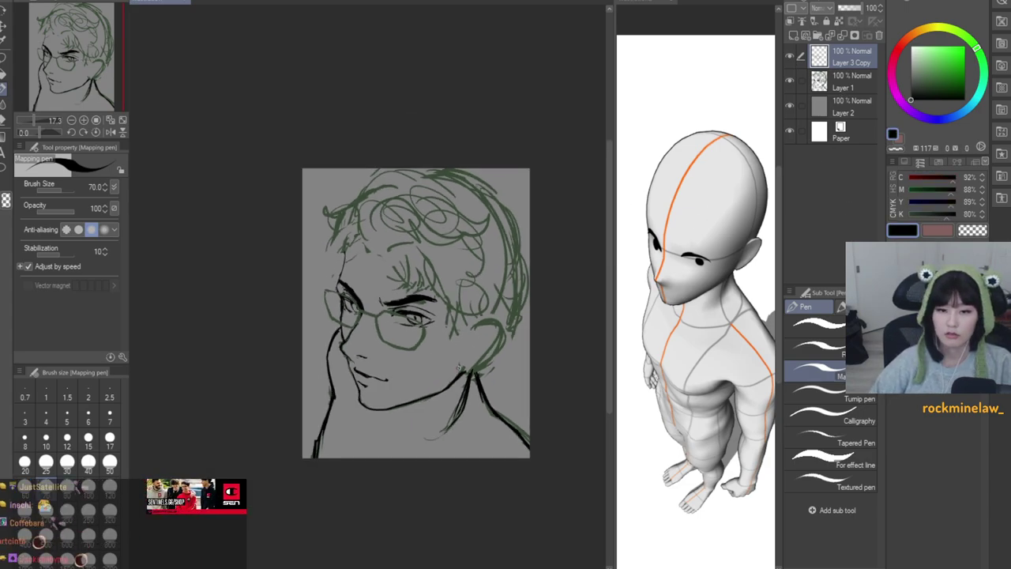
{"action": "scroll", "coordinate": [506, 395], "scroll_direction": "up", "scroll_amount": 4}
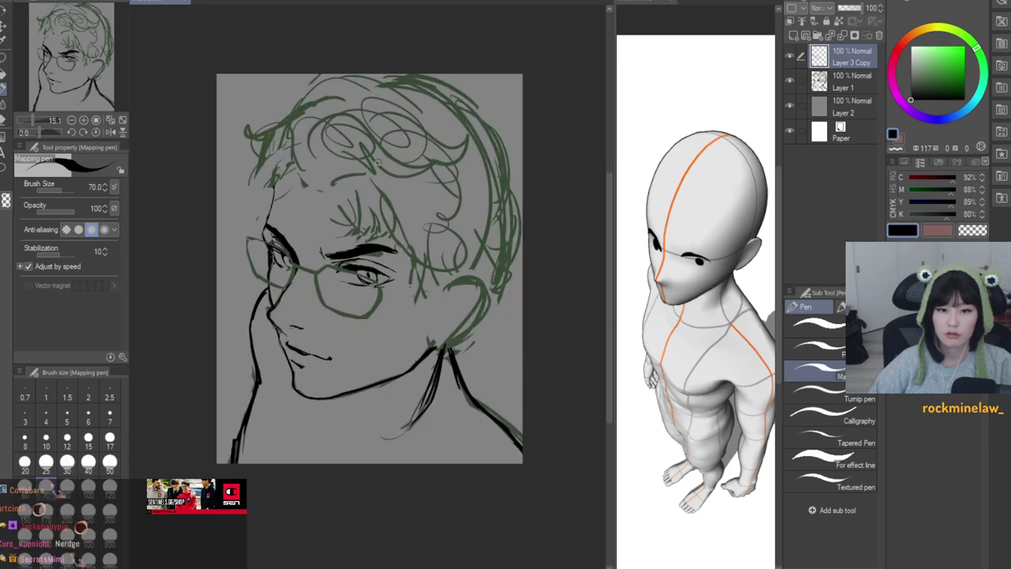
{"action": "scroll", "coordinate": [319, 405], "scroll_direction": "up", "scroll_amount": 3}
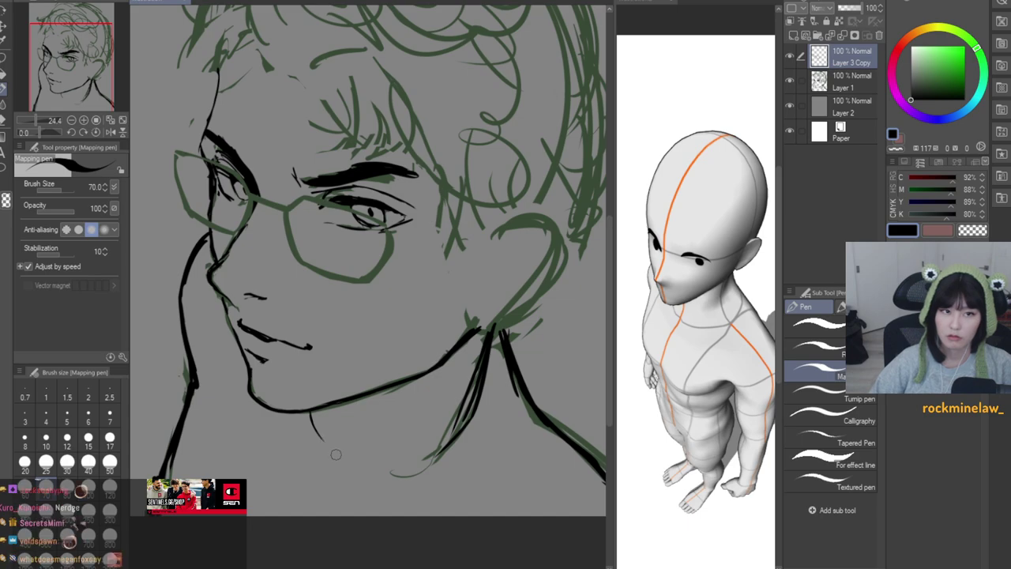
{"action": "key", "text": "ctrl+z"}
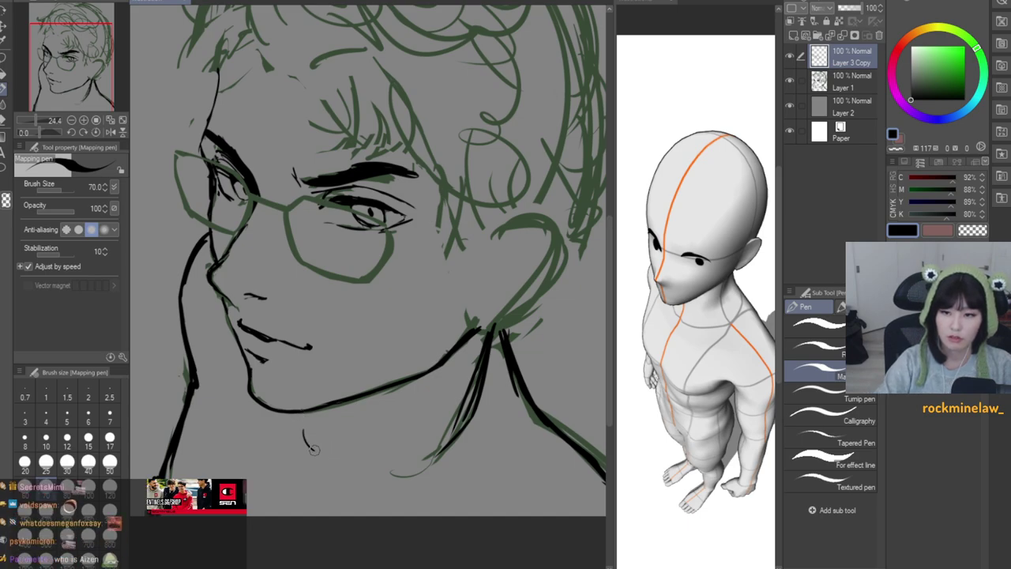
{"action": "left_click_drag", "start_coordinate": [290, 435], "coordinate": [310, 459]}
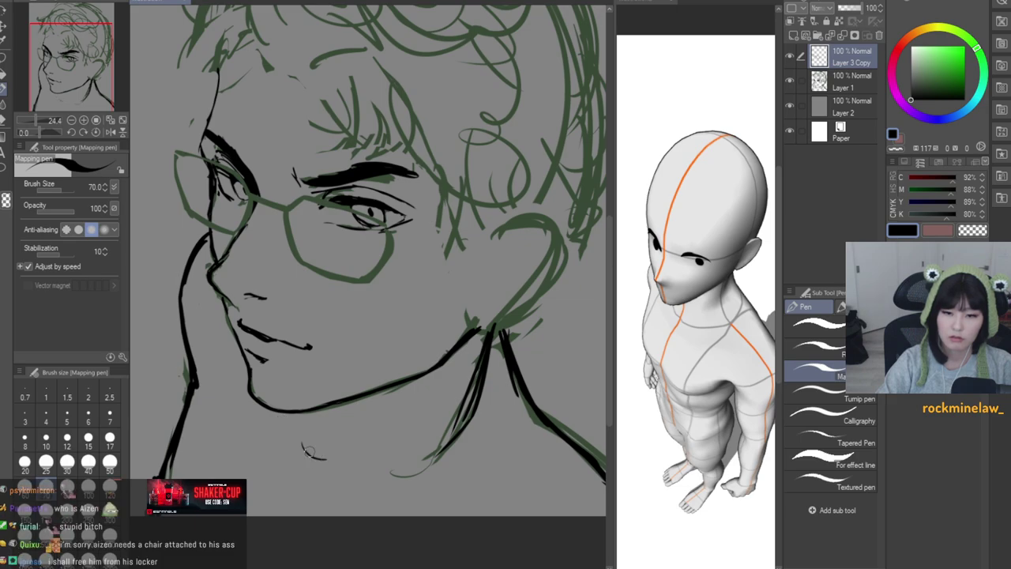
{"action": "key", "text": "ctrl+z"}
{"action": "mouse_move", "coordinate": [297, 439]}
{"action": "left_mouse_down"}
{"action": "mouse_move", "coordinate": [382, 477]}
{"action": "mouse_move", "coordinate": [350, 473]}
{"action": "mouse_move", "coordinate": [465, 497]}
{"action": "left_mouse_up"}
{"action": "key", "text": "ctrl+z"}
{"action": "left_click_drag", "start_coordinate": [498, 497], "coordinate": [418, 491]}
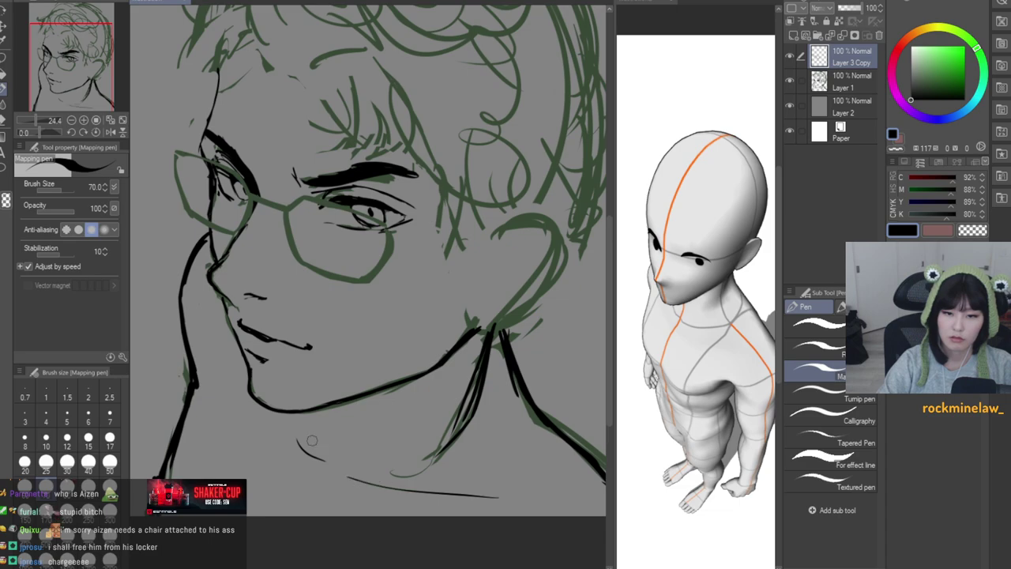
{"action": "scroll", "coordinate": [339, 420], "scroll_direction": "down", "scroll_amount": 5}
{"action": "key", "text": "h"}
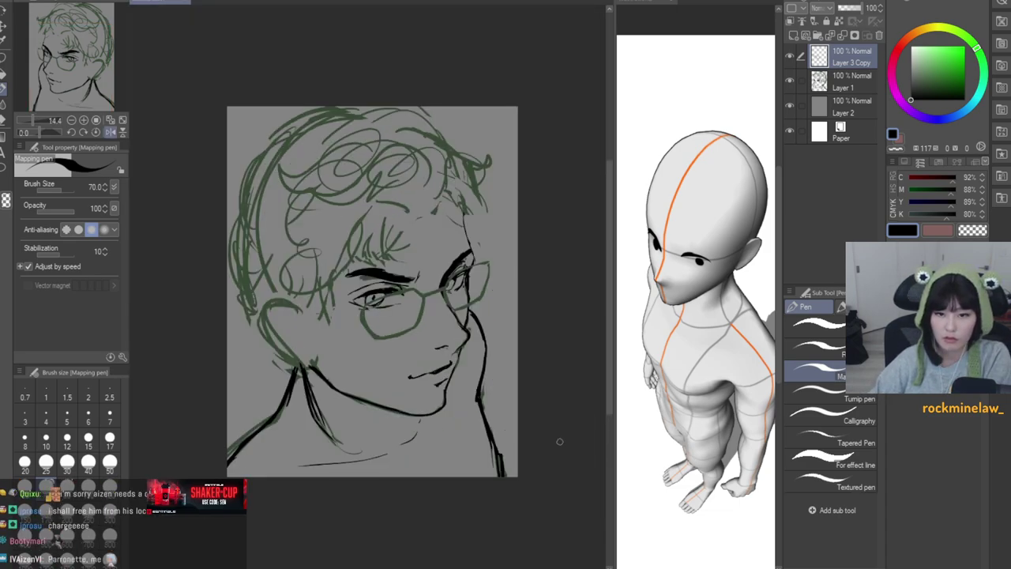
{"action": "key", "text": "h"}
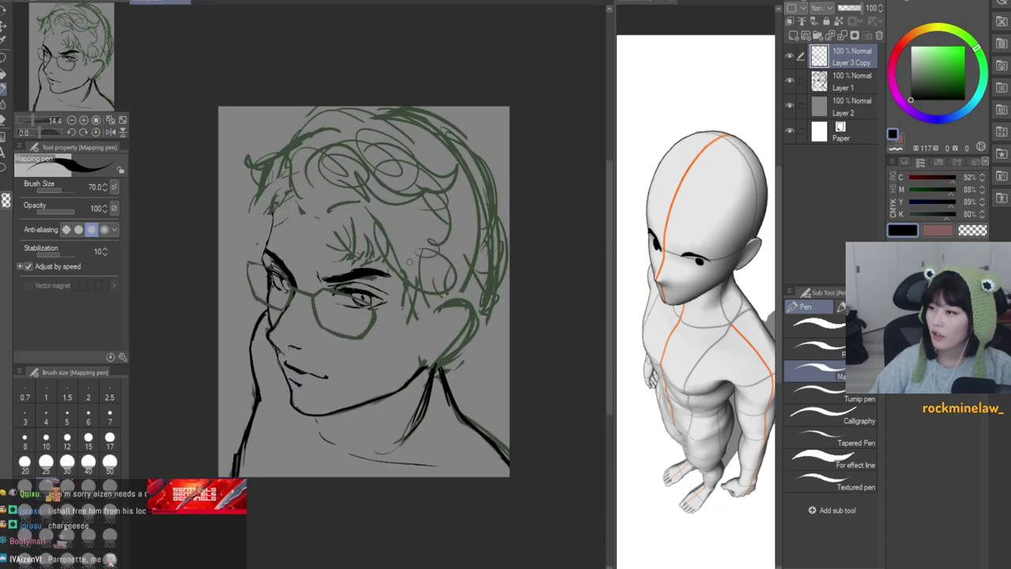
{"action": "scroll", "coordinate": [407, 241], "scroll_direction": "up", "scroll_amount": 2}
{"action": "scroll", "coordinate": [438, 292], "scroll_direction": "down", "scroll_amount": 2}
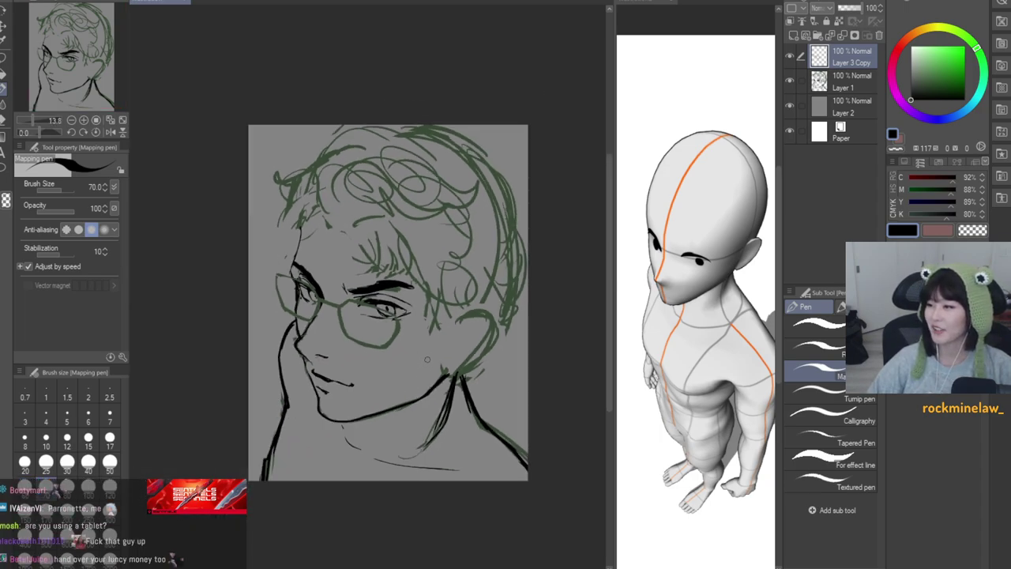
Step: Ink the ear's inner contours and earlobe and add a small round stud earring on the lobe
{"action": "scroll", "coordinate": [454, 343], "scroll_direction": "up", "scroll_amount": 5}
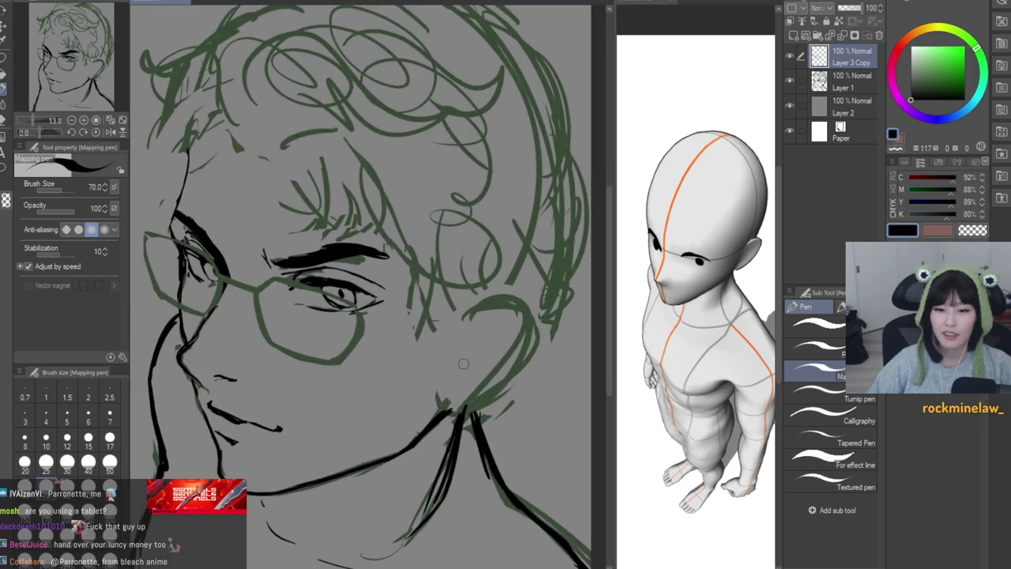
{"action": "mouse_move", "coordinate": [454, 390]}
{"action": "left_mouse_down"}
{"action": "mouse_move", "coordinate": [458, 398]}
{"action": "mouse_move", "coordinate": [448, 387]}
{"action": "left_mouse_up"}
{"action": "left_click_drag", "start_coordinate": [509, 312], "coordinate": [424, 376]}
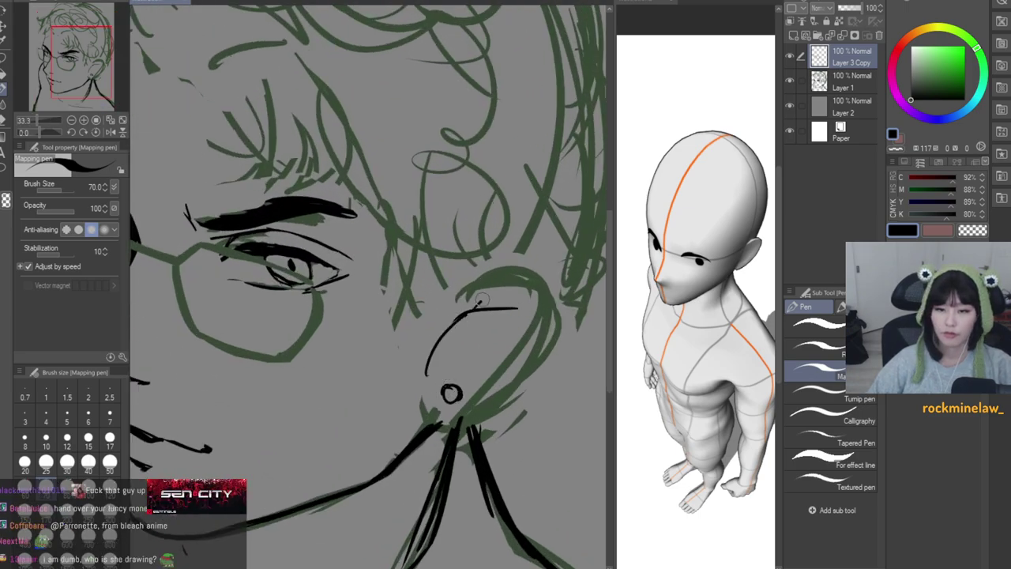
{"action": "mouse_move", "coordinate": [473, 299]}
{"action": "left_mouse_down"}
{"action": "mouse_move", "coordinate": [517, 301]}
{"action": "mouse_move", "coordinate": [503, 345]}
{"action": "left_mouse_up"}
{"action": "left_click_drag", "start_coordinate": [473, 310], "coordinate": [467, 368]}
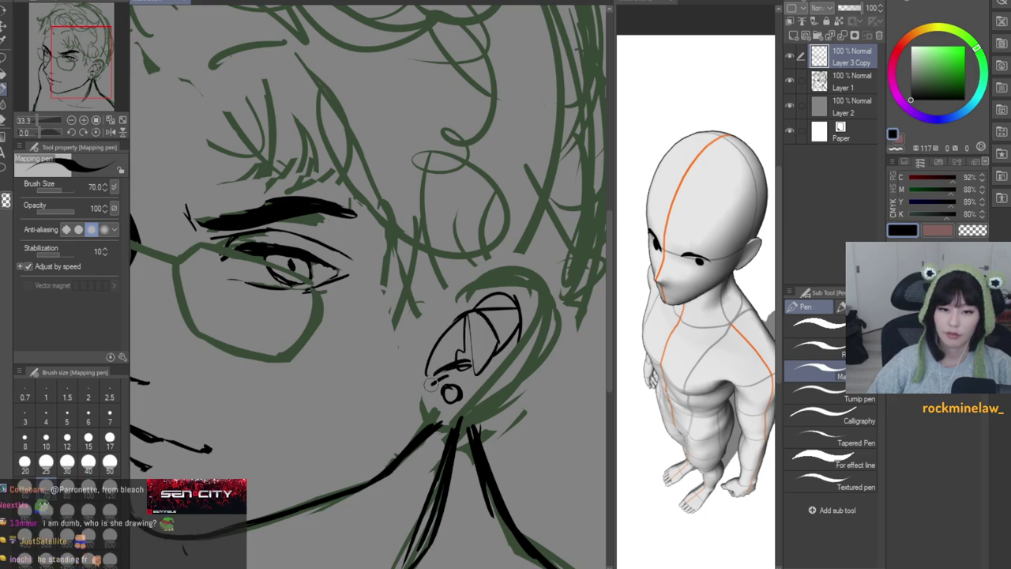
{"action": "scroll", "coordinate": [472, 327], "scroll_direction": "down", "scroll_amount": 3}
{"action": "key", "text": "h"}
{"action": "scroll", "coordinate": [560, 338], "scroll_direction": "up", "scroll_amount": 3}
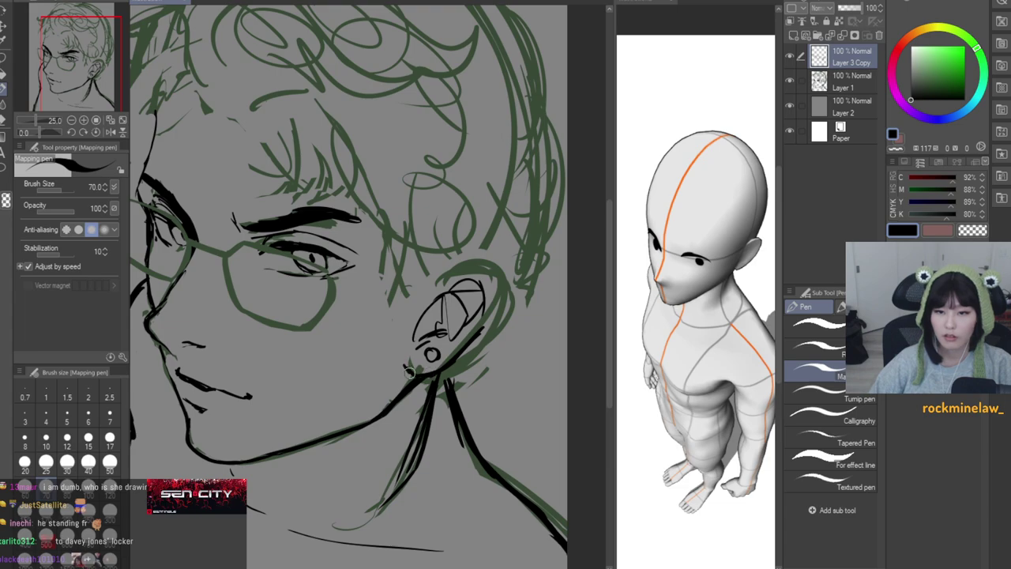
{"action": "scroll", "coordinate": [572, 234], "scroll_direction": "down", "scroll_amount": 1}
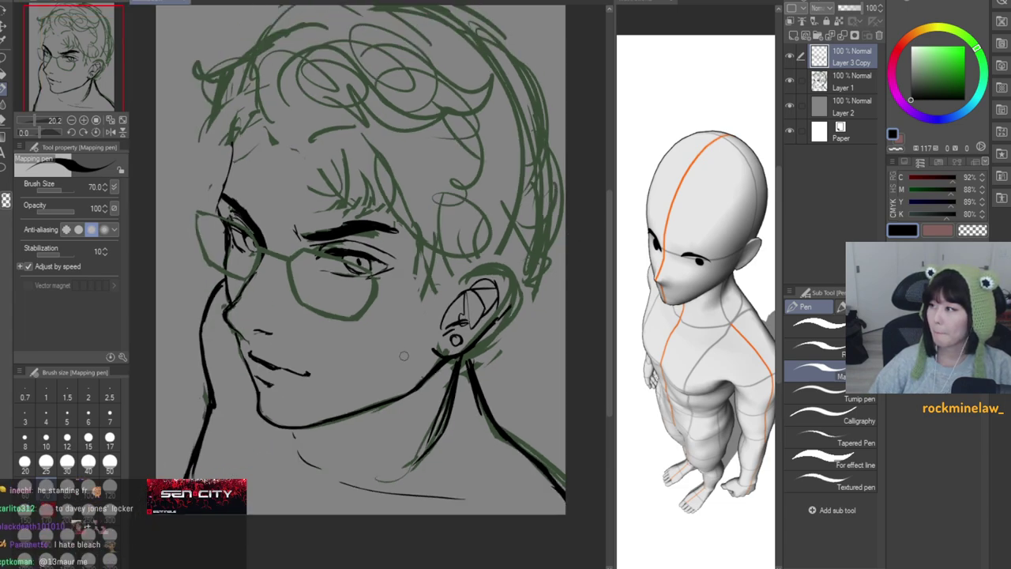
Step: Lasso the glasses on Layer 3 Copy, move them onto their own new layer, and clear the selection
{"action": "scroll", "coordinate": [403, 355], "scroll_direction": "up", "scroll_amount": 1}
{"action": "key", "text": "e"}
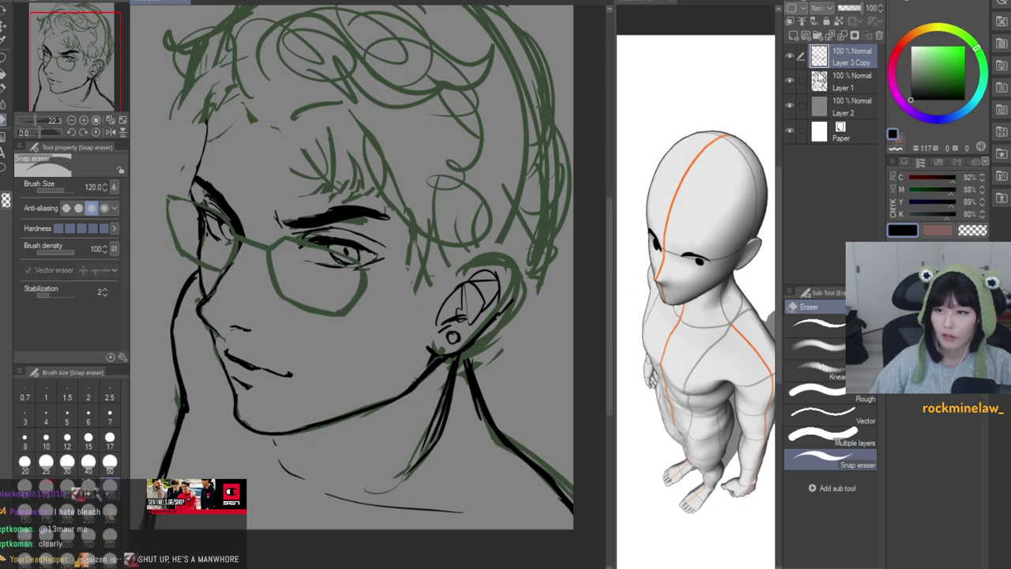
{"action": "left_click", "coordinate": [790, 56]}
{"action": "left_click", "coordinate": [790, 56]}
{"action": "left_click", "coordinate": [824, 78]}
{"action": "left_click", "coordinate": [834, 58]}
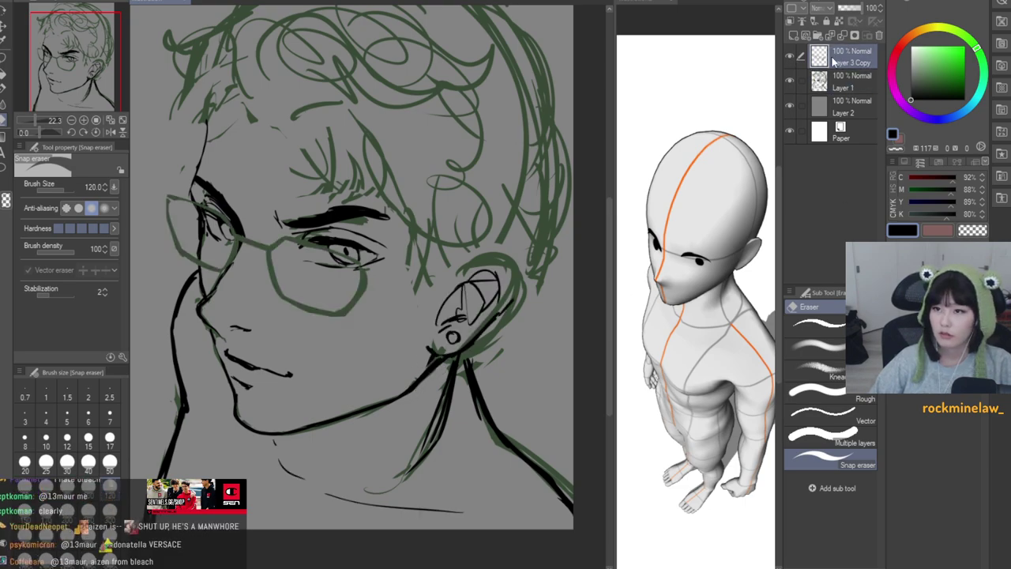
{"action": "key", "text": "m"}
{"action": "mouse_move", "coordinate": [251, 180]}
{"action": "left_mouse_down"}
{"action": "mouse_move", "coordinate": [217, 289]}
{"action": "mouse_move", "coordinate": [305, 177]}
{"action": "left_mouse_up"}
{"action": "key", "text": "Delete"}
{"action": "key", "text": "ctrl+v"}
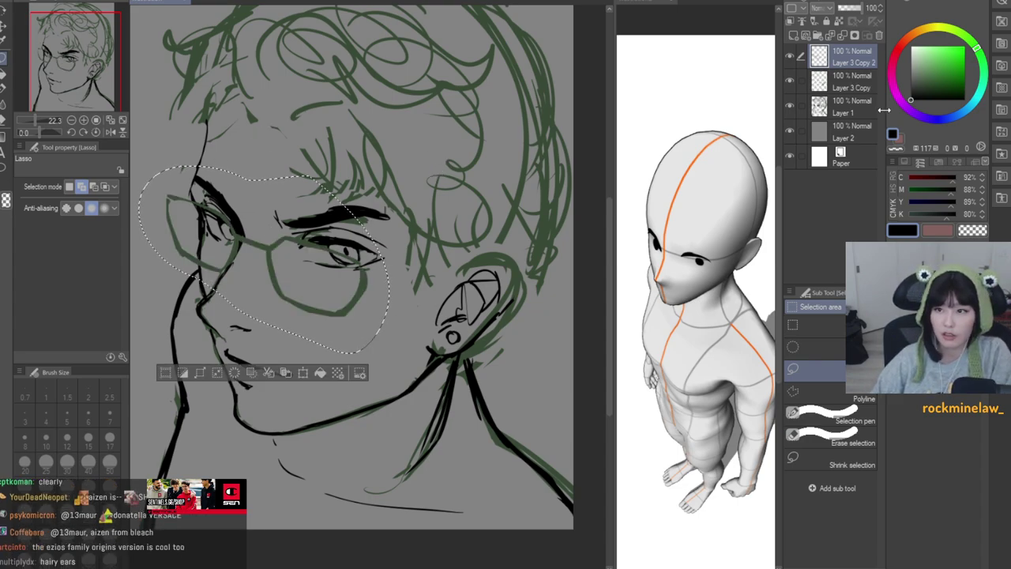
{"action": "key", "text": "ctrl+d"}
Step: Merge Layer 3 Copy with Layer 1, keeping the glasses layer separate
{"action": "left_click", "coordinate": [852, 85]}
{"action": "left_click", "coordinate": [851, 107], "text": "shift"}
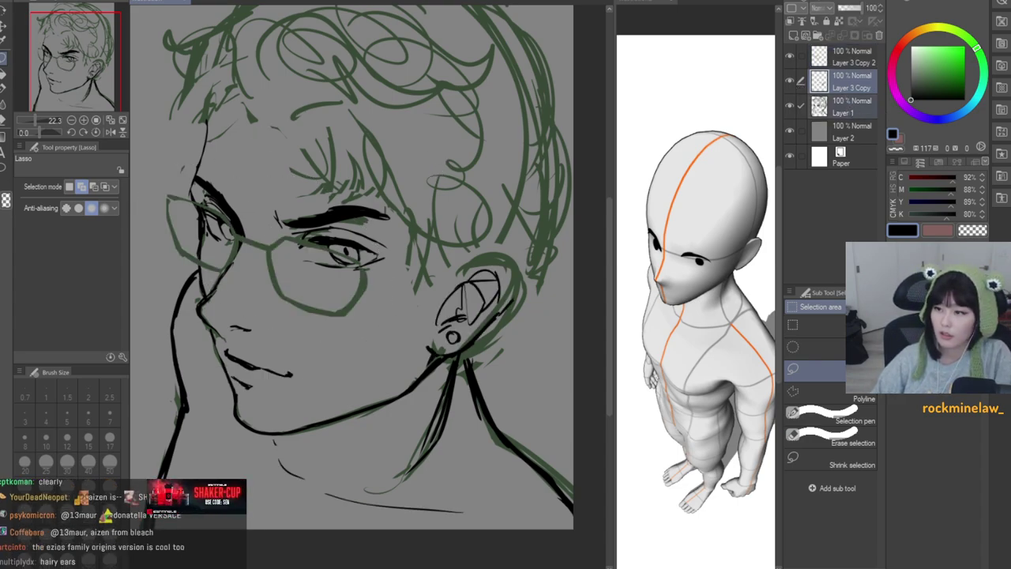
{"action": "key", "text": "shift+alt+e"}
Step: Thicken the inked jawline below the ear with the Mapping pen and trim its lower edge with the Snap eraser
{"action": "key", "text": "p"}
{"action": "scroll", "coordinate": [440, 338], "scroll_direction": "up", "scroll_amount": 2}
{"action": "left_click_drag", "start_coordinate": [434, 358], "coordinate": [405, 402]}
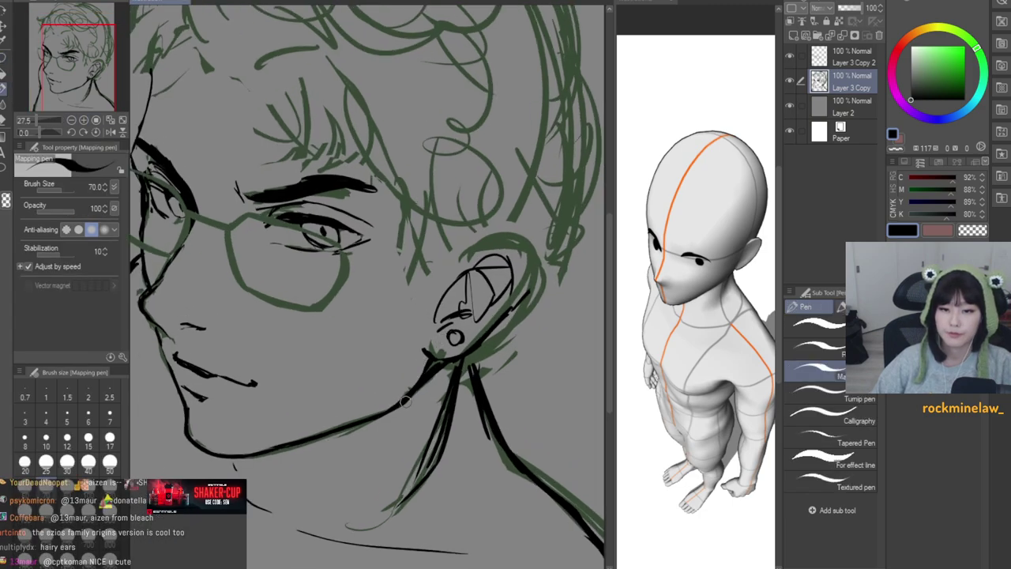
{"action": "key", "text": "e"}
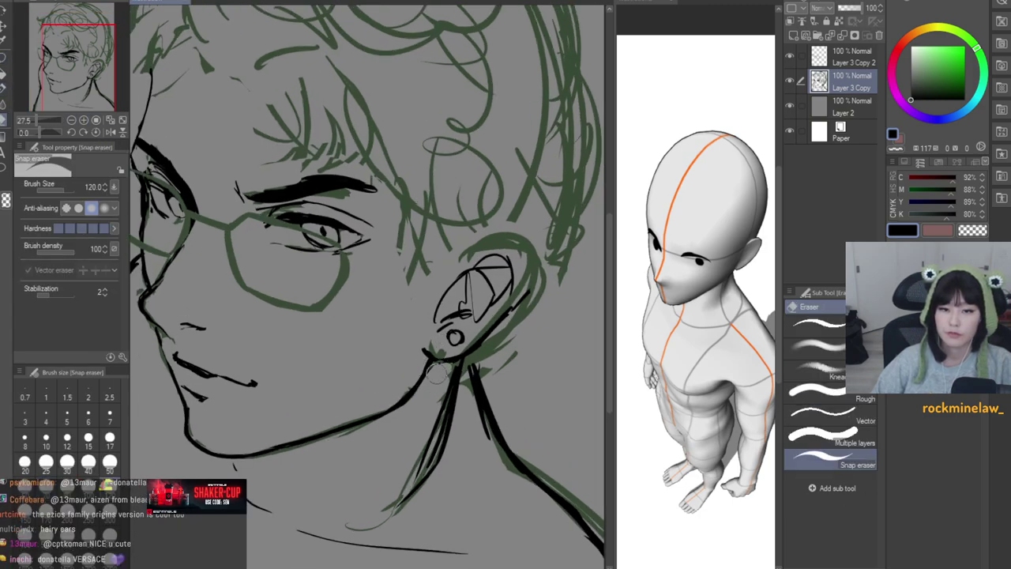
{"action": "scroll", "coordinate": [435, 372], "scroll_direction": "down", "scroll_amount": 3}
{"action": "scroll", "coordinate": [399, 411], "scroll_direction": "up", "scroll_amount": 4}
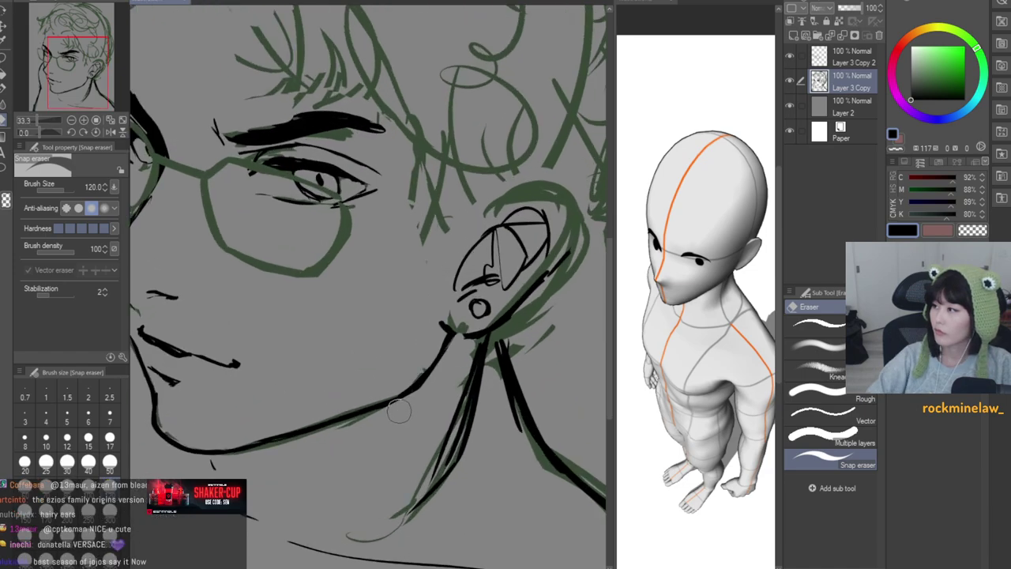
{"action": "key", "text": "ctrl+z"}
{"action": "left_click_drag", "start_coordinate": [435, 386], "coordinate": [345, 433]}
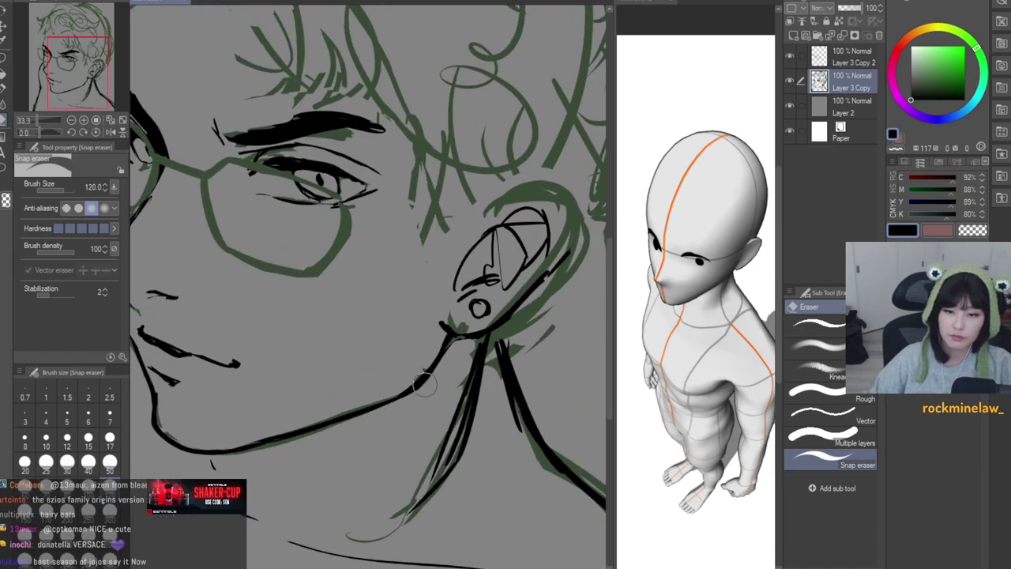
{"action": "scroll", "coordinate": [423, 383], "scroll_direction": "down", "scroll_amount": 5}
{"action": "scroll", "coordinate": [558, 397], "scroll_direction": "up", "scroll_amount": 1}
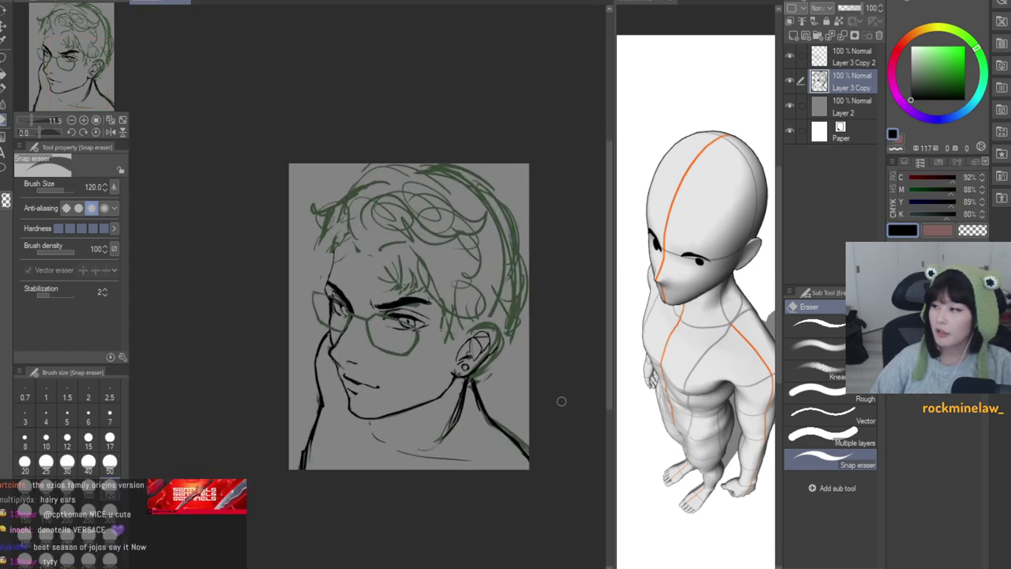
Step: Push the inked jawline below the ear into a smoother curve with Liquify at brush size 600
{"action": "scroll", "coordinate": [561, 400], "scroll_direction": "up", "scroll_amount": 1}
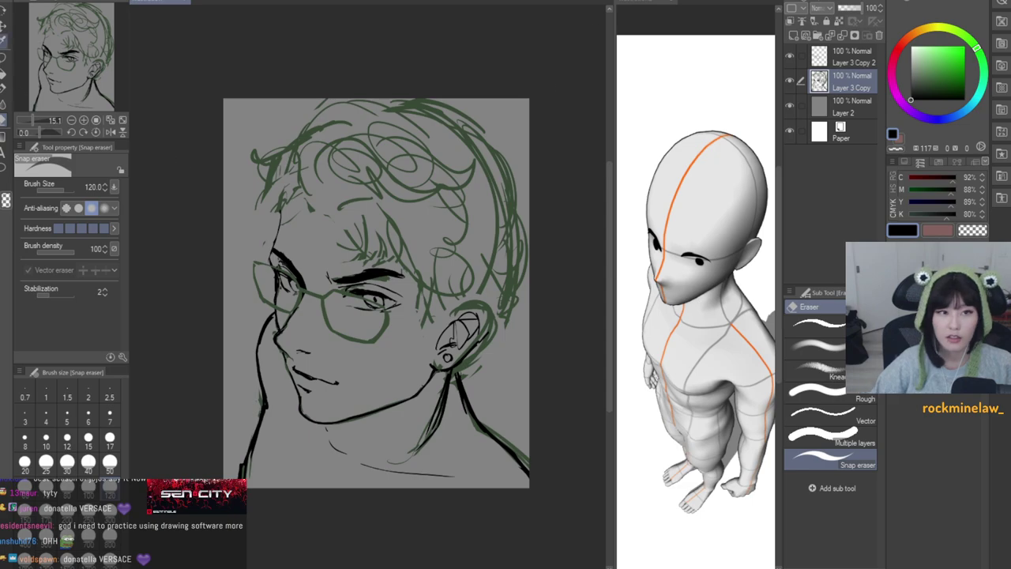
{"action": "left_click", "coordinate": [2, 90]}
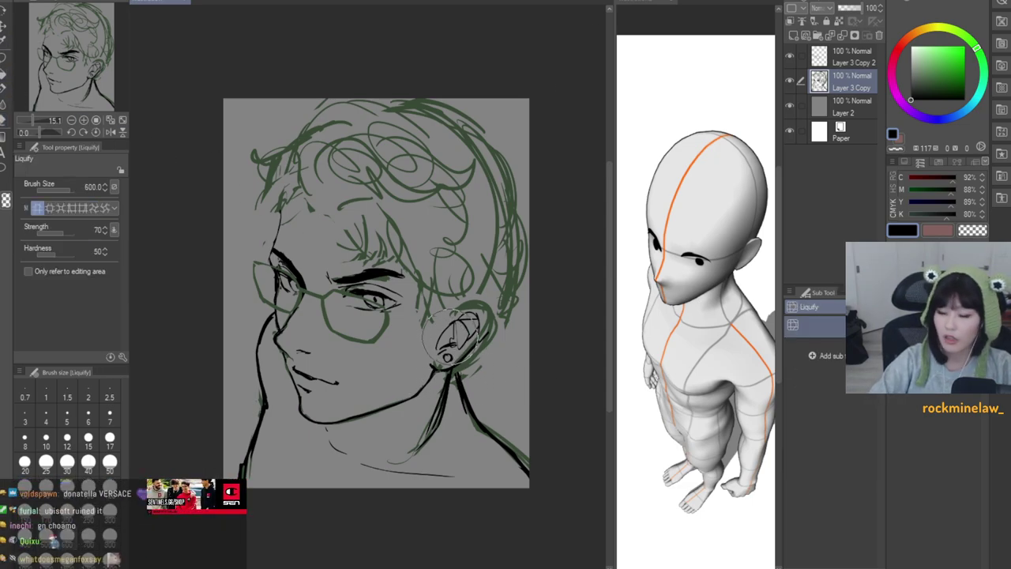
{"action": "key", "text": "bracketright"}
{"action": "key", "text": "bracketright"}
{"action": "scroll", "coordinate": [484, 329], "scroll_direction": "up", "scroll_amount": 2}
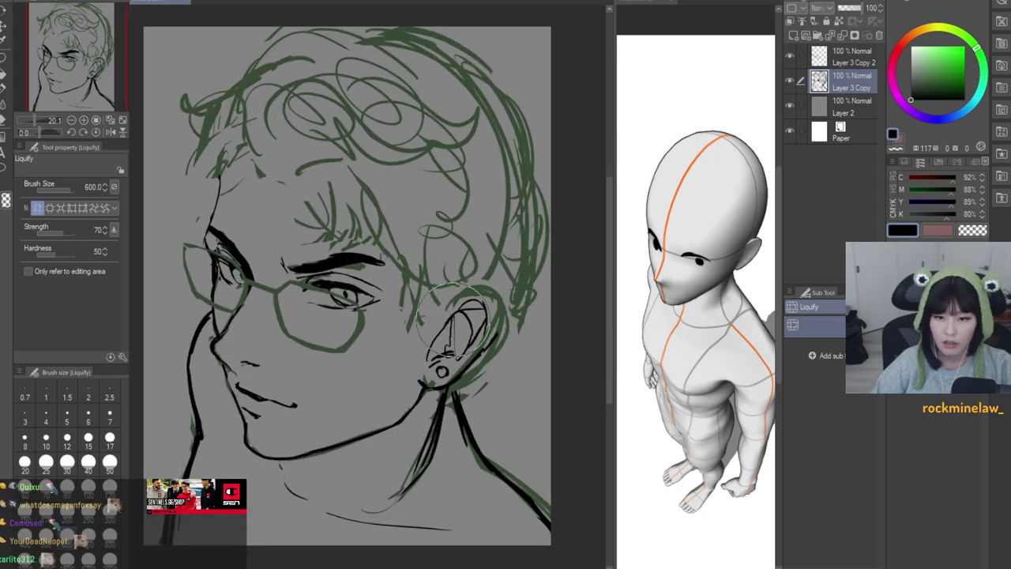
{"action": "scroll", "coordinate": [455, 360], "scroll_direction": "down", "scroll_amount": 2}
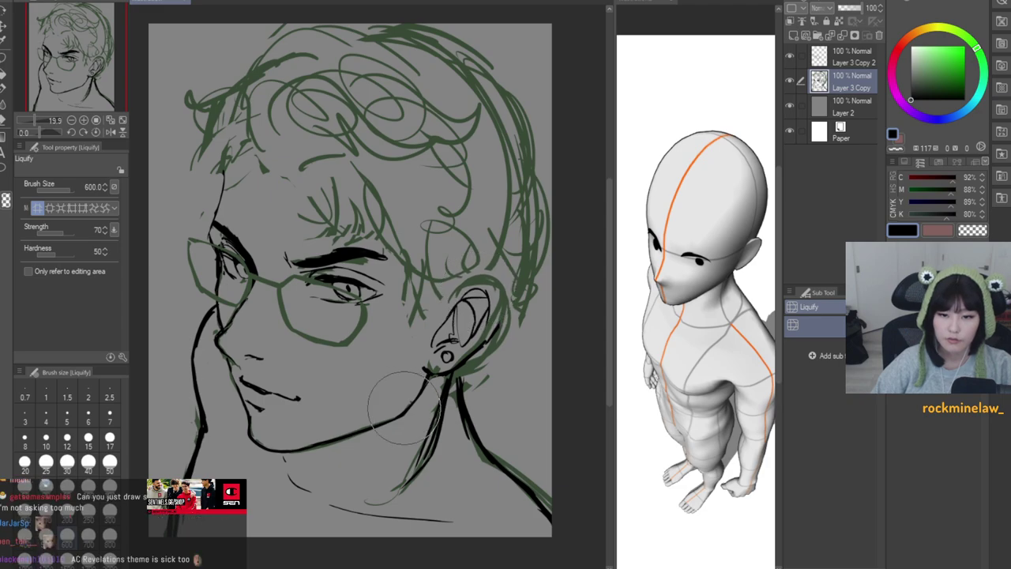
{"action": "left_click_drag", "start_coordinate": [406, 413], "coordinate": [397, 417]}
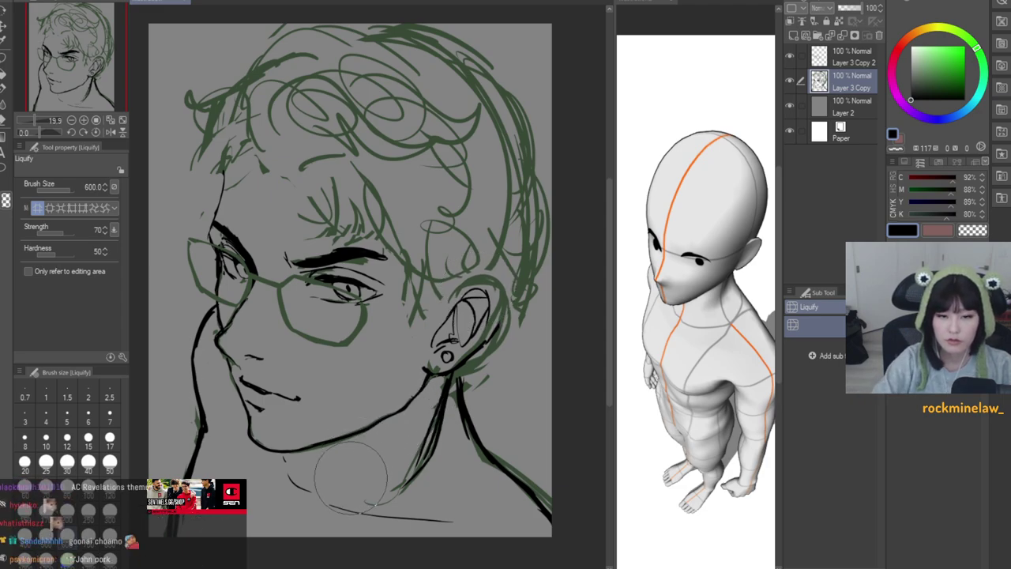
Step: Undo the last Liquify pushes on the jaw and reduce the Liquify brush size to 200
{"action": "key", "text": "ctrl+z"}
{"action": "key", "text": "ctrl+z"}
{"action": "key", "text": "ctrl+z"}
{"action": "key", "text": "ctrl+z"}
{"action": "key", "text": "bracketleft"}
{"action": "key", "text": "bracketleft"}
{"action": "key", "text": "bracketleft"}
{"action": "key", "text": "bracketleft"}
{"action": "key", "text": "bracketleft"}
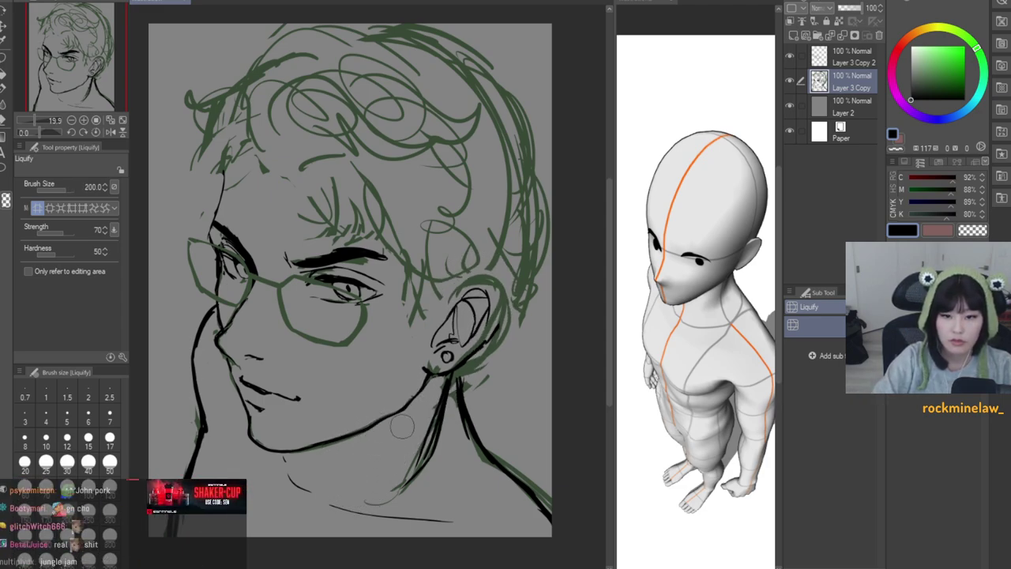
Step: Erase the jawline segment below the ear with the Snap eraser and redraw it towards the chin with the Mapping pen at size 70
{"action": "key", "text": "e"}
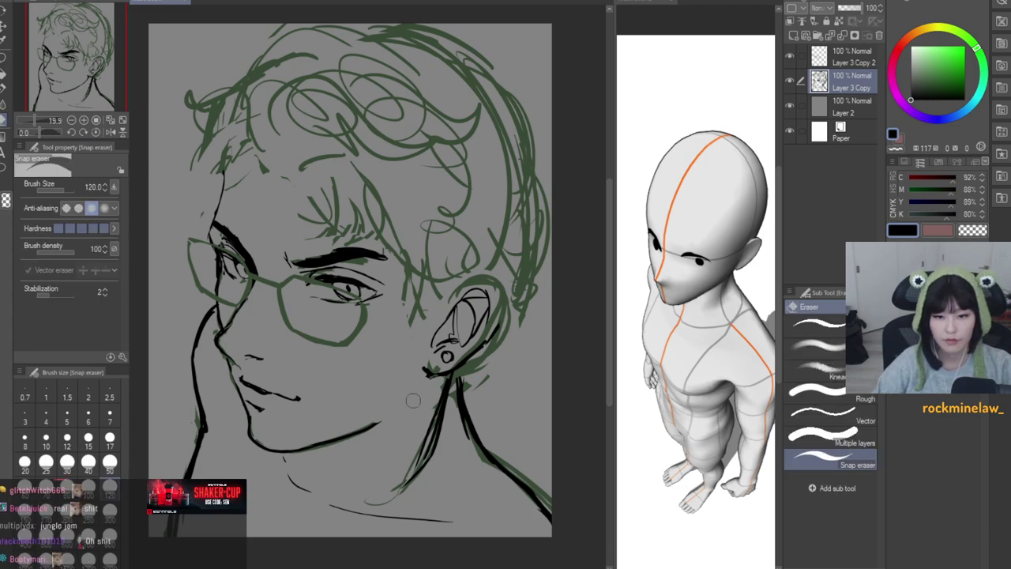
{"action": "left_click", "coordinate": [2, 90]}
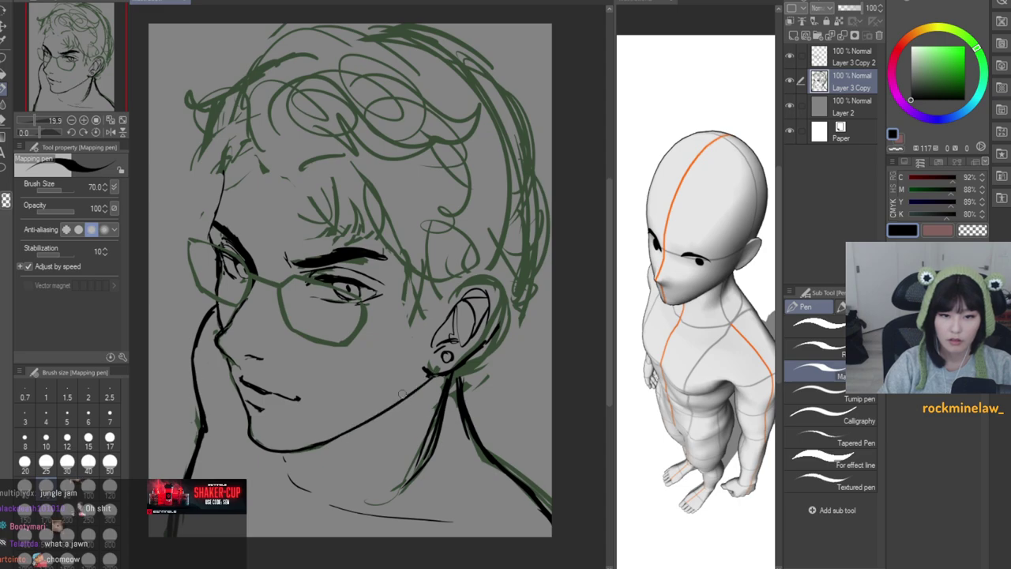
{"action": "left_click_drag", "start_coordinate": [430, 371], "coordinate": [322, 450]}
{"action": "key", "text": "ctrl+z"}
{"action": "mouse_move", "coordinate": [431, 373]}
{"action": "left_mouse_down"}
{"action": "mouse_move", "coordinate": [325, 442]}
{"action": "mouse_move", "coordinate": [297, 448]}
{"action": "mouse_move", "coordinate": [326, 443]}
{"action": "left_mouse_up"}
{"action": "key", "text": "ctrl+z"}
{"action": "key", "text": "ctrl+z"}
{"action": "key", "text": "ctrl+z"}
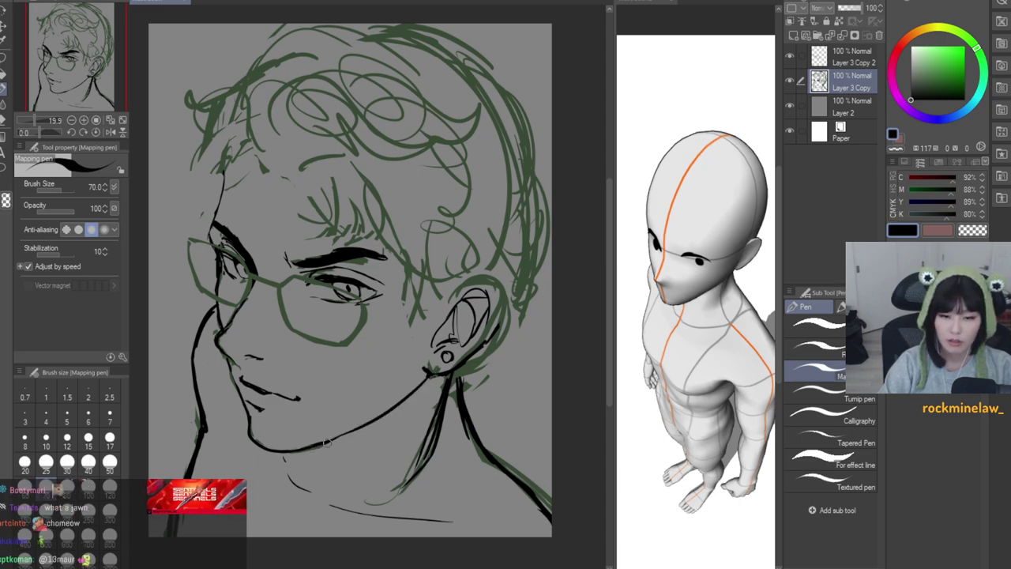
{"action": "key", "text": "ctrl+z"}
{"action": "left_click_drag", "start_coordinate": [391, 409], "coordinate": [284, 453]}
{"action": "key", "text": "ctrl+z"}
{"action": "left_click_drag", "start_coordinate": [356, 427], "coordinate": [280, 456]}
{"action": "key", "text": "ctrl+z"}
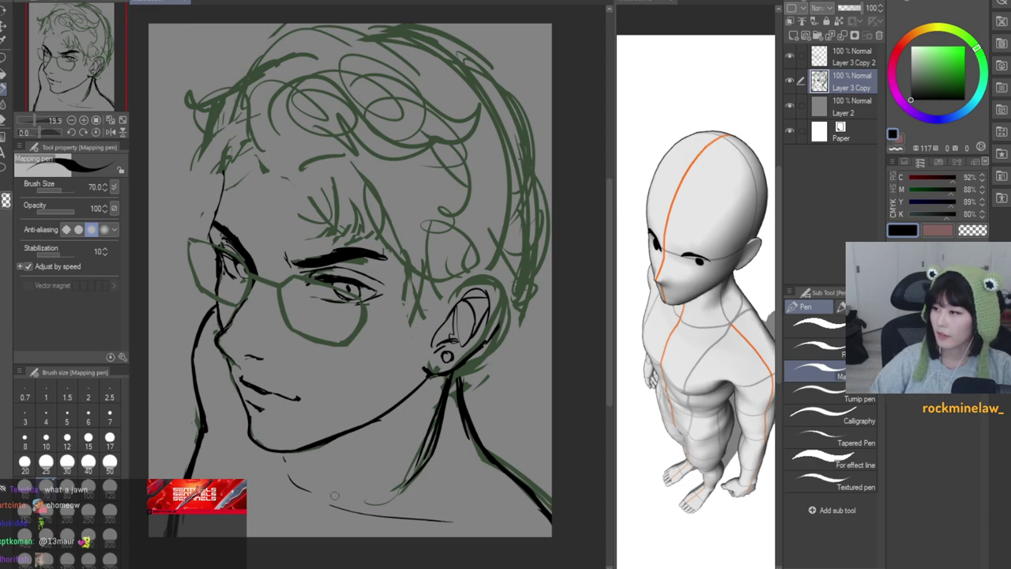
Step: Trim the edges of the inked line along the chin and lower jaw with the Snap eraser at size 120
{"action": "key", "text": "e"}
{"action": "scroll", "coordinate": [338, 406], "scroll_direction": "up", "scroll_amount": 1}
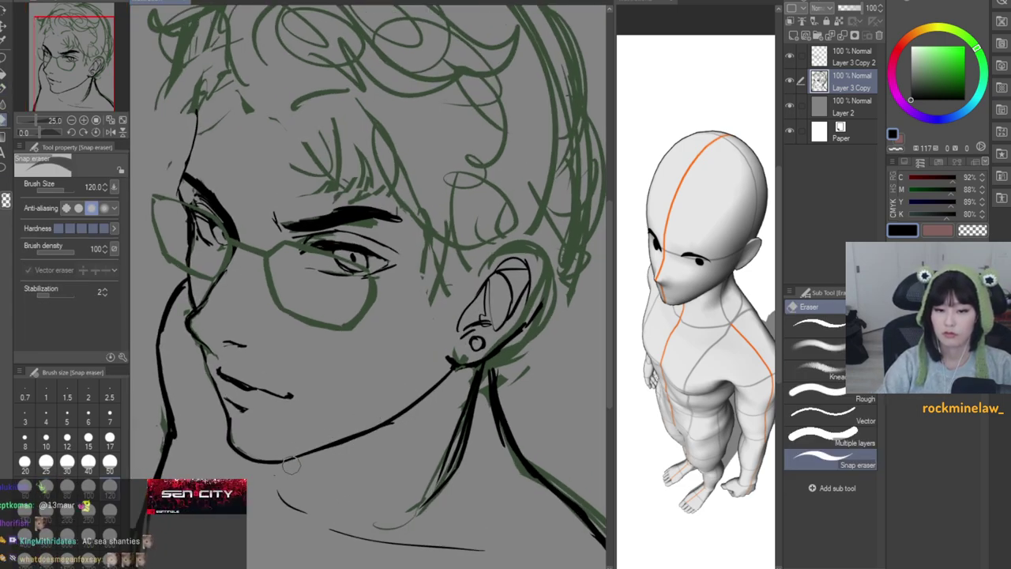
{"action": "left_click_drag", "start_coordinate": [334, 455], "coordinate": [267, 478]}
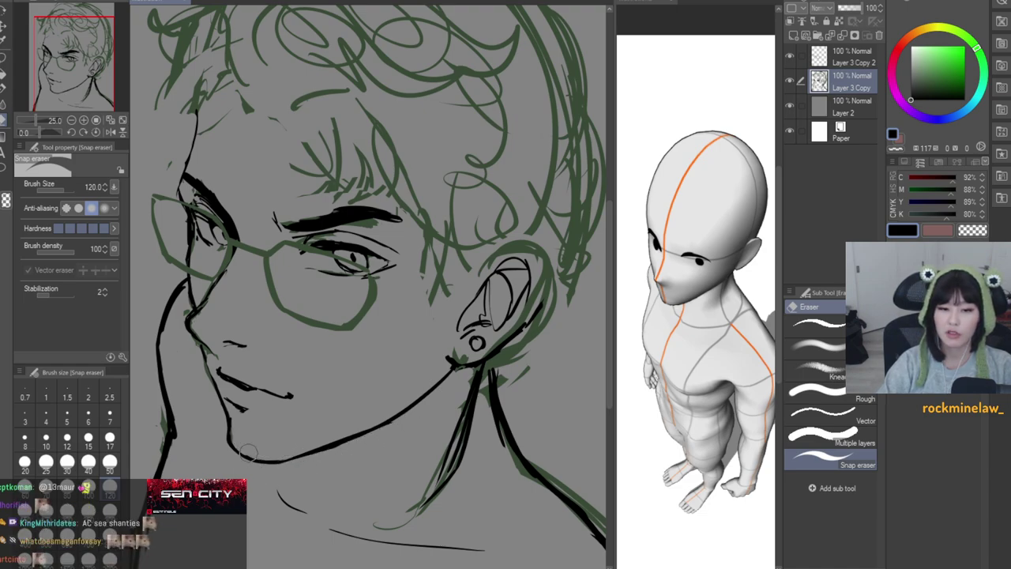
{"action": "mouse_move", "coordinate": [296, 450]}
{"action": "left_mouse_down"}
{"action": "mouse_move", "coordinate": [266, 457]}
{"action": "mouse_move", "coordinate": [323, 454]}
{"action": "left_mouse_up"}
{"action": "key", "text": "p"}
{"action": "scroll", "coordinate": [265, 458], "scroll_direction": "up", "scroll_amount": 3}
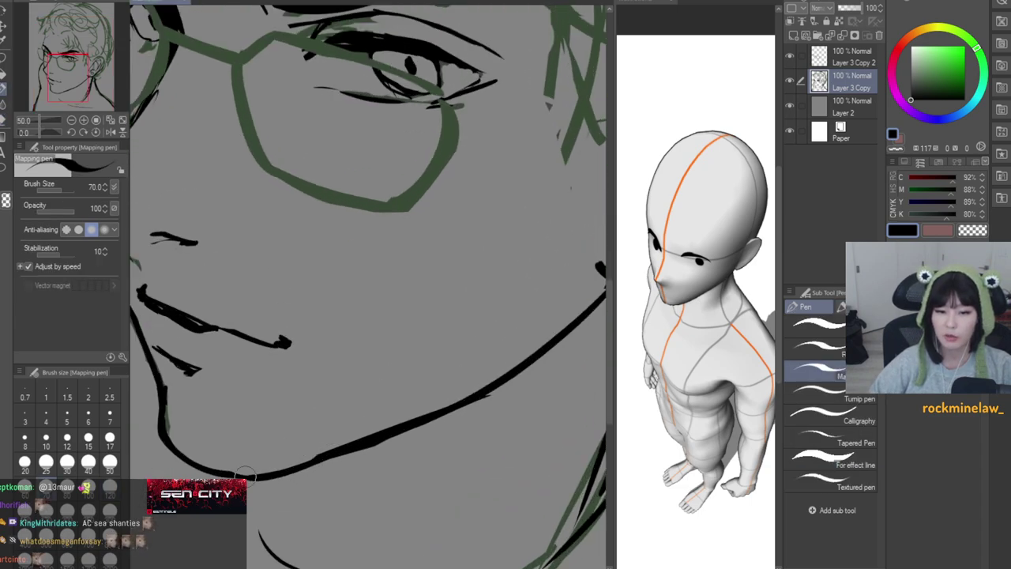
{"action": "scroll", "coordinate": [284, 464], "scroll_direction": "down", "scroll_amount": 4}
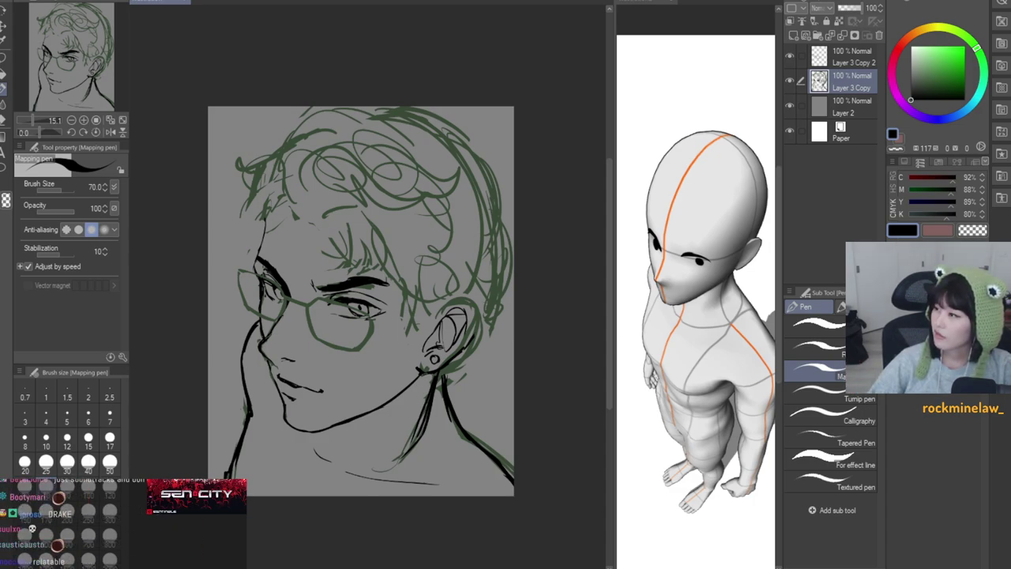
{"action": "scroll", "coordinate": [443, 356], "scroll_direction": "down", "scroll_amount": 1}
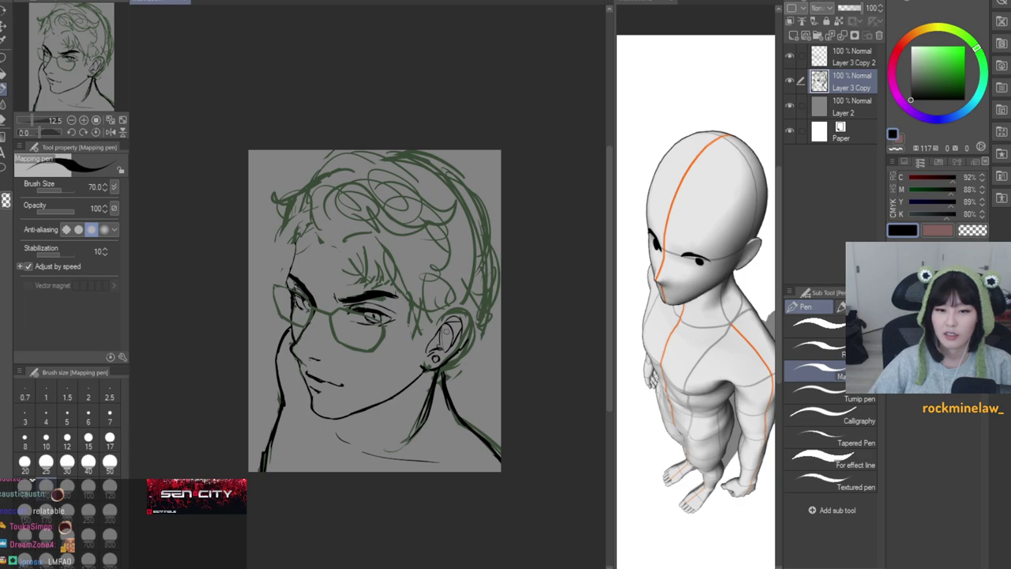
{"action": "scroll", "coordinate": [400, 324], "scroll_direction": "up", "scroll_amount": 2}
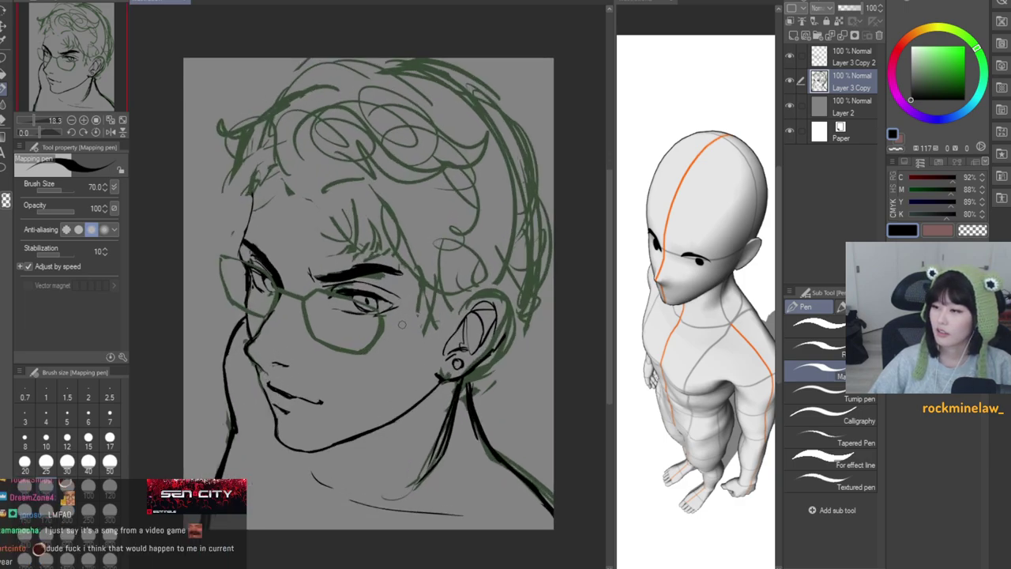
{"action": "scroll", "coordinate": [401, 323], "scroll_direction": "down", "scroll_amount": 2}
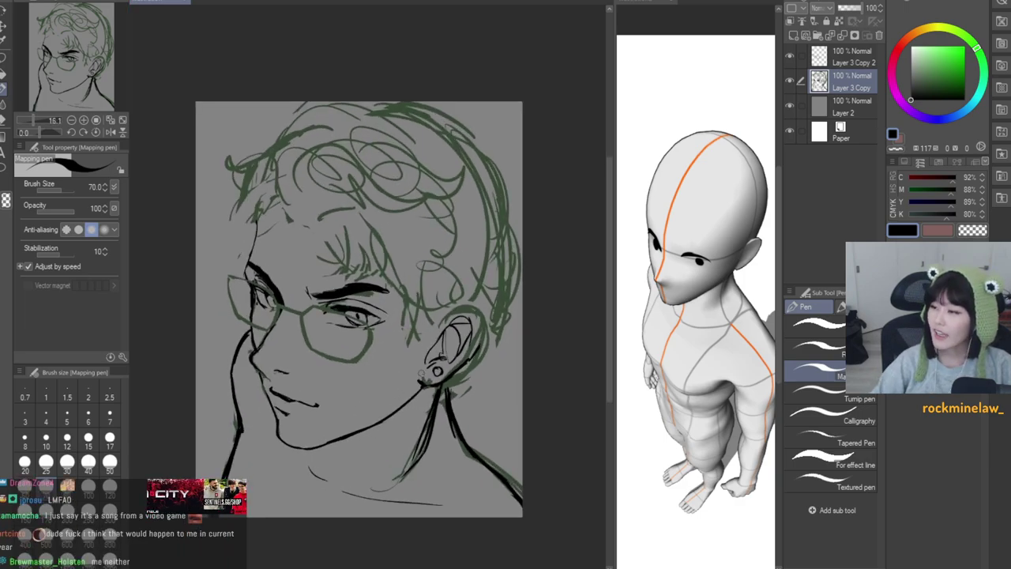
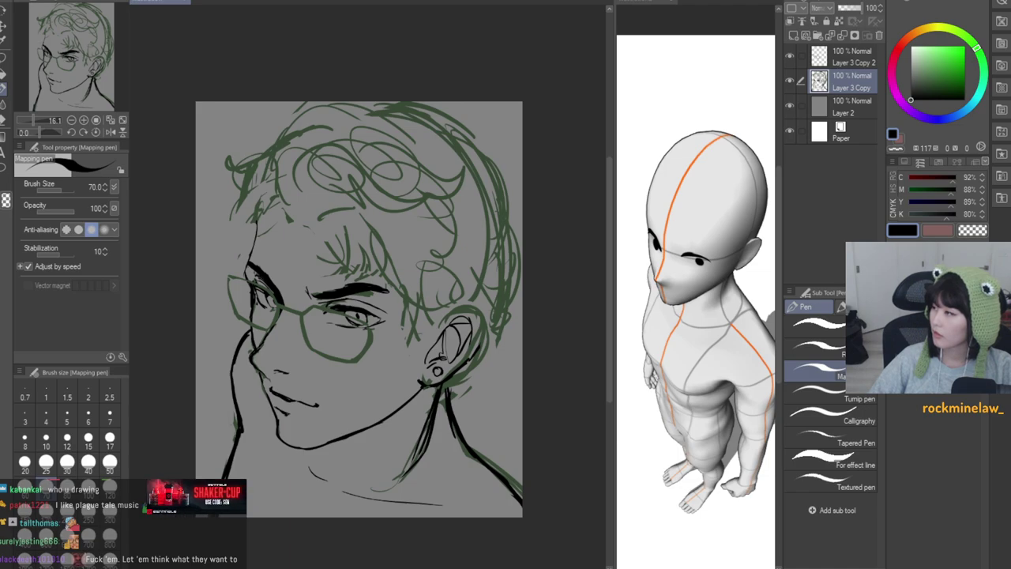
Step: Nudge the chin's front contour below the lips slightly outward with Liquify at brush size 300
{"action": "scroll", "coordinate": [352, 466], "scroll_direction": "up", "scroll_amount": 2}
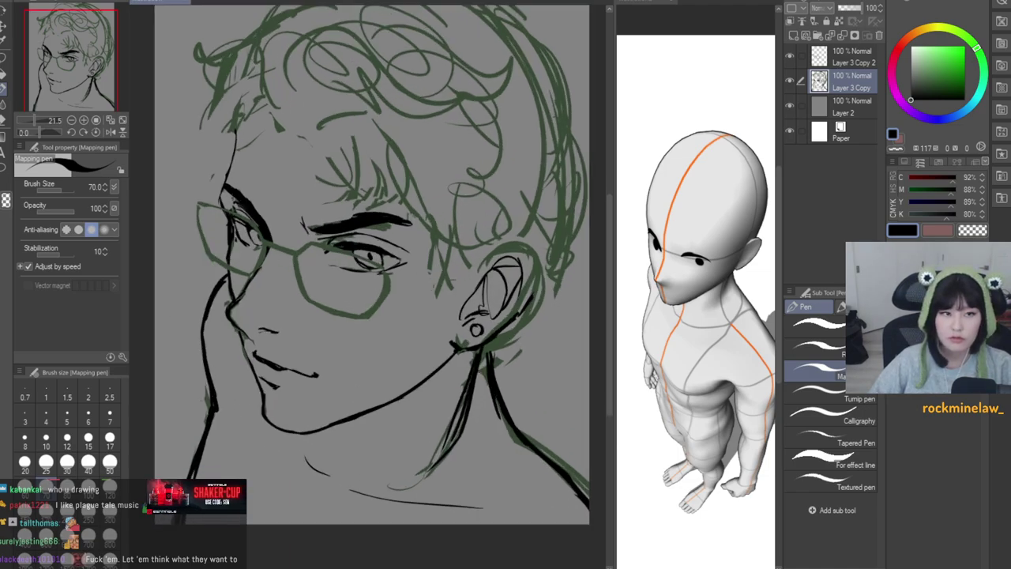
{"action": "key", "text": "j"}
{"action": "scroll", "coordinate": [253, 418], "scroll_direction": "up", "scroll_amount": 2}
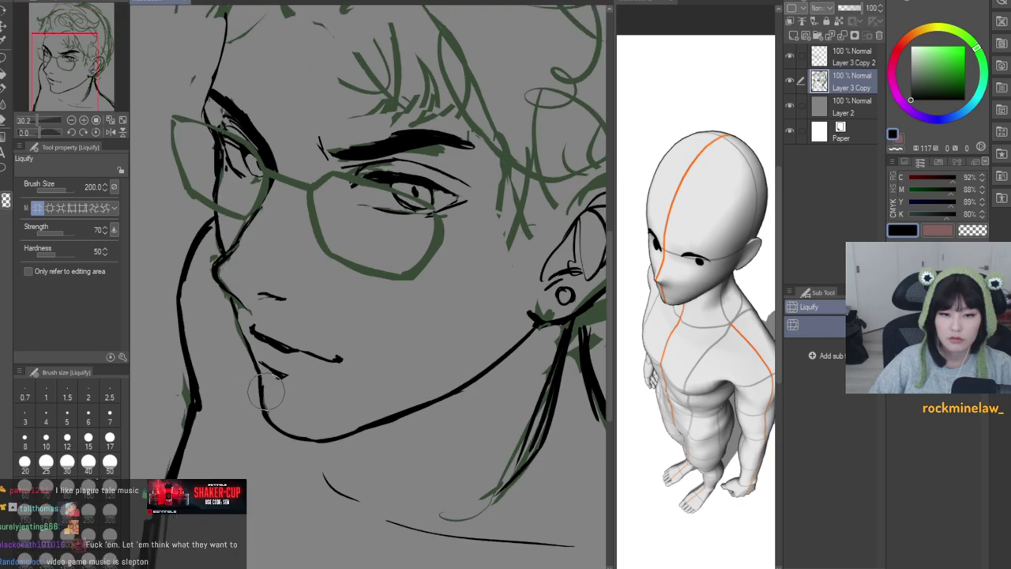
{"action": "key", "text": "]"}
{"action": "key", "text": "]"}
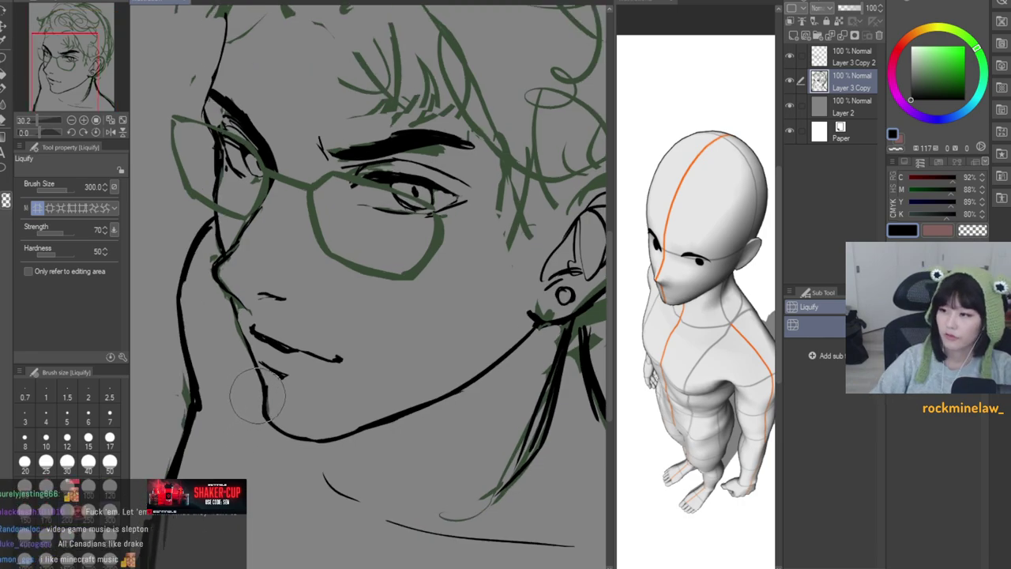
{"action": "scroll", "coordinate": [239, 381], "scroll_direction": "up", "scroll_amount": 1}
{"action": "left_click_drag", "start_coordinate": [273, 379], "coordinate": [266, 379]}
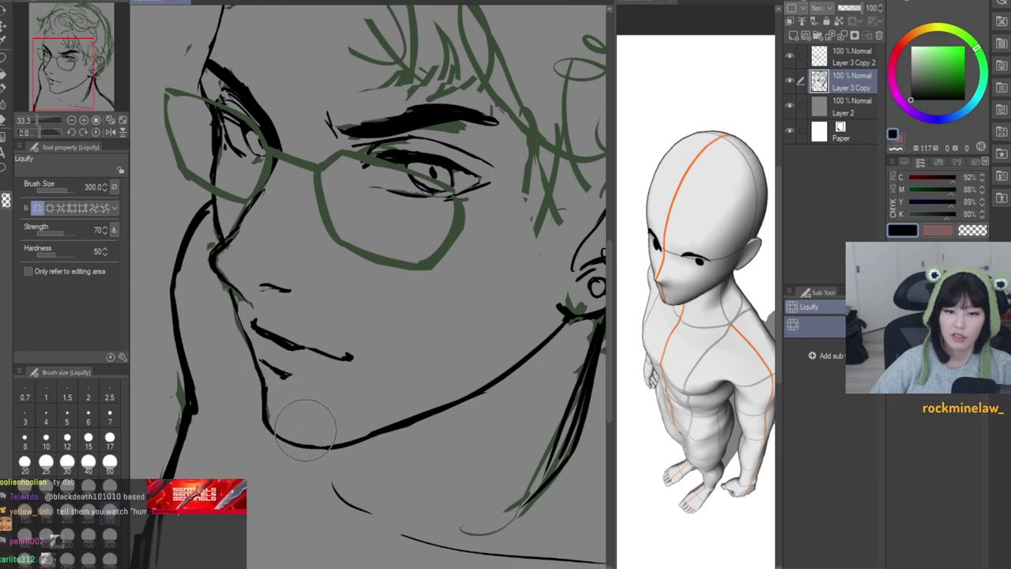
Step: Mirror the canvas view to check the portrait's proportions, restore it, and inspect the chin and jaw up close
{"action": "scroll", "coordinate": [395, 413], "scroll_direction": "down", "scroll_amount": 3}
{"action": "key", "text": "h"}
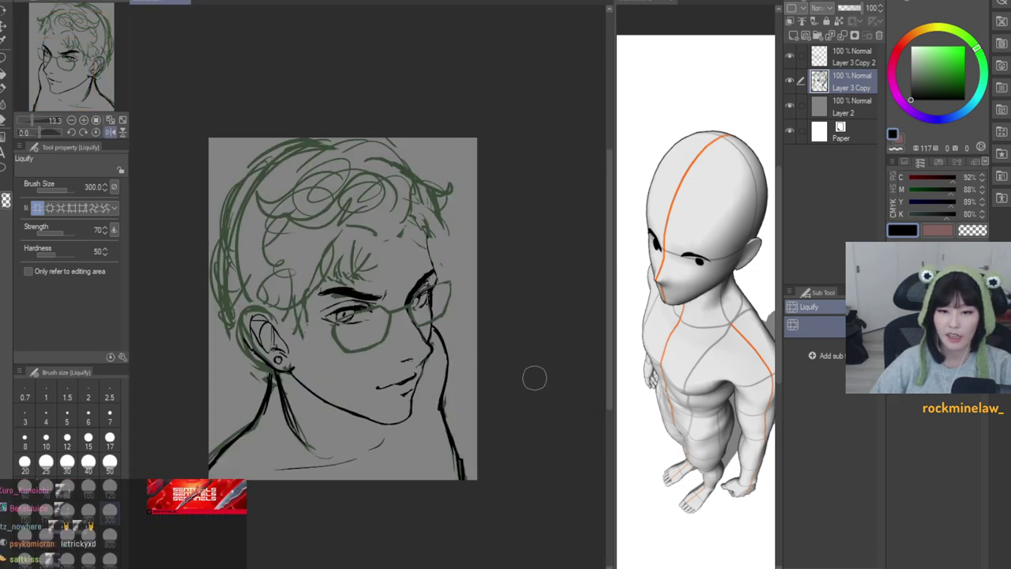
{"action": "key", "text": "h"}
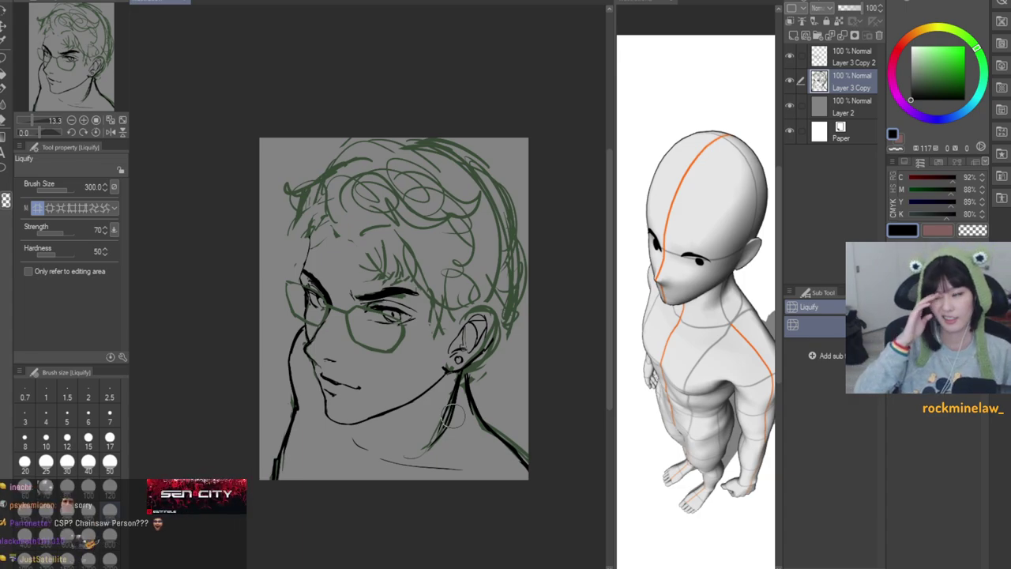
{"action": "scroll", "coordinate": [442, 409], "scroll_direction": "up", "scroll_amount": 2}
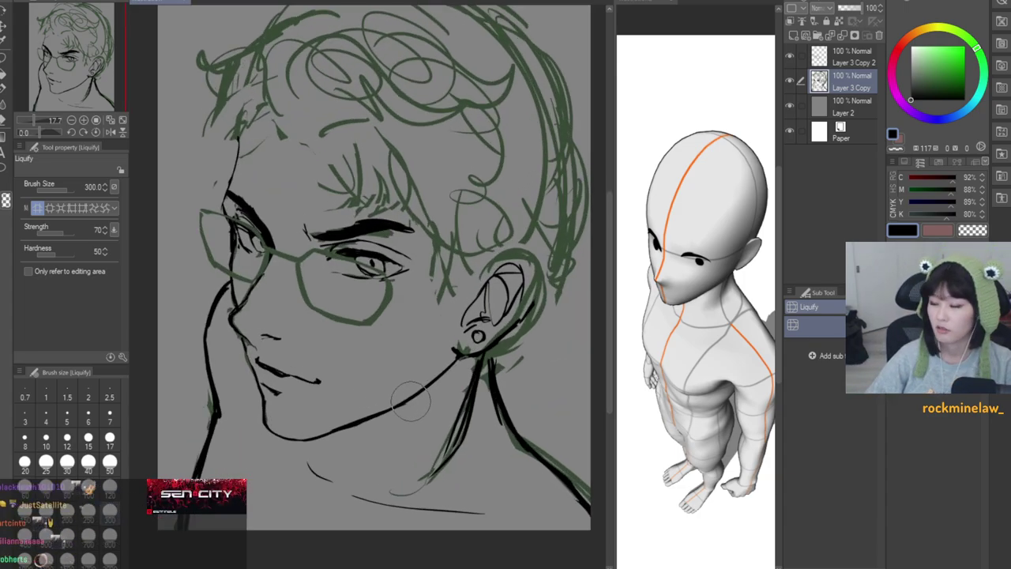
{"action": "scroll", "coordinate": [410, 403], "scroll_direction": "up", "scroll_amount": 1}
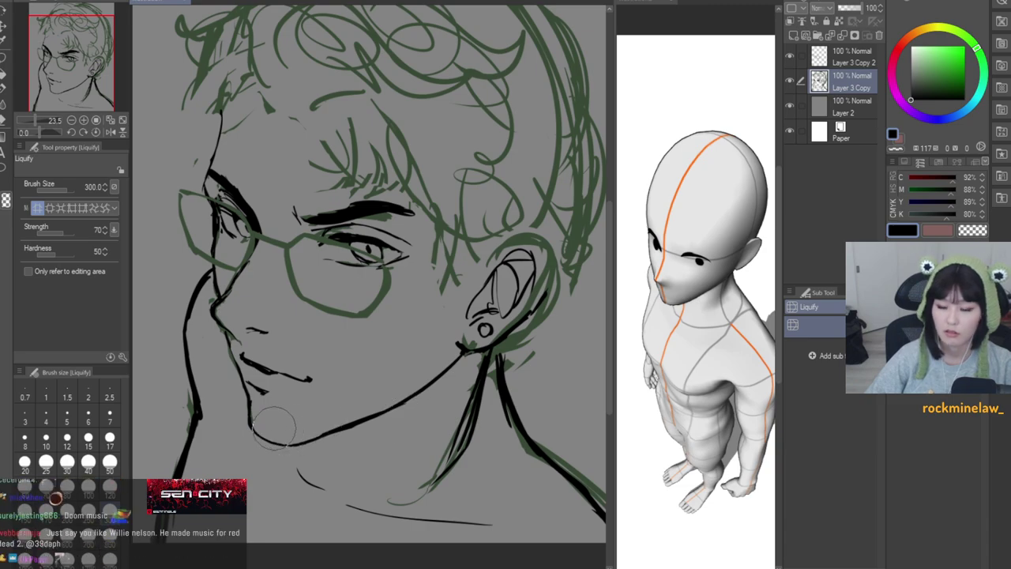
{"action": "scroll", "coordinate": [293, 413], "scroll_direction": "down", "scroll_amount": 3}
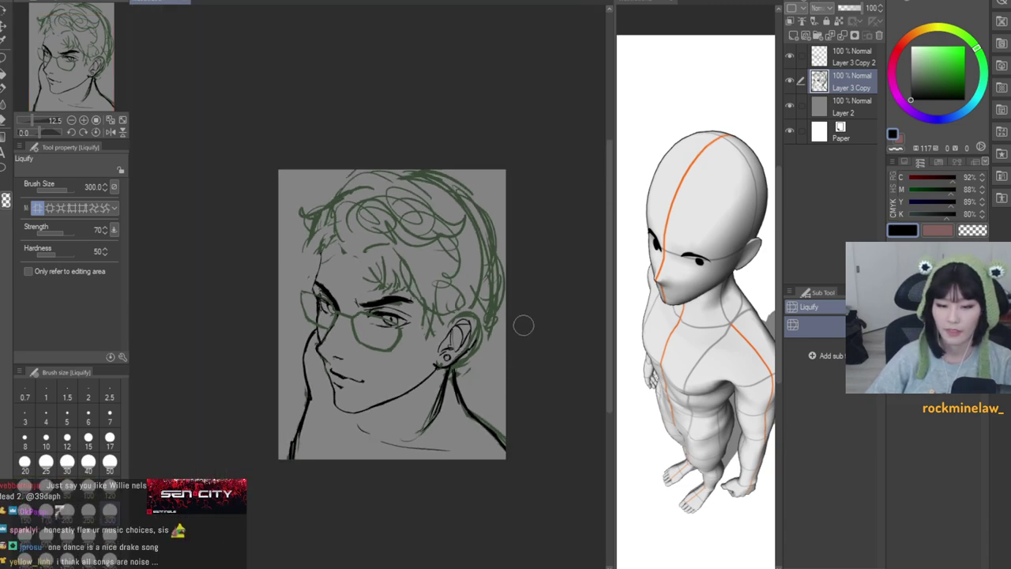
{"action": "key", "text": "h"}
{"action": "key", "text": "h"}
{"action": "scroll", "coordinate": [421, 337], "scroll_direction": "up", "scroll_amount": 1}
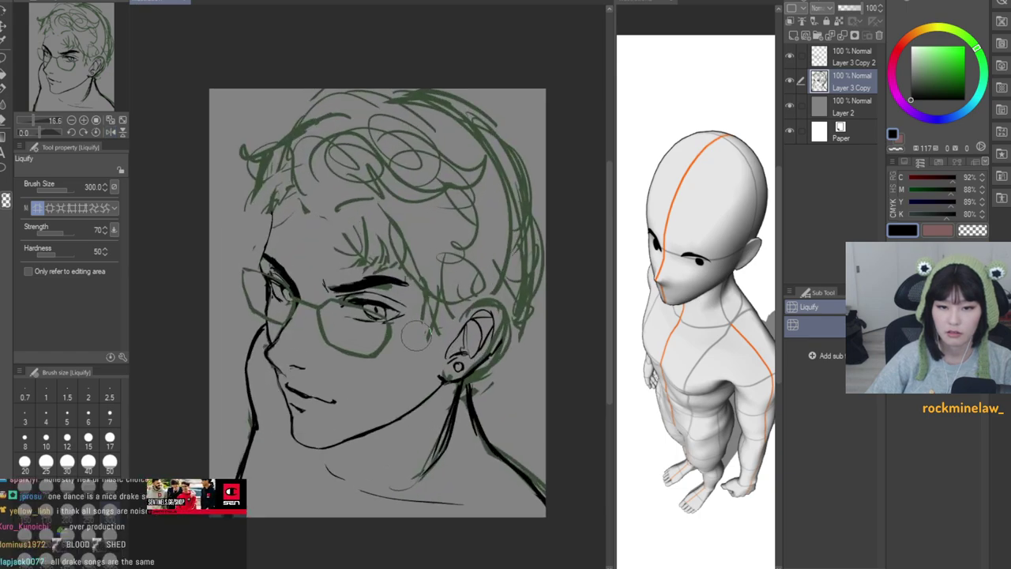
Step: Hide and show Layer 3 Copy to check the glasses layer, and briefly switch to the 3D figure reference document and back
{"action": "left_click", "coordinate": [789, 80]}
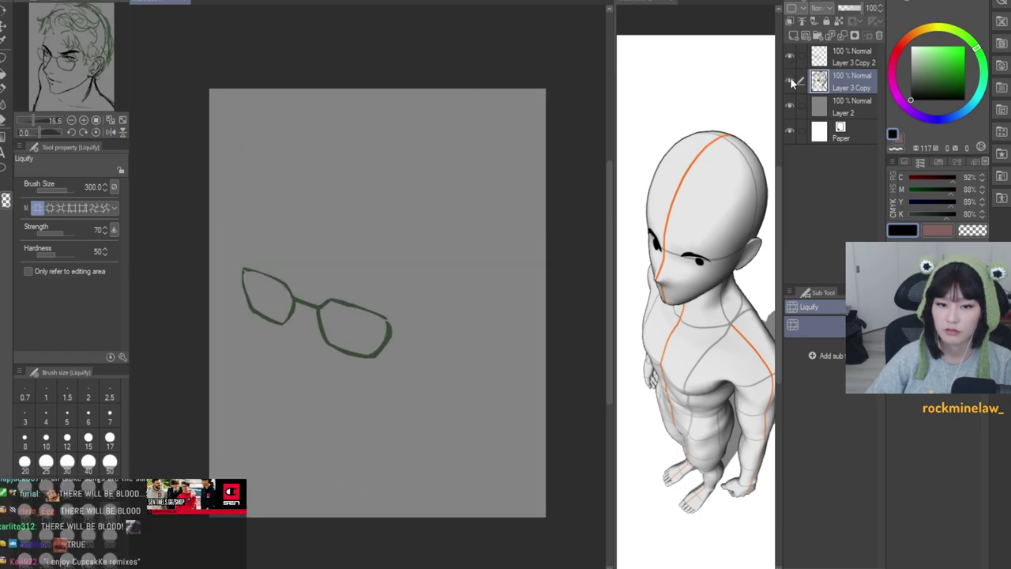
{"action": "left_click", "coordinate": [790, 78]}
{"action": "key", "text": "p"}
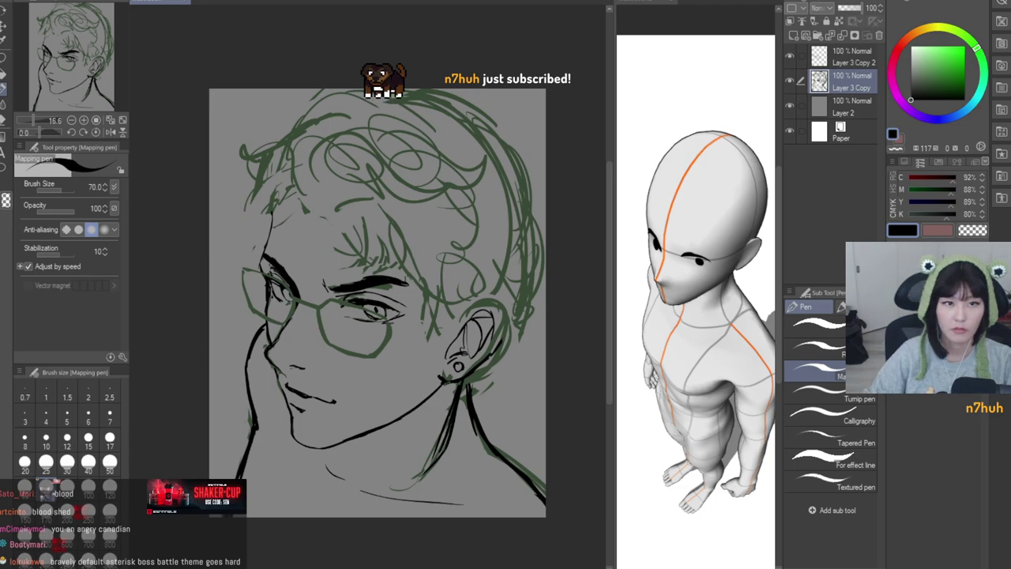
{"action": "left_click", "coordinate": [646, 7]}
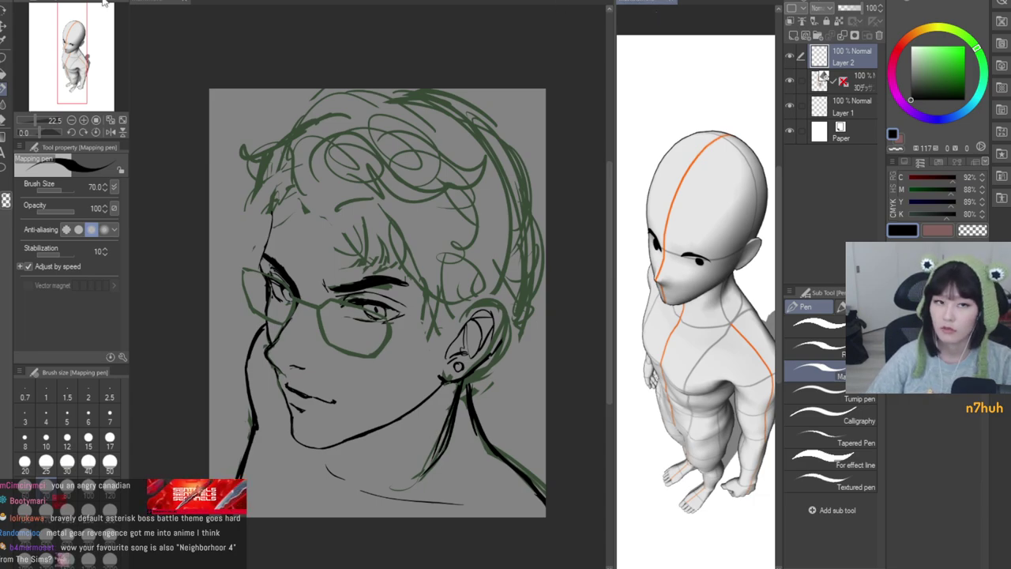
{"action": "left_click", "coordinate": [158, 2]}
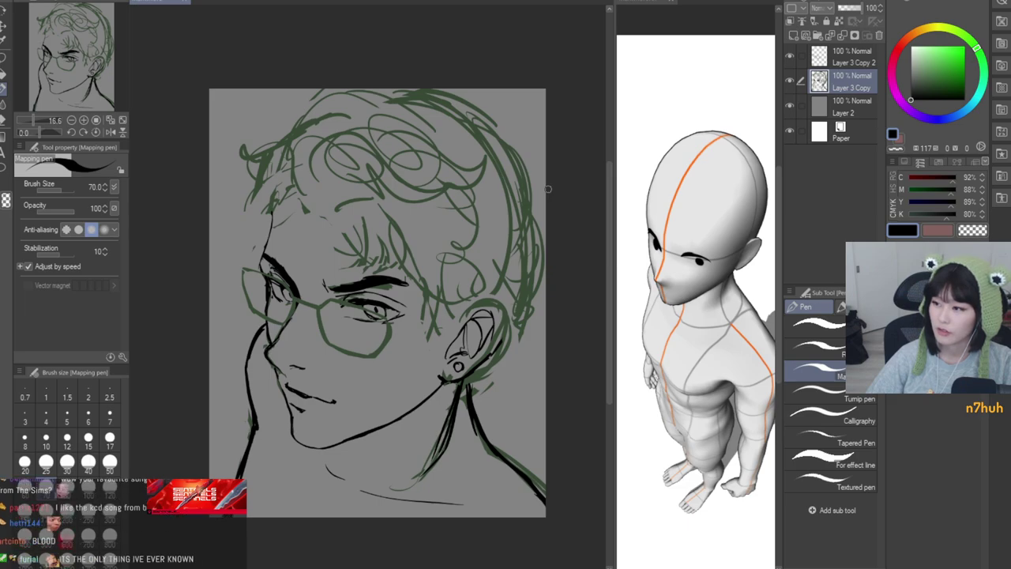
Step: Flip the whole portrait's view horizontally to compare the face from the other side, and flip it back
{"action": "scroll", "coordinate": [557, 319], "scroll_direction": "down", "scroll_amount": 3}
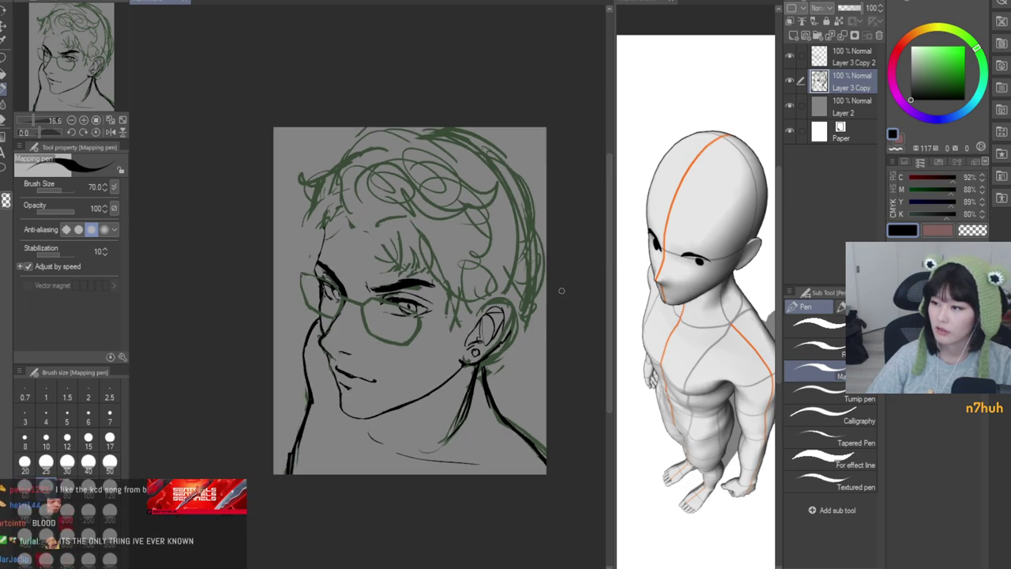
{"action": "key", "text": "h"}
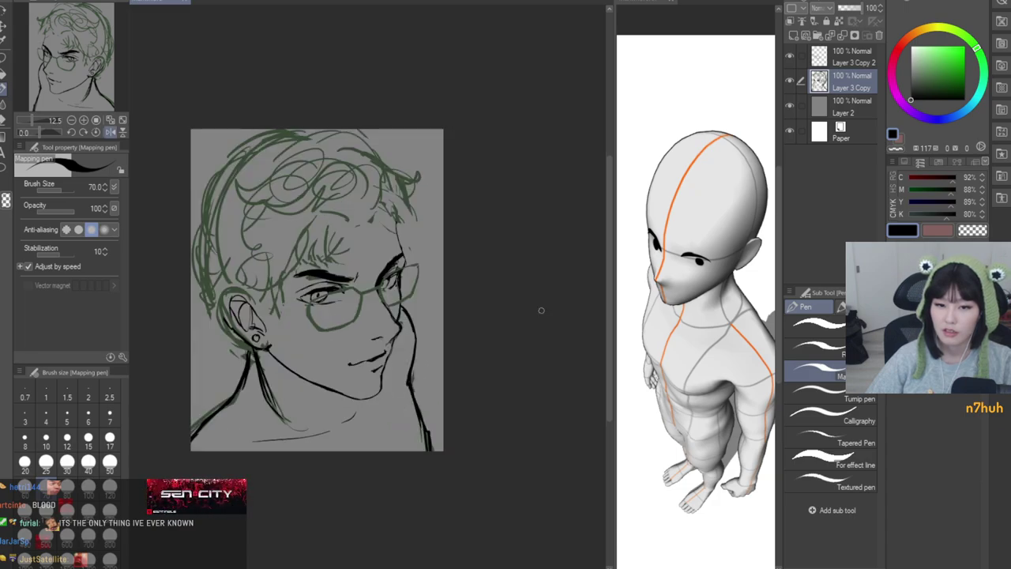
{"action": "key", "text": "h"}
{"action": "scroll", "coordinate": [459, 307], "scroll_direction": "up", "scroll_amount": 4}
{"action": "scroll", "coordinate": [541, 312], "scroll_direction": "down", "scroll_amount": 3}
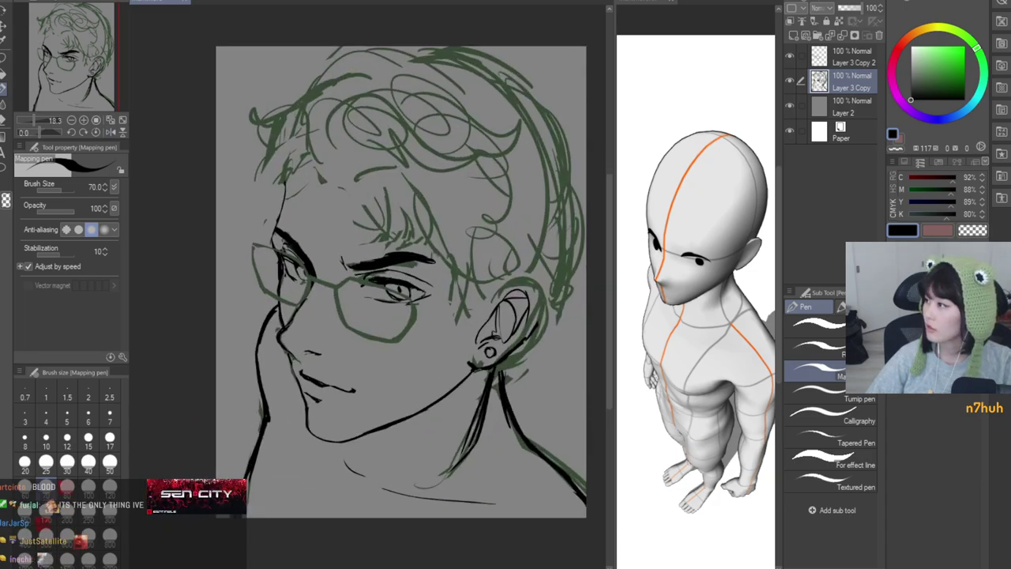
{"action": "scroll", "coordinate": [540, 312], "scroll_direction": "up", "scroll_amount": 3}
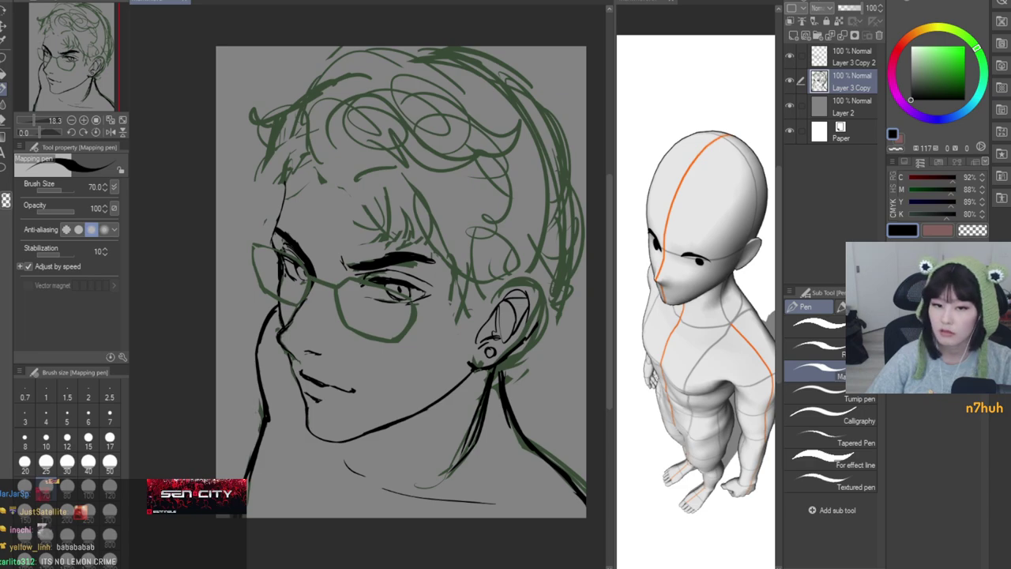
{"action": "scroll", "coordinate": [541, 311], "scroll_direction": "down", "scroll_amount": 3}
{"action": "scroll", "coordinate": [541, 312], "scroll_direction": "up", "scroll_amount": 3}
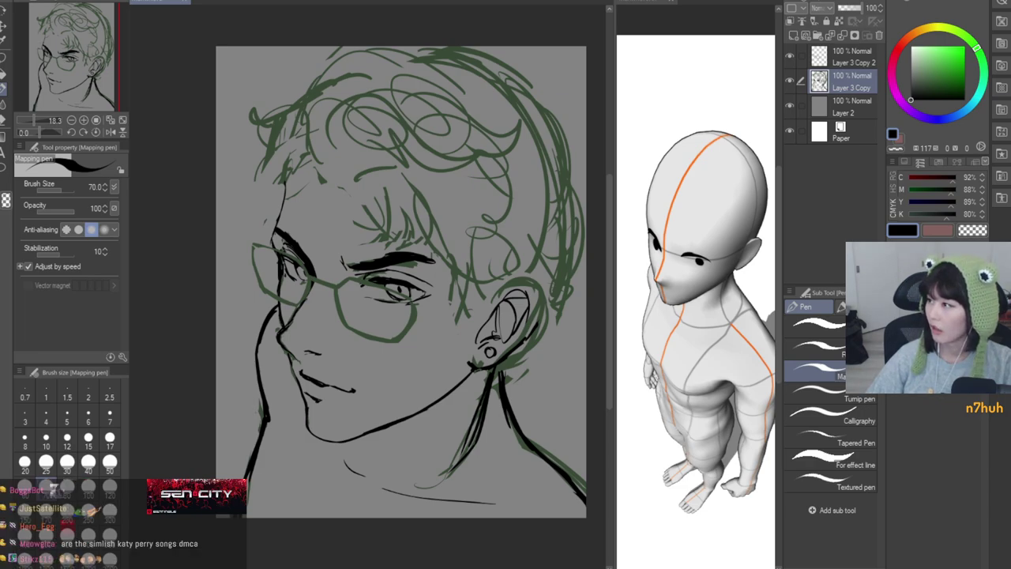
{"action": "scroll", "coordinate": [541, 312], "scroll_direction": "down", "scroll_amount": 3}
{"action": "scroll", "coordinate": [541, 312], "scroll_direction": "up", "scroll_amount": 3}
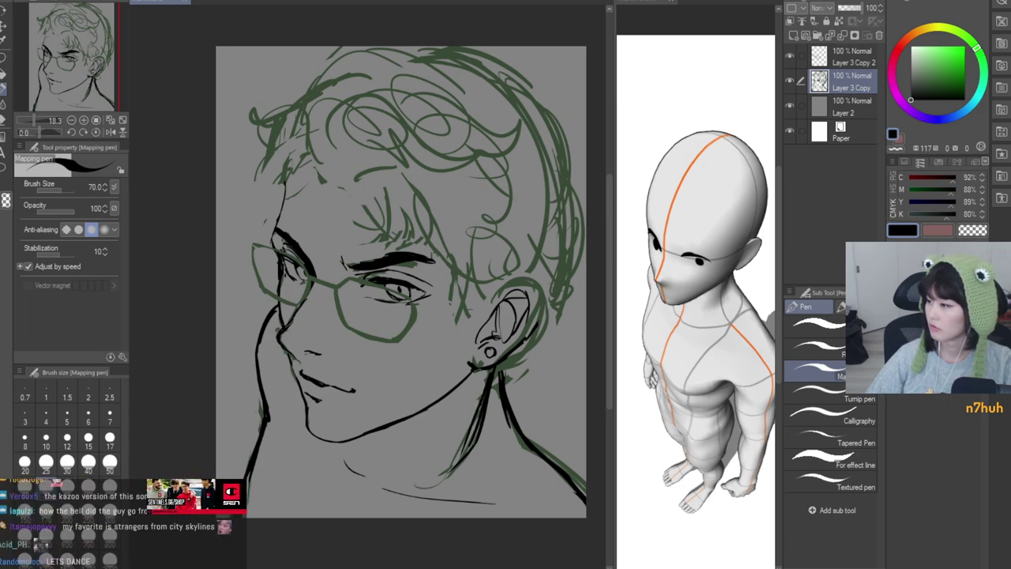
{"action": "scroll", "coordinate": [541, 312], "scroll_direction": "down", "scroll_amount": 3}
{"action": "scroll", "coordinate": [541, 311], "scroll_direction": "up", "scroll_amount": 3}
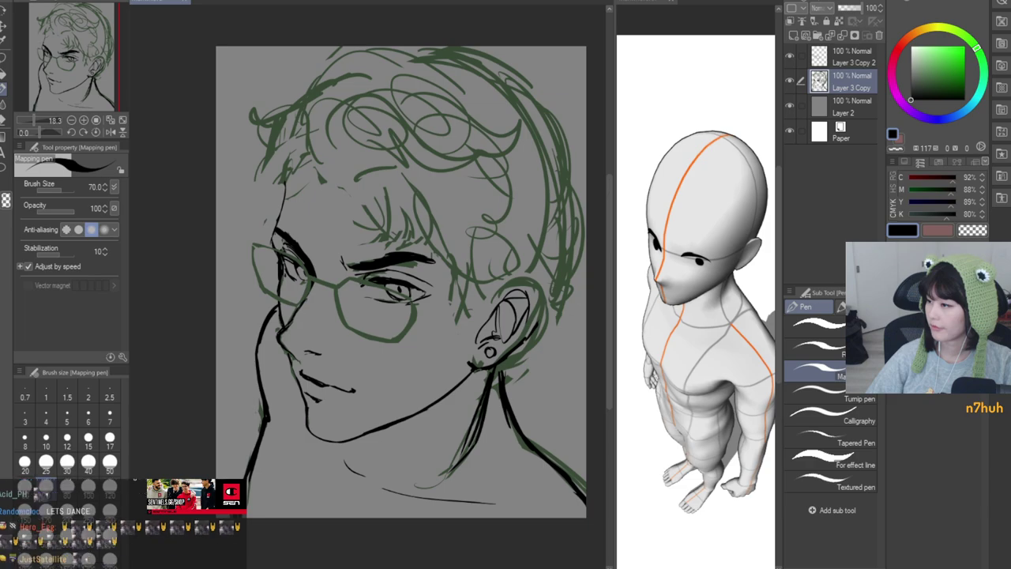
{"action": "scroll", "coordinate": [400, 280], "scroll_direction": "down", "scroll_amount": 3}
{"action": "scroll", "coordinate": [400, 280], "scroll_direction": "up", "scroll_amount": 3}
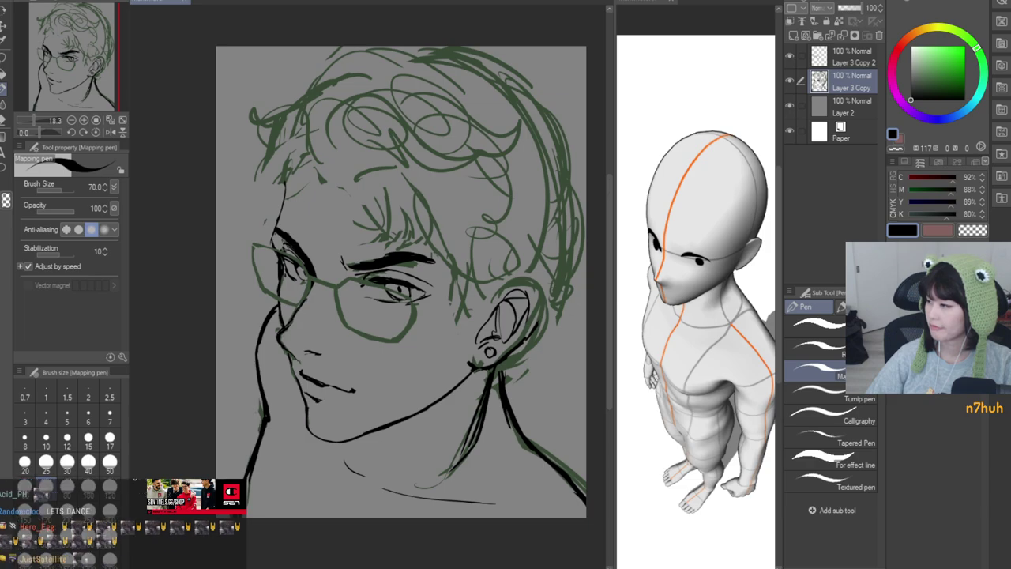
{"action": "scroll", "coordinate": [400, 280], "scroll_direction": "down", "scroll_amount": 3}
{"action": "scroll", "coordinate": [400, 280], "scroll_direction": "up", "scroll_amount": 3}
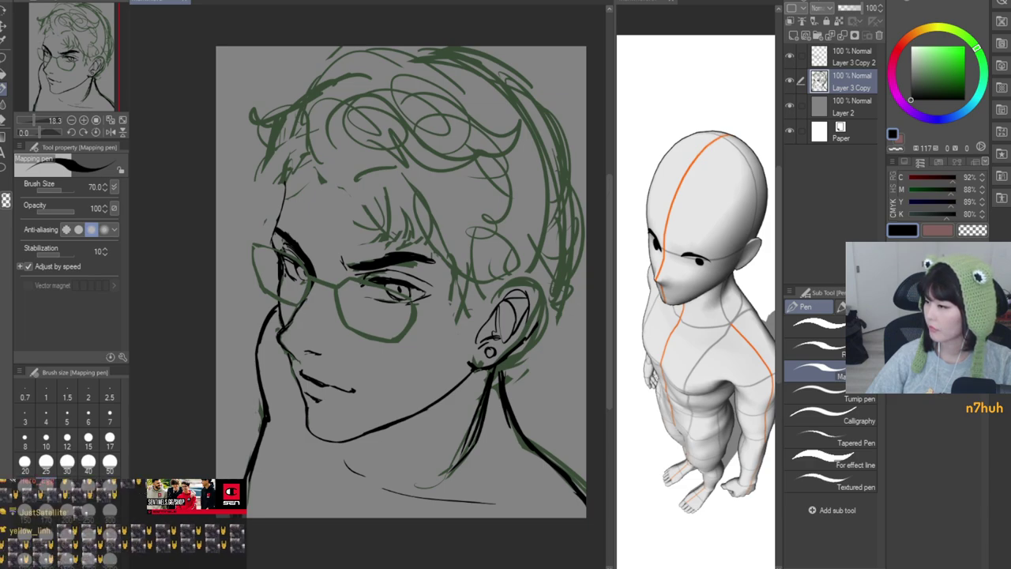
{"action": "scroll", "coordinate": [400, 281], "scroll_direction": "down", "scroll_amount": 3}
{"action": "scroll", "coordinate": [400, 281], "scroll_direction": "up", "scroll_amount": 3}
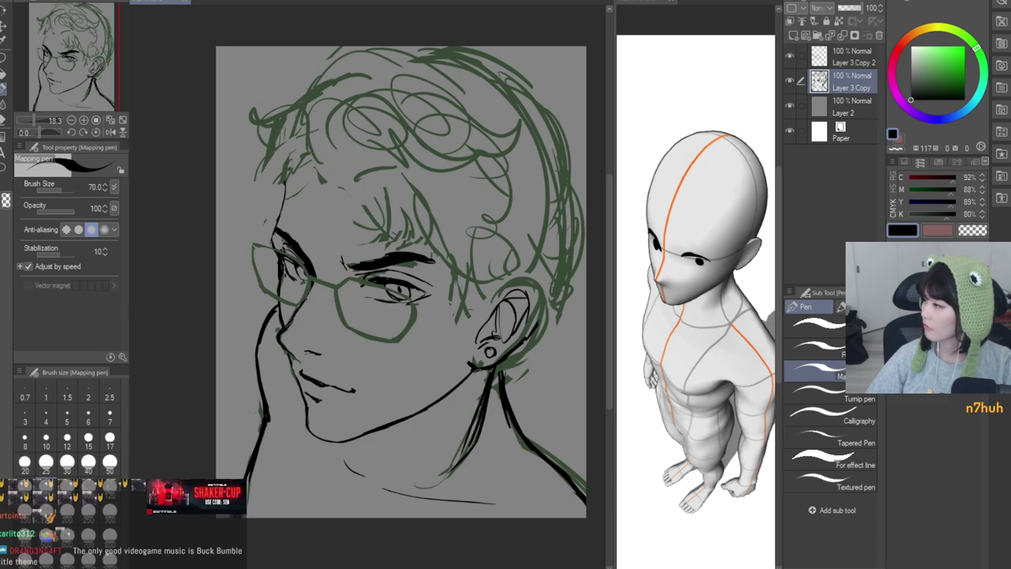
{"action": "scroll", "coordinate": [401, 280], "scroll_direction": "down", "scroll_amount": 3}
{"action": "scroll", "coordinate": [401, 281], "scroll_direction": "up", "scroll_amount": 3}
{"action": "scroll", "coordinate": [401, 281], "scroll_direction": "down", "scroll_amount": 3}
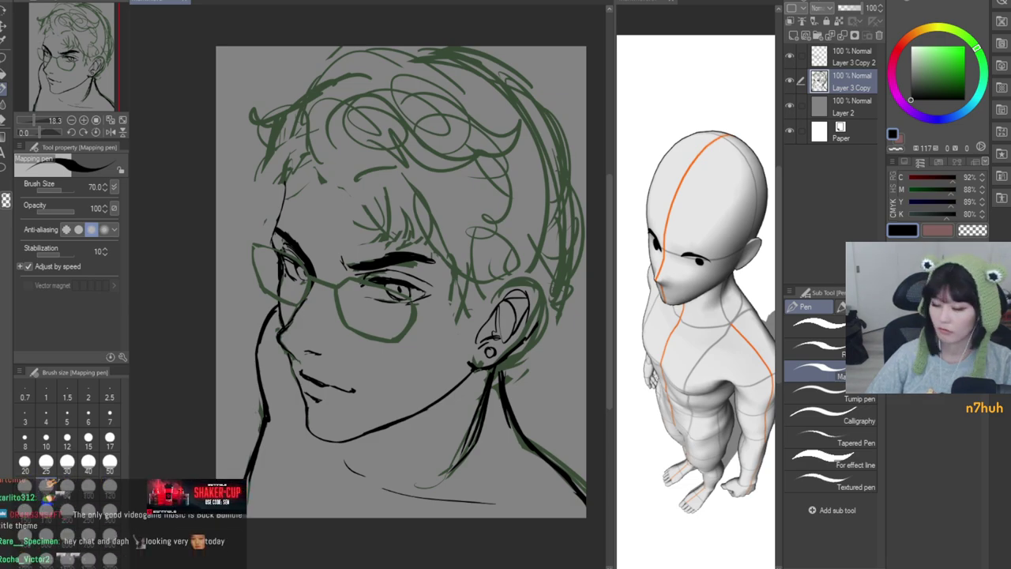
{"action": "scroll", "coordinate": [400, 280], "scroll_direction": "up", "scroll_amount": 3}
{"action": "scroll", "coordinate": [400, 280], "scroll_direction": "down", "scroll_amount": 3}
{"action": "scroll", "coordinate": [401, 281], "scroll_direction": "up", "scroll_amount": 3}
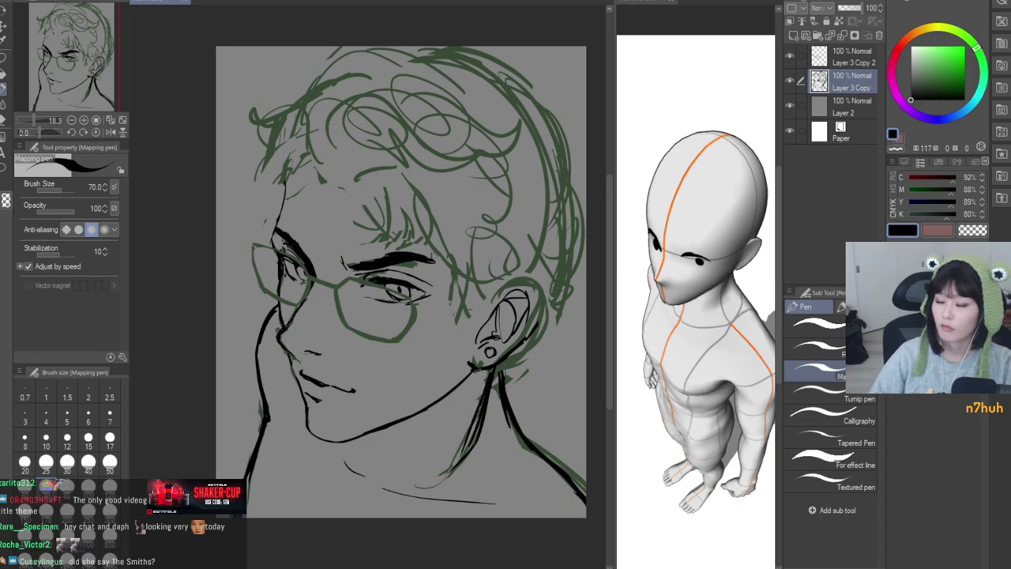
{"action": "scroll", "coordinate": [400, 281], "scroll_direction": "down", "scroll_amount": 3}
{"action": "scroll", "coordinate": [400, 281], "scroll_direction": "up", "scroll_amount": 3}
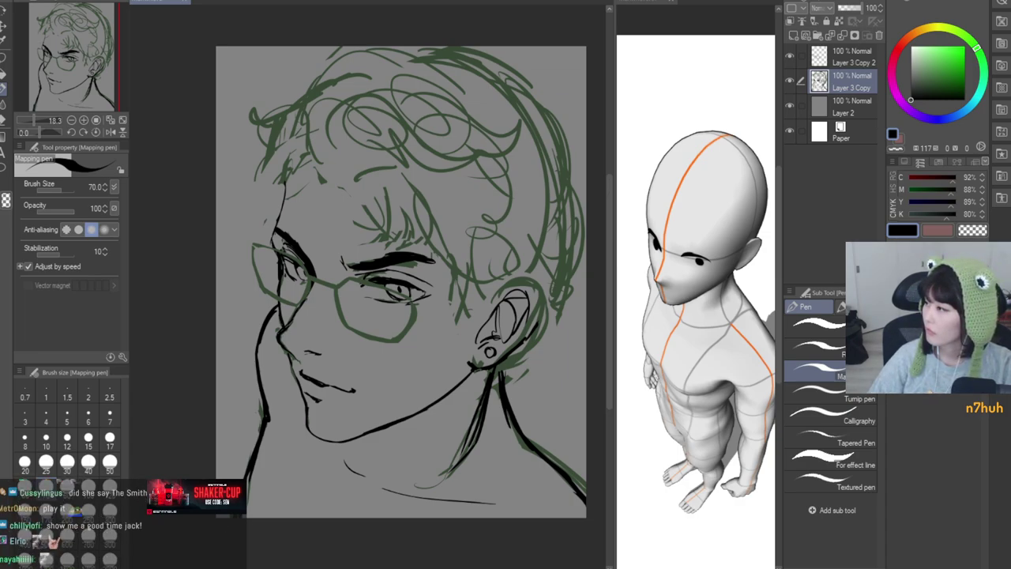
{"action": "scroll", "coordinate": [401, 280], "scroll_direction": "down", "scroll_amount": 3}
{"action": "scroll", "coordinate": [401, 281], "scroll_direction": "up", "scroll_amount": 3}
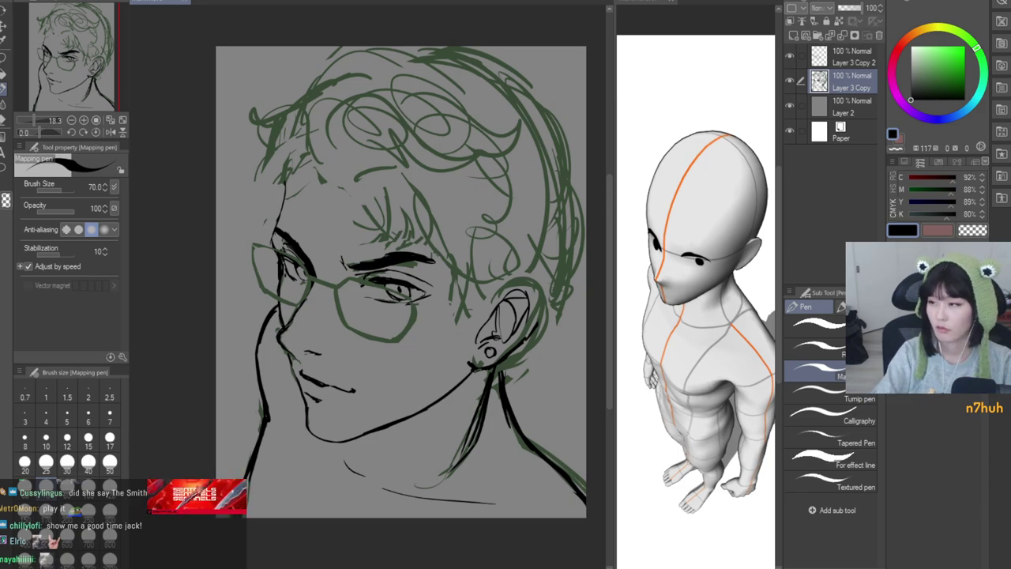
{"action": "scroll", "coordinate": [401, 280], "scroll_direction": "down", "scroll_amount": 3}
{"action": "scroll", "coordinate": [400, 280], "scroll_direction": "up", "scroll_amount": 3}
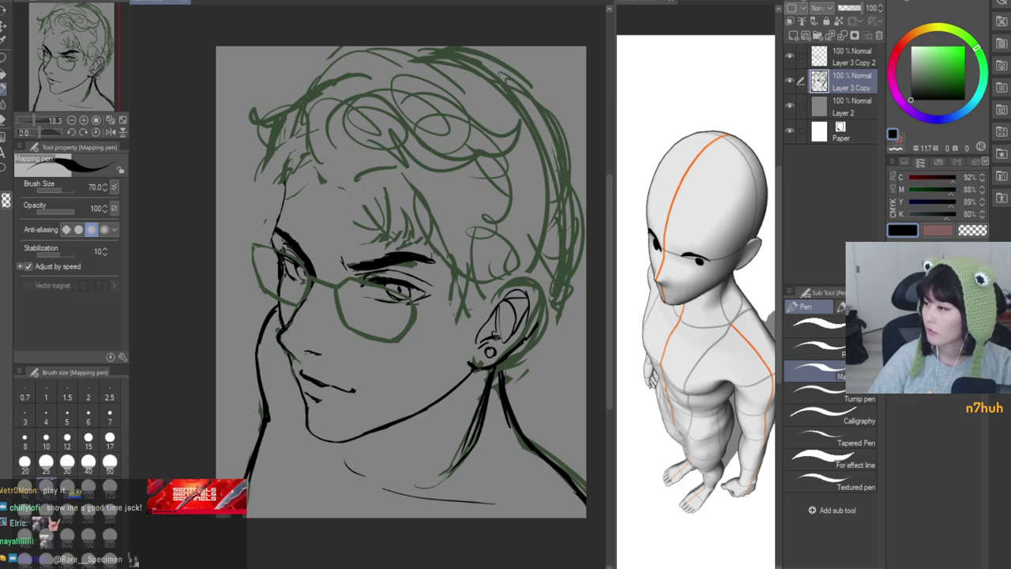
{"action": "scroll", "coordinate": [400, 281], "scroll_direction": "down", "scroll_amount": 3}
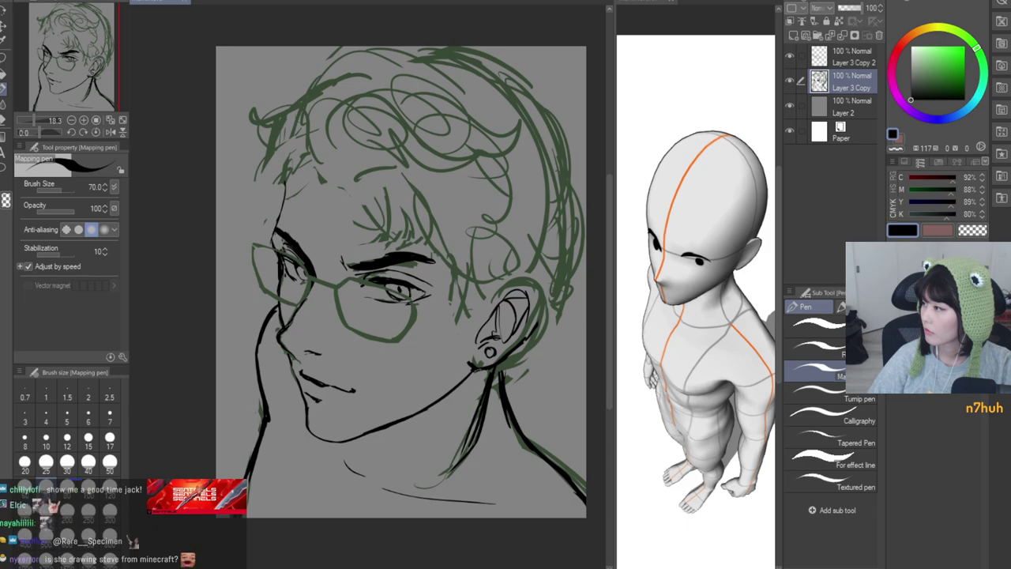
{"action": "scroll", "coordinate": [400, 280], "scroll_direction": "up", "scroll_amount": 3}
{"action": "scroll", "coordinate": [400, 280], "scroll_direction": "down", "scroll_amount": 3}
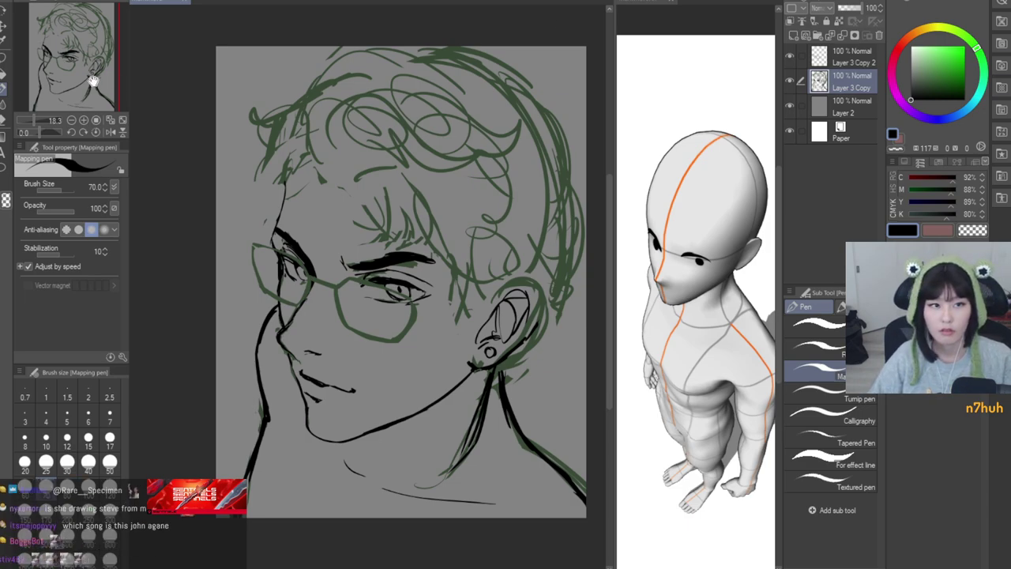
{"action": "scroll", "coordinate": [400, 281], "scroll_direction": "up", "scroll_amount": 3}
{"action": "scroll", "coordinate": [400, 280], "scroll_direction": "down", "scroll_amount": 3}
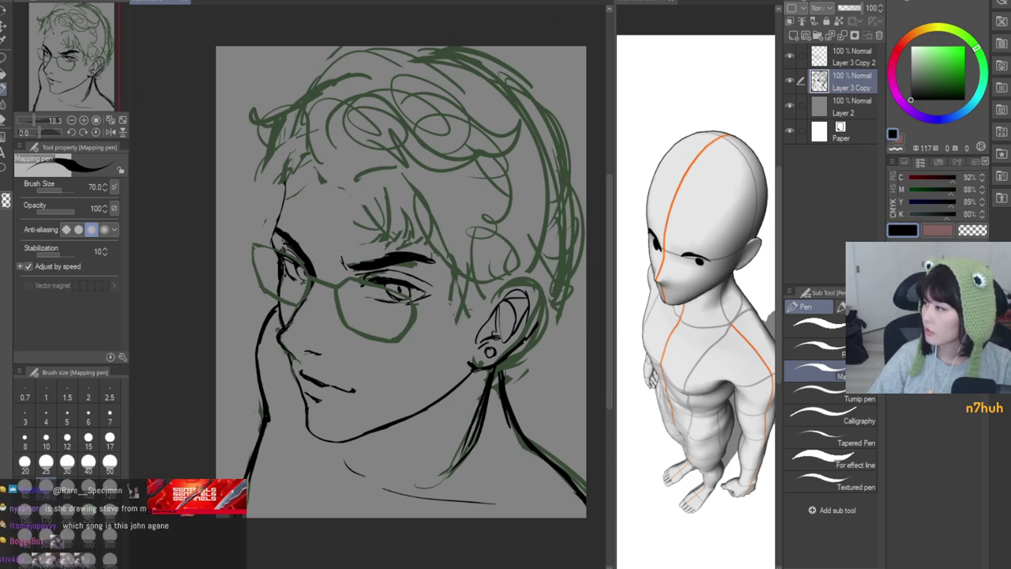
{"action": "scroll", "coordinate": [400, 280], "scroll_direction": "up", "scroll_amount": 3}
{"action": "mouse_move", "coordinate": [478, 345]}
{"action": "left_mouse_down"}
{"action": "mouse_move", "coordinate": [454, 404]}
{"action": "mouse_move", "coordinate": [491, 351]}
{"action": "mouse_move", "coordinate": [493, 394]}
{"action": "mouse_move", "coordinate": [510, 362]}
{"action": "left_mouse_up"}
{"action": "key", "text": "ctrl+z"}
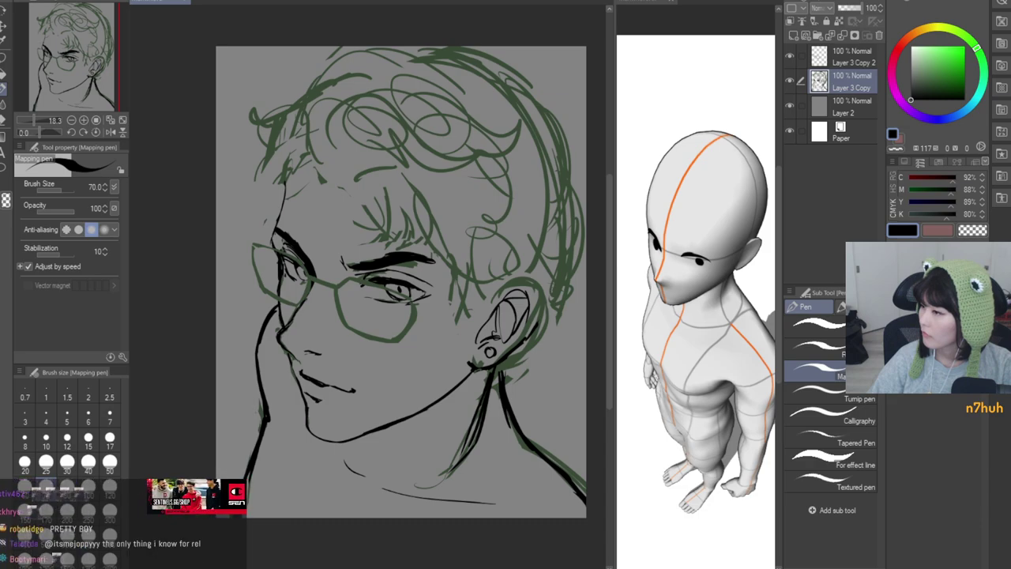
Step: Ink the first curved bang strands sweeping from the hairline down to the near eyebrow with the 70 px Mapping pen
{"action": "scroll", "coordinate": [413, 287], "scroll_direction": "down", "scroll_amount": 2}
{"action": "key", "text": "ctrl+plus"}
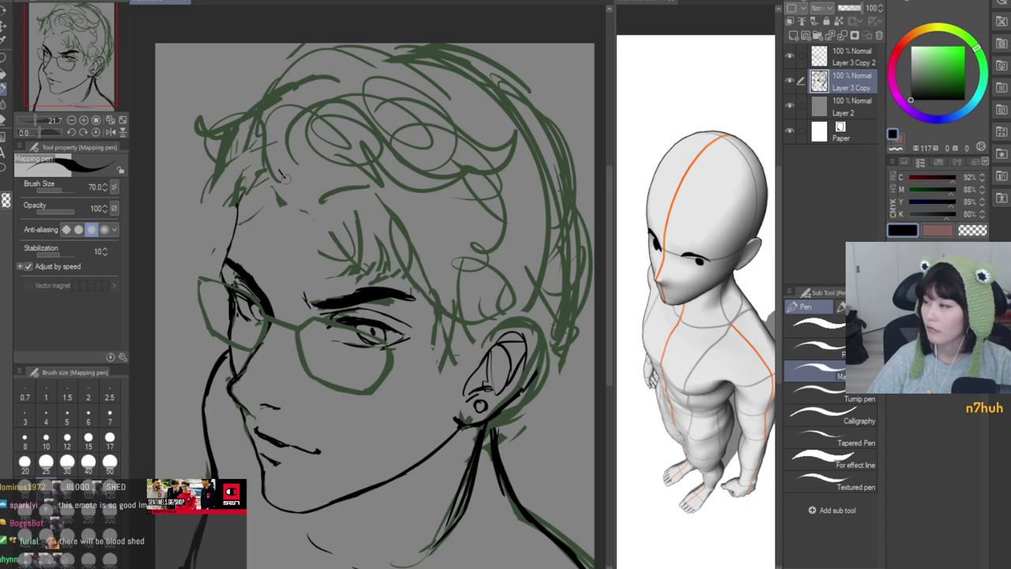
{"action": "mouse_move", "coordinate": [289, 175]}
{"action": "left_mouse_down"}
{"action": "mouse_move", "coordinate": [325, 212]}
{"action": "mouse_move", "coordinate": [320, 293]}
{"action": "left_mouse_up"}
{"action": "left_click_drag", "start_coordinate": [358, 233], "coordinate": [345, 288]}
{"action": "mouse_move", "coordinate": [369, 234]}
{"action": "left_mouse_down"}
{"action": "mouse_move", "coordinate": [352, 285]}
{"action": "mouse_move", "coordinate": [384, 269]}
{"action": "left_mouse_up"}
{"action": "scroll", "coordinate": [305, 194], "scroll_direction": "up", "scroll_amount": 1}
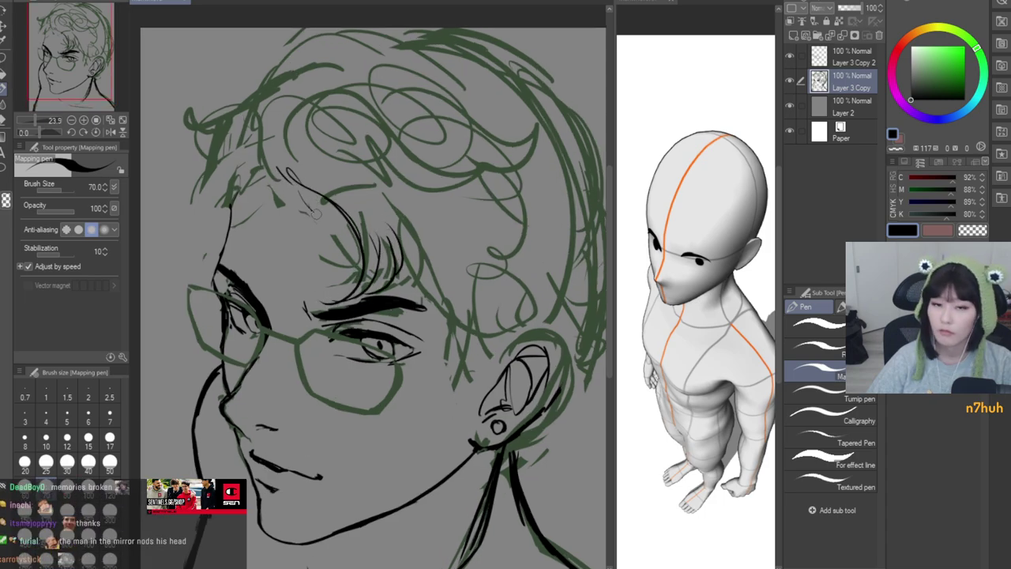
Step: Add longer overlapping strands to the bangs, sweeping across the forehead toward the outer end of the near eyebrow
{"action": "left_click_drag", "start_coordinate": [316, 213], "coordinate": [355, 235]}
{"action": "left_click_drag", "start_coordinate": [278, 168], "coordinate": [377, 247]}
{"action": "left_click_drag", "start_coordinate": [318, 167], "coordinate": [420, 240]}
{"action": "left_click_drag", "start_coordinate": [299, 191], "coordinate": [360, 253]}
{"action": "left_click_drag", "start_coordinate": [419, 243], "coordinate": [409, 293]}
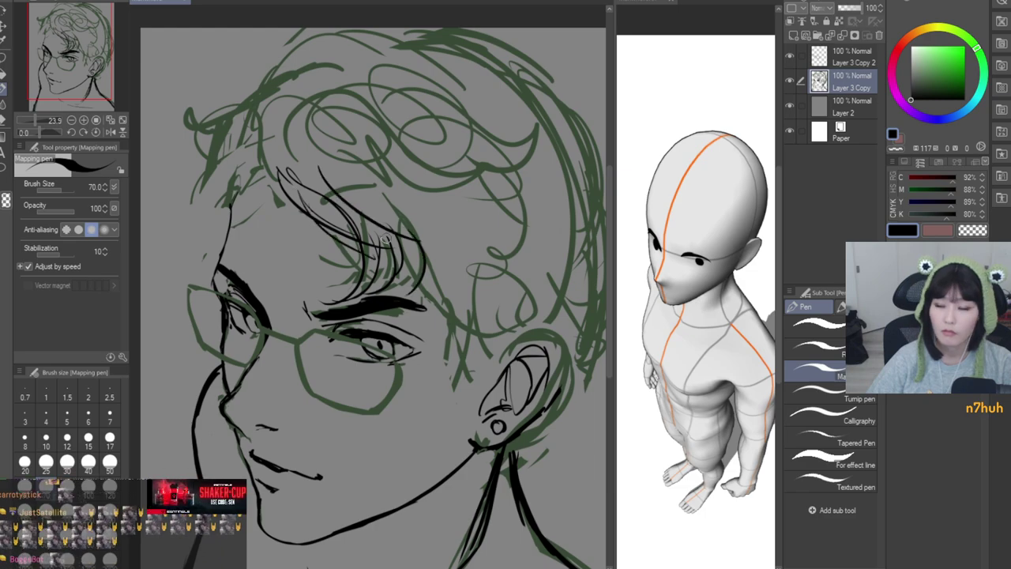
Step: Ink an arched lock over the forehead's hairline and a thin loose strand falling between the eyebrows
{"action": "mouse_move", "coordinate": [231, 219]}
{"action": "left_mouse_down"}
{"action": "mouse_move", "coordinate": [235, 198]}
{"action": "mouse_move", "coordinate": [304, 145]}
{"action": "mouse_move", "coordinate": [342, 165]}
{"action": "left_mouse_up"}
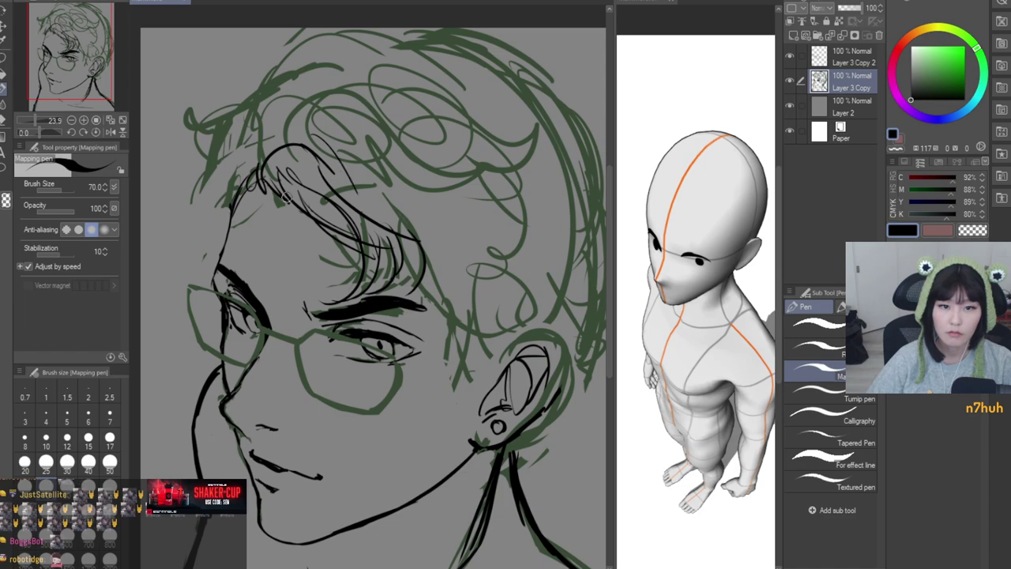
{"action": "left_click_drag", "start_coordinate": [287, 197], "coordinate": [307, 316]}
{"action": "left_click_drag", "start_coordinate": [305, 223], "coordinate": [288, 337]}
{"action": "scroll", "coordinate": [414, 141], "scroll_direction": "down", "scroll_amount": 3}
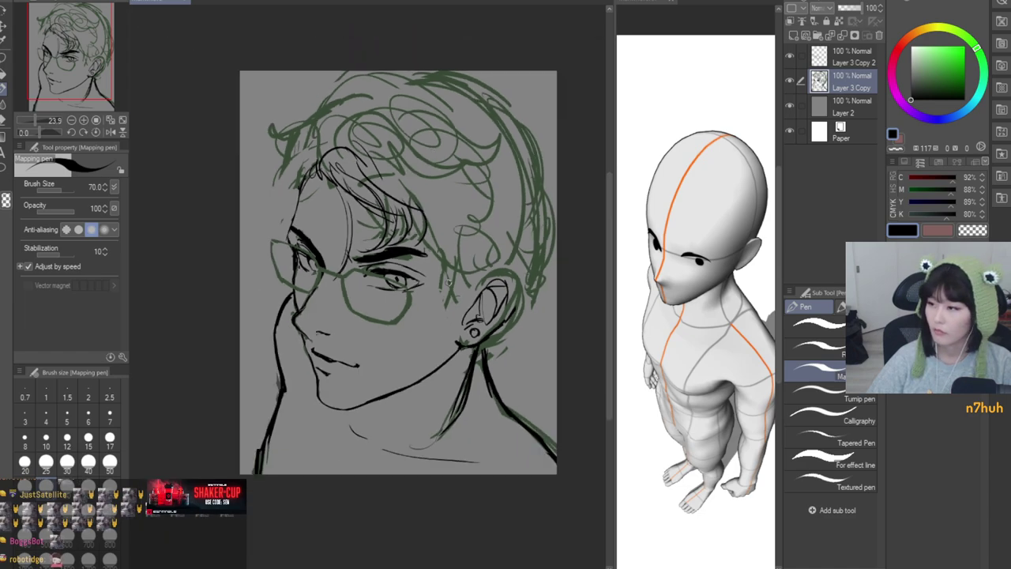
Step: Ink the curling side locks that fall outside the forehead at the far temple
{"action": "scroll", "coordinate": [339, 140], "scroll_direction": "up", "scroll_amount": 2}
{"action": "scroll", "coordinate": [336, 127], "scroll_direction": "up", "scroll_amount": 1}
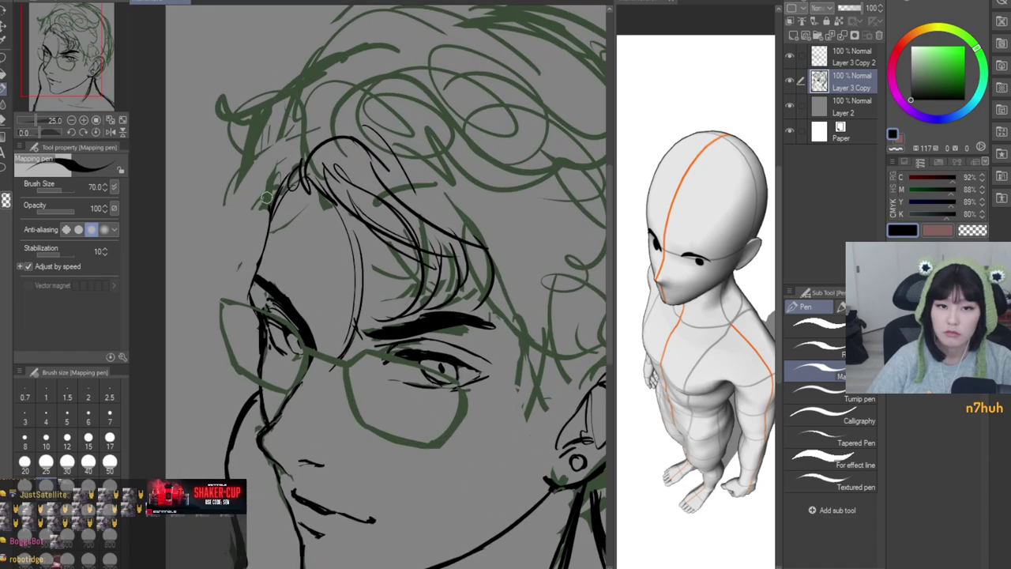
{"action": "mouse_move", "coordinate": [273, 167]}
{"action": "left_mouse_down"}
{"action": "mouse_move", "coordinate": [238, 240]}
{"action": "mouse_move", "coordinate": [241, 266]}
{"action": "left_mouse_up"}
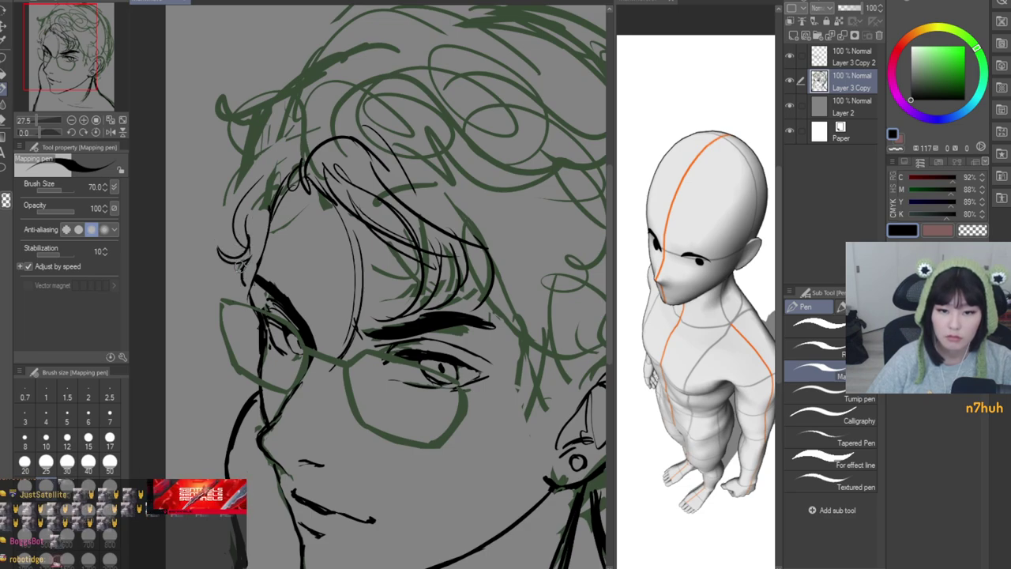
{"action": "scroll", "coordinate": [241, 266], "scroll_direction": "down", "scroll_amount": 2}
{"action": "mouse_move", "coordinate": [288, 148]}
{"action": "left_mouse_down"}
{"action": "mouse_move", "coordinate": [233, 156]}
{"action": "mouse_move", "coordinate": [260, 172]}
{"action": "left_mouse_up"}
{"action": "scroll", "coordinate": [534, 379], "scroll_direction": "down", "scroll_amount": 2}
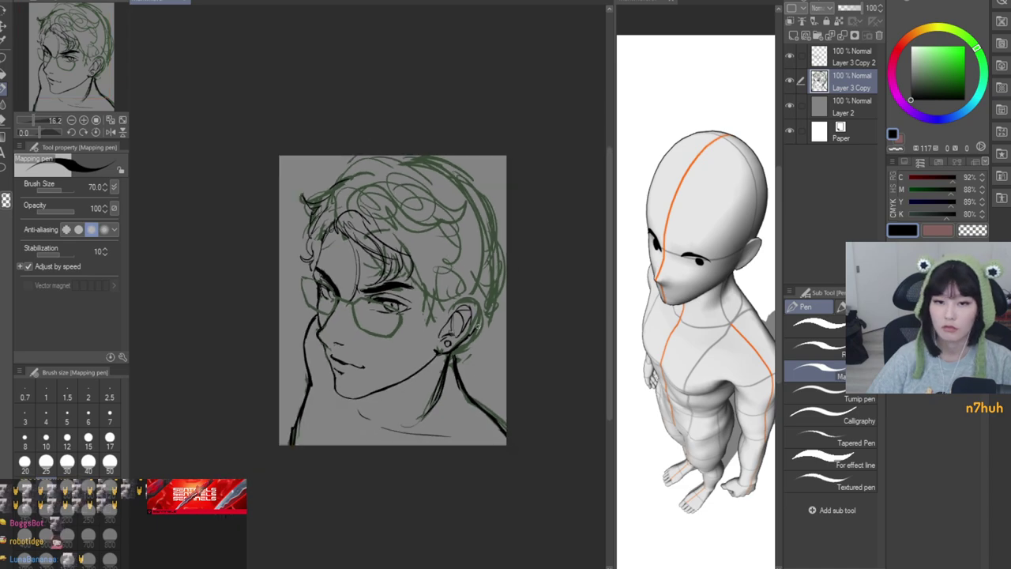
{"action": "scroll", "coordinate": [470, 371], "scroll_direction": "up", "scroll_amount": 1}
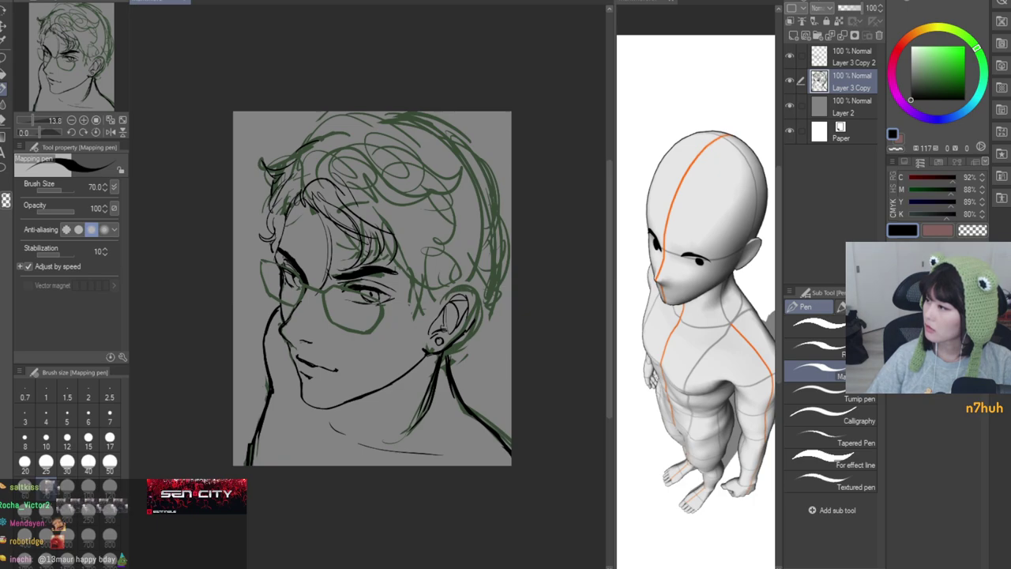
{"action": "scroll", "coordinate": [410, 391], "scroll_direction": "up", "scroll_amount": 2}
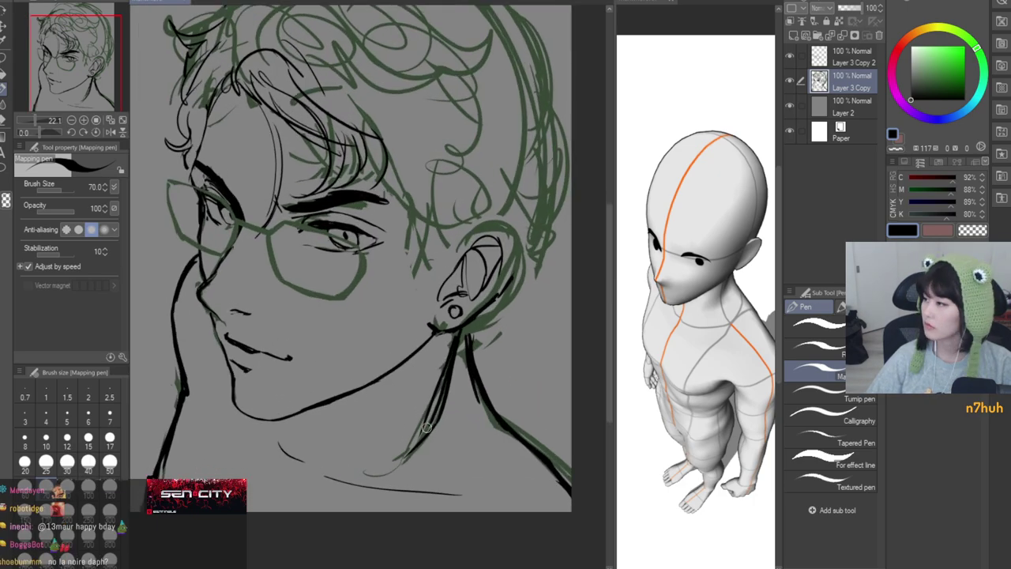
{"action": "left_click_drag", "start_coordinate": [272, 436], "coordinate": [235, 464]}
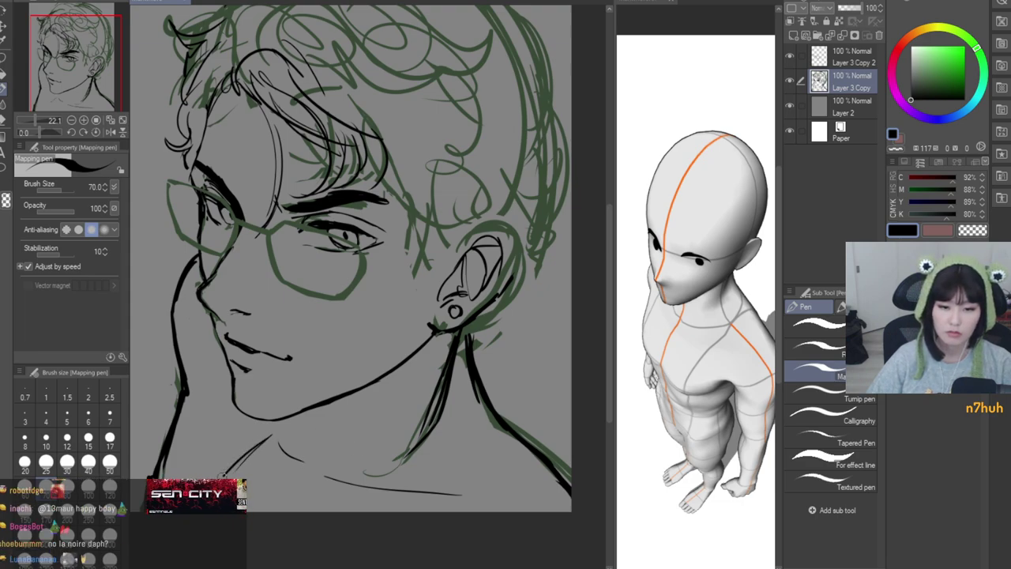
{"action": "left_click_drag", "start_coordinate": [293, 447], "coordinate": [281, 494]}
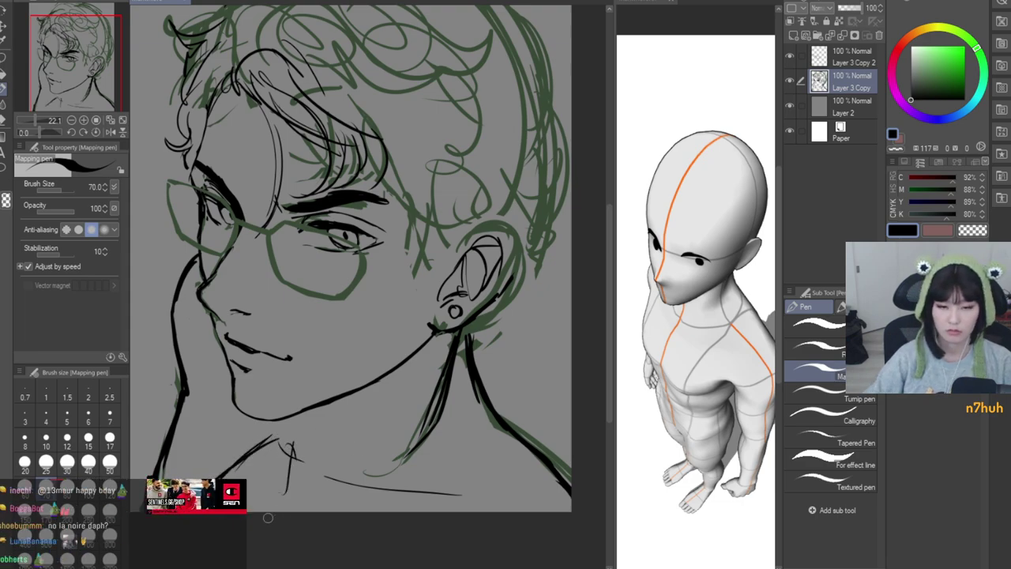
{"action": "key", "text": "ctrl+z"}
{"action": "key", "text": "ctrl+z"}
{"action": "key", "text": "ctrl+z"}
{"action": "key", "text": "ctrl+z"}
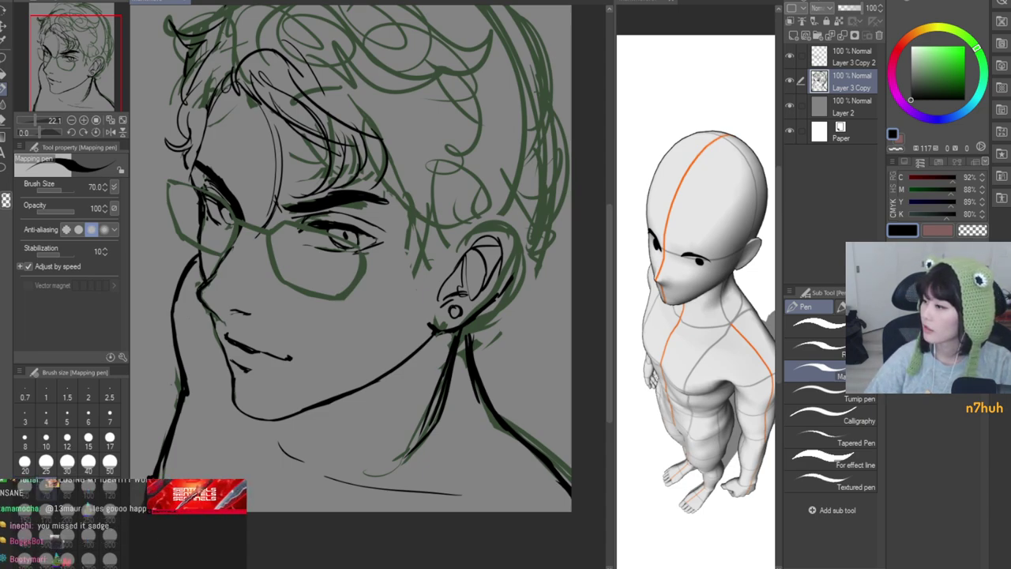
Step: Paste the copied Reyna character image into the 3D figure reference document and frame her costume in view
{"action": "left_click", "coordinate": [731, 161]}
{"action": "key", "text": "k"}
{"action": "scroll", "coordinate": [731, 160], "scroll_direction": "down", "scroll_amount": 2}
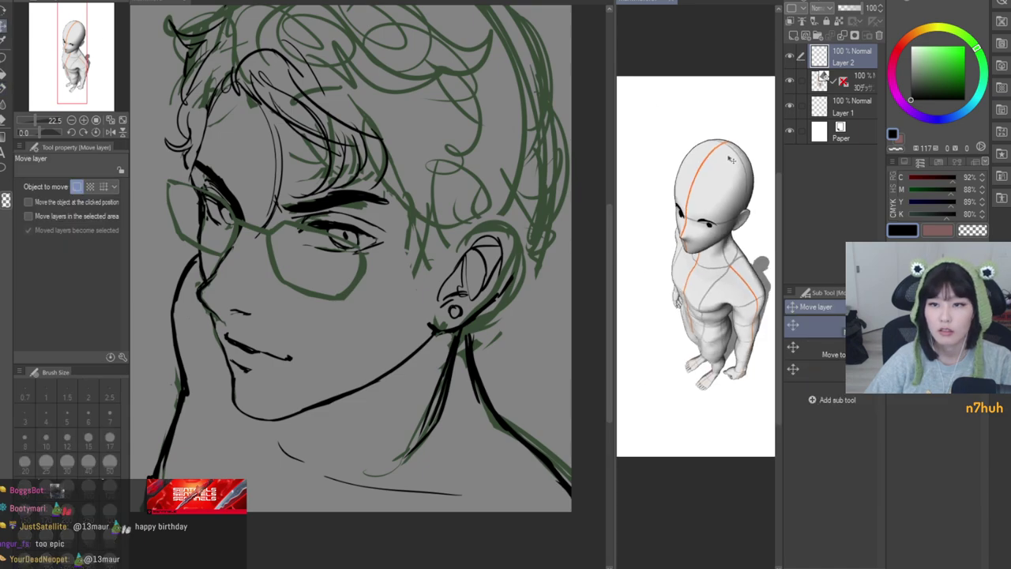
{"action": "key", "text": "ctrl+v"}
{"action": "scroll", "coordinate": [742, 158], "scroll_direction": "up", "scroll_amount": 4}
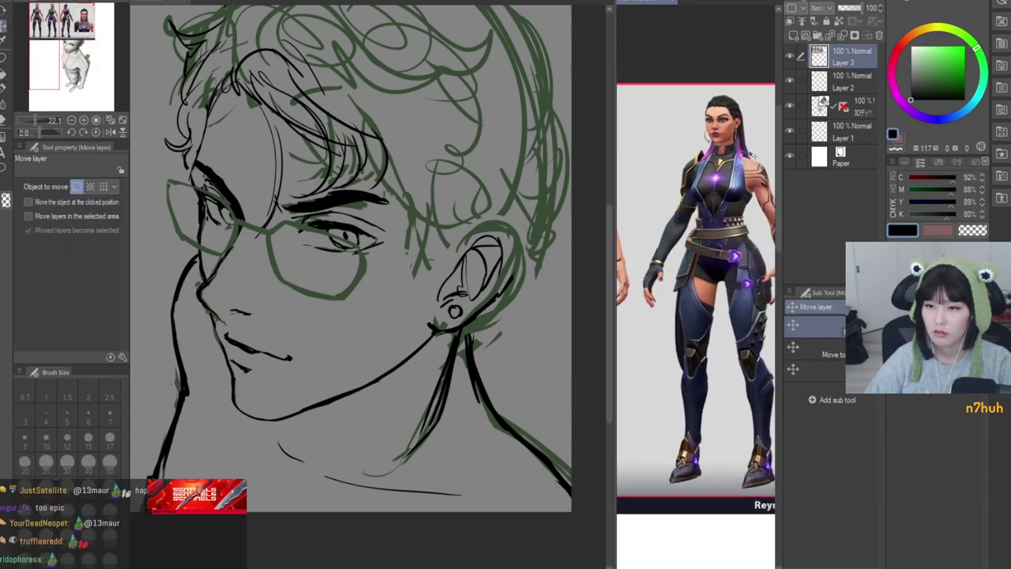
{"action": "scroll", "coordinate": [752, 155], "scroll_direction": "up", "scroll_amount": 1}
Step: Return to the portrait and ink a garment edge running from the near shoulder down to the canvas's lower border
{"action": "left_click", "coordinate": [456, 150]}
{"action": "left_click", "coordinate": [3, 90]}
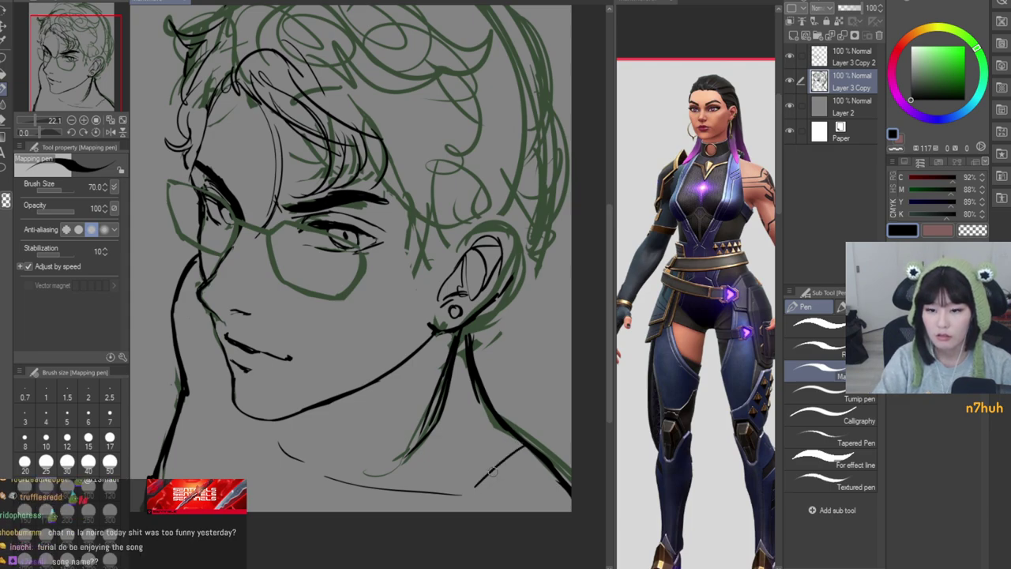
{"action": "left_click_drag", "start_coordinate": [502, 430], "coordinate": [472, 506]}
{"action": "key", "text": "ctrl+z"}
{"action": "left_click_drag", "start_coordinate": [501, 429], "coordinate": [473, 510]}
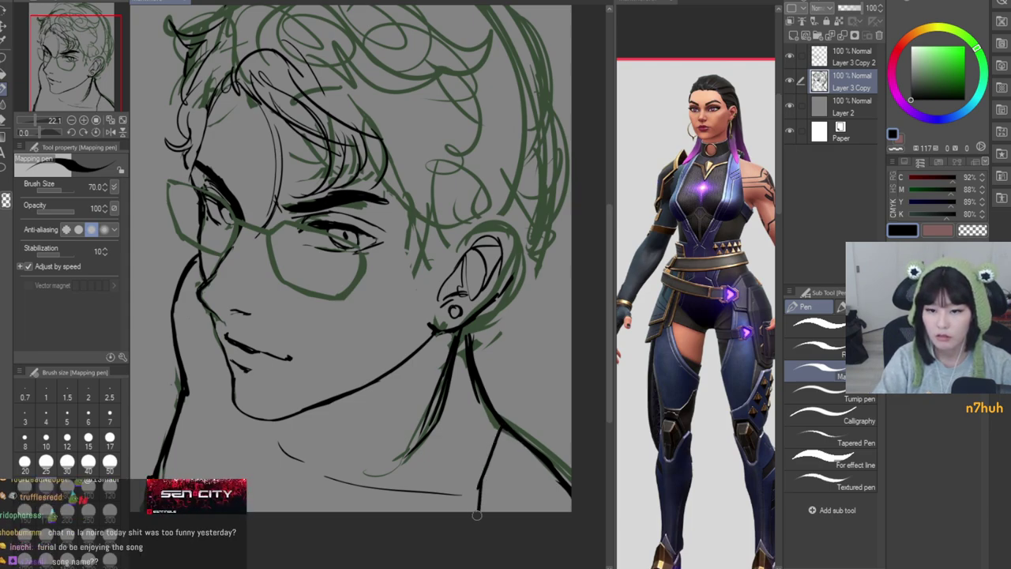
Step: Ink a short collar line where the back of the neck meets the shoulder, and try a neckline stroke across the throat
{"action": "left_click_drag", "start_coordinate": [472, 383], "coordinate": [489, 420]}
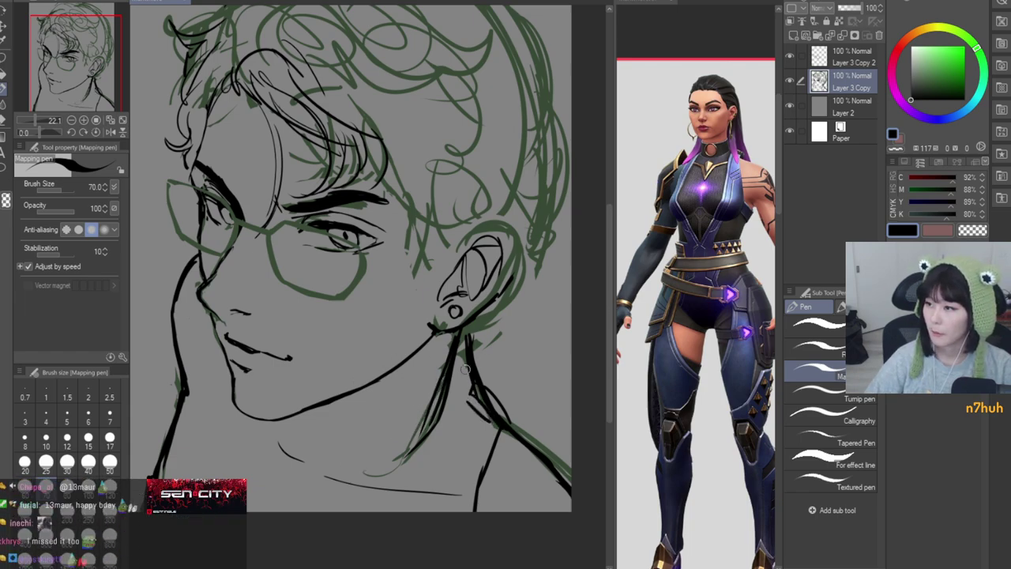
{"action": "left_click_drag", "start_coordinate": [440, 385], "coordinate": [318, 475]}
{"action": "key", "text": "ctrl+z"}
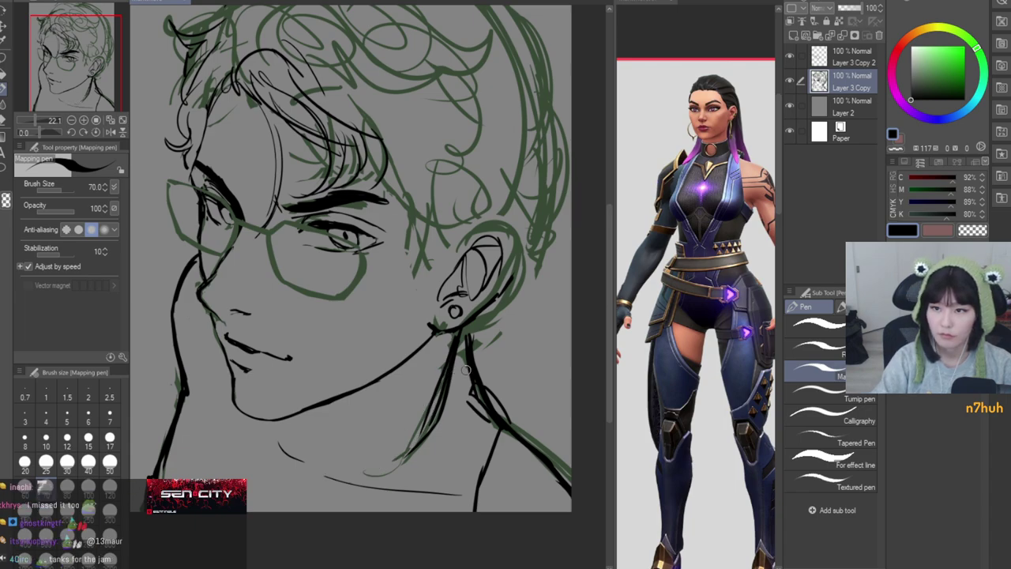
Step: Ink a long collar edge running diagonally from the back of the neck across the throat to the canvas's lower border
{"action": "left_click_drag", "start_coordinate": [465, 360], "coordinate": [437, 424]}
{"action": "key", "text": "ctrl+z"}
{"action": "left_click_drag", "start_coordinate": [470, 390], "coordinate": [346, 510]}
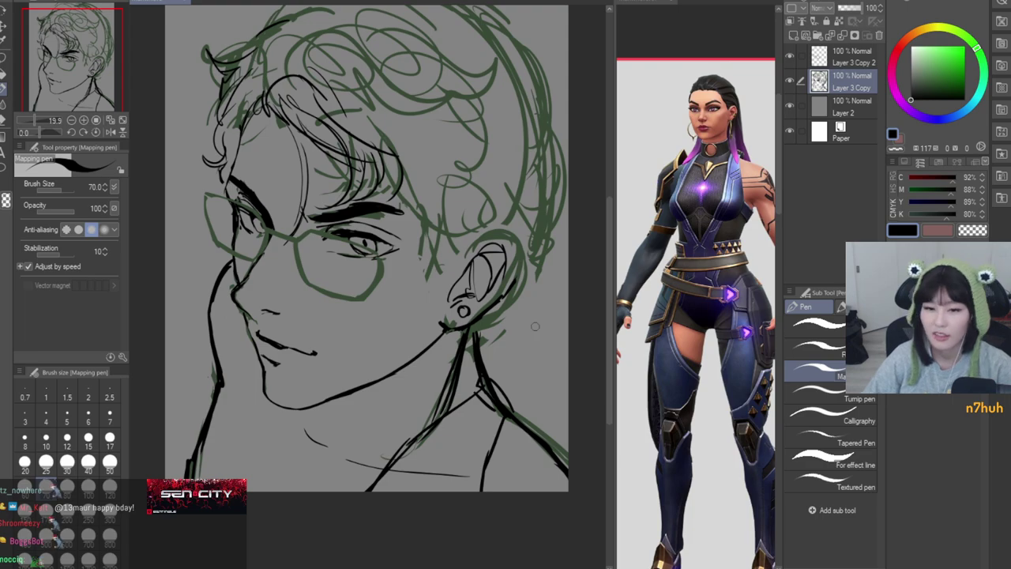
{"action": "scroll", "coordinate": [489, 347], "scroll_direction": "up", "scroll_amount": 1}
{"action": "scroll", "coordinate": [442, 371], "scroll_direction": "down", "scroll_amount": 1}
{"action": "scroll", "coordinate": [387, 395], "scroll_direction": "up", "scroll_amount": 1}
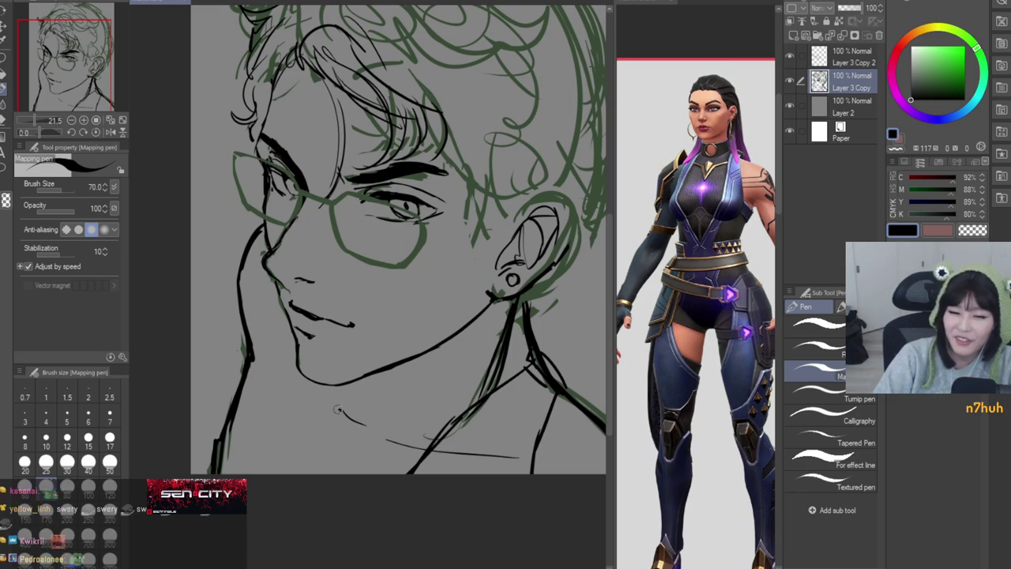
Step: Ink an angular, four-sided collar detail at the throat below the chin, redoing strokes until its outline fits
{"action": "mouse_move", "coordinate": [296, 441]}
{"action": "left_mouse_down"}
{"action": "mouse_move", "coordinate": [342, 408]}
{"action": "mouse_move", "coordinate": [357, 444]}
{"action": "left_mouse_up"}
{"action": "key", "text": "ctrl+z"}
{"action": "key", "text": "ctrl+z"}
{"action": "key", "text": "ctrl+z"}
{"action": "mouse_move", "coordinate": [357, 443]}
{"action": "left_mouse_down"}
{"action": "mouse_move", "coordinate": [300, 477]}
{"action": "mouse_move", "coordinate": [314, 474]}
{"action": "left_mouse_up"}
{"action": "key", "text": "ctrl+z"}
{"action": "mouse_move", "coordinate": [300, 418]}
{"action": "left_mouse_down"}
{"action": "mouse_move", "coordinate": [295, 478]}
{"action": "mouse_move", "coordinate": [303, 474]}
{"action": "left_mouse_up"}
{"action": "key", "text": "ctrl+z"}
{"action": "key", "text": "ctrl+z"}
{"action": "key", "text": "ctrl+z"}
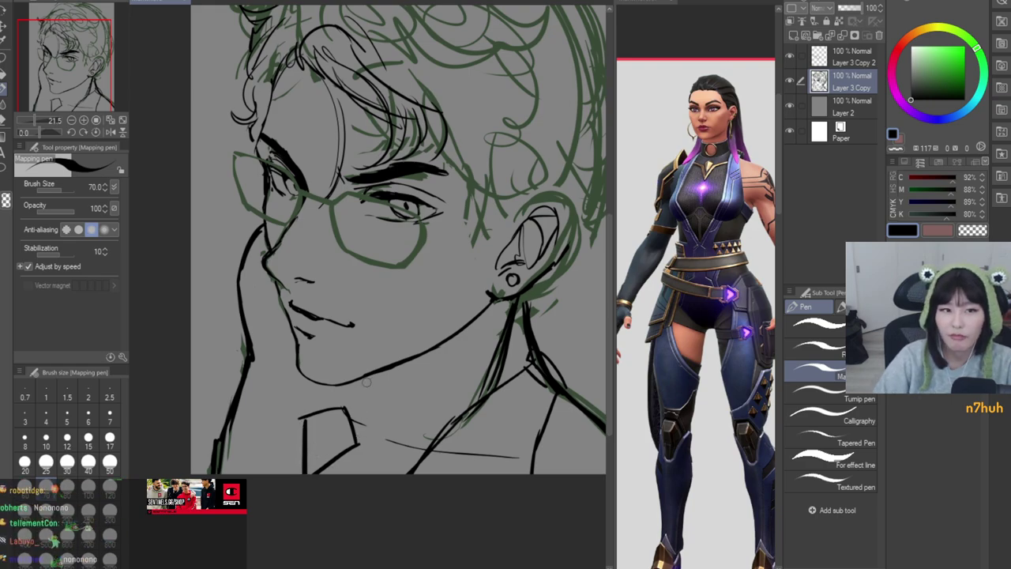
Step: Check the Reyna turnaround in the reference document and ink the near edge of the angular throat detail
{"action": "scroll", "coordinate": [366, 382], "scroll_direction": "down", "scroll_amount": 4}
{"action": "left_click", "coordinate": [656, 200]}
{"action": "scroll", "coordinate": [656, 201], "scroll_direction": "down", "scroll_amount": 7}
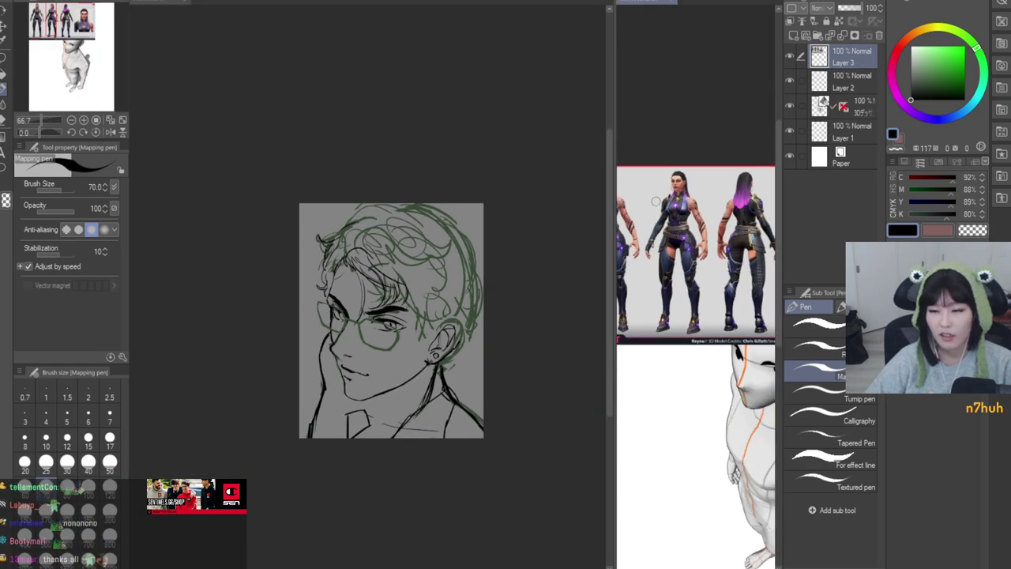
{"action": "scroll", "coordinate": [693, 235], "scroll_direction": "up", "scroll_amount": 3}
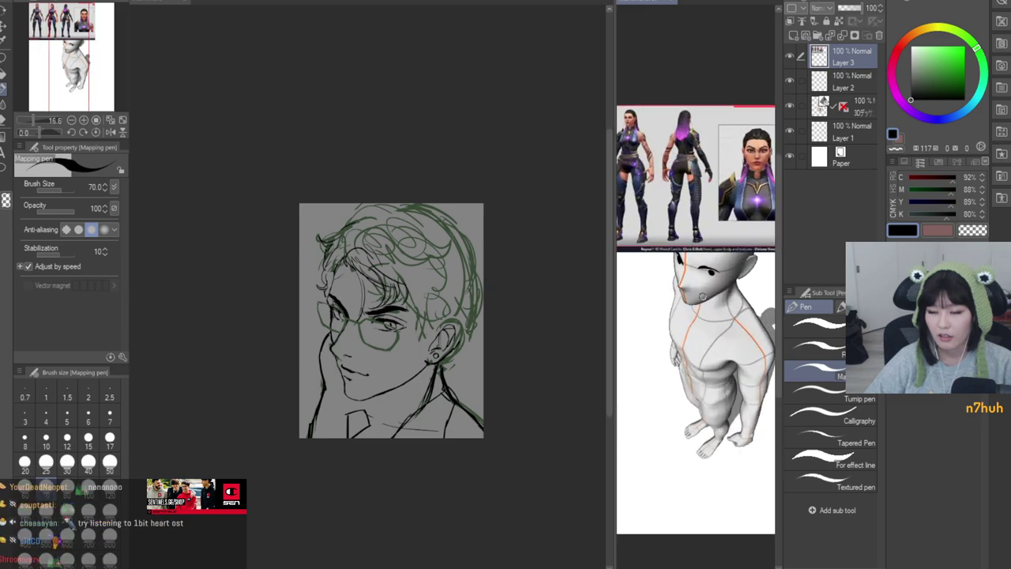
{"action": "scroll", "coordinate": [691, 241], "scroll_direction": "up", "scroll_amount": 2}
{"action": "left_click", "coordinate": [580, 307]}
{"action": "scroll", "coordinate": [390, 370], "scroll_direction": "up", "scroll_amount": 1}
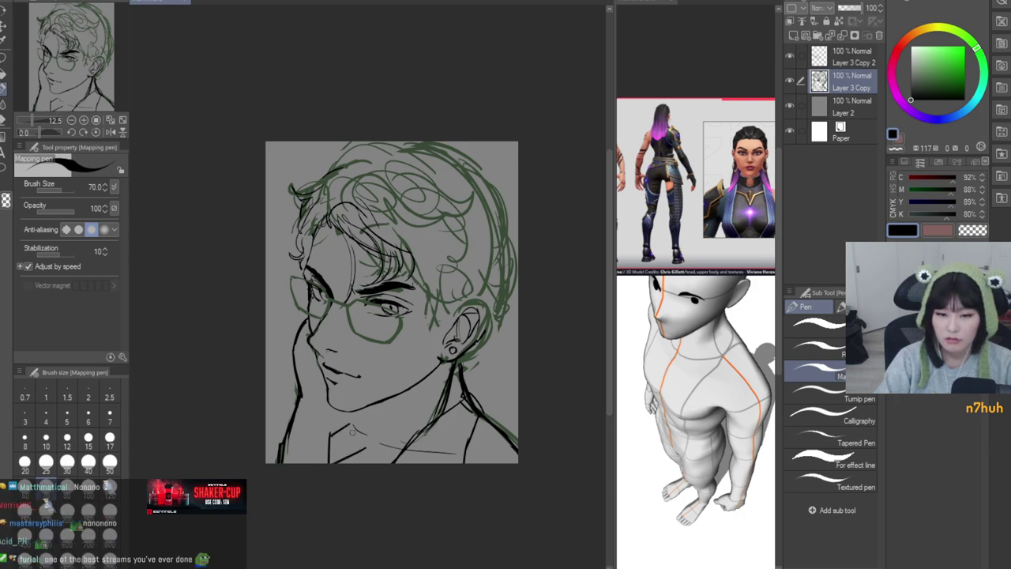
{"action": "left_click_drag", "start_coordinate": [353, 425], "coordinate": [361, 446]}
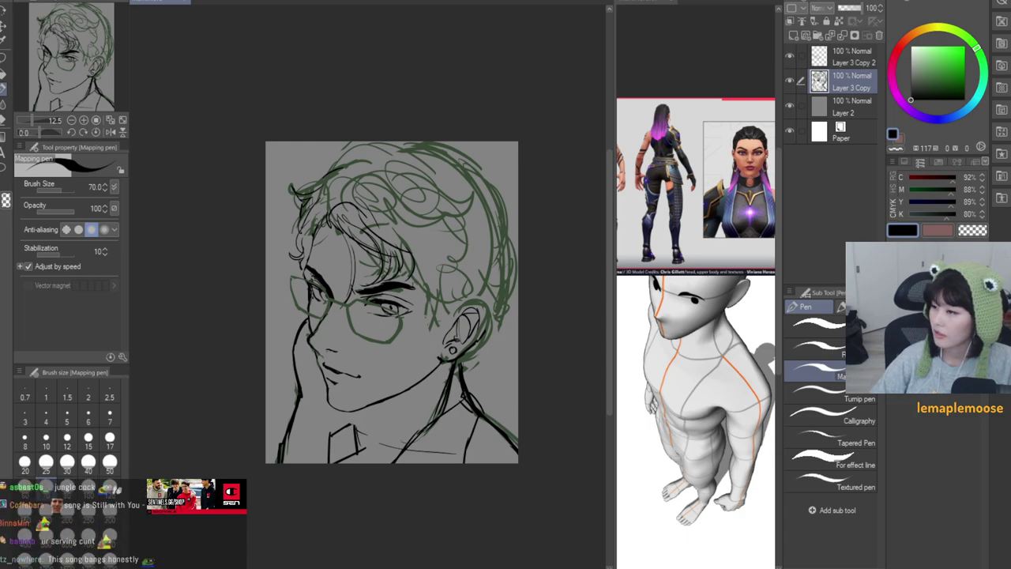
Step: Examine Reyna's bust image in the reference document, focusing on her collar and choker beside the portrait
{"action": "scroll", "coordinate": [467, 447], "scroll_direction": "up", "scroll_amount": 1}
{"action": "left_click", "coordinate": [722, 221]}
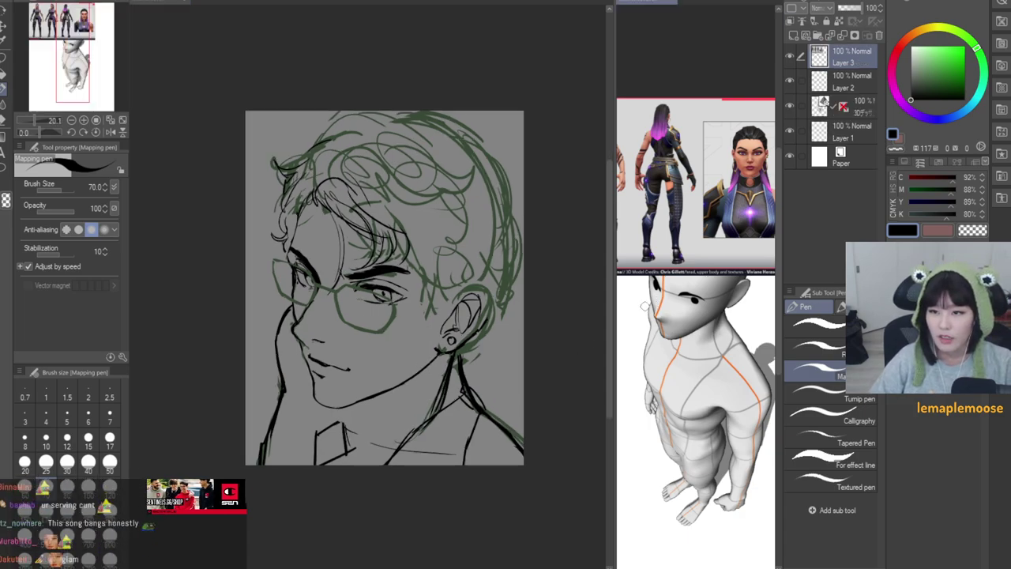
{"action": "scroll", "coordinate": [725, 222], "scroll_direction": "up", "scroll_amount": 3}
{"action": "left_click", "coordinate": [535, 367]}
{"action": "scroll", "coordinate": [536, 367], "scroll_direction": "up", "scroll_amount": 2}
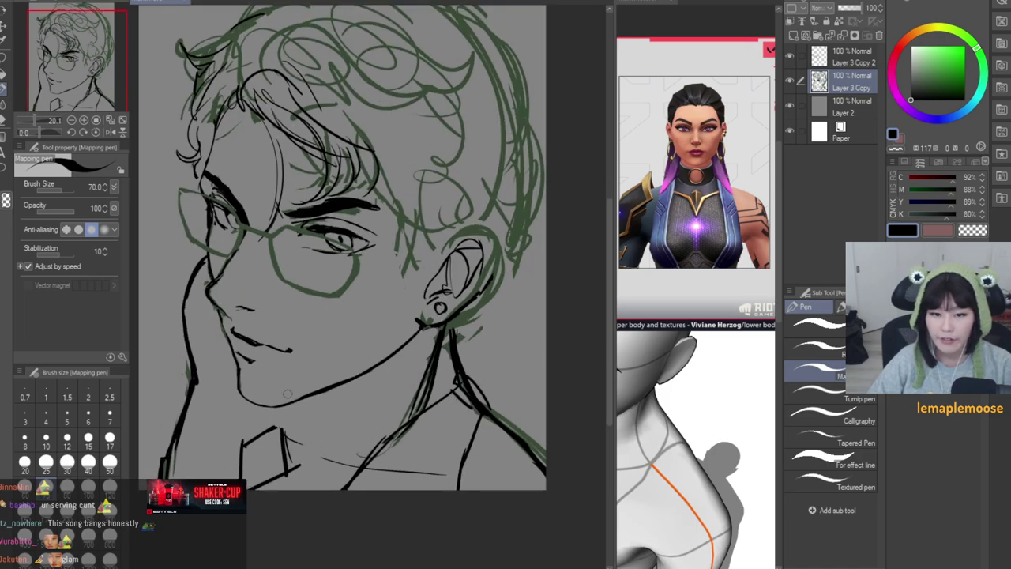
{"action": "left_click", "coordinate": [723, 344]}
{"action": "scroll", "coordinate": [724, 344], "scroll_direction": "down", "scroll_amount": 4}
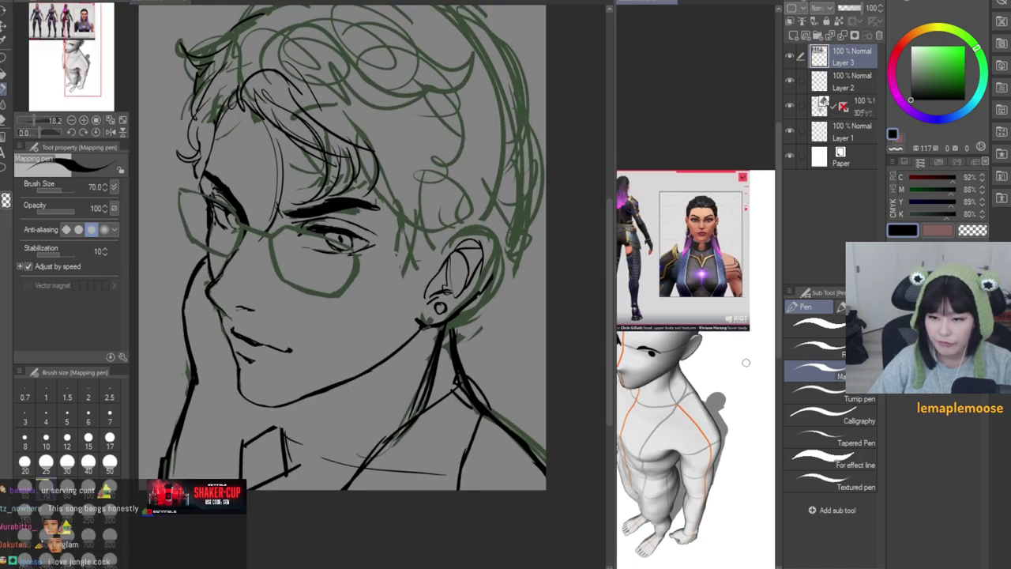
{"action": "left_click", "coordinate": [428, 361]}
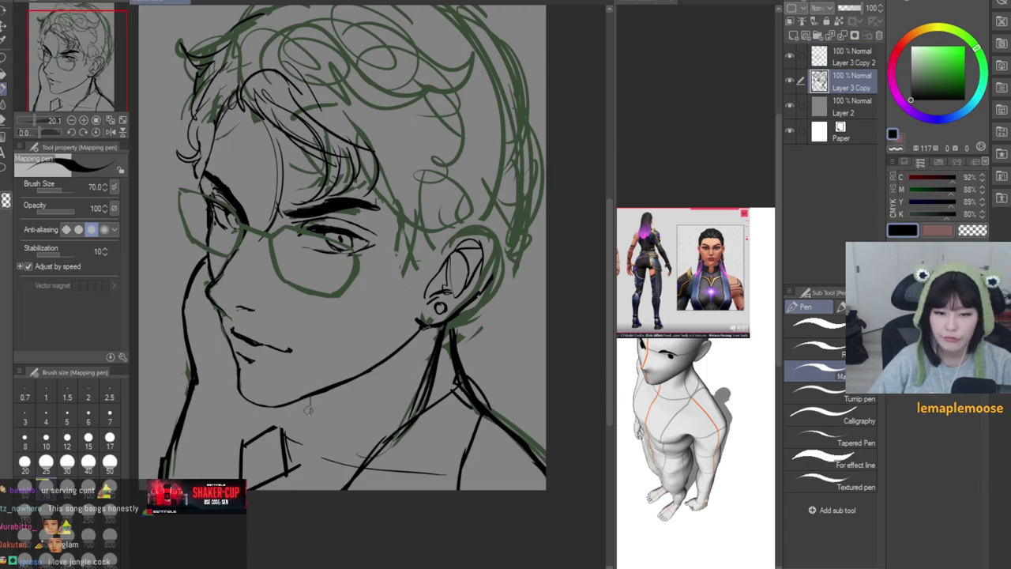
Step: Try inking a rounded choker gem beneath the chin and check it with the canvas mirrored
{"action": "left_click_drag", "start_coordinate": [344, 385], "coordinate": [309, 413]}
{"action": "key", "text": "ctrl+z"}
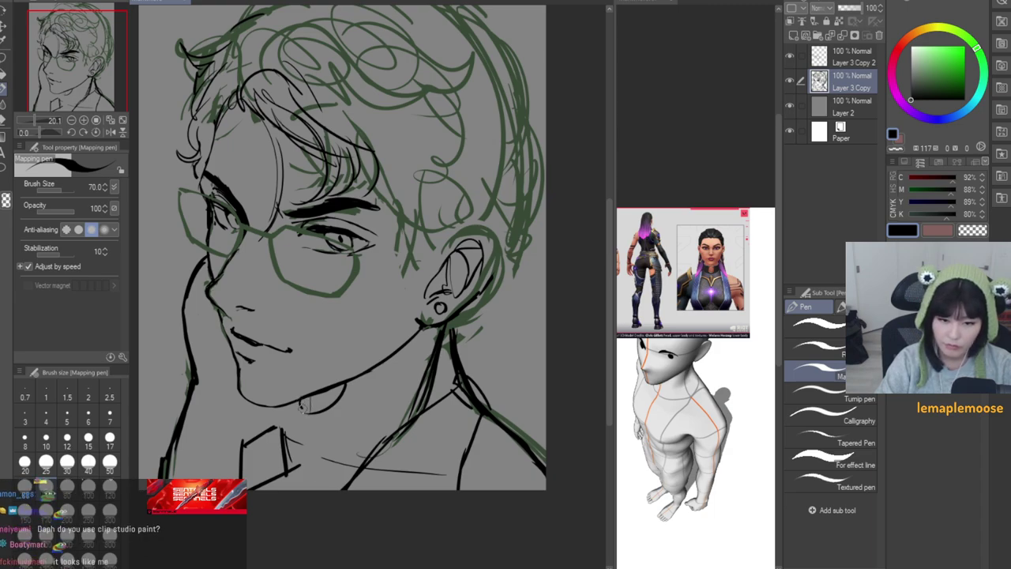
{"action": "left_click_drag", "start_coordinate": [339, 389], "coordinate": [318, 412]}
{"action": "left_click_drag", "start_coordinate": [353, 380], "coordinate": [335, 406]}
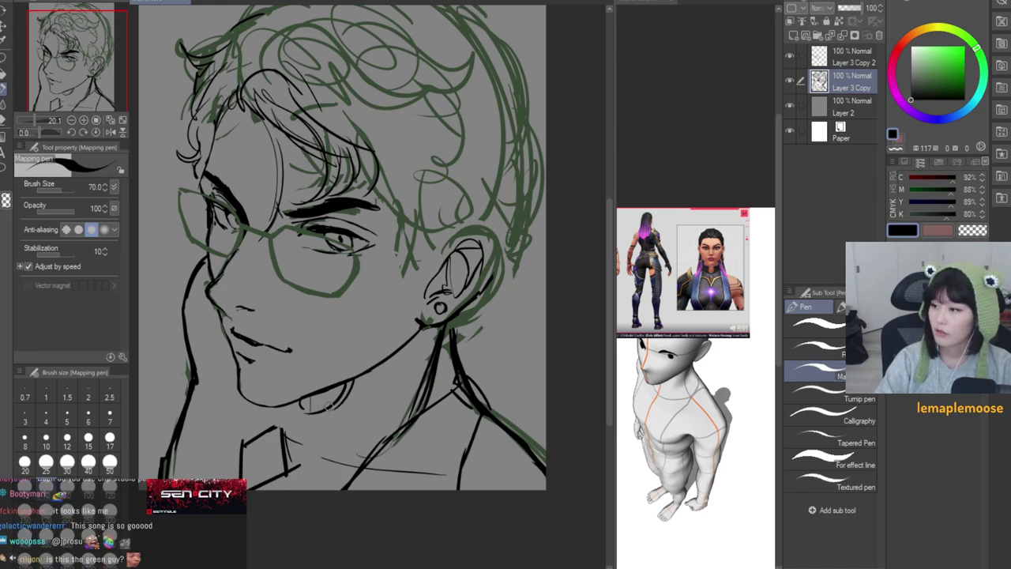
{"action": "scroll", "coordinate": [391, 421], "scroll_direction": "down", "scroll_amount": 3}
{"action": "key", "text": "h"}
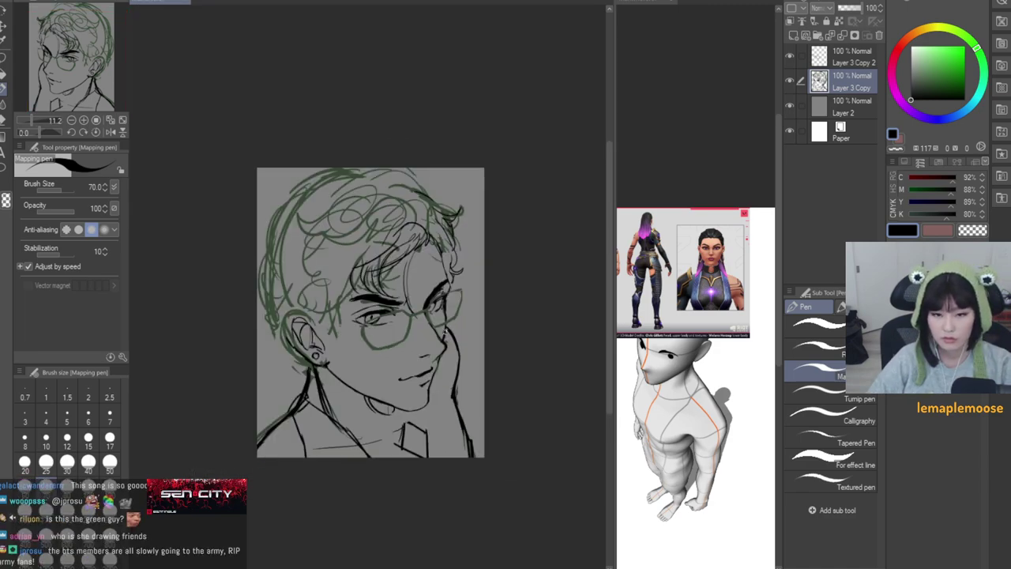
{"action": "key", "text": "h"}
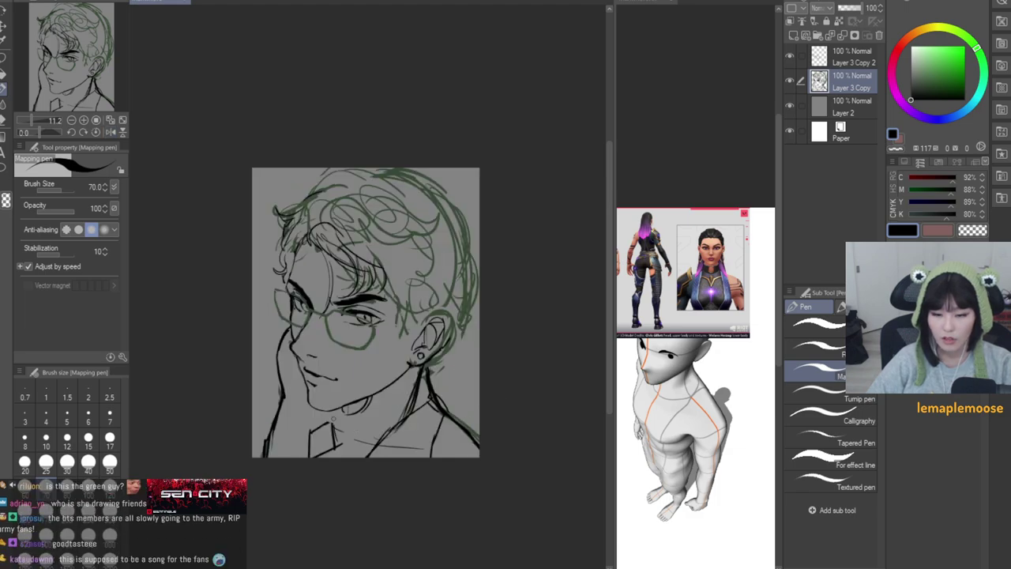
Step: Compare Reyna's full-body costume with her bust image in the reference document to study the collar construction
{"action": "scroll", "coordinate": [314, 393], "scroll_direction": "up", "scroll_amount": 2}
{"action": "left_click", "coordinate": [725, 315]}
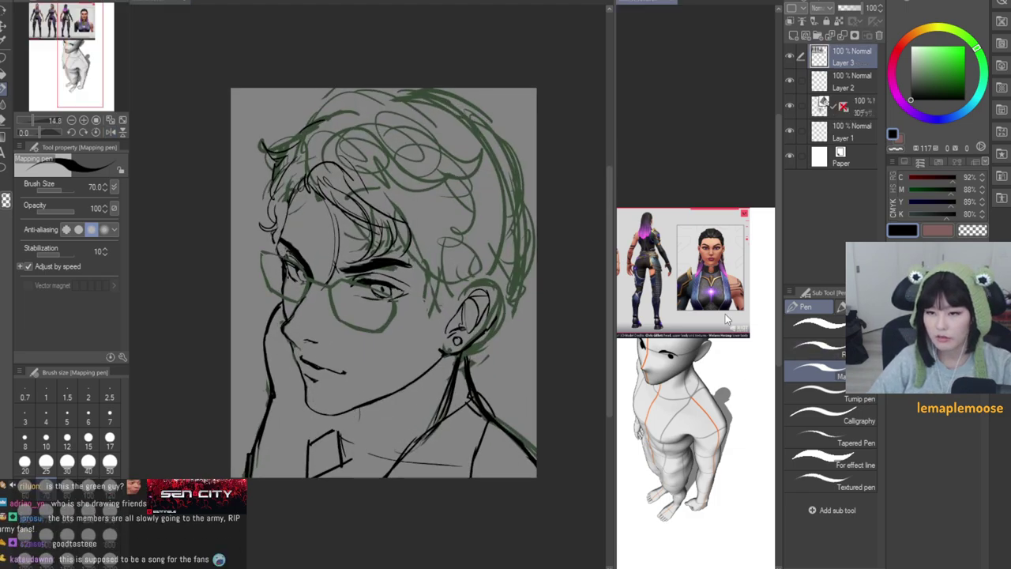
{"action": "scroll", "coordinate": [726, 313], "scroll_direction": "down", "scroll_amount": 3}
{"action": "scroll", "coordinate": [635, 267], "scroll_direction": "up", "scroll_amount": 4}
{"action": "scroll", "coordinate": [659, 229], "scroll_direction": "up", "scroll_amount": 4}
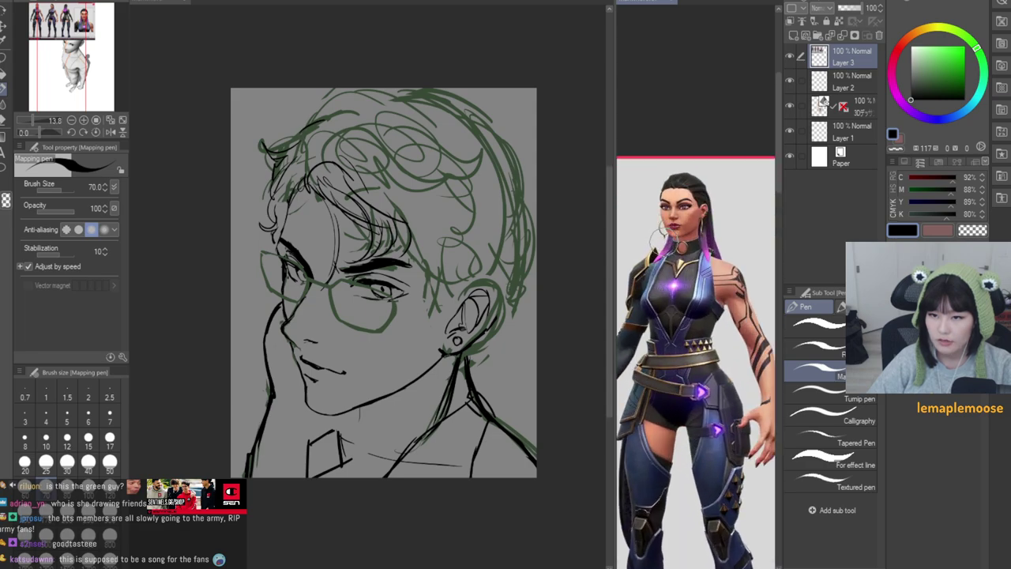
{"action": "left_click", "coordinate": [546, 369]}
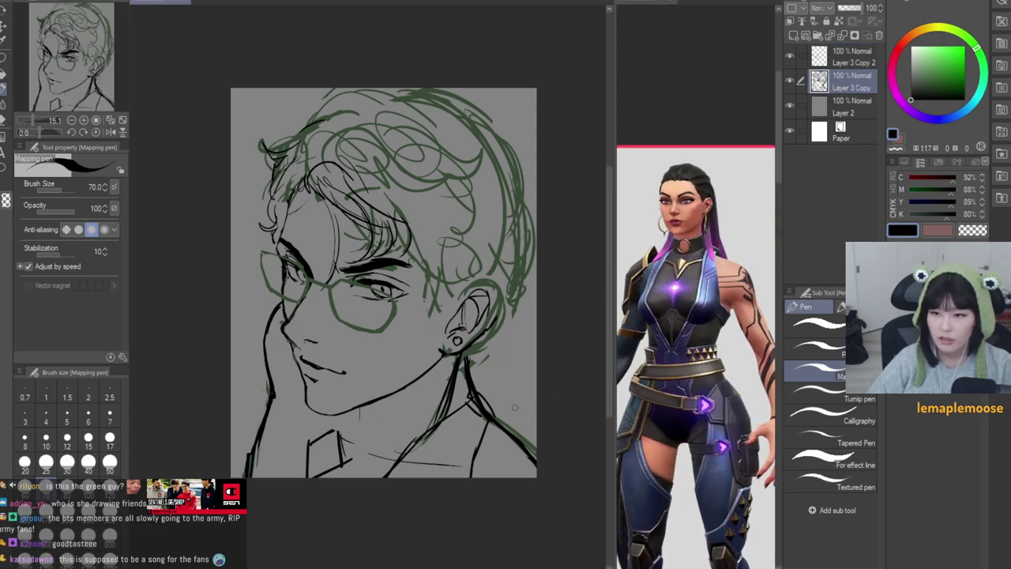
{"action": "scroll", "coordinate": [360, 473], "scroll_direction": "up", "scroll_amount": 1}
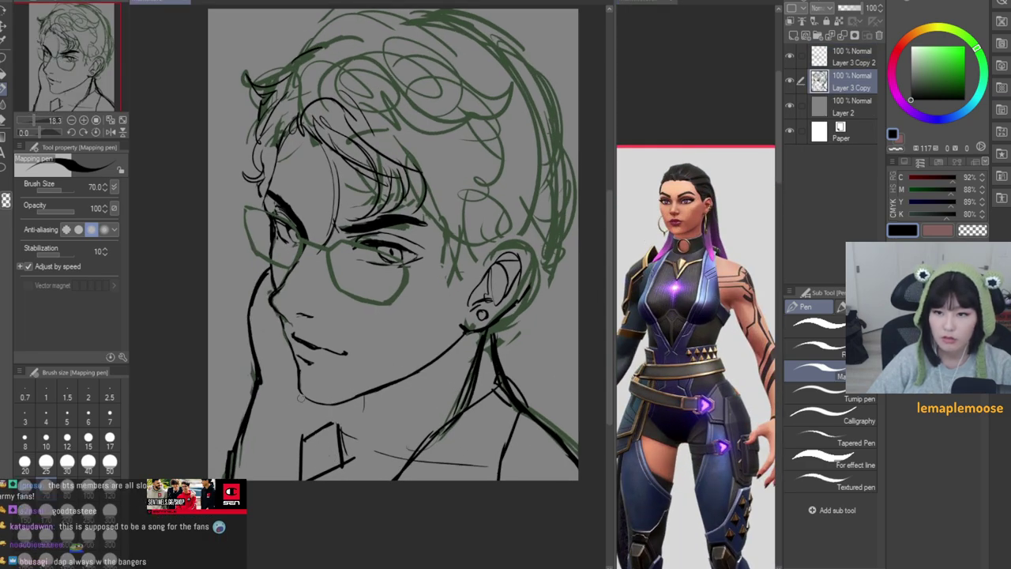
{"action": "left_click", "coordinate": [676, 296]}
{"action": "scroll", "coordinate": [679, 299], "scroll_direction": "down", "scroll_amount": 5}
{"action": "scroll", "coordinate": [741, 330], "scroll_direction": "up", "scroll_amount": 3}
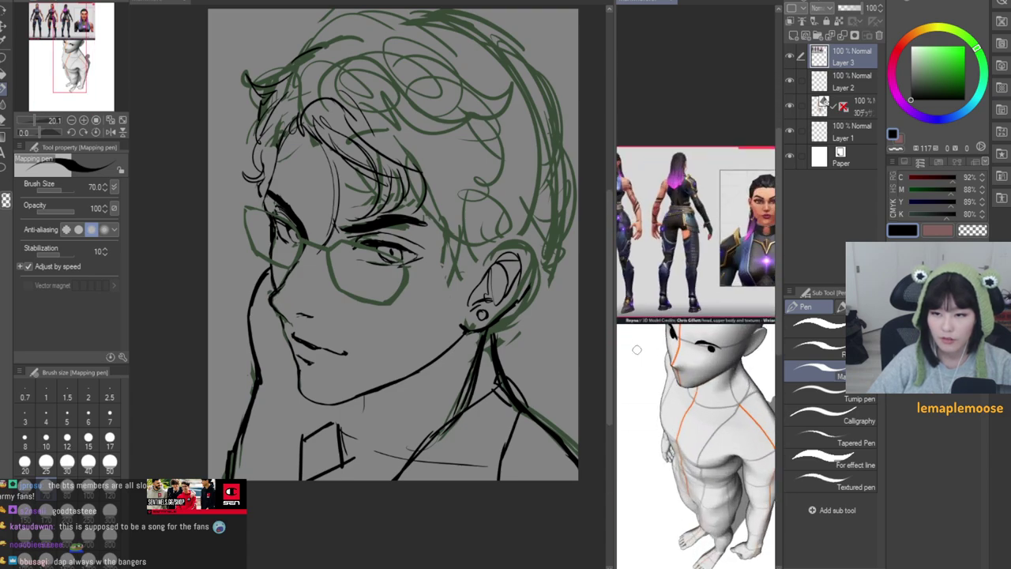
{"action": "scroll", "coordinate": [638, 350], "scroll_direction": "down", "scroll_amount": 2}
{"action": "scroll", "coordinate": [692, 304], "scroll_direction": "up", "scroll_amount": 2}
{"action": "left_click", "coordinate": [295, 403]}
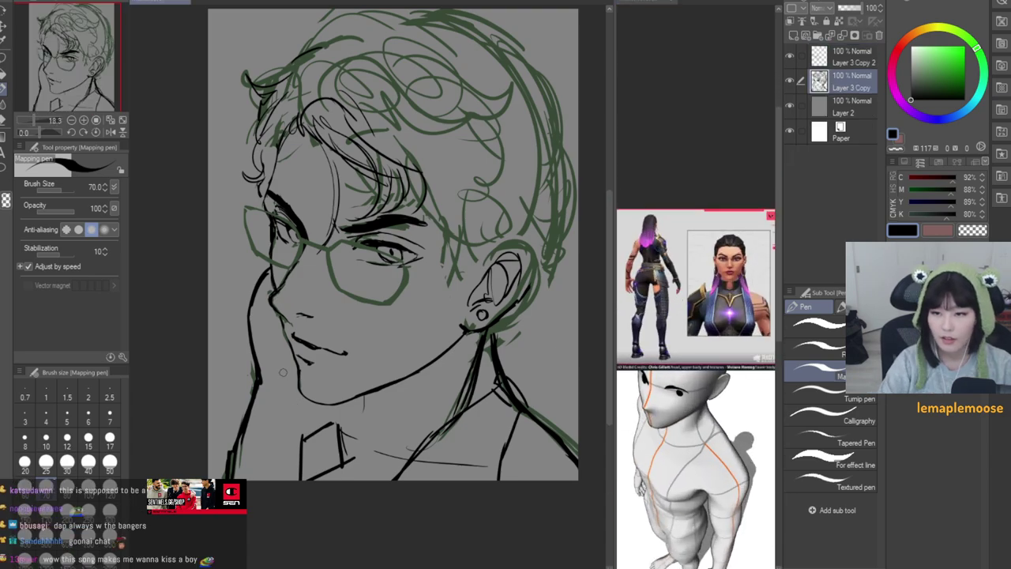
Step: Ink the far side of the collar with angular lines running from beneath the jaw to the canvas's lower border
{"action": "left_click_drag", "start_coordinate": [294, 367], "coordinate": [252, 438]}
{"action": "key", "text": "ctrl+z"}
{"action": "left_click_drag", "start_coordinate": [296, 363], "coordinate": [237, 479]}
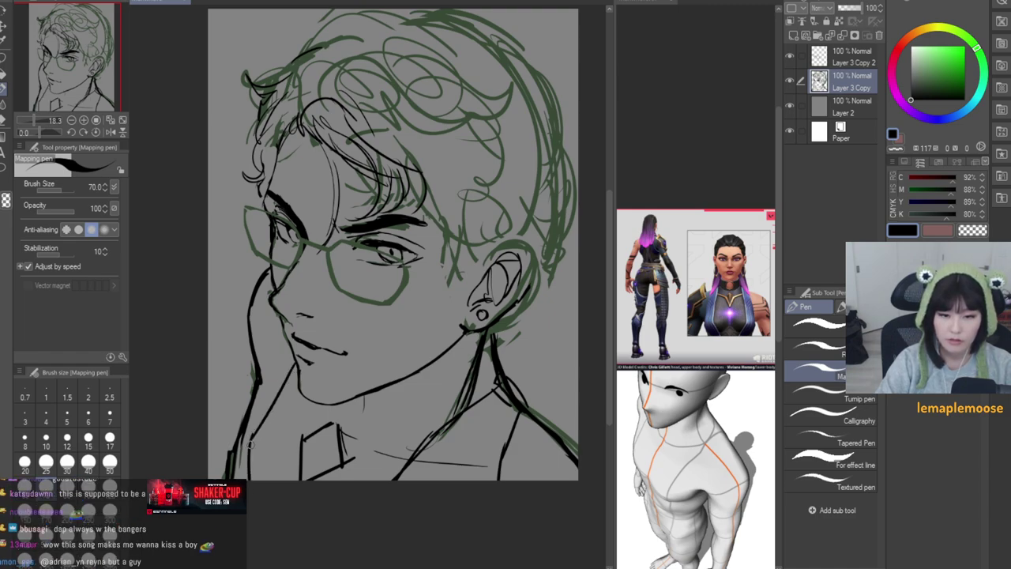
{"action": "mouse_move", "coordinate": [276, 393]}
{"action": "left_mouse_down"}
{"action": "mouse_move", "coordinate": [289, 420]}
{"action": "mouse_move", "coordinate": [280, 391]}
{"action": "mouse_move", "coordinate": [292, 419]}
{"action": "mouse_move", "coordinate": [272, 402]}
{"action": "mouse_move", "coordinate": [287, 434]}
{"action": "mouse_move", "coordinate": [284, 490]}
{"action": "left_mouse_up"}
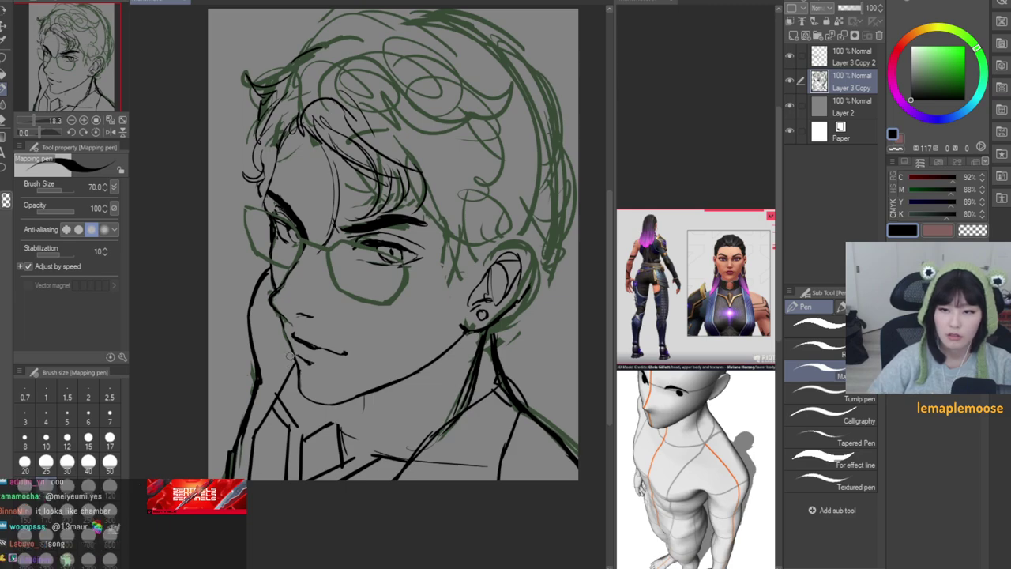
Step: Try a wide pointed flap outside the far contour beside the cheek, compare it with Reyna's bust, and undo it
{"action": "left_click_drag", "start_coordinate": [257, 266], "coordinate": [226, 341]}
{"action": "left_click_drag", "start_coordinate": [247, 330], "coordinate": [226, 380]}
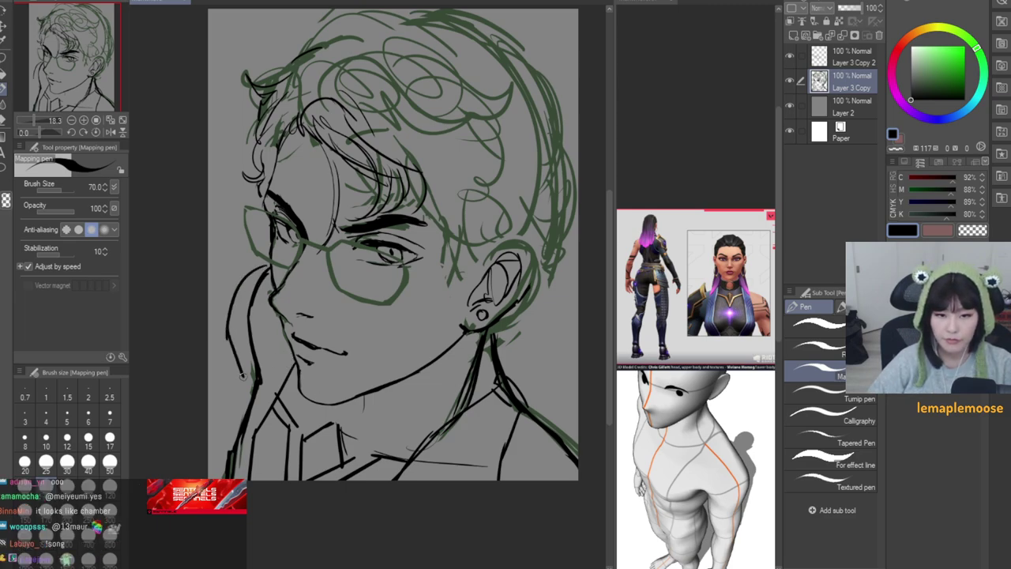
{"action": "left_click_drag", "start_coordinate": [285, 329], "coordinate": [254, 357]}
{"action": "left_click", "coordinate": [747, 335]}
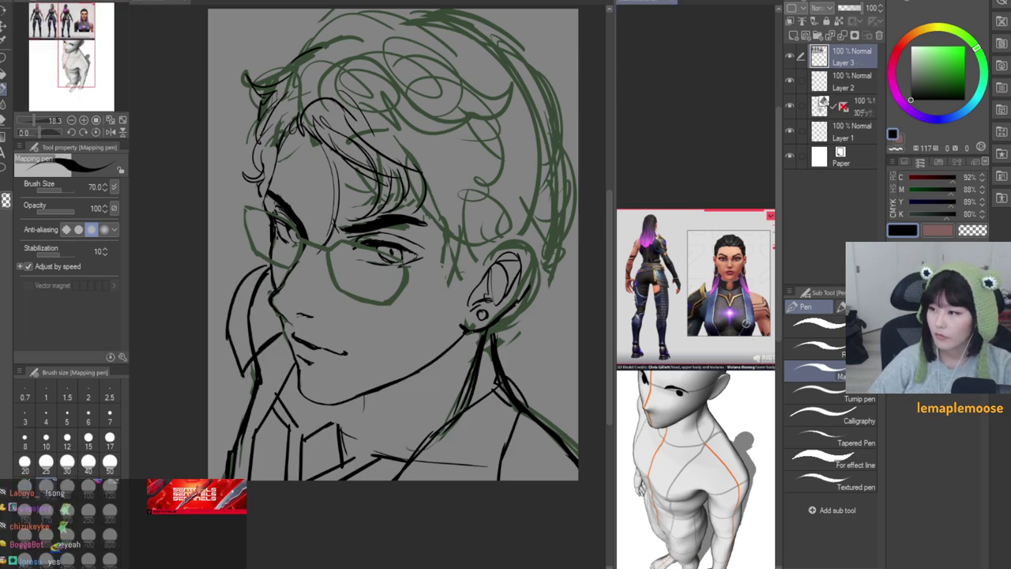
{"action": "scroll", "coordinate": [747, 335], "scroll_direction": "down", "scroll_amount": 5}
{"action": "scroll", "coordinate": [672, 308], "scroll_direction": "up", "scroll_amount": 5}
{"action": "scroll", "coordinate": [717, 308], "scroll_direction": "up", "scroll_amount": 4}
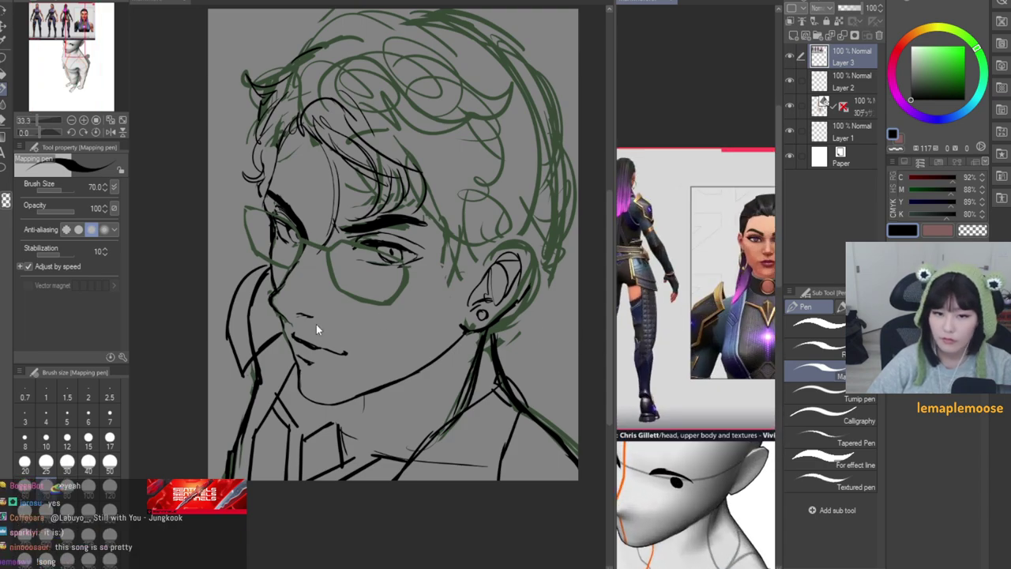
{"action": "left_click", "coordinate": [316, 323]}
{"action": "key", "text": "ctrl+z"}
{"action": "key", "text": "ctrl+z"}
{"action": "key", "text": "ctrl+z"}
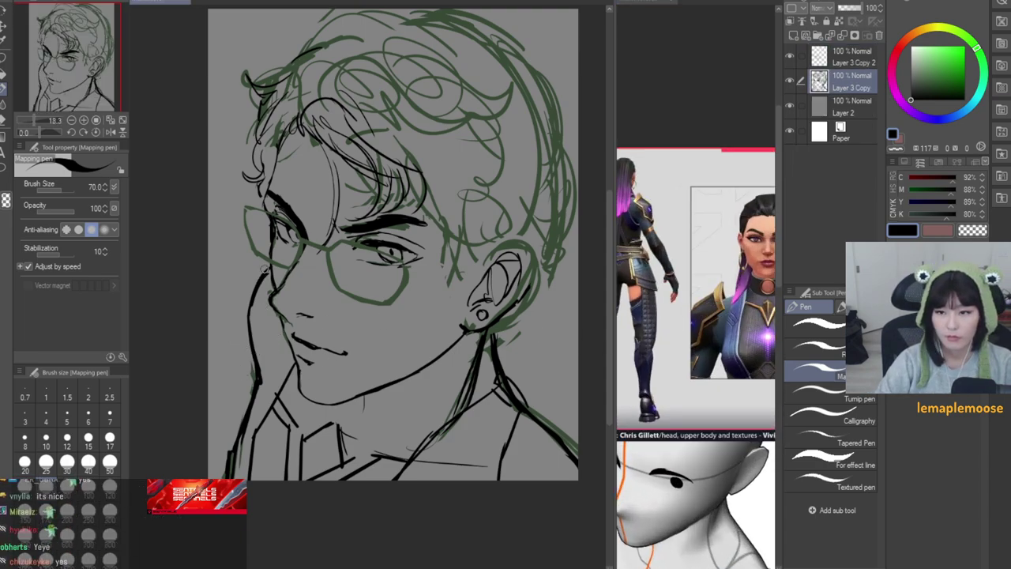
{"action": "key", "text": "ctrl+z"}
Step: Try a narrower flap hugging the far contour beside the cheek, reworking its outer edge and lower corner
{"action": "mouse_move", "coordinate": [268, 264]}
{"action": "left_mouse_down"}
{"action": "mouse_move", "coordinate": [231, 342]}
{"action": "mouse_move", "coordinate": [236, 306]}
{"action": "mouse_move", "coordinate": [245, 368]}
{"action": "left_mouse_up"}
{"action": "key", "text": "ctrl+z"}
{"action": "key", "text": "ctrl+z"}
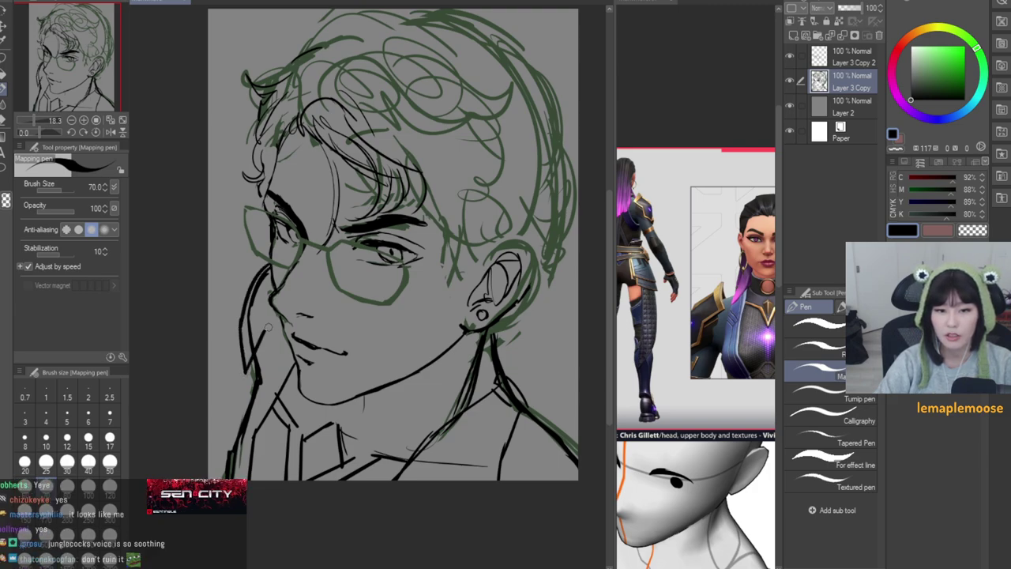
{"action": "key", "text": "ctrl+z"}
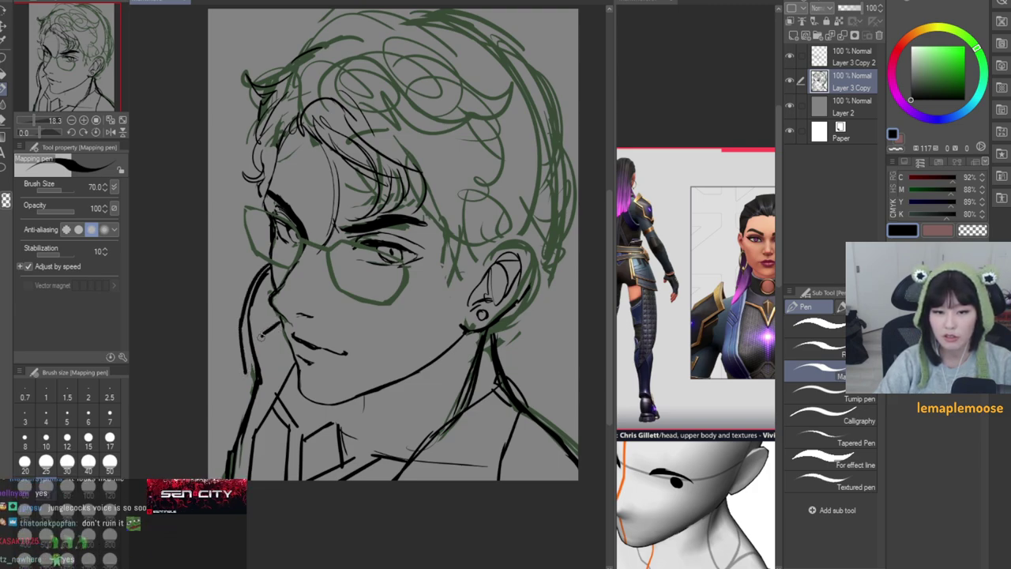
{"action": "left_click_drag", "start_coordinate": [262, 330], "coordinate": [242, 383]}
{"action": "key", "text": "ctrl+z"}
{"action": "key", "text": "ctrl+z"}
{"action": "key", "text": "ctrl+z"}
{"action": "mouse_move", "coordinate": [267, 332]}
{"action": "left_mouse_down"}
{"action": "mouse_move", "coordinate": [259, 372]}
{"action": "mouse_move", "coordinate": [267, 320]}
{"action": "left_mouse_up"}
{"action": "left_click_drag", "start_coordinate": [263, 360], "coordinate": [244, 382]}
{"action": "key", "text": "ctrl+z"}
{"action": "key", "text": "ctrl+z"}
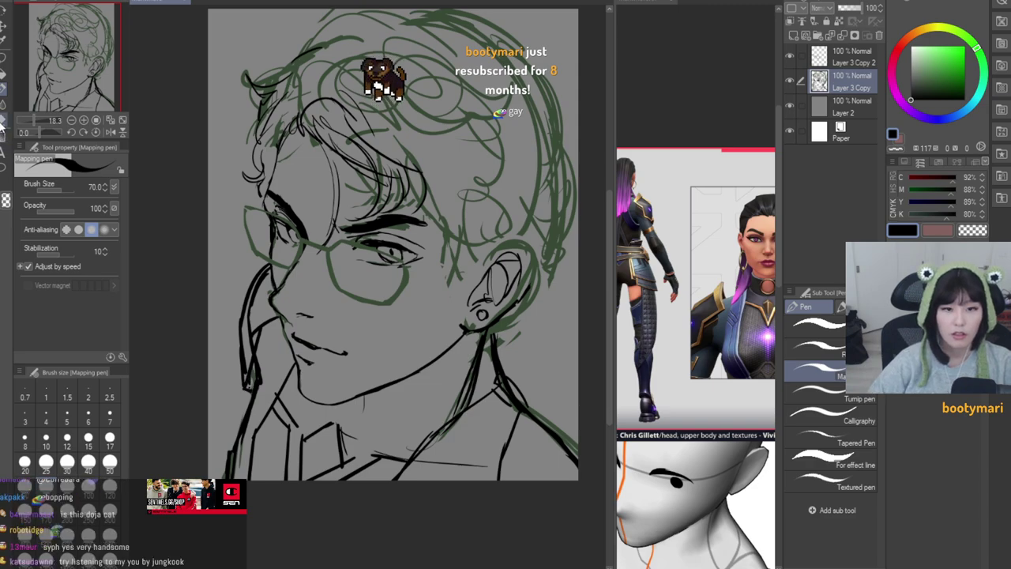
Step: Clean up the narrow flap's lines with the Snap eraser, then undo the latest changes to the flap
{"action": "key", "text": "e"}
{"action": "scroll", "coordinate": [255, 290], "scroll_direction": "up", "scroll_amount": 1}
{"action": "mouse_move", "coordinate": [256, 289]}
{"action": "left_mouse_down"}
{"action": "mouse_move", "coordinate": [271, 270]}
{"action": "mouse_move", "coordinate": [245, 335]}
{"action": "mouse_move", "coordinate": [246, 402]}
{"action": "left_mouse_up"}
{"action": "scroll", "coordinate": [245, 403], "scroll_direction": "down", "scroll_amount": 4}
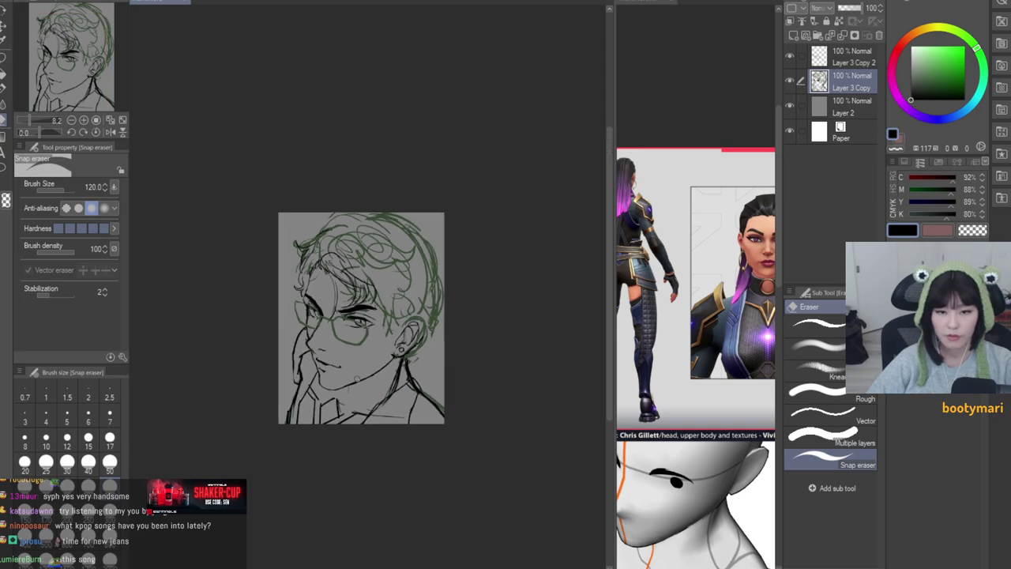
{"action": "scroll", "coordinate": [262, 417], "scroll_direction": "up", "scroll_amount": 2}
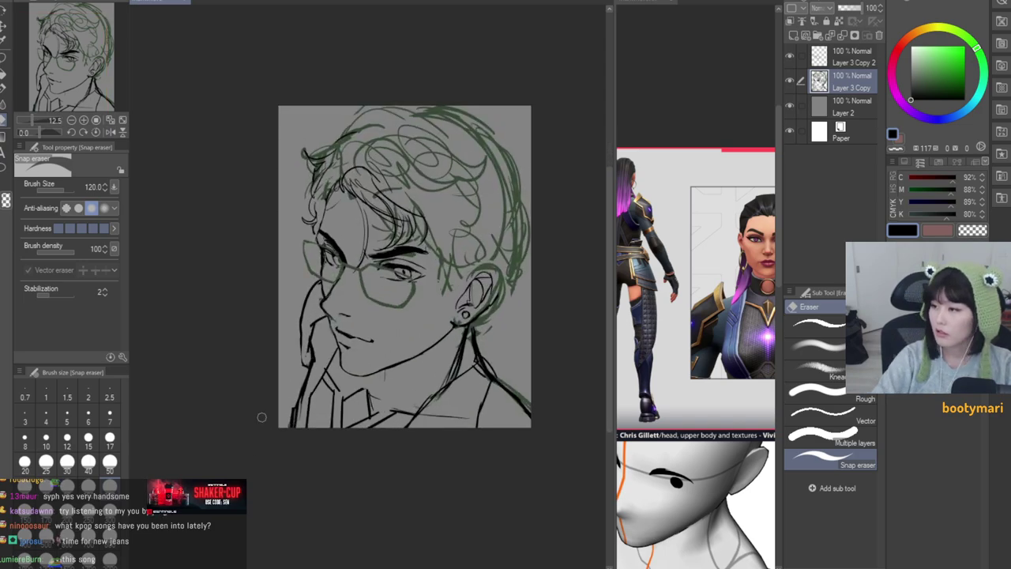
{"action": "key", "text": "ctrl+z"}
{"action": "key", "text": "ctrl+z"}
{"action": "key", "text": "ctrl+z"}
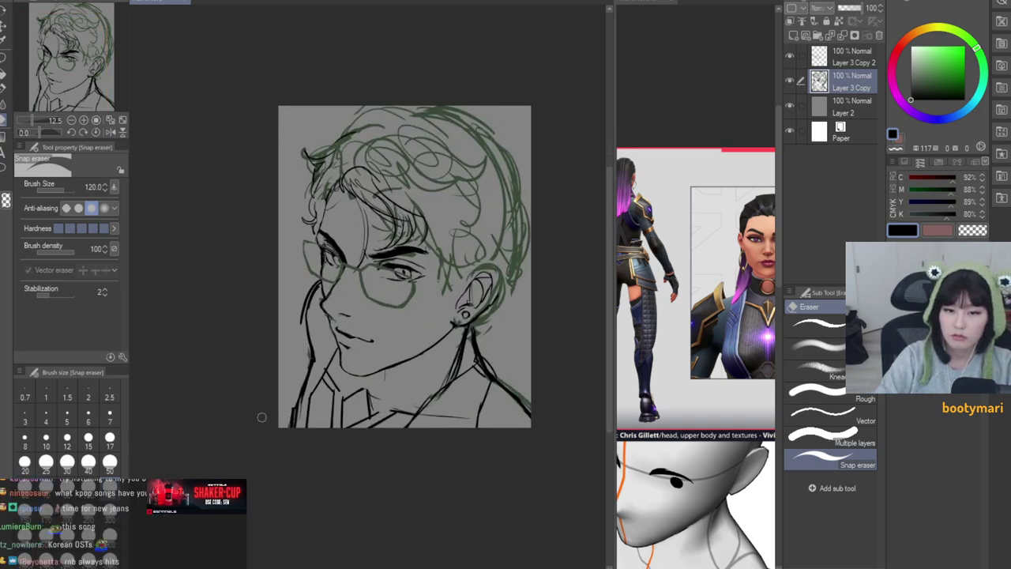
Step: Erase the leftover flap strokes outside the far contour and check the portrait with the canvas mirrored
{"action": "left_click_drag", "start_coordinate": [302, 356], "coordinate": [319, 281]}
{"action": "left_click", "coordinate": [312, 365]}
{"action": "scroll", "coordinate": [309, 364], "scroll_direction": "down", "scroll_amount": 3}
{"action": "key", "text": "h"}
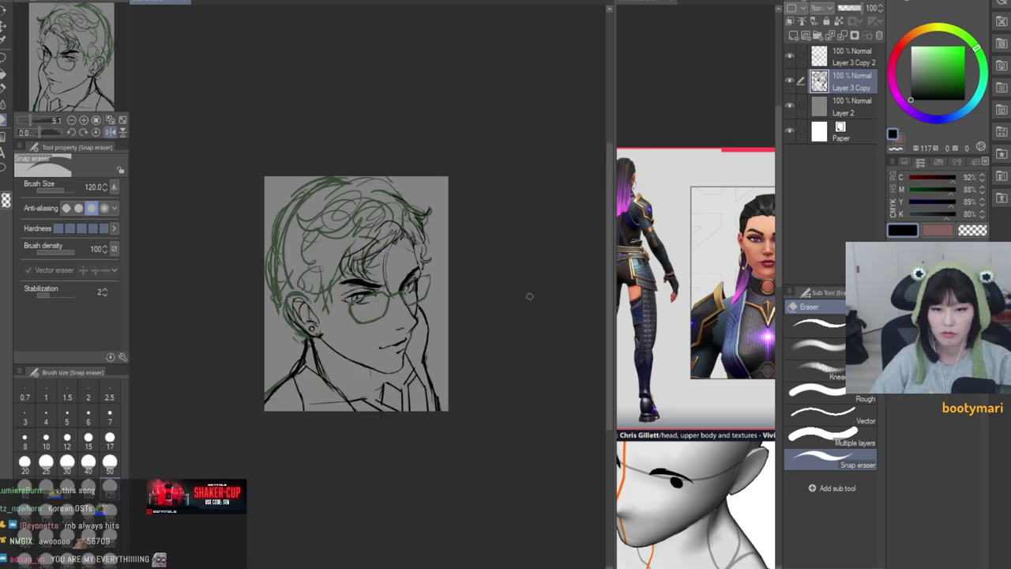
{"action": "key", "text": "h"}
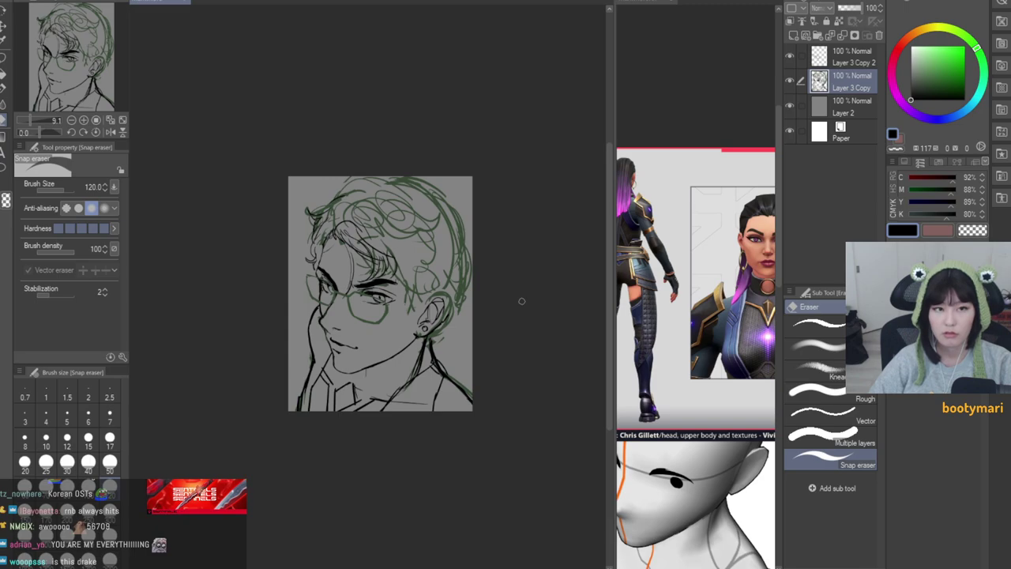
Step: Examine the Reyna reference sheet's back view and bust against the portrait before inking further with the Mapping pen
{"action": "scroll", "coordinate": [378, 278], "scroll_direction": "up", "scroll_amount": 2}
{"action": "left_click", "coordinate": [4, 89]}
{"action": "scroll", "coordinate": [381, 298], "scroll_direction": "up", "scroll_amount": 1}
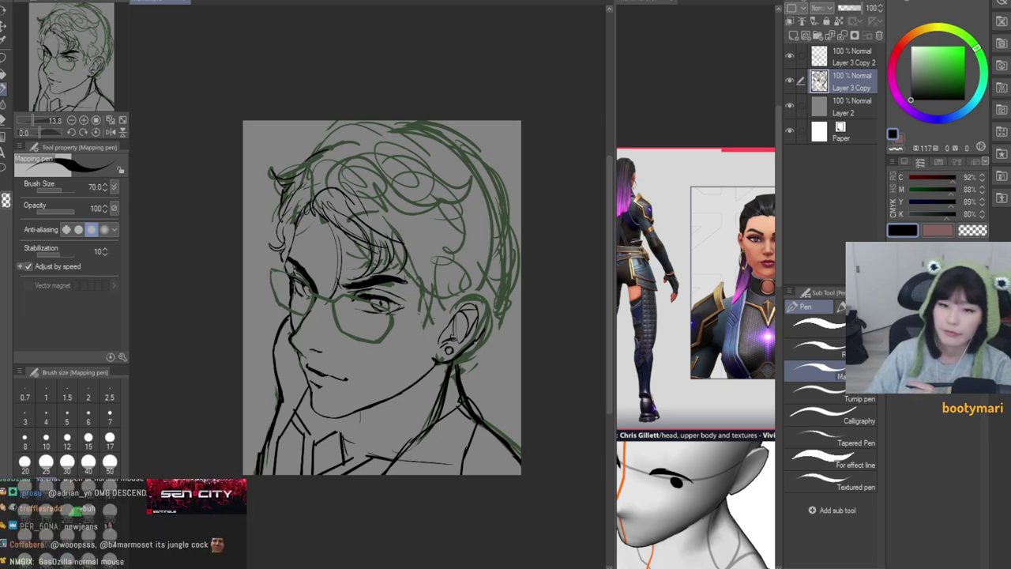
{"action": "left_click", "coordinate": [699, 253]}
{"action": "scroll", "coordinate": [700, 253], "scroll_direction": "down", "scroll_amount": 7}
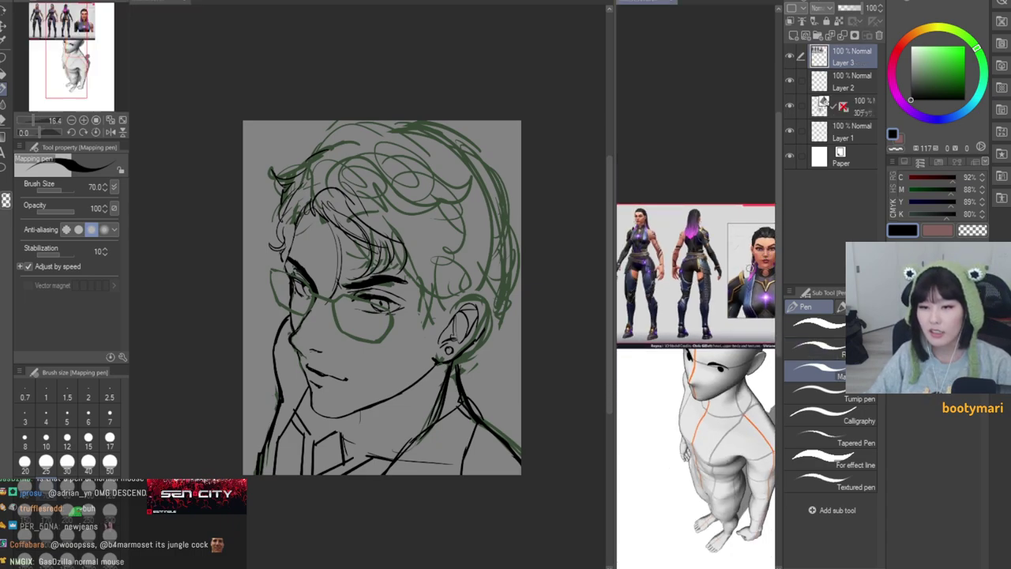
{"action": "scroll", "coordinate": [739, 266], "scroll_direction": "up", "scroll_amount": 5}
{"action": "scroll", "coordinate": [747, 274], "scroll_direction": "up", "scroll_amount": 3}
{"action": "scroll", "coordinate": [747, 274], "scroll_direction": "down", "scroll_amount": 5}
{"action": "scroll", "coordinate": [747, 274], "scroll_direction": "up", "scroll_amount": 4}
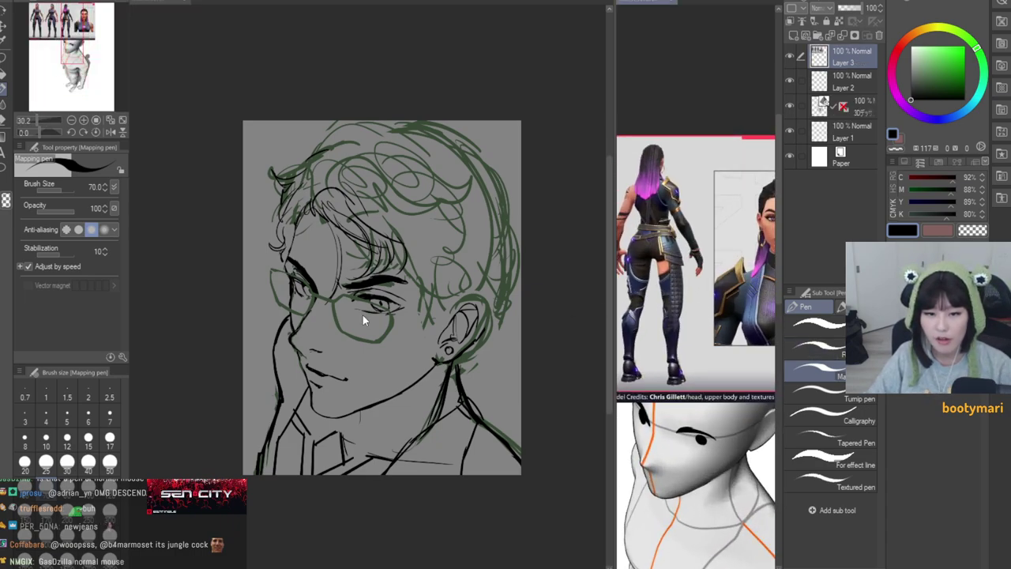
Step: Ink the outer hand contour beside the far cheek down to the wrist, redoing strokes, and check the portrait mirrored
{"action": "left_click", "coordinate": [361, 313]}
{"action": "scroll", "coordinate": [280, 387], "scroll_direction": "up", "scroll_amount": 8}
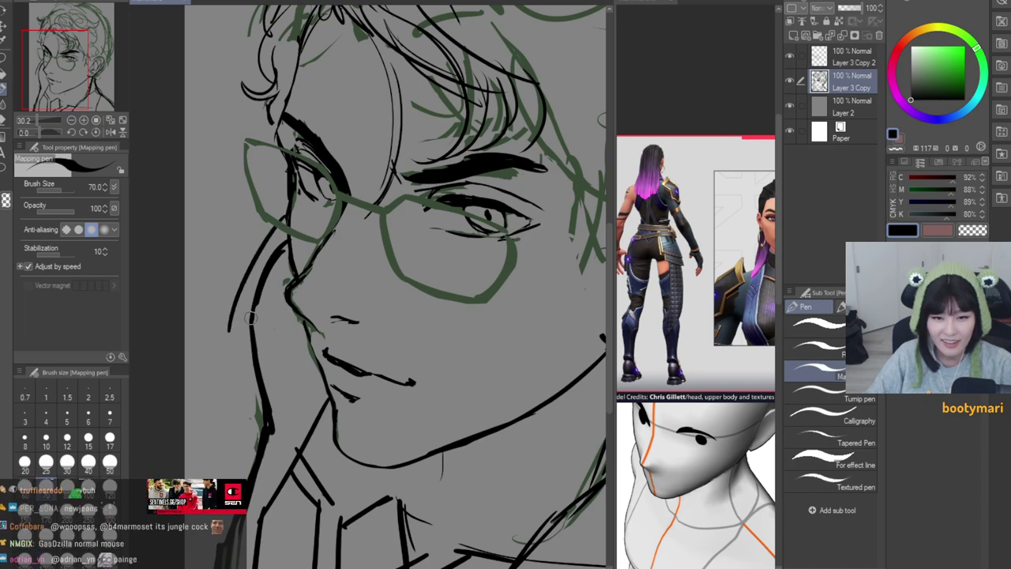
{"action": "mouse_move", "coordinate": [283, 239]}
{"action": "left_mouse_down"}
{"action": "mouse_move", "coordinate": [237, 303]}
{"action": "mouse_move", "coordinate": [233, 330]}
{"action": "left_mouse_up"}
{"action": "key", "text": "ctrl+z"}
{"action": "mouse_move", "coordinate": [283, 214]}
{"action": "left_mouse_down"}
{"action": "mouse_move", "coordinate": [222, 341]}
{"action": "mouse_move", "coordinate": [240, 373]}
{"action": "left_mouse_up"}
{"action": "key", "text": "ctrl+z"}
{"action": "left_click_drag", "start_coordinate": [222, 340], "coordinate": [240, 373]}
{"action": "mouse_move", "coordinate": [278, 210]}
{"action": "left_mouse_down"}
{"action": "mouse_move", "coordinate": [213, 334]}
{"action": "mouse_move", "coordinate": [213, 352]}
{"action": "mouse_move", "coordinate": [241, 379]}
{"action": "mouse_move", "coordinate": [242, 415]}
{"action": "mouse_move", "coordinate": [267, 436]}
{"action": "left_mouse_up"}
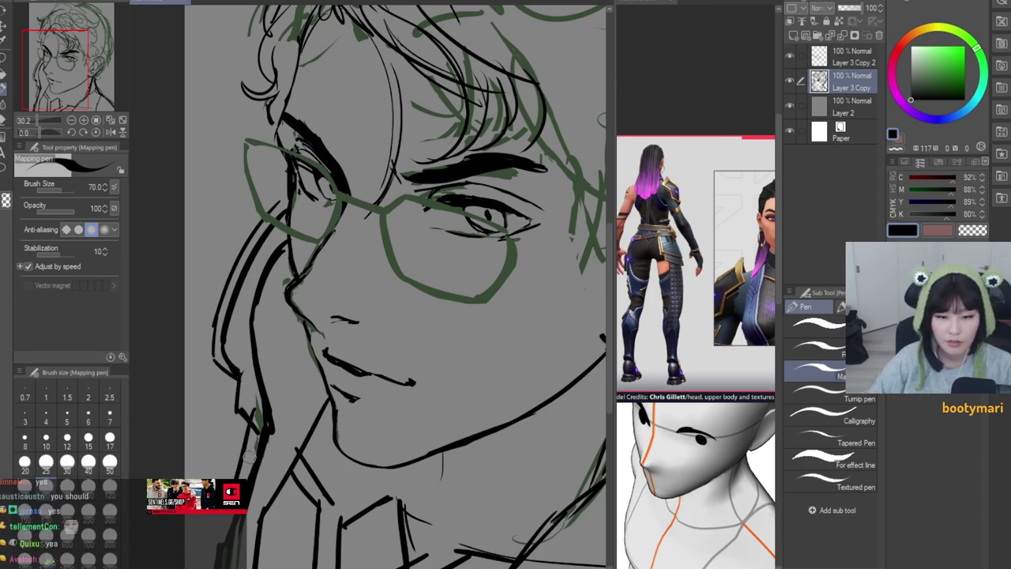
{"action": "scroll", "coordinate": [521, 372], "scroll_direction": "down", "scroll_amount": 6}
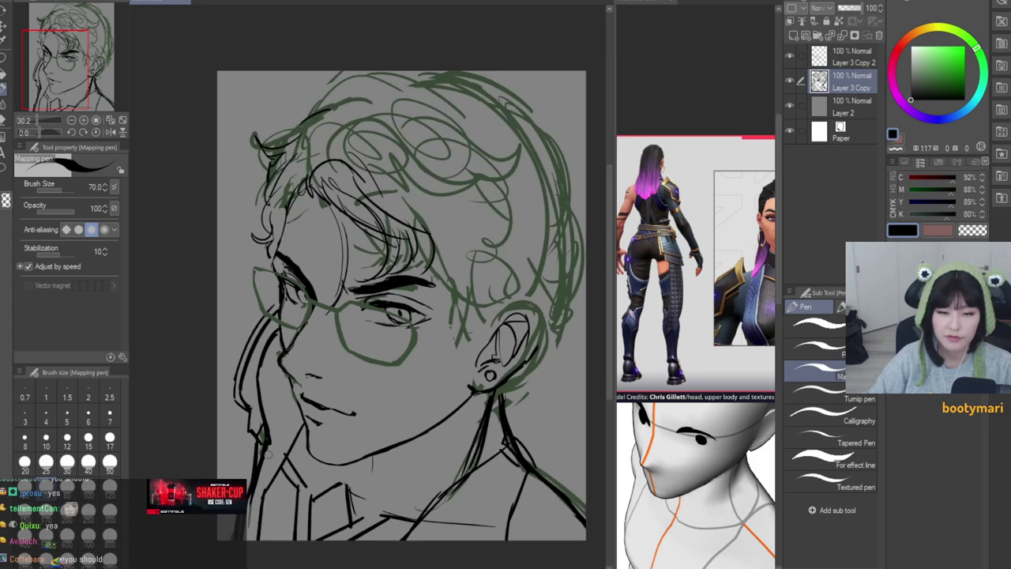
{"action": "key", "text": "h"}
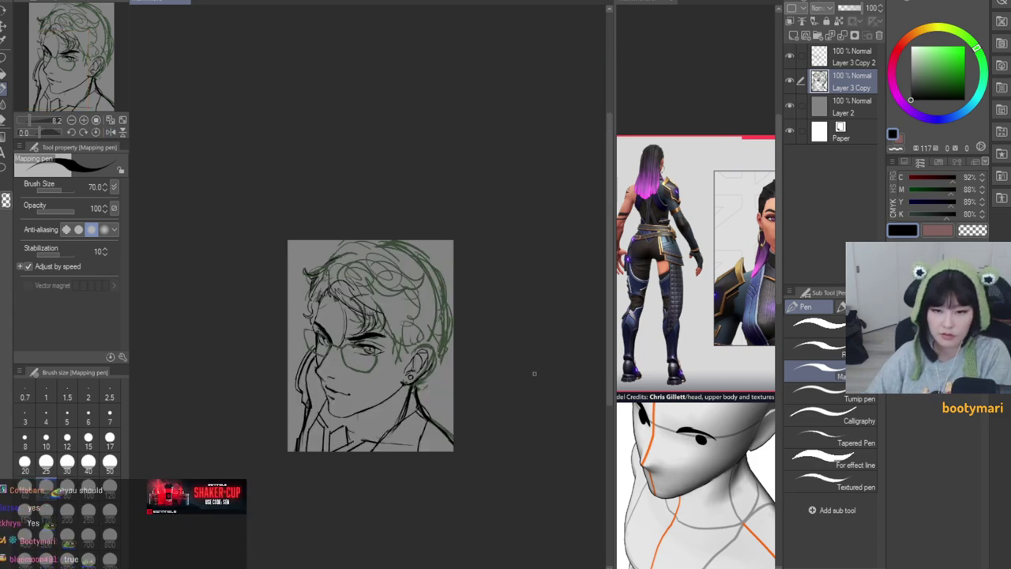
{"action": "scroll", "coordinate": [372, 421], "scroll_direction": "up", "scroll_amount": 2}
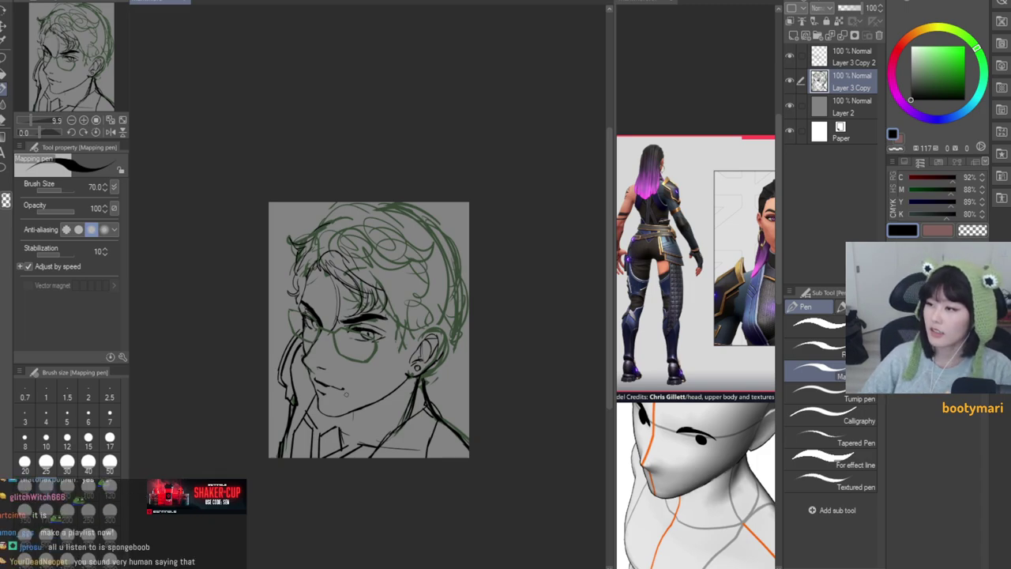
{"action": "scroll", "coordinate": [340, 407], "scroll_direction": "up", "scroll_amount": 2}
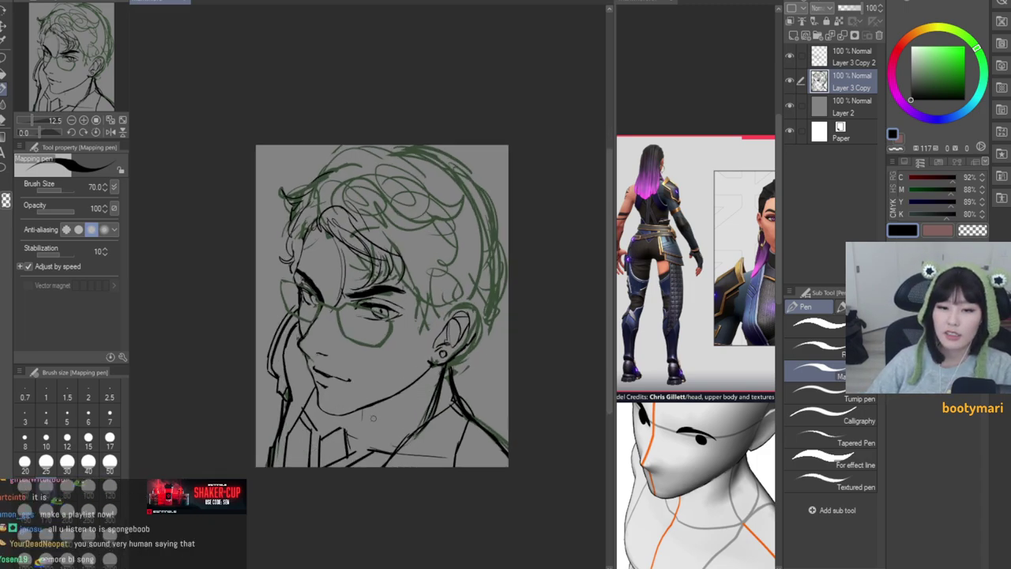
{"action": "scroll", "coordinate": [419, 379], "scroll_direction": "up", "scroll_amount": 2}
Step: Consult Reyna's bust and ink a small banded detail just behind the portrait's near ear
{"action": "left_click", "coordinate": [655, 247]}
{"action": "scroll", "coordinate": [656, 248], "scroll_direction": "down", "scroll_amount": 3}
{"action": "scroll", "coordinate": [737, 242], "scroll_direction": "up", "scroll_amount": 5}
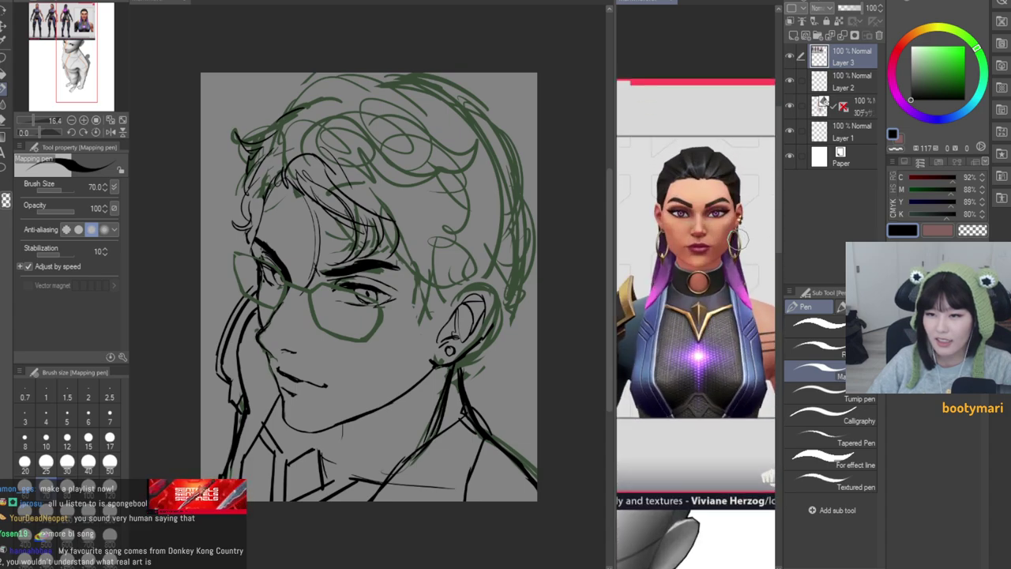
{"action": "left_click", "coordinate": [502, 317]}
{"action": "scroll", "coordinate": [498, 319], "scroll_direction": "up", "scroll_amount": 5}
{"action": "left_click_drag", "start_coordinate": [468, 310], "coordinate": [505, 353]}
{"action": "left_click_drag", "start_coordinate": [459, 337], "coordinate": [494, 371]}
{"action": "mouse_move", "coordinate": [505, 353]}
{"action": "left_mouse_down"}
{"action": "mouse_move", "coordinate": [473, 368]}
{"action": "mouse_move", "coordinate": [470, 385]}
{"action": "mouse_move", "coordinate": [435, 363]}
{"action": "mouse_move", "coordinate": [454, 392]}
{"action": "left_mouse_up"}
{"action": "scroll", "coordinate": [504, 317], "scroll_direction": "down", "scroll_amount": 7}
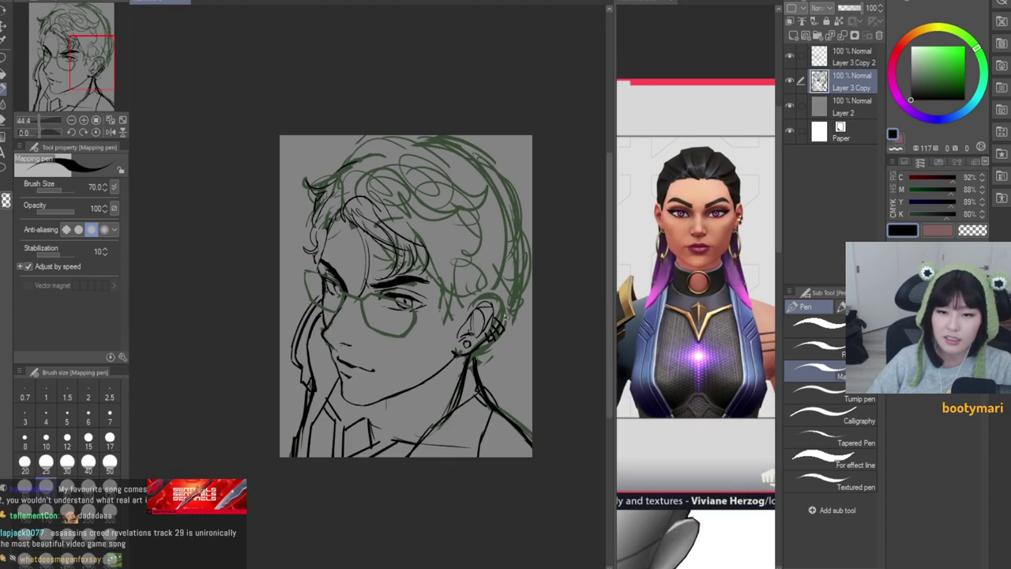
Step: Ink looping front curls above the forehead, long side locks towards the temple, and a curve along the back of the head
{"action": "scroll", "coordinate": [519, 146], "scroll_direction": "up", "scroll_amount": 1}
{"action": "scroll", "coordinate": [519, 146], "scroll_direction": "up", "scroll_amount": 2}
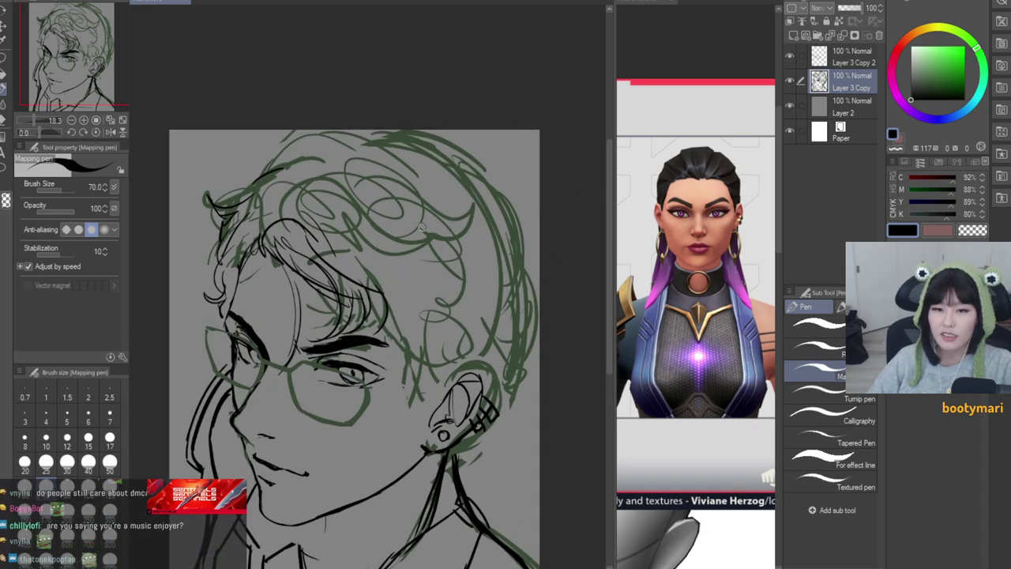
{"action": "left_click_drag", "start_coordinate": [402, 309], "coordinate": [418, 356]}
{"action": "mouse_move", "coordinate": [259, 244]}
{"action": "left_mouse_down"}
{"action": "mouse_move", "coordinate": [285, 191]}
{"action": "mouse_move", "coordinate": [319, 183]}
{"action": "left_mouse_up"}
{"action": "left_click_drag", "start_coordinate": [279, 188], "coordinate": [351, 232]}
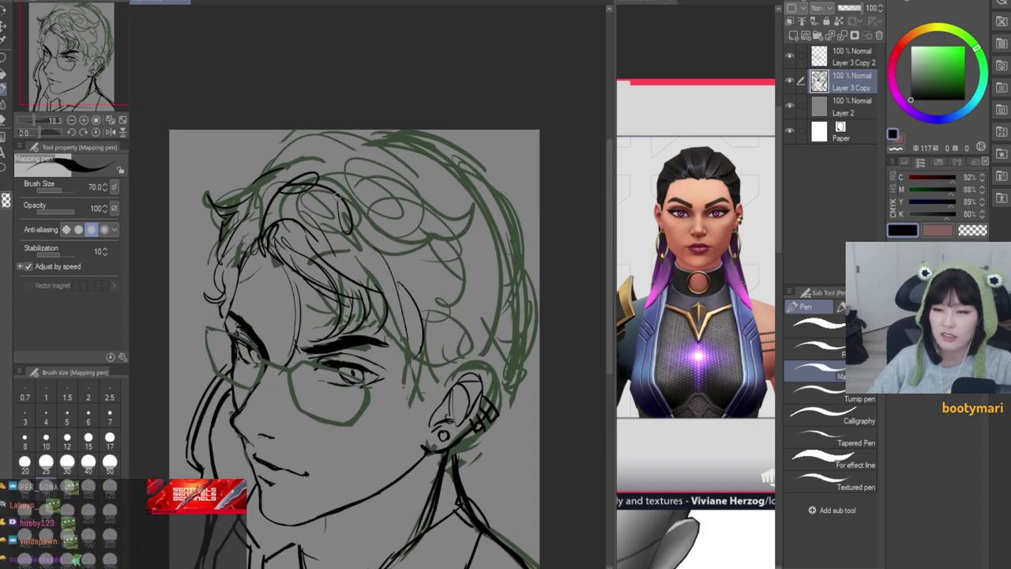
{"action": "left_click_drag", "start_coordinate": [340, 185], "coordinate": [398, 278]}
{"action": "left_click_drag", "start_coordinate": [465, 183], "coordinate": [507, 332]}
Step: Compare with the Reyna sheet and ink the outer back-hair contour down towards the ear, with short zigzag strokes near the nape
{"action": "left_click", "coordinate": [631, 255]}
{"action": "scroll", "coordinate": [742, 255], "scroll_direction": "down", "scroll_amount": 10}
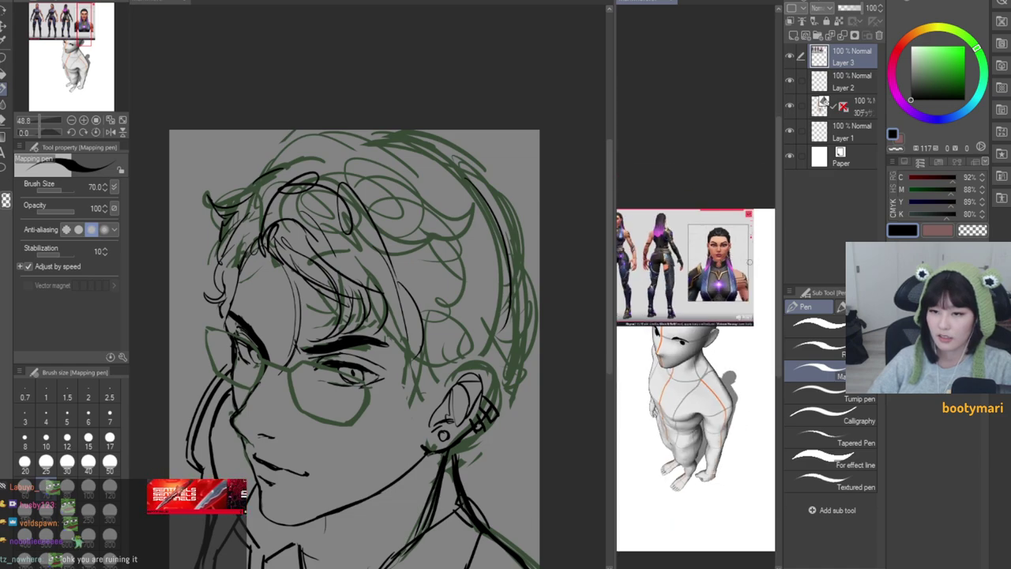
{"action": "scroll", "coordinate": [747, 261], "scroll_direction": "up", "scroll_amount": 3}
{"action": "left_click", "coordinate": [510, 219]}
{"action": "mouse_move", "coordinate": [510, 217]}
{"action": "left_mouse_down"}
{"action": "mouse_move", "coordinate": [513, 352]}
{"action": "mouse_move", "coordinate": [526, 370]}
{"action": "mouse_move", "coordinate": [510, 353]}
{"action": "mouse_move", "coordinate": [513, 393]}
{"action": "mouse_move", "coordinate": [493, 412]}
{"action": "left_mouse_up"}
{"action": "left_click_drag", "start_coordinate": [534, 360], "coordinate": [518, 391]}
{"action": "mouse_move", "coordinate": [529, 322]}
{"action": "left_mouse_down"}
{"action": "mouse_move", "coordinate": [521, 367]}
{"action": "mouse_move", "coordinate": [523, 330]}
{"action": "left_mouse_up"}
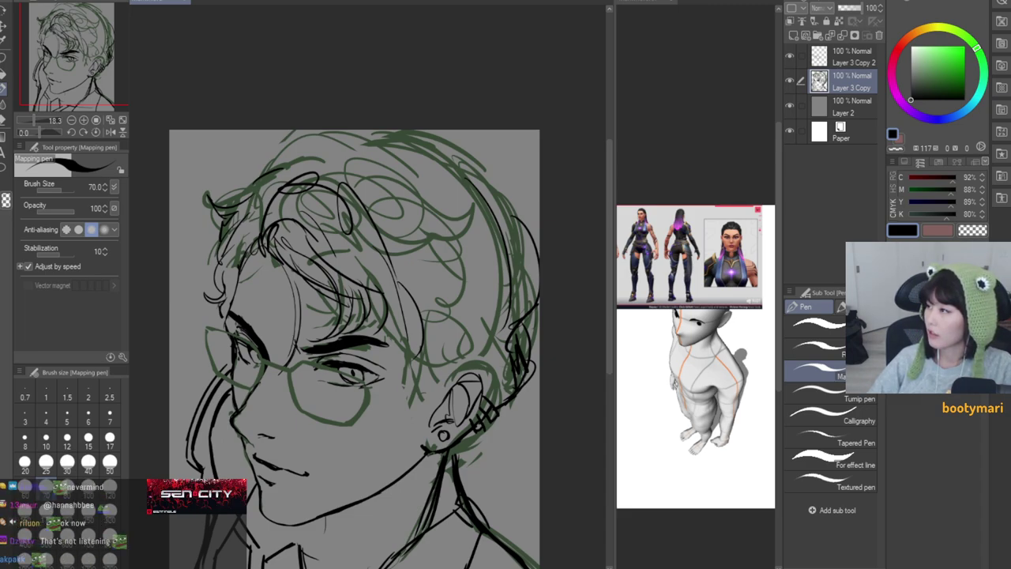
Step: Ink loose curls above the near ear and sketch the hair's outer silhouette across the crown to the front tuft
{"action": "mouse_move", "coordinate": [468, 222]}
{"action": "left_mouse_down"}
{"action": "mouse_move", "coordinate": [458, 331]}
{"action": "mouse_move", "coordinate": [487, 306]}
{"action": "mouse_move", "coordinate": [484, 347]}
{"action": "left_mouse_up"}
{"action": "left_click_drag", "start_coordinate": [473, 188], "coordinate": [466, 218]}
{"action": "left_click_drag", "start_coordinate": [441, 166], "coordinate": [517, 251]}
{"action": "mouse_move", "coordinate": [468, 154]}
{"action": "left_mouse_down"}
{"action": "mouse_move", "coordinate": [516, 224]}
{"action": "mouse_move", "coordinate": [521, 257]}
{"action": "left_mouse_up"}
{"action": "mouse_move", "coordinate": [349, 154]}
{"action": "left_mouse_down"}
{"action": "mouse_move", "coordinate": [460, 150]}
{"action": "mouse_move", "coordinate": [523, 223]}
{"action": "left_mouse_up"}
{"action": "left_click_drag", "start_coordinate": [439, 142], "coordinate": [324, 152]}
{"action": "left_click_drag", "start_coordinate": [317, 134], "coordinate": [228, 191]}
{"action": "left_click_drag", "start_coordinate": [288, 142], "coordinate": [224, 205]}
{"action": "left_click_drag", "start_coordinate": [280, 137], "coordinate": [247, 175]}
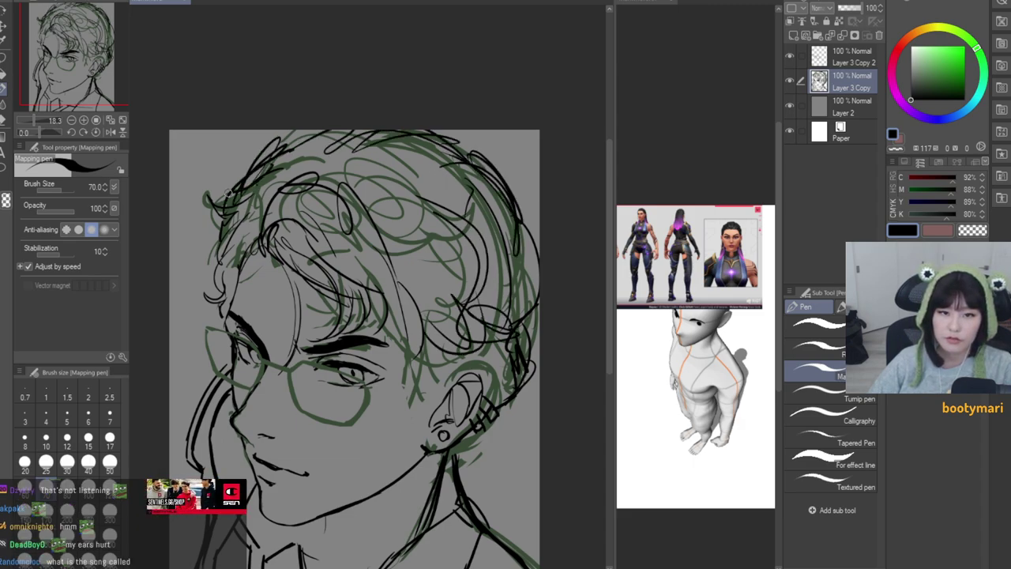
Step: Check the portrait mirrored and with the glasses layer hidden, then show the glasses again
{"action": "scroll", "coordinate": [506, 210], "scroll_direction": "down", "scroll_amount": 5}
{"action": "scroll", "coordinate": [526, 258], "scroll_direction": "up", "scroll_amount": 1}
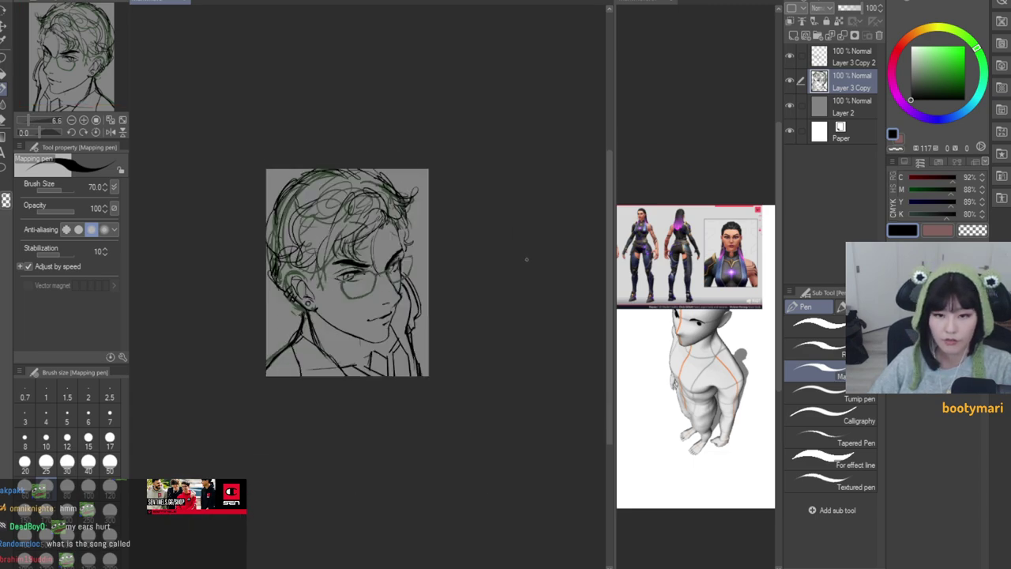
{"action": "scroll", "coordinate": [526, 259], "scroll_direction": "up", "scroll_amount": 2}
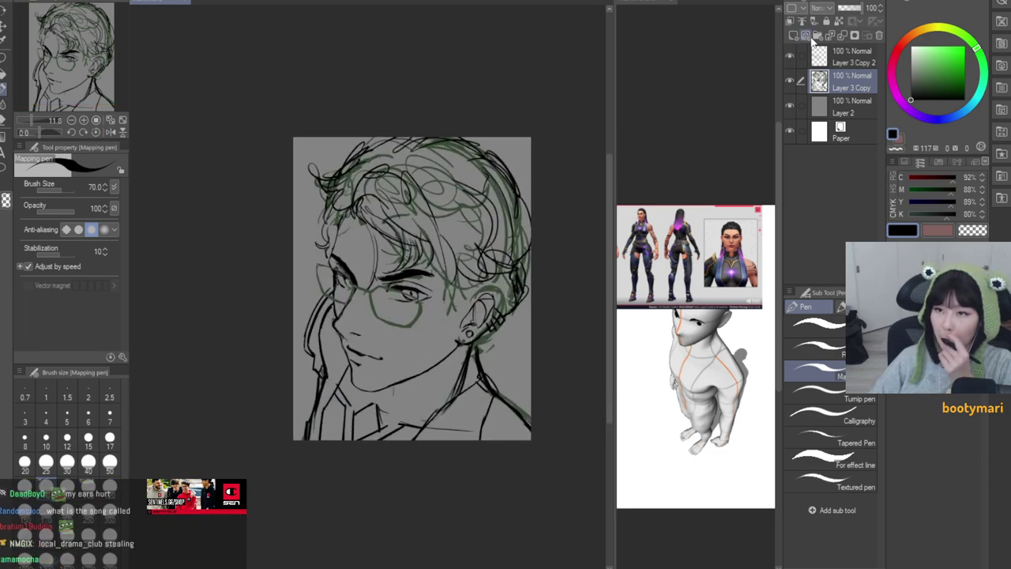
{"action": "left_click", "coordinate": [791, 55]}
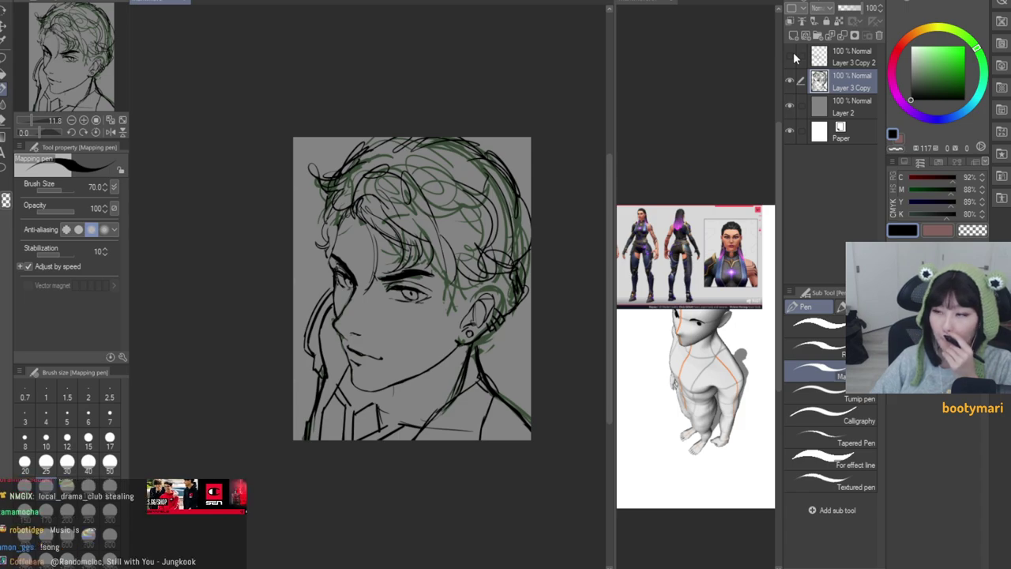
{"action": "left_click", "coordinate": [792, 56]}
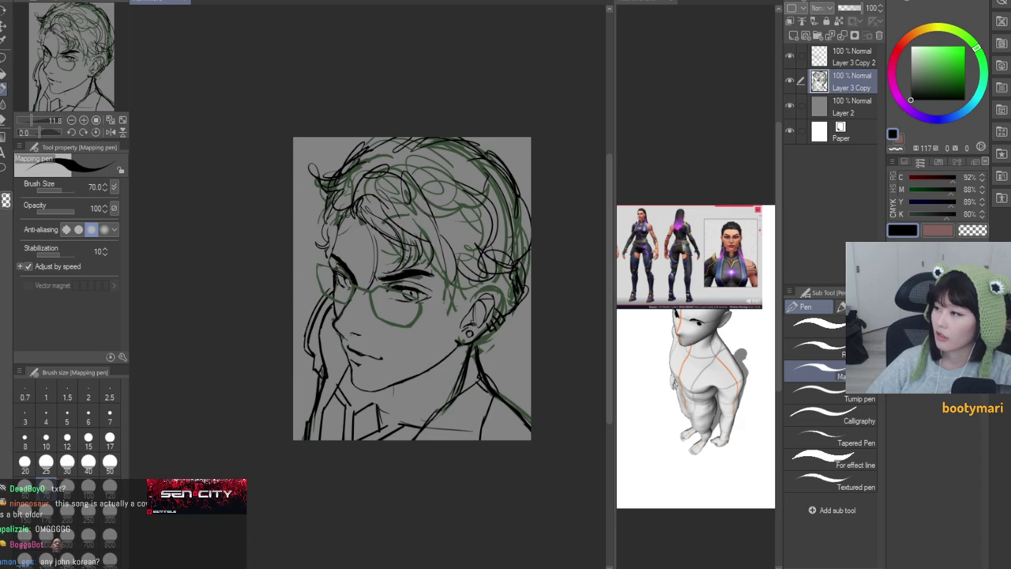
{"action": "scroll", "coordinate": [439, 315], "scroll_direction": "down", "scroll_amount": 2}
{"action": "scroll", "coordinate": [428, 298], "scroll_direction": "up", "scroll_amount": 2}
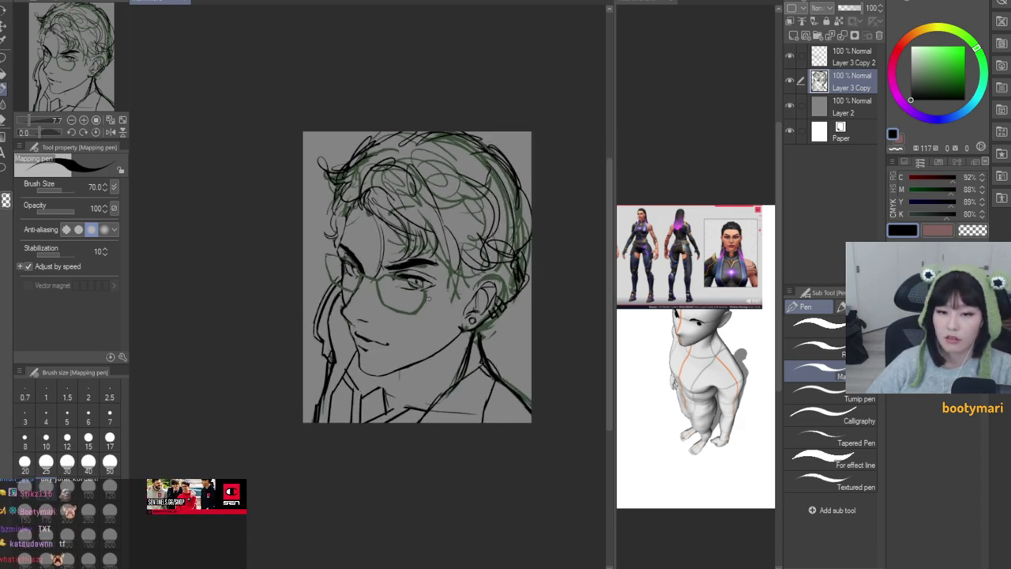
{"action": "scroll", "coordinate": [333, 328], "scroll_direction": "up", "scroll_amount": 1}
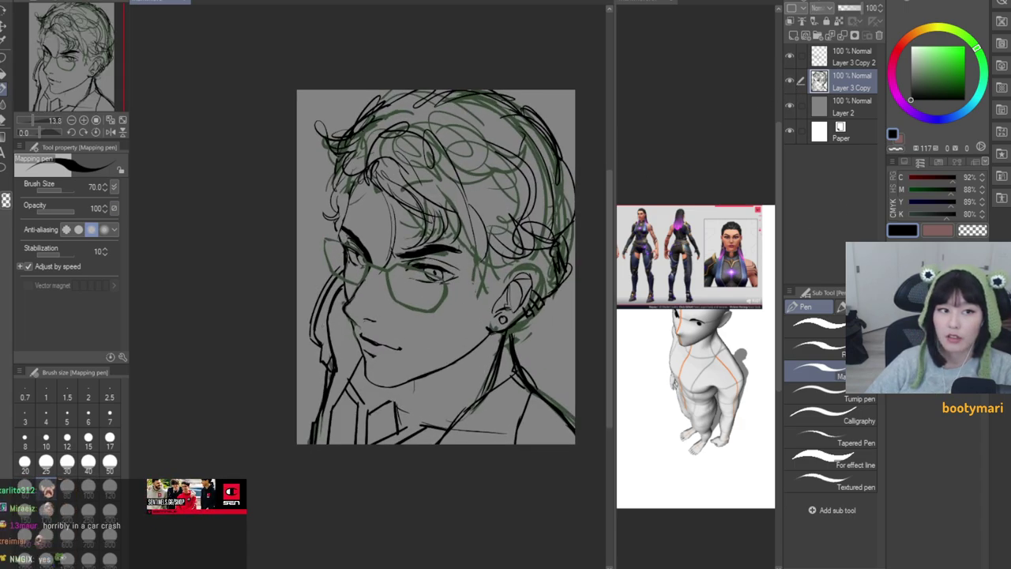
Step: Set the Liquify brush to size 800, nudge the far eye and brow up and outward, and check the canvas mirrored
{"action": "key", "text": "j"}
{"action": "scroll", "coordinate": [374, 237], "scroll_direction": "up", "scroll_amount": 2}
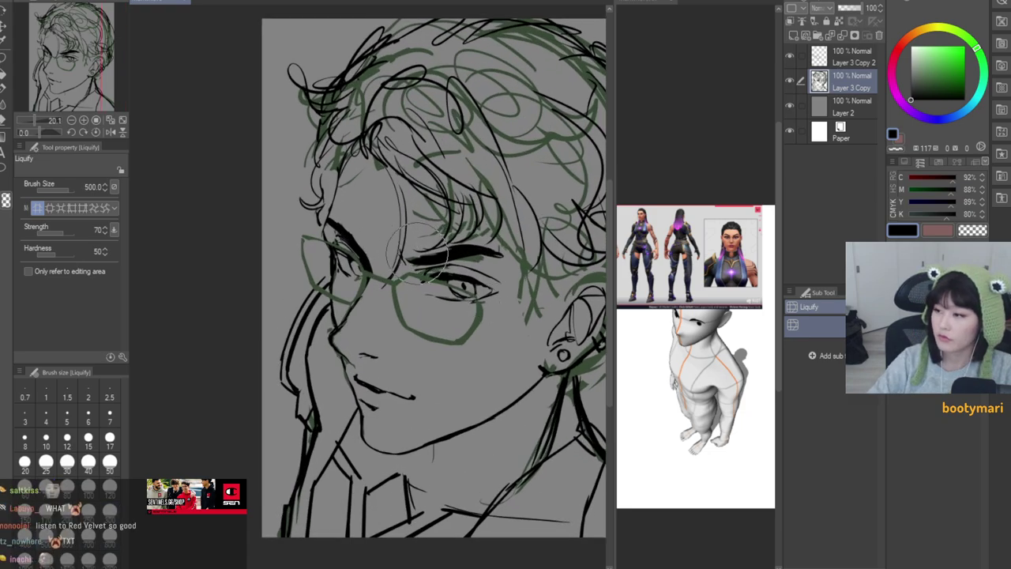
{"action": "key", "text": "]"}
{"action": "key", "text": "]"}
{"action": "key", "text": "]"}
{"action": "key", "text": "]"}
{"action": "key", "text": "]"}
{"action": "scroll", "coordinate": [342, 229], "scroll_direction": "up", "scroll_amount": 1}
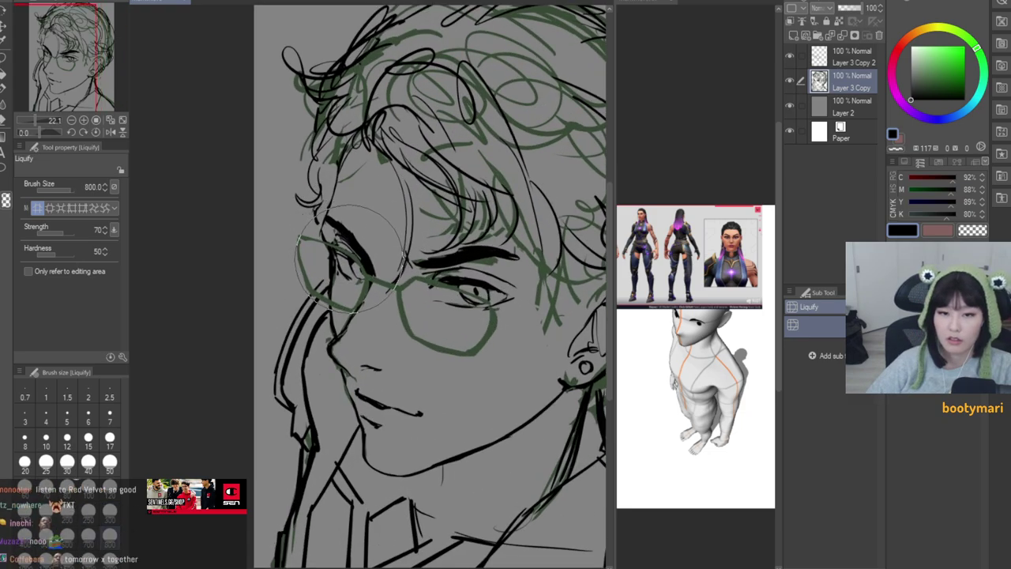
{"action": "left_click_drag", "start_coordinate": [361, 267], "coordinate": [347, 252]}
{"action": "scroll", "coordinate": [394, 369], "scroll_direction": "down", "scroll_amount": 5}
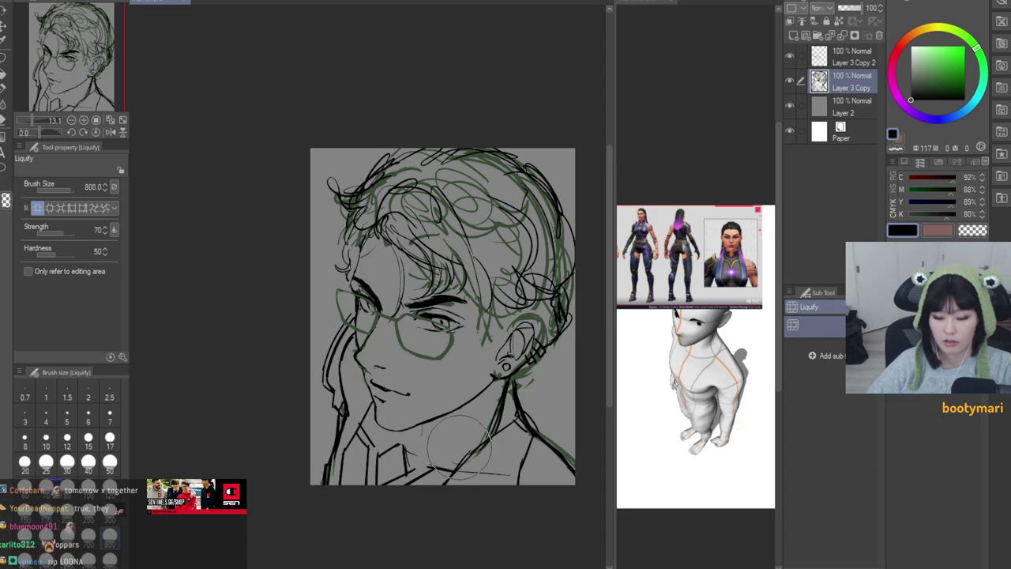
{"action": "key", "text": "h"}
{"action": "scroll", "coordinate": [516, 494], "scroll_direction": "left", "scroll_amount": 3}
{"action": "scroll", "coordinate": [474, 418], "scroll_direction": "up", "scroll_amount": 1}
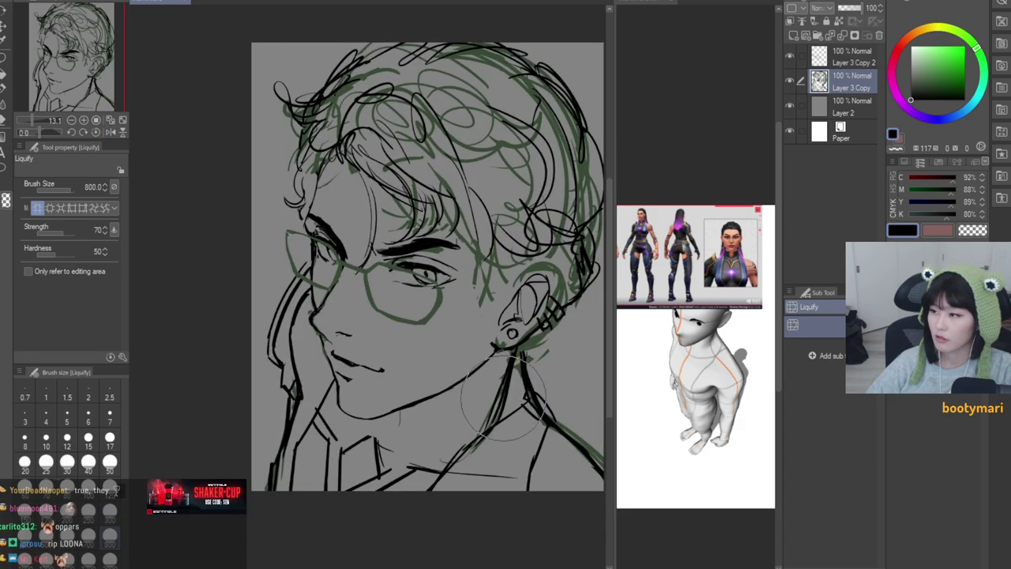
Step: Push the hairline beside the far temple inward with Liquify, then check the portrait mirrored and without the glasses layer
{"action": "scroll", "coordinate": [314, 187], "scroll_direction": "up", "scroll_amount": 1}
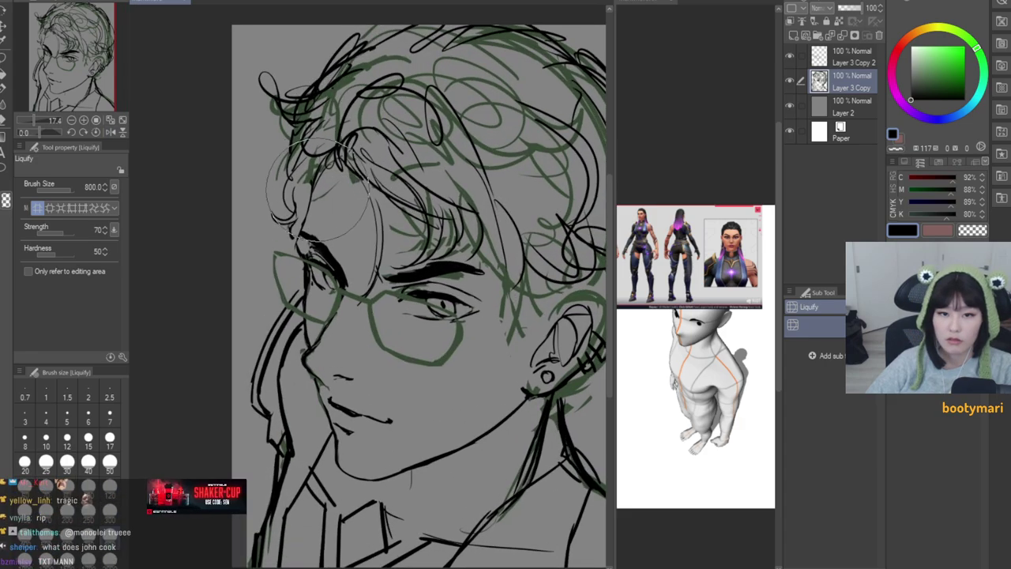
{"action": "left_click_drag", "start_coordinate": [314, 187], "coordinate": [334, 182]}
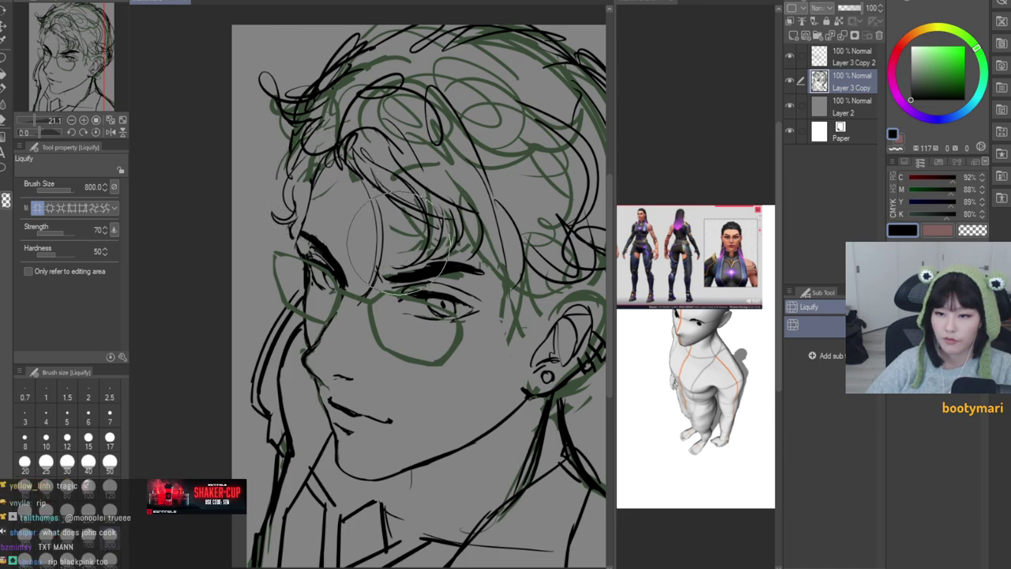
{"action": "scroll", "coordinate": [353, 252], "scroll_direction": "down", "scroll_amount": 3}
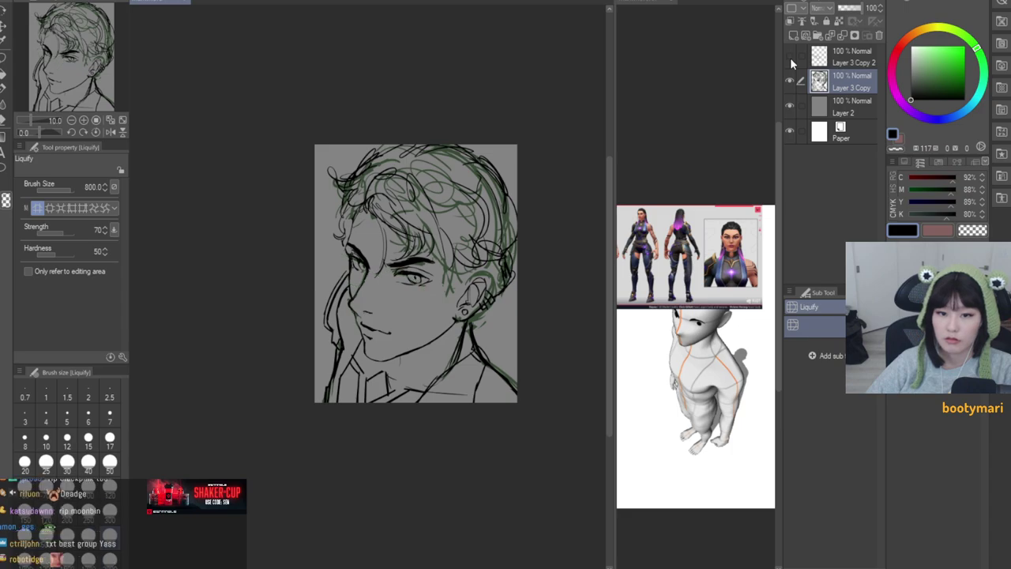
{"action": "key", "text": "h"}
{"action": "key", "text": "h"}
{"action": "left_click", "coordinate": [790, 58]}
{"action": "key", "text": "ctrl+plus"}
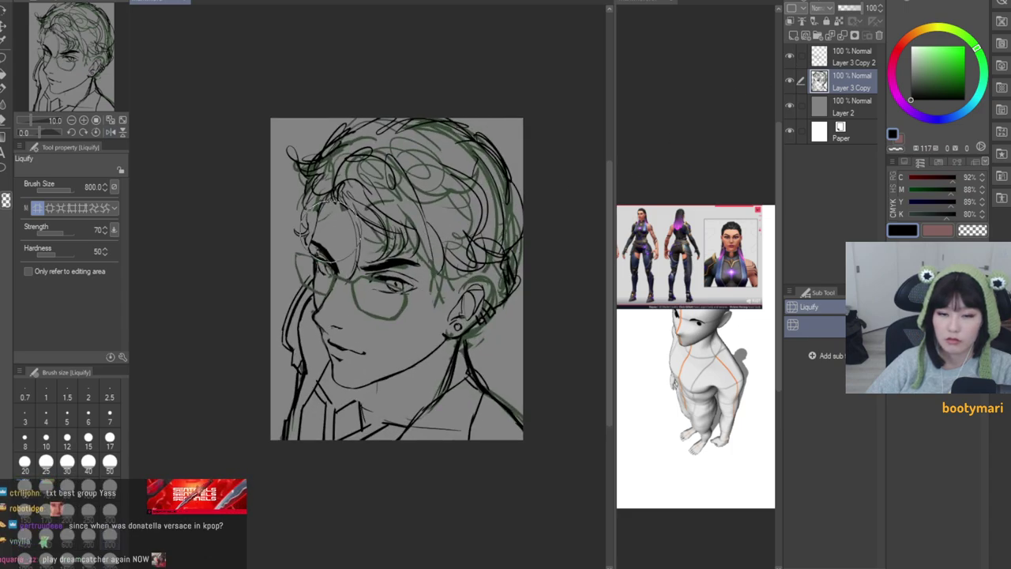
Step: Lasso both eyes and eyebrows on Layer 3 Copy, shift them slightly down, deselect, and hide the glasses layer
{"action": "key", "text": "m"}
{"action": "left_click", "coordinate": [791, 80]}
{"action": "left_click", "coordinate": [790, 80]}
{"action": "scroll", "coordinate": [276, 264], "scroll_direction": "up", "scroll_amount": 2}
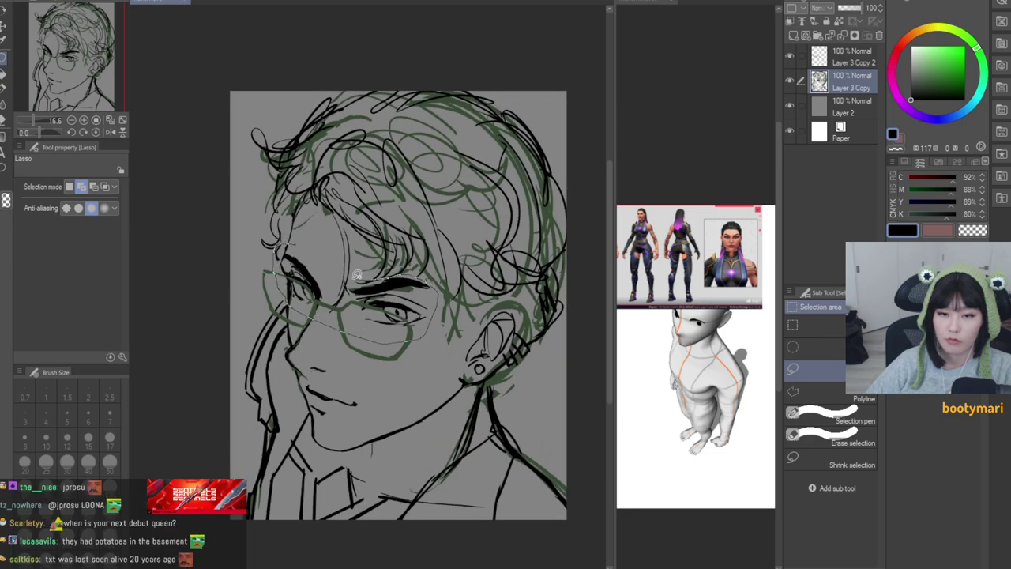
{"action": "left_click_drag", "start_coordinate": [351, 295], "coordinate": [334, 250]}
{"action": "left_click", "coordinate": [4, 25]}
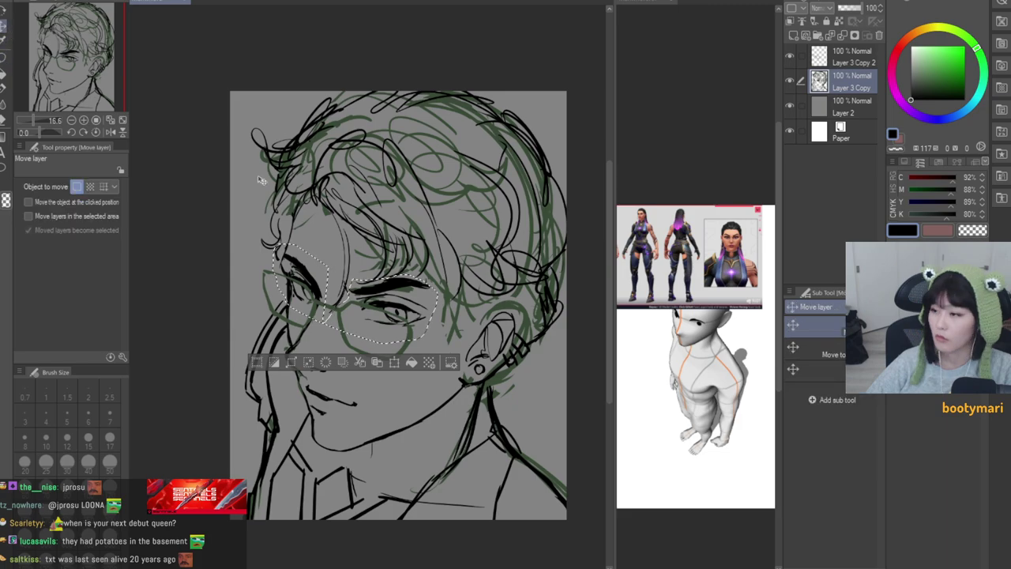
{"action": "scroll", "coordinate": [479, 289], "scroll_direction": "up", "scroll_amount": 6}
{"action": "left_click_drag", "start_coordinate": [480, 277], "coordinate": [481, 282]}
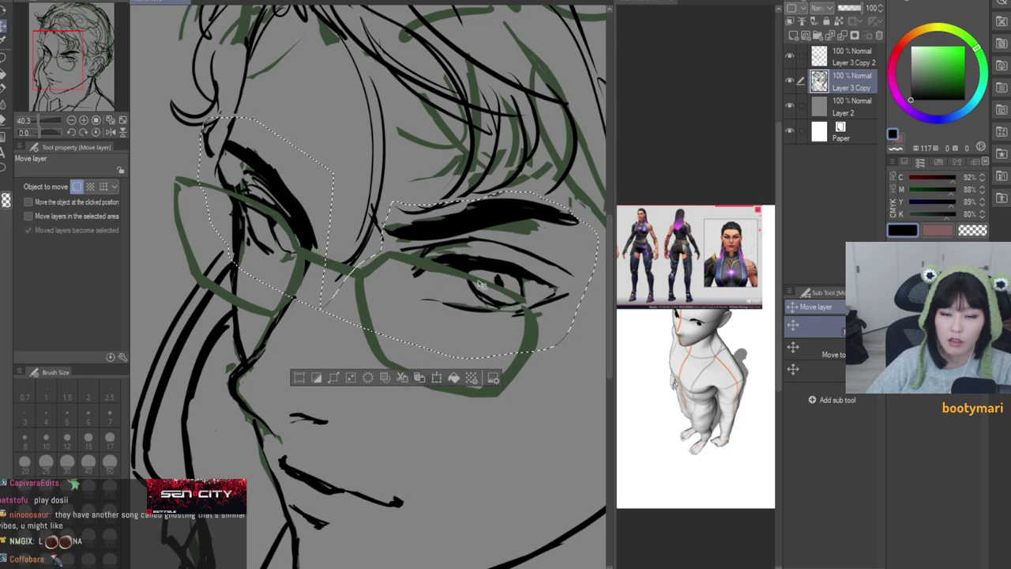
{"action": "key", "text": "ctrl+d"}
{"action": "scroll", "coordinate": [474, 301], "scroll_direction": "down", "scroll_amount": 6}
{"action": "key", "text": "h"}
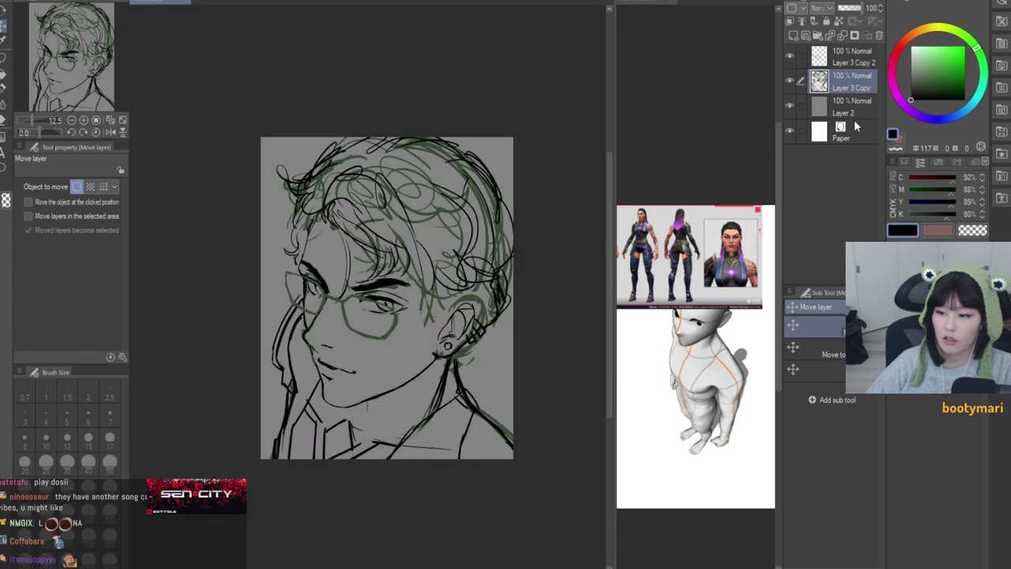
{"action": "left_click", "coordinate": [788, 56]}
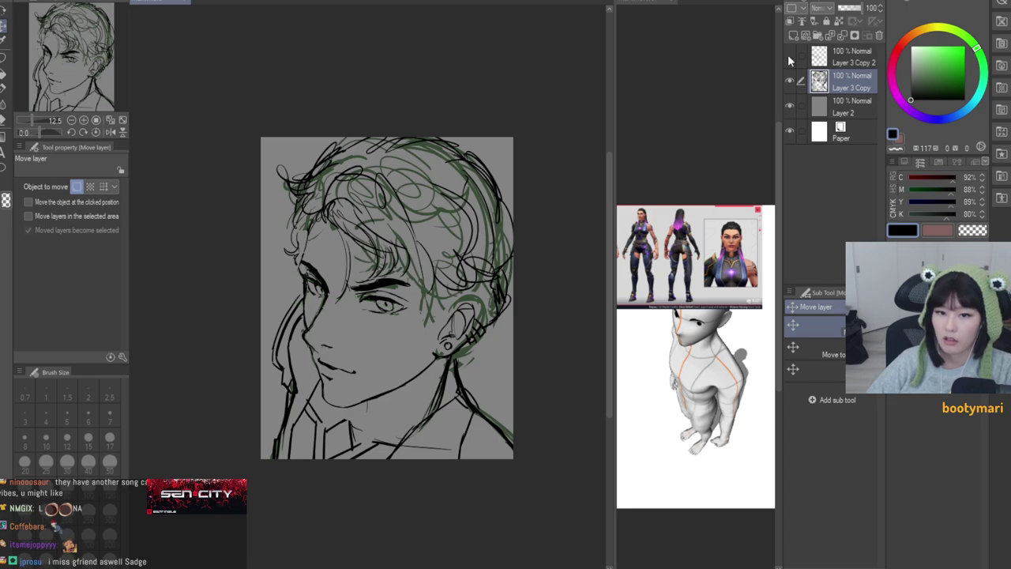
Step: Toggle the glasses layer until it shows again, and ink a short hairline stroke at the far temple on Layer 3 Copy with the Mapping pen
{"action": "left_click", "coordinate": [788, 55]}
{"action": "left_click", "coordinate": [788, 55]}
{"action": "left_click", "coordinate": [788, 56]}
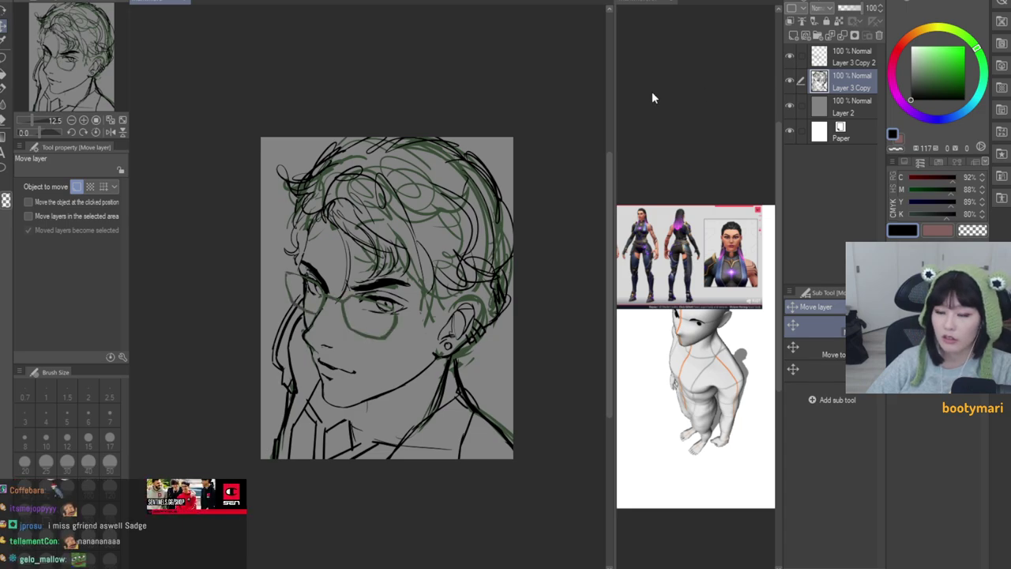
{"action": "left_click", "coordinate": [2, 90]}
{"action": "scroll", "coordinate": [355, 215], "scroll_direction": "up", "scroll_amount": 5}
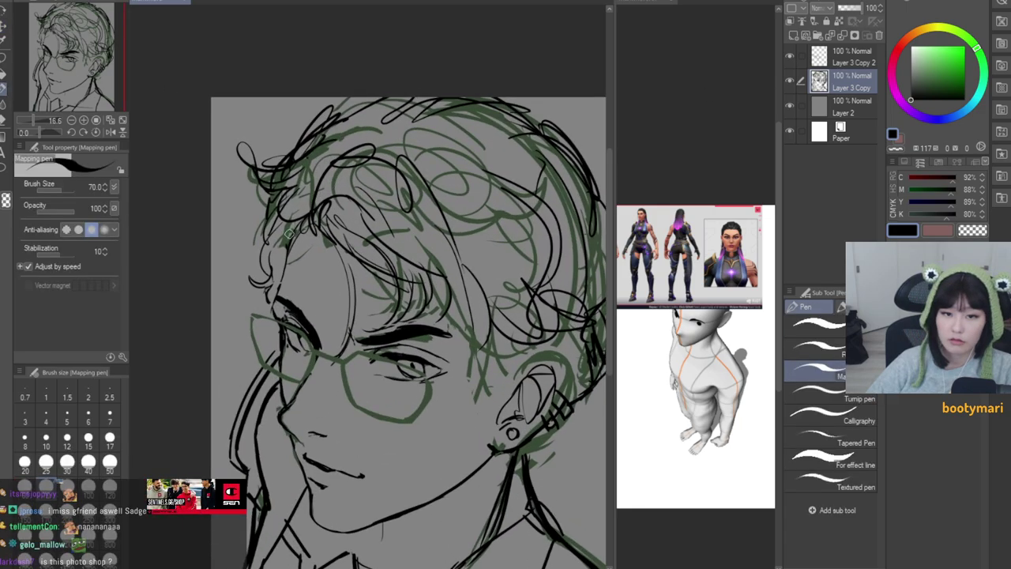
{"action": "left_click_drag", "start_coordinate": [289, 252], "coordinate": [277, 284]}
{"action": "scroll", "coordinate": [353, 213], "scroll_direction": "down", "scroll_amount": 4}
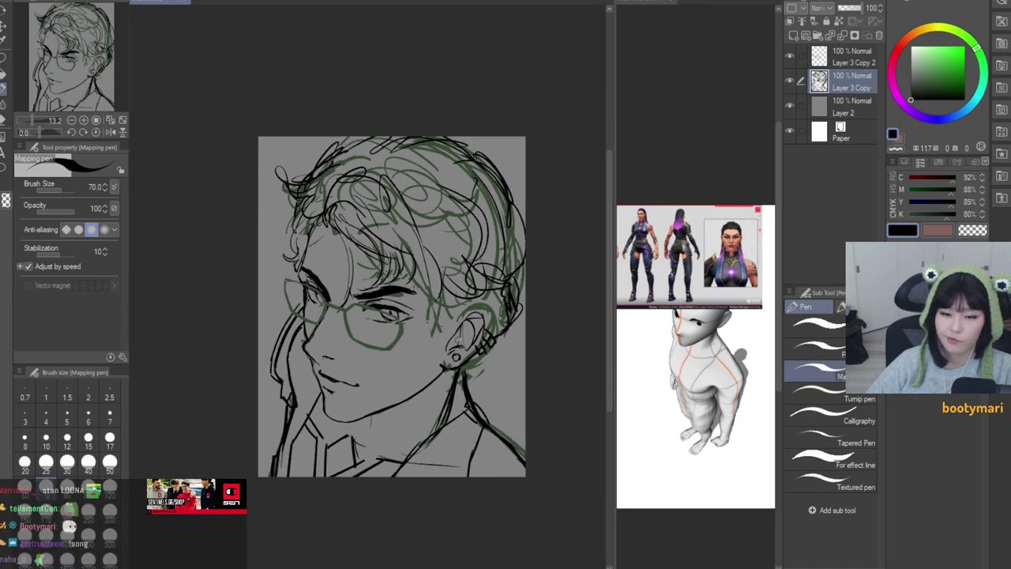
Step: On a new layer in the reference document, draw a dark red choker with a small front ring around the mannequin's neck
{"action": "left_click", "coordinate": [634, 382]}
{"action": "scroll", "coordinate": [634, 382], "scroll_direction": "up", "scroll_amount": 4}
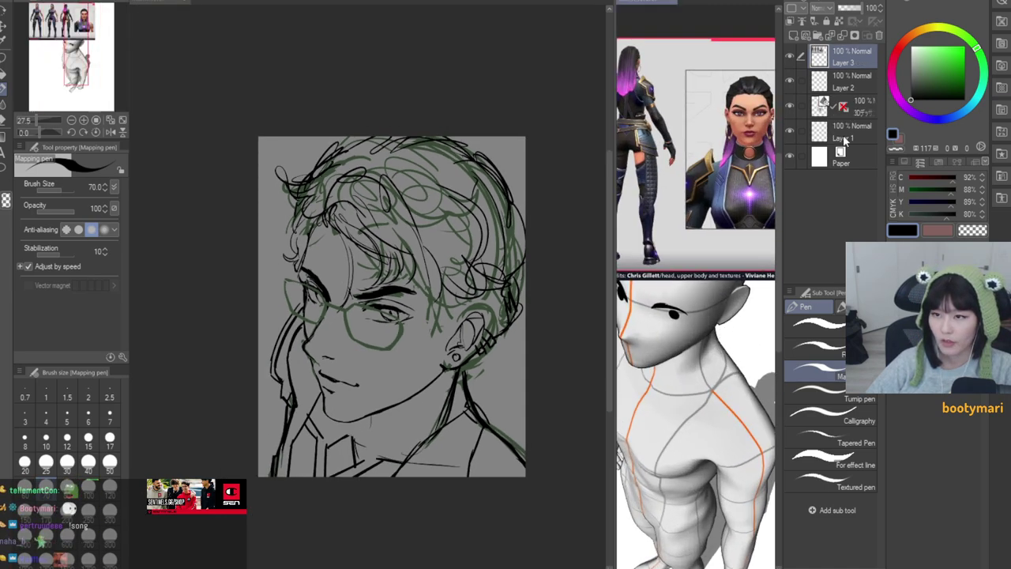
{"action": "left_click", "coordinate": [796, 37]}
{"action": "left_click", "coordinate": [950, 67]}
{"action": "left_click", "coordinate": [894, 60]}
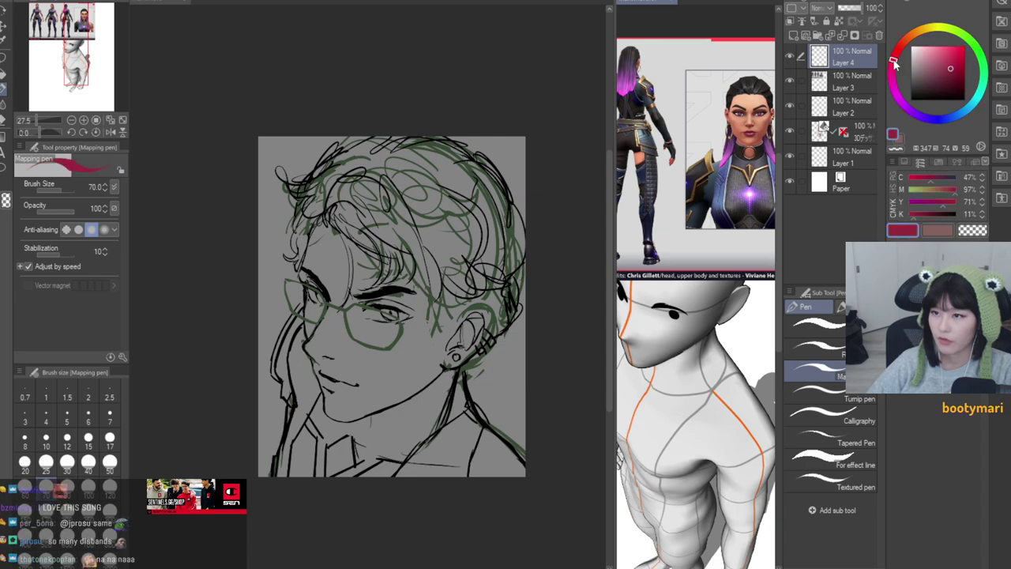
{"action": "left_click", "coordinate": [950, 78]}
{"action": "scroll", "coordinate": [688, 348], "scroll_direction": "up", "scroll_amount": 1}
{"action": "left_click_drag", "start_coordinate": [718, 336], "coordinate": [657, 365]}
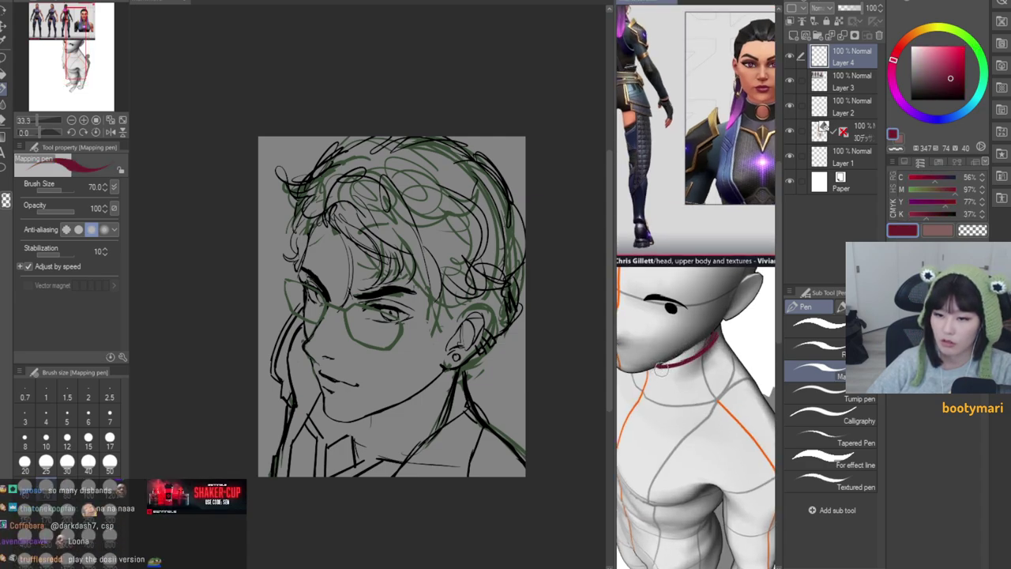
{"action": "scroll", "coordinate": [649, 369], "scroll_direction": "down", "scroll_amount": 3}
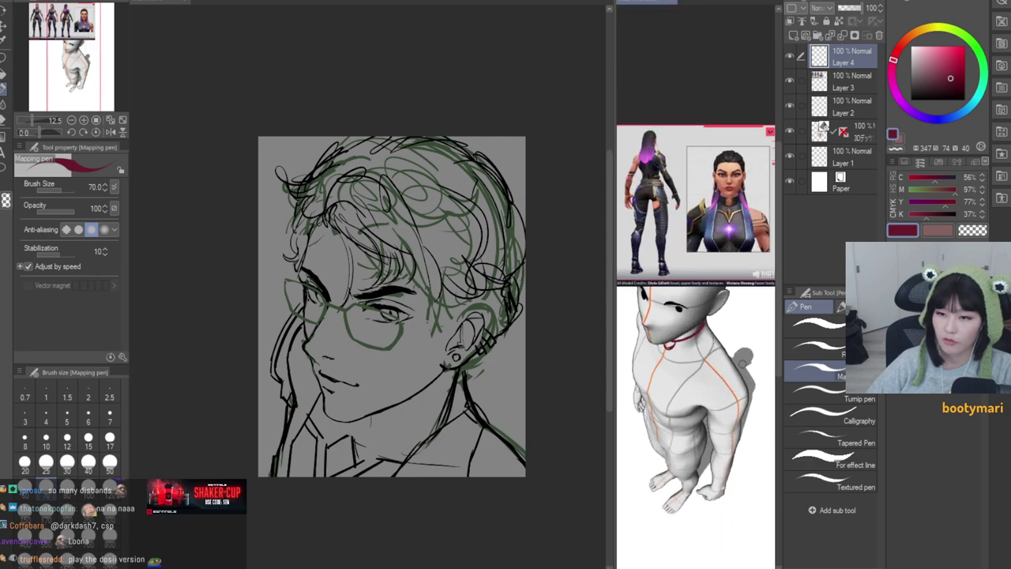
{"action": "scroll", "coordinate": [652, 347], "scroll_direction": "up", "scroll_amount": 2}
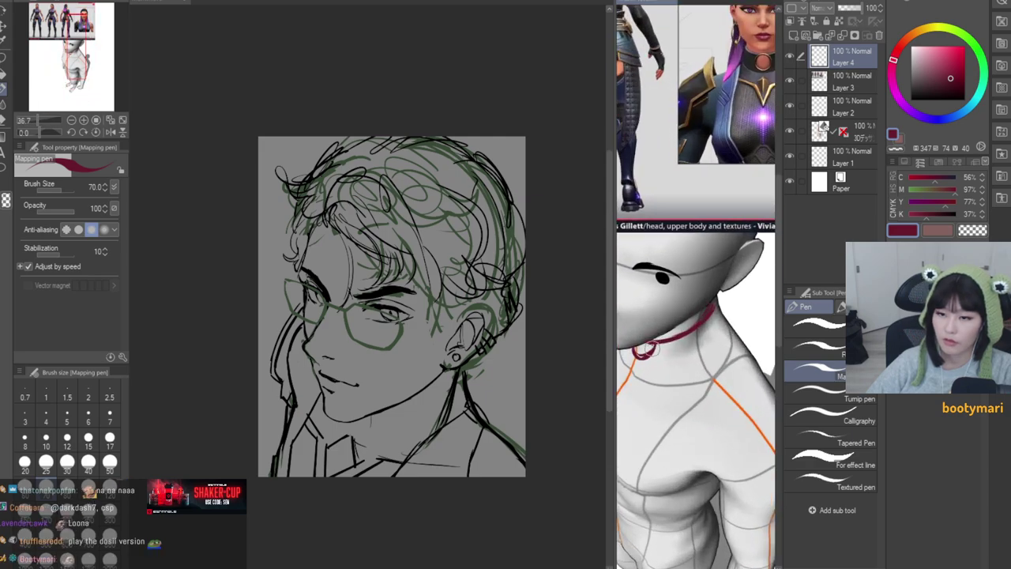
{"action": "scroll", "coordinate": [653, 348], "scroll_direction": "down", "scroll_amount": 3}
Step: Back in the portrait, ink a black choker curve below the jaw with a rounded pendant under the chin, redoing unsatisfactory strokes
{"action": "left_click", "coordinate": [462, 397]}
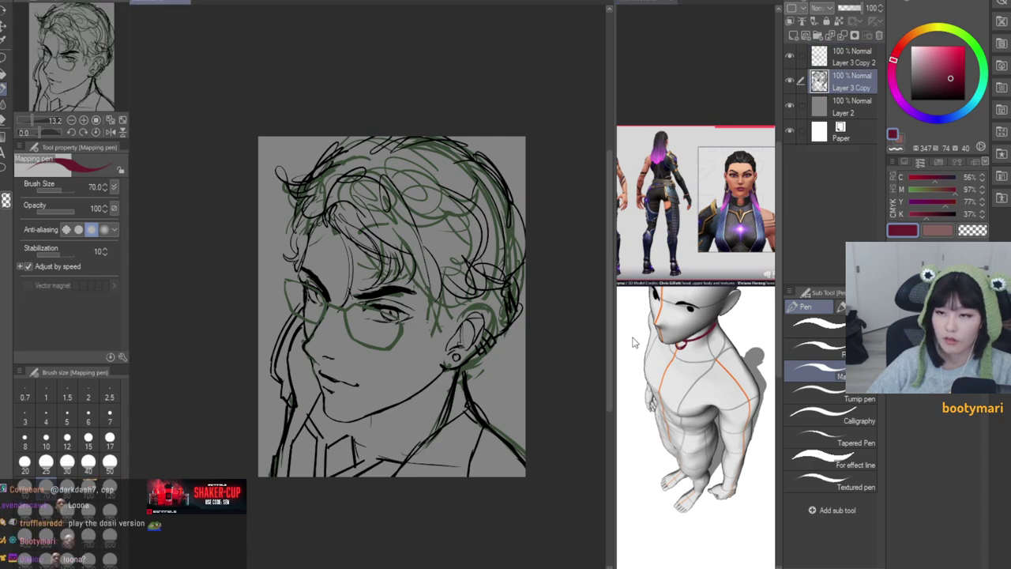
{"action": "left_click", "coordinate": [910, 100]}
{"action": "scroll", "coordinate": [488, 320], "scroll_direction": "up", "scroll_amount": 2}
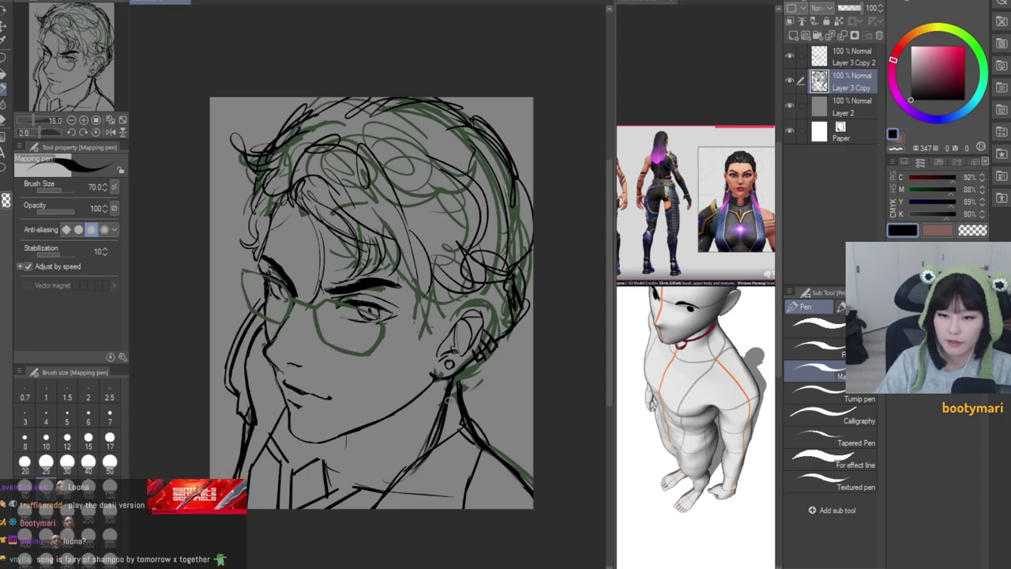
{"action": "left_click_drag", "start_coordinate": [418, 433], "coordinate": [344, 448]}
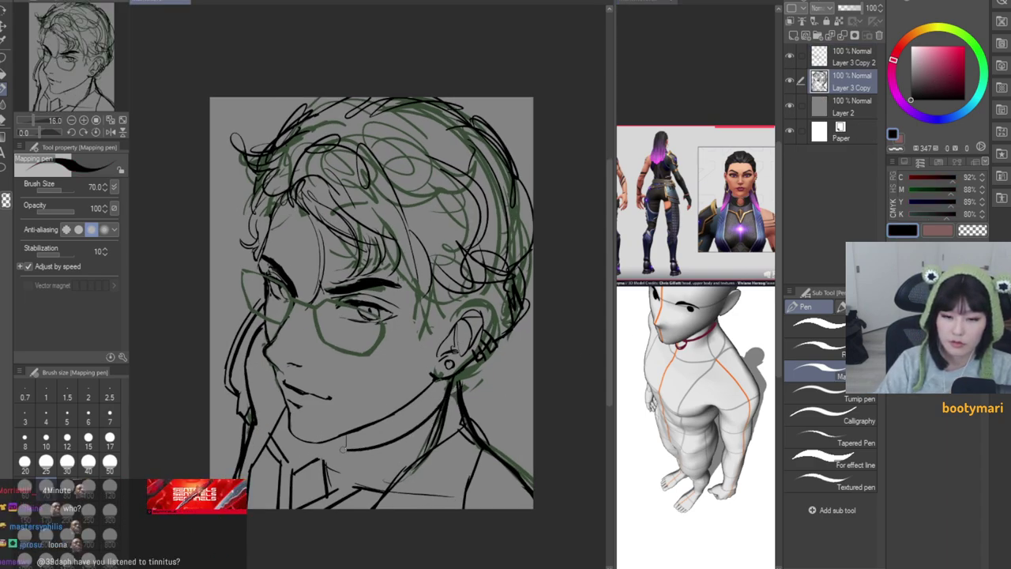
{"action": "key", "text": "ctrl+z"}
{"action": "mouse_move", "coordinate": [446, 400]}
{"action": "left_mouse_down"}
{"action": "mouse_move", "coordinate": [335, 447]}
{"action": "mouse_move", "coordinate": [343, 440]}
{"action": "left_mouse_up"}
{"action": "key", "text": "ctrl+z"}
{"action": "key", "text": "ctrl+z"}
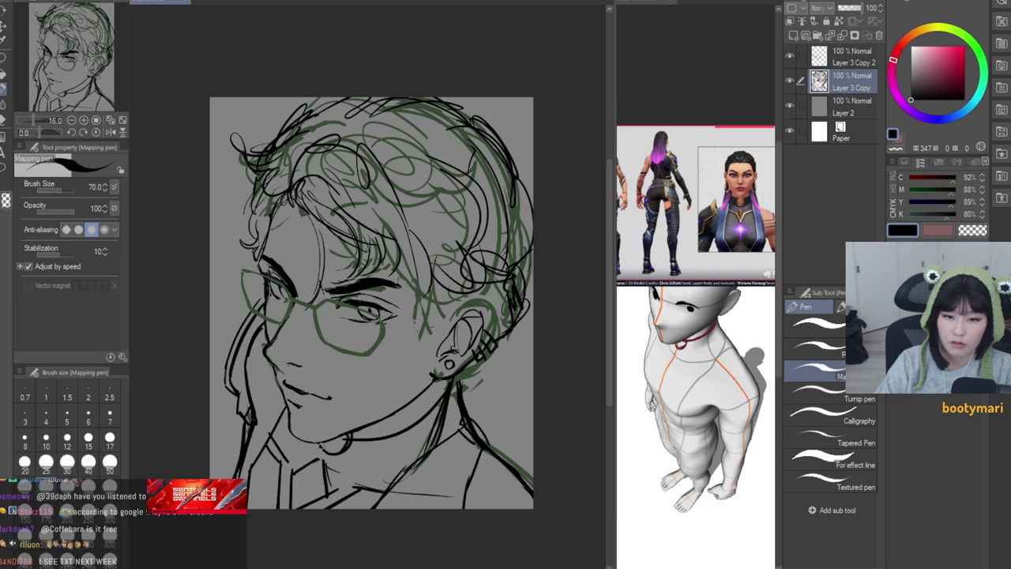
Step: Clean up the choker's pendant and thin the rough neck line below the choker with the Snap eraser at size 120
{"action": "left_click", "coordinate": [3, 120]}
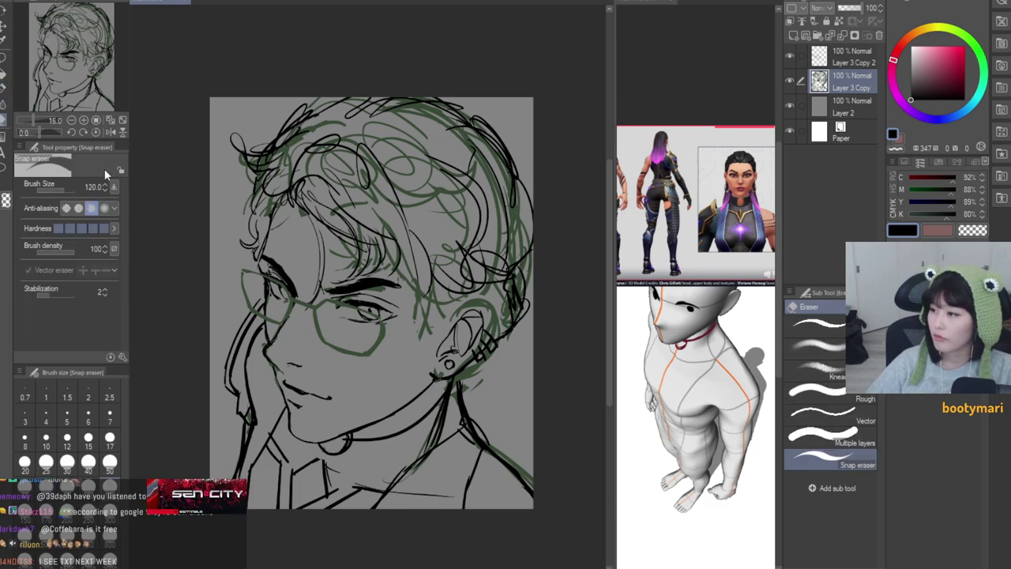
{"action": "scroll", "coordinate": [377, 434], "scroll_direction": "up", "scroll_amount": 3}
{"action": "scroll", "coordinate": [338, 464], "scroll_direction": "up", "scroll_amount": 3}
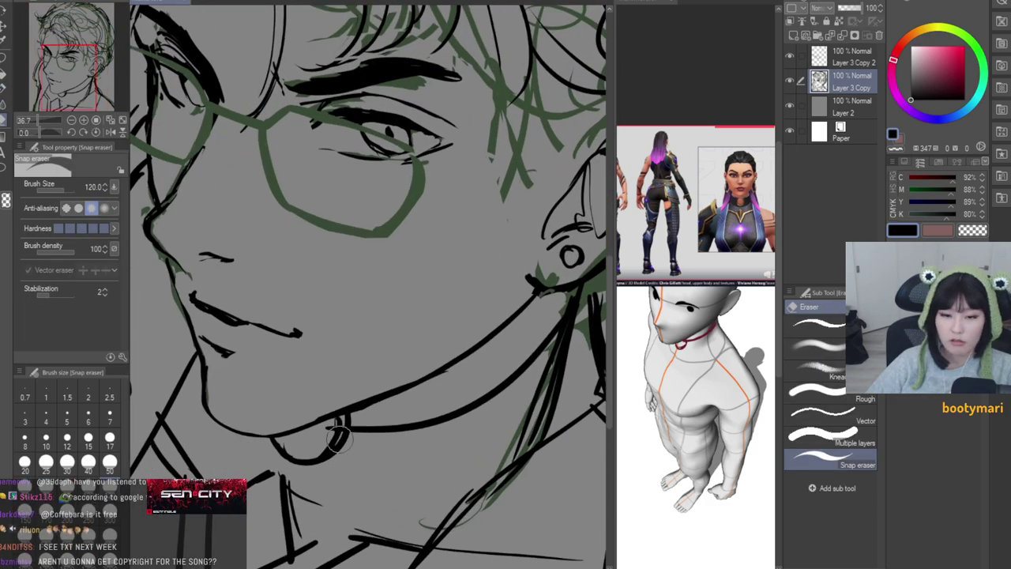
{"action": "scroll", "coordinate": [324, 435], "scroll_direction": "down", "scroll_amount": 2}
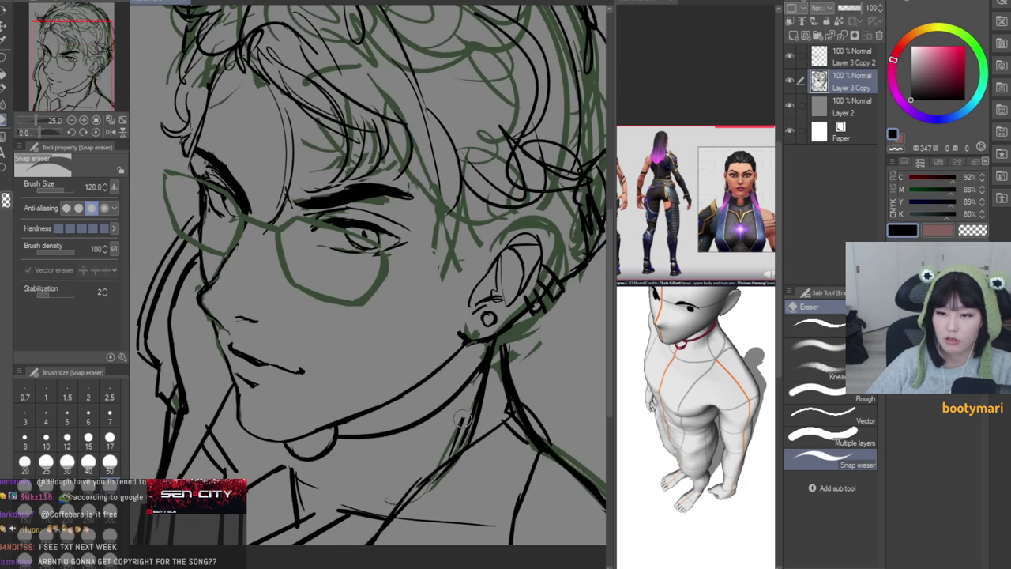
{"action": "left_click_drag", "start_coordinate": [472, 398], "coordinate": [463, 432]}
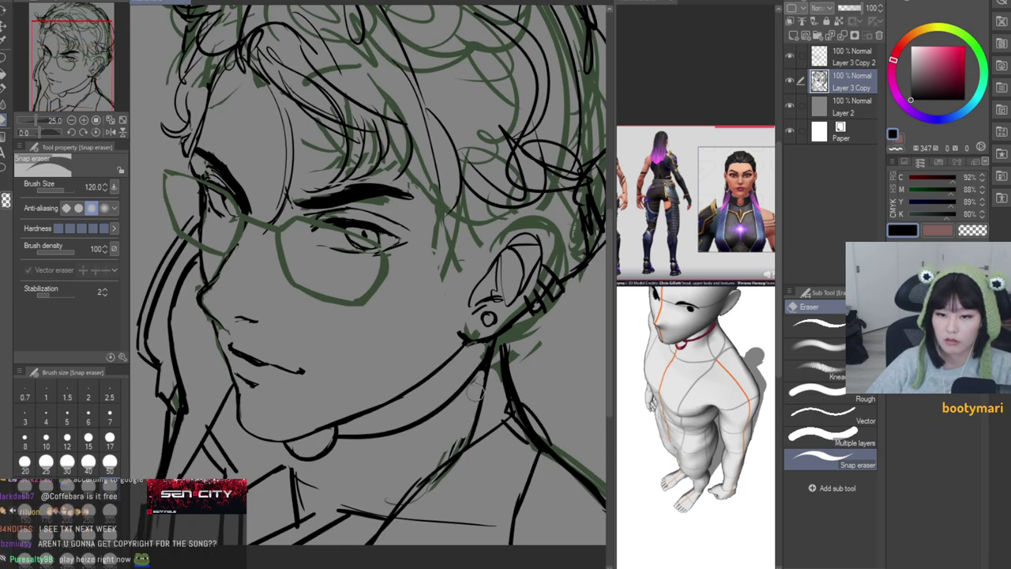
Step: Bring Reyna's full-body front view into sight in the reference, then thicken the neck lines below the ear and trim the front one
{"action": "key", "text": "p"}
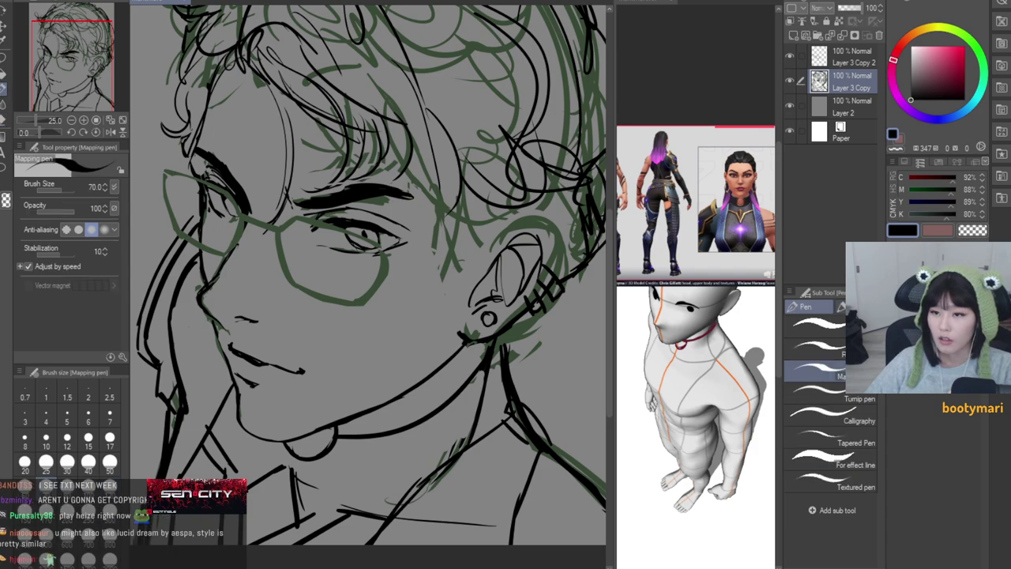
{"action": "left_click", "coordinate": [695, 182]}
{"action": "scroll", "coordinate": [695, 182], "scroll_direction": "up", "scroll_amount": 1}
{"action": "mouse_move", "coordinate": [695, 181]}
{"action": "left_mouse_down"}
{"action": "mouse_move", "coordinate": [731, 223]}
{"action": "mouse_move", "coordinate": [762, 237]}
{"action": "left_mouse_up"}
{"action": "scroll", "coordinate": [655, 226], "scroll_direction": "up", "scroll_amount": 3}
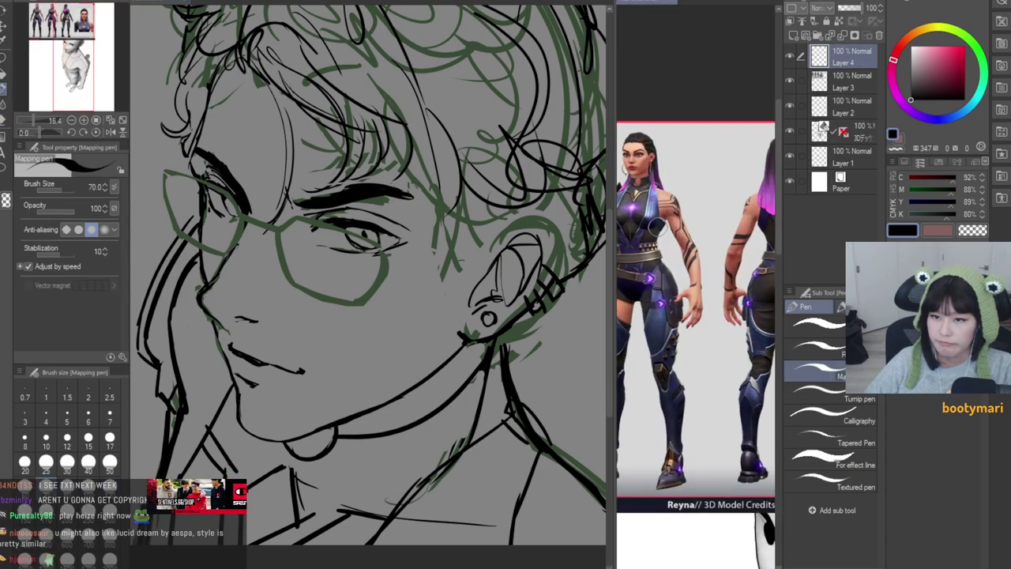
{"action": "left_click", "coordinate": [493, 351]}
{"action": "left_click_drag", "start_coordinate": [496, 361], "coordinate": [509, 416]}
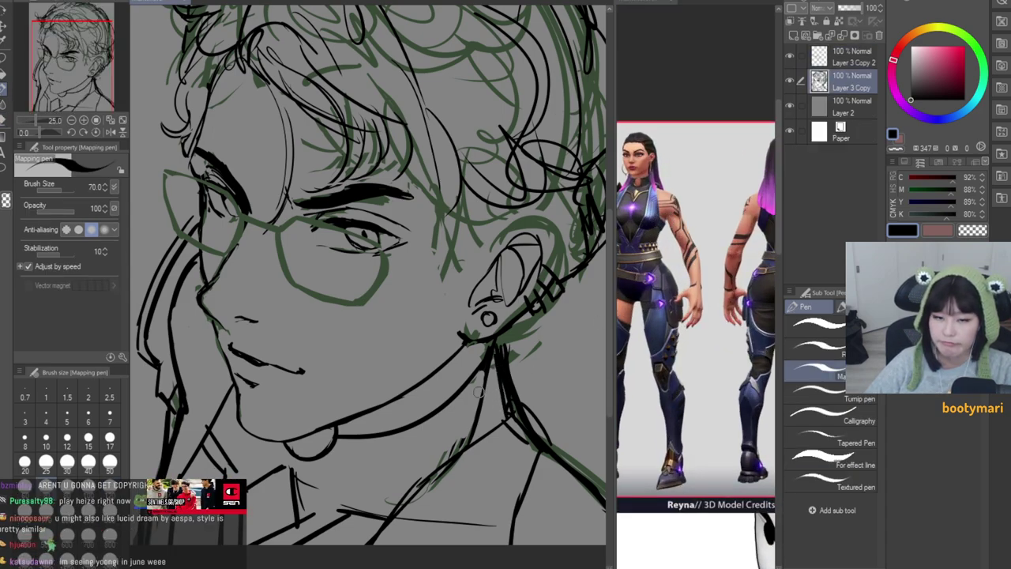
{"action": "key", "text": "e"}
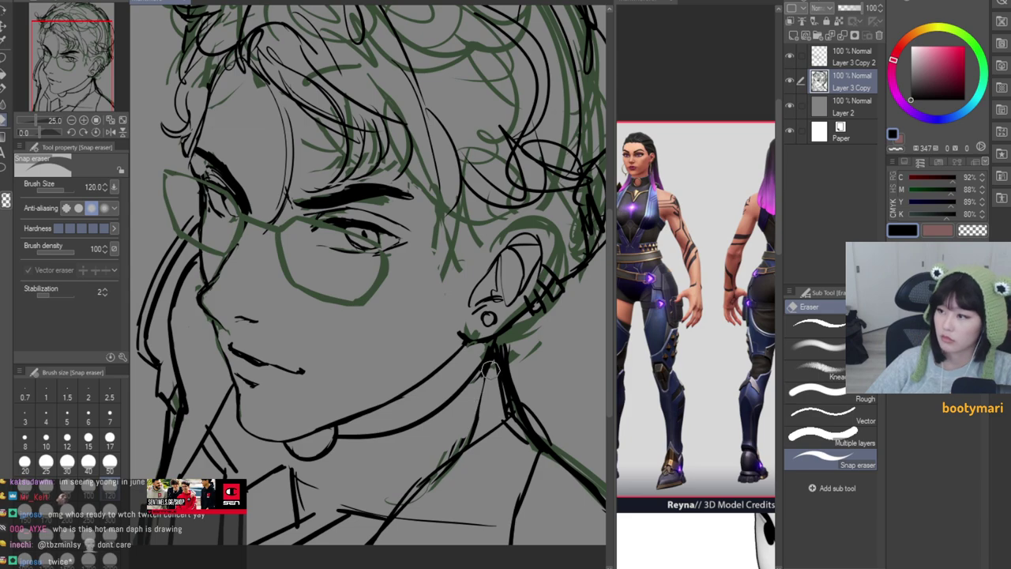
{"action": "scroll", "coordinate": [365, 495], "scroll_direction": "down", "scroll_amount": 1}
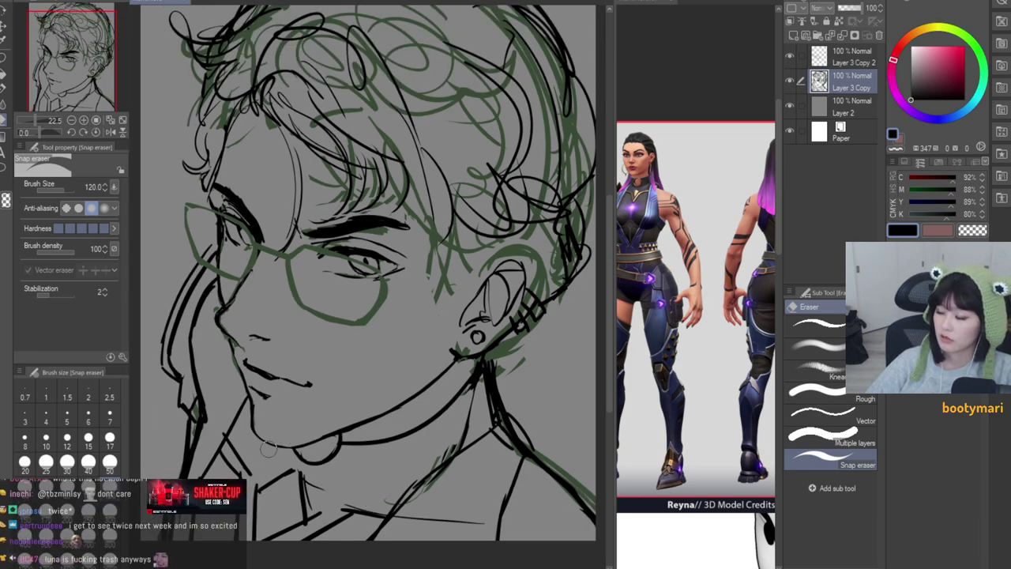
Step: Examine the portrait as a whole and the near eyebrow and eye up close
{"action": "scroll", "coordinate": [268, 448], "scroll_direction": "down", "scroll_amount": 4}
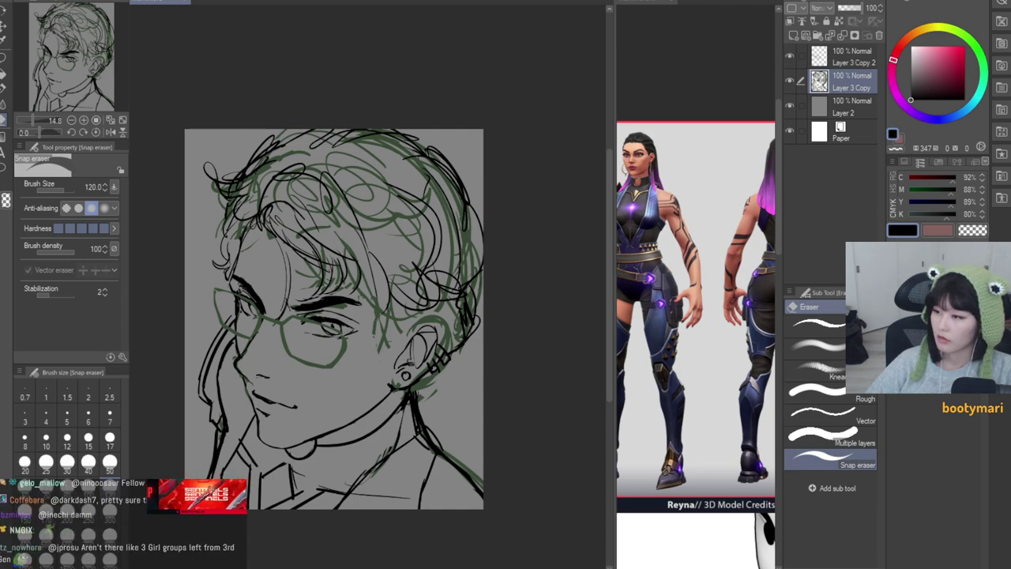
{"action": "scroll", "coordinate": [454, 342], "scroll_direction": "down", "scroll_amount": 1}
{"action": "scroll", "coordinate": [340, 391], "scroll_direction": "up", "scroll_amount": 6}
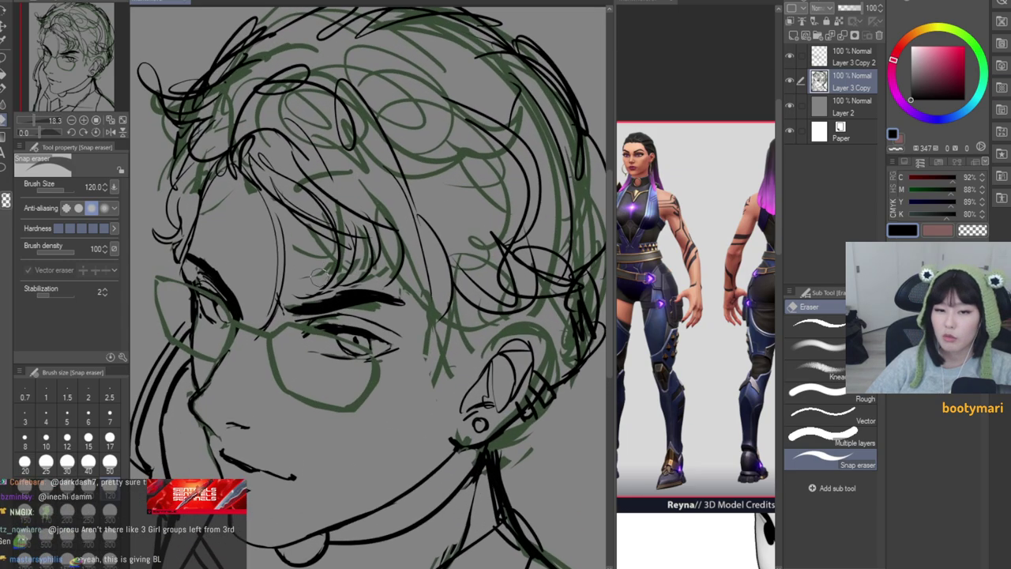
{"action": "scroll", "coordinate": [320, 275], "scroll_direction": "up", "scroll_amount": 3}
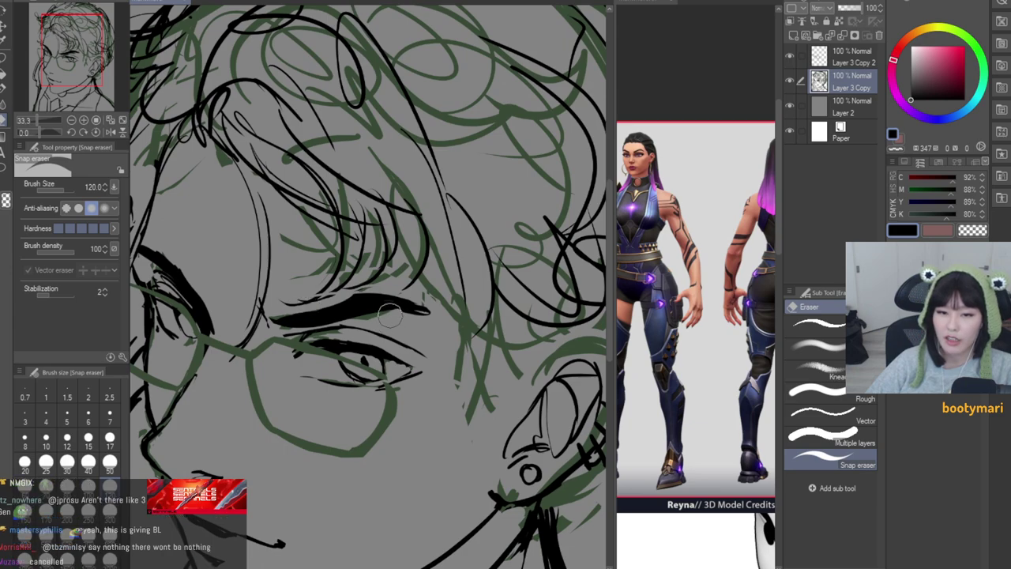
{"action": "scroll", "coordinate": [388, 316], "scroll_direction": "down", "scroll_amount": 3}
{"action": "scroll", "coordinate": [389, 316], "scroll_direction": "down", "scroll_amount": 4}
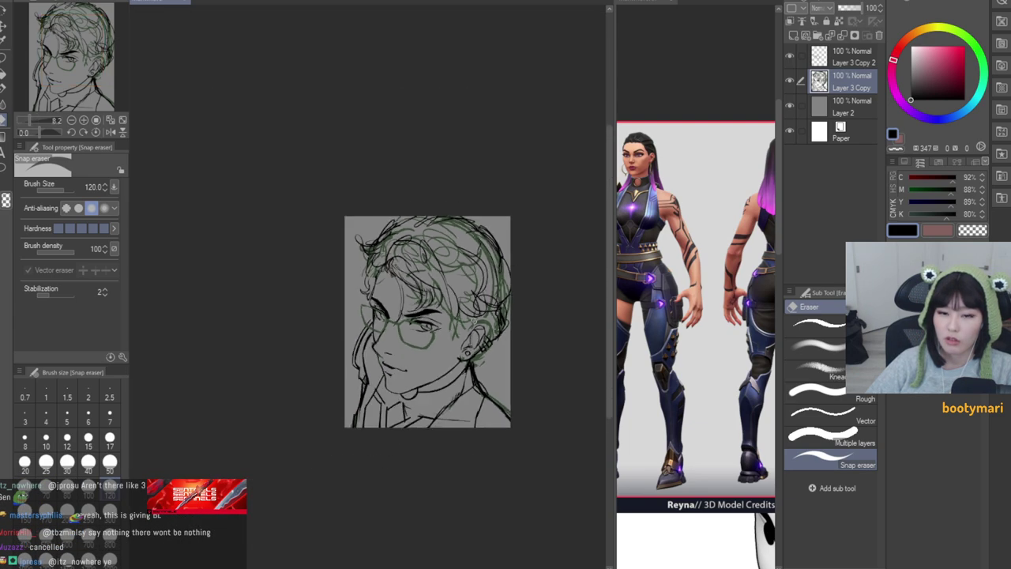
{"action": "scroll", "coordinate": [493, 328], "scroll_direction": "up", "scroll_amount": 2}
Step: Thicken and fill the far eyebrow with the Mapping pen at size 70, and darken the hairline strokes beside the far temple
{"action": "key", "text": "p"}
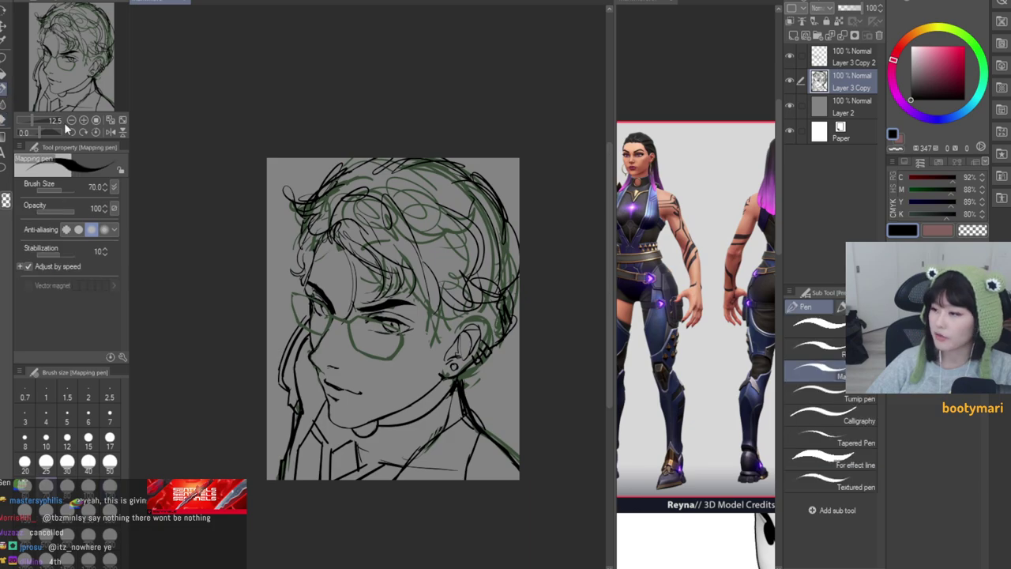
{"action": "scroll", "coordinate": [439, 290], "scroll_direction": "up", "scroll_amount": 3}
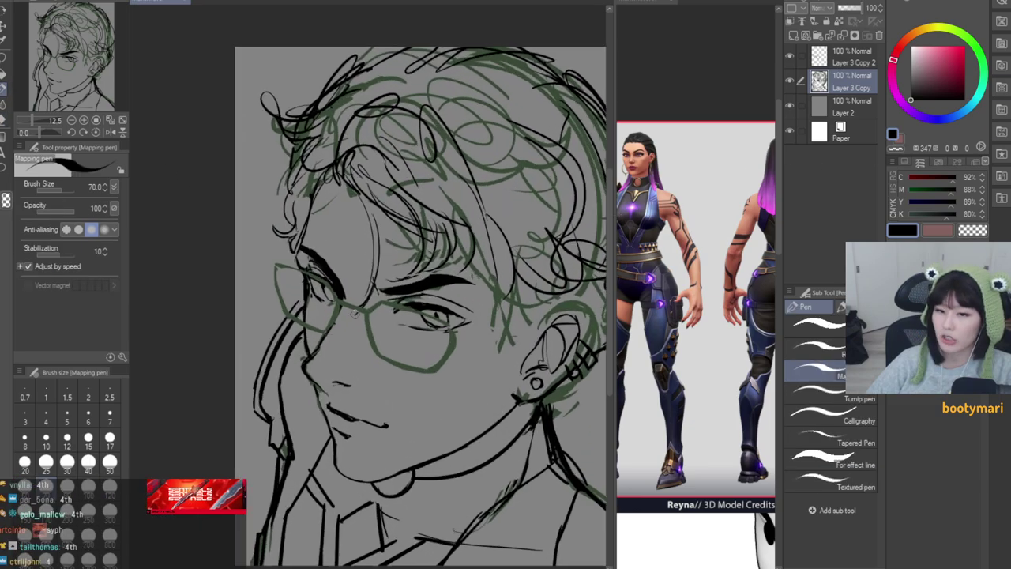
{"action": "scroll", "coordinate": [299, 258], "scroll_direction": "up", "scroll_amount": 1}
{"action": "left_click_drag", "start_coordinate": [305, 279], "coordinate": [269, 223]}
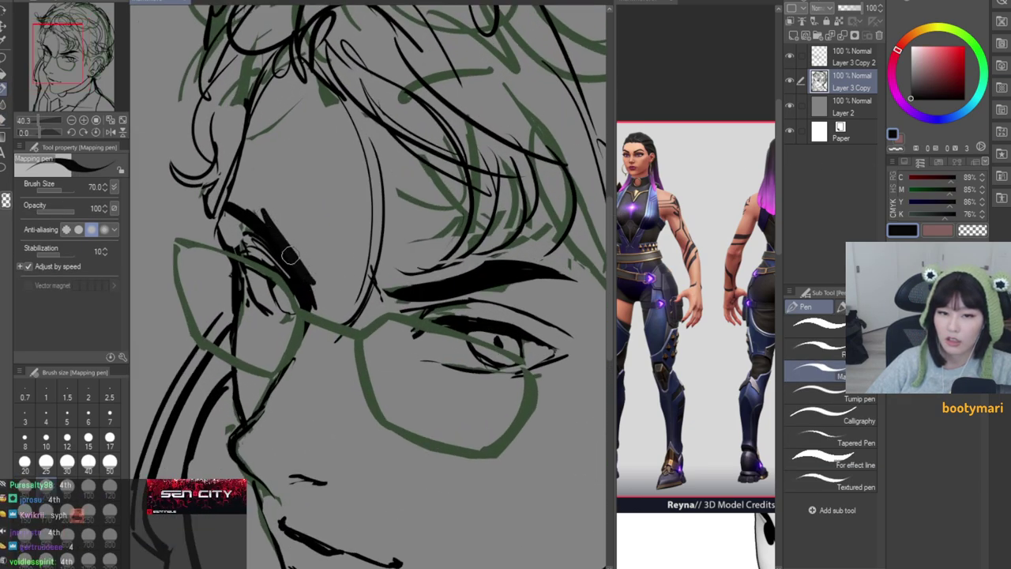
{"action": "left_click_drag", "start_coordinate": [290, 256], "coordinate": [254, 211]}
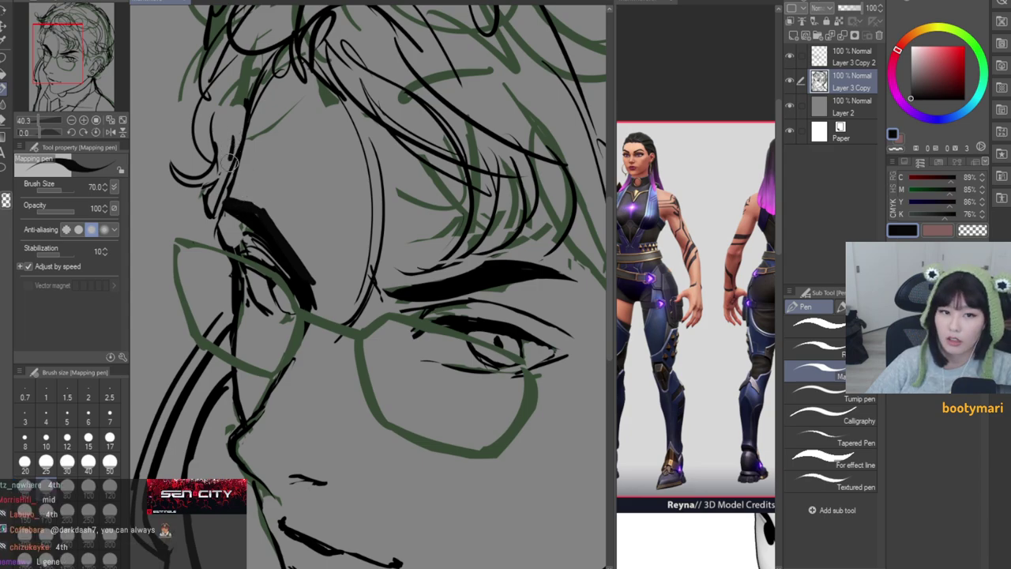
{"action": "left_click_drag", "start_coordinate": [241, 154], "coordinate": [217, 225]}
{"action": "scroll", "coordinate": [361, 357], "scroll_direction": "down", "scroll_amount": 7}
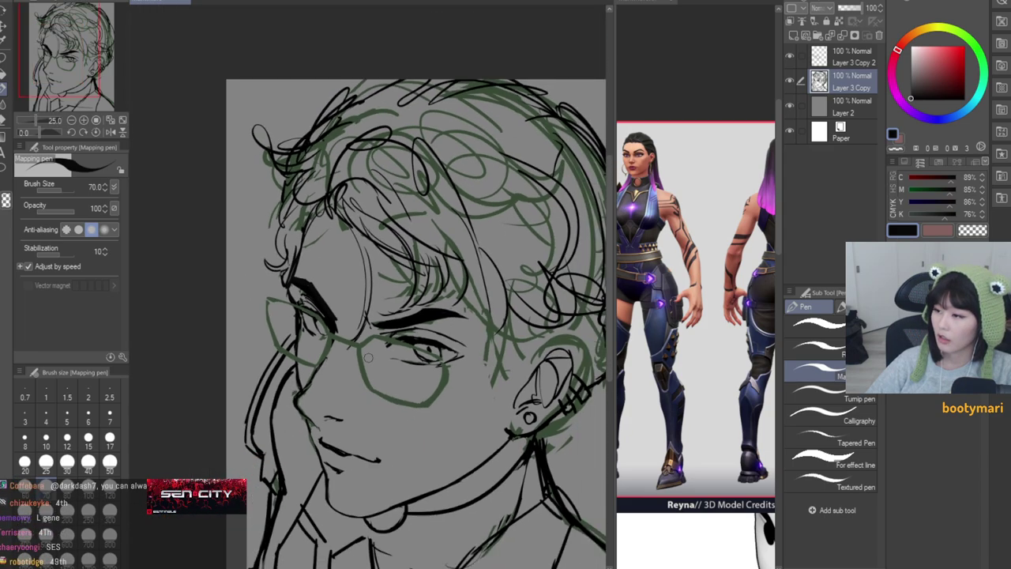
{"action": "scroll", "coordinate": [366, 357], "scroll_direction": "up", "scroll_amount": 3}
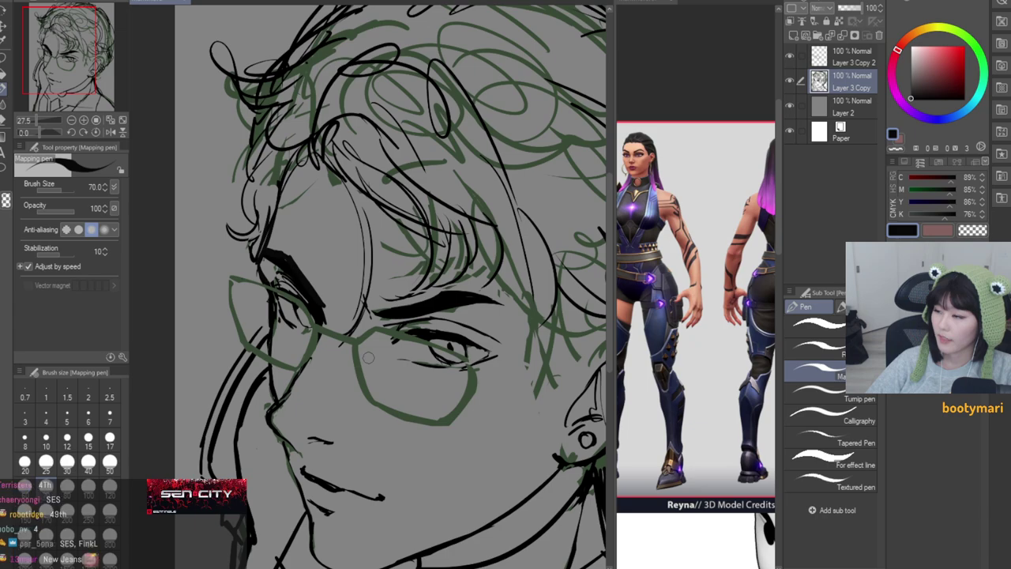
Step: Trim the upper edge of the far eyebrow into a cleaner shape with the Snap eraser
{"action": "key", "text": "e"}
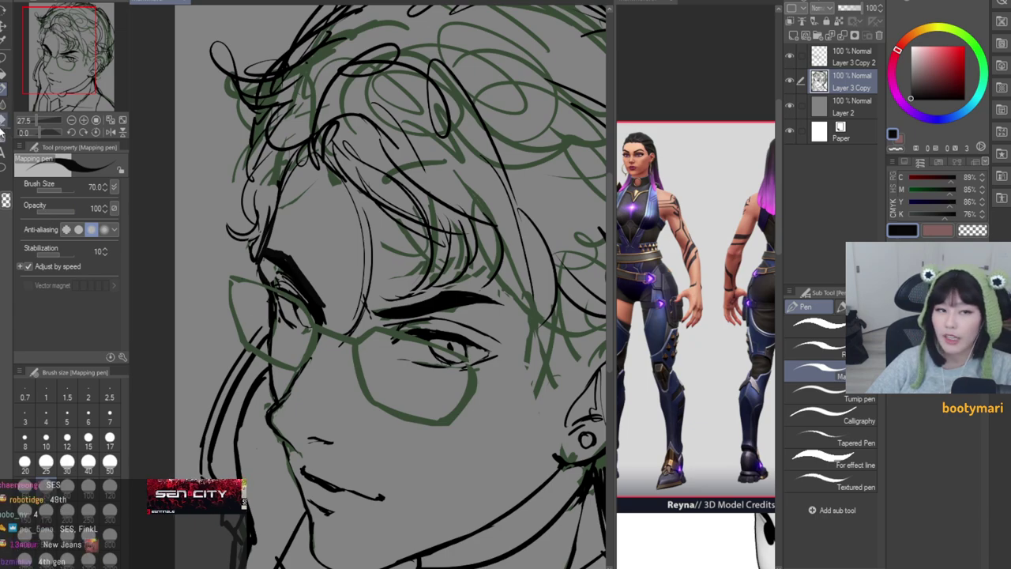
{"action": "scroll", "coordinate": [286, 309], "scroll_direction": "up", "scroll_amount": 2}
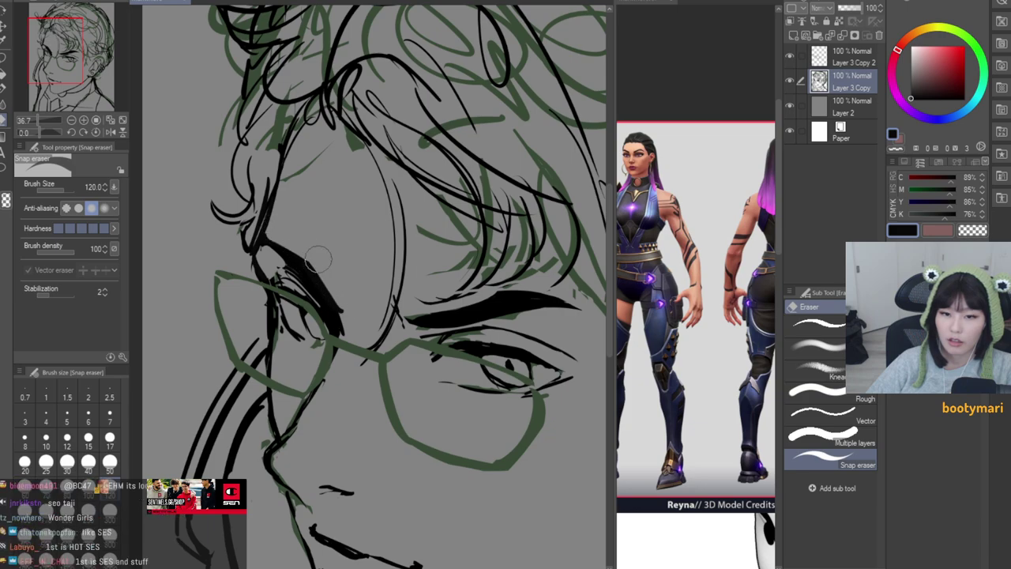
{"action": "scroll", "coordinate": [343, 310], "scroll_direction": "up", "scroll_amount": 1}
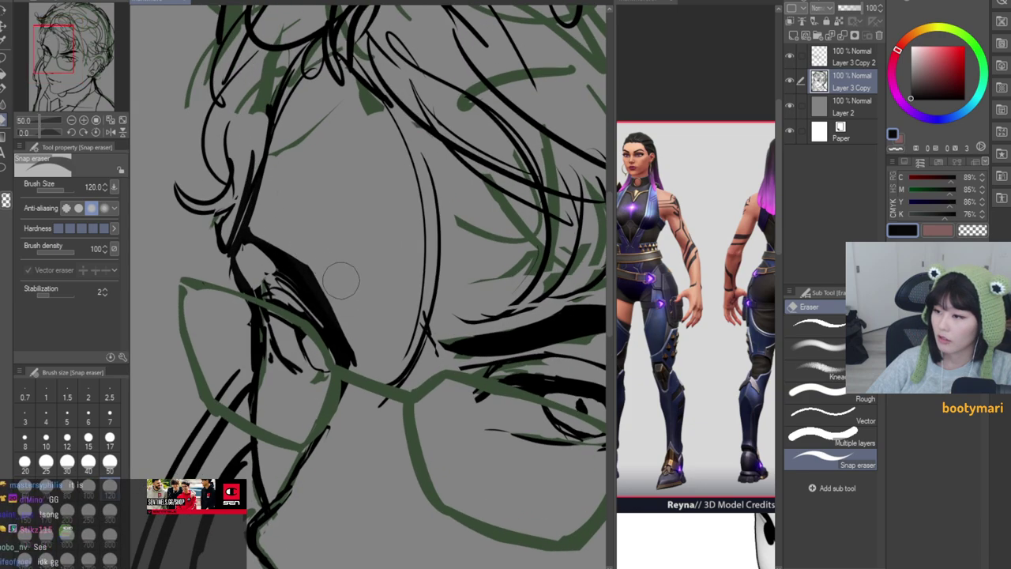
{"action": "scroll", "coordinate": [332, 248], "scroll_direction": "down", "scroll_amount": 4}
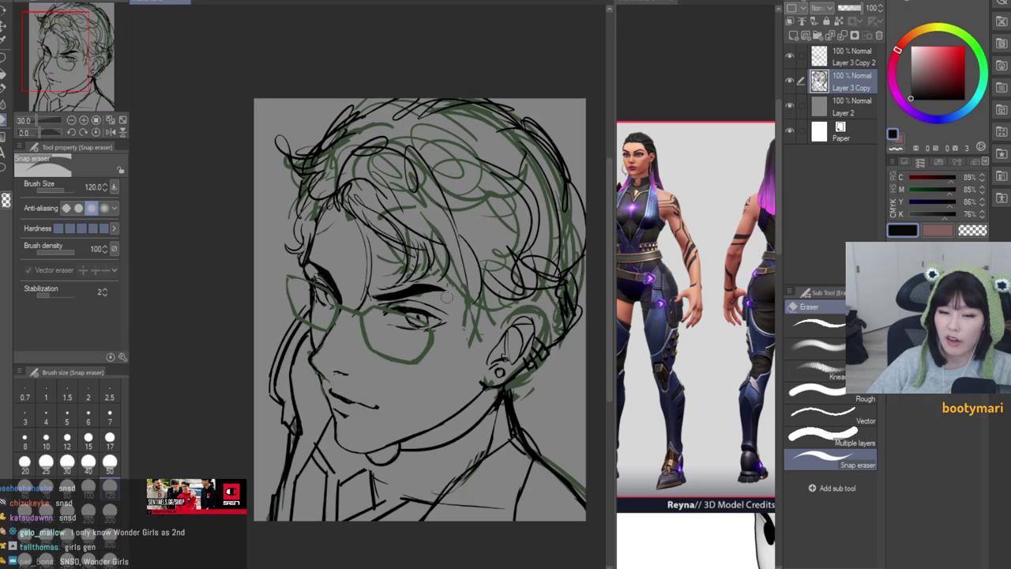
Step: Examine the far eyebrow up close, then look over the whole portrait at several magnifications
{"action": "scroll", "coordinate": [371, 277], "scroll_direction": "up", "scroll_amount": 3}
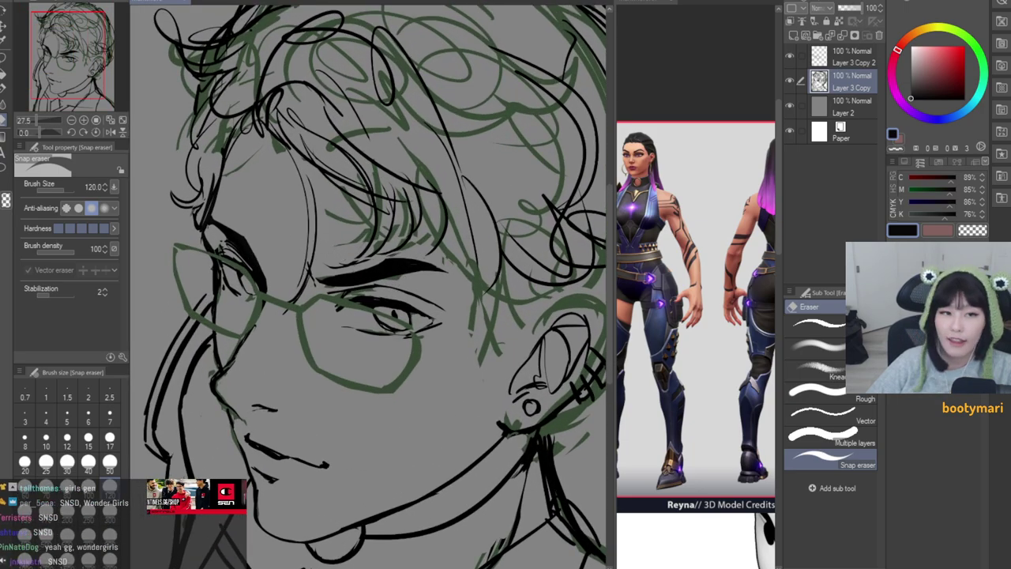
{"action": "key", "text": "p"}
{"action": "scroll", "coordinate": [241, 247], "scroll_direction": "up", "scroll_amount": 2}
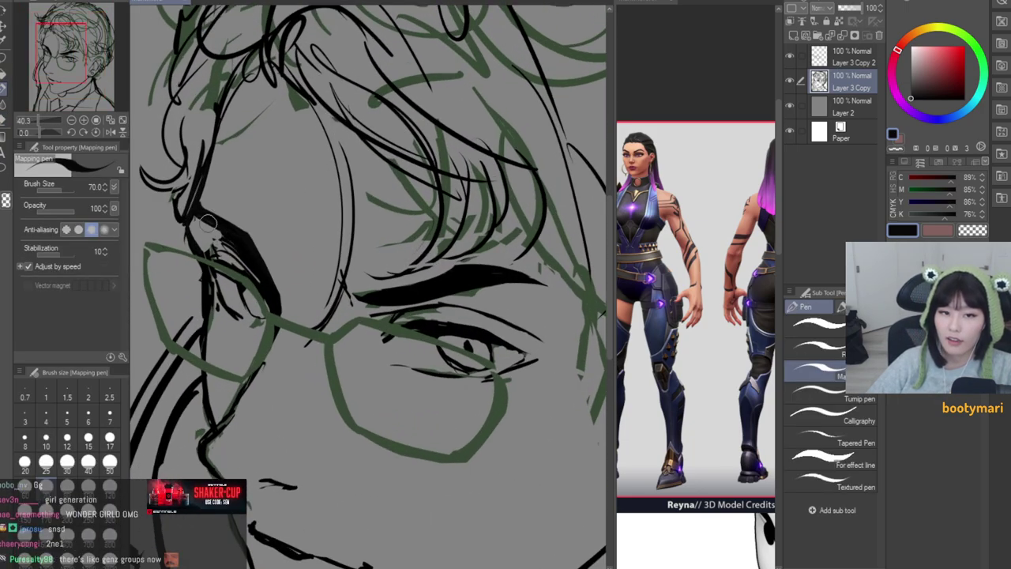
{"action": "scroll", "coordinate": [235, 248], "scroll_direction": "down", "scroll_amount": 5}
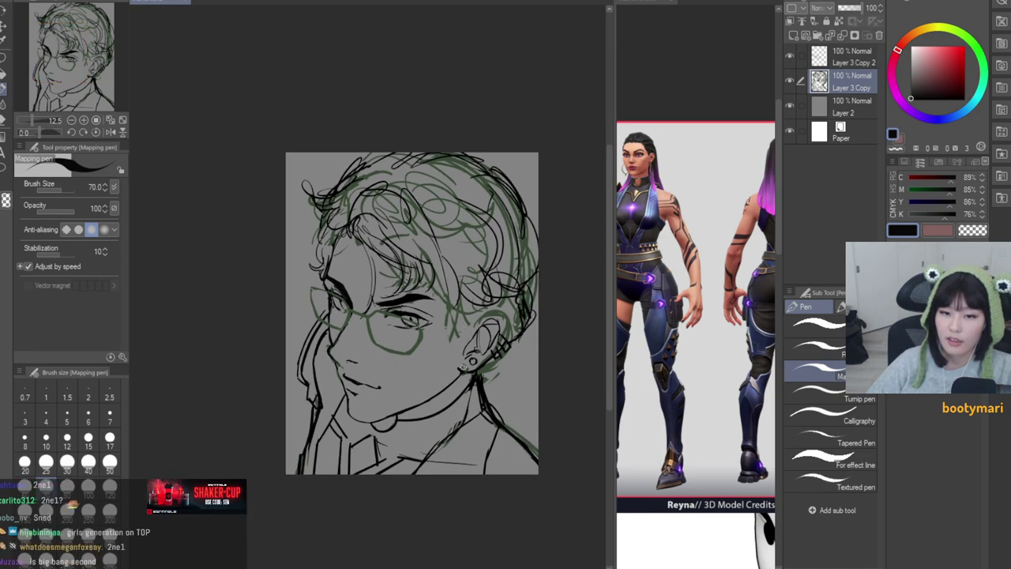
{"action": "scroll", "coordinate": [381, 276], "scroll_direction": "up", "scroll_amount": 2}
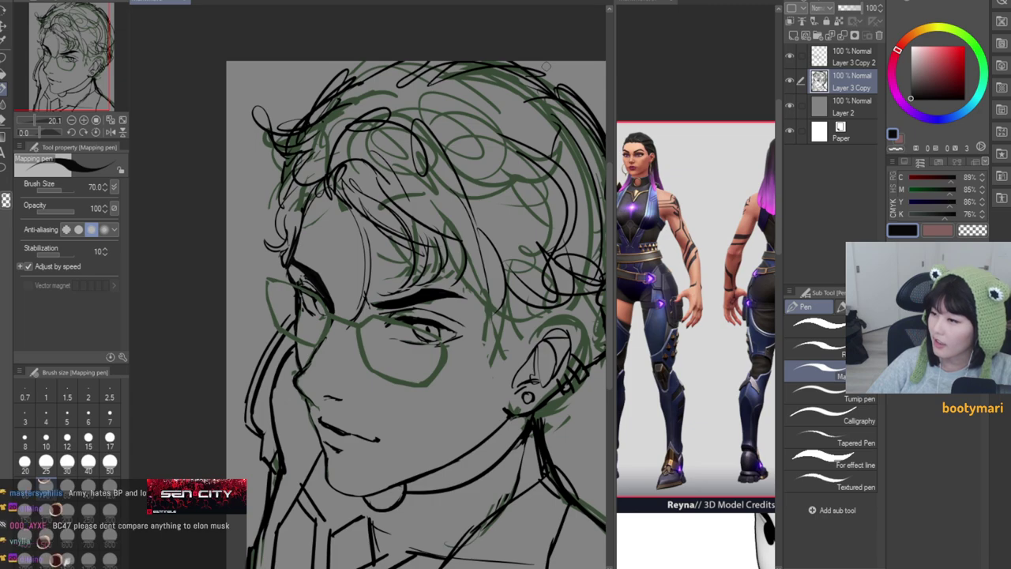
{"action": "scroll", "coordinate": [501, 119], "scroll_direction": "down", "scroll_amount": 3}
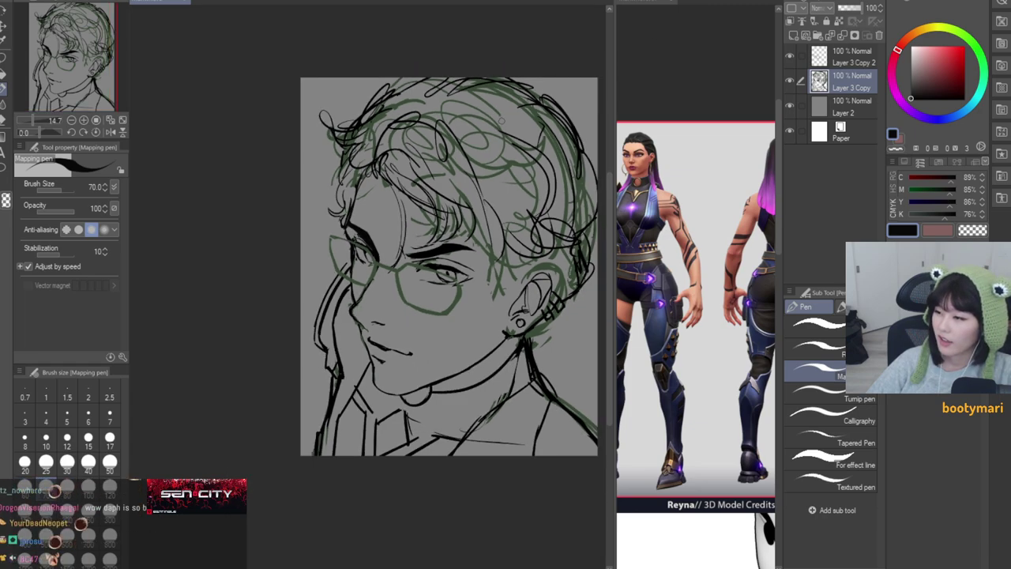
{"action": "scroll", "coordinate": [502, 119], "scroll_direction": "up", "scroll_amount": 2}
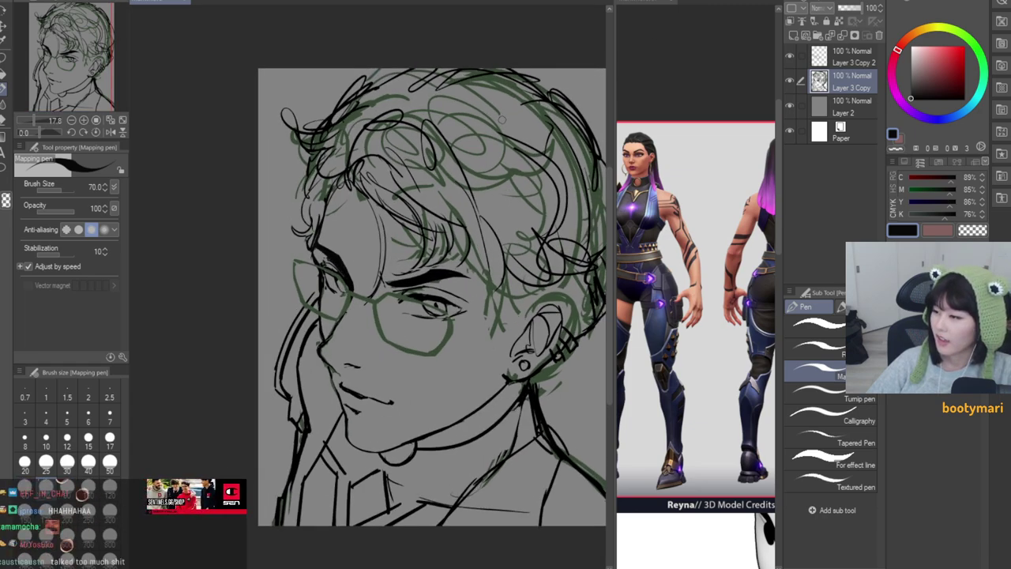
{"action": "scroll", "coordinate": [500, 118], "scroll_direction": "up", "scroll_amount": 1}
{"action": "scroll", "coordinate": [500, 119], "scroll_direction": "down", "scroll_amount": 1}
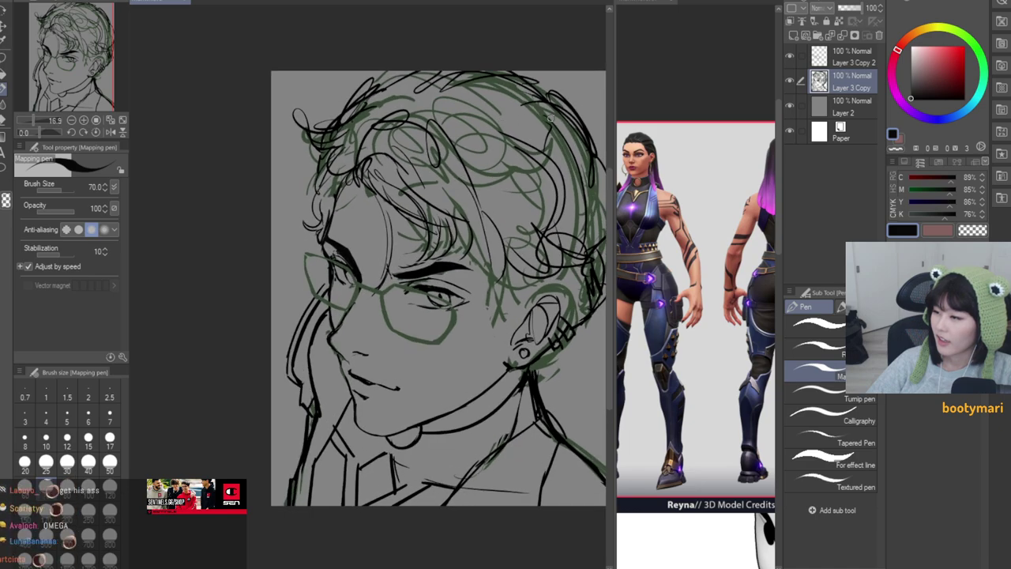
{"action": "scroll", "coordinate": [510, 167], "scroll_direction": "down", "scroll_amount": 1}
{"action": "scroll", "coordinate": [509, 167], "scroll_direction": "up", "scroll_amount": 1}
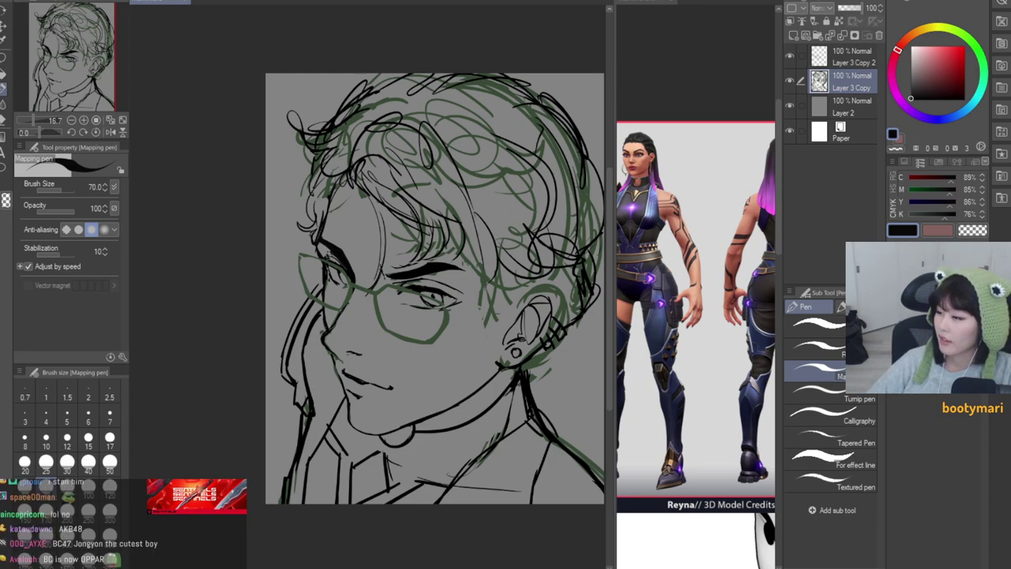
{"action": "scroll", "coordinate": [425, 284], "scroll_direction": "down", "scroll_amount": 2}
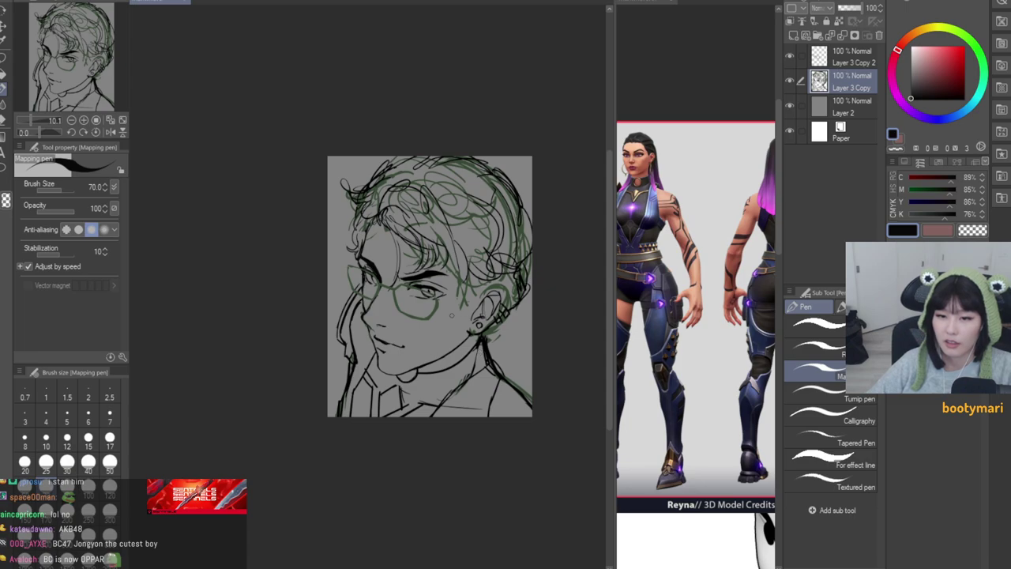
Step: Check the portrait in a horizontally mirrored view, show the full reference sheet with the mannequin, and inspect the neck and collar
{"action": "scroll", "coordinate": [497, 314], "scroll_direction": "down", "scroll_amount": 5}
{"action": "scroll", "coordinate": [518, 307], "scroll_direction": "up", "scroll_amount": 4}
{"action": "key", "text": "h"}
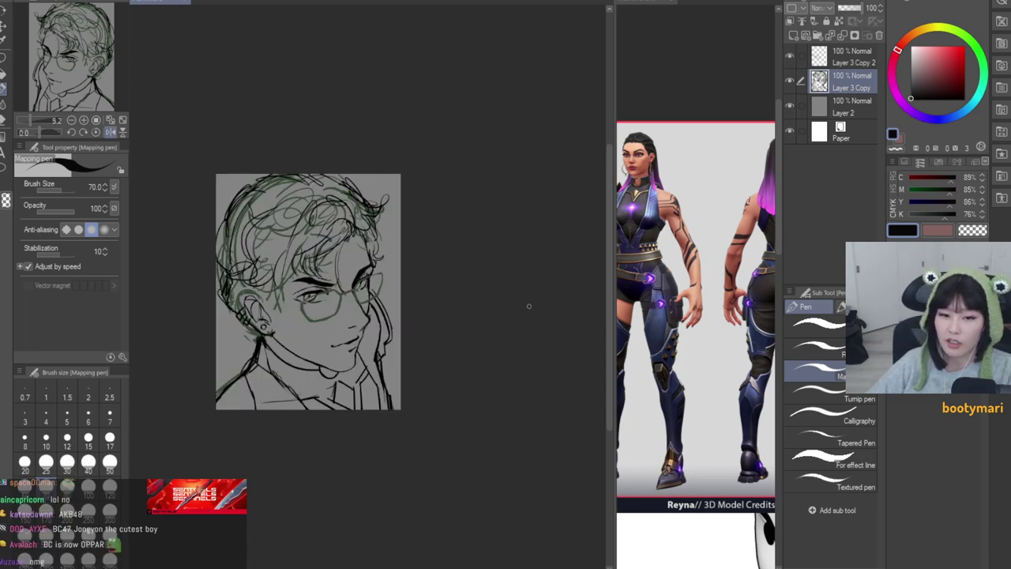
{"action": "key", "text": "h"}
{"action": "scroll", "coordinate": [672, 269], "scroll_direction": "down", "scroll_amount": 6}
{"action": "left_click", "coordinate": [552, 292]}
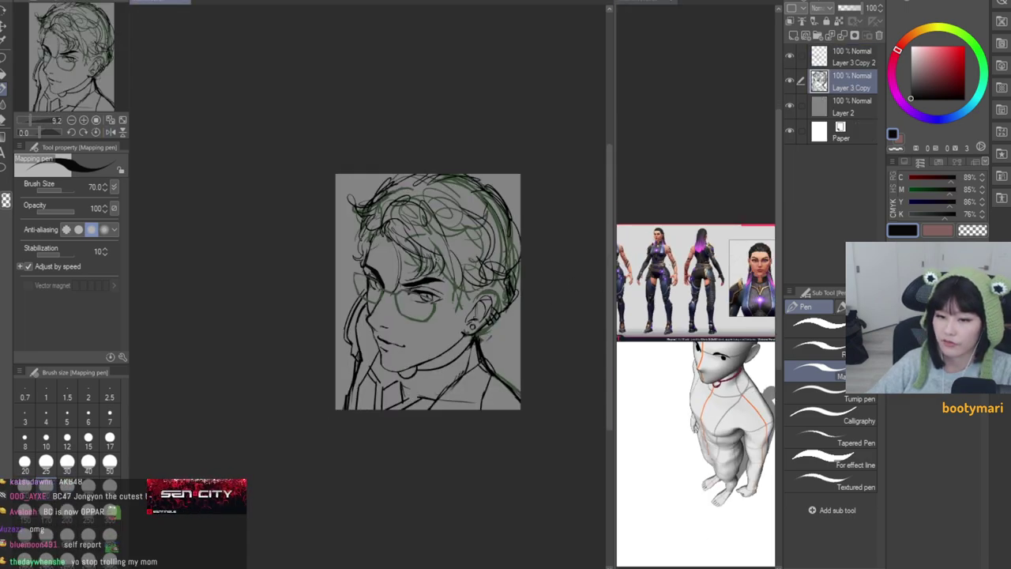
{"action": "scroll", "coordinate": [525, 328], "scroll_direction": "up", "scroll_amount": 2}
{"action": "key", "text": "e"}
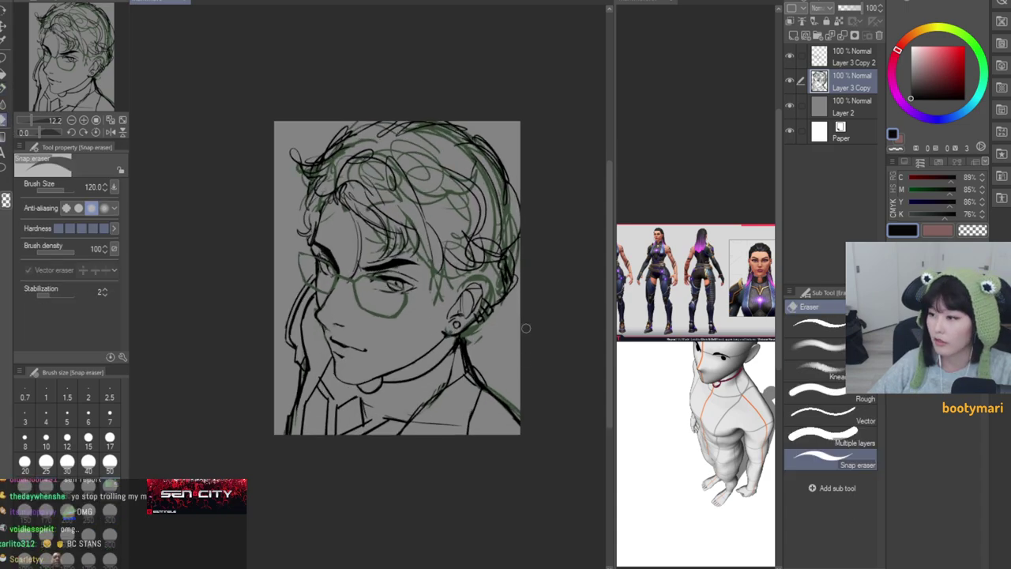
{"action": "scroll", "coordinate": [525, 328], "scroll_direction": "up", "scroll_amount": 4}
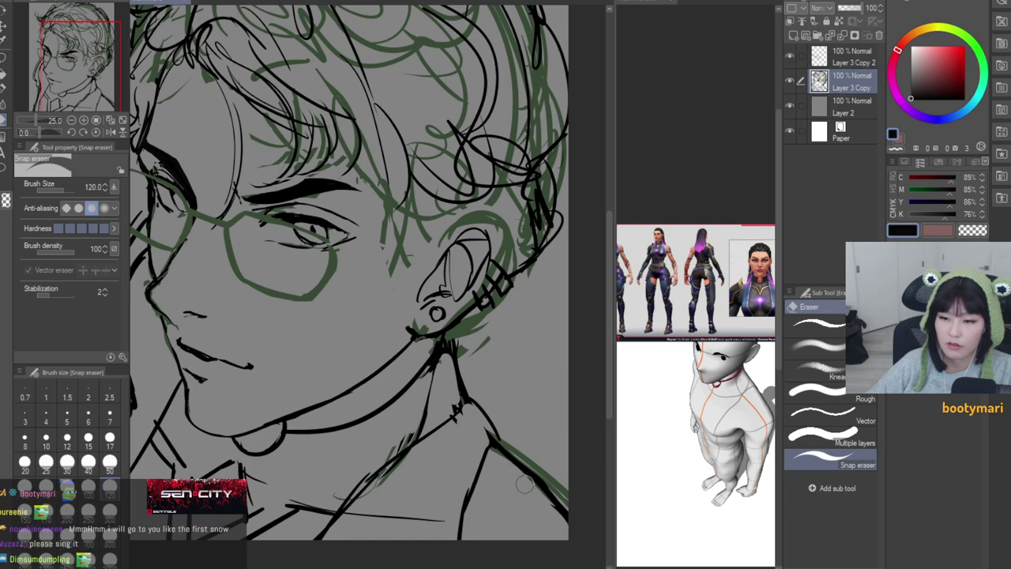
{"action": "scroll", "coordinate": [455, 396], "scroll_direction": "down", "scroll_amount": 5}
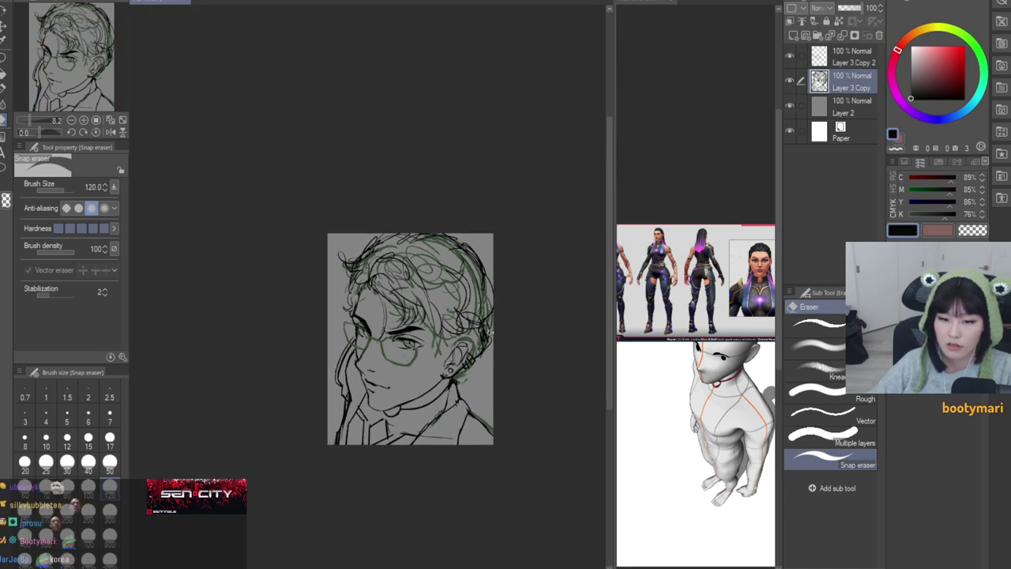
Step: Check the mirrored portrait again and enlarge Reyna's bust and the mannequin's neck and shoulders in the reference
{"action": "key", "text": "h"}
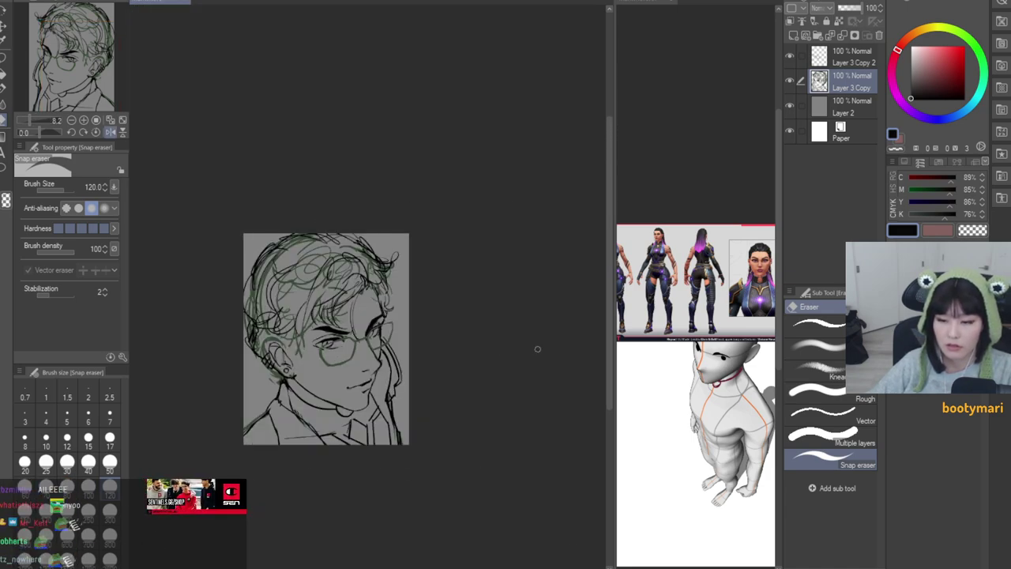
{"action": "left_click", "coordinate": [671, 355]}
{"action": "scroll", "coordinate": [673, 342], "scroll_direction": "down", "scroll_amount": 2}
{"action": "scroll", "coordinate": [715, 432], "scroll_direction": "up", "scroll_amount": 2}
{"action": "left_click", "coordinate": [530, 334]}
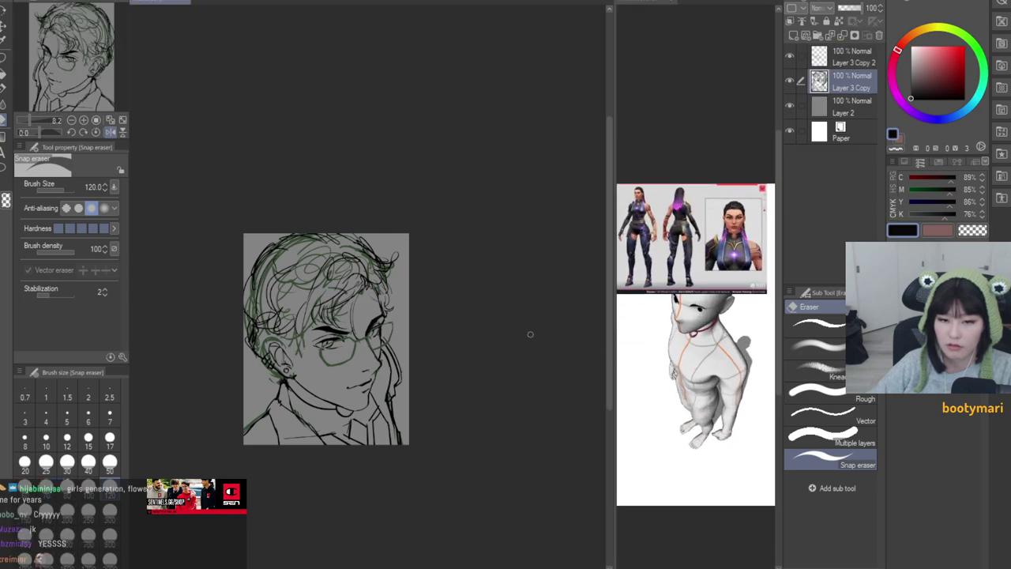
{"action": "key", "text": "h"}
{"action": "left_click", "coordinate": [681, 345]}
{"action": "scroll", "coordinate": [761, 401], "scroll_direction": "up", "scroll_amount": 1}
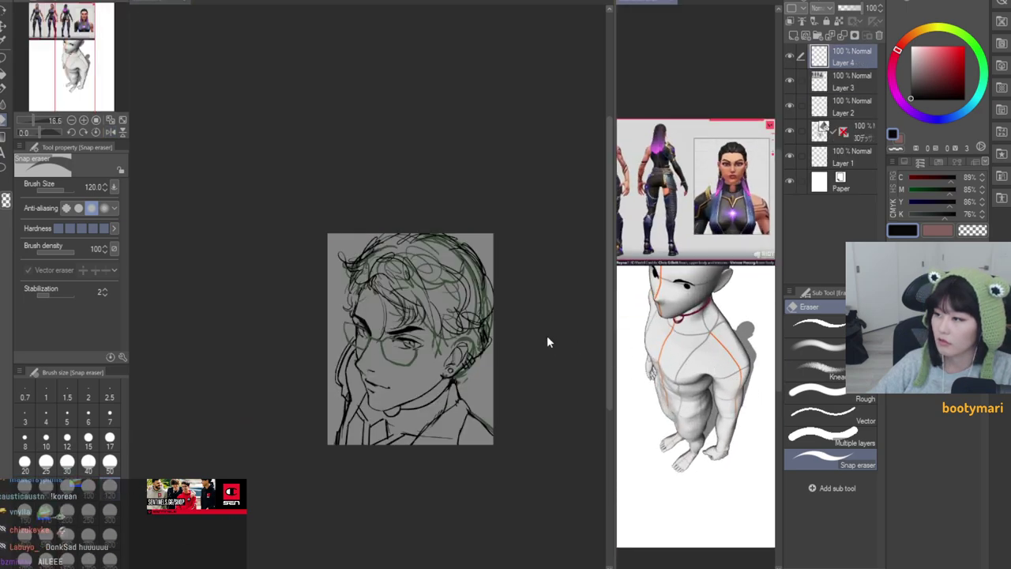
{"action": "scroll", "coordinate": [547, 335], "scroll_direction": "up", "scroll_amount": 1}
{"action": "key", "text": "p"}
{"action": "left_click", "coordinate": [718, 332]}
{"action": "scroll", "coordinate": [717, 331], "scroll_direction": "up", "scroll_amount": 2}
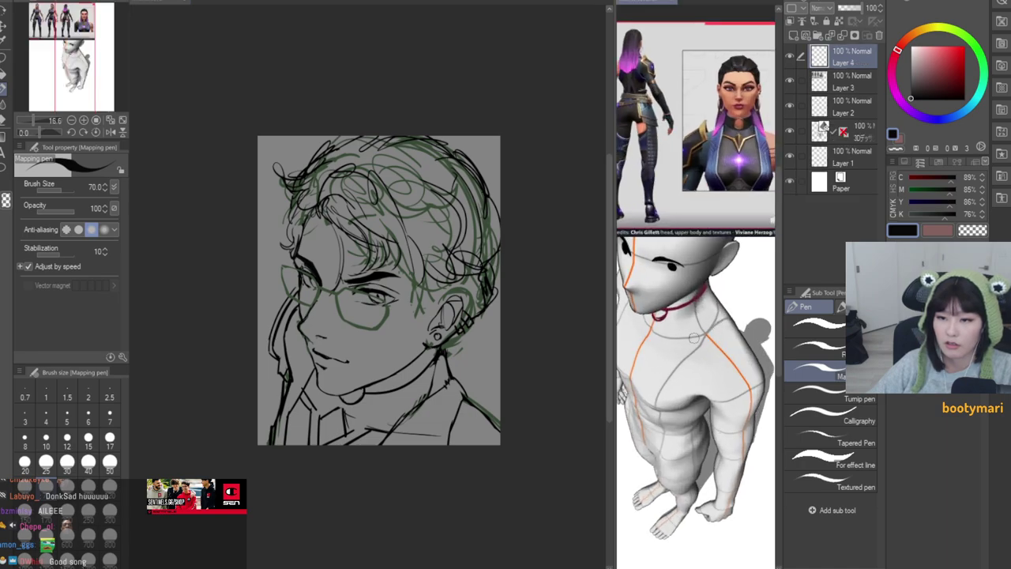
Step: Erase the stray green sketch strokes behind the neck, just below the ear, with the Snap eraser at size 120
{"action": "left_click", "coordinate": [478, 432]}
{"action": "scroll", "coordinate": [478, 431], "scroll_direction": "up", "scroll_amount": 2}
{"action": "scroll", "coordinate": [439, 322], "scroll_direction": "up", "scroll_amount": 2}
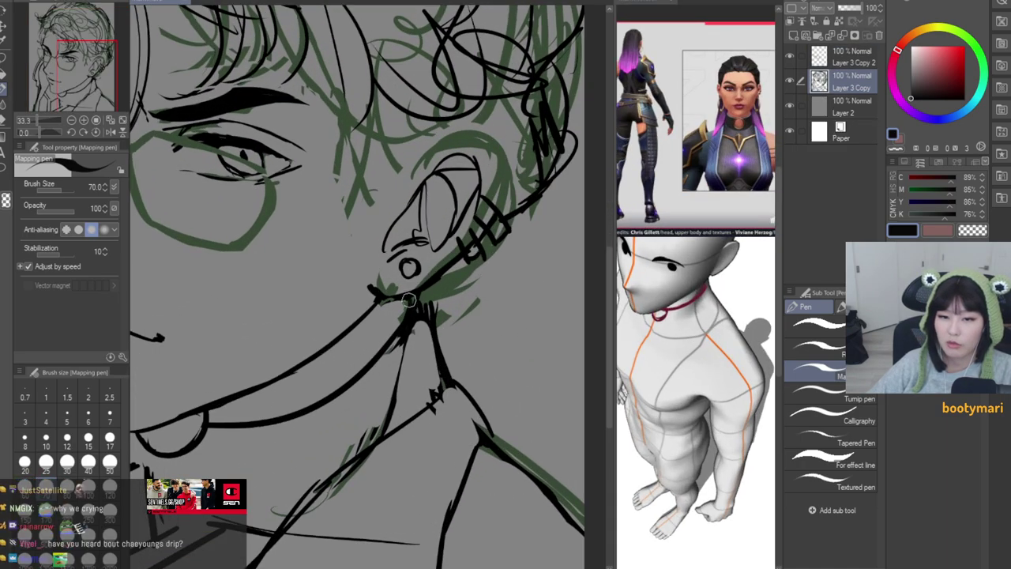
{"action": "key", "text": "e"}
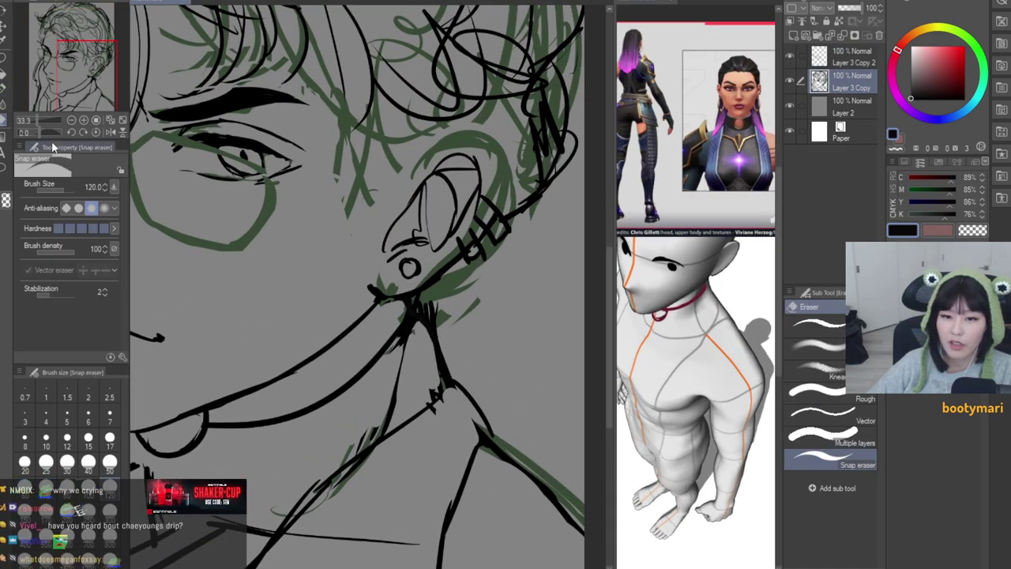
{"action": "left_click_drag", "start_coordinate": [440, 308], "coordinate": [472, 289]}
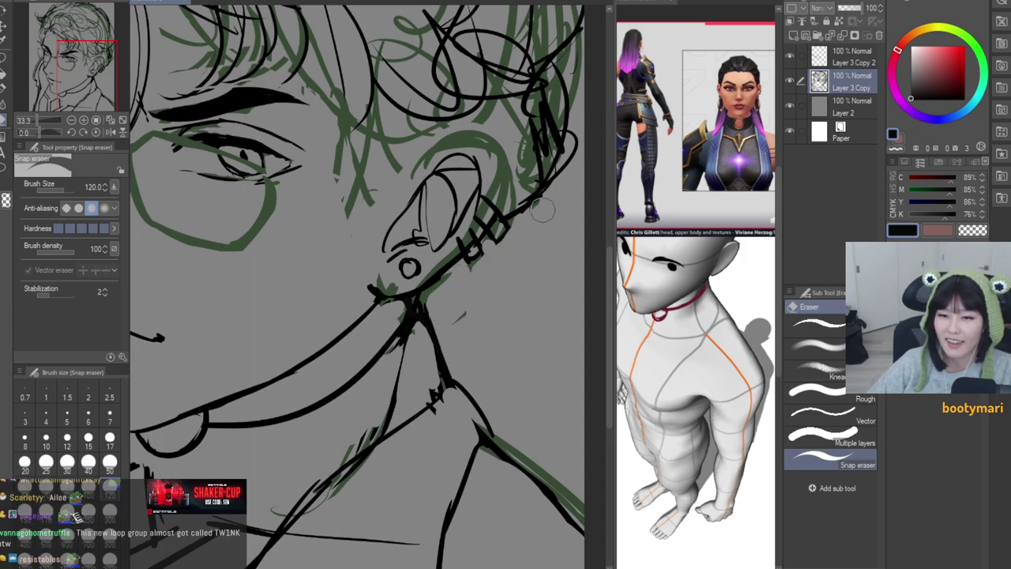
Step: Erase the thin front neck line running from below the ear down to the collar
{"action": "scroll", "coordinate": [450, 307], "scroll_direction": "down", "scroll_amount": 5}
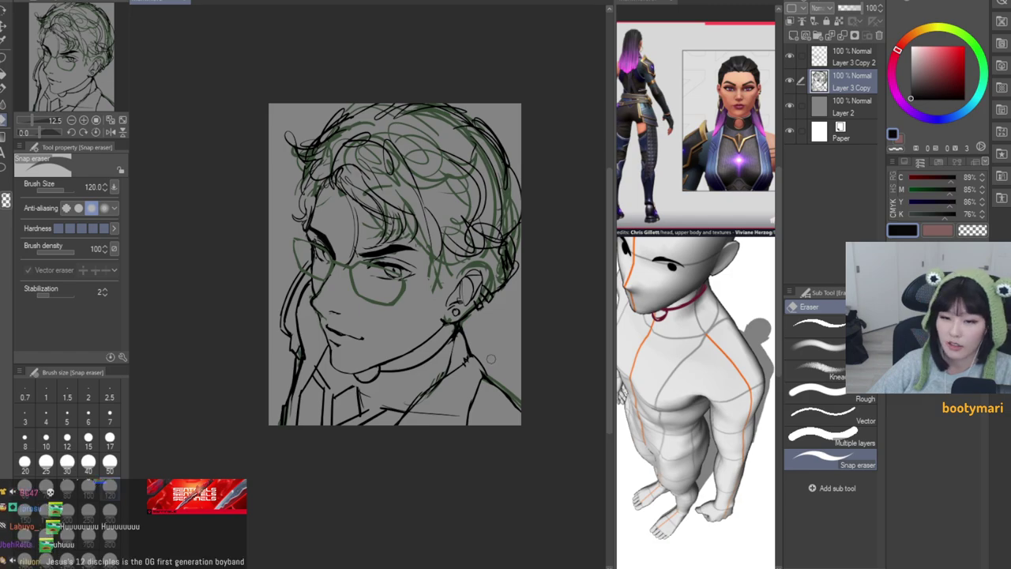
{"action": "scroll", "coordinate": [491, 359], "scroll_direction": "up", "scroll_amount": 6}
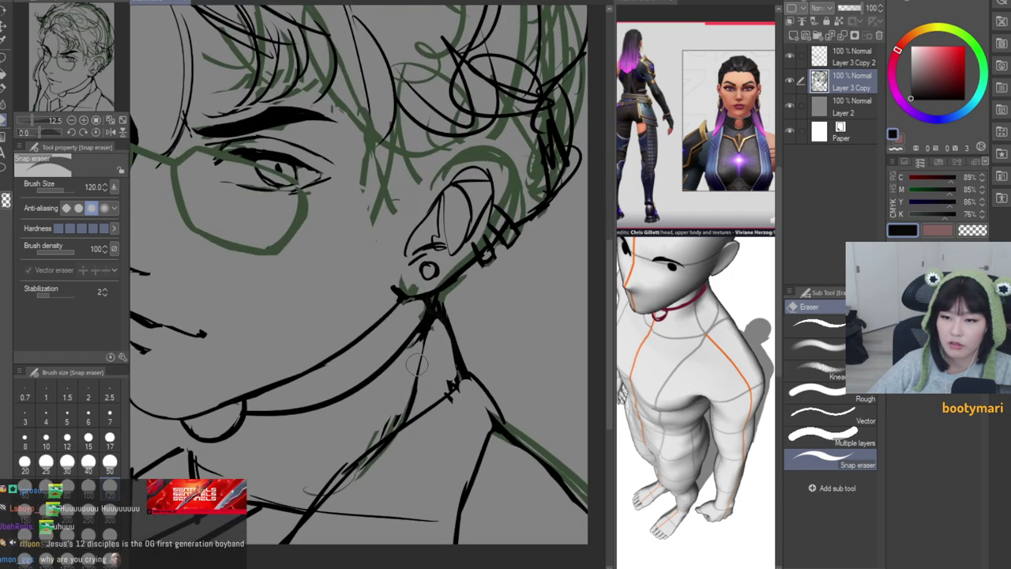
{"action": "scroll", "coordinate": [417, 363], "scroll_direction": "up", "scroll_amount": 2}
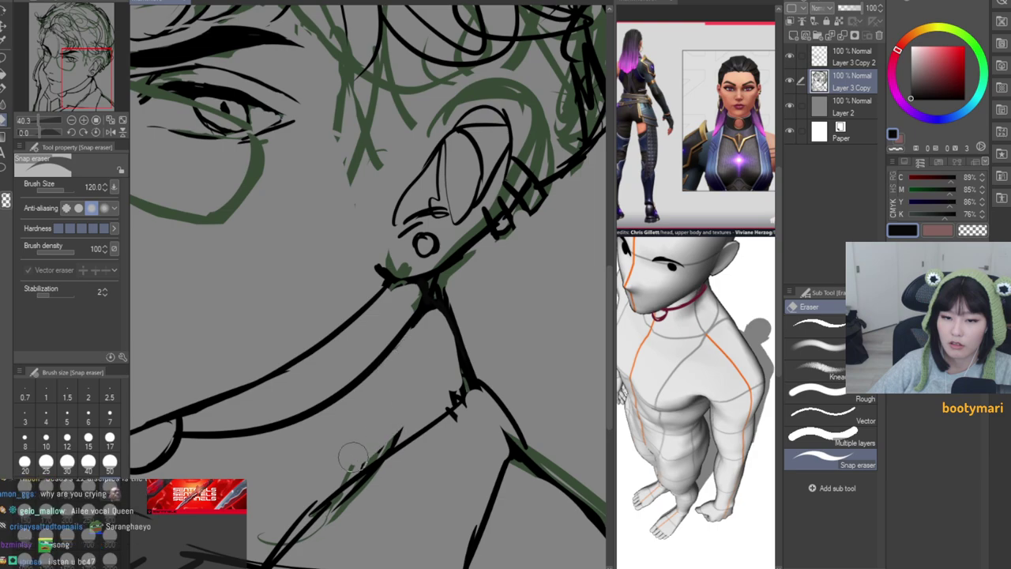
Step: Compare the portrait's neck, choker and shoulder area with the mannequin and Reyna's bust in the reference
{"action": "scroll", "coordinate": [478, 355], "scroll_direction": "down", "scroll_amount": 3}
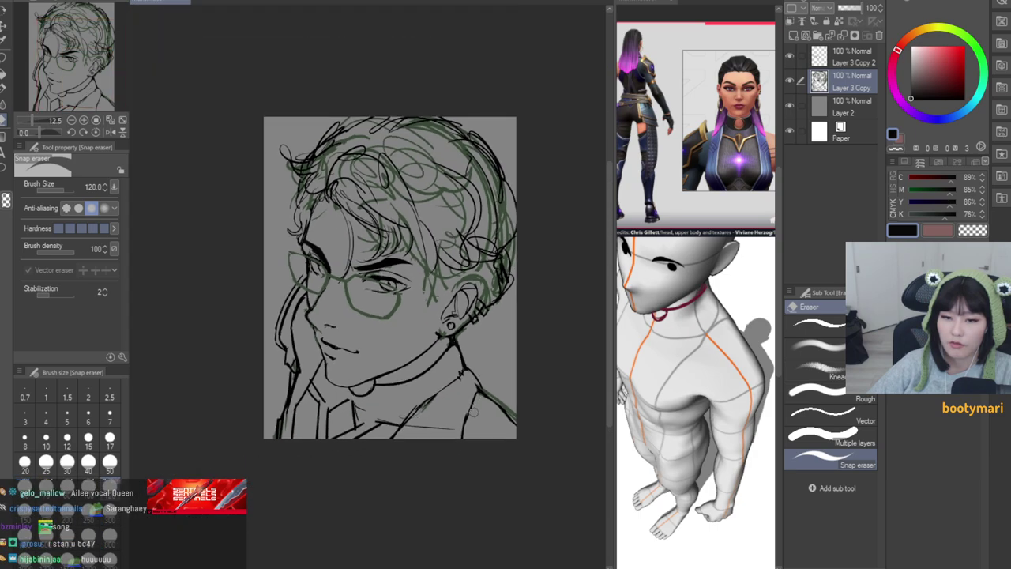
{"action": "scroll", "coordinate": [473, 411], "scroll_direction": "up", "scroll_amount": 2}
{"action": "key", "text": "p"}
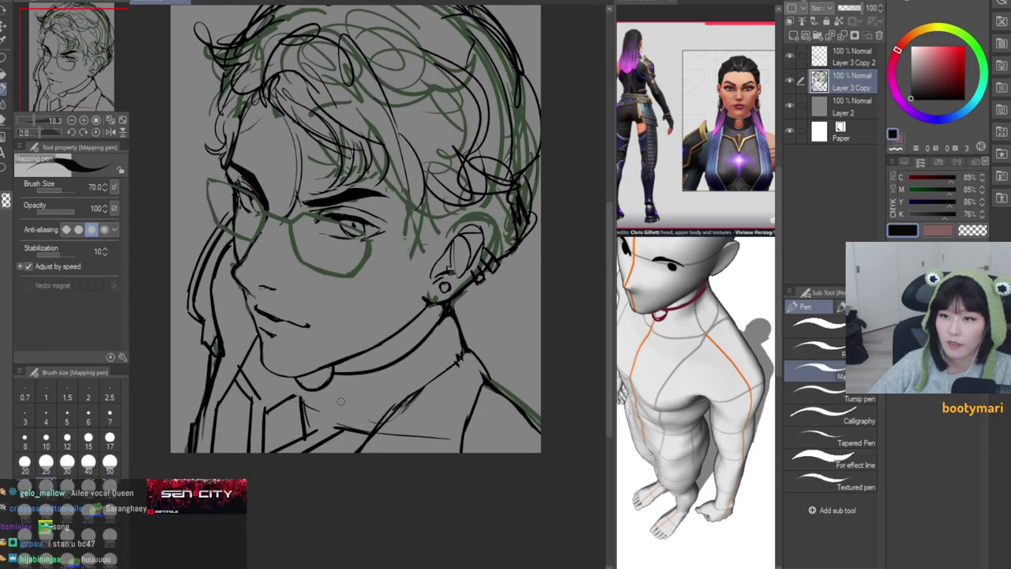
{"action": "scroll", "coordinate": [346, 391], "scroll_direction": "up", "scroll_amount": 1}
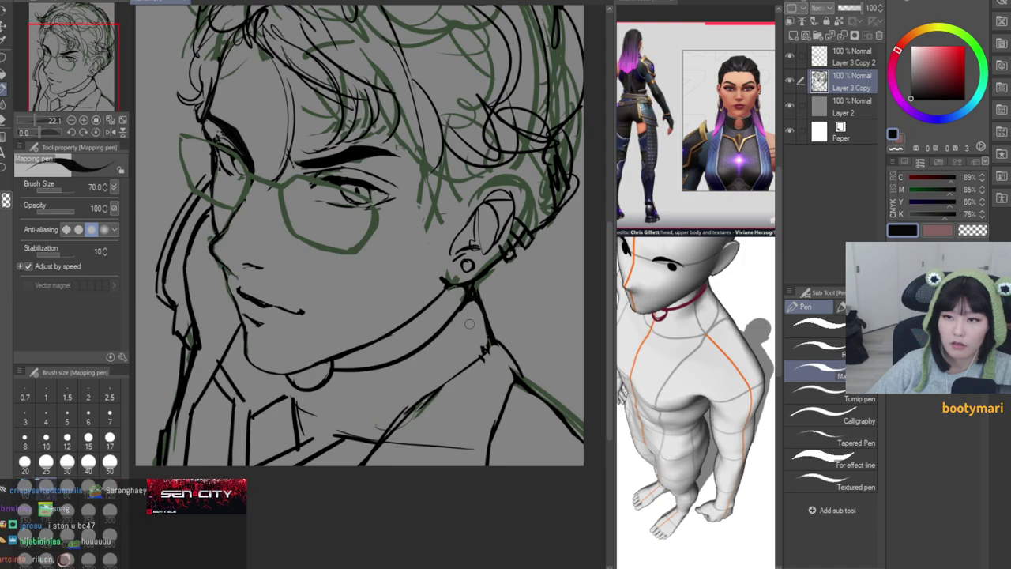
{"action": "scroll", "coordinate": [466, 401], "scroll_direction": "down", "scroll_amount": 1}
{"action": "scroll", "coordinate": [713, 292], "scroll_direction": "up", "scroll_amount": 2}
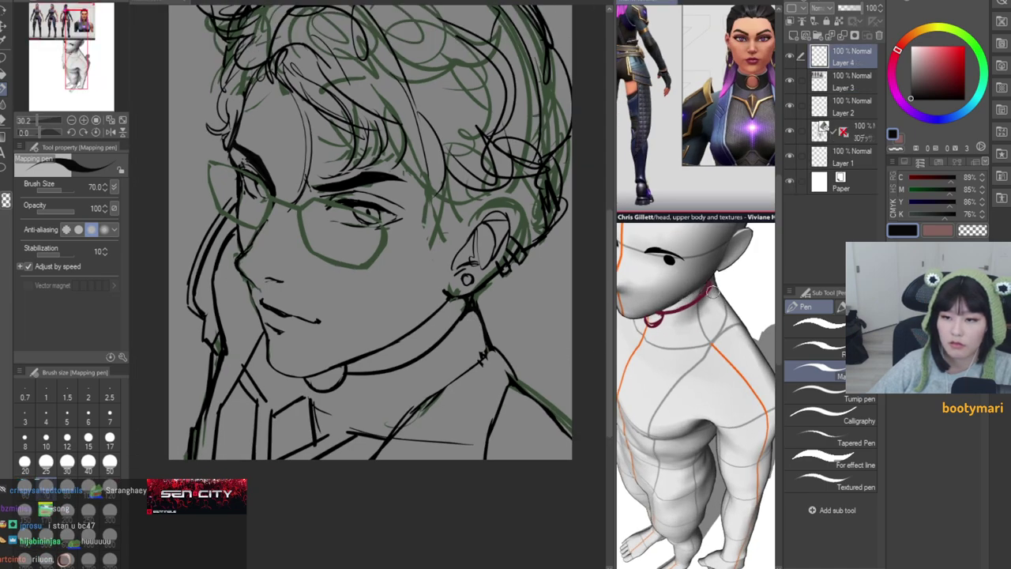
{"action": "scroll", "coordinate": [653, 343], "scroll_direction": "down", "scroll_amount": 4}
{"action": "scroll", "coordinate": [467, 351], "scroll_direction": "up", "scroll_amount": 1}
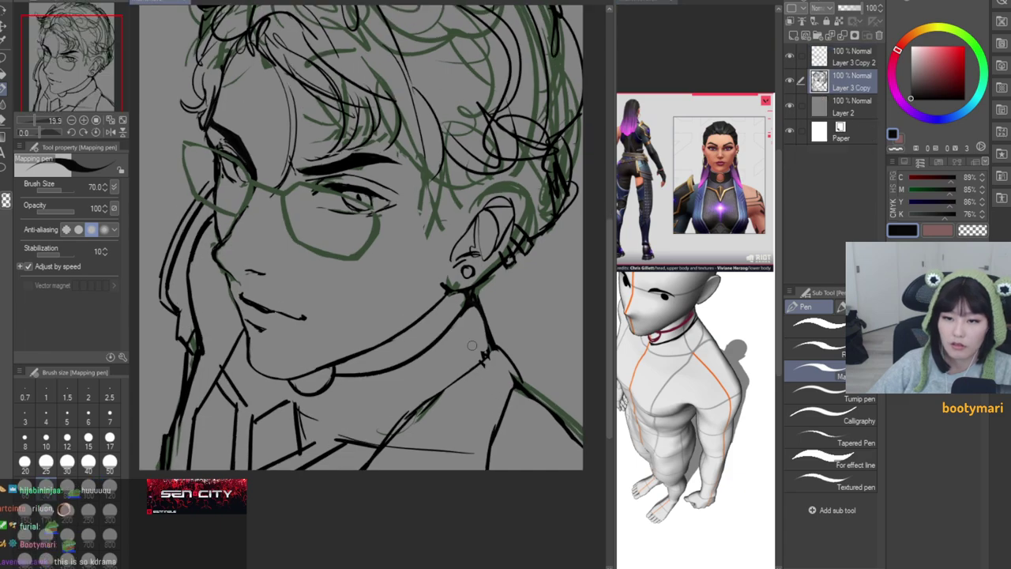
Step: Redraw the collar edge from the back of the neck down to the chest with the Mapping pen at size 70, undoing unwanted strokes
{"action": "left_click_drag", "start_coordinate": [481, 317], "coordinate": [412, 395]}
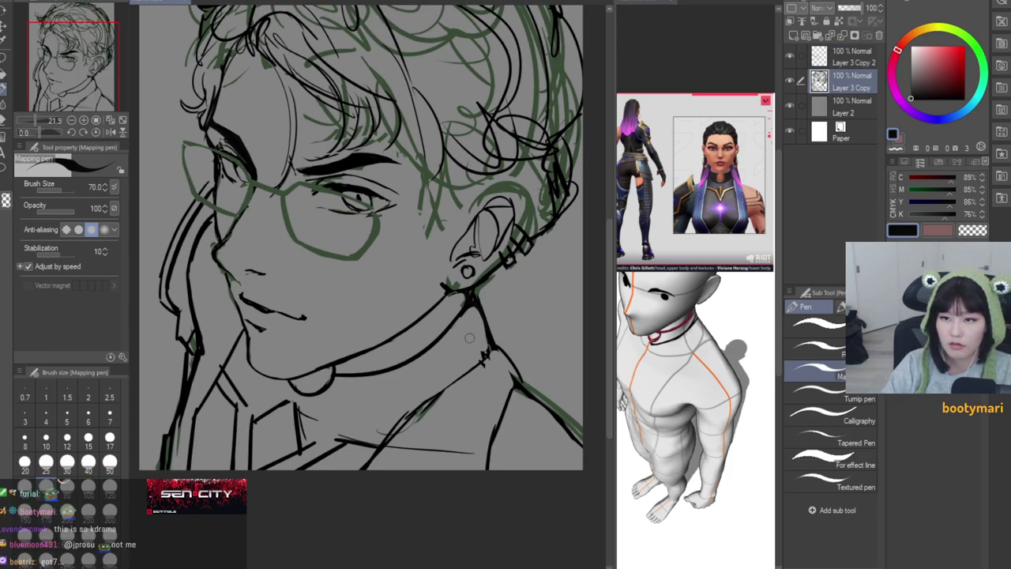
{"action": "left_click_drag", "start_coordinate": [478, 341], "coordinate": [406, 416]}
{"action": "key", "text": "ctrl+z"}
{"action": "left_click_drag", "start_coordinate": [484, 343], "coordinate": [401, 413]}
{"action": "key", "text": "ctrl+z"}
{"action": "left_click_drag", "start_coordinate": [483, 343], "coordinate": [379, 437]}
{"action": "key", "text": "ctrl+z"}
{"action": "key", "text": "ctrl+z"}
{"action": "key", "text": "e"}
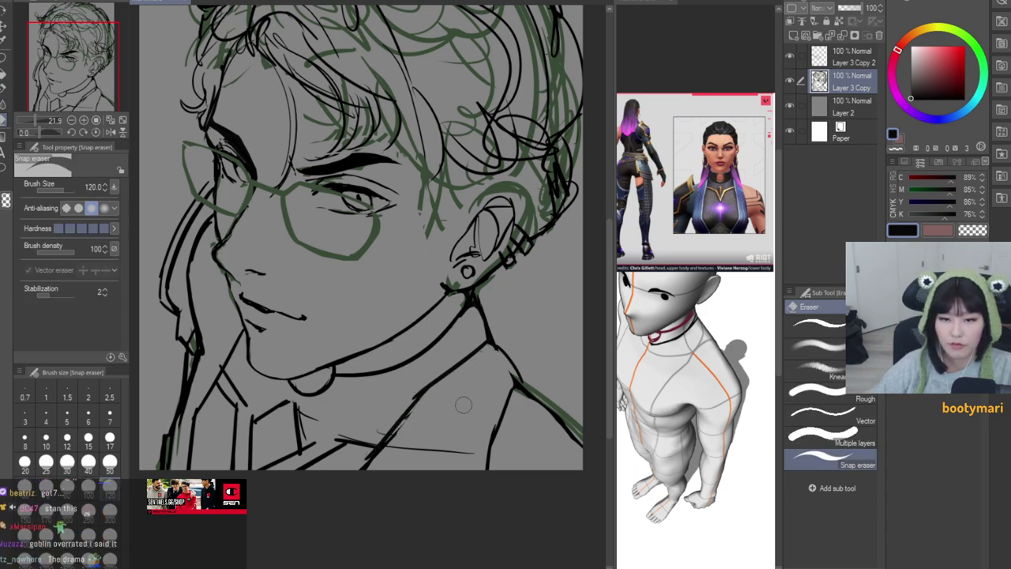
Step: After a mirrored check, erase the shoulder line between the collar and the lapel seam and redraw it straighter with the Mapping pen
{"action": "scroll", "coordinate": [462, 423], "scroll_direction": "down", "scroll_amount": 5}
{"action": "scroll", "coordinate": [516, 445], "scroll_direction": "up", "scroll_amount": 1}
{"action": "key", "text": "h"}
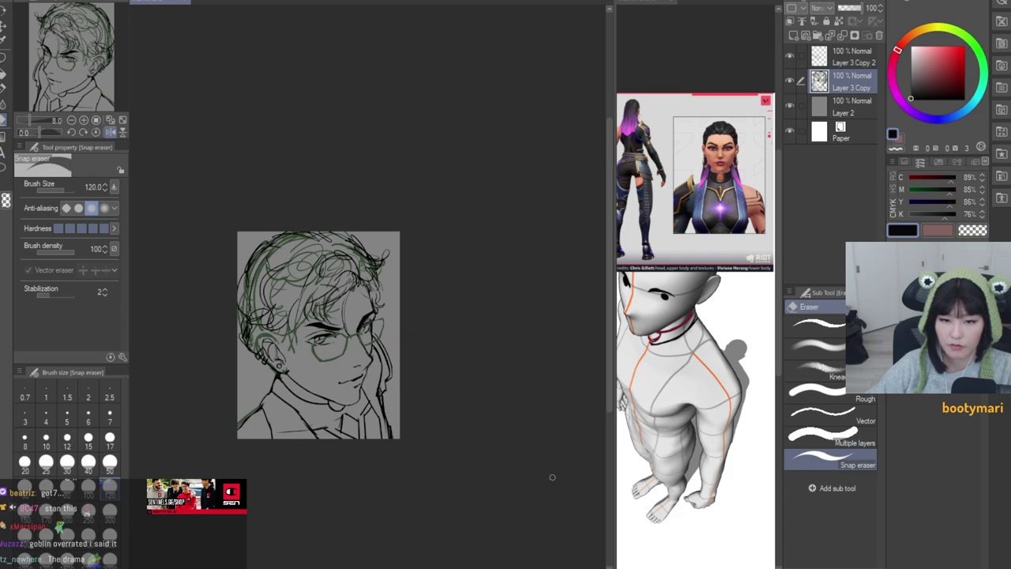
{"action": "scroll", "coordinate": [445, 359], "scroll_direction": "up", "scroll_amount": 5}
{"action": "key", "text": "h"}
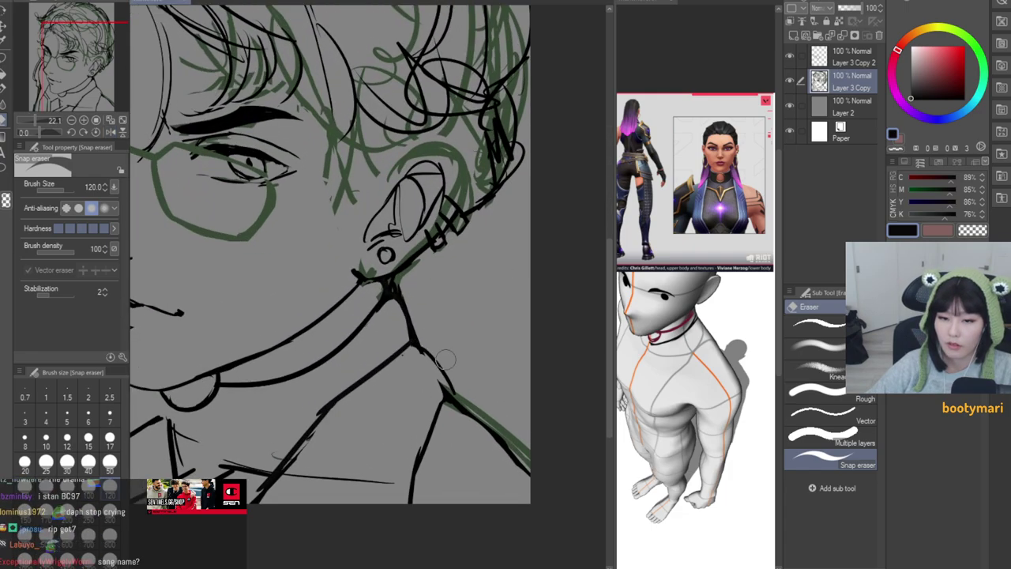
{"action": "left_click_drag", "start_coordinate": [445, 359], "coordinate": [454, 393]}
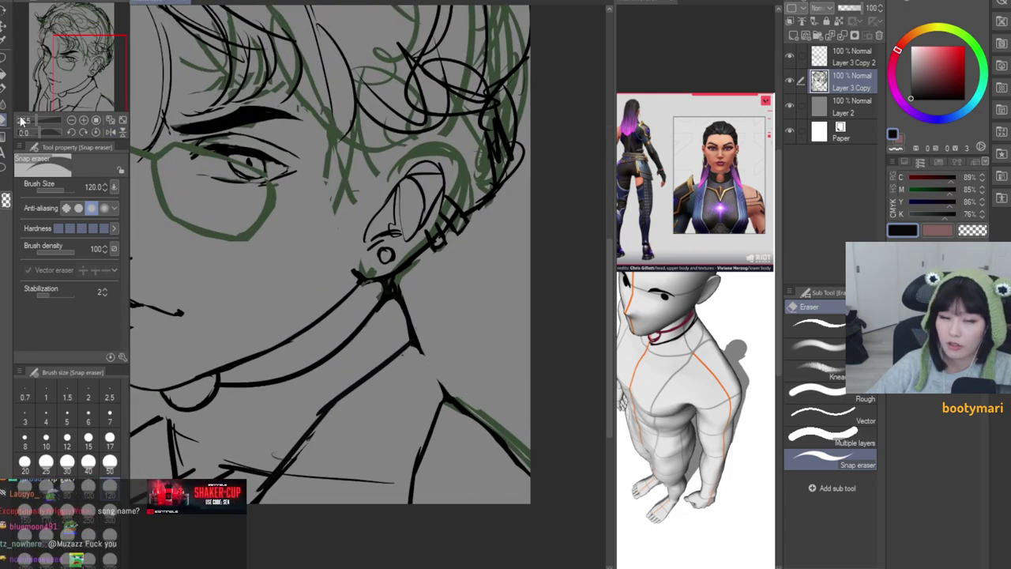
{"action": "left_click", "coordinate": [3, 90]}
{"action": "scroll", "coordinate": [415, 358], "scroll_direction": "up", "scroll_amount": 1}
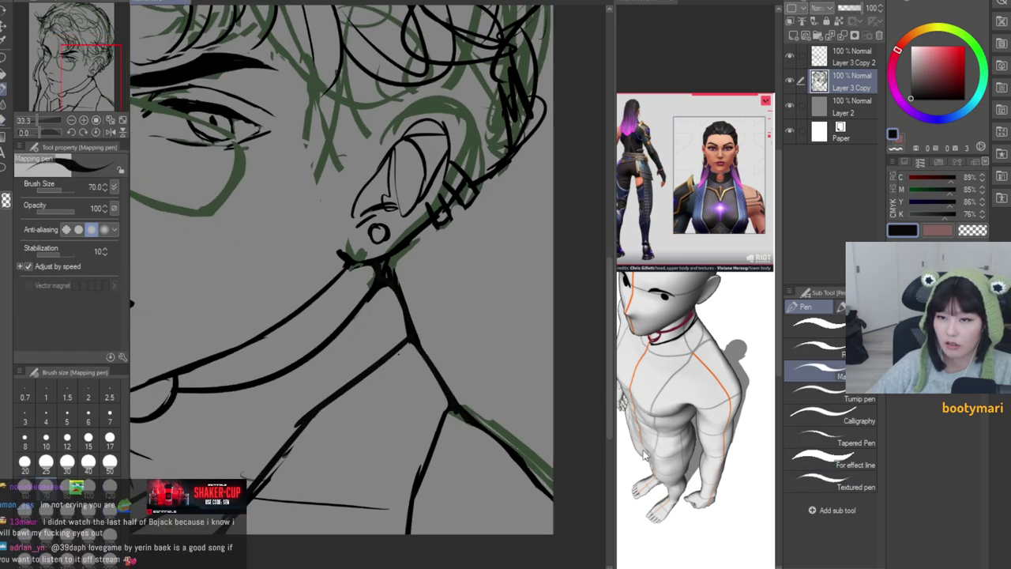
Step: Enlarge Reyna's full-body front view in the reference to study her shoulder and chest clothing
{"action": "left_click", "coordinate": [657, 448]}
{"action": "scroll", "coordinate": [694, 403], "scroll_direction": "down", "scroll_amount": 5}
{"action": "scroll", "coordinate": [679, 270], "scroll_direction": "up", "scroll_amount": 8}
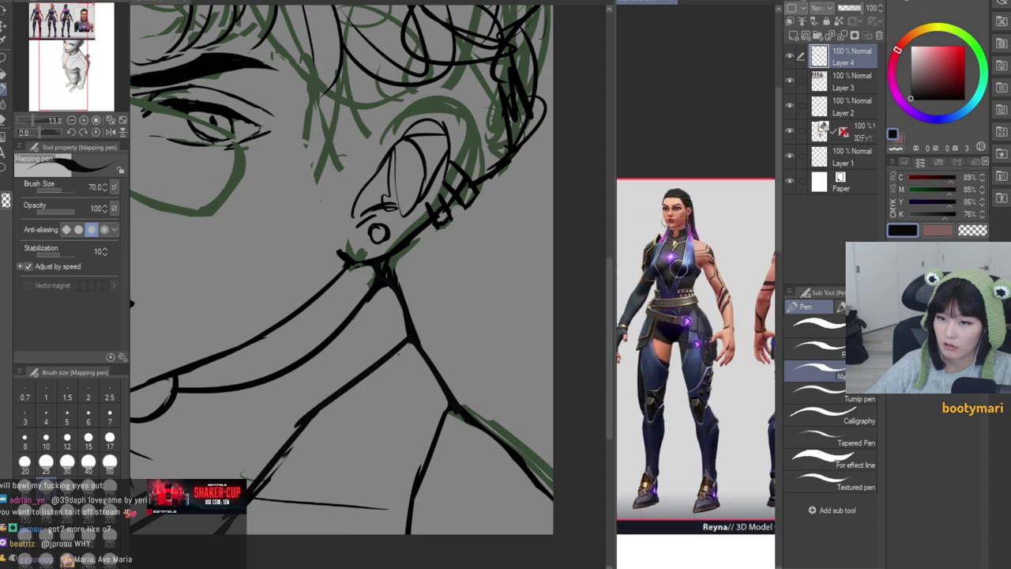
{"action": "scroll", "coordinate": [679, 267], "scroll_direction": "up", "scroll_amount": 2}
Step: Try a large angular shoulder panel with doubled lower edges beside the collar using the Mapping pen, and undo its strokes
{"action": "left_click", "coordinate": [427, 345]}
{"action": "mouse_move", "coordinate": [426, 342]}
{"action": "left_mouse_down"}
{"action": "mouse_move", "coordinate": [493, 416]}
{"action": "mouse_move", "coordinate": [447, 463]}
{"action": "mouse_move", "coordinate": [372, 383]}
{"action": "mouse_move", "coordinate": [352, 409]}
{"action": "mouse_move", "coordinate": [340, 466]}
{"action": "mouse_move", "coordinate": [393, 495]}
{"action": "mouse_move", "coordinate": [422, 495]}
{"action": "left_mouse_up"}
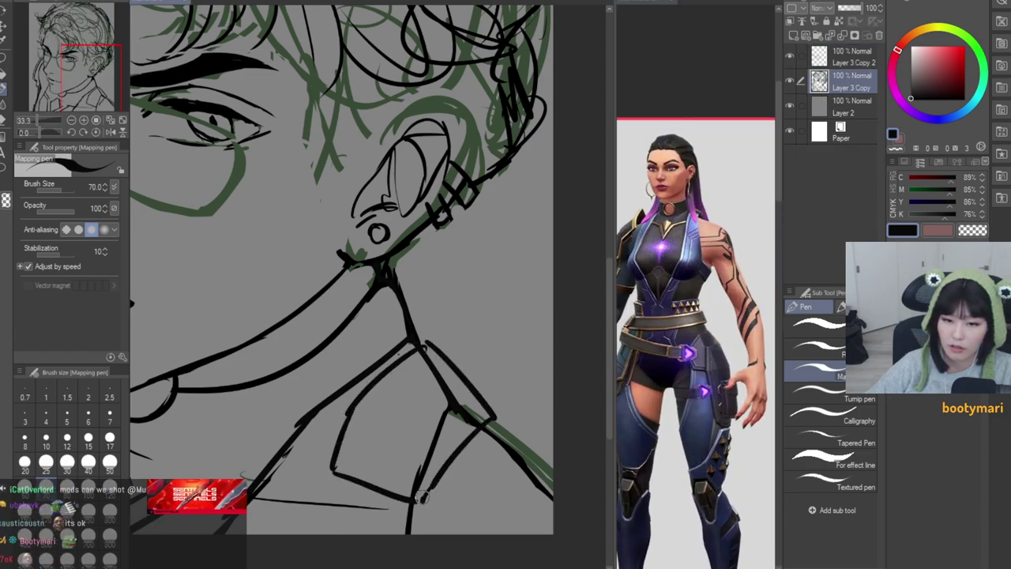
{"action": "left_click_drag", "start_coordinate": [490, 422], "coordinate": [479, 442]}
{"action": "left_click_drag", "start_coordinate": [431, 513], "coordinate": [420, 513]}
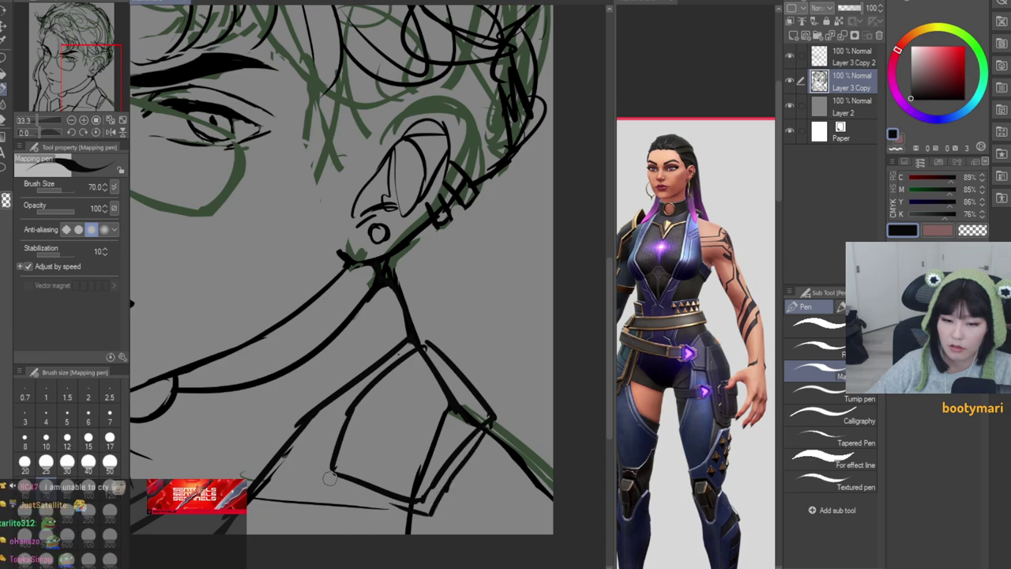
{"action": "left_click_drag", "start_coordinate": [331, 476], "coordinate": [422, 505]}
{"action": "scroll", "coordinate": [489, 293], "scroll_direction": "down", "scroll_amount": 4}
{"action": "scroll", "coordinate": [505, 340], "scroll_direction": "up", "scroll_amount": 4}
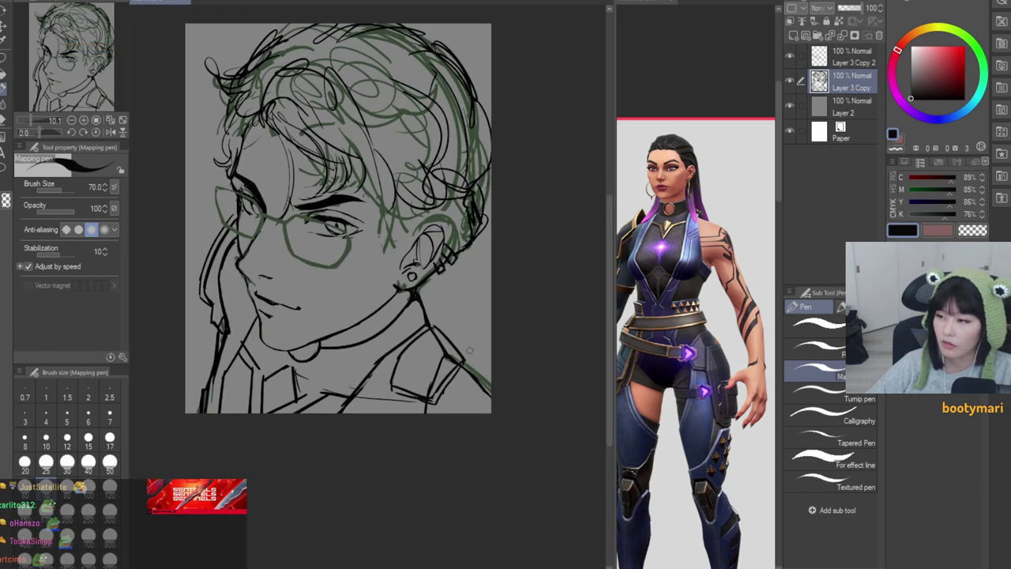
{"action": "key", "text": "ctrl+z"}
{"action": "key", "text": "ctrl+z"}
{"action": "key", "text": "ctrl+z"}
{"action": "key", "text": "ctrl+z"}
{"action": "key", "text": "ctrl+z"}
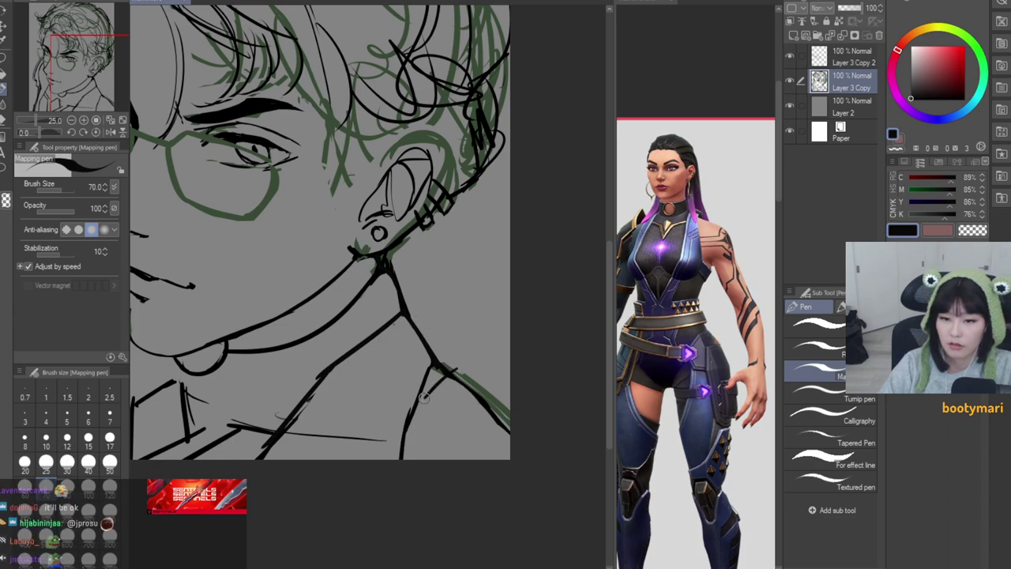
Step: Draw a smaller four-sided shoulder panel from the collar to the sleeve seam with the Mapping pen at size 70, undoing unwanted lower-edge strokes
{"action": "left_click_drag", "start_coordinate": [444, 374], "coordinate": [410, 437]}
{"action": "left_click_drag", "start_coordinate": [334, 401], "coordinate": [410, 438]}
{"action": "key", "text": "ctrl+z"}
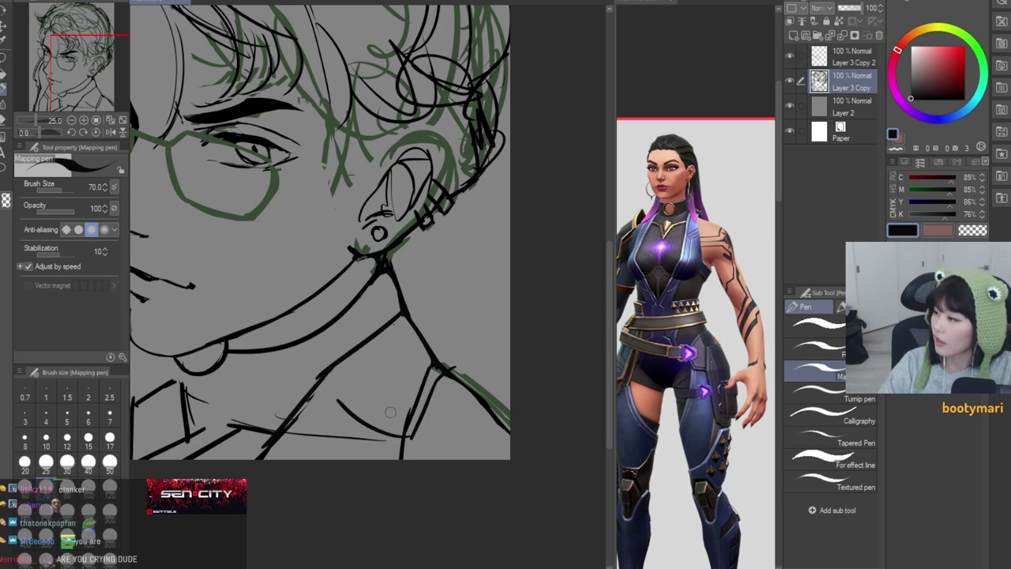
{"action": "key", "text": "ctrl+z"}
{"action": "left_click_drag", "start_coordinate": [352, 412], "coordinate": [411, 436]}
{"action": "key", "text": "ctrl+z"}
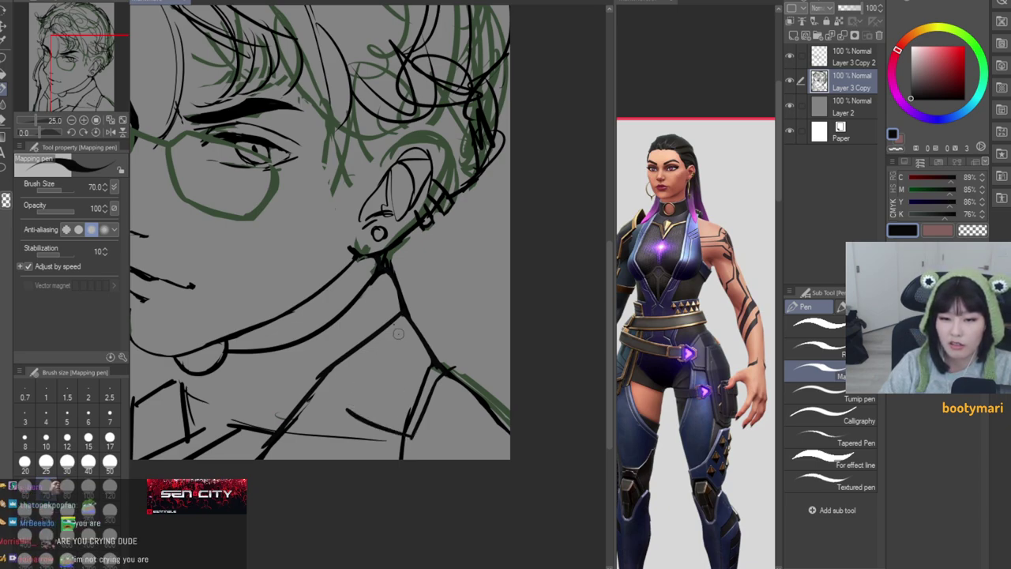
{"action": "left_click_drag", "start_coordinate": [401, 332], "coordinate": [344, 408]}
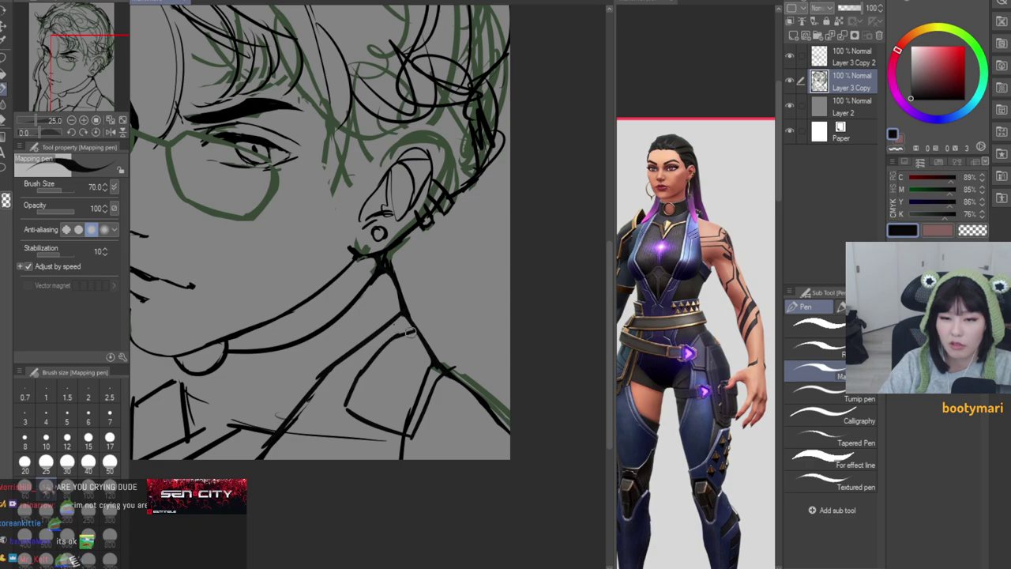
{"action": "left_click_drag", "start_coordinate": [418, 327], "coordinate": [453, 366]}
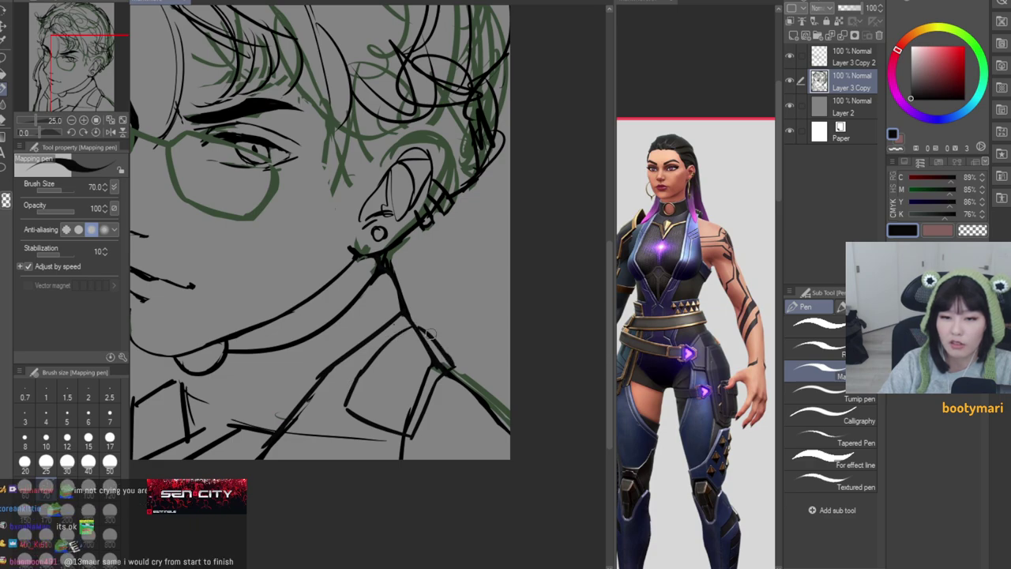
Step: Erase the old shoulder and seam lines overlapping the new shoulder panel with the Snap eraser at size 120
{"action": "left_click", "coordinate": [1, 124]}
{"action": "scroll", "coordinate": [426, 340], "scroll_direction": "up", "scroll_amount": 1}
{"action": "mouse_move", "coordinate": [404, 328]}
{"action": "left_mouse_down"}
{"action": "mouse_move", "coordinate": [425, 347]}
{"action": "mouse_move", "coordinate": [423, 375]}
{"action": "mouse_move", "coordinate": [442, 375]}
{"action": "mouse_move", "coordinate": [393, 445]}
{"action": "left_mouse_up"}
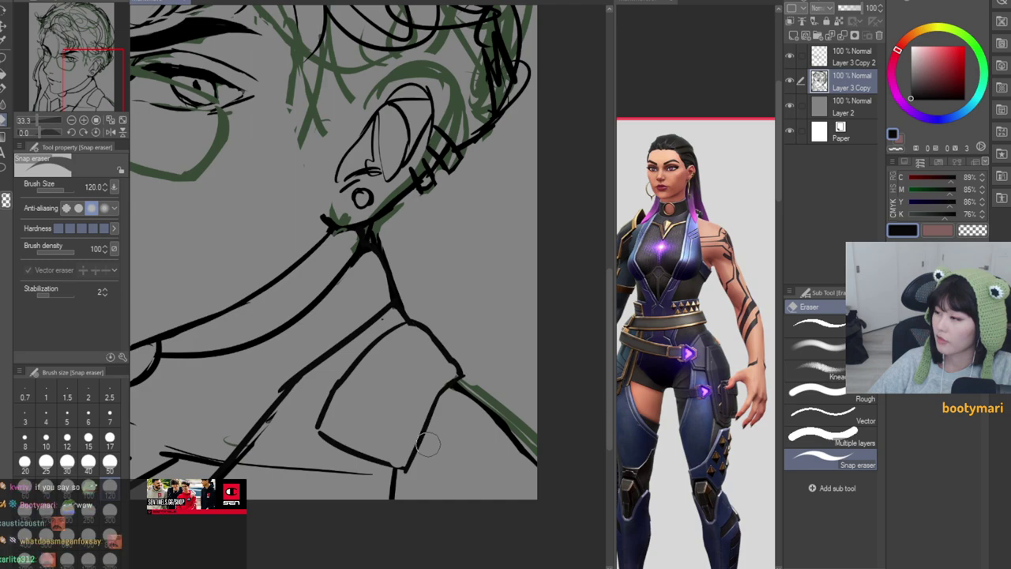
{"action": "scroll", "coordinate": [469, 484], "scroll_direction": "down", "scroll_amount": 3}
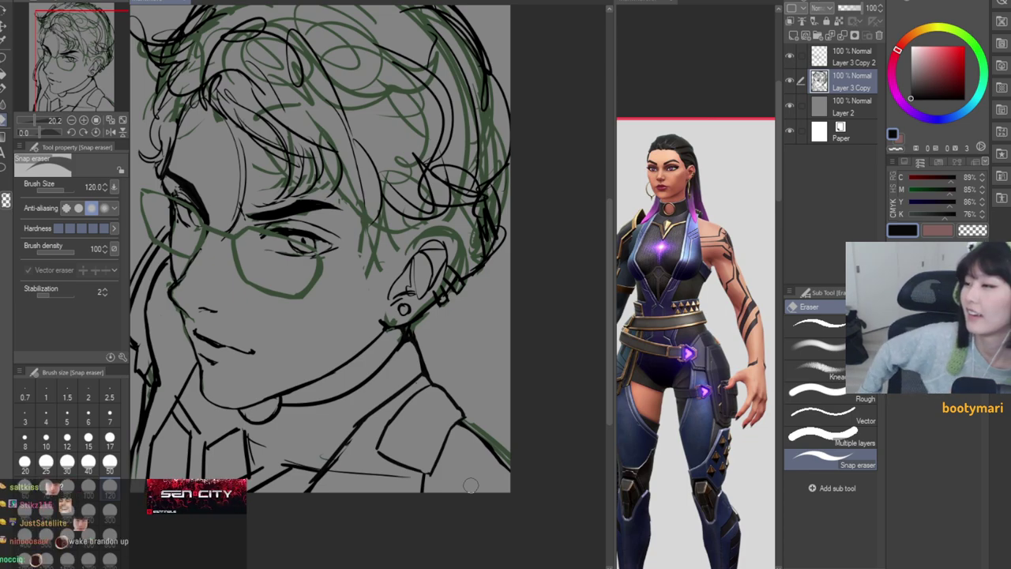
Step: Erase the shoulder panel's outer side edge and redraw it as a double line with the Mapping pen at size 70
{"action": "scroll", "coordinate": [436, 443], "scroll_direction": "up", "scroll_amount": 5}
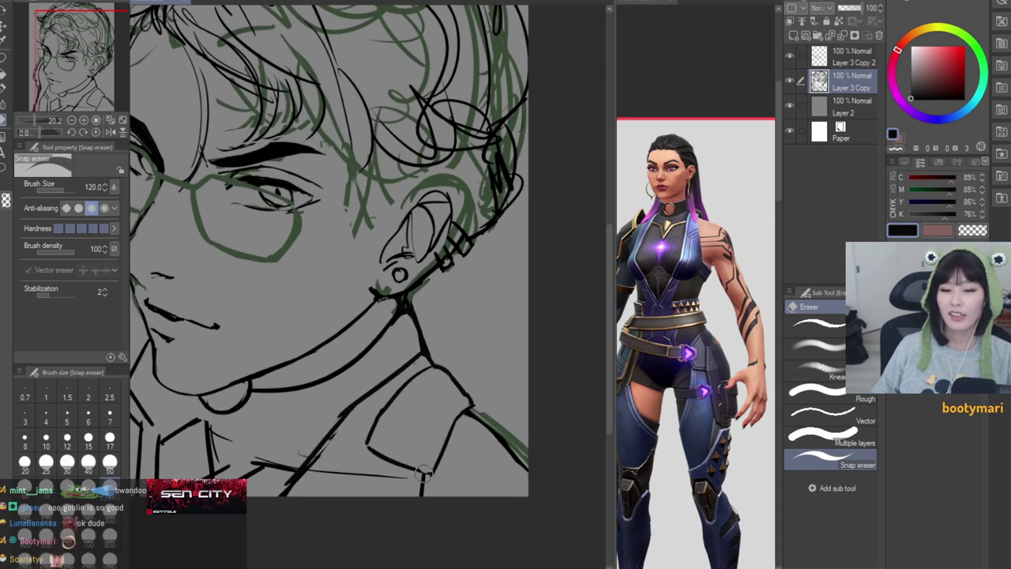
{"action": "left_click", "coordinate": [454, 425]}
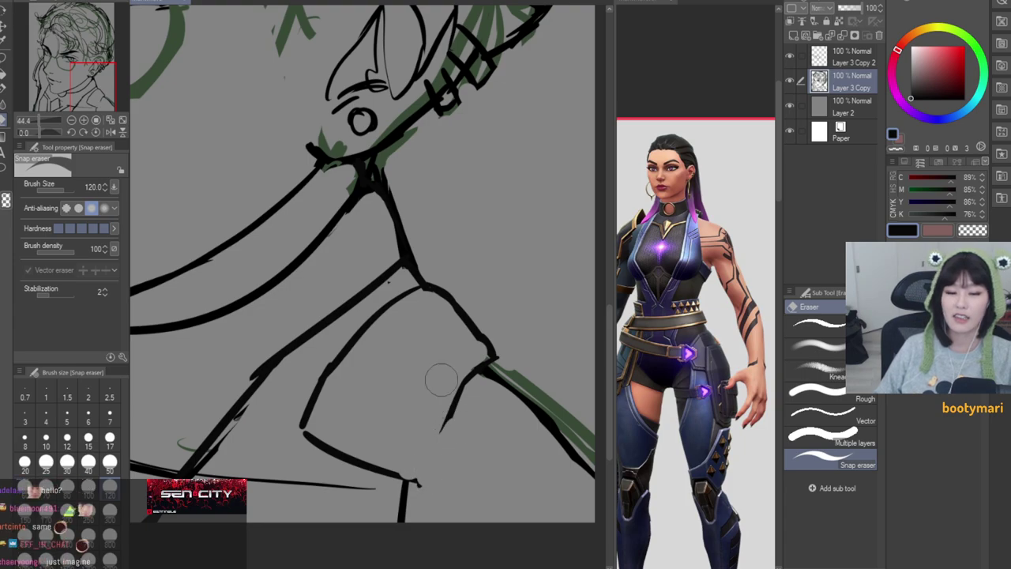
{"action": "key", "text": "p"}
{"action": "left_click_drag", "start_coordinate": [483, 365], "coordinate": [408, 476]}
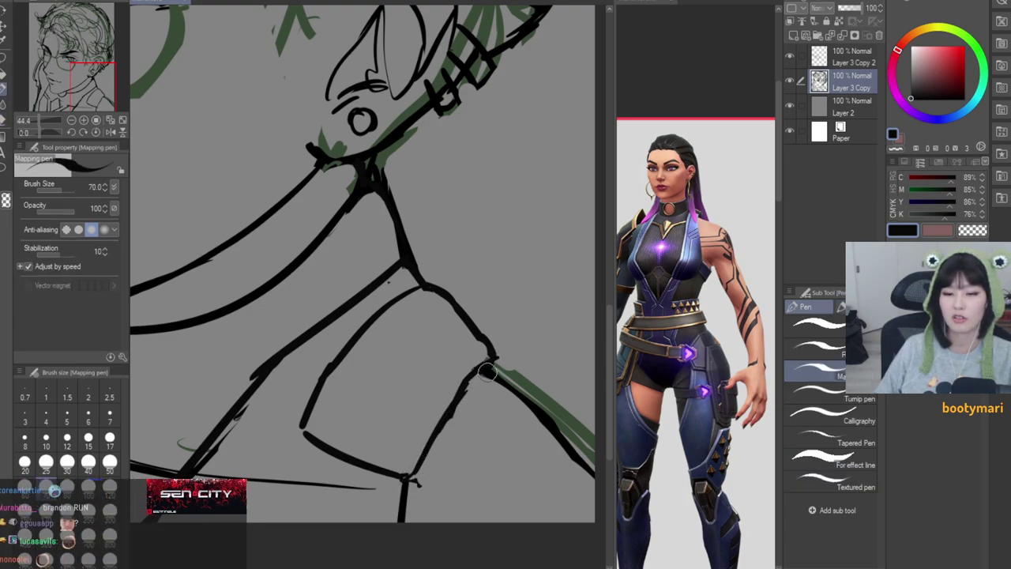
{"action": "left_click_drag", "start_coordinate": [488, 365], "coordinate": [414, 479]}
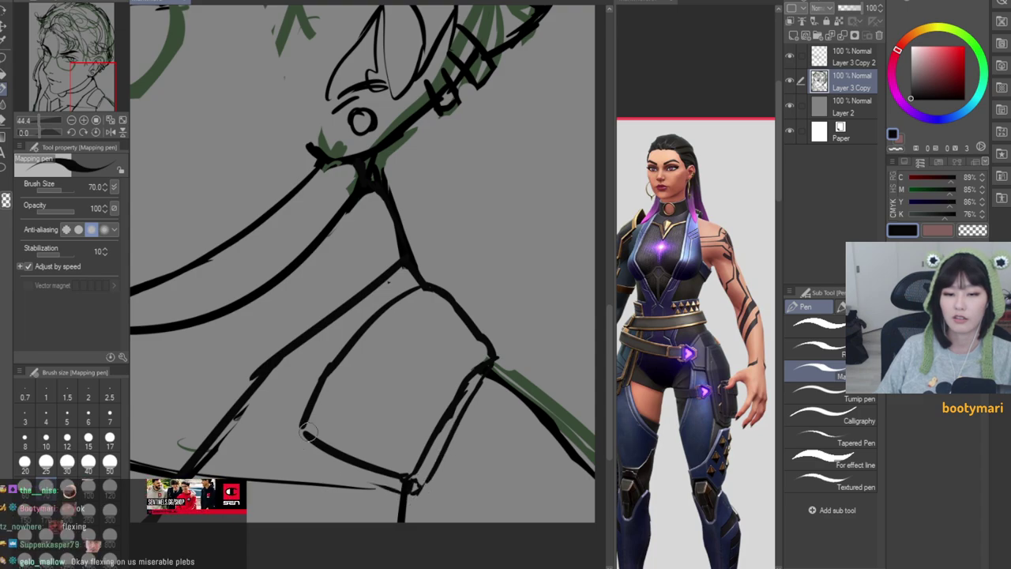
{"action": "scroll", "coordinate": [545, 403], "scroll_direction": "down", "scroll_amount": 6}
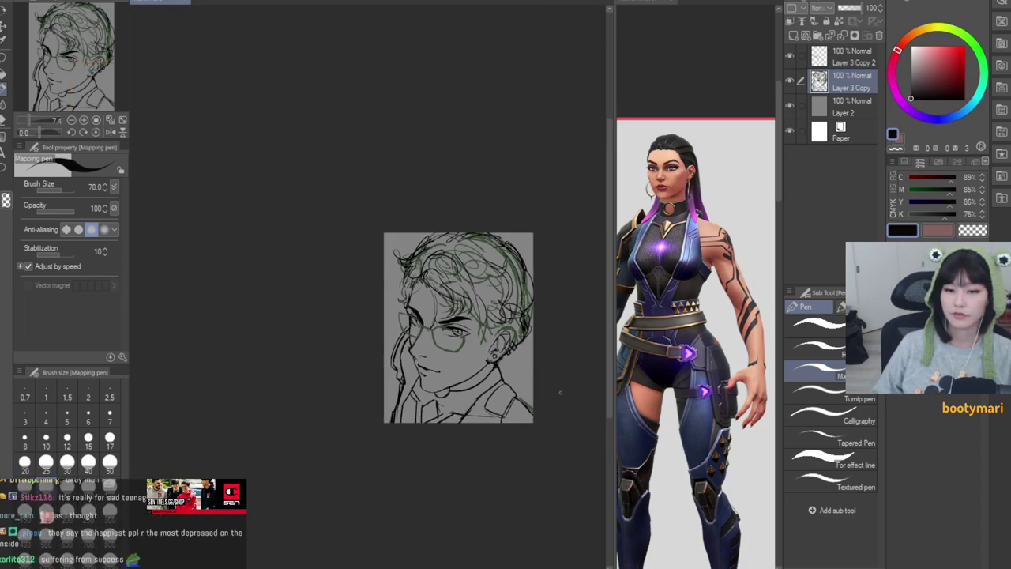
{"action": "scroll", "coordinate": [560, 392], "scroll_direction": "up", "scroll_amount": 4}
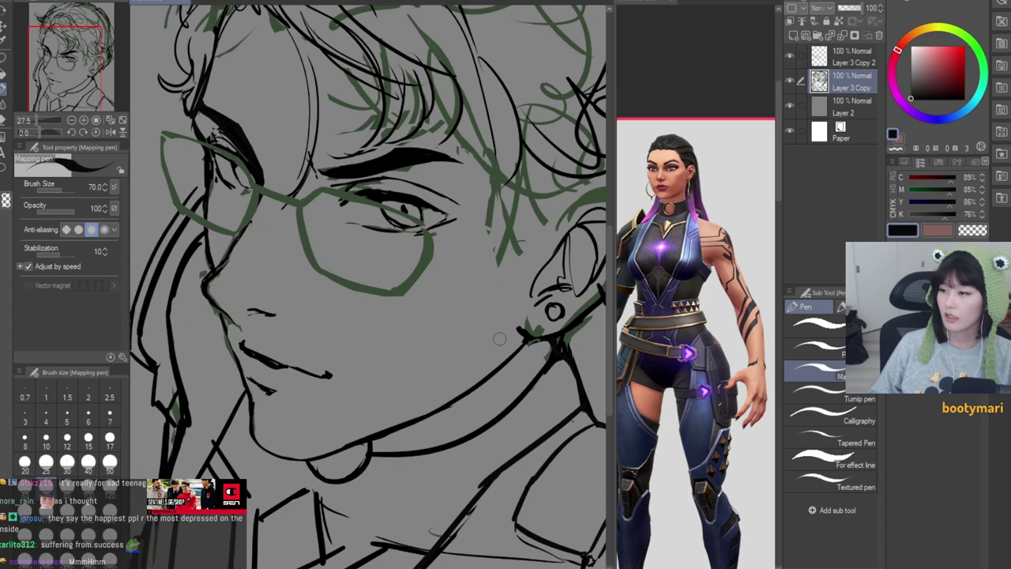
Step: Sketch the lower edge of the collar band beneath the jaw and check the whole drawing mirrored
{"action": "left_click_drag", "start_coordinate": [576, 388], "coordinate": [490, 467]}
{"action": "key", "text": "ctrl+z"}
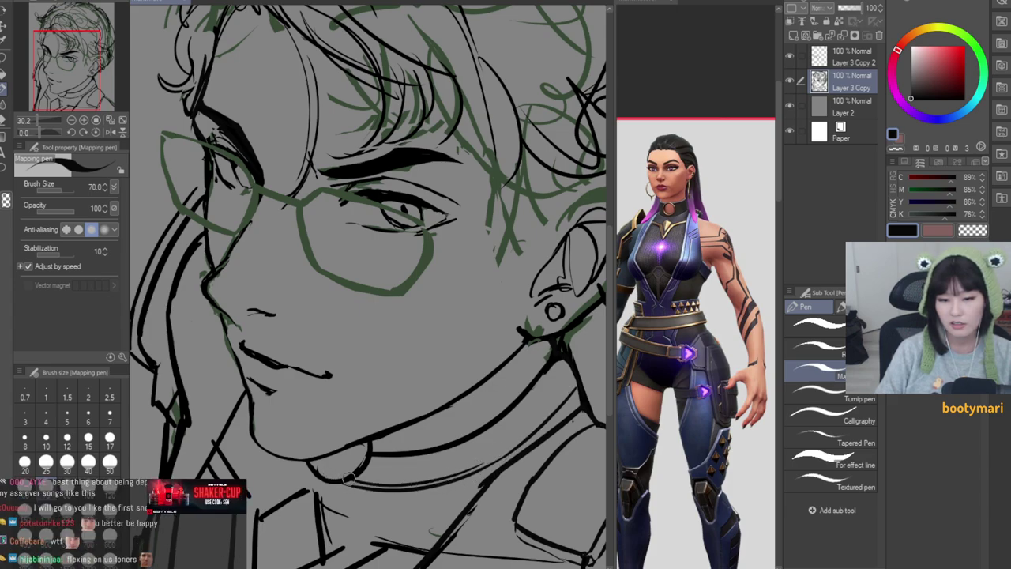
{"action": "scroll", "coordinate": [410, 446], "scroll_direction": "down", "scroll_amount": 8}
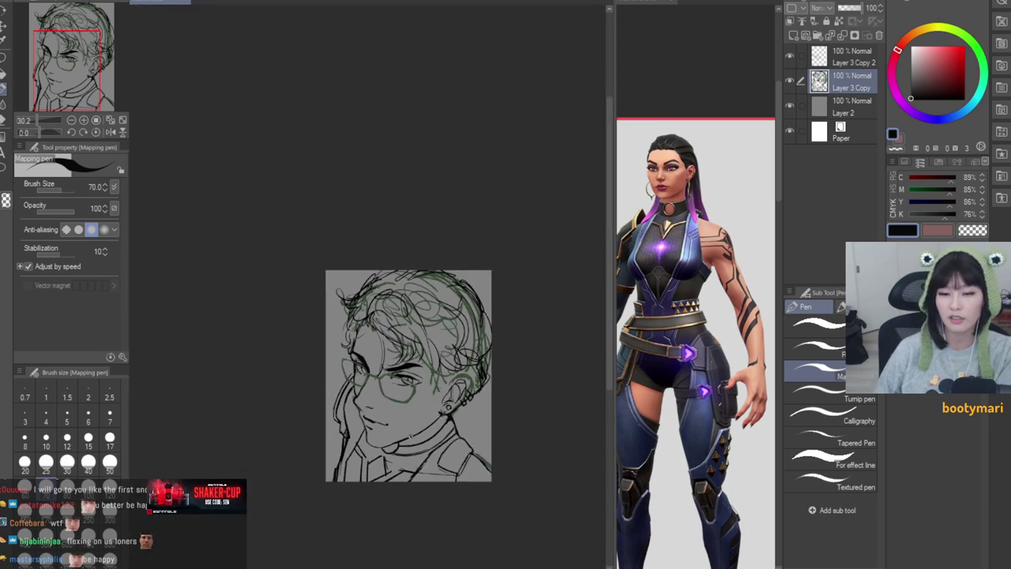
{"action": "key", "text": "h"}
{"action": "key", "text": "h"}
Step: Examine the character sheet and the 3D body model in the reference canvas
{"action": "left_click", "coordinate": [680, 319]}
{"action": "scroll", "coordinate": [679, 319], "scroll_direction": "down", "scroll_amount": 5}
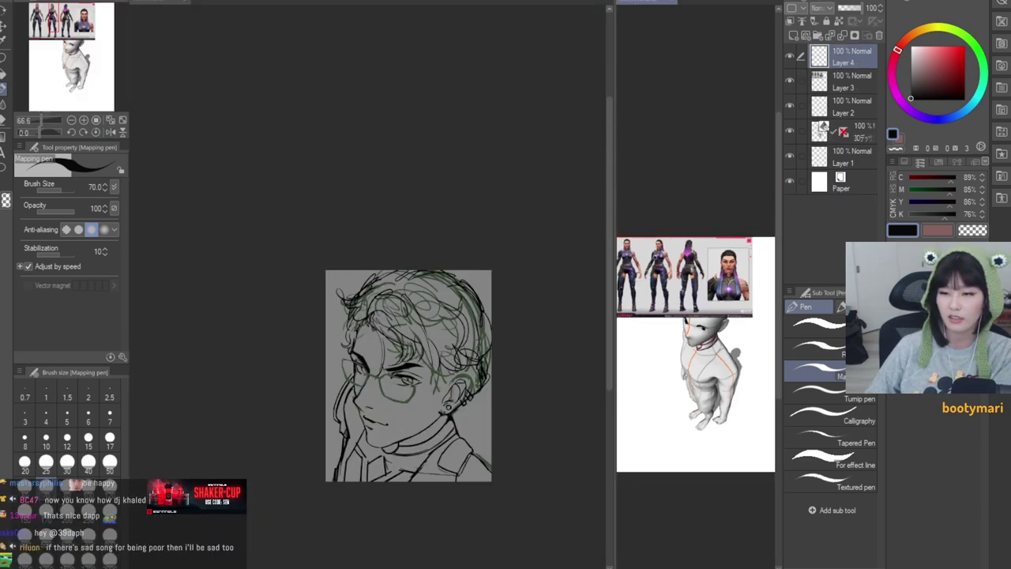
{"action": "scroll", "coordinate": [720, 328], "scroll_direction": "up", "scroll_amount": 6}
{"action": "scroll", "coordinate": [714, 397], "scroll_direction": "down", "scroll_amount": 2}
{"action": "left_click", "coordinate": [564, 463]}
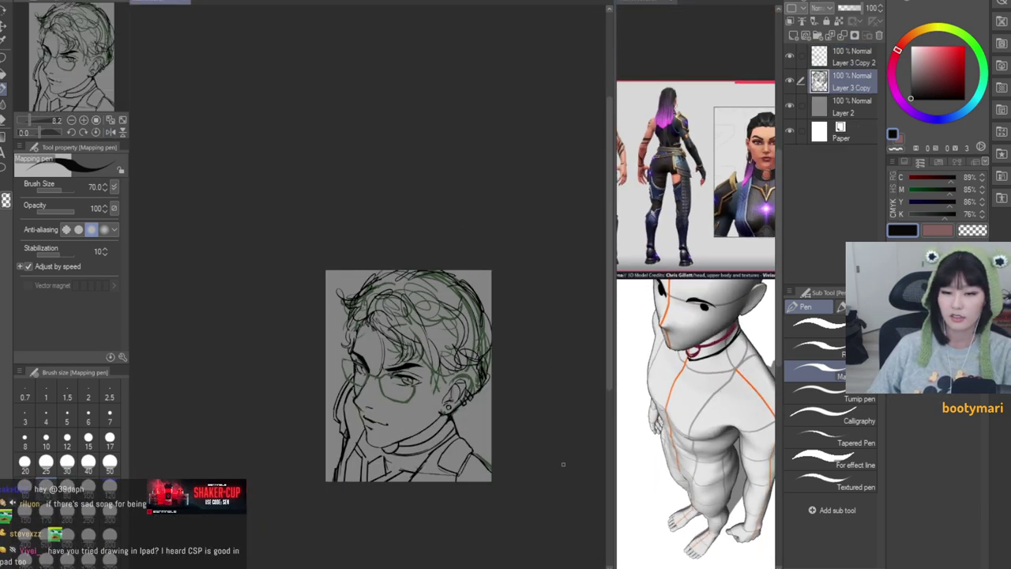
Step: Lasso the collar band lines between the chin and the back of the neck
{"action": "scroll", "coordinate": [453, 482], "scroll_direction": "up", "scroll_amount": 4}
{"action": "scroll", "coordinate": [435, 435], "scroll_direction": "up", "scroll_amount": 2}
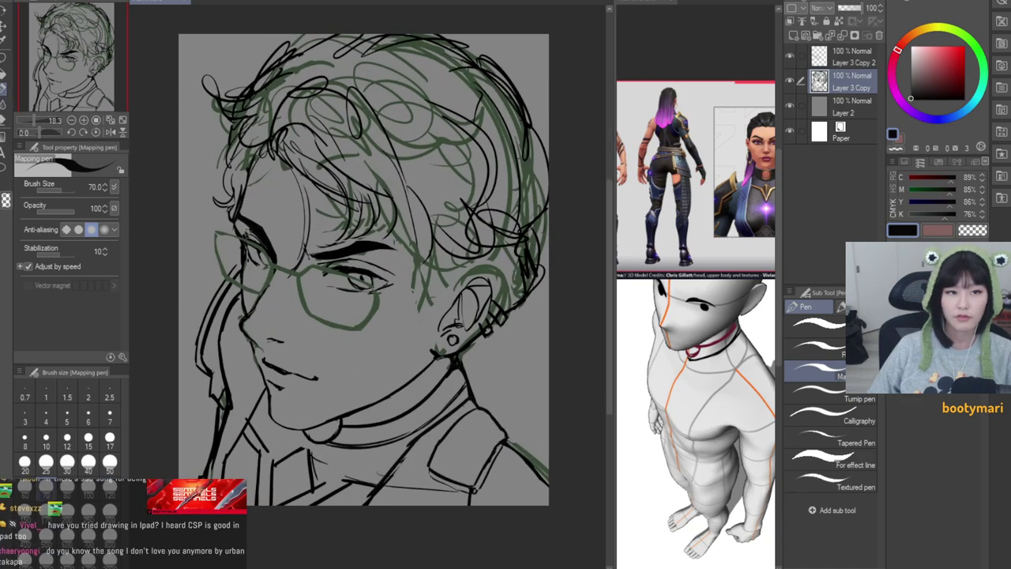
{"action": "left_click", "coordinate": [5, 57]}
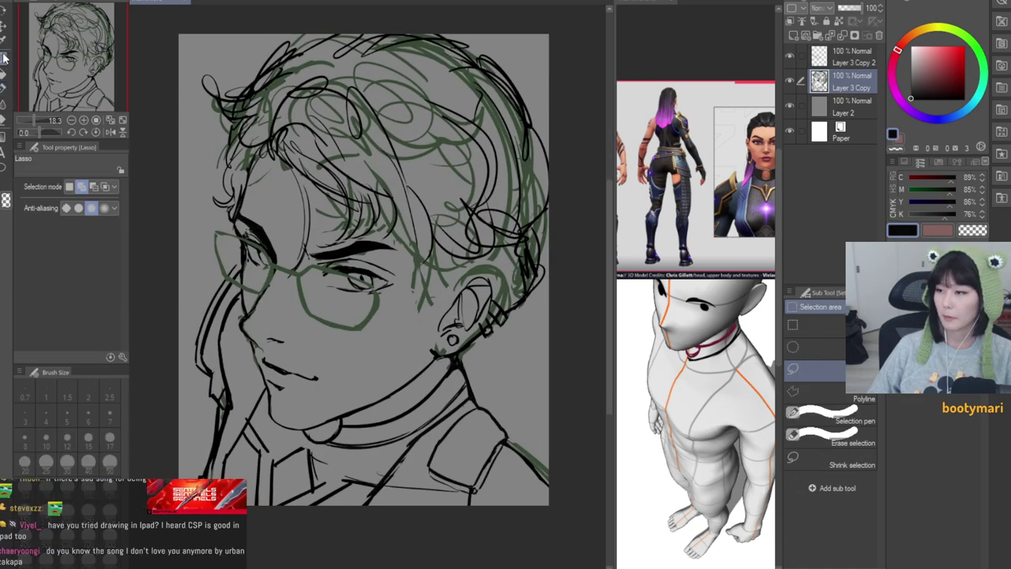
{"action": "scroll", "coordinate": [391, 475], "scroll_direction": "up", "scroll_amount": 3}
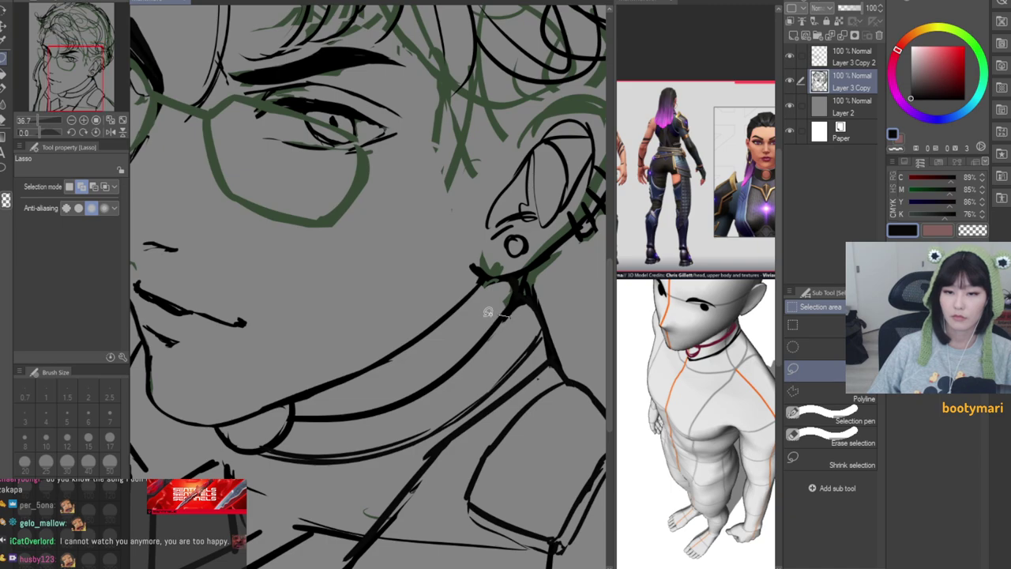
{"action": "mouse_move", "coordinate": [507, 316]}
{"action": "left_mouse_down"}
{"action": "mouse_move", "coordinate": [320, 393]}
{"action": "mouse_move", "coordinate": [344, 472]}
{"action": "left_mouse_up"}
{"action": "mouse_move", "coordinate": [427, 441]}
{"action": "left_mouse_down"}
{"action": "mouse_move", "coordinate": [470, 415]}
{"action": "mouse_move", "coordinate": [535, 341]}
{"action": "mouse_move", "coordinate": [527, 319]}
{"action": "left_mouse_up"}
Step: Liquify the selected collar lines to reshape their curve, reducing the brush size to 400
{"action": "left_click", "coordinate": [2, 121]}
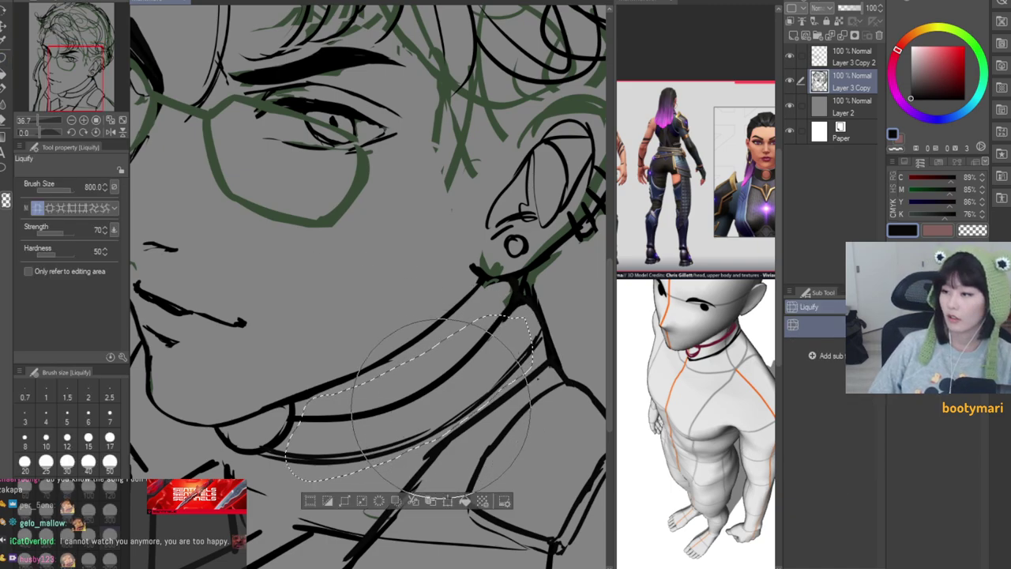
{"action": "scroll", "coordinate": [466, 387], "scroll_direction": "down", "scroll_amount": 3}
{"action": "mouse_move", "coordinate": [453, 402]}
{"action": "left_mouse_down"}
{"action": "mouse_move", "coordinate": [443, 417]}
{"action": "mouse_move", "coordinate": [397, 427]}
{"action": "left_mouse_up"}
{"action": "key", "text": "bracketleft"}
{"action": "key", "text": "bracketleft"}
{"action": "key", "text": "bracketleft"}
{"action": "key", "text": "bracketleft"}
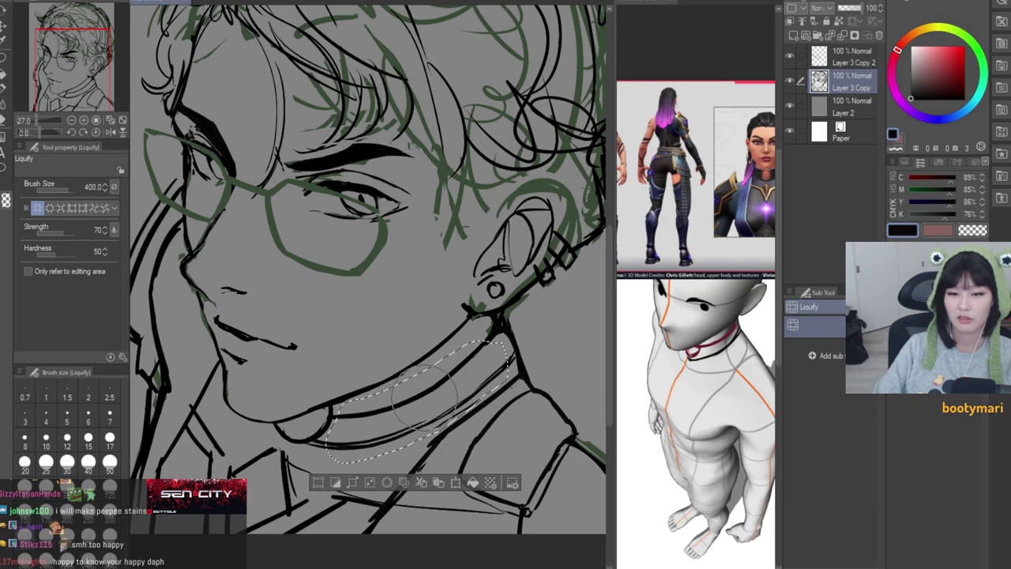
Step: Deselect the collar and check the whole portrait flipped horizontally
{"action": "scroll", "coordinate": [430, 414], "scroll_direction": "down", "scroll_amount": 2}
{"action": "scroll", "coordinate": [446, 419], "scroll_direction": "down", "scroll_amount": 2}
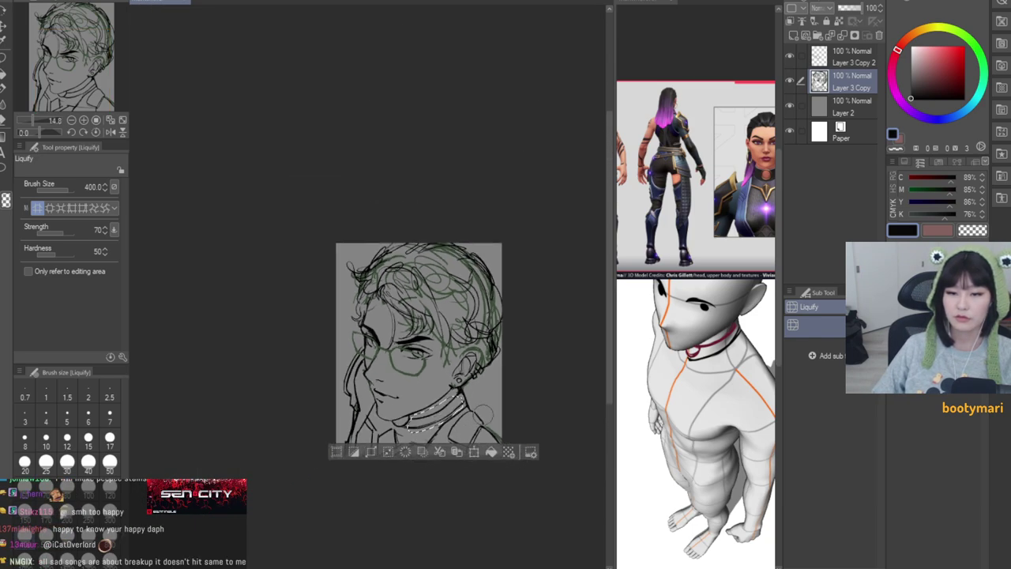
{"action": "key", "text": "ctrl+d"}
{"action": "key", "text": "h"}
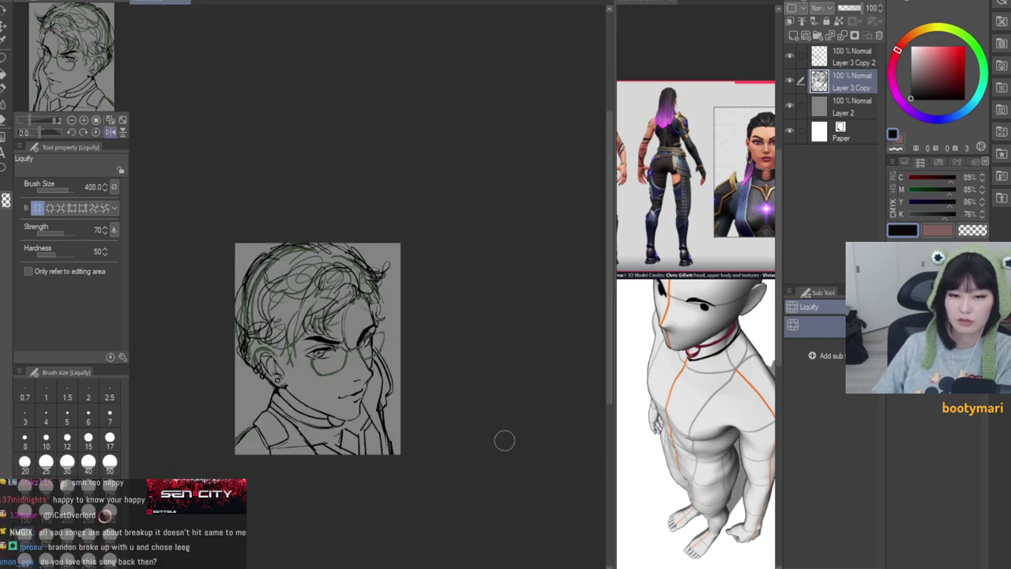
{"action": "key", "text": "h"}
Step: Thin the neck line below the ear with the Snap eraser at size 120
{"action": "scroll", "coordinate": [505, 440], "scroll_direction": "up", "scroll_amount": 2}
{"action": "key", "text": "e"}
{"action": "scroll", "coordinate": [533, 419], "scroll_direction": "up", "scroll_amount": 2}
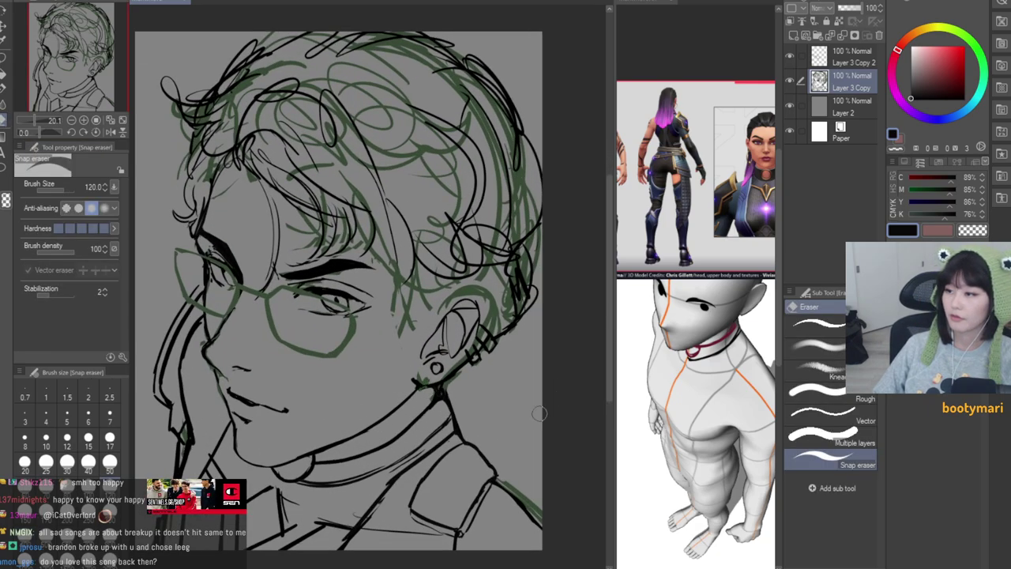
{"action": "scroll", "coordinate": [411, 486], "scroll_direction": "up", "scroll_amount": 2}
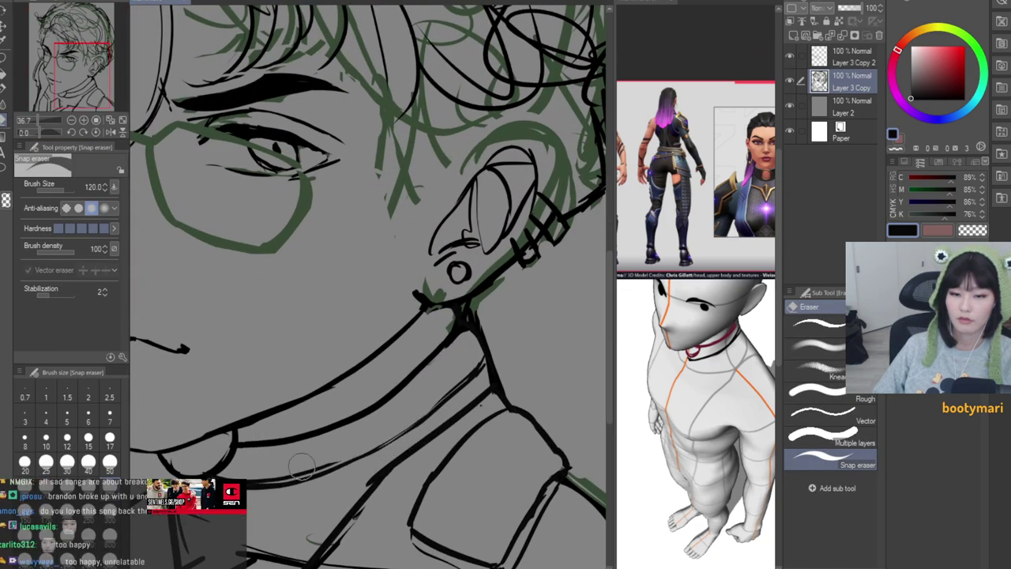
{"action": "scroll", "coordinate": [378, 439], "scroll_direction": "down", "scroll_amount": 1}
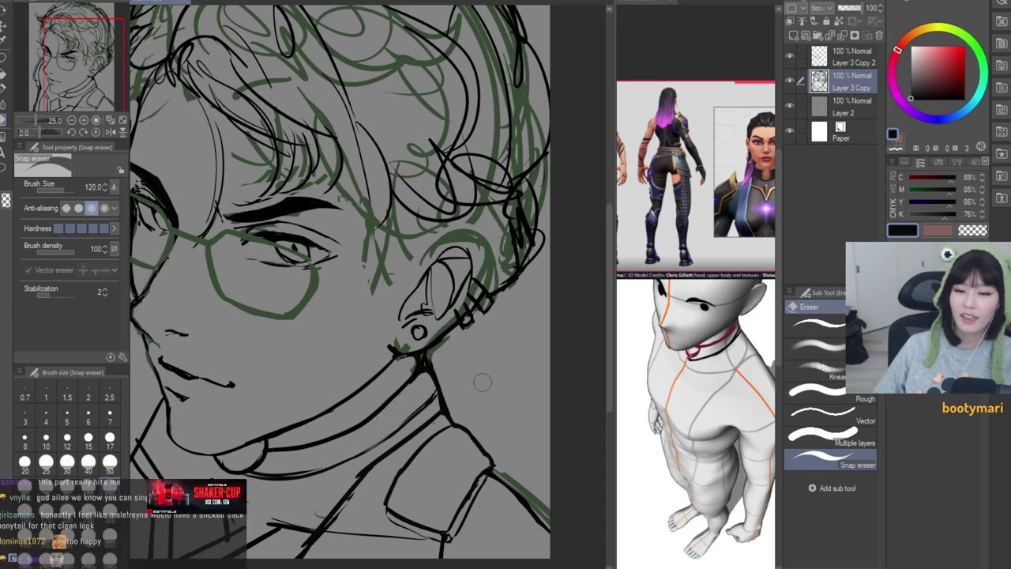
{"action": "scroll", "coordinate": [449, 393], "scroll_direction": "up", "scroll_amount": 1}
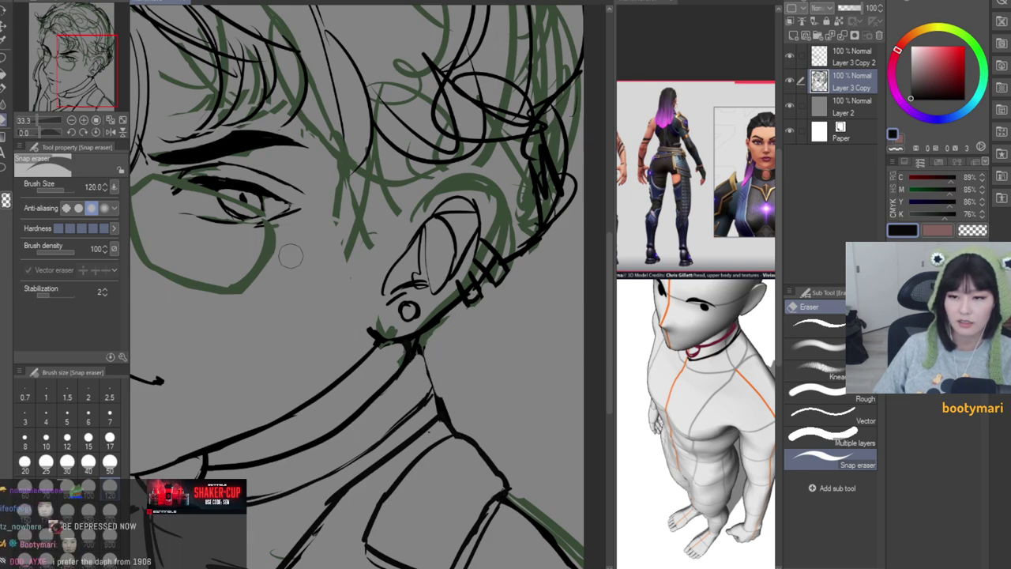
Step: Redraw the back neck line from below the ear to the collar with the Mapping pen
{"action": "left_click", "coordinate": [4, 88]}
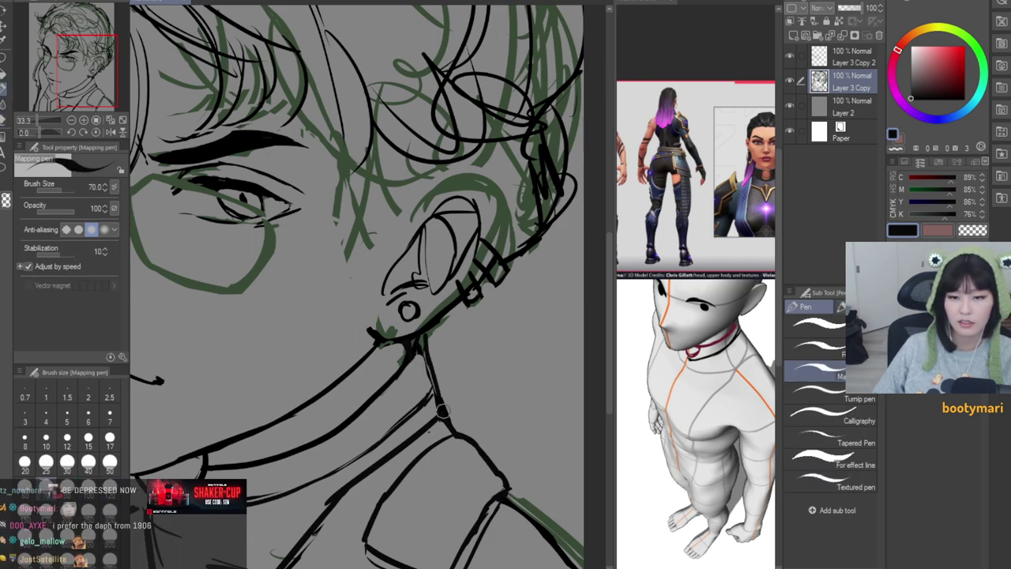
{"action": "scroll", "coordinate": [421, 351], "scroll_direction": "down", "scroll_amount": 2}
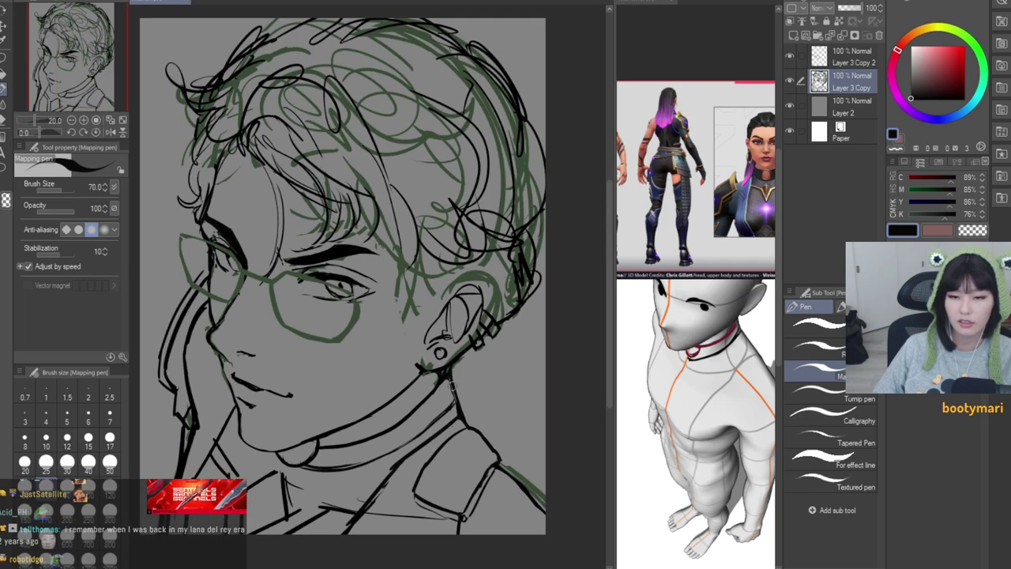
{"action": "scroll", "coordinate": [458, 377], "scroll_direction": "up", "scroll_amount": 1}
{"action": "scroll", "coordinate": [499, 398], "scroll_direction": "down", "scroll_amount": 2}
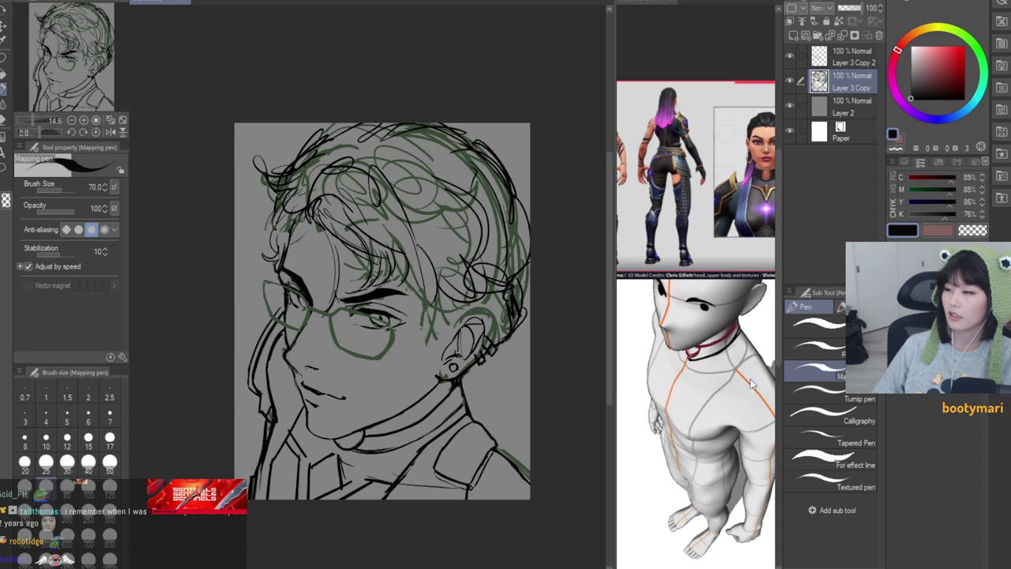
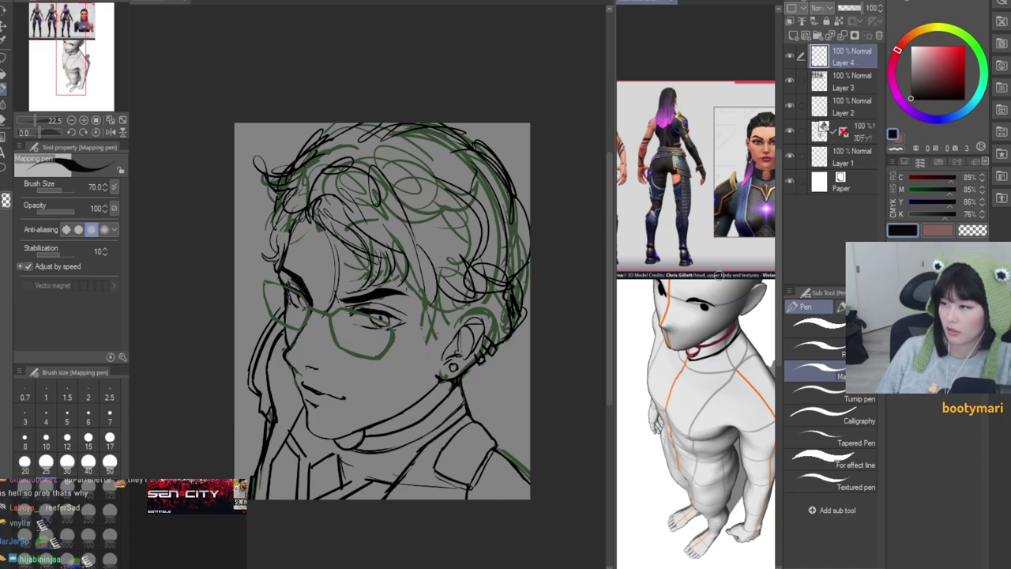
Step: Examine the character's bust portrait and the 3D model's neck and shoulders in the reference canvas
{"action": "scroll", "coordinate": [735, 261], "scroll_direction": "down", "scroll_amount": 3}
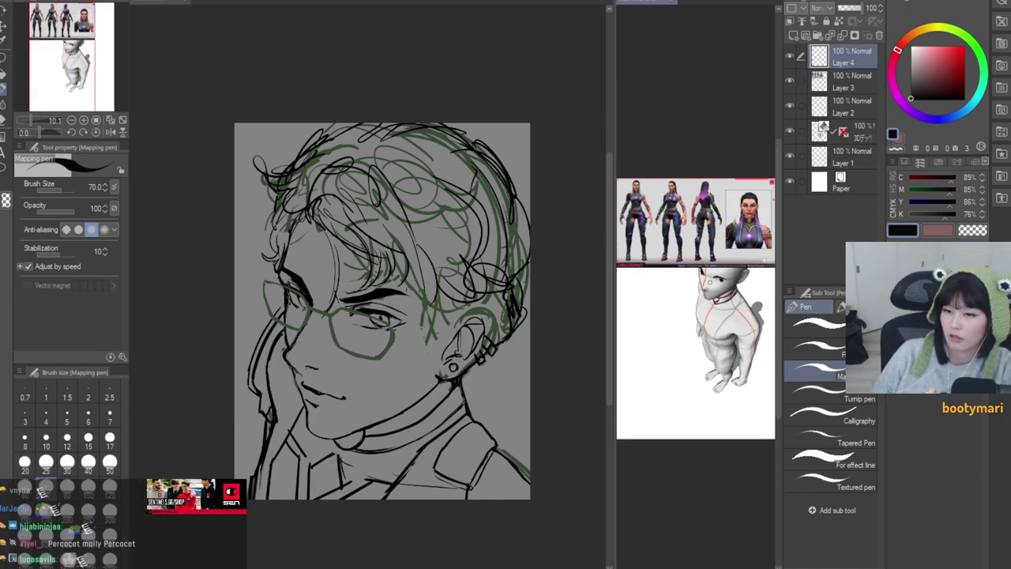
{"action": "scroll", "coordinate": [720, 270], "scroll_direction": "up", "scroll_amount": 4}
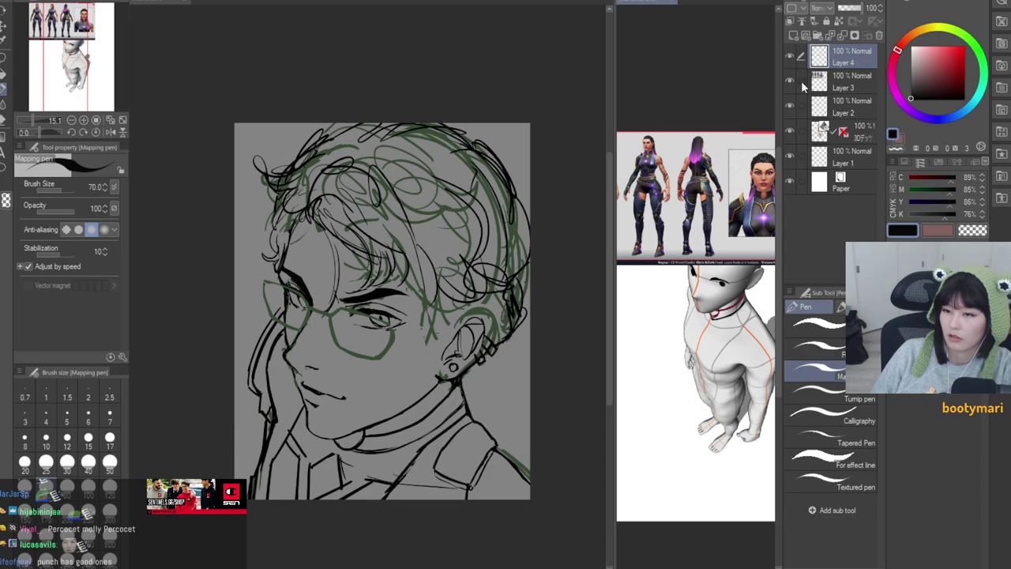
{"action": "scroll", "coordinate": [695, 316], "scroll_direction": "up", "scroll_amount": 5}
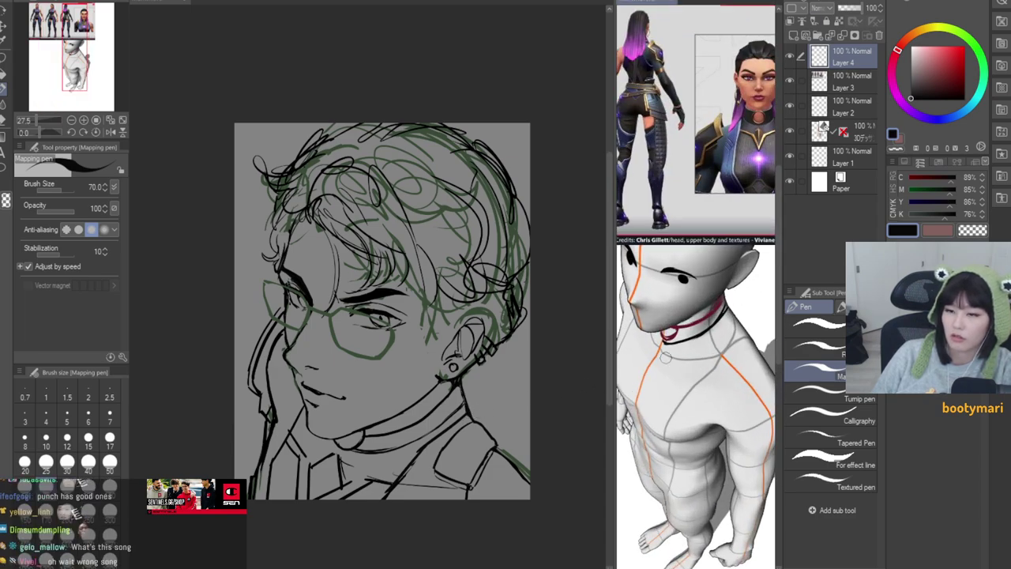
{"action": "scroll", "coordinate": [695, 237], "scroll_direction": "up", "scroll_amount": 3}
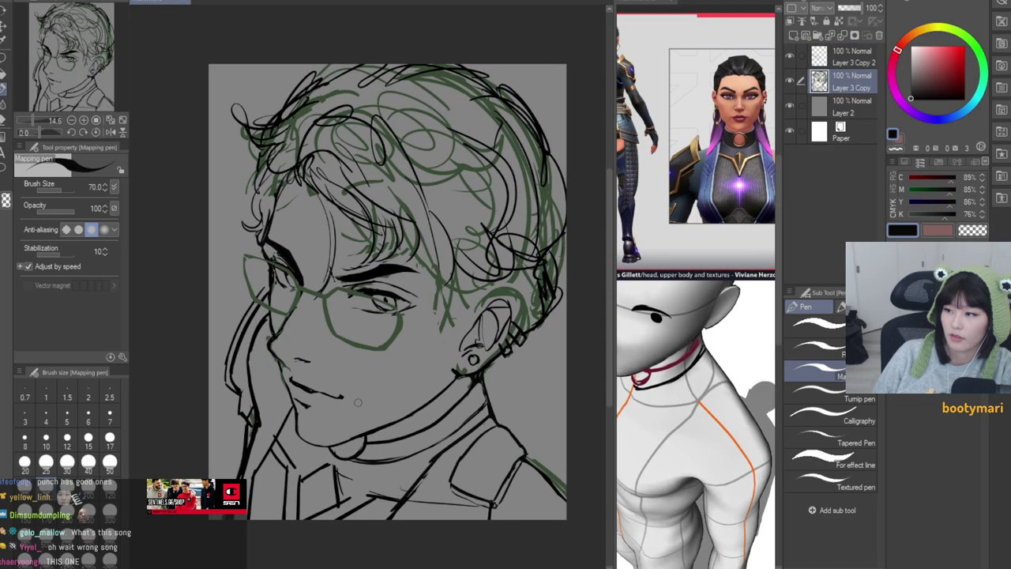
Step: Reinforce the collar's upper line beneath the jaw with the Mapping pen at size 70
{"action": "scroll", "coordinate": [357, 403], "scroll_direction": "up", "scroll_amount": 3}
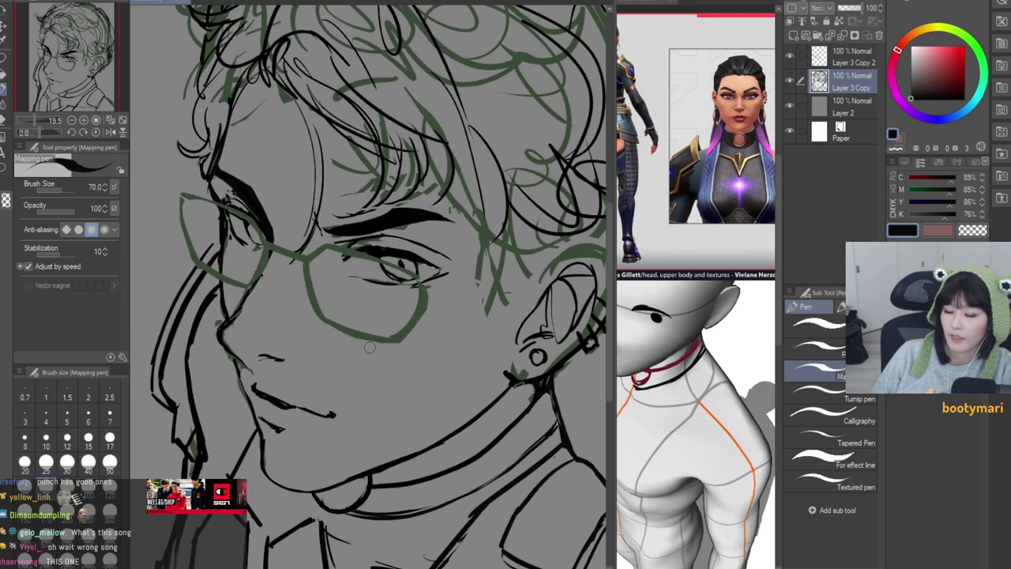
{"action": "scroll", "coordinate": [513, 423], "scroll_direction": "up", "scroll_amount": 2}
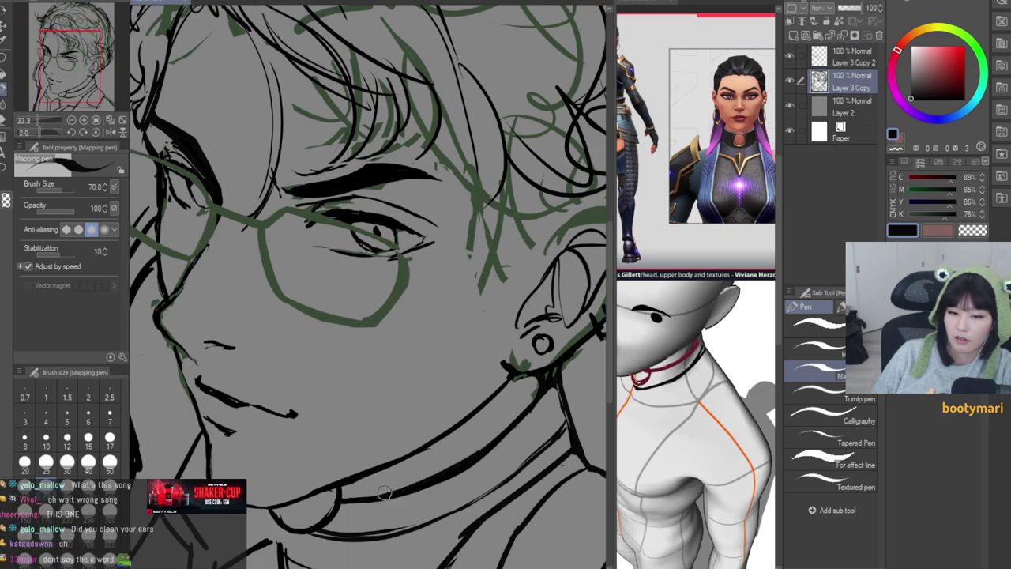
{"action": "scroll", "coordinate": [382, 495], "scroll_direction": "down", "scroll_amount": 3}
{"action": "scroll", "coordinate": [373, 442], "scroll_direction": "up", "scroll_amount": 4}
{"action": "scroll", "coordinate": [371, 440], "scroll_direction": "down", "scroll_amount": 2}
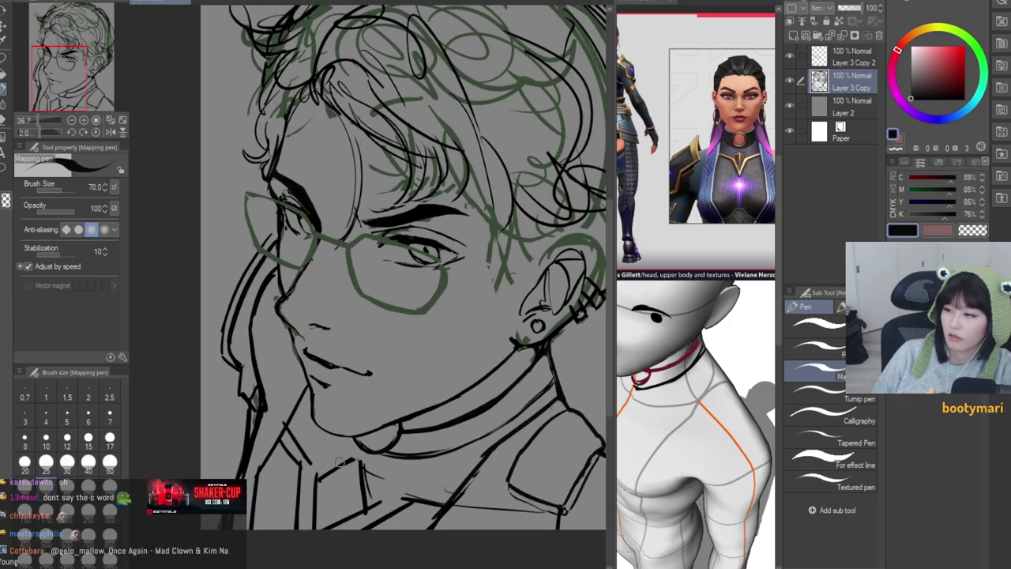
{"action": "scroll", "coordinate": [470, 424], "scroll_direction": "down", "scroll_amount": 2}
{"action": "scroll", "coordinate": [411, 450], "scroll_direction": "up", "scroll_amount": 4}
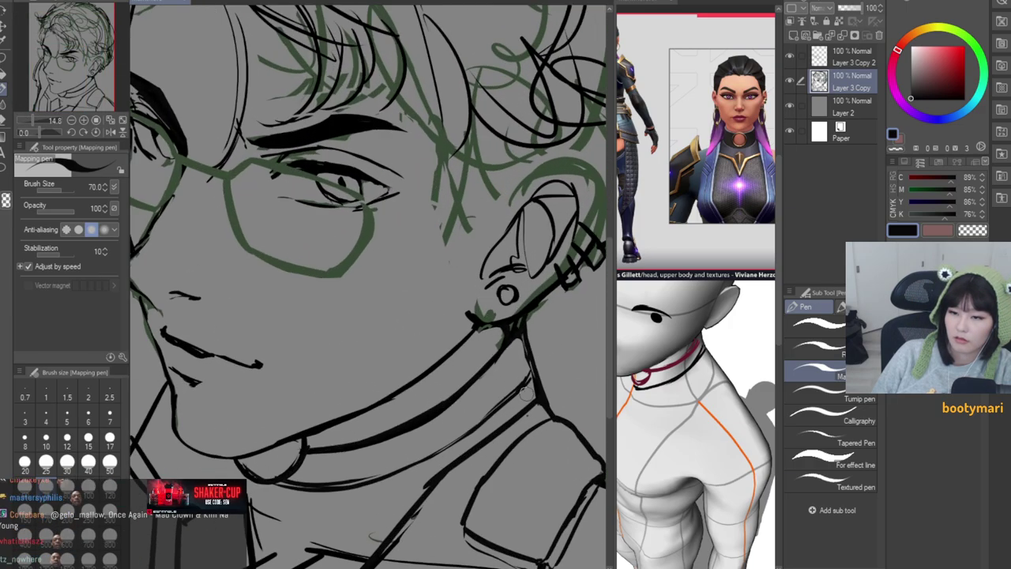
{"action": "scroll", "coordinate": [411, 461], "scroll_direction": "down", "scroll_amount": 4}
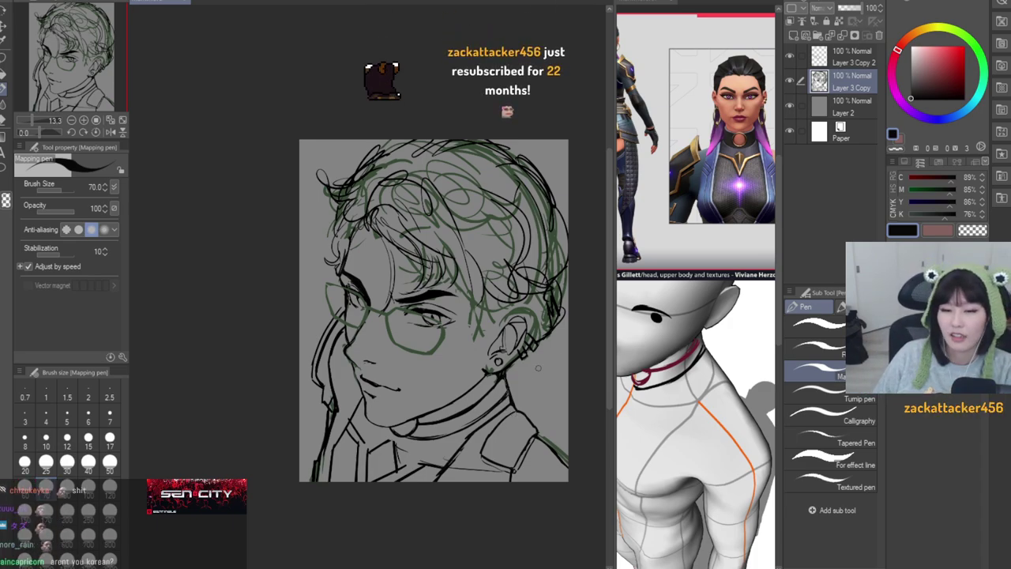
Step: Trim and thin the collar lines beneath the jaw with the Snap eraser
{"action": "scroll", "coordinate": [471, 439], "scroll_direction": "up", "scroll_amount": 1}
{"action": "scroll", "coordinate": [469, 444], "scroll_direction": "up", "scroll_amount": 2}
{"action": "key", "text": "e"}
{"action": "scroll", "coordinate": [470, 443], "scroll_direction": "up", "scroll_amount": 3}
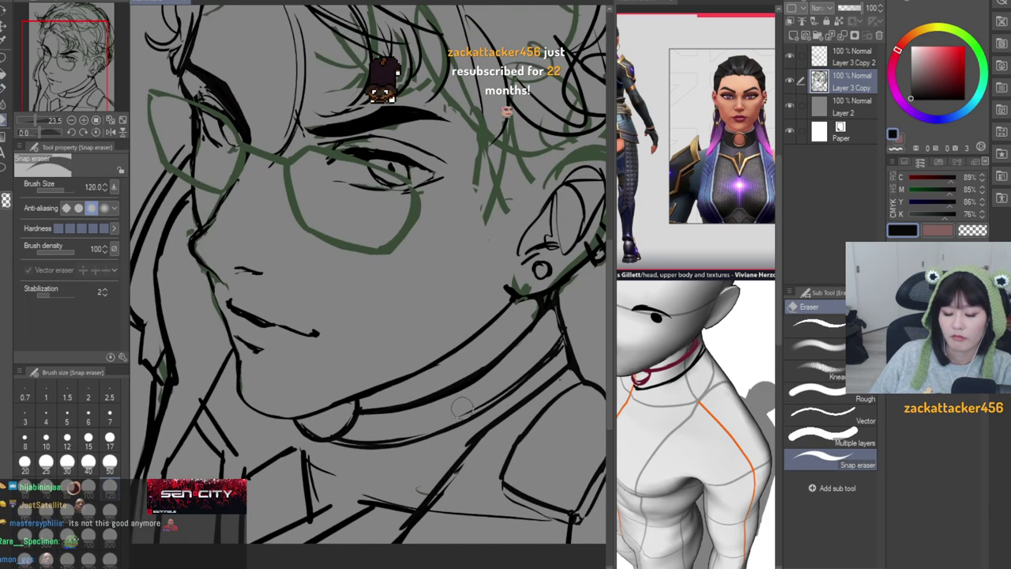
{"action": "mouse_move", "coordinate": [483, 355]}
{"action": "left_mouse_down"}
{"action": "mouse_move", "coordinate": [390, 400]}
{"action": "mouse_move", "coordinate": [362, 403]}
{"action": "left_mouse_up"}
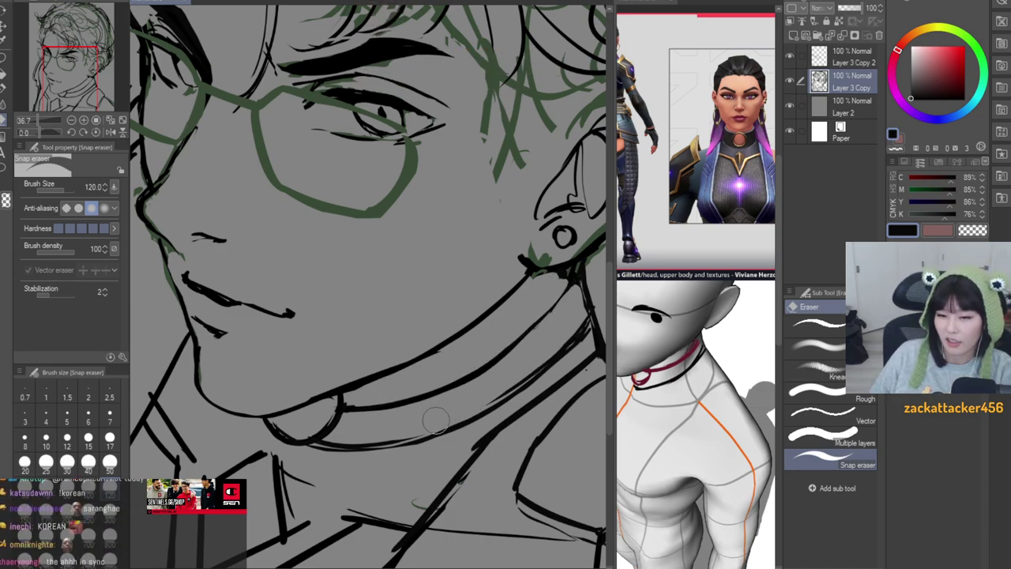
{"action": "scroll", "coordinate": [438, 430], "scroll_direction": "down", "scroll_amount": 2}
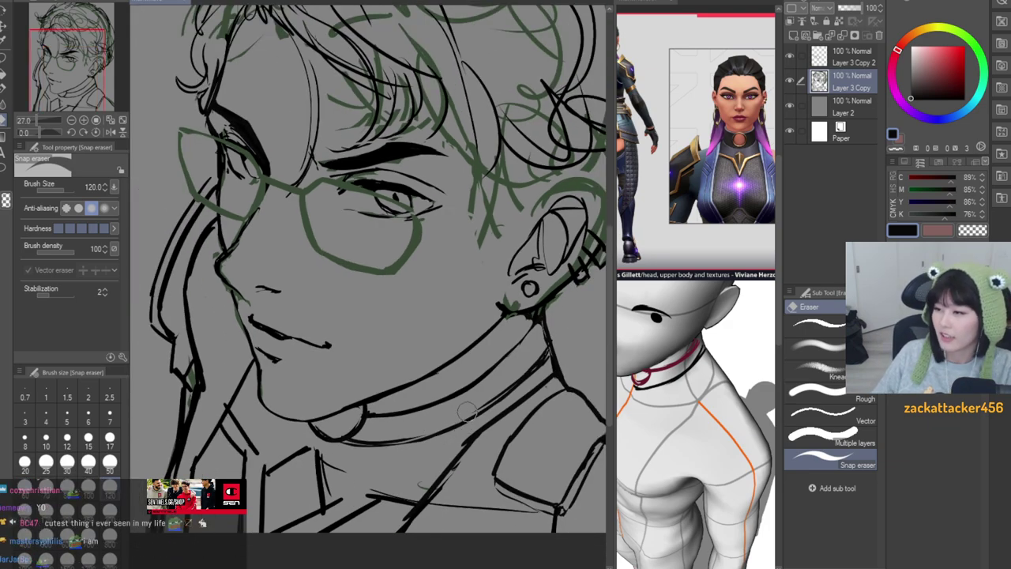
{"action": "scroll", "coordinate": [469, 407], "scroll_direction": "up", "scroll_amount": 3}
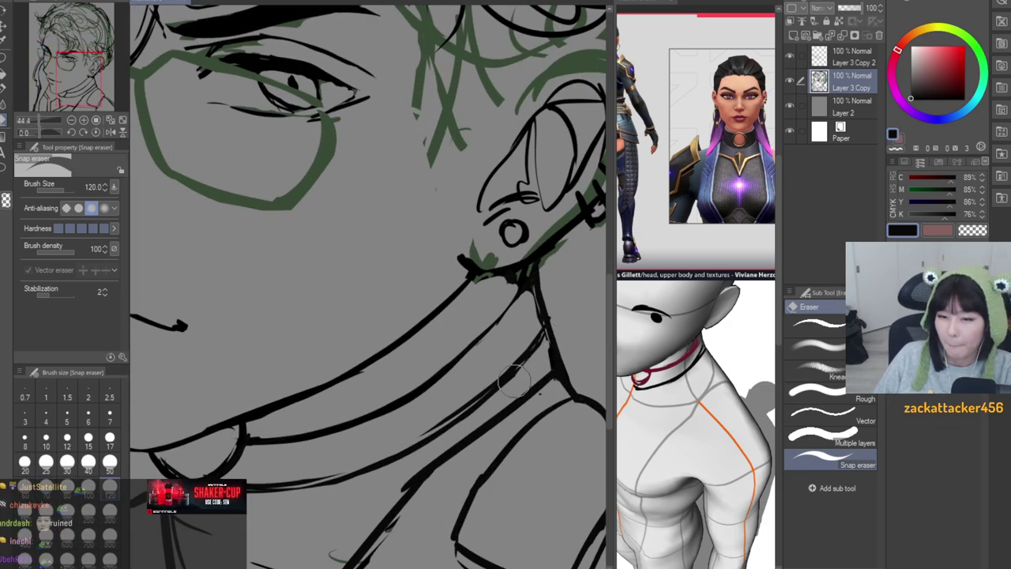
{"action": "scroll", "coordinate": [419, 309], "scroll_direction": "down", "scroll_amount": 6}
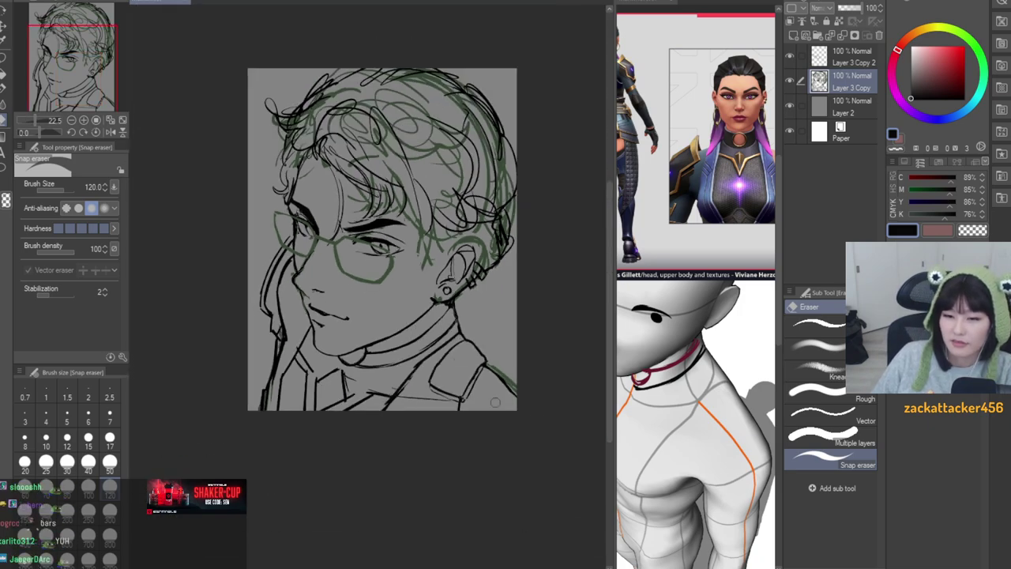
Step: Liquify the neck base and the shoulder panel's upper corner to push the shoulder outline outward
{"action": "scroll", "coordinate": [247, 259], "scroll_direction": "up", "scroll_amount": 3}
{"action": "left_click", "coordinate": [2, 82]}
{"action": "scroll", "coordinate": [440, 282], "scroll_direction": "up", "scroll_amount": 2}
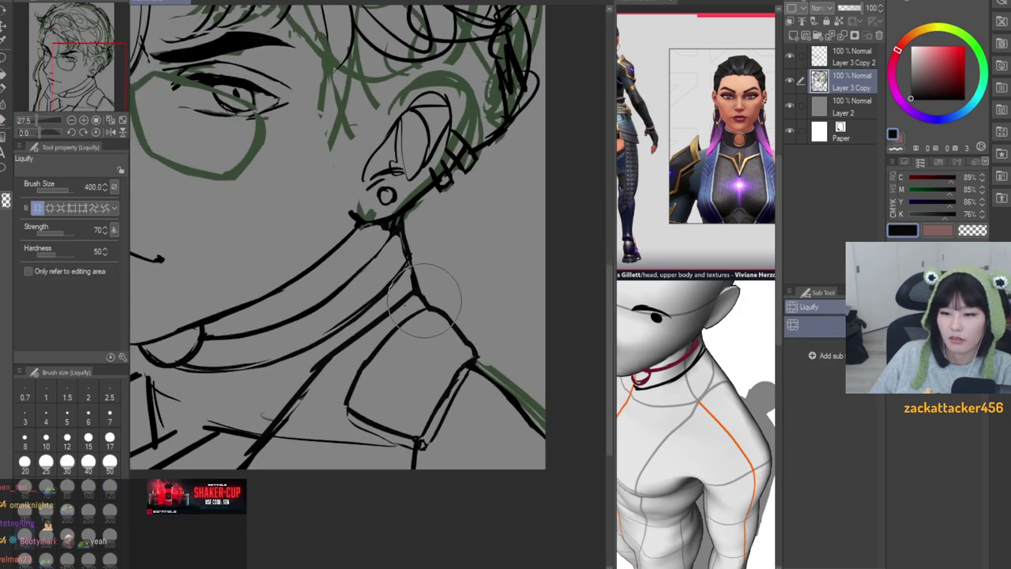
{"action": "left_click_drag", "start_coordinate": [428, 304], "coordinate": [485, 380]}
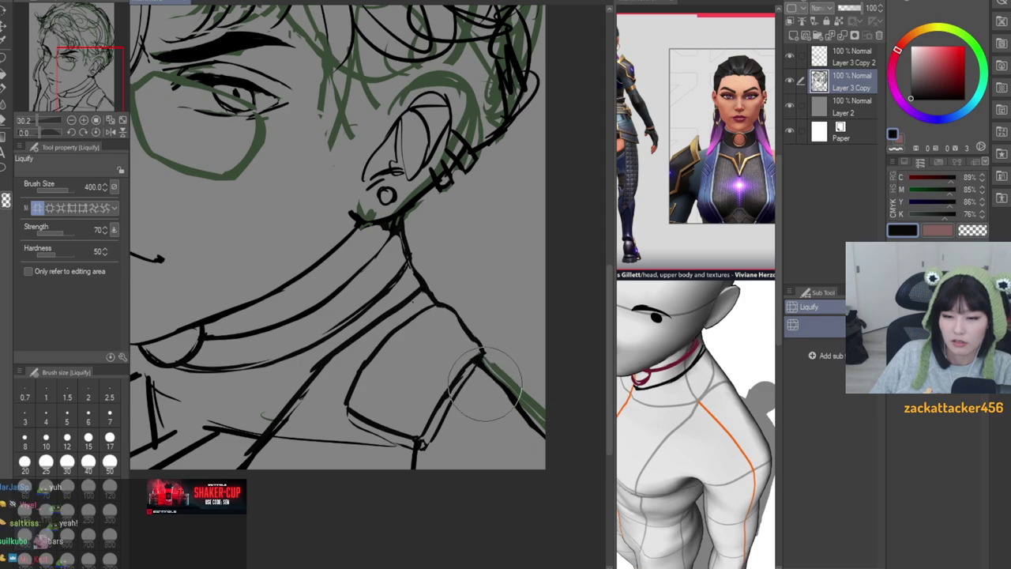
Step: Liquify the lower end of the shoulder outline slightly upward, beyond the shoulder panel's outer corner
{"action": "left_click_drag", "start_coordinate": [528, 436], "coordinate": [524, 425]}
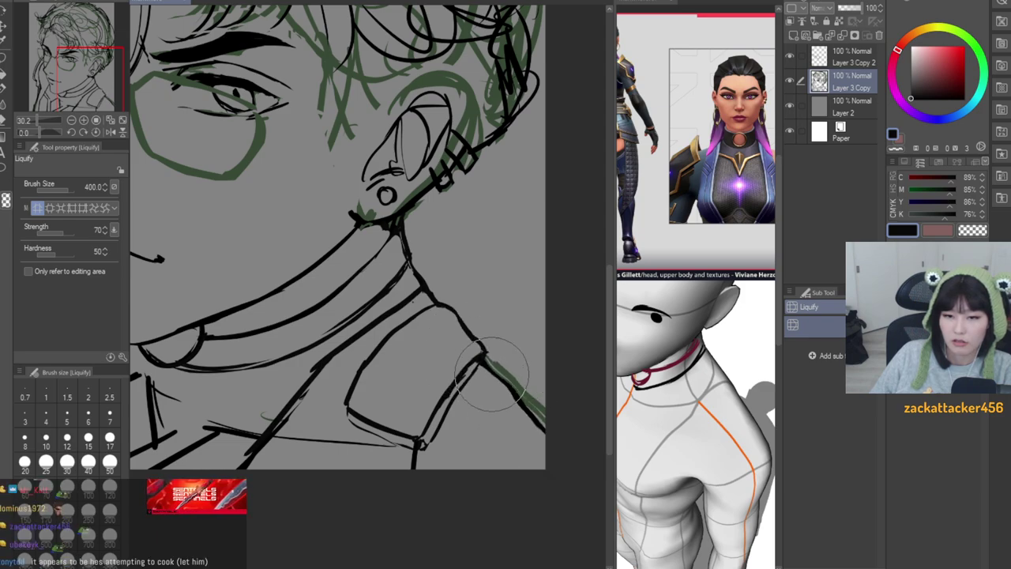
{"action": "scroll", "coordinate": [482, 324], "scroll_direction": "down", "scroll_amount": 7}
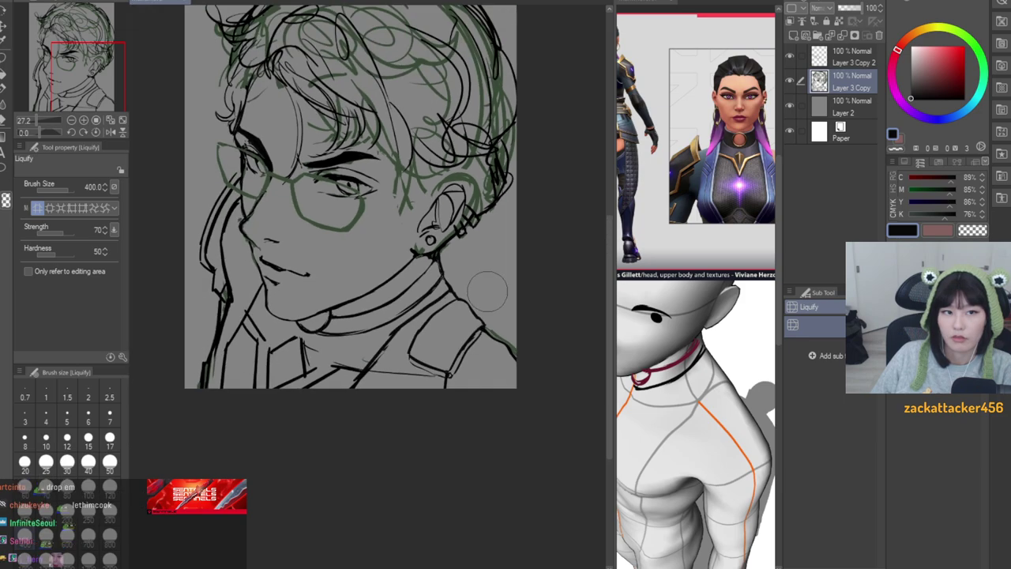
{"action": "scroll", "coordinate": [534, 276], "scroll_direction": "up", "scroll_amount": 4}
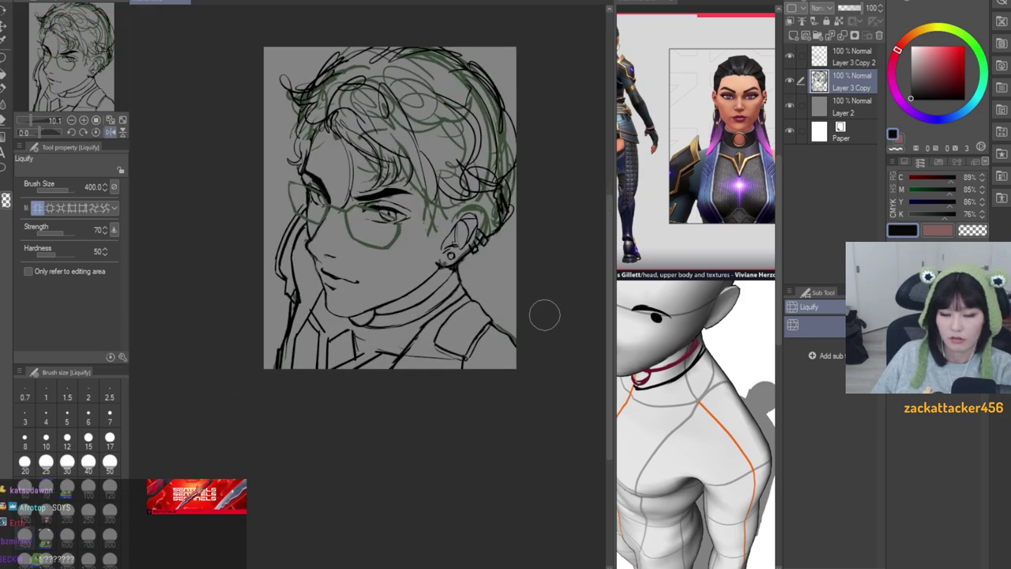
Step: Erase the shoulder outline above and beyond the panel with the Snap eraser at size 120 and redraw it with the Mapping pen
{"action": "key", "text": "e"}
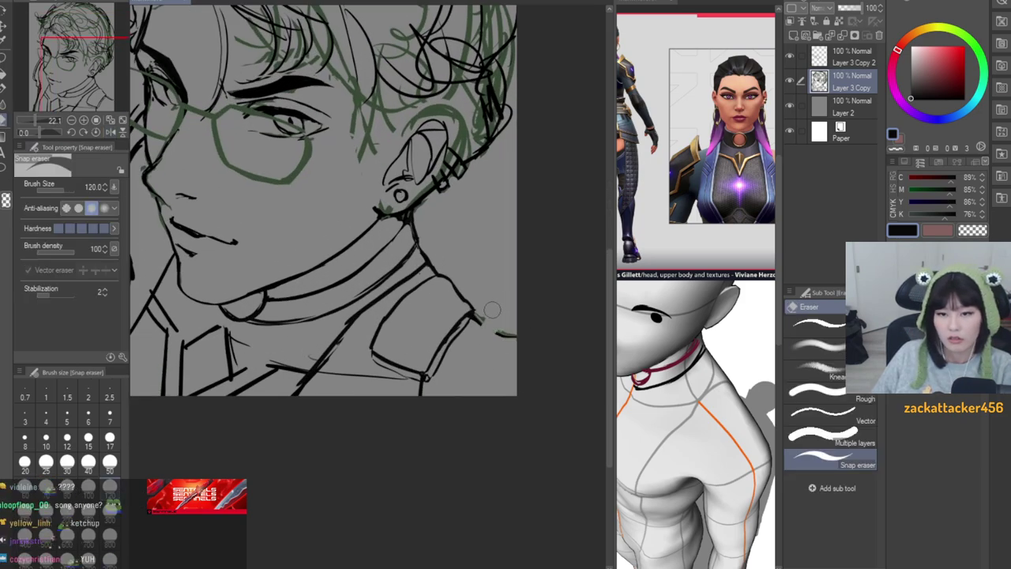
{"action": "scroll", "coordinate": [462, 299], "scroll_direction": "up", "scroll_amount": 2}
{"action": "key", "text": "p"}
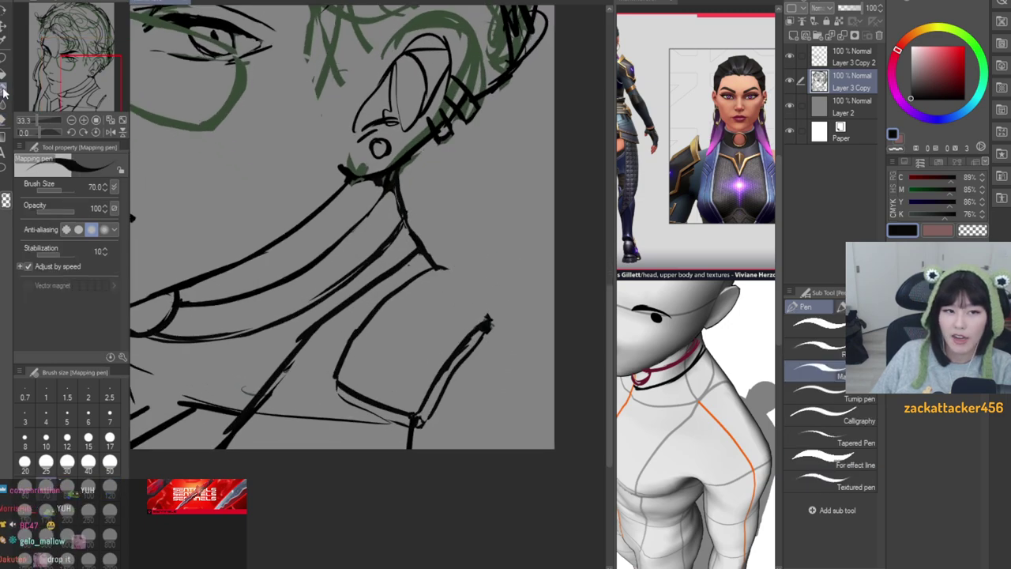
{"action": "scroll", "coordinate": [463, 297], "scroll_direction": "up", "scroll_amount": 3}
{"action": "scroll", "coordinate": [466, 296], "scroll_direction": "down", "scroll_amount": 2}
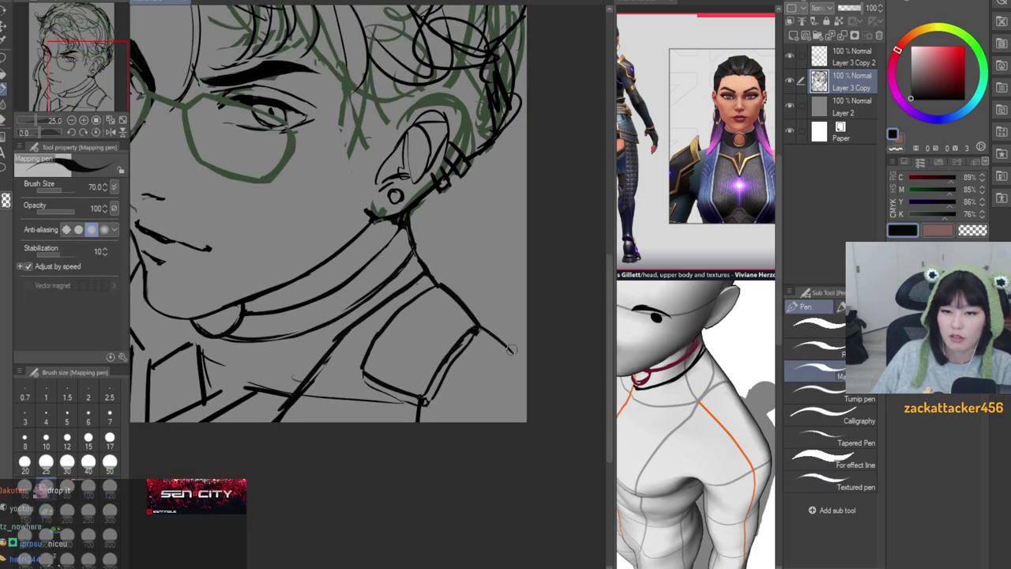
{"action": "scroll", "coordinate": [553, 417], "scroll_direction": "down", "scroll_amount": 2}
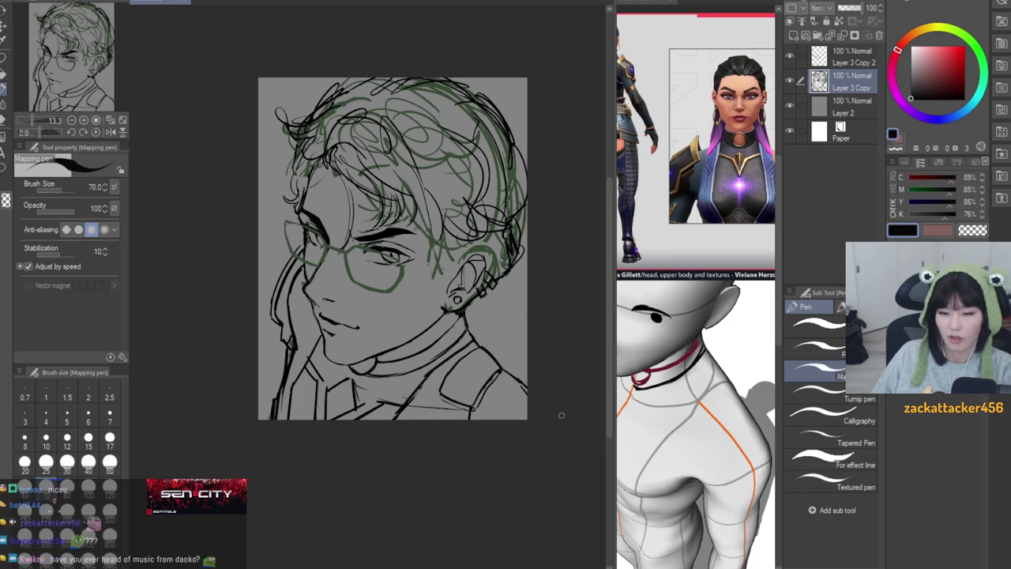
Step: Compare the whole portrait's neck and shoulders with the 3D model in the reference canvas
{"action": "scroll", "coordinate": [557, 422], "scroll_direction": "up", "scroll_amount": 1}
{"action": "scroll", "coordinate": [584, 427], "scroll_direction": "down", "scroll_amount": 3}
{"action": "key", "text": "h"}
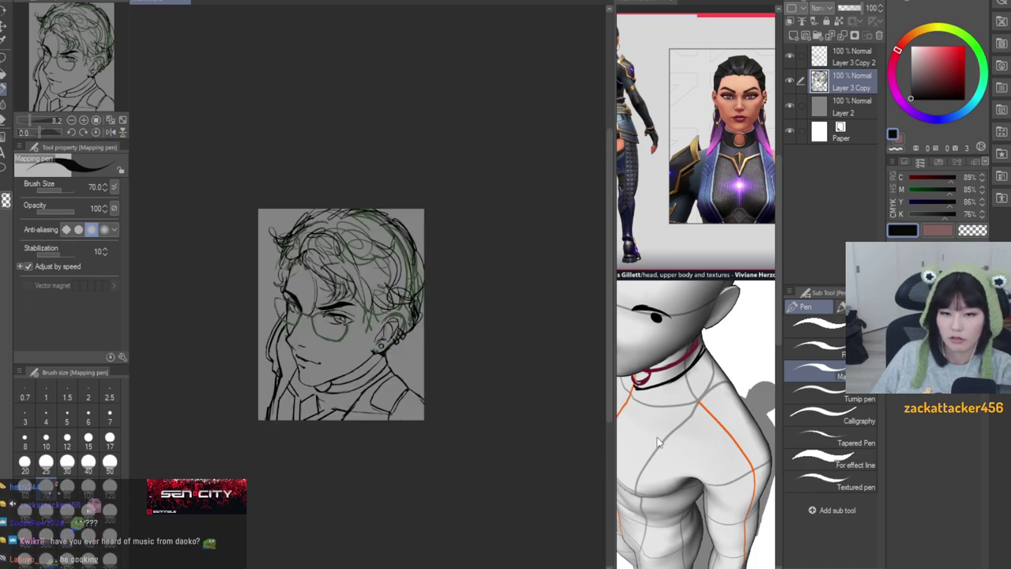
{"action": "left_click", "coordinate": [658, 442]}
{"action": "scroll", "coordinate": [668, 387], "scroll_direction": "down", "scroll_amount": 4}
{"action": "scroll", "coordinate": [668, 379], "scroll_direction": "up", "scroll_amount": 2}
{"action": "scroll", "coordinate": [668, 379], "scroll_direction": "up", "scroll_amount": 1}
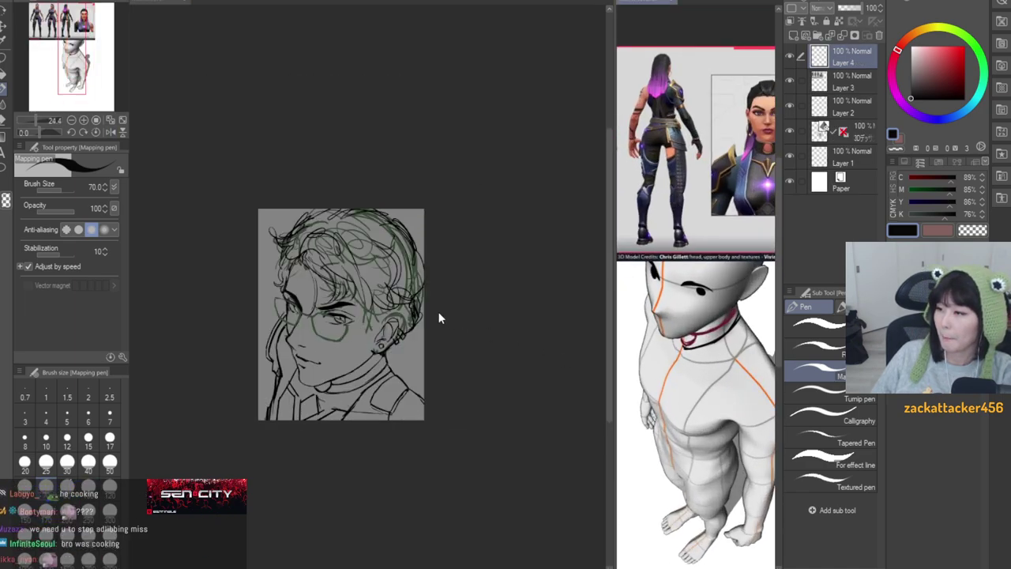
{"action": "left_click", "coordinate": [440, 318]}
{"action": "scroll", "coordinate": [442, 320], "scroll_direction": "up", "scroll_amount": 4}
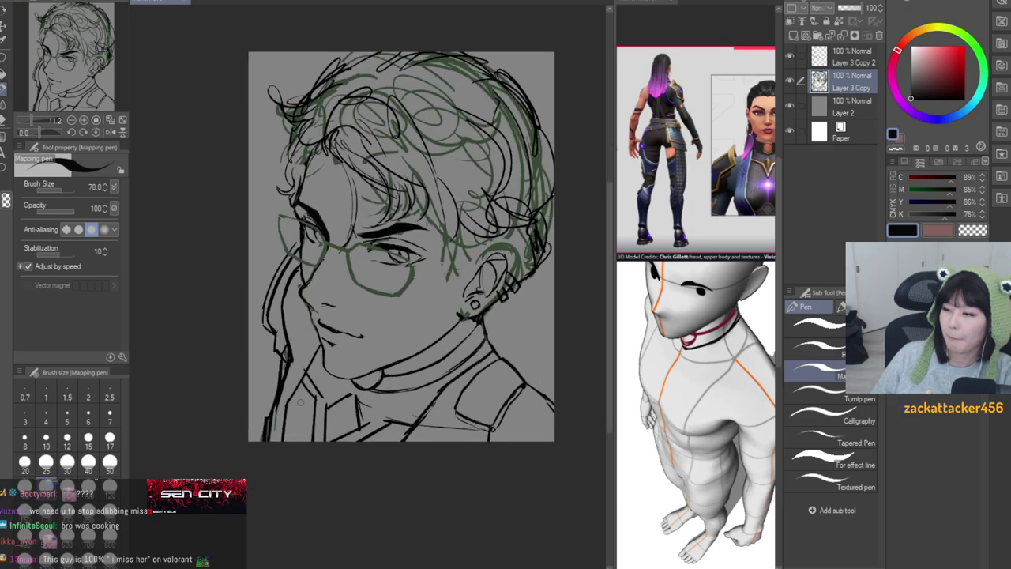
{"action": "scroll", "coordinate": [300, 403], "scroll_direction": "up", "scroll_amount": 2}
{"action": "scroll", "coordinate": [322, 406], "scroll_direction": "down", "scroll_amount": 1}
{"action": "scroll", "coordinate": [322, 406], "scroll_direction": "up", "scroll_amount": 1}
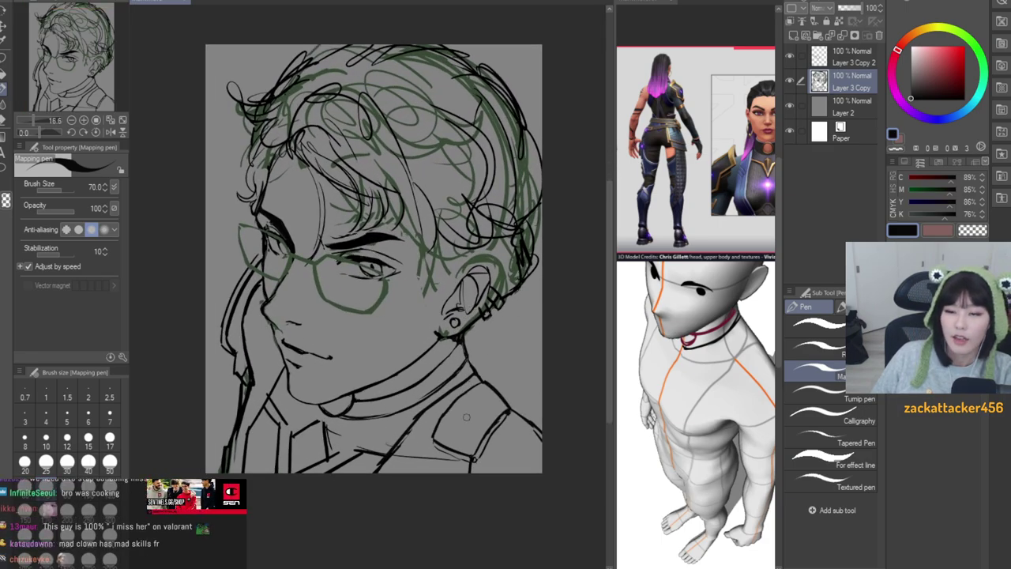
Step: Reinforce the face contour between the nose tip and the lips with the Mapping pen at size 70
{"action": "scroll", "coordinate": [411, 393], "scroll_direction": "up", "scroll_amount": 5}
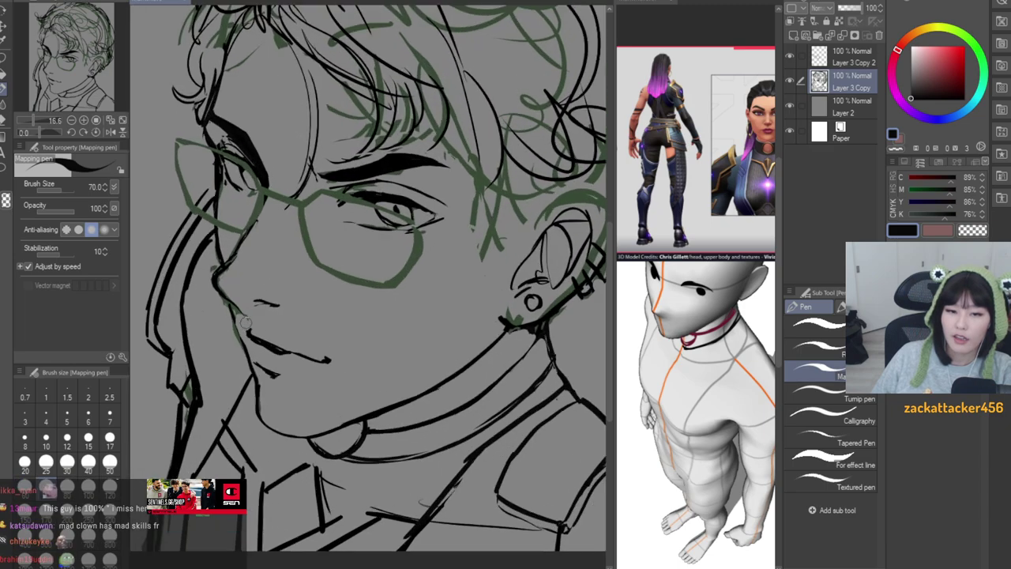
{"action": "left_click_drag", "start_coordinate": [222, 308], "coordinate": [251, 364]}
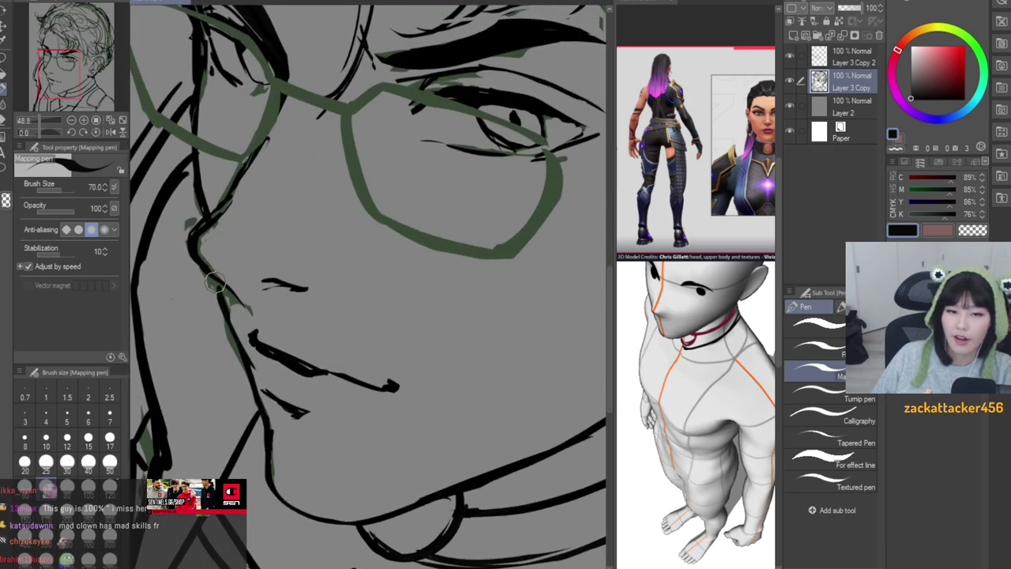
{"action": "scroll", "coordinate": [215, 282], "scroll_direction": "down", "scroll_amount": 5}
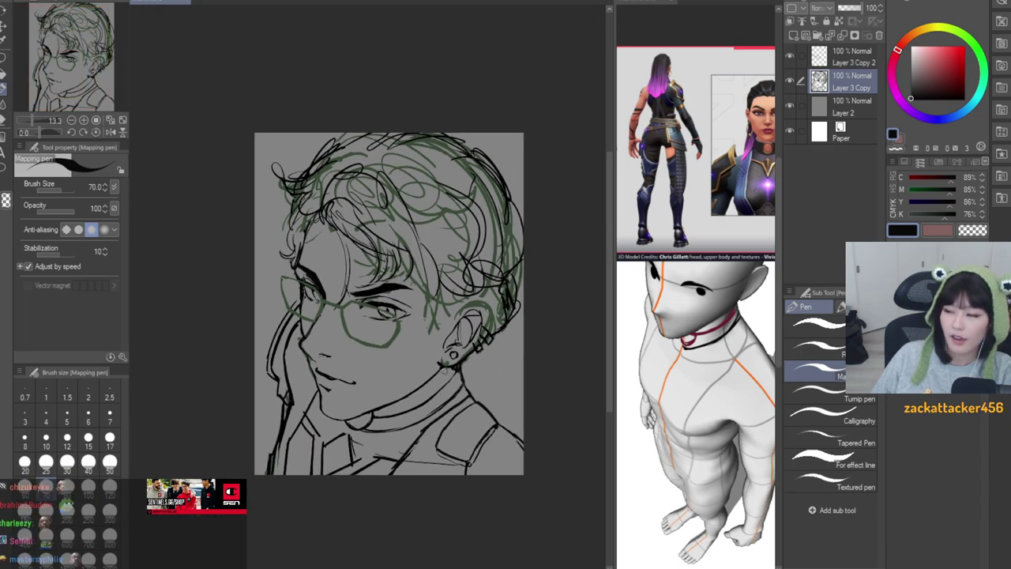
Step: Lasso the collar's inner band line beneath the jaw, move it slightly upward toward the jawline and deselect it
{"action": "scroll", "coordinate": [436, 339], "scroll_direction": "up", "scroll_amount": 1}
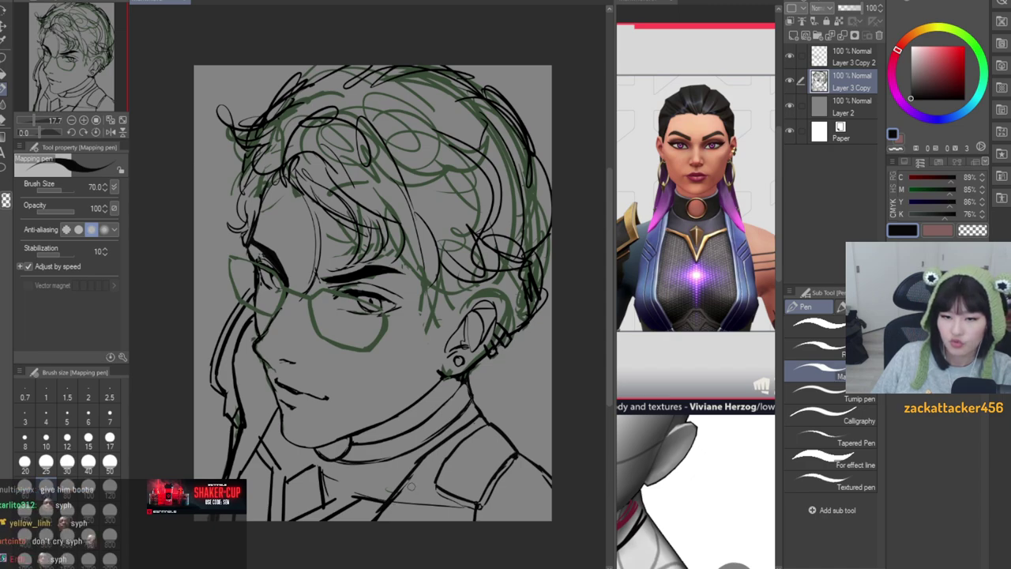
{"action": "left_click", "coordinate": [3, 59]}
{"action": "scroll", "coordinate": [390, 428], "scroll_direction": "up", "scroll_amount": 4}
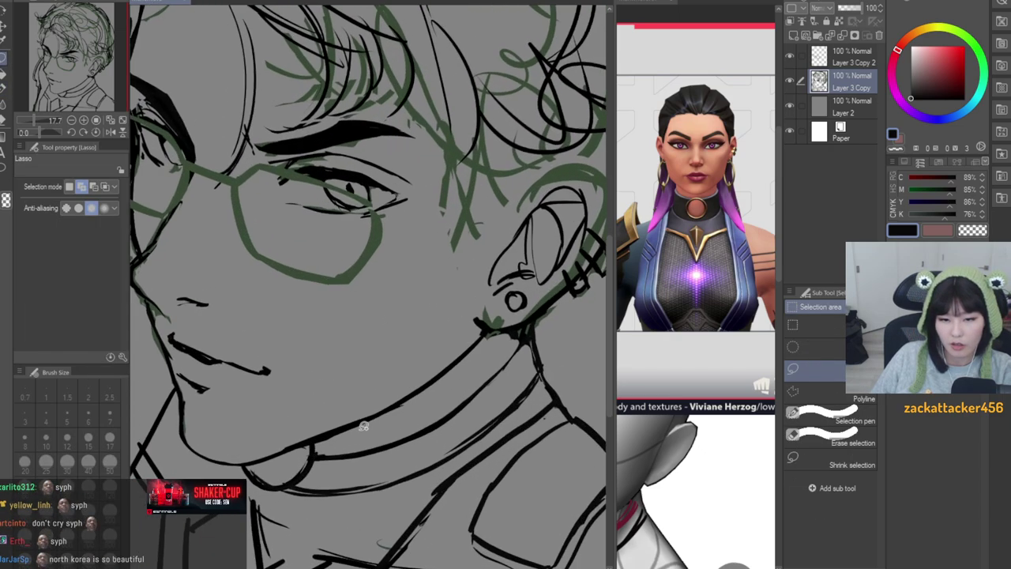
{"action": "mouse_move", "coordinate": [442, 434]}
{"action": "left_mouse_down"}
{"action": "mouse_move", "coordinate": [533, 351]}
{"action": "mouse_move", "coordinate": [474, 362]}
{"action": "left_mouse_up"}
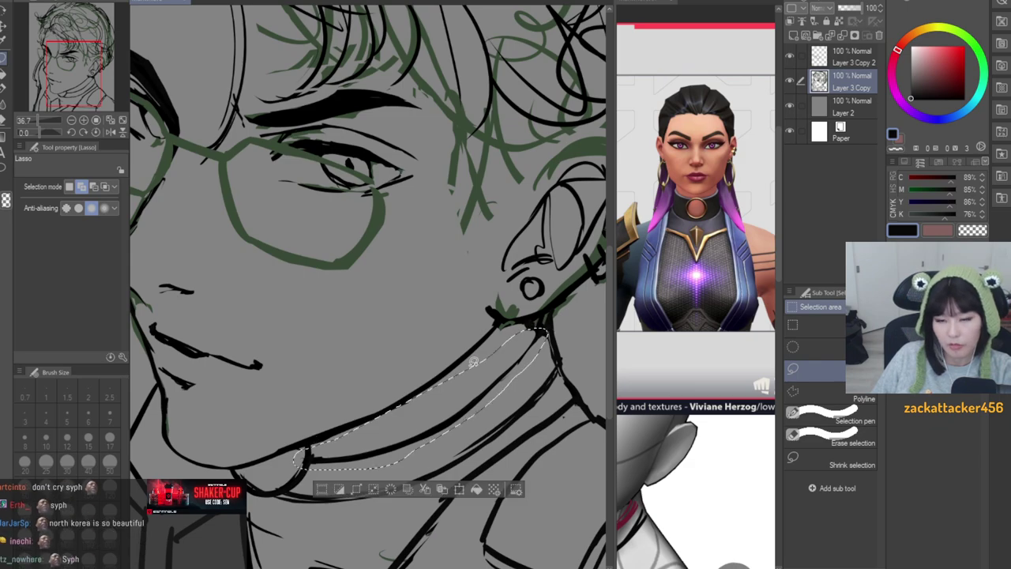
{"action": "key", "text": "k"}
{"action": "scroll", "coordinate": [555, 396], "scroll_direction": "down", "scroll_amount": 2}
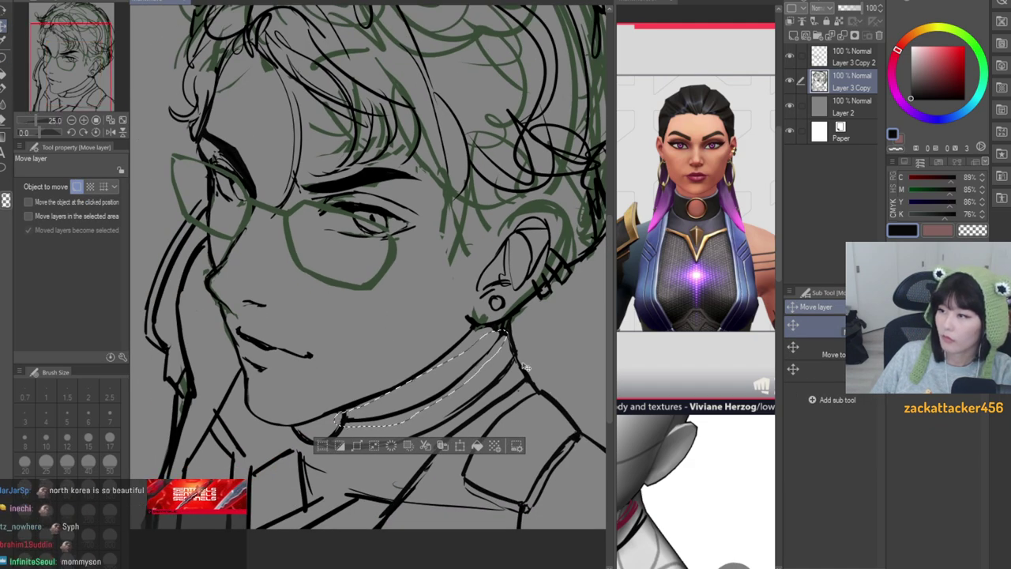
{"action": "scroll", "coordinate": [478, 393], "scroll_direction": "up", "scroll_amount": 1}
{"action": "left_click_drag", "start_coordinate": [473, 364], "coordinate": [477, 346]}
{"action": "key", "text": "ctrl+d"}
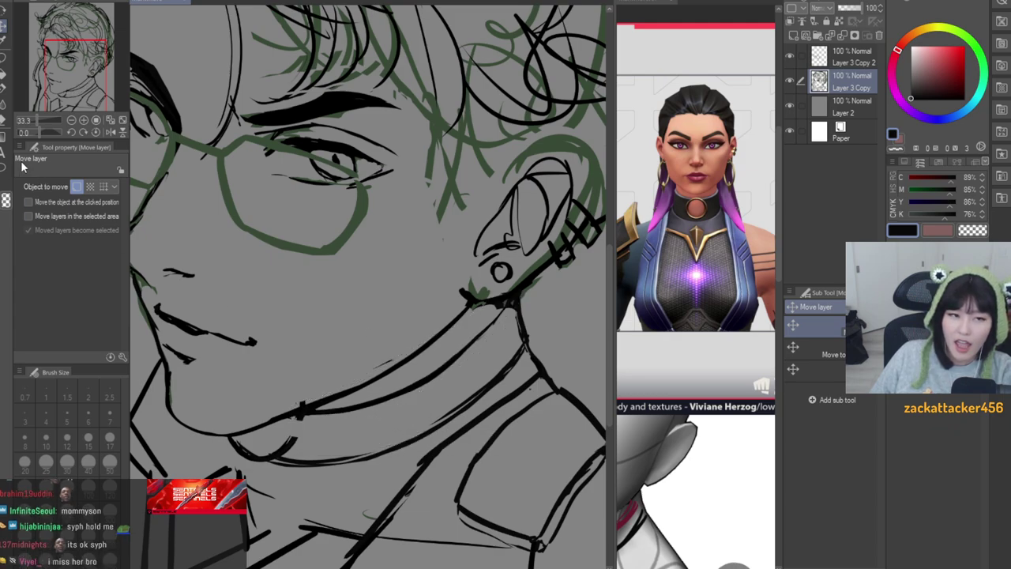
Step: Erase the stray line ends where the collar band meets the jaw and reconnect the band to the collar's rounded front with the Mapping pen
{"action": "key", "text": "e"}
{"action": "scroll", "coordinate": [306, 392], "scroll_direction": "up", "scroll_amount": 1}
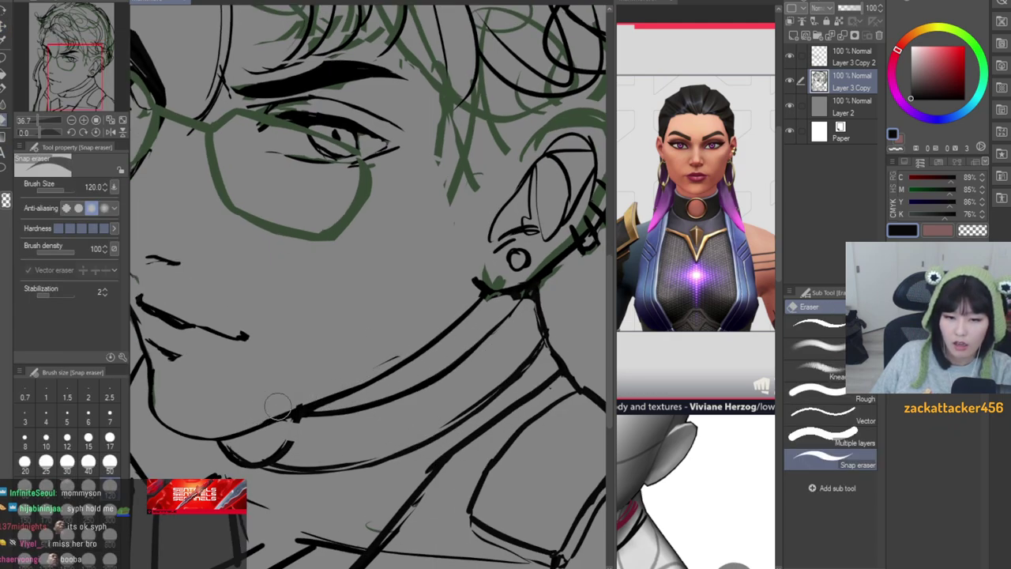
{"action": "key", "text": "p"}
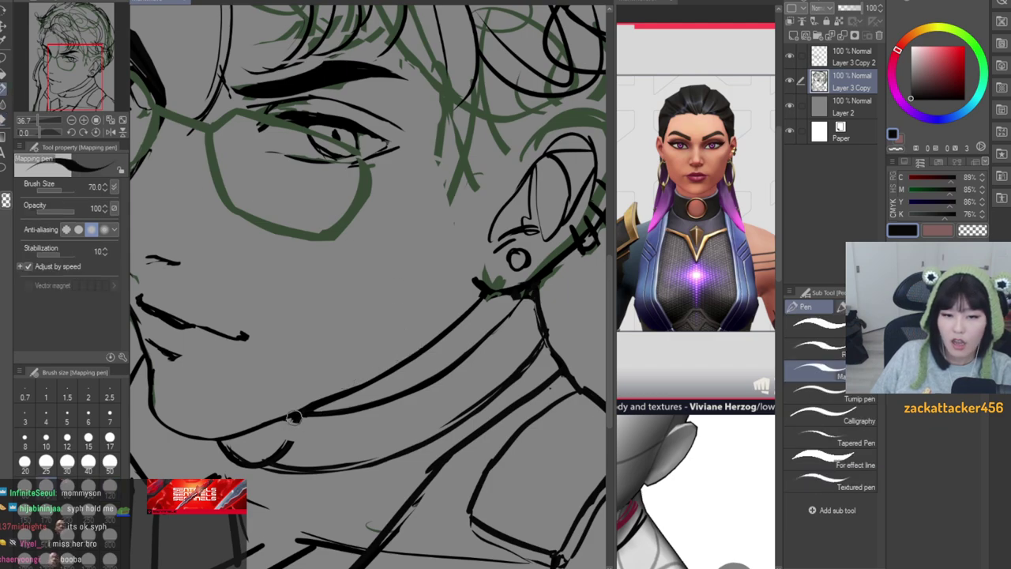
{"action": "left_click_drag", "start_coordinate": [296, 414], "coordinate": [281, 448]}
{"action": "scroll", "coordinate": [292, 430], "scroll_direction": "down", "scroll_amount": 5}
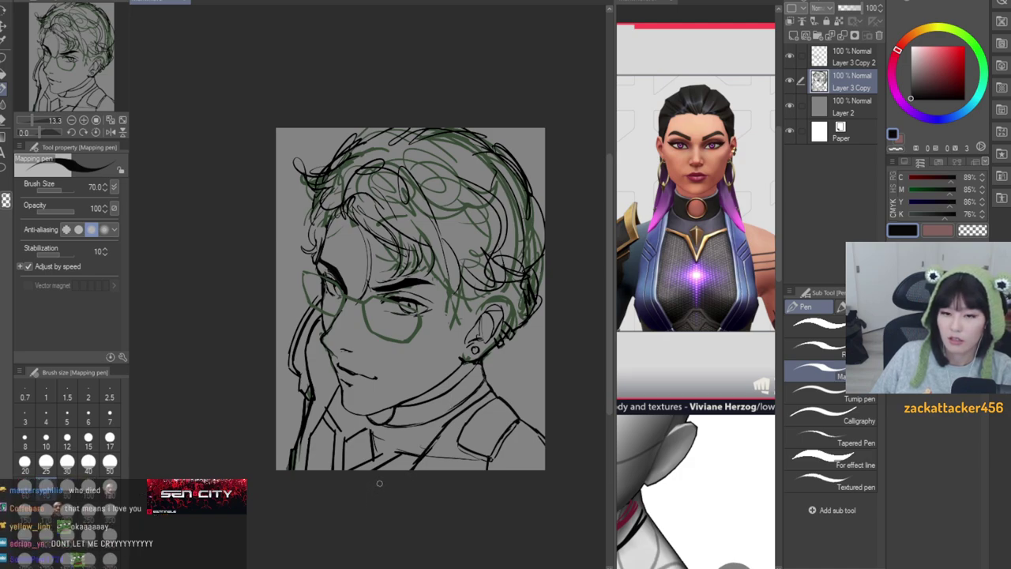
Step: Examine the portrait's overall proportions and the eye area in mirrored and normal views
{"action": "scroll", "coordinate": [419, 462], "scroll_direction": "down", "scroll_amount": 1}
{"action": "scroll", "coordinate": [492, 435], "scroll_direction": "up", "scroll_amount": 2}
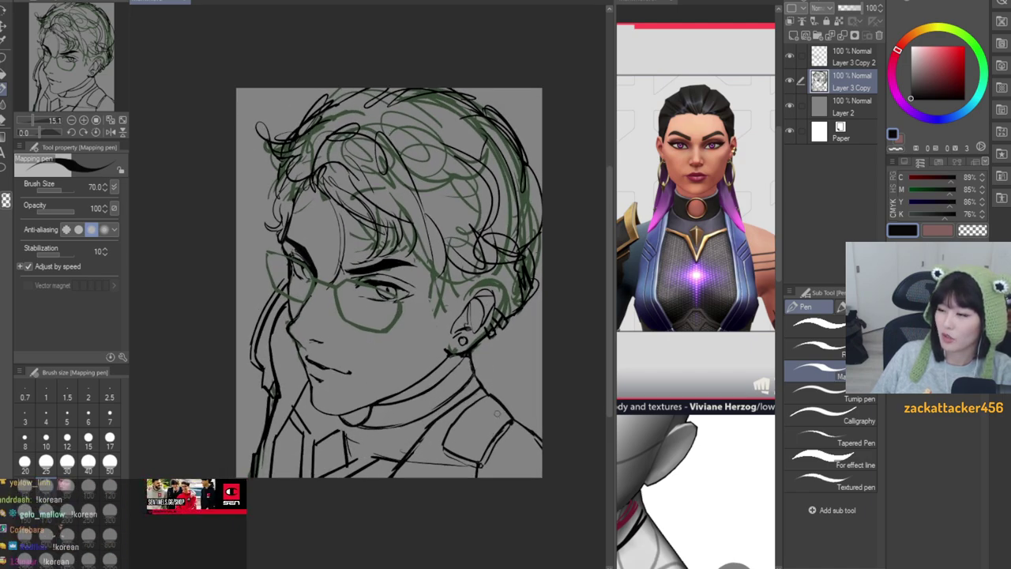
{"action": "scroll", "coordinate": [442, 285], "scroll_direction": "down", "scroll_amount": 1}
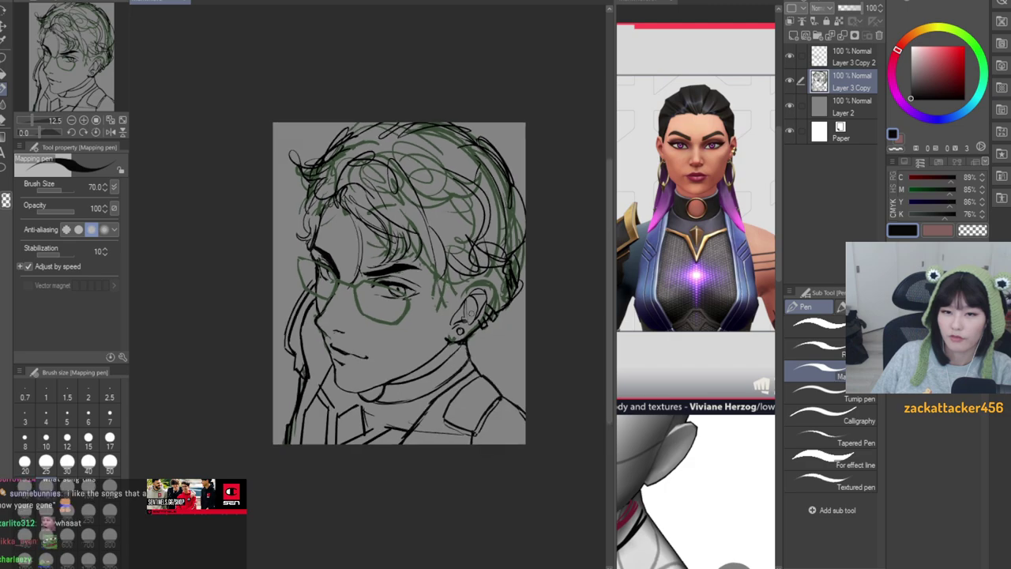
{"action": "scroll", "coordinate": [471, 312], "scroll_direction": "up", "scroll_amount": 1}
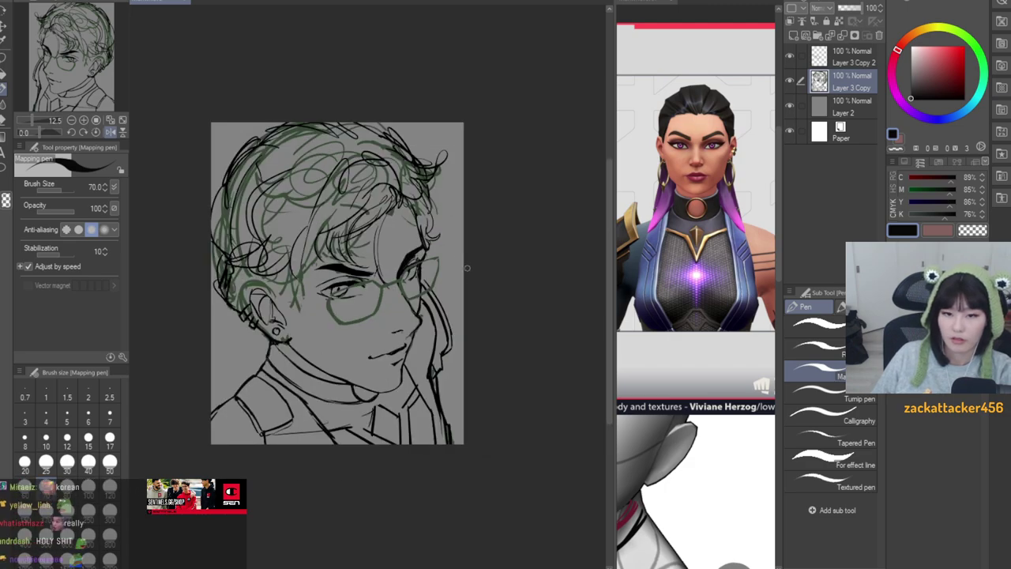
{"action": "scroll", "coordinate": [468, 268], "scroll_direction": "up", "scroll_amount": 1}
{"action": "scroll", "coordinate": [415, 242], "scroll_direction": "up", "scroll_amount": 3}
{"action": "left_click_drag", "start_coordinate": [419, 233], "coordinate": [380, 266]}
{"action": "scroll", "coordinate": [380, 267], "scroll_direction": "down", "scroll_amount": 4}
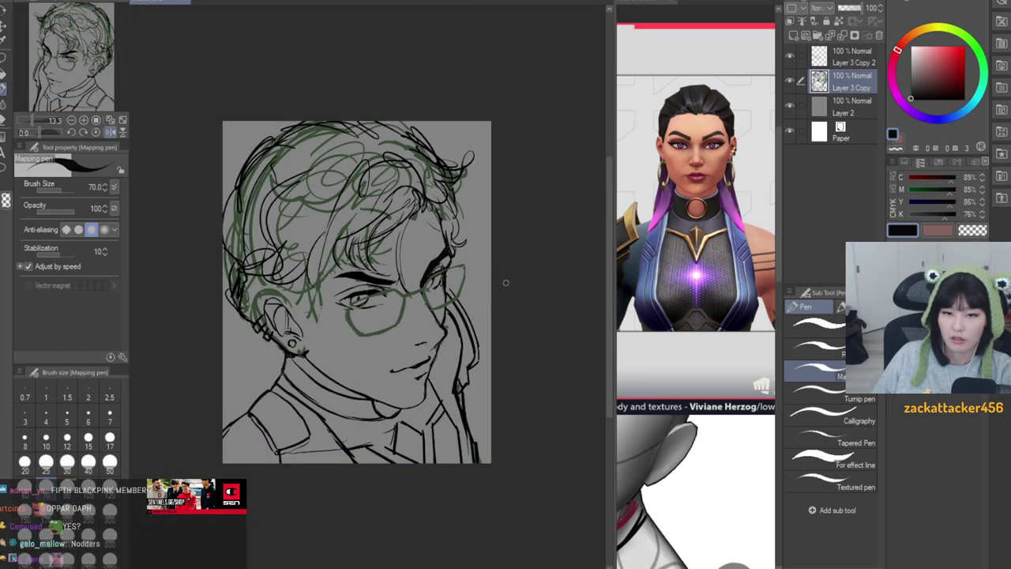
{"action": "scroll", "coordinate": [340, 297], "scroll_direction": "up", "scroll_amount": 4}
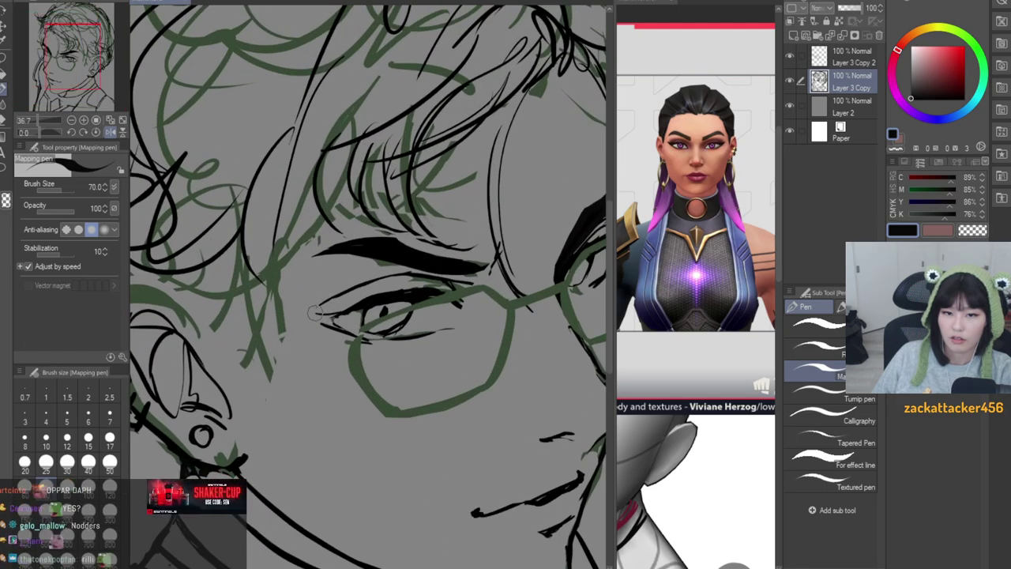
{"action": "scroll", "coordinate": [326, 318], "scroll_direction": "down", "scroll_amount": 4}
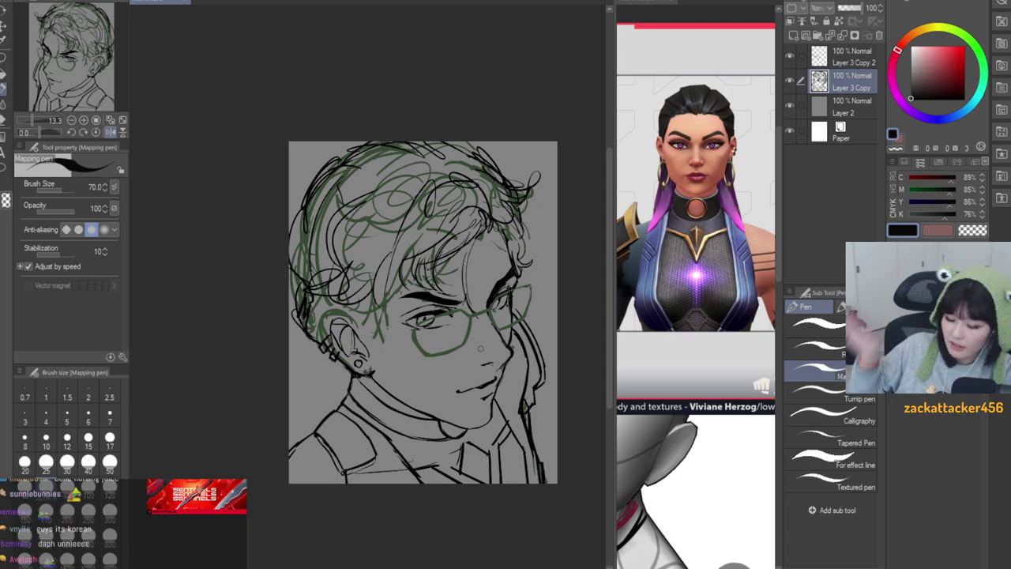
{"action": "key", "text": "h"}
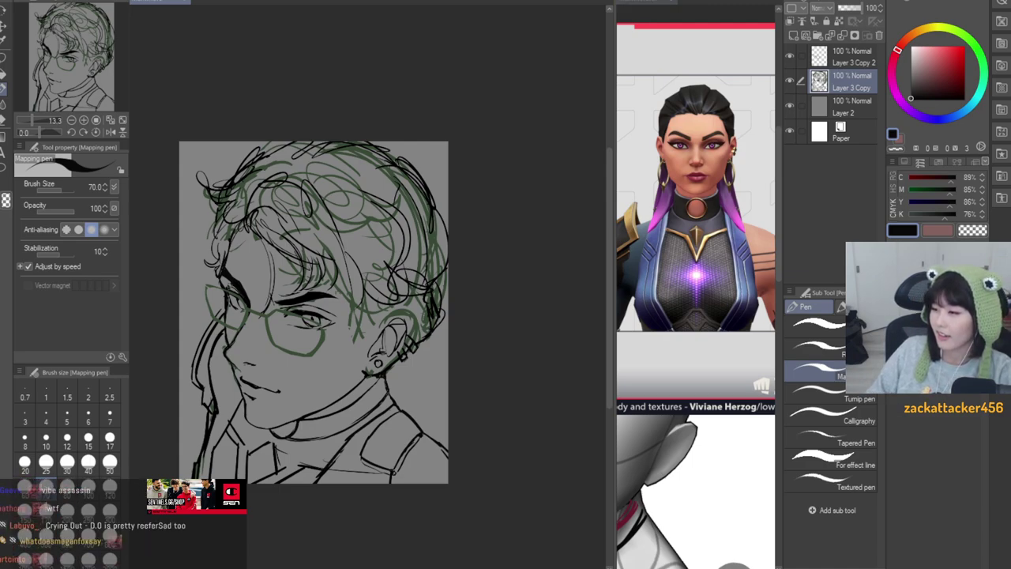
{"action": "scroll", "coordinate": [448, 312], "scroll_direction": "down", "scroll_amount": 2}
{"action": "scroll", "coordinate": [377, 348], "scroll_direction": "up", "scroll_amount": 2}
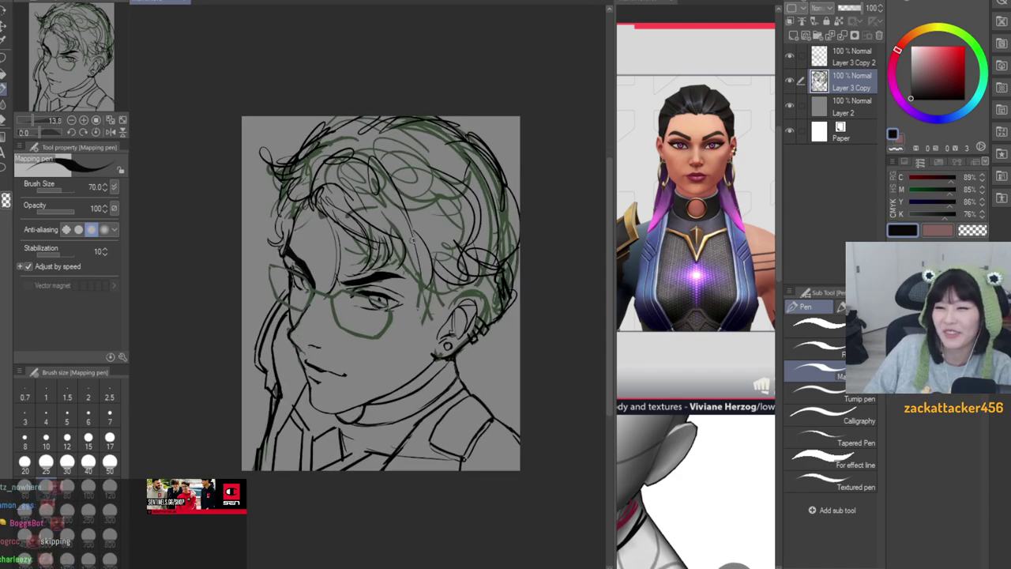
Step: Make Layer 3 Copy 2 the active layer for work around the eye and ear
{"action": "left_click", "coordinate": [821, 56]}
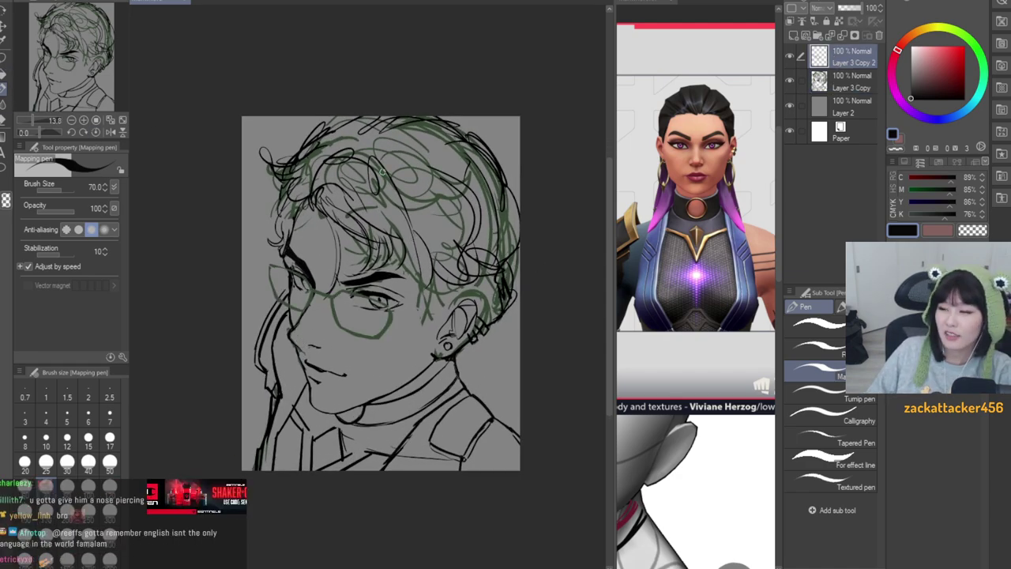
{"action": "scroll", "coordinate": [501, 312], "scroll_direction": "up", "scroll_amount": 6}
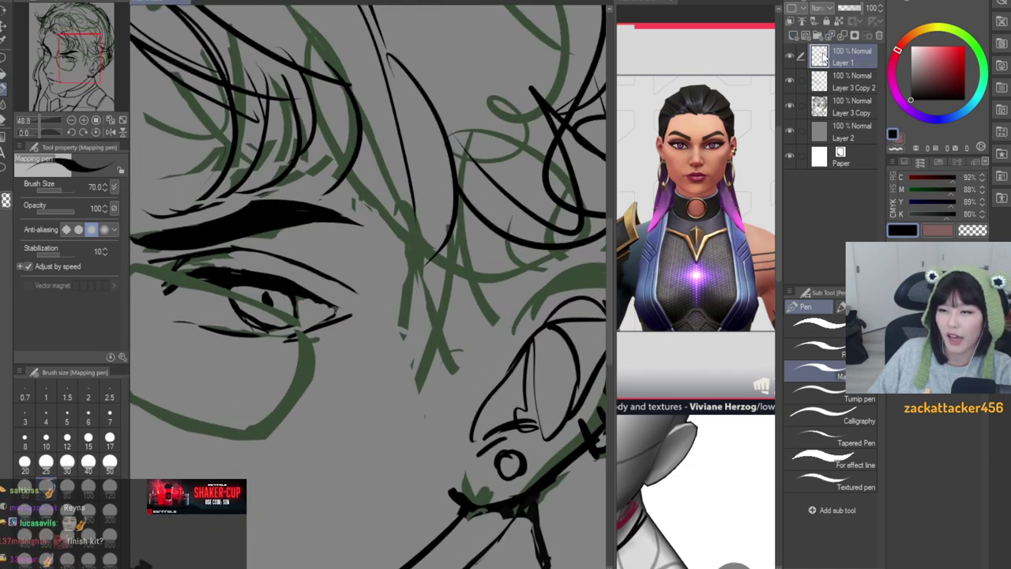
{"action": "left_click", "coordinate": [793, 36]}
{"action": "scroll", "coordinate": [379, 417], "scroll_direction": "down", "scroll_amount": 2}
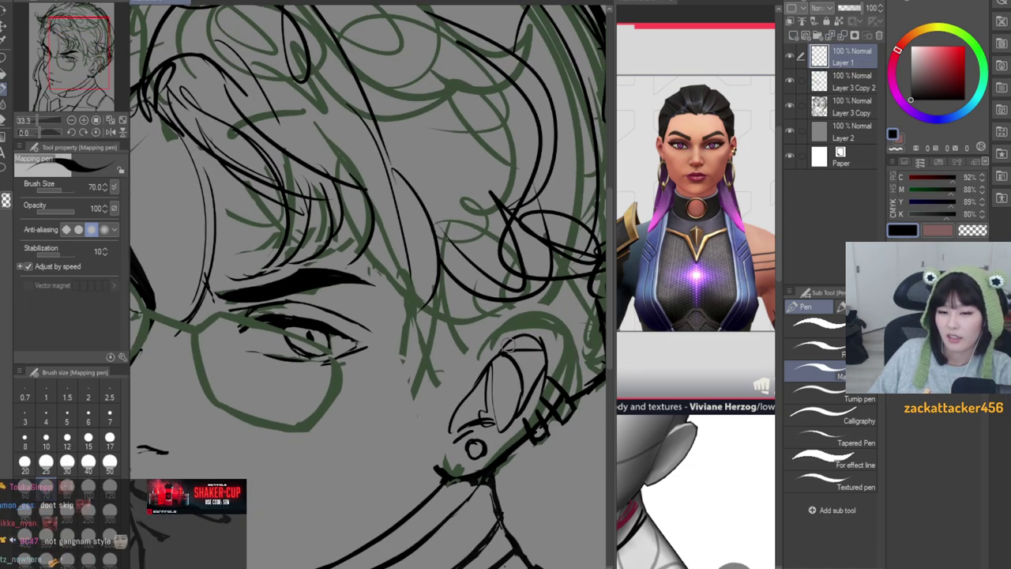
{"action": "left_click", "coordinate": [879, 36]}
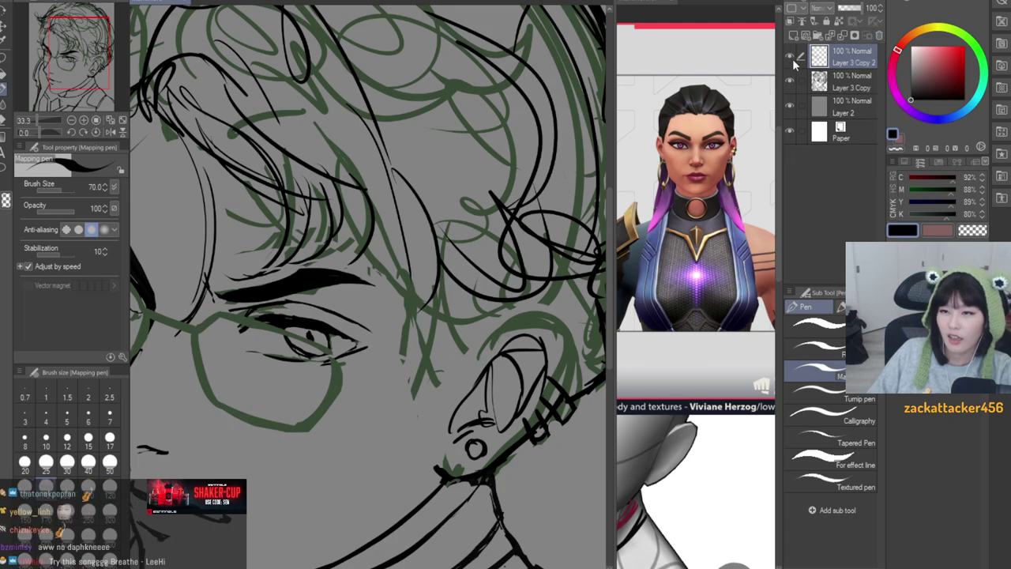
Step: Examine the whole portrait in mirrored and normal views and compare it with the full character and body reference
{"action": "scroll", "coordinate": [476, 349], "scroll_direction": "down", "scroll_amount": 3}
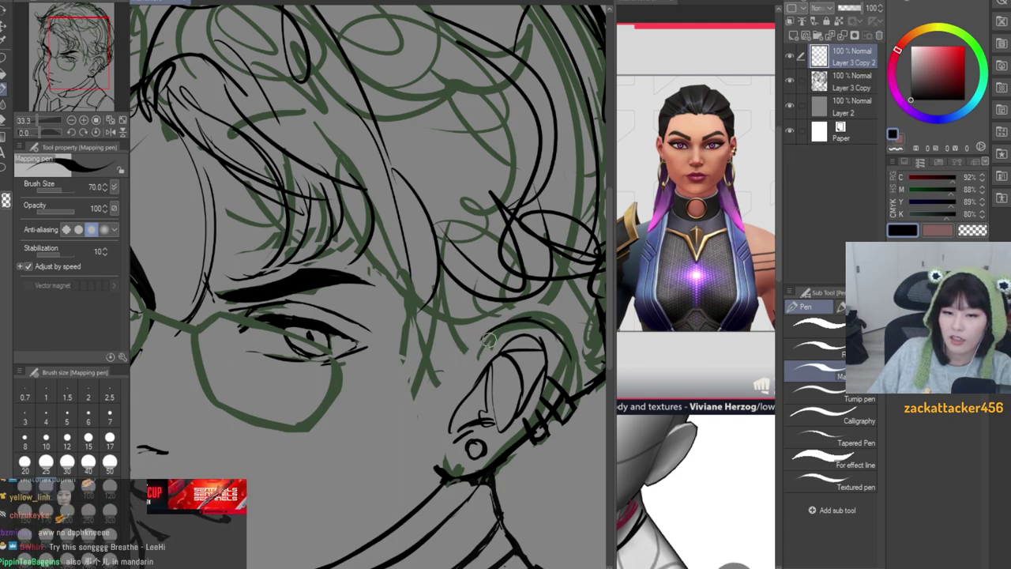
{"action": "scroll", "coordinate": [450, 332], "scroll_direction": "down", "scroll_amount": 3}
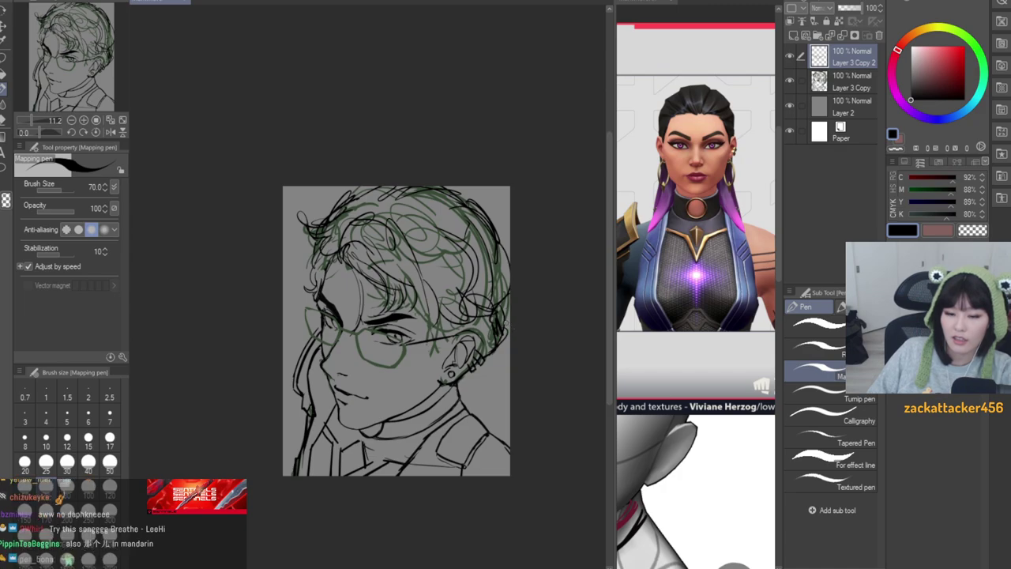
{"action": "key", "text": "h"}
{"action": "key", "text": "h"}
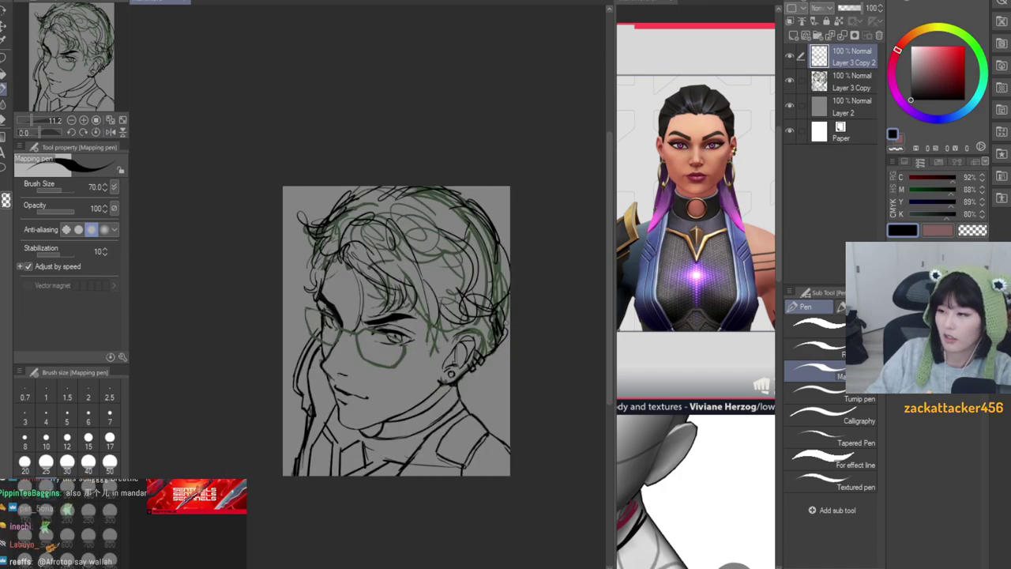
{"action": "left_click", "coordinate": [751, 224]}
{"action": "scroll", "coordinate": [742, 221], "scroll_direction": "down", "scroll_amount": 5}
{"action": "scroll", "coordinate": [731, 219], "scroll_direction": "up", "scroll_amount": 1}
{"action": "left_click", "coordinate": [452, 308]}
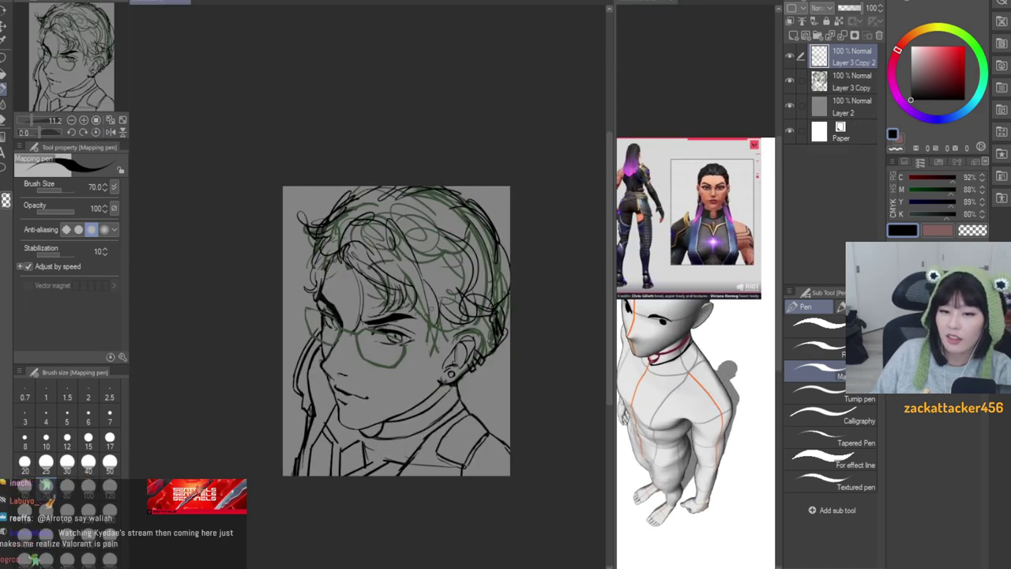
{"action": "scroll", "coordinate": [446, 307], "scroll_direction": "up", "scroll_amount": 1}
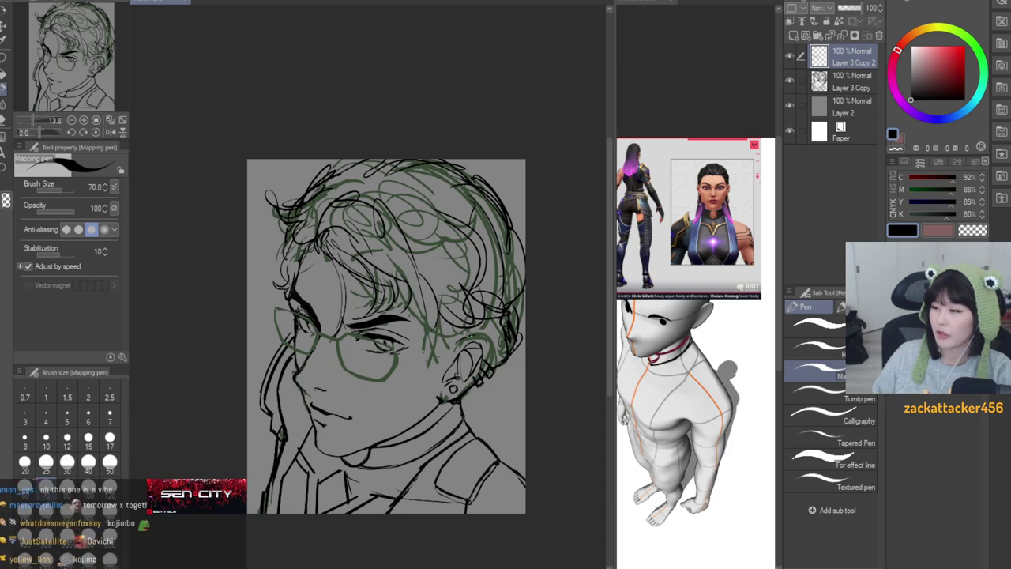
{"action": "scroll", "coordinate": [502, 259], "scroll_direction": "up", "scroll_amount": 3}
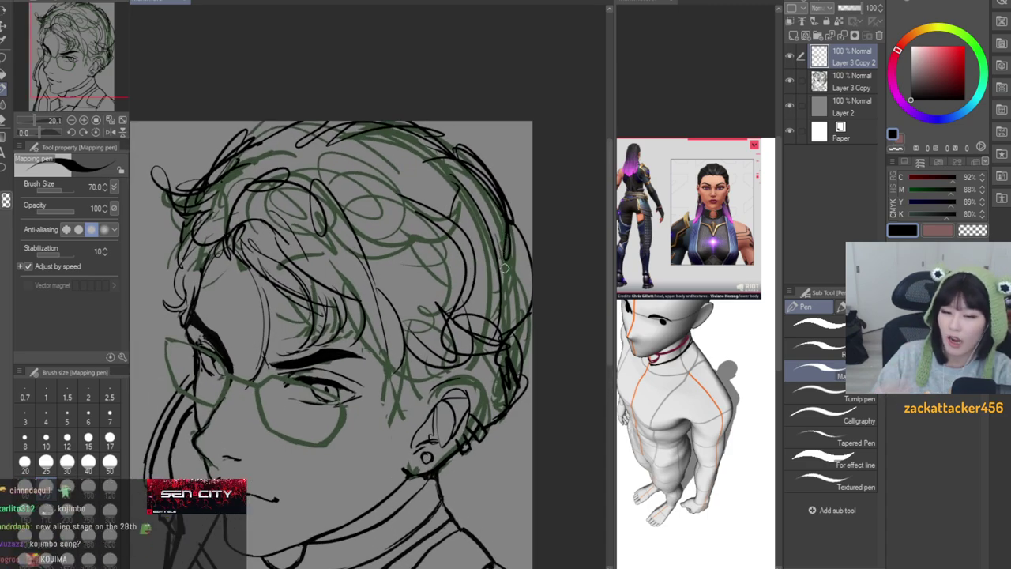
{"action": "left_click_drag", "start_coordinate": [464, 369], "coordinate": [345, 407]}
{"action": "key", "text": "ctrl+z"}
{"action": "key", "text": "ctrl+z"}
{"action": "key", "text": "ctrl+z"}
{"action": "key", "text": "ctrl+z"}
{"action": "key", "text": "ctrl+z"}
{"action": "left_click_drag", "start_coordinate": [454, 371], "coordinate": [350, 407]}
{"action": "key", "text": "ctrl+z"}
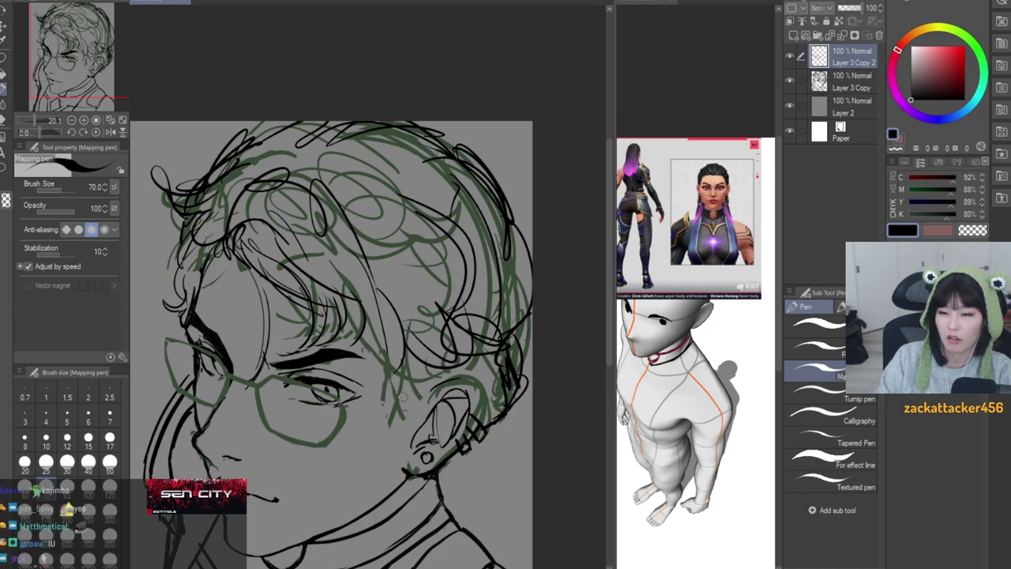
Step: Sketch a glasses arm on the 3D reference head, running from the ear to the eye with the Mapping pen
{"action": "left_click", "coordinate": [683, 316]}
{"action": "scroll", "coordinate": [680, 312], "scroll_direction": "up", "scroll_amount": 3}
{"action": "left_click_drag", "start_coordinate": [707, 314], "coordinate": [665, 328]}
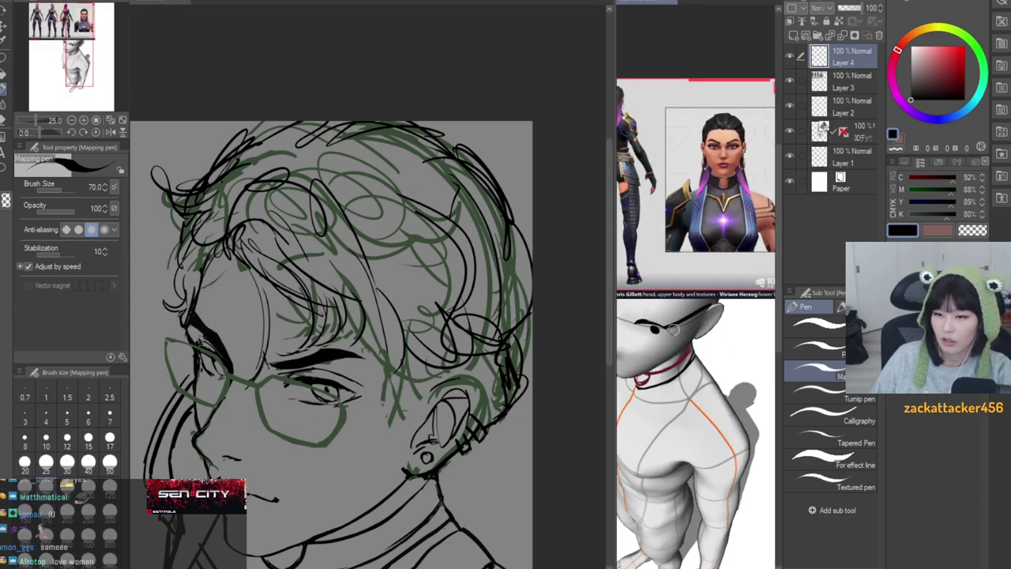
{"action": "scroll", "coordinate": [676, 364], "scroll_direction": "down", "scroll_amount": 4}
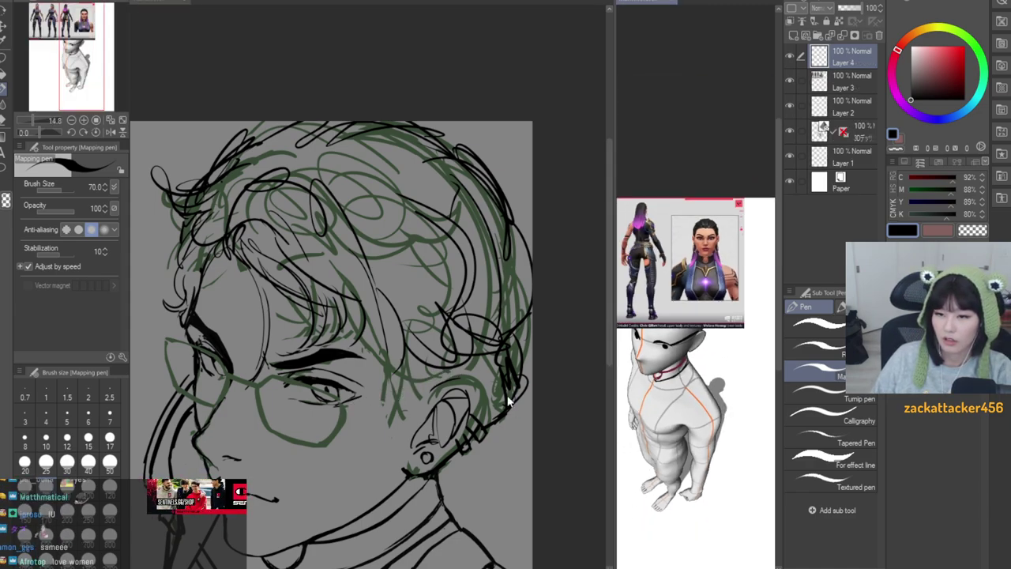
Step: Draw the glasses' arm in the portrait from the near lens's outer edge toward the ear with the Mapping pen
{"action": "left_click", "coordinate": [475, 457]}
{"action": "left_click_drag", "start_coordinate": [346, 409], "coordinate": [450, 366]}
{"action": "scroll", "coordinate": [481, 383], "scroll_direction": "down", "scroll_amount": 4}
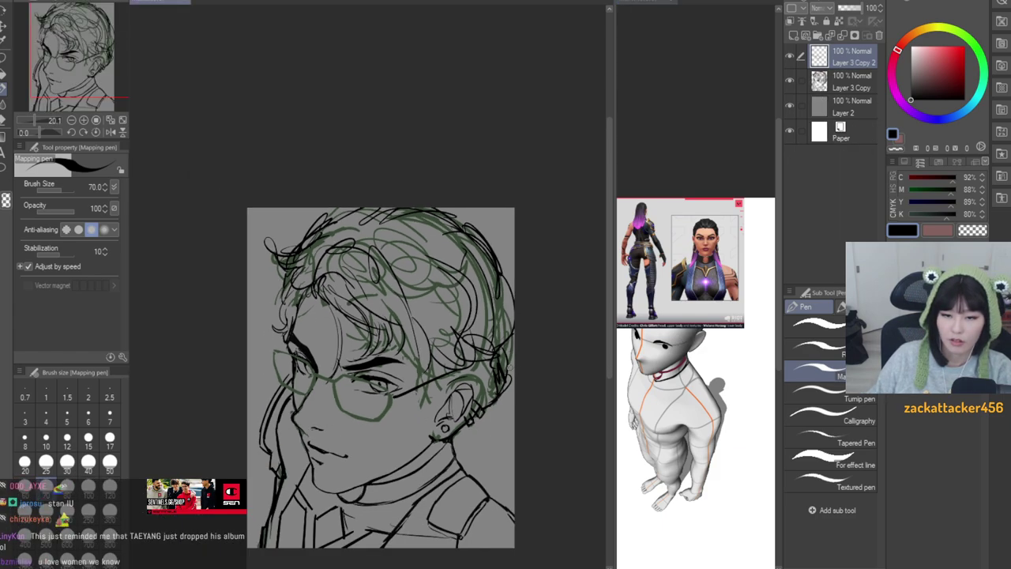
{"action": "scroll", "coordinate": [461, 453], "scroll_direction": "up", "scroll_amount": 2}
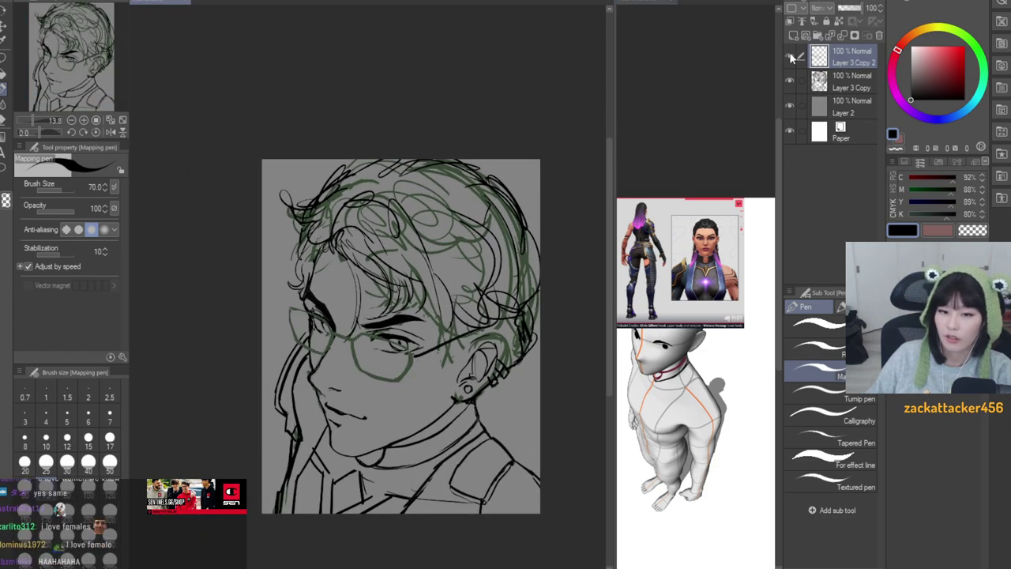
Step: Move the glasses on Layer 3 Copy 2 slightly downward on the face
{"action": "key", "text": "k"}
{"action": "left_click_drag", "start_coordinate": [423, 308], "coordinate": [424, 321]}
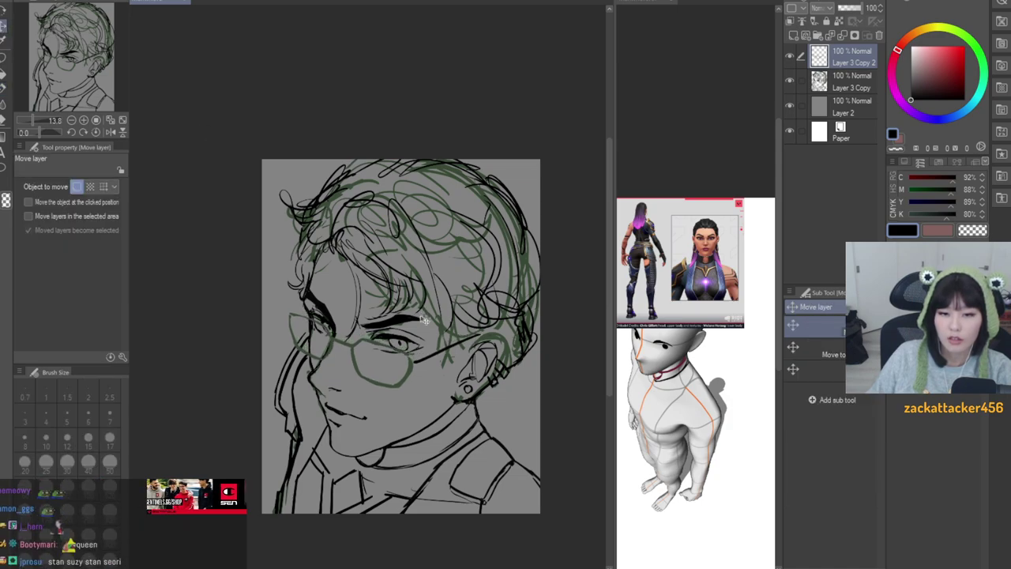
{"action": "scroll", "coordinate": [464, 384], "scroll_direction": "up", "scroll_amount": 2}
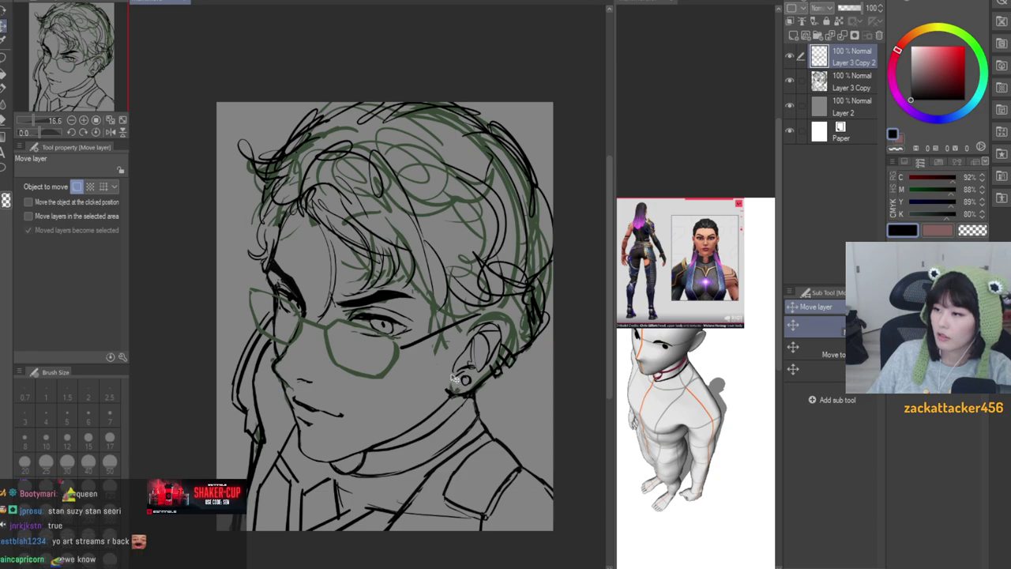
Step: Extend the glasses' arm with the Mapping pen so it curves over the top of the ear
{"action": "scroll", "coordinate": [464, 385], "scroll_direction": "up", "scroll_amount": 1}
{"action": "left_click", "coordinate": [2, 128]}
{"action": "scroll", "coordinate": [517, 293], "scroll_direction": "up", "scroll_amount": 2}
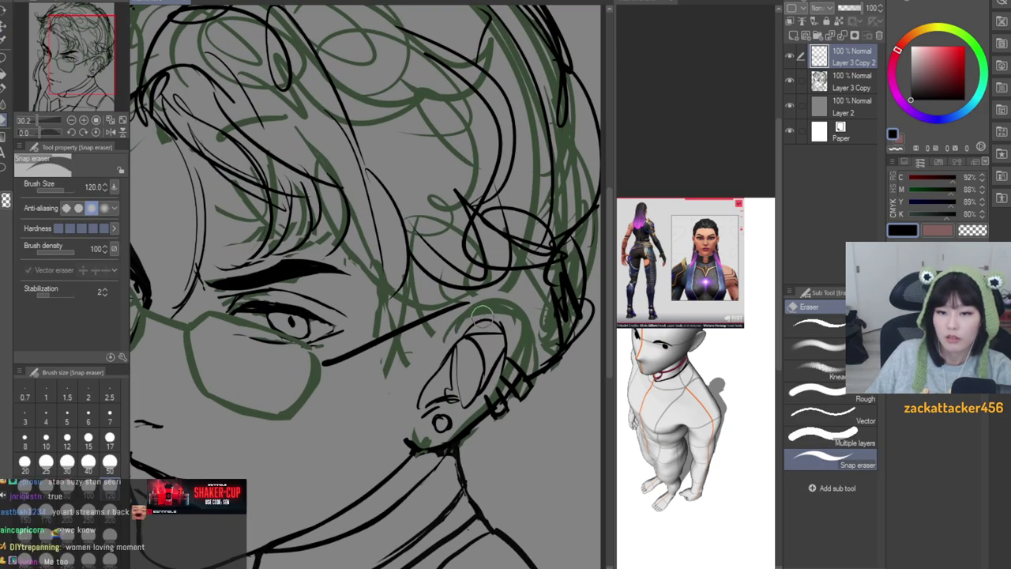
{"action": "key", "text": "p"}
{"action": "left_click_drag", "start_coordinate": [469, 308], "coordinate": [519, 310]}
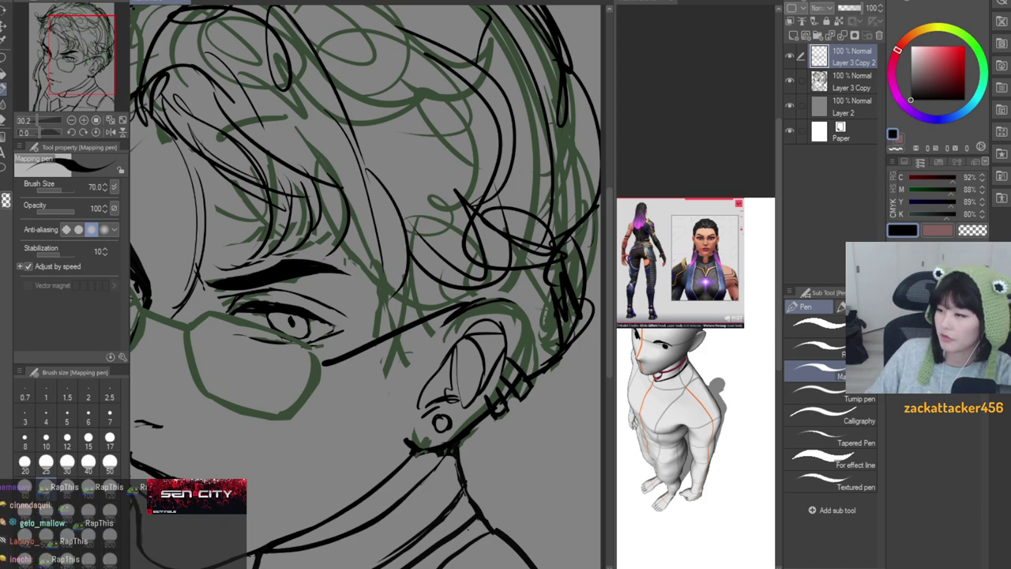
{"action": "scroll", "coordinate": [521, 220], "scroll_direction": "down", "scroll_amount": 3}
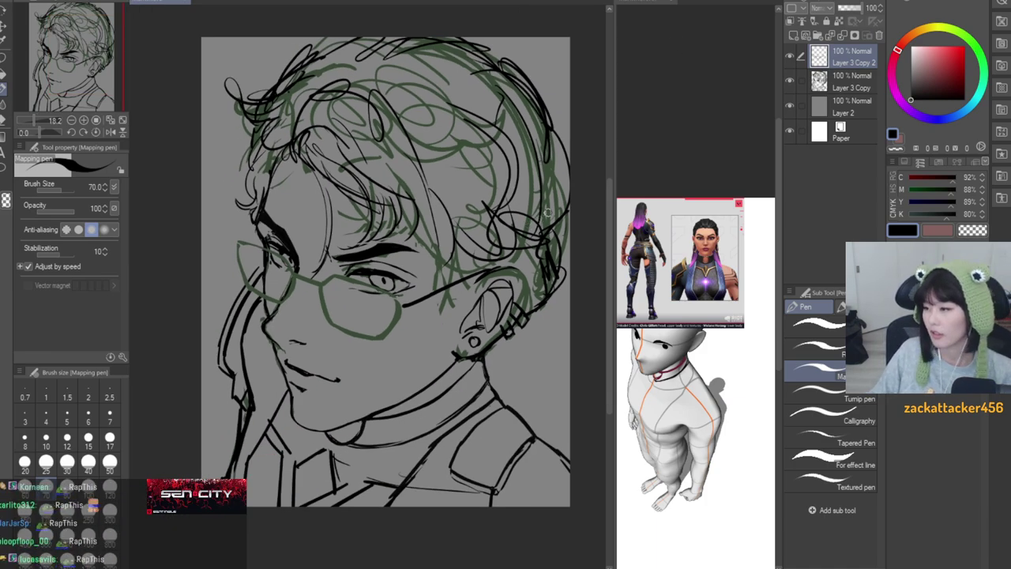
{"action": "scroll", "coordinate": [557, 316], "scroll_direction": "down", "scroll_amount": 3}
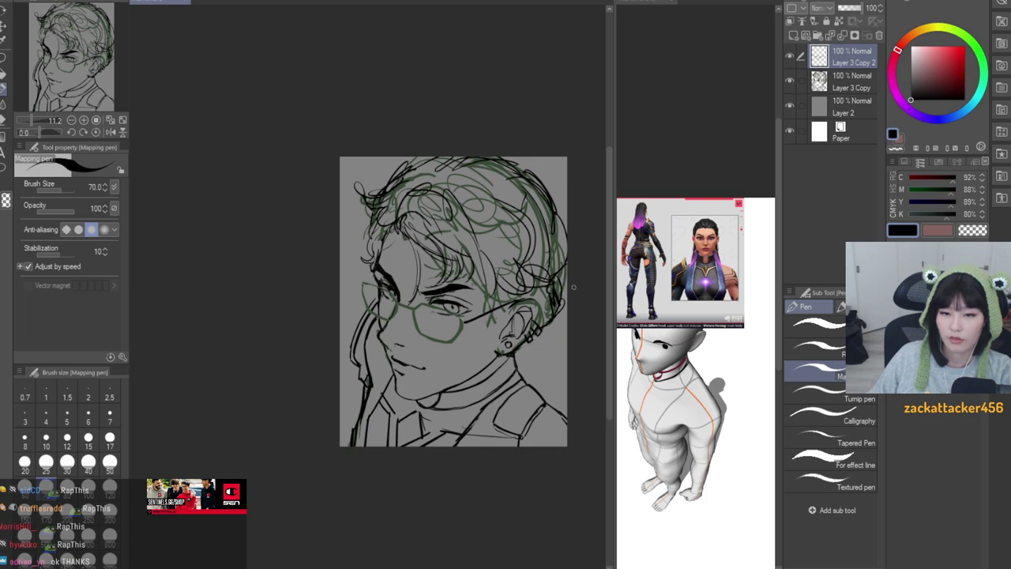
{"action": "key", "text": "h"}
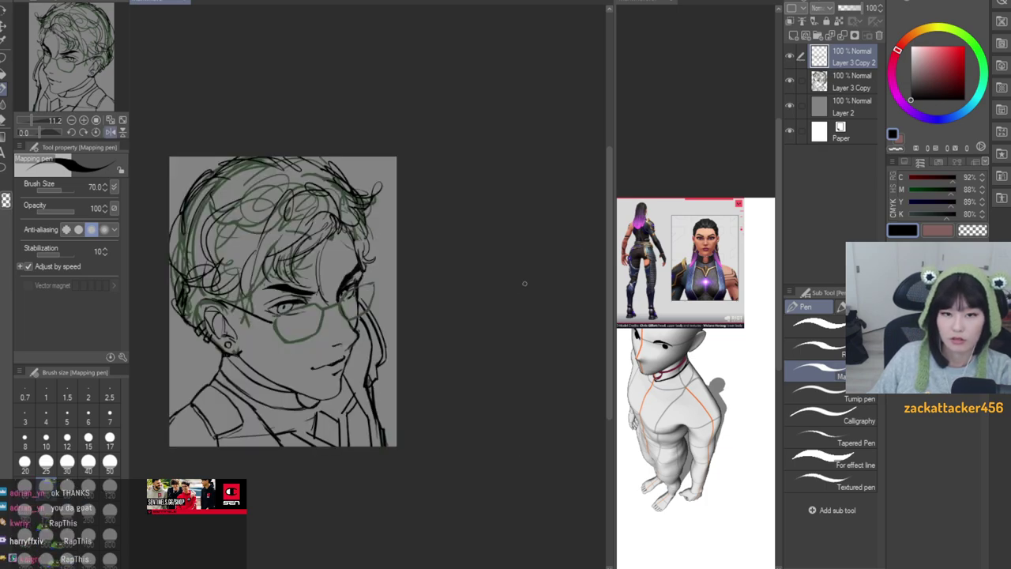
{"action": "key", "text": "h"}
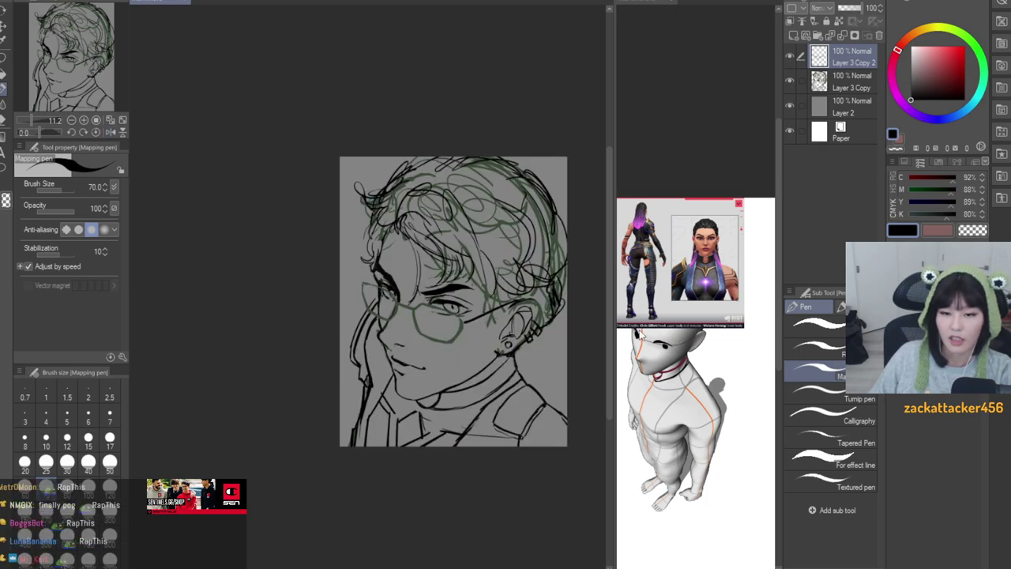
Step: Make Layer 3 Copy active and erase the stray sketch remnants along the wrist with the Snap eraser
{"action": "scroll", "coordinate": [417, 383], "scroll_direction": "up", "scroll_amount": 1}
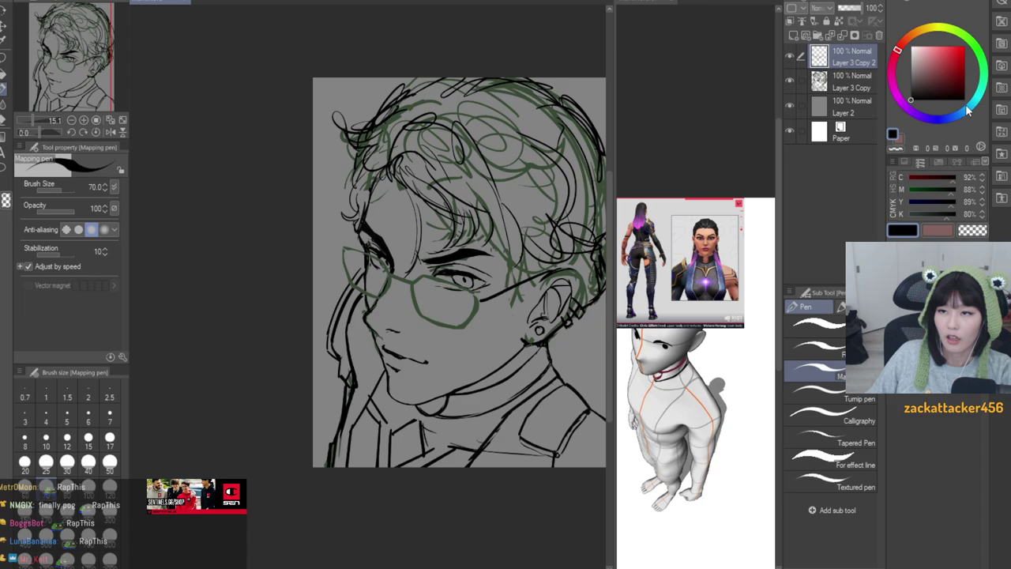
{"action": "left_click", "coordinate": [841, 82]}
{"action": "key", "text": "e"}
{"action": "scroll", "coordinate": [397, 406], "scroll_direction": "up", "scroll_amount": 2}
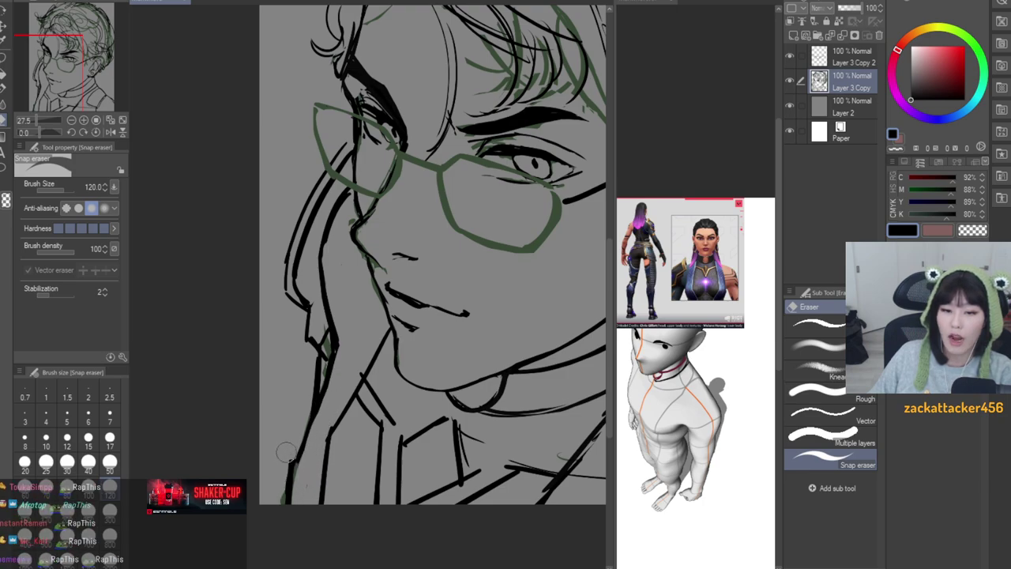
{"action": "scroll", "coordinate": [281, 509], "scroll_direction": "down", "scroll_amount": 2}
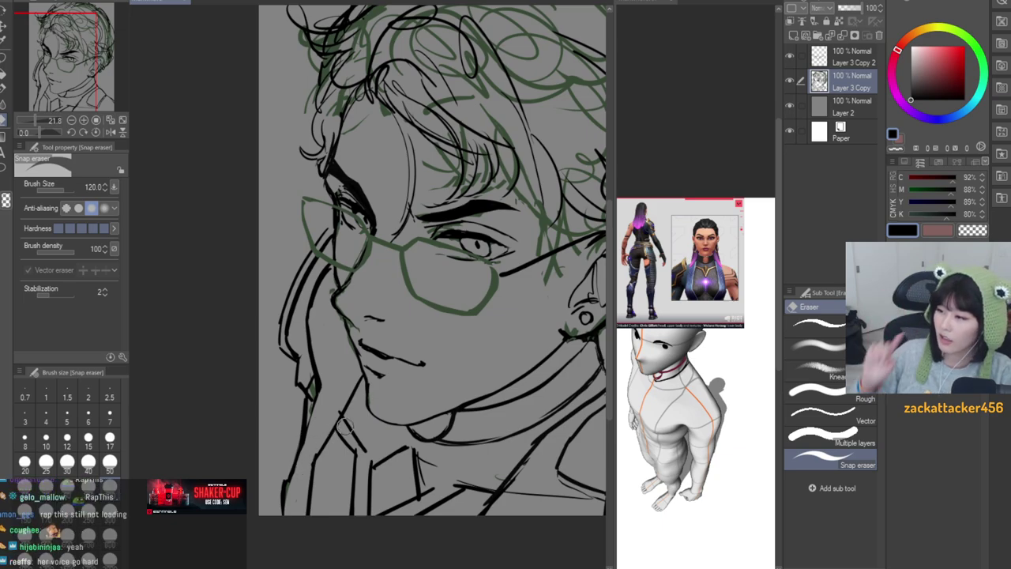
Step: Thicken the hand's contour beside the cheek and continue it down the outer wrist with the Mapping pen
{"action": "left_click", "coordinate": [4, 90]}
{"action": "scroll", "coordinate": [325, 375], "scroll_direction": "up", "scroll_amount": 1}
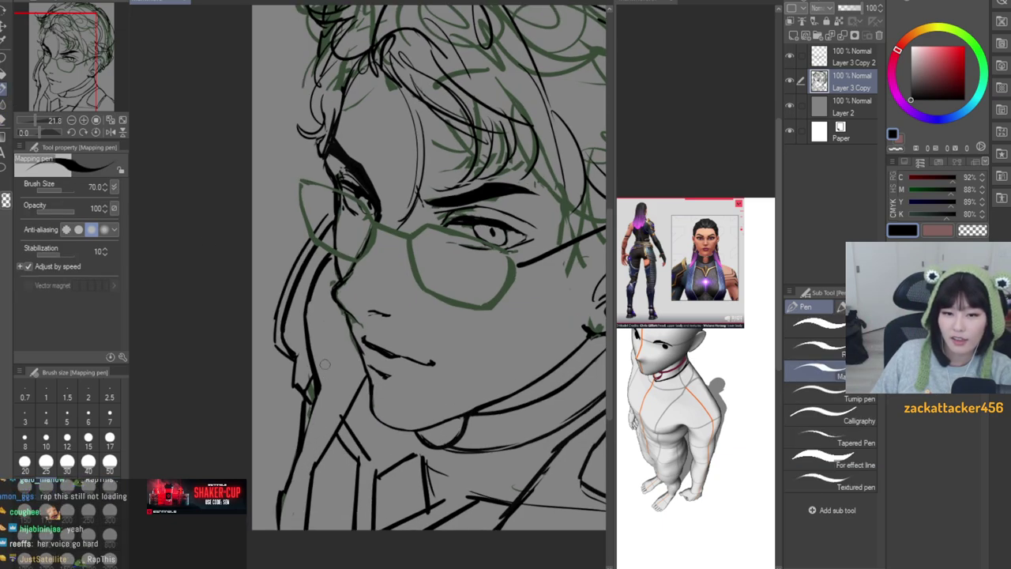
{"action": "left_click_drag", "start_coordinate": [309, 289], "coordinate": [307, 318]}
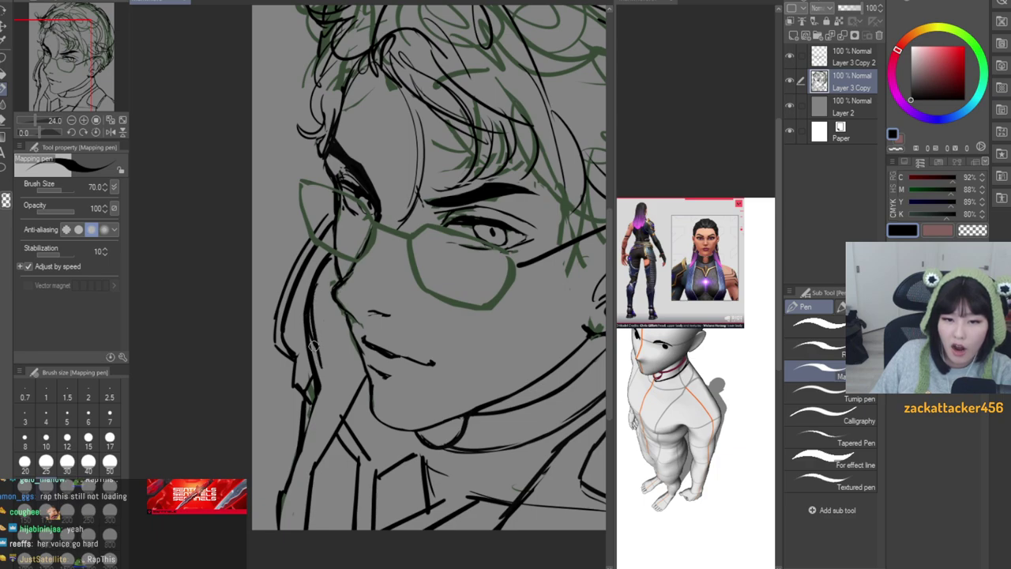
{"action": "left_click_drag", "start_coordinate": [326, 362], "coordinate": [281, 484]}
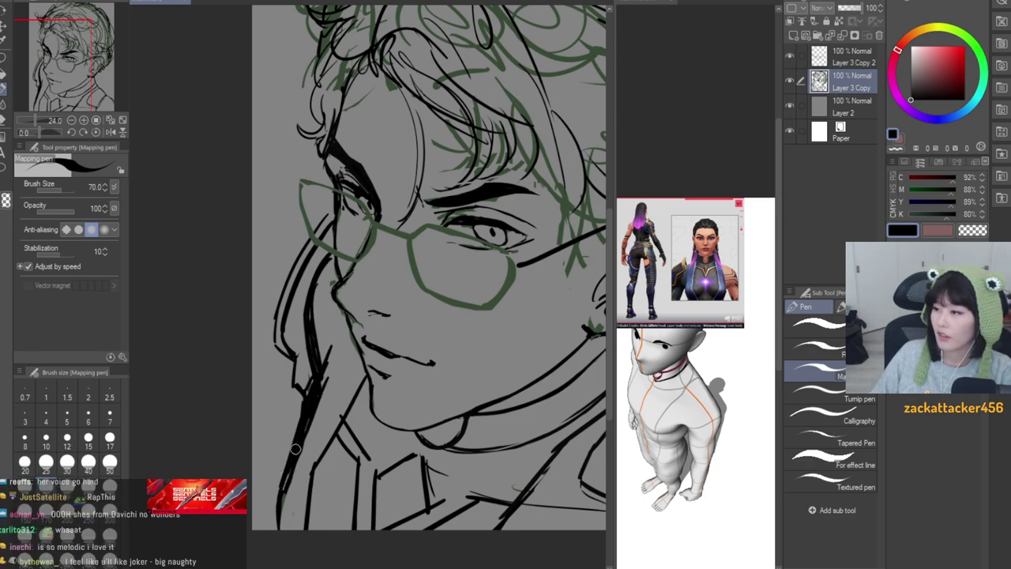
{"action": "scroll", "coordinate": [465, 357], "scroll_direction": "down", "scroll_amount": 4}
{"action": "scroll", "coordinate": [447, 360], "scroll_direction": "up", "scroll_amount": 3}
Step: Trim the thickened hand and wrist contour to a clean, thinner line with the Snap eraser
{"action": "key", "text": "e"}
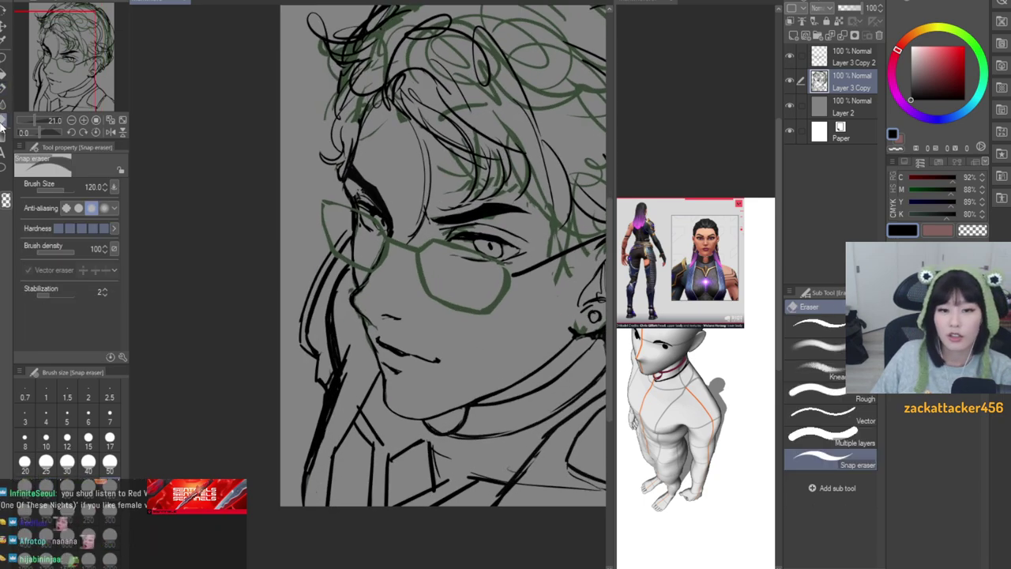
{"action": "scroll", "coordinate": [341, 338], "scroll_direction": "up", "scroll_amount": 2}
{"action": "mouse_move", "coordinate": [342, 338]}
{"action": "left_mouse_down"}
{"action": "mouse_move", "coordinate": [324, 321]}
{"action": "mouse_move", "coordinate": [325, 356]}
{"action": "mouse_move", "coordinate": [326, 327]}
{"action": "mouse_move", "coordinate": [349, 349]}
{"action": "mouse_move", "coordinate": [322, 457]}
{"action": "mouse_move", "coordinate": [349, 369]}
{"action": "mouse_move", "coordinate": [325, 442]}
{"action": "left_mouse_up"}
{"action": "left_click_drag", "start_coordinate": [316, 488], "coordinate": [353, 375]}
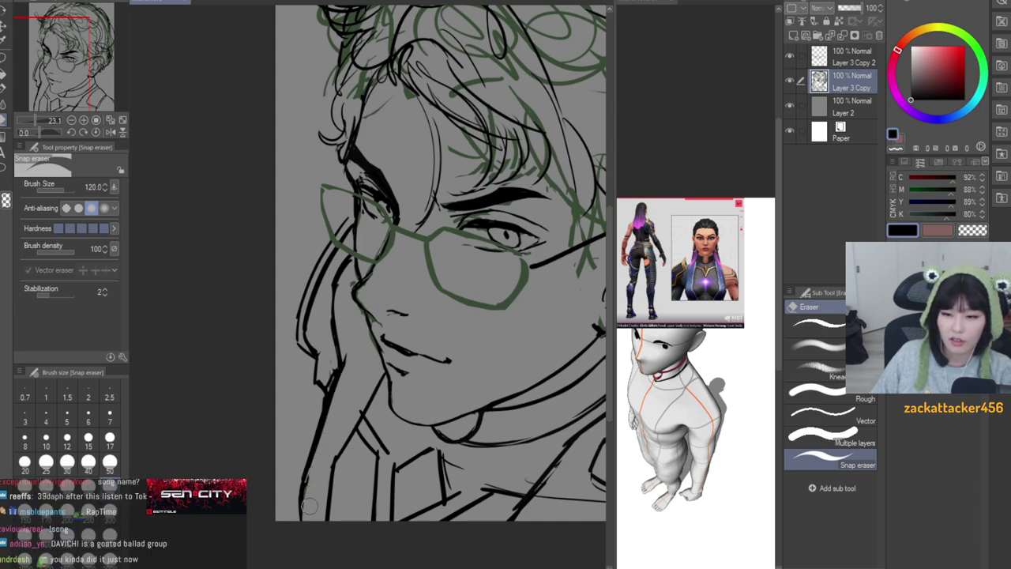
{"action": "scroll", "coordinate": [332, 447], "scroll_direction": "down", "scroll_amount": 6}
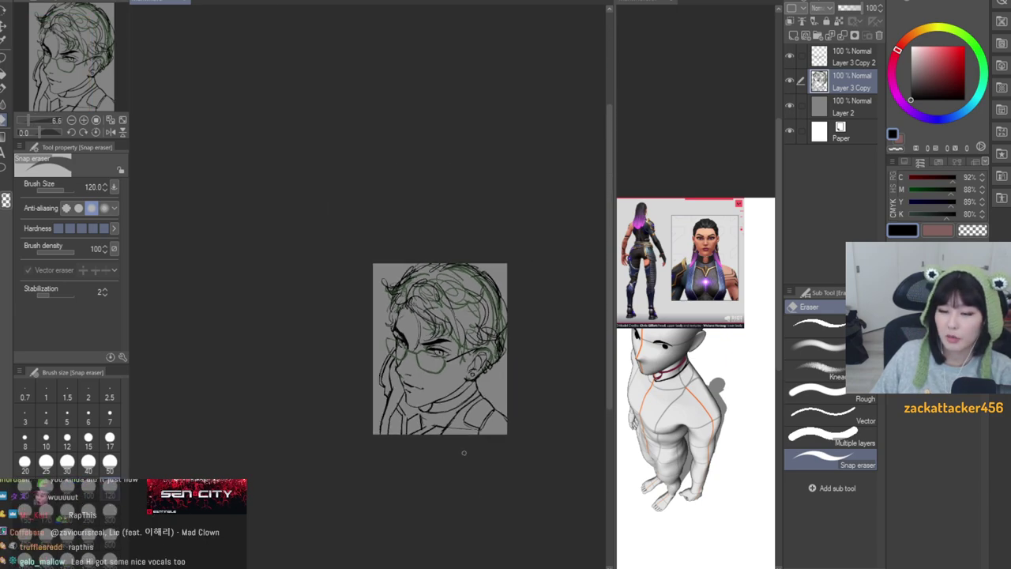
{"action": "scroll", "coordinate": [365, 306], "scroll_direction": "up", "scroll_amount": 4}
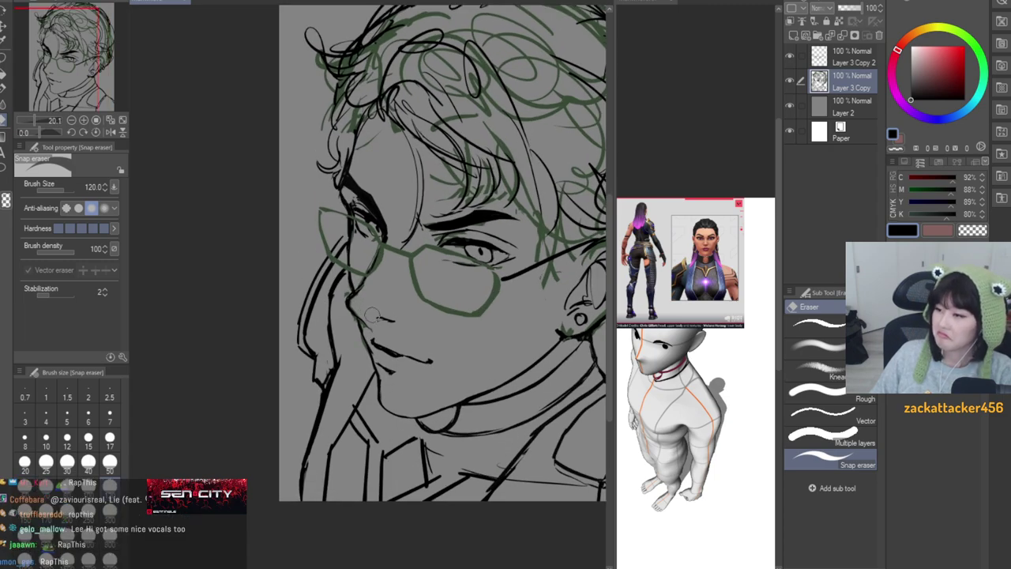
{"action": "scroll", "coordinate": [371, 312], "scroll_direction": "up", "scroll_amount": 3}
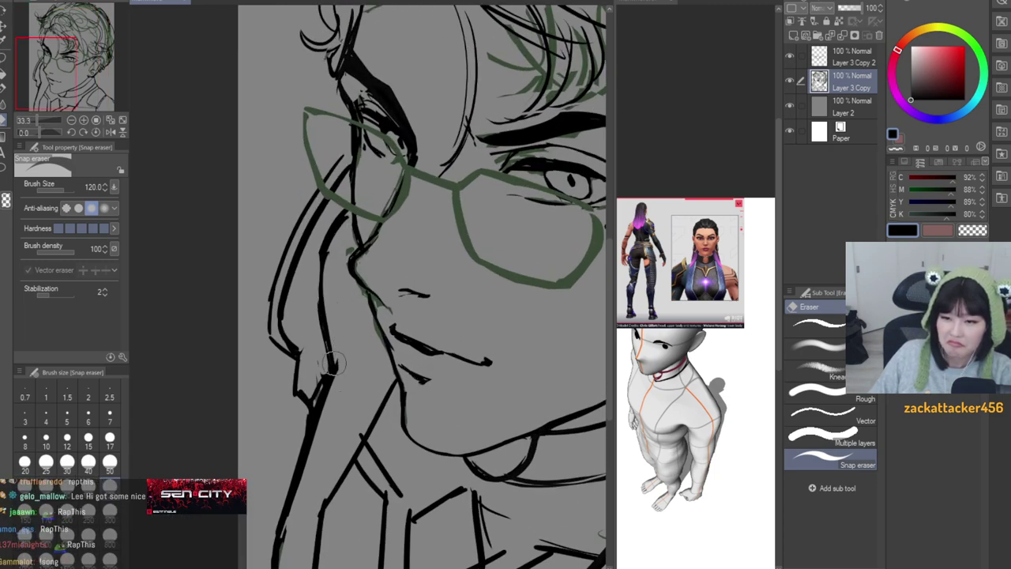
{"action": "scroll", "coordinate": [338, 371], "scroll_direction": "down", "scroll_amount": 2}
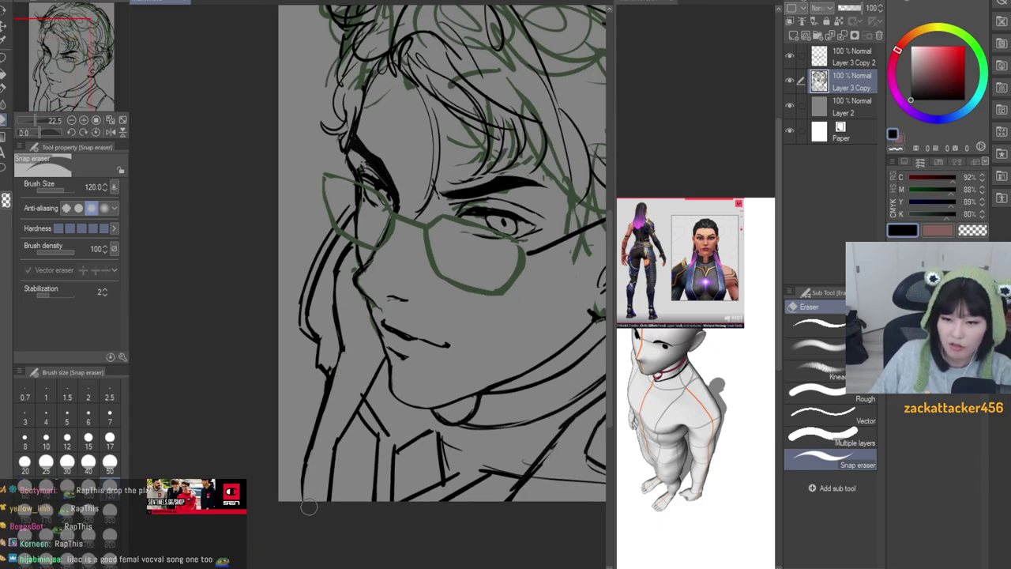
Step: Reinforce the wrist's outer line down to the canvas's lower edge with the Mapping pen
{"action": "scroll", "coordinate": [308, 506], "scroll_direction": "down", "scroll_amount": 5}
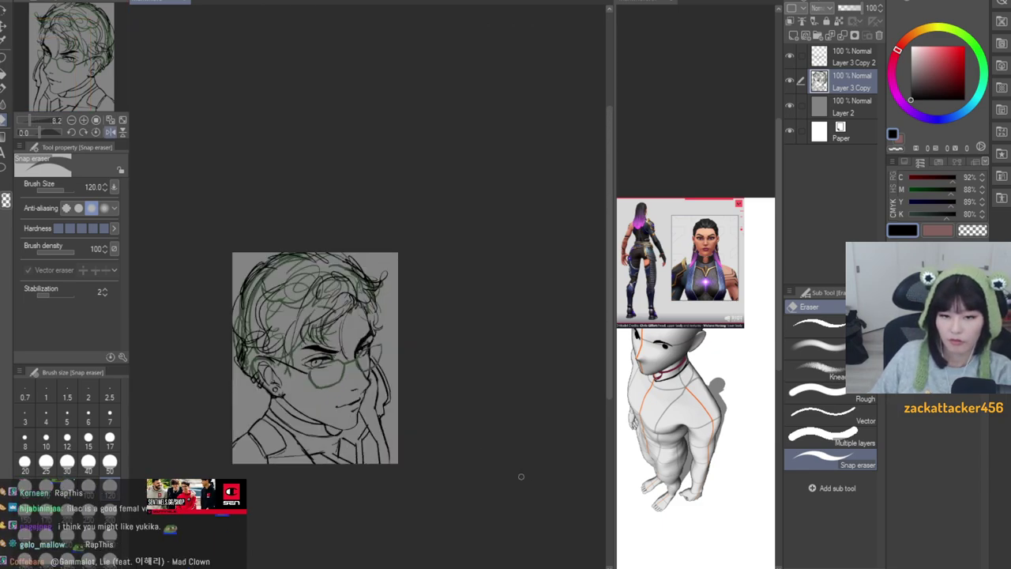
{"action": "scroll", "coordinate": [363, 435], "scroll_direction": "up", "scroll_amount": 3}
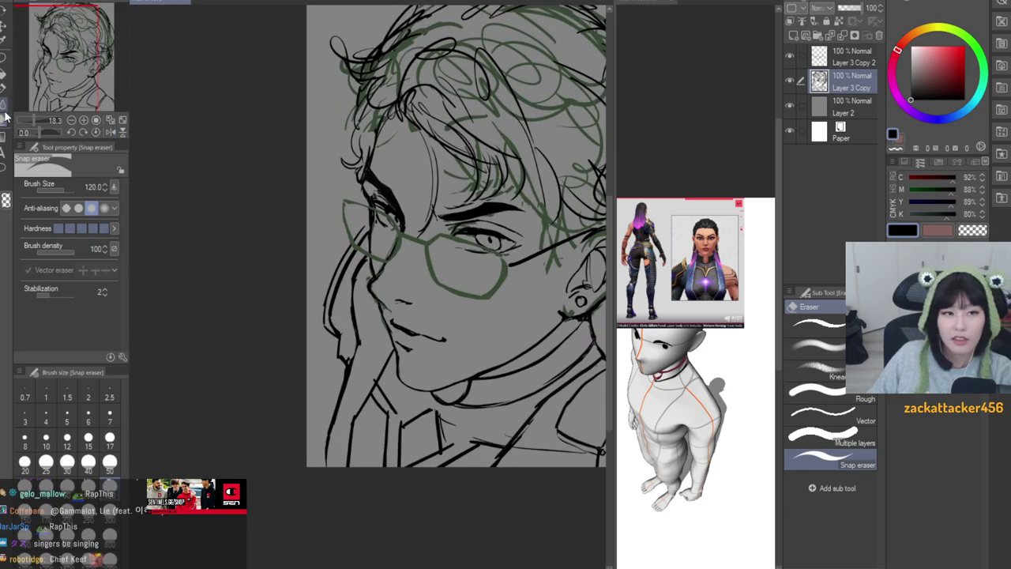
{"action": "left_click", "coordinate": [3, 90]}
{"action": "scroll", "coordinate": [340, 425], "scroll_direction": "up", "scroll_amount": 2}
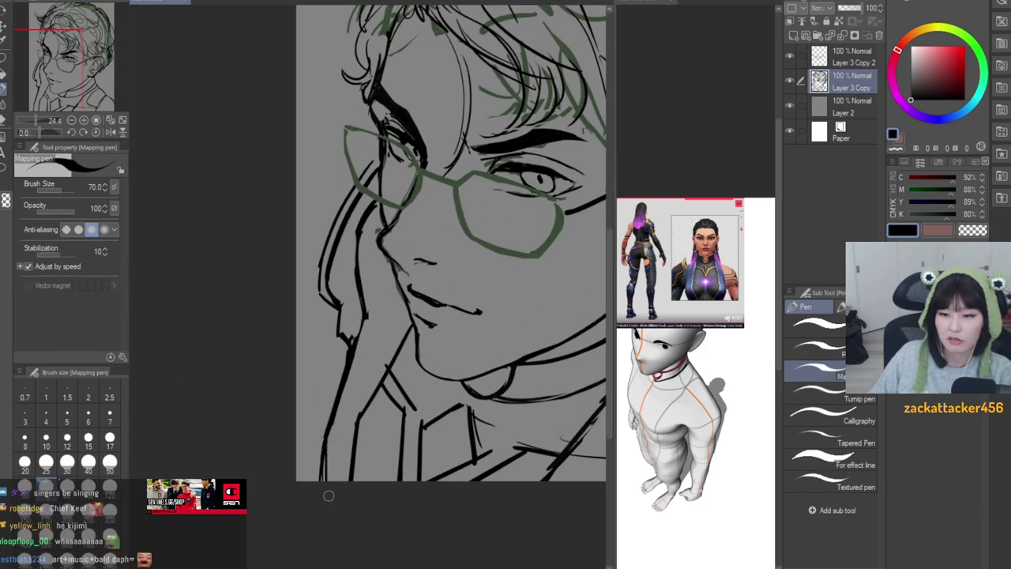
{"action": "scroll", "coordinate": [329, 495], "scroll_direction": "down", "scroll_amount": 3}
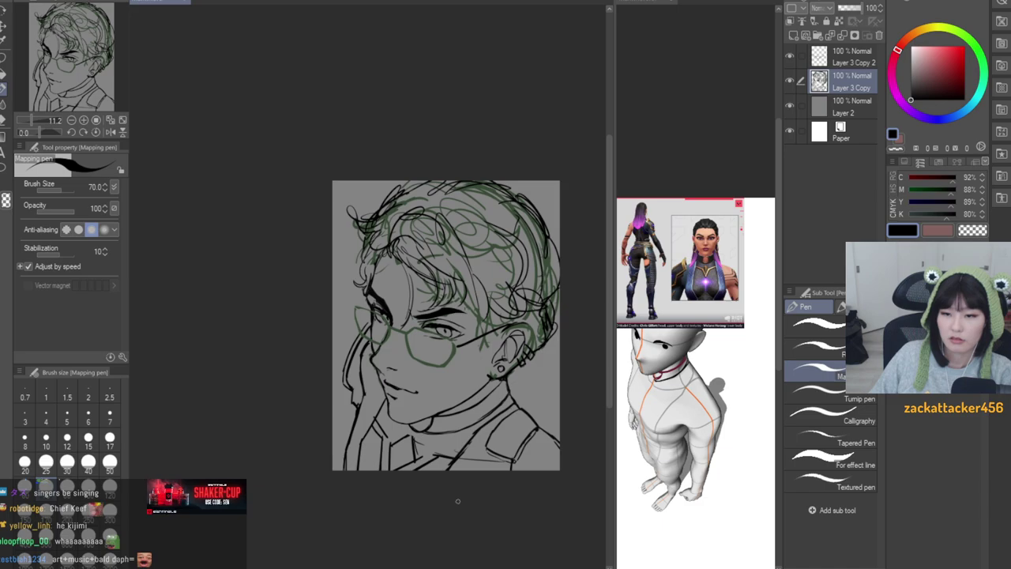
Step: Check the line sketch mirrored and with Layer 3 Copy 2 and Layer 3 Copy each hidden and shown
{"action": "scroll", "coordinate": [458, 501], "scroll_direction": "up", "scroll_amount": 2}
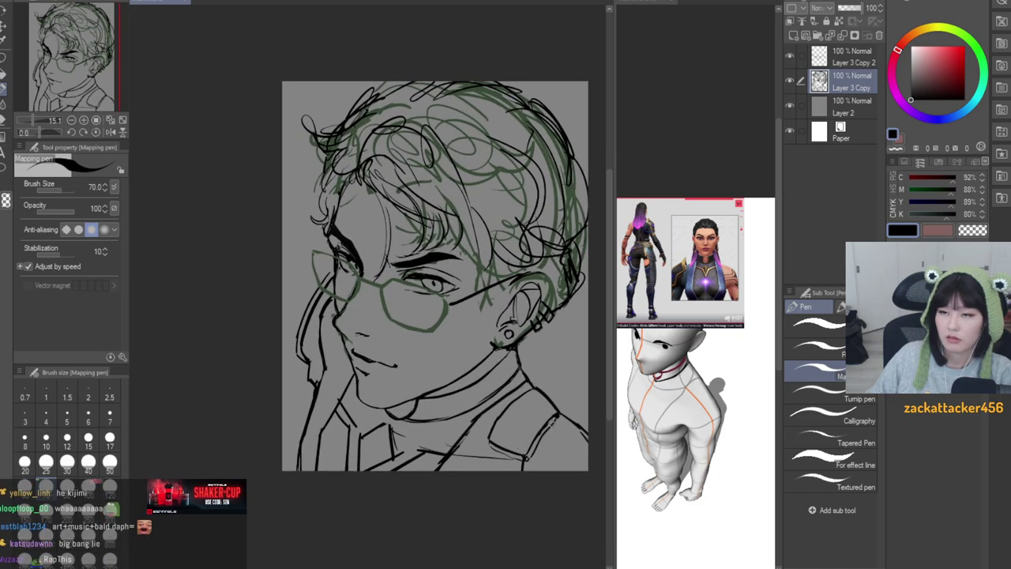
{"action": "left_click", "coordinate": [791, 56]}
{"action": "left_click", "coordinate": [792, 56]}
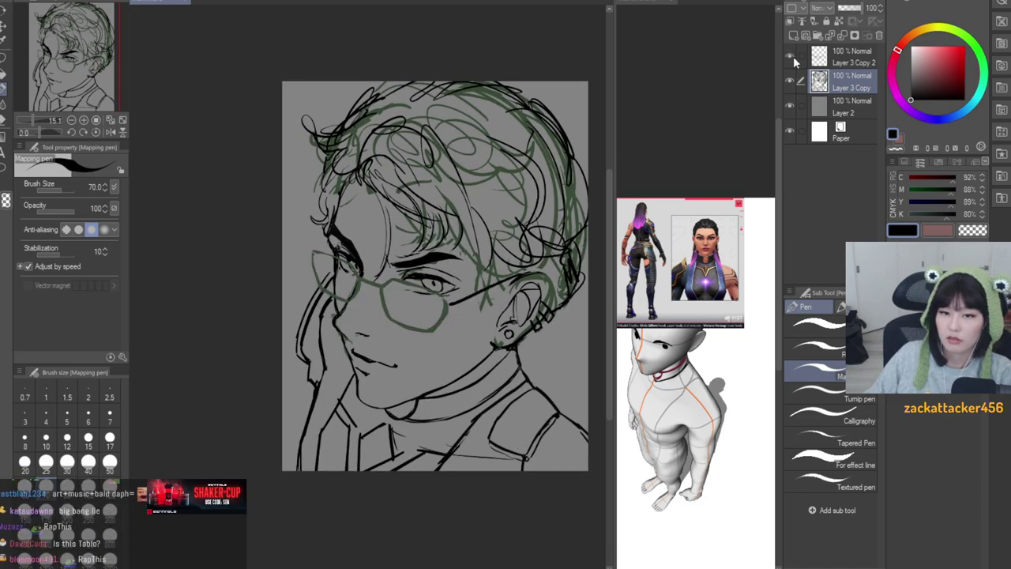
{"action": "scroll", "coordinate": [412, 251], "scroll_direction": "down", "scroll_amount": 2}
{"action": "key", "text": "h"}
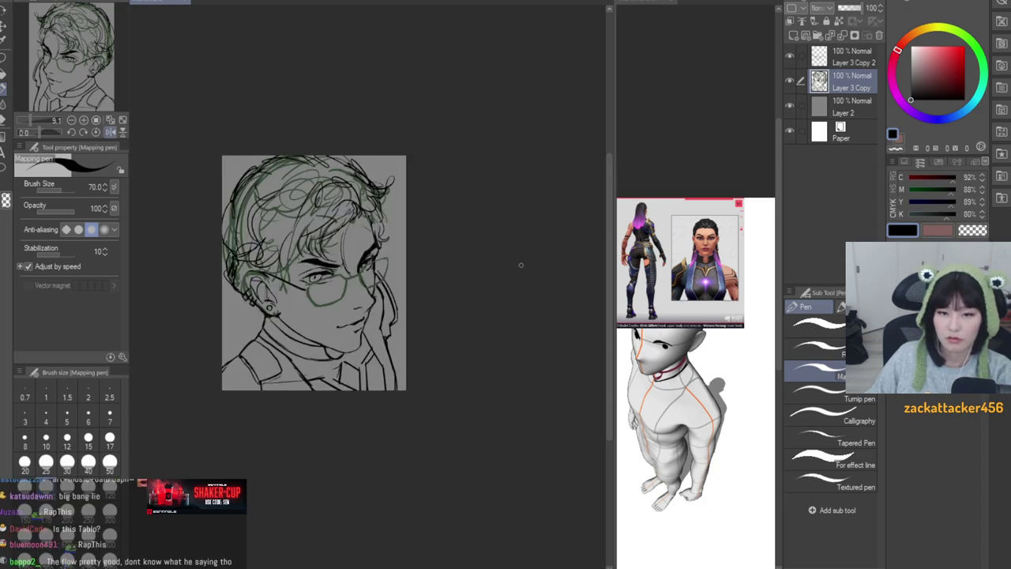
{"action": "key", "text": "h"}
{"action": "scroll", "coordinate": [531, 255], "scroll_direction": "up", "scroll_amount": 2}
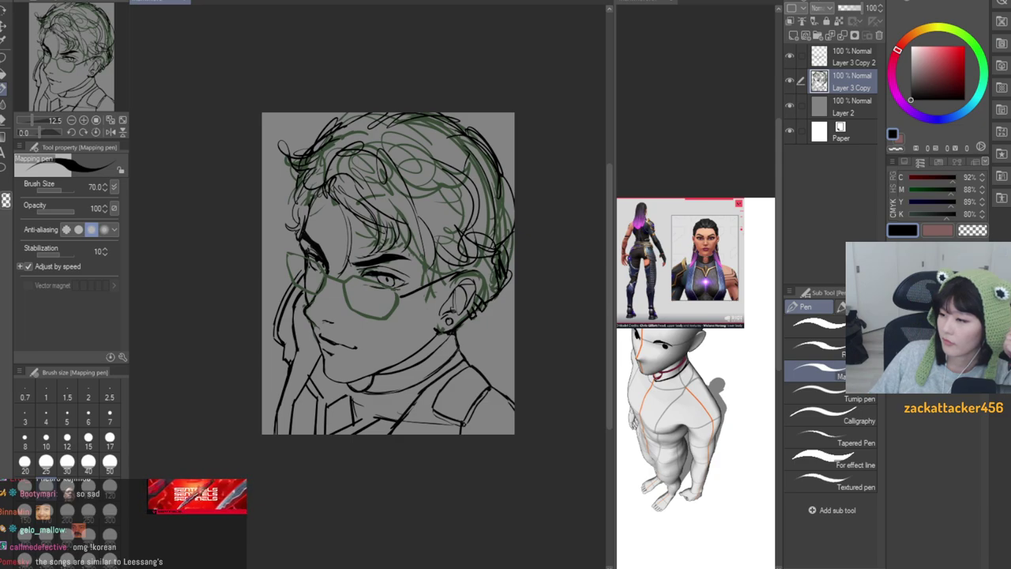
{"action": "scroll", "coordinate": [420, 238], "scroll_direction": "down", "scroll_amount": 4}
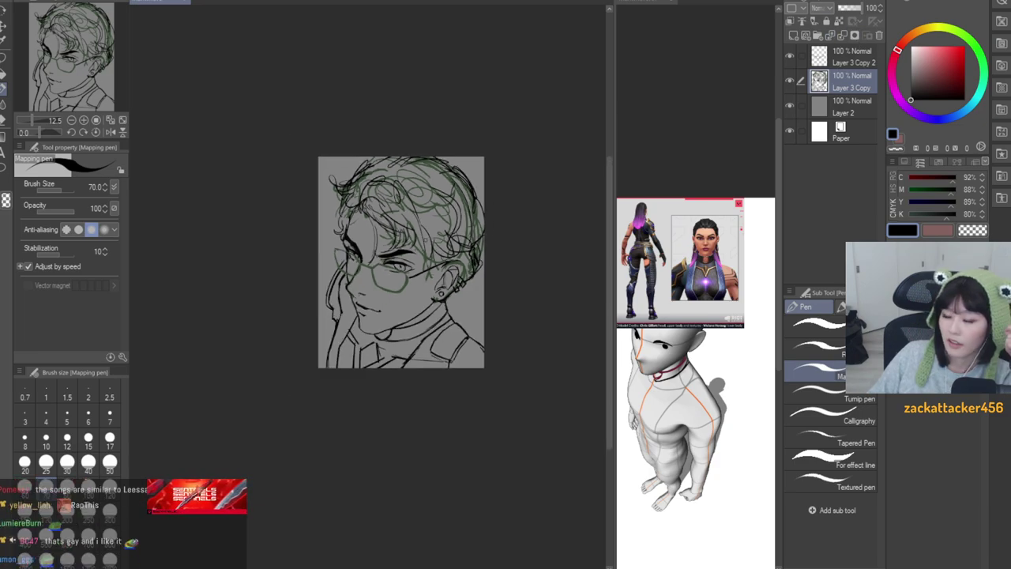
{"action": "scroll", "coordinate": [378, 314], "scroll_direction": "up", "scroll_amount": 4}
{"action": "left_click", "coordinate": [789, 80]}
{"action": "left_click", "coordinate": [789, 79]}
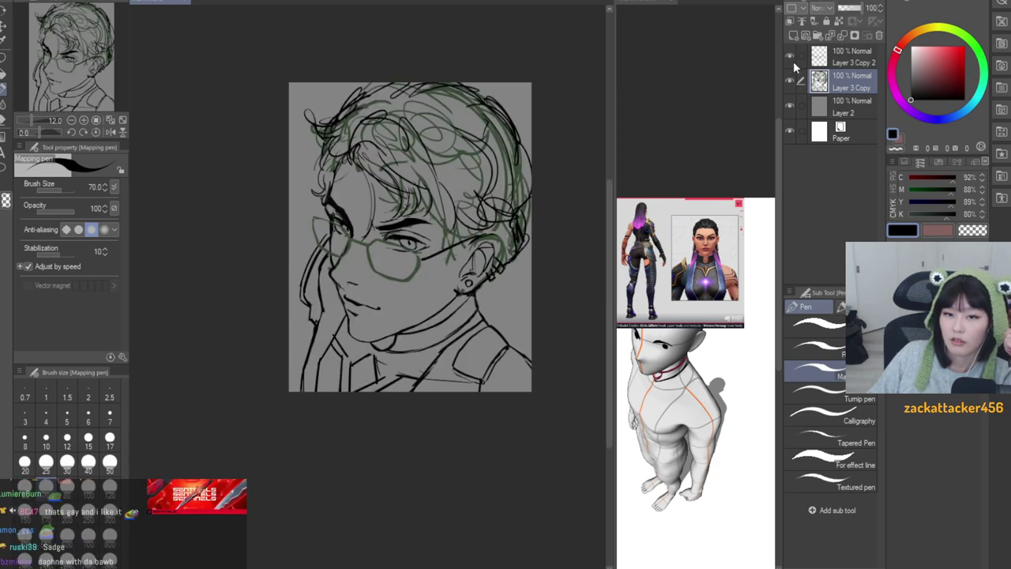
{"action": "left_click", "coordinate": [791, 57]}
{"action": "left_click", "coordinate": [790, 57]}
Step: Add a new layer above Layer 3 Copy and choose a light peach skin colour with hue 35, saturation 23 and value 88
{"action": "left_click", "coordinate": [793, 35]}
{"action": "scroll", "coordinate": [310, 197], "scroll_direction": "up", "scroll_amount": 1}
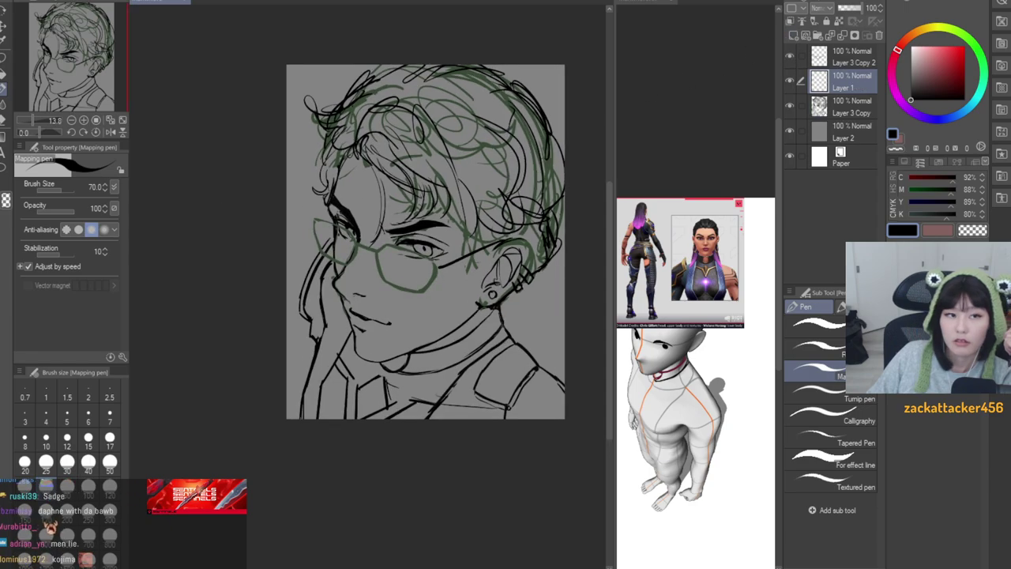
{"action": "left_click", "coordinate": [692, 229]}
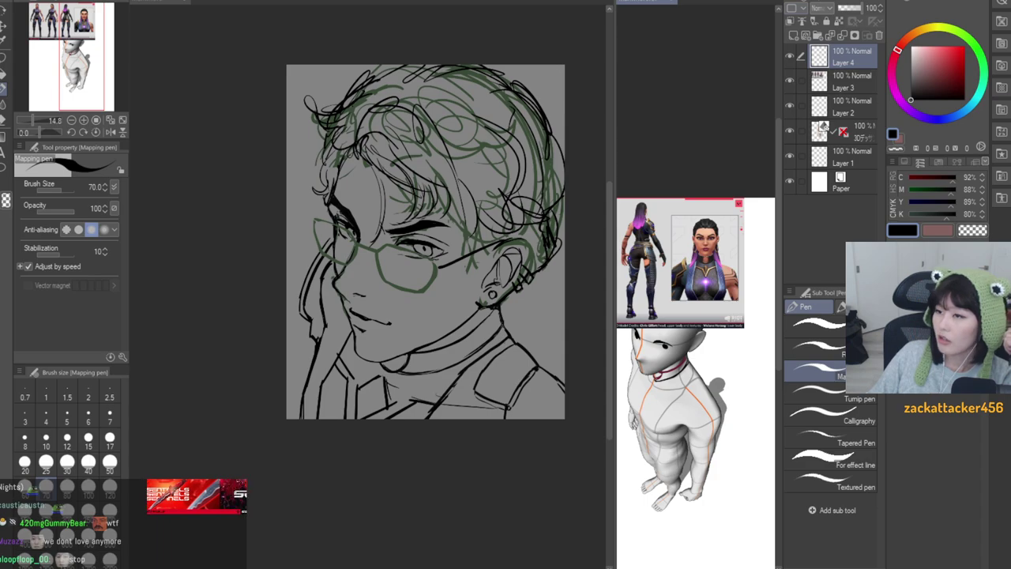
{"action": "left_click", "coordinate": [930, 59]}
{"action": "mouse_move", "coordinate": [930, 59]}
{"action": "left_mouse_down"}
{"action": "mouse_move", "coordinate": [923, 55]}
{"action": "mouse_move", "coordinate": [927, 73]}
{"action": "mouse_move", "coordinate": [928, 57]}
{"action": "left_mouse_up"}
{"action": "left_click", "coordinate": [918, 31]}
{"action": "left_click", "coordinate": [927, 49]}
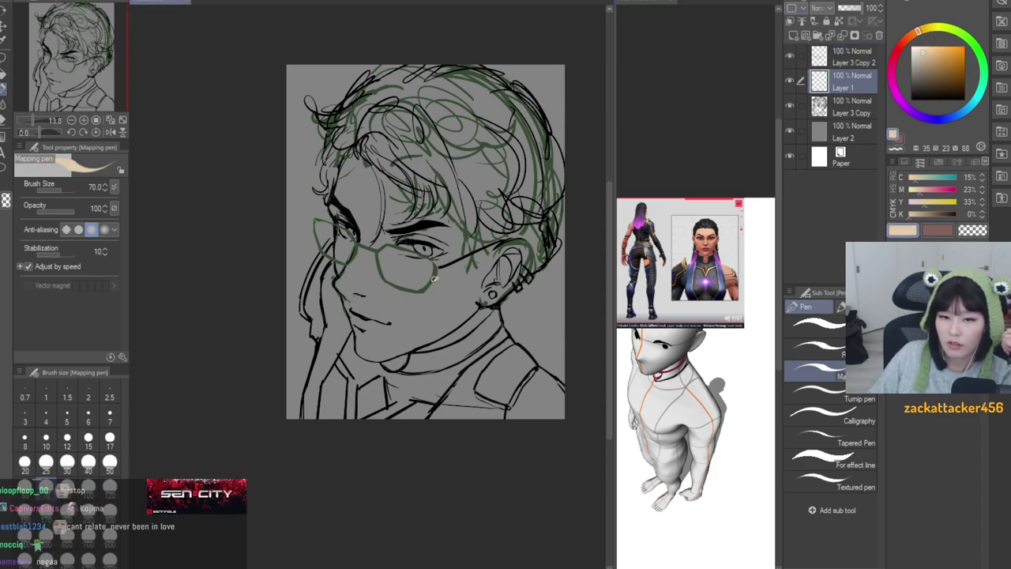
Step: Block in the cheek with the Mapping pen at size 300 and move Layer 1 beneath Layer 3 Copy
{"action": "left_click_drag", "start_coordinate": [345, 244], "coordinate": [387, 214]}
{"action": "key", "text": "ctrl+z"}
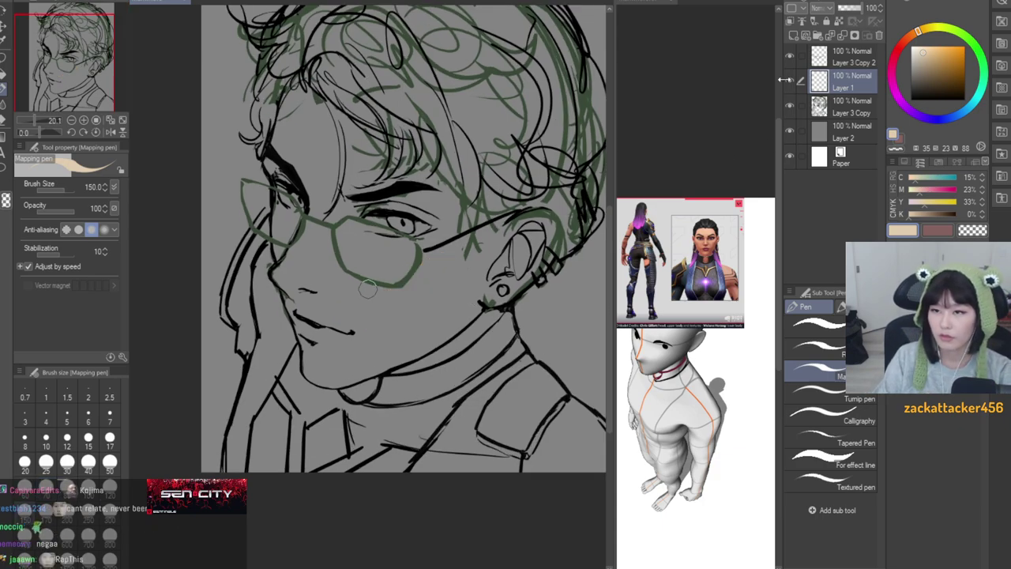
{"action": "mouse_move", "coordinate": [450, 251]}
{"action": "left_mouse_down"}
{"action": "mouse_move", "coordinate": [431, 325]}
{"action": "mouse_move", "coordinate": [497, 284]}
{"action": "mouse_move", "coordinate": [426, 418]}
{"action": "left_mouse_up"}
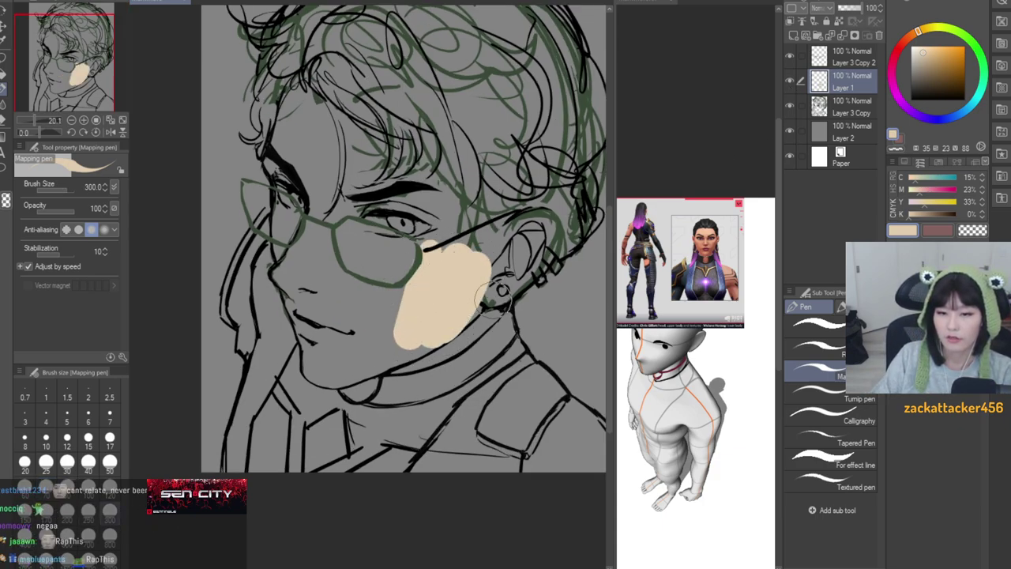
{"action": "left_click_drag", "start_coordinate": [821, 82], "coordinate": [825, 110]}
Step: Fill the rest of the face, the ear and the neck with flat peach on Layer 1 using the Mapping pen
{"action": "mouse_move", "coordinate": [490, 315]}
{"action": "left_mouse_down"}
{"action": "mouse_move", "coordinate": [442, 403]}
{"action": "mouse_move", "coordinate": [406, 264]}
{"action": "mouse_move", "coordinate": [311, 379]}
{"action": "mouse_move", "coordinate": [285, 300]}
{"action": "mouse_move", "coordinate": [339, 157]}
{"action": "mouse_move", "coordinate": [276, 174]}
{"action": "mouse_move", "coordinate": [292, 111]}
{"action": "mouse_move", "coordinate": [372, 134]}
{"action": "mouse_move", "coordinate": [461, 263]}
{"action": "mouse_move", "coordinate": [466, 174]}
{"action": "mouse_move", "coordinate": [489, 268]}
{"action": "mouse_move", "coordinate": [553, 237]}
{"action": "left_mouse_up"}
{"action": "key", "text": "ctrl+0"}
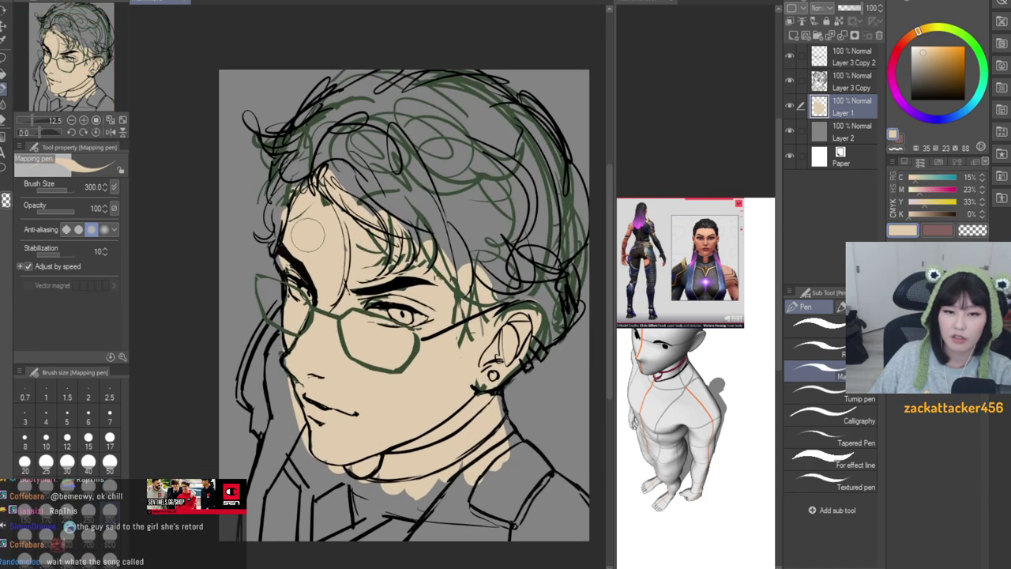
{"action": "left_click_drag", "start_coordinate": [378, 218], "coordinate": [489, 331]}
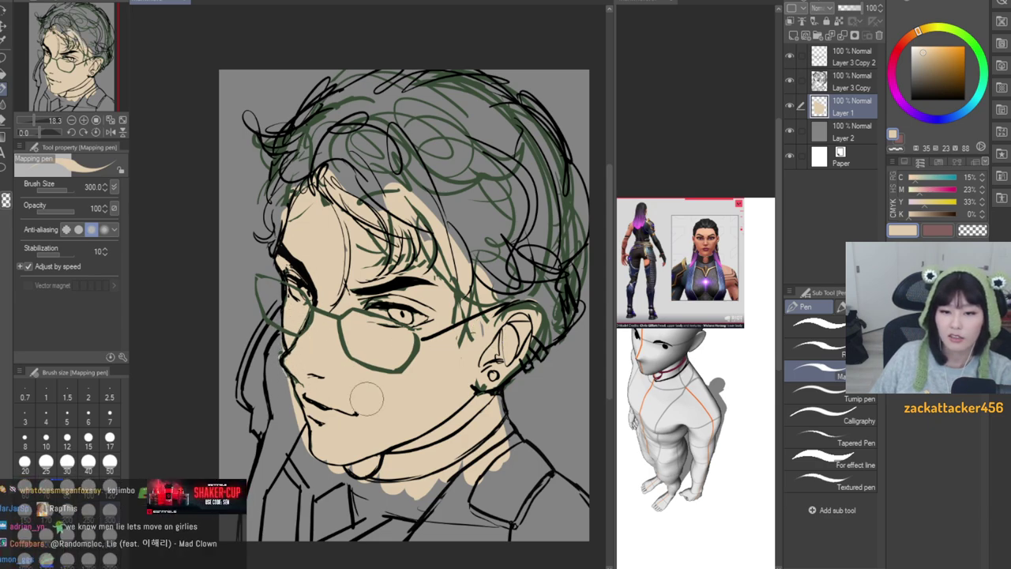
{"action": "left_click_drag", "start_coordinate": [343, 474], "coordinate": [397, 491]}
{"action": "scroll", "coordinate": [504, 364], "scroll_direction": "down", "scroll_amount": 1}
{"action": "scroll", "coordinate": [475, 393], "scroll_direction": "up", "scroll_amount": 2}
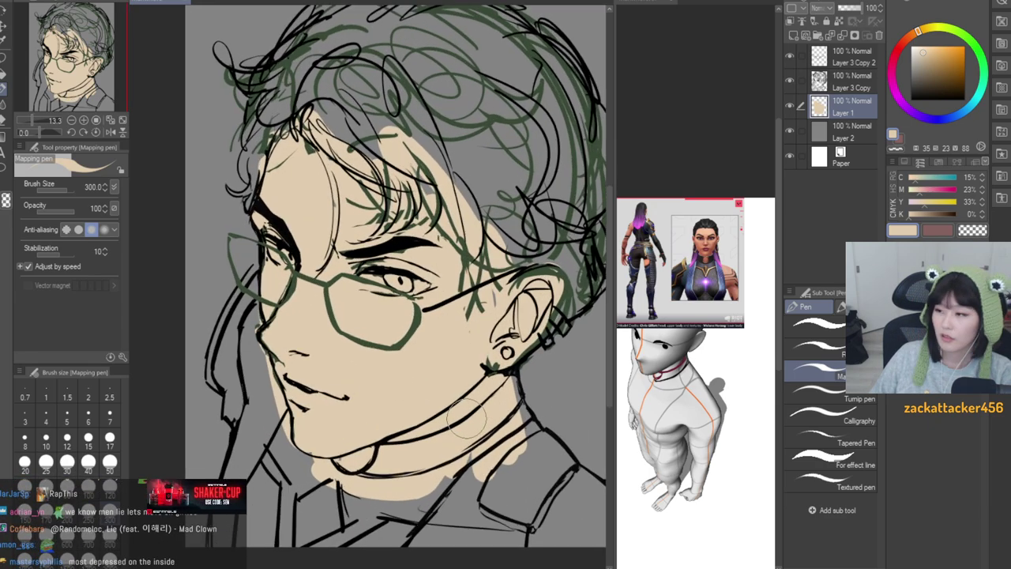
{"action": "scroll", "coordinate": [467, 381], "scroll_direction": "down", "scroll_amount": 2}
{"action": "scroll", "coordinate": [467, 378], "scroll_direction": "up", "scroll_amount": 1}
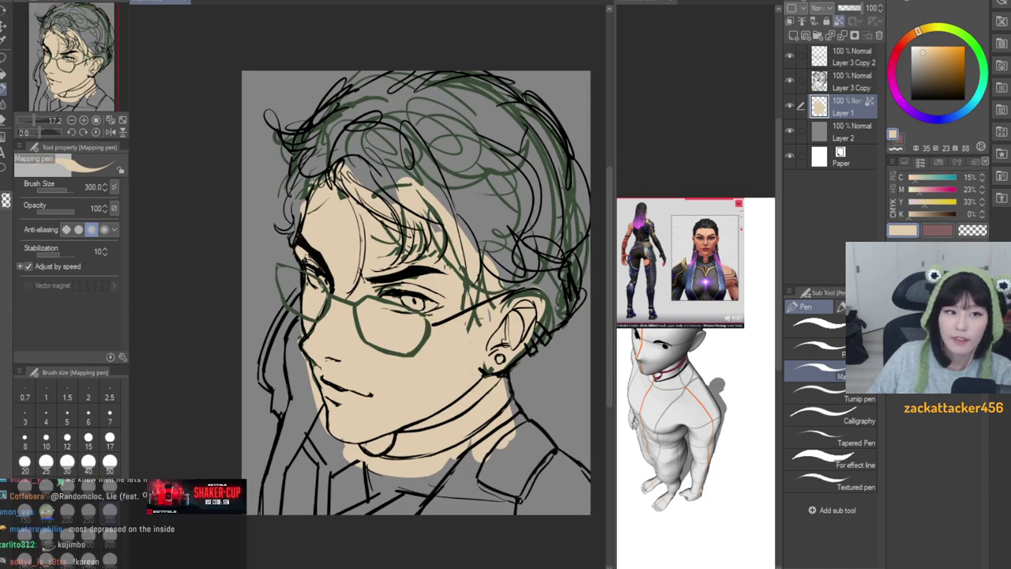
{"action": "scroll", "coordinate": [407, 363], "scroll_direction": "up", "scroll_amount": 1}
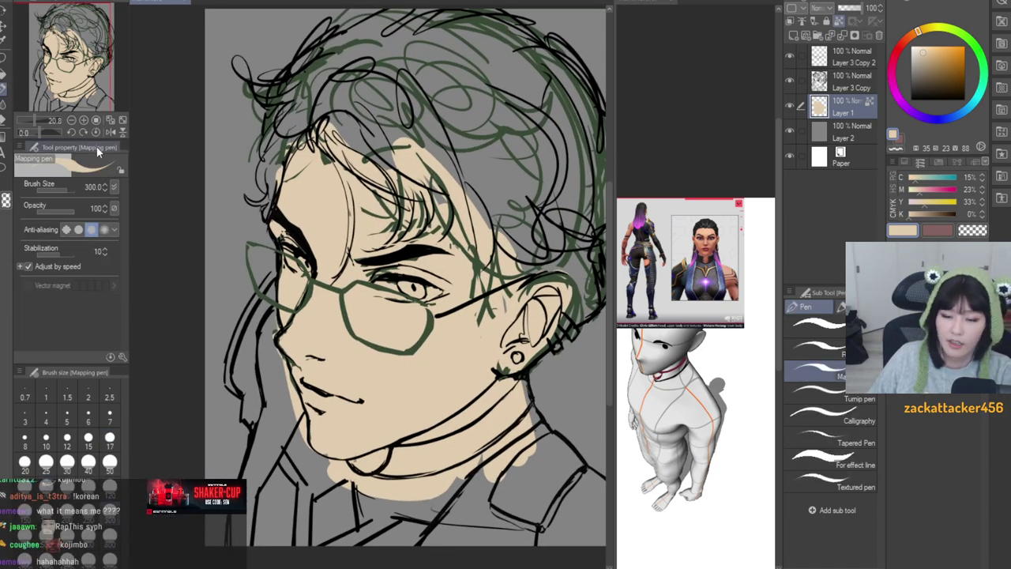
Step: Sample a muted purple from the reference character and block in the high collar and jacket front with the Mapping pen
{"action": "left_click", "coordinate": [696, 289]}
{"action": "scroll", "coordinate": [698, 290], "scroll_direction": "up", "scroll_amount": 4}
{"action": "left_click", "coordinate": [726, 236], "text": "alt"}
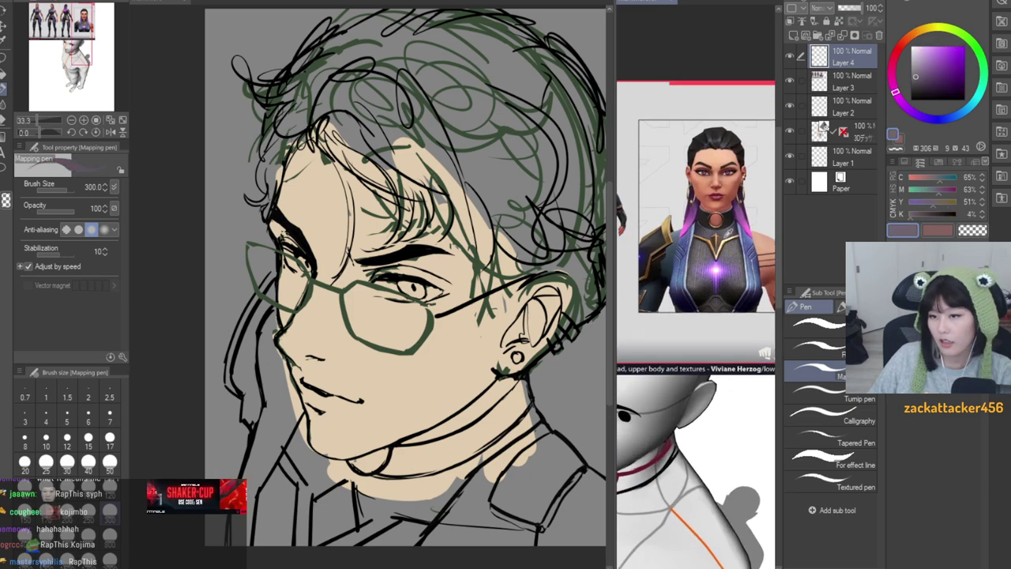
{"action": "left_click", "coordinate": [732, 228], "text": "alt"}
{"action": "left_click", "coordinate": [542, 262]}
{"action": "mouse_move", "coordinate": [458, 449]}
{"action": "left_mouse_down"}
{"action": "mouse_move", "coordinate": [411, 476]}
{"action": "mouse_move", "coordinate": [415, 511]}
{"action": "mouse_move", "coordinate": [446, 466]}
{"action": "mouse_move", "coordinate": [458, 513]}
{"action": "mouse_move", "coordinate": [448, 474]}
{"action": "mouse_move", "coordinate": [423, 450]}
{"action": "mouse_move", "coordinate": [344, 464]}
{"action": "mouse_move", "coordinate": [332, 504]}
{"action": "mouse_move", "coordinate": [369, 535]}
{"action": "mouse_move", "coordinate": [405, 540]}
{"action": "mouse_move", "coordinate": [364, 489]}
{"action": "mouse_move", "coordinate": [318, 476]}
{"action": "mouse_move", "coordinate": [267, 434]}
{"action": "mouse_move", "coordinate": [270, 493]}
{"action": "mouse_move", "coordinate": [305, 482]}
{"action": "mouse_move", "coordinate": [356, 492]}
{"action": "mouse_move", "coordinate": [399, 534]}
{"action": "left_mouse_up"}
{"action": "scroll", "coordinate": [513, 257], "scroll_direction": "down", "scroll_amount": 2}
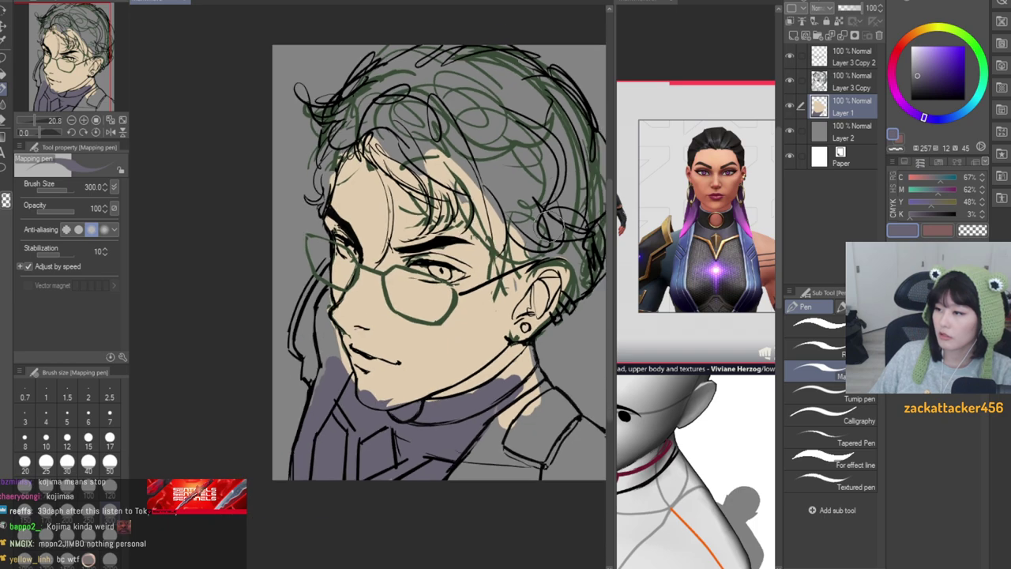
Step: Extend the purple fill over the raised hand and wrist beside the face
{"action": "scroll", "coordinate": [348, 404], "scroll_direction": "up", "scroll_amount": 4}
{"action": "mouse_move", "coordinate": [324, 338]}
{"action": "left_mouse_down"}
{"action": "mouse_move", "coordinate": [356, 384]}
{"action": "mouse_move", "coordinate": [324, 395]}
{"action": "mouse_move", "coordinate": [296, 338]}
{"action": "mouse_move", "coordinate": [296, 421]}
{"action": "mouse_move", "coordinate": [319, 301]}
{"action": "mouse_move", "coordinate": [305, 276]}
{"action": "mouse_move", "coordinate": [271, 309]}
{"action": "mouse_move", "coordinate": [304, 222]}
{"action": "mouse_move", "coordinate": [269, 291]}
{"action": "mouse_move", "coordinate": [308, 218]}
{"action": "mouse_move", "coordinate": [319, 266]}
{"action": "mouse_move", "coordinate": [312, 228]}
{"action": "left_mouse_up"}
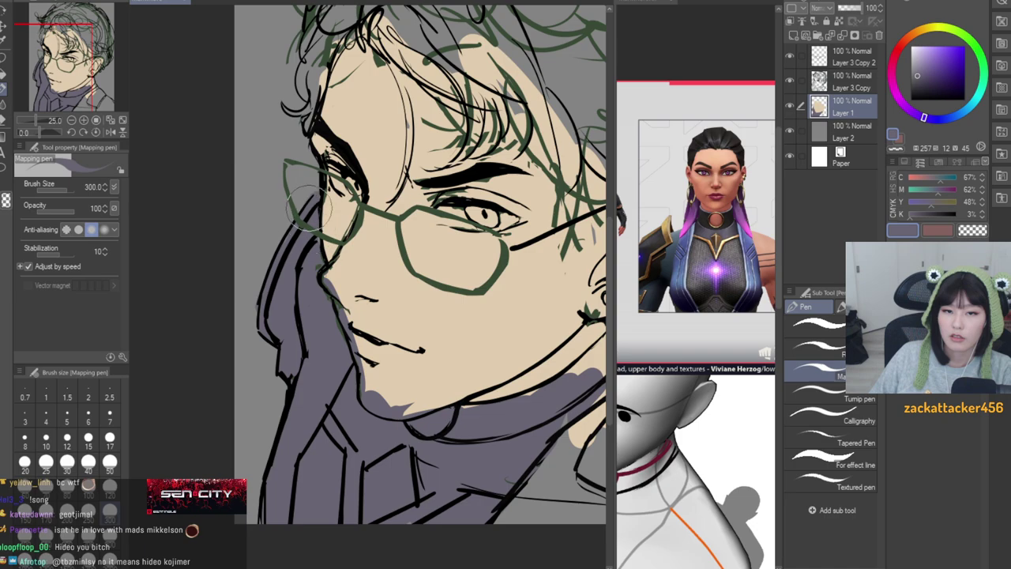
{"action": "scroll", "coordinate": [318, 355], "scroll_direction": "down", "scroll_amount": 3}
{"action": "scroll", "coordinate": [537, 395], "scroll_direction": "up", "scroll_amount": 2}
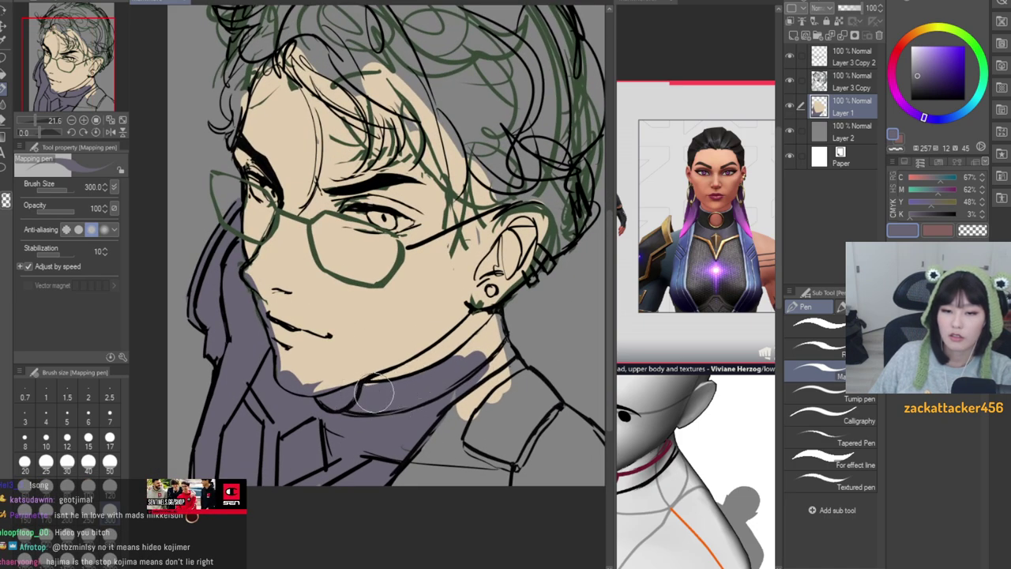
Step: Fill the jacket's shoulder and the back of the collar with the same purple out to the canvas edge
{"action": "mouse_move", "coordinate": [447, 392]}
{"action": "left_mouse_down"}
{"action": "mouse_move", "coordinate": [466, 365]}
{"action": "mouse_move", "coordinate": [452, 356]}
{"action": "mouse_move", "coordinate": [494, 317]}
{"action": "mouse_move", "coordinate": [511, 367]}
{"action": "mouse_move", "coordinate": [545, 401]}
{"action": "mouse_move", "coordinate": [494, 508]}
{"action": "mouse_move", "coordinate": [408, 496]}
{"action": "left_mouse_up"}
{"action": "scroll", "coordinate": [348, 332], "scroll_direction": "down", "scroll_amount": 3}
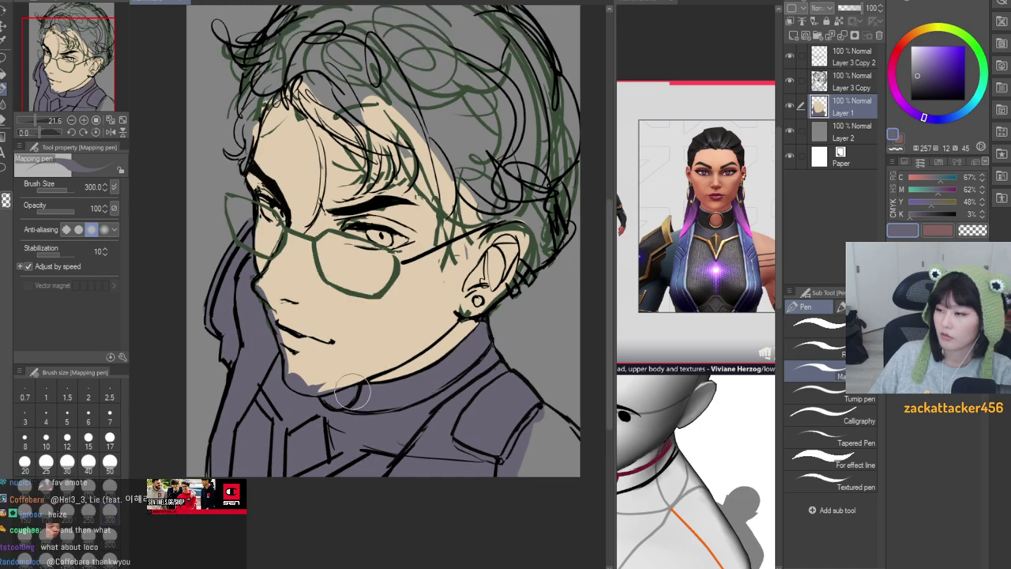
{"action": "scroll", "coordinate": [519, 428], "scroll_direction": "up", "scroll_amount": 4}
{"action": "mouse_move", "coordinate": [452, 409]}
{"action": "left_mouse_down"}
{"action": "mouse_move", "coordinate": [489, 411]}
{"action": "mouse_move", "coordinate": [514, 396]}
{"action": "mouse_move", "coordinate": [480, 377]}
{"action": "left_mouse_up"}
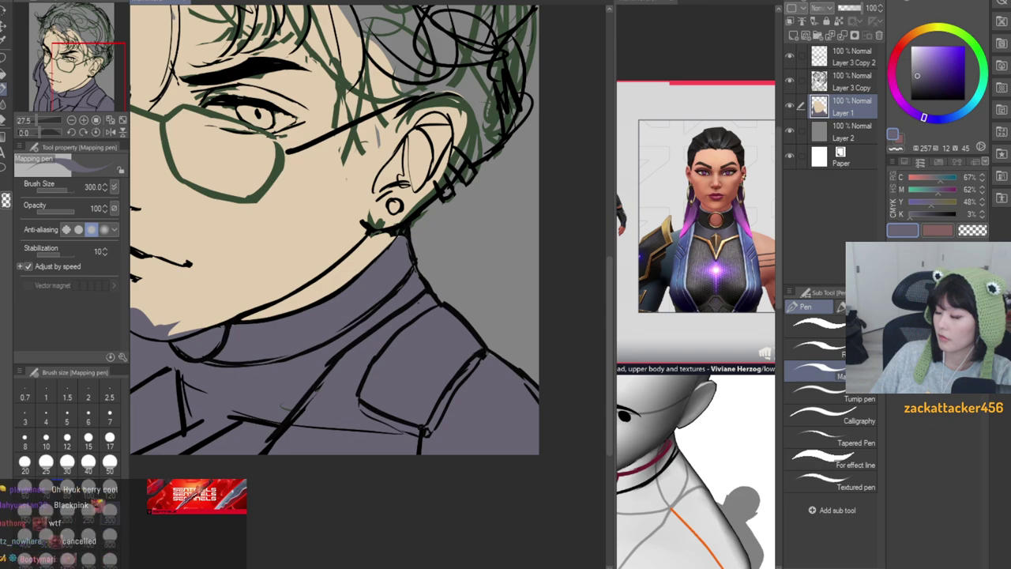
{"action": "scroll", "coordinate": [491, 449], "scroll_direction": "down", "scroll_amount": 3}
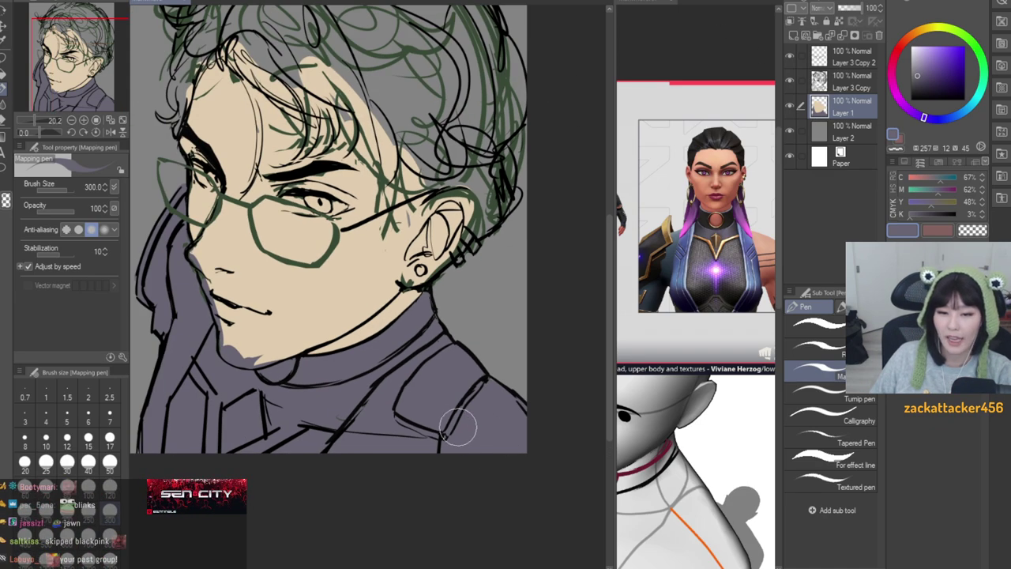
Step: Paint the fringe and the strands falling over the forehead with flat purple on Layer 1
{"action": "left_click", "coordinate": [789, 56]}
{"action": "left_click", "coordinate": [789, 57]}
{"action": "scroll", "coordinate": [487, 413], "scroll_direction": "down", "scroll_amount": 2}
{"action": "scroll", "coordinate": [466, 240], "scroll_direction": "up", "scroll_amount": 7}
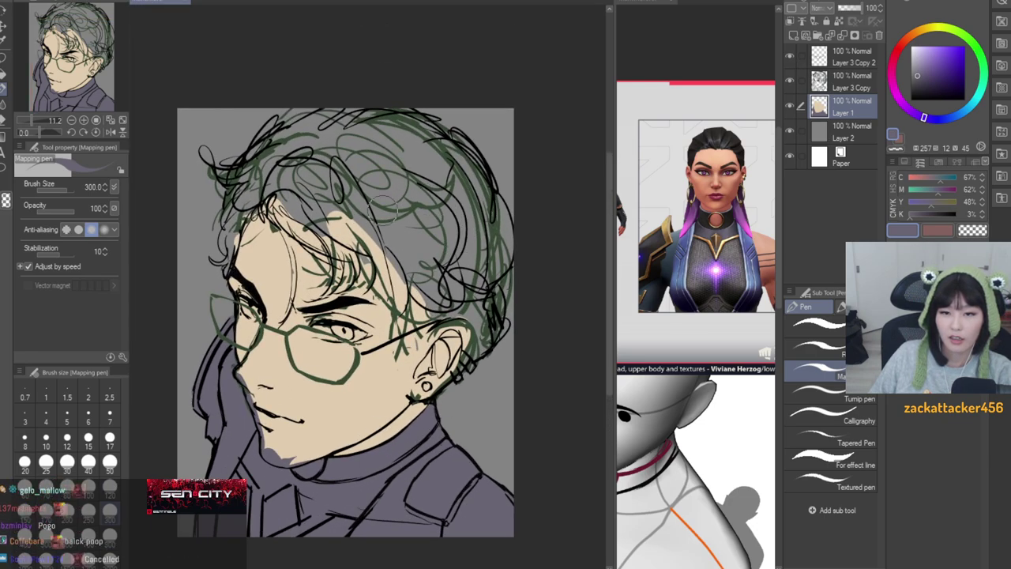
{"action": "left_click_drag", "start_coordinate": [321, 183], "coordinate": [415, 332]}
{"action": "left_click_drag", "start_coordinate": [274, 184], "coordinate": [354, 273]}
{"action": "mouse_move", "coordinate": [275, 209]}
{"action": "left_mouse_down"}
{"action": "mouse_move", "coordinate": [319, 319]}
{"action": "mouse_move", "coordinate": [253, 207]}
{"action": "mouse_move", "coordinate": [300, 253]}
{"action": "mouse_move", "coordinate": [274, 336]}
{"action": "left_mouse_up"}
{"action": "scroll", "coordinate": [306, 348], "scroll_direction": "down", "scroll_amount": 2}
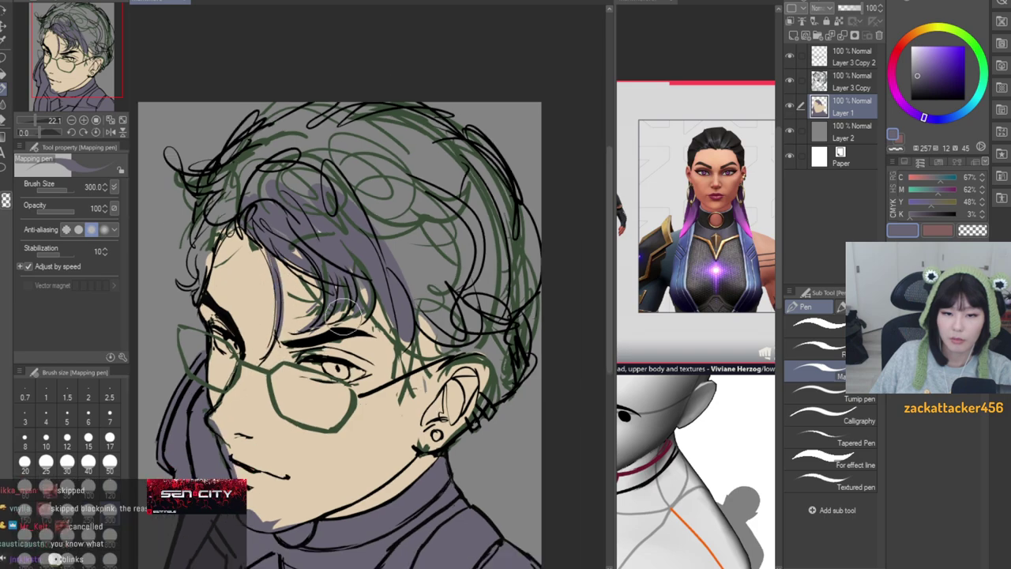
Step: Fill the crown, back and temple side of the hair with the same purple up to the sketched outline
{"action": "mouse_move", "coordinate": [352, 204]}
{"action": "left_mouse_down"}
{"action": "mouse_move", "coordinate": [370, 152]}
{"action": "mouse_move", "coordinate": [404, 149]}
{"action": "mouse_move", "coordinate": [446, 165]}
{"action": "mouse_move", "coordinate": [505, 260]}
{"action": "left_mouse_up"}
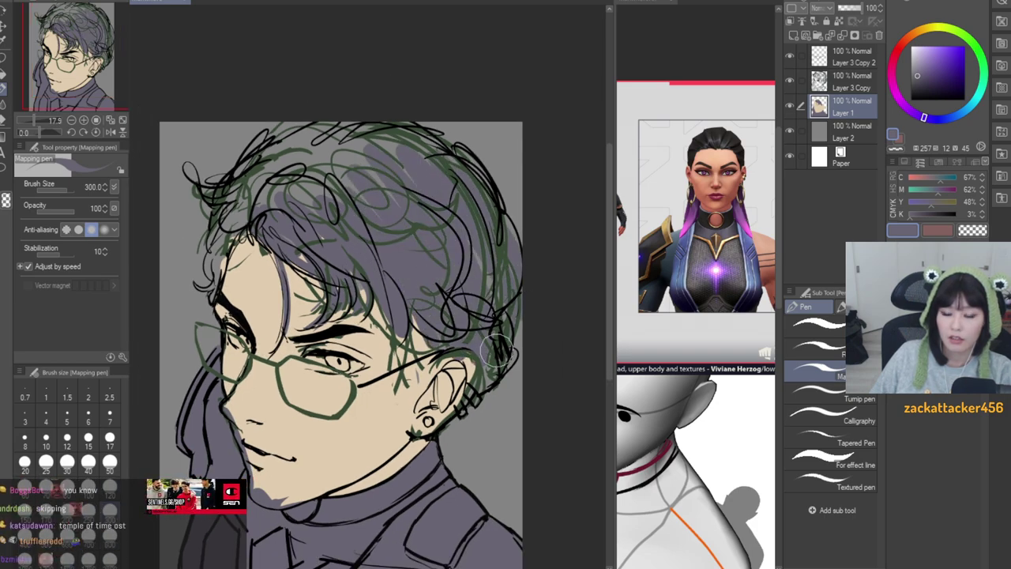
{"action": "mouse_move", "coordinate": [371, 189]}
{"action": "left_mouse_down"}
{"action": "mouse_move", "coordinate": [253, 197]}
{"action": "mouse_move", "coordinate": [213, 253]}
{"action": "left_mouse_up"}
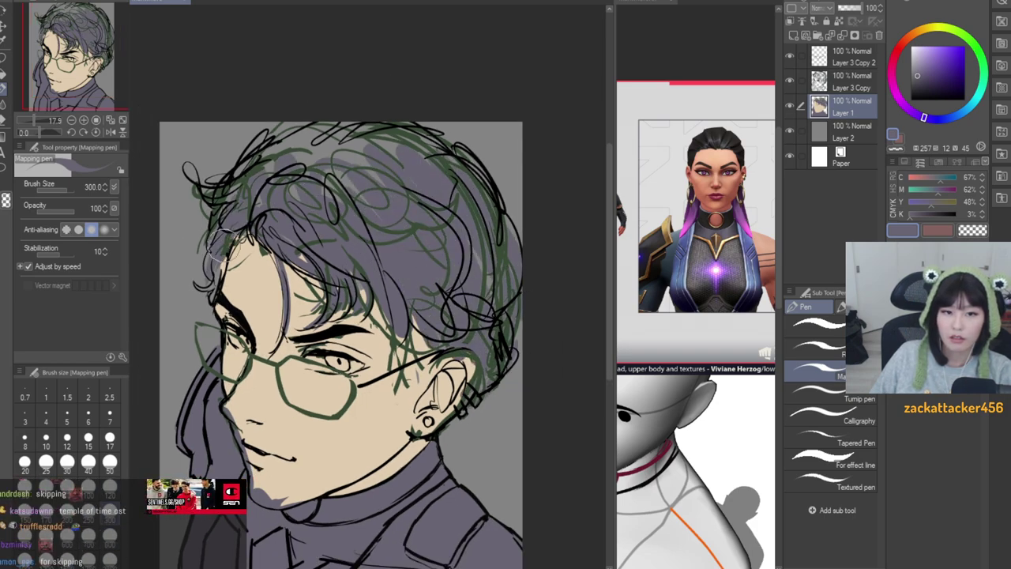
{"action": "left_click_drag", "start_coordinate": [213, 190], "coordinate": [237, 237]}
{"action": "mouse_move", "coordinate": [324, 150]}
{"action": "left_mouse_down"}
{"action": "mouse_move", "coordinate": [286, 164]}
{"action": "mouse_move", "coordinate": [376, 144]}
{"action": "left_mouse_up"}
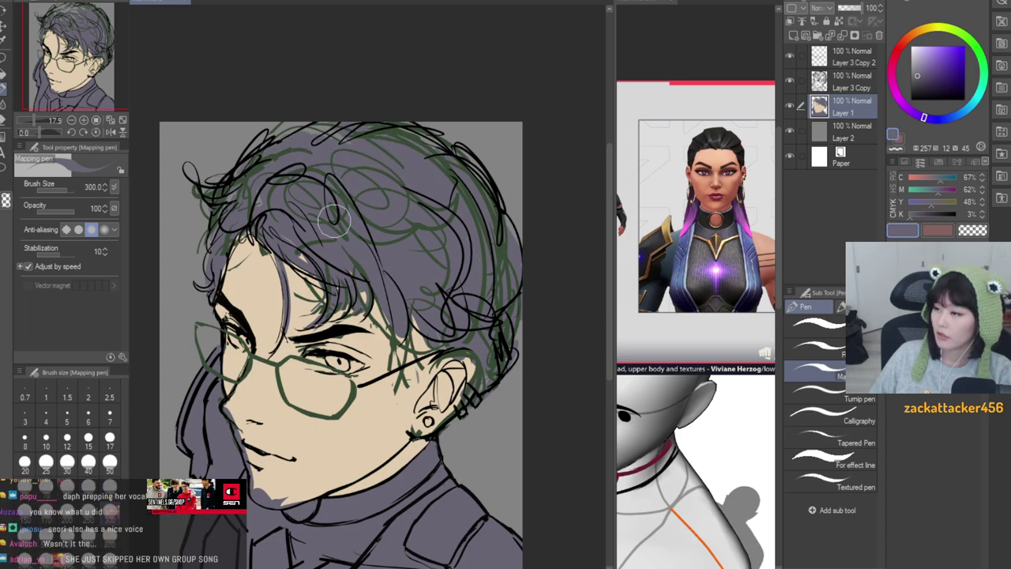
{"action": "left_click_drag", "start_coordinate": [320, 241], "coordinate": [530, 181]}
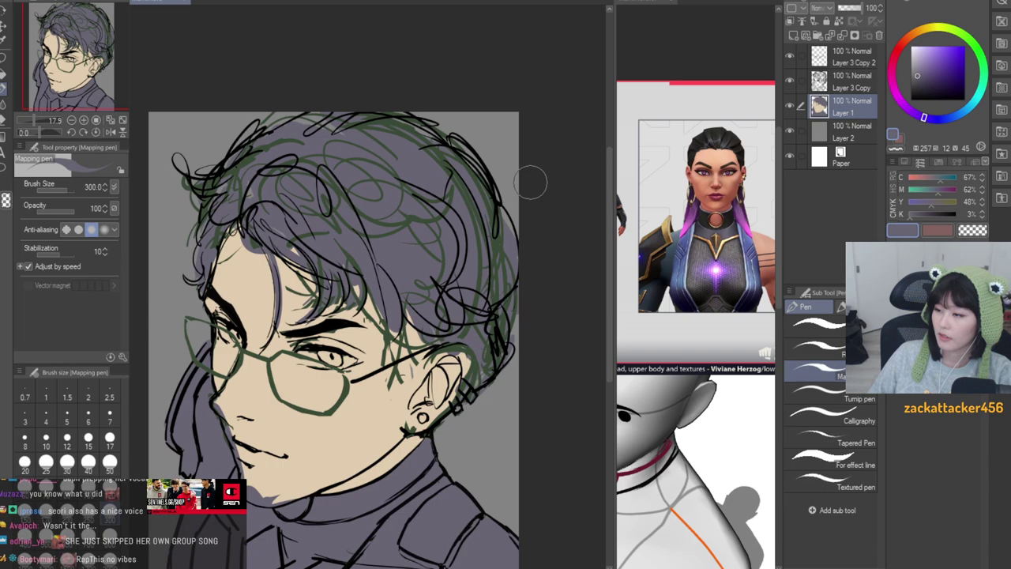
Step: Lock Layer 1's transparent pixels and set up the Soft airbrush at size 1200 with the skin tone sampled from the face
{"action": "left_click", "coordinate": [839, 20]}
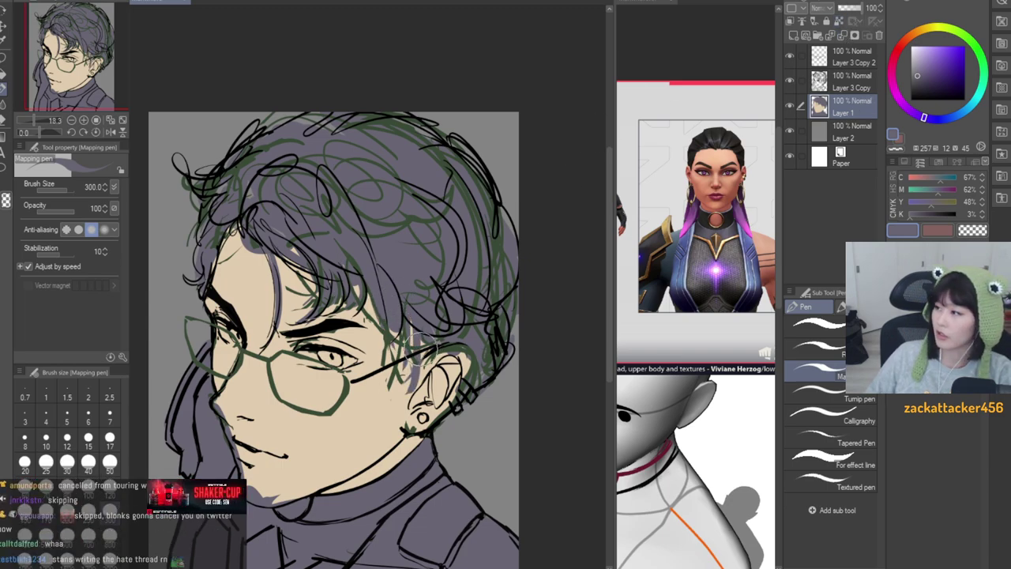
{"action": "scroll", "coordinate": [489, 249], "scroll_direction": "down", "scroll_amount": 3}
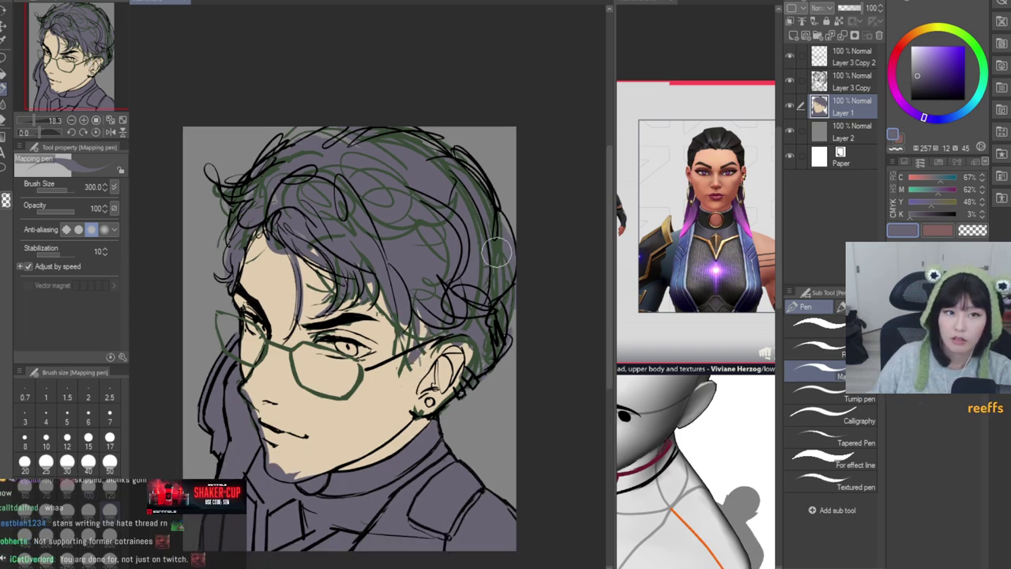
{"action": "key", "text": "b"}
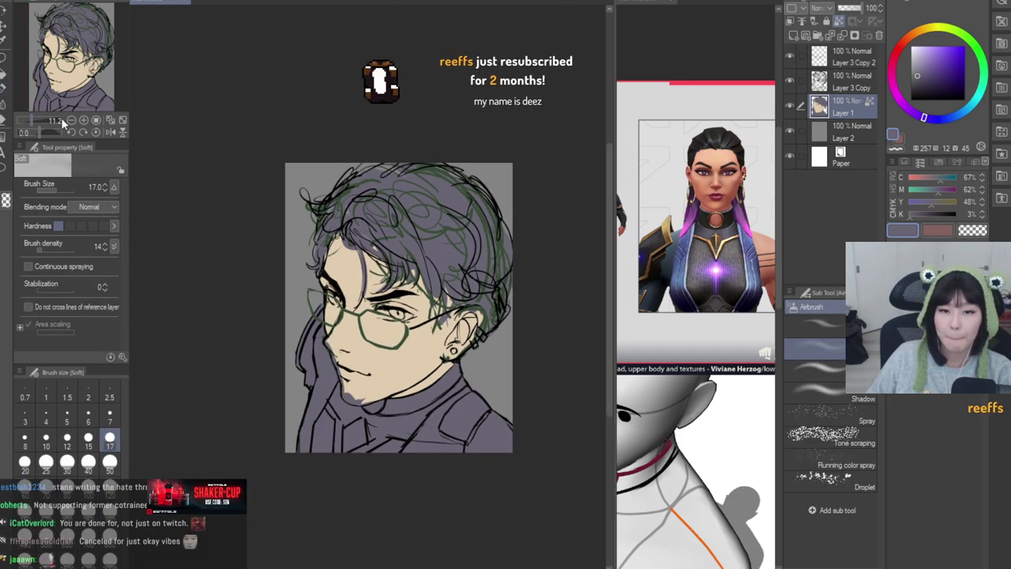
{"action": "scroll", "coordinate": [433, 349], "scroll_direction": "up", "scroll_amount": 2}
{"action": "left_click", "coordinate": [430, 352], "text": "alt"}
{"action": "key", "text": "bracketright"}
{"action": "key", "text": "bracketright"}
{"action": "key", "text": "bracketright"}
{"action": "key", "text": "bracketright"}
{"action": "key", "text": "bracketright"}
{"action": "key", "text": "bracketright"}
{"action": "key", "text": "bracketright"}
{"action": "key", "text": "bracketright"}
{"action": "key", "text": "bracketright"}
{"action": "key", "text": "bracketright"}
{"action": "key", "text": "bracketright"}
{"action": "key", "text": "bracketright"}
{"action": "key", "text": "bracketright"}
{"action": "key", "text": "bracketright"}
{"action": "key", "text": "bracketright"}
{"action": "key", "text": "bracketright"}
{"action": "key", "text": "bracketright"}
{"action": "key", "text": "bracketright"}
{"action": "key", "text": "bracketright"}
{"action": "key", "text": "bracketright"}
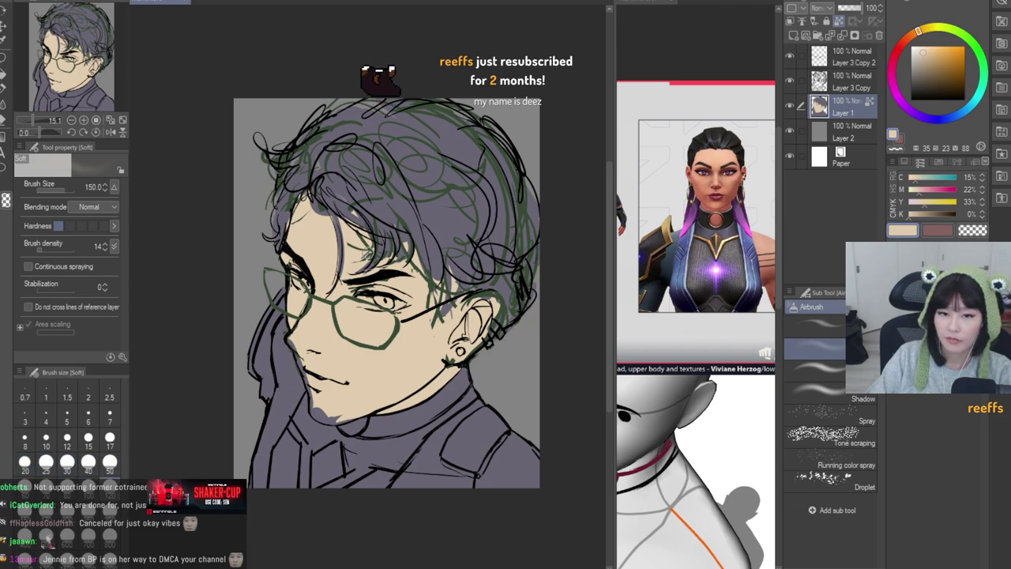
{"action": "key", "text": "bracketleft"}
{"action": "left_click_drag", "start_coordinate": [378, 208], "coordinate": [348, 237]}
{"action": "key", "text": "bracketleft"}
{"action": "key", "text": "bracketleft"}
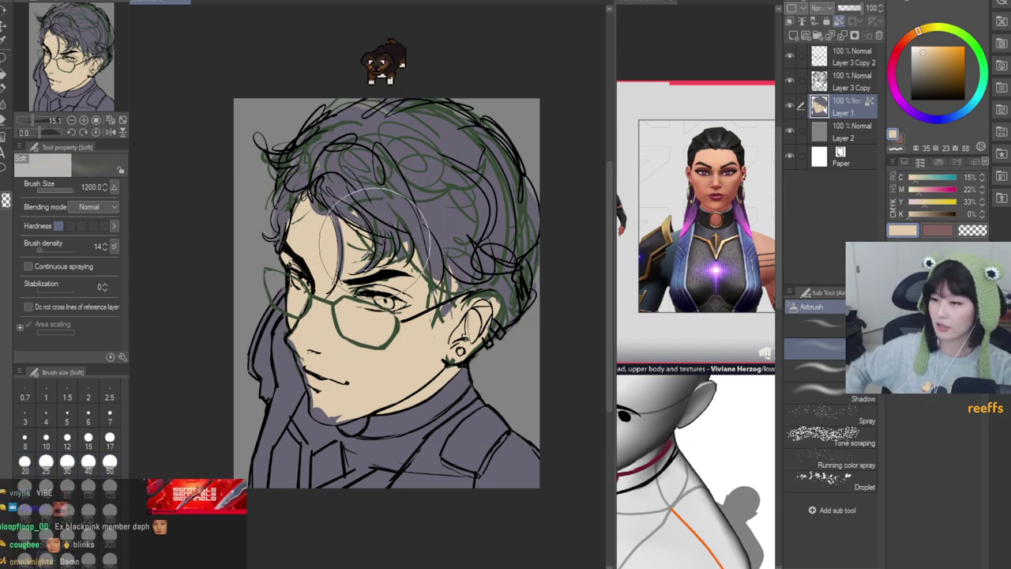
Step: Airbrush a muted orange-brown over the forehead, fringe and upper face to warm the base colours
{"action": "left_click", "coordinate": [731, 123]}
{"action": "scroll", "coordinate": [405, 306], "scroll_direction": "up", "scroll_amount": 2}
{"action": "left_click", "coordinate": [392, 331], "text": "alt"}
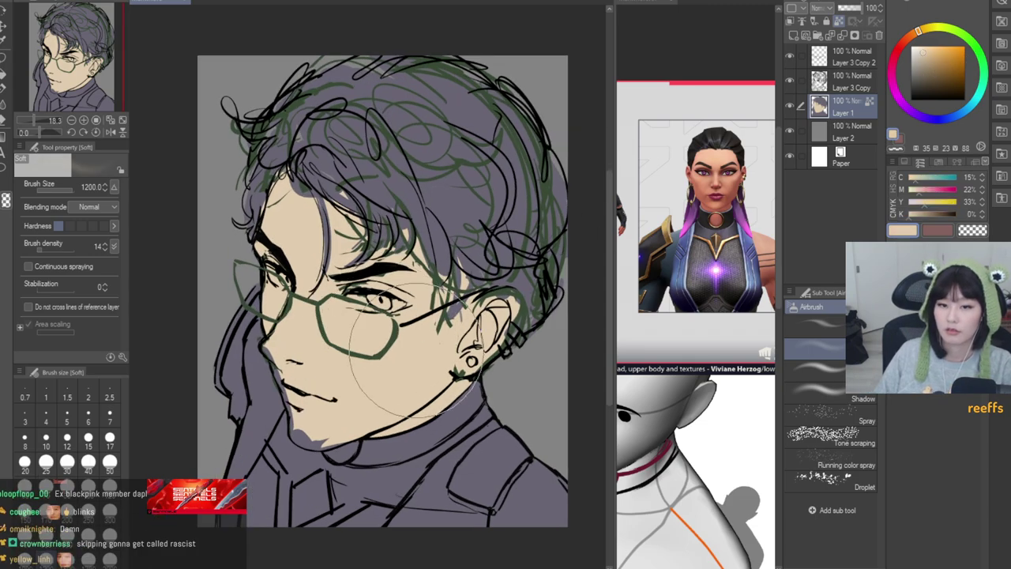
{"action": "left_click", "coordinate": [932, 57]}
{"action": "left_click", "coordinate": [909, 36]}
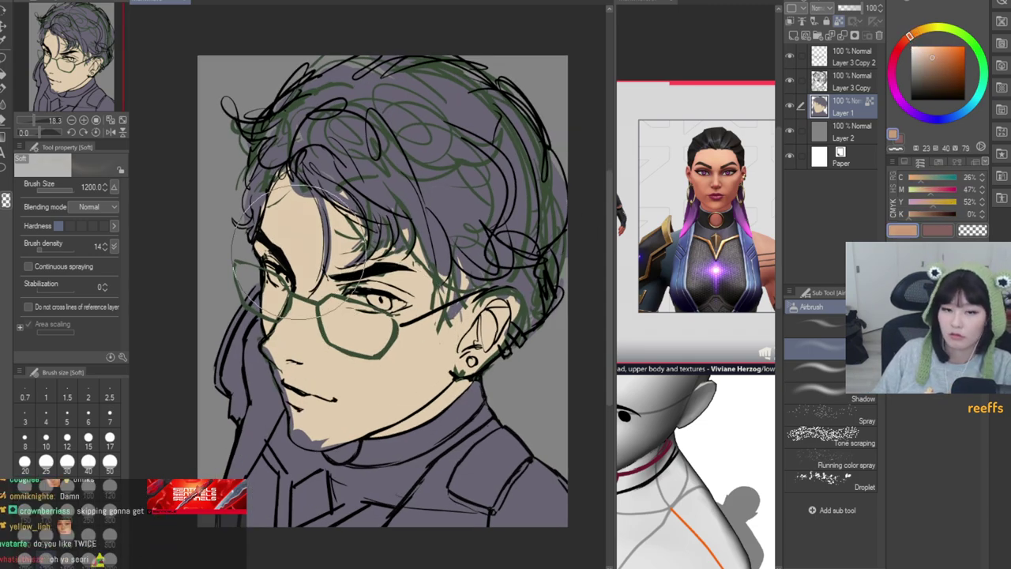
{"action": "left_click_drag", "start_coordinate": [313, 251], "coordinate": [304, 215]}
{"action": "key", "text": "ctrl+z"}
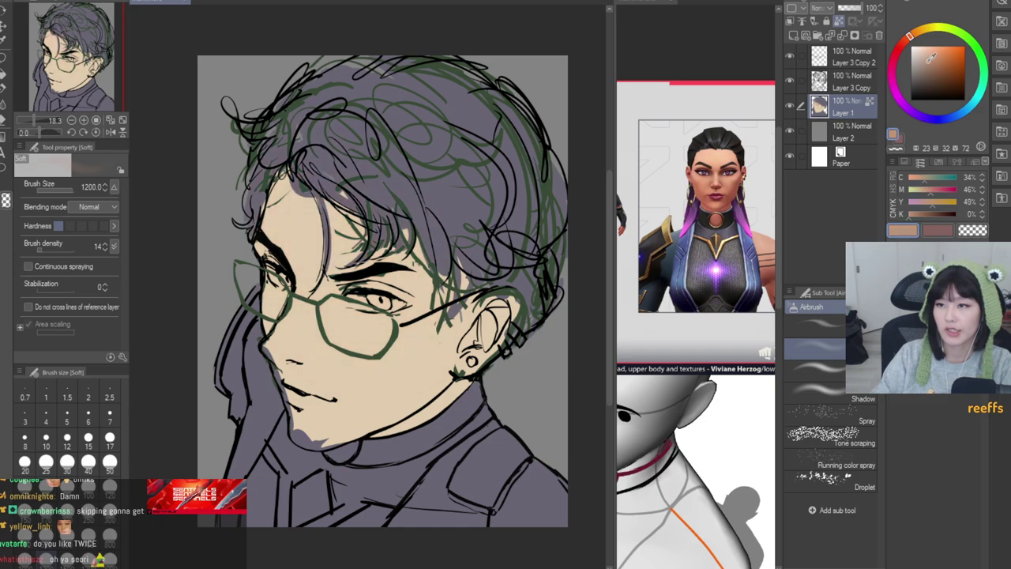
{"action": "left_click", "coordinate": [928, 65]}
{"action": "mouse_move", "coordinate": [253, 194]}
{"action": "left_mouse_down"}
{"action": "mouse_move", "coordinate": [363, 221]}
{"action": "mouse_move", "coordinate": [439, 299]}
{"action": "left_mouse_up"}
{"action": "left_click_drag", "start_coordinate": [304, 227], "coordinate": [359, 339]}
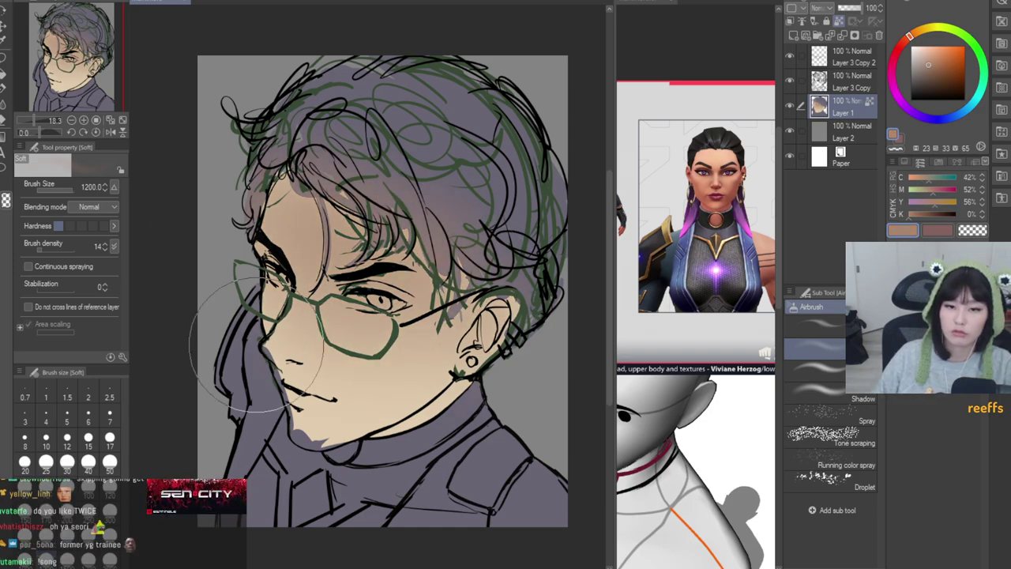
Step: Airbrush sampled skin tones over the nose side, raised hand, chin and neck to blend them with the face
{"action": "left_click", "coordinate": [294, 348], "text": "alt"}
{"action": "left_click_drag", "start_coordinate": [273, 341], "coordinate": [303, 319]}
{"action": "left_click", "coordinate": [316, 235], "text": "alt"}
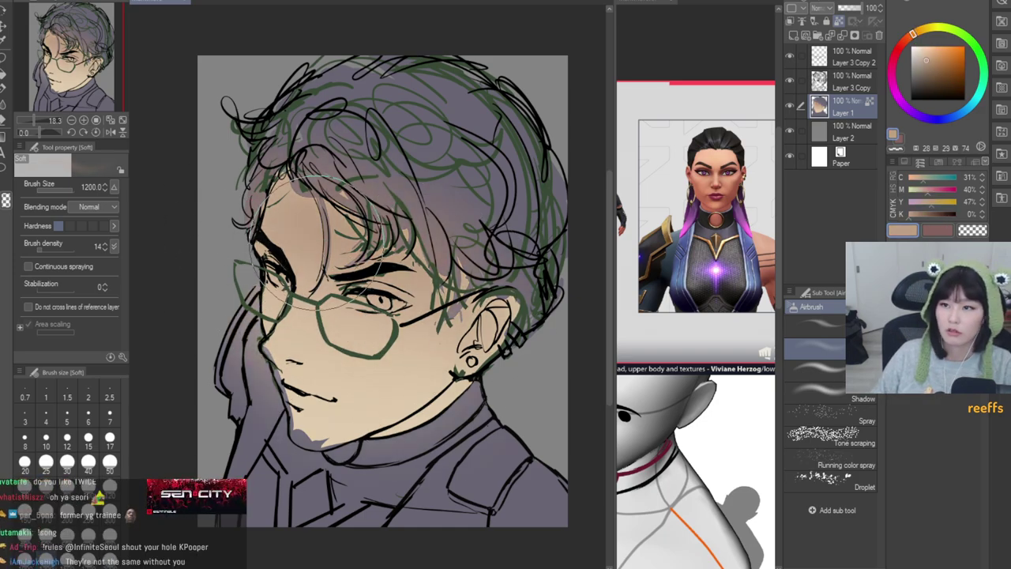
{"action": "mouse_move", "coordinate": [366, 468]}
{"action": "left_mouse_down"}
{"action": "mouse_move", "coordinate": [273, 411]}
{"action": "mouse_move", "coordinate": [343, 374]}
{"action": "left_mouse_up"}
Step: Choose a dark desaturated brown and airbrush it over the crown, sides and back of the hair
{"action": "left_click", "coordinate": [399, 350], "text": "alt"}
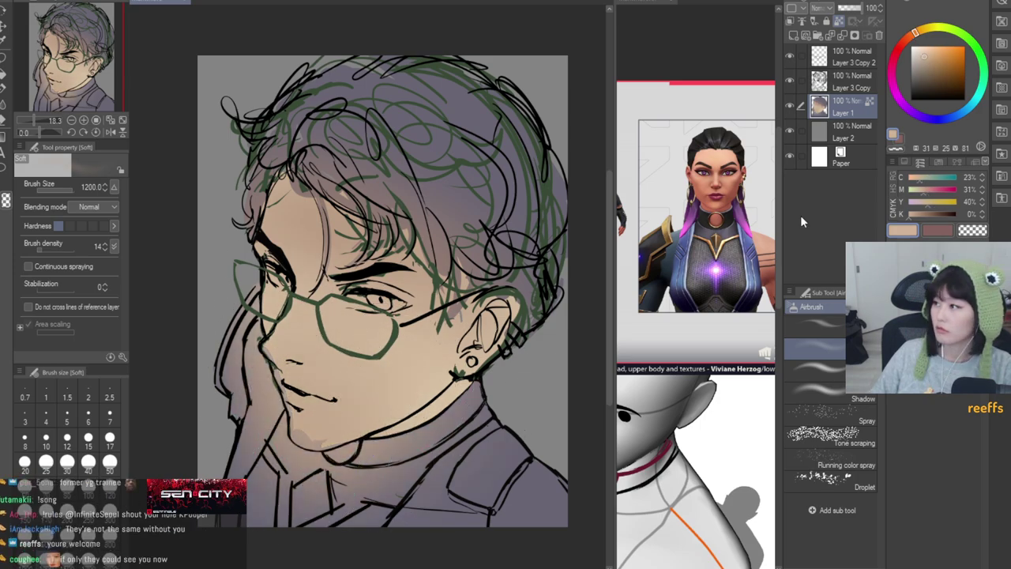
{"action": "left_click", "coordinate": [927, 82]}
{"action": "left_click_drag", "start_coordinate": [929, 81], "coordinate": [919, 85]}
{"action": "mouse_move", "coordinate": [431, 157]}
{"action": "left_mouse_down"}
{"action": "mouse_move", "coordinate": [440, 57]}
{"action": "mouse_move", "coordinate": [494, 219]}
{"action": "mouse_move", "coordinate": [353, 152]}
{"action": "mouse_move", "coordinate": [371, 134]}
{"action": "mouse_move", "coordinate": [458, 277]}
{"action": "mouse_move", "coordinate": [428, 103]}
{"action": "mouse_move", "coordinate": [541, 340]}
{"action": "mouse_move", "coordinate": [473, 79]}
{"action": "left_mouse_up"}
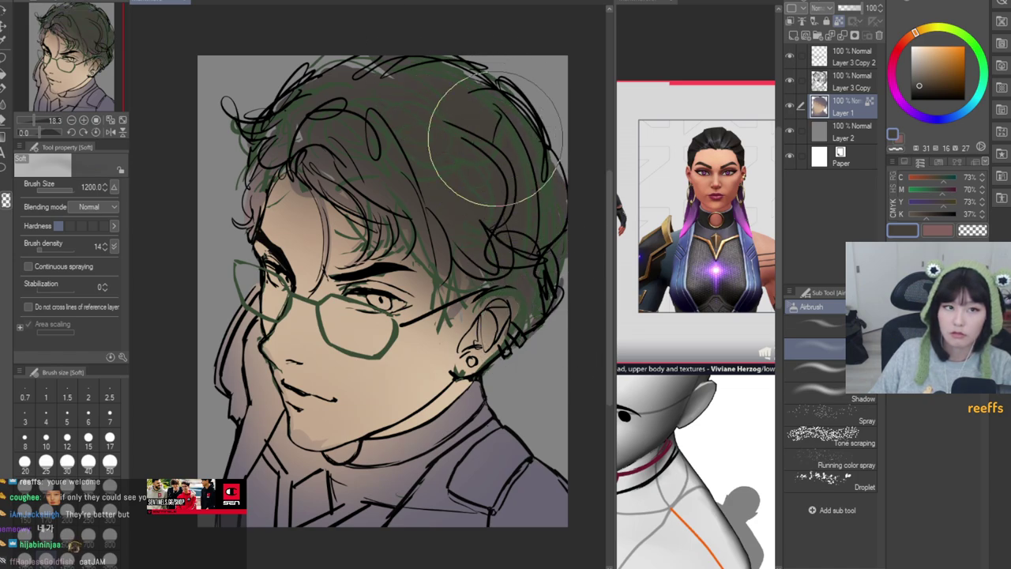
{"action": "mouse_move", "coordinate": [257, 68]}
{"action": "left_mouse_down"}
{"action": "mouse_move", "coordinate": [212, 172]}
{"action": "mouse_move", "coordinate": [238, 166]}
{"action": "mouse_move", "coordinate": [229, 103]}
{"action": "left_mouse_up"}
{"action": "mouse_move", "coordinate": [462, 154]}
{"action": "left_mouse_down"}
{"action": "mouse_move", "coordinate": [520, 235]}
{"action": "mouse_move", "coordinate": [524, 205]}
{"action": "left_mouse_up"}
Step: Reduce the airbrush to size 500 and soften the ear with skin tone sampled from the cheek
{"action": "left_click", "coordinate": [420, 383], "text": "alt"}
{"action": "key", "text": "bracketleft"}
{"action": "key", "text": "bracketleft"}
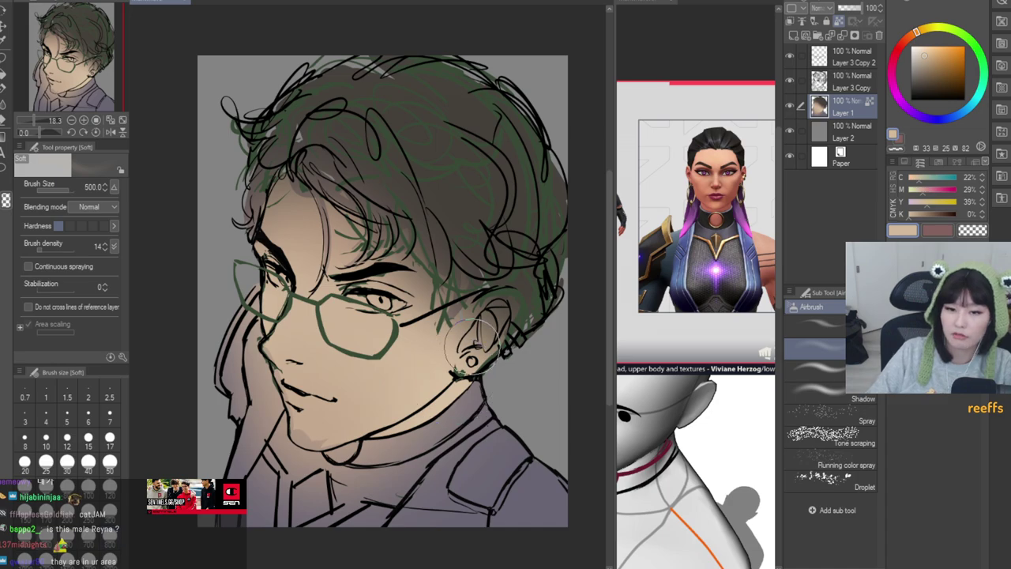
{"action": "mouse_move", "coordinate": [483, 335]}
{"action": "left_mouse_down"}
{"action": "mouse_move", "coordinate": [487, 318]}
{"action": "mouse_move", "coordinate": [490, 341]}
{"action": "left_mouse_up"}
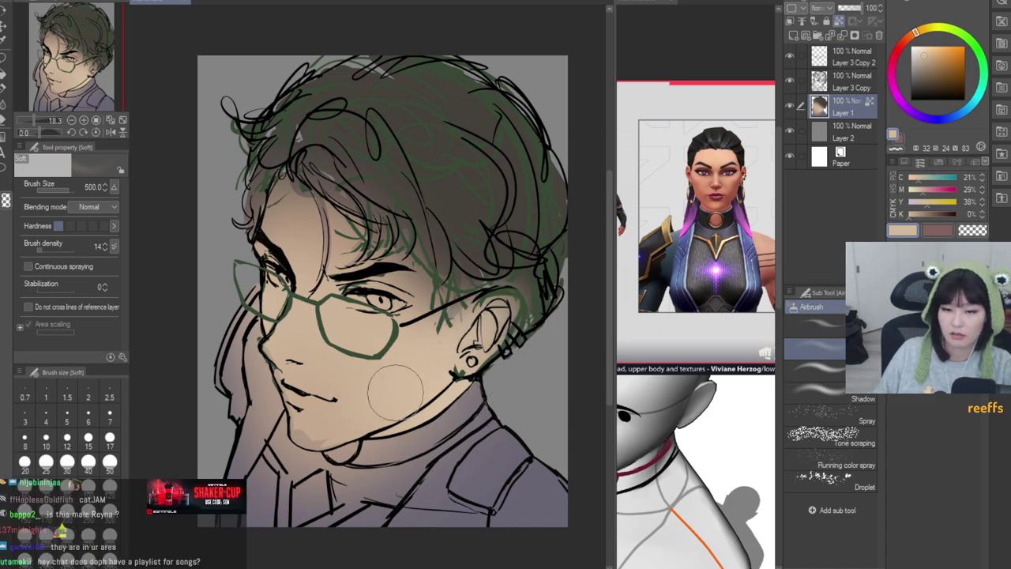
{"action": "scroll", "coordinate": [478, 344], "scroll_direction": "down", "scroll_amount": 4}
{"action": "scroll", "coordinate": [488, 340], "scroll_direction": "up", "scroll_amount": 4}
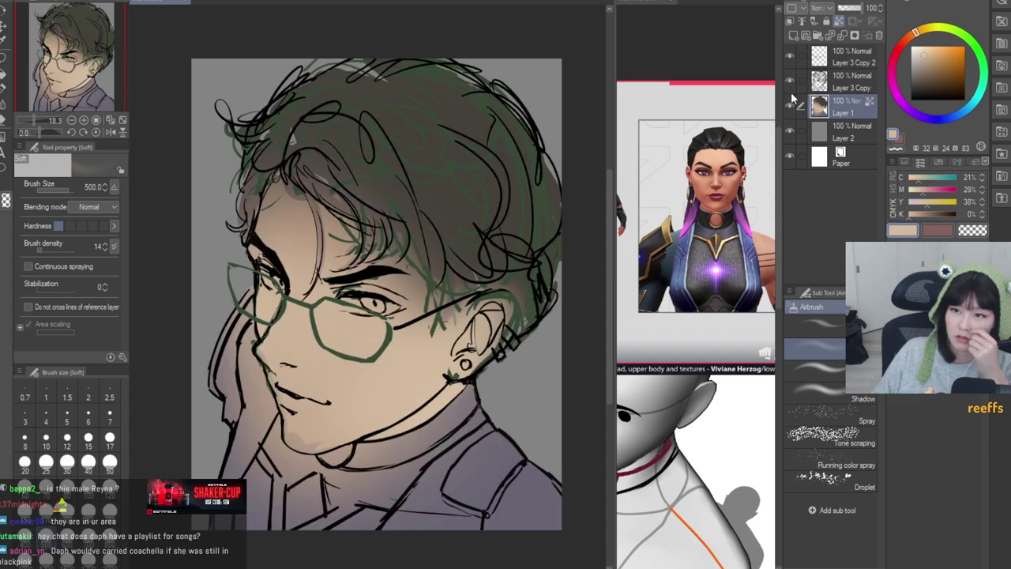
Step: Add a new layer clipped to Layer 1 and airbrush dark purple over the collar and chest of the outfit
{"action": "left_click", "coordinate": [793, 34]}
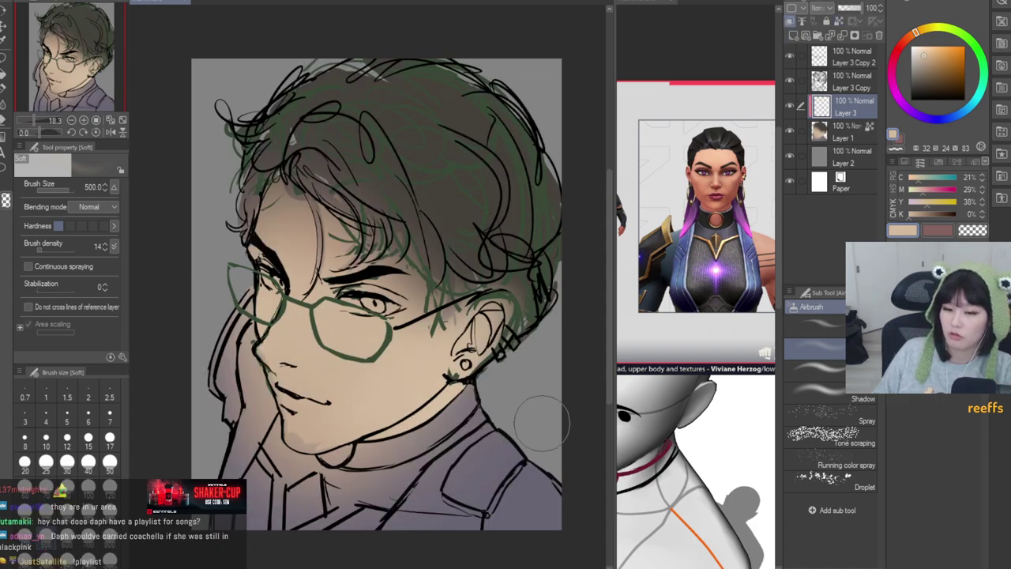
{"action": "scroll", "coordinate": [485, 395], "scroll_direction": "down", "scroll_amount": 1}
{"action": "scroll", "coordinate": [483, 488], "scroll_direction": "up", "scroll_amount": 2}
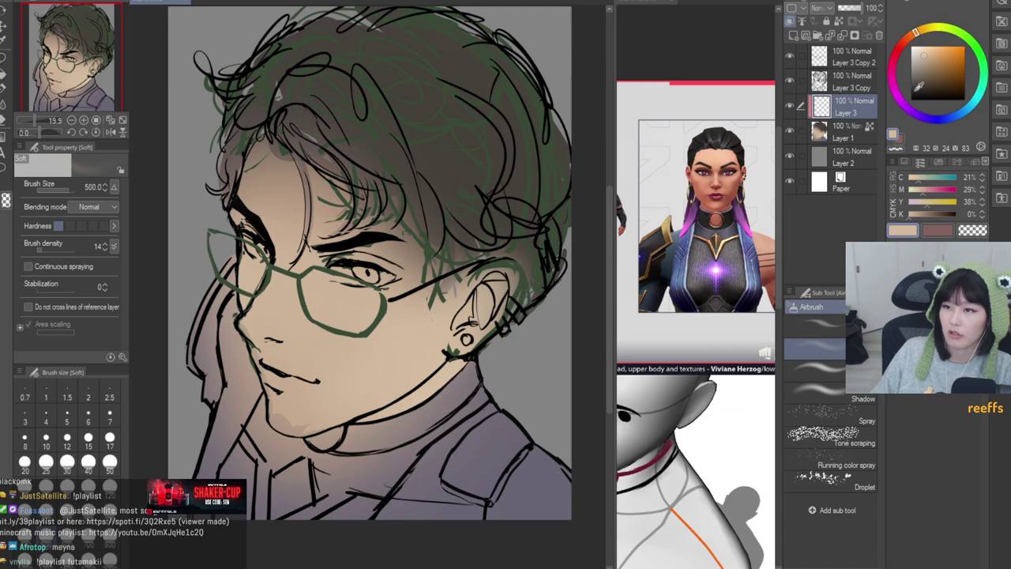
{"action": "left_click_drag", "start_coordinate": [915, 90], "coordinate": [922, 87]}
{"action": "left_click", "coordinate": [918, 115]}
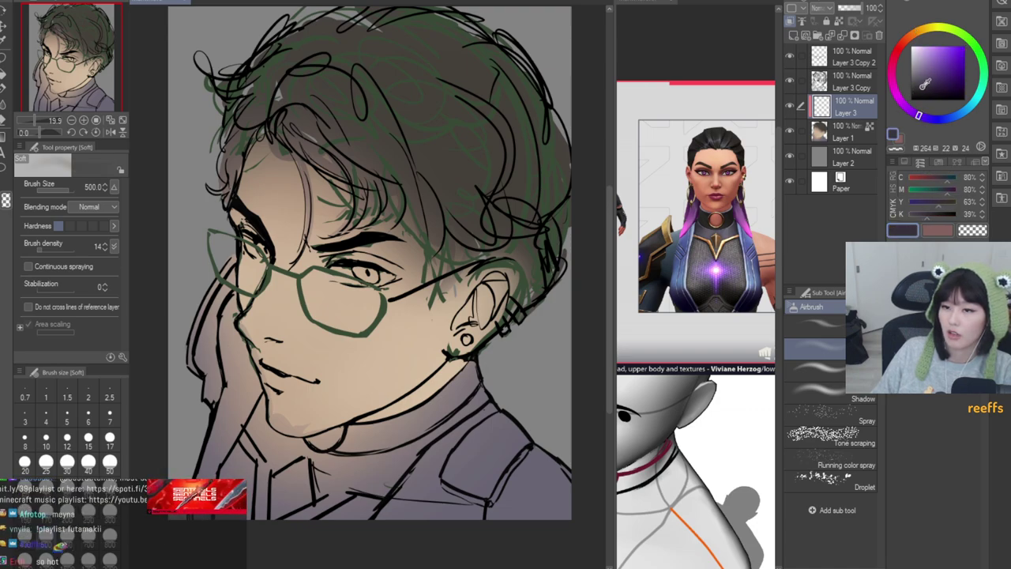
{"action": "mouse_move", "coordinate": [452, 434]}
{"action": "left_mouse_down"}
{"action": "mouse_move", "coordinate": [387, 468]}
{"action": "mouse_move", "coordinate": [360, 503]}
{"action": "mouse_move", "coordinate": [275, 495]}
{"action": "mouse_move", "coordinate": [312, 458]}
{"action": "mouse_move", "coordinate": [297, 454]}
{"action": "mouse_move", "coordinate": [380, 465]}
{"action": "mouse_move", "coordinate": [327, 513]}
{"action": "left_mouse_up"}
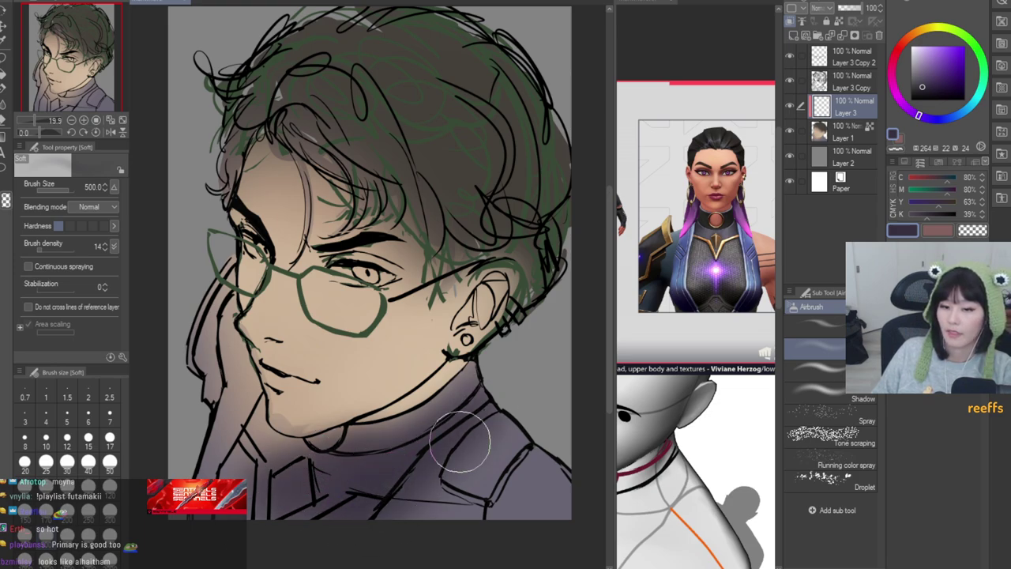
Step: Sample the cheek's skin tone and airbrush it over the outer shoulder in the canvas corner to make it bare
{"action": "left_click", "coordinate": [389, 365], "text": "alt"}
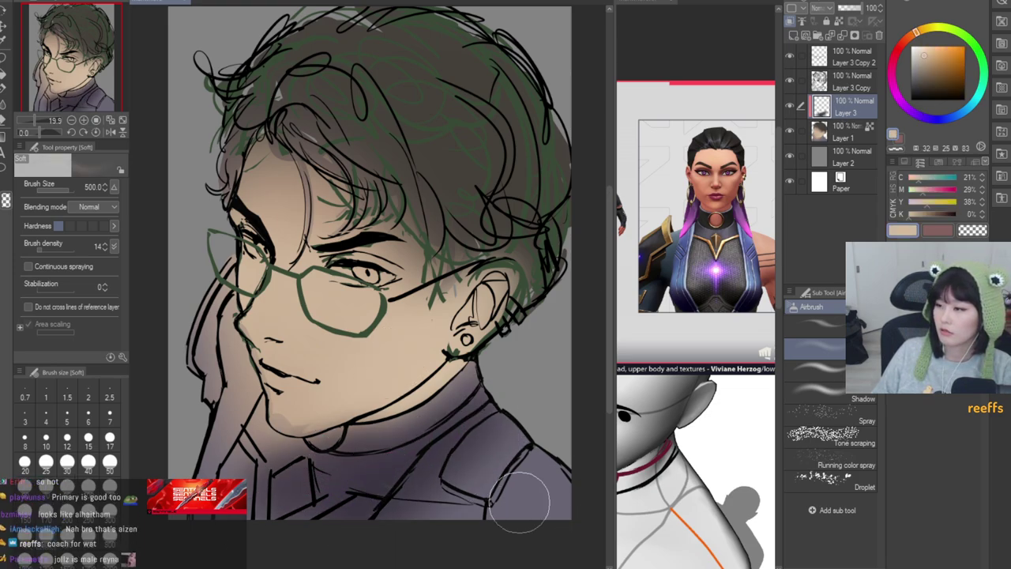
{"action": "mouse_move", "coordinate": [519, 502]}
{"action": "left_mouse_down"}
{"action": "mouse_move", "coordinate": [519, 550]}
{"action": "mouse_move", "coordinate": [511, 532]}
{"action": "mouse_move", "coordinate": [560, 538]}
{"action": "mouse_move", "coordinate": [572, 454]}
{"action": "mouse_move", "coordinate": [551, 460]}
{"action": "mouse_move", "coordinate": [536, 502]}
{"action": "left_mouse_up"}
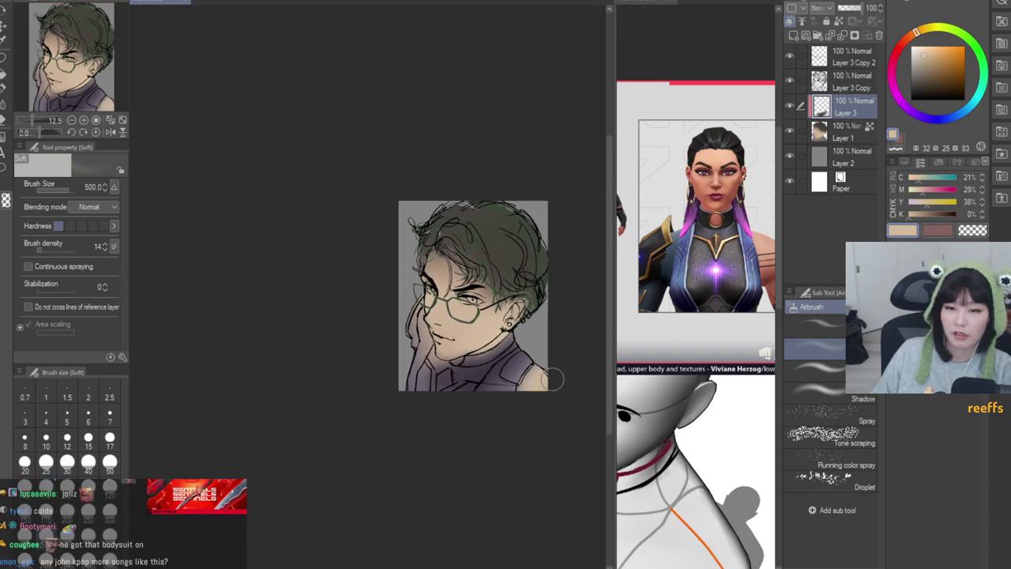
{"action": "scroll", "coordinate": [563, 368], "scroll_direction": "up", "scroll_amount": 5}
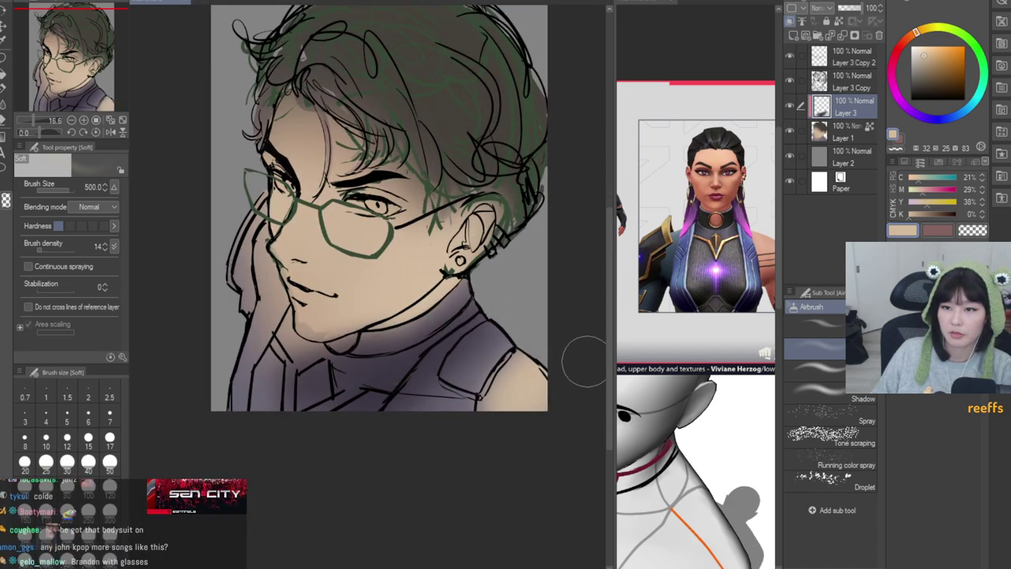
Step: Sample blue from the reference character's outfit and airbrush it over the shoulder panel beside the collar
{"action": "scroll", "coordinate": [725, 229], "scroll_direction": "up", "scroll_amount": 1}
{"action": "left_click", "coordinate": [759, 252], "text": "alt"}
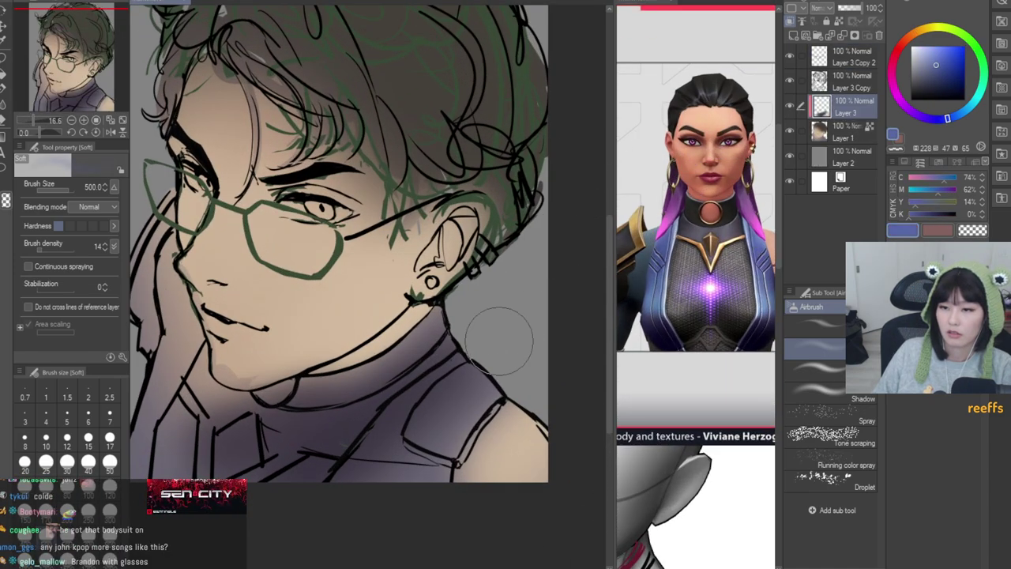
{"action": "mouse_move", "coordinate": [379, 427]}
{"action": "left_mouse_down"}
{"action": "mouse_move", "coordinate": [463, 365]}
{"action": "mouse_move", "coordinate": [454, 364]}
{"action": "mouse_move", "coordinate": [515, 337]}
{"action": "left_mouse_up"}
{"action": "scroll", "coordinate": [515, 337], "scroll_direction": "down", "scroll_amount": 2}
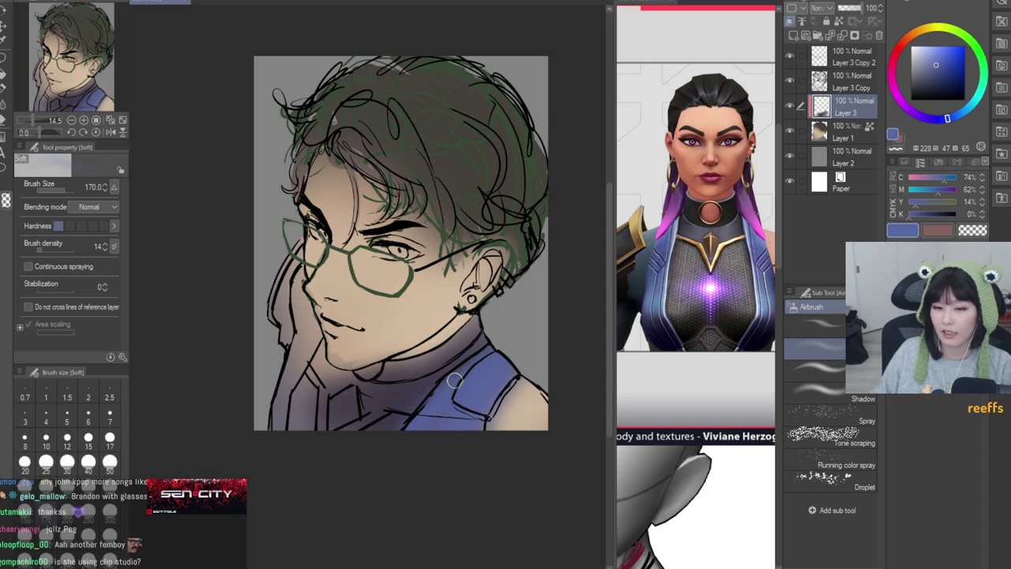
Step: Set the airbrush to size 250 and paint the strip of clothing below the raised hand with the same blue
{"action": "scroll", "coordinate": [323, 358], "scroll_direction": "up", "scroll_amount": 1}
{"action": "key", "text": "]"}
{"action": "mouse_move", "coordinate": [268, 368]}
{"action": "left_mouse_down"}
{"action": "mouse_move", "coordinate": [261, 383]}
{"action": "mouse_move", "coordinate": [285, 349]}
{"action": "mouse_move", "coordinate": [247, 442]}
{"action": "left_mouse_up"}
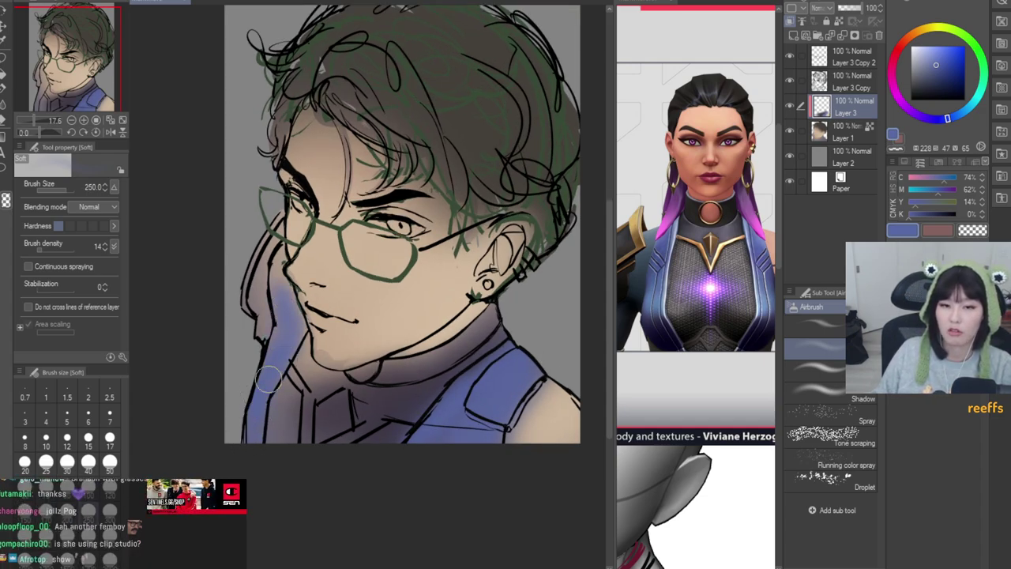
{"action": "left_click_drag", "start_coordinate": [268, 377], "coordinate": [275, 315]}
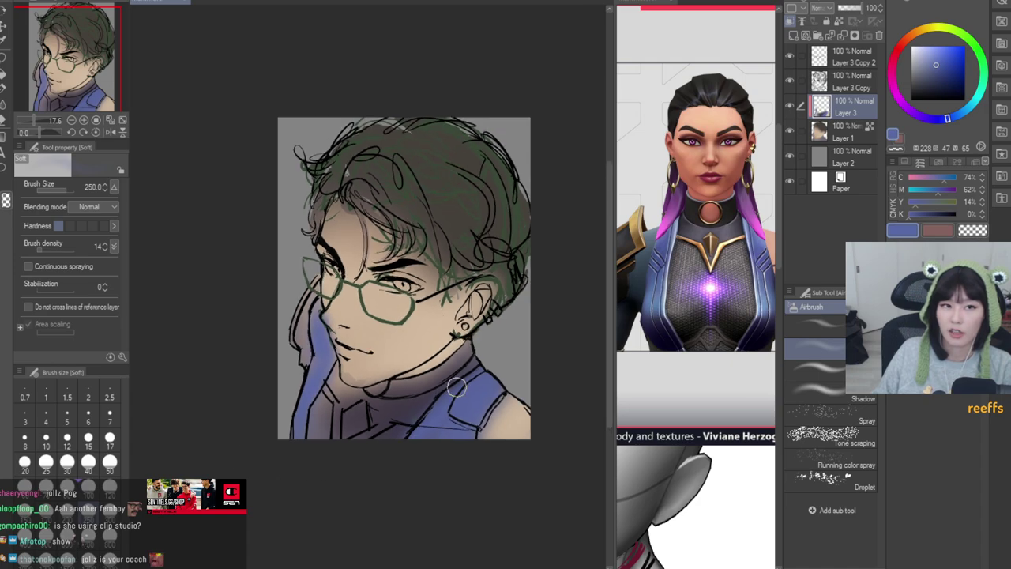
Step: Sample the face's skin tone and airbrush over the purple patch on the chin to even out the skin
{"action": "scroll", "coordinate": [261, 384], "scroll_direction": "up", "scroll_amount": 2}
{"action": "left_click", "coordinate": [298, 336], "text": "alt"}
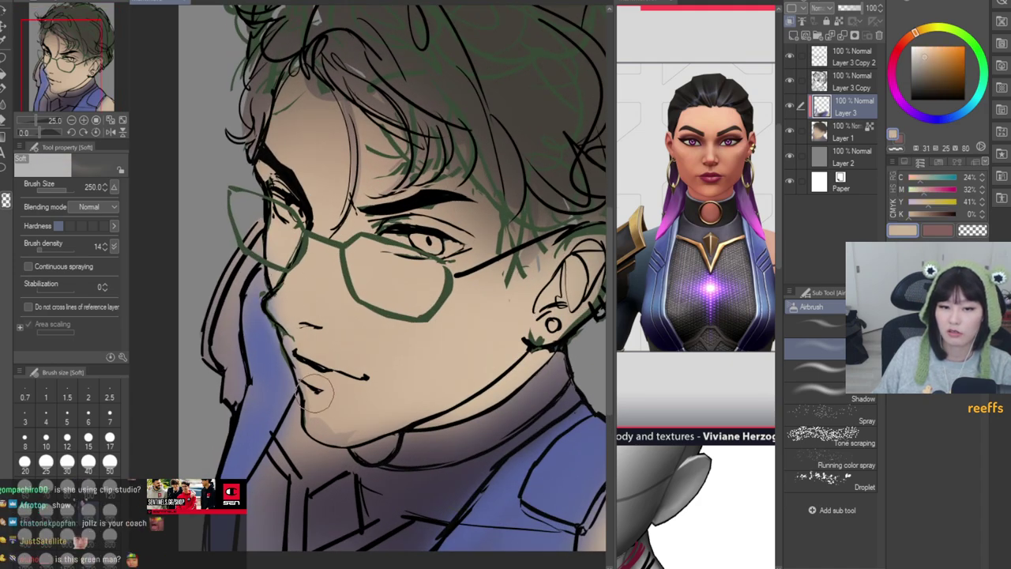
{"action": "scroll", "coordinate": [339, 369], "scroll_direction": "up", "scroll_amount": 1}
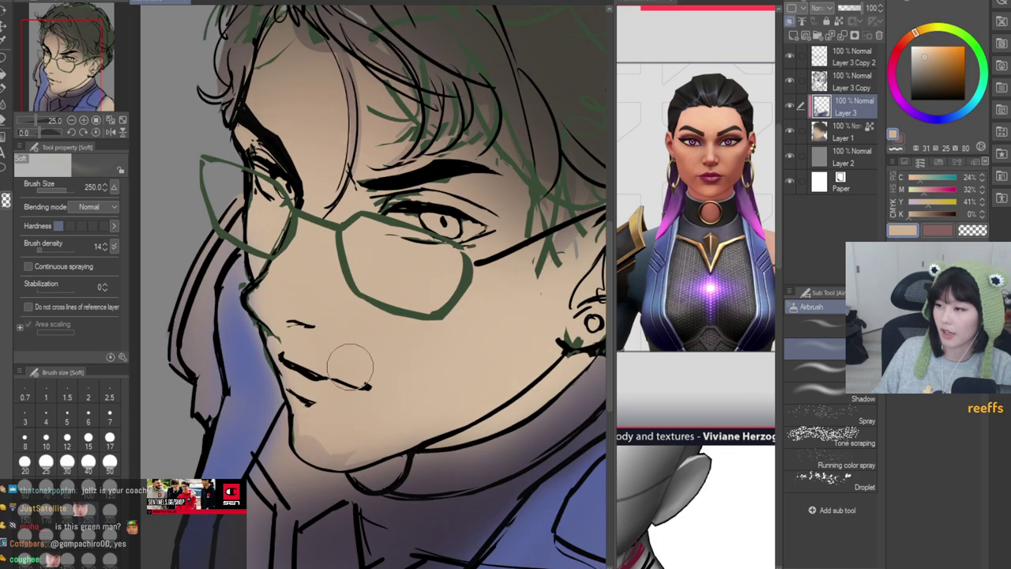
{"action": "mouse_move", "coordinate": [353, 423]}
{"action": "left_mouse_down"}
{"action": "mouse_move", "coordinate": [316, 421]}
{"action": "mouse_move", "coordinate": [309, 446]}
{"action": "mouse_move", "coordinate": [336, 455]}
{"action": "mouse_move", "coordinate": [379, 434]}
{"action": "left_mouse_up"}
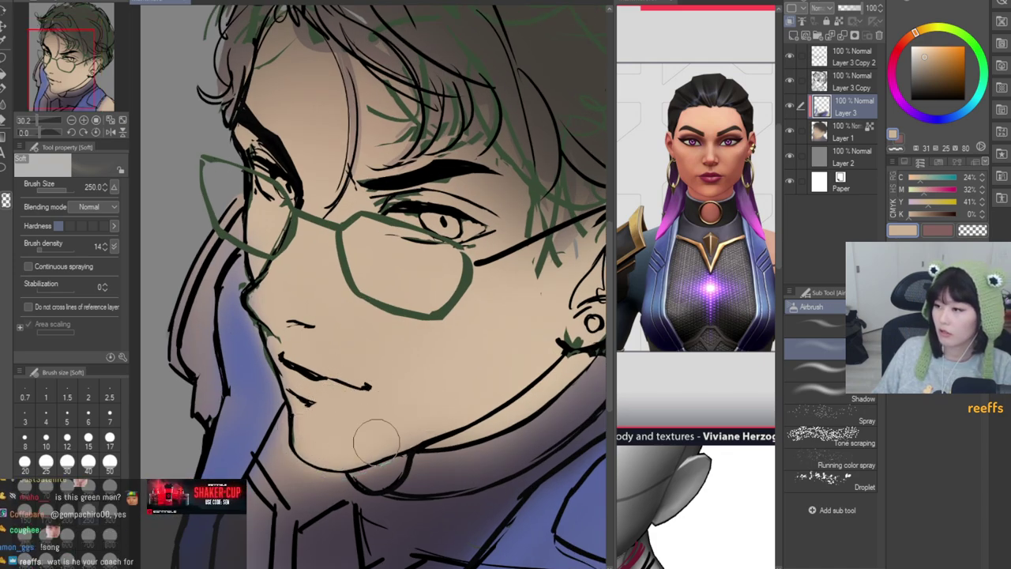
{"action": "scroll", "coordinate": [308, 413], "scroll_direction": "down", "scroll_amount": 3}
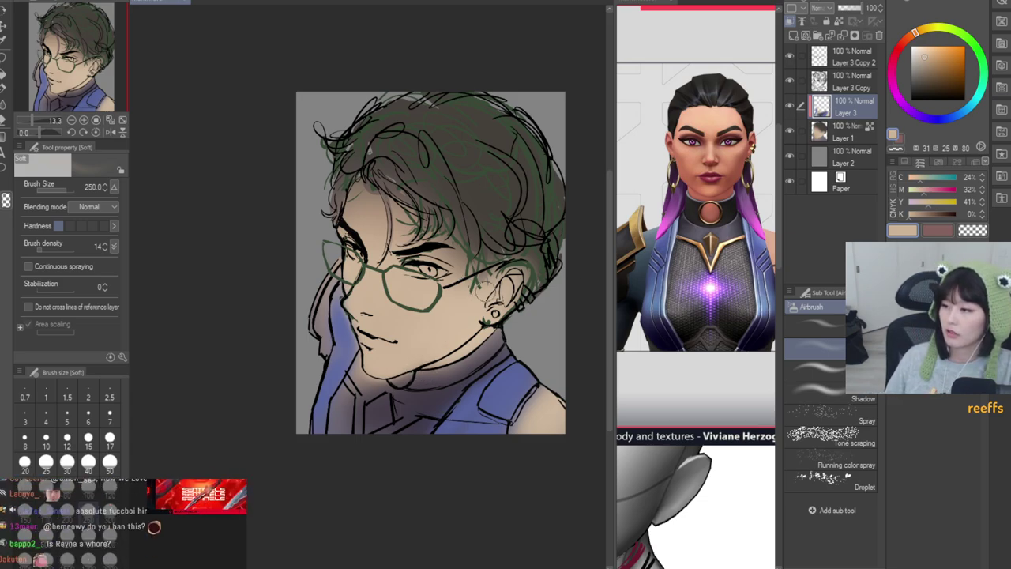
{"action": "scroll", "coordinate": [508, 276], "scroll_direction": "up", "scroll_amount": 3}
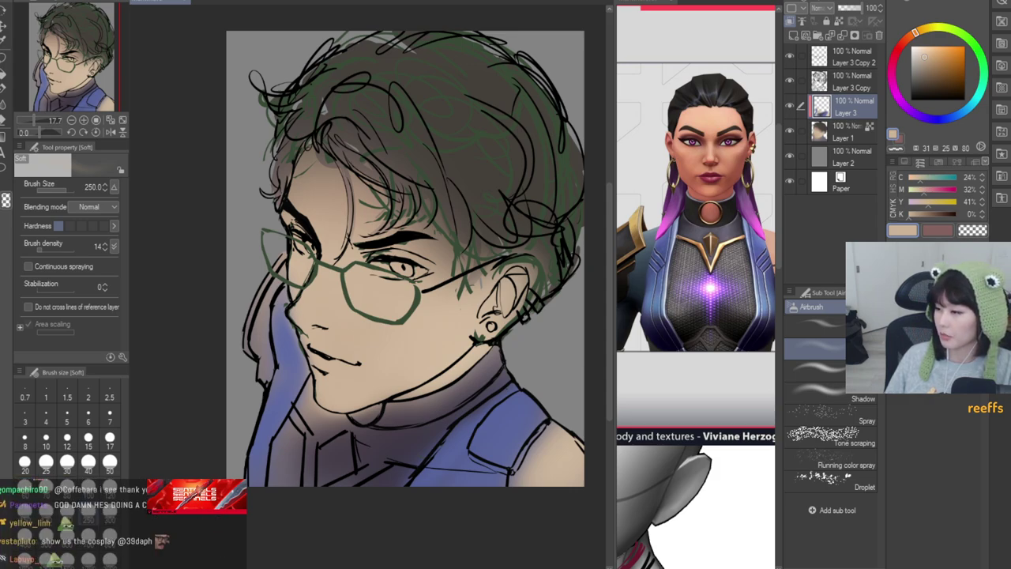
{"action": "scroll", "coordinate": [429, 312], "scroll_direction": "down", "scroll_amount": 2}
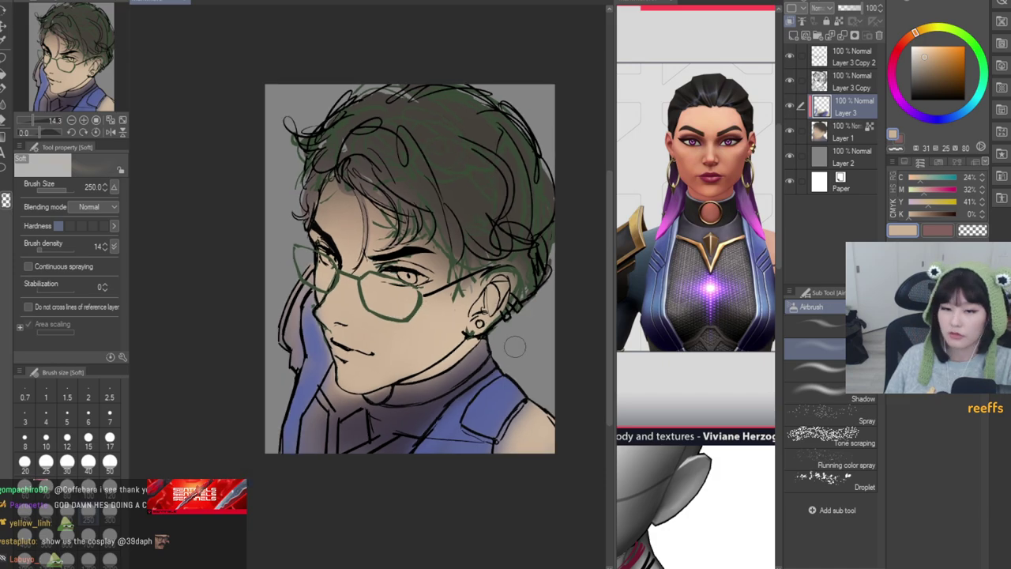
Step: Sample the outfit's dark purple and deepen the turtleneck collar and the chest panels between the blue areas
{"action": "scroll", "coordinate": [477, 423], "scroll_direction": "up", "scroll_amount": 3}
{"action": "left_click", "coordinate": [382, 412], "text": "alt"}
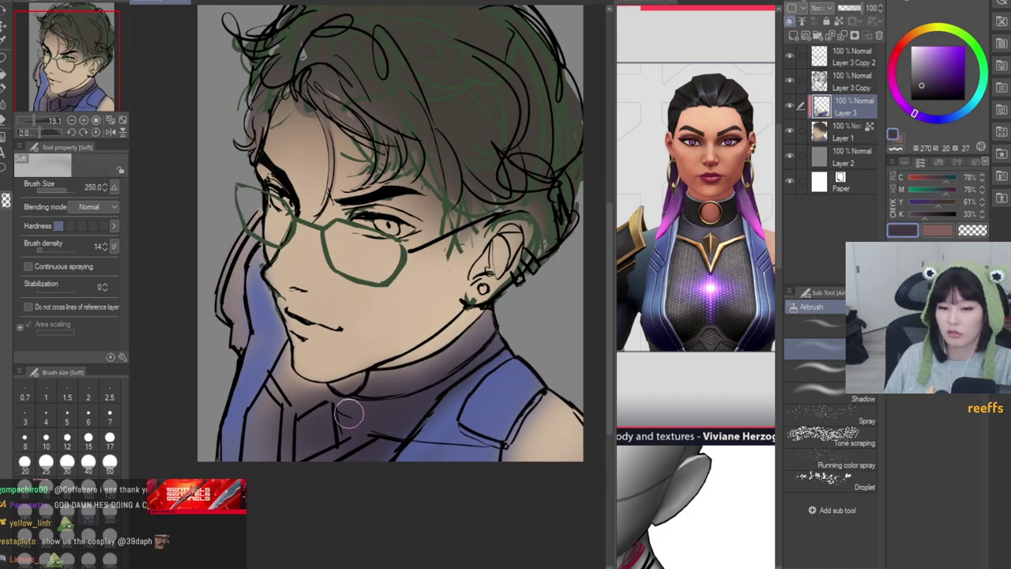
{"action": "left_click_drag", "start_coordinate": [320, 389], "coordinate": [439, 364]}
{"action": "mouse_move", "coordinate": [324, 407]}
{"action": "left_mouse_down"}
{"action": "mouse_move", "coordinate": [268, 409]}
{"action": "mouse_move", "coordinate": [266, 433]}
{"action": "mouse_move", "coordinate": [292, 452]}
{"action": "left_mouse_up"}
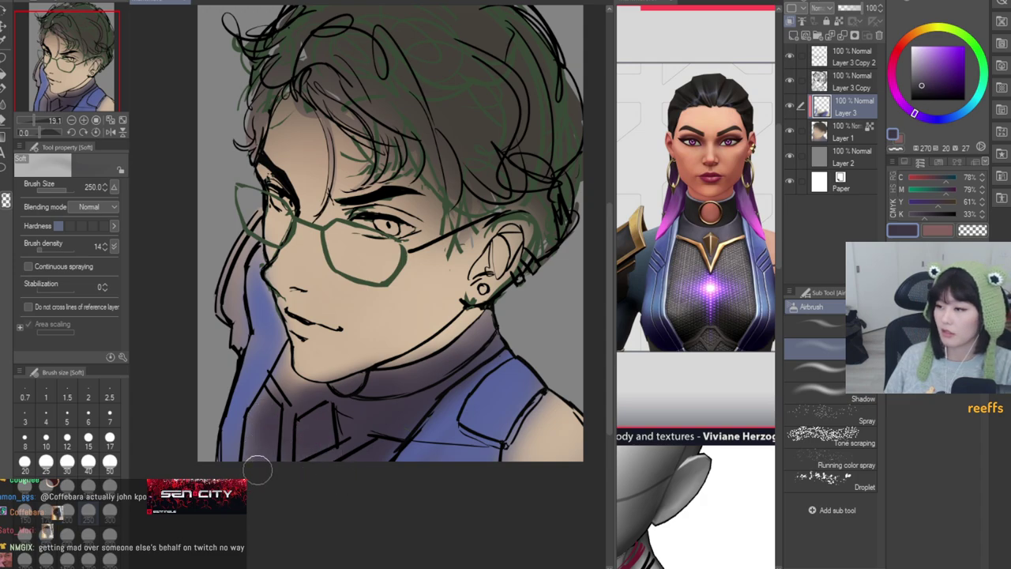
{"action": "scroll", "coordinate": [289, 469], "scroll_direction": "up", "scroll_amount": 2}
{"action": "scroll", "coordinate": [315, 402], "scroll_direction": "up", "scroll_amount": 2}
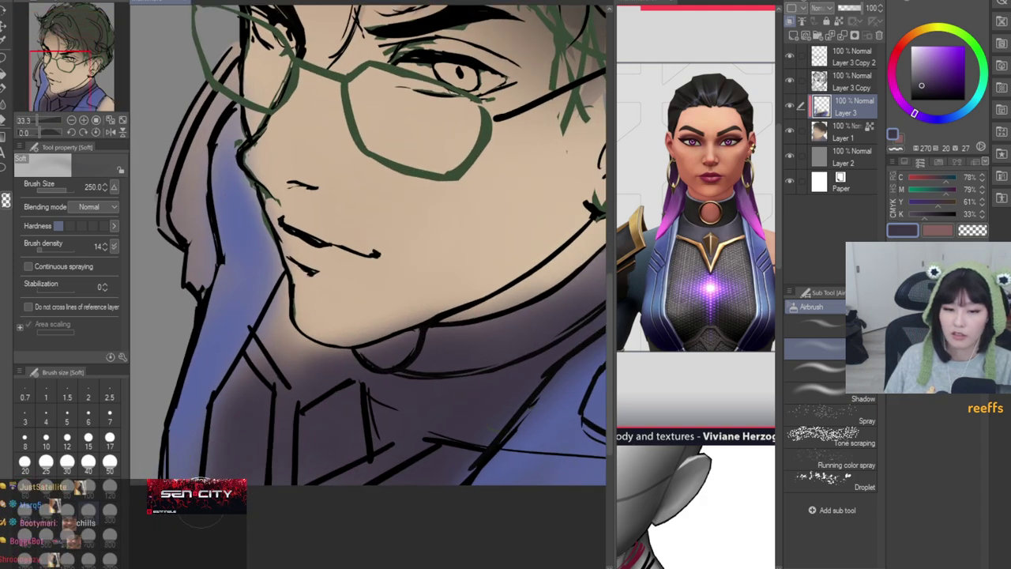
Step: Airbrush more dark purple over the chest panels and turtleneck, and clean up the lower face with sampled skin tone
{"action": "mouse_move", "coordinate": [291, 441]}
{"action": "left_mouse_down"}
{"action": "mouse_move", "coordinate": [277, 338]}
{"action": "mouse_move", "coordinate": [311, 360]}
{"action": "mouse_move", "coordinate": [367, 355]}
{"action": "mouse_move", "coordinate": [287, 347]}
{"action": "mouse_move", "coordinate": [252, 401]}
{"action": "mouse_move", "coordinate": [222, 399]}
{"action": "left_mouse_up"}
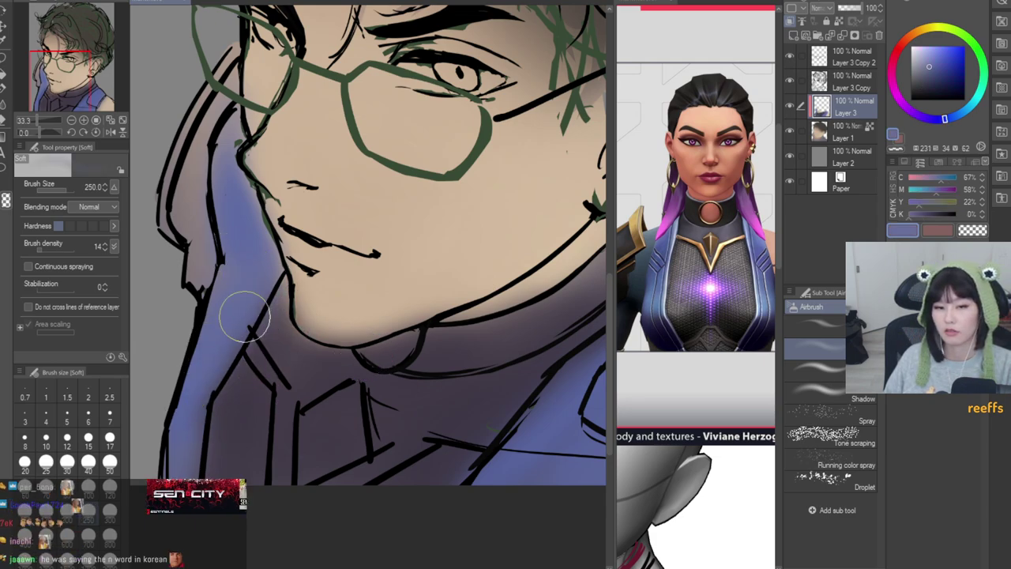
{"action": "left_click", "coordinate": [330, 278], "text": "alt"}
{"action": "left_click_drag", "start_coordinate": [330, 279], "coordinate": [497, 242]}
{"action": "scroll", "coordinate": [305, 402], "scroll_direction": "down", "scroll_amount": 2}
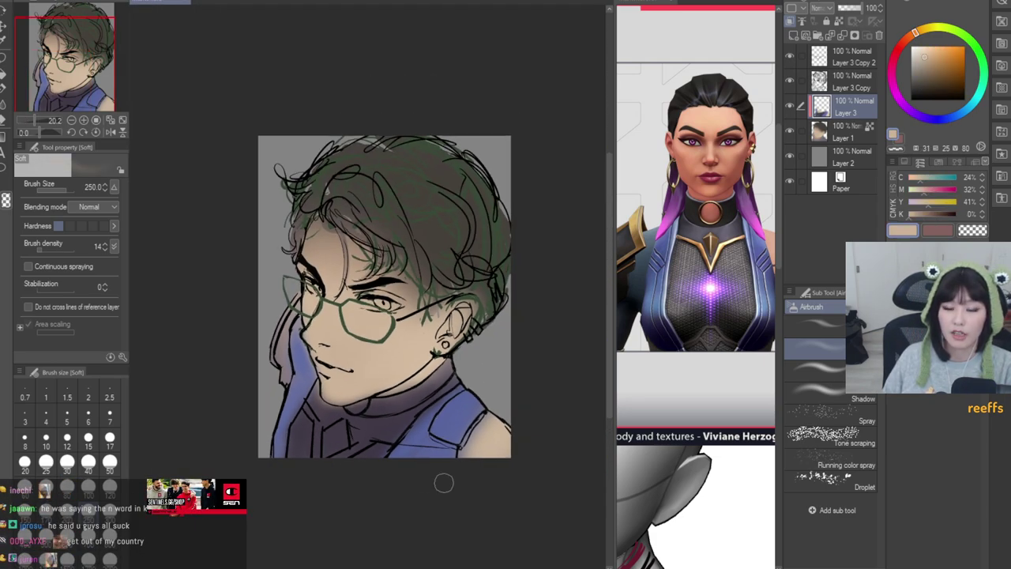
{"action": "scroll", "coordinate": [531, 440], "scroll_direction": "up", "scroll_amount": 2}
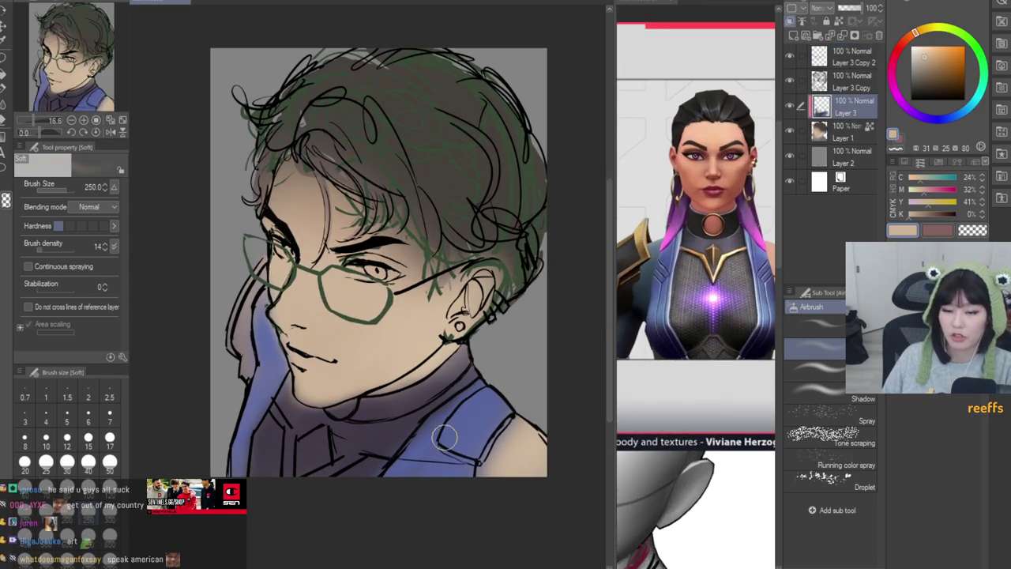
Step: Sample the turtleneck's dark purple and airbrush it over the outlined shoulder patch on the blue vest
{"action": "left_click", "coordinate": [456, 426], "text": "alt"}
{"action": "scroll", "coordinate": [444, 427], "scroll_direction": "up", "scroll_amount": 1}
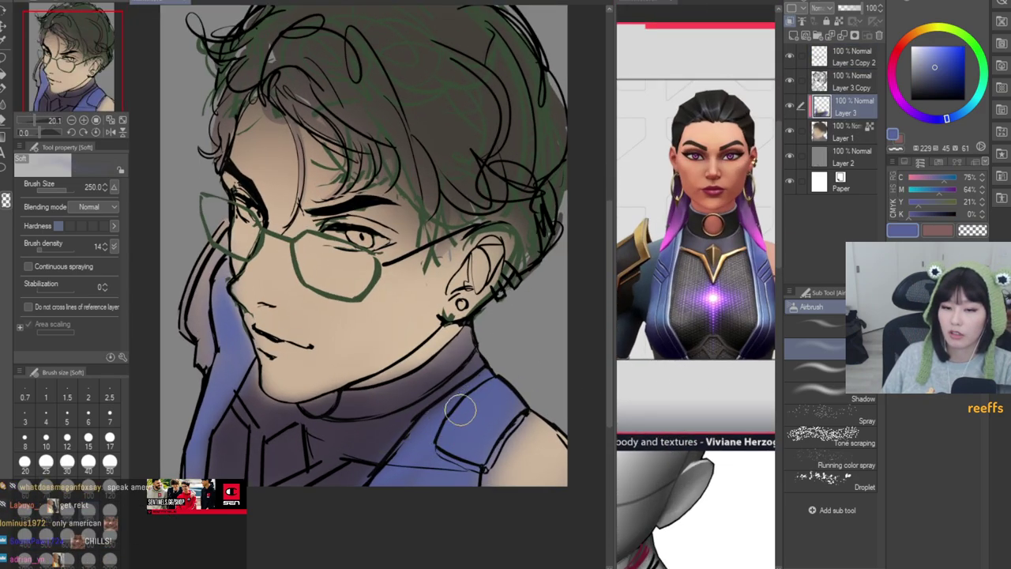
{"action": "scroll", "coordinate": [440, 484], "scroll_direction": "down", "scroll_amount": 1}
{"action": "left_click", "coordinate": [707, 320]}
{"action": "scroll", "coordinate": [708, 321], "scroll_direction": "down", "scroll_amount": 2}
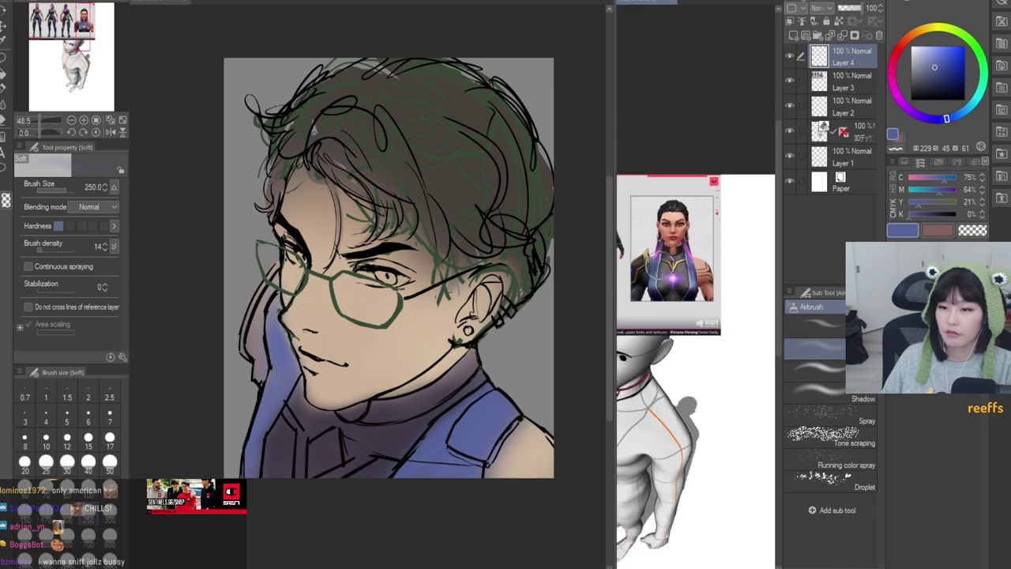
{"action": "scroll", "coordinate": [708, 300], "scroll_direction": "down", "scroll_amount": 2}
{"action": "scroll", "coordinate": [687, 309], "scroll_direction": "up", "scroll_amount": 2}
{"action": "left_click", "coordinate": [451, 388]}
{"action": "scroll", "coordinate": [437, 395], "scroll_direction": "up", "scroll_amount": 1}
{"action": "left_click", "coordinate": [435, 397], "text": "alt"}
{"action": "left_click_drag", "start_coordinate": [506, 419], "coordinate": [489, 442]}
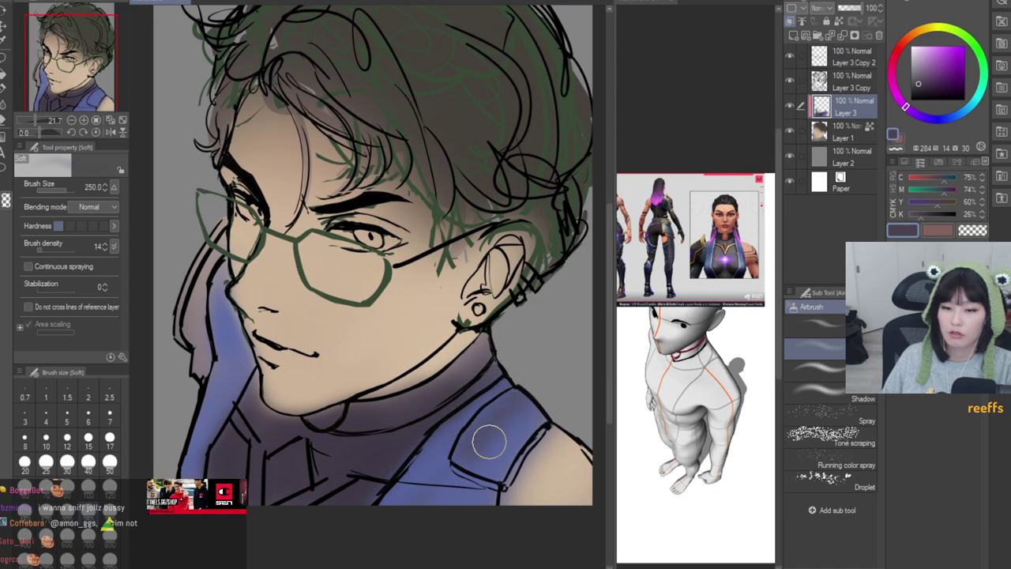
{"action": "scroll", "coordinate": [473, 446], "scroll_direction": "down", "scroll_amount": 2}
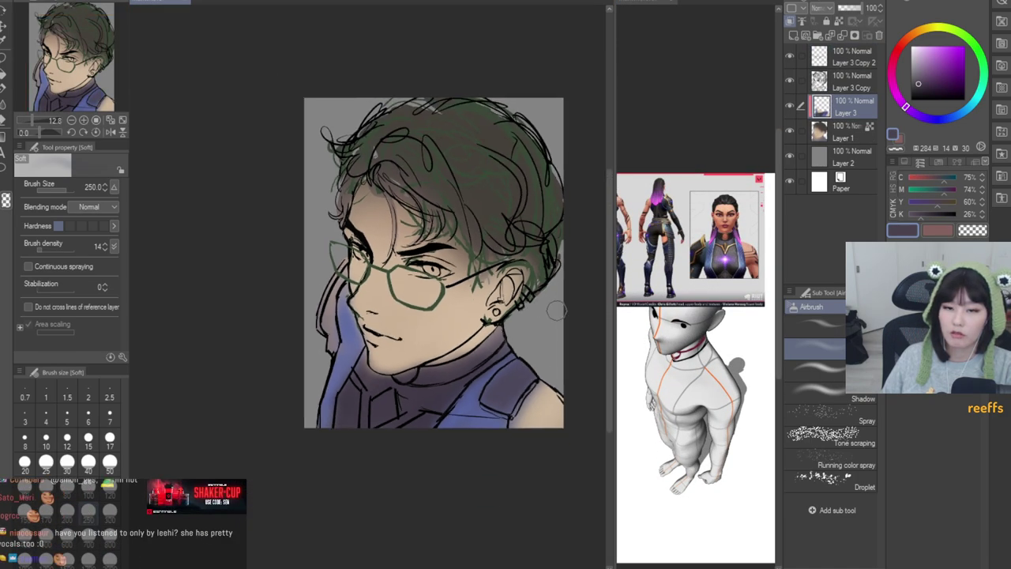
{"action": "scroll", "coordinate": [568, 339], "scroll_direction": "up", "scroll_amount": 1}
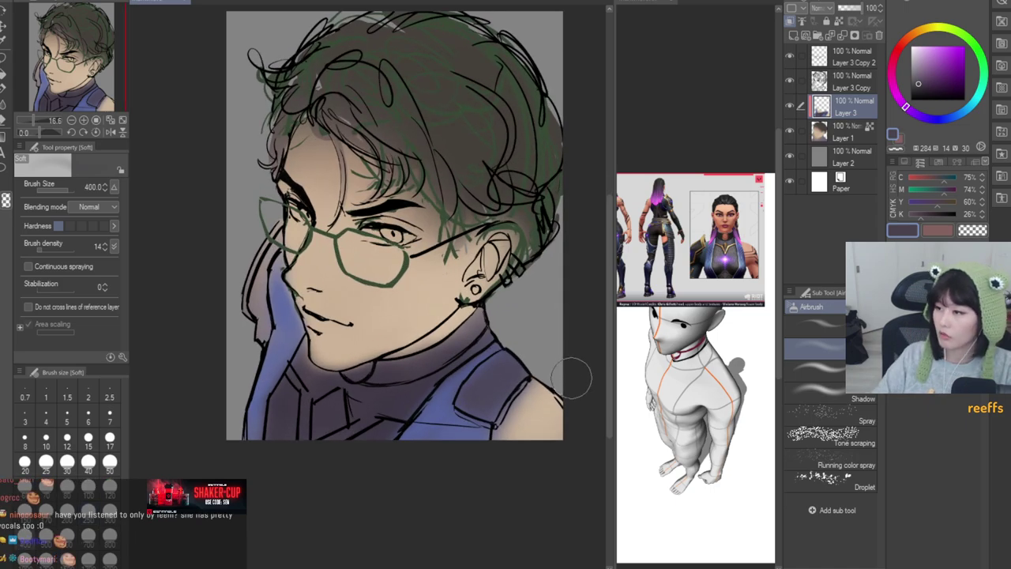
Step: Check the reference character's full-body views, pick a darker purple and airbrush it over the raised hand at size 400
{"action": "left_click", "coordinate": [734, 251]}
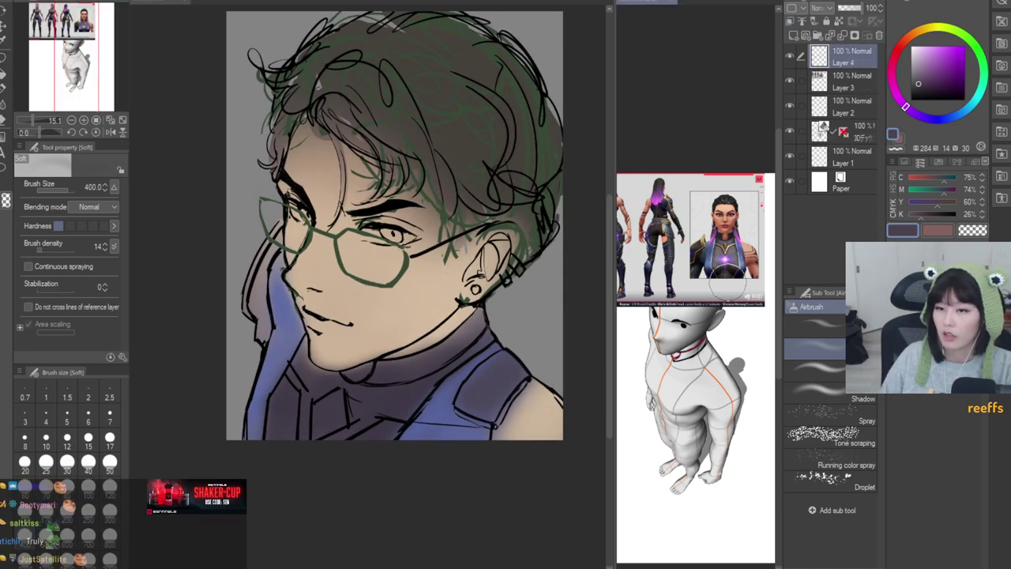
{"action": "scroll", "coordinate": [735, 251], "scroll_direction": "down", "scroll_amount": 2}
{"action": "scroll", "coordinate": [657, 214], "scroll_direction": "up", "scroll_amount": 7}
{"action": "scroll", "coordinate": [655, 214], "scroll_direction": "up", "scroll_amount": 1}
{"action": "scroll", "coordinate": [731, 229], "scroll_direction": "down", "scroll_amount": 5}
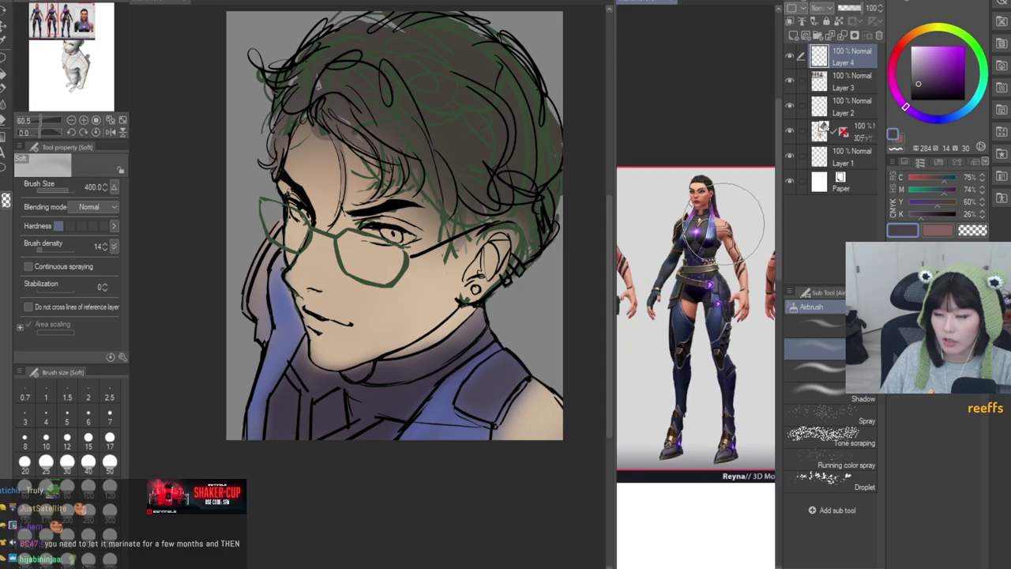
{"action": "scroll", "coordinate": [648, 234], "scroll_direction": "up", "scroll_amount": 5}
{"action": "scroll", "coordinate": [662, 235], "scroll_direction": "down", "scroll_amount": 6}
{"action": "scroll", "coordinate": [735, 248], "scroll_direction": "up", "scroll_amount": 3}
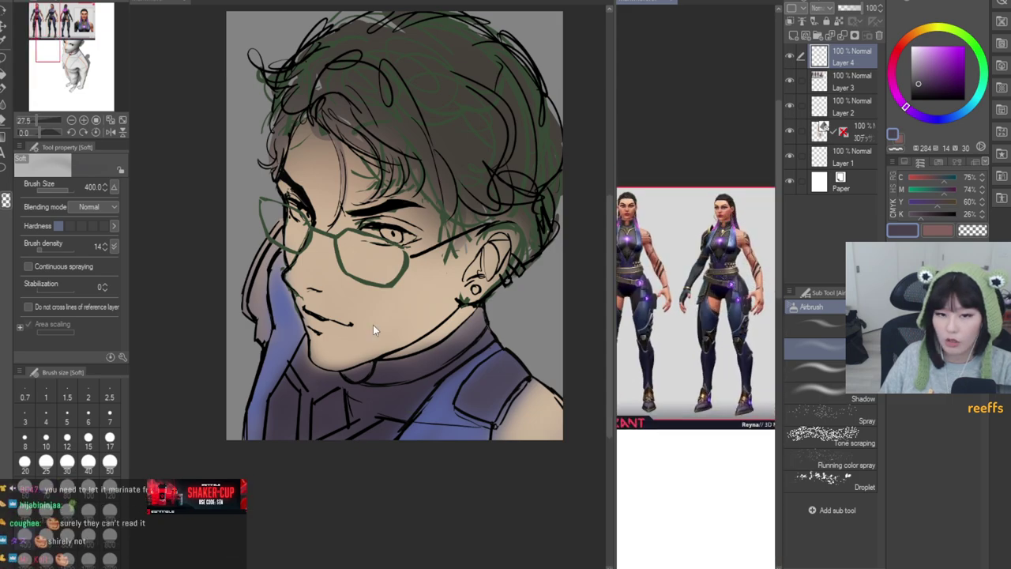
{"action": "left_click", "coordinate": [332, 316]}
{"action": "scroll", "coordinate": [276, 303], "scroll_direction": "up", "scroll_amount": 2}
{"action": "left_click_drag", "start_coordinate": [931, 87], "coordinate": [926, 93]}
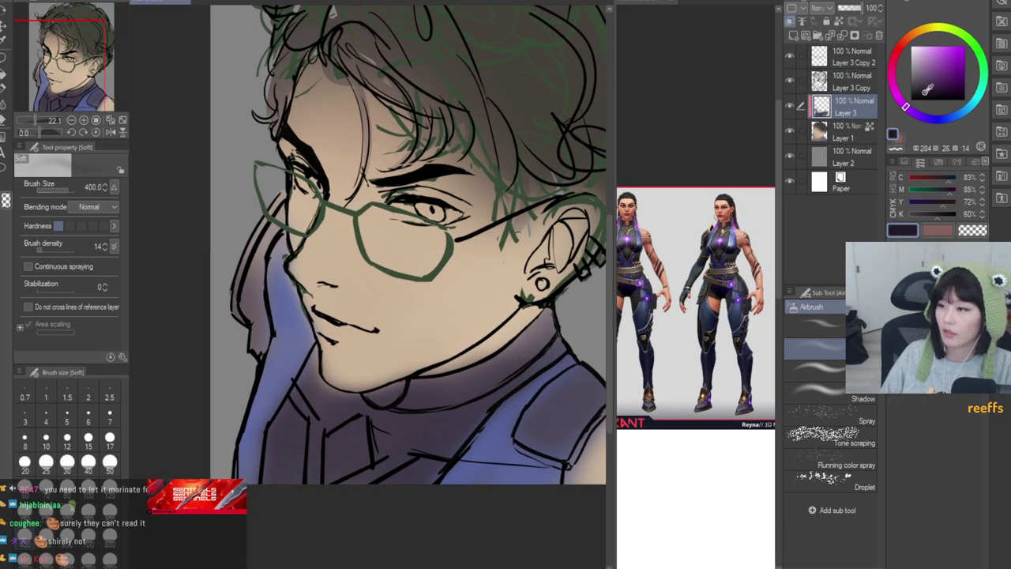
{"action": "mouse_move", "coordinate": [248, 293]}
{"action": "left_mouse_down"}
{"action": "mouse_move", "coordinate": [228, 366]}
{"action": "mouse_move", "coordinate": [256, 320]}
{"action": "mouse_move", "coordinate": [269, 258]}
{"action": "mouse_move", "coordinate": [246, 326]}
{"action": "left_mouse_up"}
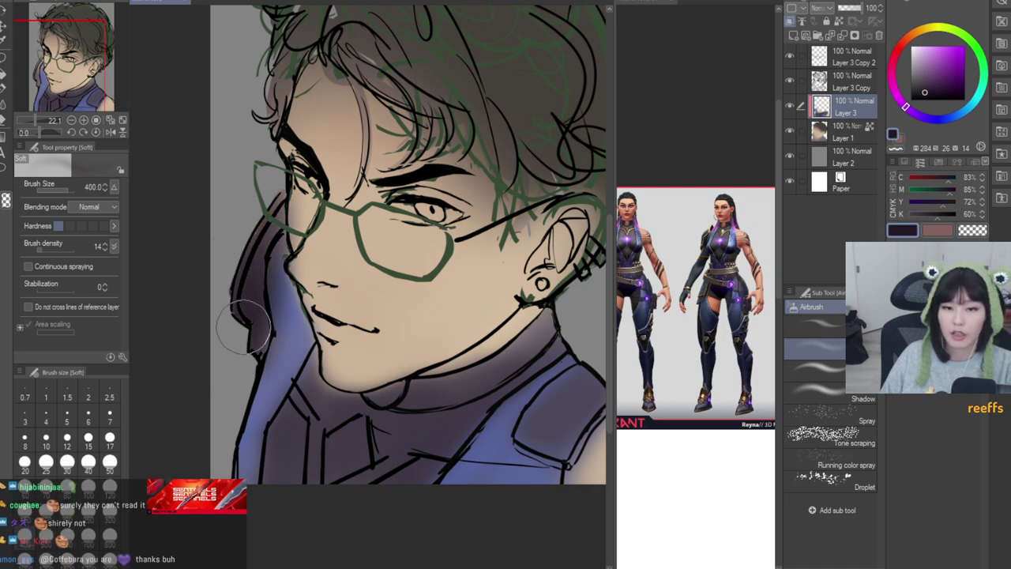
Step: Return the reference to the character's bust and lock the transparent pixels of Layer 3 Copy, the sketch layer
{"action": "left_click", "coordinate": [694, 348]}
{"action": "scroll", "coordinate": [698, 340], "scroll_direction": "down", "scroll_amount": 5}
{"action": "scroll", "coordinate": [735, 330], "scroll_direction": "up", "scroll_amount": 6}
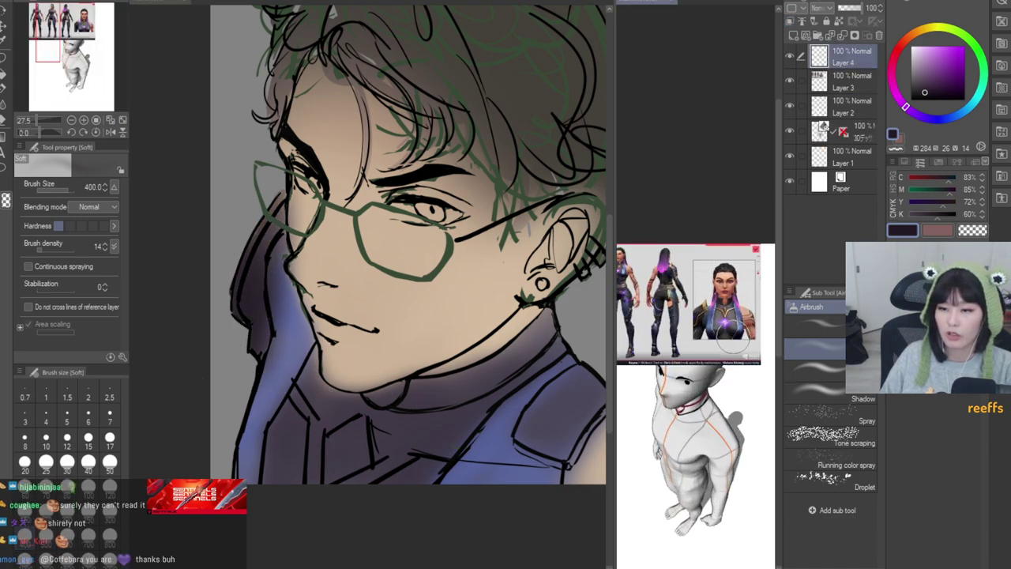
{"action": "left_click", "coordinate": [526, 400]}
{"action": "scroll", "coordinate": [474, 402], "scroll_direction": "down", "scroll_amount": 3}
{"action": "scroll", "coordinate": [535, 287], "scroll_direction": "up", "scroll_amount": 1}
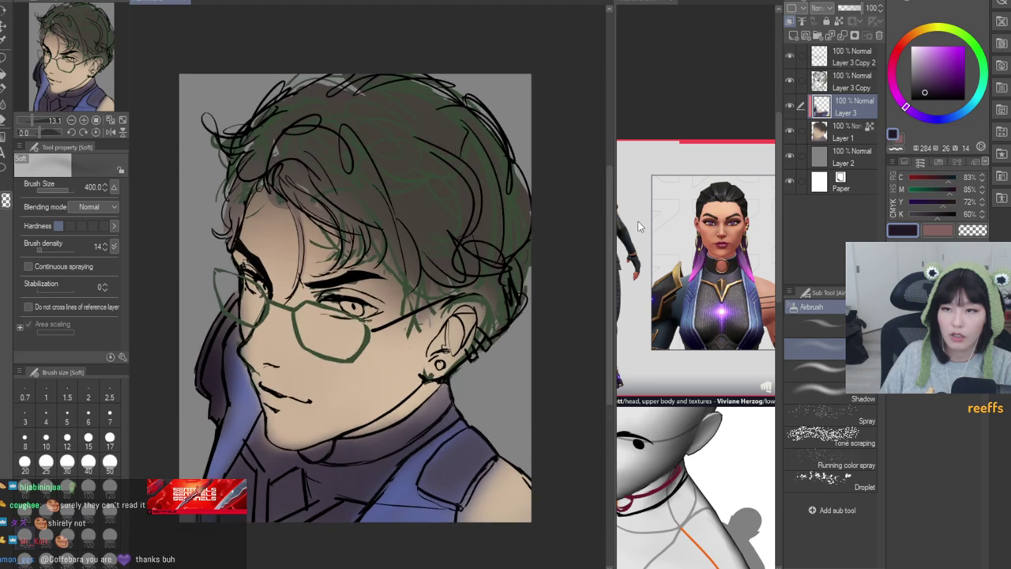
{"action": "left_click", "coordinate": [806, 65]}
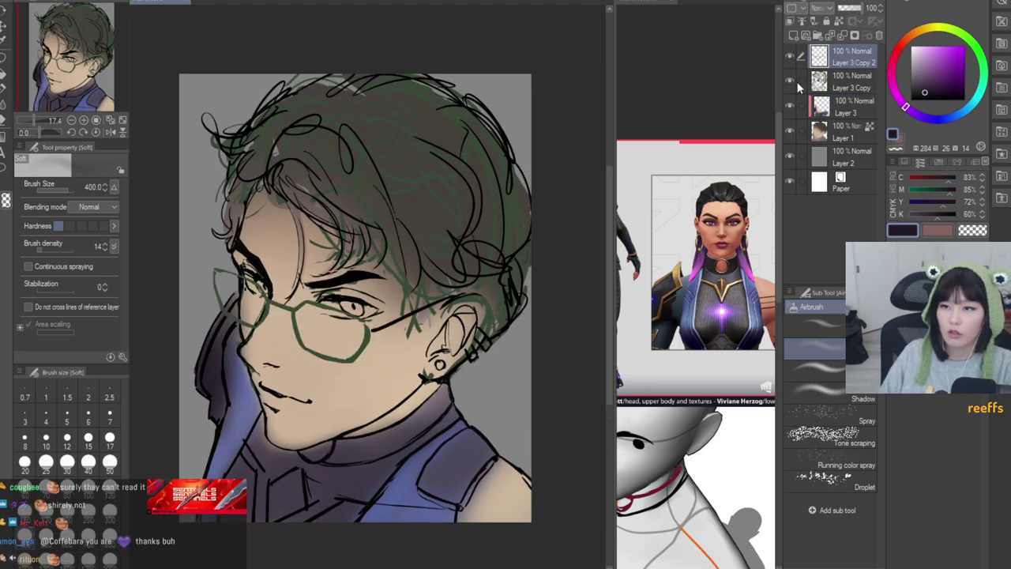
{"action": "left_click", "coordinate": [791, 81]}
{"action": "left_click", "coordinate": [791, 81]}
{"action": "left_click", "coordinate": [842, 86], "text": "shift"}
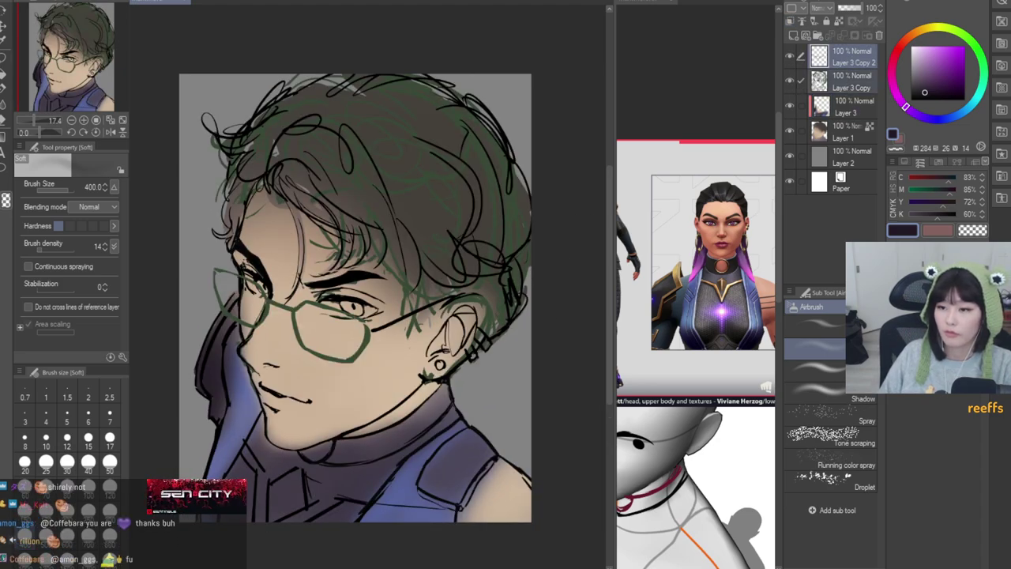
{"action": "left_click", "coordinate": [829, 52], "text": "ctrl"}
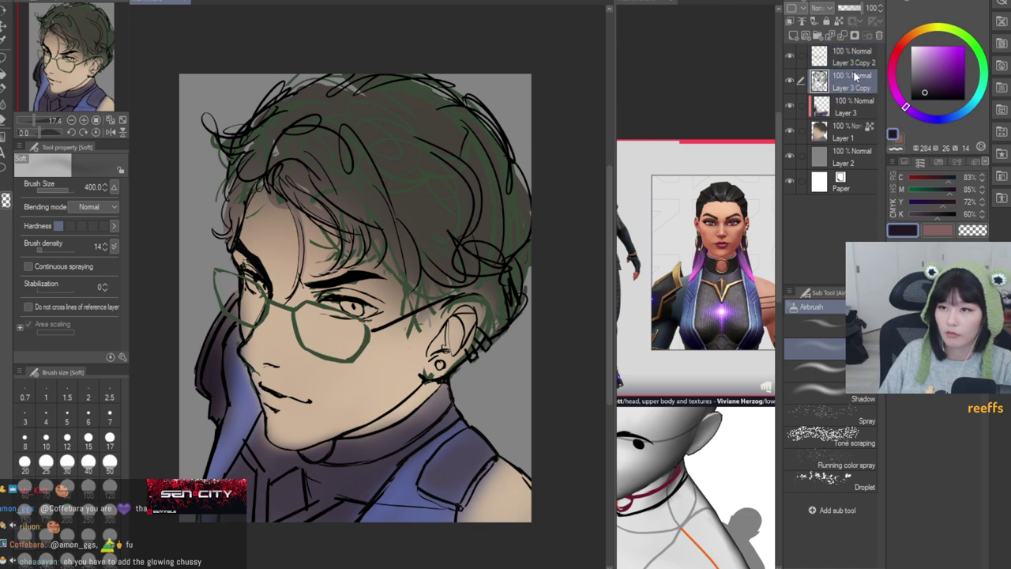
{"action": "left_click", "coordinate": [840, 22]}
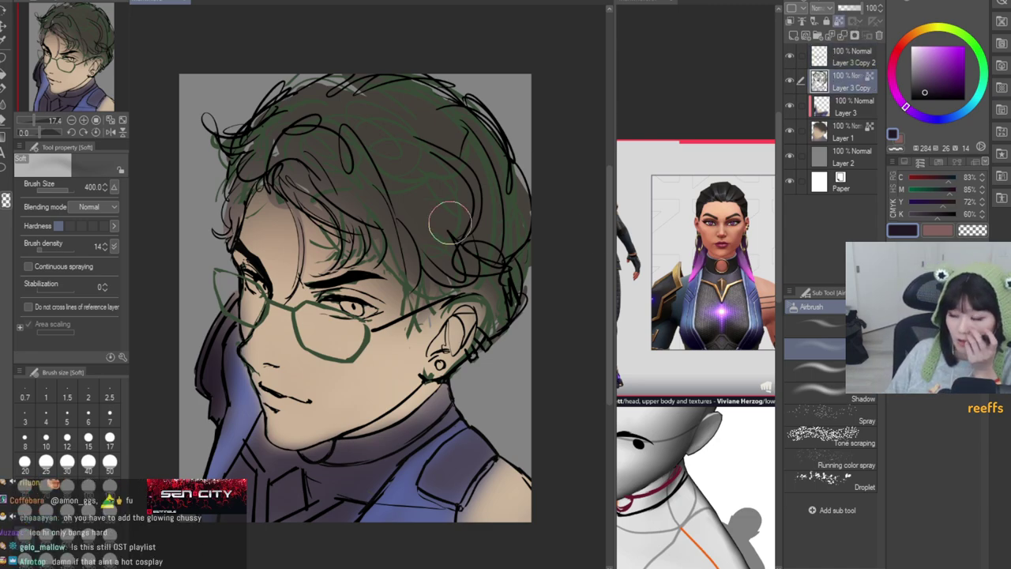
Step: Recolour the green hair sketch lines on Layer 3 Copy black with the Mapping pen at size 2000
{"action": "left_click", "coordinate": [7, 93]}
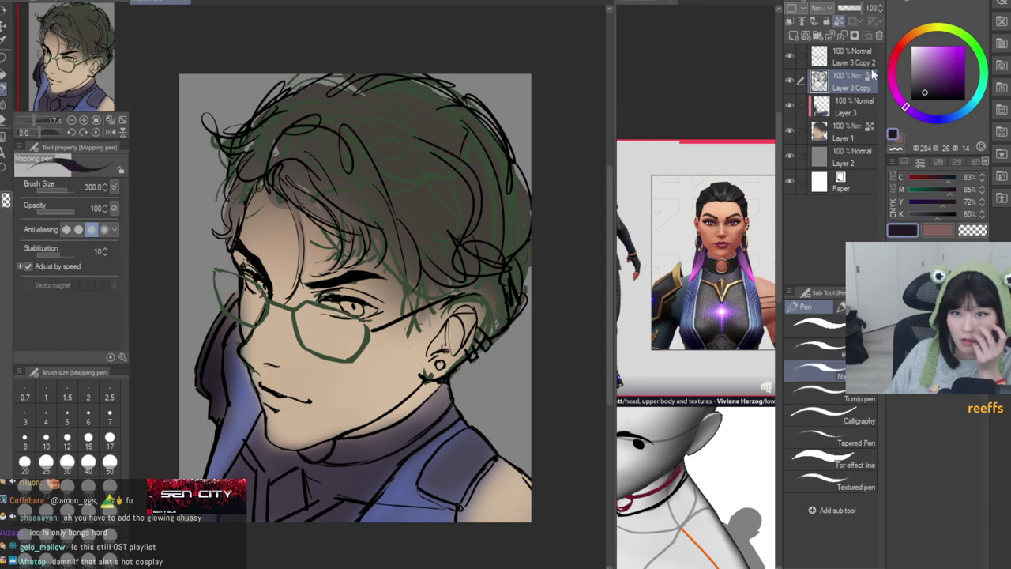
{"action": "left_click_drag", "start_coordinate": [937, 78], "coordinate": [909, 102]}
{"action": "key", "text": "bracketright"}
{"action": "key", "text": "bracketright"}
{"action": "key", "text": "bracketright"}
{"action": "key", "text": "bracketright"}
{"action": "key", "text": "bracketright"}
{"action": "key", "text": "bracketright"}
{"action": "key", "text": "bracketright"}
{"action": "key", "text": "bracketright"}
{"action": "key", "text": "bracketright"}
{"action": "key", "text": "bracketright"}
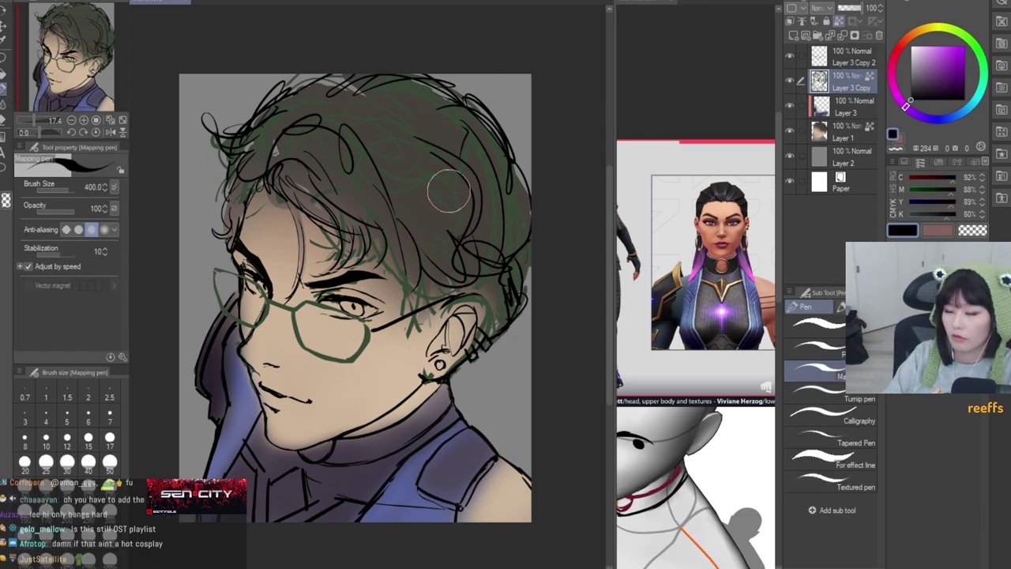
{"action": "left_click_drag", "start_coordinate": [379, 113], "coordinate": [207, 106]}
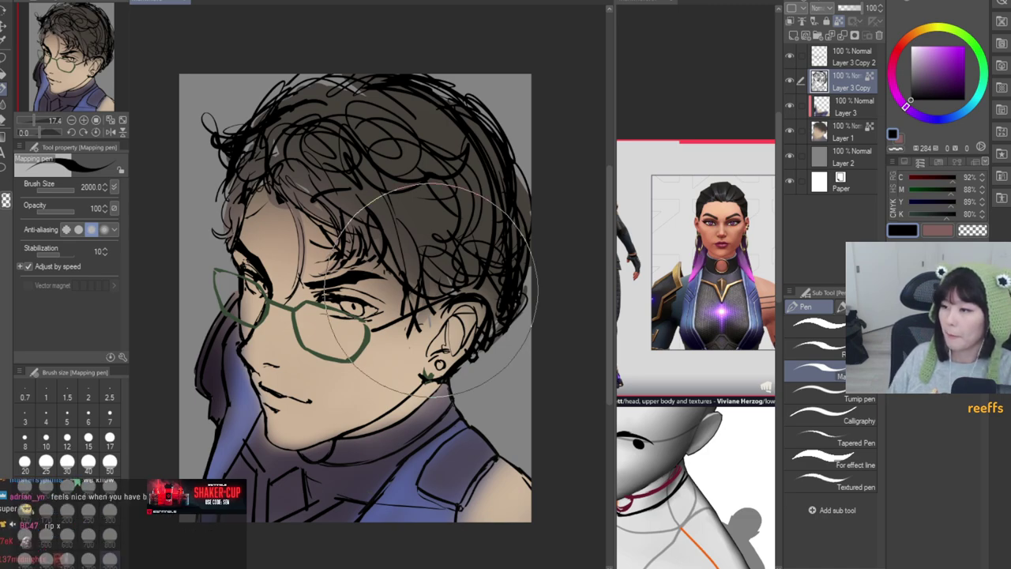
{"action": "scroll", "coordinate": [530, 192], "scroll_direction": "down", "scroll_amount": 2}
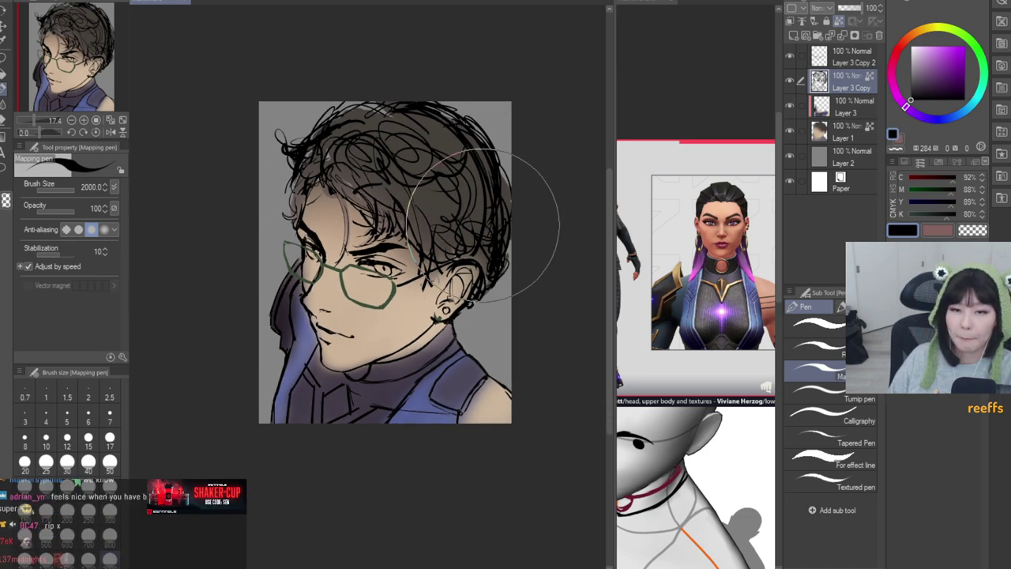
{"action": "scroll", "coordinate": [537, 221], "scroll_direction": "up", "scroll_amount": 1}
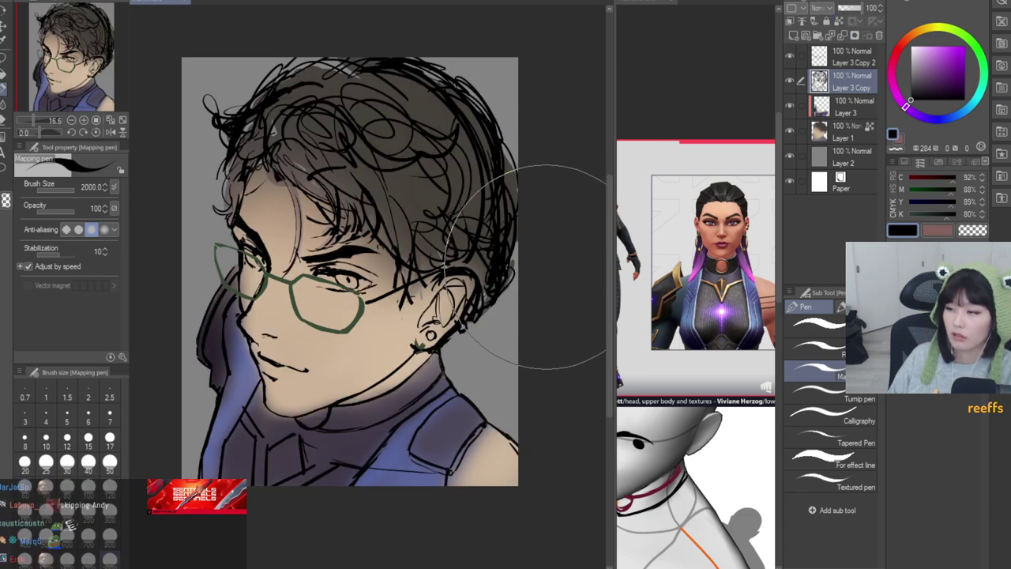
Step: Lock the transparent pixels of Layer 3 Copy 2 and recolour the green glasses lines black
{"action": "scroll", "coordinate": [546, 269], "scroll_direction": "down", "scroll_amount": 1}
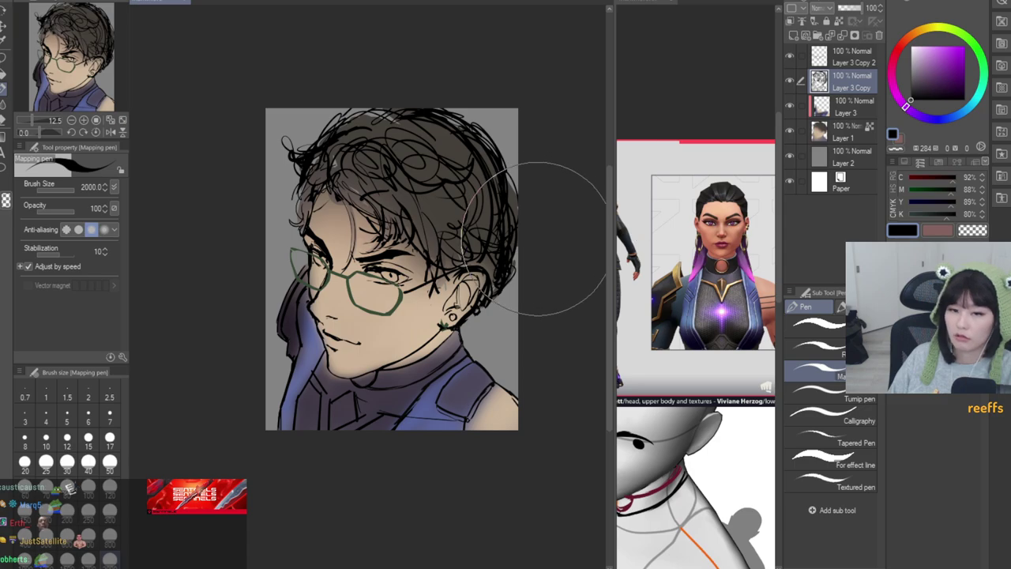
{"action": "scroll", "coordinate": [533, 243], "scroll_direction": "down", "scroll_amount": 2}
{"action": "scroll", "coordinate": [556, 255], "scroll_direction": "up", "scroll_amount": 2}
{"action": "left_click", "coordinate": [857, 57]}
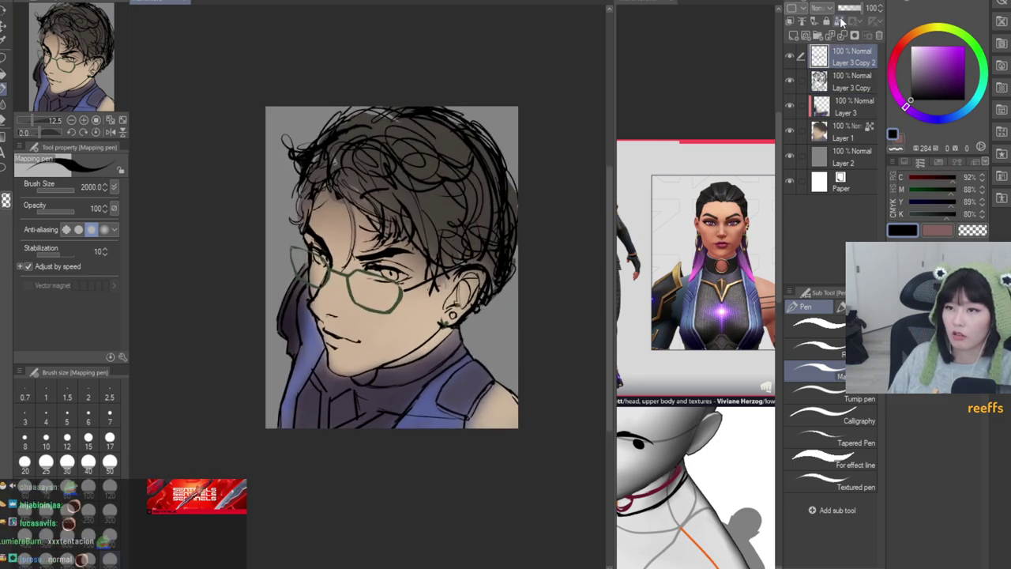
{"action": "scroll", "coordinate": [537, 252], "scroll_direction": "down", "scroll_amount": 1}
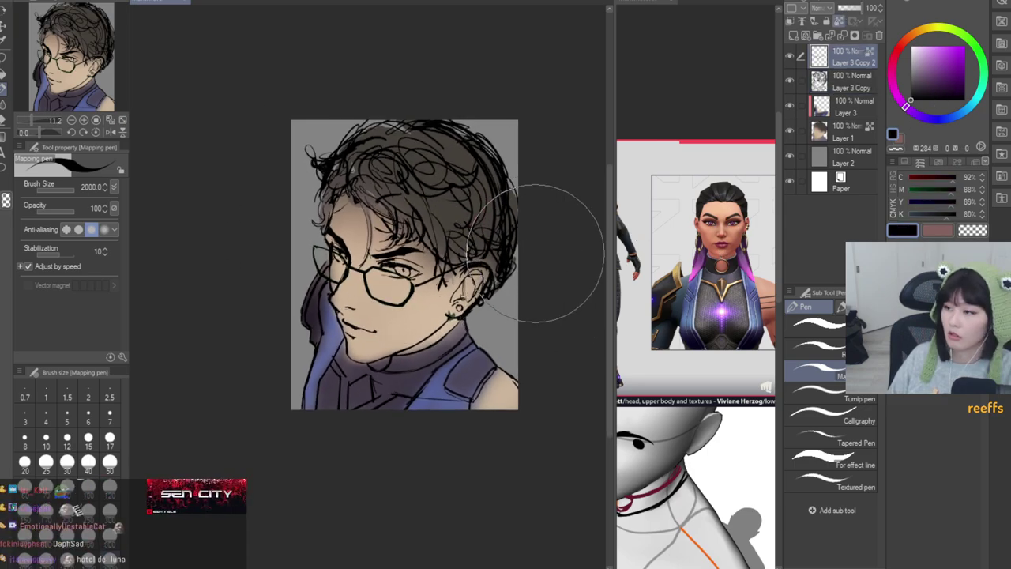
Step: Hide the glasses layer, Layer 3 Copy 2, and merge the outfit colours on Layer 3 with Layer 1
{"action": "left_click", "coordinate": [789, 55]}
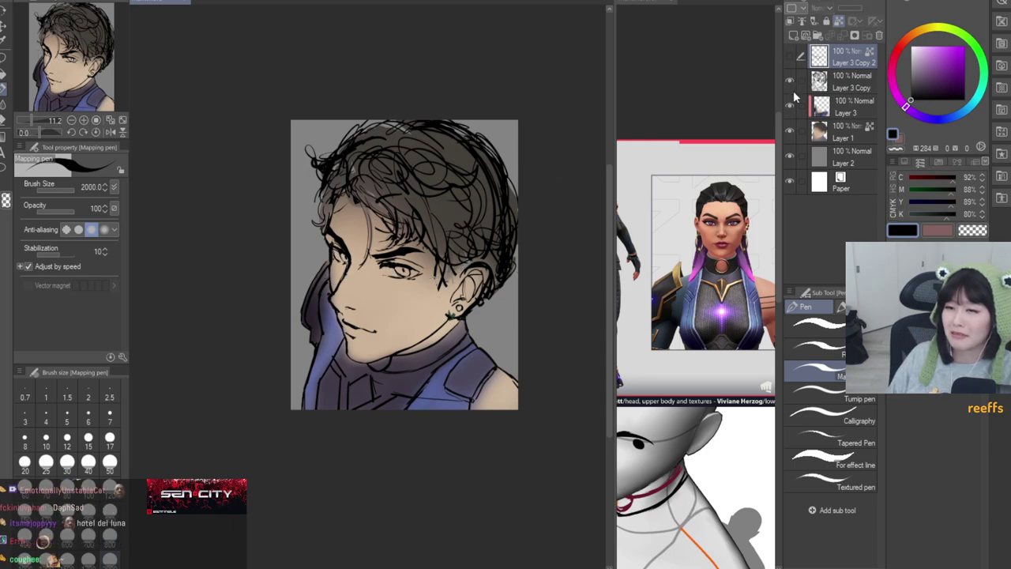
{"action": "left_click", "coordinate": [849, 81]}
{"action": "scroll", "coordinate": [461, 308], "scroll_direction": "up", "scroll_amount": 2}
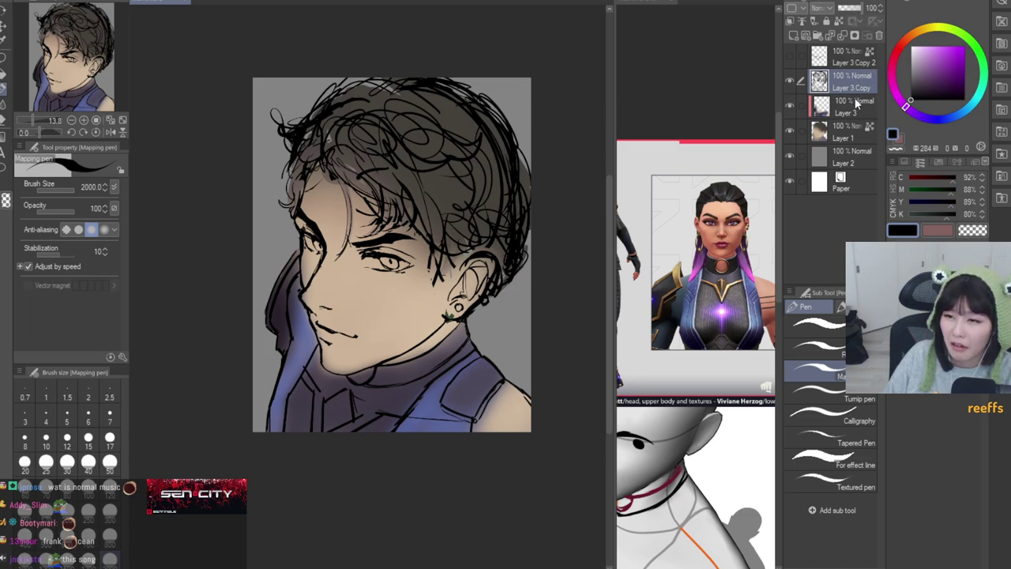
{"action": "left_click", "coordinate": [821, 110]}
{"action": "left_click", "coordinate": [845, 128], "text": "ctrl"}
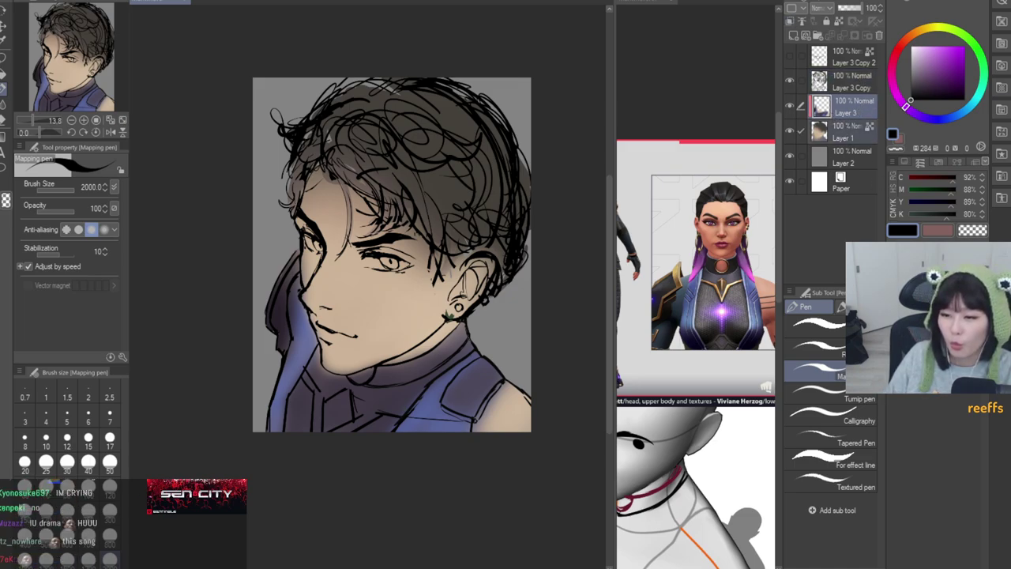
{"action": "key", "text": "alt+shift+e"}
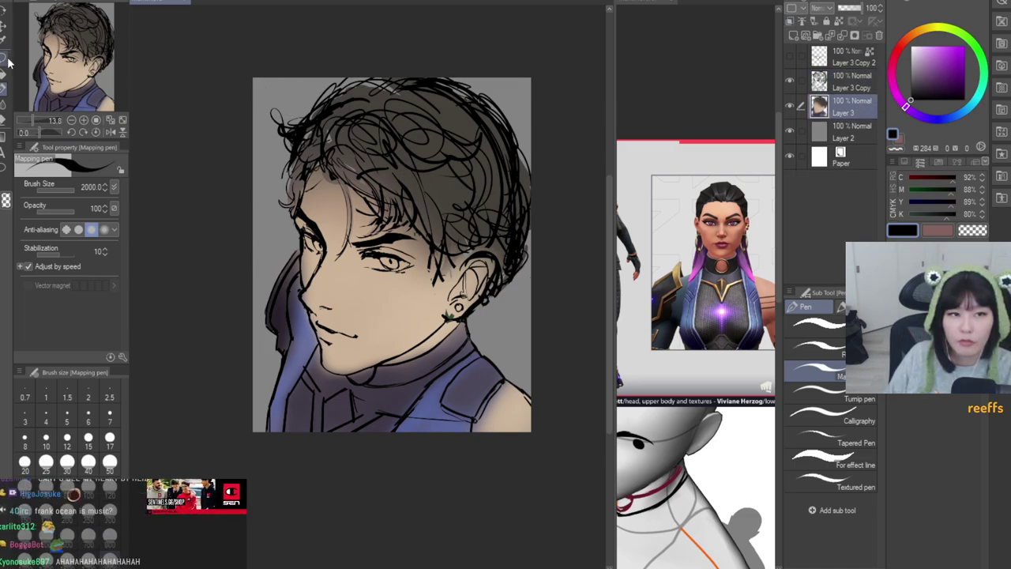
Step: Toggle the grey background on Layer 2 off and on to check the merged colouring against white
{"action": "left_click", "coordinate": [790, 131]}
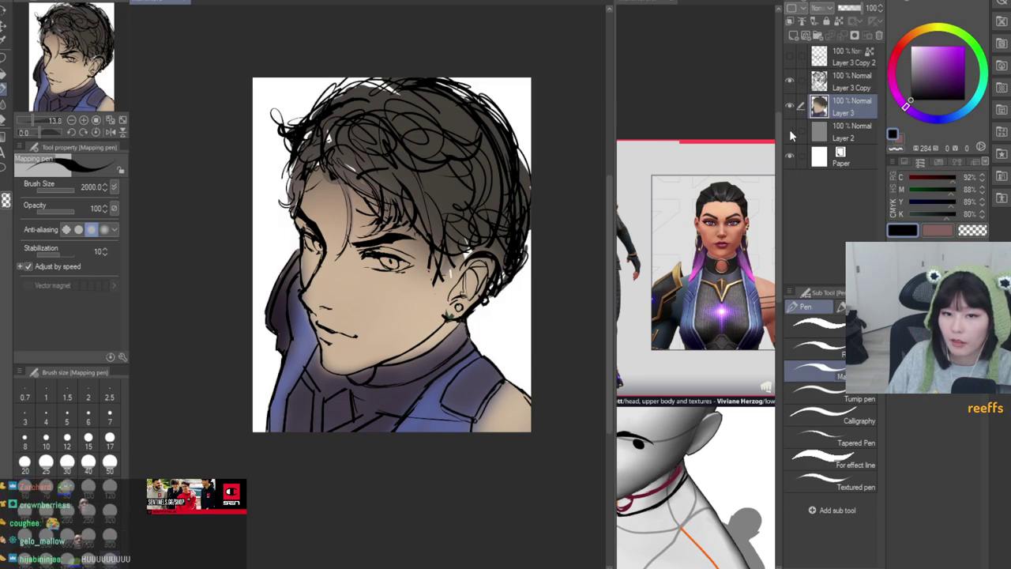
{"action": "left_click", "coordinate": [790, 131]}
{"action": "left_click", "coordinate": [790, 131]}
{"action": "left_click", "coordinate": [790, 131]}
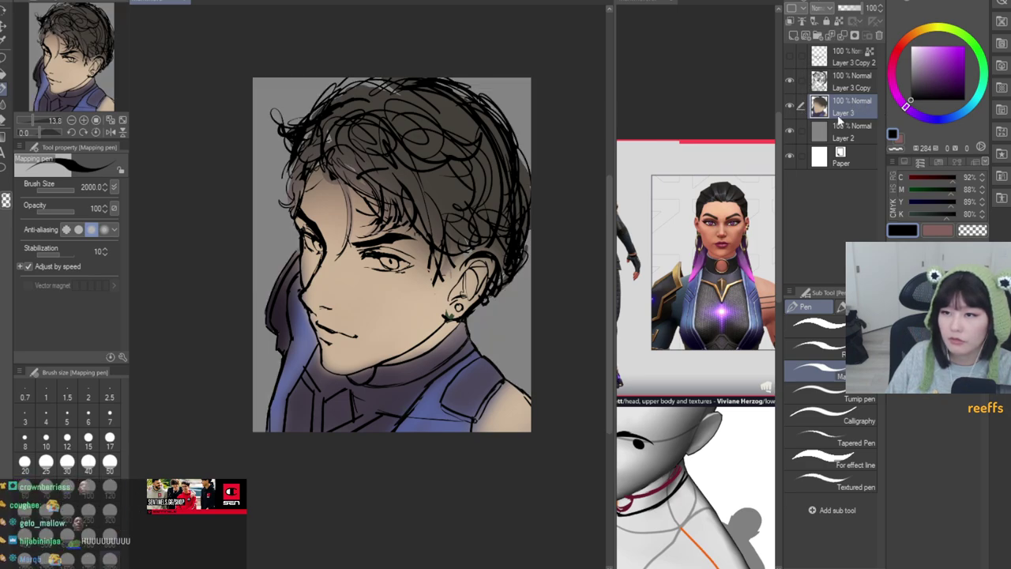
{"action": "left_click", "coordinate": [793, 36]}
{"action": "scroll", "coordinate": [351, 161], "scroll_direction": "up", "scroll_amount": 5}
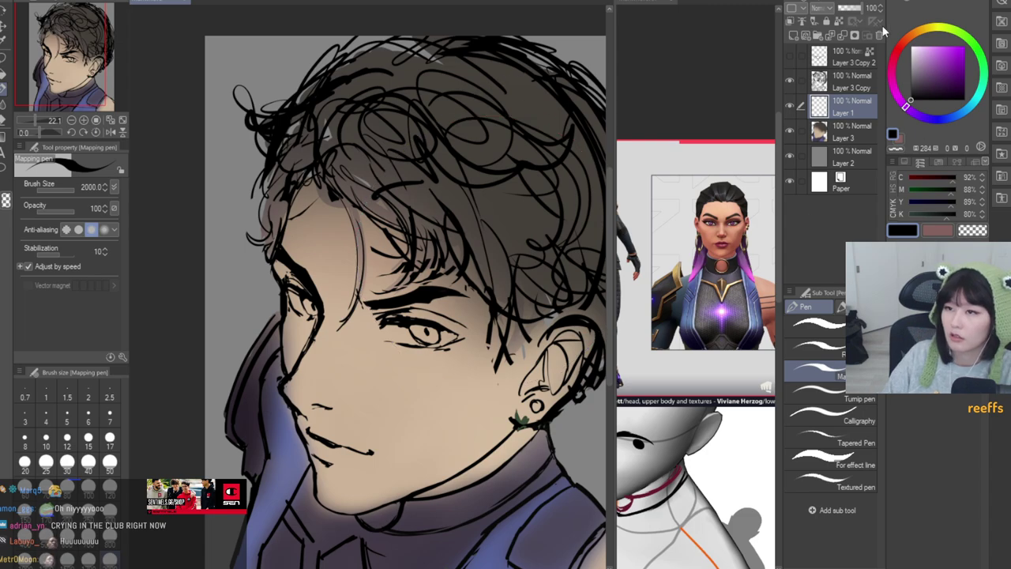
{"action": "left_click", "coordinate": [879, 35]}
Step: Reduce the Mapping pen's brush size to 300 with the merged colour layer active
{"action": "key", "text": "bracketleft"}
{"action": "key", "text": "bracketleft"}
{"action": "key", "text": "bracketleft"}
{"action": "key", "text": "bracketleft"}
{"action": "key", "text": "bracketleft"}
{"action": "key", "text": "bracketleft"}
{"action": "key", "text": "bracketleft"}
{"action": "key", "text": "bracketleft"}
{"action": "key", "text": "bracketleft"}
{"action": "key", "text": "bracketleft"}
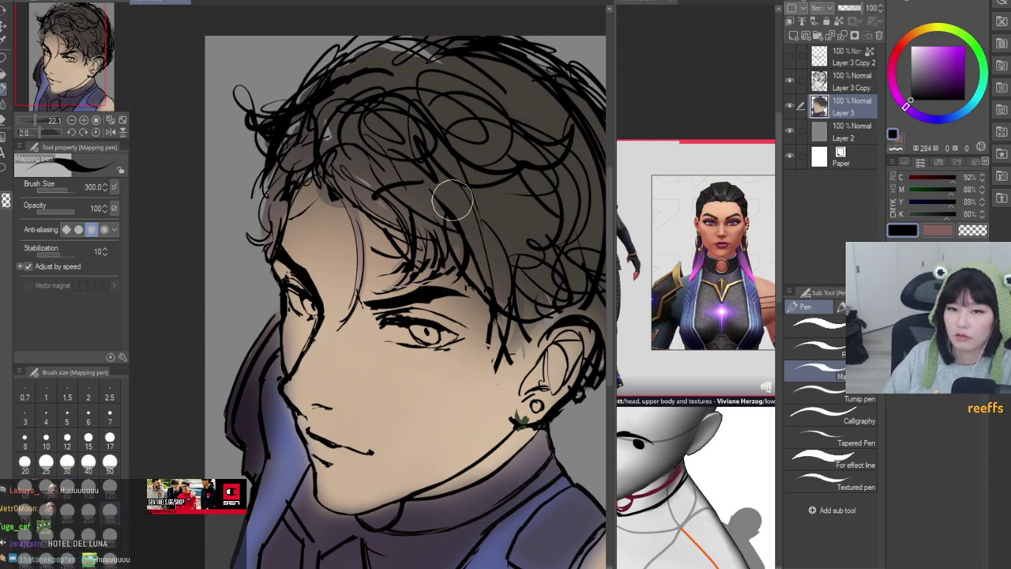
Step: Sample the dark brown hair colour and fill the uncoloured gaps at the crown and the sideburn in front of the ear
{"action": "left_click", "coordinate": [369, 171], "text": "alt"}
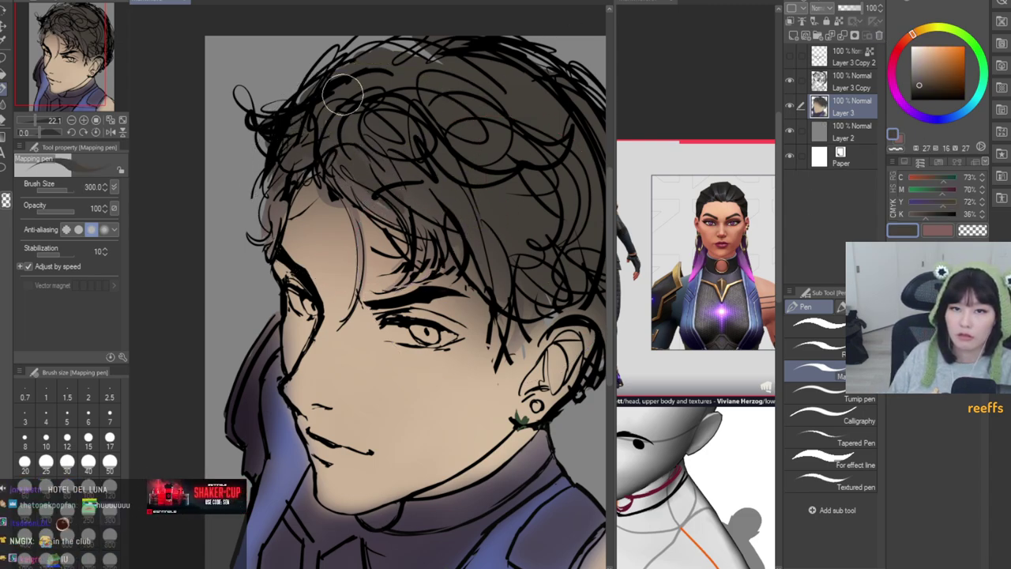
{"action": "scroll", "coordinate": [474, 220], "scroll_direction": "down", "scroll_amount": 1}
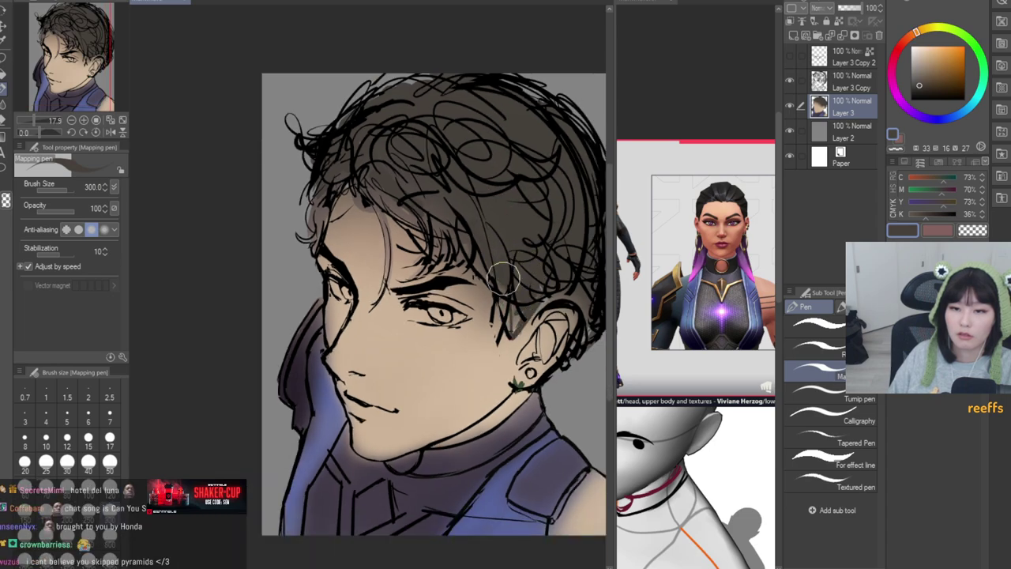
{"action": "scroll", "coordinate": [583, 244], "scroll_direction": "down", "scroll_amount": 3}
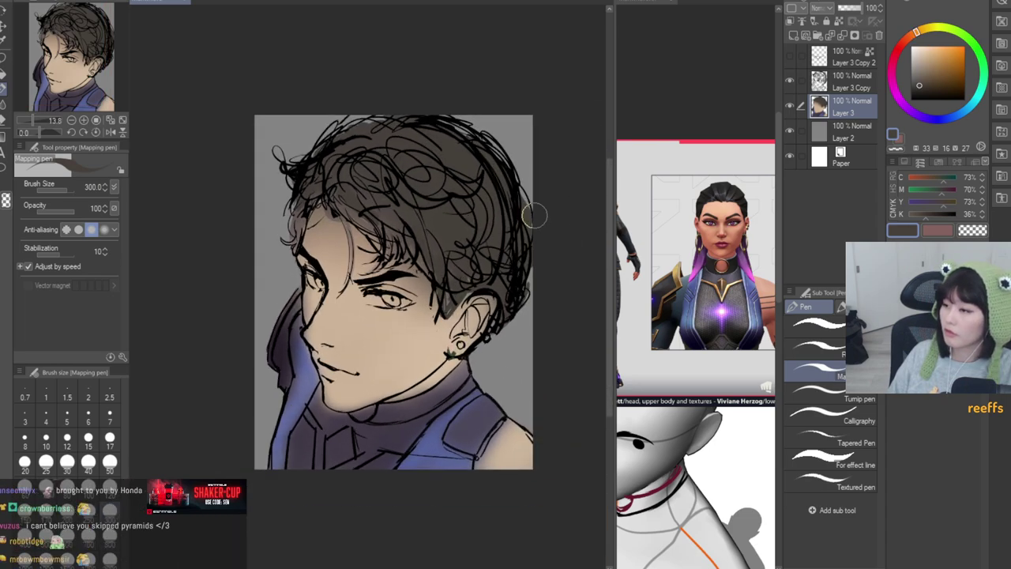
{"action": "scroll", "coordinate": [426, 220], "scroll_direction": "up", "scroll_amount": 3}
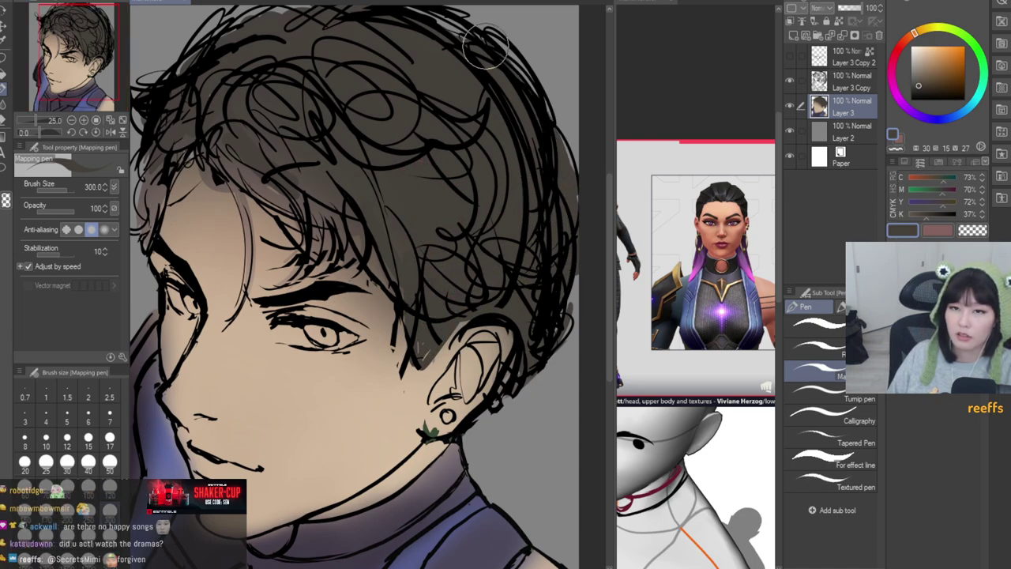
{"action": "scroll", "coordinate": [485, 46], "scroll_direction": "down", "scroll_amount": 2}
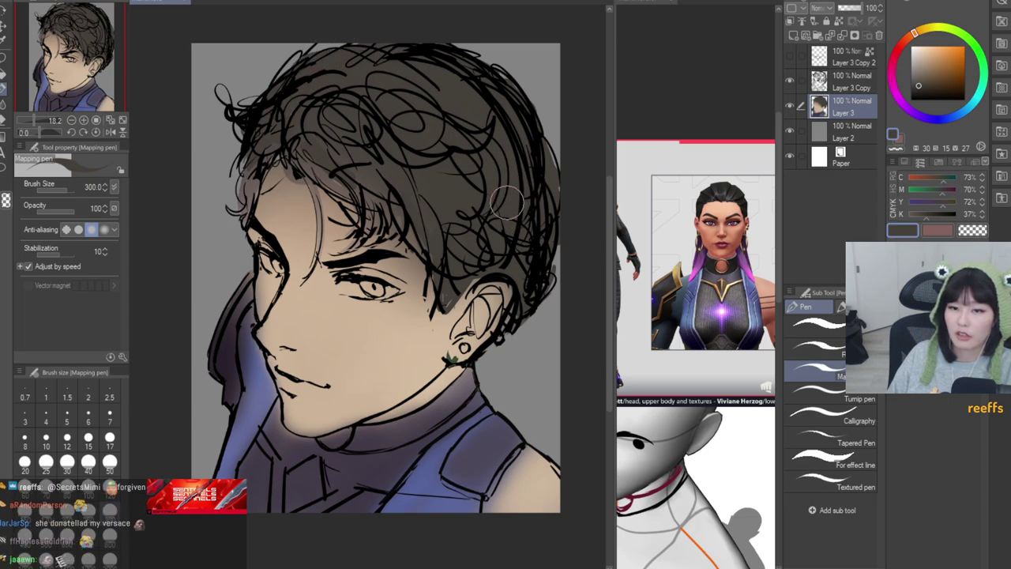
Step: Sample the beige skin tone and clean up the temple and cheek between the eye and the ear
{"action": "left_click", "coordinate": [440, 312], "text": "alt"}
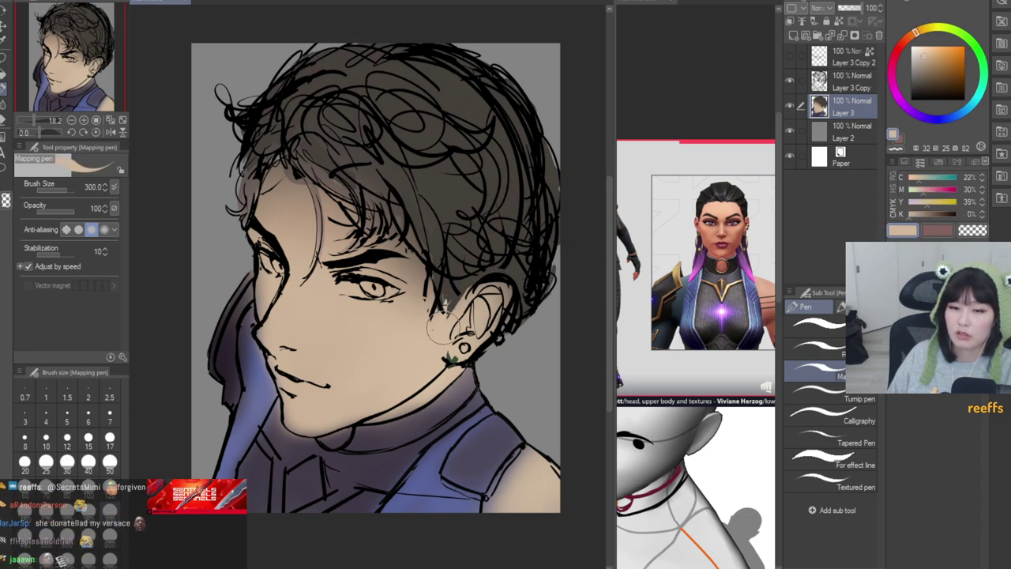
{"action": "scroll", "coordinate": [504, 251], "scroll_direction": "down", "scroll_amount": 1}
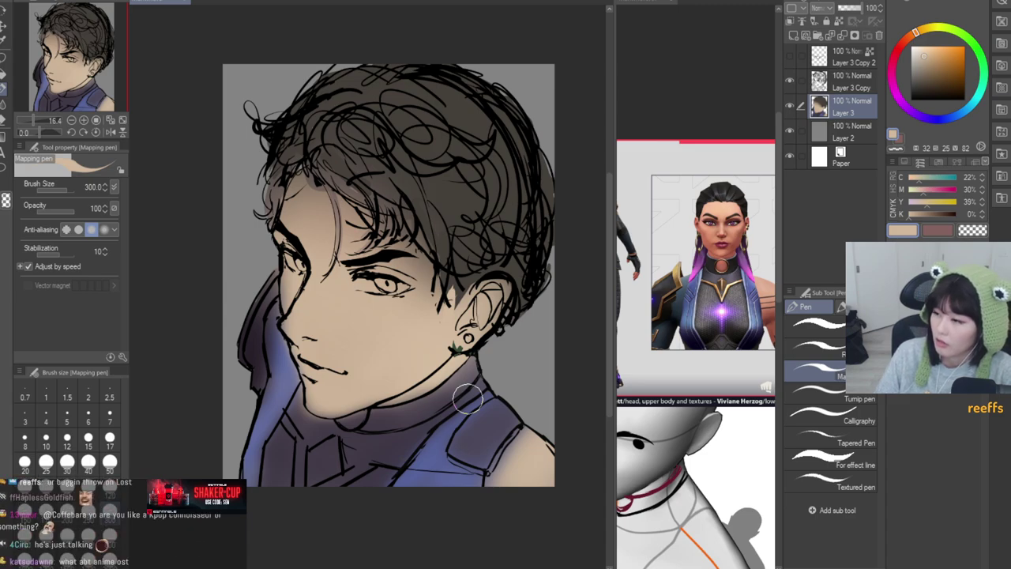
{"action": "scroll", "coordinate": [414, 241], "scroll_direction": "down", "scroll_amount": 3}
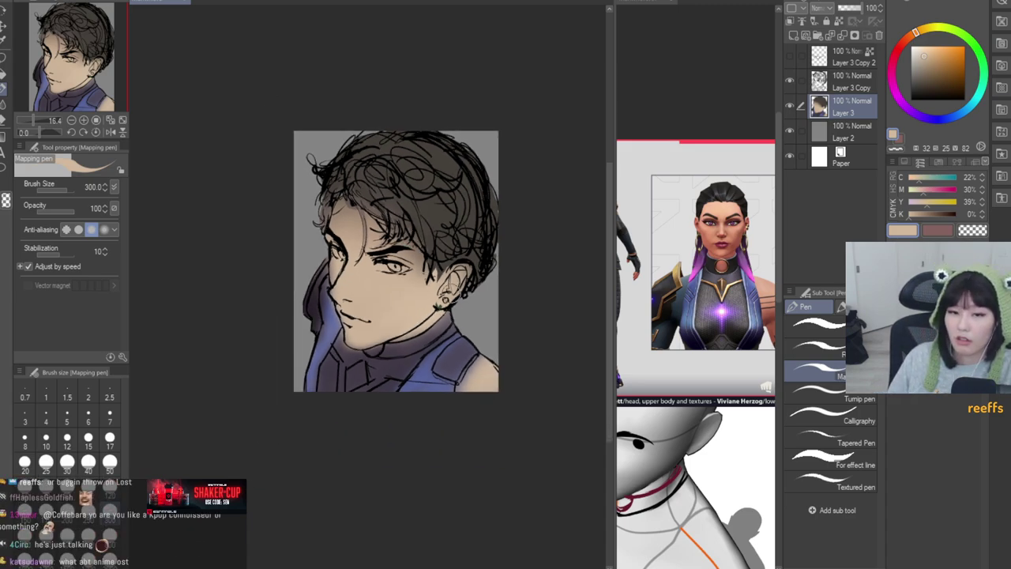
{"action": "scroll", "coordinate": [460, 211], "scroll_direction": "up", "scroll_amount": 2}
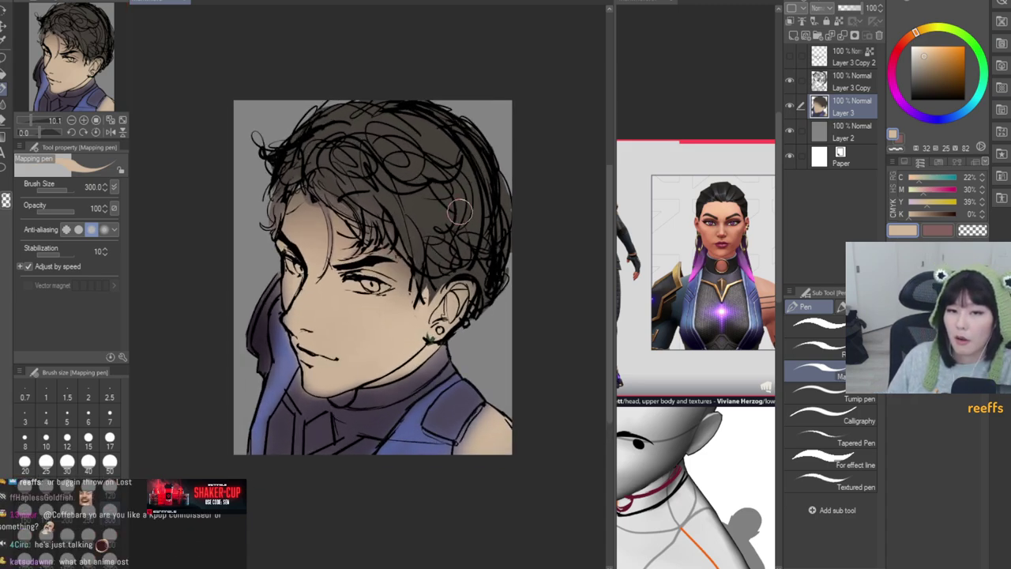
{"action": "left_click", "coordinate": [790, 82]}
{"action": "scroll", "coordinate": [368, 256], "scroll_direction": "up", "scroll_amount": 3}
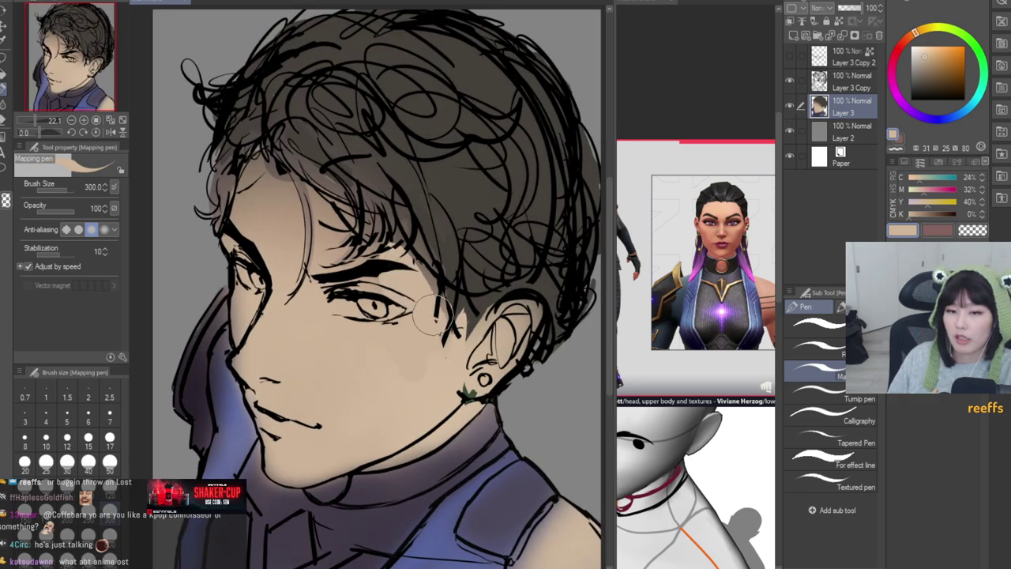
{"action": "left_click", "coordinate": [449, 348], "text": "alt"}
{"action": "mouse_move", "coordinate": [473, 346]}
{"action": "left_mouse_down"}
{"action": "mouse_move", "coordinate": [509, 330]}
{"action": "mouse_move", "coordinate": [505, 338]}
{"action": "left_mouse_up"}
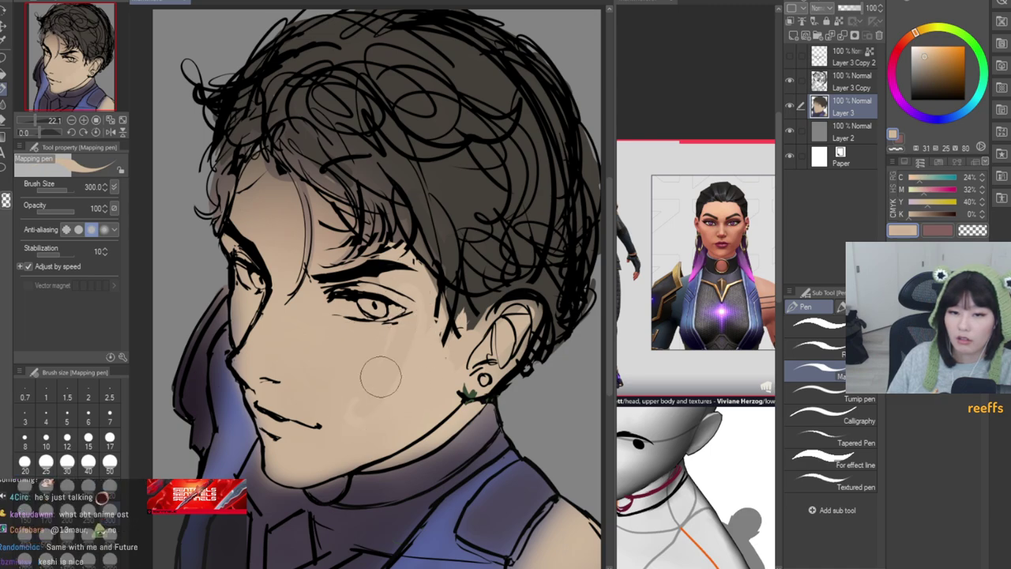
Step: Soften the cheek and temple touch-ups with the Blur tool and Soft airbrush, and toggle Layer 3 off and on to check
{"action": "left_click", "coordinate": [4, 107]}
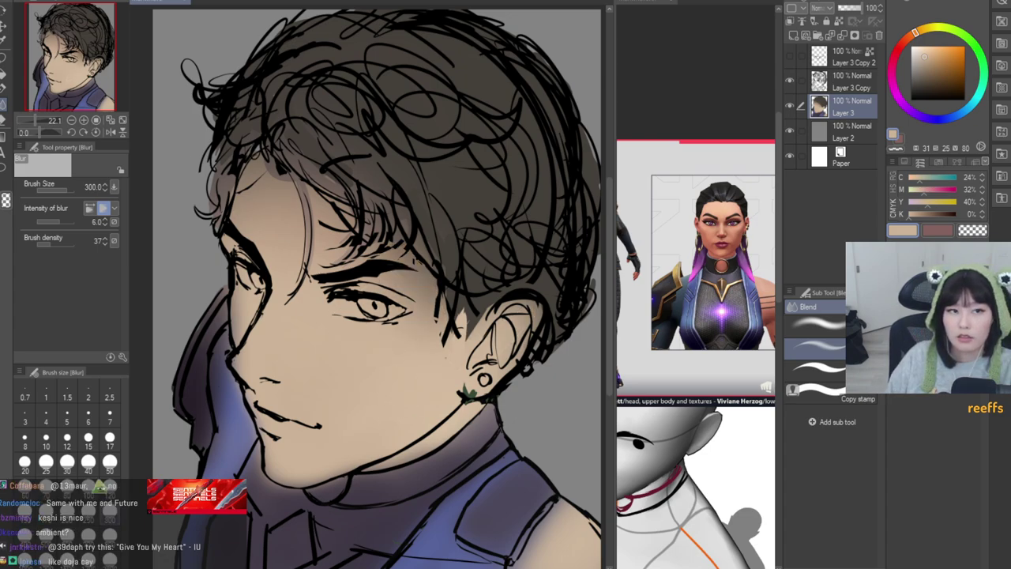
{"action": "key", "text": "b"}
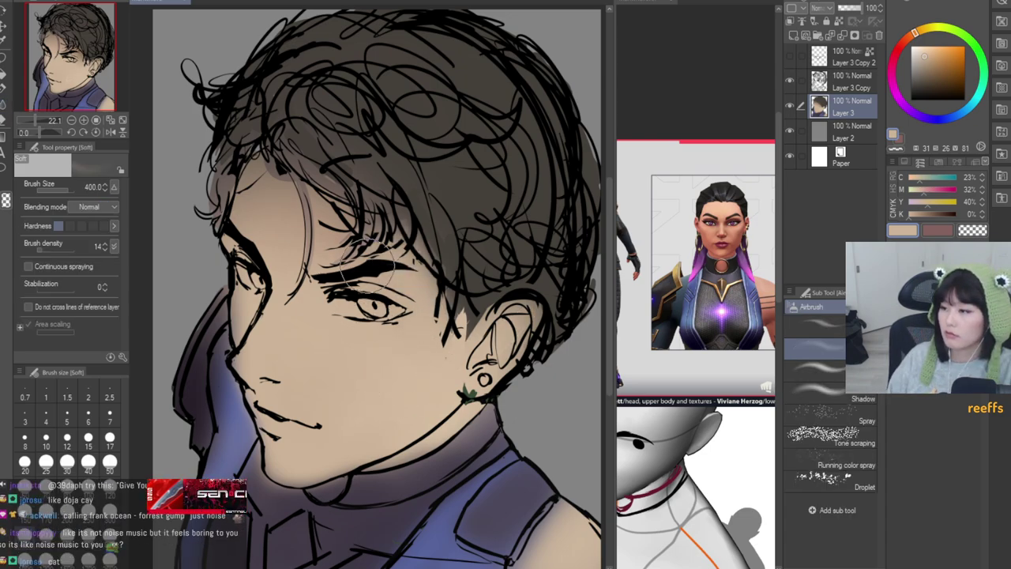
{"action": "scroll", "coordinate": [395, 300], "scroll_direction": "down", "scroll_amount": 3}
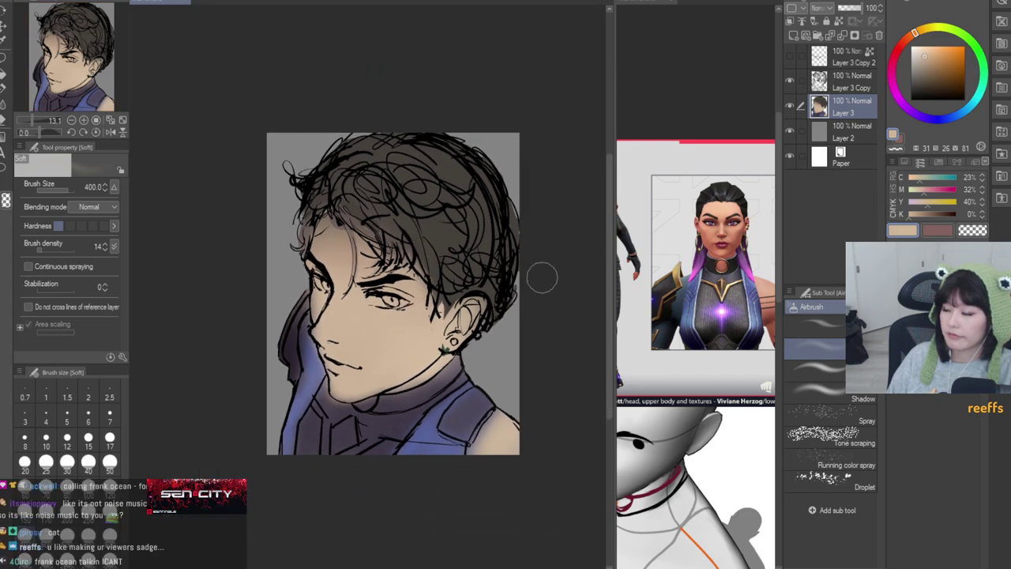
{"action": "scroll", "coordinate": [541, 284], "scroll_direction": "up", "scroll_amount": 2}
{"action": "left_click", "coordinate": [788, 105]}
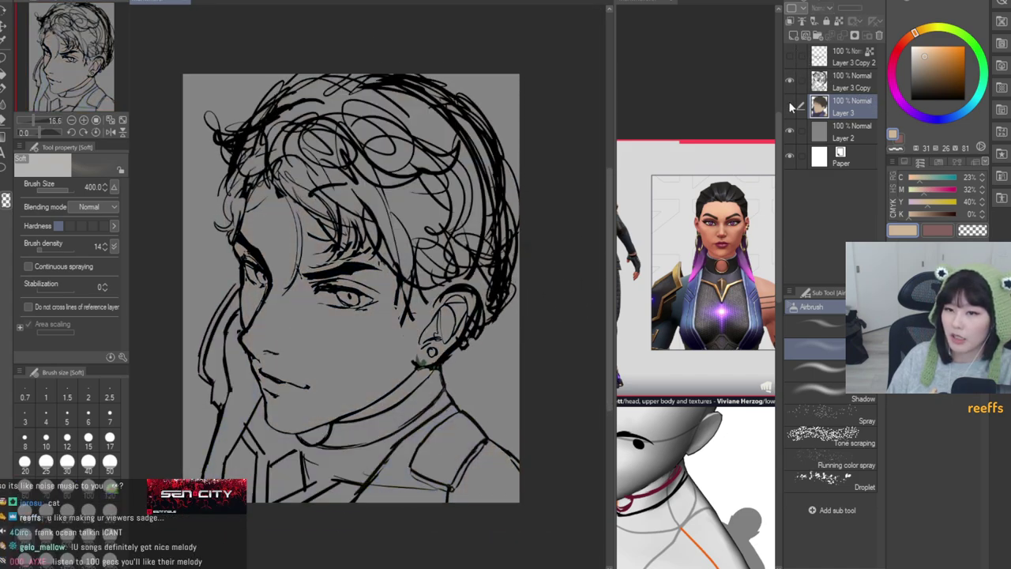
{"action": "left_click", "coordinate": [789, 105]}
Step: Add a clipped Multiply layer above Layer 3 and cover the figure in muted brown using the Mapping pen at size 2000
{"action": "left_click", "coordinate": [792, 35]}
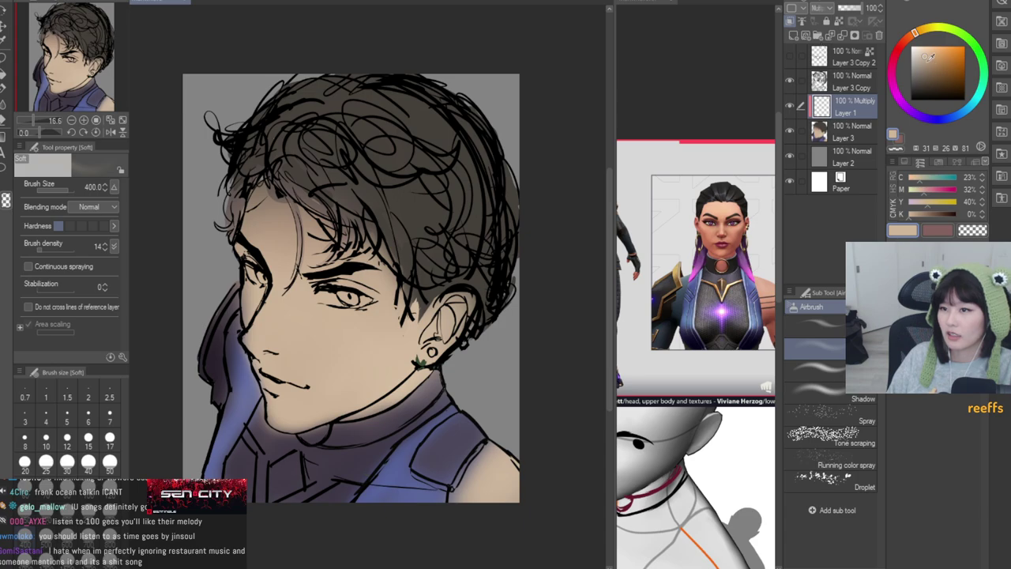
{"action": "left_click_drag", "start_coordinate": [930, 57], "coordinate": [924, 62]}
{"action": "left_click", "coordinate": [5, 88]}
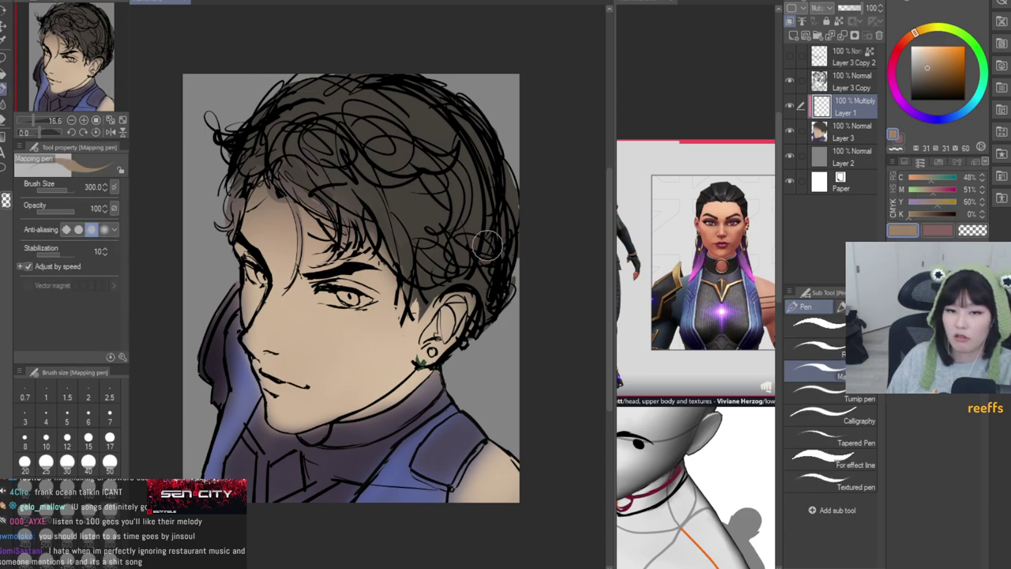
{"action": "left_click", "coordinate": [110, 558]}
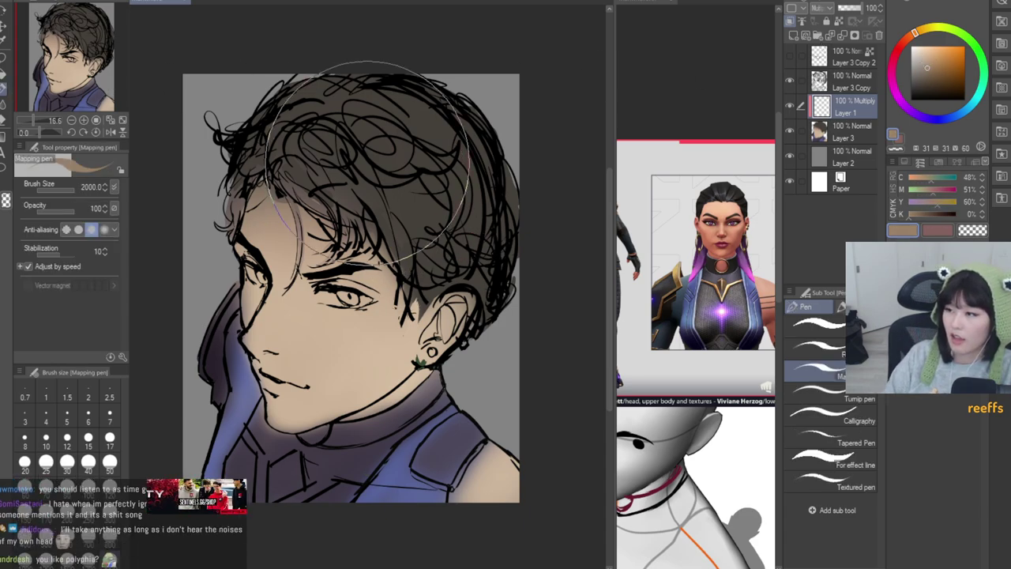
{"action": "left_click_drag", "start_coordinate": [469, 123], "coordinate": [302, 373]}
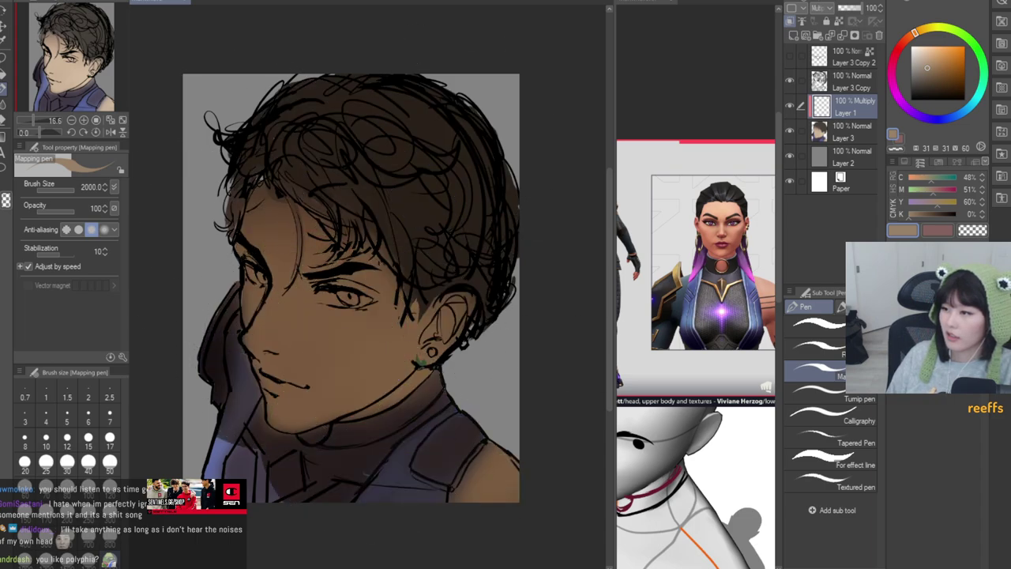
Step: Change the Multiply layer's tint through muted blue to a greyish red with hue 3, saturation 14 and value 64
{"action": "scroll", "coordinate": [553, 174], "scroll_direction": "down", "scroll_amount": 5}
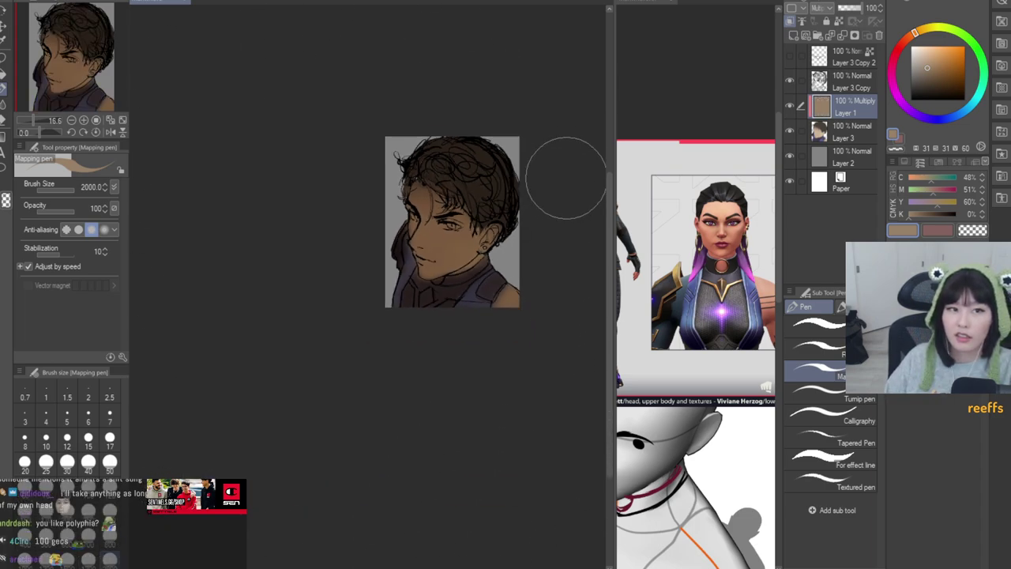
{"action": "scroll", "coordinate": [570, 216], "scroll_direction": "up", "scroll_amount": 3}
{"action": "left_click", "coordinate": [918, 65]}
{"action": "left_click", "coordinate": [944, 118]}
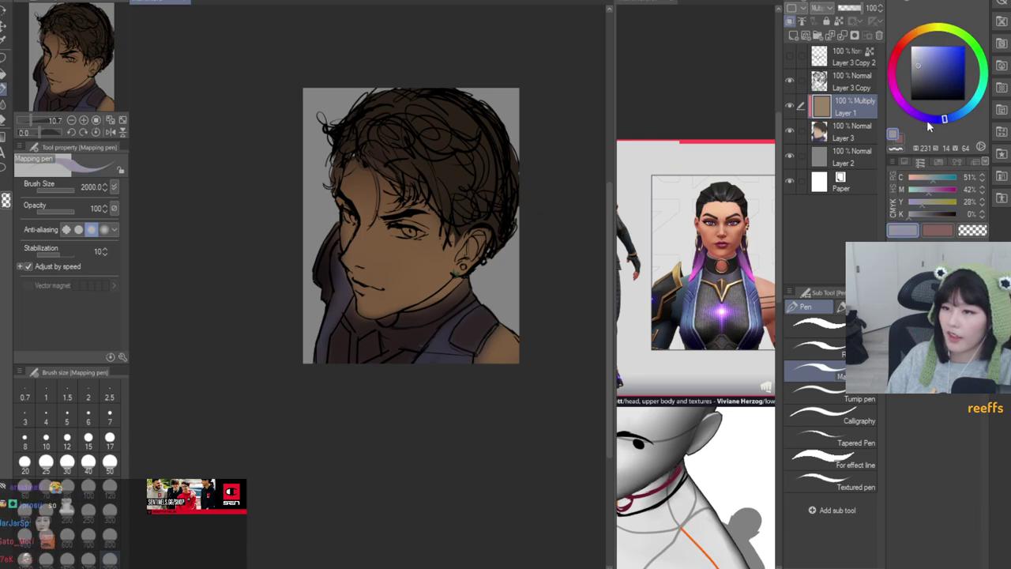
{"action": "mouse_move", "coordinate": [350, 158]}
{"action": "left_mouse_down"}
{"action": "mouse_move", "coordinate": [283, 362]}
{"action": "mouse_move", "coordinate": [174, 241]}
{"action": "left_mouse_up"}
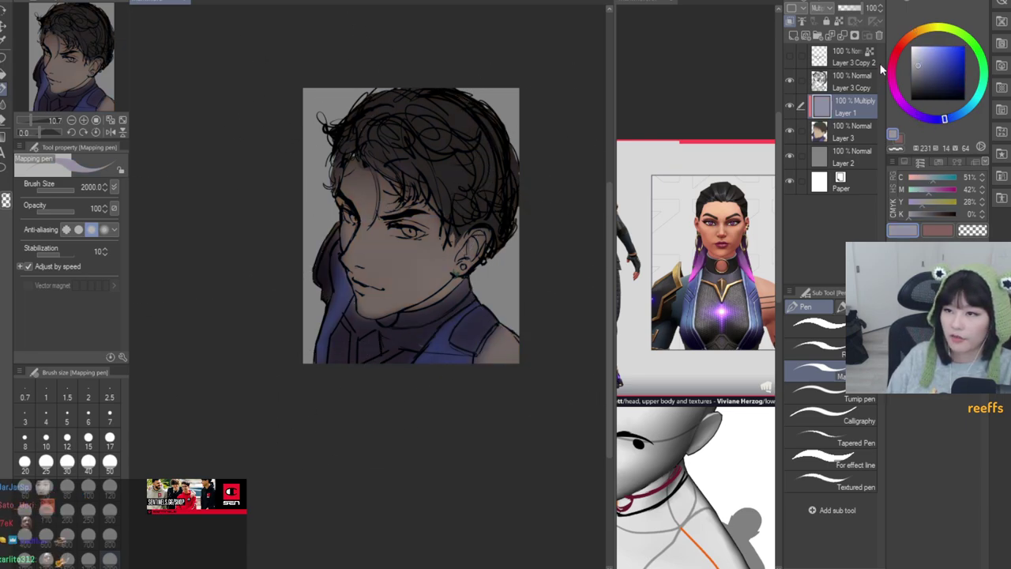
{"action": "left_click_drag", "start_coordinate": [897, 53], "coordinate": [906, 38]}
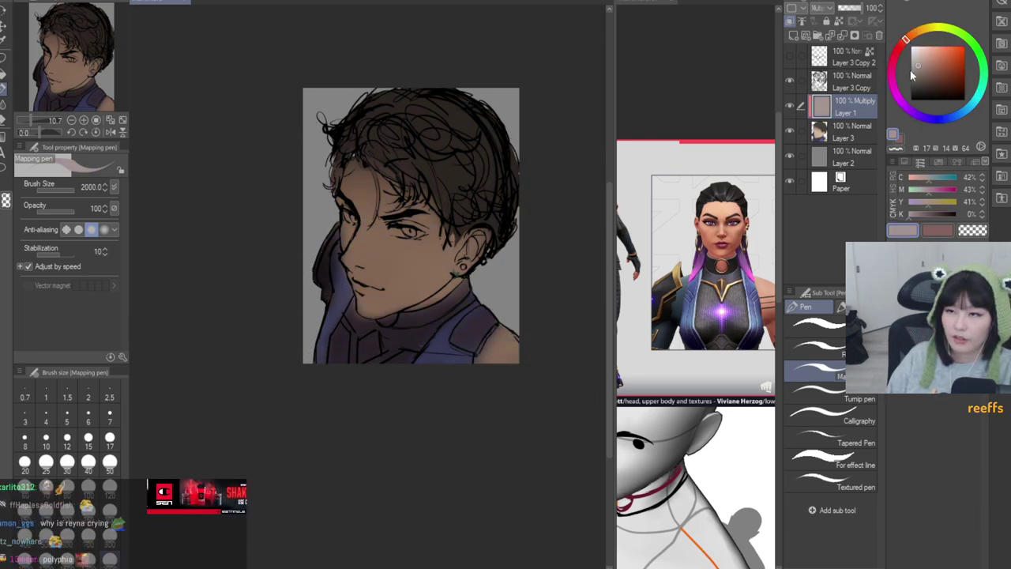
{"action": "left_click", "coordinate": [898, 48]}
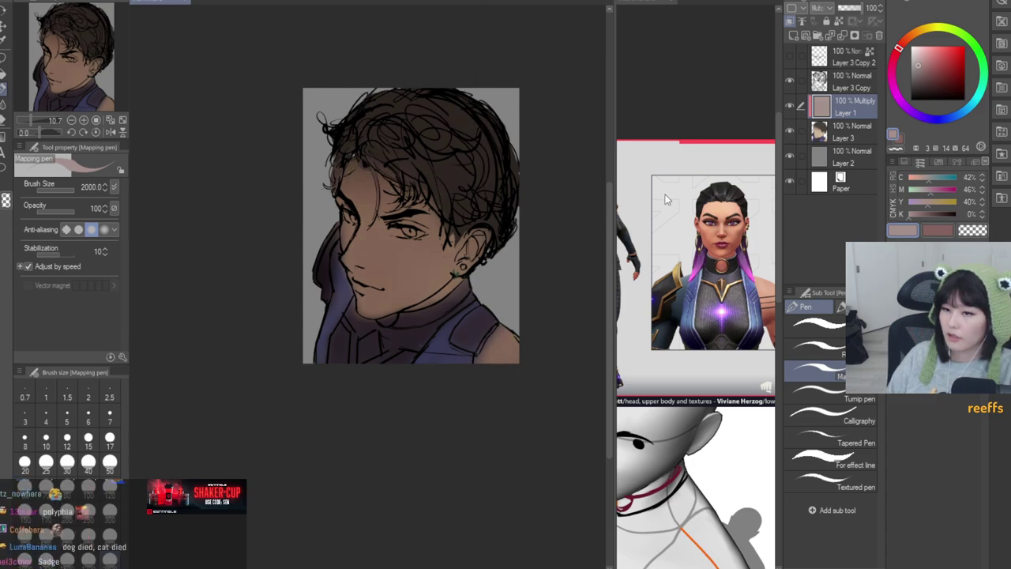
Step: Show the glasses lines on Layer 3 Copy 2 over the shaded portrait
{"action": "scroll", "coordinate": [471, 212], "scroll_direction": "down", "scroll_amount": 2}
{"action": "scroll", "coordinate": [471, 212], "scroll_direction": "up", "scroll_amount": 2}
{"action": "left_click", "coordinate": [790, 56]}
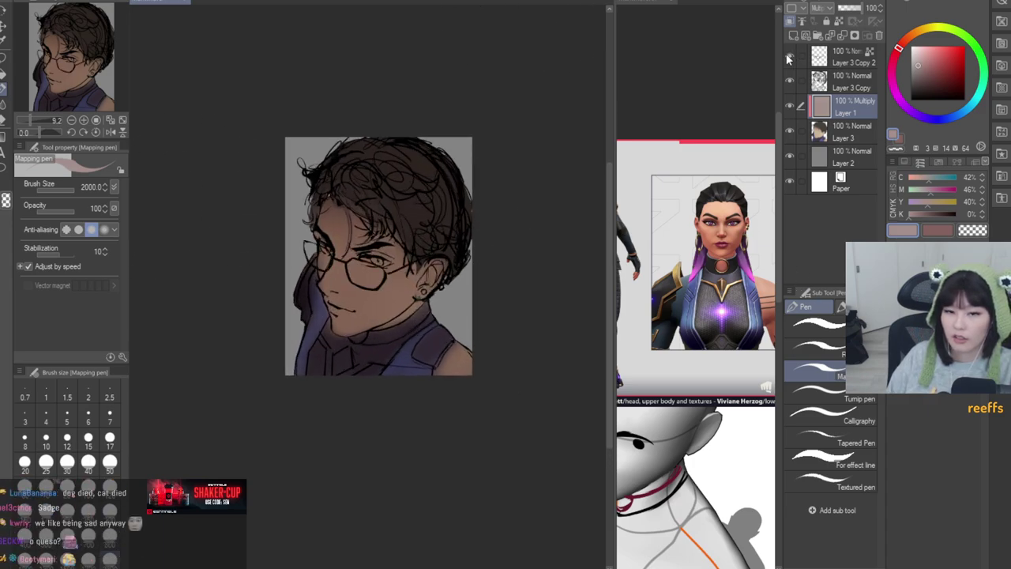
{"action": "scroll", "coordinate": [406, 140], "scroll_direction": "up", "scroll_amount": 2}
{"action": "scroll", "coordinate": [474, 245], "scroll_direction": "up", "scroll_amount": 1}
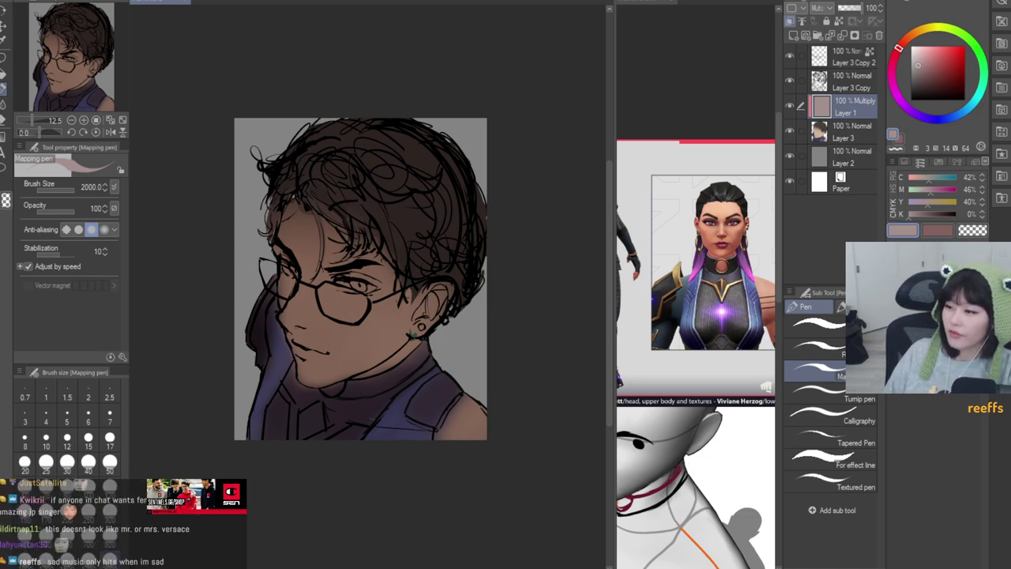
{"action": "scroll", "coordinate": [483, 196], "scroll_direction": "down", "scroll_amount": 1}
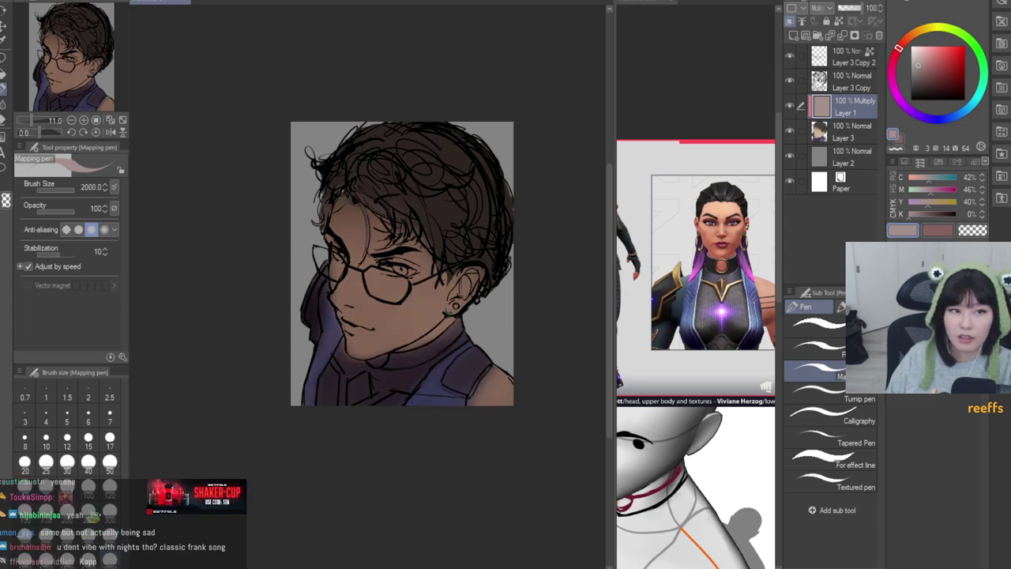
Step: Erase the Multiply shadow from the cheek, mouth and jaw with the Snap eraser at size 500 to form a lit area
{"action": "key", "text": "e"}
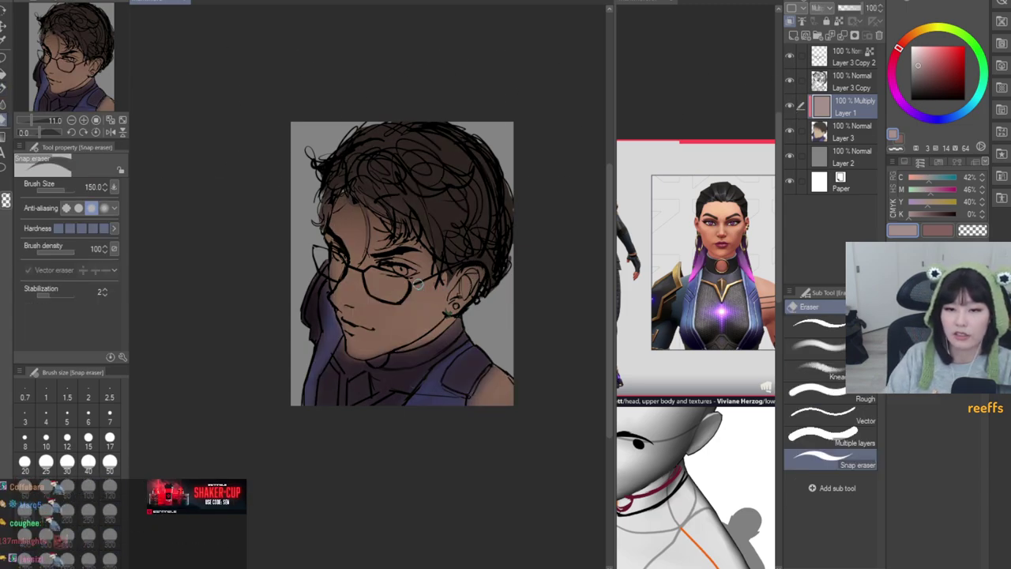
{"action": "key", "text": "bracketright"}
{"action": "key", "text": "bracketright"}
{"action": "mouse_move", "coordinate": [449, 277]}
{"action": "left_mouse_down"}
{"action": "mouse_move", "coordinate": [364, 385]}
{"action": "mouse_move", "coordinate": [418, 323]}
{"action": "mouse_move", "coordinate": [408, 300]}
{"action": "mouse_move", "coordinate": [357, 320]}
{"action": "left_mouse_up"}
{"action": "key", "text": "ctrl+z"}
{"action": "key", "text": "bracketleft"}
{"action": "key", "text": "bracketleft"}
{"action": "left_click_drag", "start_coordinate": [431, 299], "coordinate": [385, 336]}
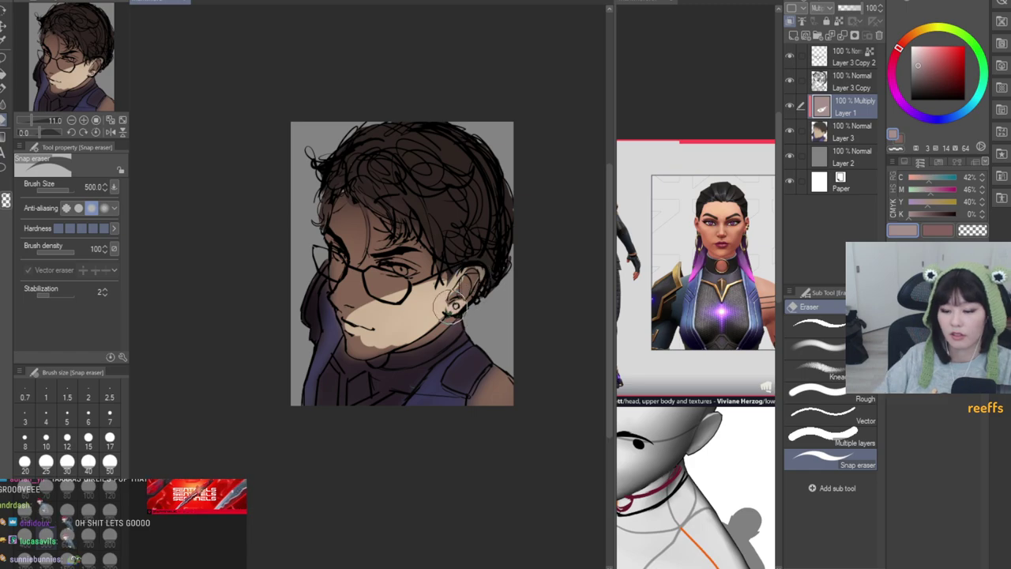
{"action": "scroll", "coordinate": [354, 338], "scroll_direction": "up", "scroll_amount": 2}
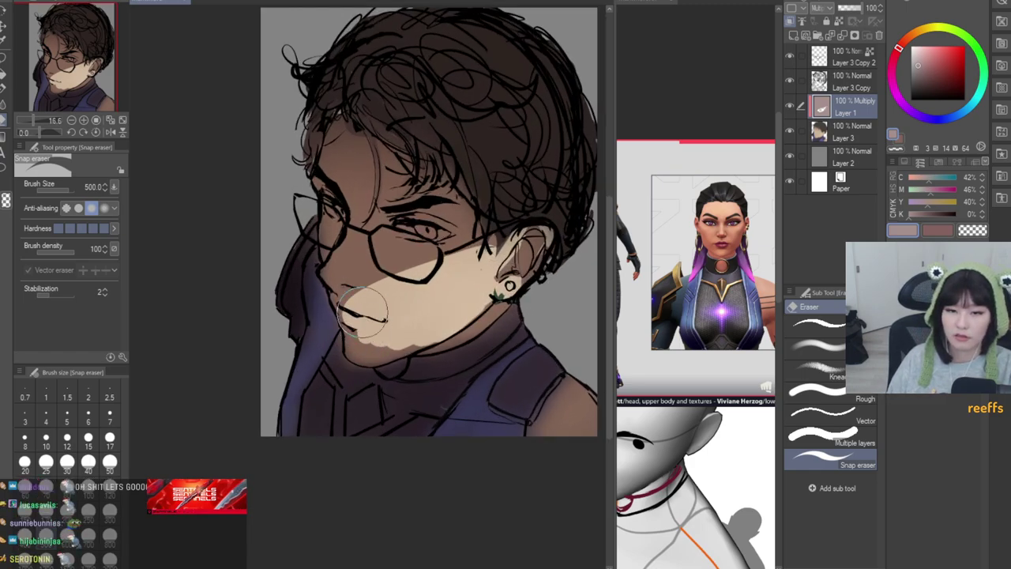
{"action": "scroll", "coordinate": [421, 334], "scroll_direction": "down", "scroll_amount": 4}
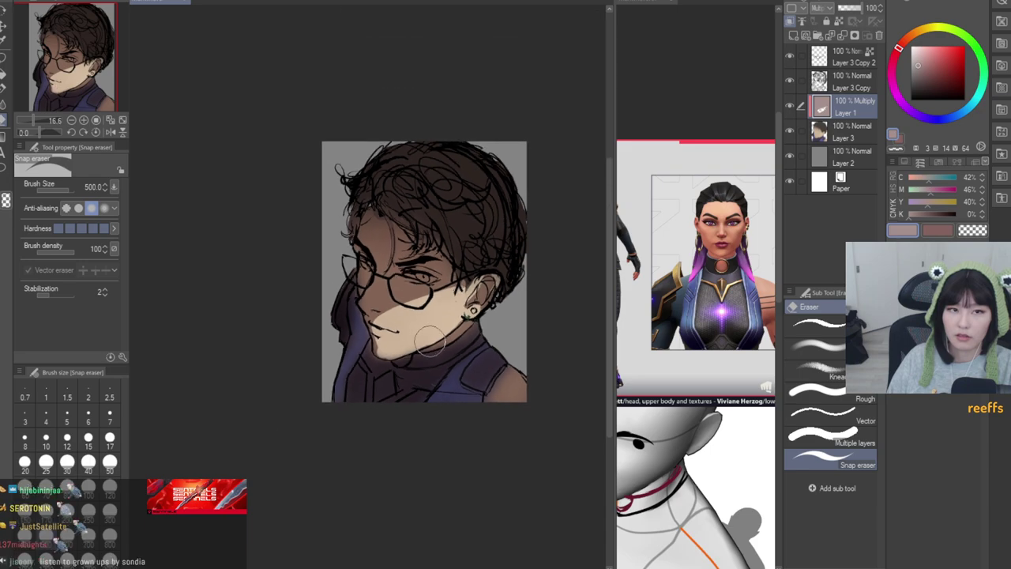
Step: Check the lit lower face in a horizontally mirrored view and restore the normal orientation
{"action": "key", "text": "b"}
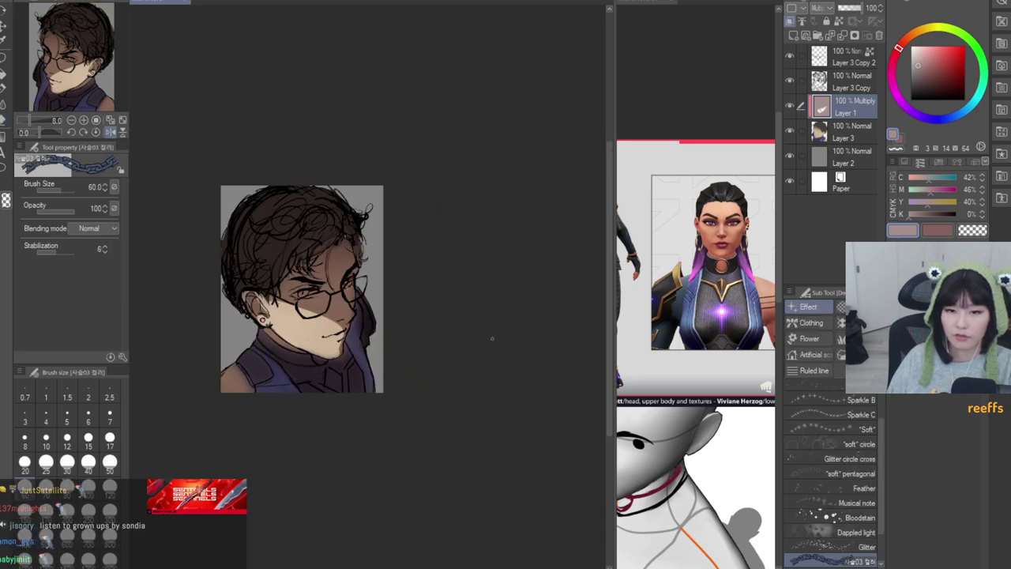
{"action": "scroll", "coordinate": [381, 338], "scroll_direction": "up", "scroll_amount": 1}
{"action": "left_click", "coordinate": [111, 132]}
Step: Erase more Multiply shadow across the eyes, nose and fringe with the Snap eraser, and mirror the canvas view to check the lighting
{"action": "left_click", "coordinate": [3, 120]}
{"action": "scroll", "coordinate": [492, 247], "scroll_direction": "up", "scroll_amount": 1}
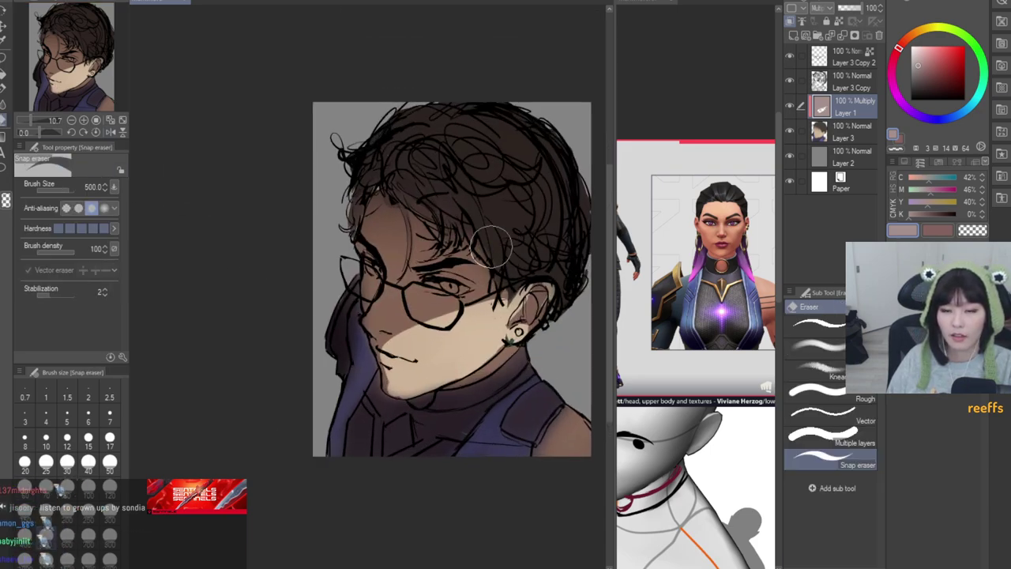
{"action": "mouse_move", "coordinate": [478, 265]}
{"action": "left_mouse_down"}
{"action": "mouse_move", "coordinate": [442, 304]}
{"action": "mouse_move", "coordinate": [513, 265]}
{"action": "mouse_move", "coordinate": [378, 348]}
{"action": "mouse_move", "coordinate": [389, 329]}
{"action": "left_mouse_up"}
{"action": "scroll", "coordinate": [462, 308], "scroll_direction": "down", "scroll_amount": 1}
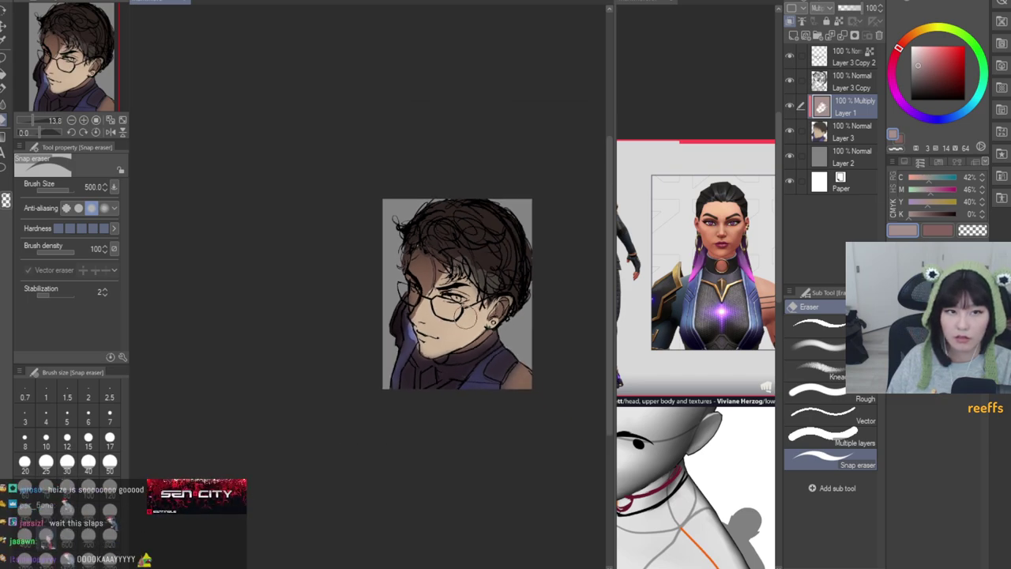
{"action": "key", "text": "h"}
{"action": "scroll", "coordinate": [516, 317], "scroll_direction": "down", "scroll_amount": 1}
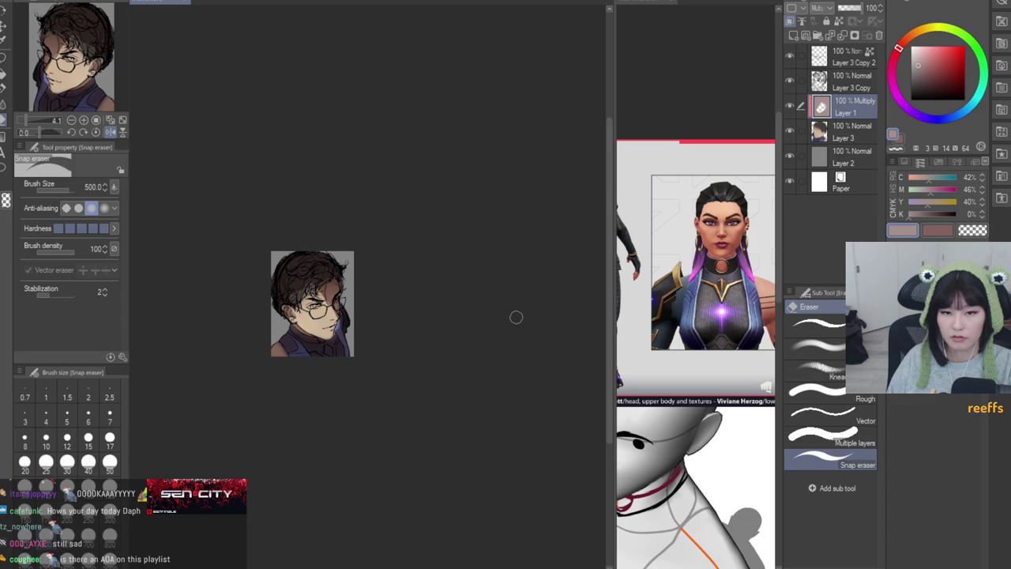
Step: Undo the last Multiply erasures across the eyes, nose and fringe, and clear the remaining shadow around the mouth and chin
{"action": "scroll", "coordinate": [474, 320], "scroll_direction": "up", "scroll_amount": 3}
{"action": "key", "text": "ctrl+z"}
{"action": "key", "text": "ctrl+z"}
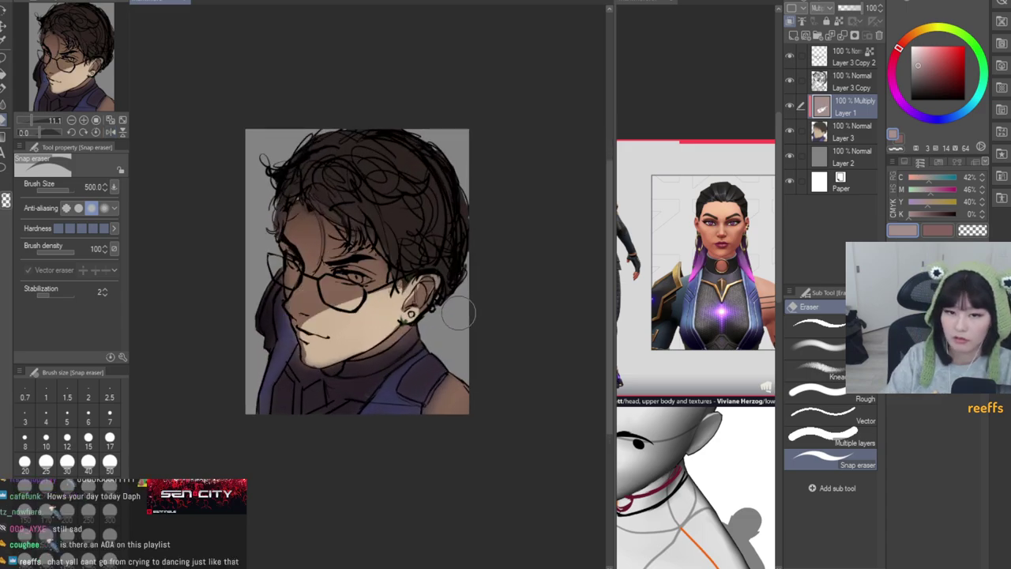
{"action": "scroll", "coordinate": [458, 314], "scroll_direction": "up", "scroll_amount": 4}
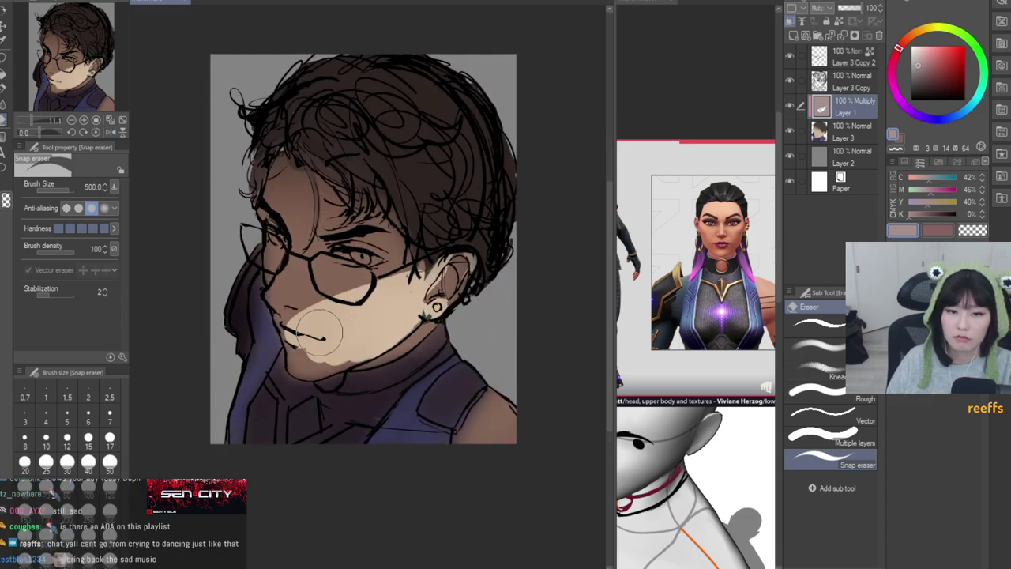
{"action": "scroll", "coordinate": [488, 375], "scroll_direction": "down", "scroll_amount": 2}
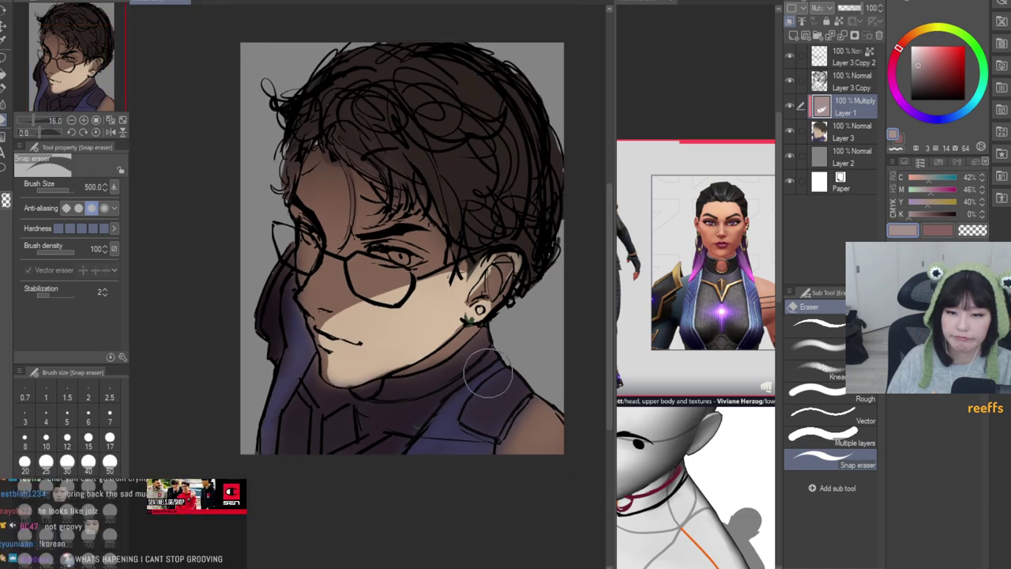
Step: Erase Multiply shadow from the shoulder and blue vest panels with the Snap eraser at size 500, checking the lighting in a mirrored view
{"action": "mouse_move", "coordinate": [508, 414]}
{"action": "left_mouse_down"}
{"action": "mouse_move", "coordinate": [525, 410]}
{"action": "mouse_move", "coordinate": [506, 403]}
{"action": "mouse_move", "coordinate": [462, 425]}
{"action": "left_mouse_up"}
{"action": "scroll", "coordinate": [553, 316], "scroll_direction": "down", "scroll_amount": 4}
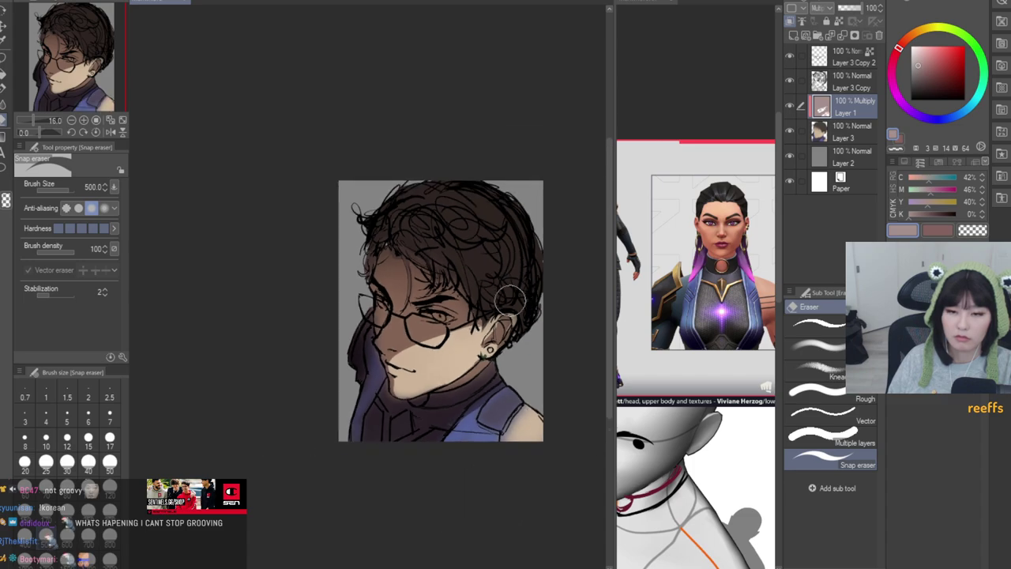
{"action": "key", "text": "h"}
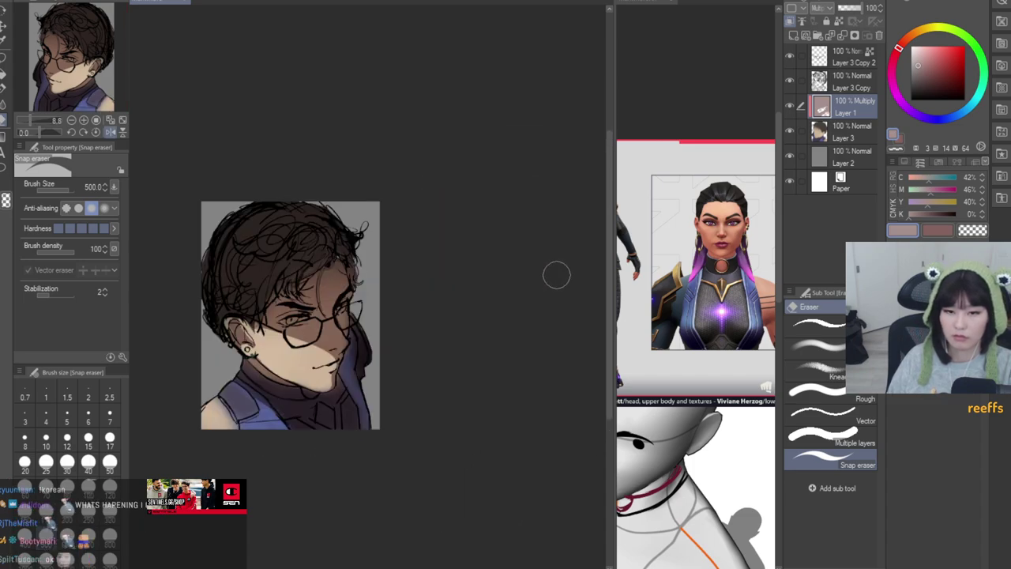
{"action": "key", "text": "h"}
{"action": "scroll", "coordinate": [556, 275], "scroll_direction": "up", "scroll_amount": 5}
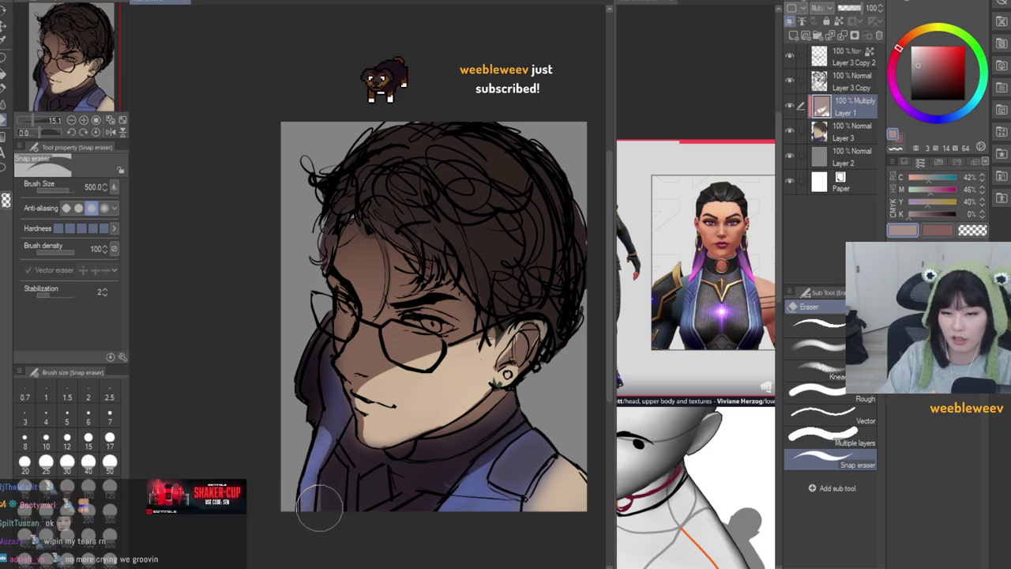
{"action": "scroll", "coordinate": [536, 237], "scroll_direction": "down", "scroll_amount": 2}
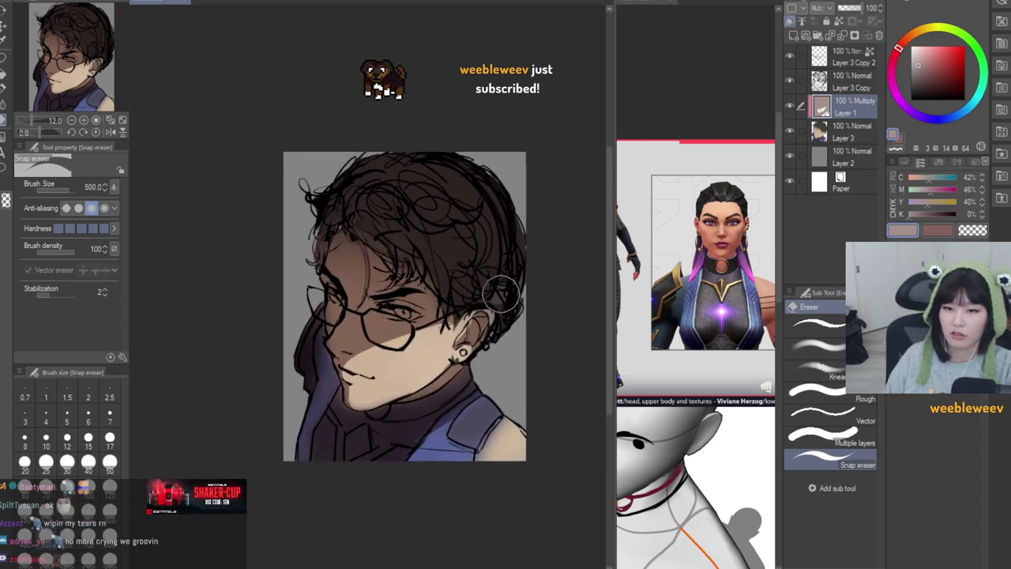
{"action": "key", "text": "h"}
{"action": "scroll", "coordinate": [532, 268], "scroll_direction": "down", "scroll_amount": 1}
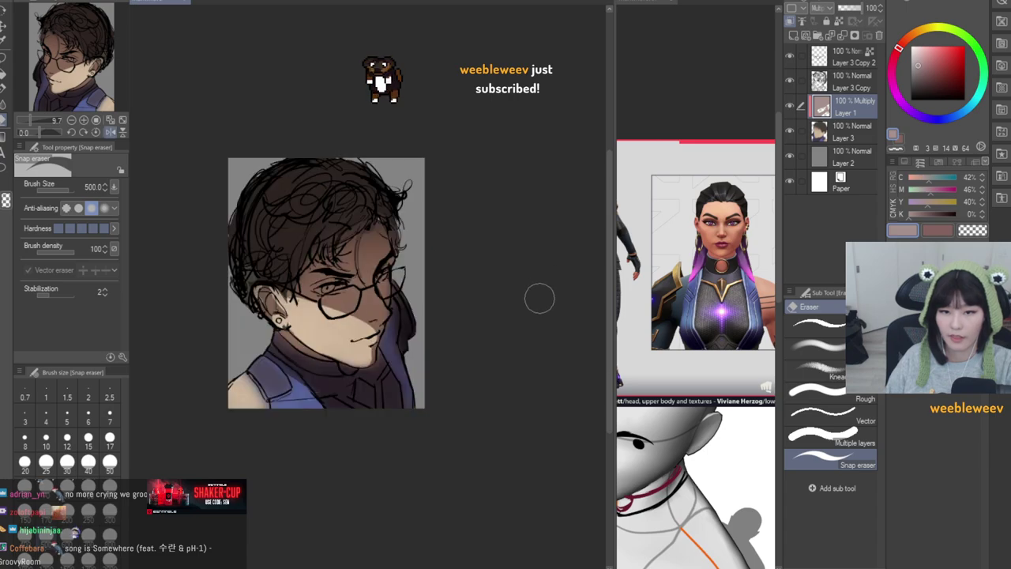
{"action": "key", "text": "h"}
Step: Erase a small highlight from the Multiply shadow just under the eye behind the glasses with the Snap eraser at size 150
{"action": "scroll", "coordinate": [369, 331], "scroll_direction": "up", "scroll_amount": 6}
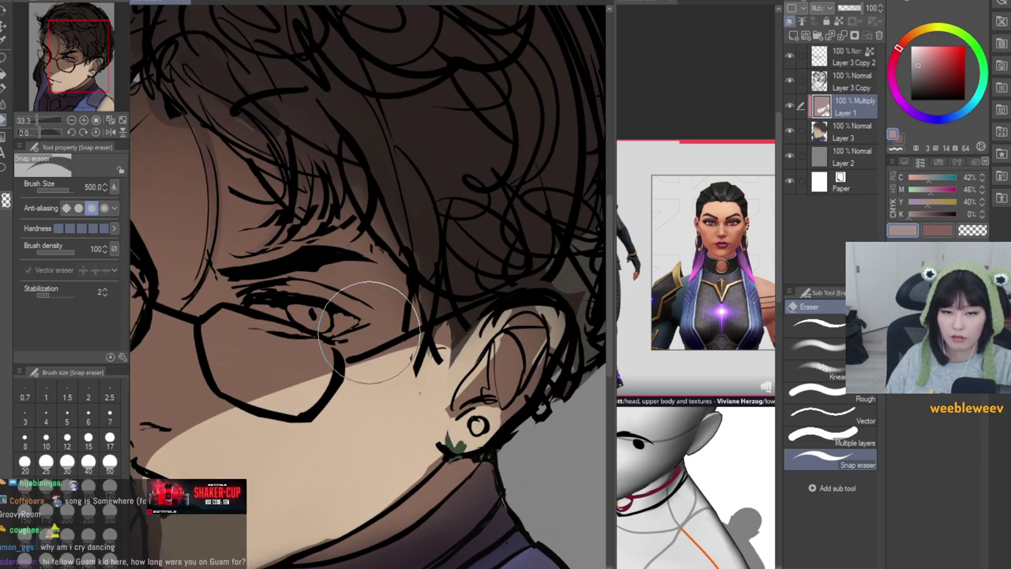
{"action": "key", "text": "bracketleft"}
{"action": "key", "text": "bracketleft"}
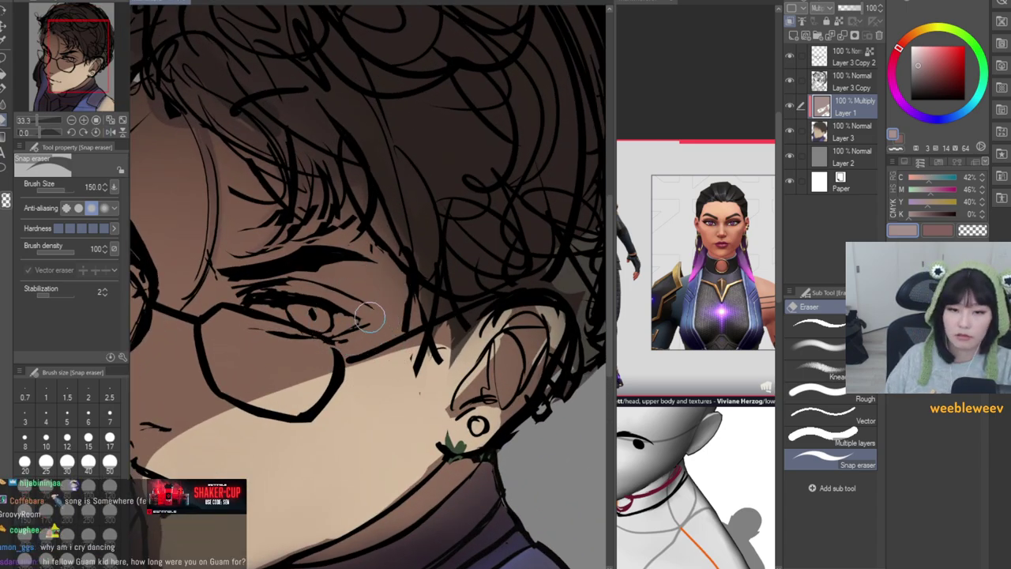
{"action": "scroll", "coordinate": [370, 316], "scroll_direction": "down", "scroll_amount": 5}
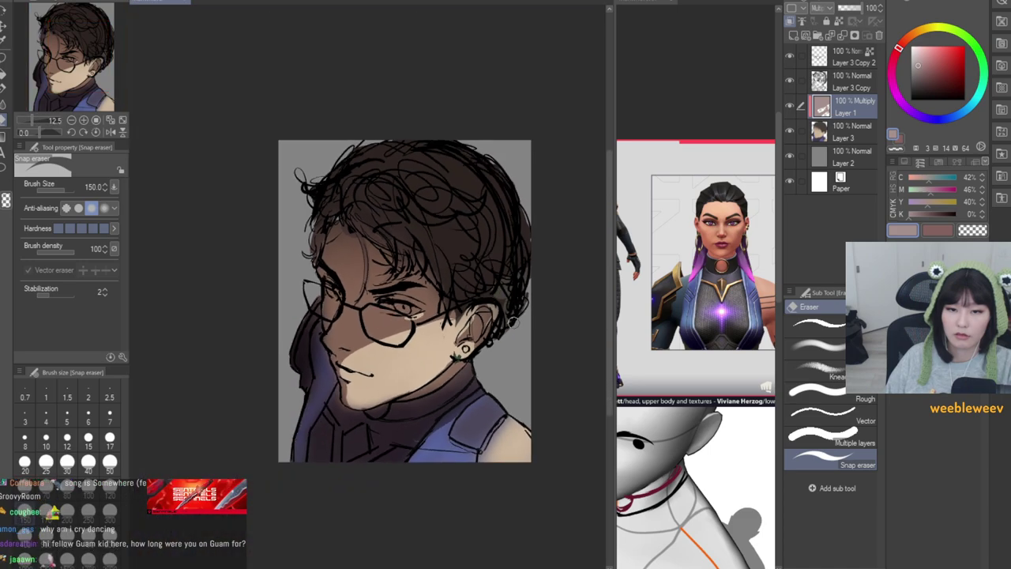
{"action": "scroll", "coordinate": [354, 409], "scroll_direction": "up", "scroll_amount": 4}
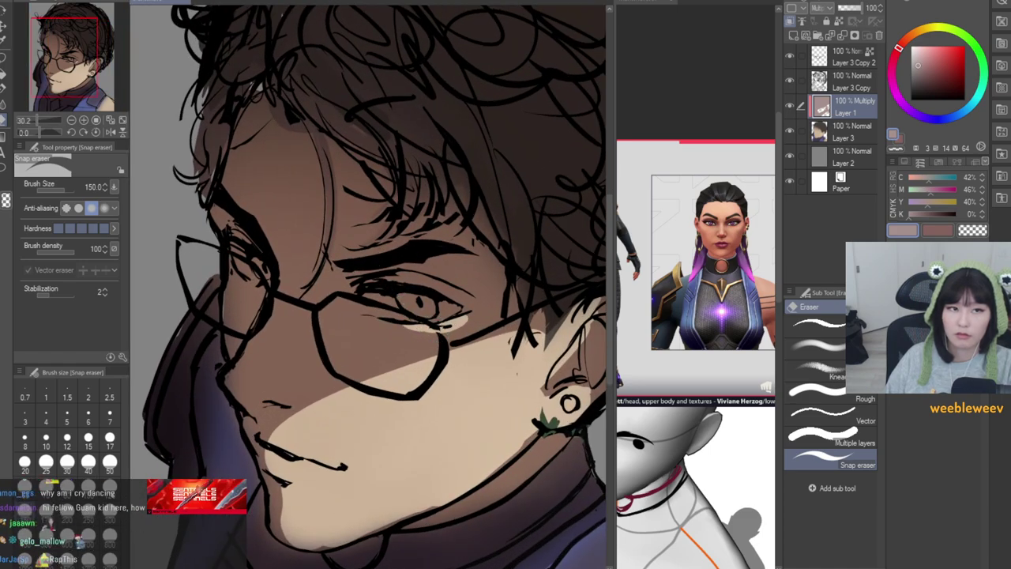
{"action": "mouse_move", "coordinate": [456, 293]}
{"action": "left_mouse_down"}
{"action": "mouse_move", "coordinate": [441, 341]}
{"action": "mouse_move", "coordinate": [392, 330]}
{"action": "left_mouse_up"}
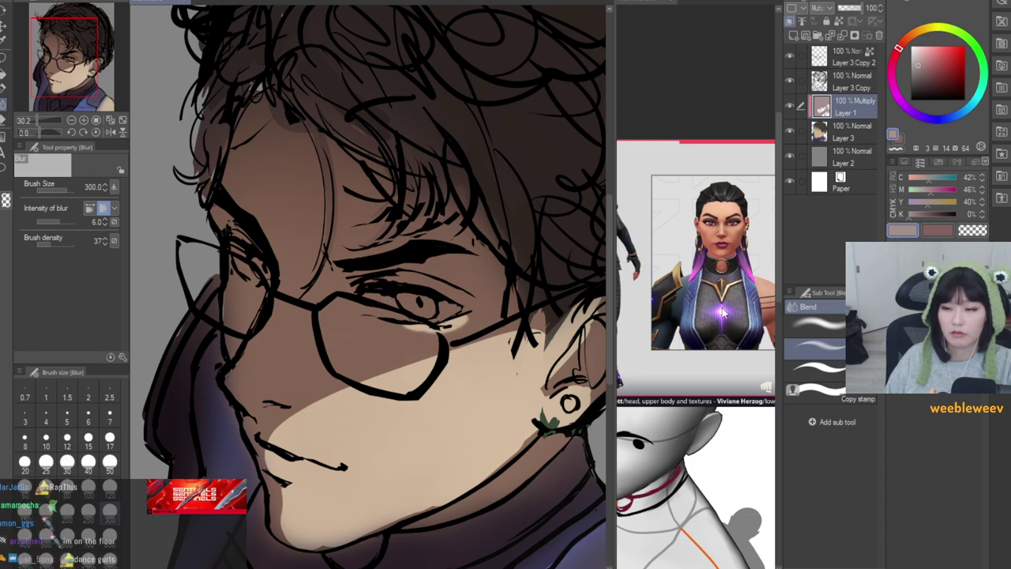
Step: Soften the shadow edges on the face with the Blur tool at size 300 and blur intensity 17
{"action": "left_click", "coordinate": [105, 220]}
{"action": "left_click_drag", "start_coordinate": [442, 324], "coordinate": [406, 324]}
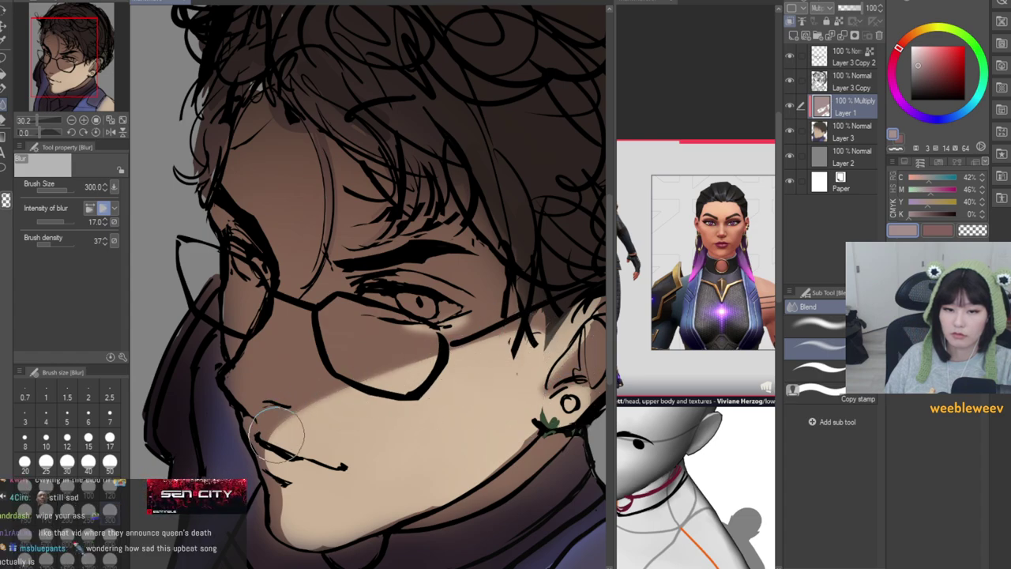
{"action": "scroll", "coordinate": [455, 274], "scroll_direction": "down", "scroll_amount": 4}
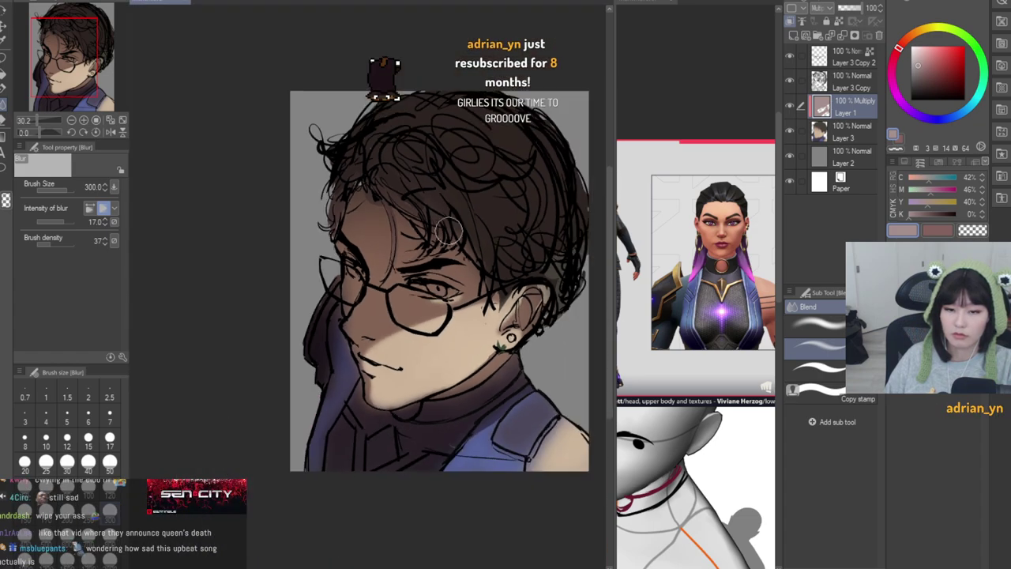
{"action": "scroll", "coordinate": [372, 312], "scroll_direction": "down", "scroll_amount": 2}
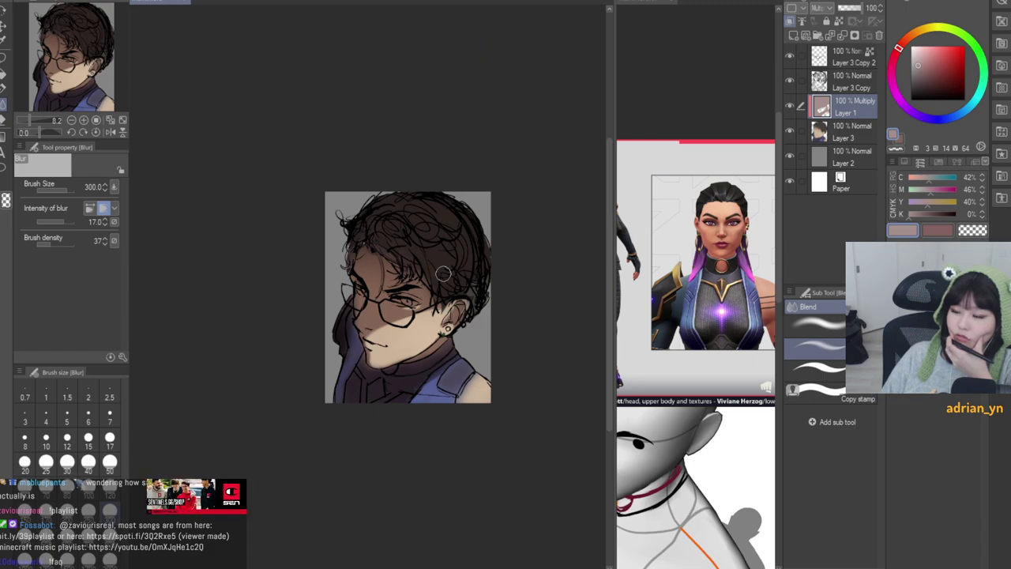
{"action": "scroll", "coordinate": [472, 300], "scroll_direction": "up", "scroll_amount": 1}
Step: Compare the portrait without its sketch lines, restore them, and ready Layer 3 Copy for the Soft airbrush with transparent pixels locked
{"action": "left_click", "coordinate": [791, 81]}
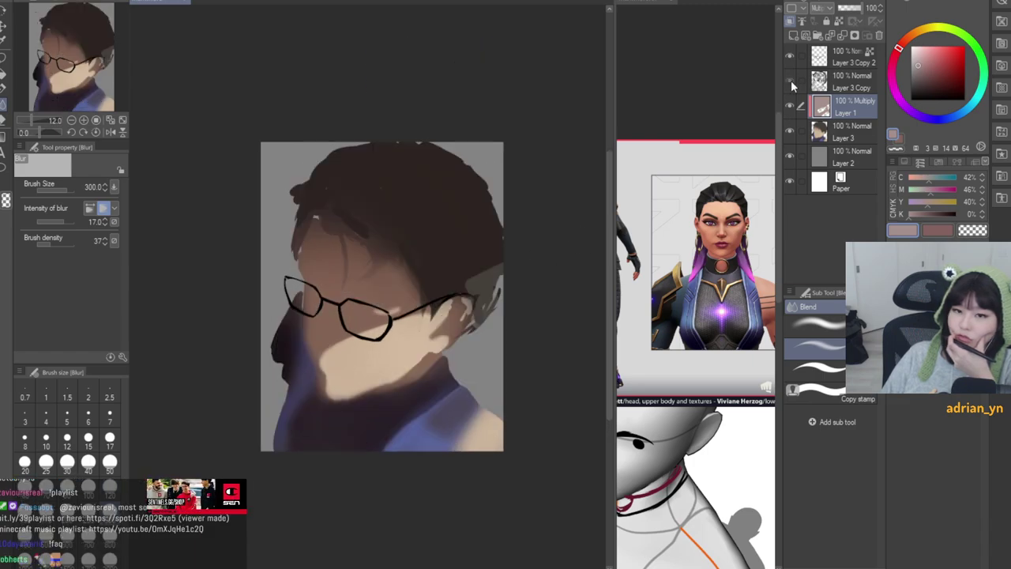
{"action": "left_click", "coordinate": [790, 81]}
{"action": "left_click", "coordinate": [845, 81]}
{"action": "key", "text": "b"}
{"action": "scroll", "coordinate": [394, 188], "scroll_direction": "up", "scroll_amount": 1}
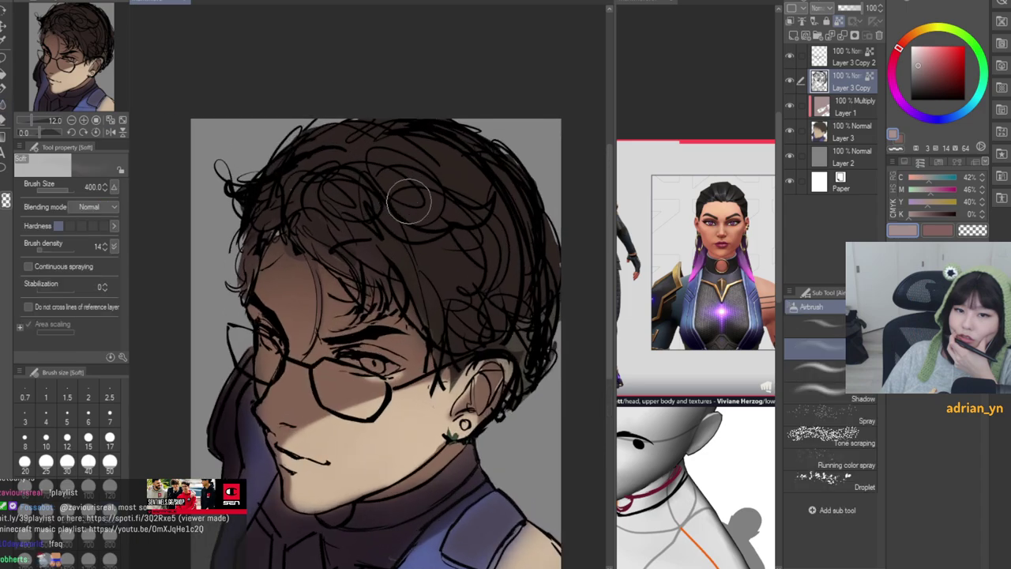
Step: Recolour the hair lines on Layer 3 Copy with a dark brown sampled from the hair, using the Soft airbrush at size 1200
{"action": "left_click", "coordinate": [440, 253], "text": "alt"}
{"action": "left_click", "coordinate": [926, 90]}
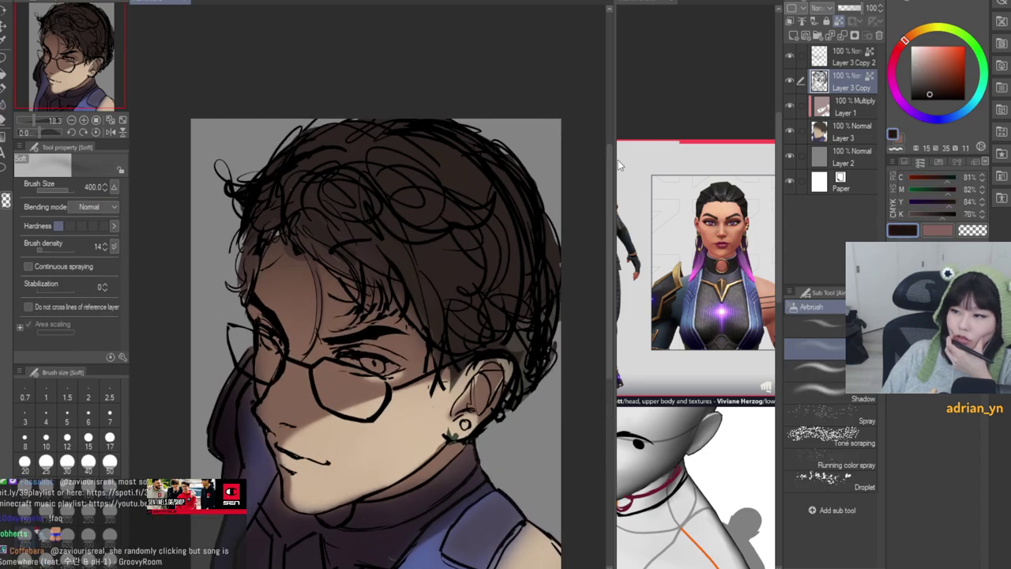
{"action": "key", "text": "bracketright"}
{"action": "key", "text": "bracketright"}
{"action": "key", "text": "bracketright"}
{"action": "key", "text": "bracketright"}
{"action": "key", "text": "bracketright"}
{"action": "key", "text": "bracketright"}
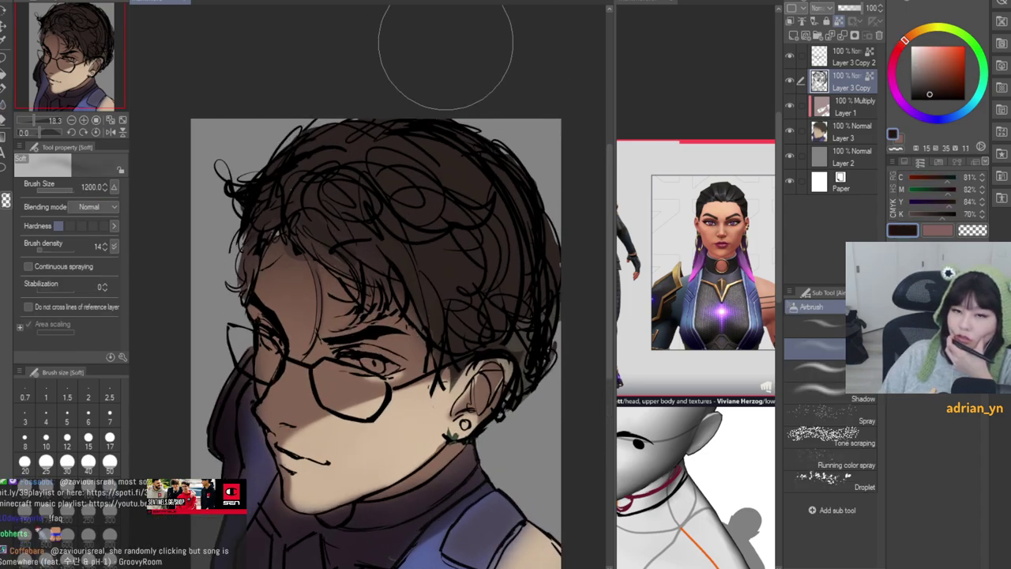
{"action": "mouse_move", "coordinate": [382, 171]}
{"action": "left_mouse_down"}
{"action": "mouse_move", "coordinate": [504, 203]}
{"action": "mouse_move", "coordinate": [342, 274]}
{"action": "mouse_move", "coordinate": [542, 277]}
{"action": "mouse_move", "coordinate": [471, 318]}
{"action": "mouse_move", "coordinate": [482, 364]}
{"action": "mouse_move", "coordinate": [268, 354]}
{"action": "mouse_move", "coordinate": [452, 318]}
{"action": "mouse_move", "coordinate": [473, 220]}
{"action": "mouse_move", "coordinate": [184, 278]}
{"action": "mouse_move", "coordinate": [234, 363]}
{"action": "mouse_move", "coordinate": [335, 410]}
{"action": "mouse_move", "coordinate": [485, 241]}
{"action": "mouse_move", "coordinate": [443, 268]}
{"action": "left_mouse_up"}
{"action": "left_click", "coordinate": [483, 245], "text": "alt"}
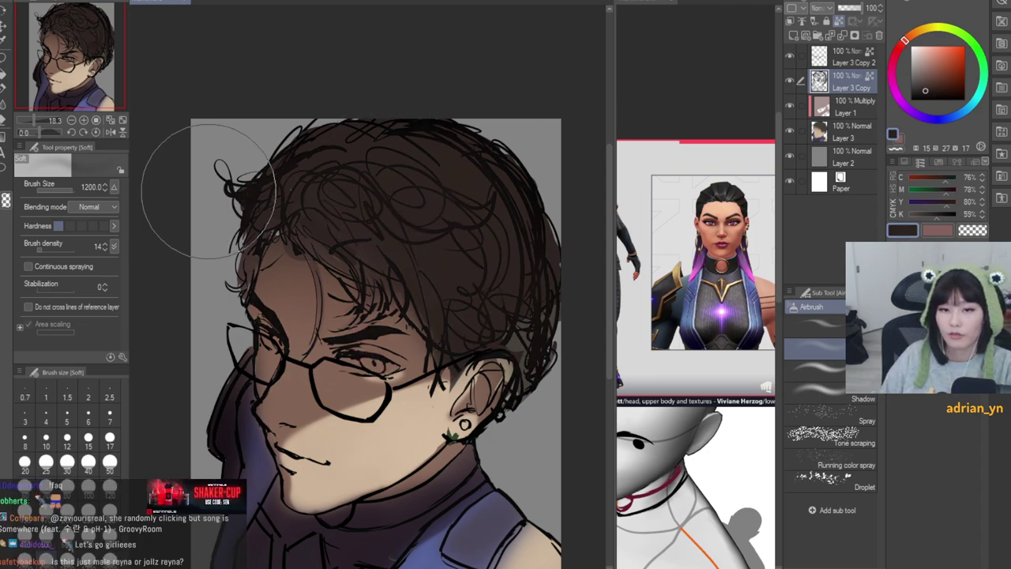
{"action": "scroll", "coordinate": [405, 196], "scroll_direction": "down", "scroll_amount": 2}
{"action": "scroll", "coordinate": [371, 371], "scroll_direction": "up", "scroll_amount": 2}
{"action": "scroll", "coordinate": [303, 351], "scroll_direction": "down", "scroll_amount": 2}
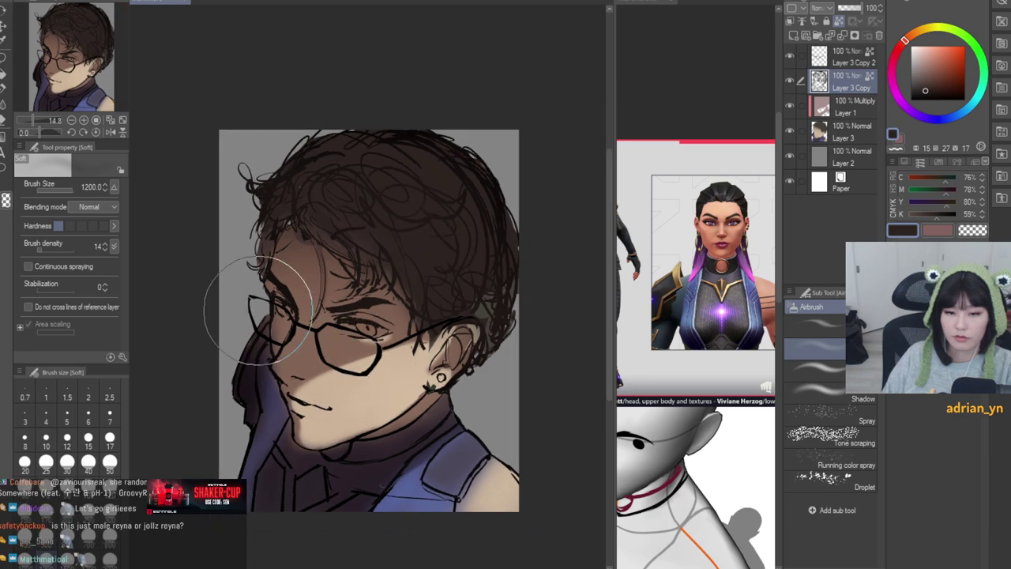
Step: Tint the outfit lines with dark purple and blue tones sampled from the collar and vest, undoing one blue pass
{"action": "left_click", "coordinate": [359, 444], "text": "alt"}
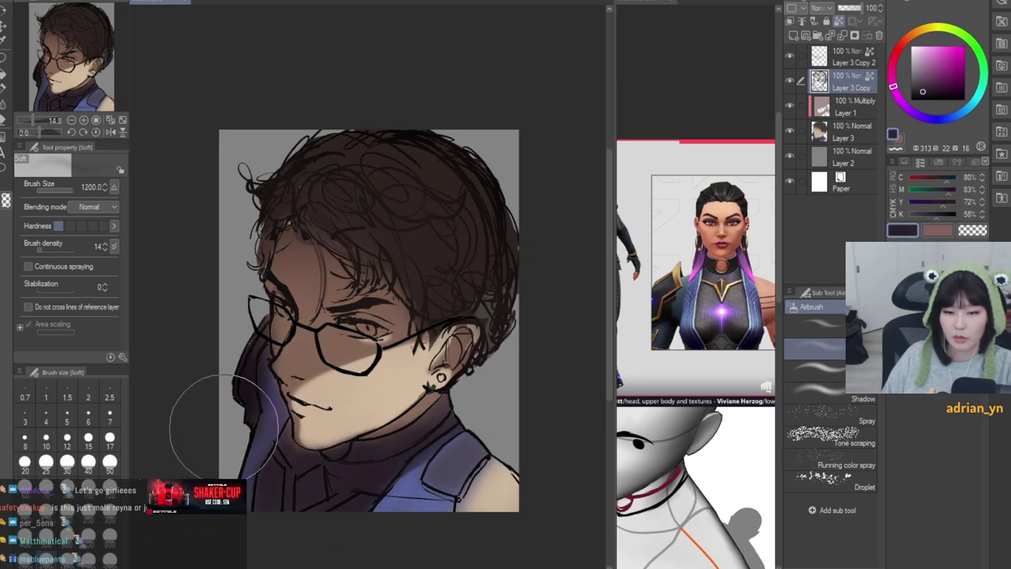
{"action": "left_click", "coordinate": [404, 490], "text": "alt"}
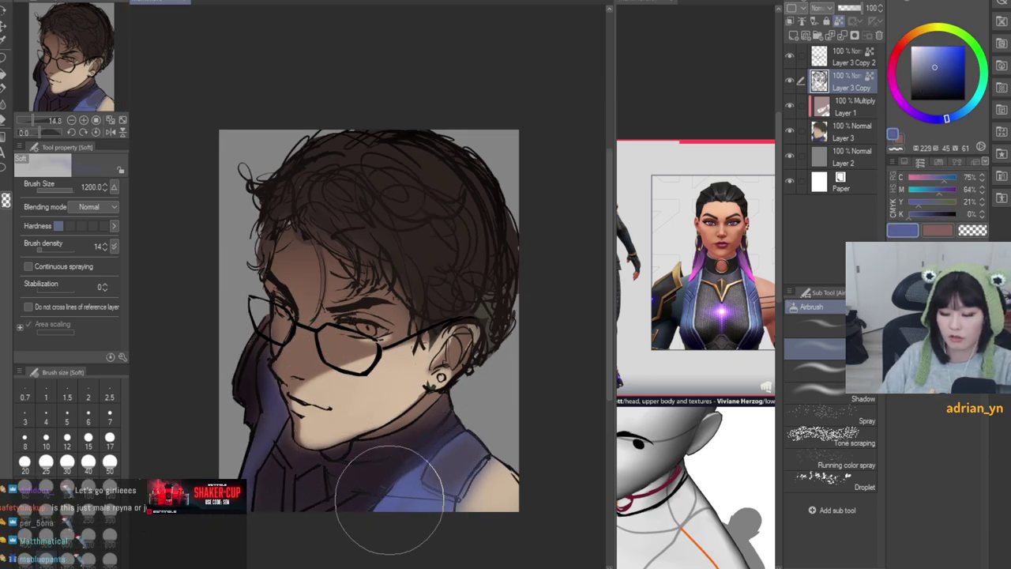
{"action": "key", "text": "ctrl+z"}
{"action": "left_click", "coordinate": [276, 437], "text": "alt"}
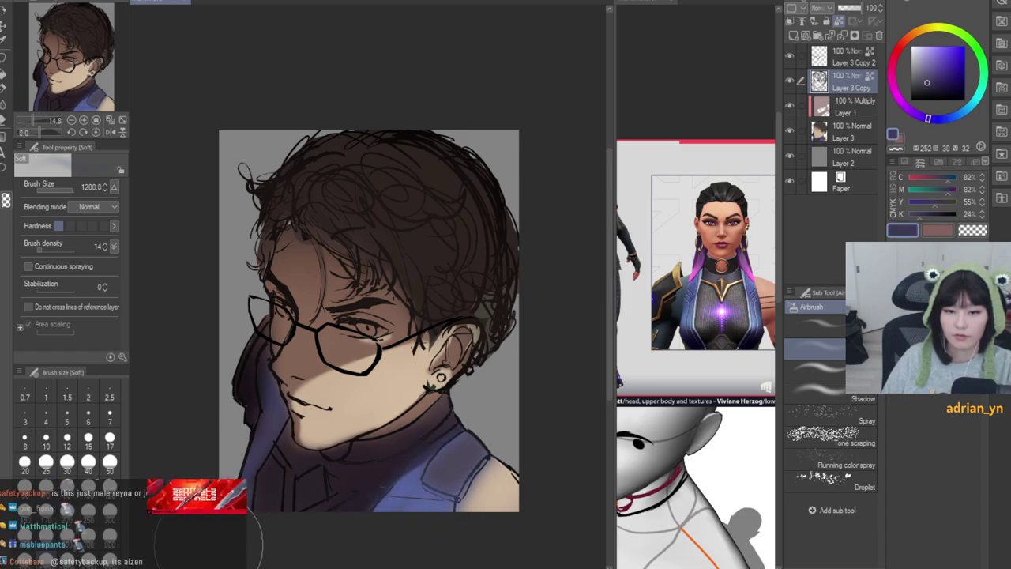
Step: Airbrush the lines around the eye in a reddish brown derived from the sampled skin shadow, at size 700
{"action": "scroll", "coordinate": [255, 369], "scroll_direction": "up", "scroll_amount": 5}
{"action": "left_click", "coordinate": [353, 306], "text": "alt"}
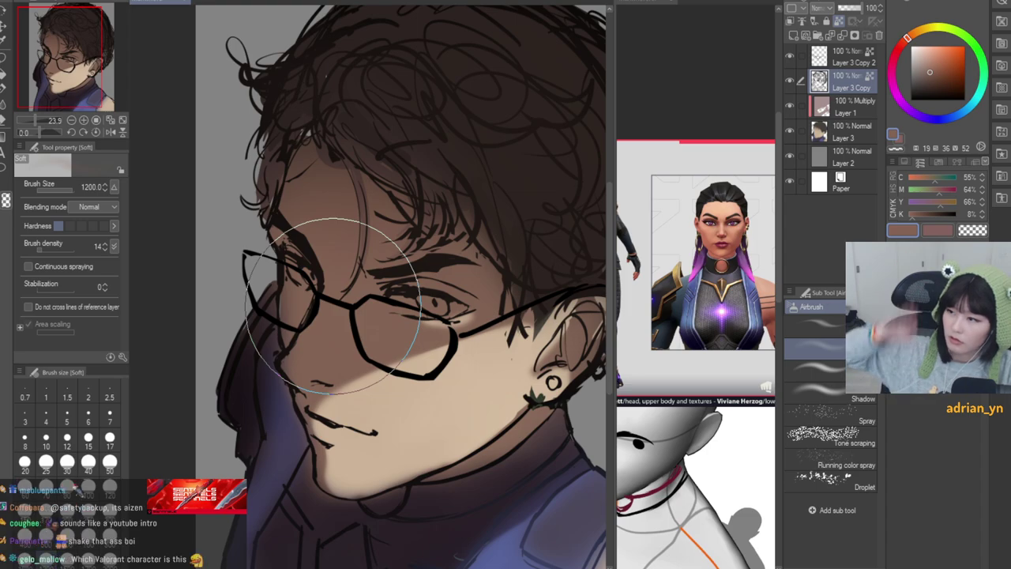
{"action": "scroll", "coordinate": [362, 307], "scroll_direction": "up", "scroll_amount": 3}
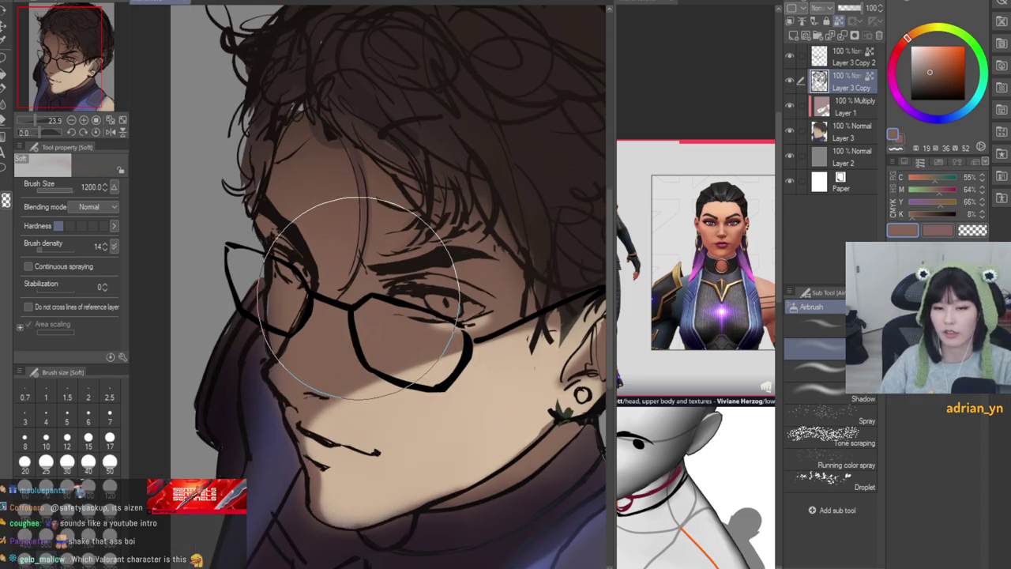
{"action": "left_click", "coordinate": [340, 343], "text": "alt"}
{"action": "left_click_drag", "start_coordinate": [945, 69], "coordinate": [908, 49]}
{"action": "key", "text": "bracketleft"}
{"action": "key", "text": "bracketleft"}
{"action": "key", "text": "bracketleft"}
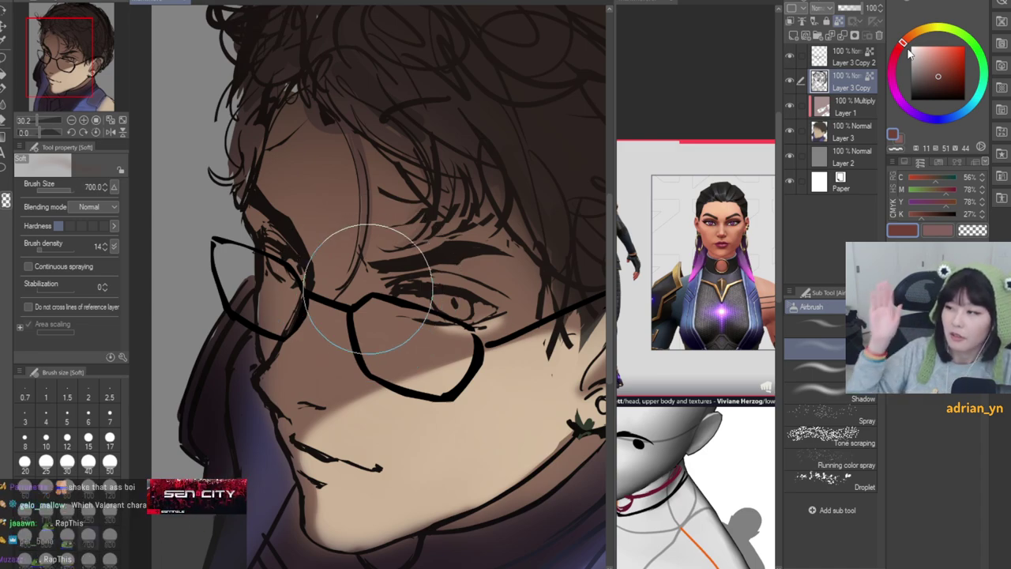
{"action": "mouse_move", "coordinate": [368, 289]}
{"action": "left_mouse_down"}
{"action": "mouse_move", "coordinate": [451, 336]}
{"action": "mouse_move", "coordinate": [458, 330]}
{"action": "mouse_move", "coordinate": [355, 287]}
{"action": "mouse_move", "coordinate": [386, 296]}
{"action": "mouse_move", "coordinate": [407, 279]}
{"action": "mouse_move", "coordinate": [451, 324]}
{"action": "mouse_move", "coordinate": [451, 293]}
{"action": "left_mouse_up"}
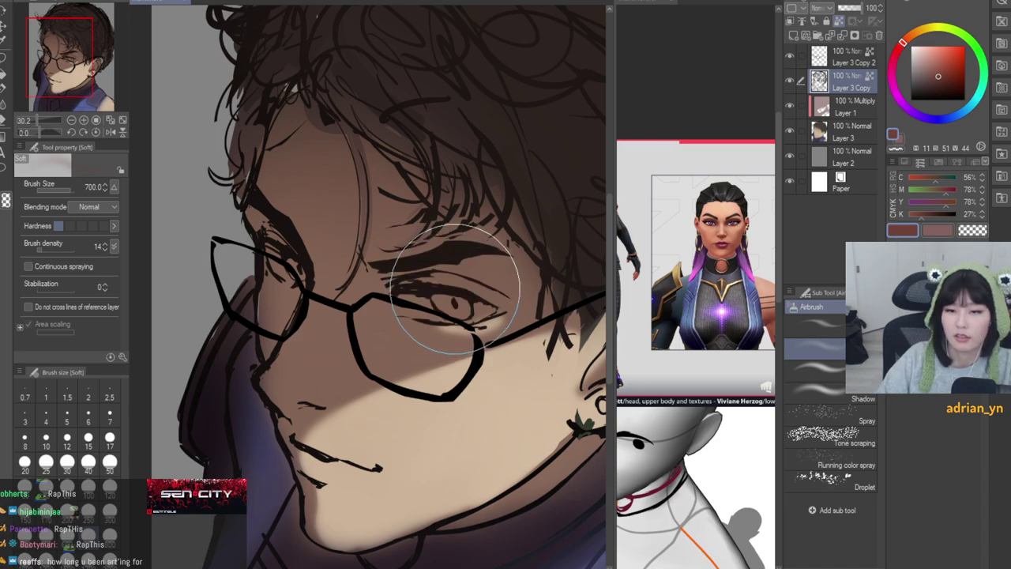
Step: Recolour the brow and eye lines with a deep dark red, and switch to a less saturated red-brown
{"action": "left_click", "coordinate": [945, 83]}
{"action": "left_click", "coordinate": [899, 48]}
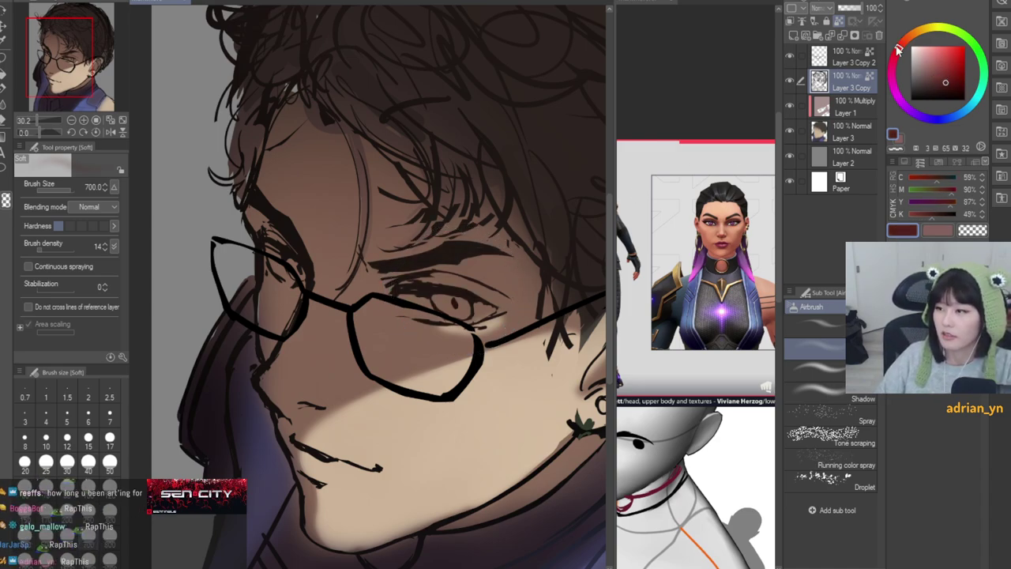
{"action": "mouse_move", "coordinate": [479, 304]}
{"action": "left_mouse_down"}
{"action": "mouse_move", "coordinate": [371, 293]}
{"action": "mouse_move", "coordinate": [474, 316]}
{"action": "left_mouse_up"}
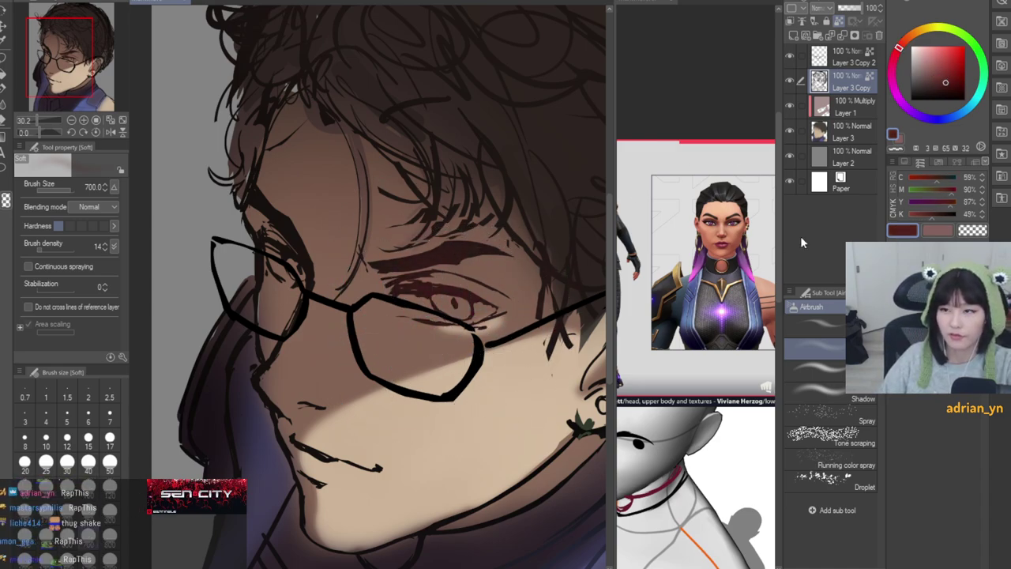
{"action": "left_click", "coordinate": [939, 85]}
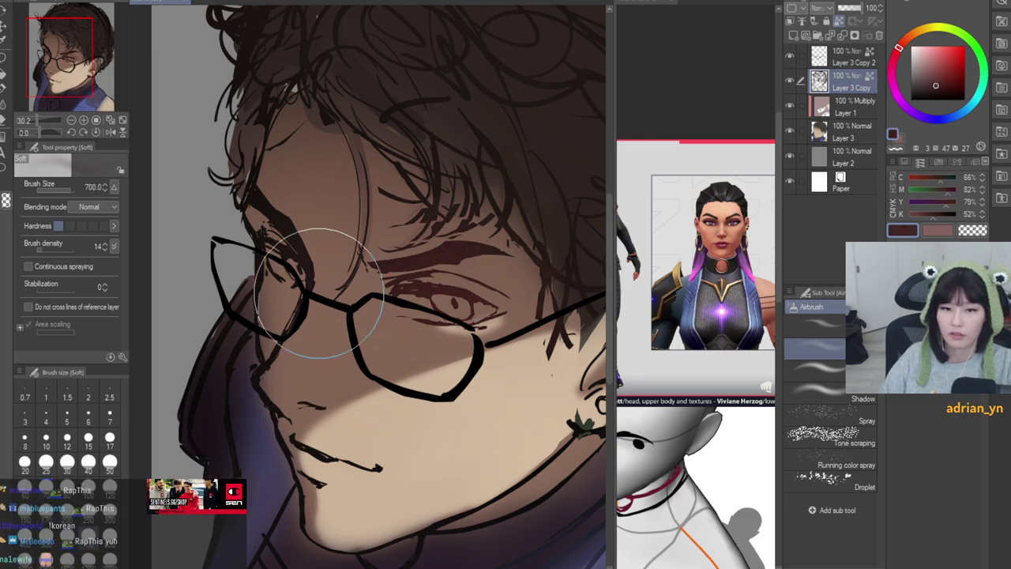
{"action": "scroll", "coordinate": [360, 484], "scroll_direction": "down", "scroll_amount": 3}
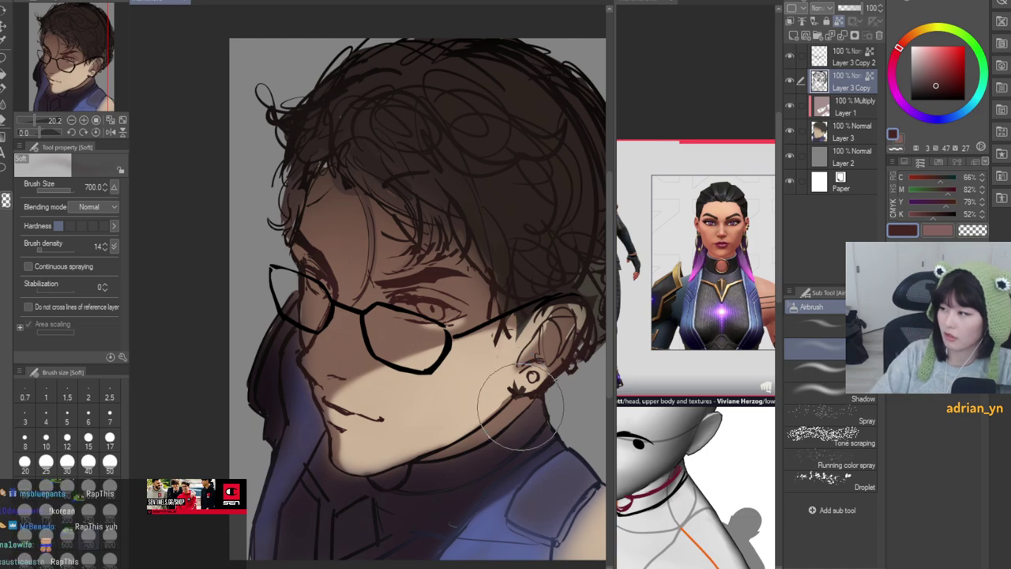
Step: Airbrush the jaw and ear lines in a warm orange-brown based on the sampled neck skin, at size 500
{"action": "key", "text": "bracketleft"}
{"action": "key", "text": "bracketleft"}
{"action": "scroll", "coordinate": [490, 420], "scroll_direction": "up", "scroll_amount": 1}
{"action": "left_click", "coordinate": [501, 421], "text": "alt"}
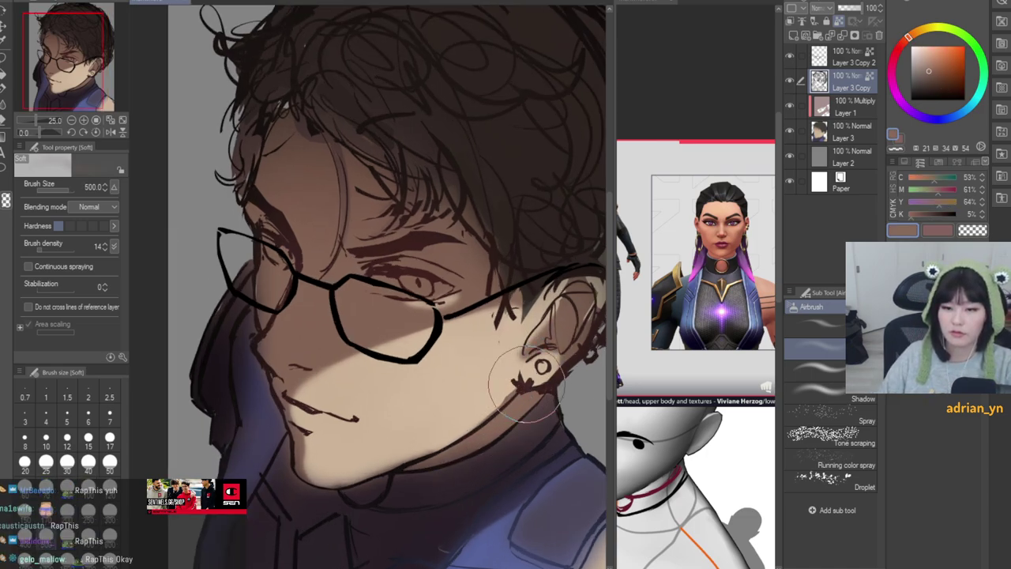
{"action": "left_click_drag", "start_coordinate": [934, 68], "coordinate": [941, 63]}
{"action": "mouse_move", "coordinate": [514, 390]}
{"action": "left_mouse_down"}
{"action": "mouse_move", "coordinate": [498, 390]}
{"action": "mouse_move", "coordinate": [570, 300]}
{"action": "left_mouse_up"}
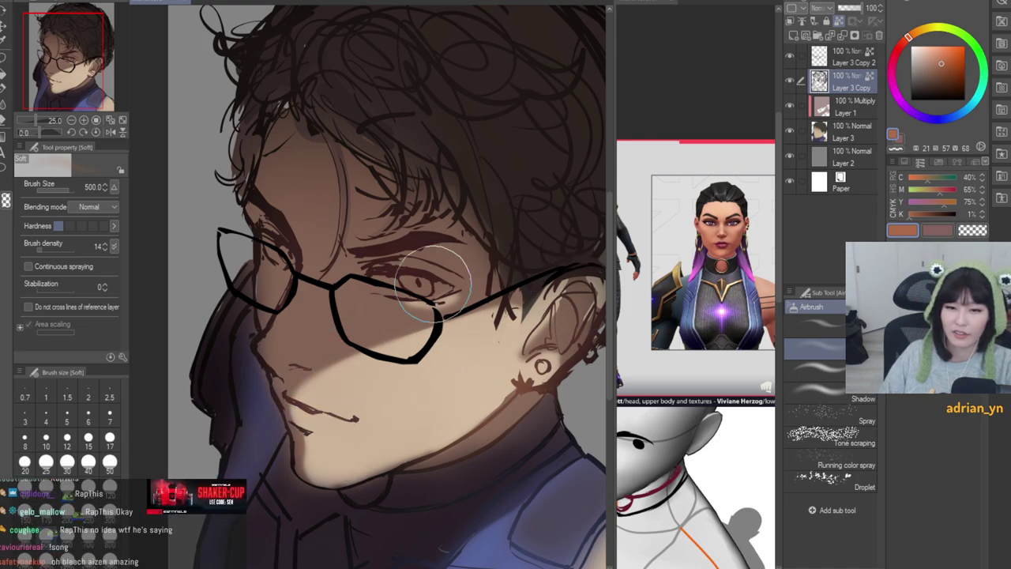
Step: Airbrush the collar and vest lines in a dark violet-blue sampled from the dark clothing, at size 500
{"action": "scroll", "coordinate": [430, 268], "scroll_direction": "down", "scroll_amount": 5}
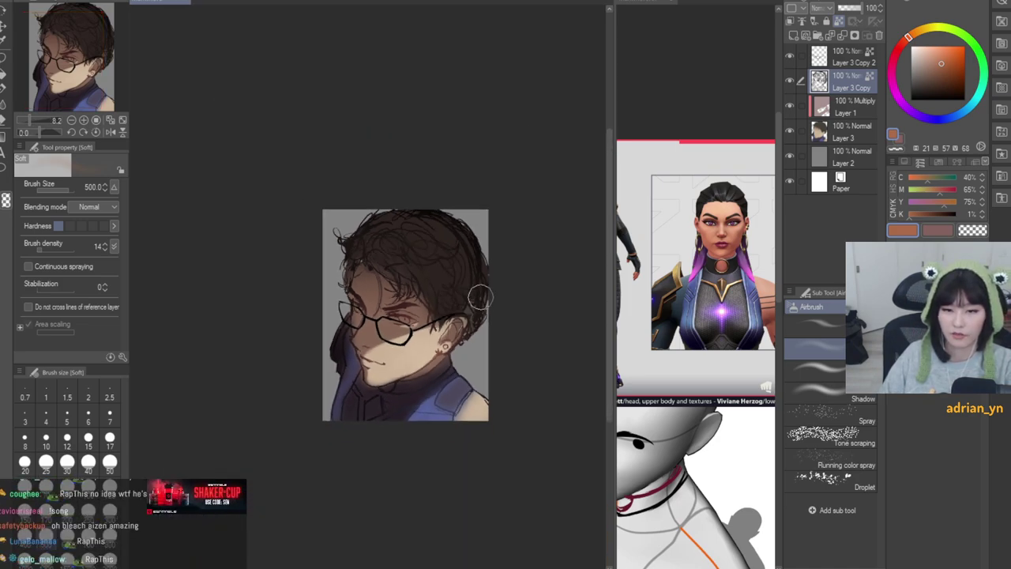
{"action": "key", "text": "h"}
{"action": "scroll", "coordinate": [421, 414], "scroll_direction": "up", "scroll_amount": 5}
{"action": "left_click", "coordinate": [379, 430], "text": "alt"}
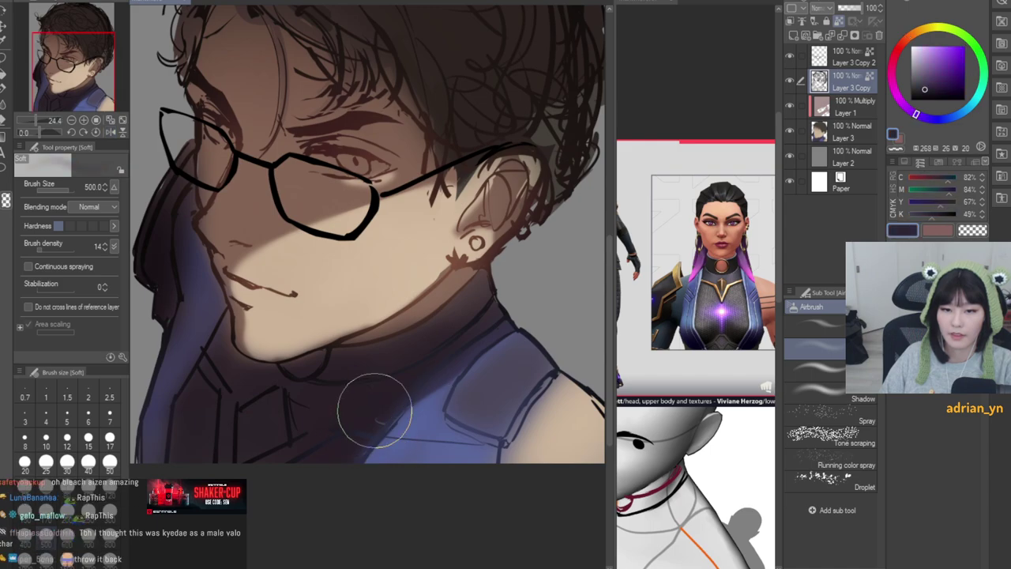
{"action": "mouse_move", "coordinate": [374, 411]}
{"action": "left_mouse_down"}
{"action": "mouse_move", "coordinate": [450, 367]}
{"action": "mouse_move", "coordinate": [400, 407]}
{"action": "mouse_move", "coordinate": [494, 321]}
{"action": "left_mouse_up"}
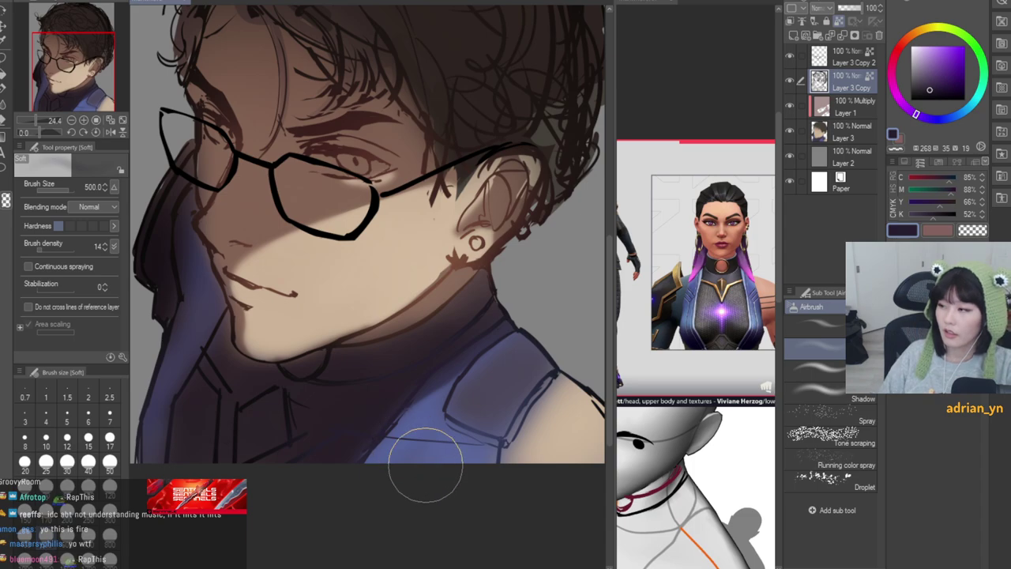
{"action": "scroll", "coordinate": [467, 460], "scroll_direction": "down", "scroll_amount": 2}
{"action": "scroll", "coordinate": [557, 399], "scroll_direction": "down", "scroll_amount": 2}
{"action": "scroll", "coordinate": [436, 291], "scroll_direction": "up", "scroll_amount": 3}
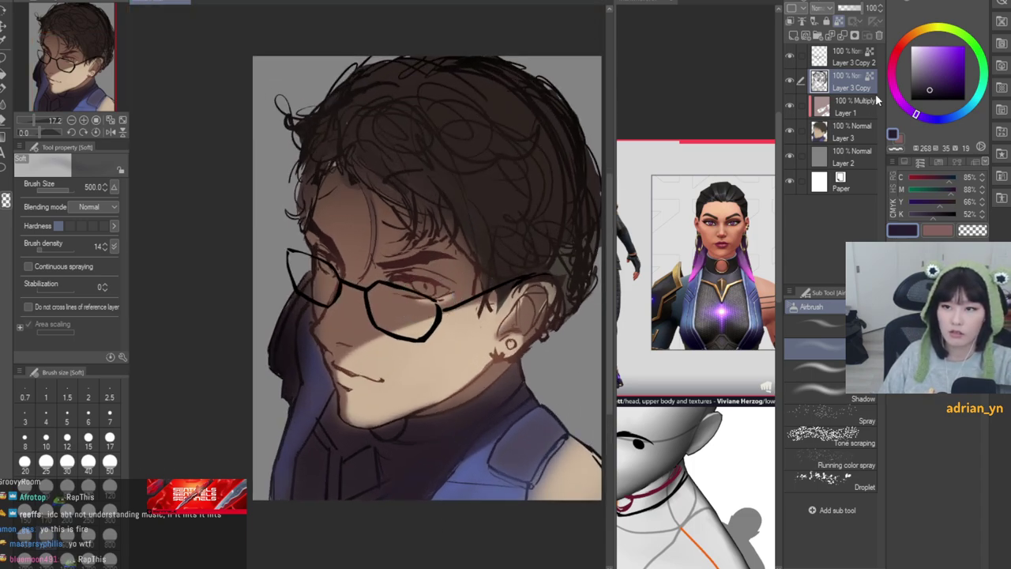
Step: Lock the transparent pixels of the Multiply shadow layer and choose a medium purple
{"action": "left_click", "coordinate": [829, 114]}
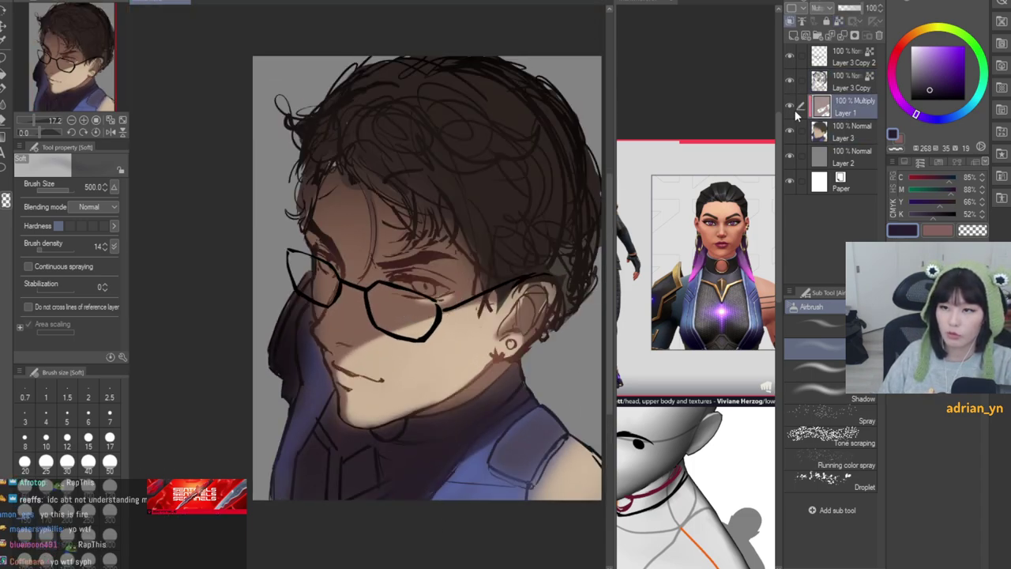
{"action": "left_click", "coordinate": [788, 108]}
{"action": "left_click", "coordinate": [788, 107]}
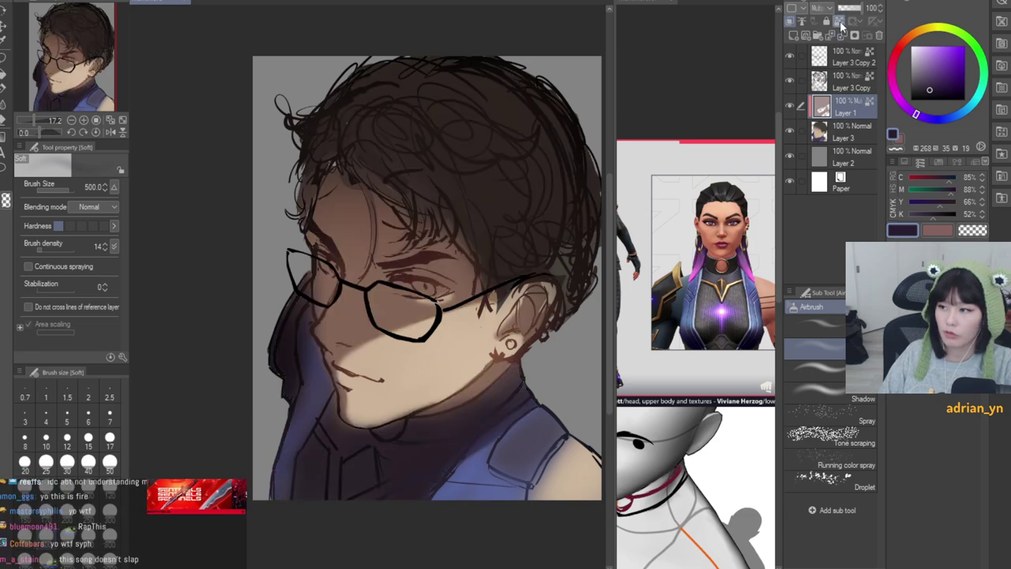
{"action": "left_click", "coordinate": [939, 65]}
{"action": "mouse_move", "coordinate": [893, 64]}
{"action": "left_mouse_down"}
{"action": "mouse_move", "coordinate": [895, 48]}
{"action": "mouse_move", "coordinate": [971, 119]}
{"action": "mouse_move", "coordinate": [906, 115]}
{"action": "left_mouse_up"}
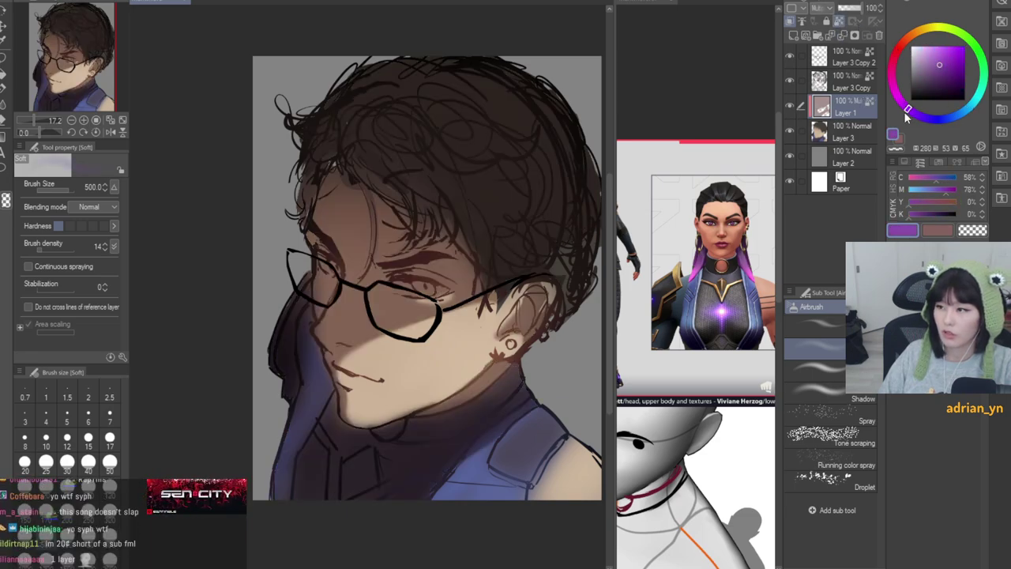
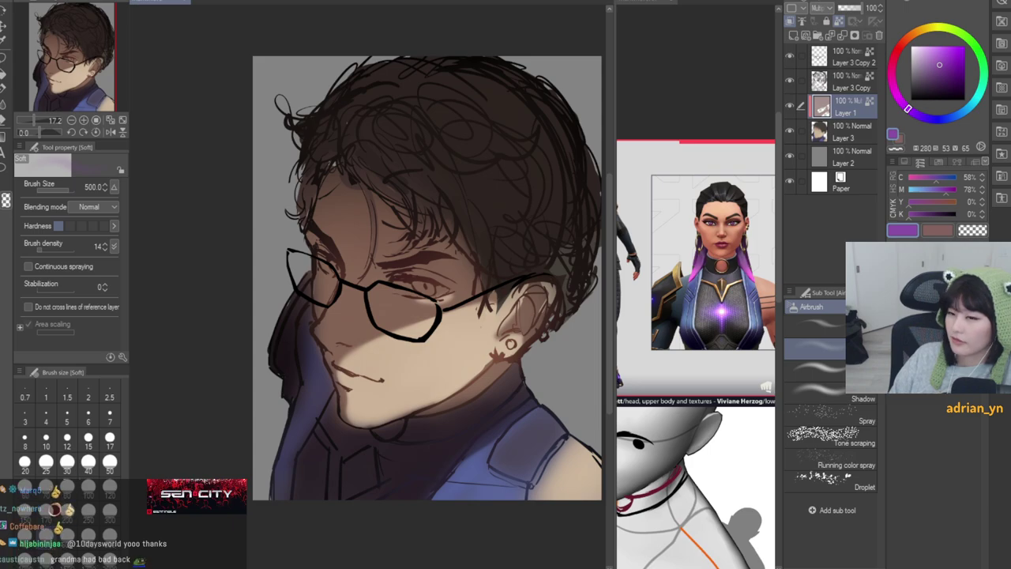
Step: Compare the portrait with the Multiply shadow layer and the Layer 3 Copy line art switched off and on
{"action": "scroll", "coordinate": [542, 226], "scroll_direction": "up", "scroll_amount": 2}
{"action": "scroll", "coordinate": [541, 225], "scroll_direction": "down", "scroll_amount": 4}
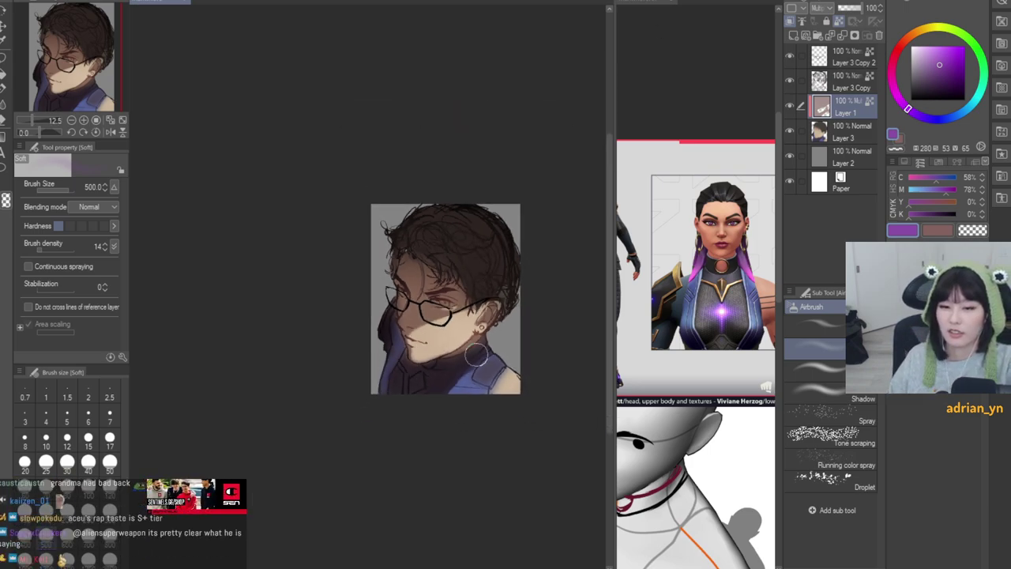
{"action": "scroll", "coordinate": [510, 320], "scroll_direction": "up", "scroll_amount": 3}
{"action": "left_click", "coordinate": [791, 106]}
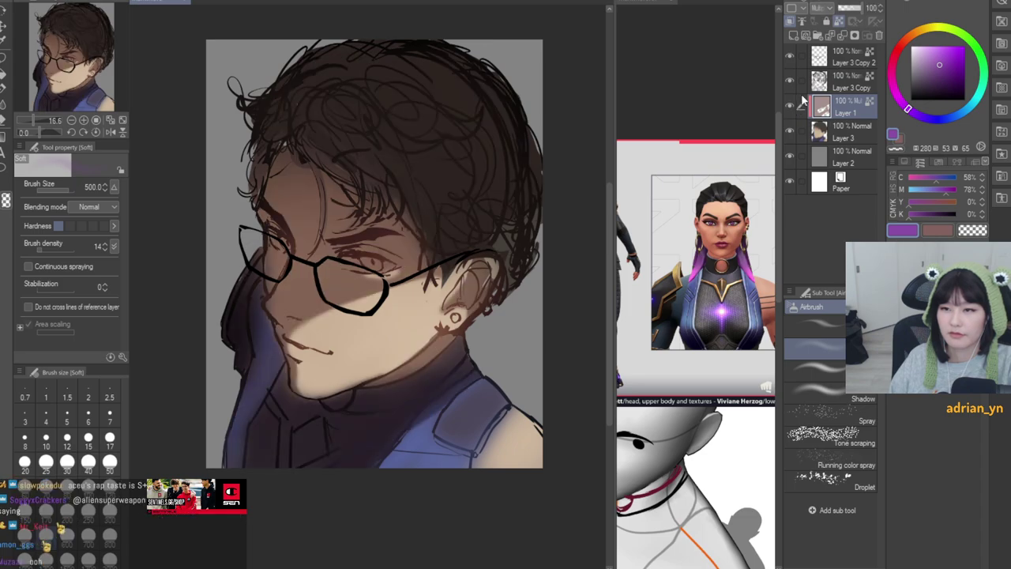
{"action": "left_click", "coordinate": [791, 80]}
{"action": "left_click", "coordinate": [790, 80]}
Step: Set up a black airbrush at size 200 on the Layer 3 Copy line art
{"action": "left_click", "coordinate": [850, 82]}
{"action": "left_click", "coordinate": [910, 99]}
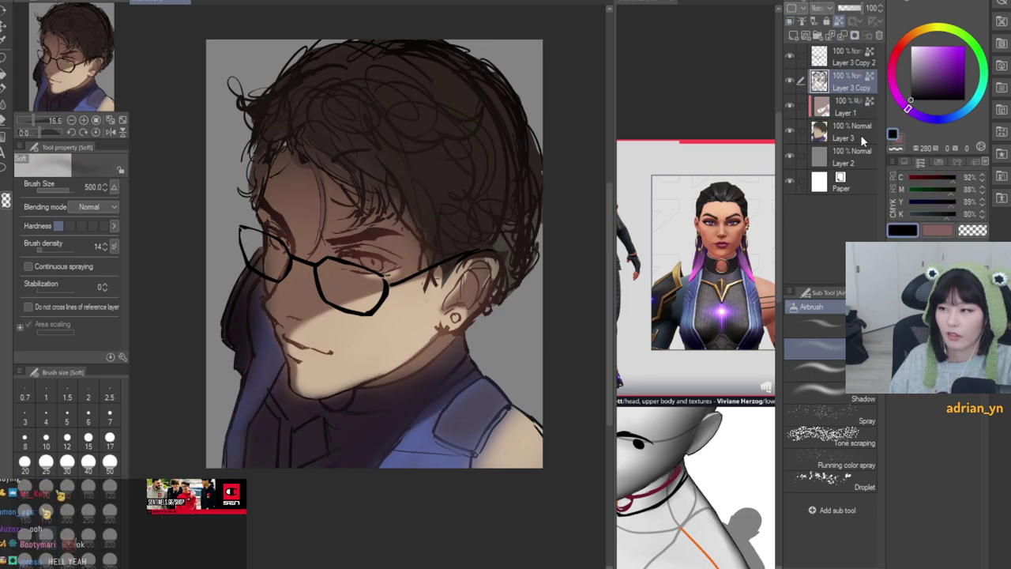
{"action": "scroll", "coordinate": [450, 225], "scroll_direction": "up", "scroll_amount": 3}
{"action": "key", "text": "bracketleft"}
{"action": "key", "text": "bracketleft"}
{"action": "key", "text": "bracketleft"}
{"action": "key", "text": "bracketleft"}
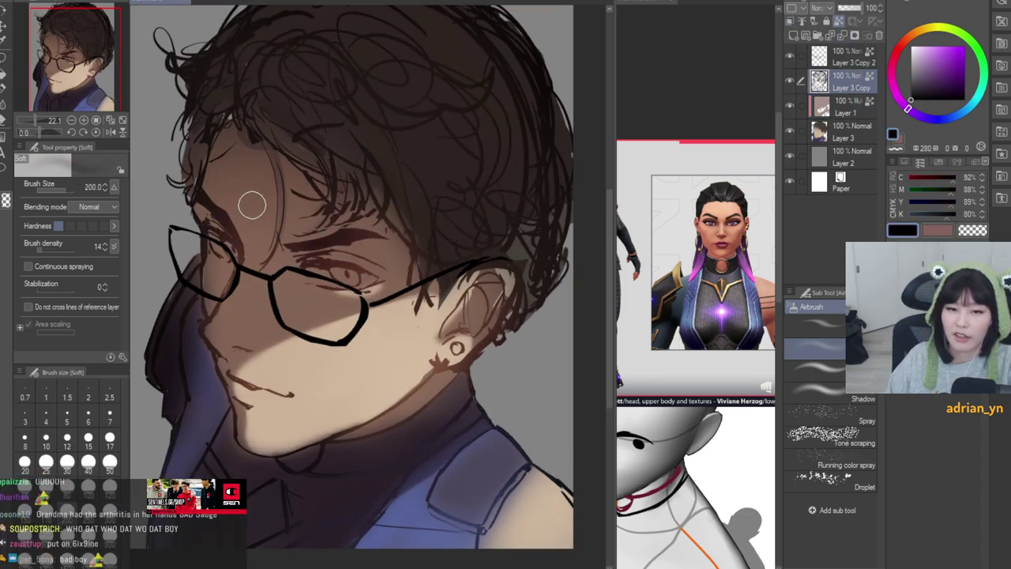
{"action": "scroll", "coordinate": [252, 206], "scroll_direction": "down", "scroll_amount": 1}
{"action": "scroll", "coordinate": [307, 379], "scroll_direction": "down", "scroll_amount": 2}
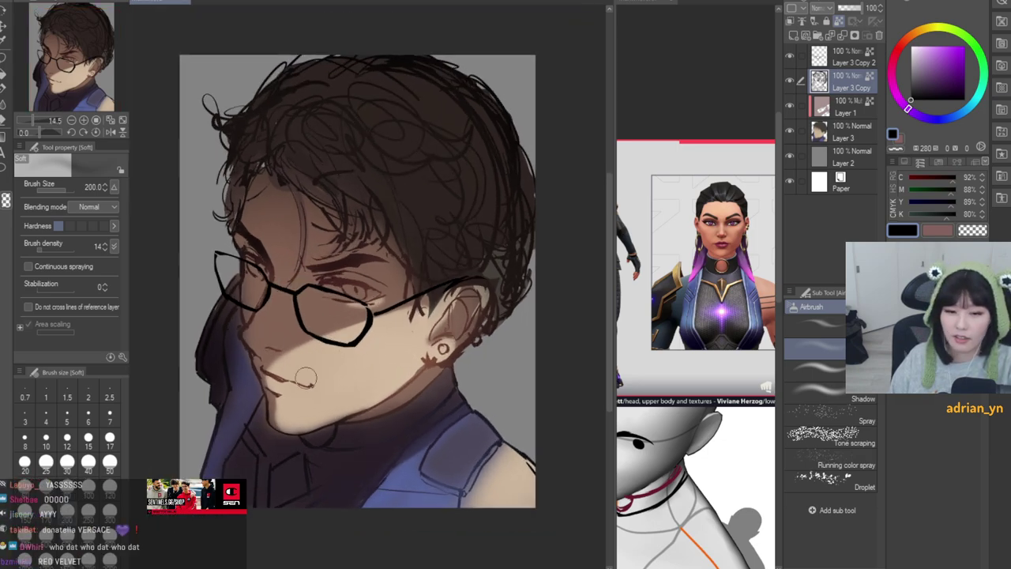
{"action": "scroll", "coordinate": [306, 379], "scroll_direction": "up", "scroll_amount": 2}
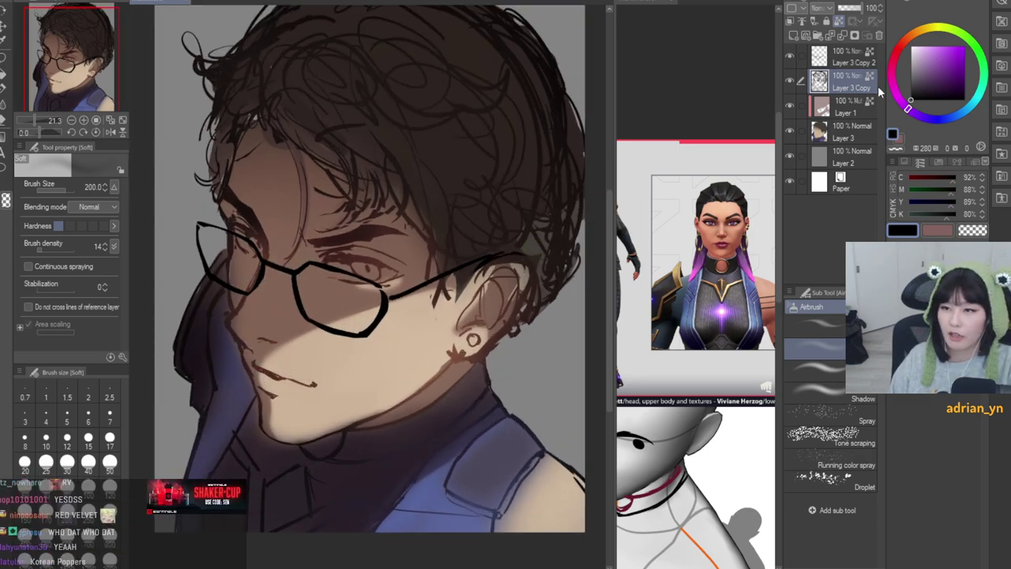
Step: Return to the Multiply shadow layer and mix a muted teal with hue 189, saturation 26 and value 57
{"action": "left_click", "coordinate": [791, 106]}
{"action": "left_click", "coordinate": [790, 106]}
{"action": "left_click", "coordinate": [825, 109]}
{"action": "scroll", "coordinate": [490, 294], "scroll_direction": "down", "scroll_amount": 3}
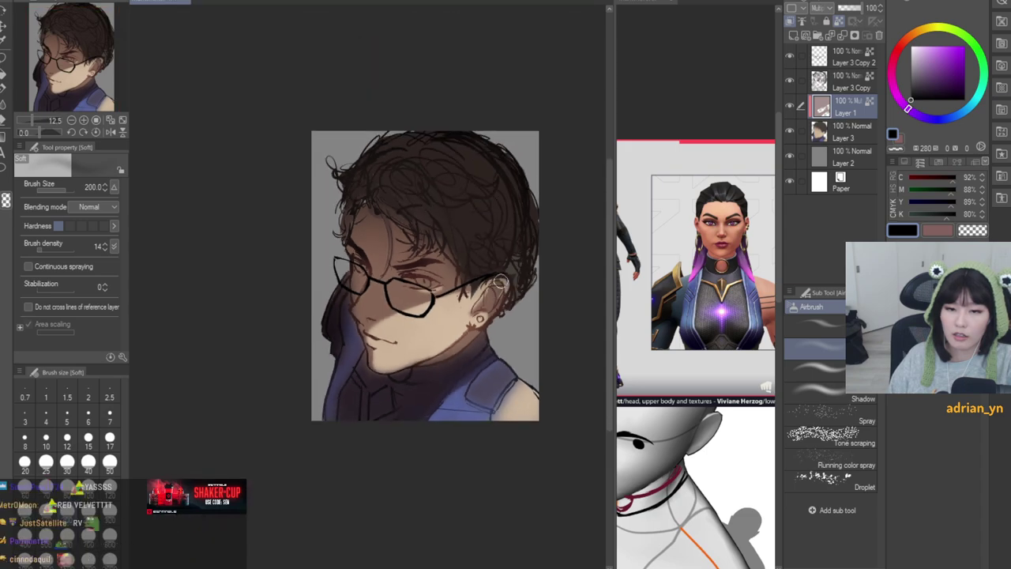
{"action": "scroll", "coordinate": [514, 277], "scroll_direction": "up", "scroll_amount": 1}
{"action": "left_click", "coordinate": [935, 56]}
{"action": "left_click", "coordinate": [973, 103]}
{"action": "left_click", "coordinate": [925, 69]}
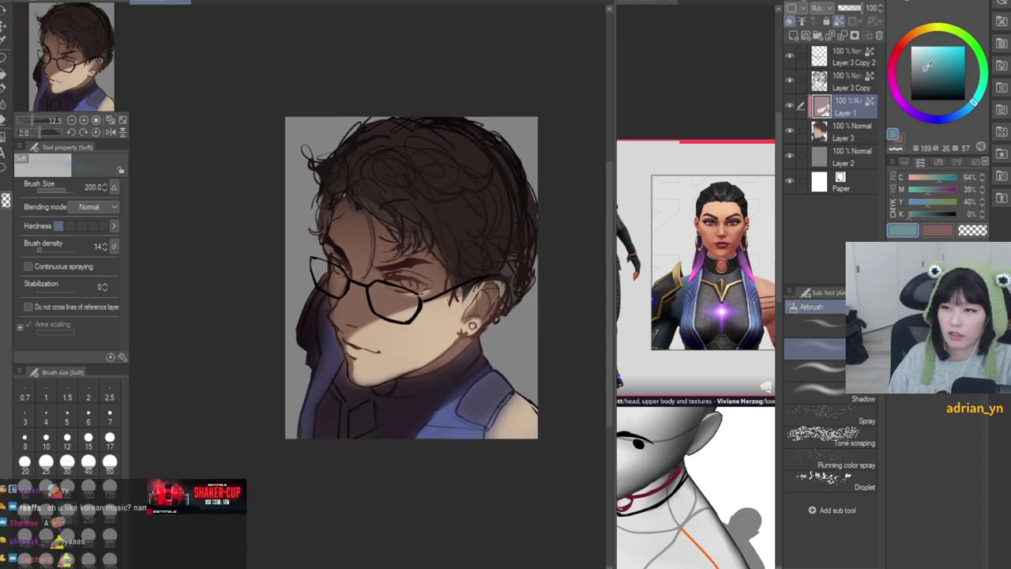
Step: Airbrush the muted teal over the hair's shadow, enlarging the brush to 1500
{"action": "scroll", "coordinate": [382, 244], "scroll_direction": "up", "scroll_amount": 2}
{"action": "key", "text": "]"}
{"action": "key", "text": "]"}
{"action": "key", "text": "]"}
{"action": "key", "text": "]"}
{"action": "key", "text": "]"}
{"action": "key", "text": "]"}
{"action": "key", "text": "]"}
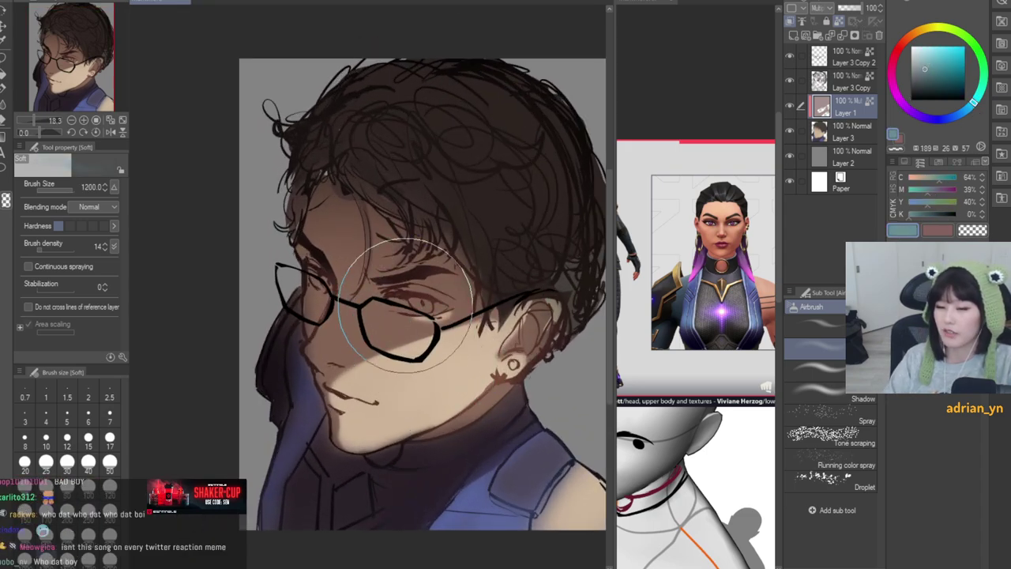
{"action": "key", "text": "["}
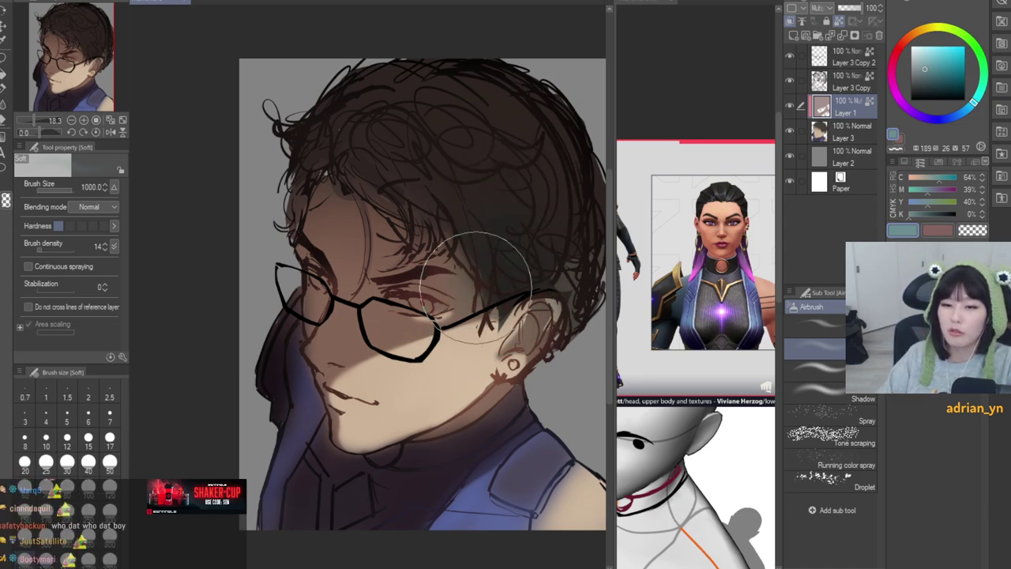
{"action": "key", "text": "]"}
{"action": "key", "text": "]"}
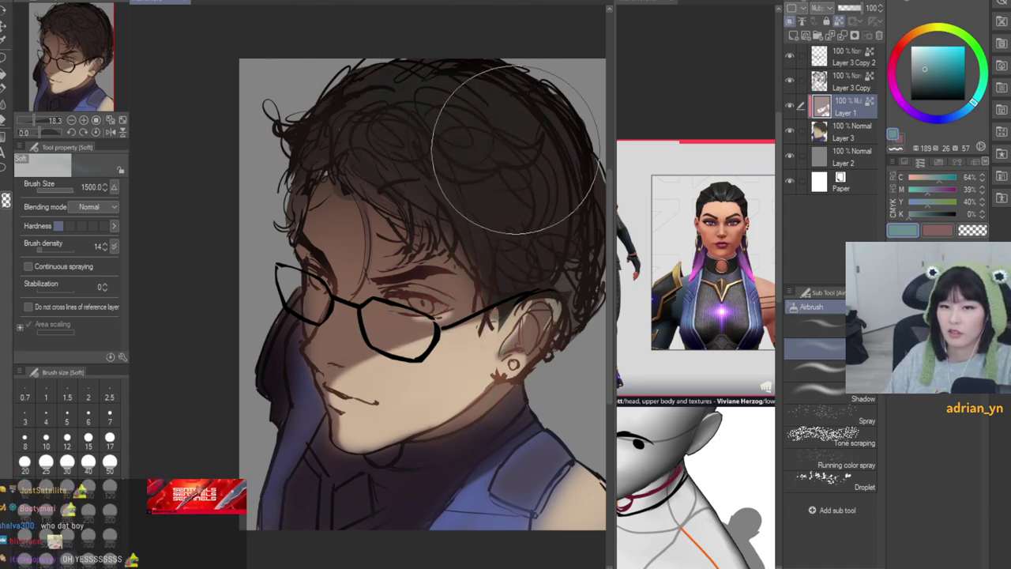
Step: Airbrush a muted crimson over the front hair and forehead shadow at size 1500, undoing one pass, and reduce the brush to 1200
{"action": "scroll", "coordinate": [350, 106], "scroll_direction": "down", "scroll_amount": 1}
{"action": "left_click", "coordinate": [906, 107]}
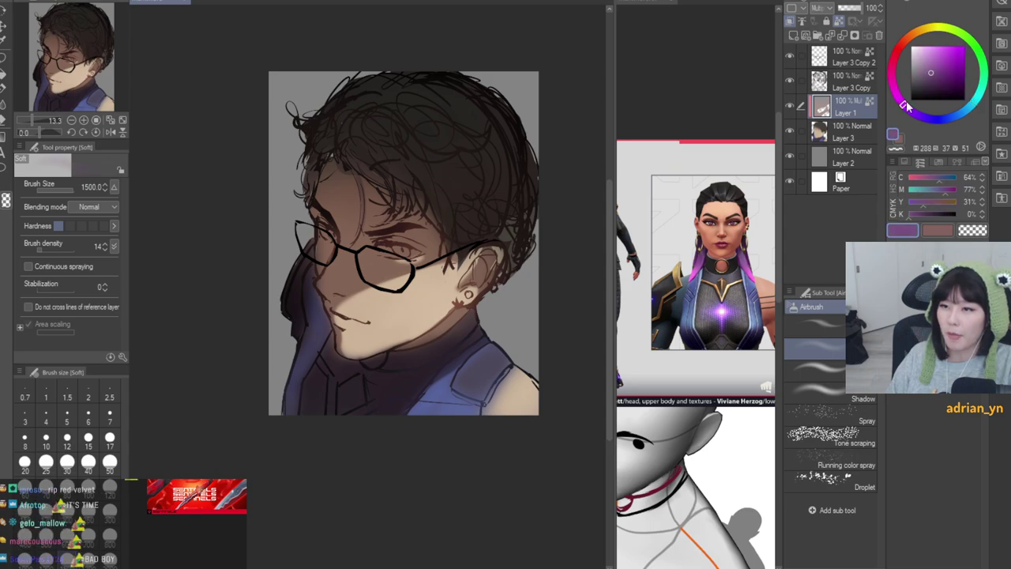
{"action": "left_click", "coordinate": [930, 74]}
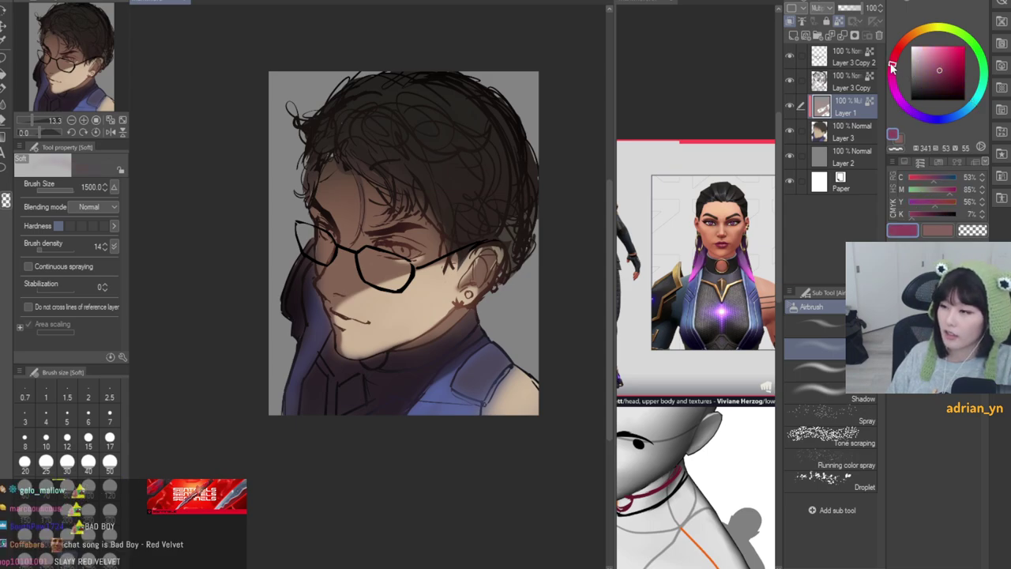
{"action": "scroll", "coordinate": [427, 161], "scroll_direction": "up", "scroll_amount": 2}
{"action": "mouse_move", "coordinate": [422, 193]}
{"action": "left_mouse_down"}
{"action": "mouse_move", "coordinate": [416, 215]}
{"action": "mouse_move", "coordinate": [452, 231]}
{"action": "left_mouse_up"}
{"action": "key", "text": "ctrl+z"}
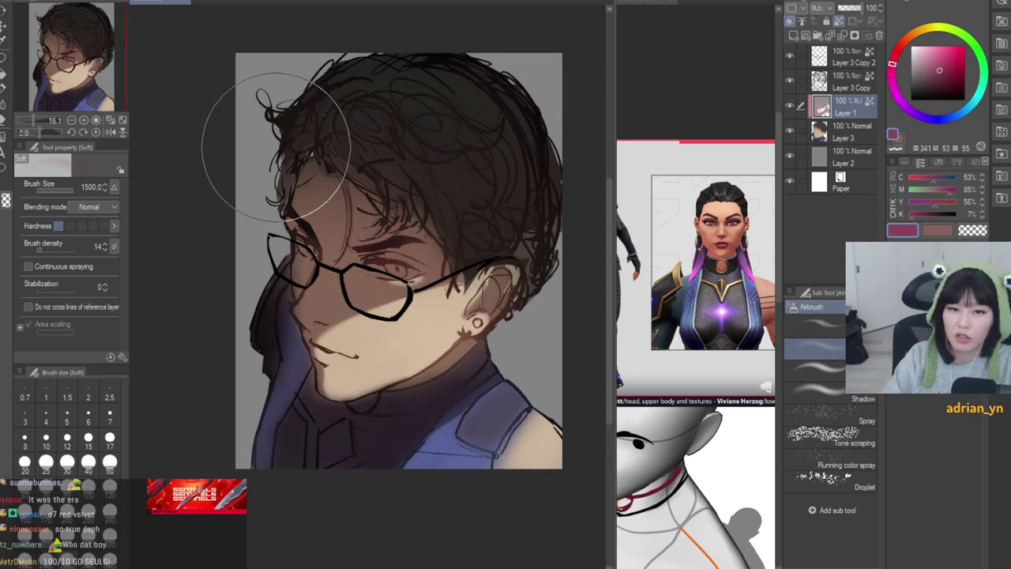
{"action": "mouse_move", "coordinate": [275, 147]}
{"action": "left_mouse_down"}
{"action": "mouse_move", "coordinate": [305, 162]}
{"action": "mouse_move", "coordinate": [298, 150]}
{"action": "mouse_move", "coordinate": [326, 193]}
{"action": "mouse_move", "coordinate": [295, 137]}
{"action": "mouse_move", "coordinate": [328, 176]}
{"action": "left_mouse_up"}
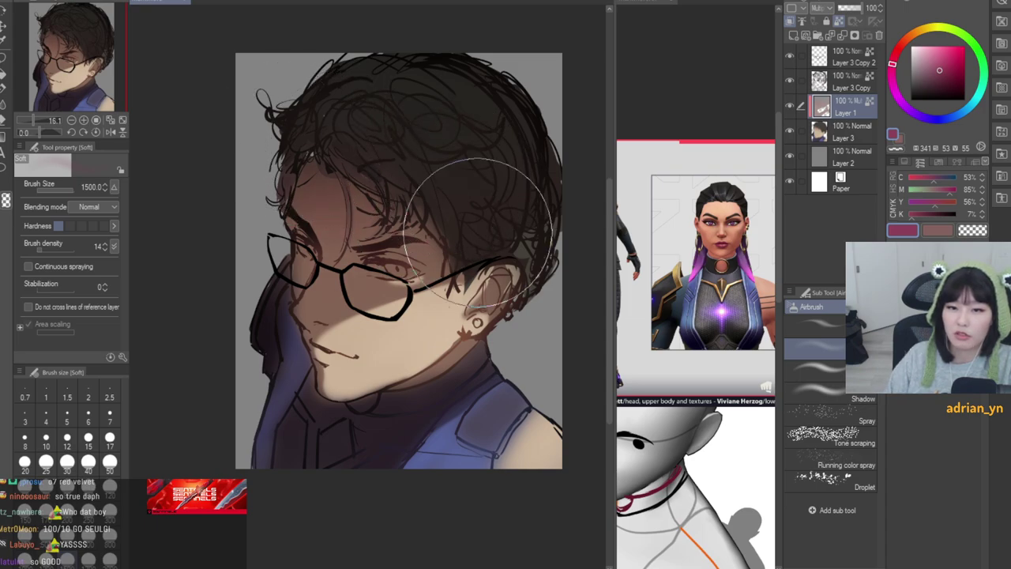
{"action": "scroll", "coordinate": [466, 383], "scroll_direction": "down", "scroll_amount": 1}
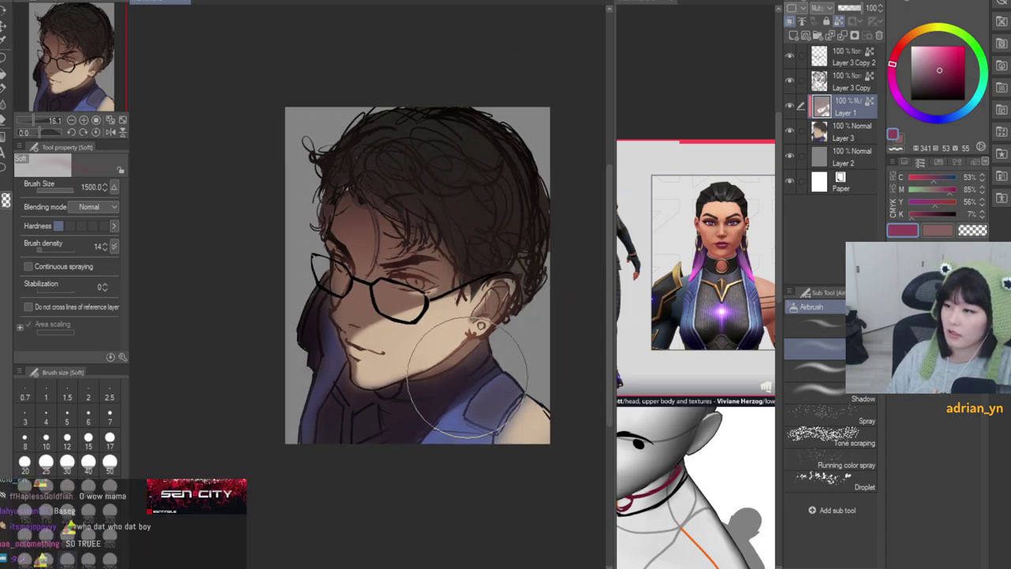
{"action": "scroll", "coordinate": [467, 378], "scroll_direction": "up", "scroll_amount": 1}
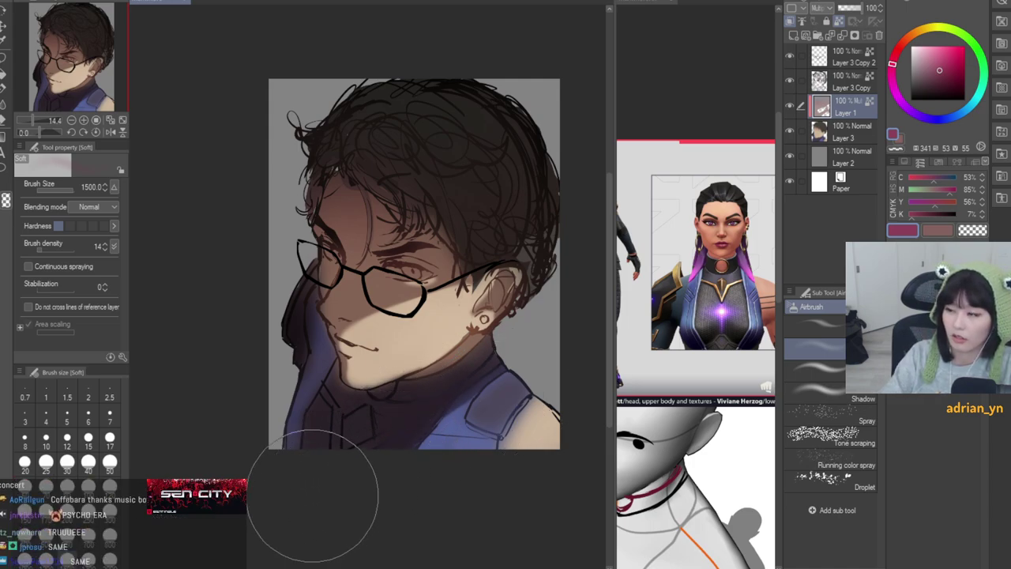
{"action": "key", "text": "bracketleft"}
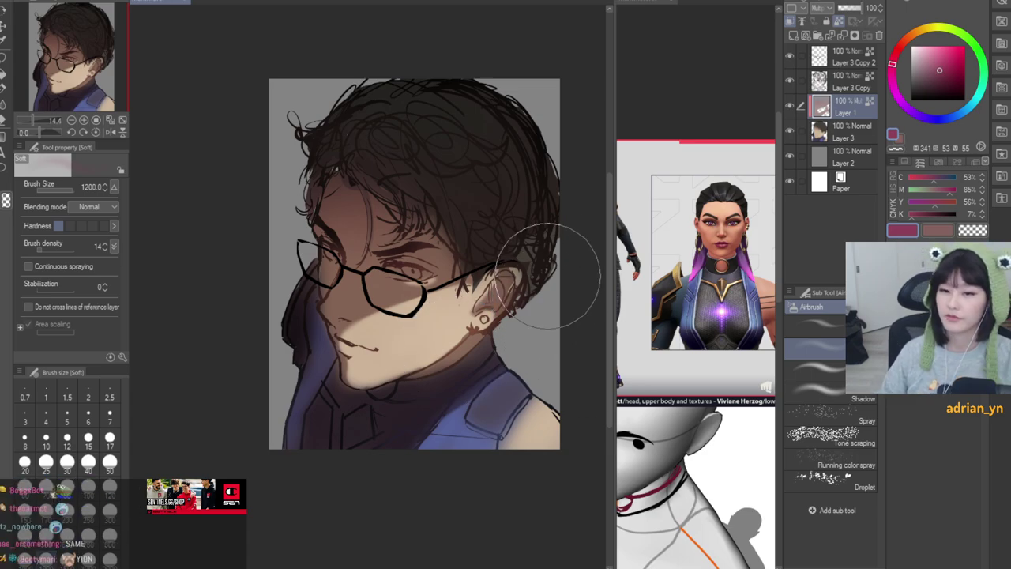
Step: Check the portrait in a mirrored view and merge the Multiply shadow layer with the Layer 3 colours
{"action": "scroll", "coordinate": [521, 237], "scroll_direction": "down", "scroll_amount": 4}
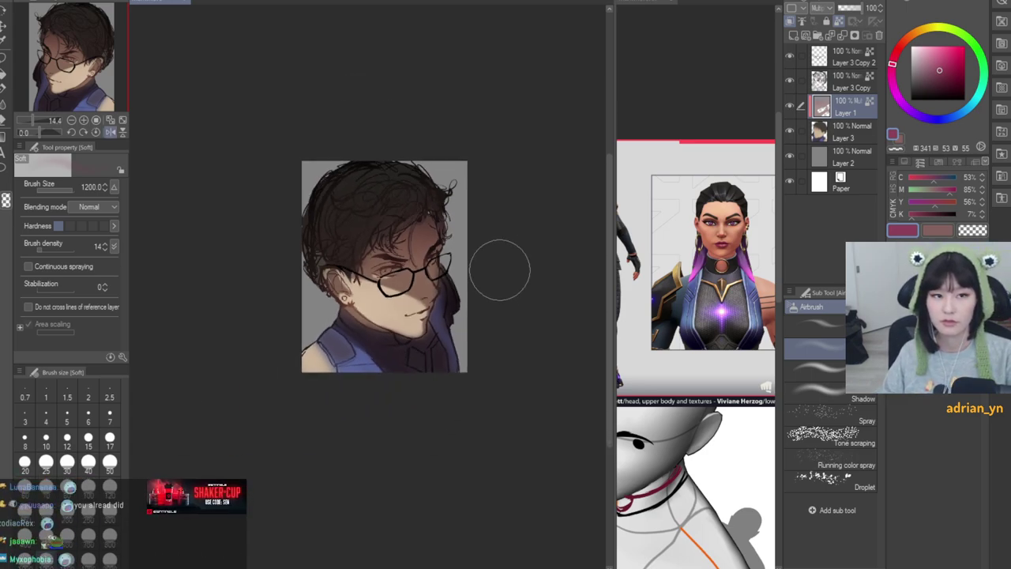
{"action": "scroll", "coordinate": [428, 282], "scroll_direction": "up", "scroll_amount": 4}
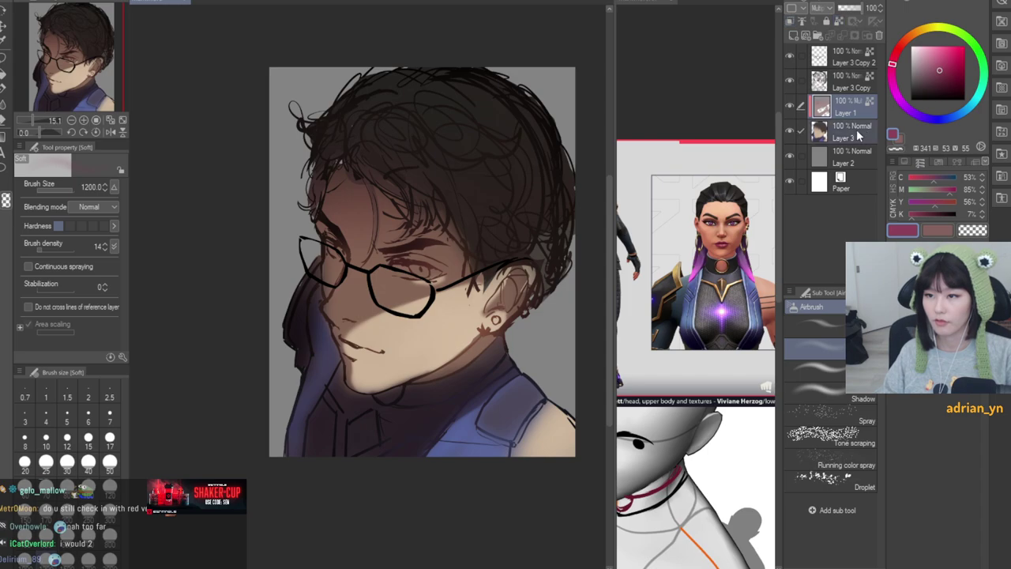
{"action": "key", "text": "ctrl+e"}
{"action": "key", "text": "ctrl+plus"}
{"action": "key", "text": "ctrl+plus"}
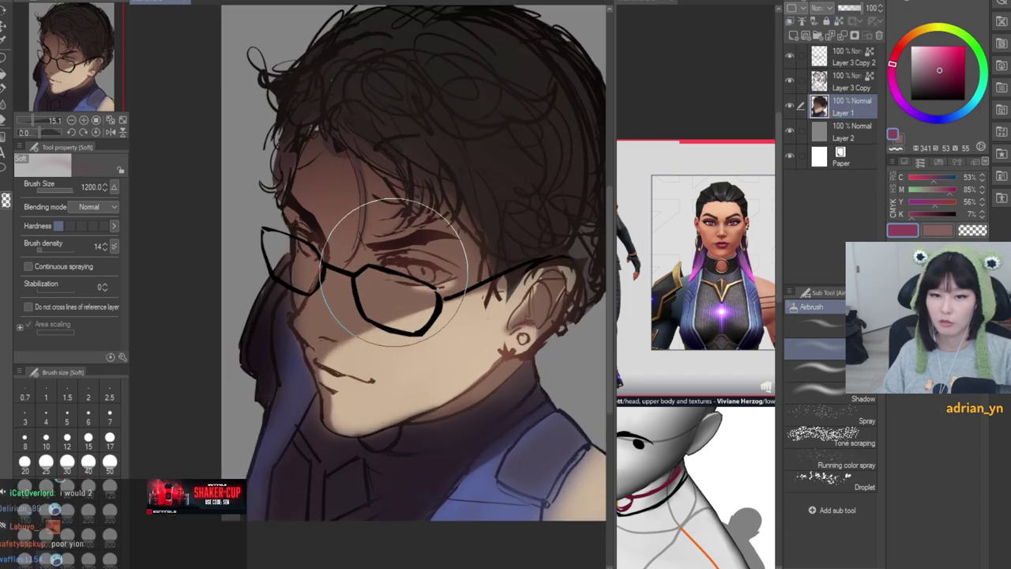
Step: Switch to the Mapping pen at size 700 and pick a light greyish blue for the eye
{"action": "left_click", "coordinate": [2, 91]}
{"action": "scroll", "coordinate": [410, 265], "scroll_direction": "up", "scroll_amount": 2}
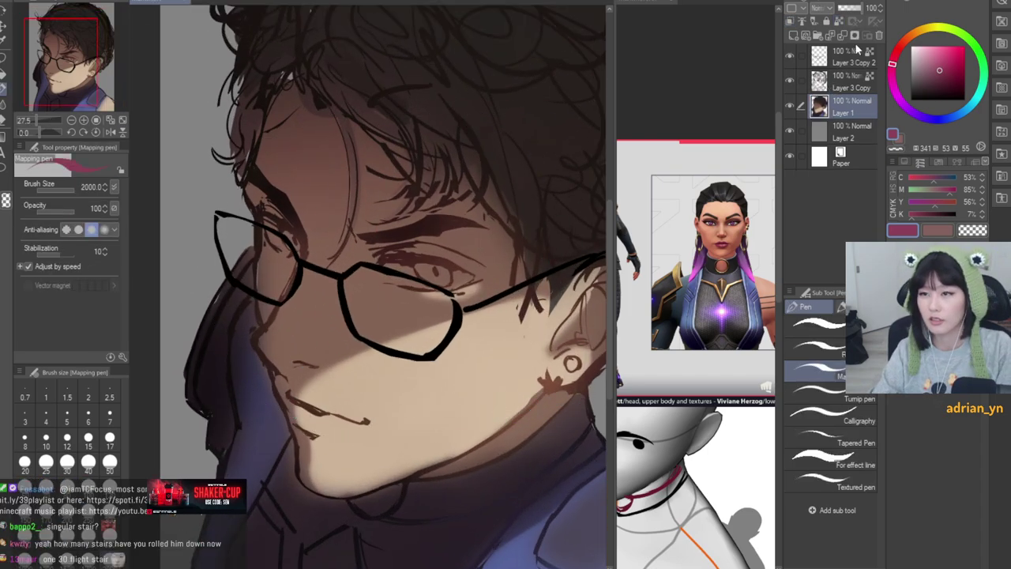
{"action": "key", "text": "bracketleft"}
{"action": "key", "text": "bracketleft"}
{"action": "key", "text": "bracketleft"}
{"action": "key", "text": "bracketleft"}
{"action": "key", "text": "bracketleft"}
{"action": "key", "text": "bracketleft"}
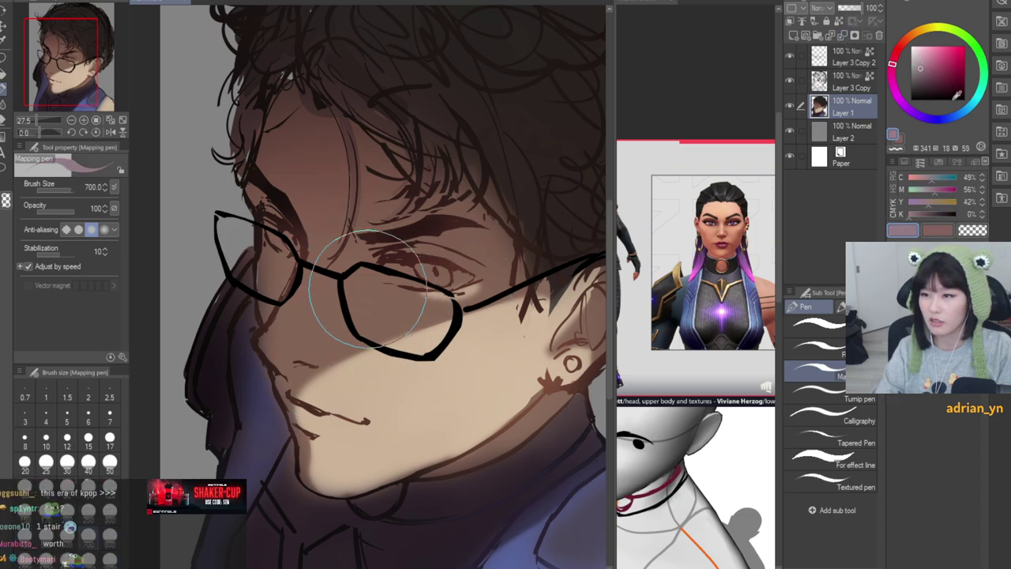
{"action": "left_click", "coordinate": [968, 109]}
{"action": "left_click", "coordinate": [921, 65]}
Step: Try a light blue stroke across the white of the eye behind the glasses, and undo it
{"action": "key", "text": "ctrl+plus"}
{"action": "key", "text": "ctrl+plus"}
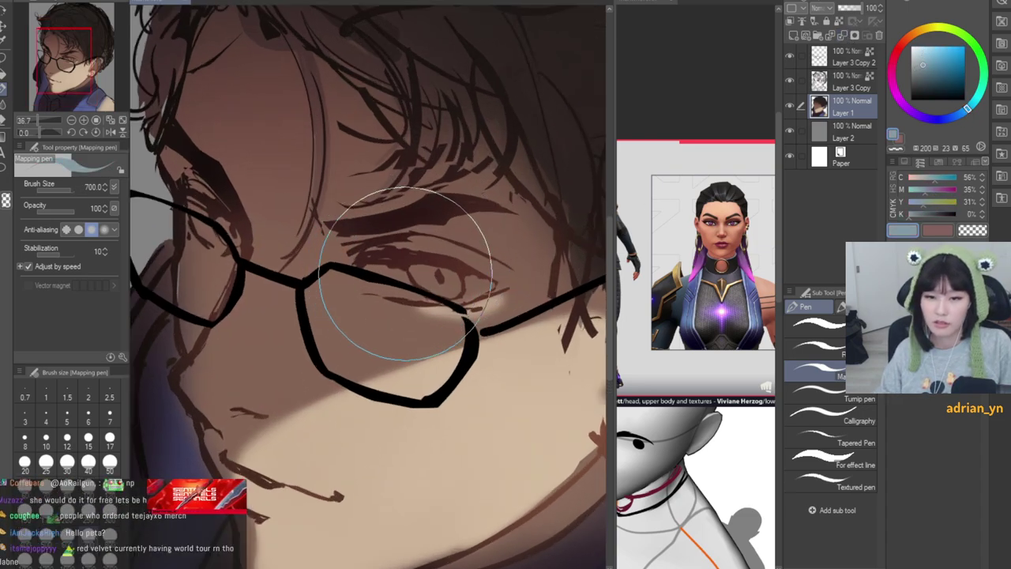
{"action": "left_click_drag", "start_coordinate": [372, 293], "coordinate": [462, 296]}
{"action": "key", "text": "ctrl+z"}
Step: Try filling the white and iris of the nearer eye with light greyish blue using the Mapping pen at size 200
{"action": "key", "text": "bracketleft"}
{"action": "key", "text": "bracketleft"}
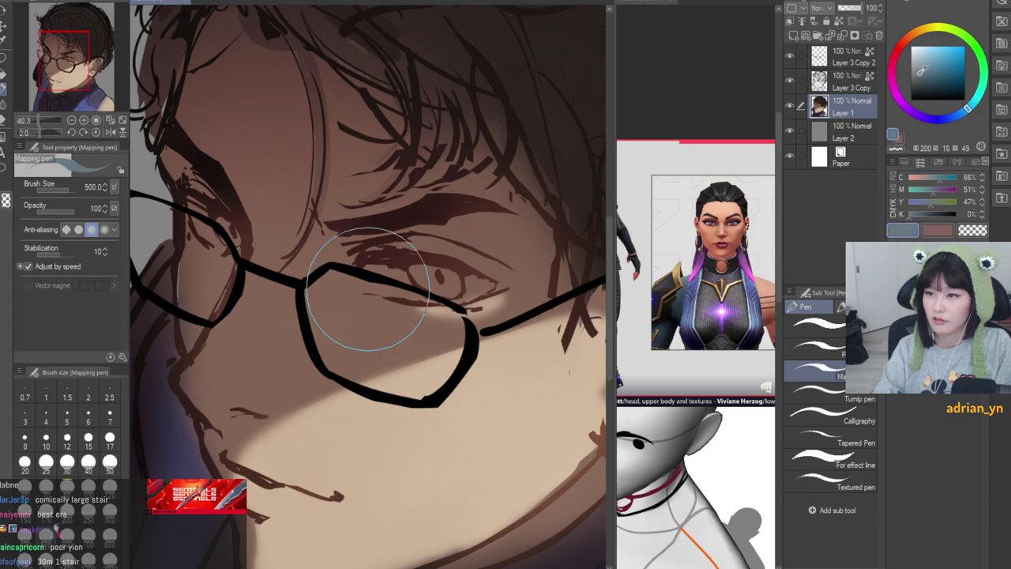
{"action": "left_click", "coordinate": [916, 65]}
{"action": "key", "text": "bracketleft"}
{"action": "key", "text": "bracketleft"}
{"action": "key", "text": "bracketleft"}
{"action": "key", "text": "bracketleft"}
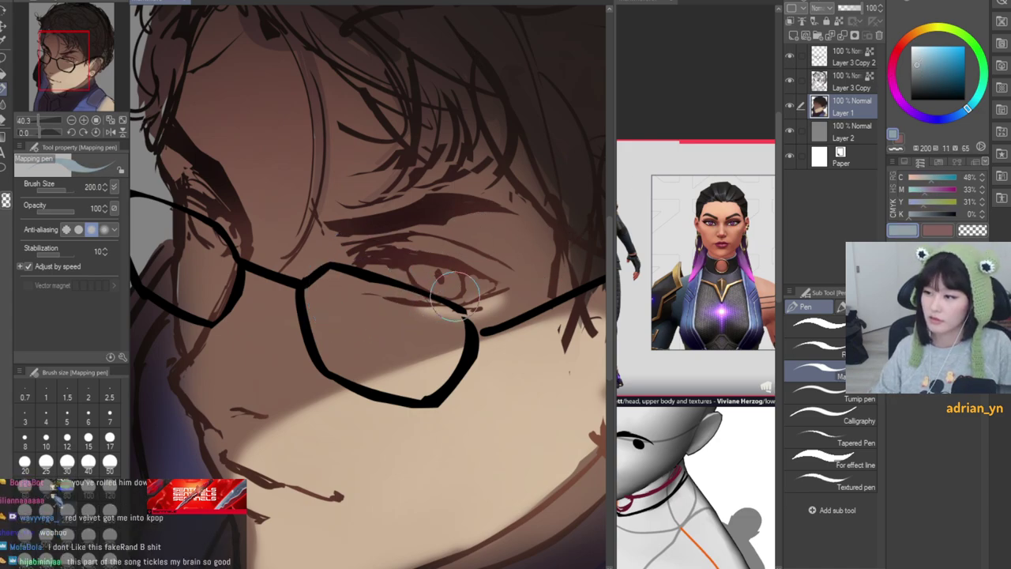
{"action": "scroll", "coordinate": [467, 293], "scroll_direction": "up", "scroll_amount": 2}
{"action": "mouse_move", "coordinate": [370, 271]}
{"action": "left_mouse_down"}
{"action": "mouse_move", "coordinate": [391, 282]}
{"action": "mouse_move", "coordinate": [347, 273]}
{"action": "mouse_move", "coordinate": [355, 264]}
{"action": "left_mouse_up"}
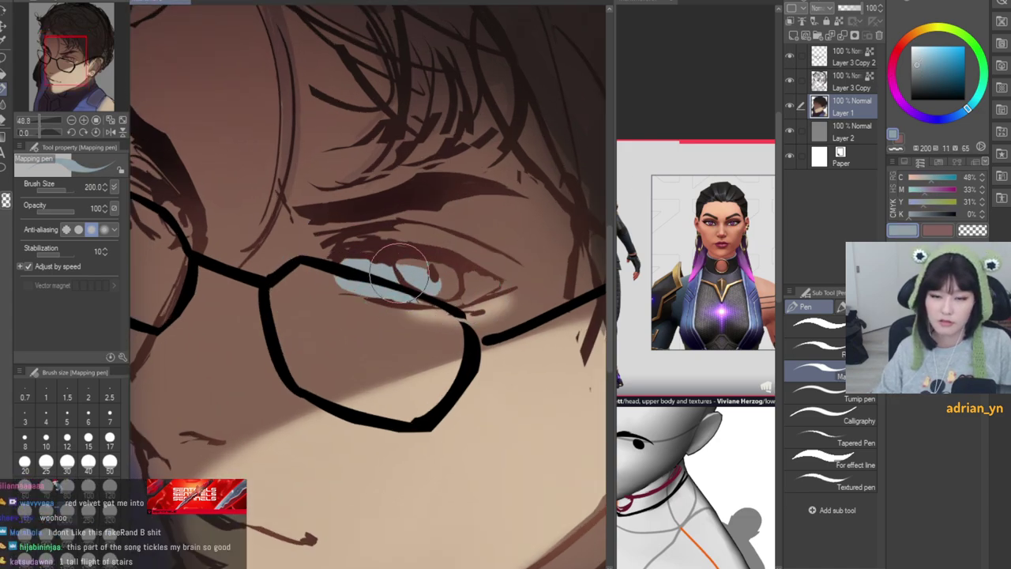
{"action": "mouse_move", "coordinate": [466, 286]}
{"action": "left_mouse_down"}
{"action": "mouse_move", "coordinate": [433, 290]}
{"action": "mouse_move", "coordinate": [402, 277]}
{"action": "mouse_move", "coordinate": [444, 270]}
{"action": "left_mouse_up"}
Step: Try the same light greyish blue on the far eye behind the glasses
{"action": "scroll", "coordinate": [475, 289], "scroll_direction": "down", "scroll_amount": 5}
{"action": "scroll", "coordinate": [266, 251], "scroll_direction": "up", "scroll_amount": 3}
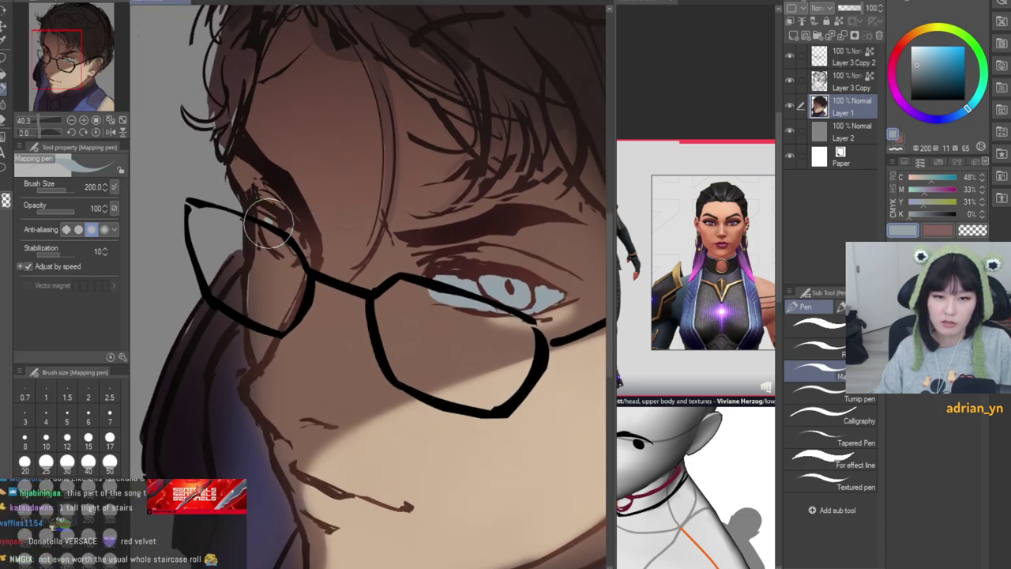
{"action": "left_click_drag", "start_coordinate": [269, 224], "coordinate": [295, 248]}
{"action": "scroll", "coordinate": [316, 264], "scroll_direction": "down", "scroll_amount": 7}
{"action": "scroll", "coordinate": [345, 295], "scroll_direction": "up", "scroll_amount": 5}
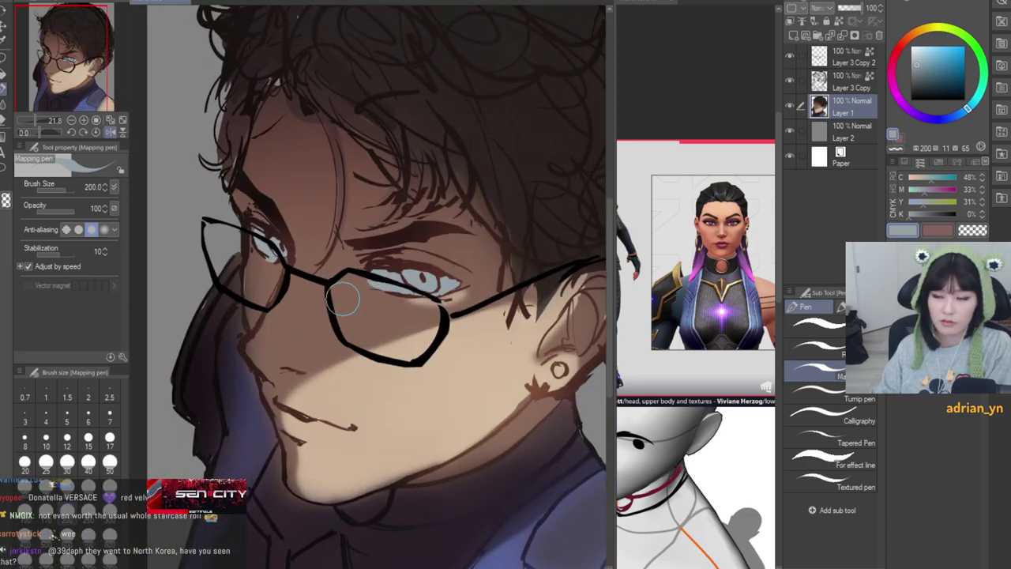
Step: Try a darker greyish-blue shade across the upper part of the nearer eye, and undo all the blue eye paint
{"action": "scroll", "coordinate": [446, 245], "scroll_direction": "up", "scroll_amount": 1}
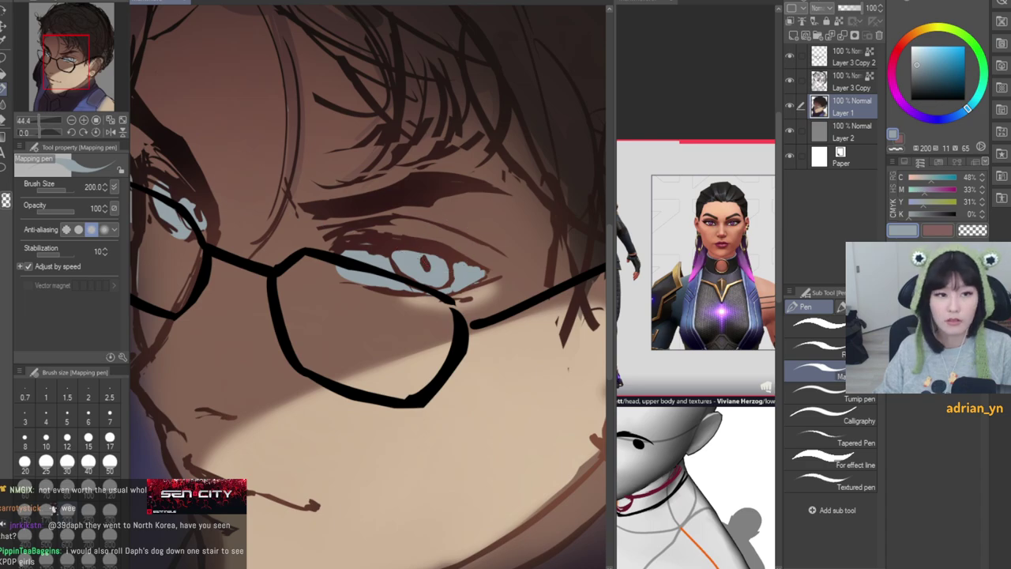
{"action": "scroll", "coordinate": [429, 244], "scroll_direction": "up", "scroll_amount": 2}
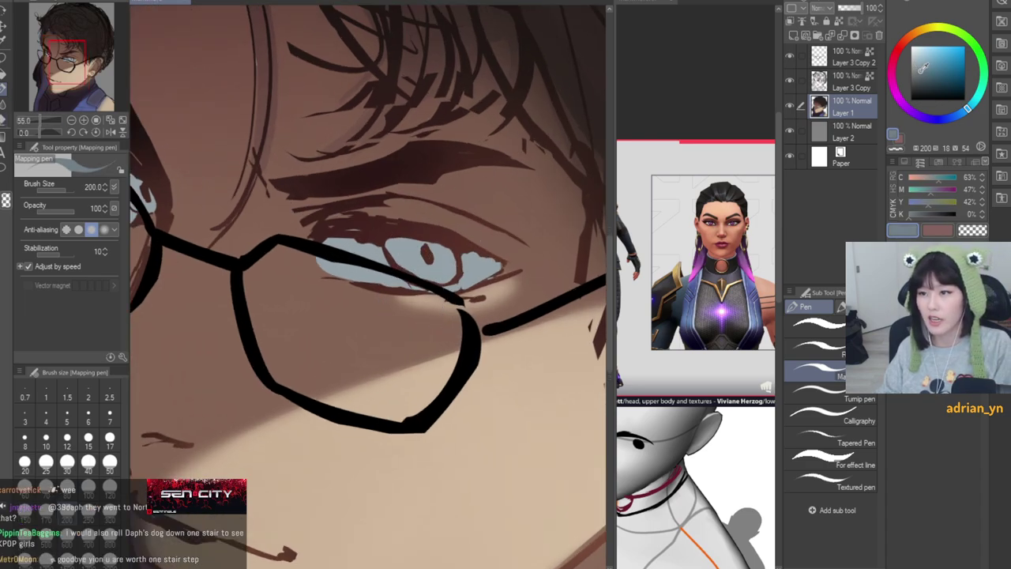
{"action": "left_click", "coordinate": [920, 72]}
{"action": "scroll", "coordinate": [415, 260], "scroll_direction": "up", "scroll_amount": 1}
{"action": "mouse_move", "coordinate": [424, 248]}
{"action": "left_mouse_down"}
{"action": "mouse_move", "coordinate": [345, 247]}
{"action": "mouse_move", "coordinate": [337, 258]}
{"action": "left_mouse_up"}
{"action": "left_click_drag", "start_coordinate": [494, 269], "coordinate": [442, 265]}
{"action": "scroll", "coordinate": [357, 286], "scroll_direction": "down", "scroll_amount": 4}
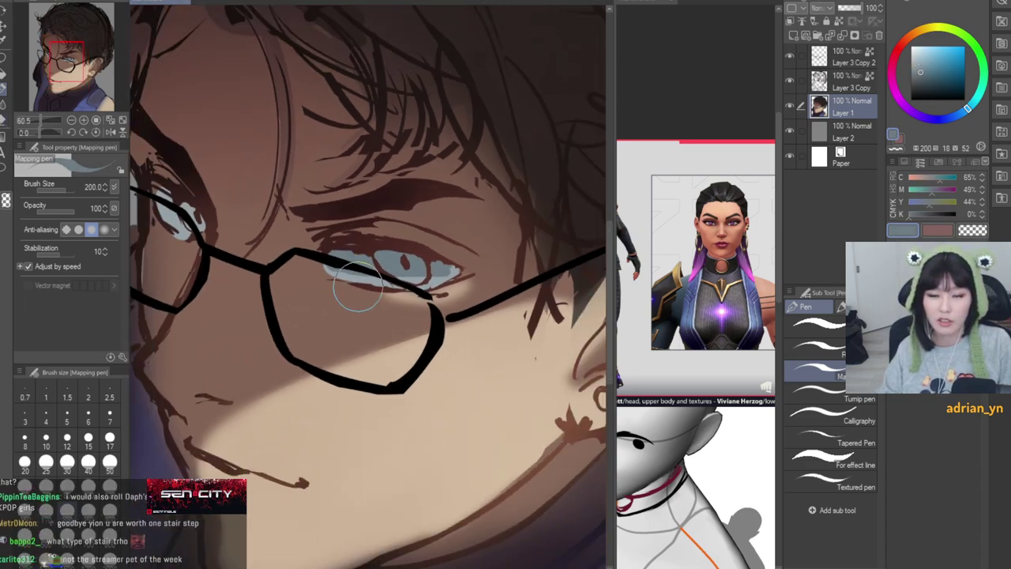
{"action": "scroll", "coordinate": [358, 288], "scroll_direction": "down", "scroll_amount": 1}
{"action": "scroll", "coordinate": [241, 227], "scroll_direction": "down", "scroll_amount": 2}
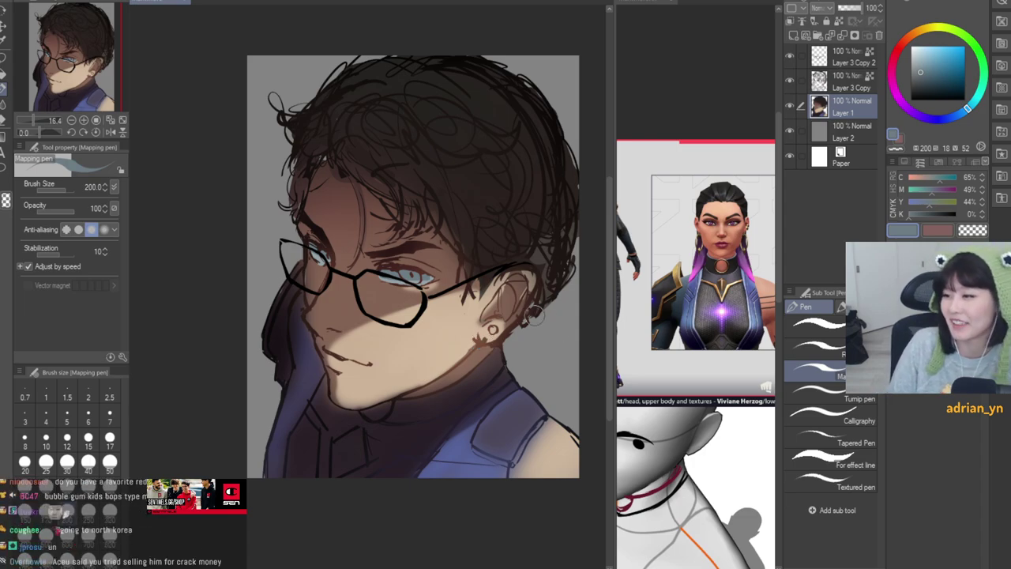
{"action": "scroll", "coordinate": [403, 264], "scroll_direction": "up", "scroll_amount": 6}
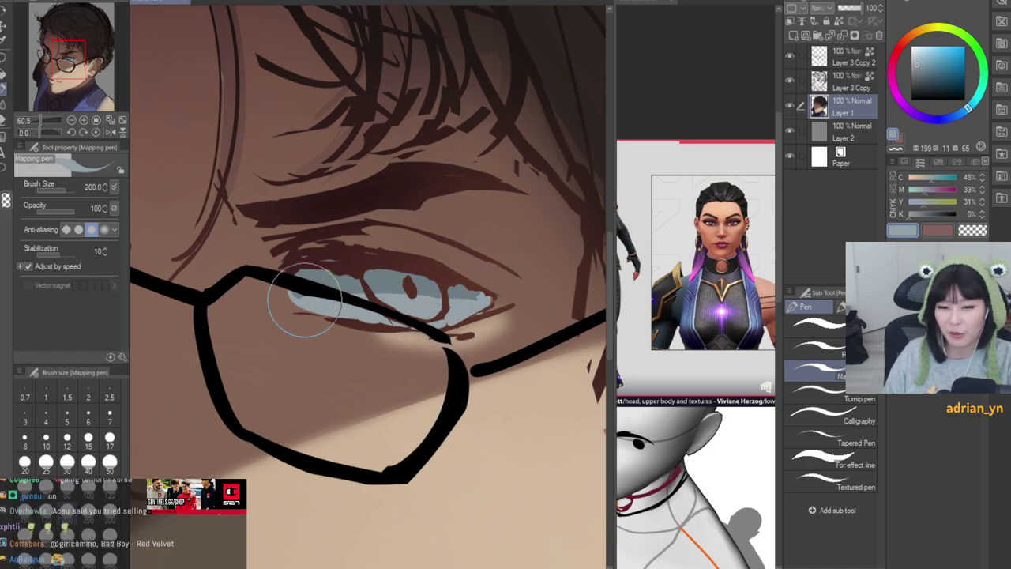
{"action": "scroll", "coordinate": [450, 312], "scroll_direction": "down", "scroll_amount": 4}
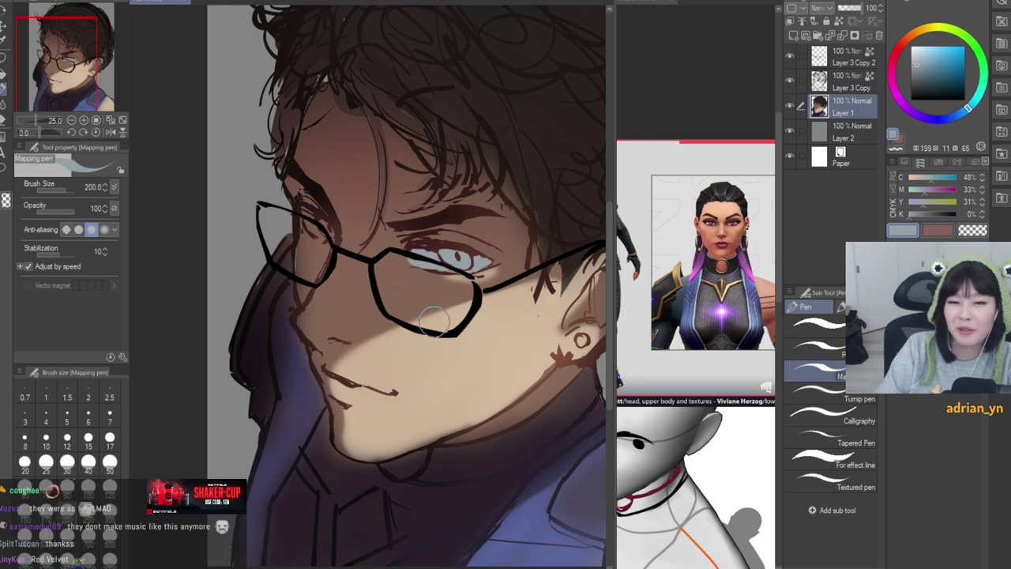
{"action": "key", "text": "ctrl+z"}
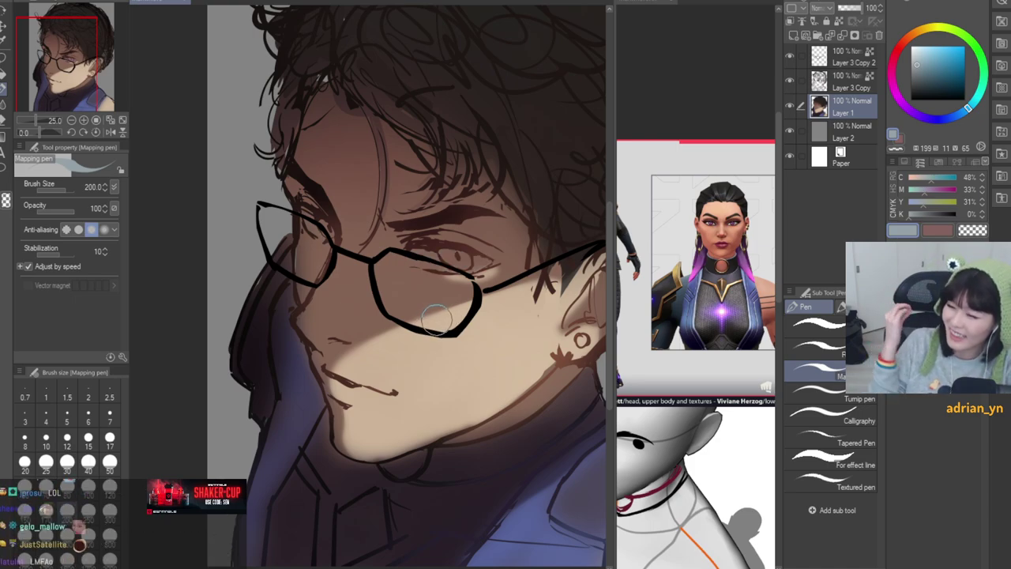
Step: Sample the skin tone, shift it to a light muted pink, and brush it over the nearer eye's white and iris
{"action": "scroll", "coordinate": [457, 258], "scroll_direction": "up", "scroll_amount": 5}
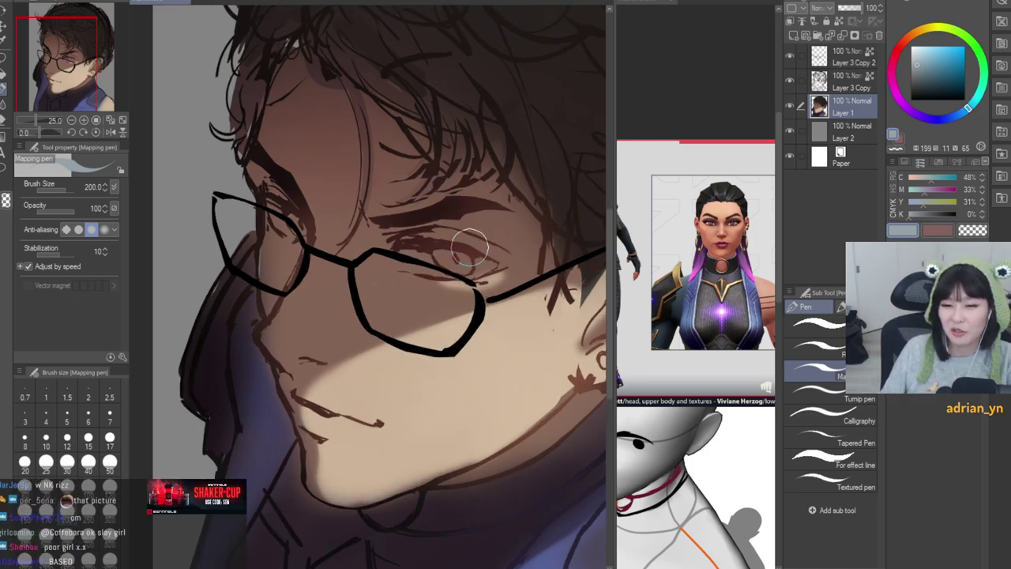
{"action": "left_click", "coordinate": [537, 266], "text": "alt"}
{"action": "left_click", "coordinate": [923, 64]}
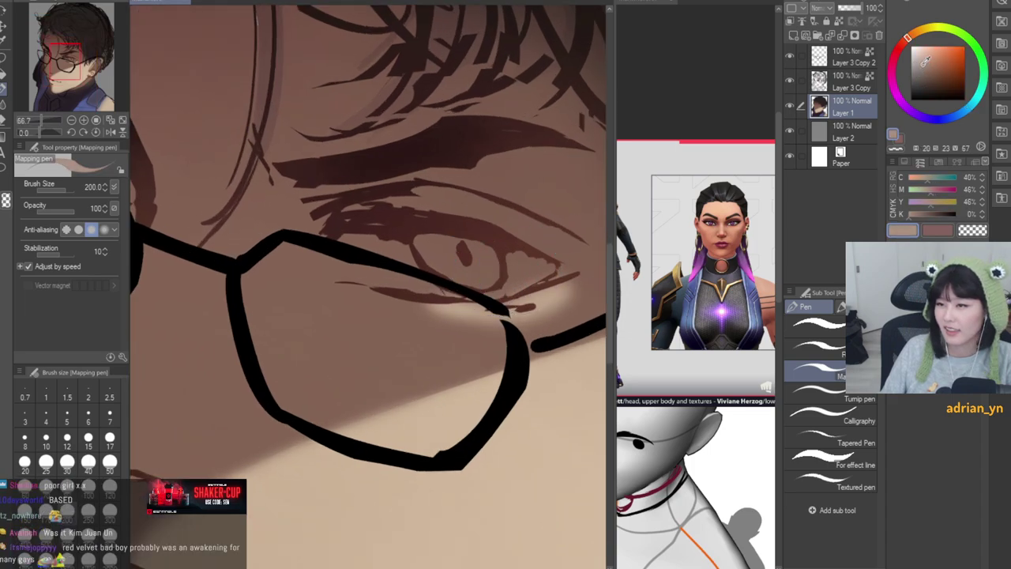
{"action": "left_click", "coordinate": [923, 64]}
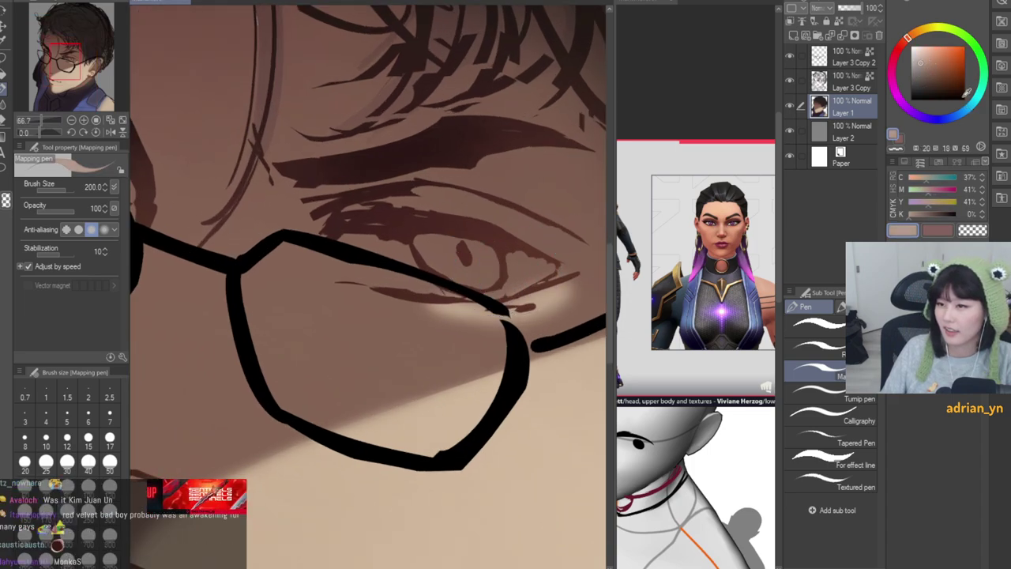
{"action": "left_click_drag", "start_coordinate": [969, 104], "coordinate": [875, 64]}
{"action": "left_click_drag", "start_coordinate": [451, 278], "coordinate": [378, 252]}
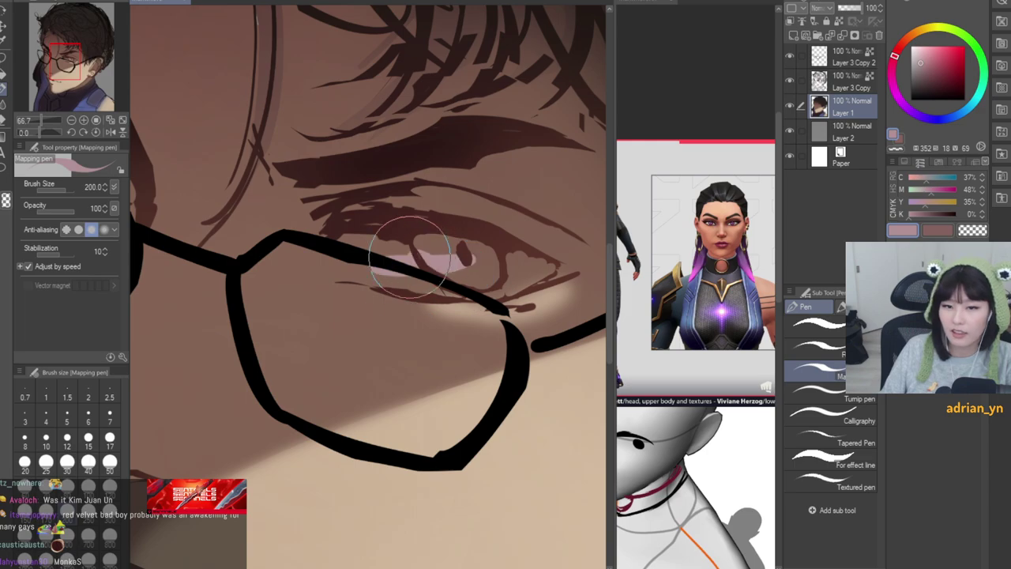
Step: Add a pale teal stroke along the lower white of the nearer eye with the Opaque watercolor brush
{"action": "left_click_drag", "start_coordinate": [895, 60], "coordinate": [972, 106]}
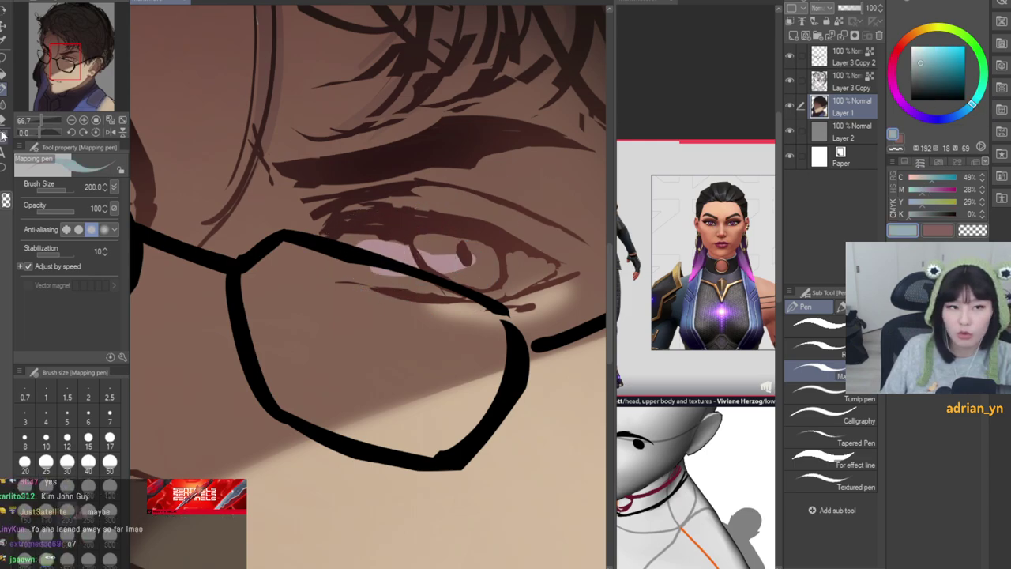
{"action": "key", "text": "b"}
{"action": "left_click_drag", "start_coordinate": [360, 268], "coordinate": [426, 277]}
Step: Enlarge the Opaque watercolor brush to 80 and fill the whites and irises of both eyes with a sampled pale pinkish grey
{"action": "key", "text": "]"}
{"action": "key", "text": "]"}
{"action": "key", "text": "]"}
{"action": "key", "text": "]"}
{"action": "key", "text": "]"}
{"action": "key", "text": "]"}
{"action": "key", "text": "]"}
{"action": "key", "text": "]"}
{"action": "key", "text": "]"}
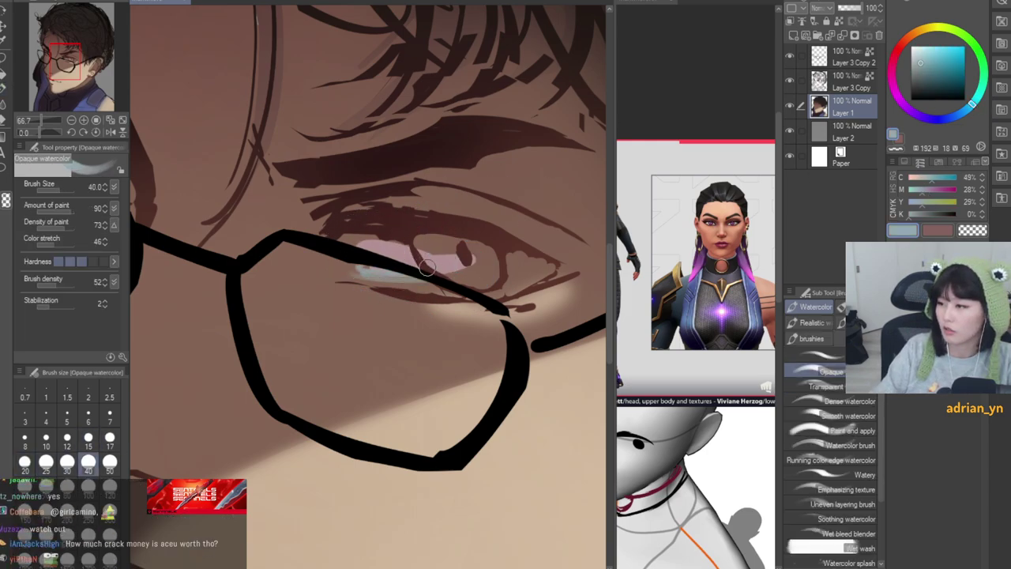
{"action": "scroll", "coordinate": [403, 251], "scroll_direction": "up", "scroll_amount": 2}
{"action": "left_click", "coordinate": [402, 254], "text": "alt"}
{"action": "mouse_move", "coordinate": [362, 266]}
{"action": "left_mouse_down"}
{"action": "mouse_move", "coordinate": [409, 258]}
{"action": "mouse_move", "coordinate": [384, 245]}
{"action": "left_mouse_up"}
{"action": "mouse_move", "coordinate": [488, 286]}
{"action": "left_mouse_down"}
{"action": "mouse_move", "coordinate": [454, 237]}
{"action": "mouse_move", "coordinate": [566, 280]}
{"action": "left_mouse_up"}
{"action": "mouse_move", "coordinate": [397, 326]}
{"action": "left_mouse_down"}
{"action": "mouse_move", "coordinate": [265, 276]}
{"action": "mouse_move", "coordinate": [360, 333]}
{"action": "left_mouse_up"}
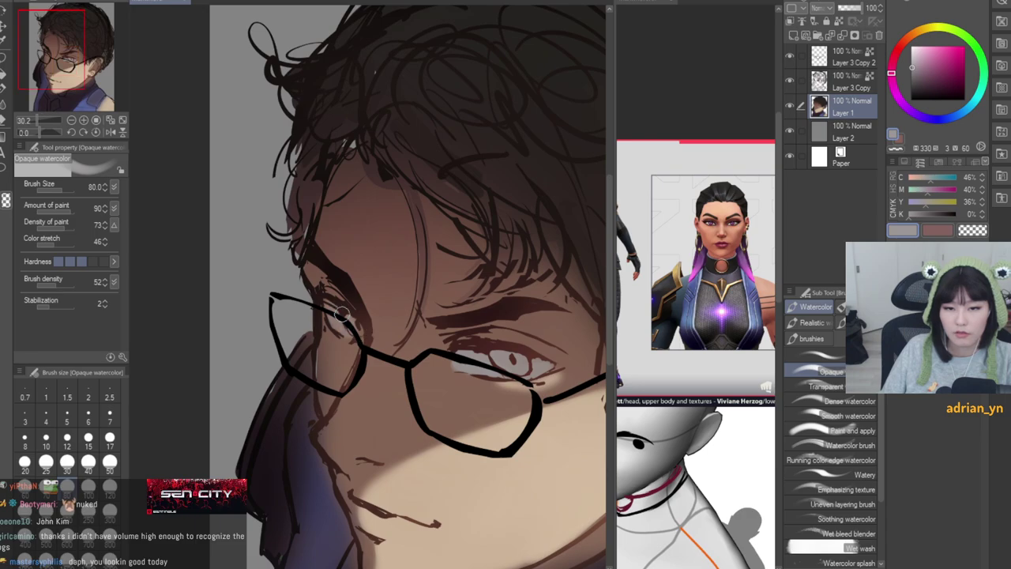
{"action": "scroll", "coordinate": [340, 271], "scroll_direction": "down", "scroll_amount": 5}
{"action": "scroll", "coordinate": [418, 328], "scroll_direction": "up", "scroll_amount": 5}
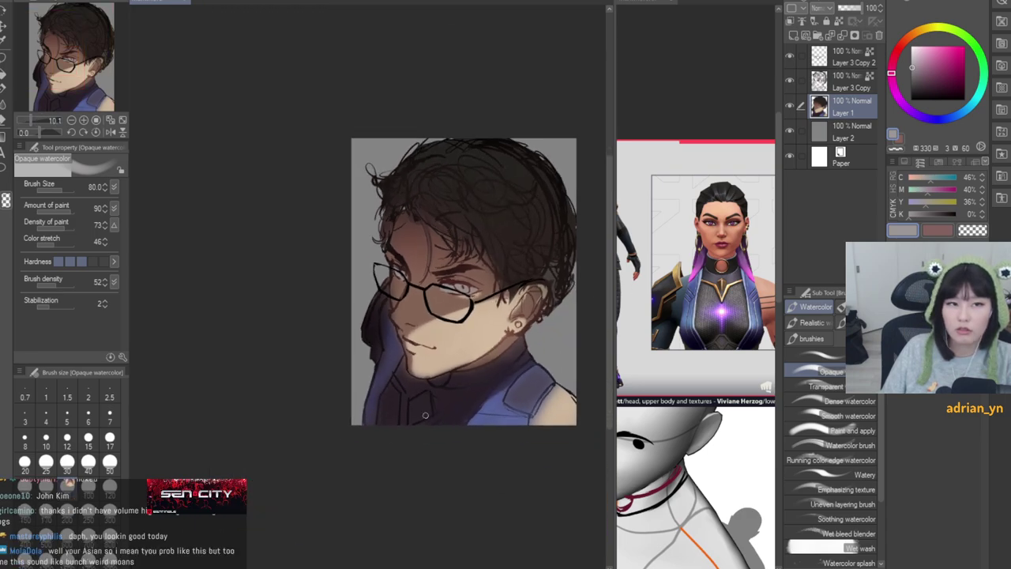
{"action": "scroll", "coordinate": [417, 329], "scroll_direction": "down", "scroll_amount": 3}
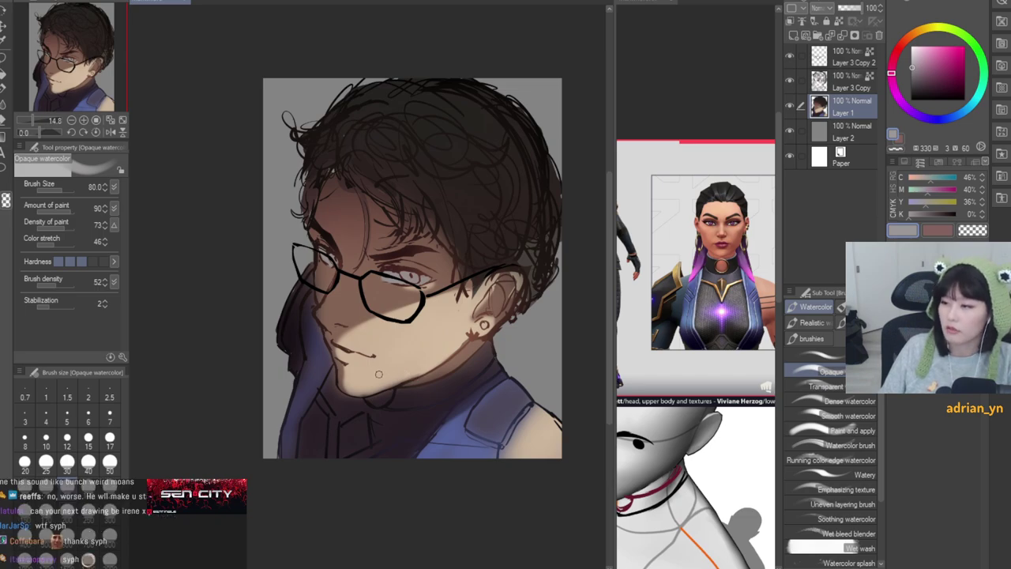
Step: Pick a darker greyish blue and shade the upper part of both eyes beneath the lids
{"action": "scroll", "coordinate": [384, 266], "scroll_direction": "up", "scroll_amount": 5}
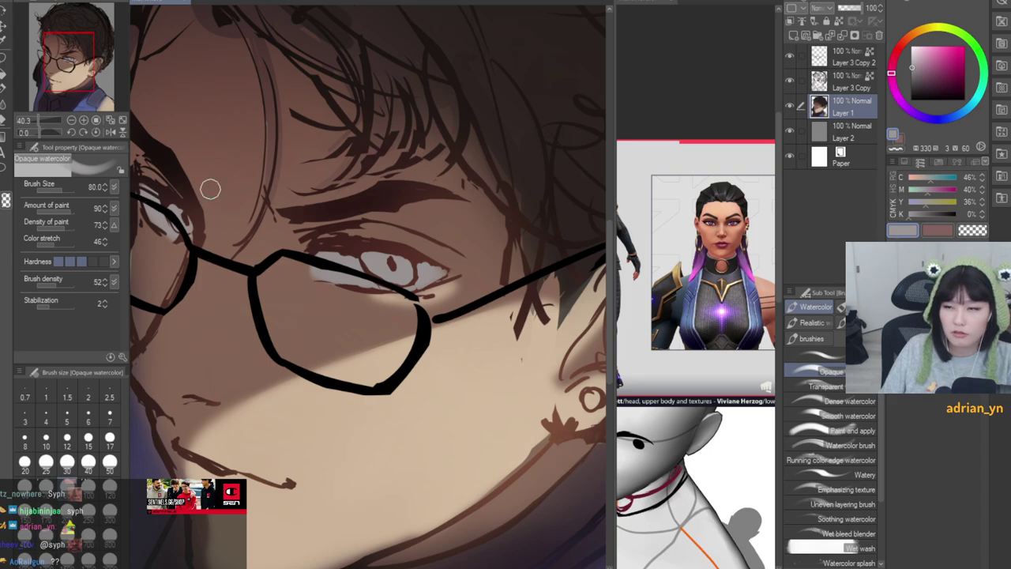
{"action": "left_click", "coordinate": [914, 71]}
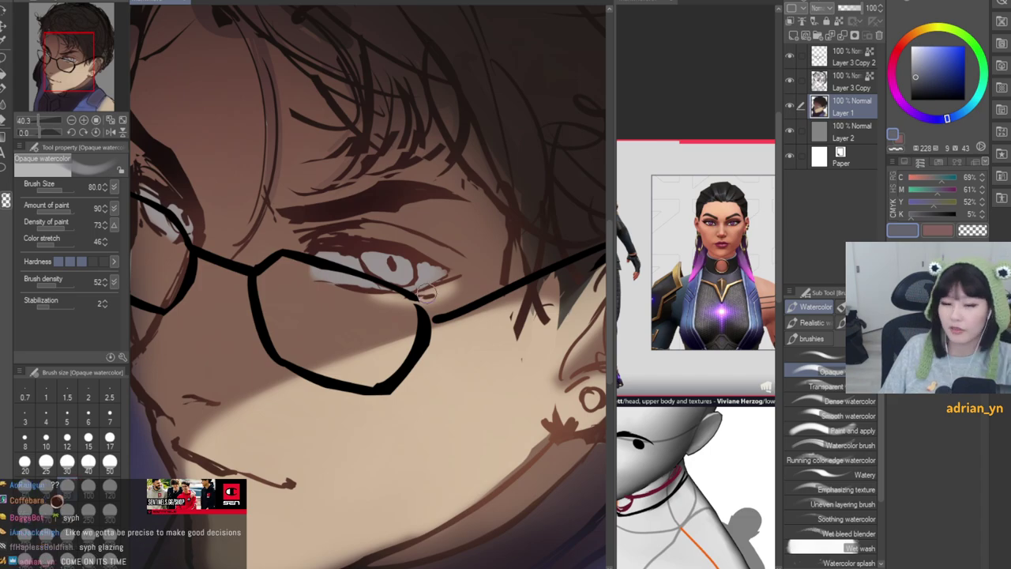
{"action": "scroll", "coordinate": [379, 245], "scroll_direction": "up", "scroll_amount": 2}
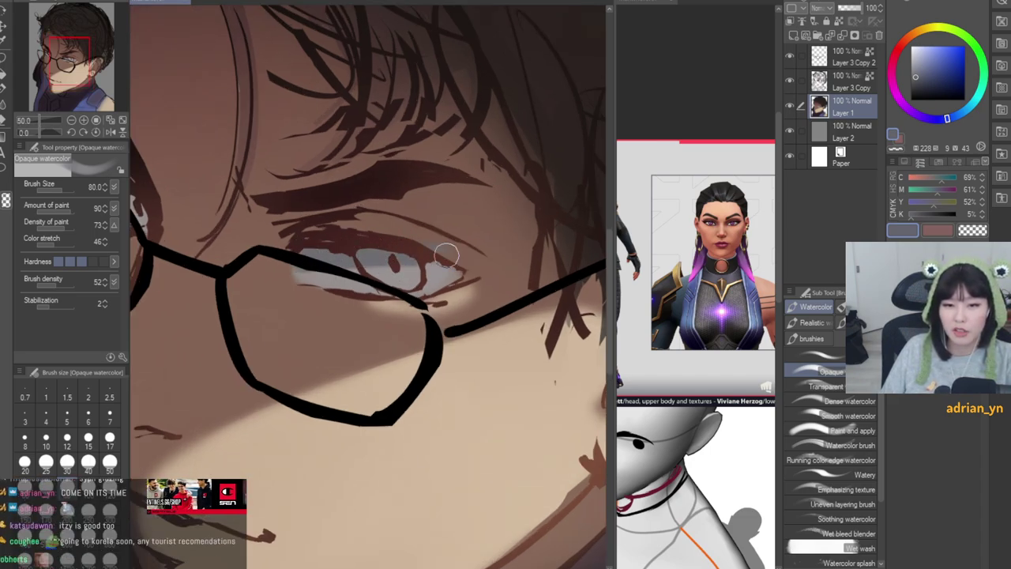
{"action": "scroll", "coordinate": [248, 199], "scroll_direction": "down", "scroll_amount": 3}
{"action": "scroll", "coordinate": [226, 225], "scroll_direction": "up", "scroll_amount": 2}
{"action": "left_click_drag", "start_coordinate": [225, 225], "coordinate": [192, 203]}
Step: Sample the brown skin shadow and cover the stray grey paint beyond the nearer eye's outer corner
{"action": "left_click", "coordinate": [537, 278], "text": "alt"}
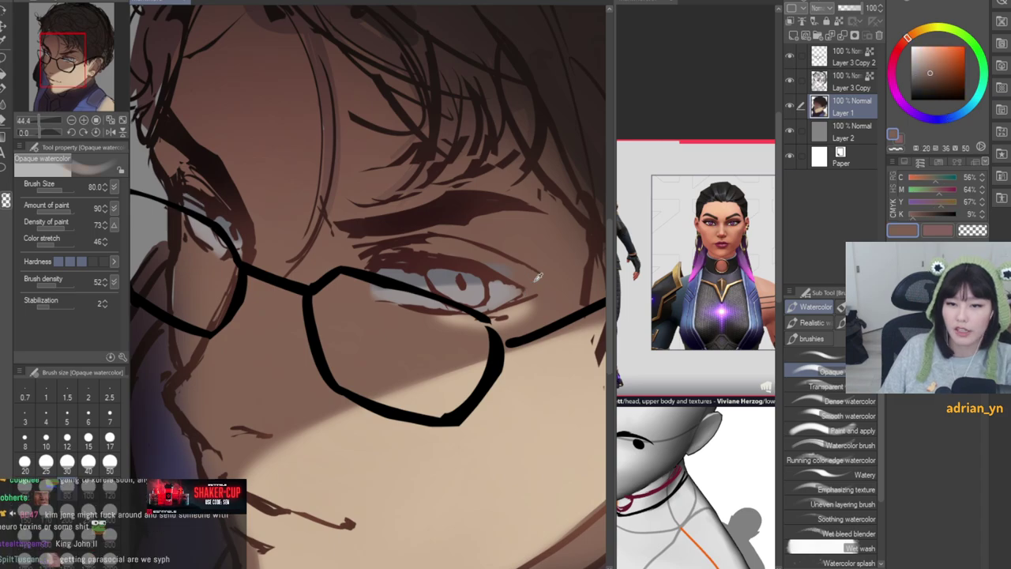
{"action": "mouse_move", "coordinate": [522, 272]}
{"action": "left_mouse_down"}
{"action": "mouse_move", "coordinate": [501, 262]}
{"action": "mouse_move", "coordinate": [562, 277]}
{"action": "left_mouse_up"}
{"action": "left_click", "coordinate": [520, 309], "text": "alt"}
{"action": "left_click", "coordinate": [558, 258], "text": "alt"}
{"action": "scroll", "coordinate": [429, 318], "scroll_direction": "down", "scroll_amount": 4}
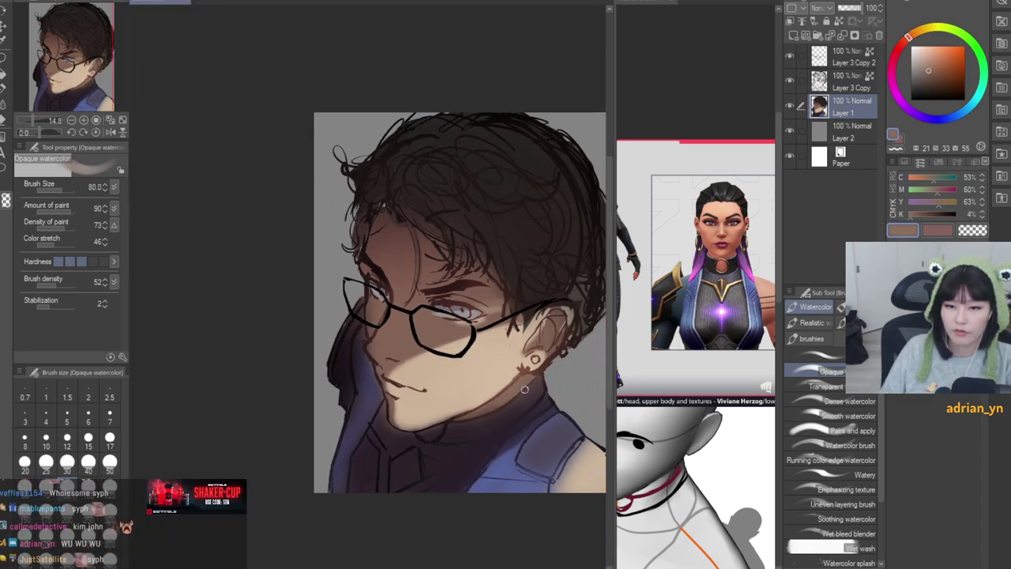
Step: Blend sampled lighter brown skin tones around the outer corner of the nearer eye
{"action": "scroll", "coordinate": [523, 388], "scroll_direction": "up", "scroll_amount": 5}
{"action": "left_click", "coordinate": [487, 349], "text": "alt"}
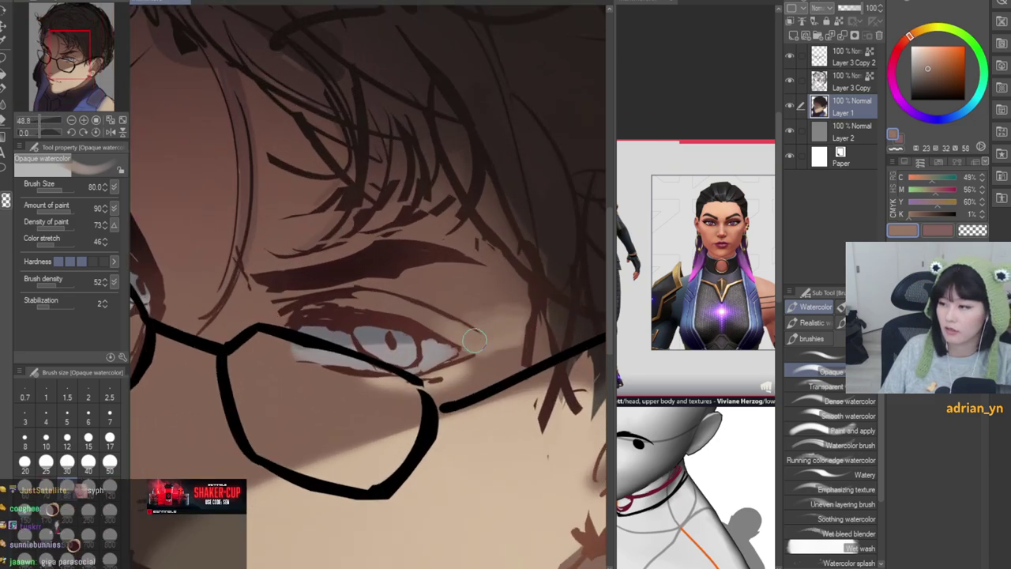
{"action": "left_click", "coordinate": [478, 294], "text": "alt"}
{"action": "mouse_move", "coordinate": [487, 299]}
{"action": "left_mouse_down"}
{"action": "mouse_move", "coordinate": [500, 307]}
{"action": "mouse_move", "coordinate": [467, 333]}
{"action": "left_mouse_up"}
{"action": "left_click", "coordinate": [498, 311], "text": "alt"}
{"action": "left_click", "coordinate": [508, 309], "text": "alt"}
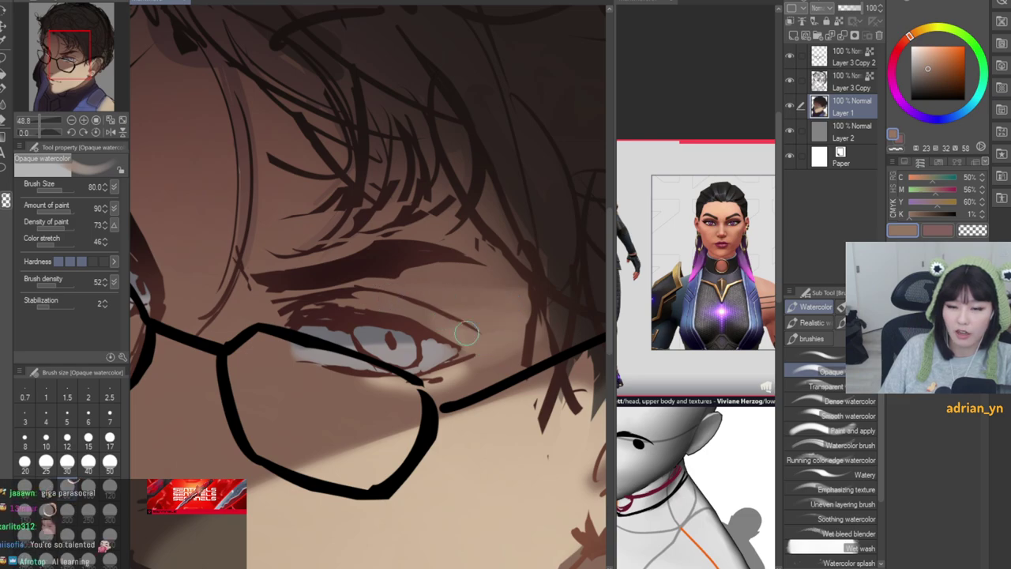
{"action": "left_click_drag", "start_coordinate": [258, 309], "coordinate": [256, 319]}
{"action": "scroll", "coordinate": [355, 322], "scroll_direction": "down", "scroll_amount": 8}
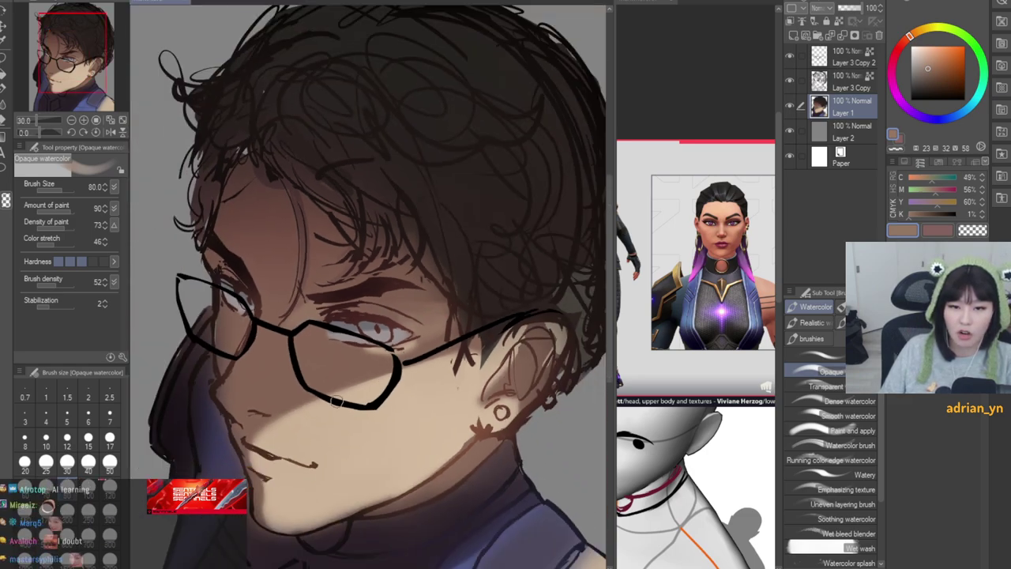
Step: Sample the light skin colour from the cheek and paint a highlight between the nearer brow's inner end and the glasses bridge
{"action": "scroll", "coordinate": [320, 395], "scroll_direction": "up", "scroll_amount": 5}
{"action": "left_click", "coordinate": [319, 412], "text": "alt"}
{"action": "left_click_drag", "start_coordinate": [283, 285], "coordinate": [310, 264]}
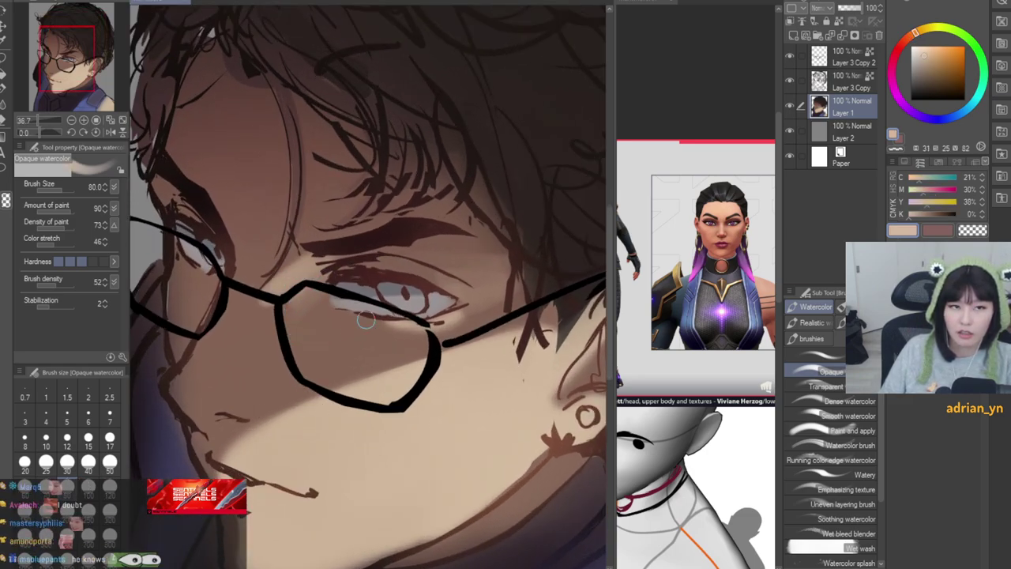
{"action": "scroll", "coordinate": [435, 308], "scroll_direction": "down", "scroll_amount": 5}
{"action": "scroll", "coordinate": [348, 300], "scroll_direction": "up", "scroll_amount": 4}
Step: Enlarge the Opaque watercolor brush to 150 and smooth the shadow over the side of the nose with sampled skin tones
{"action": "key", "text": "]"}
{"action": "key", "text": "]"}
{"action": "key", "text": "]"}
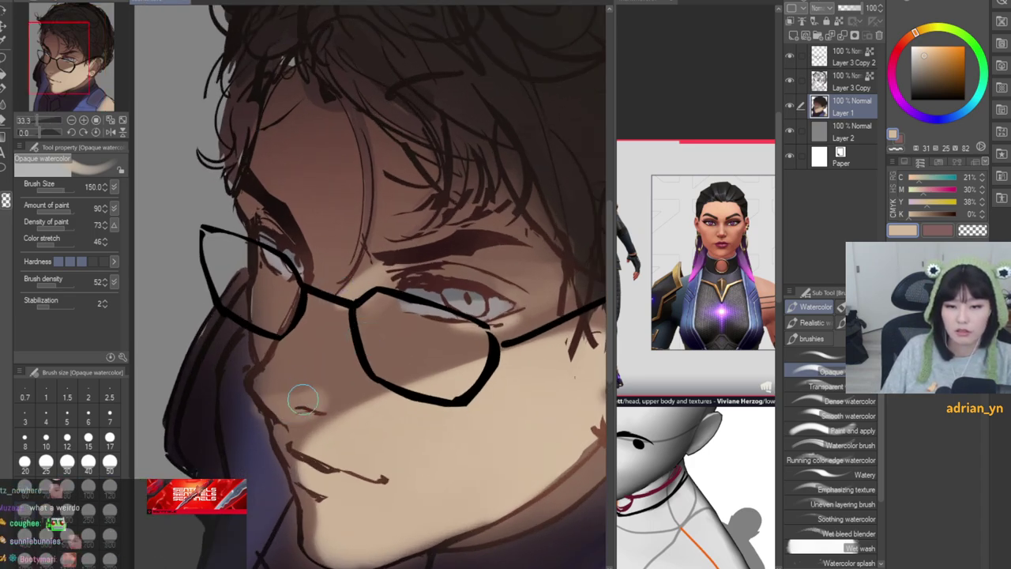
{"action": "left_click", "coordinate": [323, 382], "text": "alt"}
{"action": "left_click_drag", "start_coordinate": [323, 382], "coordinate": [275, 385]}
{"action": "left_click", "coordinate": [343, 388], "text": "alt"}
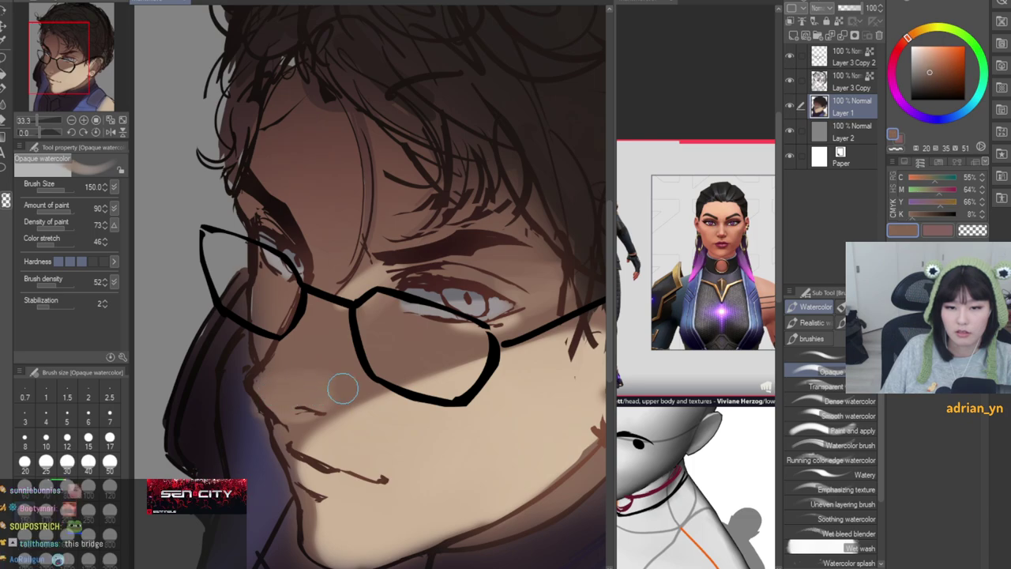
{"action": "scroll", "coordinate": [342, 387], "scroll_direction": "down", "scroll_amount": 4}
{"action": "scroll", "coordinate": [307, 358], "scroll_direction": "up", "scroll_amount": 4}
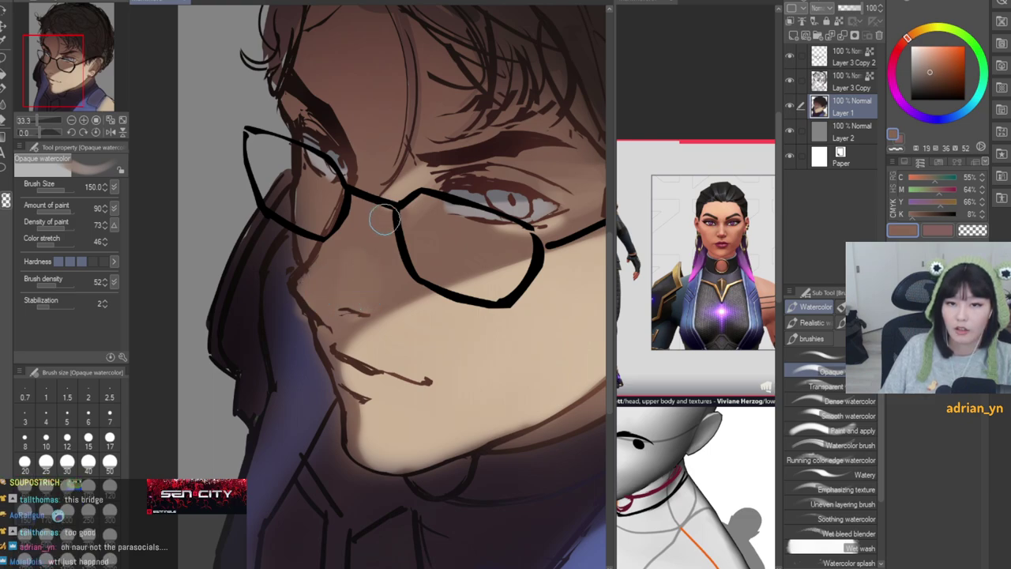
Step: Paint the irises of both eyes vivid purple with the Mapping pen, shifting the colour to a darker purple
{"action": "scroll", "coordinate": [420, 311], "scroll_direction": "down", "scroll_amount": 4}
{"action": "scroll", "coordinate": [292, 274], "scroll_direction": "up", "scroll_amount": 5}
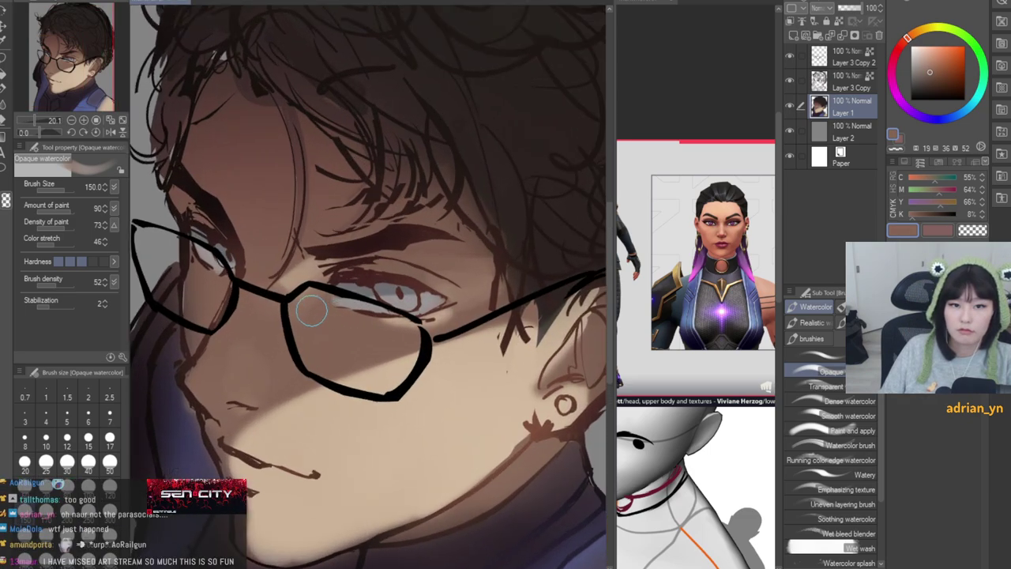
{"action": "left_click", "coordinate": [292, 274], "text": "alt"}
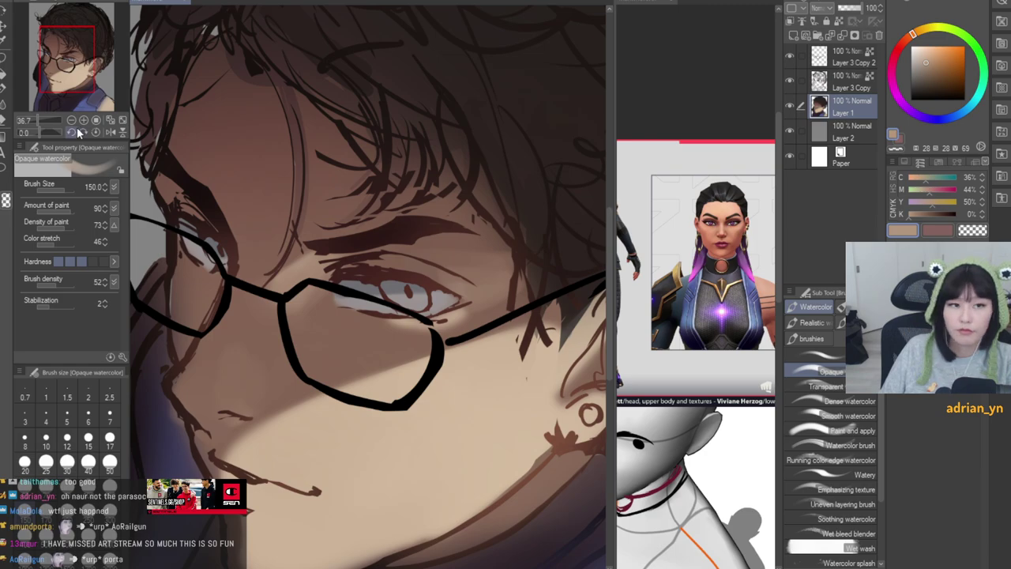
{"action": "left_click", "coordinate": [4, 90]}
{"action": "left_click", "coordinate": [934, 48]}
{"action": "left_click_drag", "start_coordinate": [892, 62], "coordinate": [892, 74]}
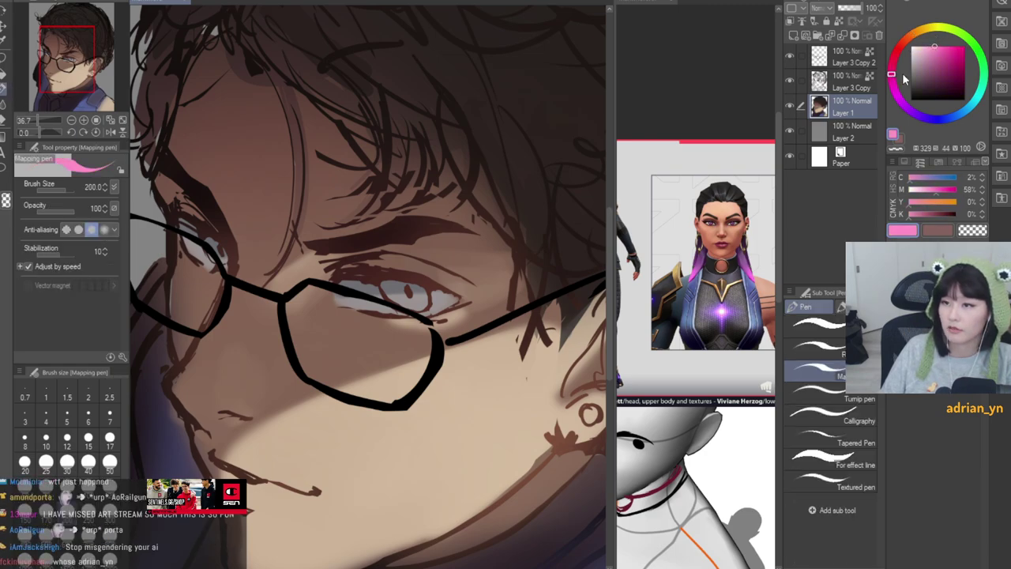
{"action": "left_click", "coordinate": [951, 67]}
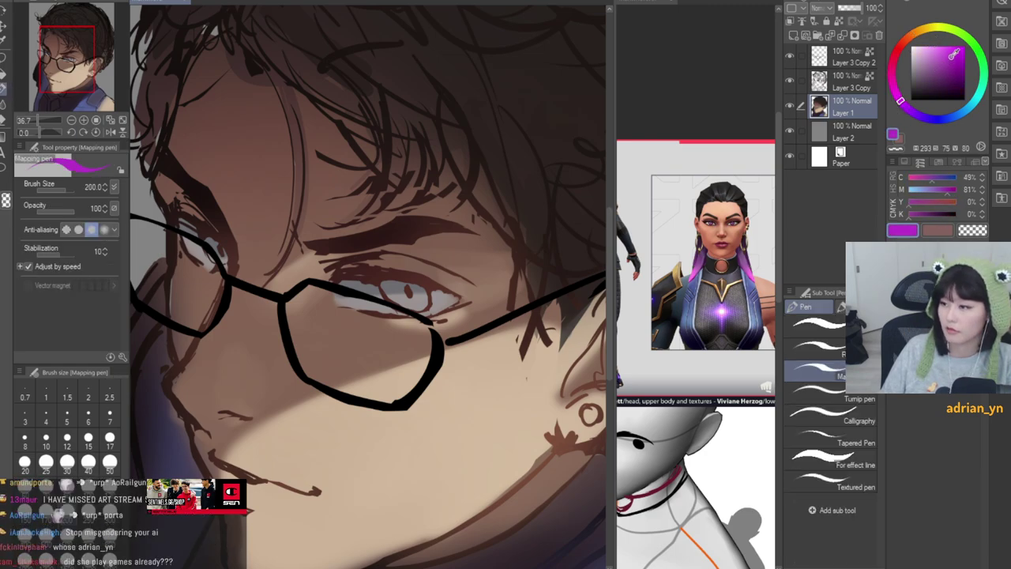
{"action": "left_click_drag", "start_coordinate": [951, 57], "coordinate": [948, 54]}
{"action": "scroll", "coordinate": [409, 341], "scroll_direction": "up", "scroll_amount": 1}
{"action": "mouse_move", "coordinate": [410, 288]}
{"action": "left_mouse_down"}
{"action": "mouse_move", "coordinate": [414, 292]}
{"action": "mouse_move", "coordinate": [402, 290]}
{"action": "mouse_move", "coordinate": [417, 293]}
{"action": "mouse_move", "coordinate": [353, 277]}
{"action": "left_mouse_up"}
{"action": "left_click", "coordinate": [947, 72]}
{"action": "scroll", "coordinate": [413, 275], "scroll_direction": "up", "scroll_amount": 1}
{"action": "scroll", "coordinate": [485, 342], "scroll_direction": "down", "scroll_amount": 3}
{"action": "scroll", "coordinate": [347, 285], "scroll_direction": "up", "scroll_amount": 2}
{"action": "scroll", "coordinate": [363, 298], "scroll_direction": "down", "scroll_amount": 4}
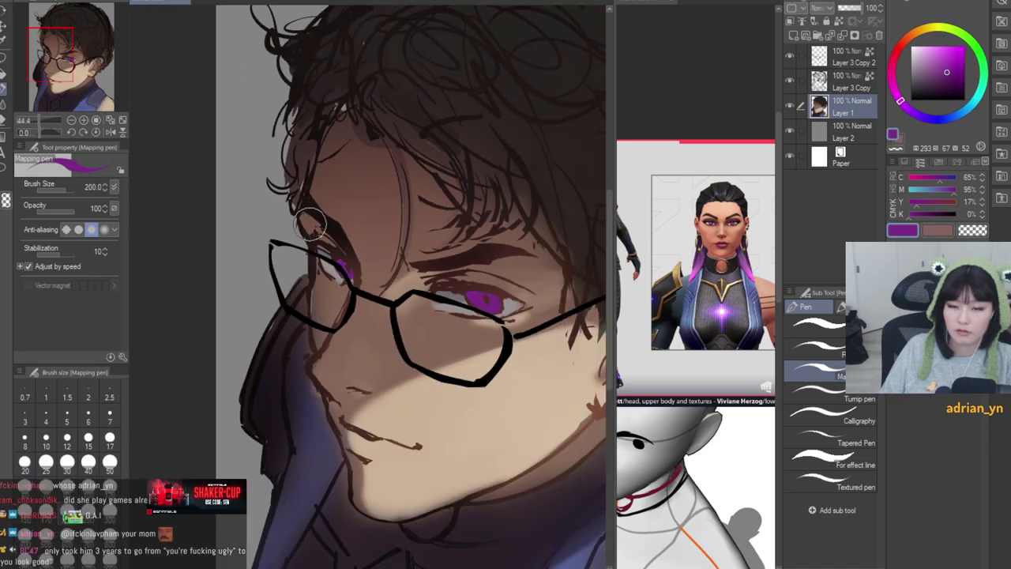
Step: Sample the light skin colour from the lower face and paint a small highlight dab on the nose above the nostril
{"action": "scroll", "coordinate": [490, 273], "scroll_direction": "up", "scroll_amount": 4}
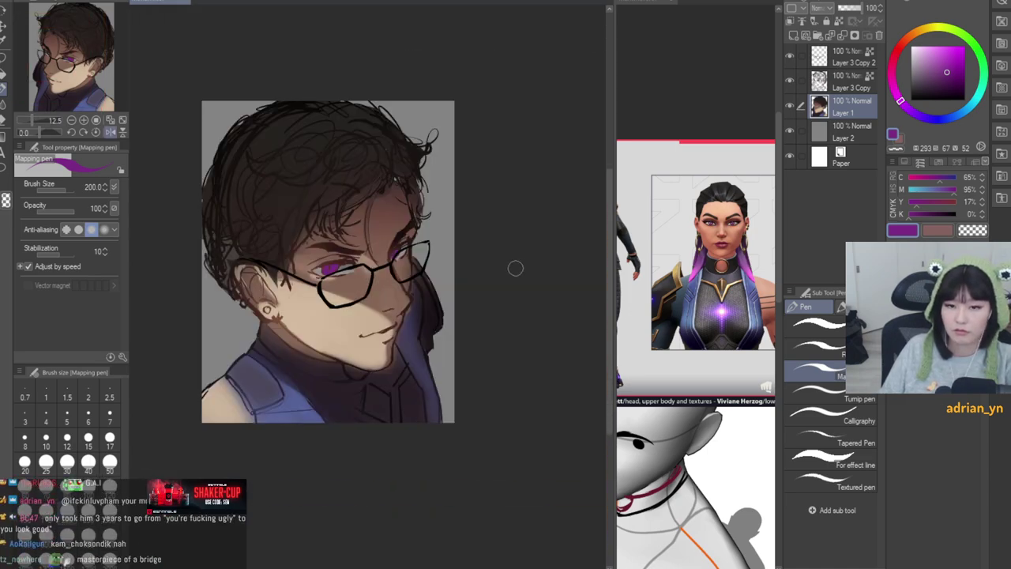
{"action": "scroll", "coordinate": [366, 278], "scroll_direction": "up", "scroll_amount": 2}
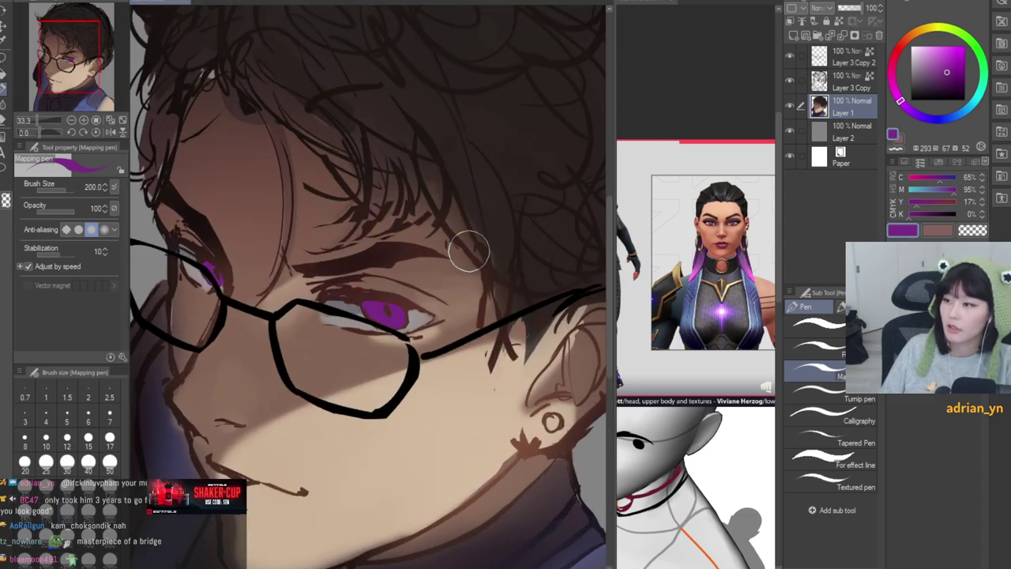
{"action": "scroll", "coordinate": [489, 249], "scroll_direction": "down", "scroll_amount": 2}
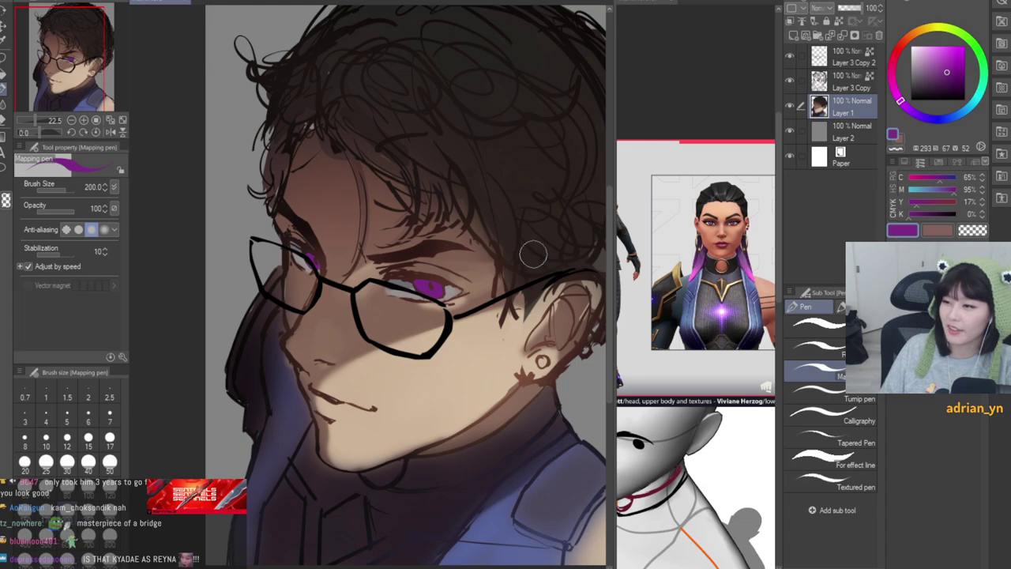
{"action": "scroll", "coordinate": [347, 371], "scroll_direction": "up", "scroll_amount": 1}
{"action": "left_click", "coordinate": [403, 438], "text": "alt"}
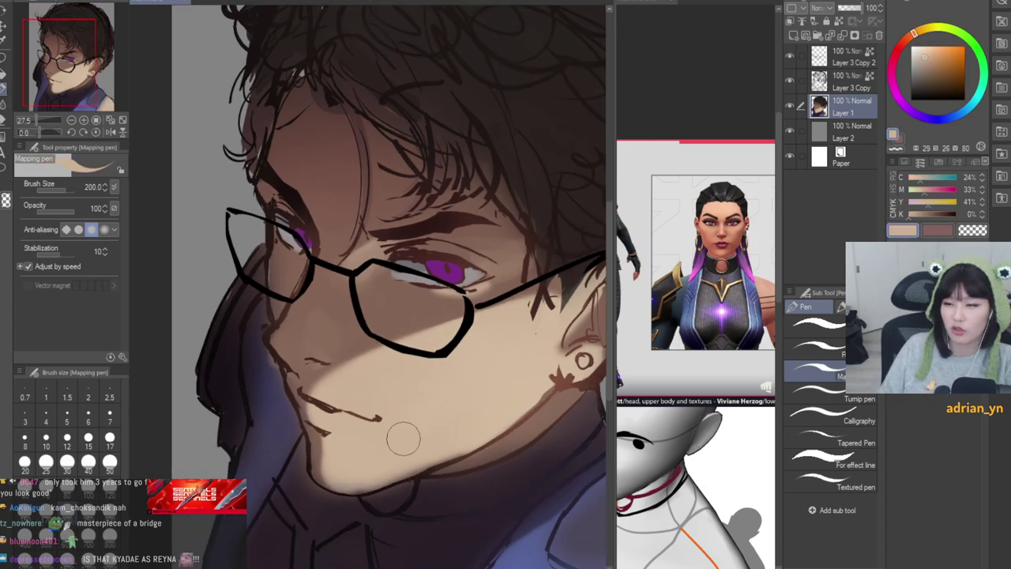
{"action": "left_click", "coordinate": [790, 60]}
{"action": "left_click", "coordinate": [790, 61]}
{"action": "left_click", "coordinate": [790, 106]}
{"action": "left_click", "coordinate": [789, 105]}
{"action": "scroll", "coordinate": [332, 367], "scroll_direction": "up", "scroll_amount": 3}
{"action": "left_click_drag", "start_coordinate": [303, 325], "coordinate": [306, 309]}
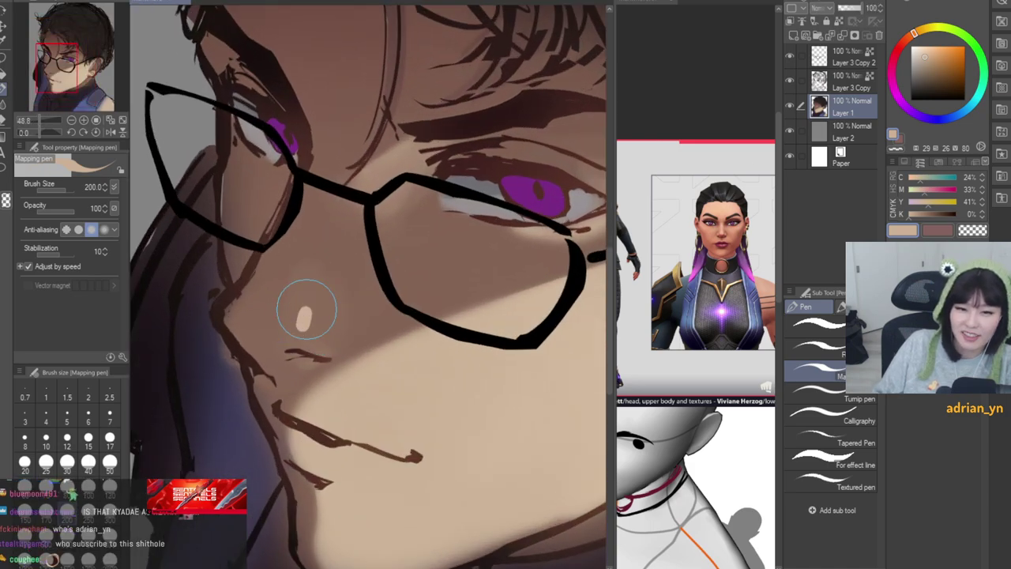
{"action": "scroll", "coordinate": [340, 319], "scroll_direction": "down", "scroll_amount": 2}
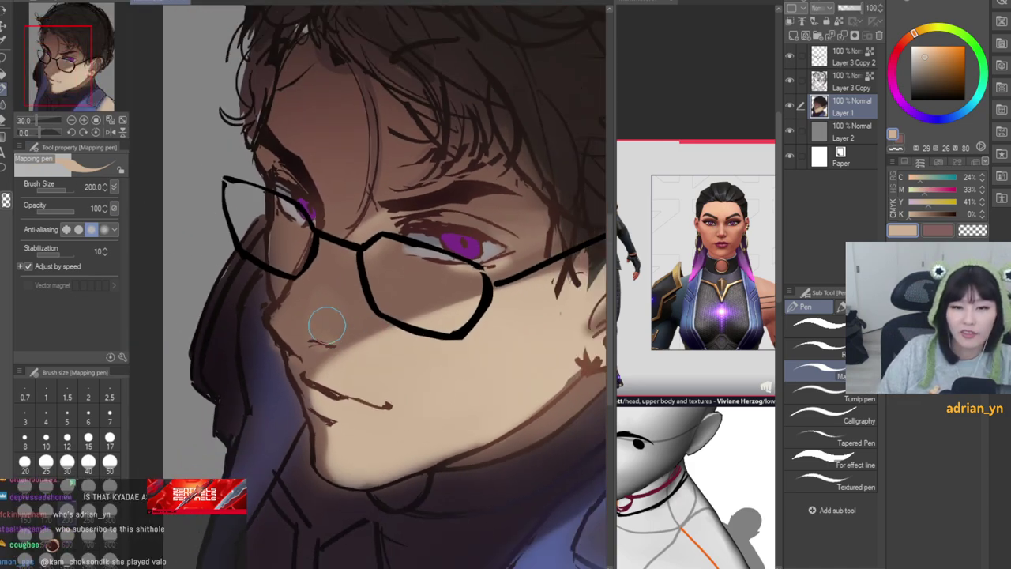
{"action": "scroll", "coordinate": [326, 330], "scroll_direction": "down", "scroll_amount": 4}
{"action": "scroll", "coordinate": [448, 335], "scroll_direction": "up", "scroll_amount": 3}
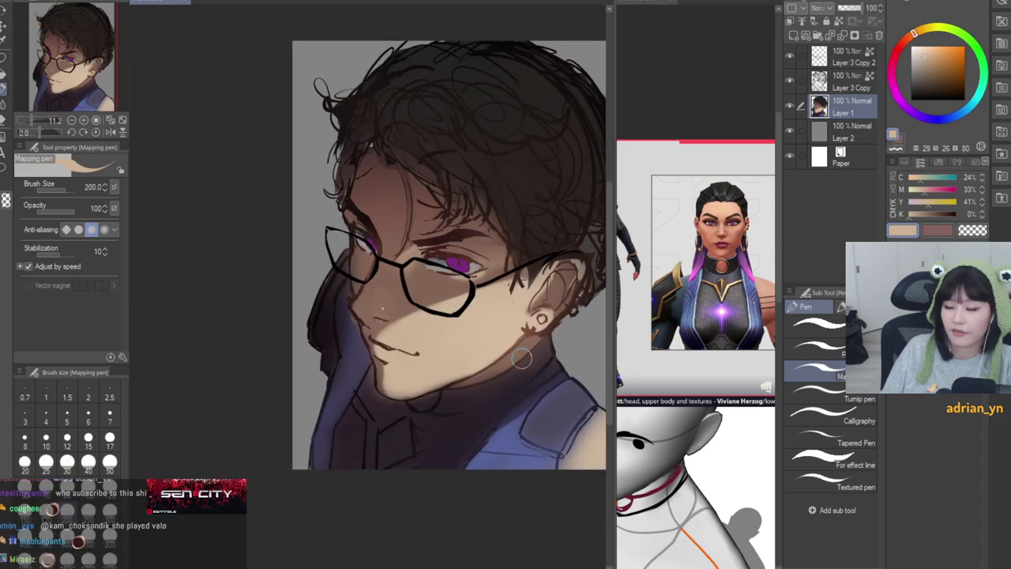
Step: Soften the nose highlight into the shadowed skin with the Blur tool at size 300
{"action": "scroll", "coordinate": [448, 335], "scroll_direction": "down", "scroll_amount": 3}
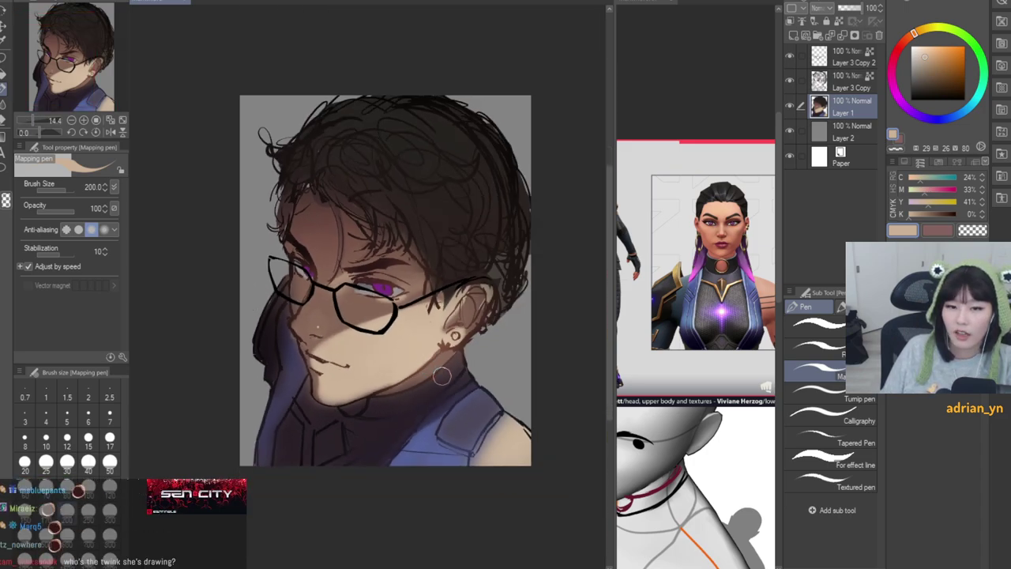
{"action": "scroll", "coordinate": [449, 335], "scroll_direction": "up", "scroll_amount": 3}
{"action": "key", "text": "j"}
{"action": "scroll", "coordinate": [324, 264], "scroll_direction": "up", "scroll_amount": 1}
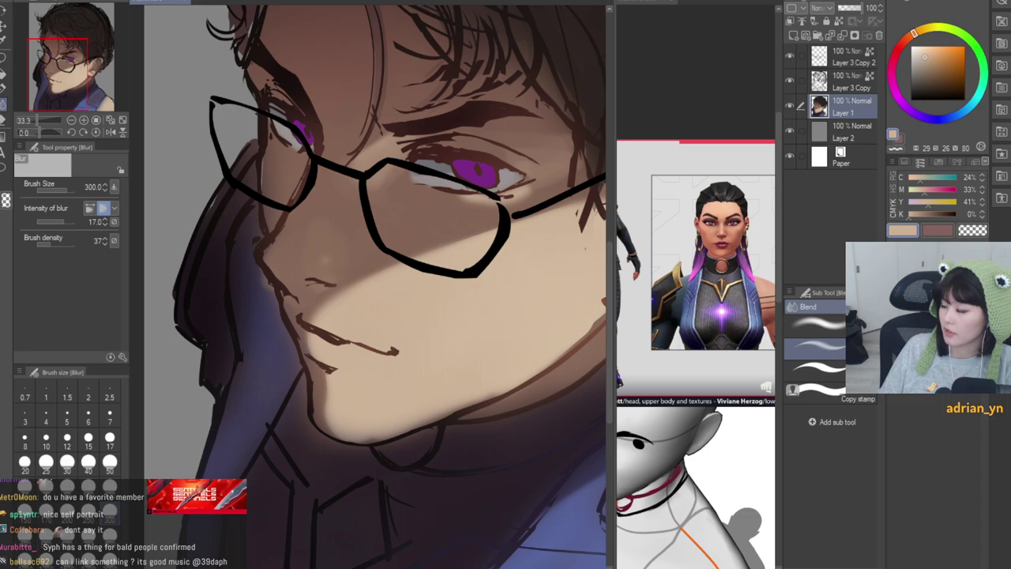
{"action": "scroll", "coordinate": [495, 334], "scroll_direction": "down", "scroll_amount": 5}
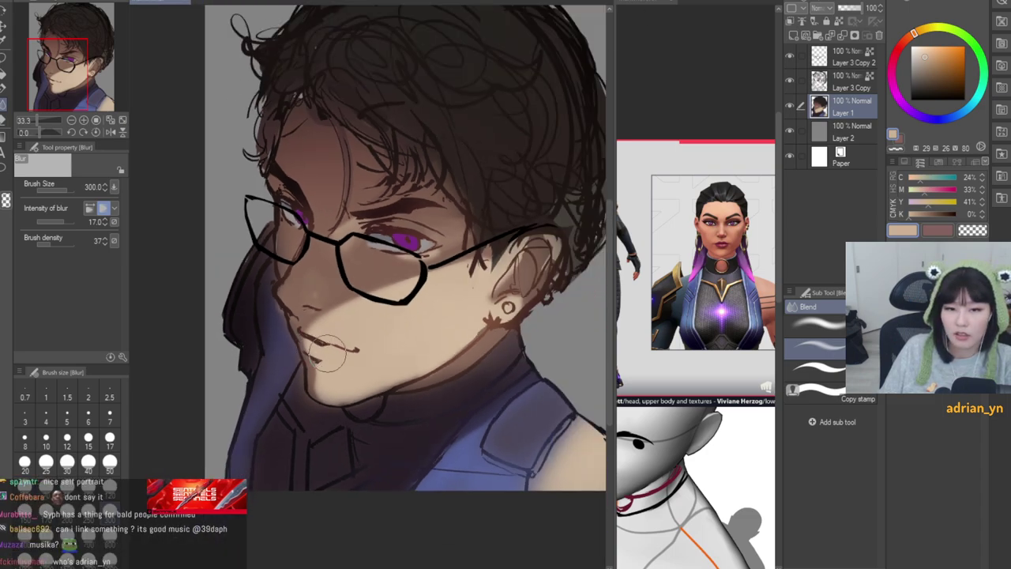
{"action": "scroll", "coordinate": [495, 333], "scroll_direction": "up", "scroll_amount": 1}
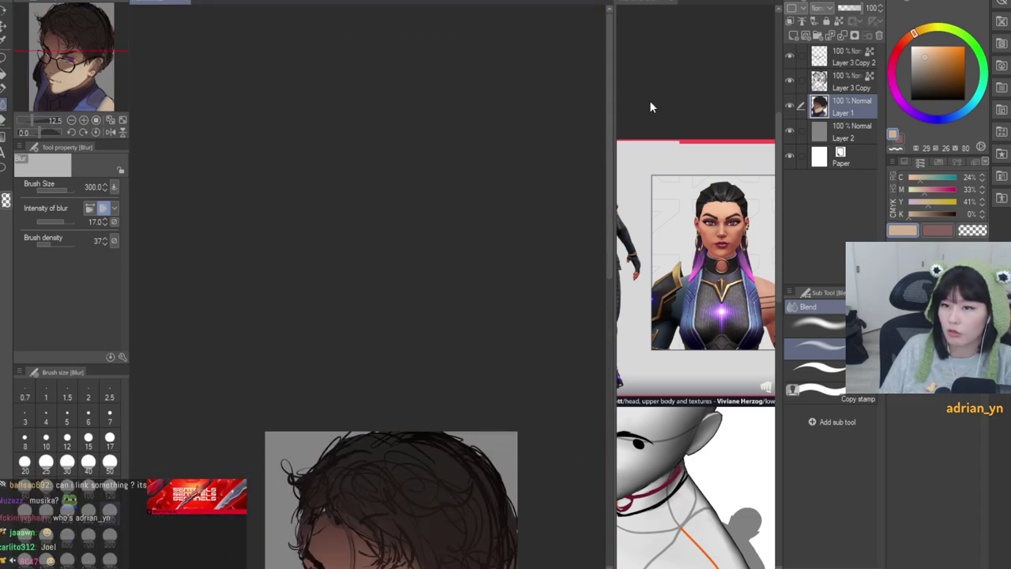
Step: Compare the portrait with and without the glasses by toggling the visibility of Layer 3 Copy 2, also in a mirrored view
{"action": "left_click_drag", "start_coordinate": [608, 101], "coordinate": [607, 266]}
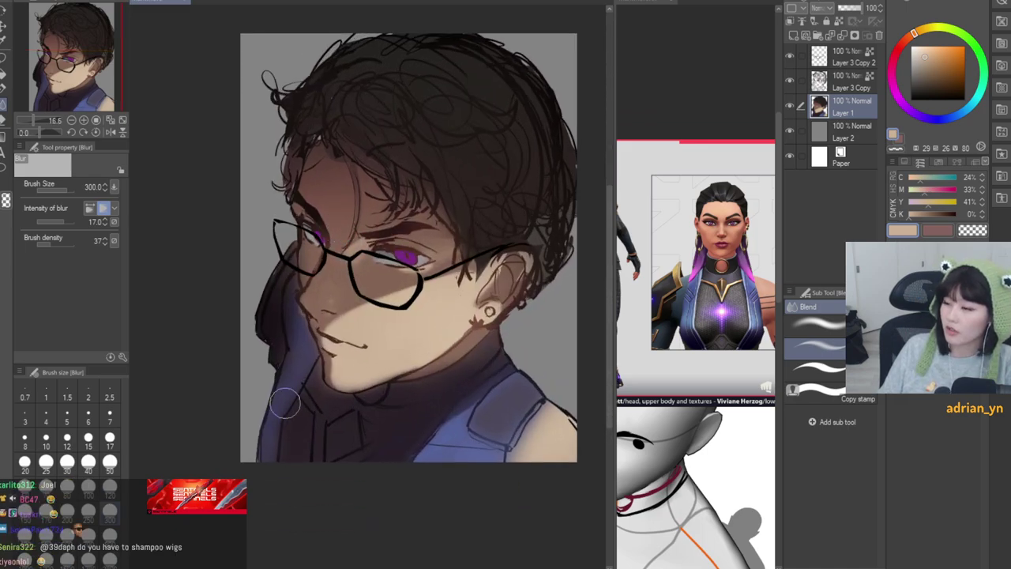
{"action": "scroll", "coordinate": [384, 293], "scroll_direction": "up", "scroll_amount": 1}
{"action": "scroll", "coordinate": [385, 303], "scroll_direction": "up", "scroll_amount": 4}
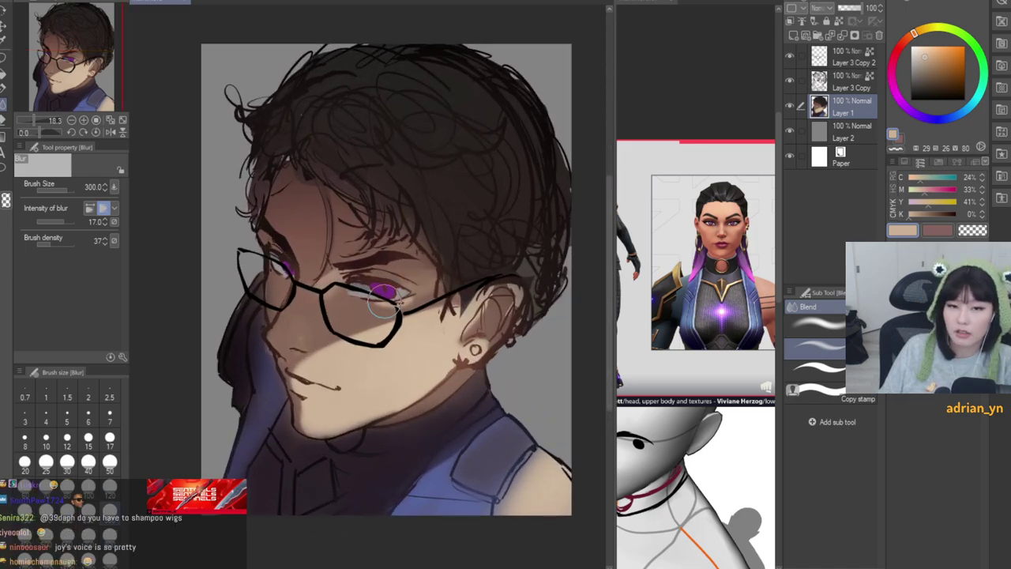
{"action": "left_click", "coordinate": [791, 81]}
{"action": "left_click", "coordinate": [791, 82]}
{"action": "left_click", "coordinate": [792, 57]}
{"action": "left_click", "coordinate": [789, 56]}
{"action": "left_click", "coordinate": [849, 59]}
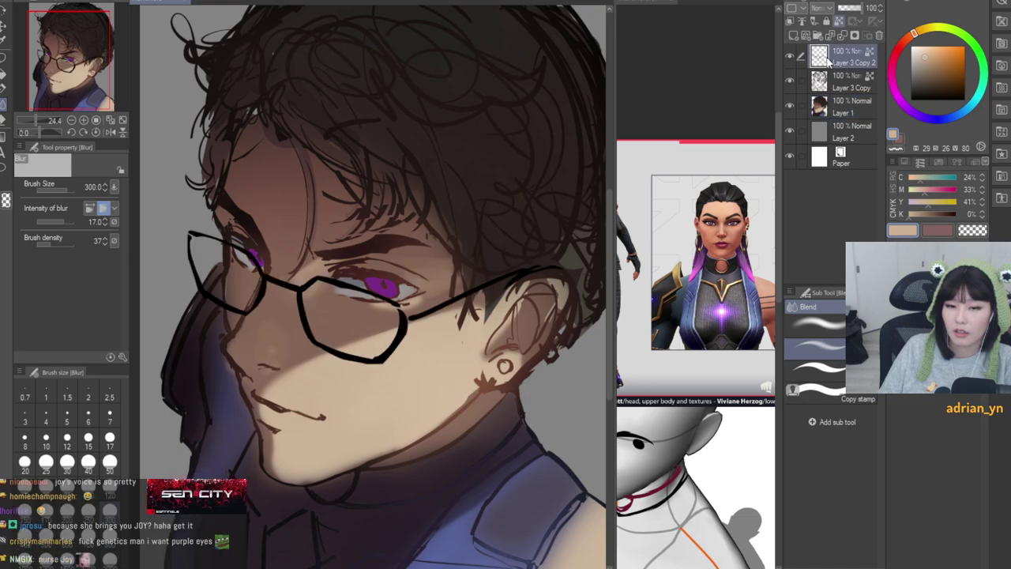
{"action": "key", "text": "ctrl+minus"}
{"action": "left_click", "coordinate": [789, 57]}
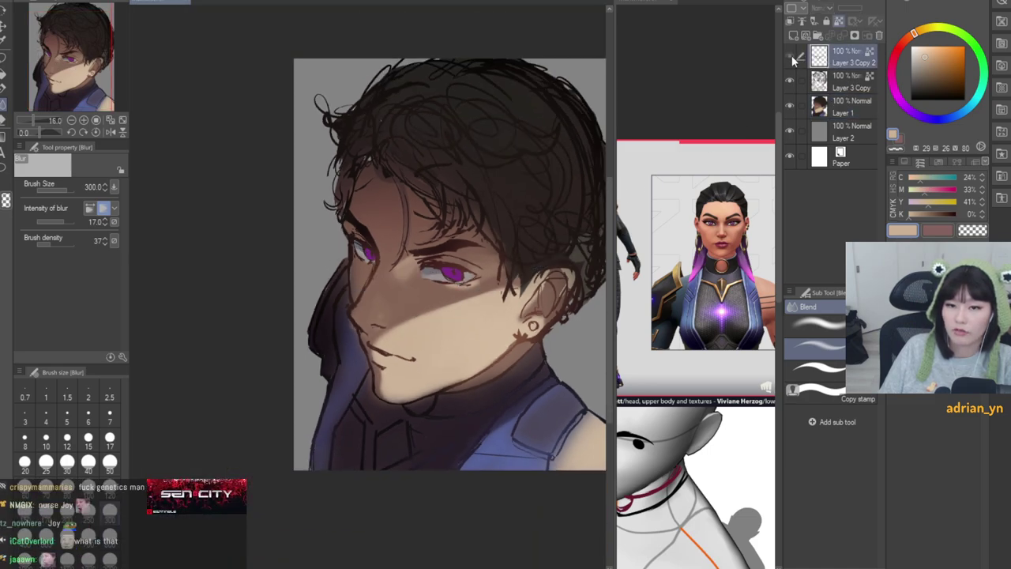
{"action": "left_click", "coordinate": [789, 57]}
{"action": "left_click", "coordinate": [789, 57]}
{"action": "left_click", "coordinate": [789, 57]}
{"action": "scroll", "coordinate": [372, 238], "scroll_direction": "down", "scroll_amount": 5}
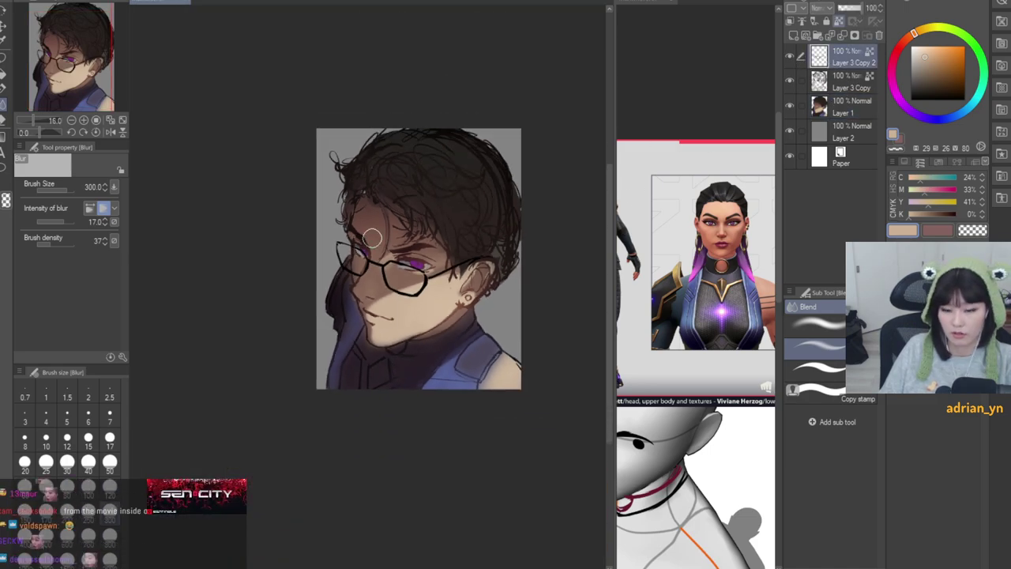
{"action": "scroll", "coordinate": [372, 238], "scroll_direction": "up", "scroll_amount": 1}
{"action": "left_click", "coordinate": [791, 58]}
{"action": "key", "text": "h"}
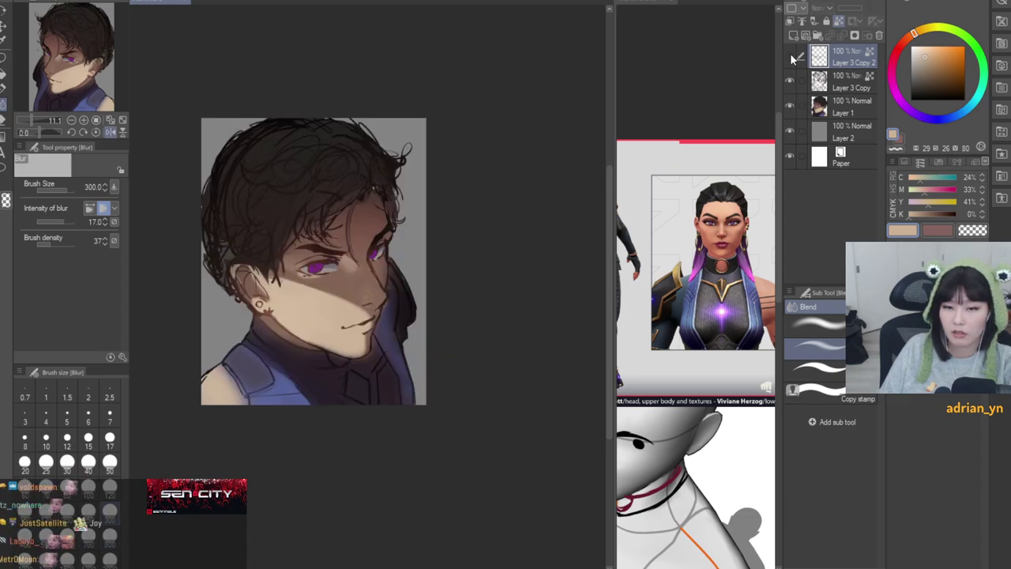
{"action": "left_click", "coordinate": [789, 57]}
{"action": "key", "text": "h"}
{"action": "key", "text": "ctrl+plus"}
{"action": "key", "text": "ctrl+plus"}
{"action": "key", "text": "ctrl+plus"}
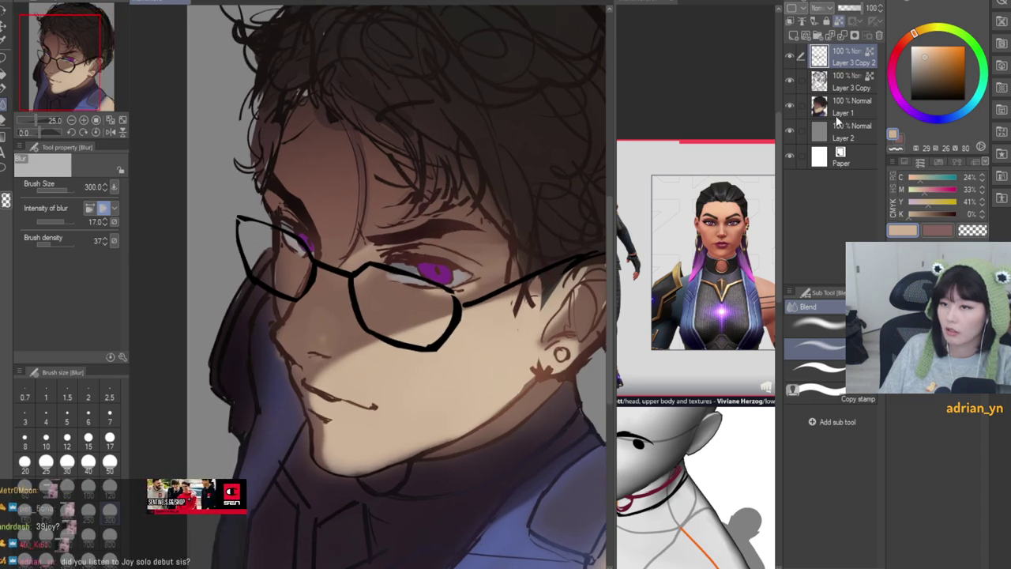
Step: On Layer 1, sample the dark hair colour and fill the loose strand hanging over the forehead with the Mapping pen
{"action": "left_click", "coordinate": [795, 108]}
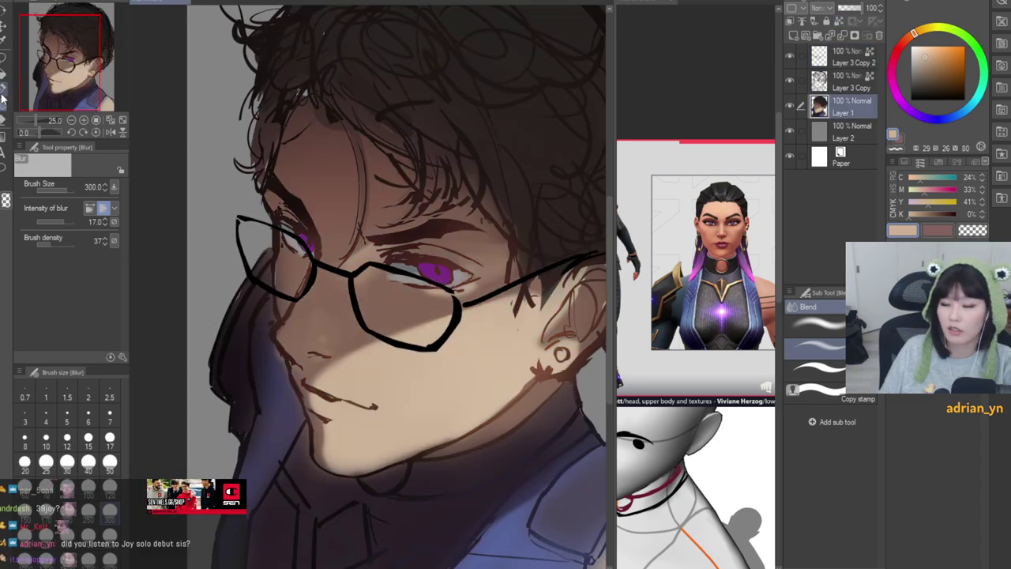
{"action": "left_click", "coordinate": [4, 98]}
{"action": "scroll", "coordinate": [440, 374], "scroll_direction": "down", "scroll_amount": 1}
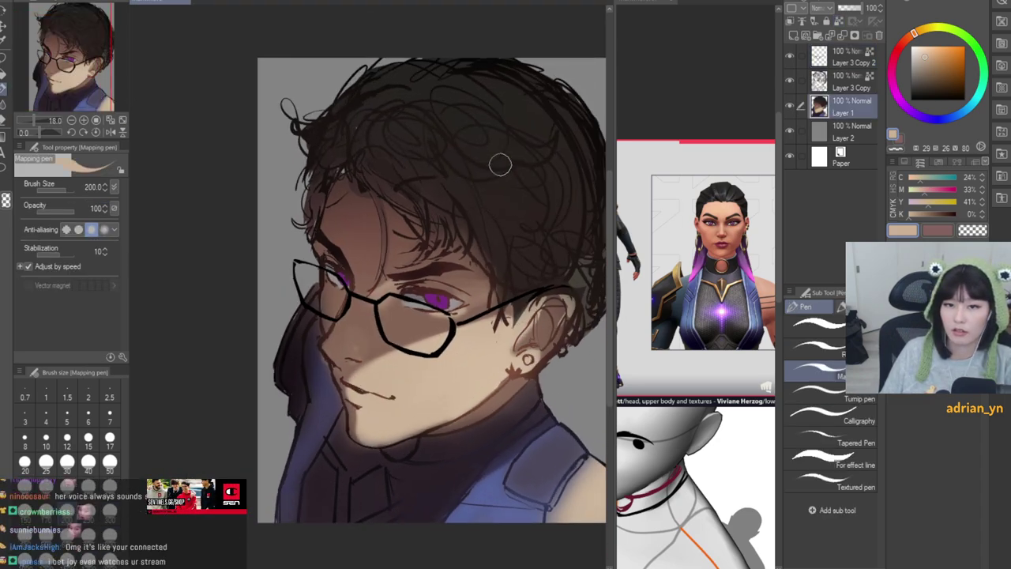
{"action": "left_click", "coordinate": [499, 164], "text": "alt"}
{"action": "scroll", "coordinate": [498, 193], "scroll_direction": "up", "scroll_amount": 3}
{"action": "mouse_move", "coordinate": [316, 160]}
{"action": "left_mouse_down"}
{"action": "mouse_move", "coordinate": [343, 275]}
{"action": "mouse_move", "coordinate": [337, 315]}
{"action": "left_mouse_up"}
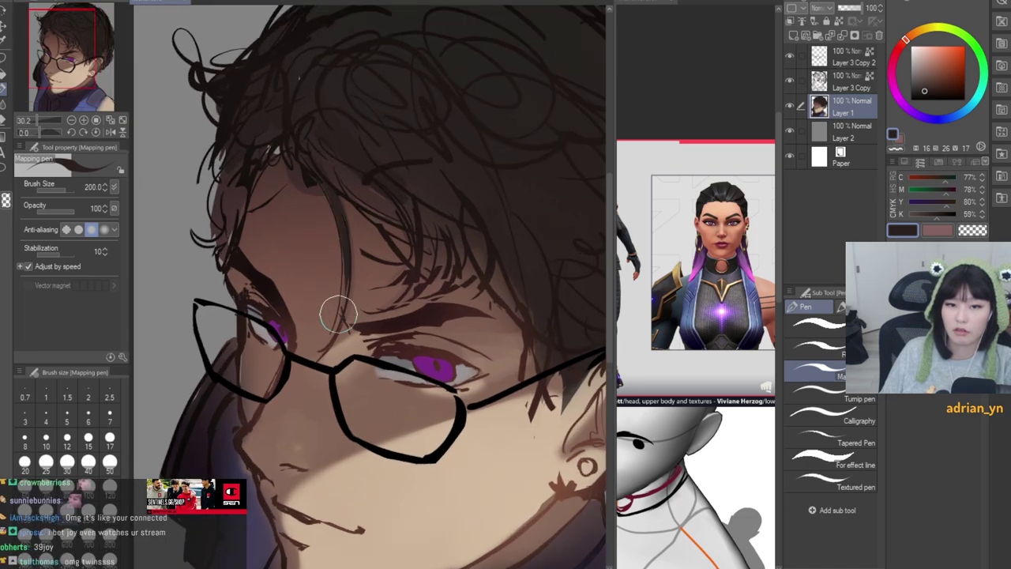
{"action": "scroll", "coordinate": [370, 294], "scroll_direction": "down", "scroll_amount": 3}
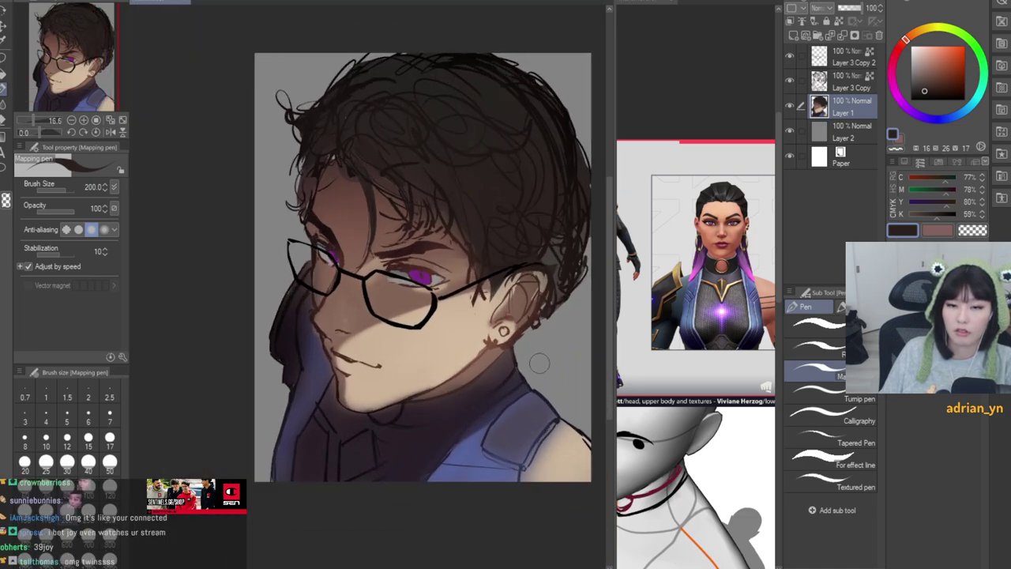
{"action": "scroll", "coordinate": [397, 416], "scroll_direction": "up", "scroll_amount": 2}
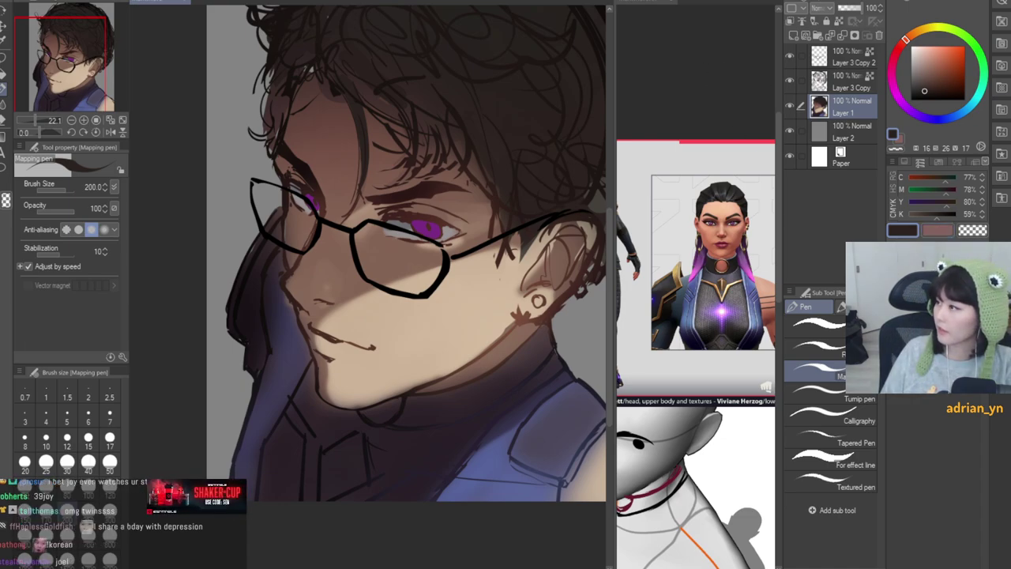
{"action": "scroll", "coordinate": [399, 407], "scroll_direction": "up", "scroll_amount": 1}
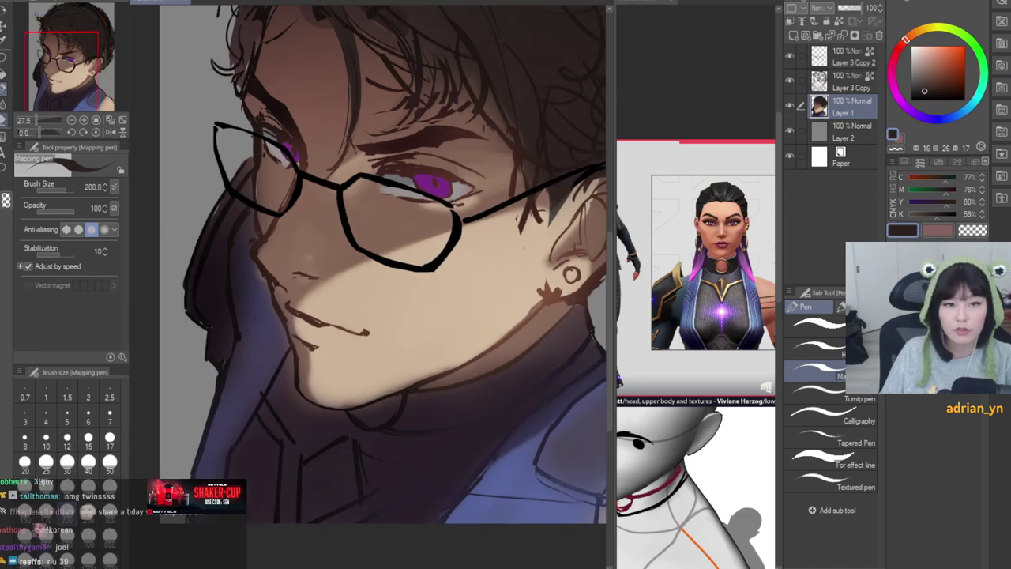
Step: Tint the lips a muted red with the Opaque watercolor brush, reducing its size to 70
{"action": "key", "text": "b"}
{"action": "scroll", "coordinate": [308, 327], "scroll_direction": "up", "scroll_amount": 2}
{"action": "left_click", "coordinate": [532, 194], "text": "alt"}
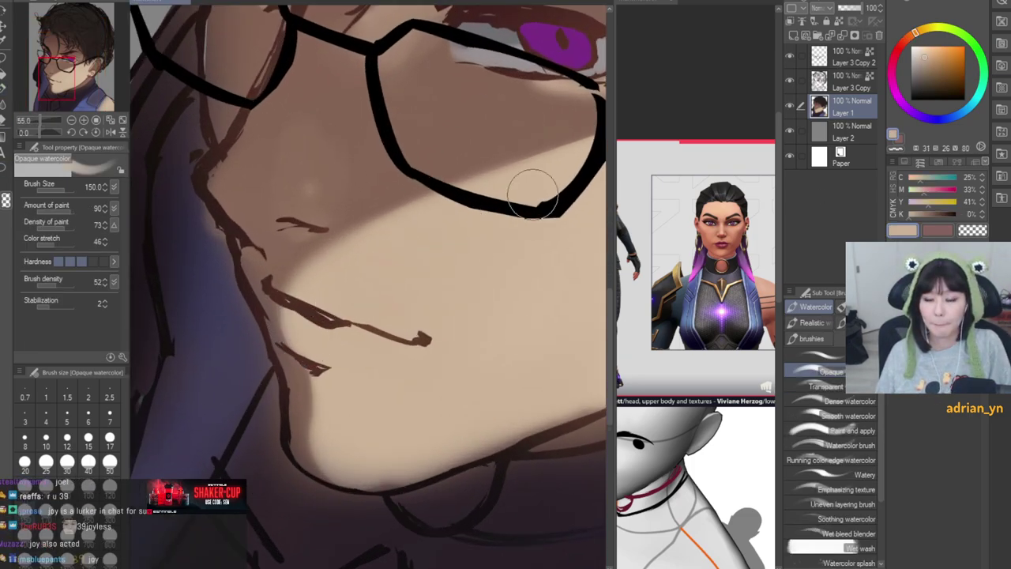
{"action": "left_click", "coordinate": [941, 63]}
{"action": "left_click", "coordinate": [899, 46]}
{"action": "left_click", "coordinate": [930, 64]}
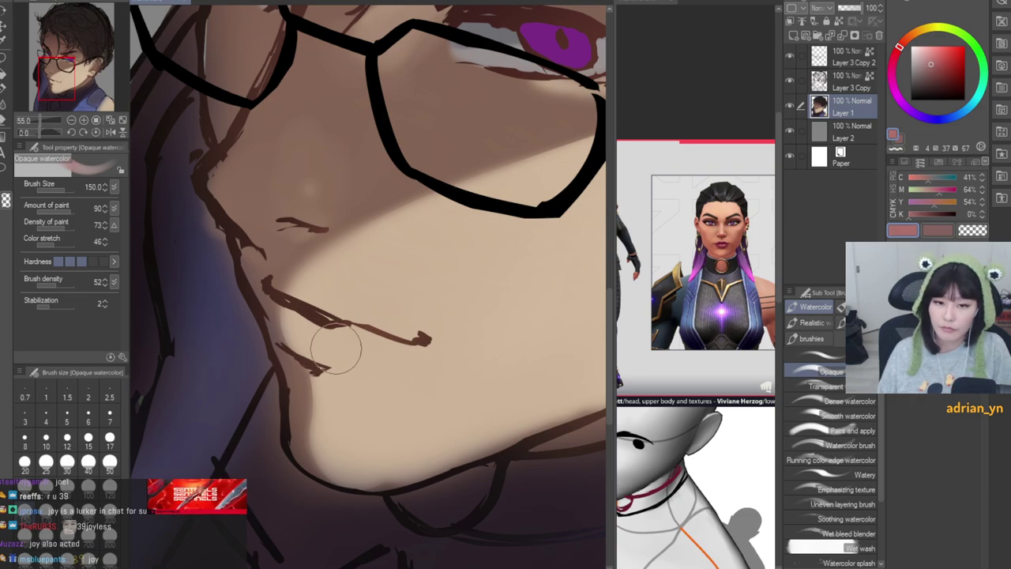
{"action": "left_click_drag", "start_coordinate": [336, 348], "coordinate": [307, 324]}
{"action": "scroll", "coordinate": [308, 324], "scroll_direction": "down", "scroll_amount": 2}
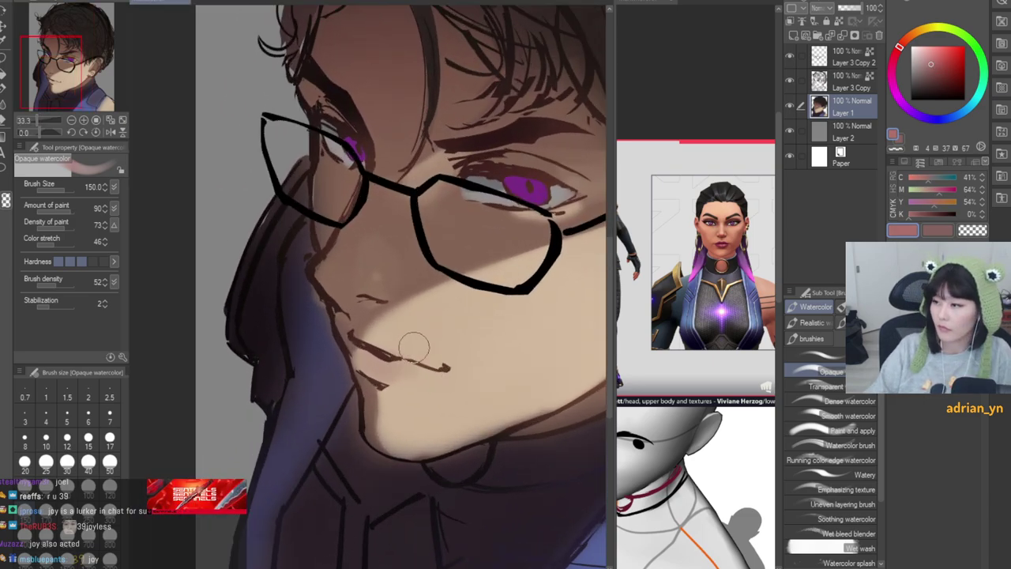
{"action": "scroll", "coordinate": [387, 312], "scroll_direction": "up", "scroll_amount": 1}
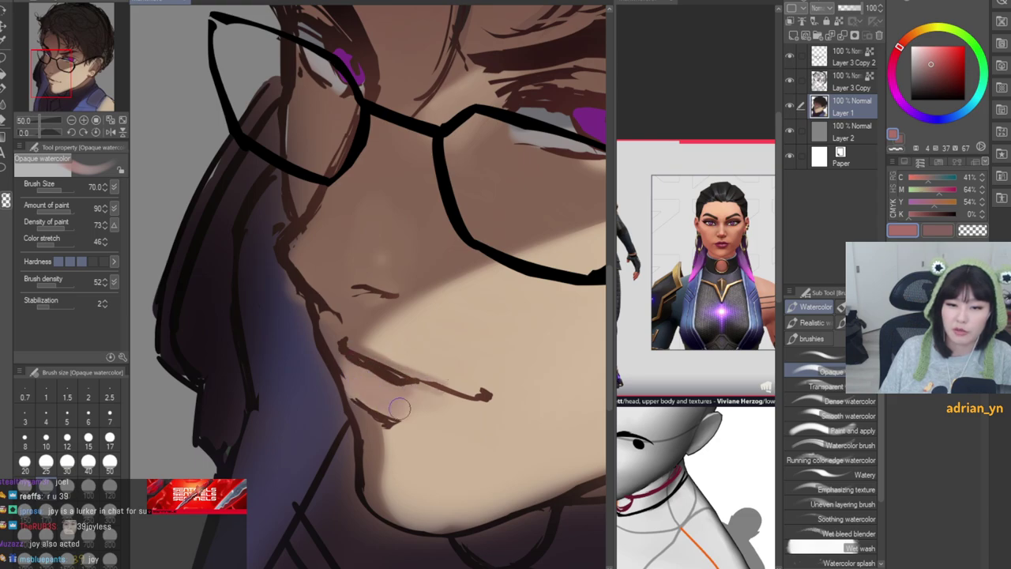
Step: Blend the lower lip's edge into the surrounding cheek with sampled lip and light skin tones
{"action": "left_click", "coordinate": [440, 396], "text": "alt"}
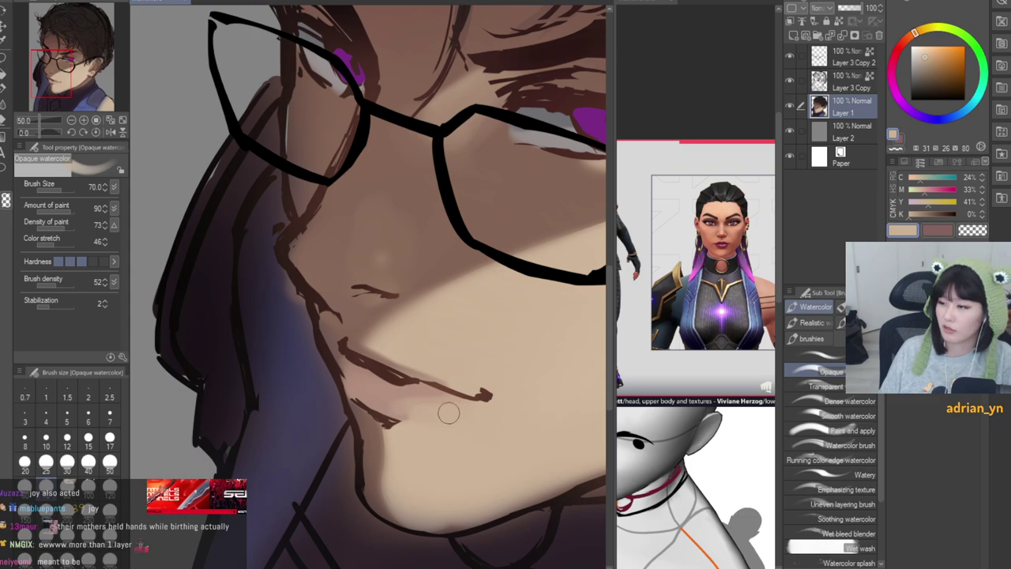
{"action": "left_click", "coordinate": [406, 387], "text": "alt"}
{"action": "left_click", "coordinate": [430, 406], "text": "alt"}
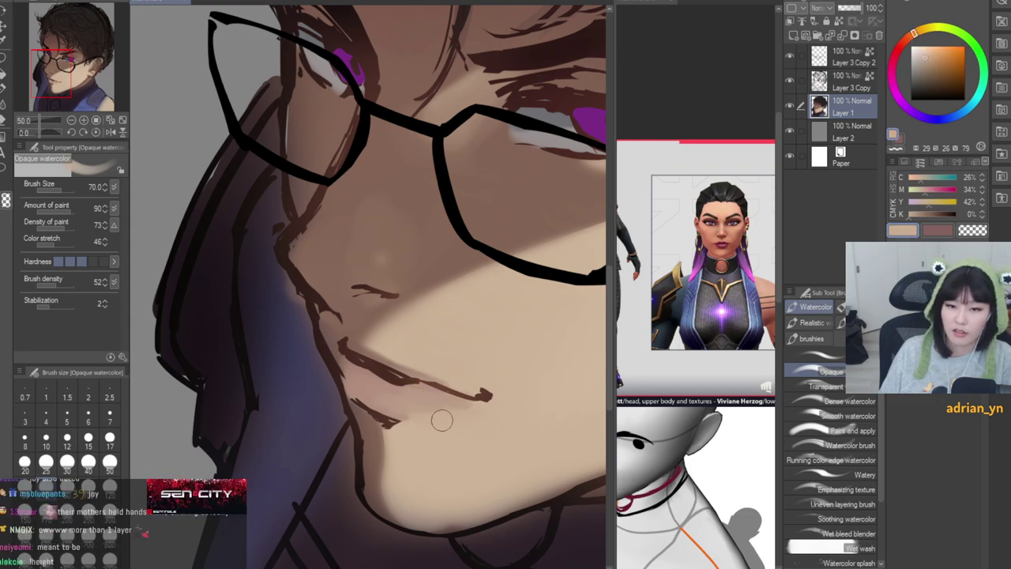
Step: Refine the lower lip's colour with strokes of sampled lip and shadowed skin tones on Layer 1
{"action": "scroll", "coordinate": [430, 407], "scroll_direction": "down", "scroll_amount": 5}
{"action": "scroll", "coordinate": [360, 338], "scroll_direction": "up", "scroll_amount": 3}
{"action": "scroll", "coordinate": [362, 340], "scroll_direction": "up", "scroll_amount": 2}
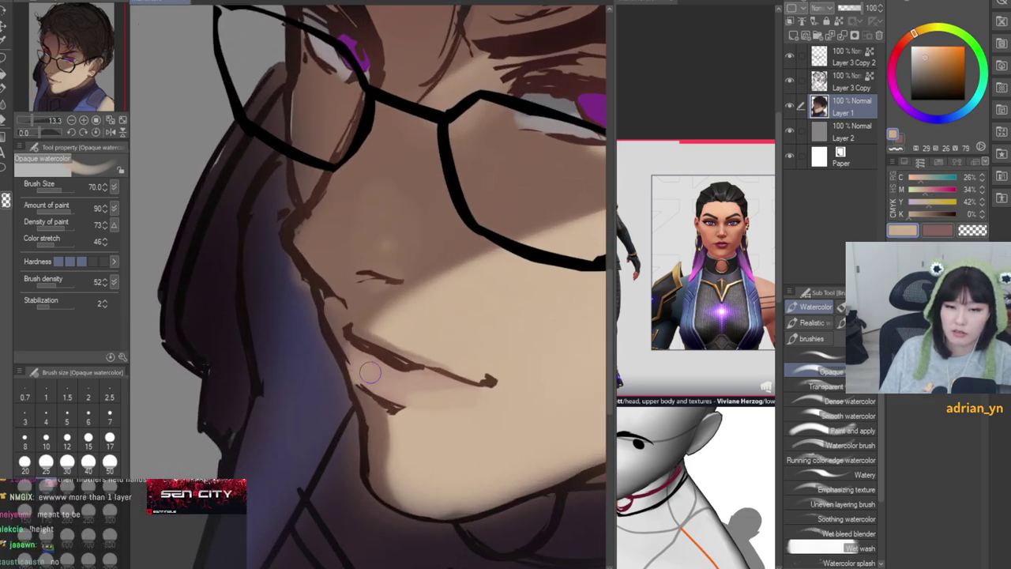
{"action": "left_click_drag", "start_coordinate": [372, 371], "coordinate": [389, 381]}
{"action": "left_click", "coordinate": [341, 338], "text": "alt"}
{"action": "left_click", "coordinate": [397, 385], "text": "alt"}
{"action": "scroll", "coordinate": [397, 385], "scroll_direction": "down", "scroll_amount": 4}
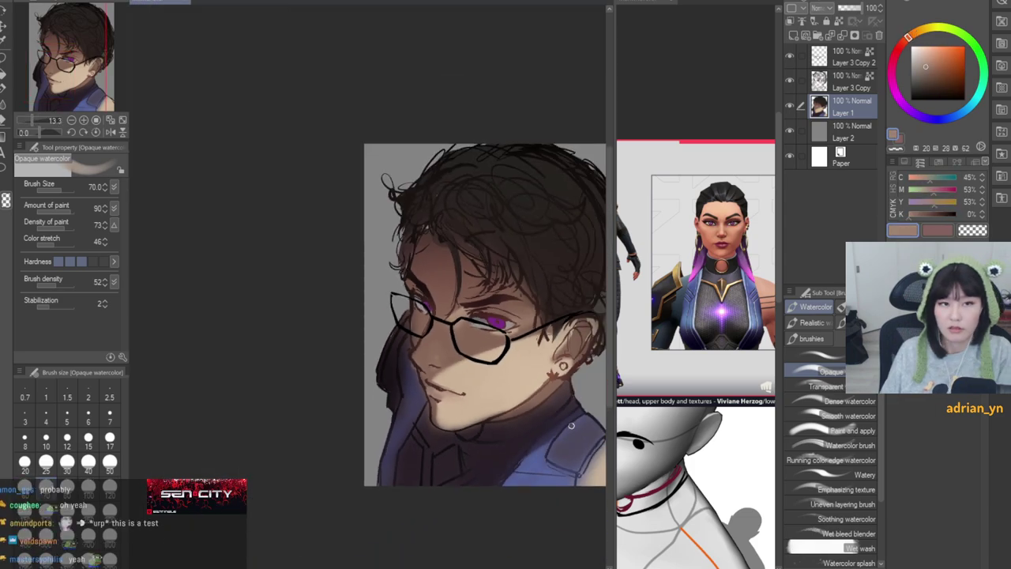
{"action": "scroll", "coordinate": [345, 365], "scroll_direction": "up", "scroll_amount": 4}
{"action": "left_click", "coordinate": [345, 364], "text": "alt"}
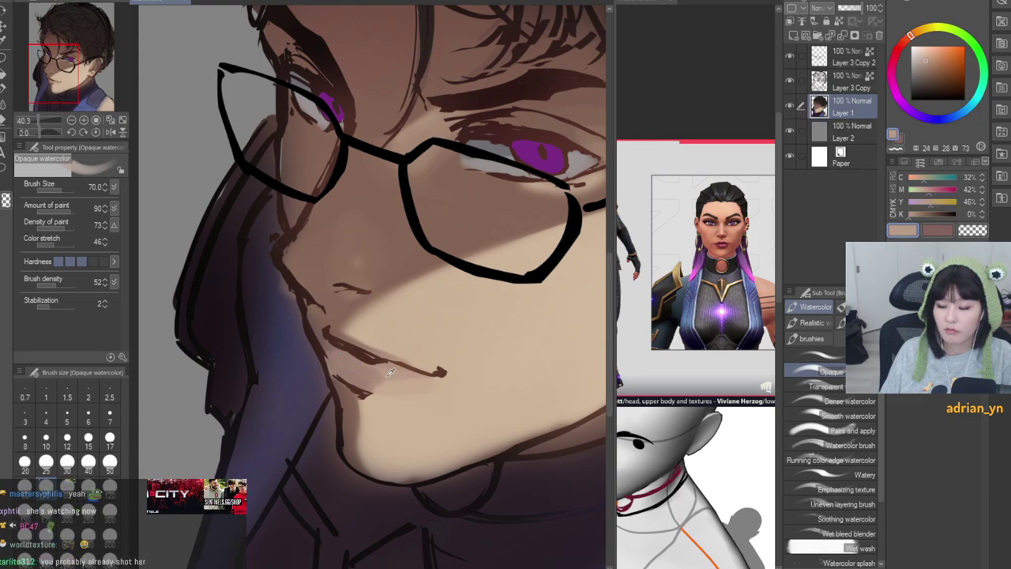
Step: Shade the outer corner of the eye behind the near lens with sampled brown skin and grey eye-white tones
{"action": "scroll", "coordinate": [345, 365], "scroll_direction": "down", "scroll_amount": 4}
{"action": "scroll", "coordinate": [341, 318], "scroll_direction": "up", "scroll_amount": 2}
{"action": "scroll", "coordinate": [342, 318], "scroll_direction": "down", "scroll_amount": 3}
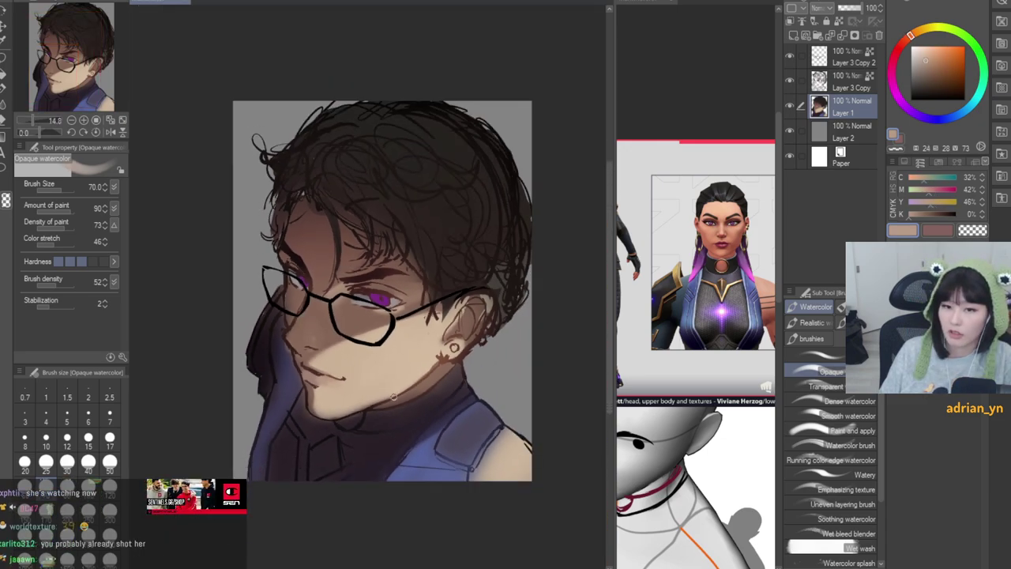
{"action": "scroll", "coordinate": [217, 316], "scroll_direction": "up", "scroll_amount": 3}
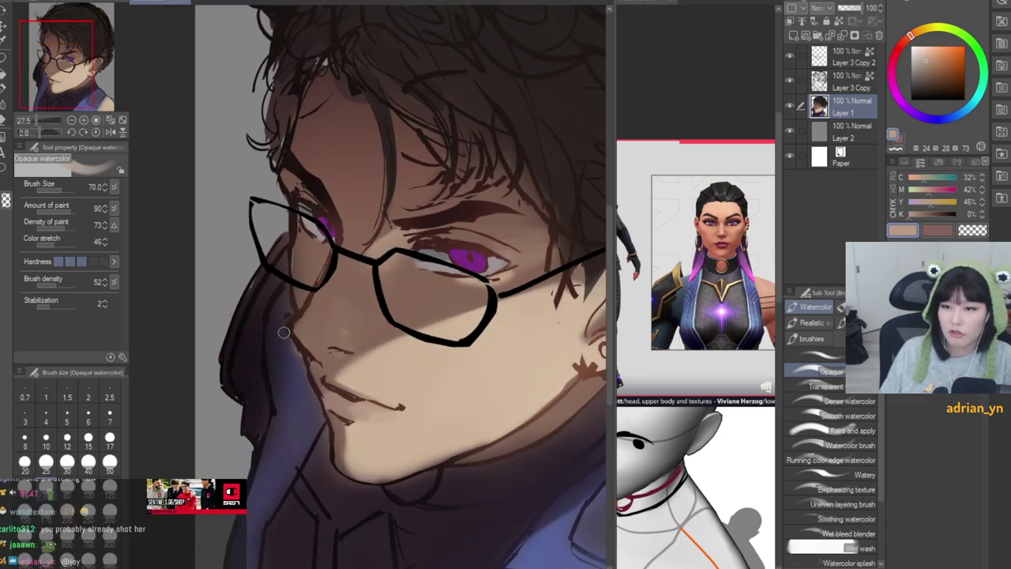
{"action": "scroll", "coordinate": [294, 334], "scroll_direction": "down", "scroll_amount": 3}
{"action": "scroll", "coordinate": [424, 332], "scroll_direction": "up", "scroll_amount": 2}
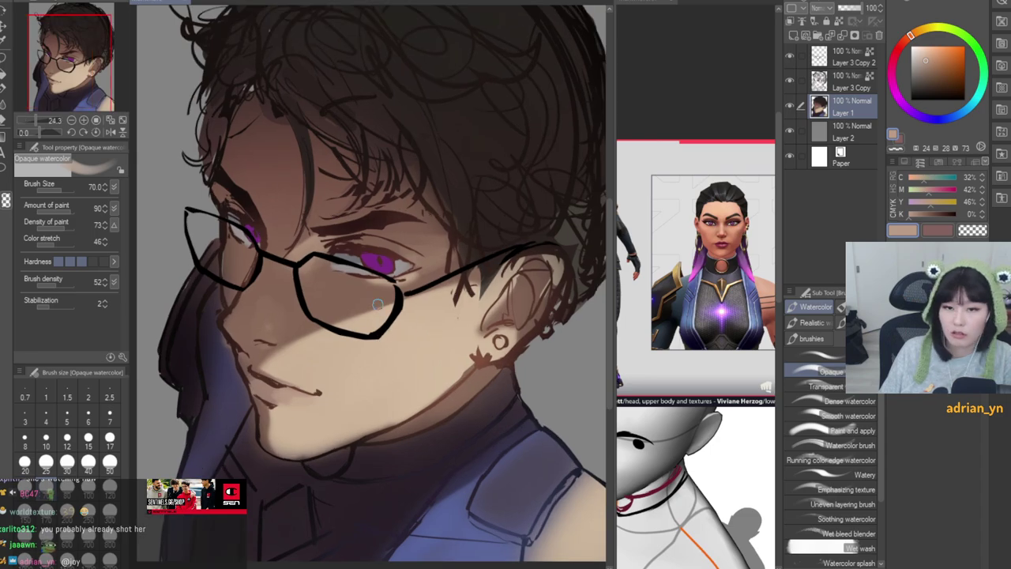
{"action": "scroll", "coordinate": [375, 215], "scroll_direction": "up", "scroll_amount": 5}
{"action": "left_click", "coordinate": [375, 251], "text": "alt"}
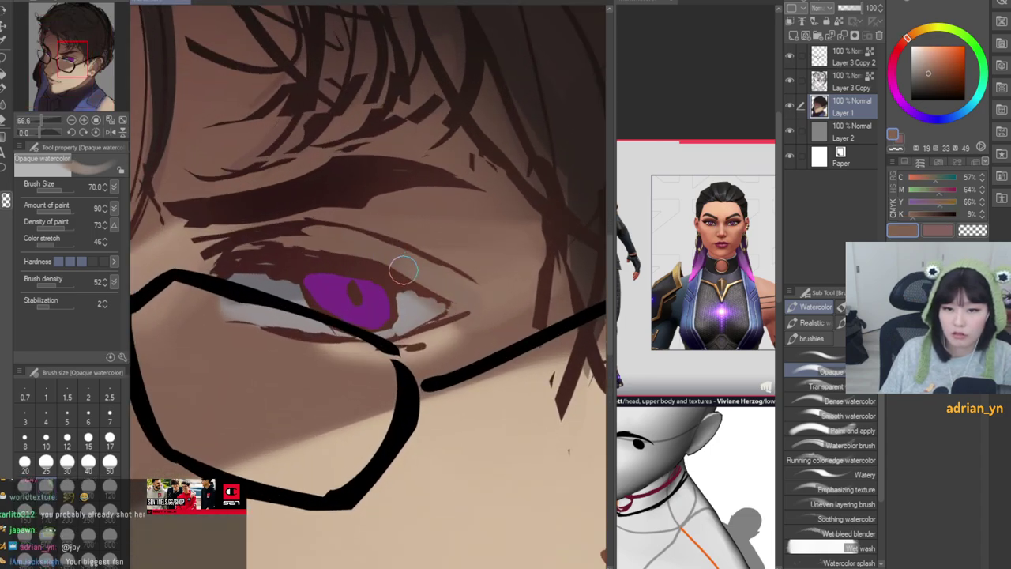
{"action": "left_click", "coordinate": [408, 280], "text": "alt"}
{"action": "scroll", "coordinate": [408, 280], "scroll_direction": "down", "scroll_amount": 6}
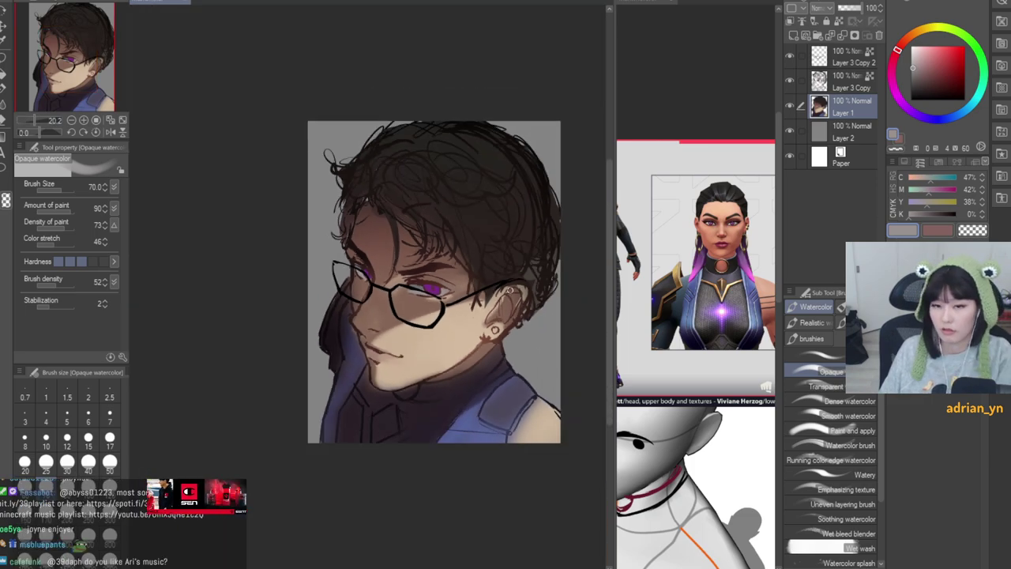
Step: Deepen the shading along the upper lip and mouth line with a sampled reddish-brown tone
{"action": "scroll", "coordinate": [514, 288], "scroll_direction": "up", "scroll_amount": 6}
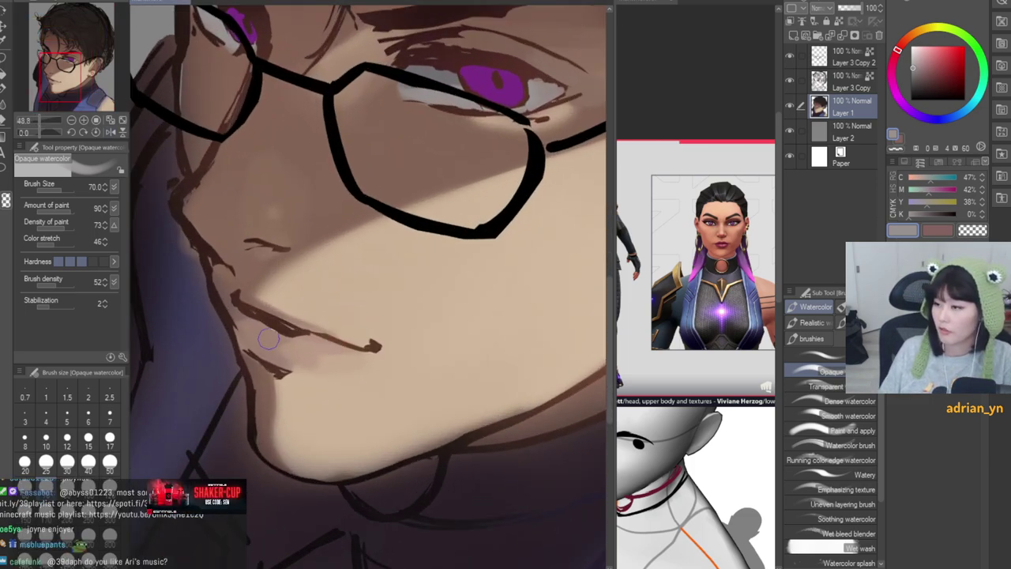
{"action": "scroll", "coordinate": [268, 338], "scroll_direction": "up", "scroll_amount": 2}
{"action": "left_click", "coordinate": [247, 355], "text": "alt"}
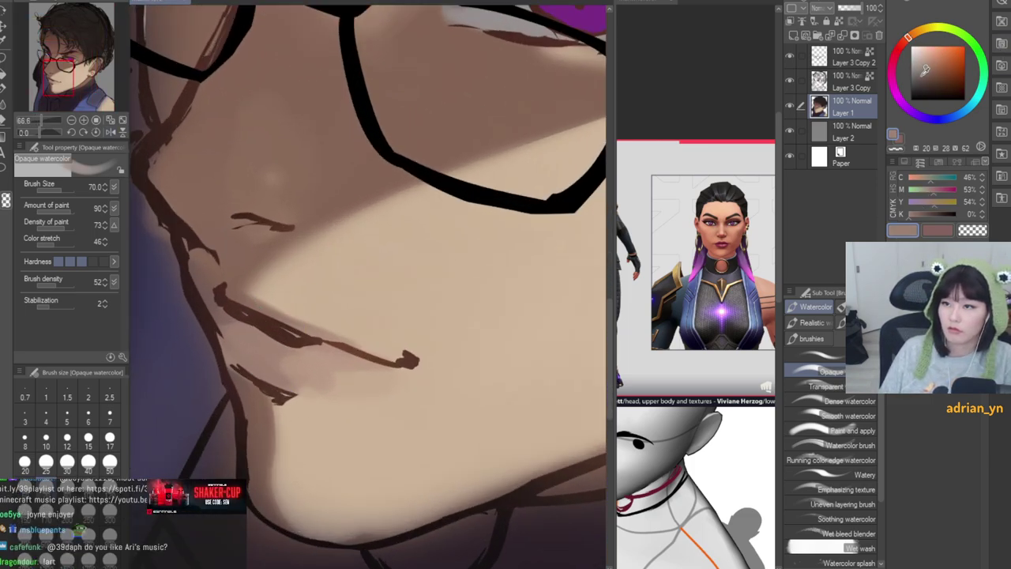
{"action": "scroll", "coordinate": [475, 431], "scroll_direction": "down", "scroll_amount": 2}
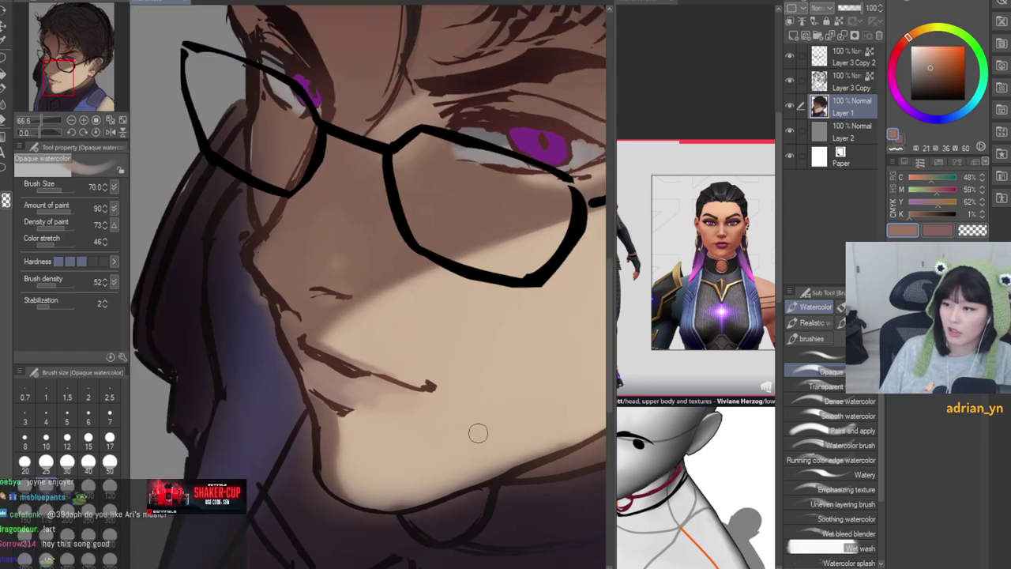
{"action": "scroll", "coordinate": [252, 306], "scroll_direction": "up", "scroll_amount": 1}
{"action": "scroll", "coordinate": [375, 404], "scroll_direction": "up", "scroll_amount": 1}
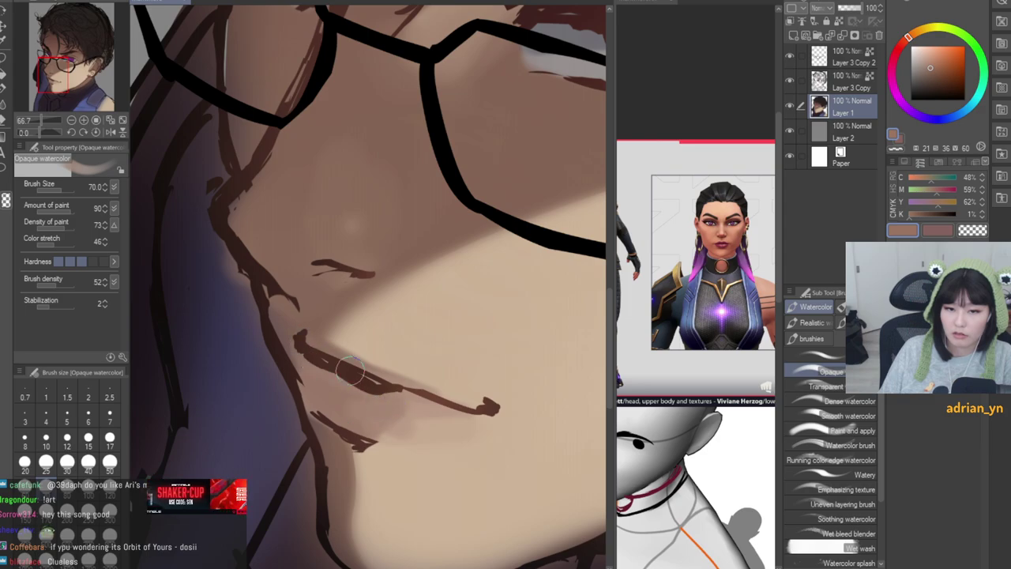
{"action": "left_click_drag", "start_coordinate": [336, 359], "coordinate": [405, 384]}
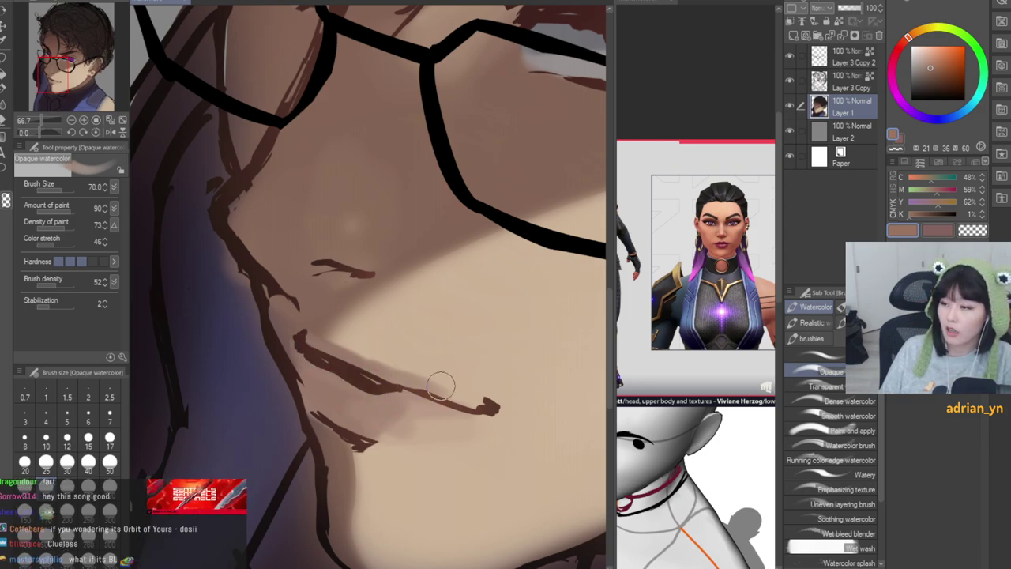
Step: Soften the skin above and below the corner of the mouth with sampled light skin tones
{"action": "left_click", "coordinate": [433, 379], "text": "alt"}
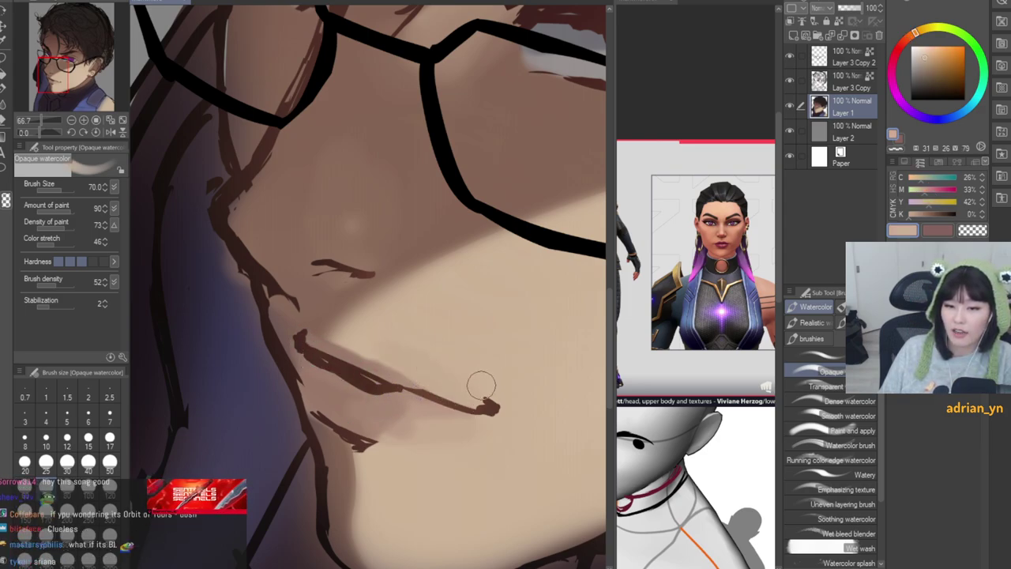
{"action": "left_click", "coordinate": [485, 451], "text": "alt"}
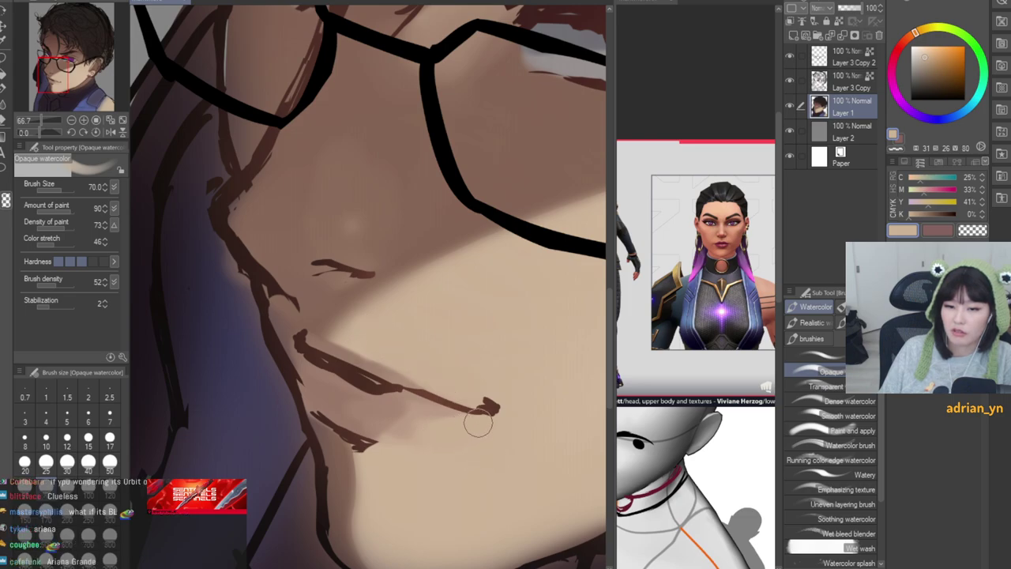
{"action": "scroll", "coordinate": [473, 435], "scroll_direction": "down", "scroll_amount": 5}
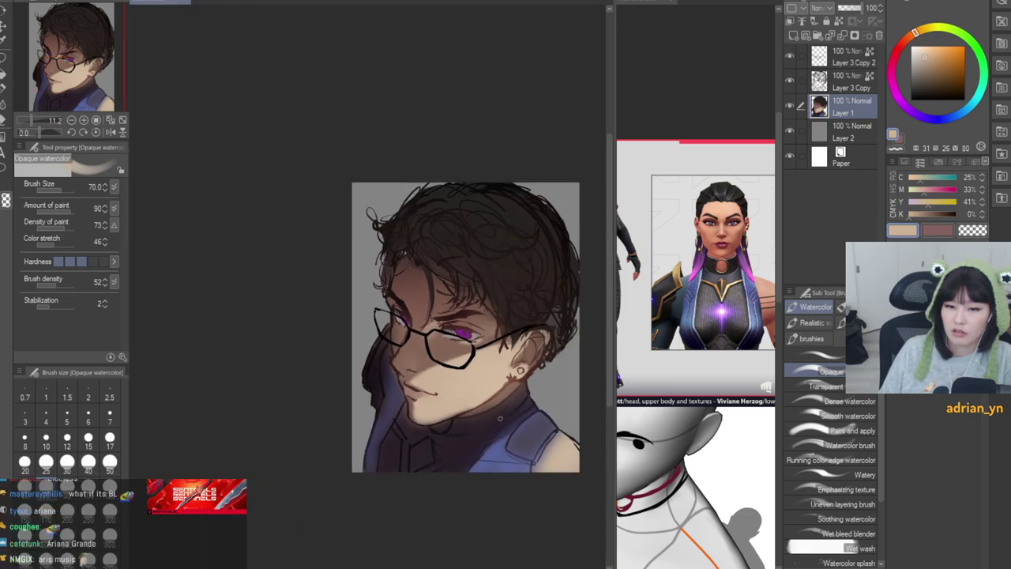
{"action": "scroll", "coordinate": [419, 393], "scroll_direction": "up", "scroll_amount": 4}
{"action": "scroll", "coordinate": [419, 393], "scroll_direction": "up", "scroll_amount": 6}
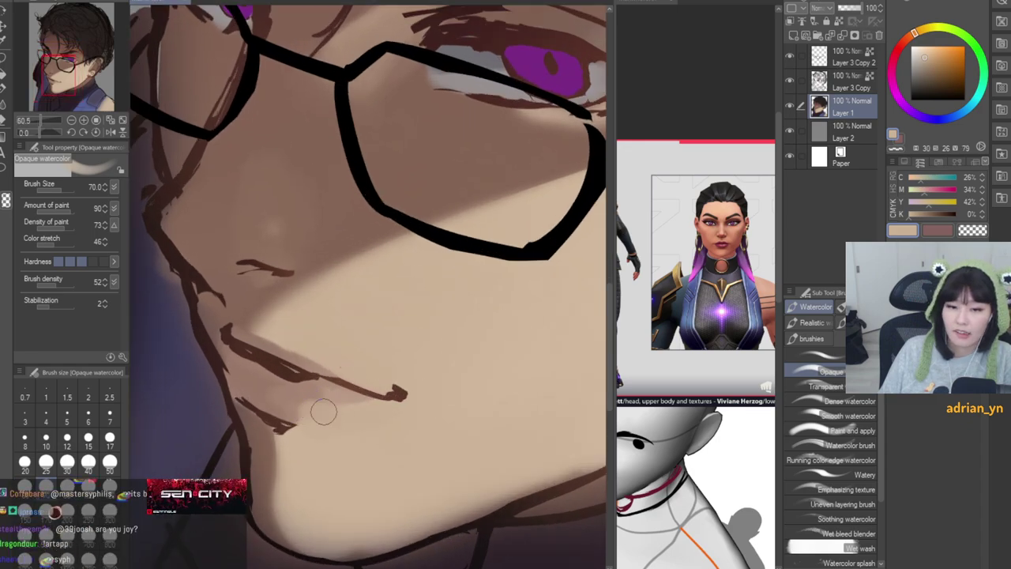
Step: Blend the lower lip's edge into the skin beneath it using sampled lip and light skin tones
{"action": "left_click", "coordinate": [390, 437], "text": "alt"}
{"action": "left_click", "coordinate": [307, 392], "text": "alt"}
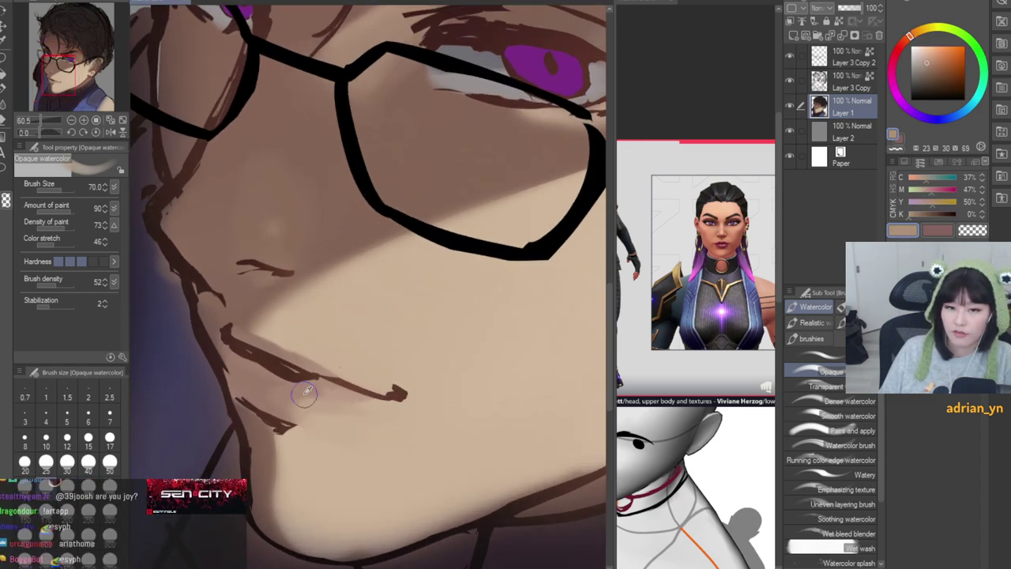
{"action": "scroll", "coordinate": [350, 411], "scroll_direction": "down", "scroll_amount": 3}
{"action": "scroll", "coordinate": [431, 455], "scroll_direction": "up", "scroll_amount": 2}
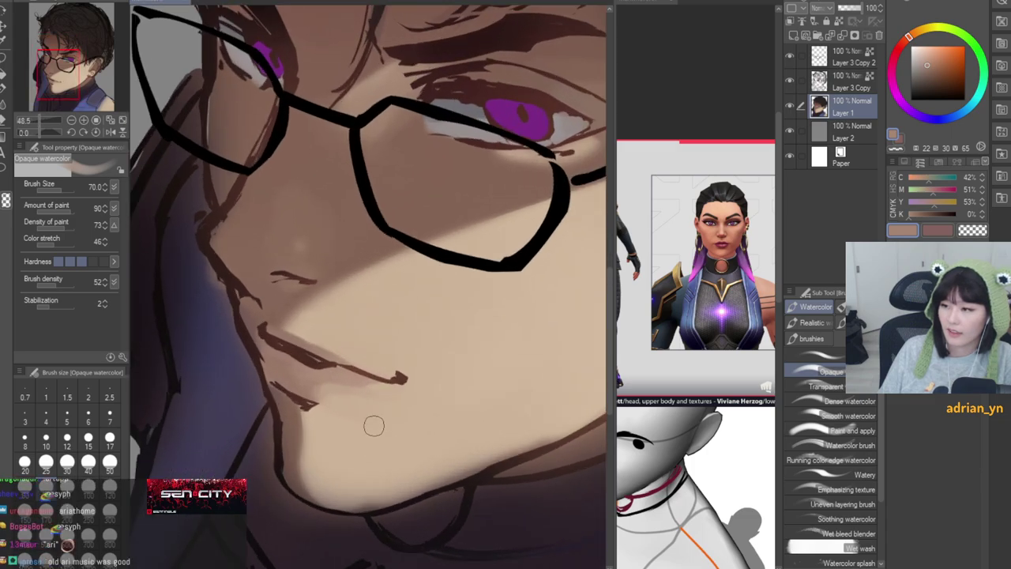
{"action": "left_click", "coordinate": [319, 425], "text": "alt"}
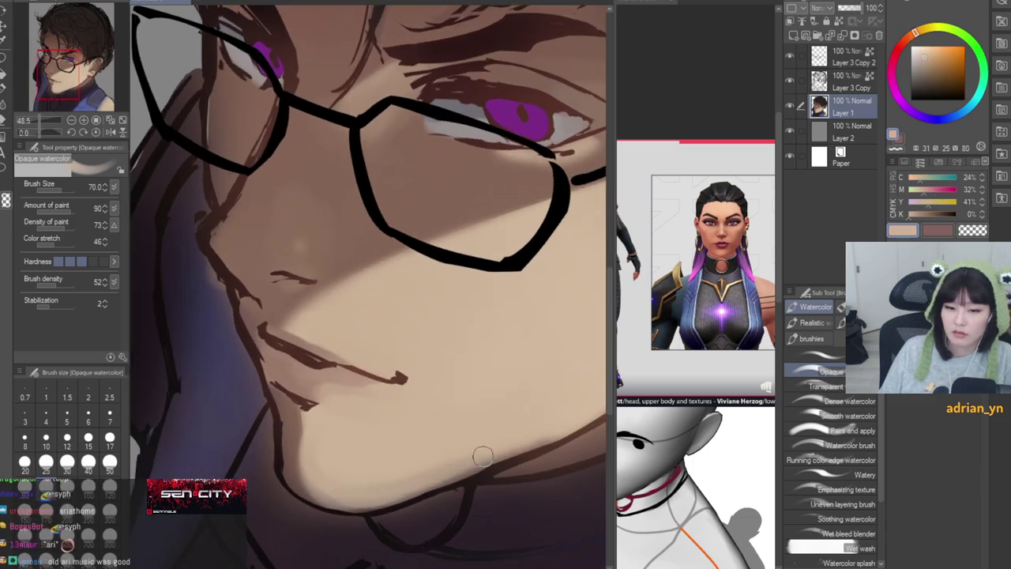
{"action": "scroll", "coordinate": [323, 485], "scroll_direction": "down", "scroll_amount": 3}
{"action": "scroll", "coordinate": [334, 481], "scroll_direction": "up", "scroll_amount": 2}
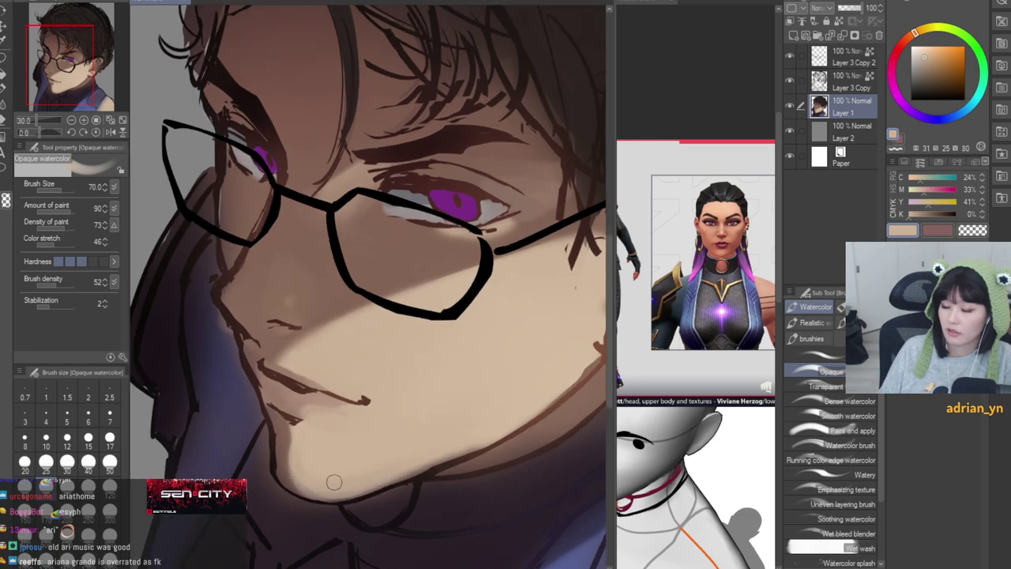
Step: Sample the dark collar colour and touch up the collar's edge directly beneath the chin
{"action": "left_click", "coordinate": [283, 478], "text": "alt"}
{"action": "left_click", "coordinate": [339, 519], "text": "alt"}
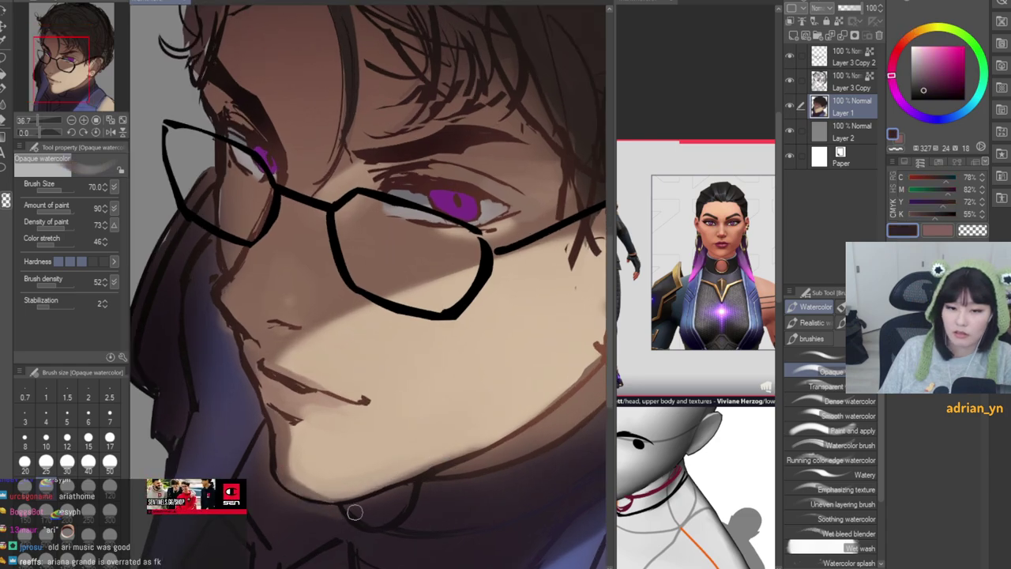
{"action": "scroll", "coordinate": [354, 512], "scroll_direction": "down", "scroll_amount": 3}
{"action": "scroll", "coordinate": [492, 447], "scroll_direction": "up", "scroll_amount": 4}
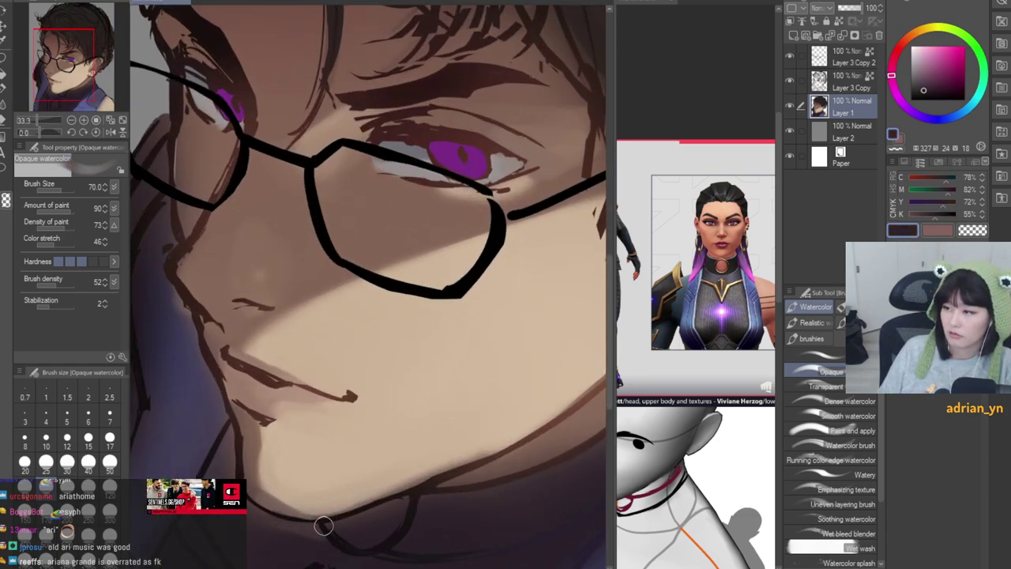
Step: Smooth the chin below the lower lip with a sampled light skin tone
{"action": "left_click", "coordinate": [260, 428], "text": "alt"}
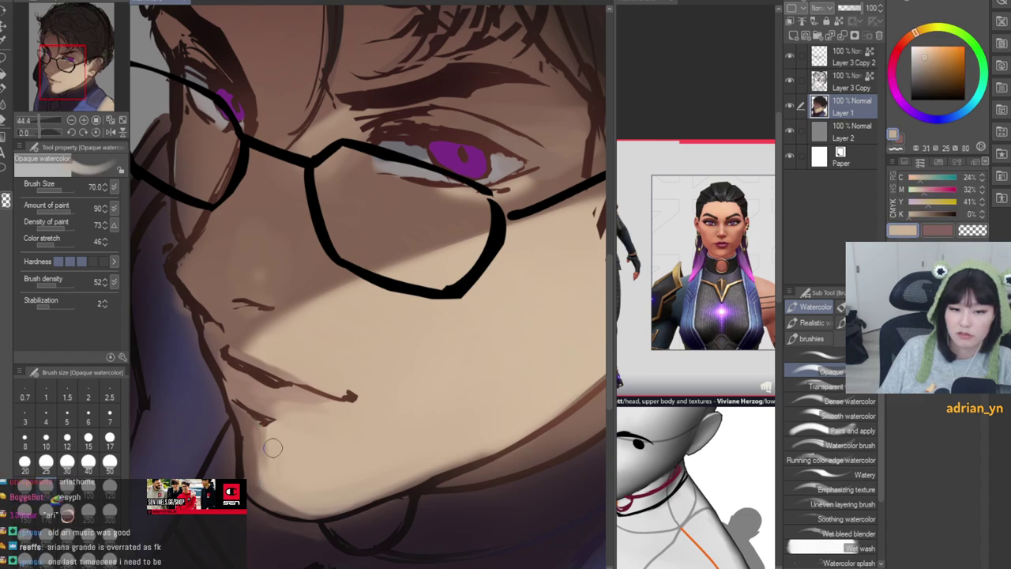
{"action": "mouse_move", "coordinate": [273, 448]}
{"action": "left_mouse_down"}
{"action": "mouse_move", "coordinate": [270, 479]}
{"action": "mouse_move", "coordinate": [296, 503]}
{"action": "mouse_move", "coordinate": [319, 506]}
{"action": "mouse_move", "coordinate": [325, 484]}
{"action": "mouse_move", "coordinate": [379, 482]}
{"action": "left_mouse_up"}
{"action": "scroll", "coordinate": [339, 503], "scroll_direction": "down", "scroll_amount": 3}
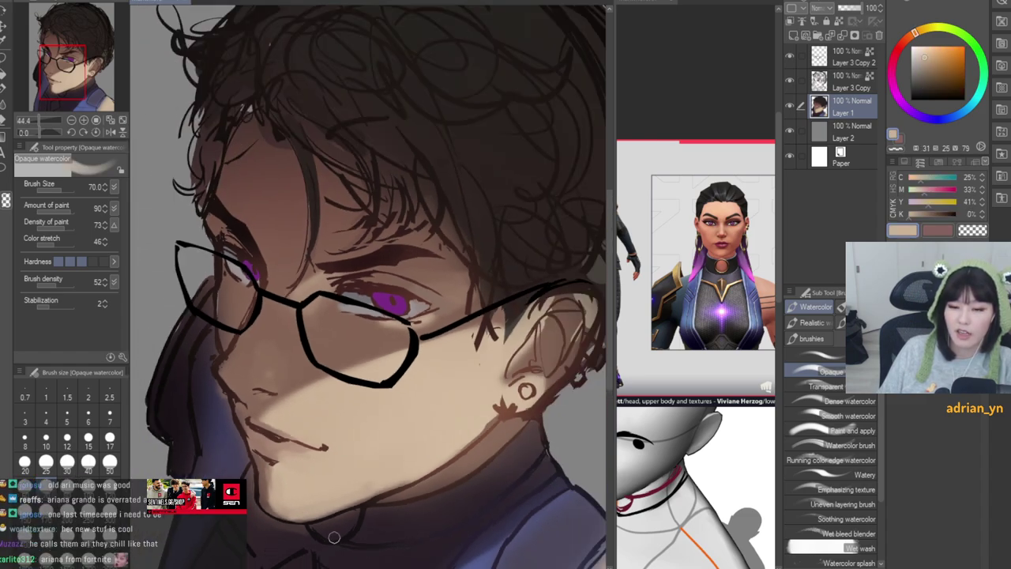
Step: Paint sampled skin tones along the jawline with the Opaque watercolor brush to soften the shadow edge
{"action": "scroll", "coordinate": [497, 454], "scroll_direction": "up", "scroll_amount": 2}
{"action": "left_click", "coordinate": [496, 431], "text": "alt"}
{"action": "left_click_drag", "start_coordinate": [478, 421], "coordinate": [355, 503]}
{"action": "left_click", "coordinate": [454, 458], "text": "alt"}
{"action": "scroll", "coordinate": [435, 480], "scroll_direction": "down", "scroll_amount": 4}
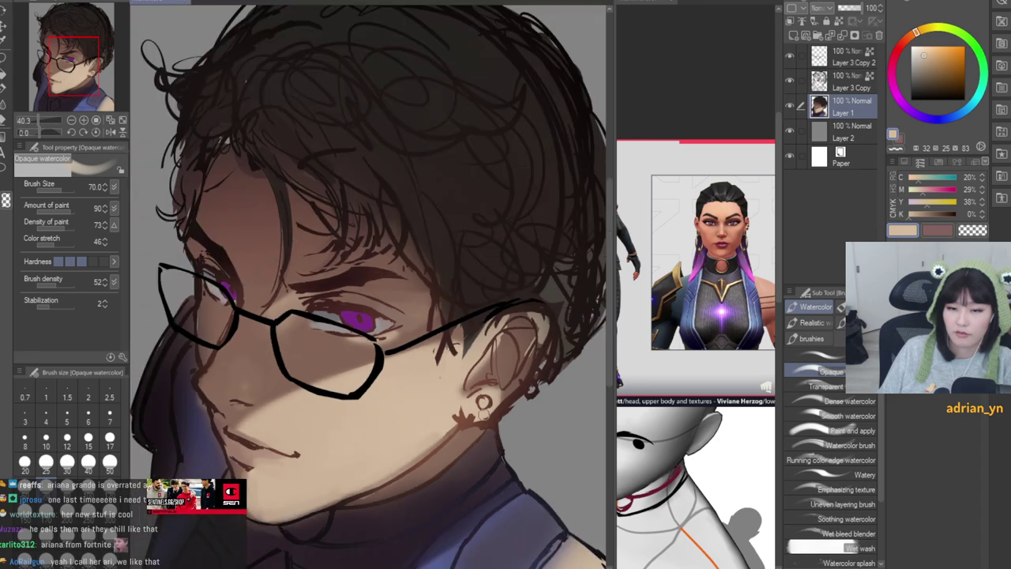
Step: Paint a sampled brown shadow over the sideburn area in front of the ear and sample the light cheek tone
{"action": "scroll", "coordinate": [507, 391], "scroll_direction": "up", "scroll_amount": 4}
{"action": "scroll", "coordinate": [506, 391], "scroll_direction": "up", "scroll_amount": 2}
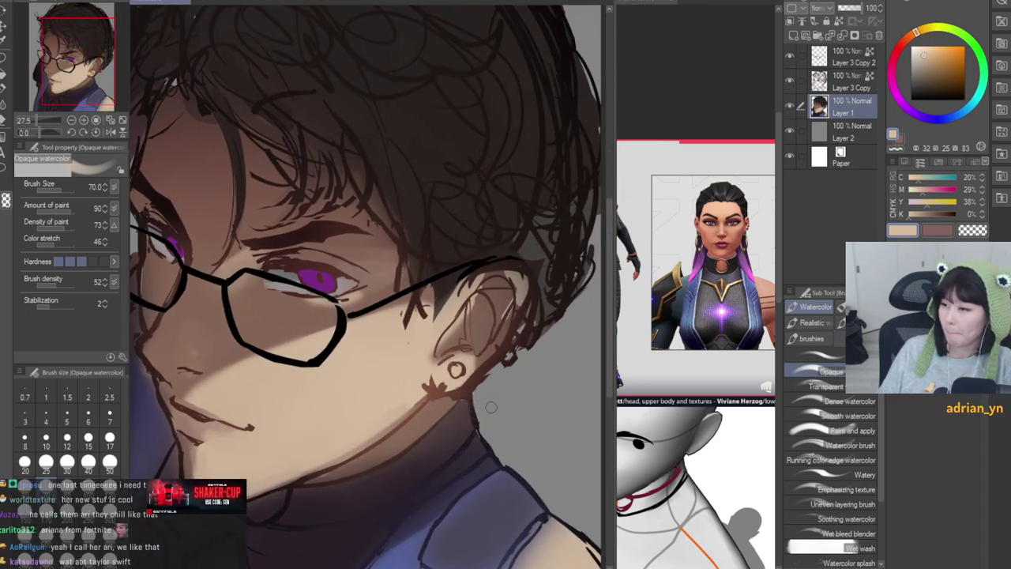
{"action": "scroll", "coordinate": [481, 352], "scroll_direction": "up", "scroll_amount": 1}
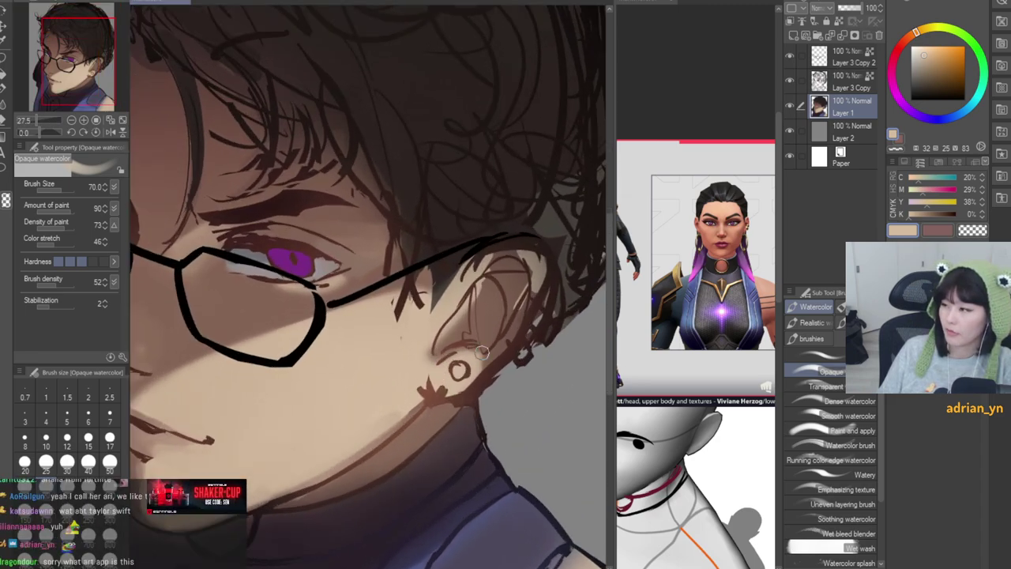
{"action": "scroll", "coordinate": [451, 316], "scroll_direction": "up", "scroll_amount": 1}
{"action": "left_click", "coordinate": [416, 270], "text": "alt"}
{"action": "left_click_drag", "start_coordinate": [413, 268], "coordinate": [406, 346]}
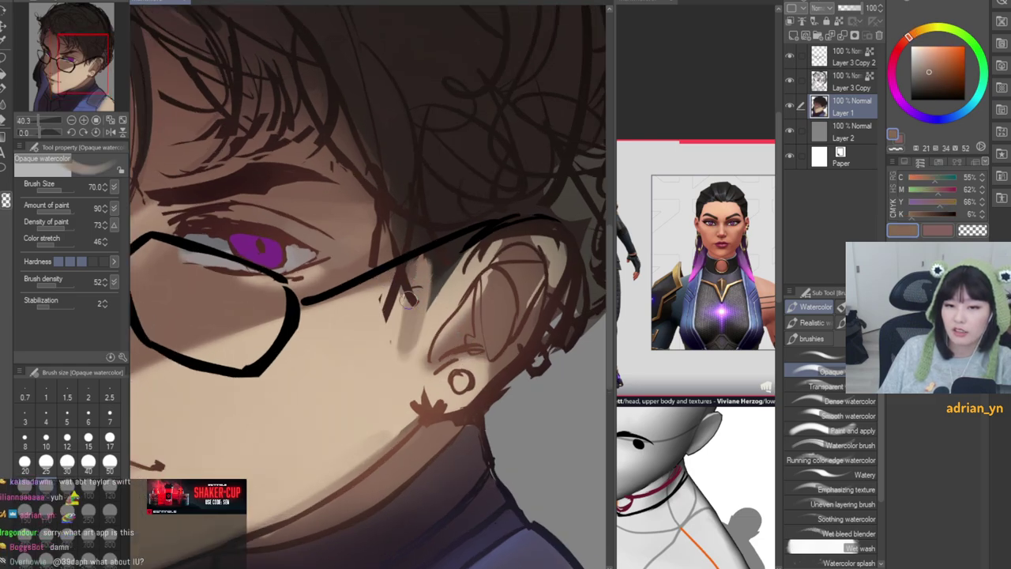
{"action": "left_click", "coordinate": [391, 382], "text": "alt"}
{"action": "scroll", "coordinate": [432, 324], "scroll_direction": "down", "scroll_amount": 3}
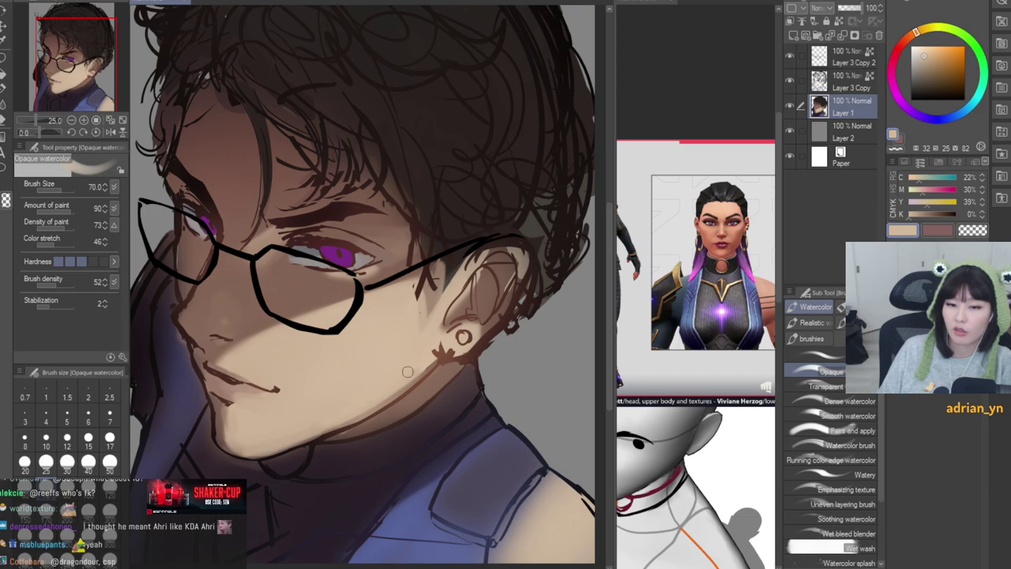
Step: Sample the brown skin tones around the nose bridge, inner eye corner and far side of the face
{"action": "scroll", "coordinate": [407, 371], "scroll_direction": "down", "scroll_amount": 1}
{"action": "scroll", "coordinate": [464, 388], "scroll_direction": "down", "scroll_amount": 2}
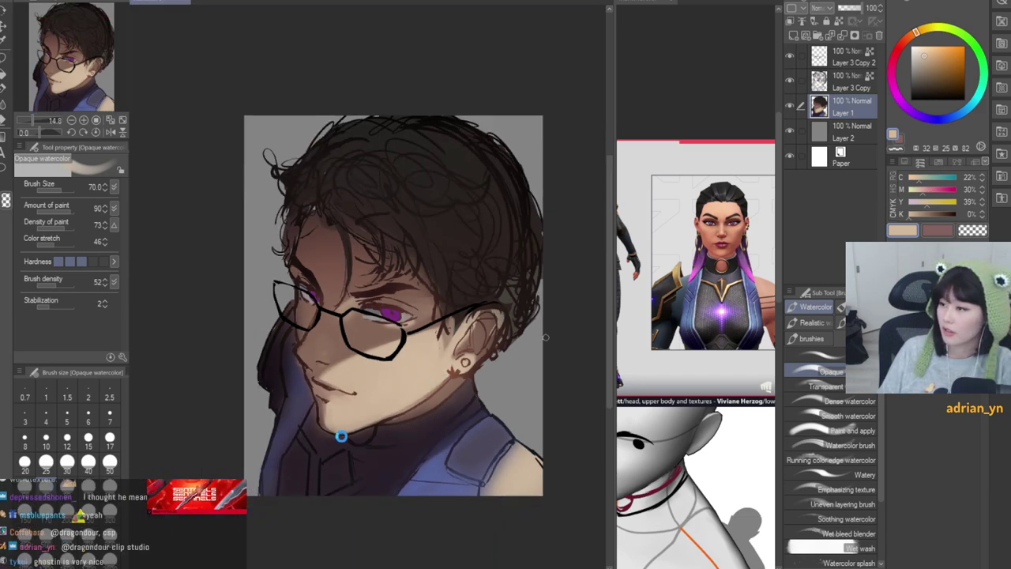
{"action": "scroll", "coordinate": [545, 337], "scroll_direction": "up", "scroll_amount": 2}
{"action": "scroll", "coordinate": [498, 319], "scroll_direction": "down", "scroll_amount": 1}
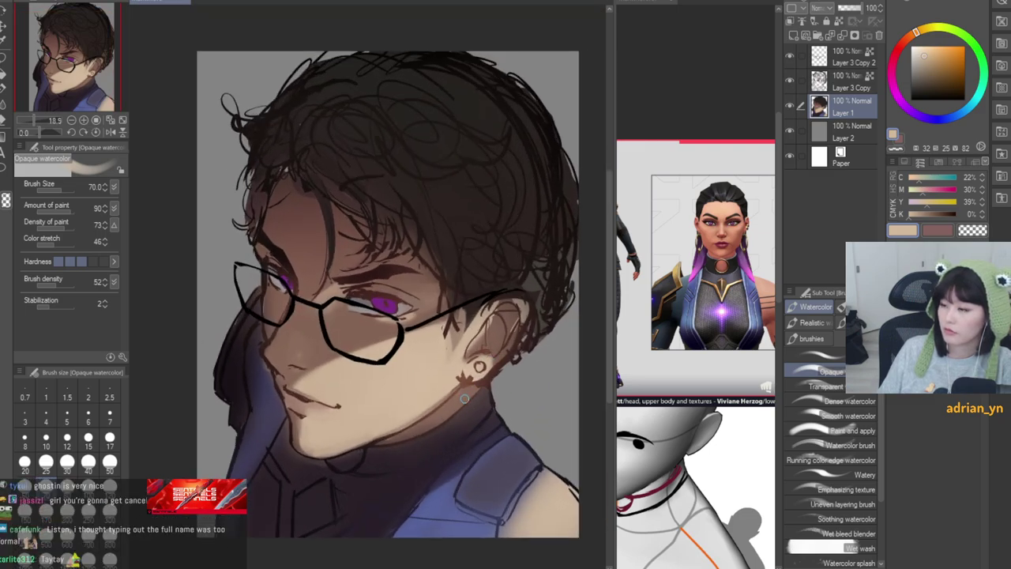
{"action": "scroll", "coordinate": [332, 320], "scroll_direction": "up", "scroll_amount": 3}
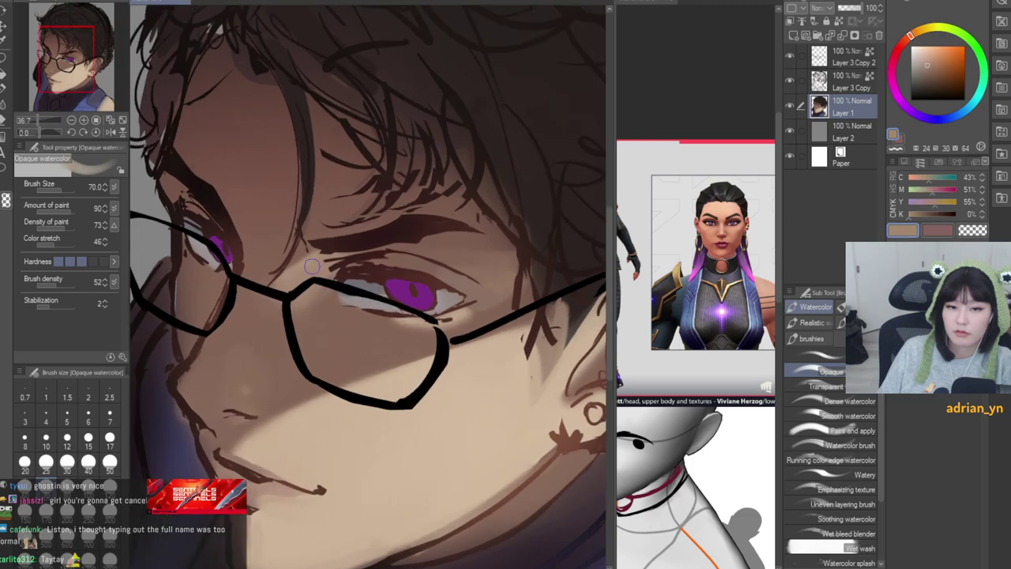
{"action": "left_click", "coordinate": [280, 284], "text": "alt"}
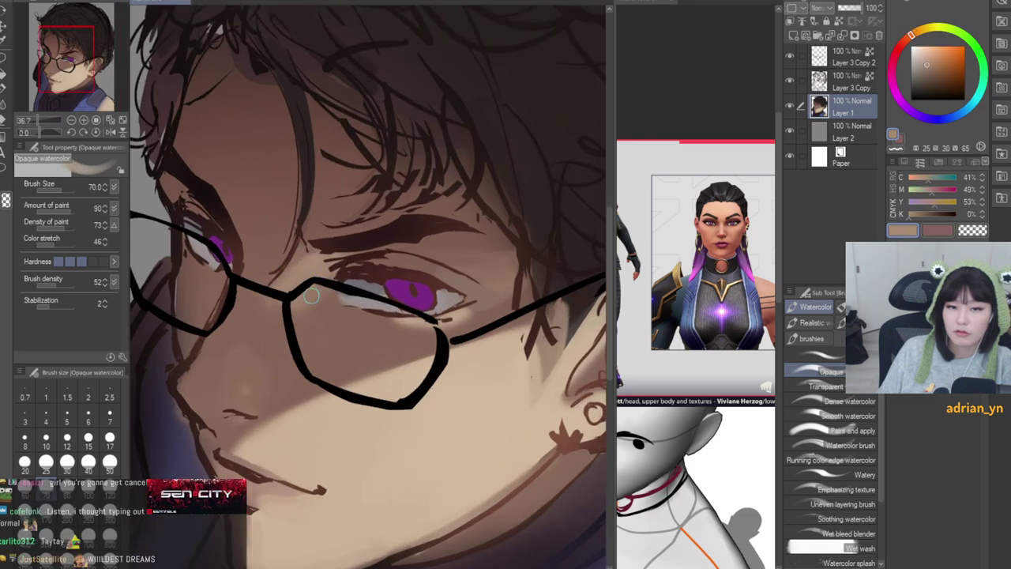
{"action": "left_click", "coordinate": [311, 295], "text": "alt"}
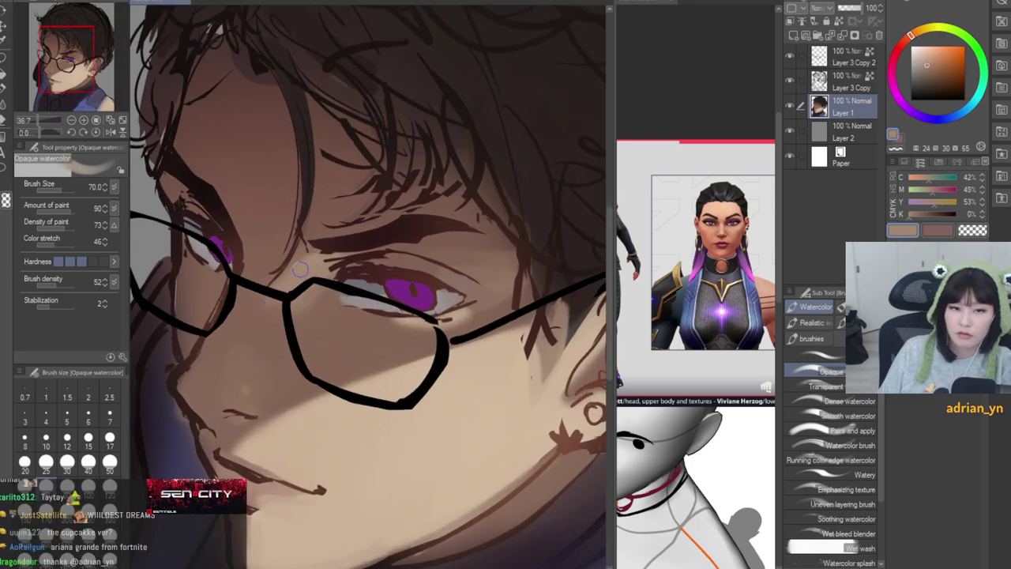
{"action": "left_click", "coordinate": [194, 290], "text": "alt"}
{"action": "scroll", "coordinate": [383, 346], "scroll_direction": "down", "scroll_amount": 2}
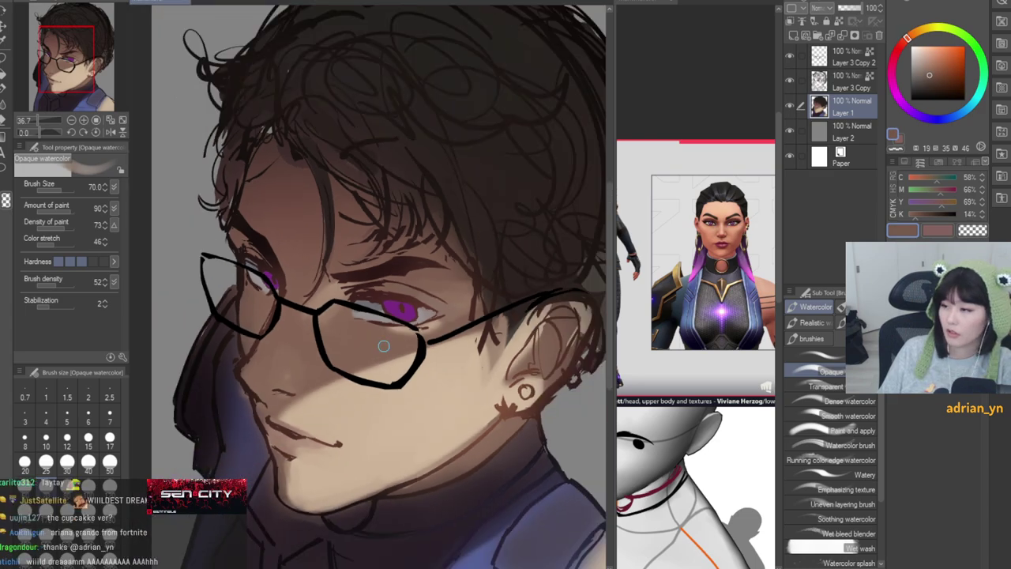
Step: Compare the portrait with and without the line art, and merge Layer 3 Copy with Layer 1
{"action": "scroll", "coordinate": [497, 306], "scroll_direction": "down", "scroll_amount": 2}
{"action": "left_click", "coordinate": [788, 76]}
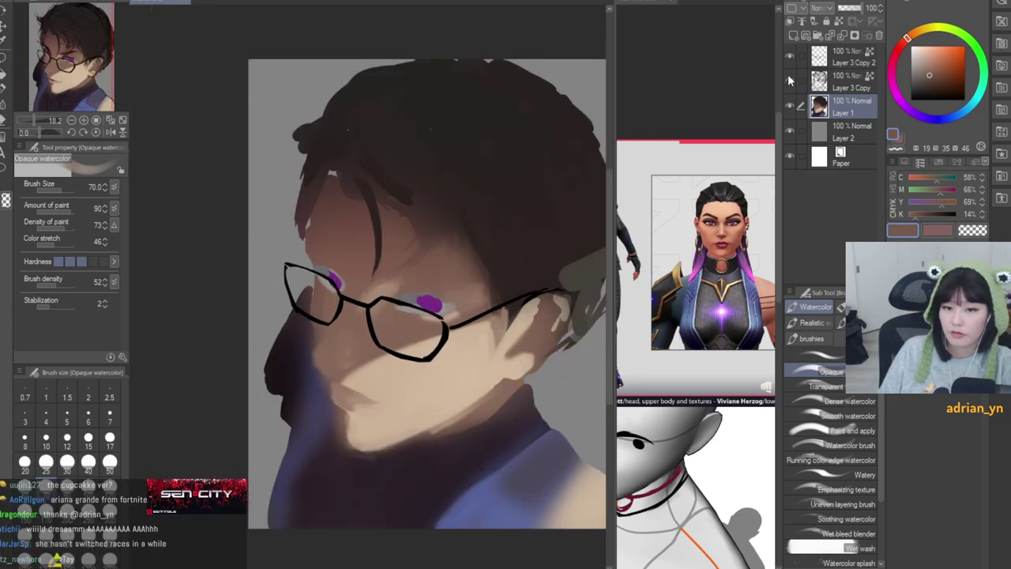
{"action": "left_click", "coordinate": [788, 76]}
{"action": "left_click", "coordinate": [828, 82], "text": "ctrl"}
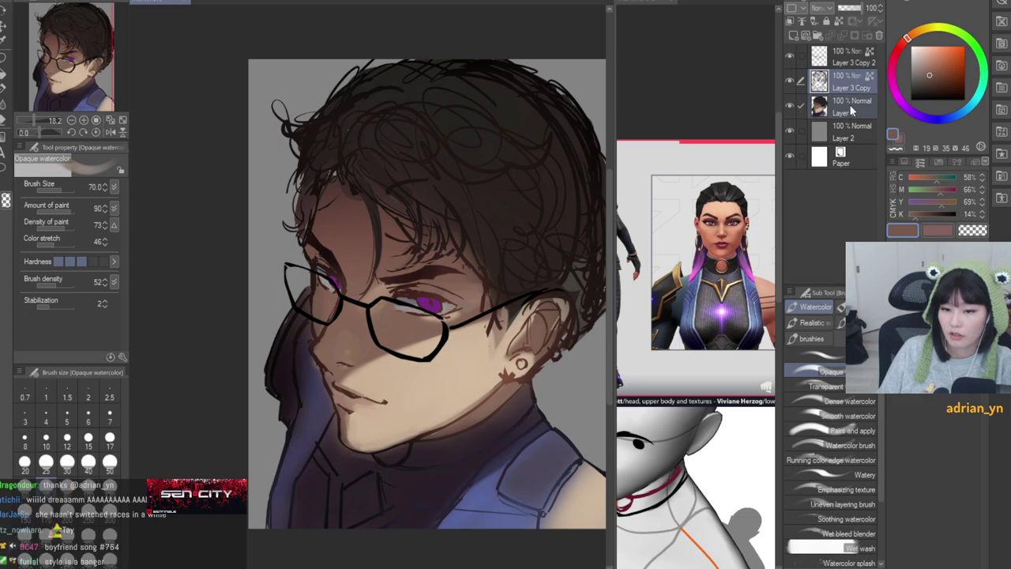
{"action": "key", "text": "ctrl+e"}
Step: Hide the glasses layer, Layer 3 Copy 2, to leave the face uncovered
{"action": "left_click", "coordinate": [789, 55]}
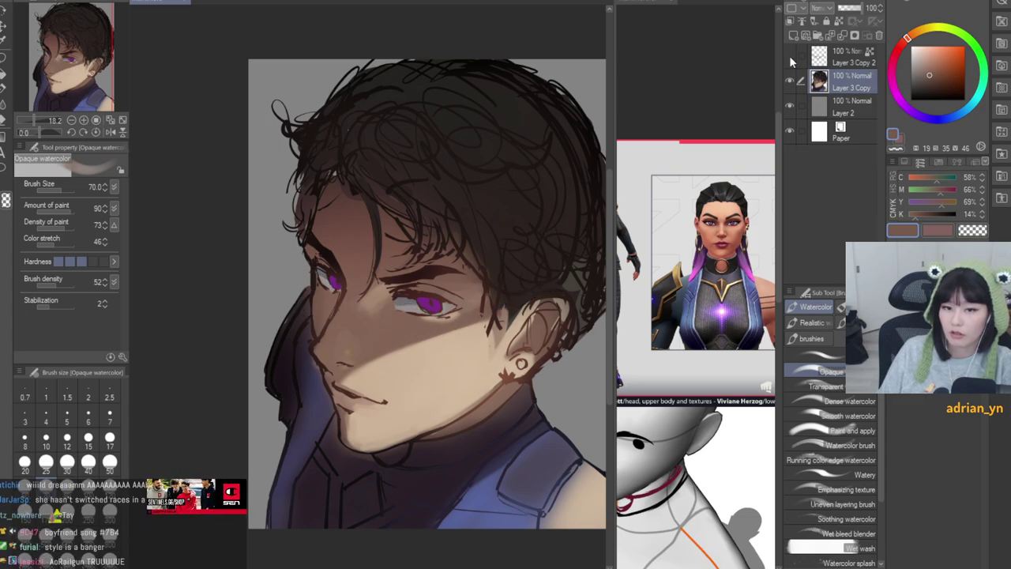
{"action": "scroll", "coordinate": [487, 314], "scroll_direction": "up", "scroll_amount": 5}
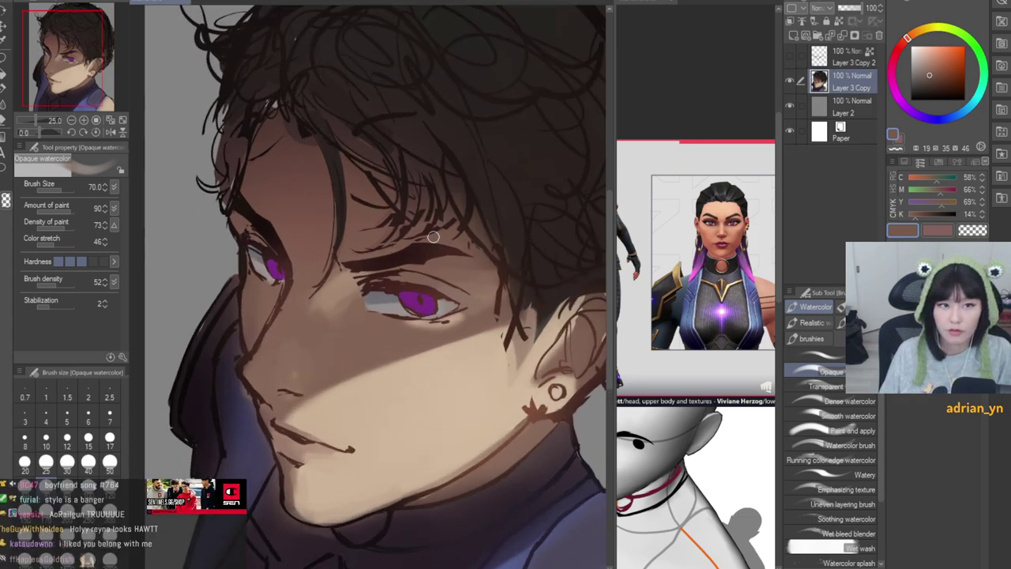
{"action": "left_click", "coordinate": [789, 56]}
{"action": "left_click", "coordinate": [789, 56]}
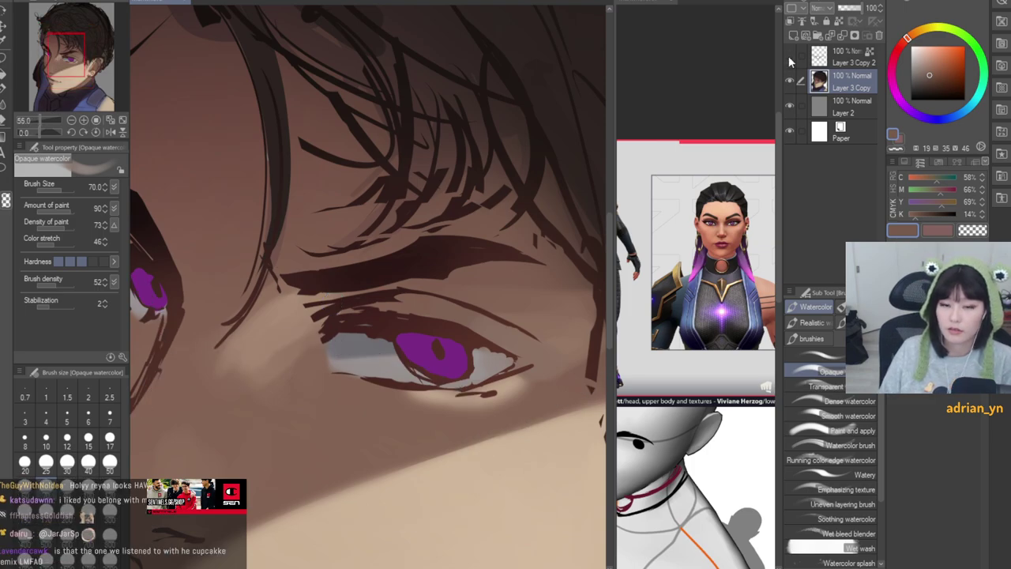
Step: Blend the inner corner of the near eye into the nose bridge with sampled skin tones
{"action": "scroll", "coordinate": [399, 350], "scroll_direction": "up", "scroll_amount": 1}
{"action": "left_click", "coordinate": [315, 315], "text": "alt"}
{"action": "left_click", "coordinate": [272, 335], "text": "alt"}
{"action": "left_click_drag", "start_coordinate": [278, 330], "coordinate": [311, 318]}
{"action": "left_click", "coordinate": [313, 316], "text": "alt"}
{"action": "left_click", "coordinate": [268, 347], "text": "alt"}
{"action": "left_click_drag", "start_coordinate": [272, 347], "coordinate": [299, 333]}
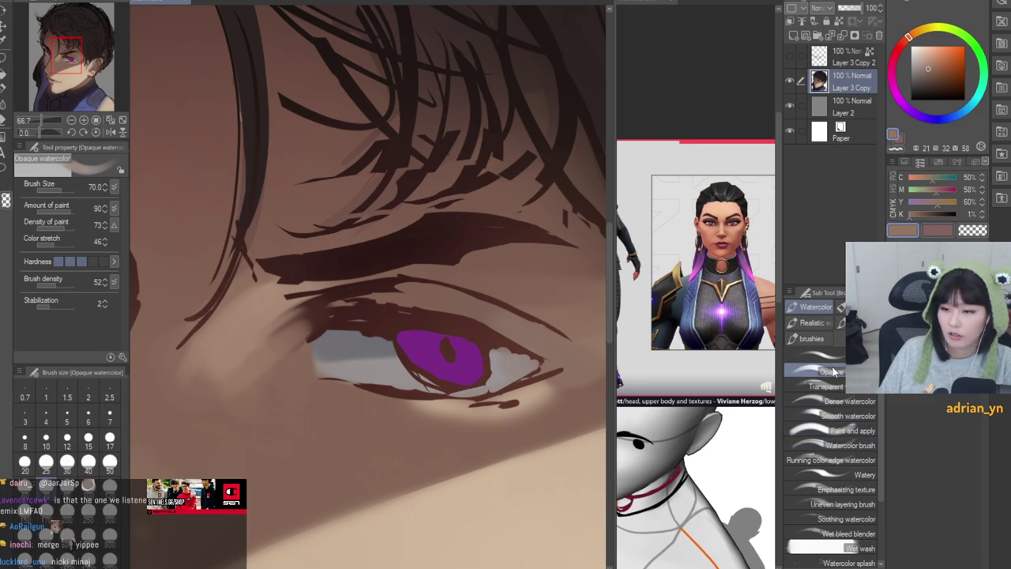
Step: Switch to the Hard airbrush and enlarge its brush size to 300
{"action": "left_click", "coordinate": [818, 319]}
{"action": "left_click", "coordinate": [818, 309]}
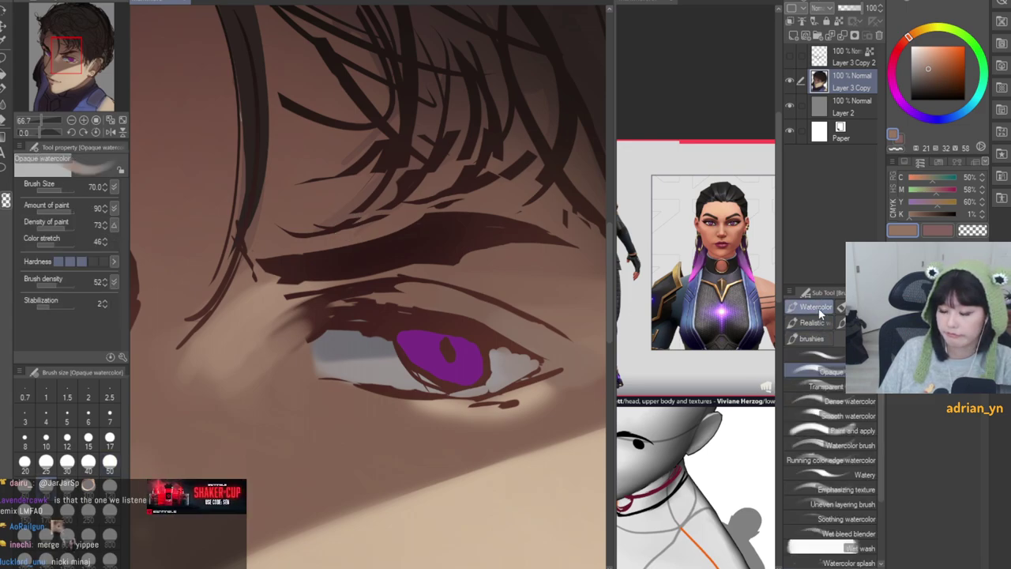
{"action": "left_click", "coordinate": [3, 95]}
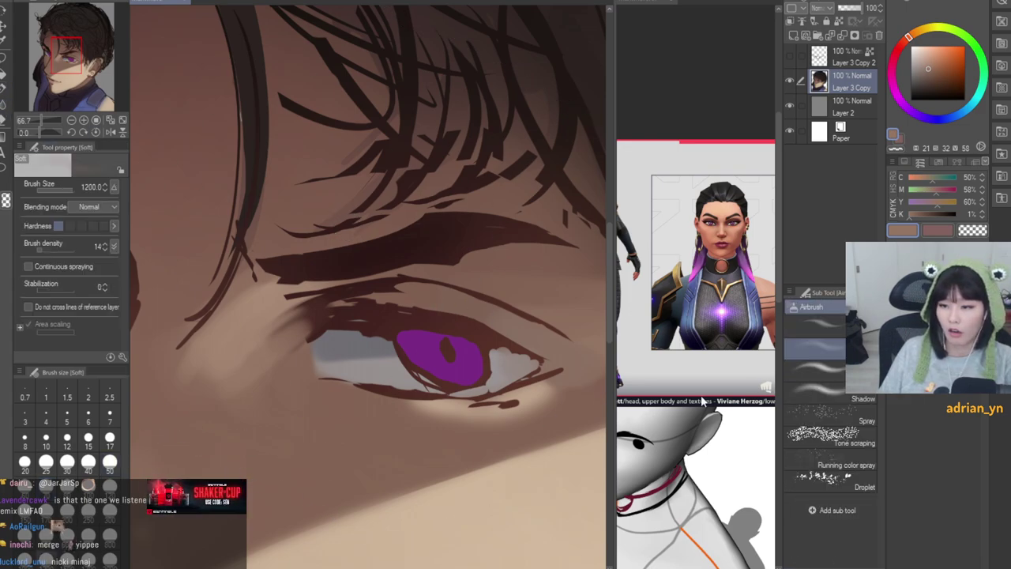
{"action": "left_click", "coordinate": [818, 324]}
{"action": "scroll", "coordinate": [421, 359], "scroll_direction": "down", "scroll_amount": 2}
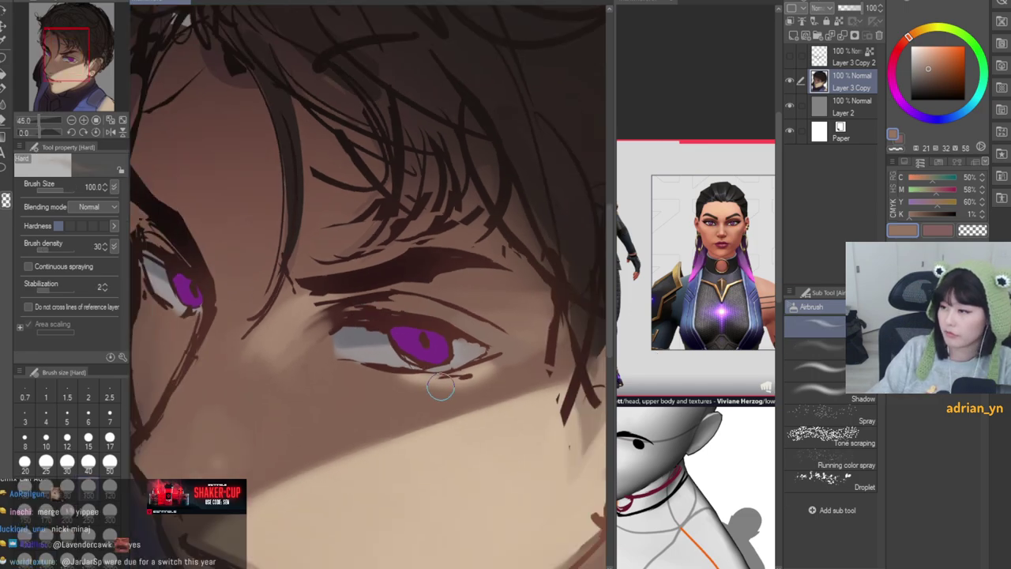
{"action": "scroll", "coordinate": [479, 289], "scroll_direction": "up", "scroll_amount": 2}
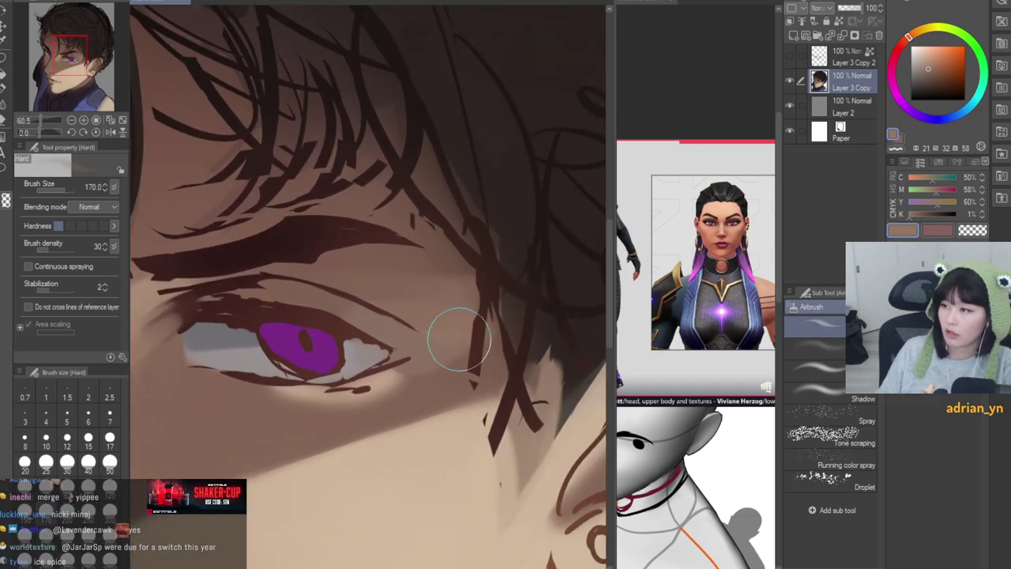
{"action": "key", "text": "bracketright"}
{"action": "key", "text": "bracketright"}
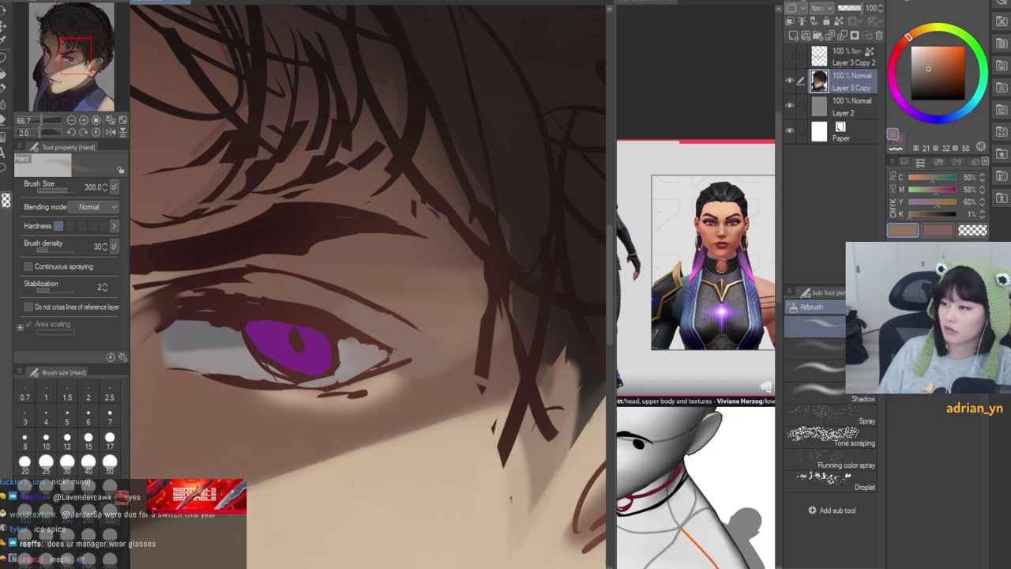
Step: Shade the temple and the outer end of the near eyebrow with sampled reddish browns, undoing one stroke
{"action": "scroll", "coordinate": [407, 328], "scroll_direction": "up", "scroll_amount": 1}
{"action": "left_click", "coordinate": [373, 341], "text": "alt"}
{"action": "mouse_move", "coordinate": [370, 346]}
{"action": "left_mouse_down"}
{"action": "mouse_move", "coordinate": [420, 366]}
{"action": "mouse_move", "coordinate": [498, 351]}
{"action": "mouse_move", "coordinate": [432, 239]}
{"action": "mouse_move", "coordinate": [323, 223]}
{"action": "left_mouse_up"}
{"action": "key", "text": "ctrl+z"}
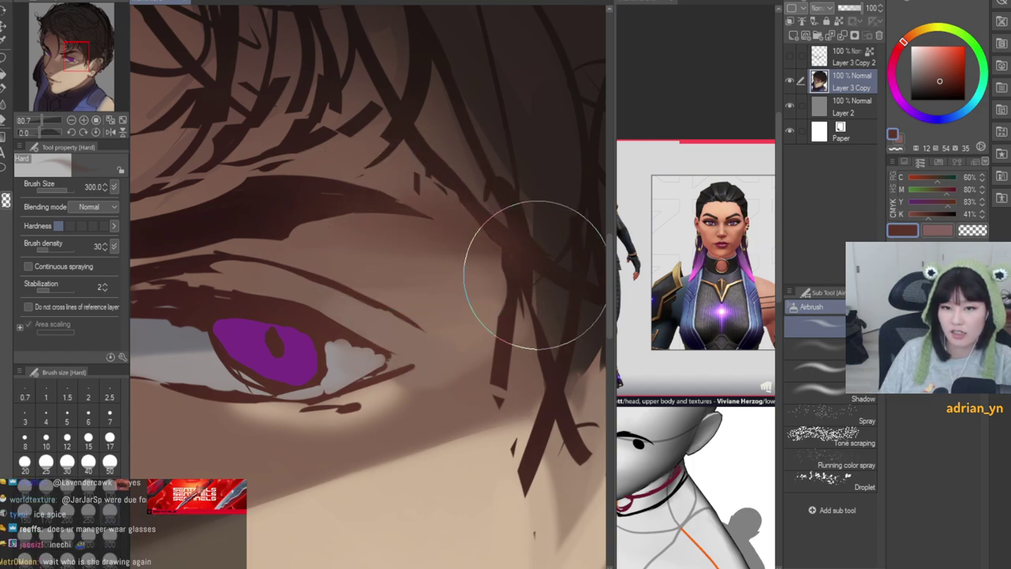
{"action": "scroll", "coordinate": [420, 268], "scroll_direction": "down", "scroll_amount": 3}
{"action": "left_click", "coordinate": [377, 181], "text": "alt"}
{"action": "mouse_move", "coordinate": [376, 180]}
{"action": "left_mouse_down"}
{"action": "mouse_move", "coordinate": [423, 241]}
{"action": "mouse_move", "coordinate": [372, 205]}
{"action": "mouse_move", "coordinate": [431, 240]}
{"action": "left_mouse_up"}
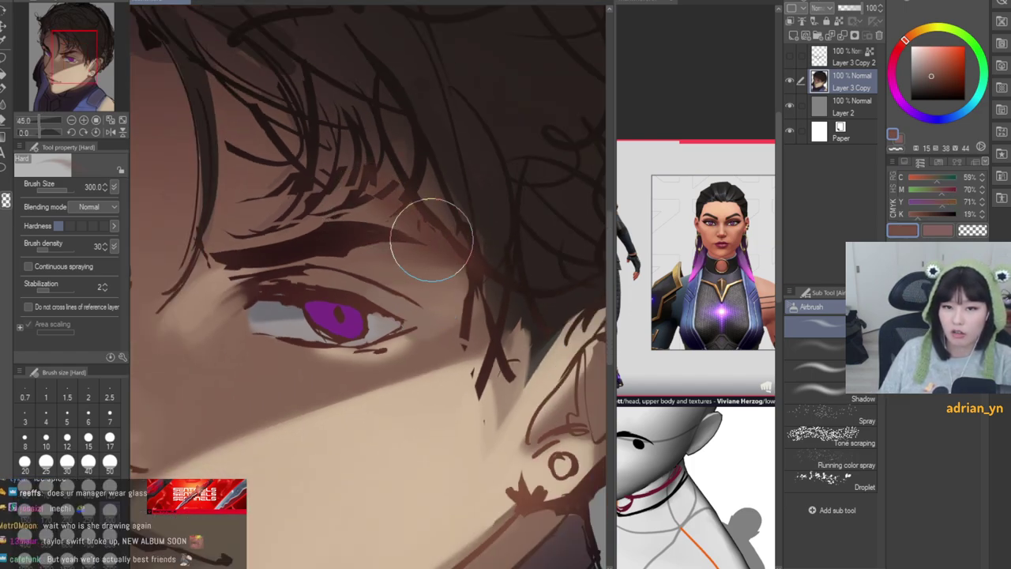
{"action": "scroll", "coordinate": [439, 239], "scroll_direction": "down", "scroll_amount": 4}
{"action": "scroll", "coordinate": [513, 282], "scroll_direction": "up", "scroll_amount": 3}
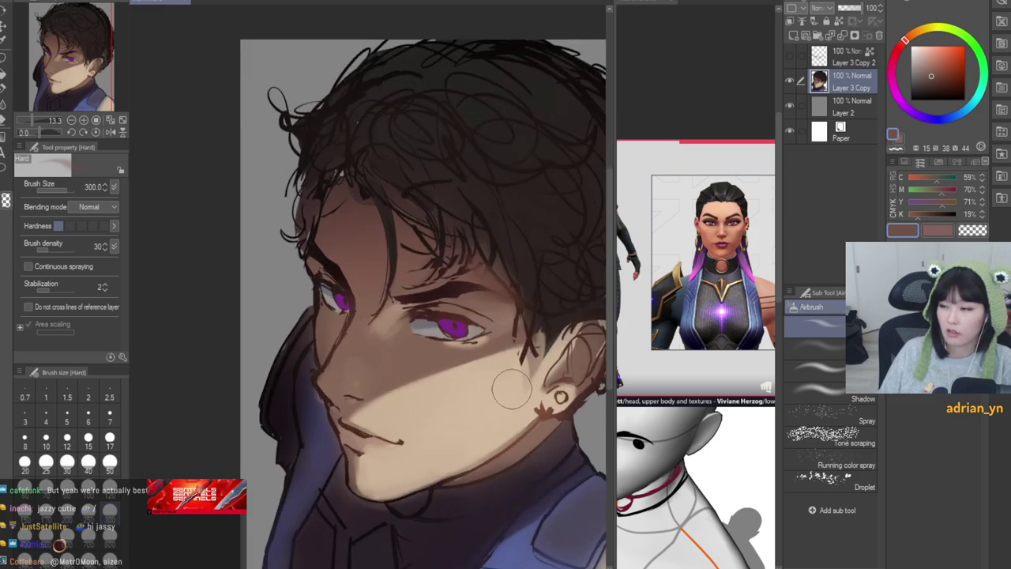
{"action": "left_click", "coordinate": [513, 282], "text": "alt"}
{"action": "scroll", "coordinate": [514, 282], "scroll_direction": "down", "scroll_amount": 3}
{"action": "left_click", "coordinate": [2, 58]}
{"action": "scroll", "coordinate": [318, 261], "scroll_direction": "up", "scroll_amount": 2}
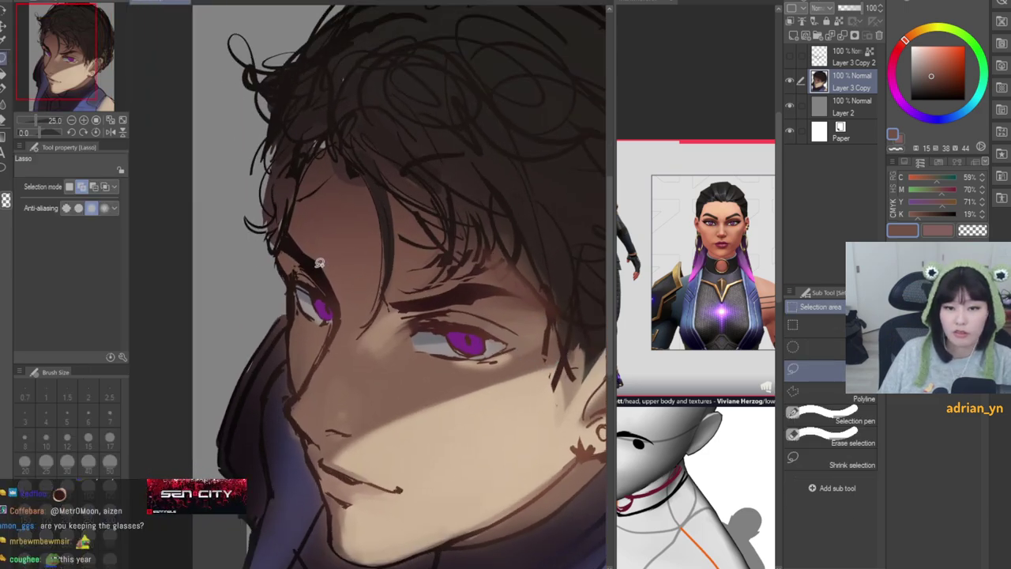
{"action": "left_click", "coordinate": [3, 90]}
Step: Soften and darken the far eyebrow with sampled brown and near-black tones at brush size 170
{"action": "scroll", "coordinate": [456, 349], "scroll_direction": "up", "scroll_amount": 1}
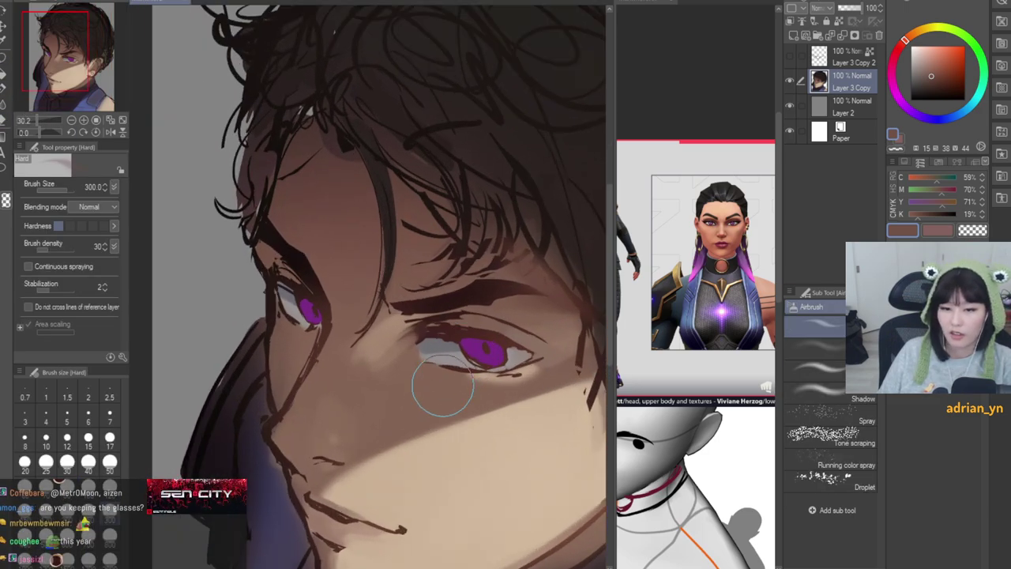
{"action": "left_click", "coordinate": [462, 401], "text": "alt"}
{"action": "left_click", "coordinate": [569, 306], "text": "alt"}
{"action": "left_click", "coordinate": [569, 307], "text": "alt"}
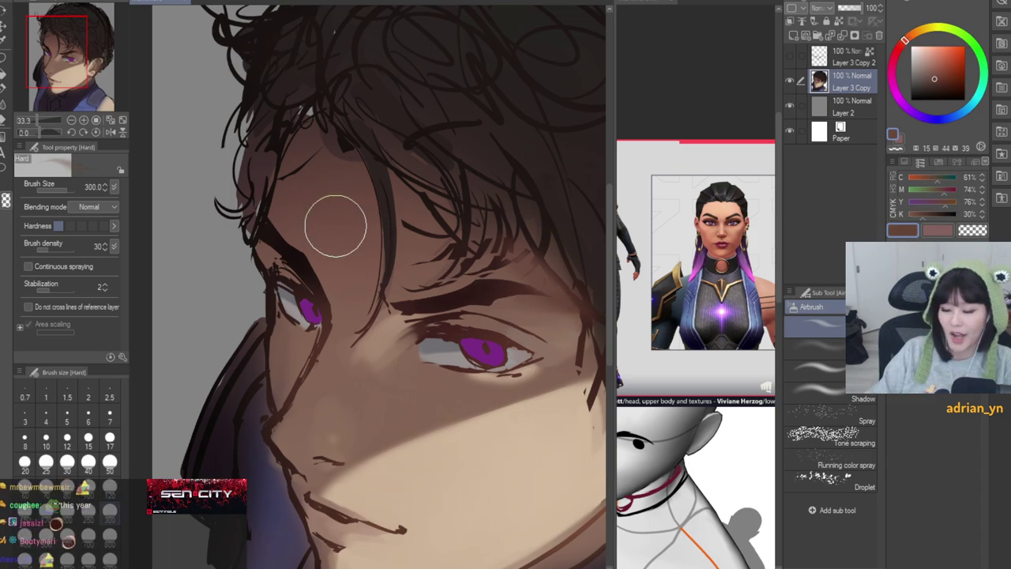
{"action": "key", "text": "bracketleft"}
{"action": "key", "text": "bracketleft"}
{"action": "key", "text": "bracketleft"}
{"action": "scroll", "coordinate": [295, 224], "scroll_direction": "up", "scroll_amount": 4}
{"action": "mouse_move", "coordinate": [285, 233]}
{"action": "left_mouse_down"}
{"action": "mouse_move", "coordinate": [261, 203]}
{"action": "mouse_move", "coordinate": [324, 274]}
{"action": "mouse_move", "coordinate": [333, 315]}
{"action": "left_mouse_up"}
{"action": "left_click", "coordinate": [313, 285], "text": "alt"}
{"action": "scroll", "coordinate": [294, 271], "scroll_direction": "up", "scroll_amount": 1}
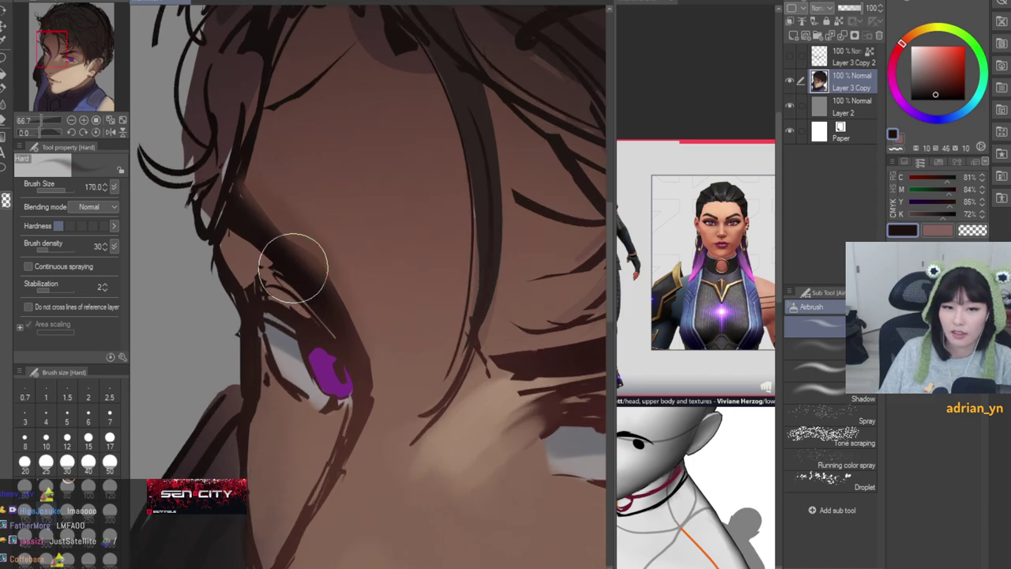
{"action": "mouse_move", "coordinate": [292, 267]}
{"action": "left_mouse_down"}
{"action": "mouse_move", "coordinate": [267, 226]}
{"action": "mouse_move", "coordinate": [327, 312]}
{"action": "left_mouse_up"}
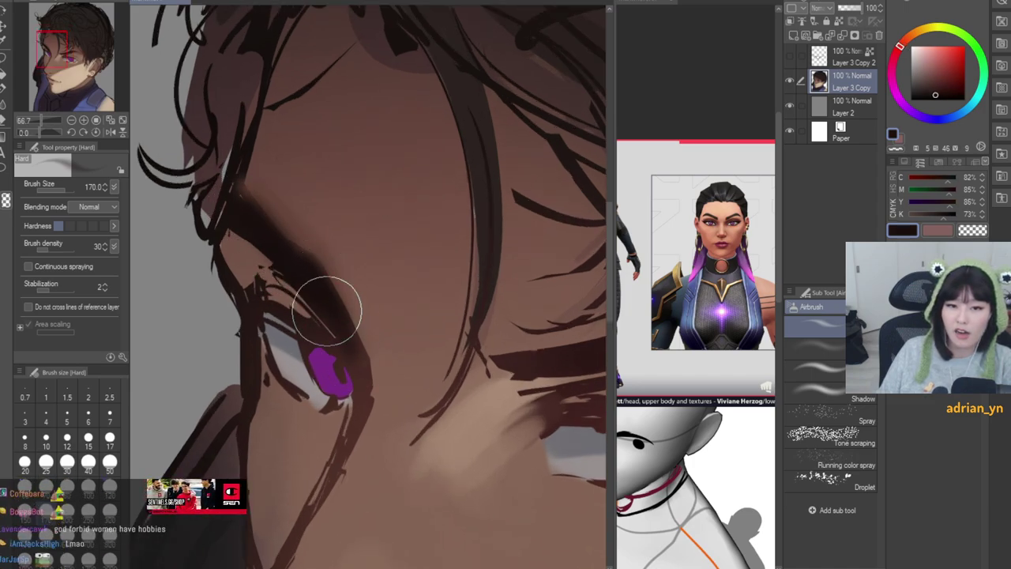
Step: Paint sampled reddish brown beneath the far eyebrow and fade its outer end into the skin
{"action": "left_click", "coordinate": [253, 264], "text": "alt"}
{"action": "mouse_move", "coordinate": [273, 276]}
{"action": "left_mouse_down"}
{"action": "mouse_move", "coordinate": [236, 235]}
{"action": "mouse_move", "coordinate": [282, 294]}
{"action": "left_mouse_up"}
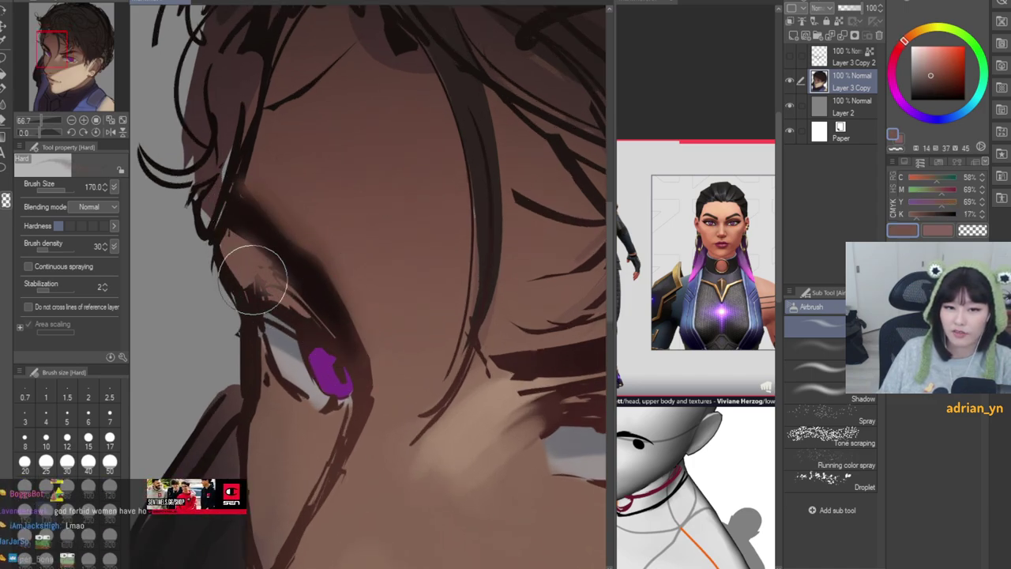
{"action": "key", "text": "ctrl+z"}
{"action": "scroll", "coordinate": [387, 328], "scroll_direction": "down", "scroll_amount": 5}
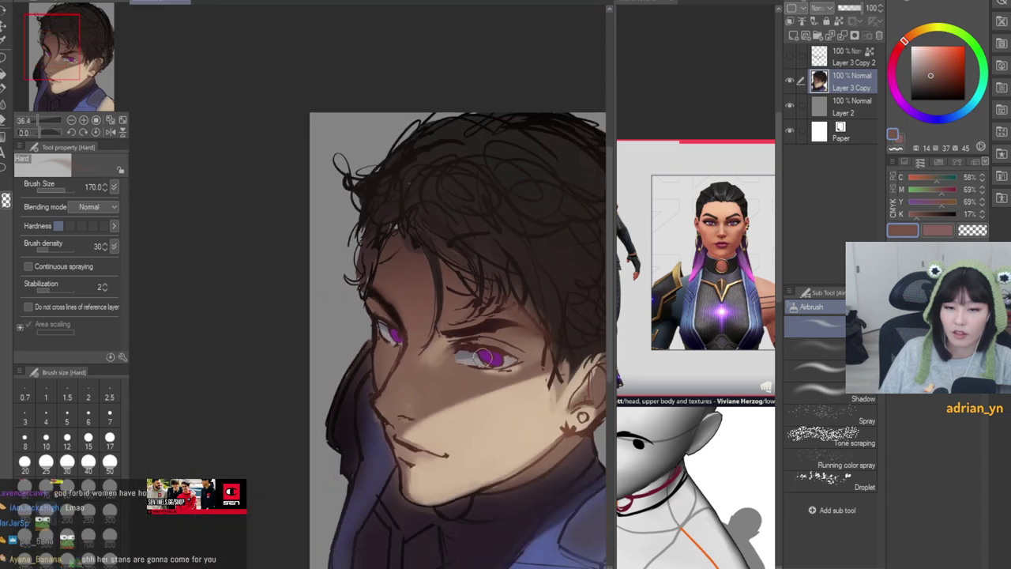
{"action": "scroll", "coordinate": [418, 355], "scroll_direction": "up", "scroll_amount": 5}
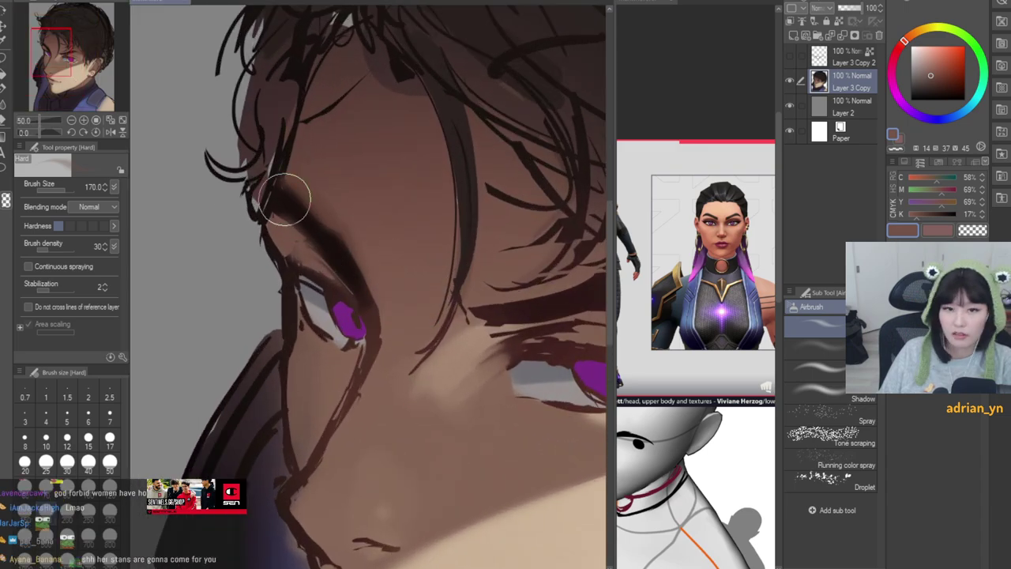
{"action": "mouse_move", "coordinate": [275, 210]}
{"action": "left_mouse_down"}
{"action": "mouse_move", "coordinate": [282, 221]}
{"action": "mouse_move", "coordinate": [287, 212]}
{"action": "mouse_move", "coordinate": [272, 207]}
{"action": "mouse_move", "coordinate": [292, 200]}
{"action": "mouse_move", "coordinate": [275, 222]}
{"action": "left_mouse_up"}
{"action": "left_click", "coordinate": [288, 212], "text": "alt"}
{"action": "left_click", "coordinate": [282, 223], "text": "alt"}
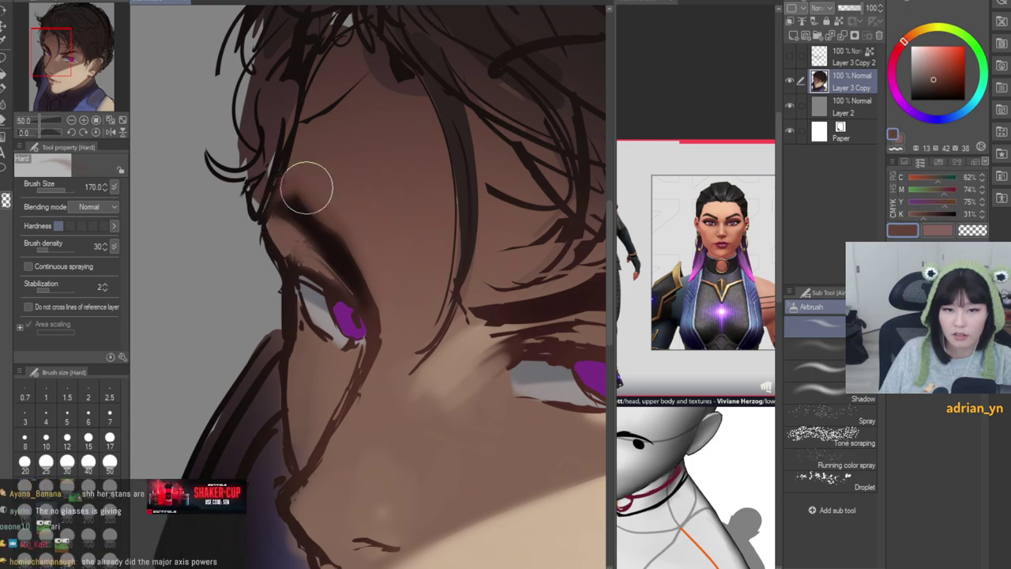
{"action": "left_click_drag", "start_coordinate": [307, 187], "coordinate": [286, 193]}
{"action": "scroll", "coordinate": [373, 260], "scroll_direction": "down", "scroll_amount": 5}
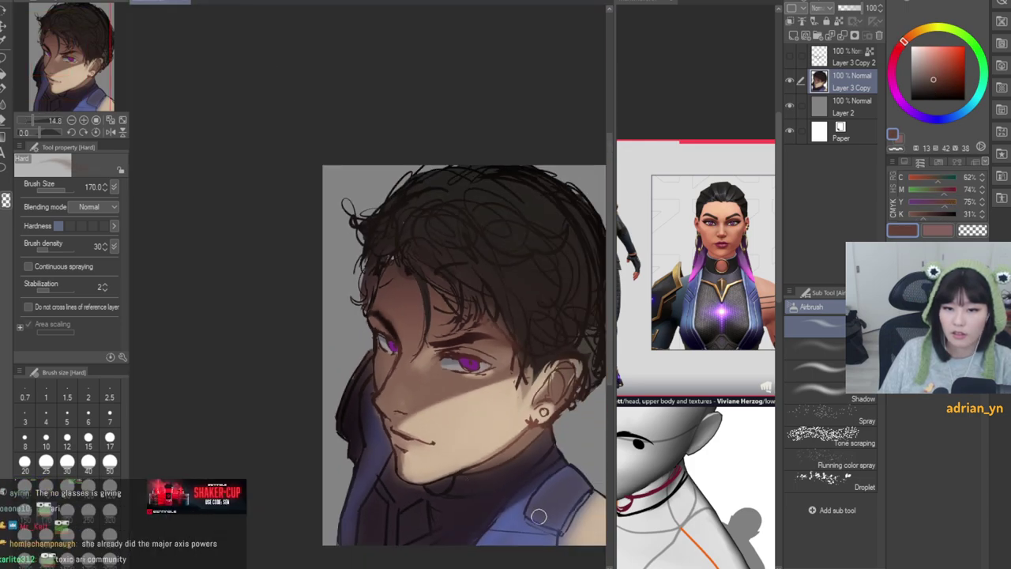
Step: Darken the arch of the far eyebrow with a near-black brown sampled from the brow
{"action": "scroll", "coordinate": [326, 249], "scroll_direction": "up", "scroll_amount": 3}
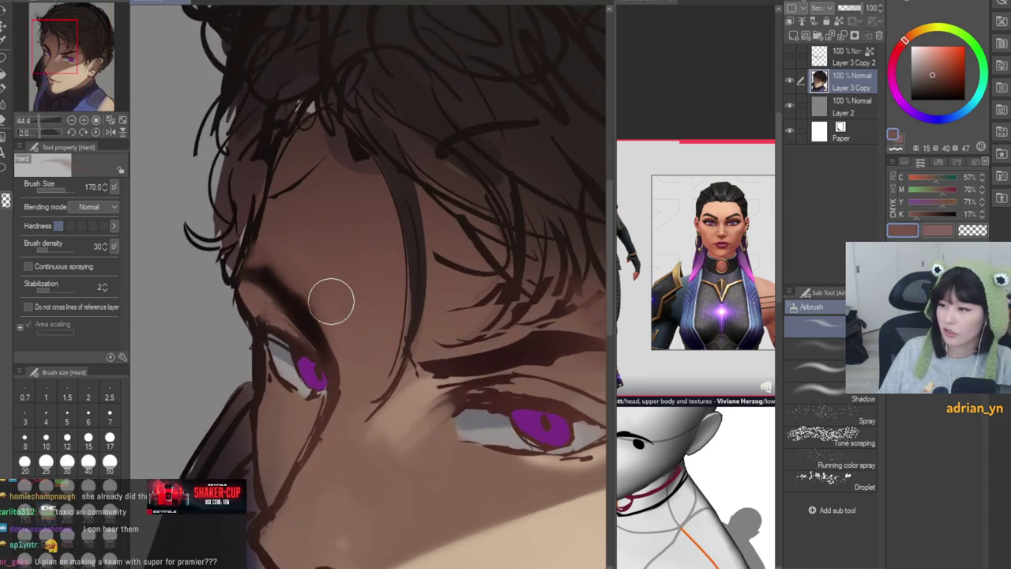
{"action": "scroll", "coordinate": [354, 259], "scroll_direction": "down", "scroll_amount": 3}
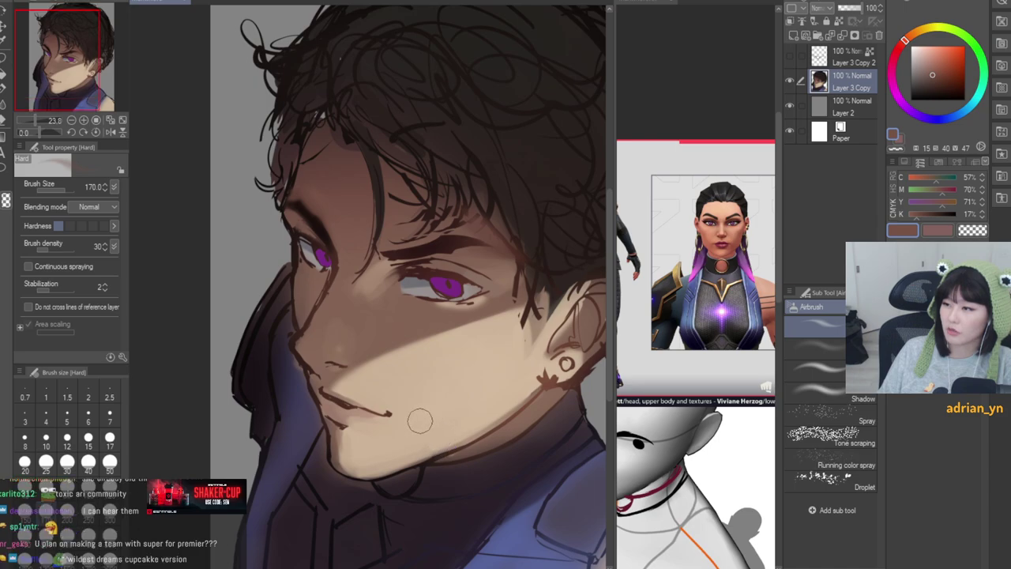
{"action": "scroll", "coordinate": [420, 420], "scroll_direction": "down", "scroll_amount": 1}
{"action": "scroll", "coordinate": [387, 335], "scroll_direction": "up", "scroll_amount": 1}
{"action": "scroll", "coordinate": [344, 292], "scroll_direction": "up", "scroll_amount": 3}
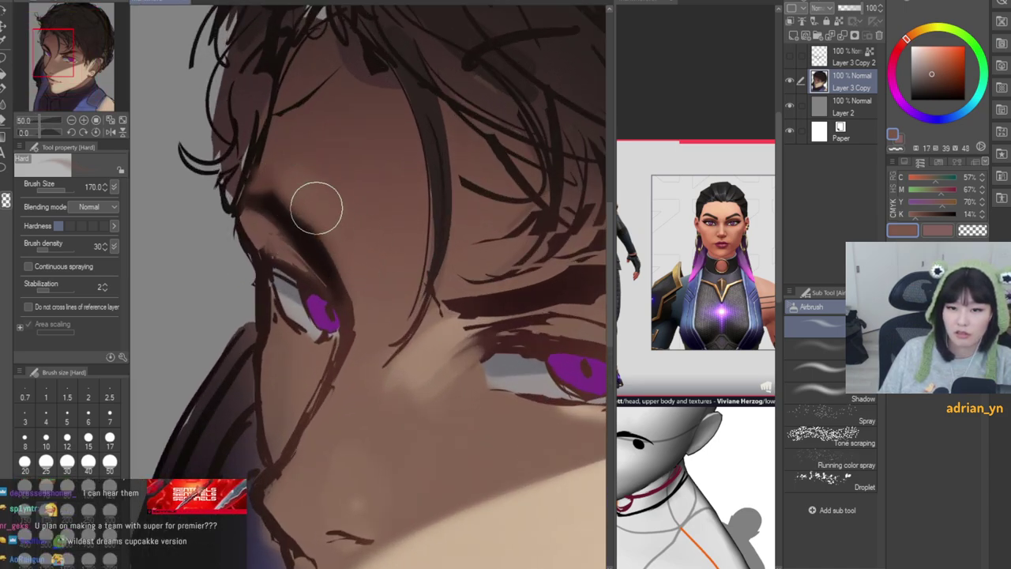
{"action": "left_click", "coordinate": [309, 233], "text": "alt"}
{"action": "left_click_drag", "start_coordinate": [296, 225], "coordinate": [271, 205]}
{"action": "scroll", "coordinate": [375, 349], "scroll_direction": "down", "scroll_amount": 3}
{"action": "scroll", "coordinate": [482, 387], "scroll_direction": "up", "scroll_amount": 2}
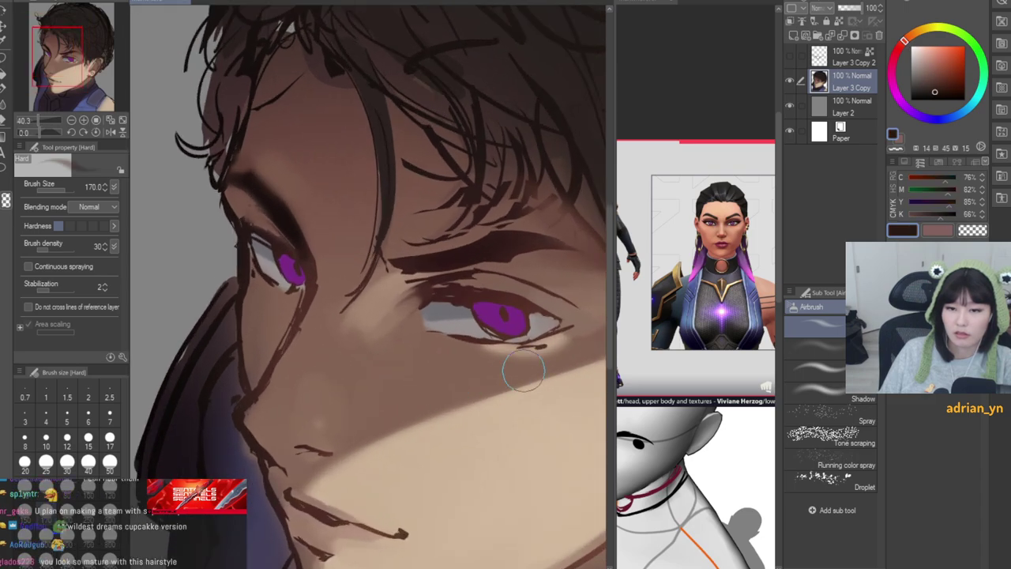
Step: Paint a sampled skin brown down the far cheek beneath the eye
{"action": "left_click", "coordinate": [560, 342], "text": "alt"}
{"action": "scroll", "coordinate": [335, 253], "scroll_direction": "up", "scroll_amount": 1}
{"action": "left_click", "coordinate": [275, 316], "text": "alt"}
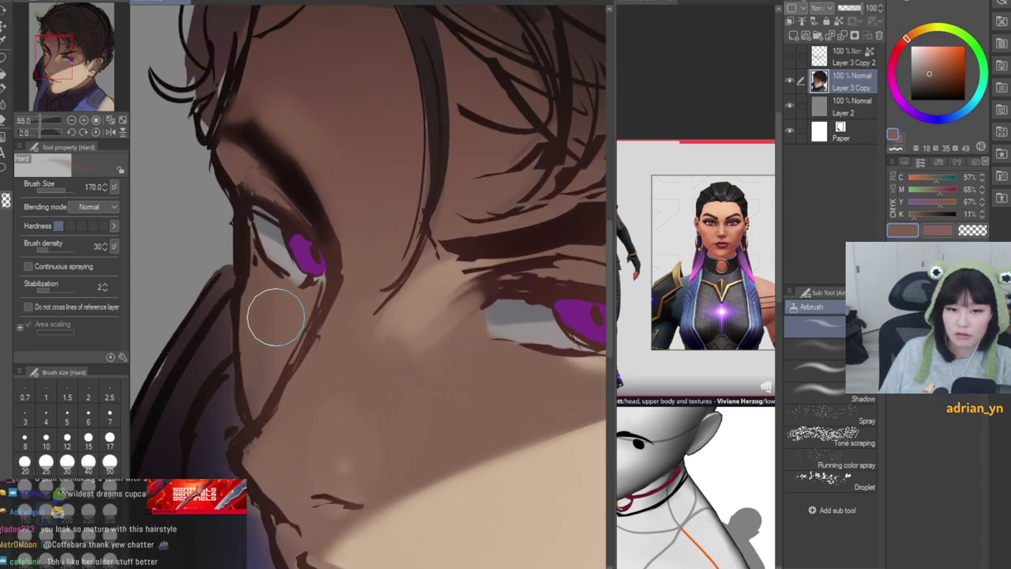
{"action": "left_click_drag", "start_coordinate": [259, 322], "coordinate": [262, 382]}
{"action": "scroll", "coordinate": [261, 379], "scroll_direction": "down", "scroll_amount": 1}
Step: Shade the skin directly beneath the far eye with sampled browns shifted to a warmer, more saturated reddish brown
{"action": "left_click", "coordinate": [305, 225], "text": "alt"}
{"action": "scroll", "coordinate": [257, 291], "scroll_direction": "up", "scroll_amount": 1}
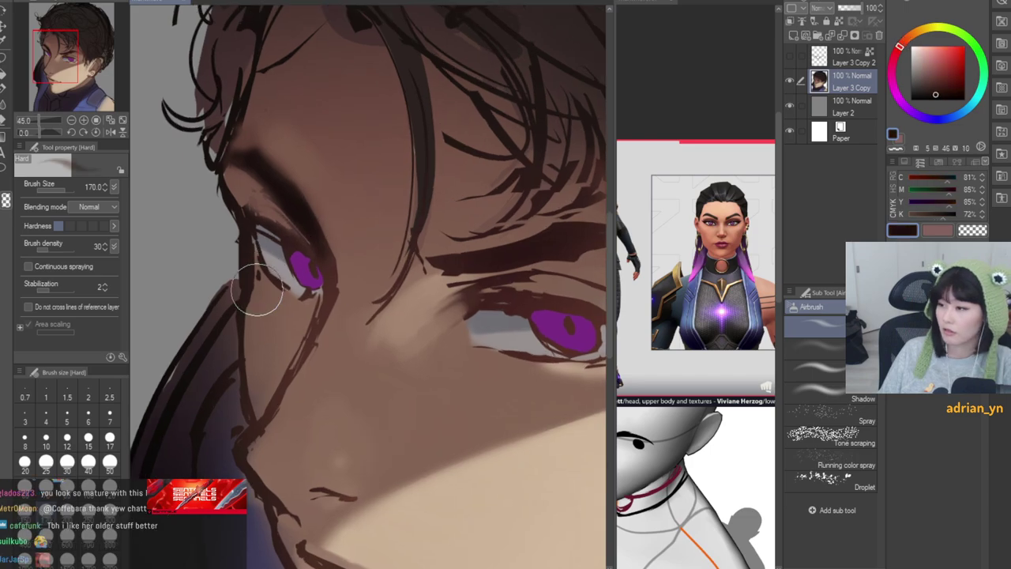
{"action": "left_click", "coordinate": [286, 304], "text": "alt"}
{"action": "left_click", "coordinate": [934, 74]}
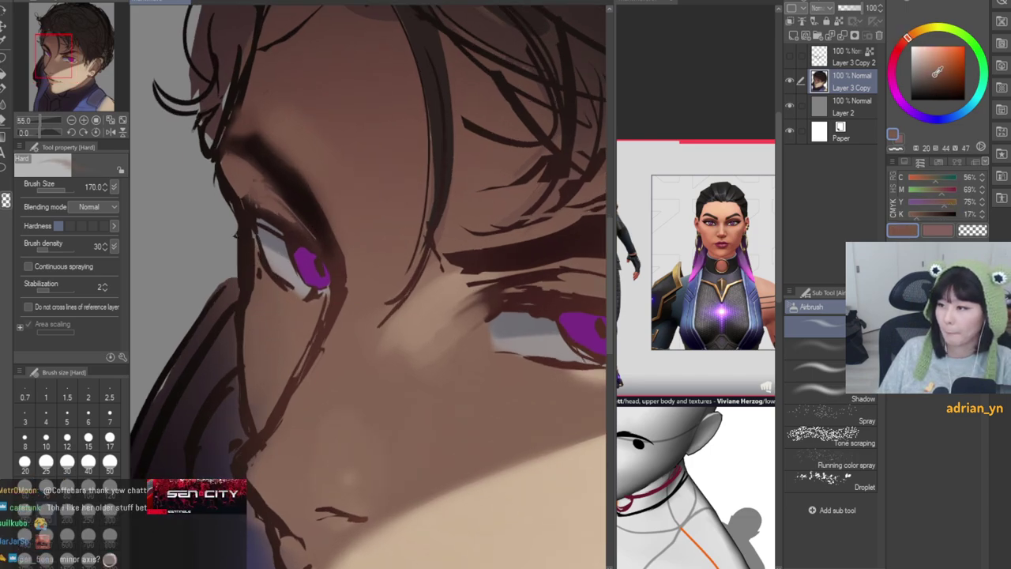
{"action": "scroll", "coordinate": [252, 295], "scroll_direction": "up", "scroll_amount": 1}
{"action": "scroll", "coordinate": [253, 282], "scroll_direction": "up", "scroll_amount": 1}
{"action": "left_click", "coordinate": [243, 267], "text": "alt"}
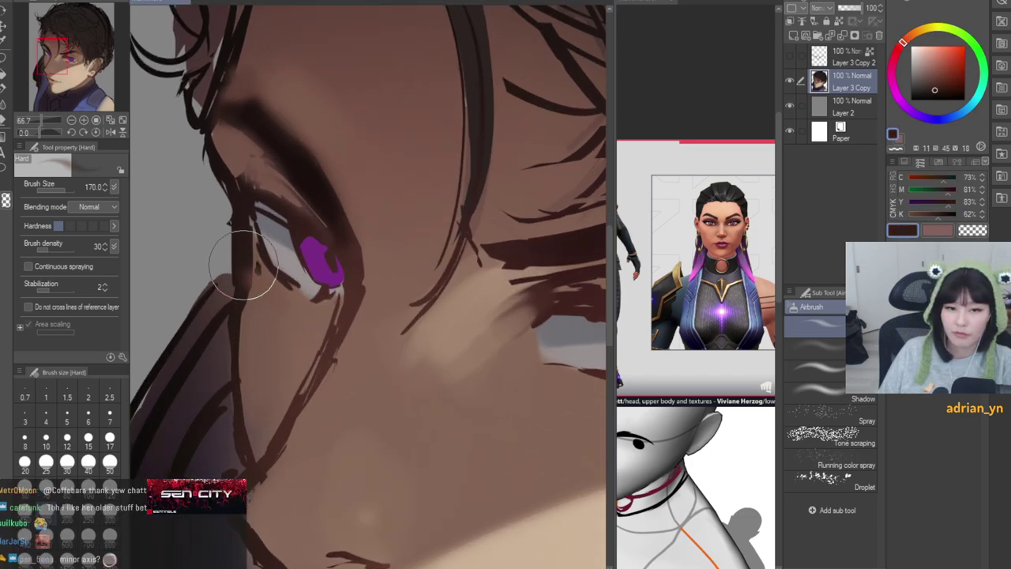
{"action": "left_click", "coordinate": [261, 284], "text": "alt"}
{"action": "left_click", "coordinate": [938, 71]}
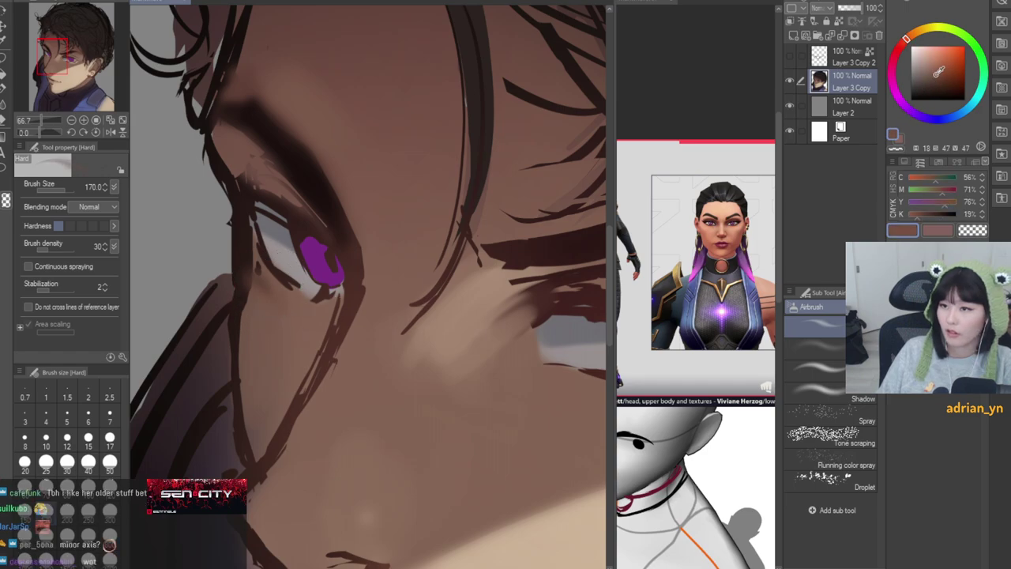
{"action": "scroll", "coordinate": [255, 316], "scroll_direction": "up", "scroll_amount": 1}
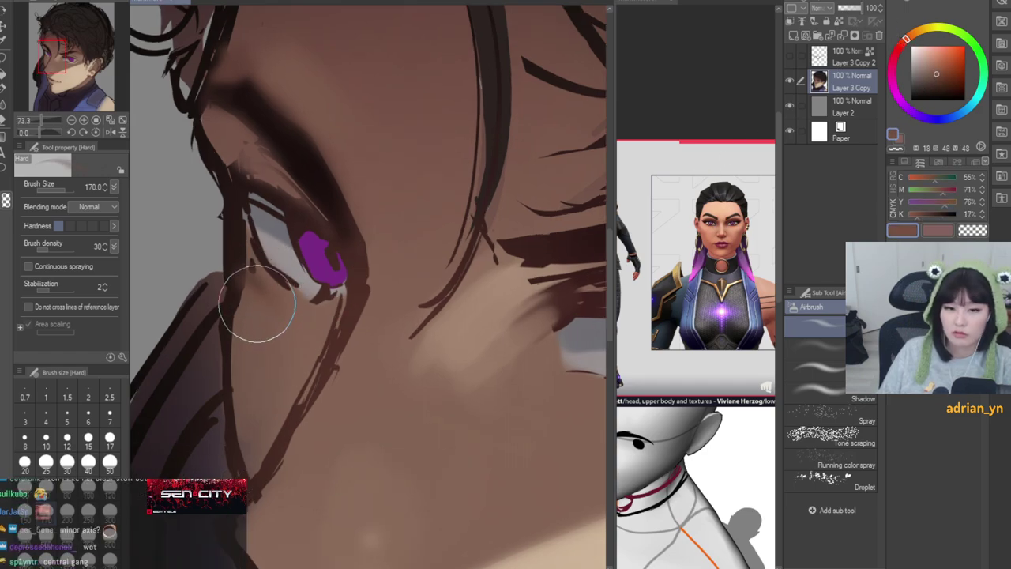
{"action": "scroll", "coordinate": [267, 293], "scroll_direction": "down", "scroll_amount": 3}
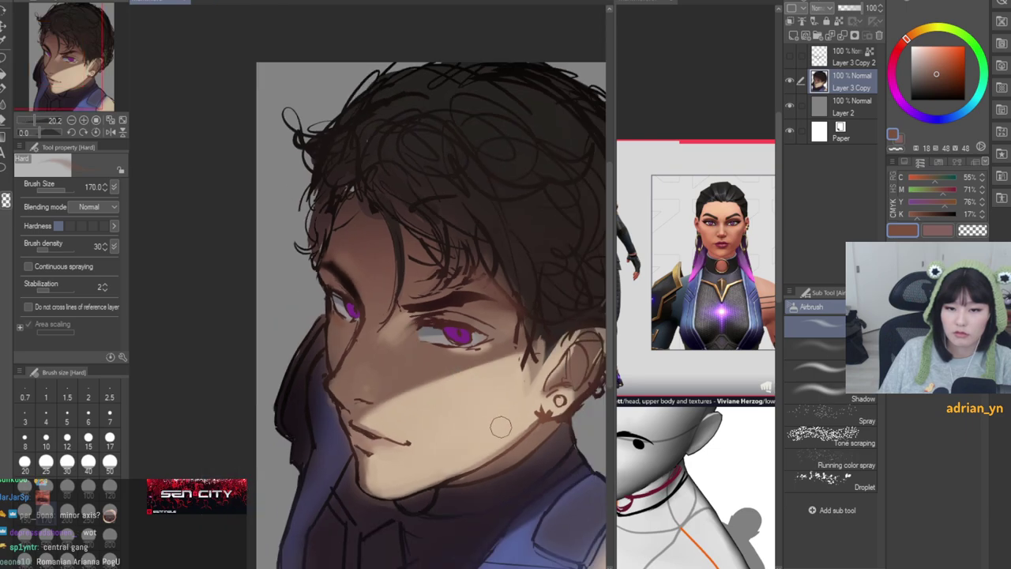
{"action": "scroll", "coordinate": [388, 343], "scroll_direction": "up", "scroll_amount": 2}
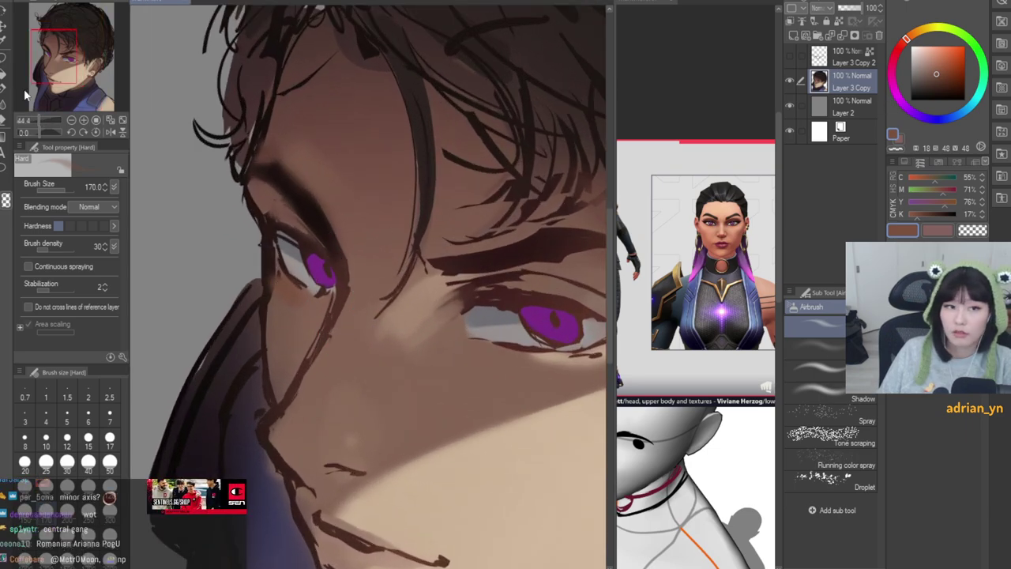
Step: Switch to the Opaque watercolor brush at size 40 and blend the warm shading under the far eye with sampled skin tones
{"action": "key", "text": "b"}
{"action": "scroll", "coordinate": [278, 282], "scroll_direction": "up", "scroll_amount": 2}
{"action": "left_click", "coordinate": [297, 312], "text": "alt"}
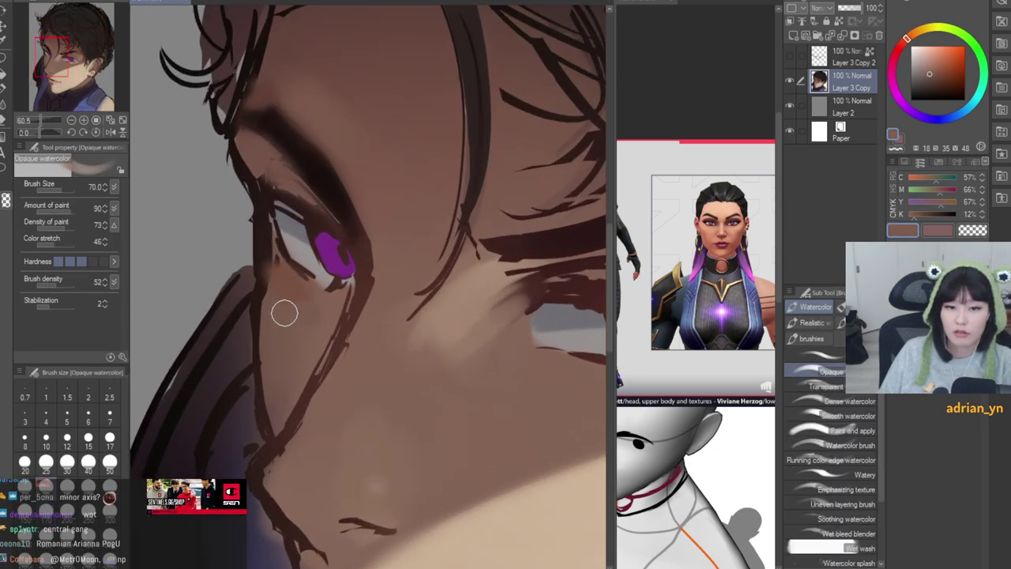
{"action": "scroll", "coordinate": [326, 378], "scroll_direction": "down", "scroll_amount": 3}
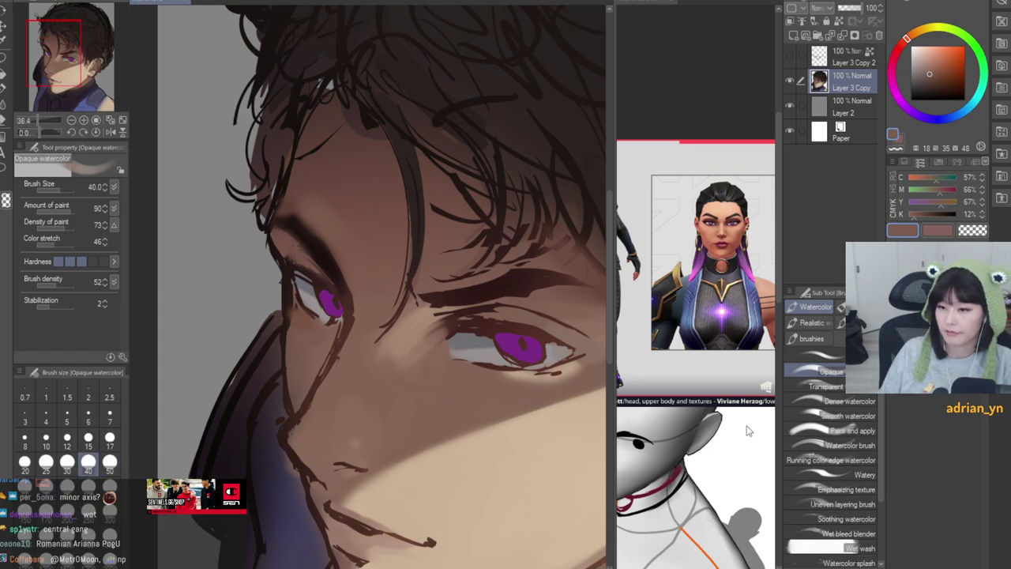
{"action": "left_click", "coordinate": [806, 340]}
{"action": "left_click", "coordinate": [802, 308]}
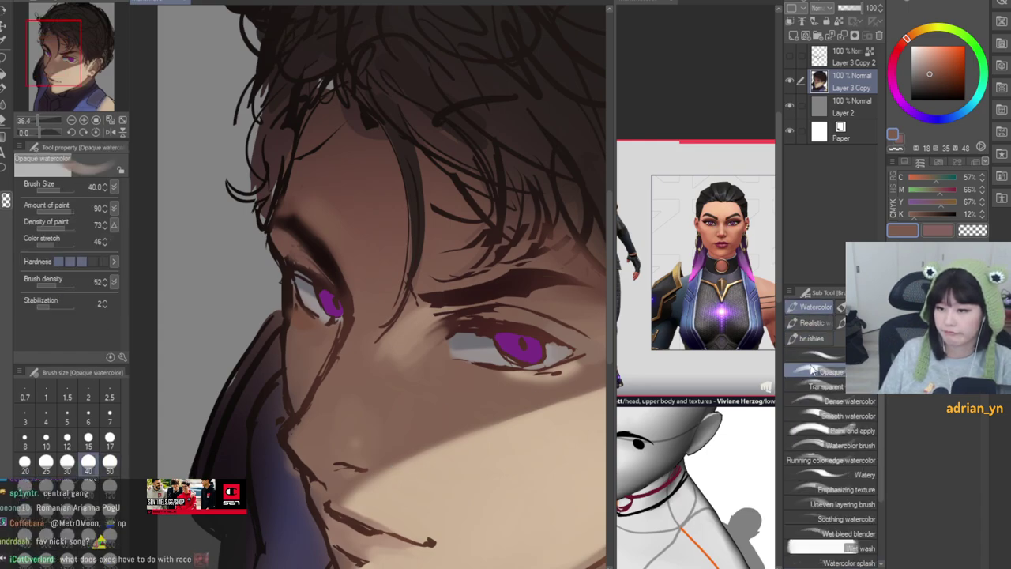
{"action": "scroll", "coordinate": [415, 332], "scroll_direction": "up", "scroll_amount": 3}
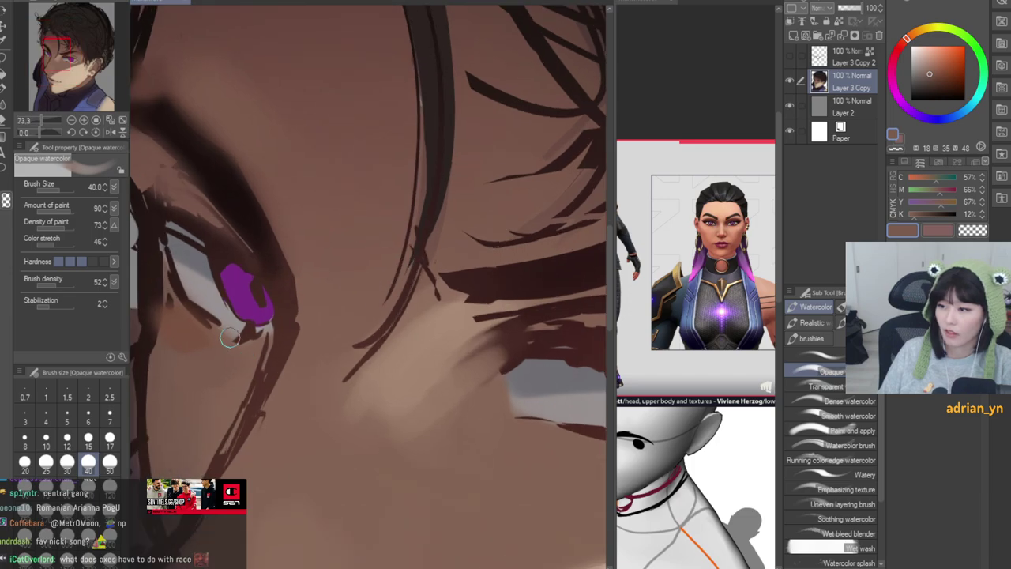
{"action": "left_click_drag", "start_coordinate": [189, 341], "coordinate": [222, 355]}
{"action": "left_click", "coordinate": [222, 375], "text": "alt"}
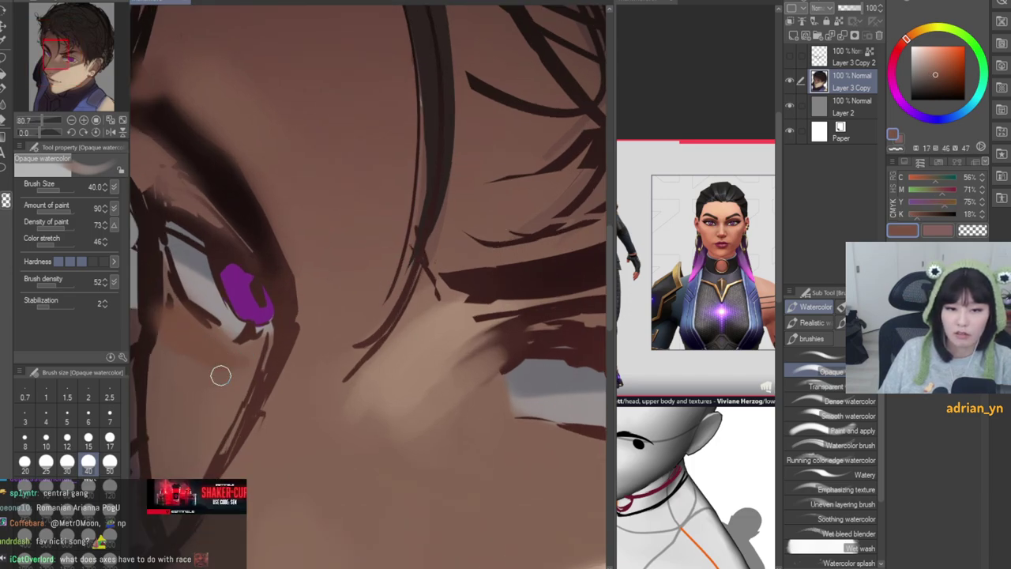
Step: Strengthen the face contour beside the far eye with sampled dark brown and trim its outer edge with transparent colour
{"action": "left_click", "coordinate": [154, 313], "text": "alt"}
{"action": "left_click_drag", "start_coordinate": [155, 304], "coordinate": [148, 347]}
{"action": "scroll", "coordinate": [268, 322], "scroll_direction": "down", "scroll_amount": 4}
{"action": "key", "text": "c"}
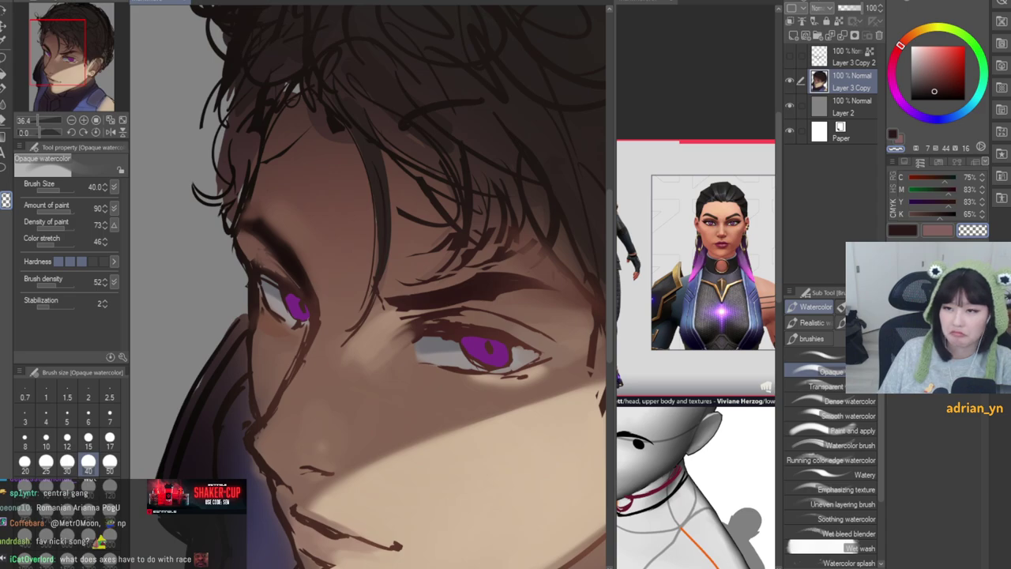
{"action": "scroll", "coordinate": [250, 290], "scroll_direction": "up", "scroll_amount": 3}
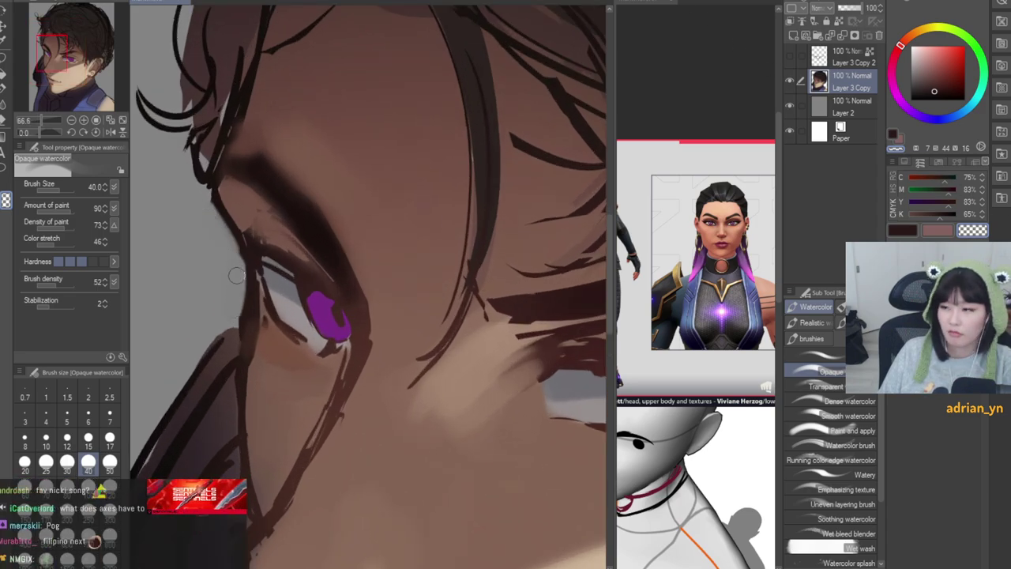
{"action": "scroll", "coordinate": [235, 272], "scroll_direction": "down", "scroll_amount": 5}
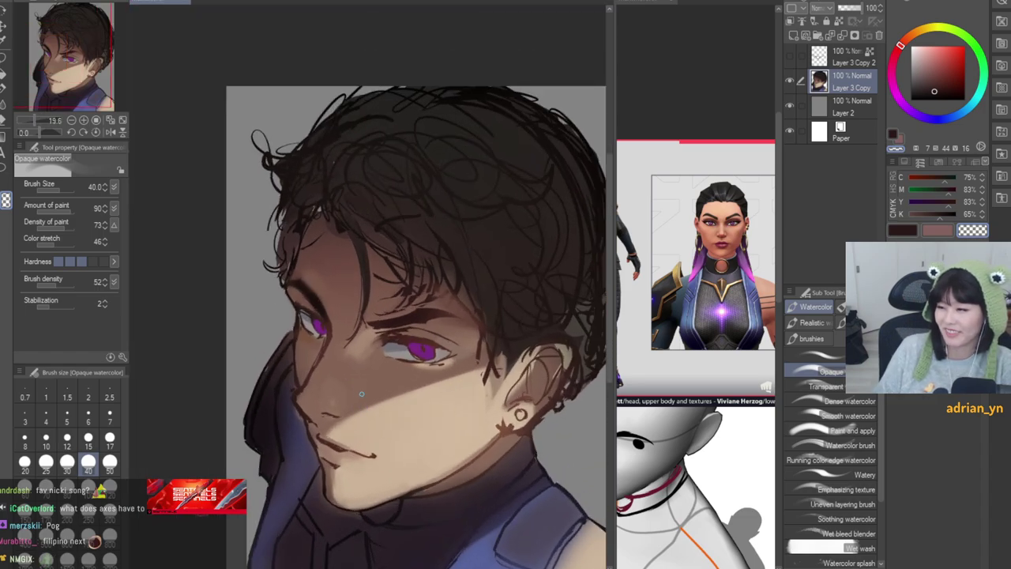
{"action": "scroll", "coordinate": [358, 383], "scroll_direction": "down", "scroll_amount": 2}
{"action": "scroll", "coordinate": [339, 301], "scroll_direction": "up", "scroll_amount": 6}
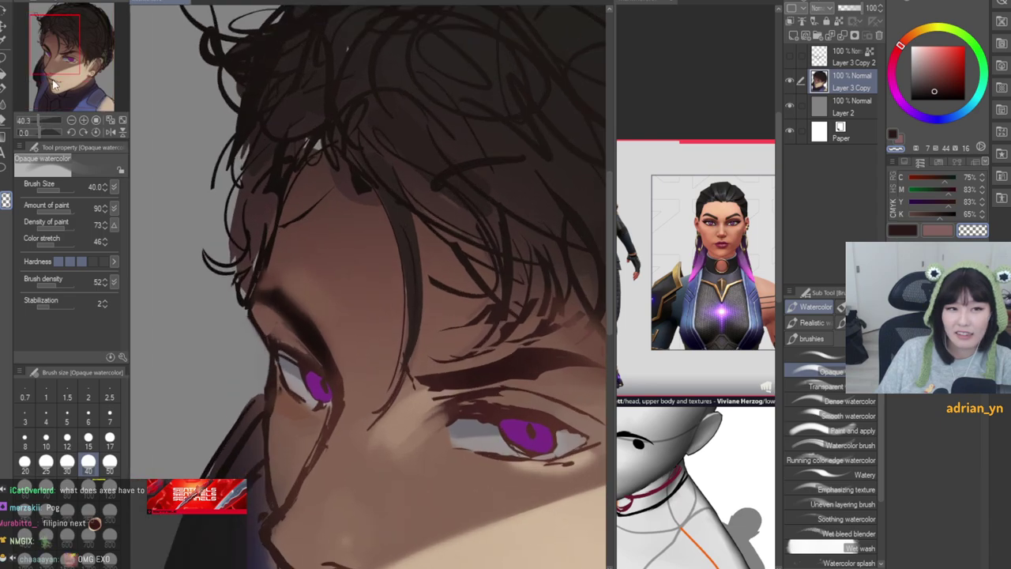
Step: Reshape the far temple and adjoining hair strands with Liquify at brush size 400 and strength 70
{"action": "key", "text": "j"}
{"action": "scroll", "coordinate": [339, 248], "scroll_direction": "down", "scroll_amount": 2}
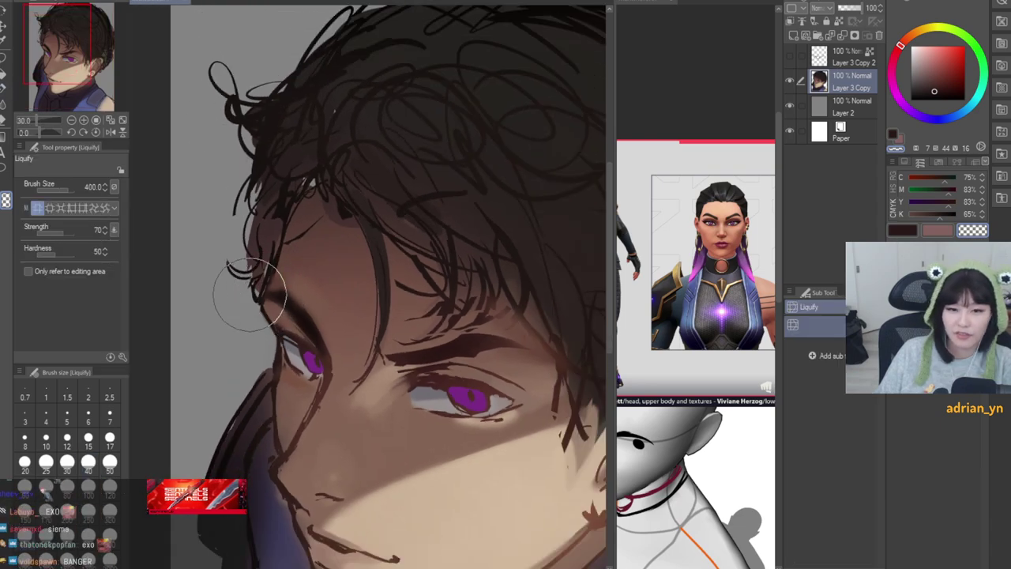
{"action": "scroll", "coordinate": [473, 276], "scroll_direction": "down", "scroll_amount": 4}
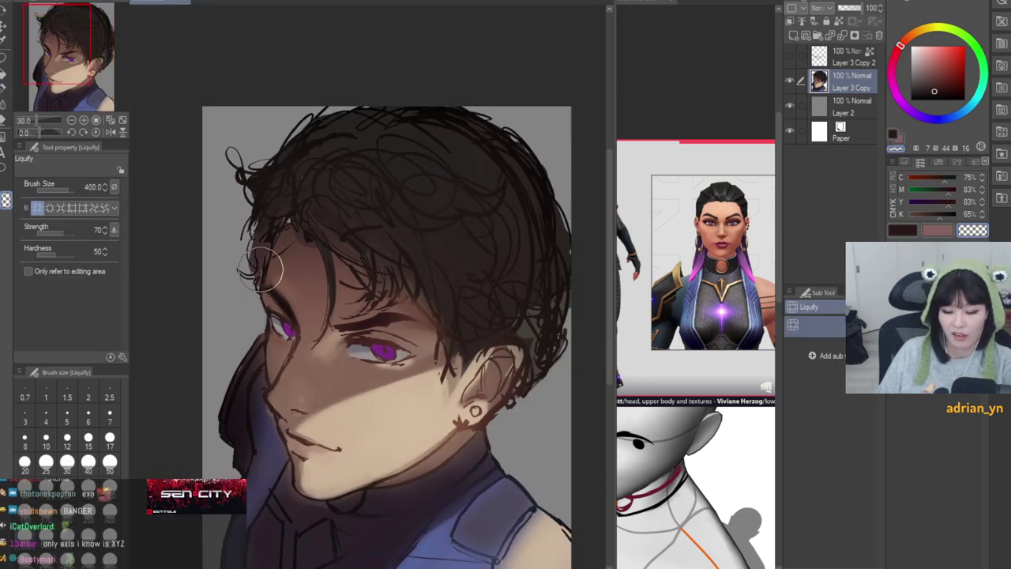
{"action": "key", "text": "h"}
{"action": "scroll", "coordinate": [326, 293], "scroll_direction": "up", "scroll_amount": 4}
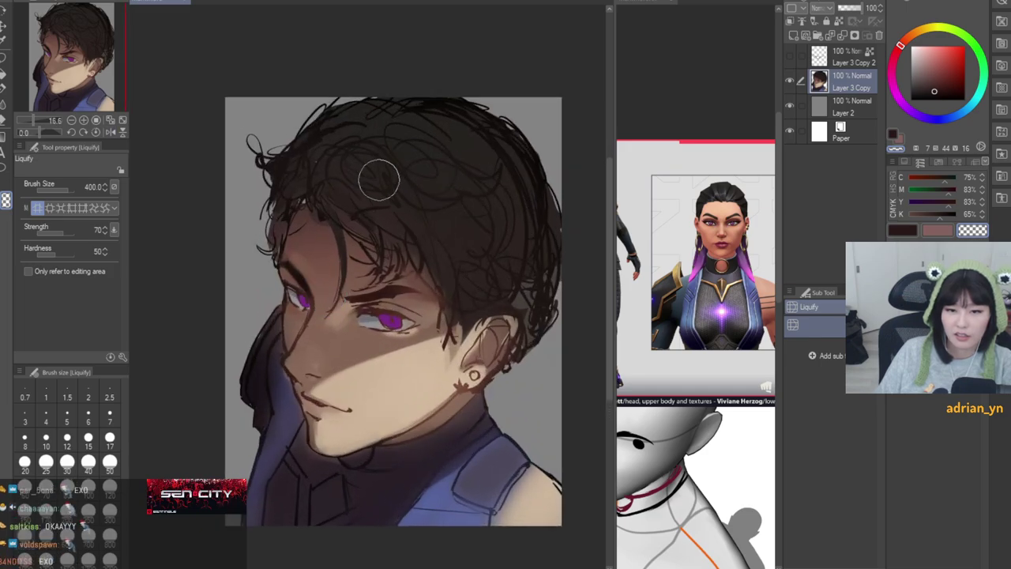
{"action": "left_click_drag", "start_coordinate": [255, 276], "coordinate": [247, 289]}
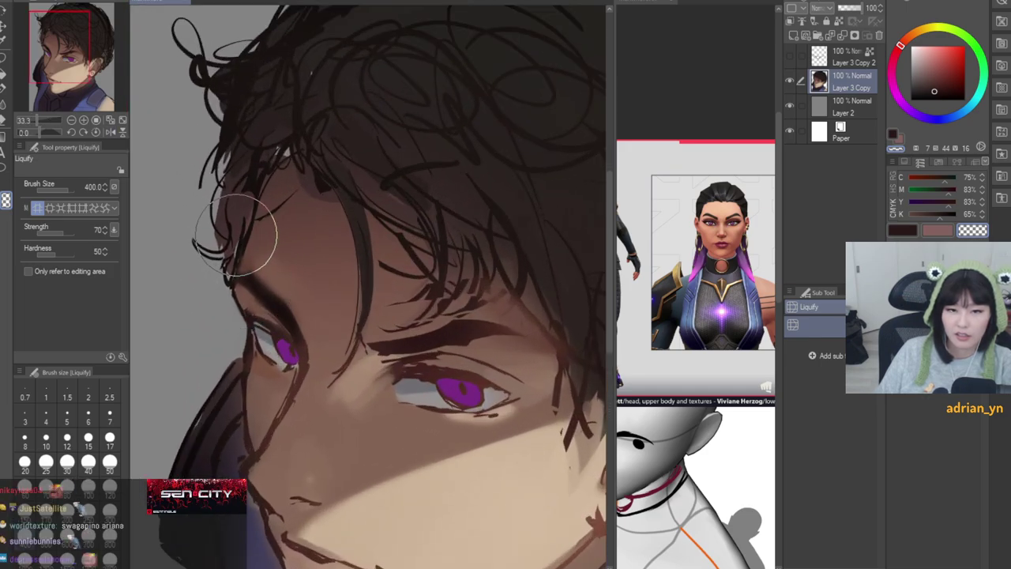
{"action": "mouse_move", "coordinate": [236, 234]}
{"action": "left_mouse_down"}
{"action": "mouse_move", "coordinate": [255, 229]}
{"action": "mouse_move", "coordinate": [256, 184]}
{"action": "mouse_move", "coordinate": [254, 229]}
{"action": "mouse_move", "coordinate": [213, 288]}
{"action": "mouse_move", "coordinate": [212, 278]}
{"action": "left_mouse_up"}
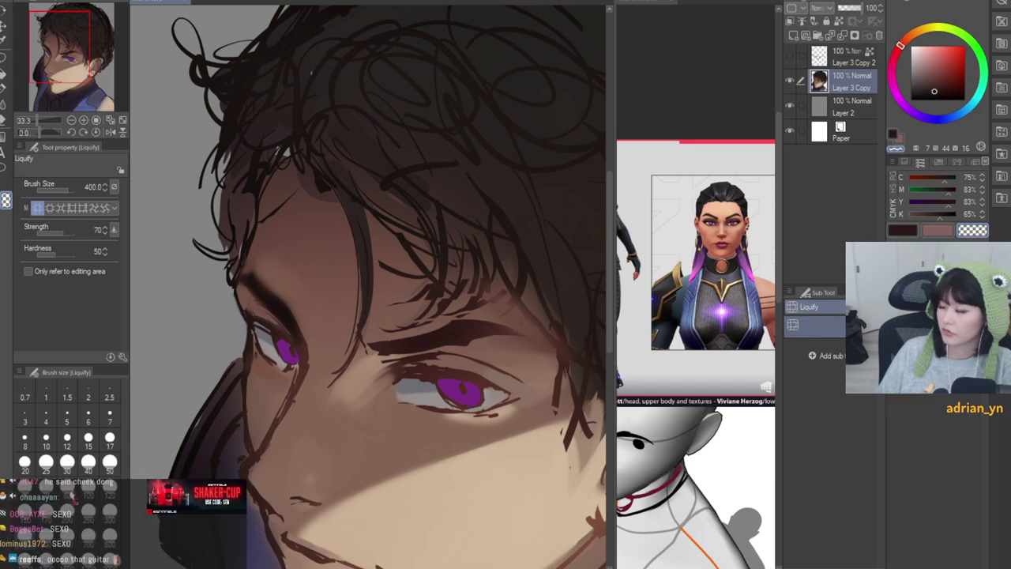
{"action": "scroll", "coordinate": [323, 282], "scroll_direction": "down", "scroll_amount": 5}
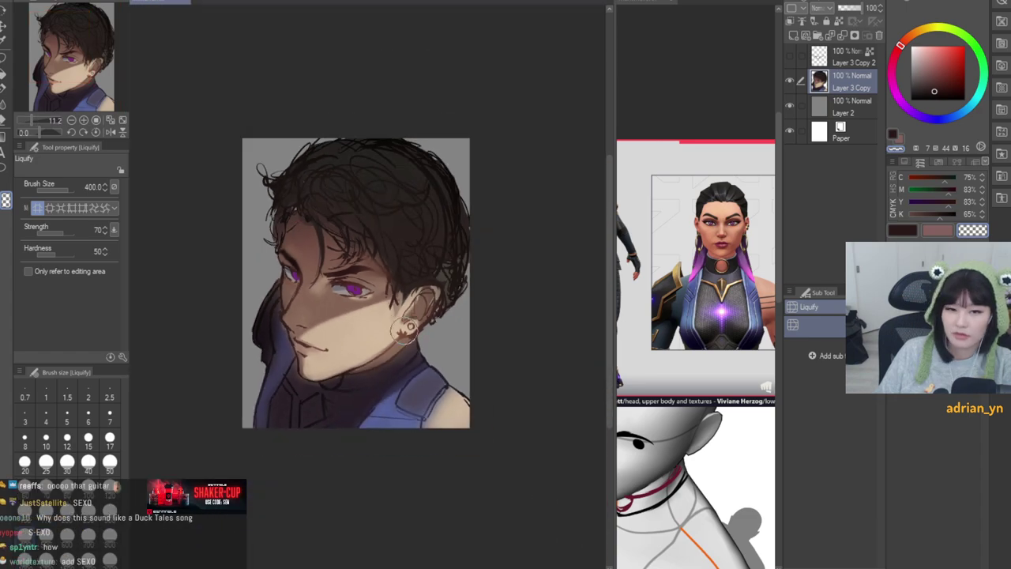
{"action": "scroll", "coordinate": [322, 330], "scroll_direction": "up", "scroll_amount": 3}
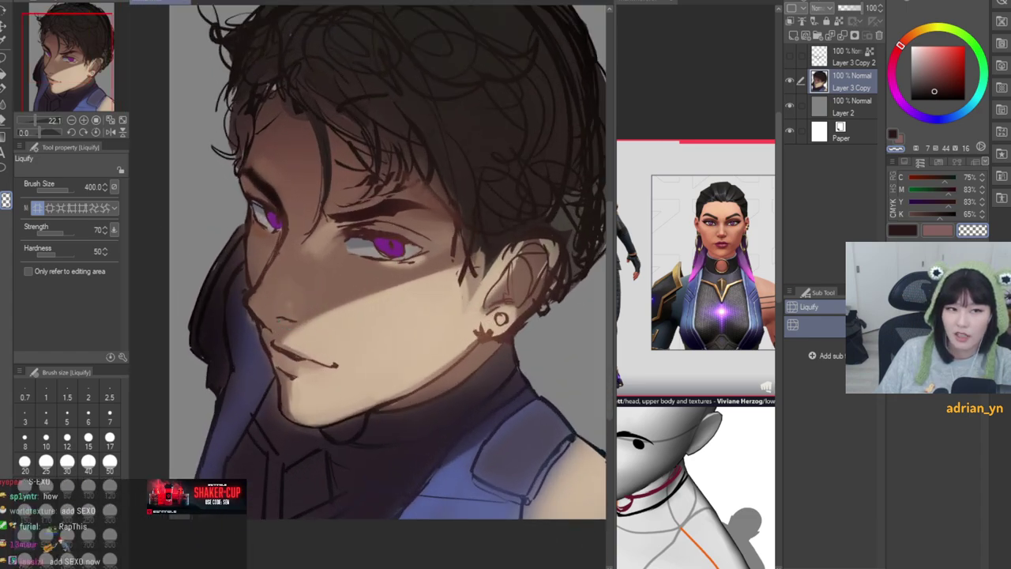
Step: Thin the dark nose-bridge line below the far eye with sampled skin brown using the Mapping pen at size 70
{"action": "key", "text": "p"}
{"action": "scroll", "coordinate": [264, 251], "scroll_direction": "up", "scroll_amount": 3}
{"action": "left_click", "coordinate": [280, 257], "text": "alt"}
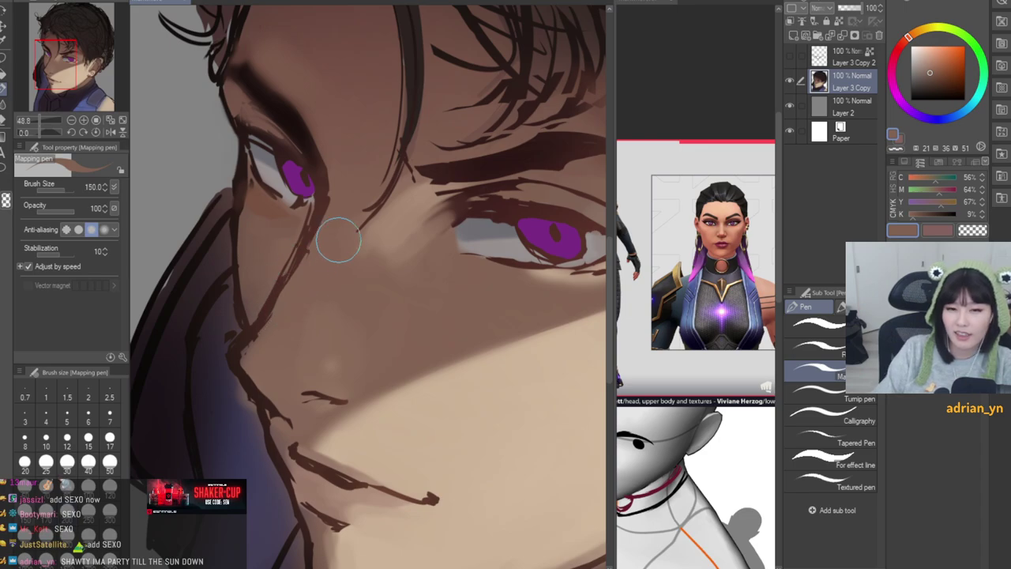
{"action": "left_click_drag", "start_coordinate": [303, 227], "coordinate": [274, 283]}
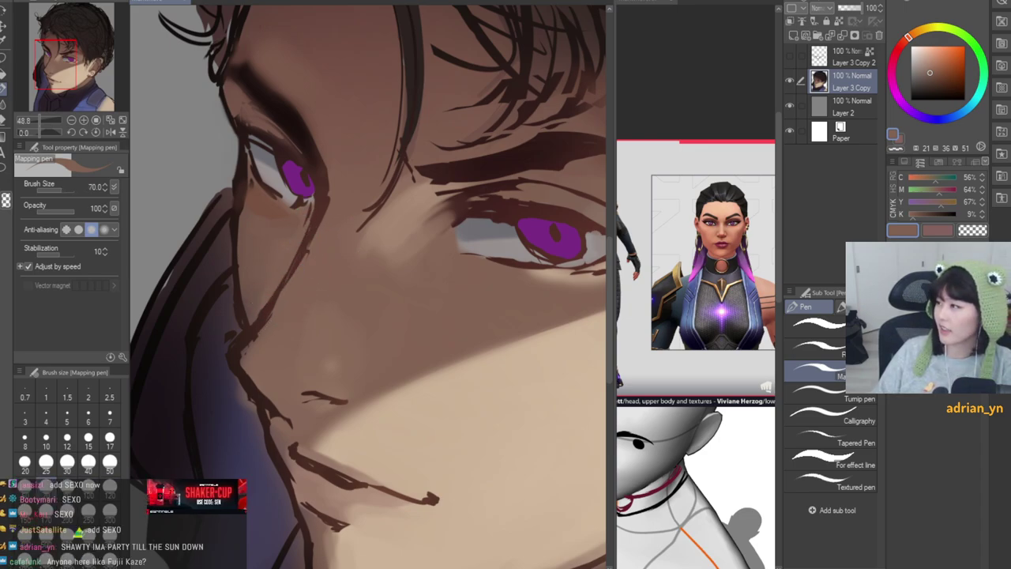
{"action": "scroll", "coordinate": [316, 260], "scroll_direction": "up", "scroll_amount": 1}
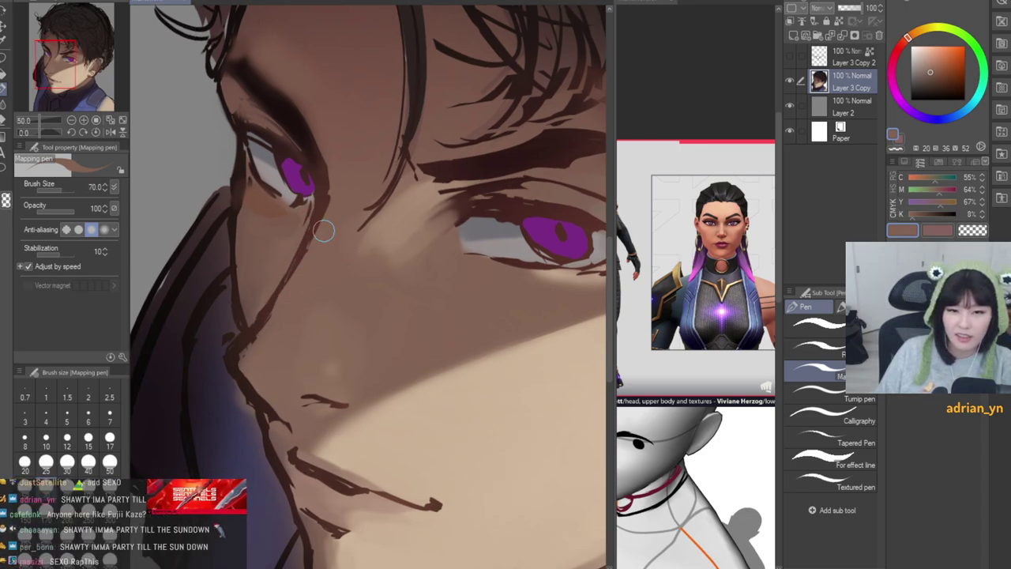
Step: Fill the far cheek between the face contour and nose-bridge line with reddish brown sampled from beneath the eye
{"action": "scroll", "coordinate": [260, 196], "scroll_direction": "up", "scroll_amount": 1}
{"action": "left_click", "coordinate": [257, 205], "text": "alt"}
{"action": "left_click_drag", "start_coordinate": [252, 209], "coordinate": [247, 298]}
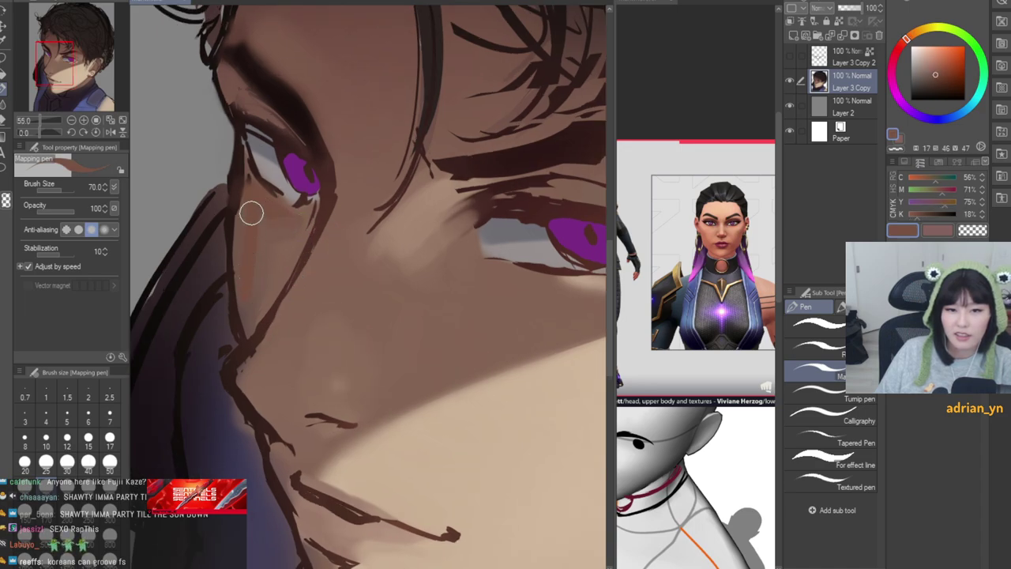
{"action": "mouse_move", "coordinate": [244, 219]}
{"action": "left_mouse_down"}
{"action": "mouse_move", "coordinate": [255, 298]}
{"action": "mouse_move", "coordinate": [249, 262]}
{"action": "left_mouse_up"}
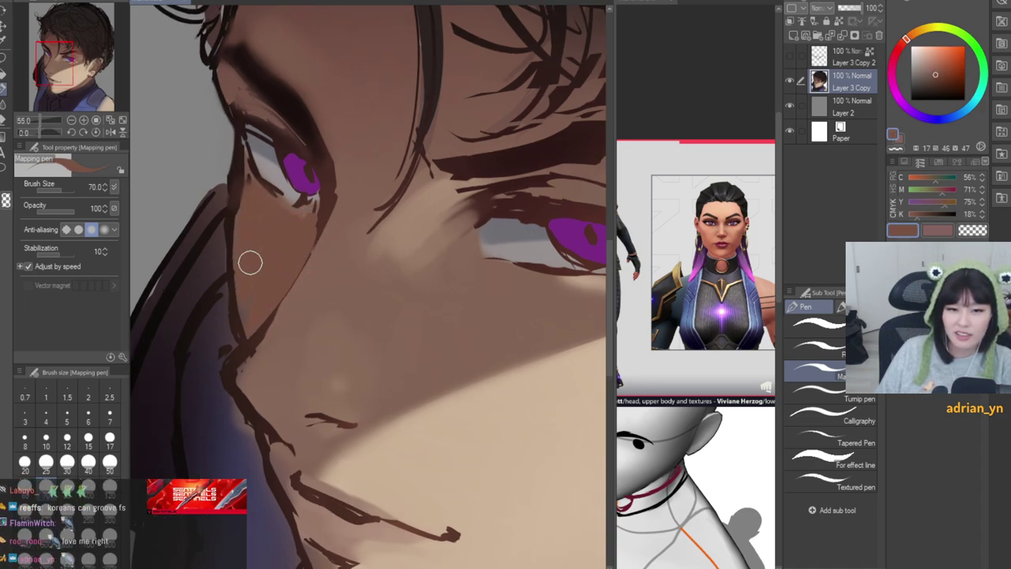
{"action": "scroll", "coordinate": [308, 213], "scroll_direction": "down", "scroll_amount": 6}
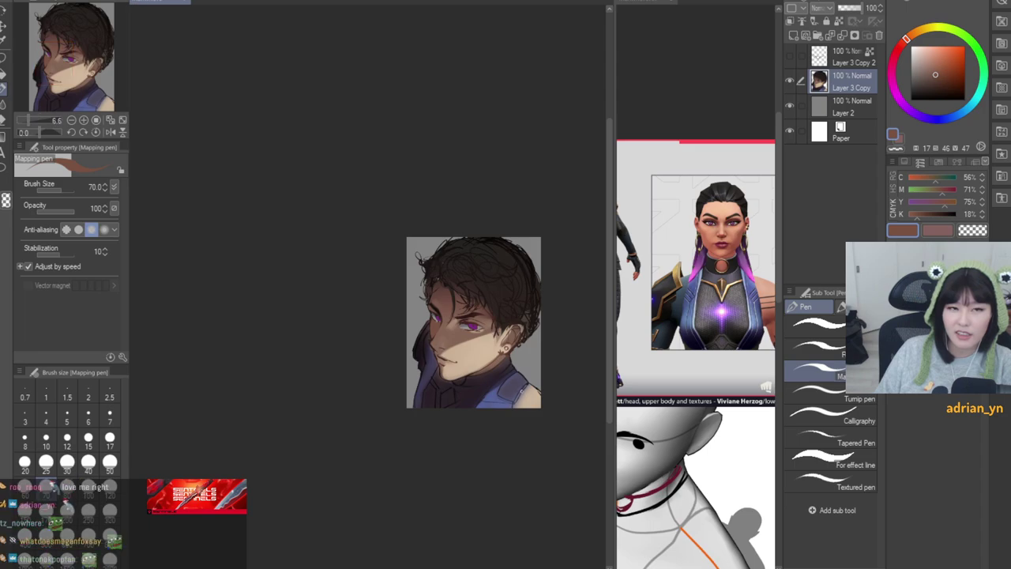
{"action": "scroll", "coordinate": [517, 352], "scroll_direction": "up", "scroll_amount": 1}
{"action": "scroll", "coordinate": [517, 353], "scroll_direction": "up", "scroll_amount": 1}
{"action": "scroll", "coordinate": [358, 256], "scroll_direction": "up", "scroll_amount": 2}
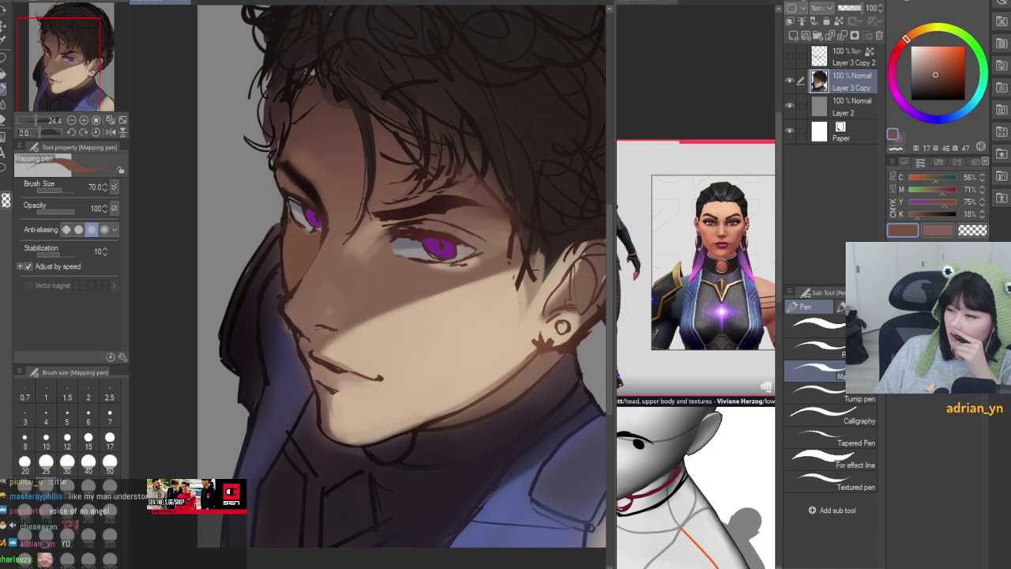
Step: Soften the nose-bridge line below the far eye with skin browns sampled beside it
{"action": "scroll", "coordinate": [430, 324], "scroll_direction": "down", "scroll_amount": 3}
{"action": "scroll", "coordinate": [353, 273], "scroll_direction": "up", "scroll_amount": 6}
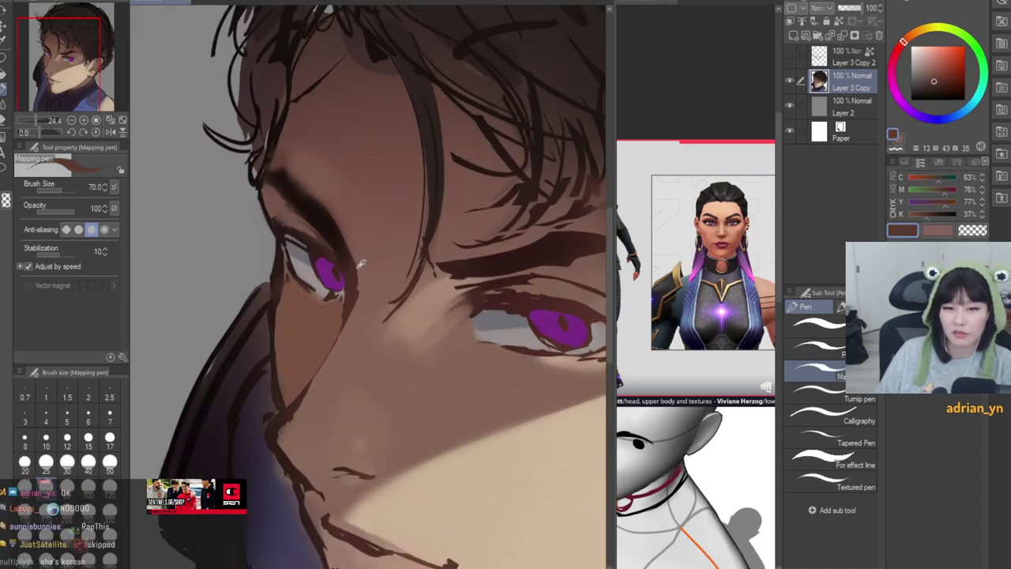
{"action": "left_click", "coordinate": [355, 267], "text": "alt"}
{"action": "left_click", "coordinate": [347, 306], "text": "alt"}
{"action": "left_click_drag", "start_coordinate": [349, 310], "coordinate": [320, 365]}
{"action": "left_click", "coordinate": [353, 329], "text": "alt"}
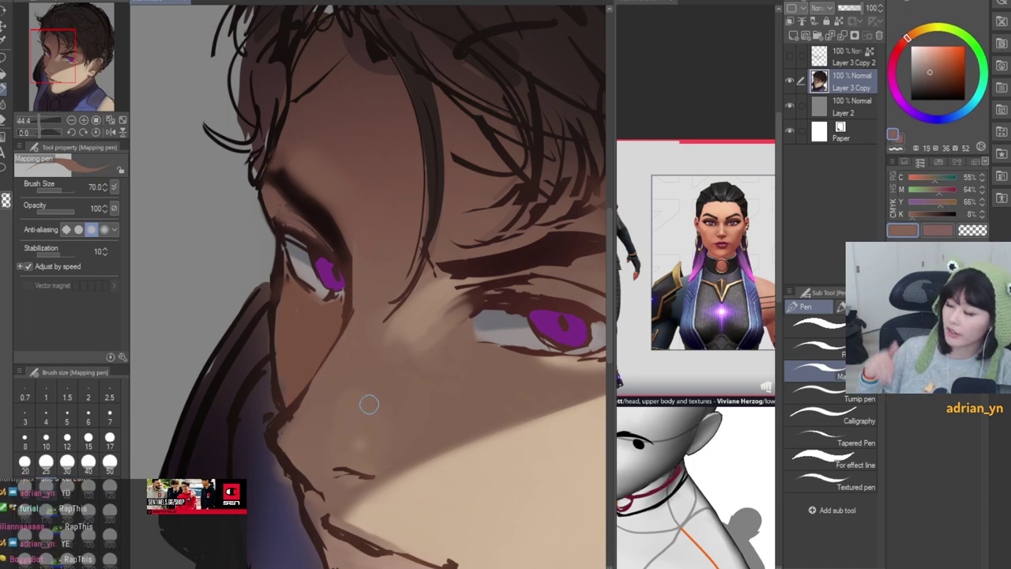
{"action": "scroll", "coordinate": [302, 249], "scroll_direction": "down", "scroll_amount": 2}
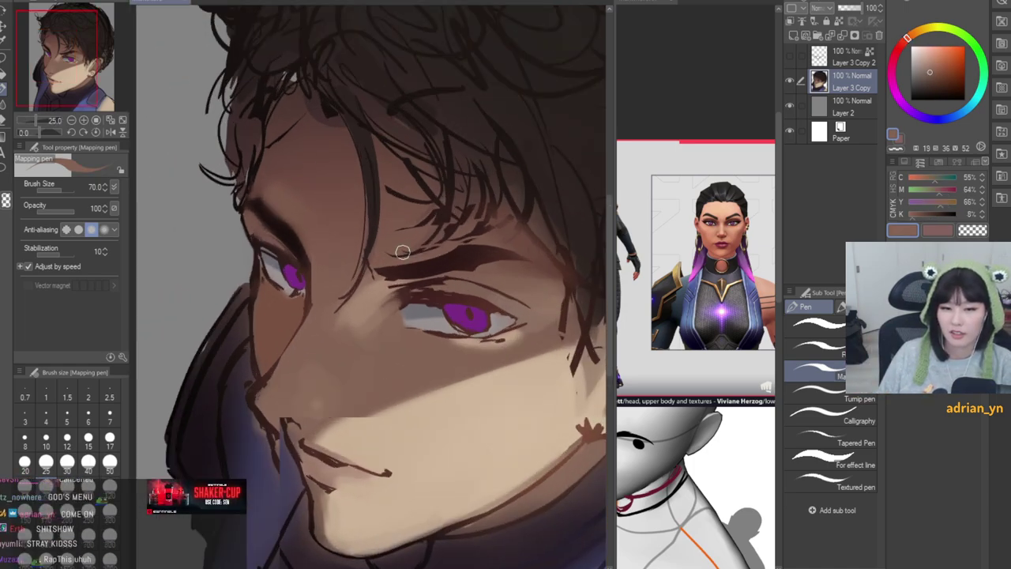
Step: Paint a lighter brown lower eyelid beneath the far eye and touch up its dark outline with sampled colours
{"action": "scroll", "coordinate": [244, 307], "scroll_direction": "up", "scroll_amount": 3}
{"action": "left_click", "coordinate": [244, 307], "text": "alt"}
{"action": "scroll", "coordinate": [278, 295], "scroll_direction": "up", "scroll_amount": 2}
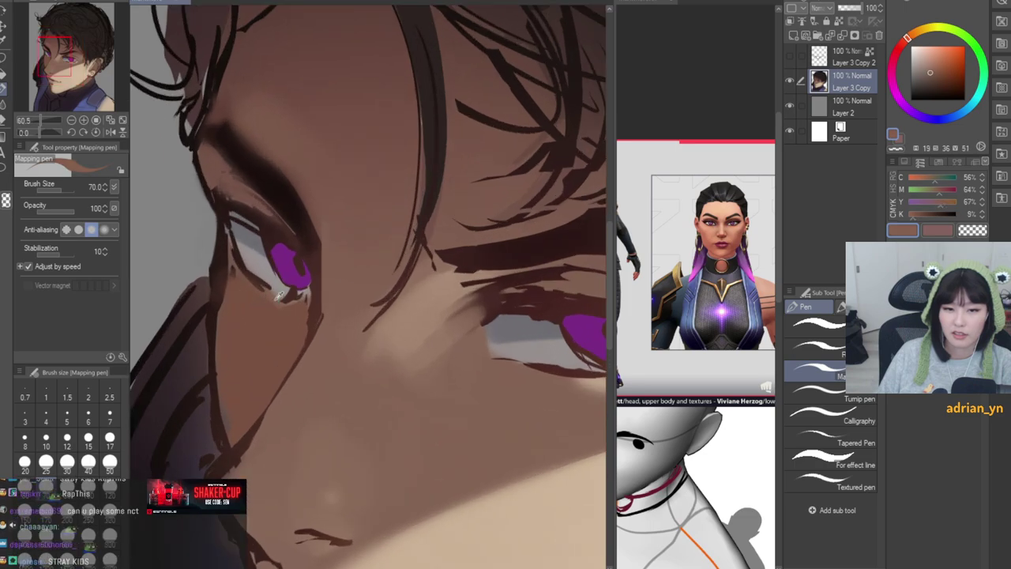
{"action": "left_click", "coordinate": [239, 264], "text": "alt"}
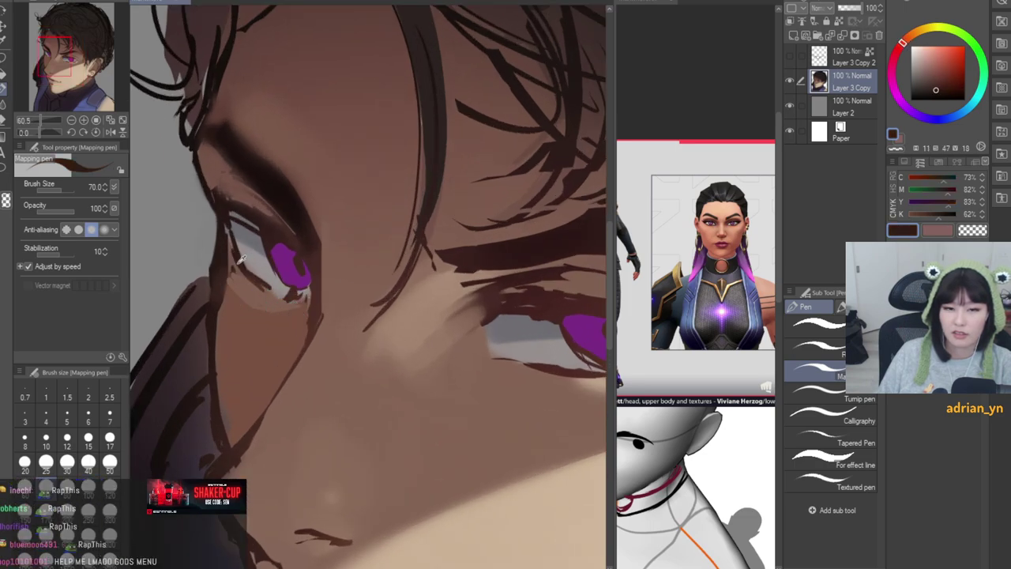
{"action": "scroll", "coordinate": [412, 334], "scroll_direction": "down", "scroll_amount": 3}
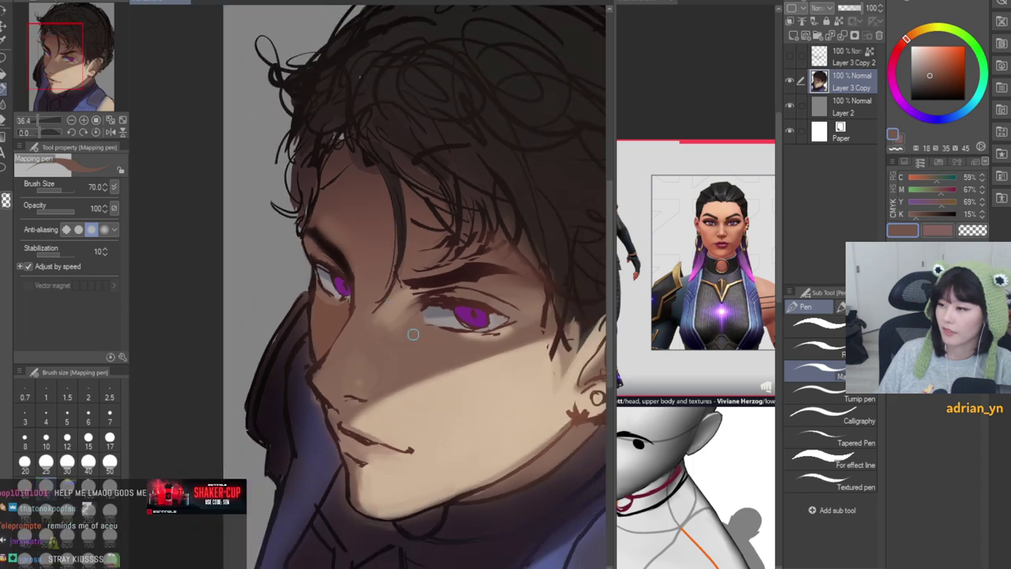
{"action": "scroll", "coordinate": [421, 389], "scroll_direction": "up", "scroll_amount": 2}
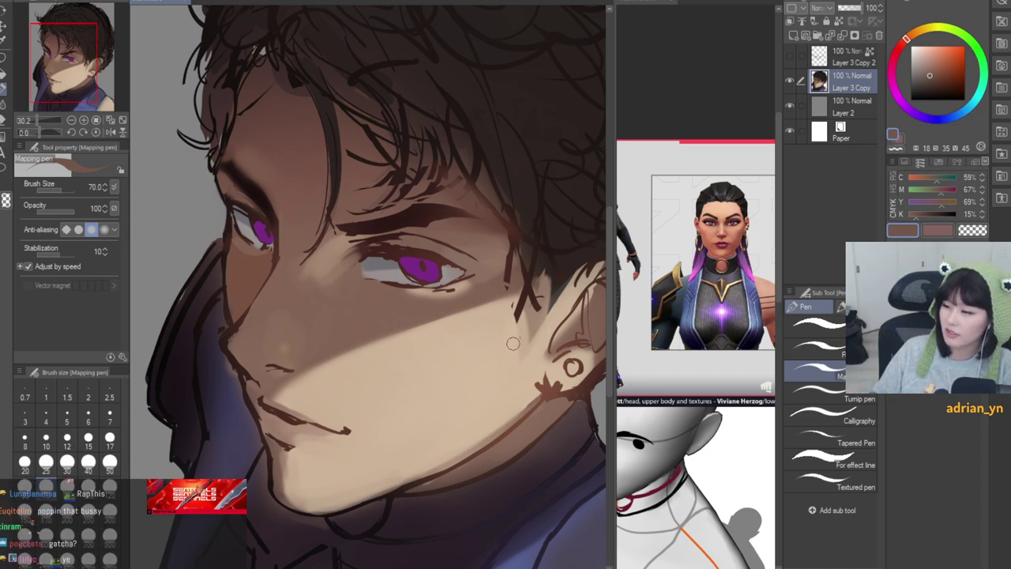
Step: Paint a light skin highlight along the near eye's lower lid with peach sampled from the lit cheek
{"action": "scroll", "coordinate": [473, 282], "scroll_direction": "up", "scroll_amount": 3}
{"action": "left_click", "coordinate": [472, 346], "text": "alt"}
{"action": "mouse_move", "coordinate": [483, 285]}
{"action": "left_mouse_down"}
{"action": "mouse_move", "coordinate": [383, 315]}
{"action": "mouse_move", "coordinate": [316, 297]}
{"action": "mouse_move", "coordinate": [419, 315]}
{"action": "mouse_move", "coordinate": [286, 292]}
{"action": "mouse_move", "coordinate": [425, 311]}
{"action": "mouse_move", "coordinate": [326, 306]}
{"action": "left_mouse_up"}
{"action": "left_click", "coordinate": [367, 300], "text": "alt"}
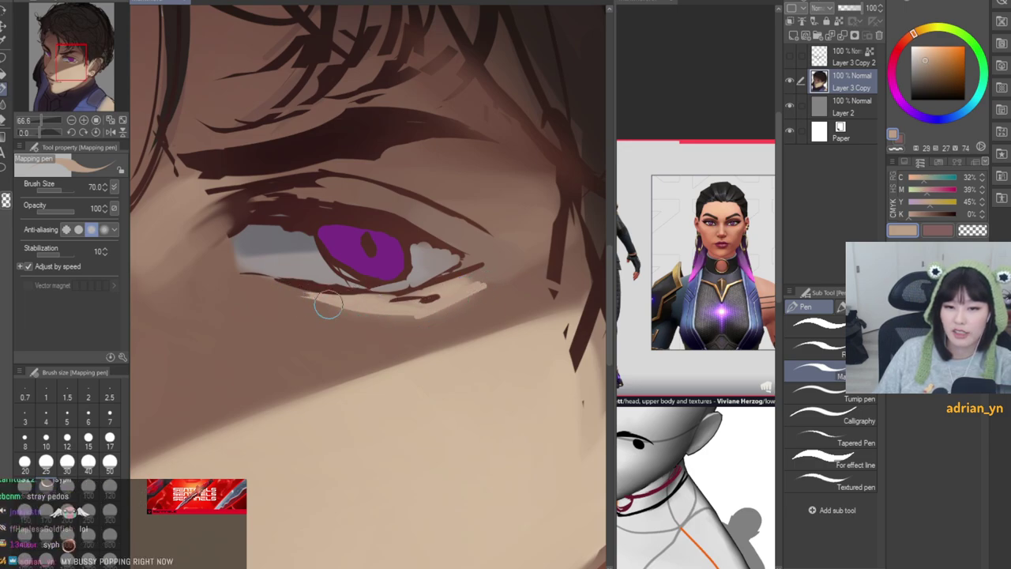
{"action": "left_click", "coordinate": [408, 316], "text": "alt"}
{"action": "scroll", "coordinate": [468, 298], "scroll_direction": "down", "scroll_amount": 5}
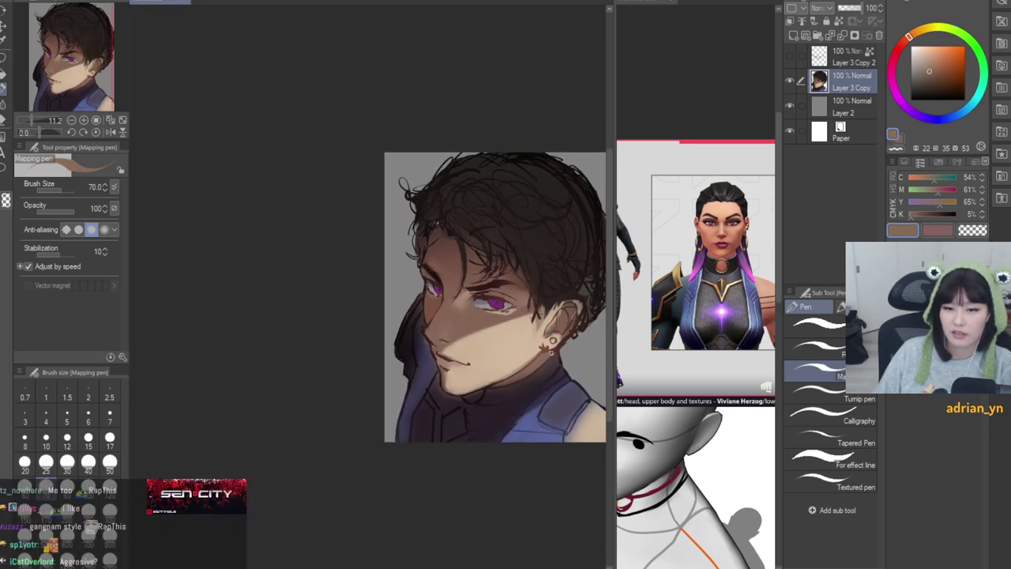
Step: Extend the lower-lid highlight towards the near eye's inner corner and dab a small light mark there
{"action": "scroll", "coordinate": [537, 323], "scroll_direction": "up", "scroll_amount": 6}
{"action": "scroll", "coordinate": [393, 386], "scroll_direction": "up", "scroll_amount": 1}
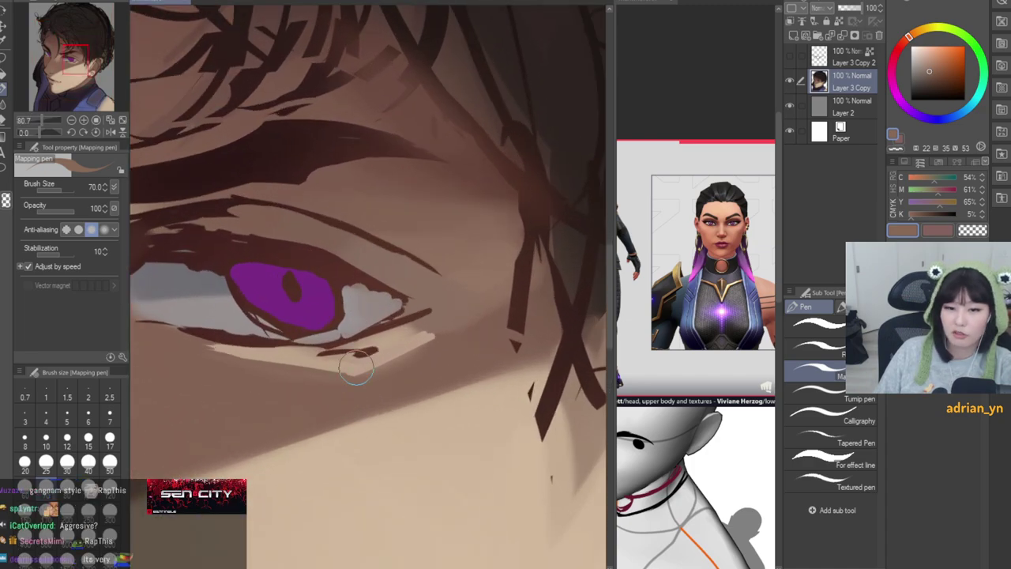
{"action": "left_click", "coordinate": [368, 360], "text": "alt"}
{"action": "mouse_move", "coordinate": [234, 339]}
{"action": "left_mouse_down"}
{"action": "mouse_move", "coordinate": [280, 349]}
{"action": "mouse_move", "coordinate": [193, 344]}
{"action": "mouse_move", "coordinate": [292, 348]}
{"action": "left_mouse_up"}
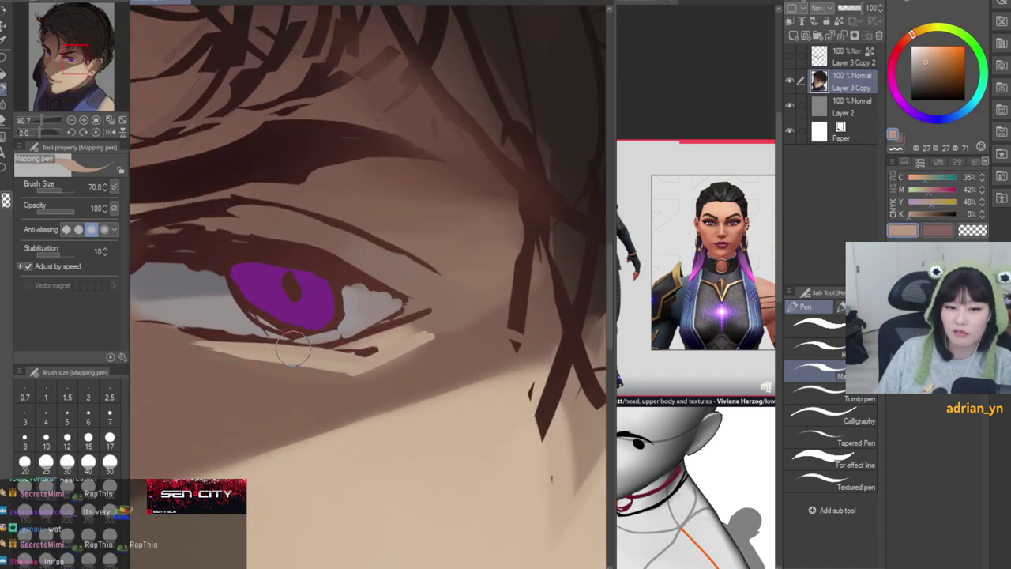
{"action": "scroll", "coordinate": [386, 369], "scroll_direction": "down", "scroll_amount": 3}
{"action": "scroll", "coordinate": [304, 371], "scroll_direction": "up", "scroll_amount": 1}
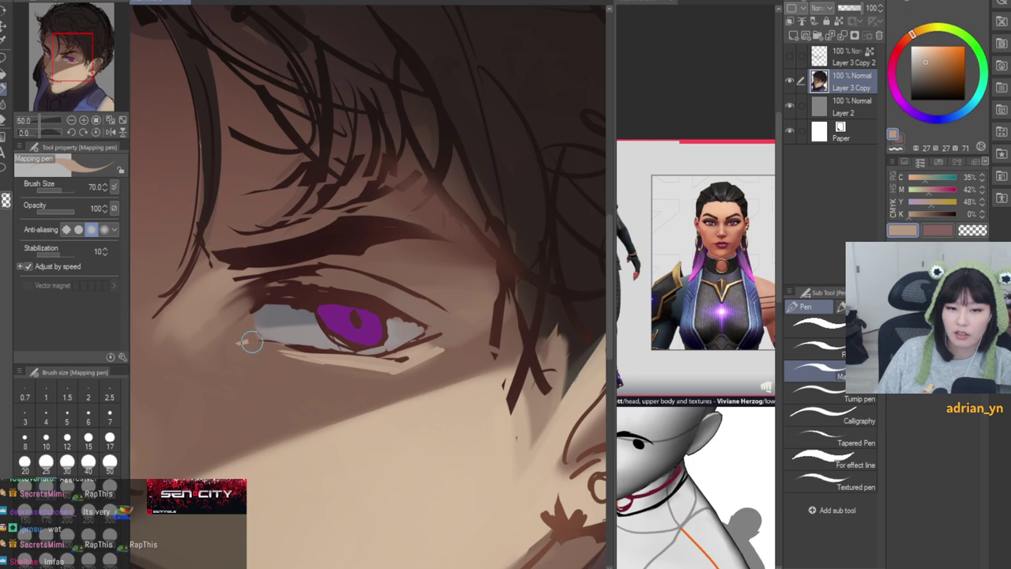
{"action": "scroll", "coordinate": [251, 341], "scroll_direction": "down", "scroll_amount": 3}
{"action": "scroll", "coordinate": [419, 301], "scroll_direction": "up", "scroll_amount": 2}
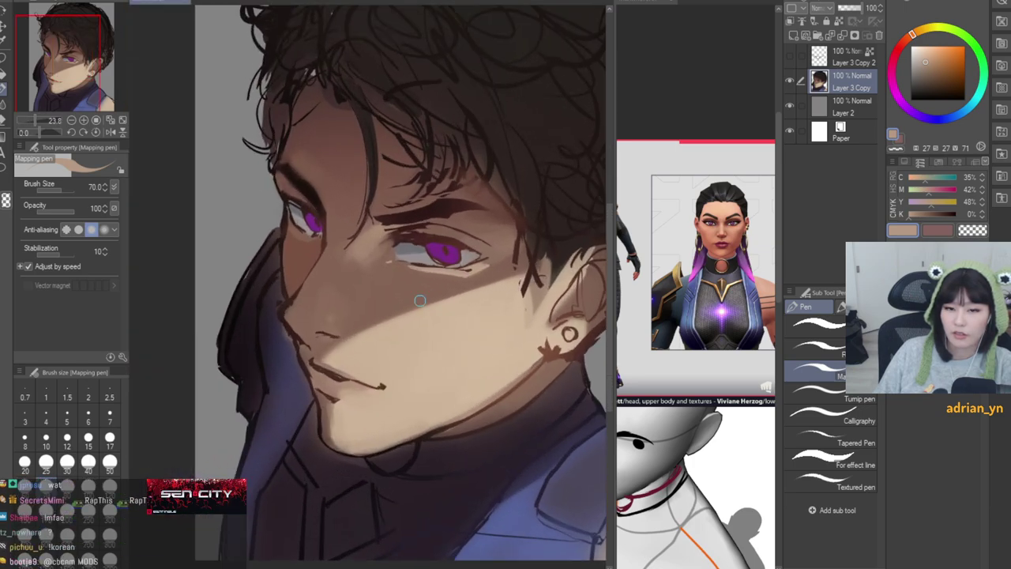
Step: Blend the highlight at the near eye's inner corner into the surrounding shadow with sampled skin tones
{"action": "scroll", "coordinate": [348, 331], "scroll_direction": "up", "scroll_amount": 4}
{"action": "left_click", "coordinate": [317, 348], "text": "alt"}
{"action": "mouse_move", "coordinate": [319, 348]}
{"action": "left_mouse_down"}
{"action": "mouse_move", "coordinate": [303, 332]}
{"action": "mouse_move", "coordinate": [270, 335]}
{"action": "mouse_move", "coordinate": [282, 330]}
{"action": "left_mouse_up"}
{"action": "left_click", "coordinate": [269, 330], "text": "alt"}
{"action": "left_click", "coordinate": [250, 350], "text": "alt"}
{"action": "scroll", "coordinate": [292, 356], "scroll_direction": "down", "scroll_amount": 4}
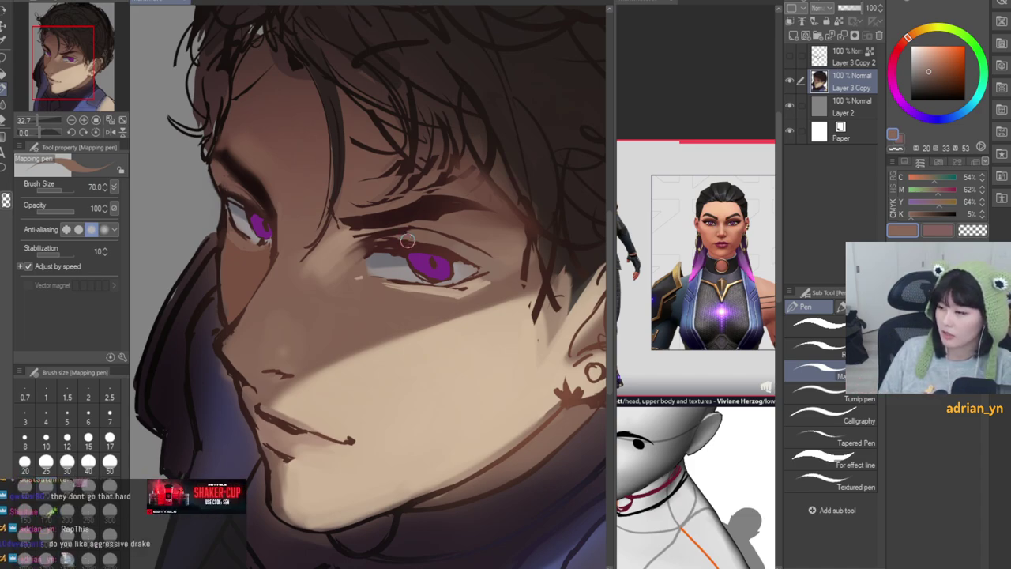
Step: Extend and taper the near eyebrow's outer end with sampled dark brown and skin brown, and check the portrait mirrored
{"action": "scroll", "coordinate": [443, 330], "scroll_direction": "down", "scroll_amount": 3}
{"action": "scroll", "coordinate": [379, 260], "scroll_direction": "up", "scroll_amount": 5}
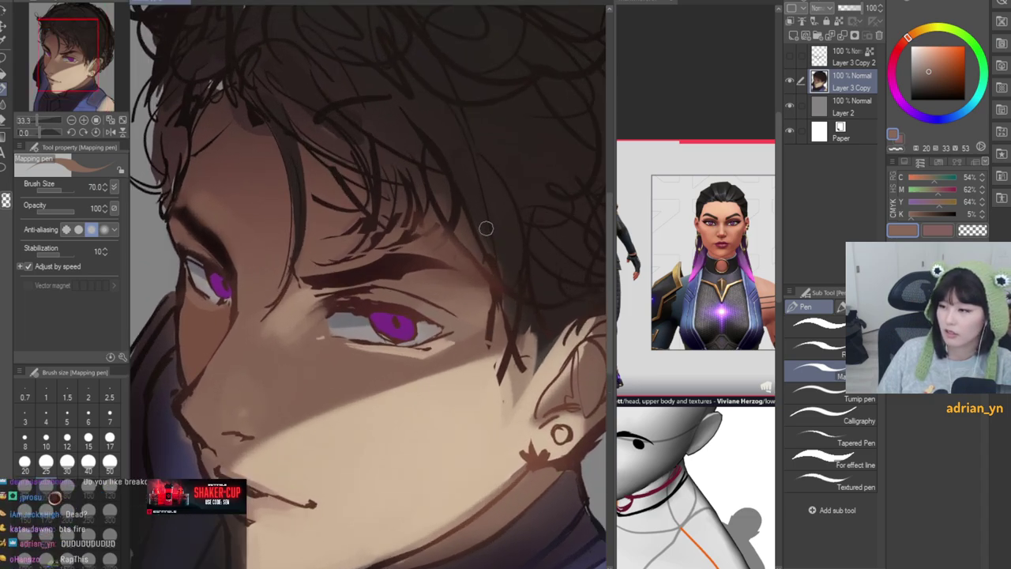
{"action": "left_click", "coordinate": [357, 303], "text": "alt"}
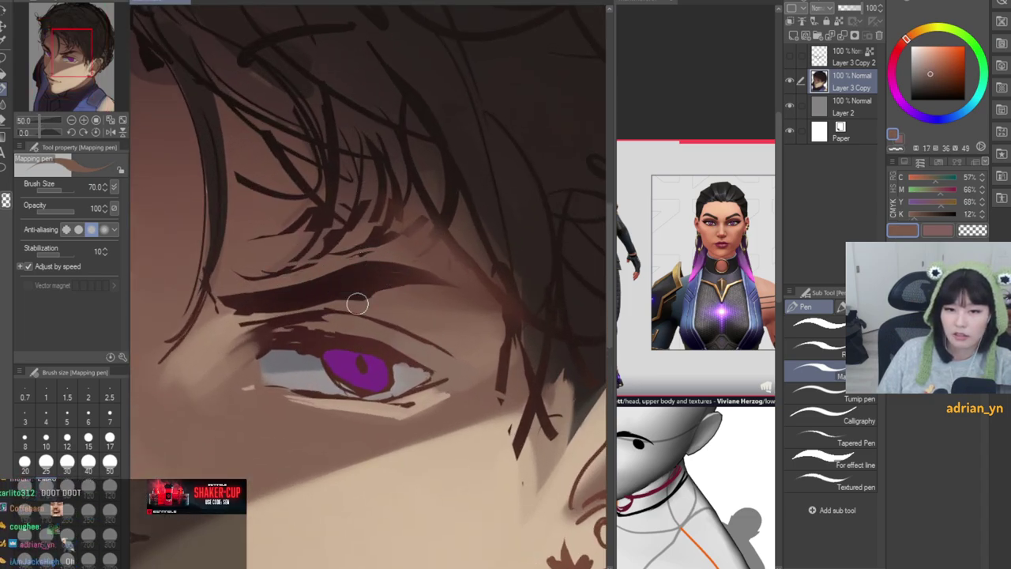
{"action": "left_click", "coordinate": [388, 273], "text": "alt"}
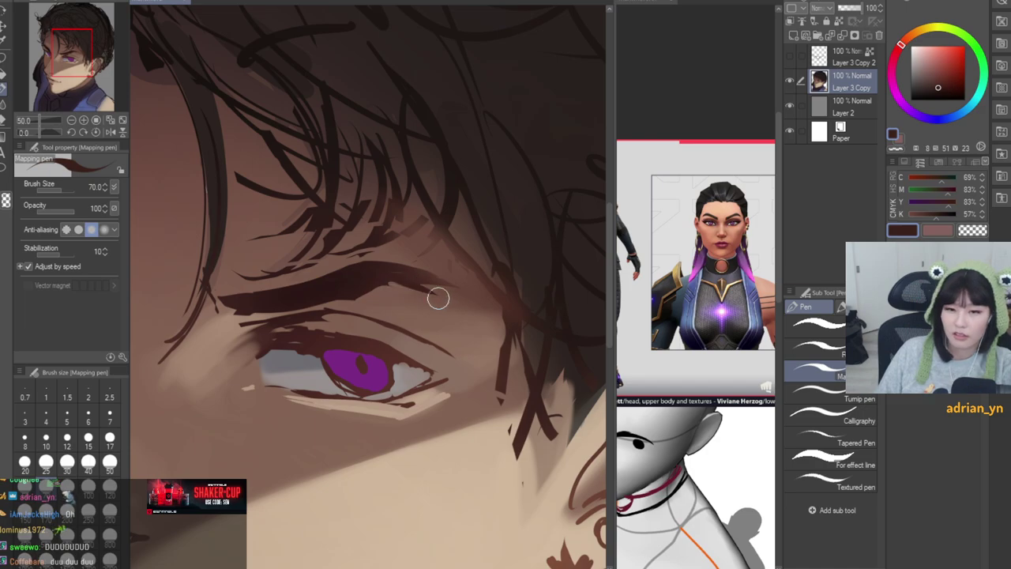
{"action": "left_click", "coordinate": [467, 293], "text": "alt"}
{"action": "scroll", "coordinate": [474, 296], "scroll_direction": "down", "scroll_amount": 5}
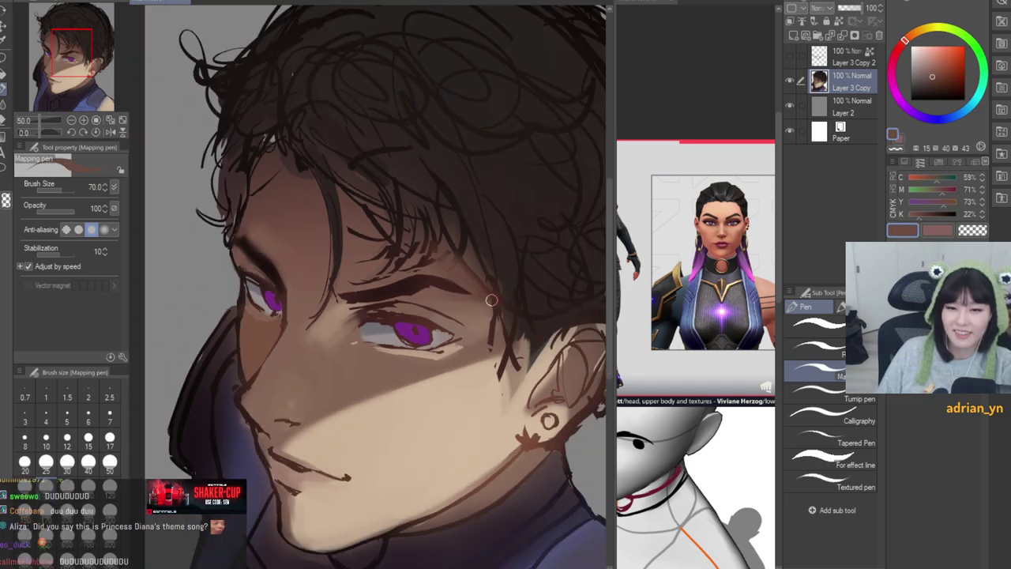
{"action": "key", "text": "h"}
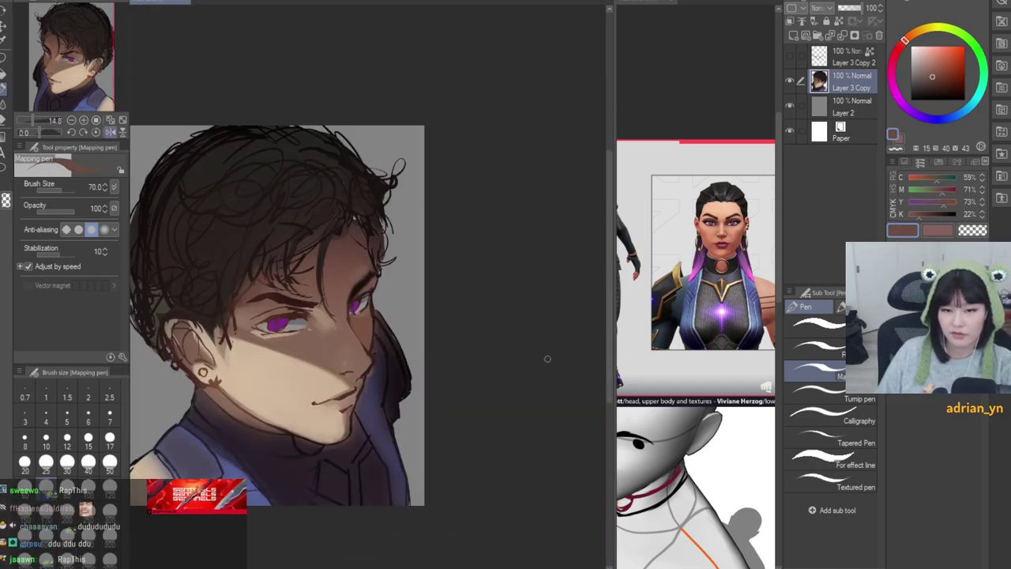
{"action": "key", "text": "h"}
Step: Sharpen the near eyebrow's arch with sampled dark brown and trim its edges with sampled skin brown
{"action": "scroll", "coordinate": [527, 315], "scroll_direction": "up", "scroll_amount": 3}
{"action": "scroll", "coordinate": [526, 313], "scroll_direction": "up", "scroll_amount": 5}
{"action": "left_click", "coordinate": [312, 257], "text": "alt"}
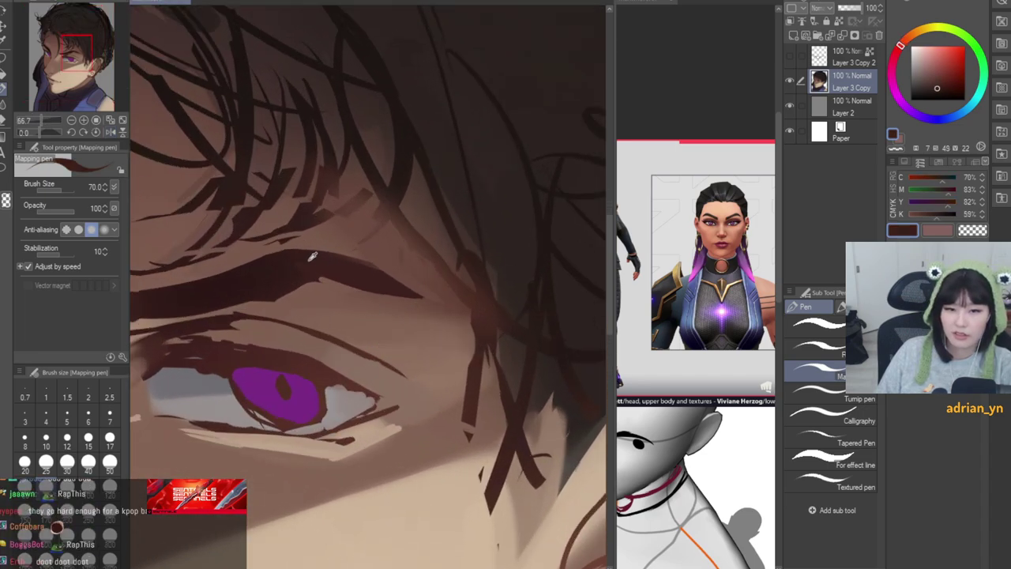
{"action": "scroll", "coordinate": [335, 291], "scroll_direction": "down", "scroll_amount": 1}
{"action": "left_click", "coordinate": [336, 291], "text": "alt"}
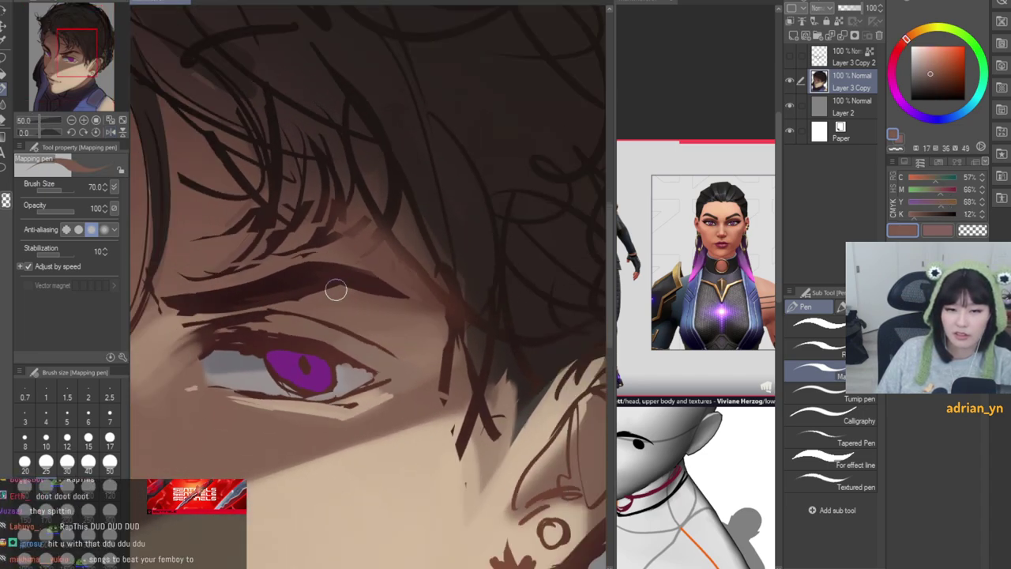
{"action": "left_click_drag", "start_coordinate": [316, 257], "coordinate": [240, 281]}
{"action": "scroll", "coordinate": [367, 326], "scroll_direction": "down", "scroll_amount": 3}
{"action": "scroll", "coordinate": [313, 312], "scroll_direction": "up", "scroll_amount": 3}
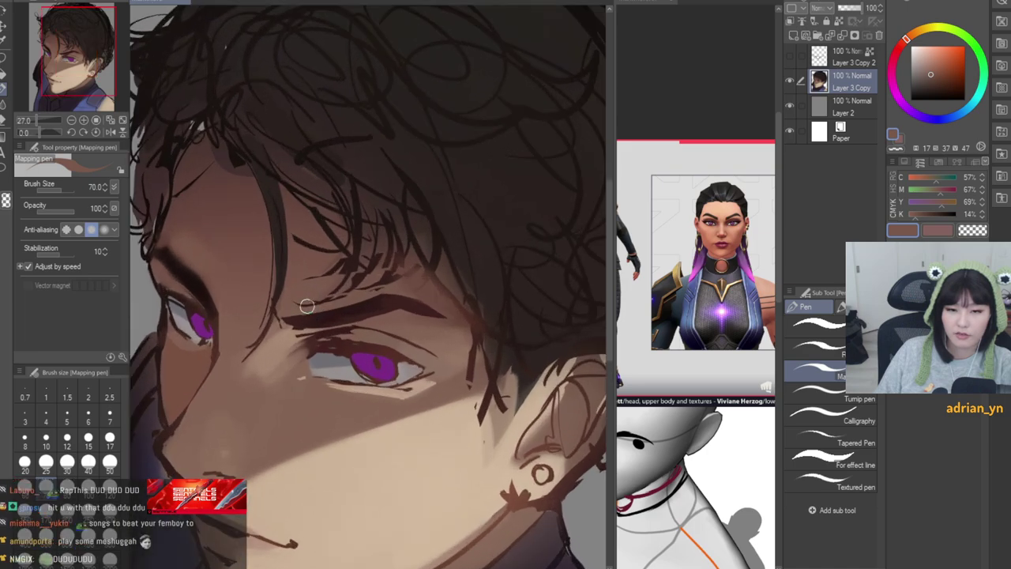
Step: Darken the near eyebrow's inner end with sampled brow brown and trim above it with sampled skin brown
{"action": "left_click", "coordinate": [304, 329], "text": "alt"}
{"action": "scroll", "coordinate": [300, 320], "scroll_direction": "down", "scroll_amount": 1}
{"action": "left_click", "coordinate": [315, 315], "text": "alt"}
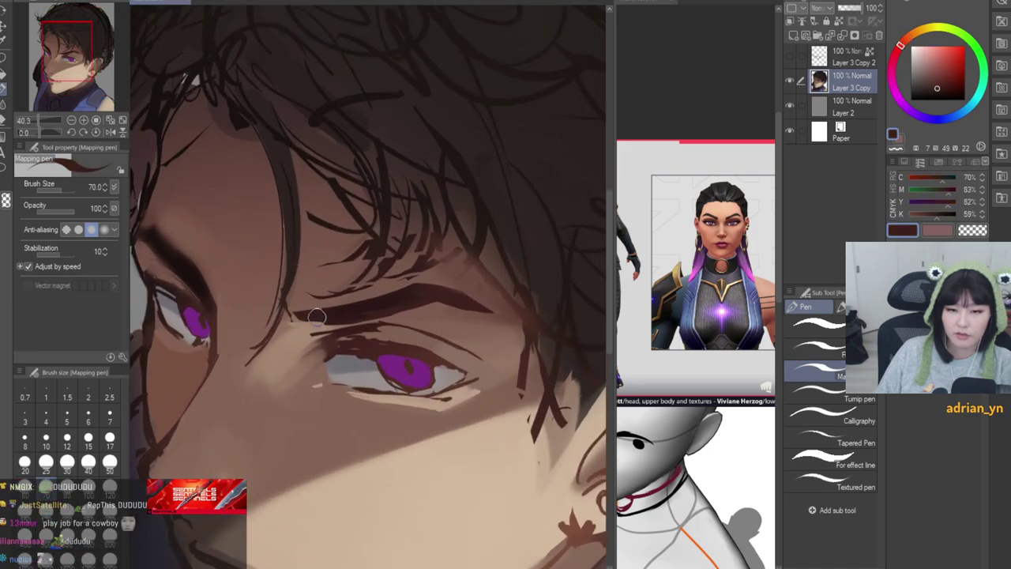
{"action": "left_click", "coordinate": [294, 304], "text": "alt"}
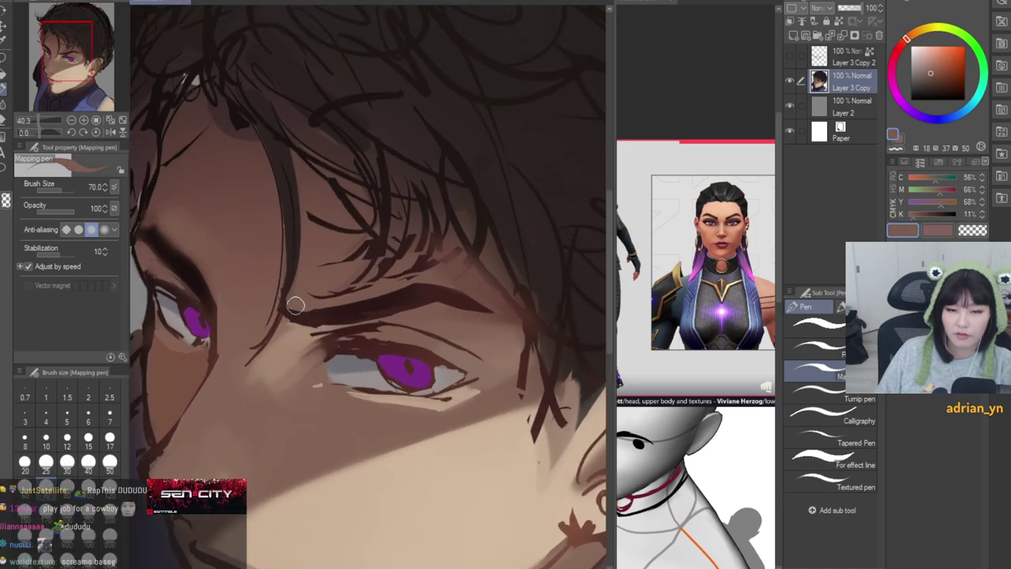
{"action": "scroll", "coordinate": [335, 303], "scroll_direction": "down", "scroll_amount": 4}
{"action": "scroll", "coordinate": [379, 356], "scroll_direction": "up", "scroll_amount": 5}
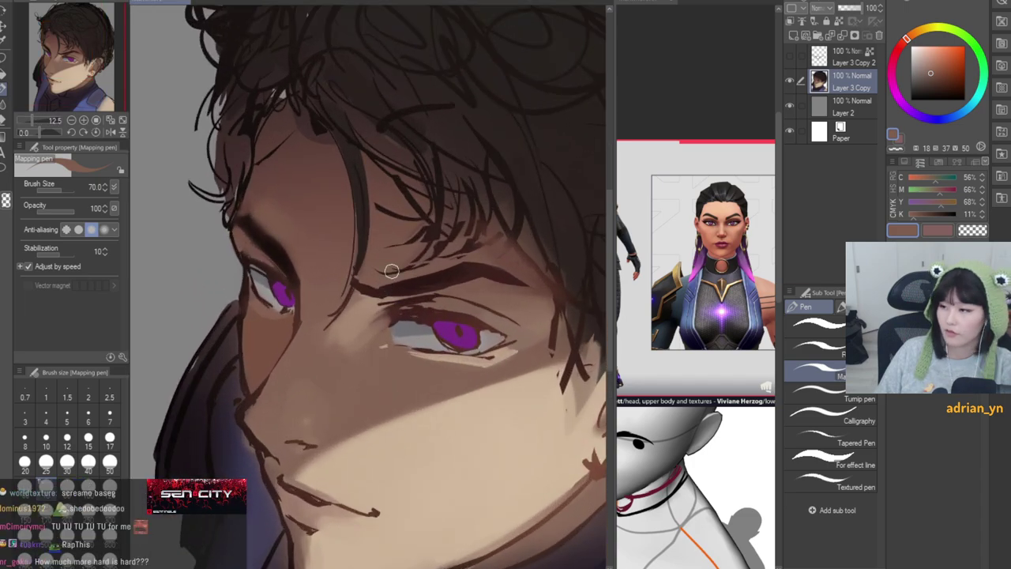
Step: Paint light skin beneath the near eyebrow's inner end and soften its edge beside the hair strand with sampled browns
{"action": "scroll", "coordinate": [380, 356], "scroll_direction": "up", "scroll_amount": 1}
{"action": "left_click", "coordinate": [321, 330], "text": "alt"}
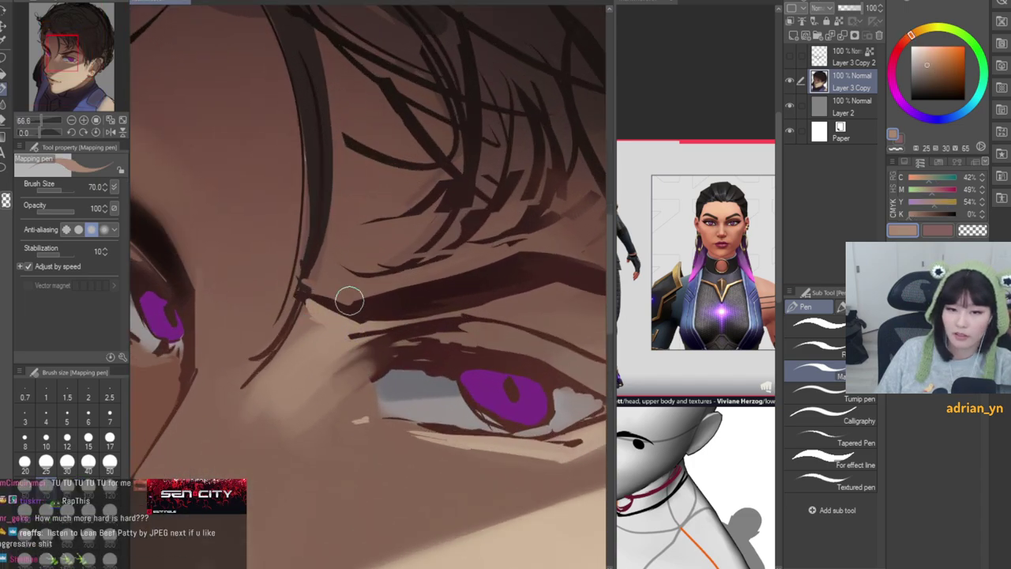
{"action": "left_click", "coordinate": [356, 296], "text": "alt"}
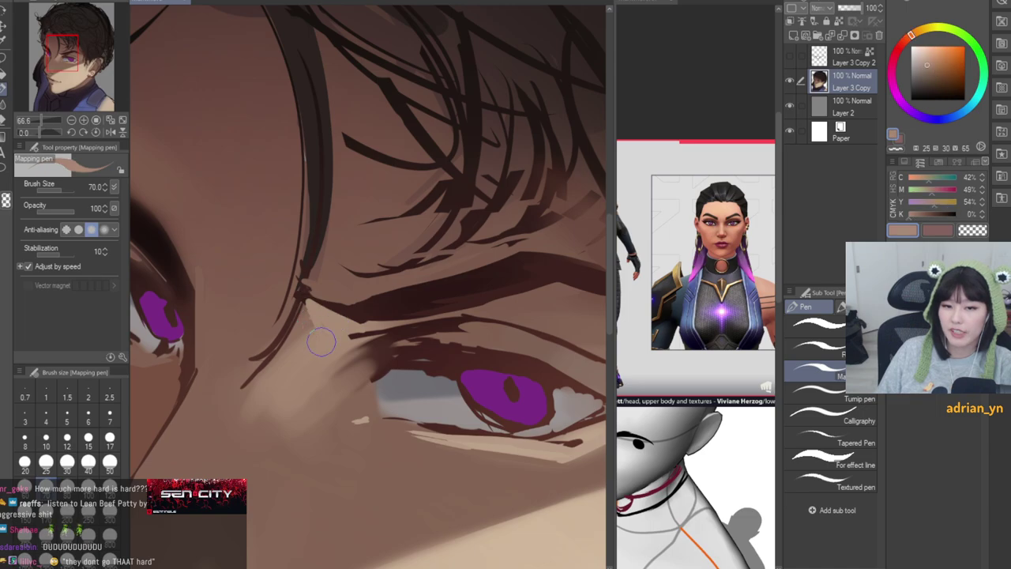
{"action": "left_click", "coordinate": [301, 307], "text": "alt"}
{"action": "left_click", "coordinate": [307, 319], "text": "alt"}
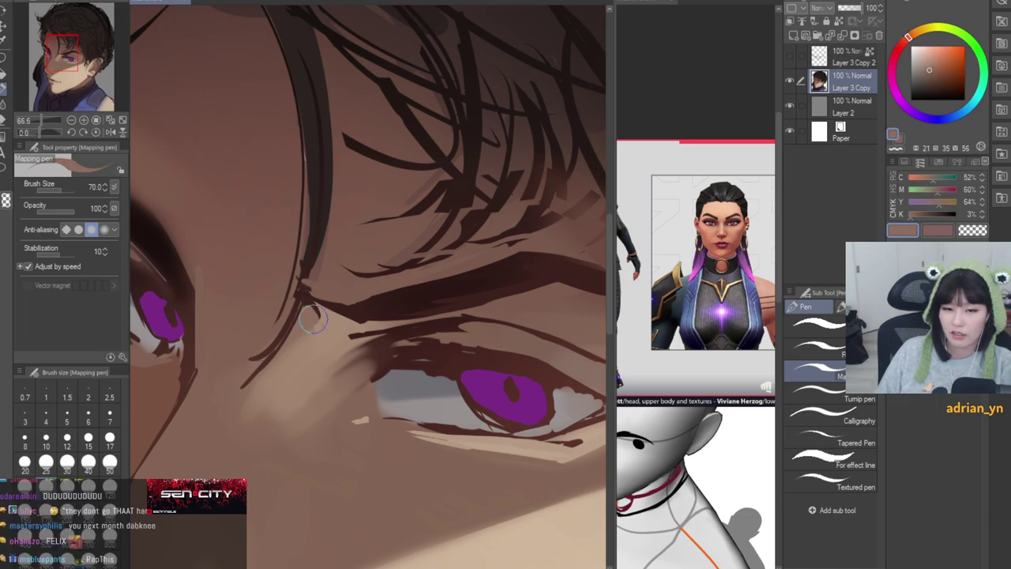
{"action": "mouse_move", "coordinate": [313, 319]}
{"action": "left_mouse_down"}
{"action": "mouse_move", "coordinate": [315, 307]}
{"action": "mouse_move", "coordinate": [304, 353]}
{"action": "left_mouse_up"}
{"action": "left_click", "coordinate": [330, 323], "text": "alt"}
{"action": "scroll", "coordinate": [368, 349], "scroll_direction": "down", "scroll_amount": 1}
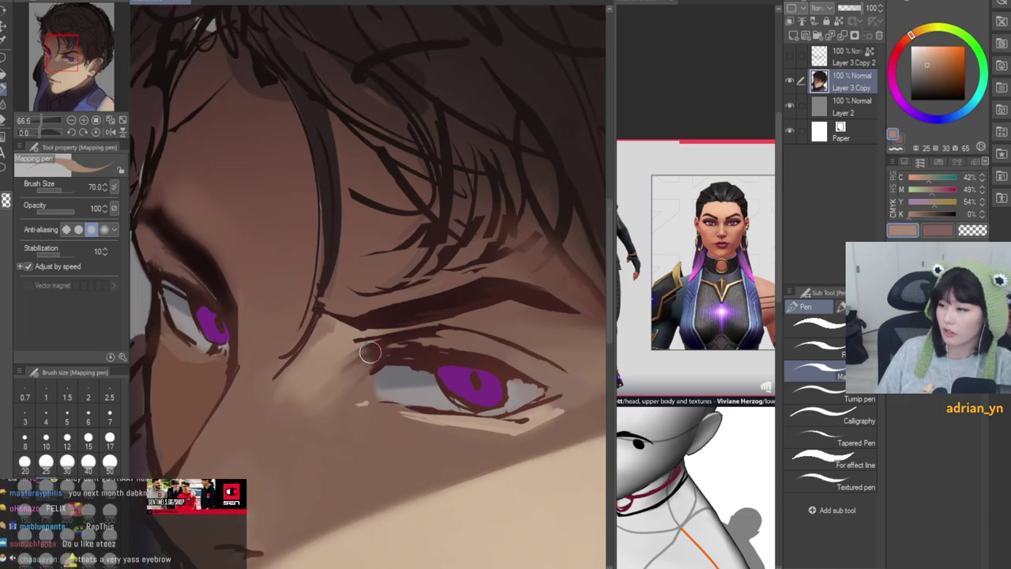
Step: Paint over the fringe line art above the near eyebrow with dark brown strokes sampled from the hair
{"action": "scroll", "coordinate": [410, 347], "scroll_direction": "down", "scroll_amount": 2}
{"action": "scroll", "coordinate": [430, 259], "scroll_direction": "down", "scroll_amount": 2}
{"action": "scroll", "coordinate": [475, 224], "scroll_direction": "up", "scroll_amount": 1}
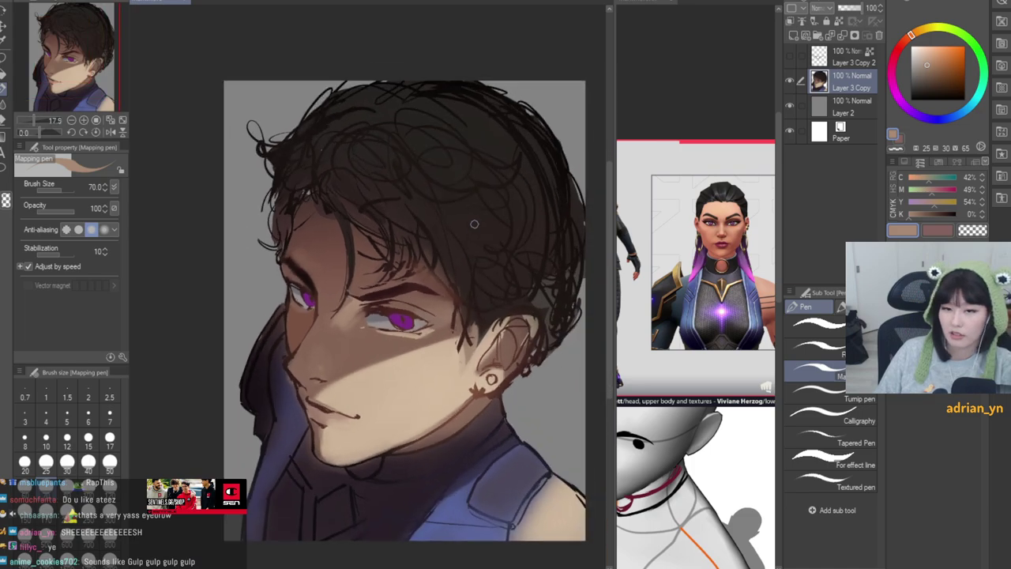
{"action": "scroll", "coordinate": [458, 254], "scroll_direction": "up", "scroll_amount": 3}
{"action": "scroll", "coordinate": [386, 245], "scroll_direction": "up", "scroll_amount": 1}
{"action": "left_click", "coordinate": [342, 219], "text": "alt"}
{"action": "mouse_move", "coordinate": [344, 219]}
{"action": "left_mouse_down"}
{"action": "mouse_move", "coordinate": [364, 350]}
{"action": "mouse_move", "coordinate": [411, 266]}
{"action": "mouse_move", "coordinate": [388, 228]}
{"action": "mouse_move", "coordinate": [378, 370]}
{"action": "left_mouse_up"}
{"action": "mouse_move", "coordinate": [388, 225]}
{"action": "left_mouse_down"}
{"action": "mouse_move", "coordinate": [427, 276]}
{"action": "mouse_move", "coordinate": [420, 352]}
{"action": "left_mouse_up"}
{"action": "left_click_drag", "start_coordinate": [442, 247], "coordinate": [450, 338]}
Step: Enlarge the Mapping pen to 200 and cover the hair scribbles above the forehead with the dark brown
{"action": "key", "text": "bracketright"}
{"action": "key", "text": "bracketright"}
{"action": "key", "text": "bracketright"}
{"action": "key", "text": "bracketright"}
{"action": "key", "text": "bracketright"}
{"action": "key", "text": "bracketright"}
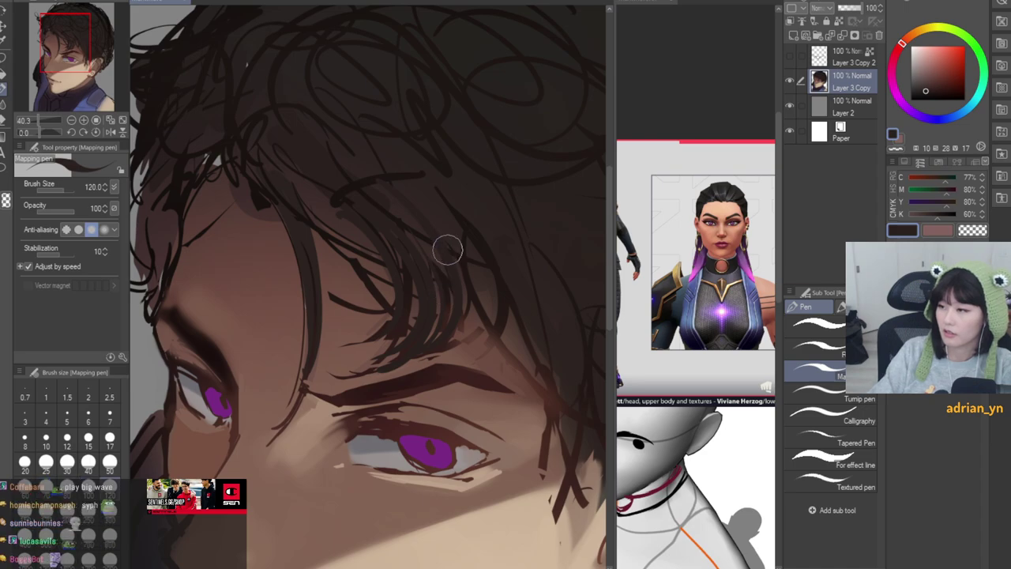
{"action": "mouse_move", "coordinate": [446, 207]}
{"action": "left_mouse_down"}
{"action": "mouse_move", "coordinate": [489, 298]}
{"action": "mouse_move", "coordinate": [454, 354]}
{"action": "left_mouse_up"}
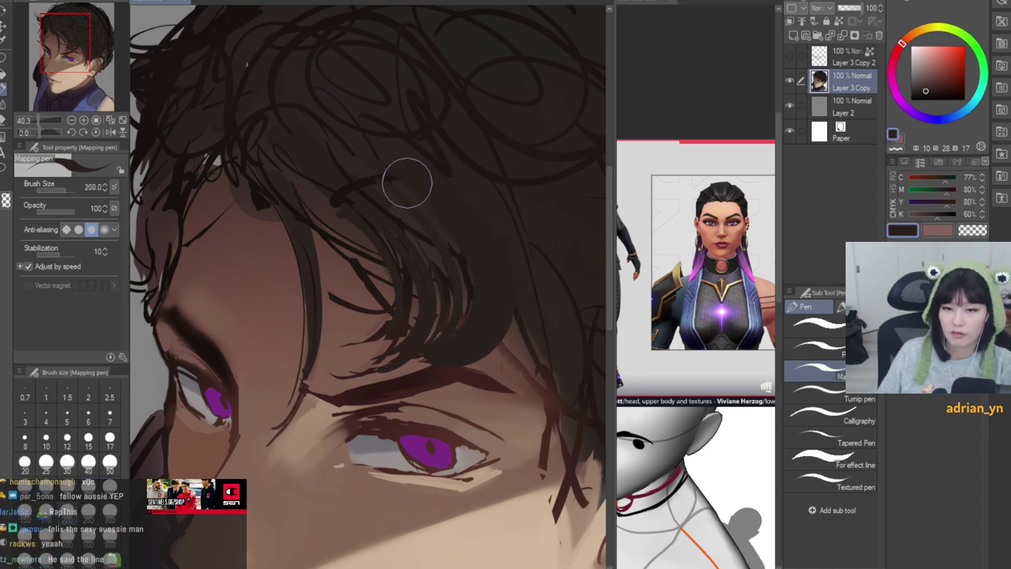
{"action": "scroll", "coordinate": [308, 111], "scroll_direction": "down", "scroll_amount": 1}
{"action": "scroll", "coordinate": [442, 237], "scroll_direction": "down", "scroll_amount": 1}
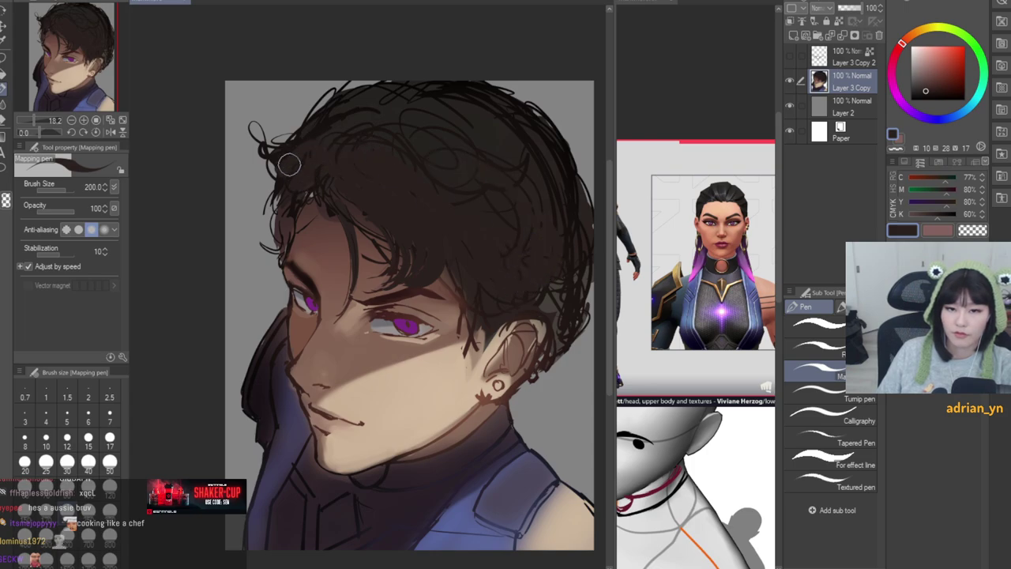
Step: Paint over the sideburn line art in front of the near ear with sampled light skin tones
{"action": "scroll", "coordinate": [449, 300], "scroll_direction": "up", "scroll_amount": 5}
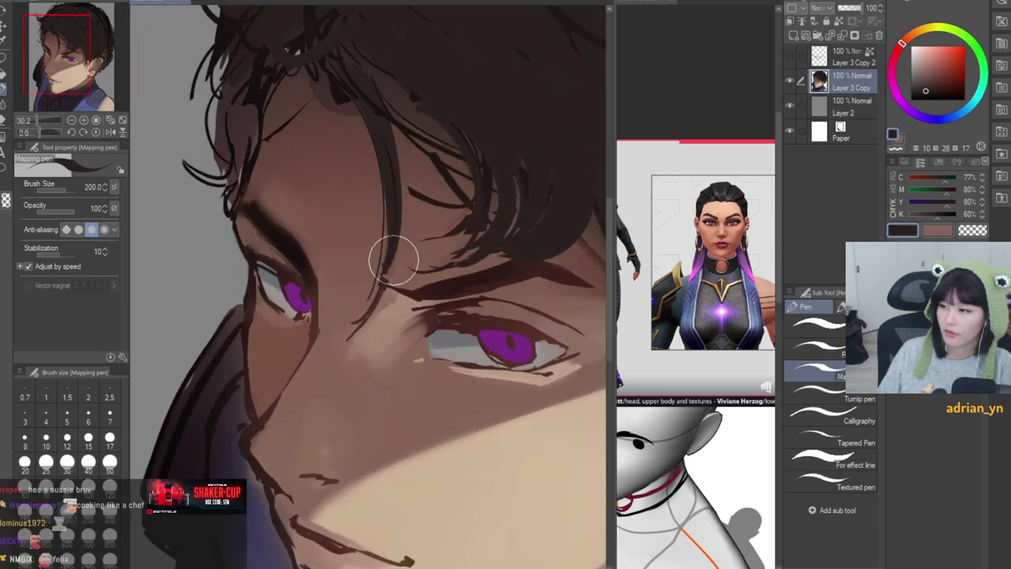
{"action": "left_click", "coordinate": [275, 211], "text": "alt"}
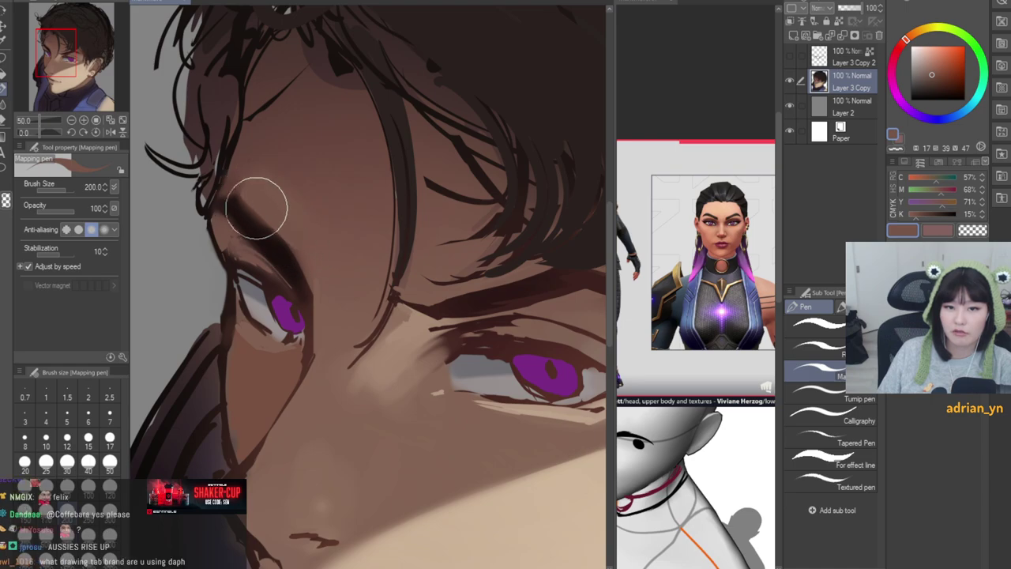
{"action": "scroll", "coordinate": [363, 343], "scroll_direction": "down", "scroll_amount": 2}
{"action": "scroll", "coordinate": [260, 231], "scroll_direction": "down", "scroll_amount": 3}
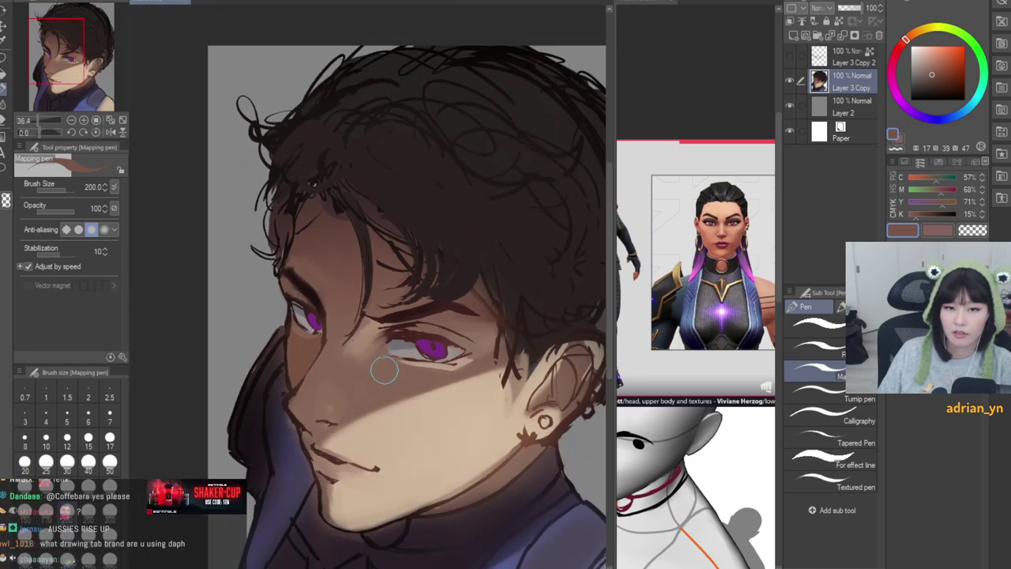
{"action": "scroll", "coordinate": [463, 374], "scroll_direction": "up", "scroll_amount": 3}
{"action": "scroll", "coordinate": [456, 436], "scroll_direction": "up", "scroll_amount": 2}
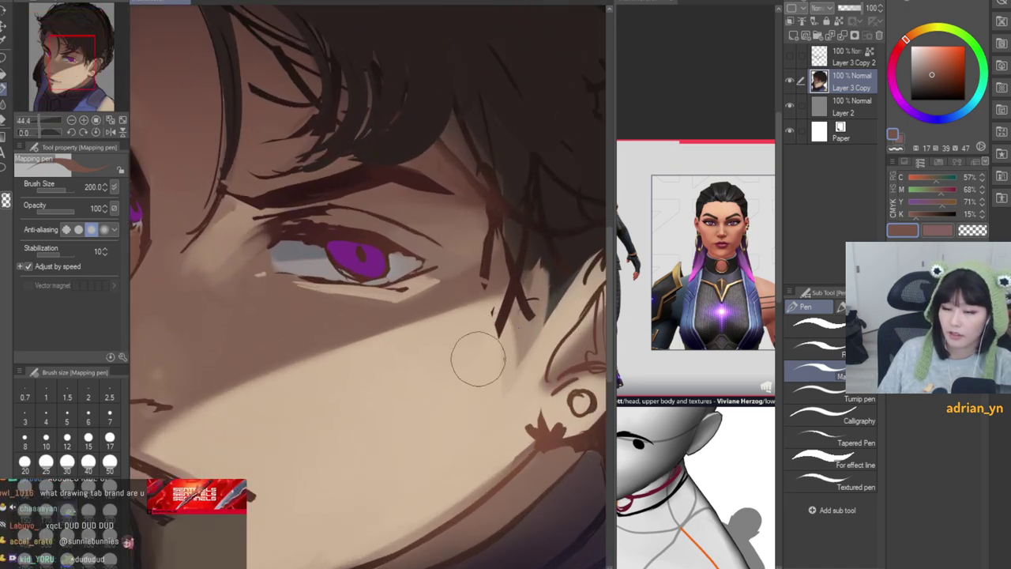
{"action": "left_click", "coordinate": [474, 352], "text": "alt"}
{"action": "left_click_drag", "start_coordinate": [515, 304], "coordinate": [523, 356]}
{"action": "left_click", "coordinate": [547, 276], "text": "alt"}
{"action": "left_click_drag", "start_coordinate": [541, 276], "coordinate": [524, 335]}
{"action": "left_click", "coordinate": [525, 366], "text": "alt"}
{"action": "left_click_drag", "start_coordinate": [541, 278], "coordinate": [527, 336]}
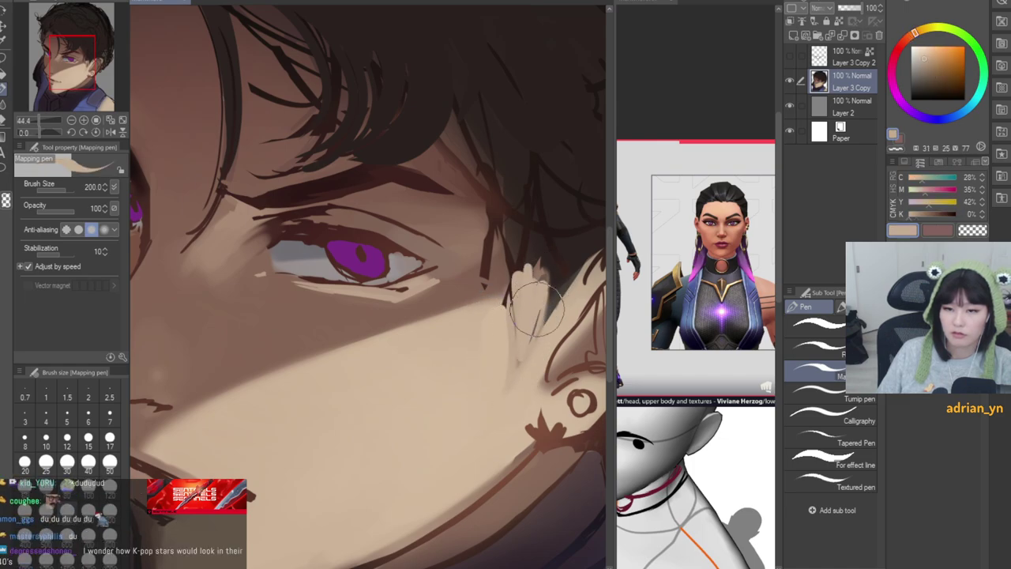
Step: Fill the inner ear's lower hollow with sampled brown and paint the ear's back rim in sampled light skin
{"action": "scroll", "coordinate": [419, 415], "scroll_direction": "down", "scroll_amount": 5}
{"action": "scroll", "coordinate": [561, 339], "scroll_direction": "up", "scroll_amount": 4}
{"action": "left_click", "coordinate": [543, 362], "text": "alt"}
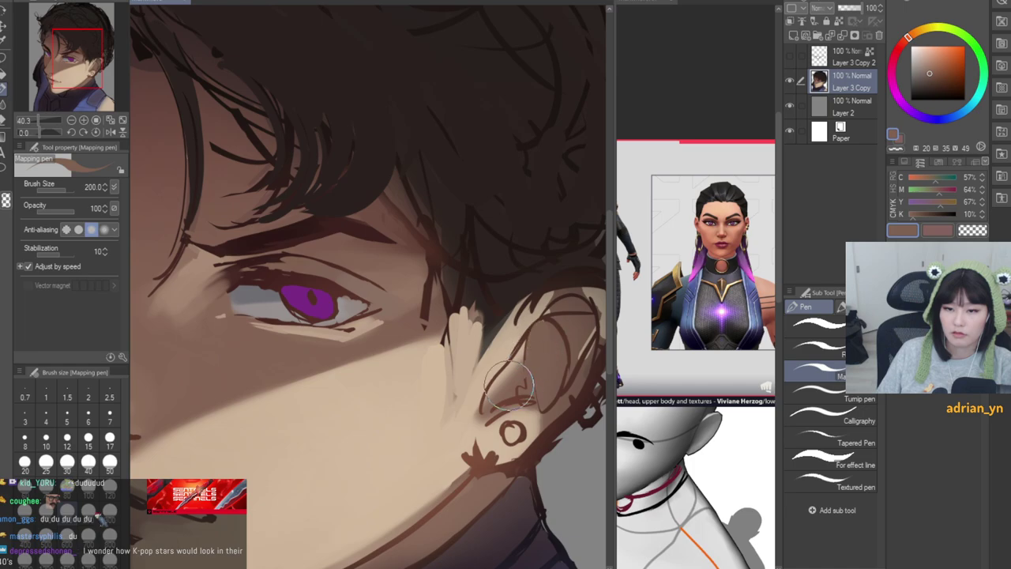
{"action": "left_click_drag", "start_coordinate": [483, 406], "coordinate": [526, 341]}
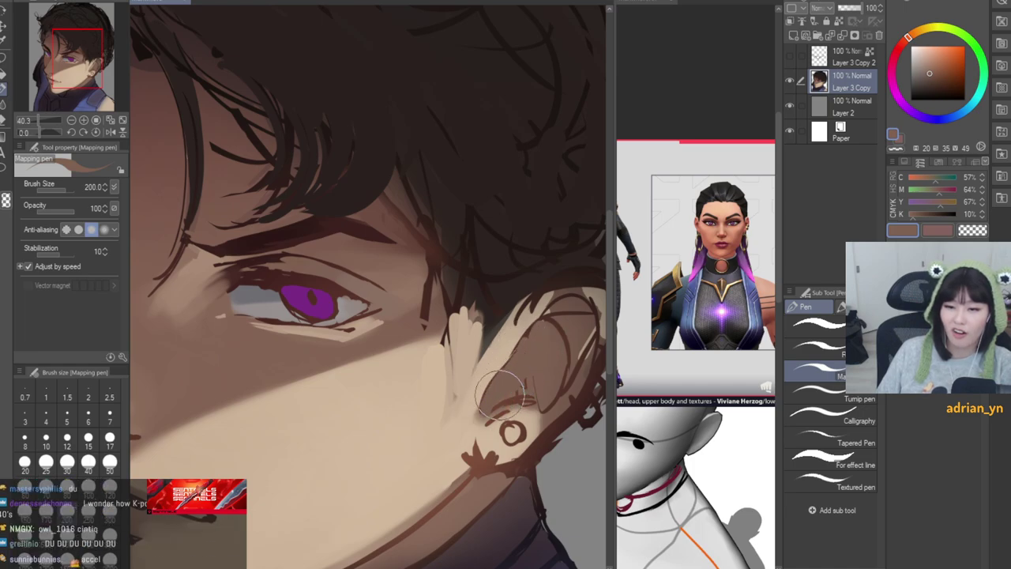
{"action": "left_click", "coordinate": [501, 363], "text": "alt"}
{"action": "left_click_drag", "start_coordinate": [569, 376], "coordinate": [562, 408]}
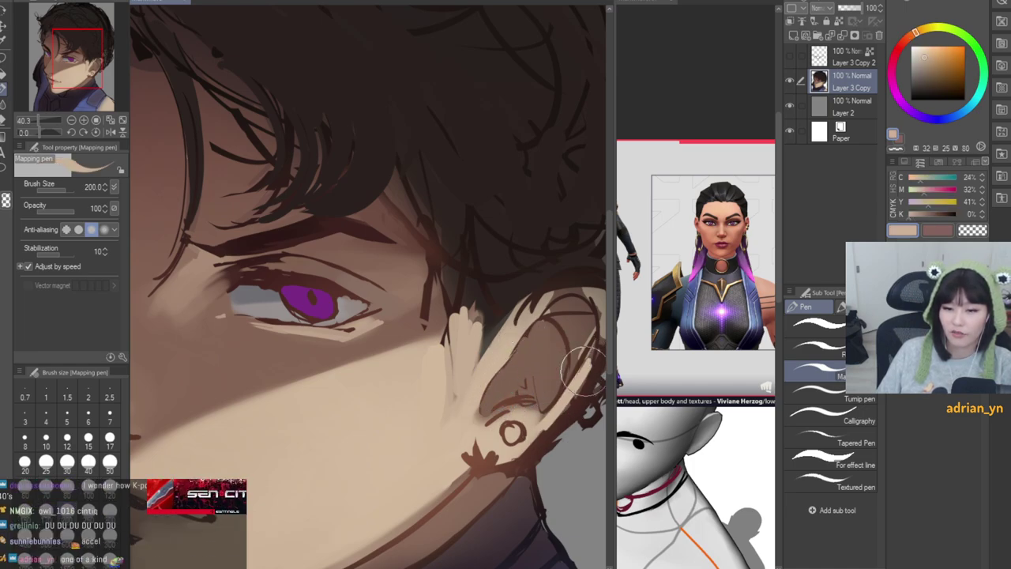
Step: Extend the light skin along the ear's upper rim and cover the line art around the lobe and jaw corner with sampled browns
{"action": "scroll", "coordinate": [488, 304], "scroll_direction": "down", "scroll_amount": 6}
{"action": "scroll", "coordinate": [514, 308], "scroll_direction": "up", "scroll_amount": 2}
{"action": "left_click", "coordinate": [556, 305], "text": "alt"}
{"action": "mouse_move", "coordinate": [557, 297]}
{"action": "left_mouse_down"}
{"action": "mouse_move", "coordinate": [536, 291]}
{"action": "mouse_move", "coordinate": [522, 305]}
{"action": "left_mouse_up"}
{"action": "left_click", "coordinate": [531, 317], "text": "alt"}
{"action": "left_click", "coordinate": [487, 341], "text": "alt"}
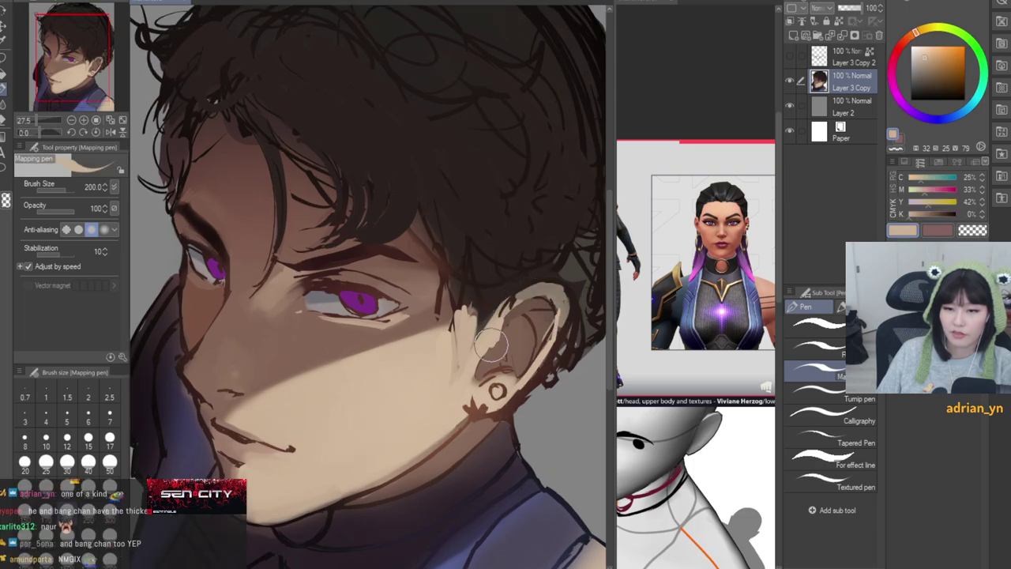
{"action": "left_click", "coordinate": [498, 349], "text": "alt"}
{"action": "mouse_move", "coordinate": [494, 350]}
{"action": "left_mouse_down"}
{"action": "mouse_move", "coordinate": [477, 372]}
{"action": "mouse_move", "coordinate": [481, 402]}
{"action": "mouse_move", "coordinate": [508, 392]}
{"action": "left_mouse_up"}
{"action": "left_click", "coordinate": [474, 395], "text": "alt"}
{"action": "left_click", "coordinate": [460, 420], "text": "alt"}
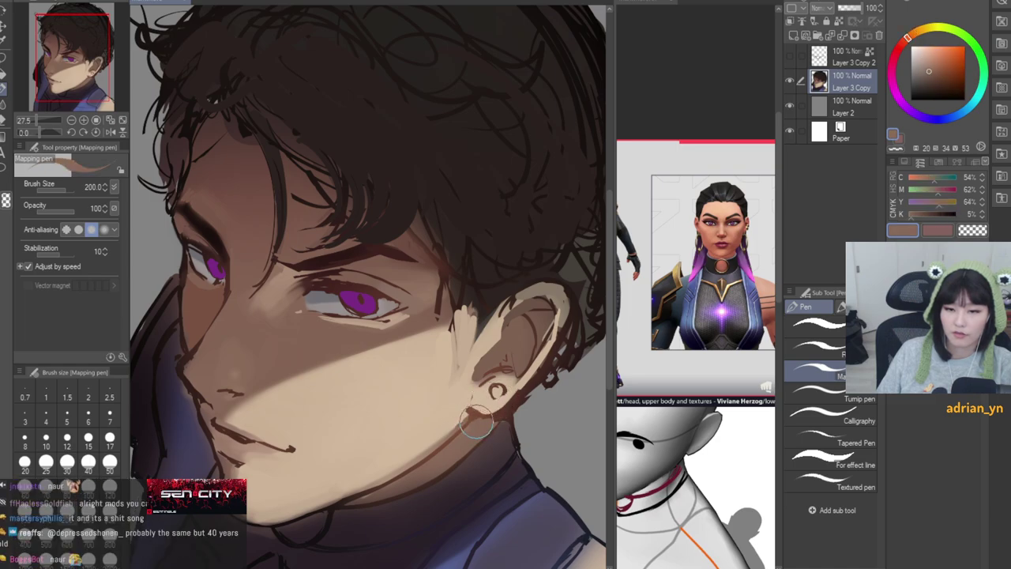
{"action": "left_click_drag", "start_coordinate": [458, 368], "coordinate": [342, 267]}
Step: Erase the stray hair scribbles behind the ear with transparent colour and repaint the nape hair in sampled near-black
{"action": "scroll", "coordinate": [401, 293], "scroll_direction": "down", "scroll_amount": 3}
{"action": "scroll", "coordinate": [474, 344], "scroll_direction": "up", "scroll_amount": 1}
{"action": "key", "text": "h"}
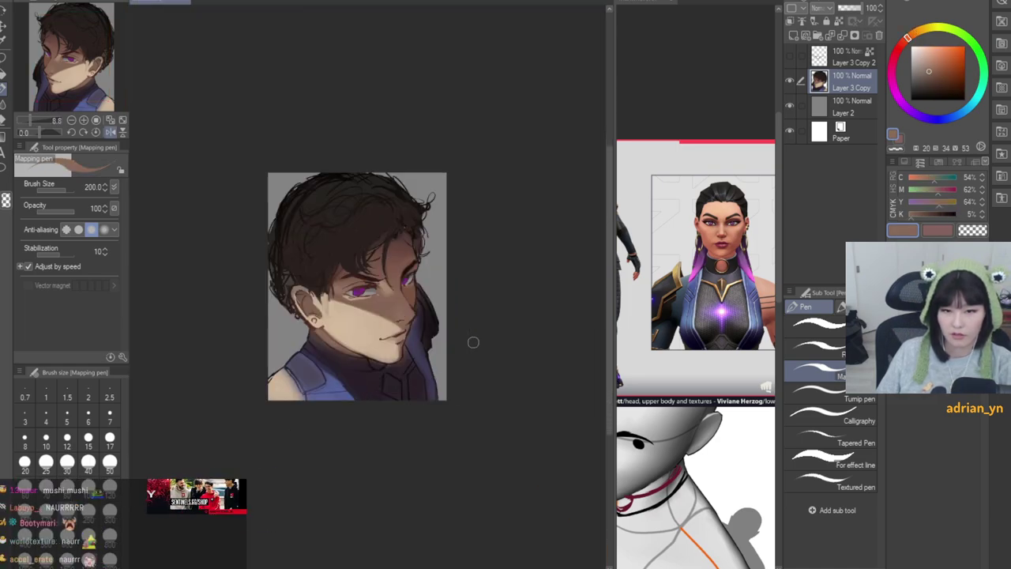
{"action": "key", "text": "h"}
{"action": "scroll", "coordinate": [473, 342], "scroll_direction": "up", "scroll_amount": 5}
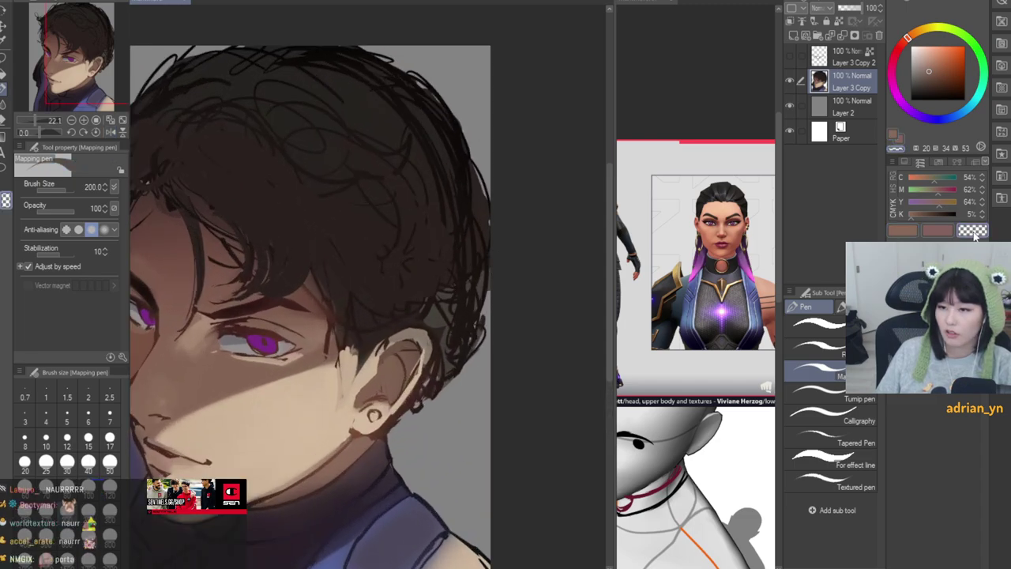
{"action": "scroll", "coordinate": [445, 356], "scroll_direction": "up", "scroll_amount": 1}
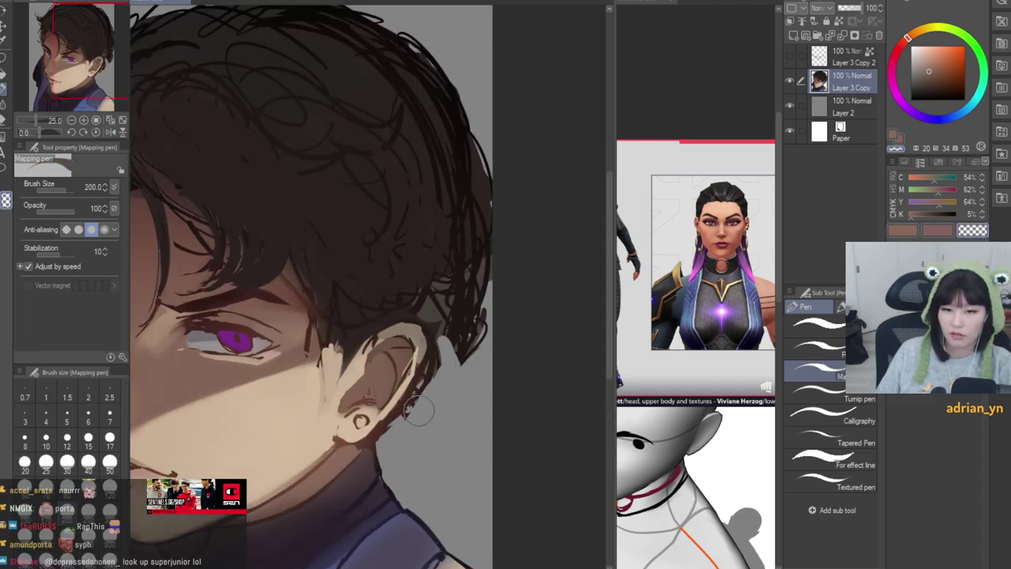
{"action": "left_click", "coordinate": [473, 292], "text": "alt"}
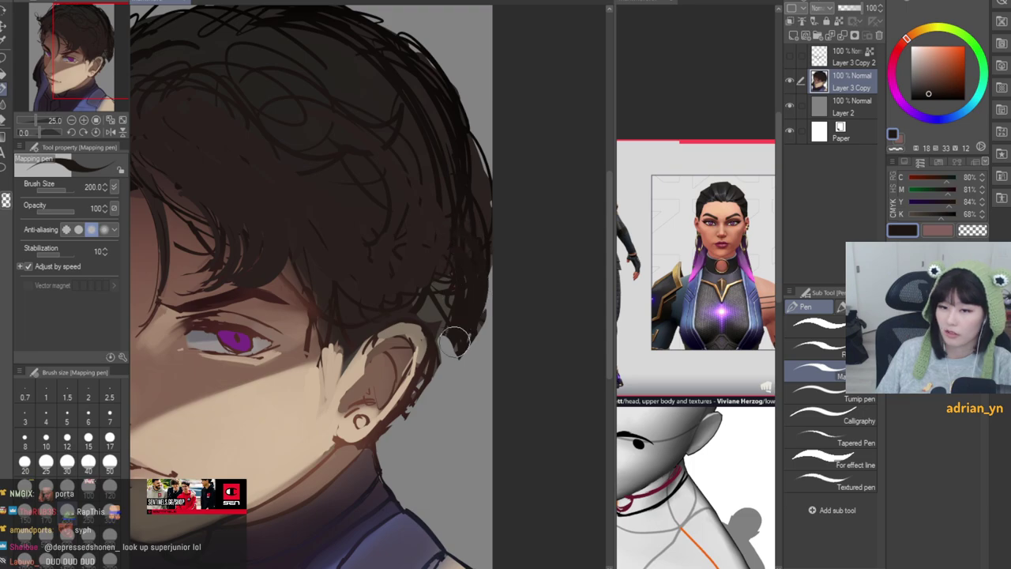
{"action": "left_click_drag", "start_coordinate": [459, 321], "coordinate": [434, 393]}
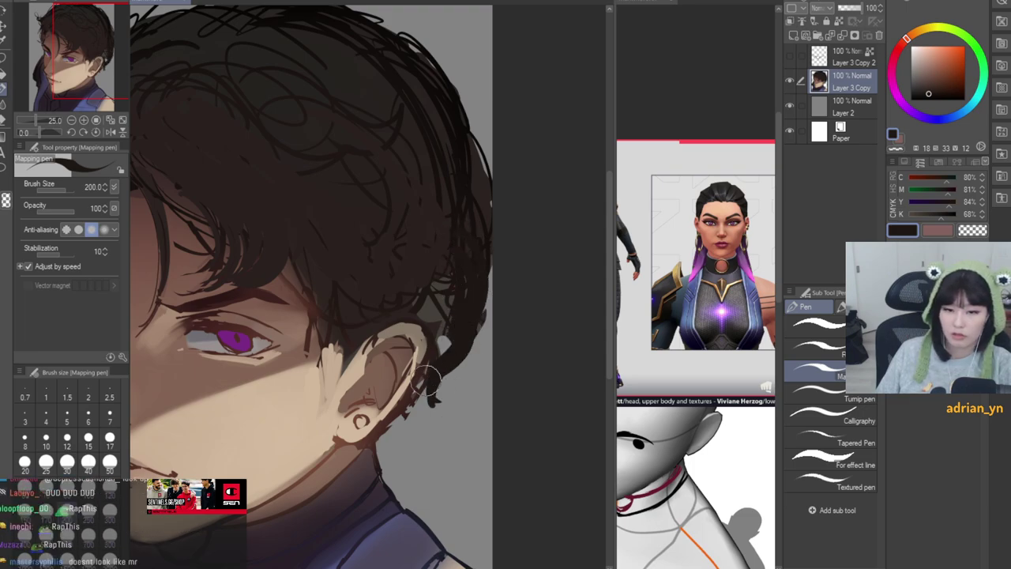
Step: Paint upturned hair locks along the back of the head with dark brown sampled from the hair
{"action": "scroll", "coordinate": [474, 319], "scroll_direction": "down", "scroll_amount": 5}
{"action": "scroll", "coordinate": [474, 294], "scroll_direction": "up", "scroll_amount": 5}
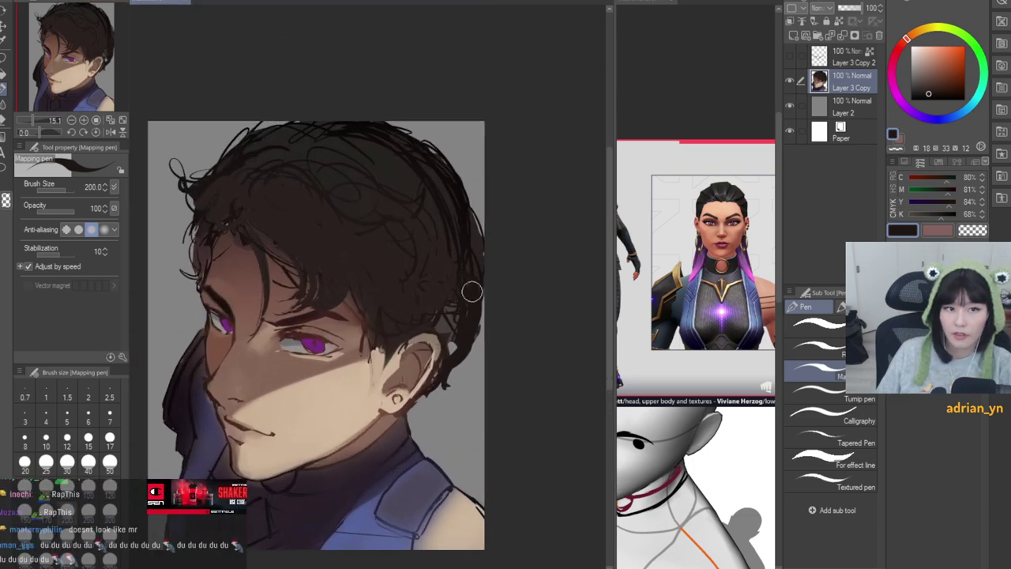
{"action": "left_click", "coordinate": [439, 142], "text": "alt"}
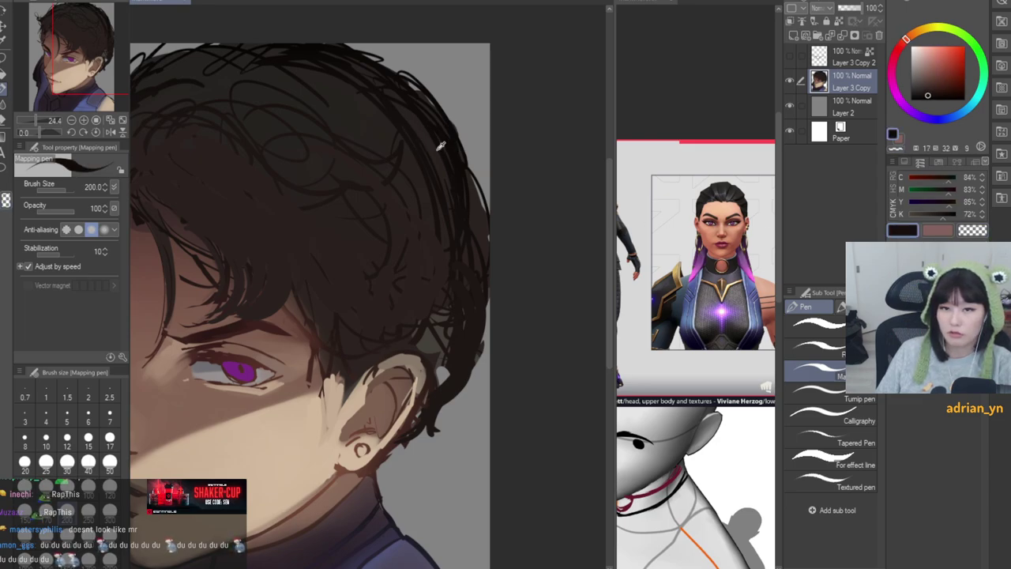
{"action": "left_click", "coordinate": [441, 145], "text": "alt"}
{"action": "left_click_drag", "start_coordinate": [471, 135], "coordinate": [465, 158]}
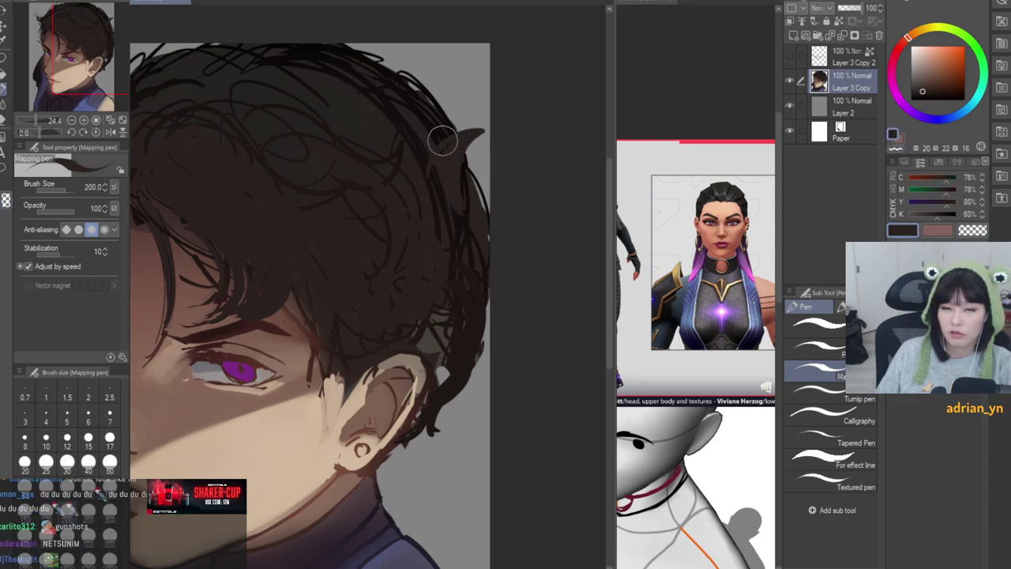
{"action": "left_click_drag", "start_coordinate": [421, 96], "coordinate": [387, 52]}
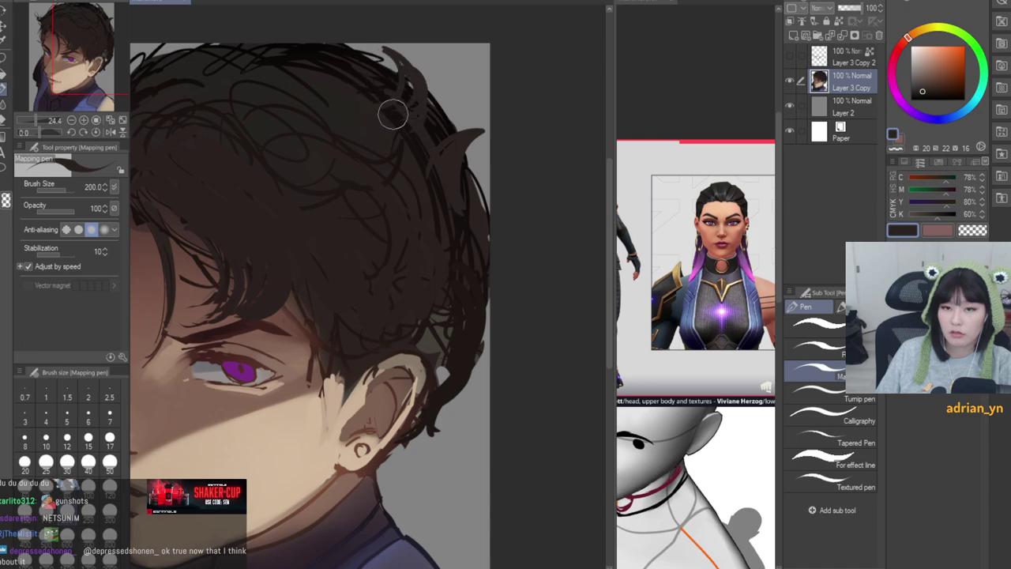
Step: Carve the hair silhouette around the new locks at the back of the head with transparent colour
{"action": "scroll", "coordinate": [507, 347], "scroll_direction": "down", "scroll_amount": 4}
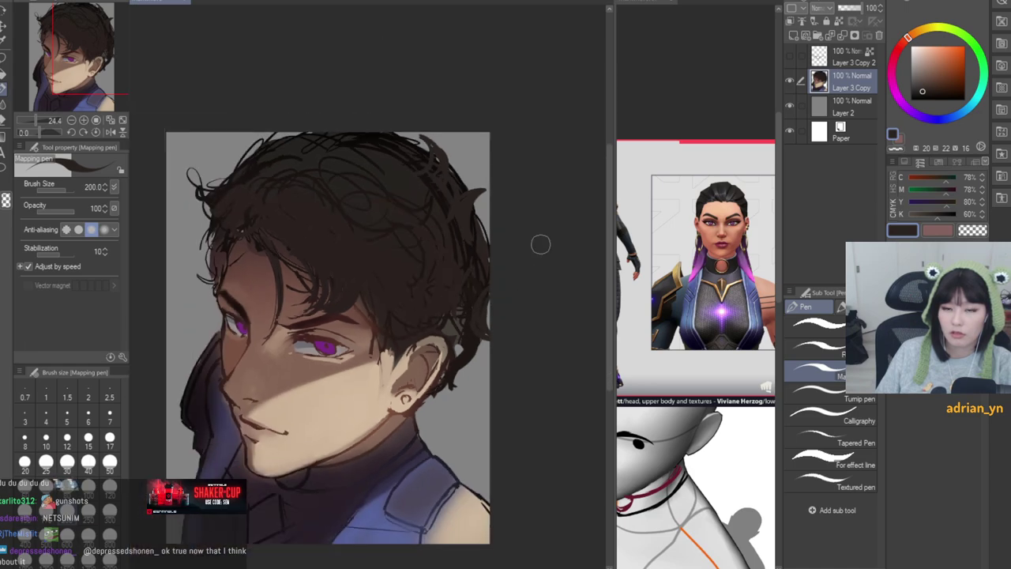
{"action": "scroll", "coordinate": [513, 210], "scroll_direction": "up", "scroll_amount": 3}
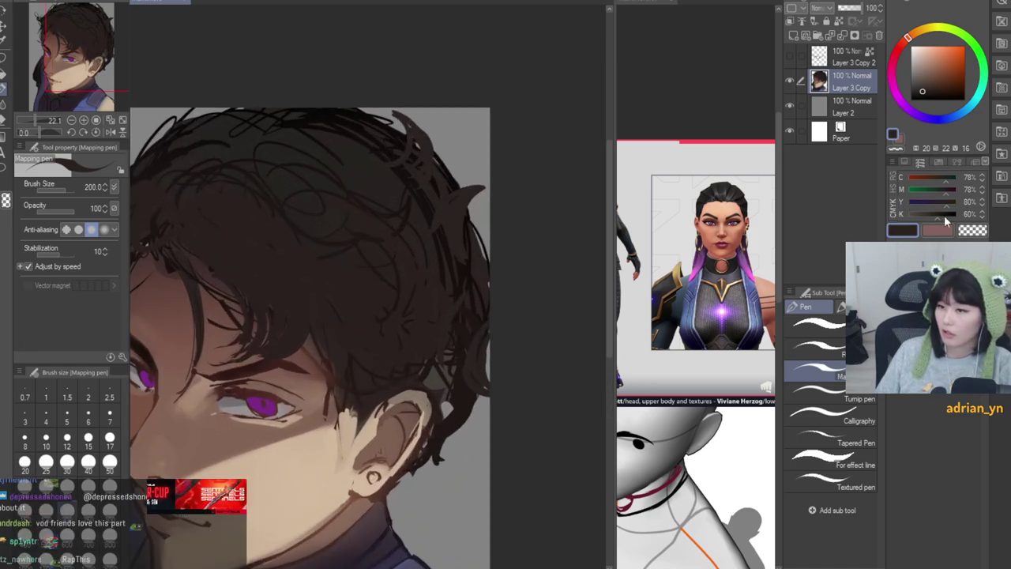
{"action": "scroll", "coordinate": [478, 208], "scroll_direction": "up", "scroll_amount": 1}
{"action": "left_click_drag", "start_coordinate": [479, 212], "coordinate": [481, 236]}
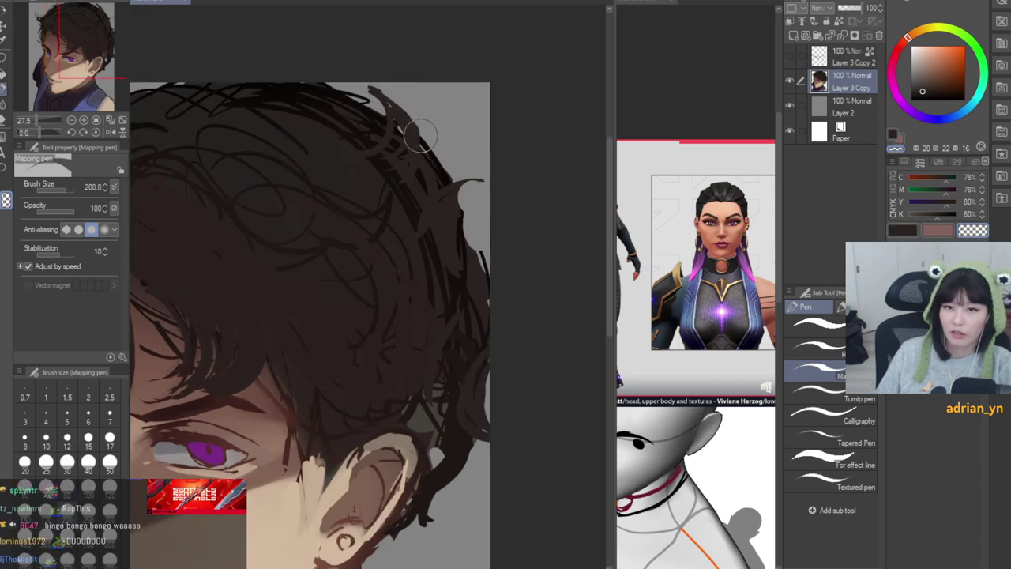
{"action": "scroll", "coordinate": [365, 93], "scroll_direction": "down", "scroll_amount": 3}
{"action": "scroll", "coordinate": [465, 208], "scroll_direction": "up", "scroll_amount": 3}
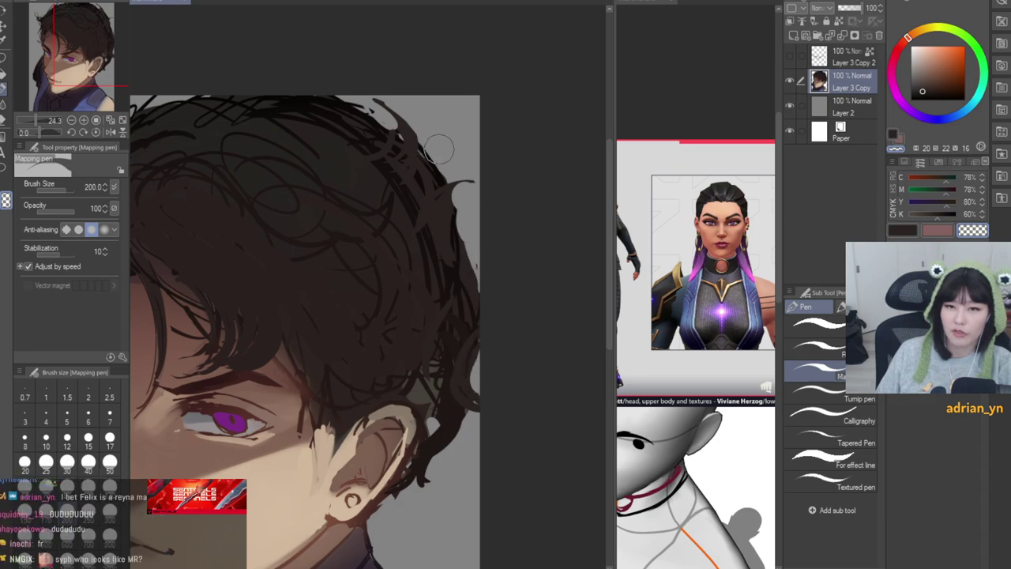
Step: Check the portrait's balance in mirrored view and compare it with the character reference sheet
{"action": "scroll", "coordinate": [430, 158], "scroll_direction": "down", "scroll_amount": 5}
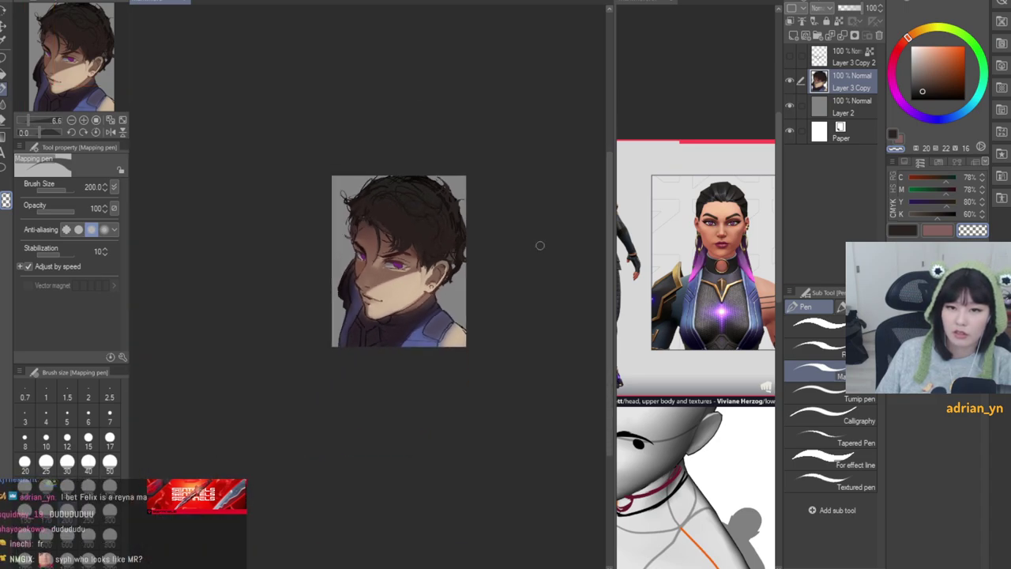
{"action": "scroll", "coordinate": [486, 213], "scroll_direction": "up", "scroll_amount": 1}
{"action": "key", "text": "h"}
{"action": "key", "text": "h"}
{"action": "scroll", "coordinate": [464, 211], "scroll_direction": "up", "scroll_amount": 2}
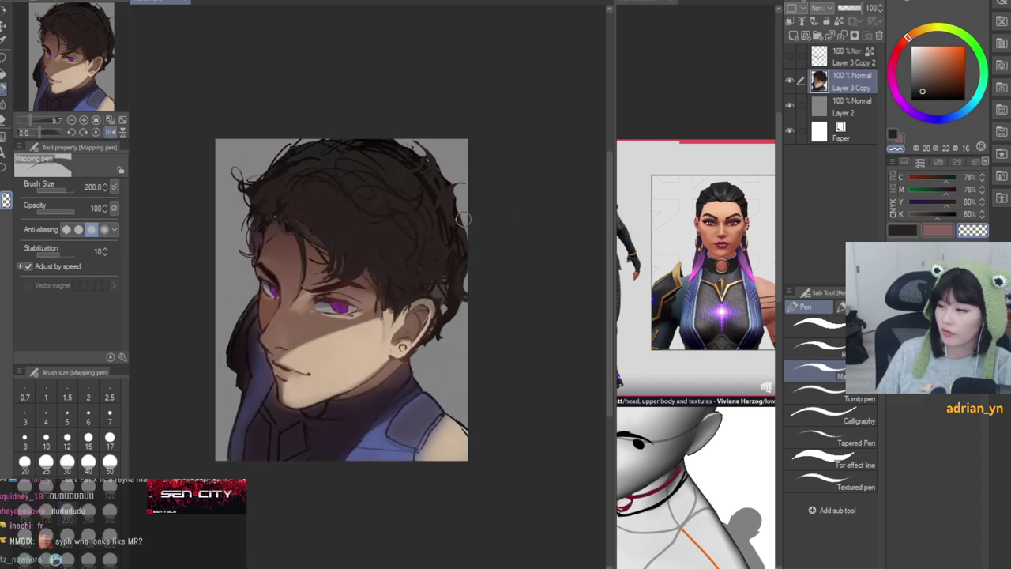
{"action": "left_click", "coordinate": [706, 217]}
{"action": "scroll", "coordinate": [711, 207], "scroll_direction": "down", "scroll_amount": 2}
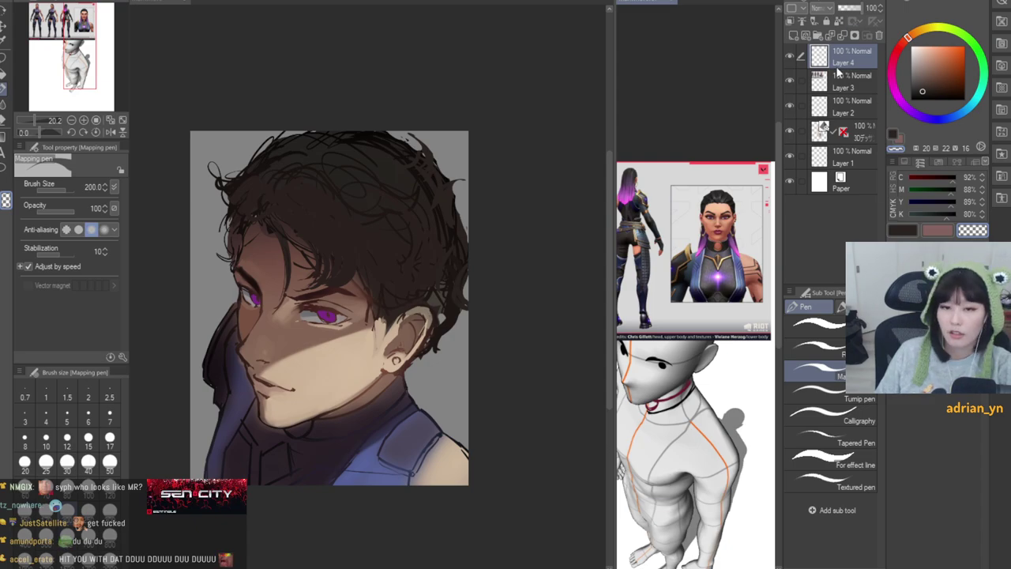
Step: Add more dark brown locks along the back edge of the crown
{"action": "left_click", "coordinate": [446, 209]}
{"action": "scroll", "coordinate": [446, 200], "scroll_direction": "up", "scroll_amount": 2}
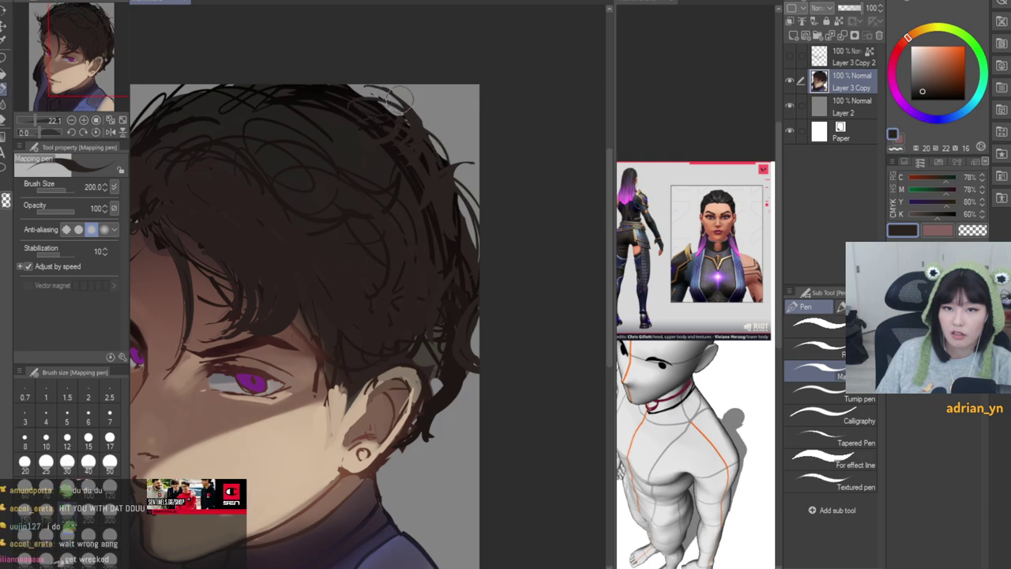
{"action": "scroll", "coordinate": [450, 182], "scroll_direction": "down", "scroll_amount": 2}
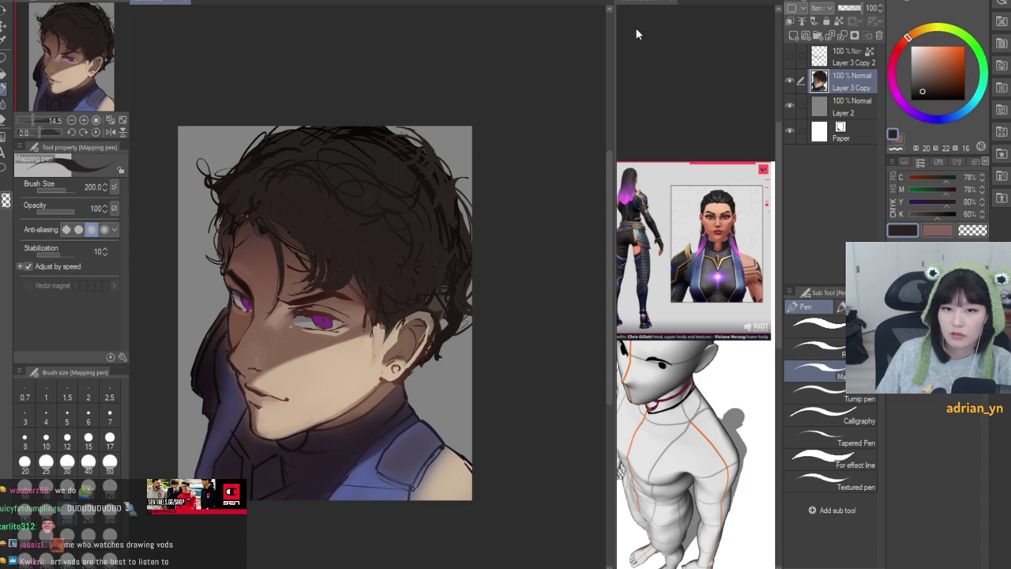
Step: Erase the looping stray curls and rough outline at the front of the crown with transparent colour, keeping the reference portrait in view
{"action": "scroll", "coordinate": [474, 162], "scroll_direction": "down", "scroll_amount": 1}
{"action": "scroll", "coordinate": [375, 130], "scroll_direction": "up", "scroll_amount": 2}
{"action": "scroll", "coordinate": [273, 134], "scroll_direction": "up", "scroll_amount": 1}
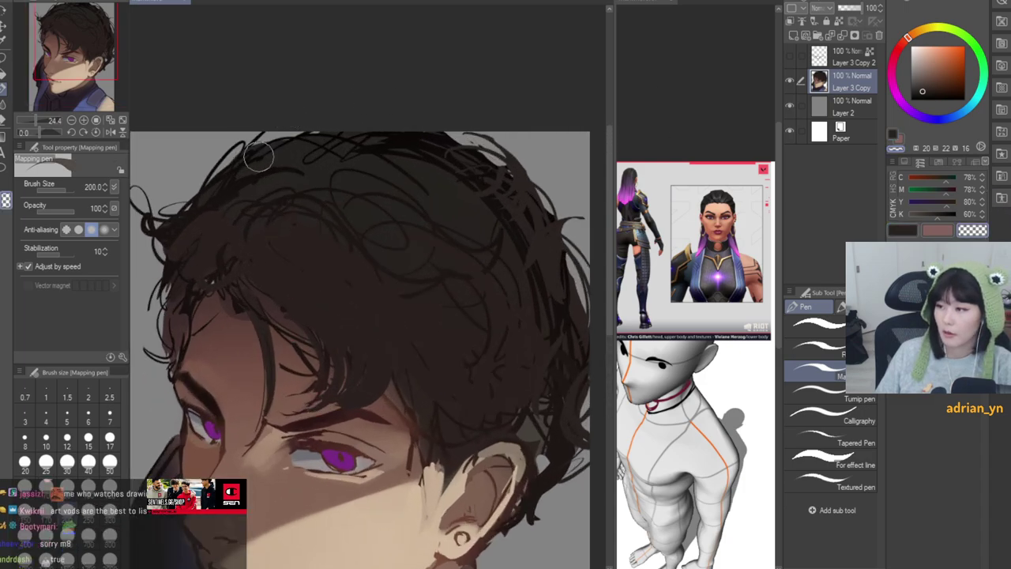
{"action": "scroll", "coordinate": [239, 143], "scroll_direction": "down", "scroll_amount": 2}
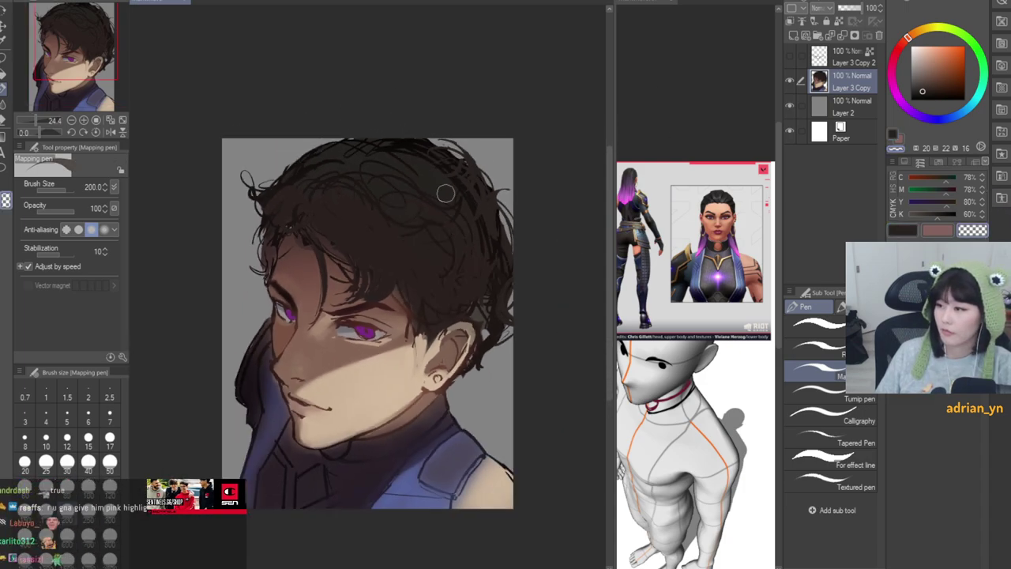
{"action": "scroll", "coordinate": [254, 176], "scroll_direction": "down", "scroll_amount": 3}
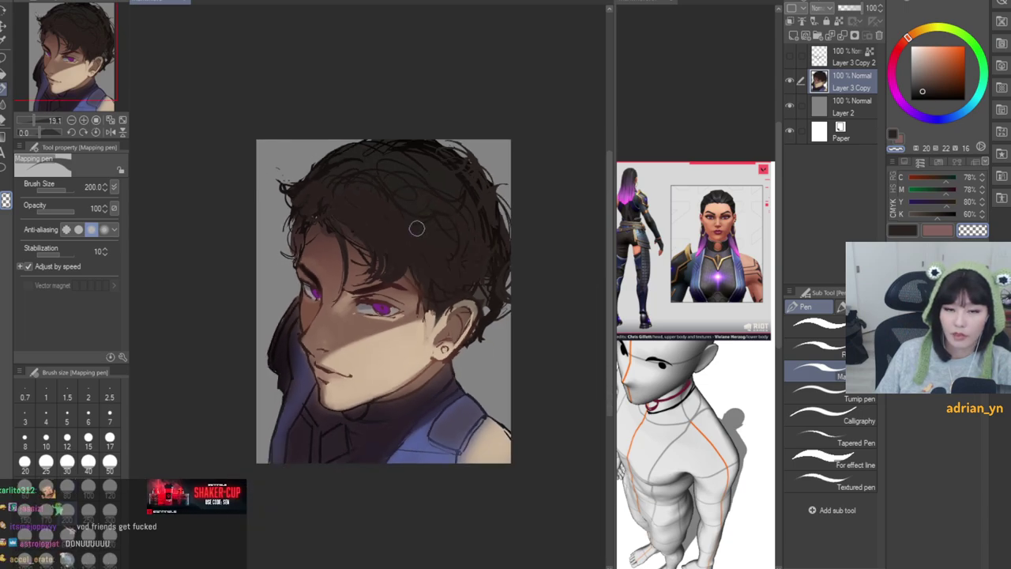
{"action": "scroll", "coordinate": [301, 227], "scroll_direction": "up", "scroll_amount": 4}
{"action": "left_click", "coordinate": [732, 278]}
{"action": "scroll", "coordinate": [742, 265], "scroll_direction": "up", "scroll_amount": 2}
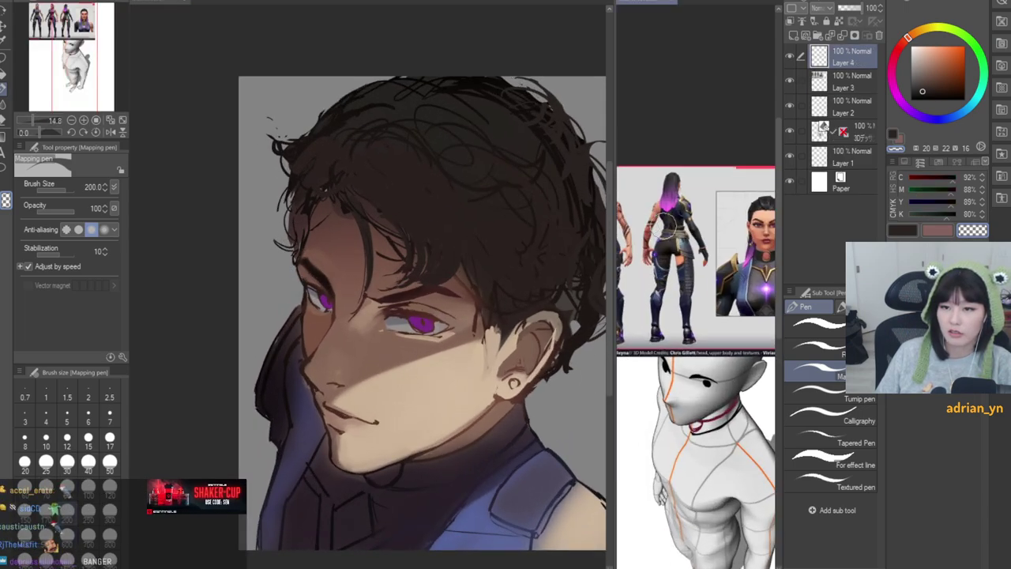
{"action": "left_click", "coordinate": [429, 171]}
{"action": "scroll", "coordinate": [285, 150], "scroll_direction": "up", "scroll_amount": 2}
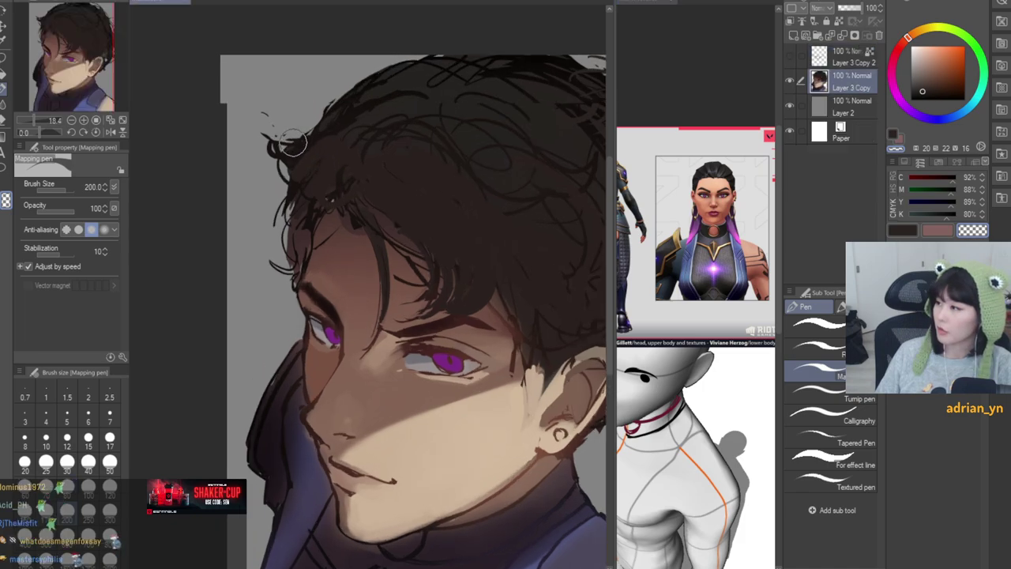
Step: Sample the dark brown of the hair and paint over the sketchy curls at the front hairline beside the forehead
{"action": "left_click", "coordinate": [294, 224], "text": "alt"}
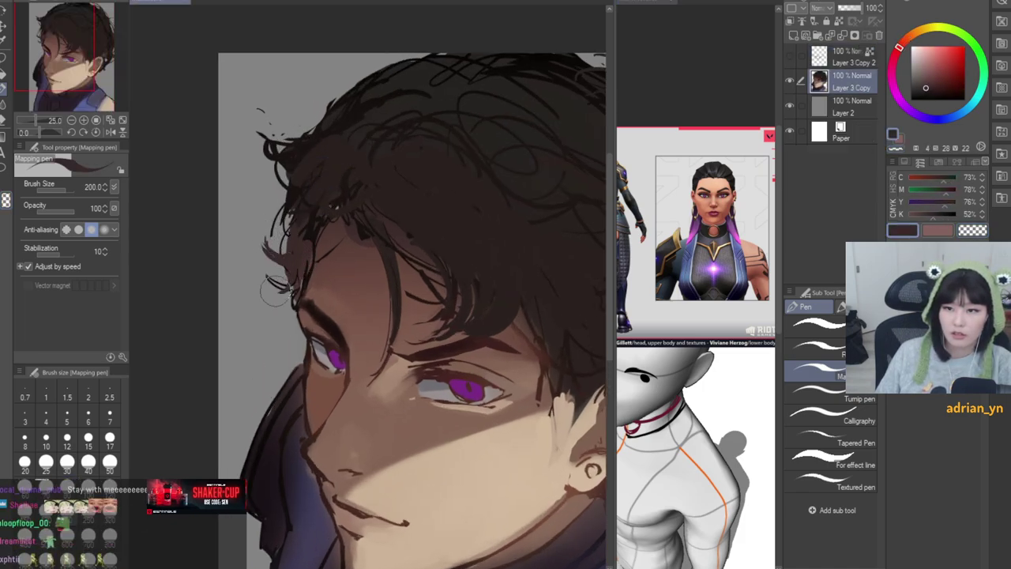
{"action": "scroll", "coordinate": [286, 304], "scroll_direction": "up", "scroll_amount": 1}
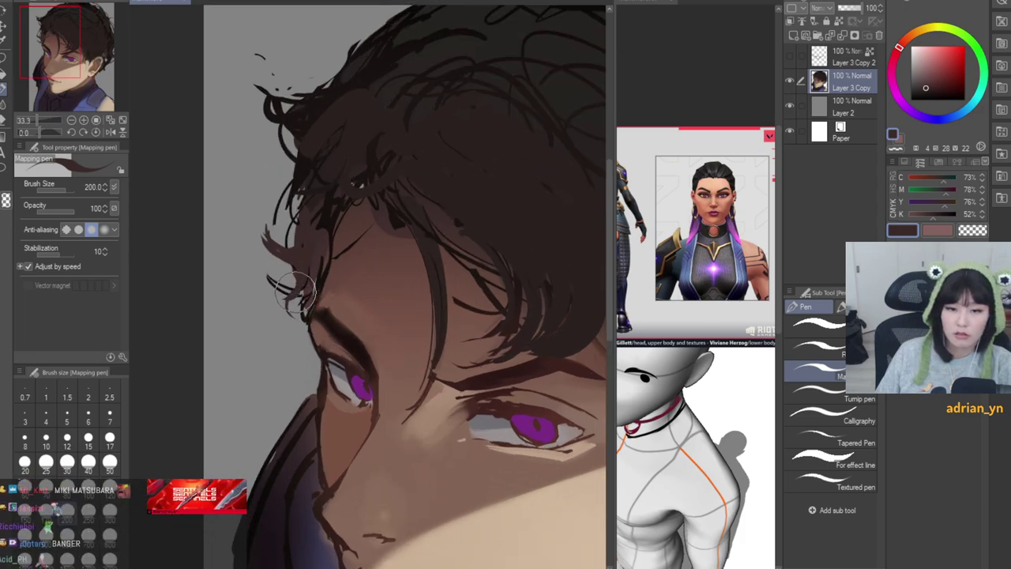
{"action": "scroll", "coordinate": [318, 278], "scroll_direction": "down", "scroll_amount": 1}
{"action": "scroll", "coordinate": [313, 278], "scroll_direction": "up", "scroll_amount": 1}
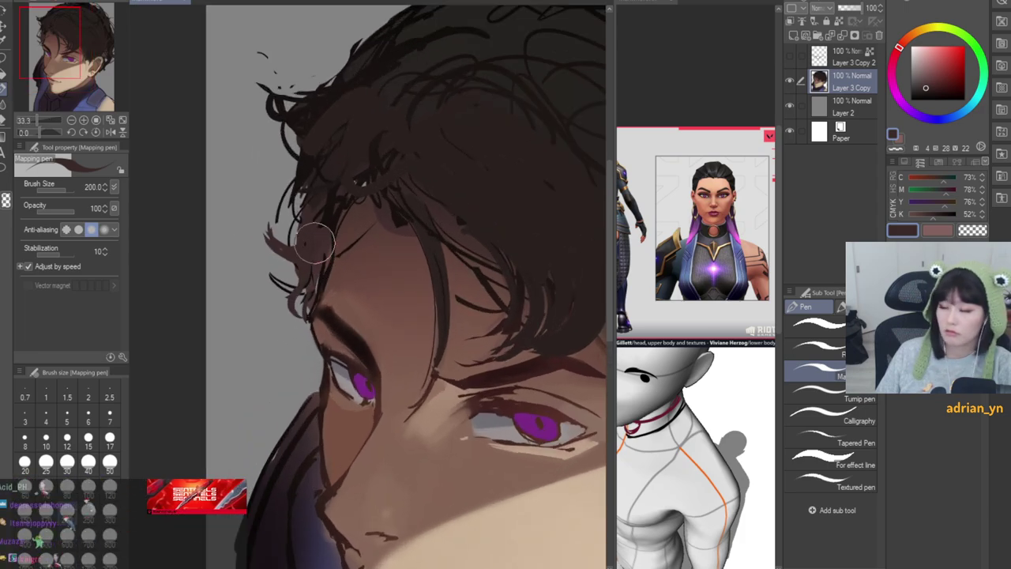
{"action": "left_click_drag", "start_coordinate": [313, 241], "coordinate": [311, 275]}
{"action": "scroll", "coordinate": [314, 293], "scroll_direction": "down", "scroll_amount": 4}
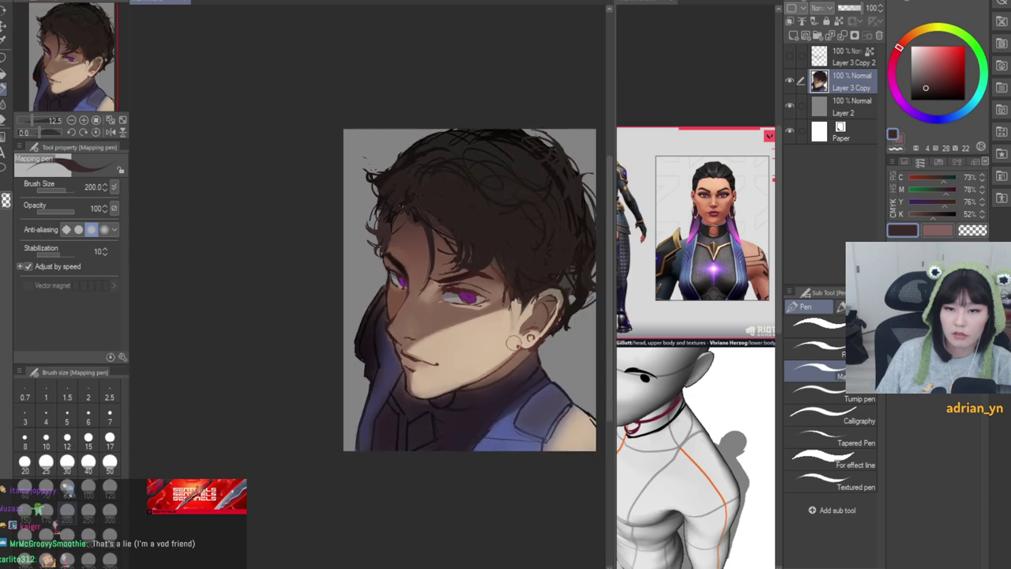
Step: Paint the blue collar strip beside the nose and mouth with a flat dark blue
{"action": "scroll", "coordinate": [335, 316], "scroll_direction": "up", "scroll_amount": 6}
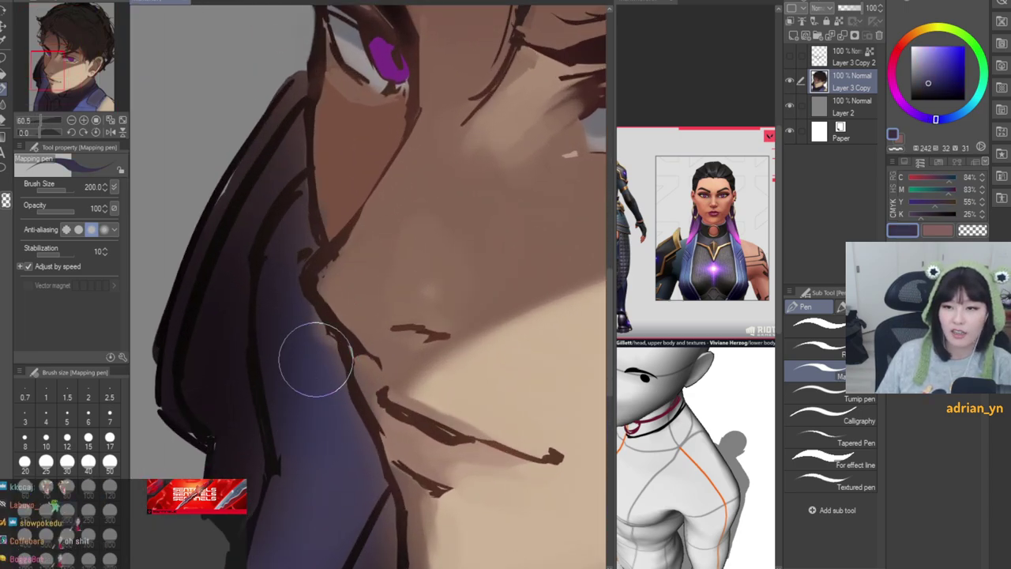
{"action": "scroll", "coordinate": [332, 323], "scroll_direction": "down", "scroll_amount": 2}
{"action": "left_click_drag", "start_coordinate": [312, 296], "coordinate": [361, 426]}
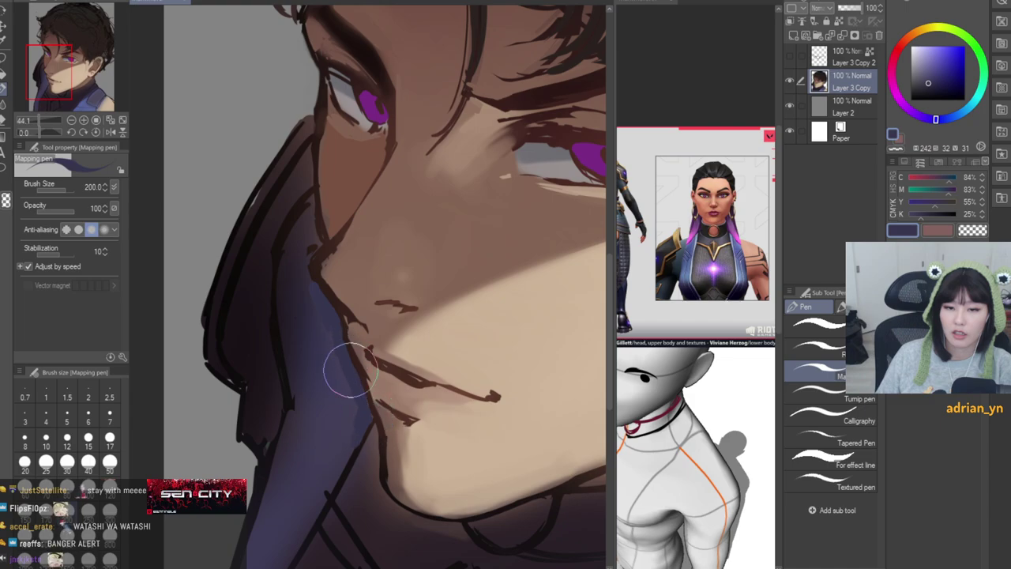
{"action": "mouse_move", "coordinate": [309, 305]}
{"action": "left_mouse_down"}
{"action": "mouse_move", "coordinate": [336, 458]}
{"action": "mouse_move", "coordinate": [322, 471]}
{"action": "mouse_move", "coordinate": [310, 442]}
{"action": "mouse_move", "coordinate": [295, 472]}
{"action": "left_mouse_up"}
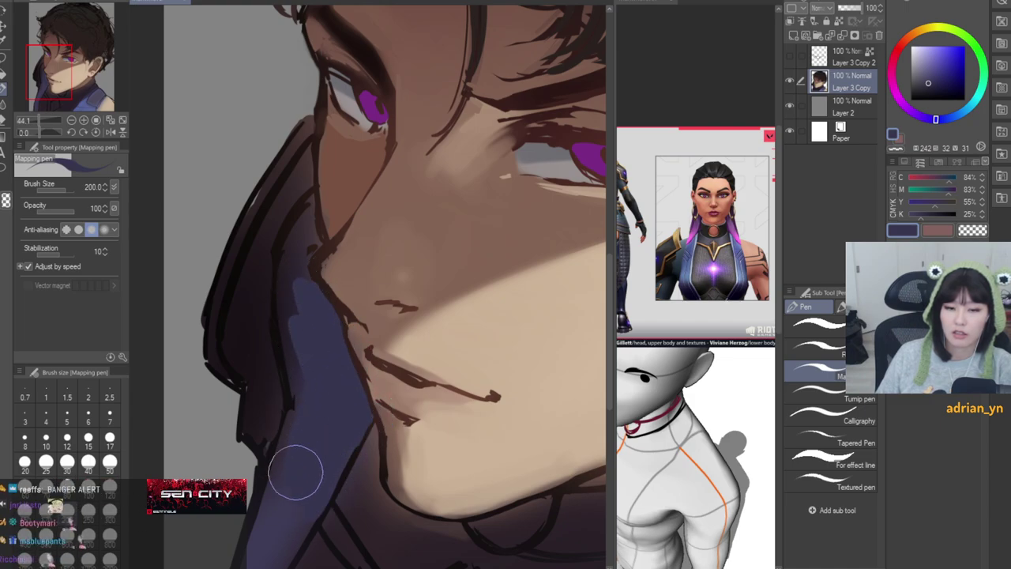
{"action": "scroll", "coordinate": [295, 471], "scroll_direction": "down", "scroll_amount": 1}
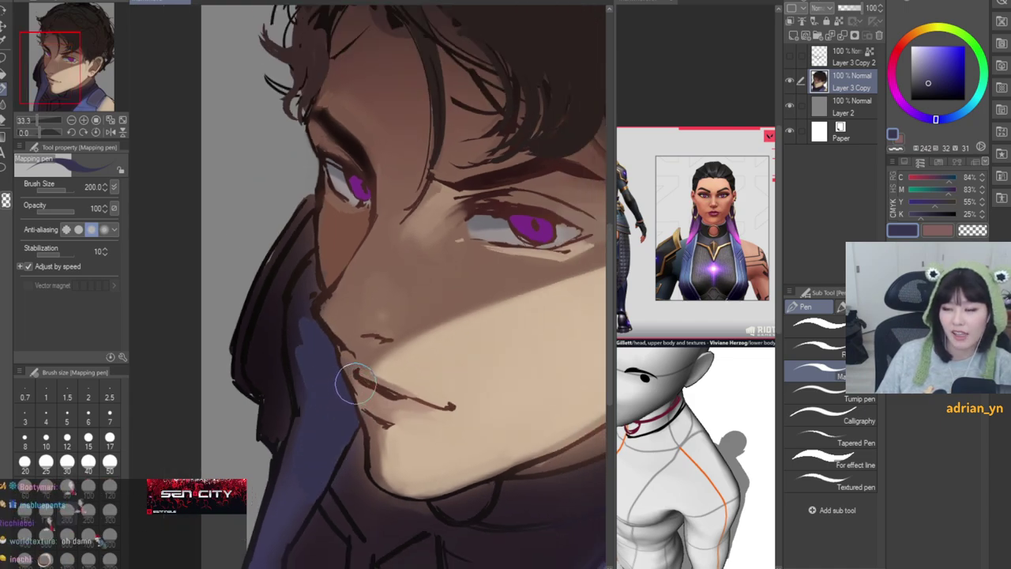
{"action": "scroll", "coordinate": [353, 276], "scroll_direction": "down", "scroll_amount": 1}
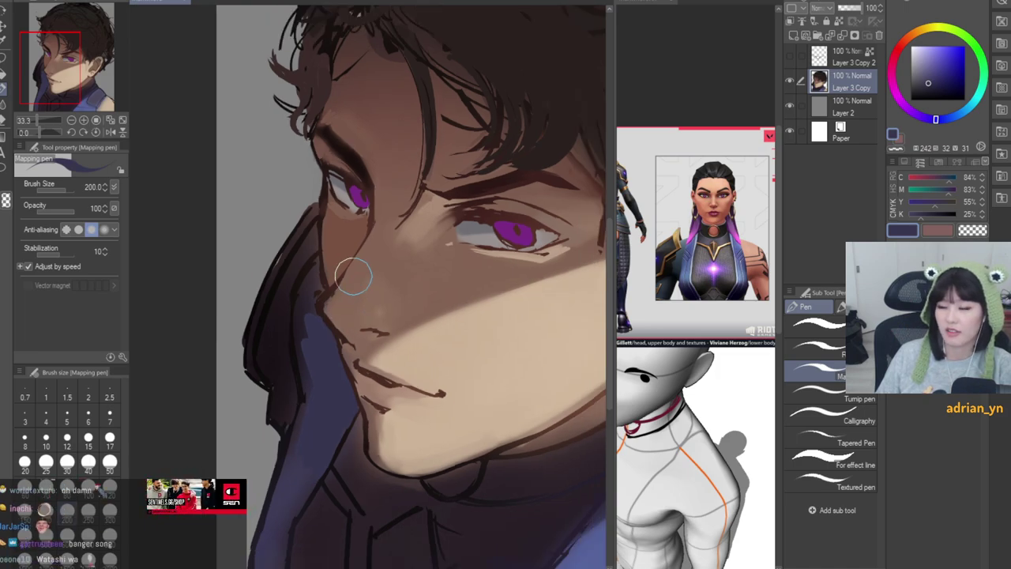
{"action": "scroll", "coordinate": [353, 276], "scroll_direction": "down", "scroll_amount": 1}
{"action": "scroll", "coordinate": [341, 336], "scroll_direction": "up", "scroll_amount": 2}
{"action": "scroll", "coordinate": [337, 351], "scroll_direction": "down", "scroll_amount": 5}
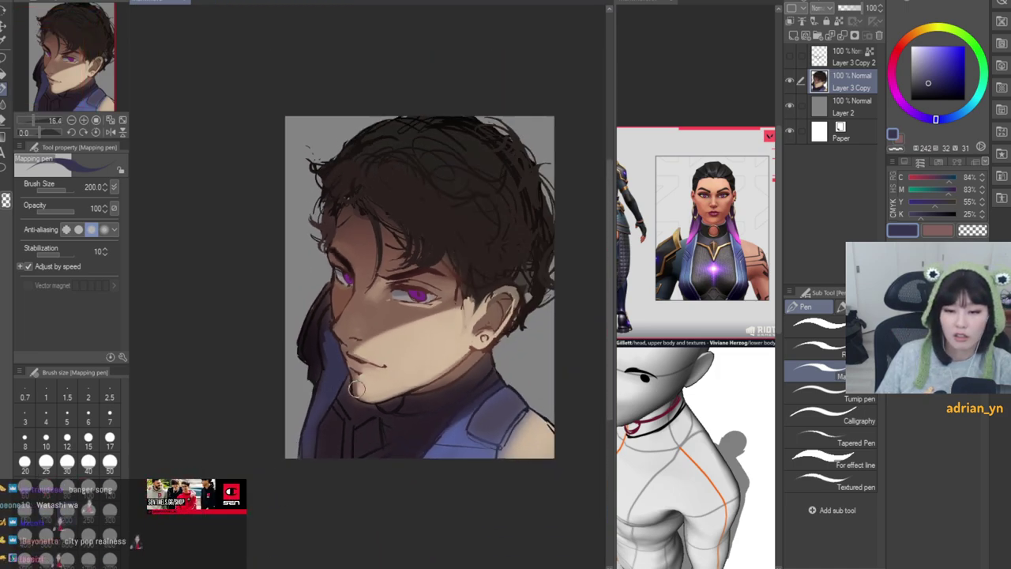
Step: Extend the flat dark blue of the collar up to the far cheek and nose tip, trimming the thick face outline
{"action": "scroll", "coordinate": [334, 385], "scroll_direction": "up", "scroll_amount": 5}
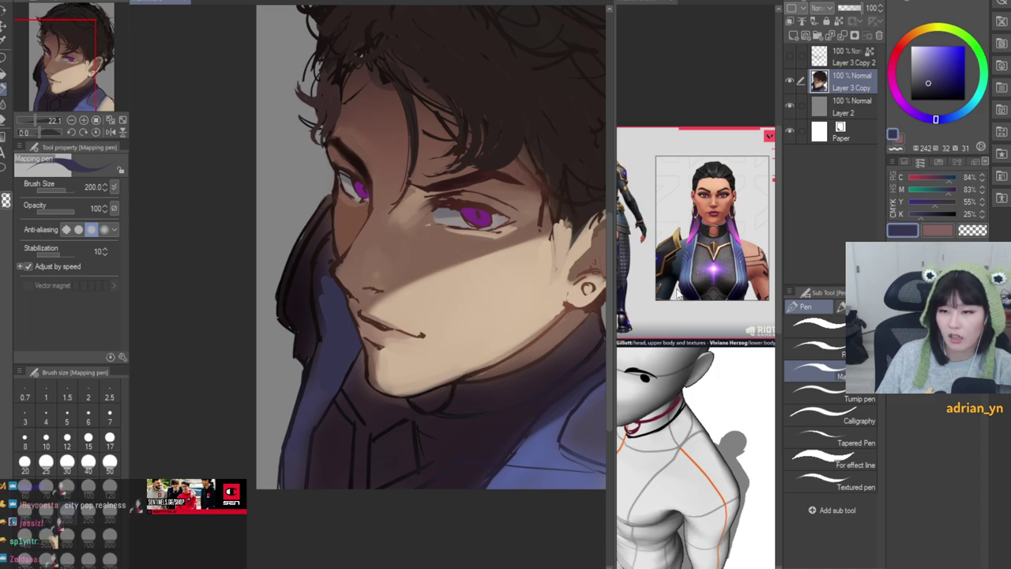
{"action": "scroll", "coordinate": [339, 323], "scroll_direction": "up", "scroll_amount": 2}
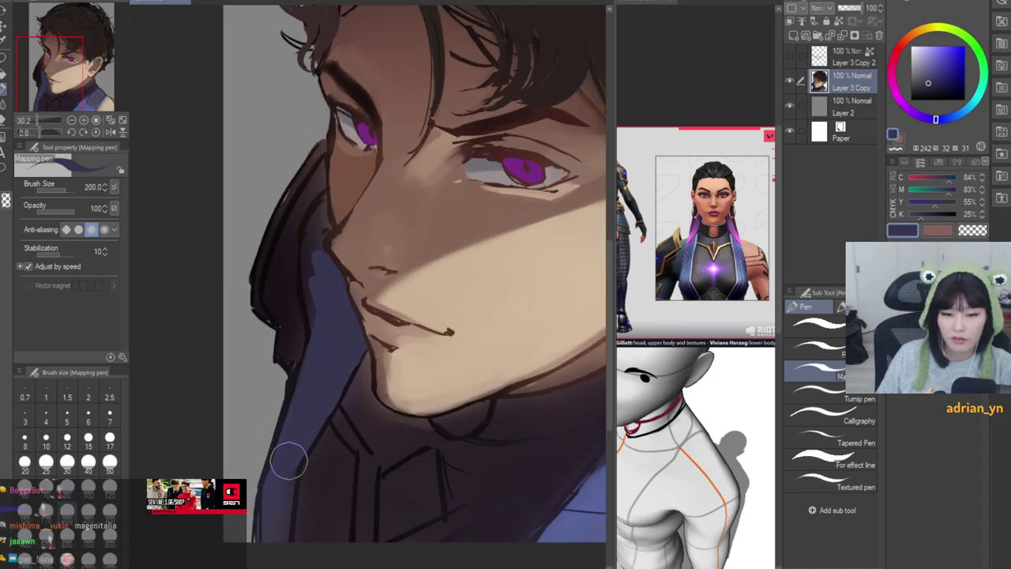
{"action": "scroll", "coordinate": [339, 474], "scroll_direction": "down", "scroll_amount": 4}
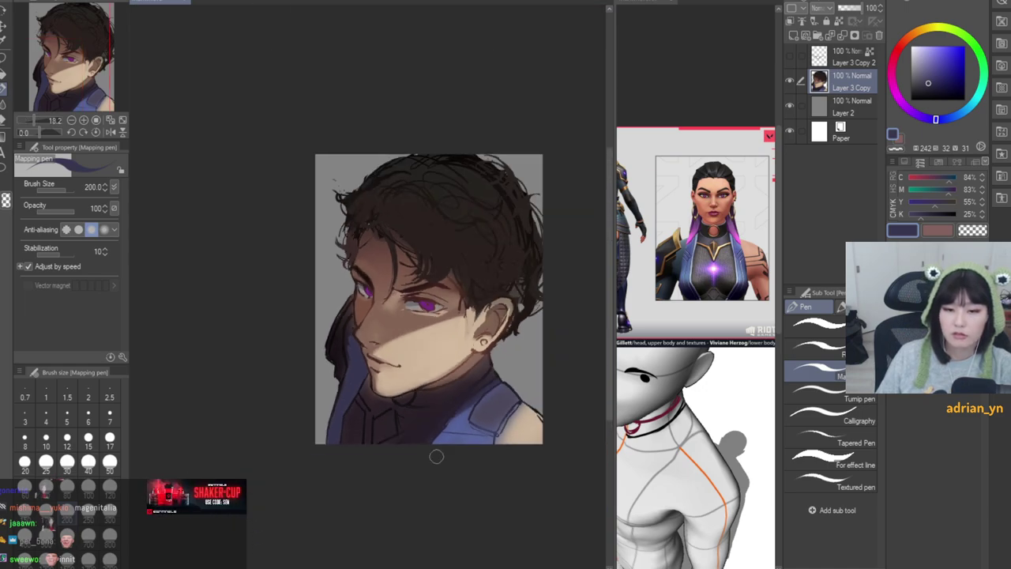
{"action": "scroll", "coordinate": [473, 466], "scroll_direction": "down", "scroll_amount": 1}
{"action": "scroll", "coordinate": [385, 383], "scroll_direction": "up", "scroll_amount": 5}
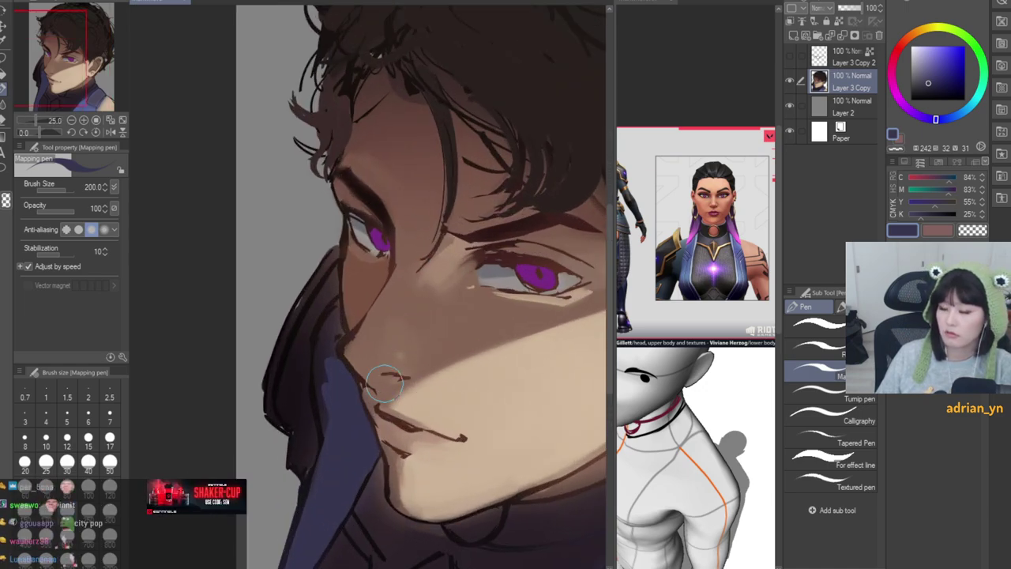
{"action": "scroll", "coordinate": [330, 399], "scroll_direction": "up", "scroll_amount": 2}
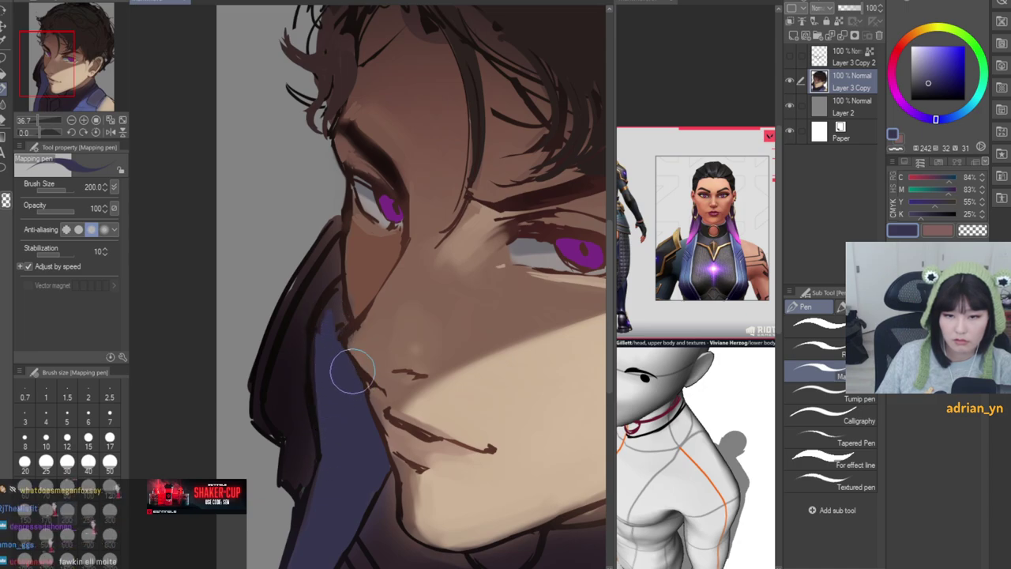
{"action": "scroll", "coordinate": [327, 293], "scroll_direction": "up", "scroll_amount": 1}
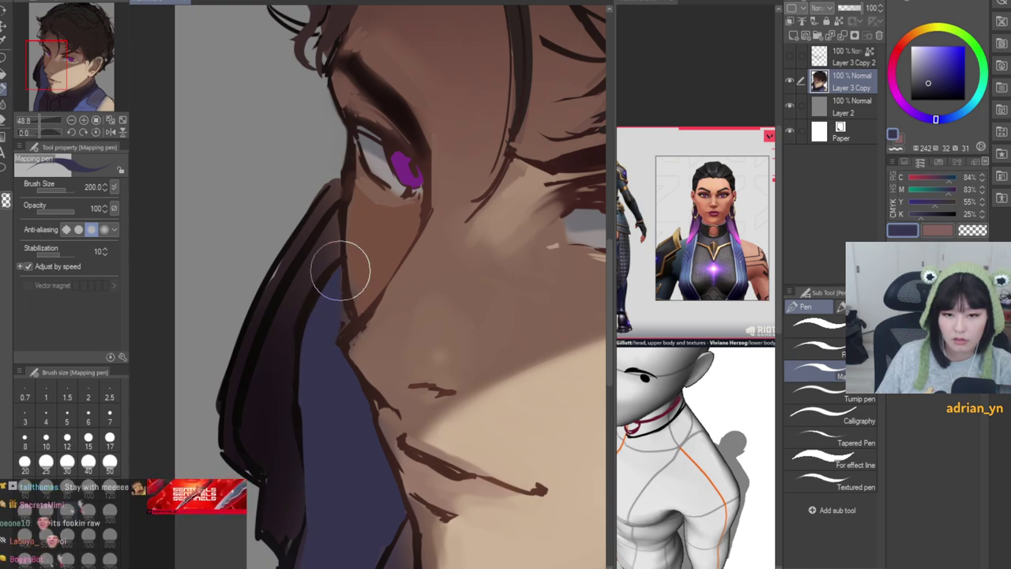
{"action": "left_click_drag", "start_coordinate": [340, 269], "coordinate": [345, 315]}
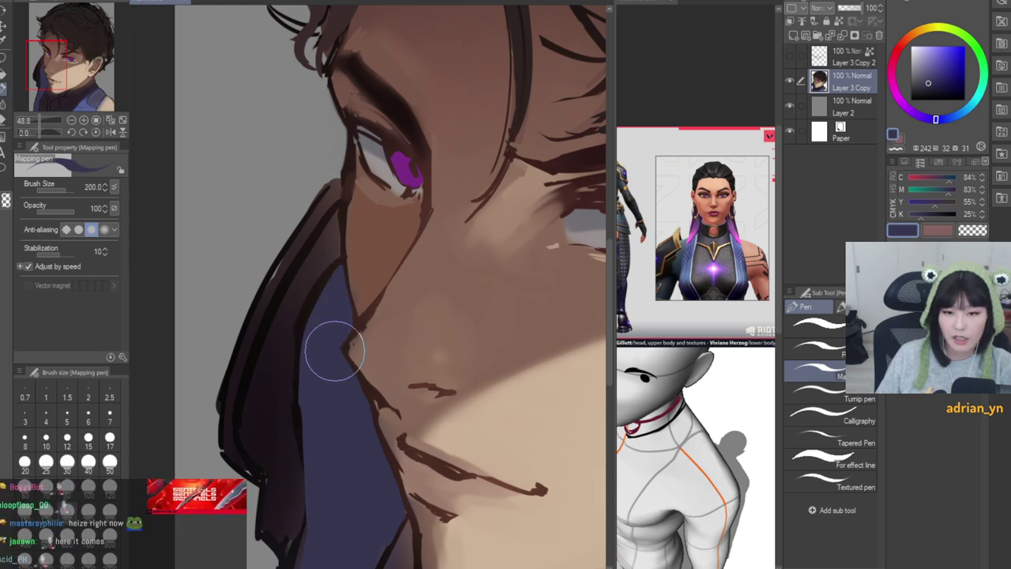
{"action": "scroll", "coordinate": [338, 316], "scroll_direction": "down", "scroll_amount": 6}
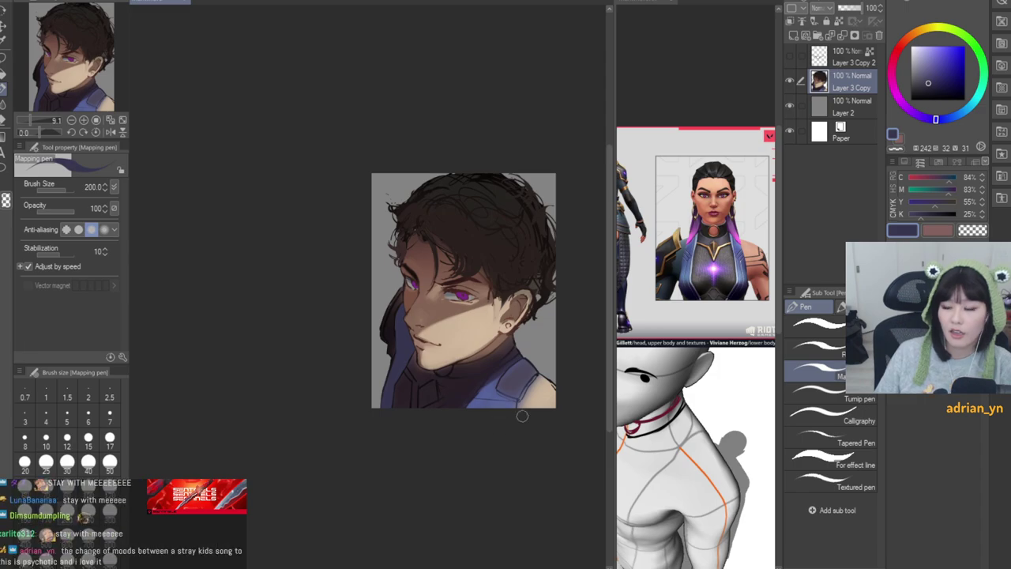
{"action": "scroll", "coordinate": [496, 308], "scroll_direction": "up", "scroll_amount": 1}
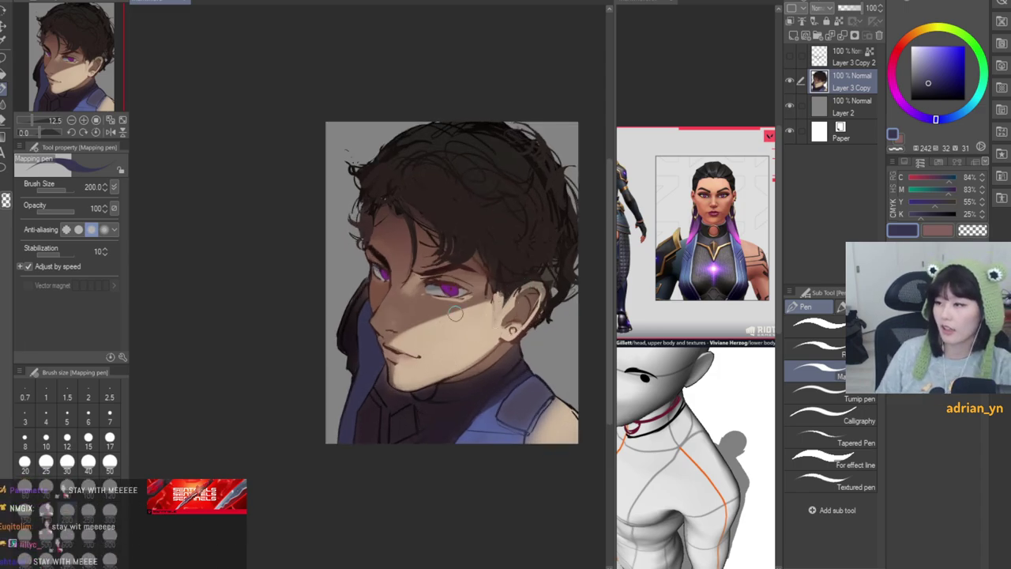
Step: Paint over the dark line between the far cheek and nose tip with brown skin tones sampled nearby
{"action": "scroll", "coordinate": [454, 314], "scroll_direction": "up", "scroll_amount": 6}
{"action": "left_click", "coordinate": [382, 456], "text": "alt"}
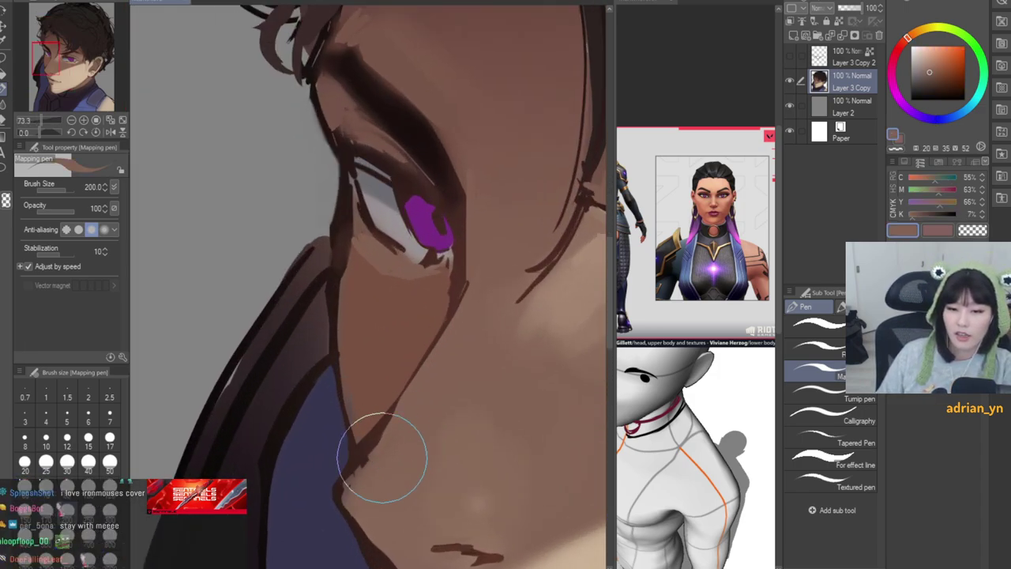
{"action": "left_click_drag", "start_coordinate": [405, 420], "coordinate": [352, 486]}
{"action": "left_click_drag", "start_coordinate": [381, 441], "coordinate": [354, 484]}
{"action": "left_click_drag", "start_coordinate": [424, 376], "coordinate": [349, 477]}
{"action": "left_click", "coordinate": [431, 386], "text": "alt"}
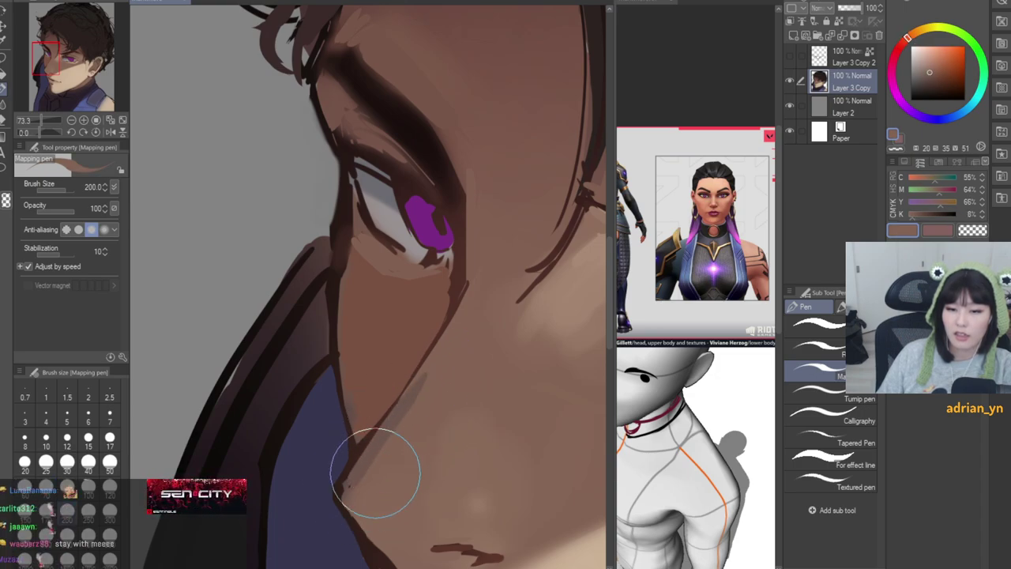
{"action": "scroll", "coordinate": [395, 300], "scroll_direction": "down", "scroll_amount": 4}
Step: Clean up the line art under the nose and above the upper lip with skin tones sampled from the surrounding shadow
{"action": "scroll", "coordinate": [481, 350], "scroll_direction": "up", "scroll_amount": 5}
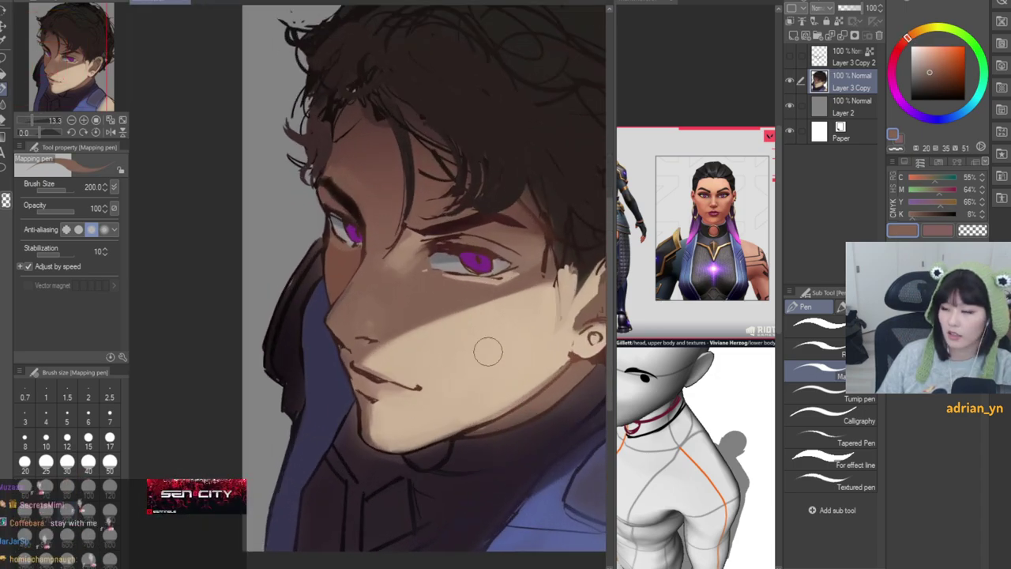
{"action": "scroll", "coordinate": [248, 334], "scroll_direction": "up", "scroll_amount": 1}
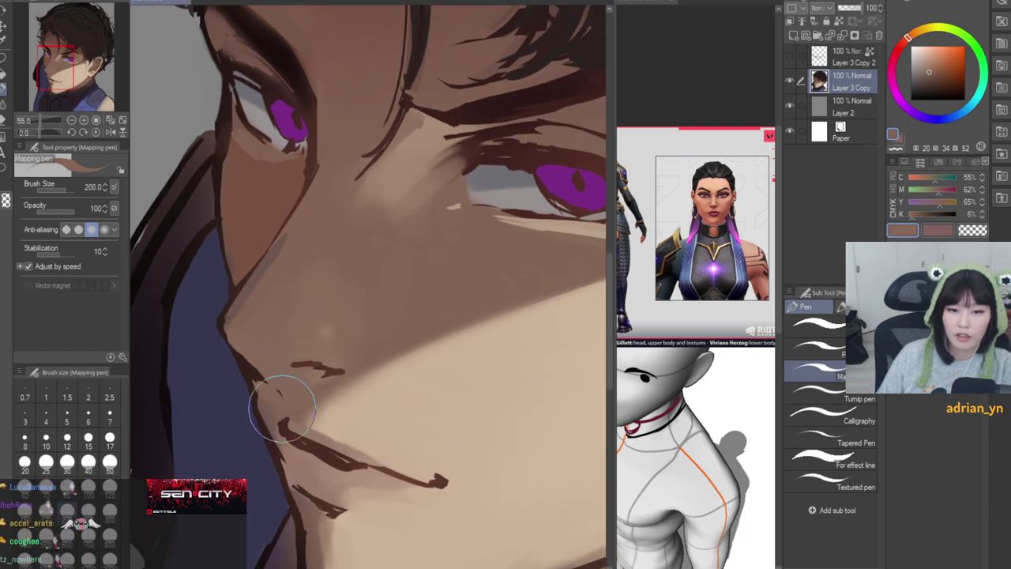
{"action": "left_click", "coordinate": [251, 368], "text": "alt"}
{"action": "left_click", "coordinate": [267, 368], "text": "alt"}
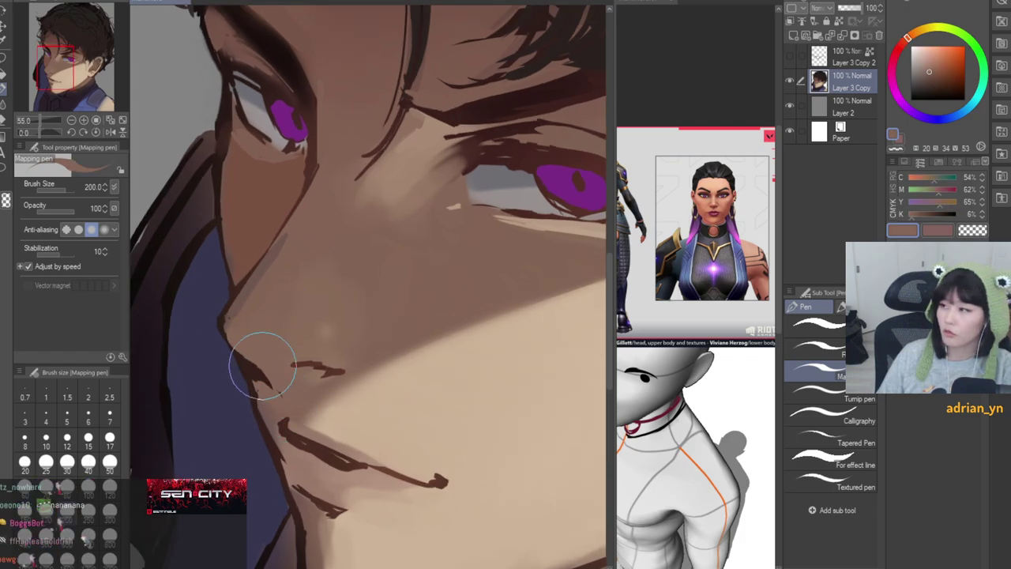
{"action": "scroll", "coordinate": [368, 286], "scroll_direction": "down", "scroll_amount": 6}
{"action": "scroll", "coordinate": [368, 286], "scroll_direction": "up", "scroll_amount": 5}
{"action": "left_click", "coordinate": [278, 349], "text": "alt"}
{"action": "left_click_drag", "start_coordinate": [278, 349], "coordinate": [300, 381]}
{"action": "left_click", "coordinate": [302, 385], "text": "alt"}
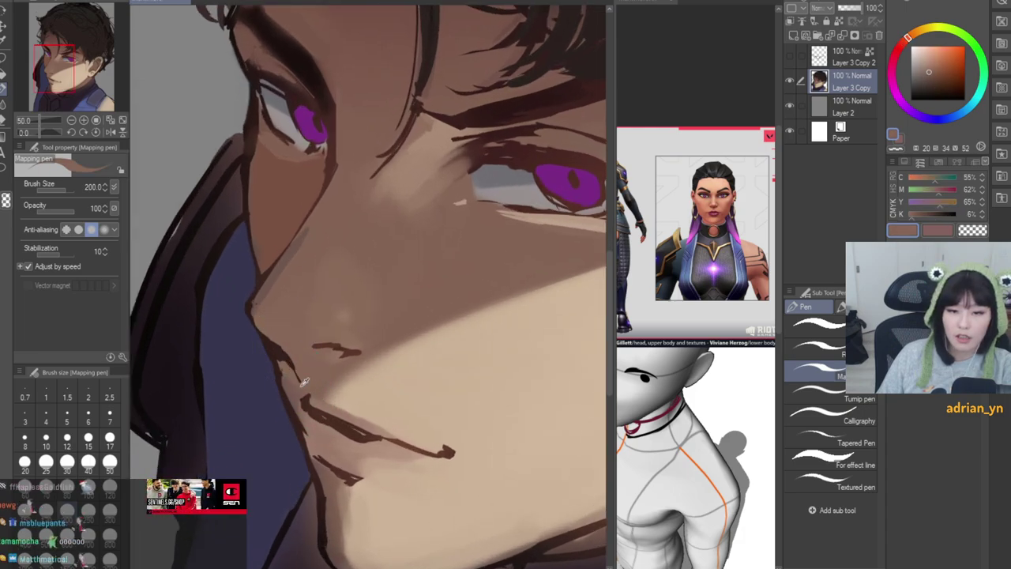
{"action": "scroll", "coordinate": [282, 364], "scroll_direction": "down", "scroll_amount": 6}
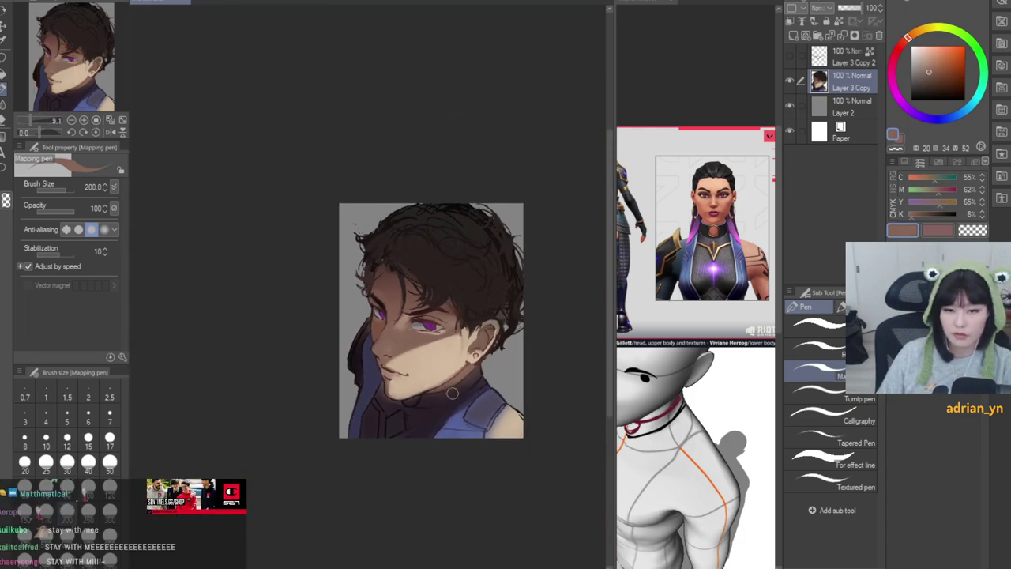
Step: Show the glasses on Layer 3 Copy 2 and switch to the Liquify tool with a brush size of 400
{"action": "scroll", "coordinate": [448, 377], "scroll_direction": "up", "scroll_amount": 3}
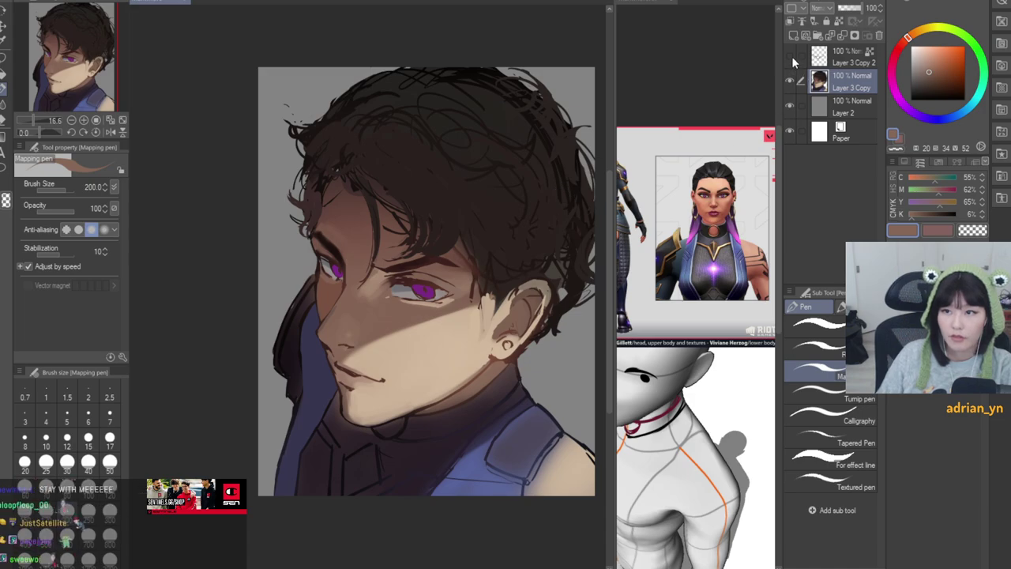
{"action": "left_click", "coordinate": [789, 56]}
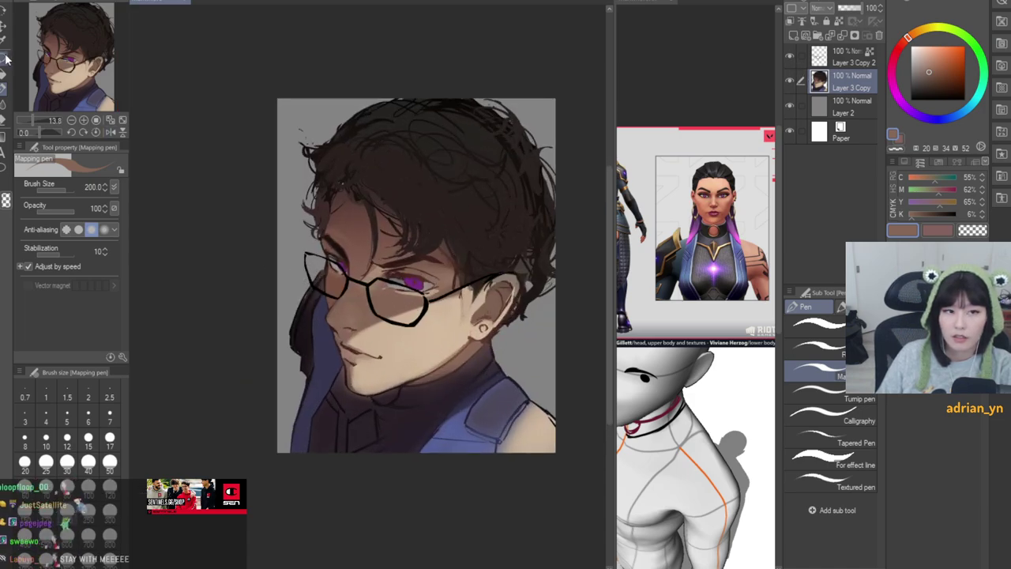
{"action": "key", "text": "j"}
{"action": "scroll", "coordinate": [414, 332], "scroll_direction": "up", "scroll_amount": 3}
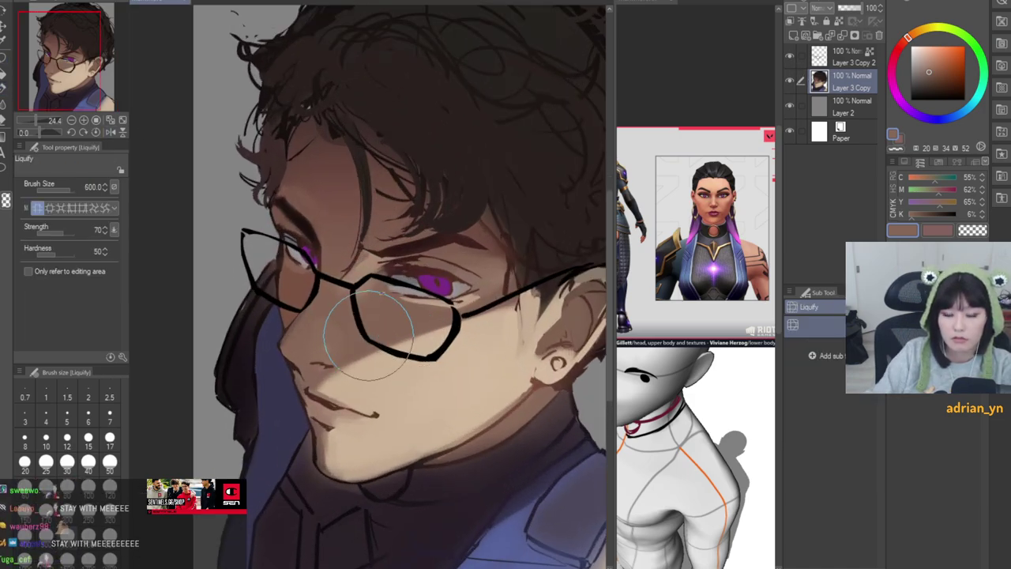
{"action": "key", "text": "bracketright"}
{"action": "key", "text": "bracketright"}
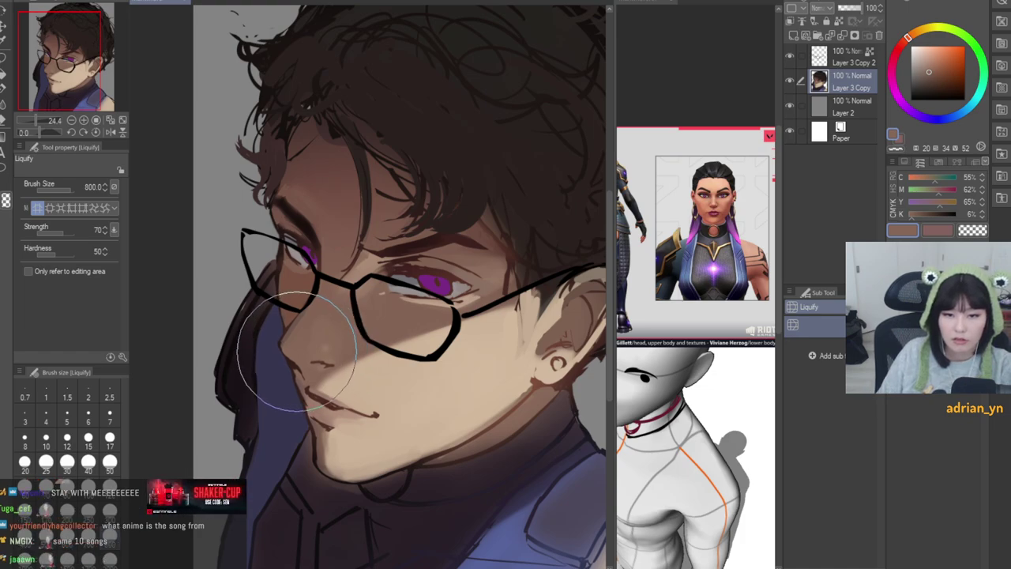
{"action": "key", "text": "bracketleft"}
{"action": "key", "text": "bracketleft"}
{"action": "key", "text": "bracketleft"}
{"action": "key", "text": "bracketleft"}
{"action": "key", "text": "bracketleft"}
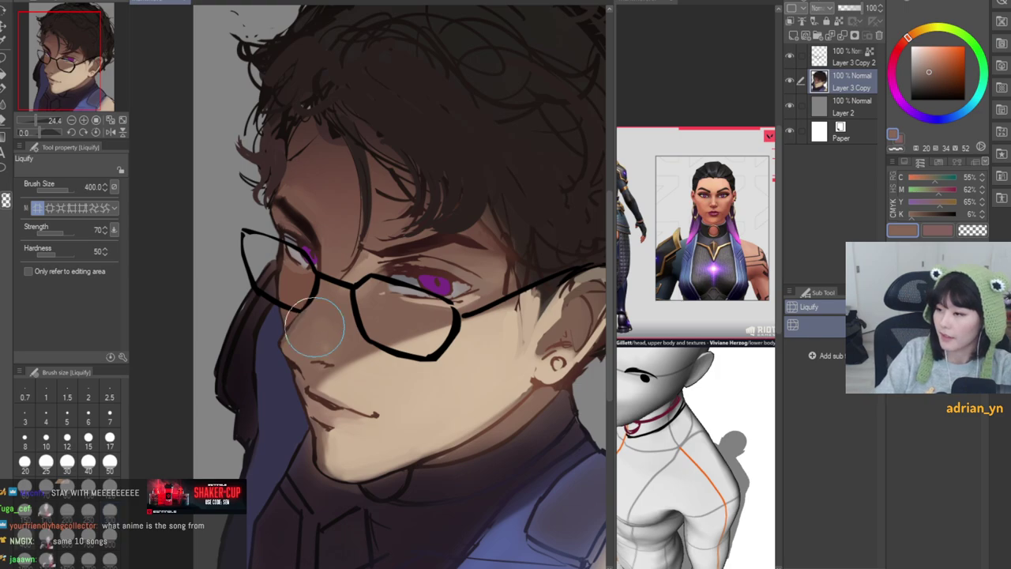
{"action": "scroll", "coordinate": [345, 330], "scroll_direction": "up", "scroll_amount": 1}
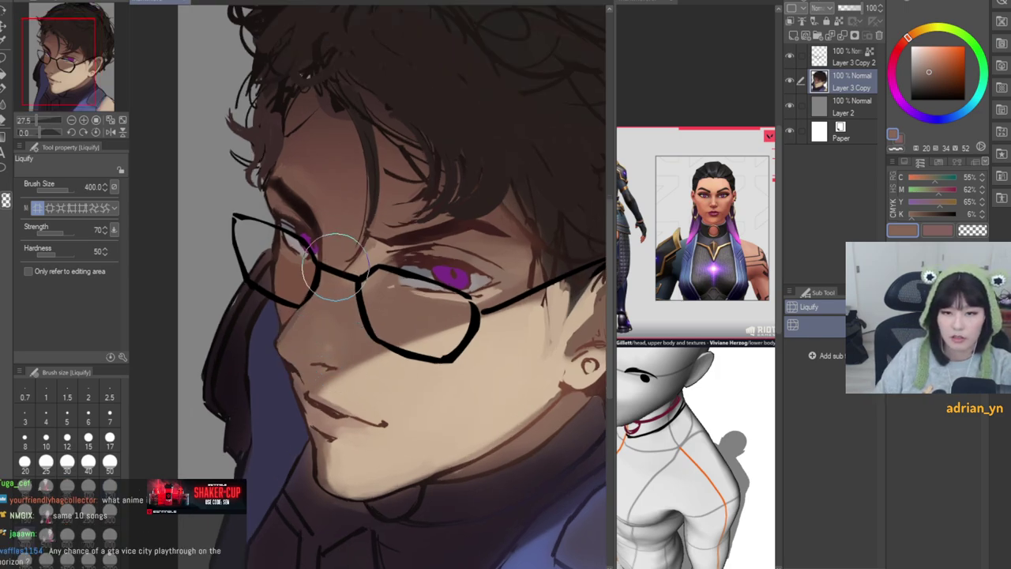
Step: Enlarge the Liquify brush to 1200 and review the whole portrait with the glasses
{"action": "key", "text": "bracketright"}
{"action": "key", "text": "bracketright"}
{"action": "key", "text": "bracketright"}
{"action": "key", "text": "bracketright"}
{"action": "key", "text": "bracketright"}
{"action": "key", "text": "bracketright"}
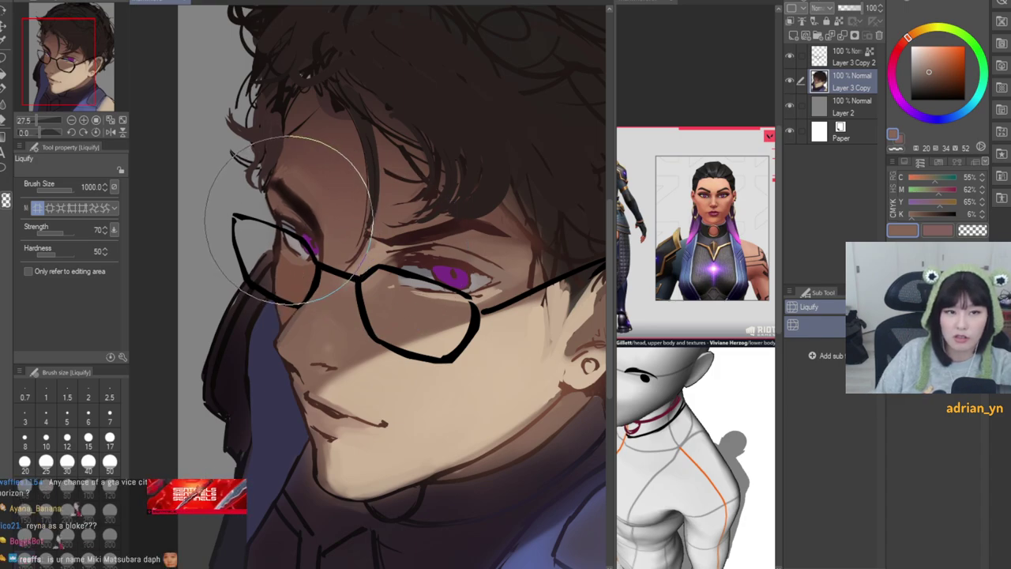
{"action": "key", "text": "bracketright"}
{"action": "key", "text": "bracketright"}
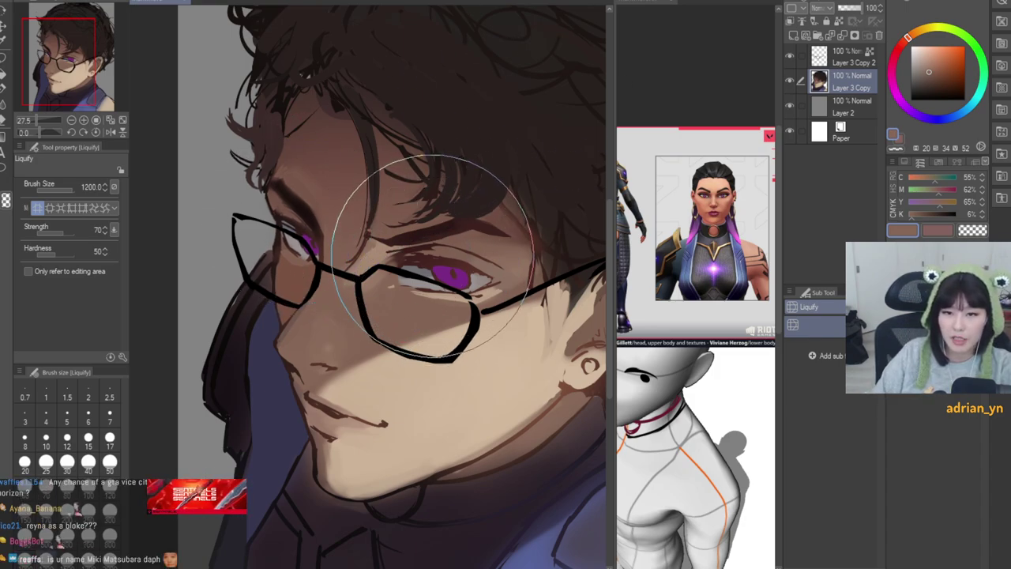
{"action": "scroll", "coordinate": [452, 300], "scroll_direction": "down", "scroll_amount": 5}
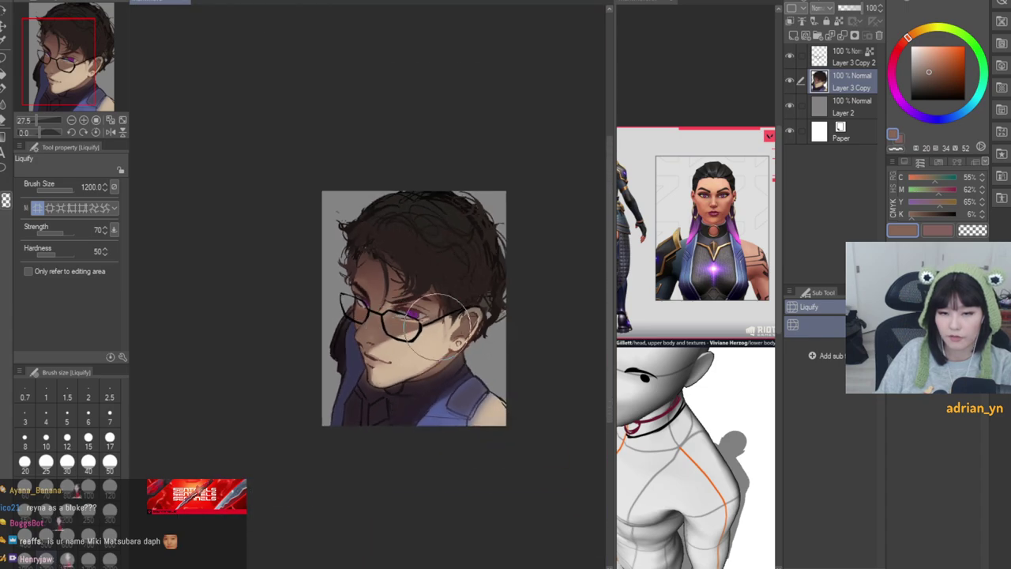
Step: Hide the glasses on Layer 3 Copy 2 and reduce the Liquify brush size to 300 for the nose profile
{"action": "key", "text": "h"}
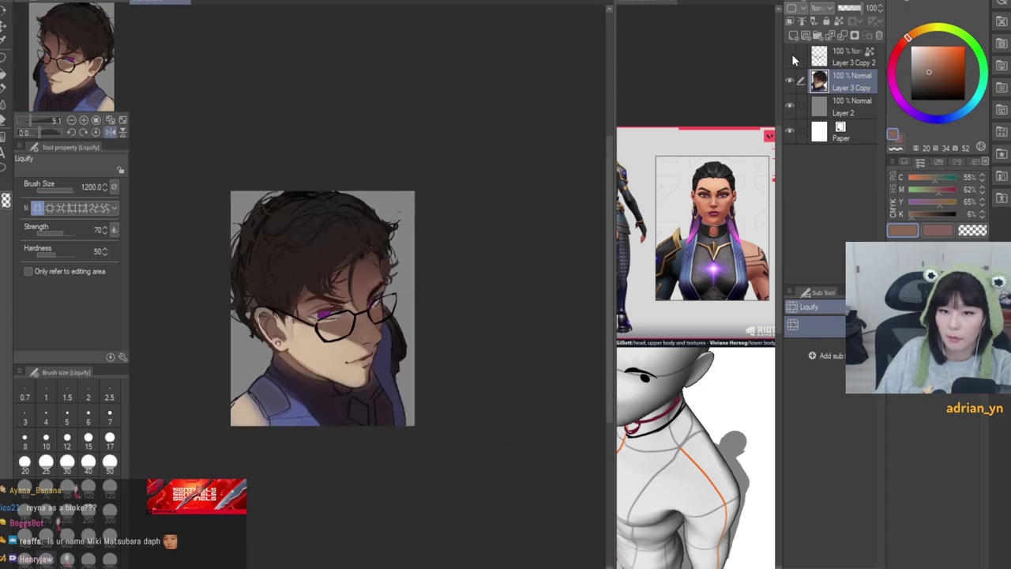
{"action": "key", "text": "h"}
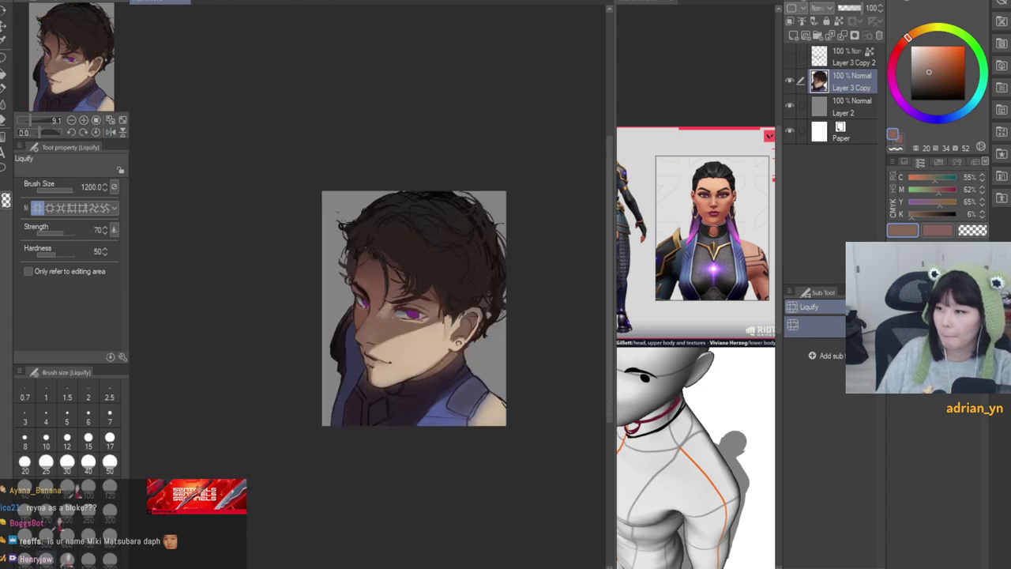
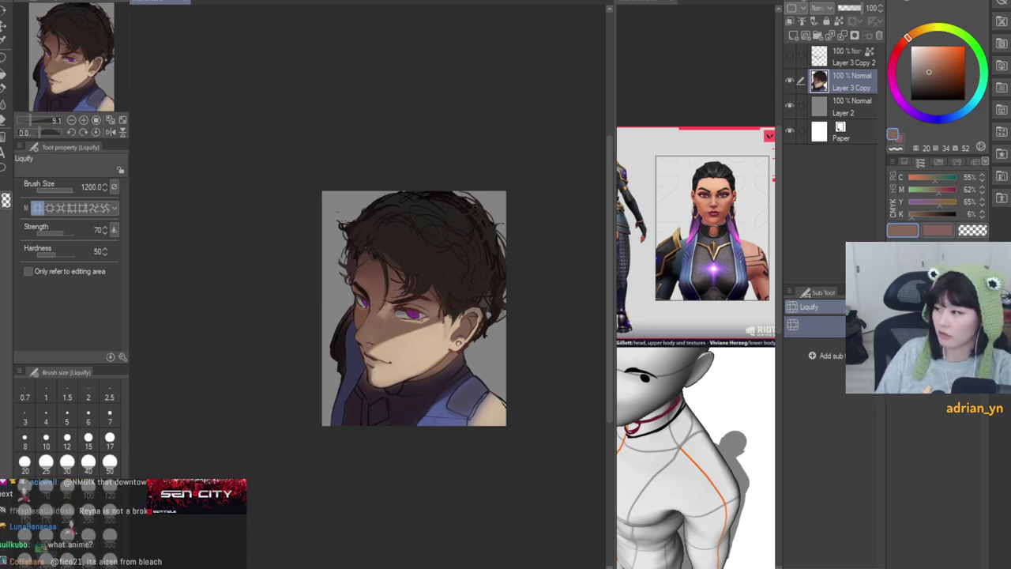
{"action": "scroll", "coordinate": [457, 360], "scroll_direction": "up", "scroll_amount": 5}
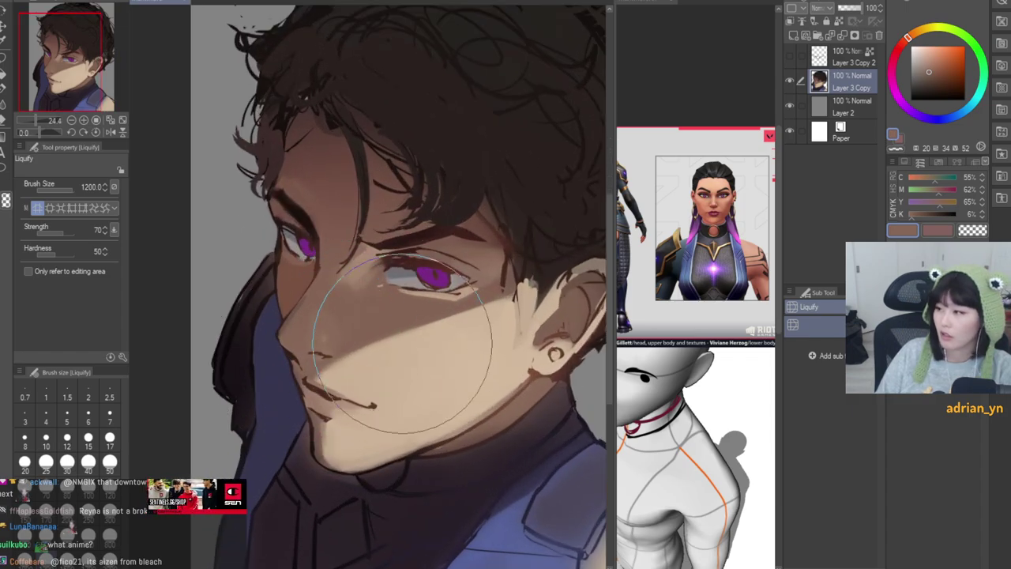
{"action": "key", "text": "bracketleft"}
{"action": "key", "text": "bracketleft"}
{"action": "key", "text": "bracketleft"}
{"action": "key", "text": "bracketleft"}
{"action": "key", "text": "bracketleft"}
{"action": "key", "text": "bracketleft"}
{"action": "key", "text": "bracketleft"}
{"action": "key", "text": "bracketleft"}
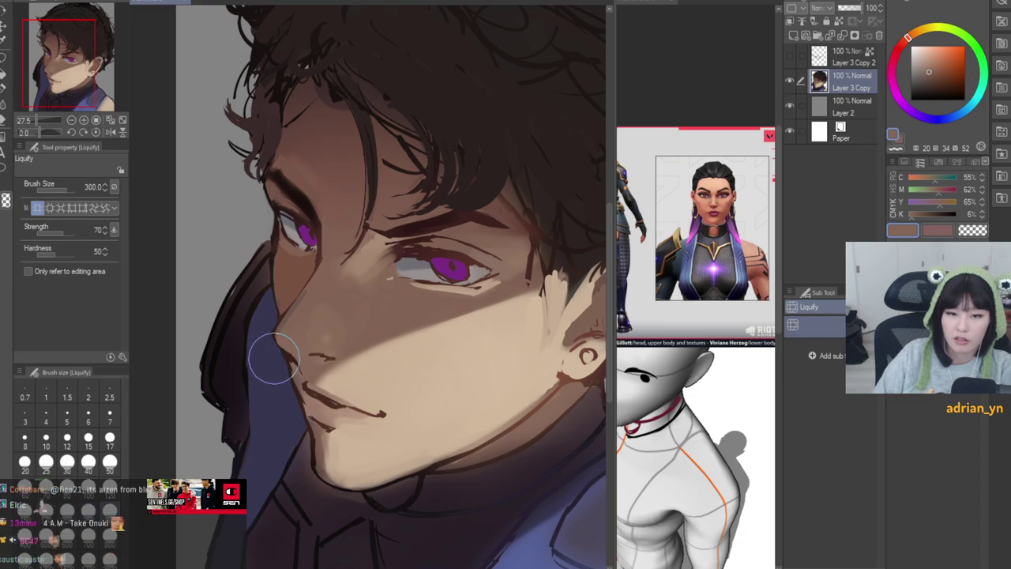
{"action": "key", "text": "bracketright"}
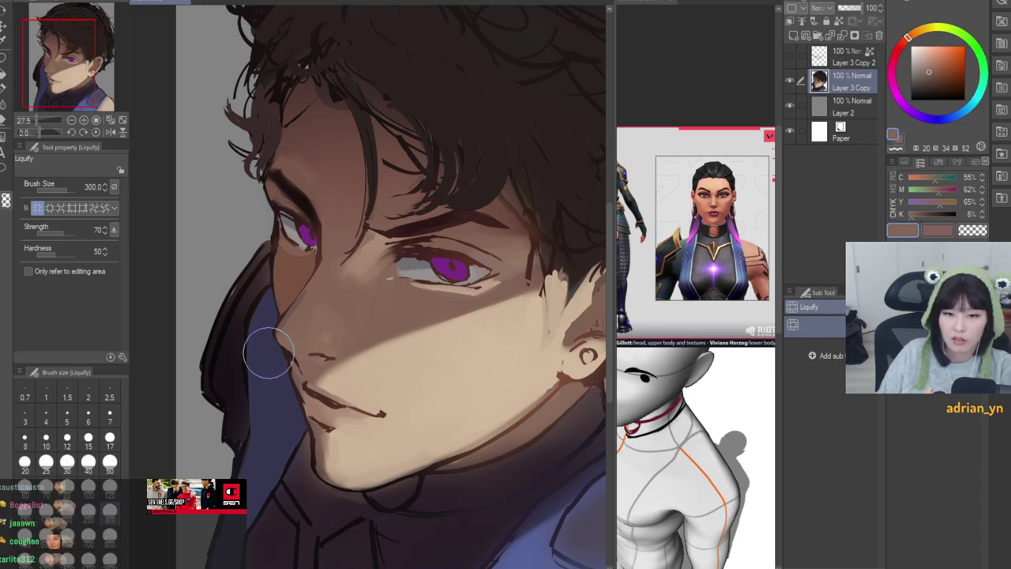
Step: Mirror the canvas to check the face and enlarge the Liquify brush to 400 at the nose tip
{"action": "scroll", "coordinate": [343, 323], "scroll_direction": "down", "scroll_amount": 3}
{"action": "scroll", "coordinate": [444, 337], "scroll_direction": "down", "scroll_amount": 1}
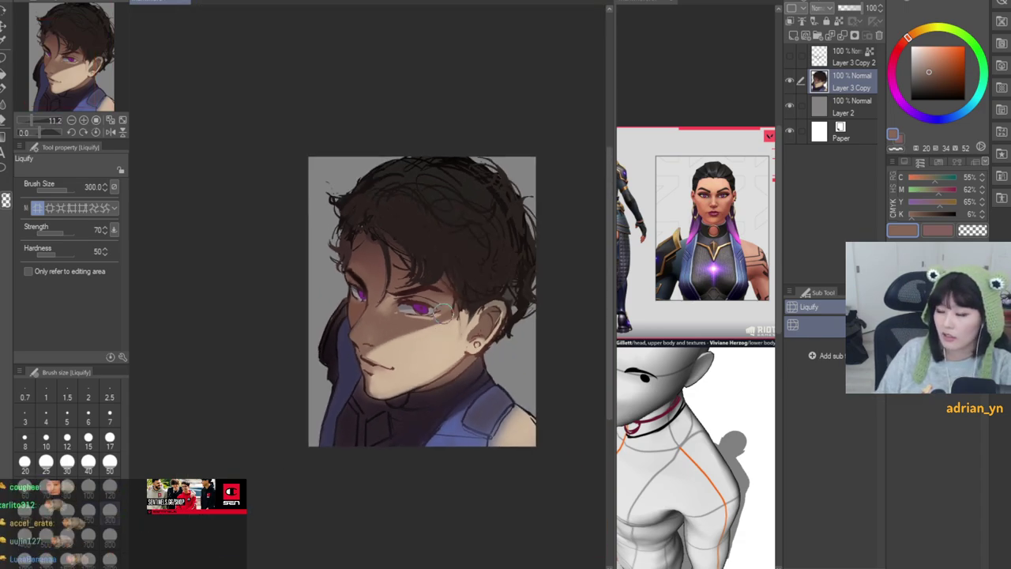
{"action": "key", "text": "h"}
{"action": "scroll", "coordinate": [451, 305], "scroll_direction": "down", "scroll_amount": 2}
{"action": "scroll", "coordinate": [430, 330], "scroll_direction": "up", "scroll_amount": 6}
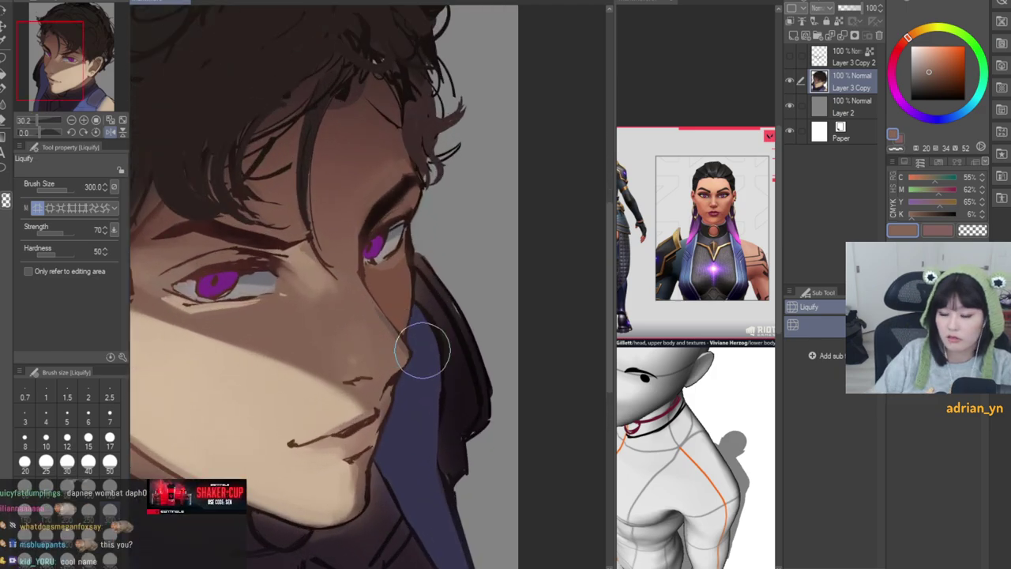
{"action": "key", "text": "bracketright"}
{"action": "key", "text": "bracketright"}
{"action": "scroll", "coordinate": [394, 338], "scroll_direction": "up", "scroll_amount": 3}
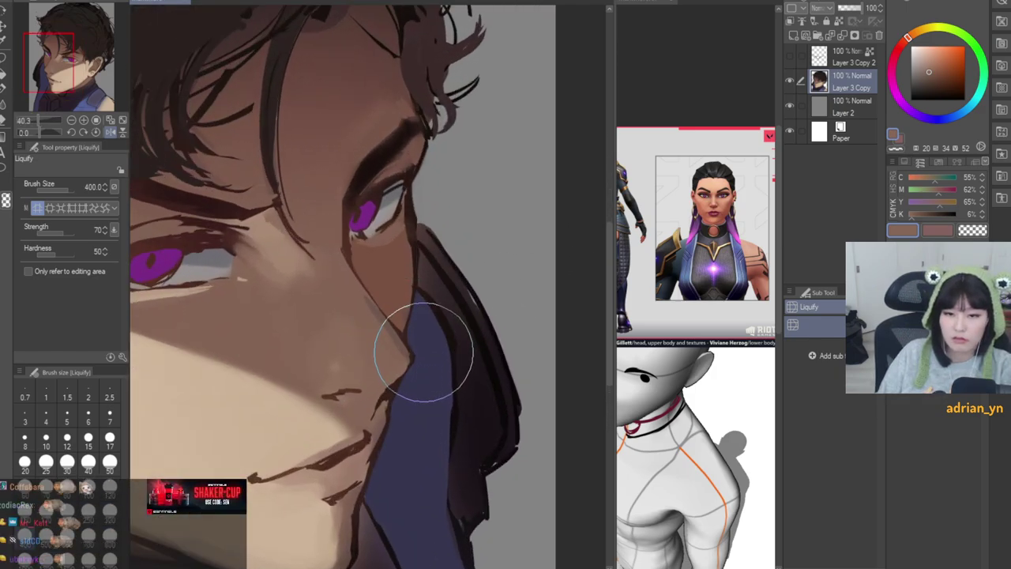
Step: Refine the edge between the nose bridge and far cheek with the Mapping pen at size 70, using dark brown sampled from the line
{"action": "left_click", "coordinate": [4, 117]}
{"action": "left_click_drag", "start_coordinate": [390, 334], "coordinate": [400, 341]}
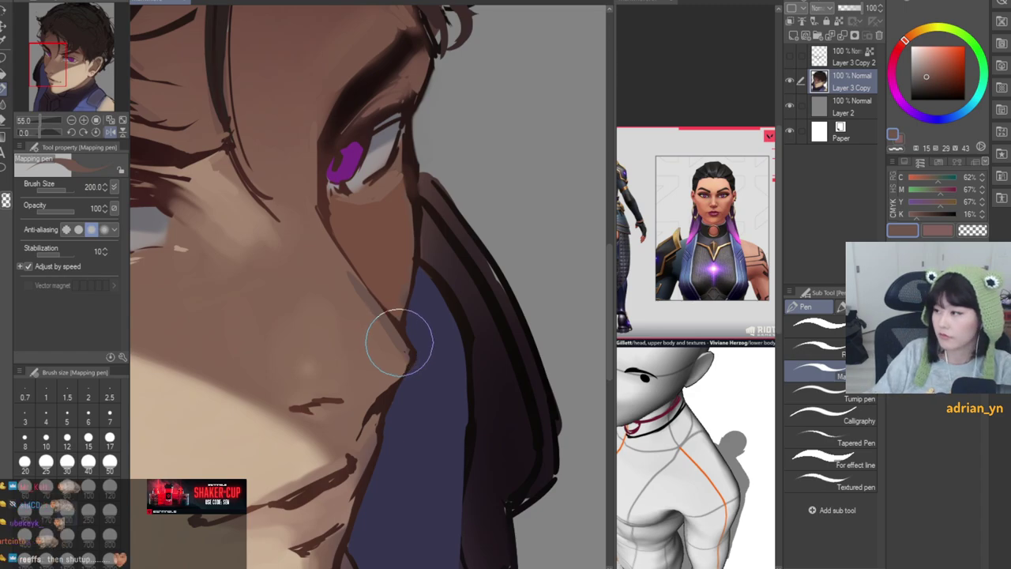
{"action": "key", "text": "bracketleft"}
{"action": "key", "text": "bracketleft"}
{"action": "key", "text": "bracketleft"}
{"action": "key", "text": "bracketleft"}
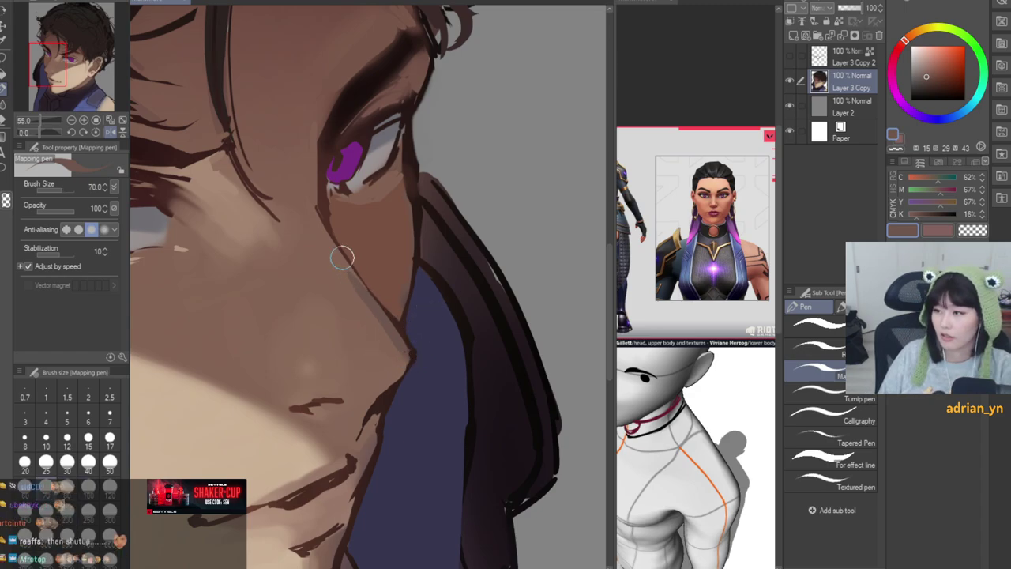
{"action": "key", "text": "ctrl+z"}
{"action": "left_click", "coordinate": [337, 241], "text": "alt"}
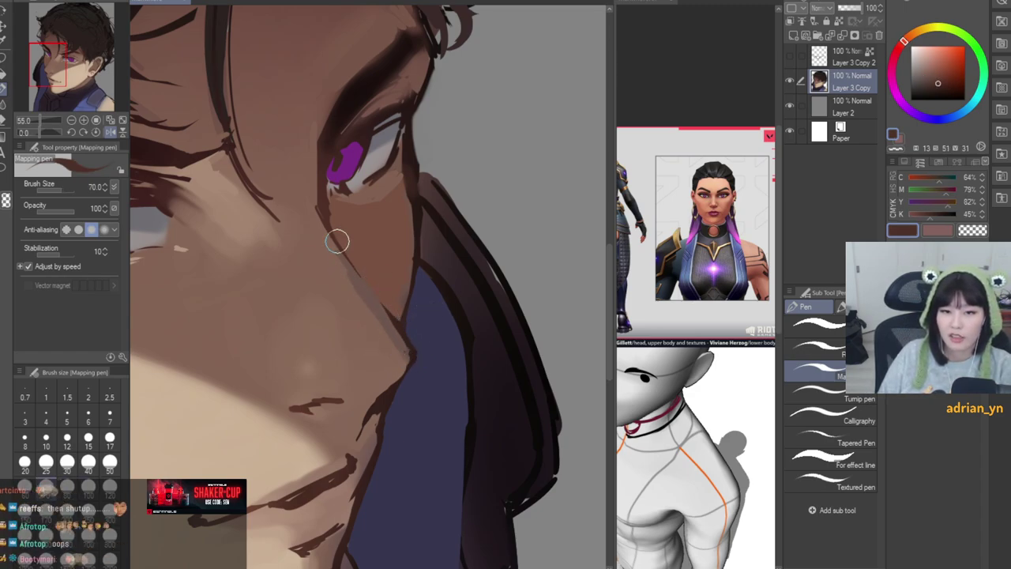
{"action": "left_click", "coordinate": [368, 264], "text": "alt"}
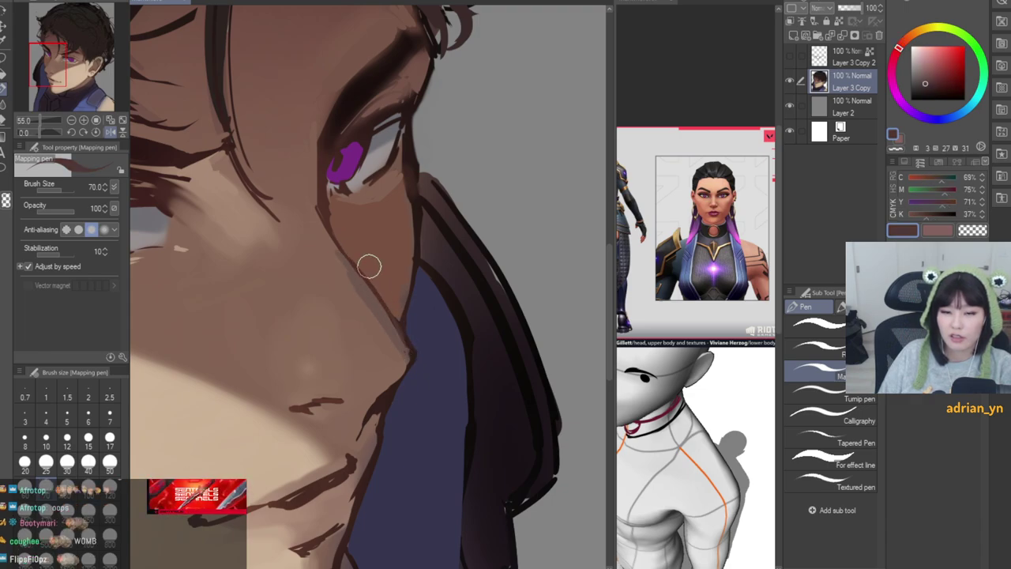
{"action": "scroll", "coordinate": [479, 389], "scroll_direction": "down", "scroll_amount": 5}
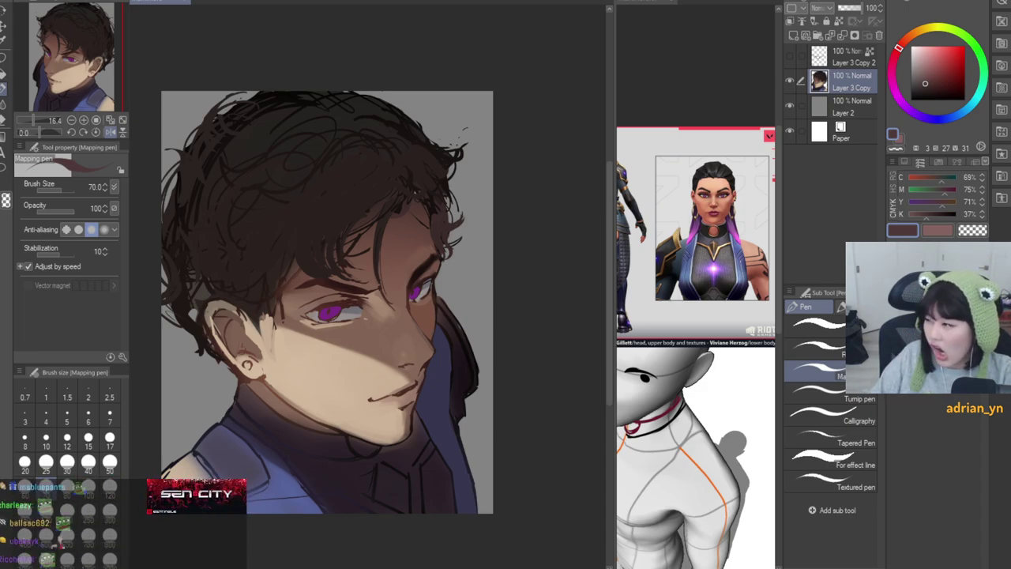
Step: Return the canvas to its unmirrored view and choose a darker brown based on the shadow tone sampled below the nostril
{"action": "scroll", "coordinate": [539, 253], "scroll_direction": "down", "scroll_amount": 3}
{"action": "key", "text": "h"}
{"action": "scroll", "coordinate": [297, 302], "scroll_direction": "up", "scroll_amount": 16}
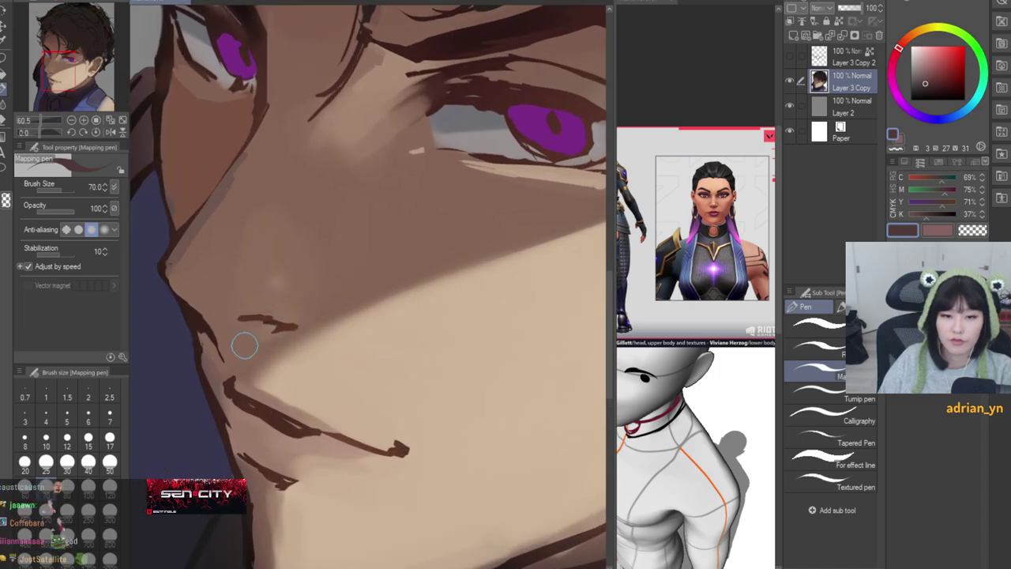
{"action": "left_click", "coordinate": [273, 348], "text": "alt"}
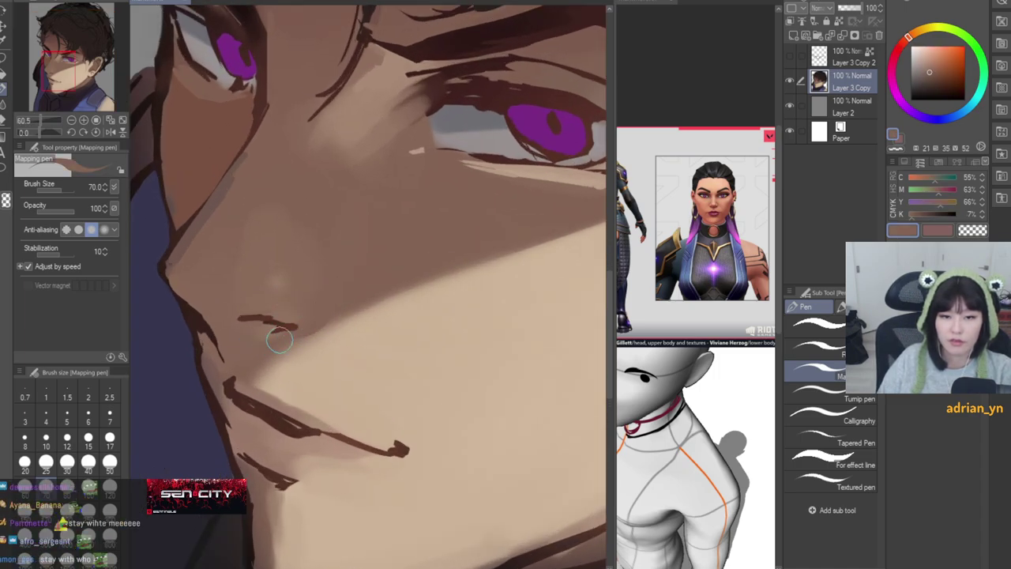
{"action": "scroll", "coordinate": [324, 314], "scroll_direction": "down", "scroll_amount": 5}
{"action": "scroll", "coordinate": [354, 362], "scroll_direction": "up", "scroll_amount": 4}
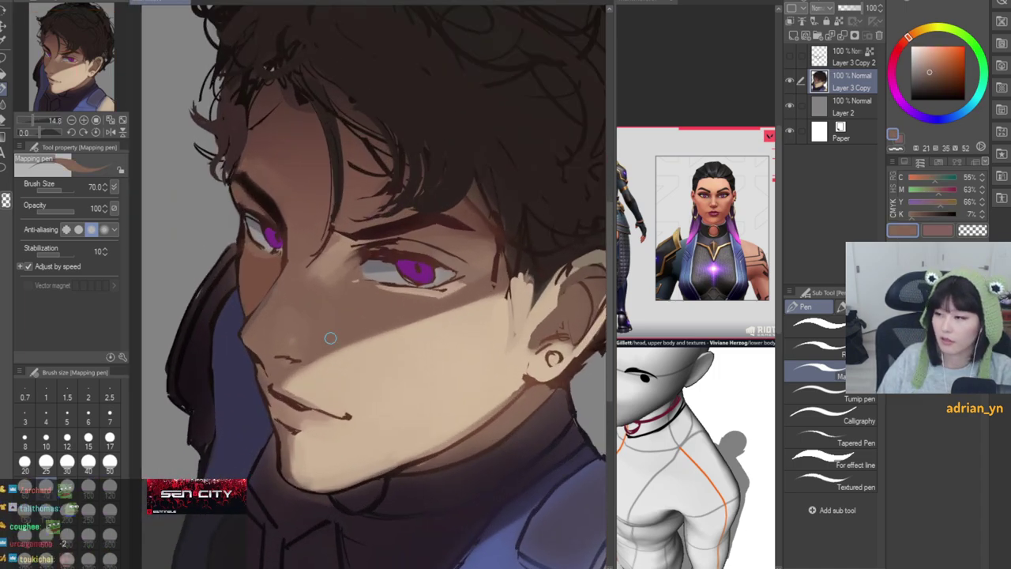
{"action": "left_click", "coordinate": [932, 78]}
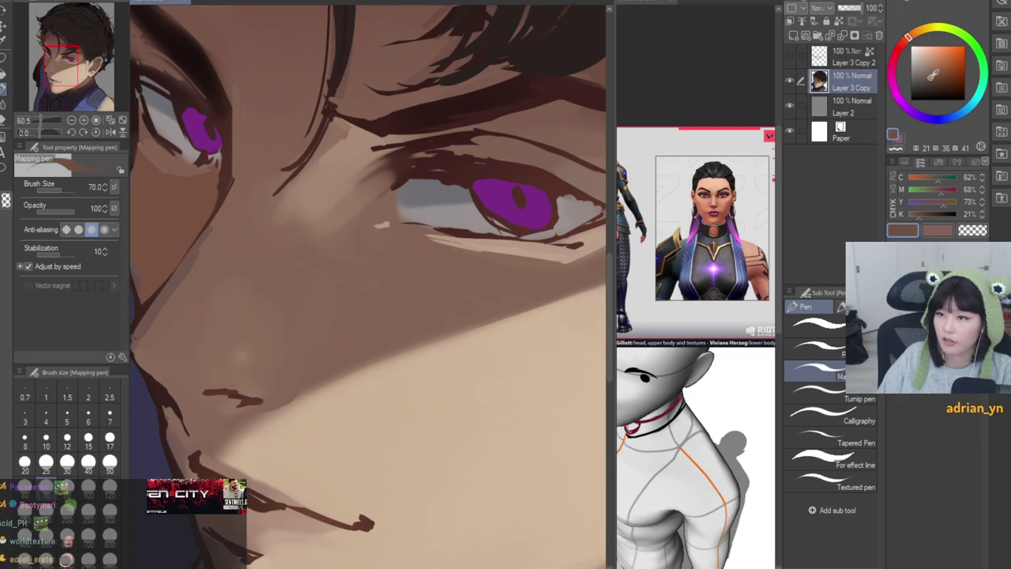
Step: Try to draw a curved nostril crease beside the nose in the darker brown
{"action": "scroll", "coordinate": [268, 377], "scroll_direction": "up", "scroll_amount": 1}
{"action": "left_click_drag", "start_coordinate": [299, 377], "coordinate": [274, 411]}
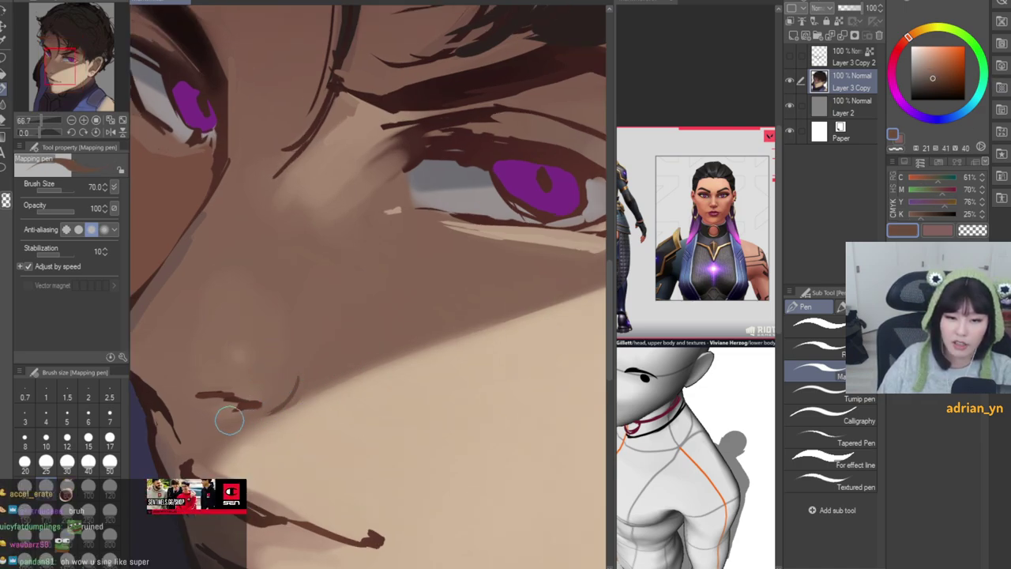
{"action": "scroll", "coordinate": [228, 420], "scroll_direction": "down", "scroll_amount": 4}
{"action": "scroll", "coordinate": [338, 371], "scroll_direction": "up", "scroll_amount": 3}
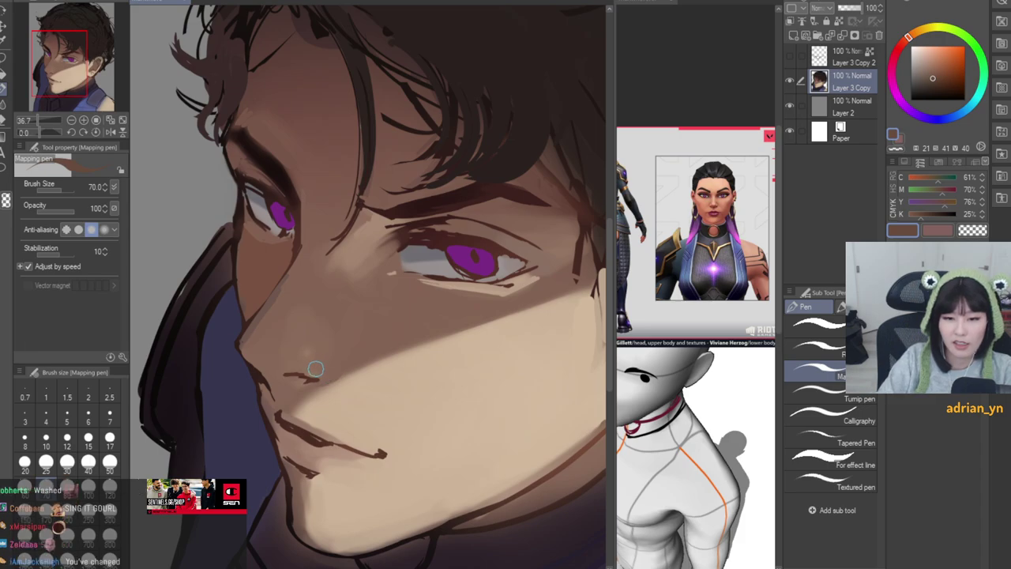
Step: Lasso a rounded area around the nose tip and nostril
{"action": "left_click", "coordinate": [6, 60]}
{"action": "scroll", "coordinate": [341, 355], "scroll_direction": "up", "scroll_amount": 2}
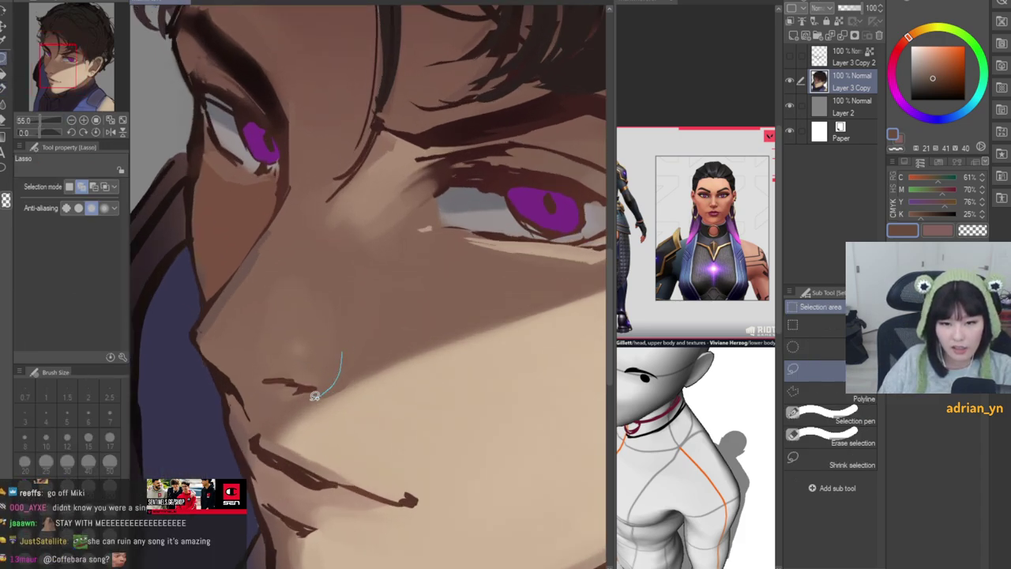
{"action": "mouse_move", "coordinate": [341, 354]}
{"action": "left_mouse_down"}
{"action": "mouse_move", "coordinate": [249, 321]}
{"action": "mouse_move", "coordinate": [348, 347]}
{"action": "left_mouse_up"}
Step: Shade around the lassoed nostril with the Soft airbrush at size 250 and clear the selection
{"action": "key", "text": "b"}
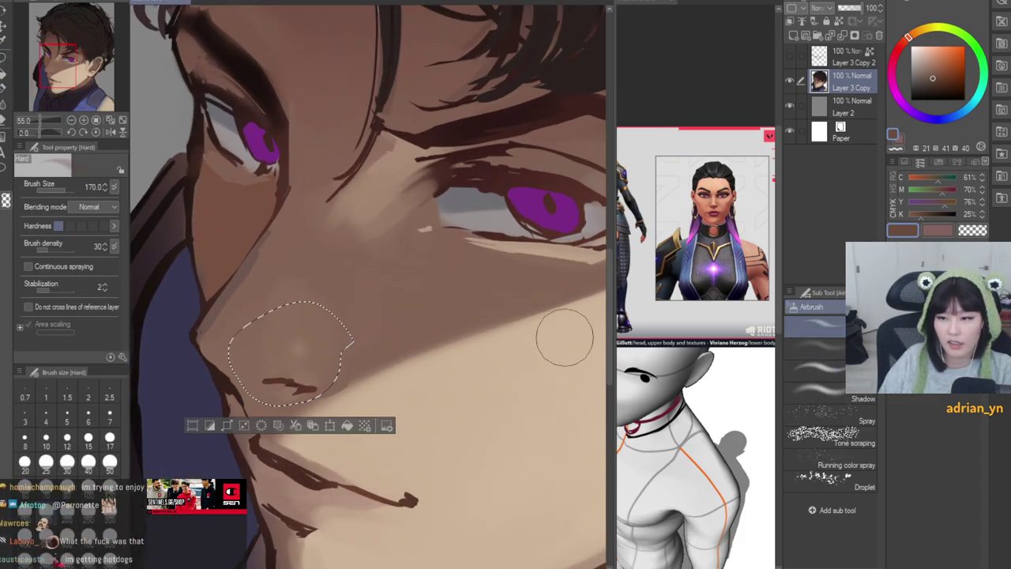
{"action": "left_click", "coordinate": [813, 347]}
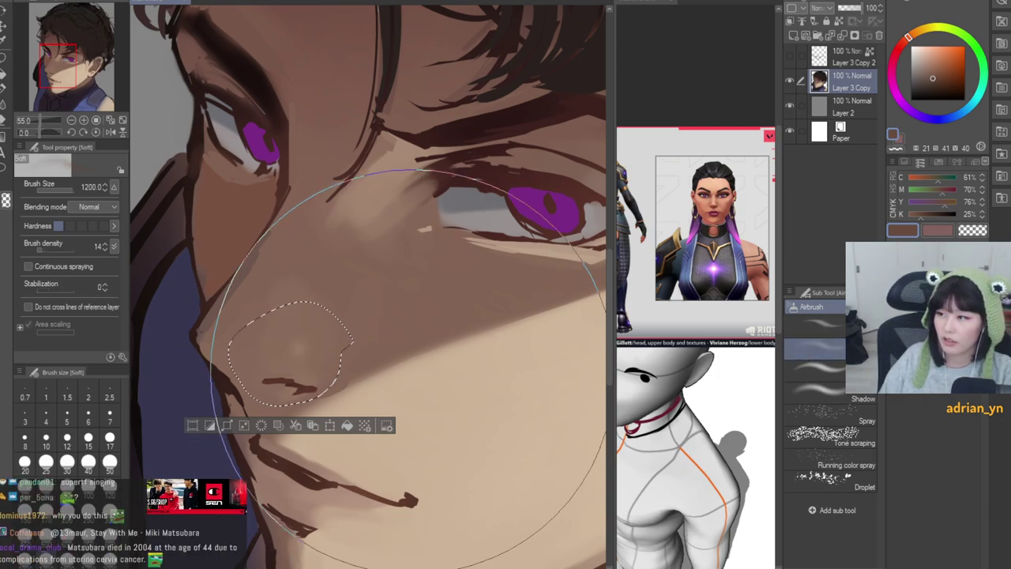
{"action": "key", "text": "bracketleft"}
{"action": "key", "text": "bracketleft"}
{"action": "key", "text": "bracketleft"}
{"action": "key", "text": "bracketleft"}
{"action": "key", "text": "bracketleft"}
{"action": "key", "text": "bracketleft"}
{"action": "key", "text": "bracketleft"}
{"action": "key", "text": "bracketleft"}
{"action": "key", "text": "bracketleft"}
{"action": "key", "text": "bracketleft"}
{"action": "key", "text": "bracketright"}
{"action": "key", "text": "bracketright"}
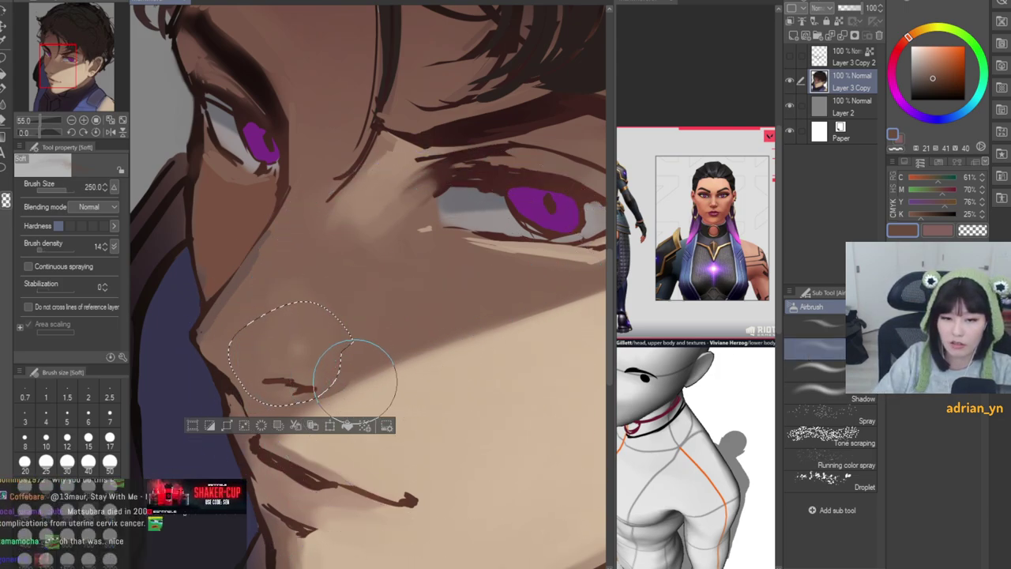
{"action": "key", "text": "ctrl+d"}
{"action": "scroll", "coordinate": [363, 289], "scroll_direction": "down", "scroll_amount": 6}
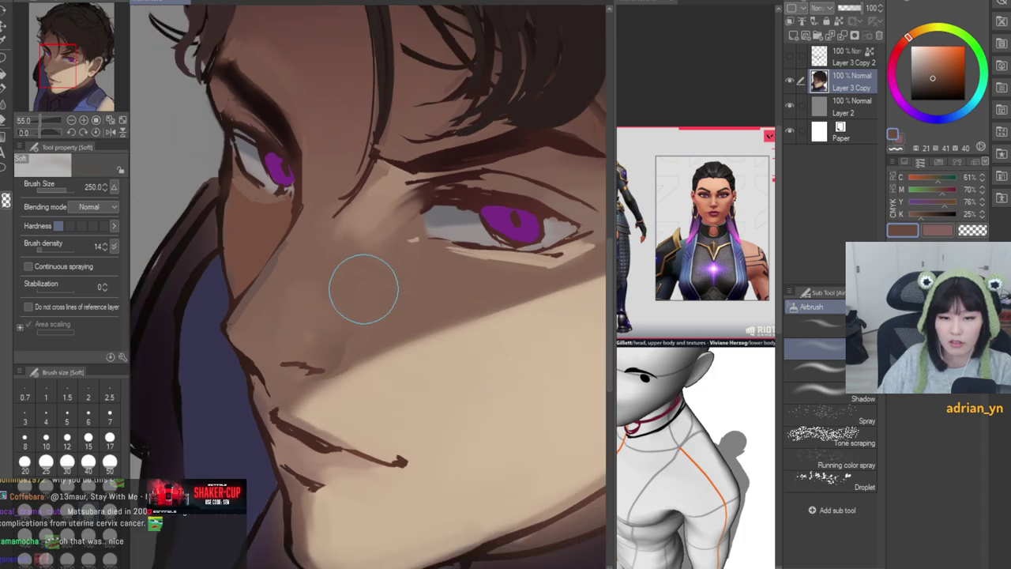
Step: Try to blend the nose shading using the Mapping pen with a sampled skin tone, and undo the nostril shading
{"action": "key", "text": "h"}
{"action": "key", "text": "h"}
{"action": "scroll", "coordinate": [345, 246], "scroll_direction": "up", "scroll_amount": 2}
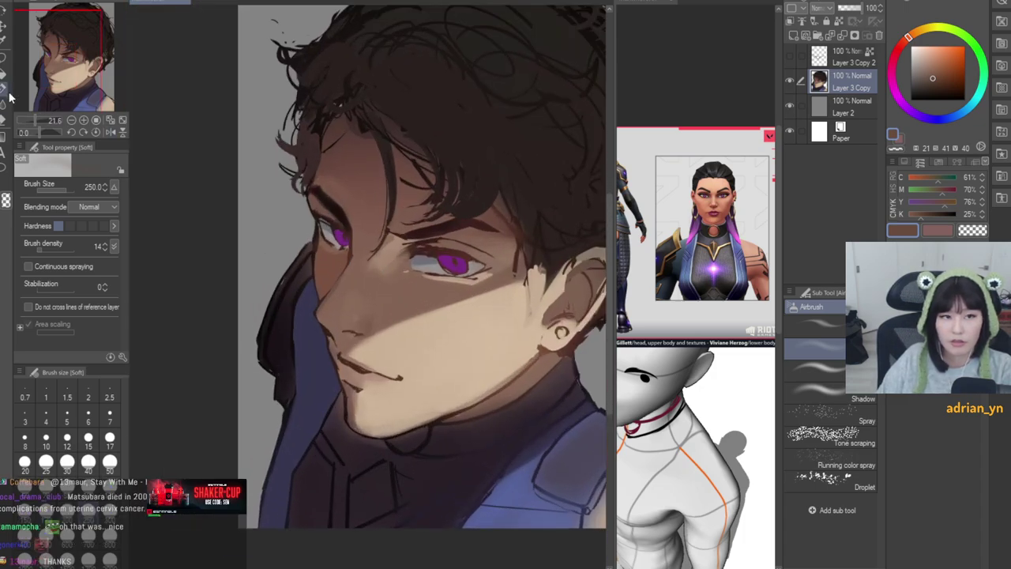
{"action": "left_click", "coordinate": [6, 91]}
{"action": "scroll", "coordinate": [388, 298], "scroll_direction": "up", "scroll_amount": 4}
{"action": "left_click", "coordinate": [352, 353], "text": "alt"}
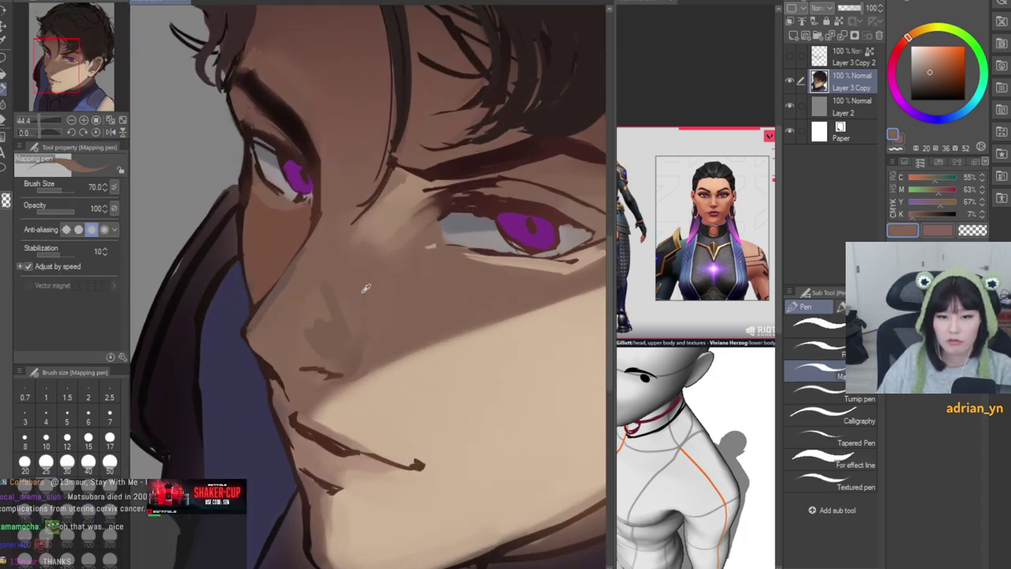
{"action": "scroll", "coordinate": [304, 326], "scroll_direction": "down", "scroll_amount": 6}
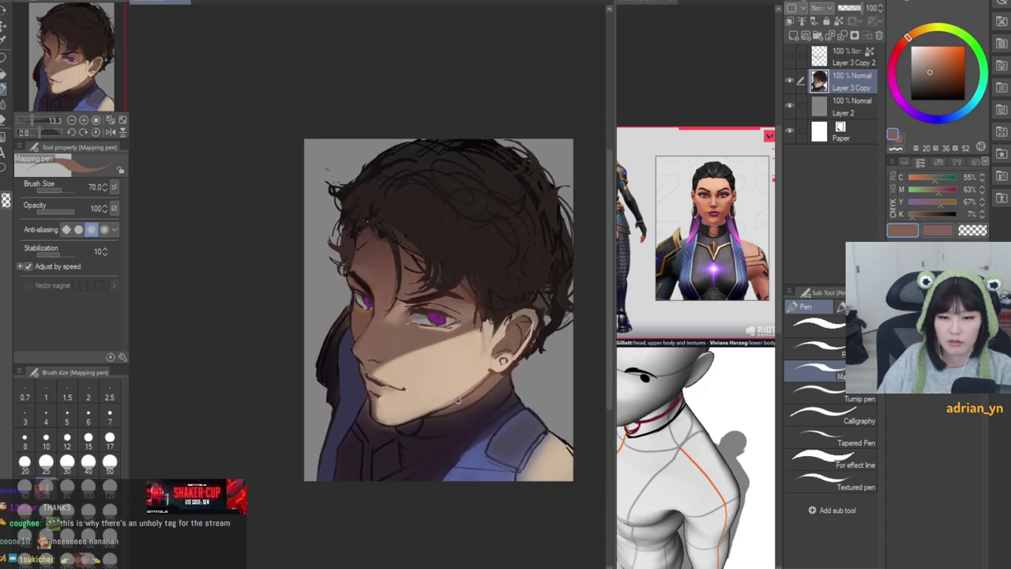
{"action": "scroll", "coordinate": [459, 425], "scroll_direction": "up", "scroll_amount": 3}
{"action": "scroll", "coordinate": [459, 426], "scroll_direction": "up", "scroll_amount": 1}
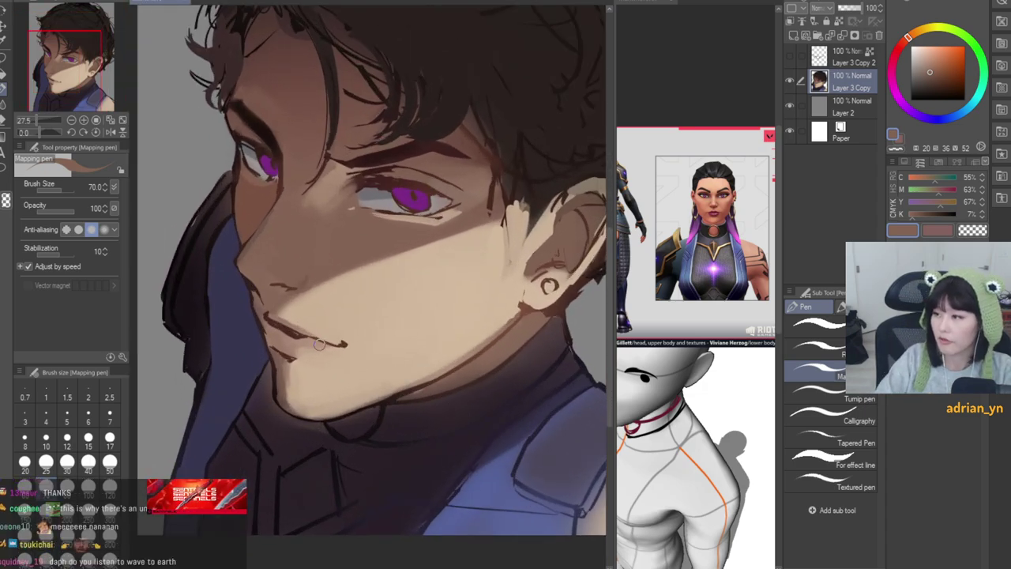
{"action": "key", "text": "ctrl+z"}
{"action": "key", "text": "ctrl+d"}
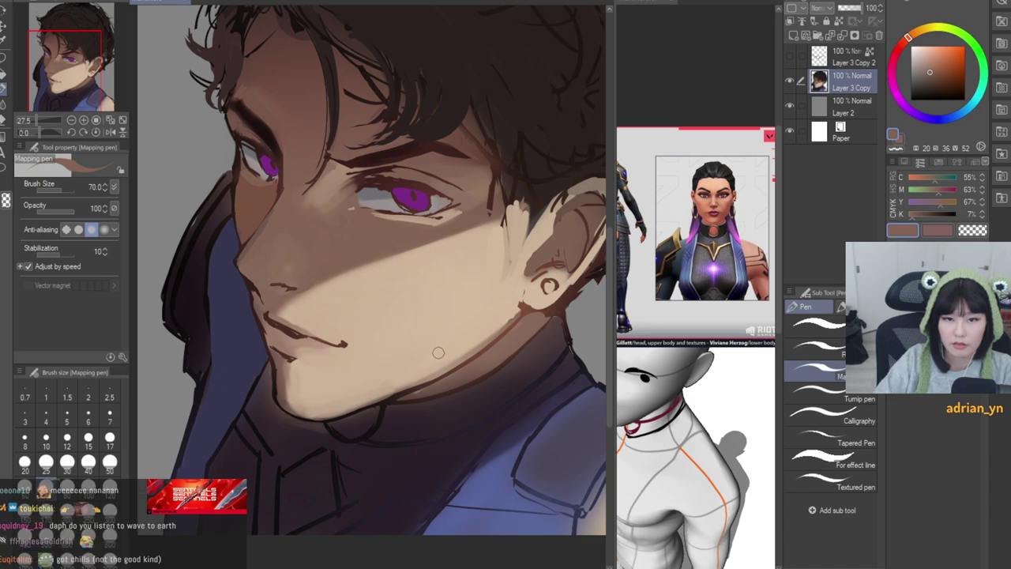
Step: Paint out the light spot on the nose with the surrounding skin tone and sample the skin tone by the upper lip
{"action": "scroll", "coordinate": [266, 274], "scroll_direction": "up", "scroll_amount": 2}
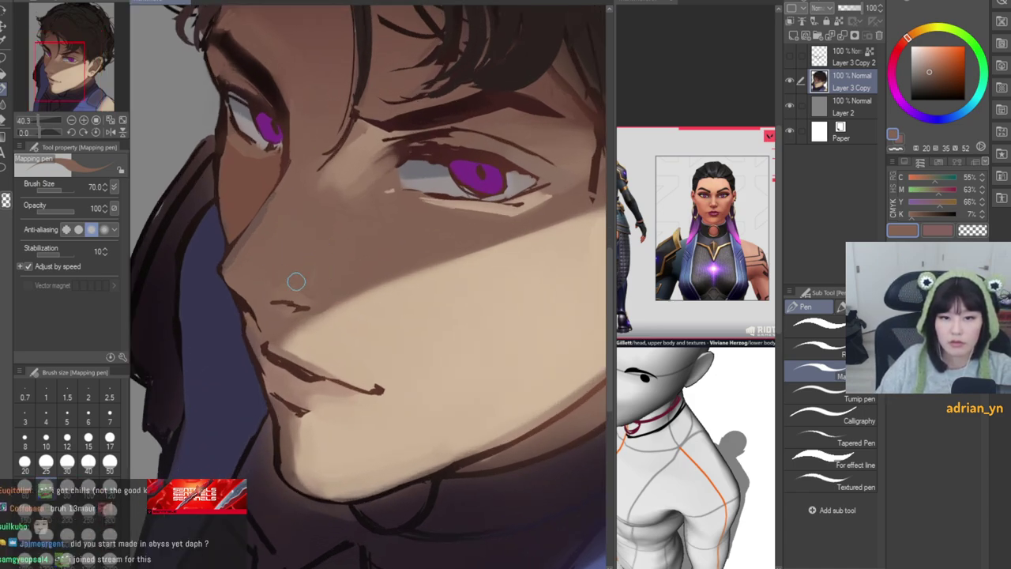
{"action": "scroll", "coordinate": [323, 295], "scroll_direction": "down", "scroll_amount": 4}
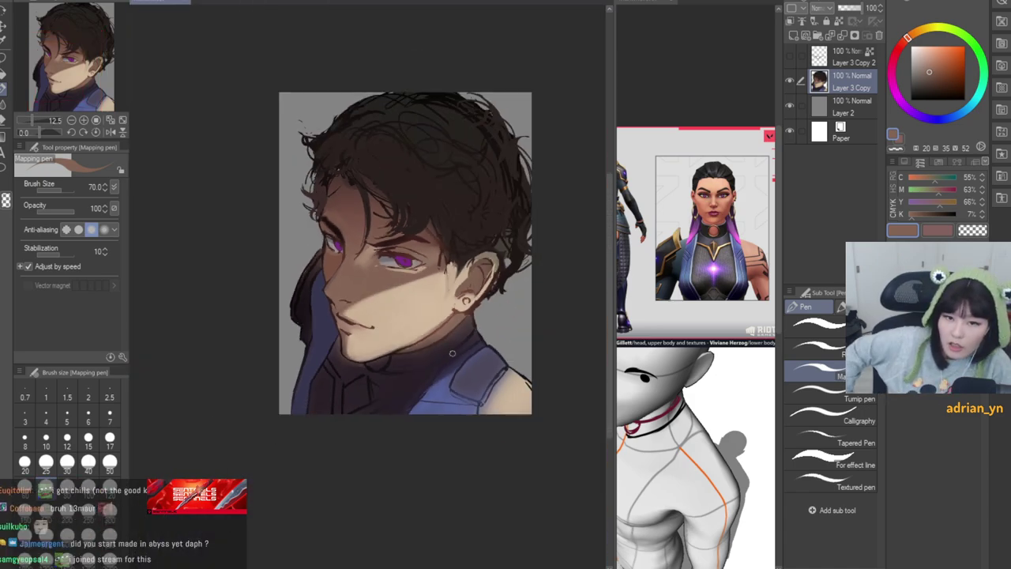
{"action": "scroll", "coordinate": [362, 281], "scroll_direction": "up", "scroll_amount": 7}
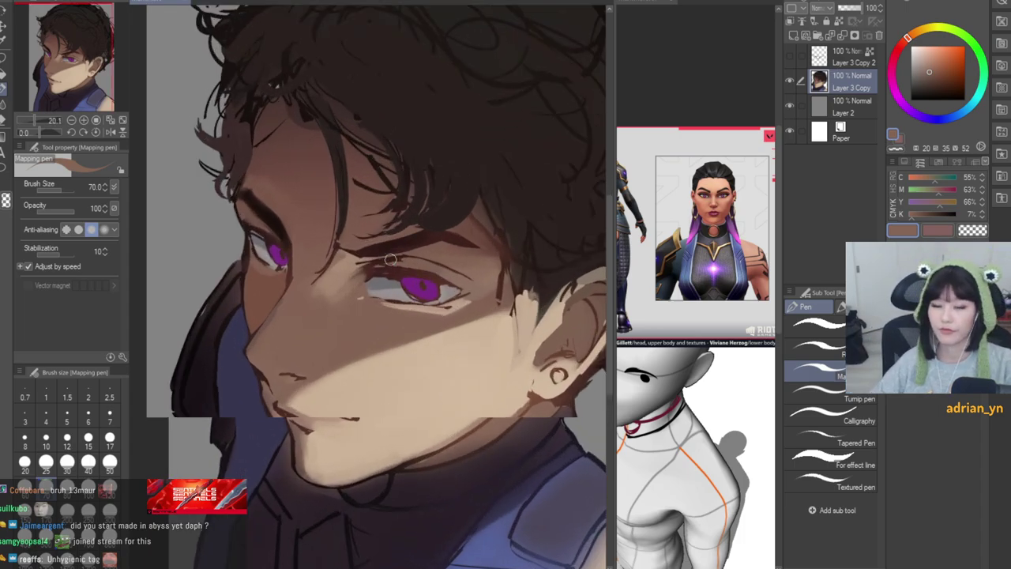
{"action": "left_click", "coordinate": [278, 412], "text": "alt"}
{"action": "scroll", "coordinate": [243, 397], "scroll_direction": "down", "scroll_amount": 4}
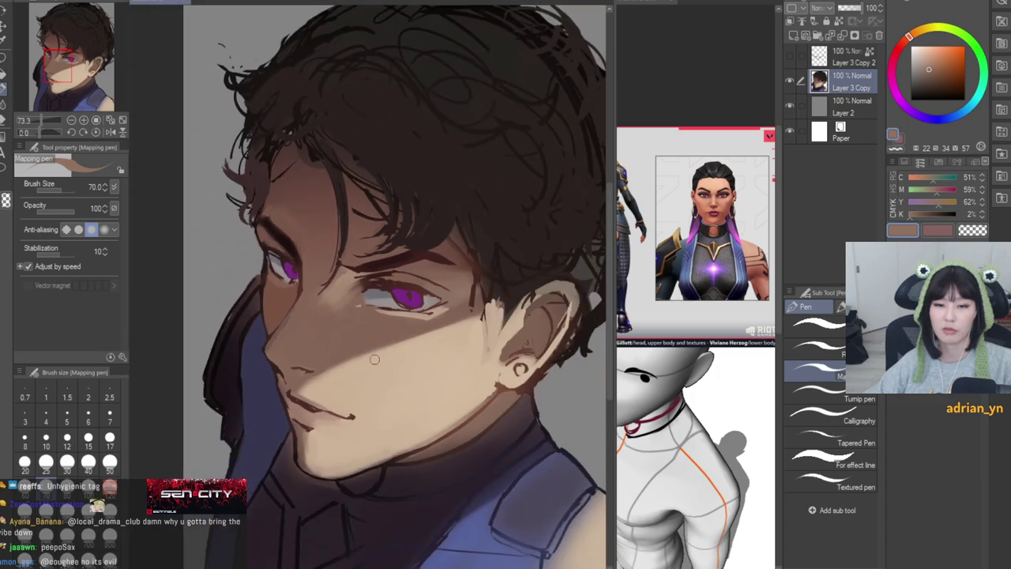
Step: Fill the near eye's iris out to its edge with sampled purple and clean its lower rim with the sampled eye-white grey
{"action": "scroll", "coordinate": [399, 332], "scroll_direction": "up", "scroll_amount": 3}
{"action": "scroll", "coordinate": [399, 325], "scroll_direction": "up", "scroll_amount": 2}
{"action": "left_click", "coordinate": [371, 309], "text": "alt"}
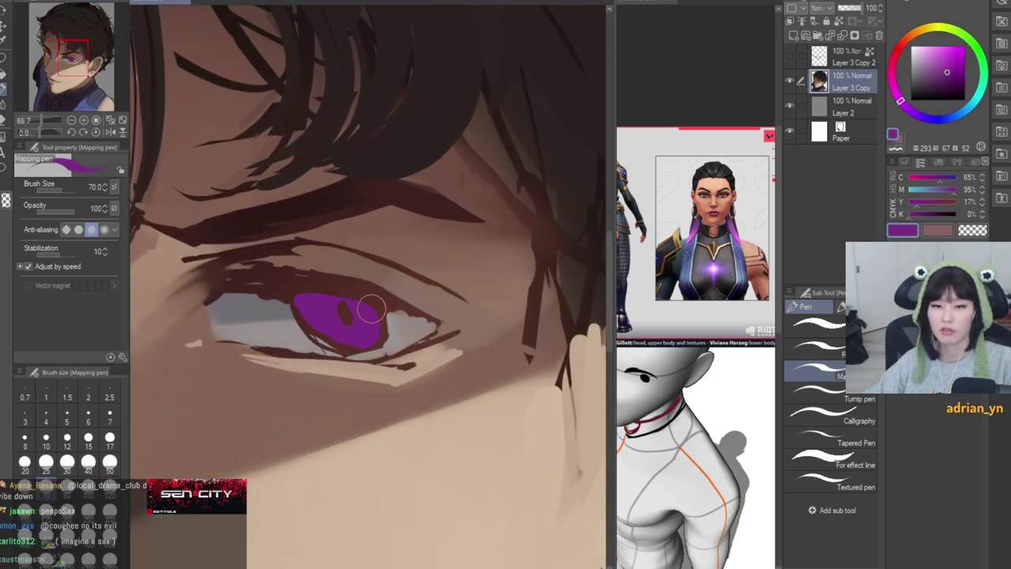
{"action": "left_click", "coordinate": [287, 318], "text": "alt"}
{"action": "left_click_drag", "start_coordinate": [300, 312], "coordinate": [331, 342]}
{"action": "left_click", "coordinate": [375, 351], "text": "alt"}
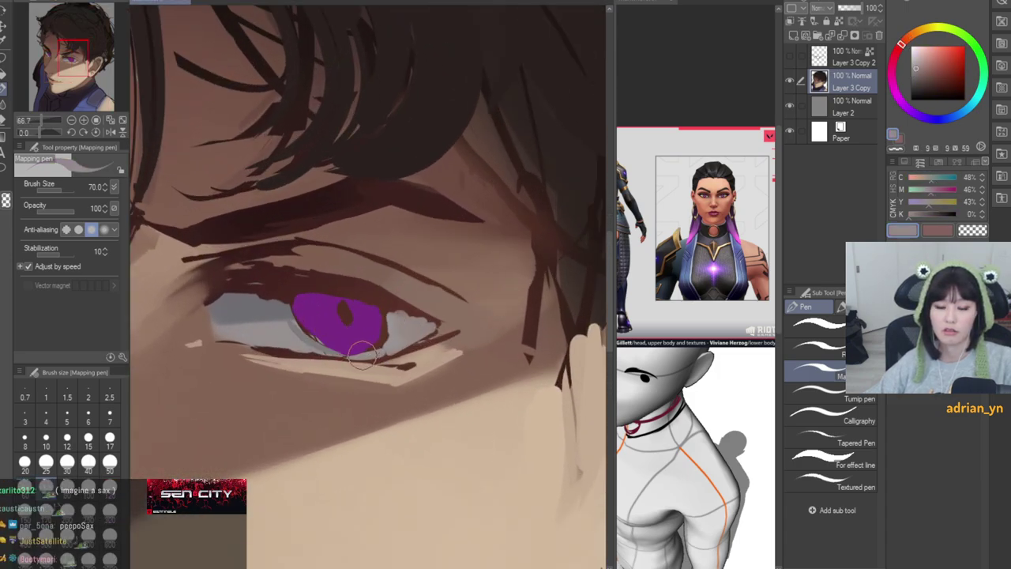
{"action": "scroll", "coordinate": [371, 353], "scroll_direction": "down", "scroll_amount": 3}
{"action": "scroll", "coordinate": [371, 347], "scroll_direction": "up", "scroll_amount": 2}
Step: Paint over the outer end of the near eye's upper lid crease with skin tones sampled around it
{"action": "left_click", "coordinate": [391, 288], "text": "alt"}
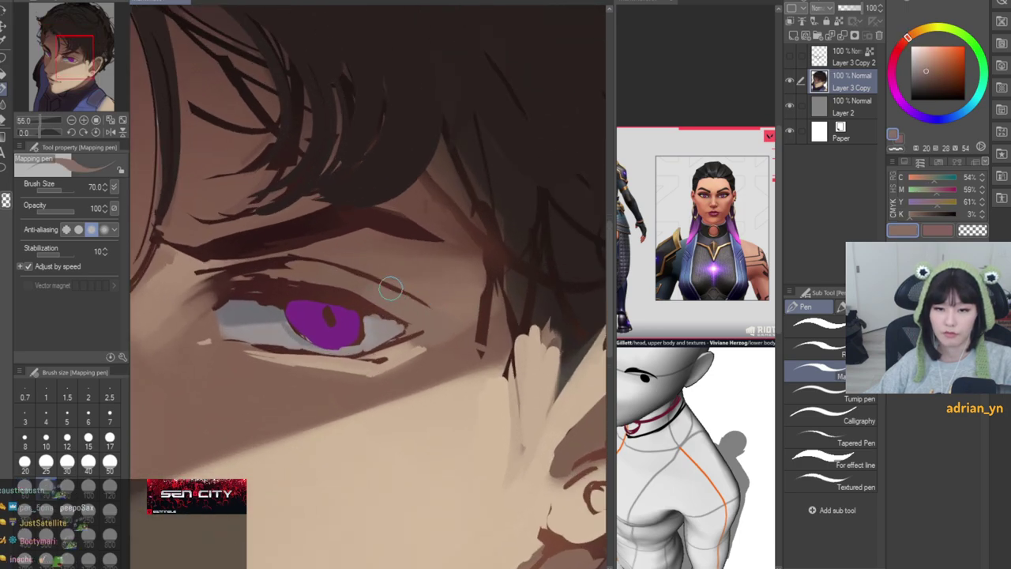
{"action": "left_click_drag", "start_coordinate": [388, 277], "coordinate": [450, 334]}
{"action": "left_click", "coordinate": [454, 323], "text": "alt"}
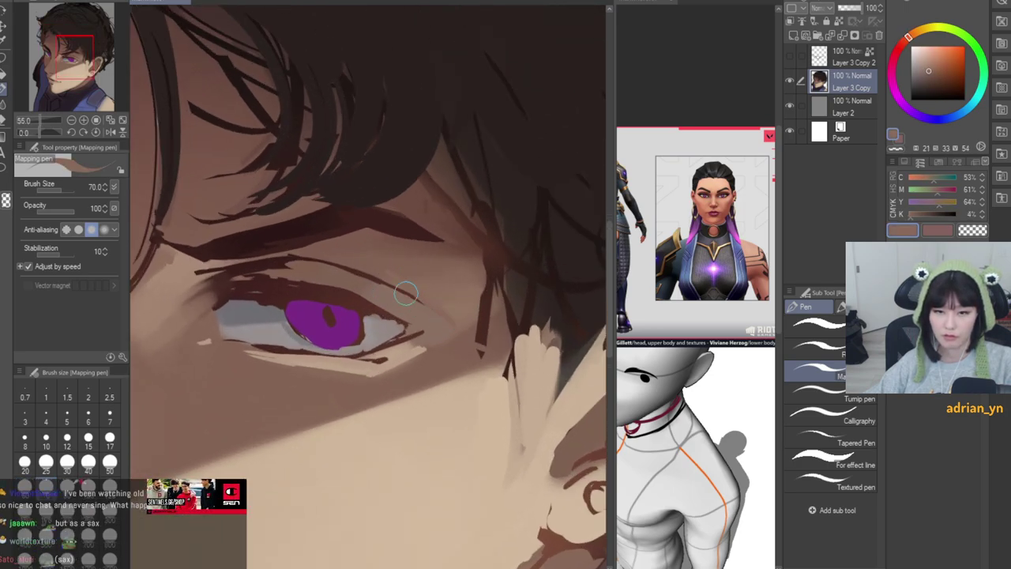
{"action": "left_click_drag", "start_coordinate": [383, 272], "coordinate": [430, 308]}
{"action": "scroll", "coordinate": [520, 347], "scroll_direction": "down", "scroll_amount": 2}
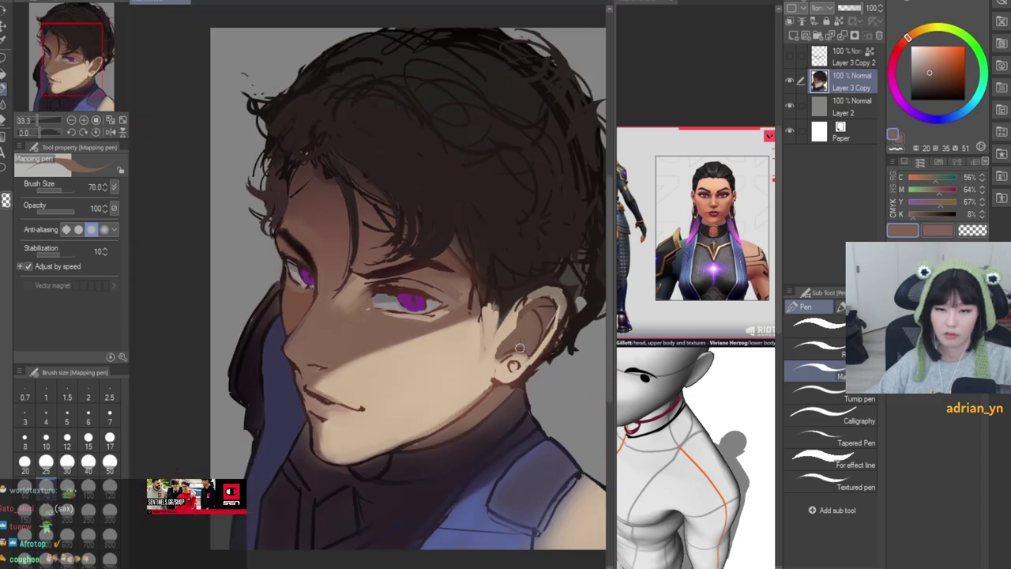
Step: Touch up the white of the far eye with its sampled grey
{"action": "scroll", "coordinate": [371, 277], "scroll_direction": "up", "scroll_amount": 4}
{"action": "left_click", "coordinate": [190, 262], "text": "alt"}
{"action": "scroll", "coordinate": [197, 296], "scroll_direction": "down", "scroll_amount": 3}
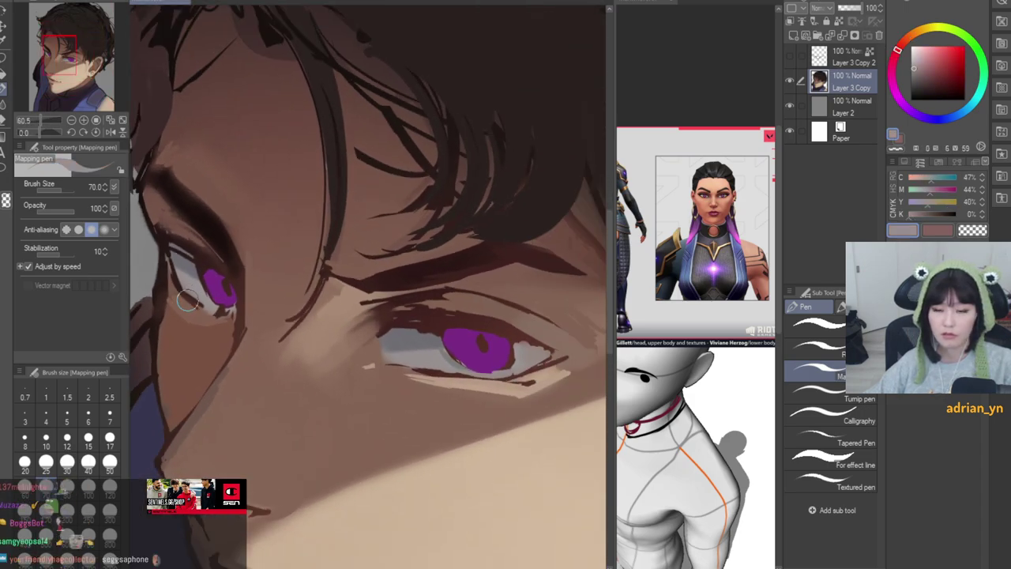
Step: Dab a light skin-tone highlight on the upper lid by the near eye's outer corner
{"action": "scroll", "coordinate": [423, 394], "scroll_direction": "up", "scroll_amount": 1}
{"action": "scroll", "coordinate": [419, 339], "scroll_direction": "up", "scroll_amount": 3}
{"action": "left_click", "coordinate": [435, 310], "text": "alt"}
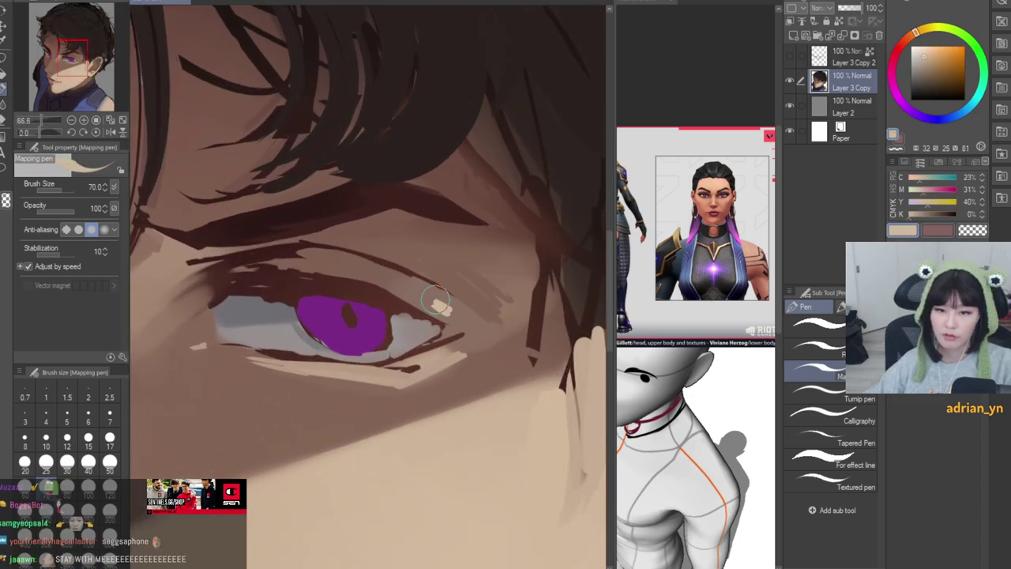
{"action": "scroll", "coordinate": [434, 309], "scroll_direction": "down", "scroll_amount": 5}
{"action": "scroll", "coordinate": [454, 253], "scroll_direction": "up", "scroll_amount": 3}
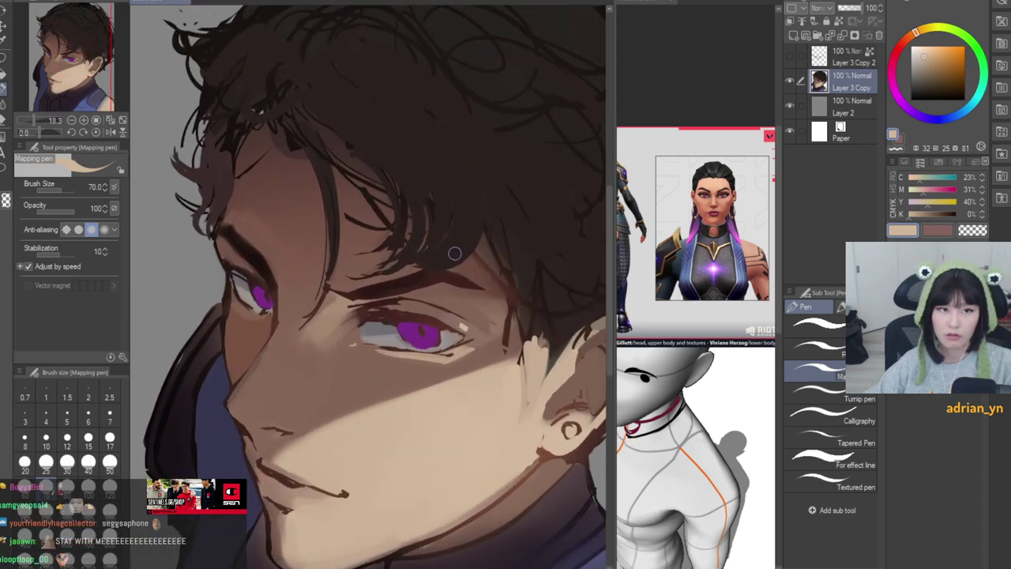
{"action": "scroll", "coordinate": [253, 280], "scroll_direction": "up", "scroll_amount": 3}
{"action": "scroll", "coordinate": [247, 266], "scroll_direction": "down", "scroll_amount": 4}
{"action": "scroll", "coordinate": [371, 315], "scroll_direction": "up", "scroll_amount": 3}
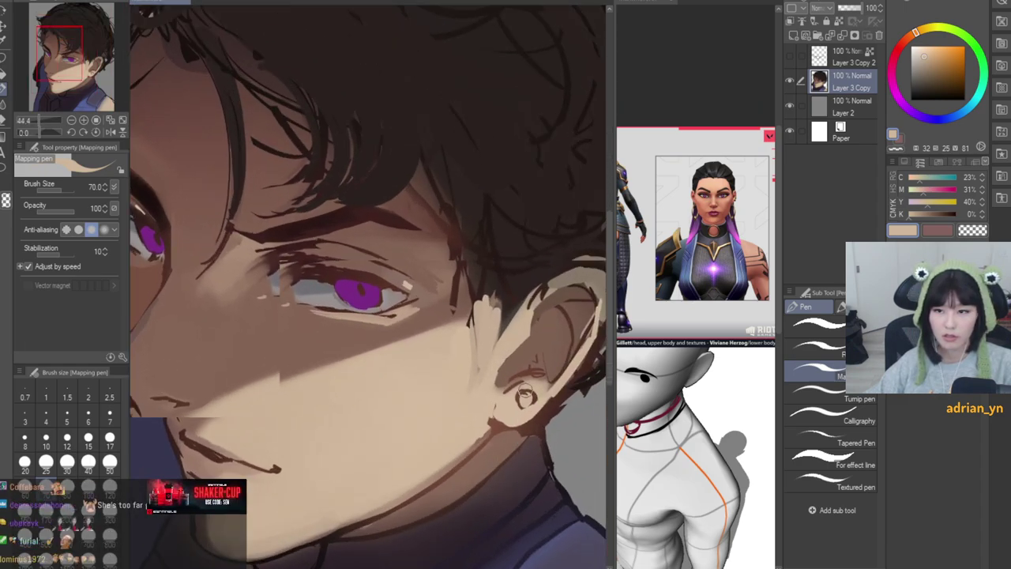
Step: Shade the near eye's white under the upper lid with sampled grey and extend the iris's upper edge in sampled purple
{"action": "scroll", "coordinate": [365, 205], "scroll_direction": "up", "scroll_amount": 3}
{"action": "left_click", "coordinate": [272, 310], "text": "alt"}
{"action": "left_click", "coordinate": [233, 309], "text": "alt"}
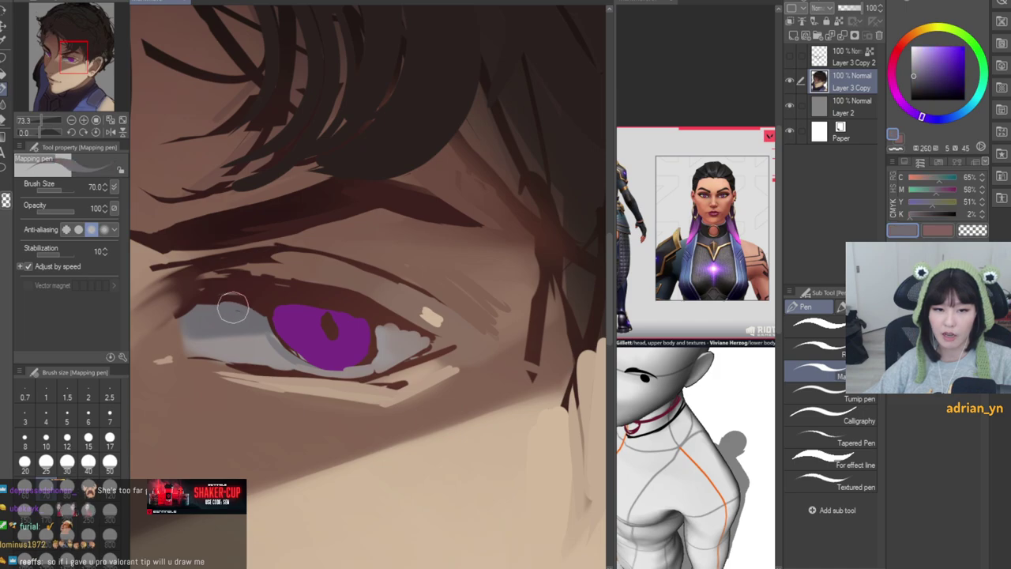
{"action": "left_click", "coordinate": [292, 300], "text": "alt"}
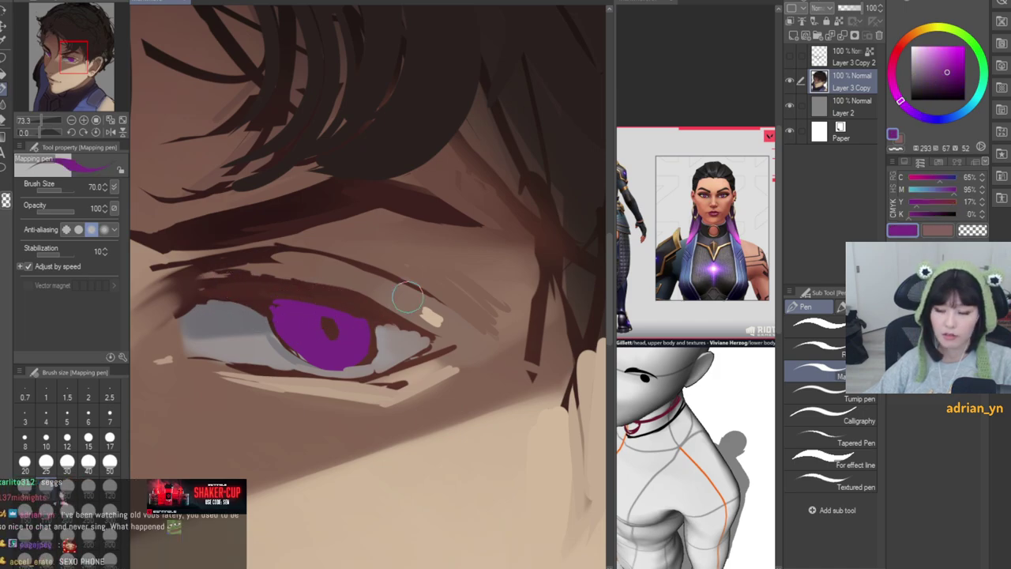
{"action": "scroll", "coordinate": [407, 296], "scroll_direction": "down", "scroll_amount": 2}
{"action": "scroll", "coordinate": [569, 398], "scroll_direction": "down", "scroll_amount": 2}
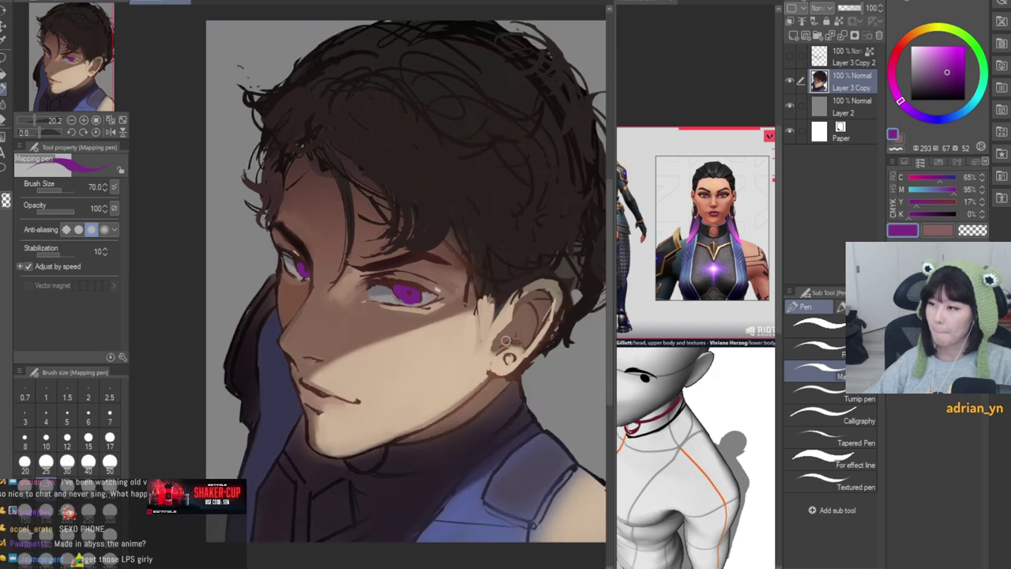
Step: Add a light accent to the far eye's upper lid and strengthen the lash line and pupil with sampled dark brown
{"action": "scroll", "coordinate": [425, 345], "scroll_direction": "up", "scroll_amount": 1}
{"action": "scroll", "coordinate": [315, 229], "scroll_direction": "up", "scroll_amount": 2}
{"action": "left_click", "coordinate": [217, 227], "text": "alt"}
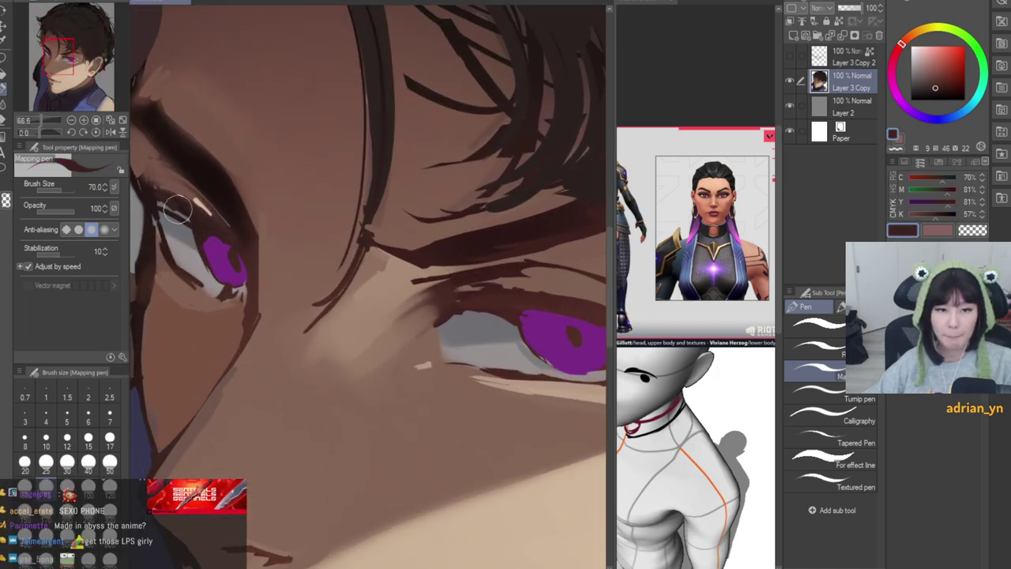
{"action": "left_click_drag", "start_coordinate": [178, 209], "coordinate": [161, 200]}
{"action": "left_click", "coordinate": [212, 251], "text": "alt"}
{"action": "left_click_drag", "start_coordinate": [212, 250], "coordinate": [203, 233]}
Step: Repaint the far eye's iris over the oversized pupil with sampled purple
{"action": "left_click", "coordinate": [229, 253], "text": "alt"}
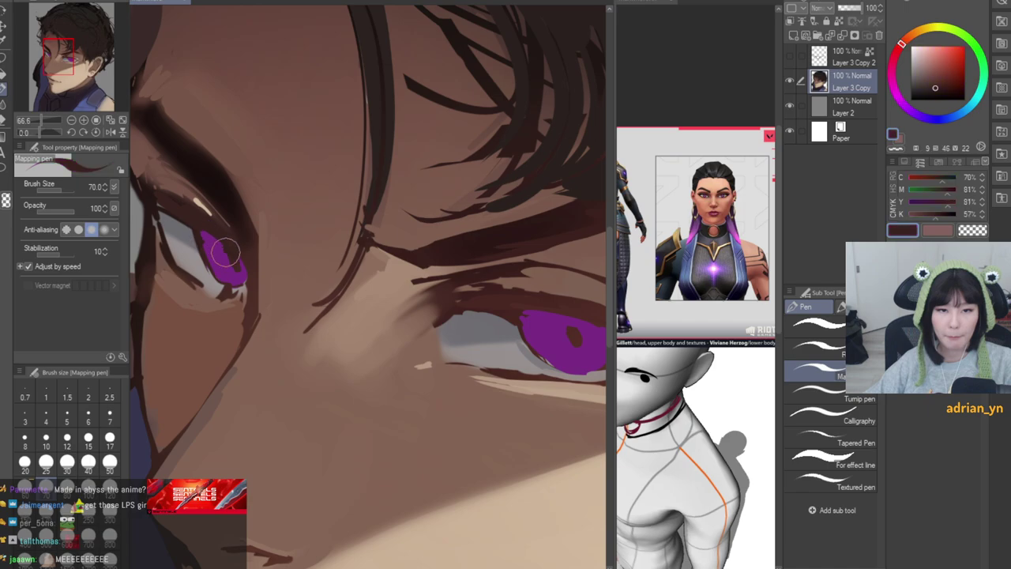
{"action": "left_click", "coordinate": [234, 275], "text": "alt"}
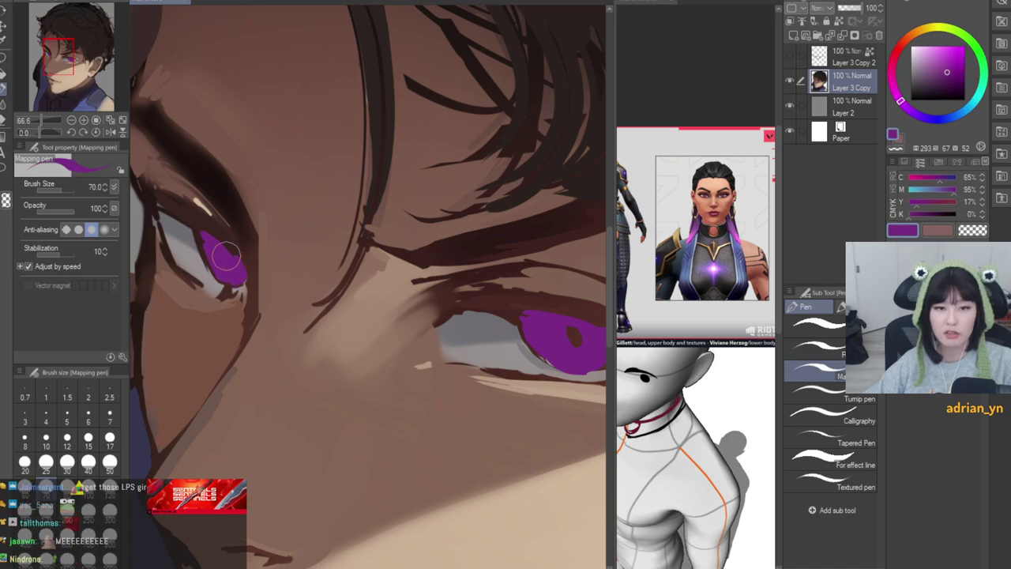
{"action": "left_click_drag", "start_coordinate": [210, 238], "coordinate": [228, 265]}
{"action": "scroll", "coordinate": [316, 320], "scroll_direction": "down", "scroll_amount": 3}
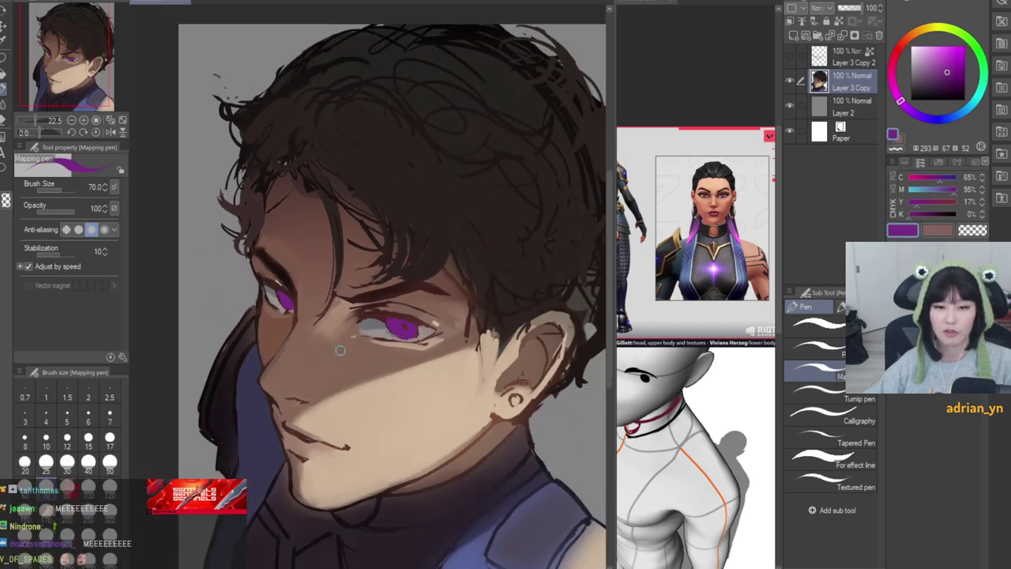
Step: Paint a small pupil in the far eye with the dark red-brown sampled from the near eye
{"action": "scroll", "coordinate": [387, 325], "scroll_direction": "up", "scroll_amount": 4}
{"action": "left_click", "coordinate": [410, 306], "text": "alt"}
{"action": "scroll", "coordinate": [218, 277], "scroll_direction": "up", "scroll_amount": 4}
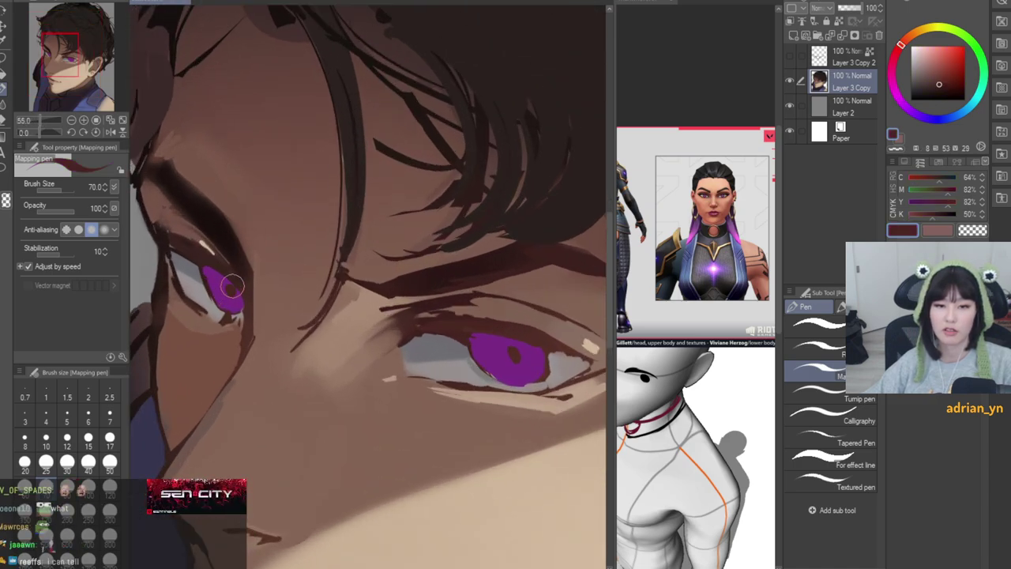
{"action": "scroll", "coordinate": [231, 293], "scroll_direction": "down", "scroll_amount": 5}
{"action": "scroll", "coordinate": [391, 424], "scroll_direction": "up", "scroll_amount": 3}
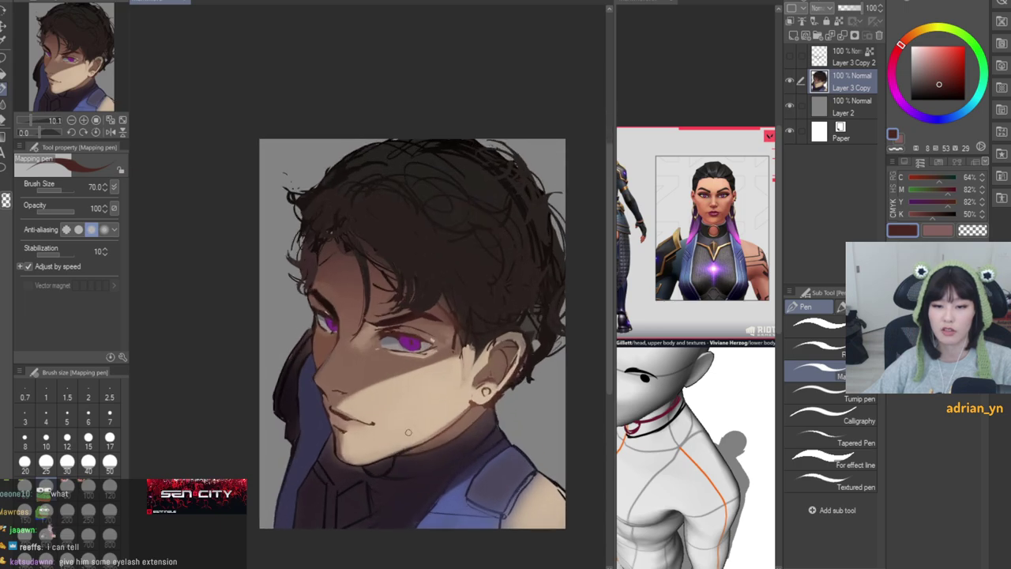
{"action": "scroll", "coordinate": [287, 257], "scroll_direction": "up", "scroll_amount": 3}
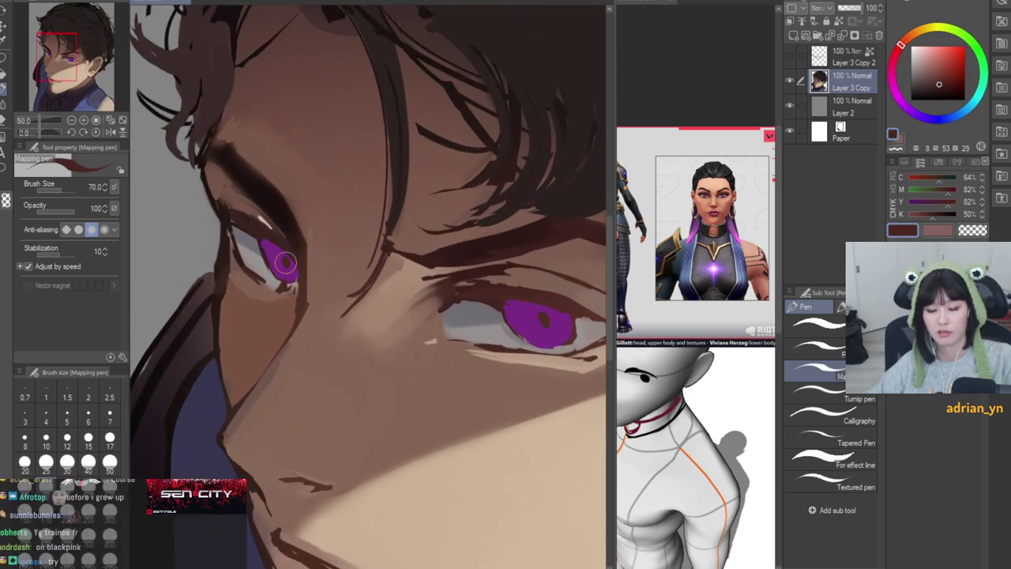
Step: Refine the far eye's iris around the pupil with sampled purple and repaint its white below with sampled grey
{"action": "scroll", "coordinate": [286, 259], "scroll_direction": "up", "scroll_amount": 1}
{"action": "left_click", "coordinate": [266, 245], "text": "alt"}
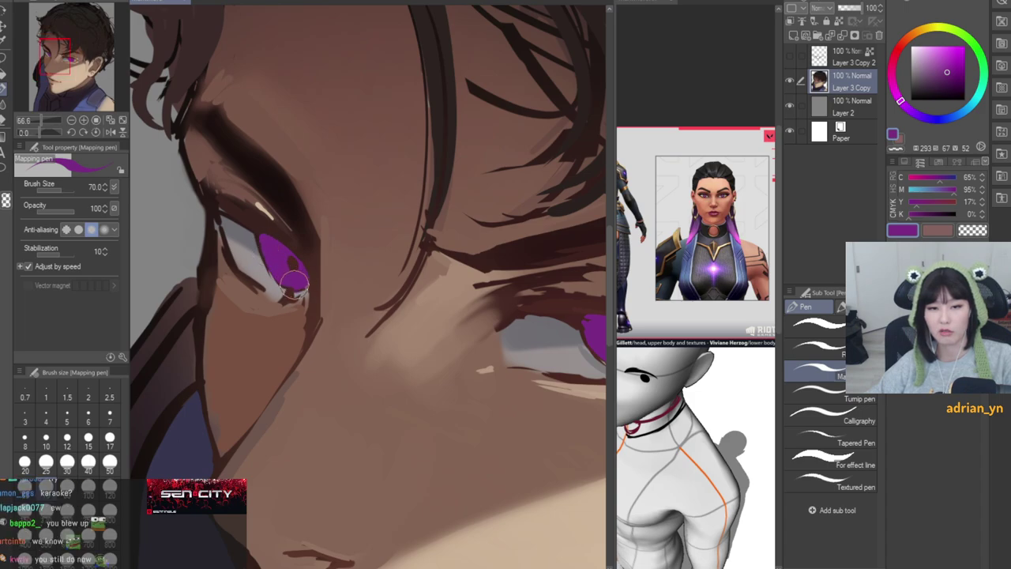
{"action": "scroll", "coordinate": [292, 283], "scroll_direction": "down", "scroll_amount": 2}
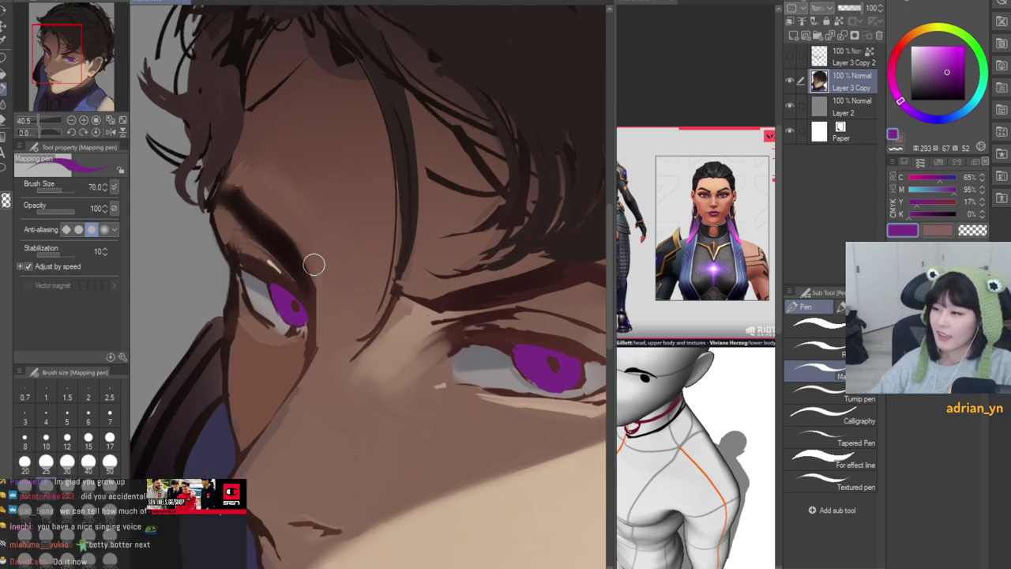
{"action": "scroll", "coordinate": [311, 263], "scroll_direction": "up", "scroll_amount": 5}
{"action": "left_click", "coordinate": [307, 365], "text": "alt"}
{"action": "mouse_move", "coordinate": [306, 365]}
{"action": "left_mouse_down"}
{"action": "mouse_move", "coordinate": [291, 337]}
{"action": "mouse_move", "coordinate": [305, 339]}
{"action": "mouse_move", "coordinate": [283, 340]}
{"action": "left_mouse_up"}
{"action": "scroll", "coordinate": [266, 330], "scroll_direction": "down", "scroll_amount": 8}
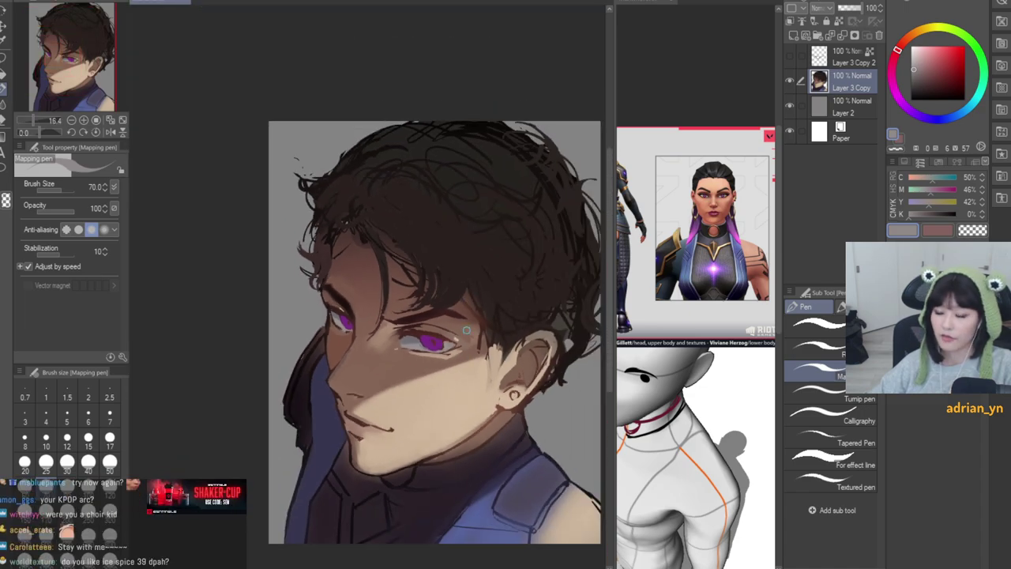
Step: Extend the lower outer edge of the near eye's iris with its sampled purple
{"action": "scroll", "coordinate": [466, 330], "scroll_direction": "up", "scroll_amount": 5}
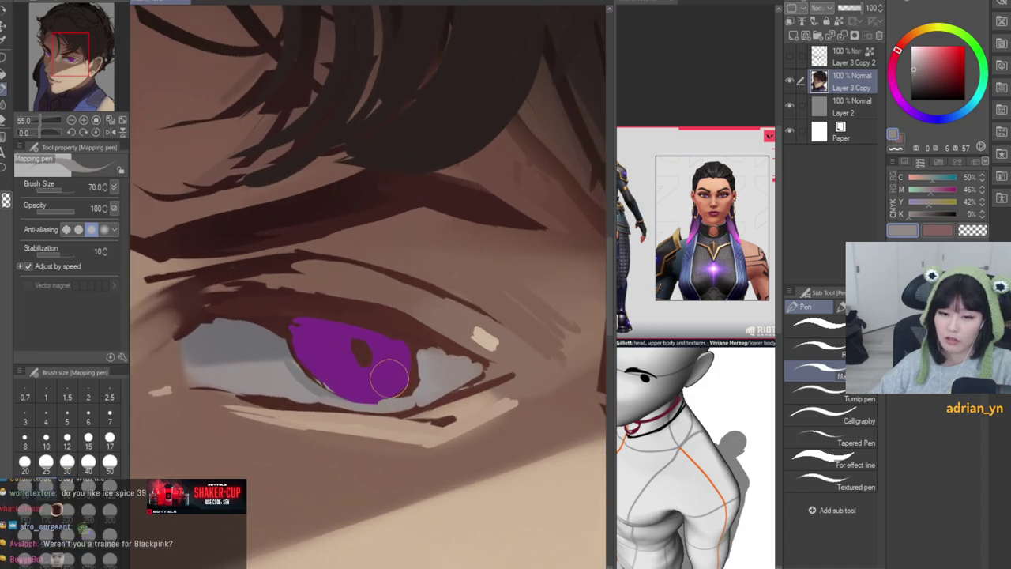
{"action": "scroll", "coordinate": [389, 378], "scroll_direction": "up", "scroll_amount": 2}
{"action": "left_click", "coordinate": [386, 382], "text": "alt"}
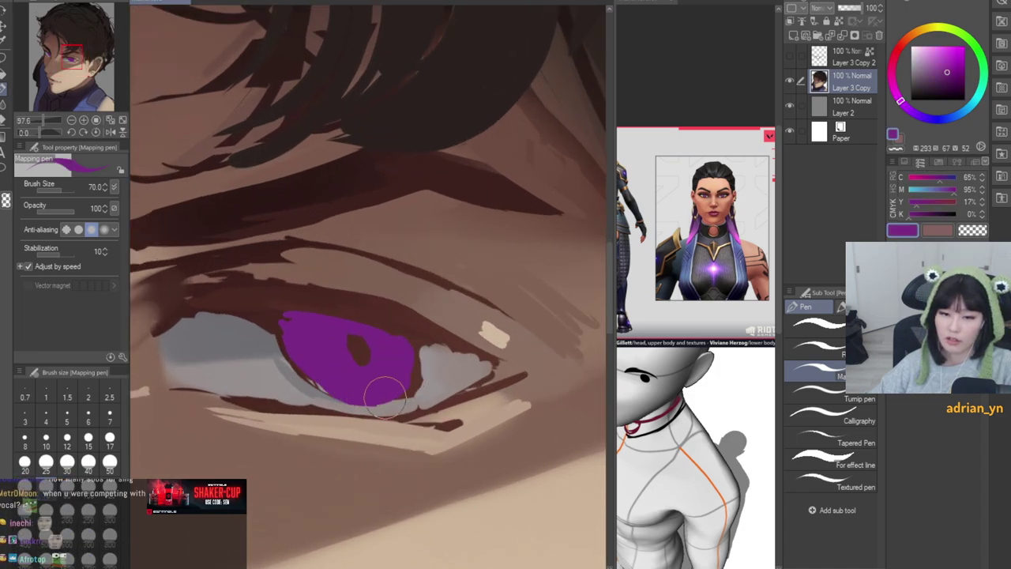
{"action": "scroll", "coordinate": [375, 316], "scroll_direction": "down", "scroll_amount": 3}
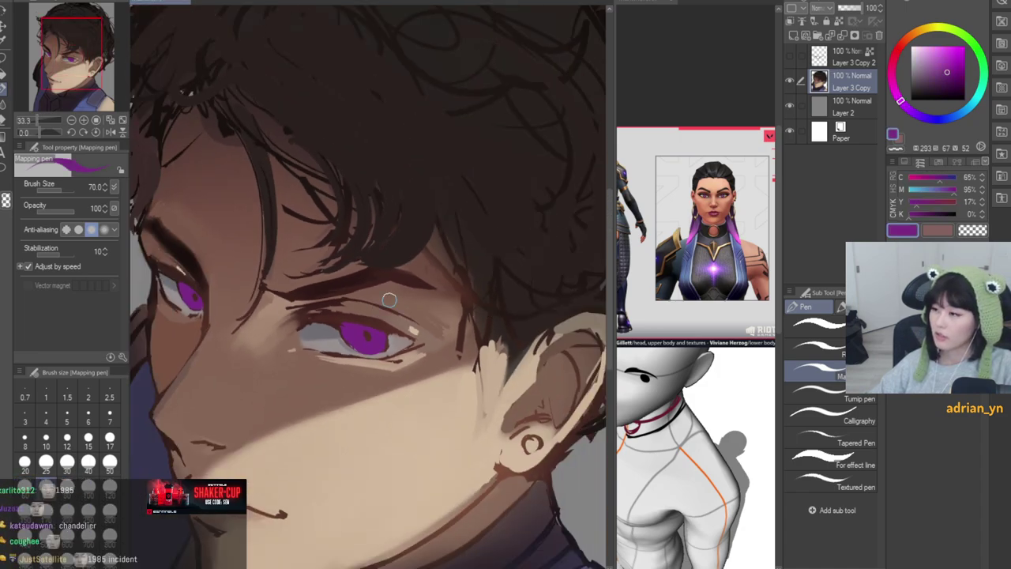
{"action": "scroll", "coordinate": [389, 298], "scroll_direction": "down", "scroll_amount": 2}
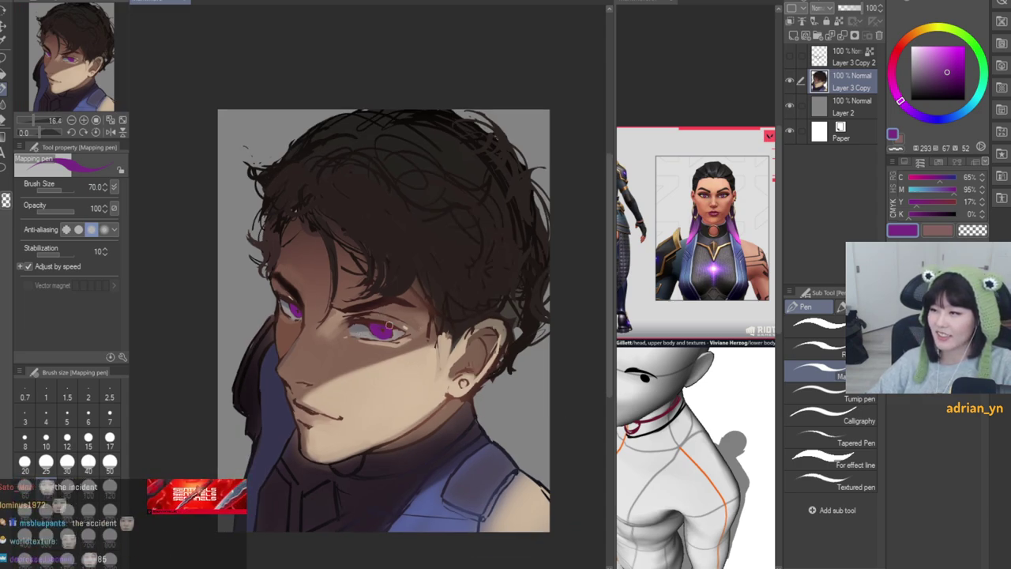
Step: Rework the far eye's upper lid and crease with sampled brown and skin tones
{"action": "scroll", "coordinate": [293, 339], "scroll_direction": "up", "scroll_amount": 5}
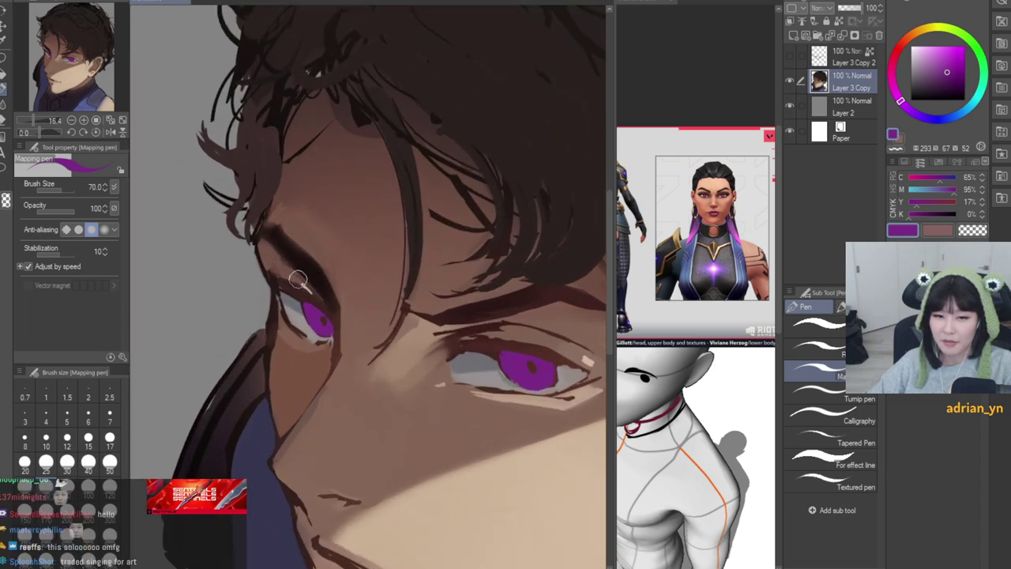
{"action": "left_click", "coordinate": [270, 265], "text": "alt"}
{"action": "left_click", "coordinate": [273, 266], "text": "alt"}
{"action": "mouse_move", "coordinate": [273, 263]}
{"action": "left_mouse_down"}
{"action": "mouse_move", "coordinate": [330, 298]}
{"action": "mouse_move", "coordinate": [324, 291]}
{"action": "left_mouse_up"}
{"action": "left_click", "coordinate": [280, 268], "text": "alt"}
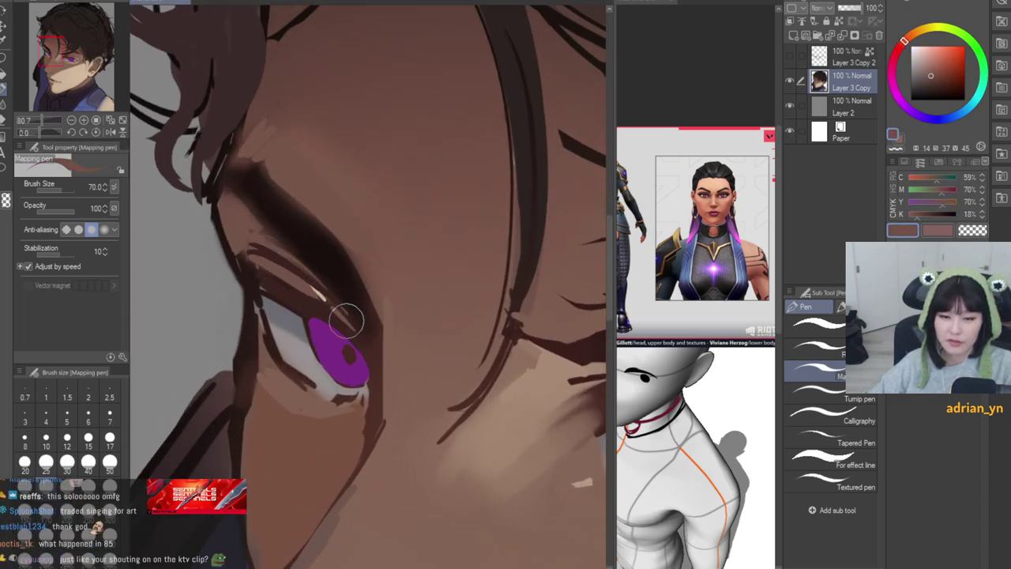
{"action": "left_click", "coordinate": [260, 253], "text": "alt"}
{"action": "left_click", "coordinate": [256, 263], "text": "alt"}
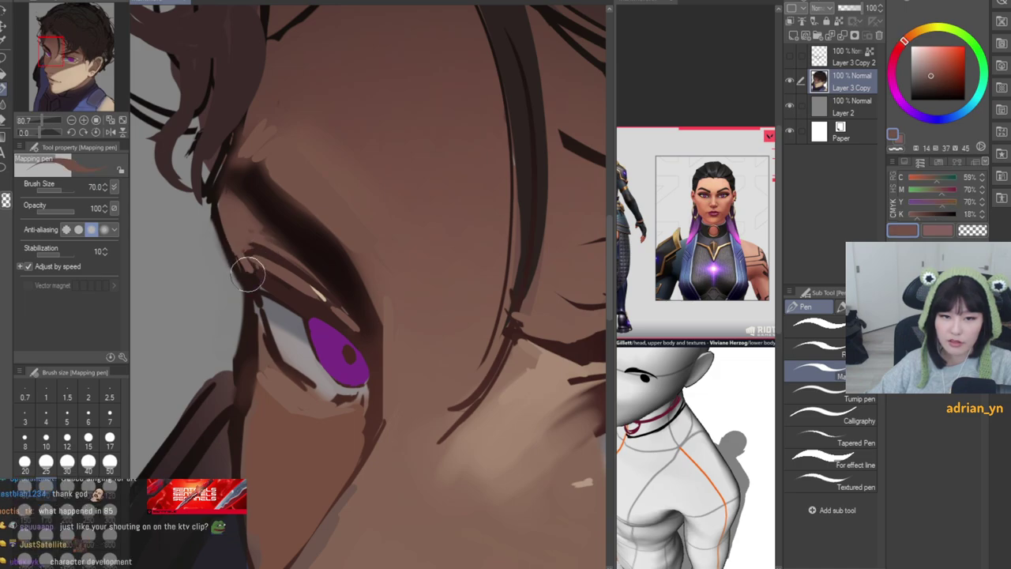
Step: Repaint the face contour and lash corner beside the far eye with sampled skin tone and dark brown
{"action": "mouse_move", "coordinate": [248, 274]}
{"action": "left_mouse_down"}
{"action": "mouse_move", "coordinate": [255, 315]}
{"action": "mouse_move", "coordinate": [242, 326]}
{"action": "left_mouse_up"}
{"action": "left_click", "coordinate": [259, 286], "text": "alt"}
{"action": "left_click_drag", "start_coordinate": [253, 279], "coordinate": [261, 313]}
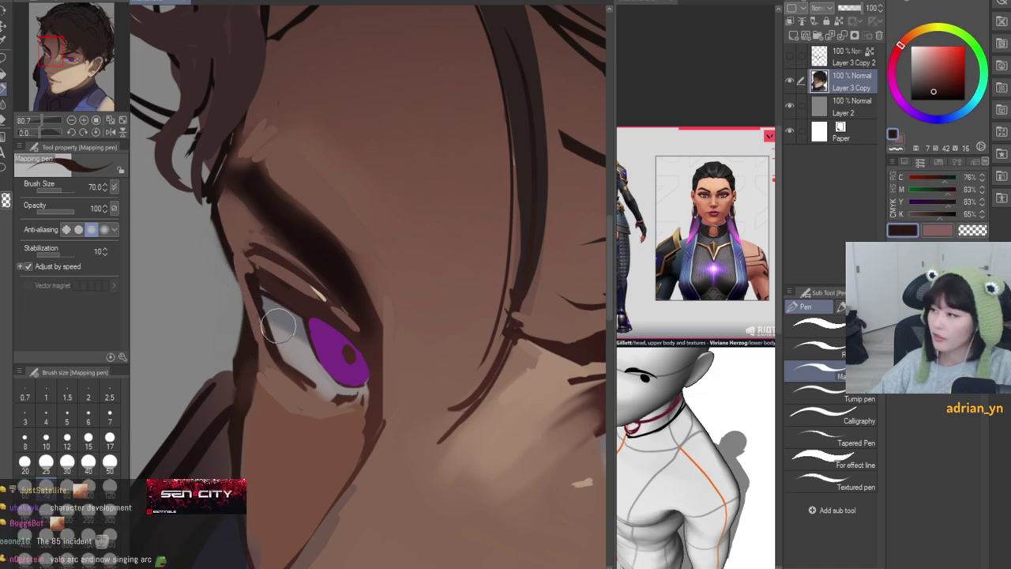
{"action": "left_click", "coordinate": [266, 283], "text": "alt"}
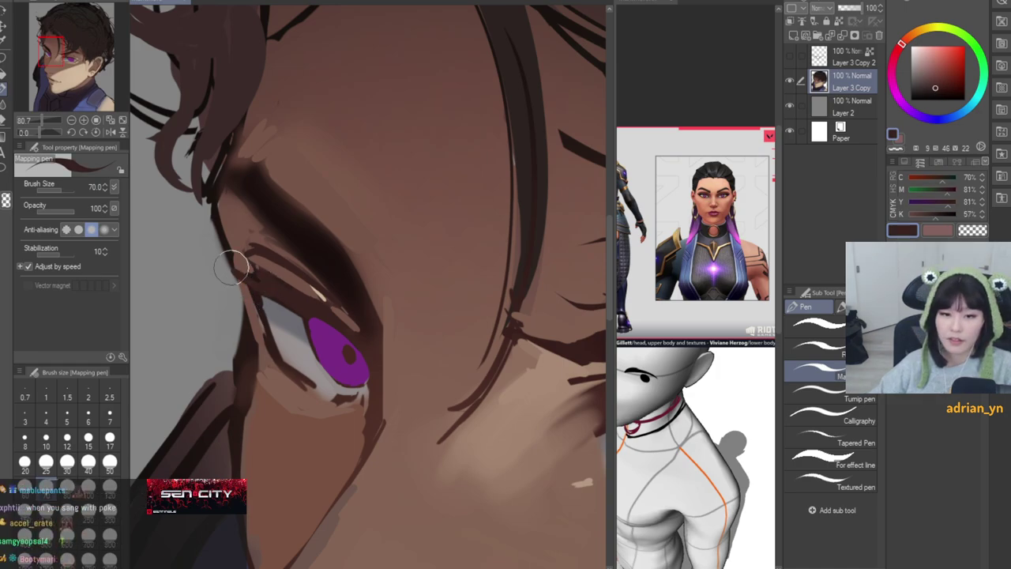
{"action": "mouse_move", "coordinate": [233, 269]}
{"action": "left_mouse_down"}
{"action": "mouse_move", "coordinate": [256, 337]}
{"action": "mouse_move", "coordinate": [246, 322]}
{"action": "left_mouse_up"}
{"action": "left_click", "coordinate": [260, 330], "text": "alt"}
{"action": "scroll", "coordinate": [316, 284], "scroll_direction": "down", "scroll_amount": 5}
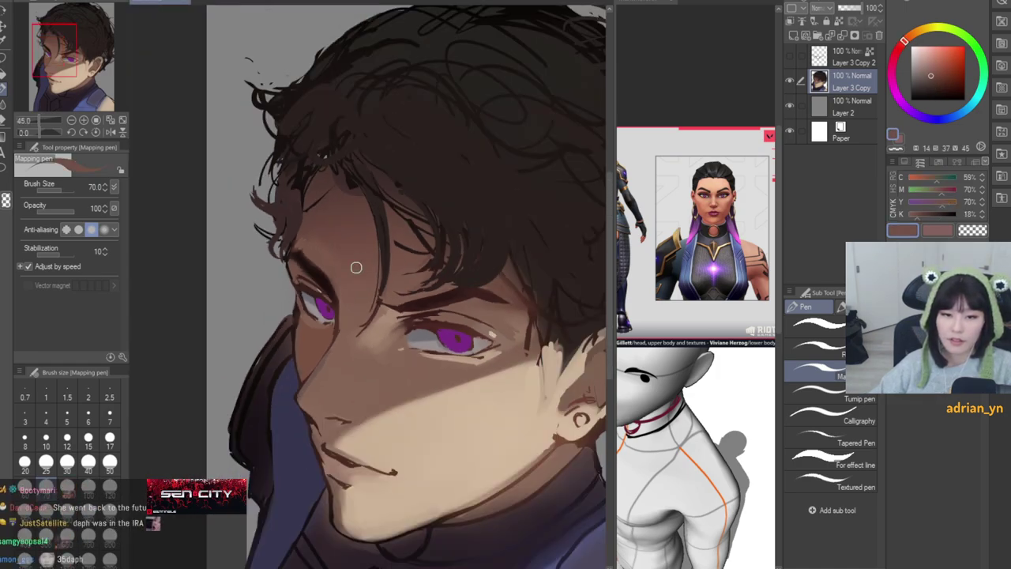
Step: Check the portrait mirrored and reshape the far eye and nose bridge using Liquify with brush size 250
{"action": "scroll", "coordinate": [364, 249], "scroll_direction": "down", "scroll_amount": 3}
{"action": "scroll", "coordinate": [481, 402], "scroll_direction": "up", "scroll_amount": 1}
{"action": "key", "text": "h"}
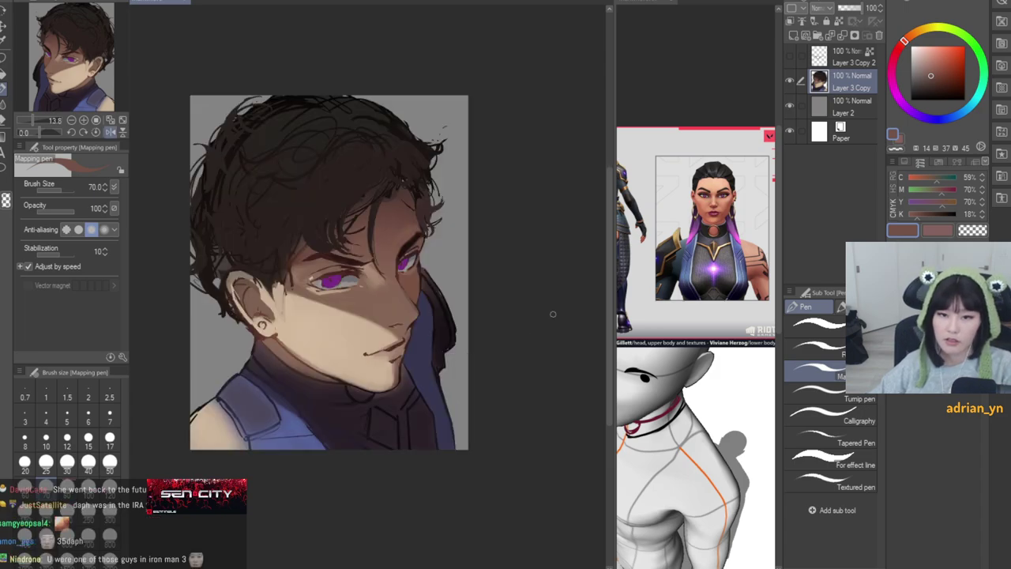
{"action": "scroll", "coordinate": [524, 301], "scroll_direction": "down", "scroll_amount": 3}
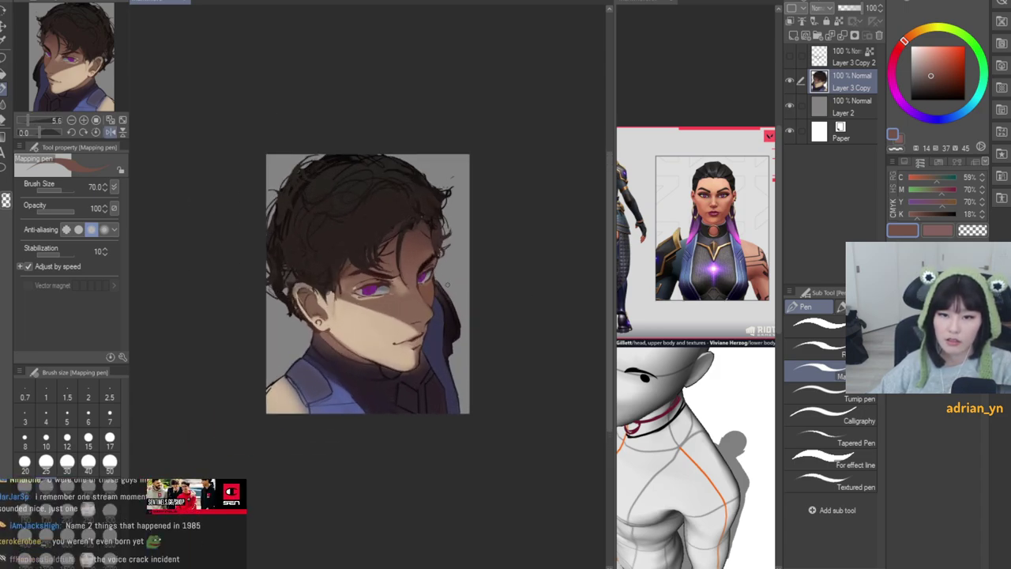
{"action": "scroll", "coordinate": [430, 270], "scroll_direction": "up", "scroll_amount": 2}
{"action": "key", "text": "j"}
{"action": "scroll", "coordinate": [409, 288], "scroll_direction": "up", "scroll_amount": 3}
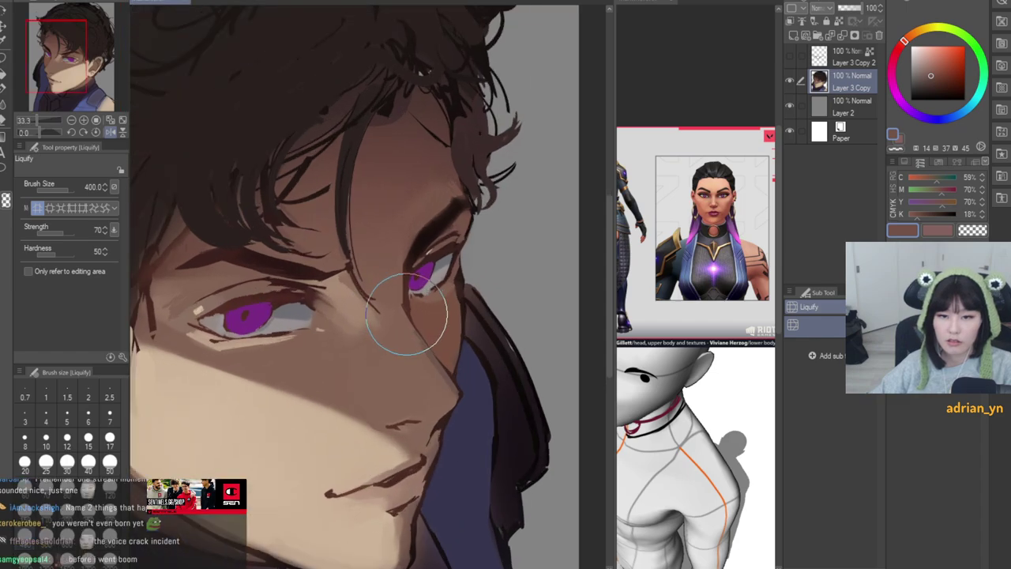
{"action": "key", "text": "bracketleft"}
{"action": "key", "text": "bracketleft"}
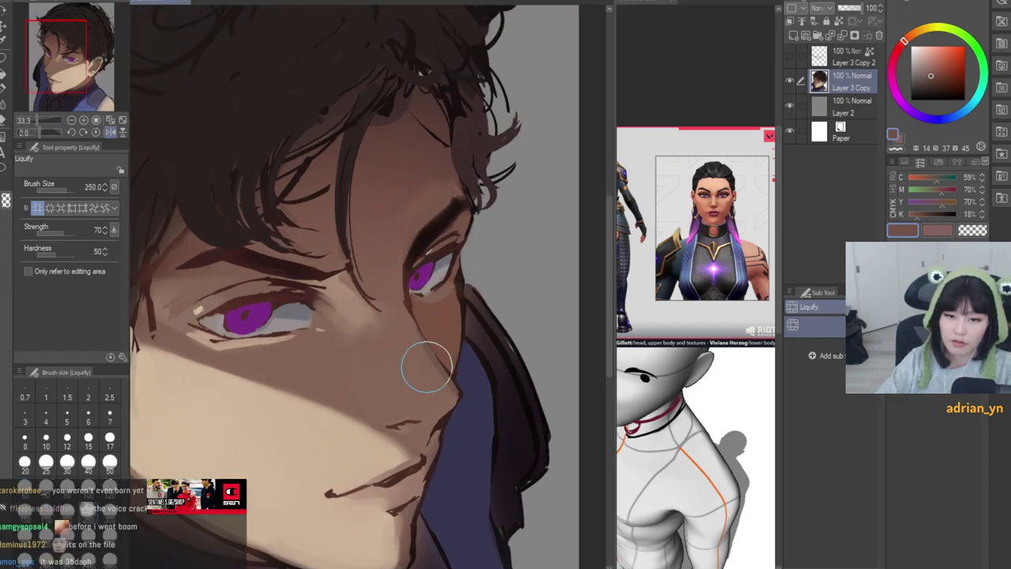
{"action": "scroll", "coordinate": [442, 391], "scroll_direction": "down", "scroll_amount": 2}
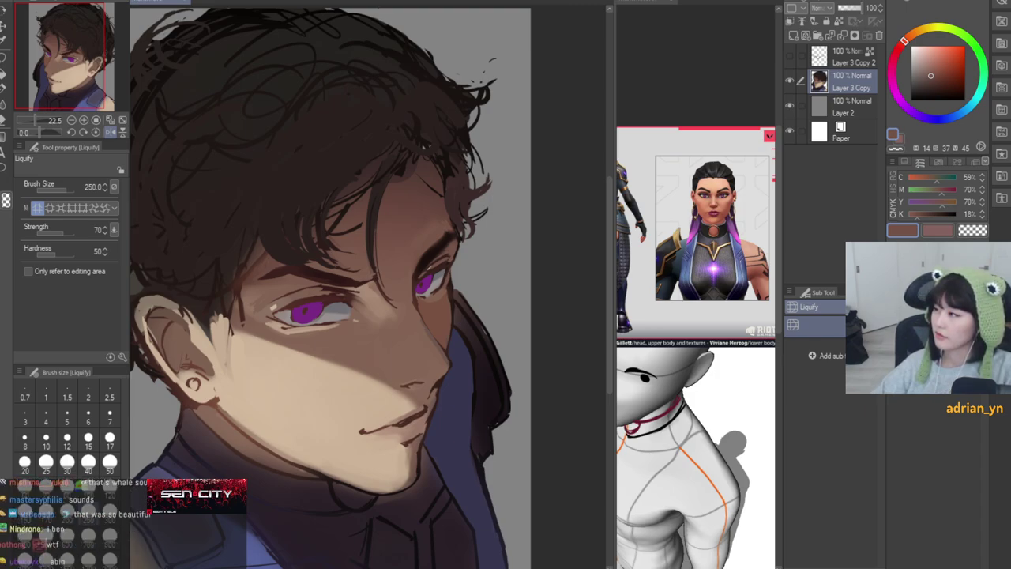
{"action": "scroll", "coordinate": [490, 264], "scroll_direction": "down", "scroll_amount": 2}
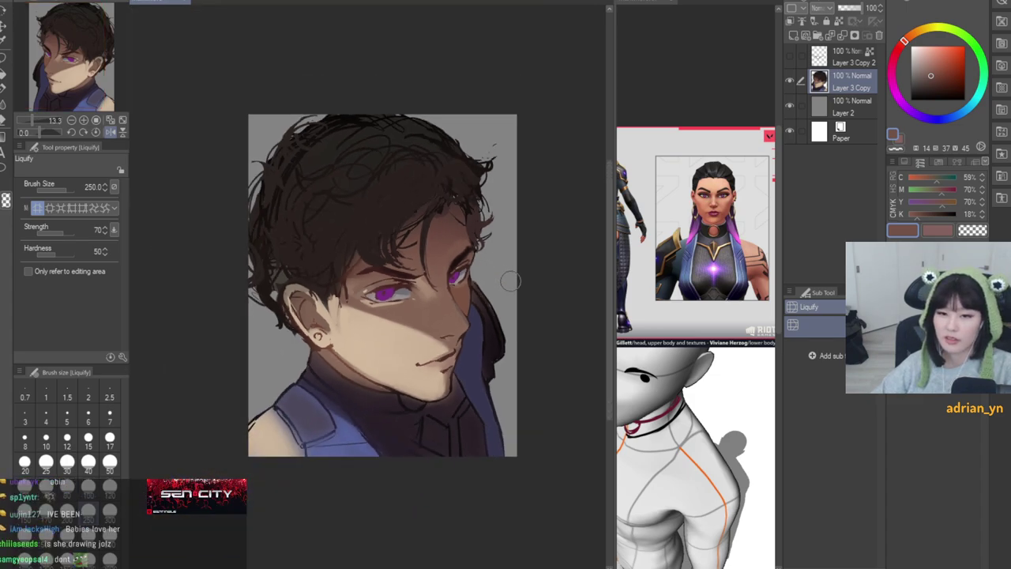
Step: Repaint the inner end of the near eyebrow using the Mapping pen with sampled dark brown and skin tones
{"action": "scroll", "coordinate": [481, 308], "scroll_direction": "up", "scroll_amount": 2}
{"action": "left_click", "coordinate": [2, 94]}
{"action": "left_click_drag", "start_coordinate": [296, 16], "coordinate": [336, 185]}
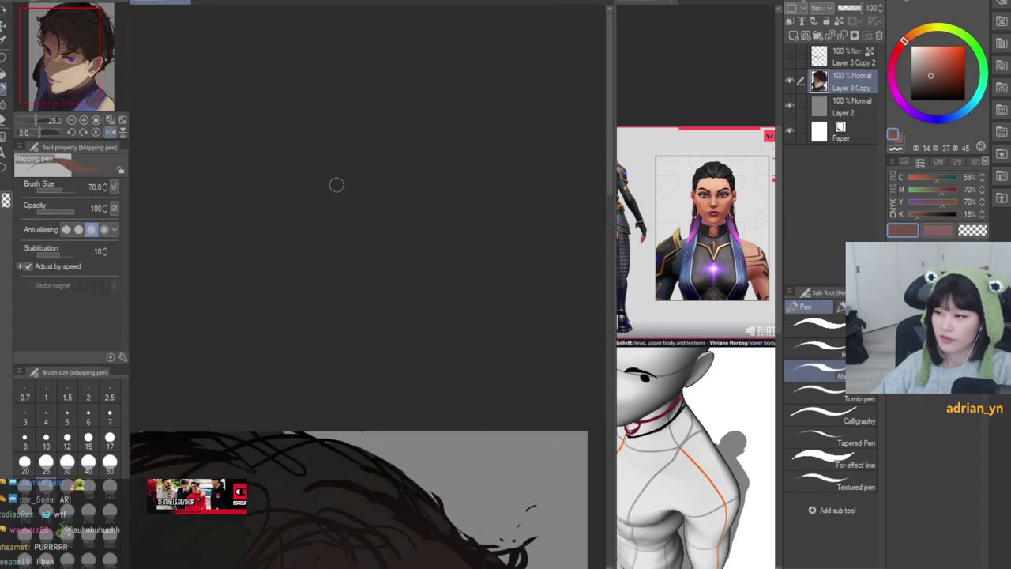
{"action": "scroll", "coordinate": [489, 111], "scroll_direction": "down", "scroll_amount": 3}
{"action": "left_click_drag", "start_coordinate": [475, 556], "coordinate": [467, 510]}
{"action": "scroll", "coordinate": [466, 512], "scroll_direction": "up", "scroll_amount": 6}
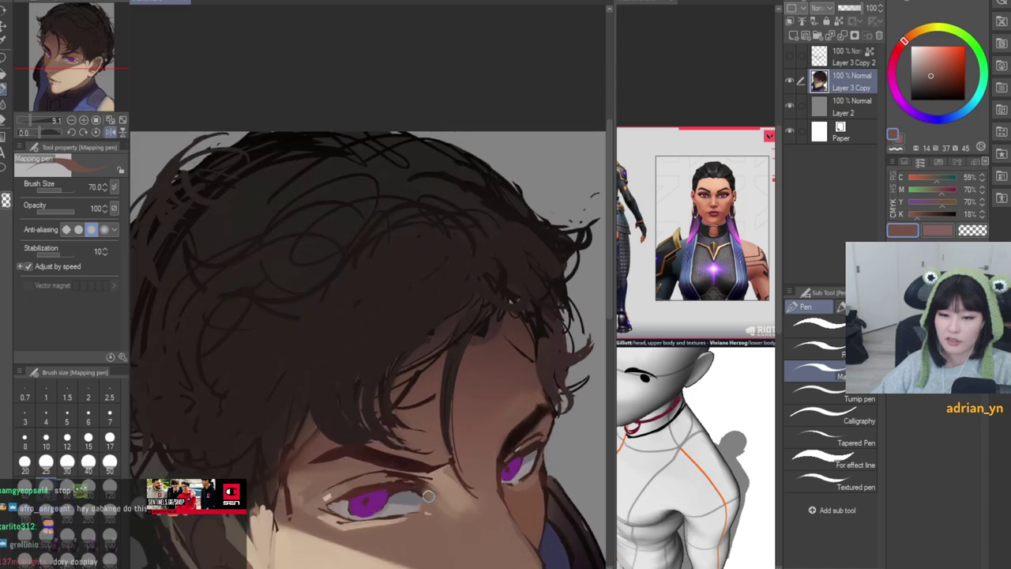
{"action": "left_click", "coordinate": [423, 457], "text": "alt"}
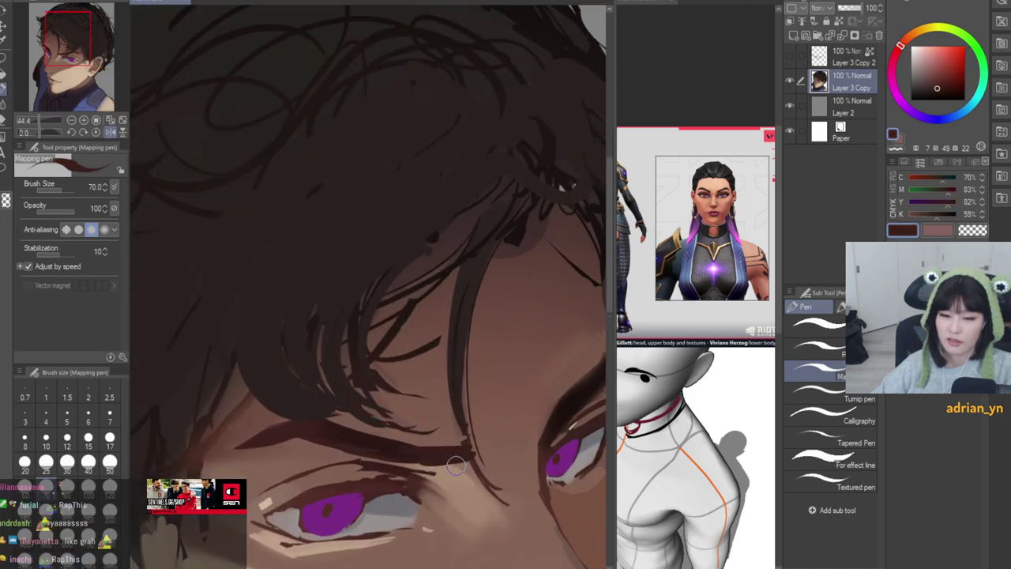
{"action": "left_click", "coordinate": [452, 469], "text": "alt"}
{"action": "left_click_drag", "start_coordinate": [463, 458], "coordinate": [482, 448]}
{"action": "left_click", "coordinate": [484, 452], "text": "alt"}
{"action": "left_click_drag", "start_coordinate": [489, 487], "coordinate": [478, 444]}
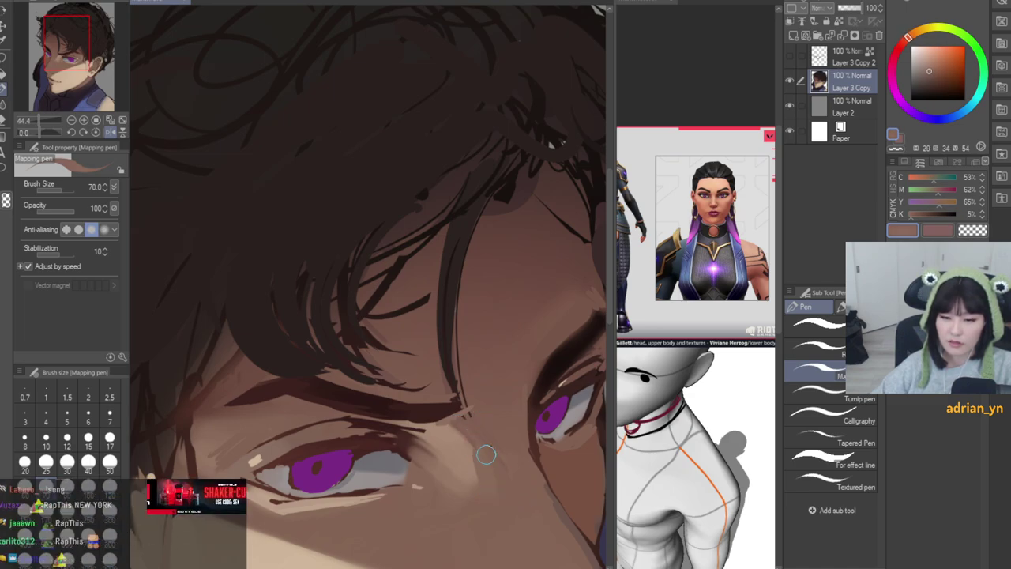
Step: Restore the unmirrored view and soften the skin highlight between the nose bridge and near eye with Blur
{"action": "scroll", "coordinate": [398, 297], "scroll_direction": "down", "scroll_amount": 5}
{"action": "key", "text": "h"}
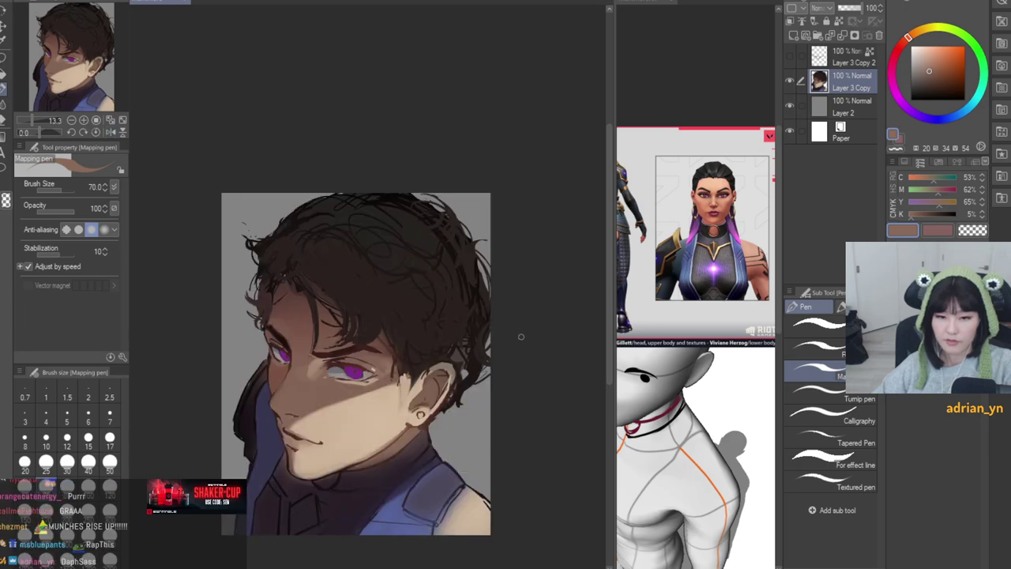
{"action": "key", "text": "ctrl+plus"}
{"action": "scroll", "coordinate": [277, 312], "scroll_direction": "up", "scroll_amount": 6}
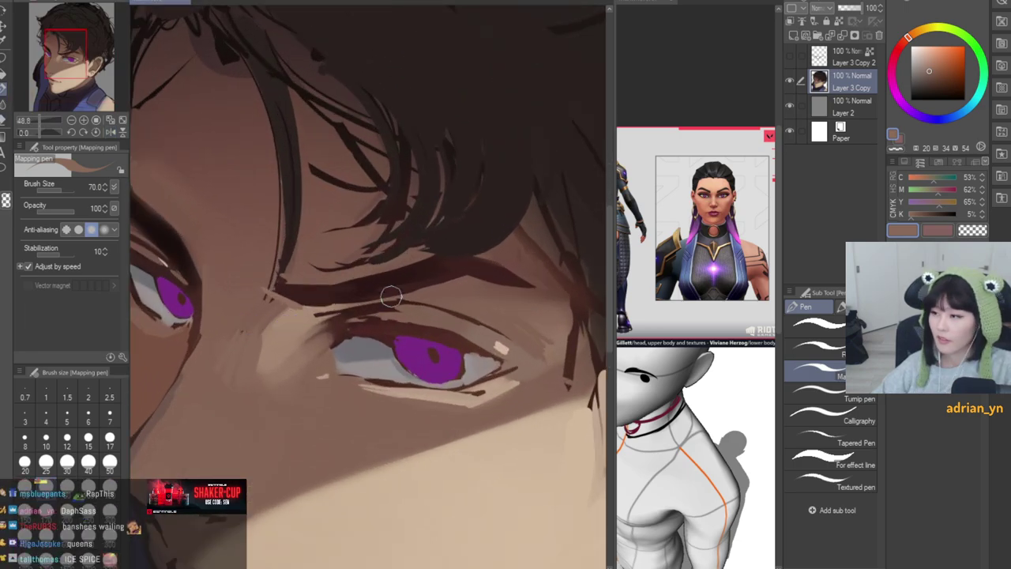
{"action": "scroll", "coordinate": [419, 300], "scroll_direction": "down", "scroll_amount": 4}
{"action": "scroll", "coordinate": [309, 340], "scroll_direction": "up", "scroll_amount": 4}
{"action": "scroll", "coordinate": [351, 258], "scroll_direction": "up", "scroll_amount": 2}
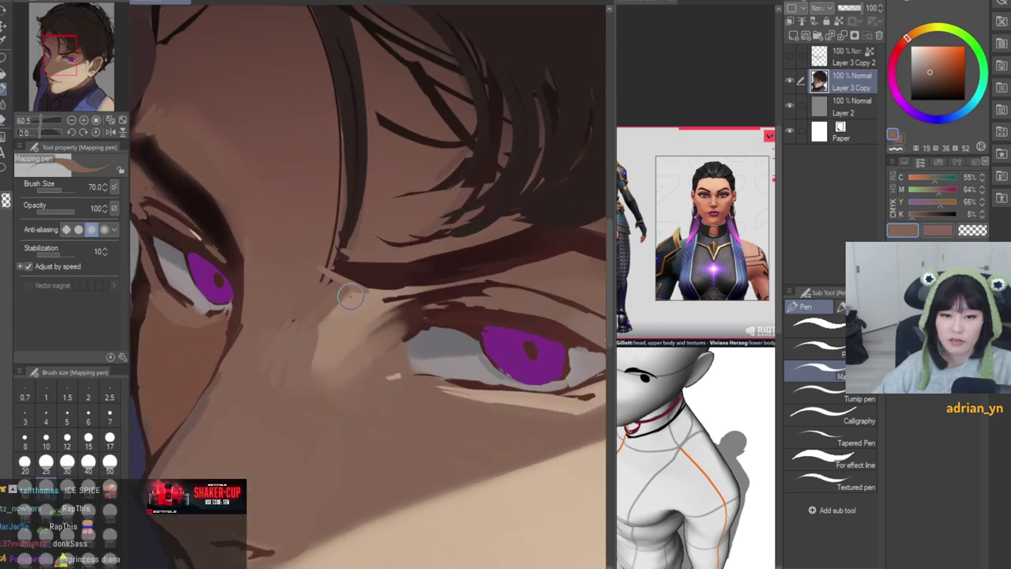
{"action": "left_click", "coordinate": [3, 103]}
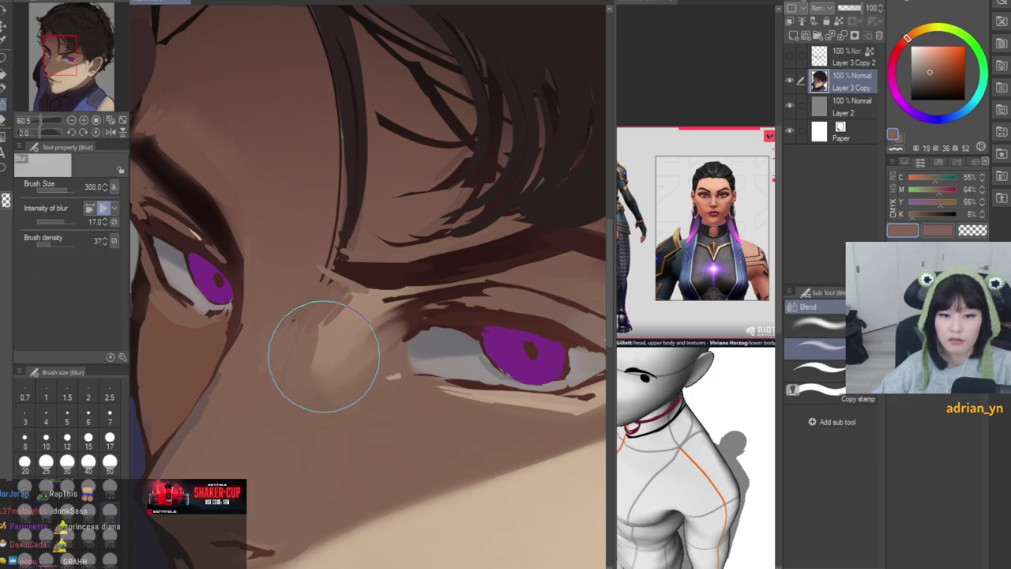
{"action": "mouse_move", "coordinate": [323, 356]}
{"action": "left_mouse_down"}
{"action": "mouse_move", "coordinate": [289, 408]}
{"action": "mouse_move", "coordinate": [341, 372]}
{"action": "left_mouse_up"}
{"action": "scroll", "coordinate": [458, 292], "scroll_direction": "down", "scroll_amount": 4}
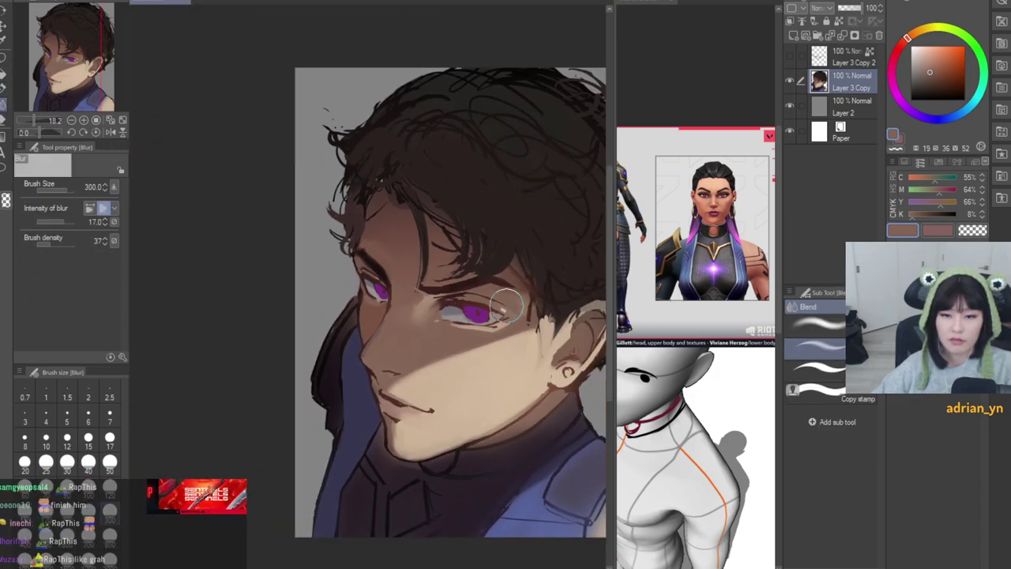
Step: Paint over the stray hair lines on the forehead using the Mapping pen with sampled skin tones
{"action": "scroll", "coordinate": [541, 237], "scroll_direction": "up", "scroll_amount": 1}
{"action": "left_click", "coordinate": [3, 89]}
{"action": "scroll", "coordinate": [387, 294], "scroll_direction": "up", "scroll_amount": 3}
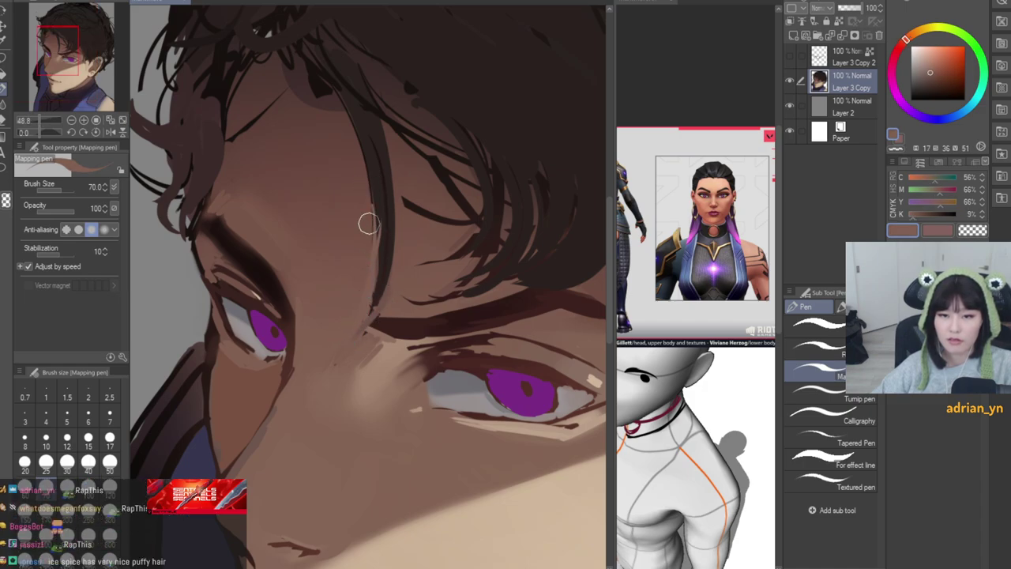
{"action": "scroll", "coordinate": [369, 224], "scroll_direction": "down", "scroll_amount": 4}
{"action": "scroll", "coordinate": [338, 326], "scroll_direction": "up", "scroll_amount": 4}
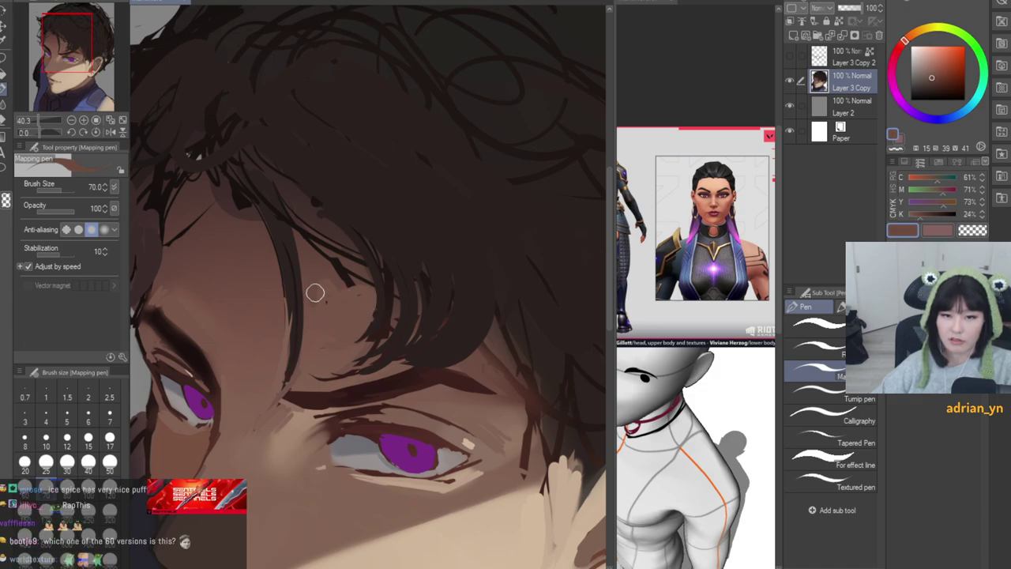
{"action": "left_click", "coordinate": [347, 290], "text": "alt"}
{"action": "left_click_drag", "start_coordinate": [367, 276], "coordinate": [366, 304]}
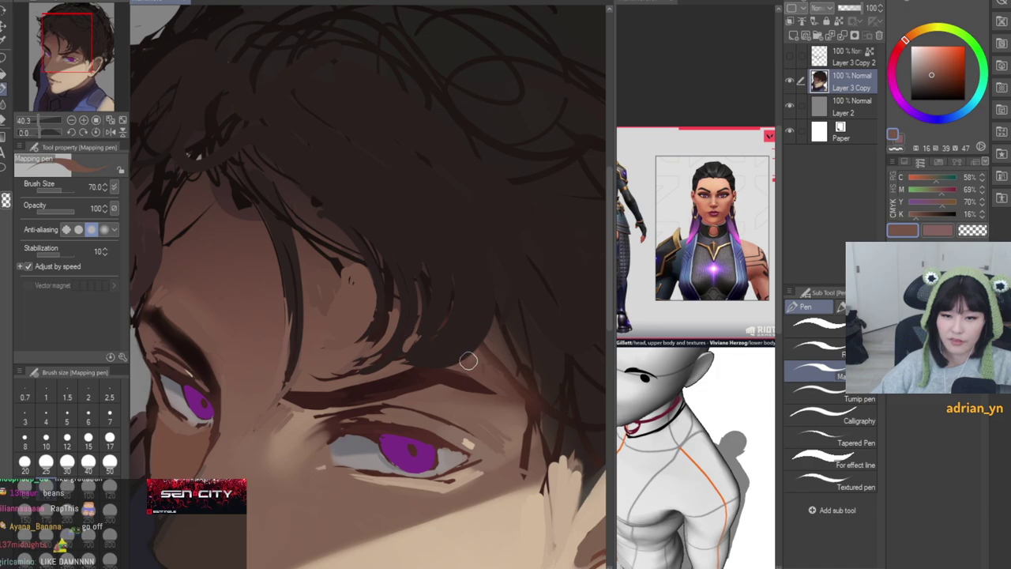
Step: Cover the sketch lines across the top of the hair with sampled dark brown at brush size 800
{"action": "scroll", "coordinate": [468, 360], "scroll_direction": "down", "scroll_amount": 4}
{"action": "scroll", "coordinate": [442, 323], "scroll_direction": "up", "scroll_amount": 3}
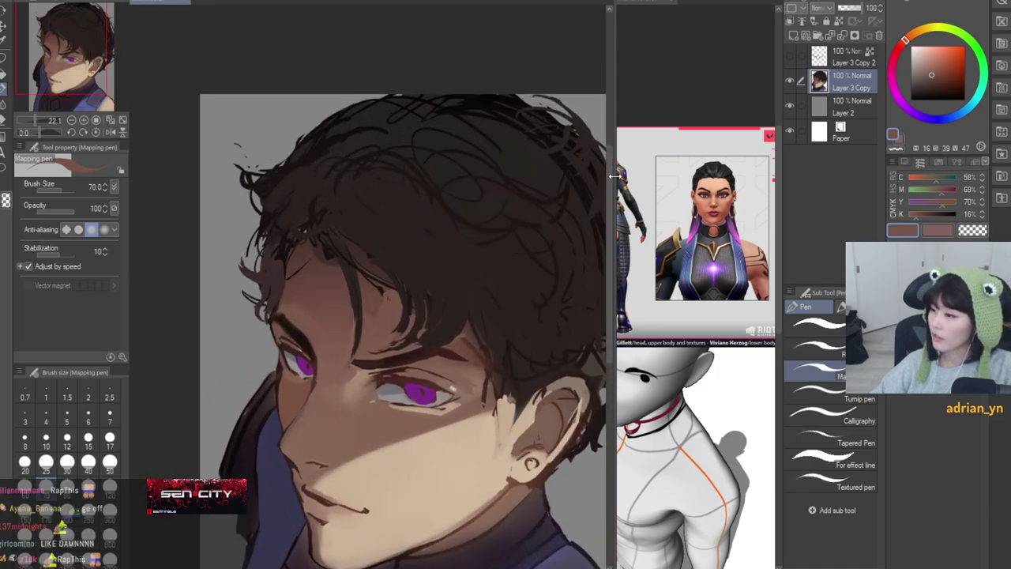
{"action": "scroll", "coordinate": [320, 308], "scroll_direction": "down", "scroll_amount": 3}
{"action": "scroll", "coordinate": [443, 316], "scroll_direction": "up", "scroll_amount": 2}
{"action": "scroll", "coordinate": [296, 246], "scroll_direction": "down", "scroll_amount": 2}
{"action": "scroll", "coordinate": [474, 259], "scroll_direction": "up", "scroll_amount": 2}
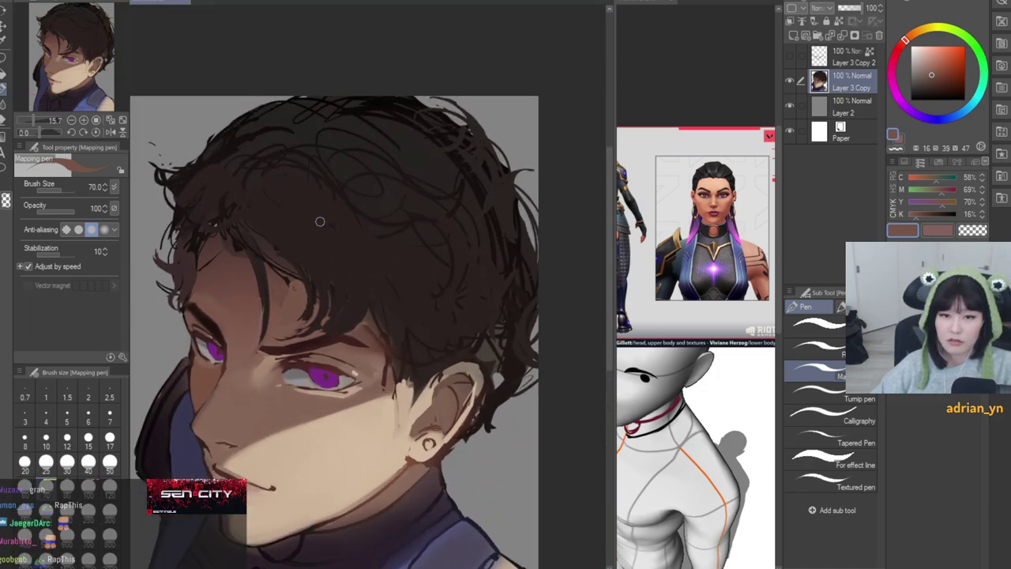
{"action": "left_click", "coordinate": [319, 220], "text": "alt"}
{"action": "key", "text": "bracketright"}
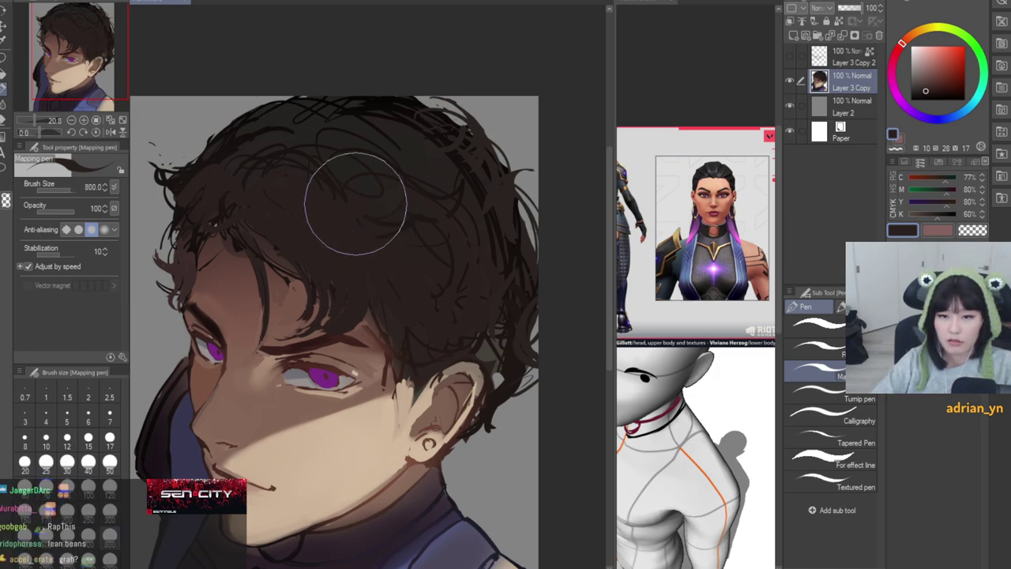
{"action": "mouse_move", "coordinate": [355, 203]}
{"action": "left_mouse_down"}
{"action": "mouse_move", "coordinate": [385, 191]}
{"action": "mouse_move", "coordinate": [454, 202]}
{"action": "mouse_move", "coordinate": [506, 264]}
{"action": "left_mouse_up"}
{"action": "mouse_move", "coordinate": [487, 202]}
{"action": "left_mouse_down"}
{"action": "mouse_move", "coordinate": [467, 155]}
{"action": "mouse_move", "coordinate": [450, 158]}
{"action": "mouse_move", "coordinate": [462, 170]}
{"action": "mouse_move", "coordinate": [420, 138]}
{"action": "mouse_move", "coordinate": [377, 128]}
{"action": "mouse_move", "coordinate": [419, 163]}
{"action": "mouse_move", "coordinate": [301, 181]}
{"action": "mouse_move", "coordinate": [244, 176]}
{"action": "left_mouse_up"}
{"action": "scroll", "coordinate": [503, 256], "scroll_direction": "down", "scroll_amount": 5}
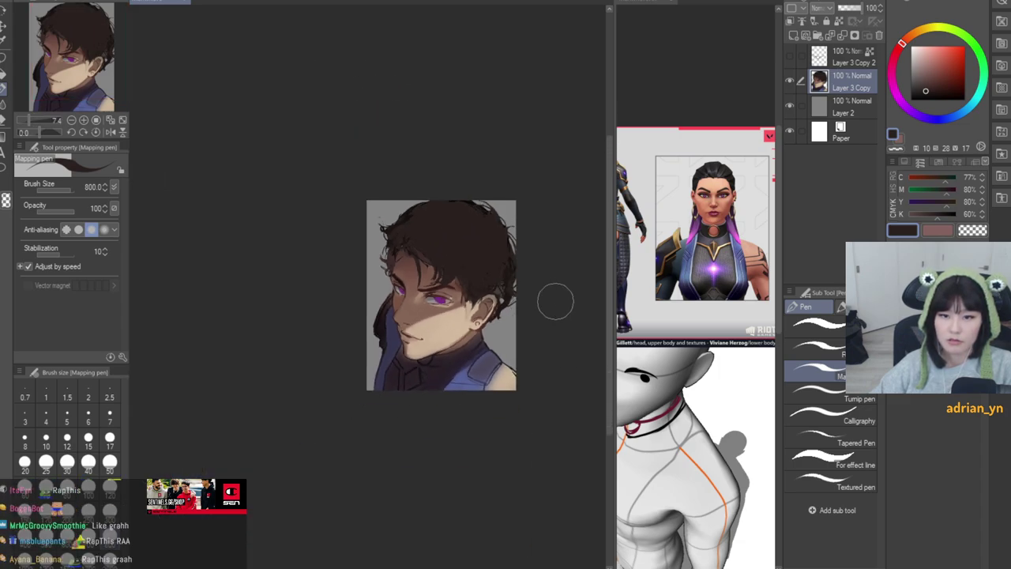
Step: Block in near-black shadow shapes on the crown of the hair and carve their edges with sampled brown
{"action": "scroll", "coordinate": [422, 153], "scroll_direction": "up", "scroll_amount": 4}
{"action": "left_click", "coordinate": [349, 197]}
{"action": "mouse_move", "coordinate": [350, 196]}
{"action": "left_mouse_down"}
{"action": "mouse_move", "coordinate": [300, 178]}
{"action": "mouse_move", "coordinate": [420, 125]}
{"action": "mouse_move", "coordinate": [488, 153]}
{"action": "mouse_move", "coordinate": [519, 180]}
{"action": "mouse_move", "coordinate": [383, 157]}
{"action": "mouse_move", "coordinate": [392, 184]}
{"action": "mouse_move", "coordinate": [376, 224]}
{"action": "mouse_move", "coordinate": [345, 227]}
{"action": "mouse_move", "coordinate": [447, 256]}
{"action": "mouse_move", "coordinate": [434, 240]}
{"action": "mouse_move", "coordinate": [445, 272]}
{"action": "mouse_move", "coordinate": [424, 255]}
{"action": "mouse_move", "coordinate": [424, 245]}
{"action": "mouse_move", "coordinate": [486, 293]}
{"action": "mouse_move", "coordinate": [449, 282]}
{"action": "mouse_move", "coordinate": [488, 245]}
{"action": "mouse_move", "coordinate": [455, 214]}
{"action": "mouse_move", "coordinate": [490, 233]}
{"action": "mouse_move", "coordinate": [479, 232]}
{"action": "mouse_move", "coordinate": [492, 217]}
{"action": "mouse_move", "coordinate": [479, 216]}
{"action": "mouse_move", "coordinate": [495, 214]}
{"action": "mouse_move", "coordinate": [461, 192]}
{"action": "mouse_move", "coordinate": [428, 206]}
{"action": "mouse_move", "coordinate": [411, 195]}
{"action": "mouse_move", "coordinate": [484, 235]}
{"action": "left_mouse_up"}
{"action": "scroll", "coordinate": [372, 221], "scroll_direction": "down", "scroll_amount": 3}
{"action": "left_click", "coordinate": [416, 234], "text": "alt"}
{"action": "left_click", "coordinate": [439, 201], "text": "alt"}
{"action": "scroll", "coordinate": [444, 186], "scroll_direction": "down", "scroll_amount": 5}
{"action": "scroll", "coordinate": [424, 183], "scroll_direction": "down", "scroll_amount": 2}
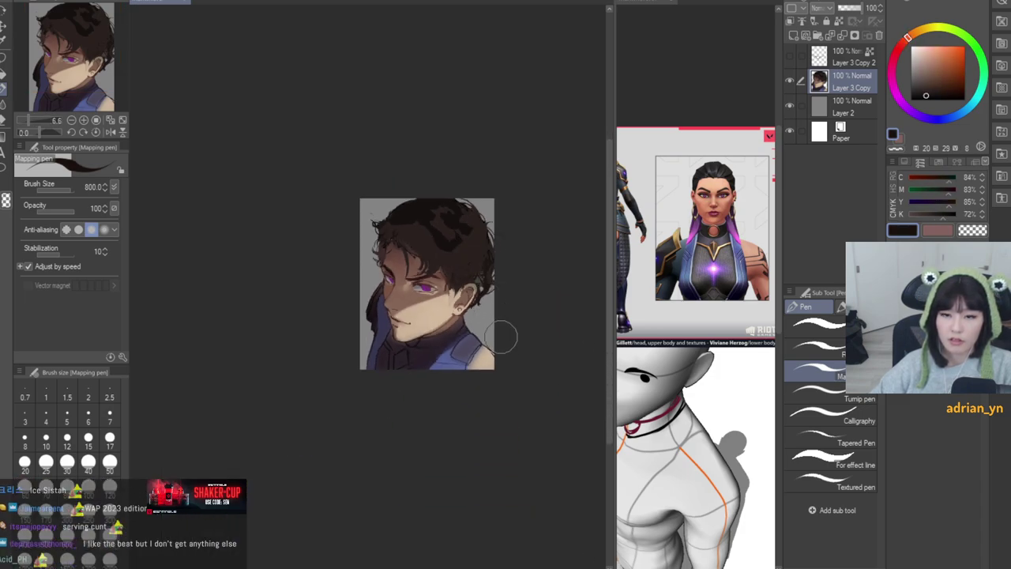
Step: Extend the near-black shadows over the front hair and fringe, undoing one stroke and trimming the shapes with sampled brown
{"action": "scroll", "coordinate": [429, 169], "scroll_direction": "up", "scroll_amount": 6}
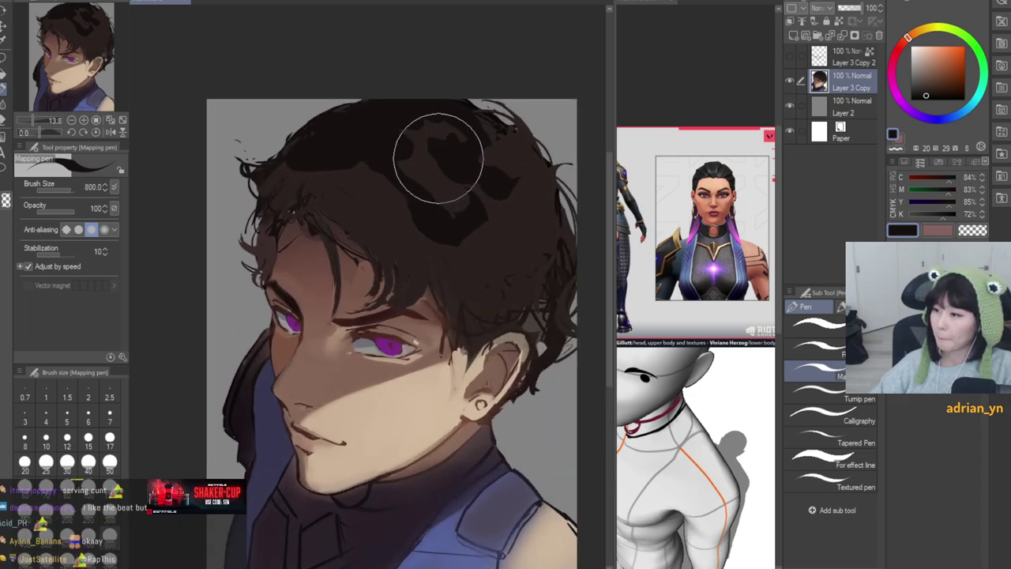
{"action": "left_click", "coordinate": [327, 156], "text": "alt"}
{"action": "mouse_move", "coordinate": [309, 147]}
{"action": "left_mouse_down"}
{"action": "mouse_move", "coordinate": [310, 176]}
{"action": "mouse_move", "coordinate": [265, 192]}
{"action": "mouse_move", "coordinate": [248, 168]}
{"action": "mouse_move", "coordinate": [229, 169]}
{"action": "mouse_move", "coordinate": [214, 186]}
{"action": "mouse_move", "coordinate": [229, 224]}
{"action": "left_mouse_up"}
{"action": "scroll", "coordinate": [228, 223], "scroll_direction": "down", "scroll_amount": 1}
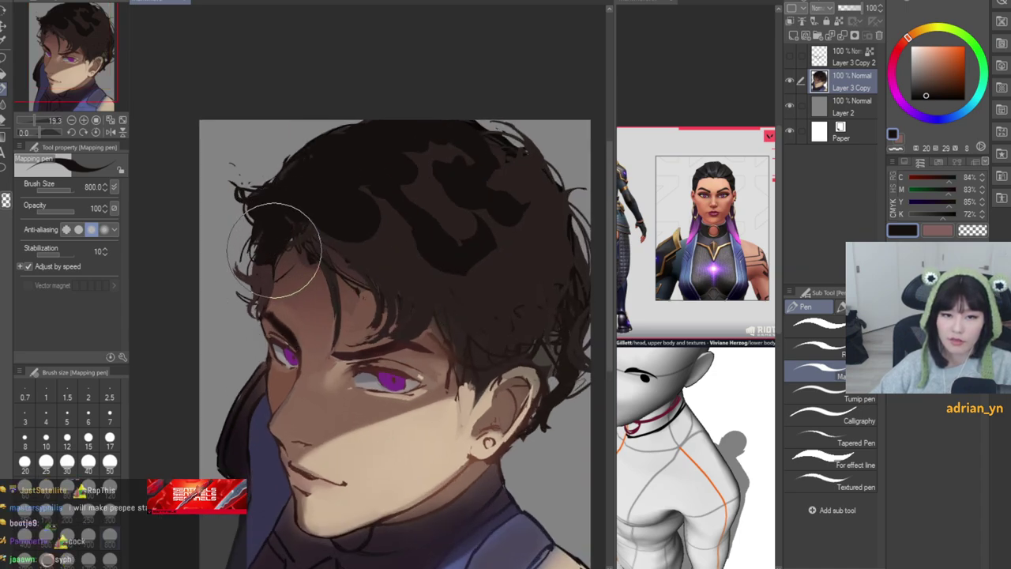
{"action": "key", "text": "ctrl+z"}
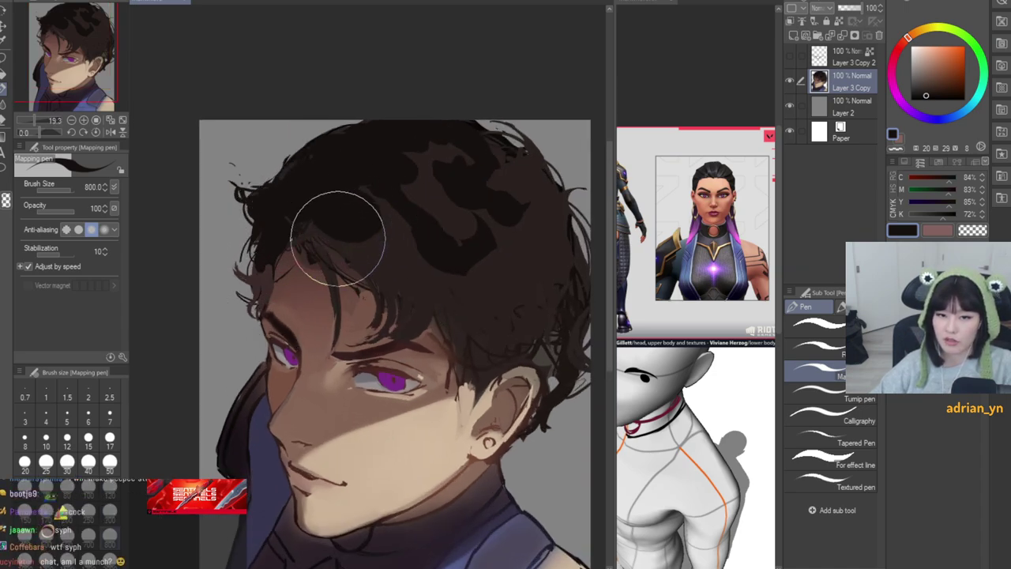
{"action": "mouse_move", "coordinate": [338, 237]}
{"action": "left_mouse_down"}
{"action": "mouse_move", "coordinate": [355, 235]}
{"action": "mouse_move", "coordinate": [407, 280]}
{"action": "mouse_move", "coordinate": [414, 268]}
{"action": "left_mouse_up"}
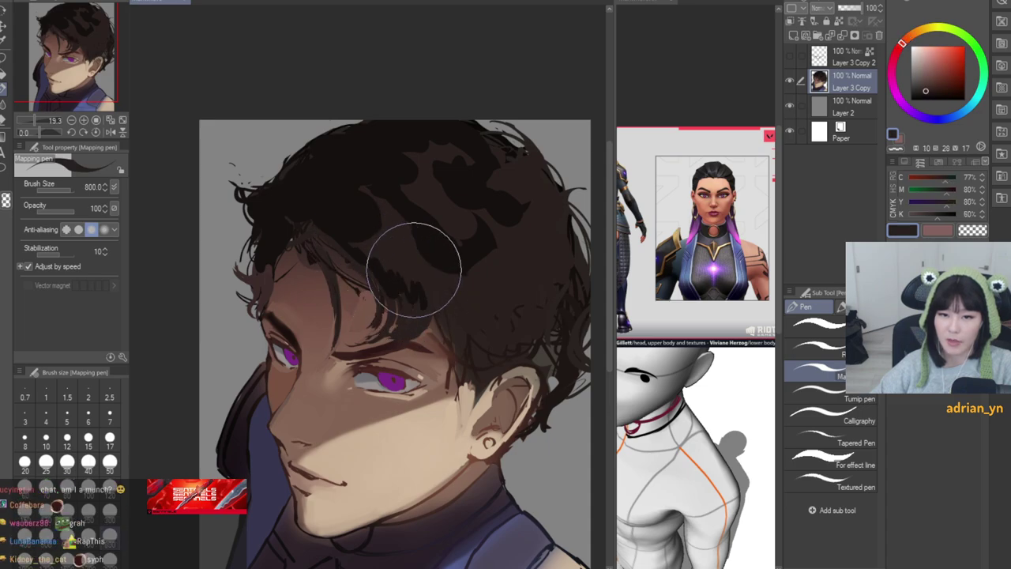
Step: Darken the crown shadows and the curls behind the ear with sampled near-black, reducing the brush size to 170
{"action": "scroll", "coordinate": [408, 297], "scroll_direction": "down", "scroll_amount": 6}
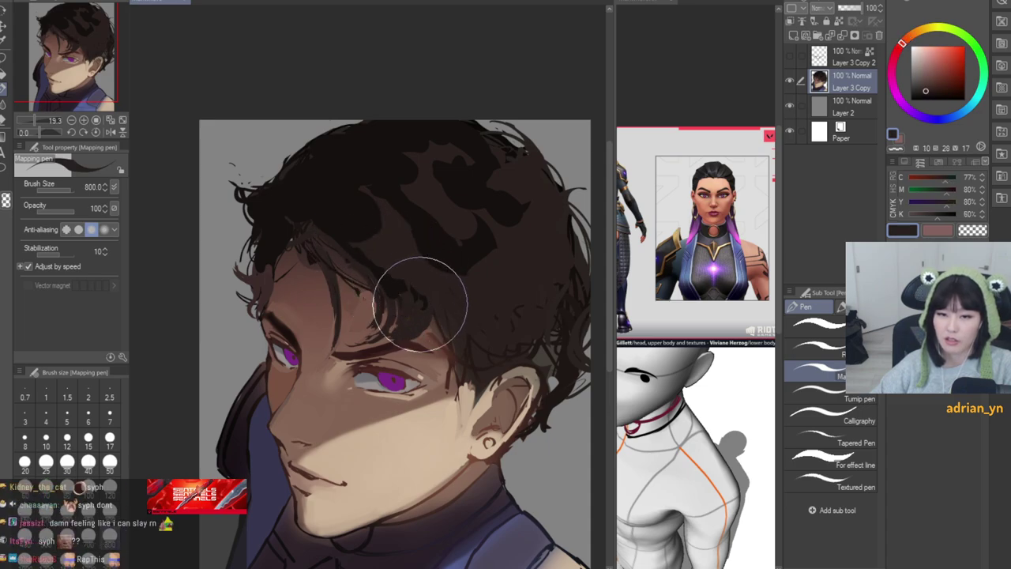
{"action": "scroll", "coordinate": [518, 407], "scroll_direction": "up", "scroll_amount": 7}
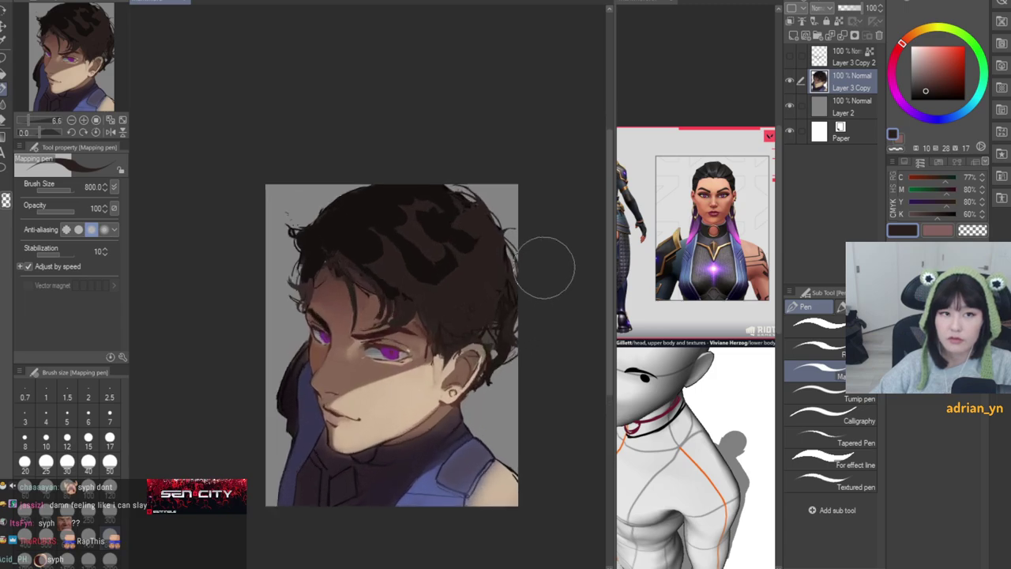
{"action": "left_click", "coordinate": [255, 156], "text": "alt"}
{"action": "left_click_drag", "start_coordinate": [254, 156], "coordinate": [268, 193]}
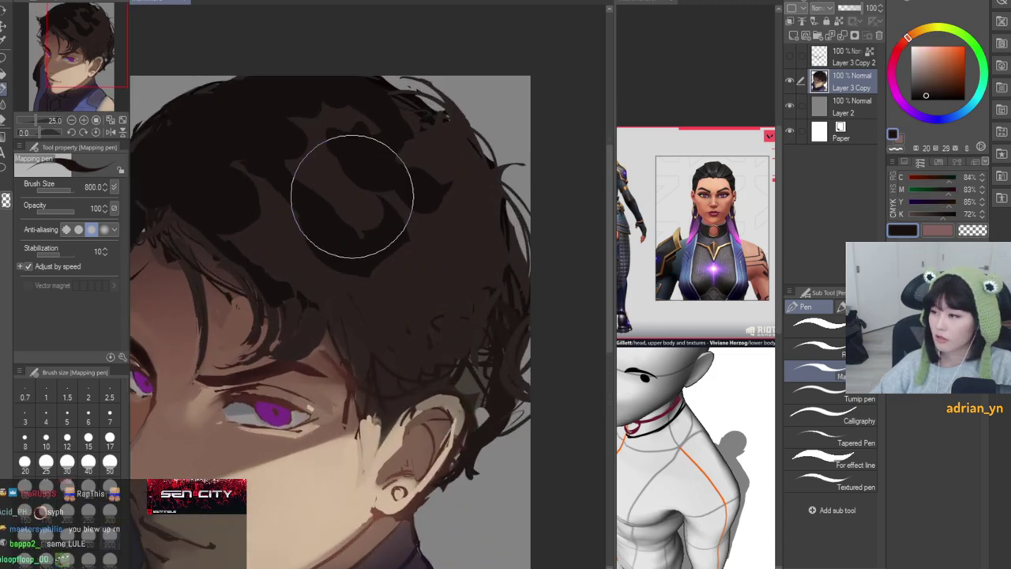
{"action": "key", "text": "["}
{"action": "key", "text": "["}
{"action": "key", "text": "["}
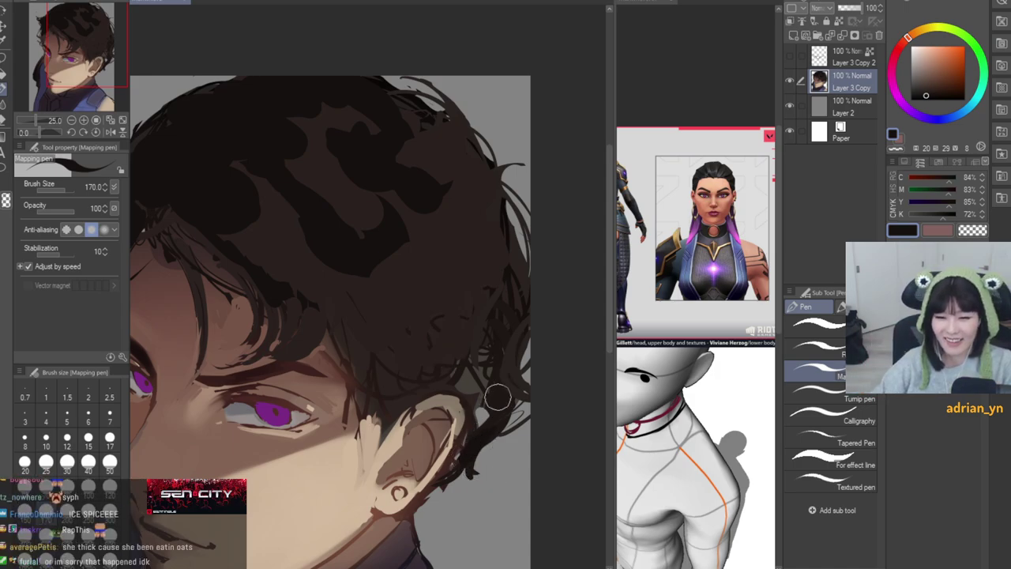
{"action": "scroll", "coordinate": [528, 350], "scroll_direction": "down", "scroll_amount": 4}
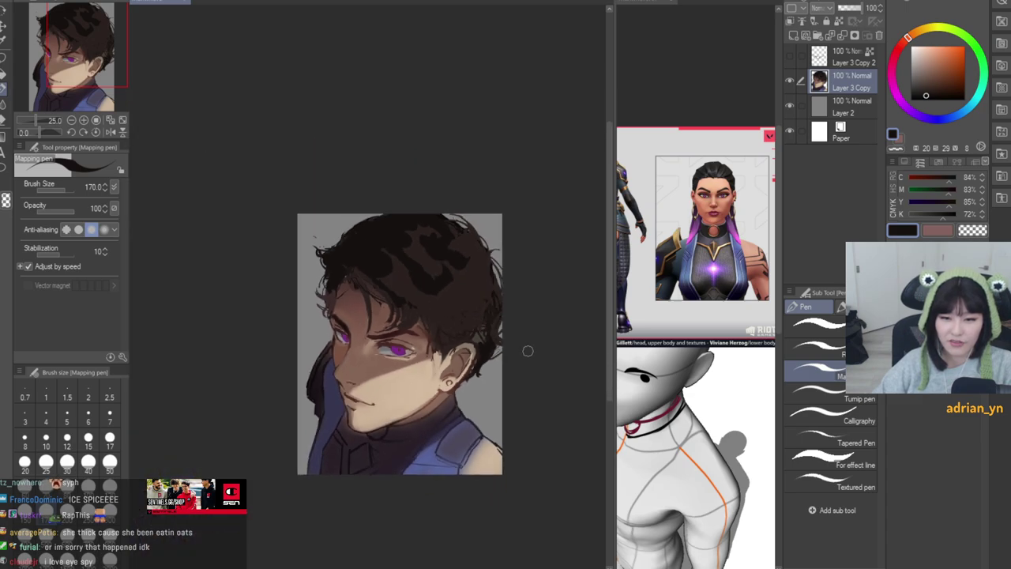
{"action": "key", "text": "h"}
{"action": "key", "text": "h"}
{"action": "scroll", "coordinate": [478, 322], "scroll_direction": "up", "scroll_amount": 8}
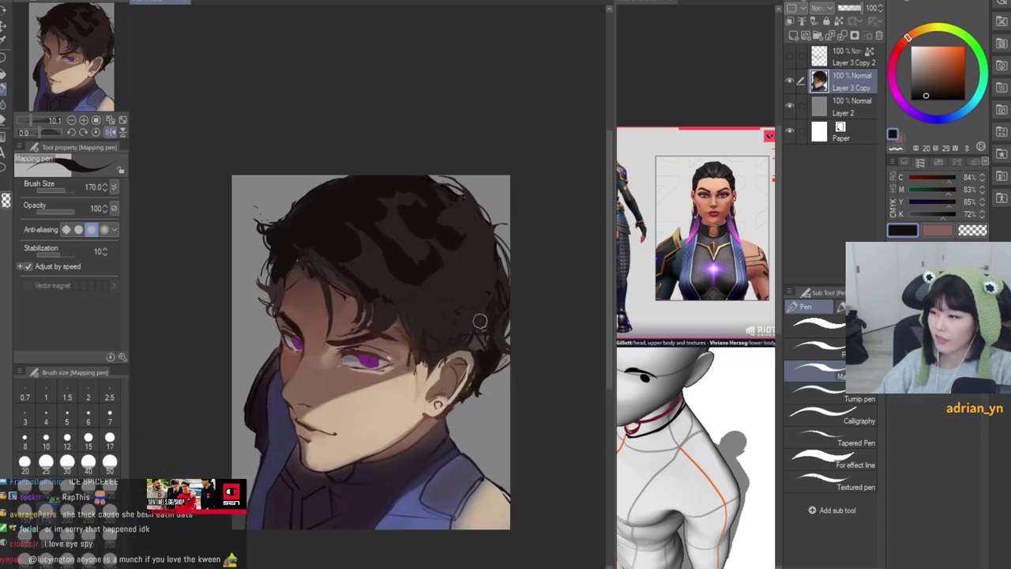
{"action": "left_click", "coordinate": [438, 300], "text": "alt"}
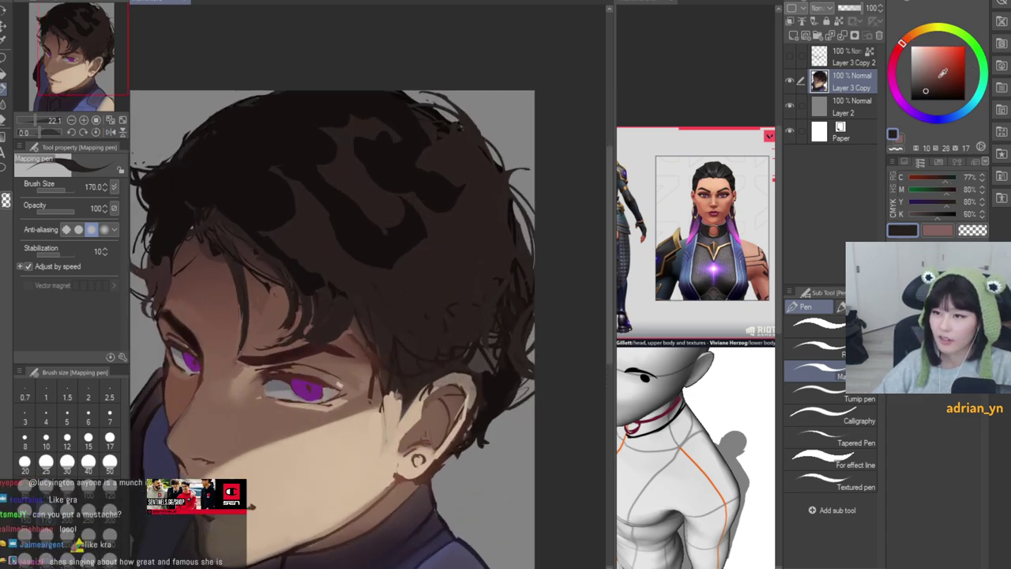
{"action": "left_click", "coordinate": [938, 74]}
{"action": "left_click", "coordinate": [920, 31]}
{"action": "left_click", "coordinate": [930, 67]}
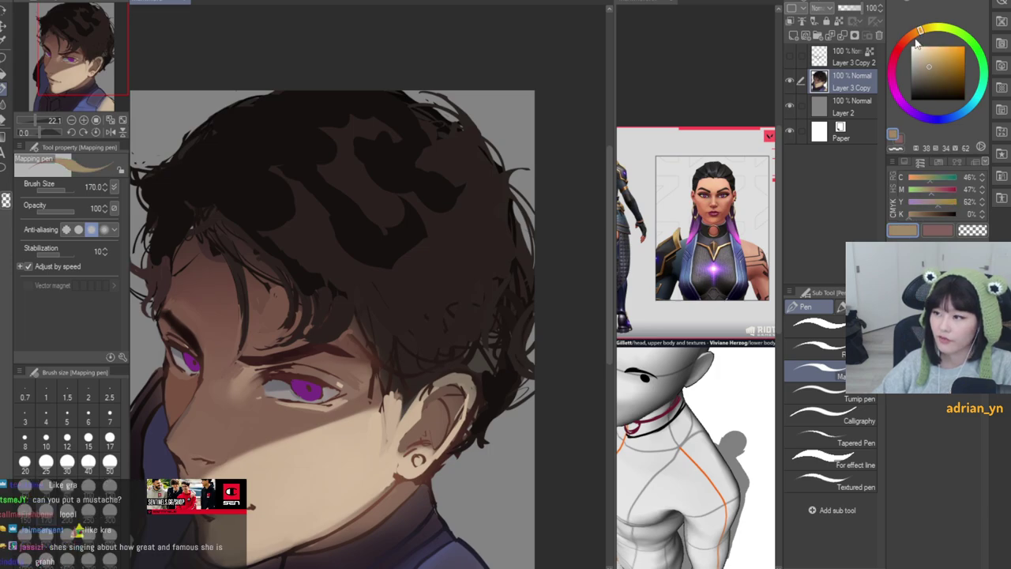
{"action": "left_click", "coordinate": [913, 34]}
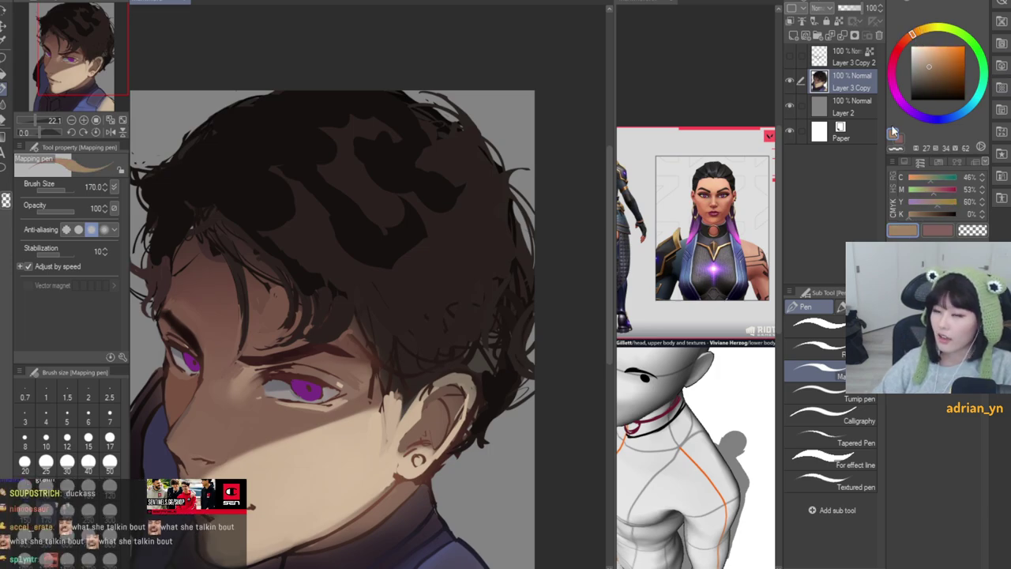
Step: Cover the leftover sketch lines in the hair above the ear with sampled dark brown
{"action": "scroll", "coordinate": [458, 304], "scroll_direction": "down", "scroll_amount": 3}
{"action": "scroll", "coordinate": [458, 303], "scroll_direction": "up", "scroll_amount": 4}
{"action": "left_click", "coordinate": [466, 317], "text": "alt"}
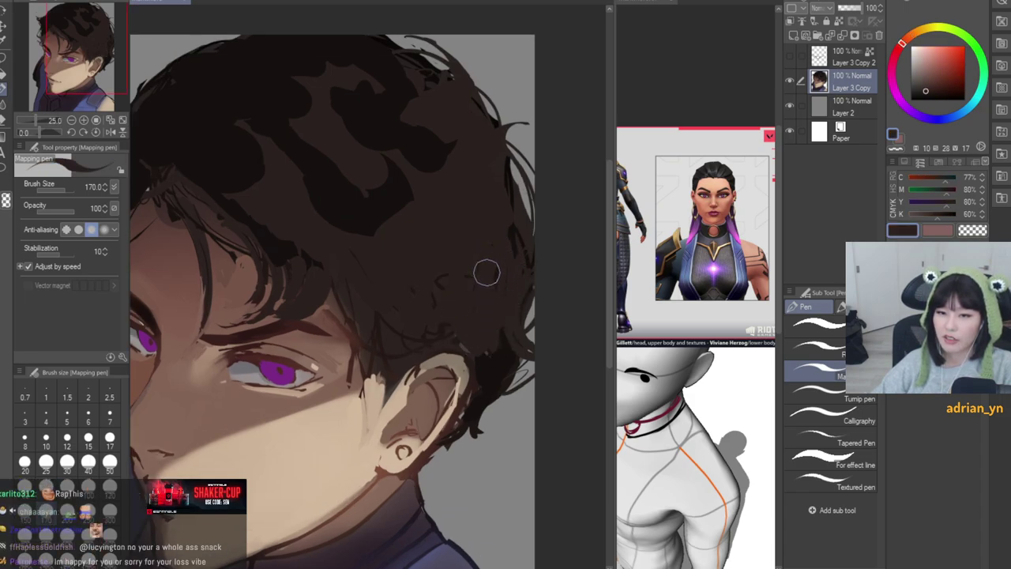
{"action": "scroll", "coordinate": [370, 333], "scroll_direction": "up", "scroll_amount": 1}
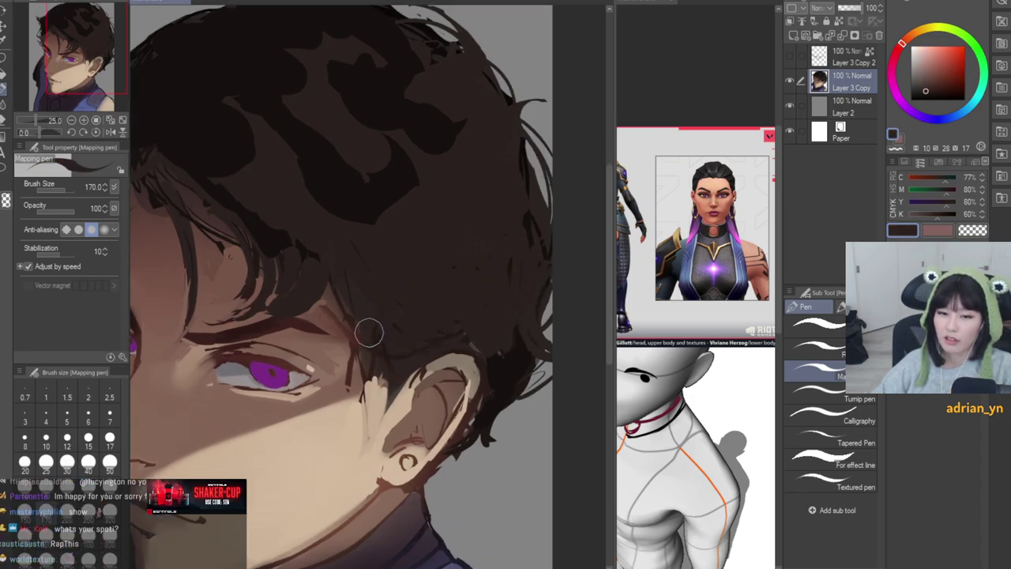
Step: Repaint the temple and the skin around the eyebrow's tail with sampled skin browns, covering the stray lines
{"action": "left_click", "coordinate": [340, 390], "text": "alt"}
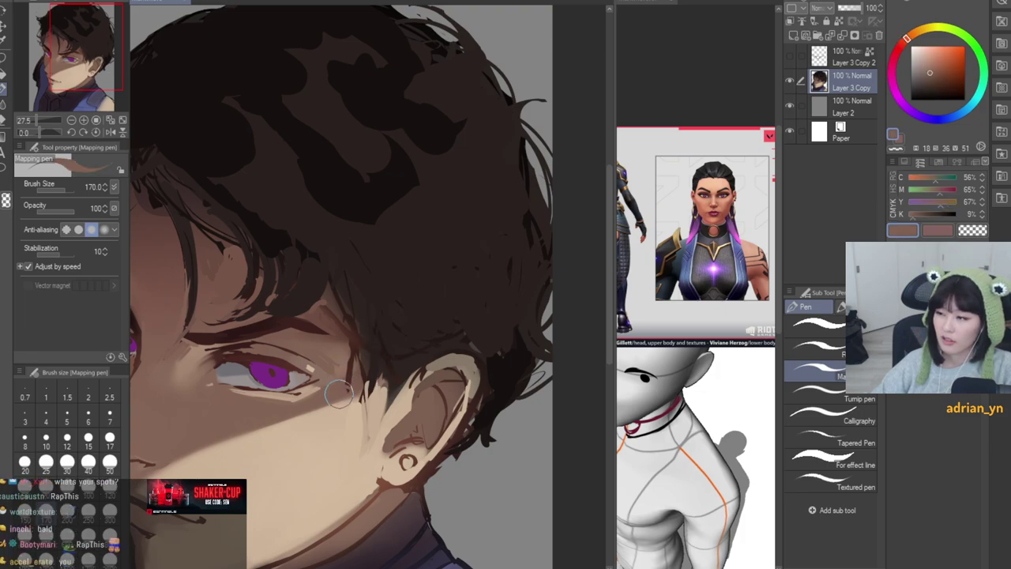
{"action": "scroll", "coordinate": [433, 327], "scroll_direction": "down", "scroll_amount": 4}
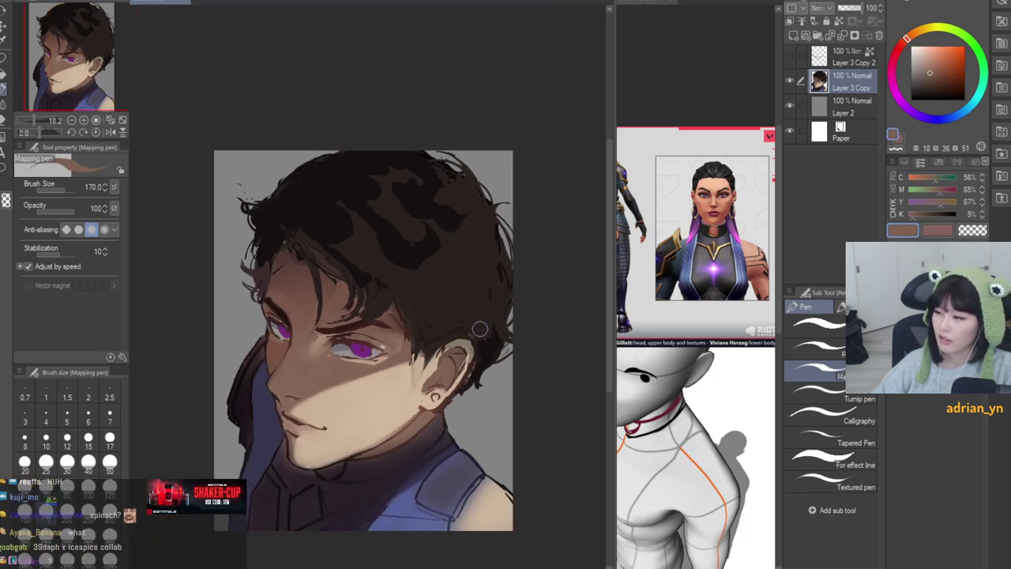
{"action": "scroll", "coordinate": [409, 392], "scroll_direction": "up", "scroll_amount": 2}
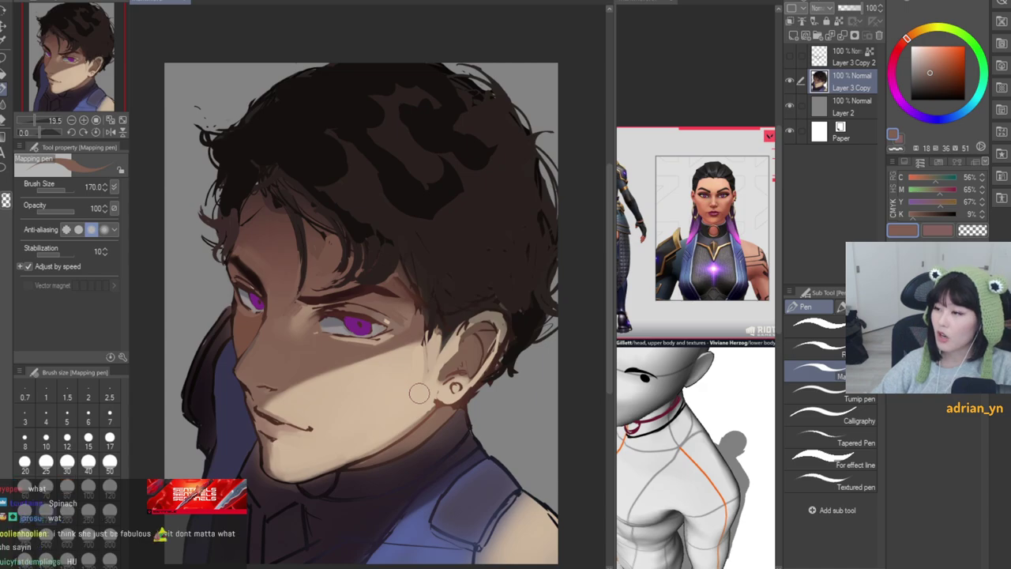
{"action": "scroll", "coordinate": [419, 387], "scroll_direction": "up", "scroll_amount": 3}
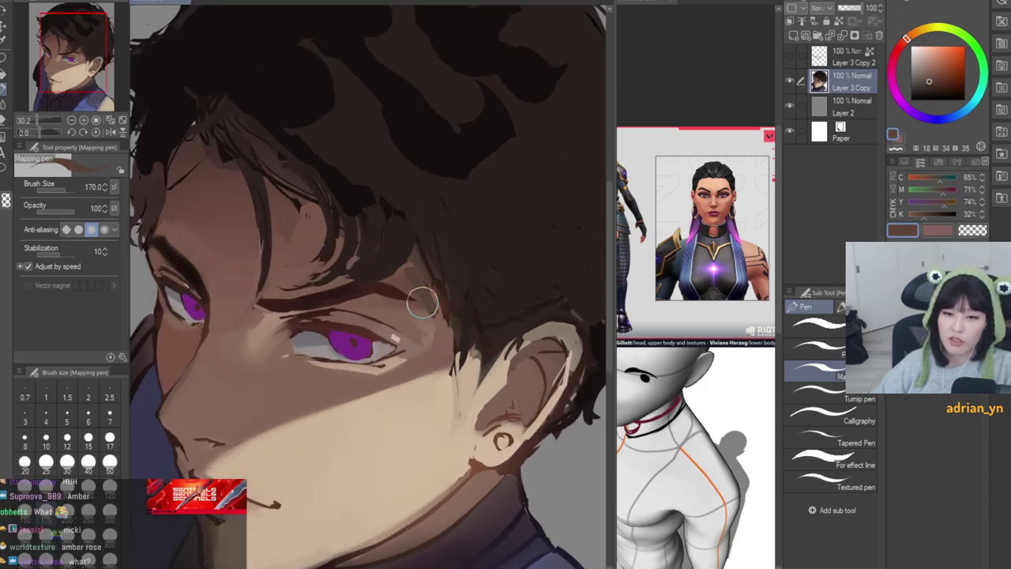
{"action": "left_click_drag", "start_coordinate": [418, 273], "coordinate": [429, 320]}
{"action": "left_click", "coordinate": [430, 317], "text": "alt"}
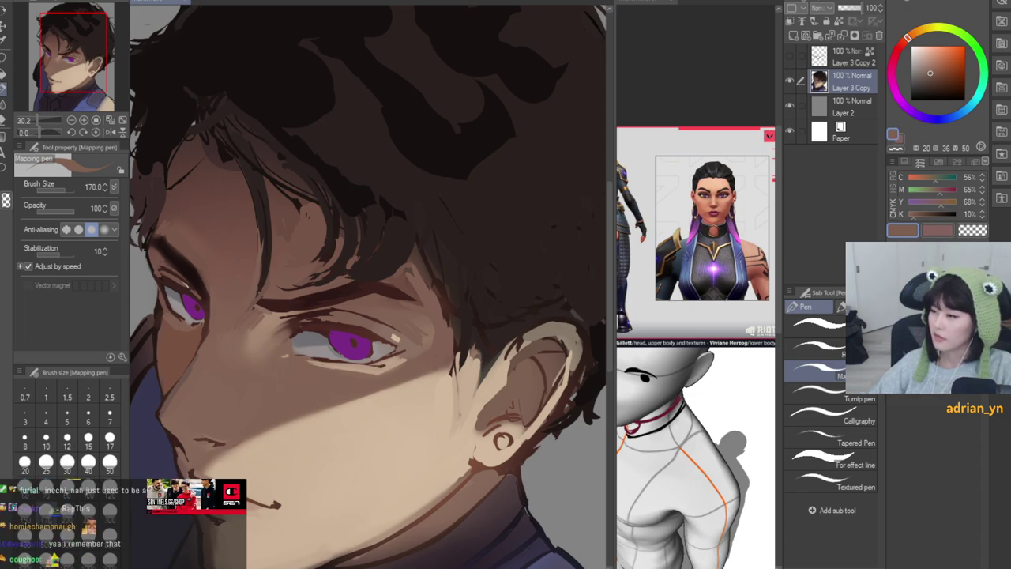
{"action": "scroll", "coordinate": [440, 264], "scroll_direction": "down", "scroll_amount": 4}
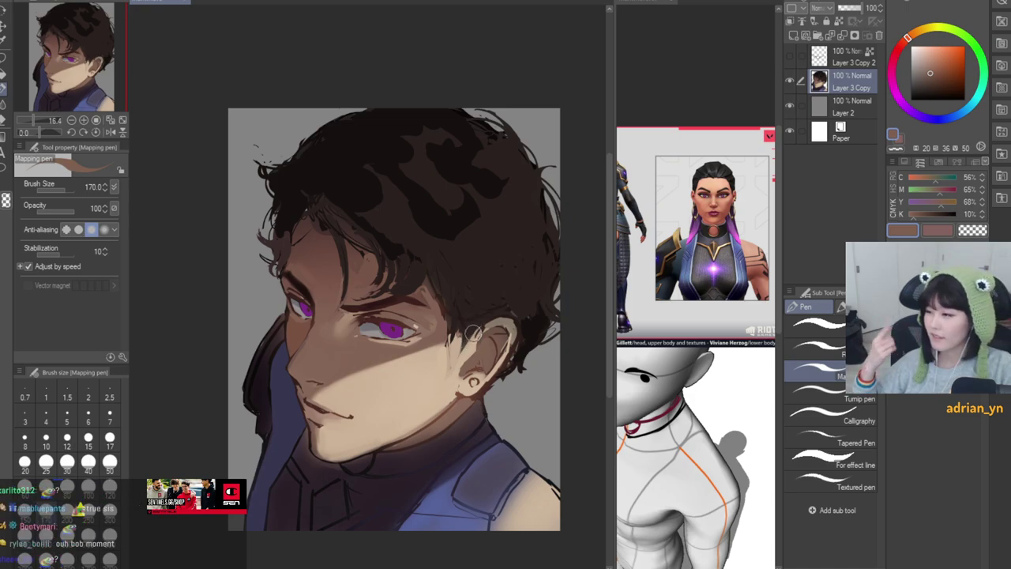
Step: Paint near-black shadow strands into the fringe curls above the eyebrow and trim them with sampled dark brown
{"action": "scroll", "coordinate": [470, 335], "scroll_direction": "up", "scroll_amount": 4}
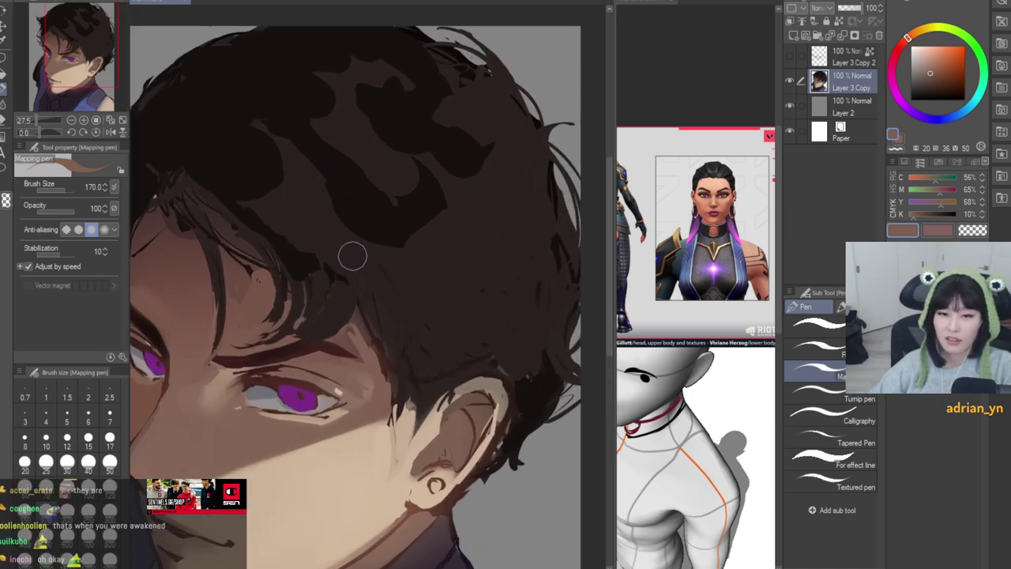
{"action": "left_click", "coordinate": [352, 255], "text": "alt"}
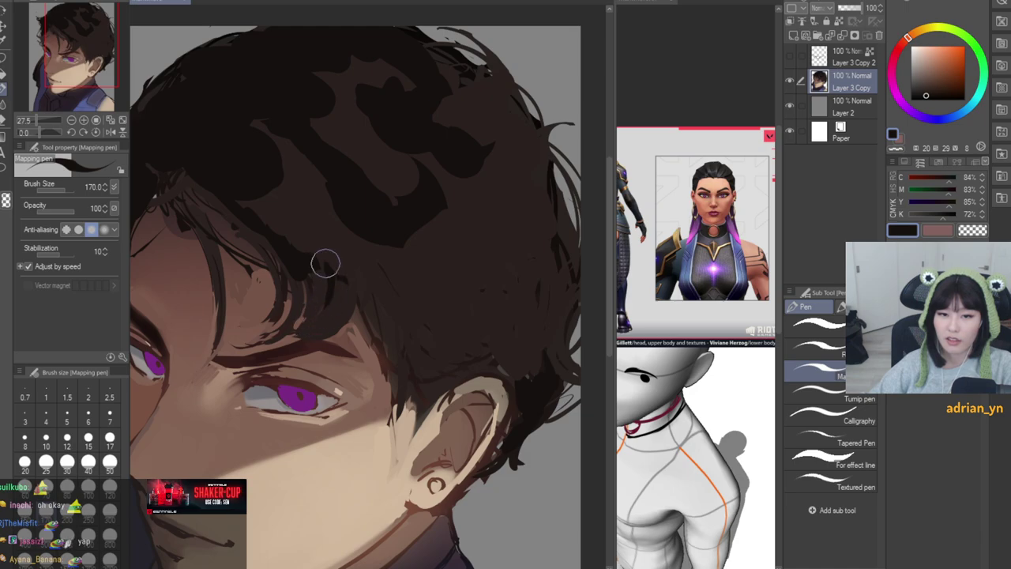
{"action": "left_click", "coordinate": [318, 303], "text": "alt"}
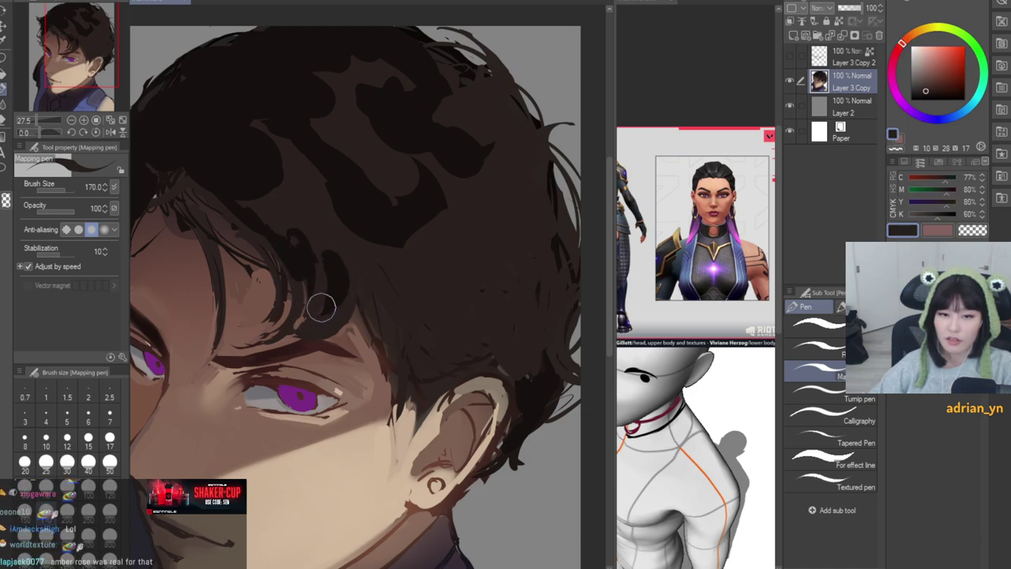
{"action": "scroll", "coordinate": [485, 264], "scroll_direction": "down", "scroll_amount": 5}
{"action": "scroll", "coordinate": [456, 257], "scroll_direction": "up", "scroll_amount": 3}
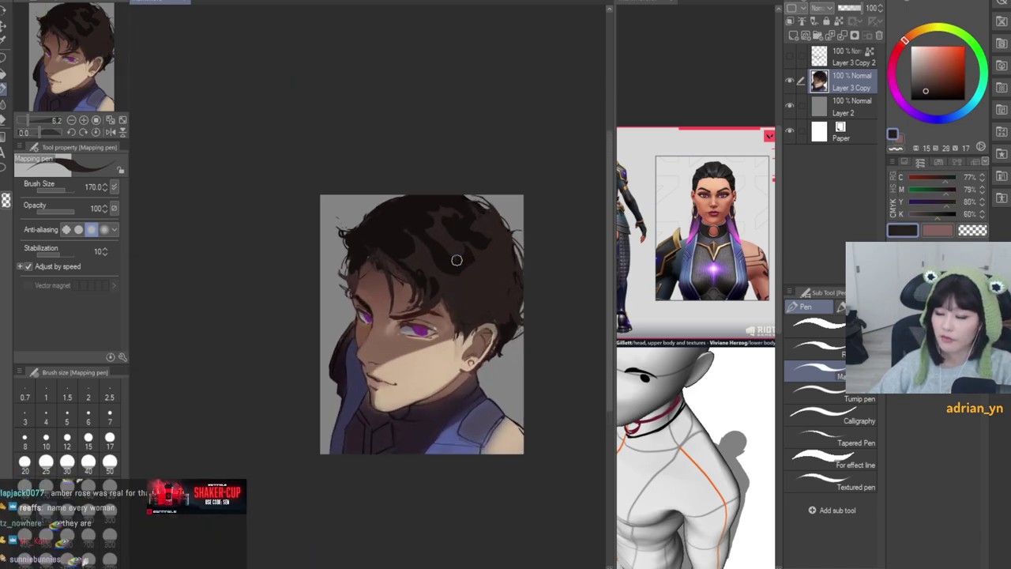
{"action": "scroll", "coordinate": [456, 260], "scroll_direction": "up", "scroll_amount": 4}
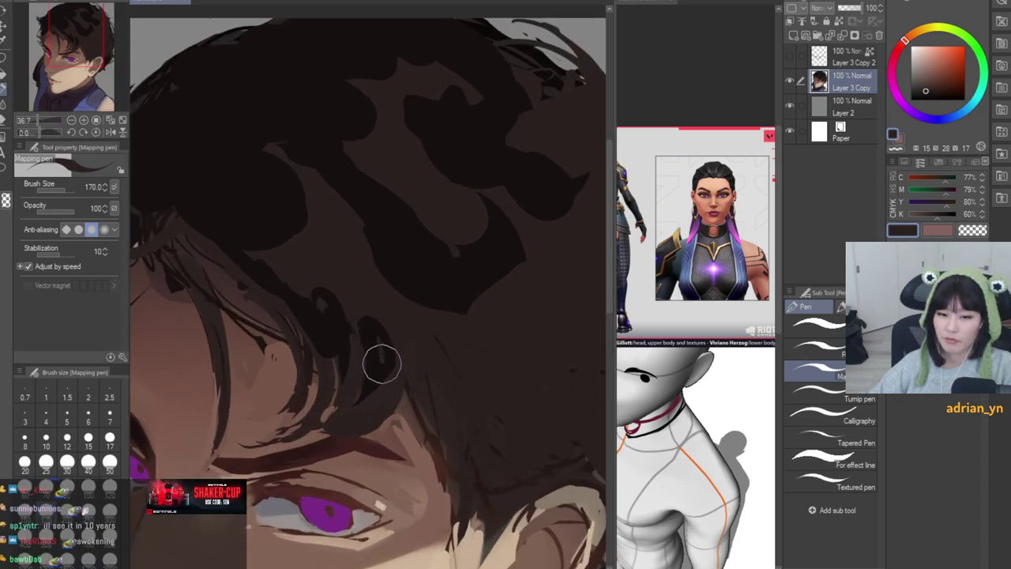
{"action": "left_click", "coordinate": [379, 316], "text": "alt"}
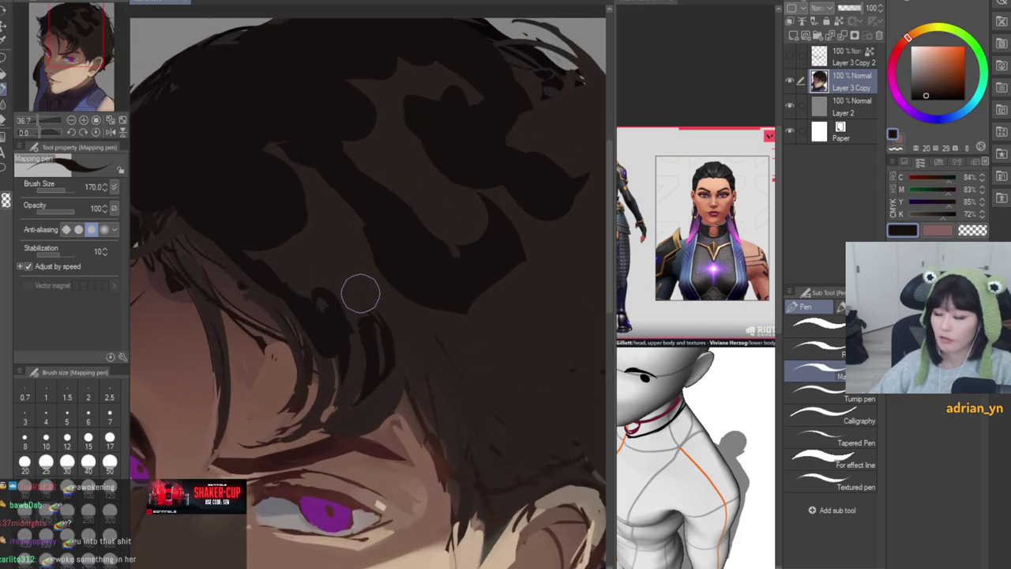
{"action": "scroll", "coordinate": [383, 301], "scroll_direction": "down", "scroll_amount": 1}
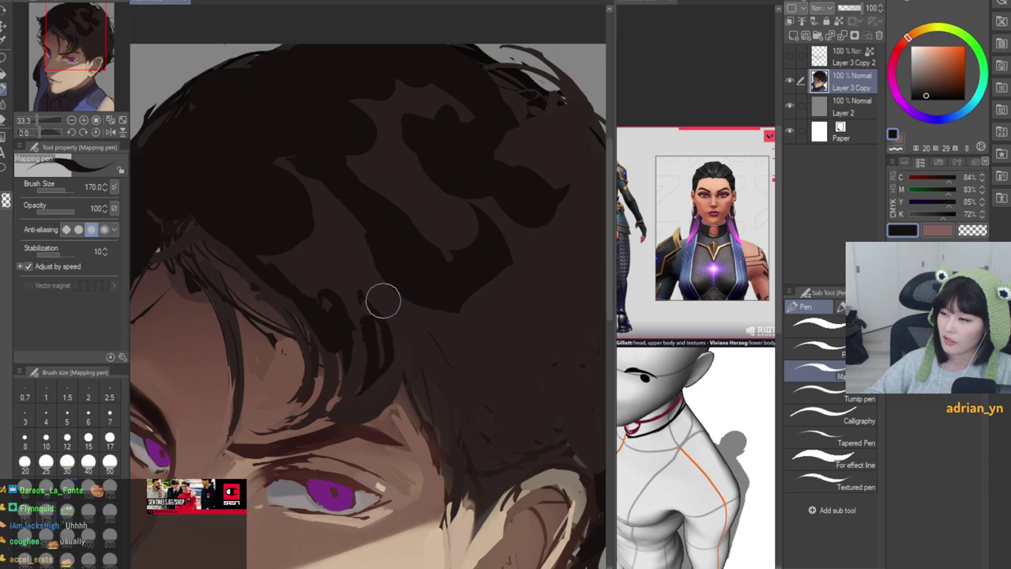
Step: Examine how the fringe and crown shadows read across the whole portrait
{"action": "scroll", "coordinate": [385, 270], "scroll_direction": "down", "scroll_amount": 4}
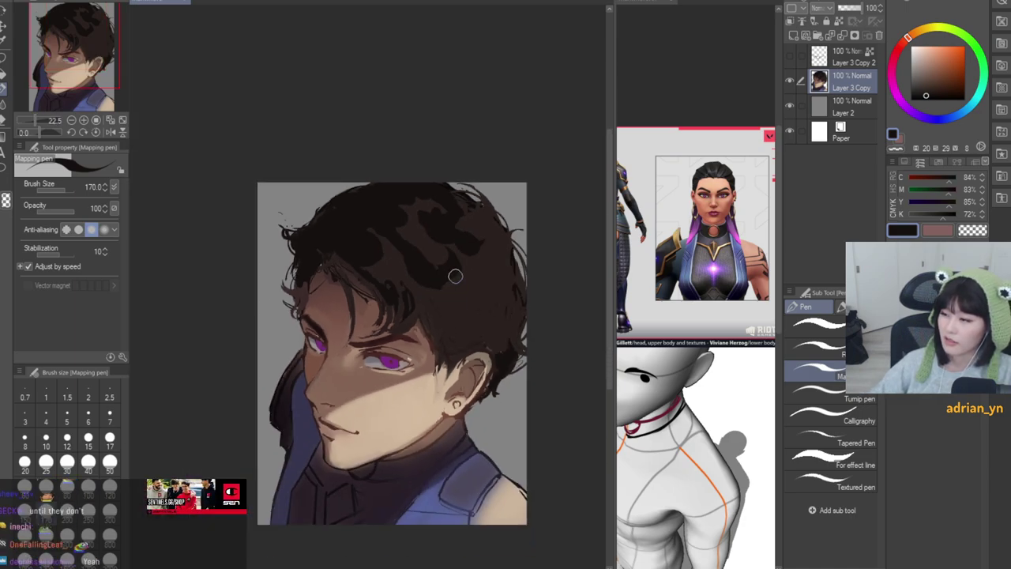
{"action": "scroll", "coordinate": [453, 274], "scroll_direction": "up", "scroll_amount": 1}
{"action": "scroll", "coordinate": [543, 330], "scroll_direction": "down", "scroll_amount": 2}
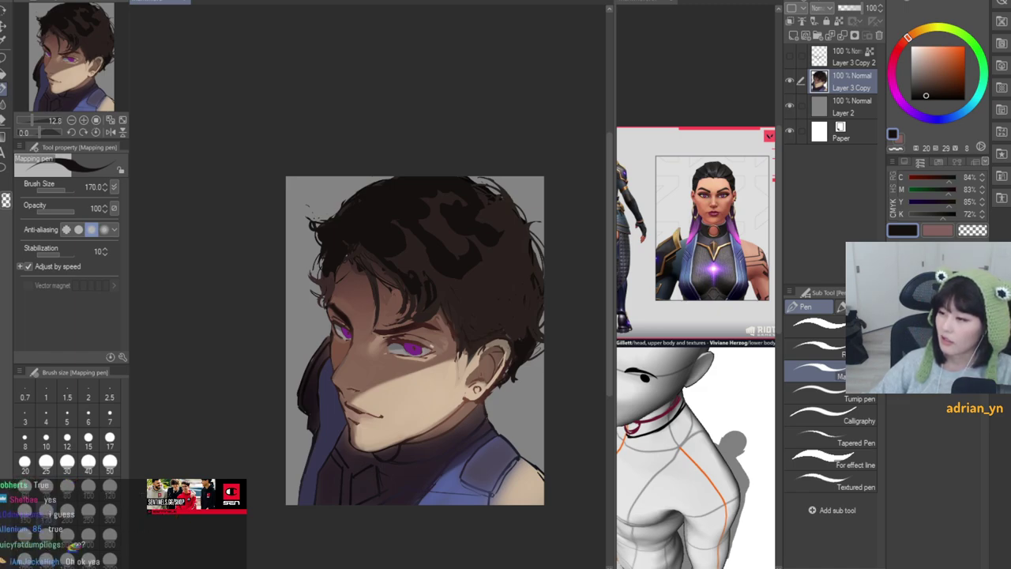
{"action": "scroll", "coordinate": [512, 190], "scroll_direction": "down", "scroll_amount": 2}
{"action": "scroll", "coordinate": [507, 248], "scroll_direction": "up", "scroll_amount": 2}
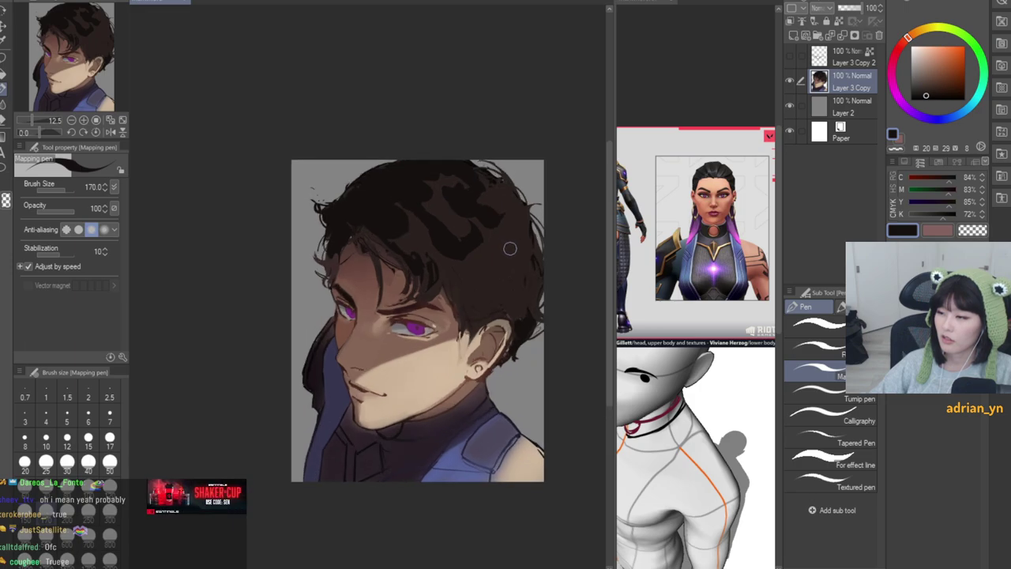
{"action": "scroll", "coordinate": [529, 235], "scroll_direction": "down", "scroll_amount": 3}
{"action": "scroll", "coordinate": [452, 225], "scroll_direction": "up", "scroll_amount": 1}
{"action": "scroll", "coordinate": [411, 251], "scroll_direction": "up", "scroll_amount": 1}
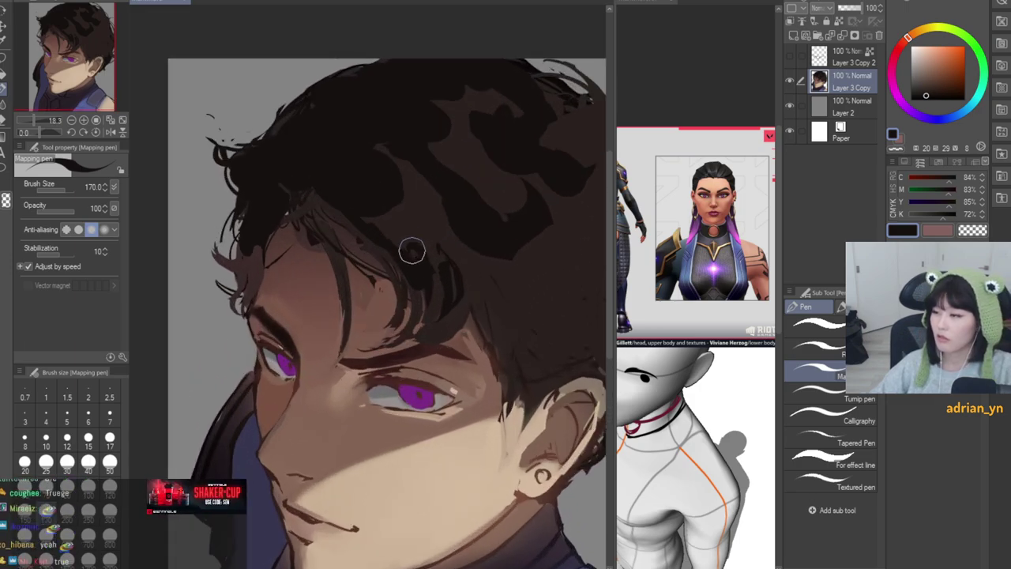
Step: Clean up the fringe locks over the forehead, covering stray lines with sampled skin brown and reshaping the strands with sampled dark brown
{"action": "scroll", "coordinate": [395, 260], "scroll_direction": "up", "scroll_amount": 1}
{"action": "left_click", "coordinate": [356, 226], "text": "alt"}
{"action": "left_click", "coordinate": [392, 304], "text": "alt"}
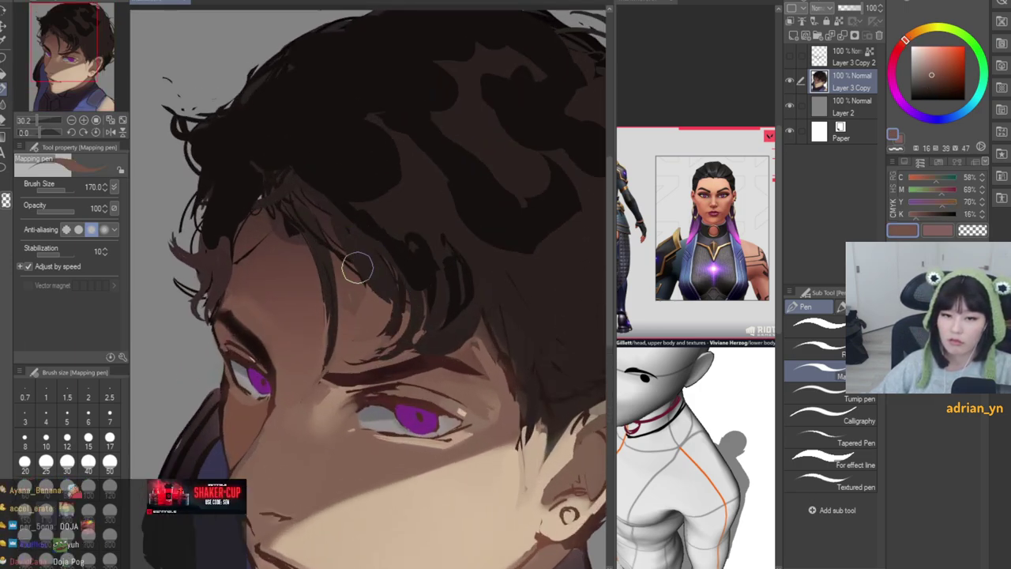
{"action": "left_click", "coordinate": [391, 294], "text": "alt"}
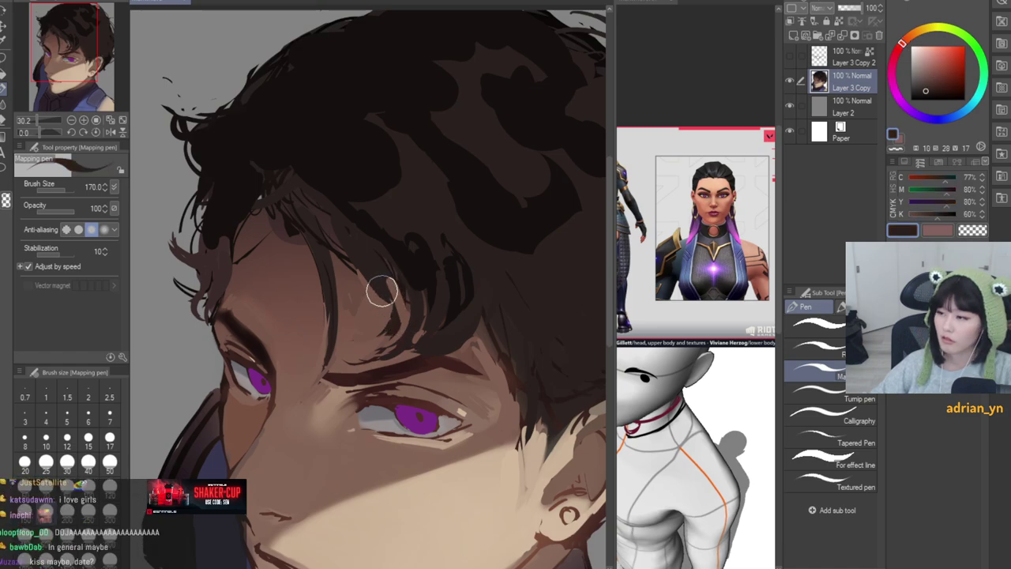
{"action": "scroll", "coordinate": [381, 292], "scroll_direction": "up", "scroll_amount": 2}
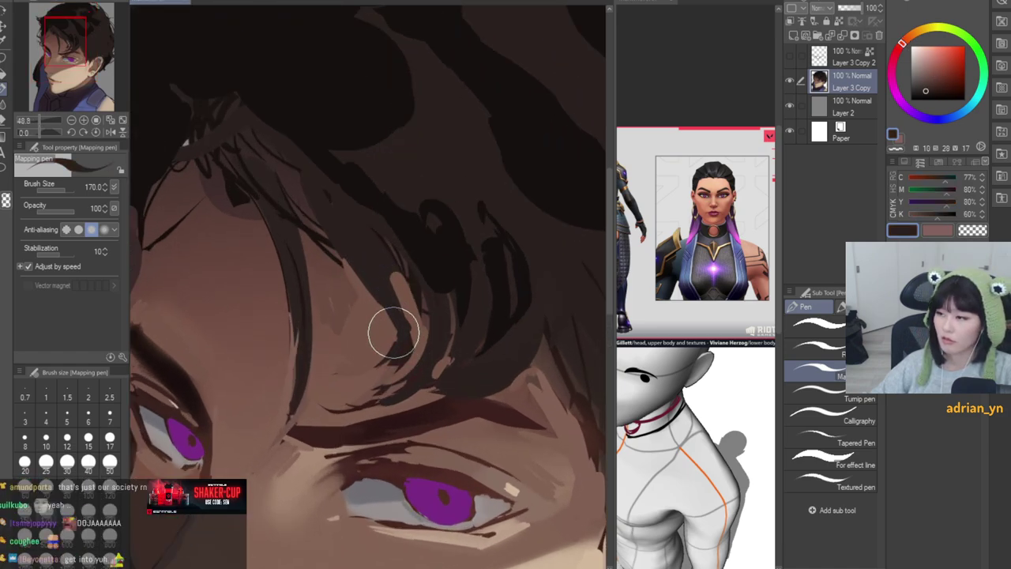
{"action": "mouse_move", "coordinate": [388, 298]}
{"action": "left_mouse_down"}
{"action": "mouse_move", "coordinate": [364, 361]}
{"action": "mouse_move", "coordinate": [367, 386]}
{"action": "left_mouse_up"}
{"action": "left_click", "coordinate": [353, 362], "text": "alt"}
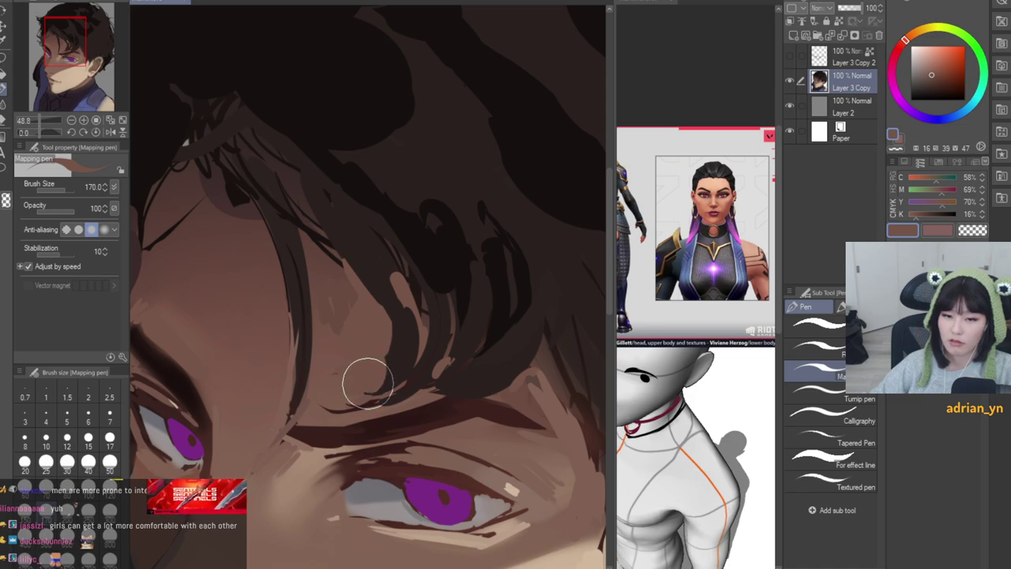
Step: Review the reshaped fringe against the eyebrow, face and overall portrait
{"action": "scroll", "coordinate": [372, 371], "scroll_direction": "down", "scroll_amount": 4}
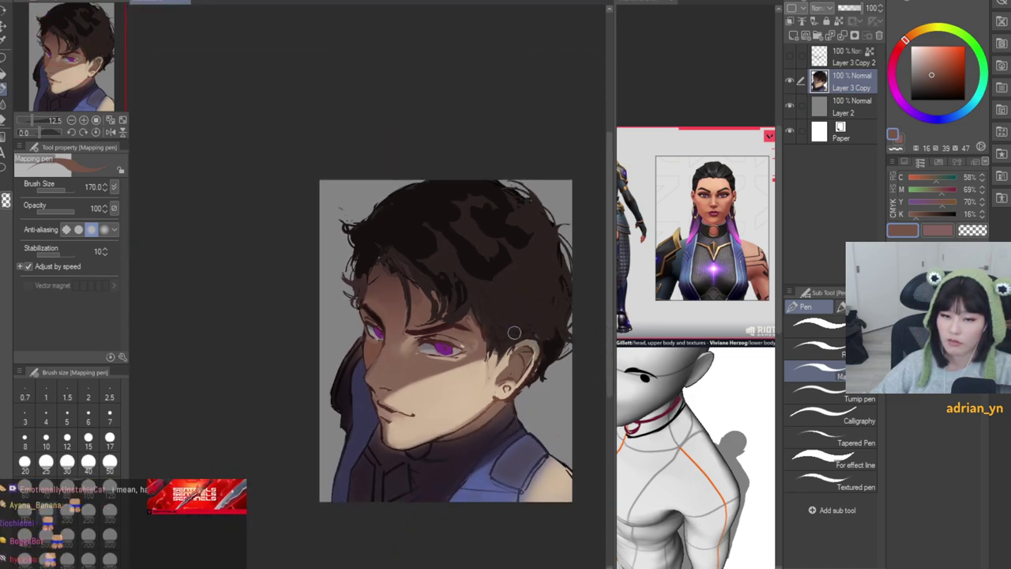
{"action": "scroll", "coordinate": [513, 333], "scroll_direction": "up", "scroll_amount": 2}
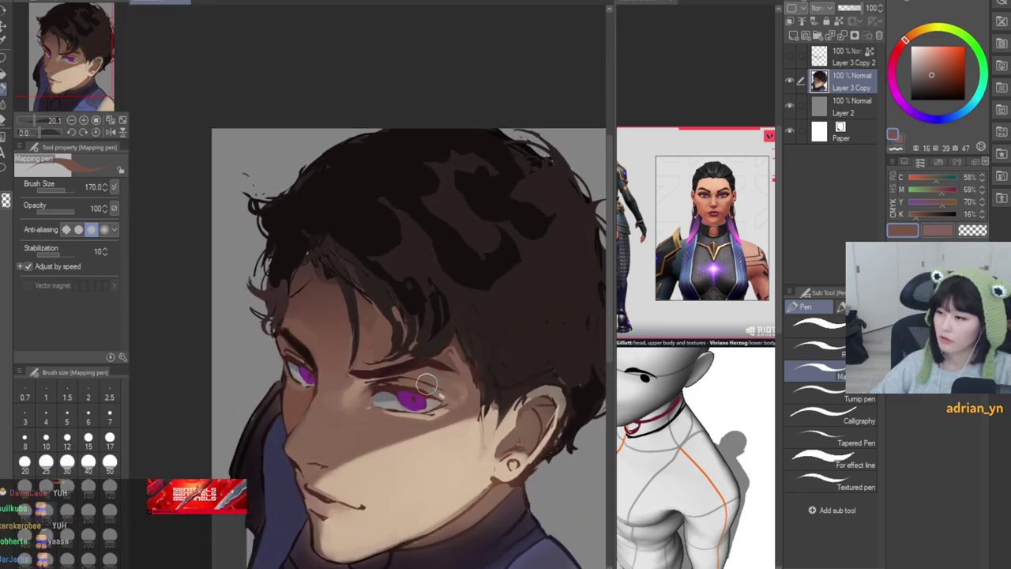
{"action": "scroll", "coordinate": [426, 384], "scroll_direction": "up", "scroll_amount": 3}
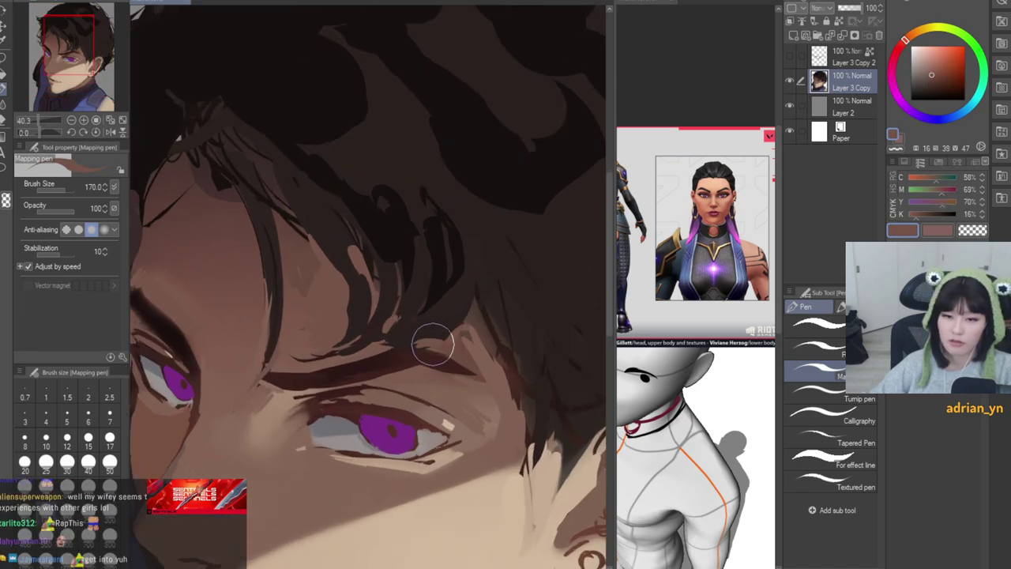
{"action": "scroll", "coordinate": [433, 345], "scroll_direction": "down", "scroll_amount": 5}
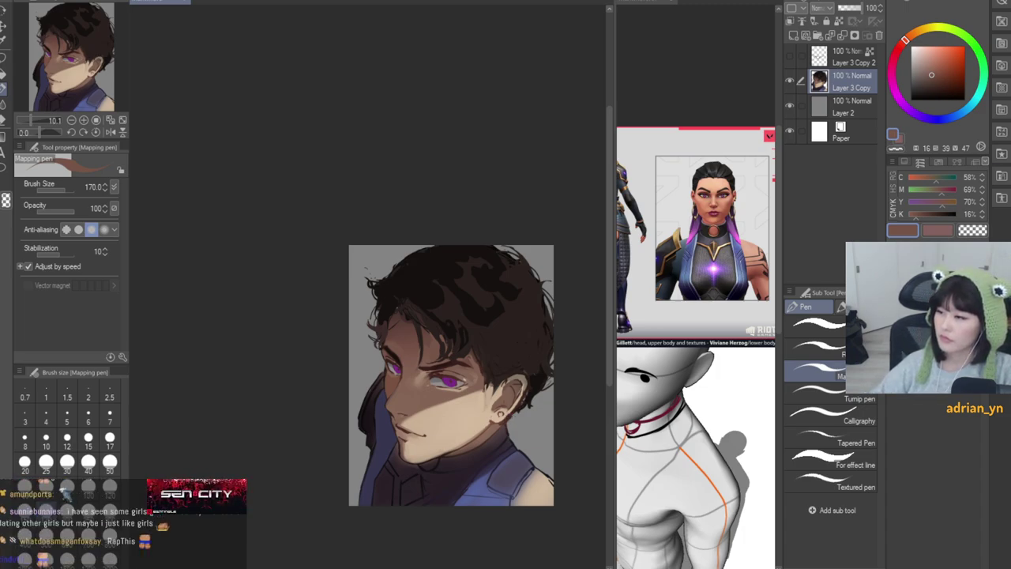
{"action": "scroll", "coordinate": [478, 340], "scroll_direction": "up", "scroll_amount": 3}
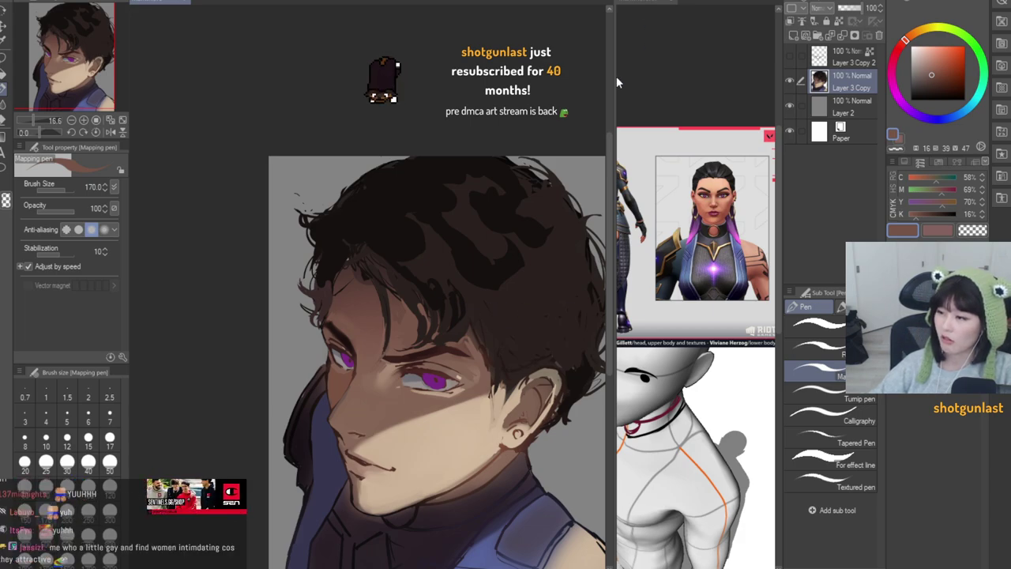
{"action": "scroll", "coordinate": [445, 255], "scroll_direction": "down", "scroll_amount": 1}
{"action": "scroll", "coordinate": [507, 322], "scroll_direction": "up", "scroll_amount": 1}
{"action": "scroll", "coordinate": [495, 247], "scroll_direction": "up", "scroll_amount": 2}
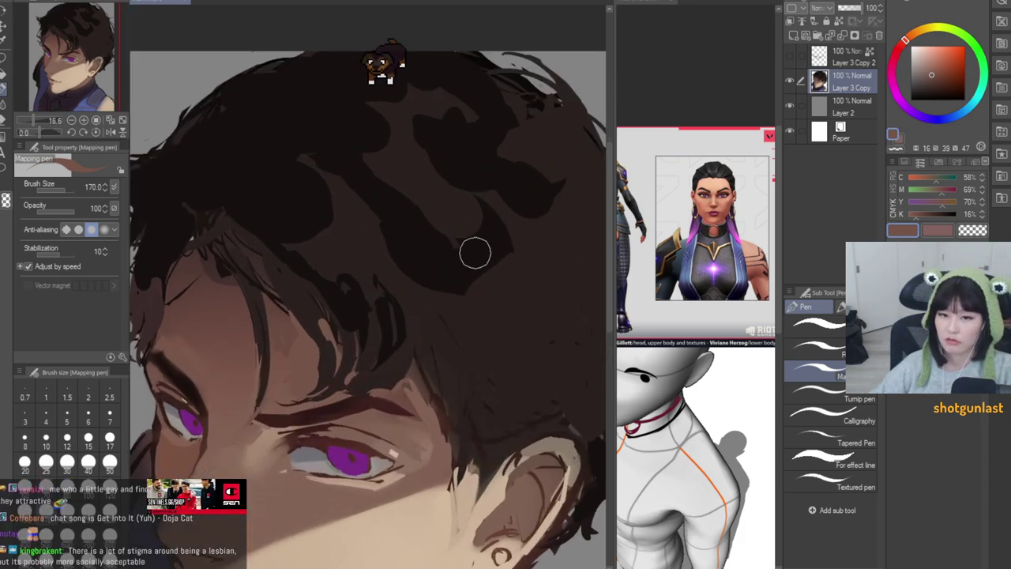
Step: Extend the crown shadow down towards the temple in near-black strands and carve their edges with sampled dark brown
{"action": "left_click", "coordinate": [474, 250], "text": "alt"}
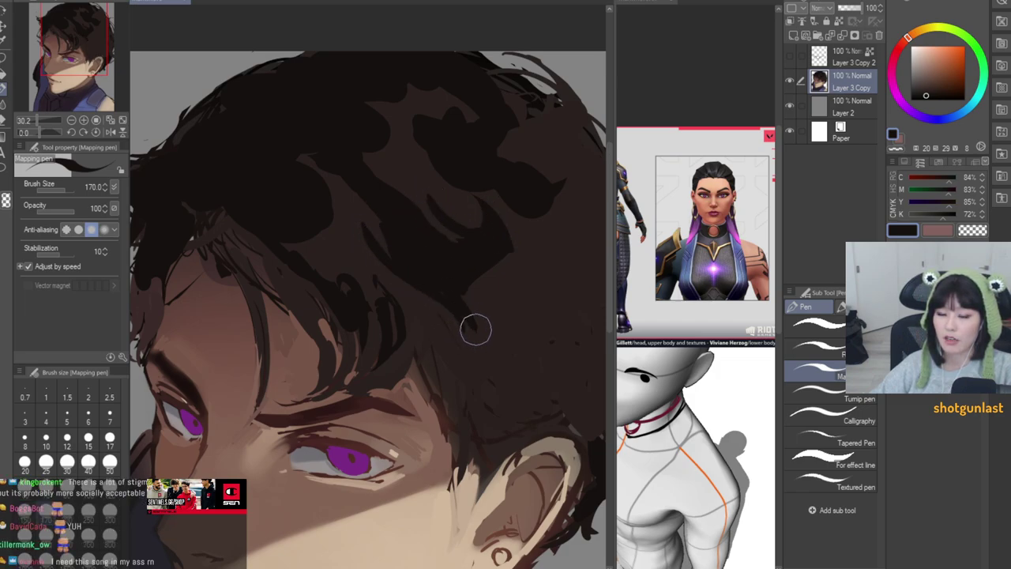
{"action": "left_click", "coordinate": [480, 354], "text": "alt"}
{"action": "mouse_move", "coordinate": [455, 301]}
{"action": "left_mouse_down"}
{"action": "mouse_move", "coordinate": [412, 278]}
{"action": "mouse_move", "coordinate": [444, 324]}
{"action": "left_mouse_up"}
{"action": "left_click", "coordinate": [442, 303], "text": "alt"}
{"action": "left_click", "coordinate": [462, 372], "text": "alt"}
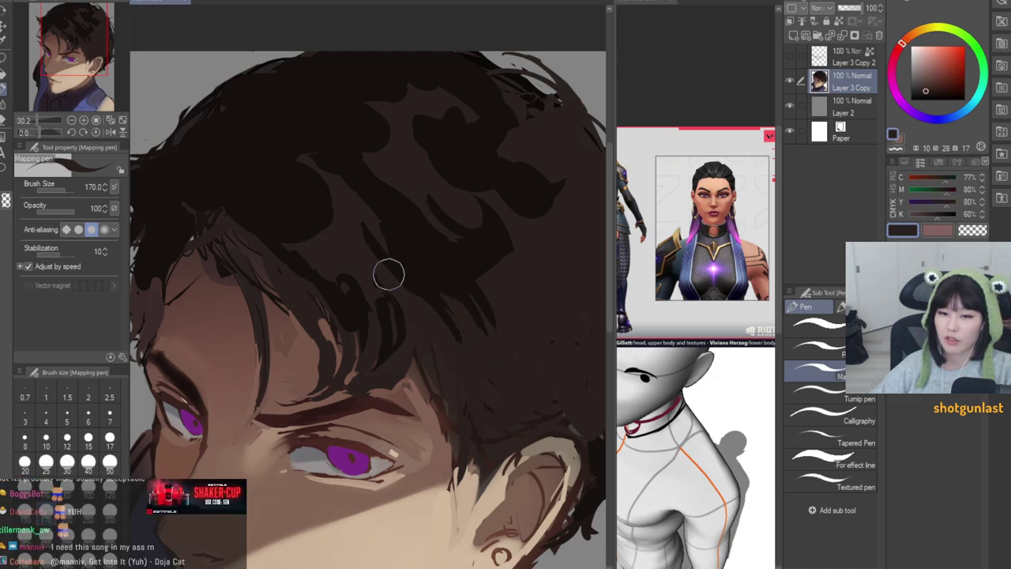
Step: Refine the pointed strand tips of the crown shadow above the temple using sampled dark brown
{"action": "left_click", "coordinate": [413, 280], "text": "alt"}
{"action": "left_click", "coordinate": [461, 368], "text": "alt"}
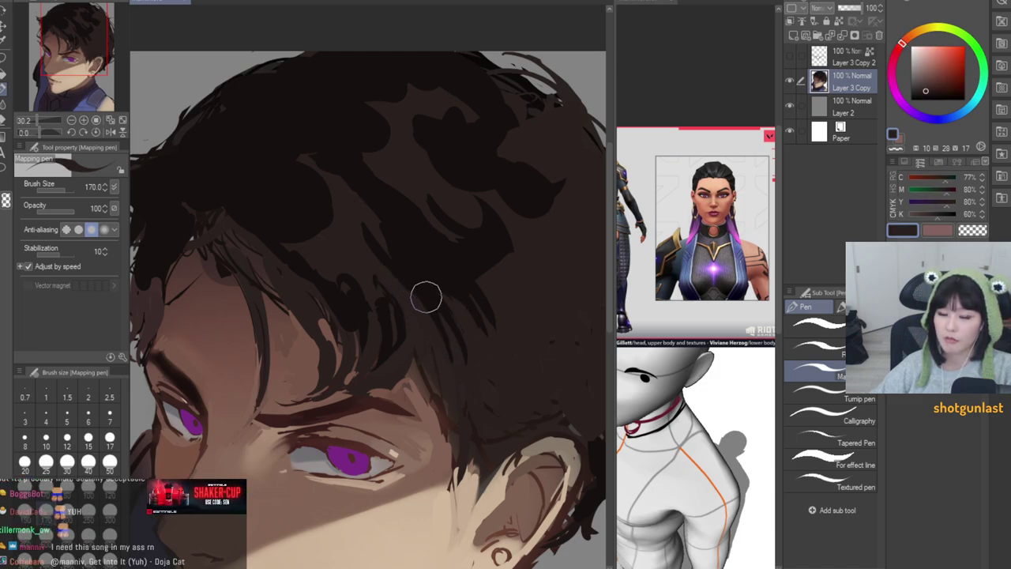
{"action": "scroll", "coordinate": [427, 296], "scroll_direction": "down", "scroll_amount": 5}
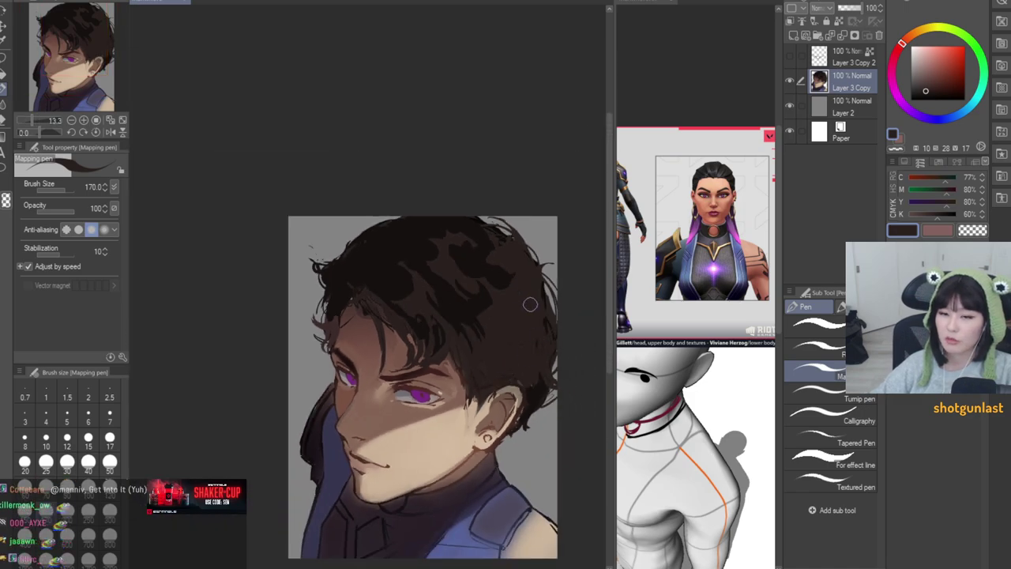
{"action": "scroll", "coordinate": [529, 304], "scroll_direction": "up", "scroll_amount": 3}
{"action": "left_click", "coordinate": [451, 318], "text": "alt"}
{"action": "left_click", "coordinate": [457, 408], "text": "alt"}
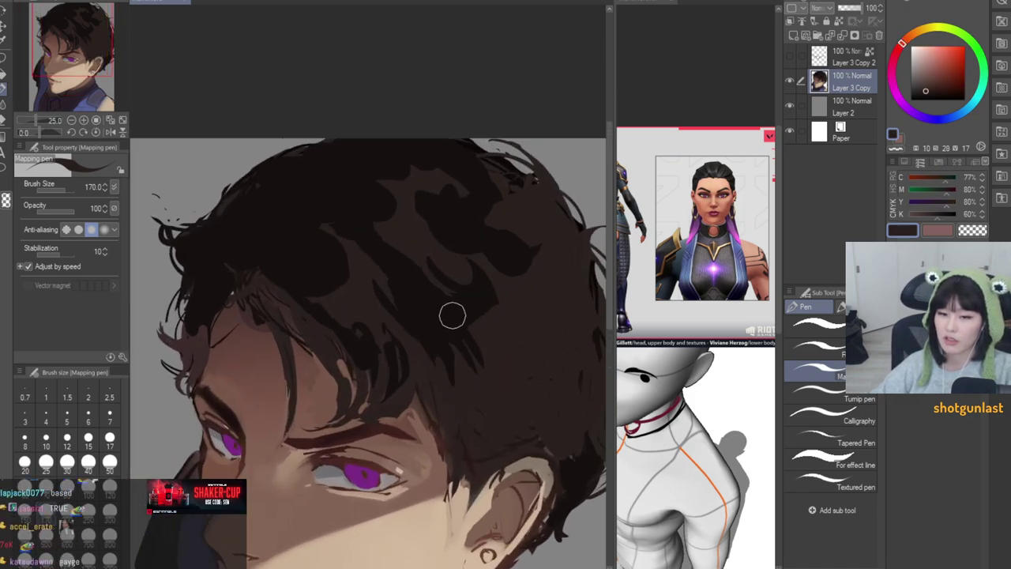
{"action": "scroll", "coordinate": [447, 307], "scroll_direction": "down", "scroll_amount": 3}
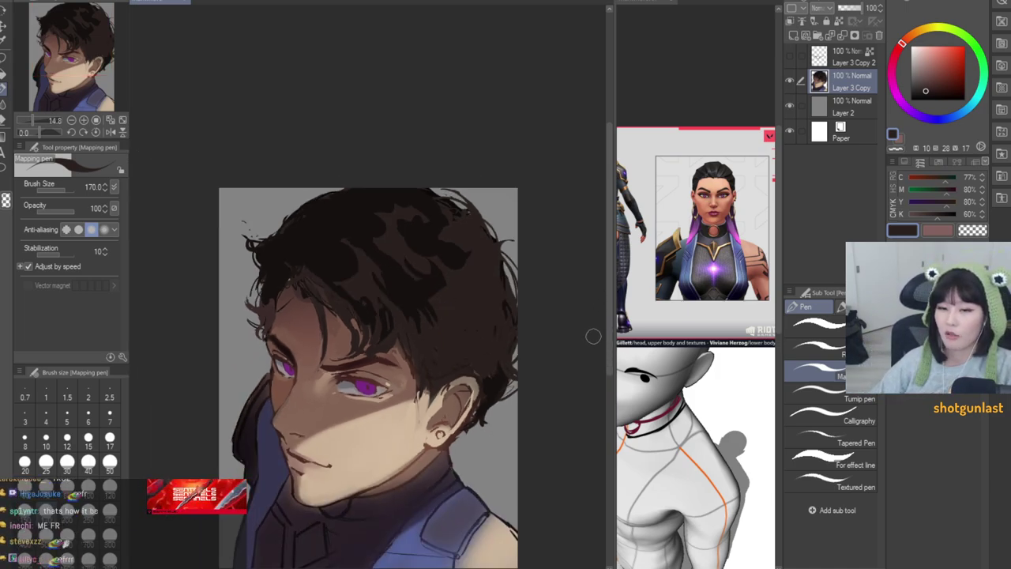
Step: Reshape the lower rear edge of the crown shadow with sampled dark brown and near-black
{"action": "scroll", "coordinate": [478, 298], "scroll_direction": "up", "scroll_amount": 3}
{"action": "left_click", "coordinate": [387, 245], "text": "alt"}
{"action": "left_click", "coordinate": [363, 282], "text": "alt"}
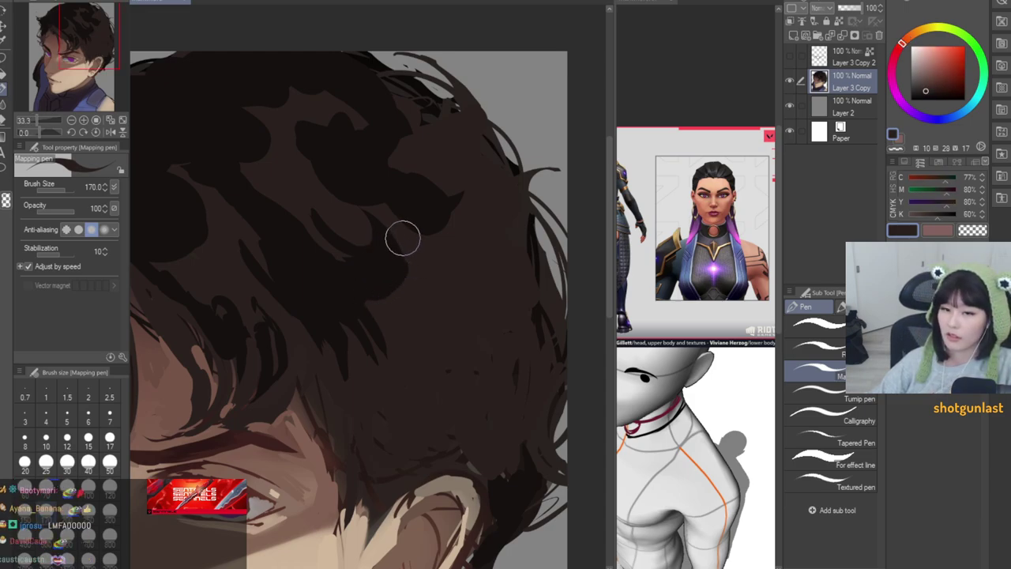
{"action": "left_click", "coordinate": [363, 267], "text": "alt"}
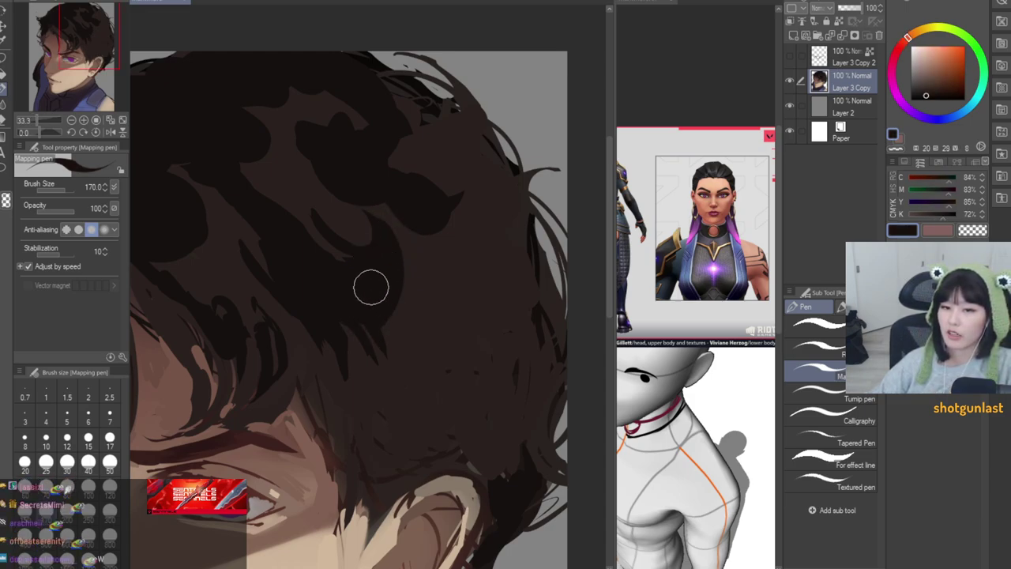
{"action": "left_click", "coordinate": [373, 285], "text": "alt"}
{"action": "left_click", "coordinate": [361, 292], "text": "alt"}
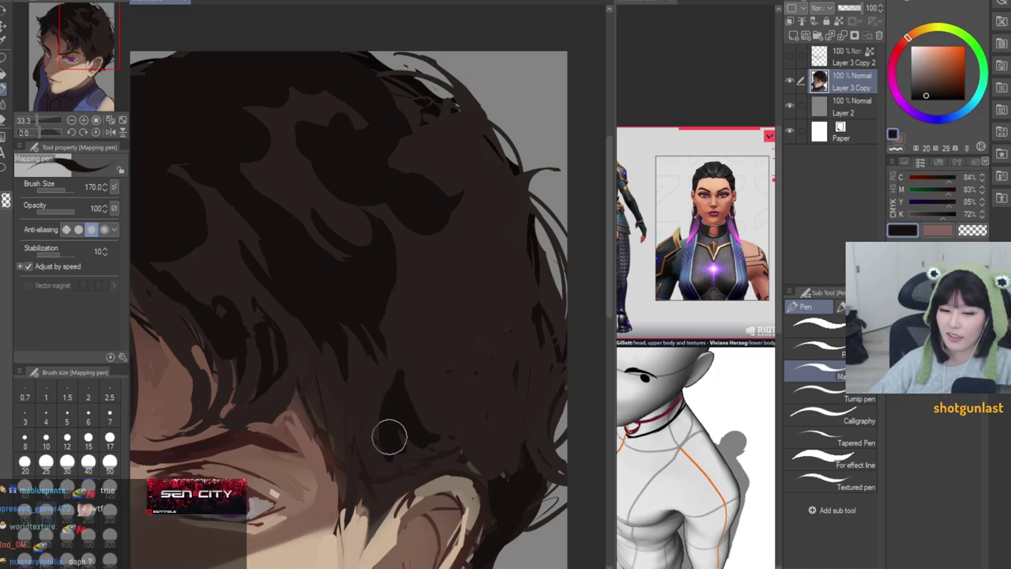
Step: Paint a near-black shadow with pointed strands in the hair between the temple and the top of the ear
{"action": "left_click_drag", "start_coordinate": [365, 403], "coordinate": [403, 460]}
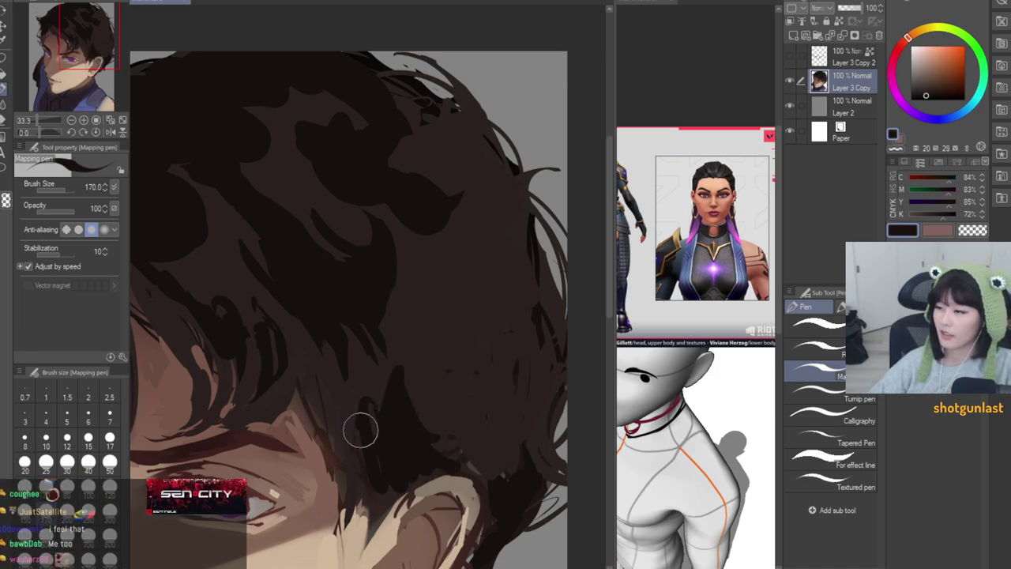
{"action": "left_click", "coordinate": [418, 381], "text": "alt"}
{"action": "mouse_move", "coordinate": [411, 383]}
{"action": "left_mouse_down"}
{"action": "mouse_move", "coordinate": [411, 415]}
{"action": "mouse_move", "coordinate": [394, 374]}
{"action": "mouse_move", "coordinate": [424, 447]}
{"action": "left_mouse_up"}
{"action": "left_click", "coordinate": [424, 447], "text": "alt"}
{"action": "left_click_drag", "start_coordinate": [424, 406], "coordinate": [442, 458]}
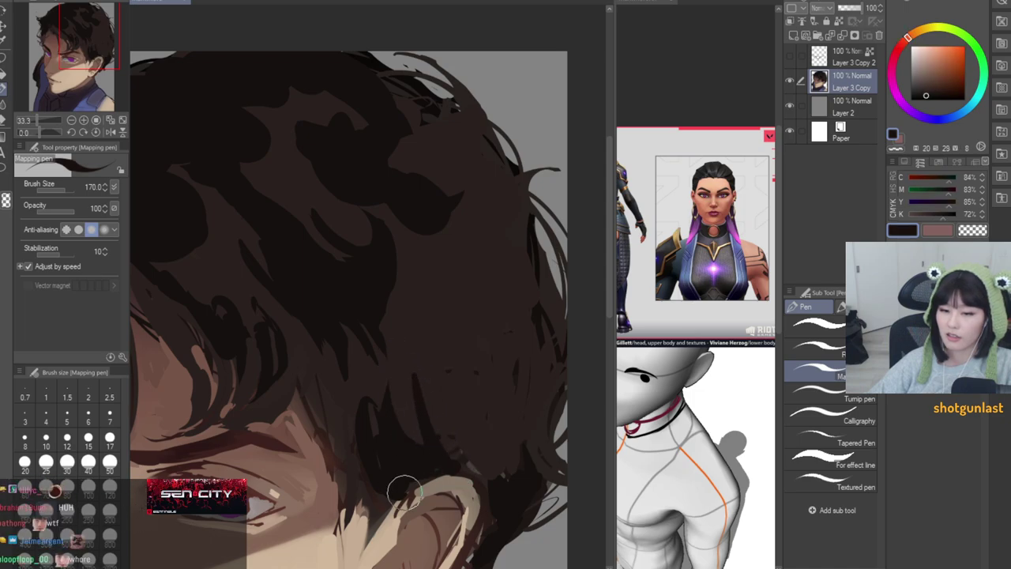
{"action": "scroll", "coordinate": [411, 447], "scroll_direction": "down", "scroll_amount": 3}
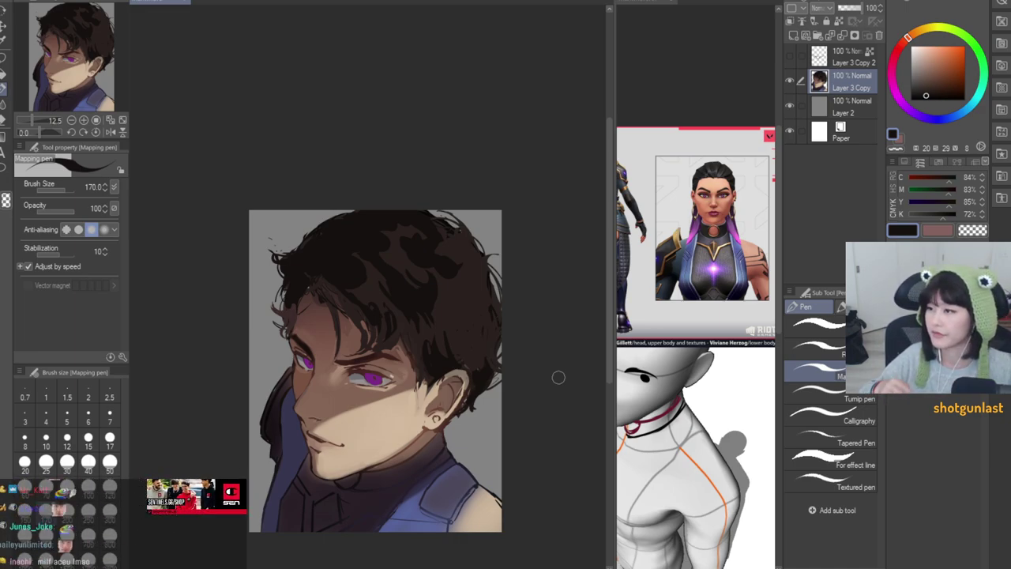
{"action": "key", "text": "h"}
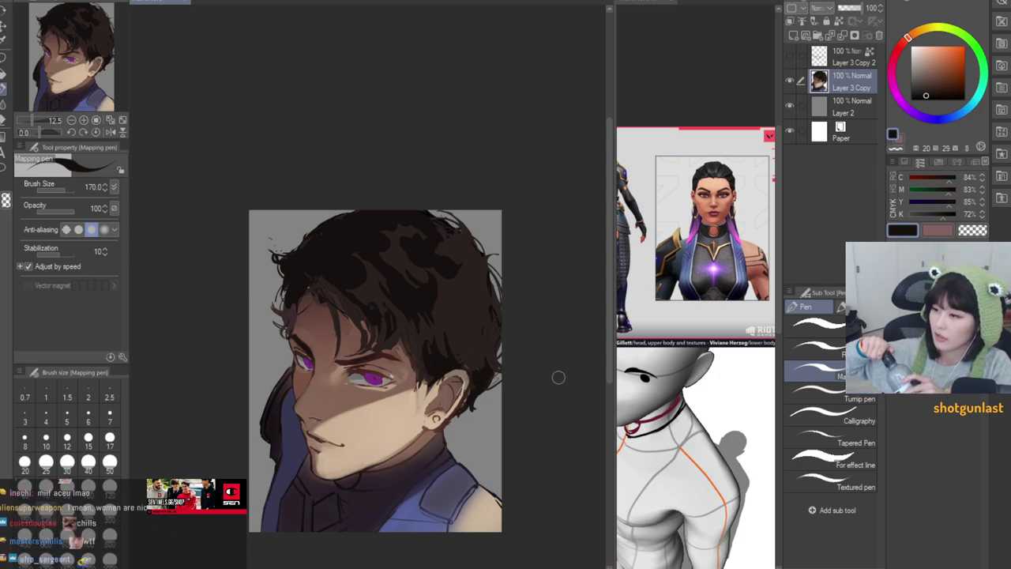
{"action": "key", "text": "h"}
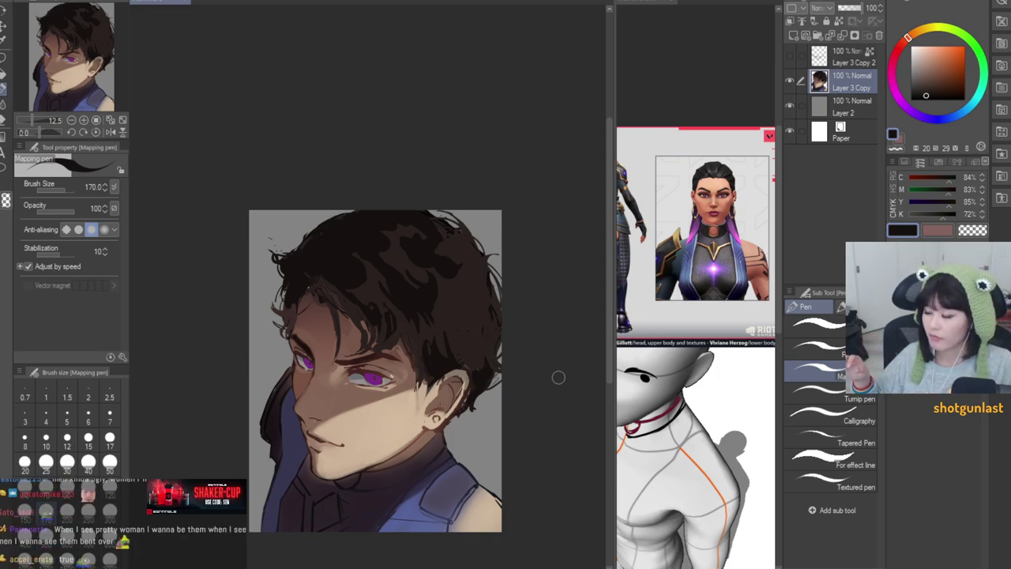
Step: Add near-black shadow strands along the back of the head and carve the rear crown shadow with sampled dark brown
{"action": "scroll", "coordinate": [477, 332], "scroll_direction": "up", "scroll_amount": 3}
{"action": "scroll", "coordinate": [444, 417], "scroll_direction": "down", "scroll_amount": 2}
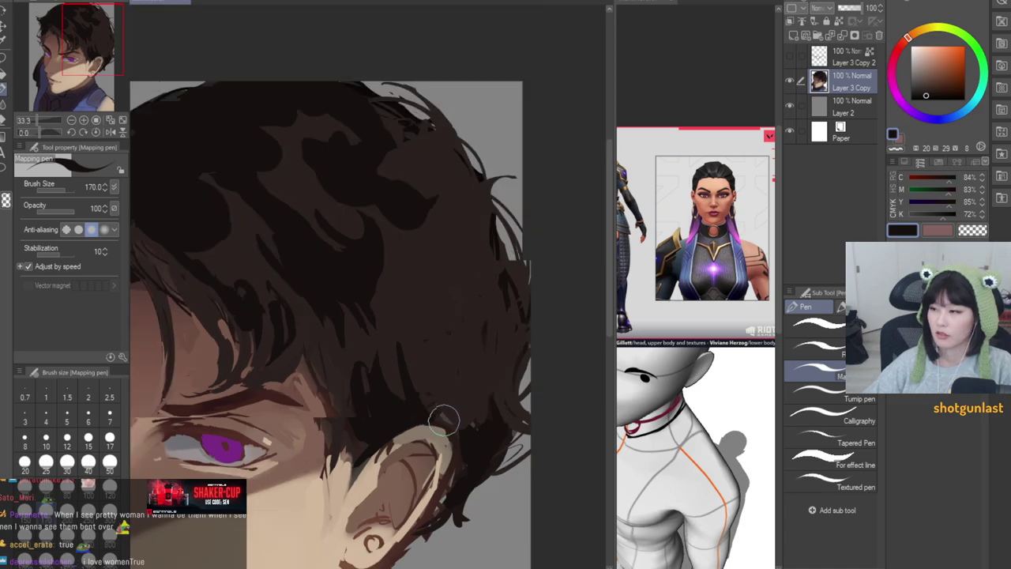
{"action": "left_click_drag", "start_coordinate": [464, 234], "coordinate": [497, 327]}
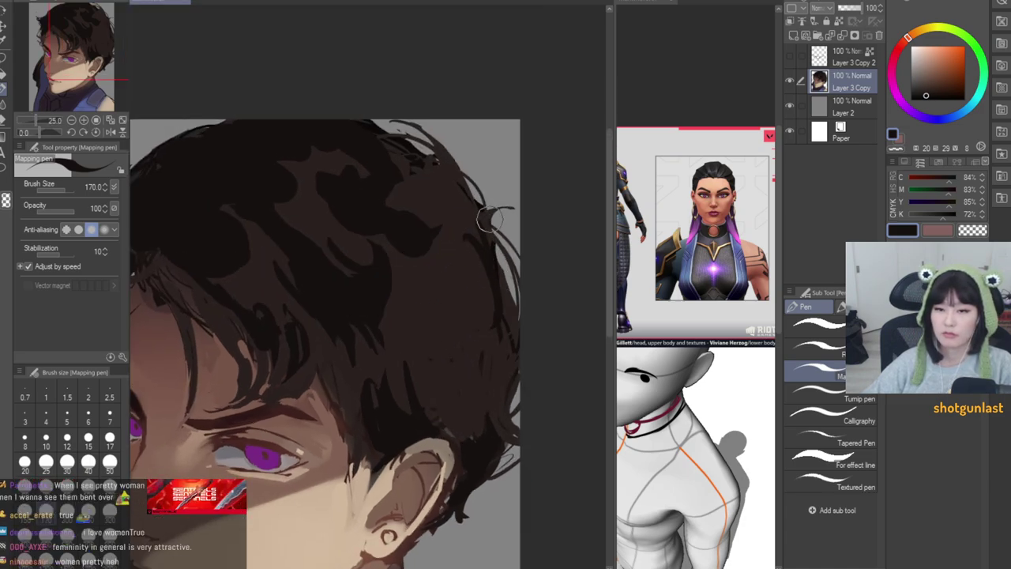
{"action": "left_click_drag", "start_coordinate": [490, 209], "coordinate": [527, 273]}
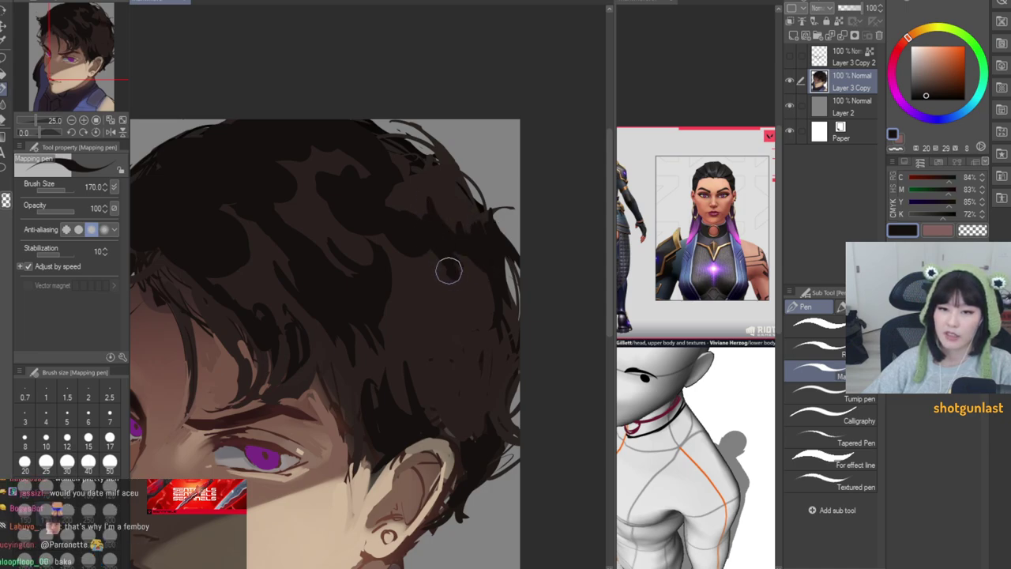
{"action": "left_click", "coordinate": [423, 213], "text": "alt"}
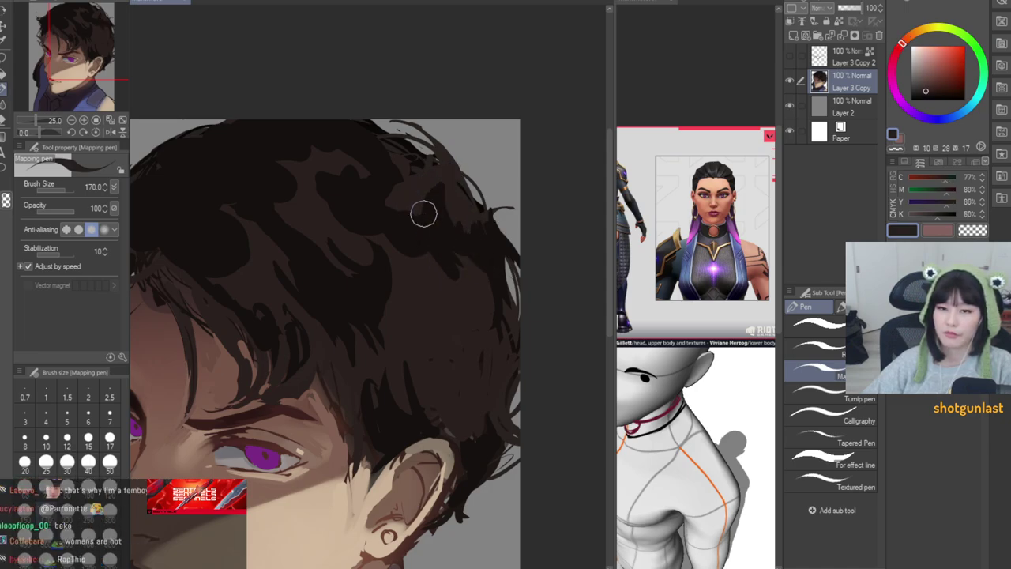
Step: Review how the back-of-head and crown shadows read across the whole portrait
{"action": "scroll", "coordinate": [521, 293], "scroll_direction": "down", "scroll_amount": 10}
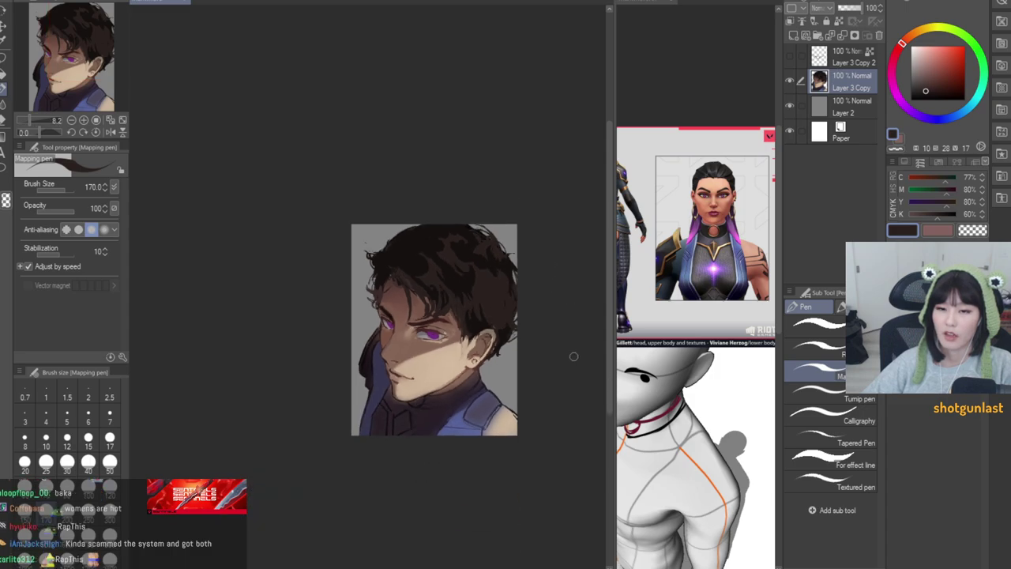
{"action": "scroll", "coordinate": [514, 308], "scroll_direction": "up", "scroll_amount": 8}
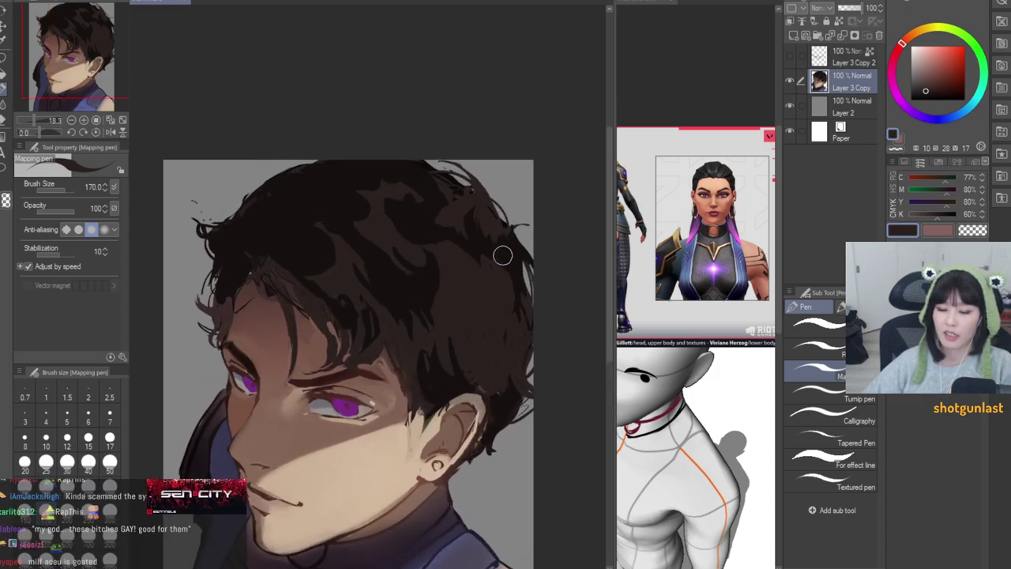
{"action": "scroll", "coordinate": [553, 361], "scroll_direction": "down", "scroll_amount": 4}
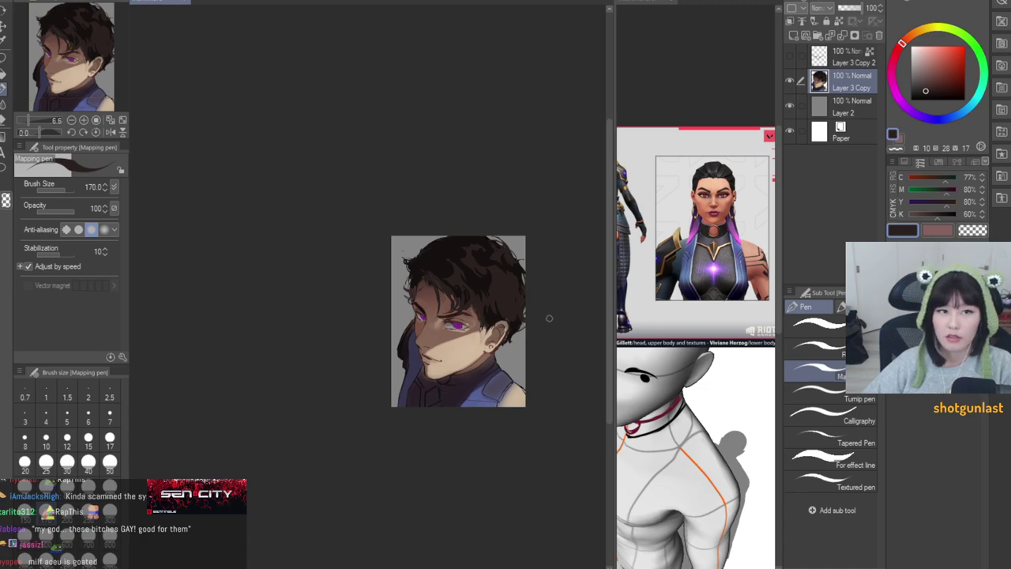
{"action": "scroll", "coordinate": [549, 318], "scroll_direction": "up", "scroll_amount": 4}
{"action": "scroll", "coordinate": [523, 291], "scroll_direction": "up", "scroll_amount": 1}
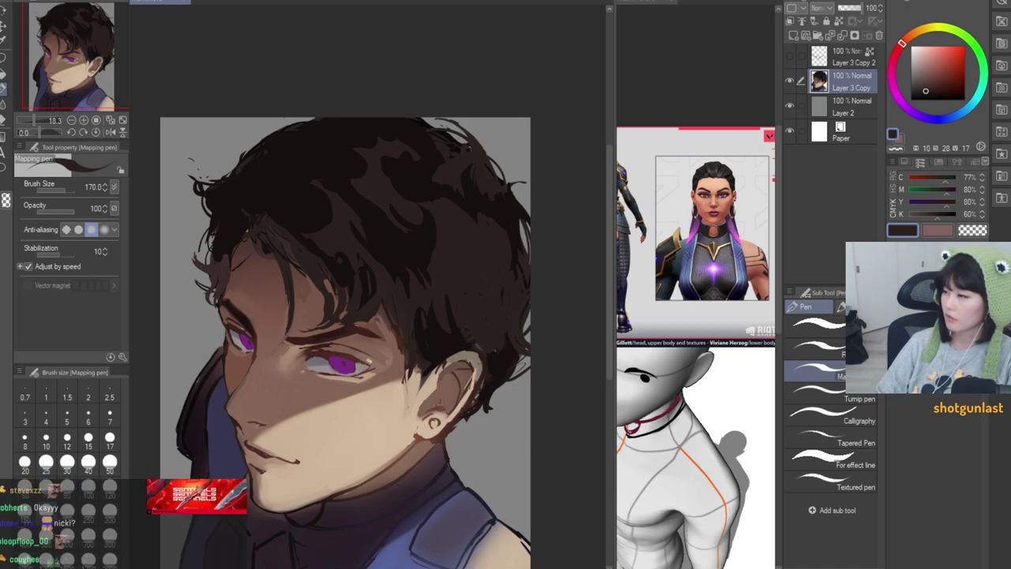
Step: Switch to YouTube, skip through the Nicki Minaj music video, check the playing video again and return to the painting
{"action": "key", "text": "alt+Tab"}
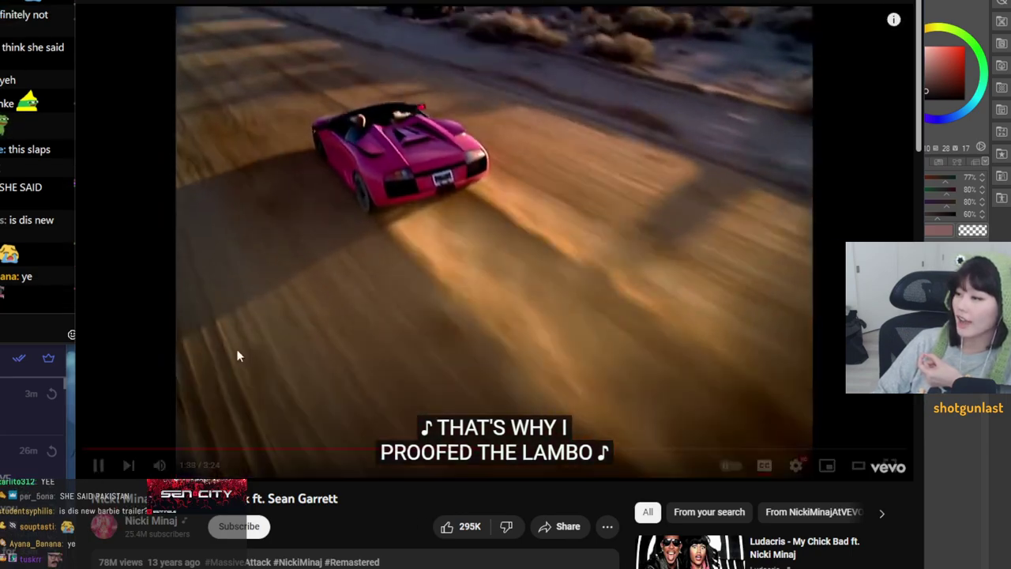
{"action": "left_click_drag", "start_coordinate": [483, 449], "coordinate": [451, 450]}
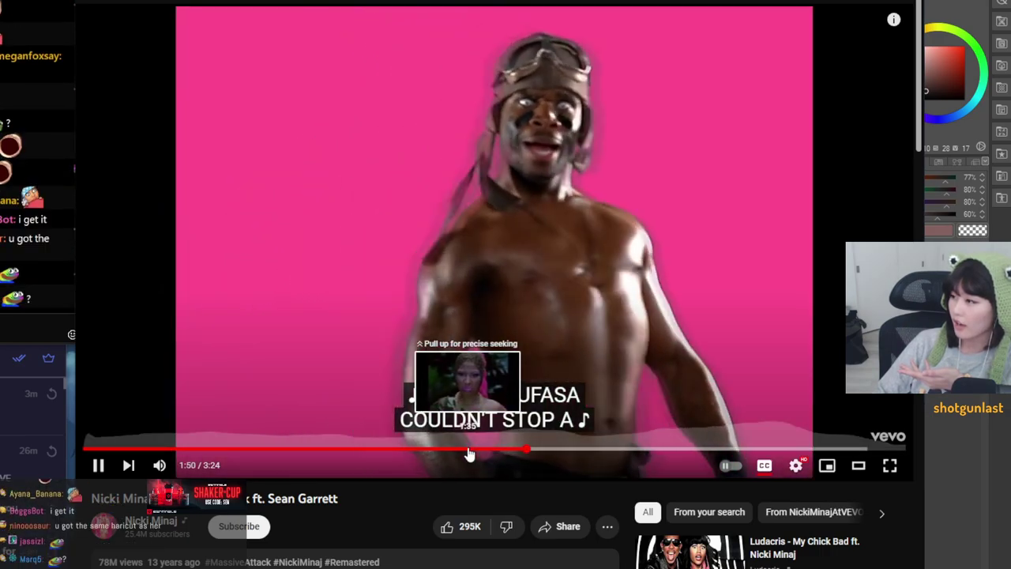
{"action": "left_click", "coordinate": [468, 450]}
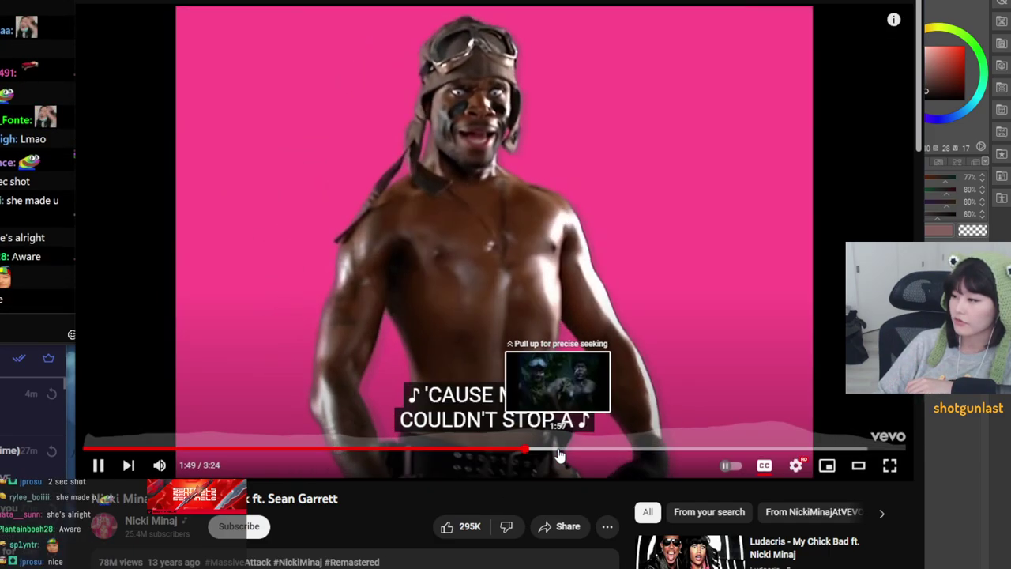
{"action": "left_click", "coordinate": [559, 449]}
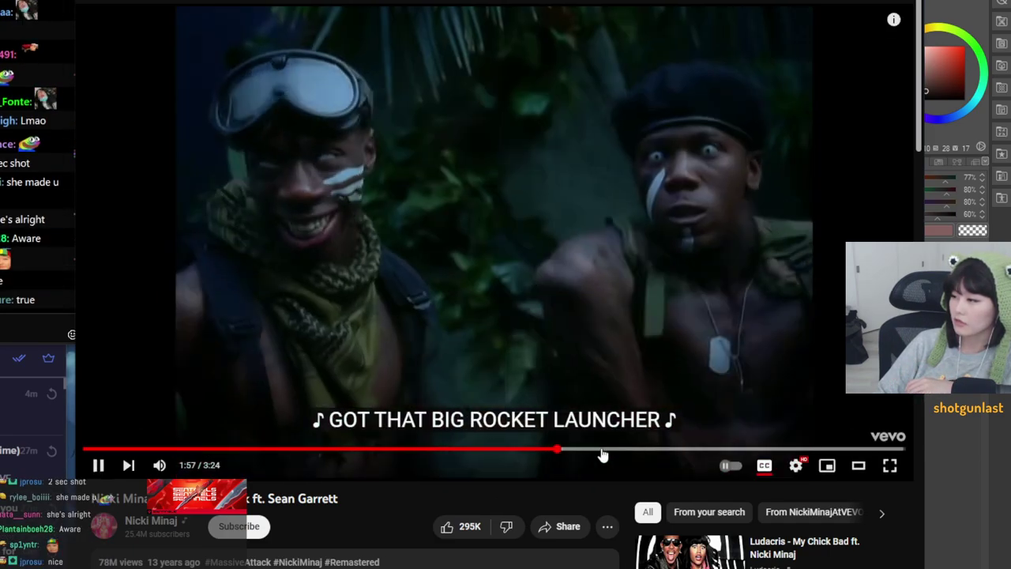
{"action": "left_click", "coordinate": [586, 449]}
{"action": "left_click", "coordinate": [612, 449]}
{"action": "left_click", "coordinate": [634, 450]}
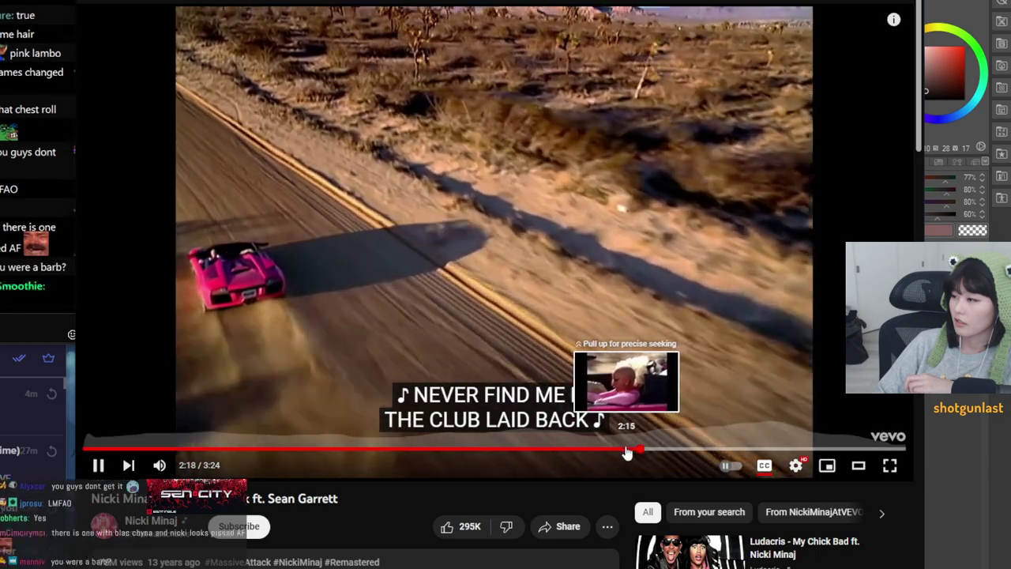
{"action": "left_click", "coordinate": [621, 449]}
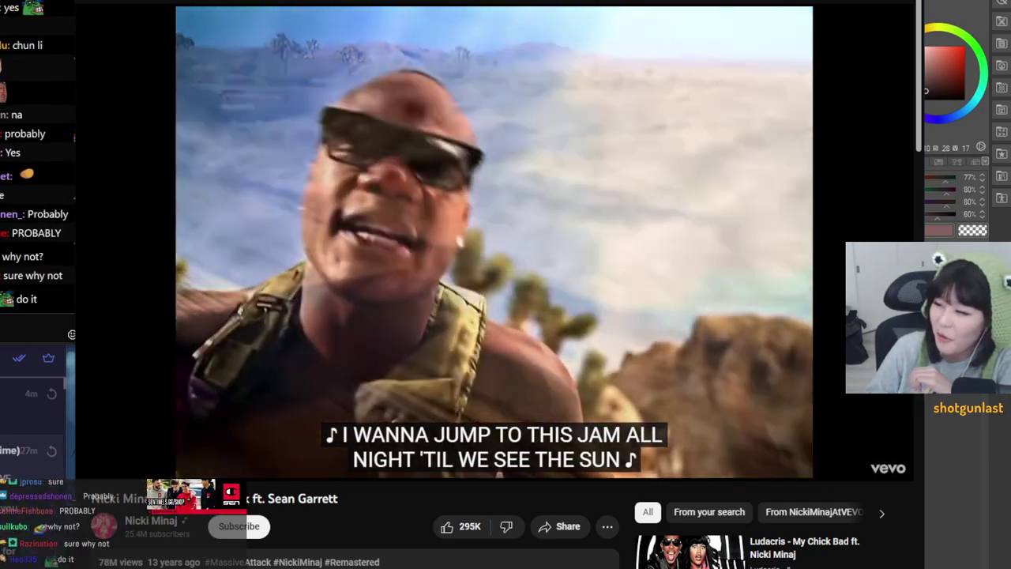
{"action": "key", "text": "alt+Tab"}
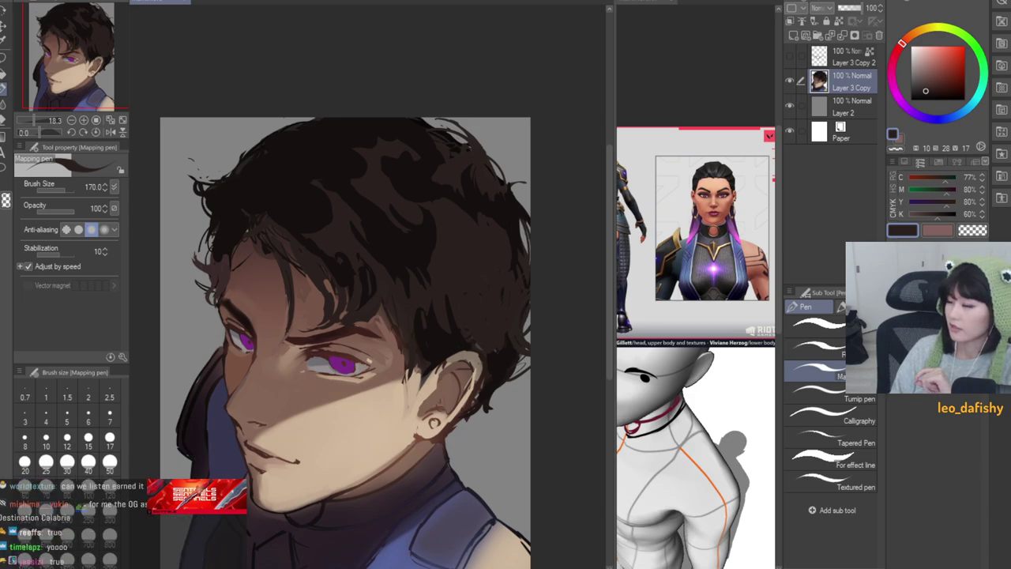
{"action": "key", "text": "alt+Tab"}
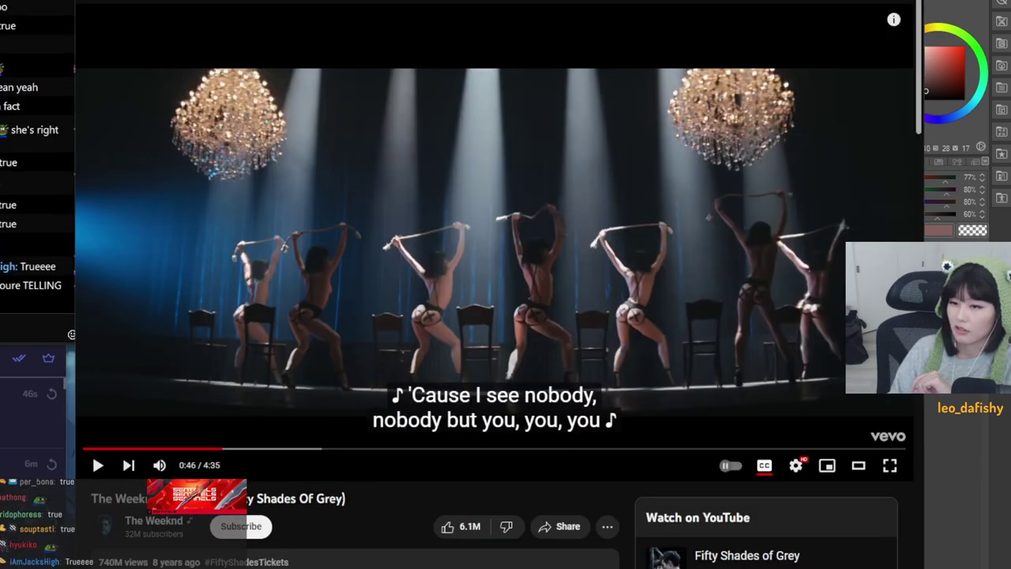
{"action": "key", "text": "alt+Tab"}
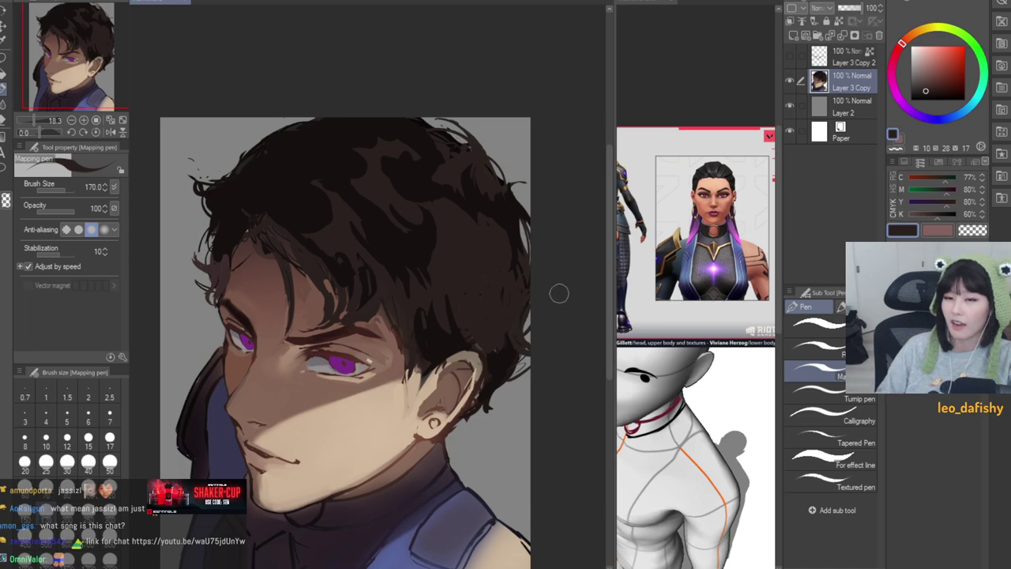
Step: Fill in the top outline of the crown with sampled near-black
{"action": "scroll", "coordinate": [446, 148], "scroll_direction": "down", "scroll_amount": 1}
{"action": "scroll", "coordinate": [442, 146], "scroll_direction": "up", "scroll_amount": 3}
{"action": "left_click", "coordinate": [408, 128], "text": "alt"}
{"action": "left_click_drag", "start_coordinate": [394, 115], "coordinate": [417, 102]}
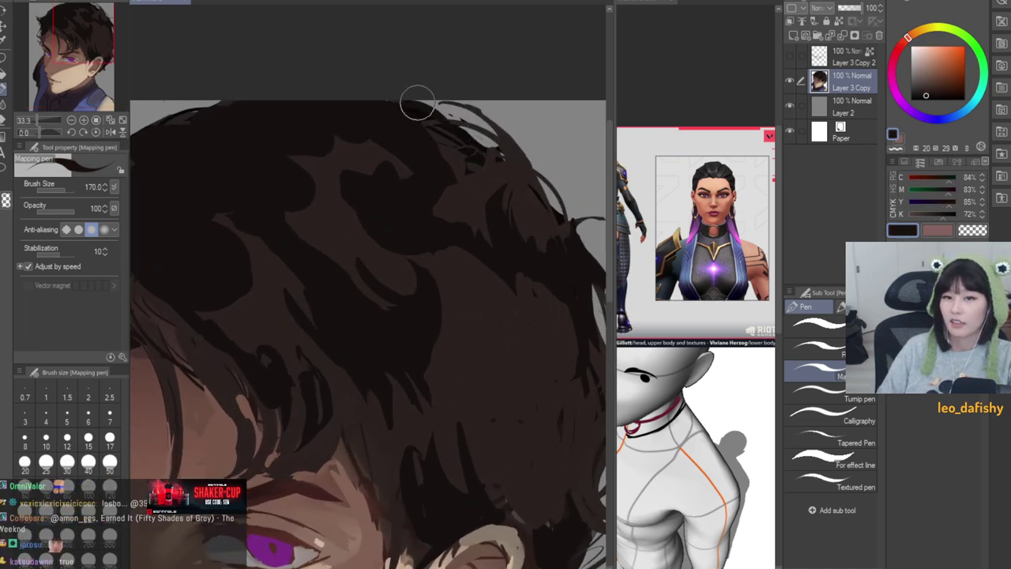
{"action": "scroll", "coordinate": [498, 161], "scroll_direction": "down", "scroll_amount": 1}
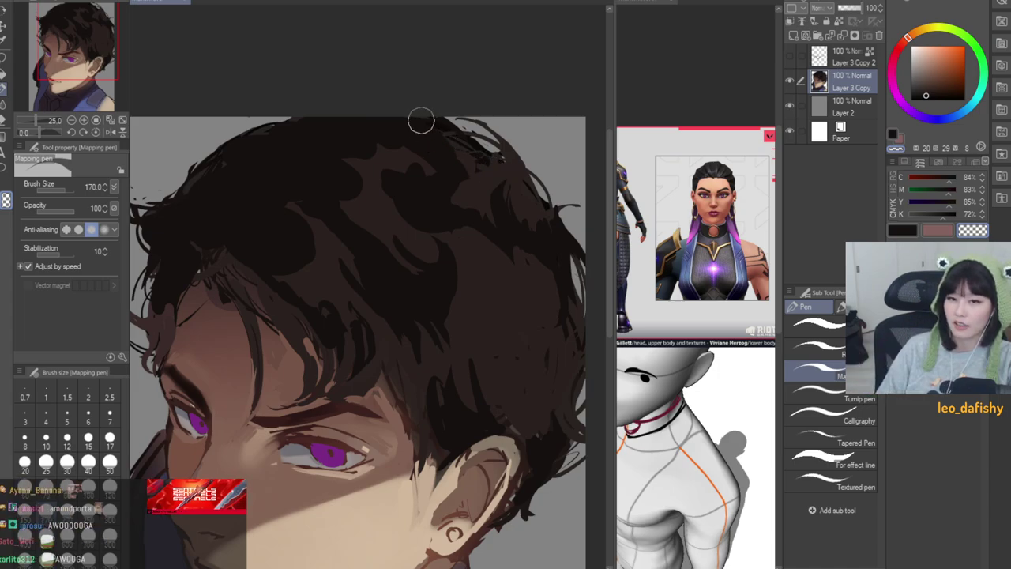
Step: Trim the top edge of the crown with the transparent brush color to clean up the hair silhouette
{"action": "scroll", "coordinate": [385, 113], "scroll_direction": "up", "scroll_amount": 1}
{"action": "mouse_move", "coordinate": [384, 113]}
{"action": "left_mouse_down"}
{"action": "mouse_move", "coordinate": [419, 112]}
{"action": "mouse_move", "coordinate": [440, 125]}
{"action": "left_mouse_up"}
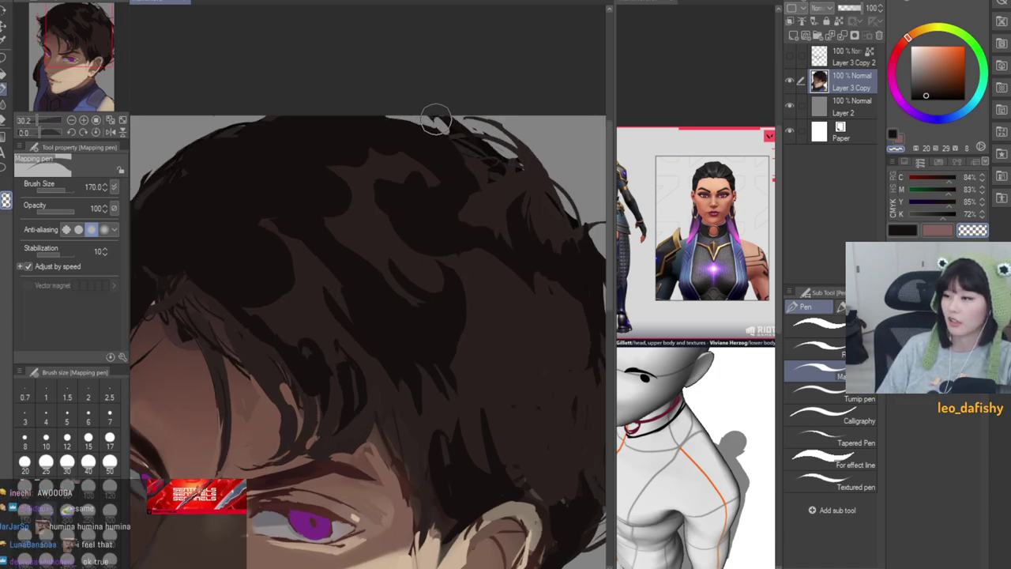
{"action": "scroll", "coordinate": [435, 119], "scroll_direction": "down", "scroll_amount": 1}
{"action": "left_click_drag", "start_coordinate": [352, 131], "coordinate": [348, 133]}
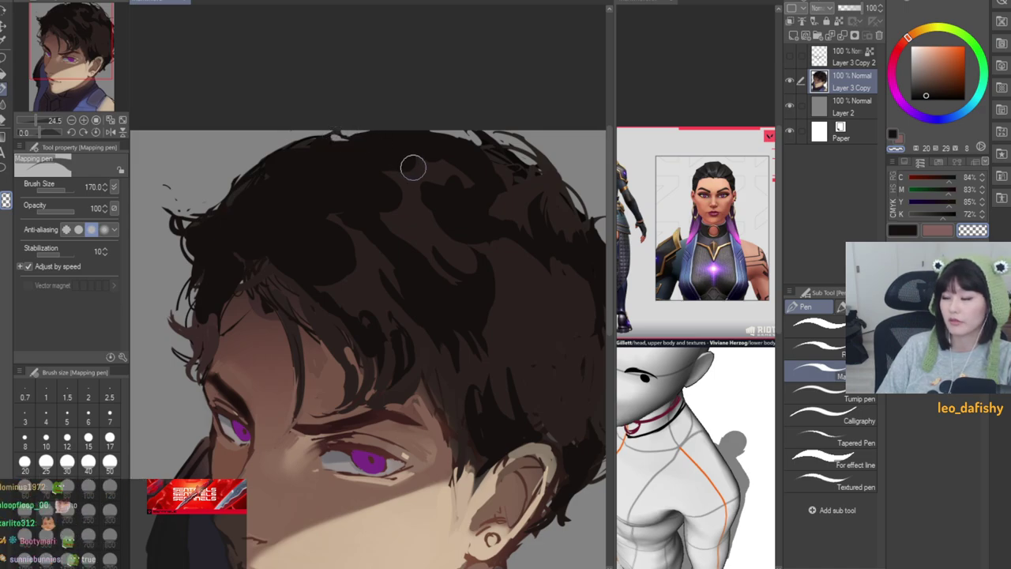
{"action": "scroll", "coordinate": [522, 224], "scroll_direction": "down", "scroll_amount": 1}
{"action": "scroll", "coordinate": [398, 163], "scroll_direction": "up", "scroll_amount": 3}
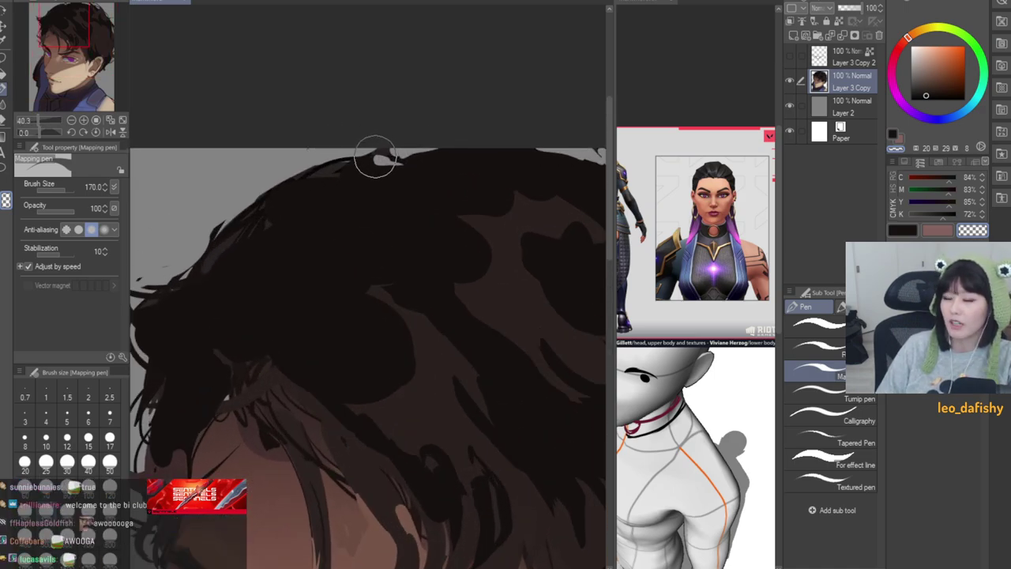
{"action": "scroll", "coordinate": [375, 158], "scroll_direction": "up", "scroll_amount": 1}
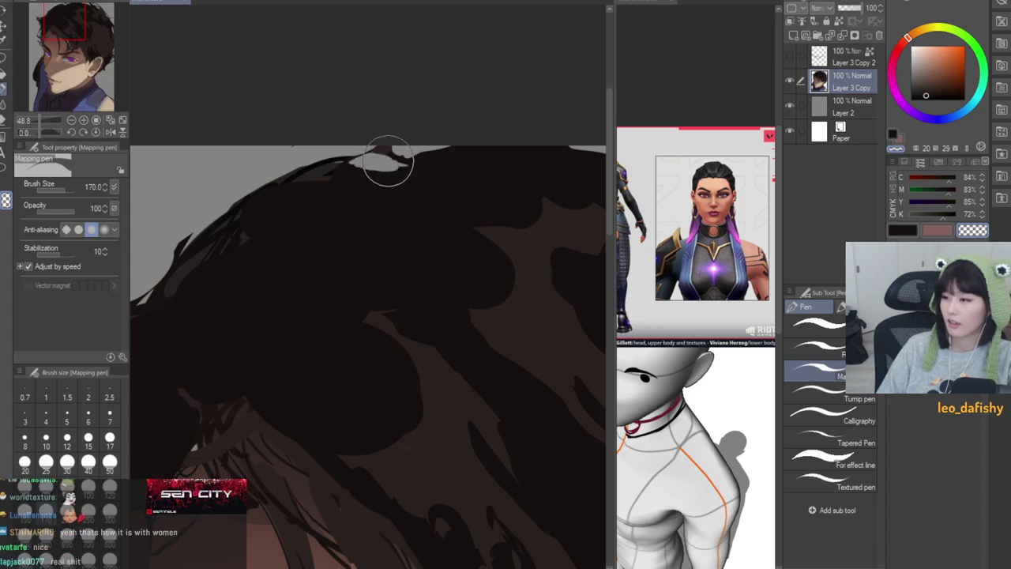
{"action": "scroll", "coordinate": [388, 162], "scroll_direction": "down", "scroll_amount": 6}
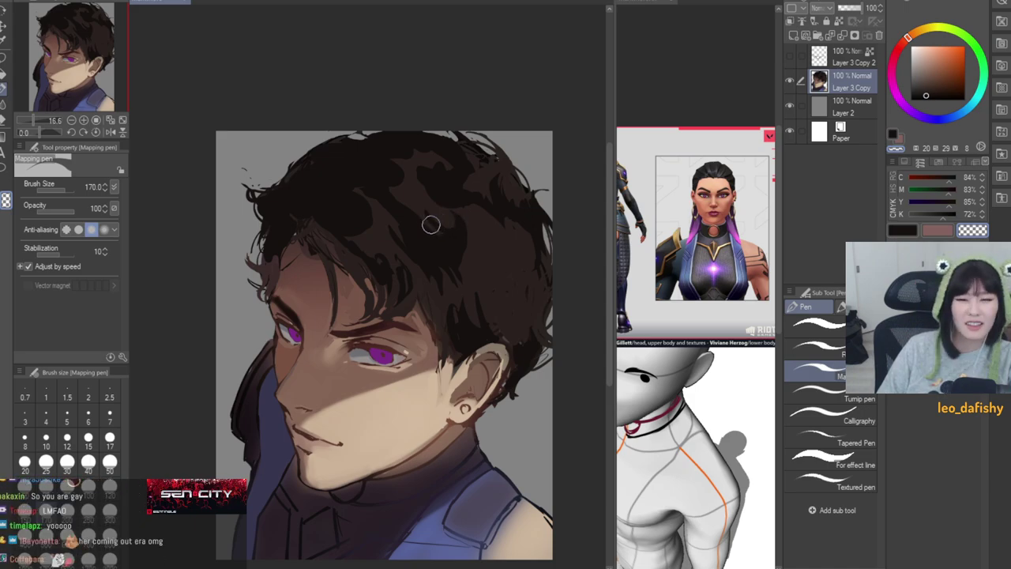
Step: Redraw the top outline of the crown with a near-black stroke
{"action": "scroll", "coordinate": [428, 223], "scroll_direction": "up", "scroll_amount": 3}
{"action": "scroll", "coordinate": [406, 165], "scroll_direction": "down", "scroll_amount": 6}
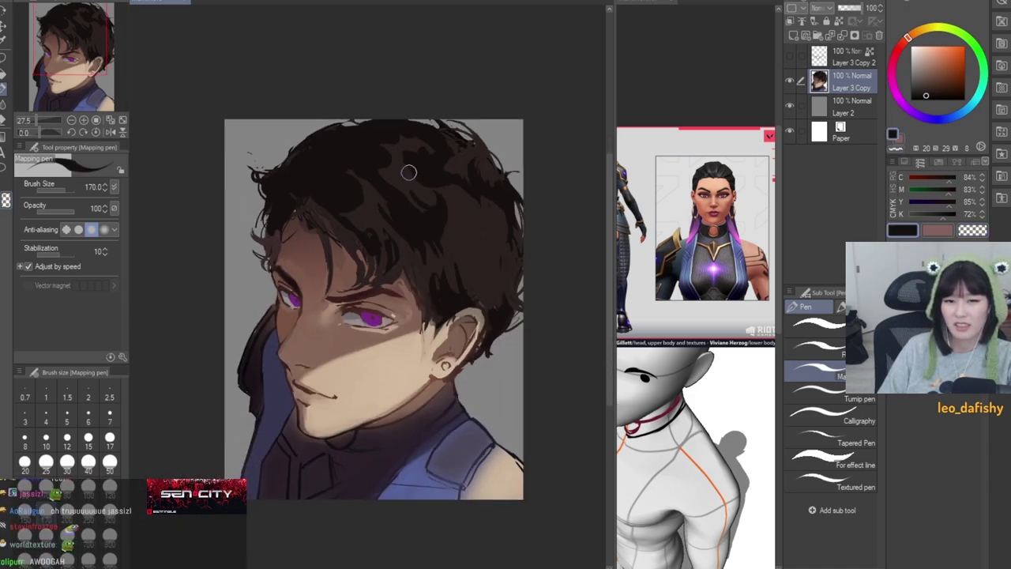
{"action": "scroll", "coordinate": [479, 240], "scroll_direction": "up", "scroll_amount": 6}
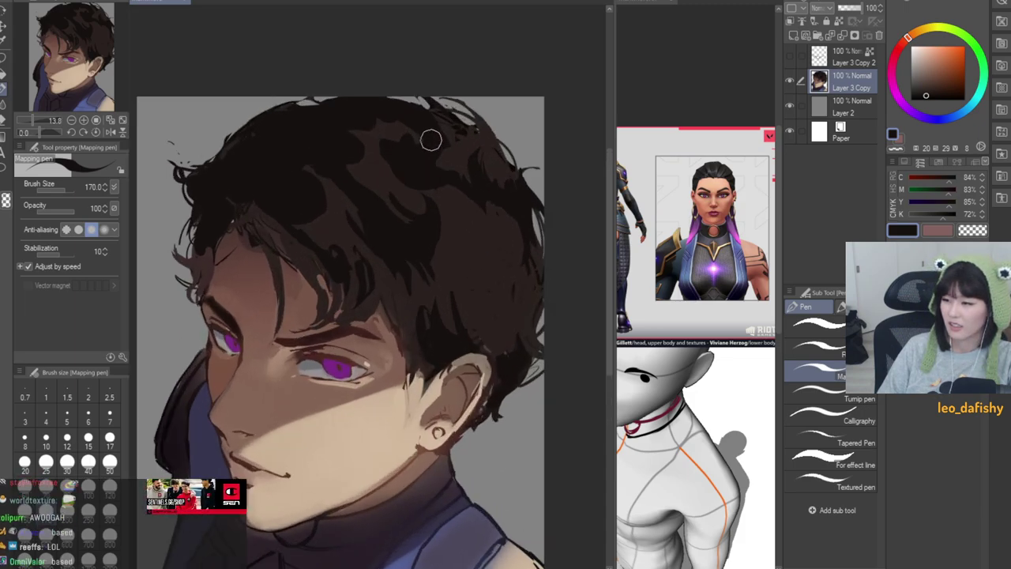
{"action": "mouse_move", "coordinate": [360, 92]}
{"action": "left_mouse_down"}
{"action": "mouse_move", "coordinate": [406, 92]}
{"action": "mouse_move", "coordinate": [436, 95]}
{"action": "left_mouse_up"}
{"action": "scroll", "coordinate": [425, 141], "scroll_direction": "down", "scroll_amount": 3}
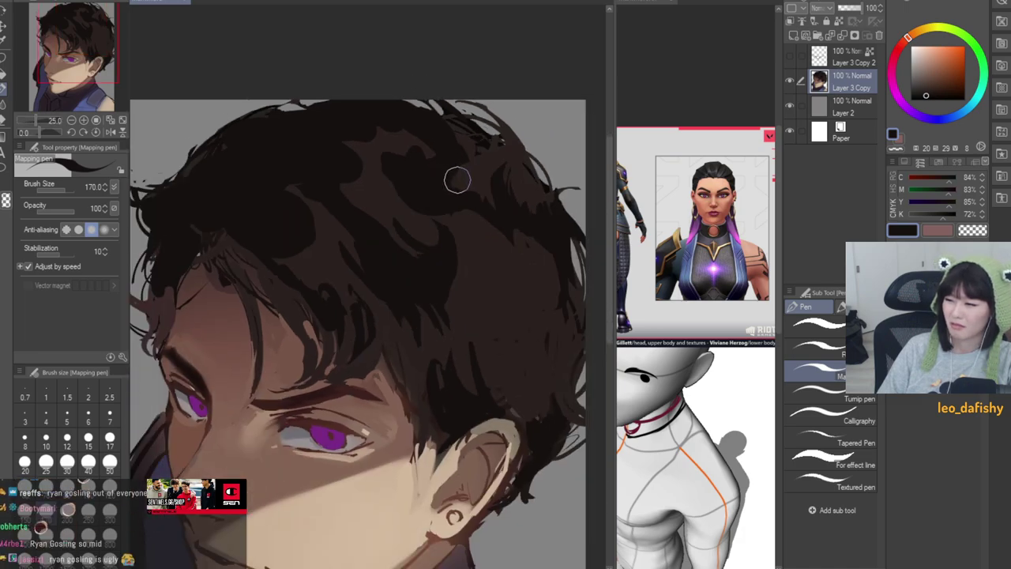
Step: Paint near-black shadow strands down the back of the head above the ear
{"action": "scroll", "coordinate": [457, 179], "scroll_direction": "down", "scroll_amount": 2}
{"action": "scroll", "coordinate": [464, 194], "scroll_direction": "down", "scroll_amount": 1}
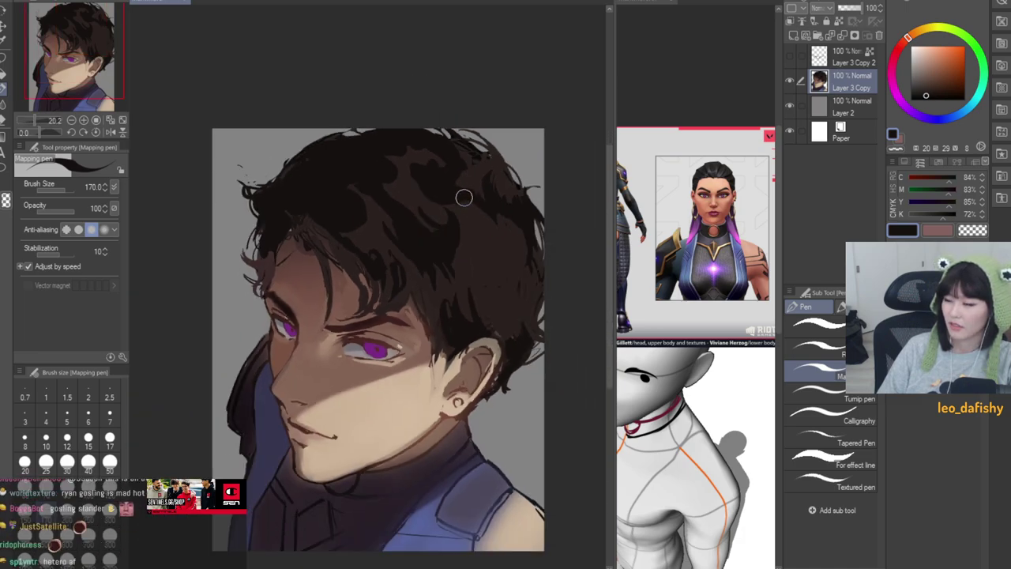
{"action": "scroll", "coordinate": [468, 211], "scroll_direction": "down", "scroll_amount": 1}
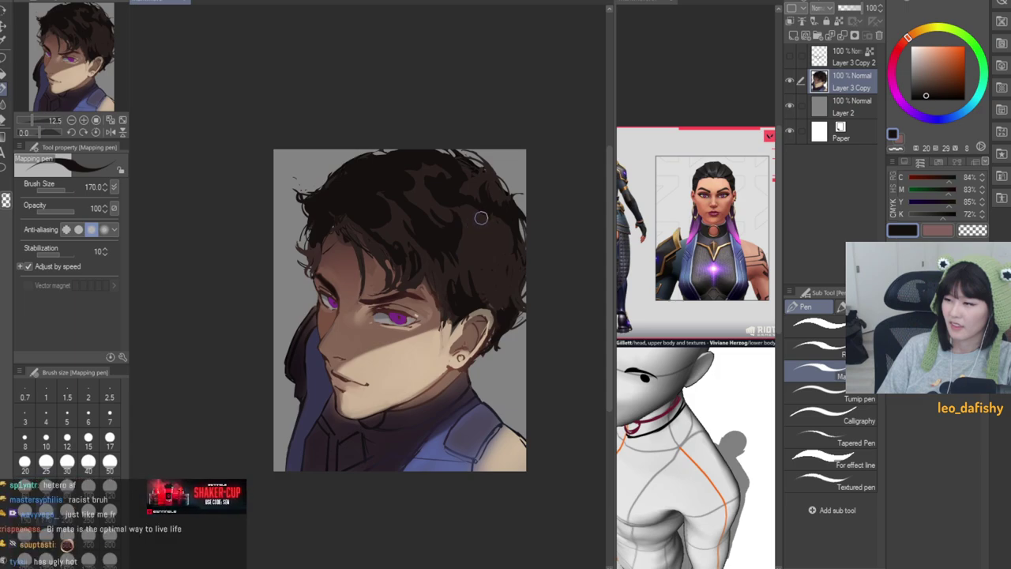
{"action": "scroll", "coordinate": [481, 221], "scroll_direction": "up", "scroll_amount": 1}
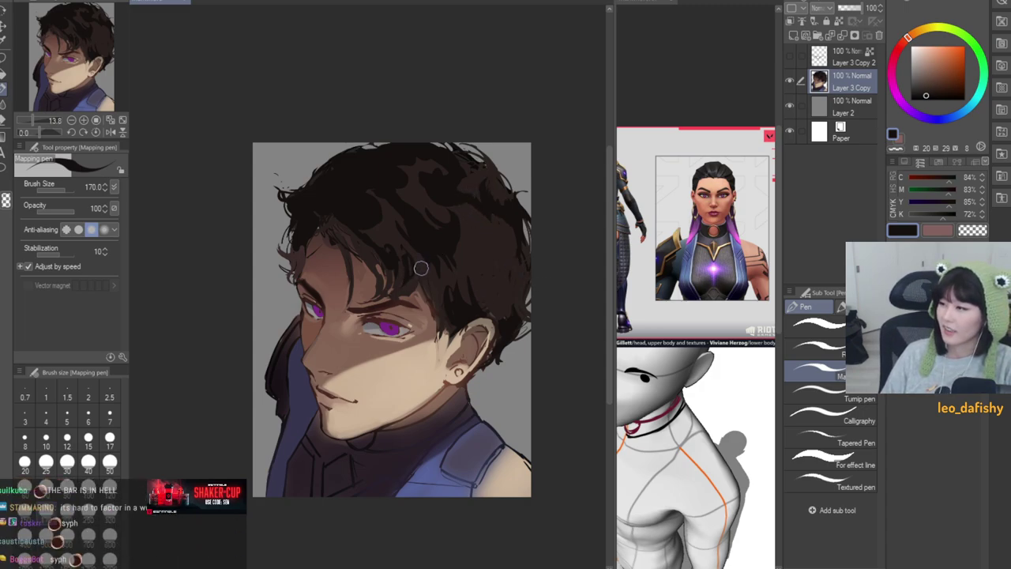
{"action": "scroll", "coordinate": [421, 223], "scroll_direction": "up", "scroll_amount": 3}
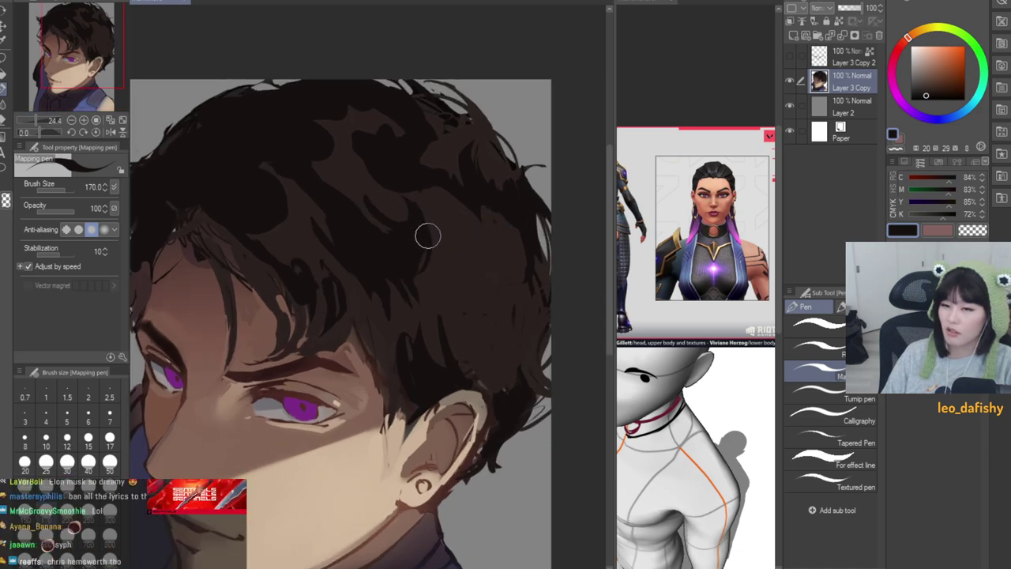
{"action": "left_click_drag", "start_coordinate": [450, 289], "coordinate": [439, 354]}
{"action": "mouse_move", "coordinate": [466, 308]}
{"action": "left_mouse_down"}
{"action": "mouse_move", "coordinate": [515, 395]}
{"action": "mouse_move", "coordinate": [494, 365]}
{"action": "left_mouse_up"}
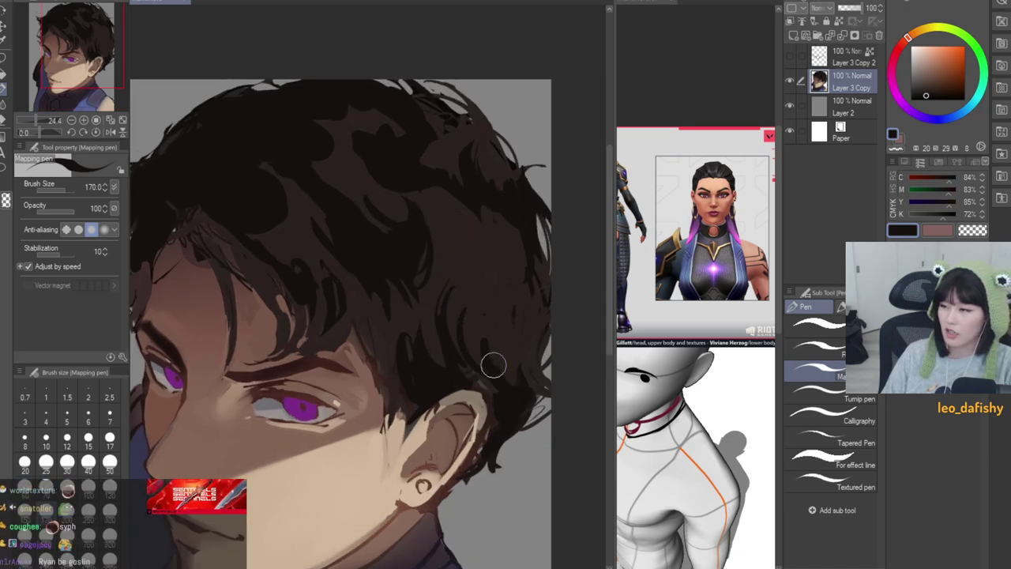
{"action": "left_click_drag", "start_coordinate": [486, 328], "coordinate": [522, 379]}
Step: Refine the strands behind the ear, alternating sampled dark brown and near-black to vary the shadow shapes
{"action": "left_click", "coordinate": [496, 311], "text": "alt"}
{"action": "left_click_drag", "start_coordinate": [497, 312], "coordinate": [507, 402]}
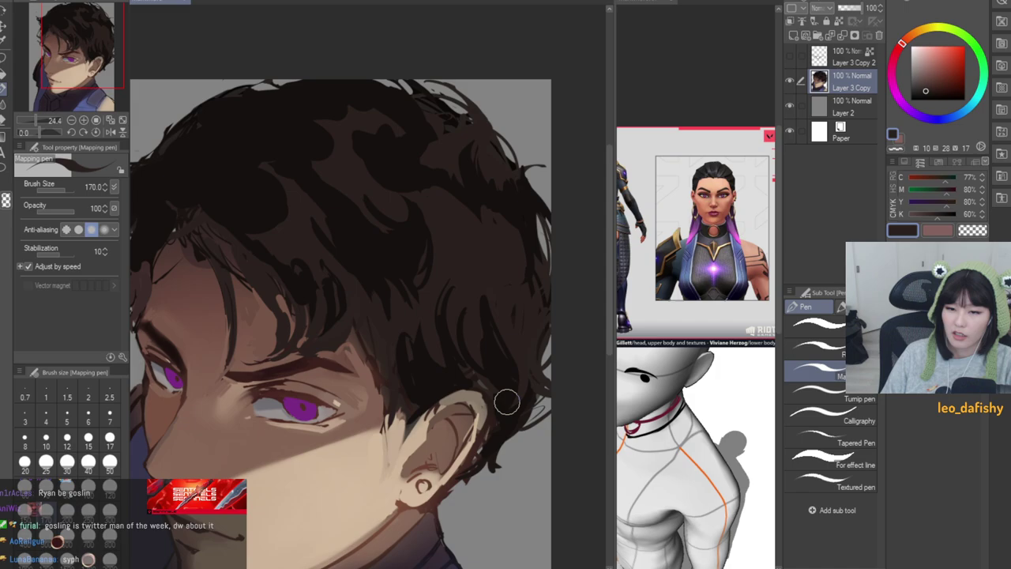
{"action": "left_click", "coordinate": [486, 304], "text": "alt"}
{"action": "left_click_drag", "start_coordinate": [483, 285], "coordinate": [523, 366]}
{"action": "left_click", "coordinate": [524, 366], "text": "alt"}
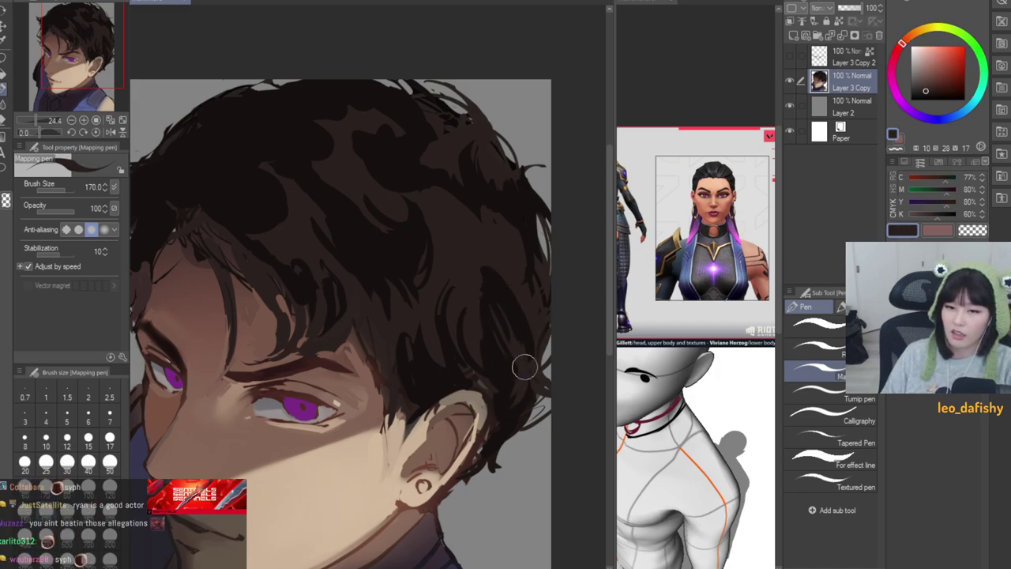
{"action": "left_click", "coordinate": [470, 274], "text": "alt"}
{"action": "mouse_move", "coordinate": [469, 273]}
{"action": "left_mouse_down"}
{"action": "mouse_move", "coordinate": [457, 347]}
{"action": "mouse_move", "coordinate": [433, 341]}
{"action": "left_mouse_up"}
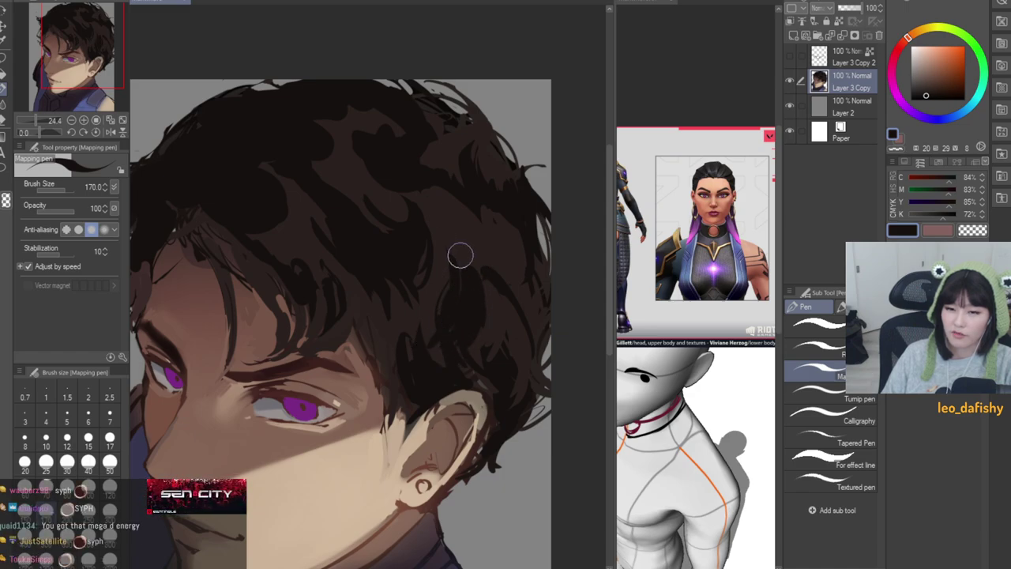
Step: Carve into the dark clump at the back of the head with sampled dark brown
{"action": "scroll", "coordinate": [514, 268], "scroll_direction": "down", "scroll_amount": 2}
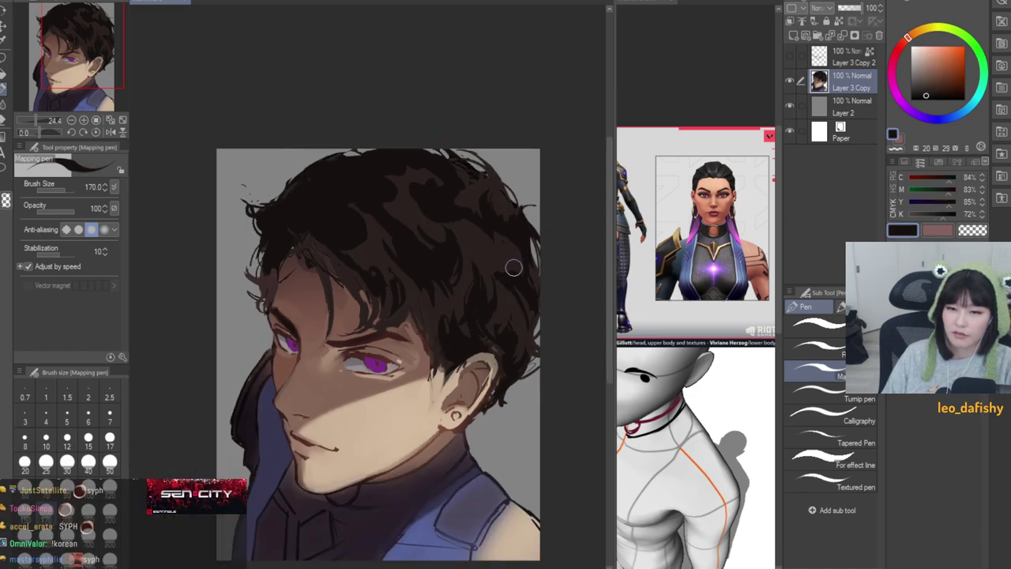
{"action": "scroll", "coordinate": [518, 267], "scroll_direction": "down", "scroll_amount": 3}
{"action": "scroll", "coordinate": [521, 275], "scroll_direction": "up", "scroll_amount": 4}
{"action": "left_click", "coordinate": [489, 268], "text": "alt"}
{"action": "left_click_drag", "start_coordinate": [489, 270], "coordinate": [475, 315]}
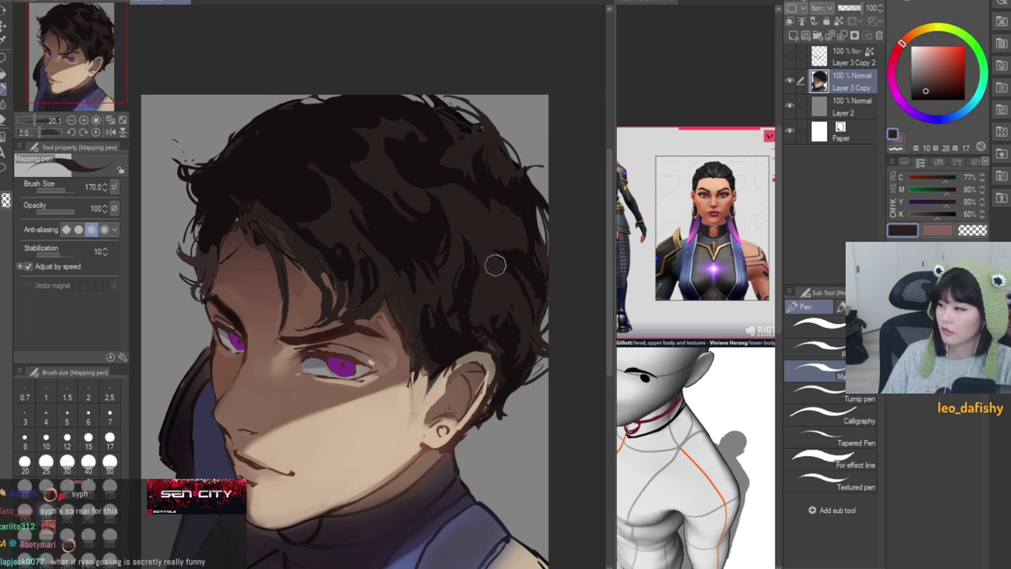
{"action": "scroll", "coordinate": [497, 268], "scroll_direction": "up", "scroll_amount": 2}
{"action": "scroll", "coordinate": [474, 288], "scroll_direction": "down", "scroll_amount": 3}
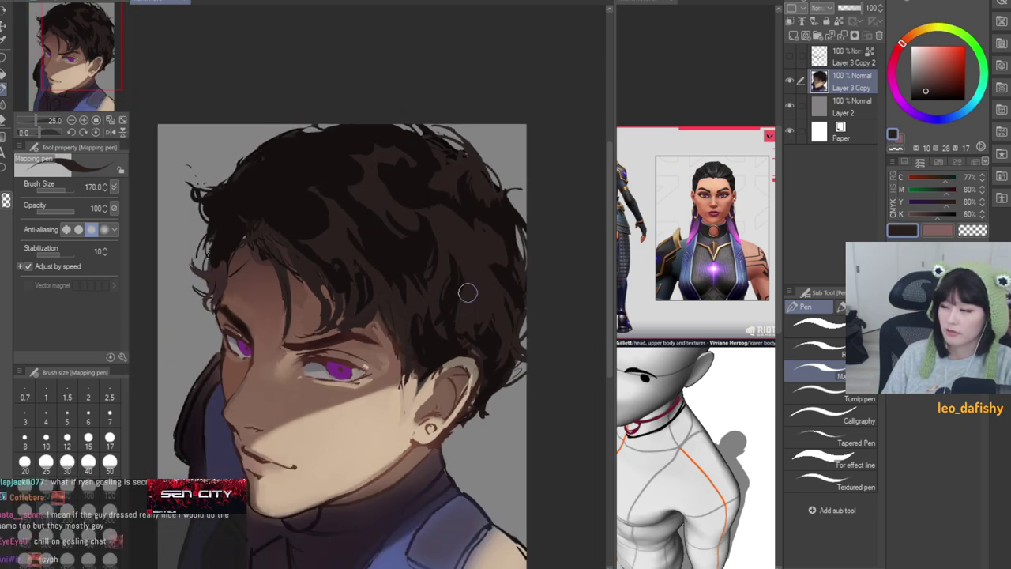
Step: Sample near-black and paint a shadow strand sweeping from the rear crown toward the back of the head
{"action": "scroll", "coordinate": [477, 300], "scroll_direction": "up", "scroll_amount": 3}
{"action": "scroll", "coordinate": [487, 307], "scroll_direction": "up", "scroll_amount": 1}
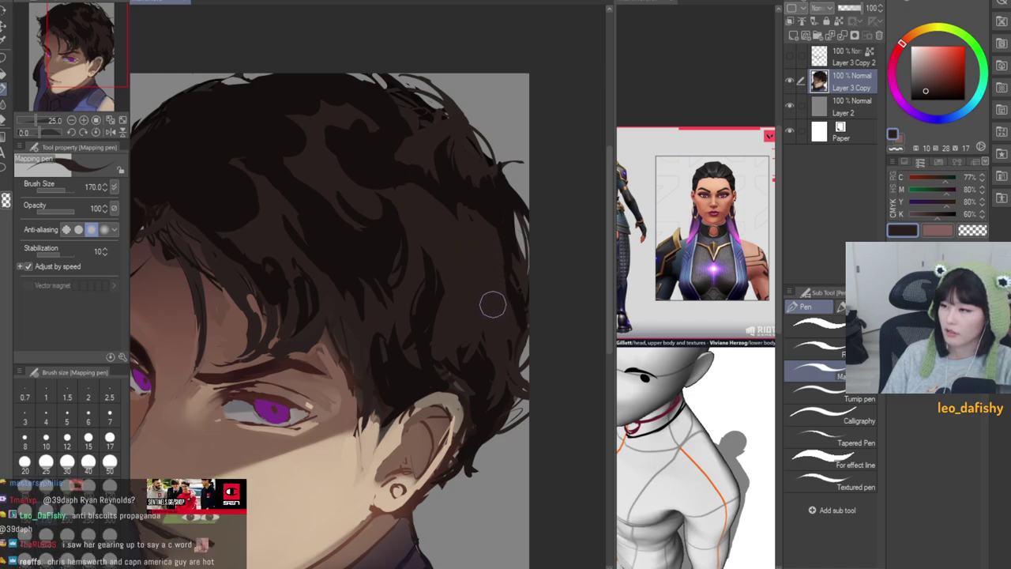
{"action": "scroll", "coordinate": [474, 270], "scroll_direction": "down", "scroll_amount": 2}
{"action": "scroll", "coordinate": [330, 304], "scroll_direction": "down", "scroll_amount": 1}
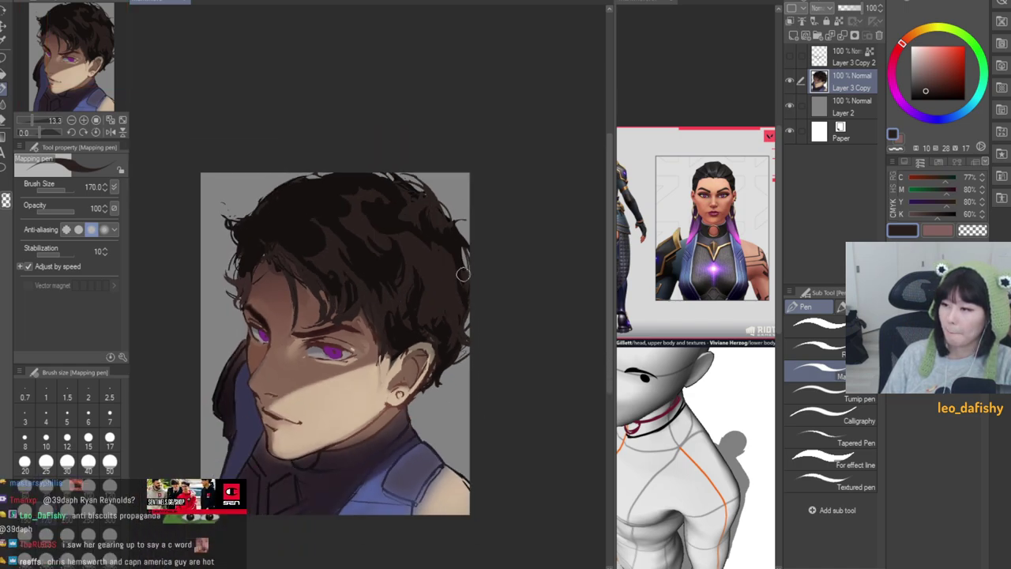
{"action": "scroll", "coordinate": [463, 273], "scroll_direction": "up", "scroll_amount": 5}
{"action": "left_click", "coordinate": [329, 261], "text": "alt"}
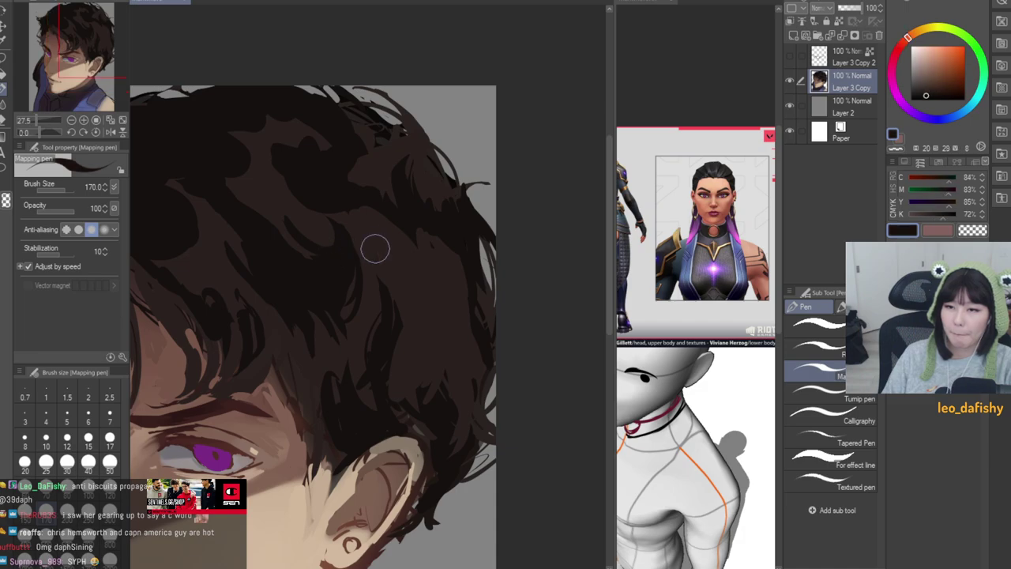
{"action": "left_click_drag", "start_coordinate": [375, 213], "coordinate": [424, 270]}
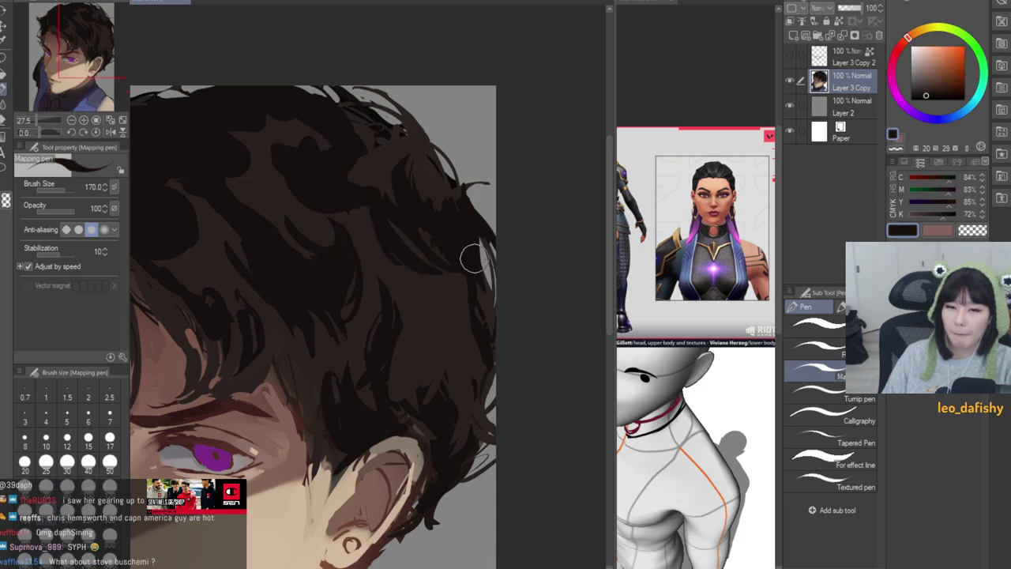
{"action": "scroll", "coordinate": [486, 243], "scroll_direction": "down", "scroll_amount": 2}
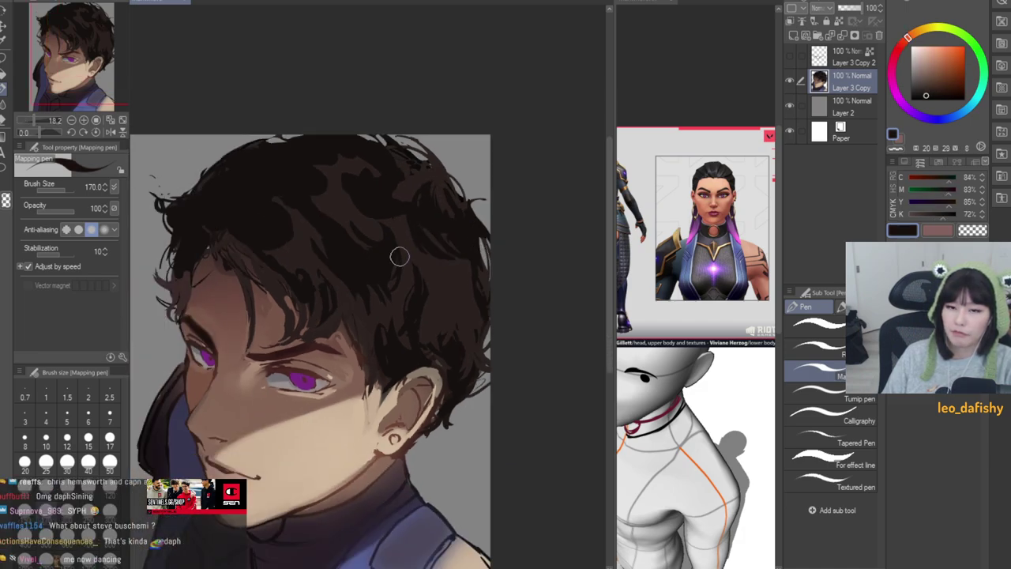
Step: Merge the side hair above the ear into a near-black shadow mass and reshape the brown patch below the crown
{"action": "scroll", "coordinate": [351, 250], "scroll_direction": "up", "scroll_amount": 2}
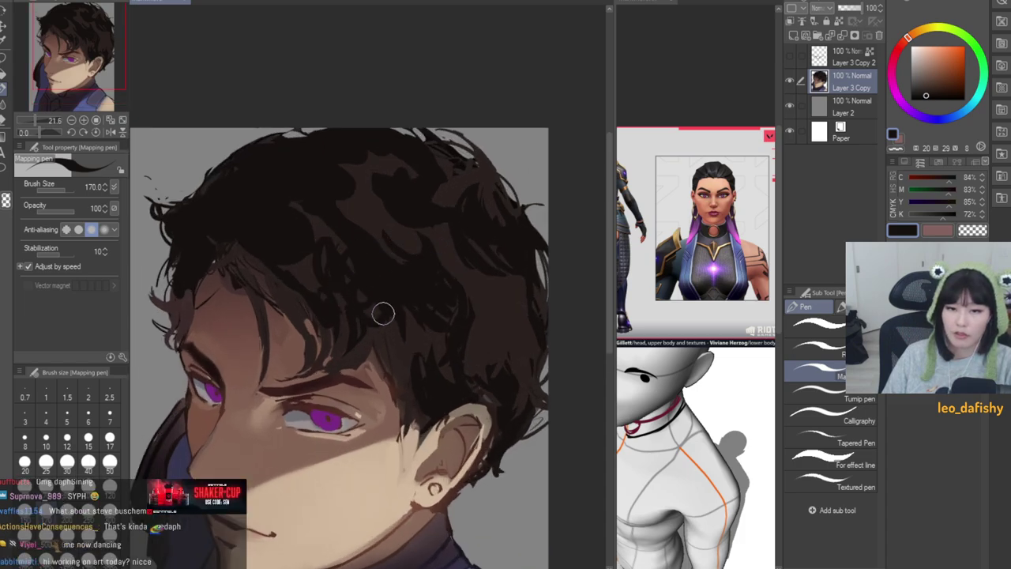
{"action": "scroll", "coordinate": [427, 280], "scroll_direction": "down", "scroll_amount": 2}
{"action": "scroll", "coordinate": [442, 260], "scroll_direction": "up", "scroll_amount": 4}
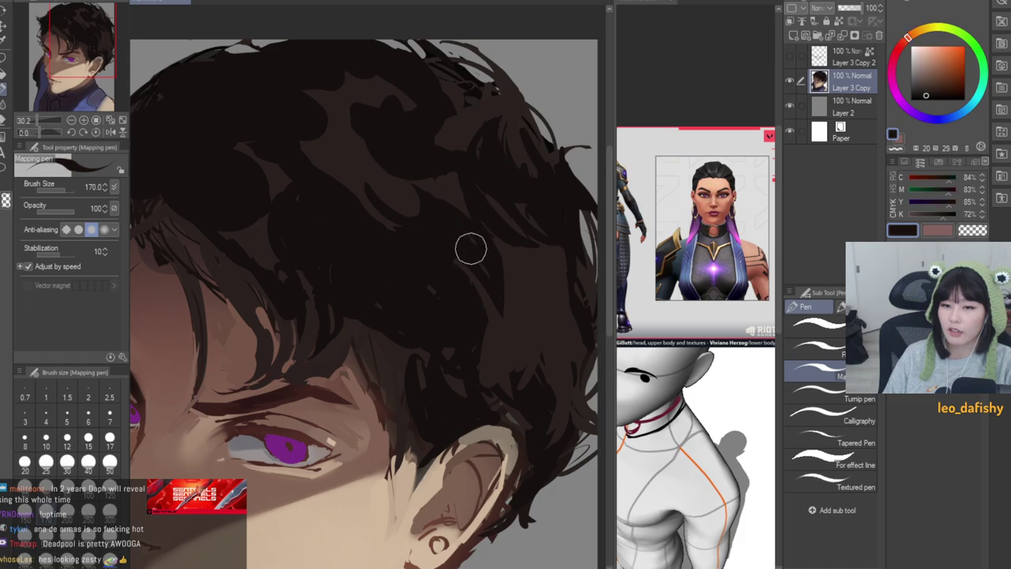
{"action": "left_click", "coordinate": [405, 192], "text": "alt"}
{"action": "left_click", "coordinate": [373, 190], "text": "alt"}
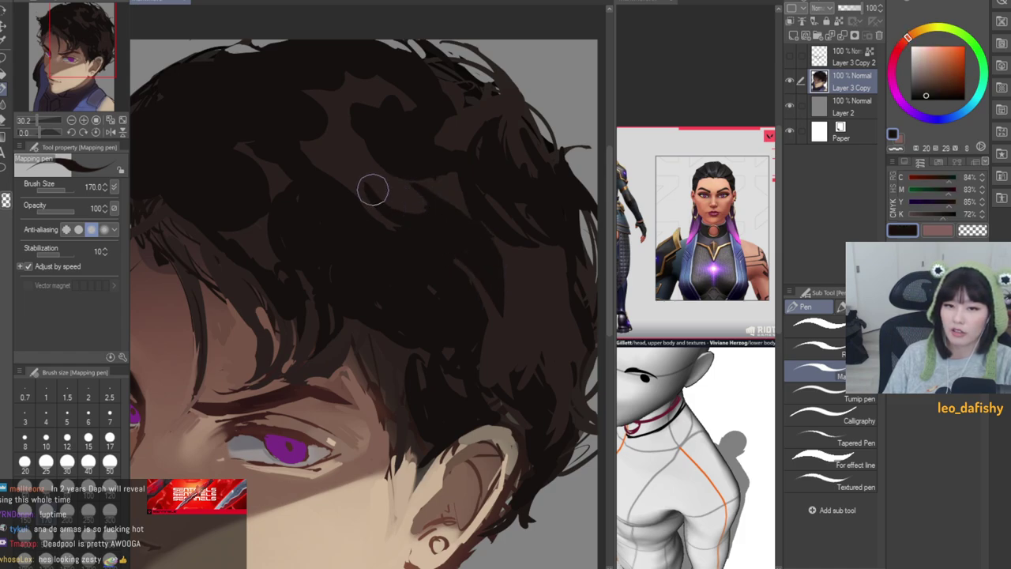
{"action": "scroll", "coordinate": [489, 324], "scroll_direction": "down", "scroll_amount": 5}
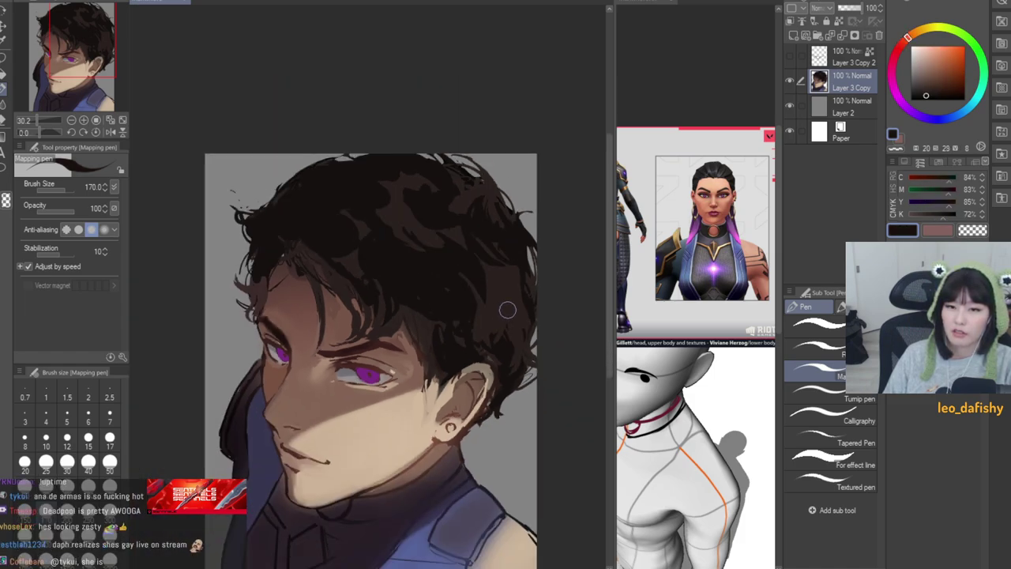
{"action": "scroll", "coordinate": [514, 427], "scroll_direction": "up", "scroll_amount": 3}
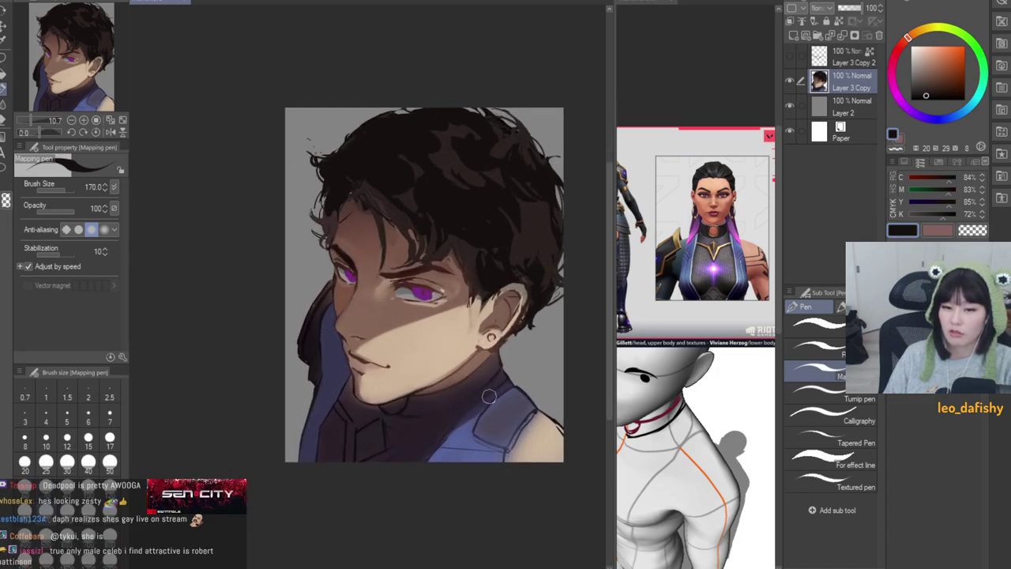
Step: Repaint the nose bridge and tip contour with browns sampled from the shaded skin to soften the line art
{"action": "scroll", "coordinate": [333, 304], "scroll_direction": "up", "scroll_amount": 4}
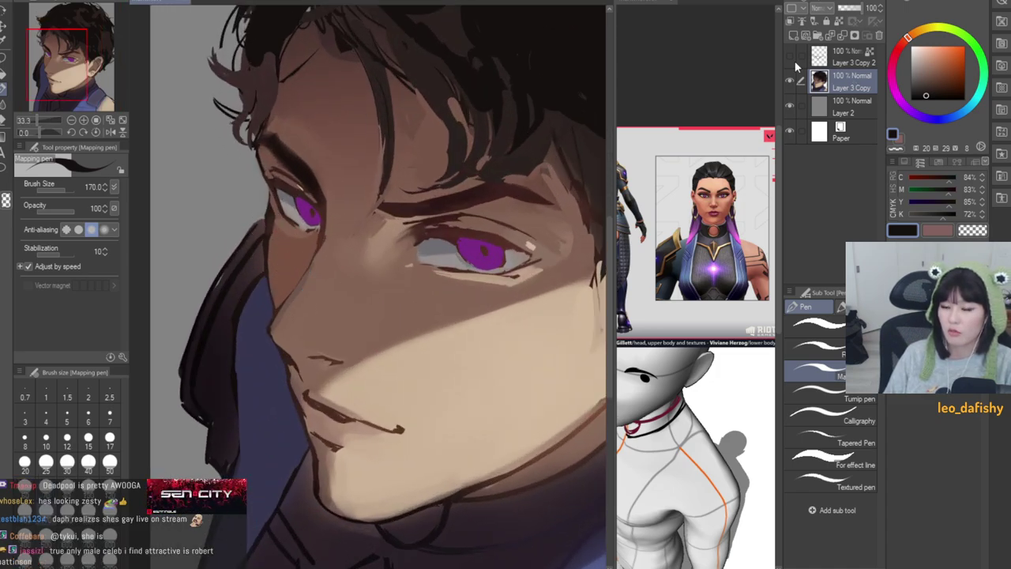
{"action": "scroll", "coordinate": [291, 273], "scroll_direction": "up", "scroll_amount": 4}
{"action": "left_click", "coordinate": [310, 289], "text": "alt"}
{"action": "left_click", "coordinate": [318, 272], "text": "alt"}
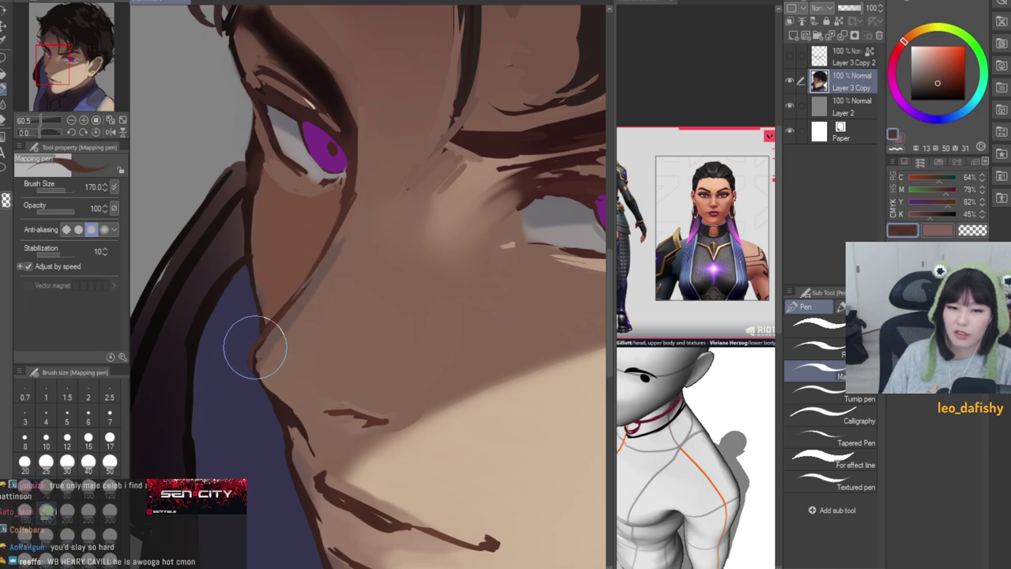
{"action": "scroll", "coordinate": [465, 348], "scroll_direction": "down", "scroll_amount": 3}
{"action": "scroll", "coordinate": [355, 347], "scroll_direction": "up", "scroll_amount": 3}
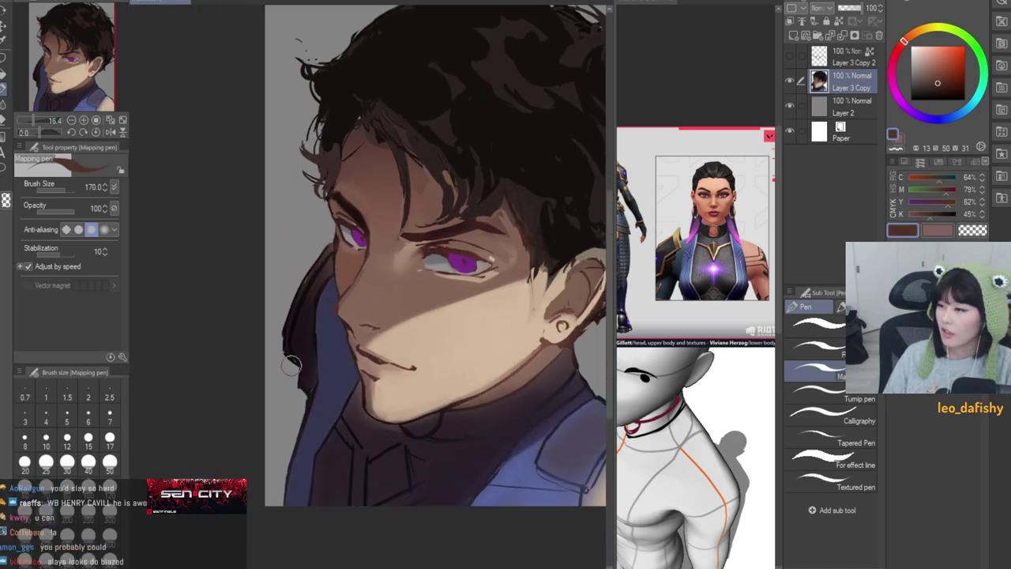
{"action": "scroll", "coordinate": [356, 292], "scroll_direction": "up", "scroll_amount": 2}
{"action": "left_click", "coordinate": [423, 200], "text": "alt"}
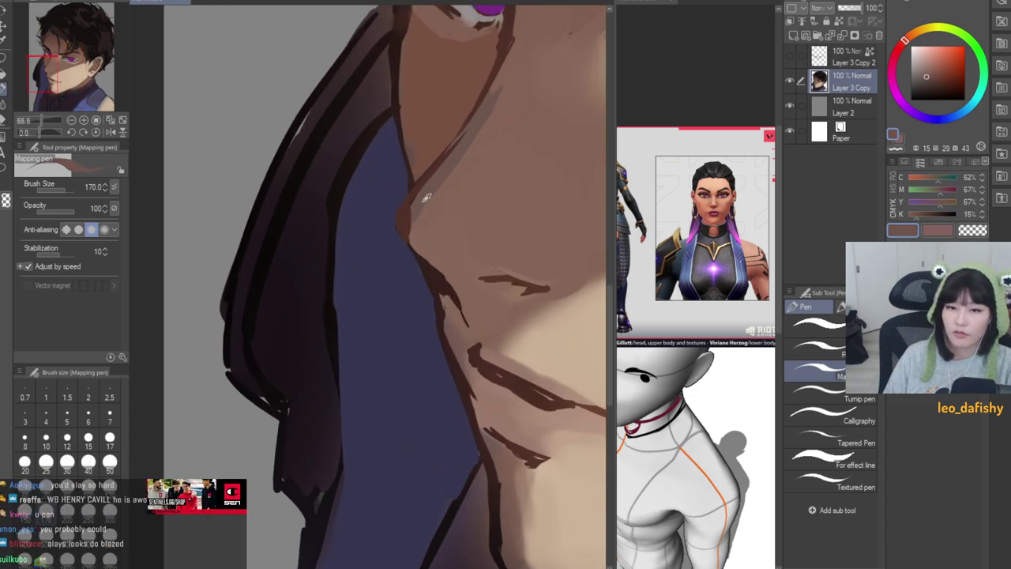
{"action": "scroll", "coordinate": [407, 215], "scroll_direction": "down", "scroll_amount": 3}
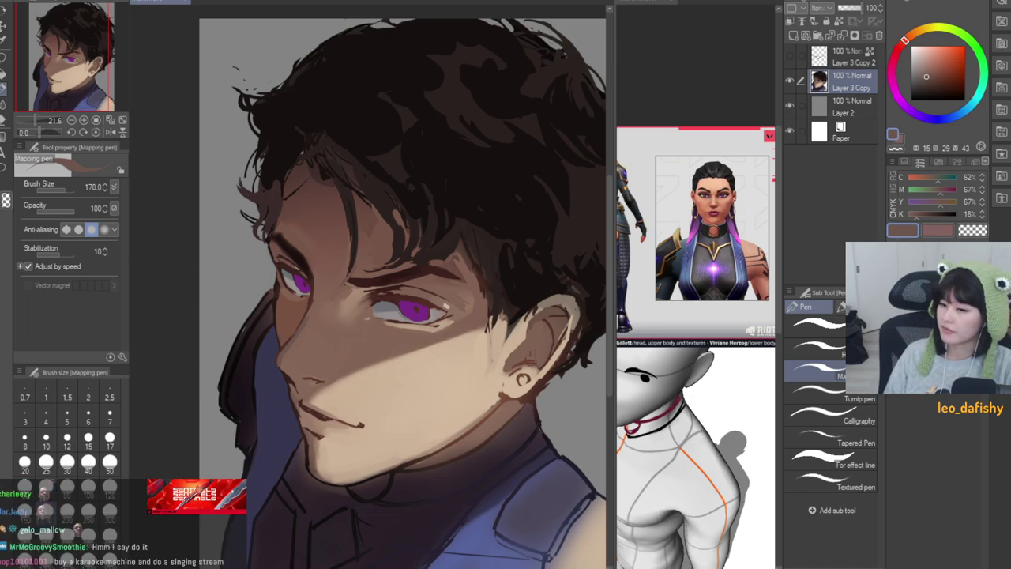
{"action": "key", "text": "alt+Tab"}
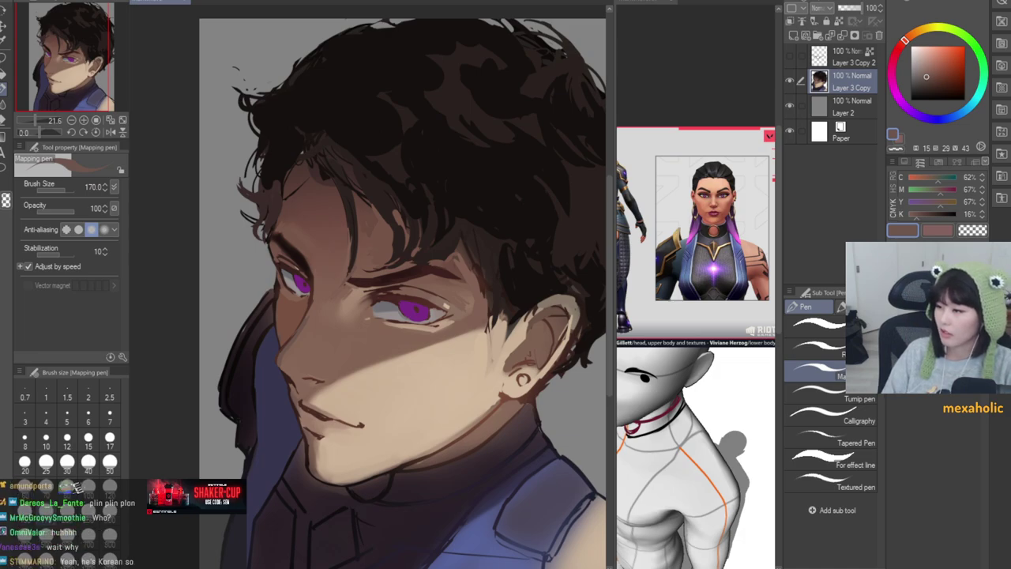
Step: Sample dark brown from the hair and smooth the broad forelock falling over the forehead above the eyebrow into a solid strand
{"action": "scroll", "coordinate": [387, 270], "scroll_direction": "down", "scroll_amount": 5}
{"action": "scroll", "coordinate": [375, 231], "scroll_direction": "up", "scroll_amount": 7}
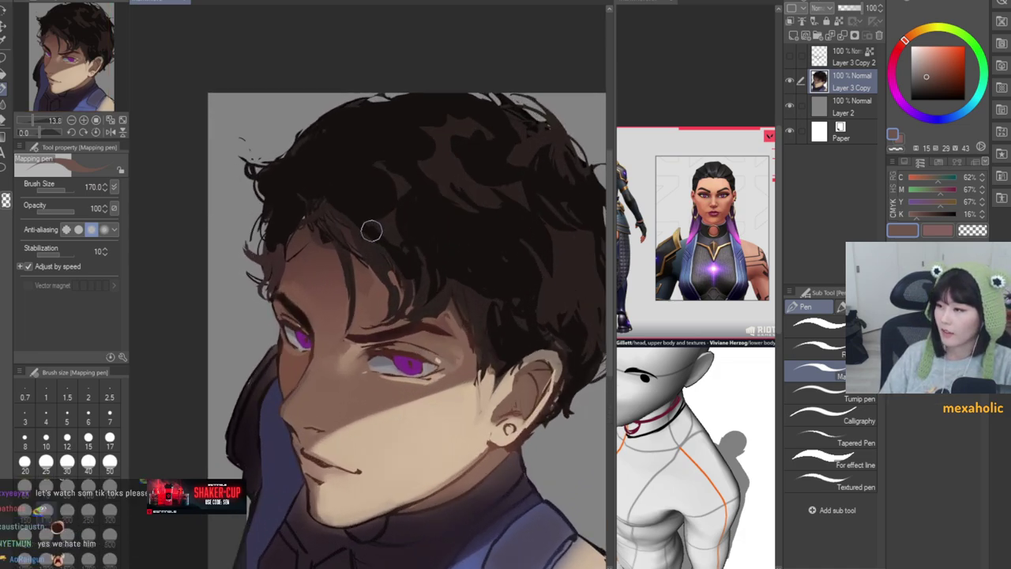
{"action": "scroll", "coordinate": [379, 264], "scroll_direction": "up", "scroll_amount": 4}
{"action": "left_click", "coordinate": [431, 358], "text": "alt"}
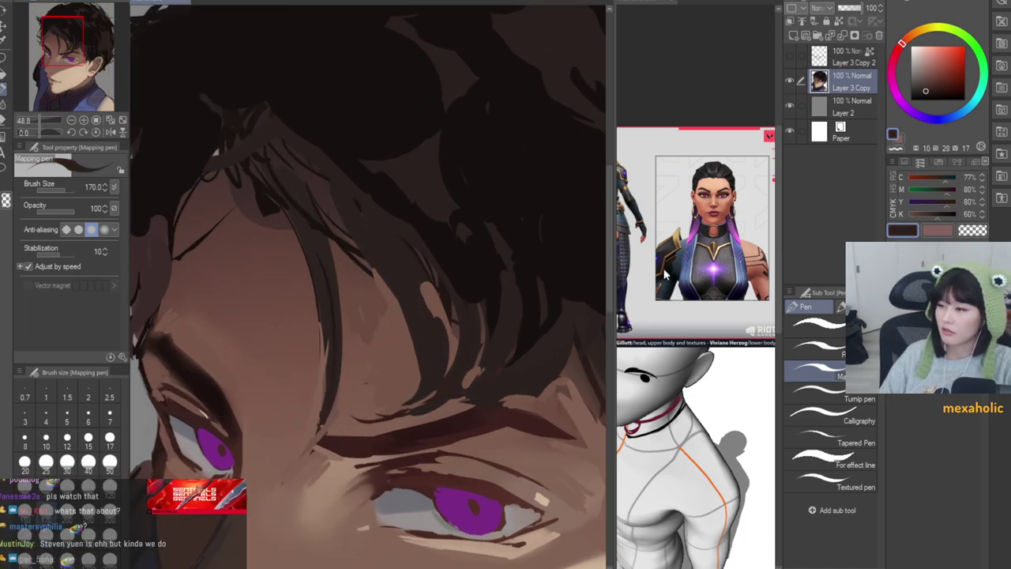
{"action": "left_click", "coordinate": [671, 239]}
{"action": "scroll", "coordinate": [670, 239], "scroll_direction": "down", "scroll_amount": 2}
{"action": "scroll", "coordinate": [708, 238], "scroll_direction": "down", "scroll_amount": 3}
{"action": "scroll", "coordinate": [712, 242], "scroll_direction": "up", "scroll_amount": 6}
{"action": "left_click", "coordinate": [433, 280]}
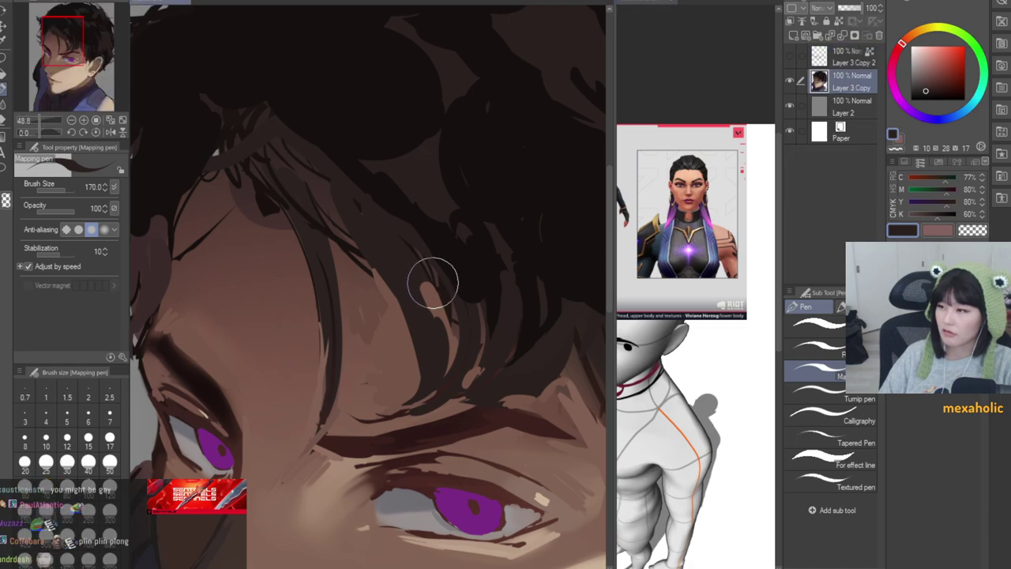
{"action": "left_click_drag", "start_coordinate": [368, 236], "coordinate": [424, 363]}
{"action": "left_click_drag", "start_coordinate": [376, 260], "coordinate": [411, 366]}
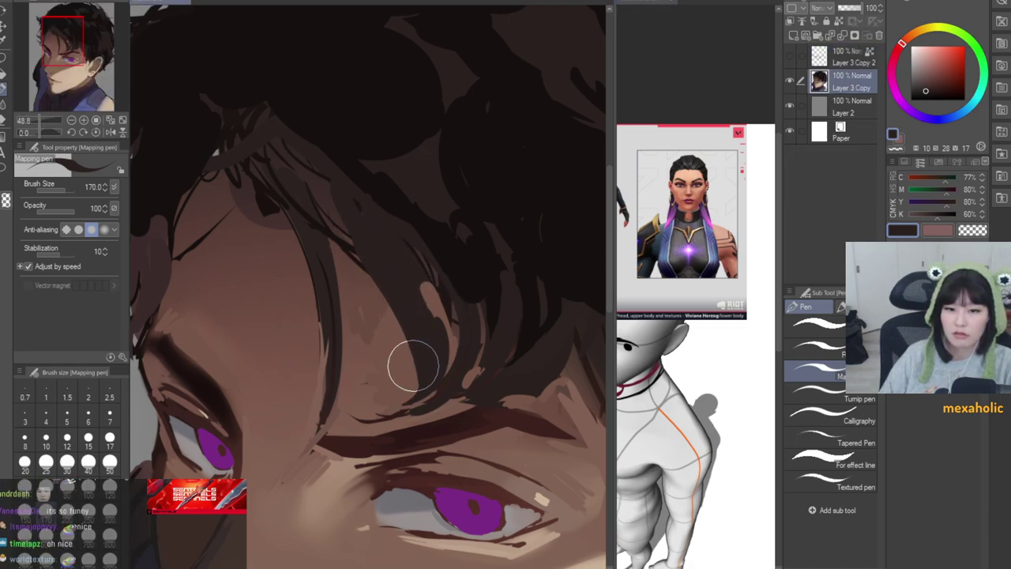
Step: Reshape the forelock's curled tip above the eyebrow with alternating sampled skin brown and dark hair brown, cleaning stray lines on the forehead
{"action": "left_click", "coordinate": [390, 379], "text": "alt"}
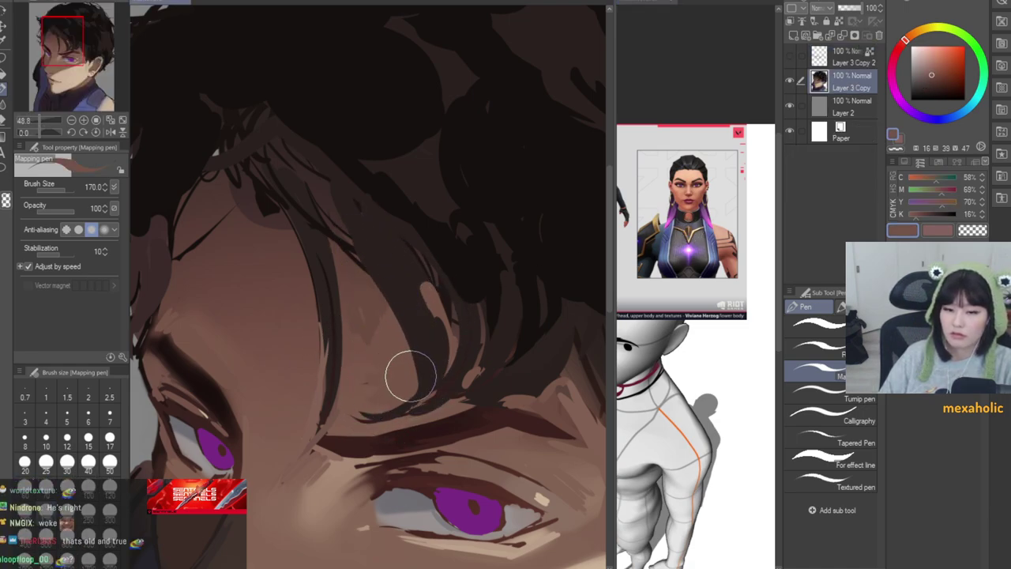
{"action": "left_click", "coordinate": [427, 352], "text": "alt"}
{"action": "left_click_drag", "start_coordinate": [426, 352], "coordinate": [424, 412]}
{"action": "mouse_move", "coordinate": [418, 325]}
{"action": "left_mouse_down"}
{"action": "mouse_move", "coordinate": [366, 418]}
{"action": "mouse_move", "coordinate": [390, 404]}
{"action": "mouse_move", "coordinate": [392, 395]}
{"action": "mouse_move", "coordinate": [382, 413]}
{"action": "mouse_move", "coordinate": [364, 397]}
{"action": "left_mouse_up"}
{"action": "left_click", "coordinate": [402, 395], "text": "alt"}
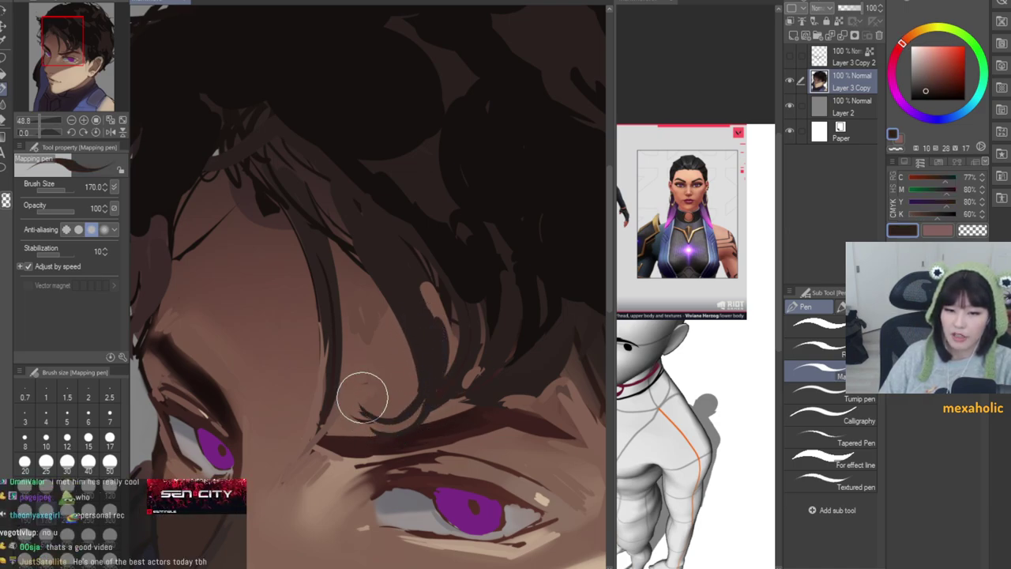
{"action": "scroll", "coordinate": [384, 291], "scroll_direction": "down", "scroll_amount": 10}
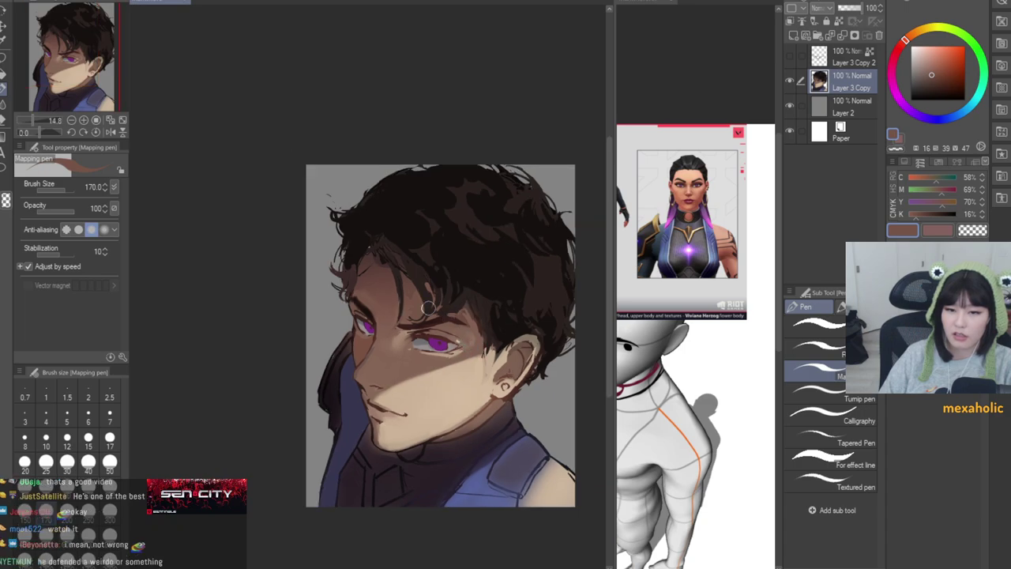
{"action": "scroll", "coordinate": [401, 315], "scroll_direction": "up", "scroll_amount": 7}
{"action": "left_click", "coordinate": [401, 324], "text": "alt"}
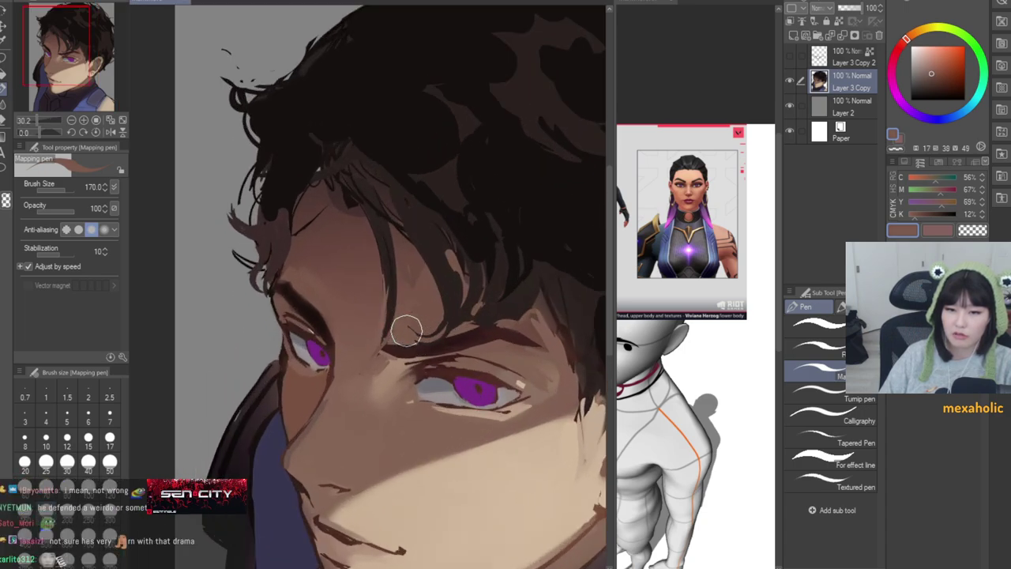
{"action": "scroll", "coordinate": [406, 330], "scroll_direction": "down", "scroll_amount": 3}
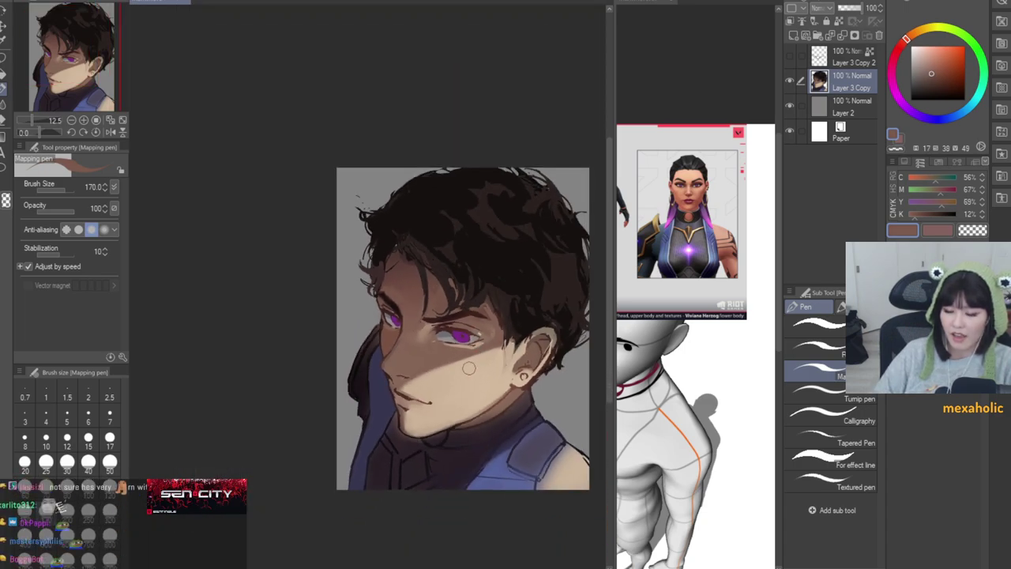
Step: Redefine the narrow skin gap between the forelock strands above the eyebrow using sampled dark brown and skin tones
{"action": "scroll", "coordinate": [455, 290], "scroll_direction": "up", "scroll_amount": 1}
{"action": "scroll", "coordinate": [462, 276], "scroll_direction": "up", "scroll_amount": 1}
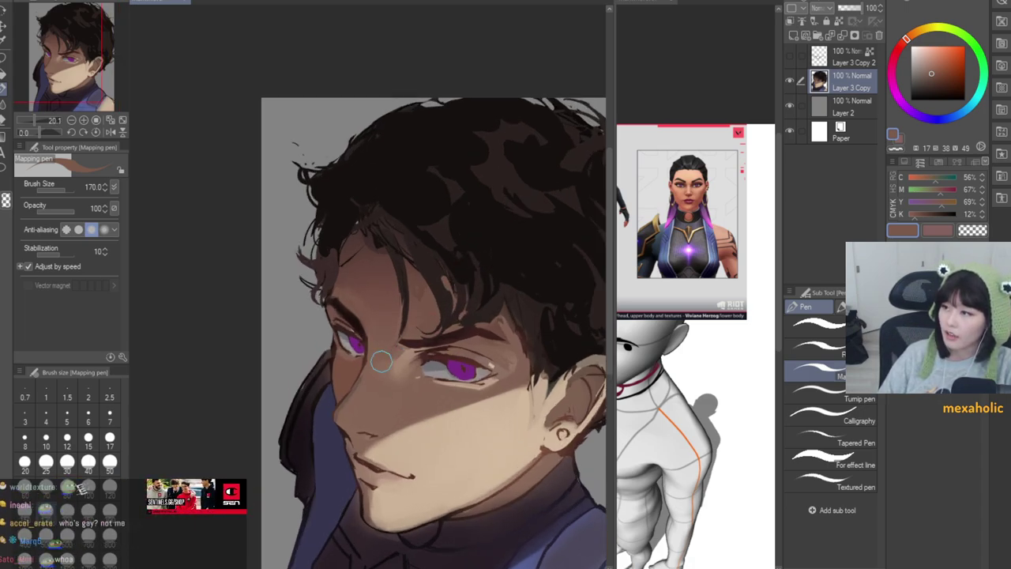
{"action": "scroll", "coordinate": [474, 284], "scroll_direction": "up", "scroll_amount": 3}
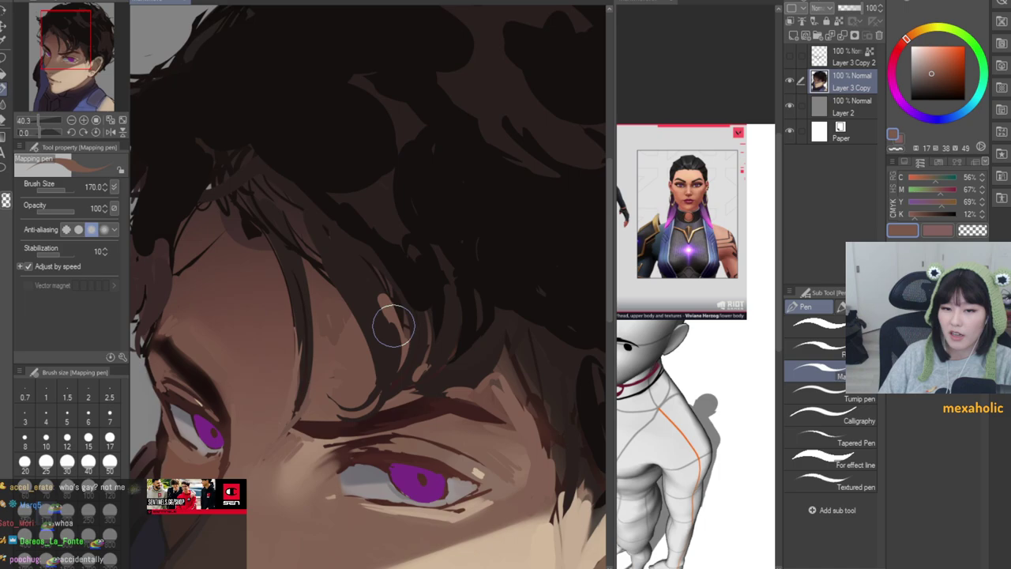
{"action": "left_click", "coordinate": [375, 304], "text": "alt"}
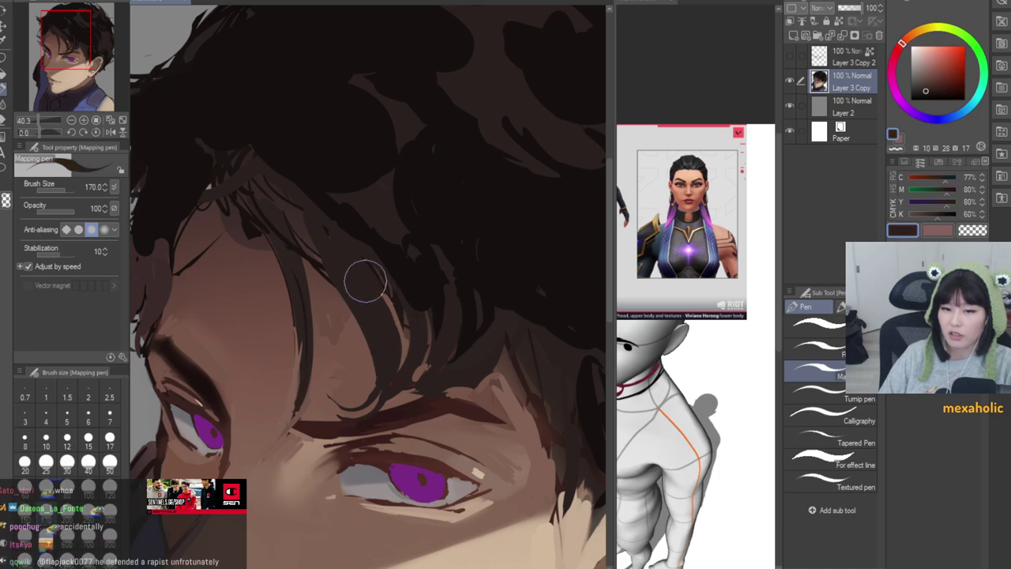
{"action": "left_click", "coordinate": [407, 347], "text": "alt"}
{"action": "mouse_move", "coordinate": [366, 279]}
{"action": "left_mouse_down"}
{"action": "mouse_move", "coordinate": [392, 332]}
{"action": "mouse_move", "coordinate": [398, 307]}
{"action": "mouse_move", "coordinate": [399, 335]}
{"action": "left_mouse_up"}
{"action": "left_click", "coordinate": [379, 296], "text": "alt"}
{"action": "left_click", "coordinate": [409, 348], "text": "alt"}
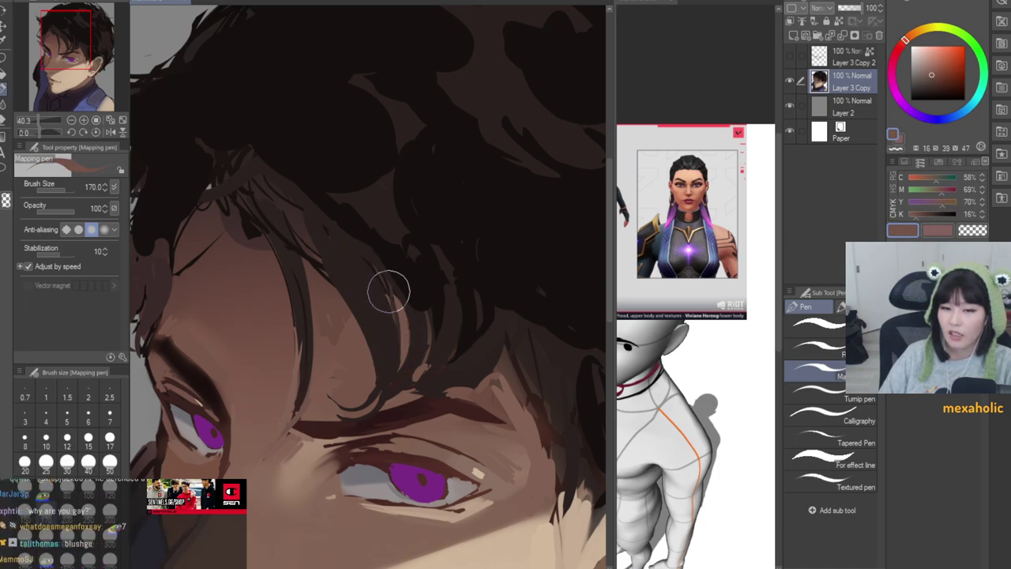
{"action": "left_click", "coordinate": [403, 372], "text": "alt"}
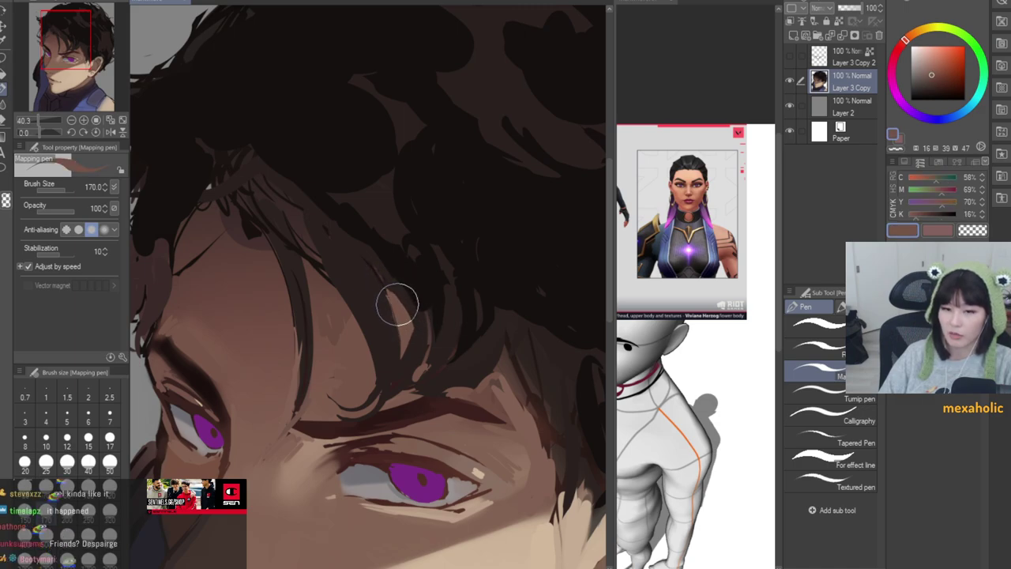
{"action": "left_click_drag", "start_coordinate": [402, 316], "coordinate": [402, 371]}
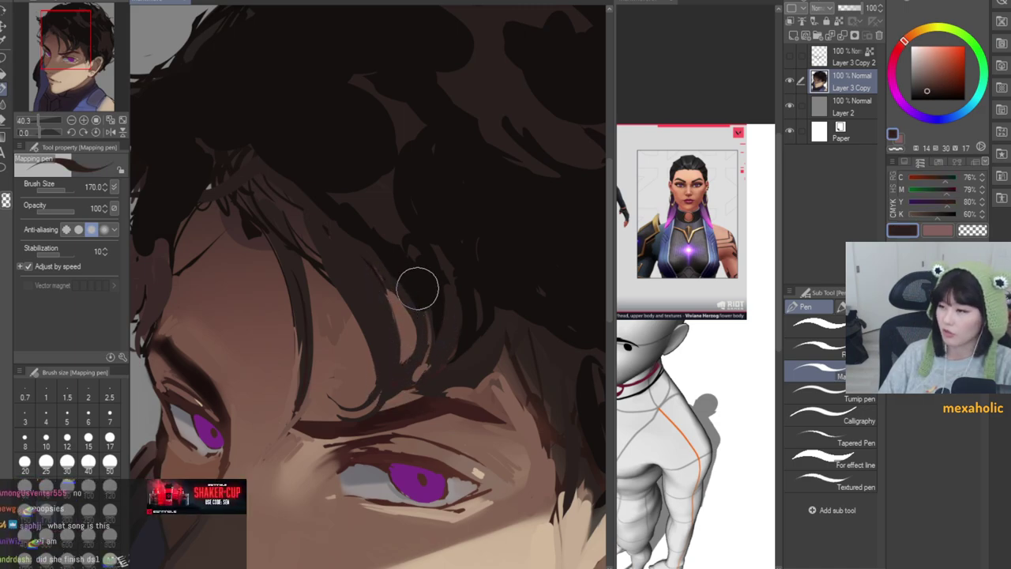
{"action": "scroll", "coordinate": [428, 289], "scroll_direction": "down", "scroll_amount": 2}
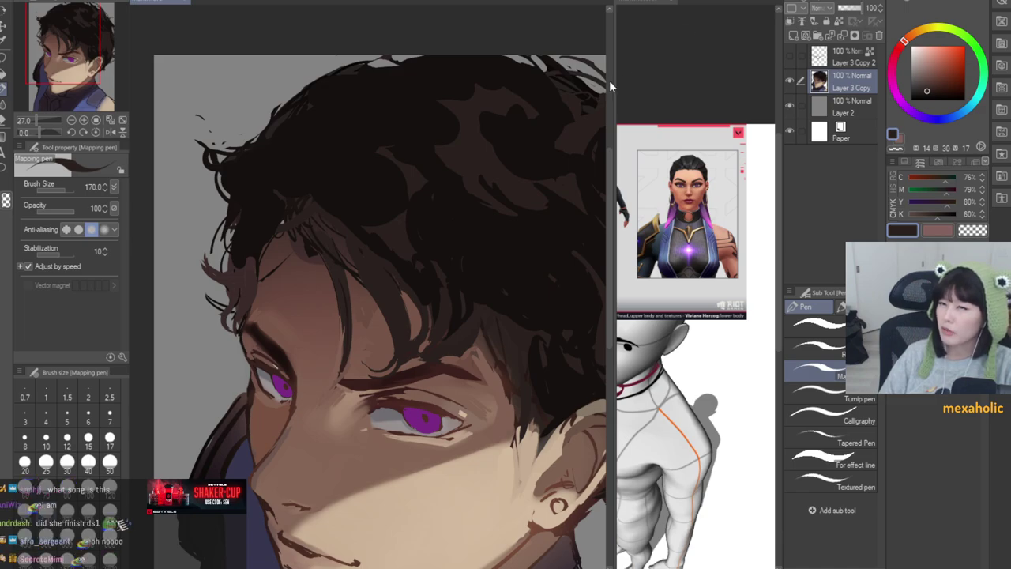
{"action": "scroll", "coordinate": [429, 181], "scroll_direction": "down", "scroll_amount": 4}
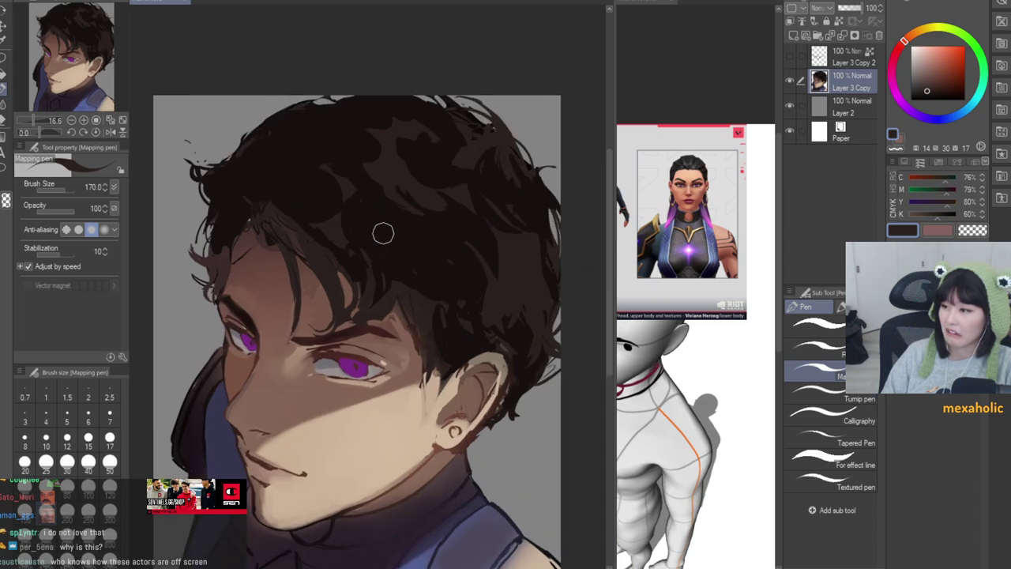
{"action": "scroll", "coordinate": [384, 232], "scroll_direction": "up", "scroll_amount": 1}
{"action": "scroll", "coordinate": [385, 240], "scroll_direction": "up", "scroll_amount": 3}
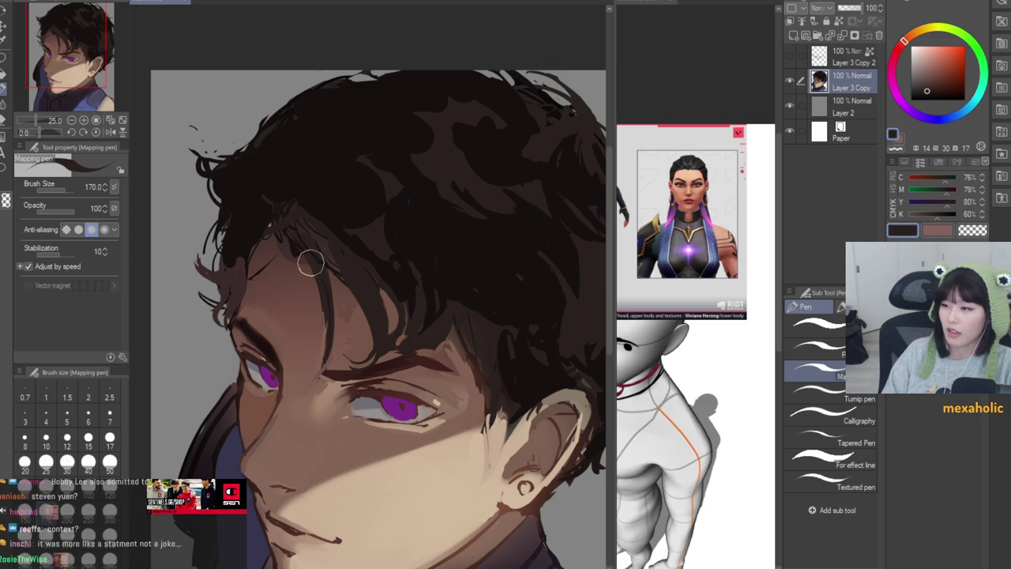
{"action": "scroll", "coordinate": [268, 267], "scroll_direction": "down", "scroll_amount": 6}
{"action": "scroll", "coordinate": [458, 359], "scroll_direction": "down", "scroll_amount": 1}
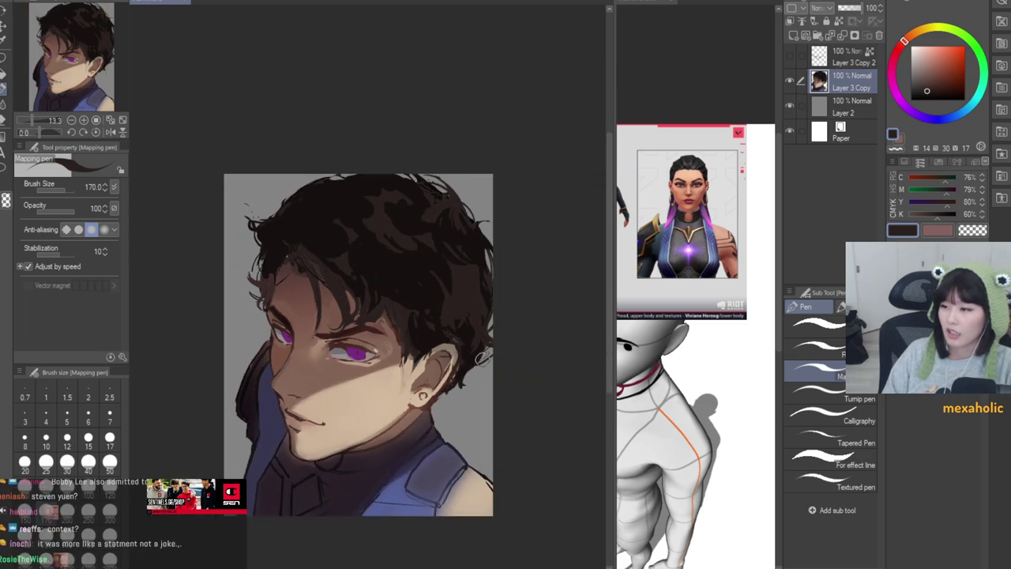
Step: Paint a dark brown strand into the shadowed side hair above the ear and carve its edge with sampled near-black
{"action": "scroll", "coordinate": [478, 360], "scroll_direction": "up", "scroll_amount": 1}
{"action": "scroll", "coordinate": [477, 305], "scroll_direction": "up", "scroll_amount": 4}
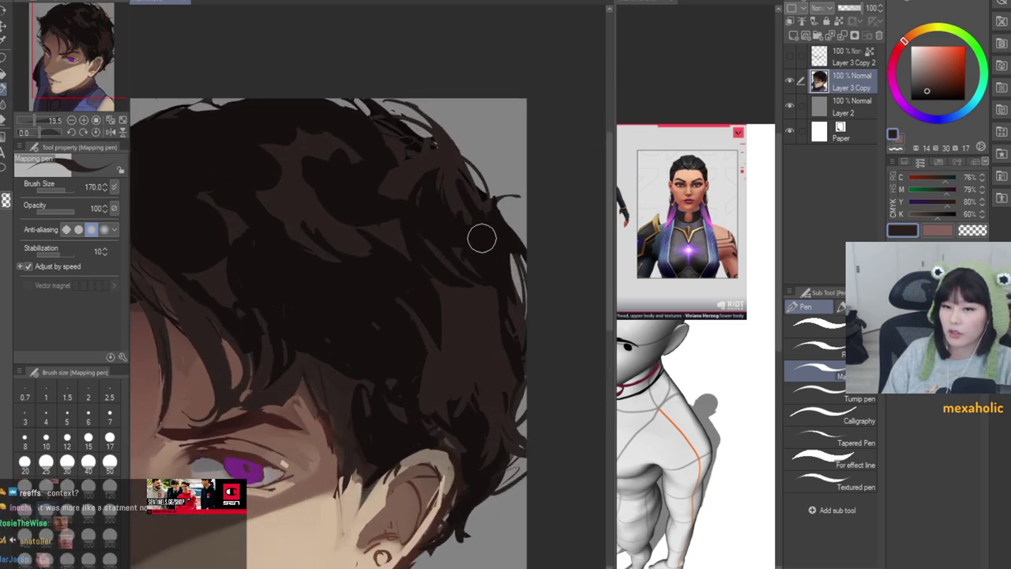
{"action": "scroll", "coordinate": [445, 359], "scroll_direction": "up", "scroll_amount": 1}
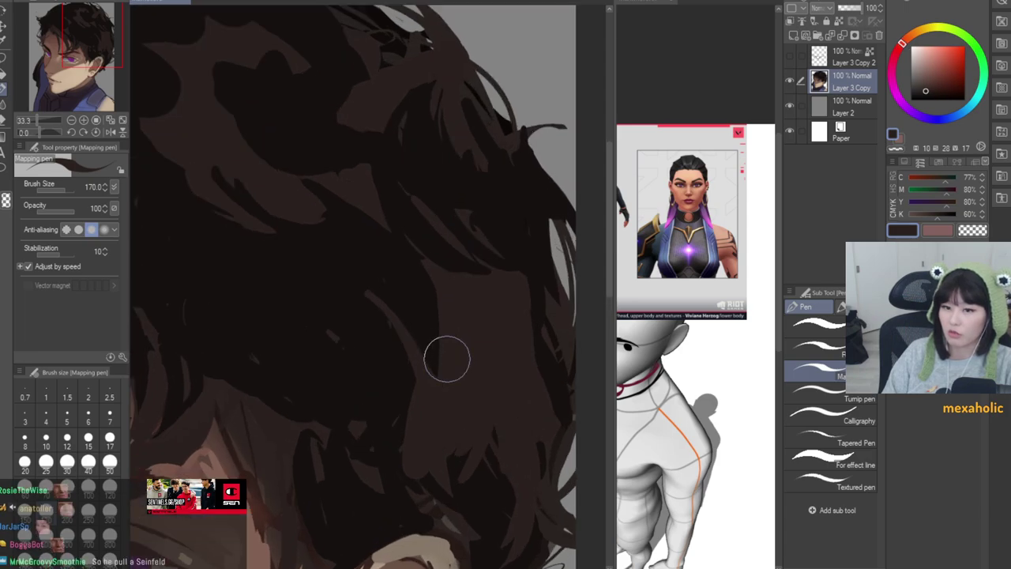
{"action": "left_click_drag", "start_coordinate": [403, 286], "coordinate": [447, 379]}
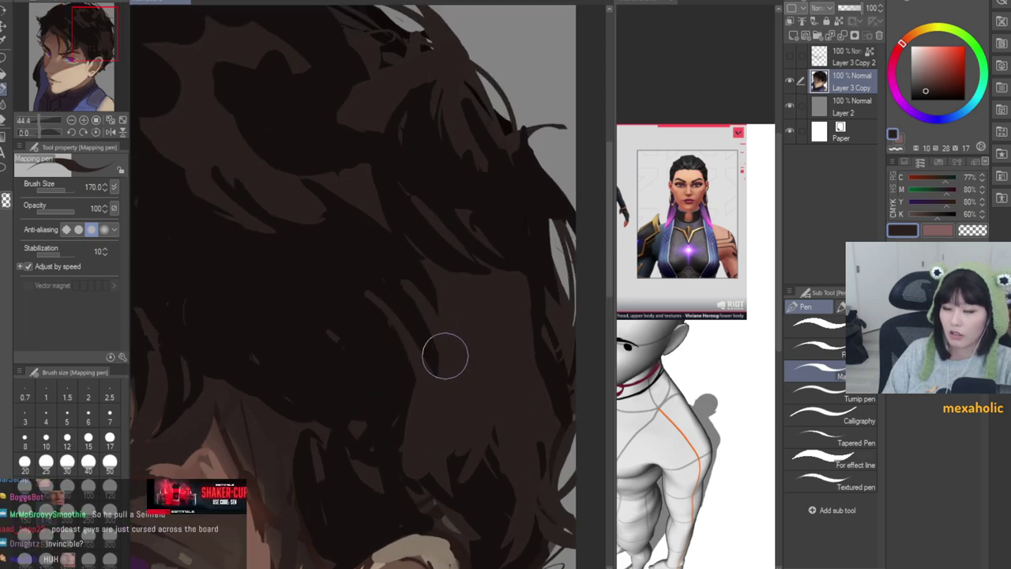
{"action": "left_click", "coordinate": [380, 274], "text": "alt"}
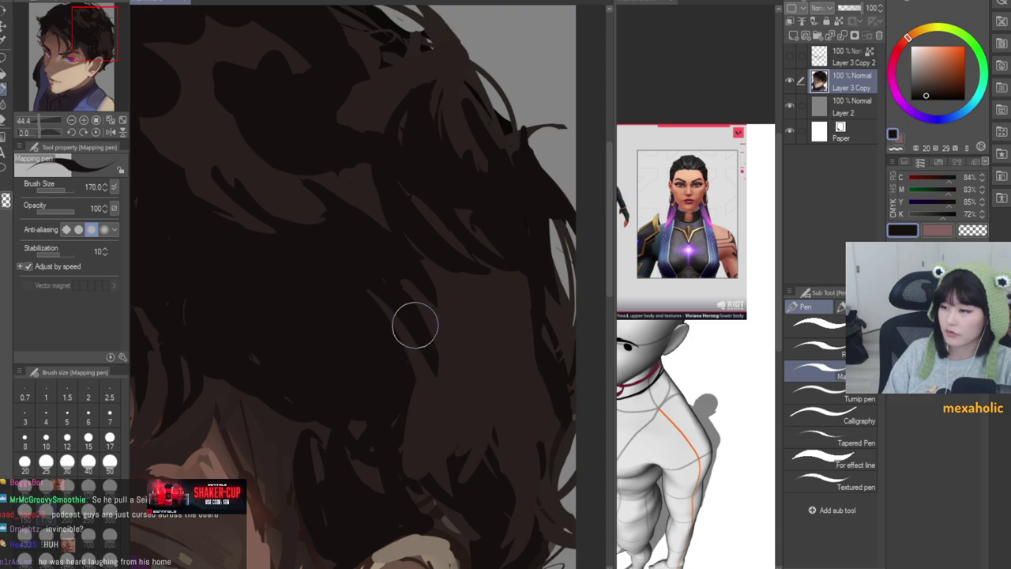
{"action": "scroll", "coordinate": [416, 323], "scroll_direction": "down", "scroll_amount": 3}
{"action": "scroll", "coordinate": [472, 337], "scroll_direction": "up", "scroll_amount": 2}
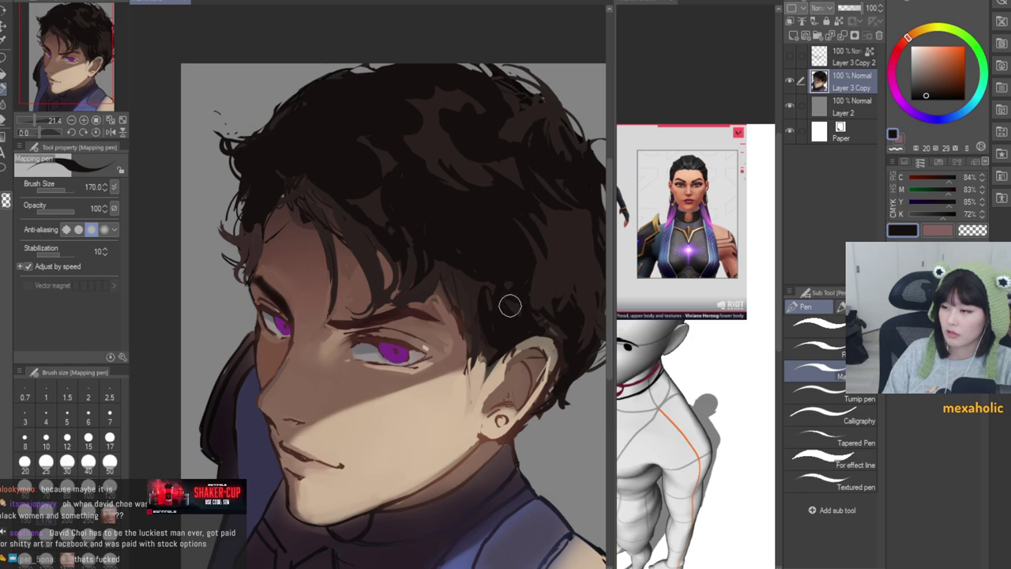
Step: Cover the sketchy lines at the hairline parting with near-black and darken the root of the thin forehead strand
{"action": "scroll", "coordinate": [544, 257], "scroll_direction": "down", "scroll_amount": 2}
{"action": "scroll", "coordinate": [446, 215], "scroll_direction": "up", "scroll_amount": 3}
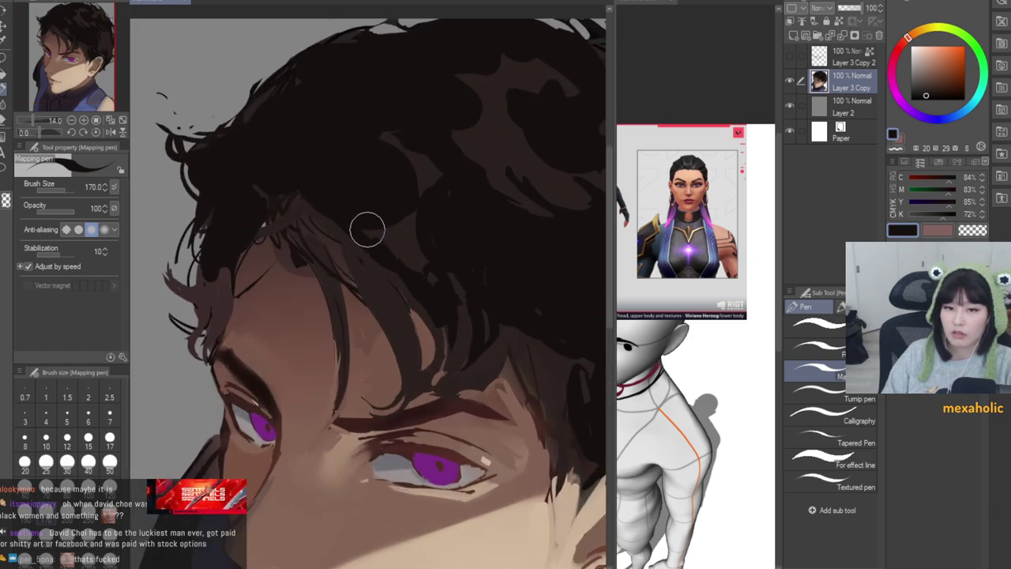
{"action": "mouse_move", "coordinate": [324, 230]}
{"action": "left_mouse_down"}
{"action": "mouse_move", "coordinate": [282, 190]}
{"action": "mouse_move", "coordinate": [249, 199]}
{"action": "left_mouse_up"}
{"action": "scroll", "coordinate": [338, 326], "scroll_direction": "down", "scroll_amount": 1}
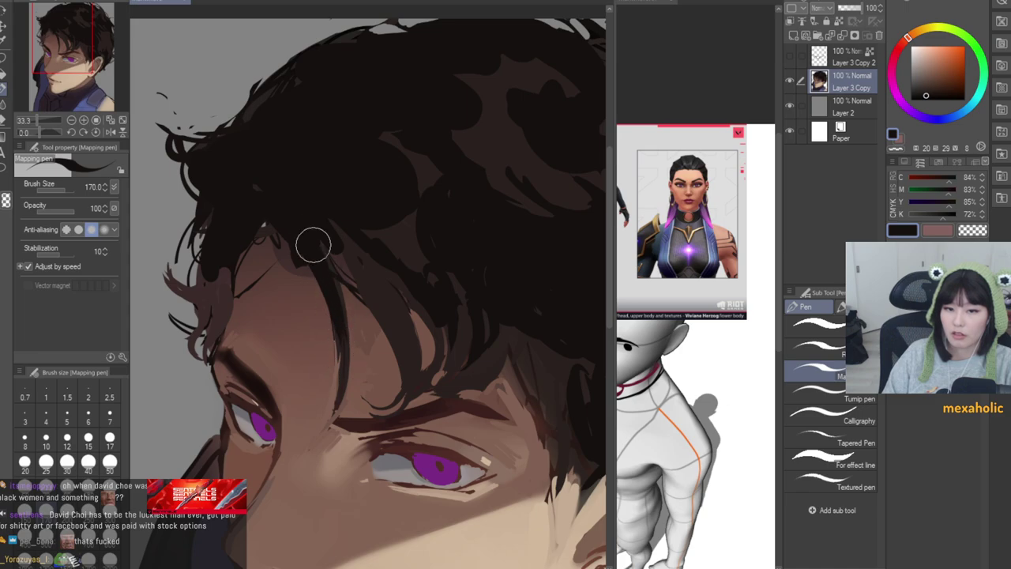
{"action": "scroll", "coordinate": [461, 286], "scroll_direction": "down", "scroll_amount": 5}
{"action": "scroll", "coordinate": [525, 391], "scroll_direction": "up", "scroll_amount": 8}
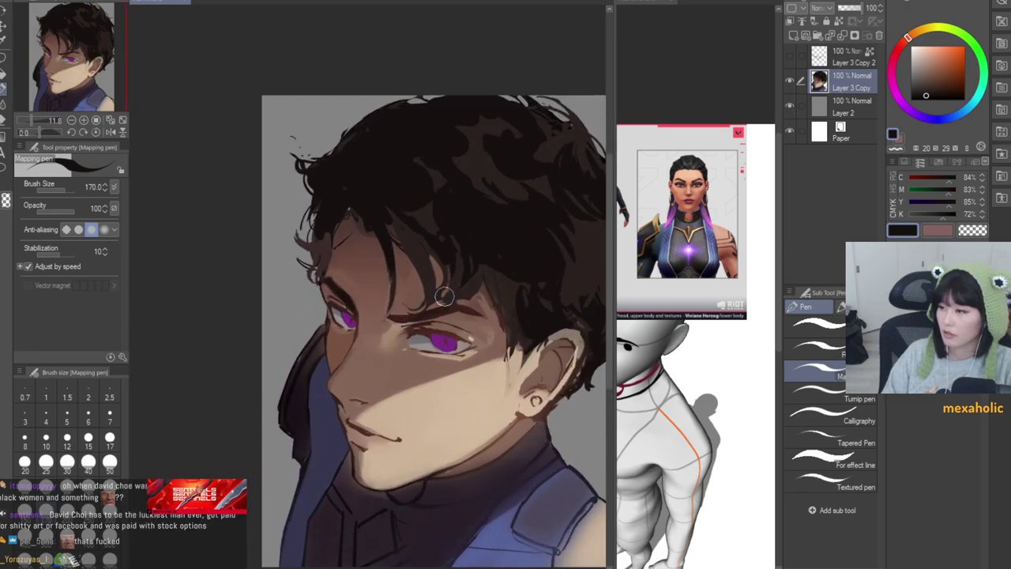
Step: Sample the forehead skin brown and trim the near-black forehead strand into a slimmer, tapering shape
{"action": "scroll", "coordinate": [284, 300], "scroll_direction": "up", "scroll_amount": 1}
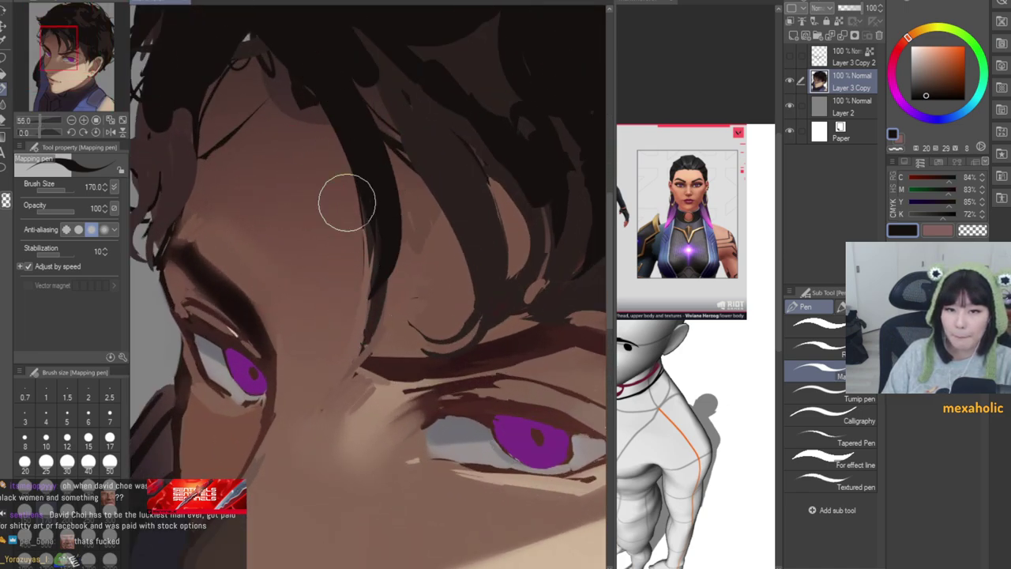
{"action": "left_click", "coordinate": [348, 229], "text": "alt"}
{"action": "scroll", "coordinate": [384, 293], "scroll_direction": "down", "scroll_amount": 7}
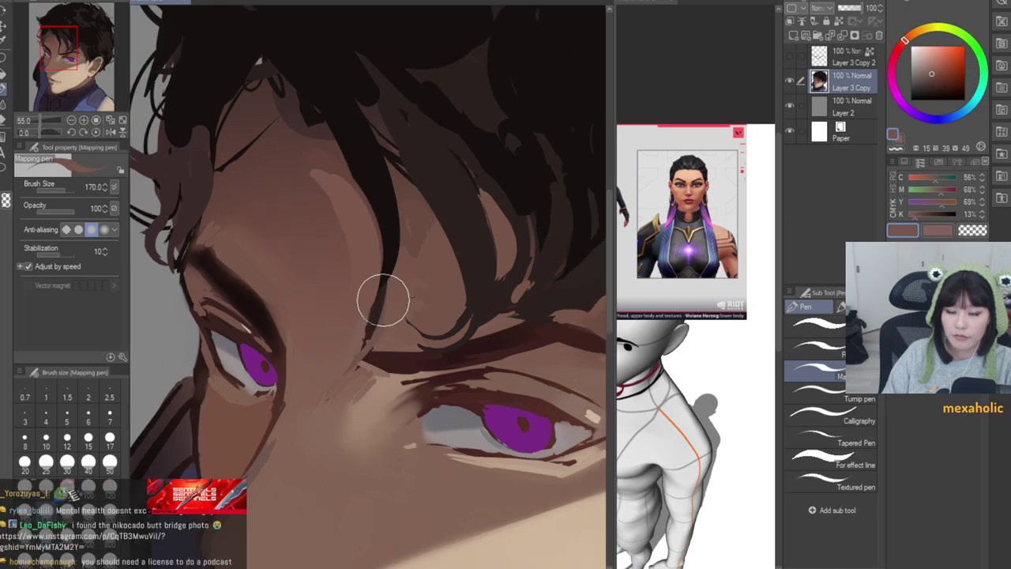
Step: Close the "Difficult roads often lead to beautiful destinations" image and return to the portrait painting
{"action": "scroll", "coordinate": [497, 402], "scroll_direction": "up", "scroll_amount": 7}
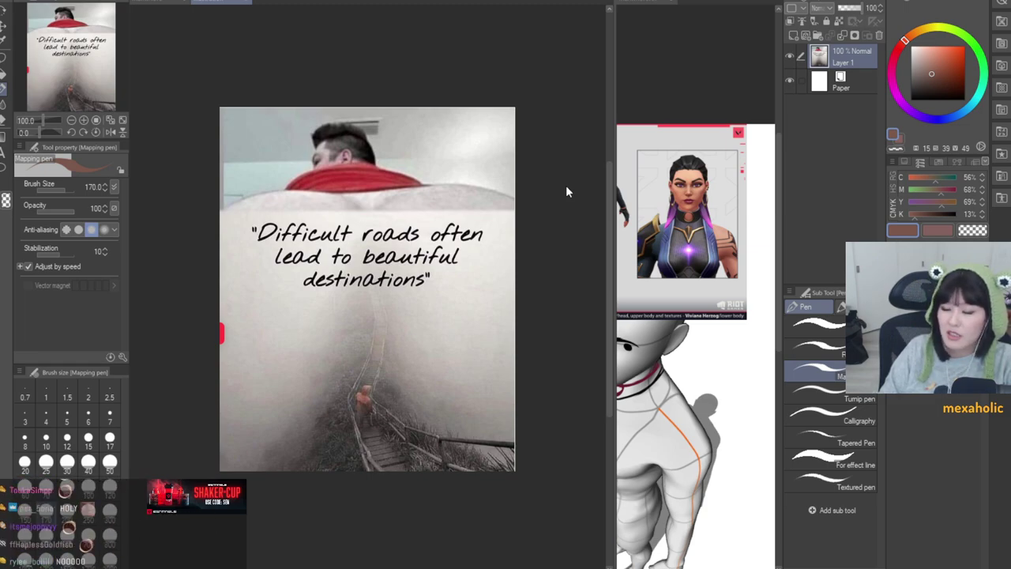
{"action": "key", "text": "ctrl+w"}
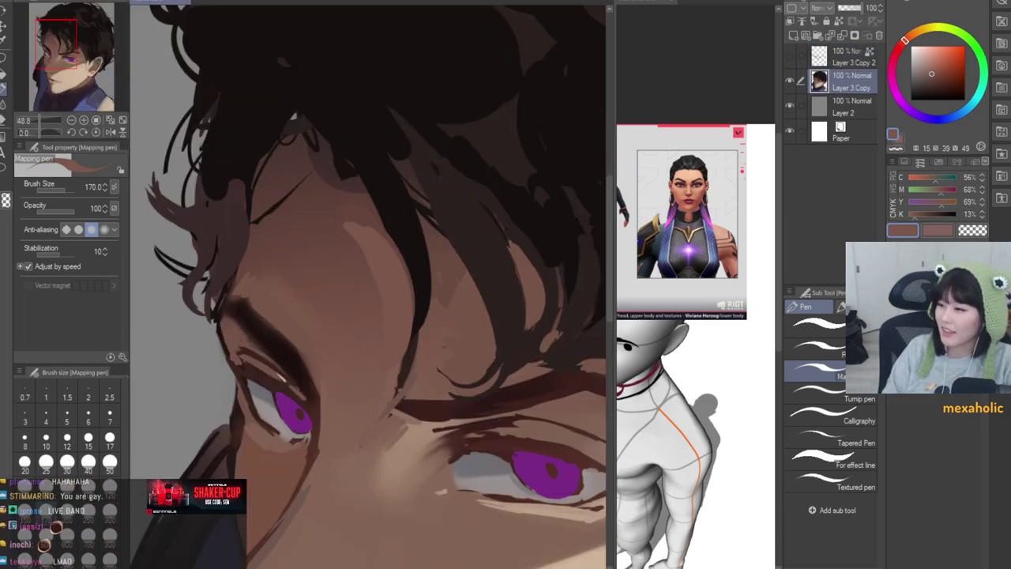
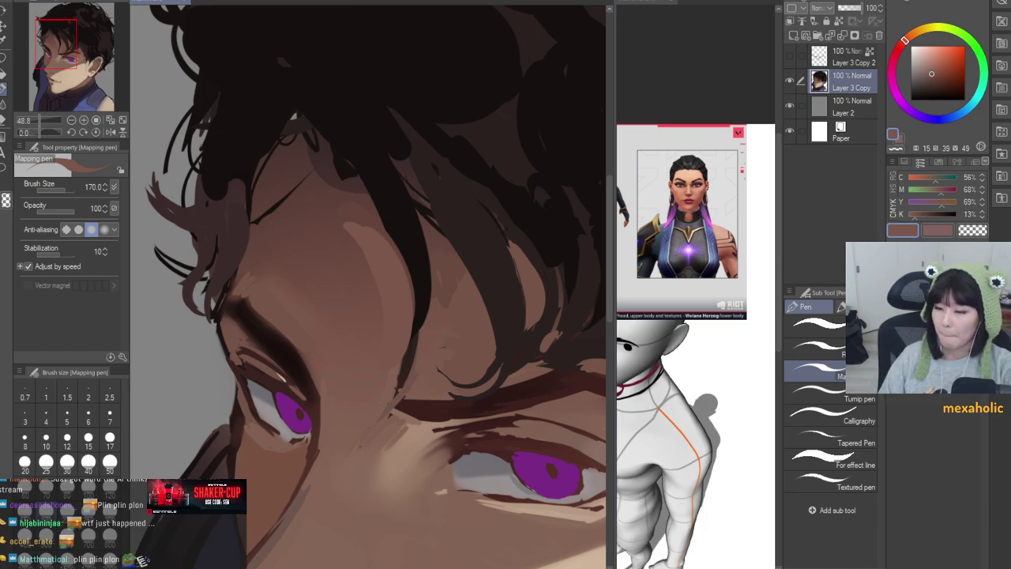
Step: Enlarge the cream highlight at the outer end of the near eye's upper lid, shaping it with sampled highlight and skin colours
{"action": "scroll", "coordinate": [451, 255], "scroll_direction": "down", "scroll_amount": 5}
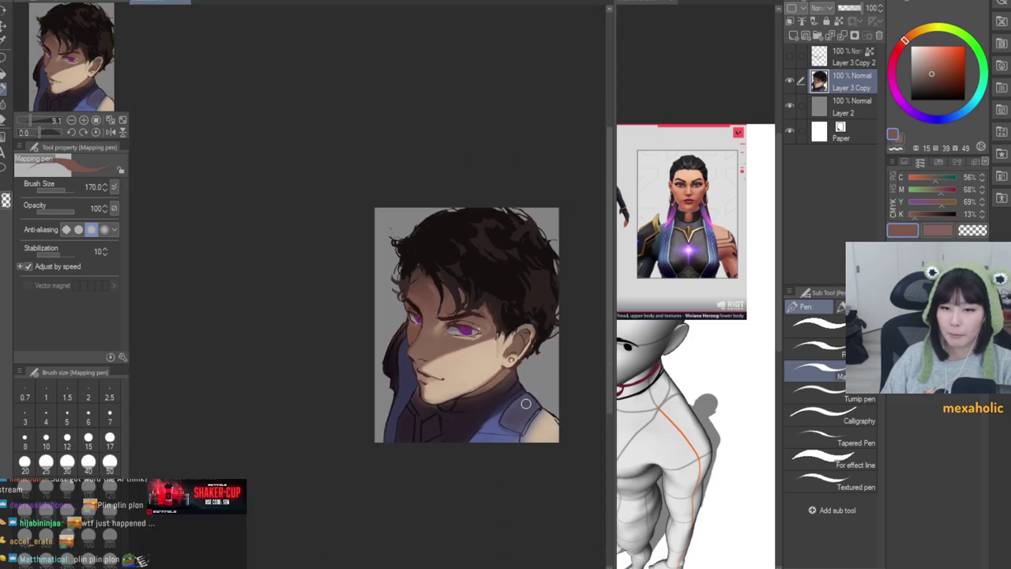
{"action": "scroll", "coordinate": [544, 332], "scroll_direction": "up", "scroll_amount": 2}
{"action": "scroll", "coordinate": [402, 316], "scroll_direction": "up", "scroll_amount": 6}
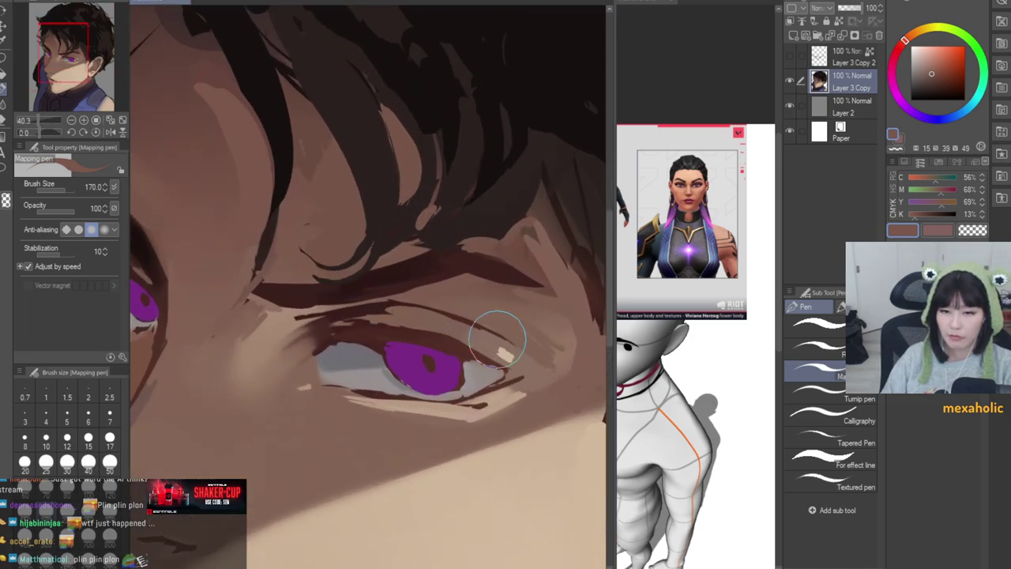
{"action": "left_click", "coordinate": [507, 360], "text": "alt"}
{"action": "mouse_move", "coordinate": [507, 362]}
{"action": "left_mouse_down"}
{"action": "mouse_move", "coordinate": [473, 332]}
{"action": "mouse_move", "coordinate": [491, 350]}
{"action": "mouse_move", "coordinate": [477, 341]}
{"action": "mouse_move", "coordinate": [483, 333]}
{"action": "mouse_move", "coordinate": [501, 341]}
{"action": "mouse_move", "coordinate": [470, 333]}
{"action": "mouse_move", "coordinate": [523, 369]}
{"action": "mouse_move", "coordinate": [519, 356]}
{"action": "mouse_move", "coordinate": [474, 341]}
{"action": "mouse_move", "coordinate": [521, 379]}
{"action": "mouse_move", "coordinate": [486, 347]}
{"action": "mouse_move", "coordinate": [516, 374]}
{"action": "mouse_move", "coordinate": [498, 342]}
{"action": "mouse_move", "coordinate": [502, 352]}
{"action": "mouse_move", "coordinate": [458, 324]}
{"action": "mouse_move", "coordinate": [491, 351]}
{"action": "left_mouse_up"}
{"action": "left_click", "coordinate": [478, 346], "text": "alt"}
{"action": "left_click", "coordinate": [514, 360], "text": "alt"}
{"action": "left_click", "coordinate": [478, 348], "text": "alt"}
{"action": "left_click", "coordinate": [491, 349], "text": "alt"}
{"action": "left_click", "coordinate": [475, 341], "text": "alt"}
{"action": "left_click", "coordinate": [507, 348], "text": "alt"}
{"action": "left_click", "coordinate": [471, 334], "text": "alt"}
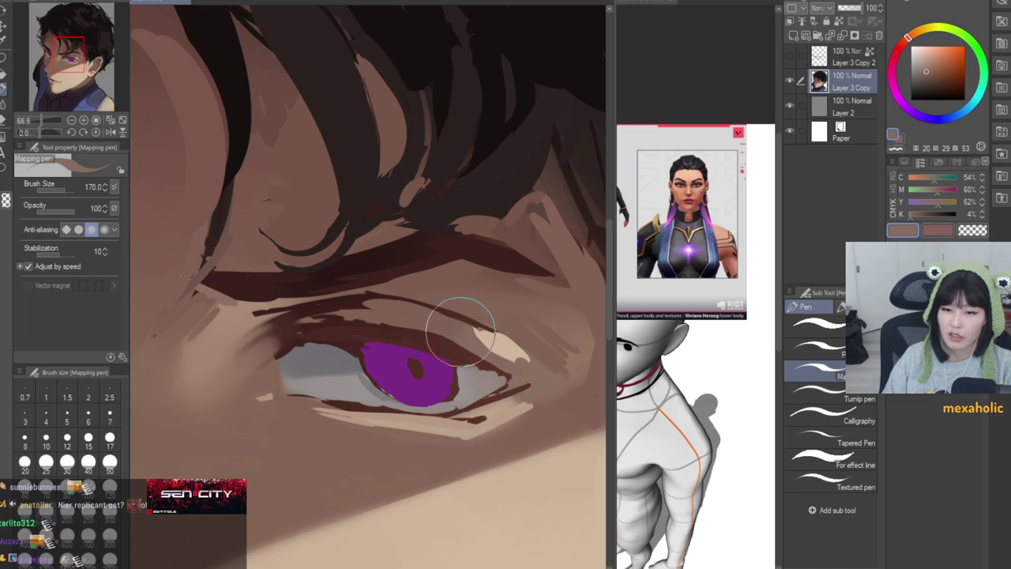
Step: Reduce the Mapping pen size to 120 and retouch the near eye's upper lid with a sampled brown skin tone
{"action": "scroll", "coordinate": [451, 316], "scroll_direction": "down", "scroll_amount": 5}
{"action": "scroll", "coordinate": [527, 436], "scroll_direction": "down", "scroll_amount": 2}
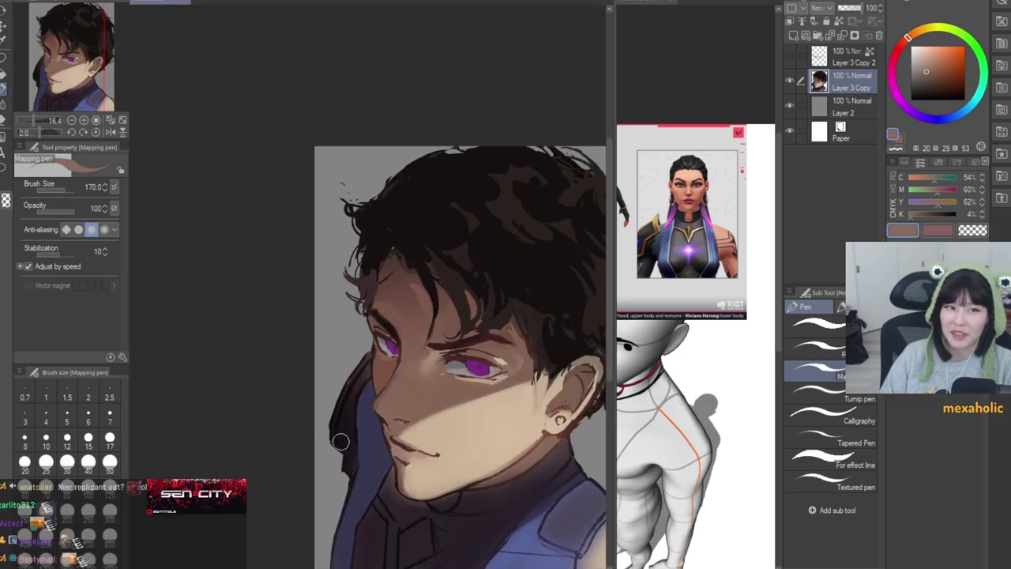
{"action": "scroll", "coordinate": [513, 385], "scroll_direction": "up", "scroll_amount": 2}
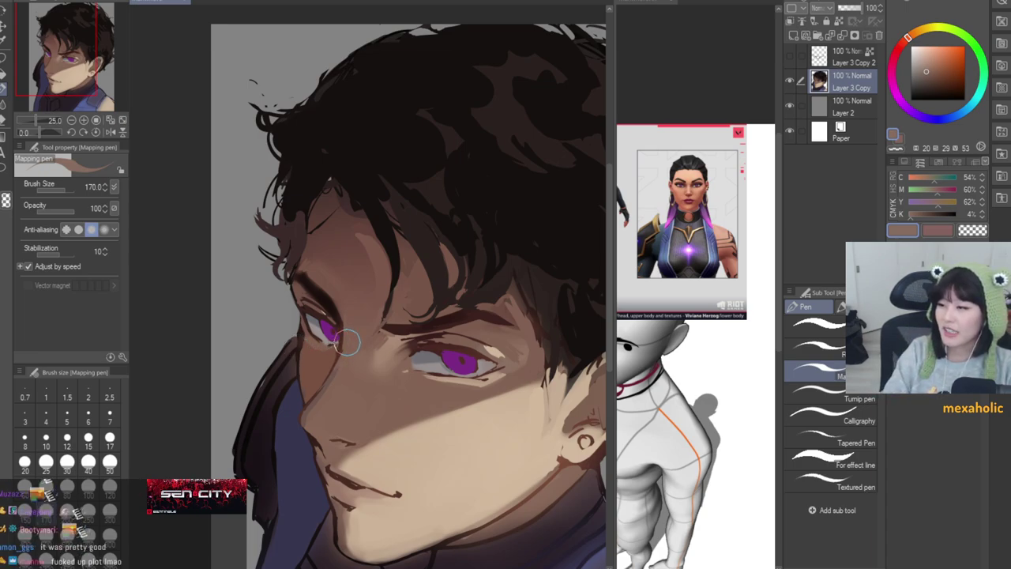
{"action": "key", "text": "bracketleft"}
{"action": "key", "text": "bracketleft"}
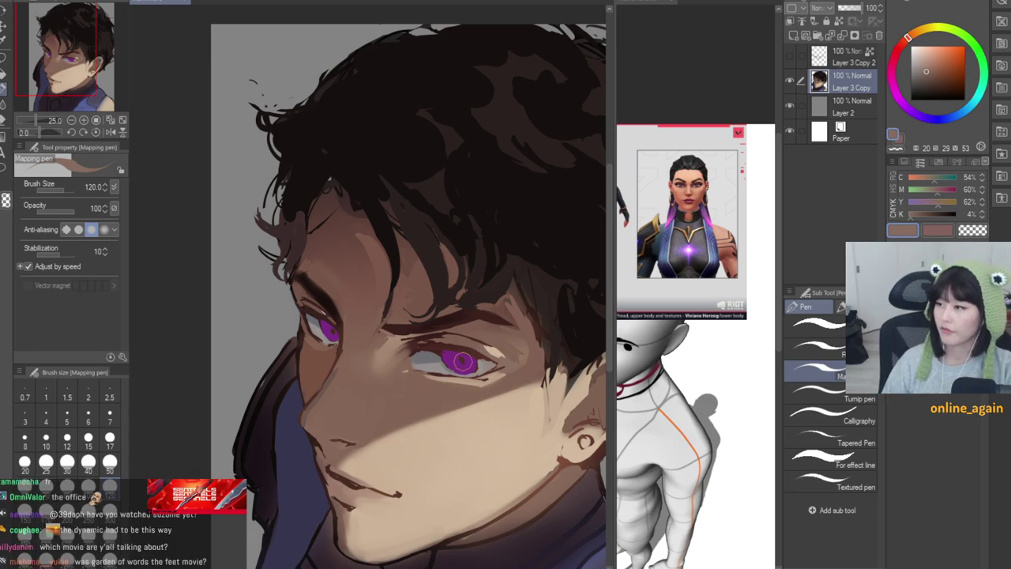
{"action": "scroll", "coordinate": [526, 349], "scroll_direction": "up", "scroll_amount": 3}
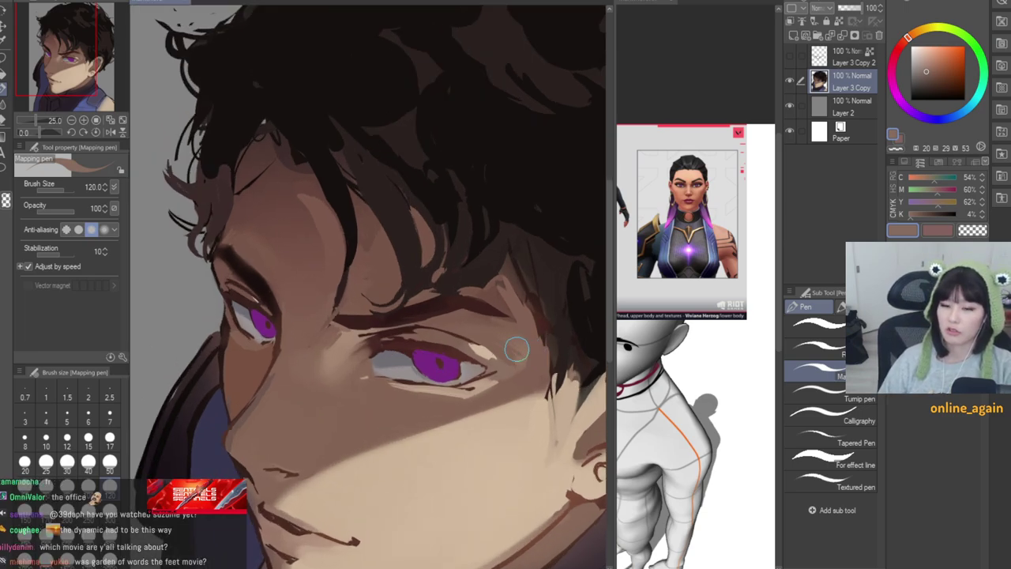
{"action": "left_click", "coordinate": [381, 320], "text": "alt"}
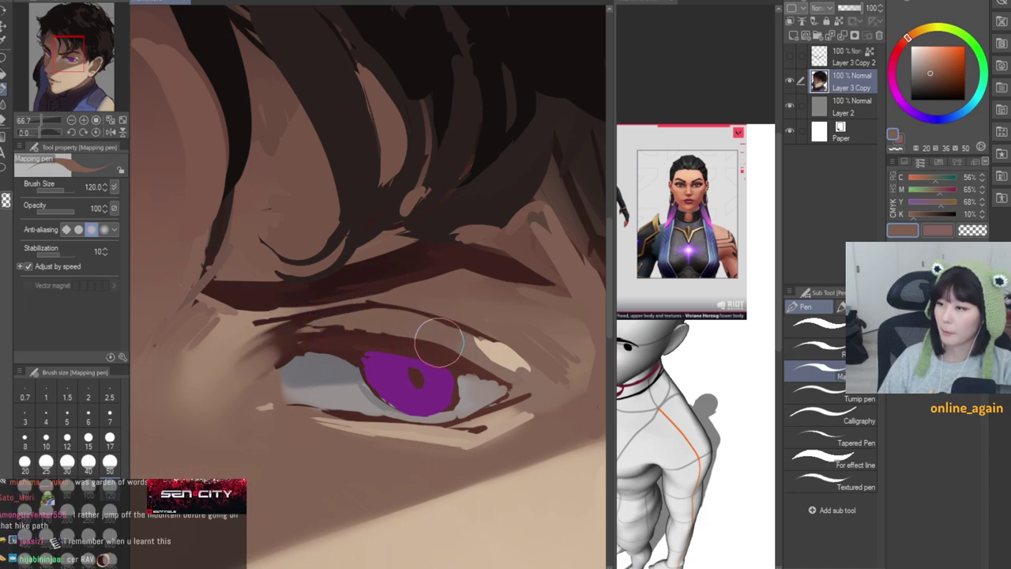
Step: Blend the skin shading between the nose bridge and the near eye's inner corner using skin tones sampled there
{"action": "scroll", "coordinate": [509, 292], "scroll_direction": "down", "scroll_amount": 2}
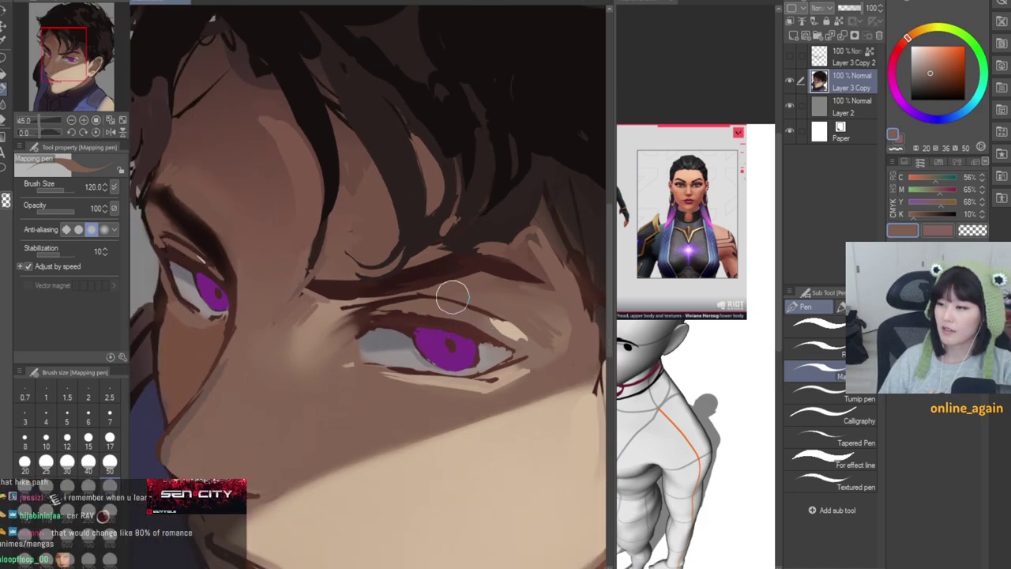
{"action": "scroll", "coordinate": [453, 298], "scroll_direction": "down", "scroll_amount": 3}
{"action": "scroll", "coordinate": [411, 312], "scroll_direction": "up", "scroll_amount": 4}
{"action": "left_click", "coordinate": [396, 320], "text": "alt"}
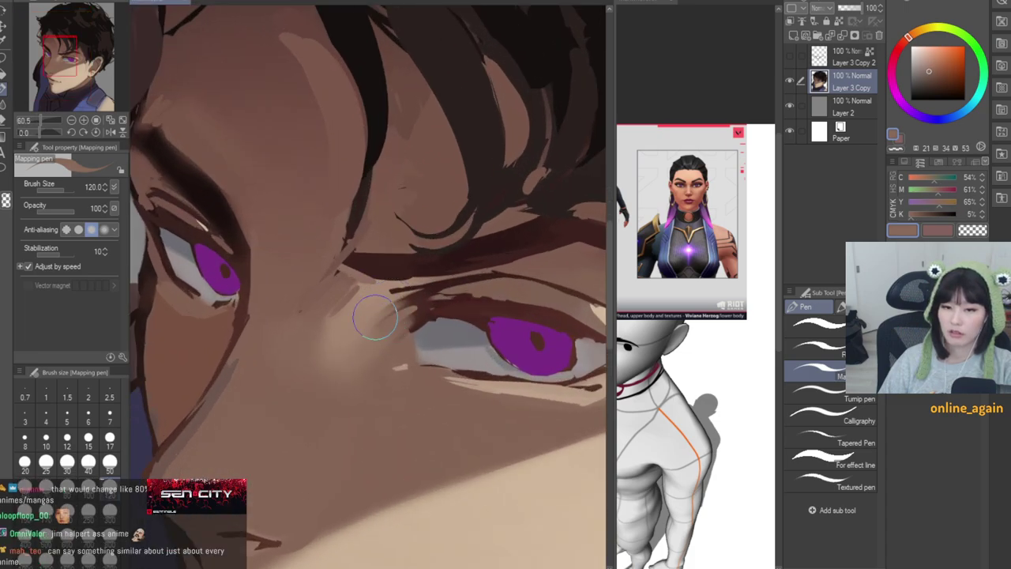
{"action": "left_click", "coordinate": [386, 312], "text": "alt"}
{"action": "left_click", "coordinate": [371, 312], "text": "alt"}
{"action": "scroll", "coordinate": [395, 316], "scroll_direction": "down", "scroll_amount": 6}
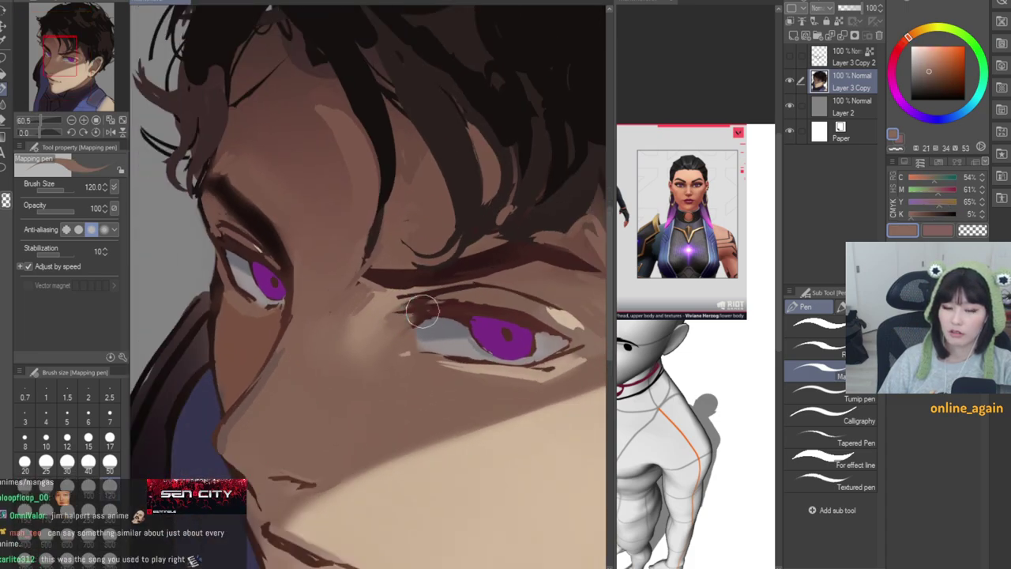
Step: Reshape the dark lash line at the near eye's inner corner, alternating sampled dark brown and surrounding skin tone
{"action": "scroll", "coordinate": [462, 293], "scroll_direction": "up", "scroll_amount": 5}
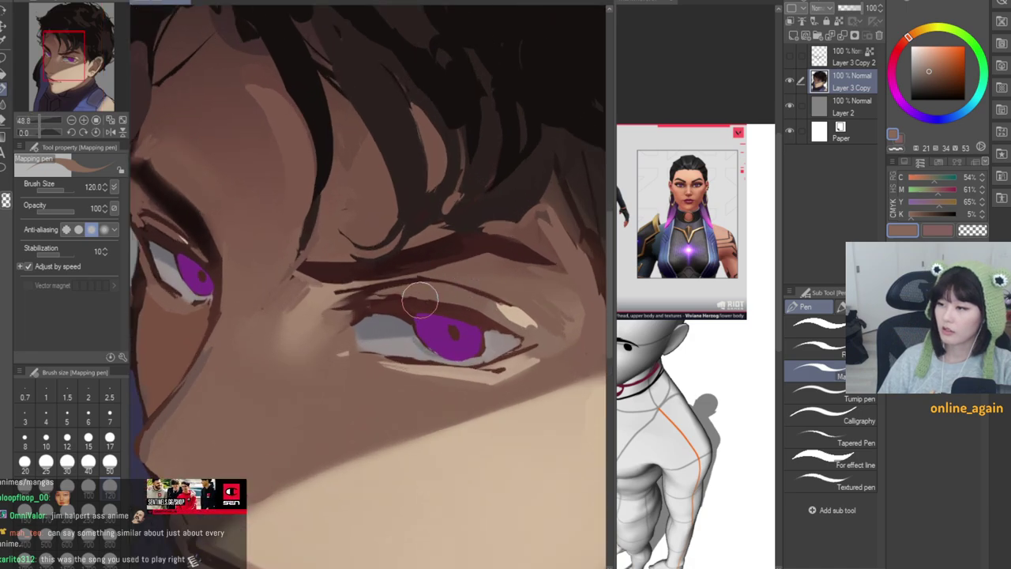
{"action": "left_click", "coordinate": [375, 332], "text": "alt"}
{"action": "left_click_drag", "start_coordinate": [374, 334], "coordinate": [324, 336]}
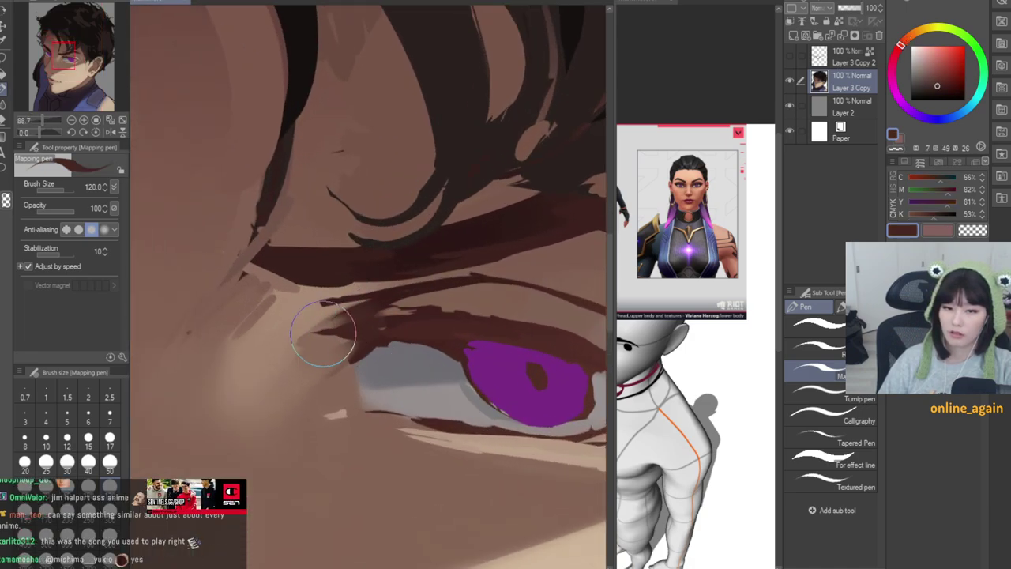
{"action": "left_click", "coordinate": [319, 336], "text": "alt"}
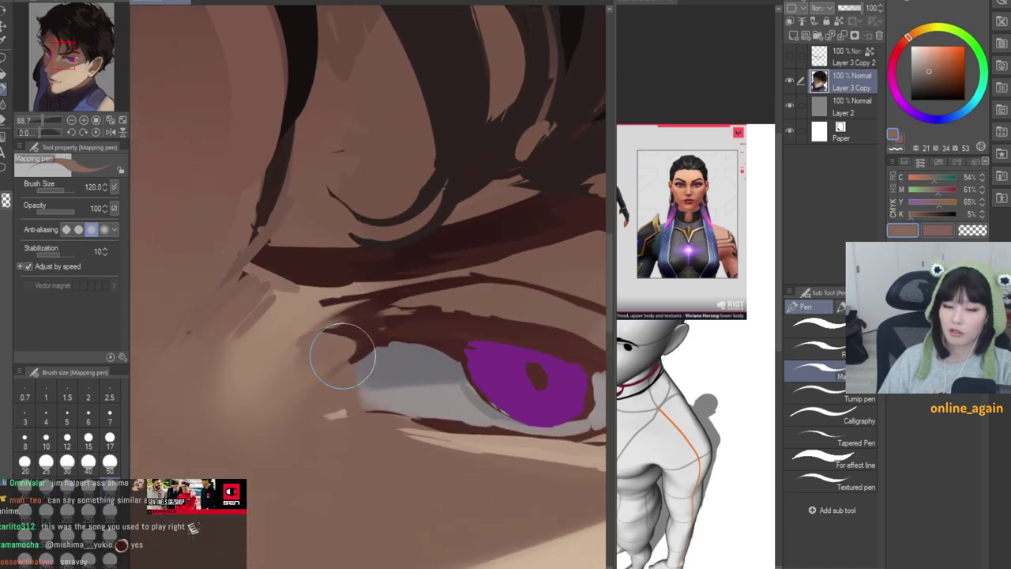
{"action": "left_click", "coordinate": [371, 330], "text": "alt"}
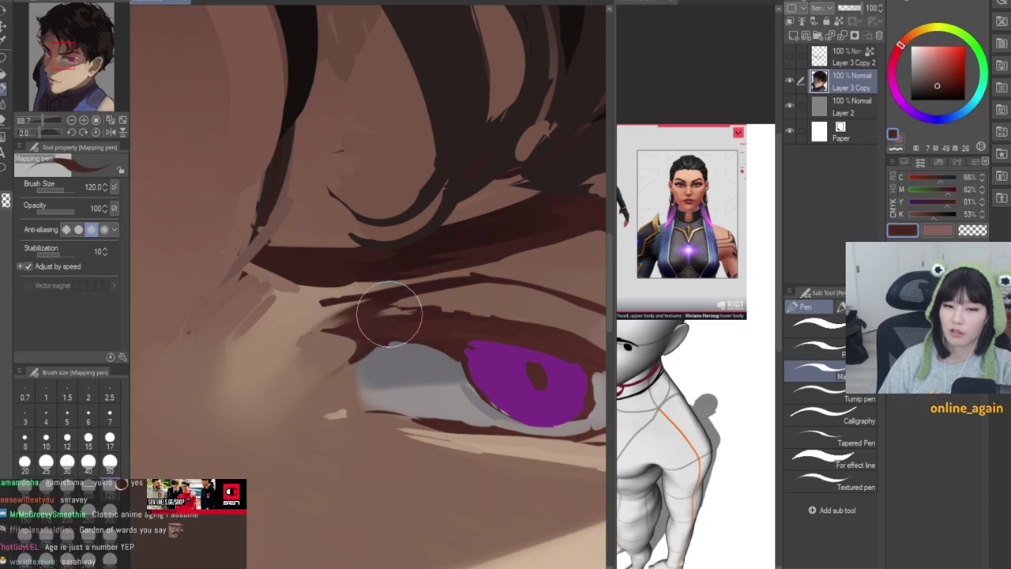
{"action": "left_click", "coordinate": [390, 313], "text": "alt"}
Step: Refine the outer end of the far eye's upper lash line with sampled dark brown and adjacent skin colour
{"action": "scroll", "coordinate": [372, 328], "scroll_direction": "down", "scroll_amount": 4}
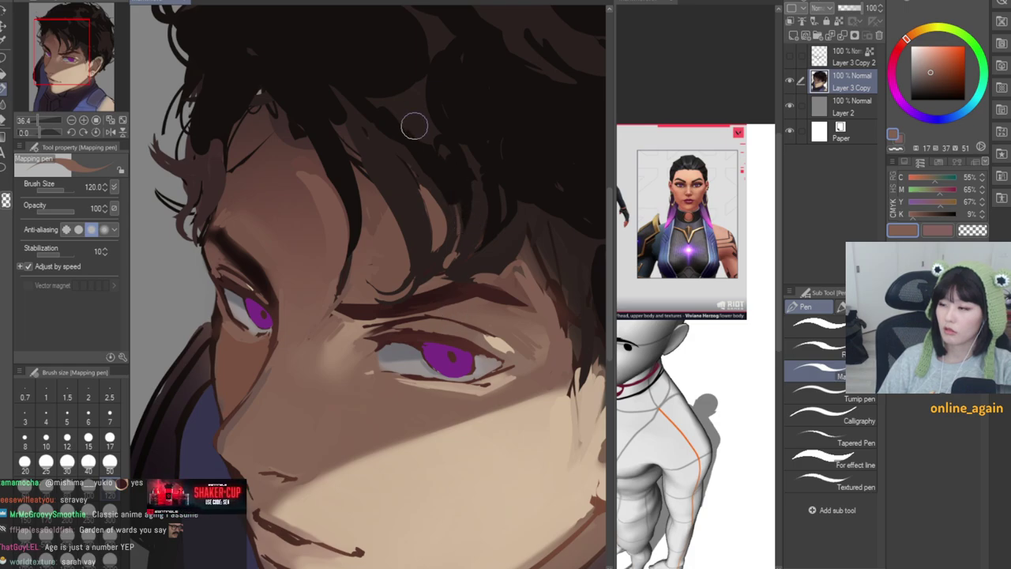
{"action": "scroll", "coordinate": [293, 228], "scroll_direction": "down", "scroll_amount": 2}
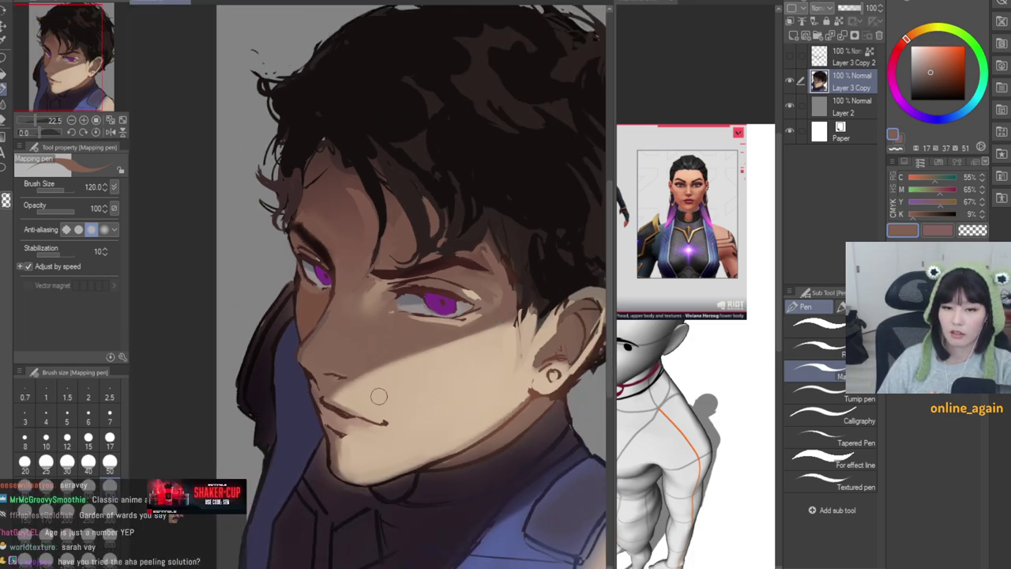
{"action": "scroll", "coordinate": [343, 313], "scroll_direction": "up", "scroll_amount": 2}
{"action": "scroll", "coordinate": [340, 300], "scroll_direction": "down", "scroll_amount": 2}
{"action": "scroll", "coordinate": [336, 276], "scroll_direction": "up", "scroll_amount": 4}
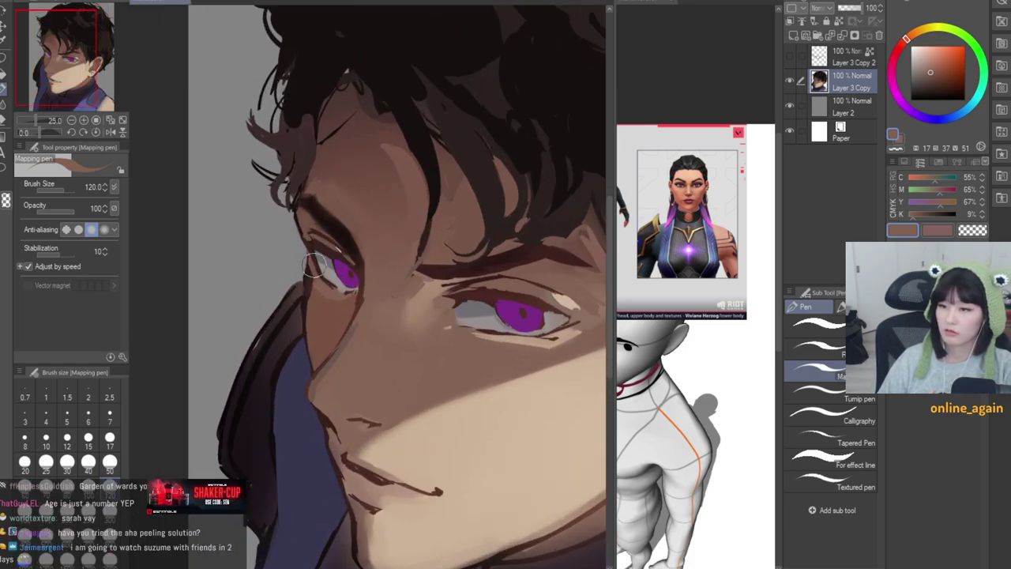
{"action": "scroll", "coordinate": [360, 288], "scroll_direction": "up", "scroll_amount": 2}
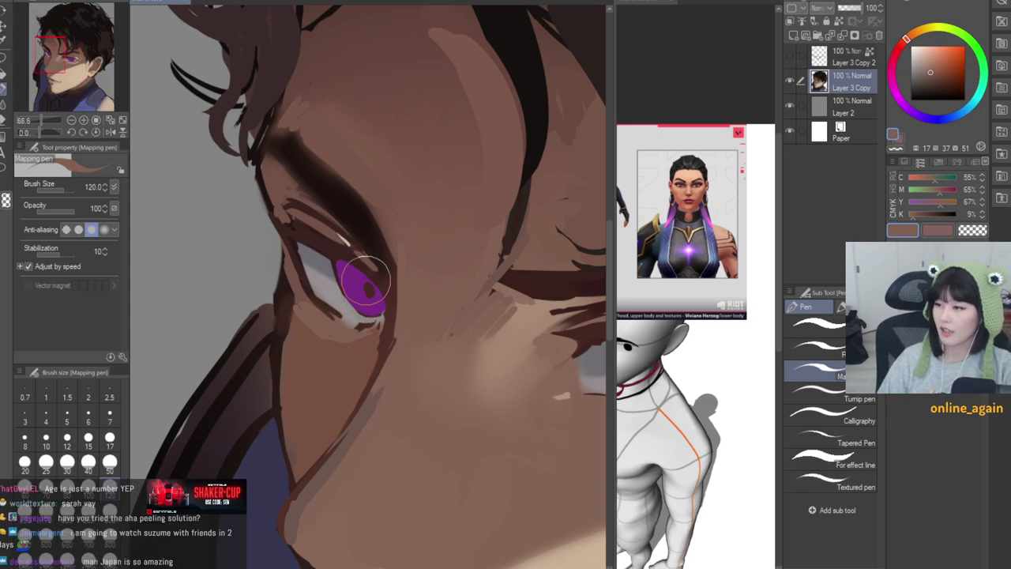
{"action": "scroll", "coordinate": [320, 218], "scroll_direction": "up", "scroll_amount": 1}
{"action": "left_click", "coordinate": [306, 244], "text": "alt"}
{"action": "left_click_drag", "start_coordinate": [282, 244], "coordinate": [274, 235]}
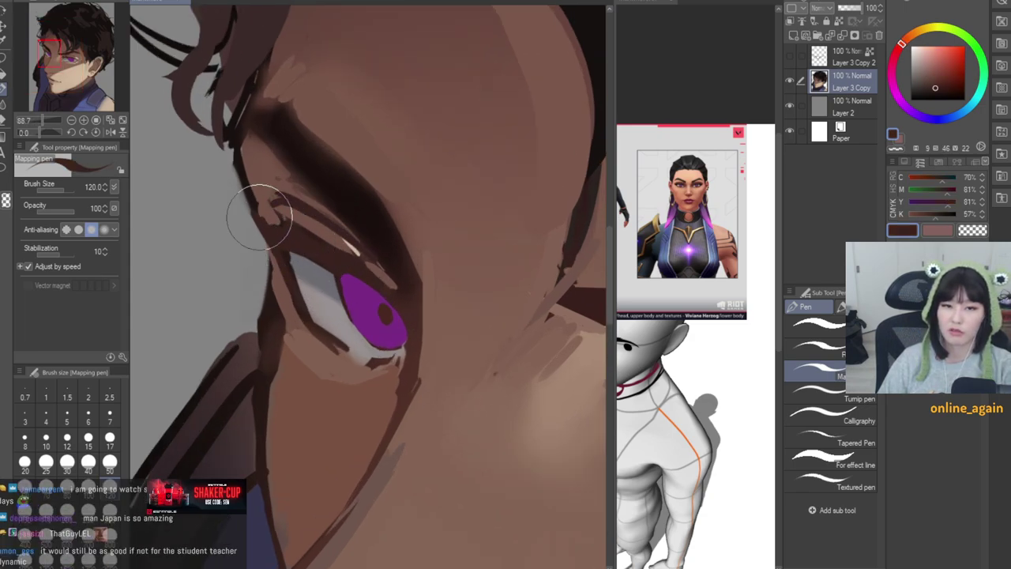
{"action": "left_click", "coordinate": [271, 213], "text": "alt"}
Step: Paint near-black hair strands along the temple beside the forehead, down towards the far eyebrow
{"action": "scroll", "coordinate": [261, 225], "scroll_direction": "down", "scroll_amount": 4}
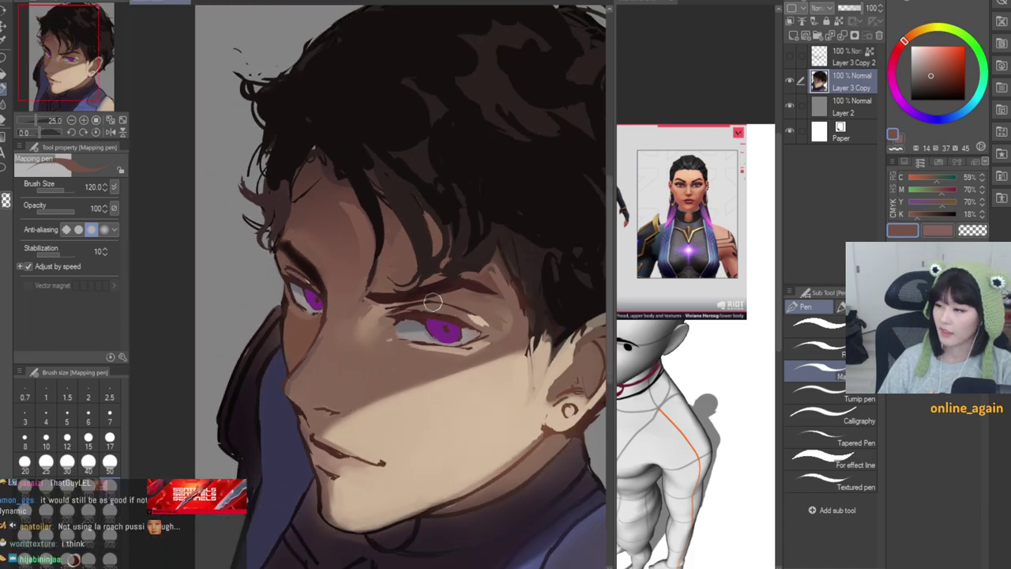
{"action": "scroll", "coordinate": [439, 340], "scroll_direction": "down", "scroll_amount": 2}
{"action": "scroll", "coordinate": [466, 311], "scroll_direction": "up", "scroll_amount": 1}
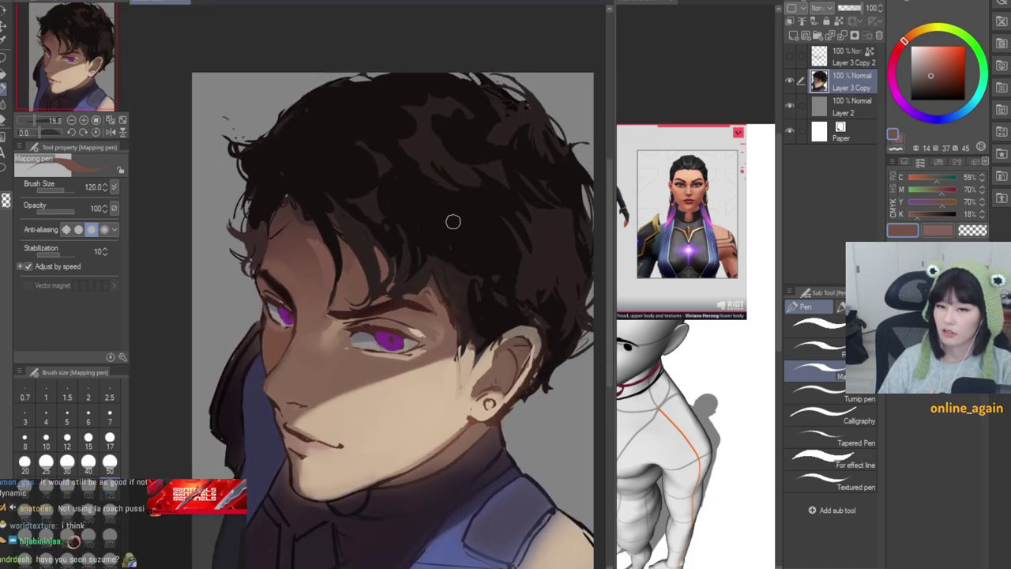
{"action": "scroll", "coordinate": [266, 250], "scroll_direction": "up", "scroll_amount": 2}
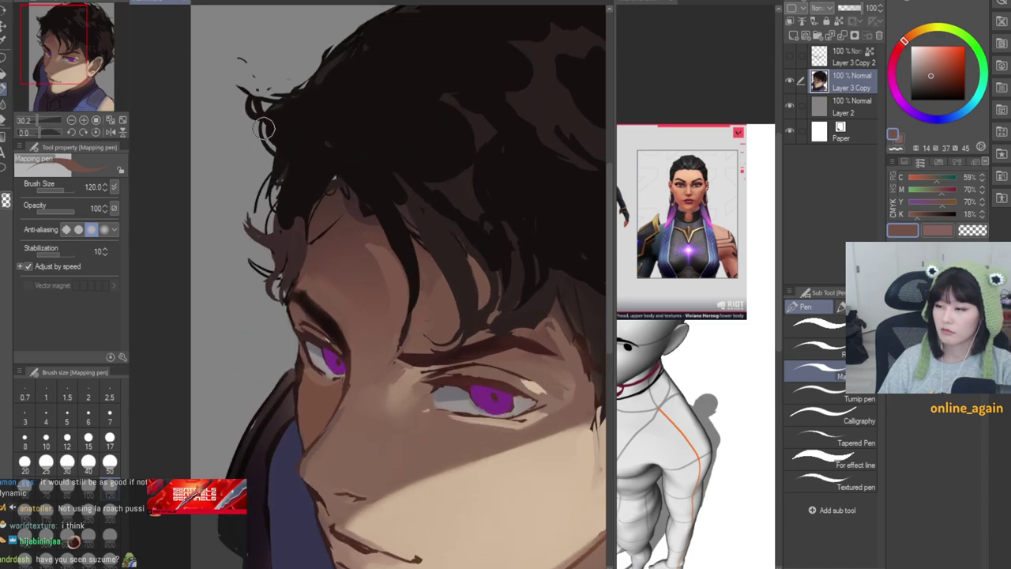
{"action": "scroll", "coordinate": [332, 189], "scroll_direction": "up", "scroll_amount": 2}
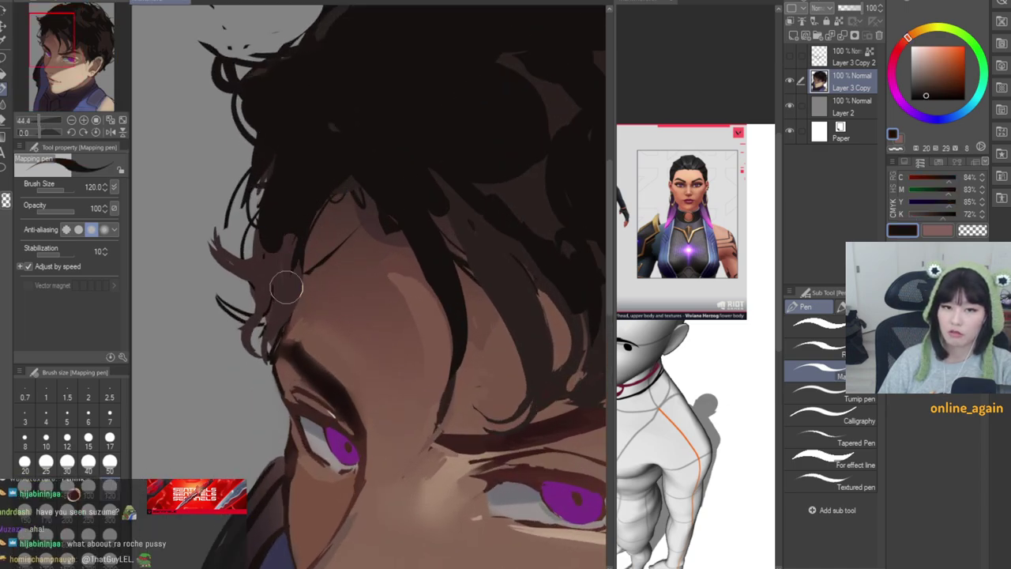
{"action": "scroll", "coordinate": [307, 289], "scroll_direction": "up", "scroll_amount": 1}
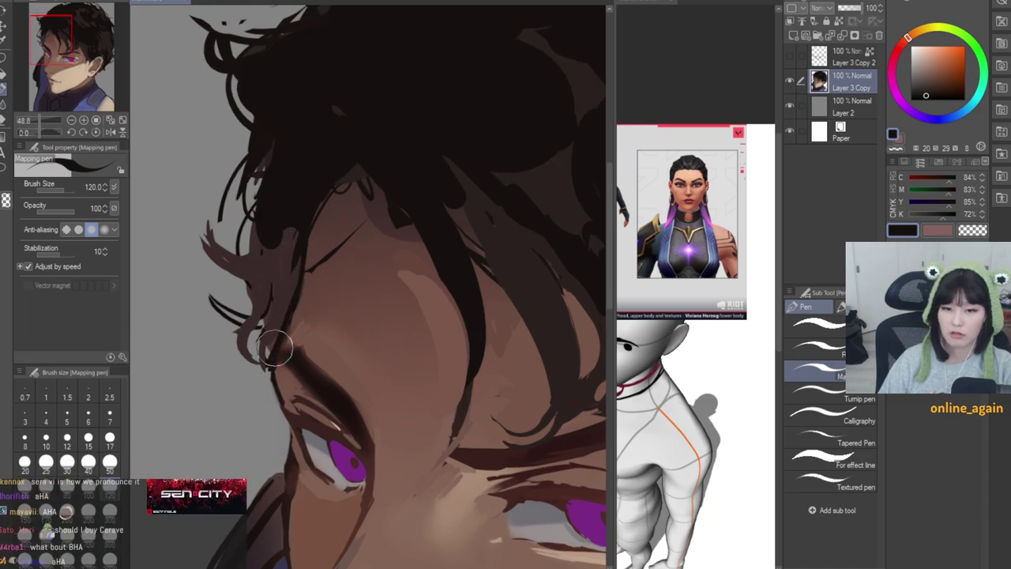
Step: Paint over the stray diagonal line on the upper forehead and soften the forehead highlight with sampled reddish-brown skin tones
{"action": "scroll", "coordinate": [272, 365], "scroll_direction": "down", "scroll_amount": 6}
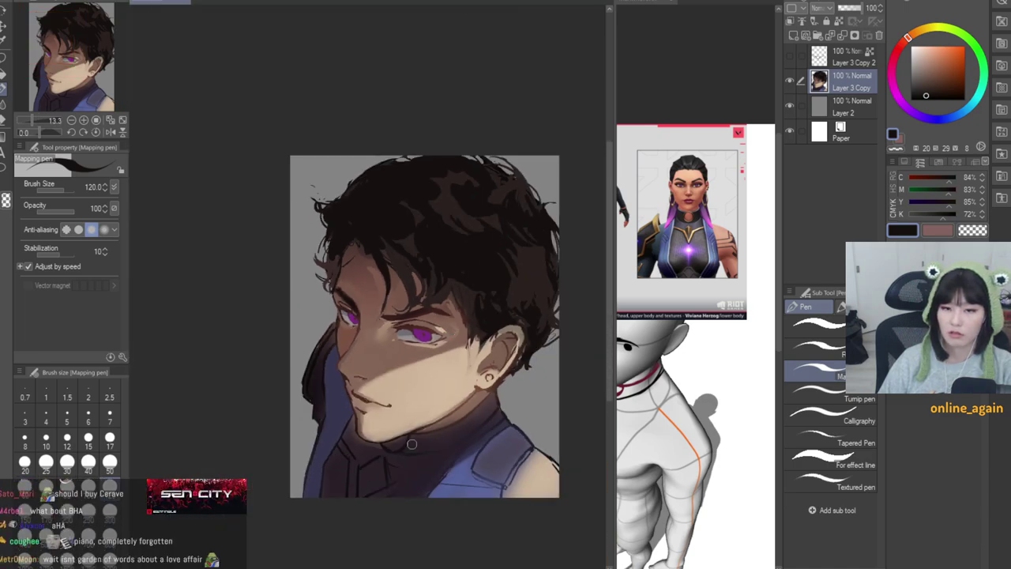
{"action": "scroll", "coordinate": [356, 340], "scroll_direction": "up", "scroll_amount": 5}
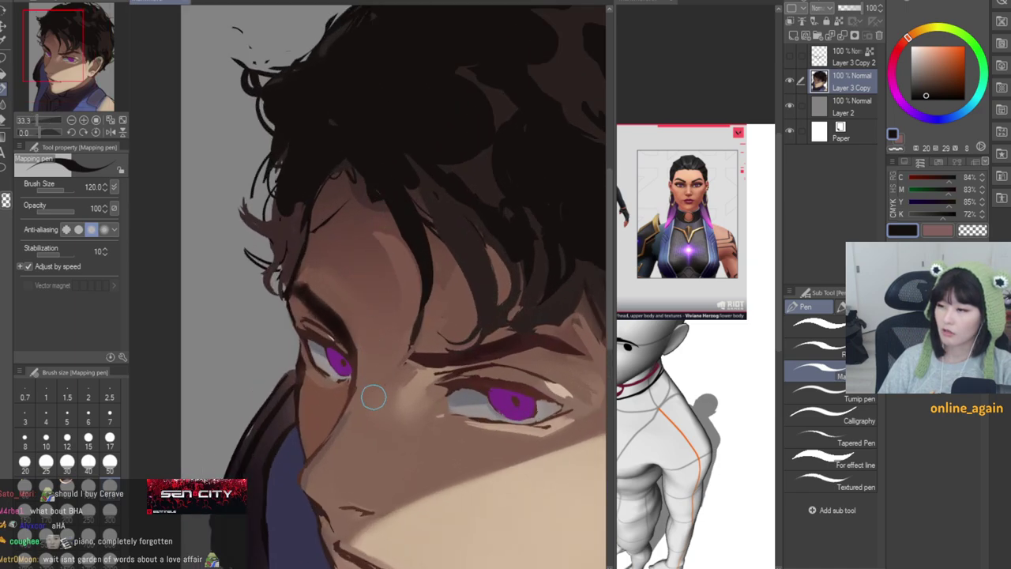
{"action": "scroll", "coordinate": [367, 184], "scroll_direction": "up", "scroll_amount": 1}
{"action": "scroll", "coordinate": [373, 213], "scroll_direction": "up", "scroll_amount": 3}
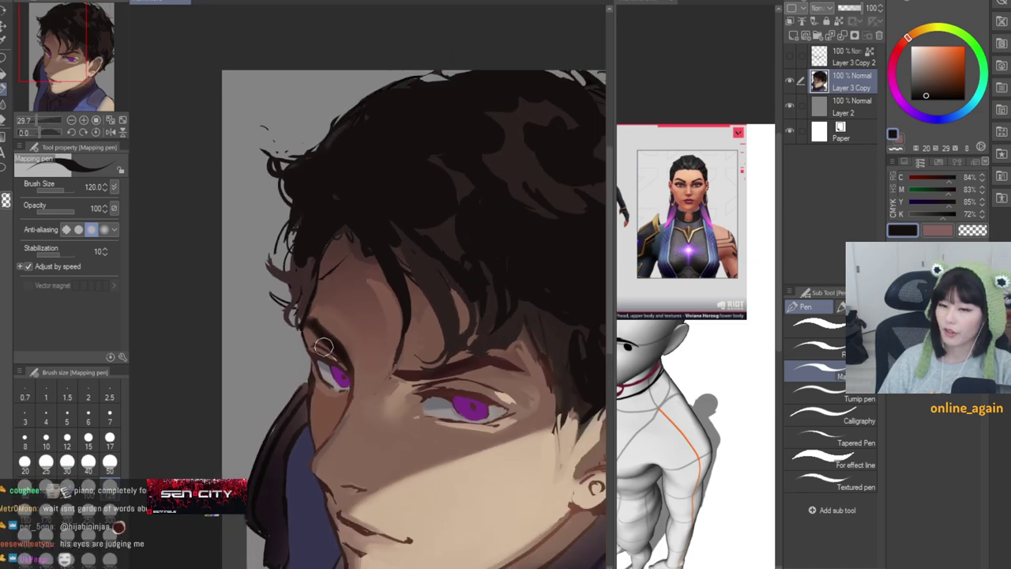
{"action": "left_click", "coordinate": [318, 282], "text": "alt"}
{"action": "left_click_drag", "start_coordinate": [303, 309], "coordinate": [303, 307]}
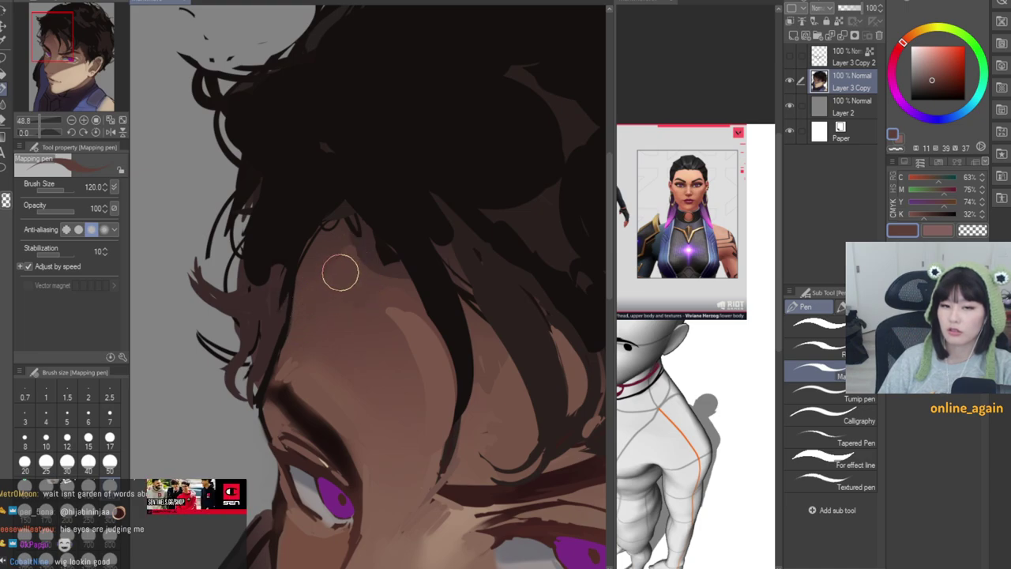
{"action": "left_click", "coordinate": [394, 352], "text": "alt"}
{"action": "left_click_drag", "start_coordinate": [398, 358], "coordinate": [372, 299]}
{"action": "scroll", "coordinate": [333, 183], "scroll_direction": "down", "scroll_amount": 3}
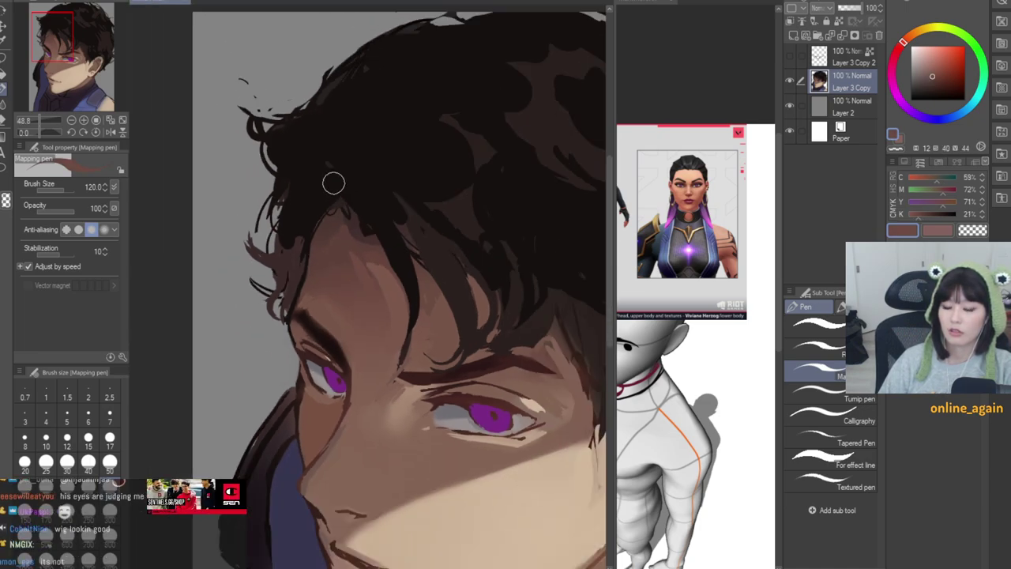
{"action": "scroll", "coordinate": [333, 183], "scroll_direction": "down", "scroll_amount": 5}
{"action": "scroll", "coordinate": [463, 395], "scroll_direction": "up", "scroll_amount": 2}
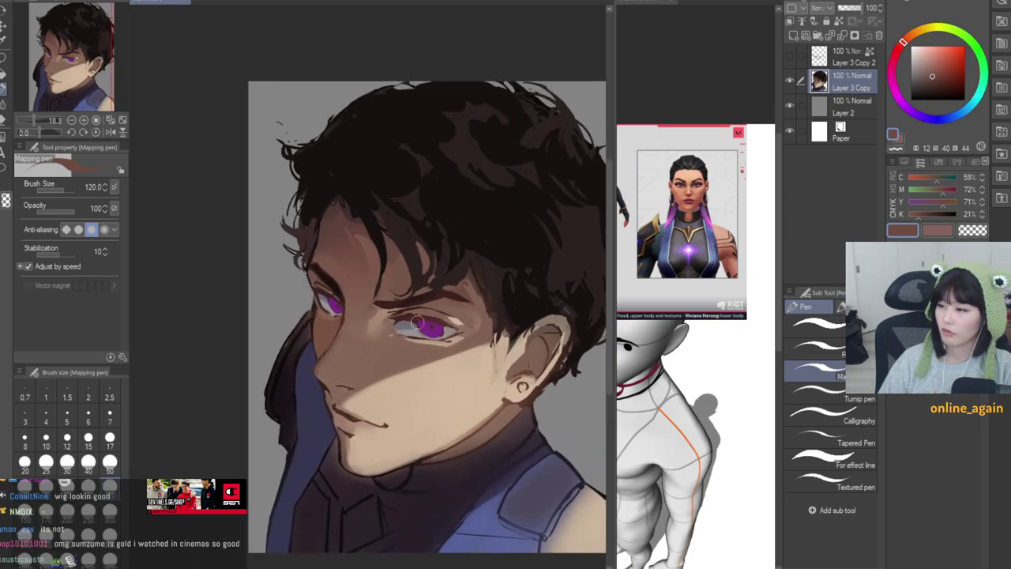
{"action": "scroll", "coordinate": [430, 329], "scroll_direction": "up", "scroll_amount": 2}
{"action": "scroll", "coordinate": [431, 330], "scroll_direction": "down", "scroll_amount": 2}
{"action": "scroll", "coordinate": [451, 294], "scroll_direction": "up", "scroll_amount": 4}
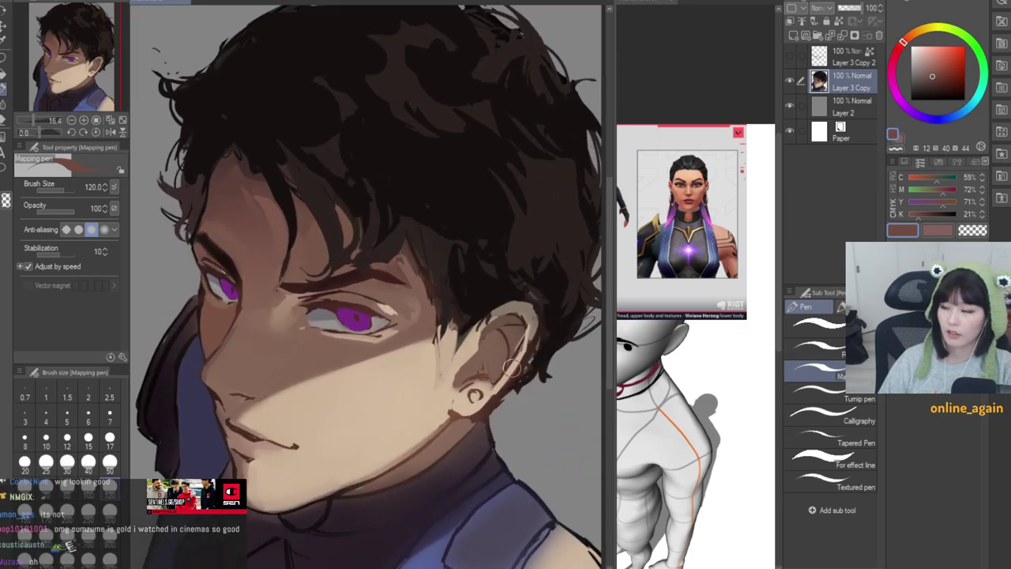
Step: Paint pale skin strokes in front of the ear along the sideburn edge, sampling the light cheek colour and adjacent shadow tone
{"action": "scroll", "coordinate": [452, 294], "scroll_direction": "down", "scroll_amount": 1}
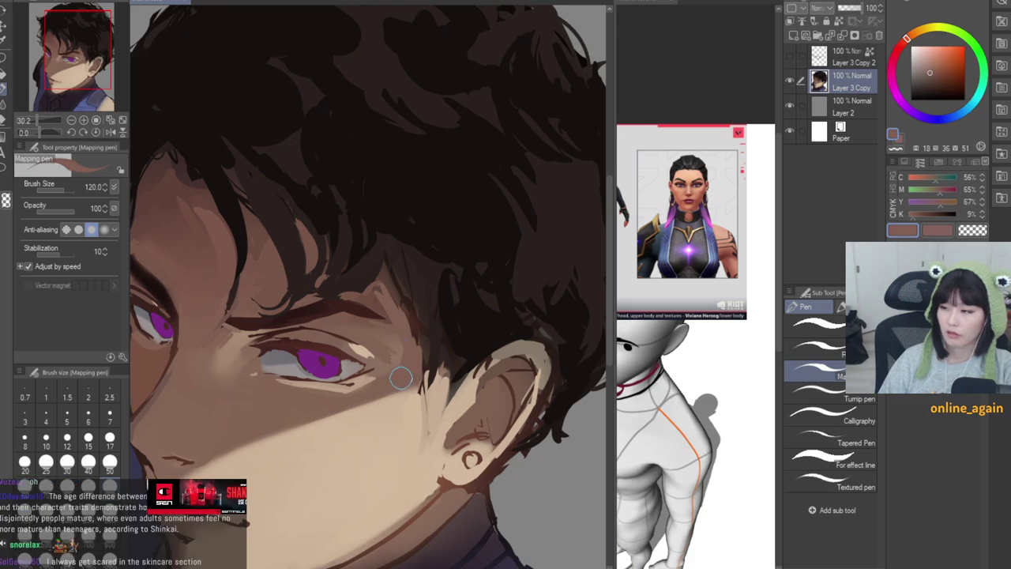
{"action": "scroll", "coordinate": [417, 389], "scroll_direction": "down", "scroll_amount": 3}
{"action": "scroll", "coordinate": [363, 323], "scroll_direction": "up", "scroll_amount": 4}
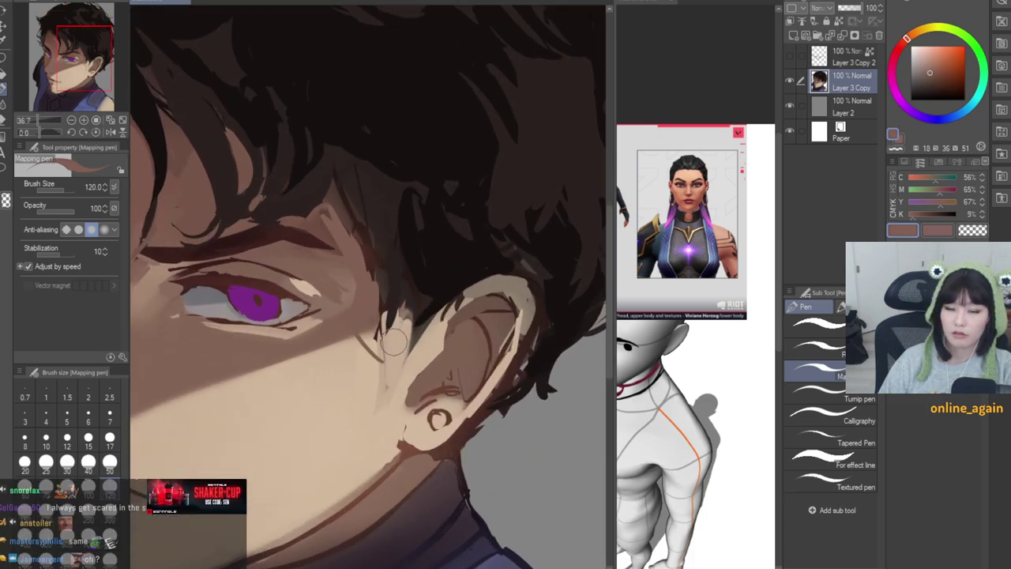
{"action": "scroll", "coordinate": [361, 362], "scroll_direction": "up", "scroll_amount": 1}
{"action": "left_click", "coordinate": [363, 361], "text": "alt"}
{"action": "left_click_drag", "start_coordinate": [368, 308], "coordinate": [386, 353]}
{"action": "left_click_drag", "start_coordinate": [372, 317], "coordinate": [385, 354]}
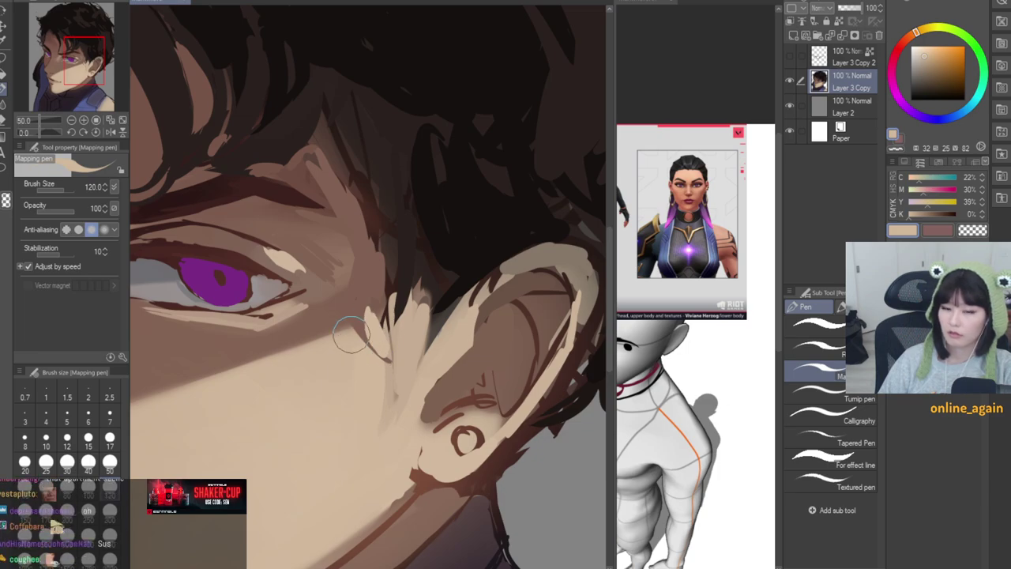
{"action": "scroll", "coordinate": [349, 345], "scroll_direction": "down", "scroll_amount": 4}
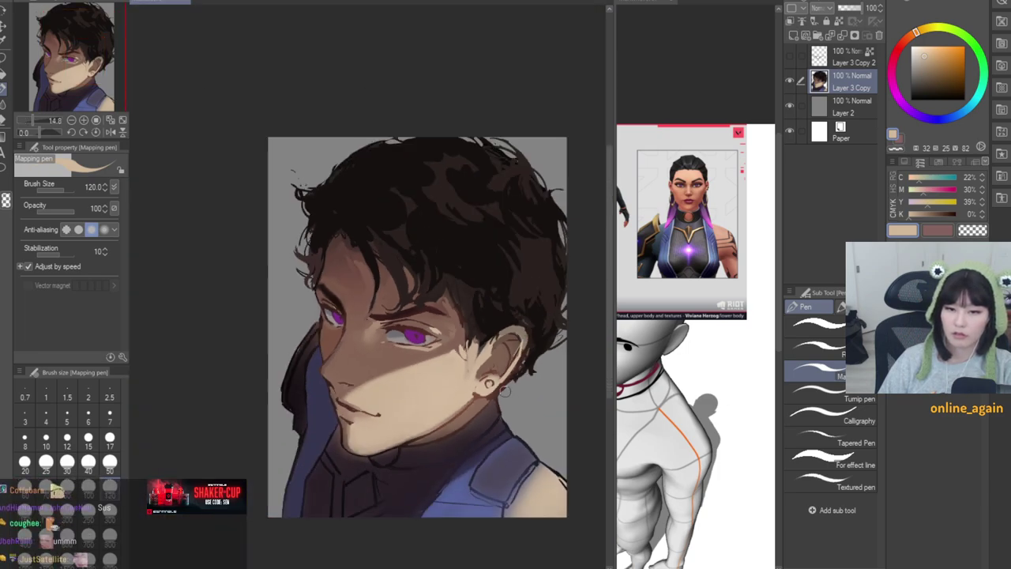
{"action": "scroll", "coordinate": [379, 365], "scroll_direction": "up", "scroll_amount": 3}
{"action": "left_click", "coordinate": [380, 365], "text": "alt"}
{"action": "scroll", "coordinate": [380, 365], "scroll_direction": "down", "scroll_amount": 4}
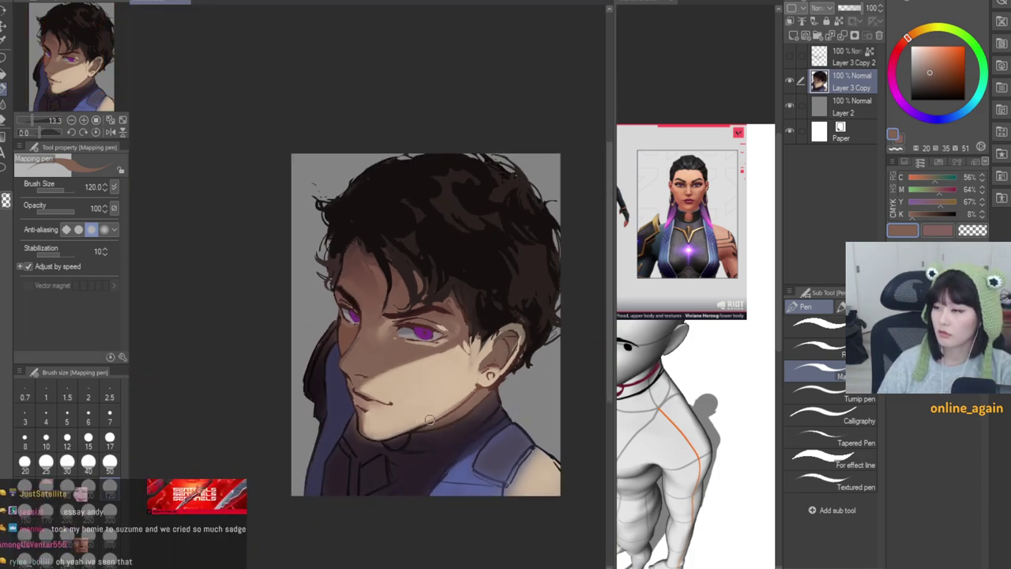
Step: Darken the hair above the fringe with long curved strokes in sampled near-black
{"action": "scroll", "coordinate": [334, 327], "scroll_direction": "up", "scroll_amount": 4}
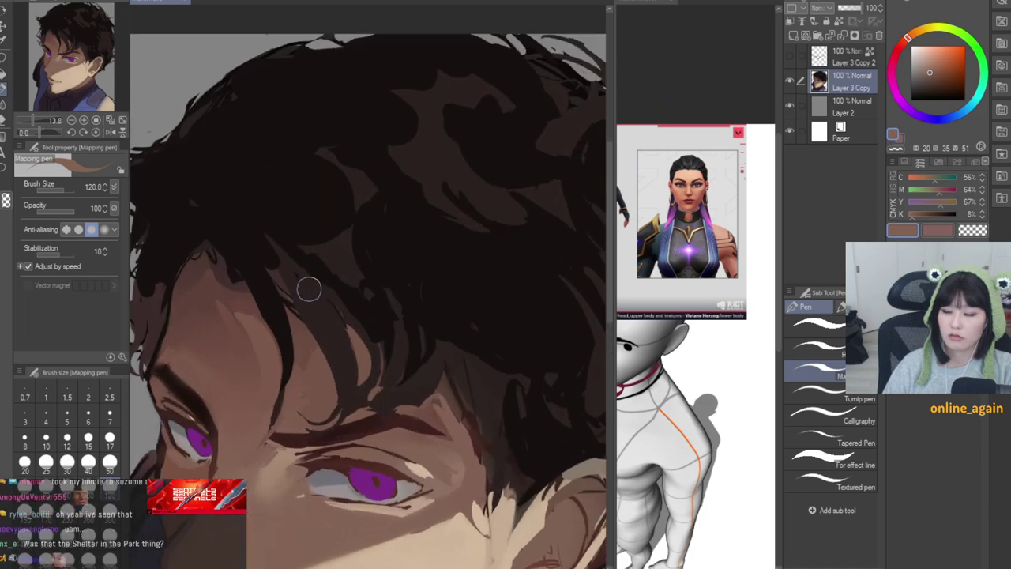
{"action": "left_click", "coordinate": [308, 300], "text": "alt"}
{"action": "scroll", "coordinate": [308, 300], "scroll_direction": "up", "scroll_amount": 2}
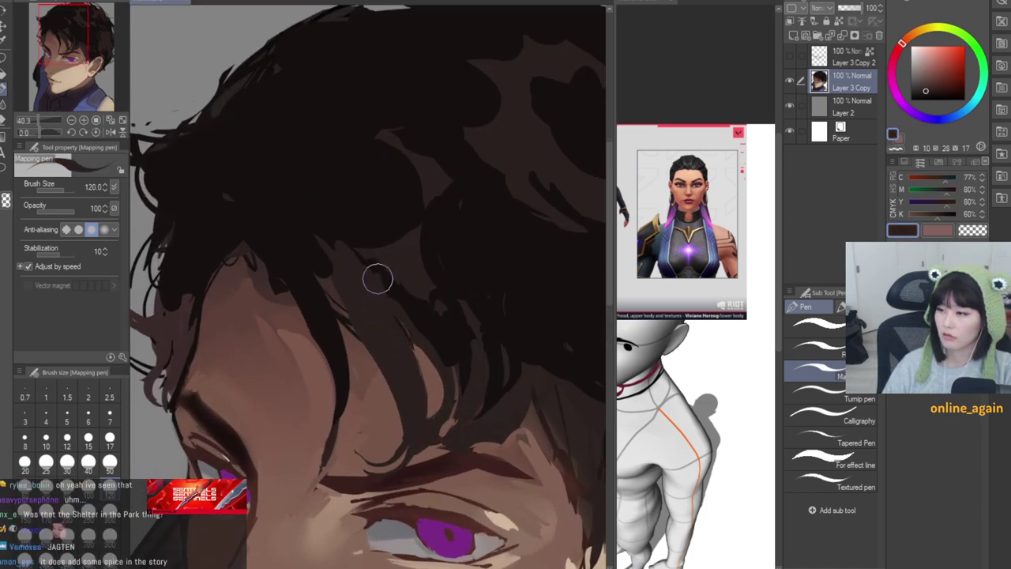
{"action": "left_click", "coordinate": [333, 224], "text": "alt"}
{"action": "left_click_drag", "start_coordinate": [332, 225], "coordinate": [417, 342]}
{"action": "mouse_move", "coordinate": [344, 243]}
{"action": "left_mouse_down"}
{"action": "mouse_move", "coordinate": [450, 333]}
{"action": "mouse_move", "coordinate": [420, 292]}
{"action": "mouse_move", "coordinate": [481, 325]}
{"action": "left_mouse_up"}
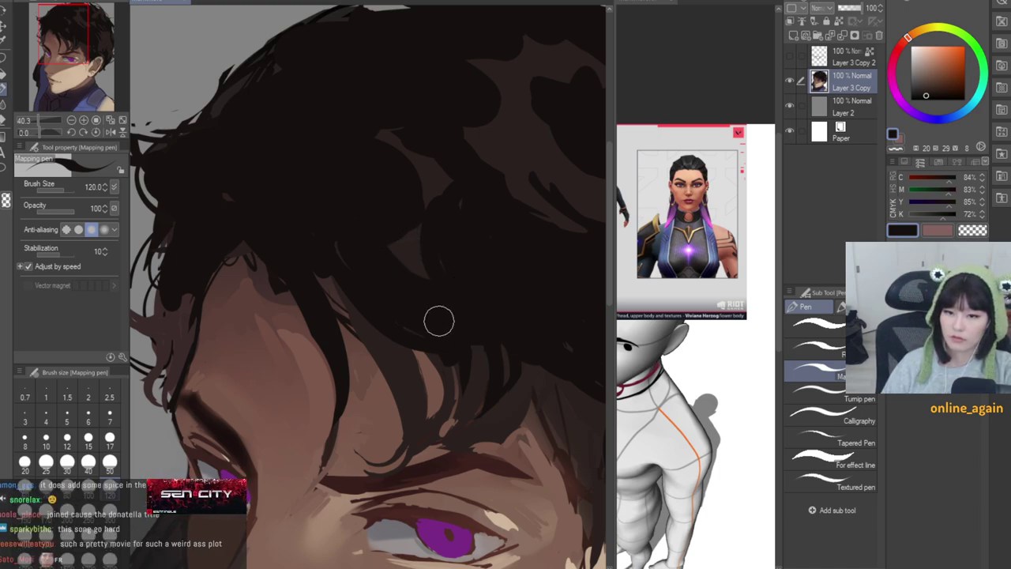
Step: Paint curved dark-brown highlight strands in the curl above the fringe, trimming their edges with sampled near-black
{"action": "left_click", "coordinate": [478, 351], "text": "alt"}
{"action": "left_click_drag", "start_coordinate": [530, 300], "coordinate": [432, 326]}
{"action": "mouse_move", "coordinate": [527, 299]}
{"action": "left_mouse_down"}
{"action": "mouse_move", "coordinate": [498, 318]}
{"action": "mouse_move", "coordinate": [430, 317]}
{"action": "left_mouse_up"}
{"action": "left_click_drag", "start_coordinate": [533, 288], "coordinate": [411, 307]}
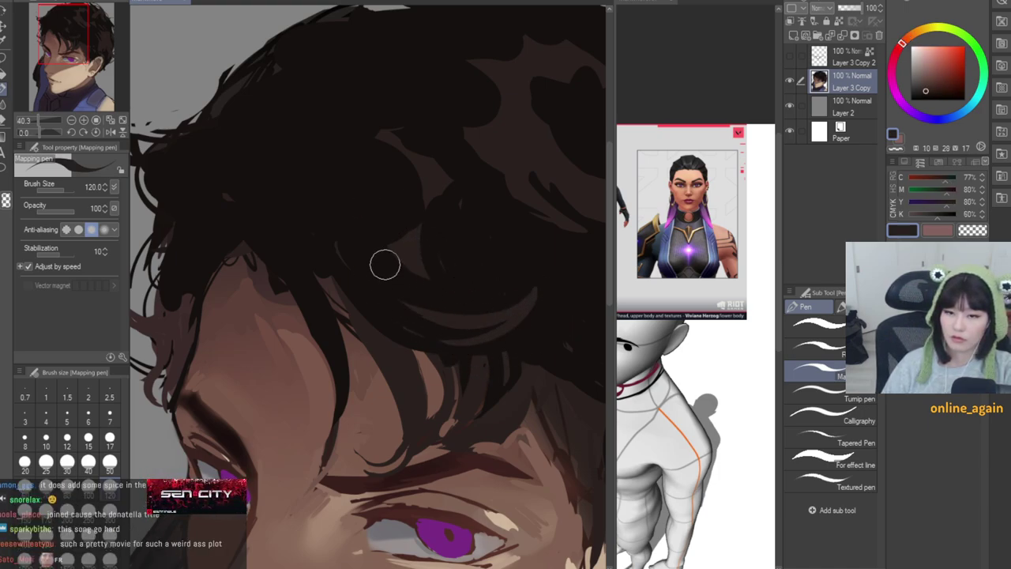
{"action": "left_click_drag", "start_coordinate": [529, 321], "coordinate": [401, 308]}
{"action": "mouse_move", "coordinate": [509, 257]}
{"action": "left_mouse_down"}
{"action": "mouse_move", "coordinate": [470, 282]}
{"action": "mouse_move", "coordinate": [427, 279]}
{"action": "mouse_move", "coordinate": [444, 307]}
{"action": "left_mouse_up"}
{"action": "left_click_drag", "start_coordinate": [483, 269], "coordinate": [393, 284]}
{"action": "left_click", "coordinate": [462, 271], "text": "alt"}
{"action": "left_click_drag", "start_coordinate": [531, 290], "coordinate": [483, 314]}
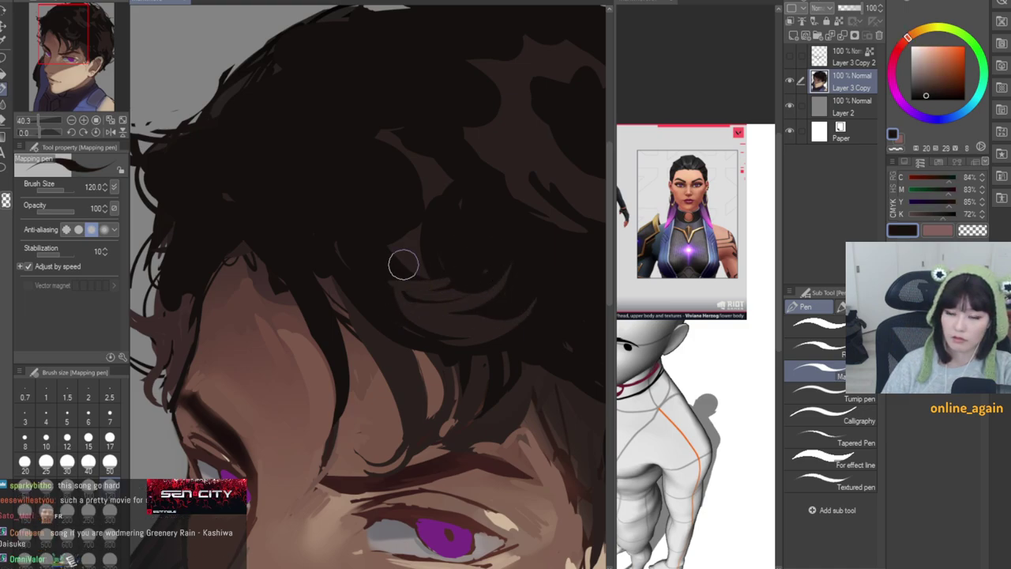
Step: Examine the reworked fringe curl against the whole head, both close up and from a distance
{"action": "scroll", "coordinate": [415, 256], "scroll_direction": "down", "scroll_amount": 6}
{"action": "scroll", "coordinate": [501, 248], "scroll_direction": "up", "scroll_amount": 5}
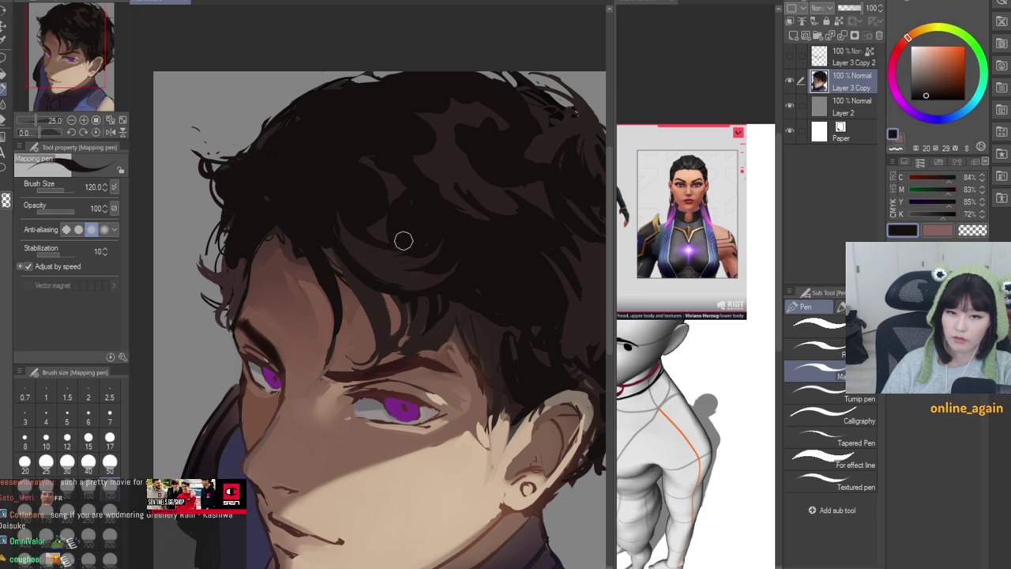
{"action": "scroll", "coordinate": [417, 234], "scroll_direction": "down", "scroll_amount": 3}
{"action": "scroll", "coordinate": [397, 271], "scroll_direction": "up", "scroll_amount": 3}
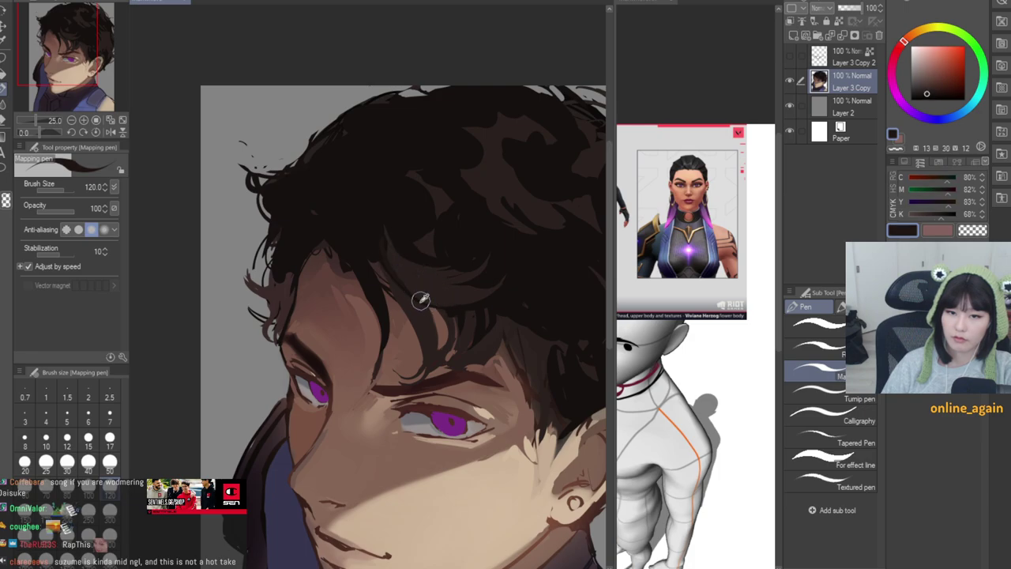
{"action": "scroll", "coordinate": [478, 294], "scroll_direction": "down", "scroll_amount": 2}
{"action": "scroll", "coordinate": [478, 294], "scroll_direction": "down", "scroll_amount": 1}
{"action": "scroll", "coordinate": [514, 311], "scroll_direction": "up", "scroll_amount": 4}
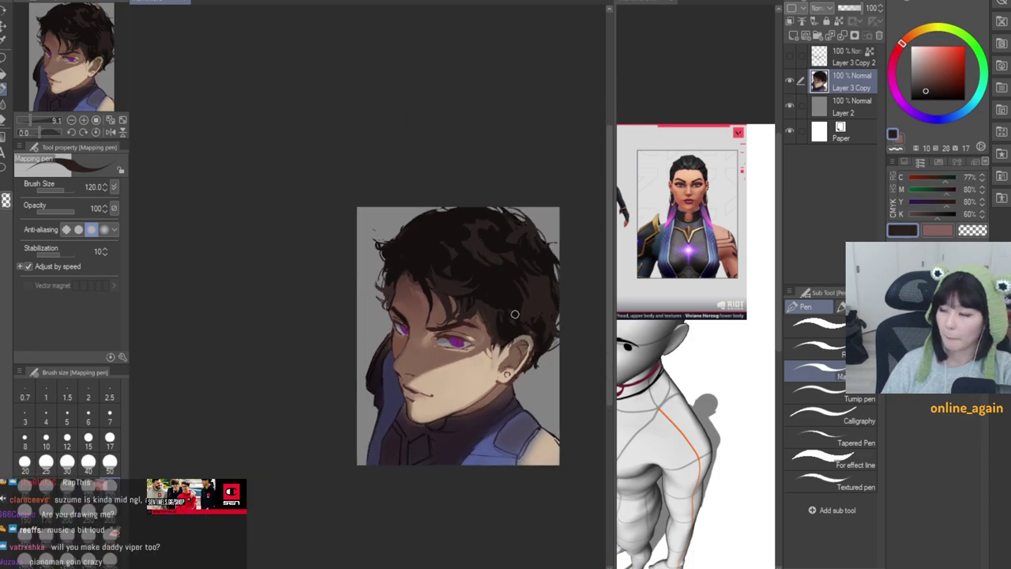
{"action": "scroll", "coordinate": [408, 352], "scroll_direction": "down", "scroll_amount": 1}
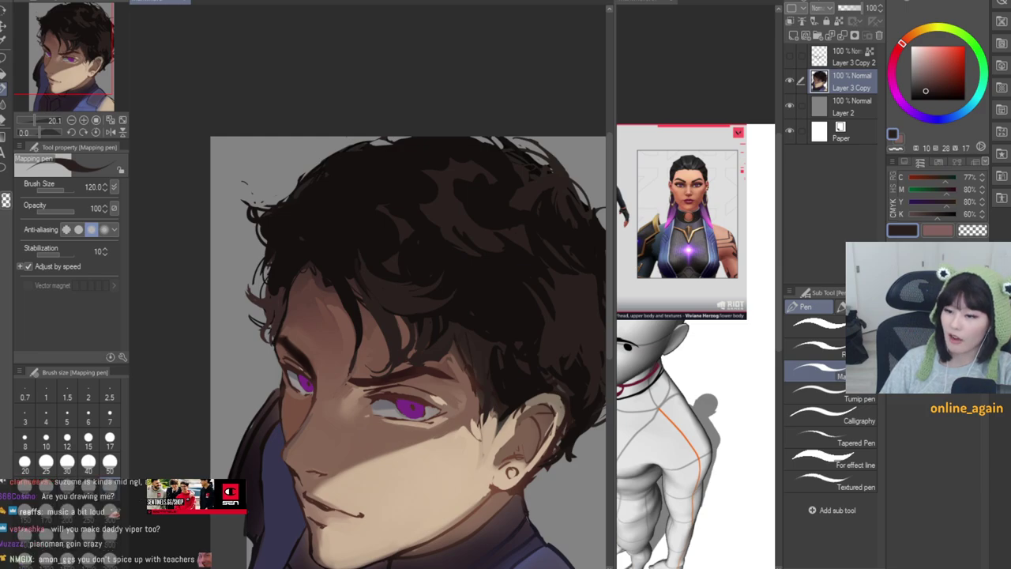
{"action": "scroll", "coordinate": [407, 353], "scroll_direction": "up", "scroll_amount": 1}
{"action": "scroll", "coordinate": [408, 353], "scroll_direction": "down", "scroll_amount": 1}
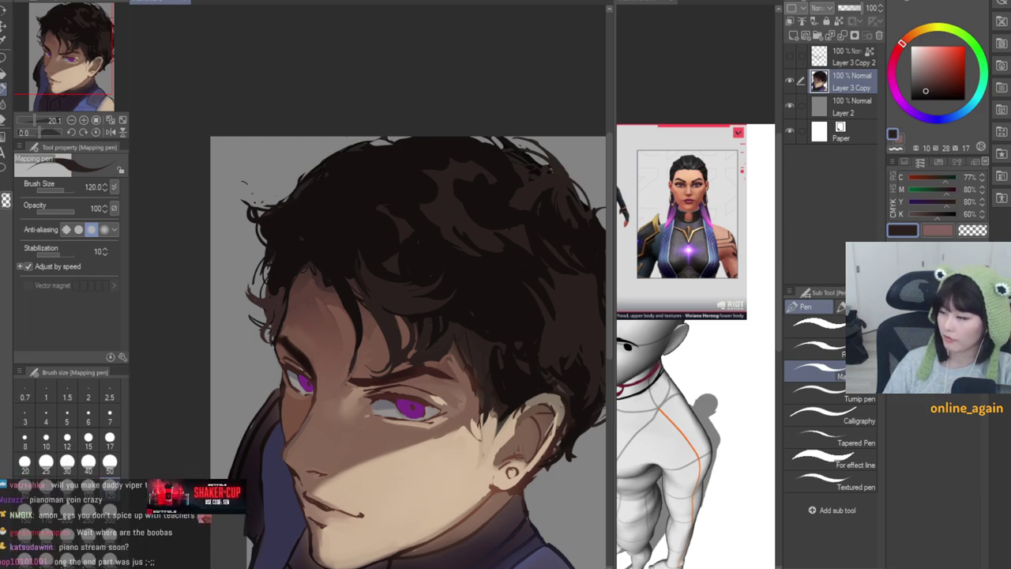
{"action": "scroll", "coordinate": [408, 352], "scroll_direction": "up", "scroll_amount": 1}
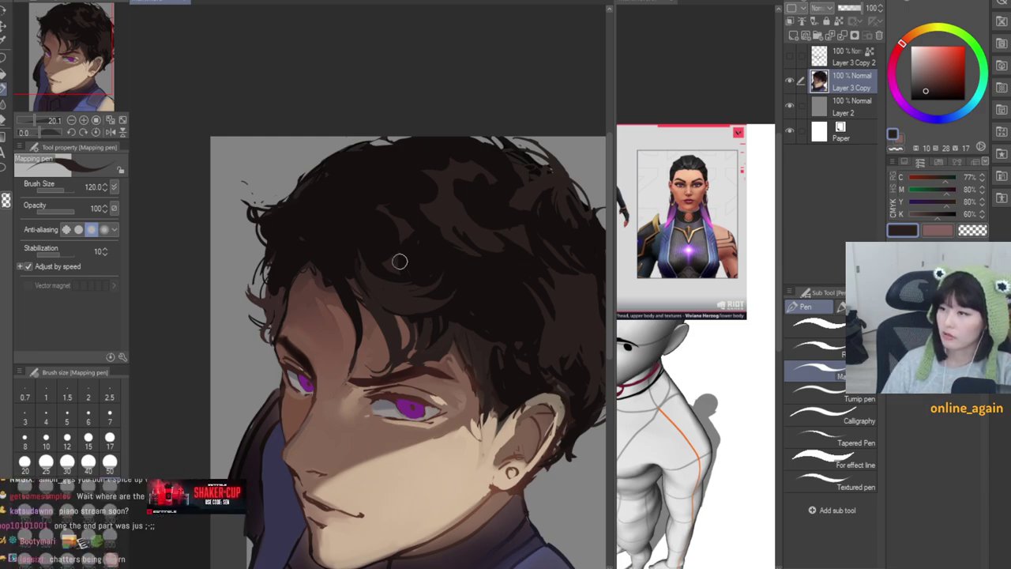
{"action": "scroll", "coordinate": [401, 252], "scroll_direction": "down", "scroll_amount": 2}
Step: Extend the fringe curl with curved dark-brown strands and refine its inner edge, alternating sampled brown and near-black
{"action": "scroll", "coordinate": [376, 289], "scroll_direction": "up", "scroll_amount": 3}
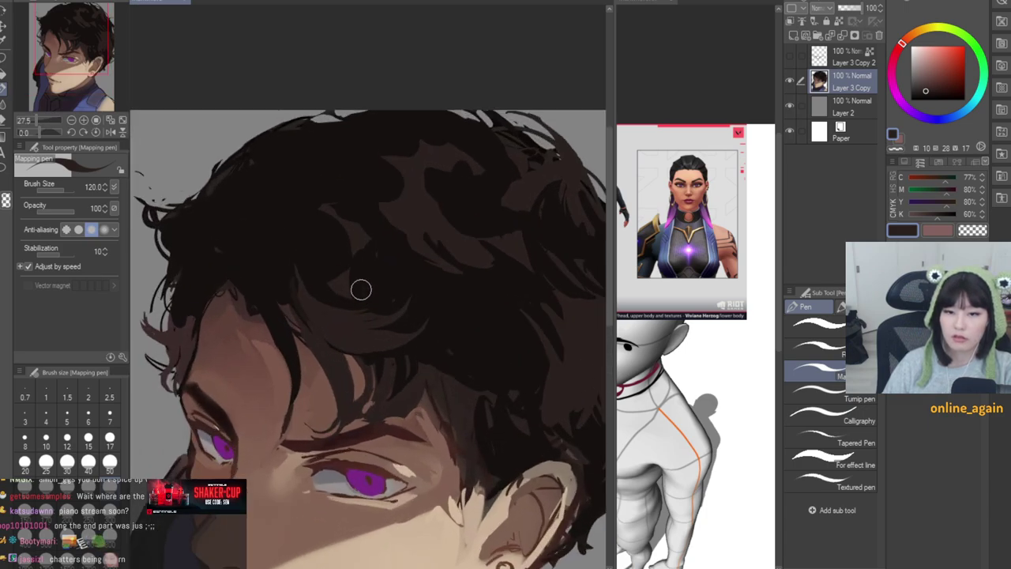
{"action": "scroll", "coordinate": [426, 278], "scroll_direction": "up", "scroll_amount": 2}
{"action": "mouse_move", "coordinate": [426, 259]}
{"action": "left_mouse_down"}
{"action": "mouse_move", "coordinate": [413, 317]}
{"action": "mouse_move", "coordinate": [417, 270]}
{"action": "mouse_move", "coordinate": [370, 296]}
{"action": "mouse_move", "coordinate": [385, 323]}
{"action": "left_mouse_up"}
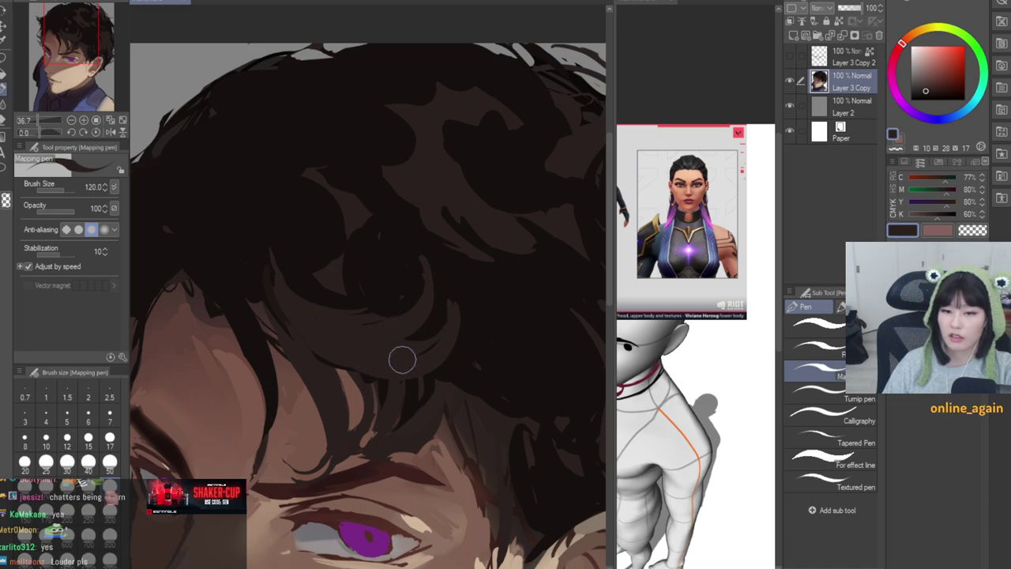
{"action": "left_click", "coordinate": [445, 293], "text": "alt"}
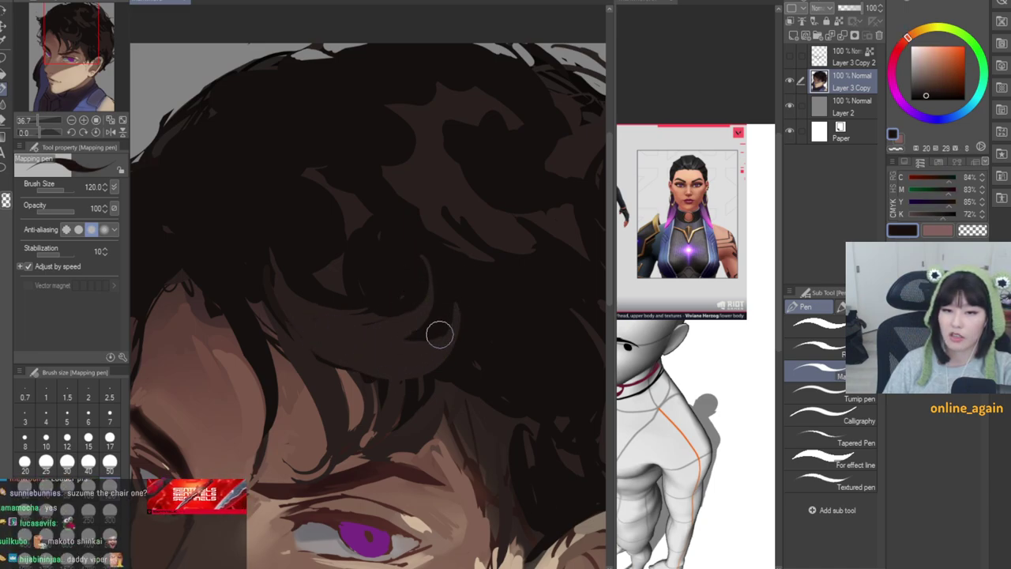
{"action": "scroll", "coordinate": [422, 327], "scroll_direction": "down", "scroll_amount": 6}
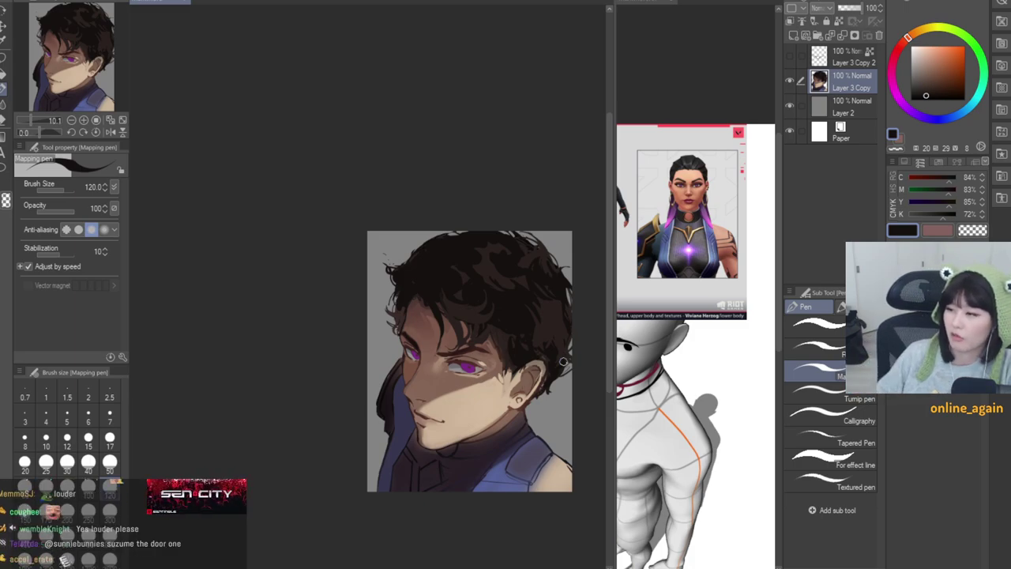
{"action": "scroll", "coordinate": [355, 279], "scroll_direction": "down", "scroll_amount": 2}
{"action": "scroll", "coordinate": [516, 338], "scroll_direction": "up", "scroll_amount": 10}
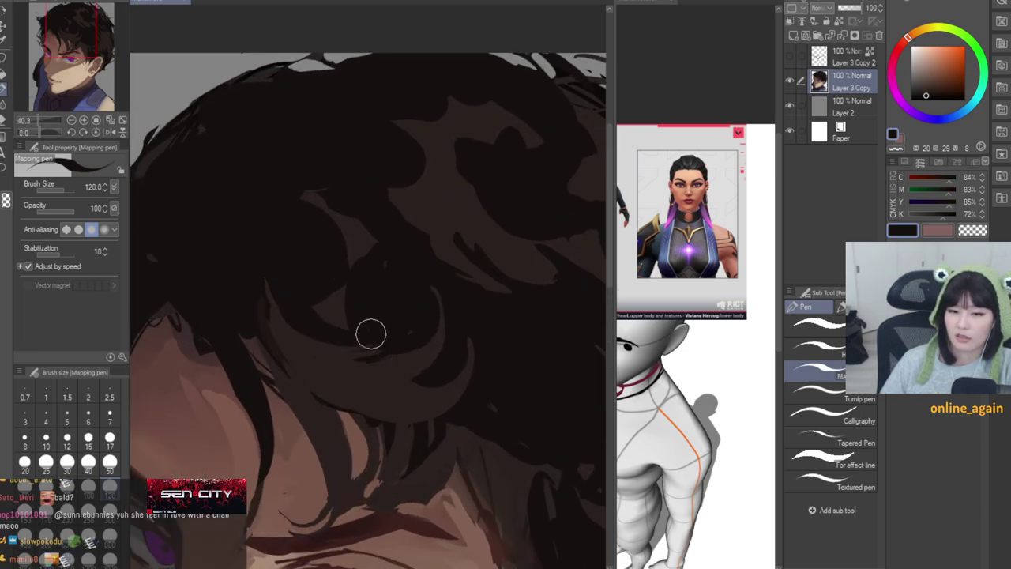
{"action": "left_click", "coordinate": [342, 359], "text": "alt"}
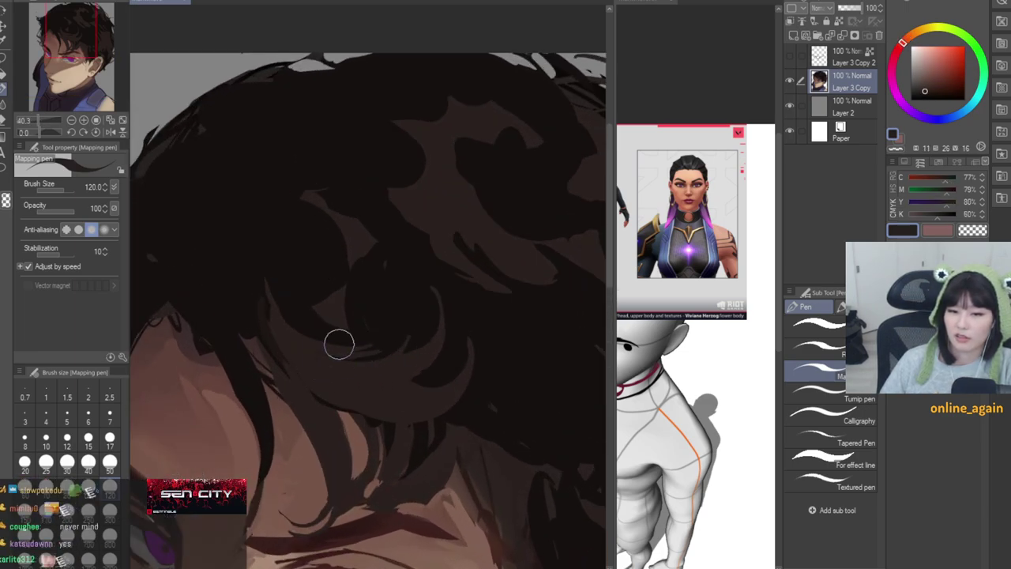
{"action": "left_click", "coordinate": [393, 337], "text": "alt"}
{"action": "scroll", "coordinate": [396, 337], "scroll_direction": "up", "scroll_amount": 1}
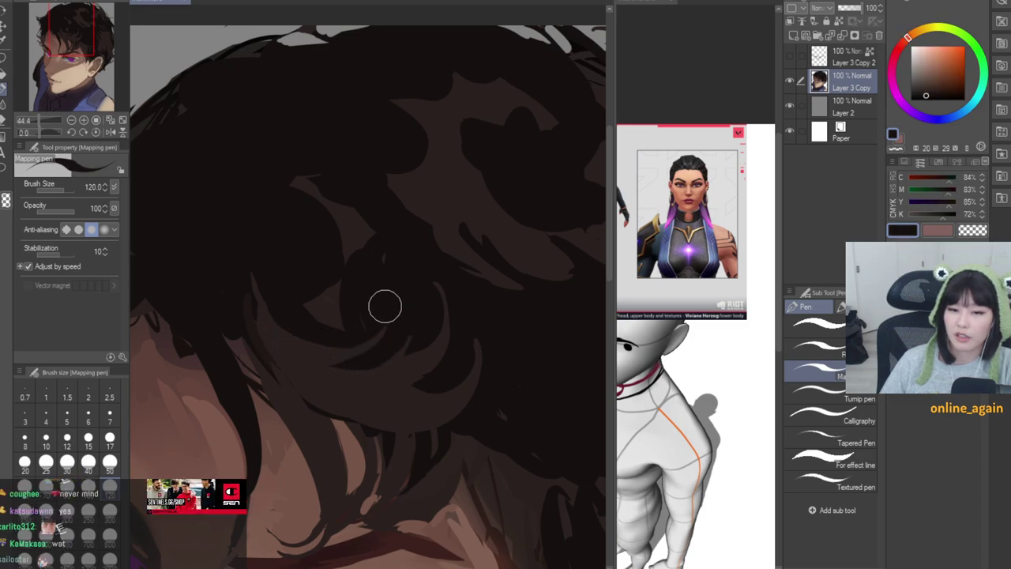
Step: Examine the hair highlights and curl shapes across the full portrait
{"action": "scroll", "coordinate": [376, 341], "scroll_direction": "down", "scroll_amount": 5}
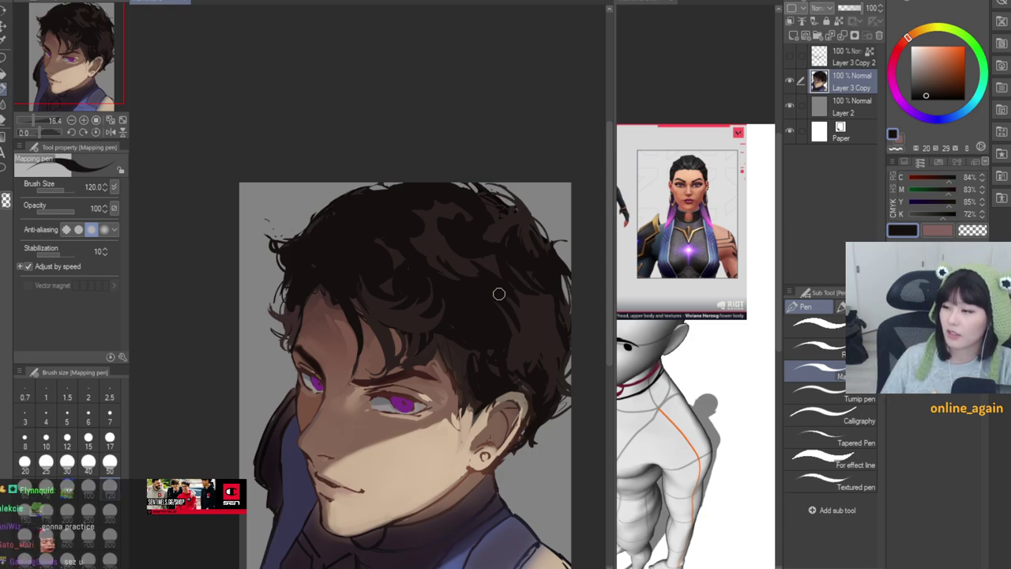
{"action": "scroll", "coordinate": [336, 258], "scroll_direction": "down", "scroll_amount": 2}
{"action": "scroll", "coordinate": [460, 402], "scroll_direction": "up", "scroll_amount": 3}
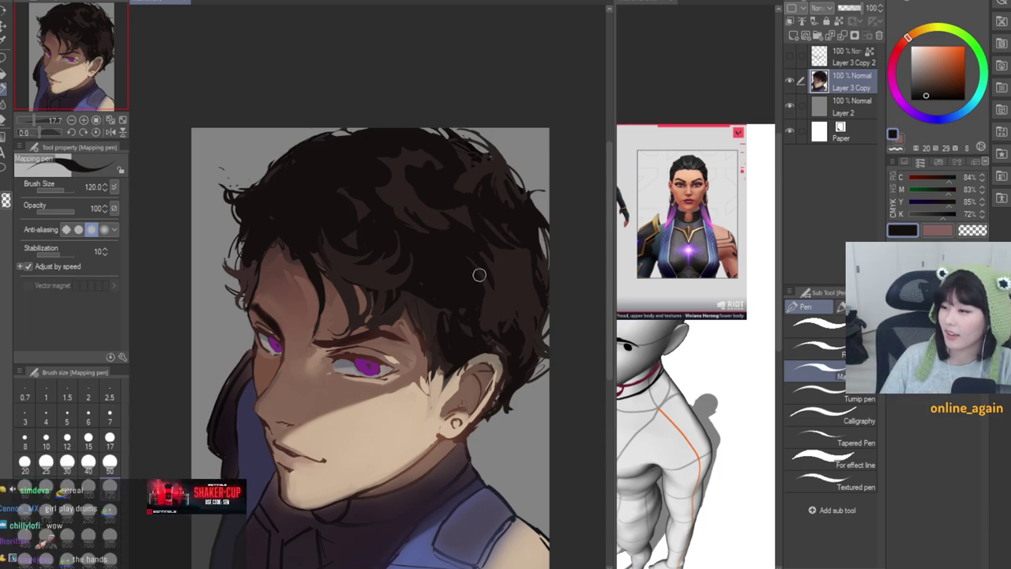
{"action": "scroll", "coordinate": [480, 276], "scroll_direction": "down", "scroll_amount": 1}
{"action": "scroll", "coordinate": [484, 315], "scroll_direction": "up", "scroll_amount": 2}
{"action": "scroll", "coordinate": [461, 273], "scroll_direction": "up", "scroll_amount": 1}
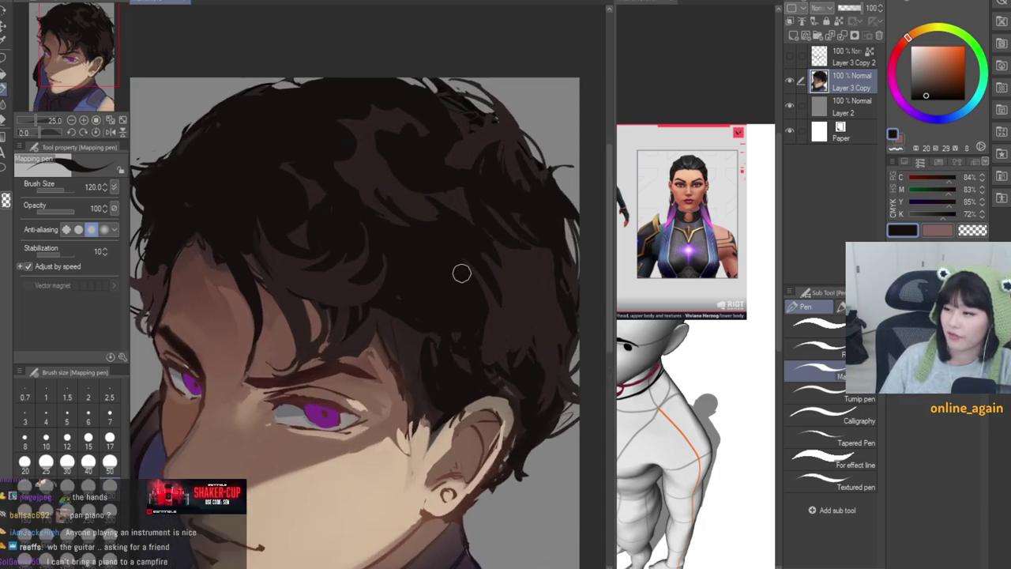
{"action": "scroll", "coordinate": [458, 271], "scroll_direction": "down", "scroll_amount": 1}
{"action": "scroll", "coordinate": [381, 271], "scroll_direction": "up", "scroll_amount": 3}
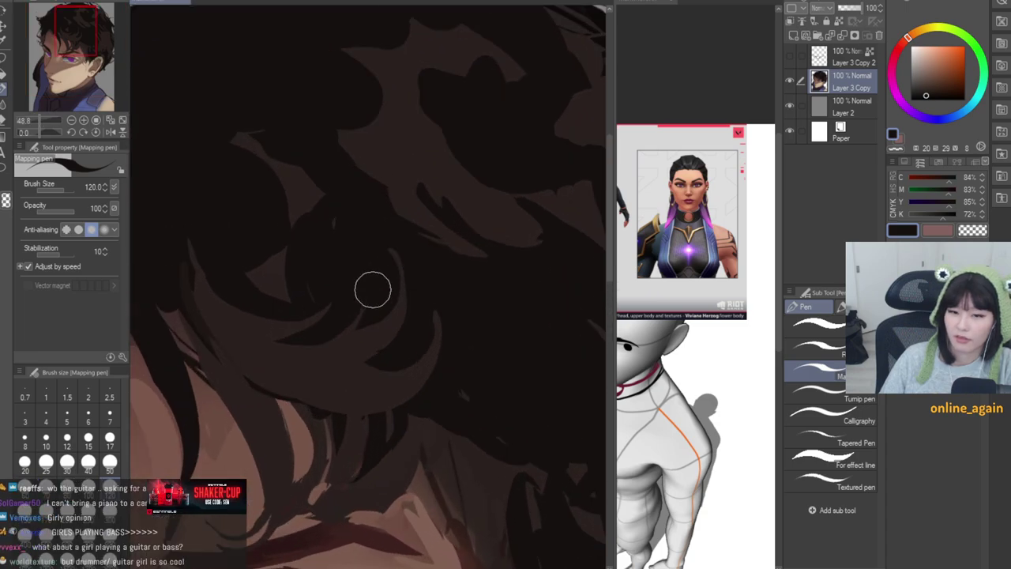
{"action": "scroll", "coordinate": [390, 289], "scroll_direction": "up", "scroll_amount": 2}
{"action": "scroll", "coordinate": [488, 281], "scroll_direction": "down", "scroll_amount": 2}
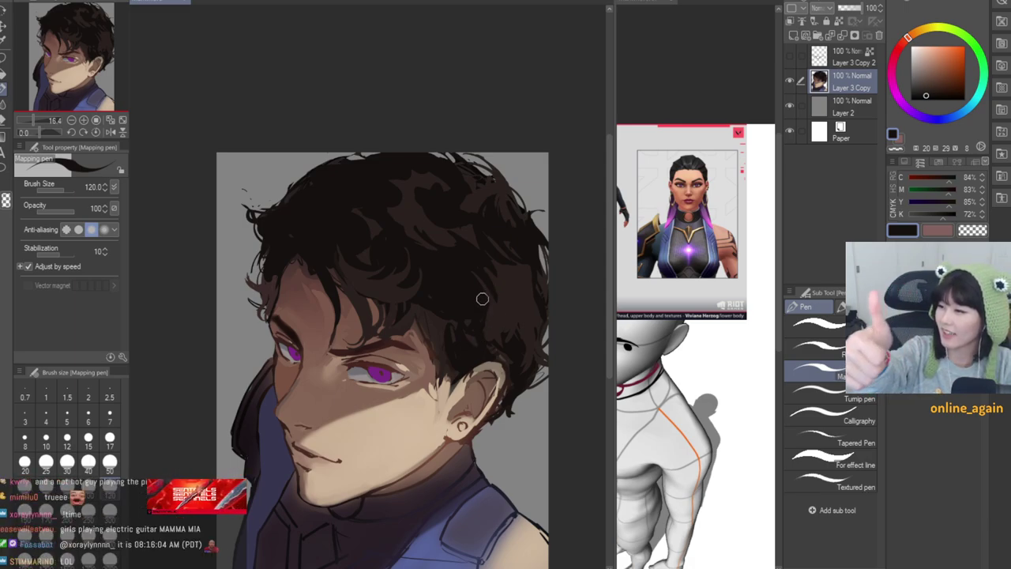
{"action": "scroll", "coordinate": [405, 266], "scroll_direction": "down", "scroll_amount": 3}
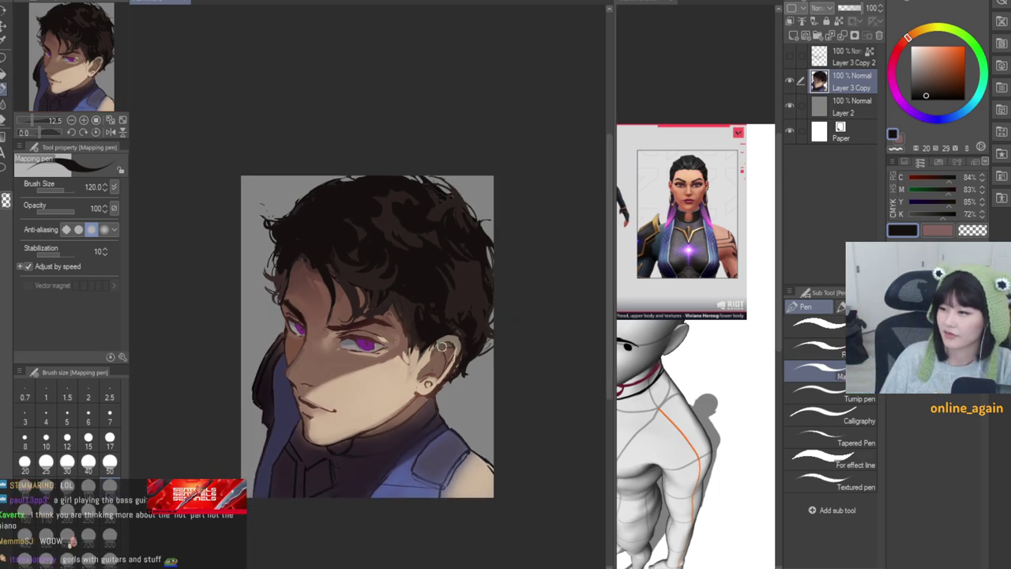
{"action": "scroll", "coordinate": [460, 344], "scroll_direction": "up", "scroll_amount": 3}
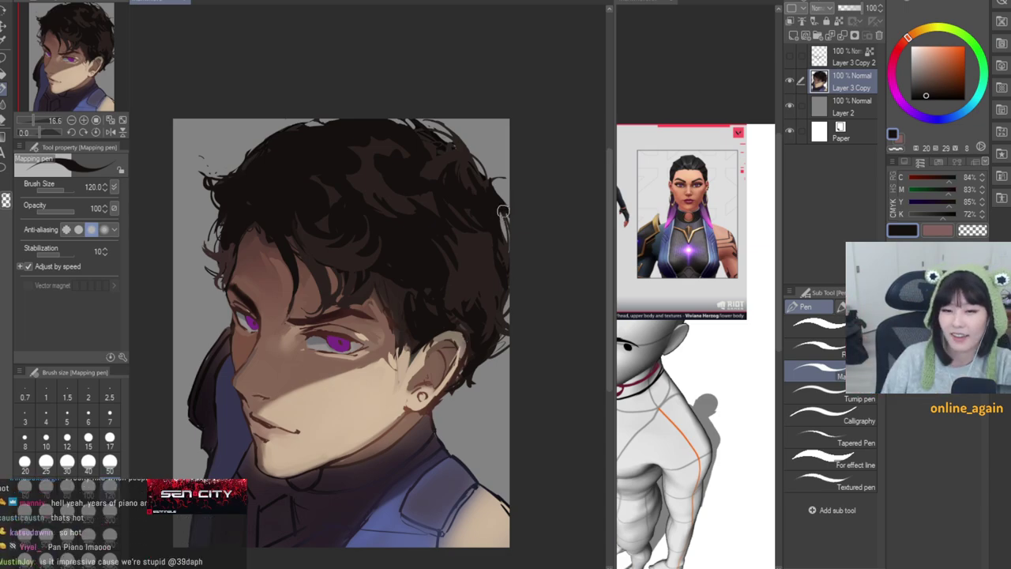
Step: Paint curved strands in sampled dark brown in the hair above the ear, joining the large brown highlight area
{"action": "scroll", "coordinate": [469, 286], "scroll_direction": "up", "scroll_amount": 4}
{"action": "left_click", "coordinate": [491, 304], "text": "alt"}
{"action": "scroll", "coordinate": [472, 286], "scroll_direction": "up", "scroll_amount": 4}
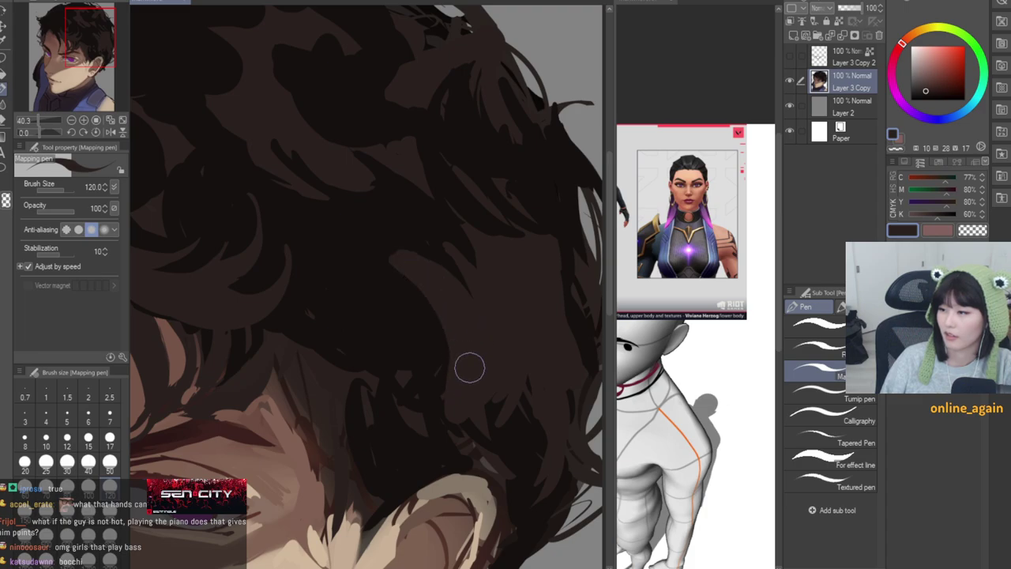
{"action": "left_click_drag", "start_coordinate": [432, 313], "coordinate": [444, 385]}
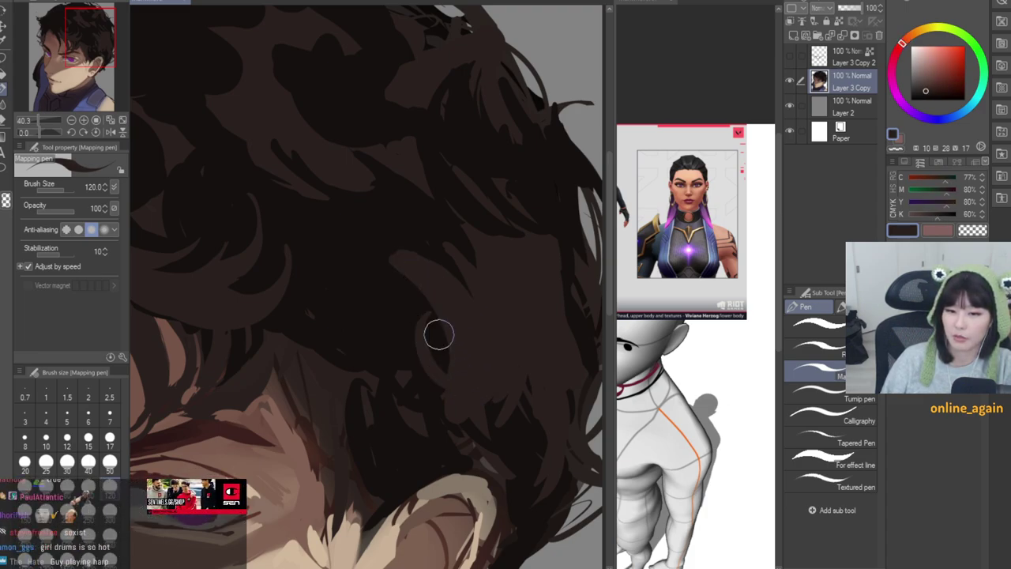
{"action": "left_click", "coordinate": [437, 332], "text": "alt"}
{"action": "left_click", "coordinate": [470, 372], "text": "alt"}
{"action": "left_click", "coordinate": [404, 324], "text": "alt"}
{"action": "mouse_move", "coordinate": [404, 325]}
{"action": "left_mouse_down"}
{"action": "mouse_move", "coordinate": [418, 358]}
{"action": "mouse_move", "coordinate": [401, 349]}
{"action": "mouse_move", "coordinate": [406, 338]}
{"action": "mouse_move", "coordinate": [454, 386]}
{"action": "mouse_move", "coordinate": [390, 347]}
{"action": "mouse_move", "coordinate": [484, 369]}
{"action": "mouse_move", "coordinate": [438, 400]}
{"action": "mouse_move", "coordinate": [483, 377]}
{"action": "mouse_move", "coordinate": [413, 386]}
{"action": "left_mouse_up"}
{"action": "left_click", "coordinate": [420, 354], "text": "alt"}
{"action": "left_click", "coordinate": [439, 399], "text": "alt"}
{"action": "left_click", "coordinate": [467, 371], "text": "alt"}
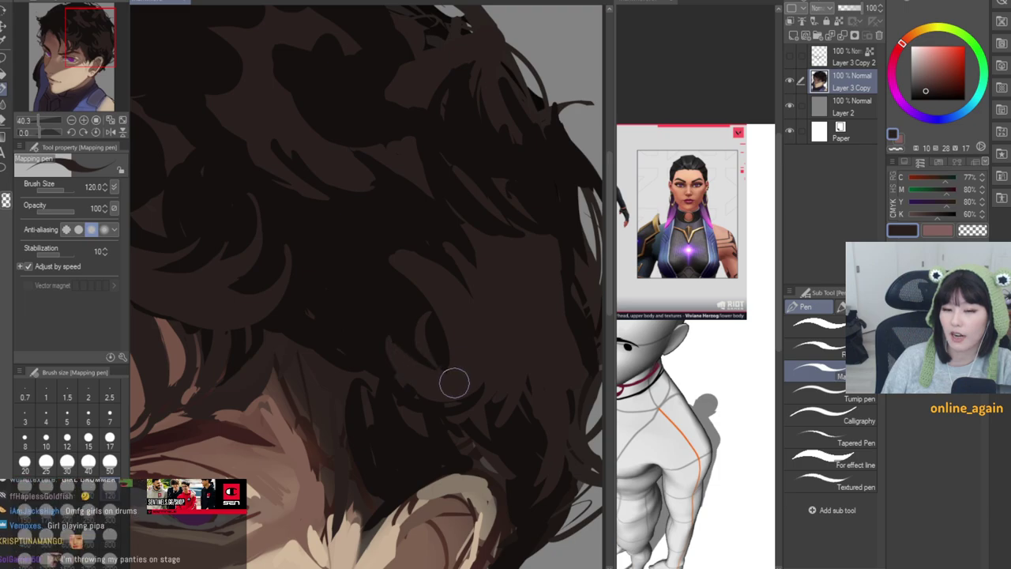
Step: Trim the edge of the new brown strands above the ear with sampled near-black
{"action": "left_click", "coordinate": [376, 320], "text": "alt"}
{"action": "left_click_drag", "start_coordinate": [396, 312], "coordinate": [393, 353]}
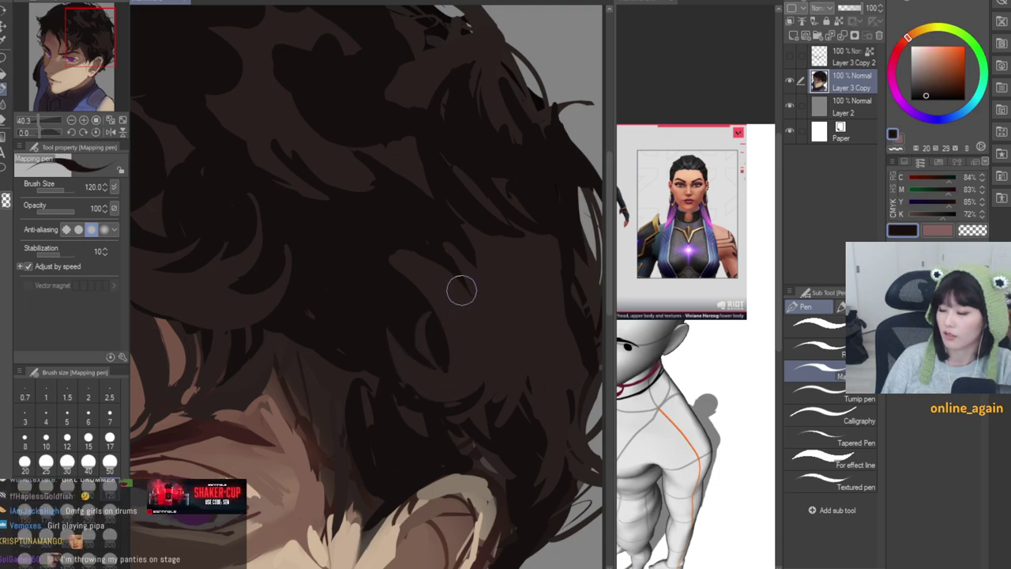
{"action": "scroll", "coordinate": [478, 277], "scroll_direction": "down", "scroll_amount": 4}
{"action": "scroll", "coordinate": [554, 272], "scroll_direction": "down", "scroll_amount": 1}
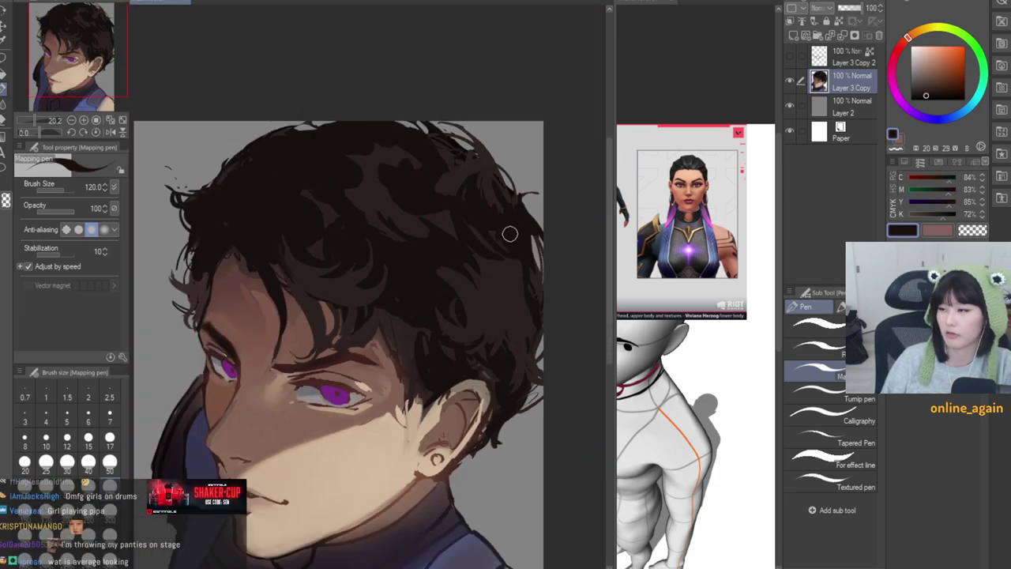
Step: Refine the curved brown strands above the ear, trimming their edges with sampled near-black and retouching them in sampled dark brown
{"action": "scroll", "coordinate": [513, 234], "scroll_direction": "down", "scroll_amount": 2}
{"action": "scroll", "coordinate": [391, 327], "scroll_direction": "up", "scroll_amount": 2}
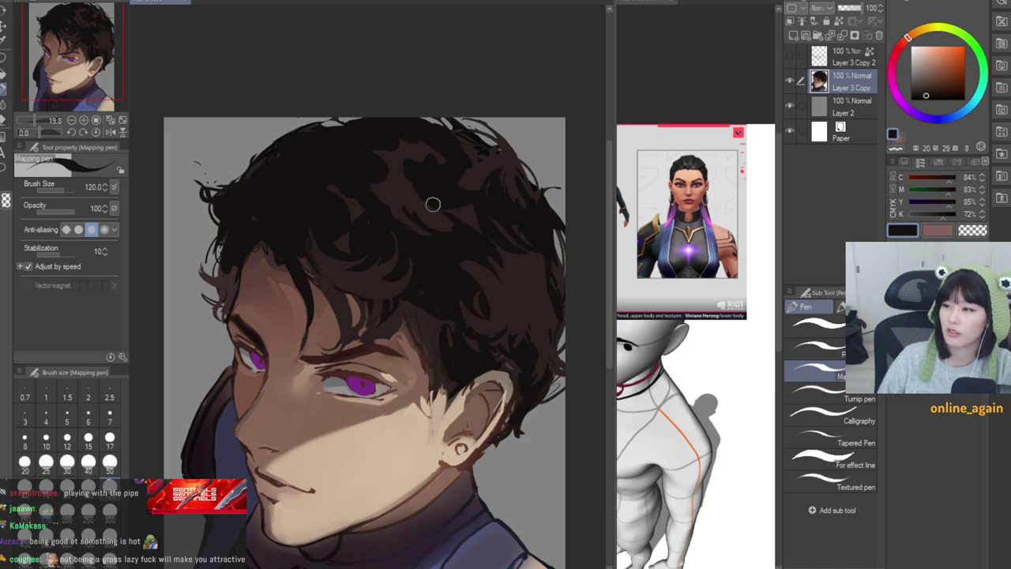
{"action": "scroll", "coordinate": [429, 203], "scroll_direction": "up", "scroll_amount": 3}
{"action": "scroll", "coordinate": [447, 244], "scroll_direction": "up", "scroll_amount": 2}
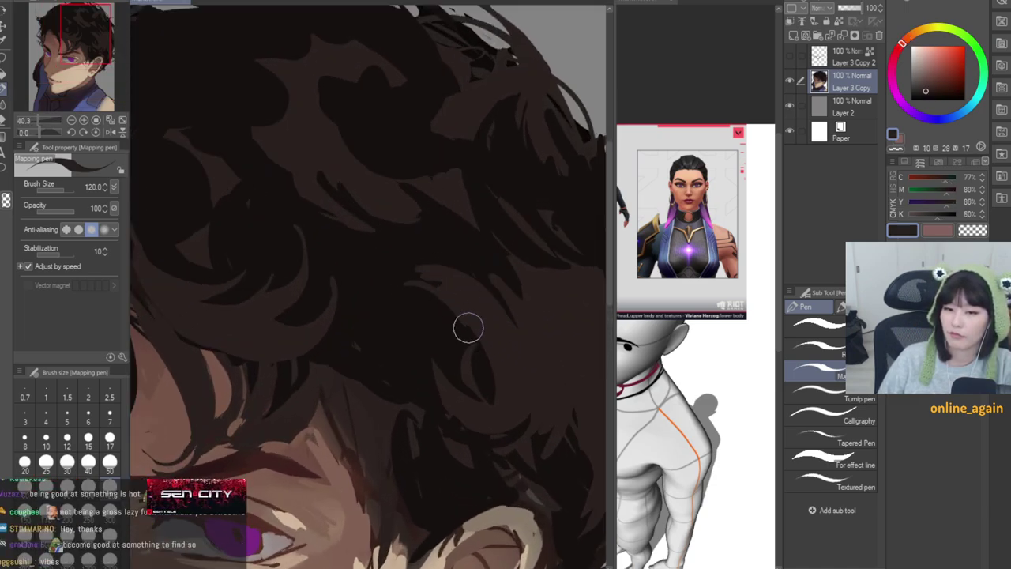
{"action": "left_click", "coordinate": [468, 341], "text": "alt"}
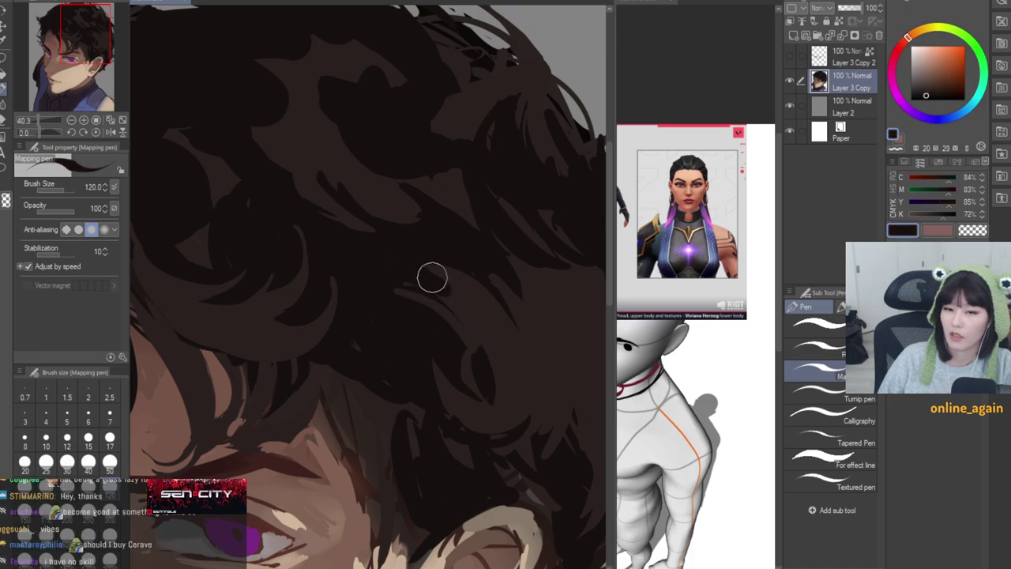
{"action": "left_click", "coordinate": [434, 278], "text": "alt"}
{"action": "scroll", "coordinate": [473, 284], "scroll_direction": "down", "scroll_amount": 3}
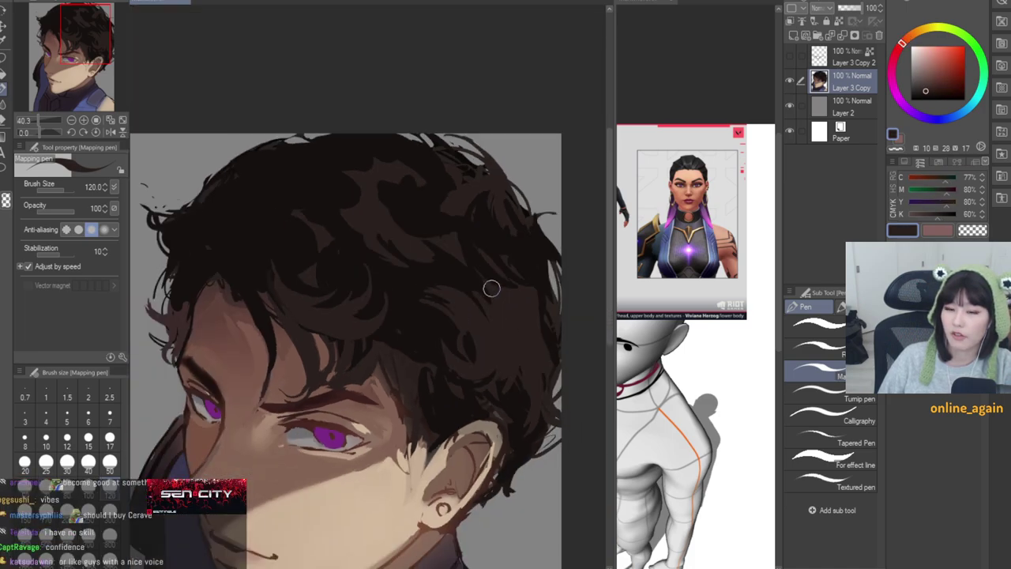
Step: Cut thin near-black strands through the large brown highlight at the back of the head behind the ear
{"action": "scroll", "coordinate": [453, 289], "scroll_direction": "up", "scroll_amount": 2}
{"action": "left_click", "coordinate": [450, 254], "text": "alt"}
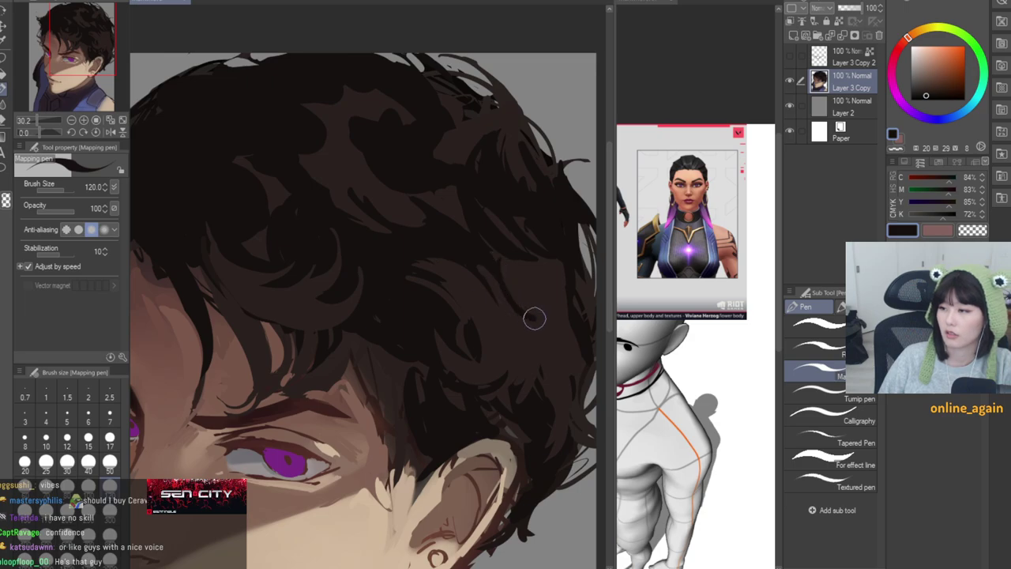
{"action": "left_click_drag", "start_coordinate": [534, 317], "coordinate": [514, 273]}
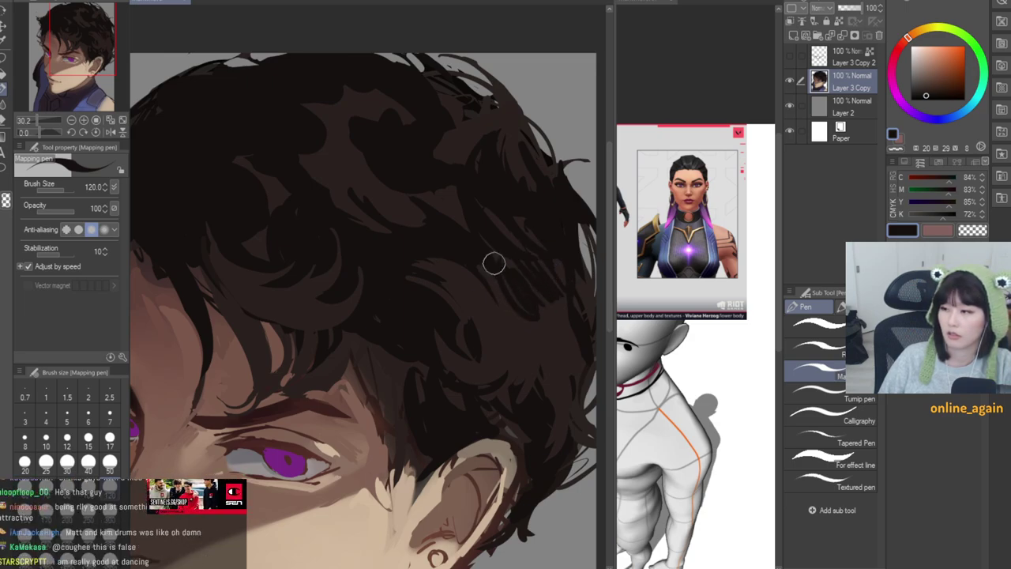
{"action": "scroll", "coordinate": [478, 263], "scroll_direction": "down", "scroll_amount": 2}
{"action": "scroll", "coordinate": [410, 154], "scroll_direction": "up", "scroll_amount": 2}
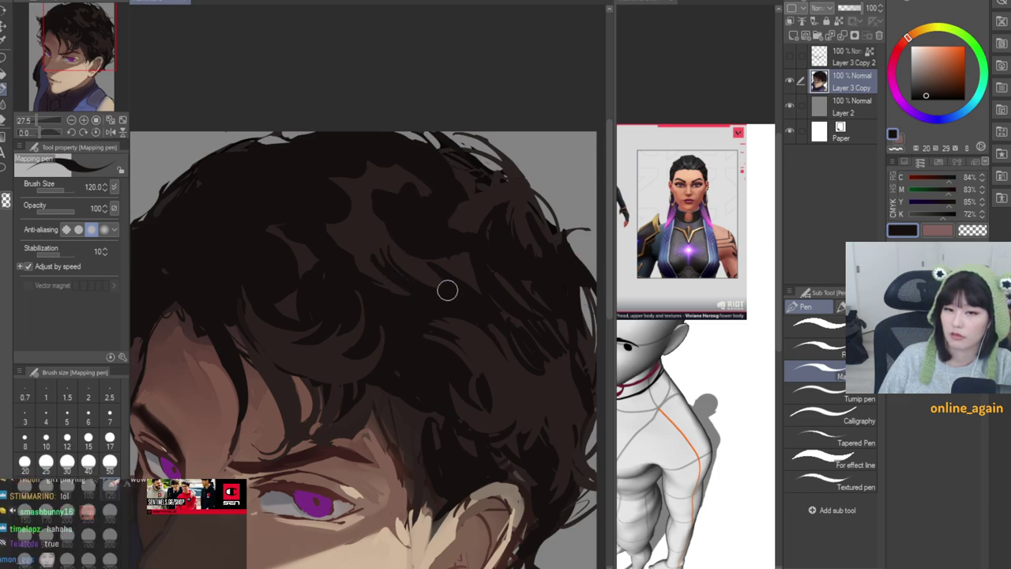
Step: Shorten the tip of the long dark fringe strand between the eyebrows by painting over it with sampled skin brown
{"action": "scroll", "coordinate": [484, 242], "scroll_direction": "down", "scroll_amount": 1}
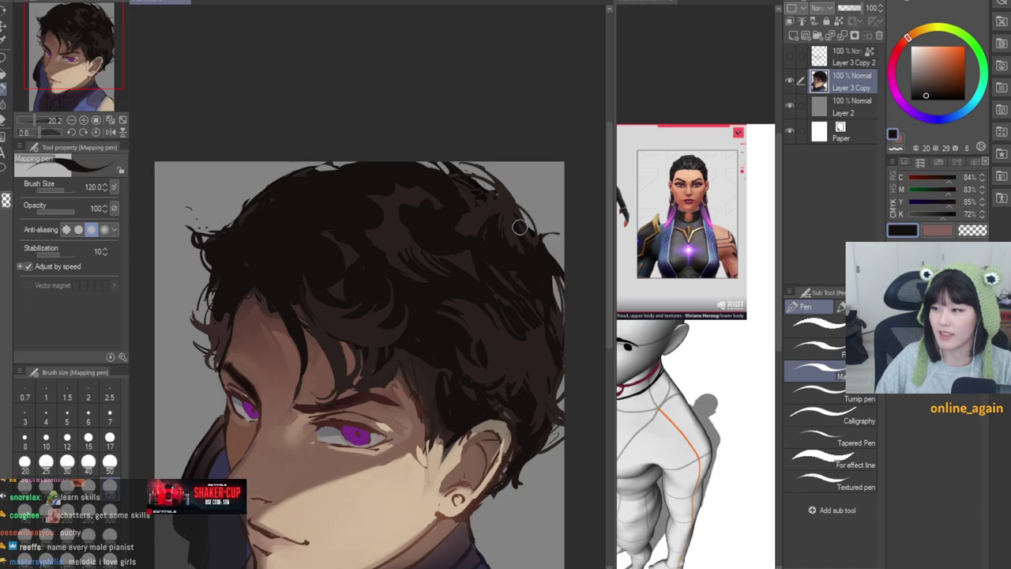
{"action": "scroll", "coordinate": [501, 245], "scroll_direction": "down", "scroll_amount": 2}
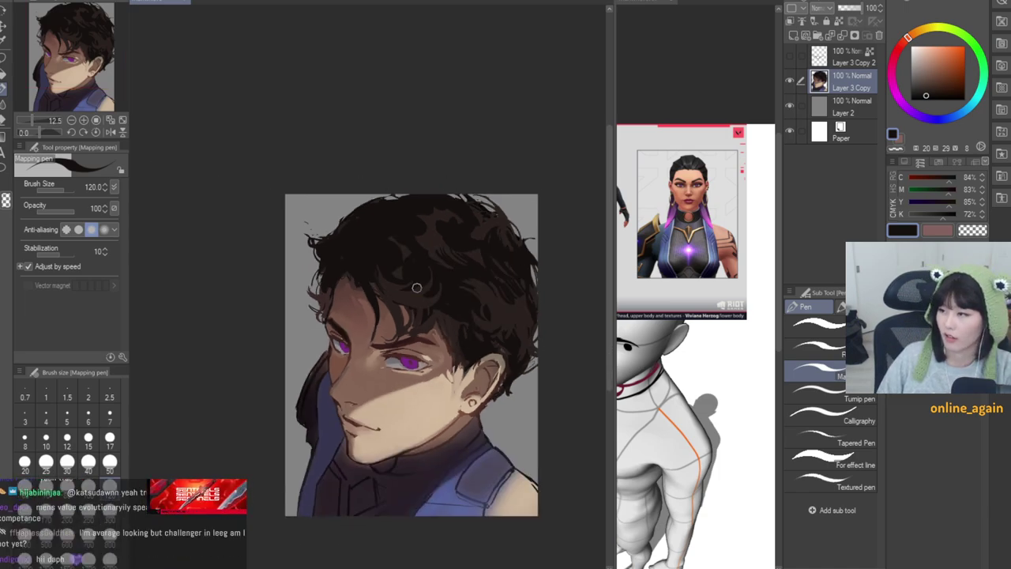
{"action": "scroll", "coordinate": [387, 292], "scroll_direction": "up", "scroll_amount": 1}
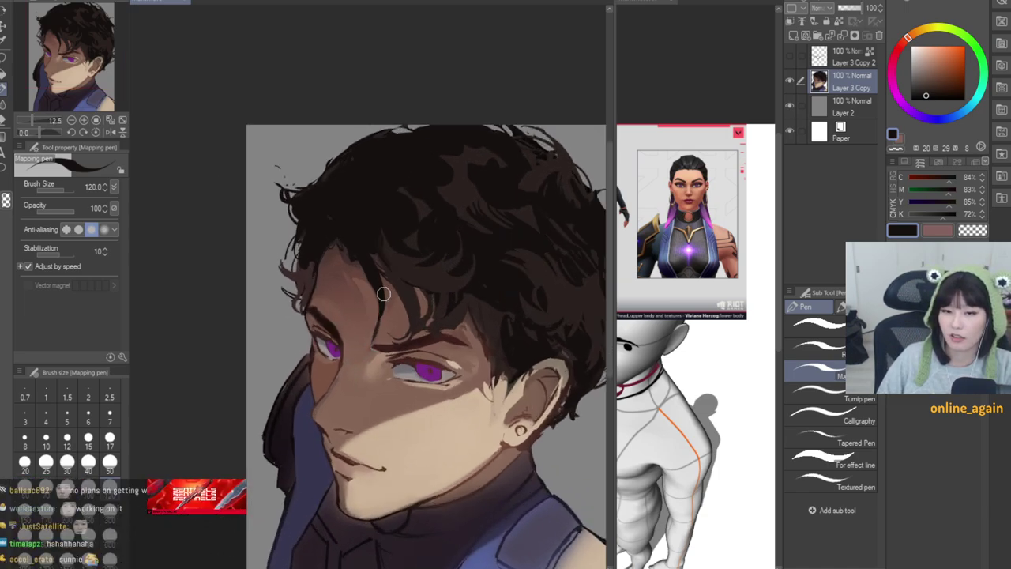
{"action": "scroll", "coordinate": [383, 294], "scroll_direction": "up", "scroll_amount": 3}
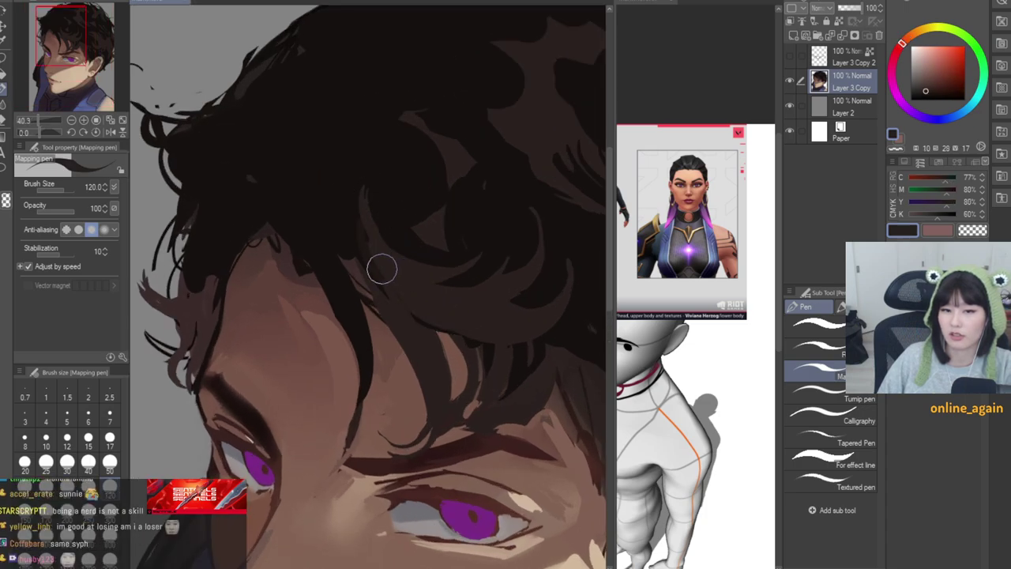
{"action": "scroll", "coordinate": [365, 318], "scroll_direction": "down", "scroll_amount": 3}
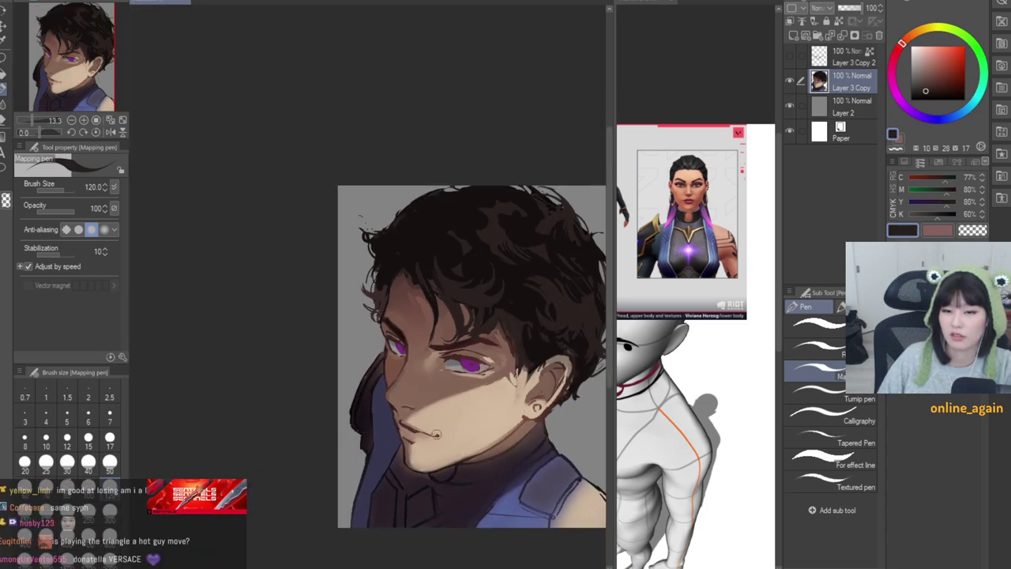
{"action": "scroll", "coordinate": [442, 331], "scroll_direction": "up", "scroll_amount": 3}
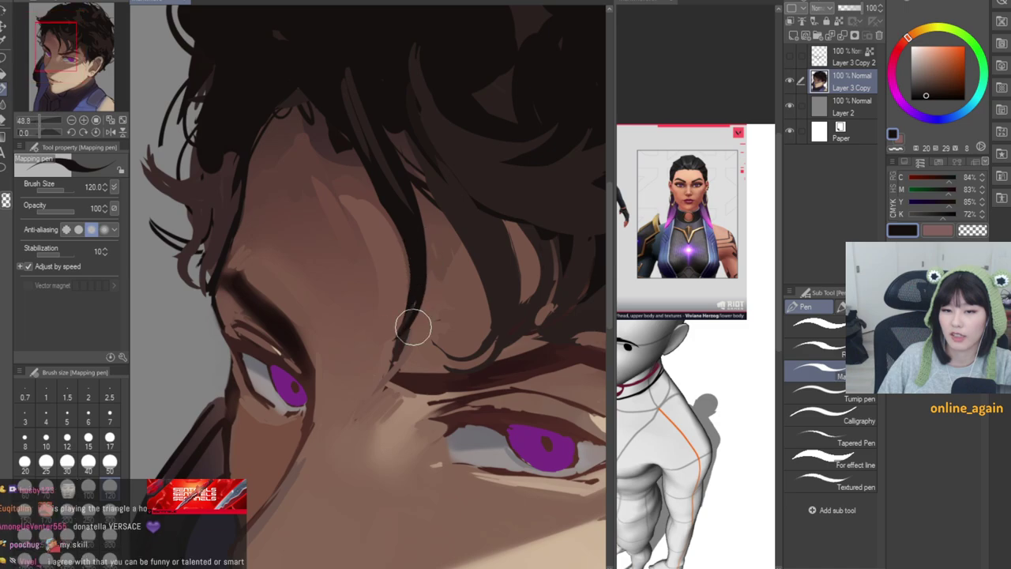
{"action": "left_click", "coordinate": [376, 353], "text": "alt"}
{"action": "mouse_move", "coordinate": [415, 322]}
{"action": "left_mouse_down"}
{"action": "mouse_move", "coordinate": [391, 366]}
{"action": "mouse_move", "coordinate": [379, 353]}
{"action": "mouse_move", "coordinate": [377, 370]}
{"action": "mouse_move", "coordinate": [371, 354]}
{"action": "mouse_move", "coordinate": [366, 377]}
{"action": "left_mouse_up"}
{"action": "left_click", "coordinate": [376, 353], "text": "alt"}
{"action": "scroll", "coordinate": [366, 376], "scroll_direction": "down", "scroll_amount": 3}
{"action": "scroll", "coordinate": [350, 302], "scroll_direction": "up", "scroll_amount": 3}
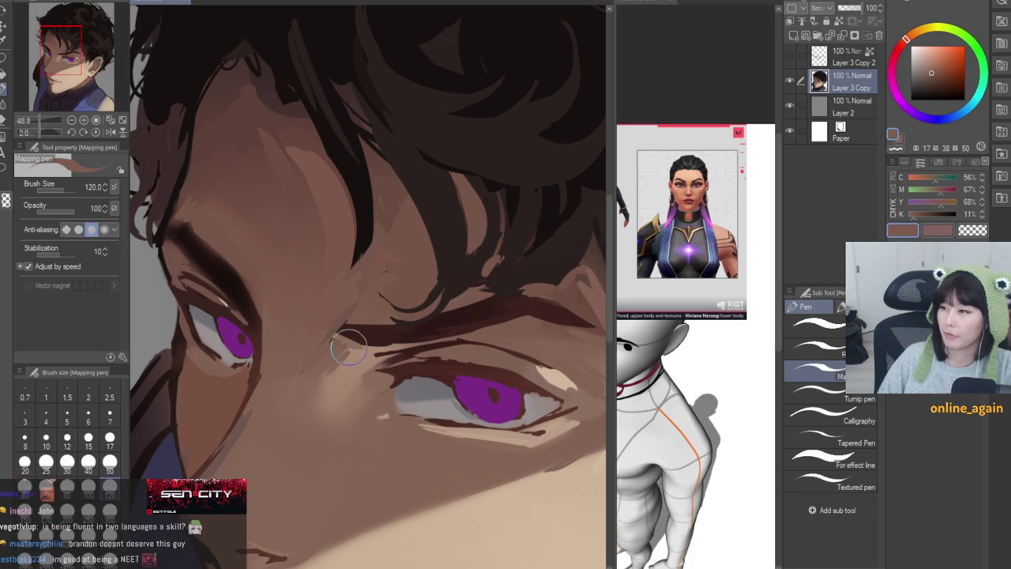
Step: Retouch the skin around the near eyebrow's inner end and the nose bridge with sampled brown and light beige
{"action": "scroll", "coordinate": [347, 333], "scroll_direction": "up", "scroll_amount": 1}
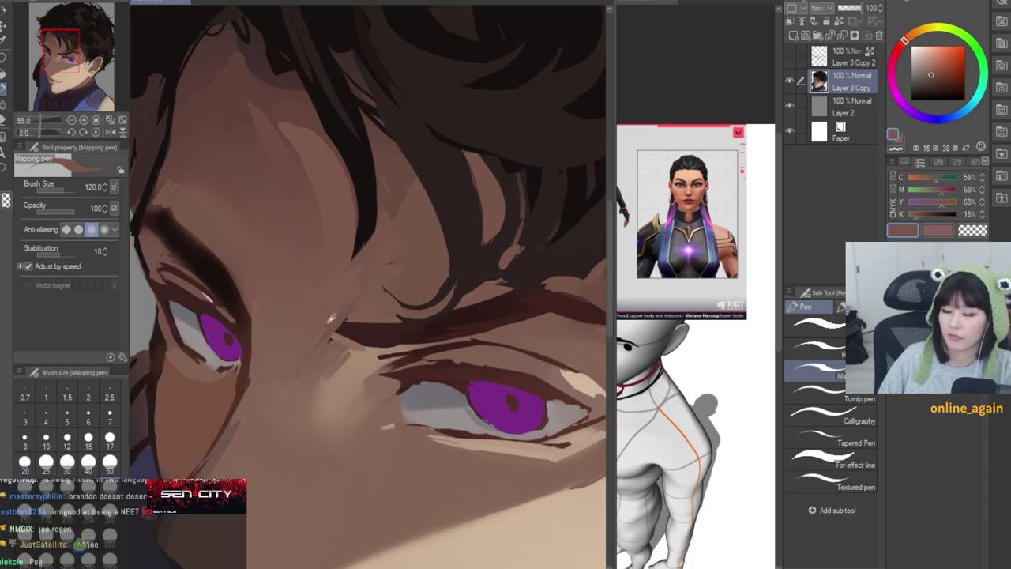
{"action": "left_click", "coordinate": [344, 338], "text": "alt"}
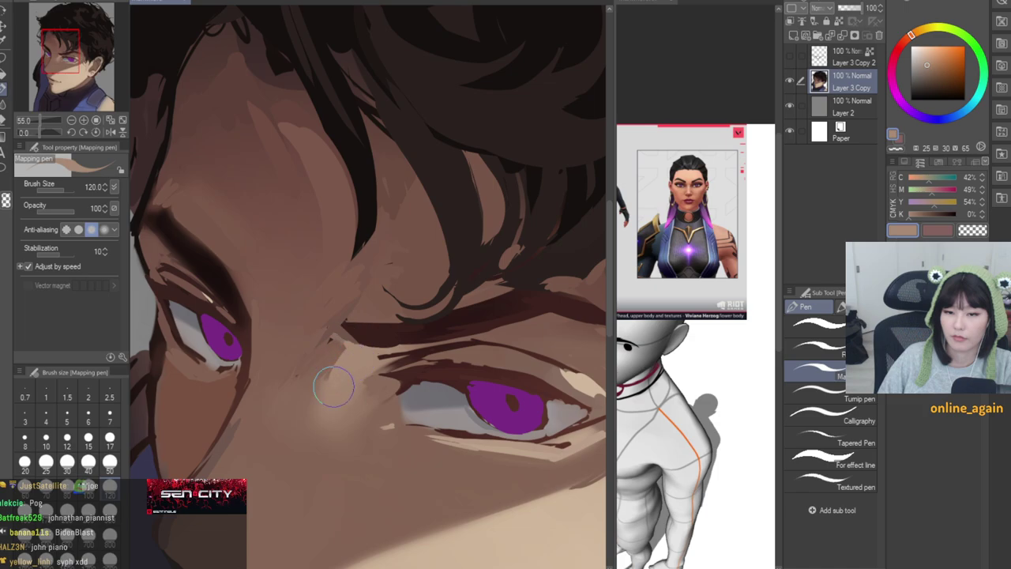
{"action": "scroll", "coordinate": [480, 335], "scroll_direction": "down", "scroll_amount": 12}
{"action": "scroll", "coordinate": [507, 304], "scroll_direction": "up", "scroll_amount": 4}
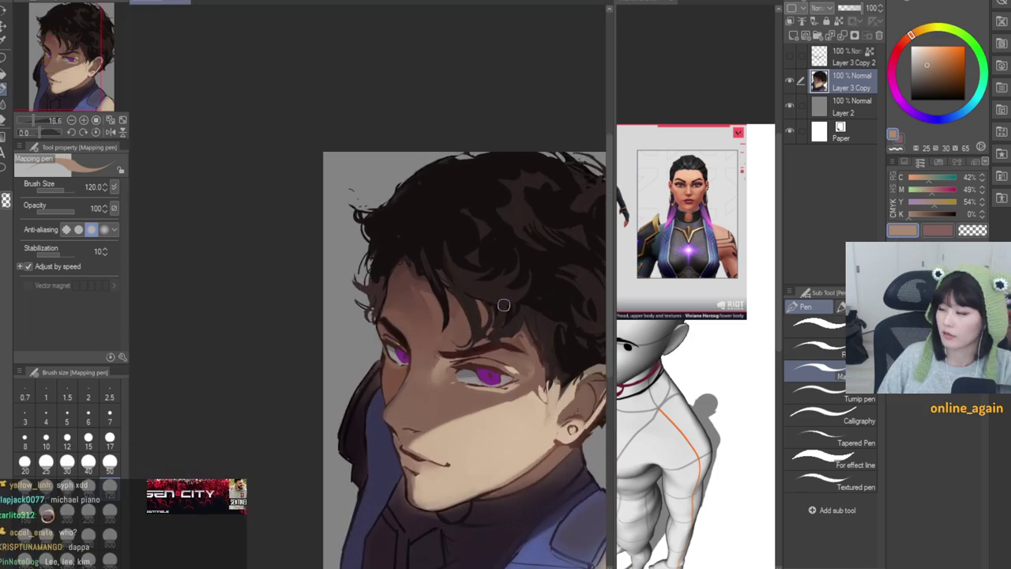
{"action": "scroll", "coordinate": [494, 323], "scroll_direction": "up", "scroll_amount": 2}
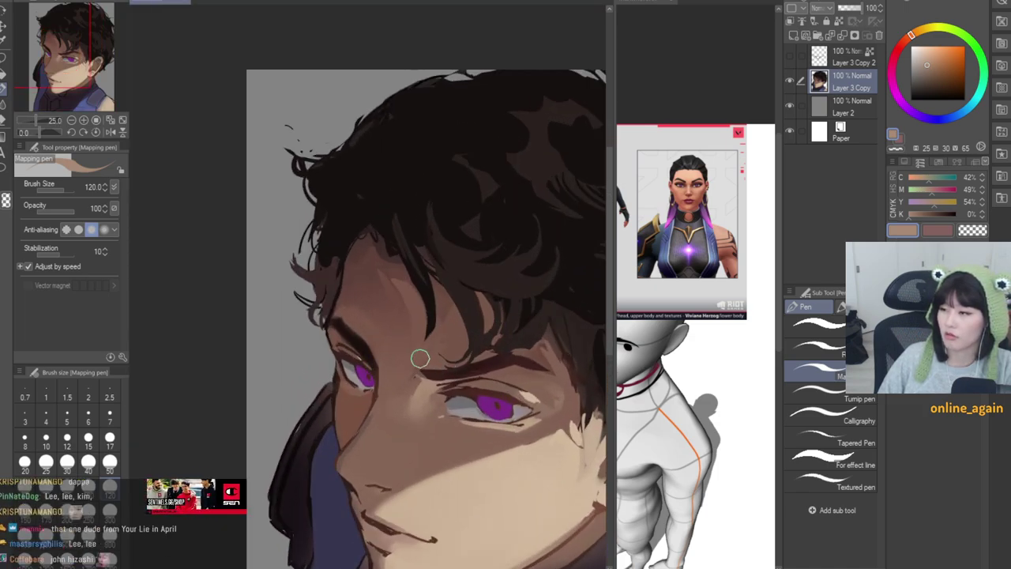
Step: Curl the long fringe strand's tip across the forehead in near-black, shaping its edge with sampled skin brown
{"action": "scroll", "coordinate": [384, 311], "scroll_direction": "up", "scroll_amount": 1}
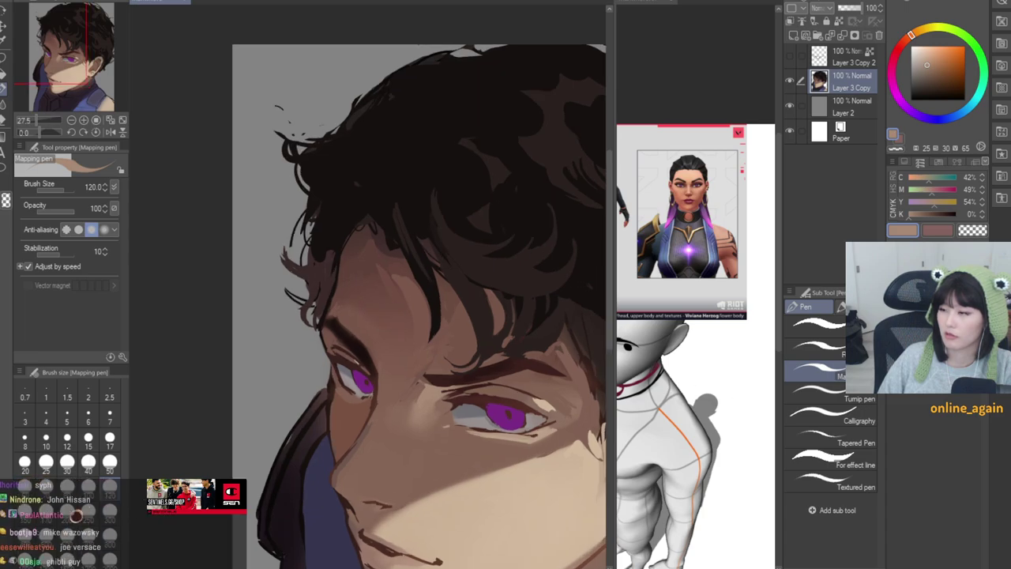
{"action": "scroll", "coordinate": [458, 308], "scroll_direction": "down", "scroll_amount": 2}
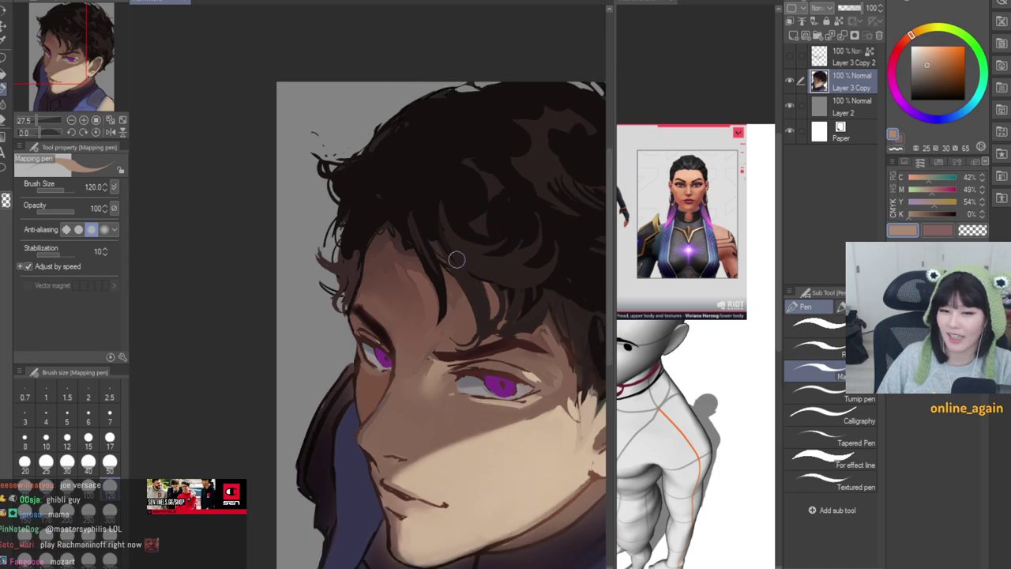
{"action": "scroll", "coordinate": [444, 296], "scroll_direction": "up", "scroll_amount": 4}
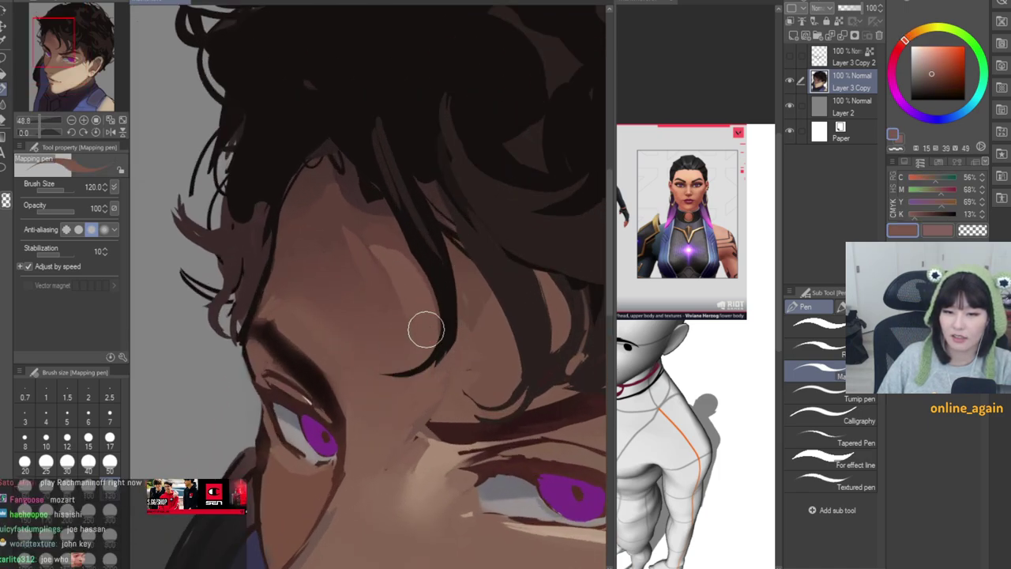
{"action": "scroll", "coordinate": [377, 377], "scroll_direction": "down", "scroll_amount": 6}
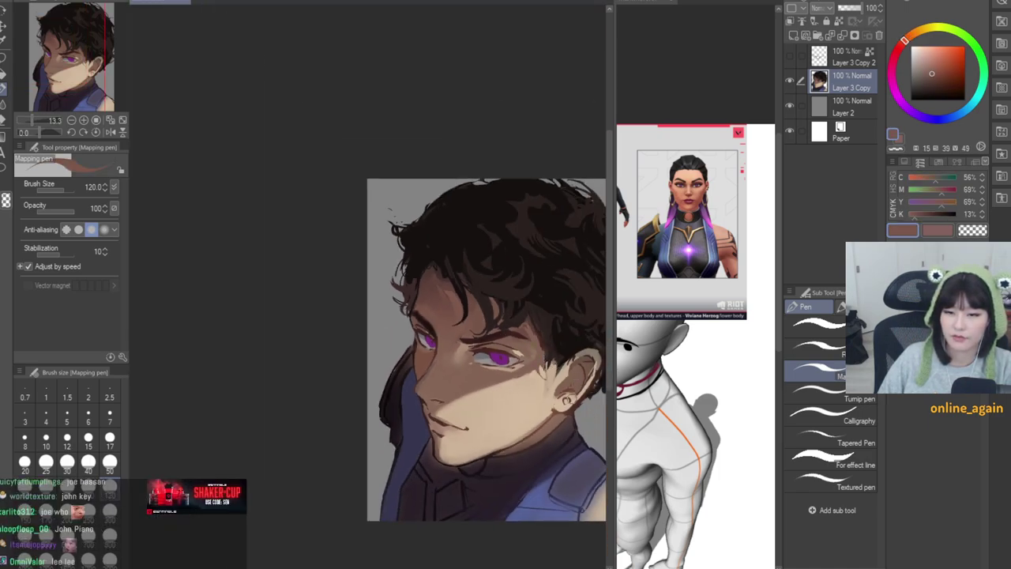
{"action": "scroll", "coordinate": [545, 397], "scroll_direction": "up", "scroll_amount": 1}
{"action": "scroll", "coordinate": [357, 291], "scroll_direction": "up", "scroll_amount": 3}
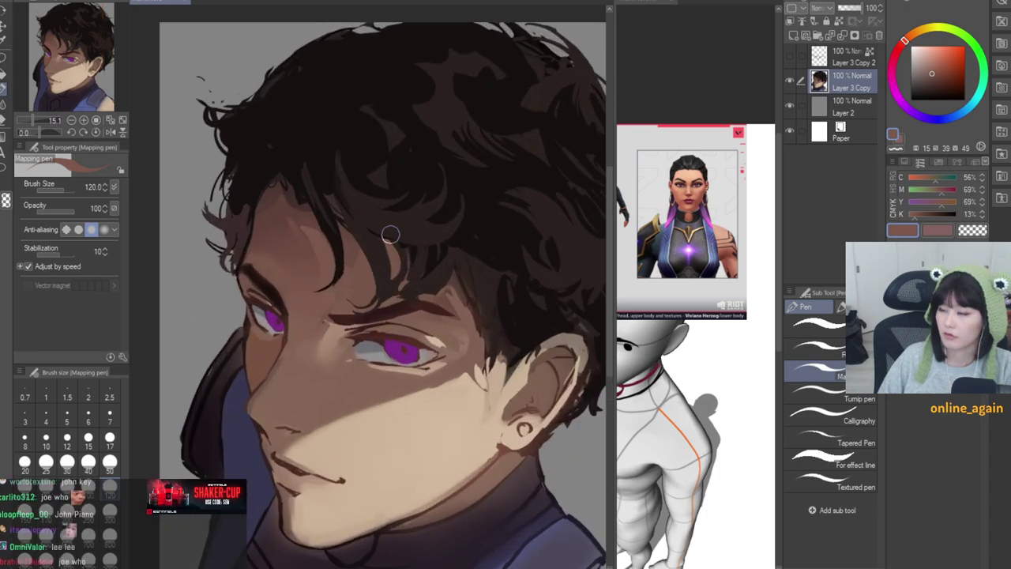
{"action": "left_click", "coordinate": [330, 237], "text": "alt"}
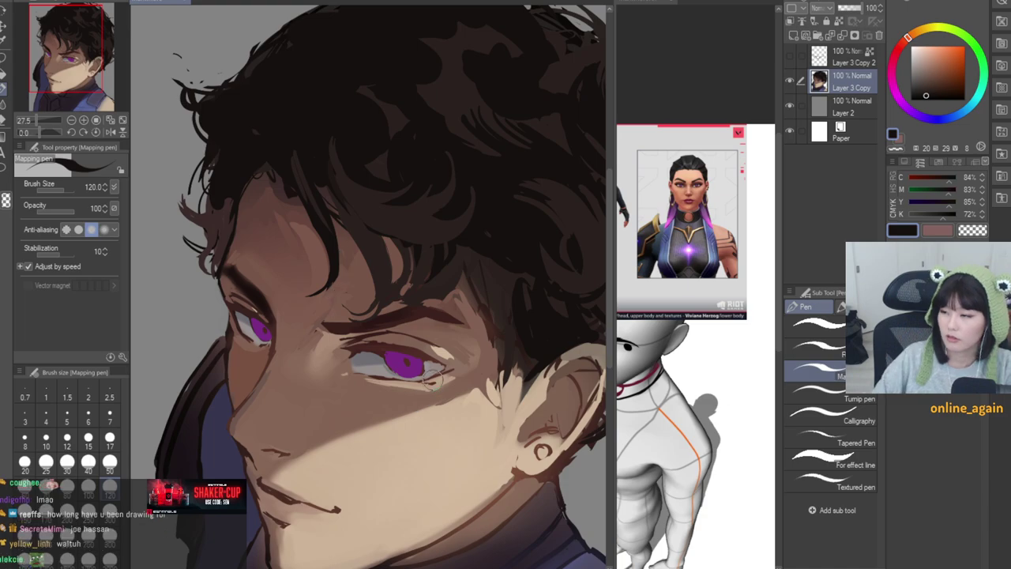
{"action": "scroll", "coordinate": [388, 203], "scroll_direction": "down", "scroll_amount": 3}
{"action": "scroll", "coordinate": [506, 348], "scroll_direction": "up", "scroll_amount": 3}
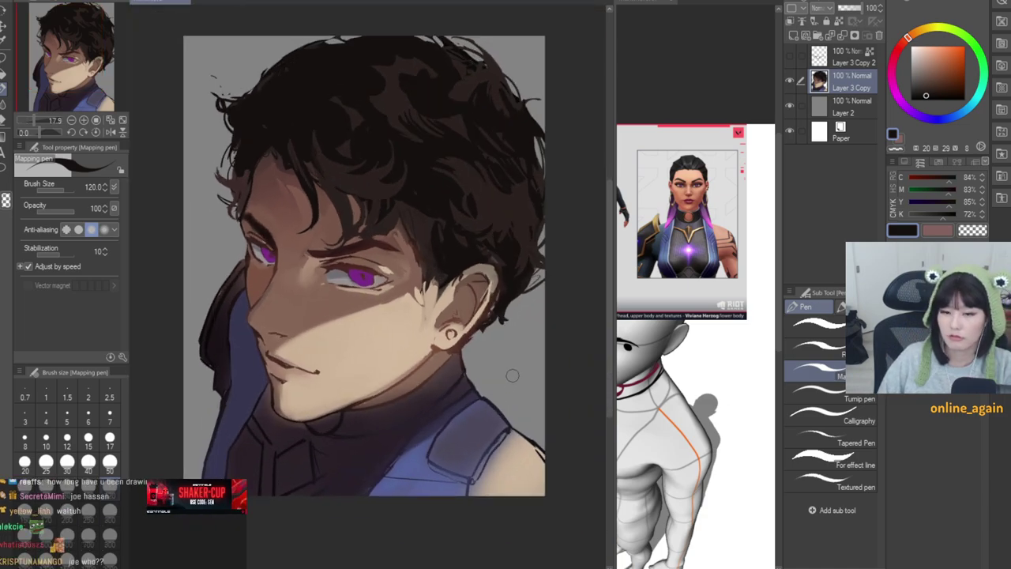
Step: Repaint the neck between the jaw and collar in sampled darker skin brown, covering the jaw's lower contour
{"action": "scroll", "coordinate": [393, 364], "scroll_direction": "up", "scroll_amount": 2}
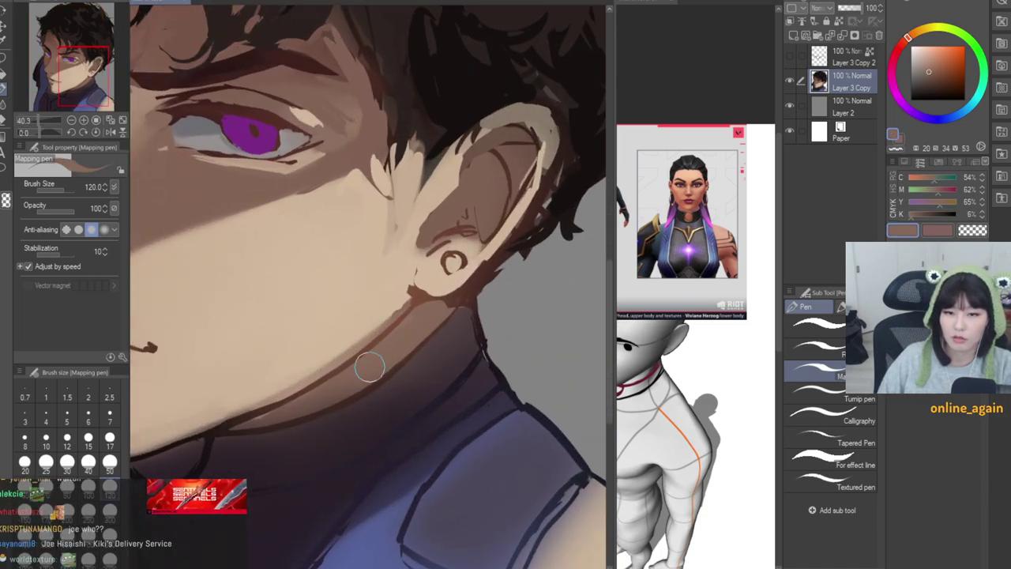
{"action": "left_click", "coordinate": [396, 334], "text": "alt"}
{"action": "left_click", "coordinate": [325, 392], "text": "alt"}
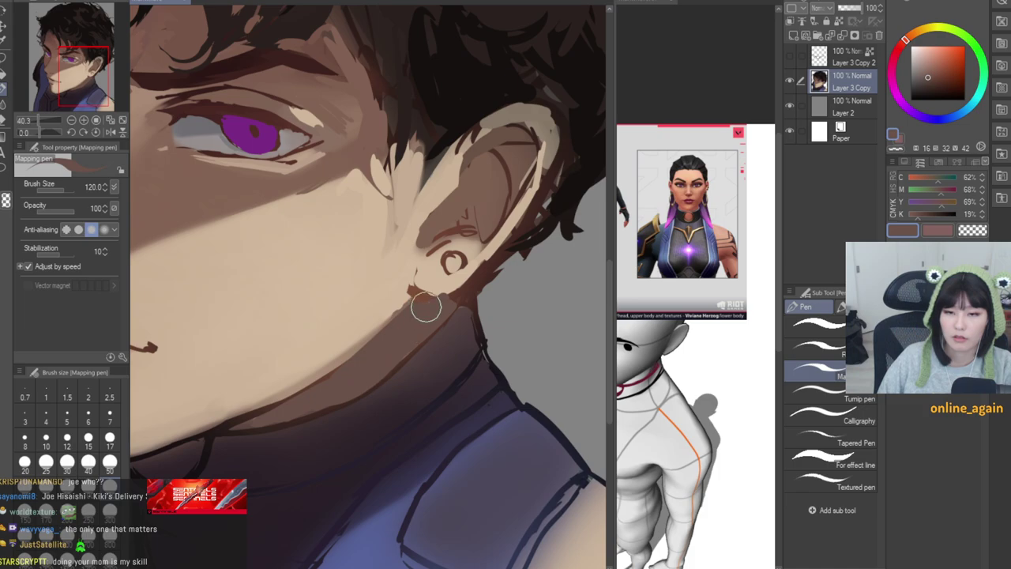
{"action": "scroll", "coordinate": [425, 308], "scroll_direction": "down", "scroll_amount": 5}
{"action": "scroll", "coordinate": [484, 408], "scroll_direction": "up", "scroll_amount": 4}
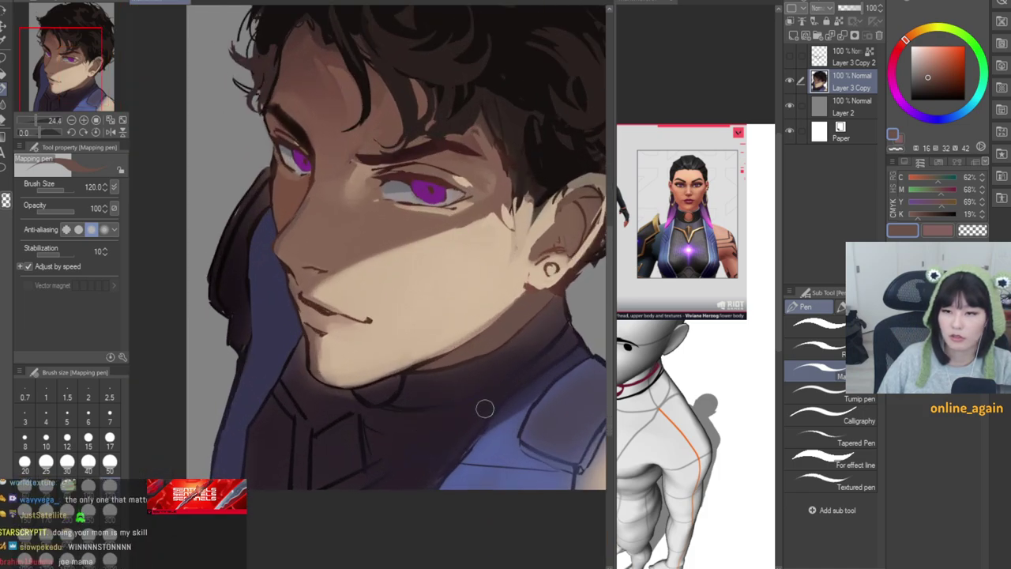
Step: Fill the small rounded collar opening under the chin with the neck's shadow brown
{"action": "scroll", "coordinate": [410, 389], "scroll_direction": "up", "scroll_amount": 5}
{"action": "mouse_move", "coordinate": [379, 366]}
{"action": "left_mouse_down"}
{"action": "mouse_move", "coordinate": [362, 395]}
{"action": "mouse_move", "coordinate": [306, 385]}
{"action": "mouse_move", "coordinate": [362, 397]}
{"action": "mouse_move", "coordinate": [358, 375]}
{"action": "mouse_move", "coordinate": [309, 391]}
{"action": "mouse_move", "coordinate": [373, 363]}
{"action": "mouse_move", "coordinate": [293, 394]}
{"action": "mouse_move", "coordinate": [349, 388]}
{"action": "mouse_move", "coordinate": [380, 361]}
{"action": "left_mouse_up"}
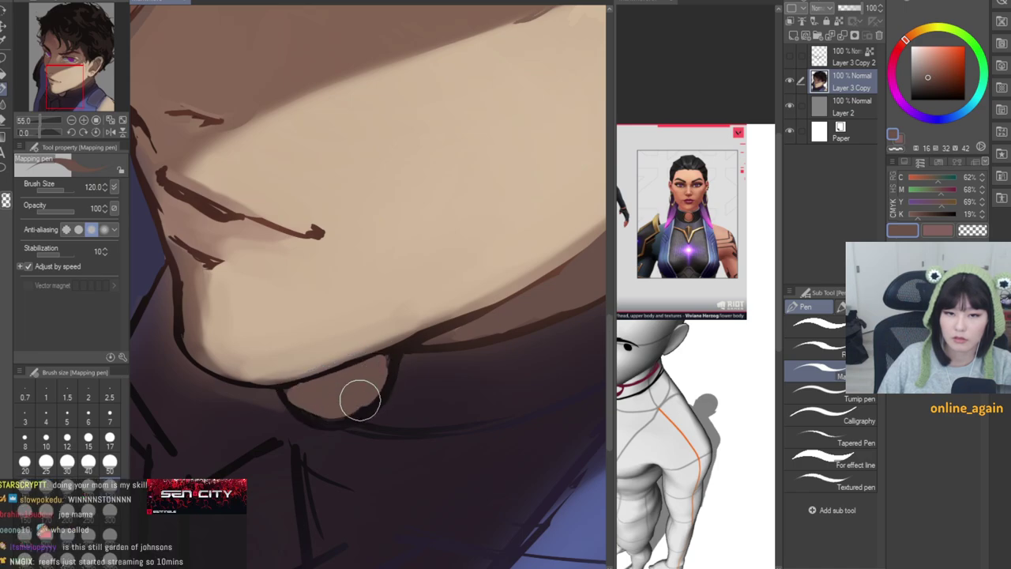
{"action": "scroll", "coordinate": [359, 401], "scroll_direction": "down", "scroll_amount": 6}
{"action": "scroll", "coordinate": [530, 424], "scroll_direction": "up", "scroll_amount": 6}
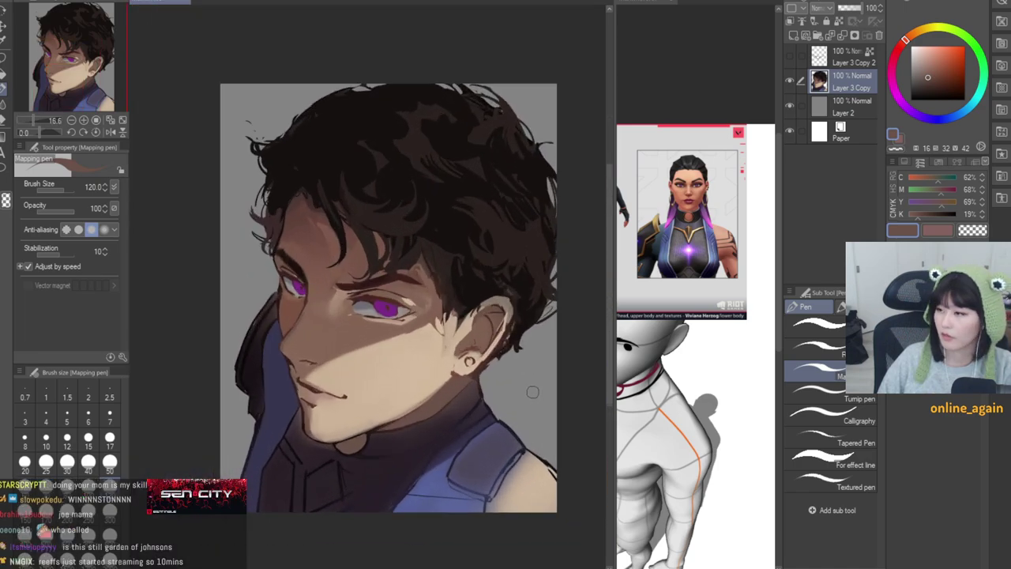
Step: Paint out the earring and clean up the earlobe and jawline below it with sampled skin and dark-brown tones
{"action": "left_click_drag", "start_coordinate": [428, 340], "coordinate": [393, 367]}
{"action": "left_click", "coordinate": [461, 337], "text": "alt"}
{"action": "mouse_move", "coordinate": [461, 335]}
{"action": "left_mouse_down"}
{"action": "mouse_move", "coordinate": [419, 375]}
{"action": "mouse_move", "coordinate": [360, 400]}
{"action": "mouse_move", "coordinate": [396, 412]}
{"action": "mouse_move", "coordinate": [342, 415]}
{"action": "mouse_move", "coordinate": [328, 437]}
{"action": "left_mouse_up"}
{"action": "left_click", "coordinate": [403, 415], "text": "alt"}
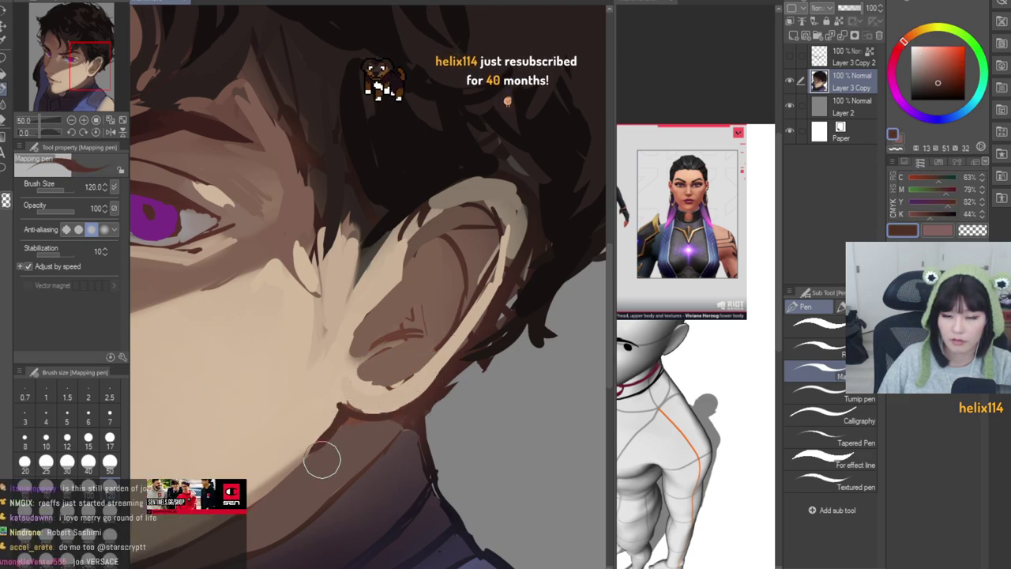
{"action": "scroll", "coordinate": [323, 458], "scroll_direction": "down", "scroll_amount": 2}
{"action": "left_click", "coordinate": [378, 398], "text": "alt"}
{"action": "scroll", "coordinate": [474, 403], "scroll_direction": "down", "scroll_amount": 2}
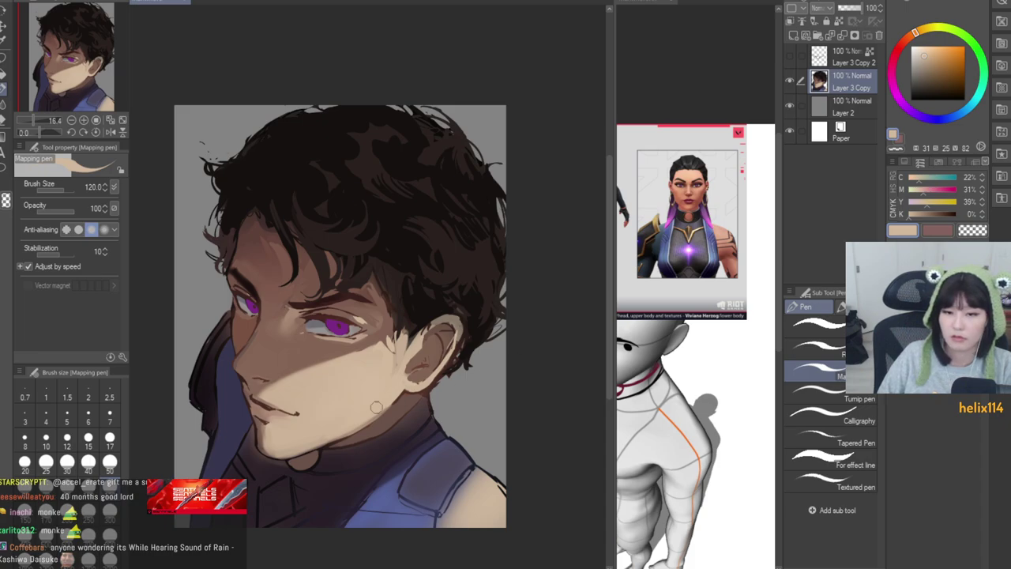
Step: Smooth the cheek in front of the ear and reshape the earlobe's shadow edge with sampled beige and brown
{"action": "scroll", "coordinate": [367, 371], "scroll_direction": "up", "scroll_amount": 5}
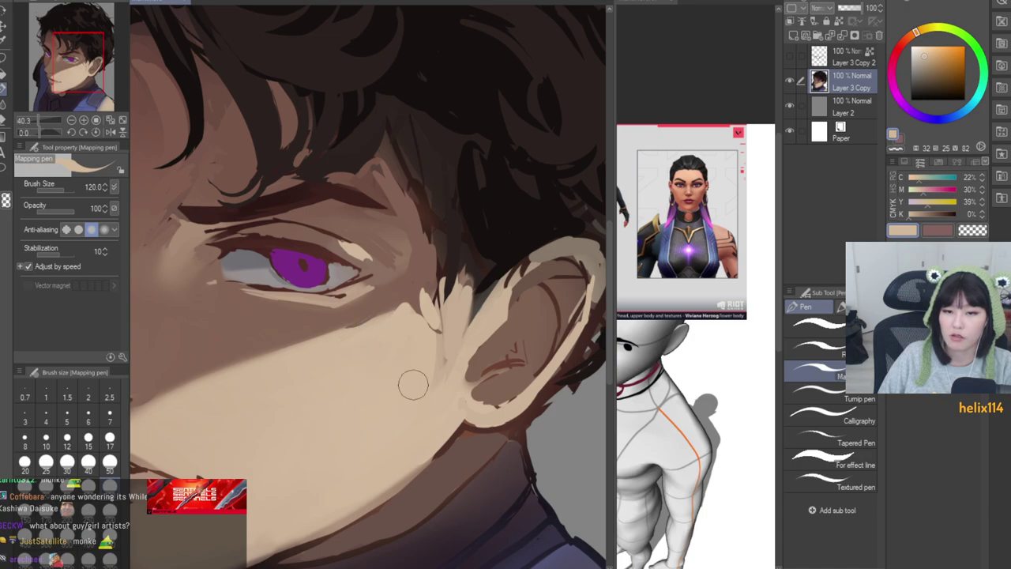
{"action": "left_click", "coordinate": [472, 367], "text": "alt"}
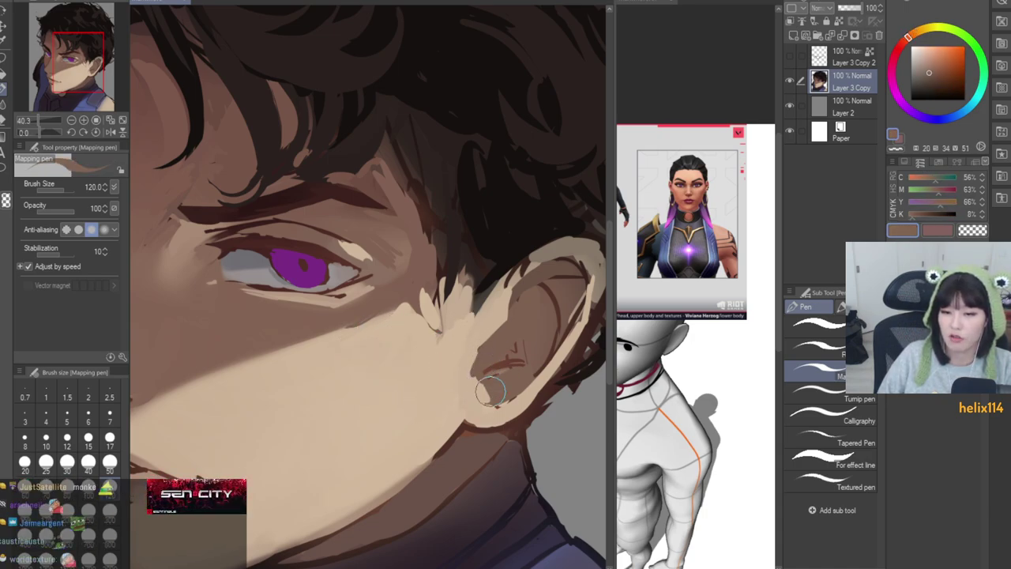
{"action": "left_click_drag", "start_coordinate": [491, 391], "coordinate": [496, 385]}
{"action": "left_click", "coordinate": [471, 380], "text": "alt"}
{"action": "scroll", "coordinate": [497, 348], "scroll_direction": "down", "scroll_amount": 3}
{"action": "scroll", "coordinate": [502, 349], "scroll_direction": "up", "scroll_amount": 2}
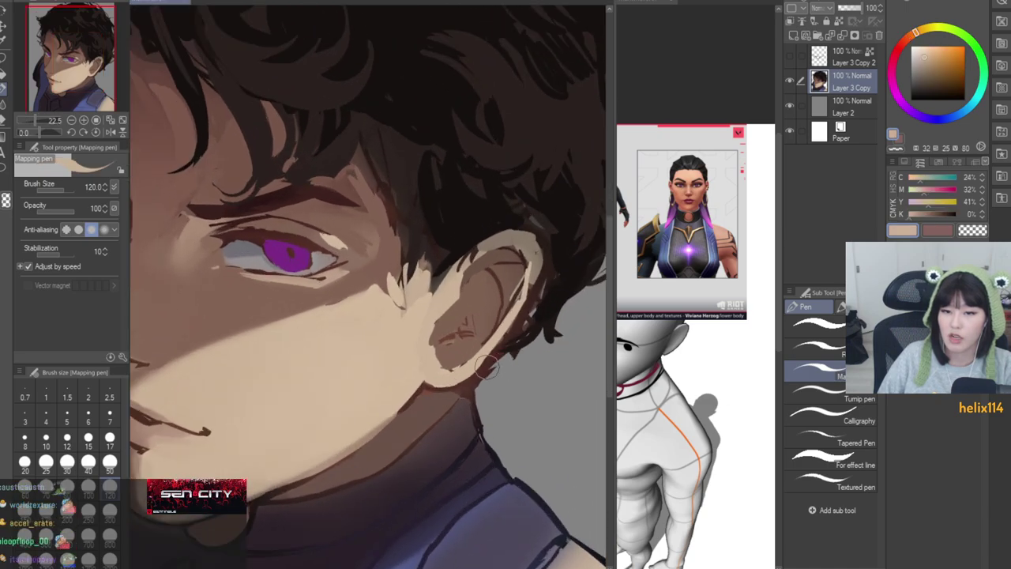
Step: Mix a golden yellow and paint a round stud on the earlobe and two cuffs across the ear's outer rim
{"action": "scroll", "coordinate": [487, 366], "scroll_direction": "up", "scroll_amount": 3}
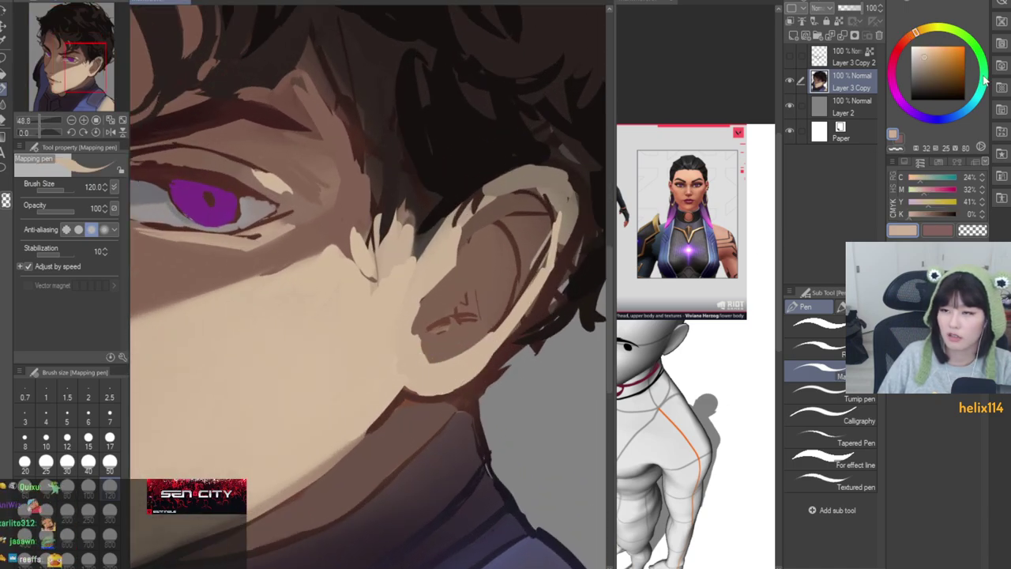
{"action": "left_click", "coordinate": [937, 28]}
{"action": "left_click_drag", "start_coordinate": [928, 39], "coordinate": [918, 33]}
{"action": "left_click", "coordinate": [942, 45]}
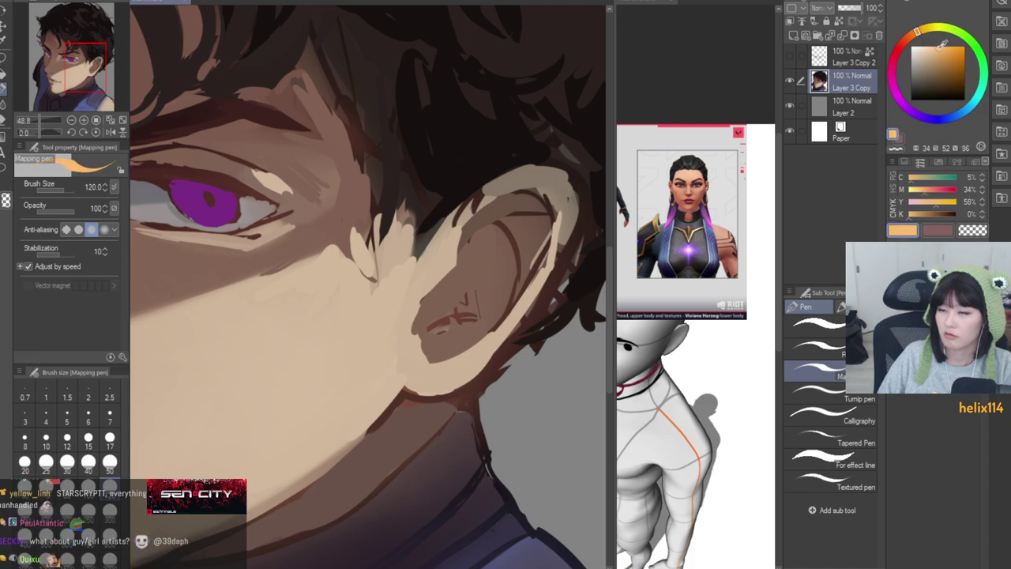
{"action": "left_click", "coordinate": [947, 48]}
{"action": "scroll", "coordinate": [419, 374], "scroll_direction": "up", "scroll_amount": 1}
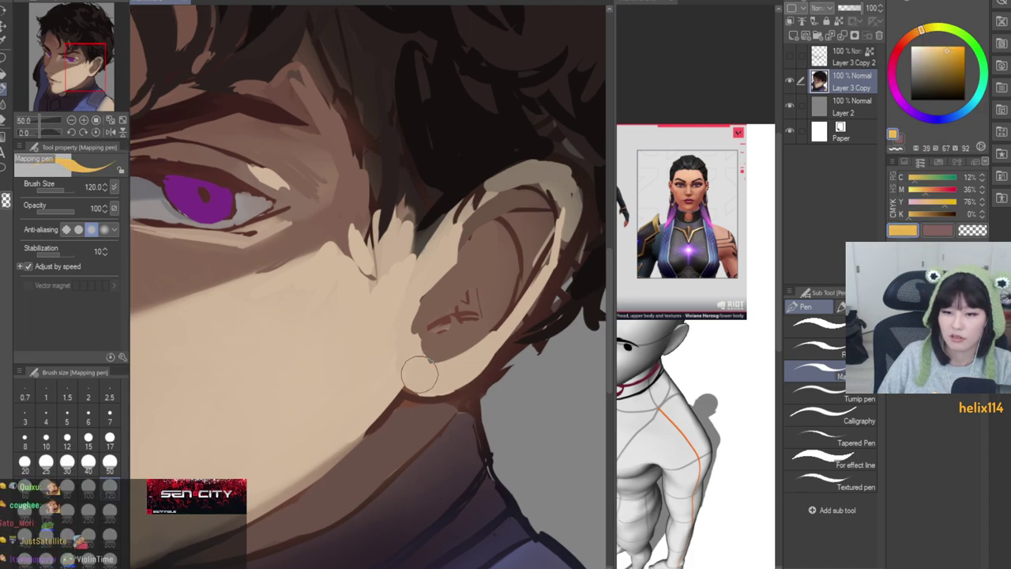
{"action": "left_click_drag", "start_coordinate": [429, 381], "coordinate": [426, 370]}
{"action": "scroll", "coordinate": [426, 363], "scroll_direction": "down", "scroll_amount": 2}
{"action": "scroll", "coordinate": [529, 292], "scroll_direction": "up", "scroll_amount": 1}
{"action": "left_click_drag", "start_coordinate": [506, 285], "coordinate": [539, 314]}
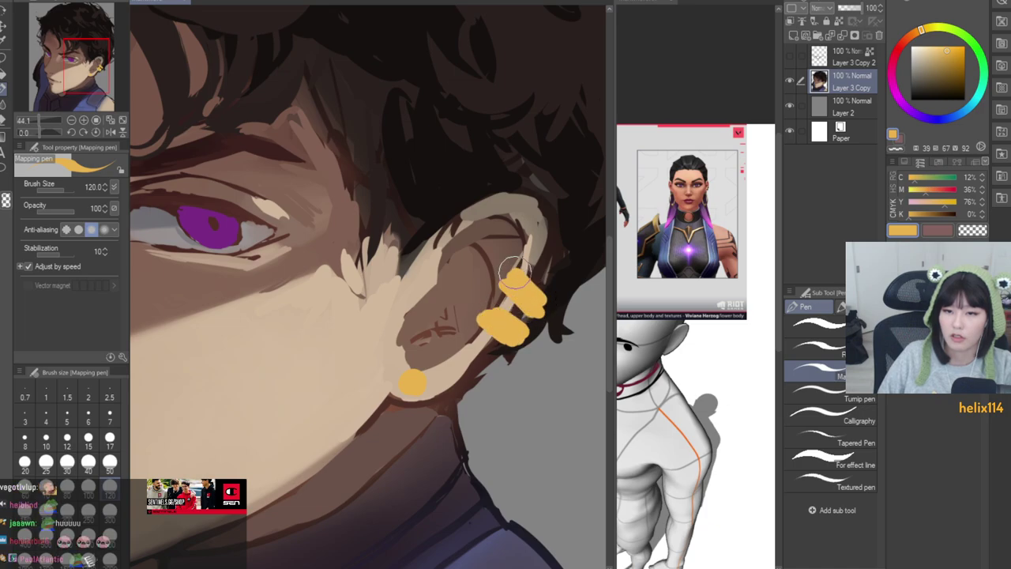
Step: Trim the edges of the gold ear cuffs and the area around the stud with sampled surrounding tones
{"action": "scroll", "coordinate": [513, 268], "scroll_direction": "down", "scroll_amount": 5}
{"action": "scroll", "coordinate": [561, 363], "scroll_direction": "up", "scroll_amount": 5}
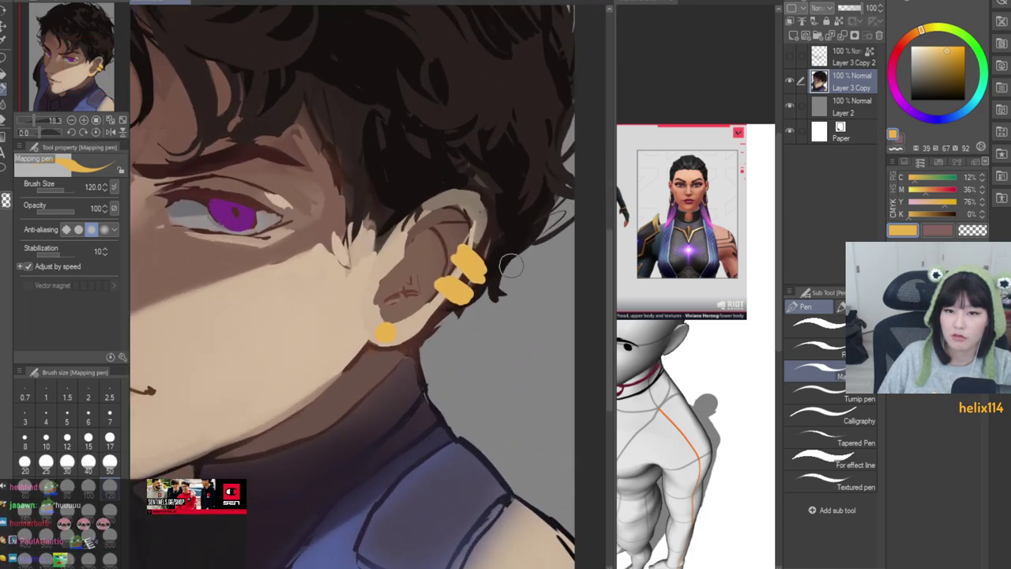
{"action": "scroll", "coordinate": [511, 262], "scroll_direction": "up", "scroll_amount": 1}
{"action": "left_click", "coordinate": [491, 261], "text": "alt"}
{"action": "left_click_drag", "start_coordinate": [485, 261], "coordinate": [421, 365]}
{"action": "scroll", "coordinate": [395, 369], "scroll_direction": "down", "scroll_amount": 5}
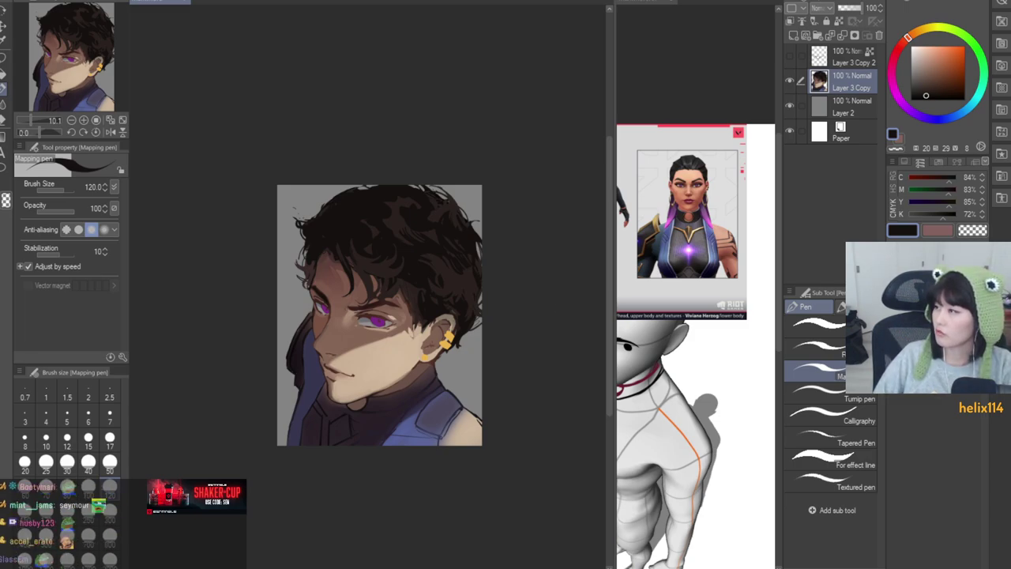
Step: Examine the whole portrait, including mirrored, and compare it with the character reference's jewellery and shoulder
{"action": "scroll", "coordinate": [415, 349], "scroll_direction": "up", "scroll_amount": 4}
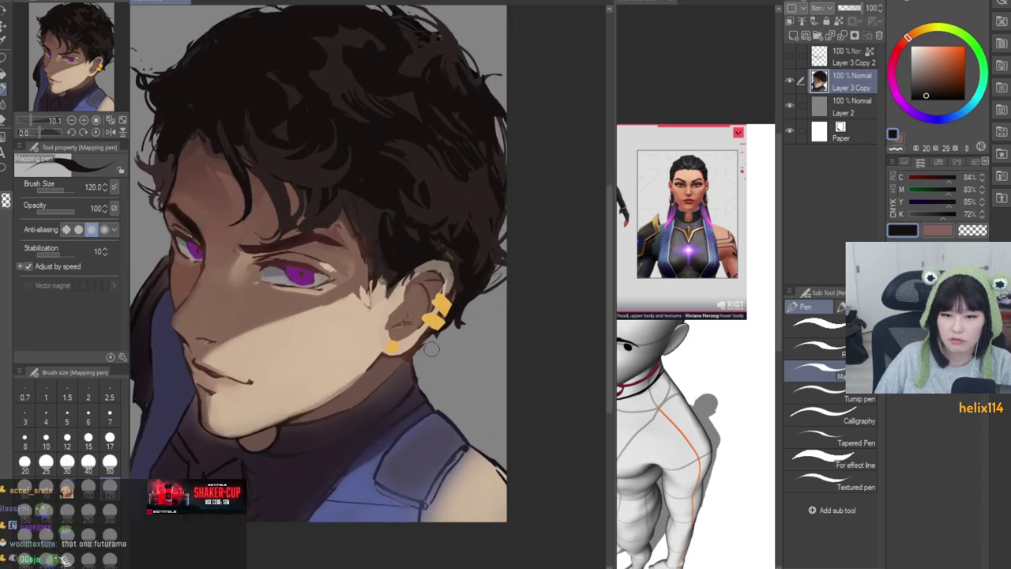
{"action": "scroll", "coordinate": [412, 360], "scroll_direction": "down", "scroll_amount": 6}
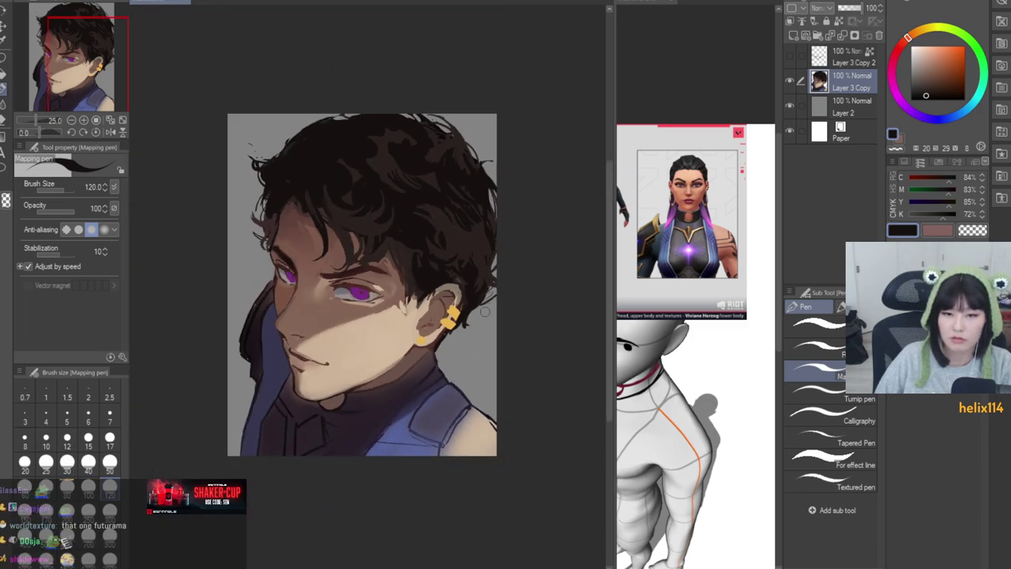
{"action": "key", "text": "h"}
{"action": "key", "text": "h"}
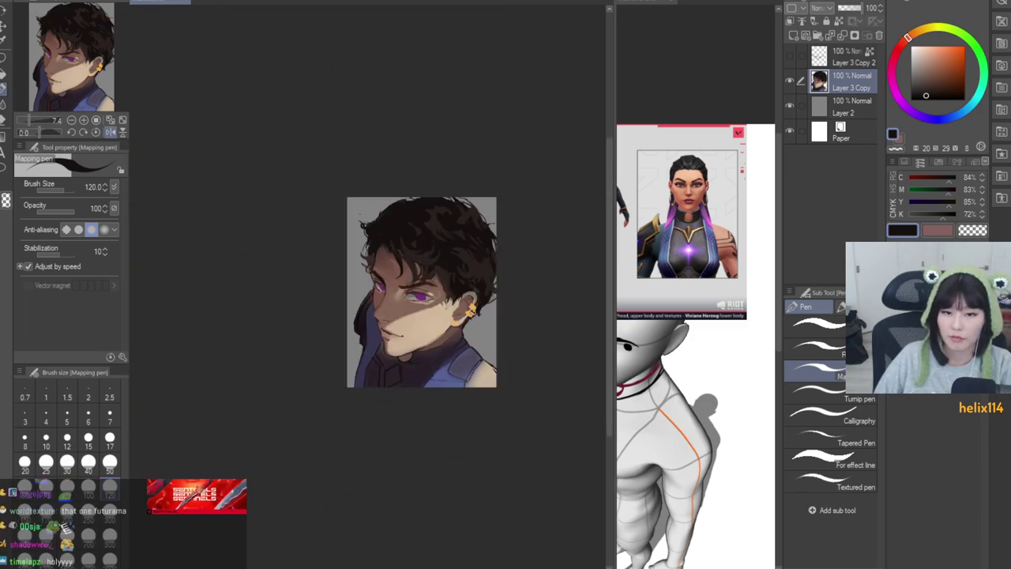
{"action": "scroll", "coordinate": [497, 336], "scroll_direction": "up", "scroll_amount": 5}
{"action": "left_click", "coordinate": [721, 203]}
{"action": "scroll", "coordinate": [705, 223], "scroll_direction": "up", "scroll_amount": 3}
{"action": "scroll", "coordinate": [730, 227], "scroll_direction": "down", "scroll_amount": 6}
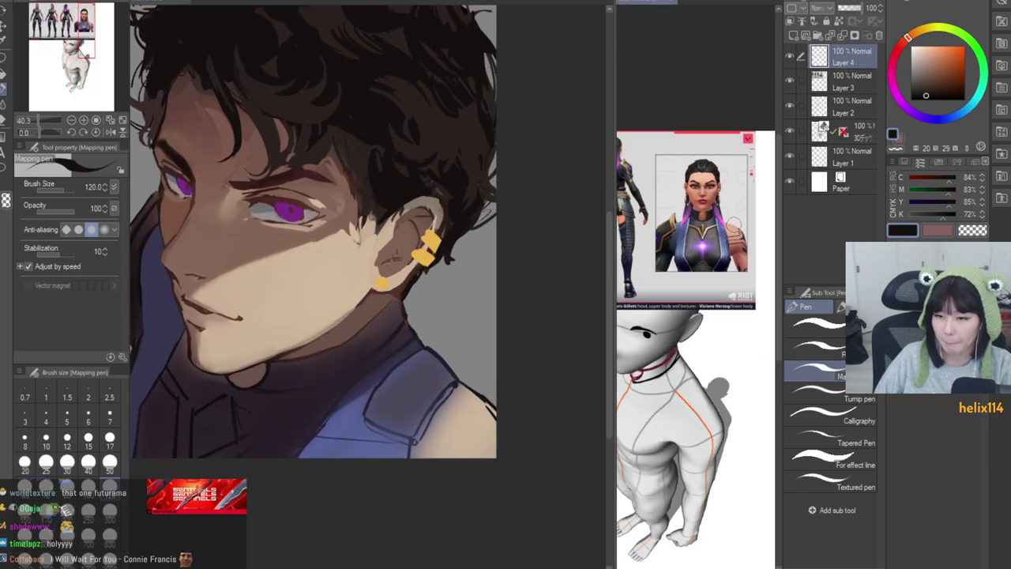
{"action": "scroll", "coordinate": [738, 235], "scroll_direction": "up", "scroll_amount": 4}
Step: Repaint the bare shoulder in sampled light skin beige right up to the vest's edge
{"action": "left_click", "coordinate": [340, 424]}
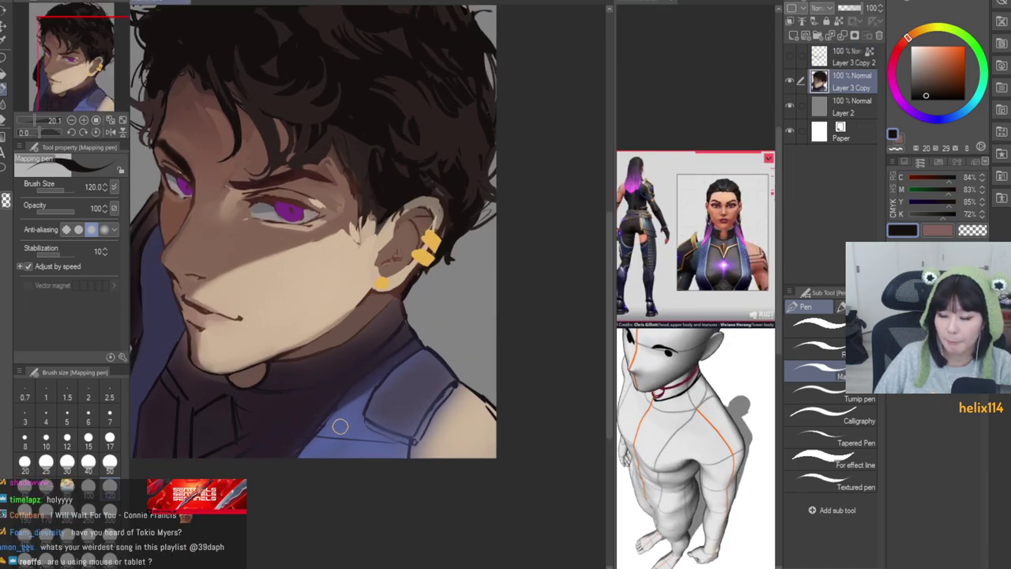
{"action": "scroll", "coordinate": [351, 419], "scroll_direction": "up", "scroll_amount": 4}
{"action": "left_click", "coordinate": [499, 467], "text": "alt"}
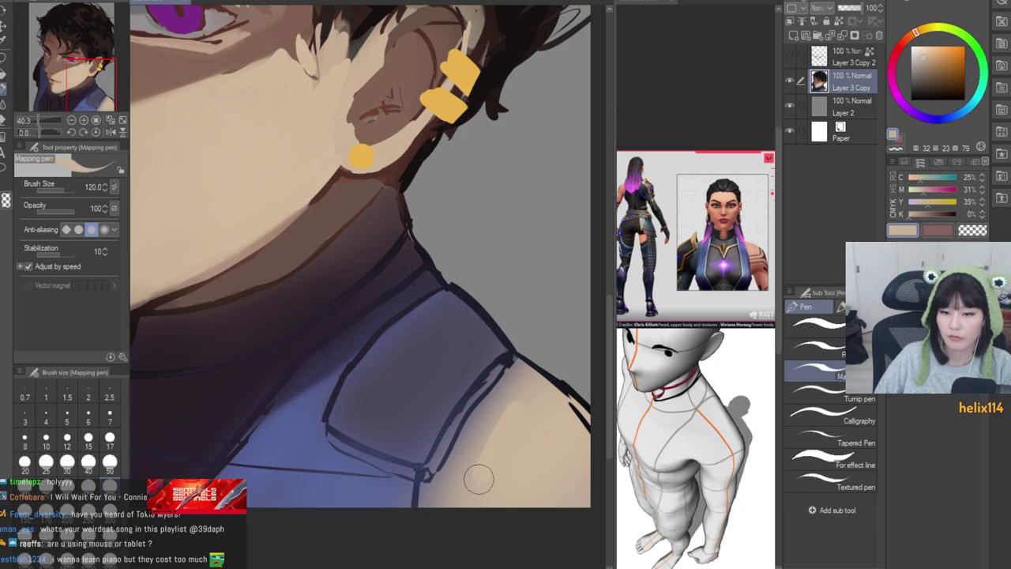
{"action": "mouse_move", "coordinate": [478, 478]}
{"action": "left_mouse_down"}
{"action": "mouse_move", "coordinate": [501, 393]}
{"action": "mouse_move", "coordinate": [440, 505]}
{"action": "left_mouse_up"}
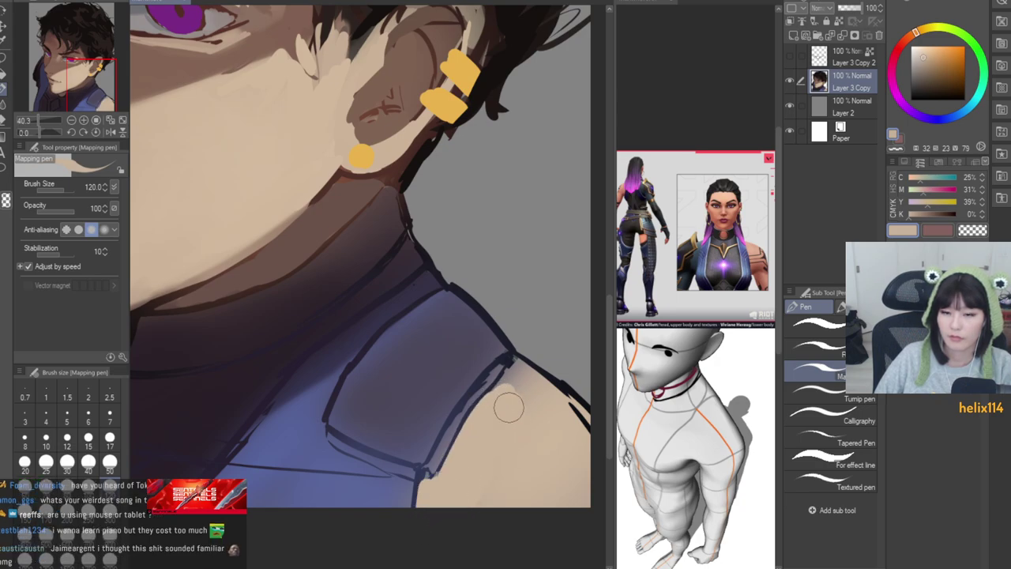
{"action": "mouse_move", "coordinate": [524, 380]}
{"action": "left_mouse_down"}
{"action": "mouse_move", "coordinate": [556, 396]}
{"action": "mouse_move", "coordinate": [520, 395]}
{"action": "left_mouse_up"}
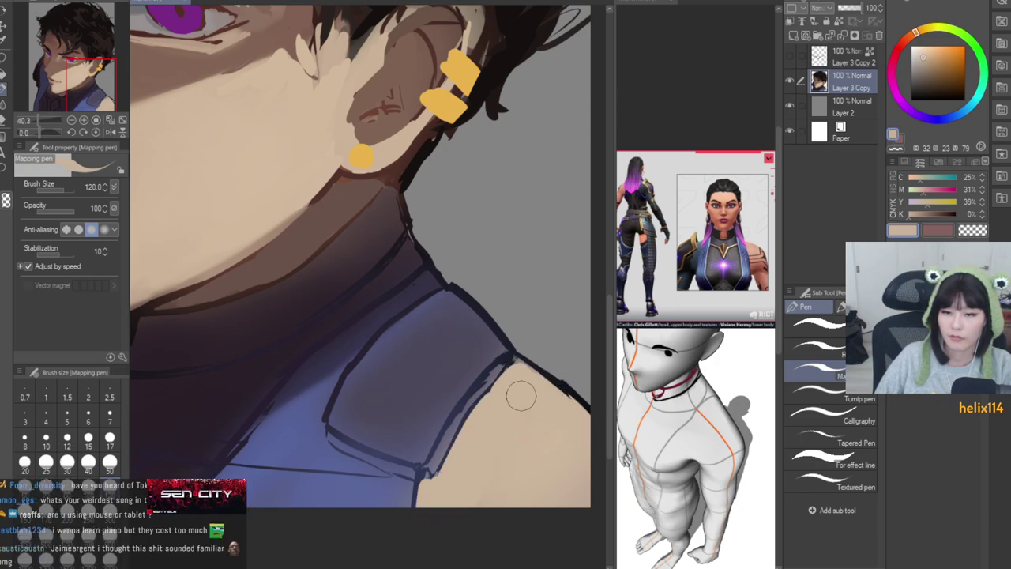
{"action": "scroll", "coordinate": [502, 497], "scroll_direction": "down", "scroll_amount": 4}
{"action": "scroll", "coordinate": [537, 458], "scroll_direction": "up", "scroll_amount": 3}
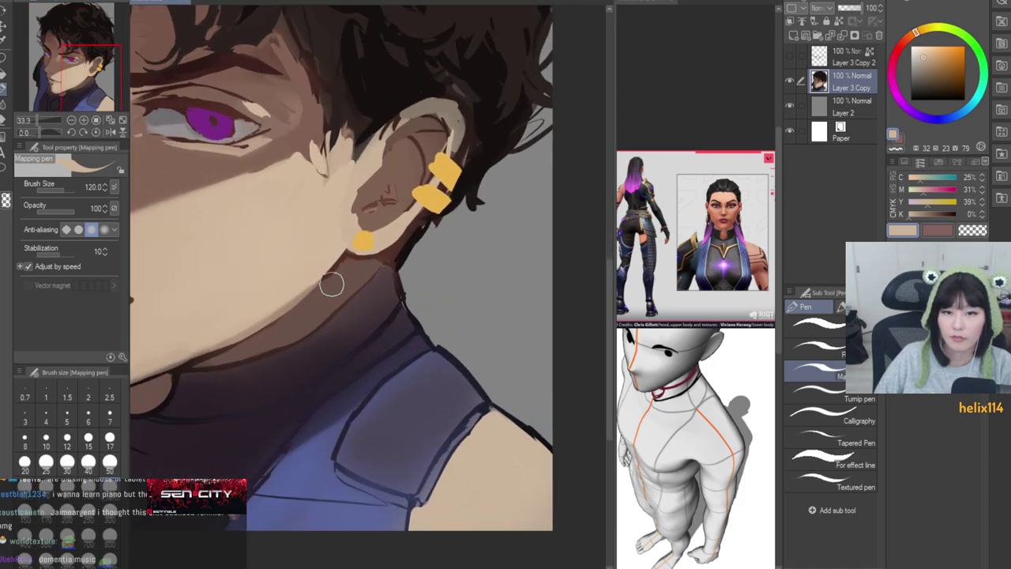
Step: Sample the neck's shadow brown and activate the Lasso selection tool for the shoulder
{"action": "left_click", "coordinate": [331, 287], "text": "alt"}
{"action": "scroll", "coordinate": [368, 272], "scroll_direction": "down", "scroll_amount": 3}
{"action": "scroll", "coordinate": [491, 460], "scroll_direction": "up", "scroll_amount": 2}
{"action": "left_click", "coordinate": [4, 58]}
{"action": "scroll", "coordinate": [427, 331], "scroll_direction": "up", "scroll_amount": 3}
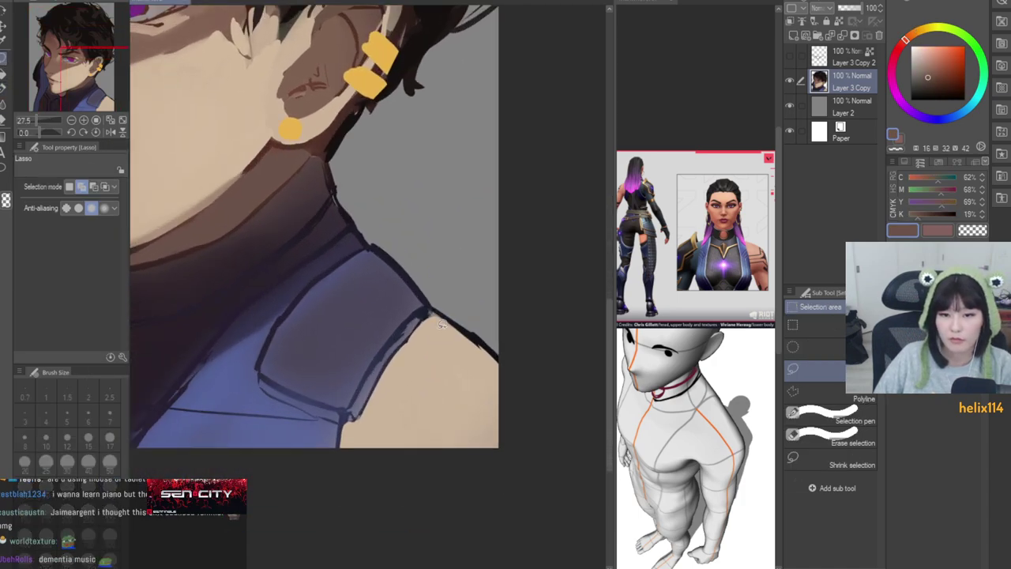
{"action": "mouse_move", "coordinate": [434, 305]}
{"action": "left_mouse_down"}
{"action": "mouse_move", "coordinate": [395, 354]}
{"action": "mouse_move", "coordinate": [379, 398]}
{"action": "left_mouse_up"}
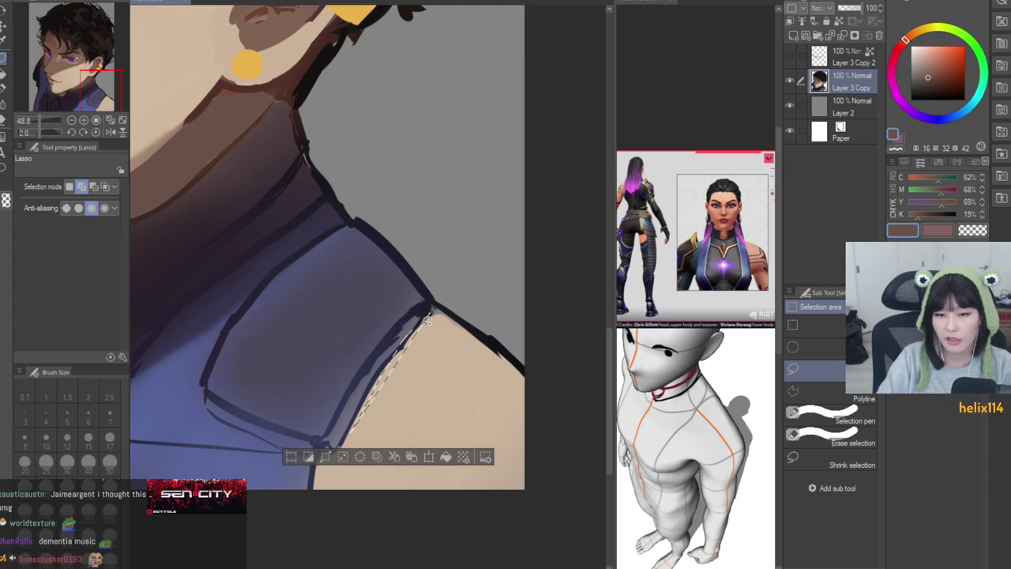
{"action": "left_click_drag", "start_coordinate": [427, 318], "coordinate": [400, 342]}
{"action": "left_click_drag", "start_coordinate": [367, 392], "coordinate": [366, 397]}
{"action": "key", "text": "ctrl+z"}
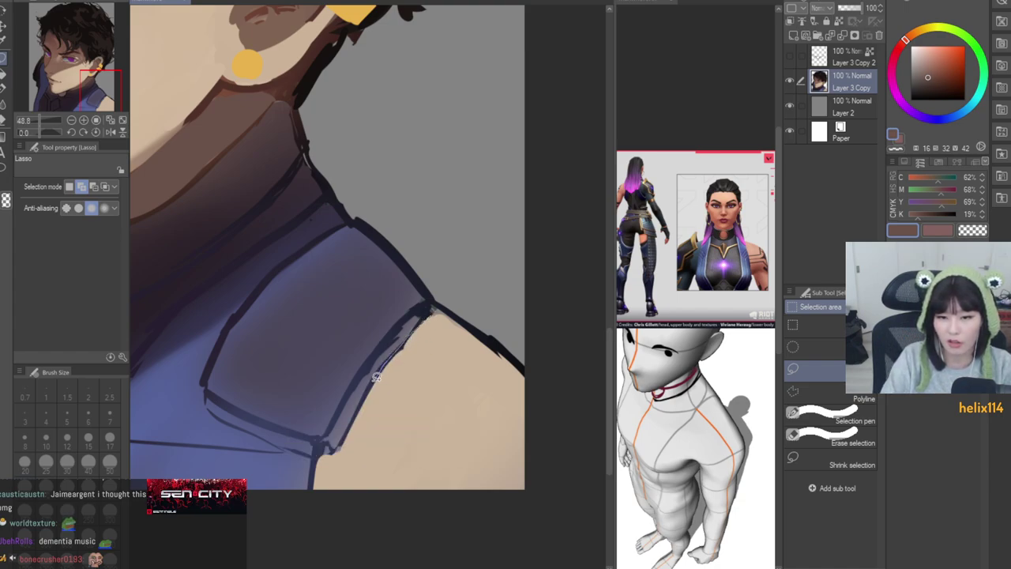
Step: Lasso-select the bare shoulder and shade it in neck brown beside the vest with the Soft airbrush at size 1200
{"action": "mouse_move", "coordinate": [320, 446]}
{"action": "left_mouse_down"}
{"action": "mouse_move", "coordinate": [327, 516]}
{"action": "mouse_move", "coordinate": [495, 495]}
{"action": "mouse_move", "coordinate": [543, 472]}
{"action": "left_mouse_up"}
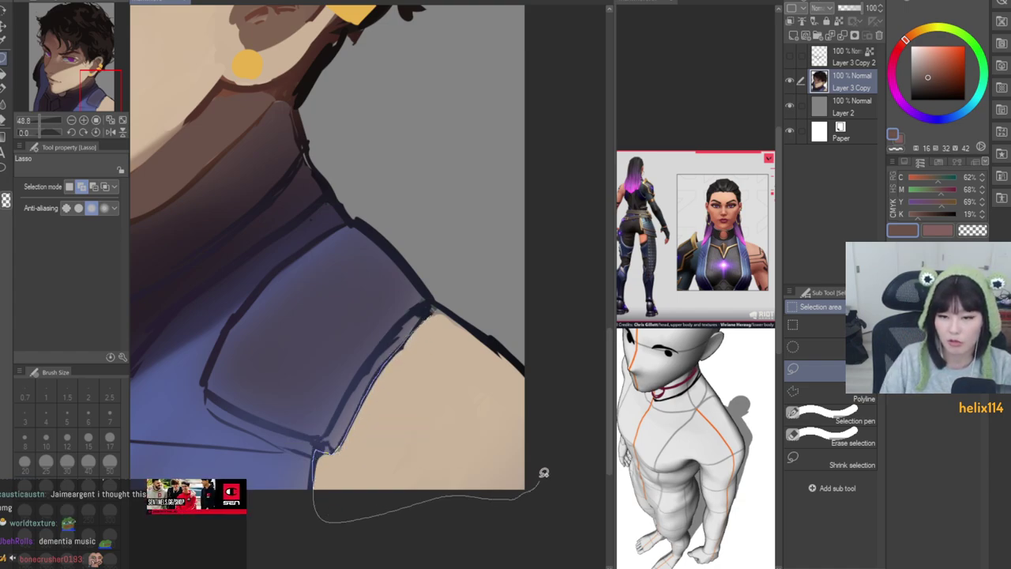
{"action": "left_click_drag", "start_coordinate": [497, 339], "coordinate": [424, 306]}
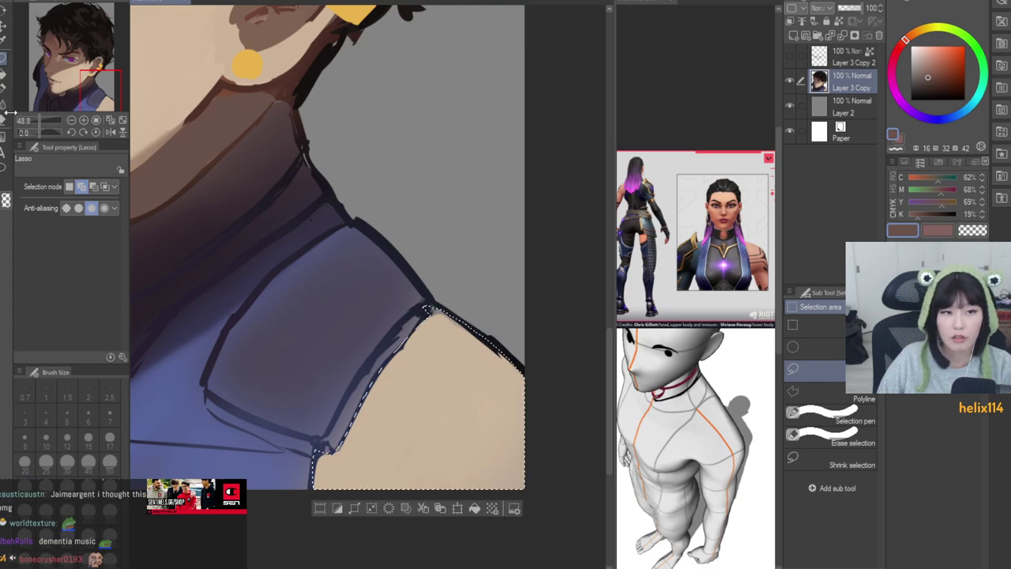
{"action": "left_click", "coordinate": [3, 90]}
{"action": "scroll", "coordinate": [466, 362], "scroll_direction": "down", "scroll_amount": 3}
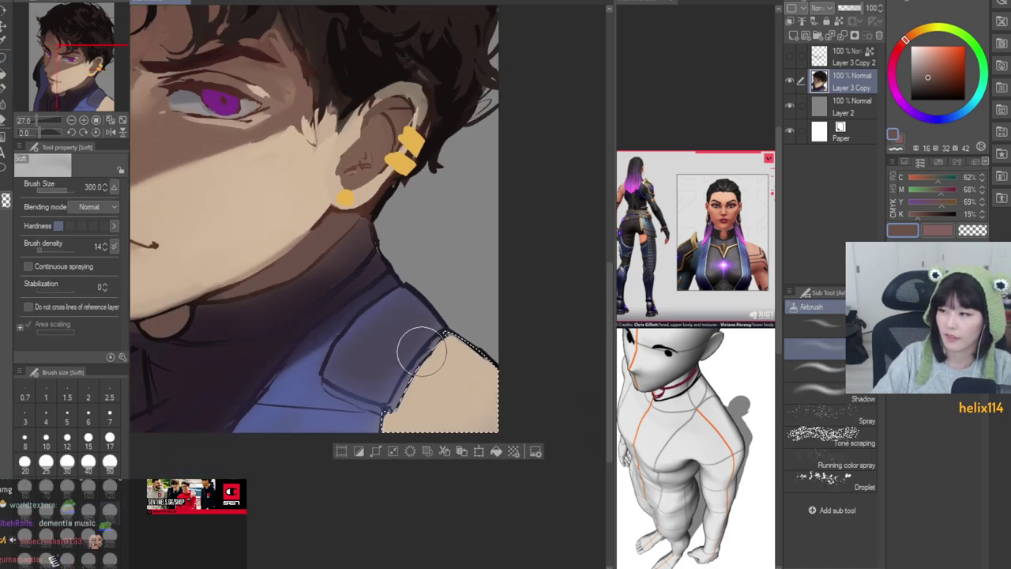
{"action": "key", "text": "bracketright"}
{"action": "key", "text": "bracketright"}
{"action": "key", "text": "bracketright"}
{"action": "key", "text": "bracketright"}
{"action": "key", "text": "bracketright"}
{"action": "key", "text": "bracketright"}
{"action": "key", "text": "bracketright"}
{"action": "mouse_move", "coordinate": [374, 398]}
{"action": "left_mouse_down"}
{"action": "mouse_move", "coordinate": [437, 486]}
{"action": "mouse_move", "coordinate": [405, 484]}
{"action": "mouse_move", "coordinate": [365, 450]}
{"action": "mouse_move", "coordinate": [321, 327]}
{"action": "left_mouse_up"}
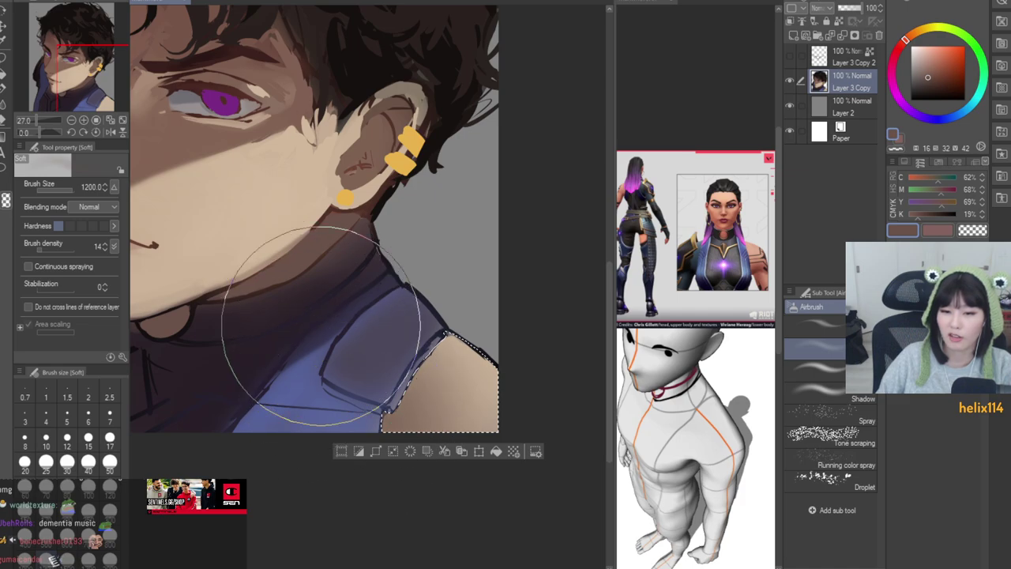
Step: Airbrush sampled cheek beige back over the outer part of the selected shoulder
{"action": "left_click", "coordinate": [255, 224], "text": "alt"}
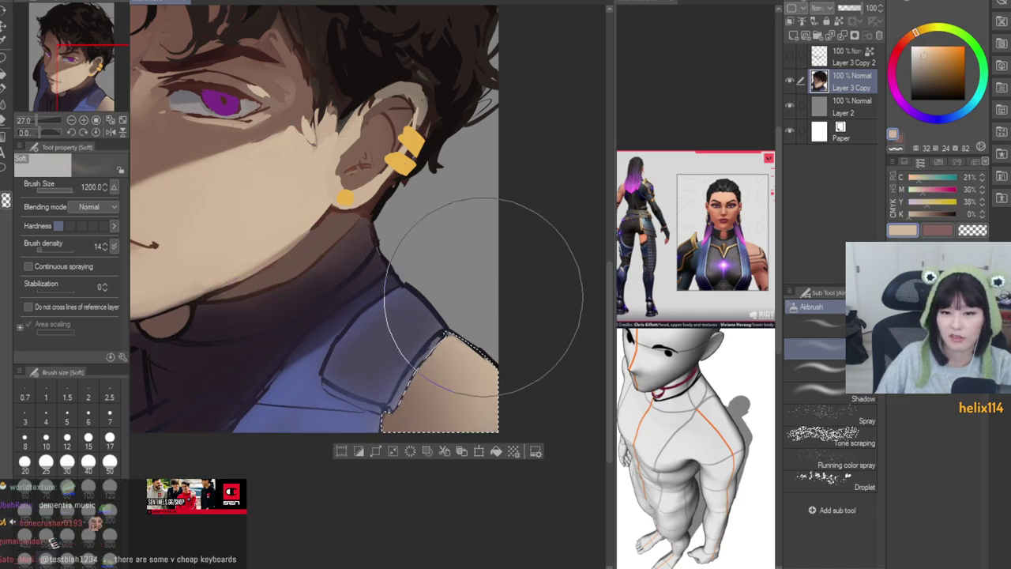
{"action": "mouse_move", "coordinate": [483, 296]}
{"action": "left_mouse_down"}
{"action": "mouse_move", "coordinate": [420, 307]}
{"action": "mouse_move", "coordinate": [437, 308]}
{"action": "mouse_move", "coordinate": [432, 341]}
{"action": "mouse_move", "coordinate": [395, 327]}
{"action": "left_mouse_up"}
Step: Examine the shaded shoulder in the full portrait, including mirrored, and compare it with the reference character's outfit
{"action": "scroll", "coordinate": [533, 362], "scroll_direction": "down", "scroll_amount": 4}
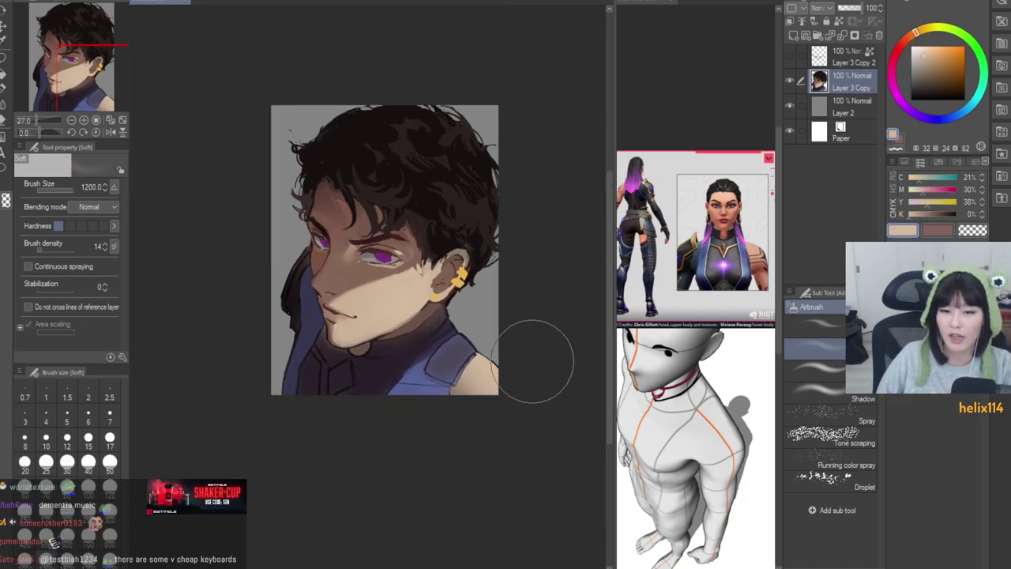
{"action": "scroll", "coordinate": [533, 362], "scroll_direction": "down", "scroll_amount": 3}
{"action": "key", "text": "h"}
{"action": "key", "text": "h"}
{"action": "scroll", "coordinate": [535, 361], "scroll_direction": "up", "scroll_amount": 2}
{"action": "key", "text": "p"}
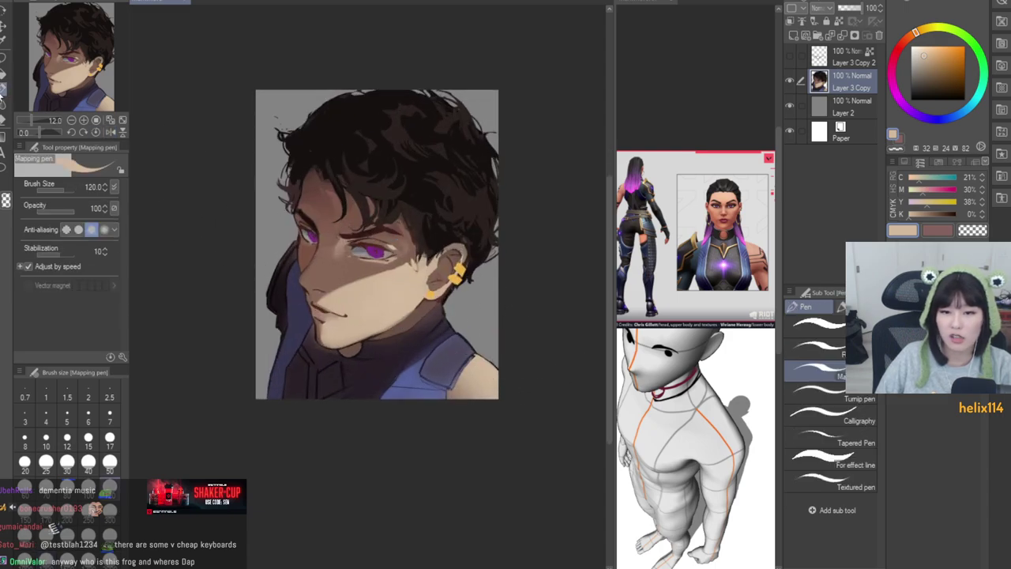
{"action": "left_click", "coordinate": [746, 298]}
{"action": "scroll", "coordinate": [752, 290], "scroll_direction": "up", "scroll_amount": 3}
{"action": "left_click", "coordinate": [476, 374]}
Step: Lasso-select the outer part of the vest's shoulder panel, inside its dark outlines
{"action": "scroll", "coordinate": [474, 373], "scroll_direction": "up", "scroll_amount": 8}
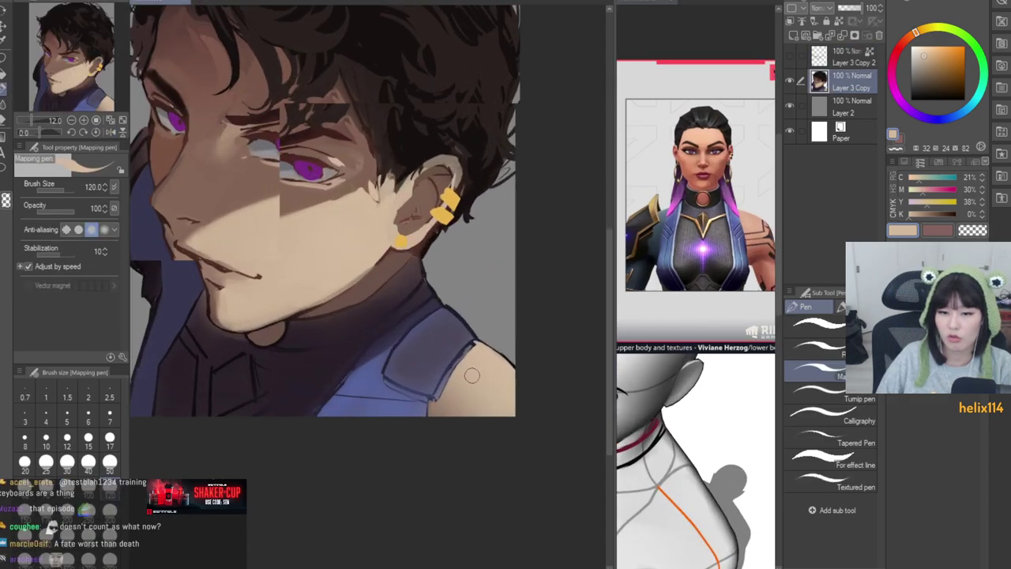
{"action": "left_click", "coordinate": [484, 325], "text": "alt"}
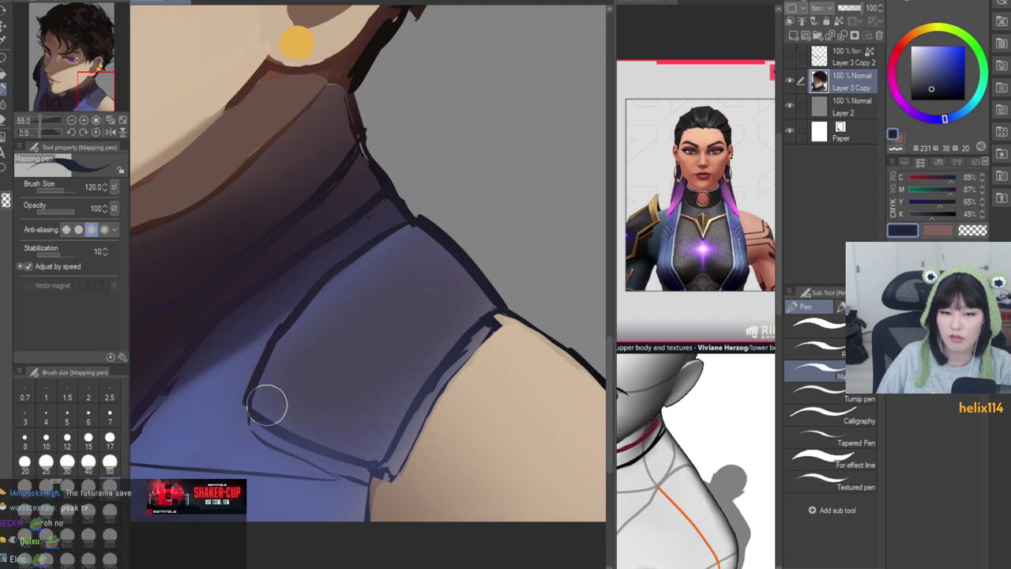
{"action": "left_click", "coordinate": [395, 256], "text": "alt"}
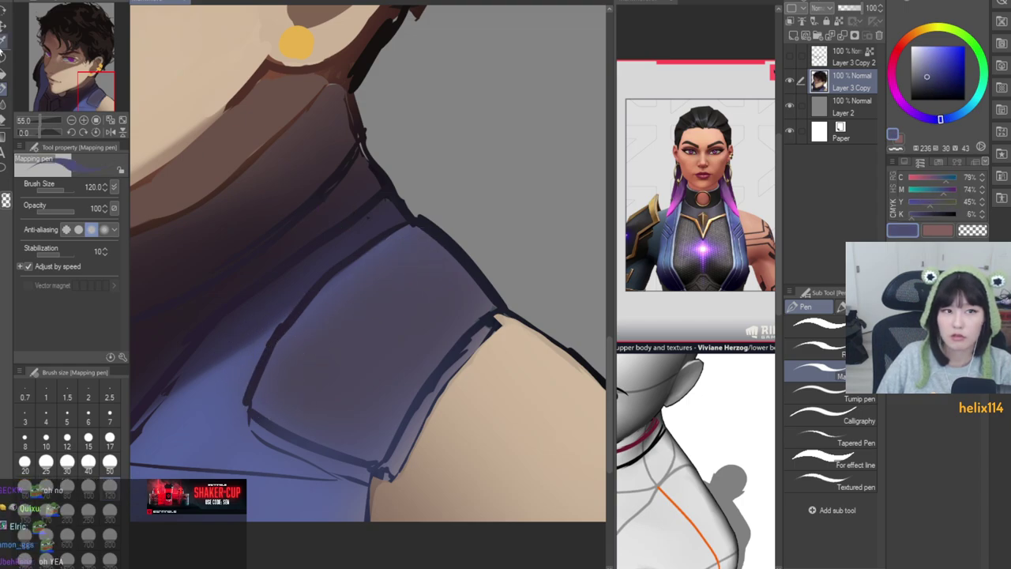
{"action": "left_click", "coordinate": [4, 56]}
{"action": "mouse_move", "coordinate": [413, 224]}
{"action": "left_mouse_down"}
{"action": "mouse_move", "coordinate": [462, 261]}
{"action": "mouse_move", "coordinate": [480, 305]}
{"action": "mouse_move", "coordinate": [410, 393]}
{"action": "left_mouse_up"}
{"action": "mouse_move", "coordinate": [345, 374]}
{"action": "left_mouse_down"}
{"action": "mouse_move", "coordinate": [319, 302]}
{"action": "mouse_move", "coordinate": [402, 230]}
{"action": "left_mouse_up"}
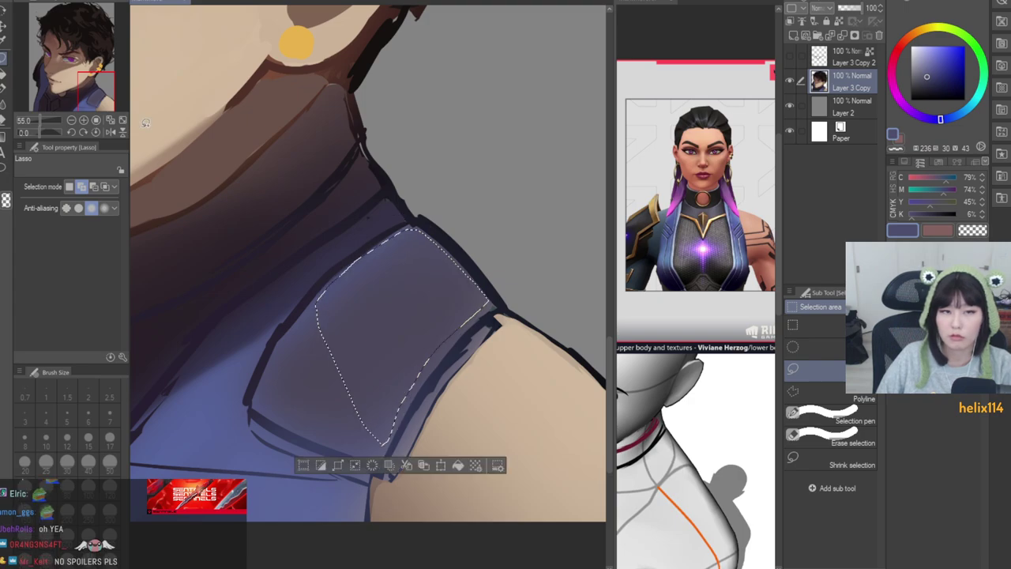
Step: Airbrush the selected part of the shoulder panel with sampled vest blue and clear the selection
{"action": "key", "text": "b"}
{"action": "scroll", "coordinate": [488, 327], "scroll_direction": "down", "scroll_amount": 3}
{"action": "left_click", "coordinate": [296, 432], "text": "alt"}
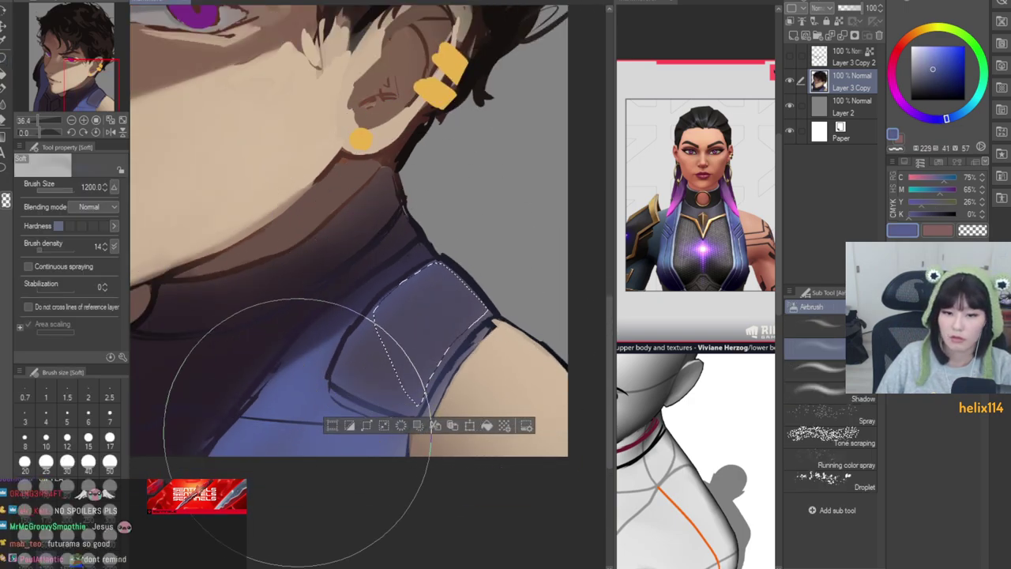
{"action": "left_click_drag", "start_coordinate": [381, 320], "coordinate": [465, 242]}
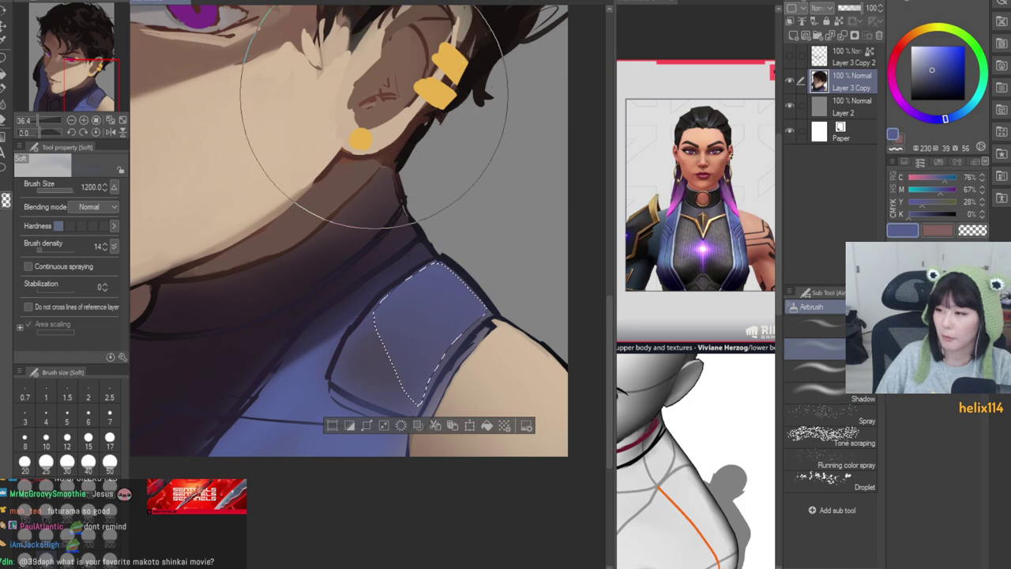
{"action": "key", "text": "ctrl+d"}
{"action": "scroll", "coordinate": [418, 347], "scroll_direction": "down", "scroll_amount": 2}
{"action": "scroll", "coordinate": [505, 372], "scroll_direction": "up", "scroll_amount": 1}
Step: Redraw the shoulder panel's armhole edge as a solid band in sampled dark navy with the Mapping pen
{"action": "key", "text": "p"}
{"action": "scroll", "coordinate": [355, 343], "scroll_direction": "up", "scroll_amount": 1}
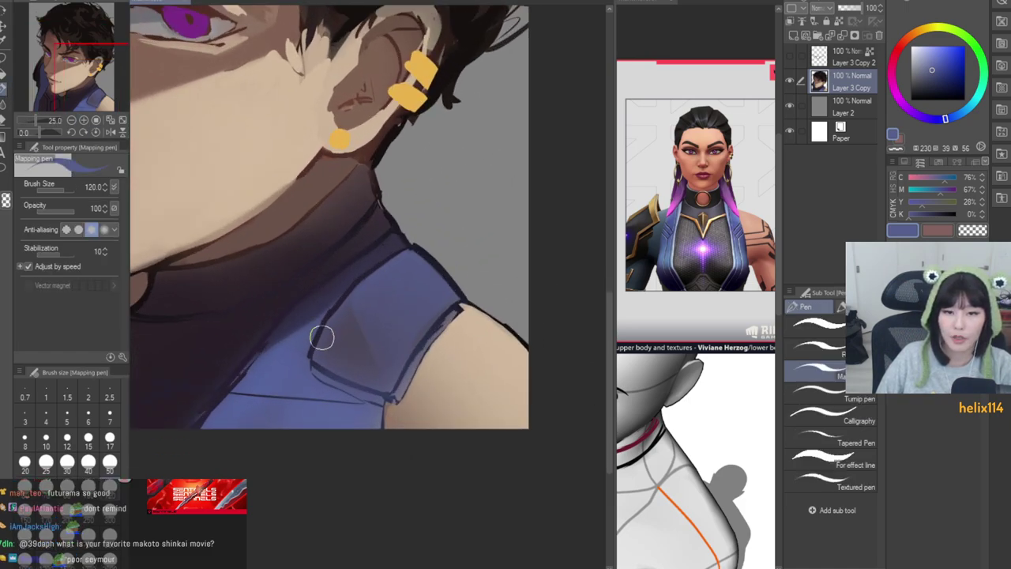
{"action": "left_click", "coordinate": [340, 314], "text": "alt"}
{"action": "scroll", "coordinate": [342, 312], "scroll_direction": "up", "scroll_amount": 1}
{"action": "left_click_drag", "start_coordinate": [445, 300], "coordinate": [398, 368]}
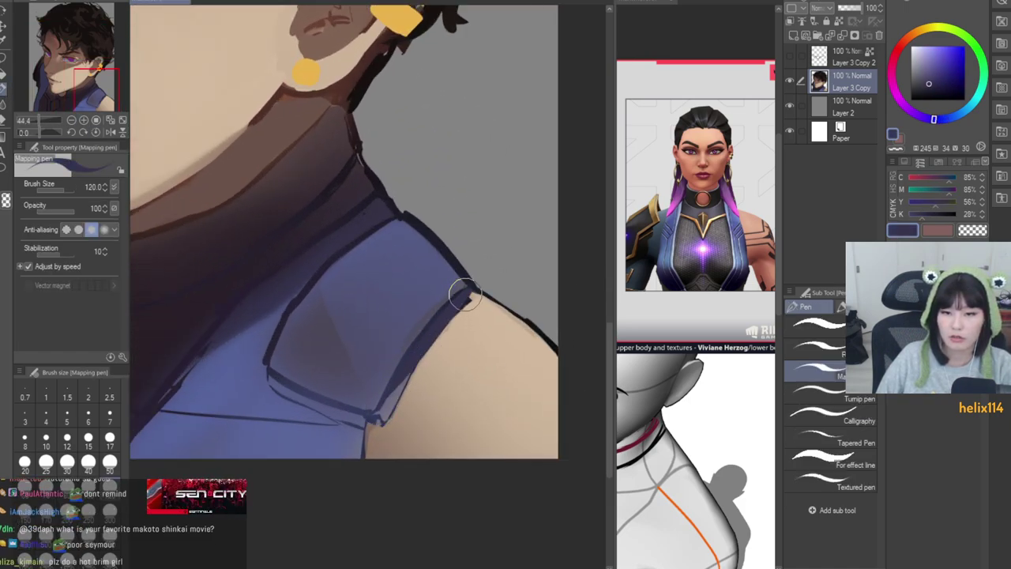
{"action": "left_click_drag", "start_coordinate": [463, 286], "coordinate": [373, 420]}
Step: Repaint the shoulder skin along the armhole band with sampled skin tones to give it a clean edge
{"action": "left_click", "coordinate": [454, 335], "text": "alt"}
{"action": "left_click_drag", "start_coordinate": [450, 328], "coordinate": [384, 431]}
{"action": "left_click", "coordinate": [387, 440], "text": "alt"}
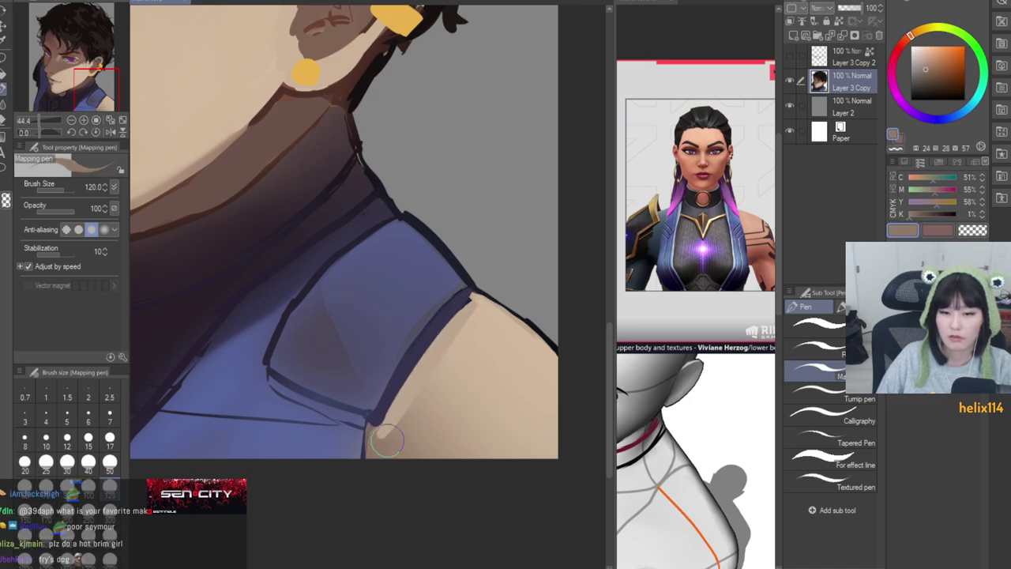
{"action": "left_click_drag", "start_coordinate": [461, 308], "coordinate": [421, 371]}
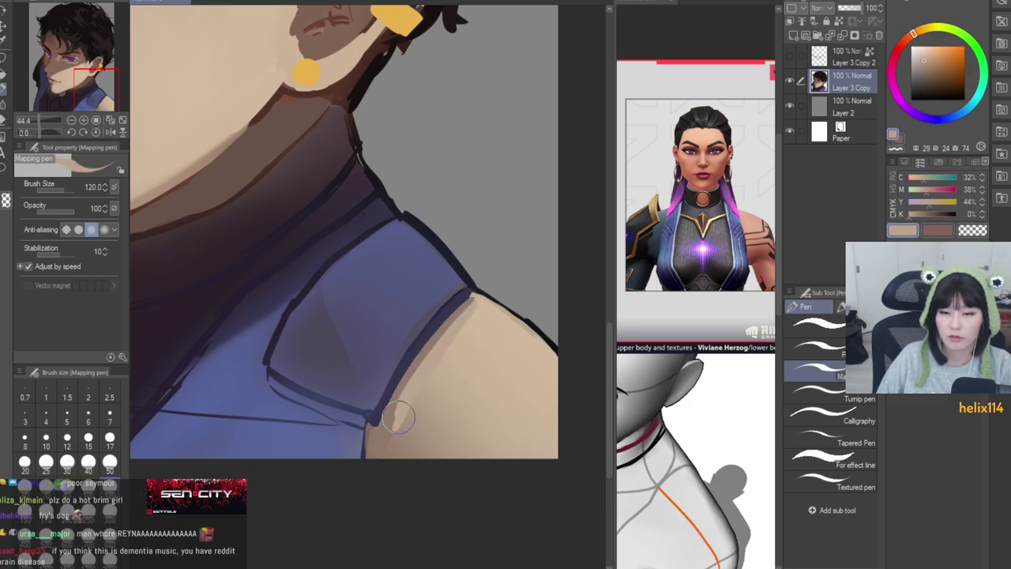
{"action": "scroll", "coordinate": [542, 460], "scroll_direction": "down", "scroll_amount": 5}
{"action": "scroll", "coordinate": [490, 521], "scroll_direction": "up", "scroll_amount": 6}
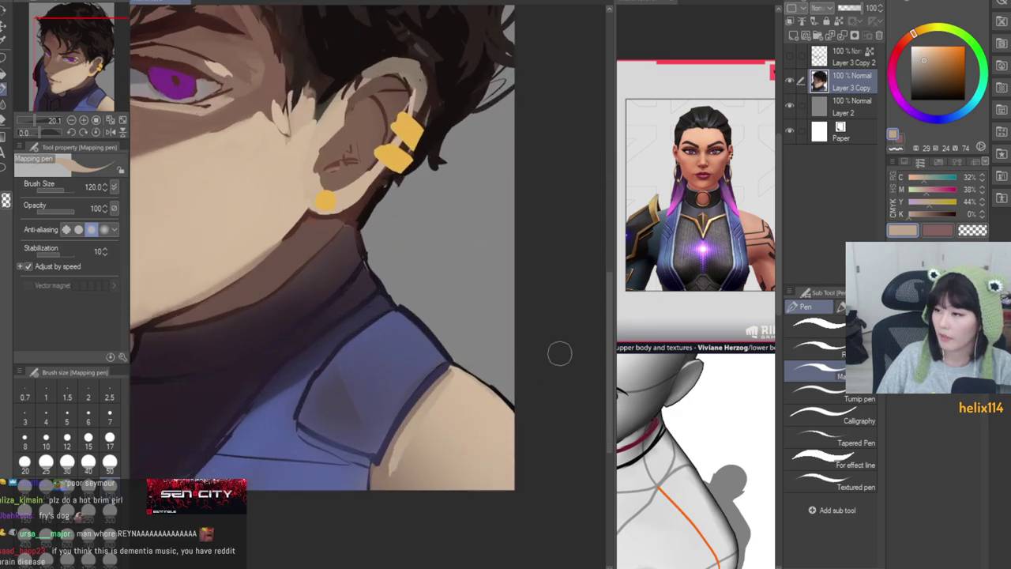
Step: Redraw the lower edge of the vest's shoulder panel as a thick band in sampled dark navy
{"action": "scroll", "coordinate": [388, 416], "scroll_direction": "up", "scroll_amount": 2}
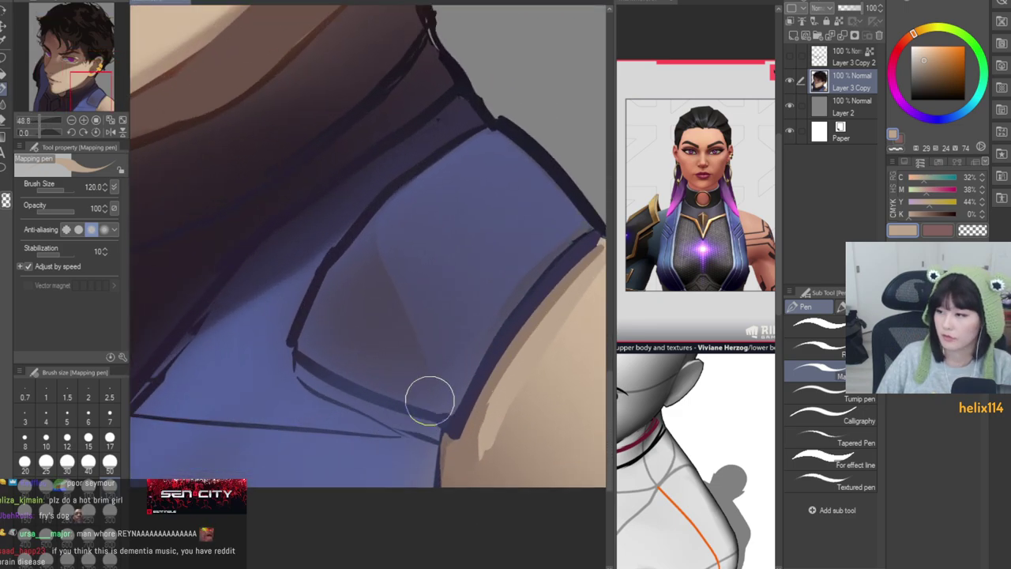
{"action": "scroll", "coordinate": [451, 488], "scroll_direction": "down", "scroll_amount": 1}
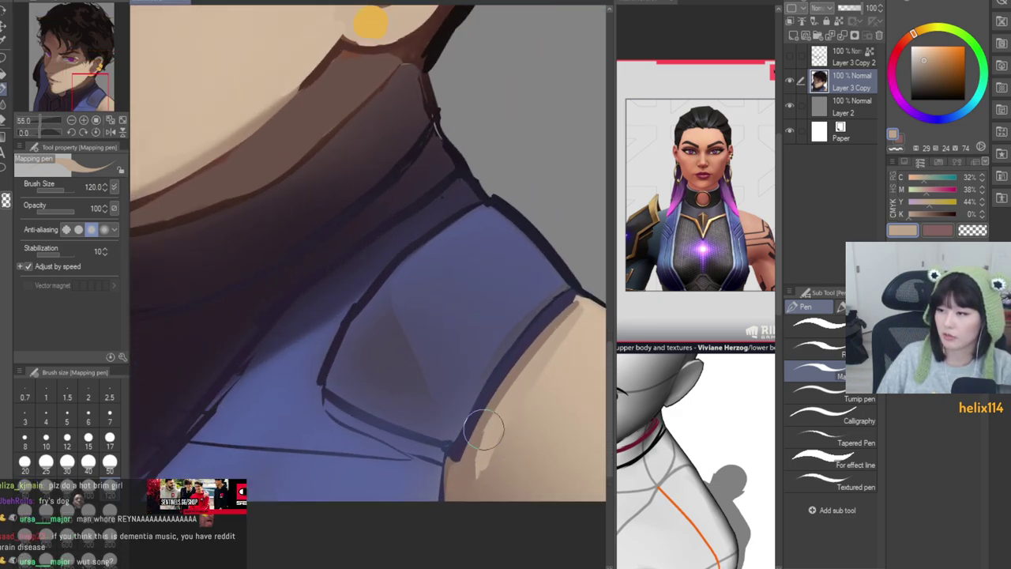
{"action": "scroll", "coordinate": [480, 421], "scroll_direction": "up", "scroll_amount": 2}
{"action": "left_click", "coordinate": [406, 433], "text": "alt"}
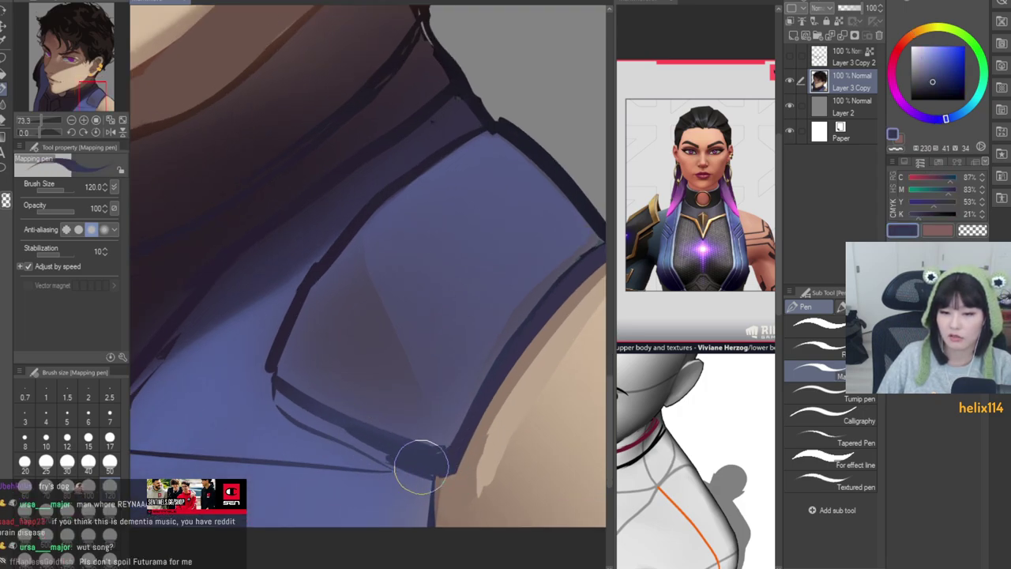
{"action": "mouse_move", "coordinate": [395, 456]}
{"action": "left_mouse_down"}
{"action": "mouse_move", "coordinate": [307, 413]}
{"action": "mouse_move", "coordinate": [388, 437]}
{"action": "left_mouse_up"}
{"action": "left_click", "coordinate": [258, 364], "text": "alt"}
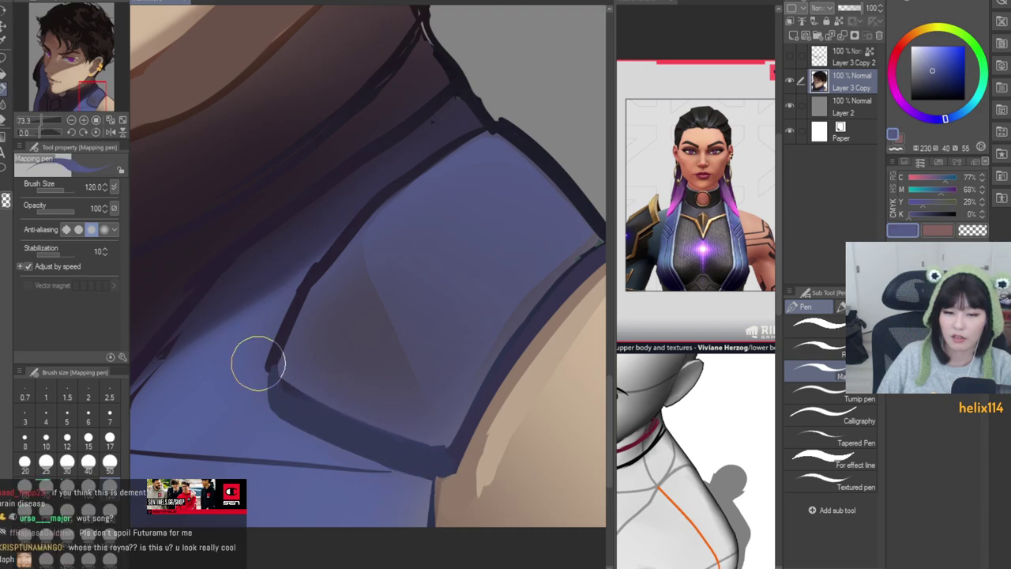
Step: Clean up the collar-side outline of the shoulder panel with sampled vest blue
{"action": "scroll", "coordinate": [267, 407], "scroll_direction": "down", "scroll_amount": 2}
{"action": "left_click", "coordinate": [294, 330], "text": "alt"}
{"action": "mouse_move", "coordinate": [310, 303]}
{"action": "left_mouse_down"}
{"action": "mouse_move", "coordinate": [284, 341]}
{"action": "mouse_move", "coordinate": [311, 307]}
{"action": "left_mouse_up"}
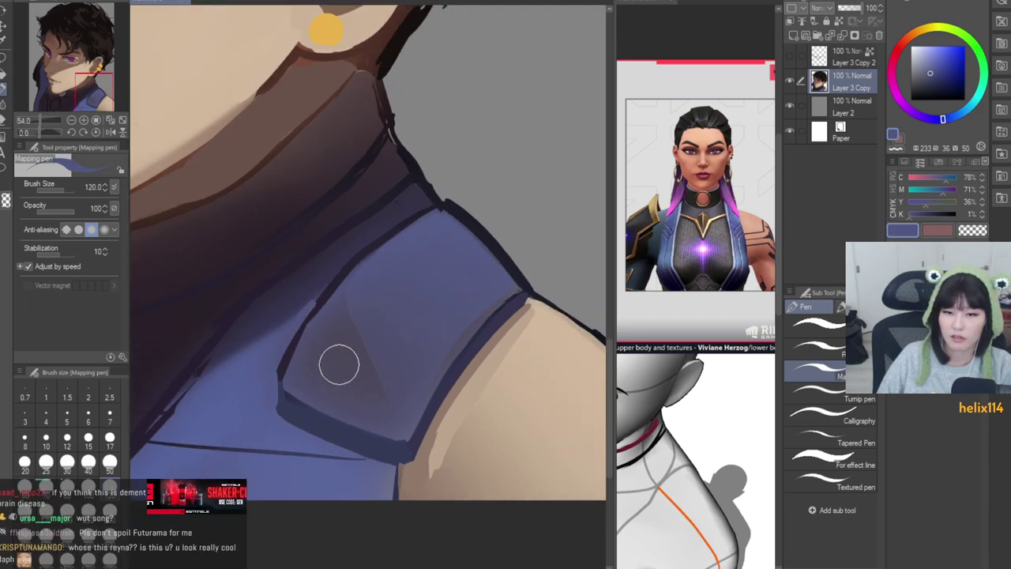
Step: Examine the collar and vest up close and within the wider portrait
{"action": "scroll", "coordinate": [594, 387], "scroll_direction": "down", "scroll_amount": 2}
{"action": "scroll", "coordinate": [355, 424], "scroll_direction": "up", "scroll_amount": 4}
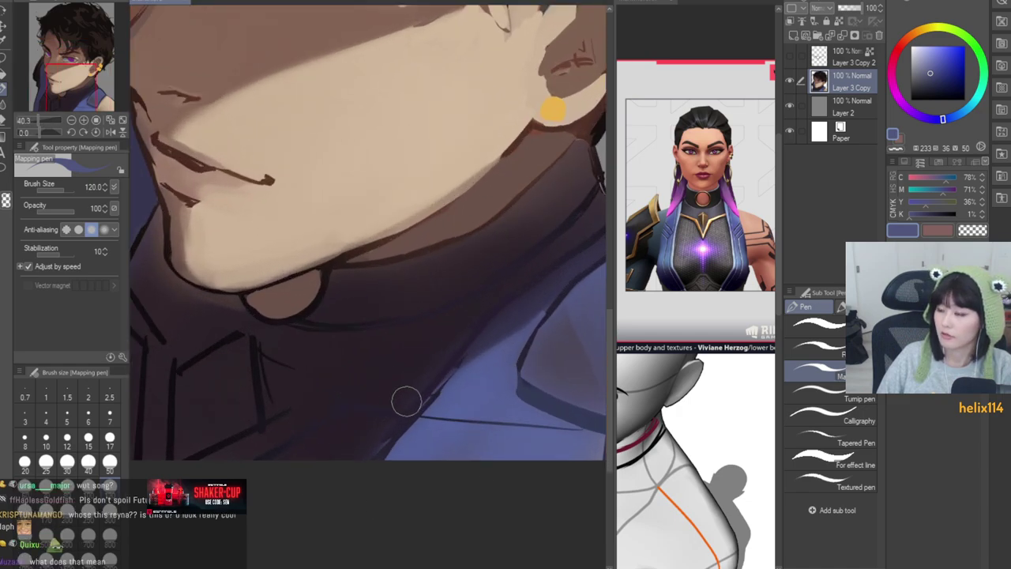
{"action": "scroll", "coordinate": [514, 398], "scroll_direction": "down", "scroll_amount": 1}
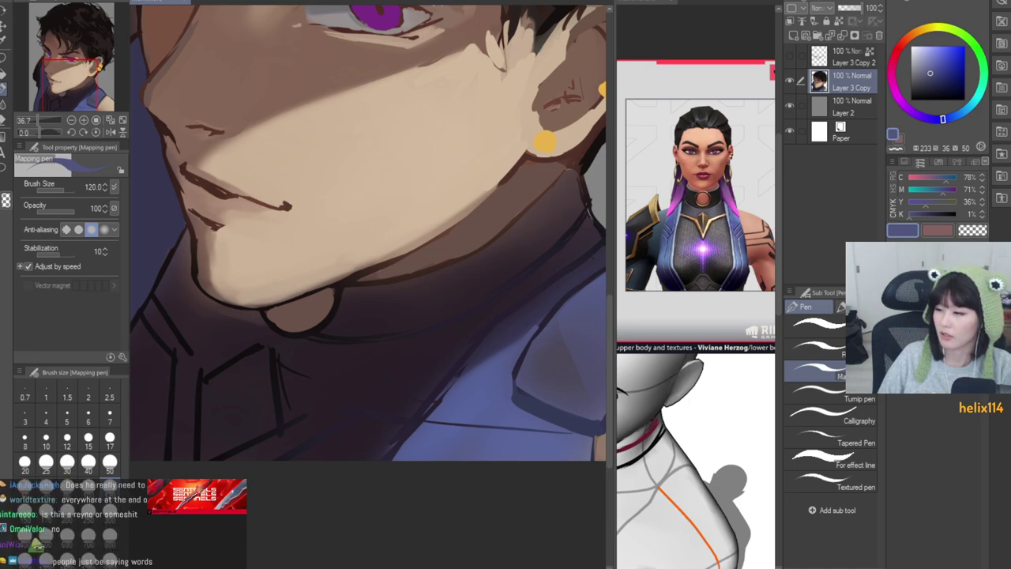
{"action": "scroll", "coordinate": [479, 390], "scroll_direction": "down", "scroll_amount": 3}
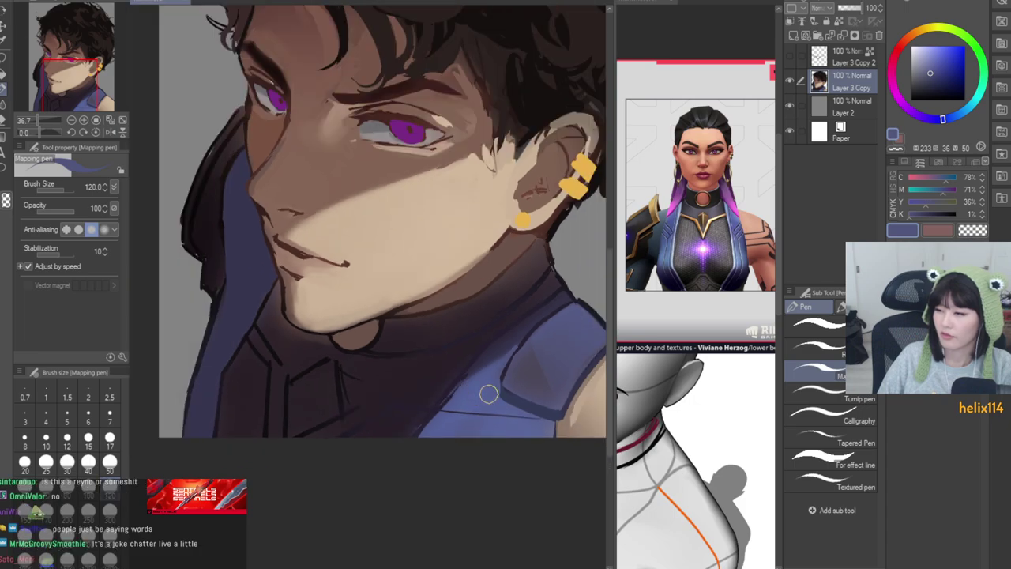
{"action": "scroll", "coordinate": [518, 406], "scroll_direction": "up", "scroll_amount": 2}
{"action": "scroll", "coordinate": [443, 336], "scroll_direction": "up", "scroll_amount": 2}
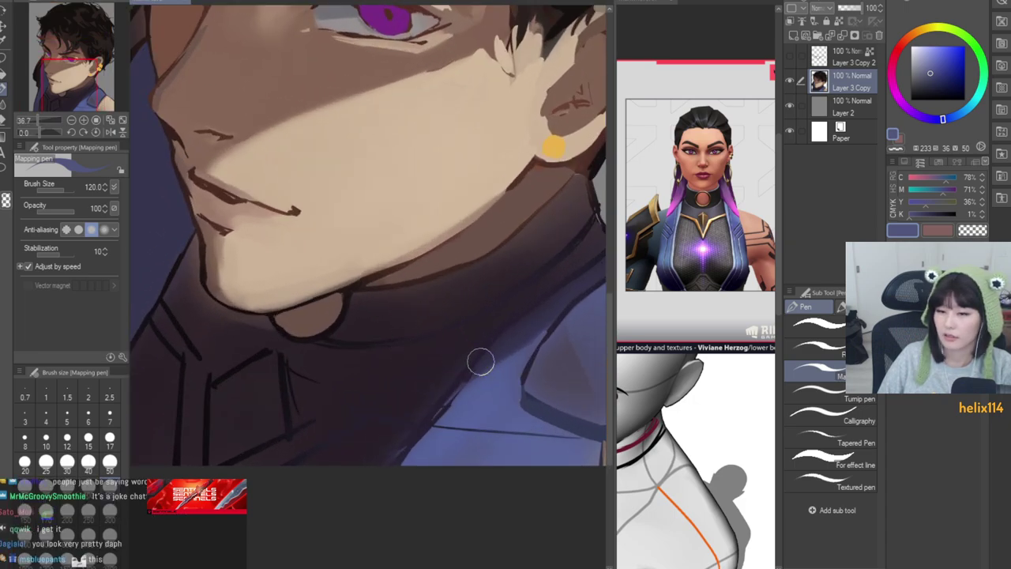
{"action": "left_click", "coordinate": [419, 395], "text": "alt"}
{"action": "scroll", "coordinate": [456, 401], "scroll_direction": "down", "scroll_amount": 5}
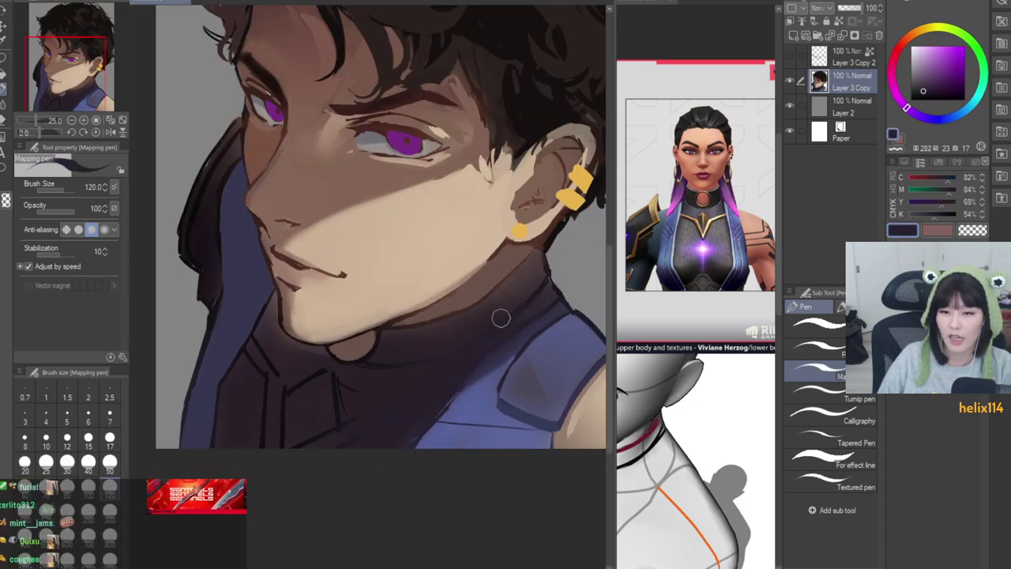
{"action": "scroll", "coordinate": [577, 248], "scroll_direction": "up", "scroll_amount": 4}
Step: Darken the sampled earring gold to hue 39, saturation 66, value 35 and paint the collar's far-side trim strip with it
{"action": "left_click", "coordinate": [576, 177], "text": "alt"}
{"action": "left_click", "coordinate": [939, 74]}
{"action": "left_click_drag", "start_coordinate": [940, 75], "coordinate": [946, 81]}
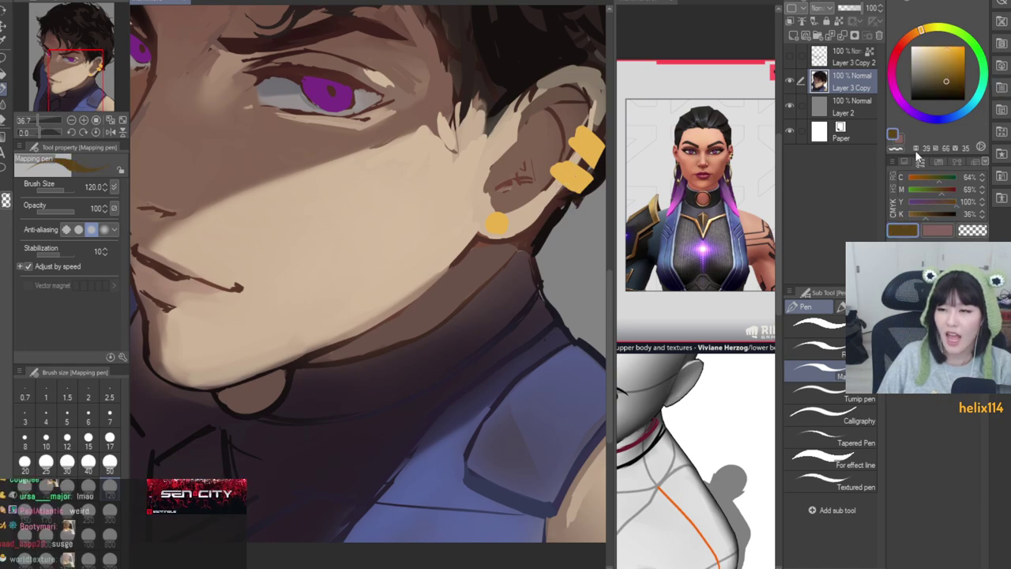
{"action": "scroll", "coordinate": [482, 322], "scroll_direction": "down", "scroll_amount": 5}
{"action": "scroll", "coordinate": [300, 407], "scroll_direction": "up", "scroll_amount": 3}
{"action": "mouse_move", "coordinate": [283, 377]}
{"action": "left_mouse_down"}
{"action": "mouse_move", "coordinate": [271, 458]}
{"action": "mouse_move", "coordinate": [280, 463]}
{"action": "left_mouse_up"}
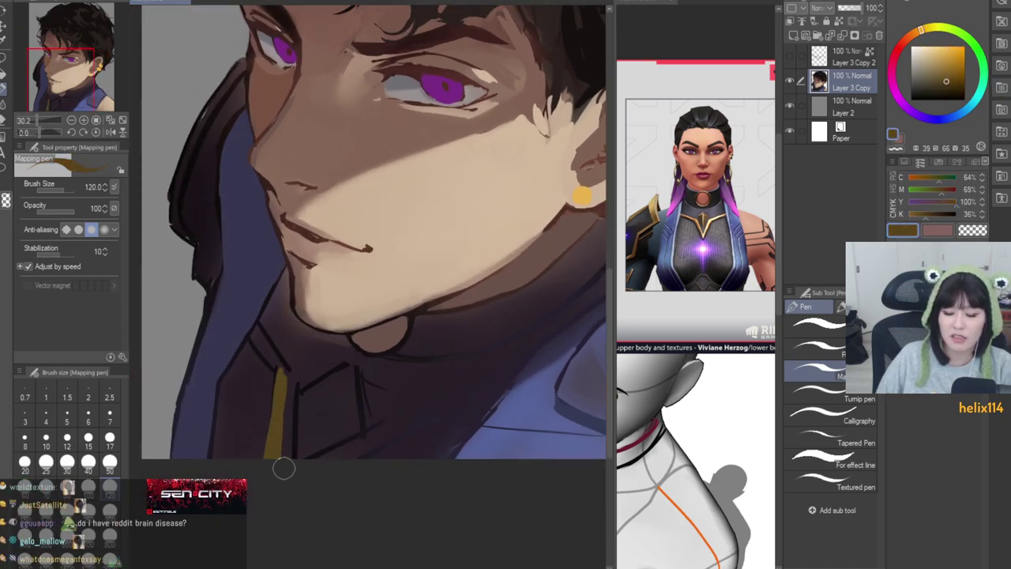
{"action": "key", "text": "ctrl+z"}
{"action": "mouse_move", "coordinate": [256, 335]}
{"action": "left_mouse_down"}
{"action": "mouse_move", "coordinate": [271, 361]}
{"action": "mouse_move", "coordinate": [257, 334]}
{"action": "mouse_move", "coordinate": [283, 387]}
{"action": "mouse_move", "coordinate": [280, 424]}
{"action": "left_mouse_up"}
{"action": "key", "text": "ctrl+z"}
Step: Paint the angled trim strip on the near side of the vest front, up to the blue lapel, in dark gold
{"action": "mouse_move", "coordinate": [420, 415]}
{"action": "left_mouse_down"}
{"action": "mouse_move", "coordinate": [337, 471]}
{"action": "mouse_move", "coordinate": [346, 461]}
{"action": "left_mouse_up"}
{"action": "key", "text": "ctrl+z"}
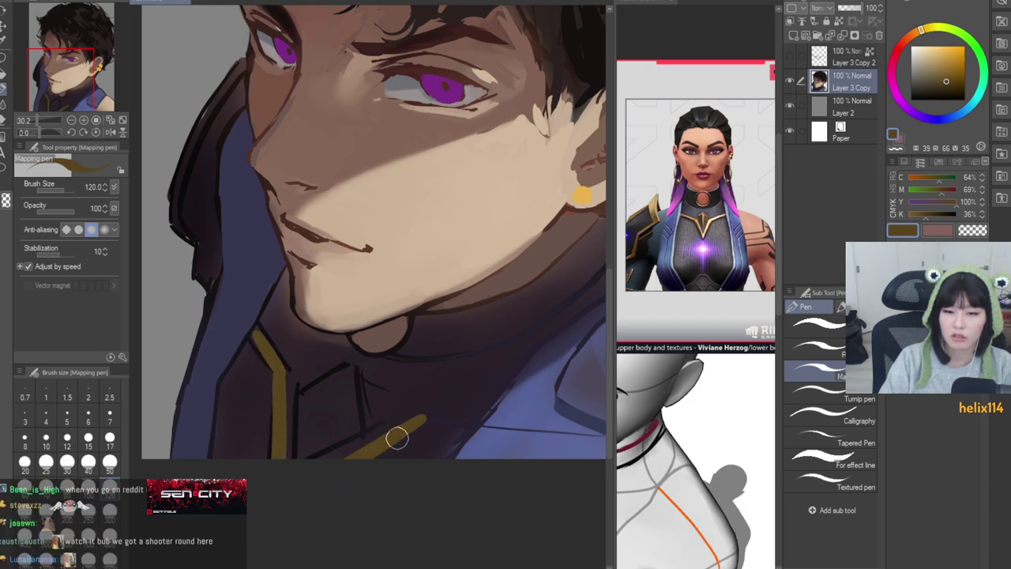
{"action": "mouse_move", "coordinate": [397, 437]}
{"action": "left_mouse_down"}
{"action": "mouse_move", "coordinate": [432, 416]}
{"action": "mouse_move", "coordinate": [421, 417]}
{"action": "left_mouse_up"}
{"action": "scroll", "coordinate": [336, 372], "scroll_direction": "up", "scroll_amount": 2}
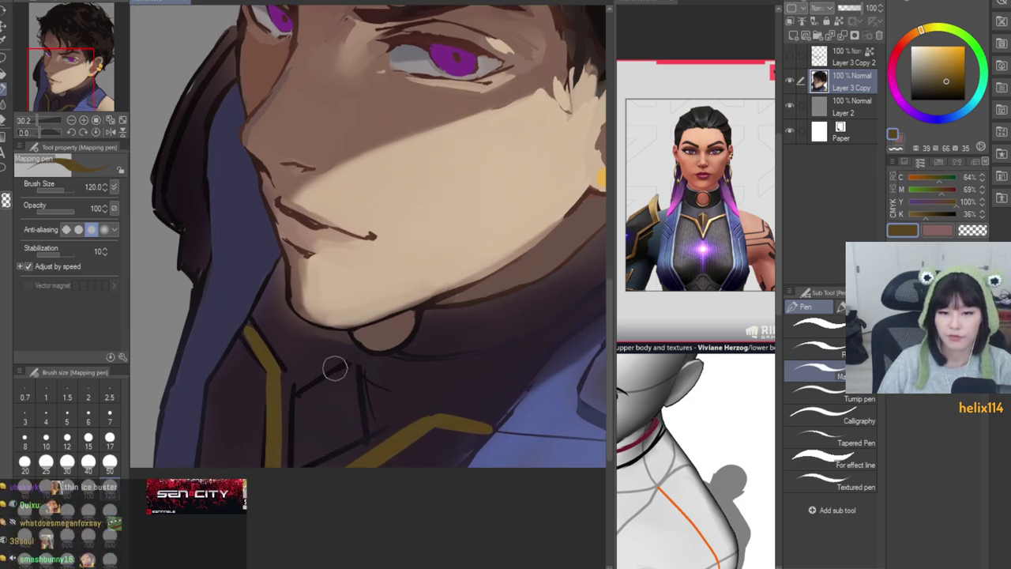
Step: Fill the angular panel between the two trim strips with dark gold and refine its far edge using sampled colors
{"action": "mouse_move", "coordinate": [360, 366]}
{"action": "left_mouse_down"}
{"action": "mouse_move", "coordinate": [330, 386]}
{"action": "mouse_move", "coordinate": [358, 365]}
{"action": "mouse_move", "coordinate": [359, 450]}
{"action": "mouse_move", "coordinate": [286, 478]}
{"action": "mouse_move", "coordinate": [299, 398]}
{"action": "mouse_move", "coordinate": [292, 460]}
{"action": "mouse_move", "coordinate": [357, 393]}
{"action": "left_mouse_up"}
{"action": "scroll", "coordinate": [334, 408], "scroll_direction": "down", "scroll_amount": 6}
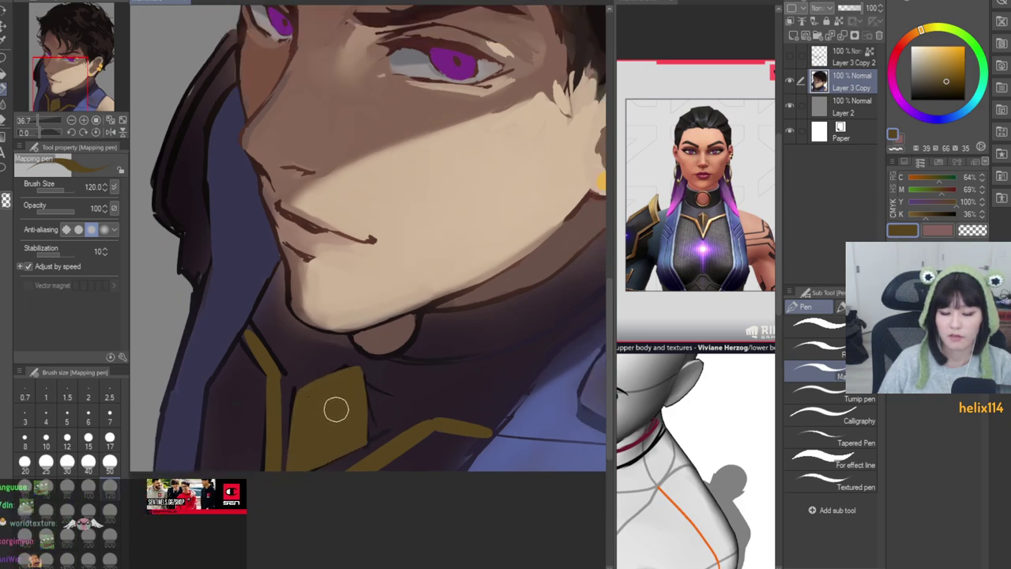
{"action": "scroll", "coordinate": [493, 459], "scroll_direction": "down", "scroll_amount": 4}
{"action": "scroll", "coordinate": [394, 442], "scroll_direction": "up", "scroll_amount": 14}
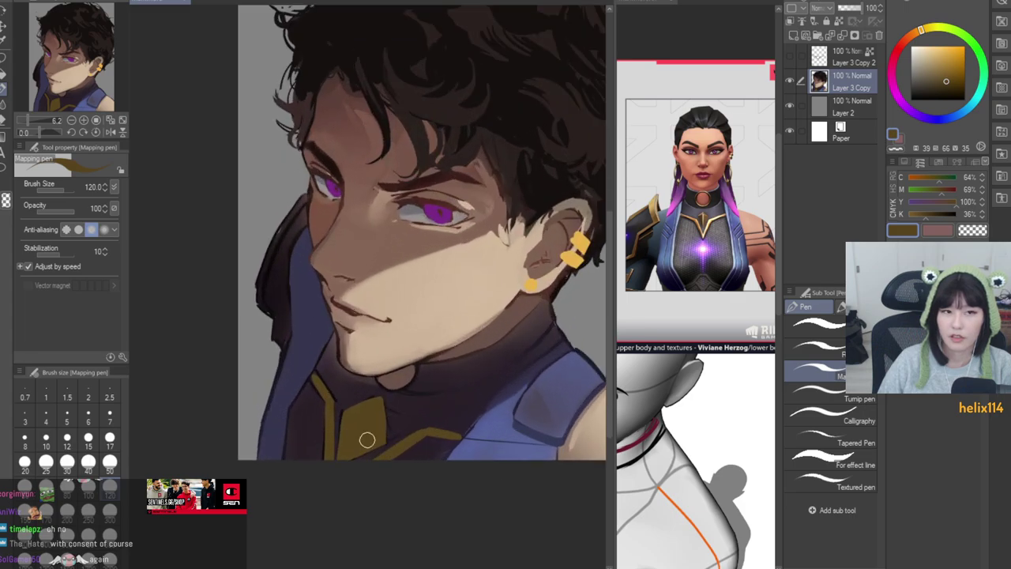
{"action": "left_click", "coordinate": [336, 381], "text": "alt"}
{"action": "left_click_drag", "start_coordinate": [333, 398], "coordinate": [330, 509]}
{"action": "left_click", "coordinate": [354, 408], "text": "alt"}
{"action": "left_click_drag", "start_coordinate": [354, 408], "coordinate": [337, 500]}
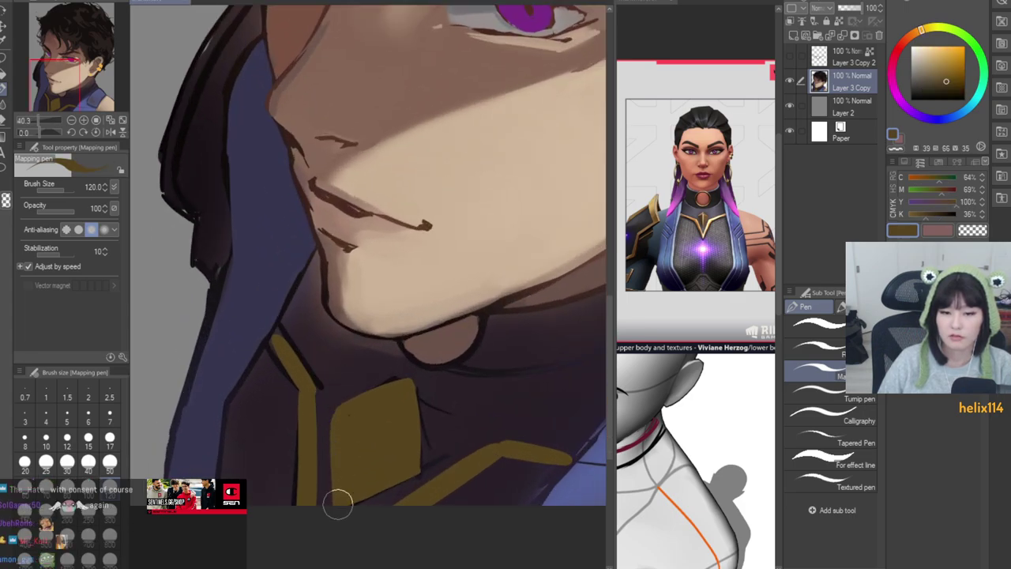
Step: Paint over the dark inner outline of the far lapel with sampled navy
{"action": "scroll", "coordinate": [354, 500], "scroll_direction": "down", "scroll_amount": 4}
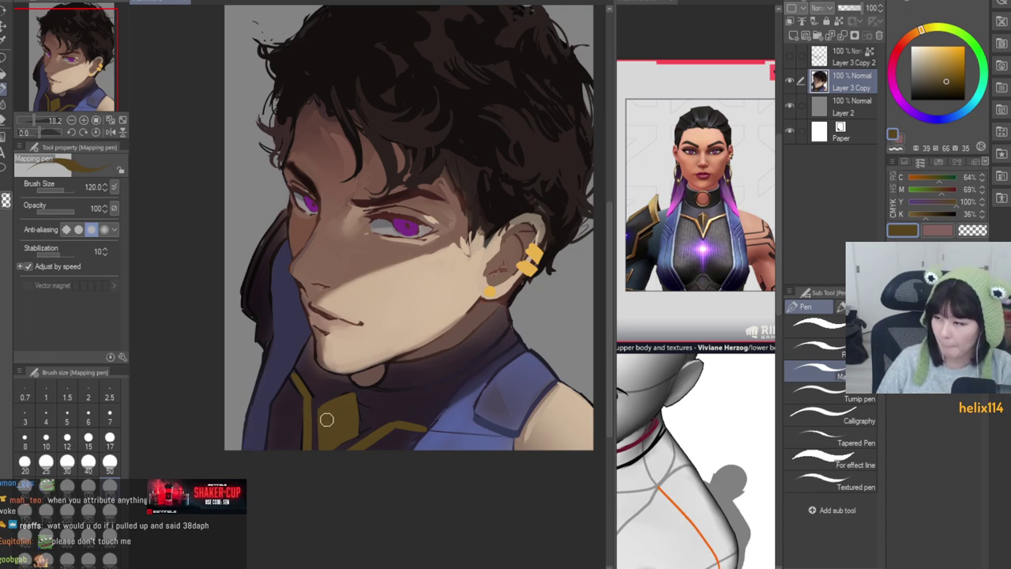
{"action": "scroll", "coordinate": [326, 420], "scroll_direction": "up", "scroll_amount": 1}
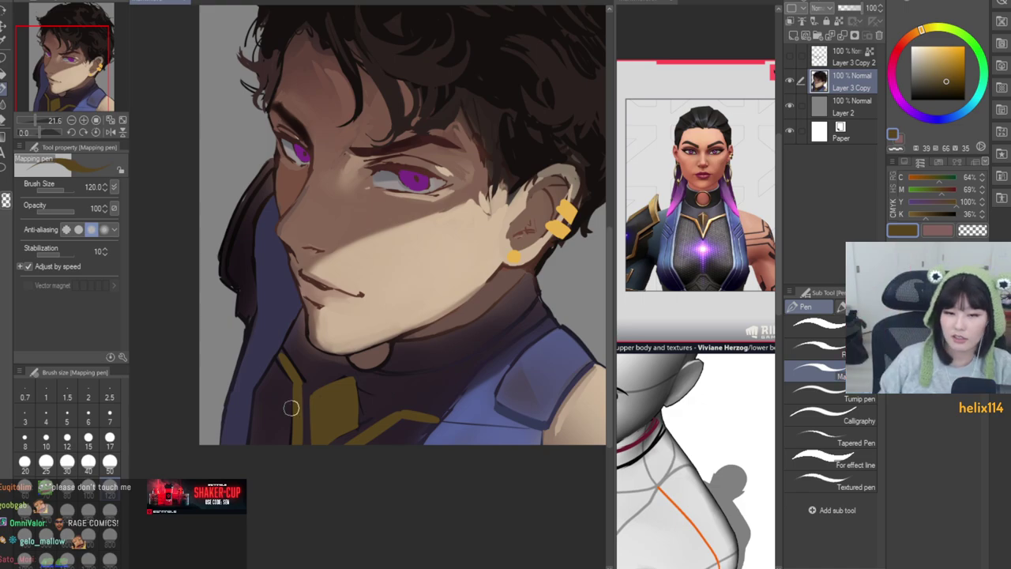
{"action": "scroll", "coordinate": [248, 379], "scroll_direction": "up", "scroll_amount": 2}
{"action": "left_click", "coordinate": [252, 378], "text": "alt"}
{"action": "left_click_drag", "start_coordinate": [276, 342], "coordinate": [252, 395]}
{"action": "scroll", "coordinate": [342, 433], "scroll_direction": "down", "scroll_amount": 2}
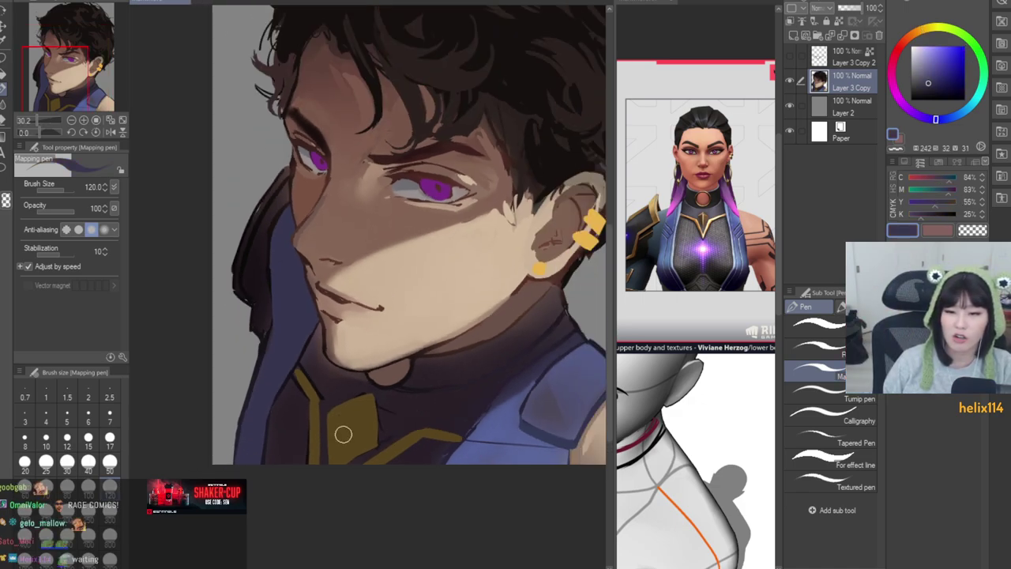
Step: Paint a light blue highlight along the far lapel's inner edge with the blue sampled from the near side of the vest
{"action": "left_click", "coordinate": [500, 422], "text": "alt"}
{"action": "scroll", "coordinate": [442, 388], "scroll_direction": "up", "scroll_amount": 2}
{"action": "scroll", "coordinate": [270, 341], "scroll_direction": "up", "scroll_amount": 1}
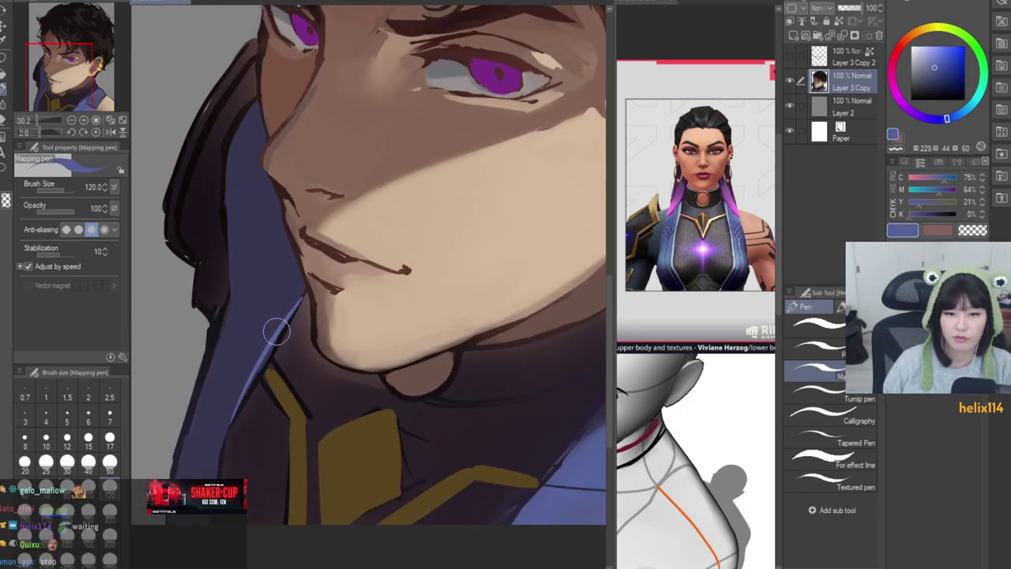
{"action": "left_click_drag", "start_coordinate": [302, 293], "coordinate": [229, 432]}
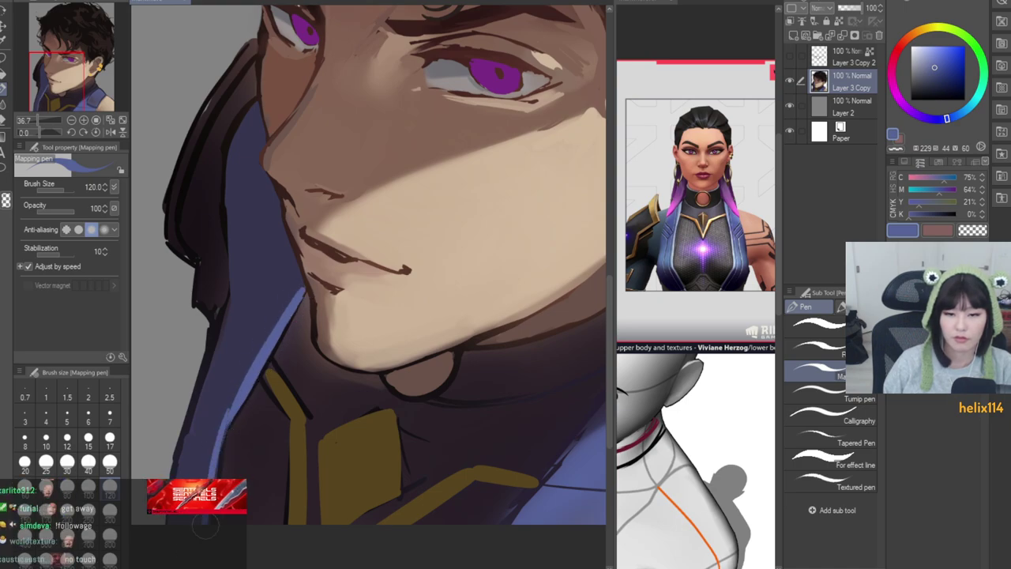
{"action": "scroll", "coordinate": [222, 458], "scroll_direction": "down", "scroll_amount": 6}
{"action": "scroll", "coordinate": [460, 555], "scroll_direction": "up", "scroll_amount": 1}
{"action": "scroll", "coordinate": [328, 406], "scroll_direction": "up", "scroll_amount": 5}
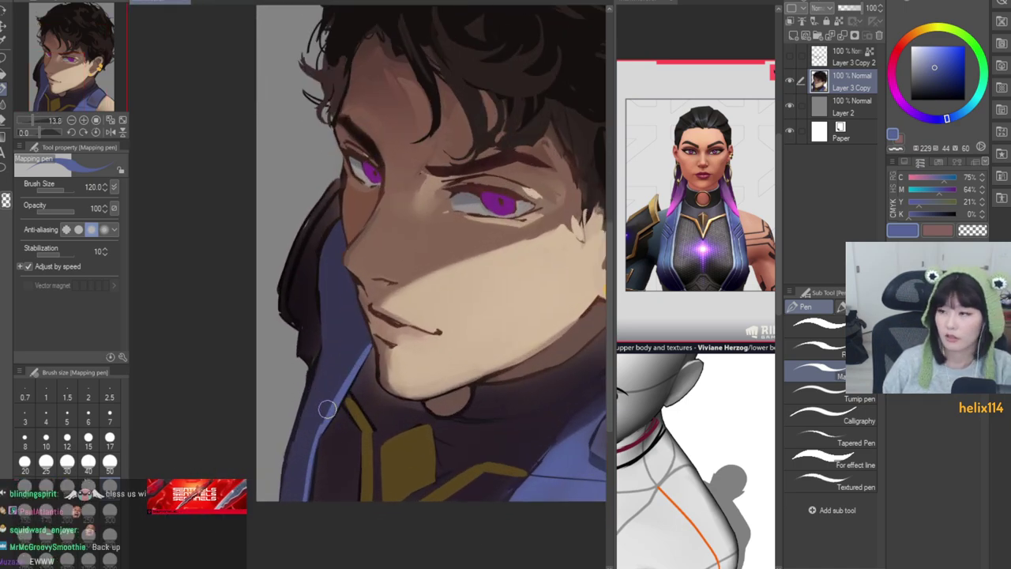
Step: Trim the upper part of the far lapel's blue highlight near the chin with sampled navy
{"action": "scroll", "coordinate": [391, 375], "scroll_direction": "up", "scroll_amount": 2}
{"action": "left_click", "coordinate": [339, 306], "text": "alt"}
{"action": "left_click_drag", "start_coordinate": [349, 308], "coordinate": [292, 398]}
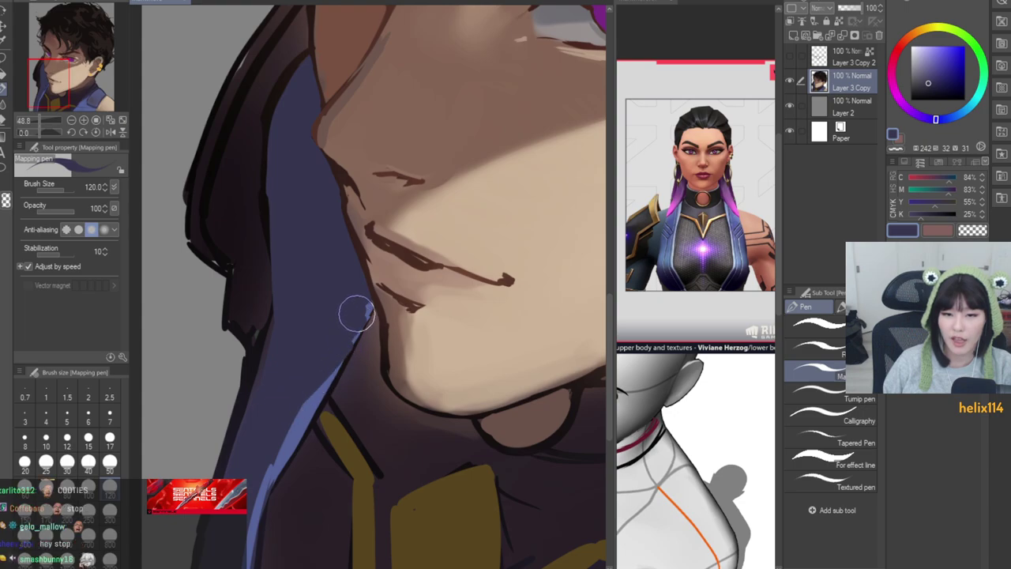
{"action": "scroll", "coordinate": [367, 310], "scroll_direction": "down", "scroll_amount": 5}
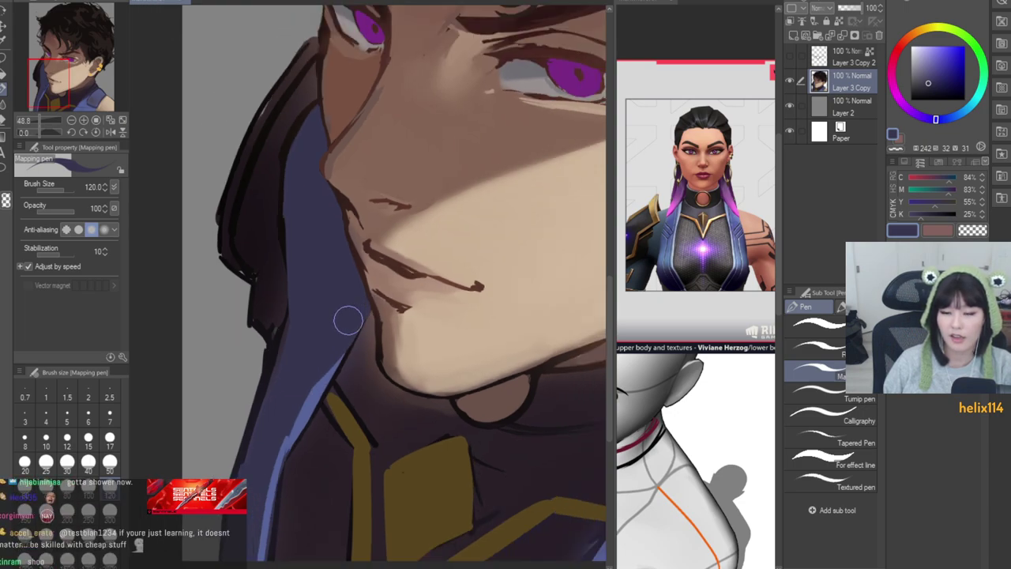
Step: Paint over the dark outline between the neck and the collar's upper edge with a color sampled below the ear
{"action": "scroll", "coordinate": [484, 365], "scroll_direction": "up", "scroll_amount": 3}
{"action": "scroll", "coordinate": [511, 359], "scroll_direction": "up", "scroll_amount": 1}
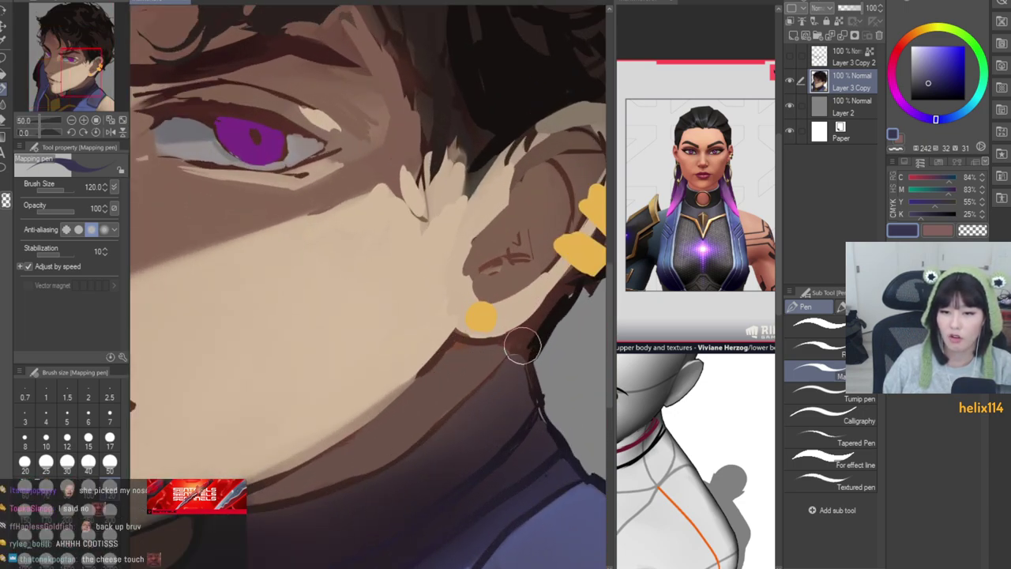
{"action": "left_click", "coordinate": [521, 344], "text": "alt"}
{"action": "left_click_drag", "start_coordinate": [510, 355], "coordinate": [434, 449]}
{"action": "scroll", "coordinate": [504, 384], "scroll_direction": "up", "scroll_amount": 1}
Step: Add a blue rim highlight along the collar's upper edge and thin its underside with sampled dark collar color
{"action": "left_click", "coordinate": [504, 384], "text": "alt"}
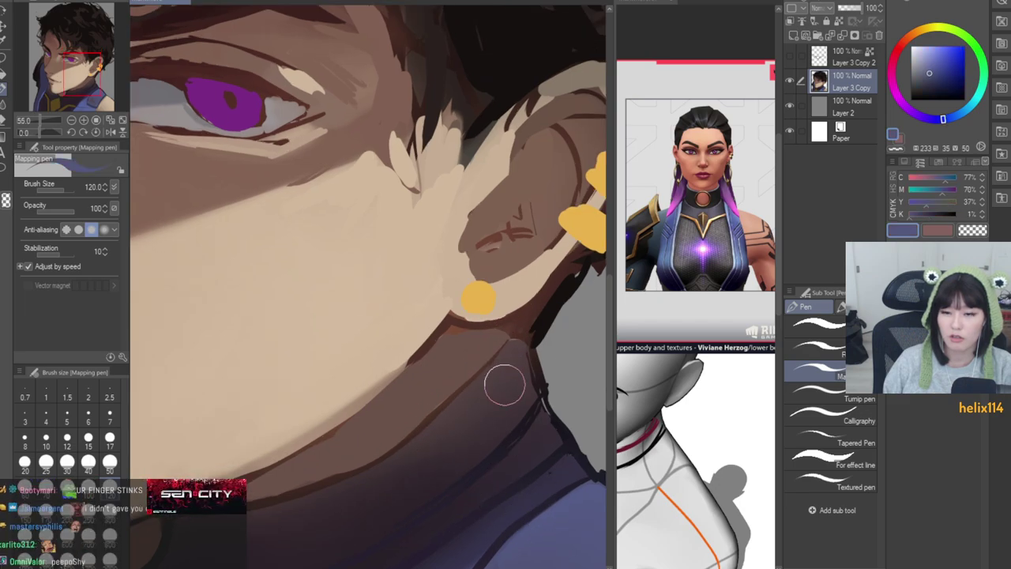
{"action": "left_click_drag", "start_coordinate": [508, 344], "coordinate": [399, 451]}
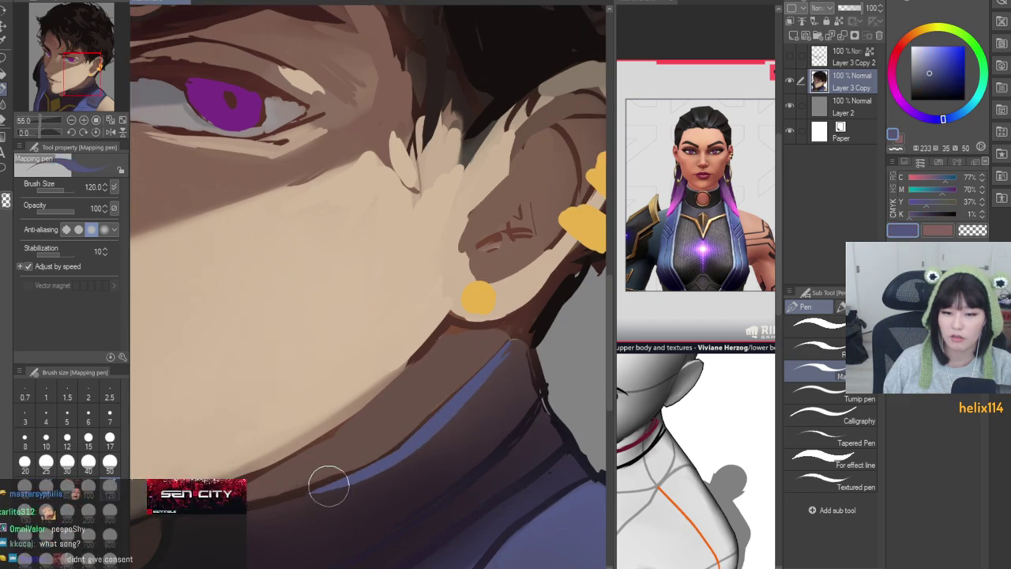
{"action": "left_click", "coordinate": [451, 421], "text": "alt"}
{"action": "mouse_move", "coordinate": [451, 422]}
{"action": "left_mouse_down"}
{"action": "mouse_move", "coordinate": [371, 484]}
{"action": "mouse_move", "coordinate": [320, 507]}
{"action": "left_mouse_up"}
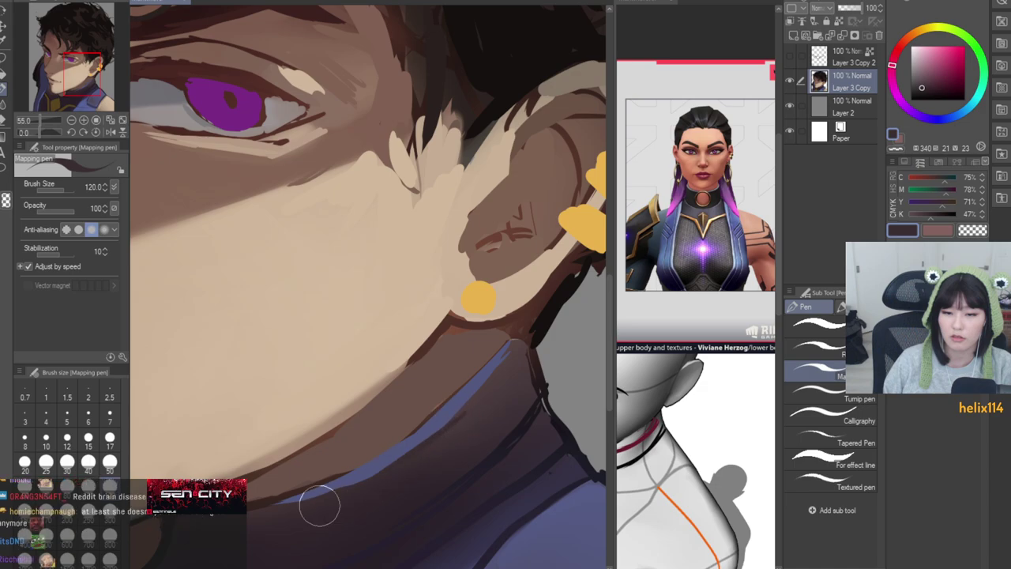
{"action": "scroll", "coordinate": [466, 400], "scroll_direction": "down", "scroll_amount": 10}
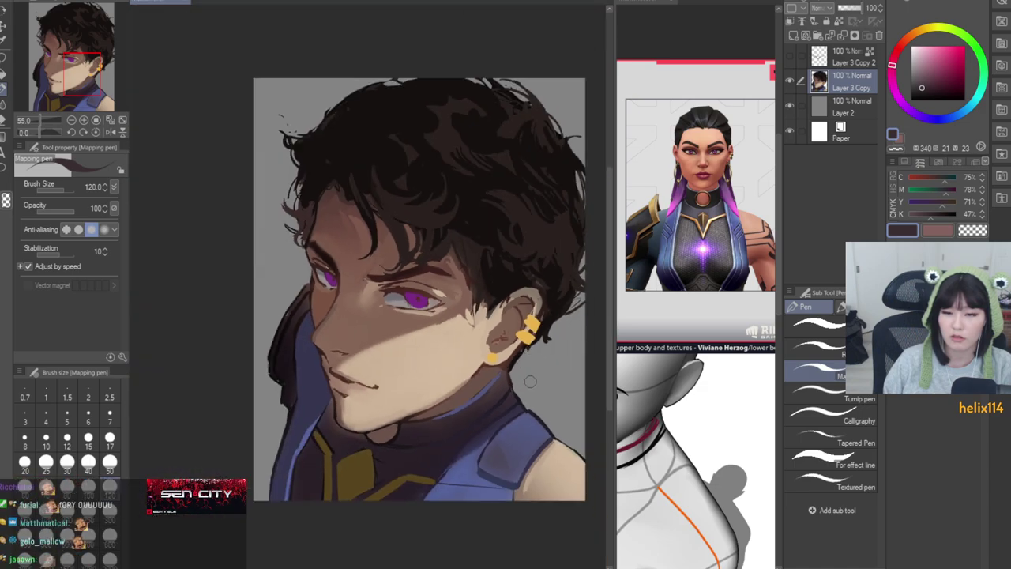
{"action": "scroll", "coordinate": [534, 447], "scroll_direction": "up", "scroll_amount": 7}
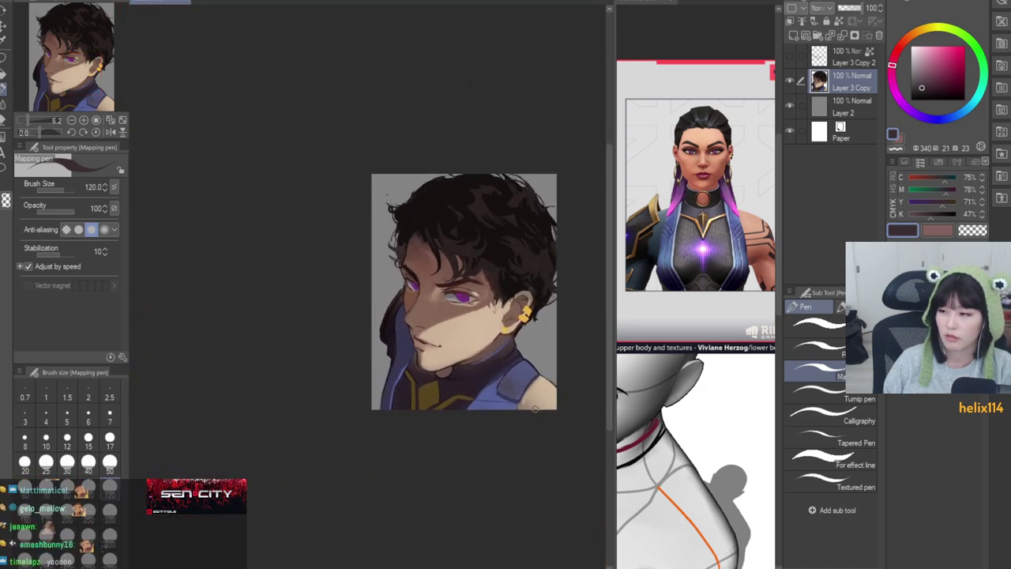
{"action": "scroll", "coordinate": [402, 441], "scroll_direction": "up", "scroll_amount": 2}
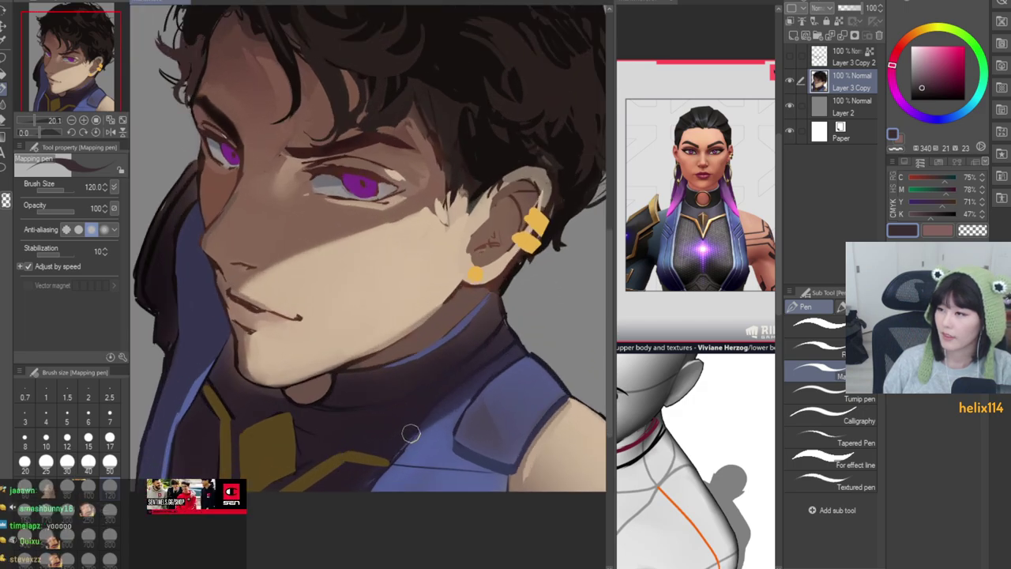
Step: Paint over the black outline beside the gold chest panel with sampled dark collar color and even out the panel's lower edge with sampled gold
{"action": "scroll", "coordinate": [420, 366], "scroll_direction": "down", "scroll_amount": 2}
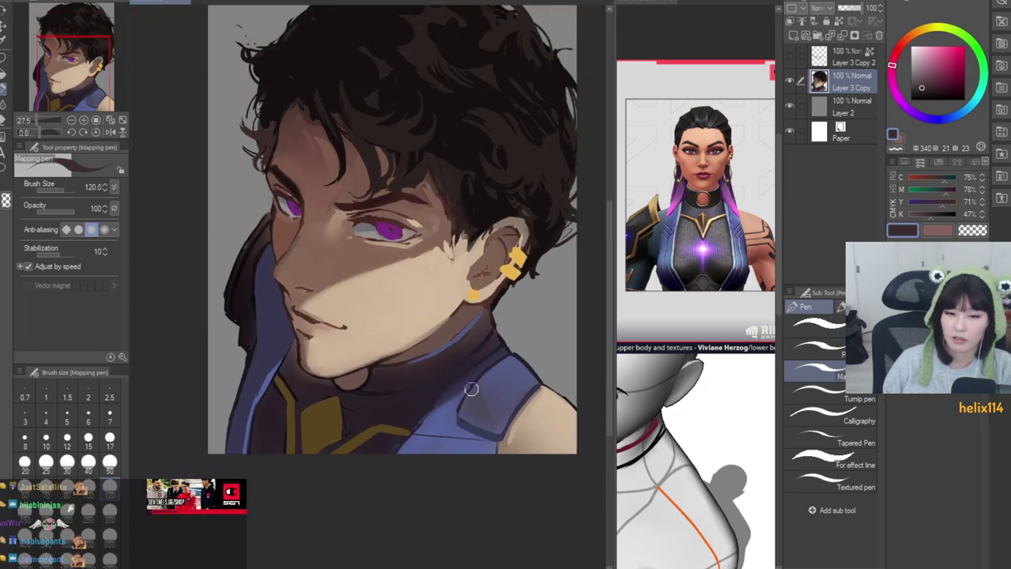
{"action": "scroll", "coordinate": [376, 433], "scroll_direction": "up", "scroll_amount": 4}
{"action": "scroll", "coordinate": [376, 434], "scroll_direction": "up", "scroll_amount": 2}
{"action": "left_click", "coordinate": [345, 392], "text": "alt"}
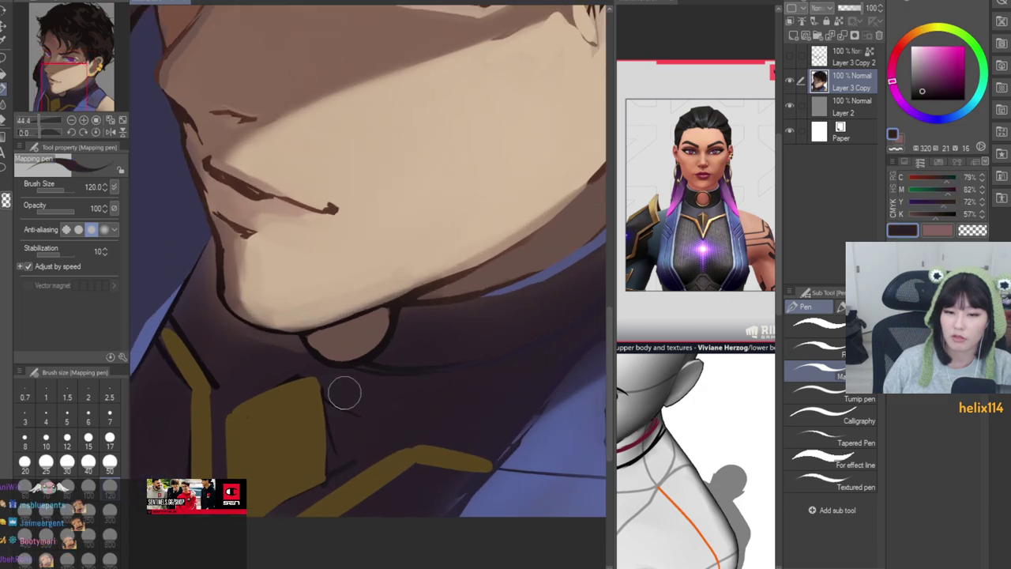
{"action": "left_click", "coordinate": [259, 406], "text": "alt"}
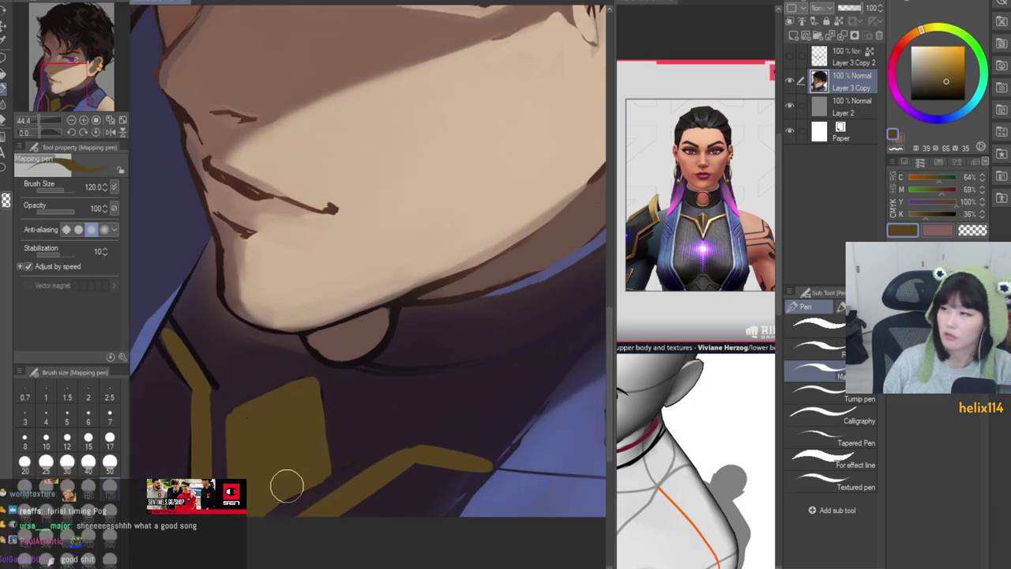
{"action": "left_click", "coordinate": [353, 462], "text": "alt"}
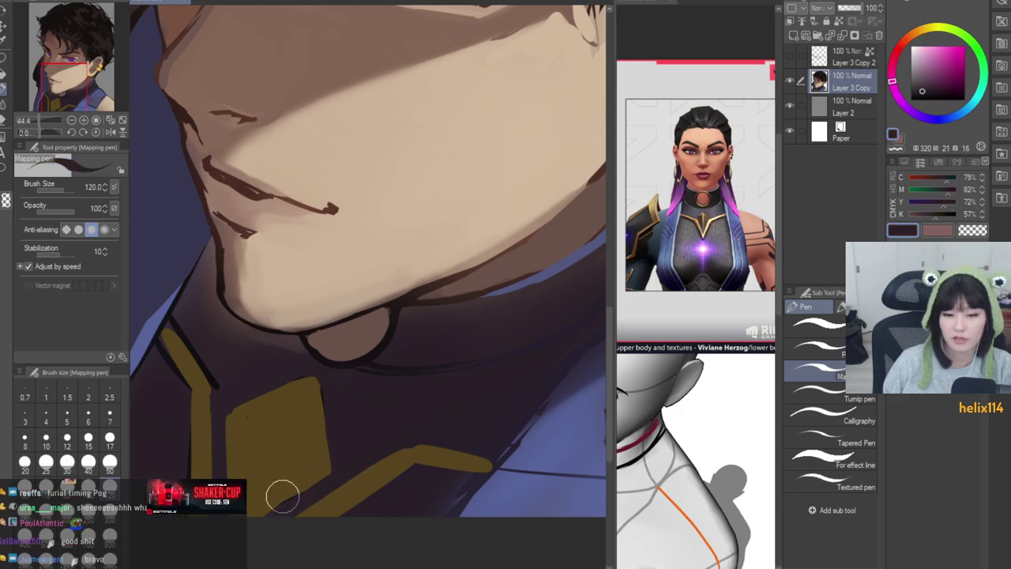
Step: Sharpen the gold chest panel's near side and upper corner using gold sampled from it and dark color sampled from the collar
{"action": "left_click", "coordinate": [305, 482], "text": "alt"}
{"action": "scroll", "coordinate": [416, 432], "scroll_direction": "down", "scroll_amount": 6}
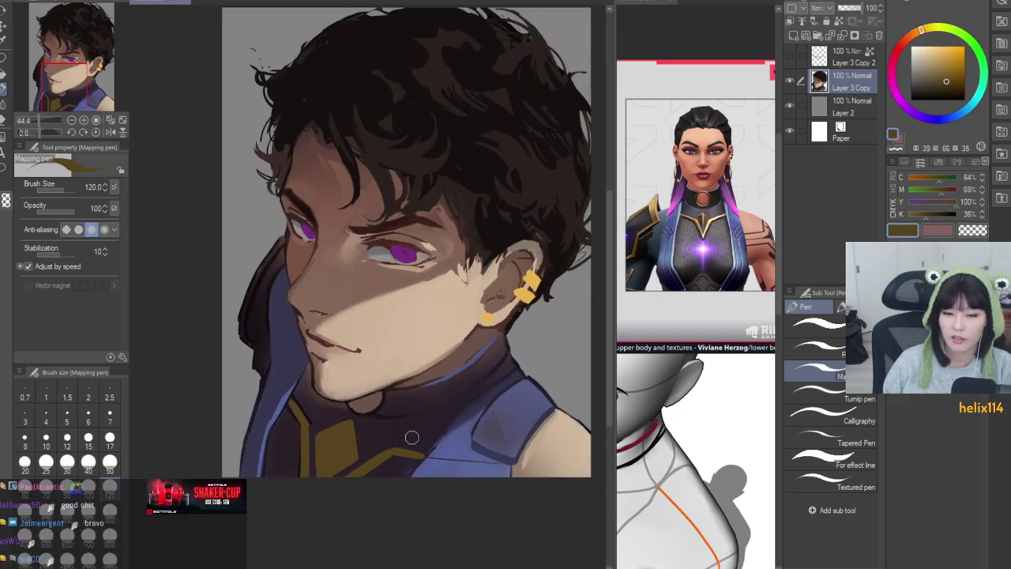
{"action": "scroll", "coordinate": [348, 469], "scroll_direction": "up", "scroll_amount": 5}
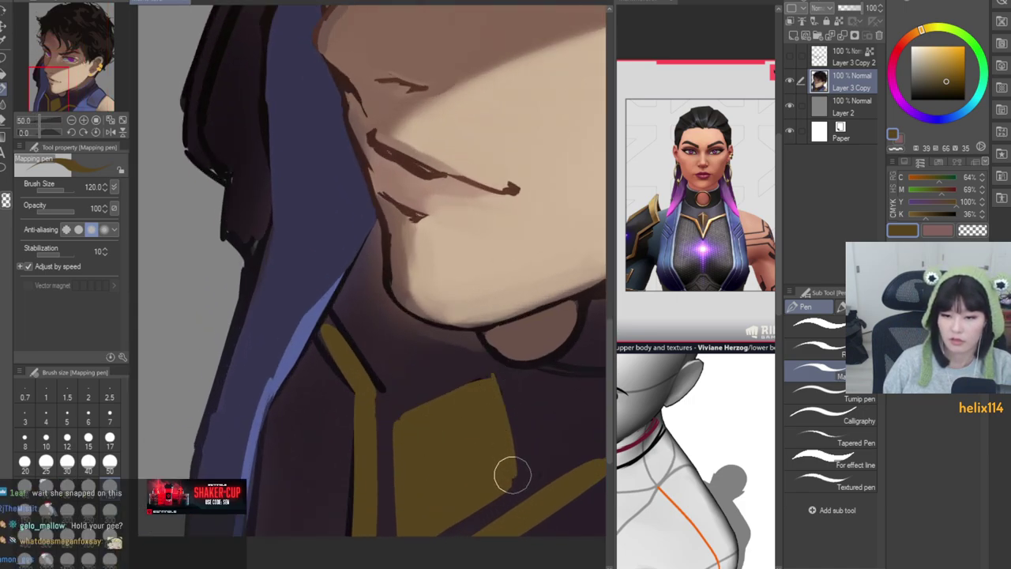
{"action": "left_click", "coordinate": [519, 392], "text": "alt"}
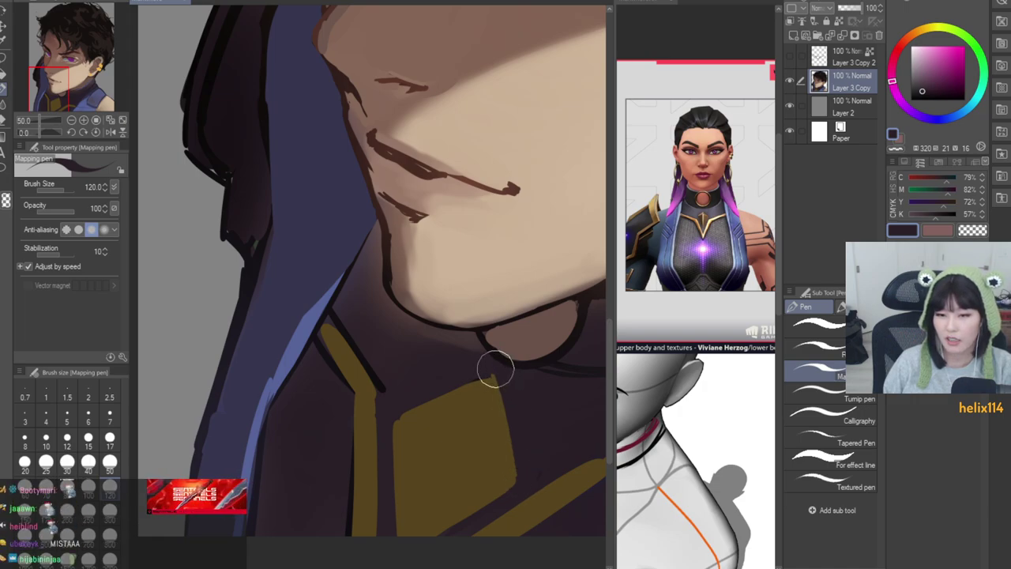
{"action": "scroll", "coordinate": [490, 370], "scroll_direction": "down", "scroll_amount": 4}
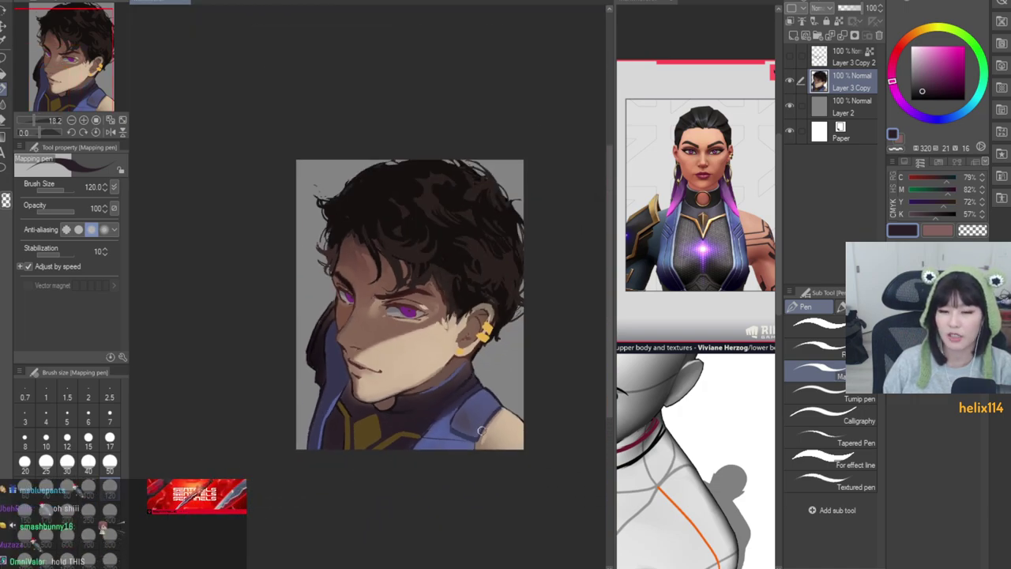
Step: Clean up the edges between the far cheek, the dark outer collar and the navy lapel tip with colors sampled from each
{"action": "scroll", "coordinate": [466, 418], "scroll_direction": "up", "scroll_amount": 8}
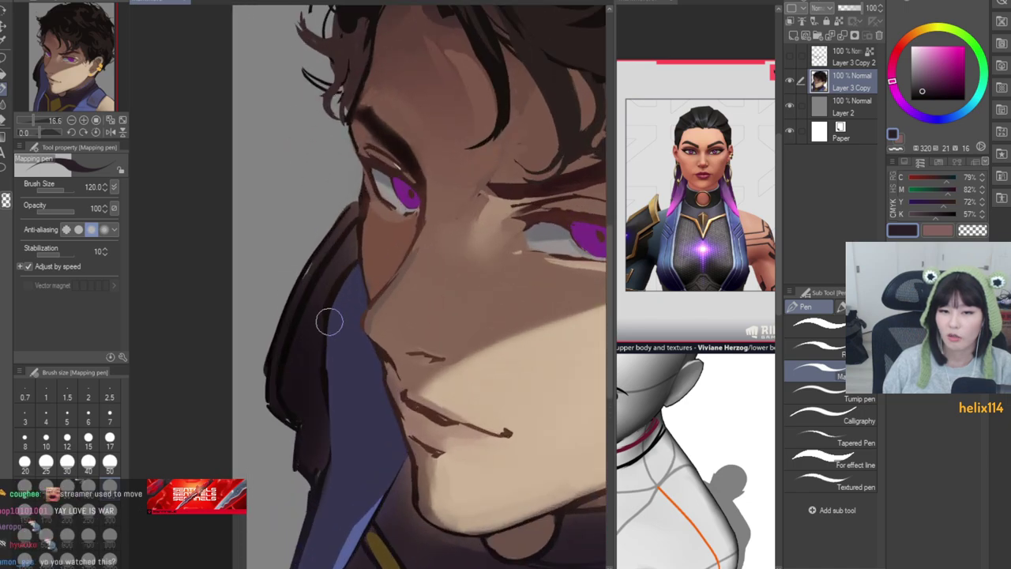
{"action": "left_click", "coordinate": [359, 228], "text": "alt"}
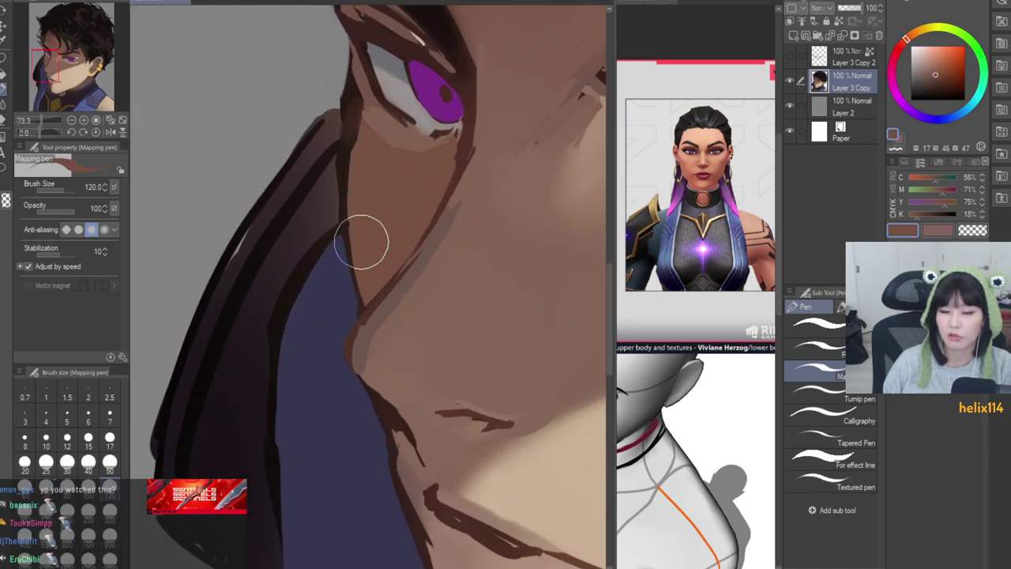
{"action": "left_click", "coordinate": [332, 222], "text": "alt"}
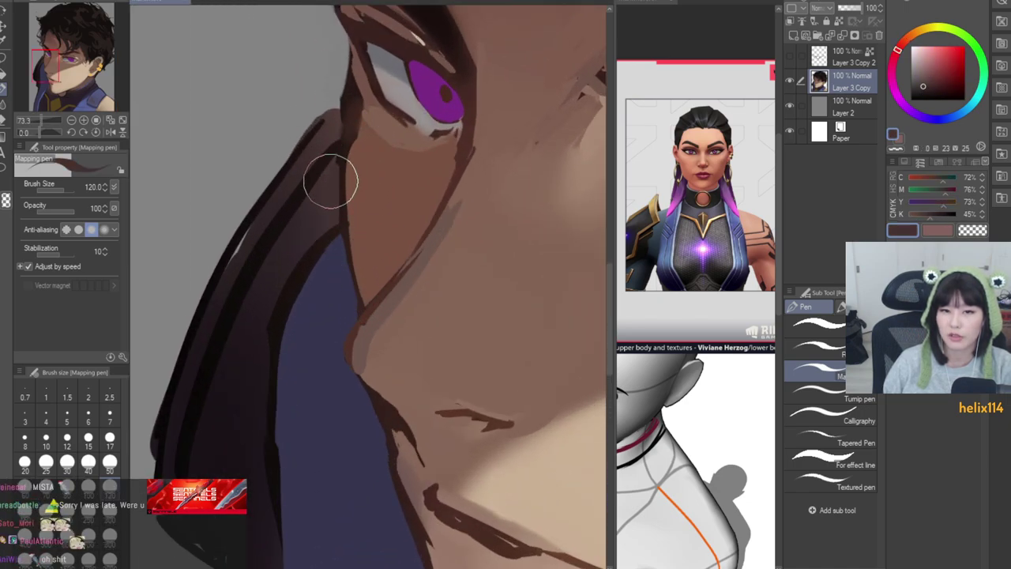
{"action": "scroll", "coordinate": [332, 170], "scroll_direction": "up", "scroll_amount": 1}
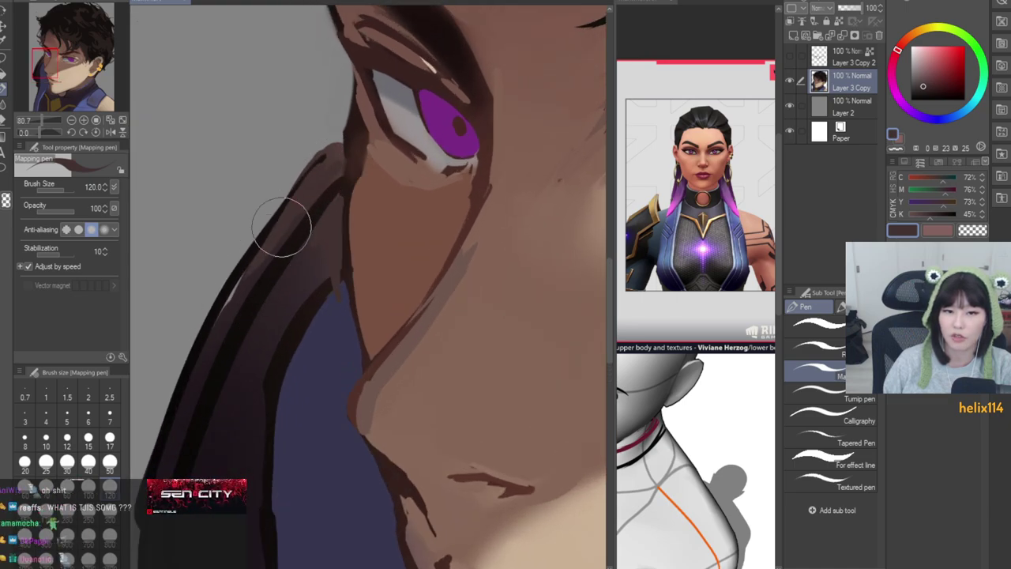
{"action": "left_click", "coordinate": [203, 362], "text": "alt"}
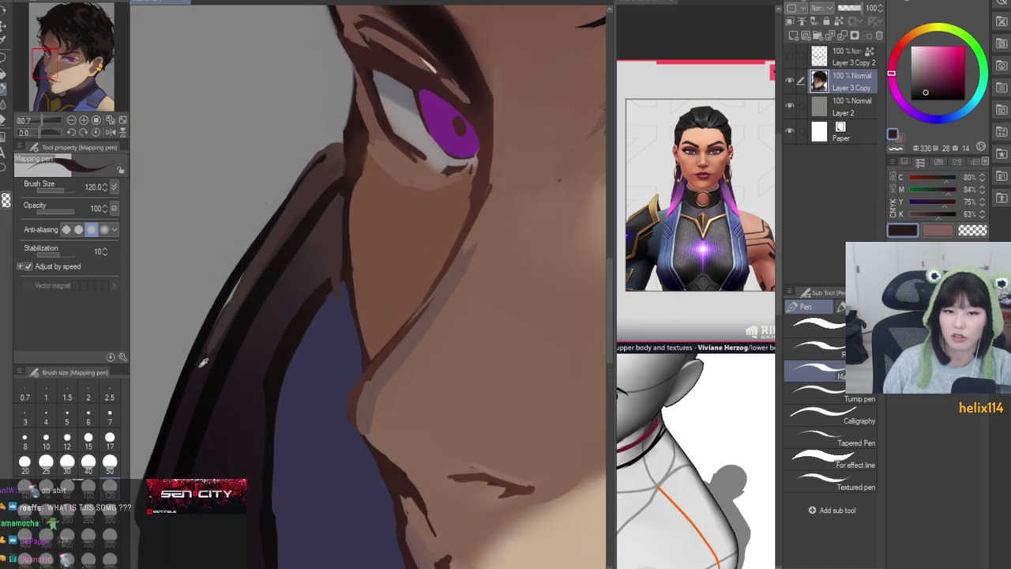
{"action": "left_click", "coordinate": [327, 289], "text": "alt"}
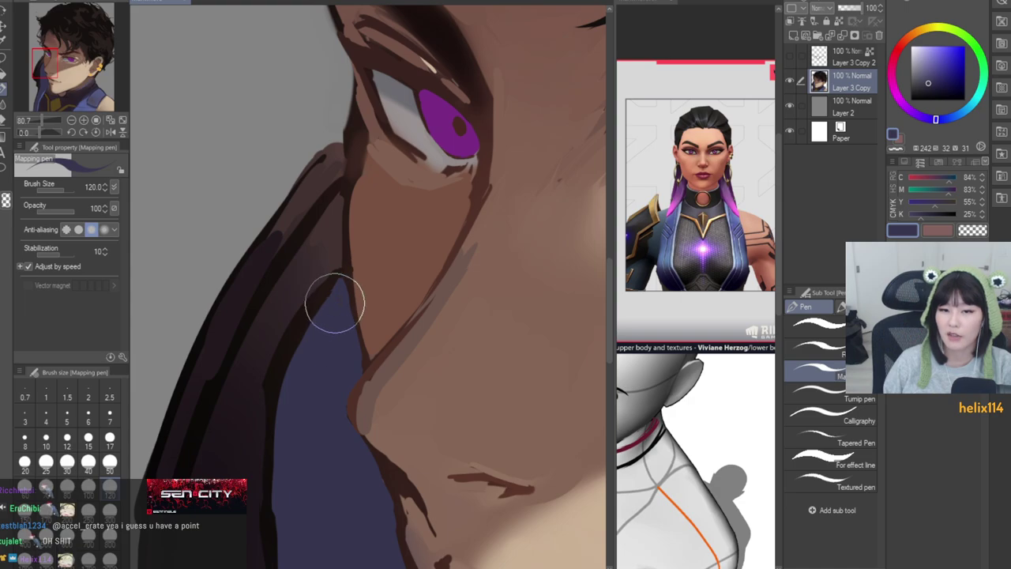
{"action": "scroll", "coordinate": [322, 336], "scroll_direction": "down", "scroll_amount": 5}
{"action": "scroll", "coordinate": [515, 324], "scroll_direction": "up", "scroll_amount": 2}
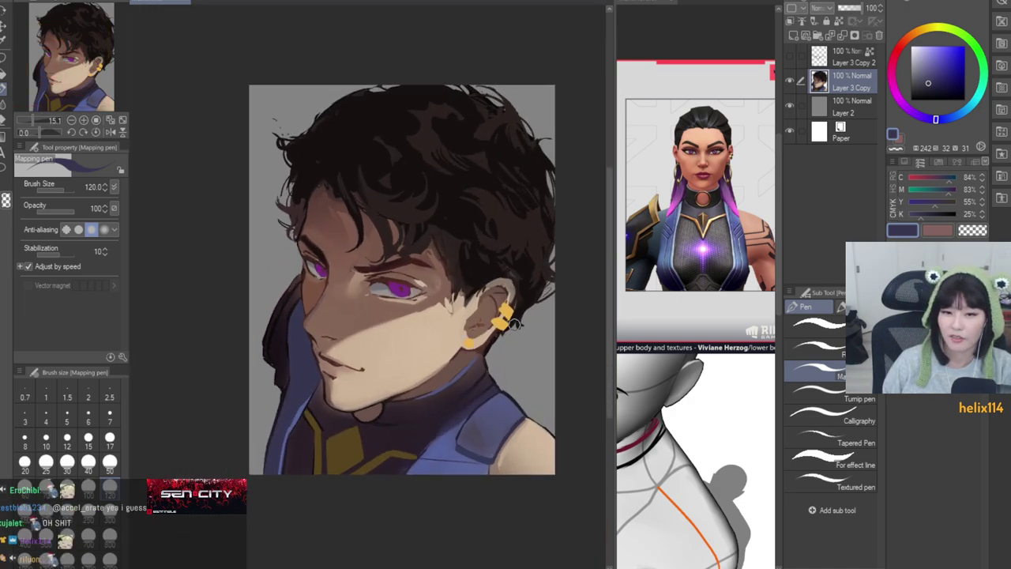
Step: Repaint the jaw outline below the ear and the neck shadow beneath it with colors sampled along the jawline
{"action": "scroll", "coordinate": [445, 406], "scroll_direction": "up", "scroll_amount": 5}
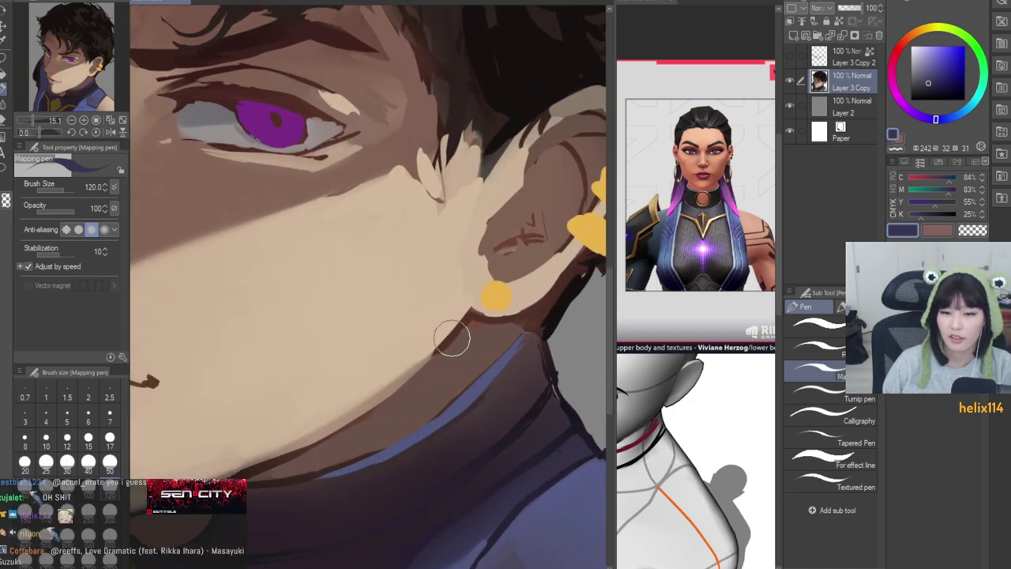
{"action": "left_click", "coordinate": [443, 346], "text": "alt"}
{"action": "left_click_drag", "start_coordinate": [443, 345], "coordinate": [332, 443]}
{"action": "left_click", "coordinate": [368, 421], "text": "alt"}
{"action": "left_click_drag", "start_coordinate": [383, 413], "coordinate": [462, 336]}
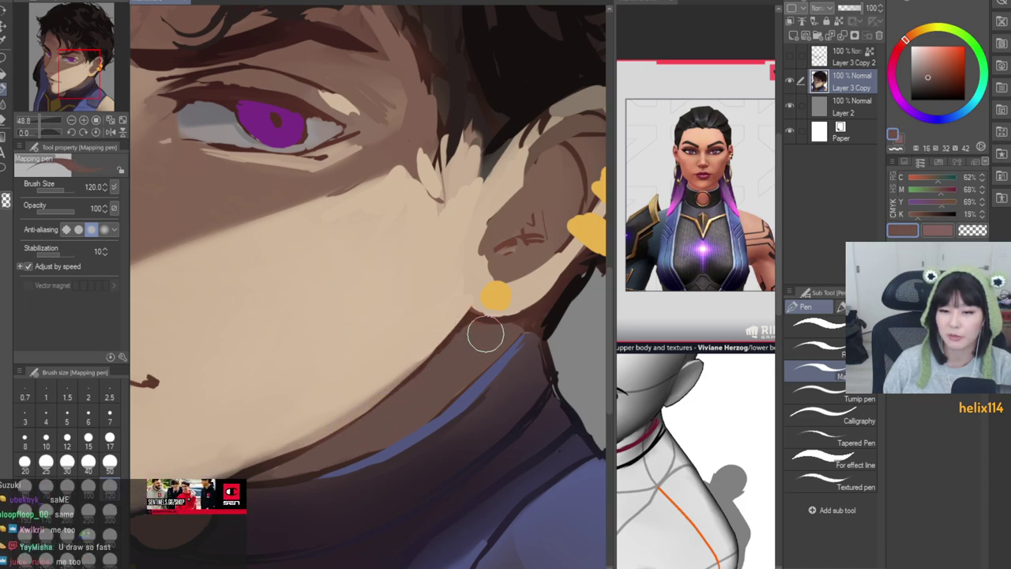
{"action": "scroll", "coordinate": [484, 335], "scroll_direction": "down", "scroll_amount": 4}
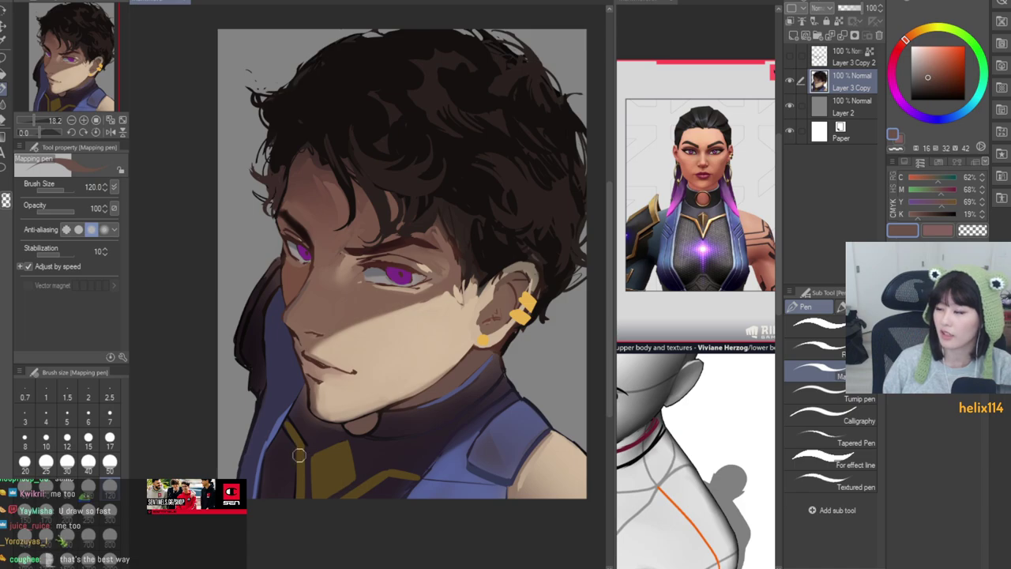
{"action": "scroll", "coordinate": [377, 340], "scroll_direction": "down", "scroll_amount": 2}
{"action": "scroll", "coordinate": [430, 440], "scroll_direction": "up", "scroll_amount": 2}
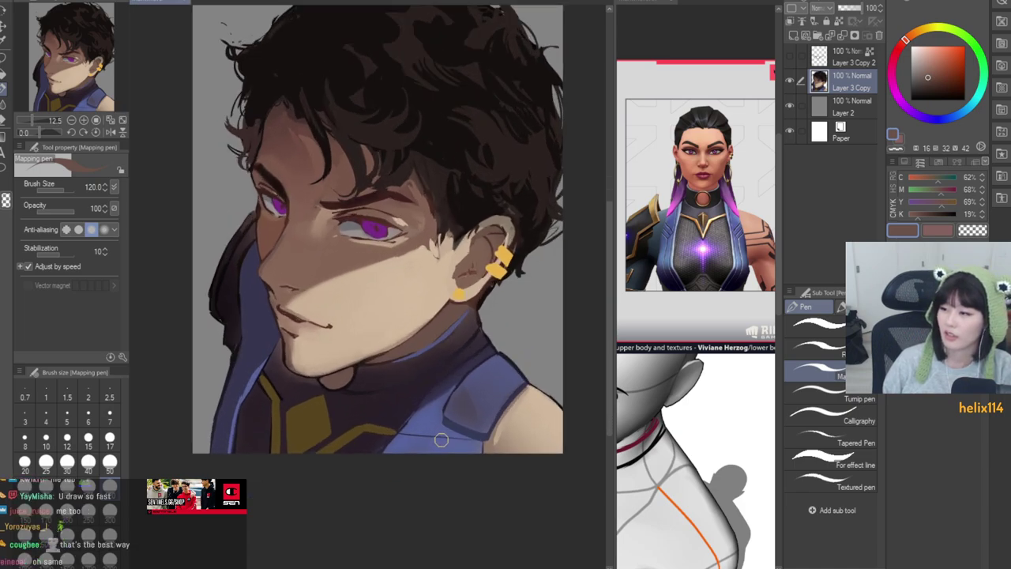
{"action": "scroll", "coordinate": [379, 466], "scroll_direction": "down", "scroll_amount": 2}
{"action": "scroll", "coordinate": [378, 475], "scroll_direction": "up", "scroll_amount": 2}
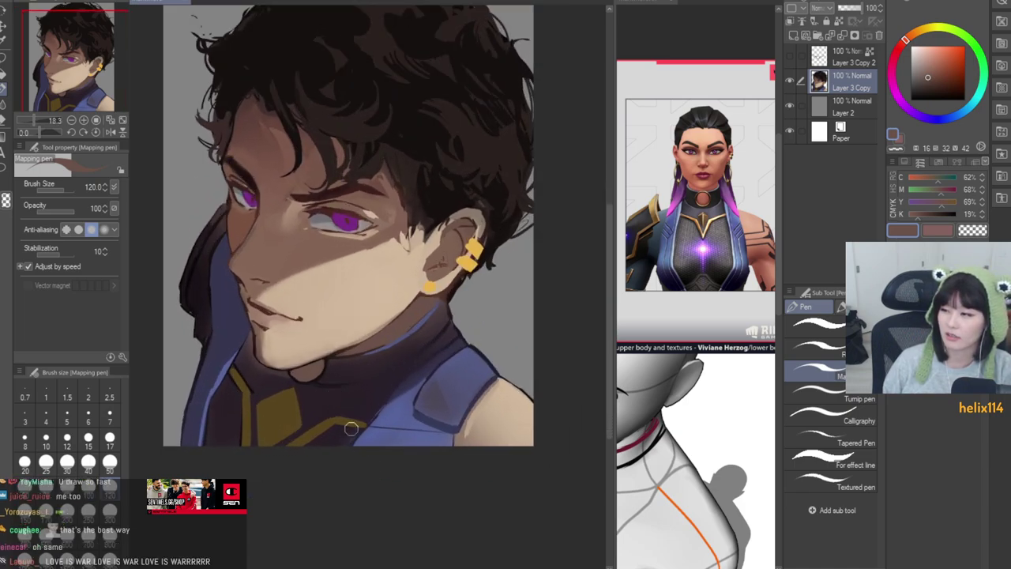
Step: Refine the ear's lower rim with sampled light skin and define the shadow under the earlobe with a sampled dark reddish brown
{"action": "scroll", "coordinate": [410, 363], "scroll_direction": "up", "scroll_amount": 5}
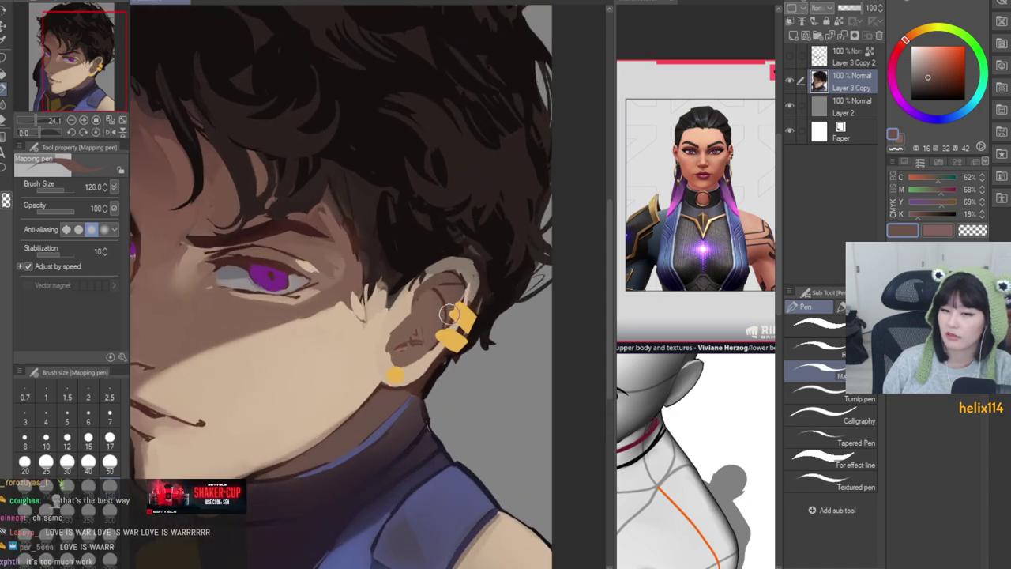
{"action": "left_click", "coordinate": [414, 365], "text": "alt"}
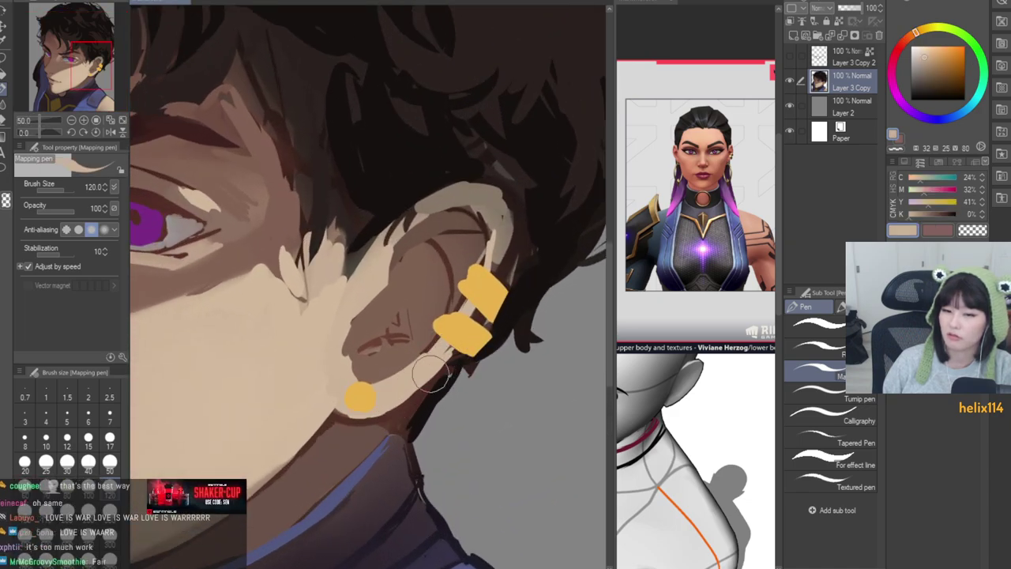
{"action": "scroll", "coordinate": [431, 442], "scroll_direction": "down", "scroll_amount": 4}
{"action": "scroll", "coordinate": [420, 439], "scroll_direction": "up", "scroll_amount": 5}
{"action": "left_click", "coordinate": [385, 428], "text": "alt"}
{"action": "left_click_drag", "start_coordinate": [355, 446], "coordinate": [320, 452]}
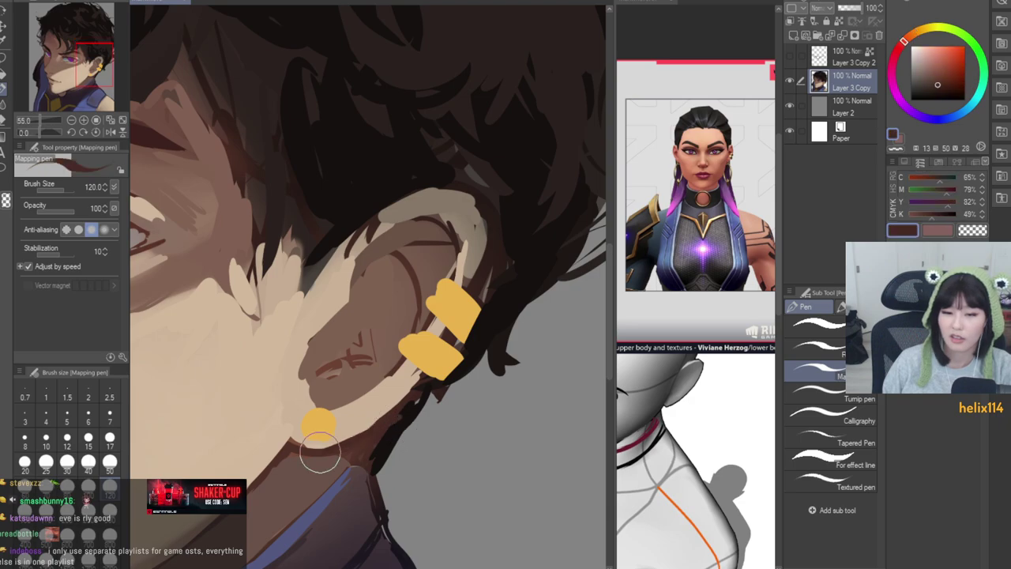
{"action": "scroll", "coordinate": [439, 374], "scroll_direction": "down", "scroll_amount": 3}
{"action": "scroll", "coordinate": [381, 429], "scroll_direction": "up", "scroll_amount": 2}
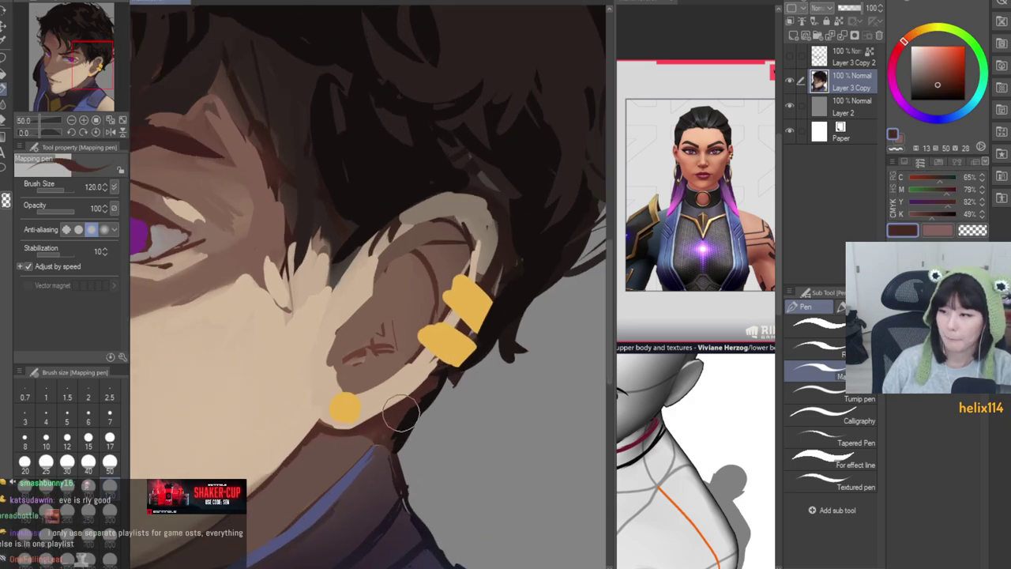
Step: Darken the hair edge behind the lower ear with a near-black brown sampled beside it
{"action": "left_click", "coordinate": [410, 416], "text": "alt"}
{"action": "left_click_drag", "start_coordinate": [436, 386], "coordinate": [381, 429]}
{"action": "scroll", "coordinate": [465, 324], "scroll_direction": "down", "scroll_amount": 5}
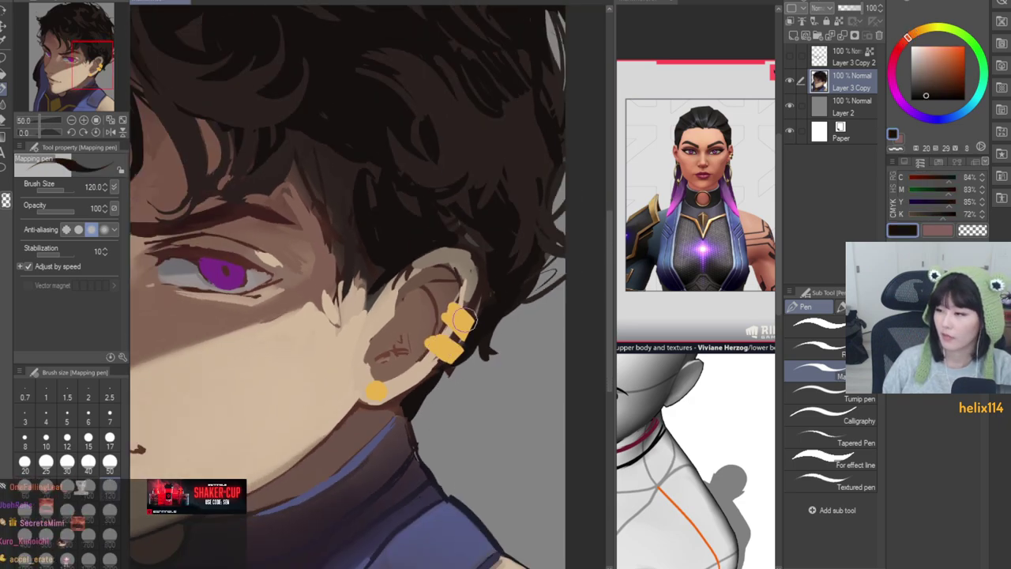
Step: Flip the canvas horizontally and back to check the whole portrait's balance
{"action": "scroll", "coordinate": [501, 293], "scroll_direction": "down", "scroll_amount": 1}
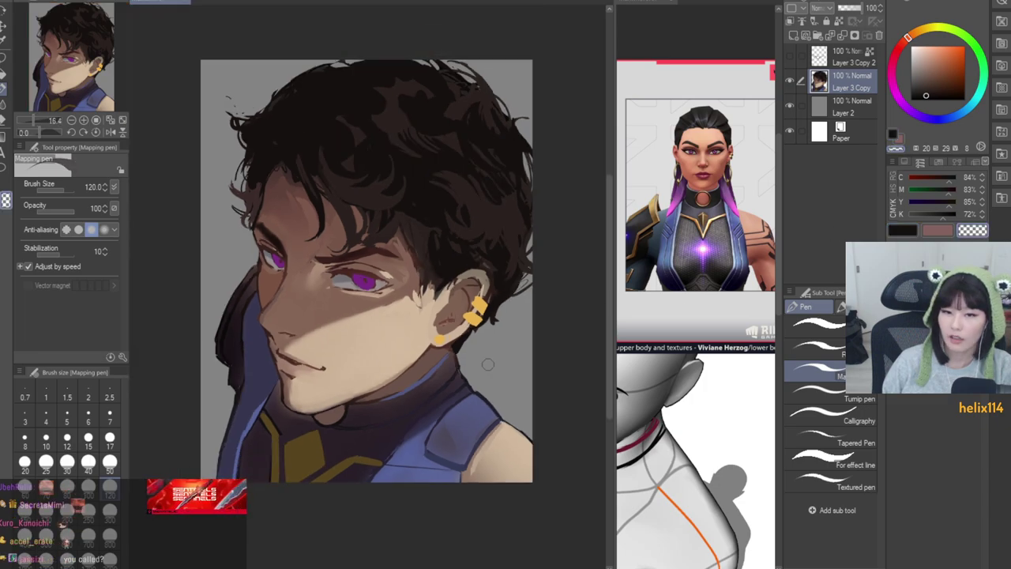
{"action": "scroll", "coordinate": [464, 340], "scroll_direction": "up", "scroll_amount": 2}
{"action": "scroll", "coordinate": [475, 374], "scroll_direction": "down", "scroll_amount": 5}
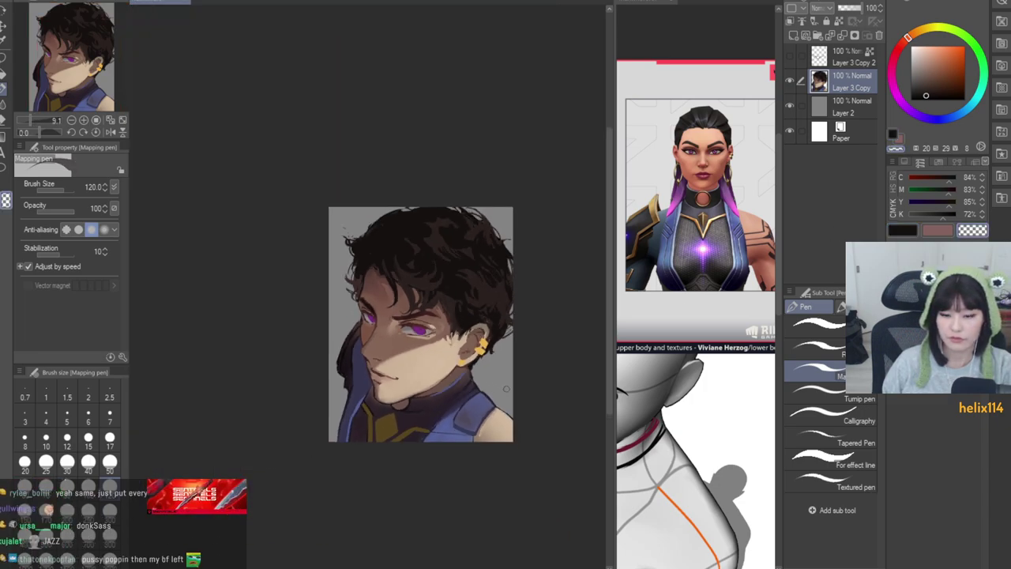
{"action": "key", "text": "h"}
{"action": "key", "text": "h"}
{"action": "scroll", "coordinate": [551, 435], "scroll_direction": "up", "scroll_amount": 2}
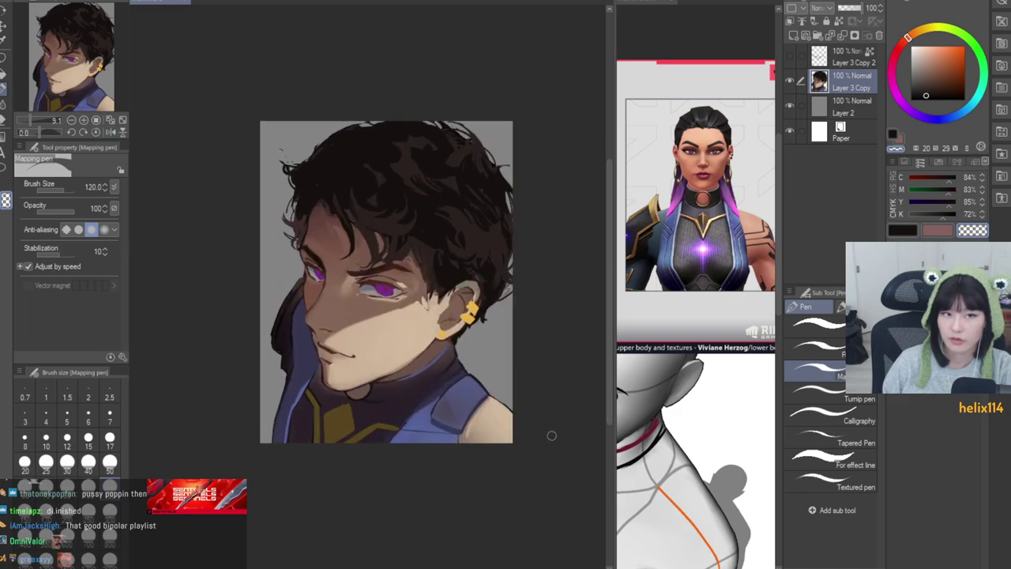
{"action": "scroll", "coordinate": [483, 328], "scroll_direction": "up", "scroll_amount": 1}
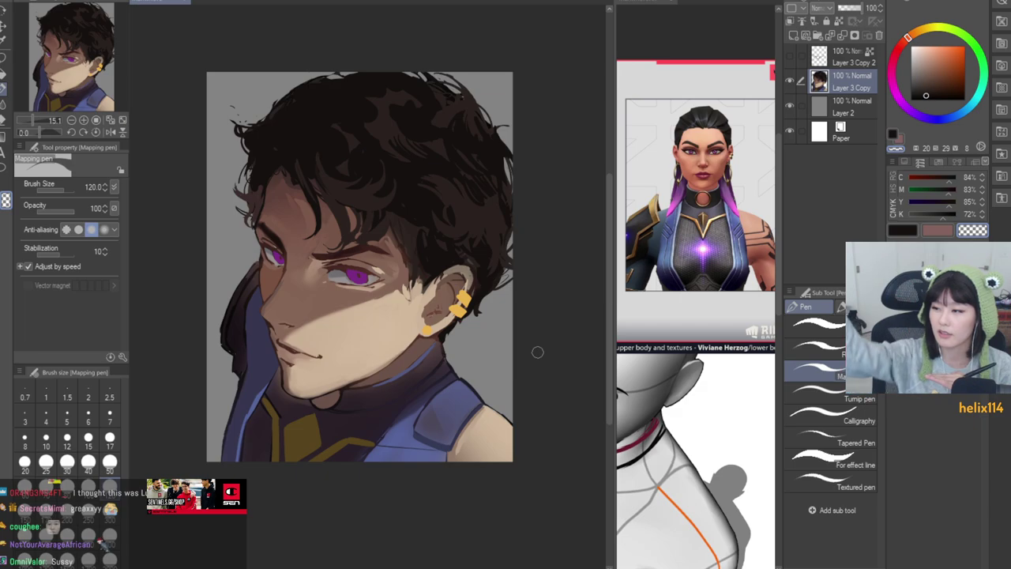
Step: Refine the hair strands above the near eyebrow, painting skin gaps with sampled brown and reshaping the locks with sampled dark hair color
{"action": "left_click_drag", "start_coordinate": [353, 153], "coordinate": [393, 253]}
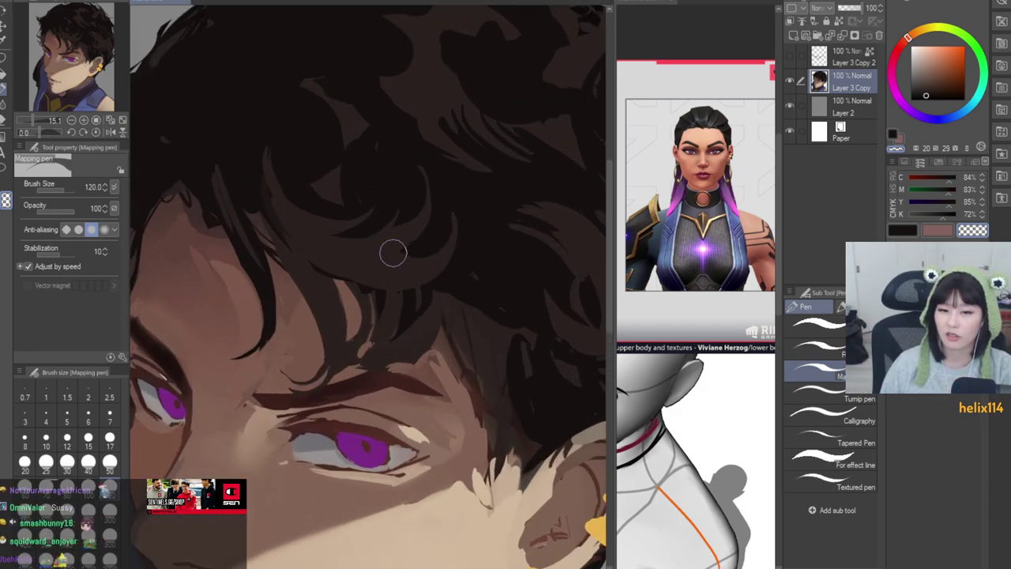
{"action": "scroll", "coordinate": [388, 369], "scroll_direction": "up", "scroll_amount": 2}
{"action": "left_click", "coordinate": [368, 373], "text": "alt"}
{"action": "left_click", "coordinate": [390, 347], "text": "alt"}
{"action": "left_click", "coordinate": [335, 374], "text": "alt"}
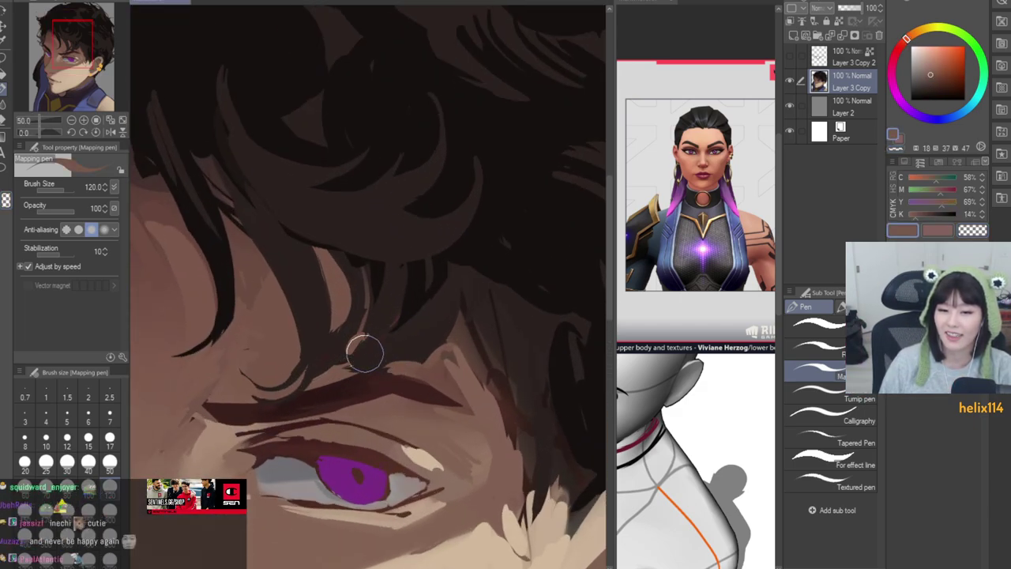
{"action": "left_click", "coordinate": [386, 315], "text": "alt"}
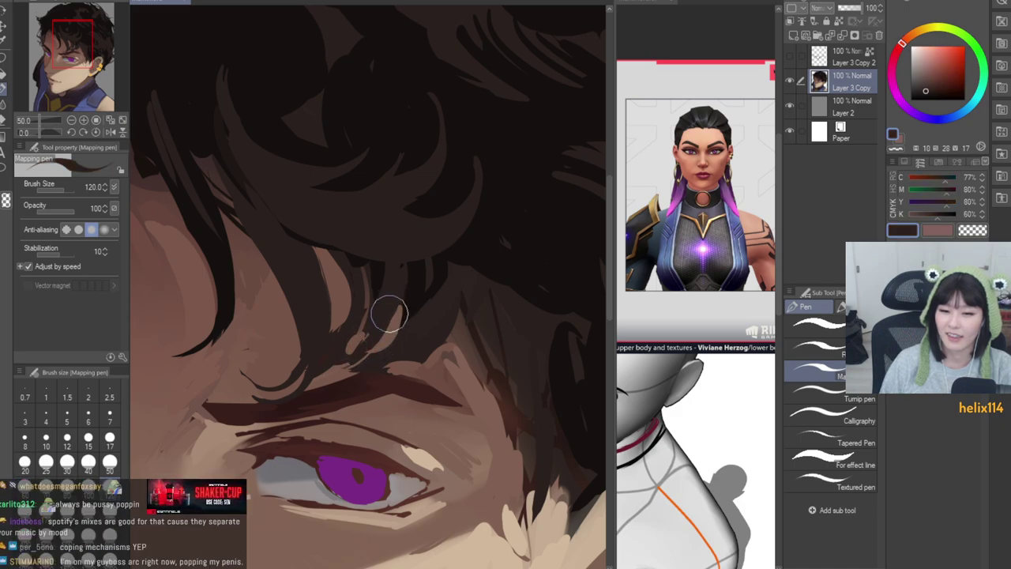
{"action": "scroll", "coordinate": [402, 334], "scroll_direction": "down", "scroll_amount": 3}
{"action": "scroll", "coordinate": [443, 321], "scroll_direction": "down", "scroll_amount": 4}
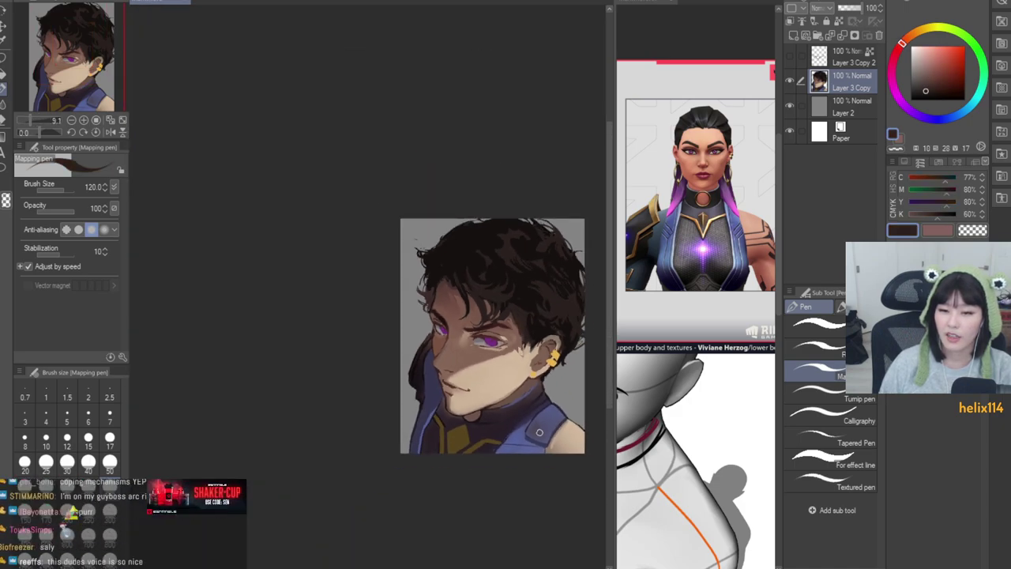
{"action": "scroll", "coordinate": [589, 370], "scroll_direction": "up", "scroll_amount": 3}
{"action": "scroll", "coordinate": [588, 369], "scroll_direction": "up", "scroll_amount": 1}
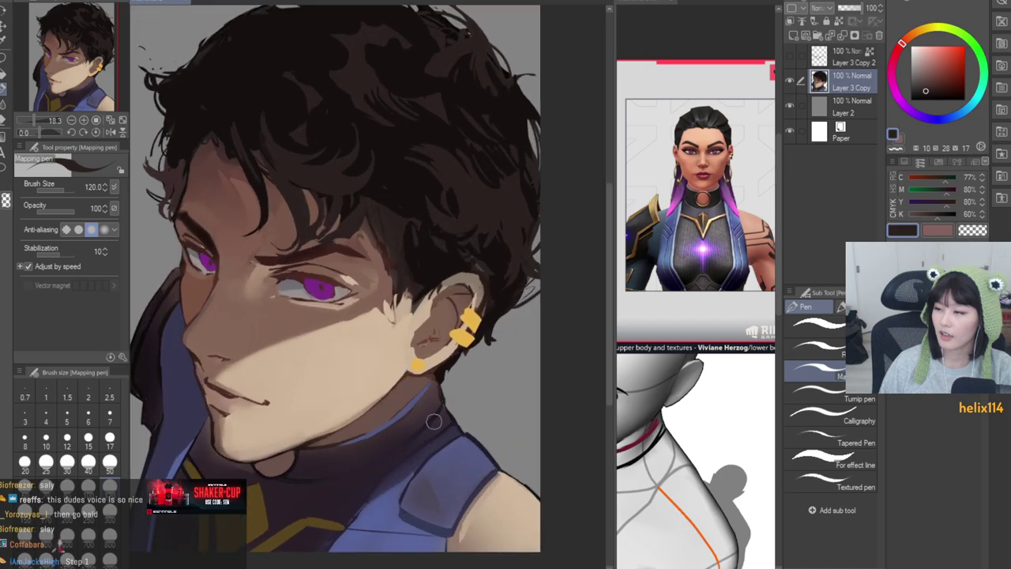
{"action": "scroll", "coordinate": [540, 354], "scroll_direction": "down", "scroll_amount": 2}
{"action": "scroll", "coordinate": [440, 422], "scroll_direction": "up", "scroll_amount": 2}
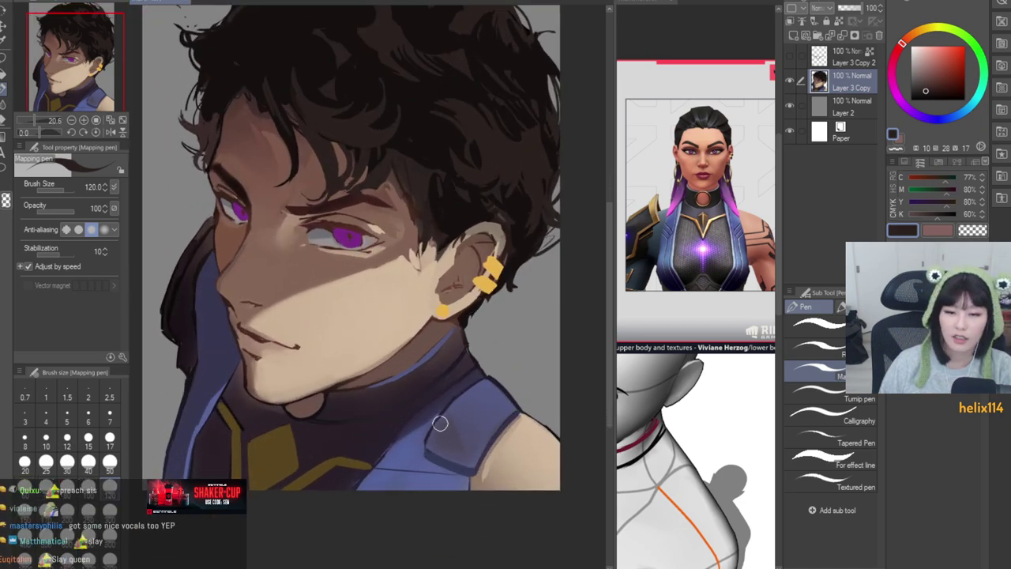
Step: Lasso the dark collar's lower section between the neckband fold, the gold trim and the blue vest's edge
{"action": "scroll", "coordinate": [397, 430], "scroll_direction": "up", "scroll_amount": 2}
{"action": "scroll", "coordinate": [397, 430], "scroll_direction": "up", "scroll_amount": 2}
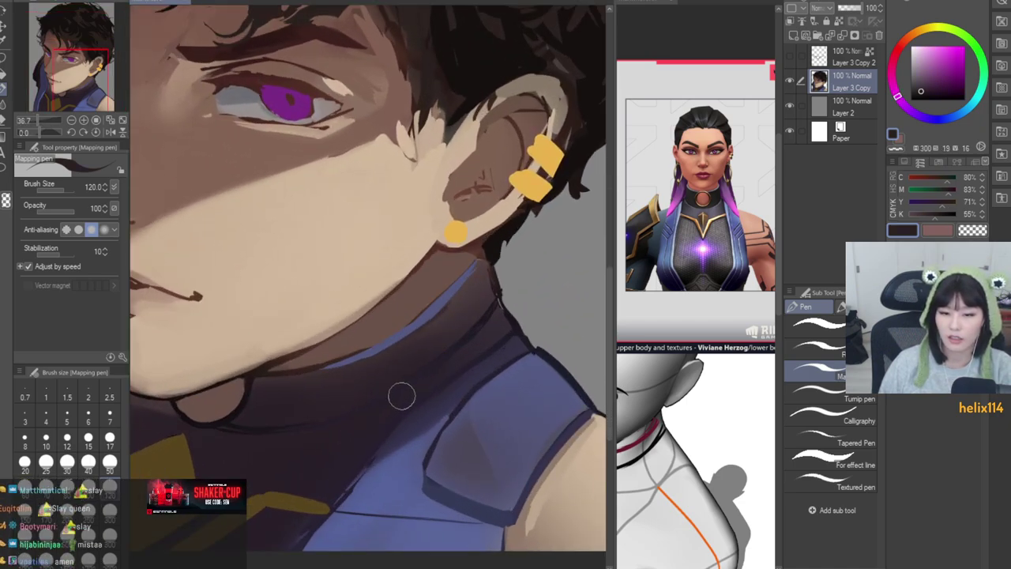
{"action": "key", "text": "m"}
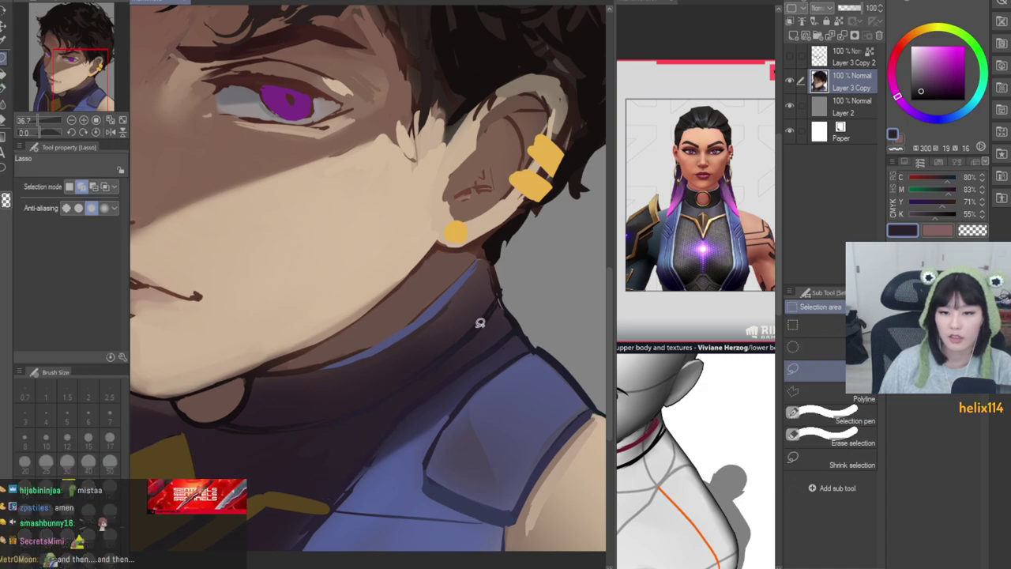
{"action": "mouse_move", "coordinate": [478, 324]}
{"action": "left_mouse_down"}
{"action": "mouse_move", "coordinate": [407, 381]}
{"action": "mouse_move", "coordinate": [289, 419]}
{"action": "mouse_move", "coordinate": [212, 421]}
{"action": "mouse_move", "coordinate": [191, 473]}
{"action": "mouse_move", "coordinate": [289, 485]}
{"action": "left_mouse_up"}
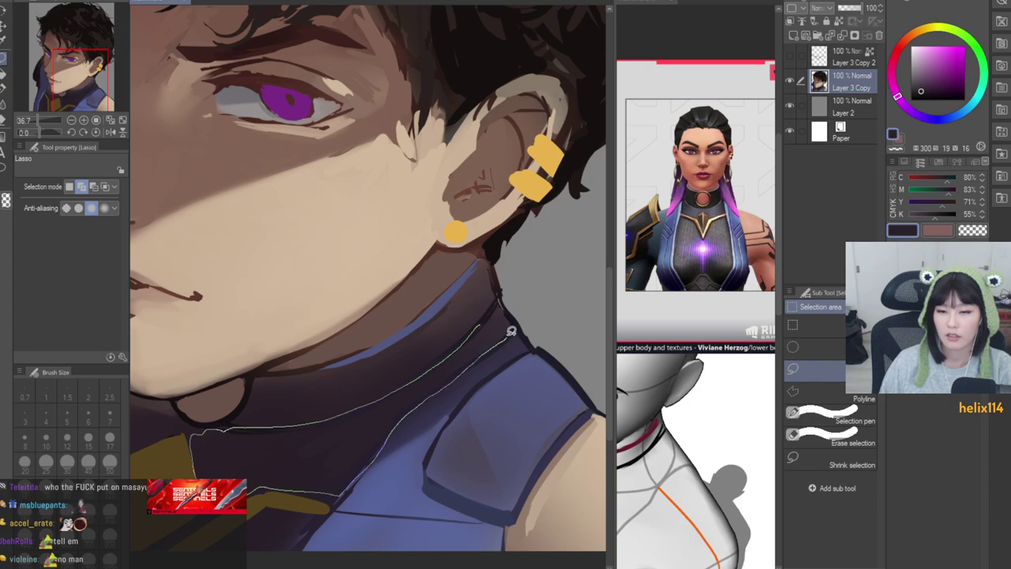
{"action": "left_click_drag", "start_coordinate": [511, 331], "coordinate": [499, 294]}
{"action": "scroll", "coordinate": [499, 293], "scroll_direction": "down", "scroll_amount": 5}
{"action": "scroll", "coordinate": [474, 308], "scroll_direction": "up", "scroll_amount": 3}
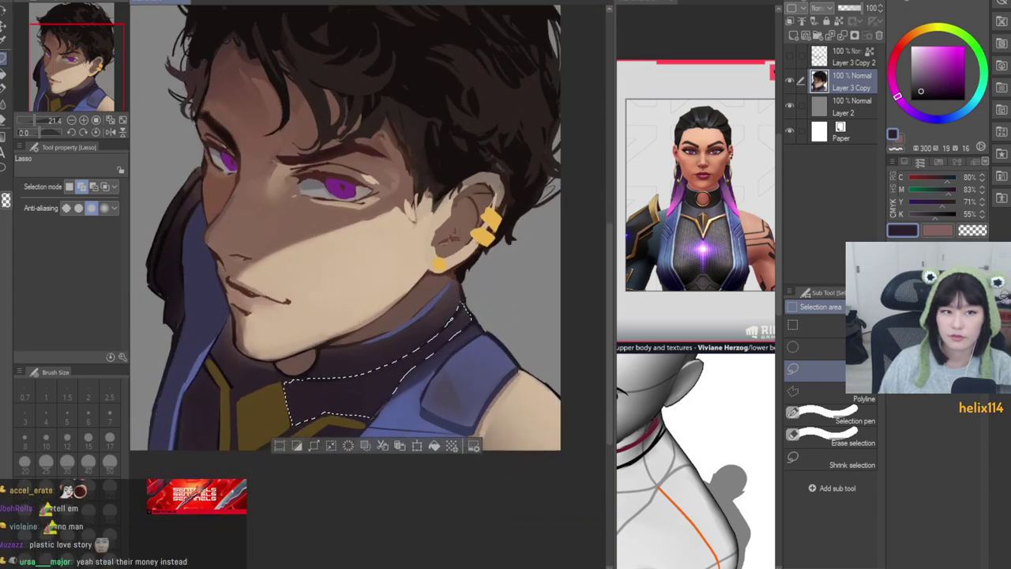
Step: Shade the selected collar section with a Soft airbrush at size 300 in near-black purple, and clear the selection
{"action": "key", "text": "b"}
{"action": "scroll", "coordinate": [427, 411], "scroll_direction": "up", "scroll_amount": 3}
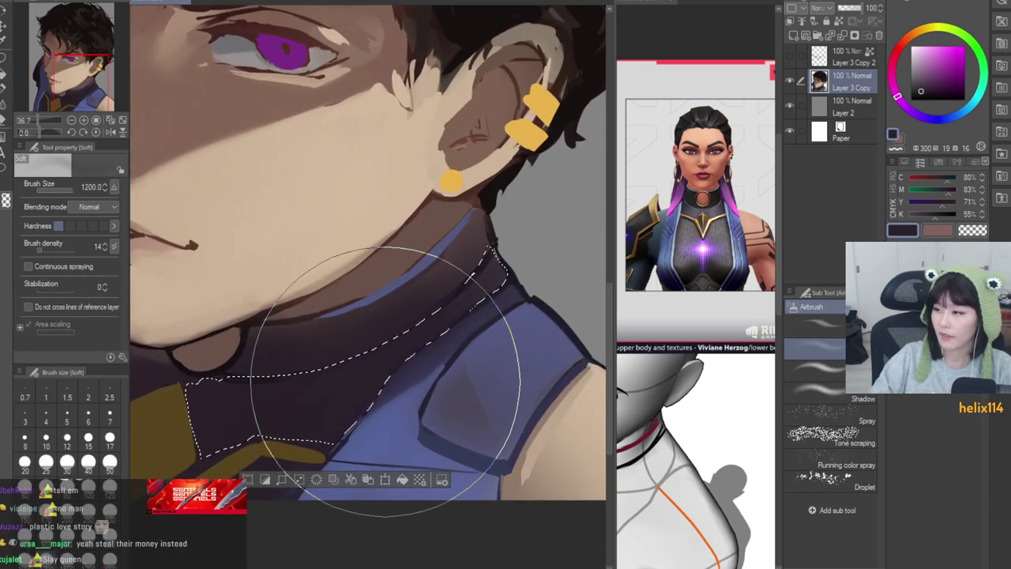
{"action": "key", "text": "bracketleft"}
{"action": "key", "text": "bracketleft"}
{"action": "key", "text": "bracketleft"}
{"action": "key", "text": "bracketleft"}
{"action": "key", "text": "bracketleft"}
{"action": "key", "text": "bracketleft"}
{"action": "key", "text": "bracketleft"}
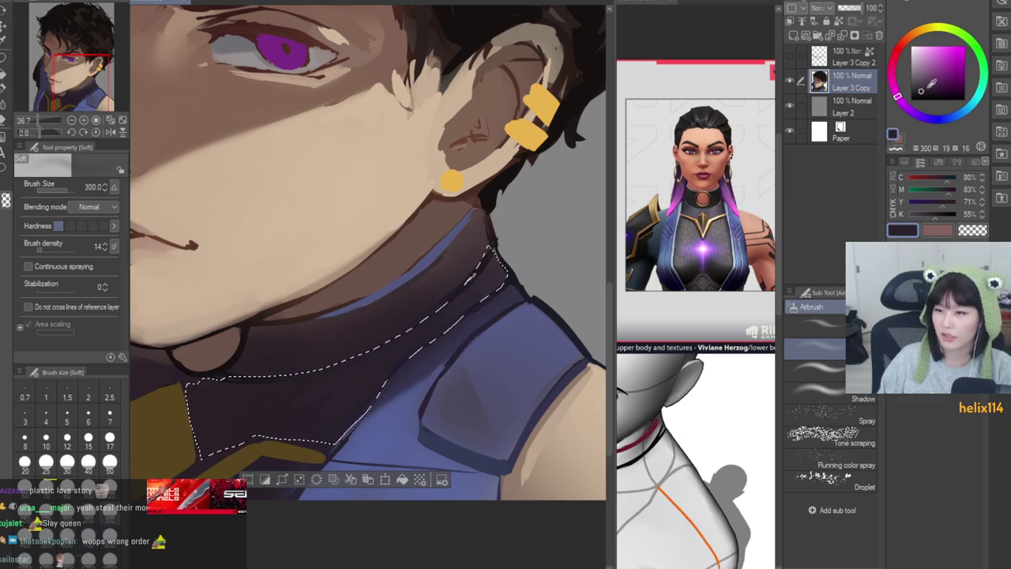
{"action": "left_click", "coordinate": [923, 96]}
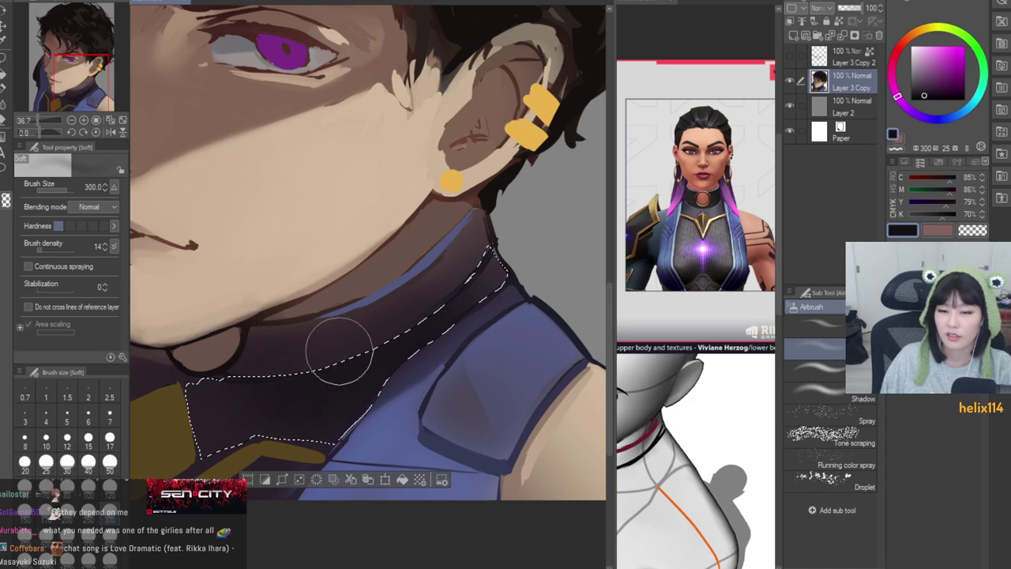
{"action": "scroll", "coordinate": [476, 383], "scroll_direction": "down", "scroll_amount": 5}
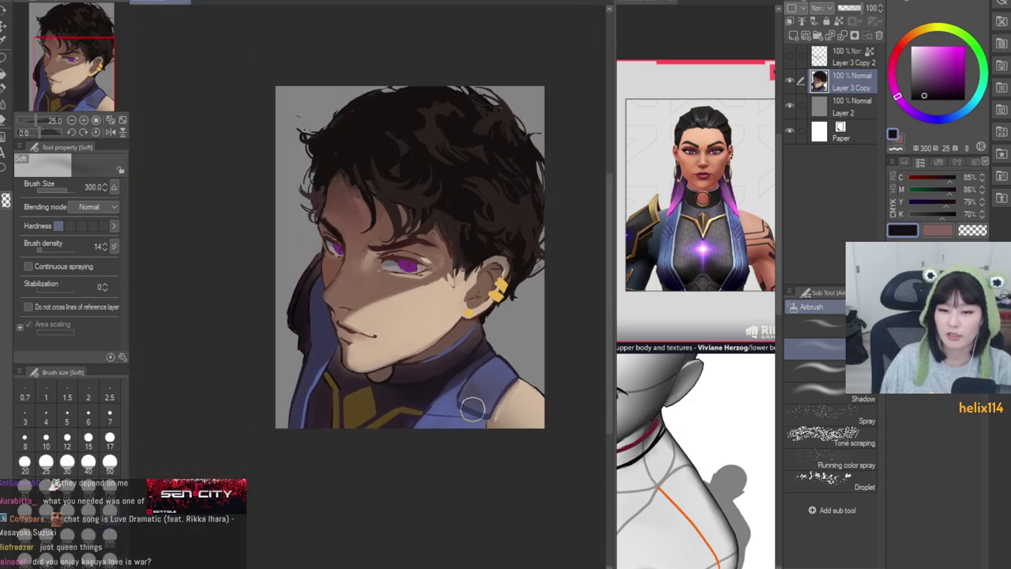
Step: Thin the outline under the chin and smooth the collar below it using the Mapping pen with sampled dark purple
{"action": "scroll", "coordinate": [484, 406], "scroll_direction": "up", "scroll_amount": 2}
{"action": "key", "text": "p"}
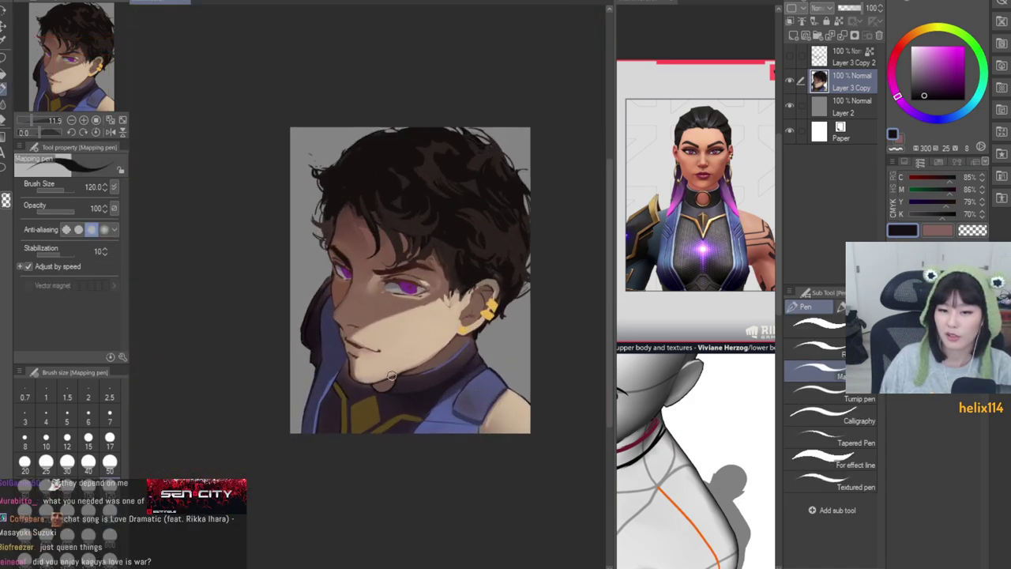
{"action": "scroll", "coordinate": [384, 443], "scroll_direction": "up", "scroll_amount": 3}
{"action": "scroll", "coordinate": [289, 349], "scroll_direction": "up", "scroll_amount": 1}
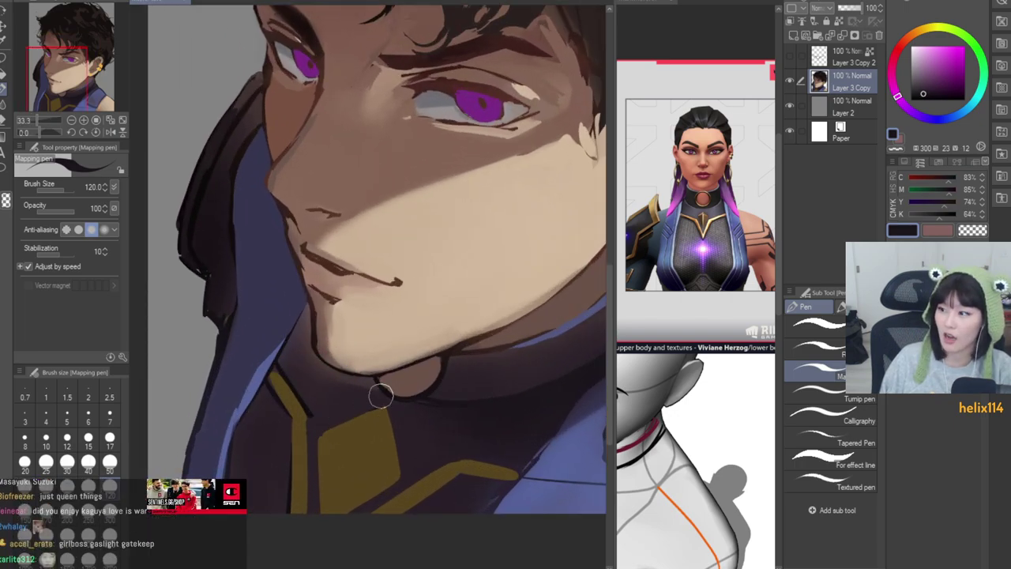
{"action": "scroll", "coordinate": [379, 396], "scroll_direction": "up", "scroll_amount": 1}
{"action": "scroll", "coordinate": [390, 403], "scroll_direction": "up", "scroll_amount": 1}
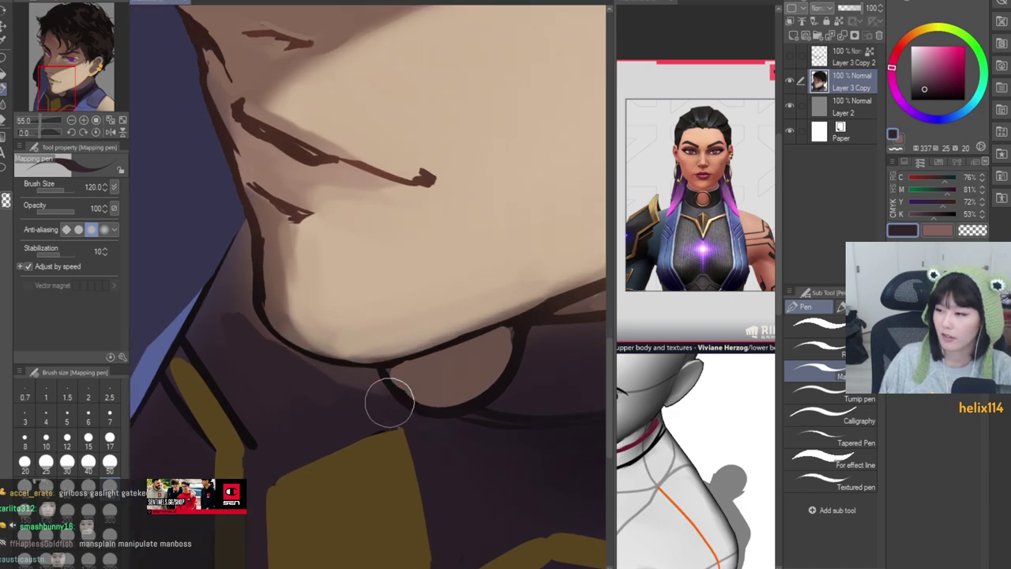
{"action": "scroll", "coordinate": [389, 403], "scroll_direction": "up", "scroll_amount": 1}
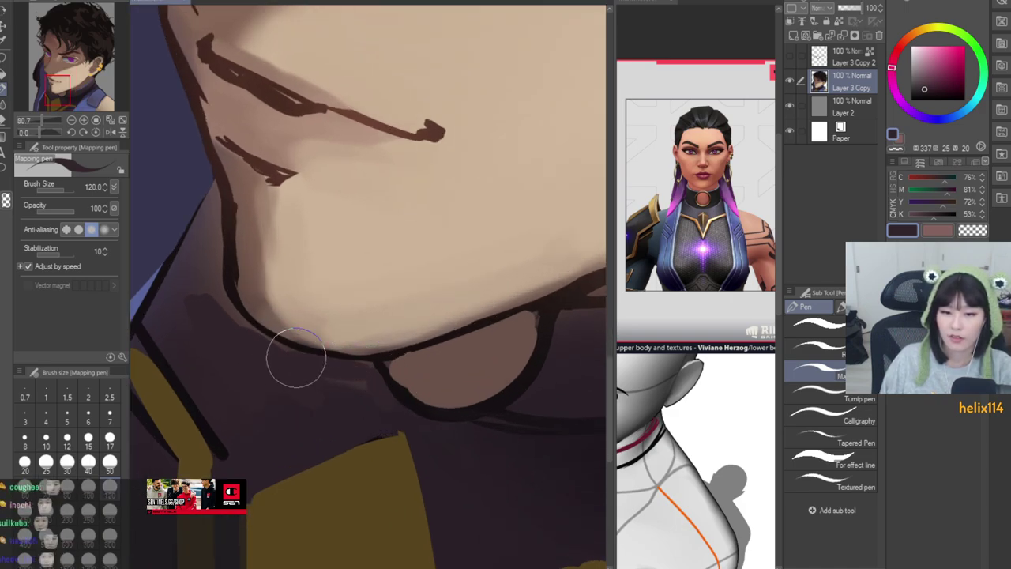
{"action": "left_click", "coordinate": [338, 403], "text": "alt"}
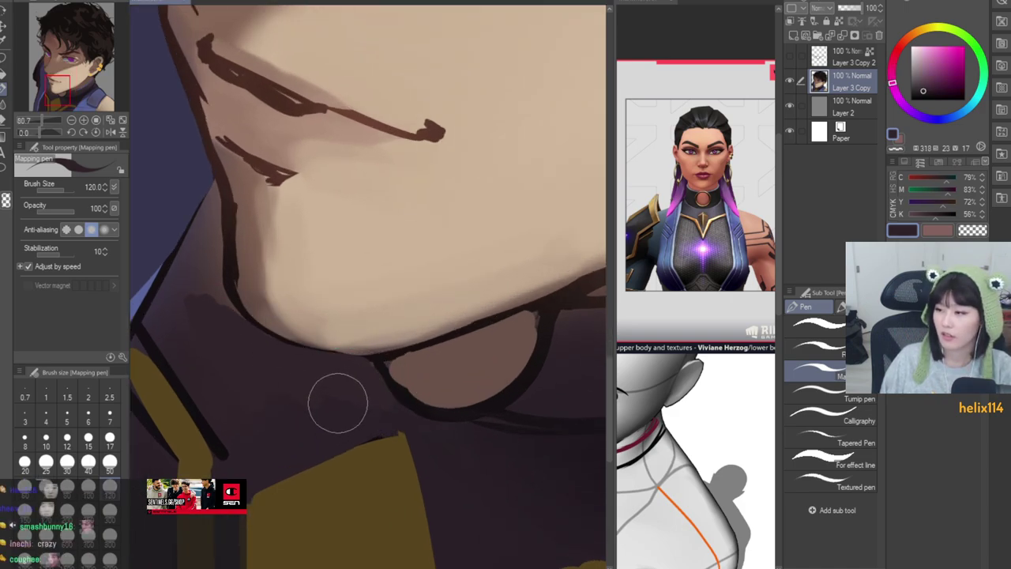
{"action": "mouse_move", "coordinate": [337, 402]}
{"action": "left_mouse_down"}
{"action": "mouse_move", "coordinate": [349, 379]}
{"action": "mouse_move", "coordinate": [376, 387]}
{"action": "left_mouse_up"}
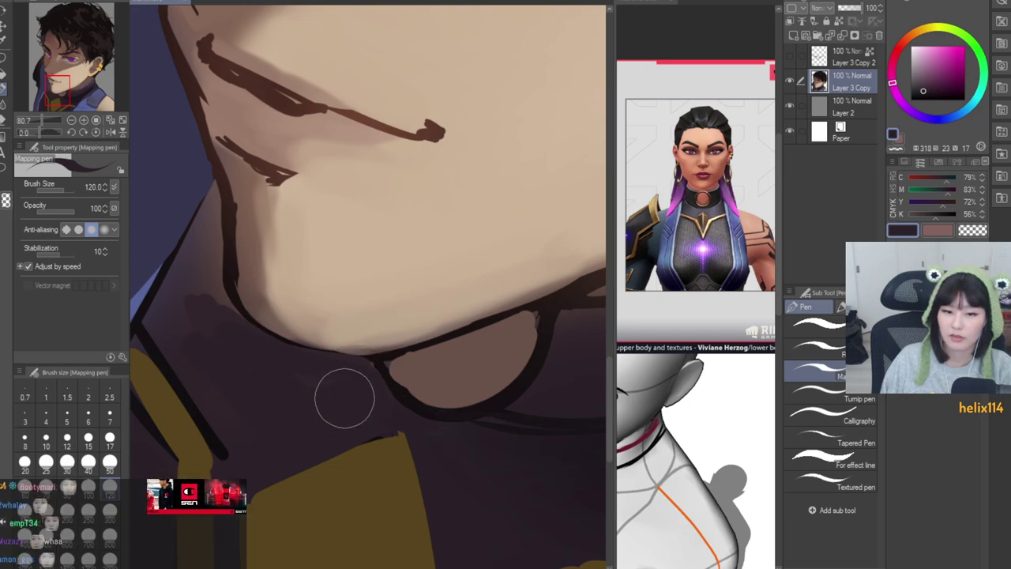
Step: Cover the lighter patches on the collar between the chin and the blue vest with the same dark purple
{"action": "scroll", "coordinate": [415, 450], "scroll_direction": "down", "scroll_amount": 5}
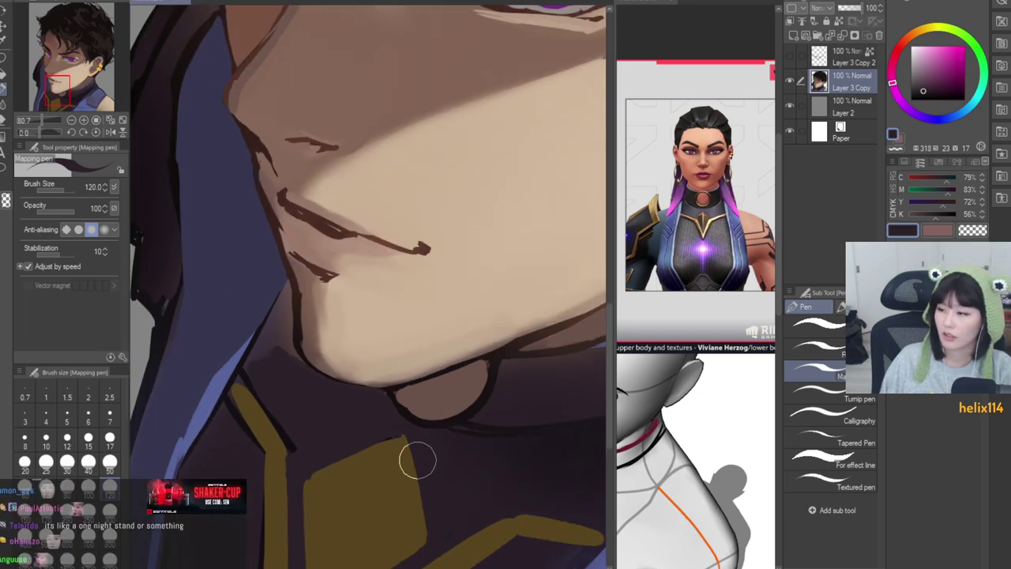
{"action": "left_click_drag", "start_coordinate": [265, 347], "coordinate": [350, 345]}
{"action": "scroll", "coordinate": [374, 310], "scroll_direction": "up", "scroll_amount": 3}
{"action": "mouse_move", "coordinate": [379, 297]}
{"action": "left_mouse_down"}
{"action": "mouse_move", "coordinate": [335, 388]}
{"action": "mouse_move", "coordinate": [383, 278]}
{"action": "mouse_move", "coordinate": [369, 357]}
{"action": "mouse_move", "coordinate": [407, 379]}
{"action": "left_mouse_up"}
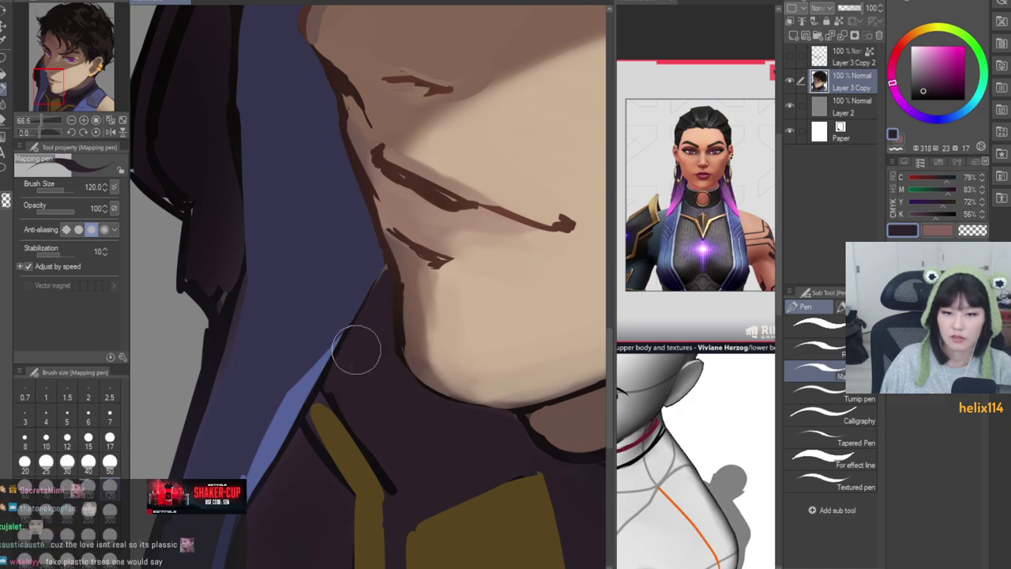
{"action": "scroll", "coordinate": [286, 365], "scroll_direction": "down", "scroll_amount": 2}
{"action": "scroll", "coordinate": [285, 365], "scroll_direction": "down", "scroll_amount": 3}
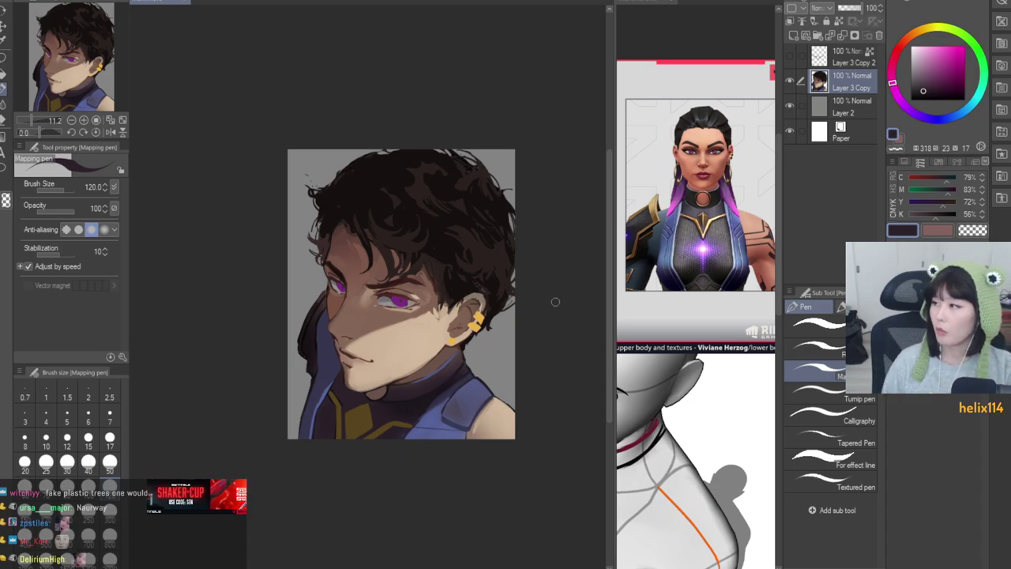
Step: Try a large thin hoop earring hanging from the earlobe in the sampled earring gold
{"action": "scroll", "coordinate": [487, 340], "scroll_direction": "up", "scroll_amount": 1}
{"action": "scroll", "coordinate": [487, 340], "scroll_direction": "up", "scroll_amount": 2}
{"action": "left_click", "coordinate": [425, 341], "text": "alt"}
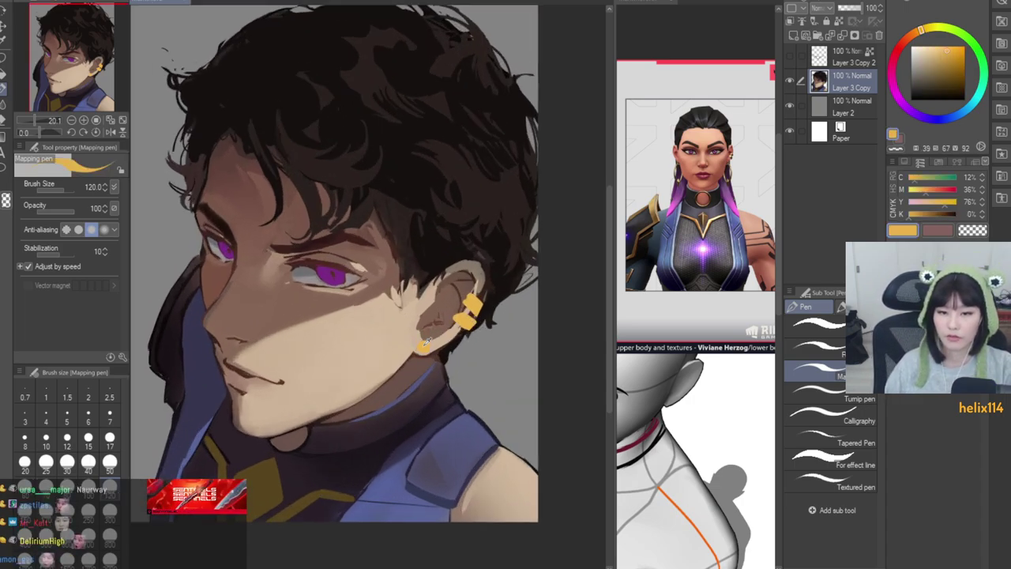
{"action": "scroll", "coordinate": [459, 350], "scroll_direction": "down", "scroll_amount": 3}
{"action": "scroll", "coordinate": [499, 359], "scroll_direction": "up", "scroll_amount": 3}
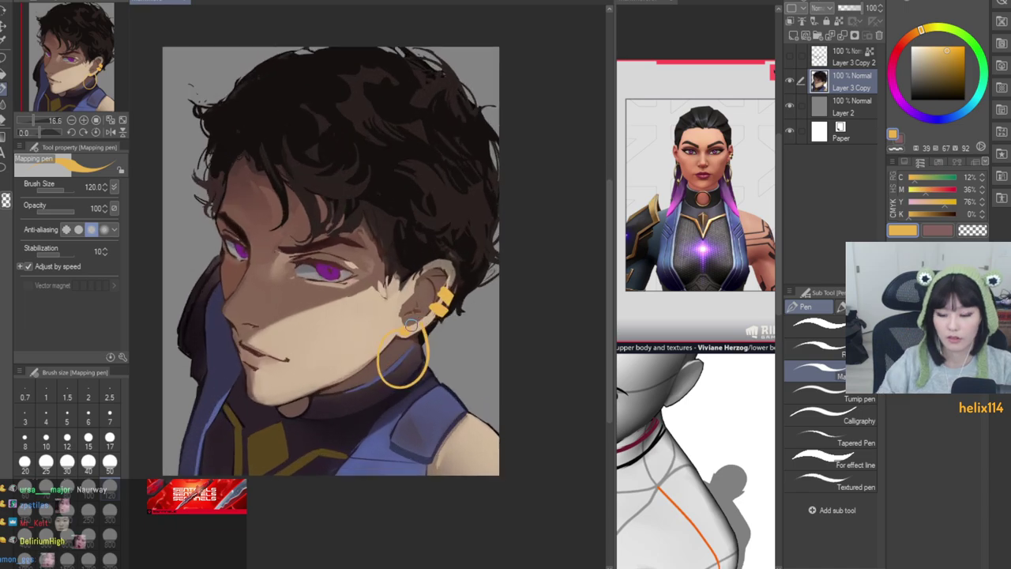
{"action": "key", "text": "ctrl+z"}
{"action": "key", "text": "ctrl+z"}
Step: Try a small gold hoop at the earlobe and check it with the canvas flipped horizontally
{"action": "left_click", "coordinate": [402, 332]}
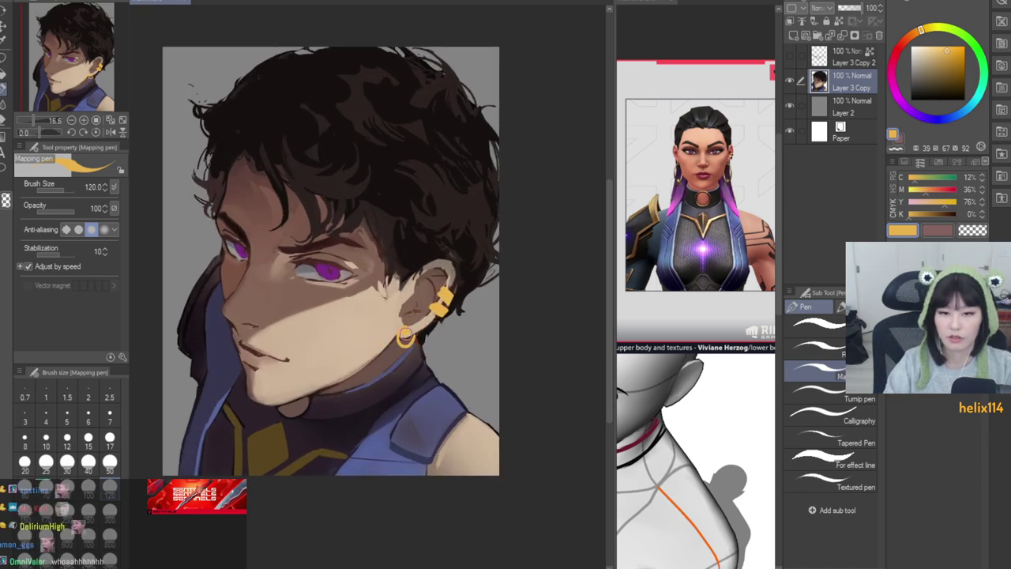
{"action": "left_click_drag", "start_coordinate": [418, 339], "coordinate": [414, 331]}
{"action": "scroll", "coordinate": [459, 329], "scroll_direction": "down", "scroll_amount": 3}
{"action": "key", "text": "h"}
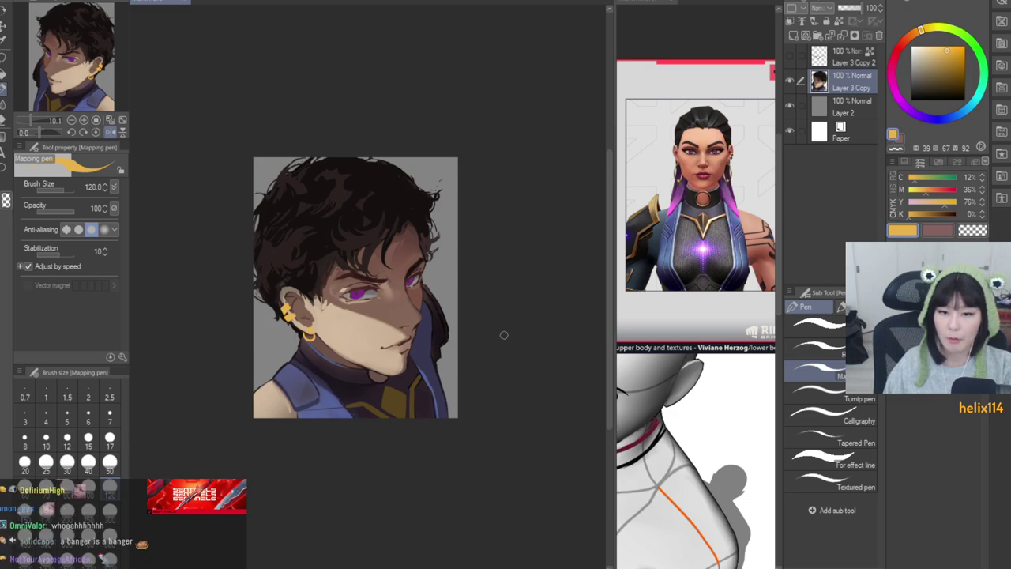
{"action": "scroll", "coordinate": [413, 349], "scroll_direction": "up", "scroll_amount": 2}
{"action": "key", "text": "h"}
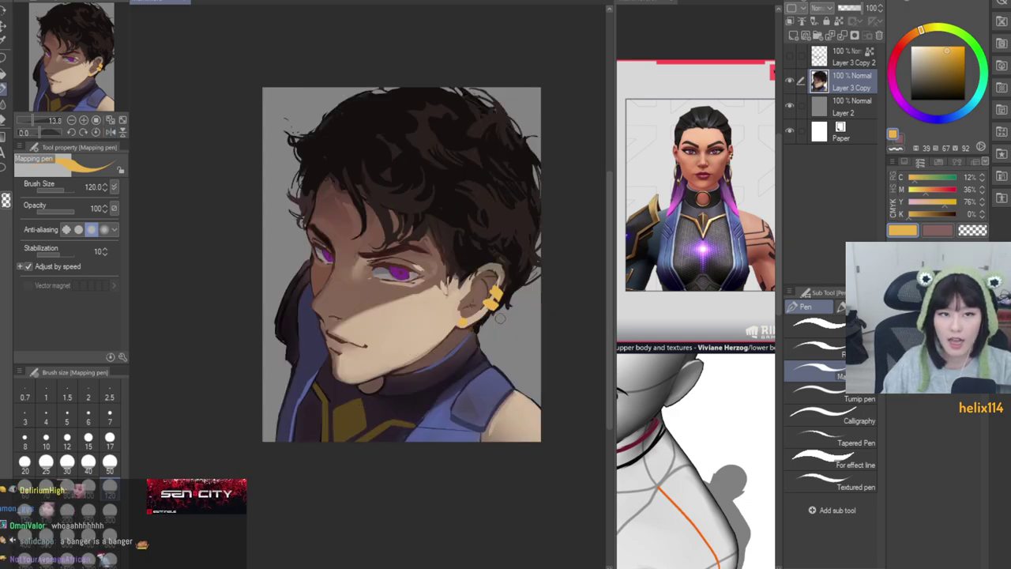
Step: Paint out the remaining gold of the earlobe stud with sampled light skin color
{"action": "scroll", "coordinate": [499, 318], "scroll_direction": "up", "scroll_amount": 8}
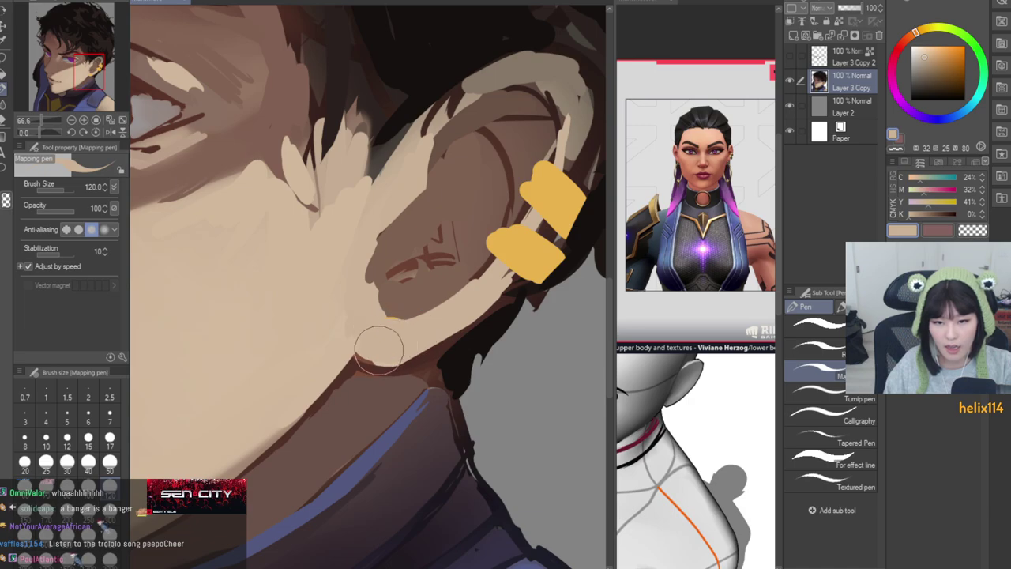
{"action": "left_click", "coordinate": [401, 308], "text": "alt"}
{"action": "left_click_drag", "start_coordinate": [393, 319], "coordinate": [401, 314]}
Step: Paint a small, narrow hoop under the earlobe in sampled earring gold and check it with the canvas flipped
{"action": "left_click", "coordinate": [515, 254], "text": "alt"}
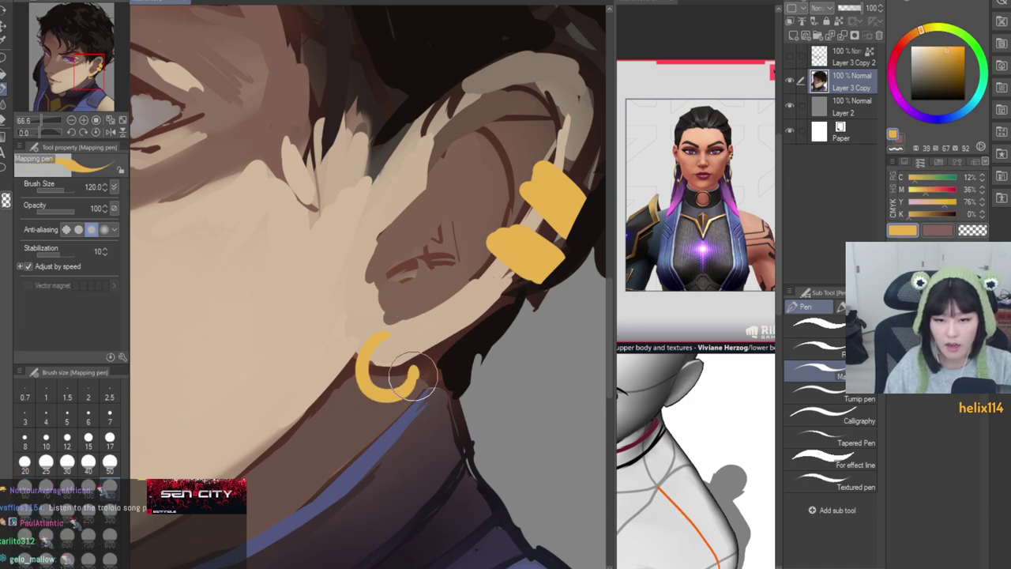
{"action": "scroll", "coordinate": [413, 377], "scroll_direction": "down", "scroll_amount": 6}
{"action": "scroll", "coordinate": [388, 371], "scroll_direction": "up", "scroll_amount": 5}
{"action": "scroll", "coordinate": [385, 360], "scroll_direction": "down", "scroll_amount": 5}
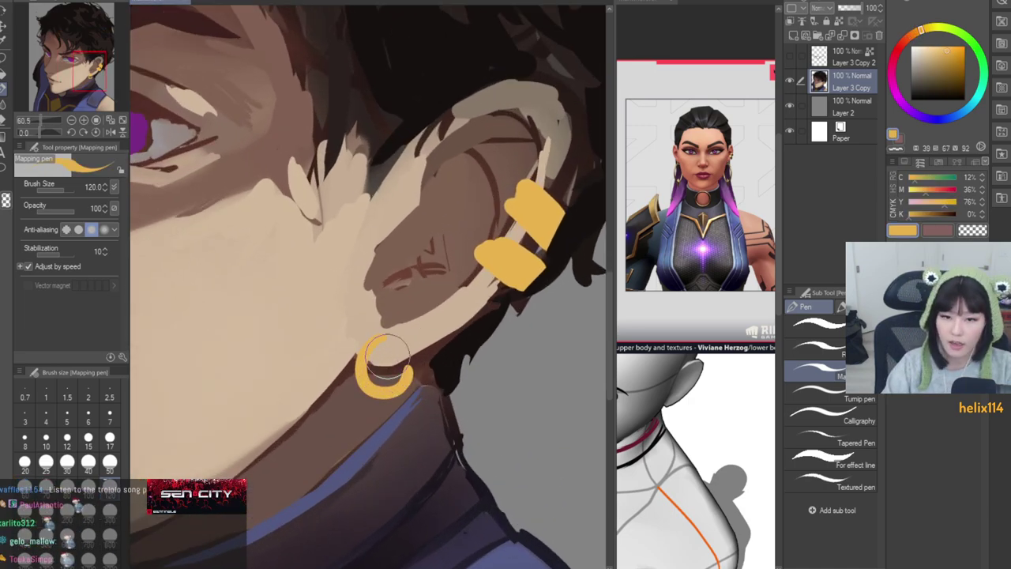
{"action": "scroll", "coordinate": [385, 359], "scroll_direction": "up", "scroll_amount": 5}
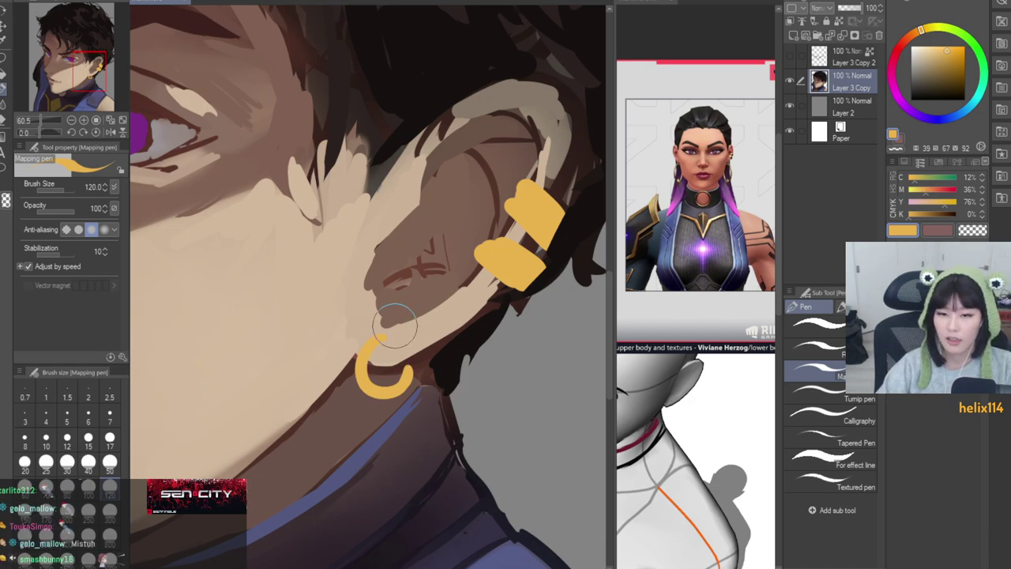
{"action": "key", "text": "ctrl+z"}
{"action": "left_click_drag", "start_coordinate": [377, 343], "coordinate": [382, 391]}
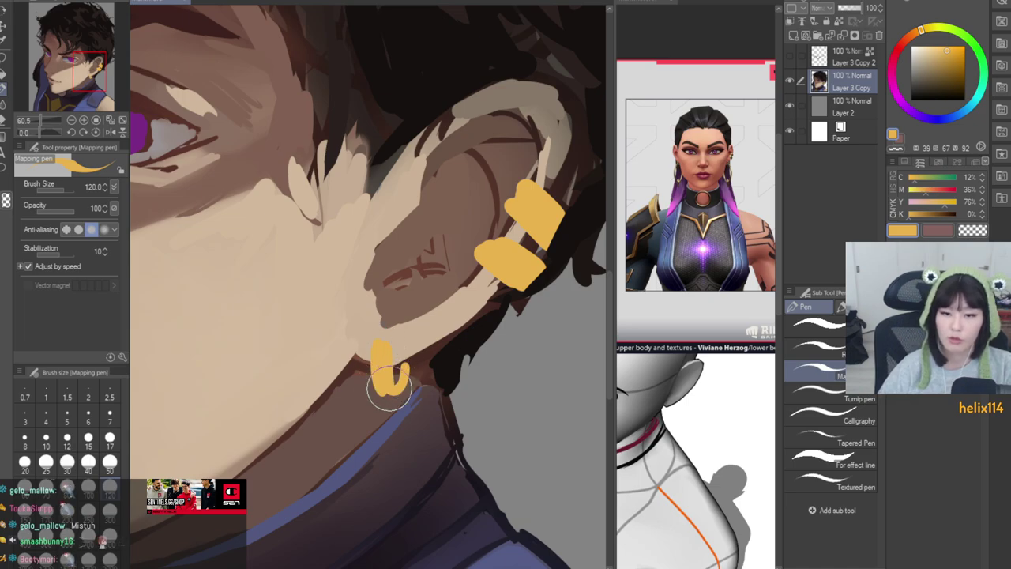
{"action": "scroll", "coordinate": [385, 387], "scroll_direction": "down", "scroll_amount": 5}
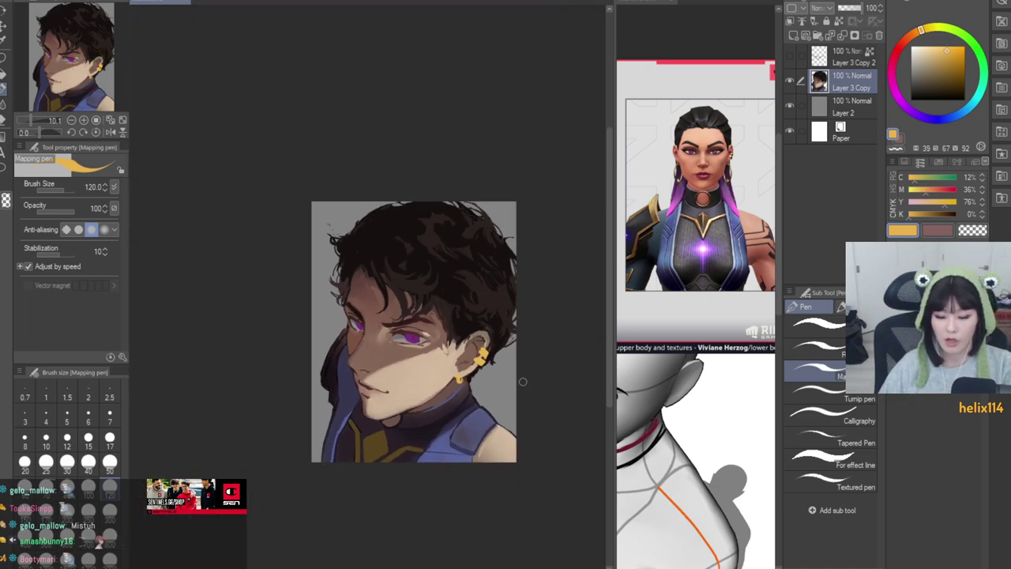
{"action": "key", "text": "h"}
{"action": "key", "text": "h"}
Step: Refine the white of the near eye and its shadow beneath the upper lid with sampled grey
{"action": "scroll", "coordinate": [490, 363], "scroll_direction": "up", "scroll_amount": 5}
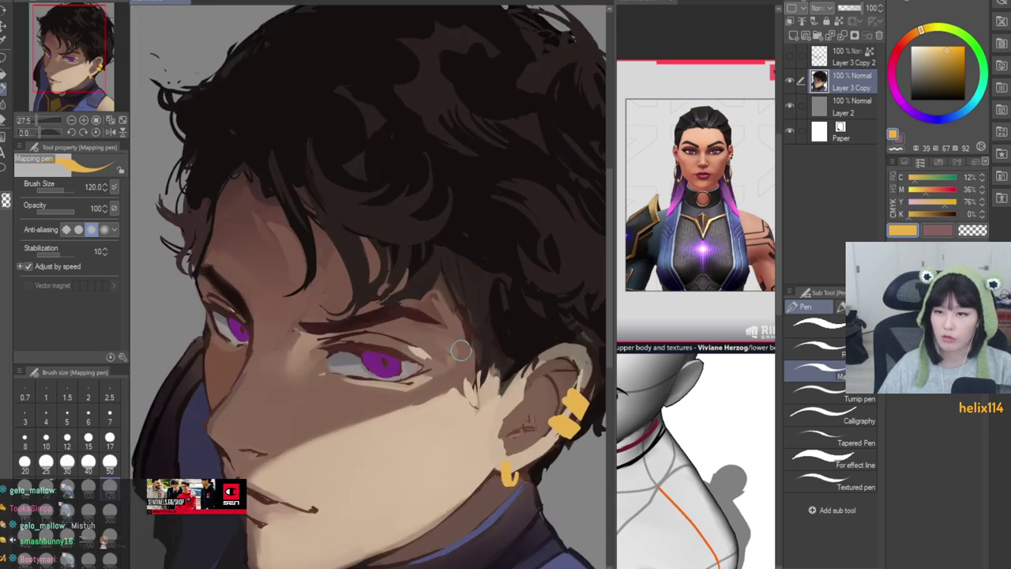
{"action": "scroll", "coordinate": [450, 351], "scroll_direction": "up", "scroll_amount": 4}
{"action": "left_click", "coordinate": [315, 366], "text": "alt"}
{"action": "left_click", "coordinate": [402, 402], "text": "alt"}
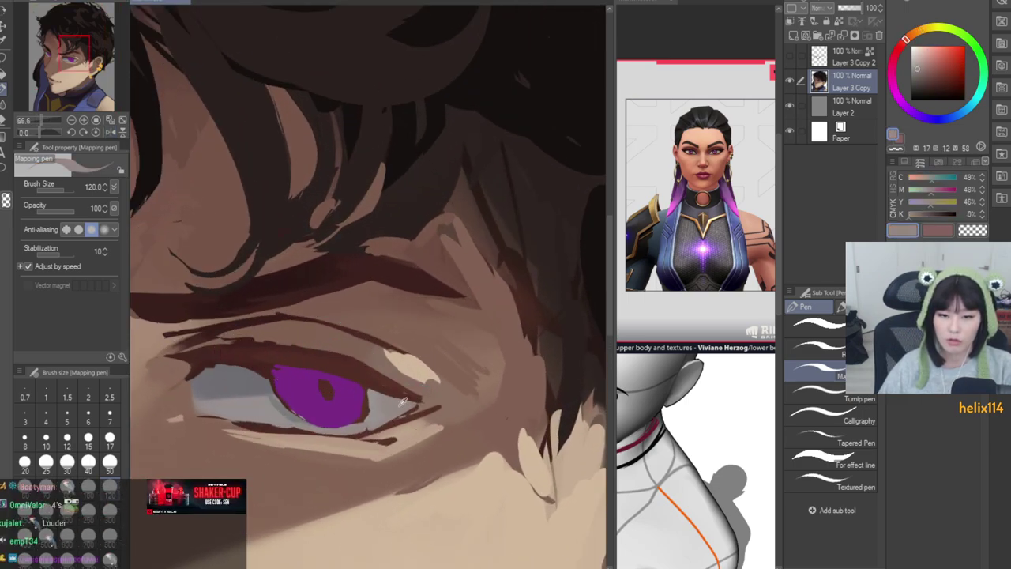
{"action": "left_click", "coordinate": [226, 372], "text": "alt"}
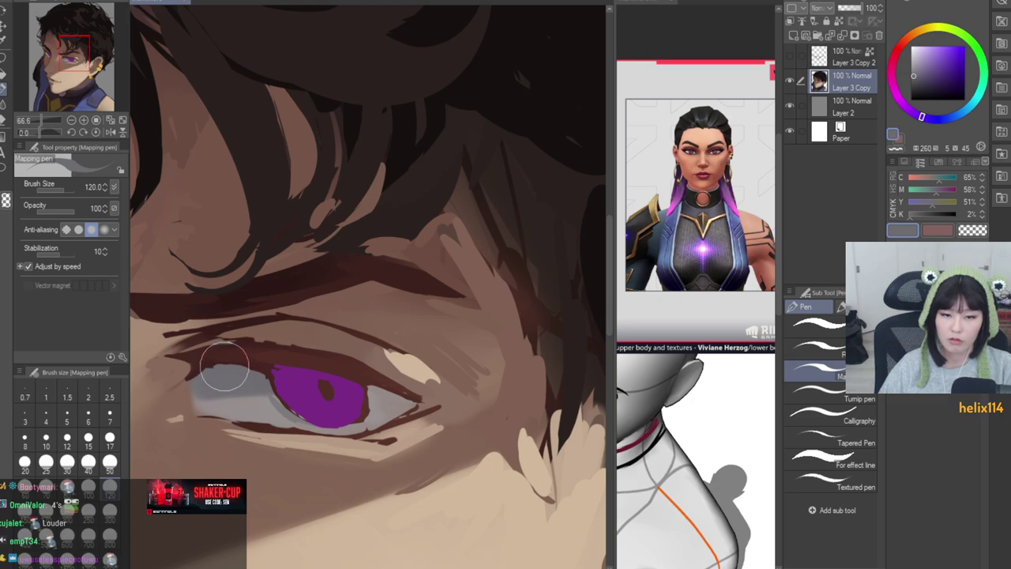
{"action": "scroll", "coordinate": [462, 305], "scroll_direction": "down", "scroll_amount": 5}
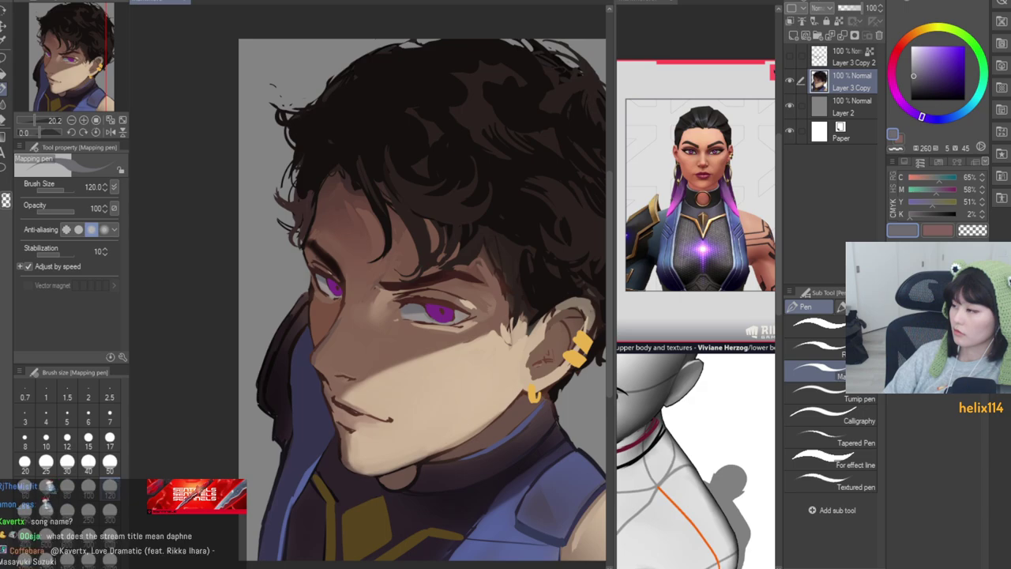
{"action": "scroll", "coordinate": [494, 293], "scroll_direction": "down", "scroll_amount": 5}
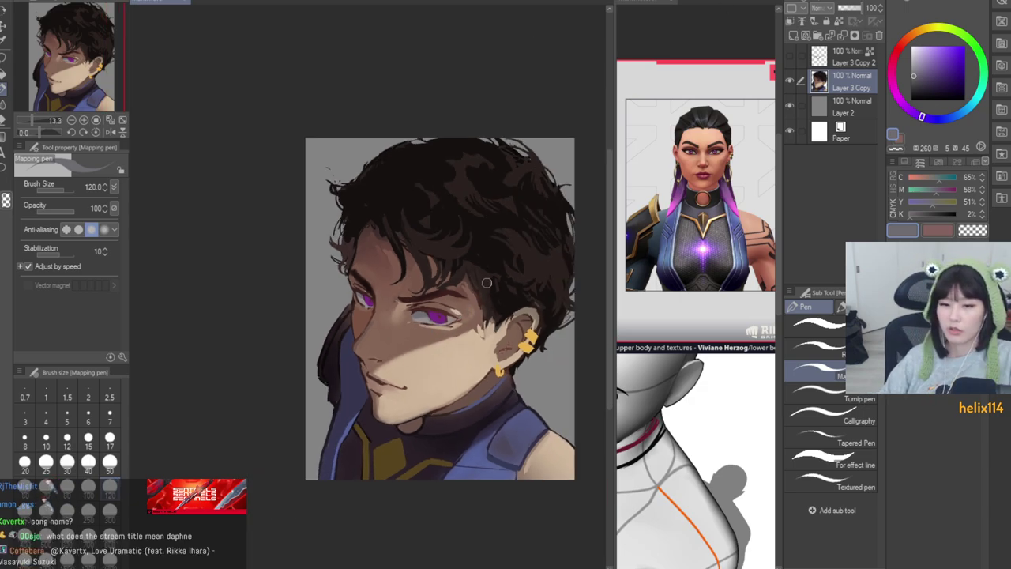
Step: Paint dark curling strands over the brown hair beside the forehead with sampled near-black and erase their outer edges into thin wisps
{"action": "scroll", "coordinate": [373, 229], "scroll_direction": "up", "scroll_amount": 12}
{"action": "left_click", "coordinate": [347, 189], "text": "alt"}
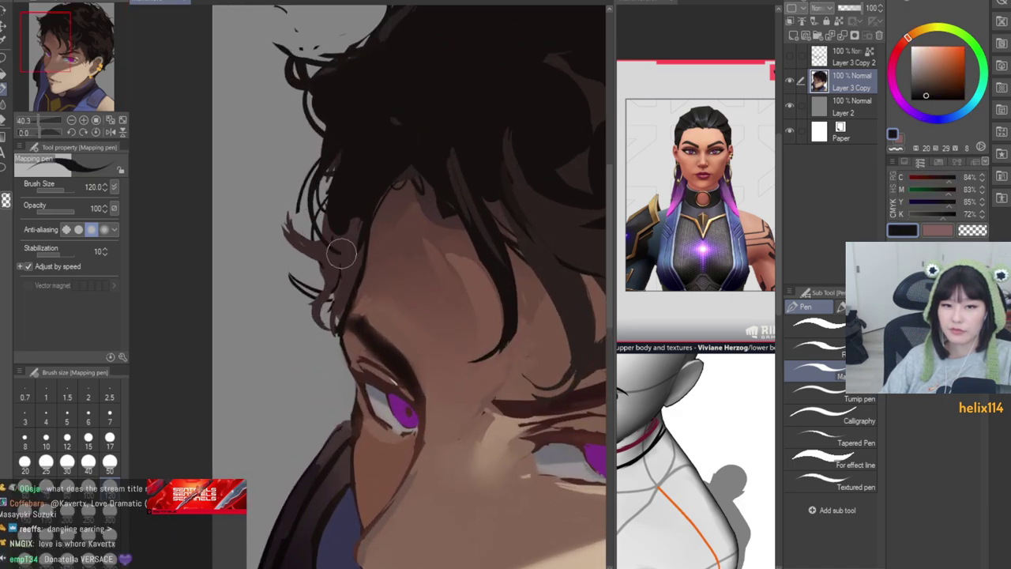
{"action": "mouse_move", "coordinate": [330, 178]}
{"action": "left_mouse_down"}
{"action": "mouse_move", "coordinate": [324, 245]}
{"action": "mouse_move", "coordinate": [321, 237]}
{"action": "left_mouse_up"}
{"action": "key", "text": "c"}
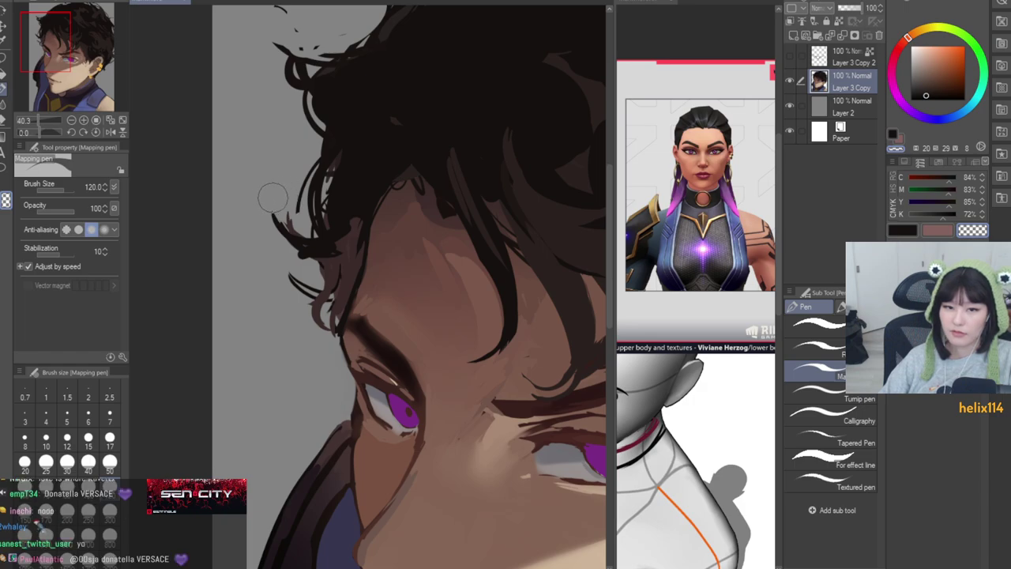
{"action": "left_click_drag", "start_coordinate": [274, 199], "coordinate": [289, 218]}
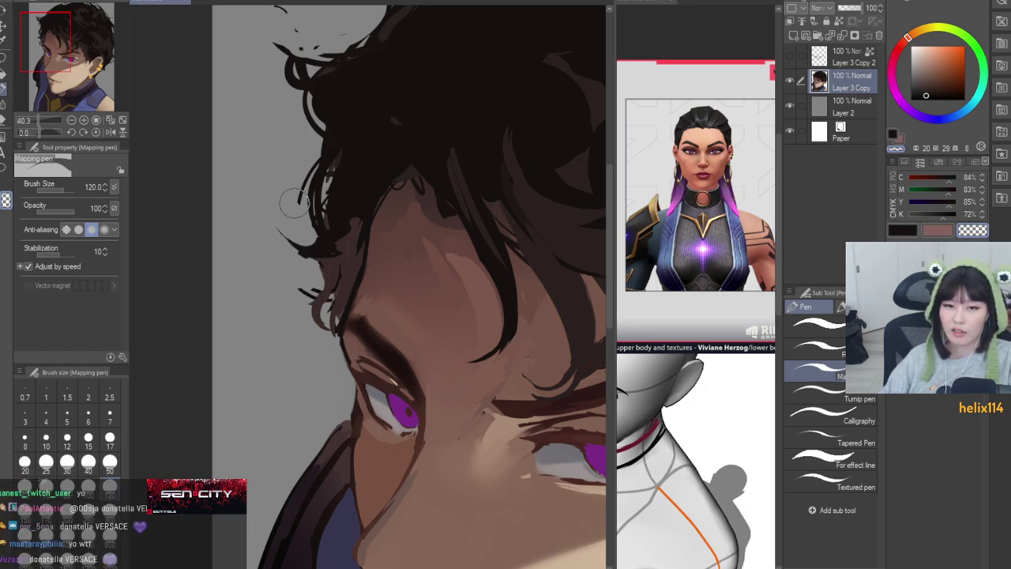
{"action": "left_click_drag", "start_coordinate": [331, 188], "coordinate": [325, 229]}
{"action": "scroll", "coordinate": [267, 257], "scroll_direction": "down", "scroll_amount": 7}
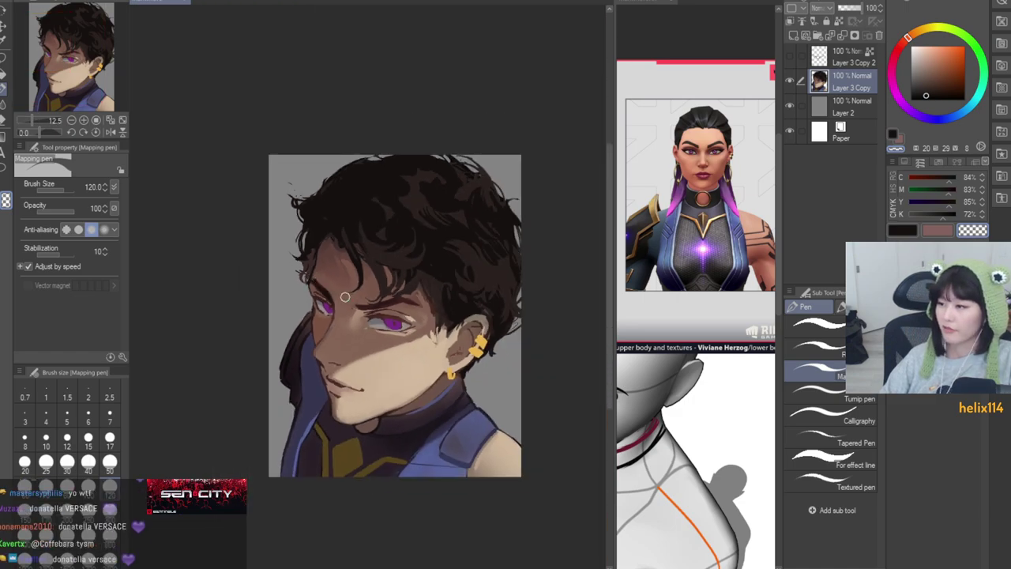
{"action": "scroll", "coordinate": [354, 292], "scroll_direction": "up", "scroll_amount": 3}
{"action": "scroll", "coordinate": [354, 291], "scroll_direction": "down", "scroll_amount": 3}
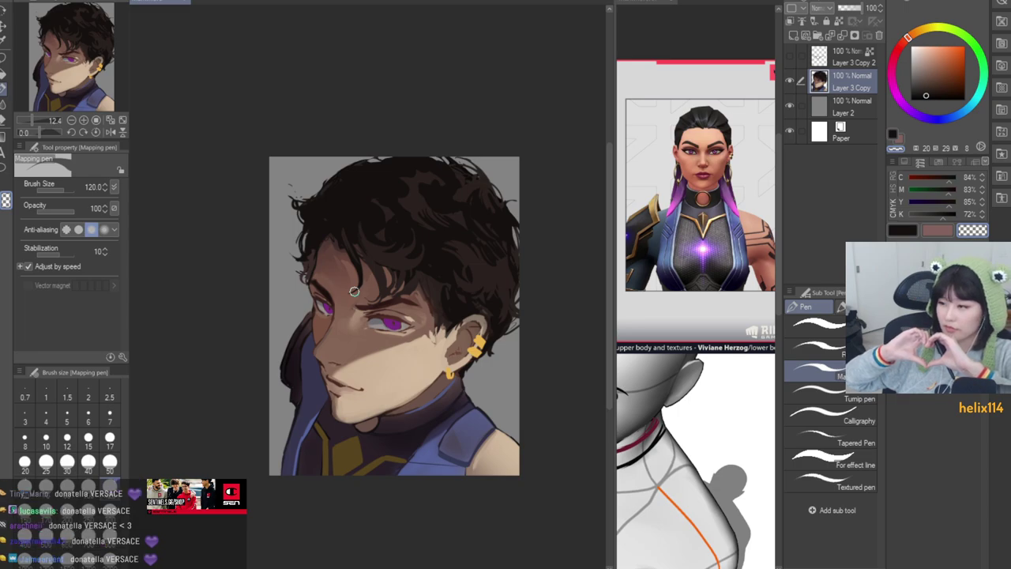
{"action": "scroll", "coordinate": [314, 328], "scroll_direction": "down", "scroll_amount": 2}
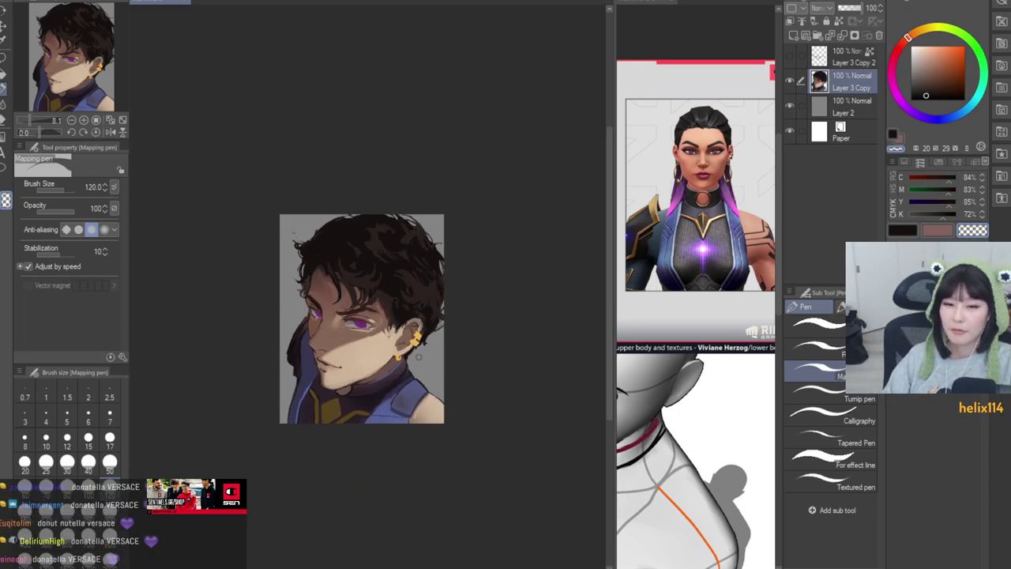
Step: Refine the blue trim along the collar's upper edge and the adjoining neck shadow with sampled purple, brown and blue
{"action": "scroll", "coordinate": [312, 379], "scroll_direction": "up", "scroll_amount": 4}
{"action": "scroll", "coordinate": [442, 427], "scroll_direction": "up", "scroll_amount": 4}
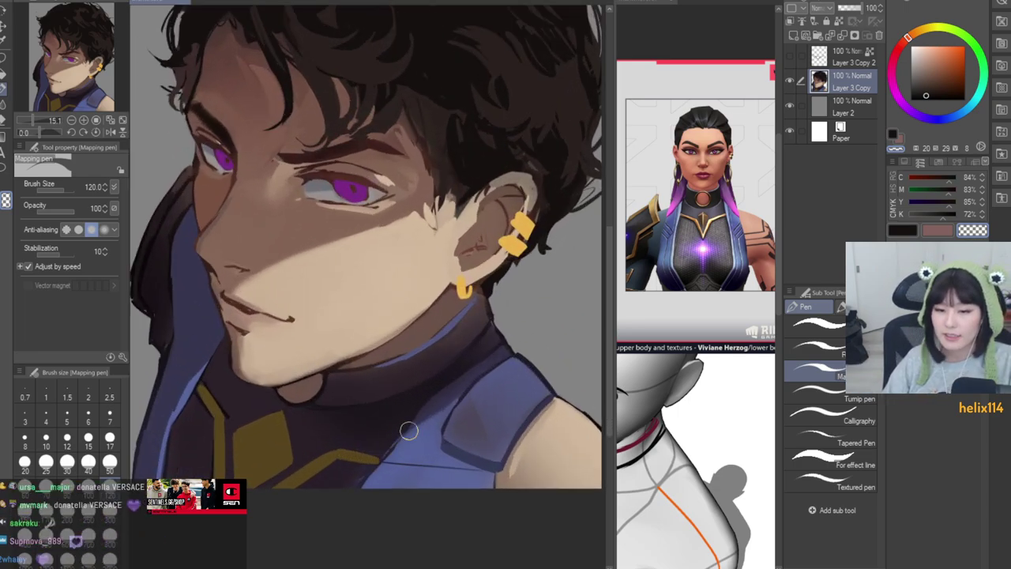
{"action": "left_click", "coordinate": [464, 344], "text": "alt"}
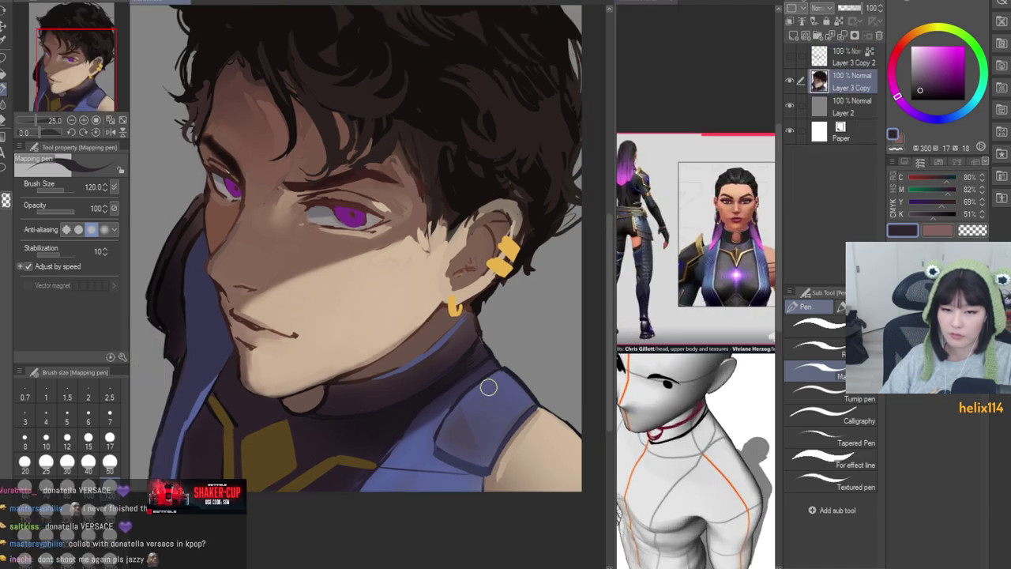
{"action": "scroll", "coordinate": [488, 387], "scroll_direction": "up", "scroll_amount": 3}
{"action": "left_click", "coordinate": [444, 397], "text": "alt"}
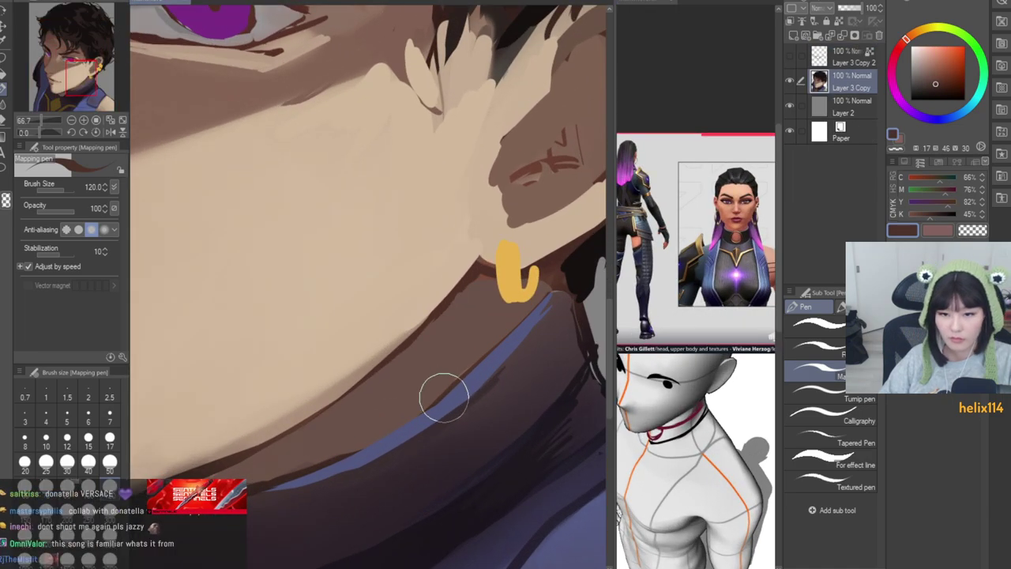
{"action": "scroll", "coordinate": [444, 397], "scroll_direction": "down", "scroll_amount": 1}
{"action": "left_click", "coordinate": [530, 315], "text": "alt"}
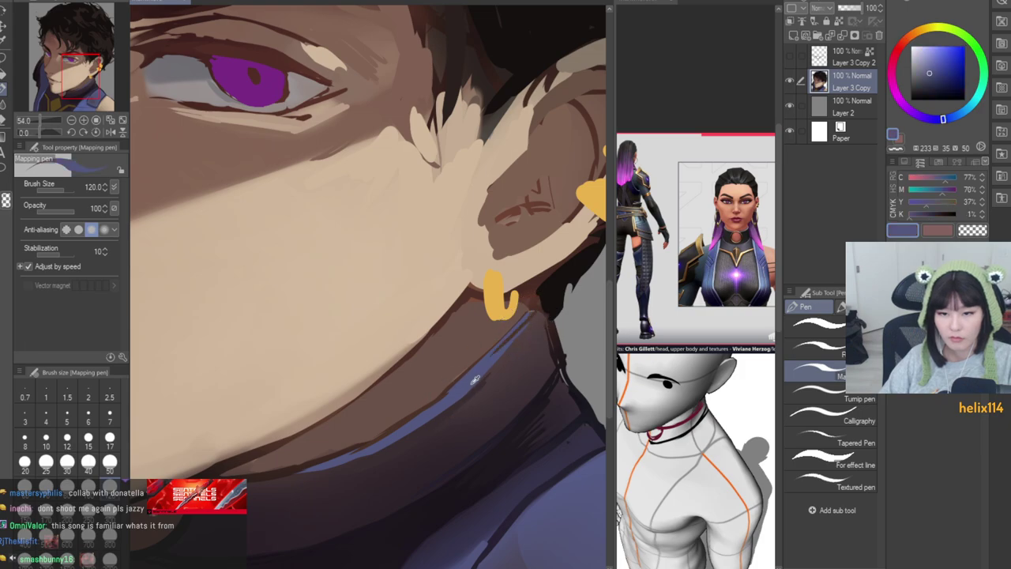
{"action": "scroll", "coordinate": [467, 384], "scroll_direction": "down", "scroll_amount": 1}
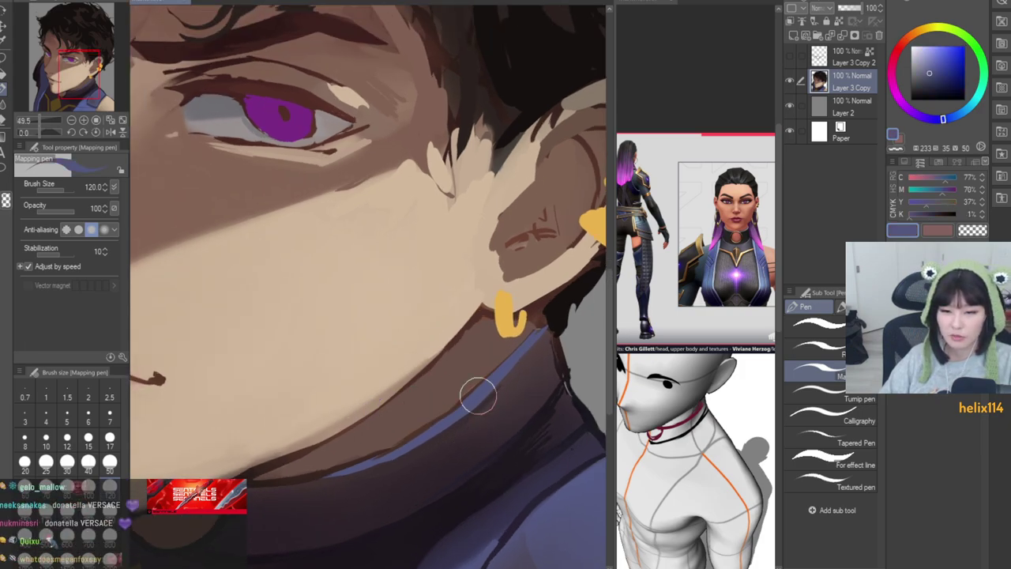
{"action": "scroll", "coordinate": [431, 436], "scroll_direction": "down", "scroll_amount": 5}
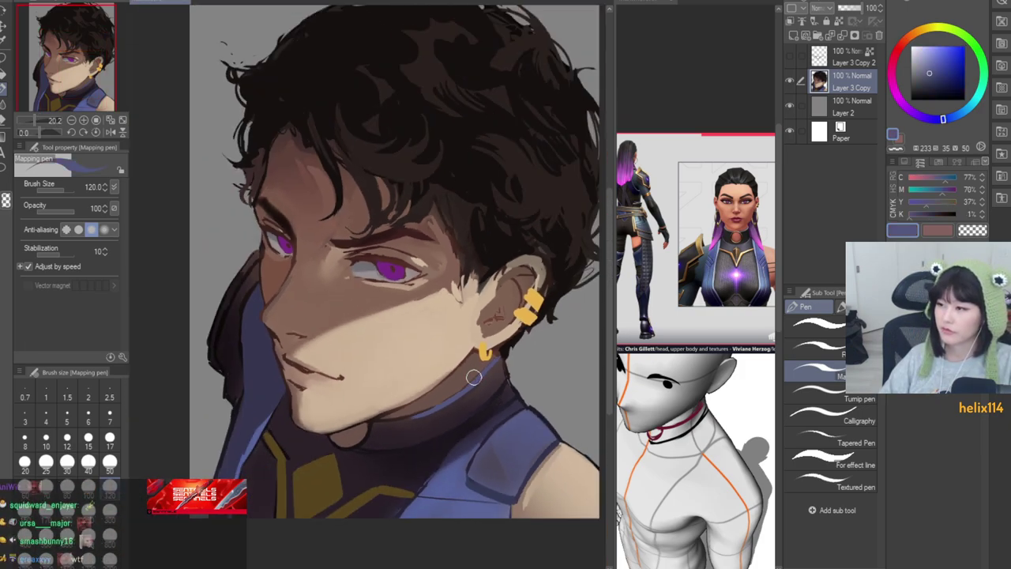
{"action": "scroll", "coordinate": [439, 433], "scroll_direction": "up", "scroll_amount": 1}
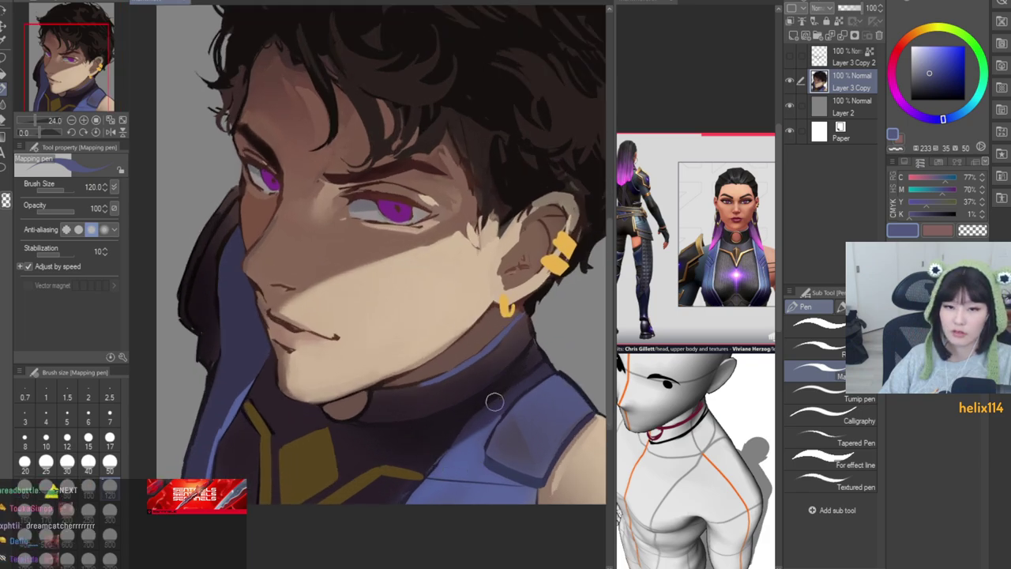
Step: Paint a curved gold rim around the round collar opening under the chin with the sampled dark gold of the chest ornament
{"action": "scroll", "coordinate": [378, 479], "scroll_direction": "up", "scroll_amount": 2}
{"action": "left_click", "coordinate": [356, 480], "text": "alt"}
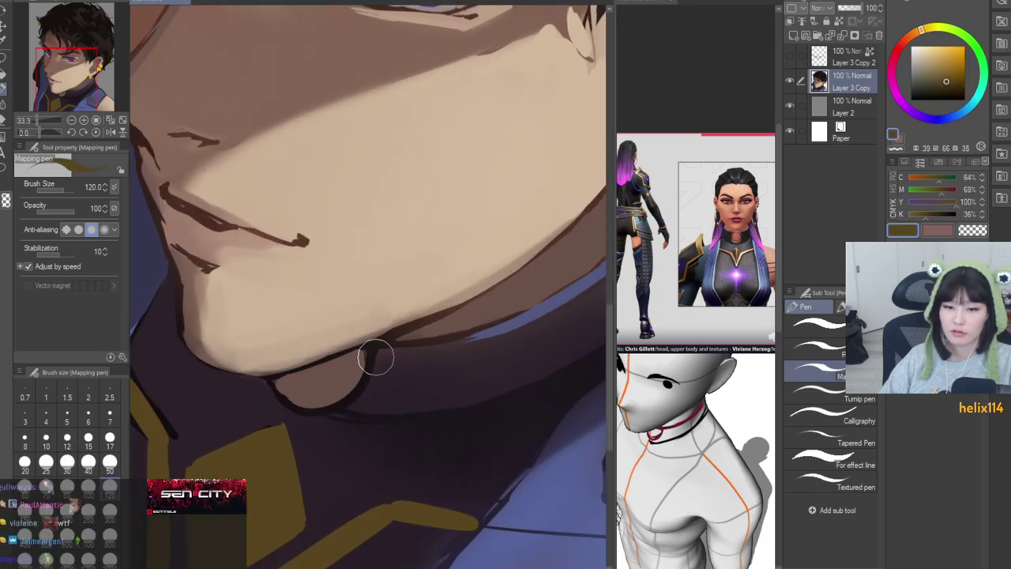
{"action": "mouse_move", "coordinate": [374, 355]}
{"action": "left_mouse_down"}
{"action": "mouse_move", "coordinate": [336, 390]}
{"action": "mouse_move", "coordinate": [343, 413]}
{"action": "mouse_move", "coordinate": [268, 393]}
{"action": "left_mouse_up"}
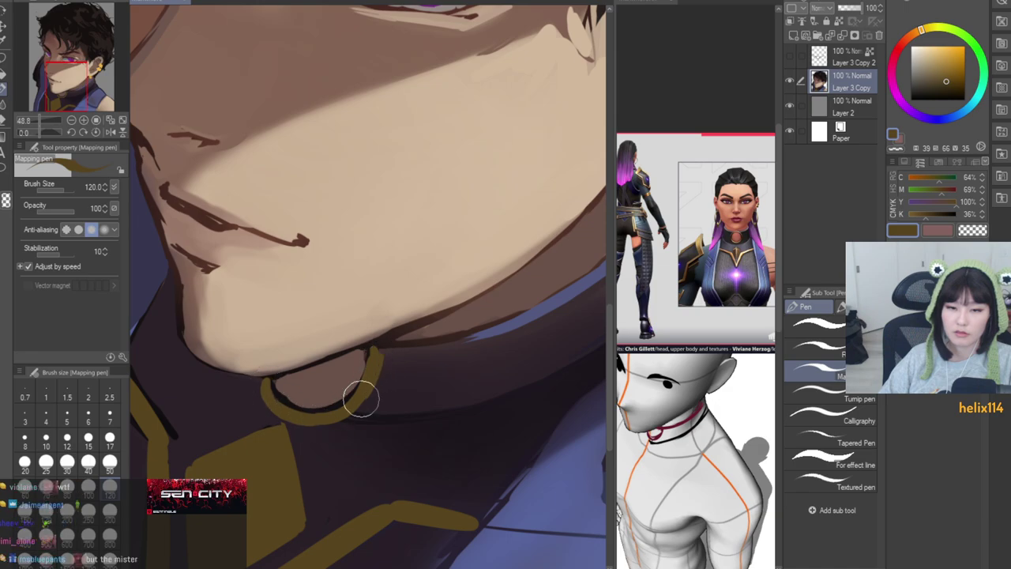
{"action": "scroll", "coordinate": [361, 395], "scroll_direction": "down", "scroll_amount": 5}
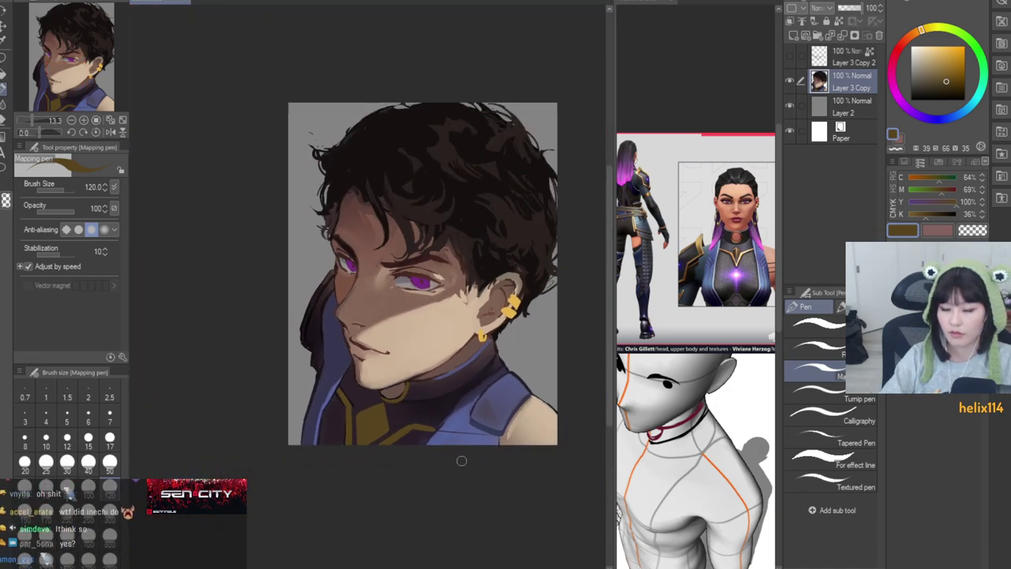
Step: Reduce the brush size to 80 and bring the reference character's collar and chest ornament into close view
{"action": "scroll", "coordinate": [504, 394], "scroll_direction": "up", "scroll_amount": 1}
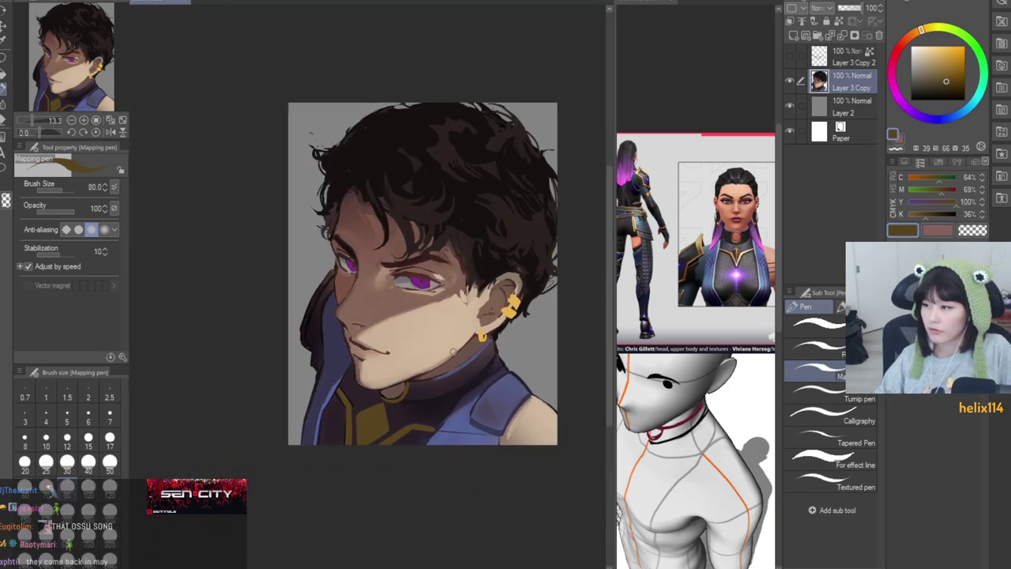
{"action": "scroll", "coordinate": [385, 458], "scroll_direction": "up", "scroll_amount": 3}
{"action": "scroll", "coordinate": [367, 451], "scroll_direction": "up", "scroll_amount": 3}
{"action": "mouse_move", "coordinate": [293, 413]}
{"action": "left_mouse_down"}
{"action": "mouse_move", "coordinate": [308, 442]}
{"action": "mouse_move", "coordinate": [297, 433]}
{"action": "left_mouse_up"}
{"action": "scroll", "coordinate": [356, 447], "scroll_direction": "down", "scroll_amount": 2}
{"action": "left_click", "coordinate": [709, 290]}
{"action": "left_click_drag", "start_coordinate": [709, 289], "coordinate": [672, 307]}
{"action": "scroll", "coordinate": [687, 296], "scroll_direction": "up", "scroll_amount": 1}
{"action": "left_click", "coordinate": [445, 327]}
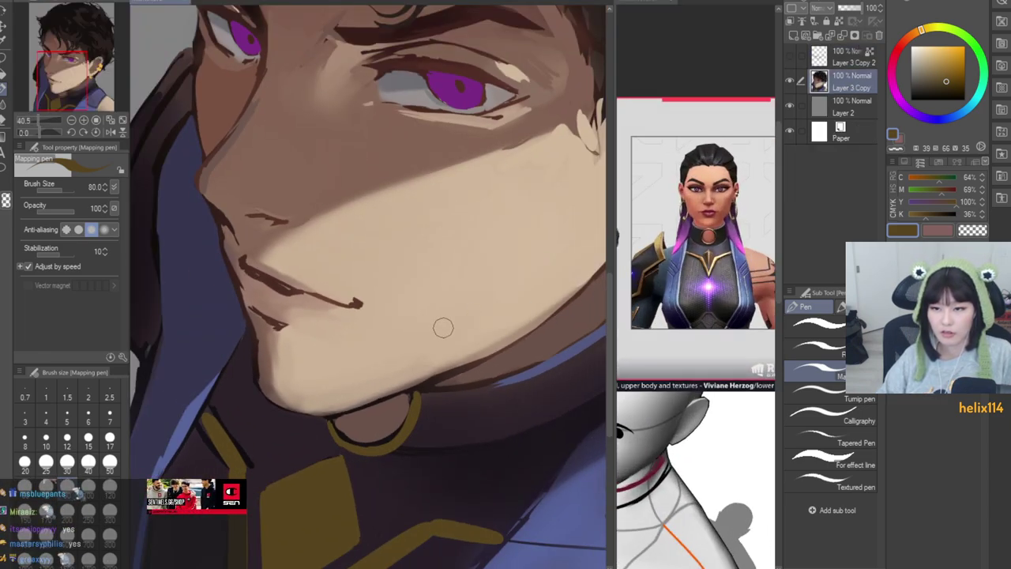
{"action": "scroll", "coordinate": [439, 348], "scroll_direction": "down", "scroll_amount": 3}
{"action": "scroll", "coordinate": [440, 462], "scroll_direction": "up", "scroll_amount": 3}
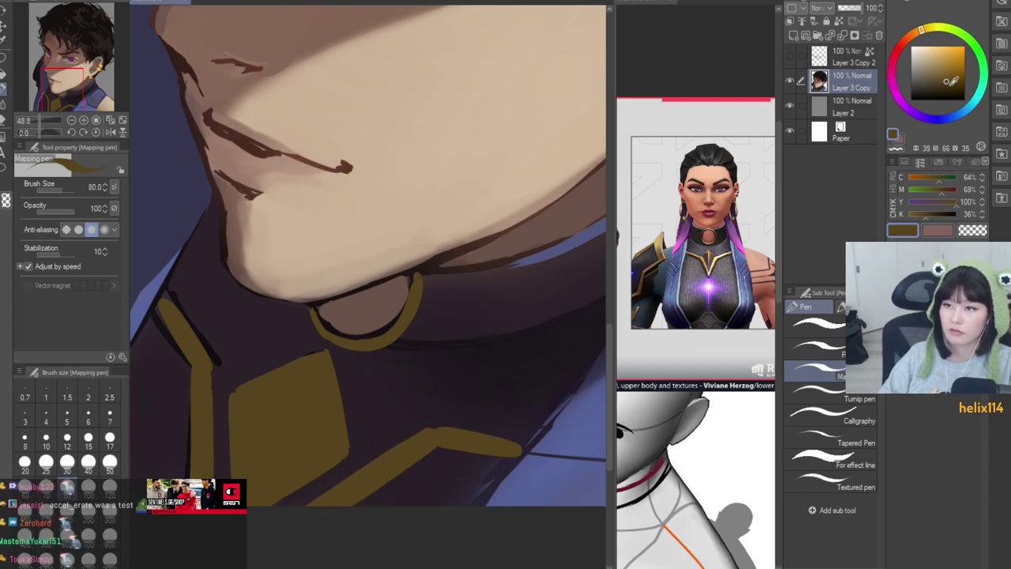
Step: Paint a darker gold facet across the upper corner of the chest ornament
{"action": "left_click", "coordinate": [952, 82]}
{"action": "scroll", "coordinate": [296, 386], "scroll_direction": "up", "scroll_amount": 1}
{"action": "mouse_move", "coordinate": [317, 361]}
{"action": "left_mouse_down"}
{"action": "mouse_move", "coordinate": [263, 419]}
{"action": "mouse_move", "coordinate": [225, 396]}
{"action": "mouse_move", "coordinate": [319, 354]}
{"action": "mouse_move", "coordinate": [218, 394]}
{"action": "mouse_move", "coordinate": [313, 361]}
{"action": "mouse_move", "coordinate": [294, 383]}
{"action": "mouse_move", "coordinate": [245, 376]}
{"action": "left_mouse_up"}
{"action": "left_click", "coordinate": [243, 422], "text": "alt"}
{"action": "left_click", "coordinate": [253, 395], "text": "alt"}
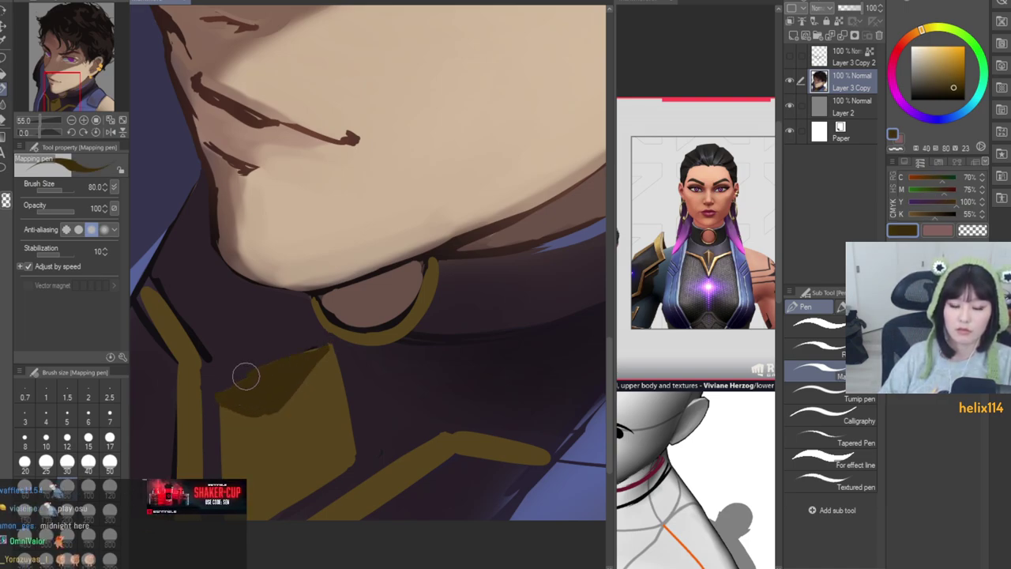
Step: Try a slightly lighter gold along the side of the ornament below the dark facet and cover it with sampled base gold
{"action": "left_click_drag", "start_coordinate": [948, 82], "coordinate": [948, 75]}
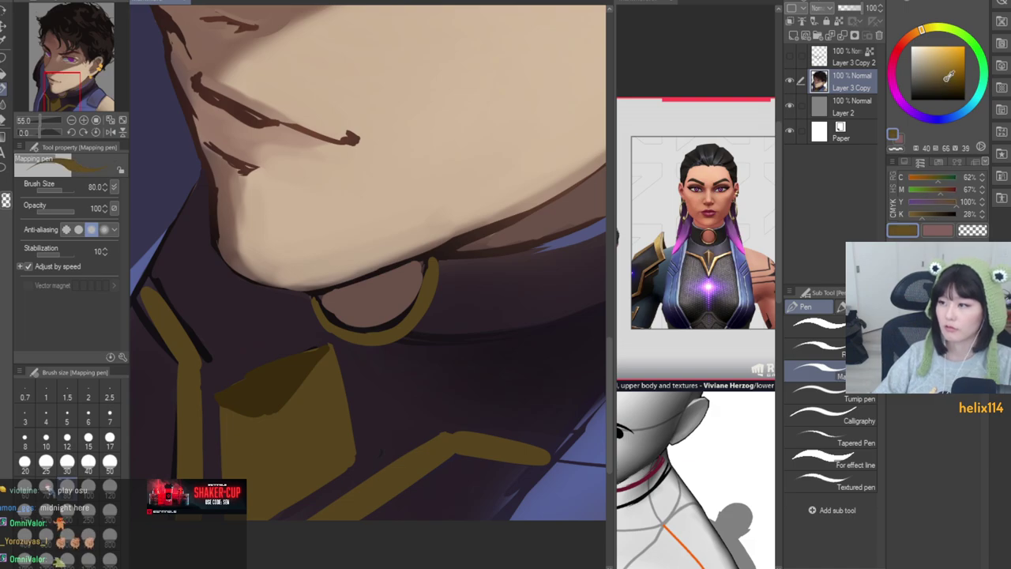
{"action": "left_click_drag", "start_coordinate": [236, 412], "coordinate": [233, 470]}
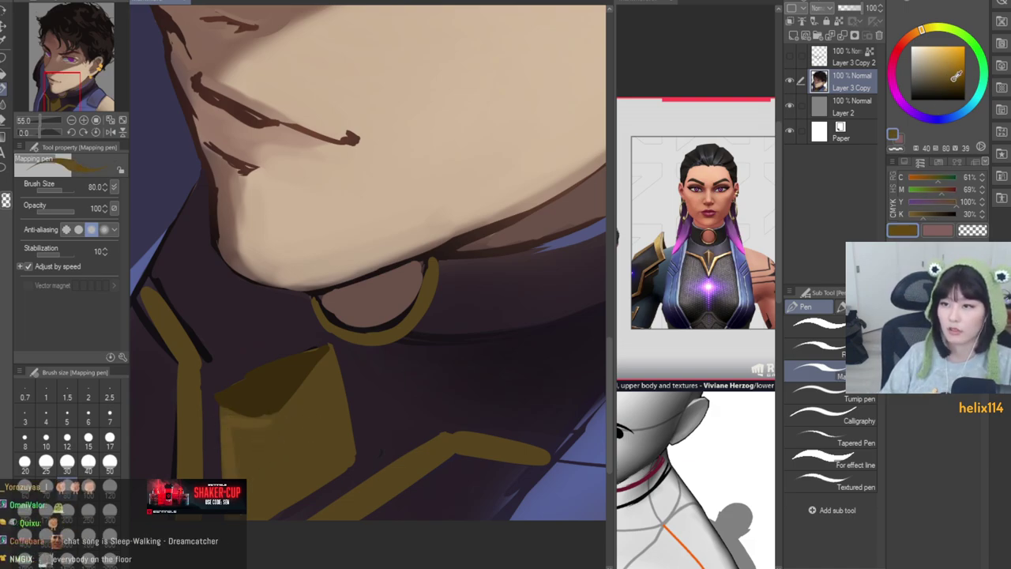
{"action": "left_click", "coordinate": [290, 428], "text": "alt"}
{"action": "mouse_move", "coordinate": [266, 419]}
{"action": "left_mouse_down"}
{"action": "mouse_move", "coordinate": [224, 416]}
{"action": "mouse_move", "coordinate": [237, 498]}
{"action": "left_mouse_up"}
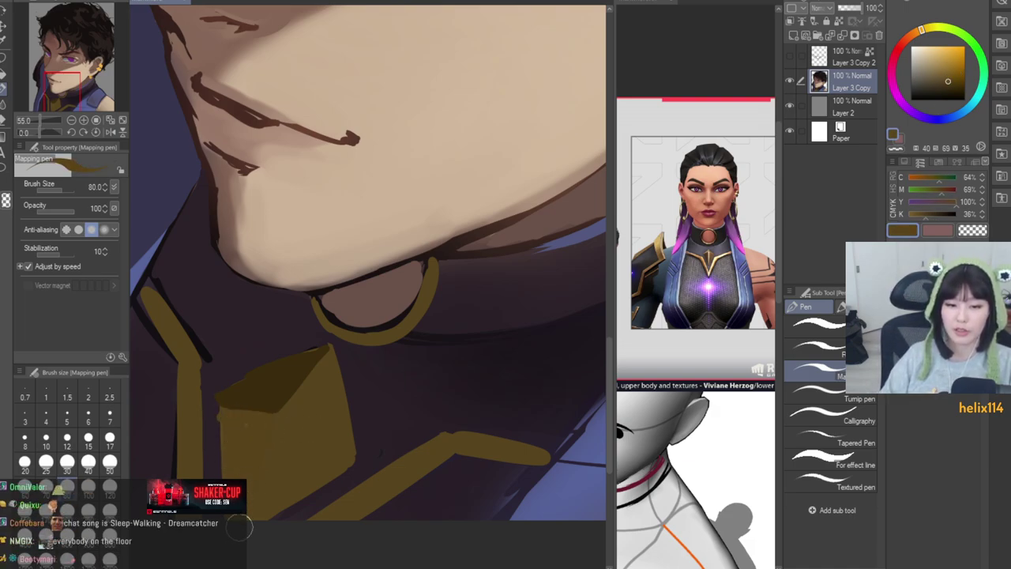
Step: Paint a second dark gold facet down the ornament's side and sample the vest's dark purple beside it
{"action": "left_click", "coordinate": [272, 392], "text": "alt"}
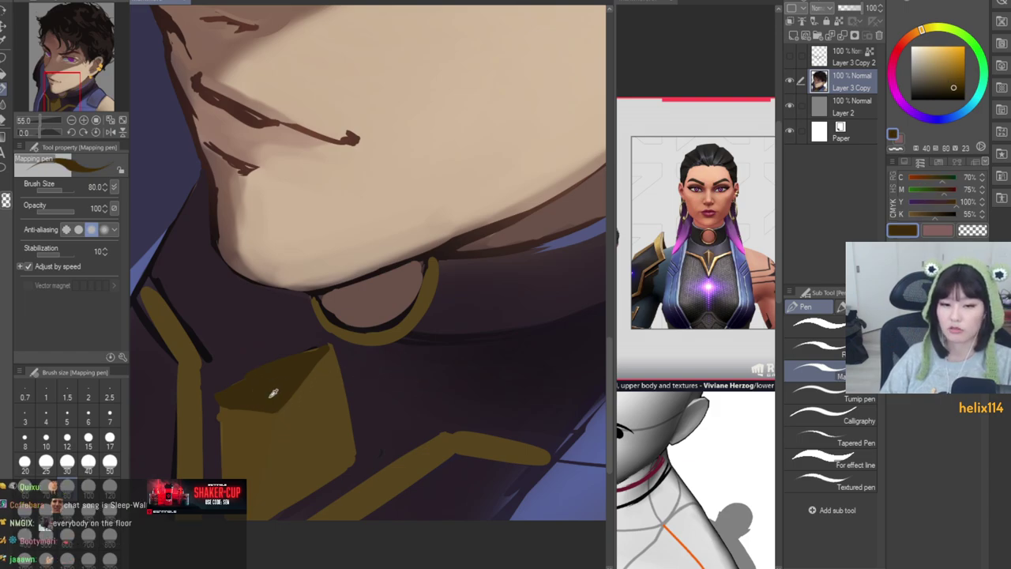
{"action": "left_click", "coordinate": [952, 85]}
{"action": "mouse_move", "coordinate": [262, 439]}
{"action": "left_mouse_down"}
{"action": "mouse_move", "coordinate": [231, 521]}
{"action": "mouse_move", "coordinate": [265, 423]}
{"action": "mouse_move", "coordinate": [227, 416]}
{"action": "mouse_move", "coordinate": [234, 469]}
{"action": "mouse_move", "coordinate": [265, 424]}
{"action": "mouse_move", "coordinate": [254, 458]}
{"action": "left_mouse_up"}
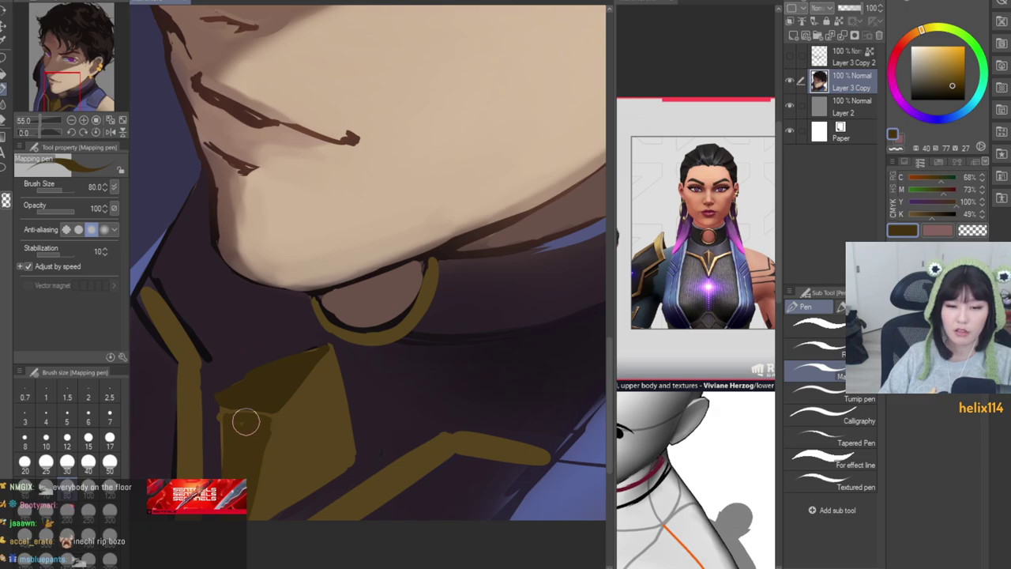
{"action": "left_click", "coordinate": [210, 422], "text": "alt"}
{"action": "key", "text": "ctrl+0"}
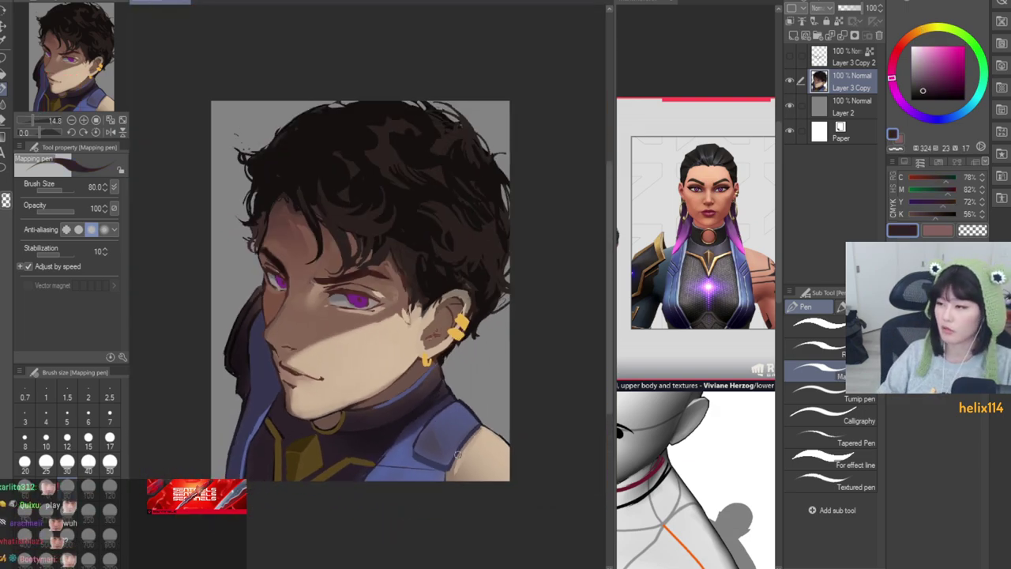
Step: Clean up the ridge between the ornament's dark and light facets with sampled base gold
{"action": "scroll", "coordinate": [300, 481], "scroll_direction": "up", "scroll_amount": 5}
{"action": "left_click", "coordinate": [334, 406], "text": "alt"}
{"action": "mouse_move", "coordinate": [332, 384]}
{"action": "left_mouse_down"}
{"action": "mouse_move", "coordinate": [290, 429]}
{"action": "mouse_move", "coordinate": [292, 419]}
{"action": "mouse_move", "coordinate": [263, 493]}
{"action": "mouse_move", "coordinate": [293, 429]}
{"action": "left_mouse_up"}
{"action": "scroll", "coordinate": [406, 379], "scroll_direction": "down", "scroll_amount": 3}
{"action": "key", "text": "ctrl+0"}
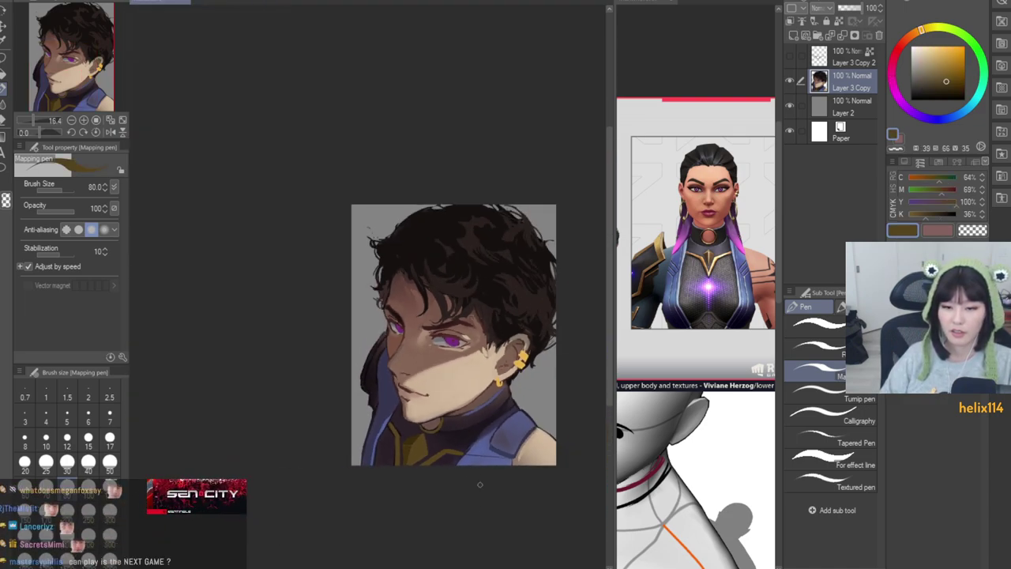
Step: Join the ornament's two dark facets, add a dark horizontal band across its lower part, and restore its outer edge in base gold
{"action": "scroll", "coordinate": [458, 505], "scroll_direction": "up", "scroll_amount": 5}
{"action": "scroll", "coordinate": [363, 391], "scroll_direction": "up", "scroll_amount": 3}
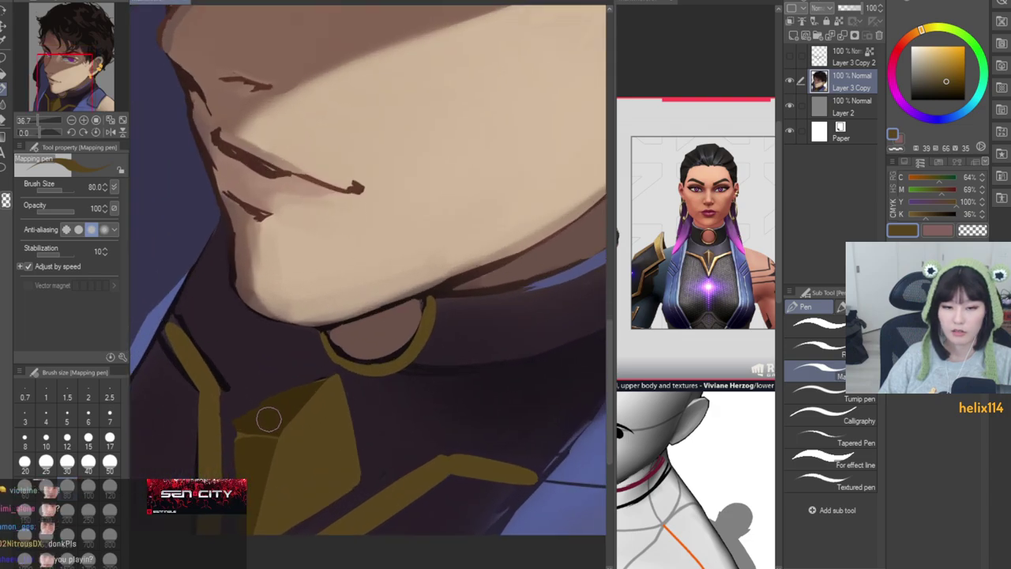
{"action": "left_click", "coordinate": [252, 431], "text": "alt"}
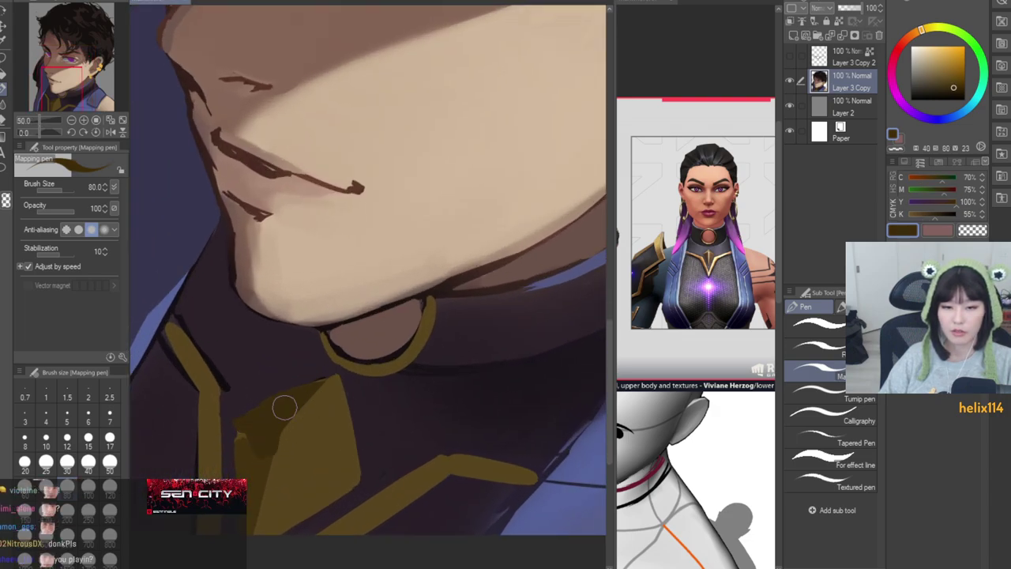
{"action": "left_click_drag", "start_coordinate": [252, 427], "coordinate": [268, 459]}
{"action": "mouse_move", "coordinate": [276, 471]}
{"action": "left_mouse_down"}
{"action": "mouse_move", "coordinate": [346, 472]}
{"action": "mouse_move", "coordinate": [283, 470]}
{"action": "left_mouse_up"}
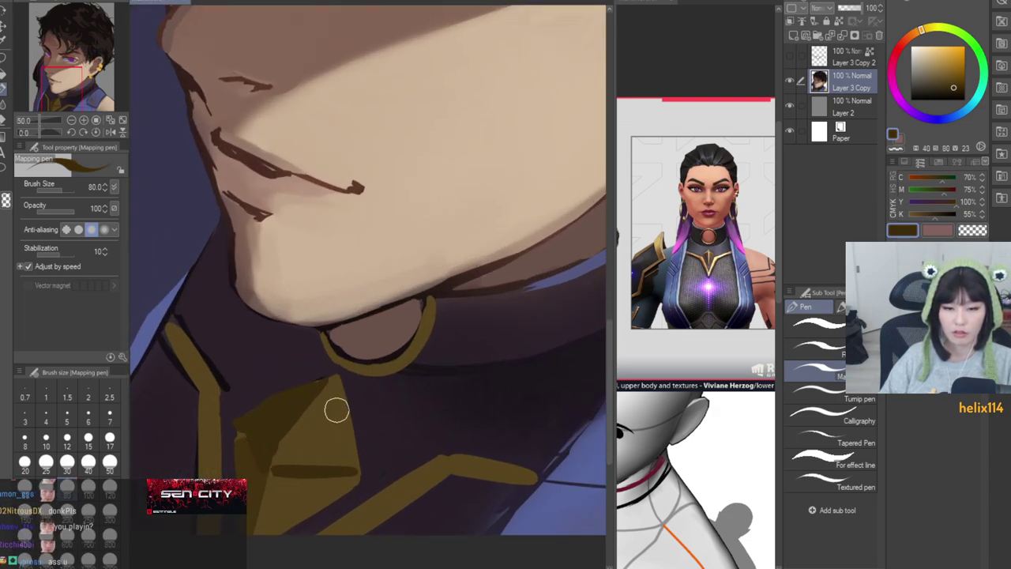
{"action": "left_click", "coordinate": [337, 411], "text": "alt"}
{"action": "left_click_drag", "start_coordinate": [338, 394], "coordinate": [353, 477]}
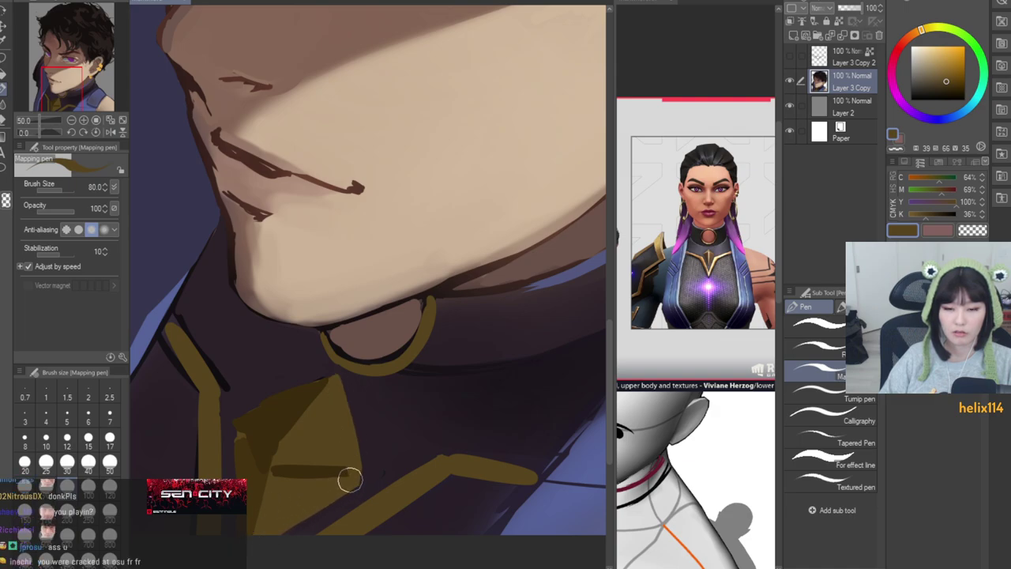
{"action": "scroll", "coordinate": [352, 481], "scroll_direction": "down", "scroll_amount": 5}
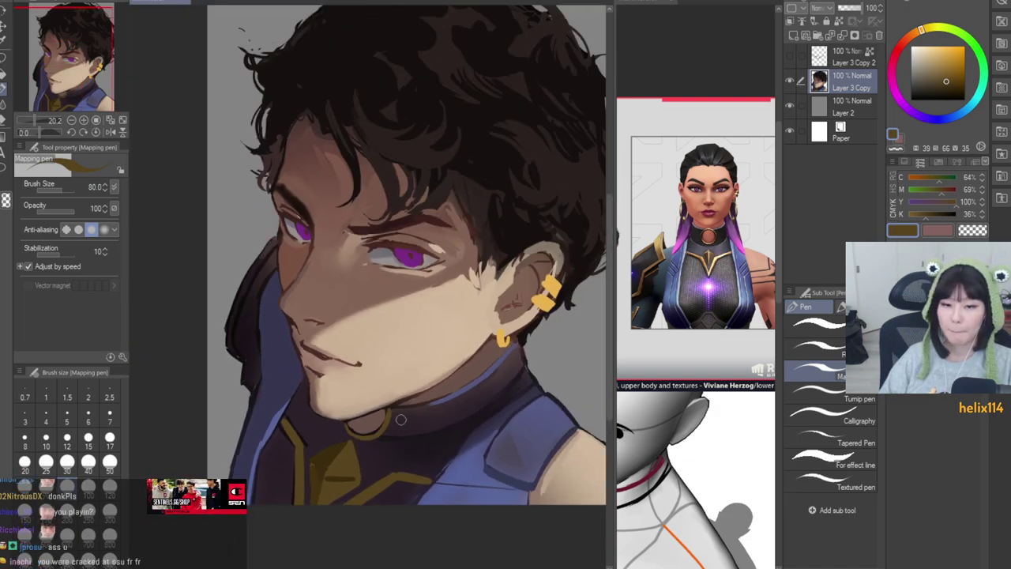
Step: Thin the dark band on the ornament to a narrow crease with sampled base gold
{"action": "scroll", "coordinate": [365, 474], "scroll_direction": "up", "scroll_amount": 5}
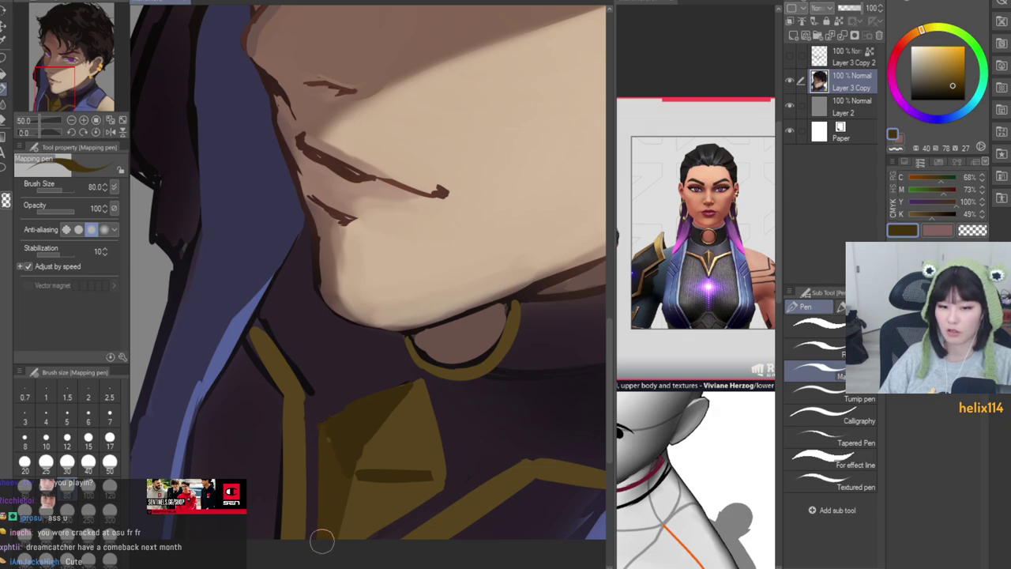
{"action": "left_click", "coordinate": [423, 455], "text": "alt"}
{"action": "mouse_move", "coordinate": [387, 469]}
{"action": "left_mouse_down"}
{"action": "mouse_move", "coordinate": [436, 471]}
{"action": "mouse_move", "coordinate": [380, 478]}
{"action": "left_mouse_up"}
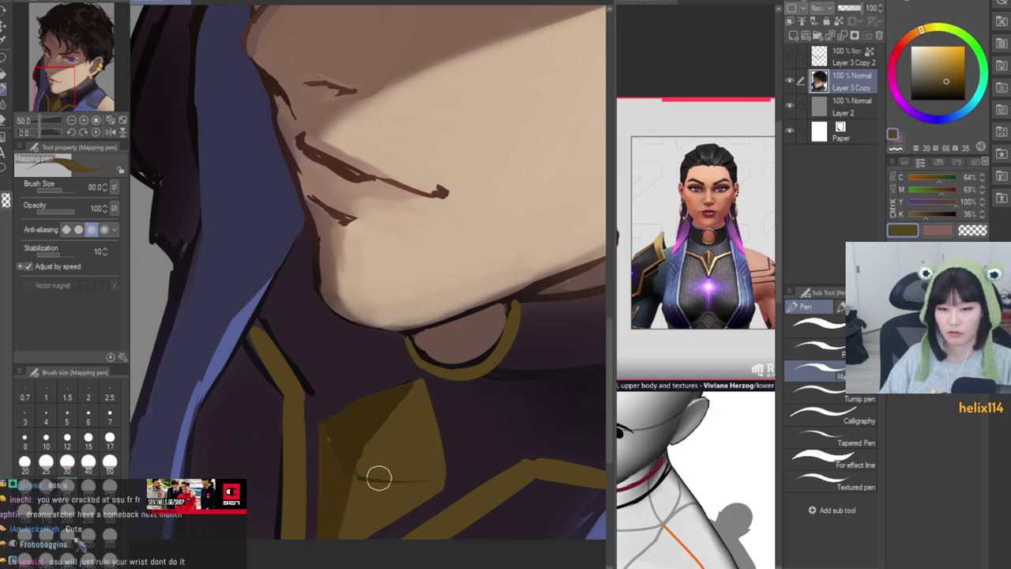
{"action": "scroll", "coordinate": [378, 476], "scroll_direction": "down", "scroll_amount": 6}
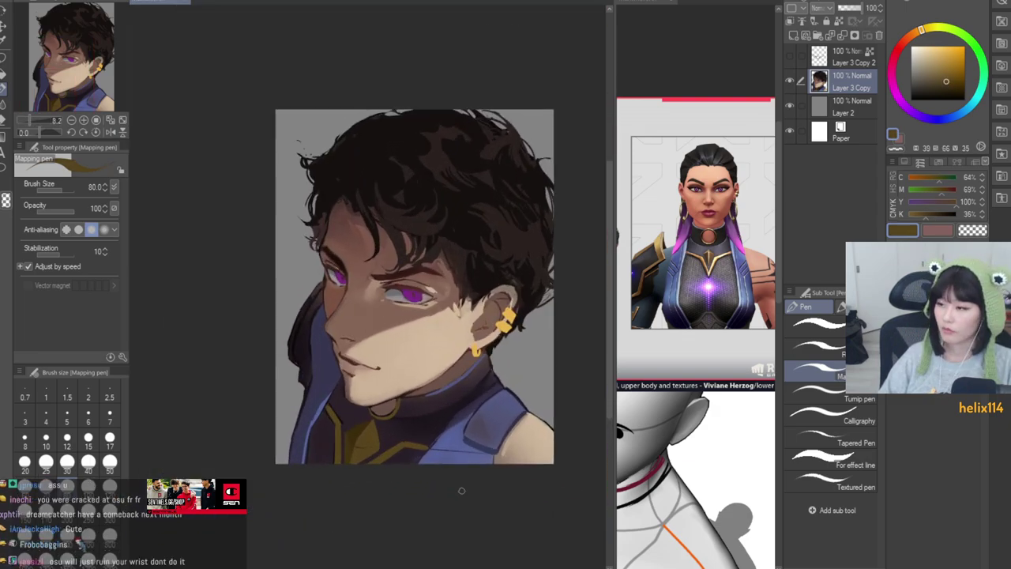
Step: Straighten the gold chest ornament's outer edges by painting over them with the vest's sampled dark purple
{"action": "scroll", "coordinate": [462, 490], "scroll_direction": "up", "scroll_amount": 1}
{"action": "scroll", "coordinate": [345, 430], "scroll_direction": "up", "scroll_amount": 1}
{"action": "scroll", "coordinate": [351, 431], "scroll_direction": "up", "scroll_amount": 2}
{"action": "left_click", "coordinate": [256, 370], "text": "alt"}
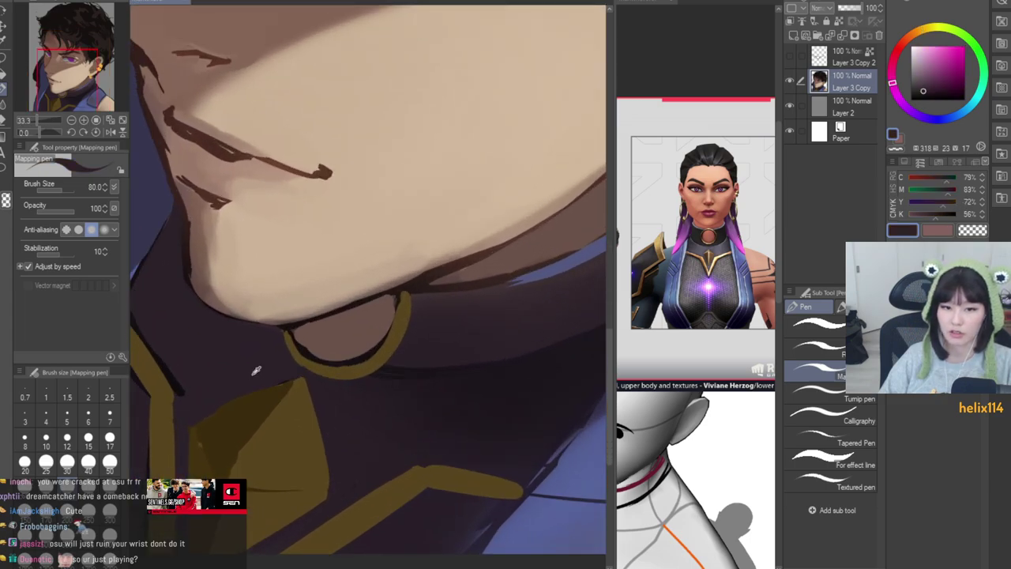
{"action": "scroll", "coordinate": [255, 387], "scroll_direction": "up", "scroll_amount": 1}
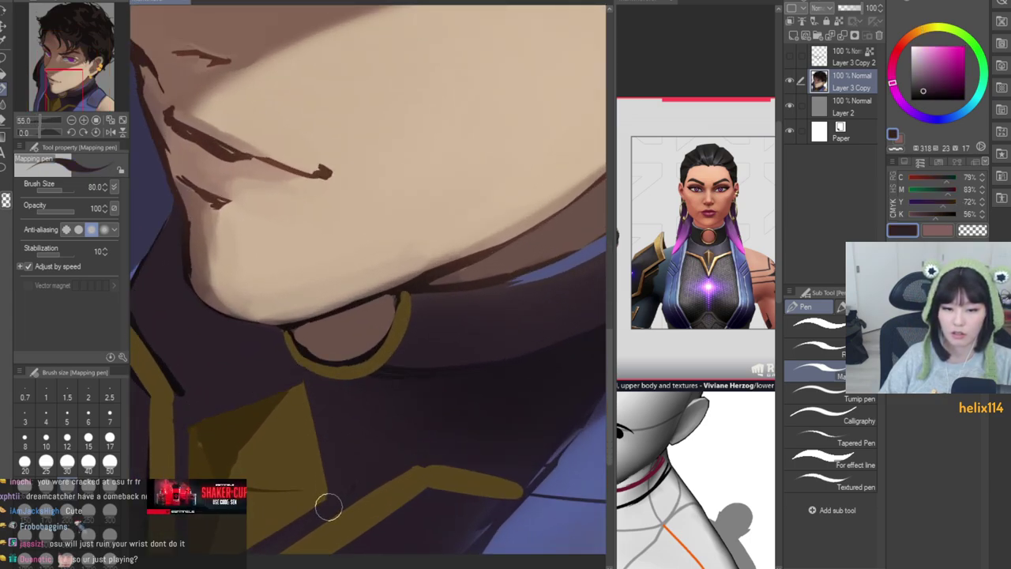
{"action": "scroll", "coordinate": [315, 510], "scroll_direction": "down", "scroll_amount": 1}
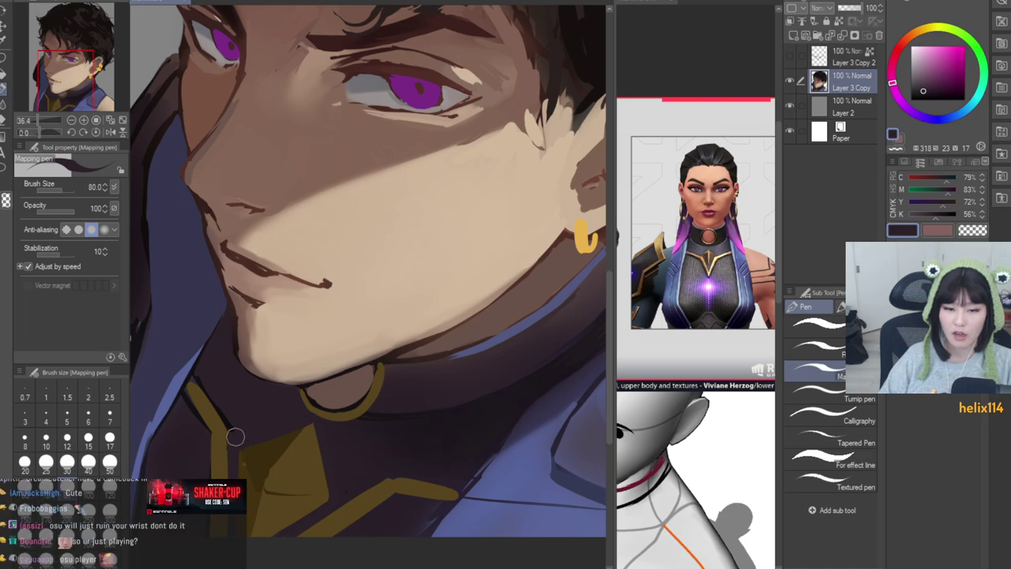
{"action": "scroll", "coordinate": [373, 487], "scroll_direction": "down", "scroll_amount": 2}
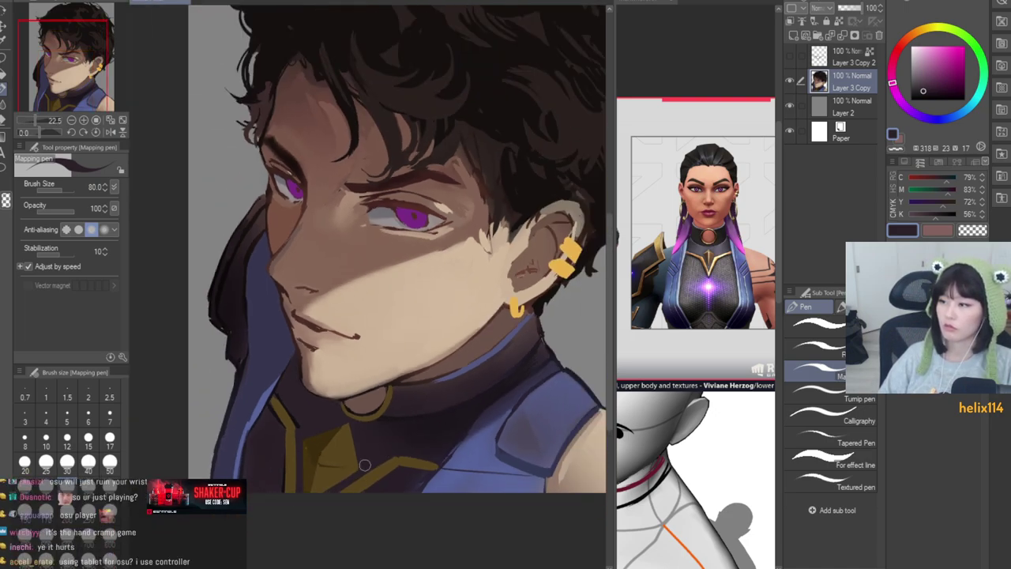
Step: Rework the ornament's dark side facet with sampled dark gold and paint a narrow dark facet along its opposite edge
{"action": "scroll", "coordinate": [474, 306], "scroll_direction": "up", "scroll_amount": 4}
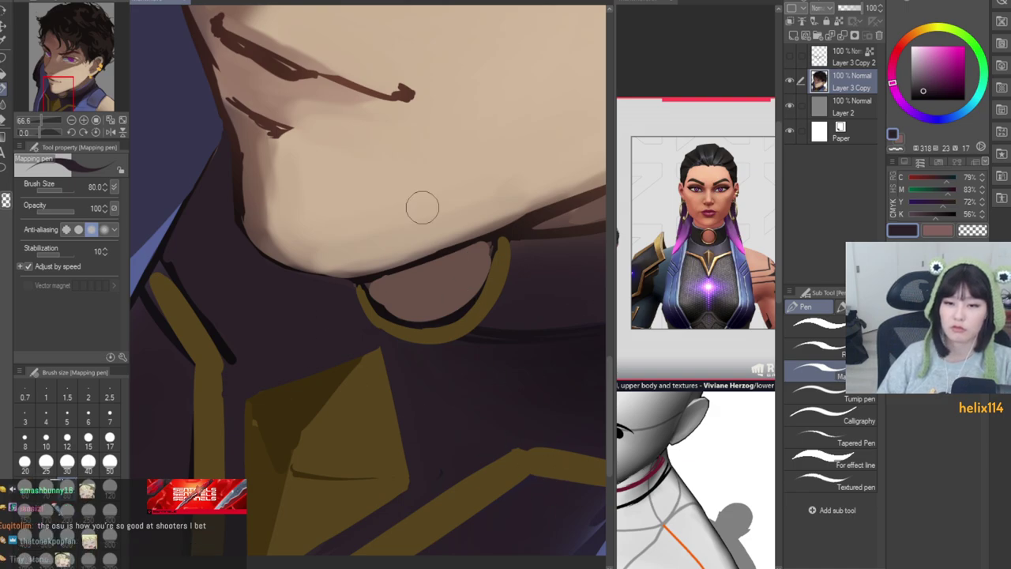
{"action": "left_click", "coordinate": [262, 430], "text": "alt"}
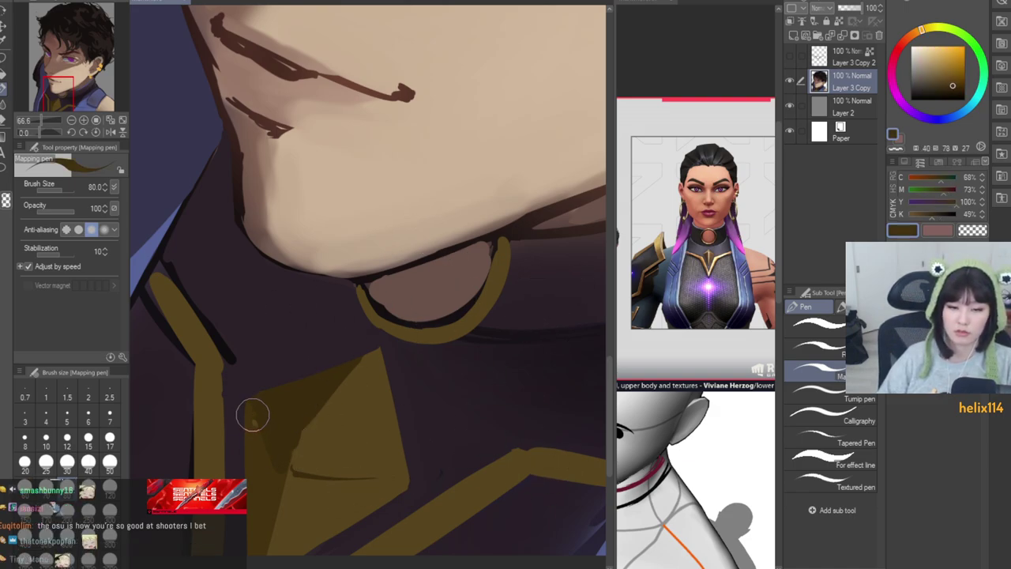
{"action": "mouse_move", "coordinate": [381, 372]}
{"action": "left_mouse_down"}
{"action": "mouse_move", "coordinate": [399, 494]}
{"action": "mouse_move", "coordinate": [331, 533]}
{"action": "left_mouse_up"}
{"action": "scroll", "coordinate": [377, 506], "scroll_direction": "down", "scroll_amount": 2}
{"action": "left_click", "coordinate": [378, 420], "text": "alt"}
{"action": "left_click_drag", "start_coordinate": [381, 402], "coordinate": [391, 503]}
{"action": "left_click", "coordinate": [323, 411], "text": "alt"}
{"action": "scroll", "coordinate": [323, 389], "scroll_direction": "down", "scroll_amount": 4}
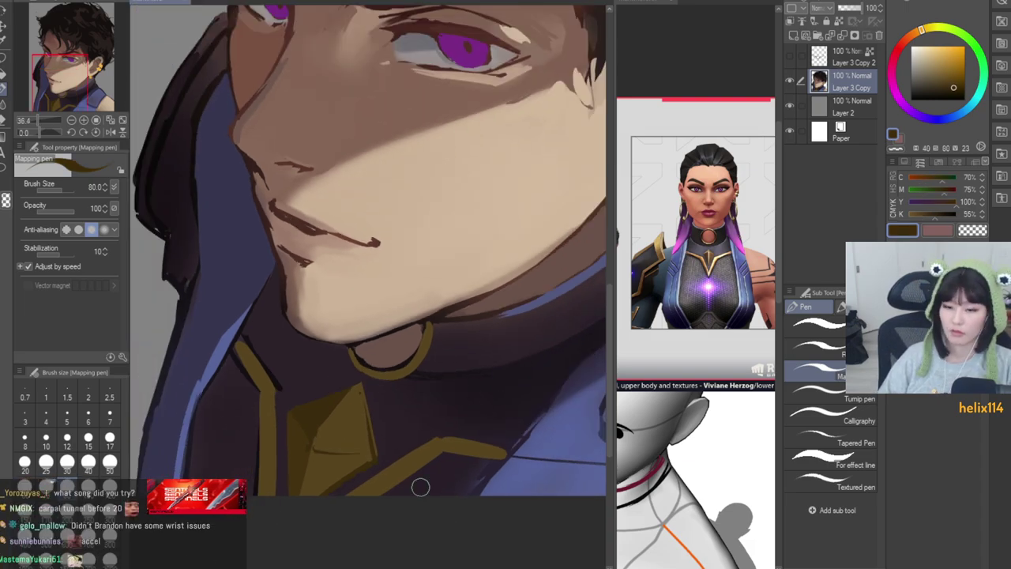
Step: Shade the upper edge of the gold vest trim on the shoulder side of the ornament with dark gold
{"action": "scroll", "coordinate": [432, 455], "scroll_direction": "up", "scroll_amount": 2}
{"action": "mouse_move", "coordinate": [429, 447]}
{"action": "left_mouse_down"}
{"action": "mouse_move", "coordinate": [347, 497]}
{"action": "mouse_move", "coordinate": [440, 445]}
{"action": "mouse_move", "coordinate": [366, 499]}
{"action": "mouse_move", "coordinate": [355, 496]}
{"action": "mouse_move", "coordinate": [438, 461]}
{"action": "mouse_move", "coordinate": [364, 491]}
{"action": "left_mouse_up"}
{"action": "left_click", "coordinate": [449, 447], "text": "alt"}
{"action": "left_click", "coordinate": [411, 455], "text": "alt"}
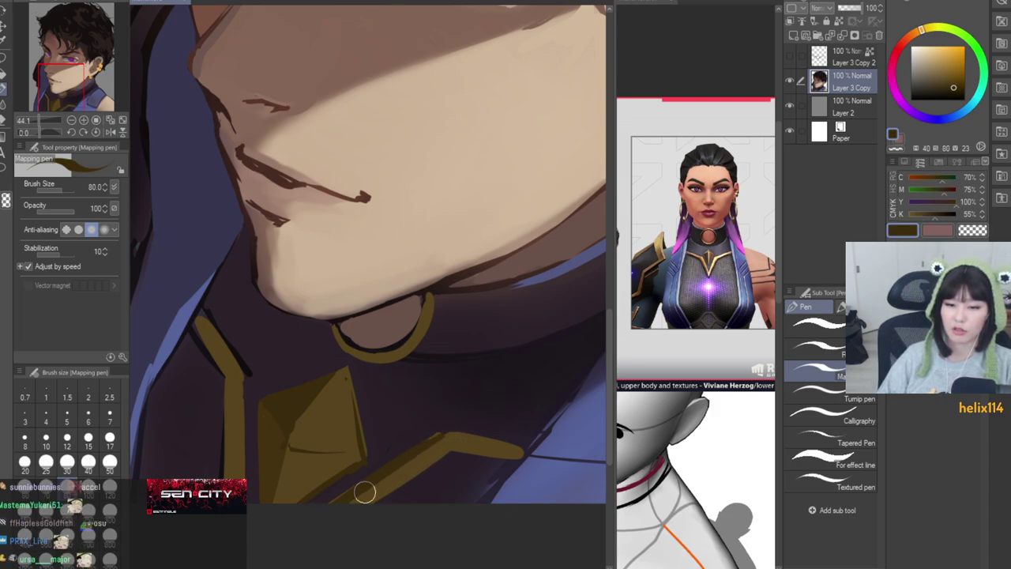
Step: Shade the outer side of the opposite gold trim in dark gold and clean up its edge with sampled dark purple
{"action": "left_click_drag", "start_coordinate": [193, 327], "coordinate": [222, 466]}
{"action": "left_click_drag", "start_coordinate": [219, 367], "coordinate": [215, 467]}
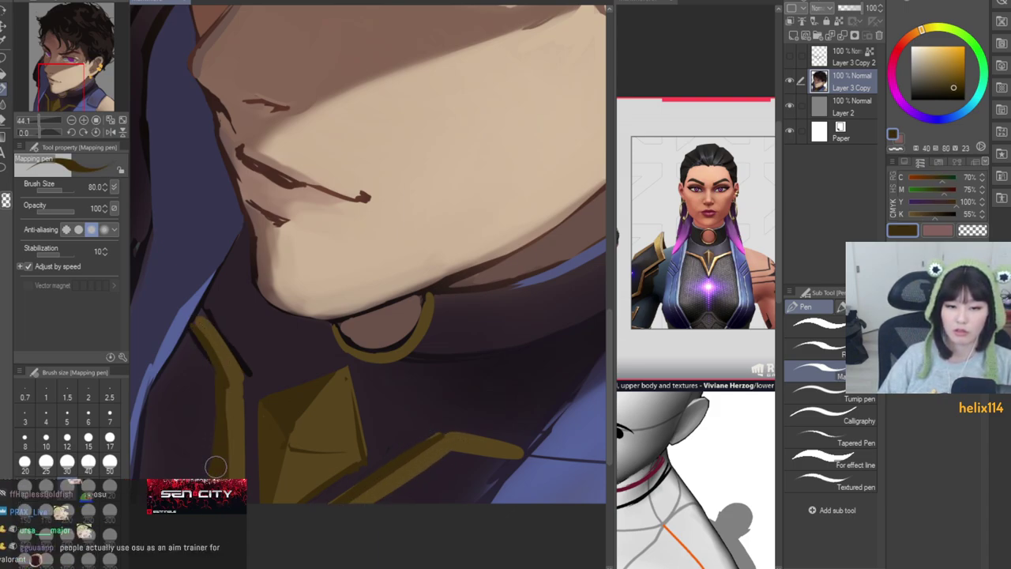
{"action": "left_click", "coordinate": [210, 386], "text": "alt"}
{"action": "left_click_drag", "start_coordinate": [211, 386], "coordinate": [209, 456]}
{"action": "scroll", "coordinate": [348, 424], "scroll_direction": "down", "scroll_amount": 10}
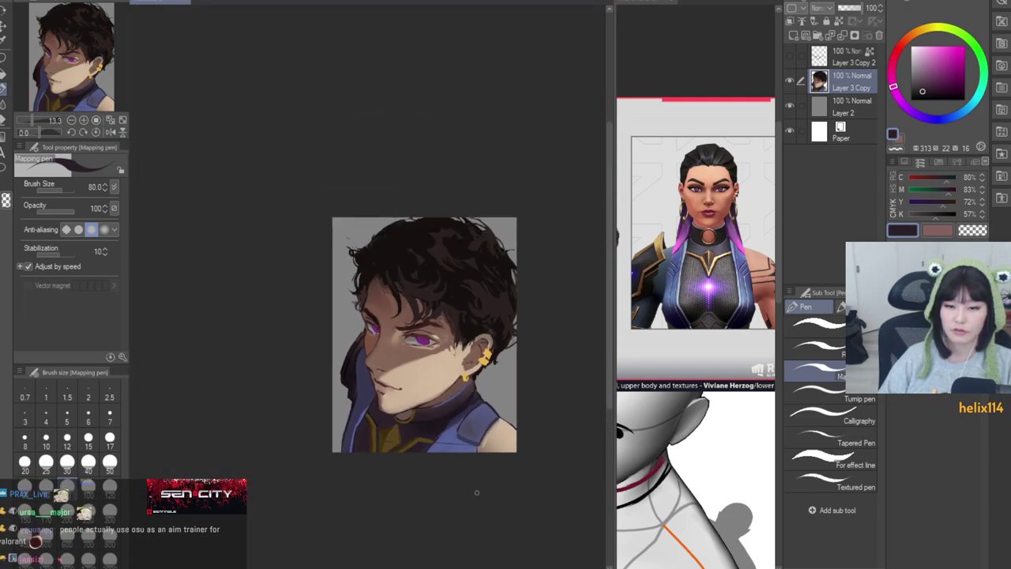
Step: Brighten the sampled trim gold and dab small highlights along both gold trims of the vest
{"action": "scroll", "coordinate": [462, 450], "scroll_direction": "up", "scroll_amount": 3}
{"action": "scroll", "coordinate": [459, 455], "scroll_direction": "up", "scroll_amount": 5}
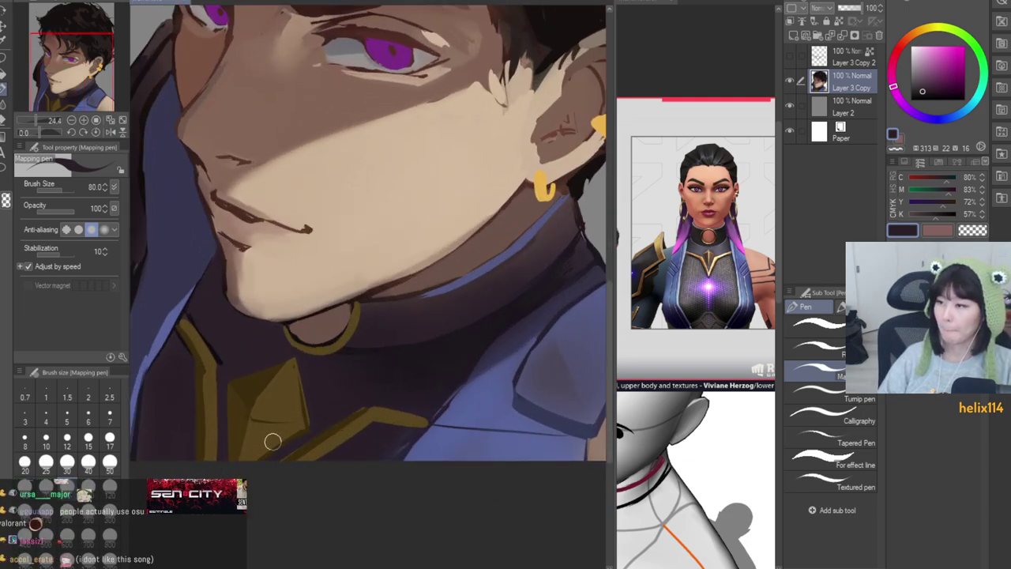
{"action": "scroll", "coordinate": [322, 447], "scroll_direction": "up", "scroll_amount": 3}
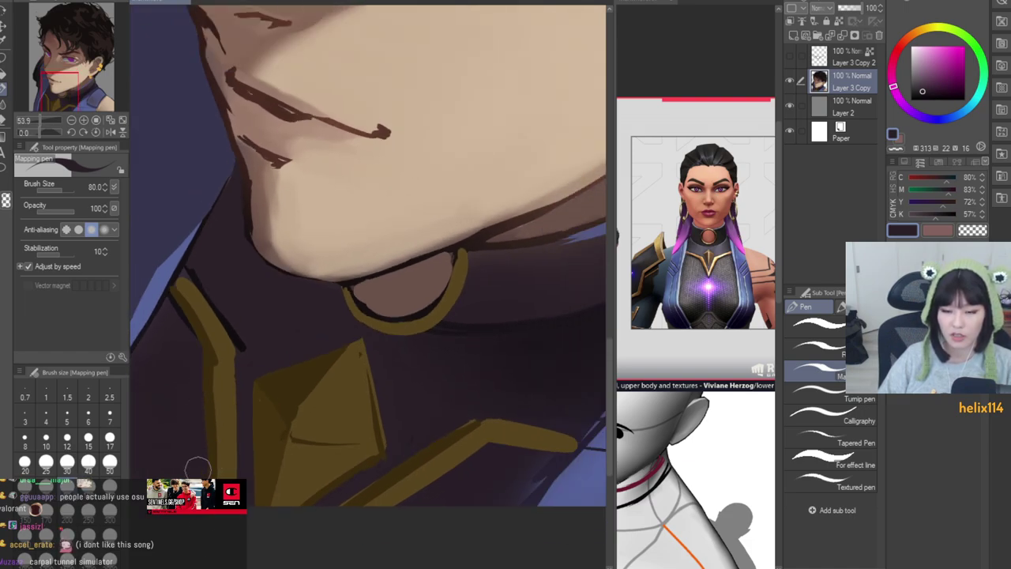
{"action": "left_click", "coordinate": [527, 436], "text": "alt"}
{"action": "left_click", "coordinate": [946, 69]}
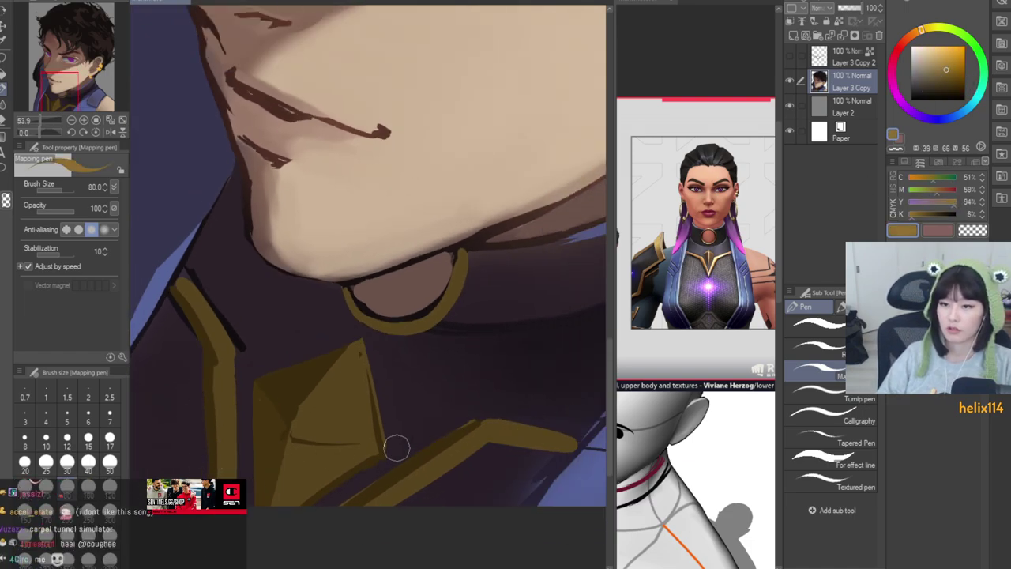
{"action": "scroll", "coordinate": [395, 447], "scroll_direction": "down", "scroll_amount": 3}
{"action": "scroll", "coordinate": [508, 470], "scroll_direction": "up", "scroll_amount": 2}
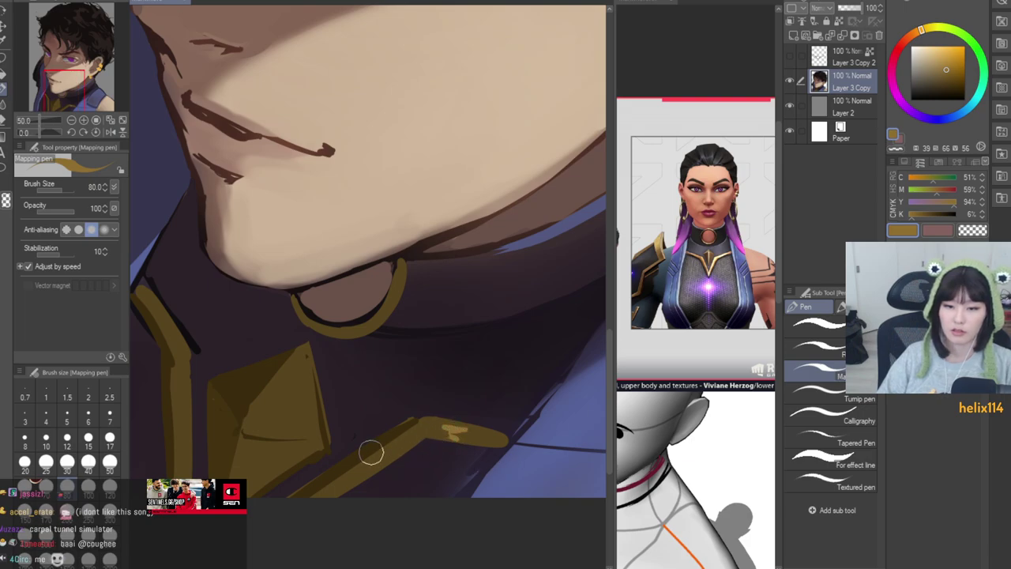
{"action": "scroll", "coordinate": [182, 433], "scroll_direction": "down", "scroll_amount": 5}
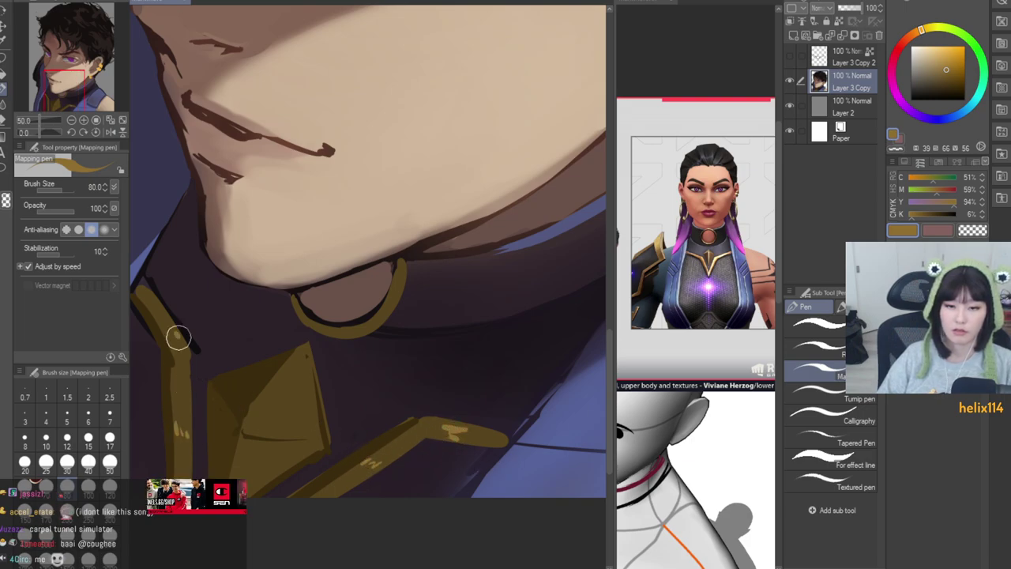
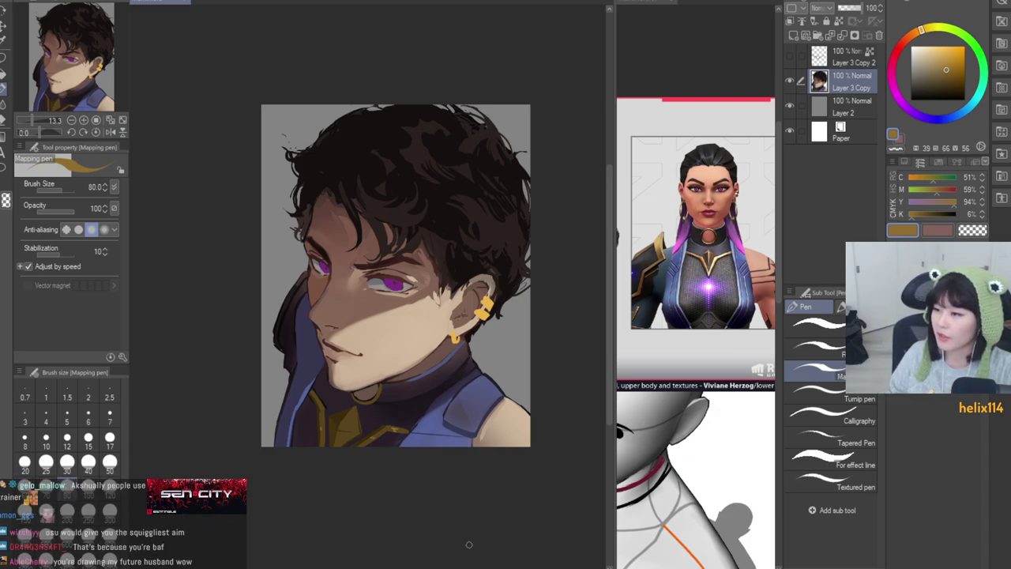
{"action": "scroll", "coordinate": [474, 308], "scroll_direction": "up", "scroll_amount": 3}
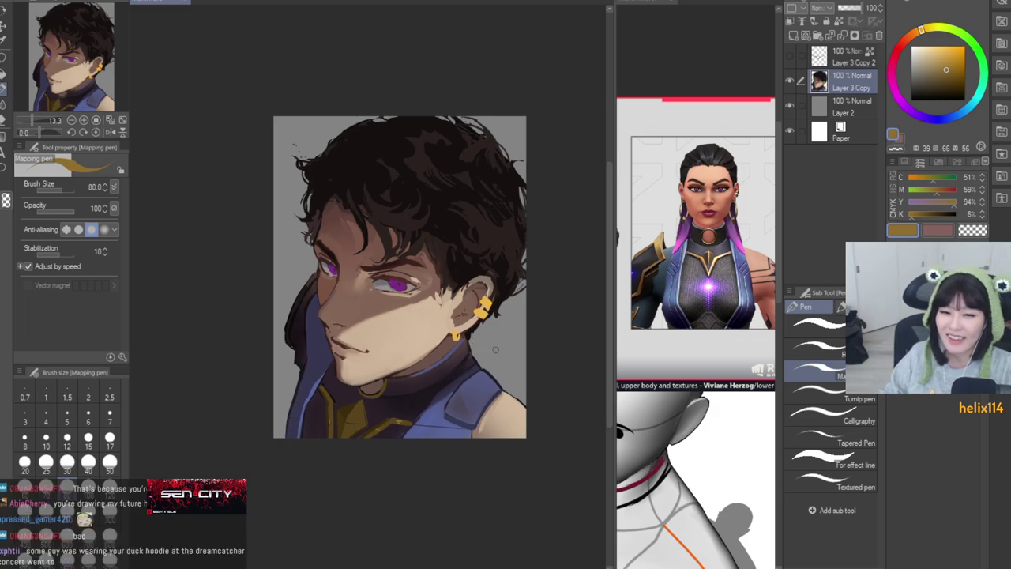
{"action": "scroll", "coordinate": [331, 284], "scroll_direction": "up", "scroll_amount": 5}
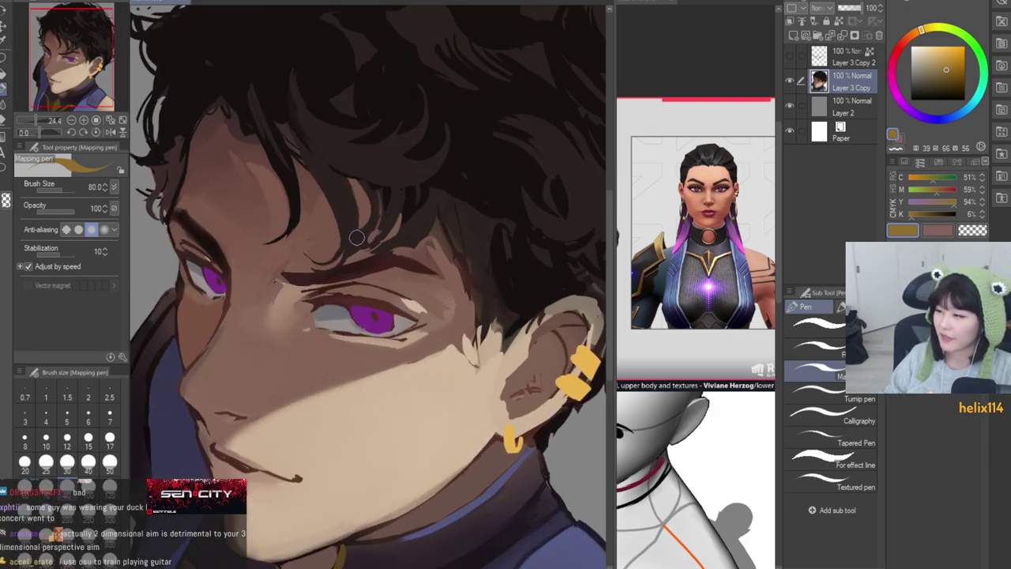
{"action": "left_click", "coordinate": [330, 292], "text": "alt"}
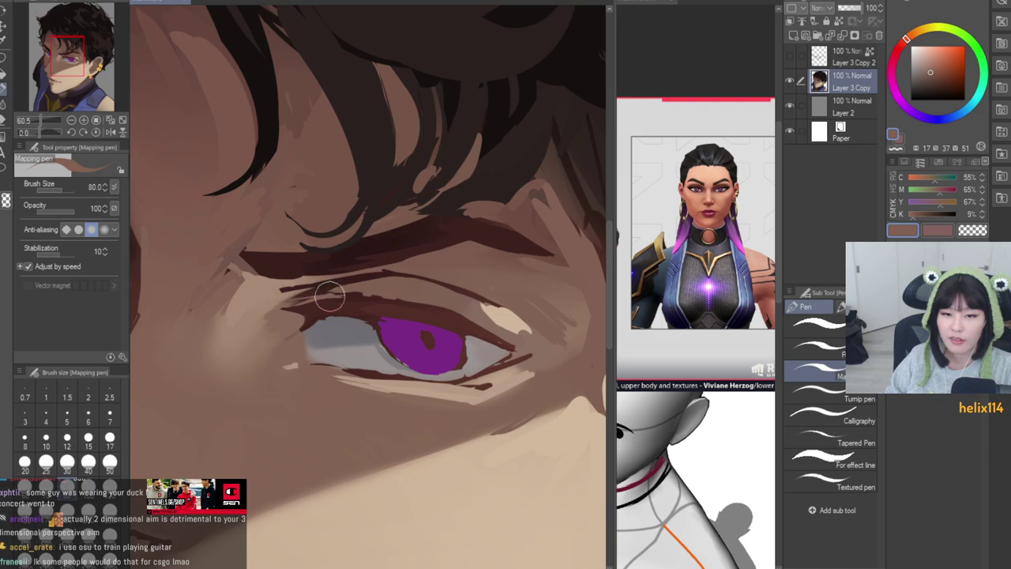
{"action": "scroll", "coordinate": [245, 319], "scroll_direction": "down", "scroll_amount": 8}
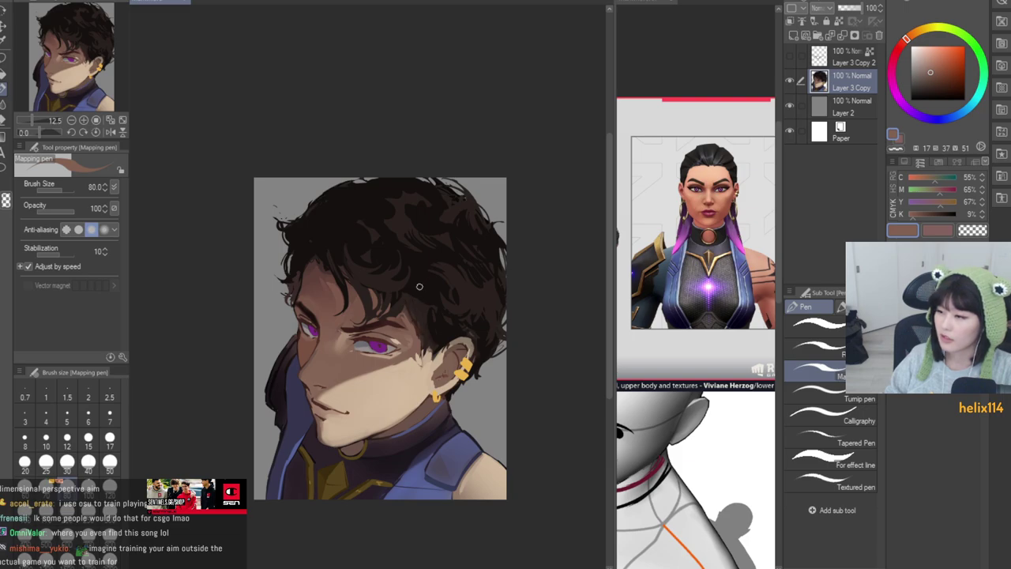
{"action": "scroll", "coordinate": [414, 290], "scroll_direction": "down", "scroll_amount": 3}
Step: Clean up the outline and shadow where the collar meets the shoulder using sampled dark purples
{"action": "scroll", "coordinate": [445, 404], "scroll_direction": "up", "scroll_amount": 10}
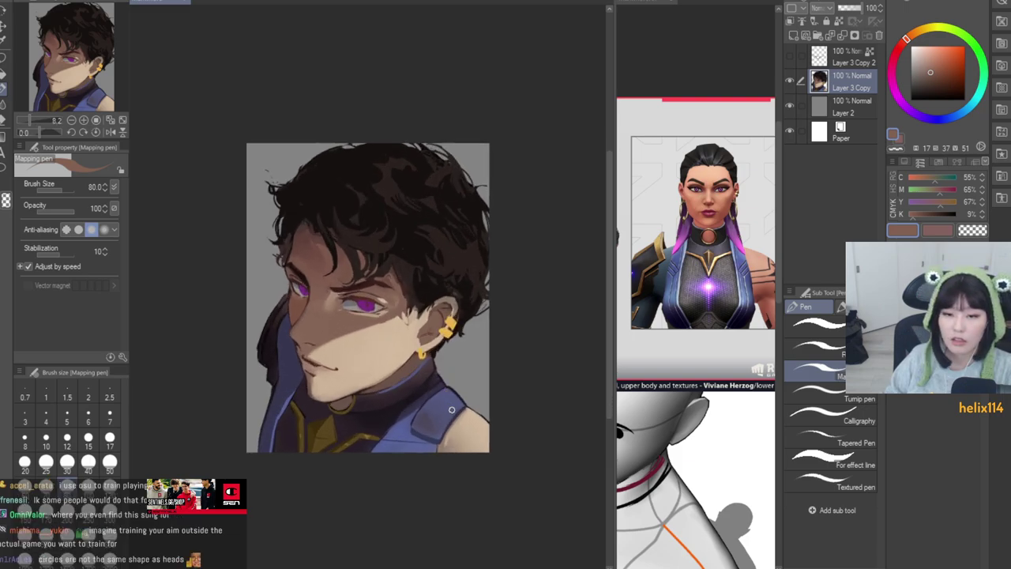
{"action": "left_click", "coordinate": [401, 317], "text": "alt"}
{"action": "left_click", "coordinate": [383, 297], "text": "alt"}
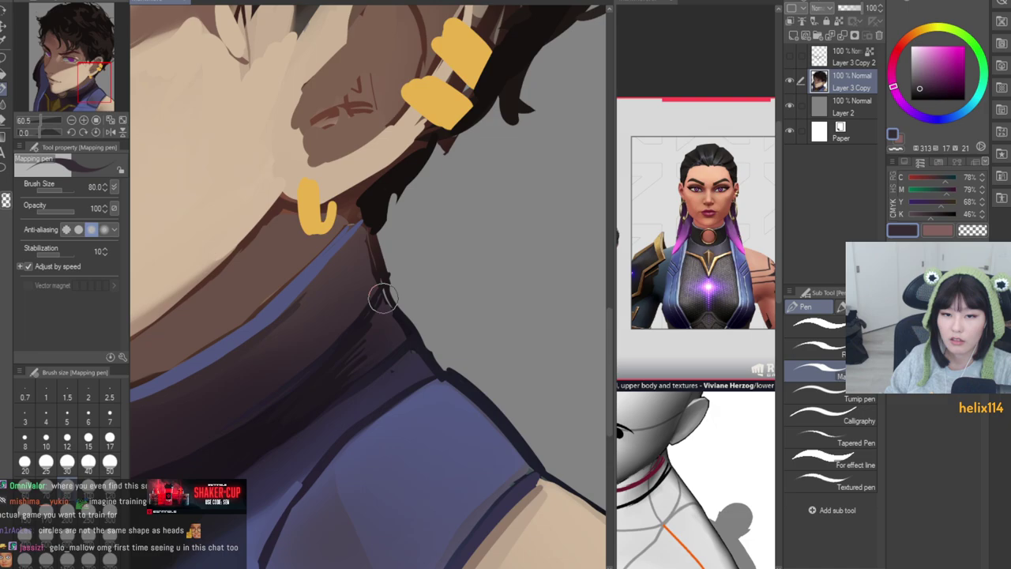
{"action": "left_click", "coordinate": [409, 340], "text": "alt"}
{"action": "scroll", "coordinate": [416, 340], "scroll_direction": "down", "scroll_amount": 3}
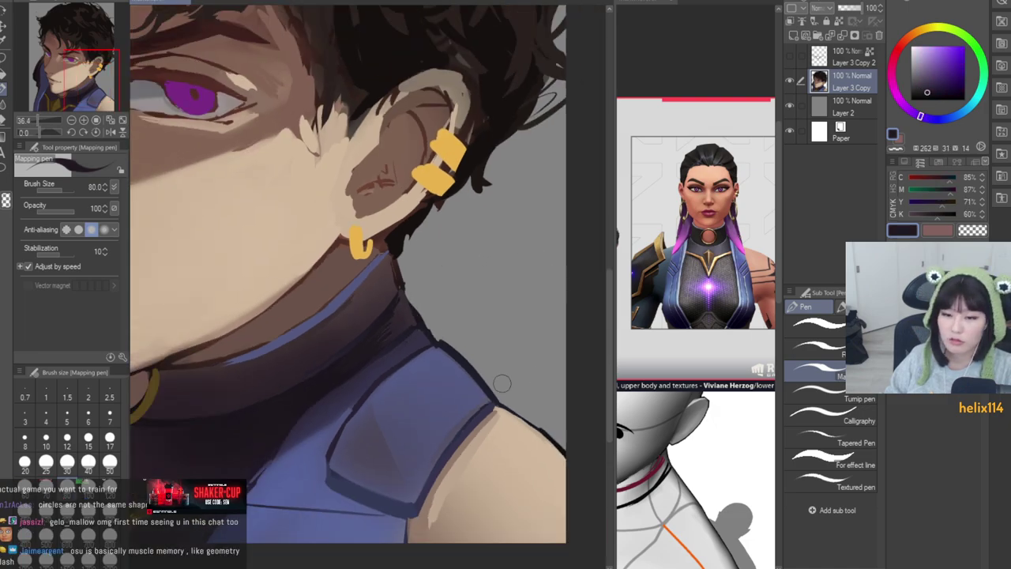
Step: Enlarge the reference figure's upper body and paint a dark navy seam across the shoulder pad, darkening the pad's edges
{"action": "left_click", "coordinate": [691, 302]}
{"action": "scroll", "coordinate": [691, 302], "scroll_direction": "down", "scroll_amount": 8}
{"action": "scroll", "coordinate": [675, 274], "scroll_direction": "up", "scroll_amount": 8}
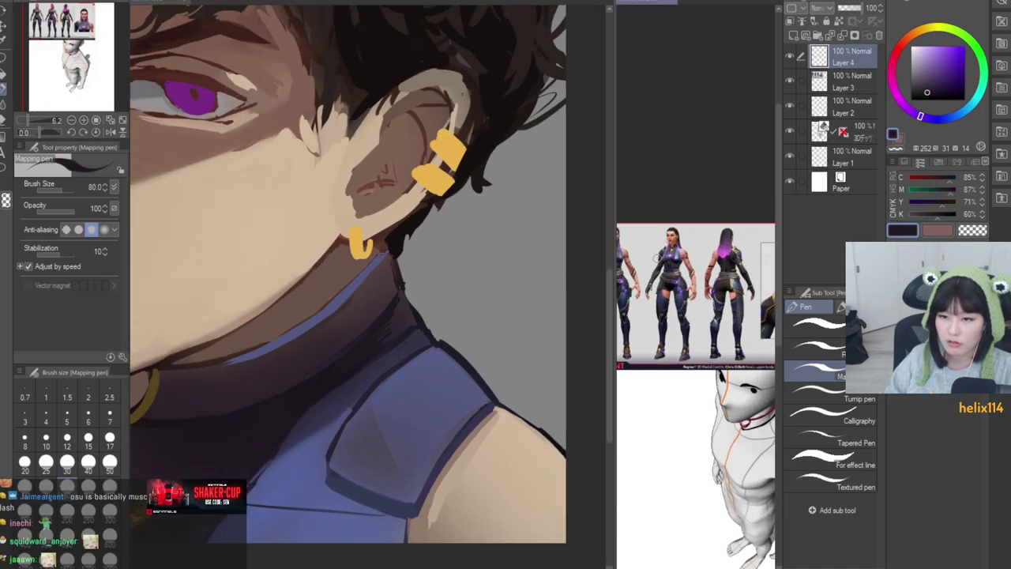
{"action": "scroll", "coordinate": [691, 302], "scroll_direction": "up", "scroll_amount": 3}
{"action": "scroll", "coordinate": [507, 269], "scroll_direction": "up", "scroll_amount": 2}
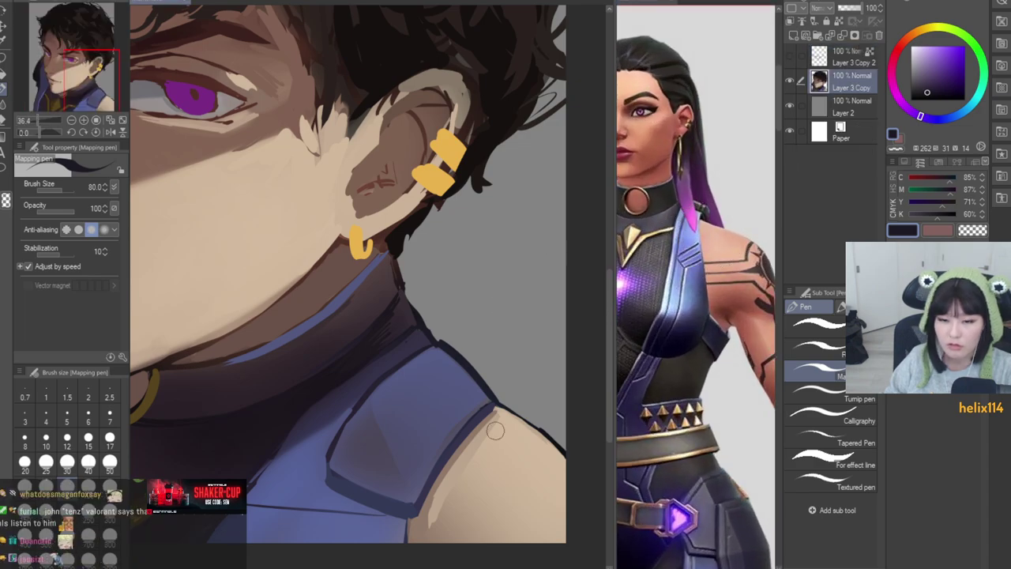
{"action": "left_click", "coordinate": [506, 379], "text": "alt"}
{"action": "mouse_move", "coordinate": [492, 380]}
{"action": "left_mouse_down"}
{"action": "mouse_move", "coordinate": [400, 473]}
{"action": "mouse_move", "coordinate": [383, 514]}
{"action": "mouse_move", "coordinate": [358, 511]}
{"action": "mouse_move", "coordinate": [407, 520]}
{"action": "left_mouse_up"}
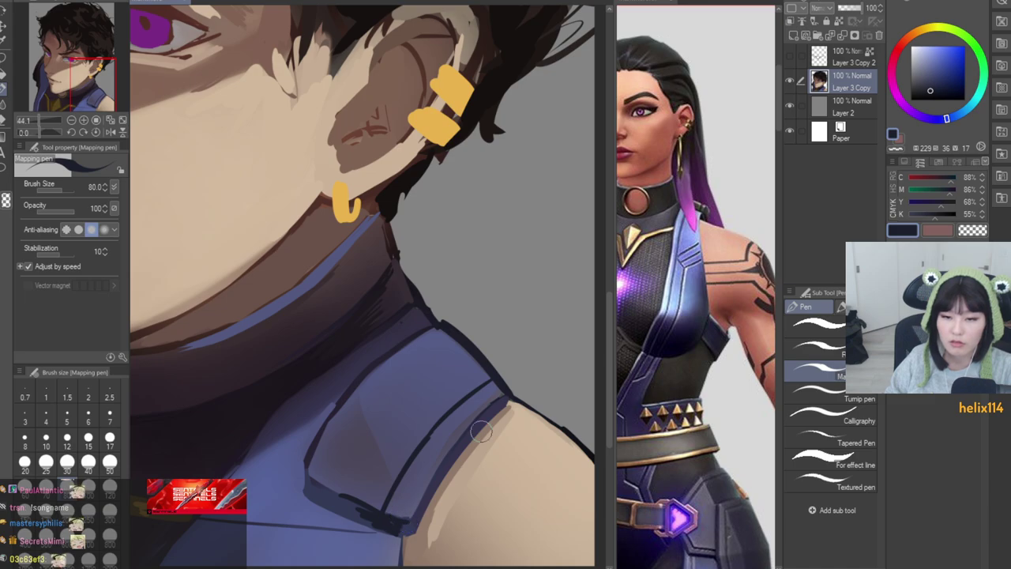
{"action": "scroll", "coordinate": [480, 430], "scroll_direction": "down", "scroll_amount": 6}
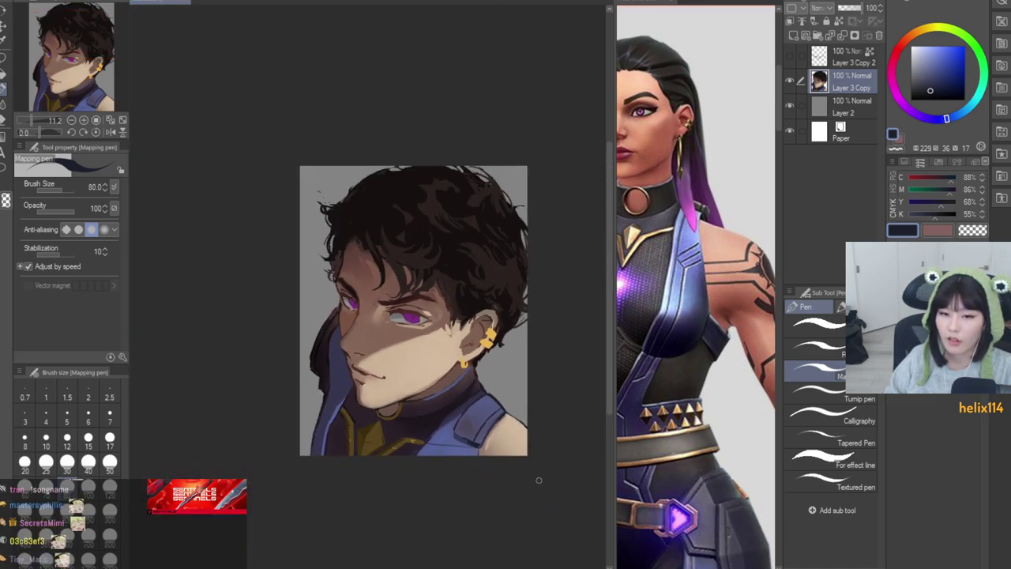
Step: Paint a muted gray-purple shadow patch across the inner panel of the shoulder pad
{"action": "scroll", "coordinate": [539, 479], "scroll_direction": "up", "scroll_amount": 4}
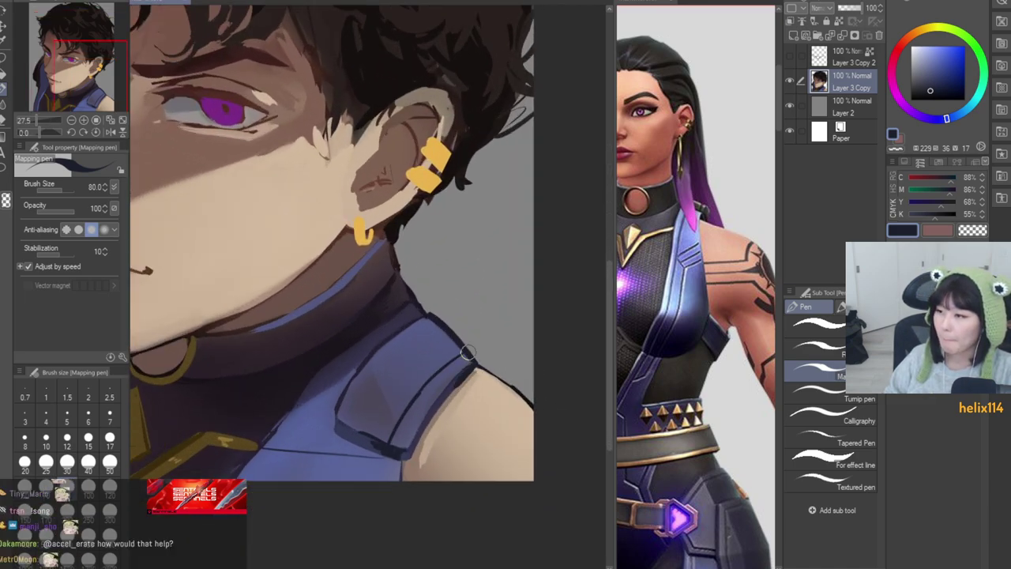
{"action": "scroll", "coordinate": [466, 352], "scroll_direction": "up", "scroll_amount": 2}
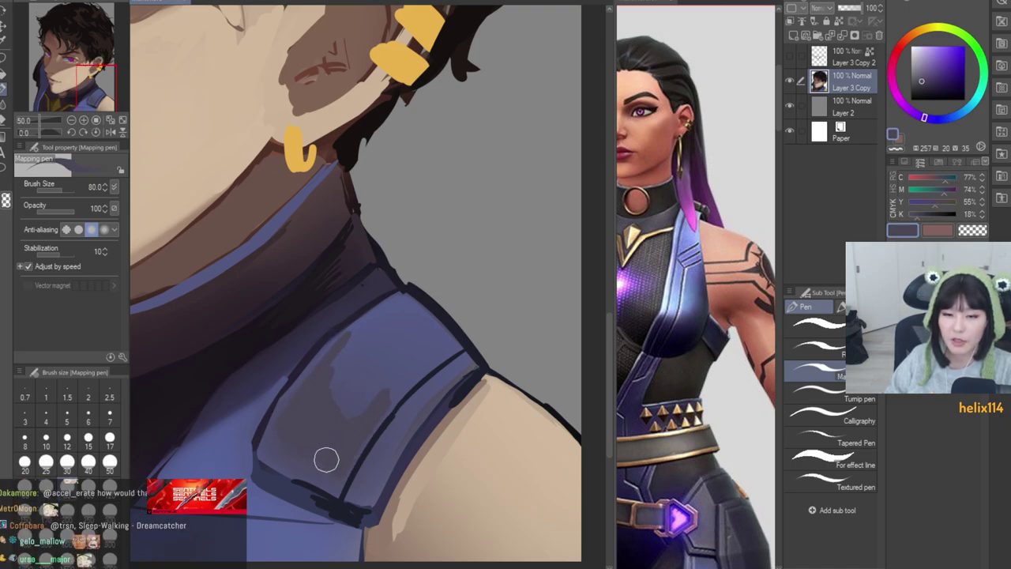
{"action": "scroll", "coordinate": [326, 459], "scroll_direction": "down", "scroll_amount": 7}
{"action": "scroll", "coordinate": [491, 452], "scroll_direction": "up", "scroll_amount": 3}
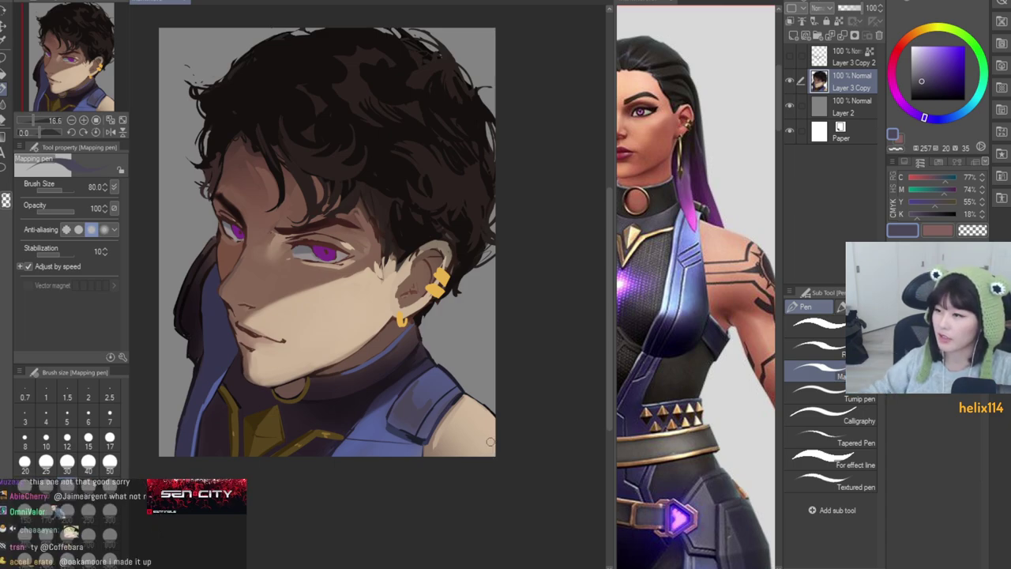
Step: Reshape the gray-purple shadow patch on the shoulder pad's inner panel and clean its edges with sampled blue and navy tones
{"action": "scroll", "coordinate": [465, 414], "scroll_direction": "up", "scroll_amount": 6}
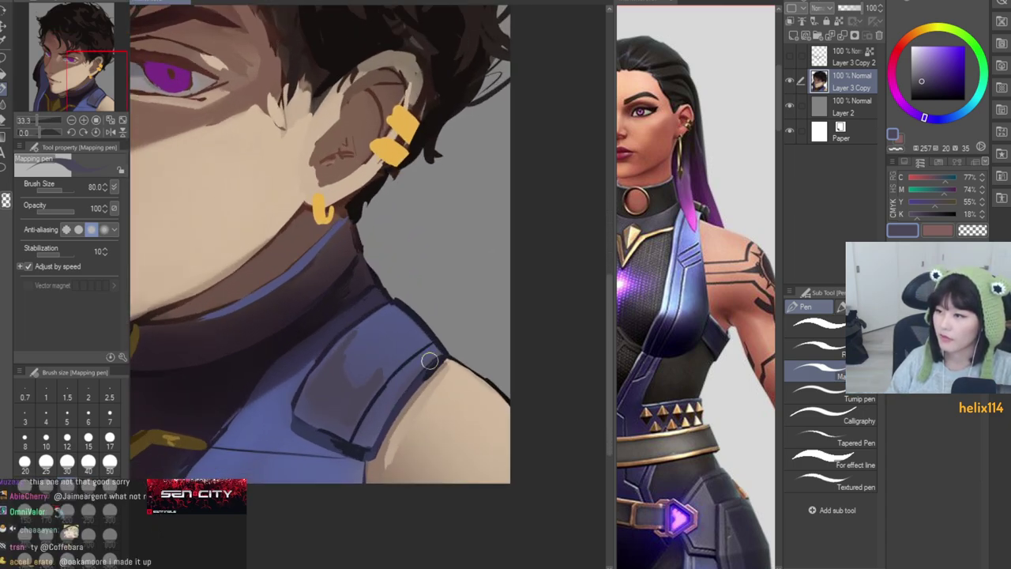
{"action": "left_click", "coordinate": [342, 410], "text": "alt"}
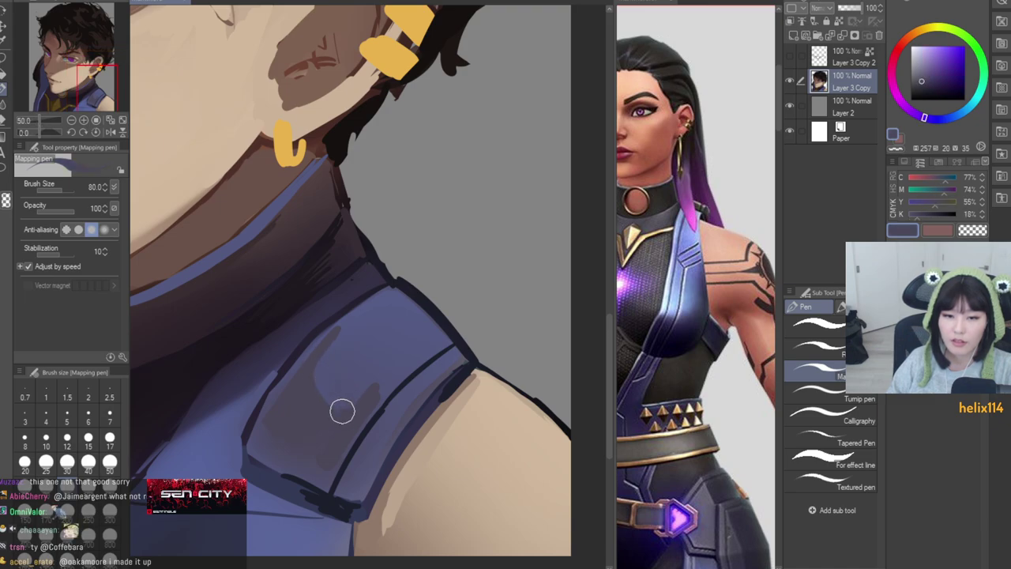
{"action": "left_click", "coordinate": [278, 390], "text": "alt"}
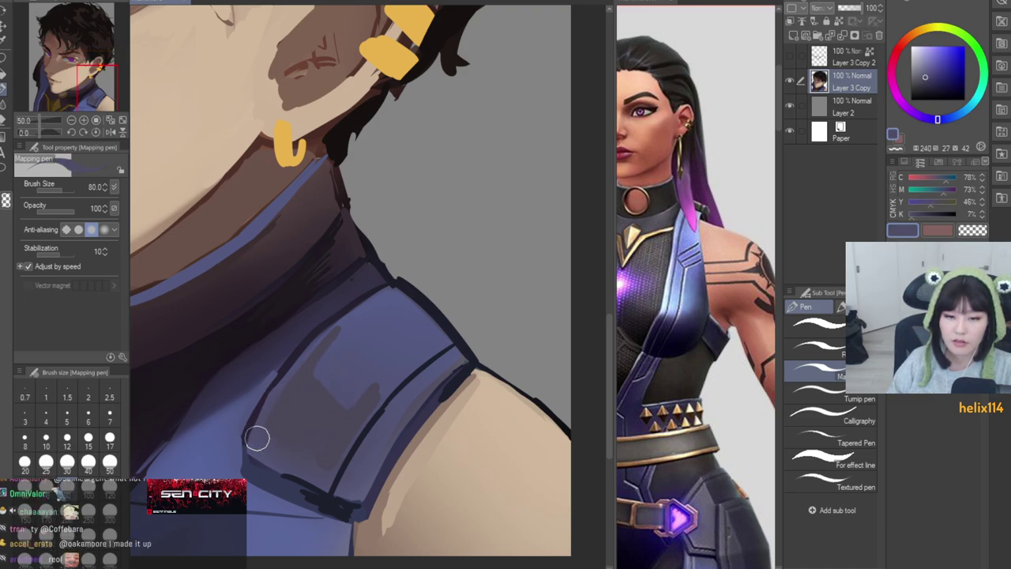
{"action": "left_click", "coordinate": [385, 348], "text": "alt"}
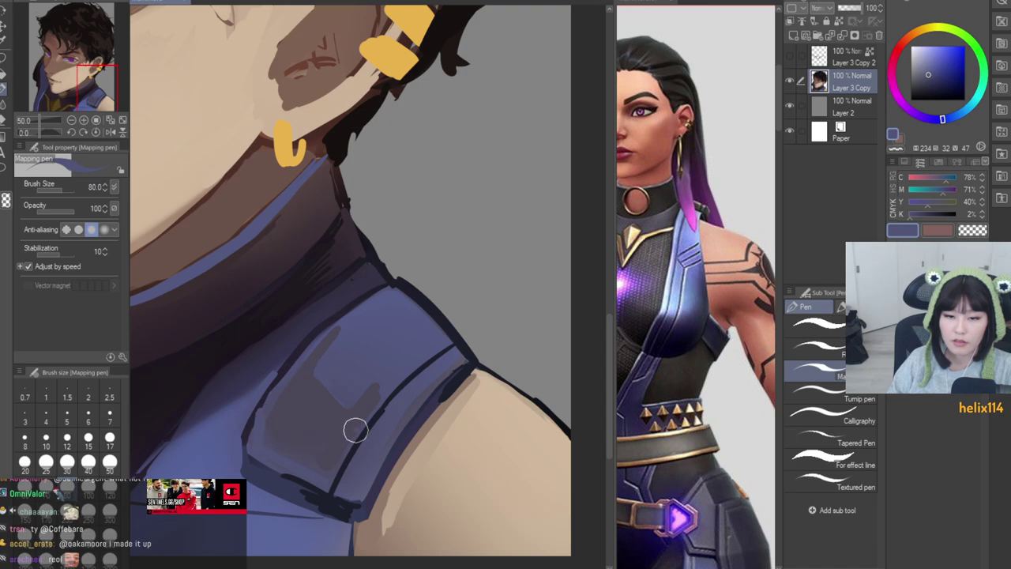
{"action": "left_click", "coordinate": [262, 401], "text": "alt"}
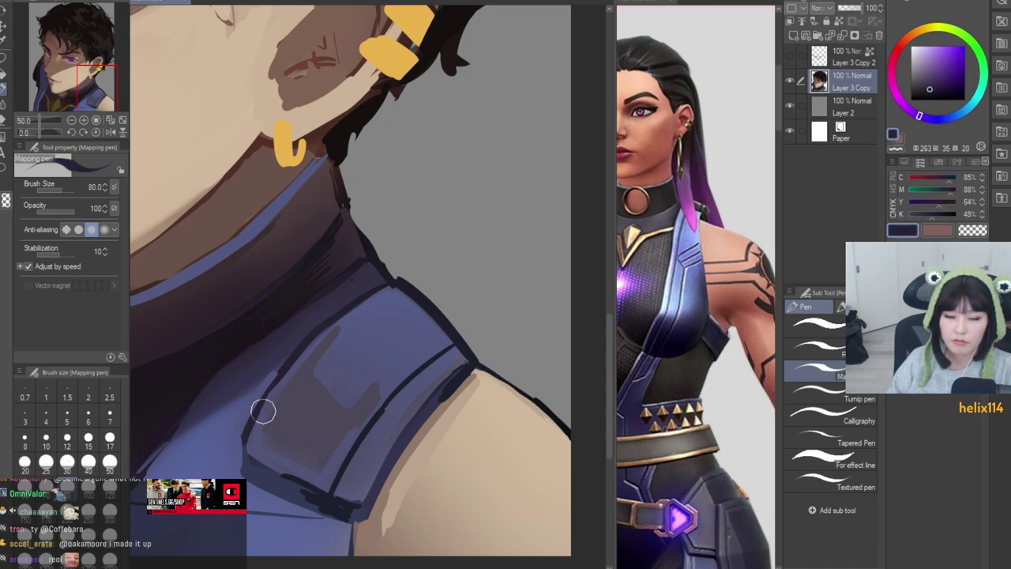
{"action": "left_click", "coordinate": [257, 427], "text": "alt"}
{"action": "left_click", "coordinate": [274, 421], "text": "alt"}
{"action": "scroll", "coordinate": [464, 444], "scroll_direction": "down", "scroll_amount": 5}
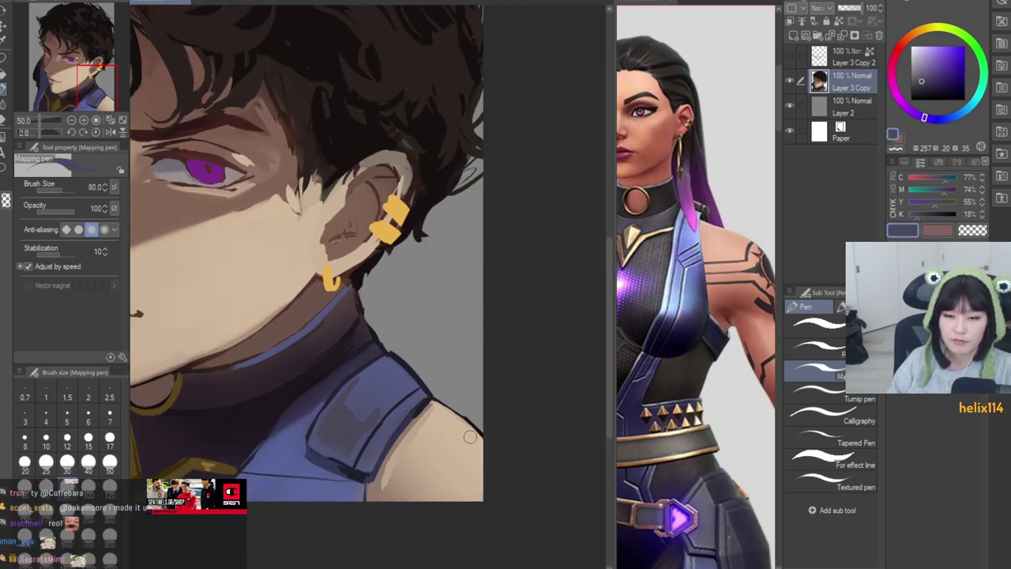
Step: Paint a gray-purple shadow on the shoulder pad's outer strip and blend it with a sampled muted blue
{"action": "scroll", "coordinate": [505, 493], "scroll_direction": "up", "scroll_amount": 1}
{"action": "scroll", "coordinate": [503, 495], "scroll_direction": "up", "scroll_amount": 6}
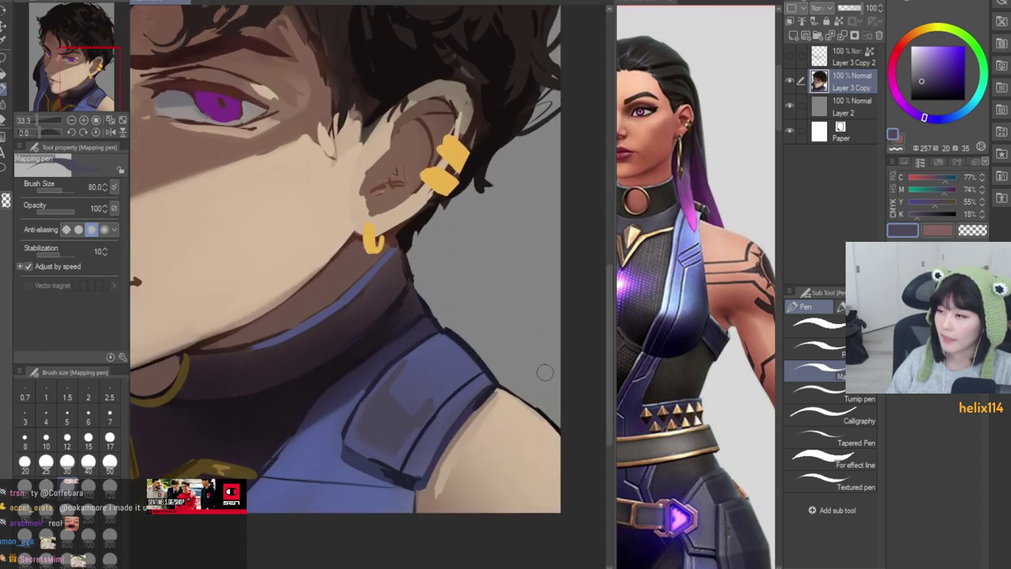
{"action": "mouse_move", "coordinate": [405, 411]}
{"action": "left_mouse_down"}
{"action": "mouse_move", "coordinate": [387, 442]}
{"action": "mouse_move", "coordinate": [401, 448]}
{"action": "mouse_move", "coordinate": [423, 409]}
{"action": "mouse_move", "coordinate": [377, 472]}
{"action": "left_mouse_up"}
{"action": "left_click", "coordinate": [406, 439], "text": "alt"}
{"action": "scroll", "coordinate": [471, 406], "scroll_direction": "down", "scroll_amount": 5}
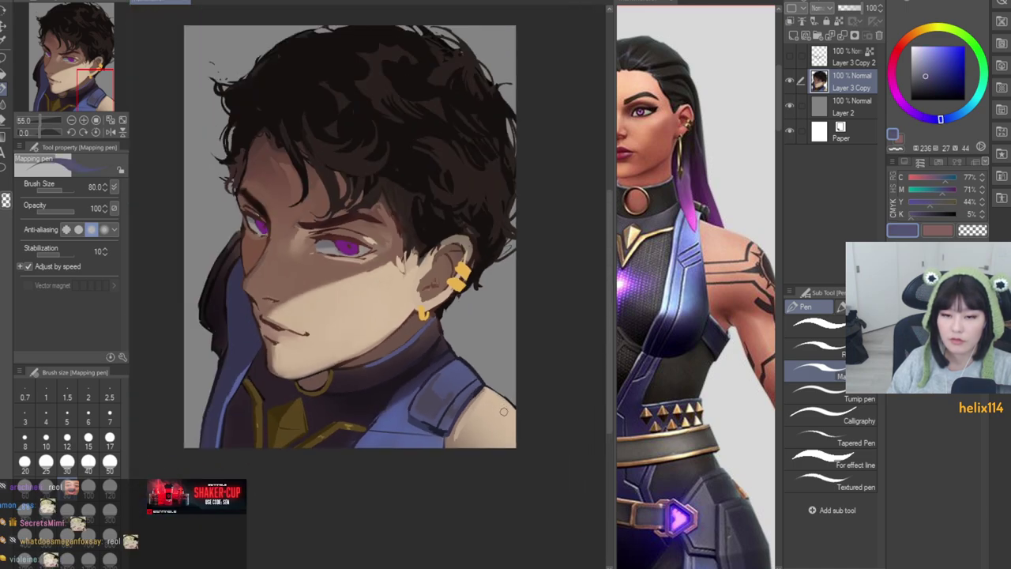
{"action": "scroll", "coordinate": [492, 426], "scroll_direction": "up", "scroll_amount": 3}
{"action": "scroll", "coordinate": [487, 394], "scroll_direction": "up", "scroll_amount": 1}
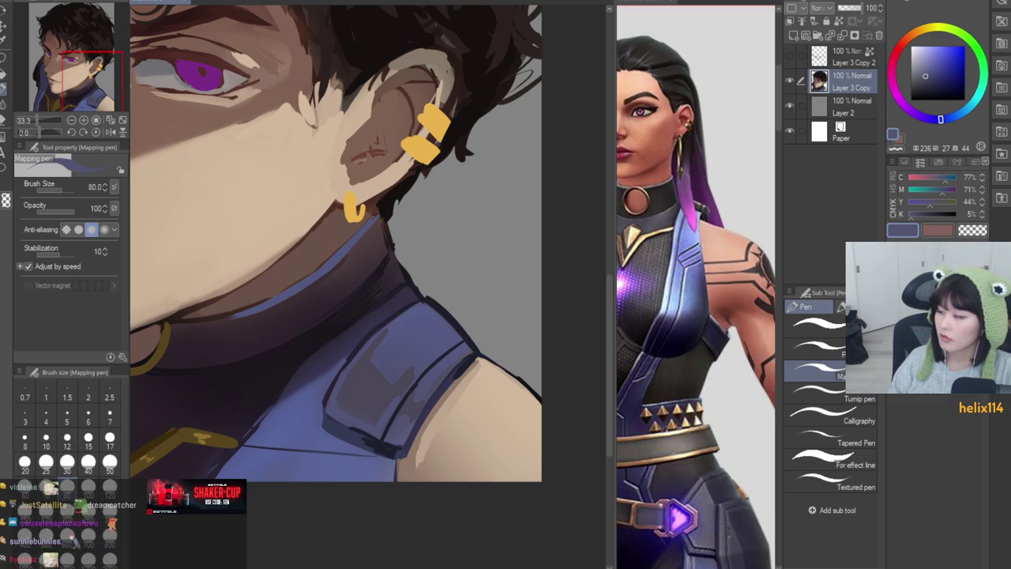
Step: Add a narrow gray-purple shadow along the inner side of the shoulder pad's seam, shaping it with sampled blues
{"action": "scroll", "coordinate": [399, 383], "scroll_direction": "down", "scroll_amount": 2}
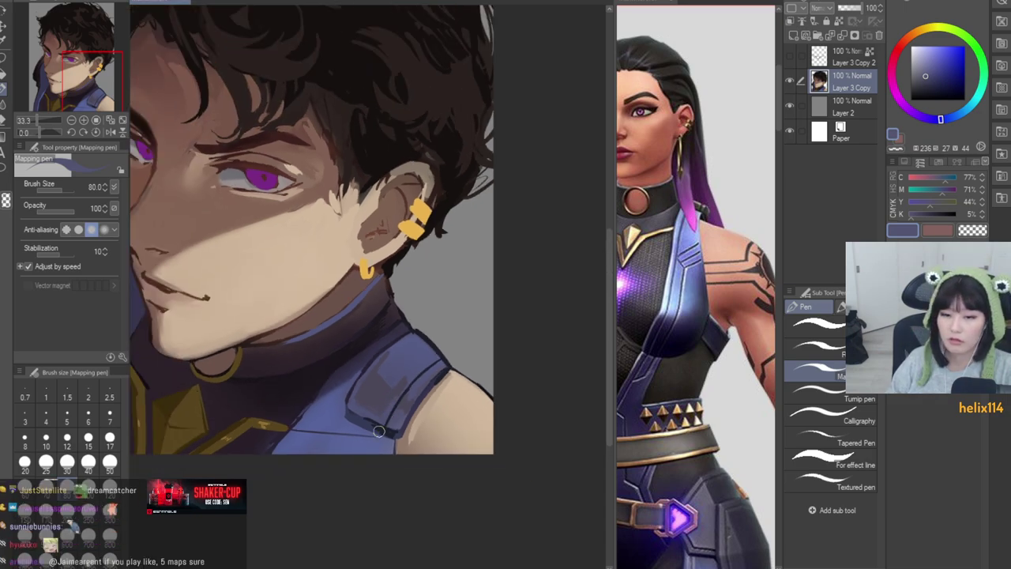
{"action": "scroll", "coordinate": [444, 366], "scroll_direction": "up", "scroll_amount": 4}
{"action": "left_click", "coordinate": [349, 415], "text": "alt"}
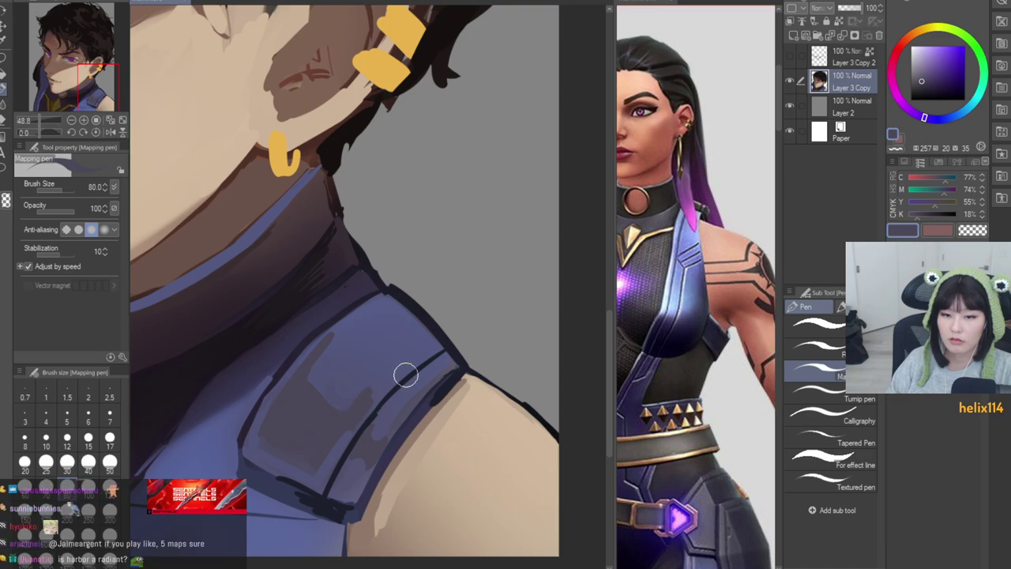
{"action": "left_click", "coordinate": [434, 353], "text": "alt"}
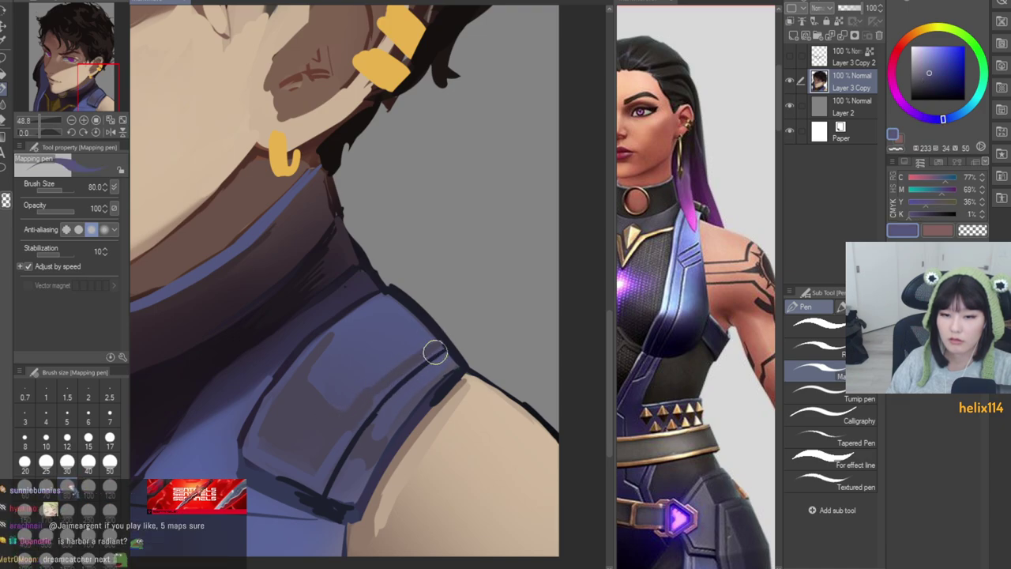
{"action": "left_click", "coordinate": [433, 345], "text": "alt"}
{"action": "left_click_drag", "start_coordinate": [433, 343], "coordinate": [364, 399]}
{"action": "scroll", "coordinate": [404, 384], "scroll_direction": "down", "scroll_amount": 7}
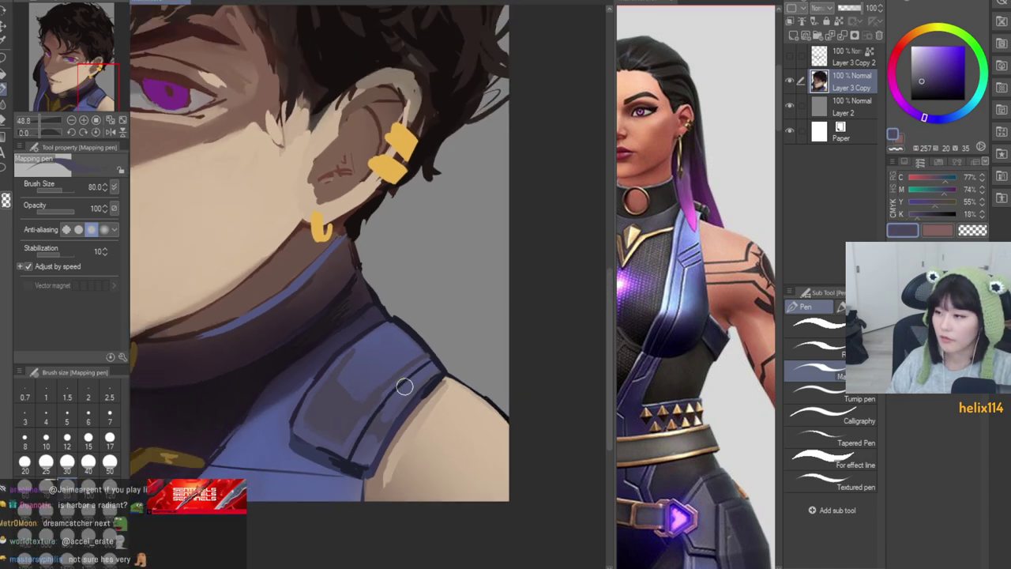
{"action": "scroll", "coordinate": [417, 415], "scroll_direction": "down", "scroll_amount": 2}
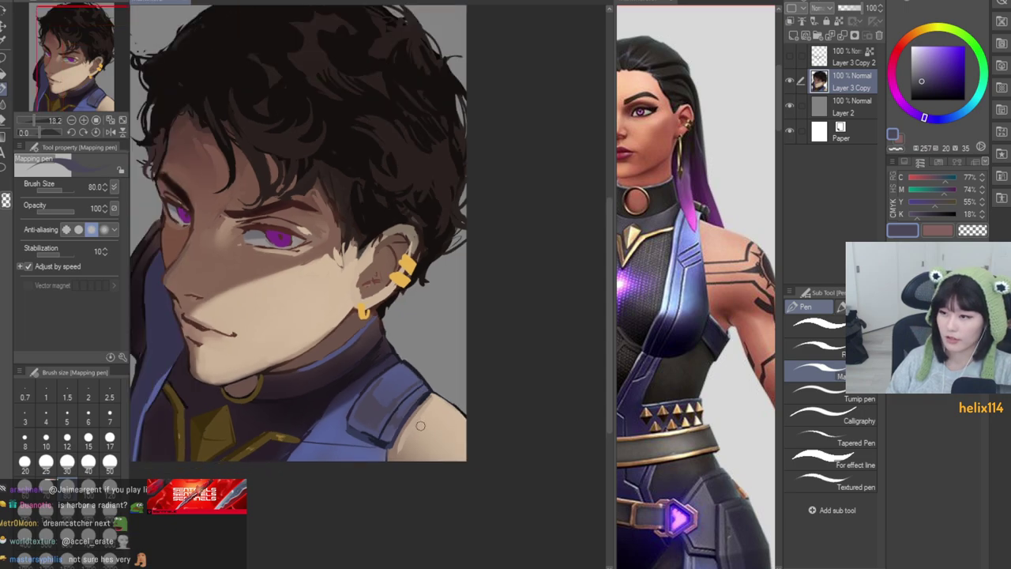
{"action": "scroll", "coordinate": [485, 403], "scroll_direction": "down", "scroll_amount": 2}
{"action": "scroll", "coordinate": [412, 428], "scroll_direction": "up", "scroll_amount": 3}
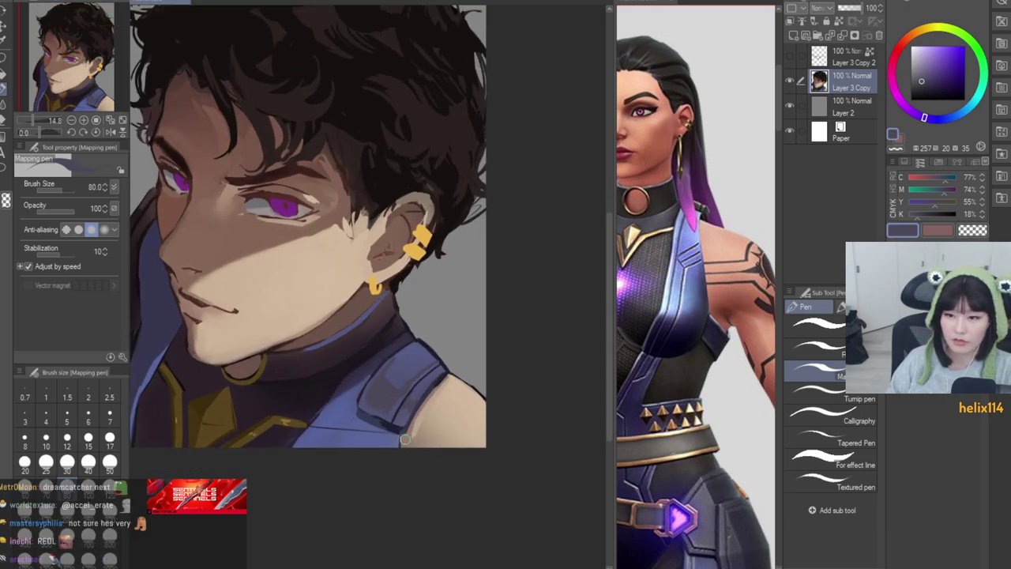
Step: Zoom out the reference figure and draw a diagonal dark navy seam parallel to the vest's near front edge using sampled blues
{"action": "scroll", "coordinate": [743, 328], "scroll_direction": "down", "scroll_amount": 2}
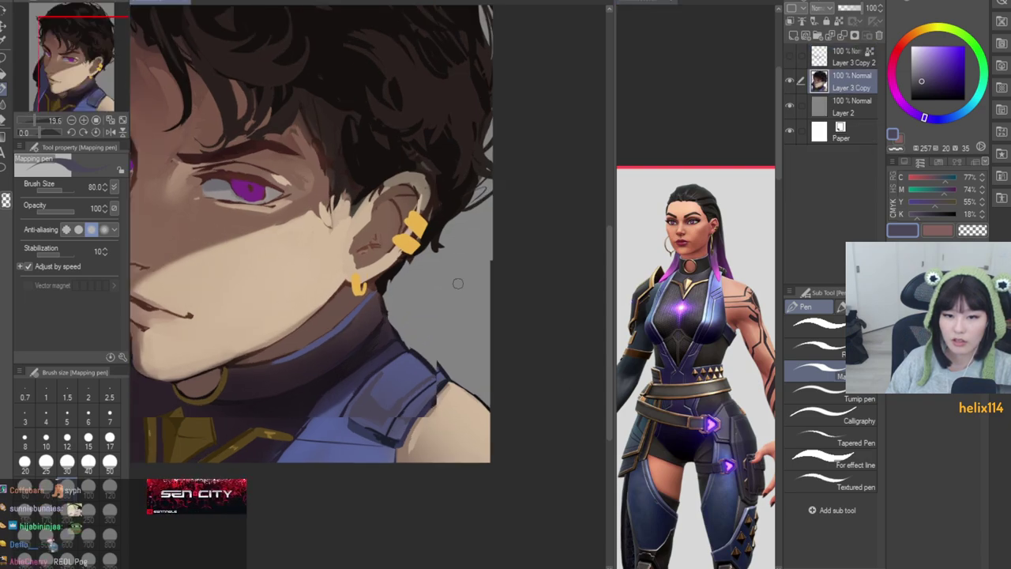
{"action": "left_click", "coordinate": [286, 468], "text": "alt"}
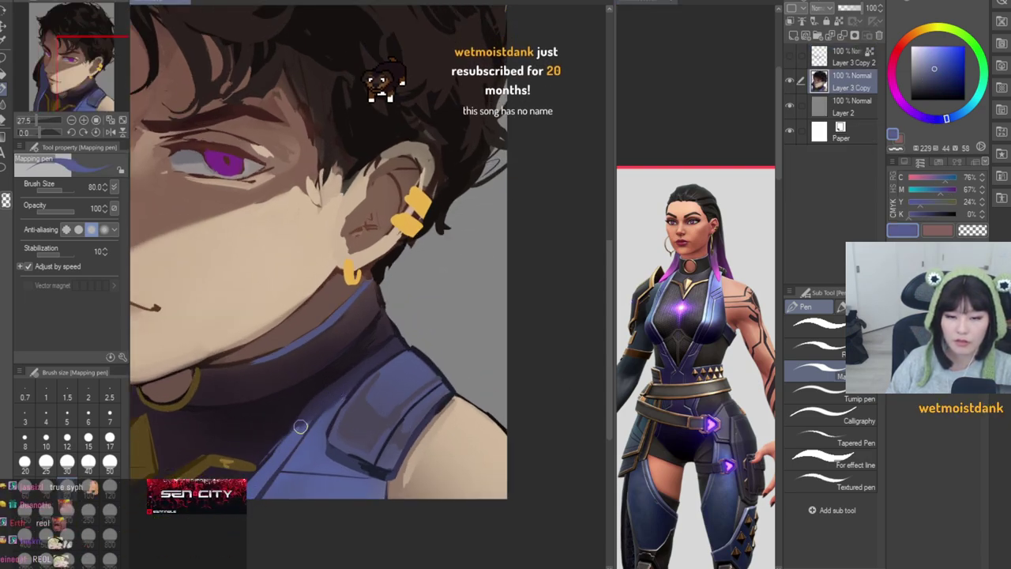
{"action": "left_click", "coordinate": [257, 470], "text": "alt"}
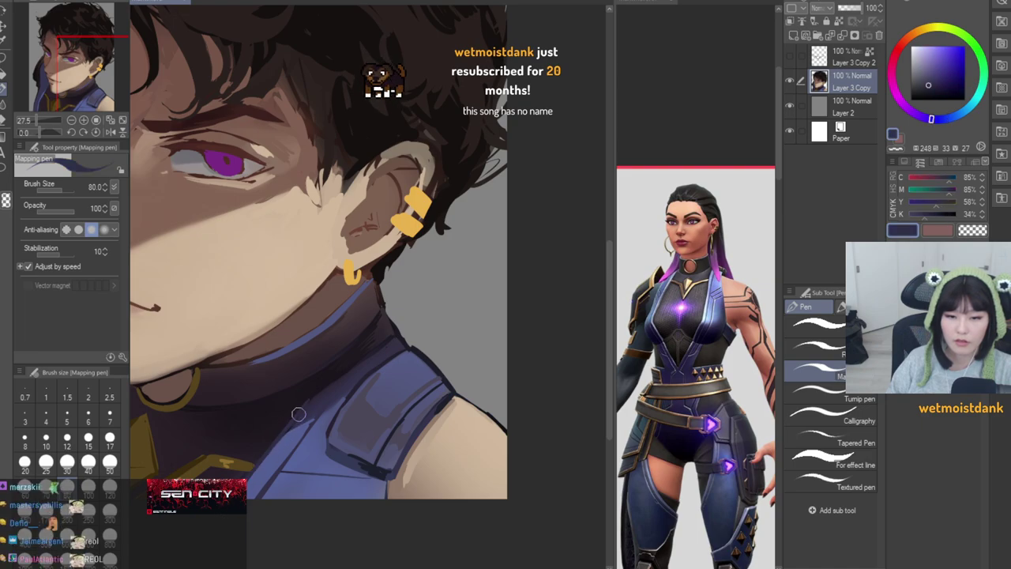
{"action": "scroll", "coordinate": [449, 526], "scroll_direction": "down", "scroll_amount": 3}
{"action": "scroll", "coordinate": [384, 507], "scroll_direction": "up", "scroll_amount": 2}
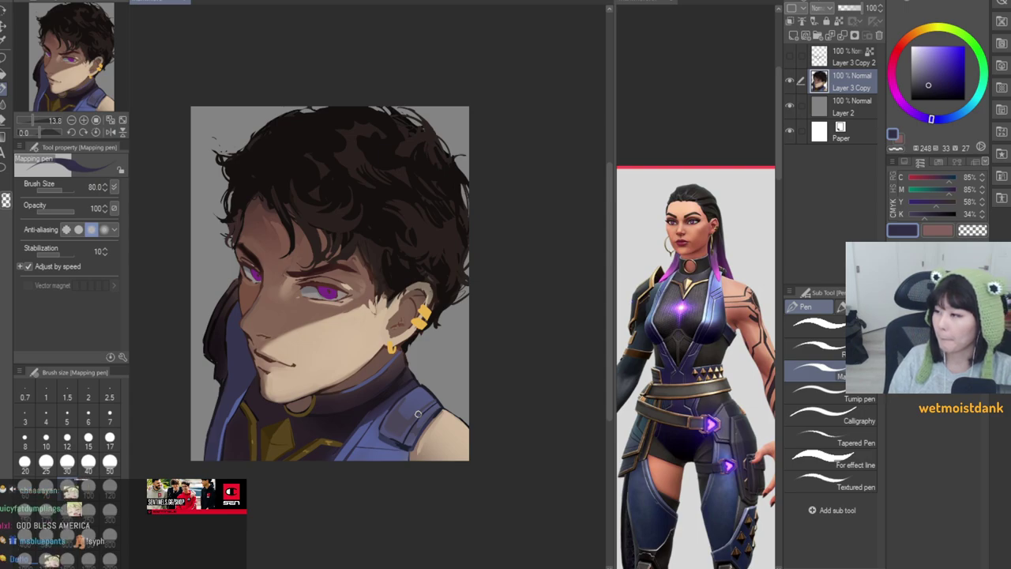
Step: Refine the light blue edge on the vest's far lapel with sampled blue and dark navy, checking the portrait in mirrored view
{"action": "scroll", "coordinate": [268, 443], "scroll_direction": "up", "scroll_amount": 4}
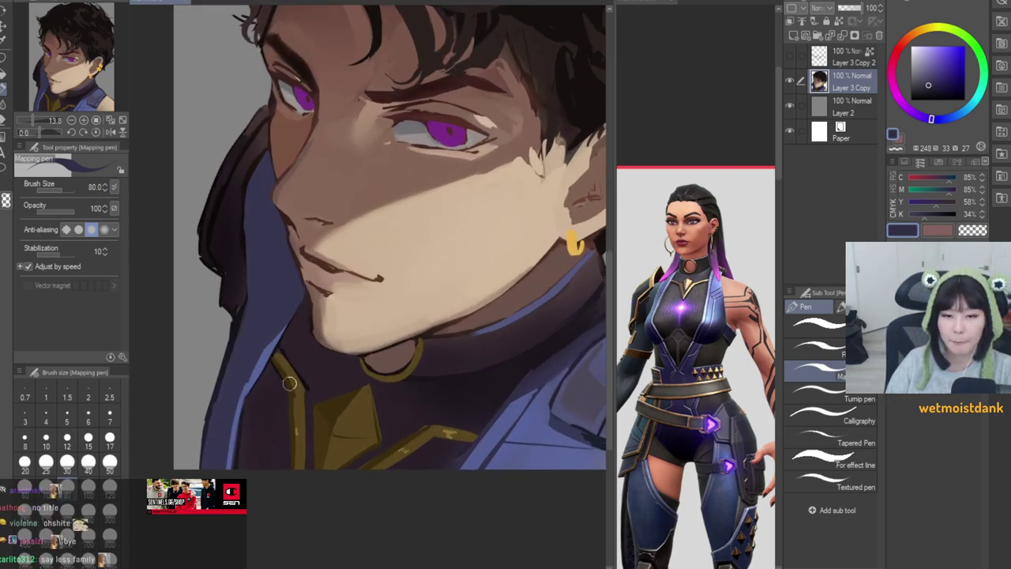
{"action": "left_click", "coordinate": [251, 365], "text": "alt"}
{"action": "left_click_drag", "start_coordinate": [278, 319], "coordinate": [231, 388]}
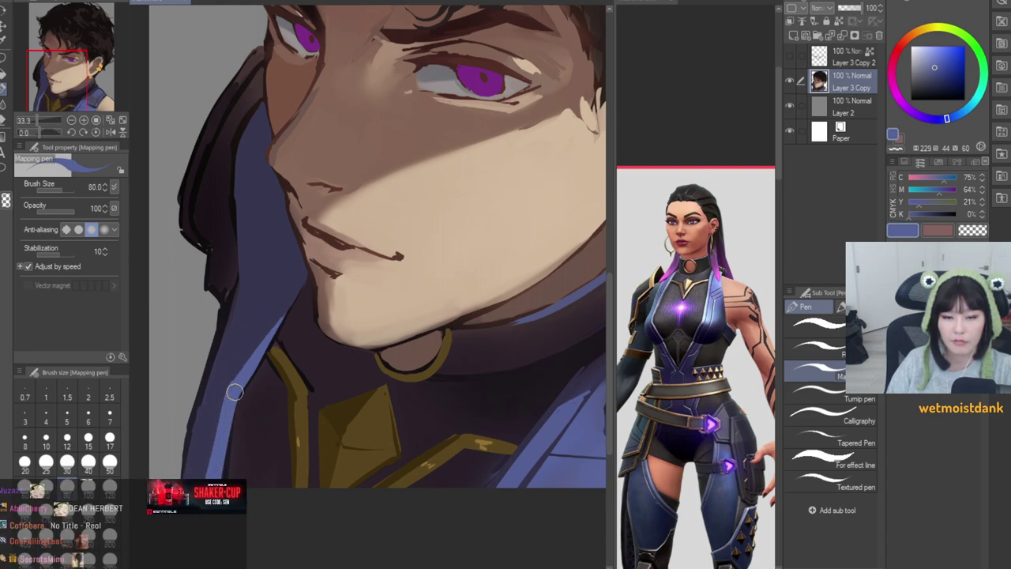
{"action": "scroll", "coordinate": [235, 391], "scroll_direction": "down", "scroll_amount": 5}
{"action": "scroll", "coordinate": [361, 449], "scroll_direction": "up", "scroll_amount": 6}
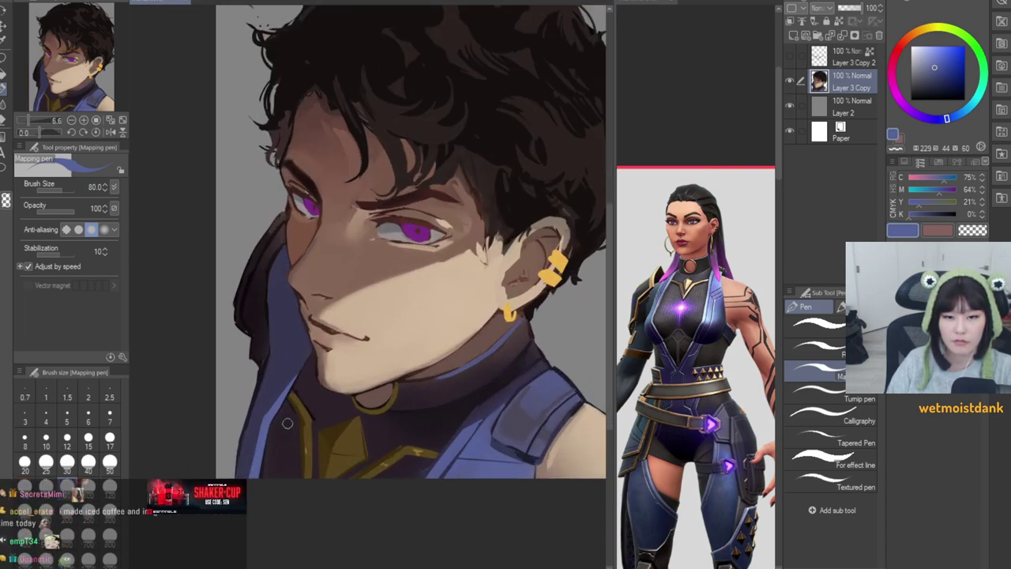
{"action": "left_click", "coordinate": [255, 411], "text": "alt"}
{"action": "scroll", "coordinate": [535, 370], "scroll_direction": "down", "scroll_amount": 6}
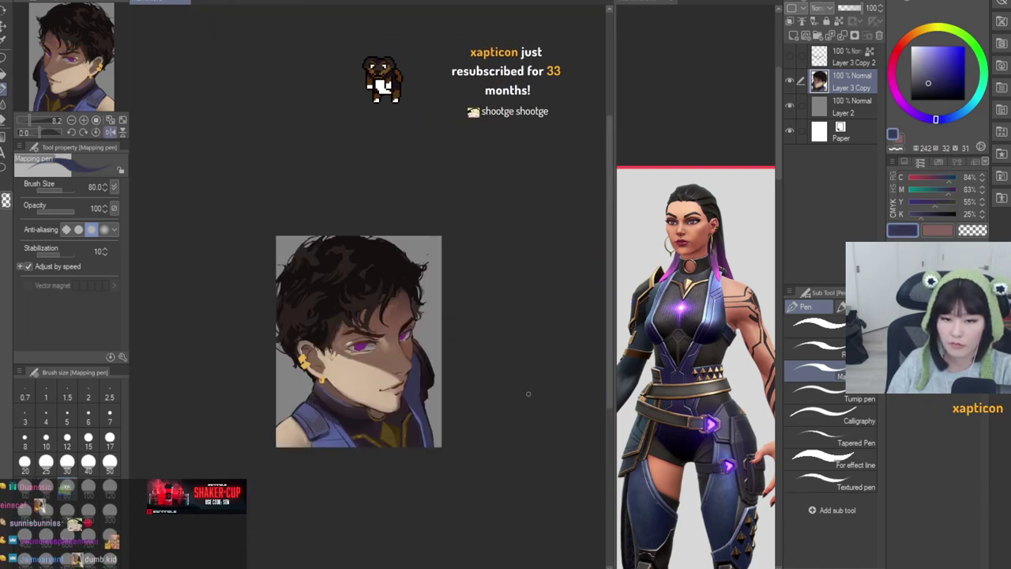
Step: Touch up the bare shoulder's skin shading with sampled tan and lighter beige tones
{"action": "scroll", "coordinate": [489, 434], "scroll_direction": "up", "scroll_amount": 6}
{"action": "left_click", "coordinate": [427, 360], "text": "alt"}
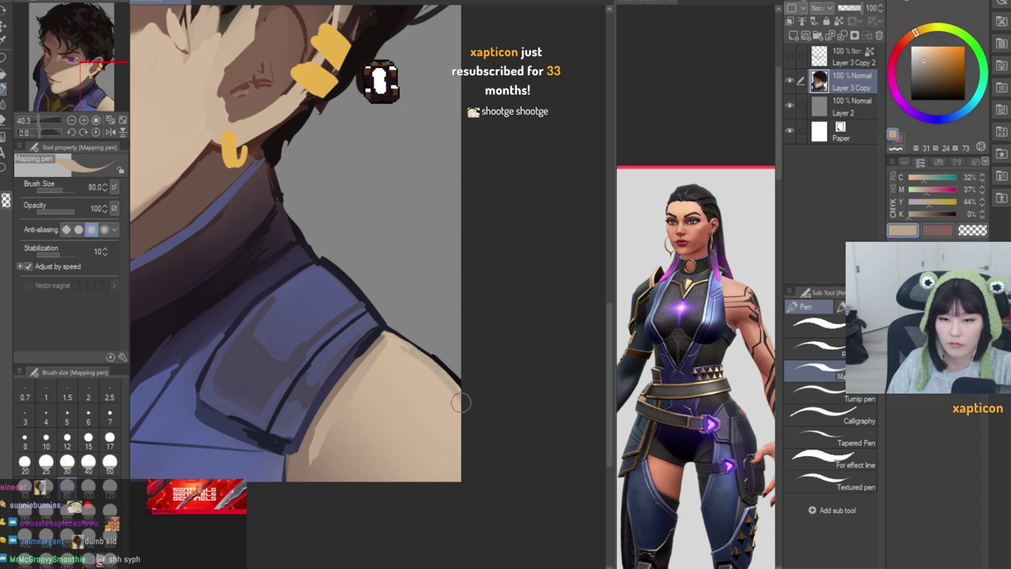
{"action": "left_click", "coordinate": [400, 348], "text": "alt"}
{"action": "scroll", "coordinate": [469, 418], "scroll_direction": "down", "scroll_amount": 3}
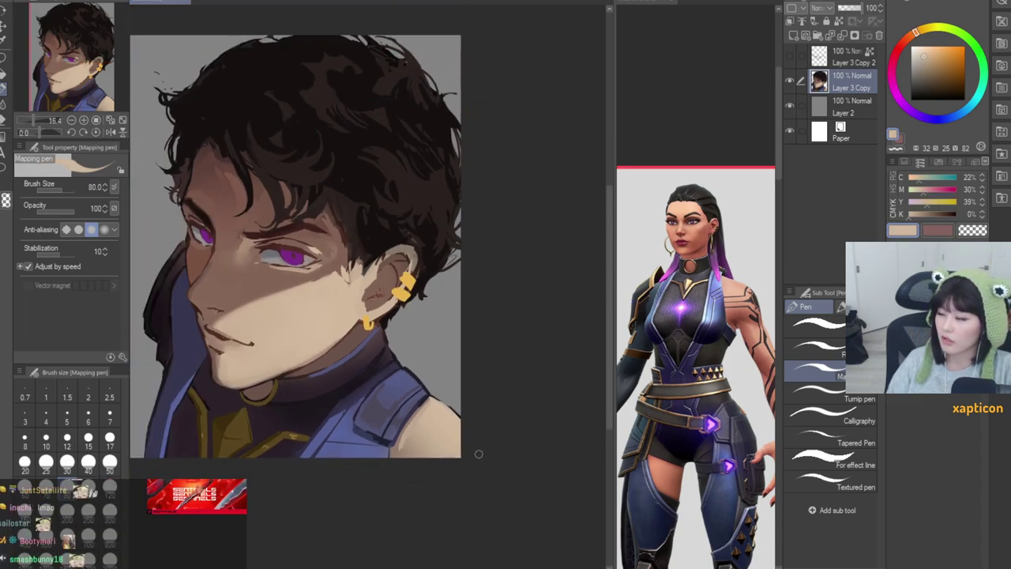
{"action": "scroll", "coordinate": [478, 454], "scroll_direction": "down", "scroll_amount": 1}
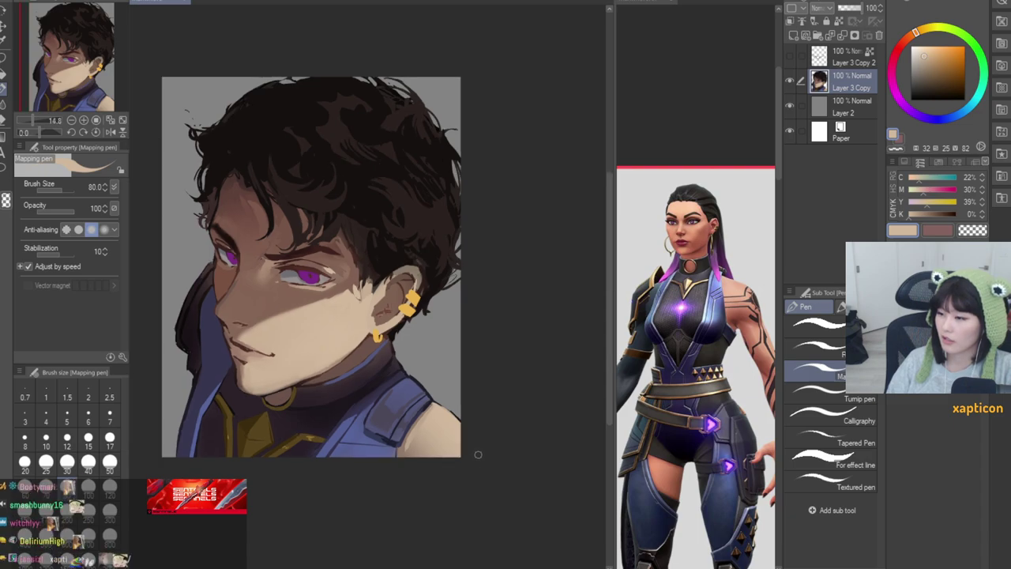
Step: Paint out the horizontal seam on the vest below the shoulder pad with sampled blue and redefine nearby dark navy lines
{"action": "scroll", "coordinate": [476, 453], "scroll_direction": "up", "scroll_amount": 4}
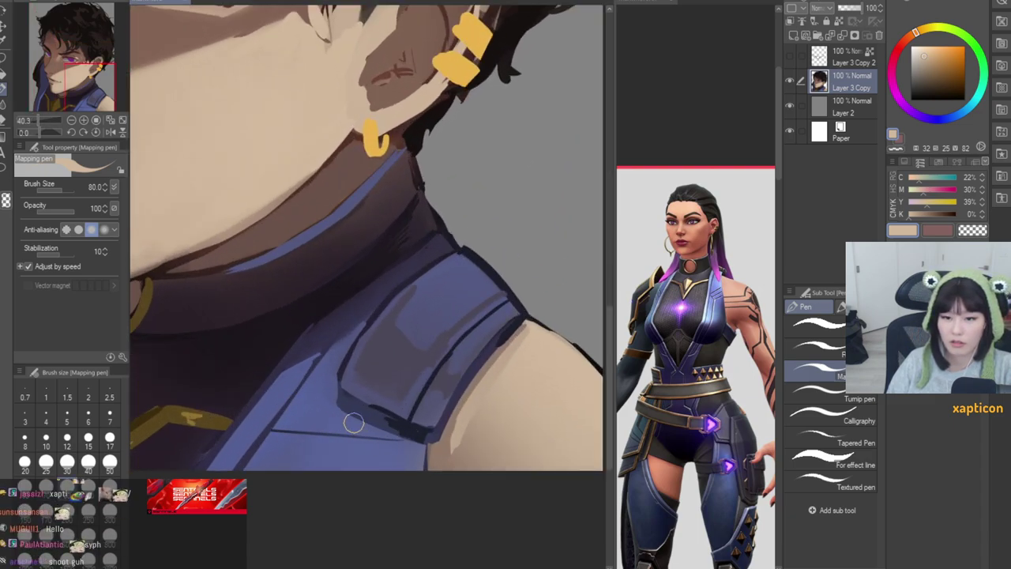
{"action": "left_click", "coordinate": [353, 423], "text": "alt"}
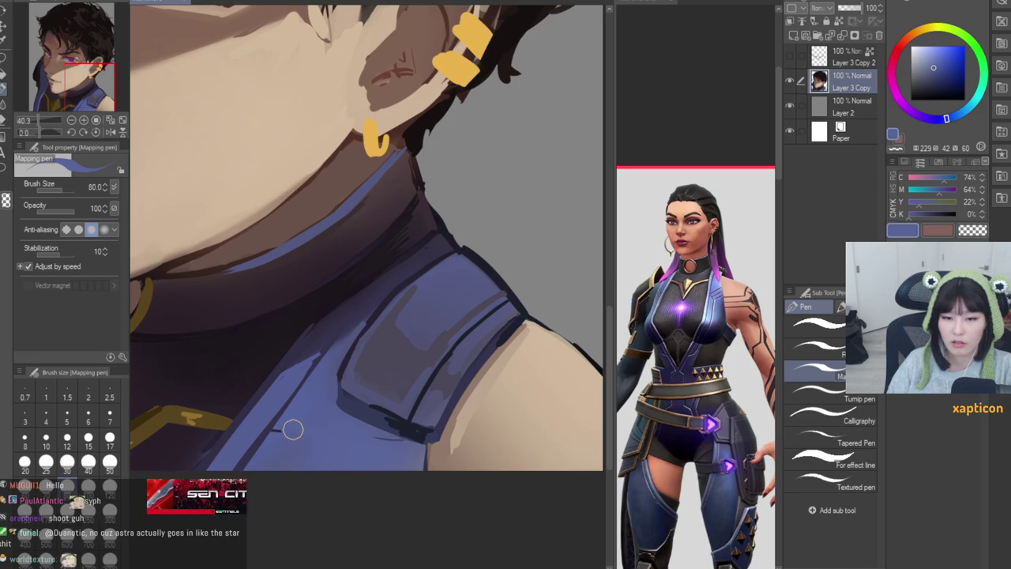
{"action": "scroll", "coordinate": [408, 472], "scroll_direction": "down", "scroll_amount": 1}
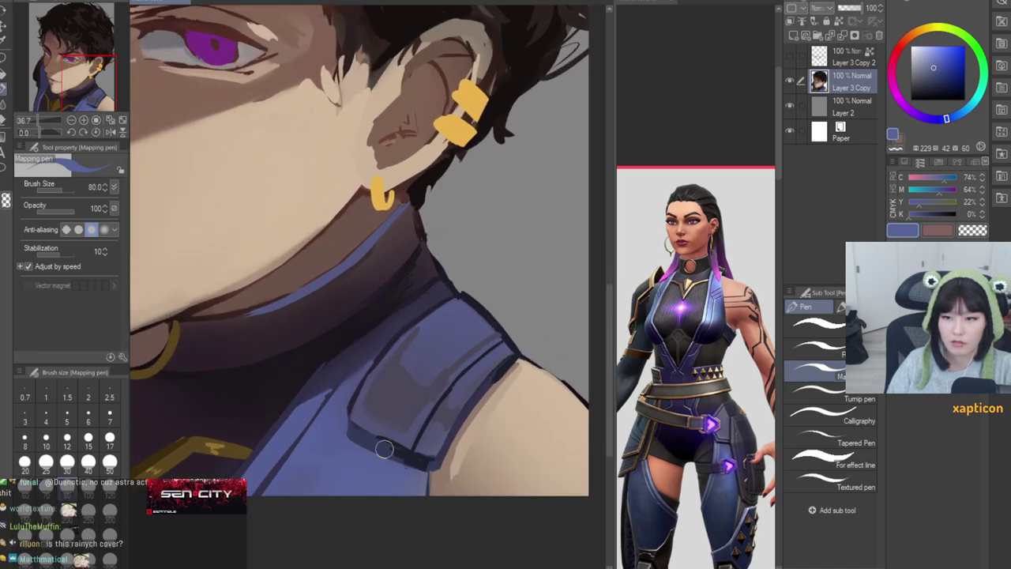
{"action": "left_click", "coordinate": [379, 450], "text": "alt"}
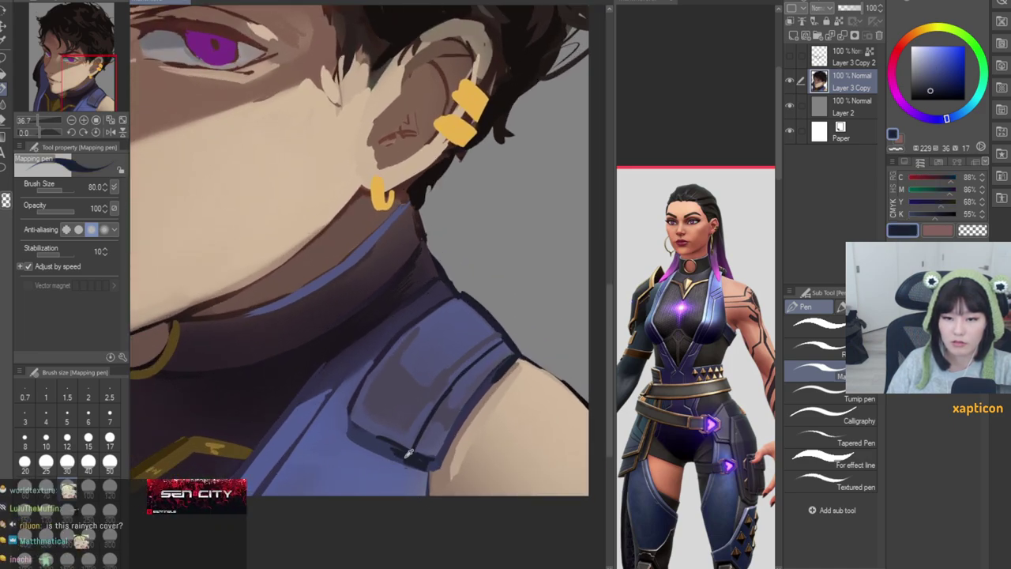
{"action": "left_click", "coordinate": [282, 464], "text": "alt"}
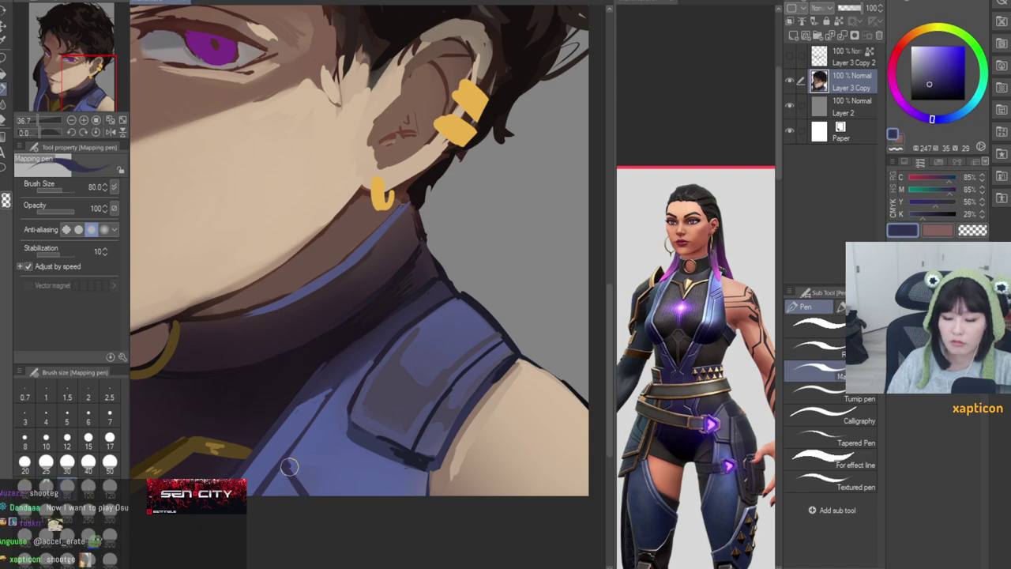
{"action": "scroll", "coordinate": [289, 467], "scroll_direction": "down", "scroll_amount": 2}
{"action": "scroll", "coordinate": [545, 443], "scroll_direction": "down", "scroll_amount": 1}
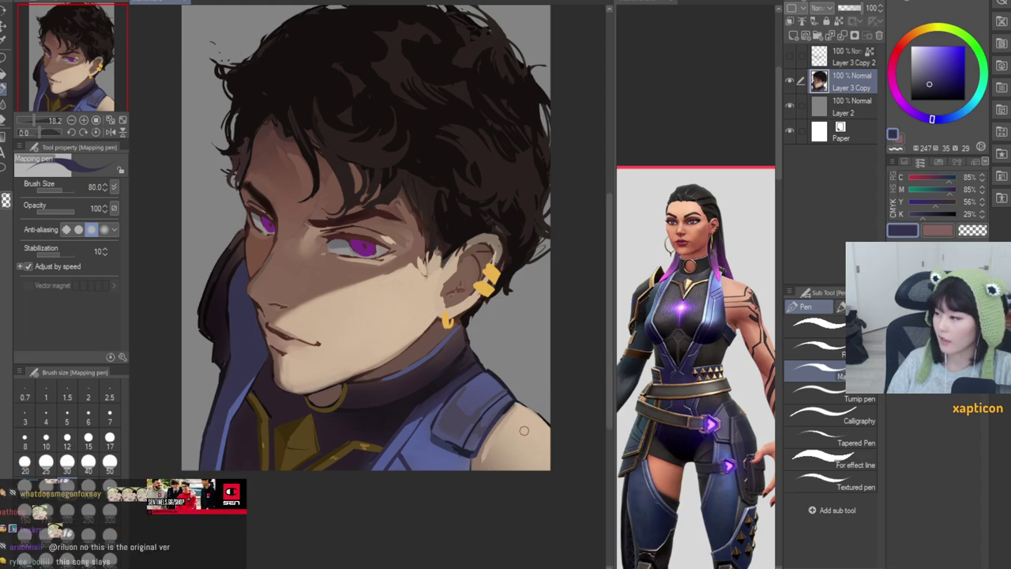
Step: Paint slanted light blue chevron stripes beside the edge highlight on the vest's far lapel, using the sampled light blue
{"action": "scroll", "coordinate": [253, 434], "scroll_direction": "up", "scroll_amount": 2}
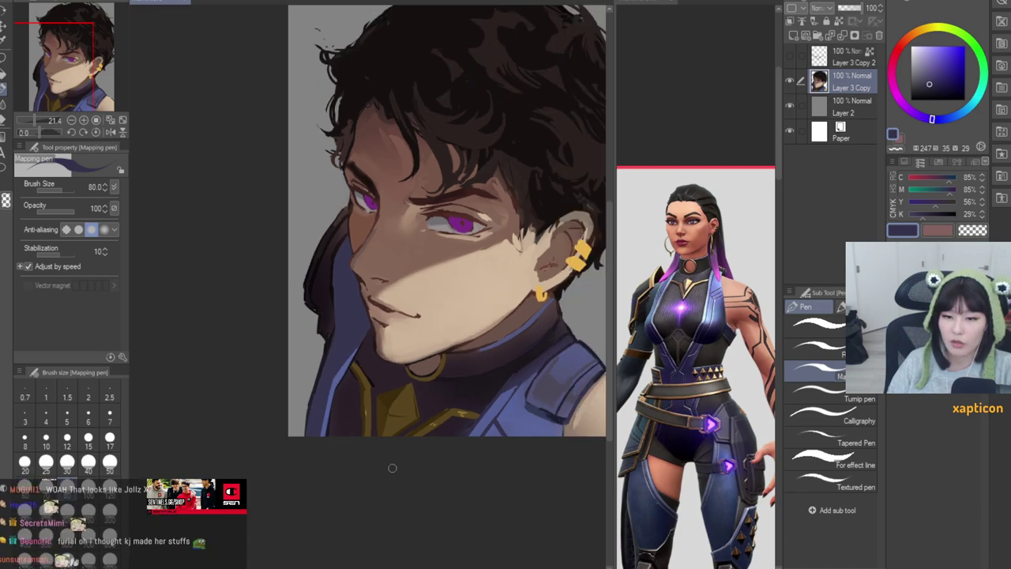
{"action": "scroll", "coordinate": [339, 375], "scroll_direction": "up", "scroll_amount": 2}
{"action": "left_click", "coordinate": [339, 376], "text": "alt"}
{"action": "scroll", "coordinate": [328, 383], "scroll_direction": "down", "scroll_amount": 3}
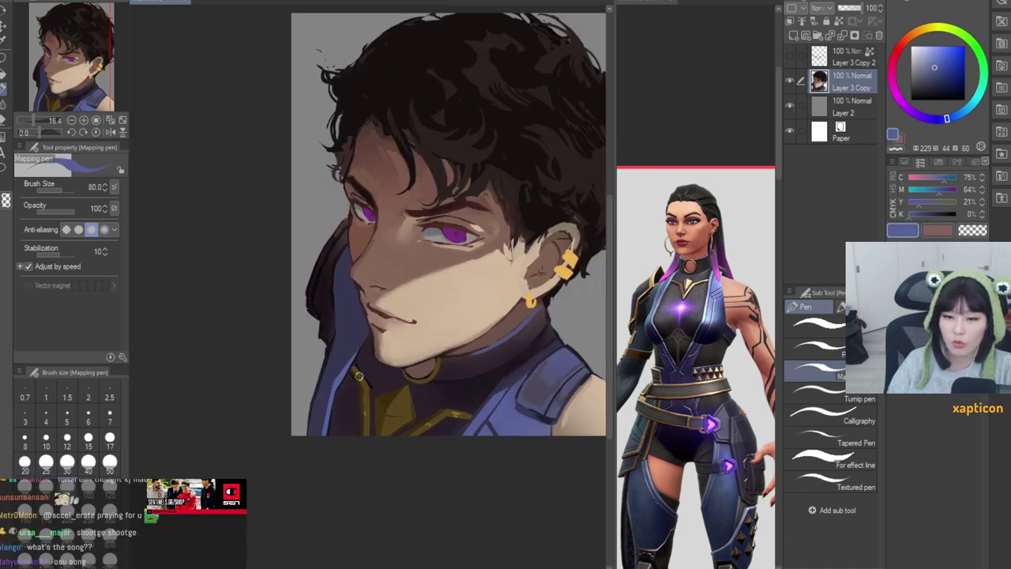
{"action": "scroll", "coordinate": [324, 385], "scroll_direction": "up", "scroll_amount": 3}
{"action": "scroll", "coordinate": [324, 383], "scroll_direction": "up", "scroll_amount": 1}
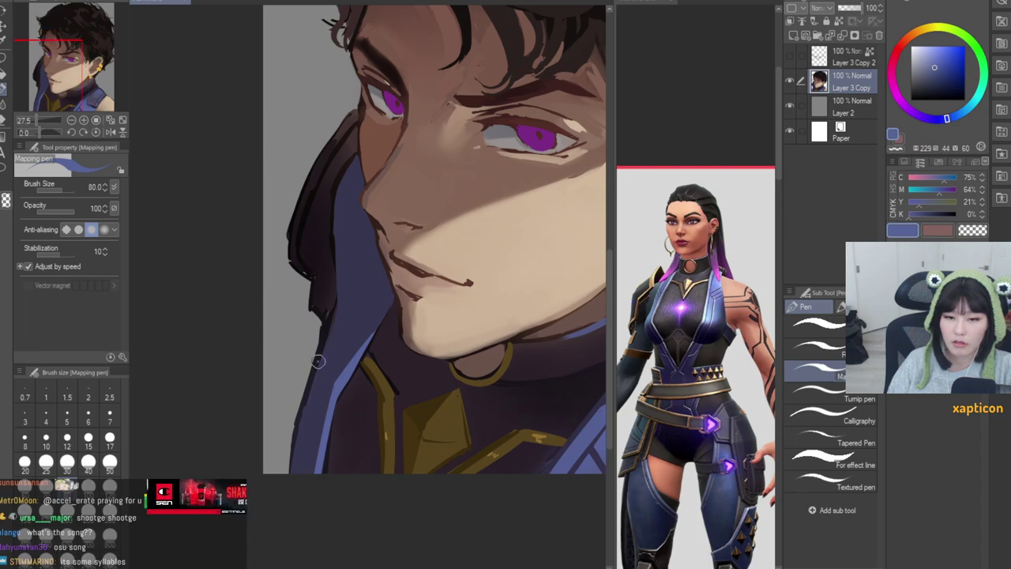
{"action": "left_click_drag", "start_coordinate": [318, 362], "coordinate": [325, 400]}
{"action": "scroll", "coordinate": [305, 428], "scroll_direction": "down", "scroll_amount": 4}
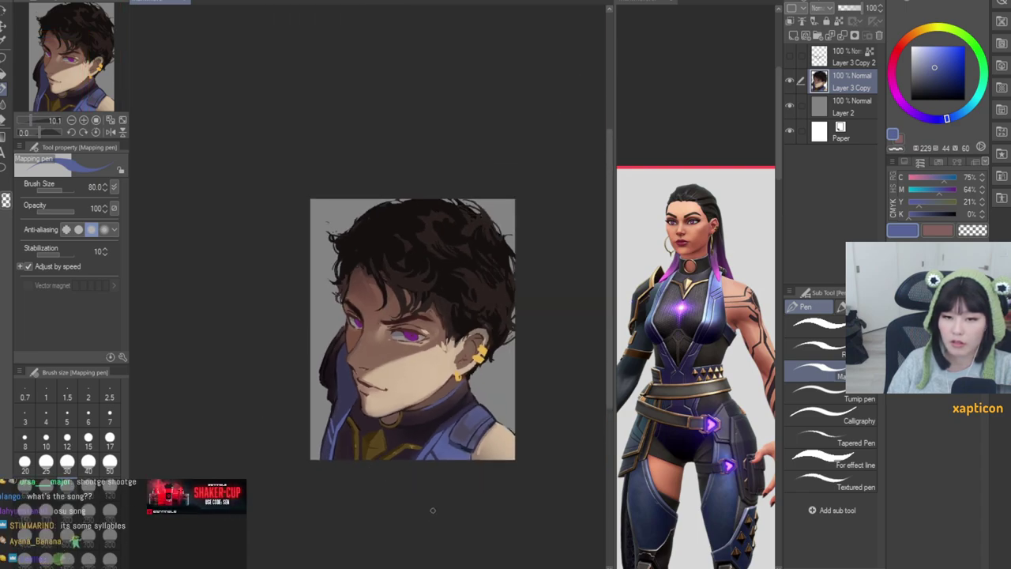
{"action": "scroll", "coordinate": [328, 442], "scroll_direction": "up", "scroll_amount": 12}
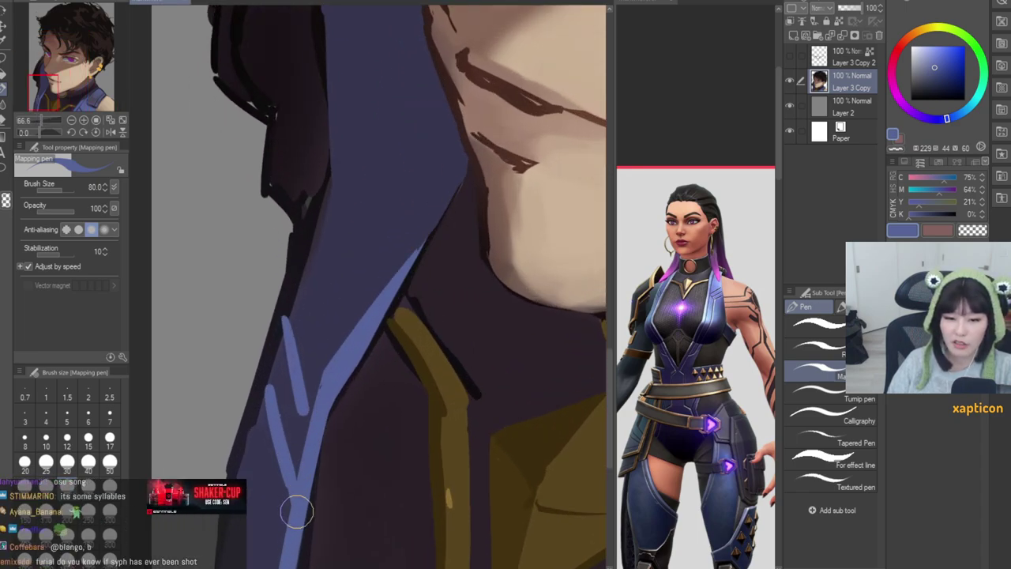
{"action": "left_click_drag", "start_coordinate": [303, 408], "coordinate": [310, 428]}
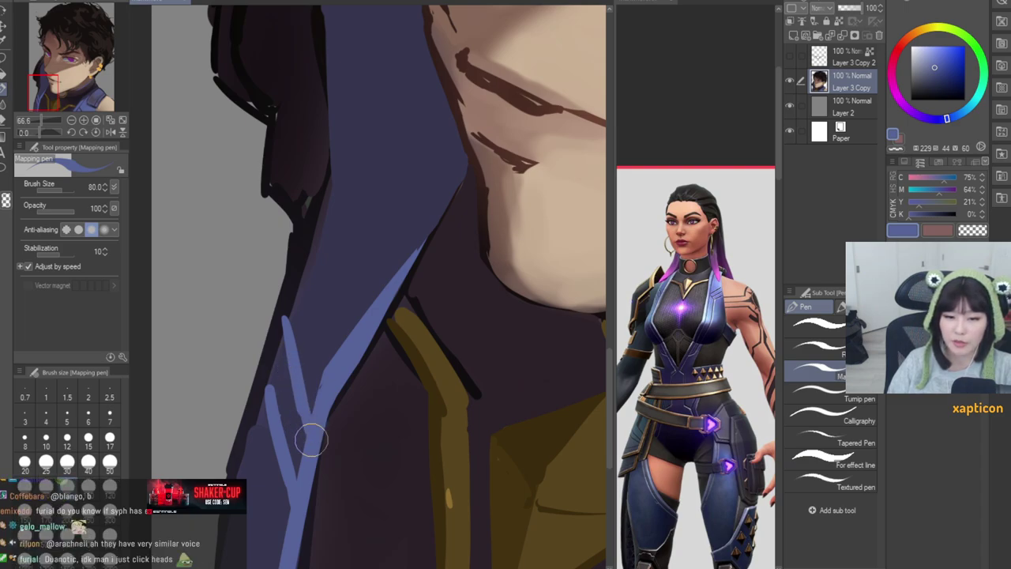
{"action": "scroll", "coordinate": [298, 409], "scroll_direction": "down", "scroll_amount": 5}
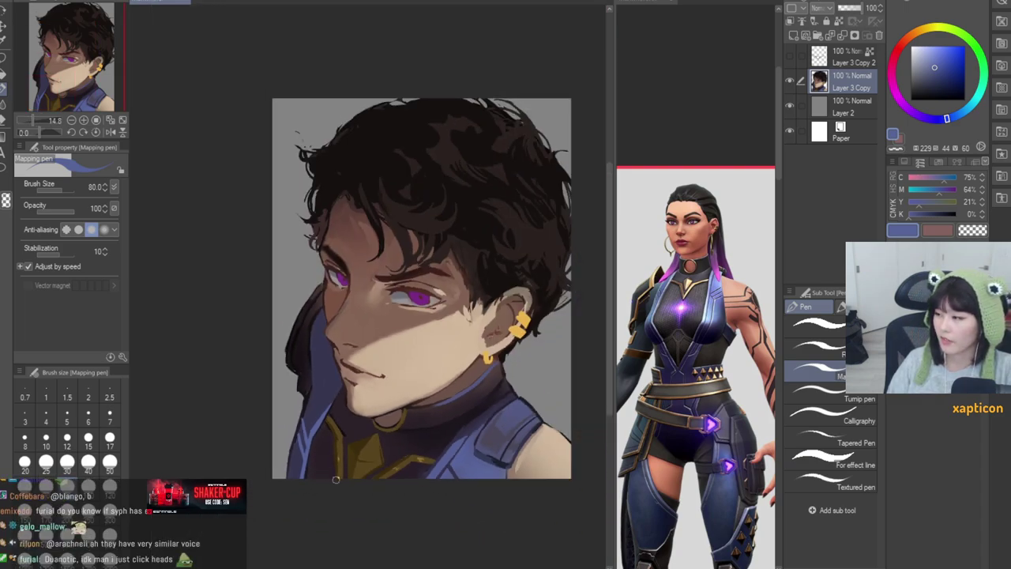
{"action": "scroll", "coordinate": [352, 412], "scroll_direction": "up", "scroll_amount": 3}
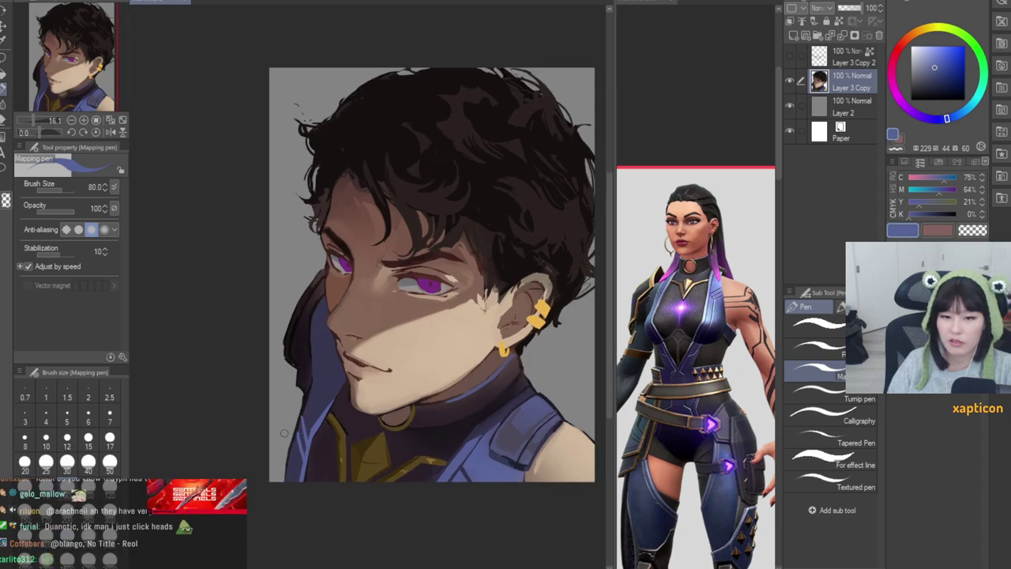
Step: Paint long curved strokes of sampled dark maroon along the far shoulder armour to refine its shading
{"action": "scroll", "coordinate": [322, 289], "scroll_direction": "up", "scroll_amount": 4}
{"action": "left_click", "coordinate": [345, 195], "text": "alt"}
{"action": "left_click_drag", "start_coordinate": [333, 226], "coordinate": [295, 317]}
{"action": "left_click_drag", "start_coordinate": [316, 238], "coordinate": [287, 352]}
{"action": "left_click_drag", "start_coordinate": [318, 240], "coordinate": [305, 367]}
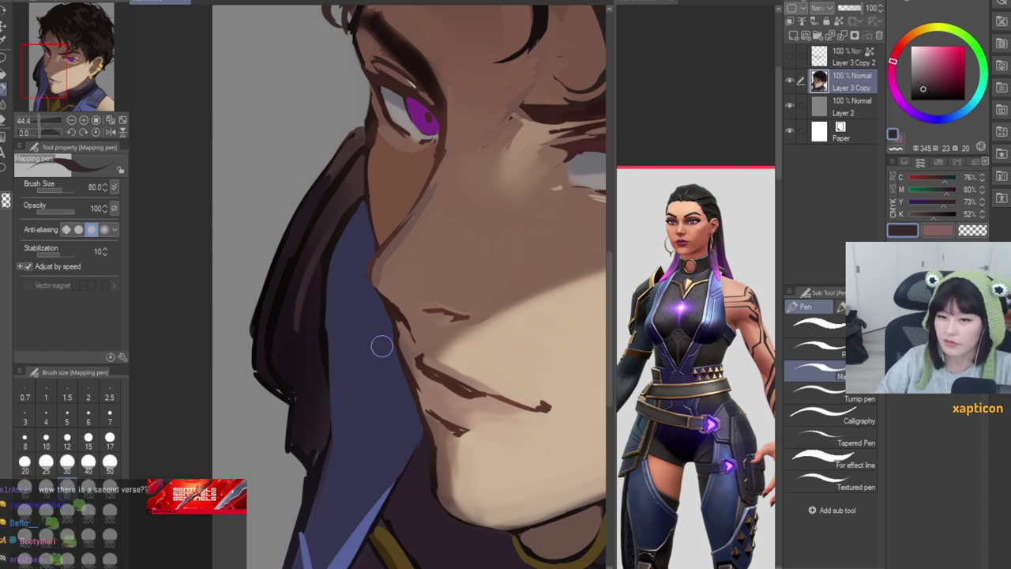
{"action": "left_click_drag", "start_coordinate": [351, 243], "coordinate": [341, 344]}
{"action": "scroll", "coordinate": [350, 273], "scroll_direction": "up", "scroll_amount": 1}
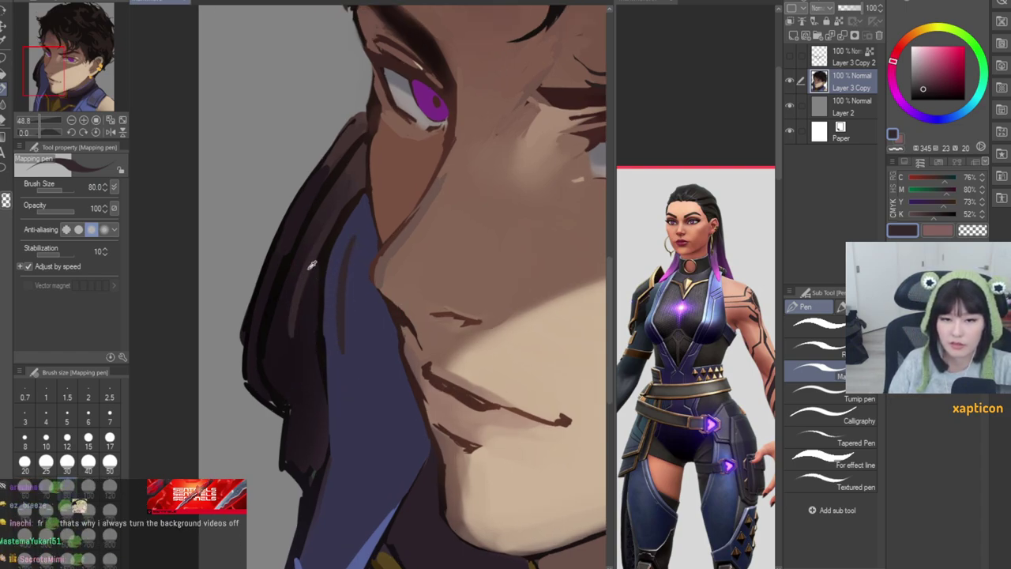
{"action": "key", "text": "ctrl+z"}
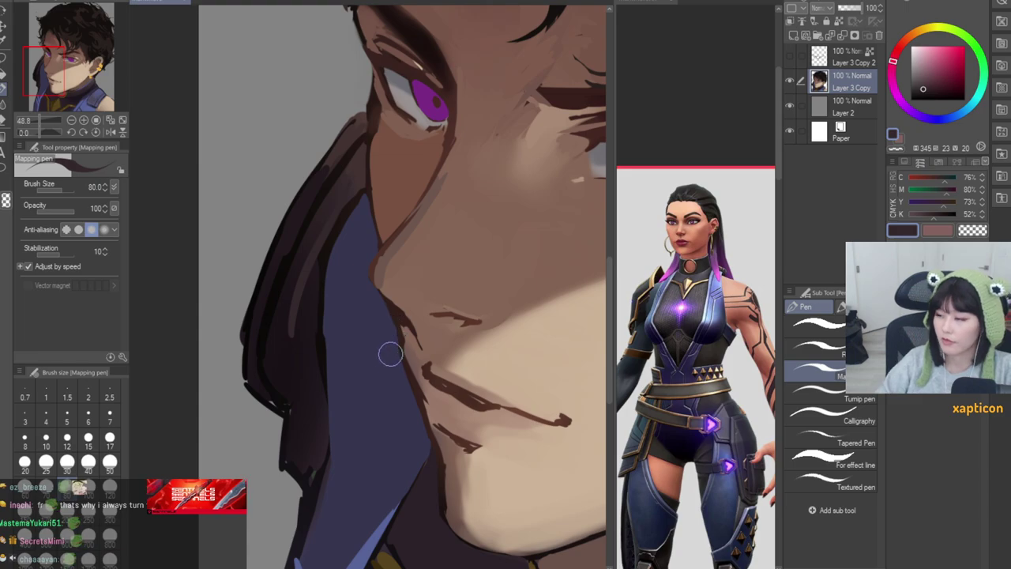
{"action": "key", "text": "ctrl+z"}
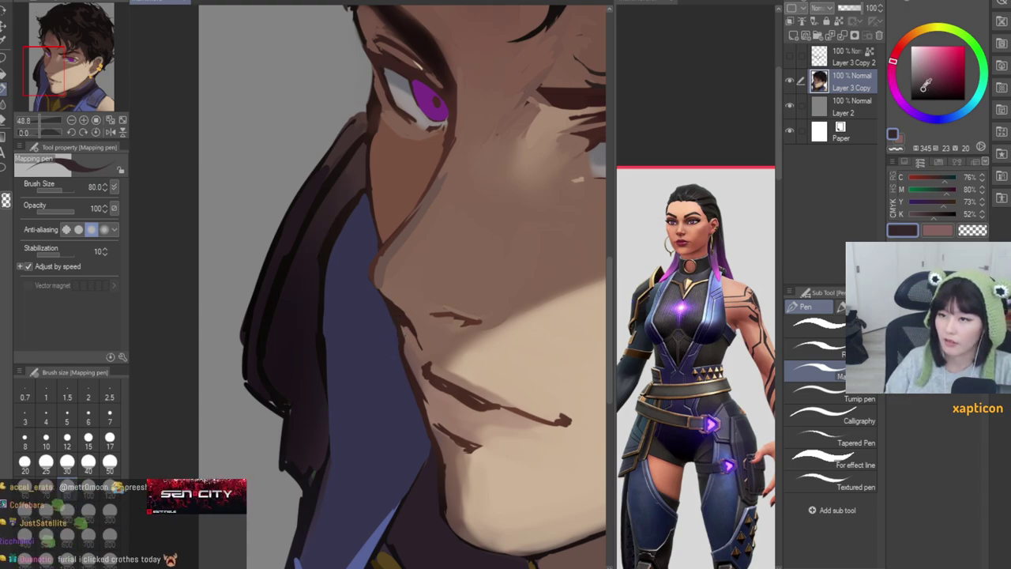
{"action": "left_click", "coordinate": [926, 79]}
{"action": "mouse_move", "coordinate": [355, 355]}
{"action": "left_mouse_down"}
{"action": "mouse_move", "coordinate": [355, 429]}
{"action": "mouse_move", "coordinate": [343, 430]}
{"action": "left_mouse_up"}
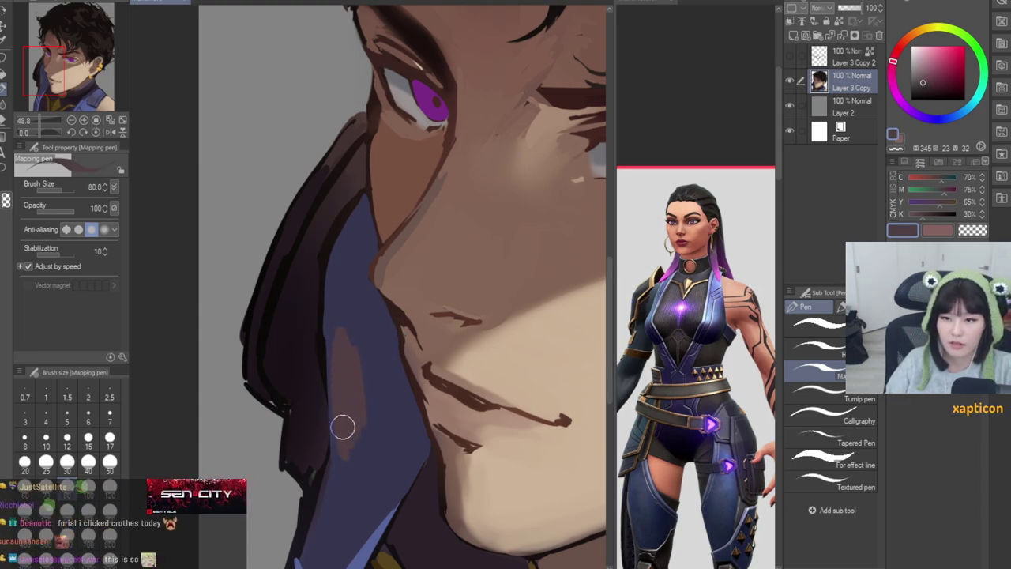
{"action": "scroll", "coordinate": [364, 359], "scroll_direction": "down", "scroll_amount": 5}
{"action": "key", "text": "ctrl+z"}
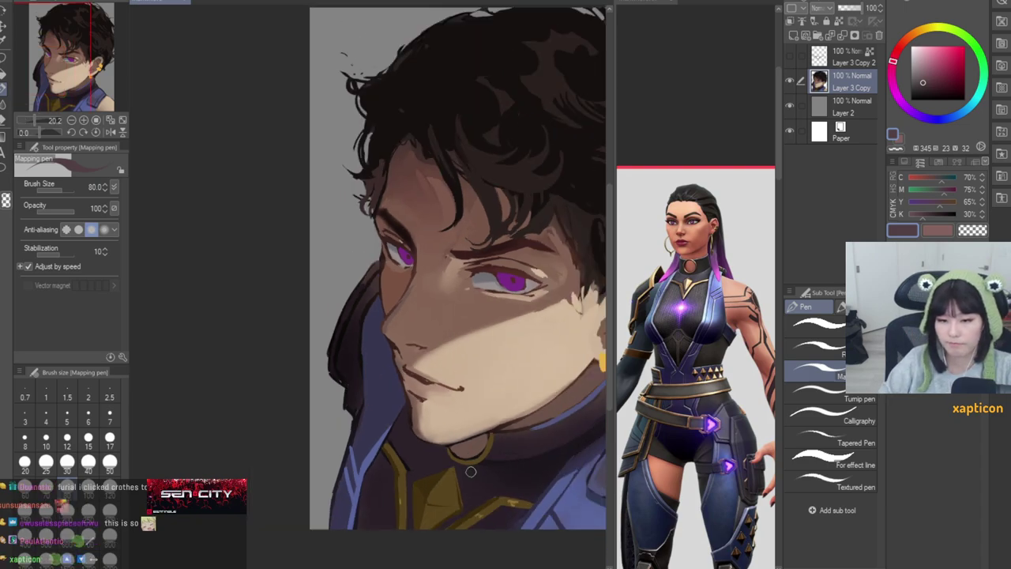
{"action": "left_click", "coordinate": [368, 395], "text": "alt"}
{"action": "left_click", "coordinate": [932, 78]}
{"action": "left_click_drag", "start_coordinate": [935, 119], "coordinate": [910, 111]}
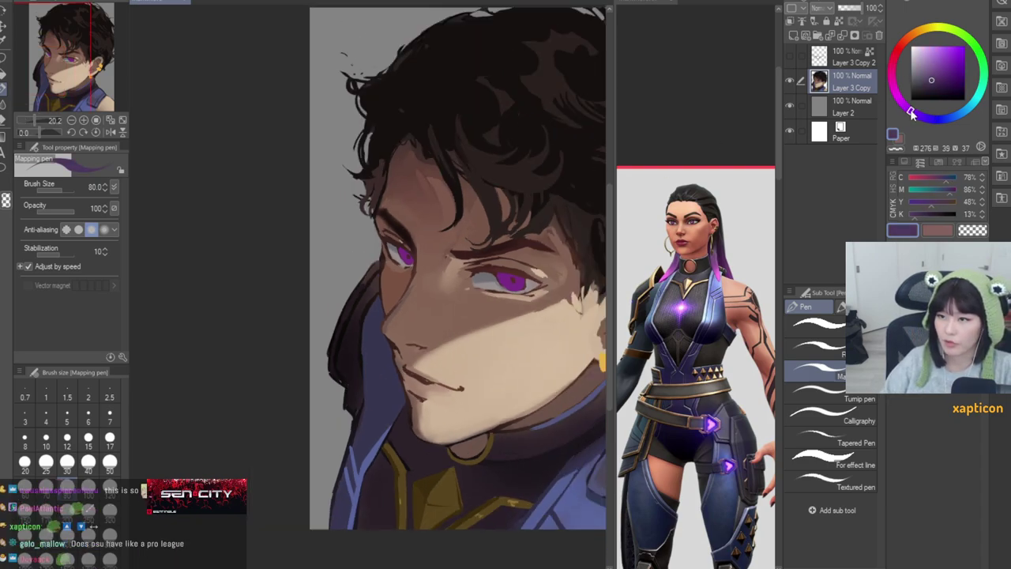
{"action": "scroll", "coordinate": [363, 386], "scroll_direction": "up", "scroll_amount": 3}
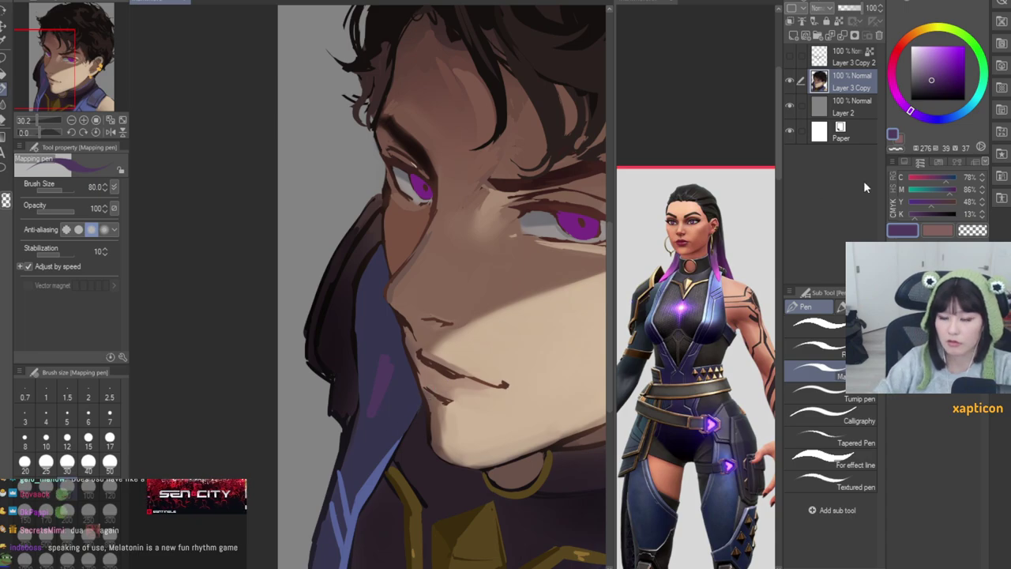
{"action": "key", "text": "ctrl+z"}
Step: Choose a dark desaturated navy and start blocking in a shadow on the upper part of the vest's far lapel
{"action": "left_click", "coordinate": [949, 118]}
{"action": "left_click", "coordinate": [923, 84]}
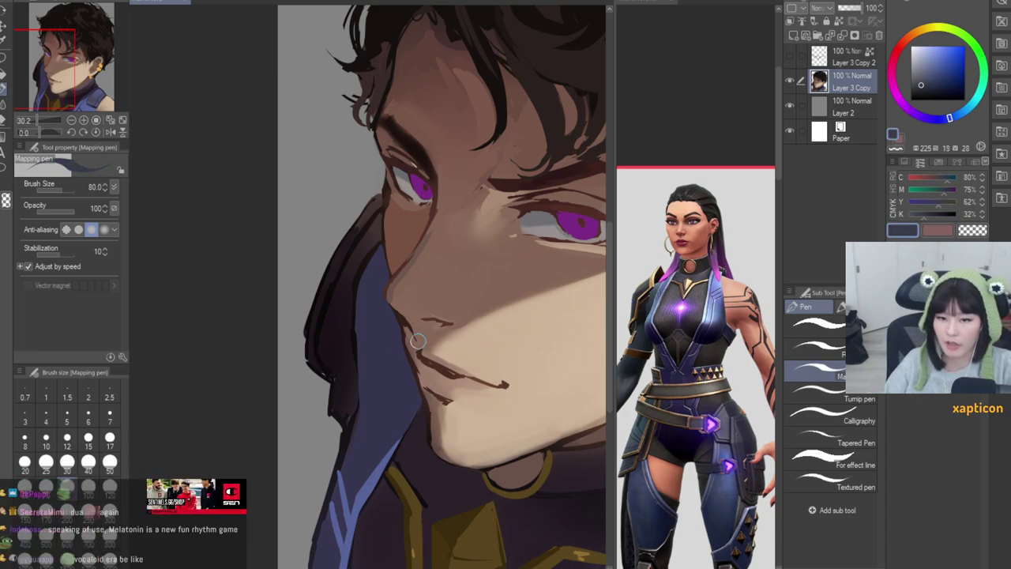
{"action": "left_click", "coordinate": [921, 90]}
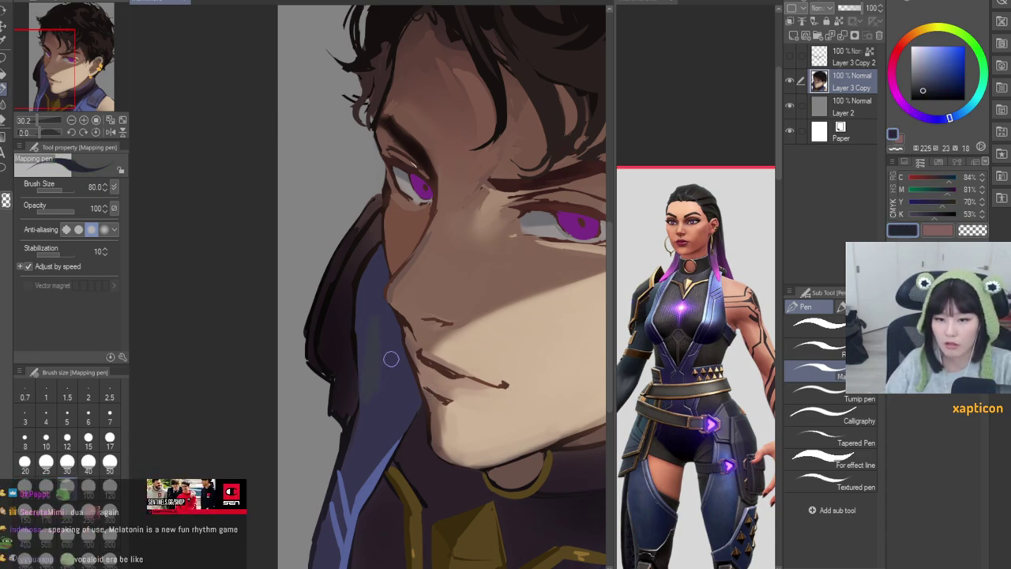
{"action": "scroll", "coordinate": [375, 359], "scroll_direction": "down", "scroll_amount": 5}
{"action": "scroll", "coordinate": [401, 391], "scroll_direction": "up", "scroll_amount": 6}
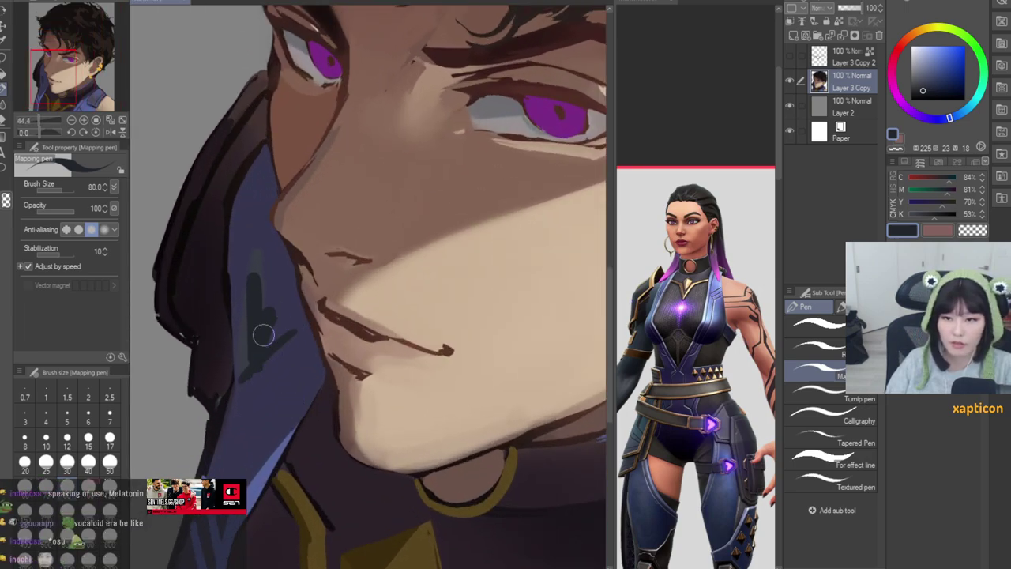
{"action": "mouse_move", "coordinate": [262, 326]}
{"action": "left_mouse_down"}
{"action": "mouse_move", "coordinate": [271, 334]}
{"action": "mouse_move", "coordinate": [250, 373]}
{"action": "left_mouse_up"}
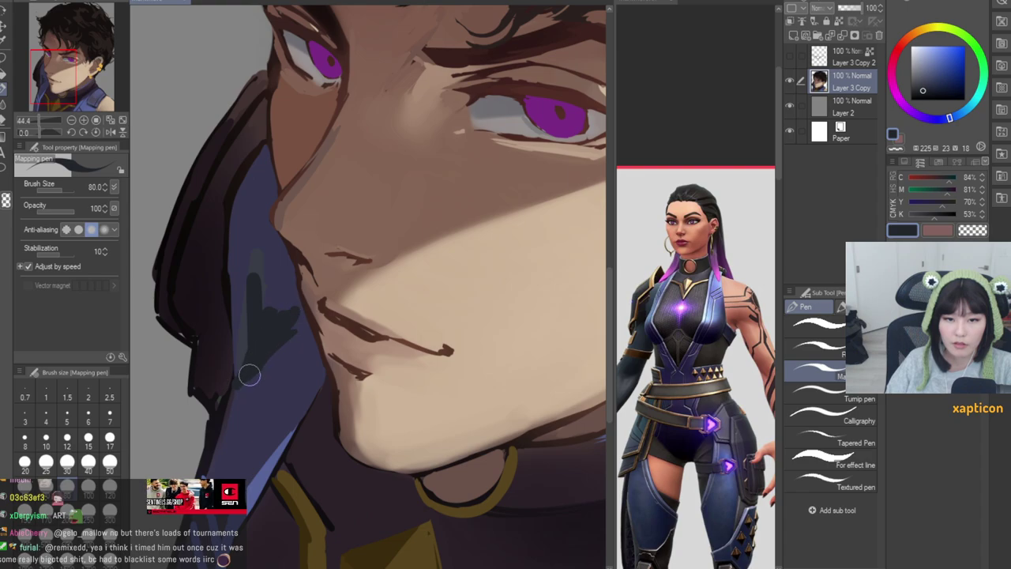
{"action": "left_click", "coordinate": [275, 358], "text": "alt"}
{"action": "left_click", "coordinate": [260, 348], "text": "alt"}
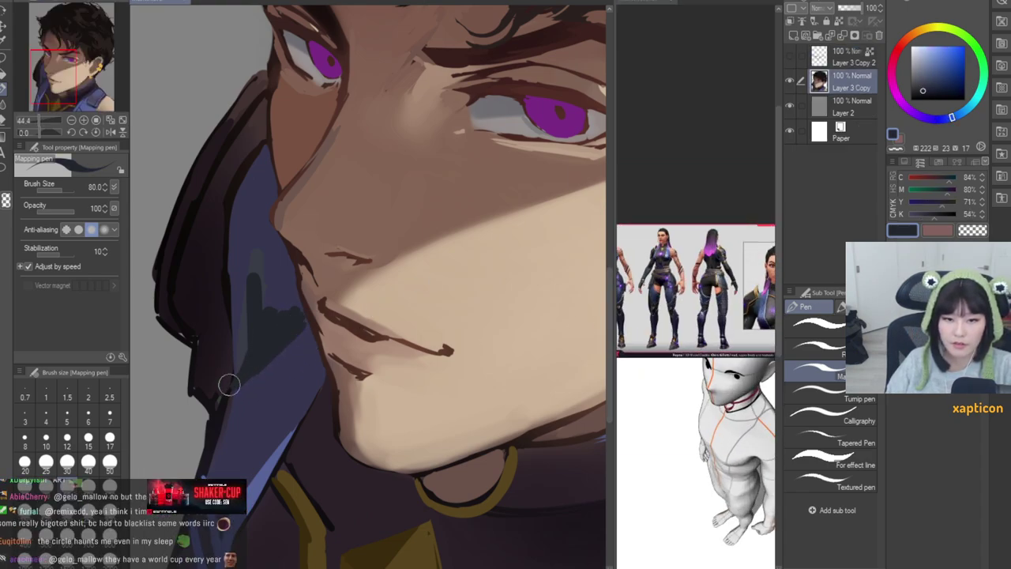
Step: Set the brush size to 150 and fill the rest of the far lapel's upper area with dark navy
{"action": "scroll", "coordinate": [269, 390], "scroll_direction": "down", "scroll_amount": 4}
{"action": "scroll", "coordinate": [308, 524], "scroll_direction": "up", "scroll_amount": 5}
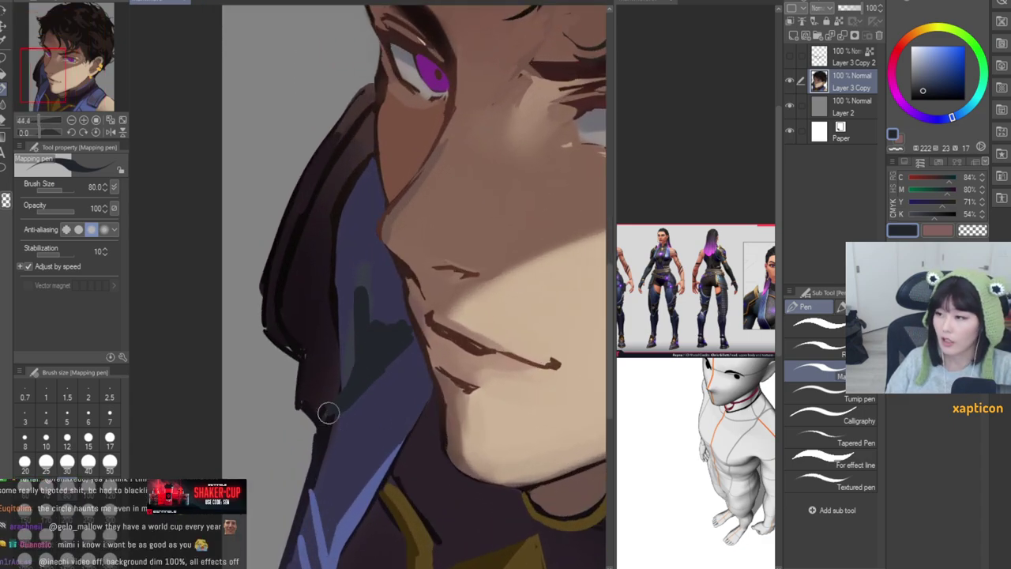
{"action": "key", "text": "bracketright"}
{"action": "key", "text": "bracketright"}
{"action": "key", "text": "bracketright"}
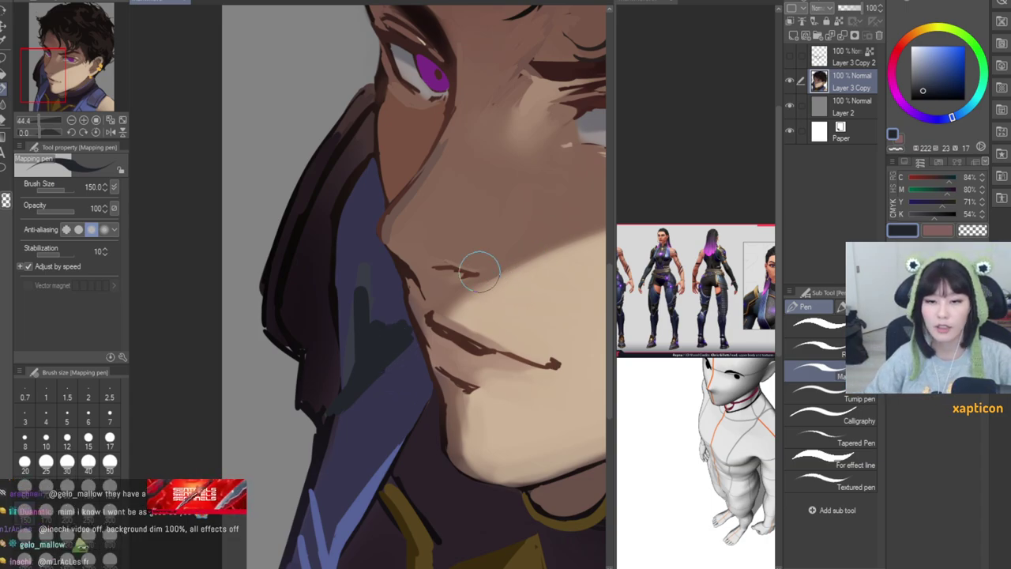
{"action": "mouse_move", "coordinate": [351, 278]}
{"action": "left_mouse_down"}
{"action": "mouse_move", "coordinate": [343, 378]}
{"action": "mouse_move", "coordinate": [350, 201]}
{"action": "mouse_move", "coordinate": [372, 165]}
{"action": "mouse_move", "coordinate": [379, 202]}
{"action": "mouse_move", "coordinate": [369, 237]}
{"action": "mouse_move", "coordinate": [387, 253]}
{"action": "mouse_move", "coordinate": [398, 290]}
{"action": "mouse_move", "coordinate": [382, 260]}
{"action": "mouse_move", "coordinate": [369, 260]}
{"action": "mouse_move", "coordinate": [356, 300]}
{"action": "mouse_move", "coordinate": [363, 234]}
{"action": "left_mouse_up"}
Step: Line the border between the far shoulder armour and the dark navy panel with sampled near-black, and clean it with sampled navy
{"action": "left_click", "coordinate": [334, 295], "text": "alt"}
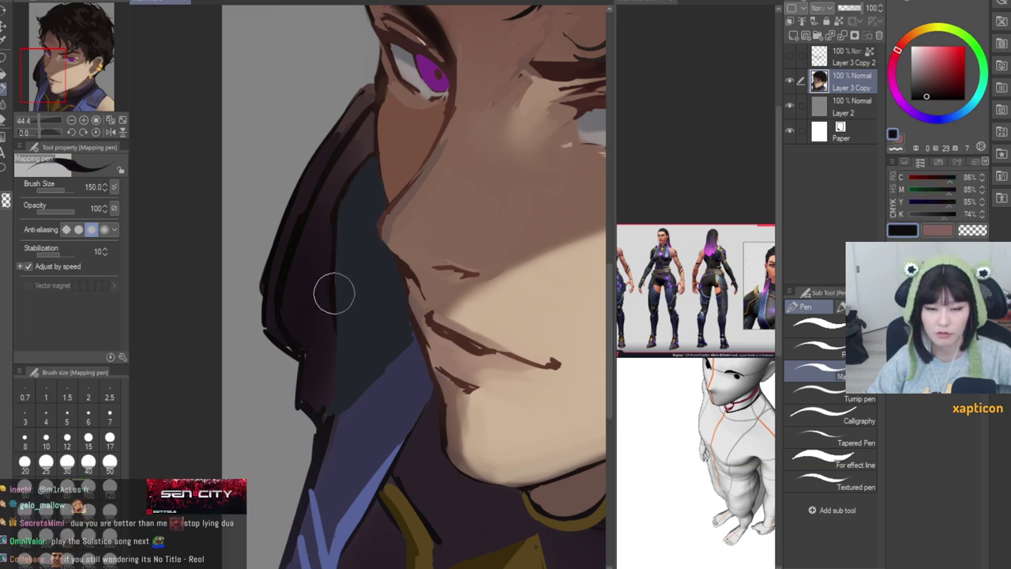
{"action": "left_click_drag", "start_coordinate": [334, 295], "coordinate": [331, 419]}
{"action": "scroll", "coordinate": [361, 408], "scroll_direction": "down", "scroll_amount": 2}
{"action": "left_click_drag", "start_coordinate": [377, 364], "coordinate": [368, 402]}
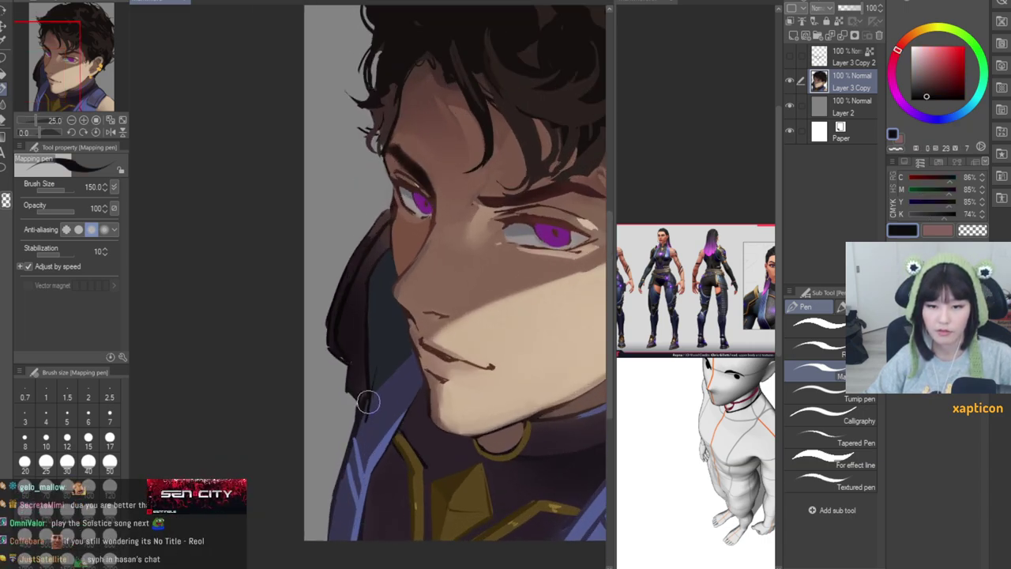
{"action": "left_click", "coordinate": [376, 405], "text": "alt"}
{"action": "left_click", "coordinate": [382, 347], "text": "alt"}
{"action": "left_click_drag", "start_coordinate": [379, 360], "coordinate": [377, 379]}
{"action": "scroll", "coordinate": [382, 375], "scroll_direction": "down", "scroll_amount": 2}
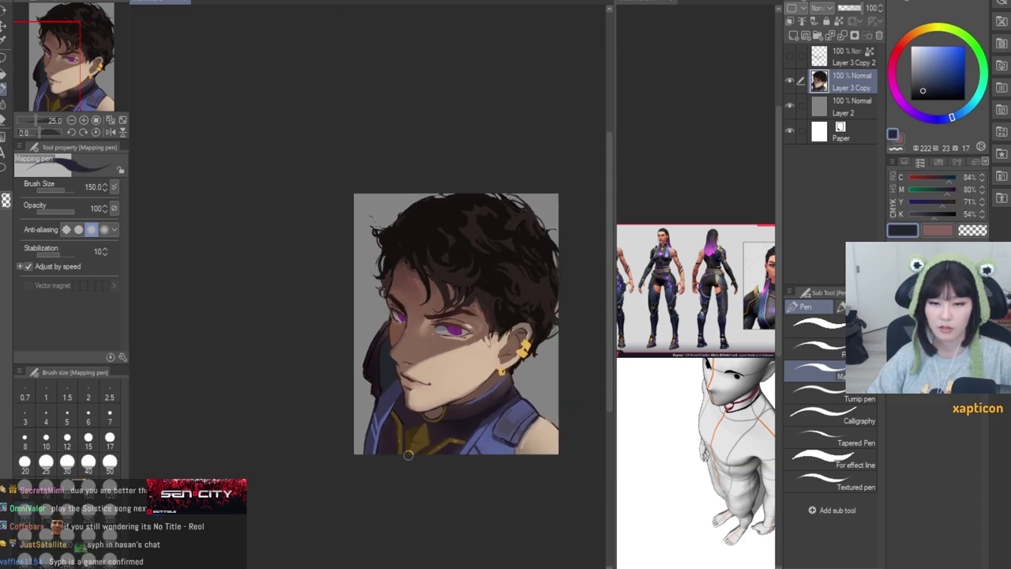
Step: Draw a near-black edge between the dark navy panel and the blue lapel, using sampled black and blue
{"action": "scroll", "coordinate": [382, 379], "scroll_direction": "up", "scroll_amount": 2}
{"action": "left_click", "coordinate": [392, 387], "text": "alt"}
{"action": "scroll", "coordinate": [361, 406], "scroll_direction": "up", "scroll_amount": 2}
{"action": "left_click", "coordinate": [355, 408], "text": "alt"}
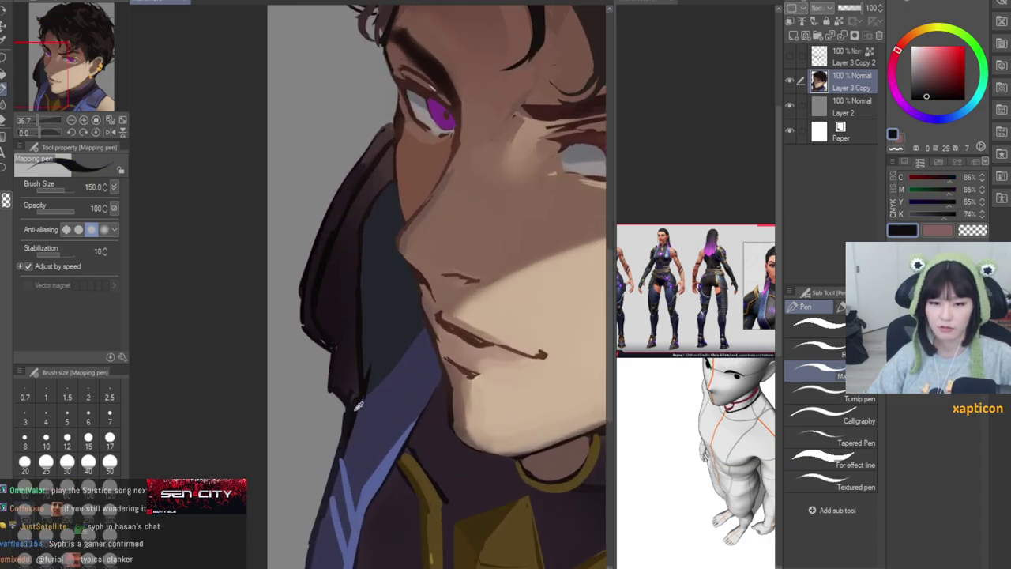
{"action": "left_click", "coordinate": [356, 398], "text": "alt"}
{"action": "scroll", "coordinate": [365, 407], "scroll_direction": "down", "scroll_amount": 3}
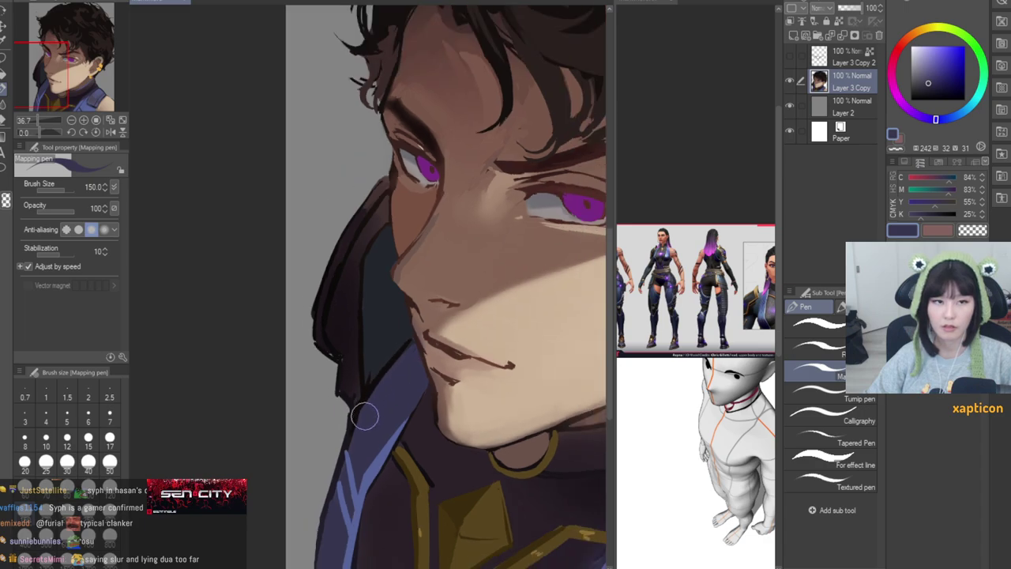
Step: Touch up the dark navy panel along its diagonal lower edge near the mouth with sampled navy
{"action": "scroll", "coordinate": [370, 345], "scroll_direction": "down", "scroll_amount": 1}
{"action": "scroll", "coordinate": [426, 425], "scroll_direction": "up", "scroll_amount": 5}
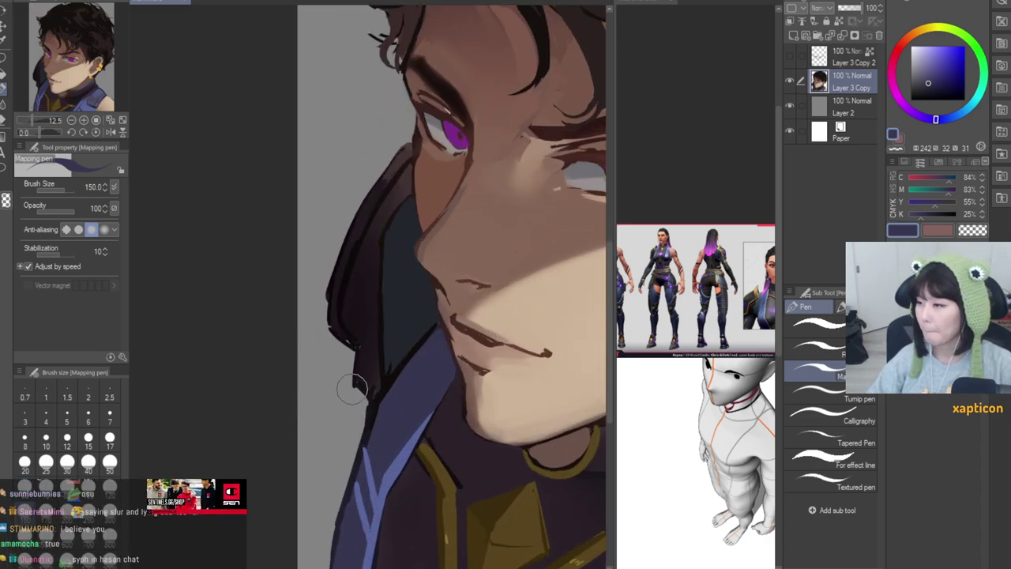
{"action": "scroll", "coordinate": [425, 418], "scroll_direction": "up", "scroll_amount": 2}
{"action": "left_click", "coordinate": [379, 334], "text": "alt"}
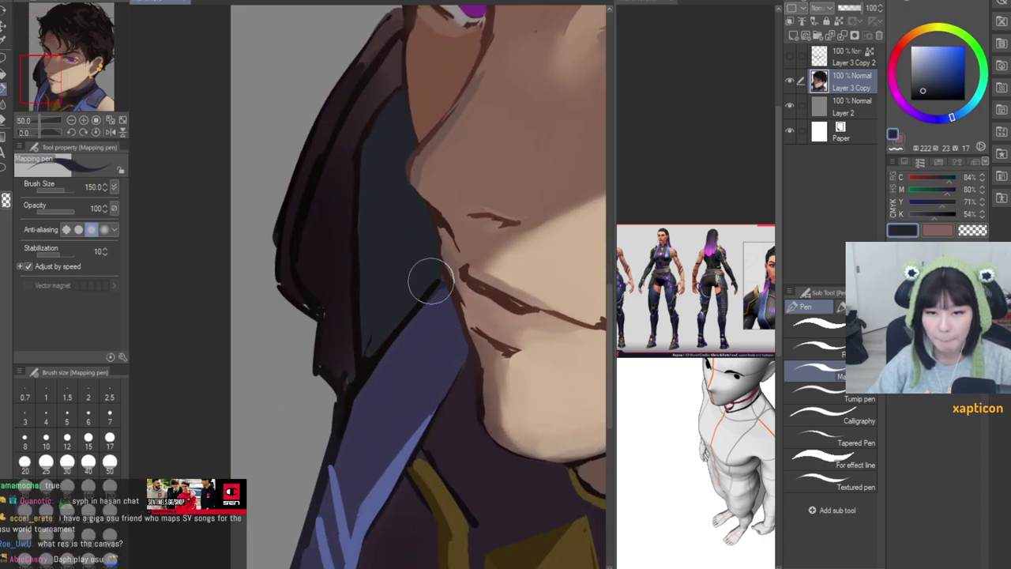
{"action": "scroll", "coordinate": [368, 338], "scroll_direction": "down", "scroll_amount": 4}
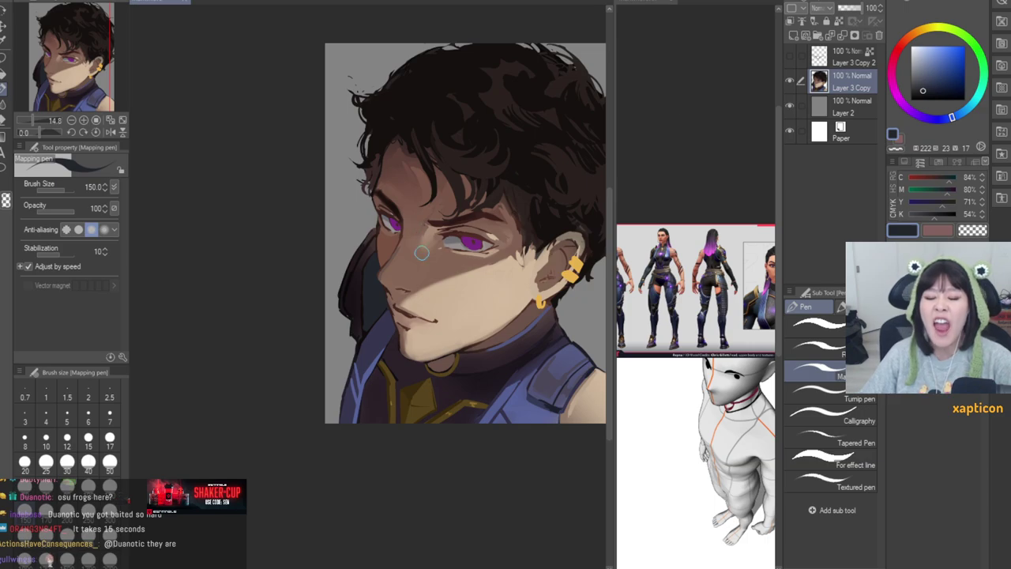
Step: Retouch the shaded skin along the nose bridge with sampled brown
{"action": "scroll", "coordinate": [421, 251], "scroll_direction": "up", "scroll_amount": 8}
{"action": "left_click", "coordinate": [345, 282], "text": "alt"}
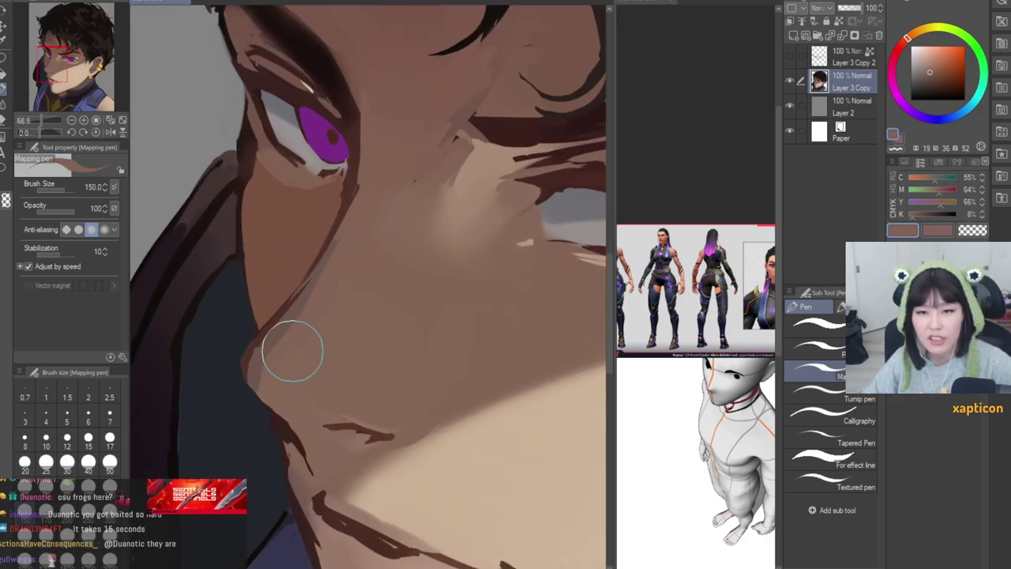
{"action": "scroll", "coordinate": [372, 255], "scroll_direction": "down", "scroll_amount": 6}
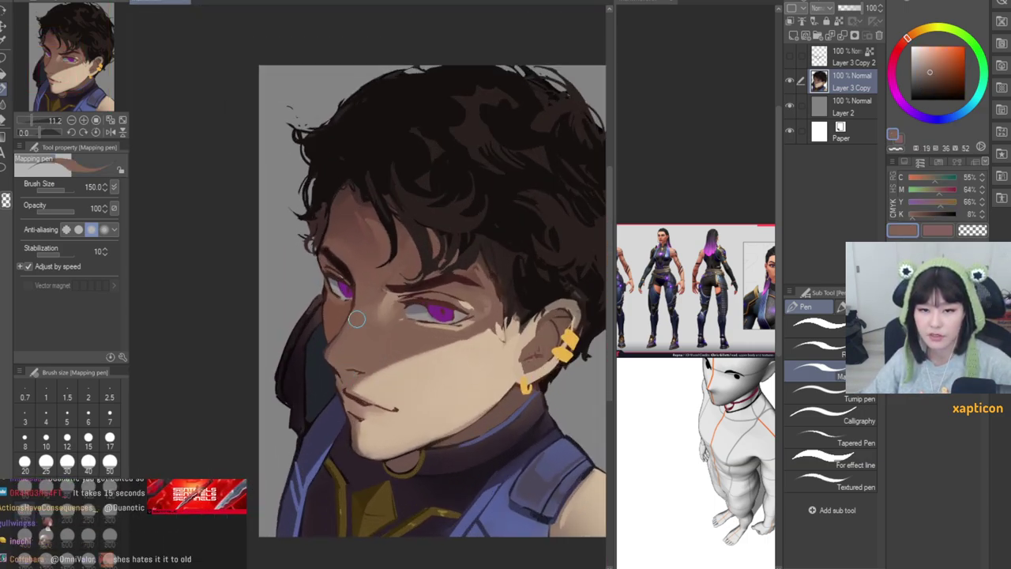
Step: Draw a thin curved hair strand falling from the hairline across the forehead in sampled dark brown, redoing unsatisfactory strokes
{"action": "scroll", "coordinate": [361, 327], "scroll_direction": "up", "scroll_amount": 3}
{"action": "left_click", "coordinate": [367, 190], "text": "alt"}
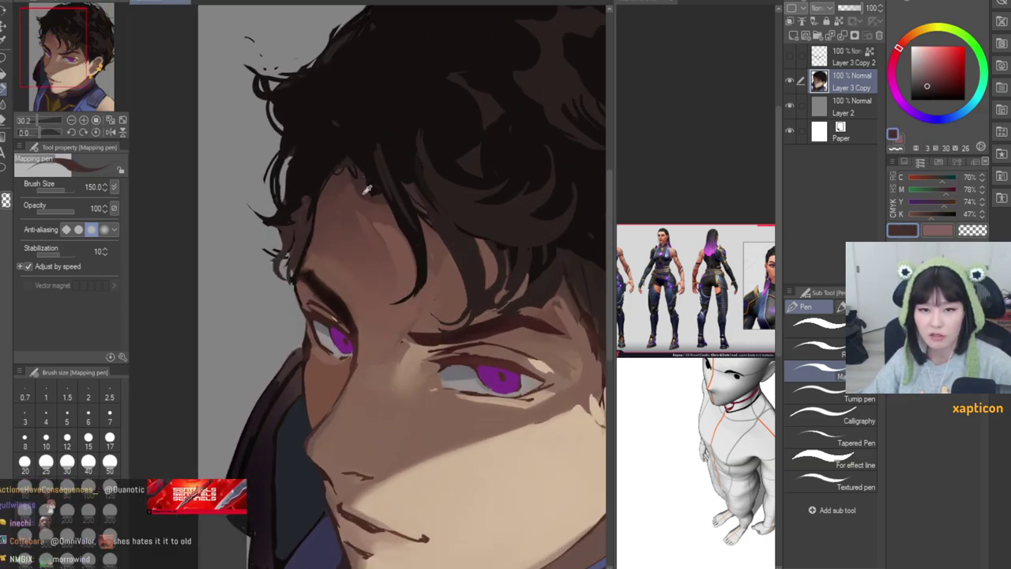
{"action": "left_click_drag", "start_coordinate": [367, 189], "coordinate": [359, 296]}
{"action": "key", "text": "ctrl+z"}
{"action": "mouse_move", "coordinate": [344, 170]}
{"action": "left_mouse_down"}
{"action": "mouse_move", "coordinate": [388, 295]}
{"action": "mouse_move", "coordinate": [361, 276]}
{"action": "left_mouse_up"}
{"action": "key", "text": "ctrl+z"}
{"action": "key", "text": "ctrl+z"}
{"action": "left_click_drag", "start_coordinate": [340, 166], "coordinate": [366, 272]}
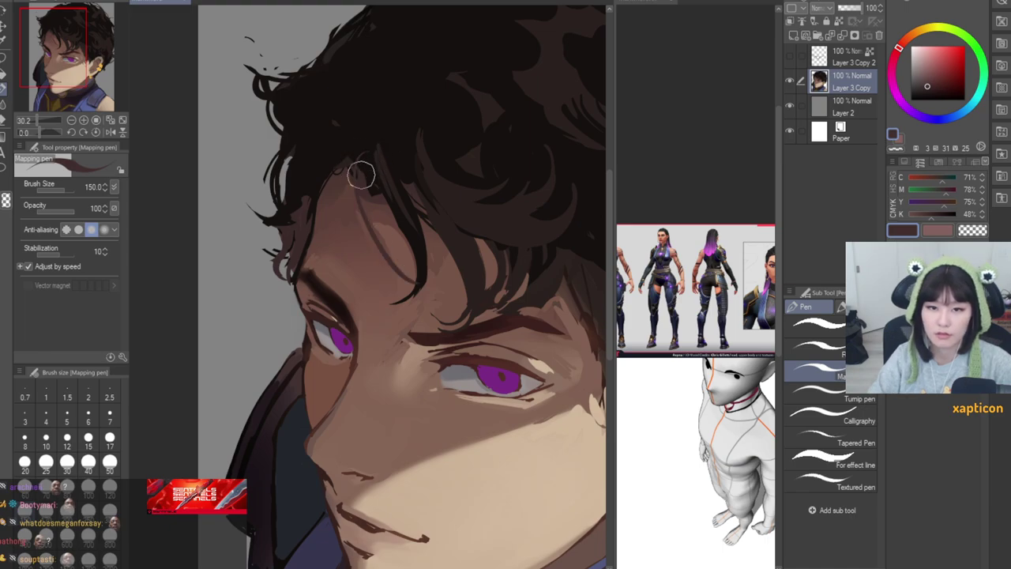
Step: Clean up the thin loose strand on the forehead with skin brown sampled from beside it
{"action": "left_click", "coordinate": [359, 228], "text": "alt"}
{"action": "scroll", "coordinate": [357, 228], "scroll_direction": "up", "scroll_amount": 3}
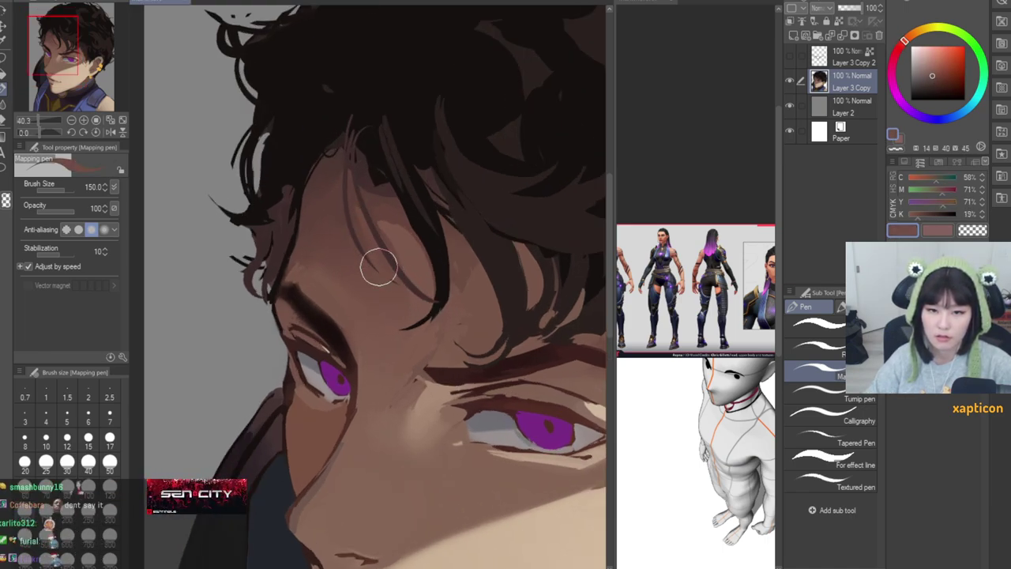
{"action": "scroll", "coordinate": [378, 267], "scroll_direction": "down", "scroll_amount": 5}
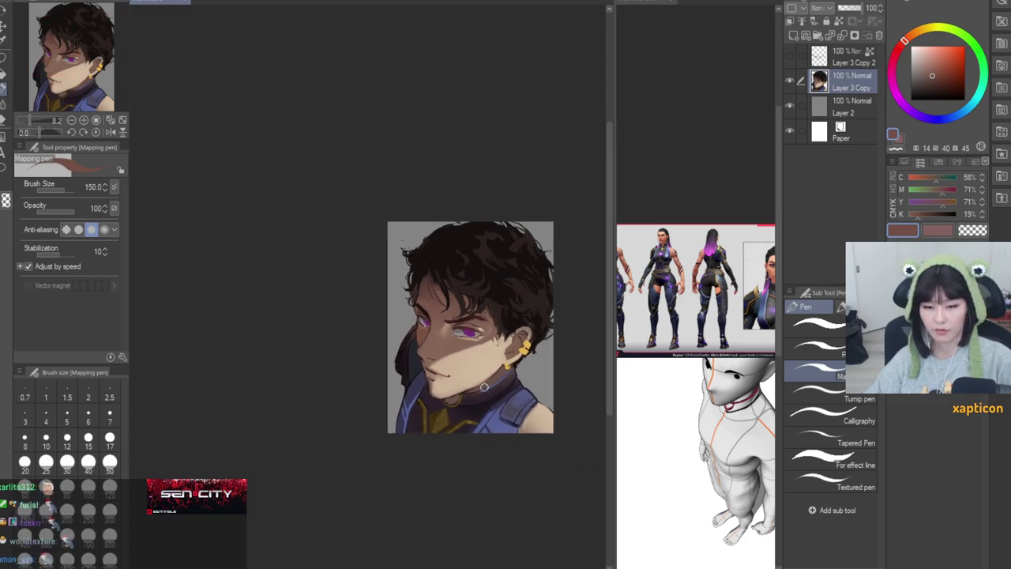
{"action": "key", "text": "h"}
{"action": "key", "text": "h"}
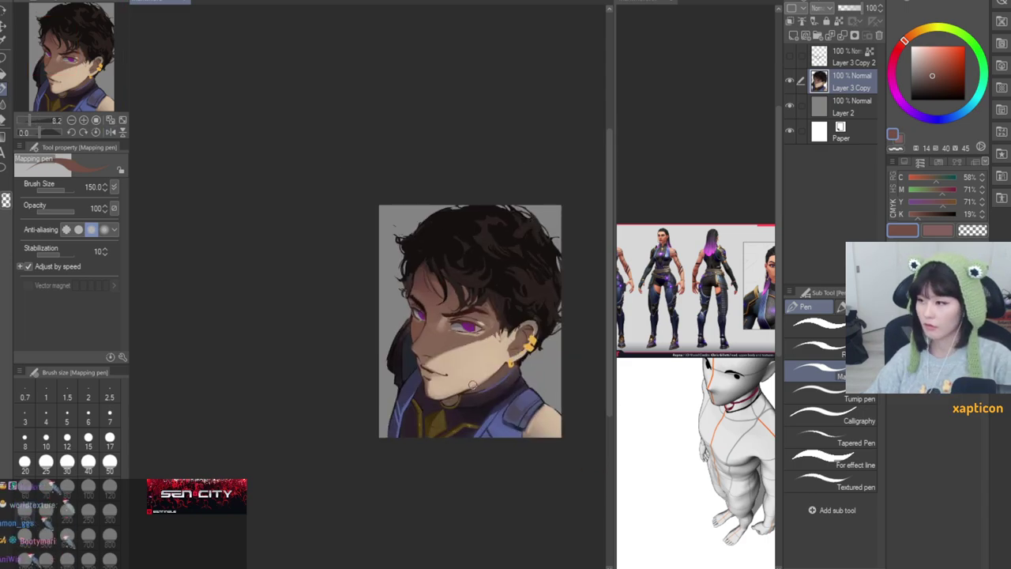
Step: Refine the curls on the crown and side of the hair with sampled near-black and dark brown
{"action": "scroll", "coordinate": [479, 393], "scroll_direction": "up", "scroll_amount": 3}
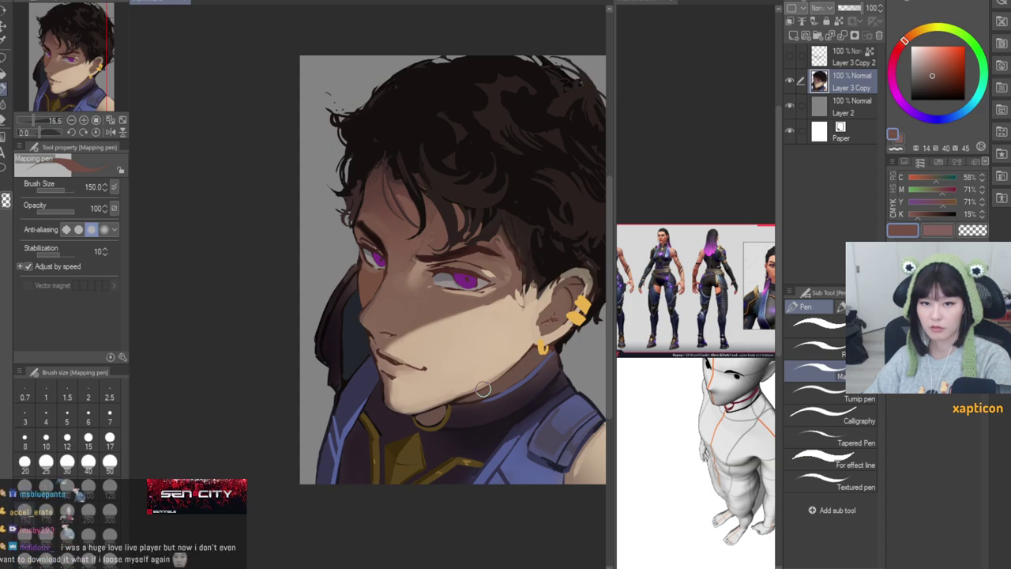
{"action": "scroll", "coordinate": [340, 332], "scroll_direction": "down", "scroll_amount": 2}
{"action": "scroll", "coordinate": [486, 225], "scroll_direction": "up", "scroll_amount": 4}
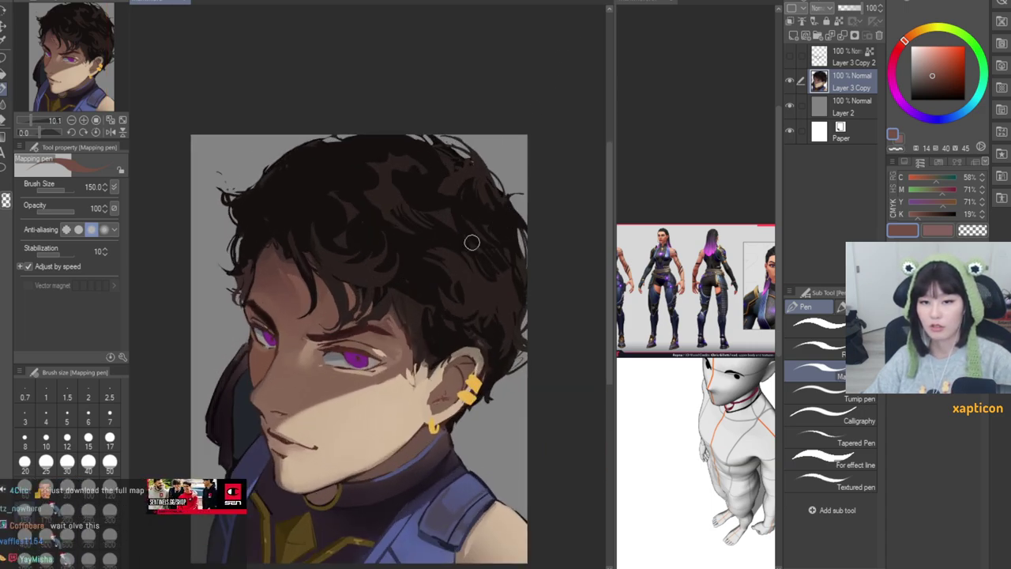
{"action": "left_click", "coordinate": [365, 269], "text": "alt"}
{"action": "left_click", "coordinate": [492, 264], "text": "alt"}
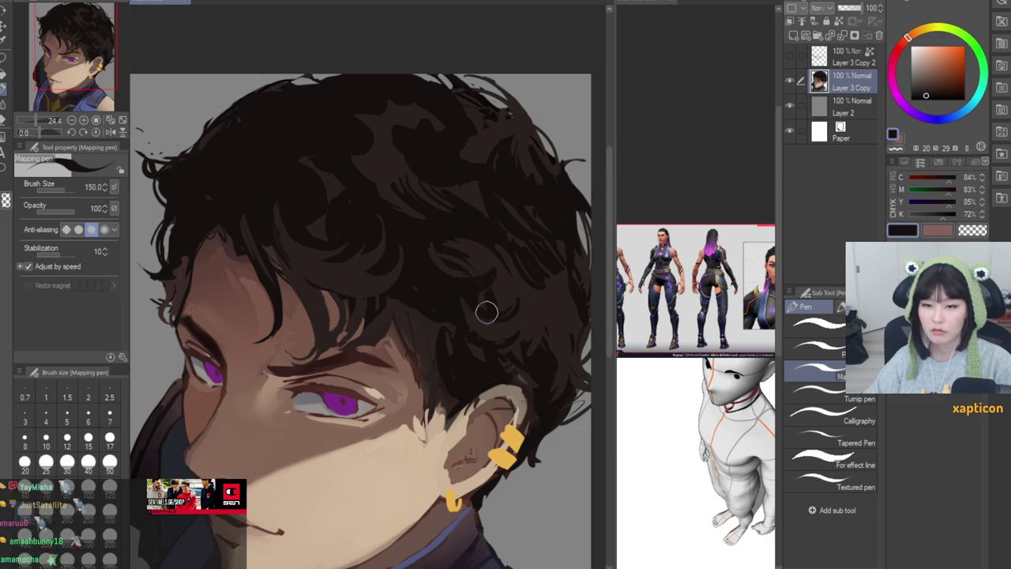
{"action": "scroll", "coordinate": [526, 309], "scroll_direction": "down", "scroll_amount": 3}
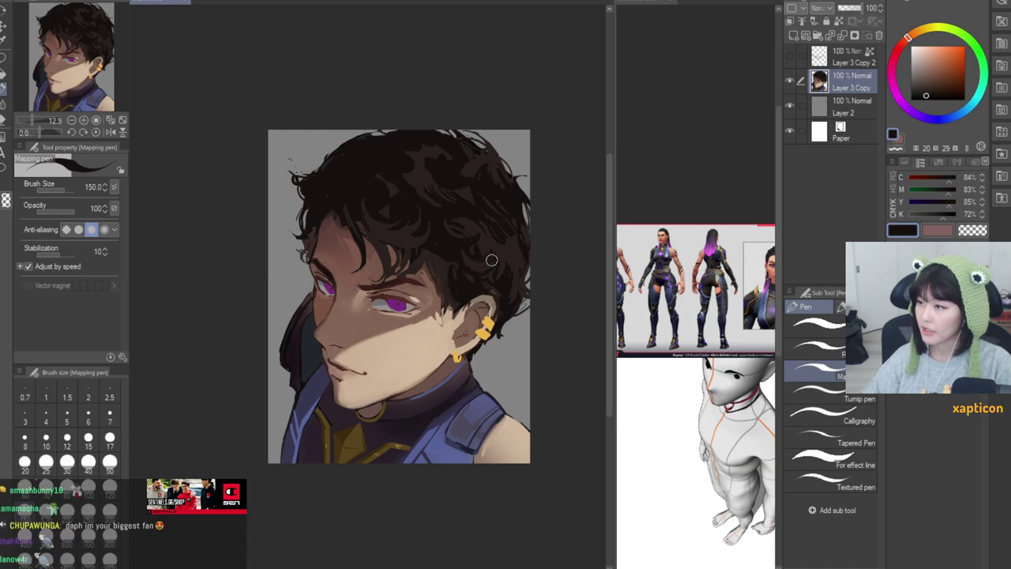
{"action": "scroll", "coordinate": [403, 154], "scroll_direction": "up", "scroll_amount": 4}
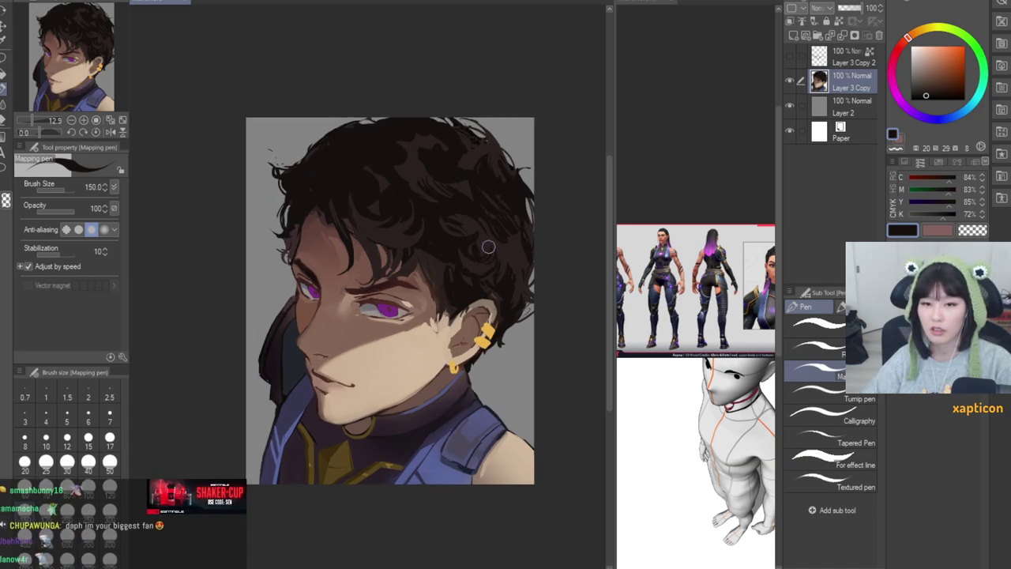
{"action": "left_click", "coordinate": [353, 136], "text": "alt"}
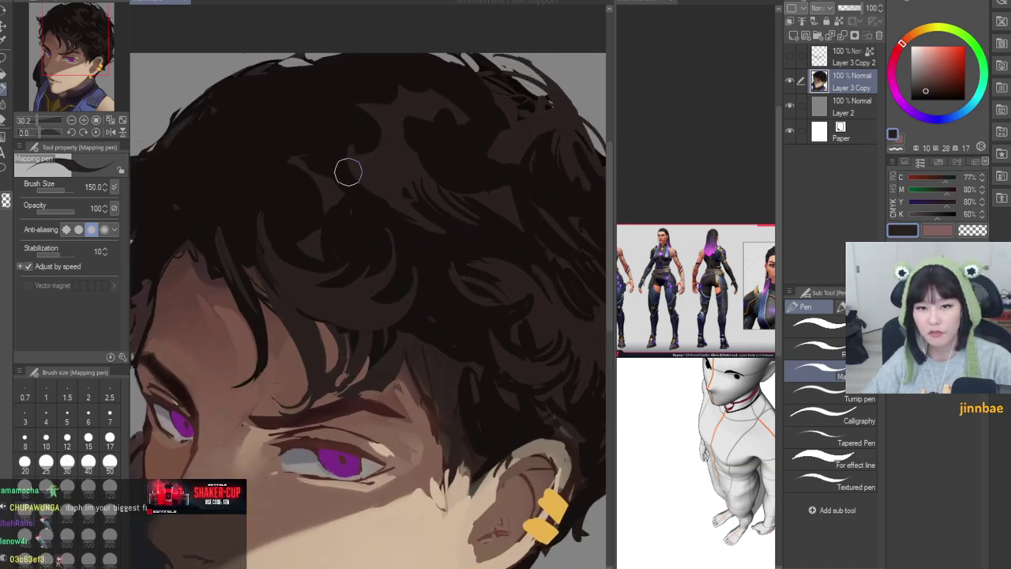
{"action": "scroll", "coordinate": [348, 171], "scroll_direction": "down", "scroll_amount": 3}
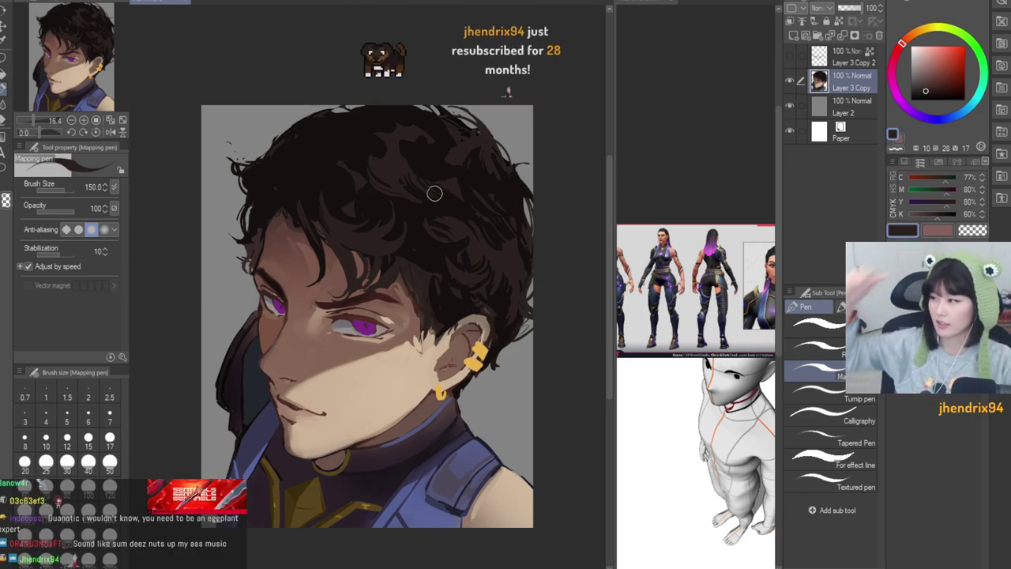
Step: Retouch the skin between the nose bridge and the inner end of the brow with sampled light and mid browns
{"action": "scroll", "coordinate": [395, 252], "scroll_direction": "up", "scroll_amount": 3}
{"action": "scroll", "coordinate": [354, 314], "scroll_direction": "up", "scroll_amount": 1}
{"action": "left_click", "coordinate": [359, 296], "text": "alt"}
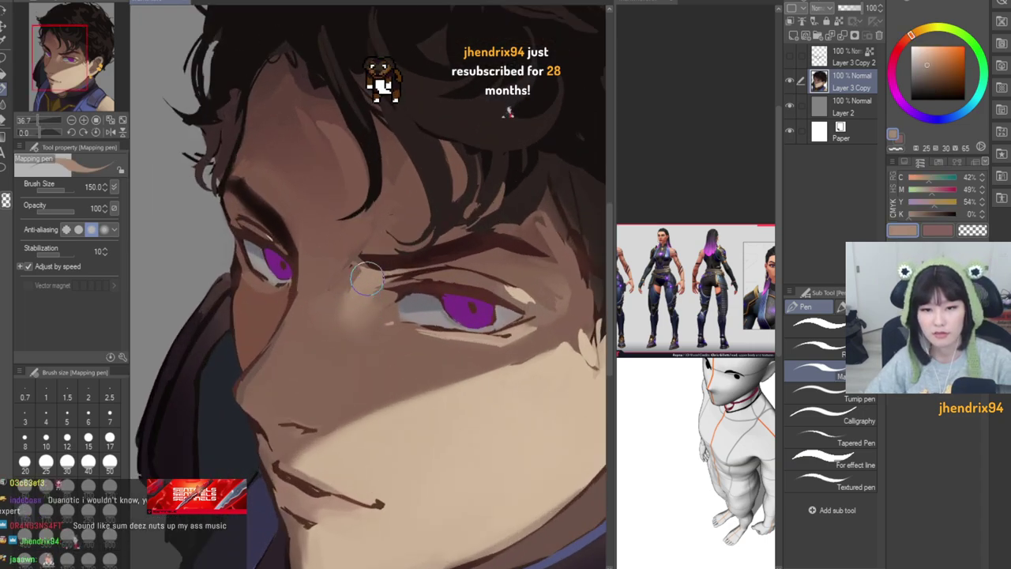
{"action": "scroll", "coordinate": [364, 276], "scroll_direction": "up", "scroll_amount": 1}
{"action": "scroll", "coordinate": [367, 265], "scroll_direction": "down", "scroll_amount": 4}
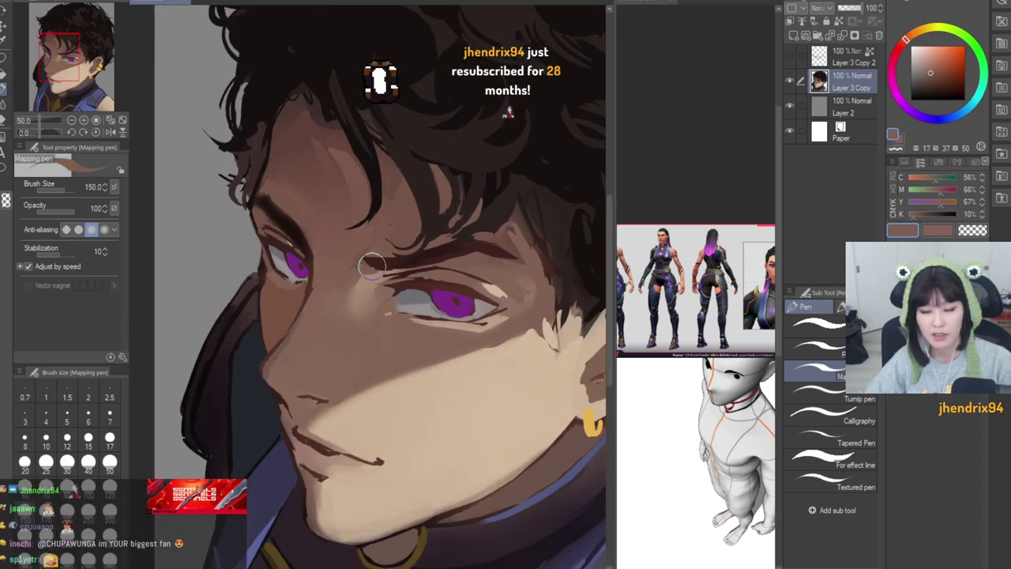
{"action": "scroll", "coordinate": [378, 269], "scroll_direction": "up", "scroll_amount": 3}
{"action": "left_click", "coordinate": [379, 265], "text": "alt"}
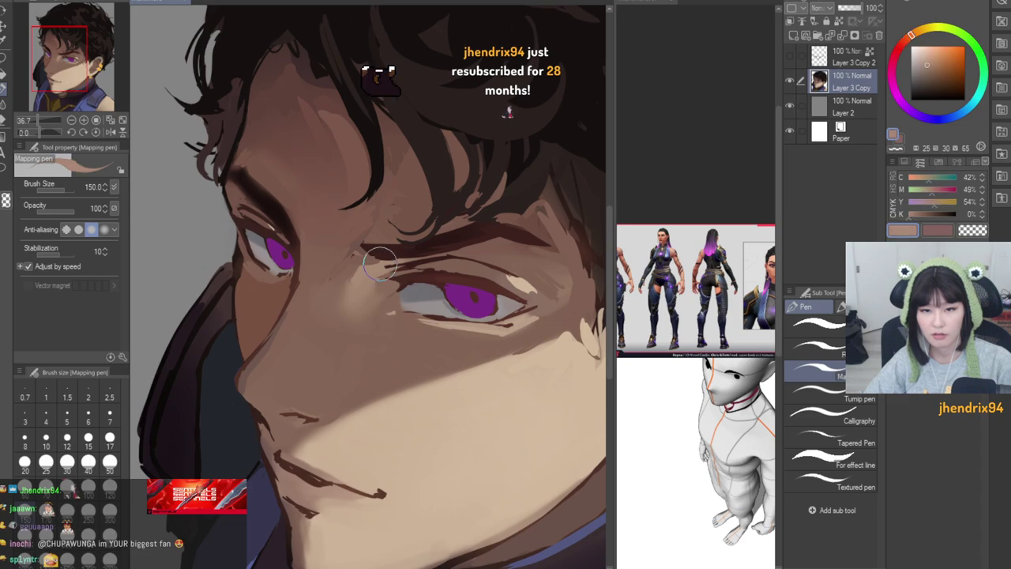
{"action": "left_click", "coordinate": [356, 254], "text": "alt"}
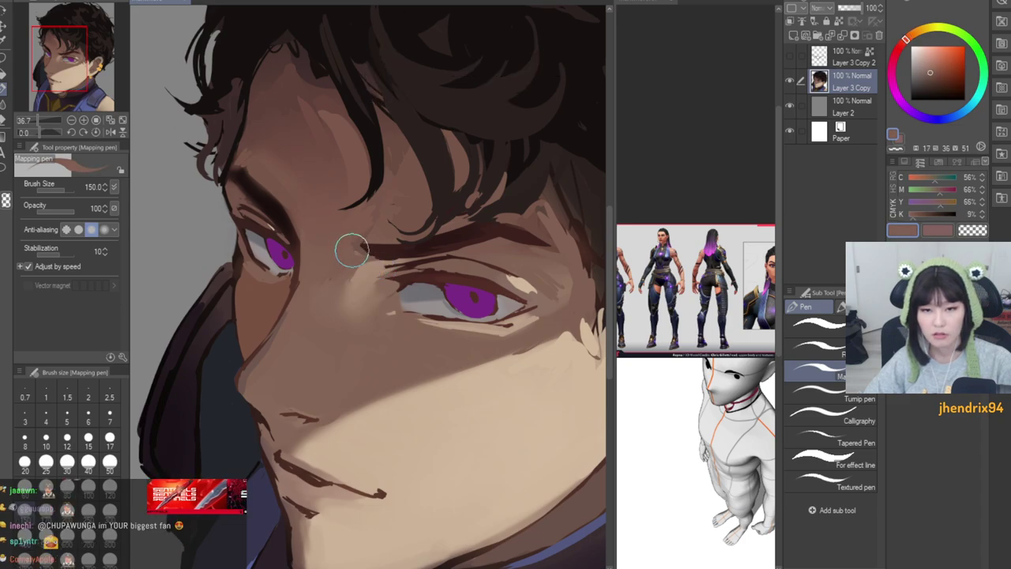
{"action": "scroll", "coordinate": [371, 249], "scroll_direction": "down", "scroll_amount": 1}
{"action": "scroll", "coordinate": [466, 378], "scroll_direction": "up", "scroll_amount": 1}
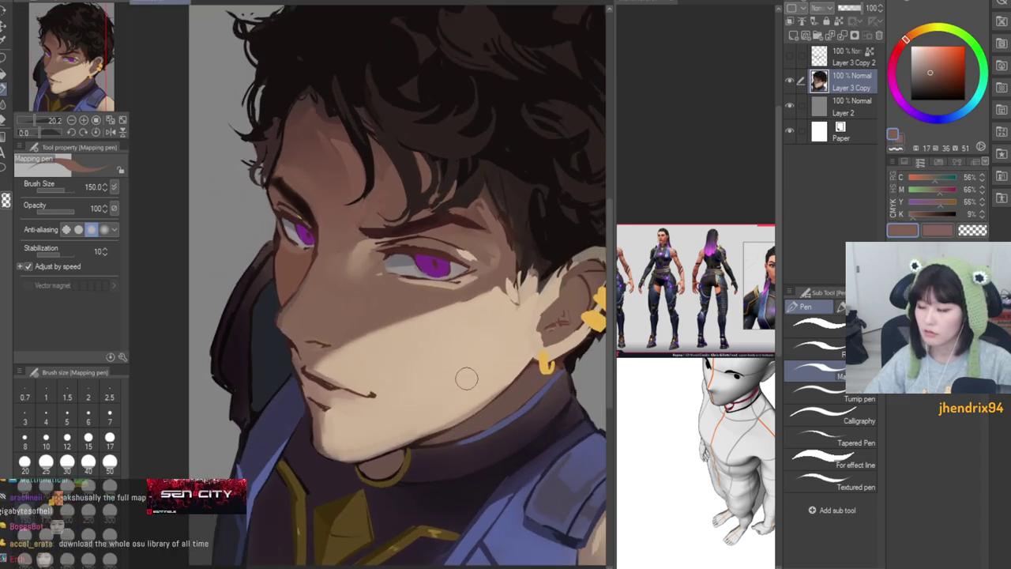
Step: Retouch the corner of the mouth with sampled brown and light beige skin tones
{"action": "scroll", "coordinate": [442, 379], "scroll_direction": "up", "scroll_amount": 3}
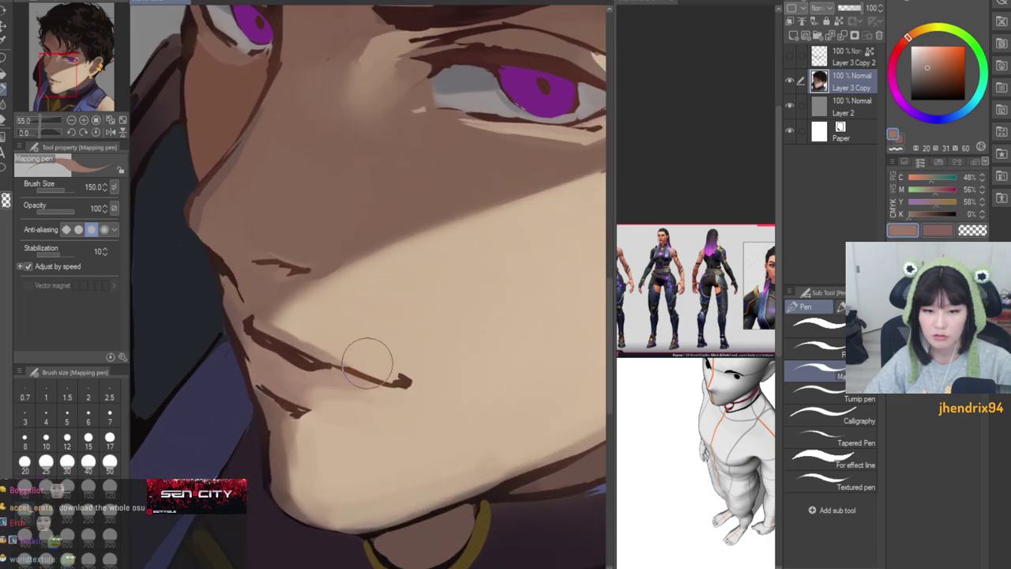
{"action": "left_click", "coordinate": [397, 377], "text": "alt"}
{"action": "left_click", "coordinate": [387, 362], "text": "alt"}
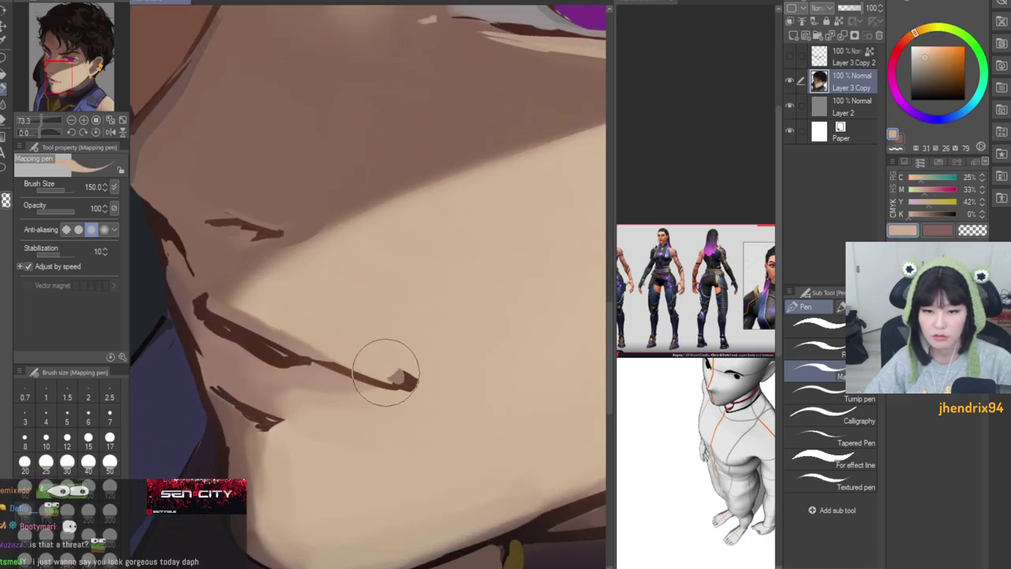
{"action": "scroll", "coordinate": [343, 332], "scroll_direction": "down", "scroll_amount": 3}
{"action": "scroll", "coordinate": [294, 330], "scroll_direction": "down", "scroll_amount": 3}
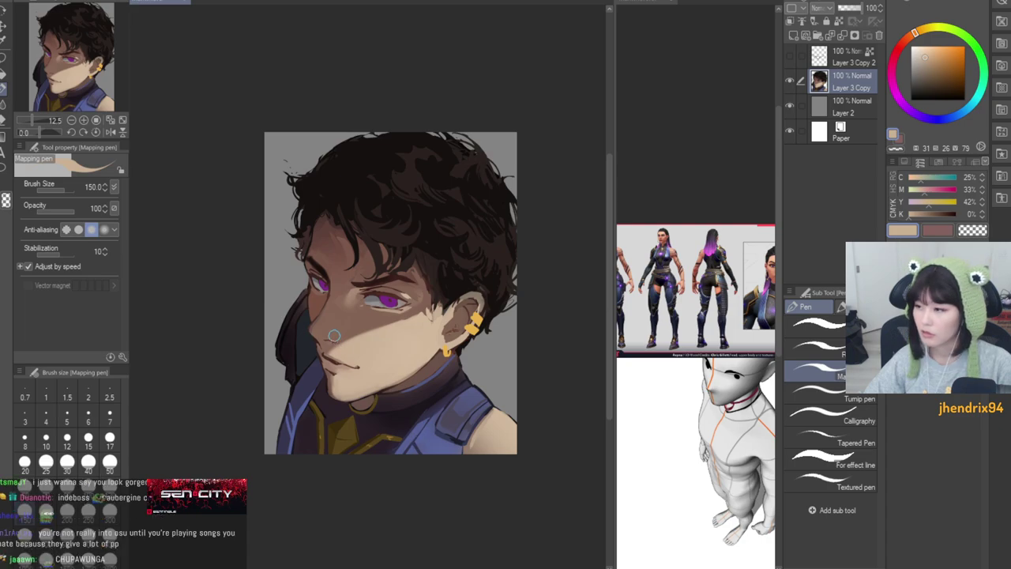
Step: Rework the shadow edge on the cheek beneath the outer eye corner with sampled shadow brown
{"action": "scroll", "coordinate": [427, 374], "scroll_direction": "up", "scroll_amount": 2}
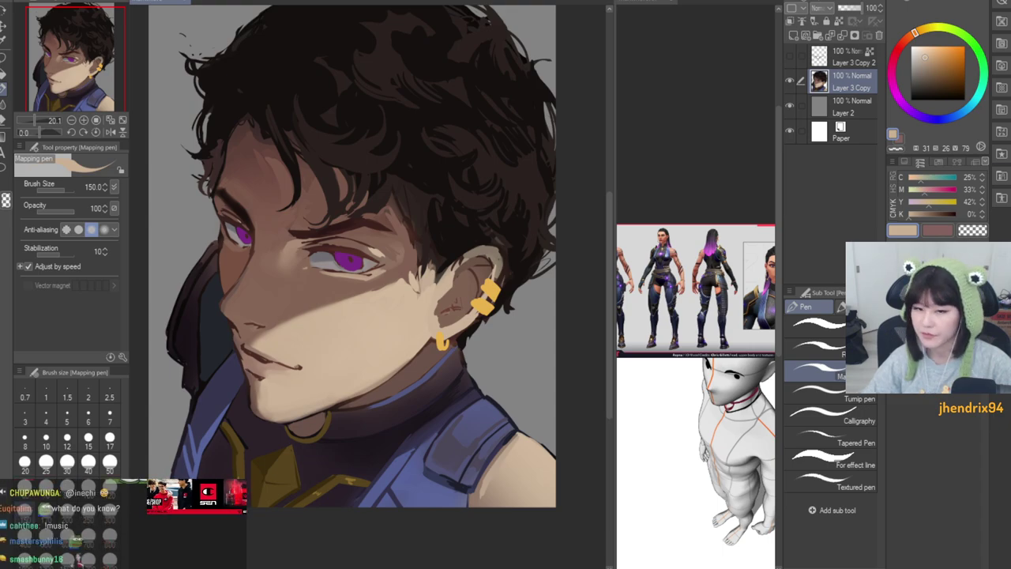
{"action": "scroll", "coordinate": [503, 330], "scroll_direction": "down", "scroll_amount": 2}
{"action": "scroll", "coordinate": [461, 179], "scroll_direction": "up", "scroll_amount": 5}
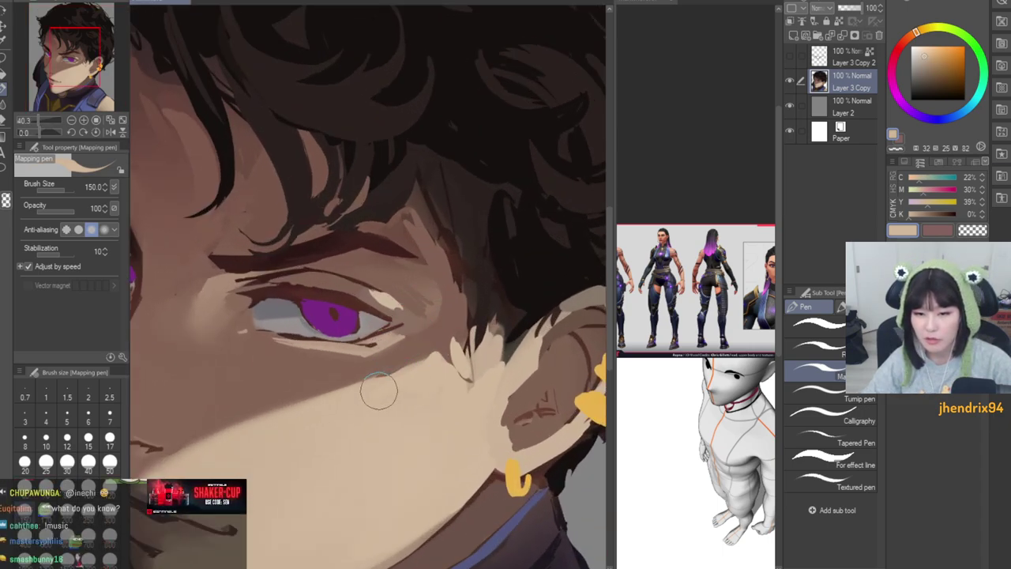
{"action": "left_click", "coordinate": [398, 367], "text": "alt"}
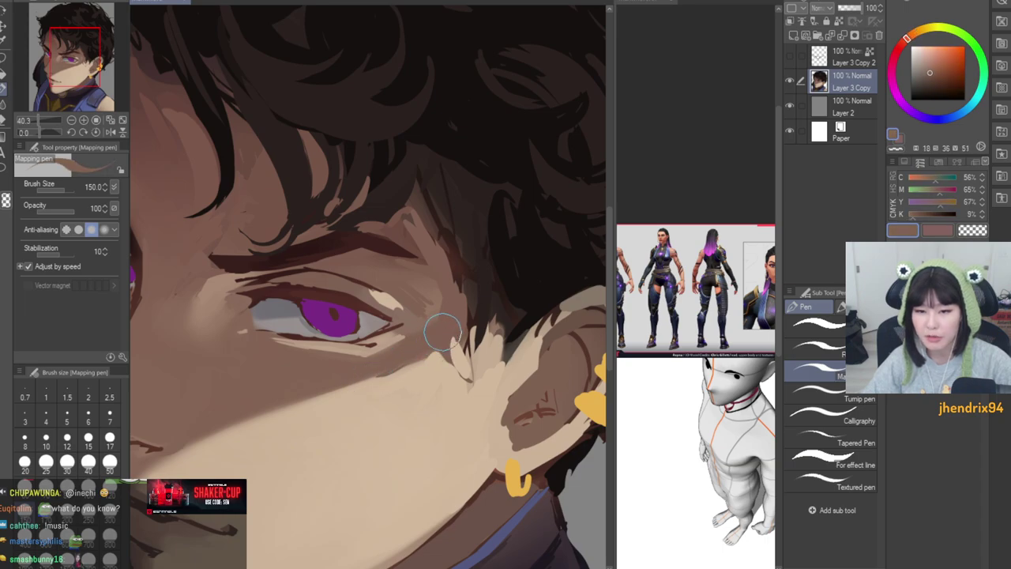
{"action": "scroll", "coordinate": [524, 385], "scroll_direction": "down", "scroll_amount": 1}
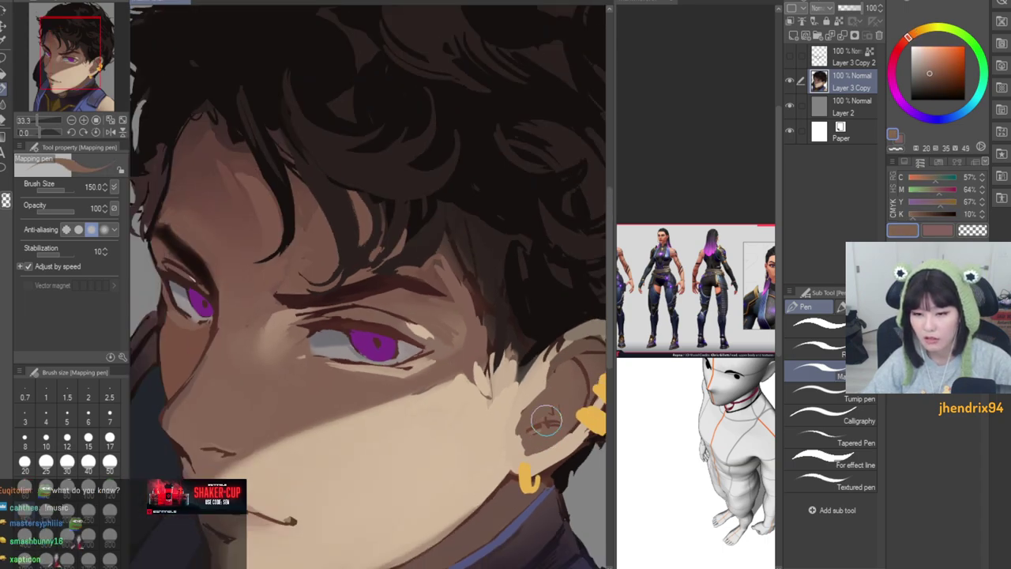
Step: Paint greyish-beige light along the ear's upper rim and inner fold, covering the red sketch lines with sampled skin tones
{"action": "left_click", "coordinate": [541, 393], "text": "alt"}
{"action": "scroll", "coordinate": [545, 398], "scroll_direction": "up", "scroll_amount": 2}
{"action": "scroll", "coordinate": [531, 467], "scroll_direction": "up", "scroll_amount": 1}
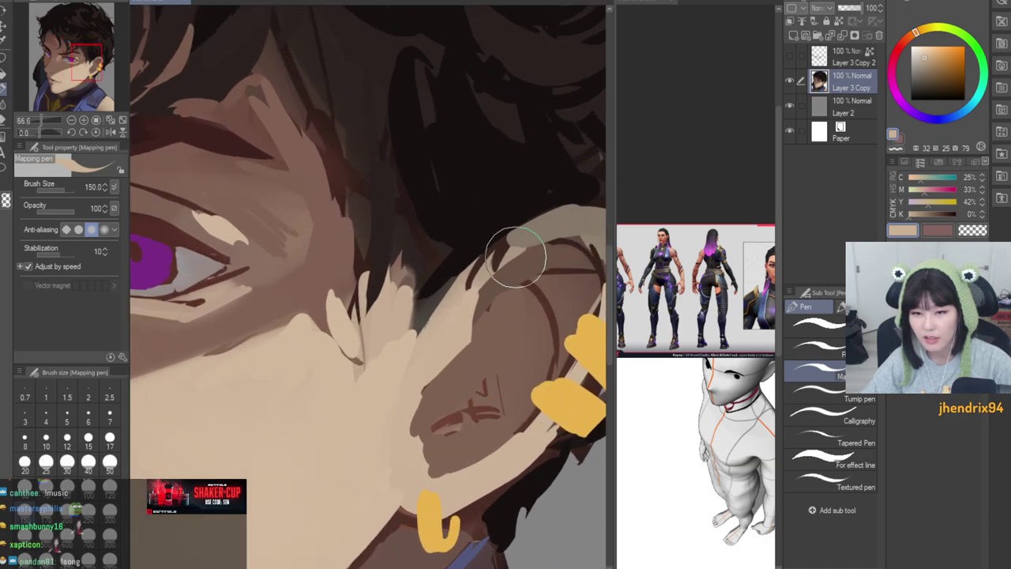
{"action": "left_click", "coordinate": [535, 232], "text": "alt"}
{"action": "mouse_move", "coordinate": [474, 354]}
{"action": "left_mouse_down"}
{"action": "mouse_move", "coordinate": [469, 391]}
{"action": "mouse_move", "coordinate": [495, 392]}
{"action": "left_mouse_up"}
{"action": "left_click", "coordinate": [481, 350], "text": "alt"}
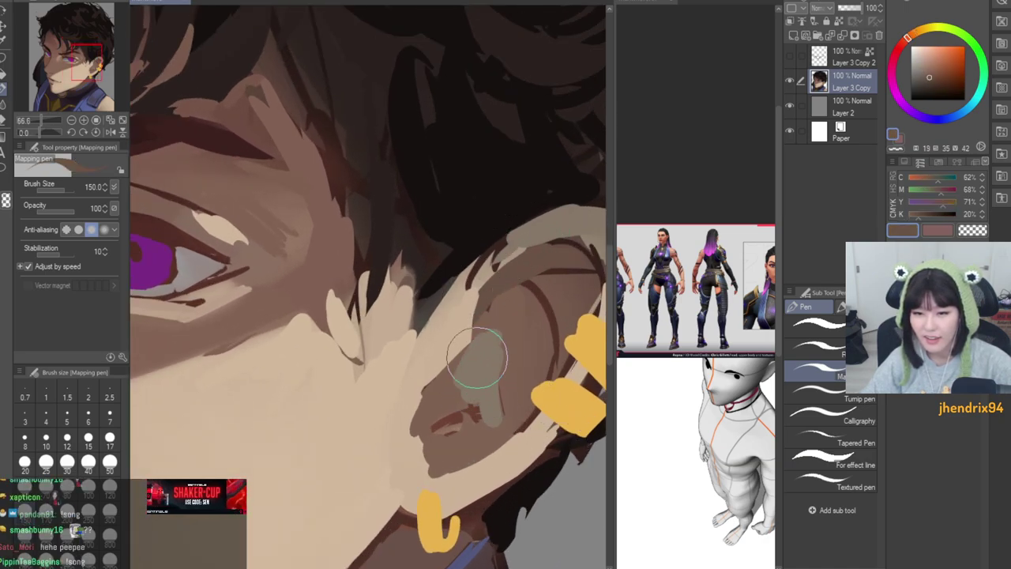
{"action": "mouse_move", "coordinate": [497, 355]}
{"action": "left_mouse_down"}
{"action": "mouse_move", "coordinate": [507, 345]}
{"action": "mouse_move", "coordinate": [454, 358]}
{"action": "mouse_move", "coordinate": [386, 205]}
{"action": "left_mouse_up"}
Step: Dab a small light beige highlight inside the ear's inner fold using sampled skin tones, undoing an unsatisfactory stroke
{"action": "scroll", "coordinate": [474, 339], "scroll_direction": "down", "scroll_amount": 2}
{"action": "scroll", "coordinate": [430, 317], "scroll_direction": "up", "scroll_amount": 4}
{"action": "scroll", "coordinate": [452, 348], "scroll_direction": "up", "scroll_amount": 3}
{"action": "left_click", "coordinate": [401, 255], "text": "alt"}
{"action": "scroll", "coordinate": [451, 369], "scroll_direction": "up", "scroll_amount": 2}
{"action": "left_click", "coordinate": [453, 308], "text": "alt"}
{"action": "key", "text": "ctrl+z"}
{"action": "left_click", "coordinate": [374, 190], "text": "alt"}
{"action": "left_click_drag", "start_coordinate": [458, 297], "coordinate": [444, 343]}
{"action": "scroll", "coordinate": [458, 318], "scroll_direction": "up", "scroll_amount": 2}
{"action": "left_click", "coordinate": [492, 289], "text": "alt"}
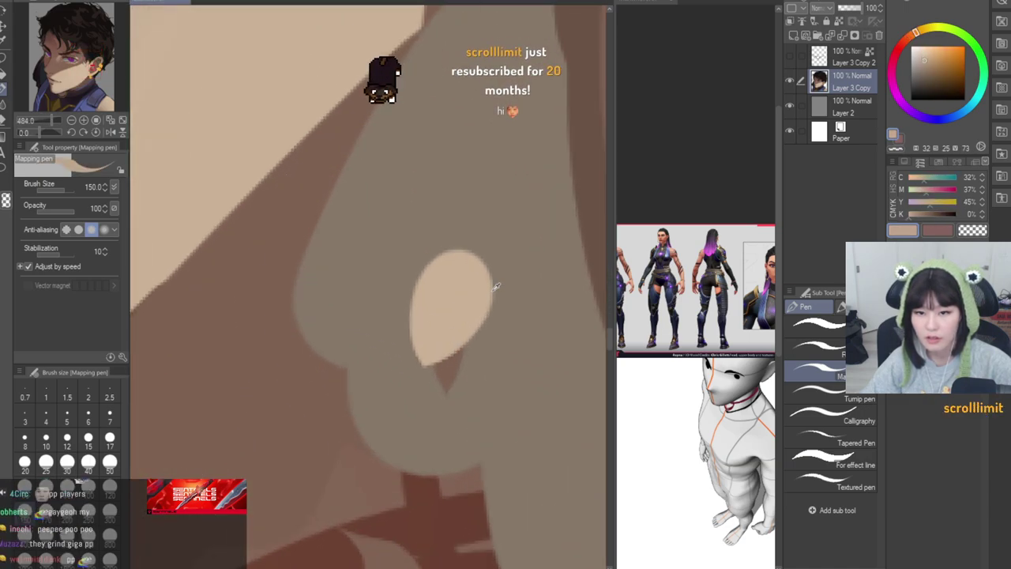
Step: Shape the light skin patch inside the ear and repaint the shadow around it with the Mapping pen at size 150
{"action": "scroll", "coordinate": [493, 286], "scroll_direction": "down", "scroll_amount": 2}
{"action": "left_click_drag", "start_coordinate": [472, 245], "coordinate": [434, 379]}
{"action": "mouse_move", "coordinate": [480, 225]}
{"action": "left_mouse_down"}
{"action": "mouse_move", "coordinate": [469, 260]}
{"action": "mouse_move", "coordinate": [378, 359]}
{"action": "left_mouse_up"}
{"action": "scroll", "coordinate": [375, 367], "scroll_direction": "down", "scroll_amount": 3}
{"action": "scroll", "coordinate": [398, 320], "scroll_direction": "down", "scroll_amount": 3}
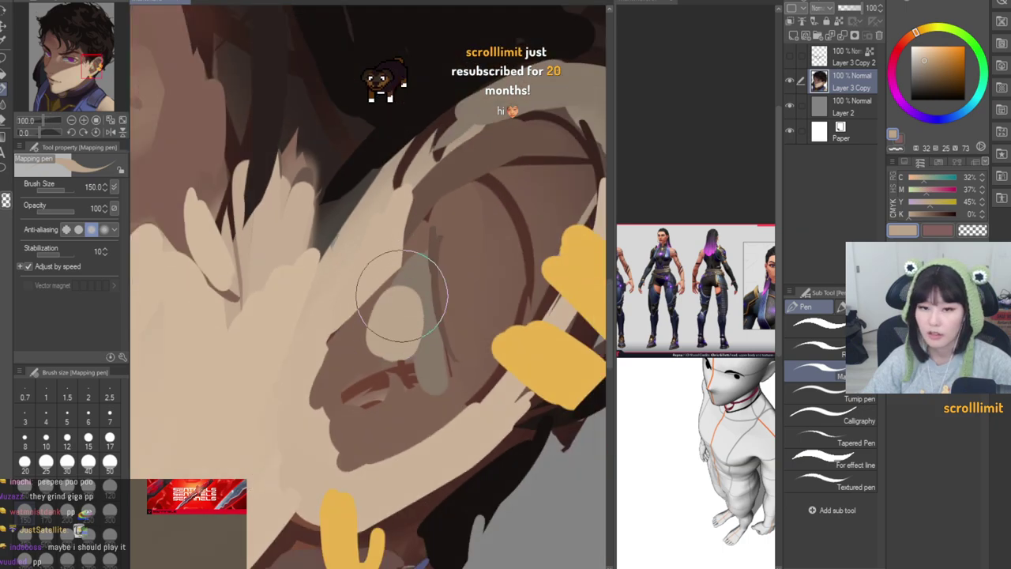
{"action": "mouse_move", "coordinate": [425, 264]}
{"action": "left_mouse_down"}
{"action": "mouse_move", "coordinate": [386, 332]}
{"action": "mouse_move", "coordinate": [433, 405]}
{"action": "mouse_move", "coordinate": [445, 395]}
{"action": "left_mouse_up"}
{"action": "left_click", "coordinate": [460, 386], "text": "alt"}
Step: Examine the whole portrait and the face, hair and clothing at several magnifications
{"action": "scroll", "coordinate": [460, 385], "scroll_direction": "down", "scroll_amount": 8}
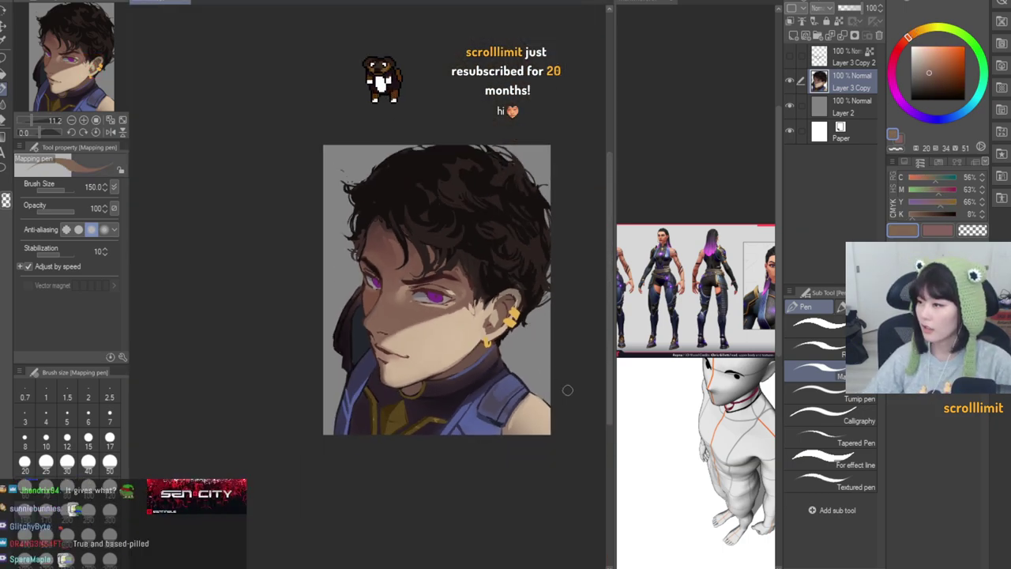
{"action": "scroll", "coordinate": [498, 359], "scroll_direction": "up", "scroll_amount": 1}
{"action": "scroll", "coordinate": [336, 445], "scroll_direction": "up", "scroll_amount": 2}
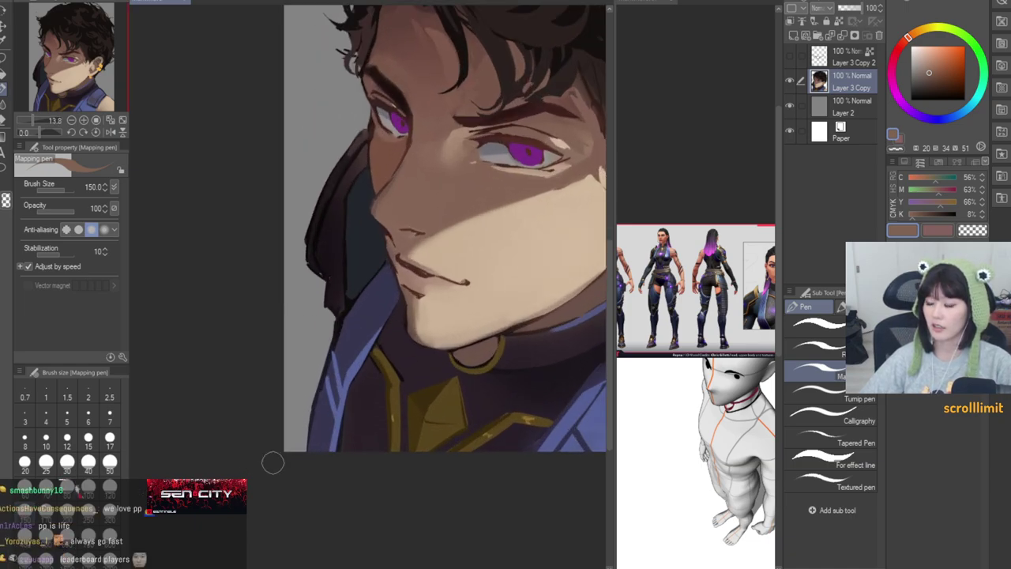
{"action": "scroll", "coordinate": [271, 462], "scroll_direction": "down", "scroll_amount": 2}
{"action": "scroll", "coordinate": [242, 449], "scroll_direction": "up", "scroll_amount": 2}
{"action": "scroll", "coordinate": [309, 479], "scroll_direction": "up", "scroll_amount": 5}
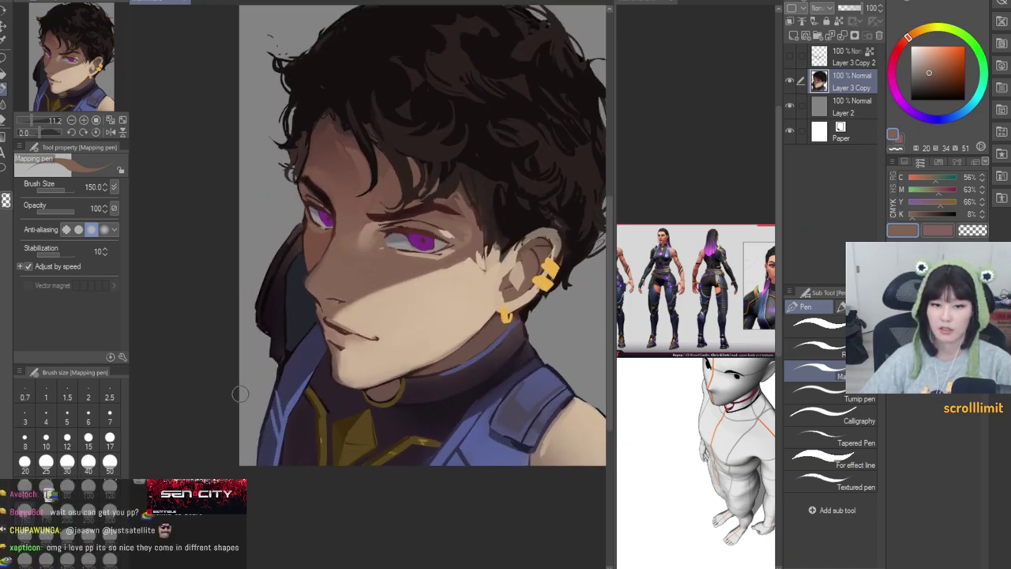
{"action": "scroll", "coordinate": [277, 373], "scroll_direction": "down", "scroll_amount": 4}
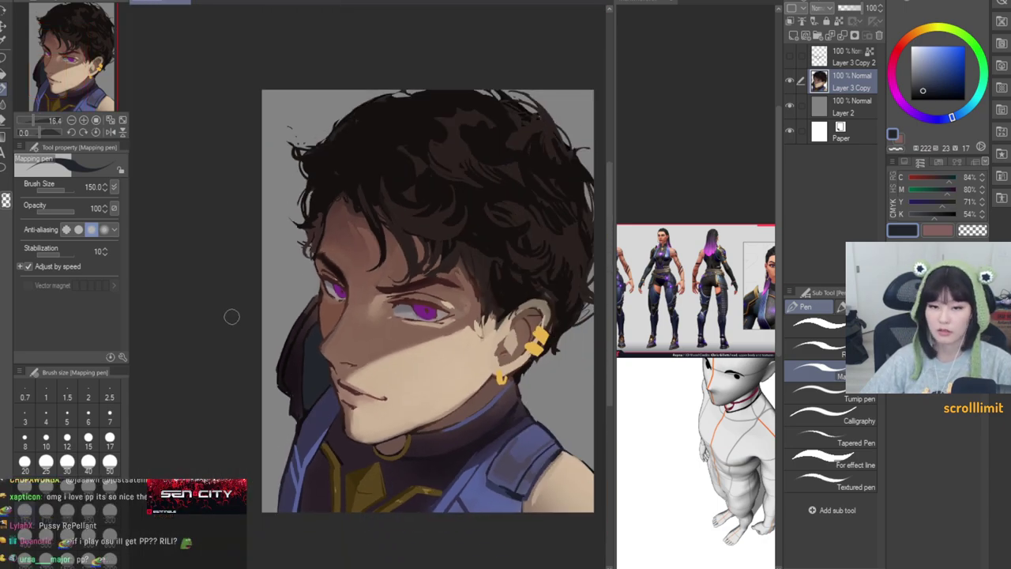
{"action": "scroll", "coordinate": [232, 317], "scroll_direction": "down", "scroll_amount": 1}
Step: Choose a muted greyish blue paint colour and the Triangle Sharp brush from the brushies group
{"action": "scroll", "coordinate": [523, 453], "scroll_direction": "up", "scroll_amount": 4}
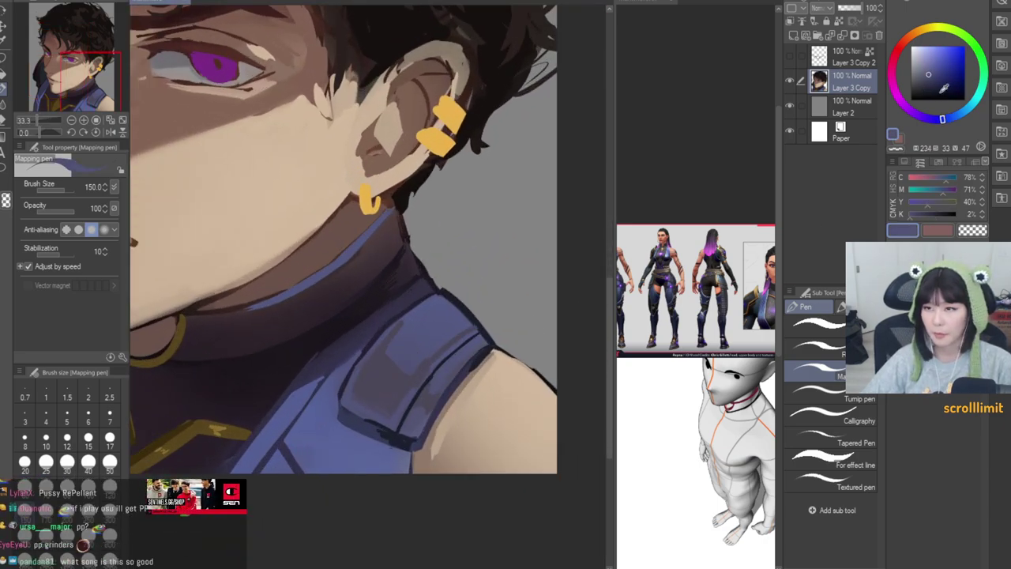
{"action": "left_click", "coordinate": [925, 65]}
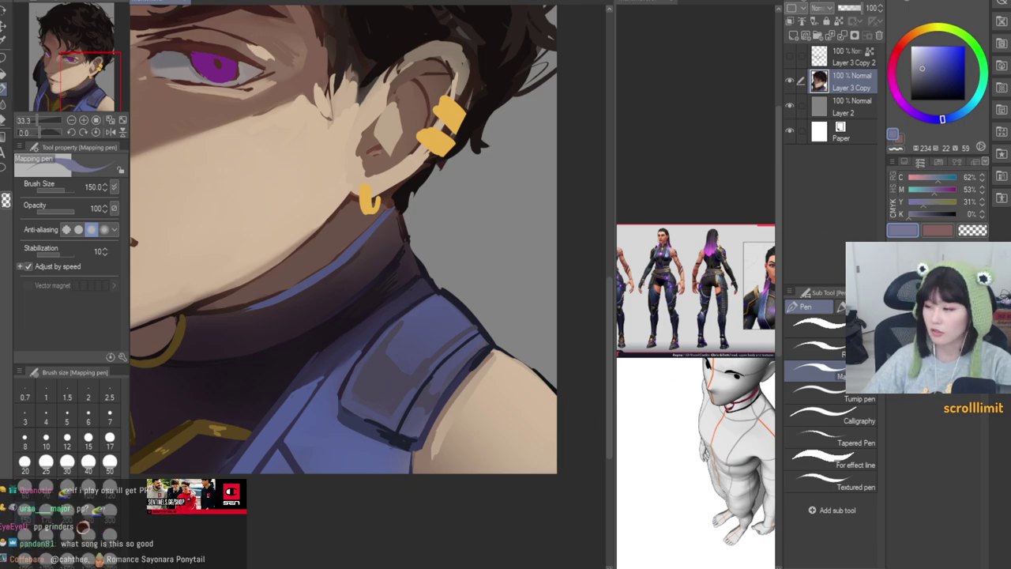
{"action": "key", "text": "b"}
{"action": "left_click", "coordinate": [811, 338]}
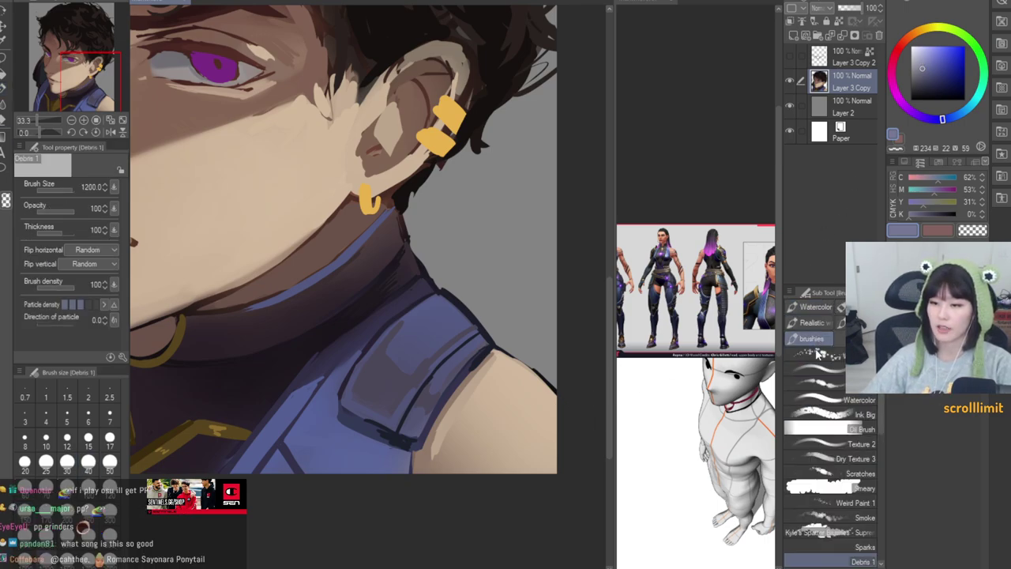
{"action": "scroll", "coordinate": [821, 499], "scroll_direction": "down", "scroll_amount": 1}
{"action": "left_click", "coordinate": [825, 503]}
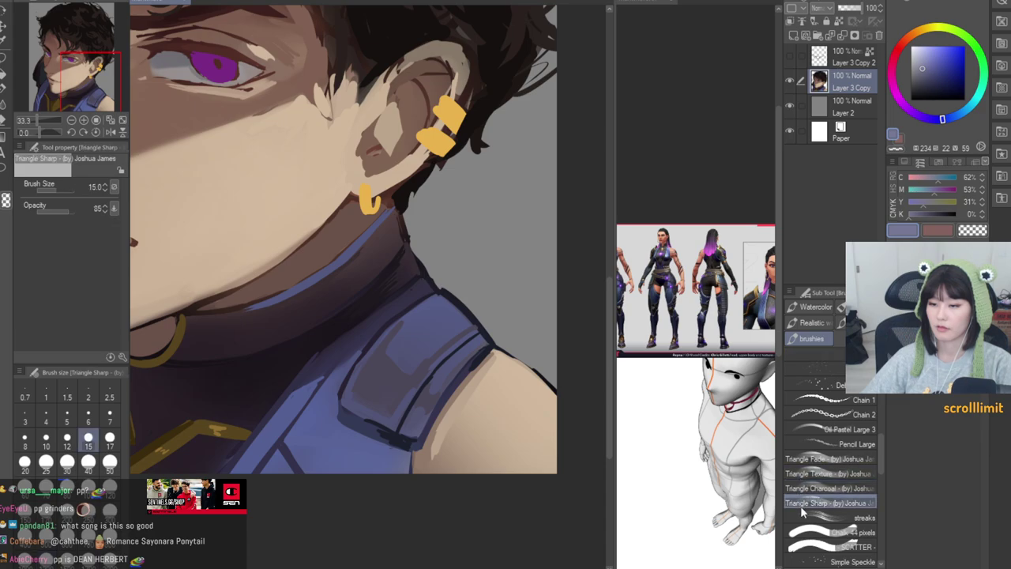
{"action": "scroll", "coordinate": [460, 386], "scroll_direction": "up", "scroll_amount": 1}
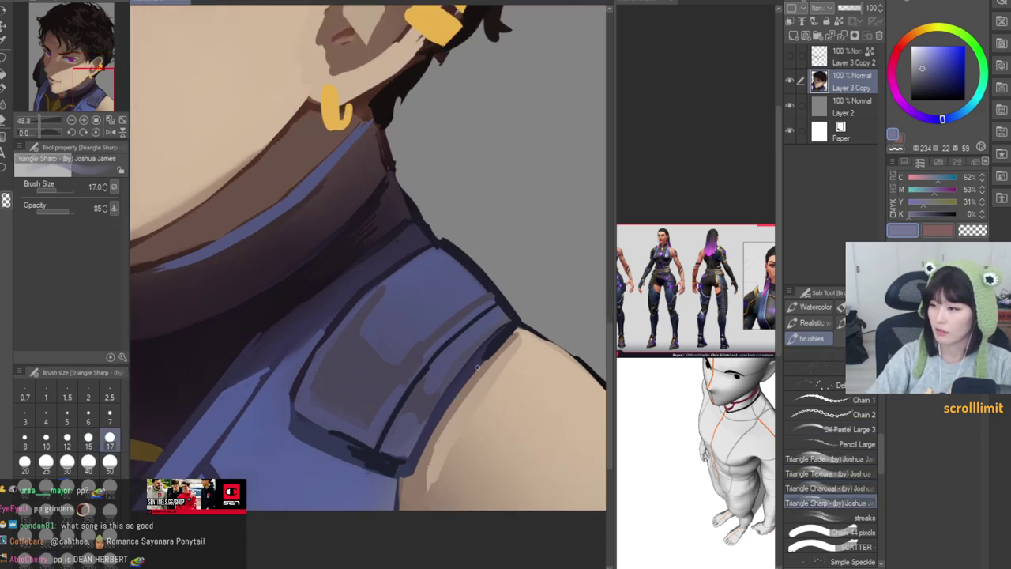
Step: Enlarge the brush to 200 and paint a lighter textured highlight across the vest's shoulder pad
{"action": "key", "text": "bracketright"}
{"action": "key", "text": "bracketright"}
{"action": "key", "text": "bracketright"}
{"action": "key", "text": "bracketright"}
{"action": "key", "text": "bracketright"}
{"action": "key", "text": "bracketright"}
{"action": "key", "text": "bracketright"}
{"action": "key", "text": "bracketright"}
{"action": "key", "text": "bracketright"}
{"action": "key", "text": "bracketright"}
{"action": "key", "text": "bracketright"}
{"action": "key", "text": "bracketright"}
{"action": "key", "text": "bracketright"}
{"action": "left_click_drag", "start_coordinate": [426, 292], "coordinate": [366, 371]}
{"action": "scroll", "coordinate": [521, 428], "scroll_direction": "down", "scroll_amount": 3}
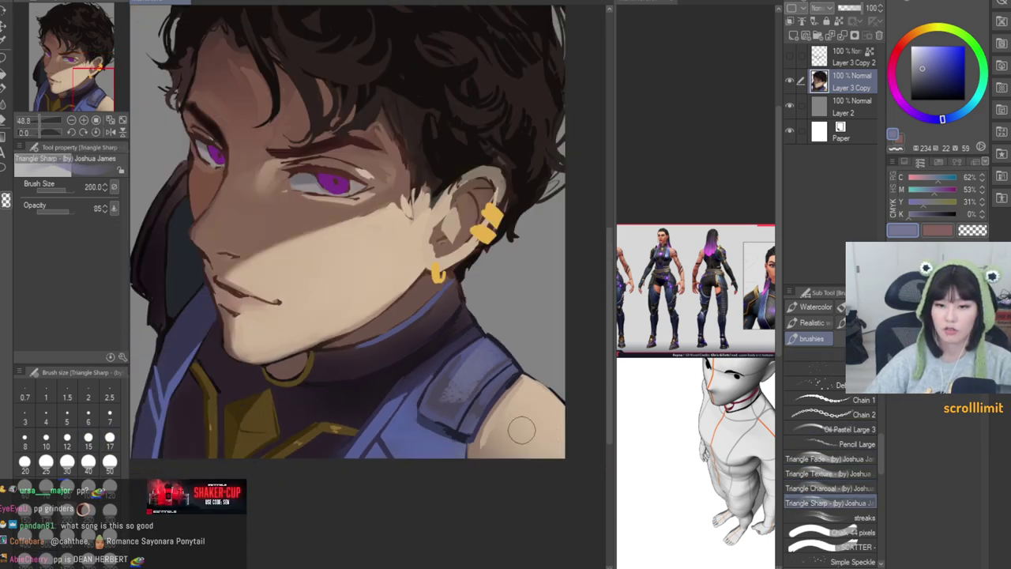
{"action": "scroll", "coordinate": [521, 429], "scroll_direction": "up", "scroll_amount": 1}
{"action": "left_click_drag", "start_coordinate": [440, 354], "coordinate": [432, 356]}
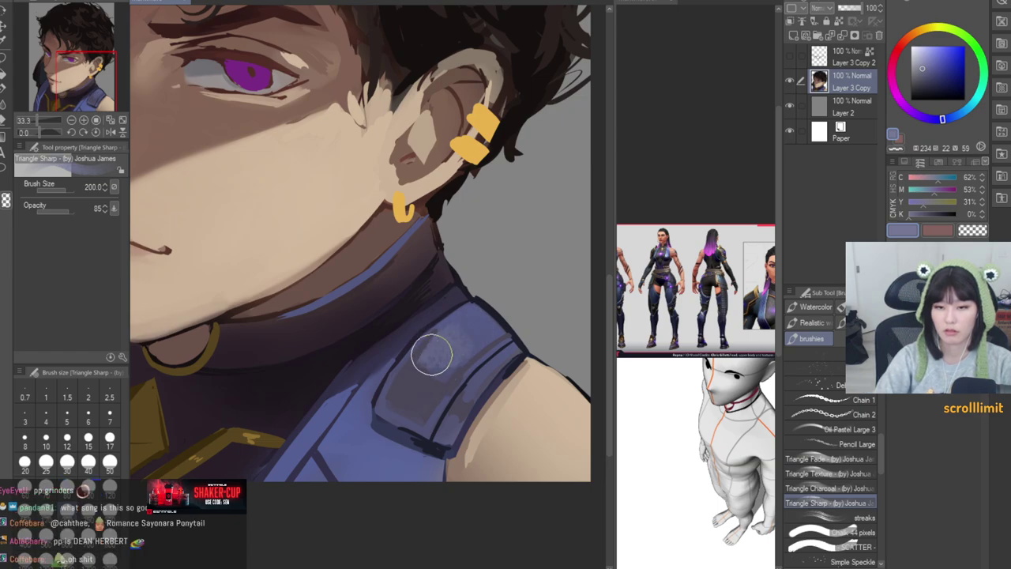
Step: Sample blues from the vest and repaint the area around the shoulder pad's lower edge with brush size 120
{"action": "left_click", "coordinate": [386, 443], "text": "alt"}
{"action": "left_click", "coordinate": [372, 428], "text": "alt"}
{"action": "left_click_drag", "start_coordinate": [380, 420], "coordinate": [404, 480]}
{"action": "left_click", "coordinate": [346, 442], "text": "alt"}
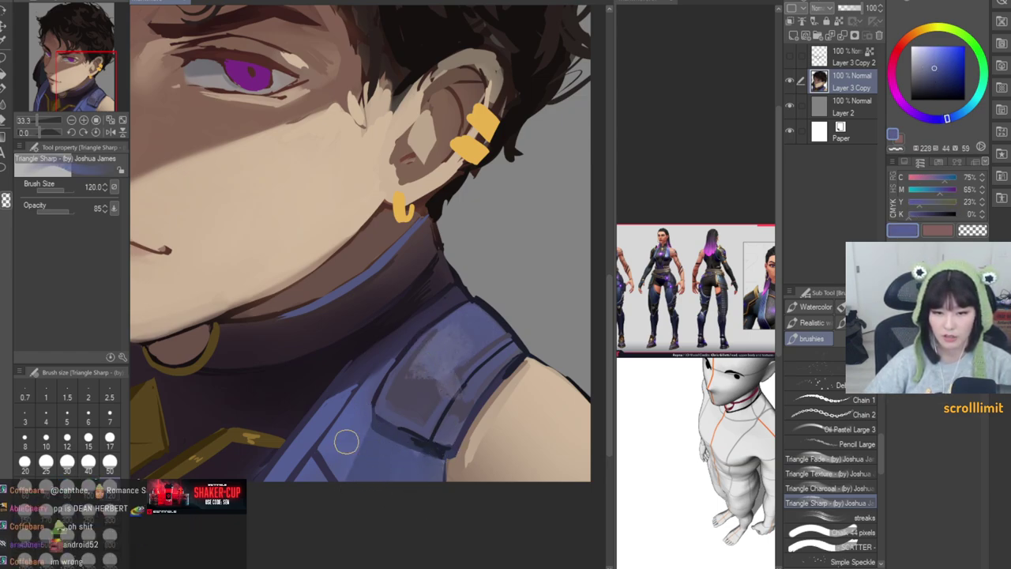
{"action": "left_click", "coordinate": [387, 352], "text": "alt"}
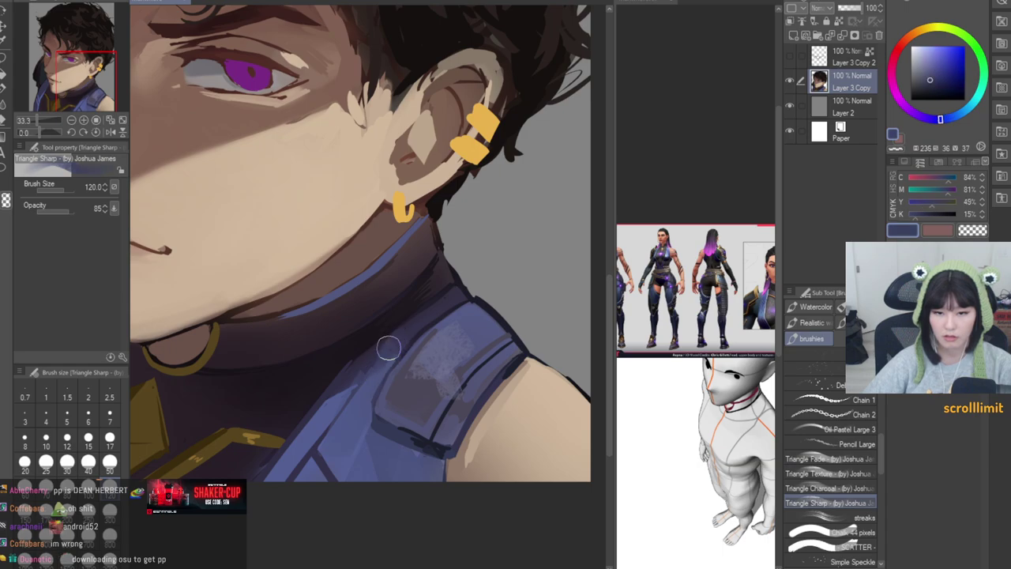
Step: Blend sampled dark purples over the collar and chest beneath the jaw with brush size 200
{"action": "scroll", "coordinate": [489, 441], "scroll_direction": "down", "scroll_amount": 6}
{"action": "scroll", "coordinate": [367, 459], "scroll_direction": "up", "scroll_amount": 2}
{"action": "scroll", "coordinate": [410, 441], "scroll_direction": "up", "scroll_amount": 3}
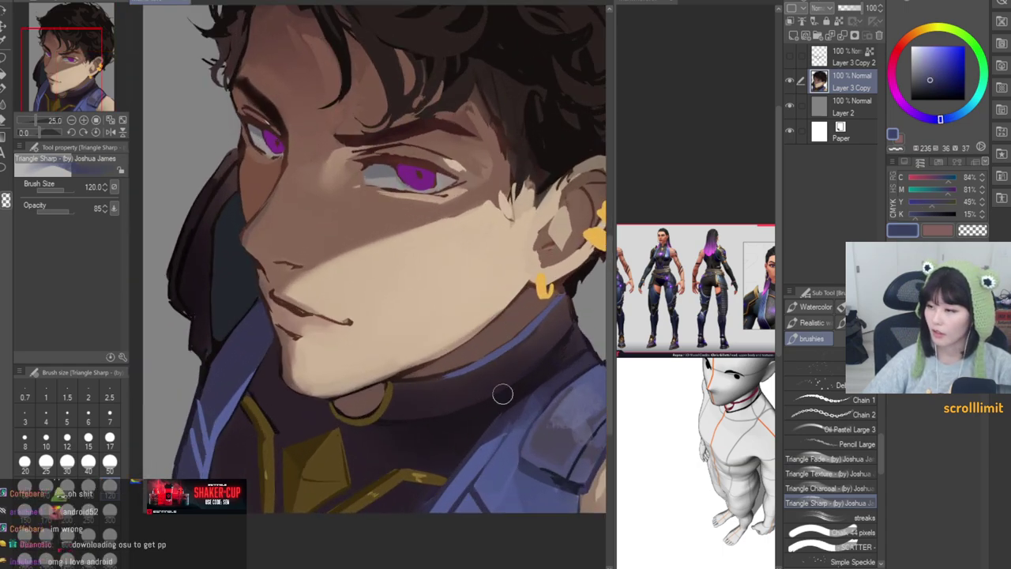
{"action": "key", "text": "bracketright"}
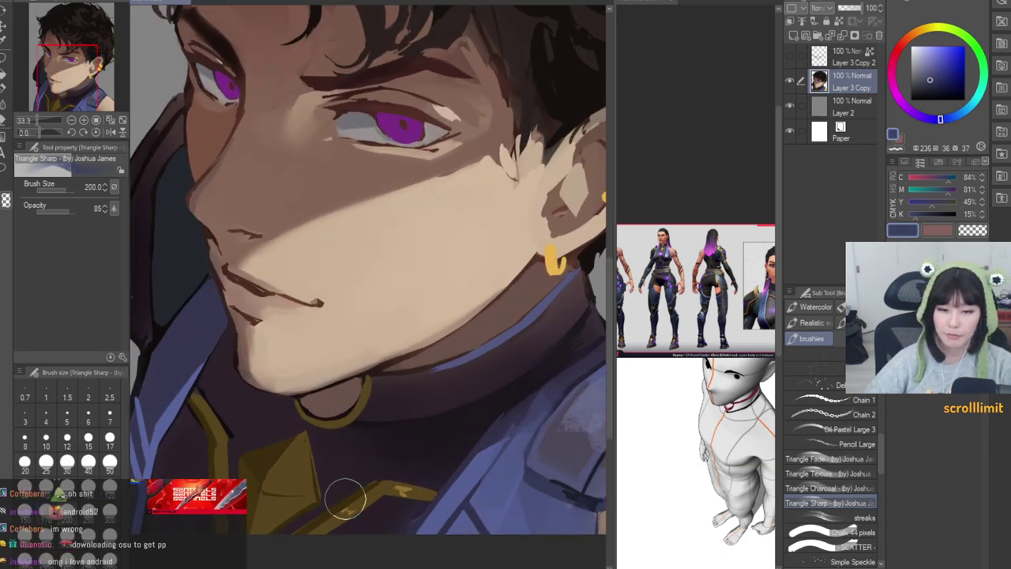
{"action": "left_click", "coordinate": [346, 499], "text": "alt"}
{"action": "left_click", "coordinate": [359, 450], "text": "alt"}
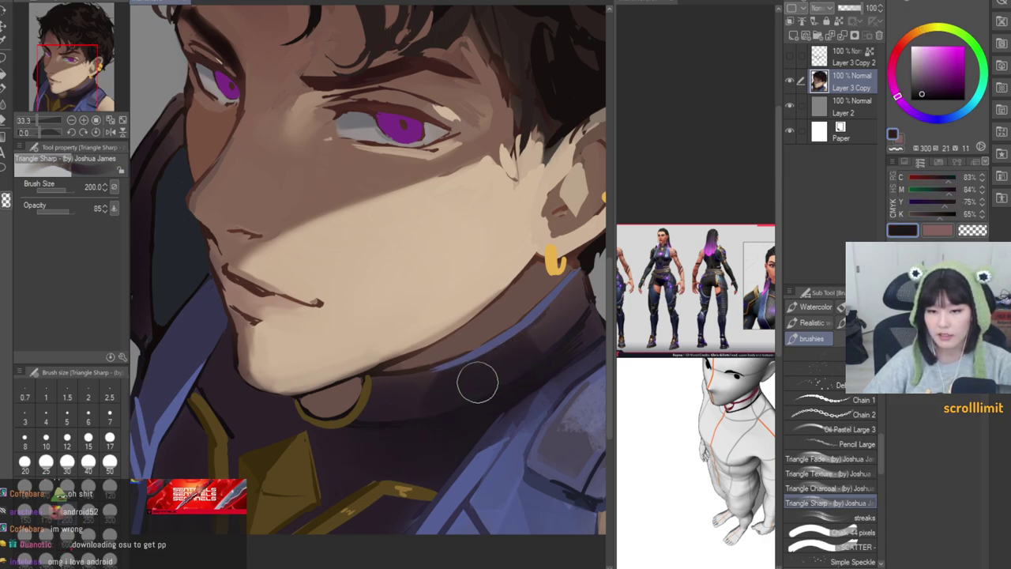
{"action": "scroll", "coordinate": [413, 430], "scroll_direction": "down", "scroll_amount": 4}
{"action": "scroll", "coordinate": [477, 380], "scroll_direction": "up", "scroll_amount": 4}
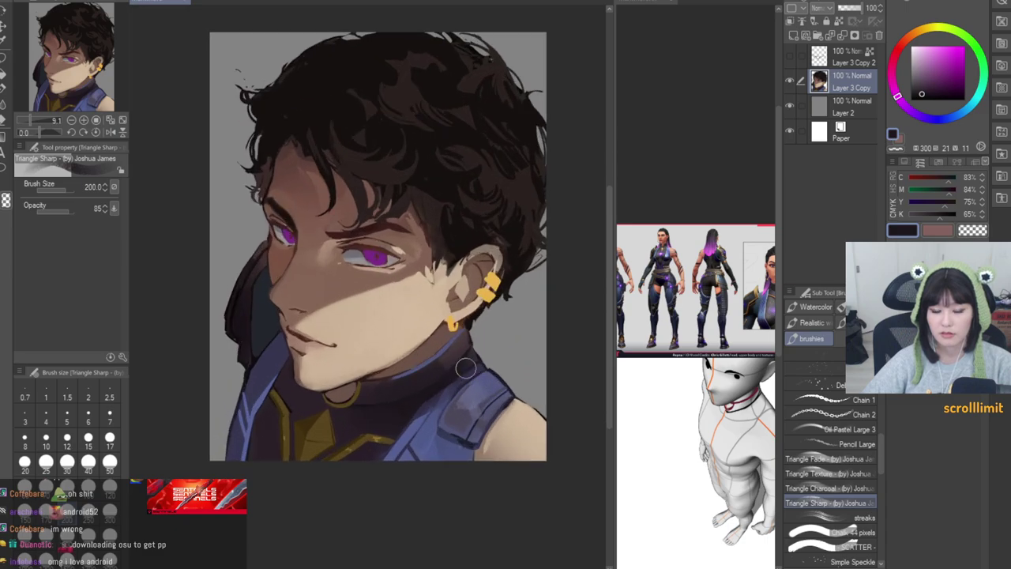
Step: Reduce the brush to 50 and paint fold shading on the side of the collar below the ear with sampled tones
{"action": "key", "text": "bracketleft"}
{"action": "key", "text": "bracketleft"}
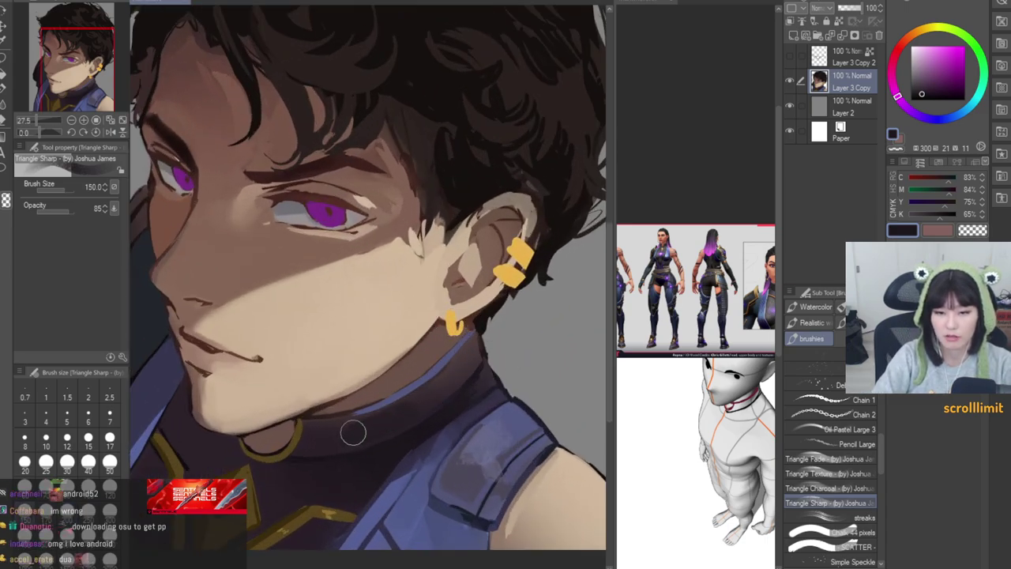
{"action": "left_click", "coordinate": [457, 367], "text": "alt"}
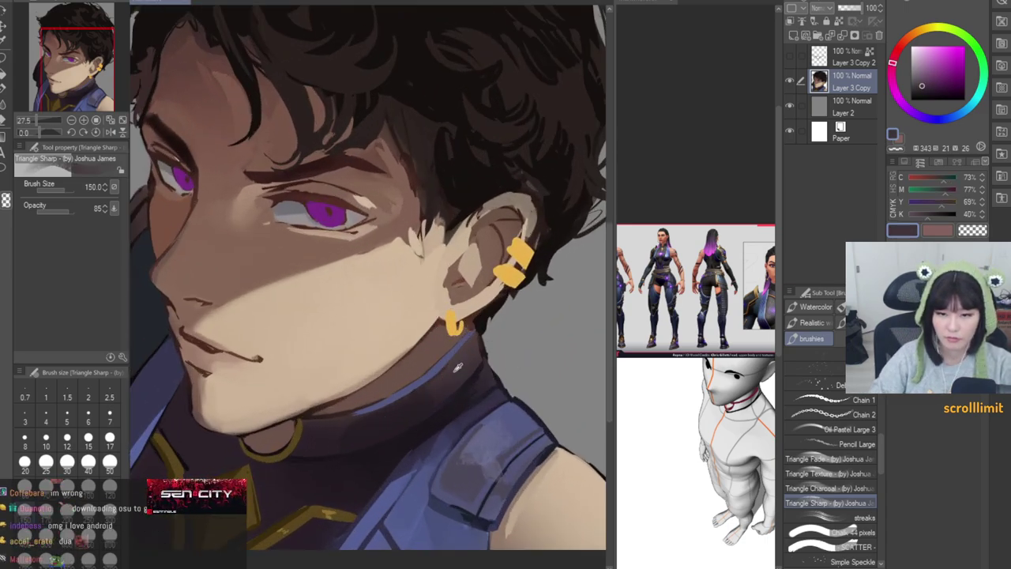
{"action": "key", "text": "bracketleft"}
{"action": "key", "text": "bracketleft"}
{"action": "key", "text": "bracketleft"}
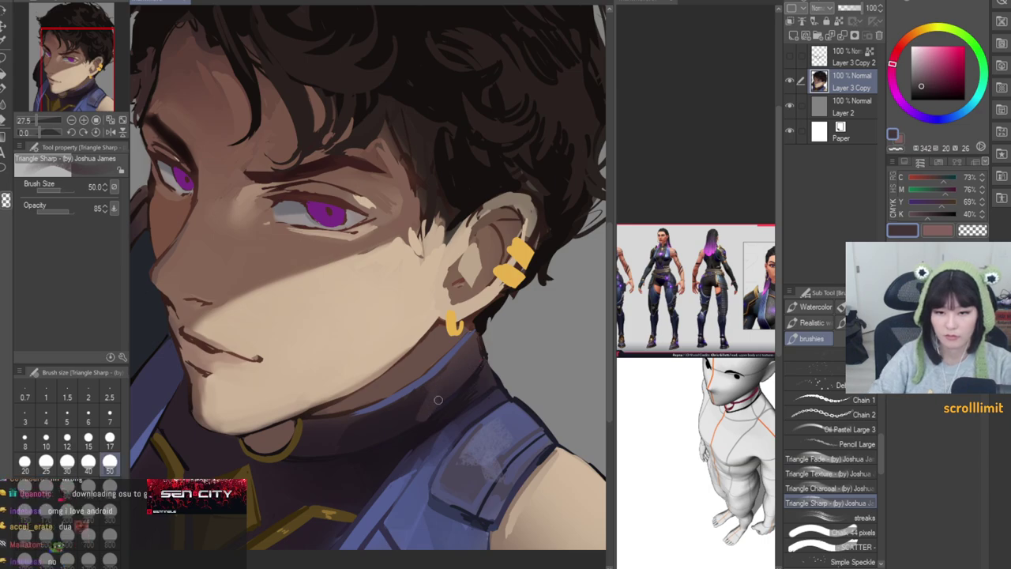
{"action": "left_click", "coordinate": [473, 377], "text": "alt"}
{"action": "left_click_drag", "start_coordinate": [473, 375], "coordinate": [424, 418]}
{"action": "scroll", "coordinate": [458, 402], "scroll_direction": "down", "scroll_amount": 3}
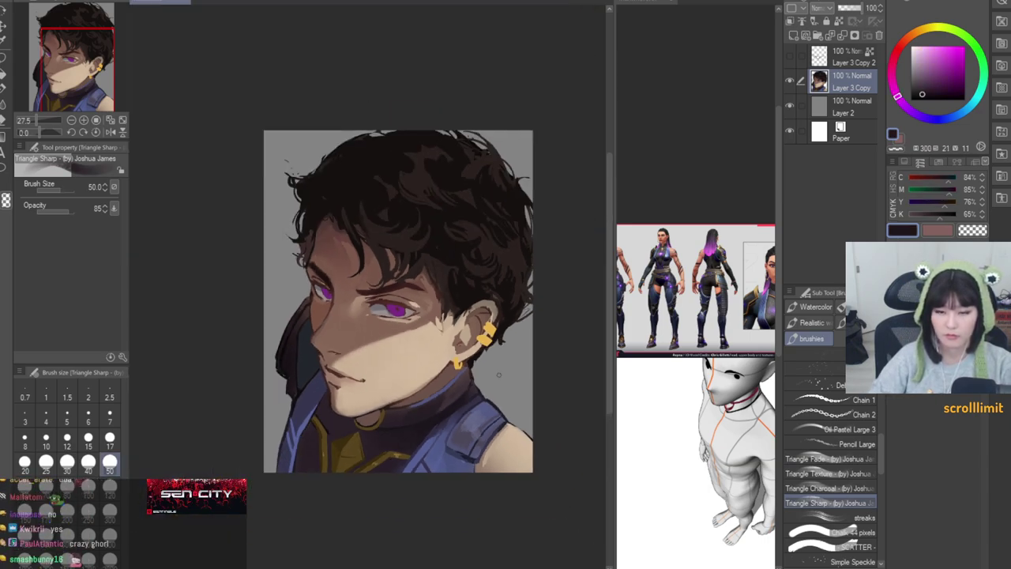
Step: Smooth the front of the collar and the dark cloth below the chin with sampled dark purples at brush size 120
{"action": "key", "text": "bracketright"}
{"action": "scroll", "coordinate": [498, 374], "scroll_direction": "up", "scroll_amount": 3}
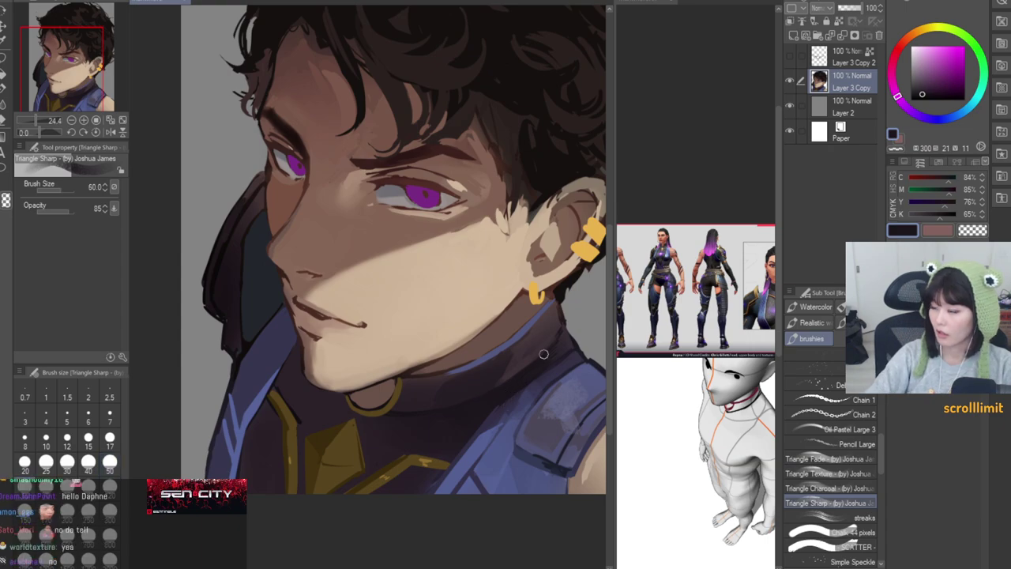
{"action": "scroll", "coordinate": [464, 409], "scroll_direction": "up", "scroll_amount": 3}
{"action": "left_click", "coordinate": [413, 389], "text": "alt"}
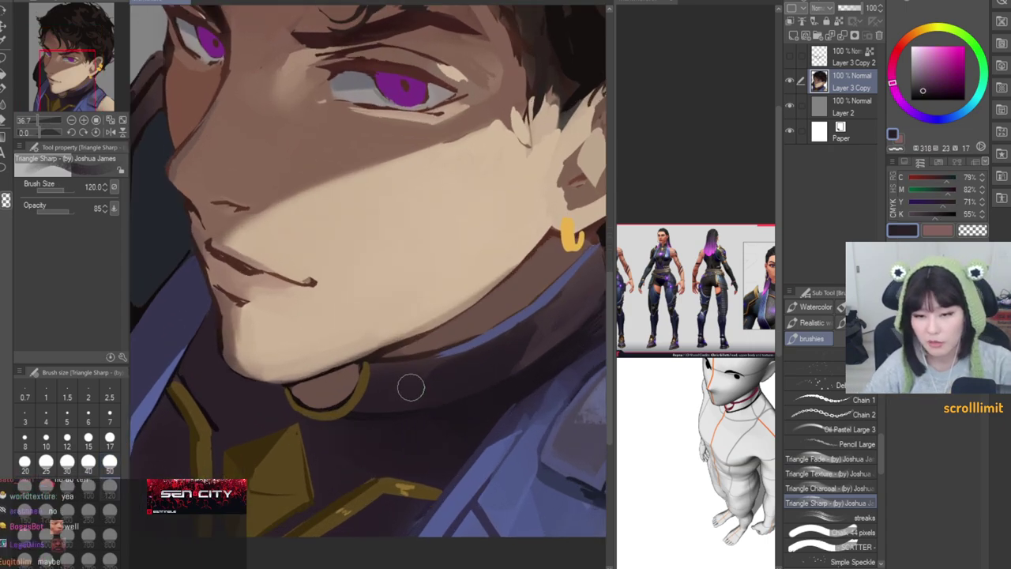
{"action": "scroll", "coordinate": [487, 408], "scroll_direction": "down", "scroll_amount": 3}
{"action": "scroll", "coordinate": [354, 390], "scroll_direction": "up", "scroll_amount": 5}
{"action": "left_click", "coordinate": [323, 354], "text": "alt"}
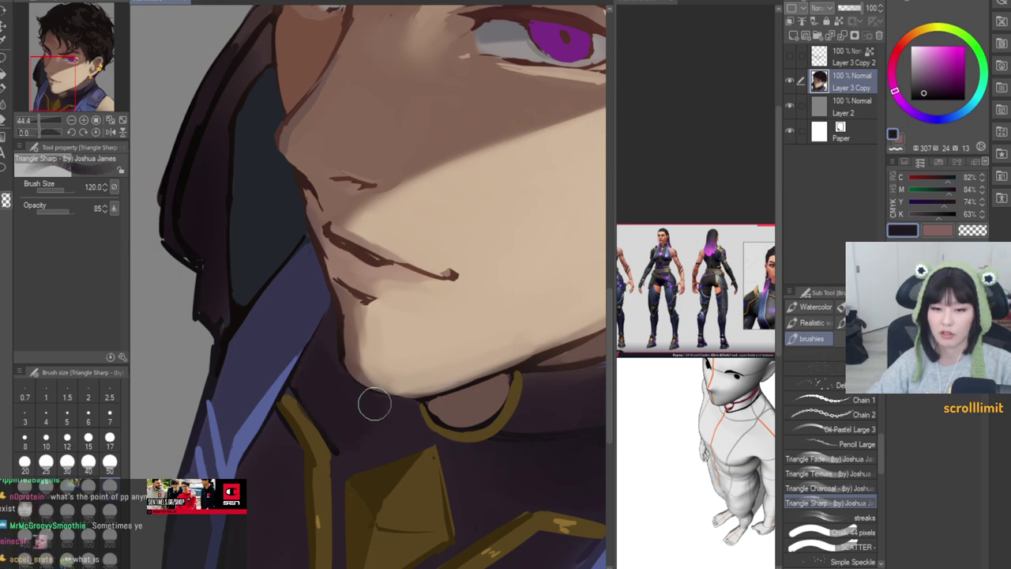
{"action": "scroll", "coordinate": [342, 463], "scroll_direction": "down", "scroll_amount": 3}
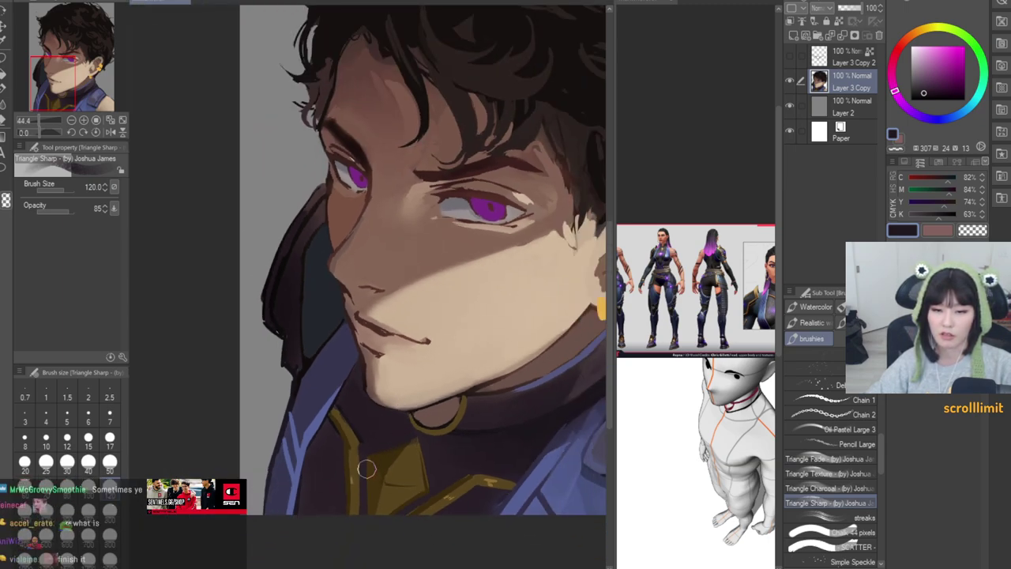
Step: Inspect the reference character's upper-body outfit up close and compare it with the whole portrait
{"action": "scroll", "coordinate": [318, 420], "scroll_direction": "up", "scroll_amount": 2}
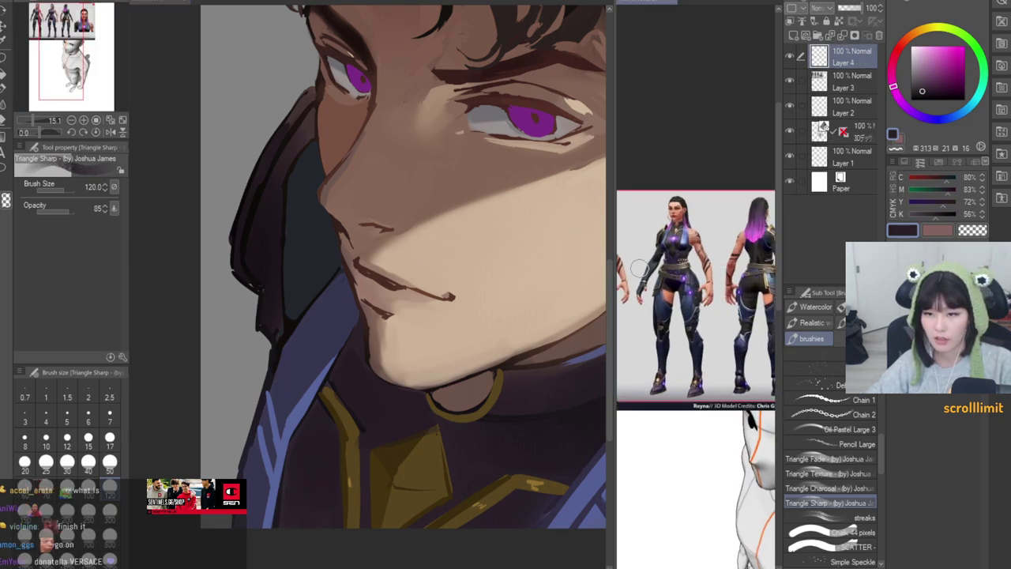
{"action": "scroll", "coordinate": [269, 472], "scroll_direction": "down", "scroll_amount": 2}
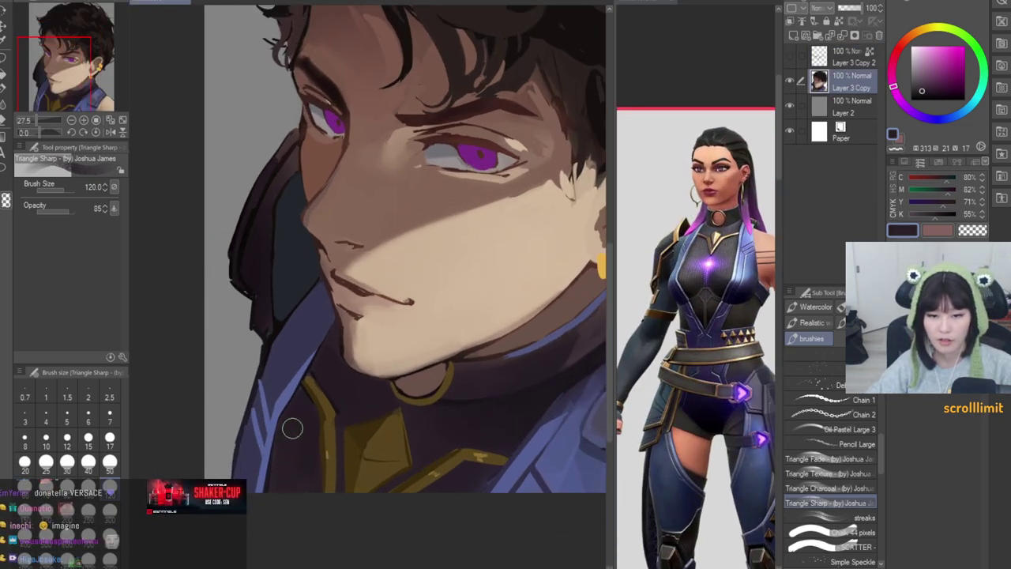
{"action": "scroll", "coordinate": [292, 427], "scroll_direction": "down", "scroll_amount": 4}
{"action": "scroll", "coordinate": [447, 444], "scroll_direction": "up", "scroll_amount": 2}
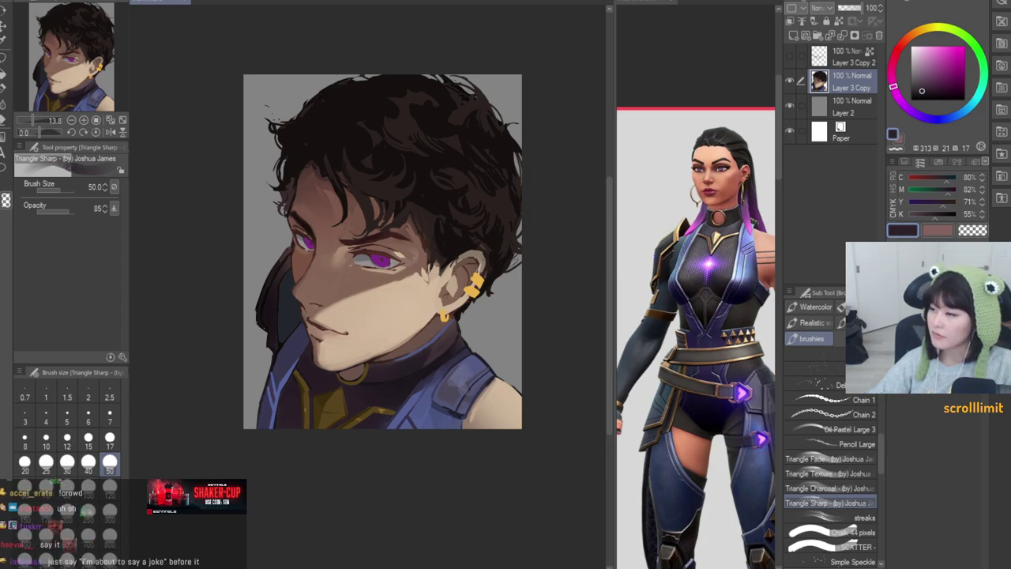
{"action": "scroll", "coordinate": [354, 377], "scroll_direction": "up", "scroll_amount": 4}
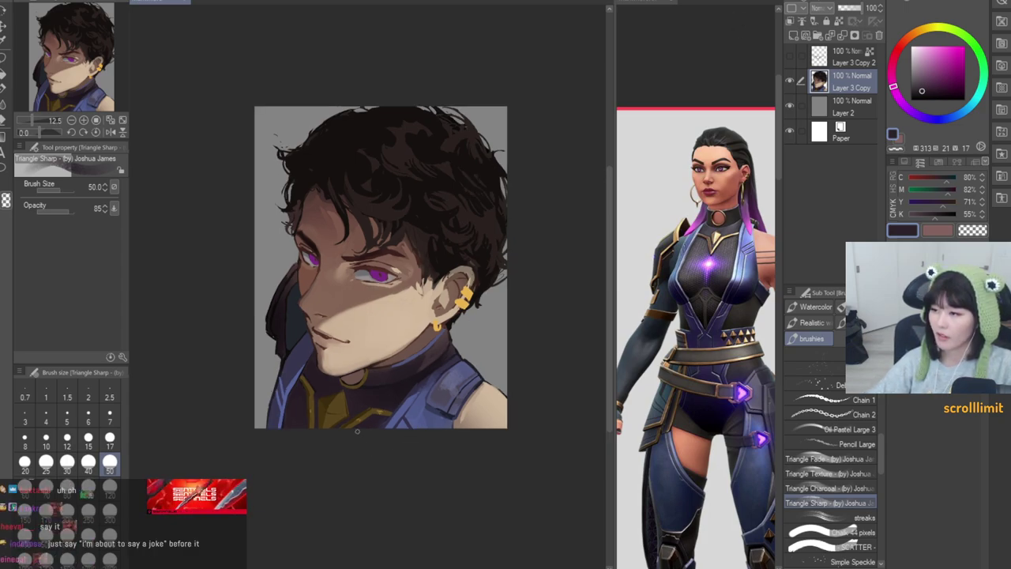
Step: Reduce the brush to 30 and redefine the gold chest ornament's top edge and outer side using sampled gold and purple
{"action": "scroll", "coordinate": [359, 391], "scroll_direction": "up", "scroll_amount": 2}
{"action": "key", "text": "bracketleft"}
{"action": "key", "text": "bracketleft"}
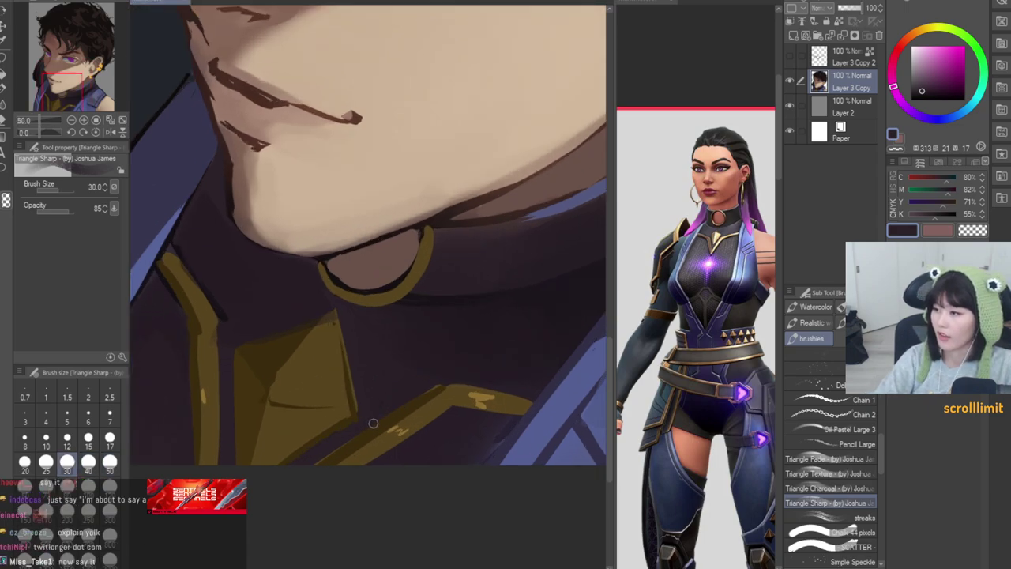
{"action": "scroll", "coordinate": [295, 327], "scroll_direction": "up", "scroll_amount": 2}
{"action": "left_click", "coordinate": [291, 331], "text": "alt"}
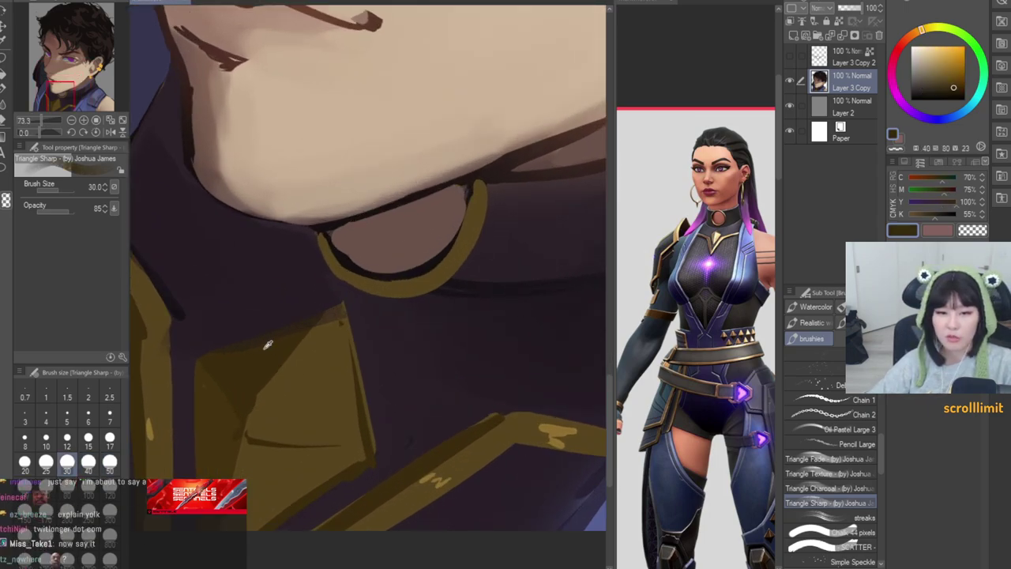
{"action": "left_click", "coordinate": [222, 345], "text": "alt"}
{"action": "left_click_drag", "start_coordinate": [344, 316], "coordinate": [377, 429]}
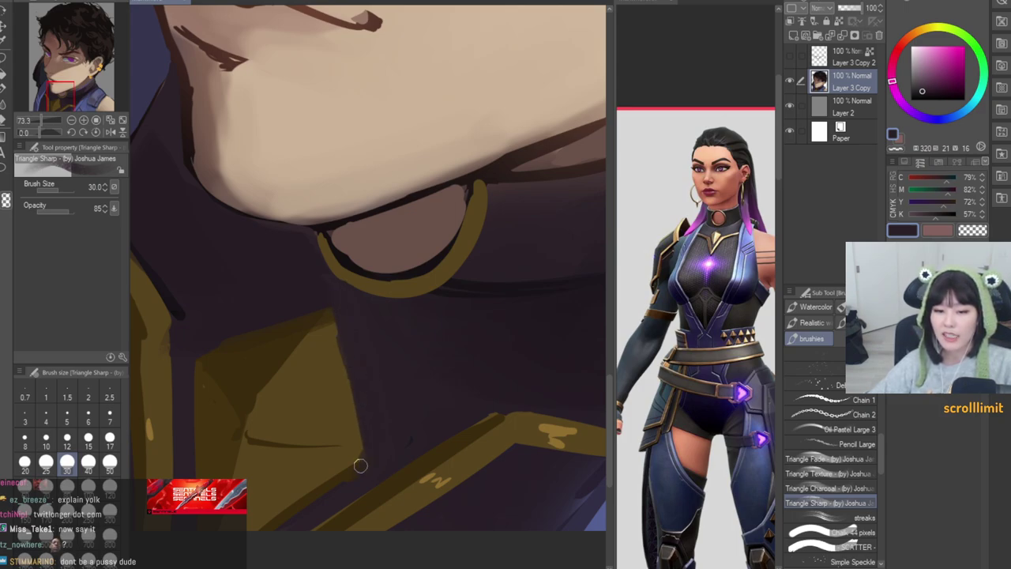
Step: Trim the gold ornament's inner side and lower corner with the dark purple of the surrounding cloth
{"action": "scroll", "coordinate": [372, 466], "scroll_direction": "down", "scroll_amount": 3}
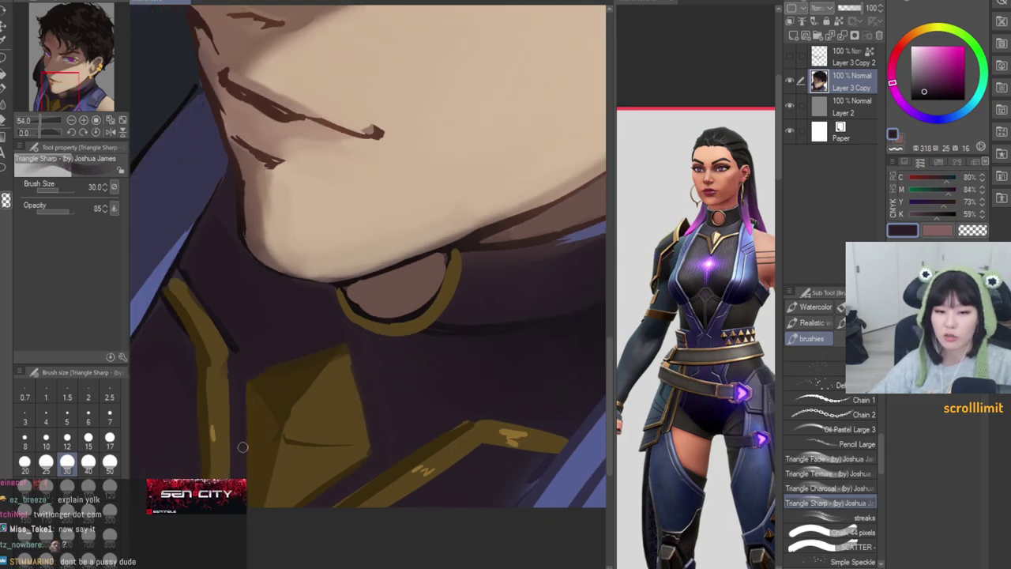
{"action": "left_click_drag", "start_coordinate": [249, 485], "coordinate": [248, 386]}
{"action": "left_click", "coordinate": [382, 454], "text": "alt"}
{"action": "left_click_drag", "start_coordinate": [354, 476], "coordinate": [372, 457]}
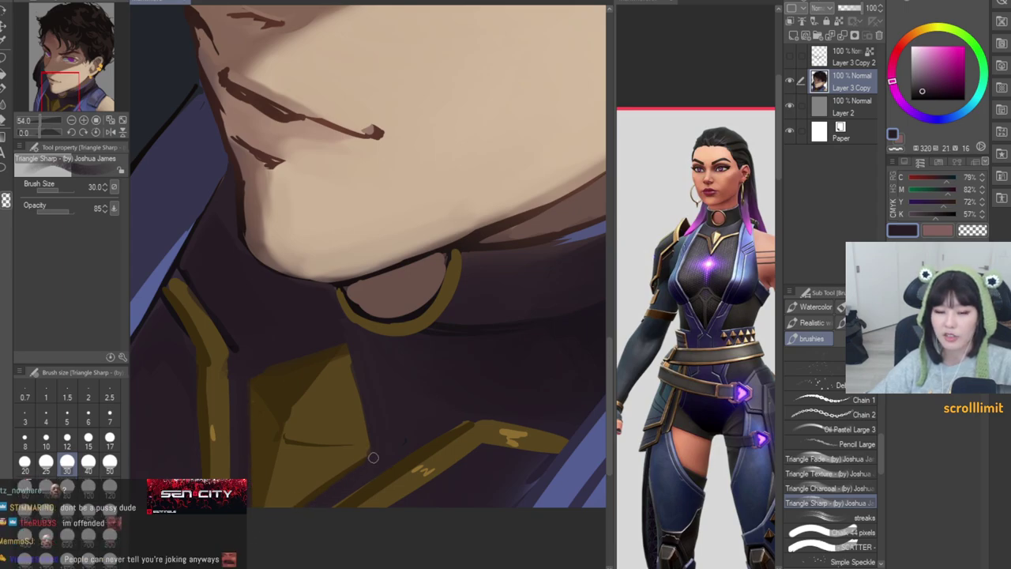
Step: Extend the gold chest ornament's inner edge with sampled gold and clean its lower slanted edge with the surrounding dark purple
{"action": "left_click", "coordinate": [360, 411], "text": "alt"}
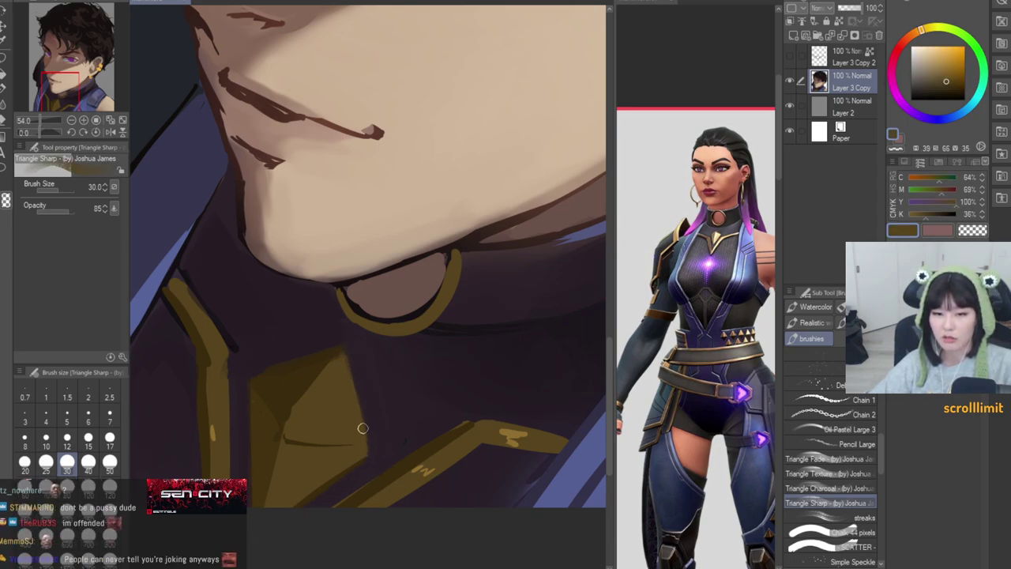
{"action": "mouse_move", "coordinate": [347, 354]}
{"action": "left_mouse_down"}
{"action": "mouse_move", "coordinate": [368, 448]}
{"action": "mouse_move", "coordinate": [355, 454]}
{"action": "mouse_move", "coordinate": [379, 448]}
{"action": "mouse_move", "coordinate": [291, 514]}
{"action": "left_mouse_up"}
{"action": "left_click", "coordinate": [377, 451], "text": "alt"}
{"action": "left_click", "coordinate": [369, 443], "text": "alt"}
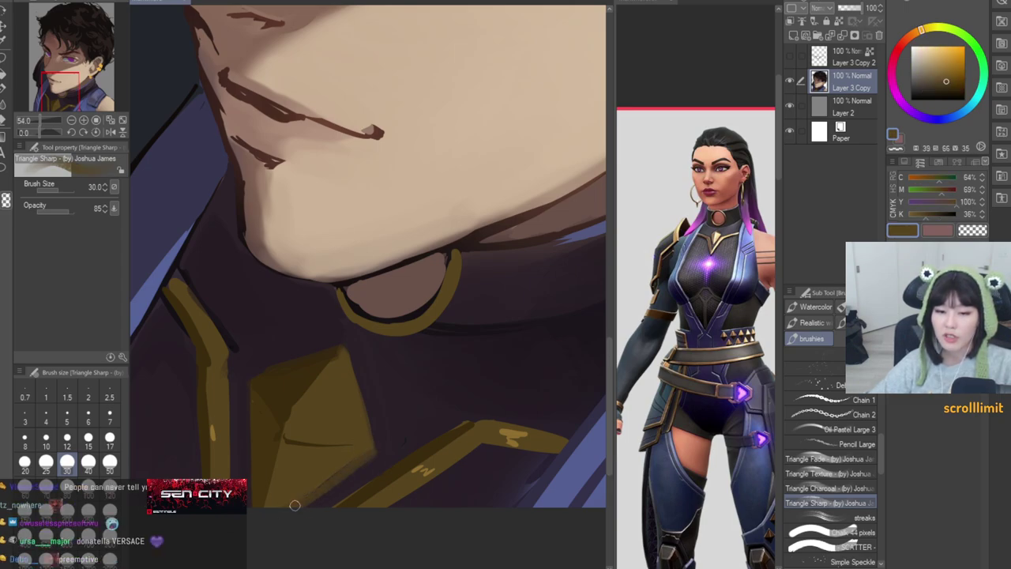
{"action": "left_click", "coordinate": [387, 451], "text": "alt"}
{"action": "left_click_drag", "start_coordinate": [381, 453], "coordinate": [282, 518]}
{"action": "left_click_drag", "start_coordinate": [322, 488], "coordinate": [379, 457]}
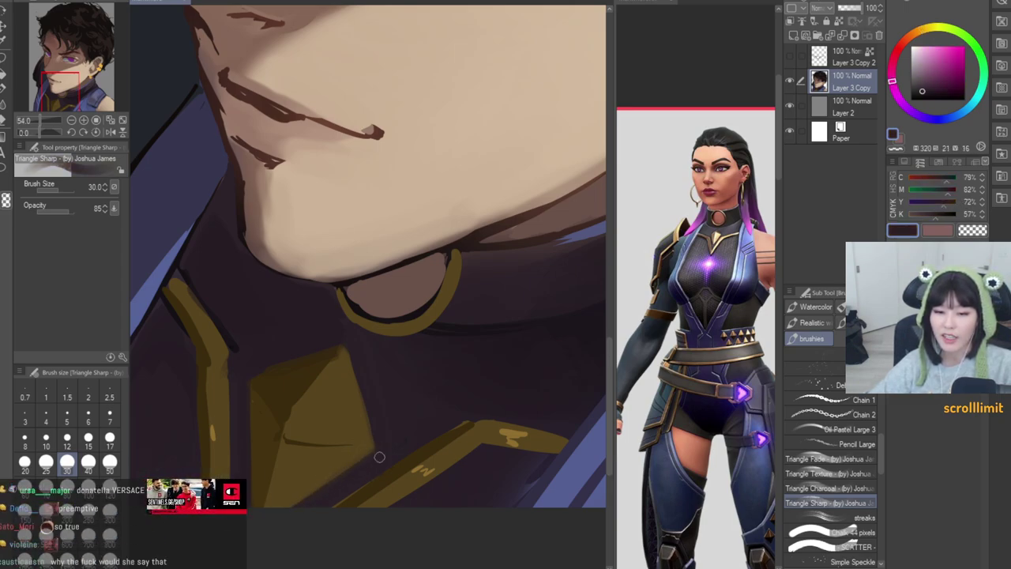
{"action": "scroll", "coordinate": [368, 462], "scroll_direction": "down", "scroll_amount": 3}
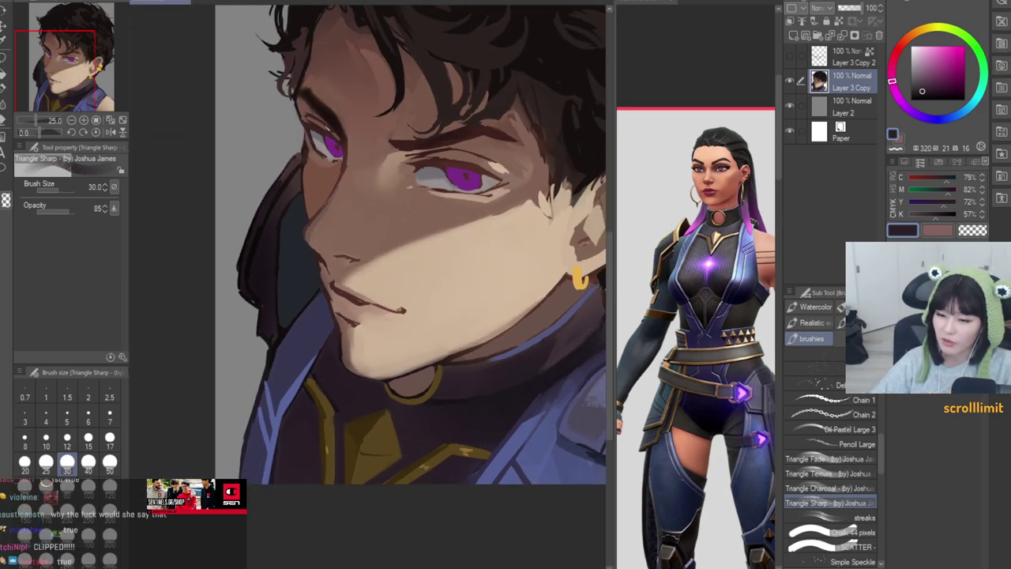
{"action": "key", "text": "alt+Tab"}
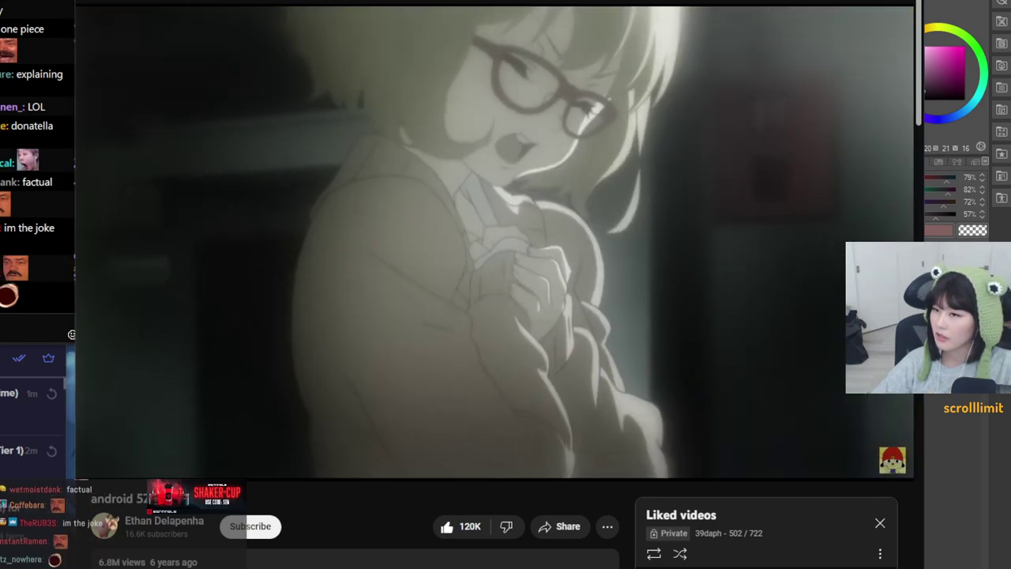
{"action": "key", "text": "alt+Tab"}
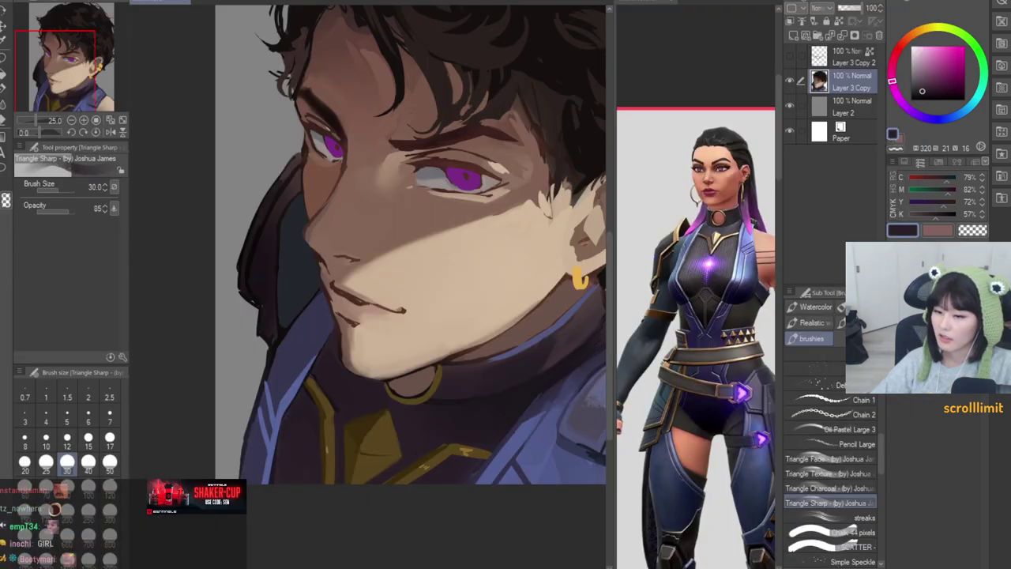
{"action": "key", "text": "alt+Tab"}
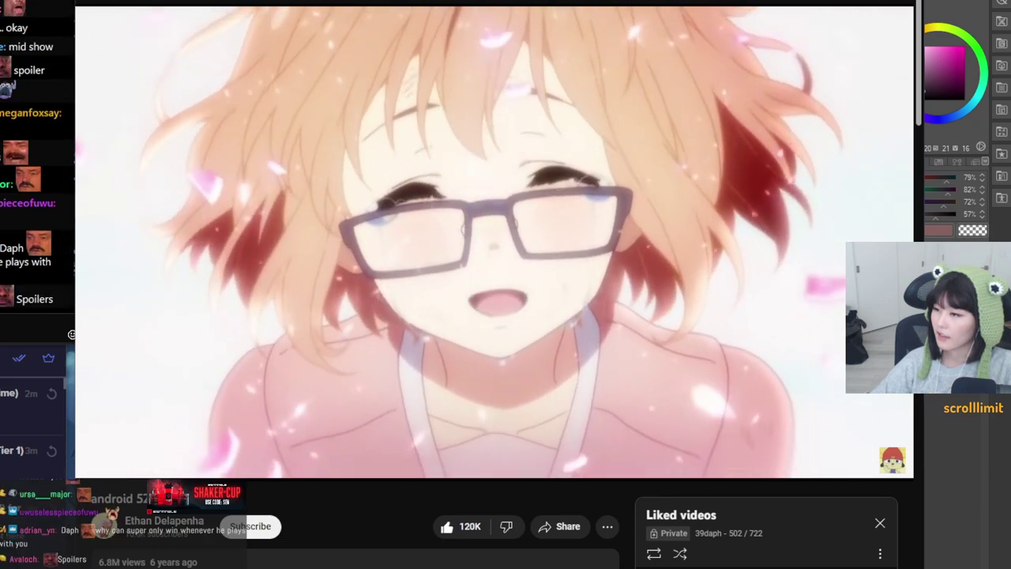
{"action": "key", "text": "alt+Tab"}
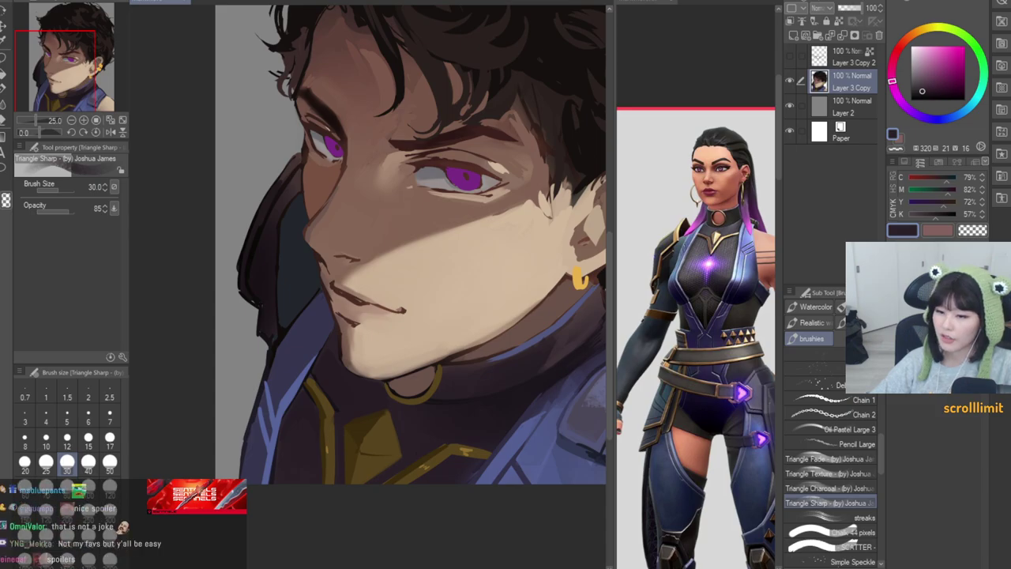
{"action": "key", "text": "alt+Tab"}
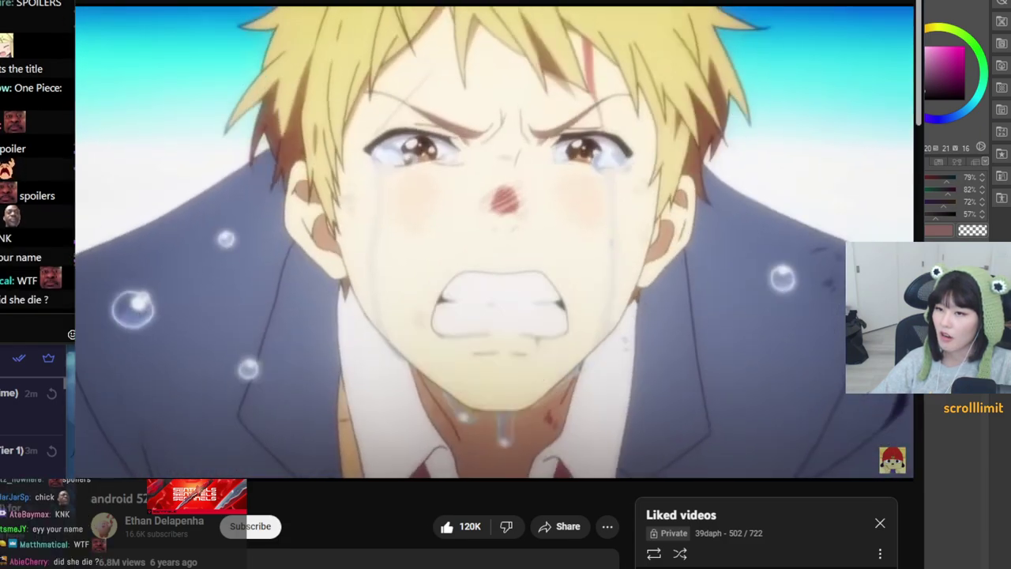
{"action": "key", "text": "alt+Tab"}
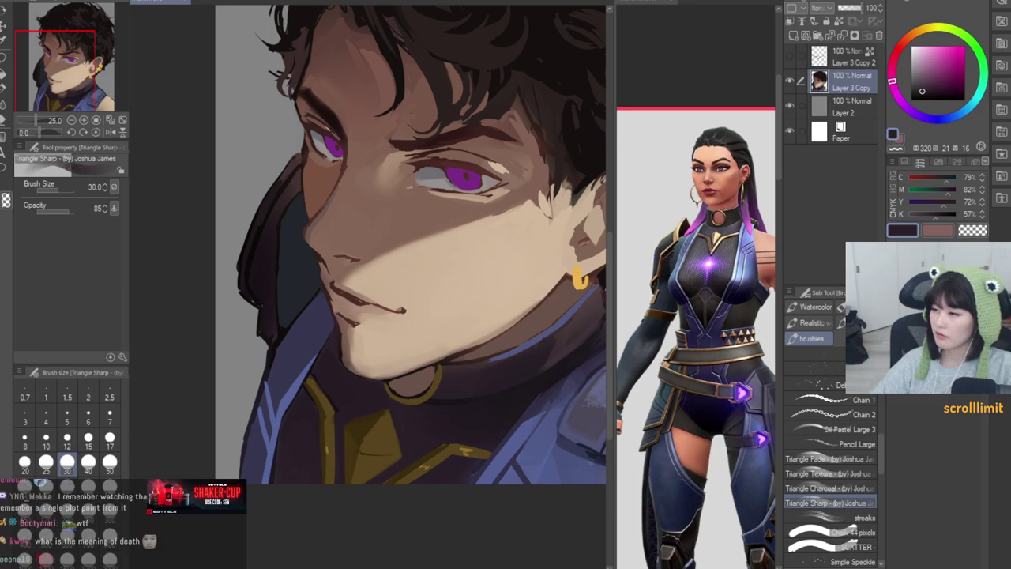
Step: Try tinting the dark line between the lips with a saturated red at brush size 30
{"action": "scroll", "coordinate": [362, 376], "scroll_direction": "down", "scroll_amount": 7}
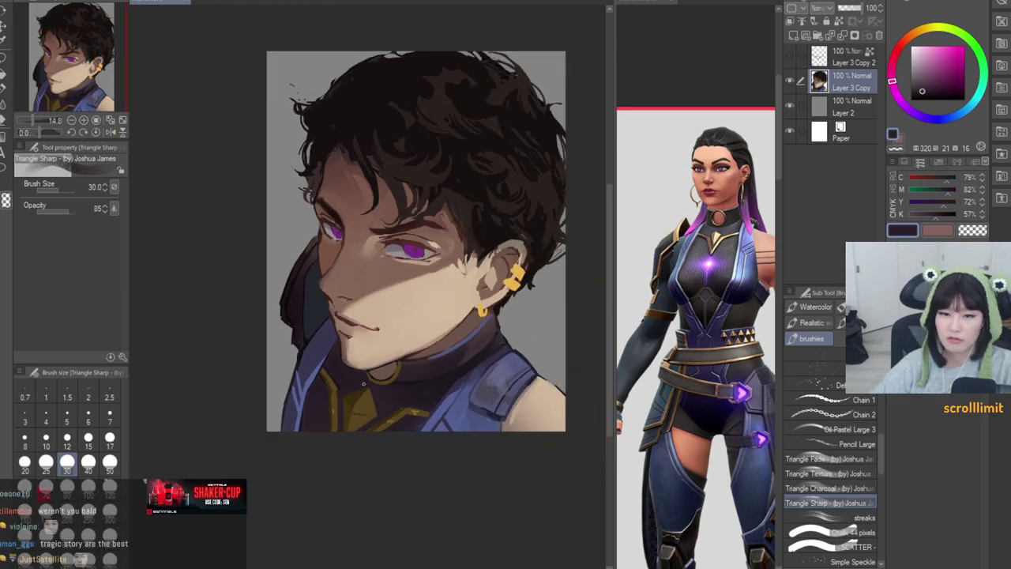
{"action": "scroll", "coordinate": [404, 370], "scroll_direction": "up", "scroll_amount": 10}
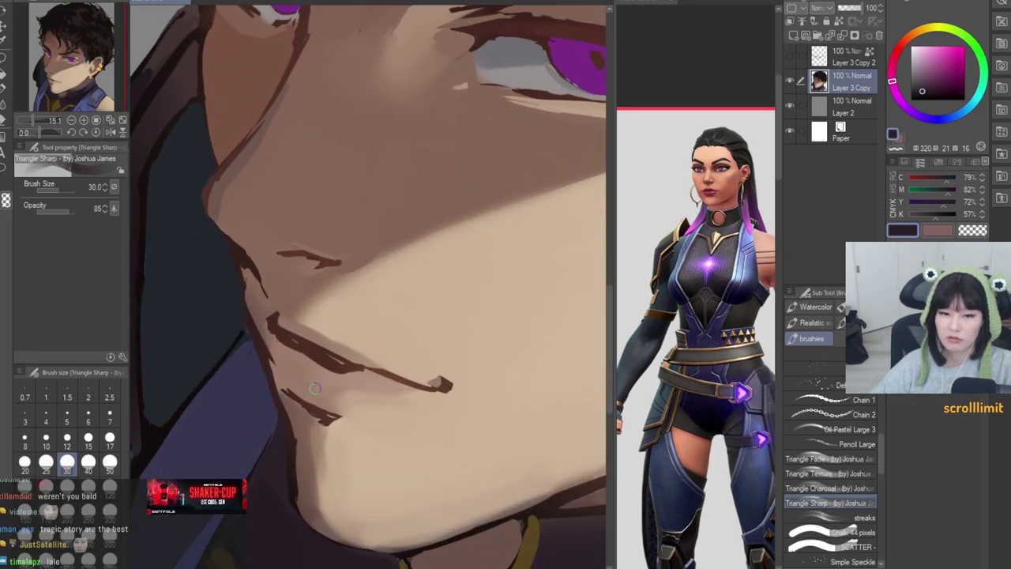
{"action": "left_click", "coordinate": [326, 374], "text": "alt"}
{"action": "scroll", "coordinate": [327, 369], "scroll_direction": "up", "scroll_amount": 1}
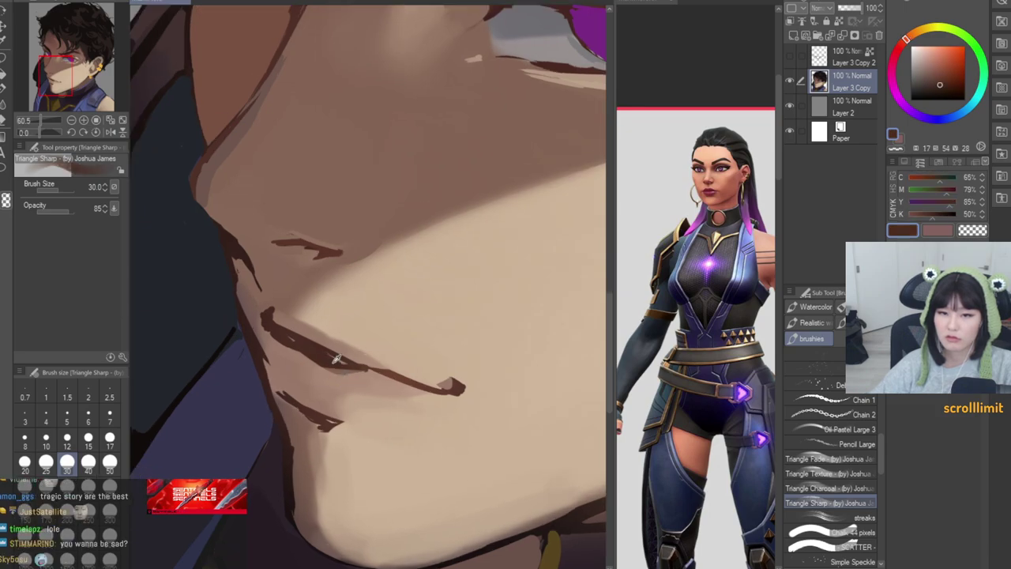
{"action": "left_click", "coordinate": [335, 352], "text": "alt"}
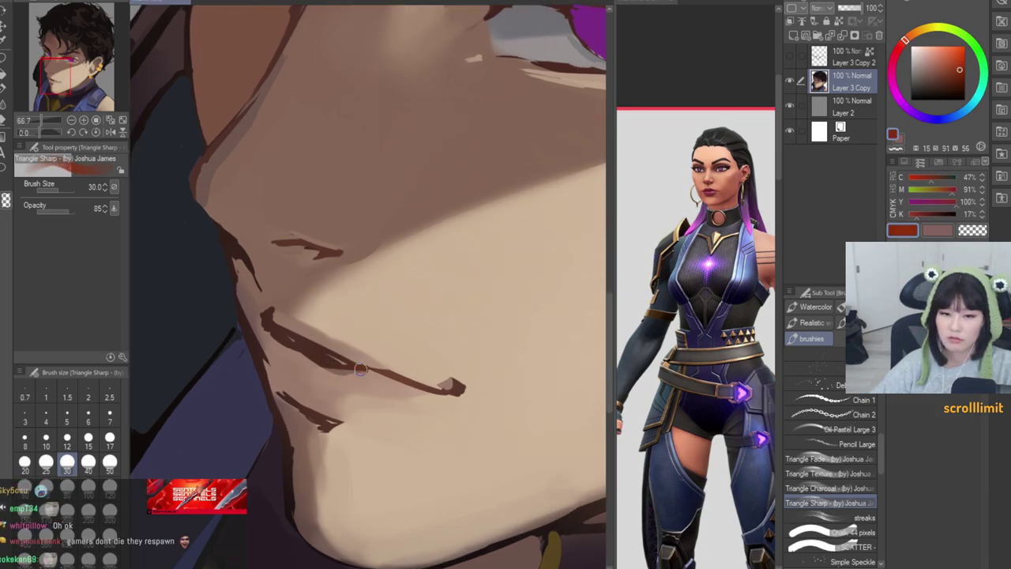
{"action": "scroll", "coordinate": [288, 341], "scroll_direction": "down", "scroll_amount": 5}
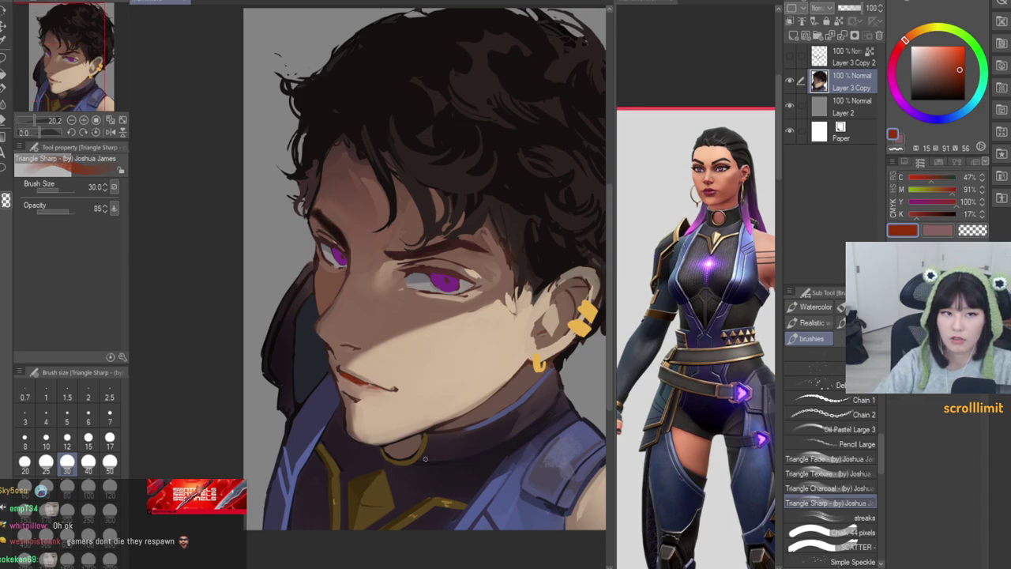
Step: Try a larger red brush stroke on the cheek below the ear and undo it
{"action": "key", "text": "bracketright"}
{"action": "key", "text": "bracketright"}
{"action": "key", "text": "bracketright"}
{"action": "key", "text": "bracketright"}
{"action": "key", "text": "bracketright"}
{"action": "key", "text": "bracketright"}
{"action": "key", "text": "bracketright"}
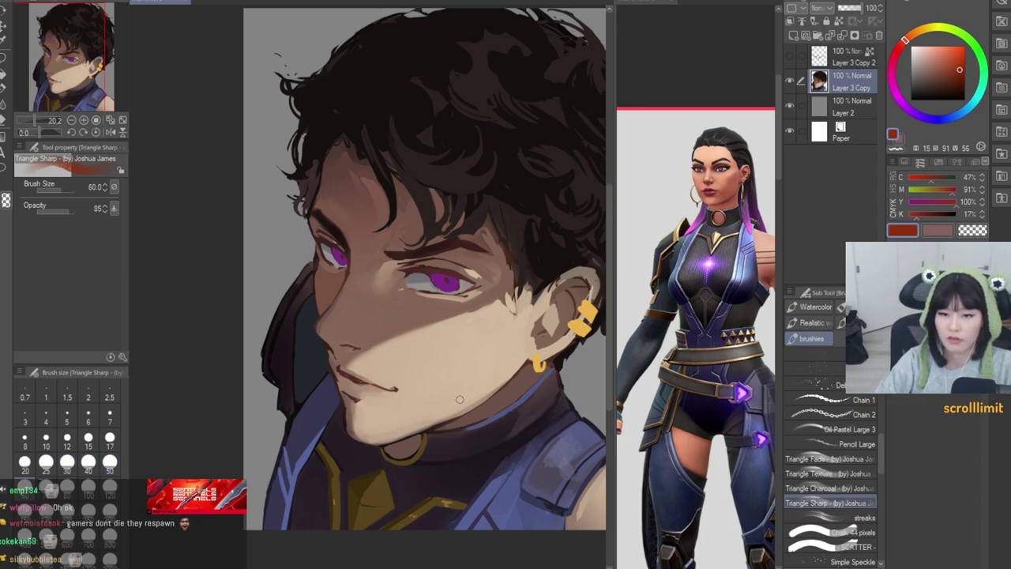
{"action": "mouse_move", "coordinate": [478, 354]}
{"action": "left_mouse_down"}
{"action": "mouse_move", "coordinate": [443, 392]}
{"action": "mouse_move", "coordinate": [447, 416]}
{"action": "mouse_move", "coordinate": [415, 392]}
{"action": "mouse_move", "coordinate": [429, 396]}
{"action": "mouse_move", "coordinate": [406, 404]}
{"action": "mouse_move", "coordinate": [456, 417]}
{"action": "mouse_move", "coordinate": [505, 298]}
{"action": "left_mouse_up"}
{"action": "key", "text": "ctrl+z"}
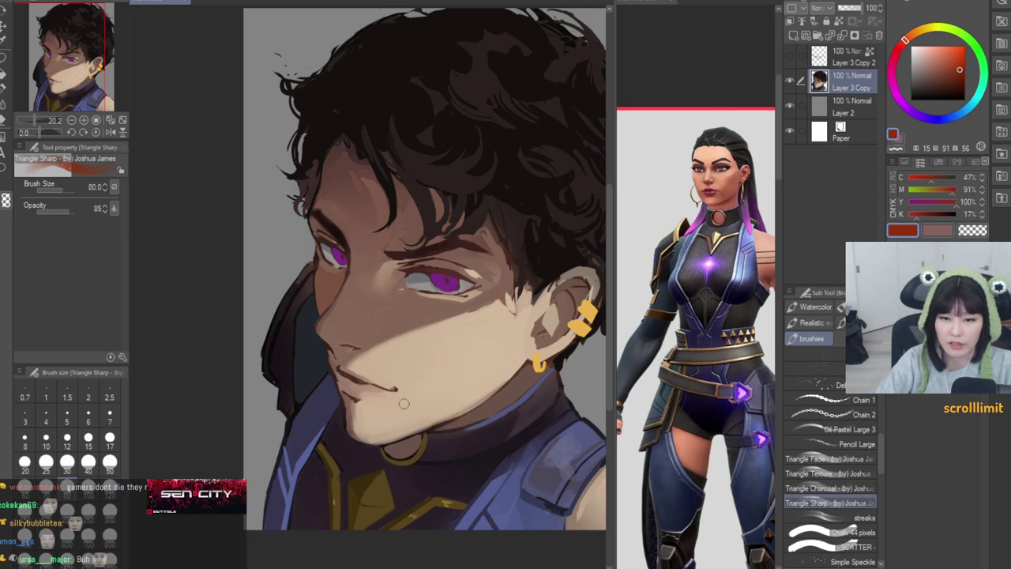
Step: Reduce the brush to 25 and refine the shadow beneath the lower lip with sampled skin tones
{"action": "key", "text": "bracketleft"}
{"action": "key", "text": "bracketleft"}
{"action": "key", "text": "bracketleft"}
{"action": "key", "text": "bracketleft"}
{"action": "key", "text": "bracketleft"}
{"action": "key", "text": "bracketleft"}
{"action": "scroll", "coordinate": [368, 432], "scroll_direction": "up", "scroll_amount": 5}
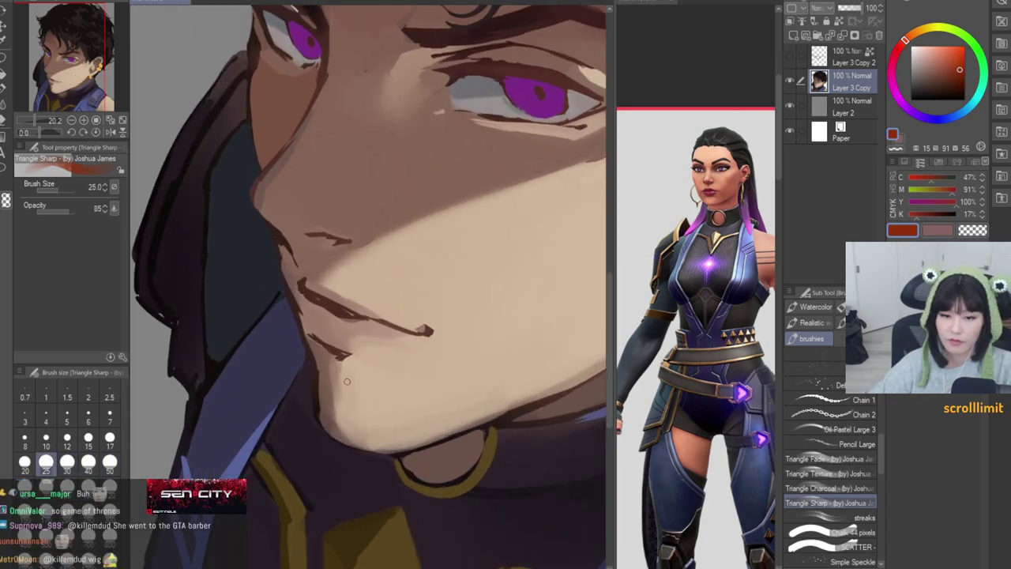
{"action": "left_click", "coordinate": [333, 368], "text": "alt"}
{"action": "left_click", "coordinate": [331, 352], "text": "alt"}
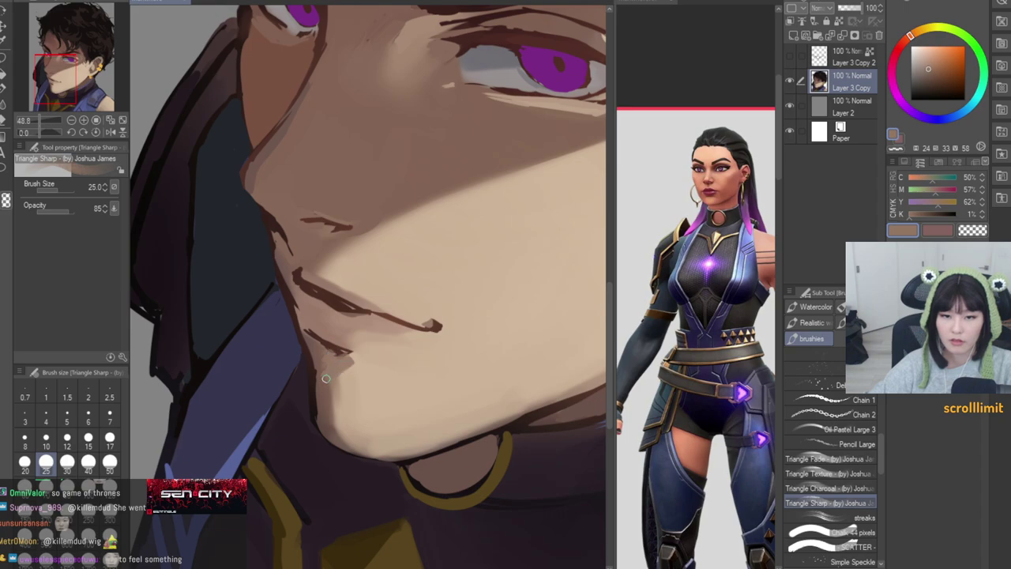
Step: Enlarge the brush to 120 and blend the shadow across the nose and cheek with sampled warm browns
{"action": "scroll", "coordinate": [325, 378], "scroll_direction": "down", "scroll_amount": 3}
{"action": "key", "text": "bracketright"}
{"action": "key", "text": "bracketright"}
{"action": "key", "text": "bracketright"}
{"action": "key", "text": "bracketright"}
{"action": "key", "text": "bracketright"}
{"action": "key", "text": "bracketright"}
{"action": "key", "text": "bracketright"}
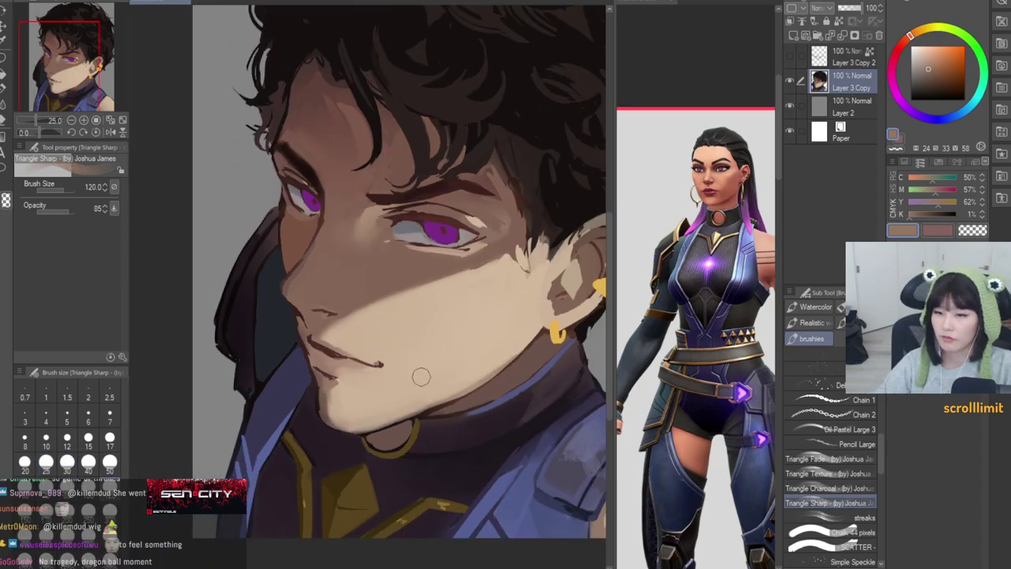
{"action": "scroll", "coordinate": [342, 295], "scroll_direction": "up", "scroll_amount": 1}
{"action": "left_click", "coordinate": [382, 277], "text": "alt"}
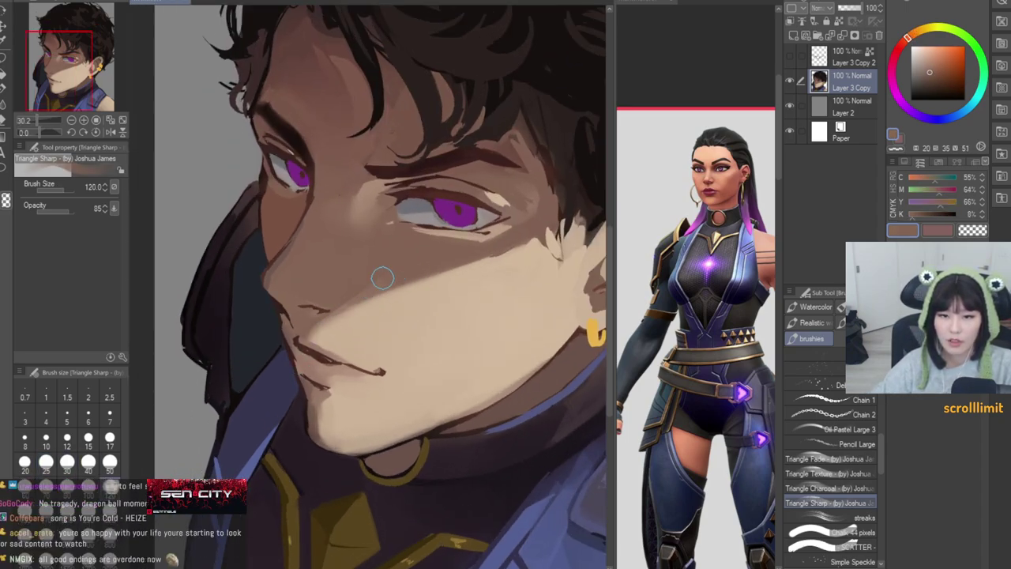
{"action": "scroll", "coordinate": [382, 277], "scroll_direction": "down", "scroll_amount": 2}
{"action": "scroll", "coordinate": [316, 332], "scroll_direction": "up", "scroll_amount": 3}
{"action": "left_click", "coordinate": [314, 333], "text": "alt"}
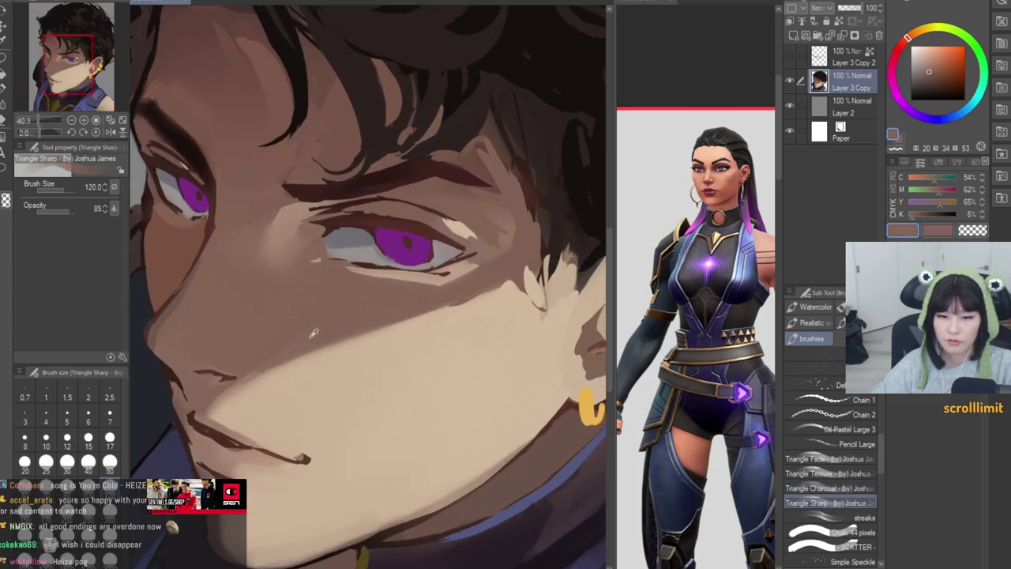
{"action": "left_click", "coordinate": [401, 335], "text": "alt"}
Step: Soften the cheek and jaw toward the ear using sampled shadow brown and light skin tones
{"action": "scroll", "coordinate": [412, 347], "scroll_direction": "down", "scroll_amount": 4}
{"action": "scroll", "coordinate": [421, 454], "scroll_direction": "up", "scroll_amount": 2}
{"action": "left_click", "coordinate": [424, 431], "text": "alt"}
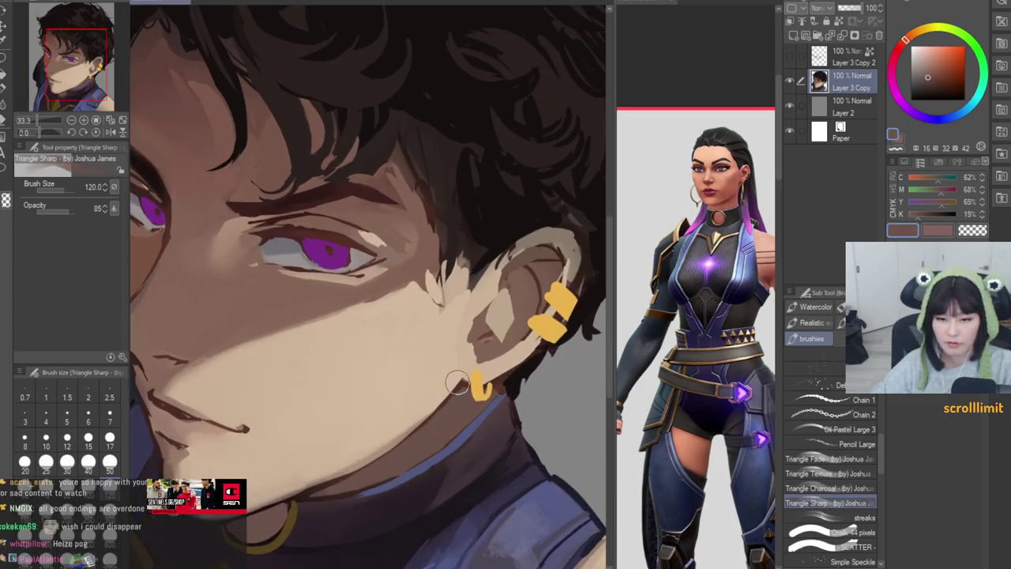
{"action": "left_click", "coordinate": [387, 418], "text": "alt"}
{"action": "scroll", "coordinate": [384, 428], "scroll_direction": "down", "scroll_amount": 2}
{"action": "scroll", "coordinate": [396, 247], "scroll_direction": "up", "scroll_amount": 2}
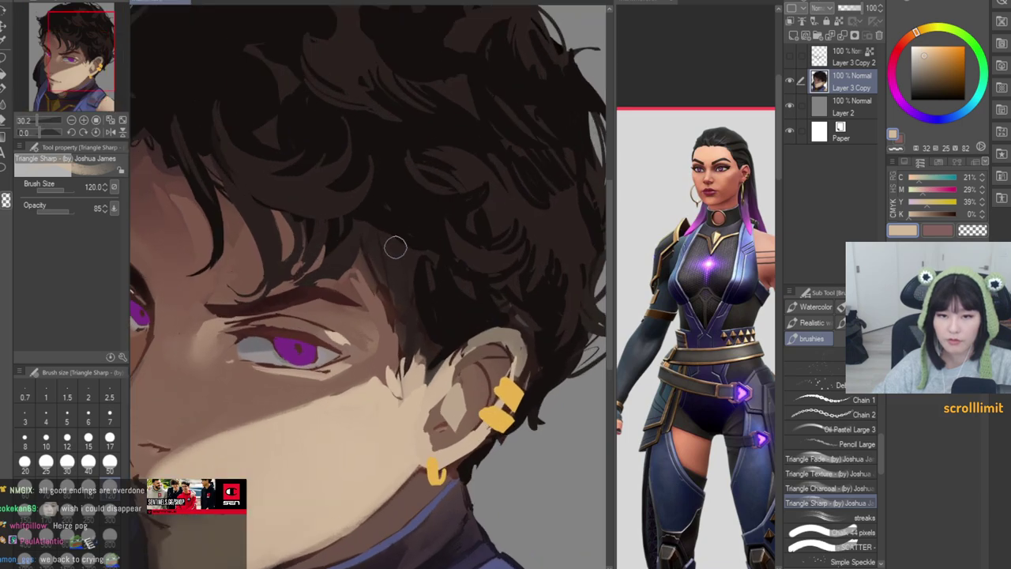
Step: Sample the hair's dark brown and merge the light and dark clumps on the crown at brush size 500
{"action": "left_click", "coordinate": [395, 247], "text": "alt"}
{"action": "scroll", "coordinate": [386, 210], "scroll_direction": "down", "scroll_amount": 2}
{"action": "scroll", "coordinate": [451, 267], "scroll_direction": "up", "scroll_amount": 1}
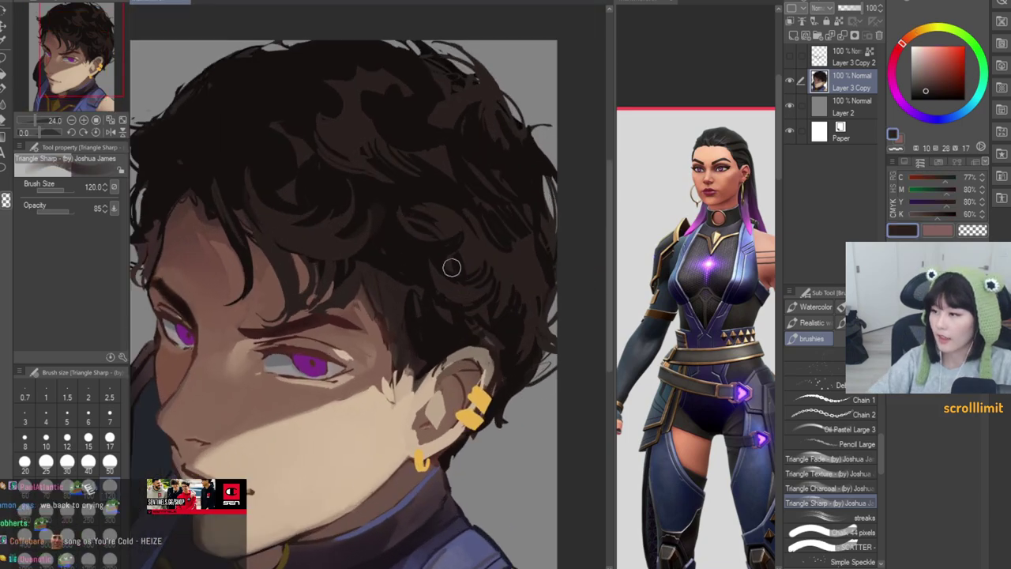
{"action": "key", "text": "bracketright"}
{"action": "key", "text": "bracketright"}
{"action": "key", "text": "bracketright"}
{"action": "key", "text": "bracketright"}
{"action": "key", "text": "bracketright"}
{"action": "key", "text": "bracketright"}
{"action": "key", "text": "bracketright"}
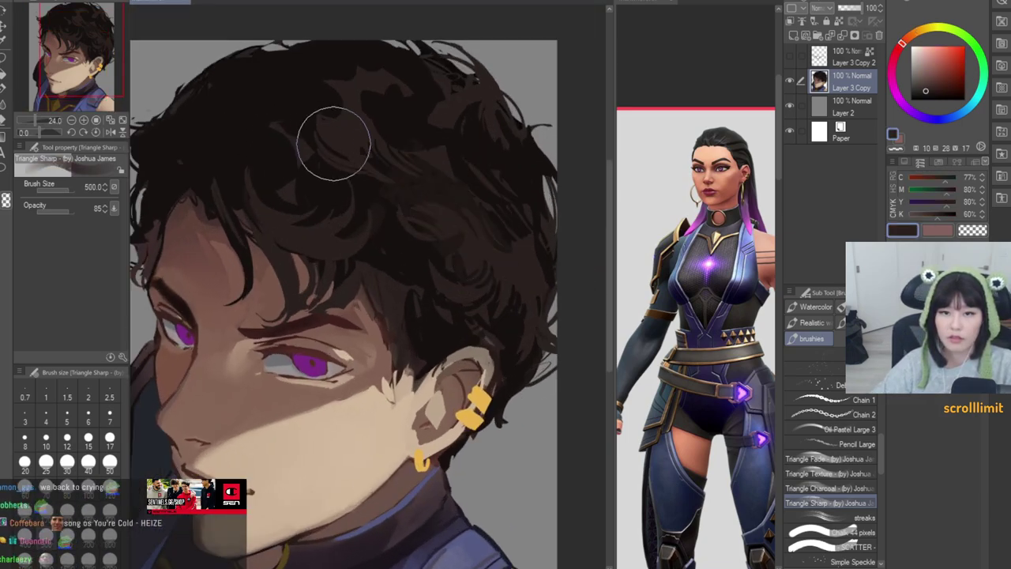
{"action": "mouse_move", "coordinate": [333, 143]}
{"action": "left_mouse_down"}
{"action": "mouse_move", "coordinate": [267, 144]}
{"action": "mouse_move", "coordinate": [258, 183]}
{"action": "mouse_move", "coordinate": [319, 196]}
{"action": "left_mouse_up"}
{"action": "scroll", "coordinate": [458, 276], "scroll_direction": "down", "scroll_amount": 2}
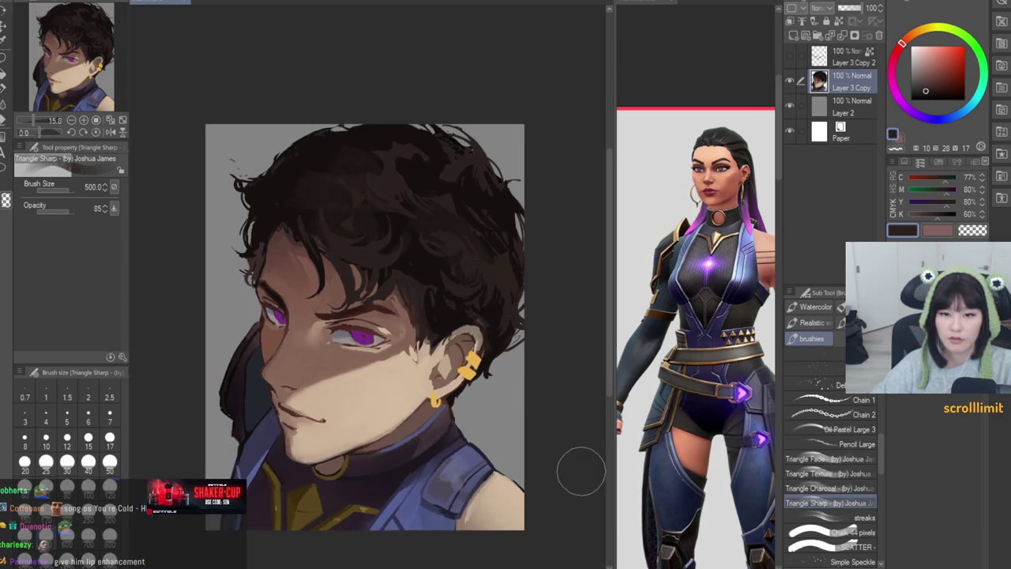
Step: Choose the leaves brush and texture the top of the hair with sampled dark browns at size 400
{"action": "scroll", "coordinate": [821, 474], "scroll_direction": "down", "scroll_amount": 10}
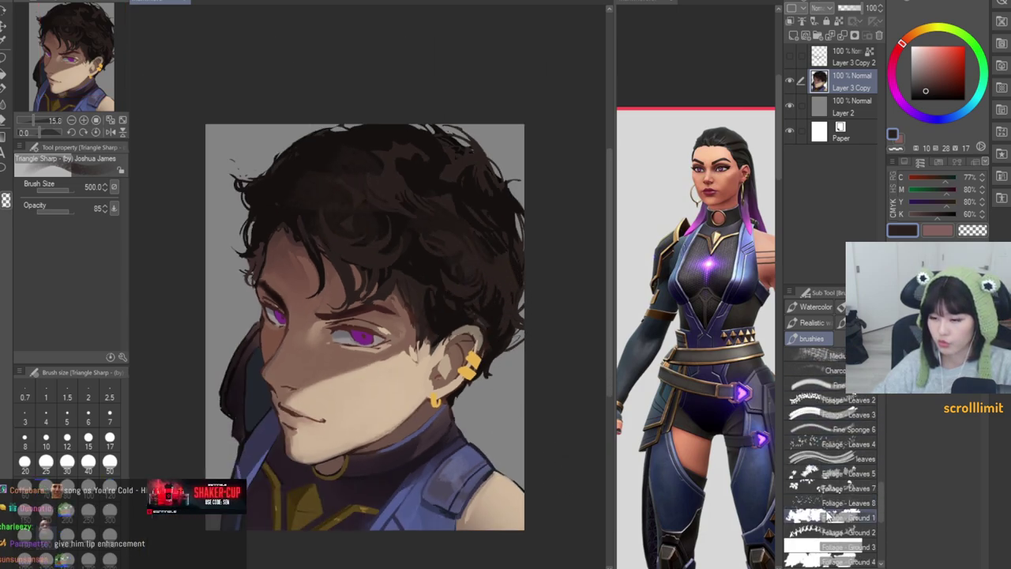
{"action": "left_click", "coordinate": [825, 458]}
{"action": "scroll", "coordinate": [271, 165], "scroll_direction": "up", "scroll_amount": 4}
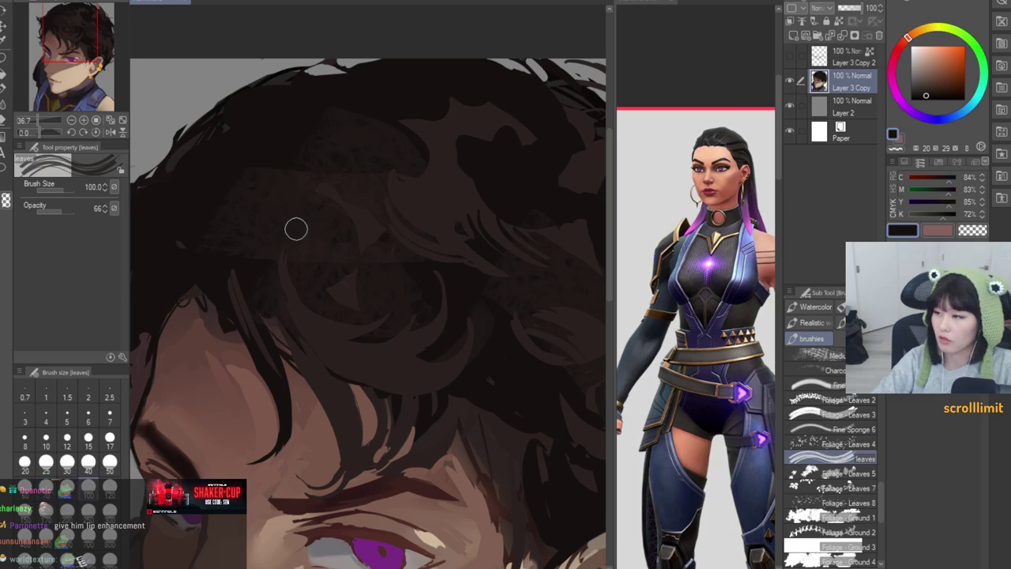
{"action": "key", "text": "]"}
{"action": "key", "text": "]"}
{"action": "key", "text": "]"}
{"action": "key", "text": "]"}
{"action": "key", "text": "]"}
{"action": "key", "text": "]"}
{"action": "key", "text": "]"}
{"action": "scroll", "coordinate": [293, 154], "scroll_direction": "down", "scroll_amount": 2}
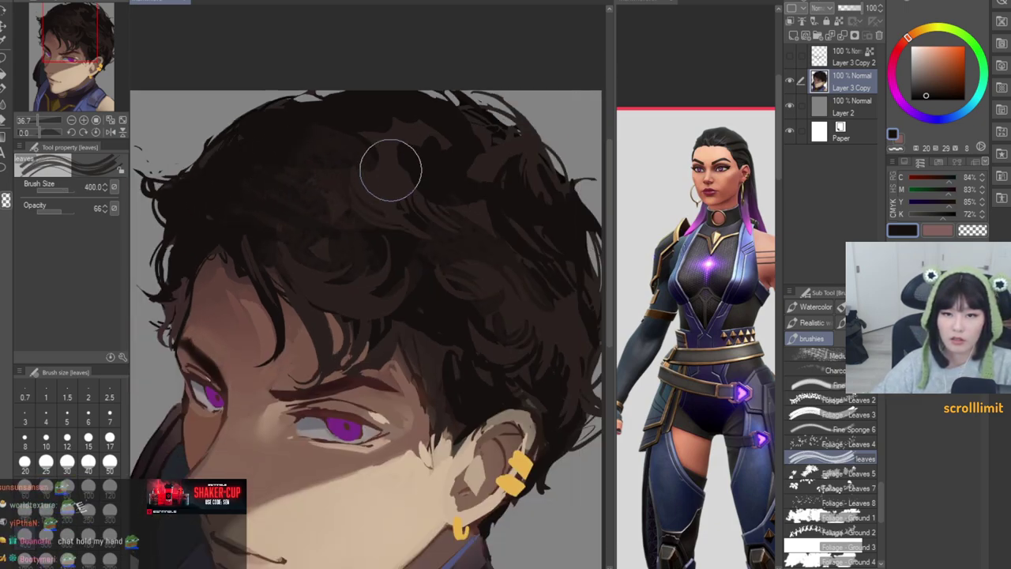
{"action": "scroll", "coordinate": [391, 169], "scroll_direction": "down", "scroll_amount": 1}
{"action": "scroll", "coordinate": [537, 293], "scroll_direction": "down", "scroll_amount": 2}
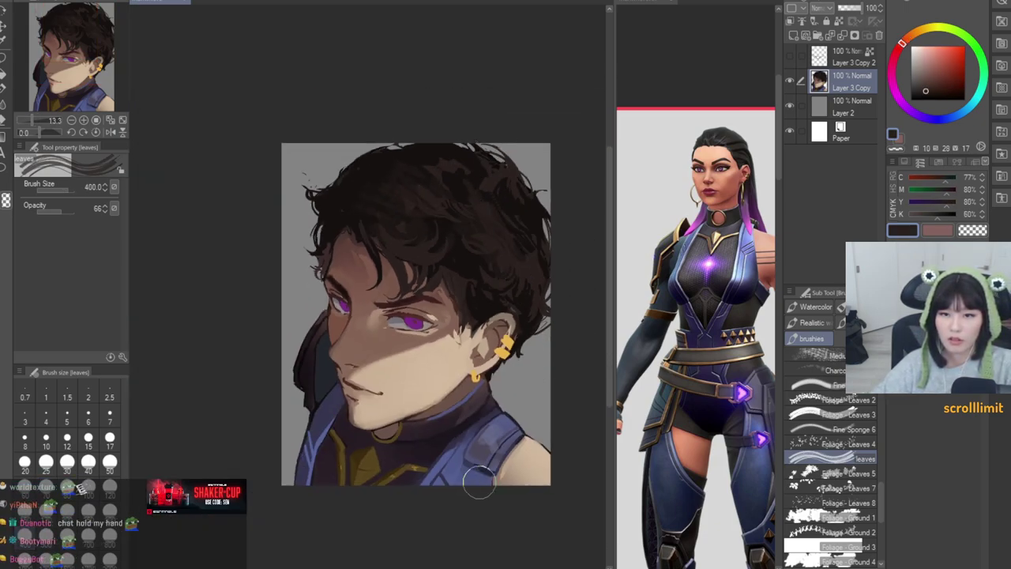
Step: Try making the lips fuller with the Liquify tool at brush size 150
{"action": "key", "text": "bracketleft"}
{"action": "key", "text": "bracketleft"}
{"action": "key", "text": "bracketleft"}
{"action": "key", "text": "bracketleft"}
{"action": "key", "text": "bracketleft"}
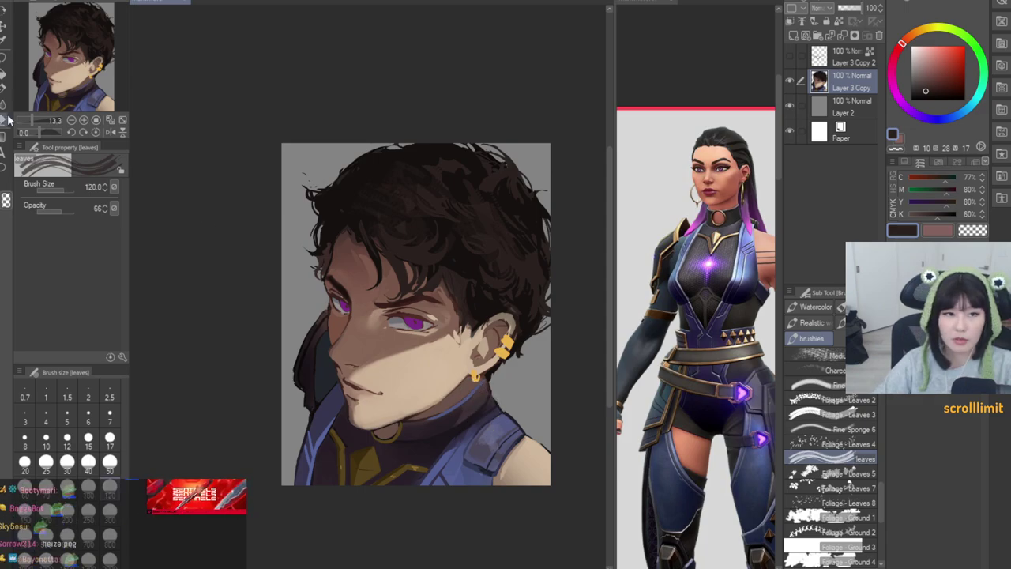
{"action": "left_click", "coordinate": [6, 118]}
{"action": "scroll", "coordinate": [348, 387], "scroll_direction": "up", "scroll_amount": 4}
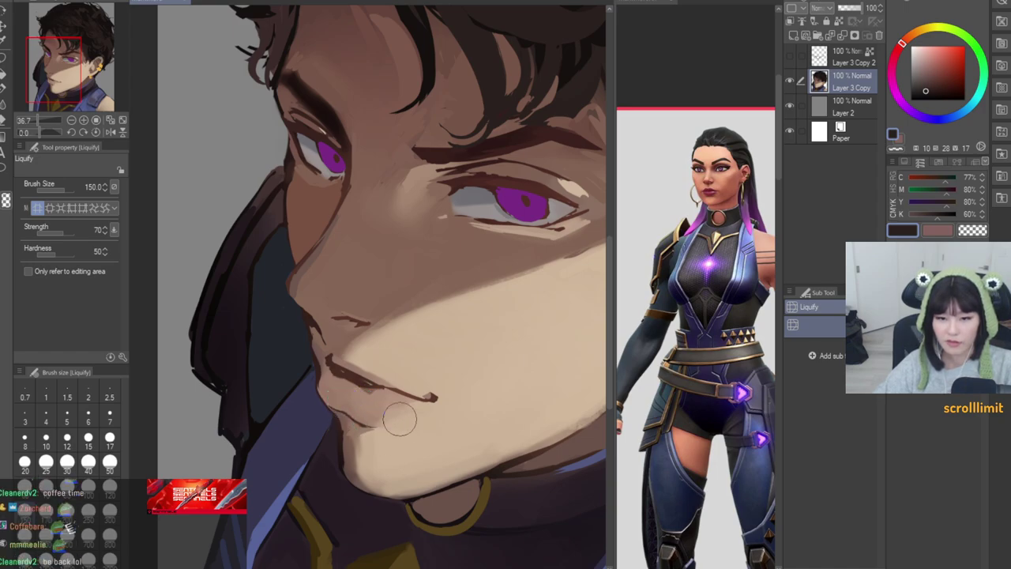
{"action": "scroll", "coordinate": [399, 419], "scroll_direction": "down", "scroll_amount": 5}
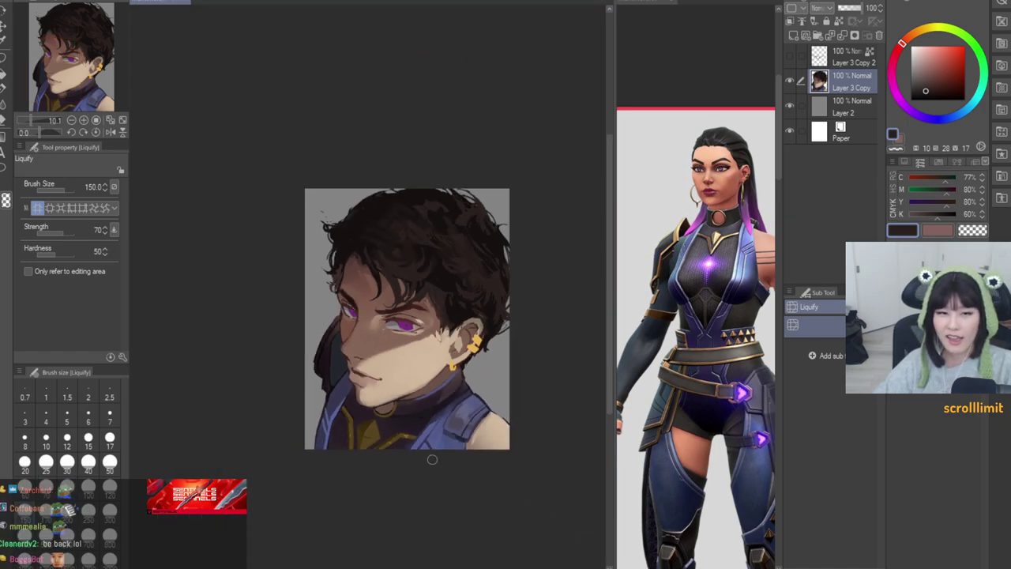
{"action": "scroll", "coordinate": [431, 459], "scroll_direction": "up", "scroll_amount": 3}
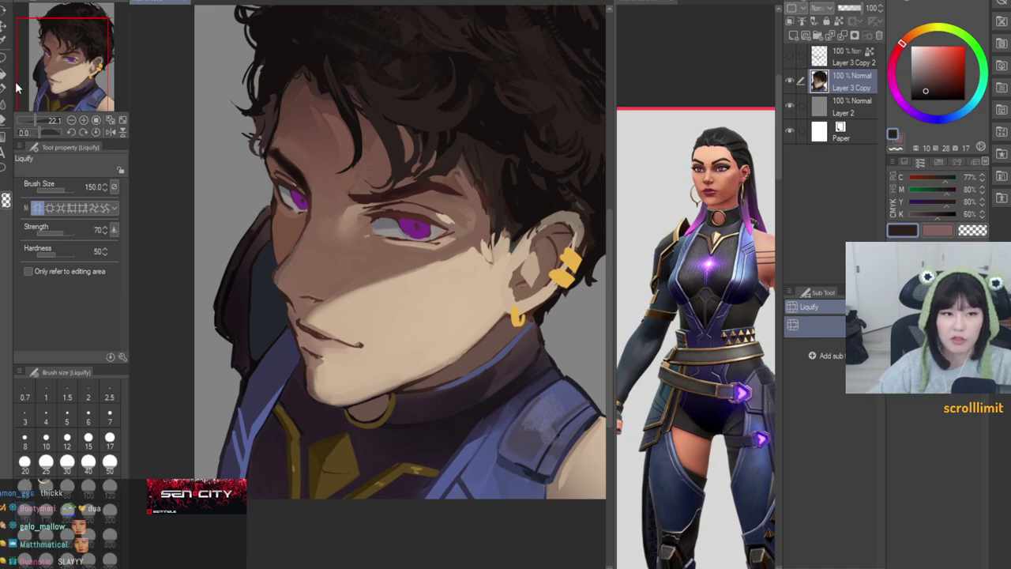
Step: Paint sampled skin-shadow brown beneath the lower lip with the leaves brush at size 120
{"action": "left_click", "coordinate": [4, 135]}
{"action": "scroll", "coordinate": [366, 358], "scroll_direction": "up", "scroll_amount": 1}
{"action": "scroll", "coordinate": [290, 368], "scroll_direction": "up", "scroll_amount": 3}
{"action": "left_click", "coordinate": [298, 358], "text": "alt"}
{"action": "key", "text": "bracketleft"}
{"action": "left_click_drag", "start_coordinate": [299, 357], "coordinate": [310, 363]}
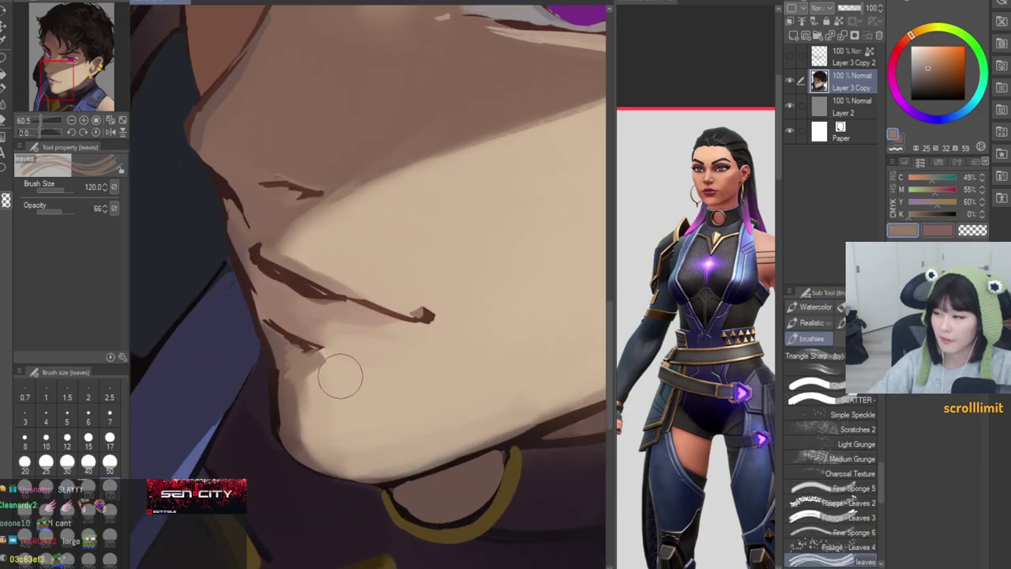
{"action": "key", "text": "bracketleft"}
{"action": "key", "text": "bracketleft"}
Step: Choose the Dry Texture 3 brush and soften the dark line under the lower lip with sampled skin tones at size 50
{"action": "scroll", "coordinate": [863, 474], "scroll_direction": "down", "scroll_amount": 10}
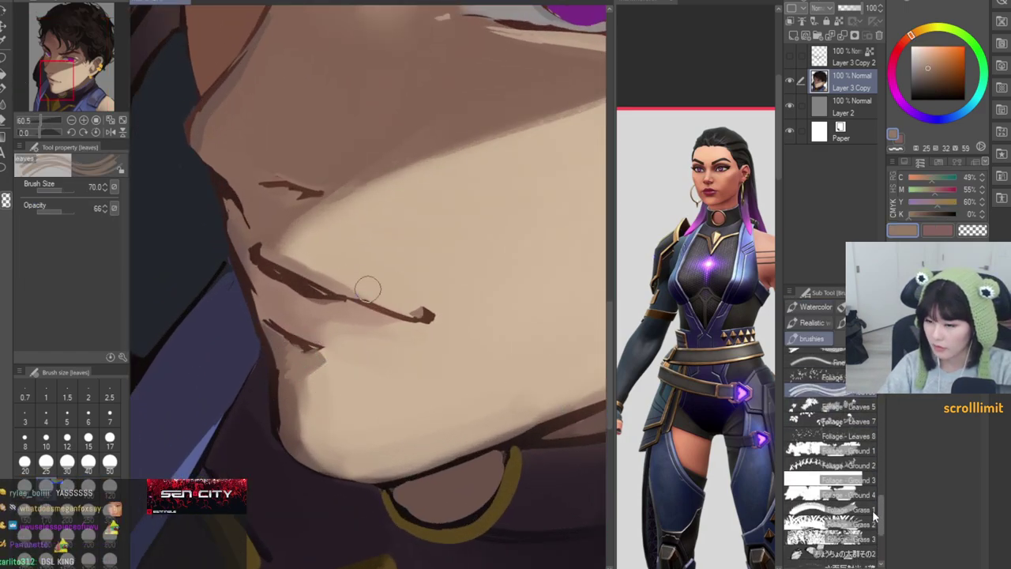
{"action": "scroll", "coordinate": [868, 537], "scroll_direction": "up", "scroll_amount": 10}
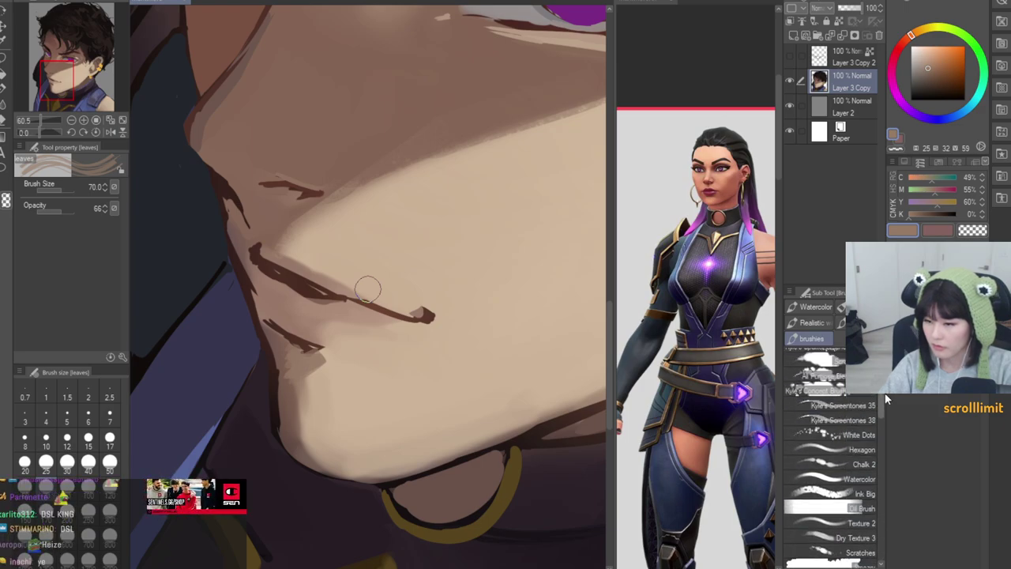
{"action": "scroll", "coordinate": [837, 466], "scroll_direction": "up", "scroll_amount": 1}
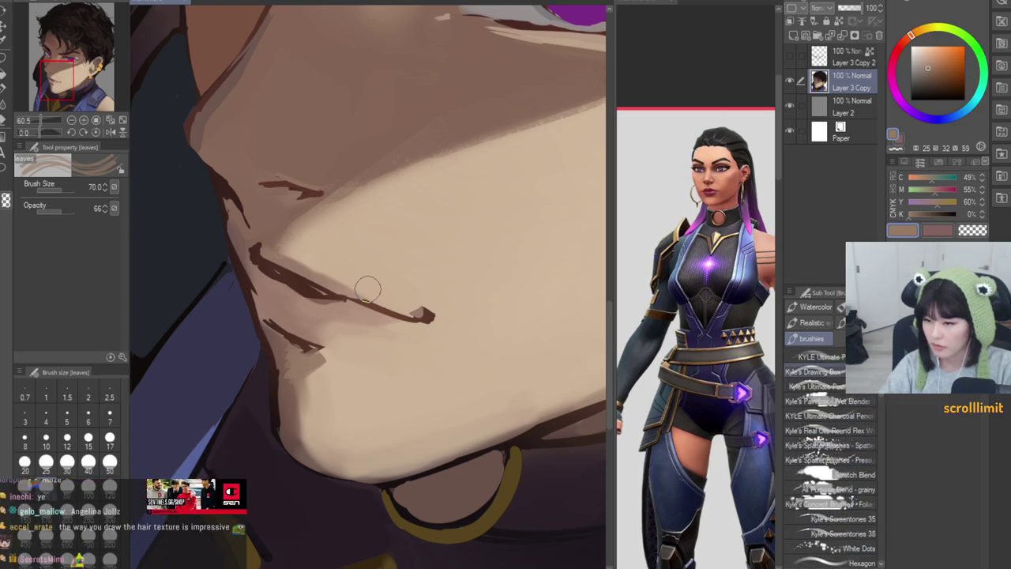
{"action": "scroll", "coordinate": [829, 442], "scroll_direction": "down", "scroll_amount": 5}
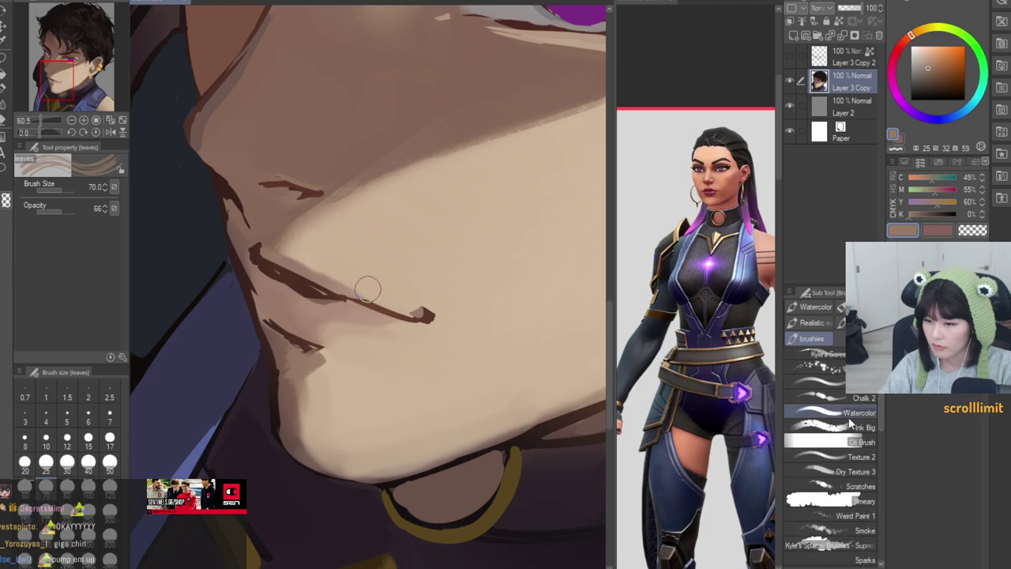
{"action": "left_click", "coordinate": [830, 412]}
{"action": "left_click", "coordinate": [829, 472]}
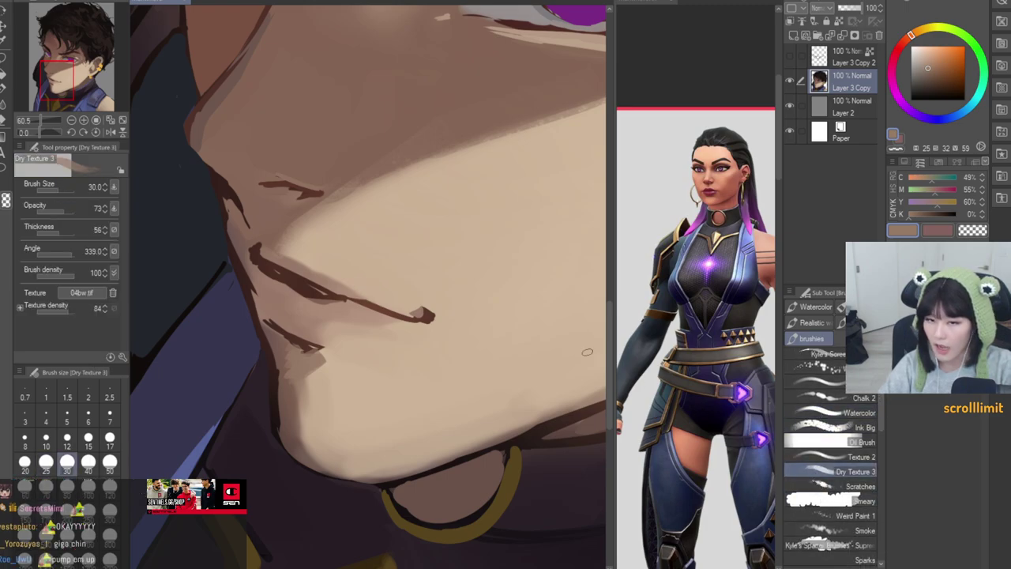
{"action": "scroll", "coordinate": [299, 324], "scroll_direction": "up", "scroll_amount": 1}
{"action": "left_click", "coordinate": [310, 347], "text": "alt"}
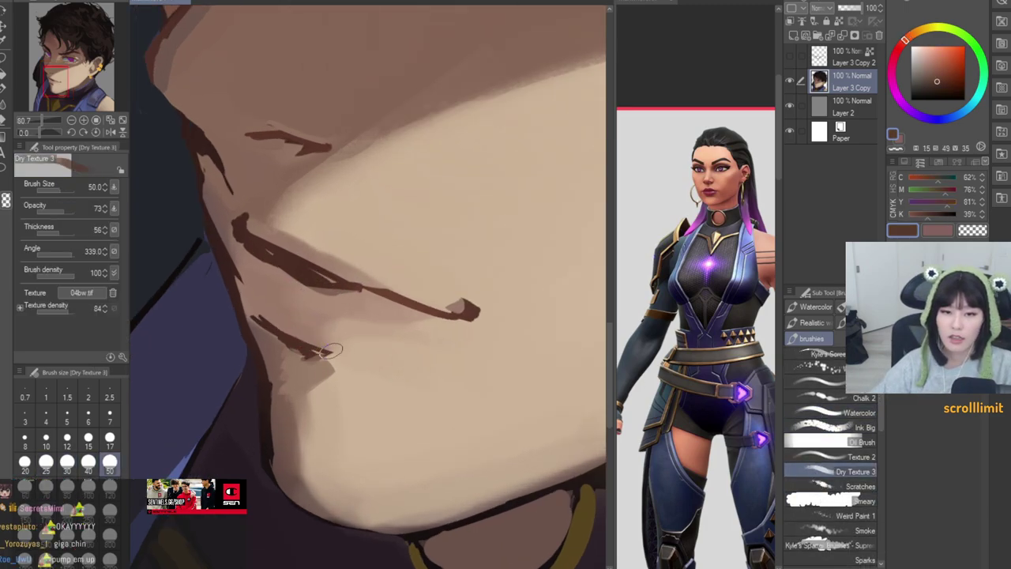
{"action": "left_click", "coordinate": [263, 334], "text": "alt"}
{"action": "left_click_drag", "start_coordinate": [263, 328], "coordinate": [299, 362]}
{"action": "mouse_move", "coordinate": [267, 327]}
{"action": "left_mouse_down"}
{"action": "mouse_move", "coordinate": [312, 326]}
{"action": "mouse_move", "coordinate": [345, 352]}
{"action": "left_mouse_up"}
{"action": "left_click", "coordinate": [359, 373], "text": "alt"}
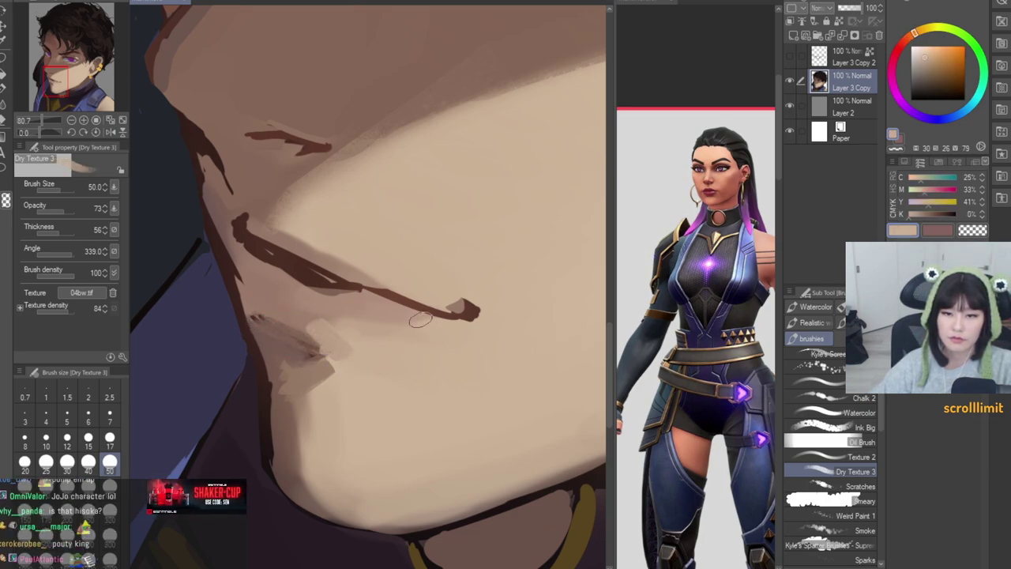
Step: Build up the lower lip with sampled mid skin tones, painting over the rest of its dark outline
{"action": "left_click", "coordinate": [363, 316], "text": "alt"}
{"action": "left_click", "coordinate": [345, 316], "text": "alt"}
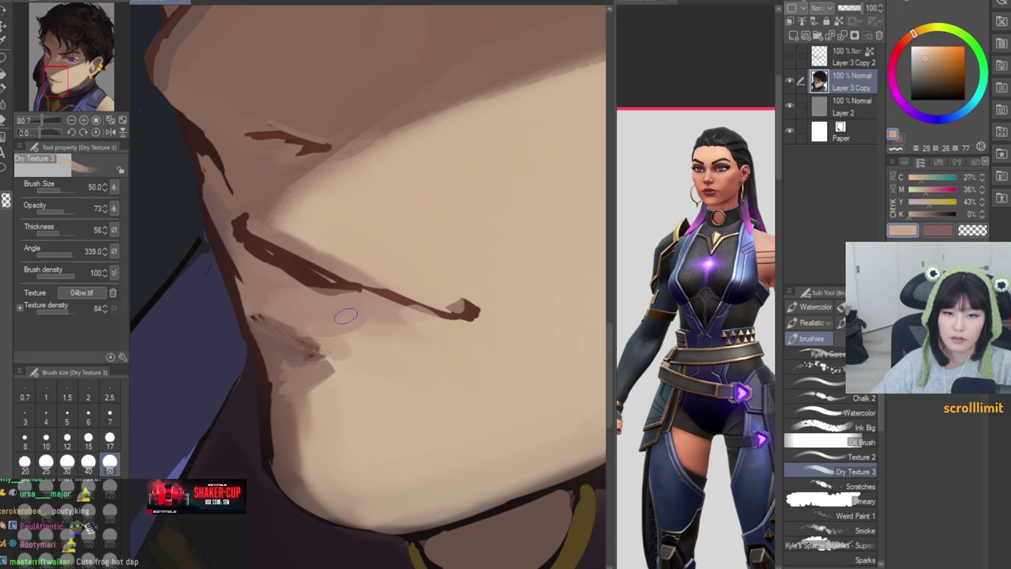
{"action": "left_click", "coordinate": [313, 326], "text": "alt"}
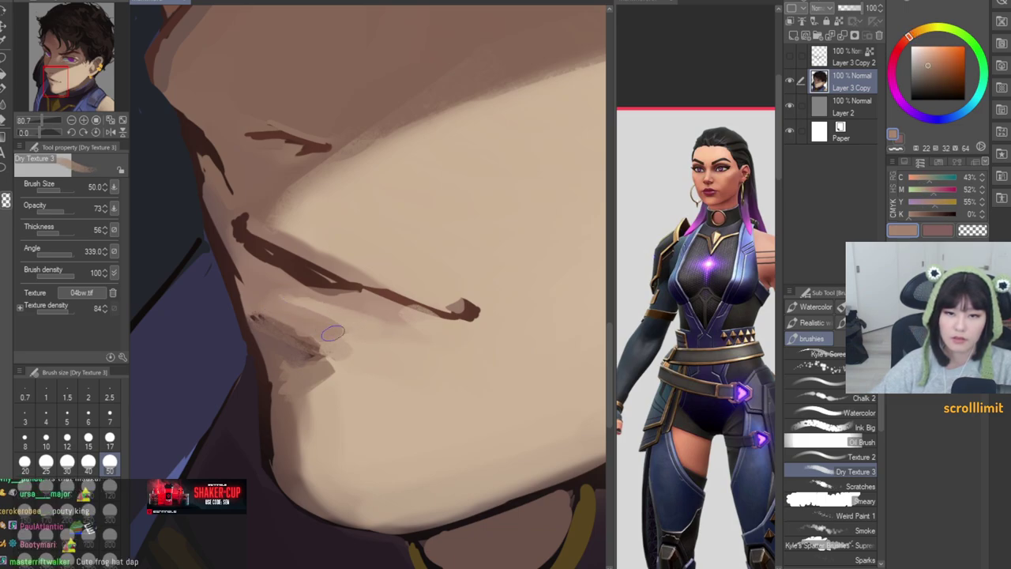
{"action": "scroll", "coordinate": [350, 355], "scroll_direction": "down", "scroll_amount": 7}
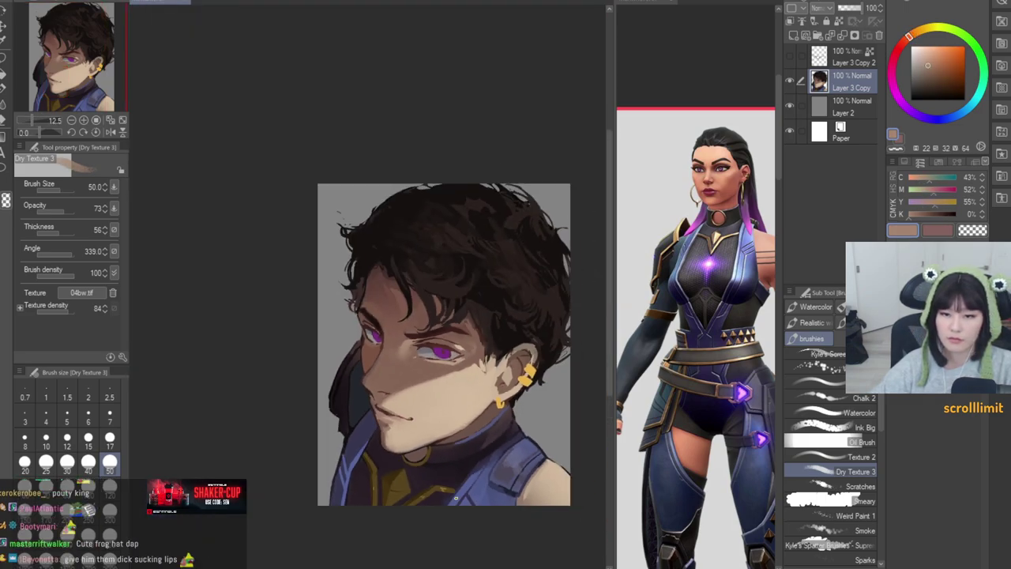
{"action": "scroll", "coordinate": [416, 446], "scroll_direction": "up", "scroll_amount": 7}
{"action": "left_click", "coordinate": [297, 391], "text": "alt"}
{"action": "left_click_drag", "start_coordinate": [292, 402], "coordinate": [254, 379]}
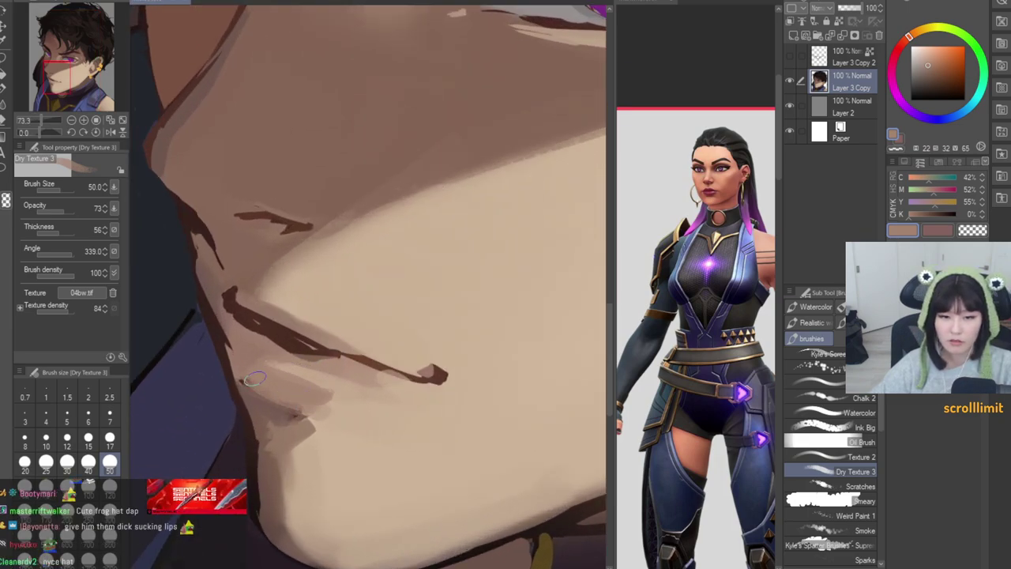
{"action": "left_click_drag", "start_coordinate": [226, 329], "coordinate": [229, 349]}
Step: Shade beneath the lower lip with sampled reddish brown and trim the shadow's upper edge with the lip tone
{"action": "left_click", "coordinate": [279, 336], "text": "alt"}
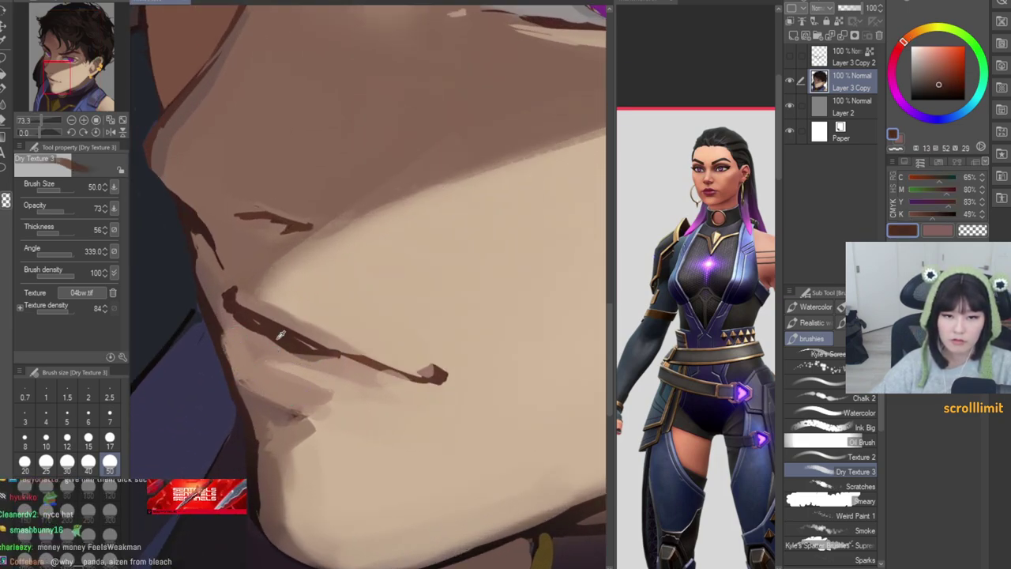
{"action": "left_click", "coordinate": [261, 394], "text": "alt"}
{"action": "left_click", "coordinate": [280, 338], "text": "alt"}
{"action": "left_click_drag", "start_coordinate": [244, 383], "coordinate": [282, 425]}
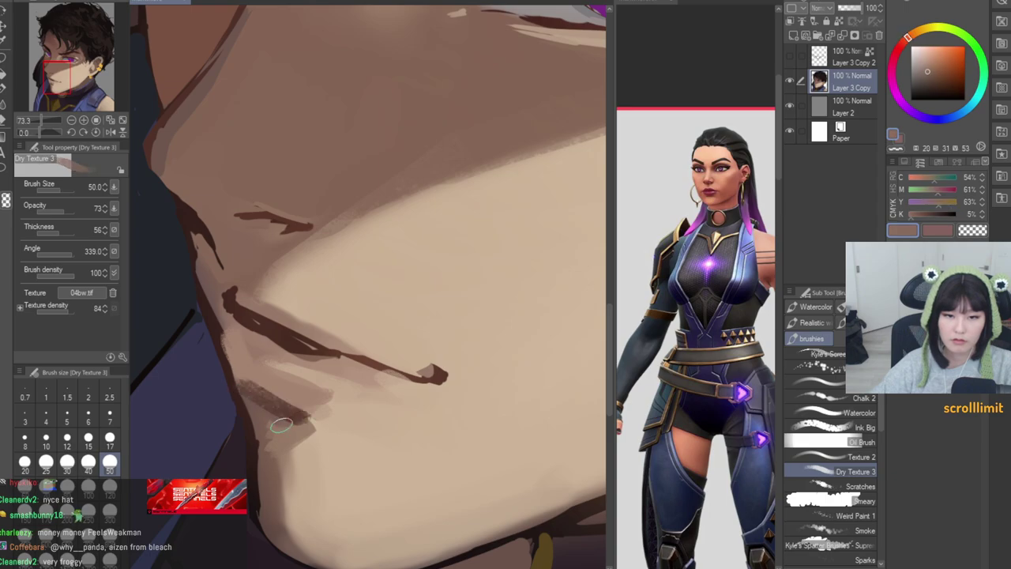
{"action": "left_click", "coordinate": [253, 378], "text": "alt"}
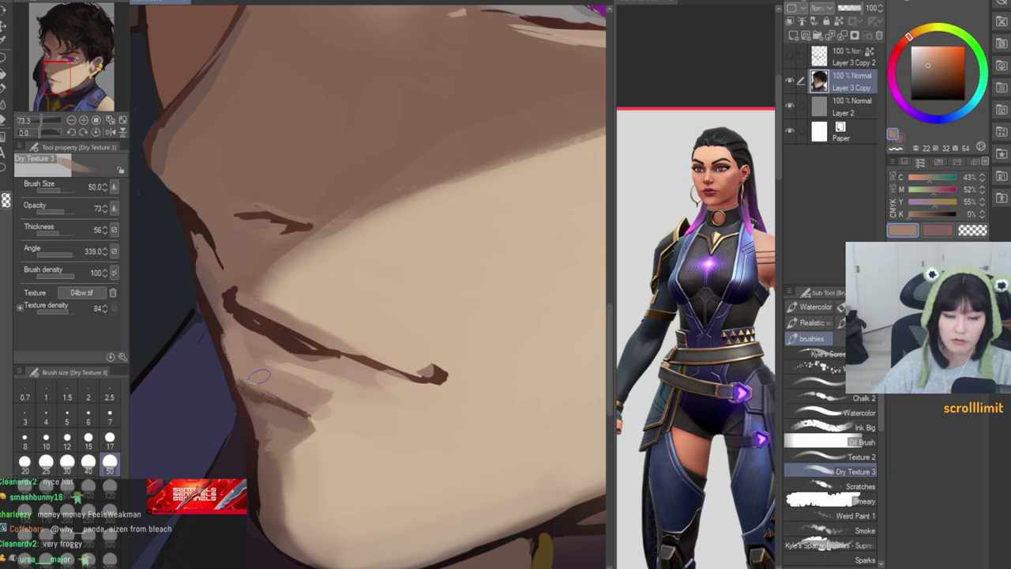
{"action": "scroll", "coordinate": [365, 418], "scroll_direction": "down", "scroll_amount": 6}
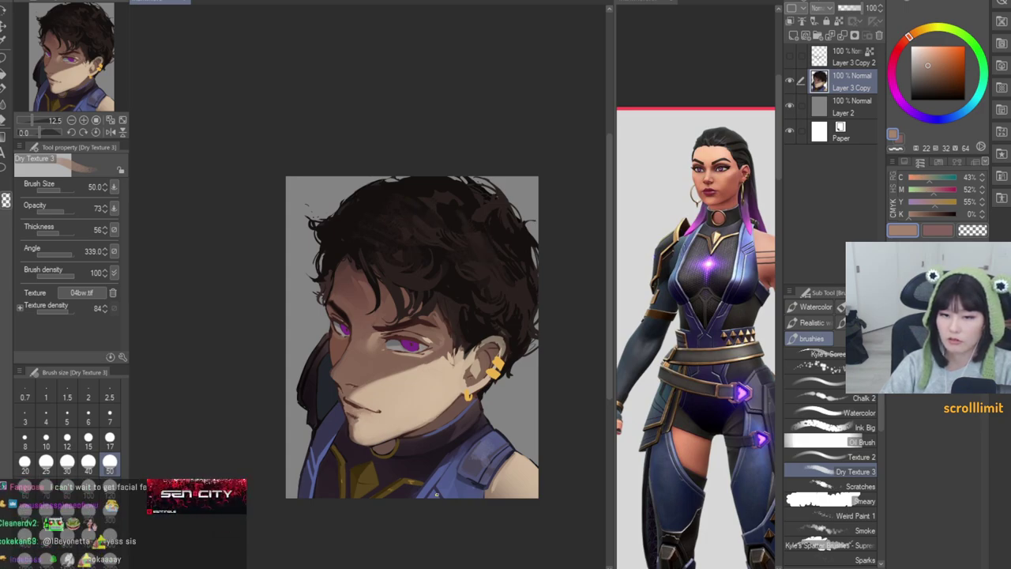
Step: Refine the lower lip and the corner of the mouth with sampled lip and light skin tones at brush size 25
{"action": "key", "text": "bracketleft"}
{"action": "key", "text": "bracketleft"}
{"action": "key", "text": "bracketleft"}
{"action": "scroll", "coordinate": [436, 494], "scroll_direction": "up", "scroll_amount": 7}
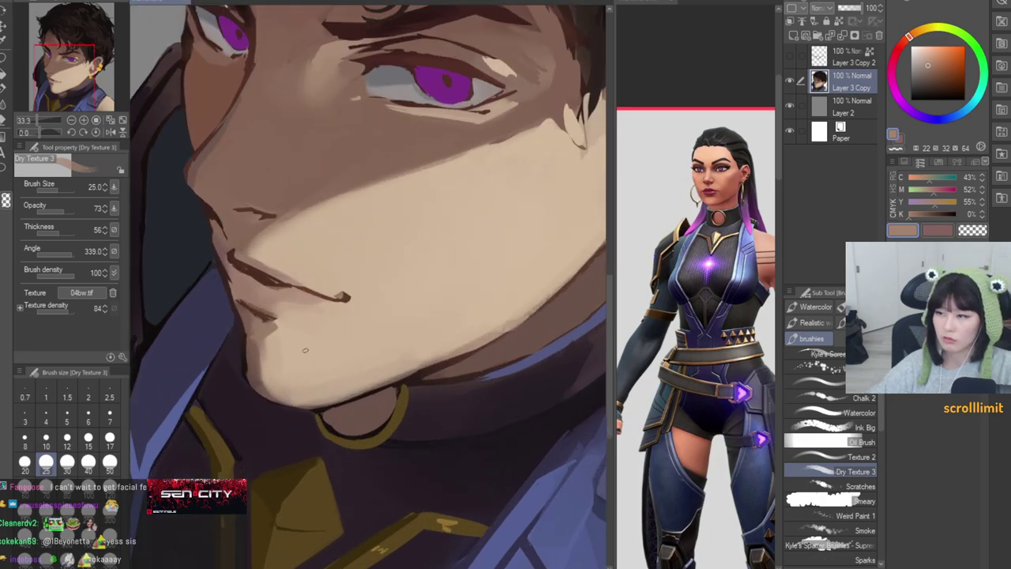
{"action": "mouse_move", "coordinate": [298, 298]}
{"action": "left_mouse_down"}
{"action": "mouse_move", "coordinate": [232, 272]}
{"action": "mouse_move", "coordinate": [282, 299]}
{"action": "mouse_move", "coordinate": [327, 289]}
{"action": "mouse_move", "coordinate": [269, 259]}
{"action": "mouse_move", "coordinate": [337, 292]}
{"action": "mouse_move", "coordinate": [287, 275]}
{"action": "mouse_move", "coordinate": [312, 290]}
{"action": "left_mouse_up"}
{"action": "left_click", "coordinate": [266, 304], "text": "alt"}
{"action": "left_click", "coordinate": [326, 290], "text": "alt"}
{"action": "left_click", "coordinate": [338, 291], "text": "alt"}
{"action": "scroll", "coordinate": [353, 379], "scroll_direction": "down", "scroll_amount": 7}
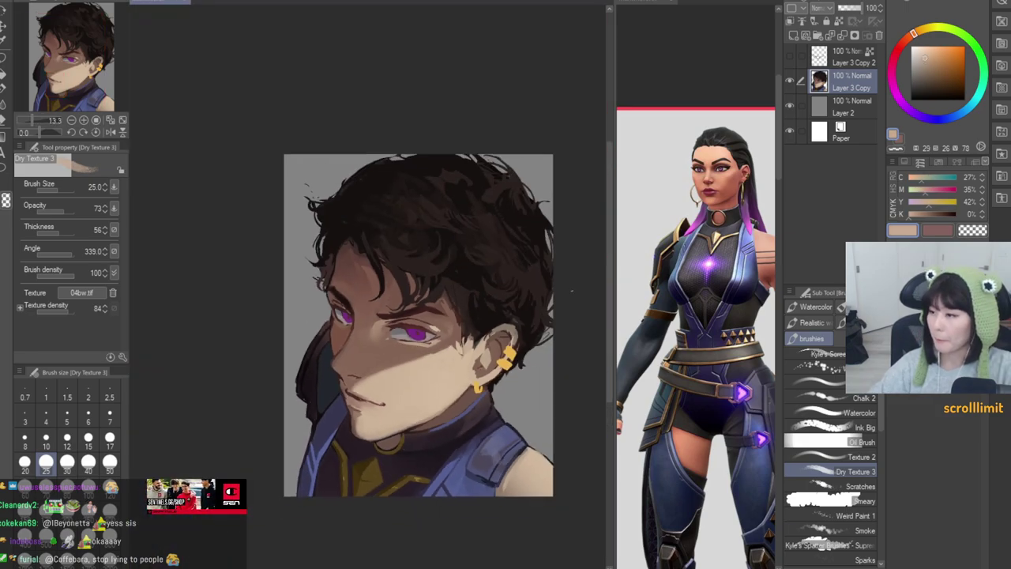
Step: Examine the full Reyna figure in the reference image against the portrait
{"action": "scroll", "coordinate": [498, 272], "scroll_direction": "up", "scroll_amount": 1}
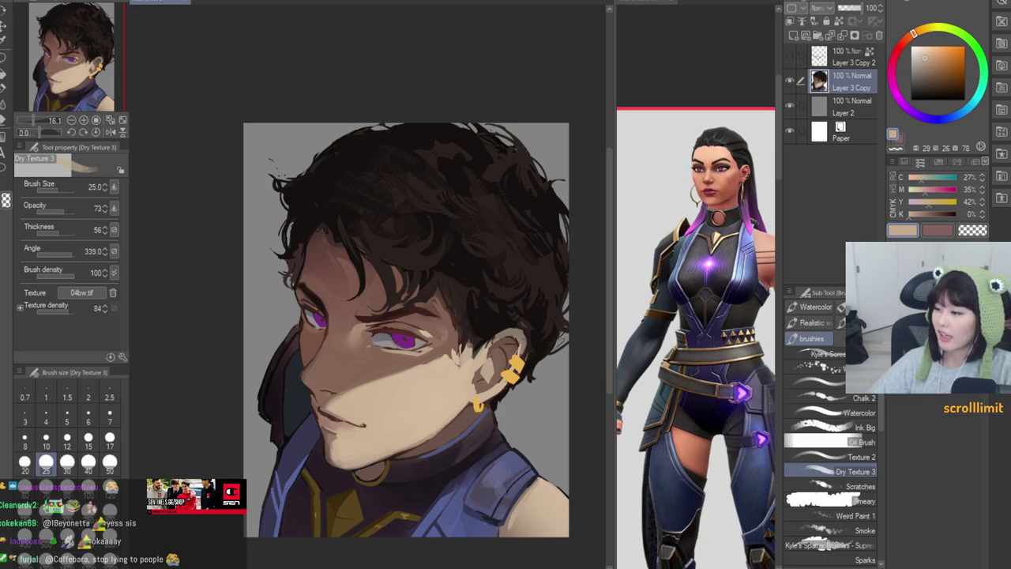
{"action": "scroll", "coordinate": [458, 304], "scroll_direction": "up", "scroll_amount": 1}
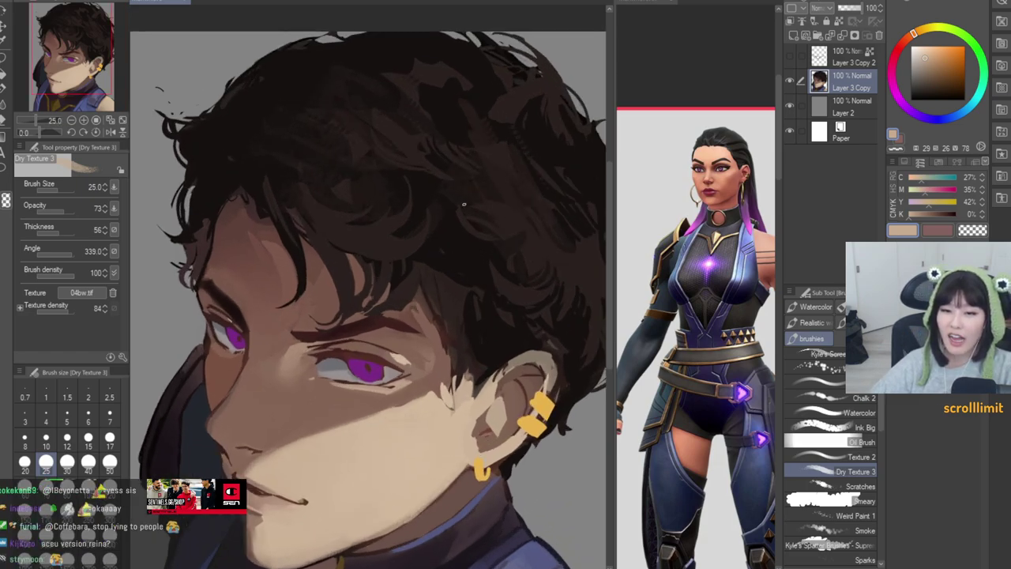
{"action": "scroll", "coordinate": [458, 304], "scroll_direction": "down", "scroll_amount": 2}
{"action": "scroll", "coordinate": [459, 304], "scroll_direction": "up", "scroll_amount": 2}
{"action": "left_click", "coordinate": [682, 316]}
{"action": "scroll", "coordinate": [682, 327], "scroll_direction": "down", "scroll_amount": 3}
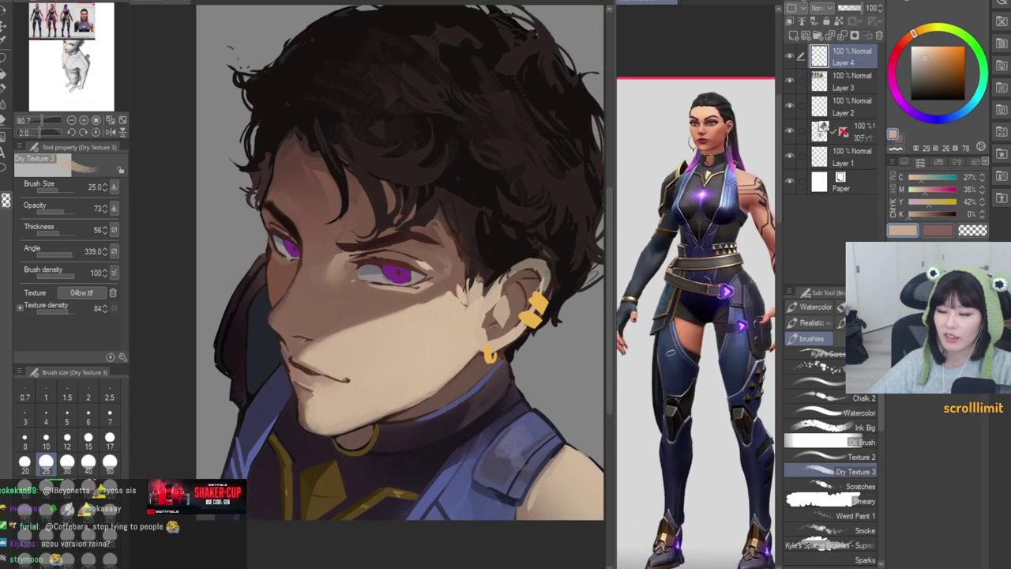
{"action": "scroll", "coordinate": [629, 314], "scroll_direction": "up", "scroll_amount": 1}
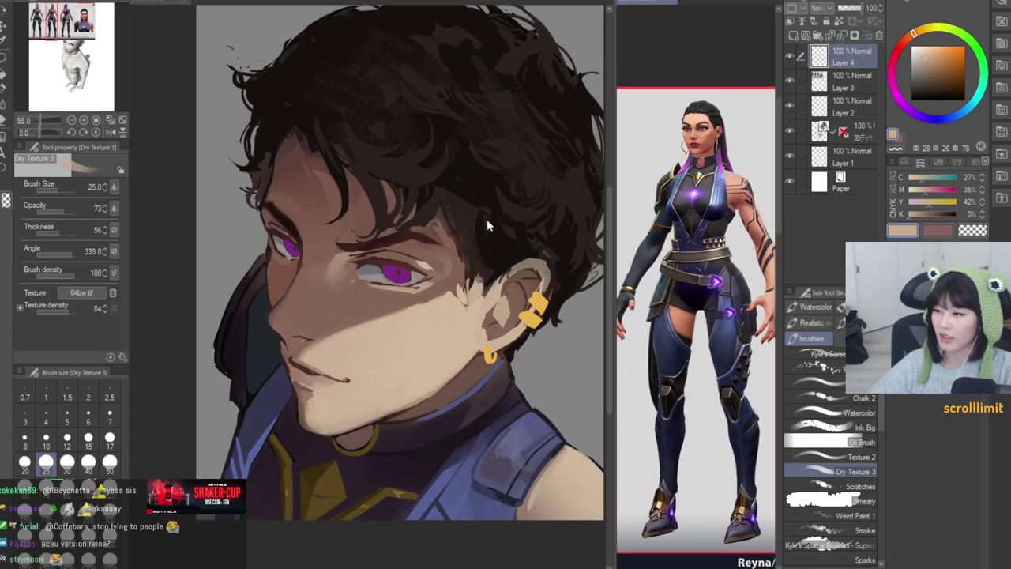
{"action": "key", "text": "ctrl+Tab"}
Step: Refine the tail of the eyebrow nearest the ear with sampled dark brown and skin-shadow brown at size 25
{"action": "scroll", "coordinate": [388, 266], "scroll_direction": "up", "scroll_amount": 2}
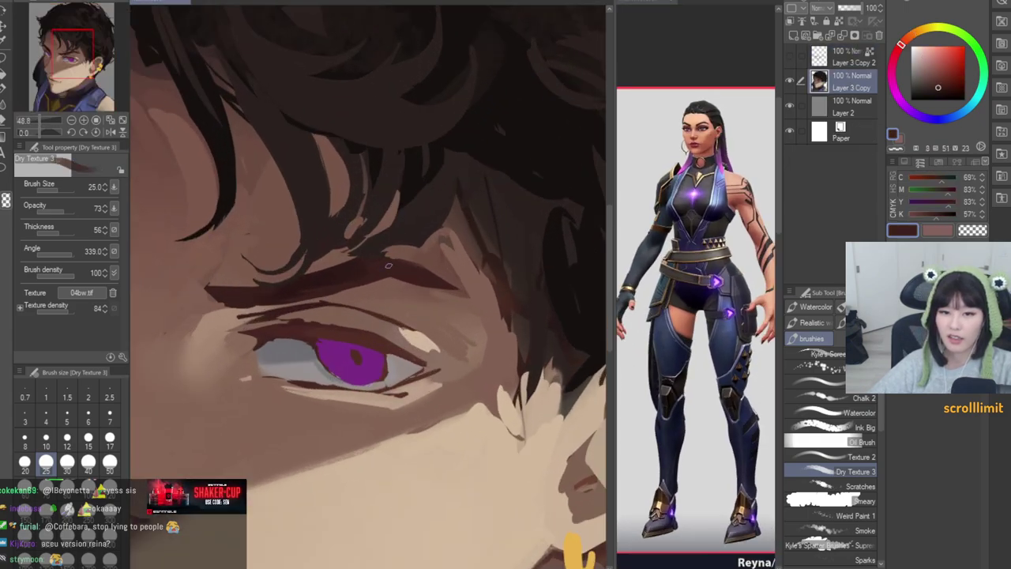
{"action": "left_click", "coordinate": [462, 300], "text": "alt"}
{"action": "left_click", "coordinate": [452, 293], "text": "alt"}
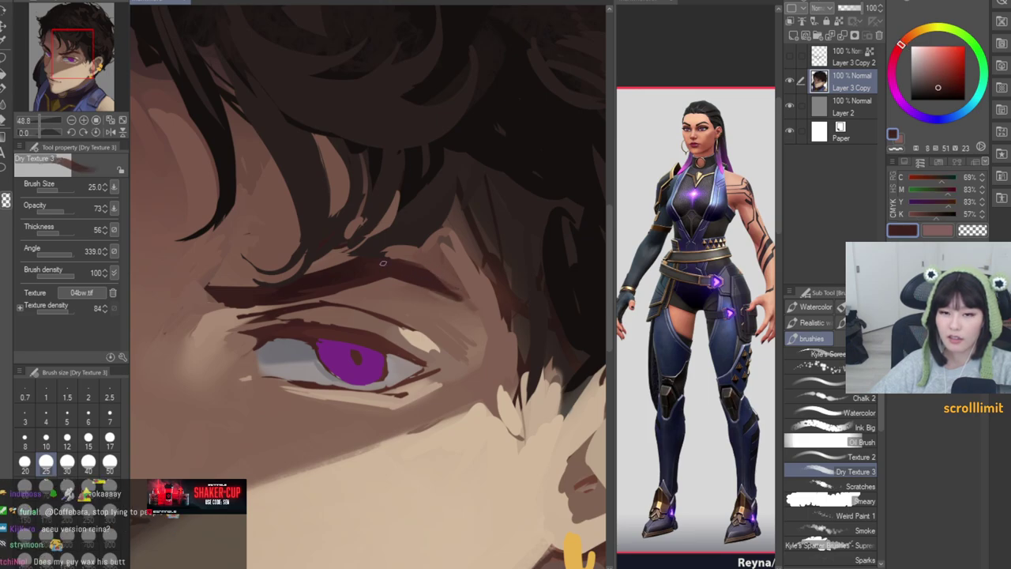
{"action": "left_click", "coordinate": [430, 271], "text": "alt"}
{"action": "scroll", "coordinate": [440, 249], "scroll_direction": "down", "scroll_amount": 2}
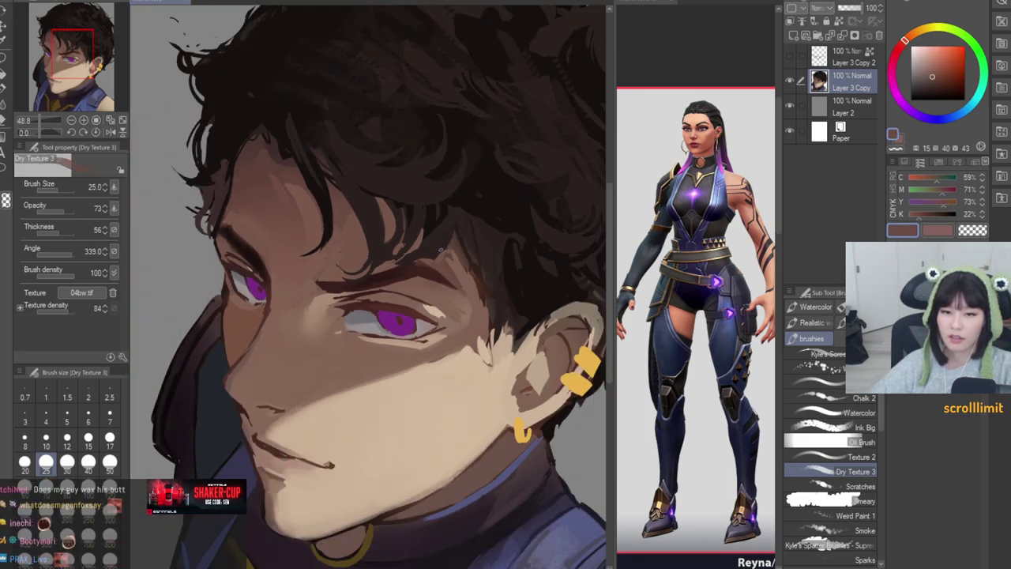
{"action": "scroll", "coordinate": [440, 250], "scroll_direction": "down", "scroll_amount": 3}
{"action": "scroll", "coordinate": [494, 269], "scroll_direction": "up", "scroll_amount": 3}
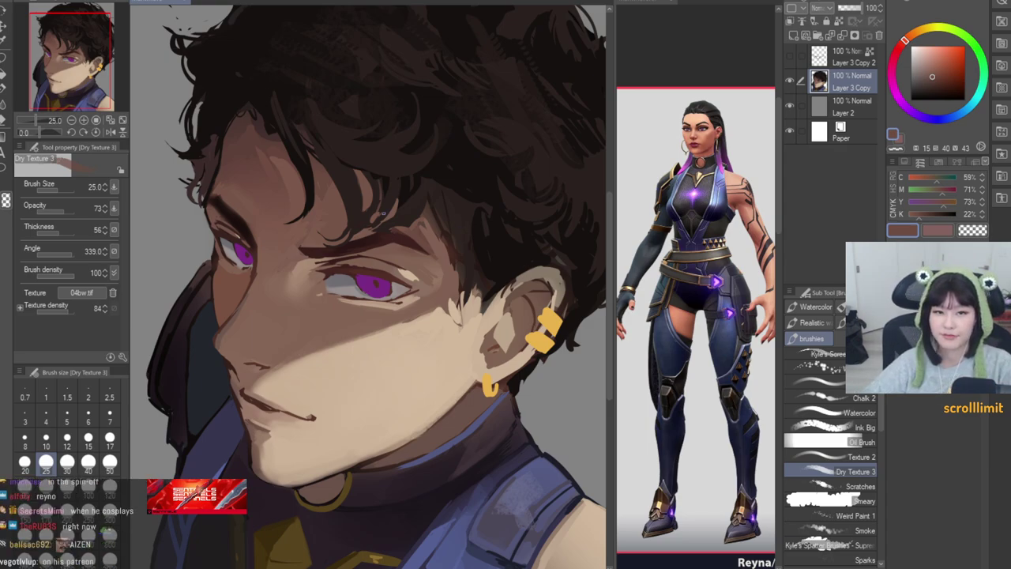
Step: Break up the hairline at the top of the forehead with sampled dark hair browns at size 25
{"action": "scroll", "coordinate": [383, 211], "scroll_direction": "up", "scroll_amount": 1}
{"action": "scroll", "coordinate": [304, 196], "scroll_direction": "up", "scroll_amount": 1}
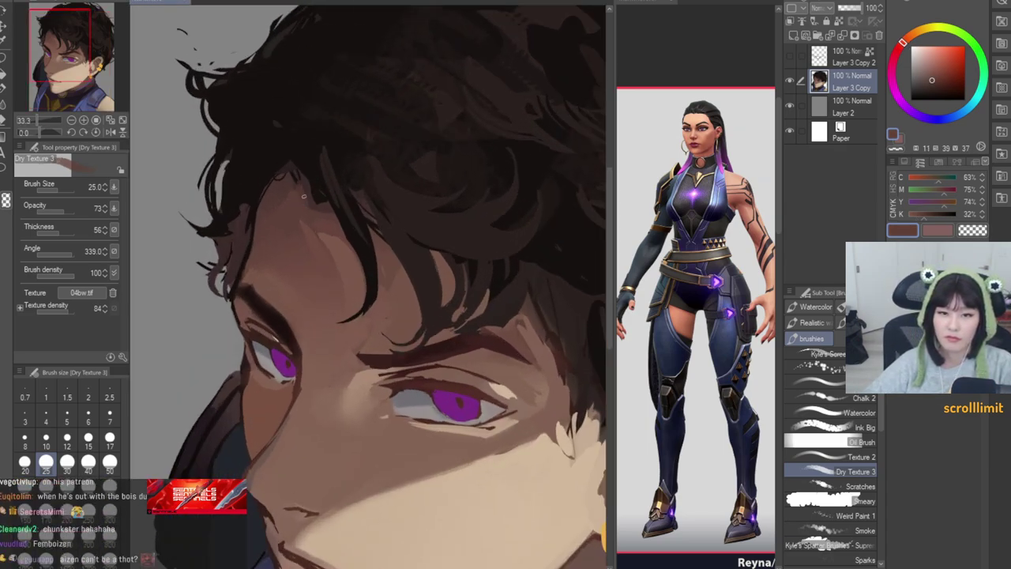
{"action": "left_click", "coordinate": [295, 172], "text": "alt"}
{"action": "left_click_drag", "start_coordinate": [291, 167], "coordinate": [287, 174]}
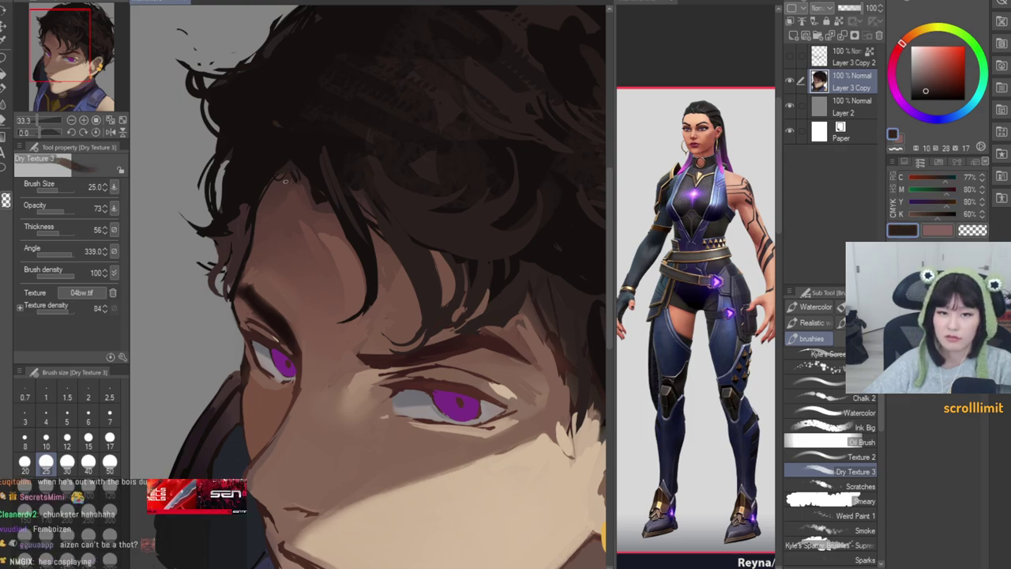
{"action": "left_click", "coordinate": [296, 192], "text": "alt"}
{"action": "left_click", "coordinate": [303, 170], "text": "alt"}
{"action": "left_click", "coordinate": [306, 181], "text": "alt"}
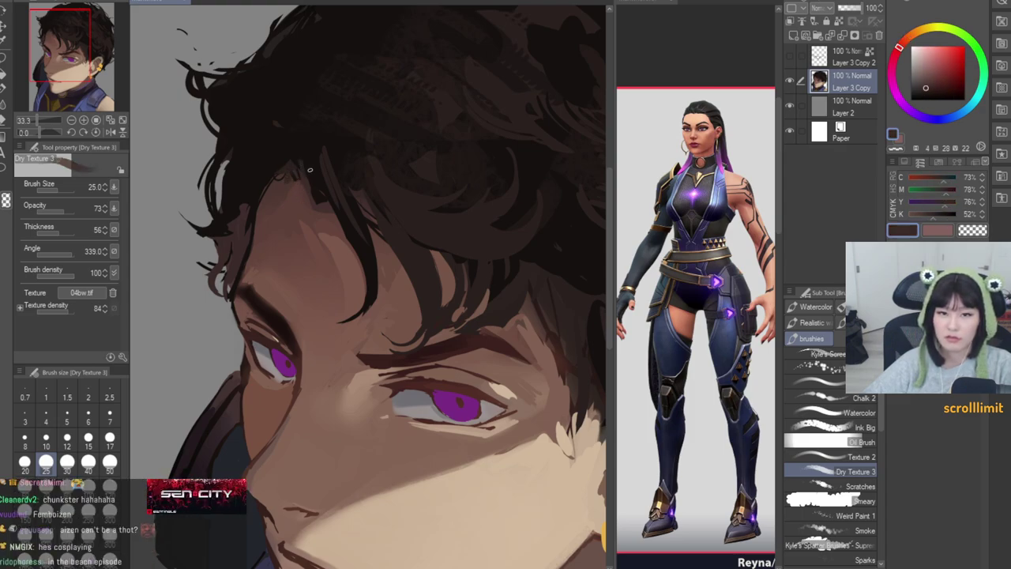
{"action": "scroll", "coordinate": [318, 180], "scroll_direction": "down", "scroll_amount": 3}
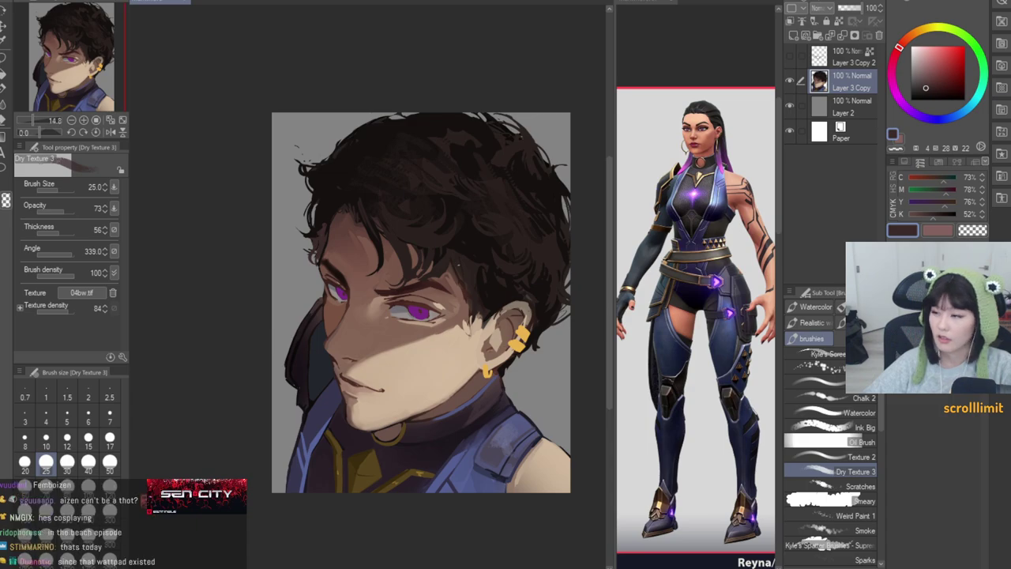
Step: Add fine strands along the forehead hairline with sampled near-black and blend their roots with sampled shadow brown
{"action": "scroll", "coordinate": [340, 176], "scroll_direction": "up", "scroll_amount": 2}
{"action": "scroll", "coordinate": [340, 176], "scroll_direction": "up", "scroll_amount": 4}
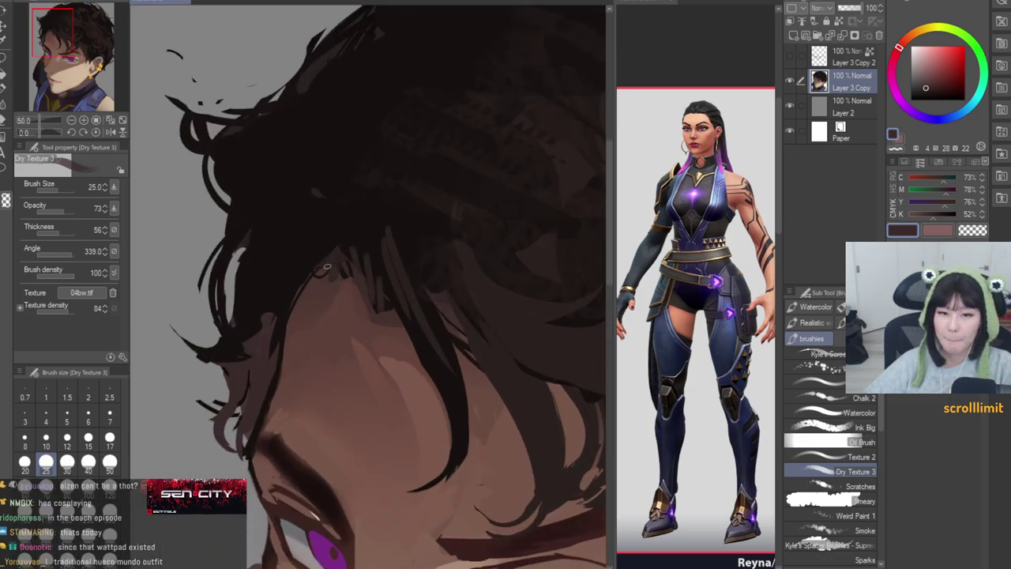
{"action": "left_click", "coordinate": [335, 240], "text": "alt"}
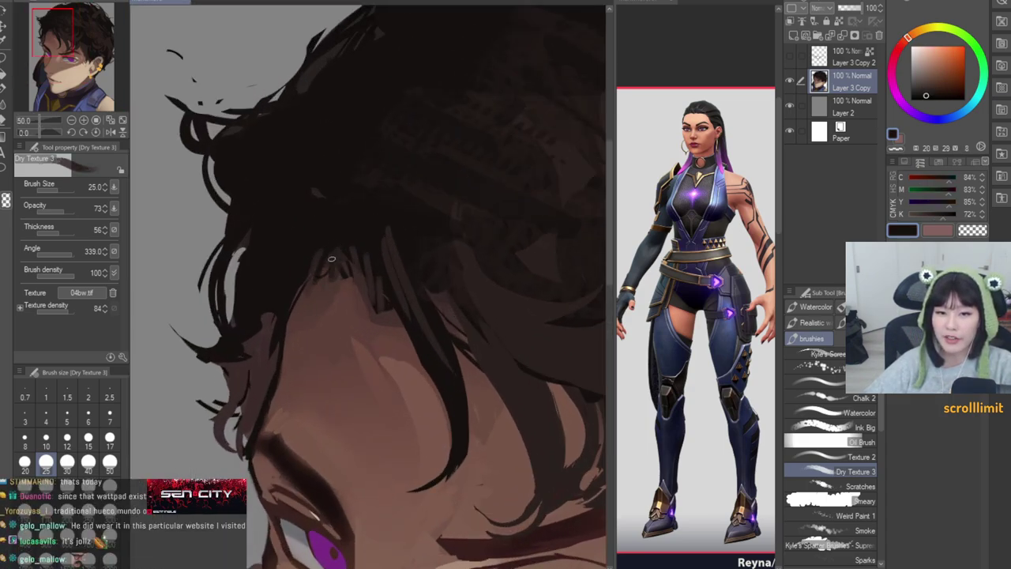
{"action": "left_click", "coordinate": [327, 280], "text": "alt"}
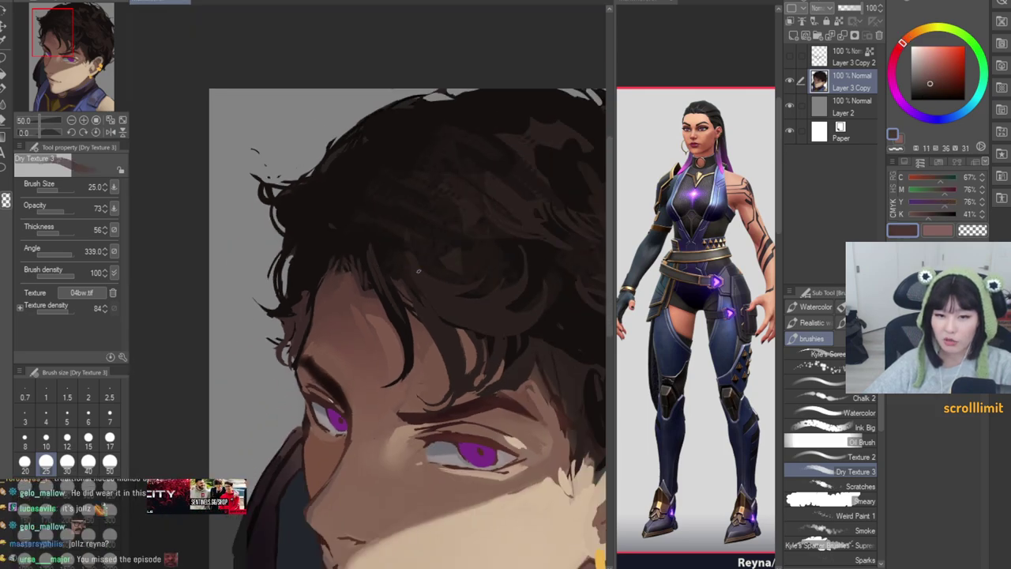
{"action": "scroll", "coordinate": [320, 286], "scroll_direction": "down", "scroll_amount": 3}
{"action": "scroll", "coordinate": [356, 245], "scroll_direction": "down", "scroll_amount": 1}
{"action": "scroll", "coordinate": [419, 450], "scroll_direction": "up", "scroll_amount": 2}
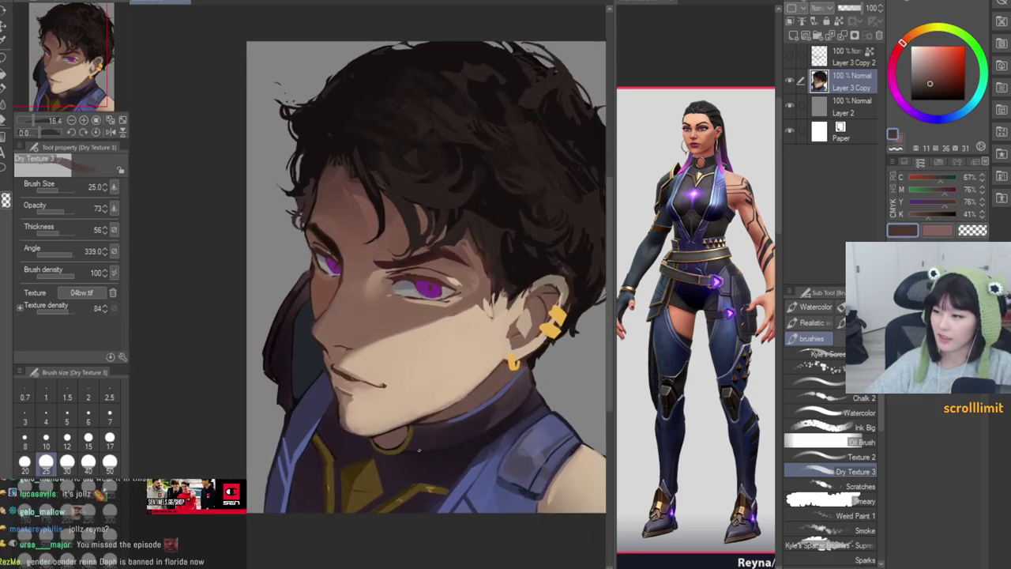
{"action": "scroll", "coordinate": [427, 277], "scroll_direction": "down", "scroll_amount": 4}
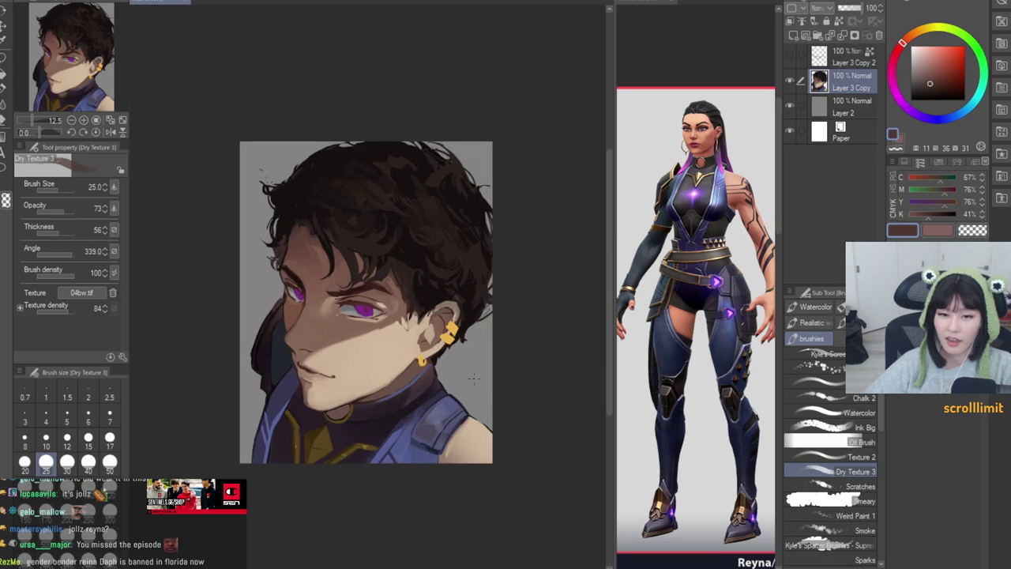
Step: Darken the hair strands falling over the forehead above the ear-side eyebrow with sampled near-black at size 25
{"action": "scroll", "coordinate": [355, 221], "scroll_direction": "up", "scroll_amount": 4}
{"action": "scroll", "coordinate": [324, 221], "scroll_direction": "up", "scroll_amount": 1}
{"action": "left_click", "coordinate": [319, 229], "text": "alt"}
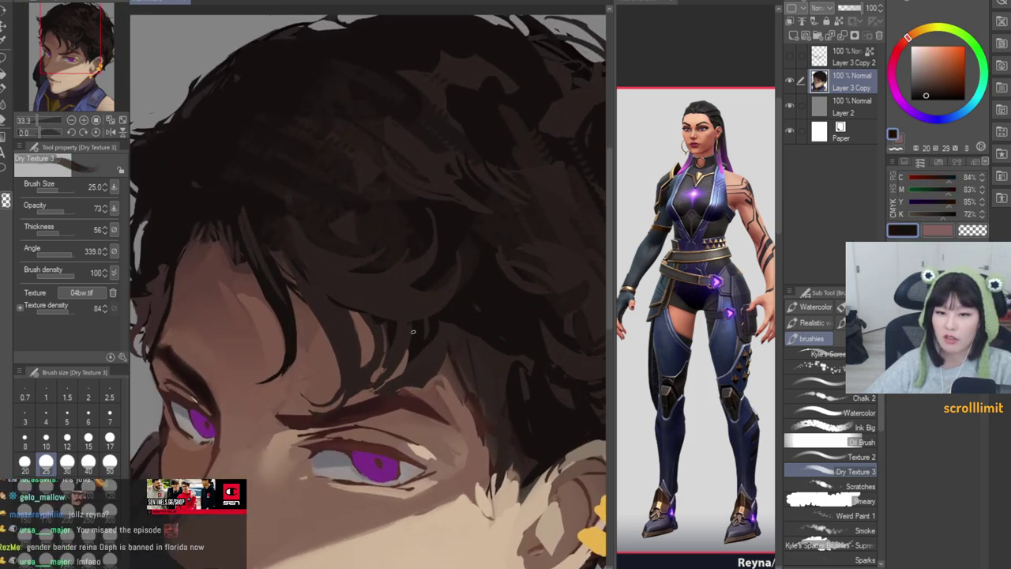
{"action": "scroll", "coordinate": [319, 221], "scroll_direction": "up", "scroll_amount": 2}
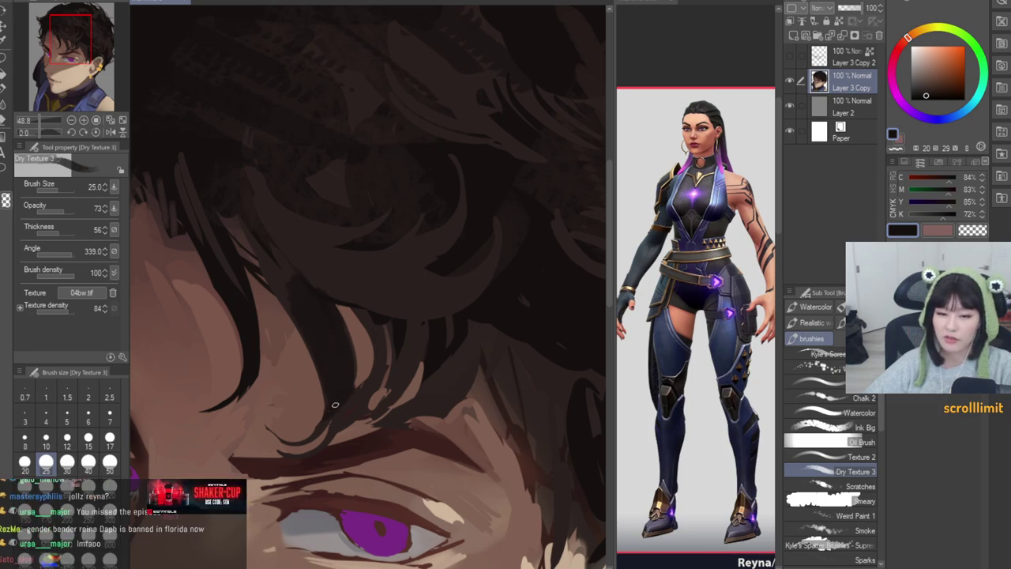
{"action": "scroll", "coordinate": [299, 259], "scroll_direction": "down", "scroll_amount": 8}
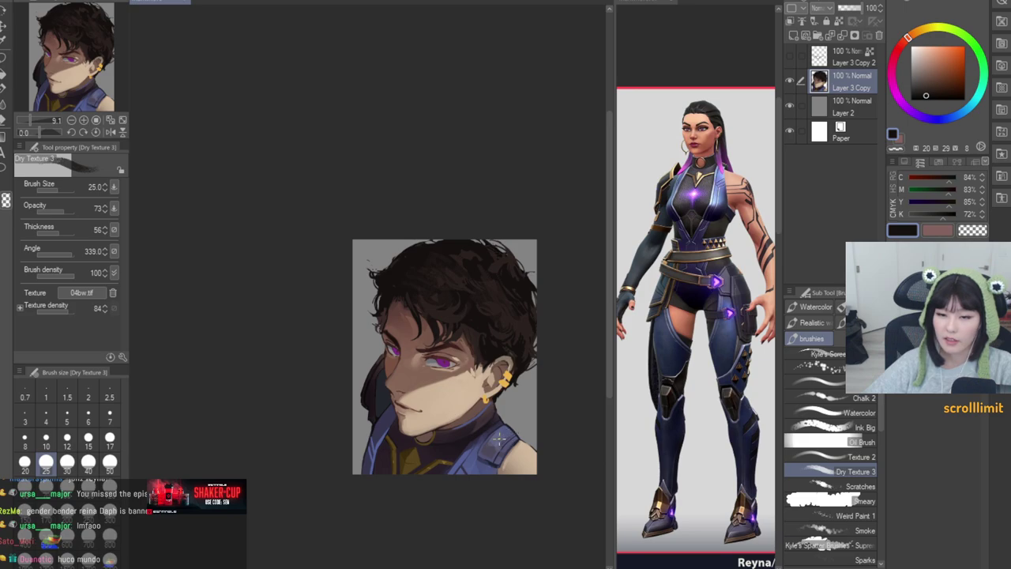
Step: Refine the edges of the central forehead lock with alternating sampled dark hair browns at size 25
{"action": "scroll", "coordinate": [443, 289], "scroll_direction": "up", "scroll_amount": 4}
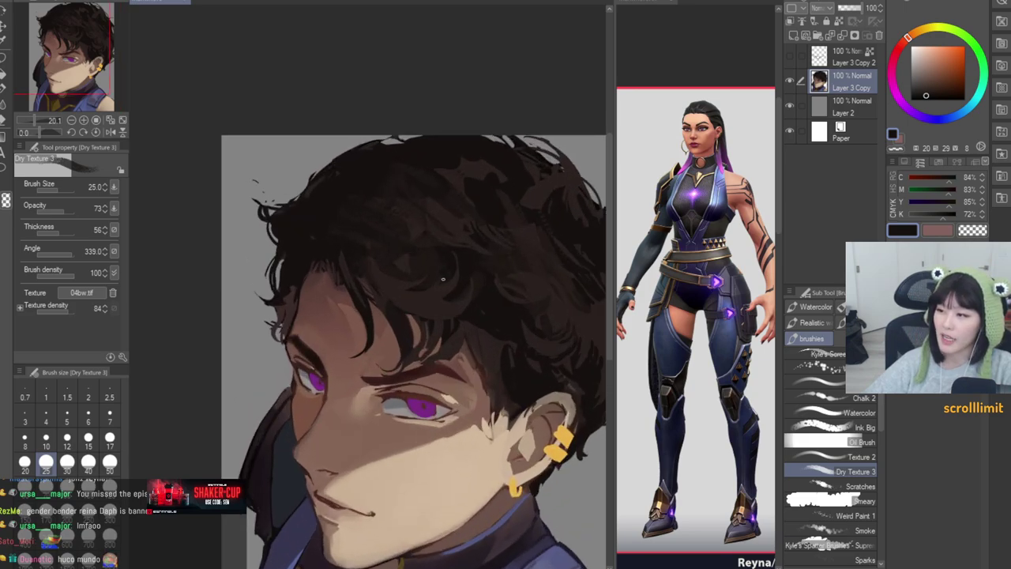
{"action": "scroll", "coordinate": [443, 277], "scroll_direction": "up", "scroll_amount": 4}
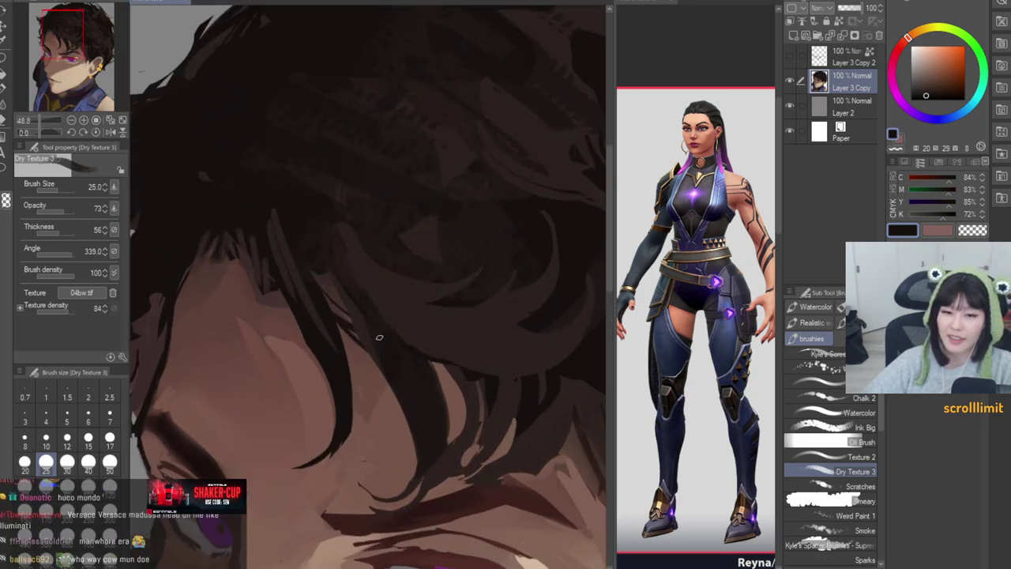
{"action": "left_click", "coordinate": [379, 338], "text": "alt"}
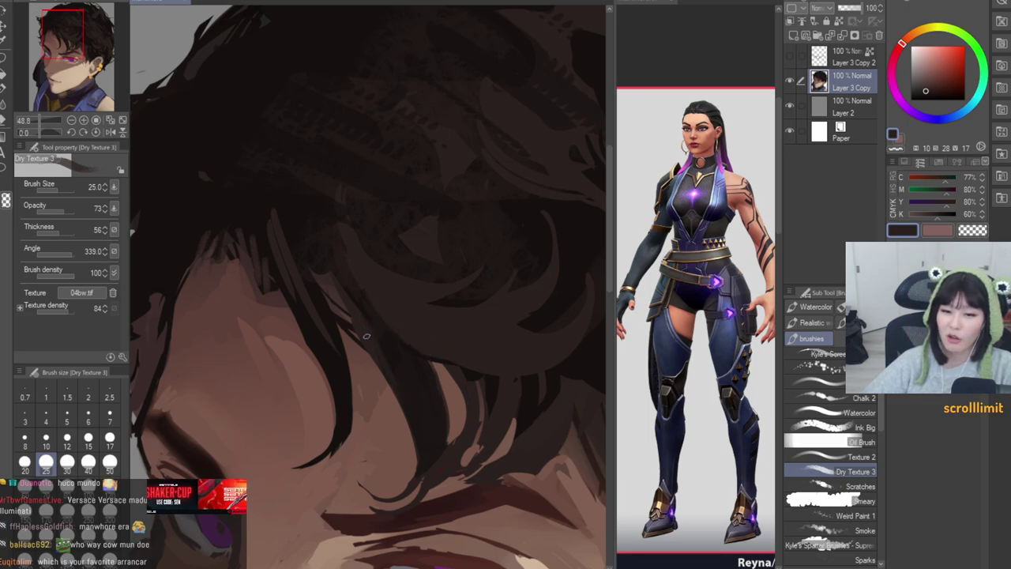
{"action": "left_click", "coordinate": [401, 409], "text": "alt"}
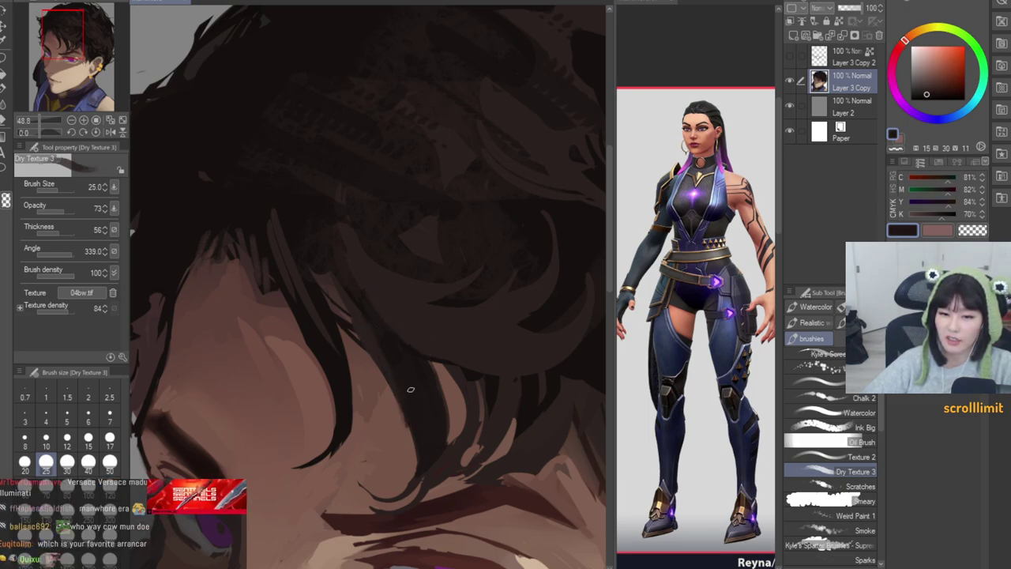
{"action": "left_click", "coordinate": [397, 345], "text": "alt"}
{"action": "scroll", "coordinate": [379, 272], "scroll_direction": "down", "scroll_amount": 4}
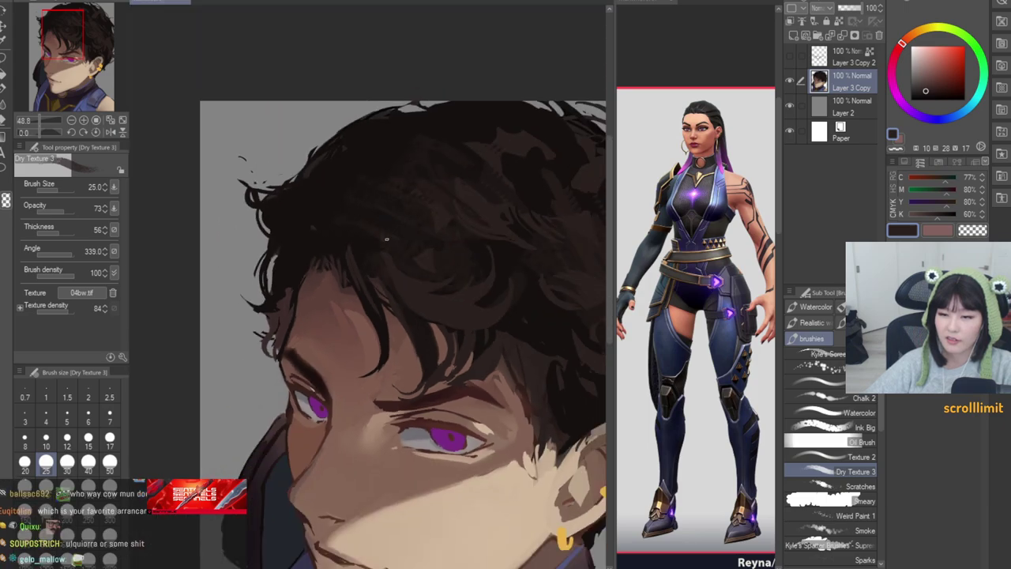
Step: Deepen the small strands hanging above the ear-side eyebrow with sampled near-black brown
{"action": "scroll", "coordinate": [475, 262], "scroll_direction": "up", "scroll_amount": 4}
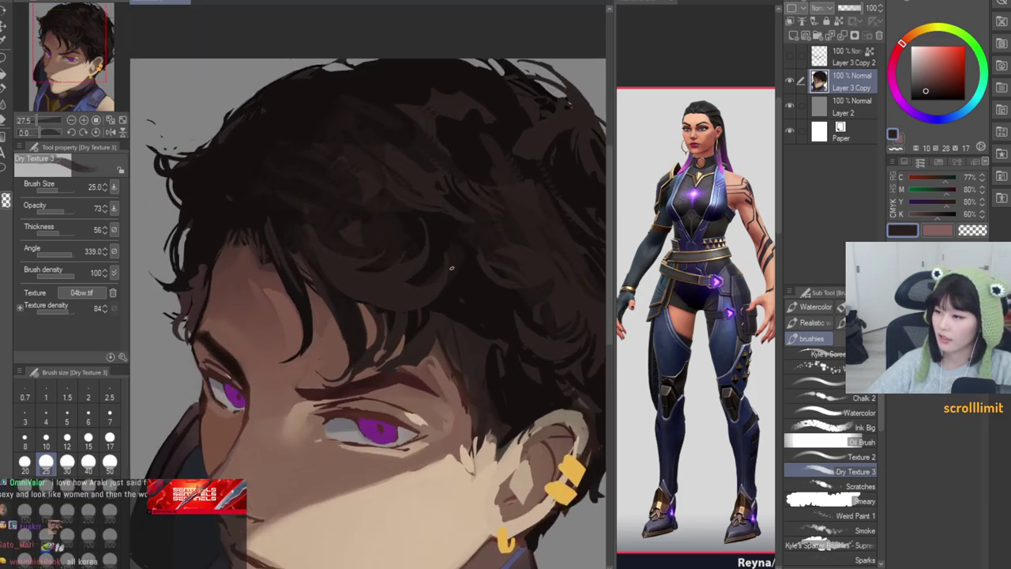
{"action": "scroll", "coordinate": [470, 254], "scroll_direction": "up", "scroll_amount": 3}
{"action": "left_click", "coordinate": [410, 331], "text": "alt"}
{"action": "scroll", "coordinate": [408, 327], "scroll_direction": "up", "scroll_amount": 1}
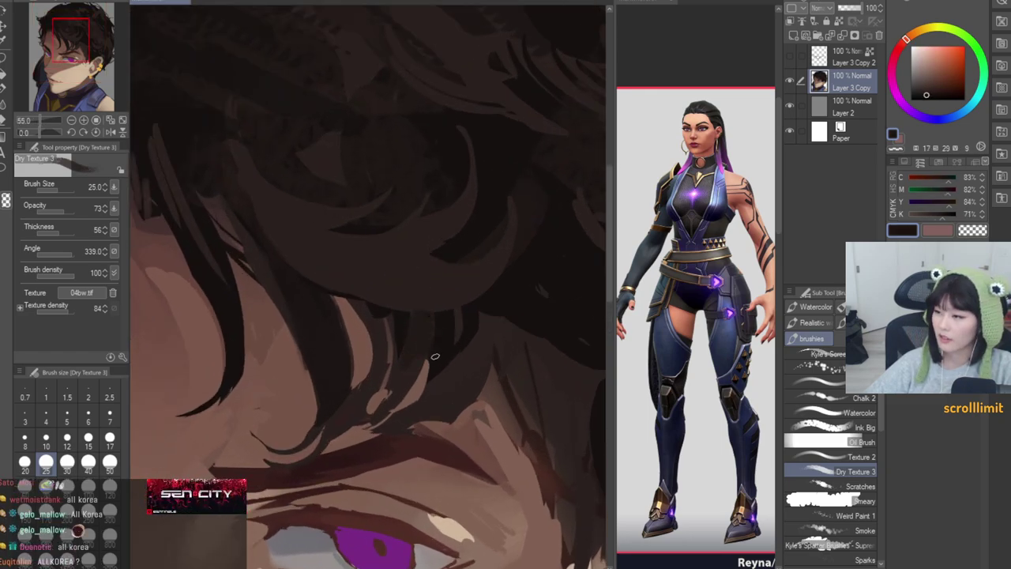
{"action": "scroll", "coordinate": [415, 325], "scroll_direction": "down", "scroll_amount": 4}
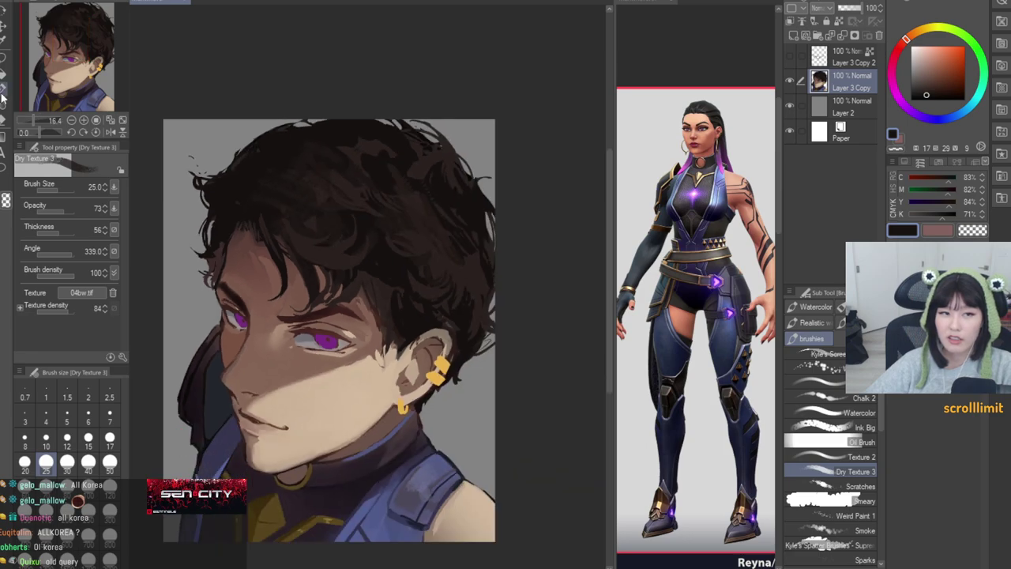
Step: Handwrite "Ulquiorra" in red across the hair on a new layer with the Mapping pen at size 150 and underline it
{"action": "left_click", "coordinate": [4, 90]}
{"action": "left_click", "coordinate": [960, 48]}
{"action": "left_click", "coordinate": [793, 35]}
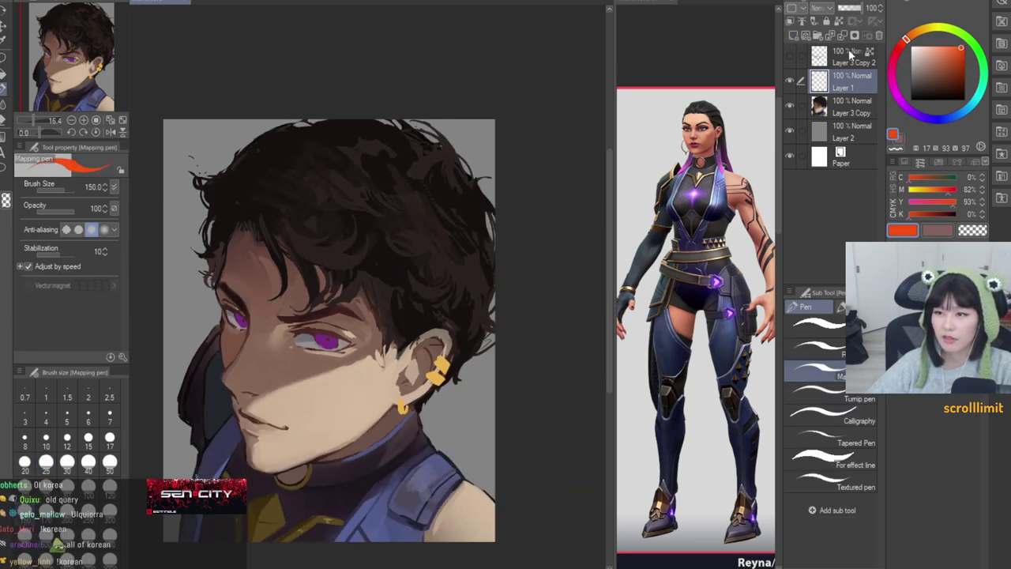
{"action": "left_click", "coordinate": [895, 55]}
{"action": "left_click", "coordinate": [950, 62]}
{"action": "scroll", "coordinate": [275, 210], "scroll_direction": "up", "scroll_amount": 2}
{"action": "mouse_move", "coordinate": [272, 170]}
{"action": "left_mouse_down"}
{"action": "mouse_move", "coordinate": [289, 171]}
{"action": "mouse_move", "coordinate": [300, 202]}
{"action": "mouse_move", "coordinate": [333, 233]}
{"action": "left_mouse_up"}
{"action": "left_click_drag", "start_coordinate": [341, 193], "coordinate": [382, 217]}
{"action": "mouse_move", "coordinate": [403, 204]}
{"action": "left_mouse_down"}
{"action": "mouse_move", "coordinate": [408, 214]}
{"action": "mouse_move", "coordinate": [430, 207]}
{"action": "left_mouse_up"}
{"action": "mouse_move", "coordinate": [436, 230]}
{"action": "left_mouse_down"}
{"action": "mouse_move", "coordinate": [449, 209]}
{"action": "mouse_move", "coordinate": [483, 251]}
{"action": "left_mouse_up"}
{"action": "scroll", "coordinate": [444, 222], "scroll_direction": "down", "scroll_amount": 1}
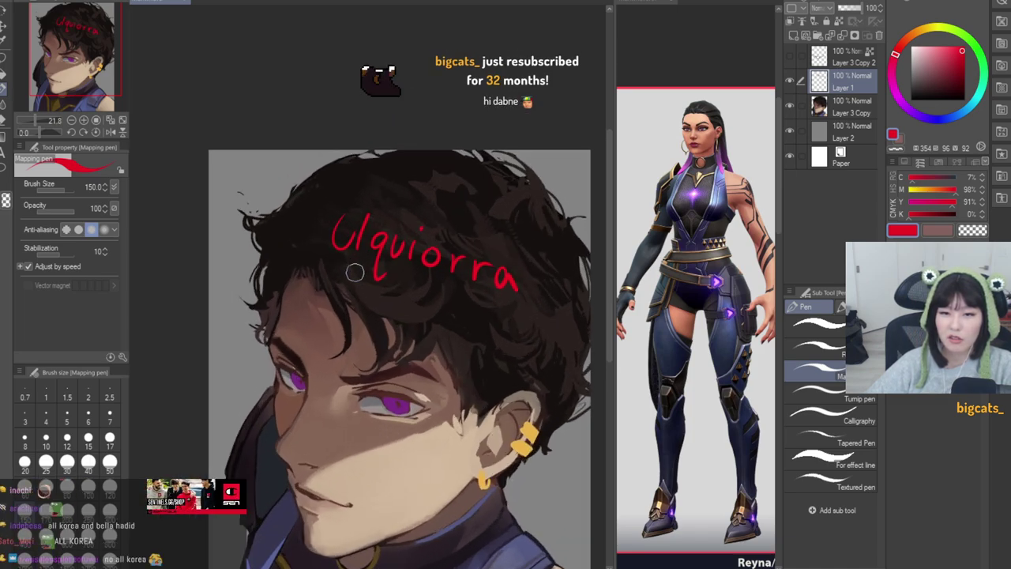
{"action": "left_click_drag", "start_coordinate": [315, 260], "coordinate": [486, 316]}
Step: Delete the layer holding the red handwriting
{"action": "scroll", "coordinate": [304, 364], "scroll_direction": "down", "scroll_amount": 1}
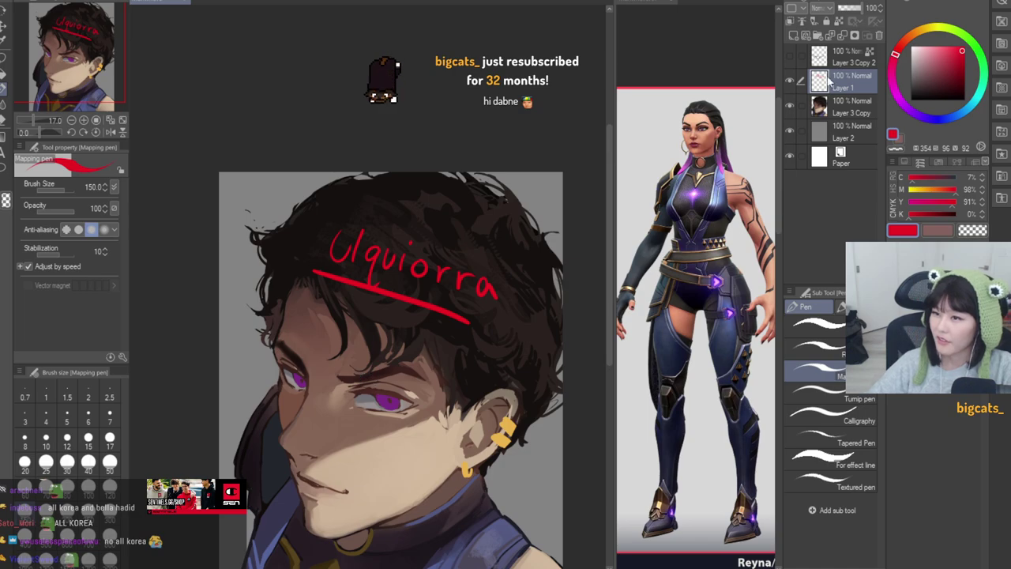
{"action": "left_click", "coordinate": [879, 35]}
{"action": "scroll", "coordinate": [387, 235], "scroll_direction": "down", "scroll_amount": 1}
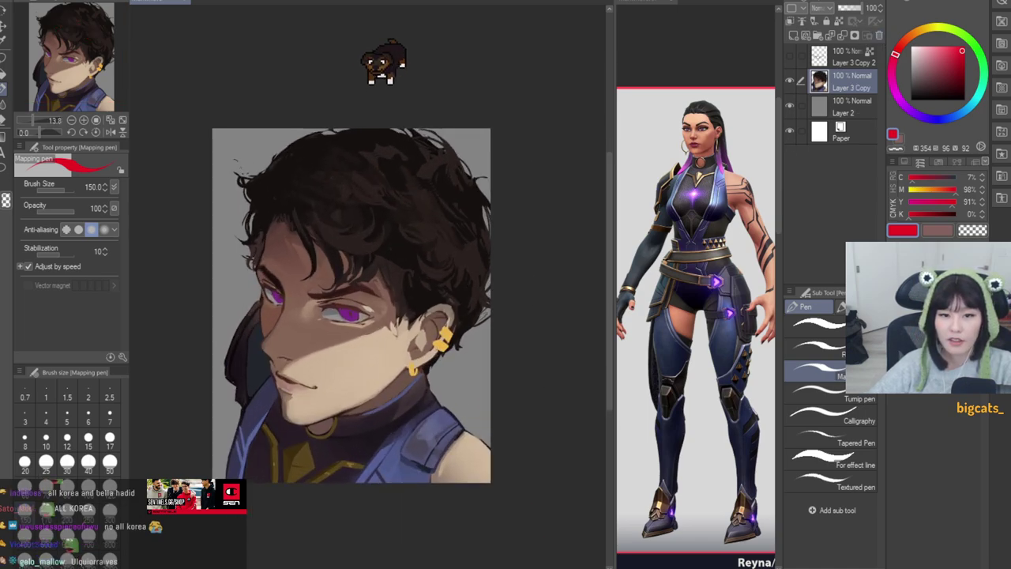
Step: Touch up the skin along the upper lip with sampled light and mid skin tones using Dry Texture 3 at size 25
{"action": "key", "text": "b"}
{"action": "scroll", "coordinate": [259, 419], "scroll_direction": "up", "scroll_amount": 3}
{"action": "scroll", "coordinate": [259, 420], "scroll_direction": "up", "scroll_amount": 3}
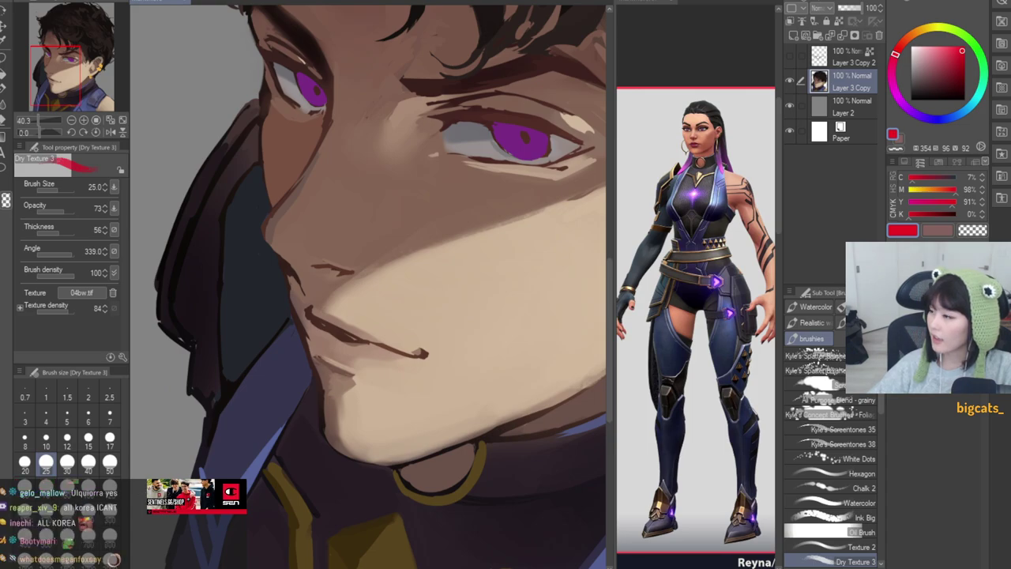
{"action": "scroll", "coordinate": [319, 363], "scroll_direction": "up", "scroll_amount": 3}
{"action": "left_click", "coordinate": [319, 362], "text": "alt"}
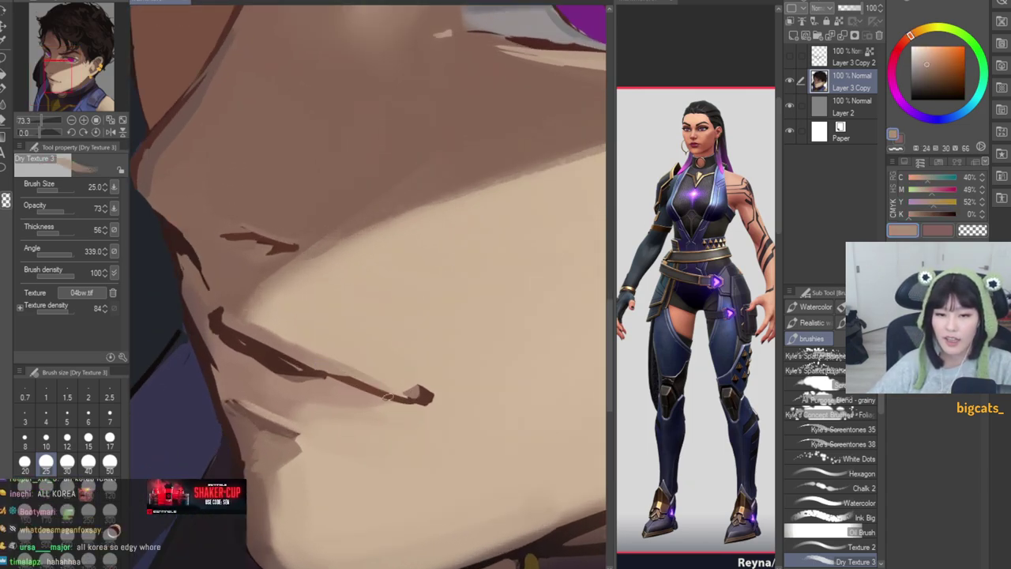
{"action": "left_click", "coordinate": [357, 369], "text": "alt"}
{"action": "scroll", "coordinate": [285, 330], "scroll_direction": "up", "scroll_amount": 1}
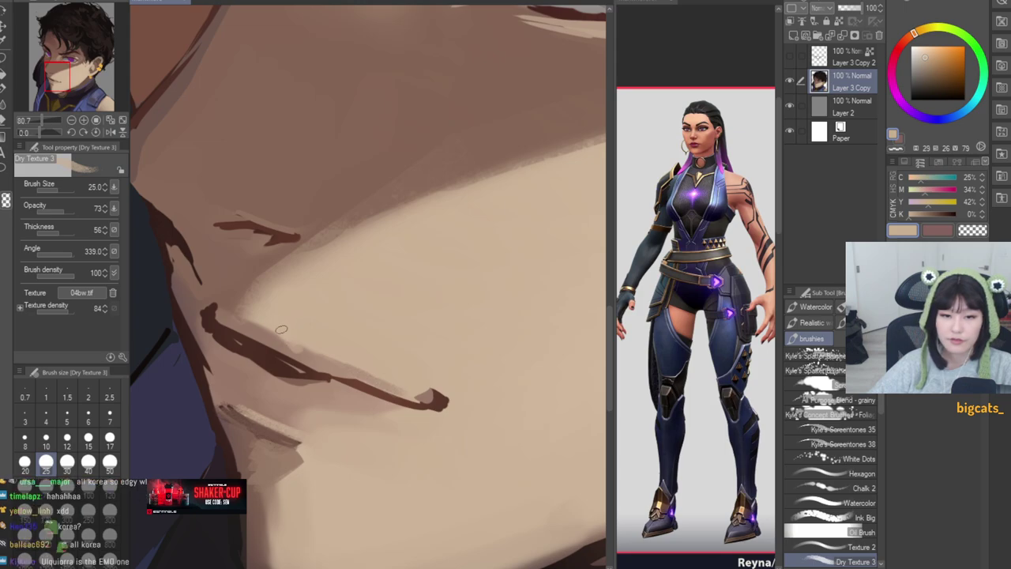
{"action": "left_click", "coordinate": [304, 356], "text": "alt"}
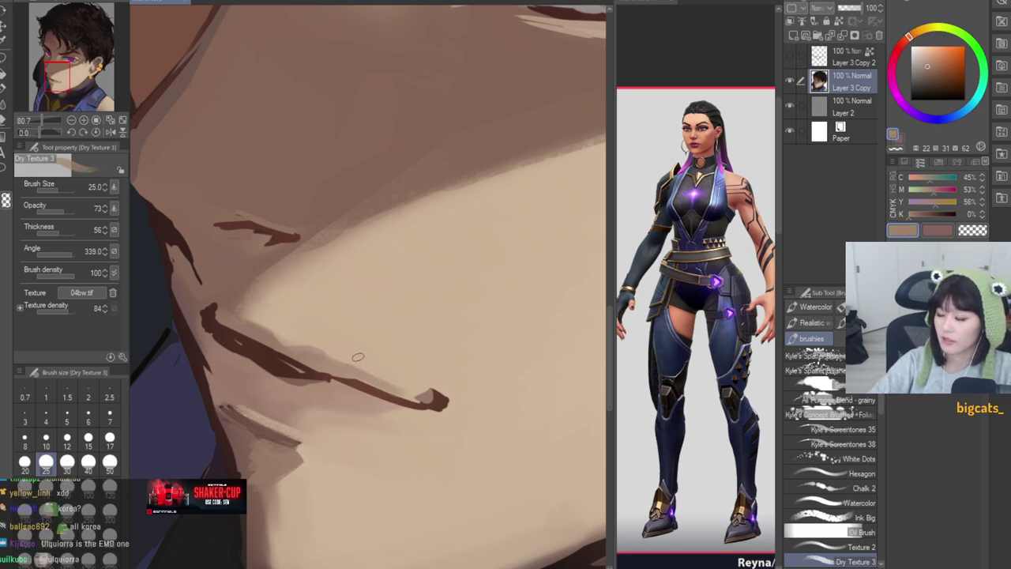
Step: Blend the shadow edge above the upper lip with sampled skin tones at size 50
{"action": "key", "text": "bracketright"}
{"action": "key", "text": "bracketright"}
{"action": "key", "text": "bracketright"}
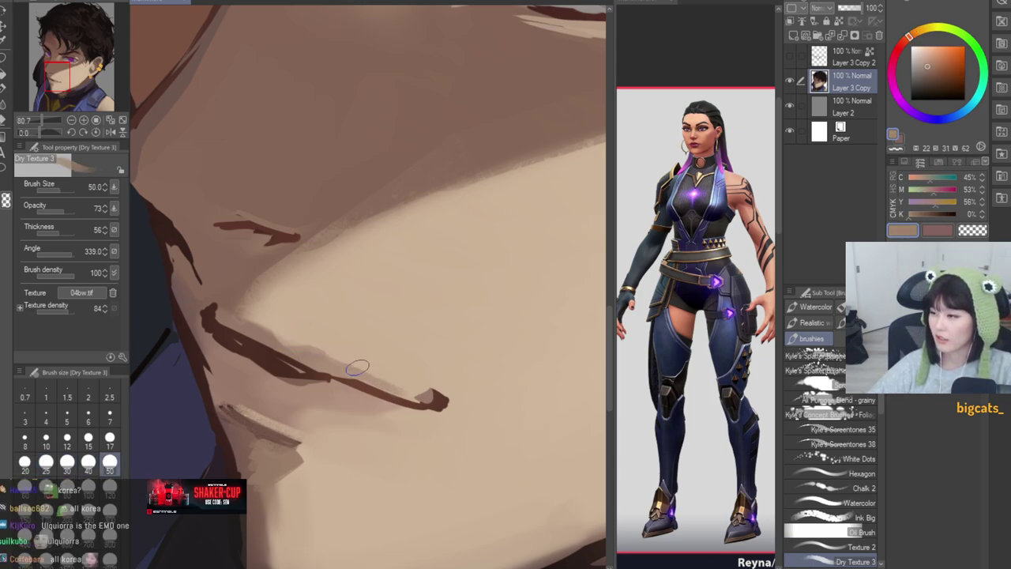
{"action": "left_click_drag", "start_coordinate": [296, 345], "coordinate": [274, 335]}
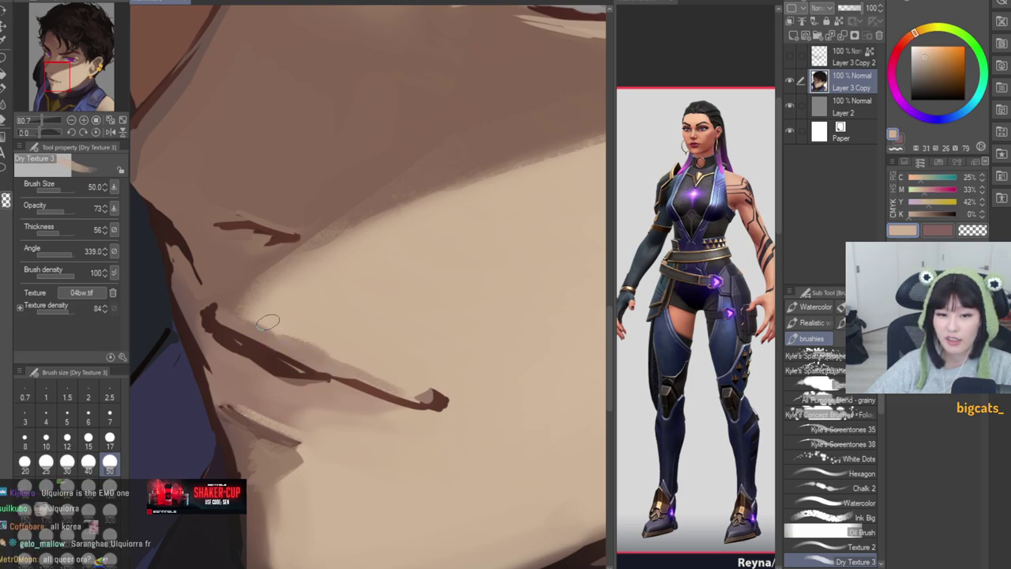
{"action": "left_click", "coordinate": [242, 321], "text": "alt"}
{"action": "left_click", "coordinate": [270, 316], "text": "alt"}
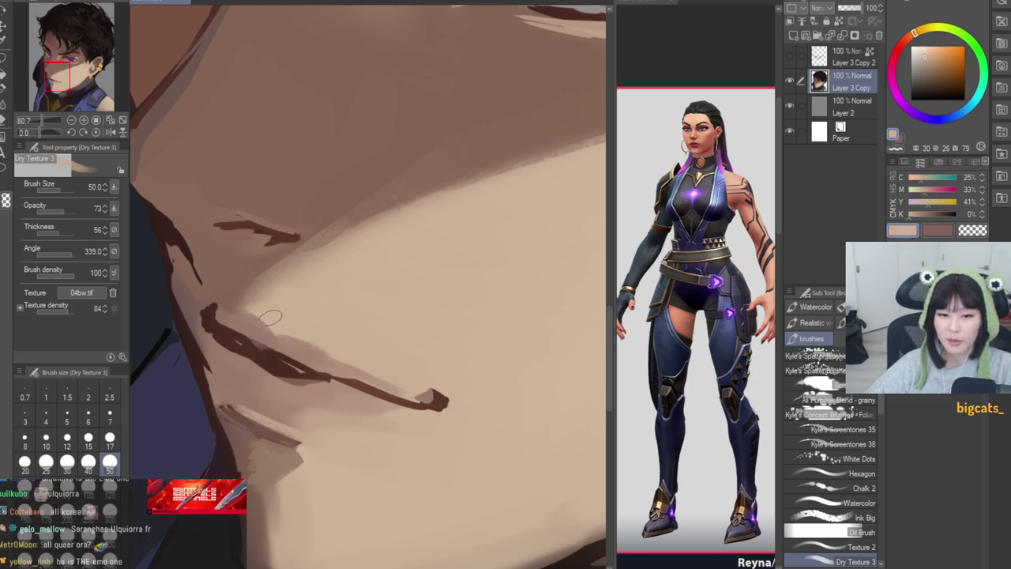
{"action": "scroll", "coordinate": [413, 394], "scroll_direction": "down", "scroll_amount": 4}
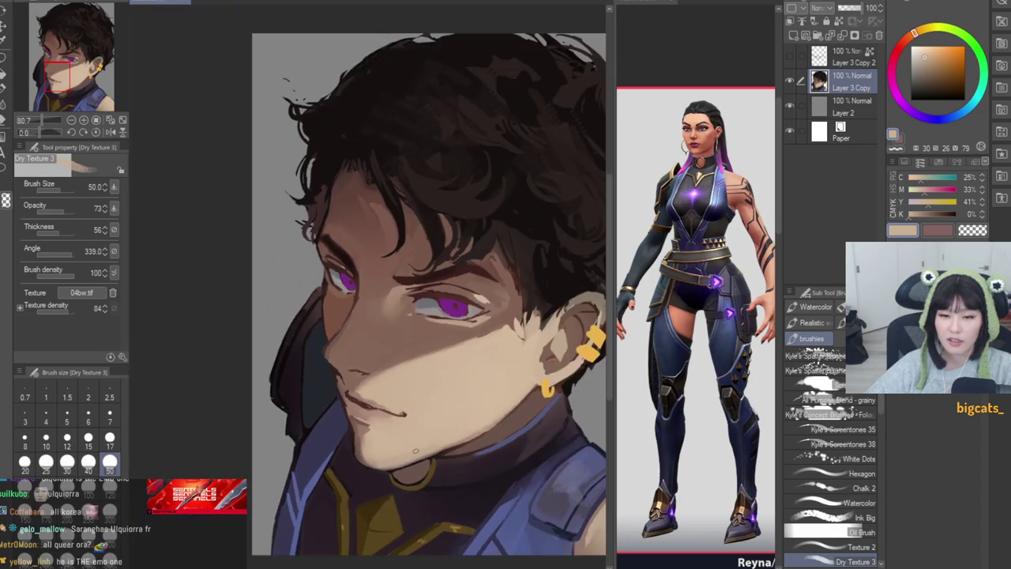
{"action": "scroll", "coordinate": [386, 404], "scroll_direction": "up", "scroll_amount": 2}
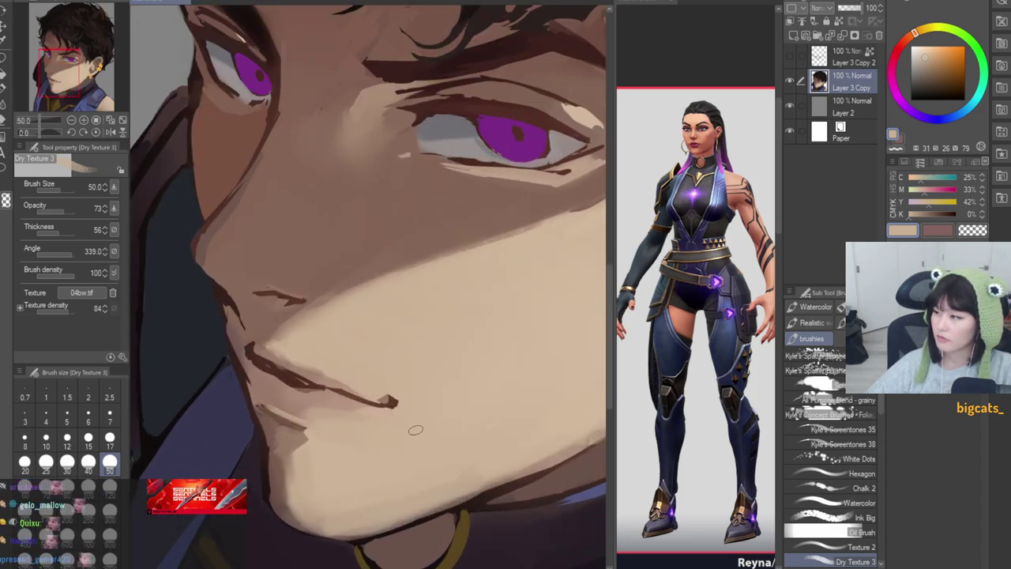
{"action": "scroll", "coordinate": [324, 474], "scroll_direction": "down", "scroll_amount": 3}
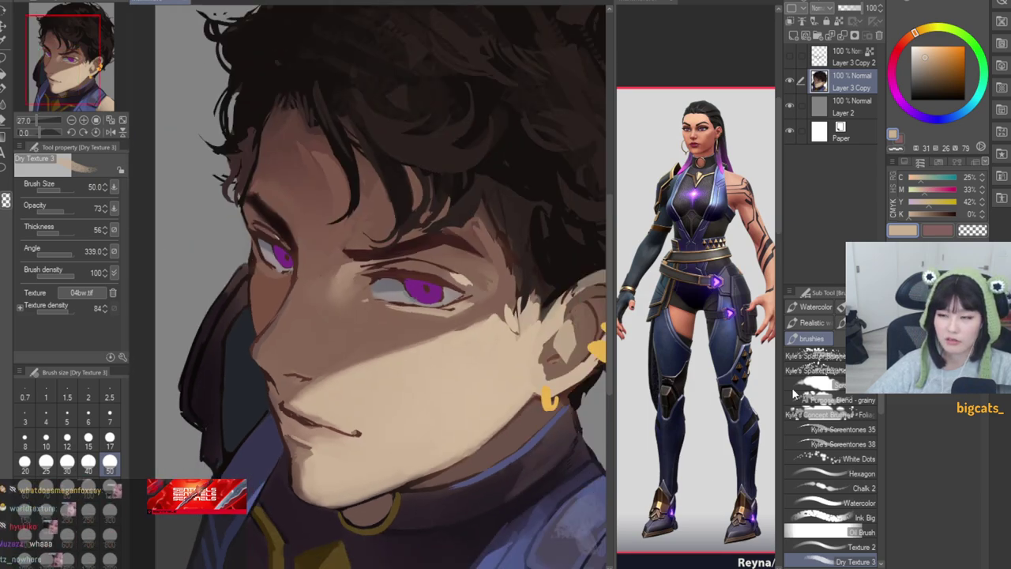
Step: Try black markings under both eyes, with a long line running down the lit cheek, at size 50
{"action": "left_click", "coordinate": [910, 100]}
{"action": "scroll", "coordinate": [471, 297], "scroll_direction": "up", "scroll_amount": 1}
{"action": "mouse_move", "coordinate": [368, 307]}
{"action": "left_mouse_down"}
{"action": "mouse_move", "coordinate": [409, 312]}
{"action": "mouse_move", "coordinate": [373, 315]}
{"action": "left_mouse_up"}
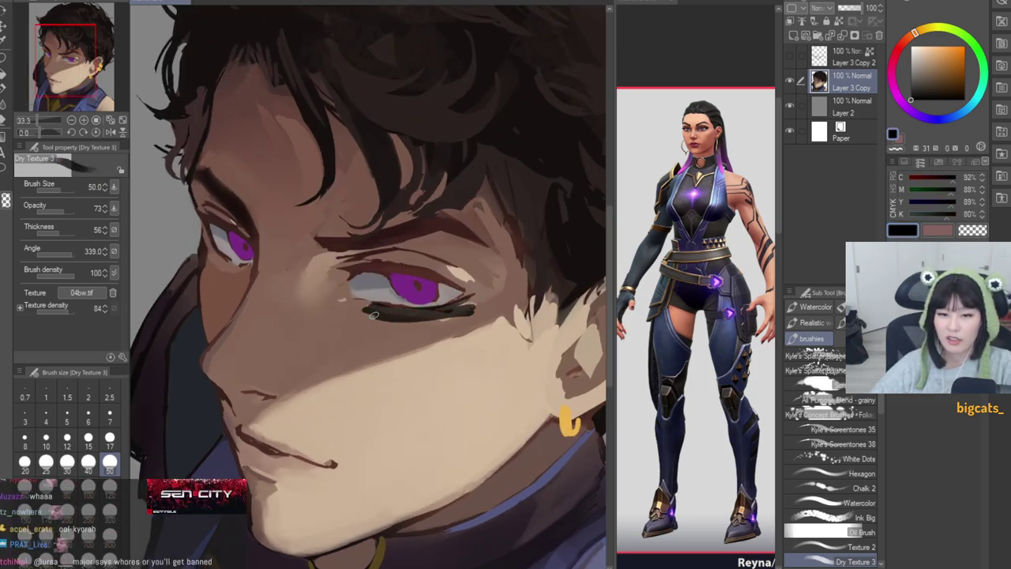
{"action": "left_click_drag", "start_coordinate": [400, 347], "coordinate": [374, 525]}
{"action": "mouse_move", "coordinate": [244, 271]}
{"action": "left_mouse_down"}
{"action": "mouse_move", "coordinate": [229, 272]}
{"action": "mouse_move", "coordinate": [247, 273]}
{"action": "mouse_move", "coordinate": [216, 328]}
{"action": "left_mouse_up"}
{"action": "scroll", "coordinate": [336, 335], "scroll_direction": "down", "scroll_amount": 3}
{"action": "scroll", "coordinate": [431, 394], "scroll_direction": "down", "scroll_amount": 2}
{"action": "scroll", "coordinate": [315, 487], "scroll_direction": "up", "scroll_amount": 2}
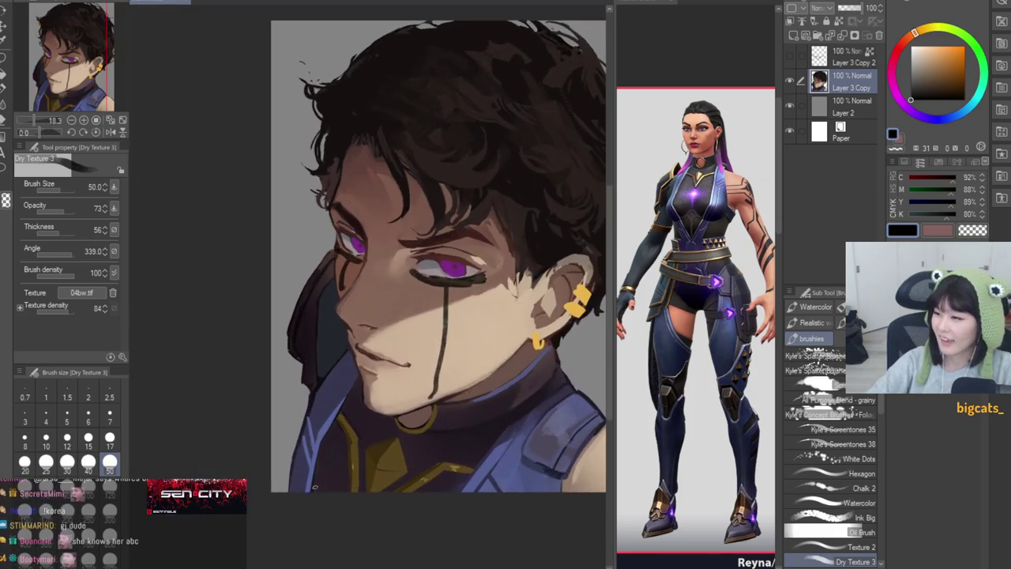
Step: Undo the black markings on the face
{"action": "key", "text": "ctrl+z"}
{"action": "key", "text": "ctrl+z"}
{"action": "key", "text": "ctrl+z"}
{"action": "key", "text": "ctrl+z"}
{"action": "key", "text": "ctrl+z"}
{"action": "key", "text": "ctrl+z"}
Step: Refine the dark line between the lips with sampled reddish brown at size 20
{"action": "scroll", "coordinate": [383, 359], "scroll_direction": "up", "scroll_amount": 5}
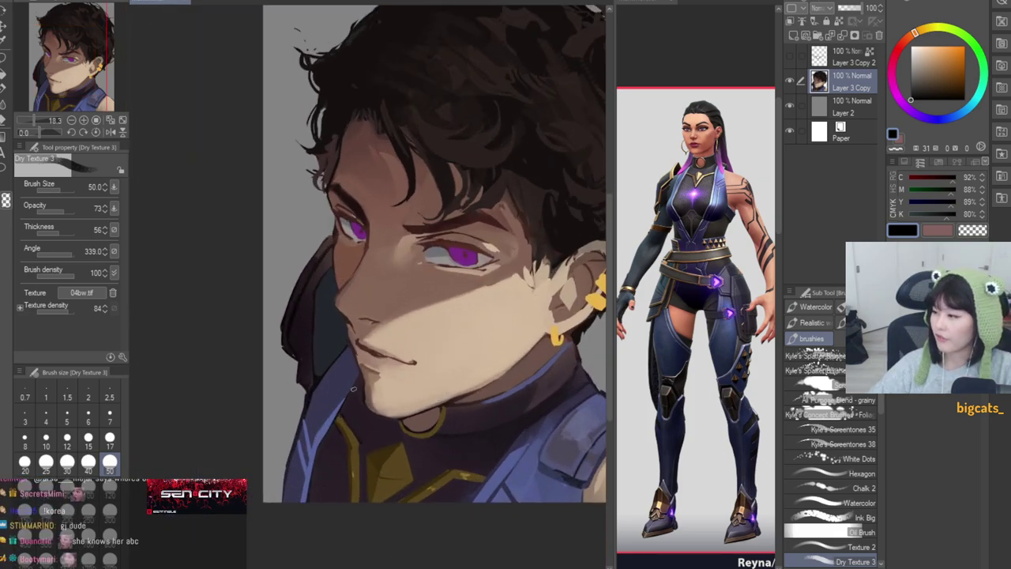
{"action": "left_click", "coordinate": [387, 338], "text": "alt"}
{"action": "left_click", "coordinate": [387, 337], "text": "alt"}
{"action": "scroll", "coordinate": [369, 340], "scroll_direction": "down", "scroll_amount": 2}
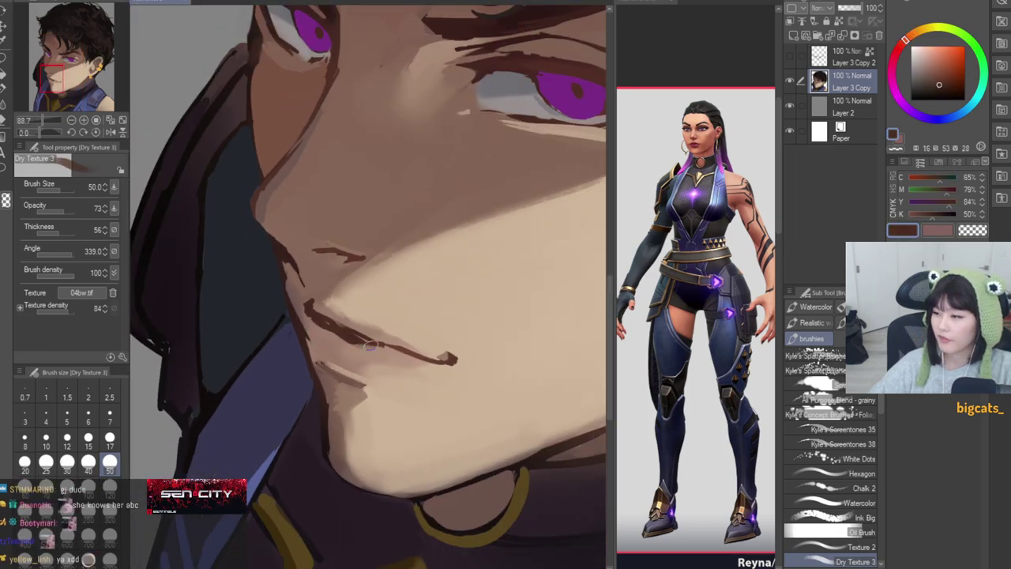
{"action": "scroll", "coordinate": [444, 348], "scroll_direction": "up", "scroll_amount": 2}
{"action": "key", "text": "["}
{"action": "key", "text": "["}
{"action": "key", "text": "["}
{"action": "key", "text": "["}
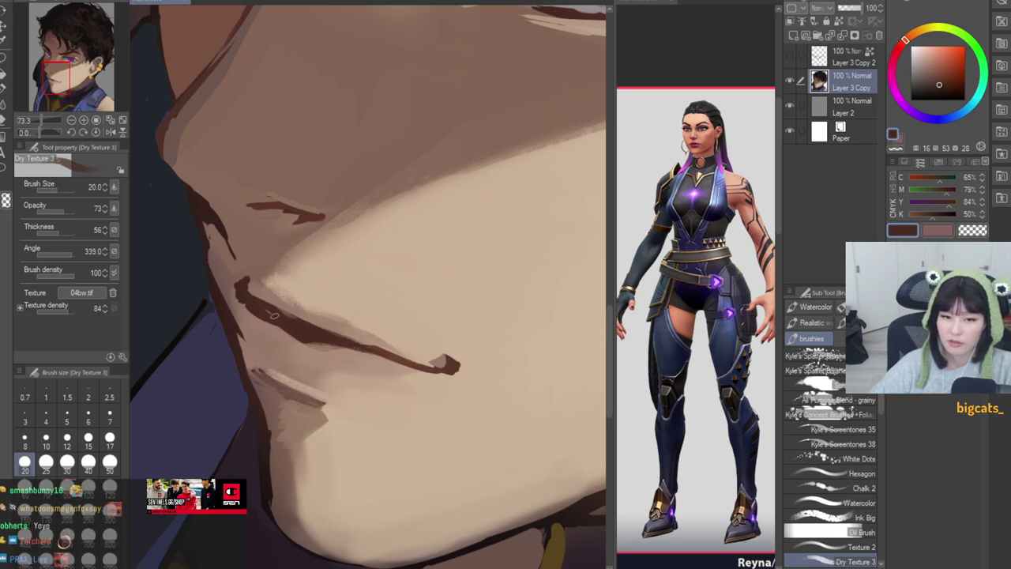
{"action": "scroll", "coordinate": [318, 366], "scroll_direction": "down", "scroll_amount": 1}
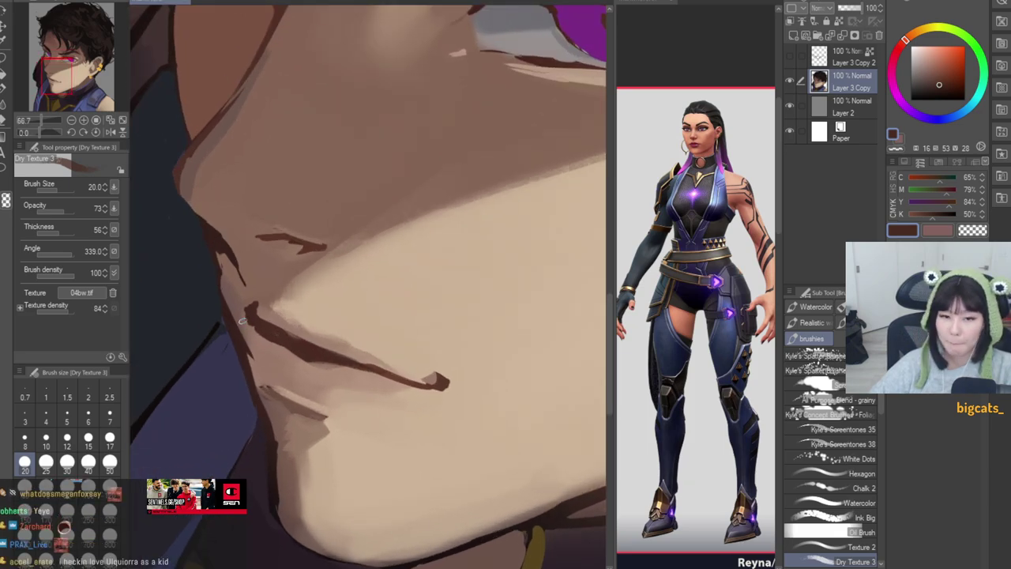
Step: Refine the lip contour at the far edge of the face with sampled skin-shadow brown and dark outline brown at size 20
{"action": "left_click", "coordinate": [253, 348], "text": "alt"}
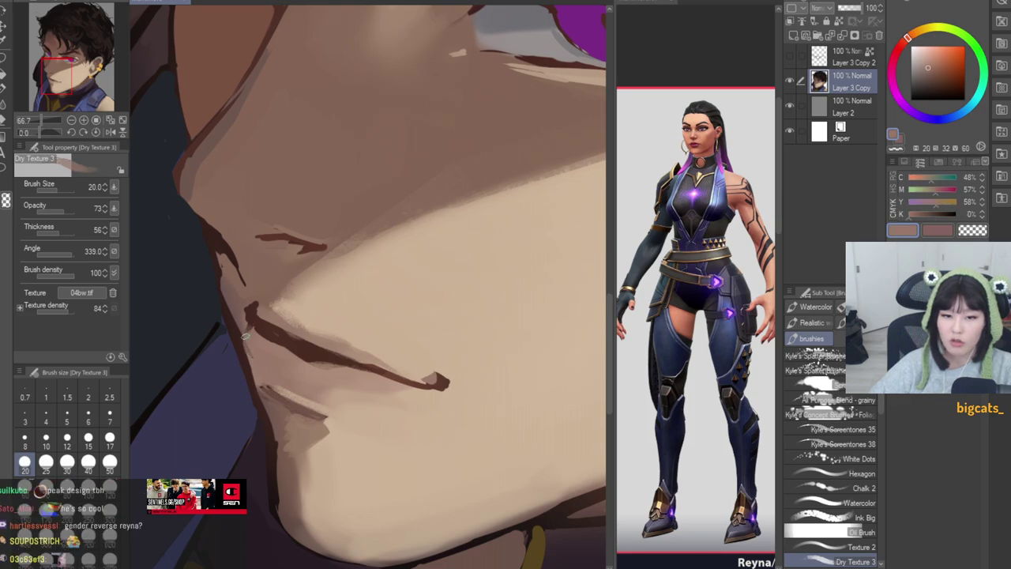
{"action": "scroll", "coordinate": [251, 353], "scroll_direction": "down", "scroll_amount": 5}
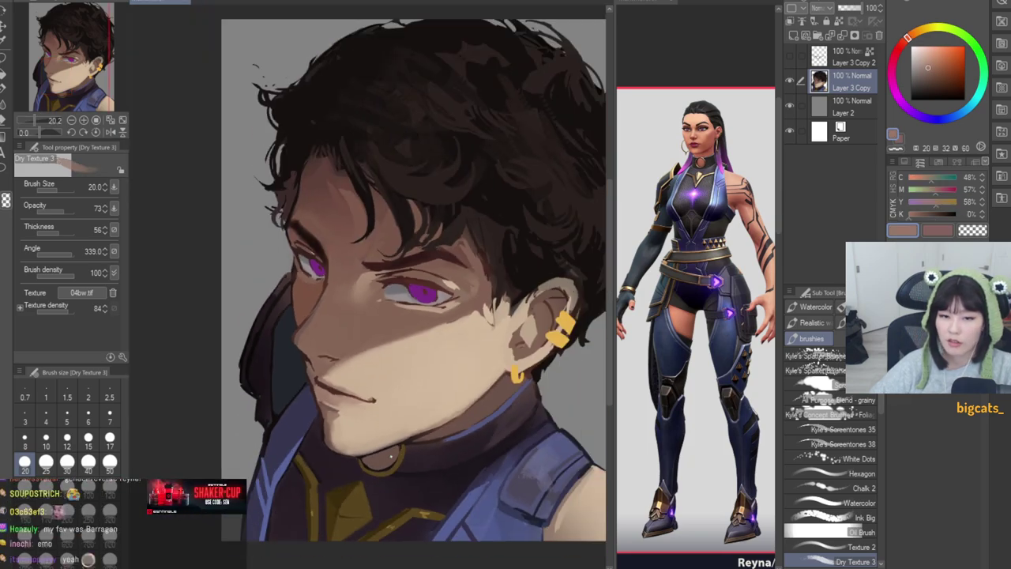
{"action": "scroll", "coordinate": [332, 414], "scroll_direction": "up", "scroll_amount": 5}
{"action": "left_click", "coordinate": [269, 314], "text": "alt"}
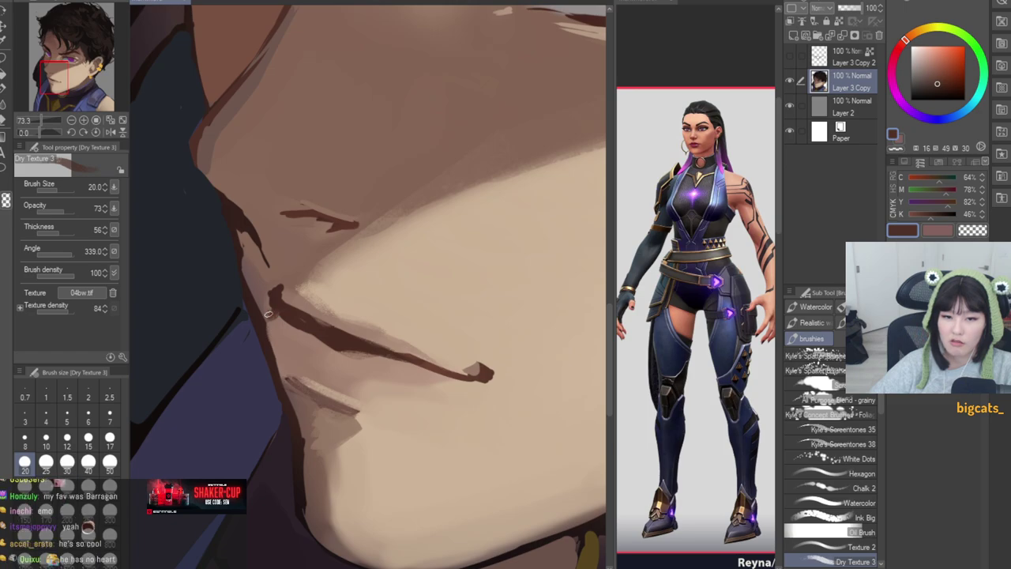
{"action": "scroll", "coordinate": [271, 338], "scroll_direction": "down", "scroll_amount": 2}
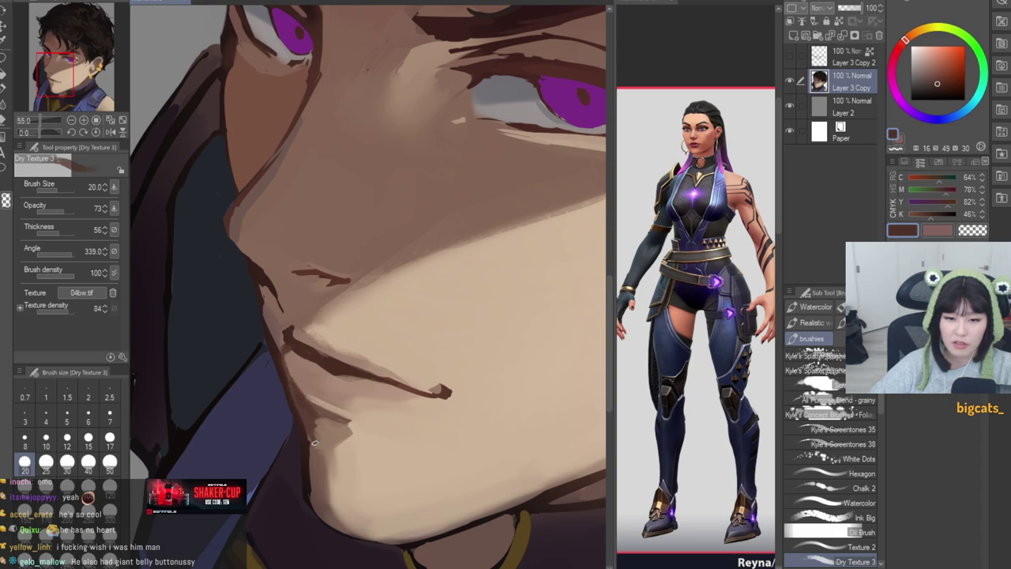
Step: Refine the far-side contour and shadow below the lower lip with sampled browns at size 20, checking the portrait in mirrored view
{"action": "scroll", "coordinate": [315, 442], "scroll_direction": "down", "scroll_amount": 8}
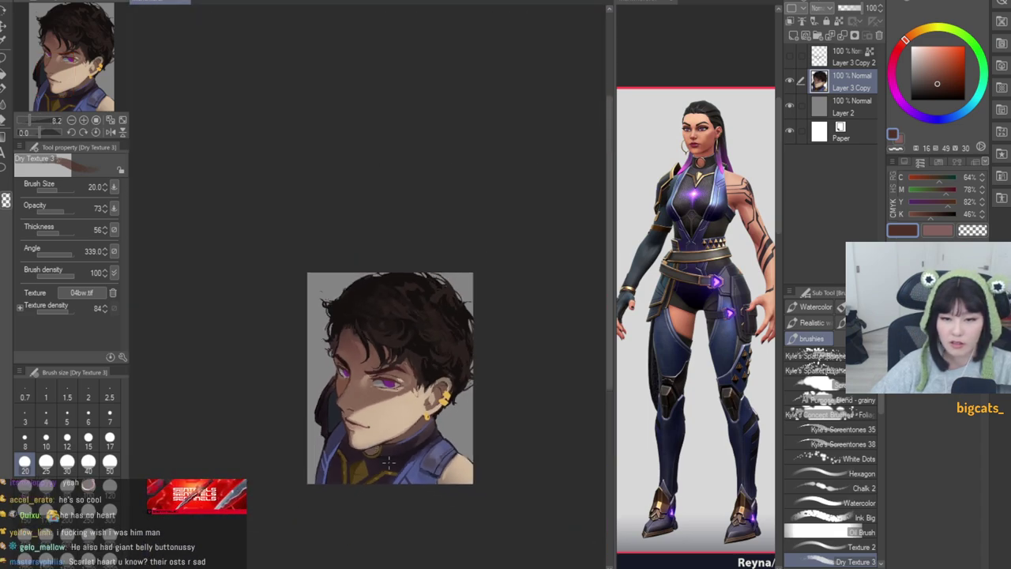
{"action": "scroll", "coordinate": [388, 463], "scroll_direction": "up", "scroll_amount": 4}
{"action": "key", "text": "h"}
{"action": "key", "text": "h"}
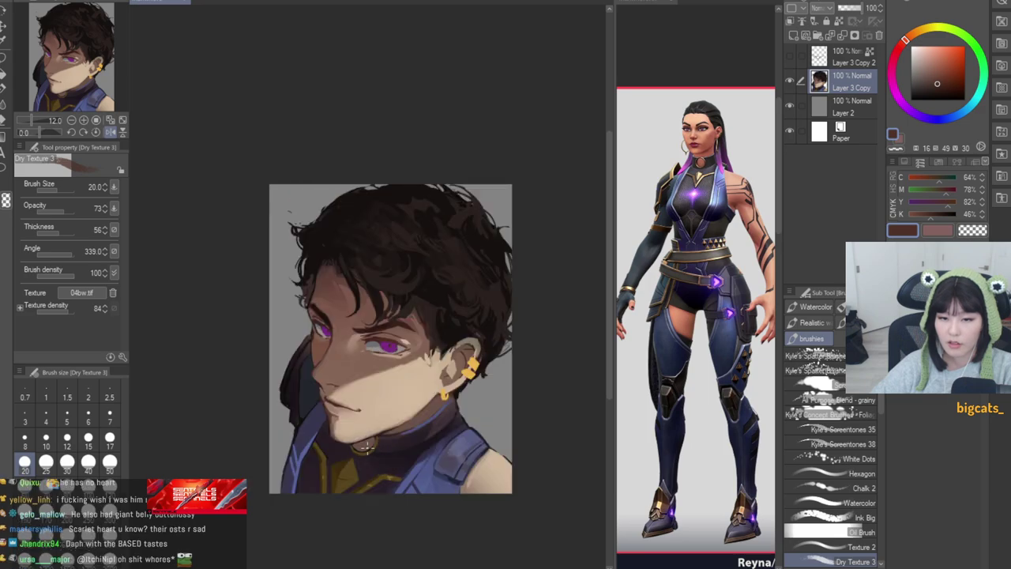
{"action": "scroll", "coordinate": [291, 433], "scroll_direction": "up", "scroll_amount": 6}
{"action": "scroll", "coordinate": [290, 434], "scroll_direction": "up", "scroll_amount": 3}
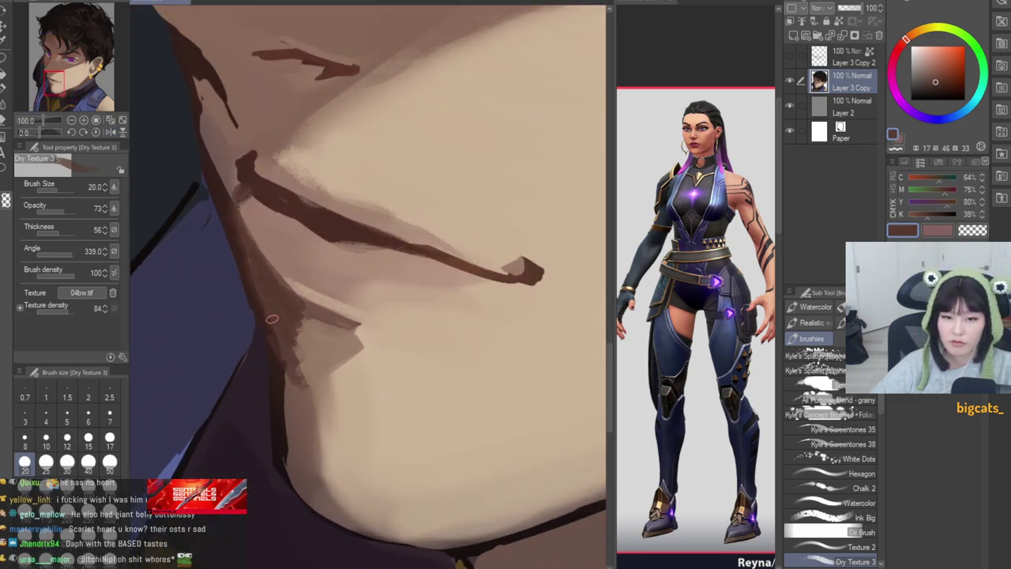
{"action": "scroll", "coordinate": [294, 351], "scroll_direction": "down", "scroll_amount": 1}
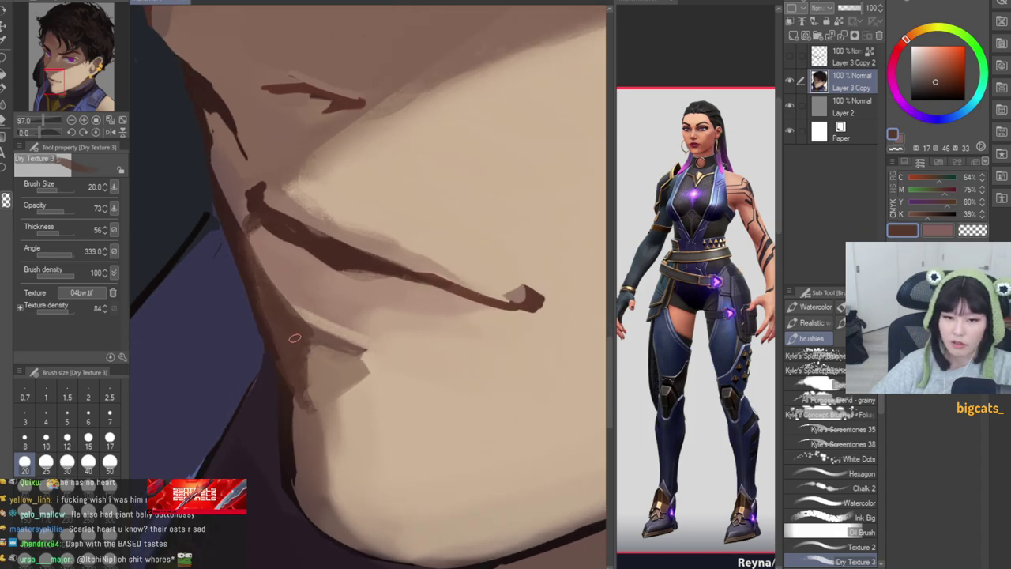
{"action": "scroll", "coordinate": [321, 348], "scroll_direction": "down", "scroll_amount": 2}
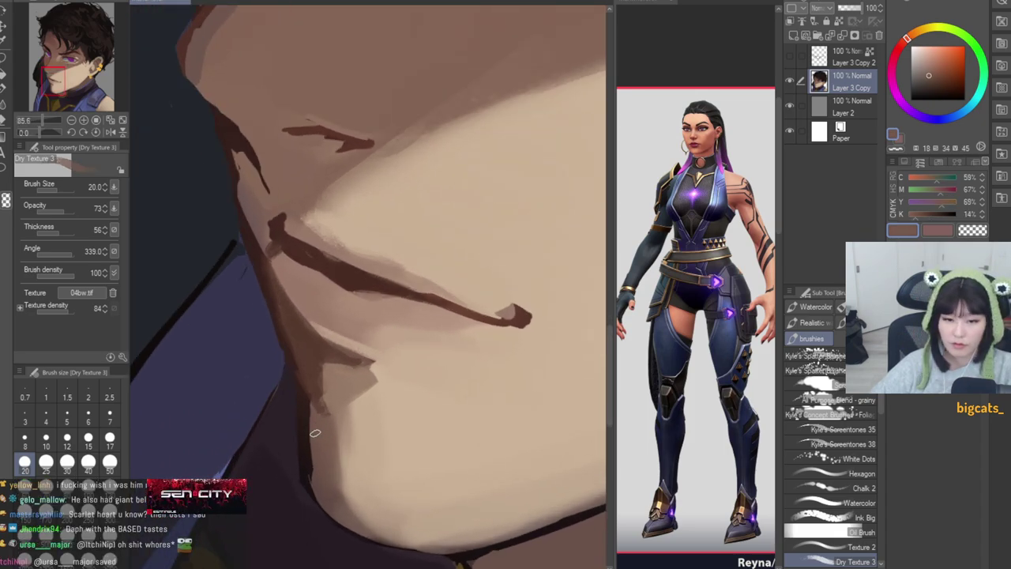
{"action": "scroll", "coordinate": [326, 491], "scroll_direction": "down", "scroll_amount": 10}
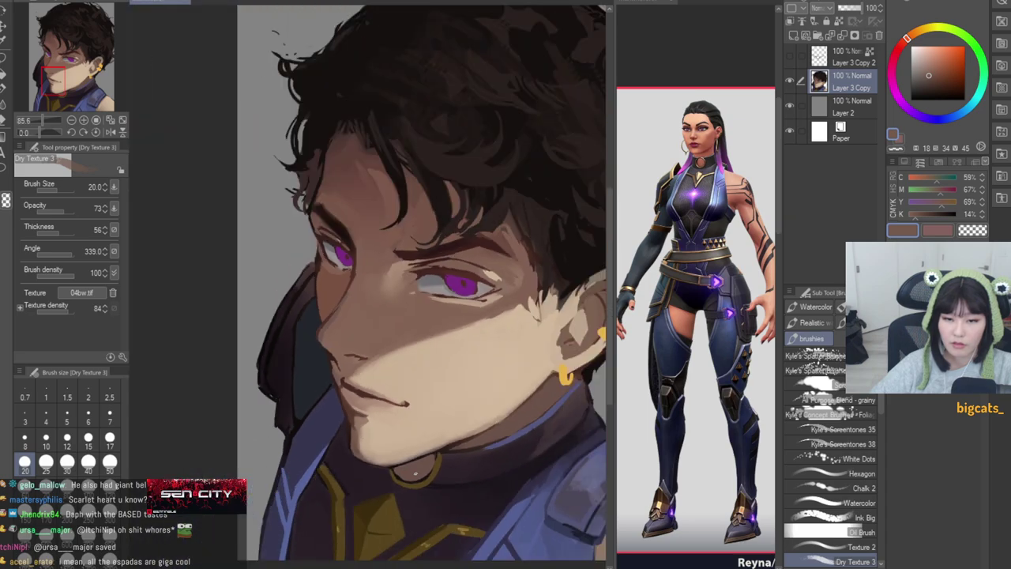
Step: Touch up the blue collar area beside the far lip contour with sampled dark blue at size 40
{"action": "scroll", "coordinate": [448, 488], "scroll_direction": "up", "scroll_amount": 4}
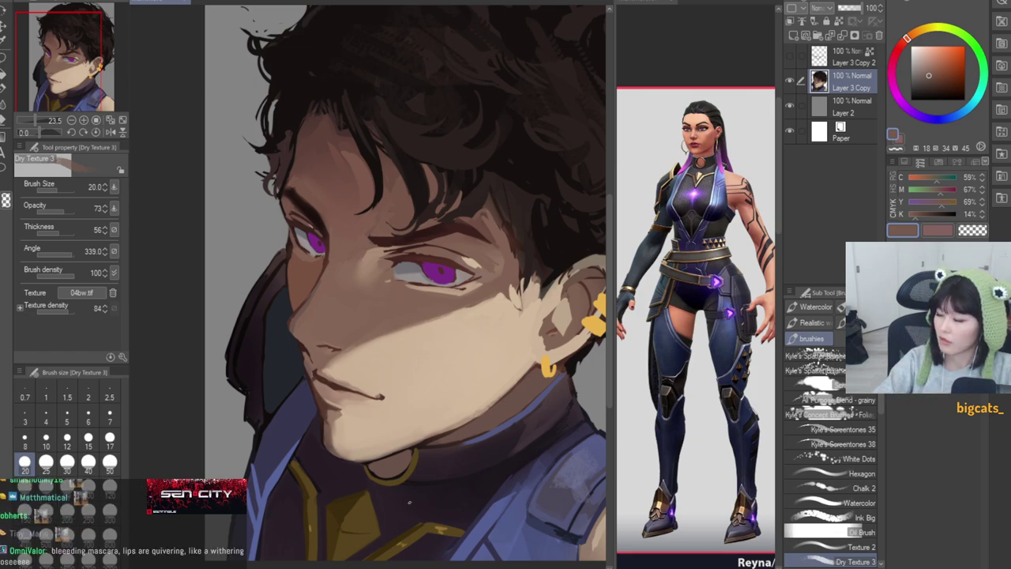
{"action": "key", "text": "]"}
{"action": "key", "text": "]"}
{"action": "key", "text": "]"}
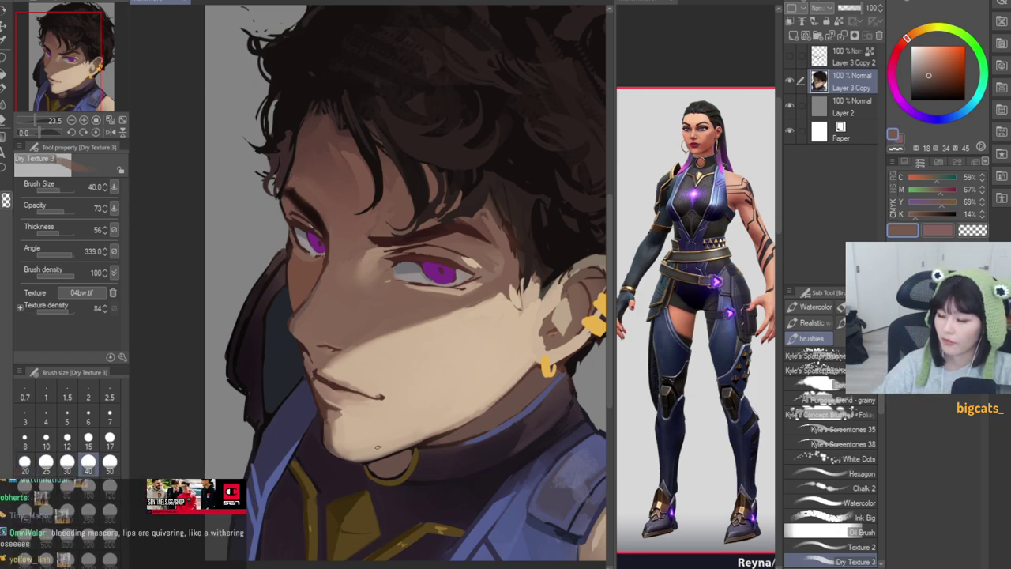
{"action": "scroll", "coordinate": [322, 424], "scroll_direction": "up", "scroll_amount": 1}
{"action": "scroll", "coordinate": [321, 424], "scroll_direction": "up", "scroll_amount": 6}
{"action": "left_click", "coordinate": [285, 380], "text": "alt"}
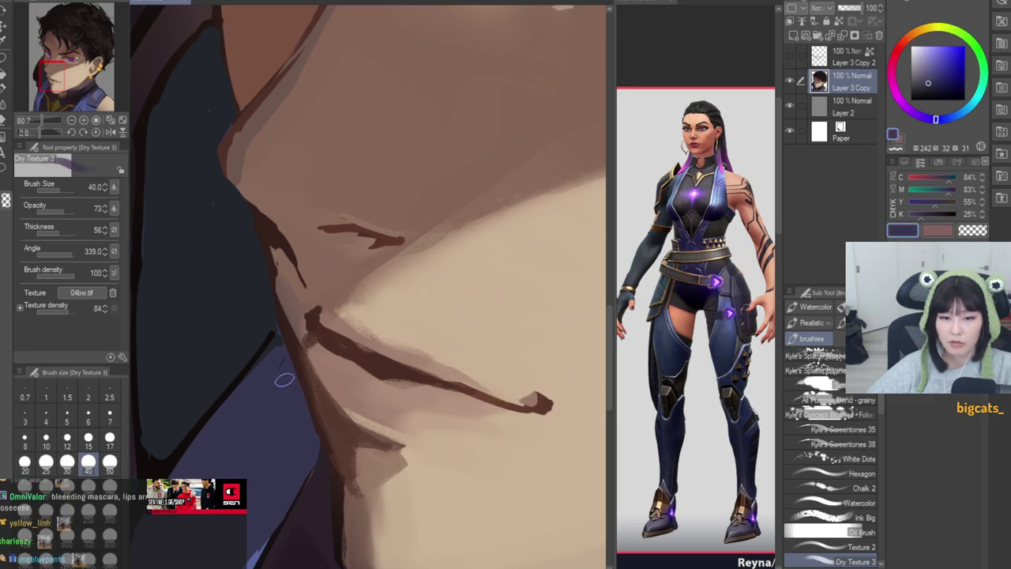
Step: Redraw the face outline beside the lower lip with sampled dark brown at size 20, trimming its outer edge with collar blue
{"action": "left_click", "coordinate": [300, 387], "text": "alt"}
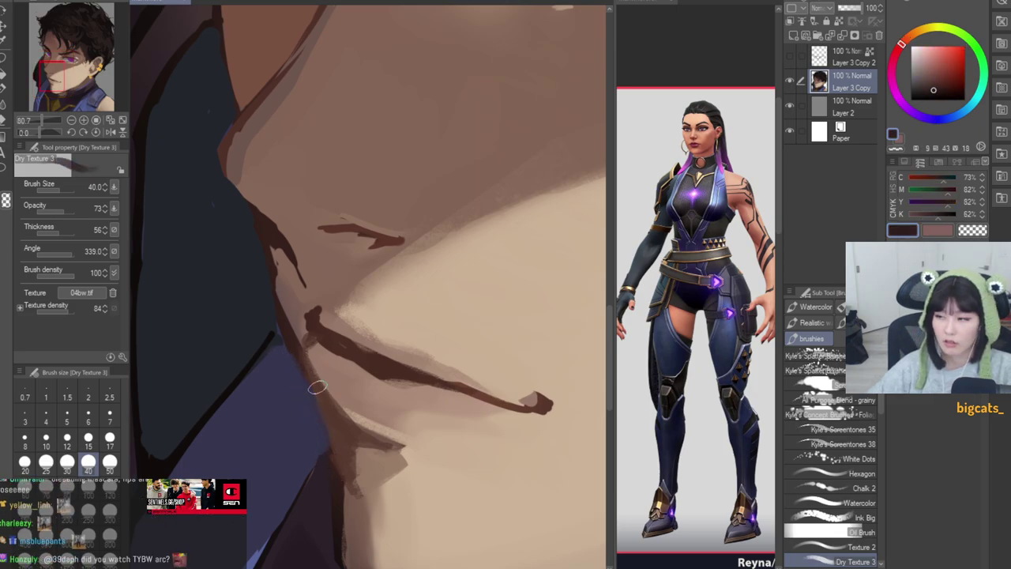
{"action": "key", "text": "bracketleft"}
{"action": "key", "text": "bracketleft"}
{"action": "key", "text": "bracketleft"}
{"action": "left_click_drag", "start_coordinate": [300, 367], "coordinate": [340, 477]}
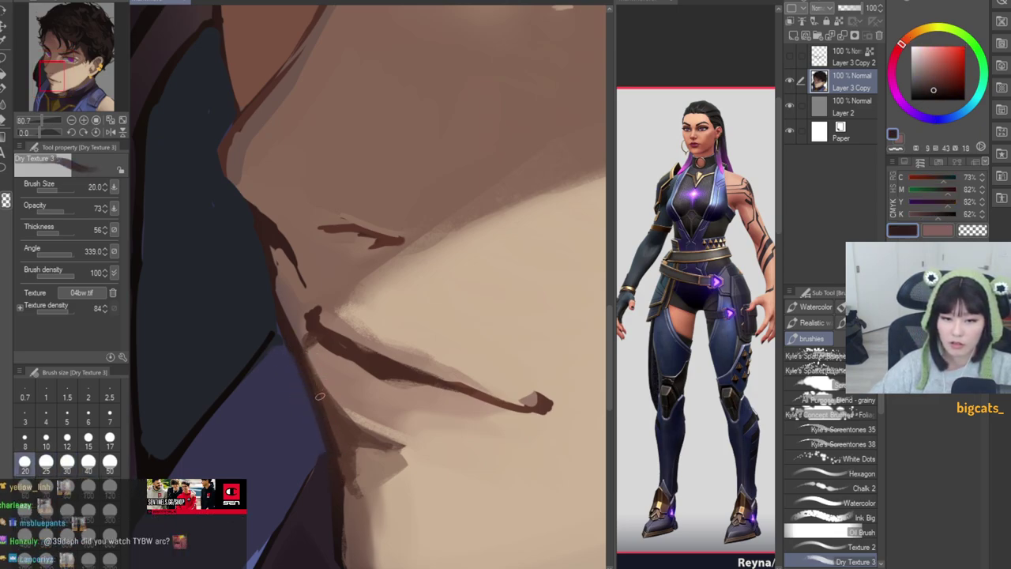
{"action": "left_click_drag", "start_coordinate": [319, 396], "coordinate": [343, 486]}
{"action": "left_click", "coordinate": [295, 381], "text": "alt"}
{"action": "left_click_drag", "start_coordinate": [279, 326], "coordinate": [319, 410]}
{"action": "left_click", "coordinate": [314, 379], "text": "alt"}
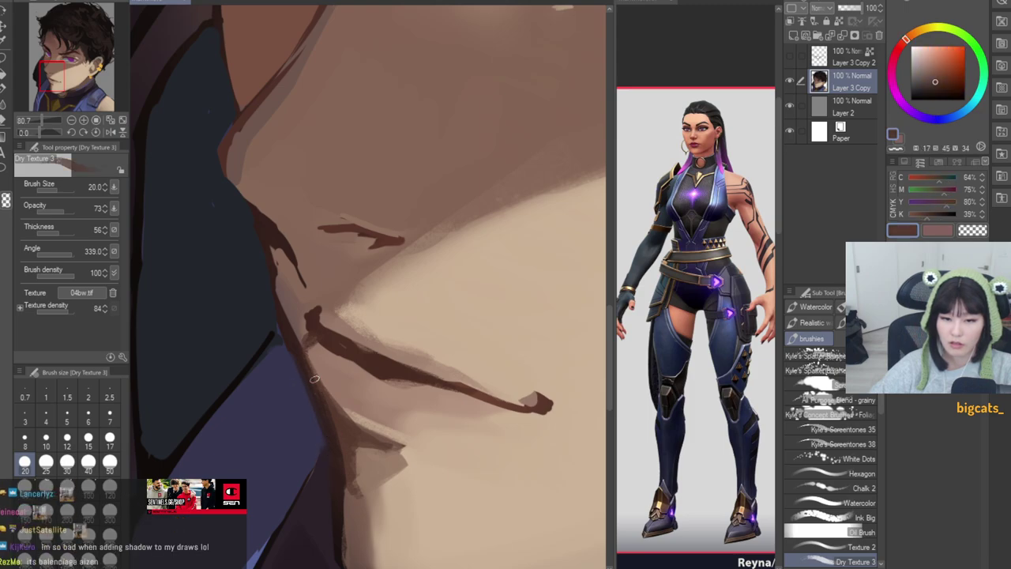
Step: Rework the contour between the nose base and the upper lip with sampled browns at size 20
{"action": "scroll", "coordinate": [316, 375], "scroll_direction": "down", "scroll_amount": 4}
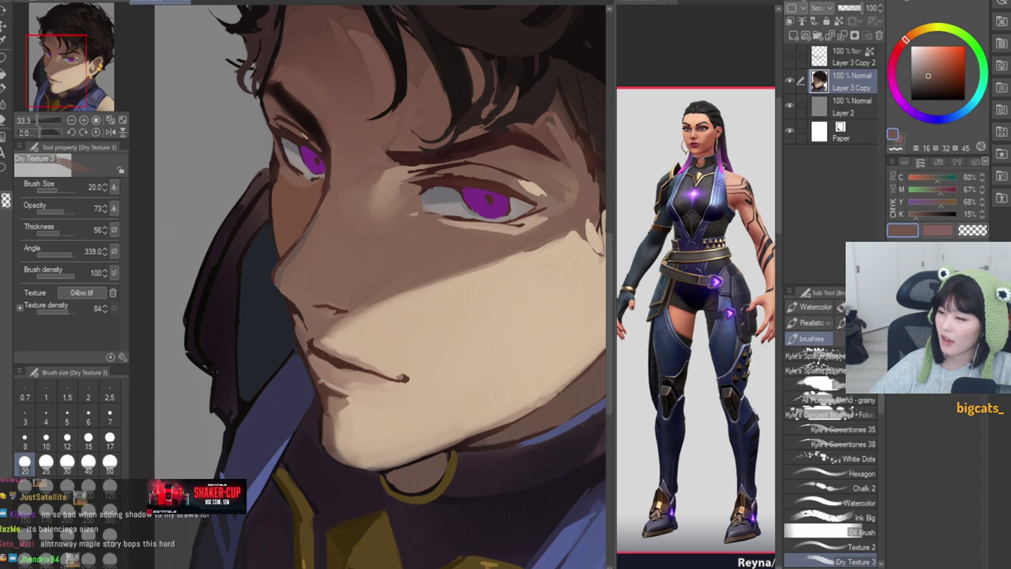
{"action": "scroll", "coordinate": [320, 382], "scroll_direction": "down", "scroll_amount": 4}
{"action": "scroll", "coordinate": [320, 382], "scroll_direction": "up", "scroll_amount": 4}
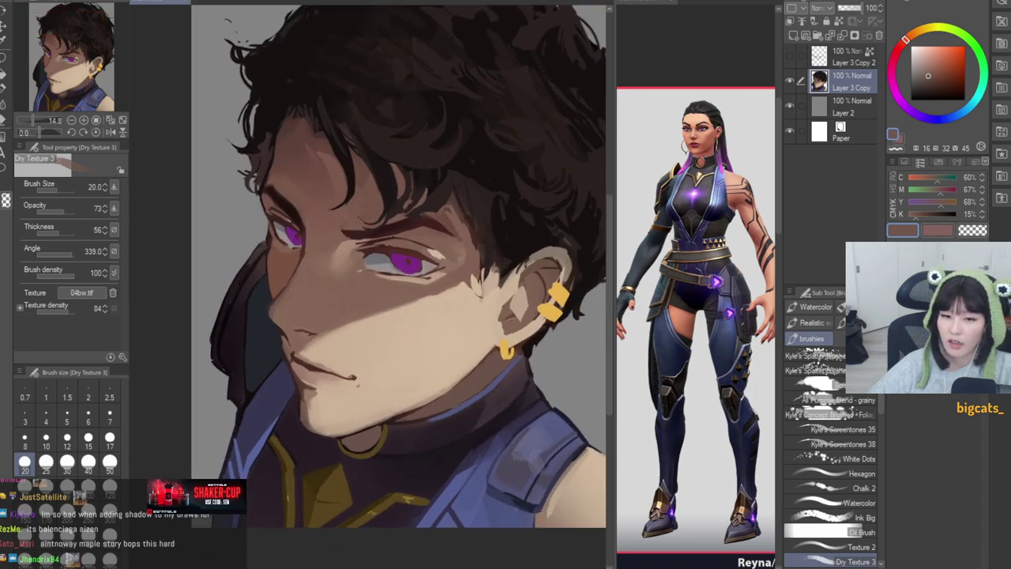
{"action": "scroll", "coordinate": [287, 334], "scroll_direction": "up", "scroll_amount": 4}
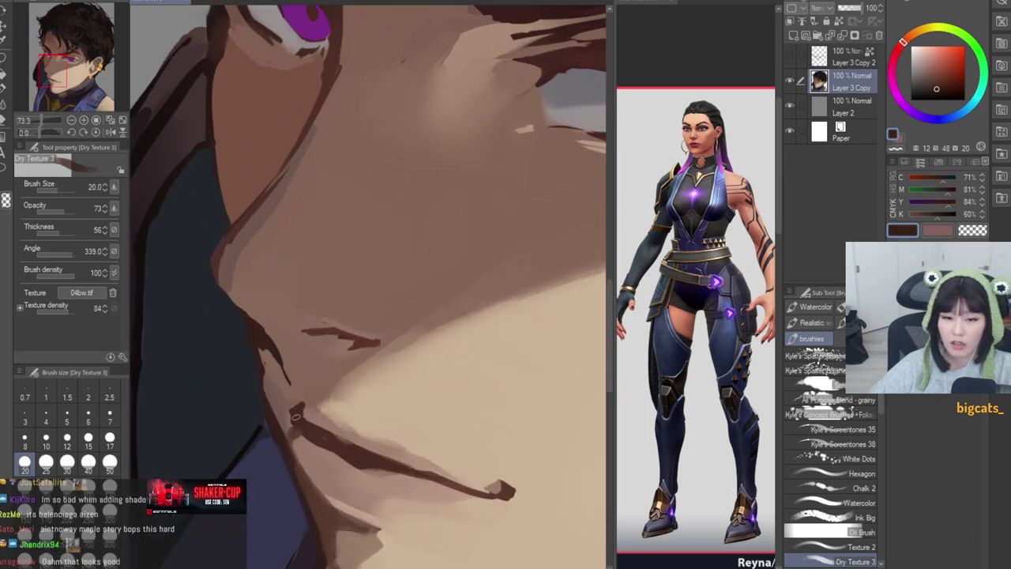
{"action": "scroll", "coordinate": [311, 444], "scroll_direction": "up", "scroll_amount": 3}
{"action": "left_click_drag", "start_coordinate": [286, 363], "coordinate": [292, 407]}
{"action": "left_click_drag", "start_coordinate": [264, 348], "coordinate": [284, 422]}
{"action": "scroll", "coordinate": [283, 423], "scroll_direction": "down", "scroll_amount": 10}
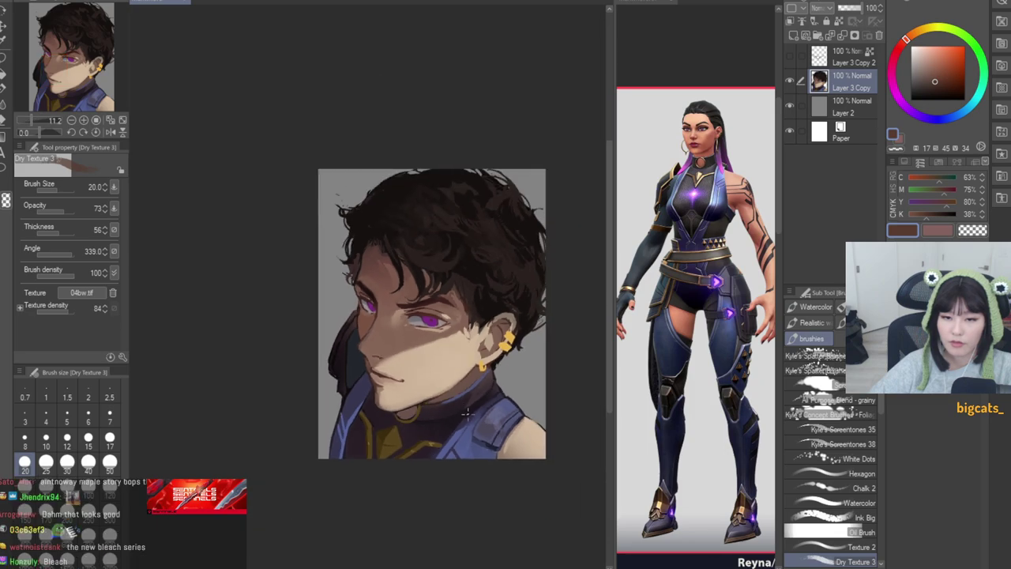
Step: Sharpen the outer edge of the upper-lip contour with sampled dark outline brown
{"action": "scroll", "coordinate": [464, 422], "scroll_direction": "up", "scroll_amount": 4}
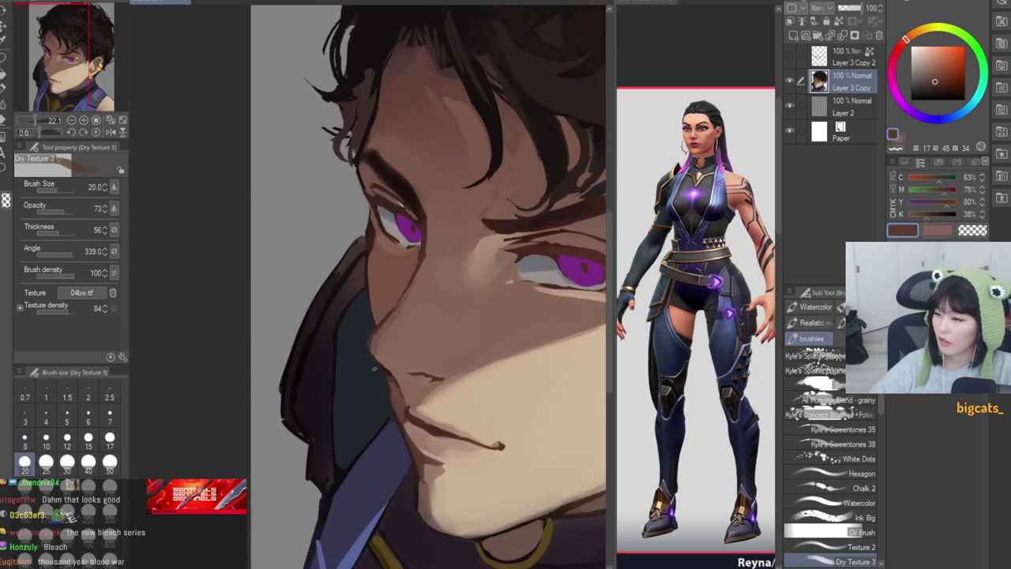
{"action": "scroll", "coordinate": [391, 364], "scroll_direction": "up", "scroll_amount": 2}
{"action": "scroll", "coordinate": [392, 365], "scroll_direction": "up", "scroll_amount": 3}
{"action": "left_click", "coordinate": [380, 413], "text": "alt"}
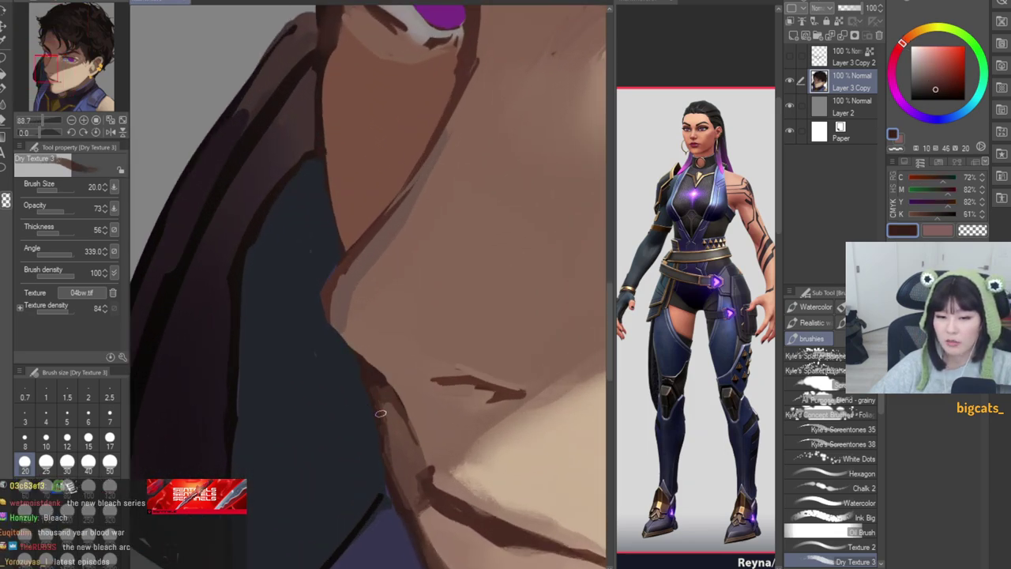
{"action": "scroll", "coordinate": [379, 442], "scroll_direction": "down", "scroll_amount": 3}
{"action": "scroll", "coordinate": [360, 411], "scroll_direction": "up", "scroll_amount": 1}
{"action": "left_click_drag", "start_coordinate": [361, 381], "coordinate": [366, 415]}
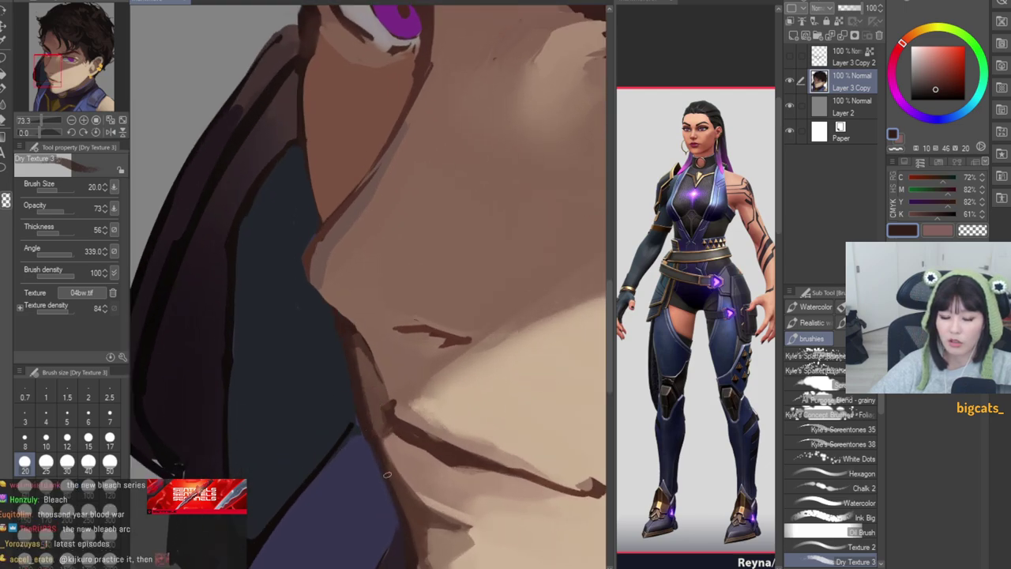
Step: Darken the outline beside the lower lip and clean up the collar edge behind it with sampled dark blues
{"action": "scroll", "coordinate": [379, 463], "scroll_direction": "down", "scroll_amount": 2}
{"action": "scroll", "coordinate": [374, 444], "scroll_direction": "up", "scroll_amount": 2}
{"action": "left_click_drag", "start_coordinate": [379, 454], "coordinate": [394, 520]}
{"action": "left_click", "coordinate": [360, 434], "text": "alt"}
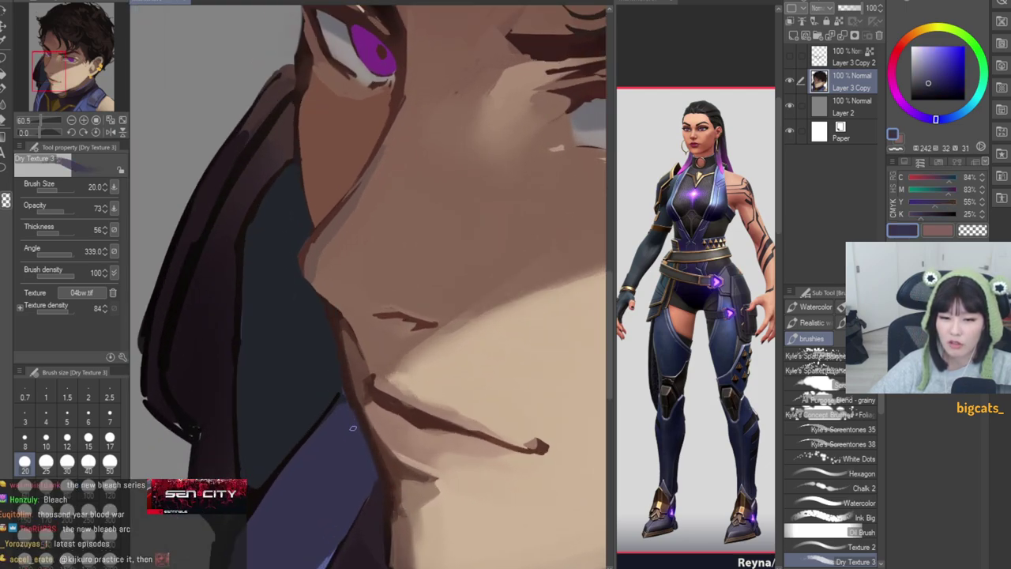
{"action": "left_click", "coordinate": [380, 491], "text": "alt"}
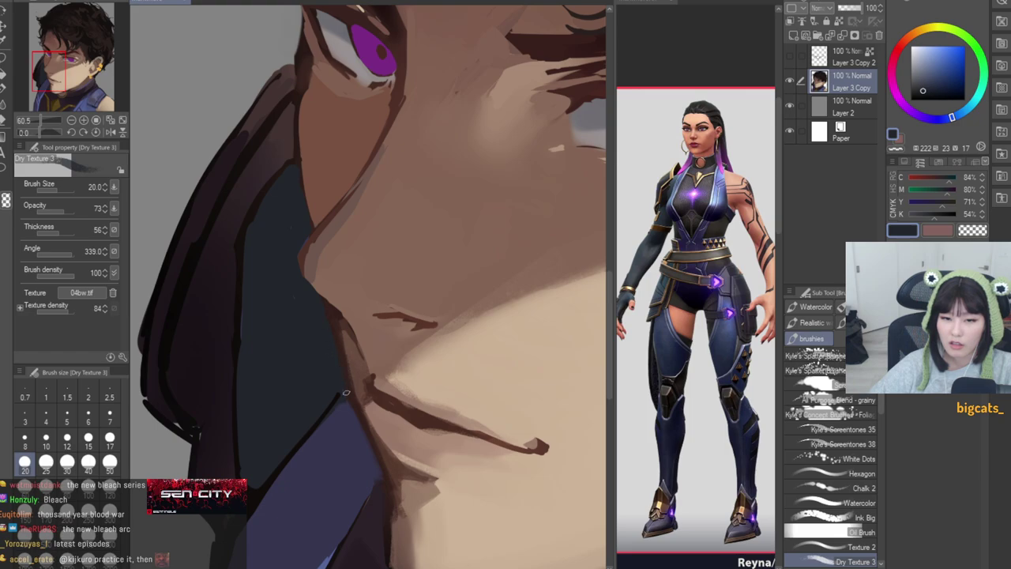
{"action": "scroll", "coordinate": [345, 404], "scroll_direction": "down", "scroll_amount": 6}
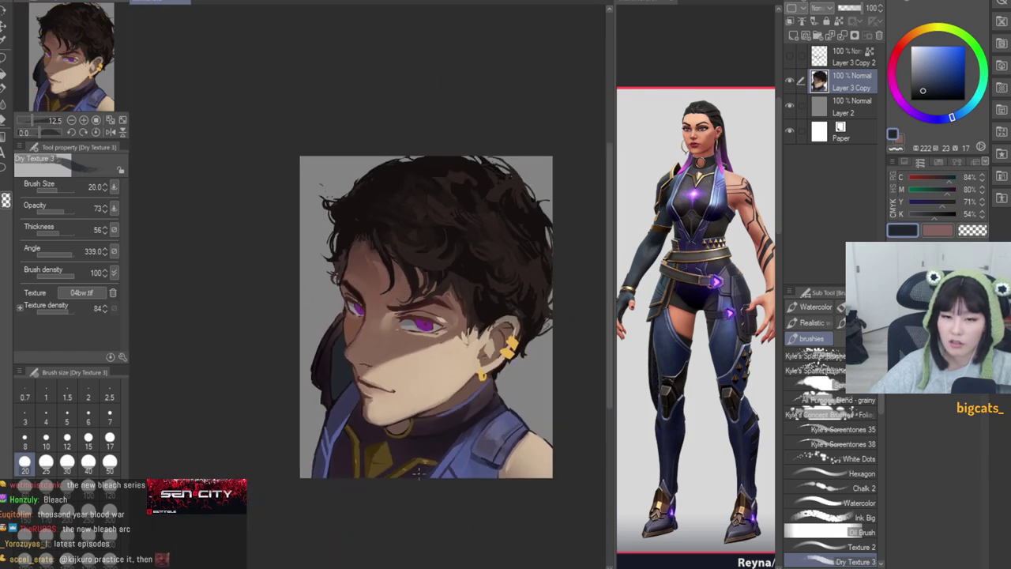
Step: Smooth the contour from the lower lip to the chin with sampled outline brown and skin-shadow brown at size 20
{"action": "scroll", "coordinate": [367, 388], "scroll_direction": "up", "scroll_amount": 4}
{"action": "left_click", "coordinate": [338, 403], "text": "alt"}
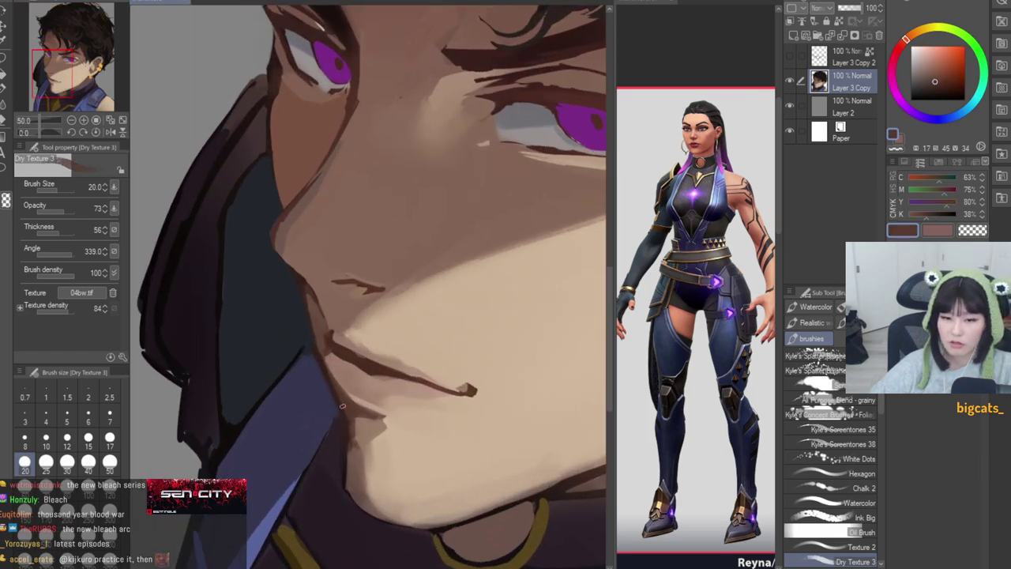
{"action": "left_click", "coordinate": [357, 427], "text": "alt"}
{"action": "mouse_move", "coordinate": [347, 436]}
{"action": "left_mouse_down"}
{"action": "mouse_move", "coordinate": [335, 394]}
{"action": "mouse_move", "coordinate": [343, 430]}
{"action": "left_mouse_up"}
{"action": "left_click", "coordinate": [355, 448], "text": "alt"}
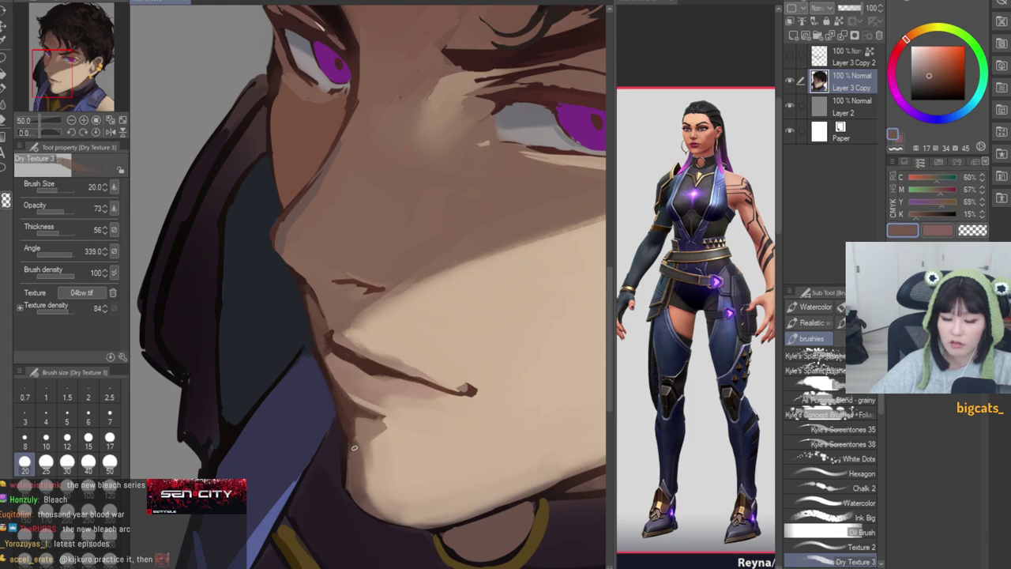
{"action": "left_click", "coordinate": [347, 472], "text": "alt"}
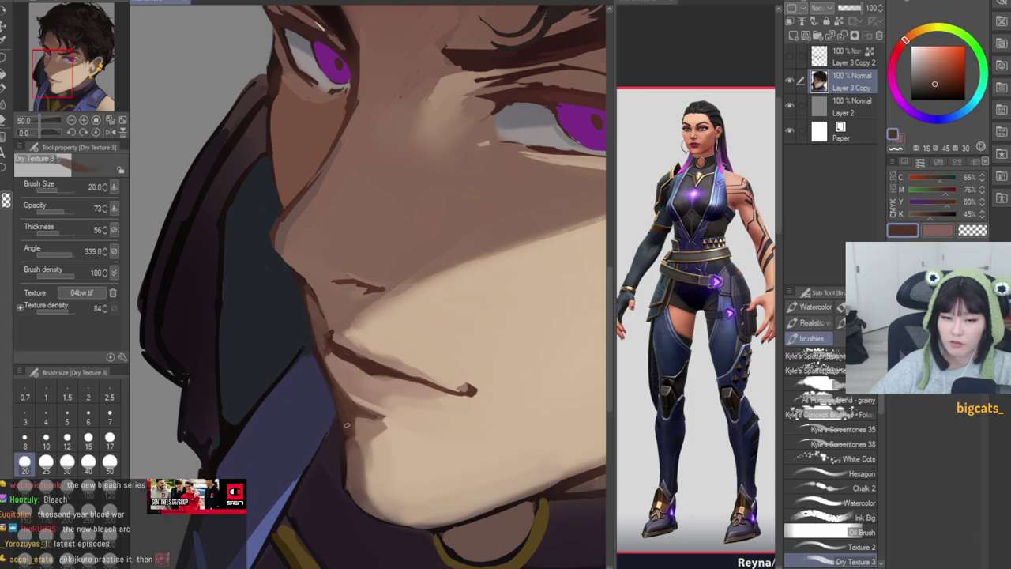
{"action": "left_click", "coordinate": [353, 453], "text": "alt"}
{"action": "left_click_drag", "start_coordinate": [349, 465], "coordinate": [348, 445]}
{"action": "scroll", "coordinate": [363, 464], "scroll_direction": "down", "scroll_amount": 3}
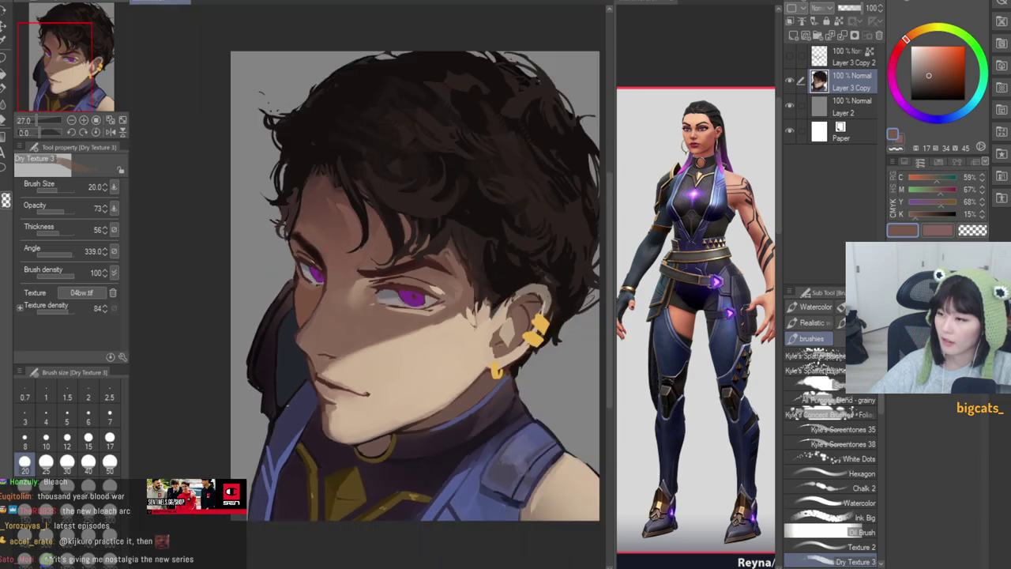
{"action": "scroll", "coordinate": [360, 441], "scroll_direction": "down", "scroll_amount": 3}
{"action": "scroll", "coordinate": [360, 441], "scroll_direction": "up", "scroll_amount": 1}
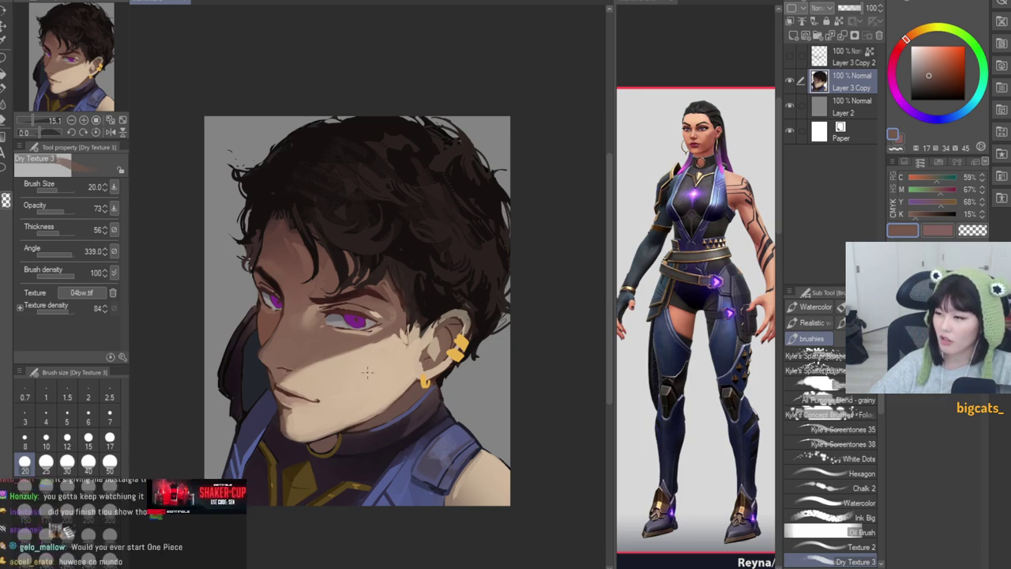
Step: Extend the tip of the long forehead hair strand toward the brows in brown and blend it with sampled skin brown
{"action": "scroll", "coordinate": [335, 195], "scroll_direction": "up", "scroll_amount": 1}
{"action": "scroll", "coordinate": [335, 195], "scroll_direction": "up", "scroll_amount": 5}
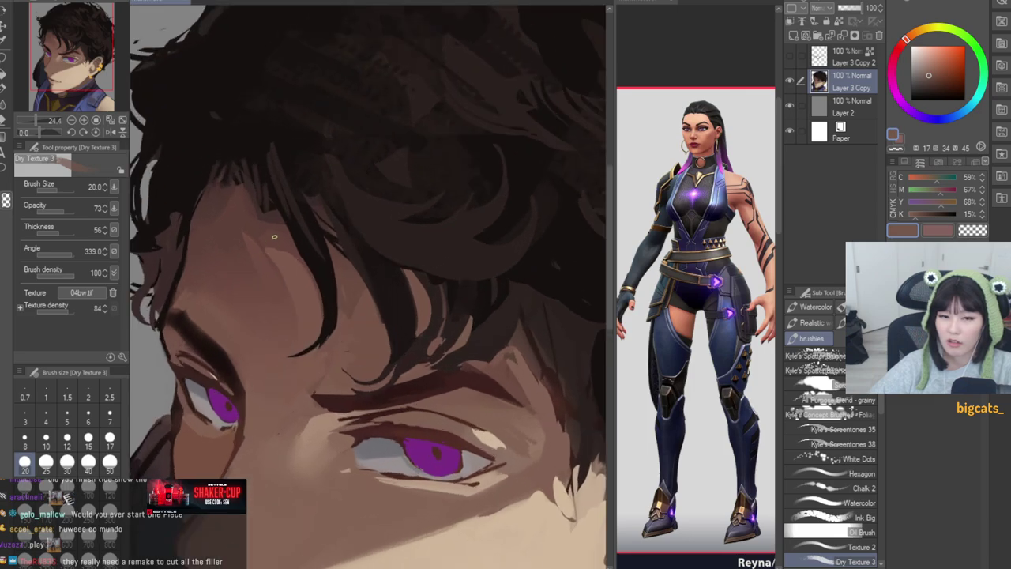
{"action": "left_click_drag", "start_coordinate": [312, 351], "coordinate": [277, 418]}
{"action": "left_click_drag", "start_coordinate": [314, 289], "coordinate": [291, 418]}
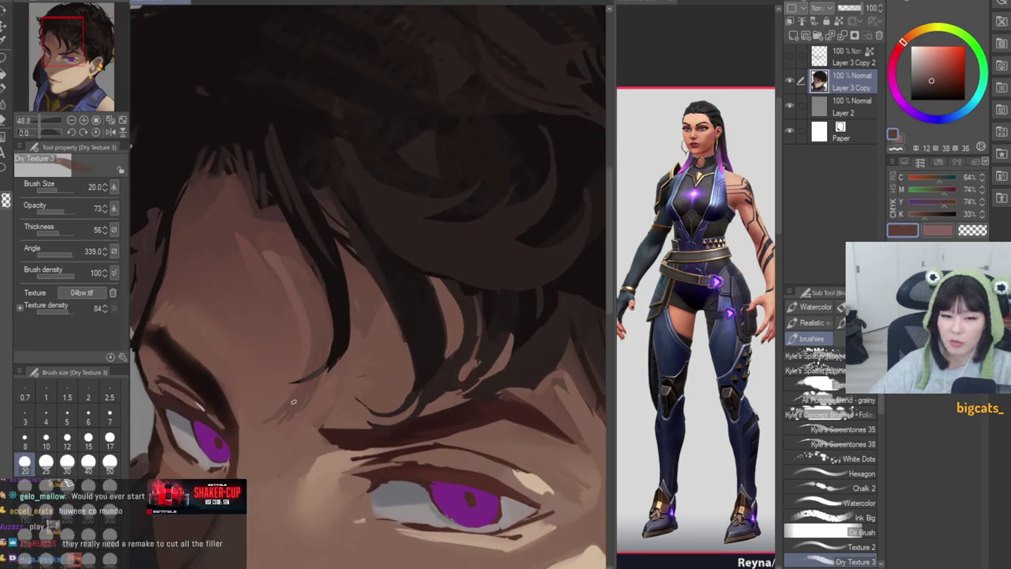
{"action": "left_click", "coordinate": [278, 435], "text": "alt"}
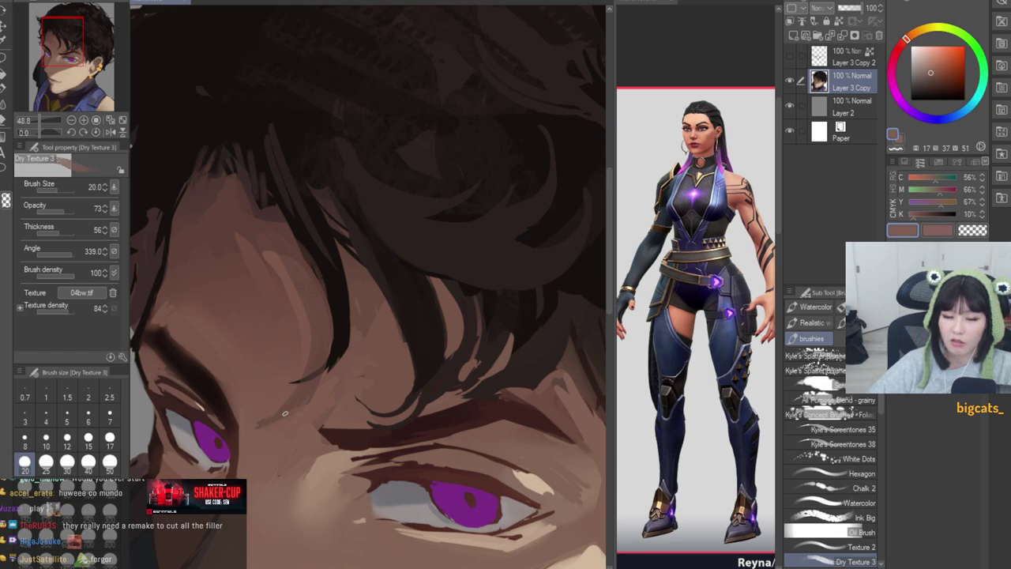
{"action": "scroll", "coordinate": [402, 320], "scroll_direction": "down", "scroll_amount": 7}
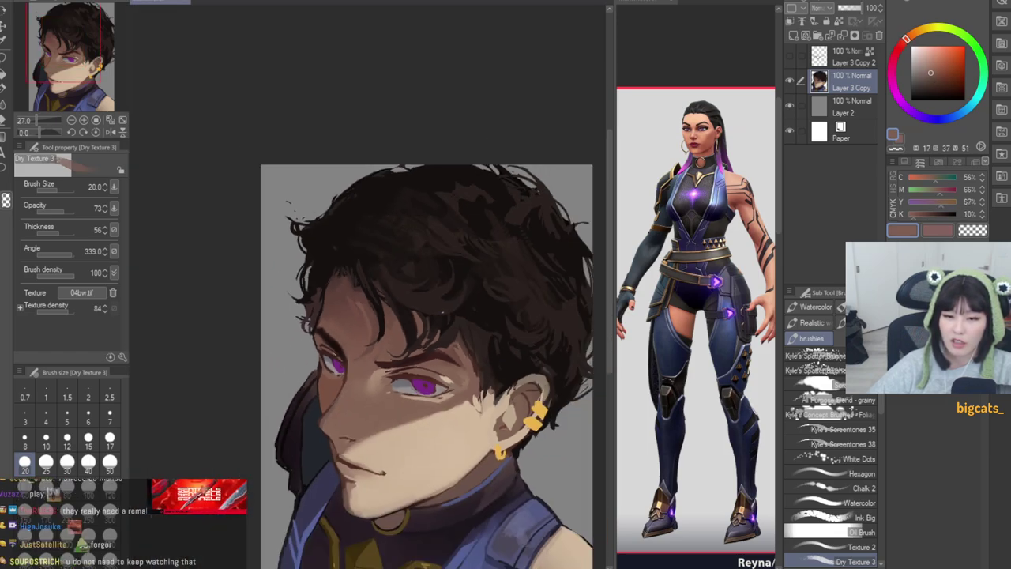
{"action": "scroll", "coordinate": [528, 427], "scroll_direction": "up", "scroll_amount": 2}
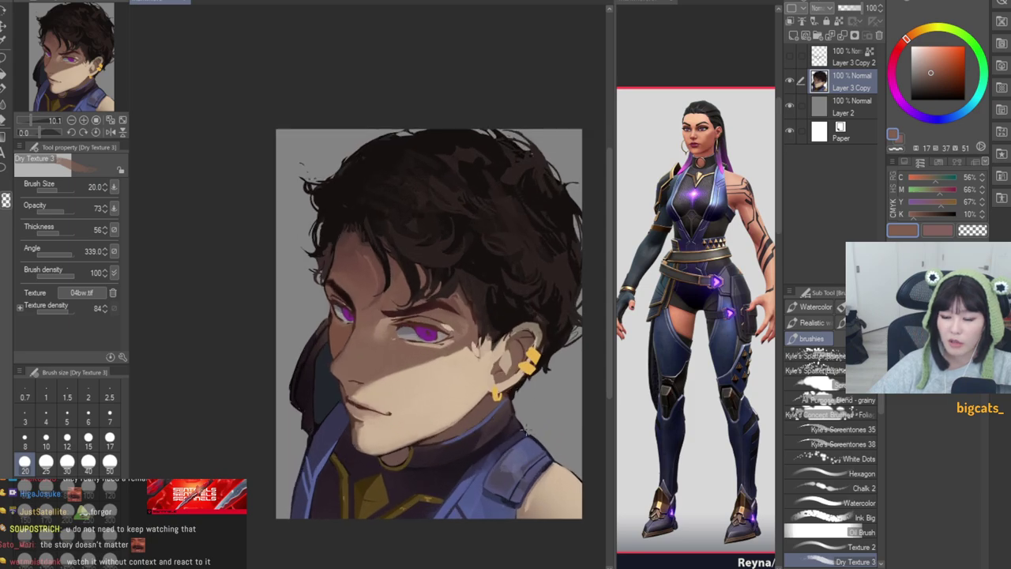
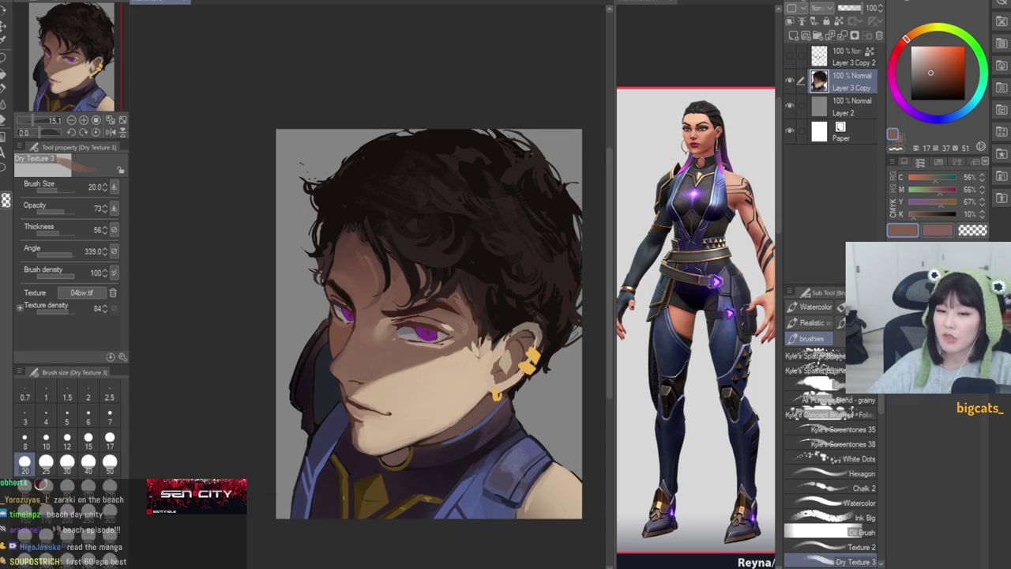
Step: Extend the shadow-brown sideburn strands over the light skin in front of the ear and trim their tips with sampled light skin
{"action": "scroll", "coordinate": [409, 325], "scroll_direction": "down", "scroll_amount": 2}
{"action": "scroll", "coordinate": [464, 348], "scroll_direction": "up", "scroll_amount": 6}
{"action": "left_click", "coordinate": [387, 345], "text": "alt"}
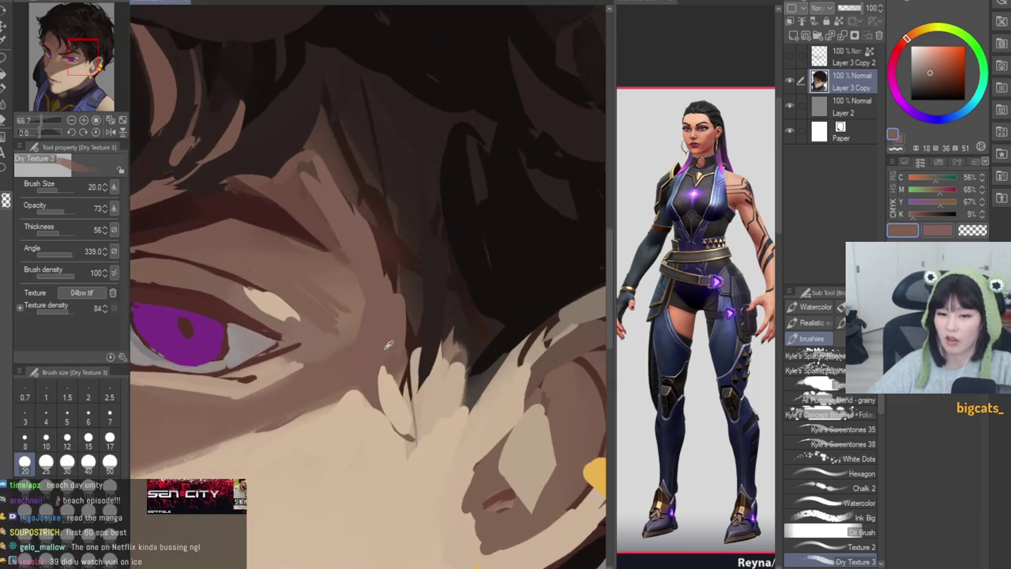
{"action": "left_click_drag", "start_coordinate": [406, 340], "coordinate": [416, 437]}
{"action": "left_click_drag", "start_coordinate": [409, 379], "coordinate": [395, 464]}
{"action": "left_click", "coordinate": [402, 465], "text": "alt"}
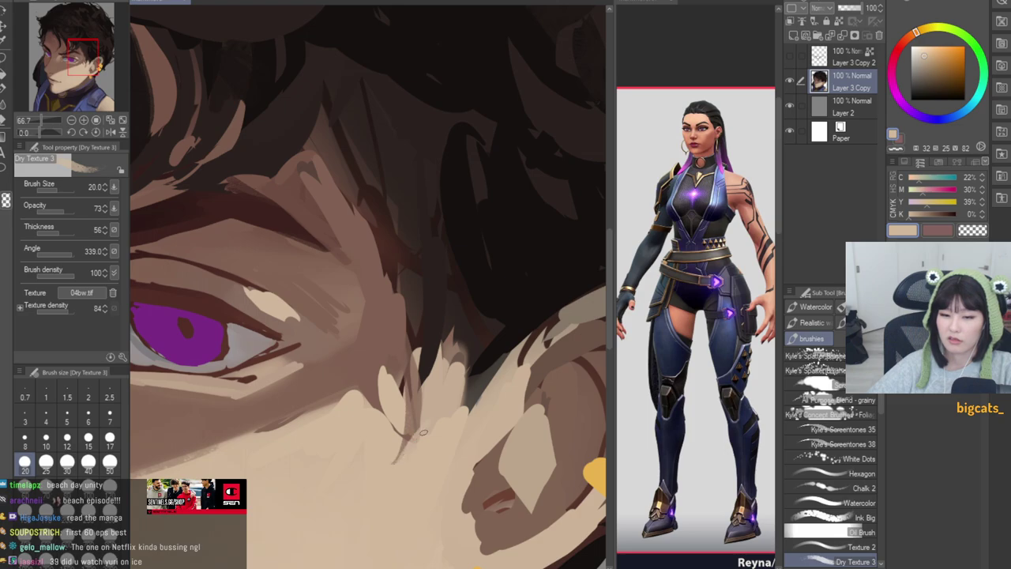
{"action": "scroll", "coordinate": [458, 363], "scroll_direction": "down", "scroll_amount": 6}
{"action": "scroll", "coordinate": [468, 375], "scroll_direction": "up", "scroll_amount": 3}
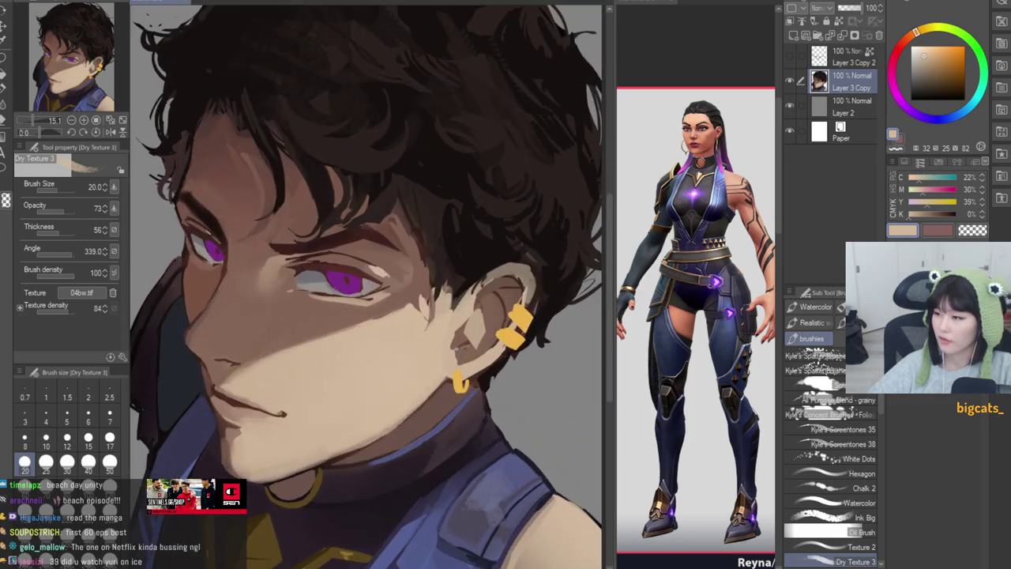
Step: Fill the gap between temple and ear with downward sideburn strands in sampled browns, and sample light skin for their lower edge
{"action": "scroll", "coordinate": [504, 344], "scroll_direction": "up", "scroll_amount": 3}
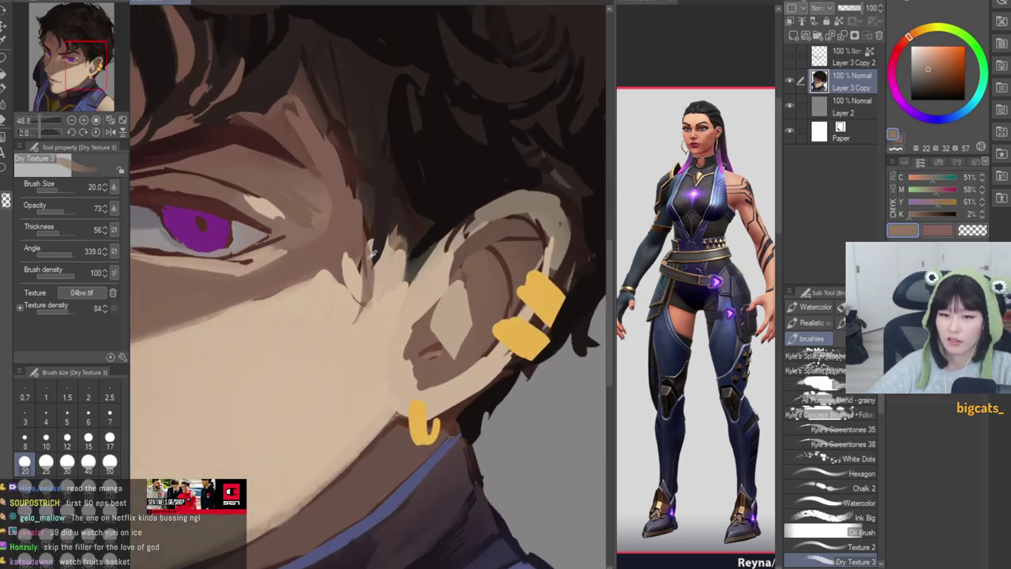
{"action": "left_click", "coordinate": [390, 223], "text": "alt"}
{"action": "left_click", "coordinate": [393, 239], "text": "alt"}
{"action": "left_click_drag", "start_coordinate": [393, 251], "coordinate": [377, 313]}
{"action": "left_click_drag", "start_coordinate": [393, 251], "coordinate": [384, 305]}
{"action": "scroll", "coordinate": [407, 245], "scroll_direction": "down", "scroll_amount": 2}
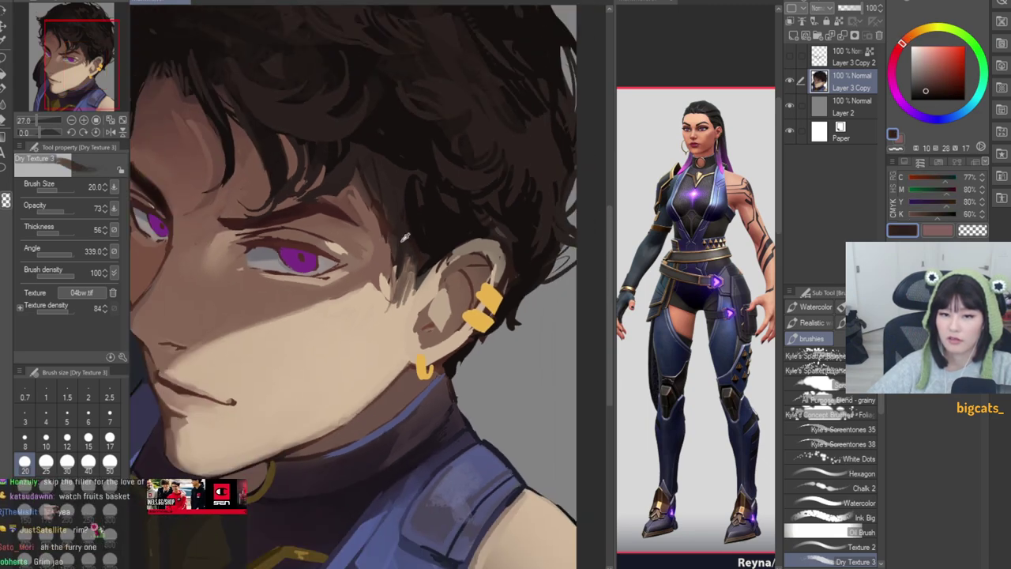
{"action": "left_click", "coordinate": [385, 314], "text": "alt"}
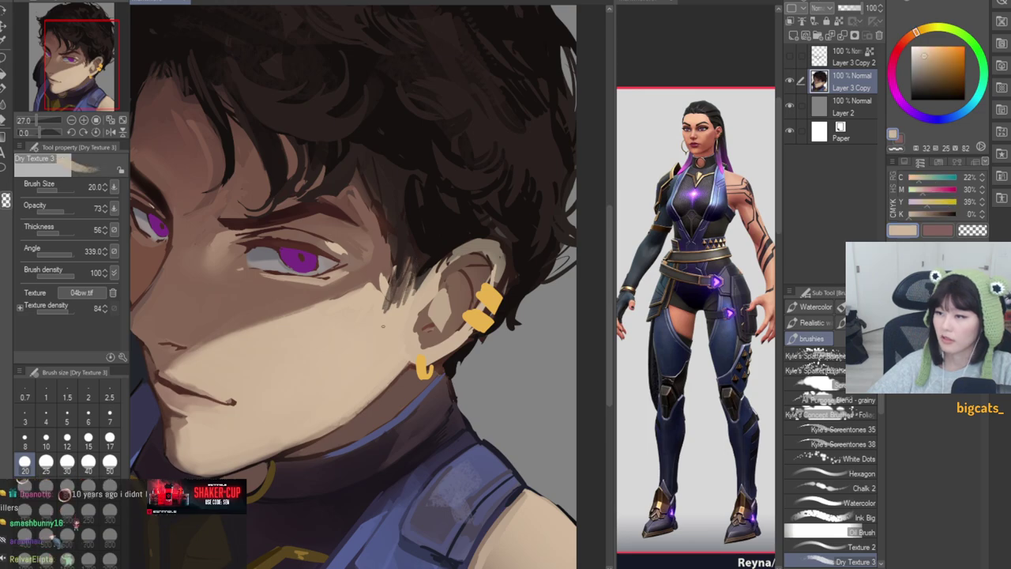
{"action": "scroll", "coordinate": [390, 319], "scroll_direction": "down", "scroll_amount": 2}
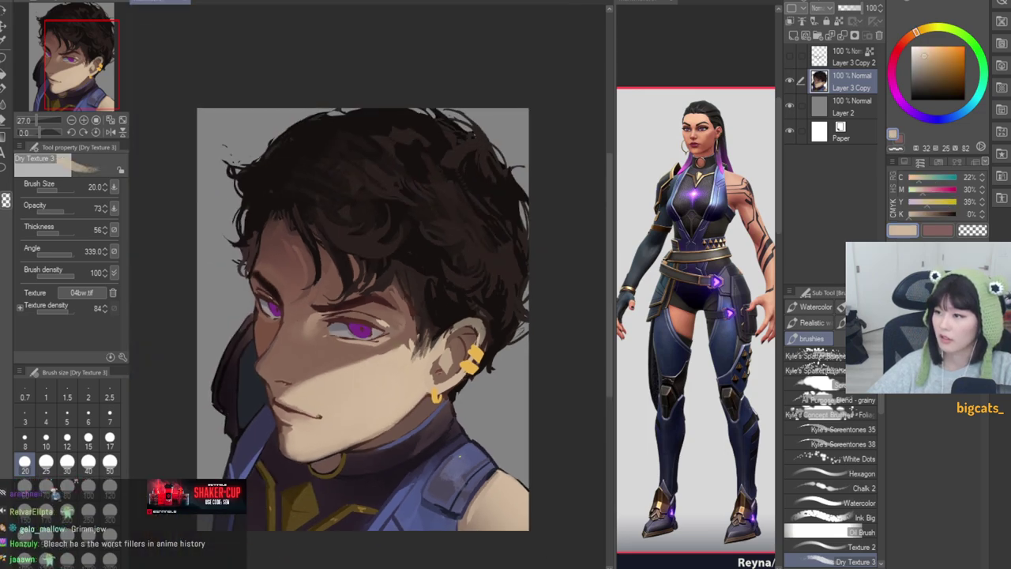
Step: Refine the edges of the large curl above the forehead, alternating sampled near-black and hair brown at size 20
{"action": "scroll", "coordinate": [426, 256], "scroll_direction": "up", "scroll_amount": 2}
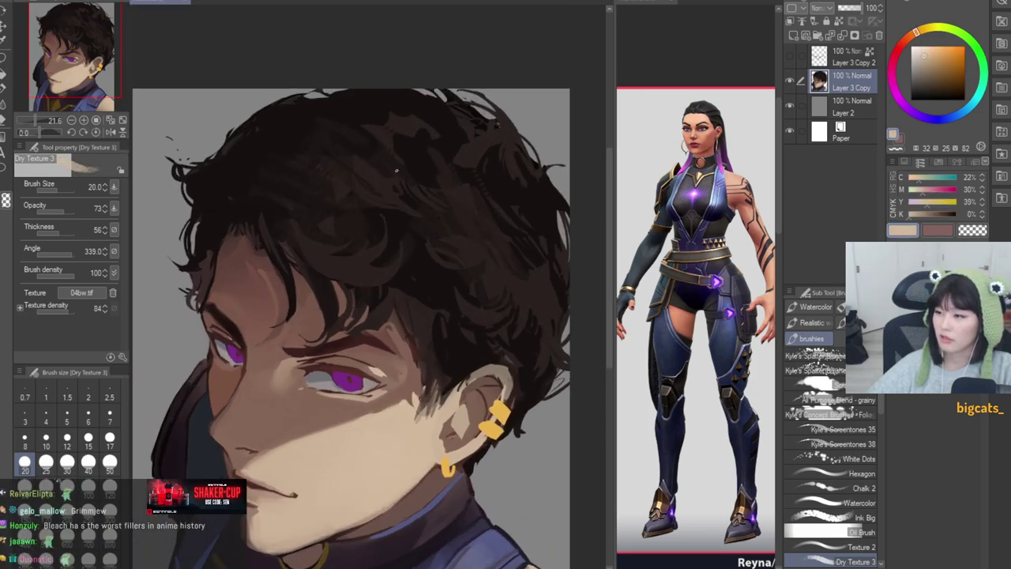
{"action": "scroll", "coordinate": [430, 269], "scroll_direction": "down", "scroll_amount": 1}
{"action": "scroll", "coordinate": [442, 300], "scroll_direction": "up", "scroll_amount": 3}
{"action": "left_click", "coordinate": [457, 334], "text": "alt"}
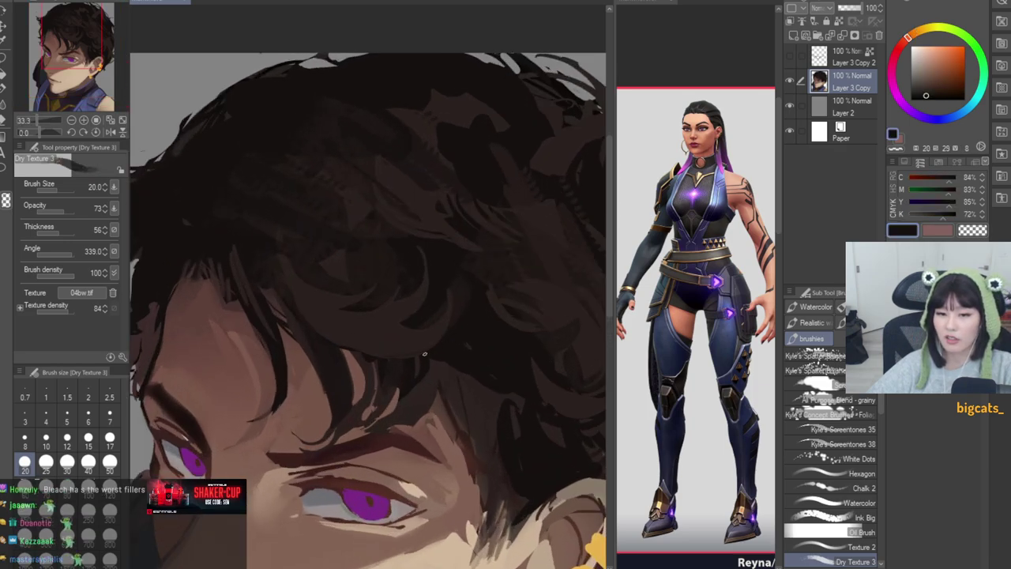
{"action": "left_click", "coordinate": [352, 338], "text": "alt"}
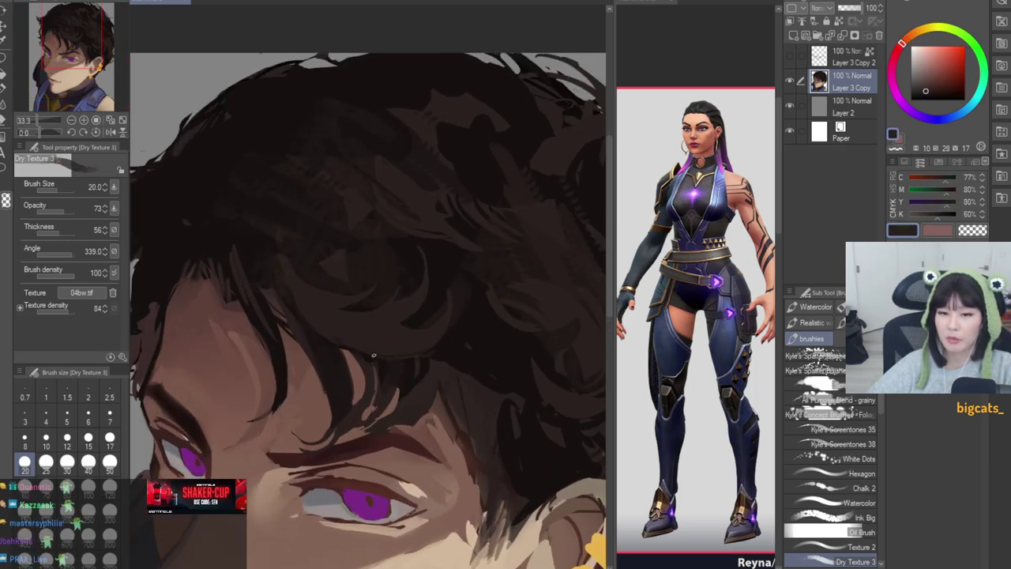
{"action": "left_click", "coordinate": [429, 355], "text": "alt"}
{"action": "scroll", "coordinate": [412, 367], "scroll_direction": "down", "scroll_amount": 2}
{"action": "scroll", "coordinate": [390, 323], "scroll_direction": "up", "scroll_amount": 3}
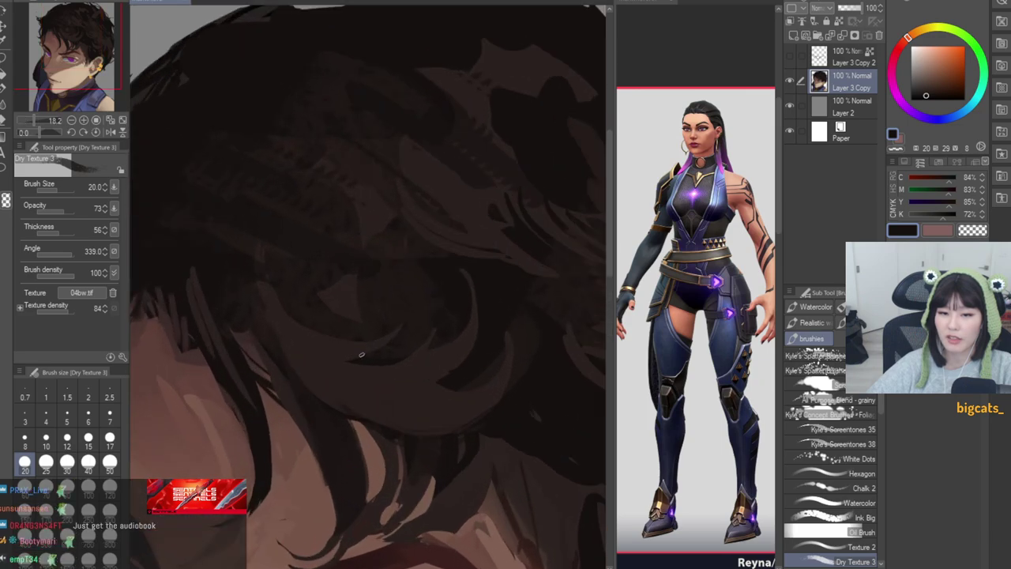
{"action": "left_click", "coordinate": [314, 339], "text": "alt"}
{"action": "scroll", "coordinate": [327, 348], "scroll_direction": "down", "scroll_amount": 5}
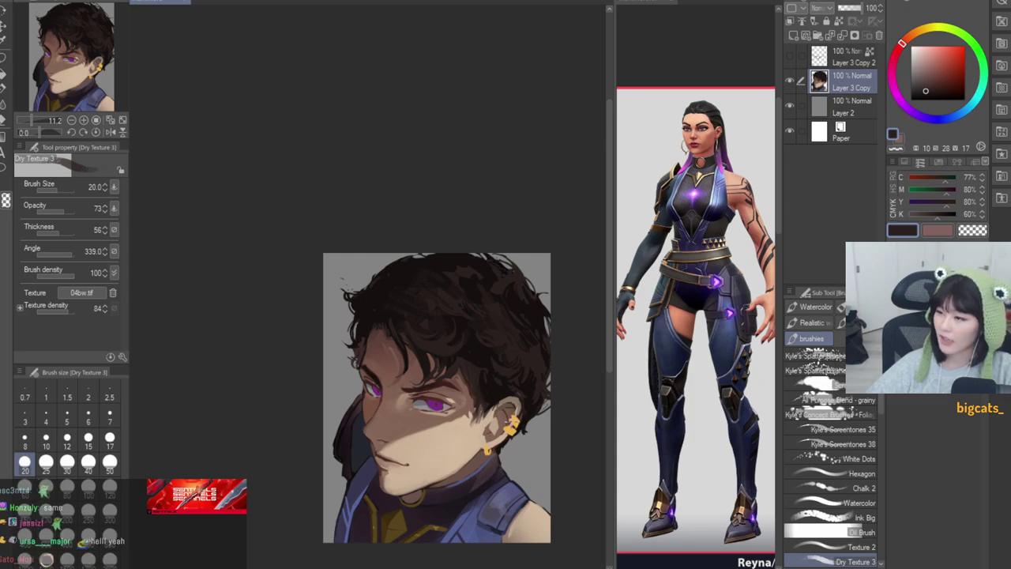
{"action": "scroll", "coordinate": [496, 399], "scroll_direction": "up", "scroll_amount": 5}
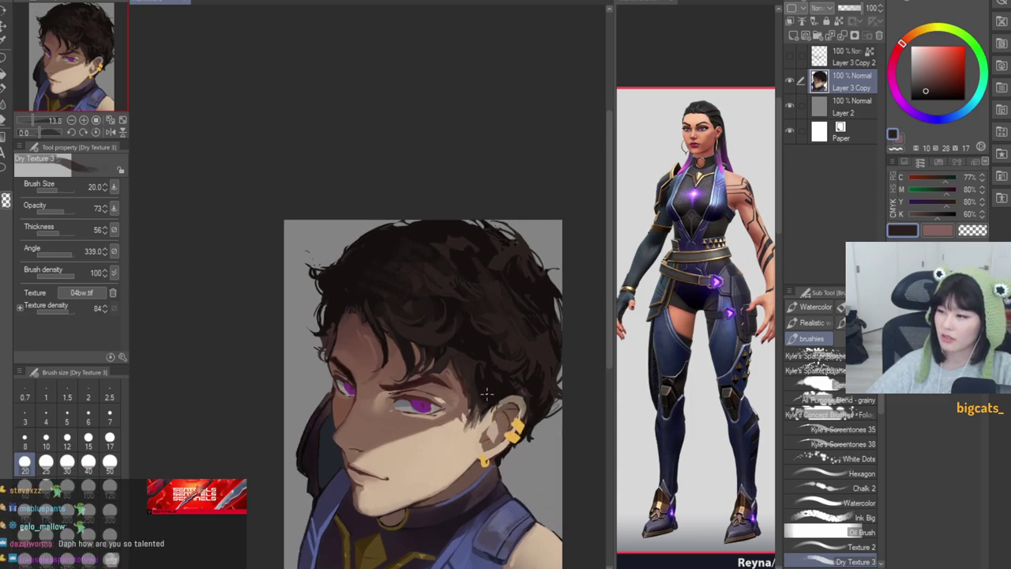
Step: Soften and darken the hollow inside the large curl with sampled dark browns, enlarging the brush to size 80
{"action": "scroll", "coordinate": [423, 265], "scroll_direction": "up", "scroll_amount": 3}
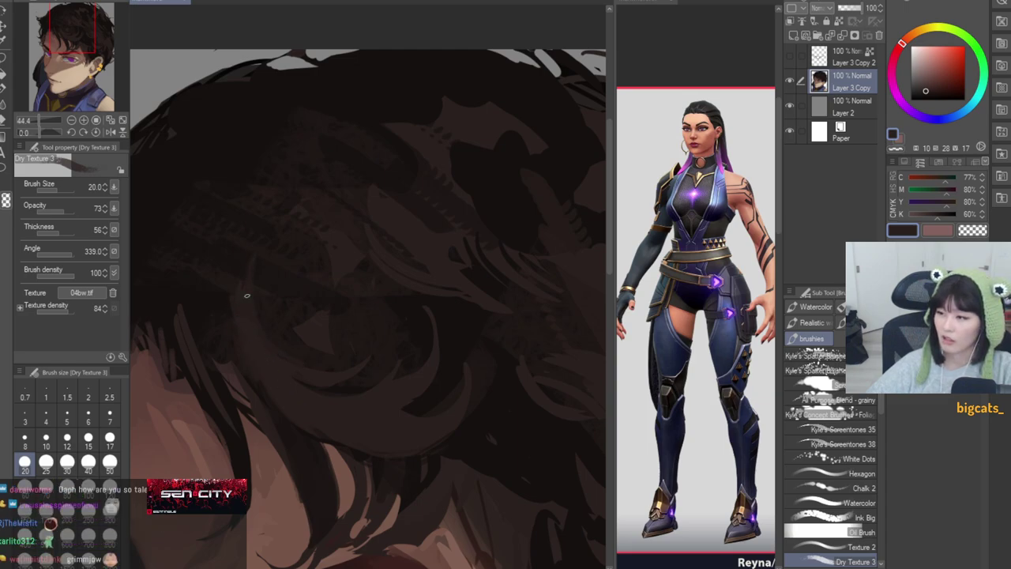
{"action": "left_click", "coordinate": [251, 308], "text": "alt"}
{"action": "scroll", "coordinate": [277, 338], "scroll_direction": "down", "scroll_amount": 2}
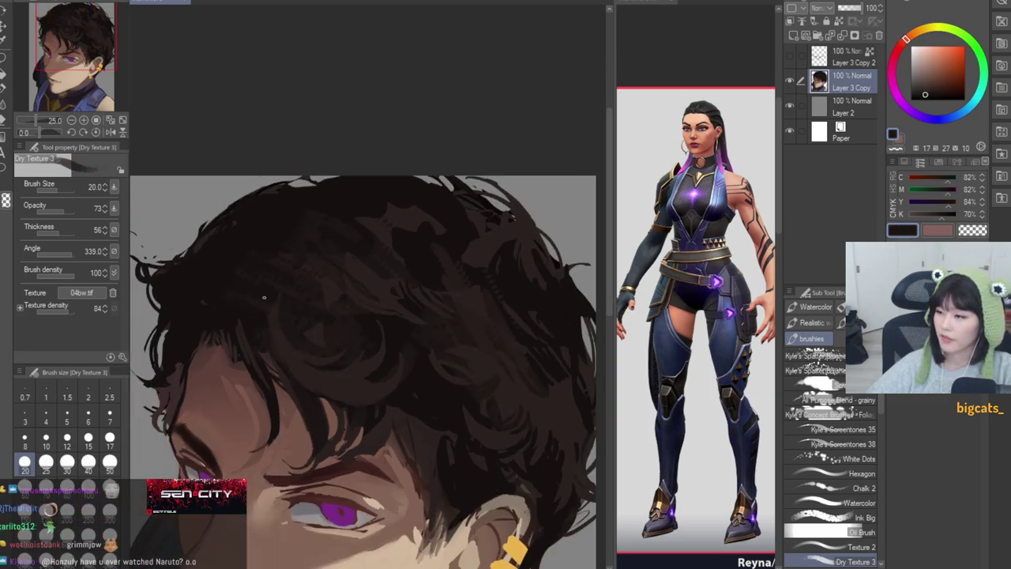
{"action": "left_click", "coordinate": [350, 308], "text": "alt"}
{"action": "key", "text": "bracketright"}
{"action": "key", "text": "bracketright"}
{"action": "key", "text": "bracketright"}
{"action": "key", "text": "bracketright"}
{"action": "key", "text": "bracketright"}
{"action": "key", "text": "bracketright"}
{"action": "key", "text": "bracketright"}
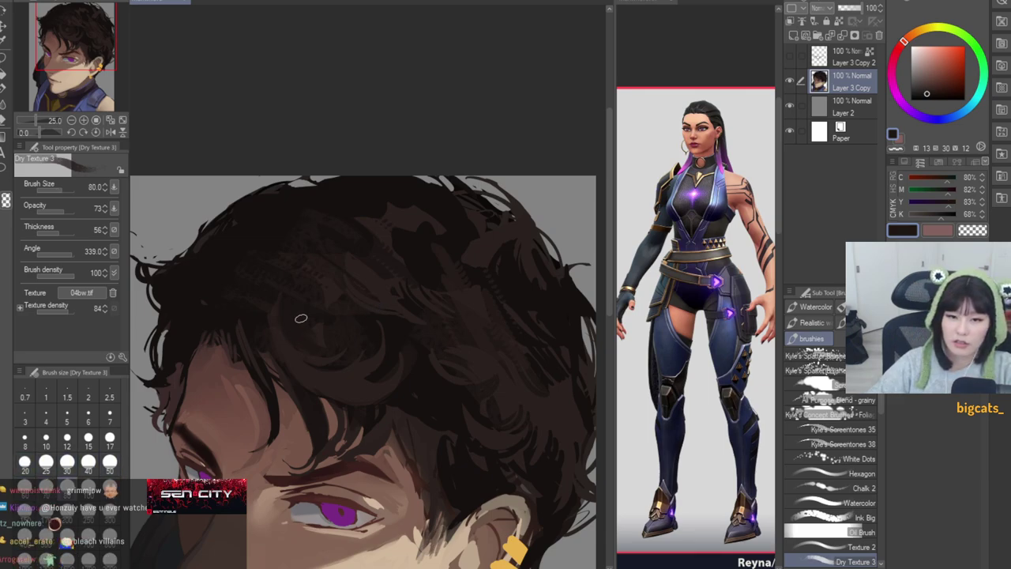
{"action": "left_click", "coordinate": [296, 312], "text": "alt"}
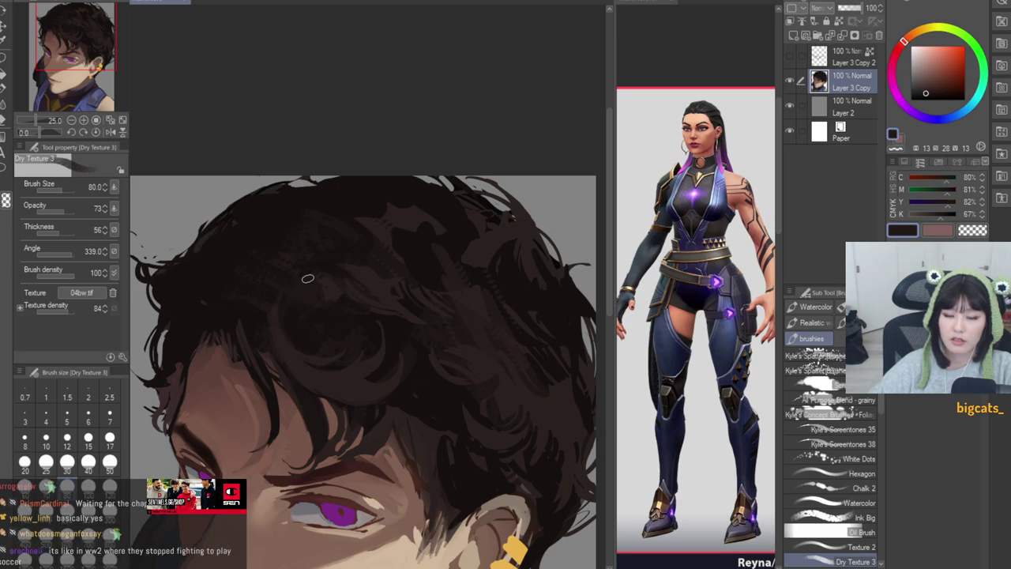
Step: Paint broader wavy locks across the crown in sampled hair brown and check the portrait mirrored
{"action": "left_click", "coordinate": [288, 289], "text": "alt"}
{"action": "left_click", "coordinate": [290, 292], "text": "alt"}
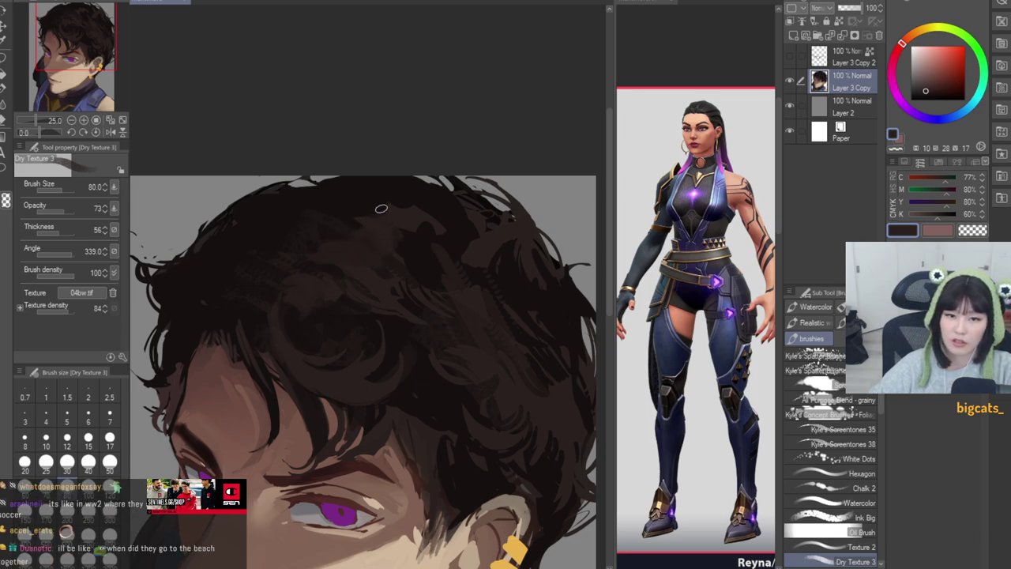
{"action": "mouse_move", "coordinate": [446, 240]}
{"action": "left_mouse_down"}
{"action": "mouse_move", "coordinate": [384, 242]}
{"action": "mouse_move", "coordinate": [441, 243]}
{"action": "left_mouse_up"}
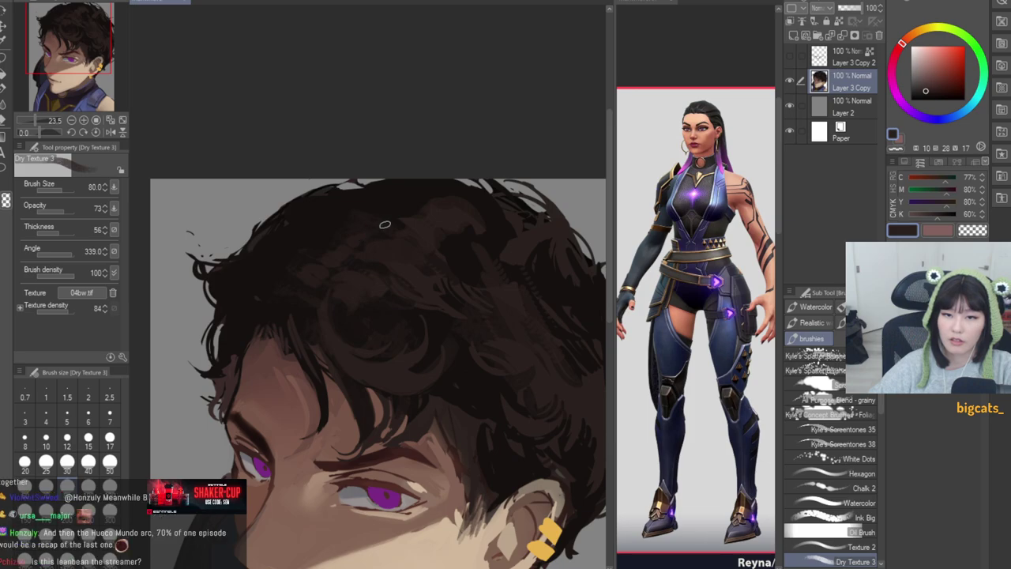
{"action": "scroll", "coordinate": [503, 295], "scroll_direction": "down", "scroll_amount": 5}
{"action": "key", "text": "h"}
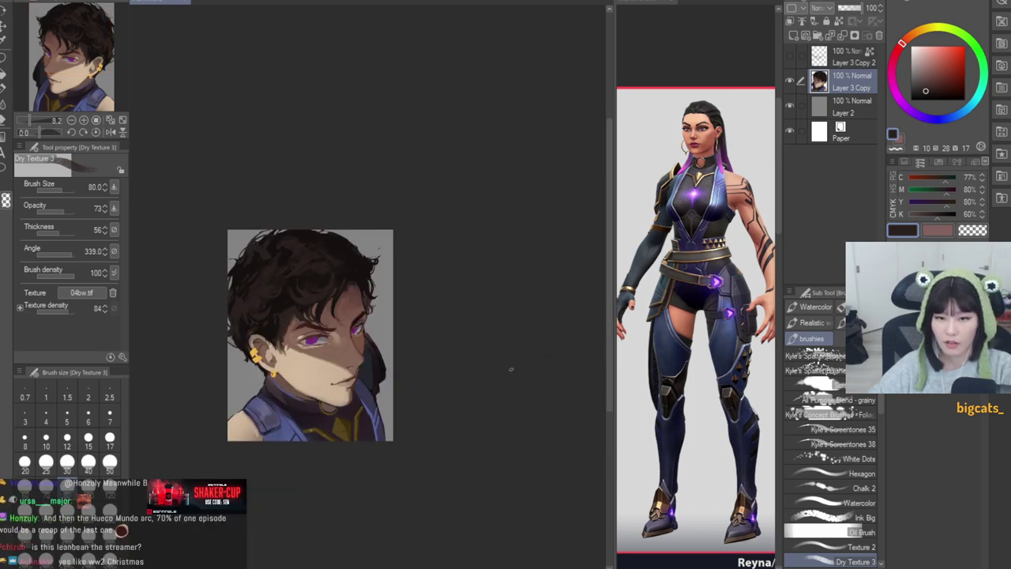
{"action": "key", "text": "h"}
{"action": "scroll", "coordinate": [342, 202], "scroll_direction": "up", "scroll_amount": 5}
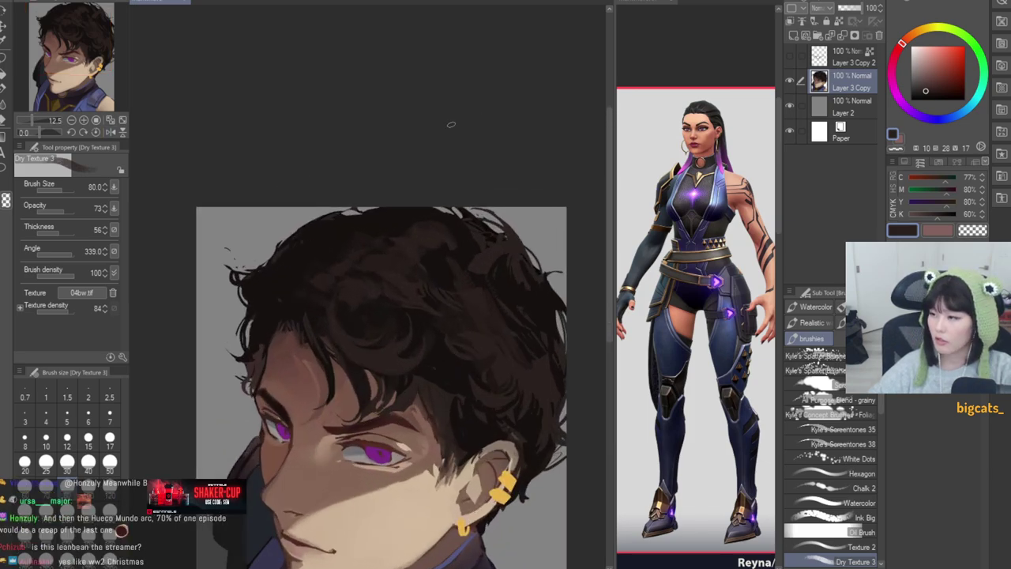
Step: Paint a curved lock rising from the hairline beside the large curl, blending it with sampled hair browns and near-black
{"action": "scroll", "coordinate": [341, 203], "scroll_direction": "up", "scroll_amount": 2}
{"action": "scroll", "coordinate": [363, 327], "scroll_direction": "up", "scroll_amount": 2}
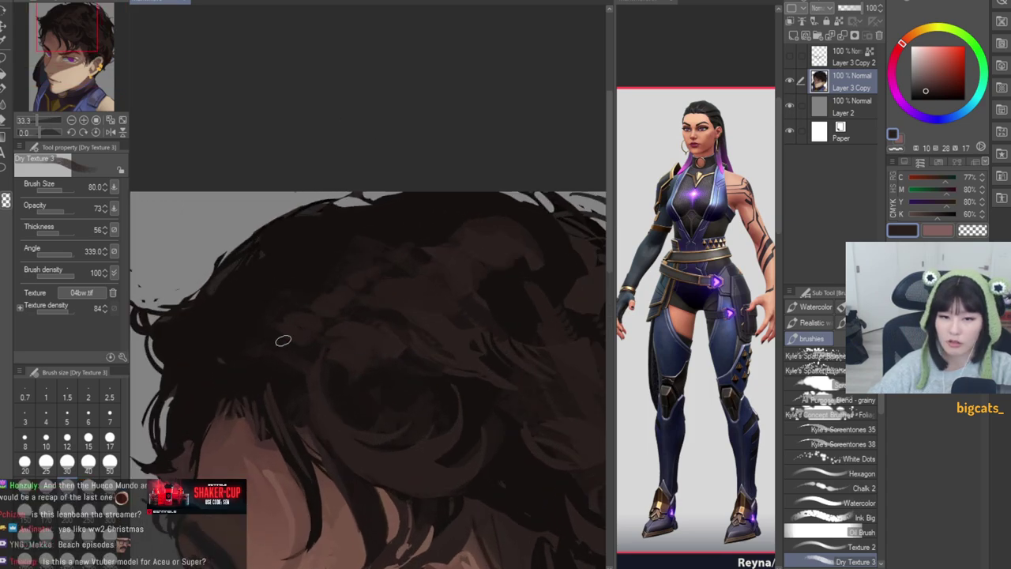
{"action": "left_click", "coordinate": [264, 375], "text": "alt"}
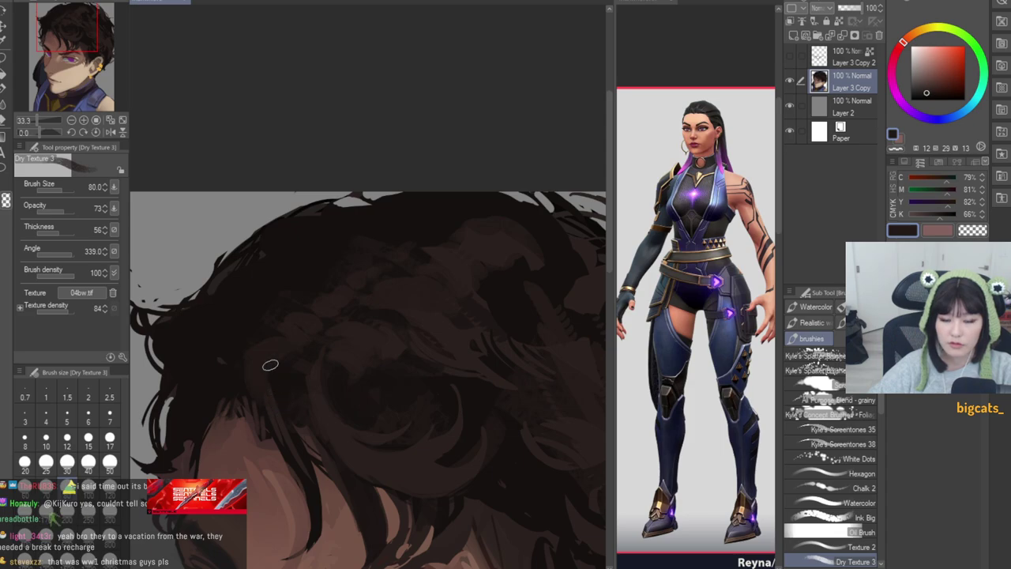
{"action": "left_click", "coordinate": [270, 364], "text": "alt"}
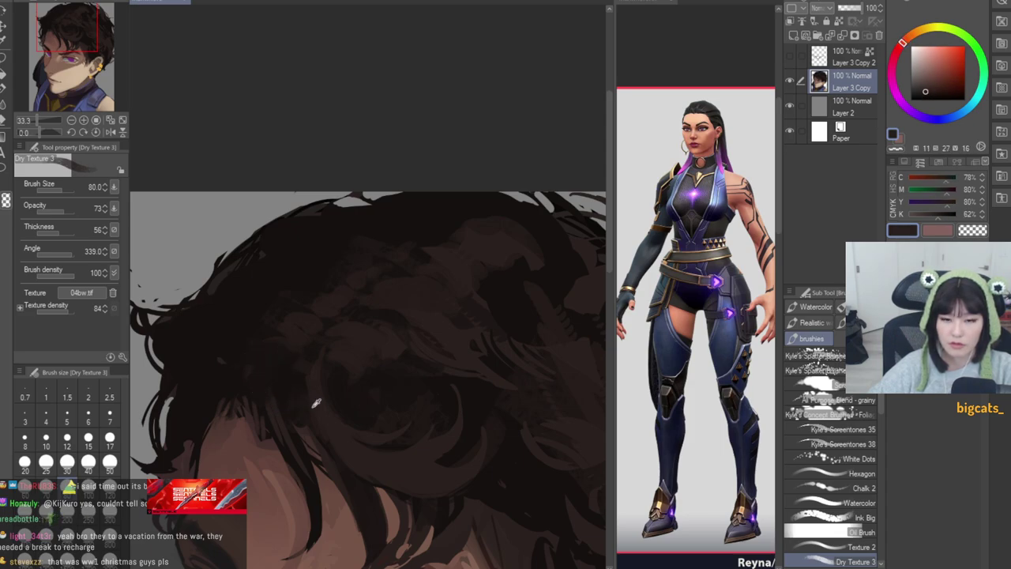
{"action": "left_click", "coordinate": [281, 356], "text": "alt"}
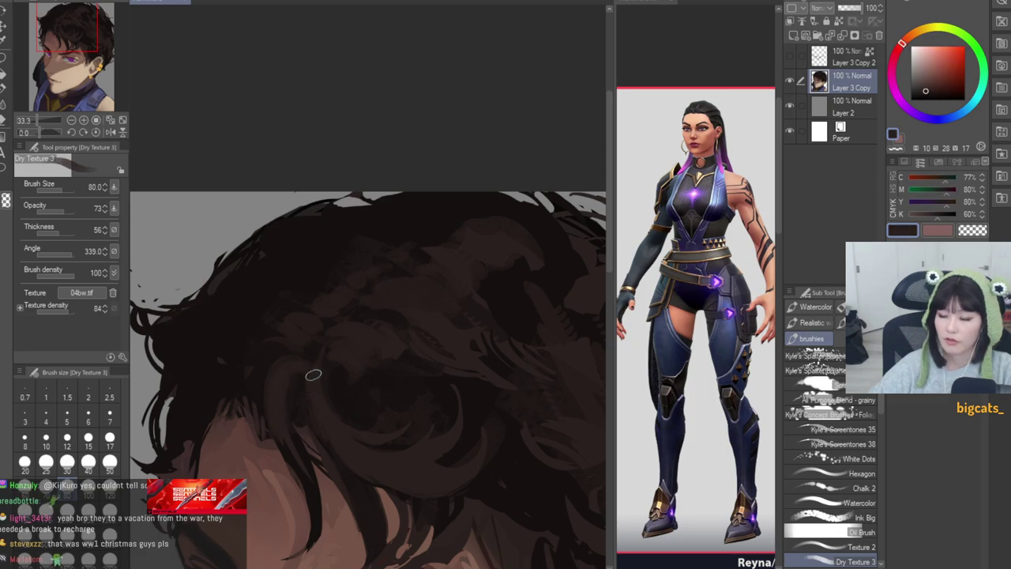
{"action": "left_click", "coordinate": [324, 416], "text": "alt"}
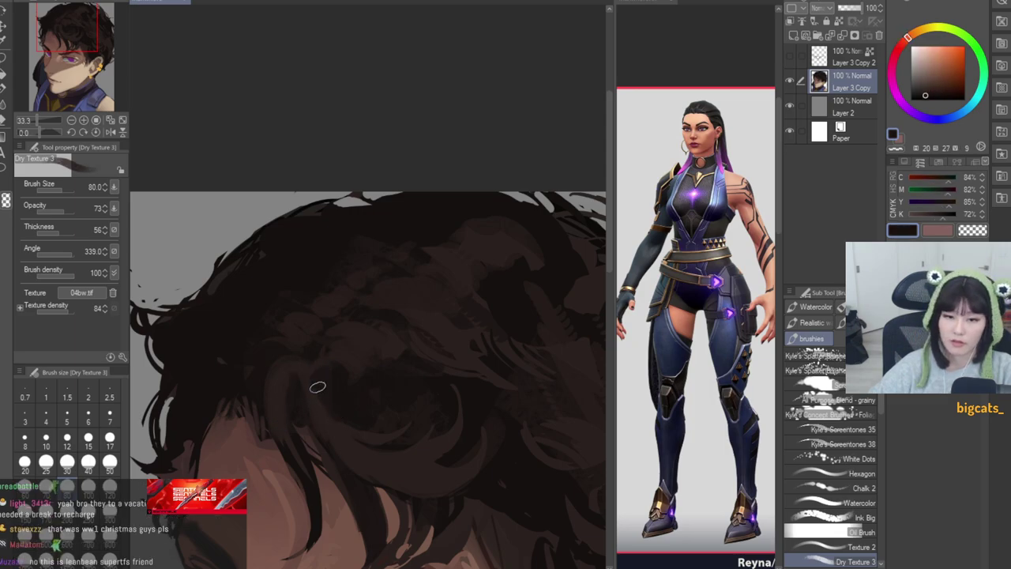
{"action": "key", "text": "ctrl+0"}
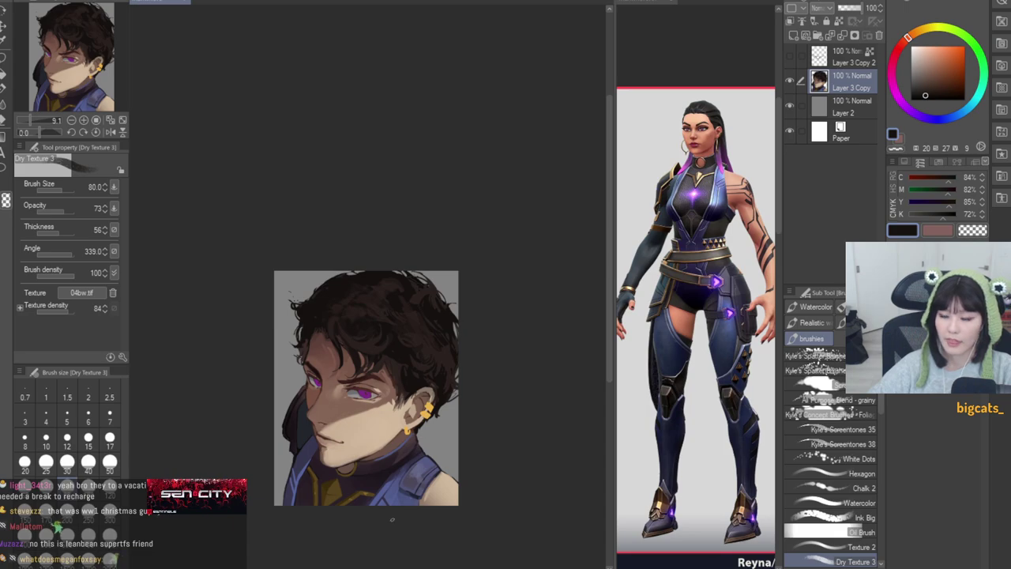
{"action": "scroll", "coordinate": [375, 366], "scroll_direction": "up", "scroll_amount": 9}
{"action": "scroll", "coordinate": [367, 318], "scroll_direction": "down", "scroll_amount": 3}
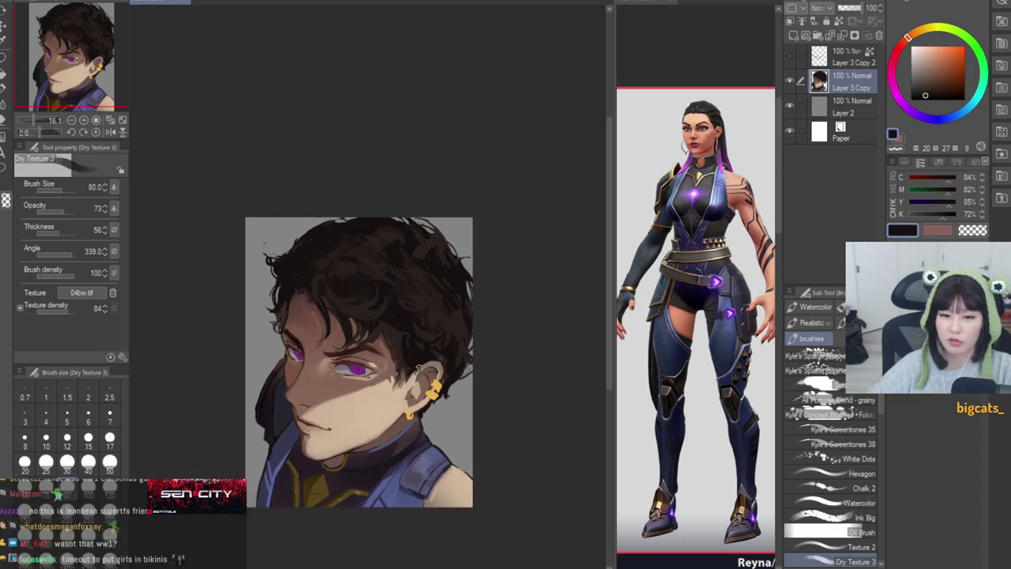
Step: Soften the crease above the nearer eye with sampled skin-shadow brown at size 60, and sample the lighter skin beside the nose bridge
{"action": "scroll", "coordinate": [280, 400], "scroll_direction": "up", "scroll_amount": 4}
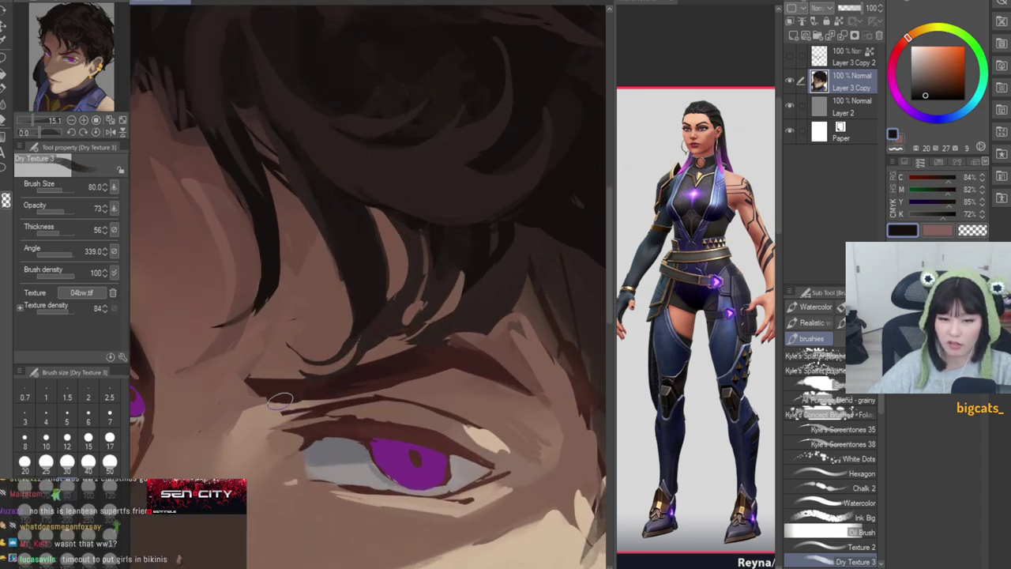
{"action": "scroll", "coordinate": [341, 411], "scroll_direction": "up", "scroll_amount": 1}
{"action": "key", "text": "bracketleft"}
{"action": "key", "text": "bracketleft"}
{"action": "left_click", "coordinate": [341, 417], "text": "alt"}
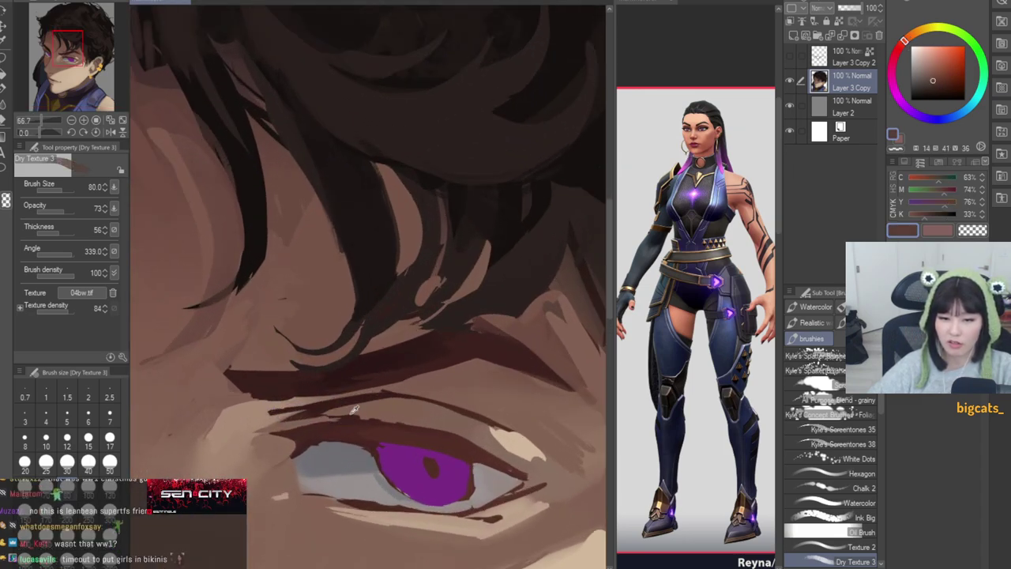
{"action": "left_click", "coordinate": [360, 414], "text": "alt"}
{"action": "left_click_drag", "start_coordinate": [350, 403], "coordinate": [337, 416]}
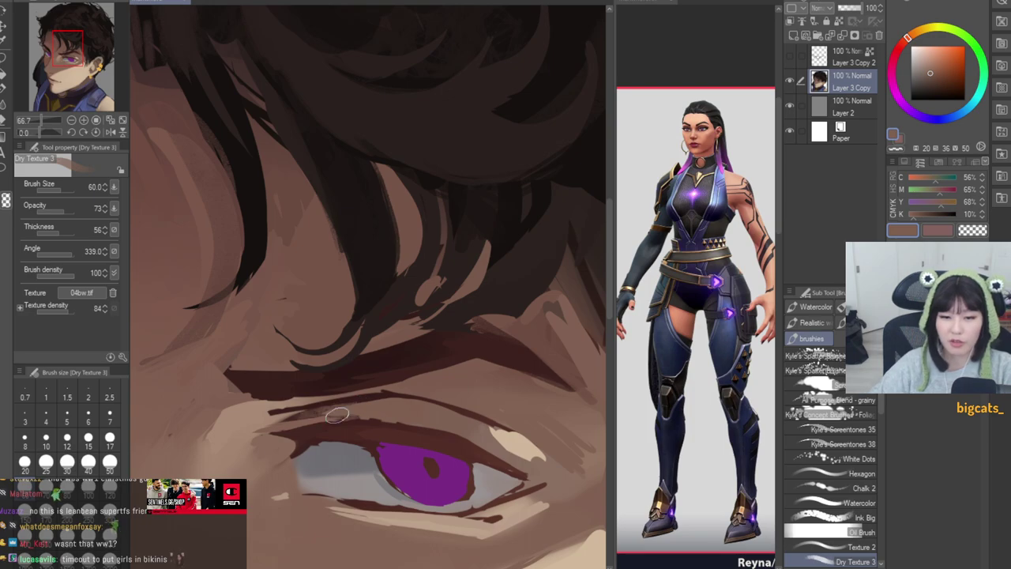
{"action": "left_click", "coordinate": [233, 434], "text": "alt"}
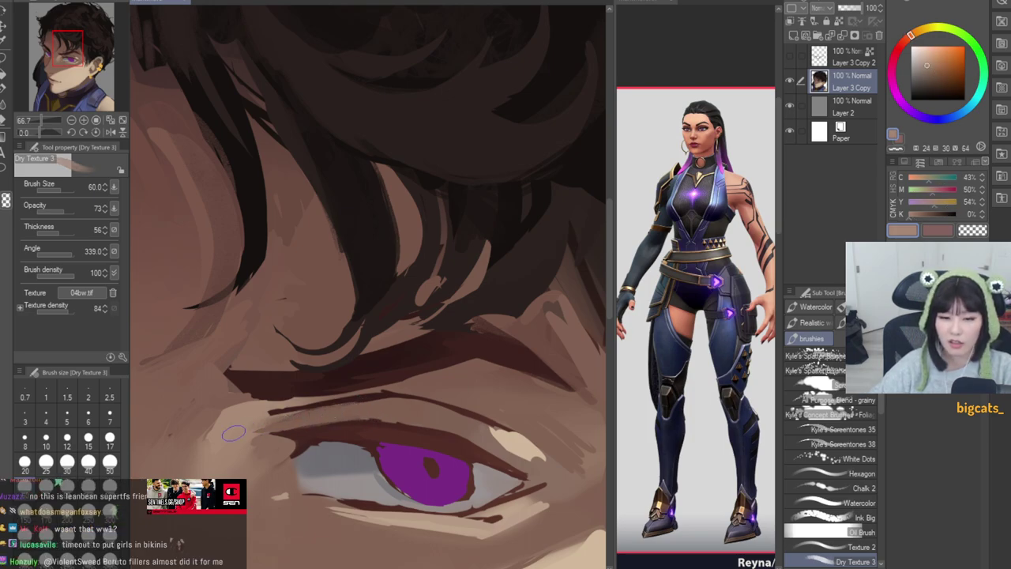
{"action": "scroll", "coordinate": [223, 437], "scroll_direction": "down", "scroll_amount": 5}
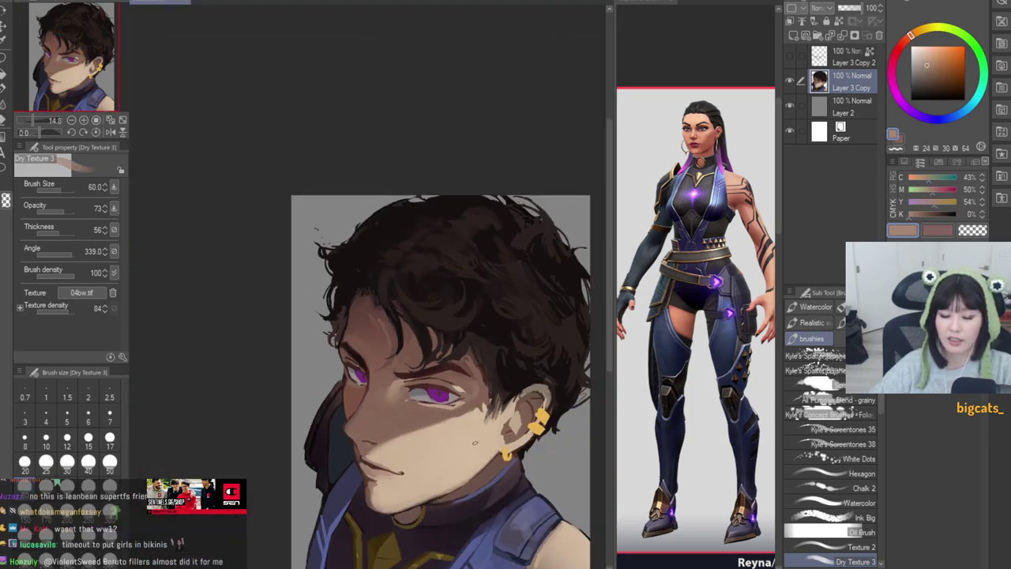
Step: Rework the eyebrow over the nearer eye with a long stroke, blending it with sampled brow and skin browns
{"action": "scroll", "coordinate": [439, 419], "scroll_direction": "up", "scroll_amount": 5}
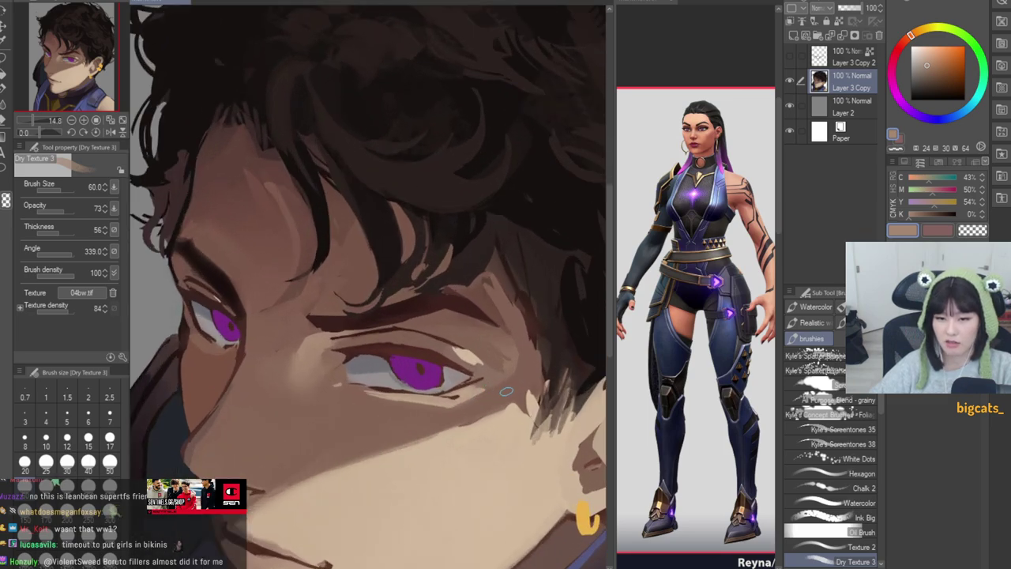
{"action": "left_click", "coordinate": [396, 328], "text": "alt"}
{"action": "left_click", "coordinate": [370, 320], "text": "alt"}
{"action": "mouse_move", "coordinate": [370, 316]}
{"action": "left_mouse_down"}
{"action": "mouse_move", "coordinate": [449, 346]}
{"action": "mouse_move", "coordinate": [350, 293]}
{"action": "mouse_move", "coordinate": [298, 286]}
{"action": "mouse_move", "coordinate": [414, 317]}
{"action": "mouse_move", "coordinate": [413, 289]}
{"action": "mouse_move", "coordinate": [396, 316]}
{"action": "mouse_move", "coordinate": [449, 340]}
{"action": "mouse_move", "coordinate": [480, 311]}
{"action": "left_mouse_up"}
{"action": "left_click", "coordinate": [435, 309], "text": "alt"}
{"action": "left_click", "coordinate": [392, 317], "text": "alt"}
{"action": "left_click", "coordinate": [472, 344], "text": "alt"}
{"action": "scroll", "coordinate": [505, 365], "scroll_direction": "down", "scroll_amount": 7}
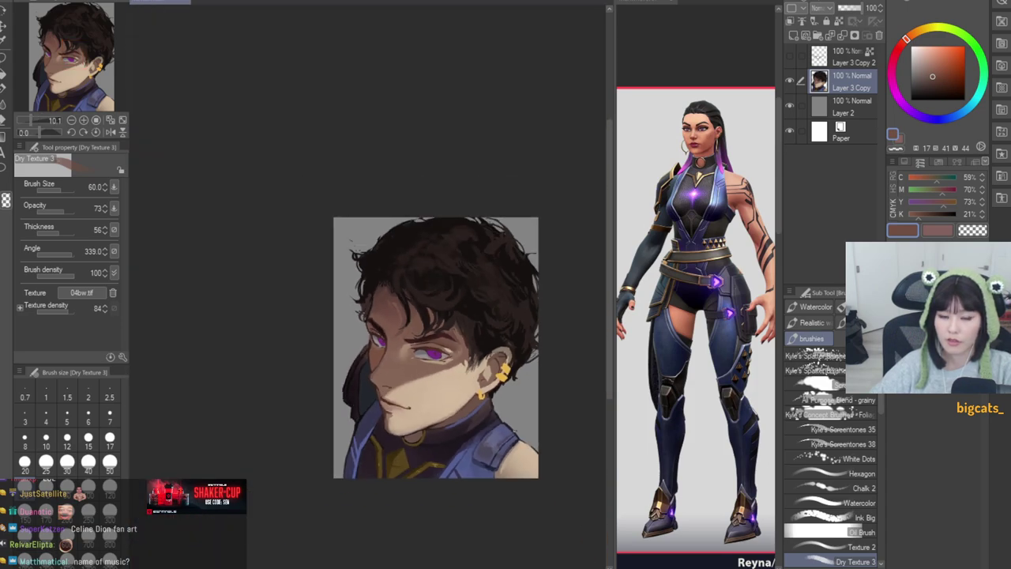
Step: Blend the pale patch on the outer upper lid of the nearer eye into sampled skin tones at size 50 and check the portrait mirrored
{"action": "scroll", "coordinate": [474, 351], "scroll_direction": "up", "scroll_amount": 5}
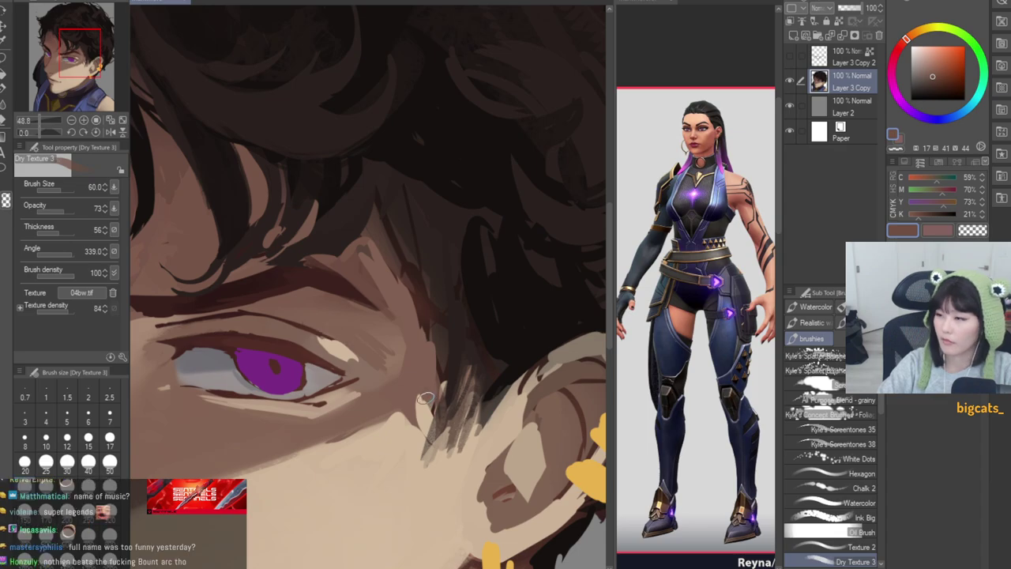
{"action": "key", "text": "bracketleft"}
{"action": "scroll", "coordinate": [417, 344], "scroll_direction": "up", "scroll_amount": 1}
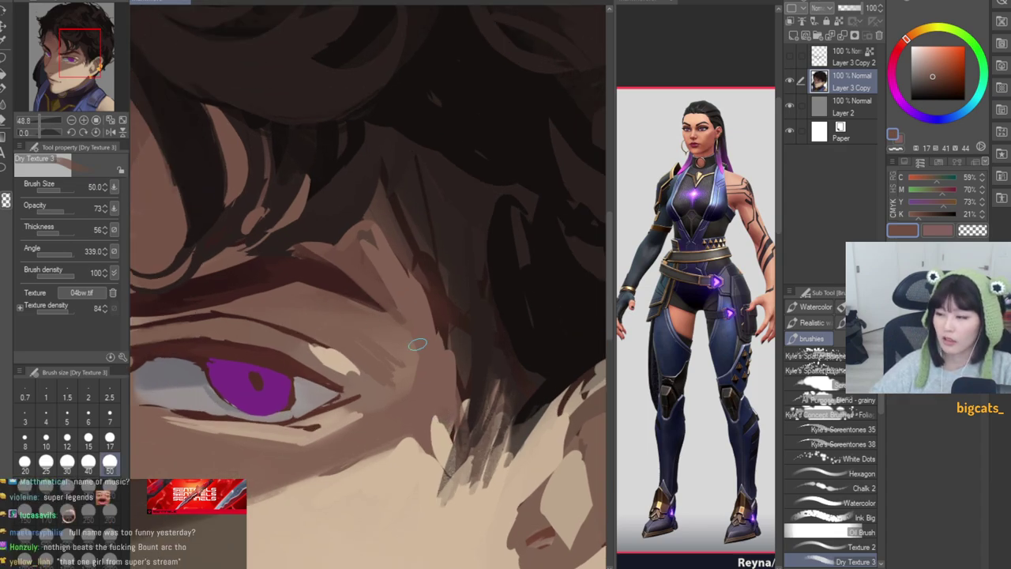
{"action": "left_click", "coordinate": [344, 364], "text": "alt"}
{"action": "mouse_move", "coordinate": [307, 329]}
{"action": "left_mouse_down"}
{"action": "mouse_move", "coordinate": [359, 354]}
{"action": "mouse_move", "coordinate": [296, 324]}
{"action": "mouse_move", "coordinate": [392, 360]}
{"action": "left_mouse_up"}
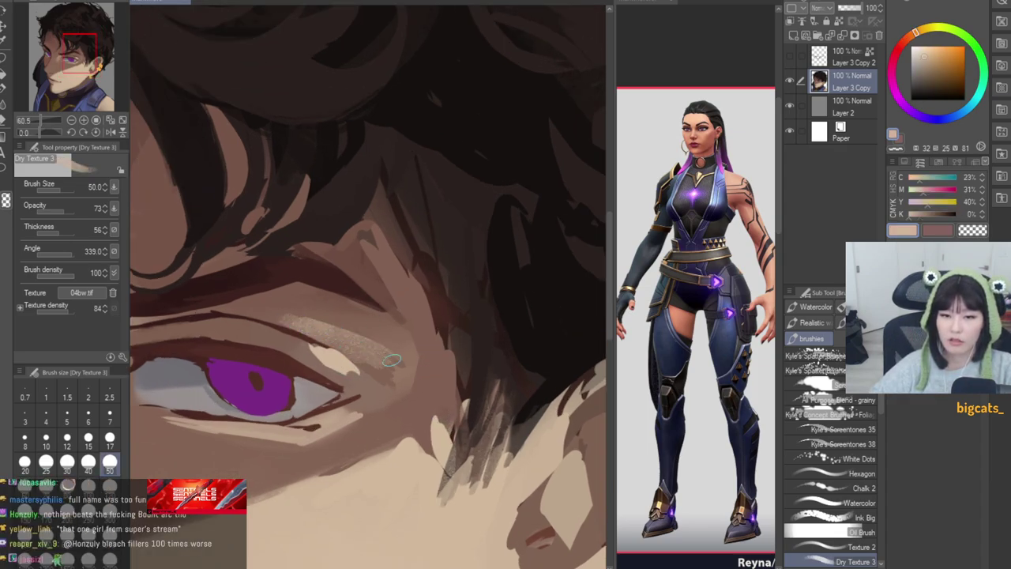
{"action": "left_click", "coordinate": [359, 353], "text": "alt"}
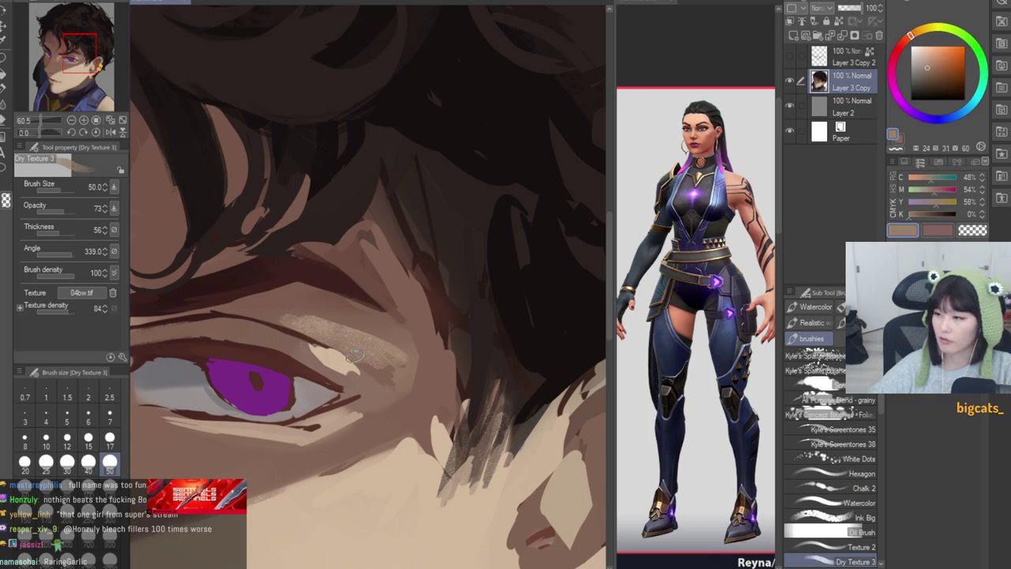
{"action": "left_click", "coordinate": [317, 329], "text": "alt"}
{"action": "mouse_move", "coordinate": [306, 322]}
{"action": "left_mouse_down"}
{"action": "mouse_move", "coordinate": [360, 340]}
{"action": "mouse_move", "coordinate": [331, 352]}
{"action": "mouse_move", "coordinate": [300, 338]}
{"action": "mouse_move", "coordinate": [350, 371]}
{"action": "left_mouse_up"}
{"action": "left_click", "coordinate": [323, 353], "text": "alt"}
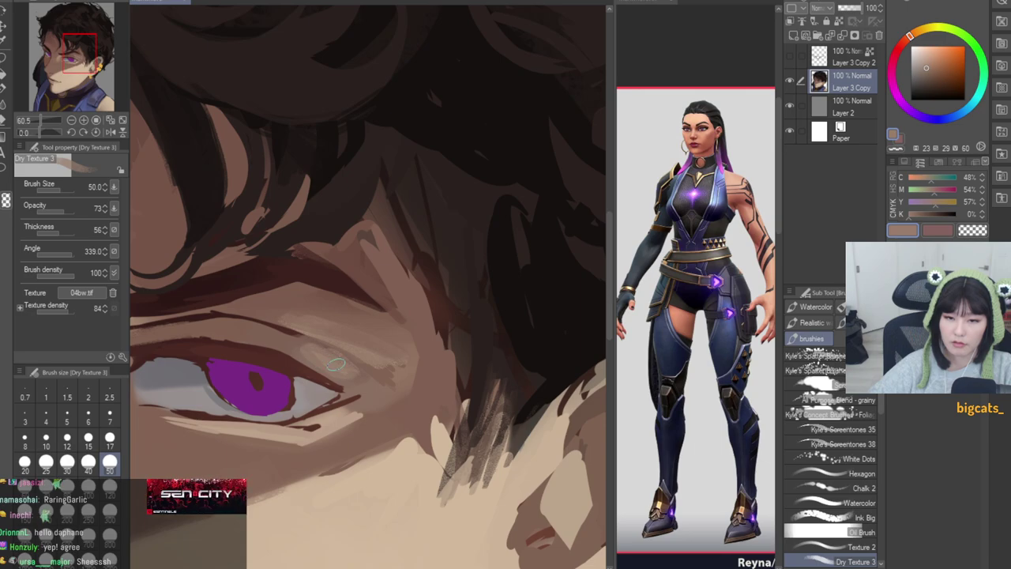
{"action": "left_click", "coordinate": [361, 383], "text": "alt"}
{"action": "scroll", "coordinate": [460, 297], "scroll_direction": "down", "scroll_amount": 5}
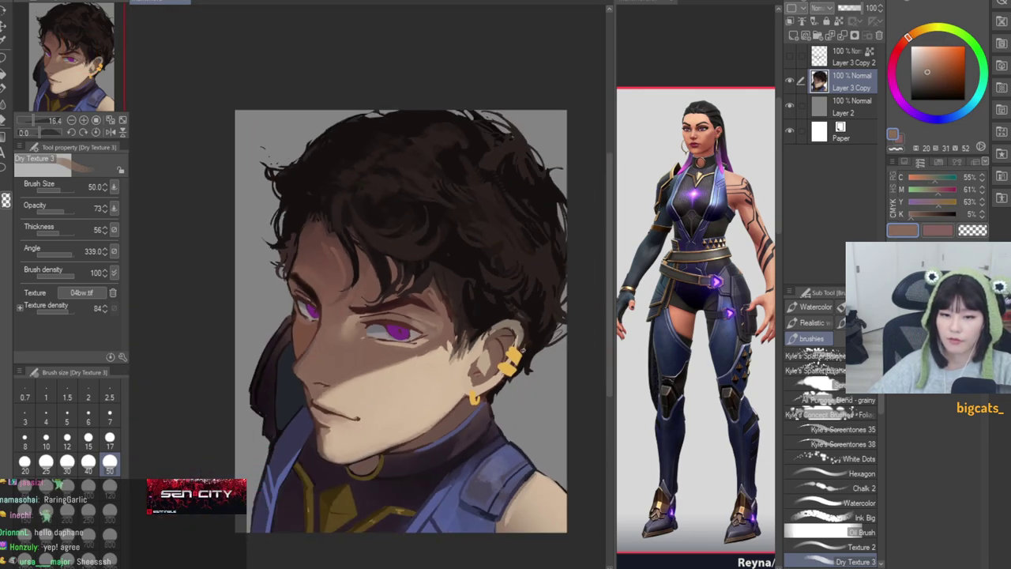
{"action": "scroll", "coordinate": [488, 310], "scroll_direction": "up", "scroll_amount": 2}
{"action": "scroll", "coordinate": [521, 292], "scroll_direction": "down", "scroll_amount": 1}
{"action": "key", "text": "h"}
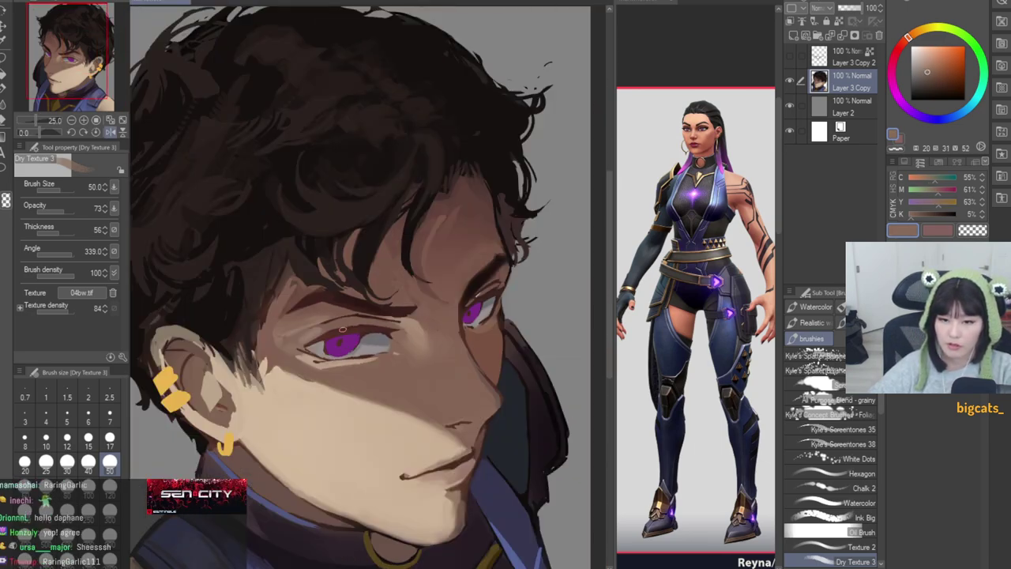
{"action": "key", "text": "h"}
Step: Smooth the outer lid of the nearer eye with sampled skin and extend its crease line outward in sampled dark brown at size 20
{"action": "scroll", "coordinate": [423, 335], "scroll_direction": "up", "scroll_amount": 4}
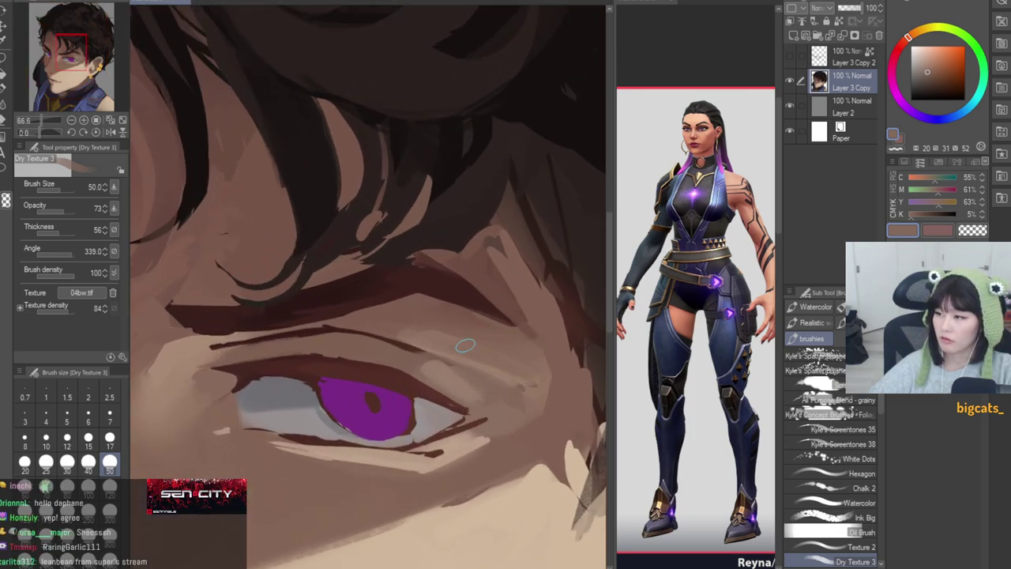
{"action": "left_click", "coordinate": [435, 365], "text": "alt"}
{"action": "mouse_move", "coordinate": [435, 366]}
{"action": "left_mouse_down"}
{"action": "mouse_move", "coordinate": [410, 363]}
{"action": "mouse_move", "coordinate": [458, 371]}
{"action": "left_mouse_up"}
{"action": "left_click", "coordinate": [406, 350], "text": "alt"}
{"action": "key", "text": "["}
{"action": "key", "text": "["}
{"action": "key", "text": "["}
{"action": "key", "text": "["}
{"action": "left_click_drag", "start_coordinate": [408, 348], "coordinate": [486, 378]}
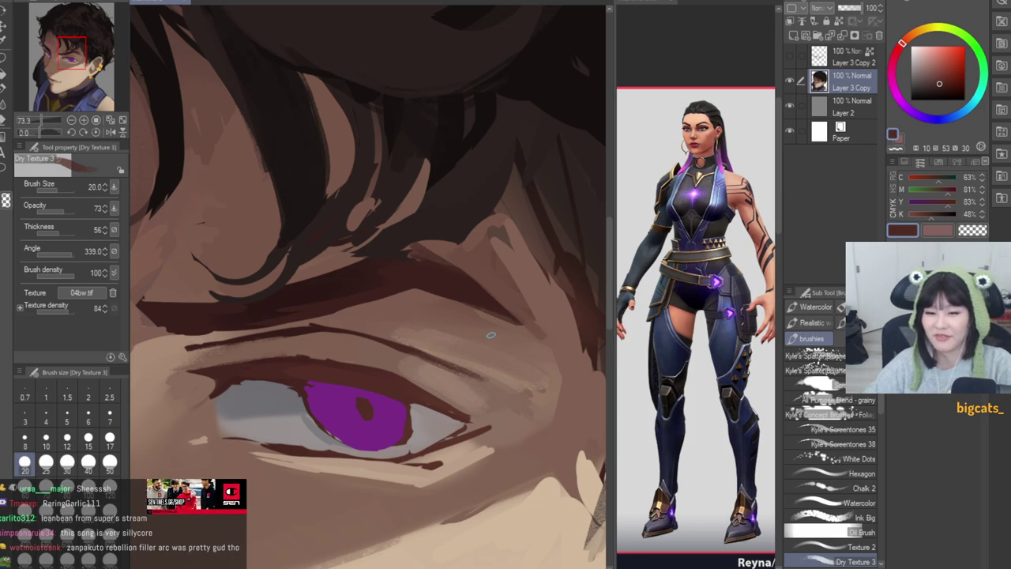
Step: Paint a light highlight between the nearer eye's crease and eyebrow with sampled light skin tones at size 40, blending it along the crease
{"action": "key", "text": "bracketright"}
{"action": "key", "text": "bracketright"}
{"action": "key", "text": "bracketright"}
{"action": "left_click", "coordinate": [531, 515], "text": "alt"}
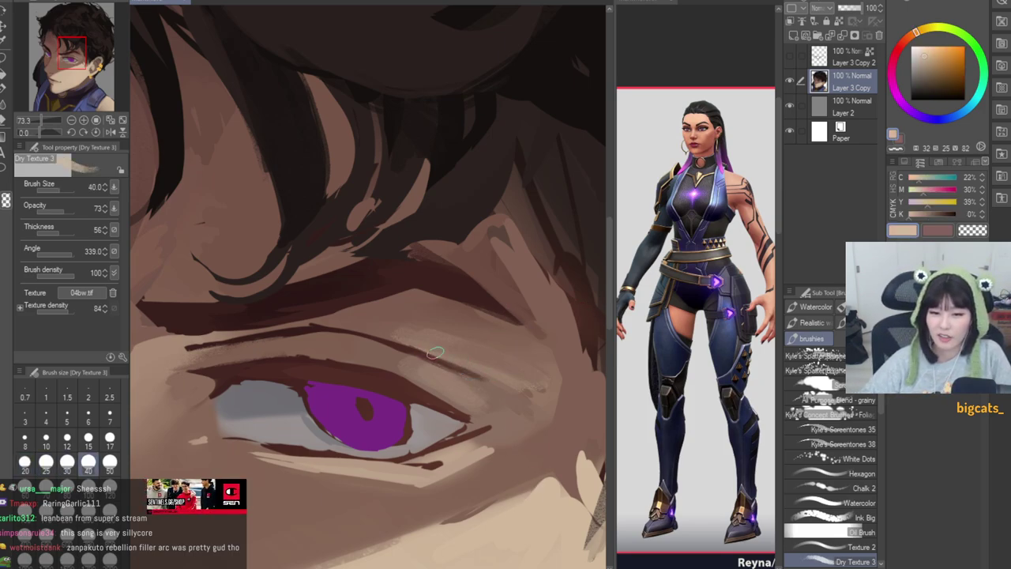
{"action": "left_click_drag", "start_coordinate": [435, 352], "coordinate": [512, 381]}
{"action": "left_click", "coordinate": [408, 321], "text": "alt"}
{"action": "left_click", "coordinate": [395, 334], "text": "alt"}
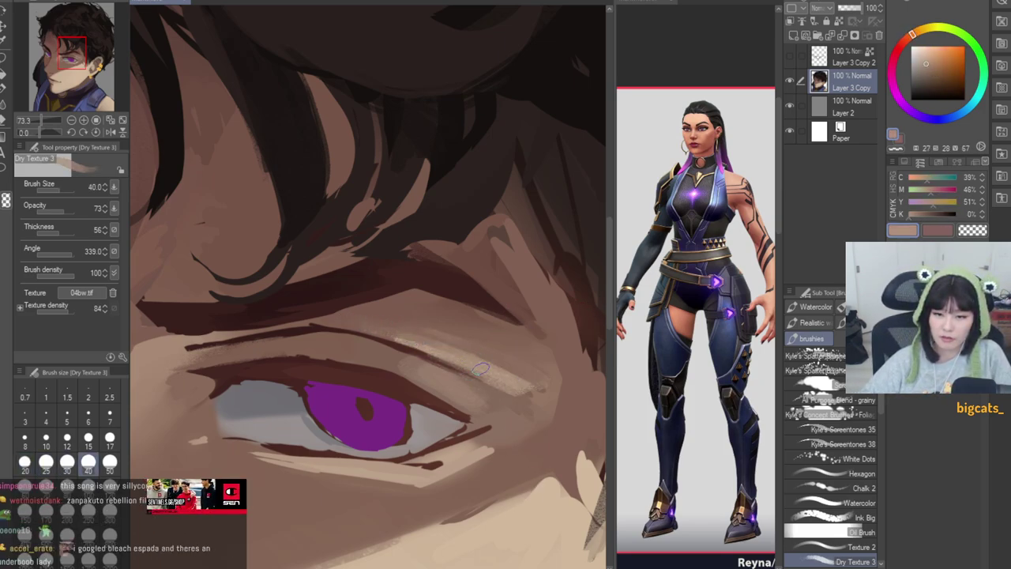
{"action": "mouse_move", "coordinate": [395, 335]}
{"action": "left_mouse_down"}
{"action": "mouse_move", "coordinate": [365, 326]}
{"action": "mouse_move", "coordinate": [517, 370]}
{"action": "mouse_move", "coordinate": [437, 324]}
{"action": "left_mouse_up"}
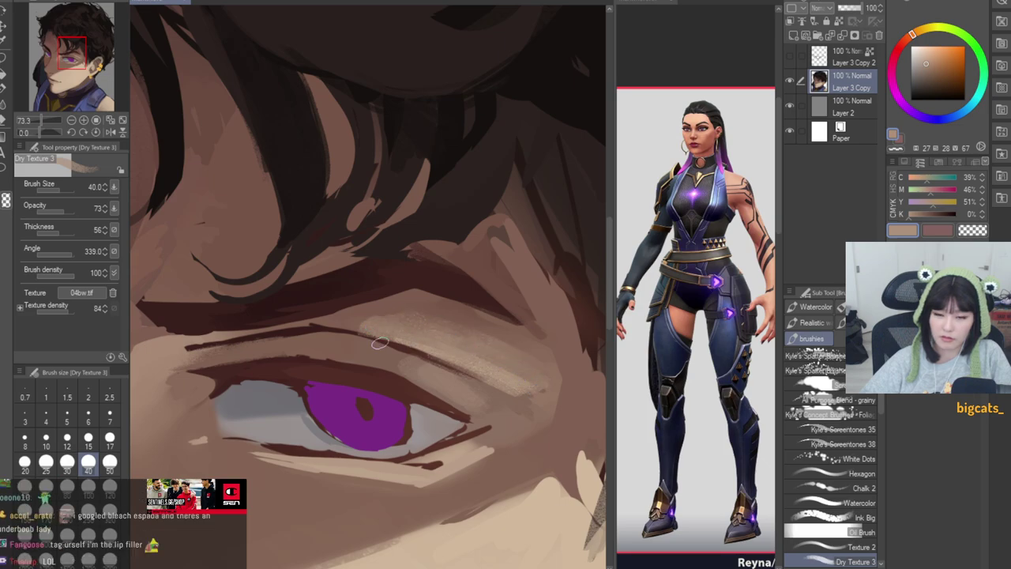
{"action": "left_click_drag", "start_coordinate": [493, 392], "coordinate": [473, 384]}
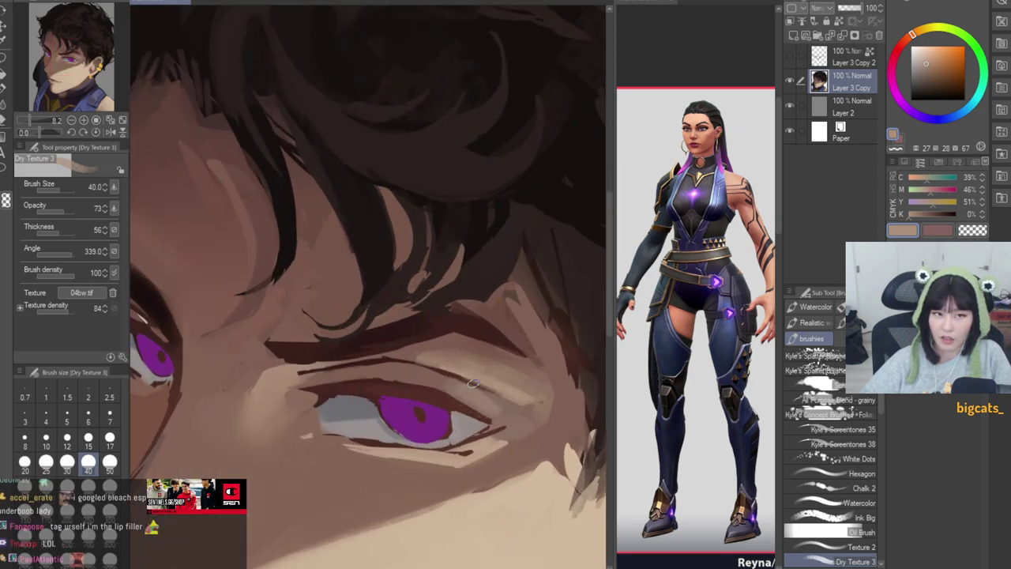
Step: Soften the outer part of the nearer eye's crease with sampled skin browns at size 25
{"action": "key", "text": "bracketleft"}
{"action": "key", "text": "bracketleft"}
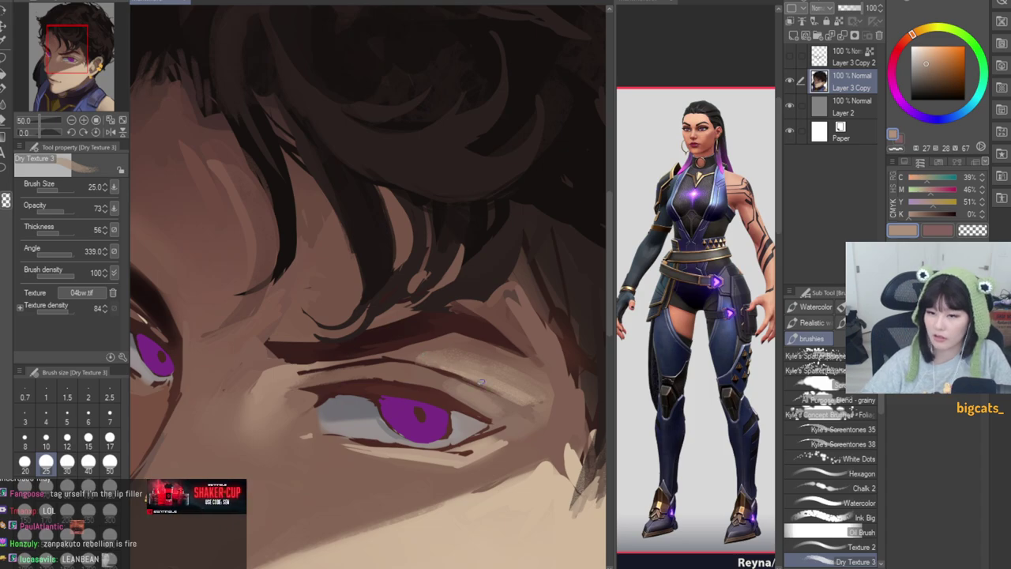
{"action": "scroll", "coordinate": [511, 409], "scroll_direction": "up", "scroll_amount": 1}
{"action": "left_click", "coordinate": [442, 355], "text": "alt"}
{"action": "left_click_drag", "start_coordinate": [412, 357], "coordinate": [495, 392]}
{"action": "left_click", "coordinate": [453, 373], "text": "alt"}
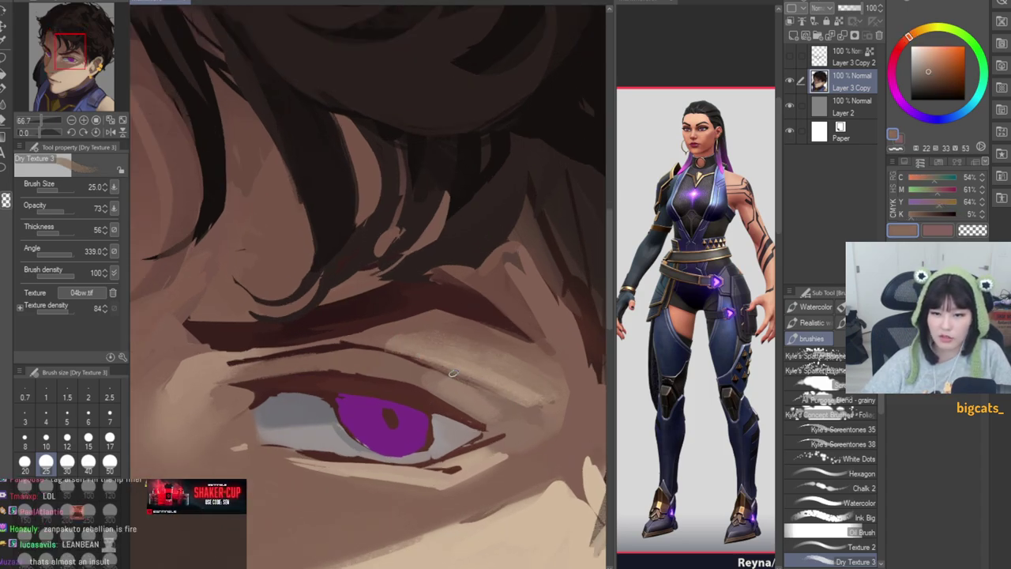
Step: Restate the nearer eye's crease with strokes of sampled dark brown and blend it into the lid with mid browns
{"action": "left_click", "coordinate": [368, 346], "text": "alt"}
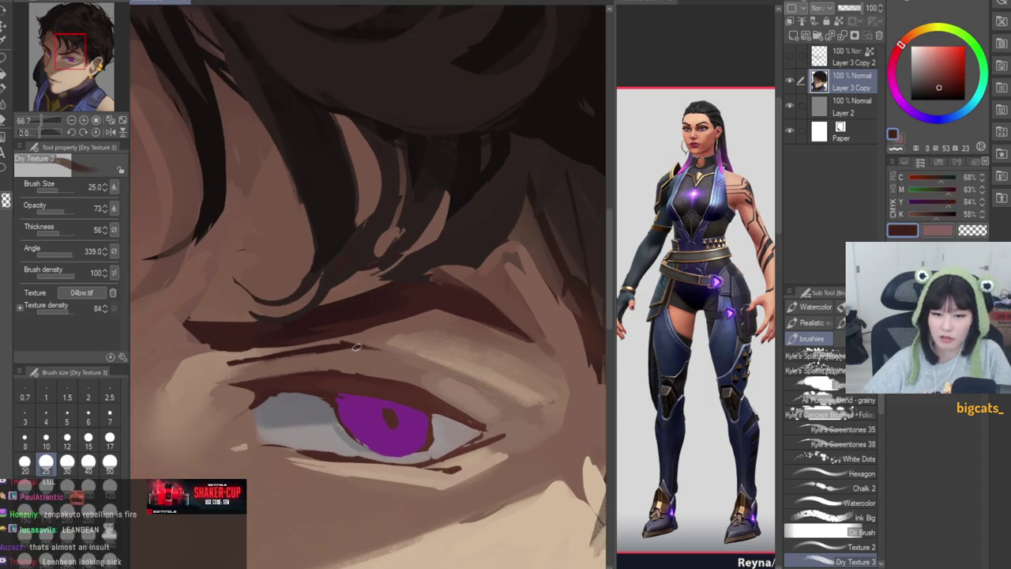
{"action": "left_click_drag", "start_coordinate": [355, 345], "coordinate": [481, 385]}
{"action": "left_click_drag", "start_coordinate": [361, 348], "coordinate": [458, 373]}
{"action": "left_click", "coordinate": [403, 361], "text": "alt"}
{"action": "left_click_drag", "start_coordinate": [365, 348], "coordinate": [431, 366]}
{"action": "left_click", "coordinate": [374, 349], "text": "alt"}
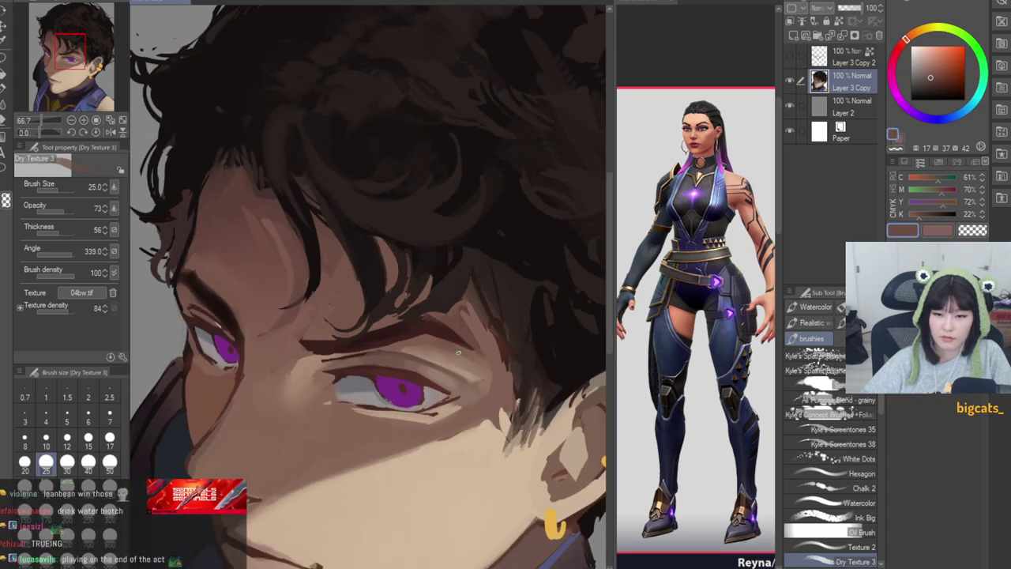
{"action": "scroll", "coordinate": [458, 353], "scroll_direction": "down", "scroll_amount": 5}
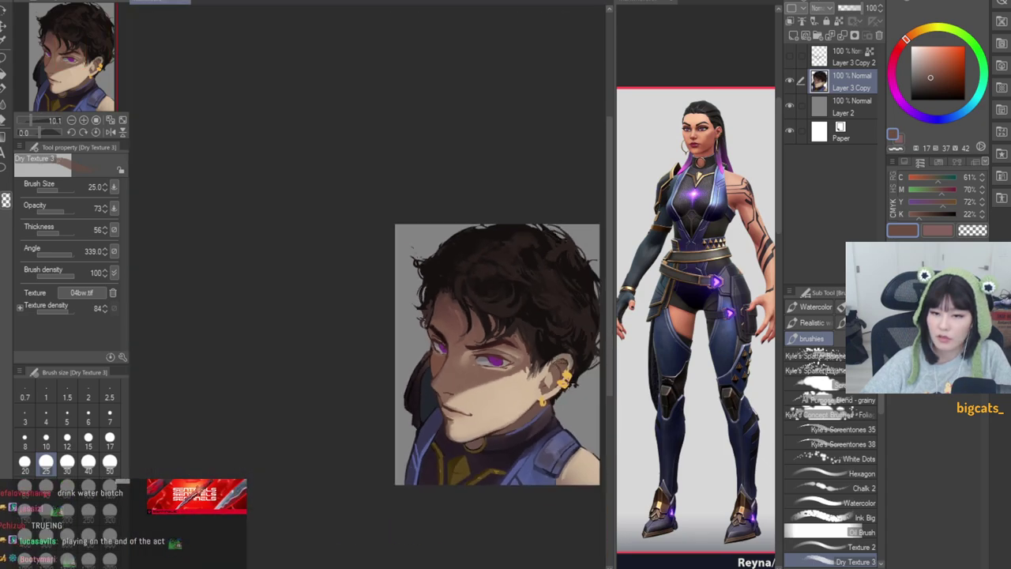
Step: Fade the inner end of the nearer eye's crease line with skin-shadow brown and sample the lighter skin beside it
{"action": "scroll", "coordinate": [451, 295], "scroll_direction": "up", "scroll_amount": 3}
{"action": "scroll", "coordinate": [451, 295], "scroll_direction": "up", "scroll_amount": 2}
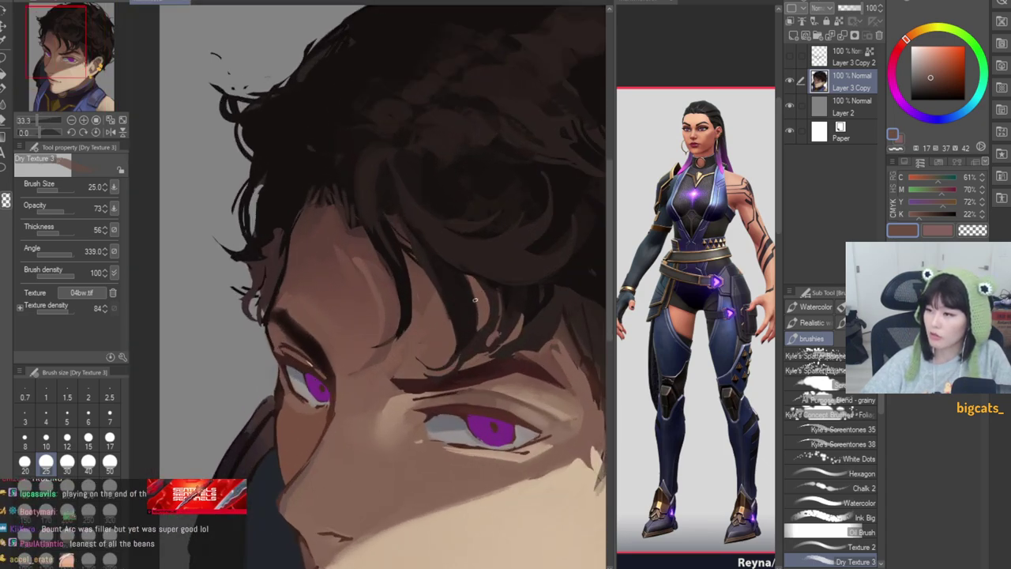
{"action": "scroll", "coordinate": [475, 298], "scroll_direction": "up", "scroll_amount": 1}
{"action": "scroll", "coordinate": [403, 369], "scroll_direction": "down", "scroll_amount": 1}
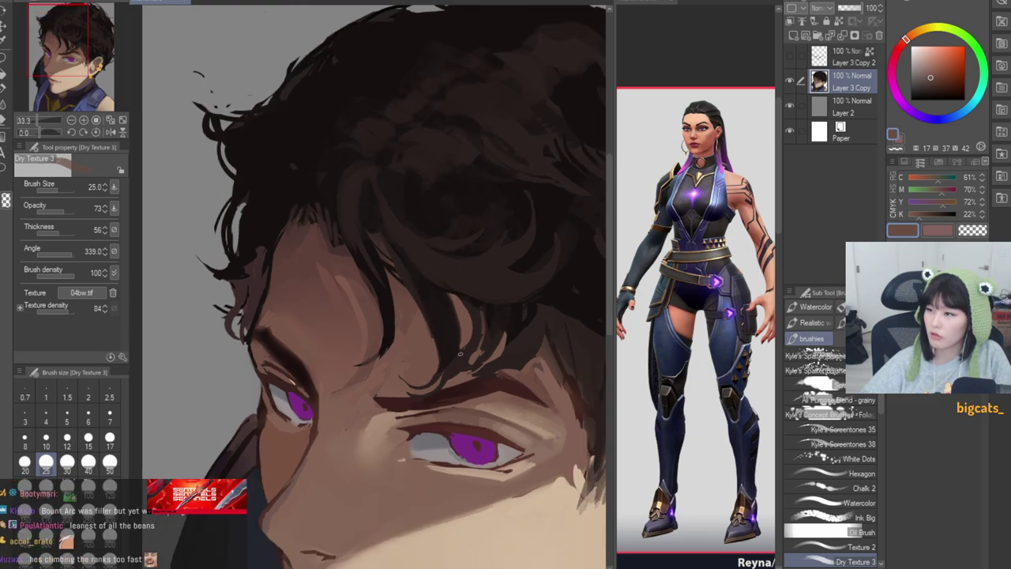
{"action": "scroll", "coordinate": [488, 389], "scroll_direction": "up", "scroll_amount": 3}
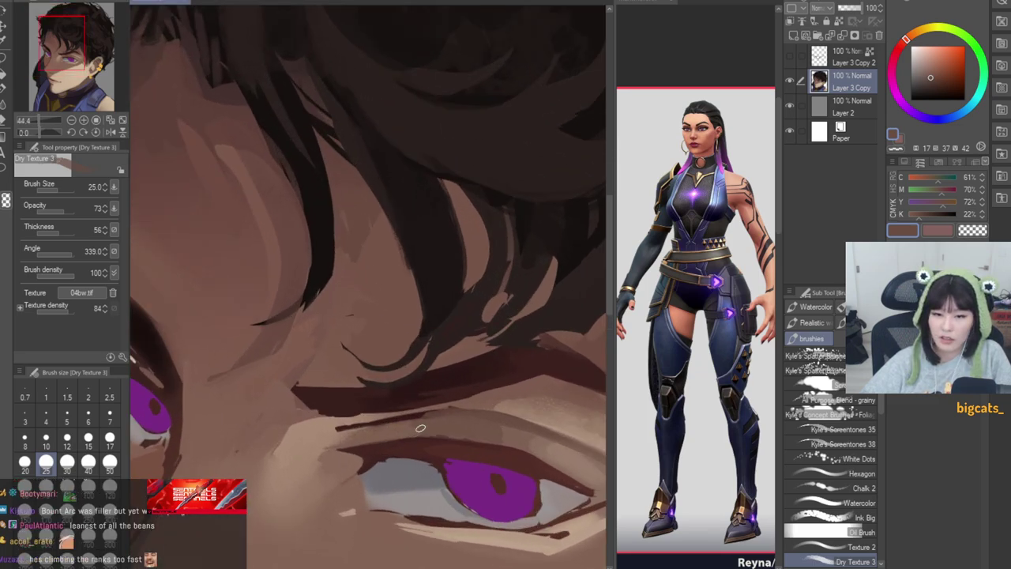
{"action": "left_click_drag", "start_coordinate": [373, 422], "coordinate": [336, 431]}
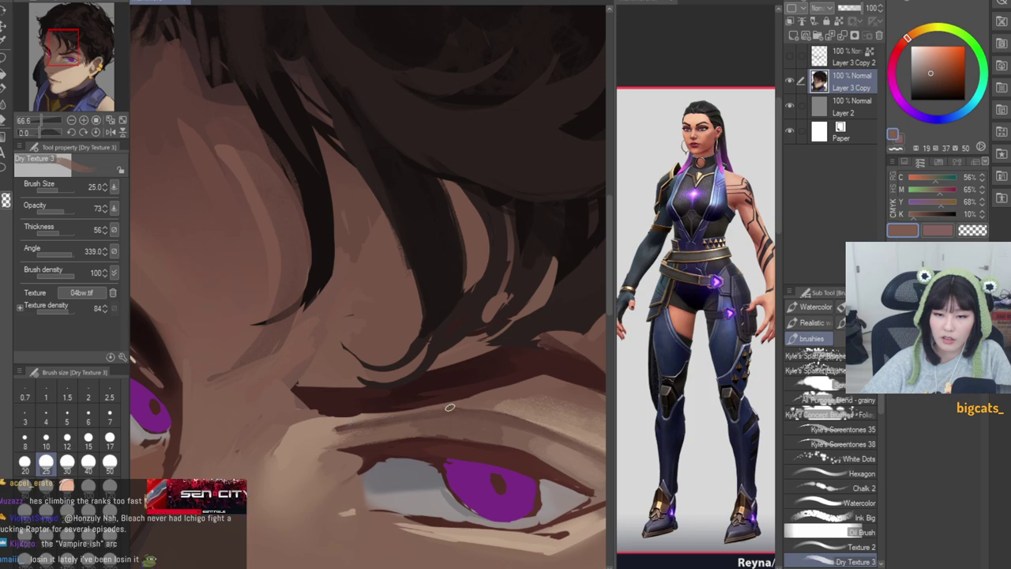
{"action": "left_click", "coordinate": [331, 432], "text": "alt"}
{"action": "scroll", "coordinate": [333, 430], "scroll_direction": "down", "scroll_amount": 7}
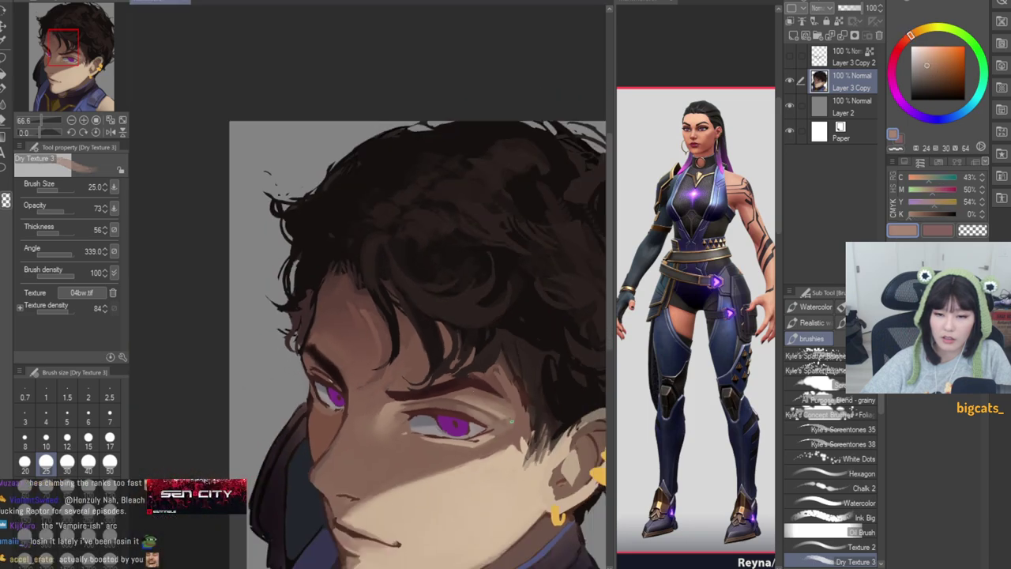
Step: Blend the light patch between the nose bridge and the nearer eye's inner corner with sampled skin tones, enlarging the brush to 70
{"action": "scroll", "coordinate": [425, 379], "scroll_direction": "up", "scroll_amount": 3}
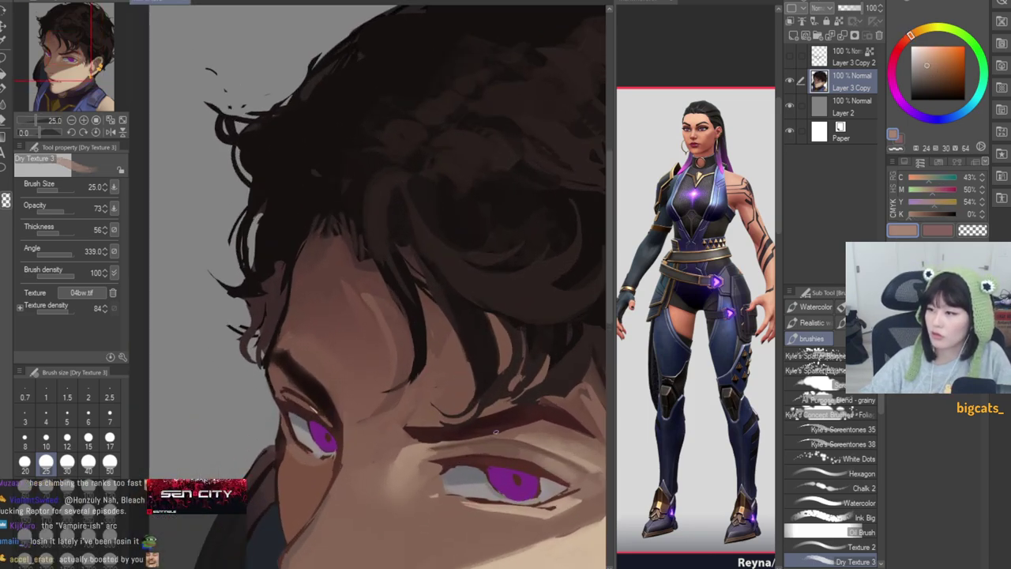
{"action": "key", "text": "bracketright"}
{"action": "key", "text": "bracketright"}
{"action": "scroll", "coordinate": [458, 424], "scroll_direction": "up", "scroll_amount": 2}
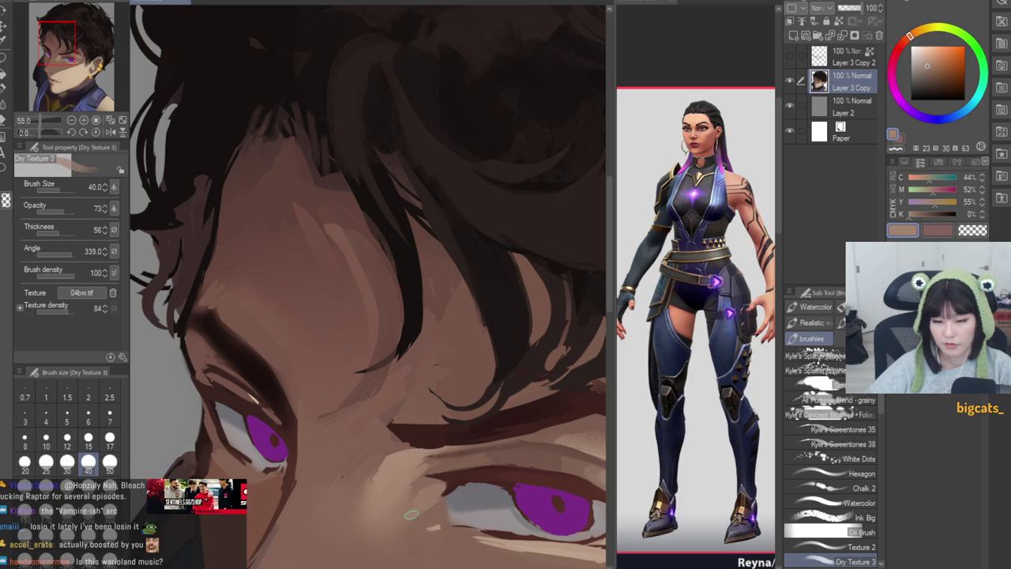
{"action": "scroll", "coordinate": [487, 356], "scroll_direction": "down", "scroll_amount": 5}
{"action": "scroll", "coordinate": [487, 356], "scroll_direction": "down", "scroll_amount": 2}
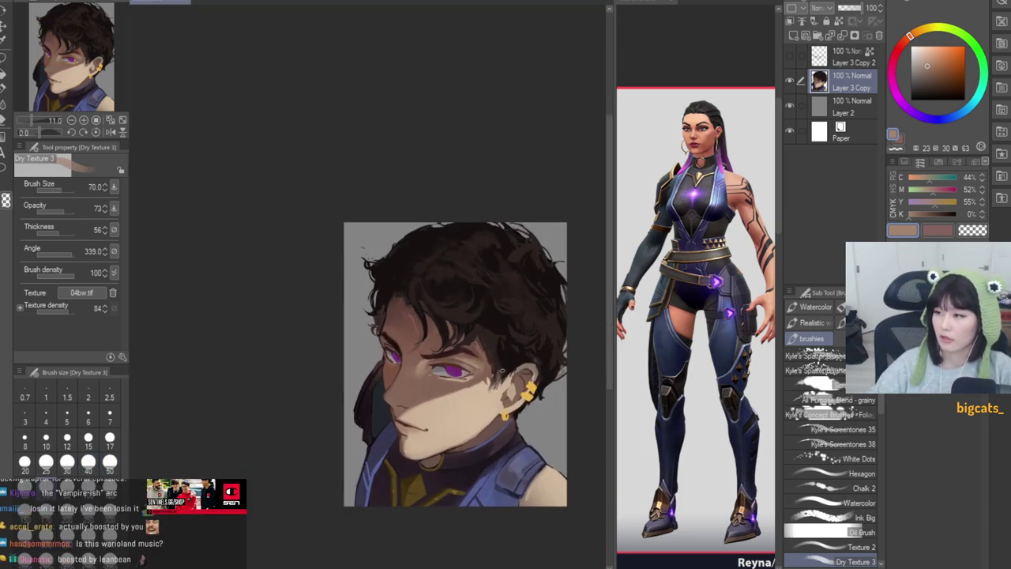
{"action": "scroll", "coordinate": [409, 392], "scroll_direction": "up", "scroll_amount": 3}
{"action": "scroll", "coordinate": [409, 392], "scroll_direction": "up", "scroll_amount": 3}
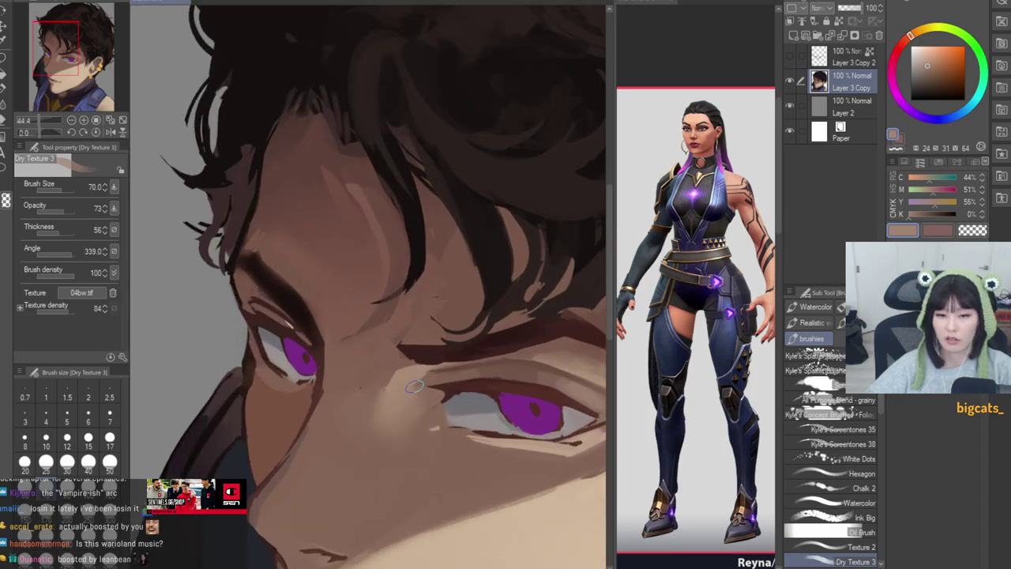
{"action": "scroll", "coordinate": [525, 403], "scroll_direction": "down", "scroll_amount": 2}
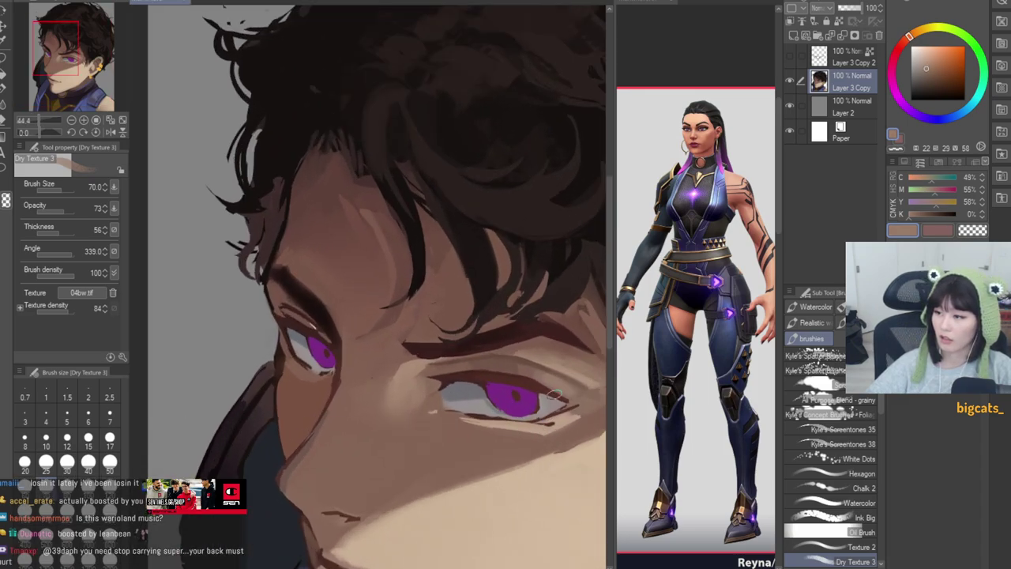
Step: Touch up the skin beneath the farther eye at size 40 with sampled light skin and reddish brown
{"action": "scroll", "coordinate": [525, 395], "scroll_direction": "up", "scroll_amount": 1}
{"action": "left_click", "coordinate": [548, 403], "text": "alt"}
{"action": "scroll", "coordinate": [268, 347], "scroll_direction": "up", "scroll_amount": 3}
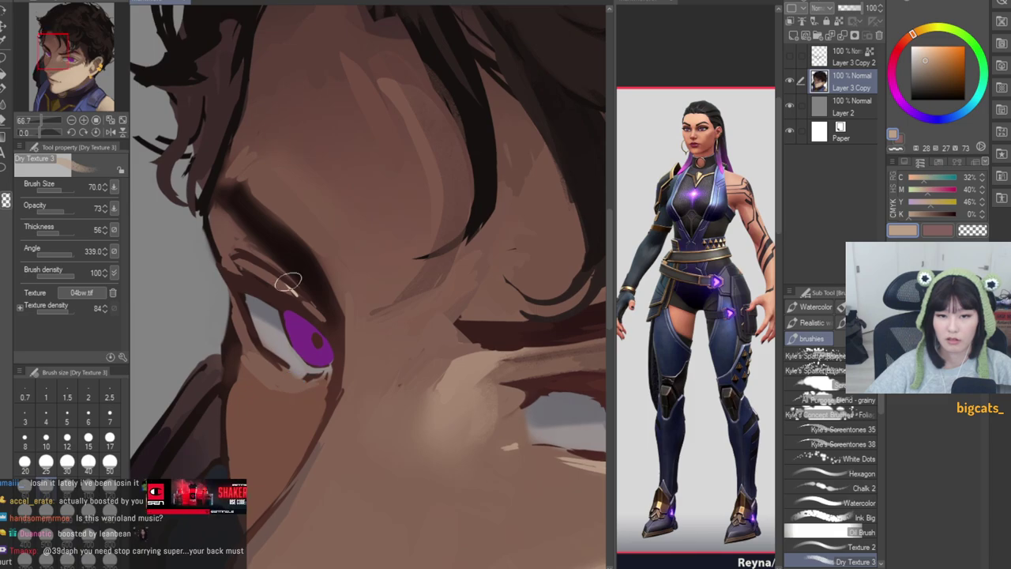
{"action": "scroll", "coordinate": [314, 416], "scroll_direction": "up", "scroll_amount": 1}
{"action": "key", "text": "bracketleft"}
{"action": "key", "text": "bracketleft"}
{"action": "key", "text": "bracketleft"}
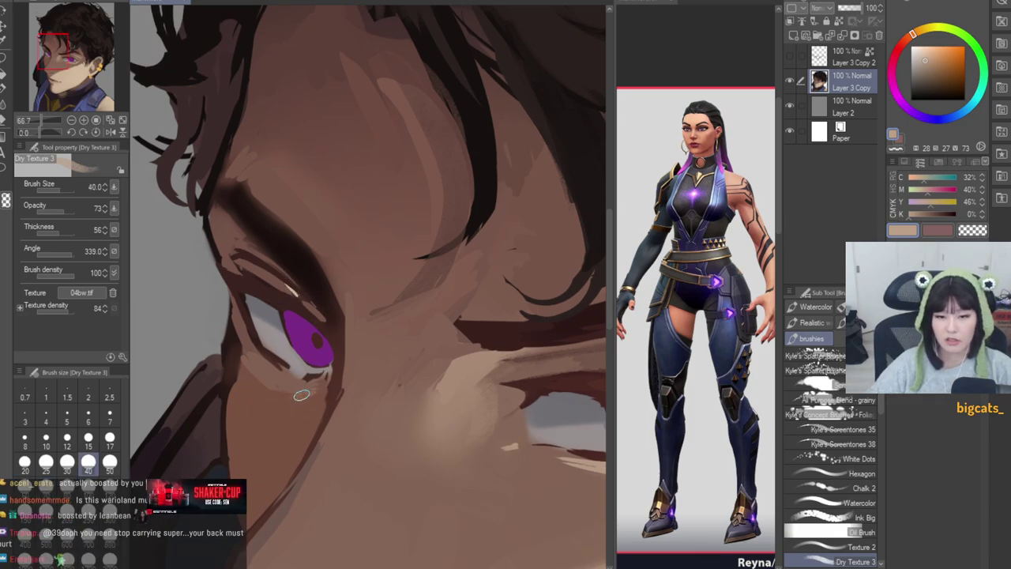
{"action": "left_click", "coordinate": [302, 393], "text": "alt"}
{"action": "scroll", "coordinate": [296, 403], "scroll_direction": "down", "scroll_amount": 2}
{"action": "left_click", "coordinate": [261, 409], "text": "alt"}
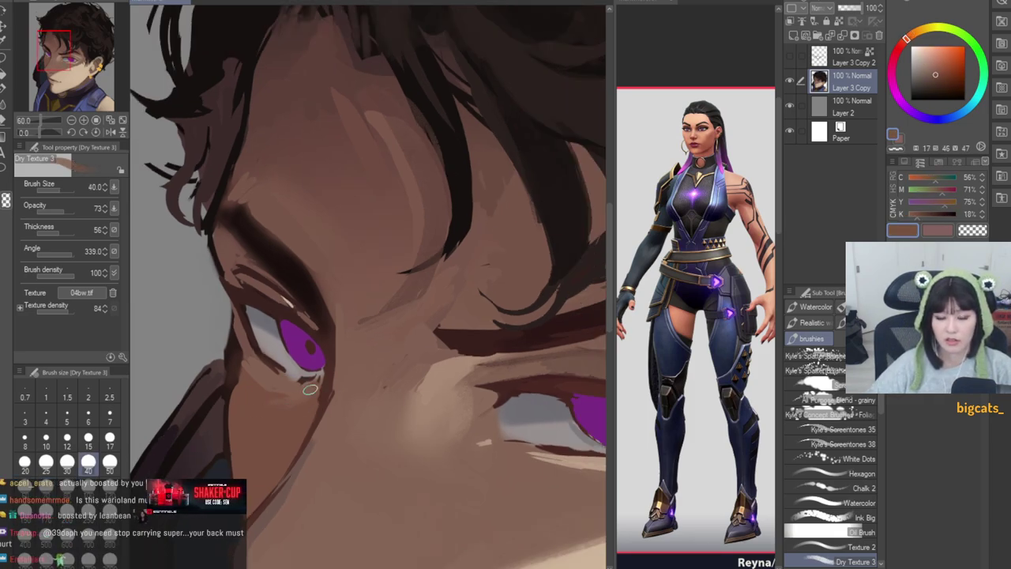
Step: Add the reddish skin brown beneath the inner corner of the nearer eye and review the whole portrait
{"action": "scroll", "coordinate": [312, 389], "scroll_direction": "down", "scroll_amount": 13}
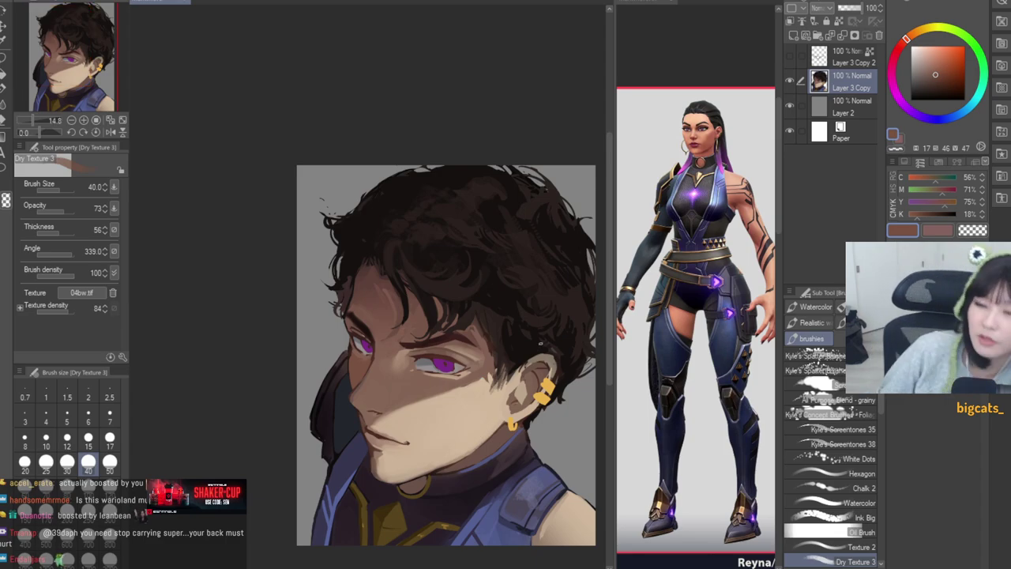
{"action": "scroll", "coordinate": [540, 344], "scroll_direction": "up", "scroll_amount": 6}
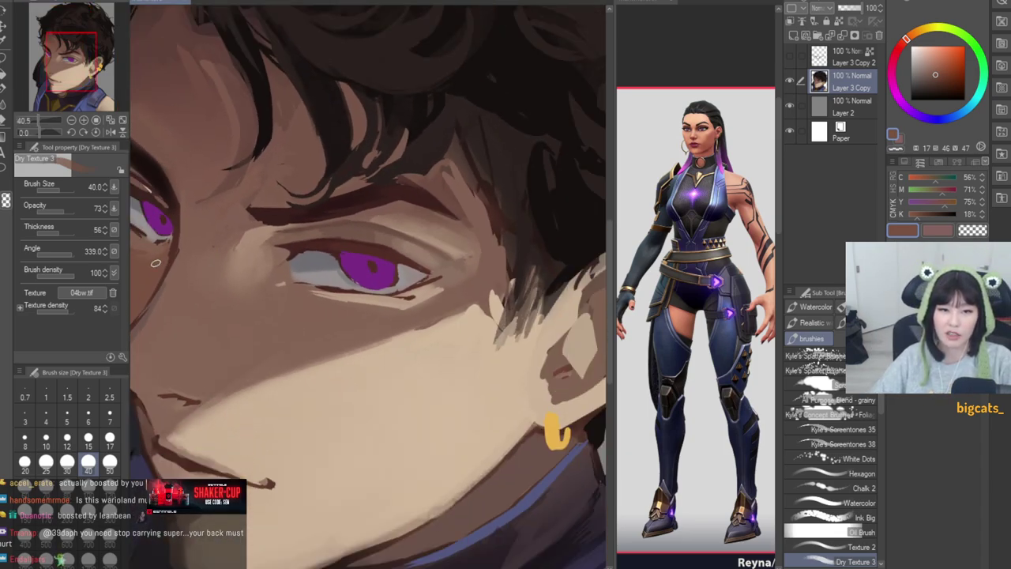
{"action": "scroll", "coordinate": [289, 306], "scroll_direction": "up", "scroll_amount": 1}
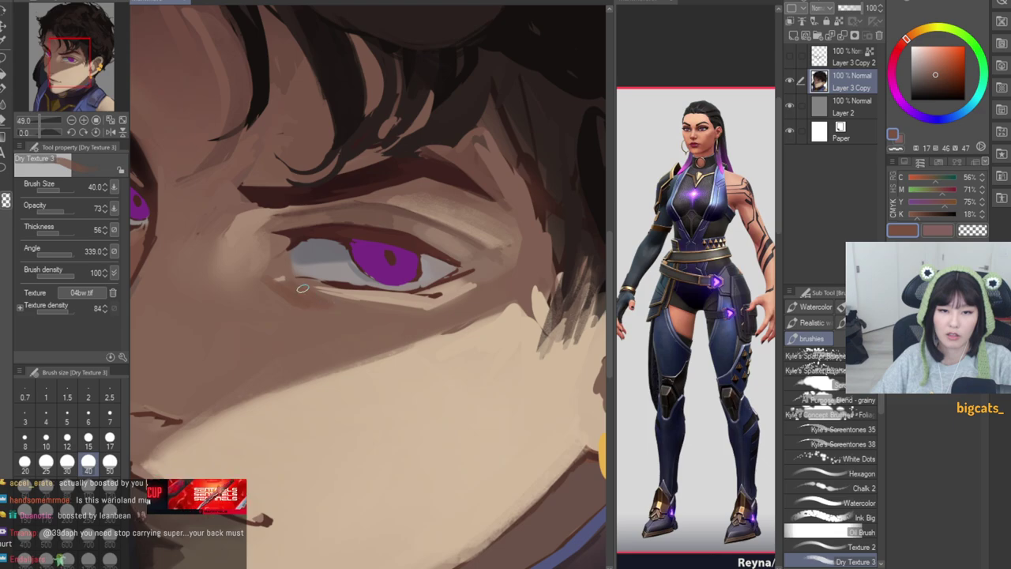
{"action": "scroll", "coordinate": [444, 378], "scroll_direction": "down", "scroll_amount": 6}
{"action": "scroll", "coordinate": [366, 355], "scroll_direction": "up", "scroll_amount": 5}
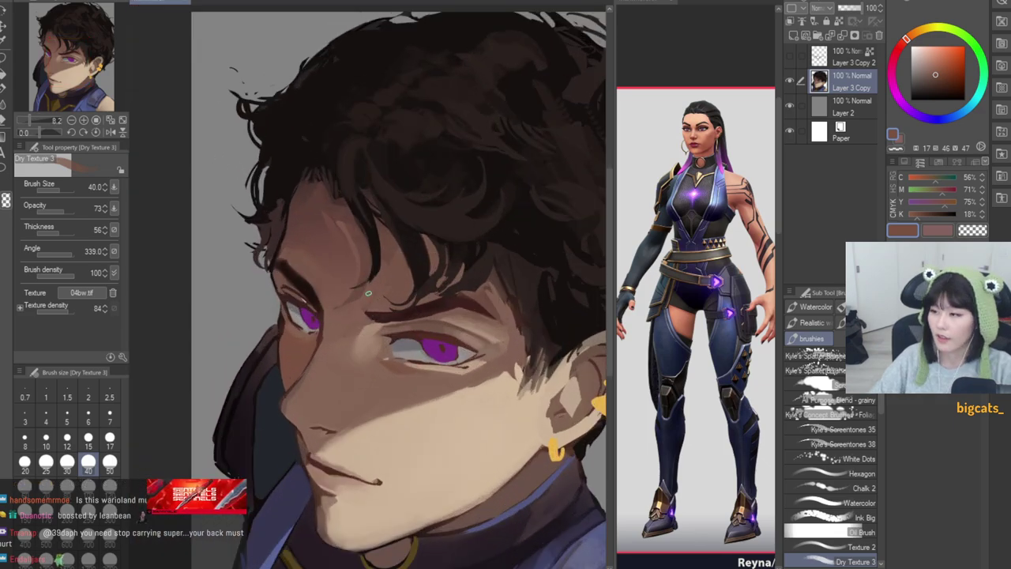
Step: Blend the skin beneath the inner corner of the nearer eye with skin-shadow browns sampled around it
{"action": "scroll", "coordinate": [396, 348], "scroll_direction": "up", "scroll_amount": 1}
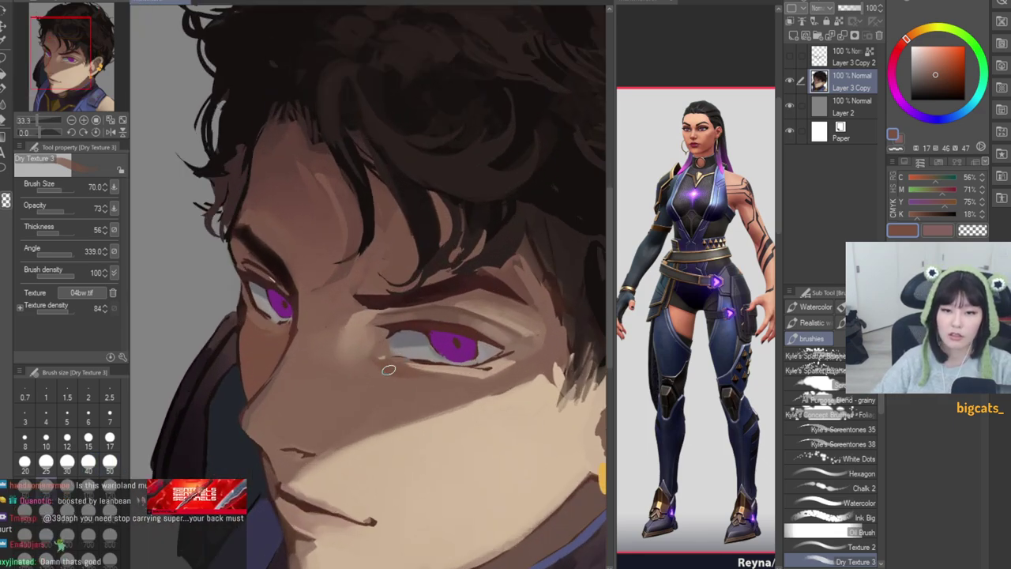
{"action": "left_click", "coordinate": [403, 377], "text": "alt"}
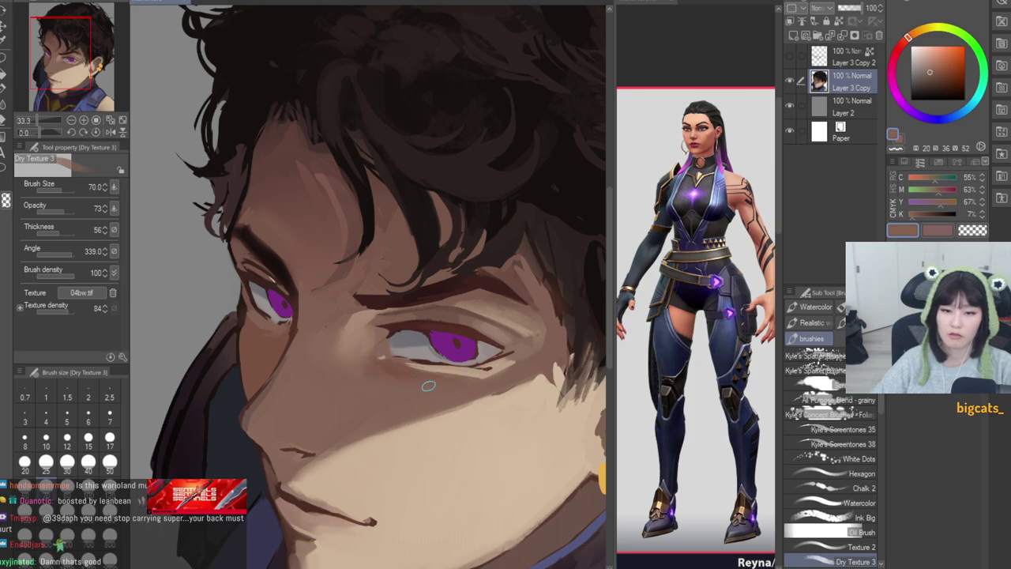
{"action": "left_click", "coordinate": [379, 366], "text": "alt"}
{"action": "left_click", "coordinate": [376, 380], "text": "alt"}
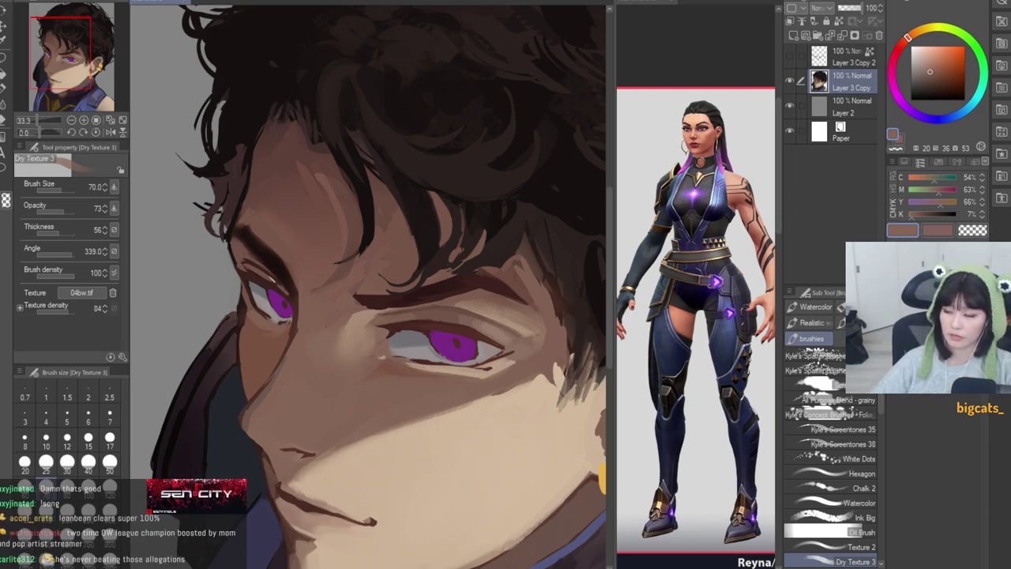
{"action": "scroll", "coordinate": [431, 440], "scroll_direction": "down", "scroll_amount": 2}
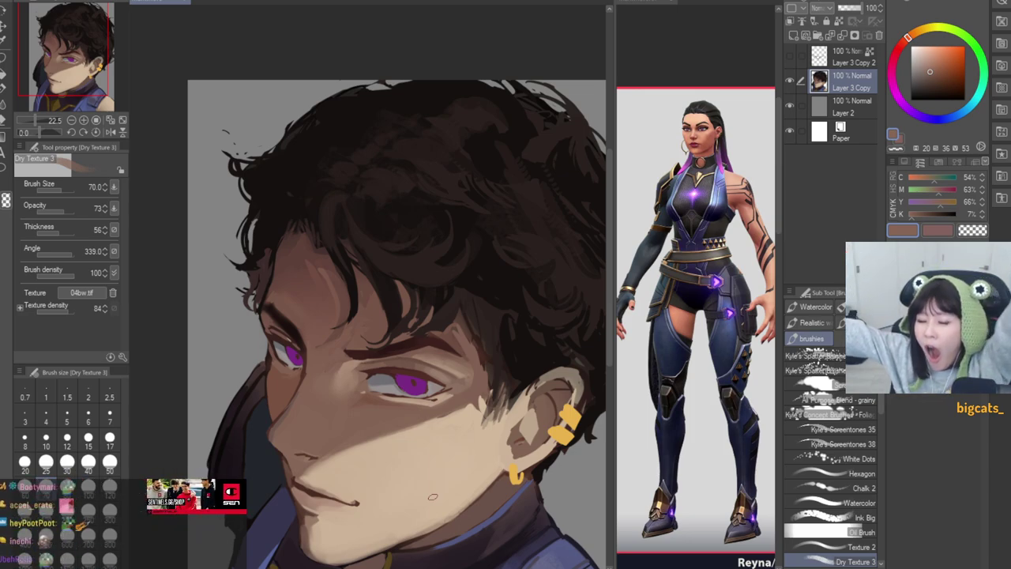
Step: Clean up the outer edge and pupil area of the nearer eye's iris with the sampled iris purple
{"action": "left_click_drag", "start_coordinate": [422, 385], "coordinate": [505, 382]}
{"action": "left_click", "coordinate": [435, 379], "text": "alt"}
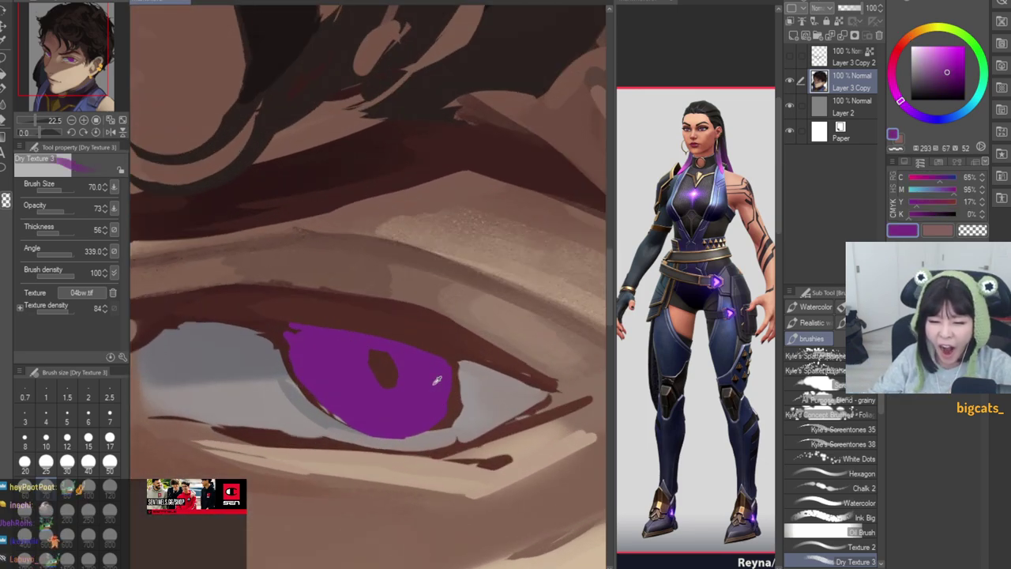
{"action": "mouse_move", "coordinate": [430, 372]}
{"action": "left_mouse_down"}
{"action": "mouse_move", "coordinate": [397, 401]}
{"action": "mouse_move", "coordinate": [362, 409]}
{"action": "mouse_move", "coordinate": [328, 382]}
{"action": "mouse_move", "coordinate": [377, 418]}
{"action": "left_mouse_up"}
{"action": "scroll", "coordinate": [421, 418], "scroll_direction": "down", "scroll_amount": 10}
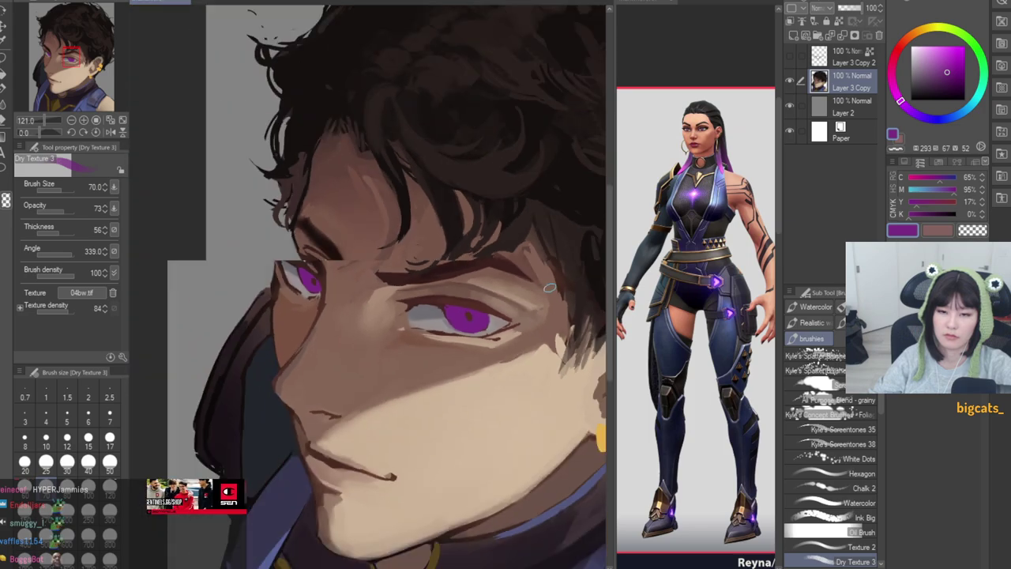
{"action": "scroll", "coordinate": [513, 364], "scroll_direction": "up", "scroll_amount": 10}
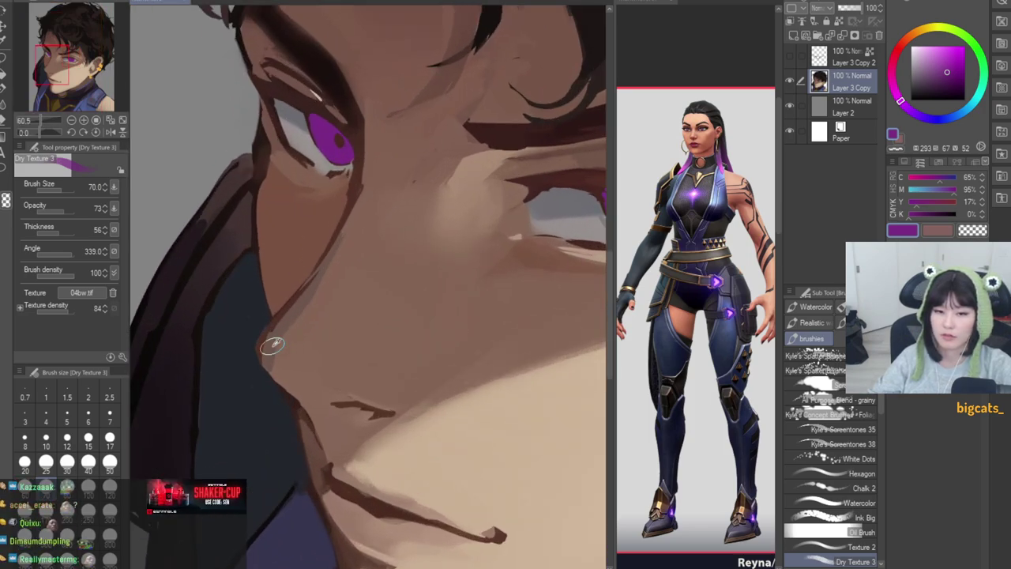
Step: Refine the outline and underside of the nose tip with sampled skin-shadow browns
{"action": "left_click", "coordinate": [287, 377], "text": "alt"}
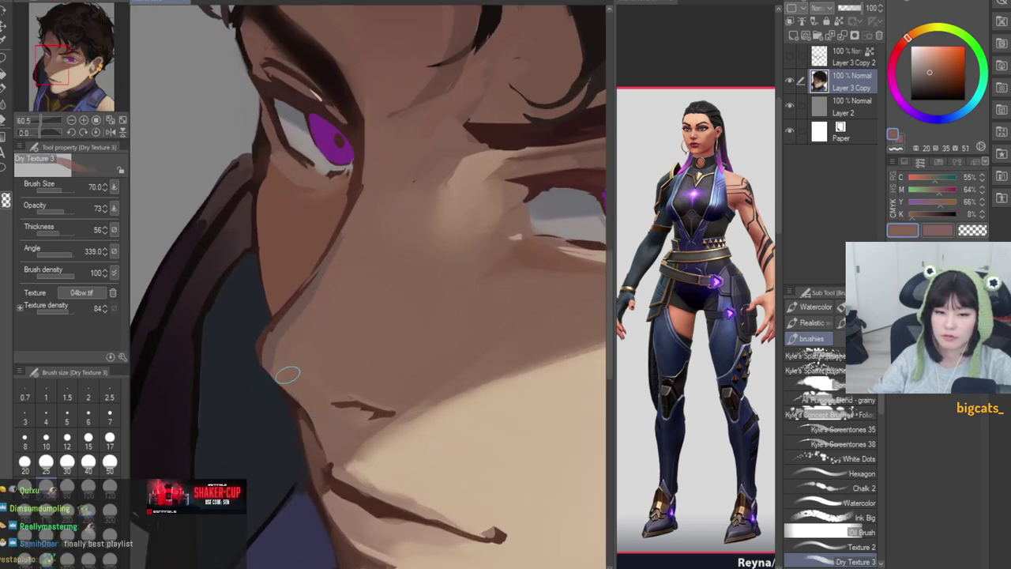
{"action": "left_click", "coordinate": [282, 371], "text": "alt"}
{"action": "scroll", "coordinate": [273, 351], "scroll_direction": "up", "scroll_amount": 1}
{"action": "left_click_drag", "start_coordinate": [280, 369], "coordinate": [340, 438]}
{"action": "left_click", "coordinate": [313, 360], "text": "alt"}
{"action": "scroll", "coordinate": [360, 441], "scroll_direction": "down", "scroll_amount": 6}
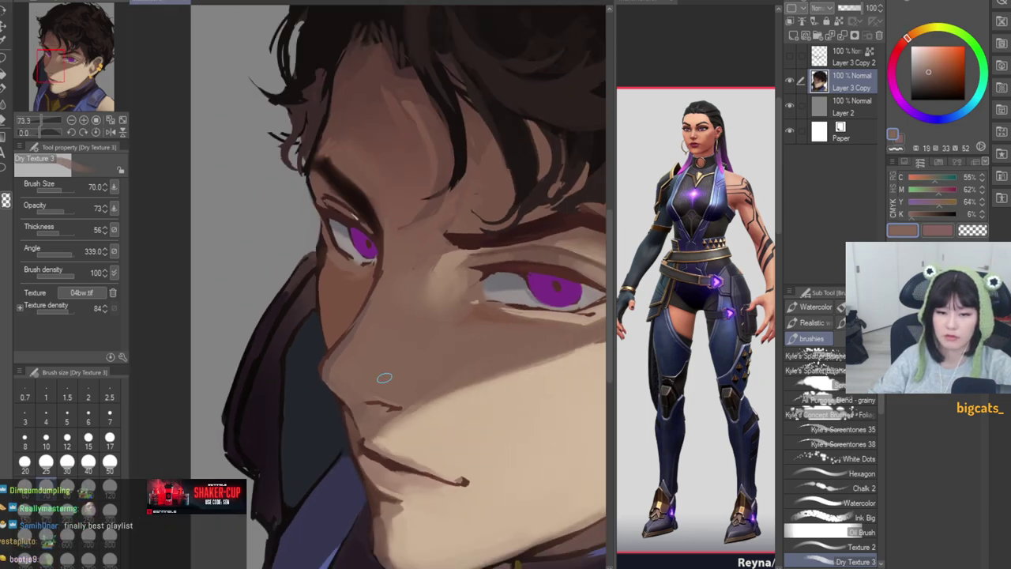
{"action": "scroll", "coordinate": [388, 442], "scroll_direction": "up", "scroll_amount": 4}
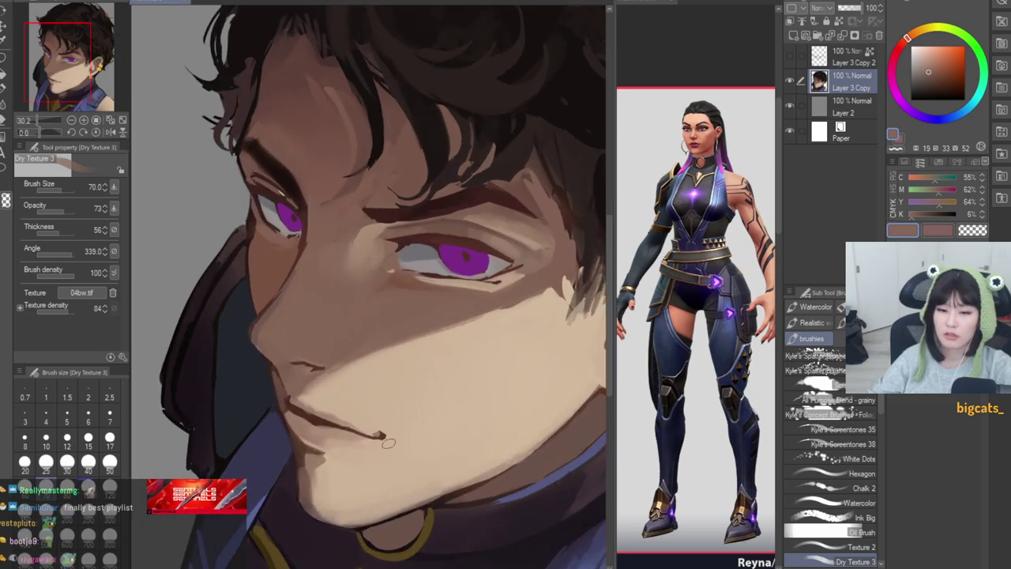
Step: Sample the light skin of the chin and dab a small highlight on the shadowed side of the nose above the nostril
{"action": "left_click", "coordinate": [388, 443], "text": "alt"}
{"action": "scroll", "coordinate": [296, 345], "scroll_direction": "up", "scroll_amount": 2}
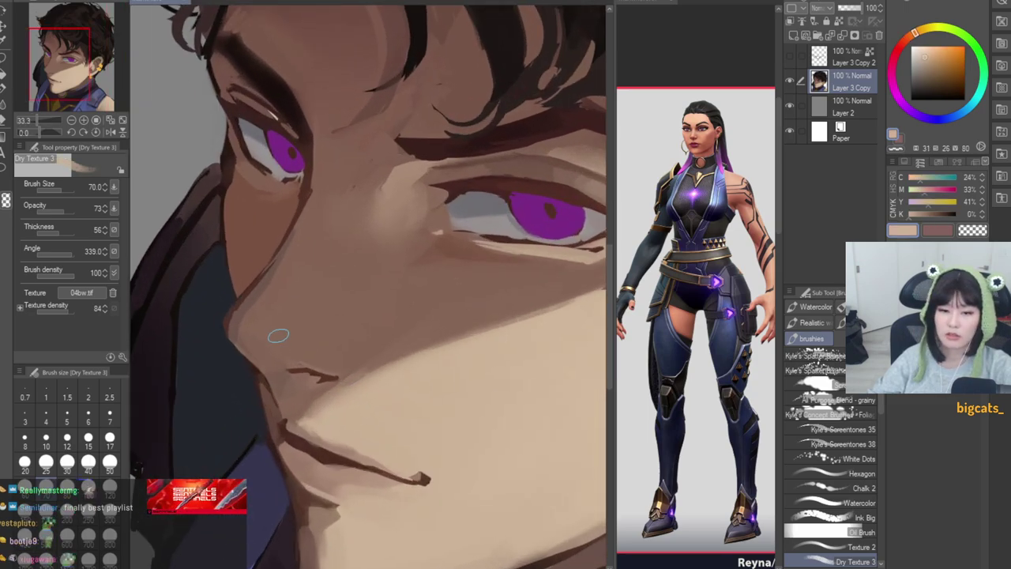
{"action": "left_click_drag", "start_coordinate": [323, 335], "coordinate": [334, 326]}
{"action": "scroll", "coordinate": [367, 404], "scroll_direction": "down", "scroll_amount": 5}
{"action": "scroll", "coordinate": [454, 456], "scroll_direction": "up", "scroll_amount": 3}
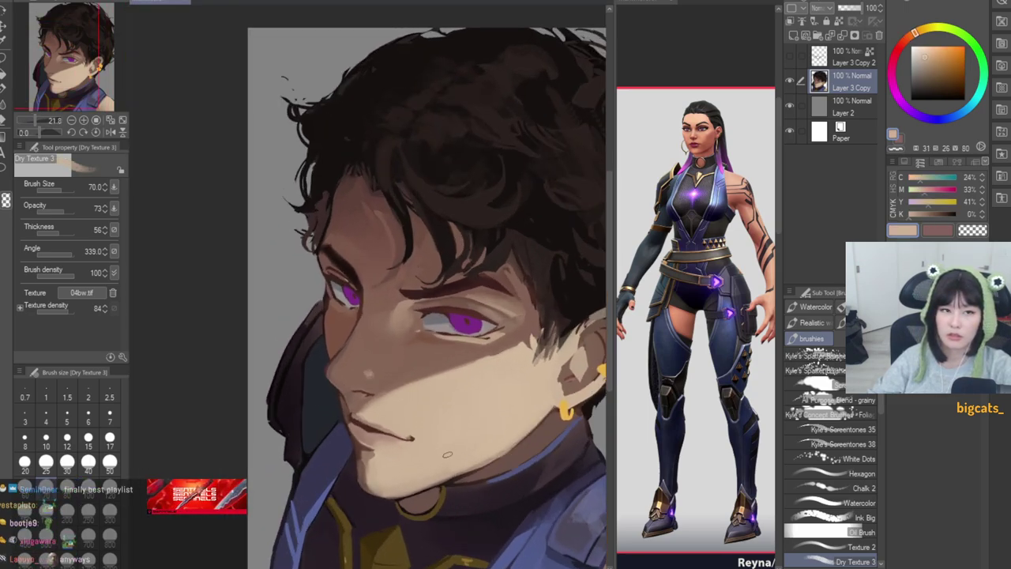
Step: Soften the skin around the small nose highlight with sampled skin-shadow brown and review the whole portrait
{"action": "scroll", "coordinate": [333, 339], "scroll_direction": "up", "scroll_amount": 1}
{"action": "left_click", "coordinate": [331, 344], "text": "alt"}
{"action": "left_click", "coordinate": [317, 329], "text": "alt"}
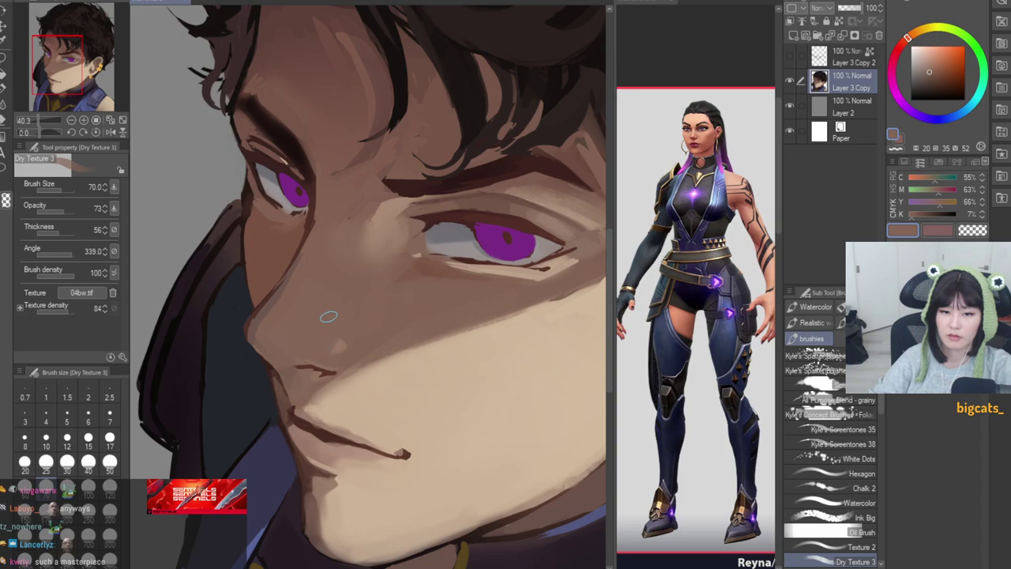
{"action": "scroll", "coordinate": [407, 374], "scroll_direction": "down", "scroll_amount": 8}
{"action": "scroll", "coordinate": [502, 410], "scroll_direction": "up", "scroll_amount": 2}
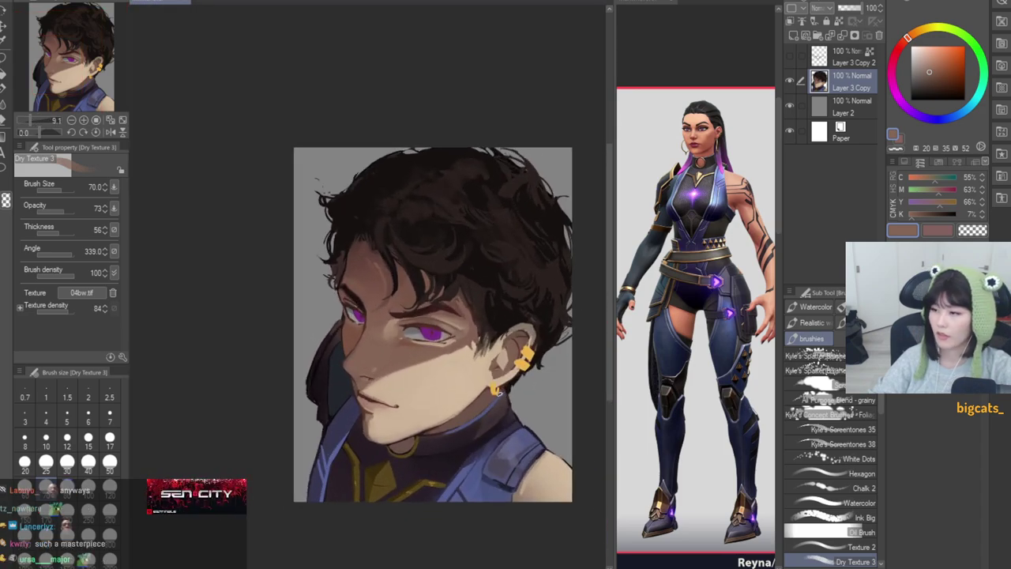
Step: Repaint the nearer eye's pupil in a very dark brown mixed from the sampled eyebrow colour
{"action": "scroll", "coordinate": [454, 343], "scroll_direction": "up", "scroll_amount": 7}
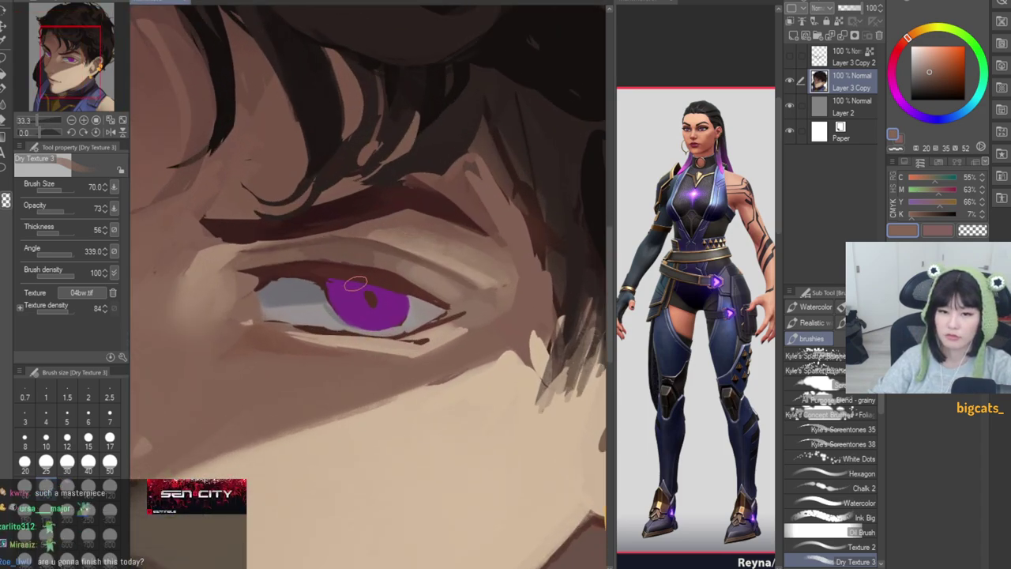
{"action": "scroll", "coordinate": [356, 282], "scroll_direction": "up", "scroll_amount": 2}
{"action": "scroll", "coordinate": [417, 128], "scroll_direction": "up", "scroll_amount": 4}
{"action": "left_click", "coordinate": [380, 286], "text": "alt"}
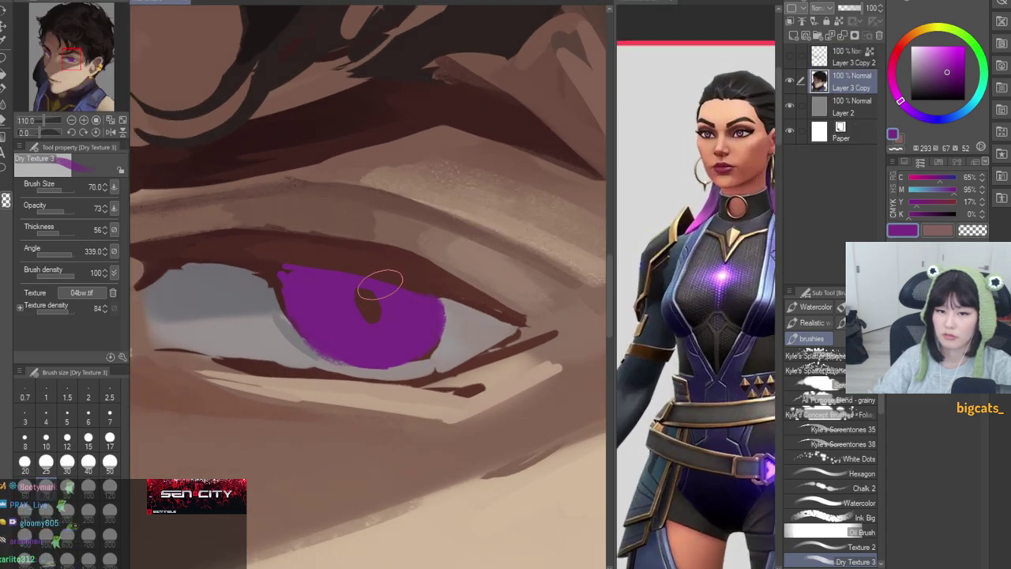
{"action": "left_click", "coordinate": [460, 243], "text": "alt"}
{"action": "left_click_drag", "start_coordinate": [944, 84], "coordinate": [950, 94]}
{"action": "left_click_drag", "start_coordinate": [373, 318], "coordinate": [357, 297]}
{"action": "scroll", "coordinate": [382, 334], "scroll_direction": "down", "scroll_amount": 9}
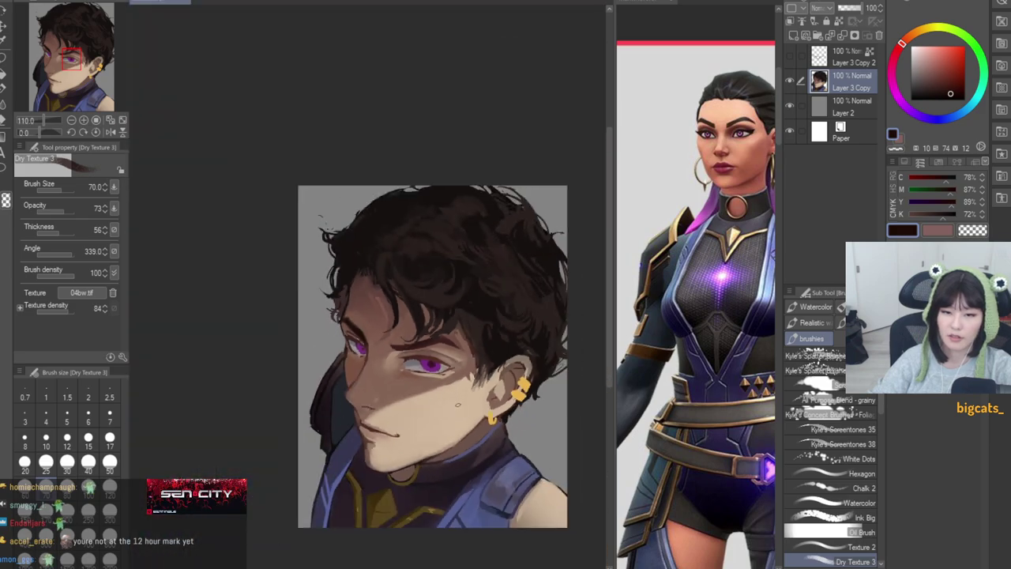
Step: Blend the pupil's edge at size 40 and darken the upper lash line above the nearer eye's iris with sampled dark brown
{"action": "scroll", "coordinate": [448, 393], "scroll_direction": "up", "scroll_amount": 8}
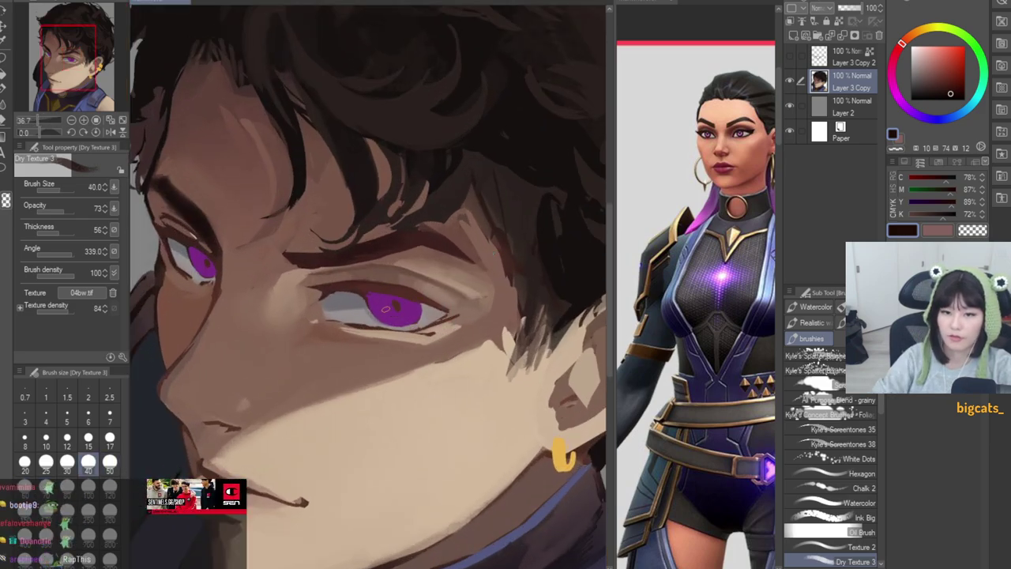
{"action": "scroll", "coordinate": [386, 308], "scroll_direction": "up", "scroll_amount": 6}
{"action": "left_click", "coordinate": [402, 300], "text": "alt"}
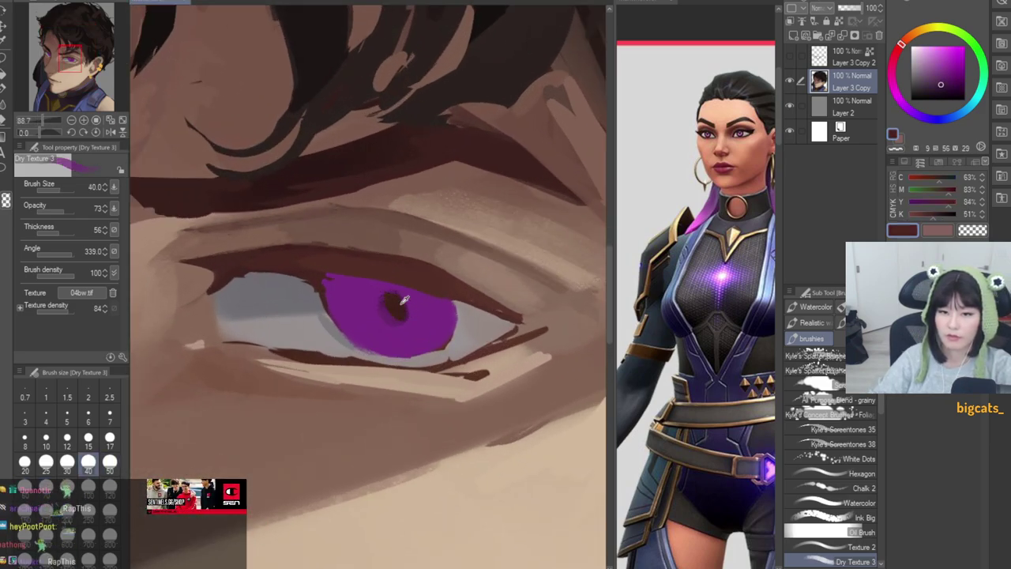
{"action": "left_click", "coordinate": [397, 305], "text": "alt"}
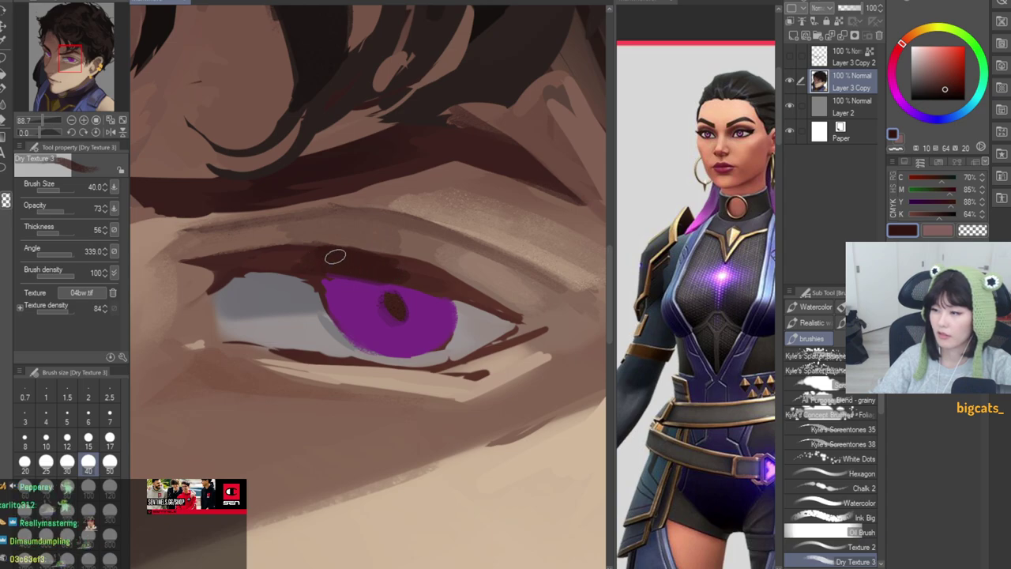
{"action": "scroll", "coordinate": [484, 324], "scroll_direction": "down", "scroll_amount": 5}
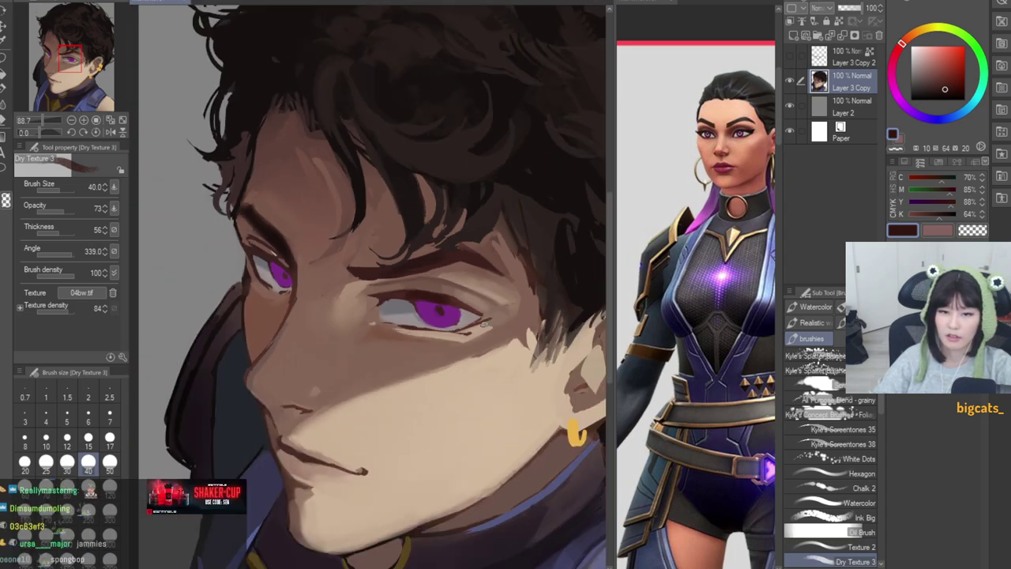
{"action": "scroll", "coordinate": [484, 324], "scroll_direction": "up", "scroll_amount": 3}
{"action": "scroll", "coordinate": [325, 274], "scroll_direction": "down", "scroll_amount": 5}
{"action": "scroll", "coordinate": [335, 254], "scroll_direction": "up", "scroll_amount": 4}
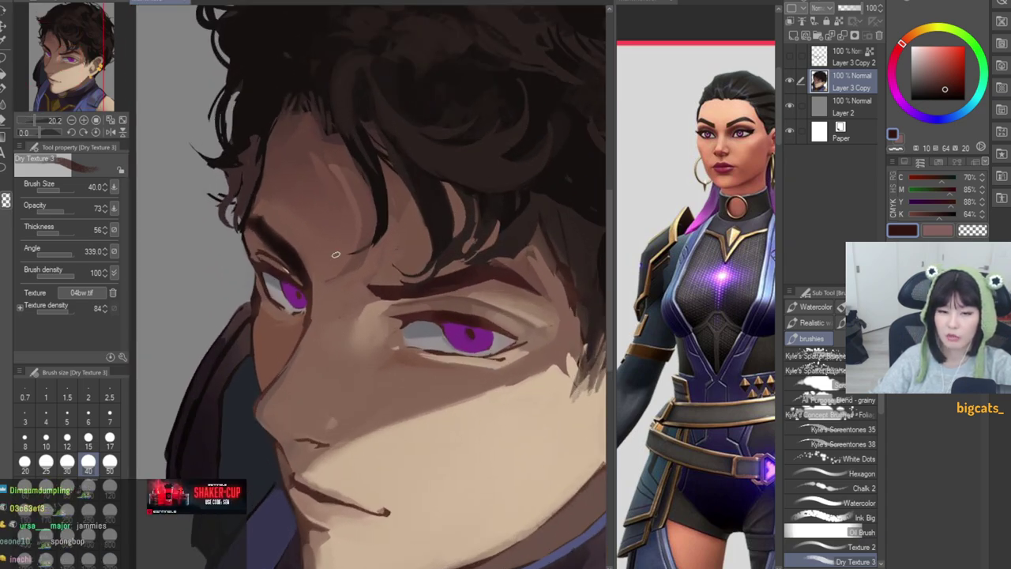
Step: Touch up the farther eyebrow's edge with sampled forehead skin and dark eyebrow browns
{"action": "scroll", "coordinate": [335, 254], "scroll_direction": "up", "scroll_amount": 3}
{"action": "left_click", "coordinate": [304, 237], "text": "alt"}
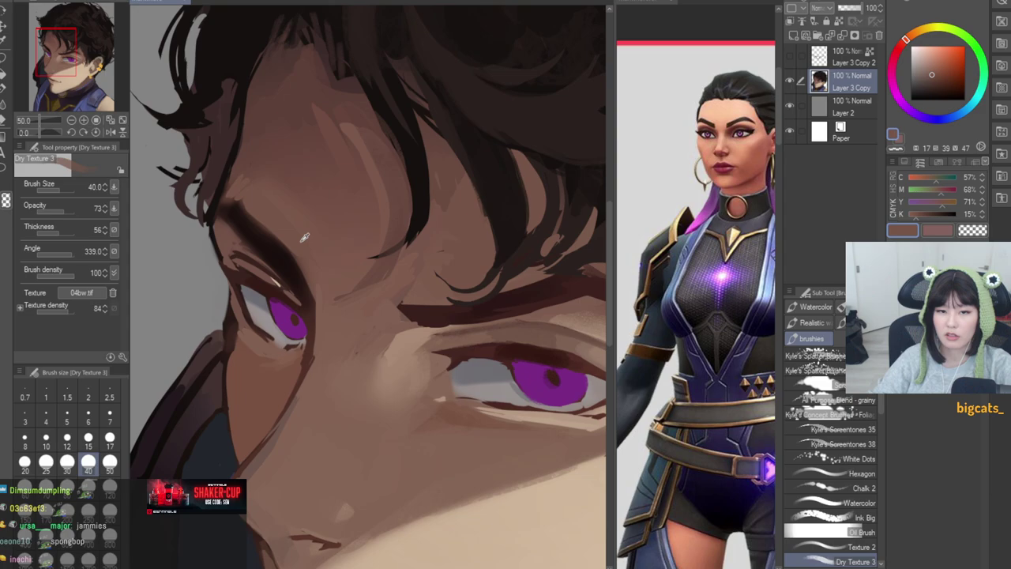
{"action": "left_click", "coordinate": [246, 234], "text": "alt"}
{"action": "left_click", "coordinate": [503, 306], "text": "alt"}
{"action": "scroll", "coordinate": [336, 312], "scroll_direction": "down", "scroll_amount": 5}
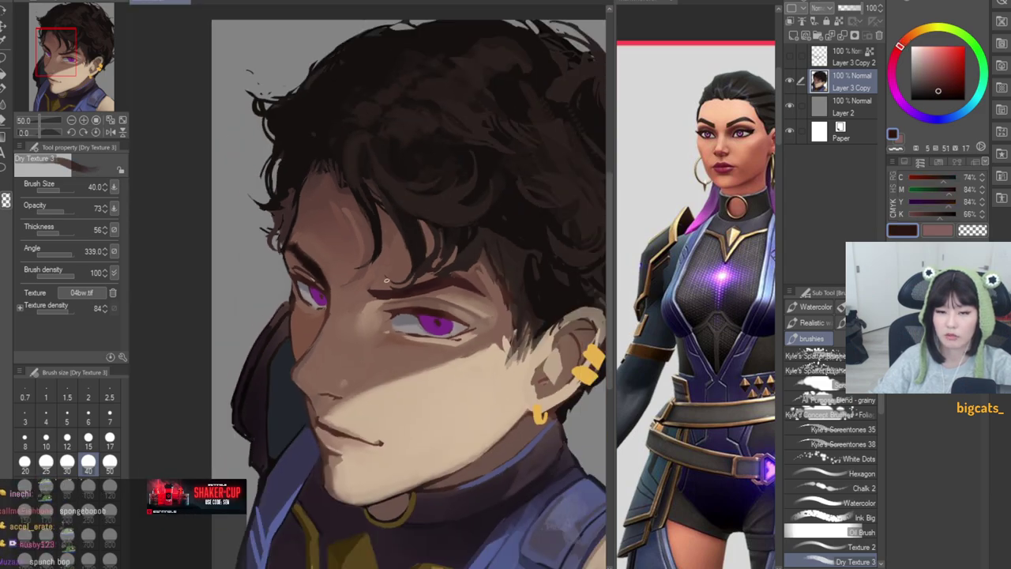
Step: Fill in the farther eyebrow with sampled dark reddish brown and extend its inner end down towards the eye's inner corner
{"action": "scroll", "coordinate": [426, 299], "scroll_direction": "up", "scroll_amount": 4}
{"action": "left_click", "coordinate": [424, 298], "text": "alt"}
{"action": "scroll", "coordinate": [424, 297], "scroll_direction": "up", "scroll_amount": 5}
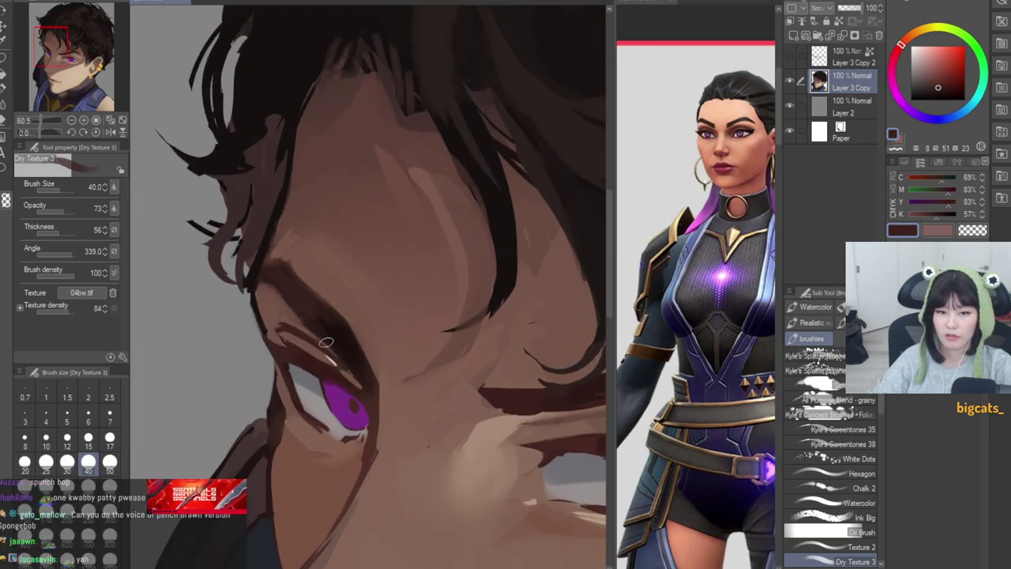
{"action": "left_click", "coordinate": [336, 333], "text": "alt"}
{"action": "left_click", "coordinate": [367, 393], "text": "alt"}
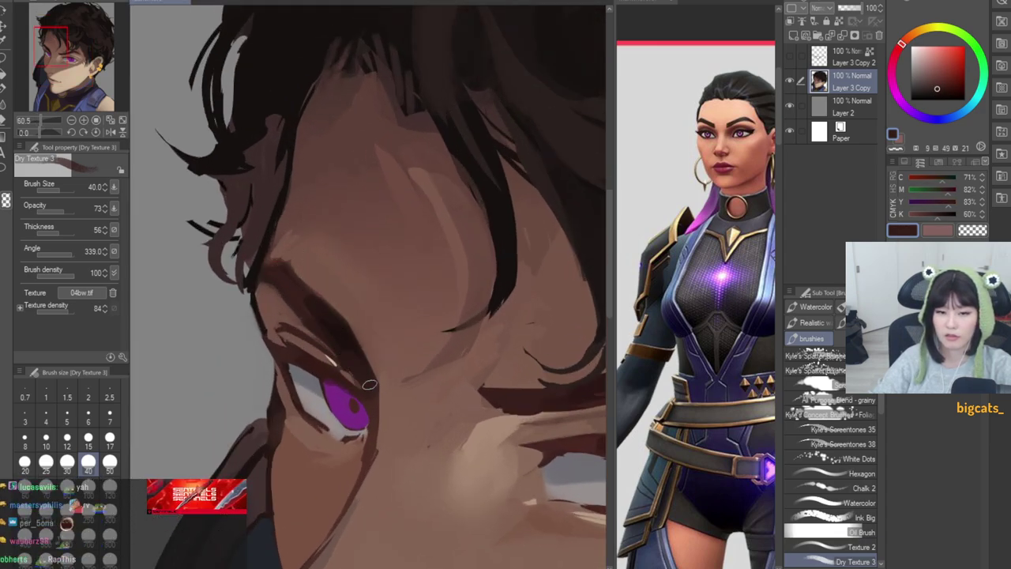
{"action": "left_click_drag", "start_coordinate": [367, 381], "coordinate": [380, 416]}
{"action": "scroll", "coordinate": [347, 331], "scroll_direction": "down", "scroll_amount": 6}
{"action": "scroll", "coordinate": [469, 330], "scroll_direction": "down", "scroll_amount": 2}
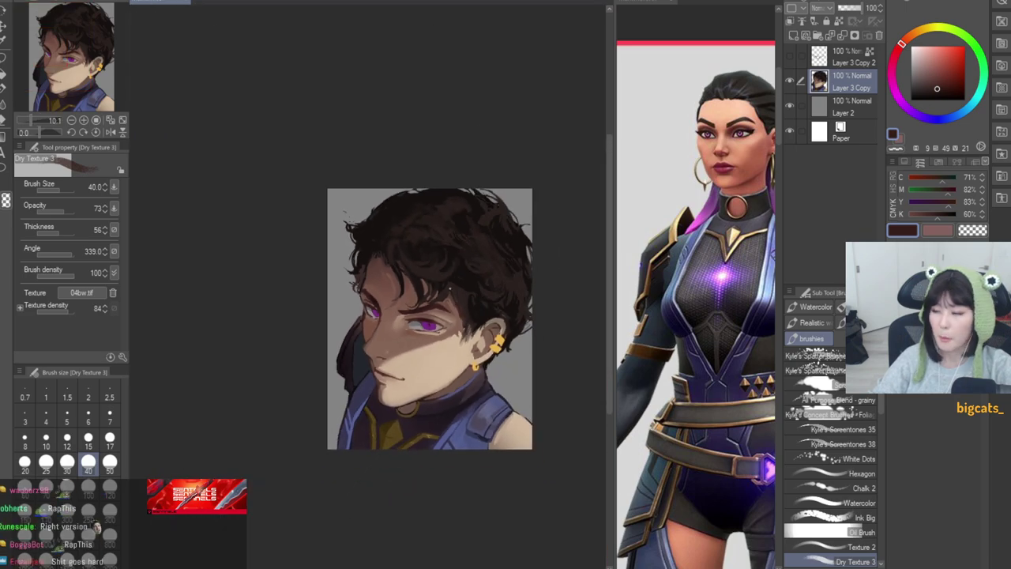
Step: Deepen the nearer eyebrow's inner end with sampled dark brow brown and add sampled light skin beneath it
{"action": "scroll", "coordinate": [451, 282], "scroll_direction": "up", "scroll_amount": 2}
{"action": "scroll", "coordinate": [355, 334], "scroll_direction": "up", "scroll_amount": 2}
{"action": "left_click", "coordinate": [246, 331], "text": "alt"}
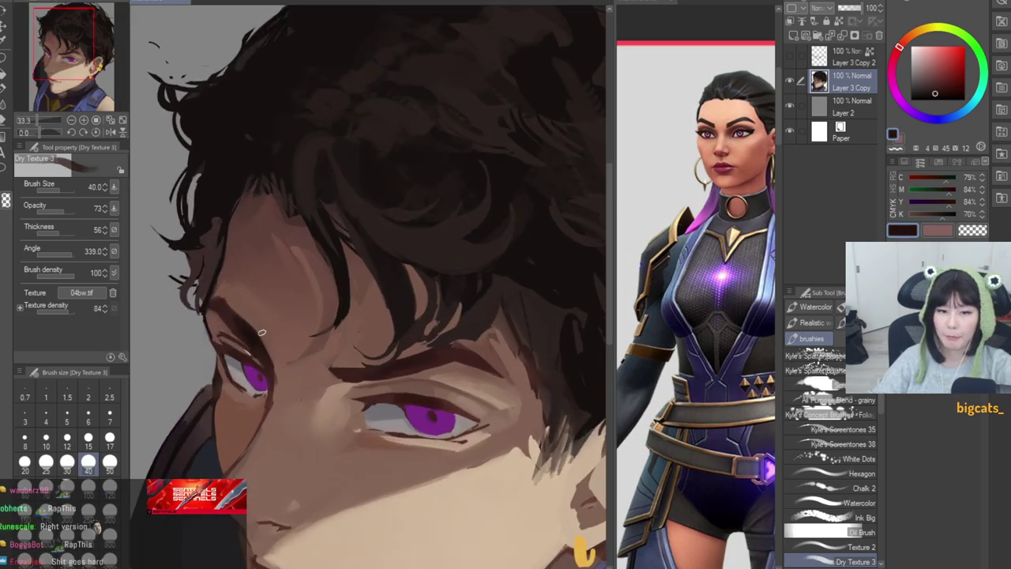
{"action": "scroll", "coordinate": [400, 344], "scroll_direction": "up", "scroll_amount": 2}
{"action": "left_click_drag", "start_coordinate": [401, 386], "coordinate": [321, 403]}
{"action": "left_click", "coordinate": [311, 407], "text": "alt"}
{"action": "scroll", "coordinate": [401, 355], "scroll_direction": "down", "scroll_amount": 2}
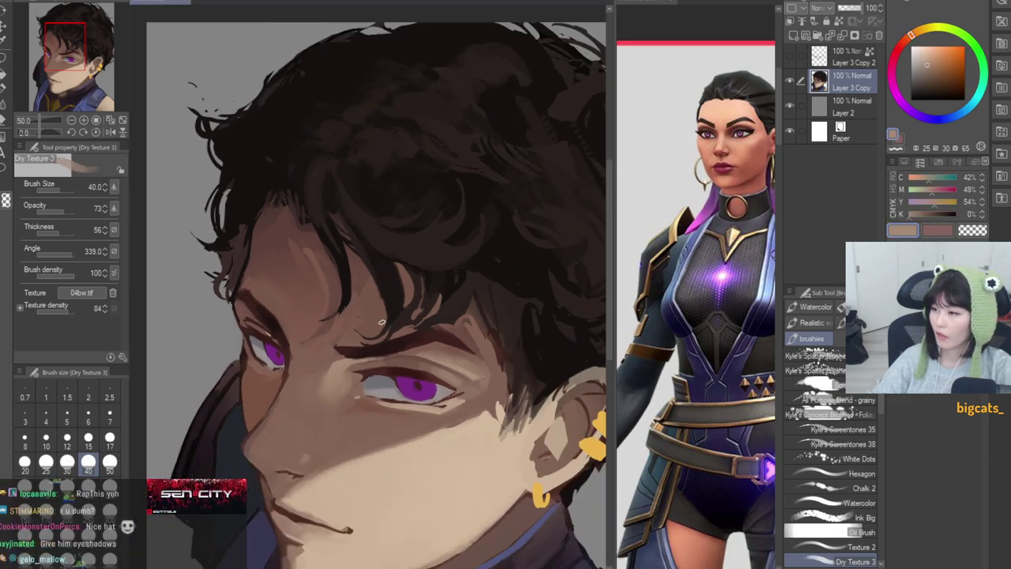
{"action": "scroll", "coordinate": [338, 354], "scroll_direction": "down", "scroll_amount": 2}
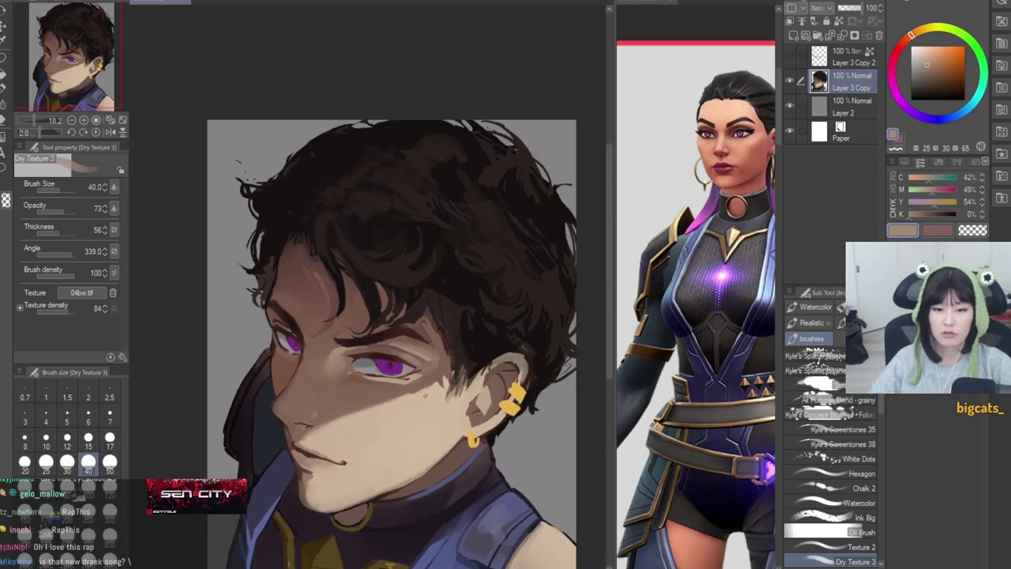
Step: Brighten the nearer eye's iris around the pupil with a lighter, more vivid purple based on the sampled iris colour
{"action": "scroll", "coordinate": [358, 320], "scroll_direction": "up", "scroll_amount": 4}
{"action": "scroll", "coordinate": [358, 321], "scroll_direction": "up", "scroll_amount": 3}
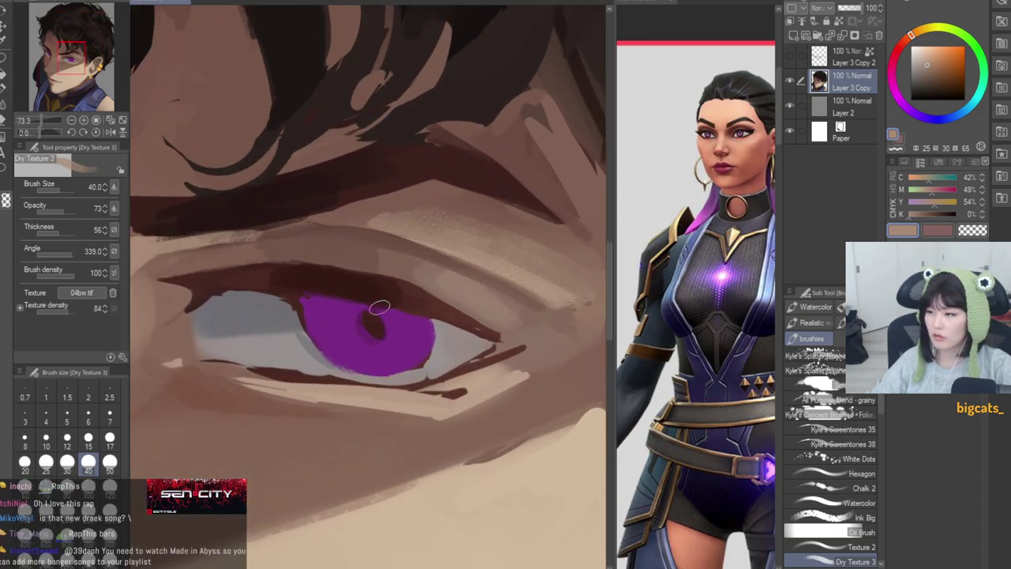
{"action": "left_click", "coordinate": [416, 350], "text": "alt"}
{"action": "left_click", "coordinate": [952, 54]}
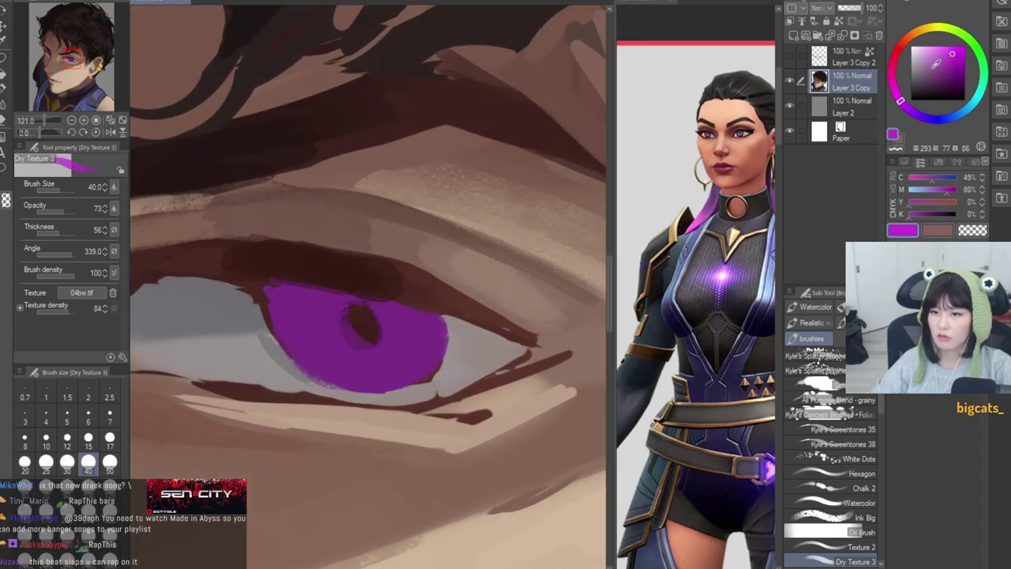
{"action": "mouse_move", "coordinate": [422, 356]}
{"action": "left_mouse_down"}
{"action": "mouse_move", "coordinate": [388, 380]}
{"action": "mouse_move", "coordinate": [362, 377]}
{"action": "mouse_move", "coordinate": [338, 357]}
{"action": "mouse_move", "coordinate": [323, 361]}
{"action": "mouse_move", "coordinate": [331, 353]}
{"action": "mouse_move", "coordinate": [308, 324]}
{"action": "mouse_move", "coordinate": [344, 356]}
{"action": "mouse_move", "coordinate": [416, 345]}
{"action": "mouse_move", "coordinate": [419, 334]}
{"action": "mouse_move", "coordinate": [376, 372]}
{"action": "mouse_move", "coordinate": [356, 360]}
{"action": "mouse_move", "coordinate": [327, 364]}
{"action": "mouse_move", "coordinate": [321, 341]}
{"action": "mouse_move", "coordinate": [384, 353]}
{"action": "mouse_move", "coordinate": [455, 337]}
{"action": "mouse_move", "coordinate": [492, 370]}
{"action": "mouse_move", "coordinate": [461, 435]}
{"action": "mouse_move", "coordinate": [335, 345]}
{"action": "mouse_move", "coordinate": [348, 315]}
{"action": "left_mouse_up"}
{"action": "scroll", "coordinate": [424, 349], "scroll_direction": "down", "scroll_amount": 10}
Step: Paint the same vivid purple into the farther eye's iris and review the whole portrait
{"action": "scroll", "coordinate": [332, 348], "scroll_direction": "up", "scroll_amount": 7}
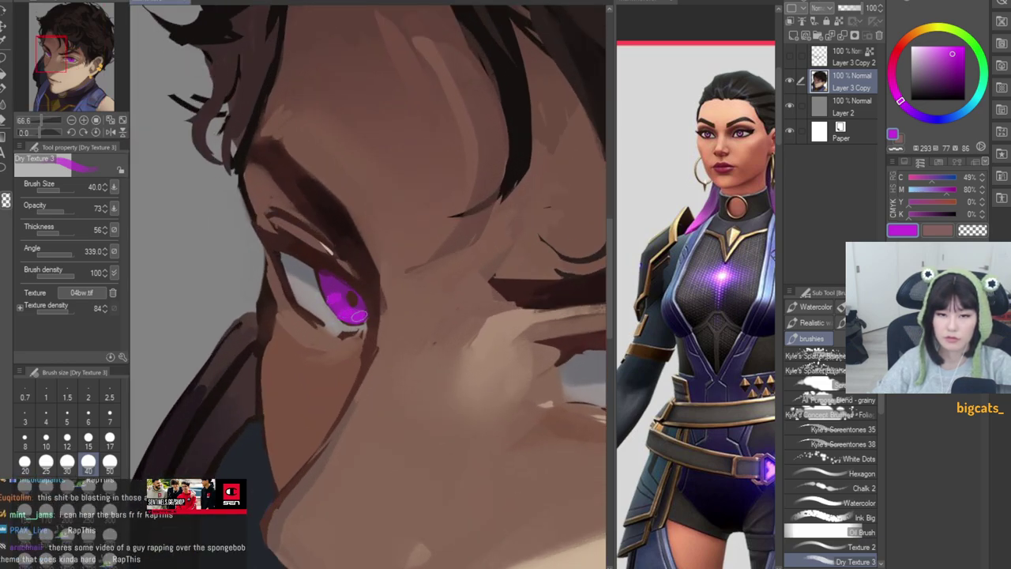
{"action": "scroll", "coordinate": [363, 323], "scroll_direction": "down", "scroll_amount": 10}
{"action": "scroll", "coordinate": [434, 379], "scroll_direction": "up", "scroll_amount": 5}
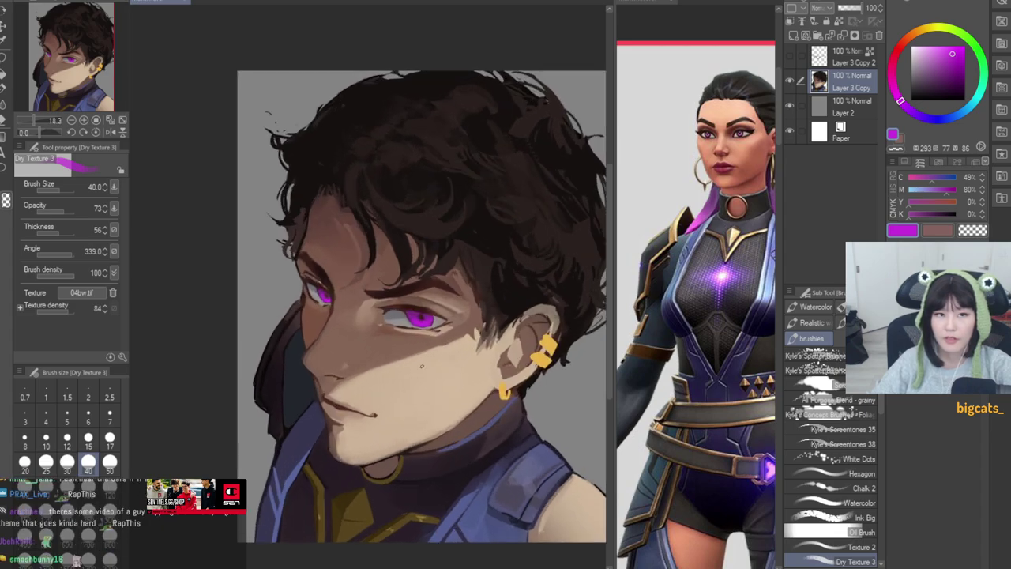
Step: Reduce the brush size to 15
{"action": "key", "text": "bracketleft"}
{"action": "key", "text": "bracketleft"}
{"action": "key", "text": "bracketleft"}
{"action": "key", "text": "bracketleft"}
{"action": "key", "text": "bracketleft"}
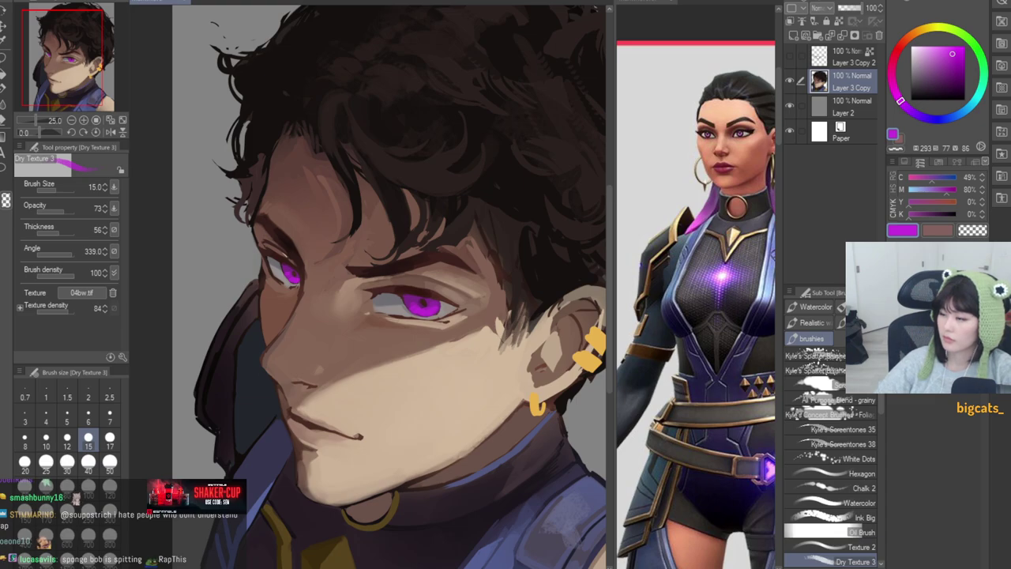
Step: Darken the upper edge of the farther eye's iris beneath the lid with sampled deep purple
{"action": "scroll", "coordinate": [462, 311], "scroll_direction": "up", "scroll_amount": 8}
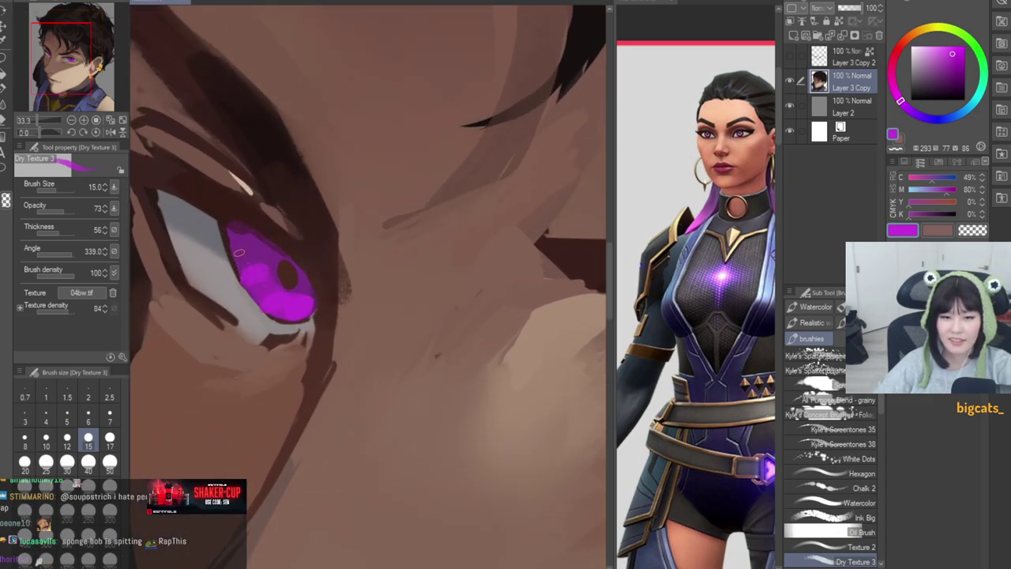
{"action": "left_click", "coordinate": [229, 240], "text": "alt"}
{"action": "left_click", "coordinate": [233, 235], "text": "alt"}
{"action": "left_click", "coordinate": [237, 227], "text": "alt"}
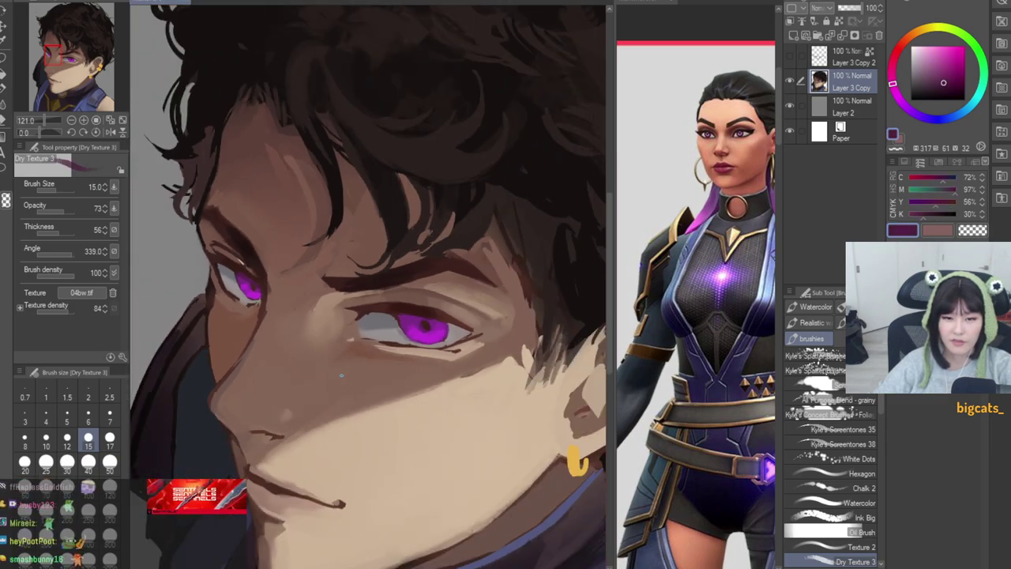
{"action": "scroll", "coordinate": [357, 384], "scroll_direction": "down", "scroll_amount": 3}
Step: Shade the nearer eye's white between the iris and outer corner, under the upper lid, with sampled greyish tones
{"action": "scroll", "coordinate": [426, 370], "scroll_direction": "up", "scroll_amount": 5}
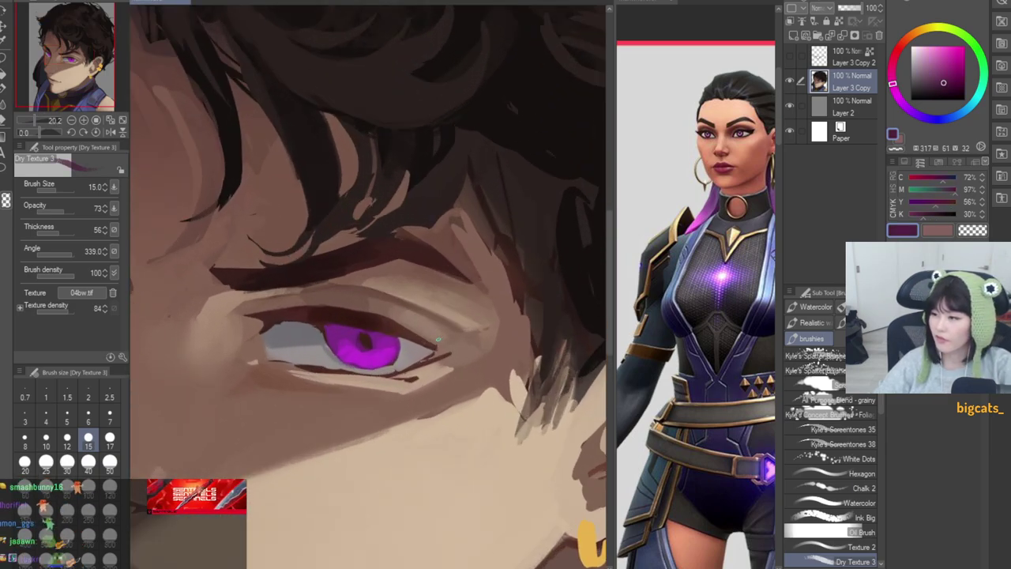
{"action": "scroll", "coordinate": [426, 356], "scroll_direction": "up", "scroll_amount": 3}
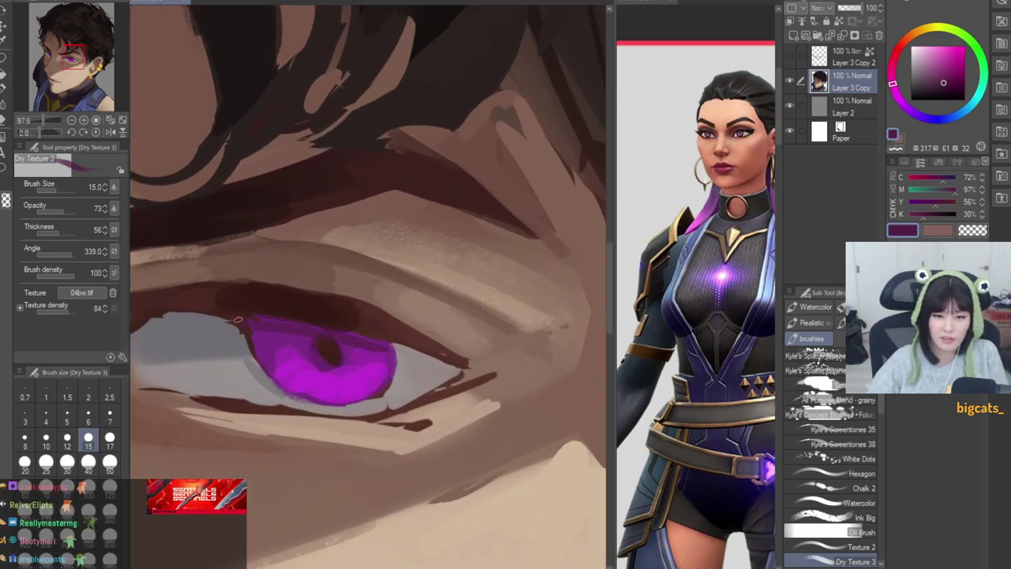
{"action": "left_click", "coordinate": [408, 355], "text": "alt"}
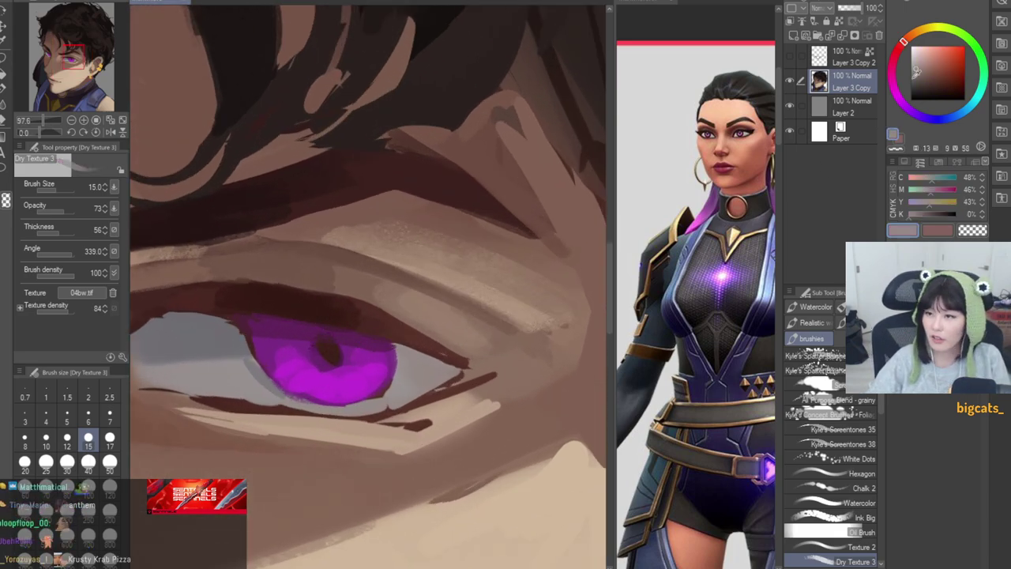
{"action": "scroll", "coordinate": [378, 353], "scroll_direction": "up", "scroll_amount": 2}
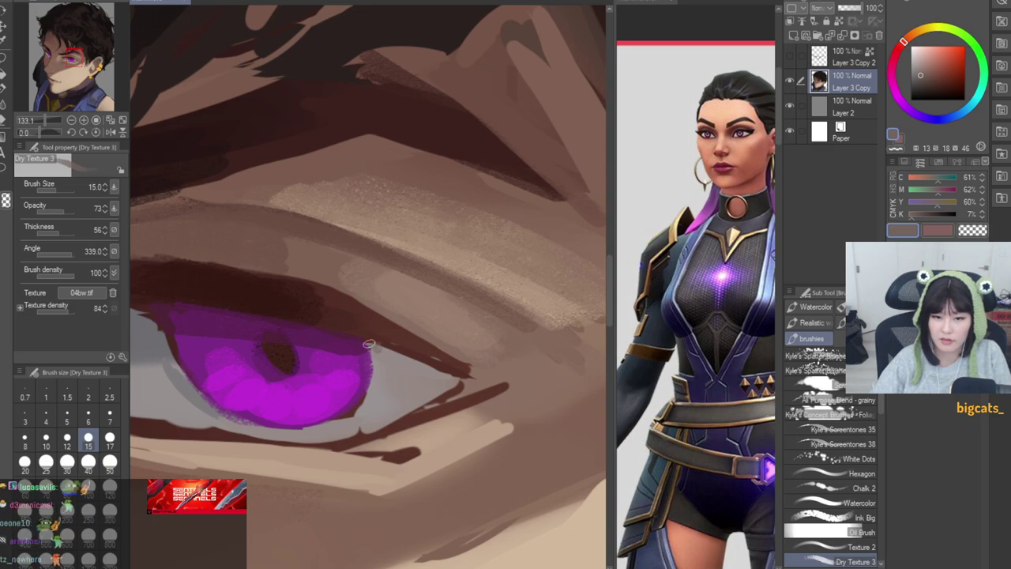
{"action": "left_click_drag", "start_coordinate": [403, 358], "coordinate": [533, 403]}
{"action": "scroll", "coordinate": [455, 380], "scroll_direction": "down", "scroll_amount": 2}
{"action": "scroll", "coordinate": [355, 368], "scroll_direction": "down", "scroll_amount": 15}
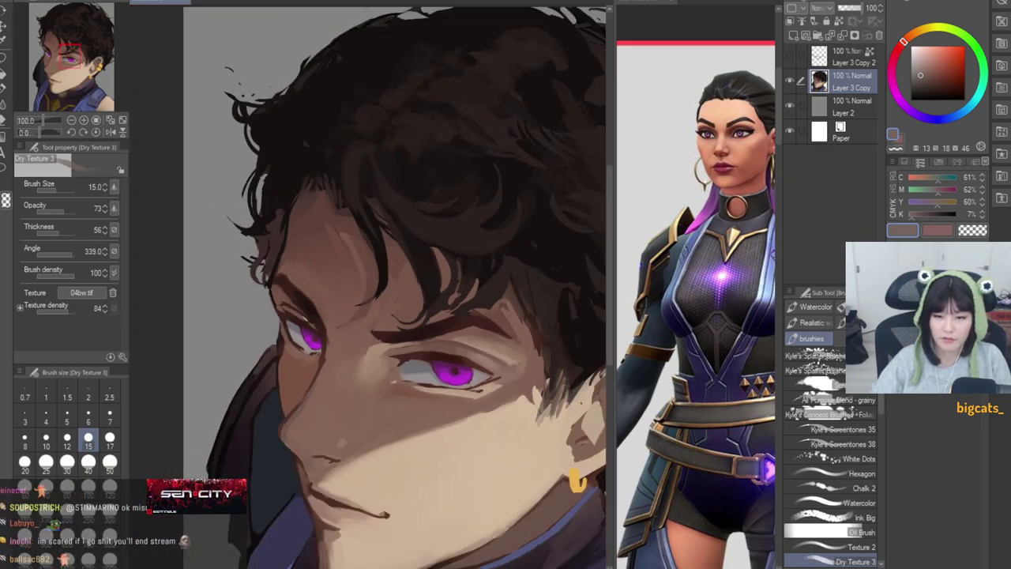
Step: Smooth the shadow on the inner part of the nearer eye's white and along the lower iris edge with sampled greys
{"action": "scroll", "coordinate": [503, 379], "scroll_direction": "up", "scroll_amount": 5}
{"action": "scroll", "coordinate": [465, 382], "scroll_direction": "up", "scroll_amount": 6}
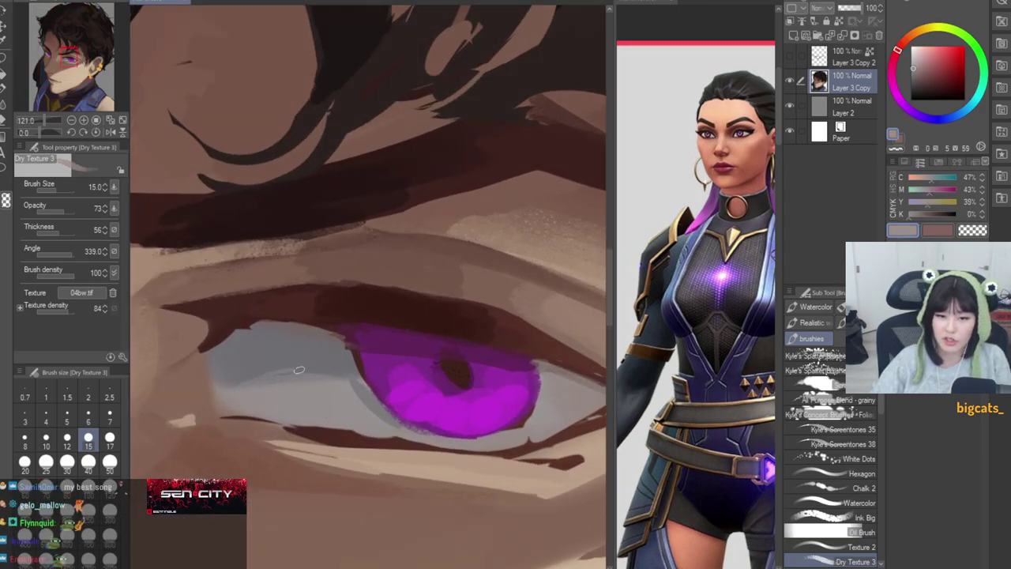
{"action": "left_click", "coordinate": [361, 395], "text": "alt"}
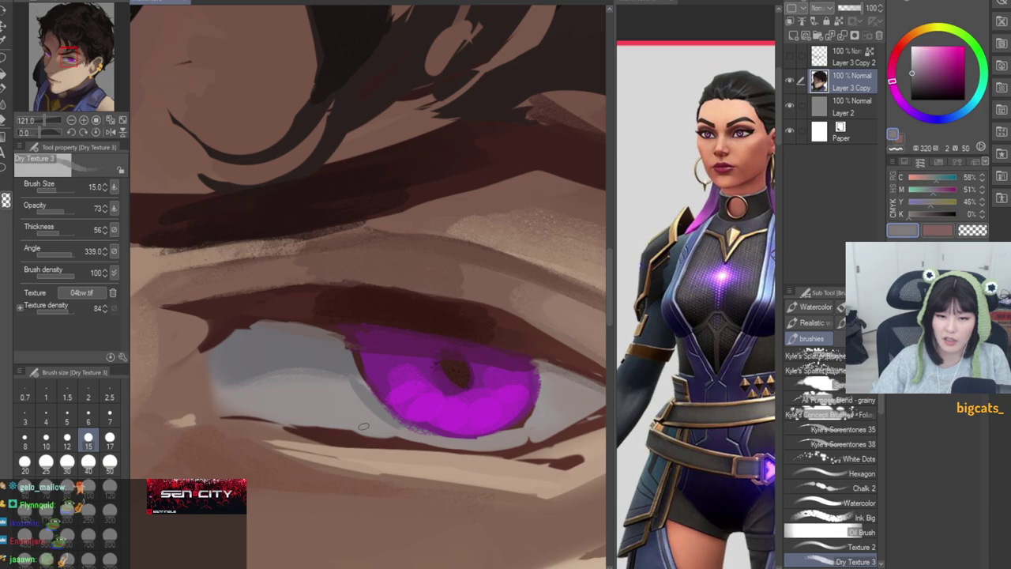
{"action": "left_click", "coordinate": [389, 424], "text": "alt"}
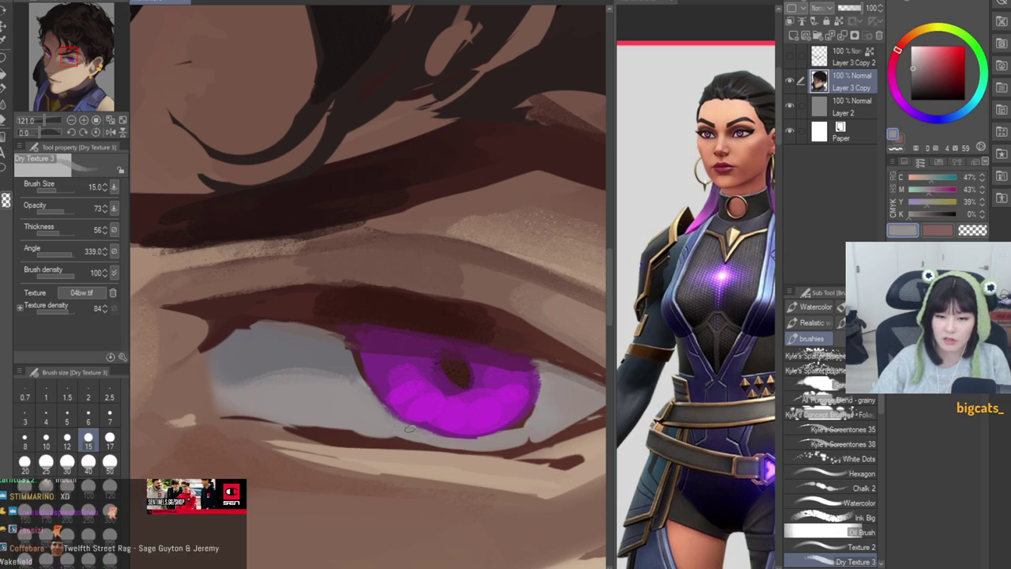
{"action": "scroll", "coordinate": [351, 399], "scroll_direction": "down", "scroll_amount": 4}
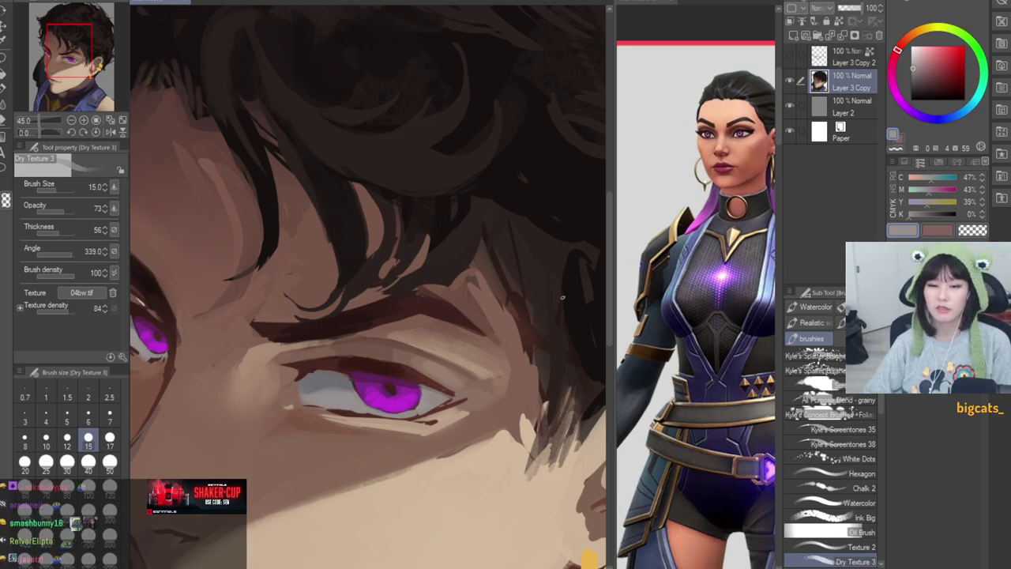
Step: Soften the nearer eye's inner corner with sampled skin brown and eye-white grey at brush size 50
{"action": "left_click_drag", "start_coordinate": [326, 381], "coordinate": [371, 337]}
{"action": "left_click_drag", "start_coordinate": [371, 337], "coordinate": [397, 374]}
{"action": "left_click", "coordinate": [403, 369], "text": "alt"}
{"action": "key", "text": "]"}
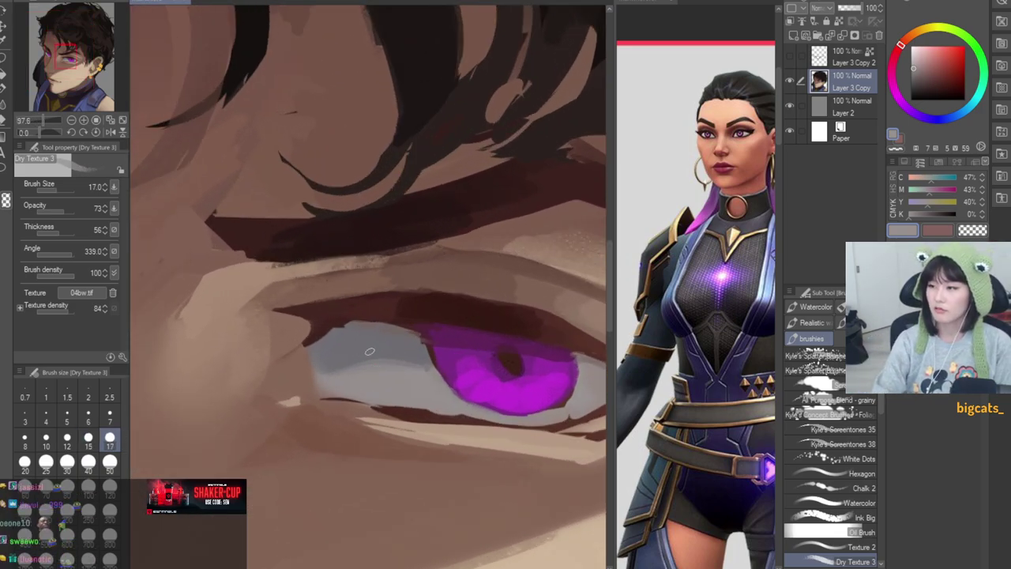
{"action": "key", "text": "bracketright"}
{"action": "key", "text": "bracketright"}
{"action": "key", "text": "bracketright"}
{"action": "key", "text": "bracketright"}
{"action": "key", "text": "bracketright"}
{"action": "left_click", "coordinate": [312, 354], "text": "alt"}
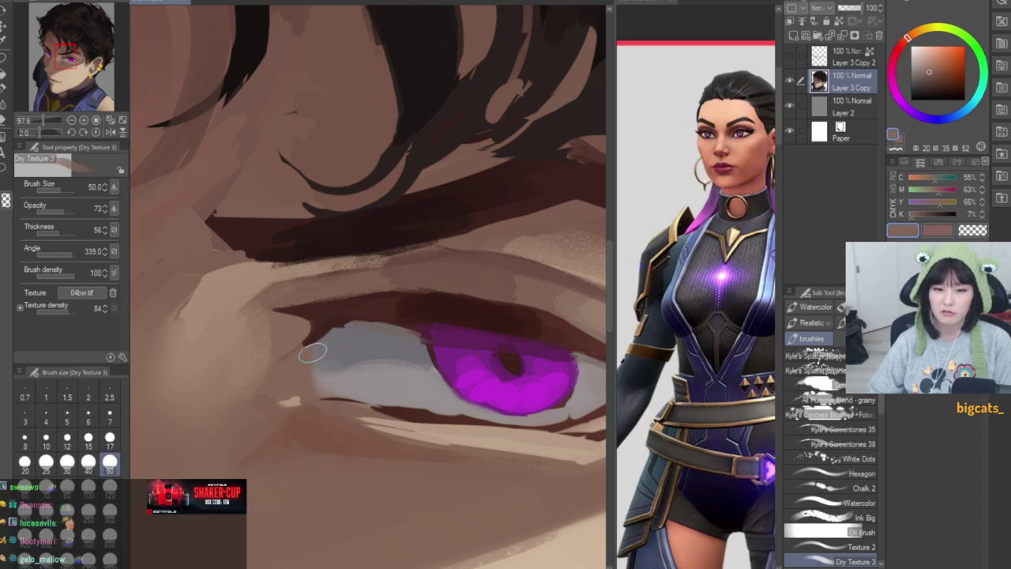
{"action": "left_click", "coordinate": [309, 366], "text": "alt"}
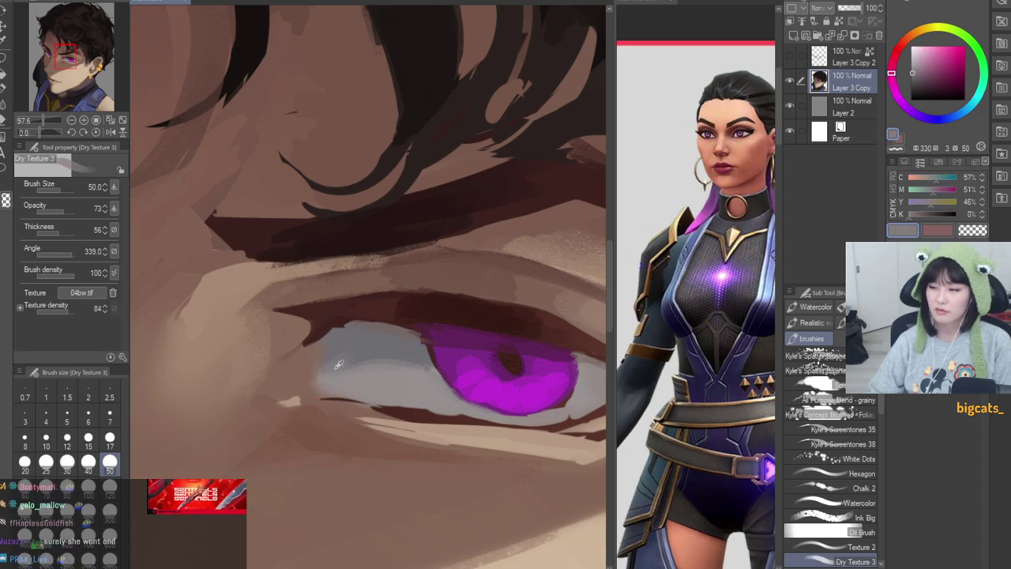
{"action": "scroll", "coordinate": [505, 395], "scroll_direction": "down", "scroll_amount": 8}
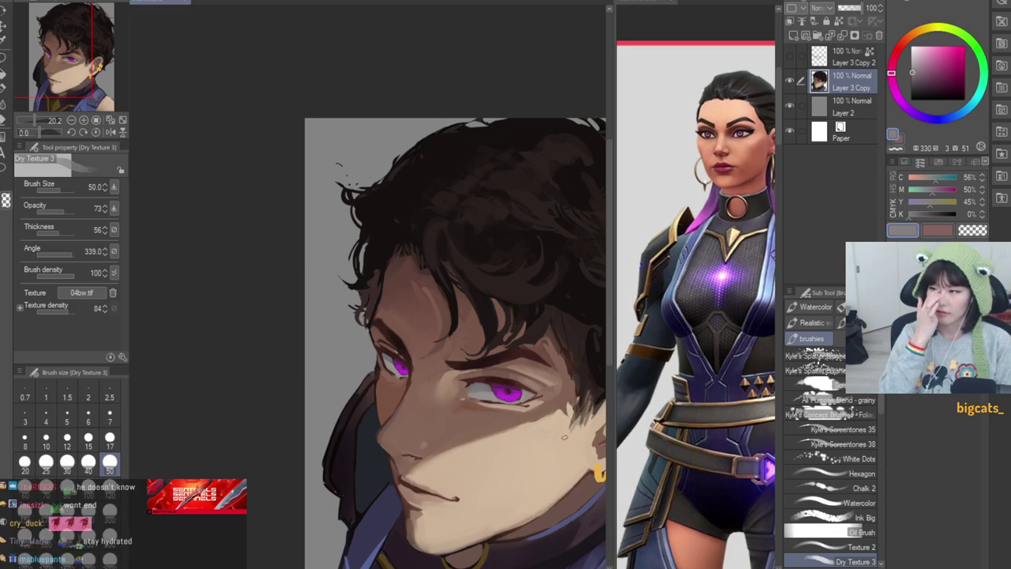
Step: Shade the upper outer part of the farther eye's white with sampled blue-grey, using a brush size of 17
{"action": "scroll", "coordinate": [564, 435], "scroll_direction": "up", "scroll_amount": 7}
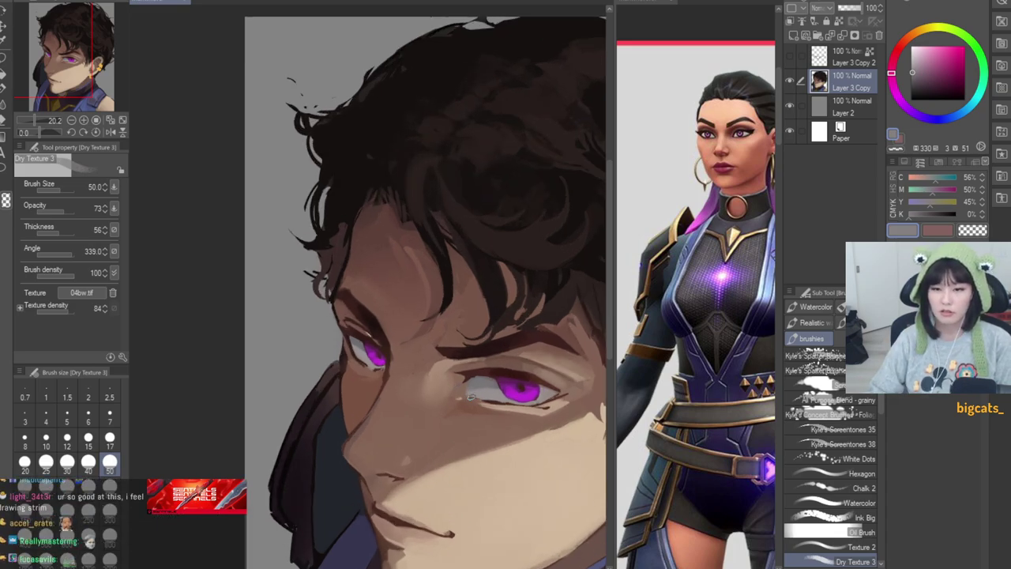
{"action": "key", "text": "bracketleft"}
{"action": "key", "text": "bracketleft"}
{"action": "key", "text": "bracketleft"}
{"action": "key", "text": "bracketleft"}
{"action": "key", "text": "bracketleft"}
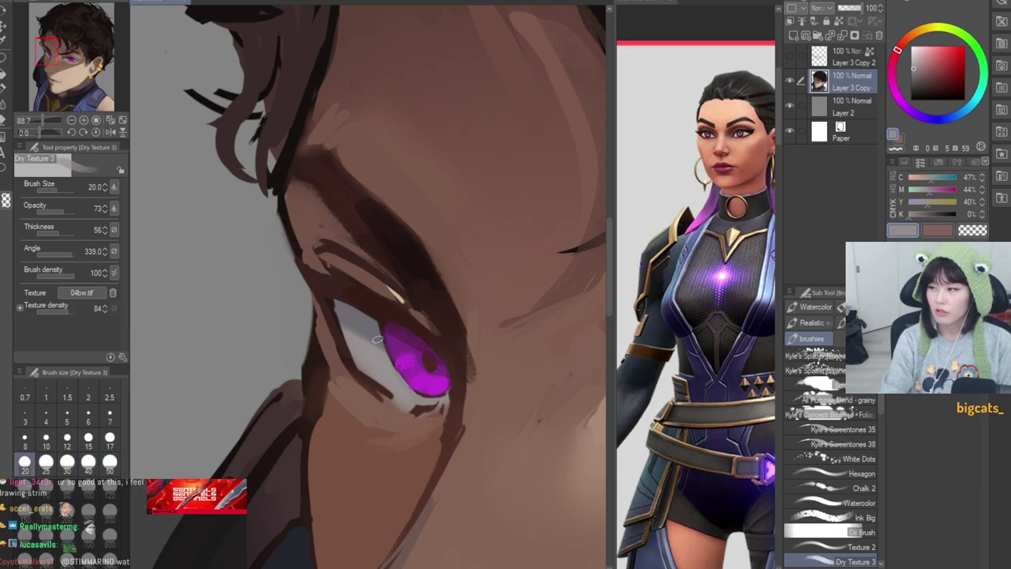
{"action": "left_click", "coordinate": [360, 319], "text": "alt"}
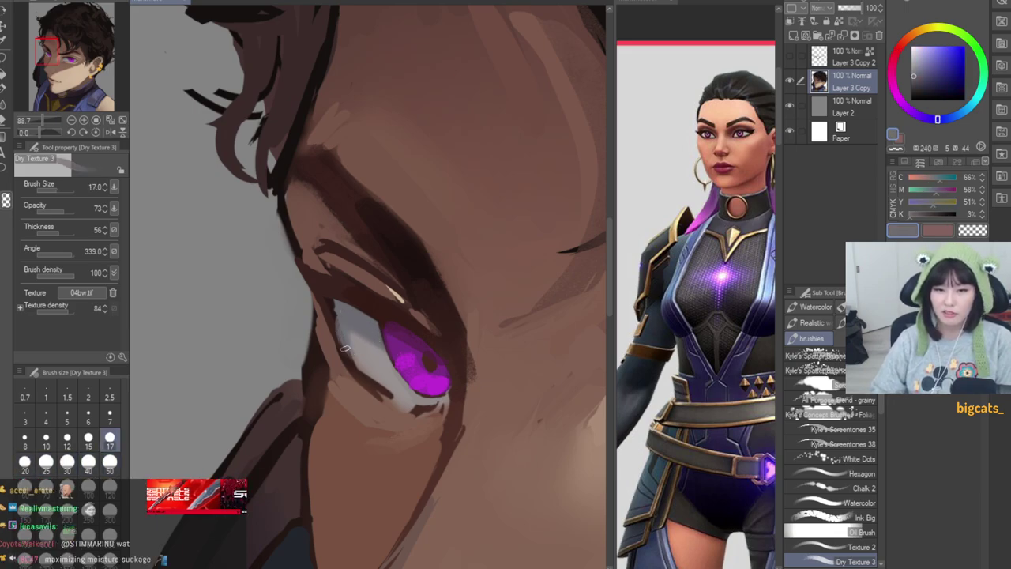
Step: Blend the shading on the farther eye's white with sampled light grey and raise the brush size to 25
{"action": "left_click", "coordinate": [352, 342], "text": "alt"}
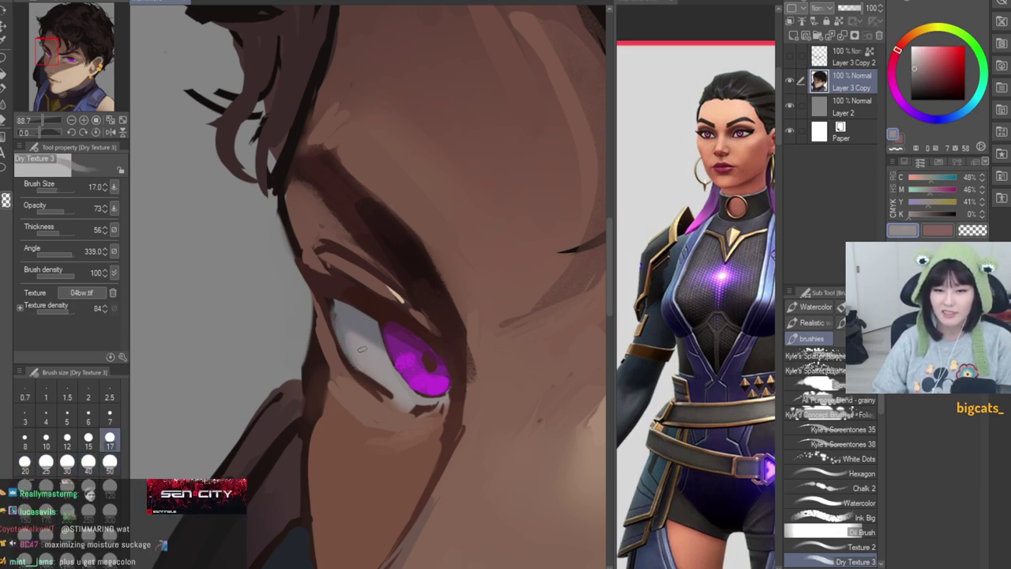
{"action": "left_click", "coordinate": [350, 338], "text": "alt"}
{"action": "scroll", "coordinate": [363, 334], "scroll_direction": "up", "scroll_amount": 1}
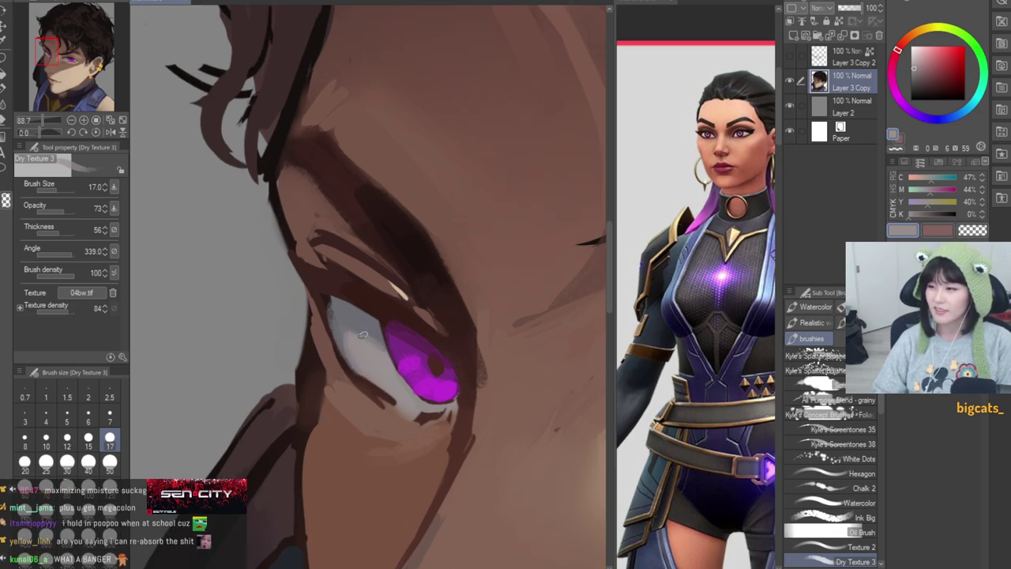
{"action": "key", "text": "bracketright"}
{"action": "key", "text": "bracketright"}
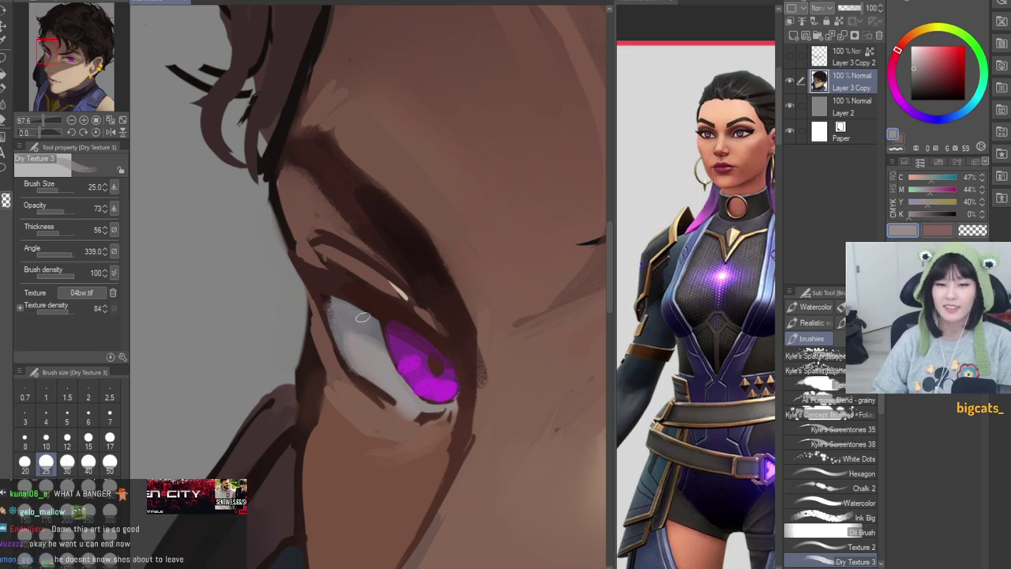
{"action": "scroll", "coordinate": [364, 318], "scroll_direction": "down", "scroll_amount": 2}
{"action": "scroll", "coordinate": [378, 335], "scroll_direction": "down", "scroll_amount": 4}
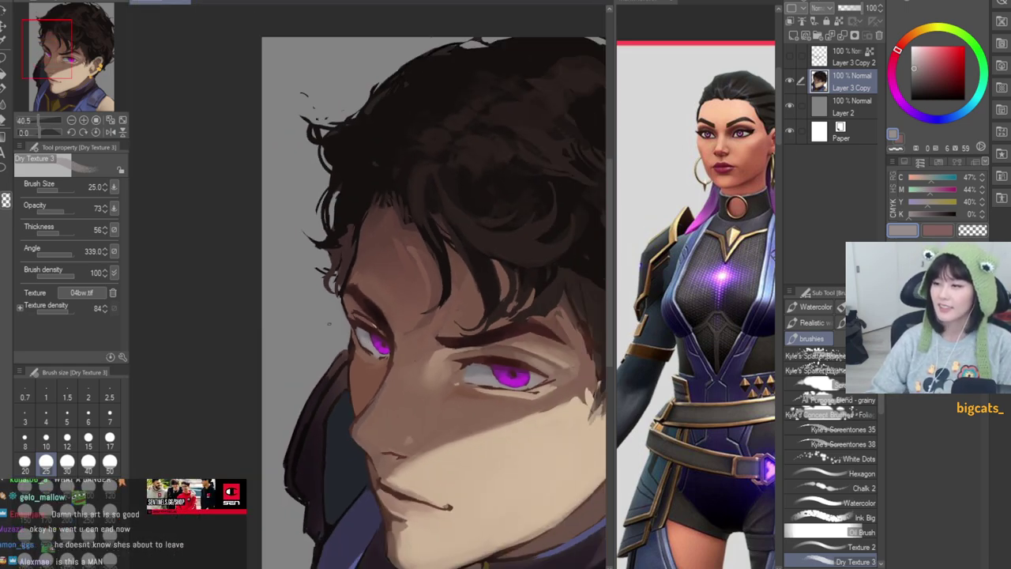
Step: Refine the nearer eye's lower lid by blending its light rim and lash line with sampled light skin and brown tones
{"action": "scroll", "coordinate": [455, 374], "scroll_direction": "up", "scroll_amount": 5}
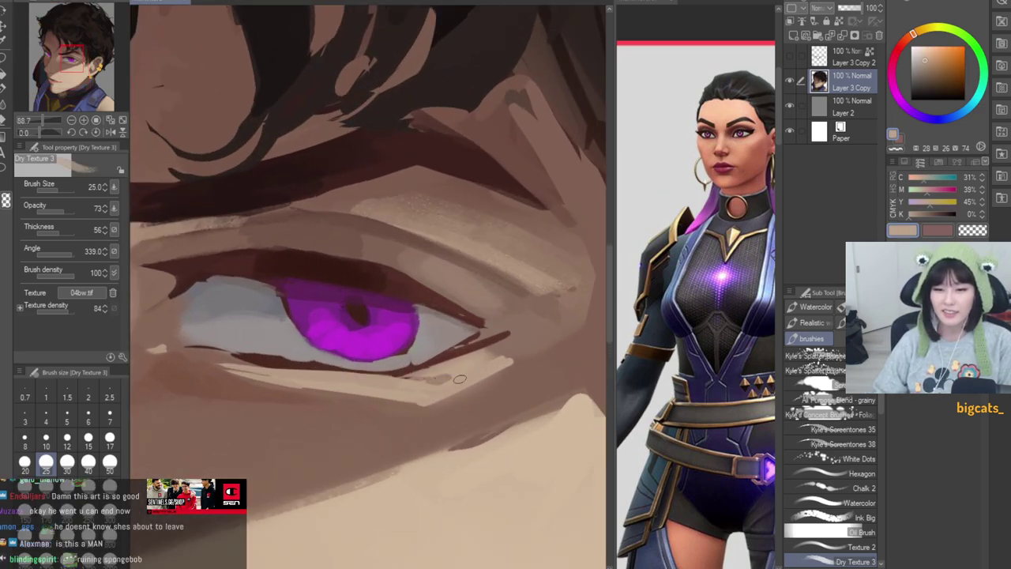
{"action": "scroll", "coordinate": [459, 379], "scroll_direction": "up", "scroll_amount": 2}
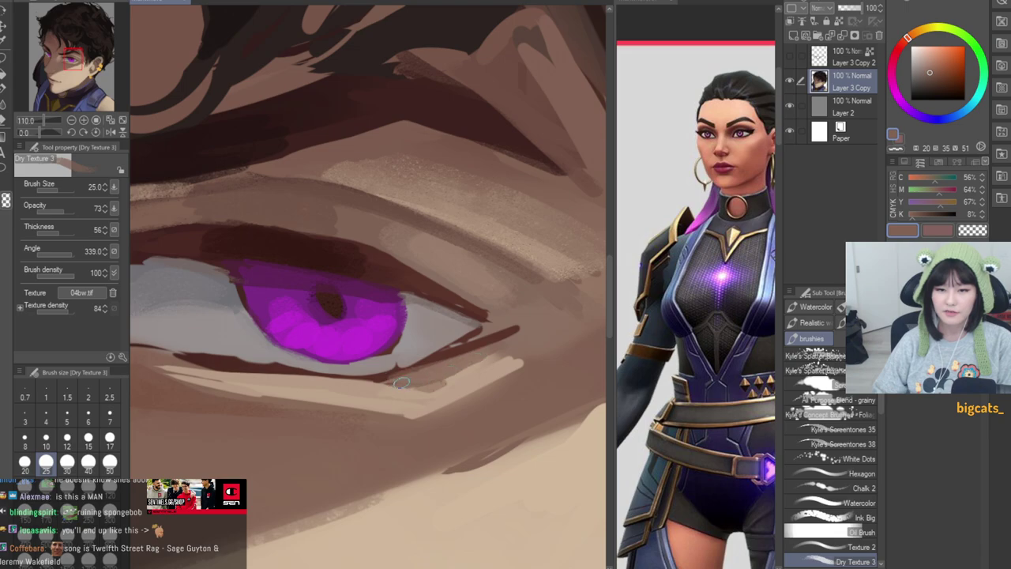
{"action": "left_click", "coordinate": [479, 376], "text": "alt"}
{"action": "left_click", "coordinate": [385, 390], "text": "alt"}
{"action": "left_click_drag", "start_coordinate": [346, 382], "coordinate": [386, 381]}
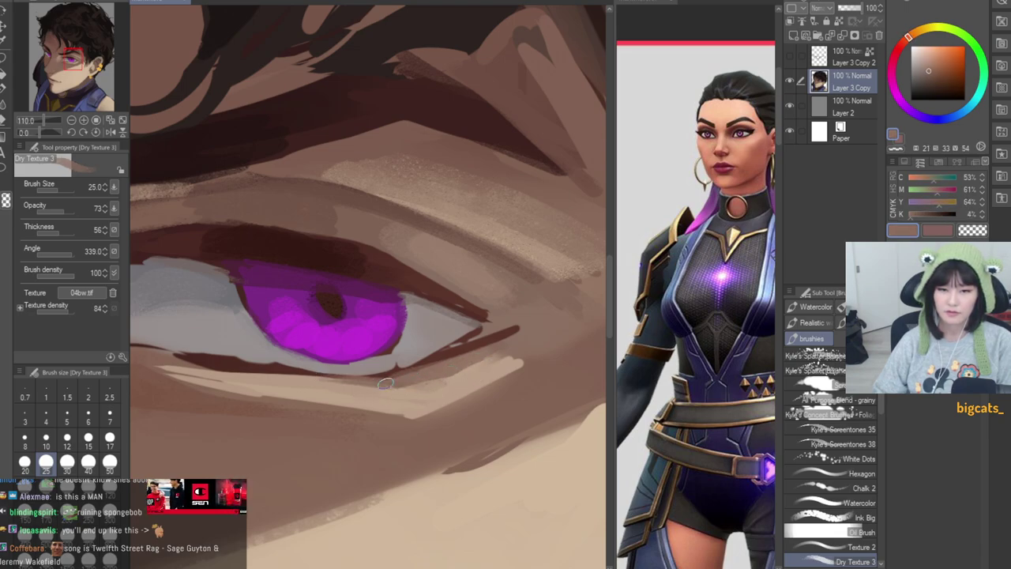
{"action": "left_click_drag", "start_coordinate": [280, 372], "coordinate": [350, 378]}
{"action": "left_click", "coordinate": [380, 397], "text": "alt"}
{"action": "left_click", "coordinate": [366, 386], "text": "alt"}
{"action": "left_click_drag", "start_coordinate": [243, 373], "coordinate": [391, 387]}
{"action": "left_click", "coordinate": [336, 392], "text": "alt"}
{"action": "scroll", "coordinate": [407, 371], "scroll_direction": "down", "scroll_amount": 5}
{"action": "scroll", "coordinate": [452, 341], "scroll_direction": "down", "scroll_amount": 3}
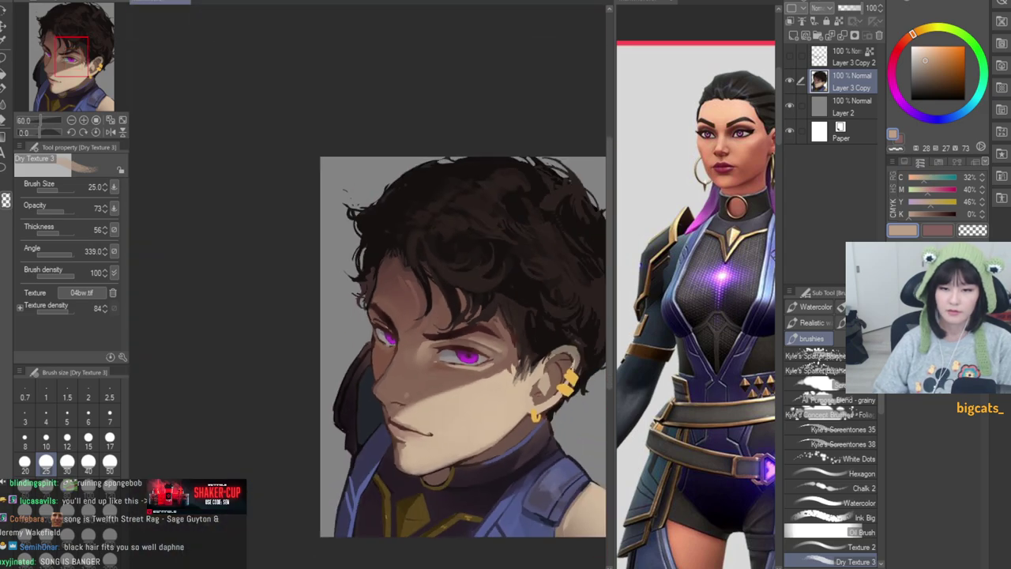
Step: Paint sampled warm brown into the skin below the nearer eye's inner corner and check the portrait mirrored
{"action": "scroll", "coordinate": [481, 353], "scroll_direction": "up", "scroll_amount": 3}
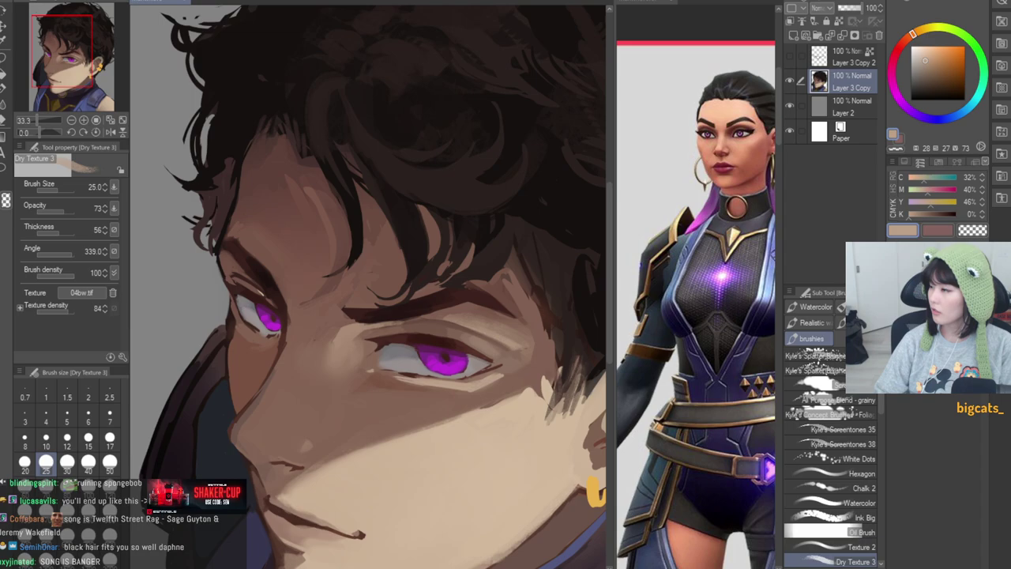
{"action": "scroll", "coordinate": [465, 417], "scroll_direction": "up", "scroll_amount": 2}
{"action": "left_click", "coordinate": [300, 349], "text": "alt"}
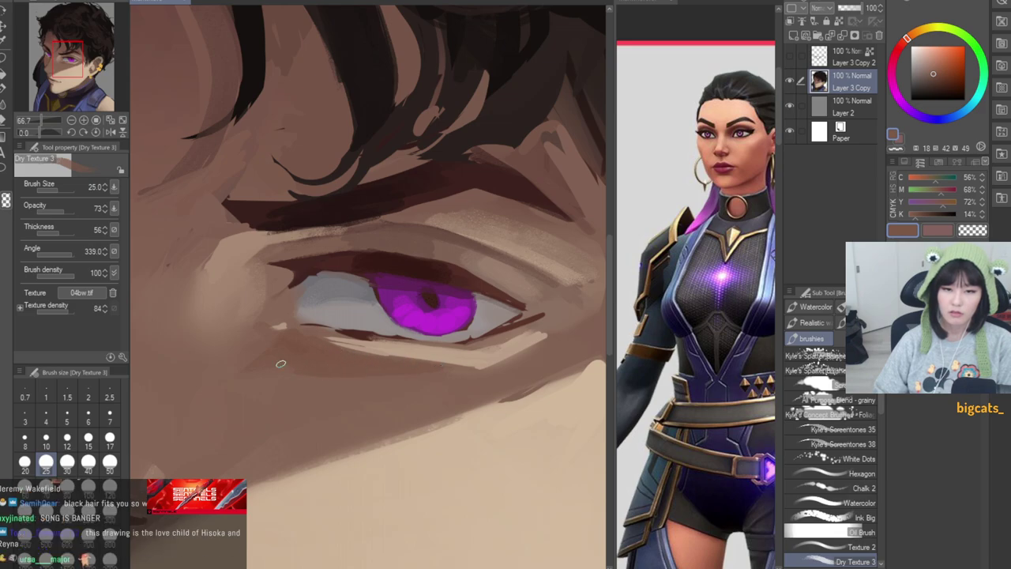
{"action": "scroll", "coordinate": [329, 378], "scroll_direction": "down", "scroll_amount": 3}
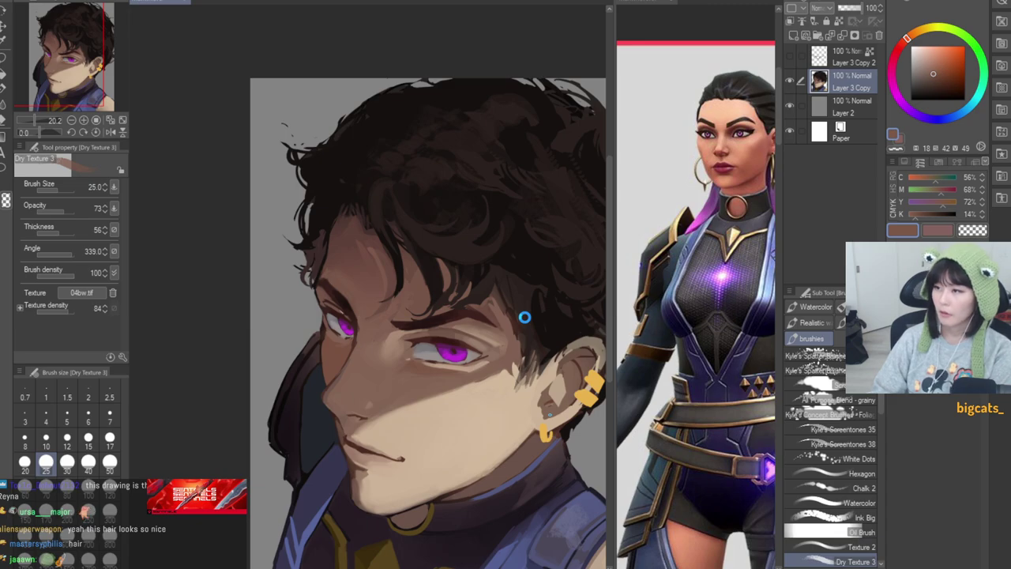
{"action": "scroll", "coordinate": [519, 317], "scroll_direction": "down", "scroll_amount": 3}
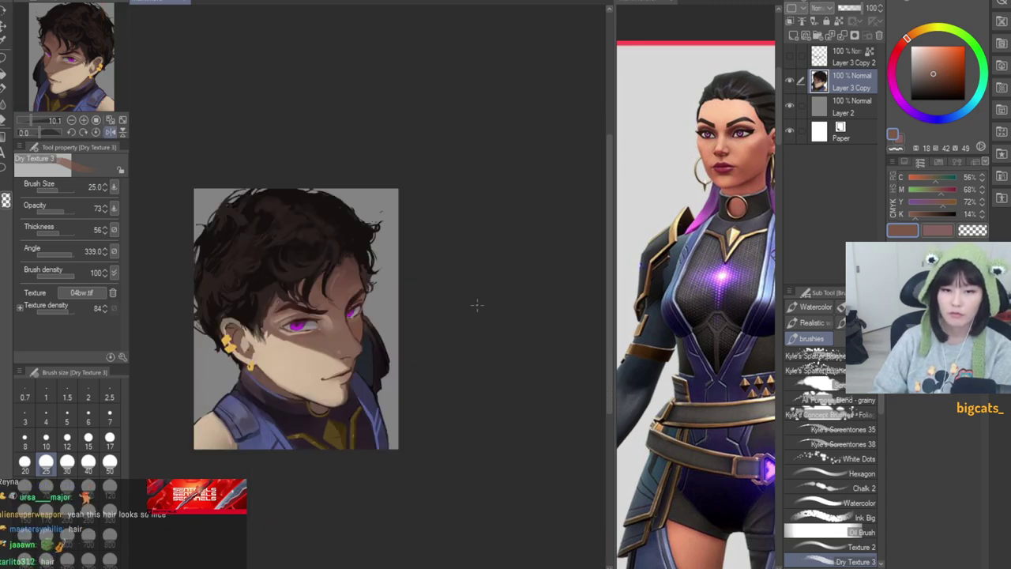
Step: Blend the skin below and beside the nearer eye's inner corner with sampled mid-browns at brush size 60
{"action": "scroll", "coordinate": [456, 317], "scroll_direction": "up", "scroll_amount": 3}
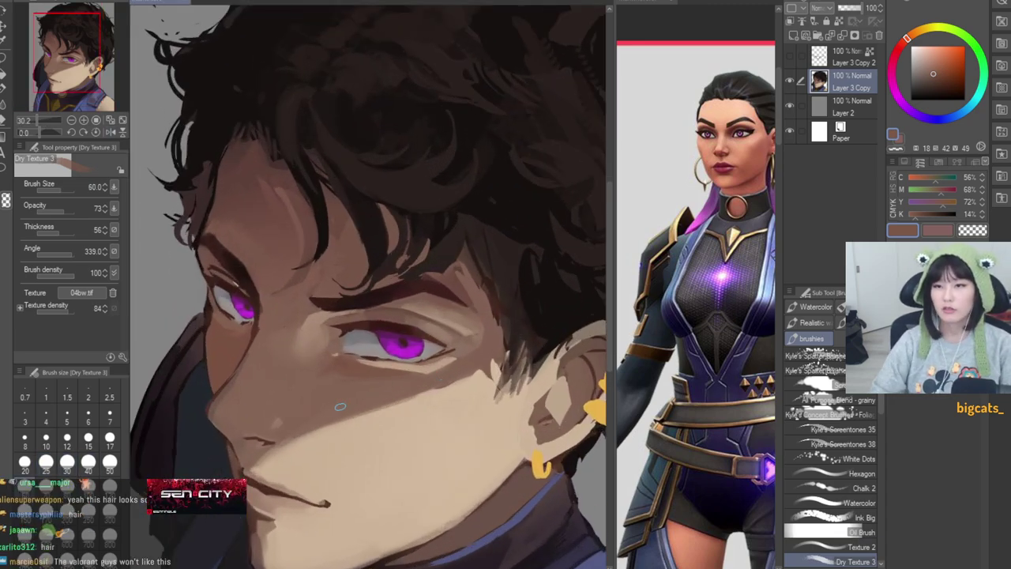
{"action": "scroll", "coordinate": [373, 354], "scroll_direction": "up", "scroll_amount": 2}
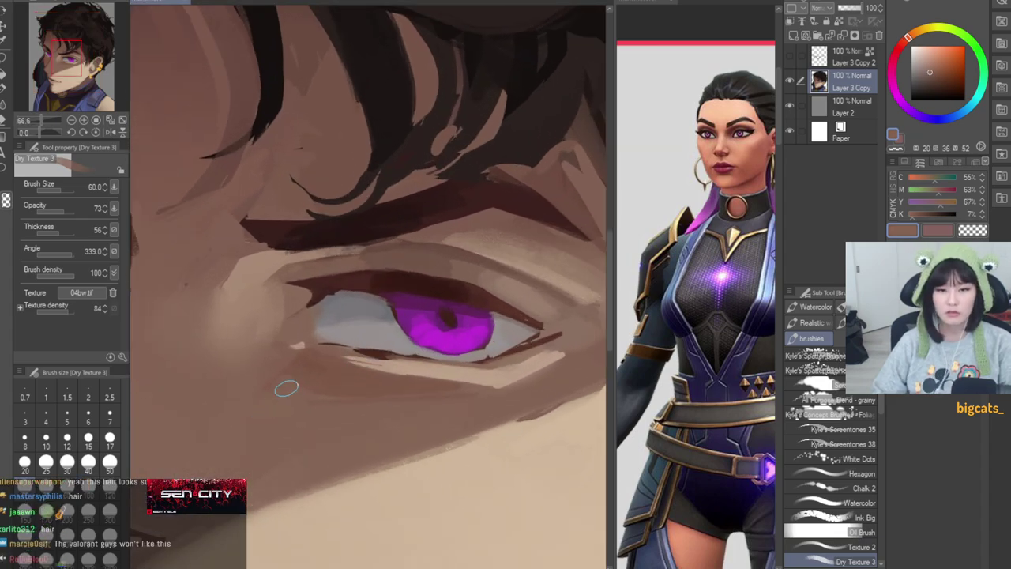
{"action": "scroll", "coordinate": [253, 402], "scroll_direction": "down", "scroll_amount": 3}
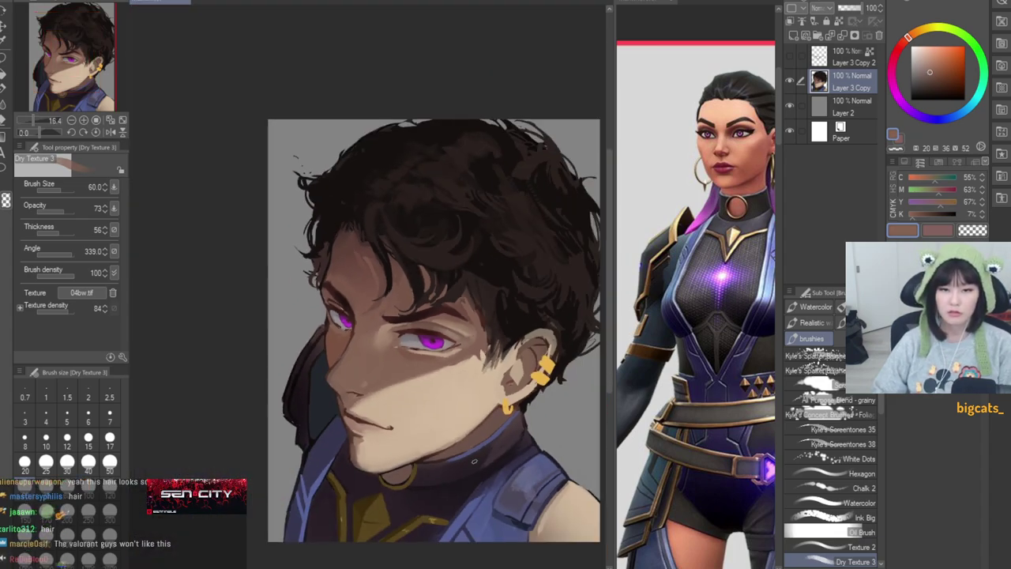
{"action": "scroll", "coordinate": [381, 337], "scroll_direction": "up", "scroll_amount": 2}
{"action": "scroll", "coordinate": [381, 338], "scroll_direction": "up", "scroll_amount": 3}
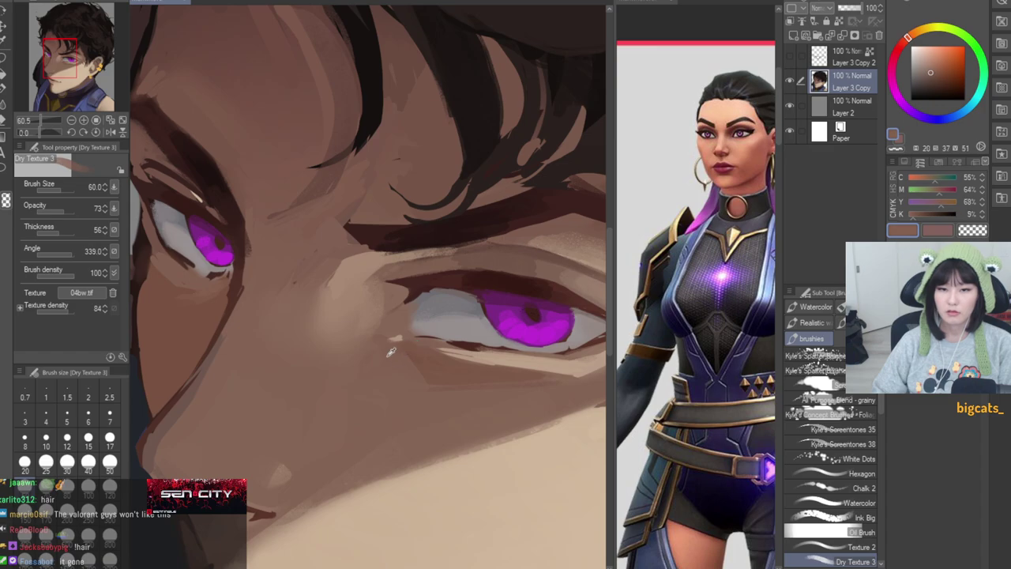
{"action": "left_click", "coordinate": [388, 356], "text": "alt"}
{"action": "left_click", "coordinate": [379, 357], "text": "alt"}
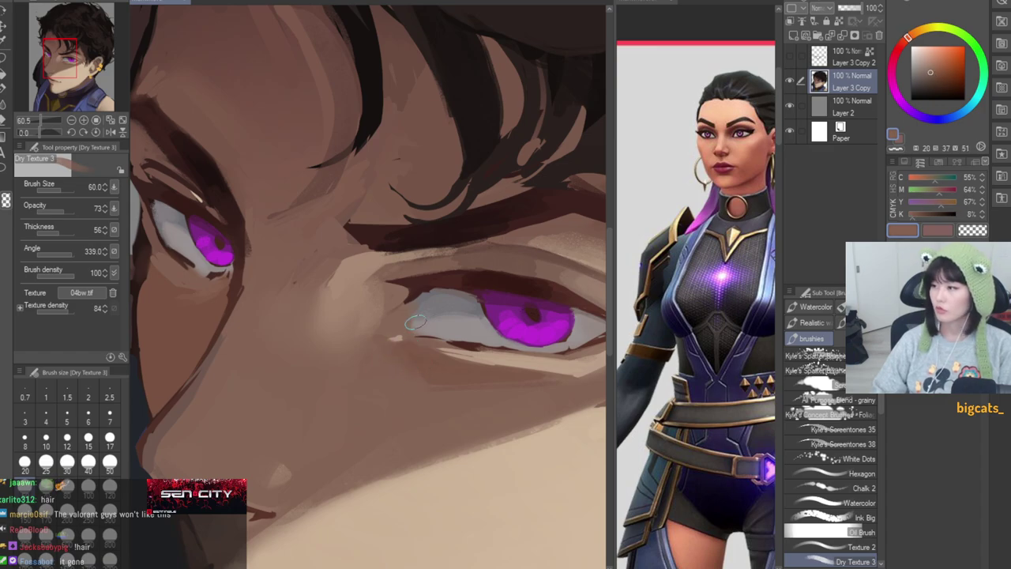
Step: Blend the skin between the nearer eye's inner corner and the side of the nose with sampled mid-browns
{"action": "scroll", "coordinate": [416, 321], "scroll_direction": "down", "scroll_amount": 2}
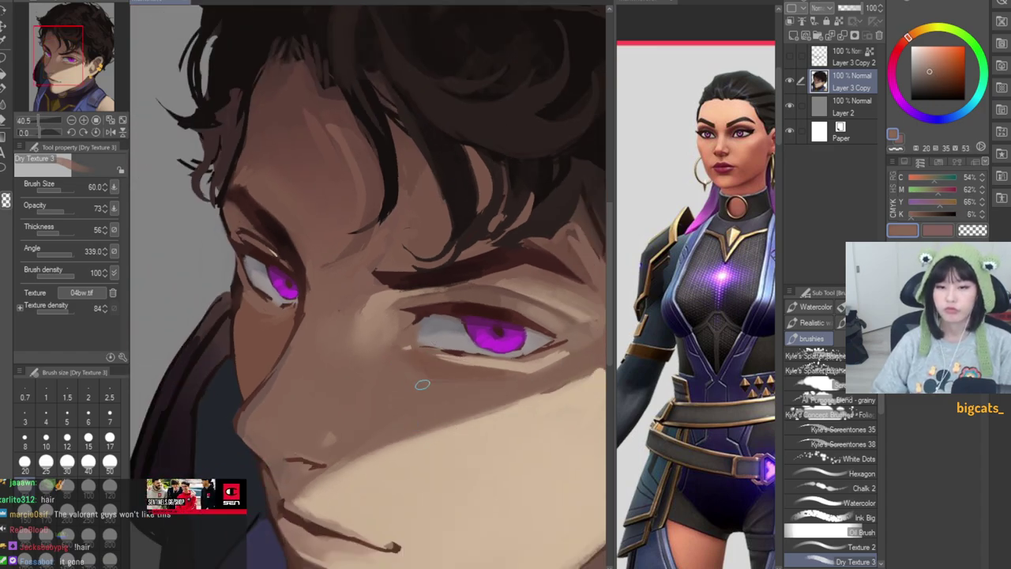
{"action": "left_click", "coordinate": [379, 349], "text": "alt"}
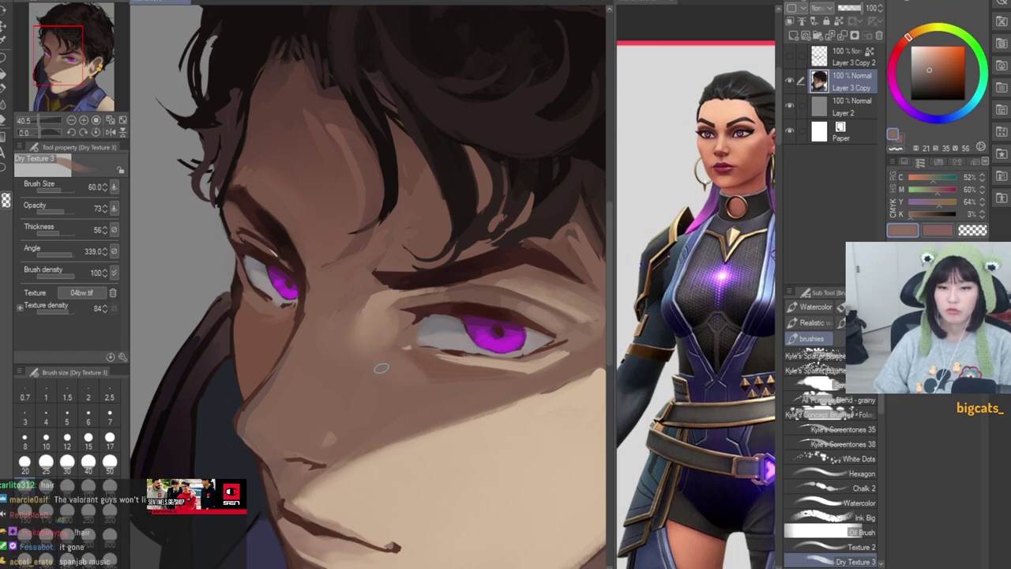
{"action": "left_click", "coordinate": [401, 378], "text": "alt"}
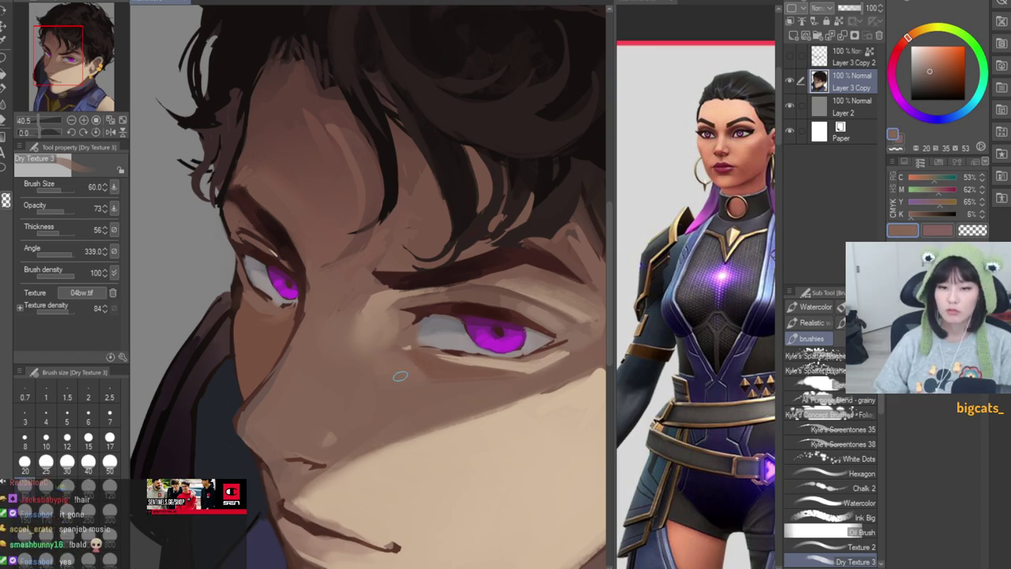
{"action": "scroll", "coordinate": [450, 424], "scroll_direction": "down", "scroll_amount": 5}
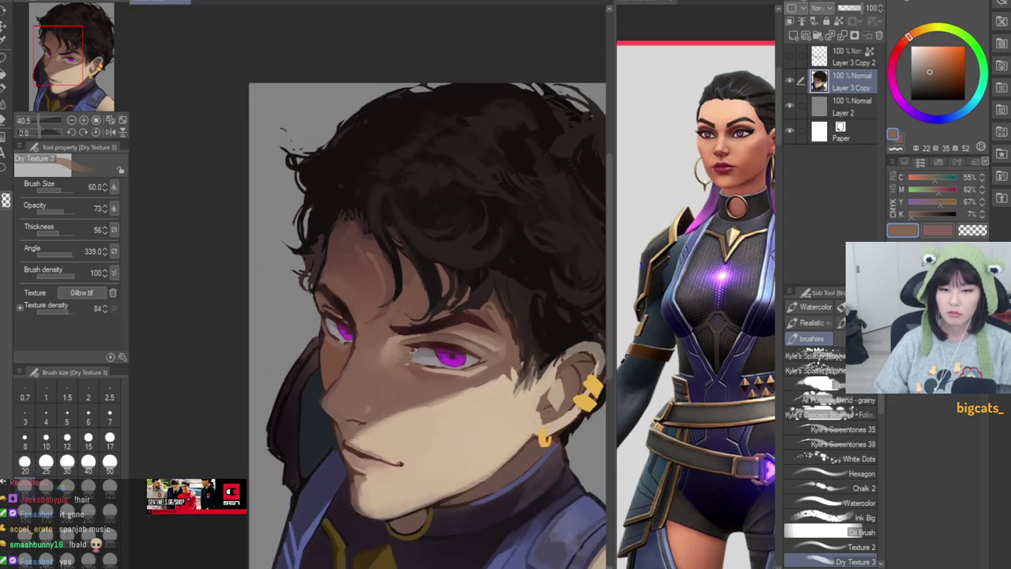
{"action": "scroll", "coordinate": [394, 348], "scroll_direction": "up", "scroll_amount": 4}
{"action": "scroll", "coordinate": [394, 348], "scroll_direction": "down", "scroll_amount": 6}
{"action": "scroll", "coordinate": [451, 384], "scroll_direction": "up", "scroll_amount": 4}
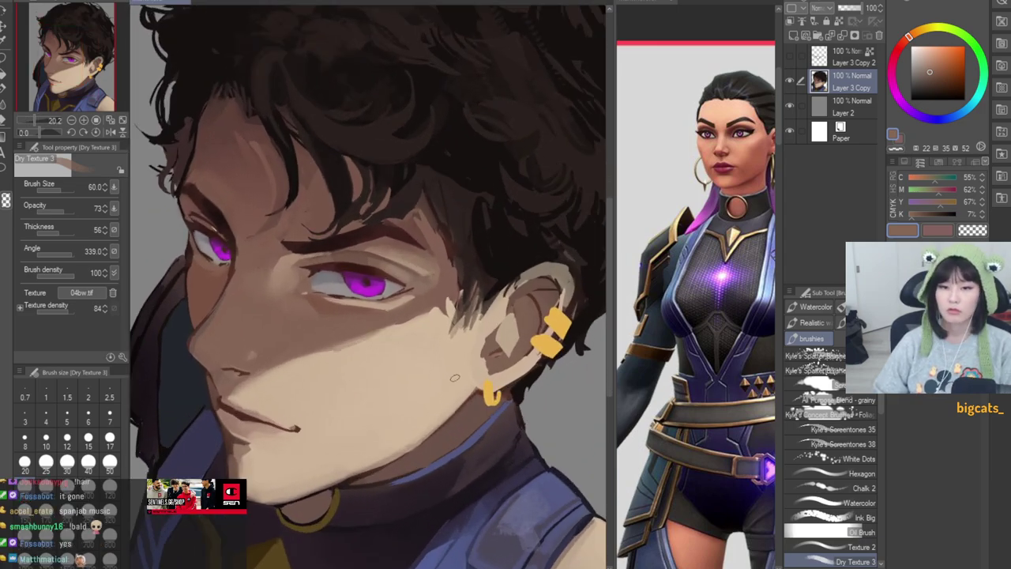
{"action": "left_click", "coordinate": [407, 322], "text": "alt"}
{"action": "left_click_drag", "start_coordinate": [439, 342], "coordinate": [390, 380]}
{"action": "key", "text": "ctrl+z"}
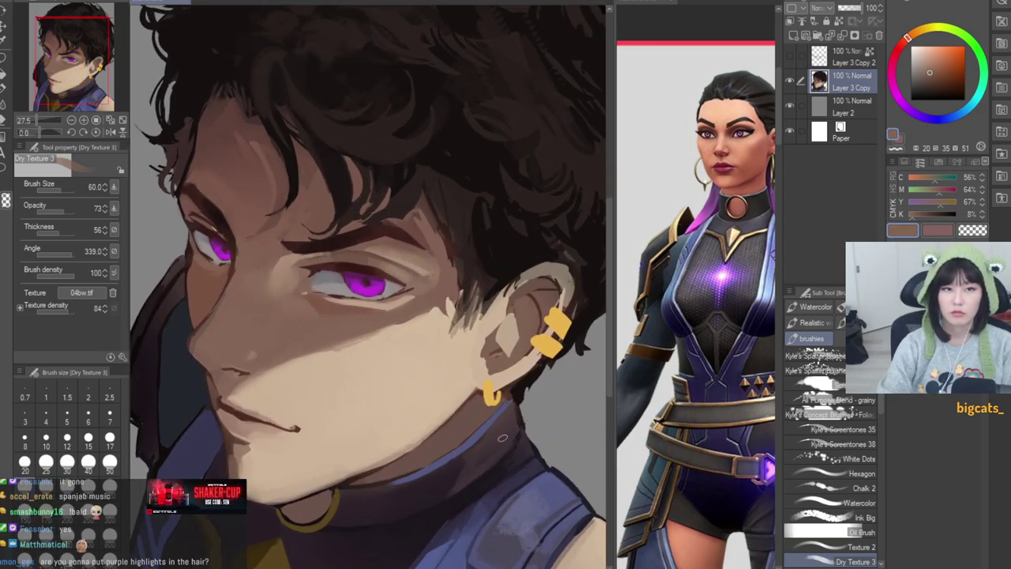
Step: Shade the lit cheek with broad tan strokes at brush size 150 and blend them out with sampled light skin tone
{"action": "key", "text": "]"}
{"action": "key", "text": "]"}
{"action": "key", "text": "]"}
{"action": "key", "text": "]"}
{"action": "key", "text": "]"}
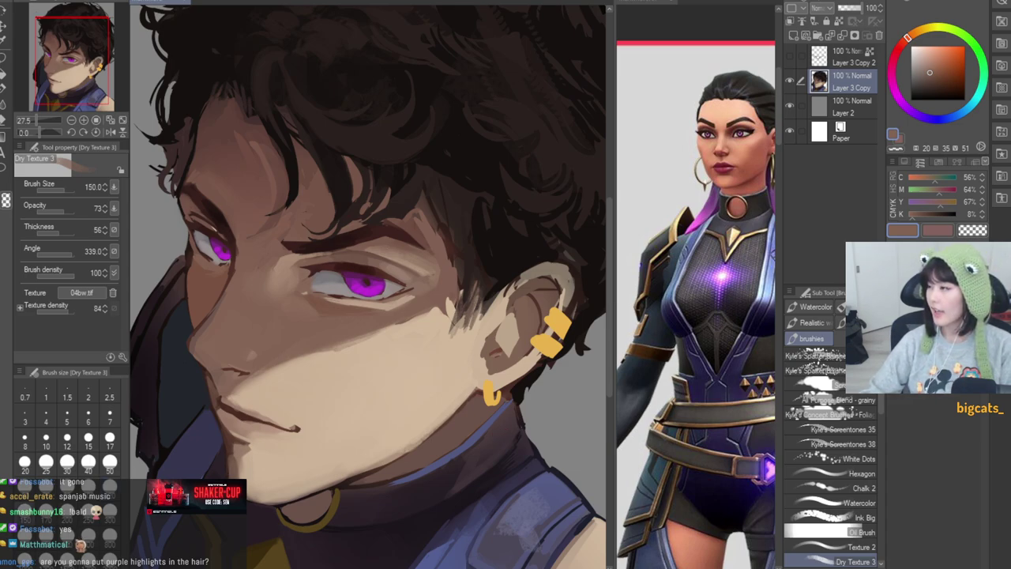
{"action": "scroll", "coordinate": [343, 394], "scroll_direction": "down", "scroll_amount": 3}
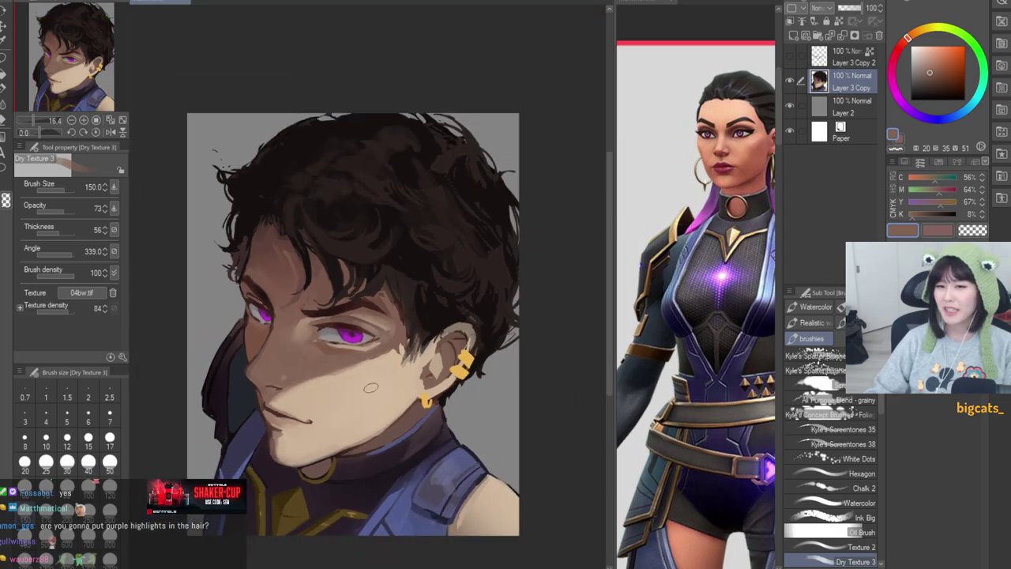
{"action": "scroll", "coordinate": [332, 394], "scroll_direction": "up", "scroll_amount": 2}
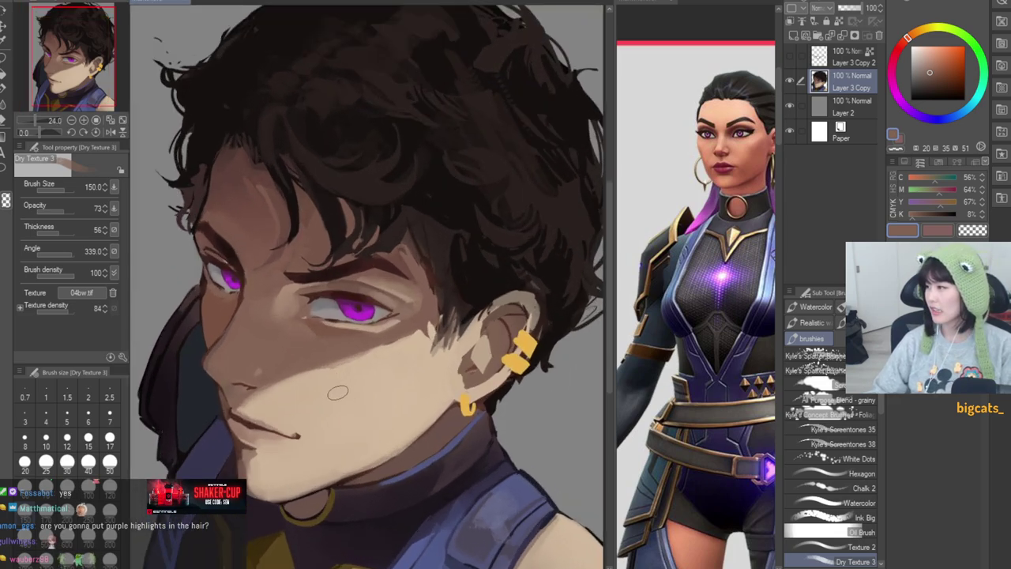
{"action": "scroll", "coordinate": [333, 359], "scroll_direction": "up", "scroll_amount": 2}
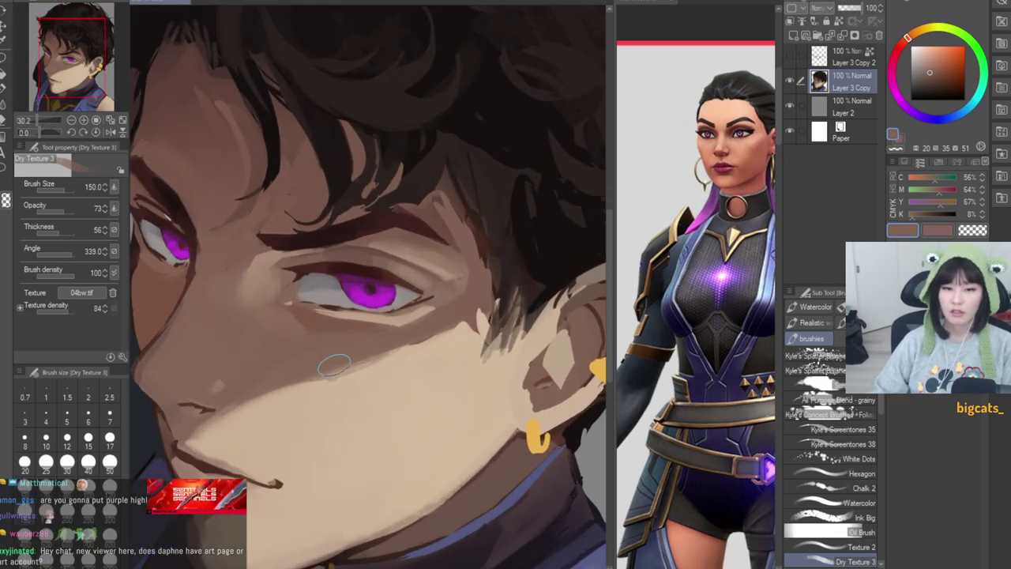
{"action": "mouse_move", "coordinate": [378, 369]}
{"action": "left_mouse_down"}
{"action": "mouse_move", "coordinate": [435, 373]}
{"action": "mouse_move", "coordinate": [448, 383]}
{"action": "mouse_move", "coordinate": [426, 434]}
{"action": "mouse_move", "coordinate": [428, 504]}
{"action": "left_mouse_up"}
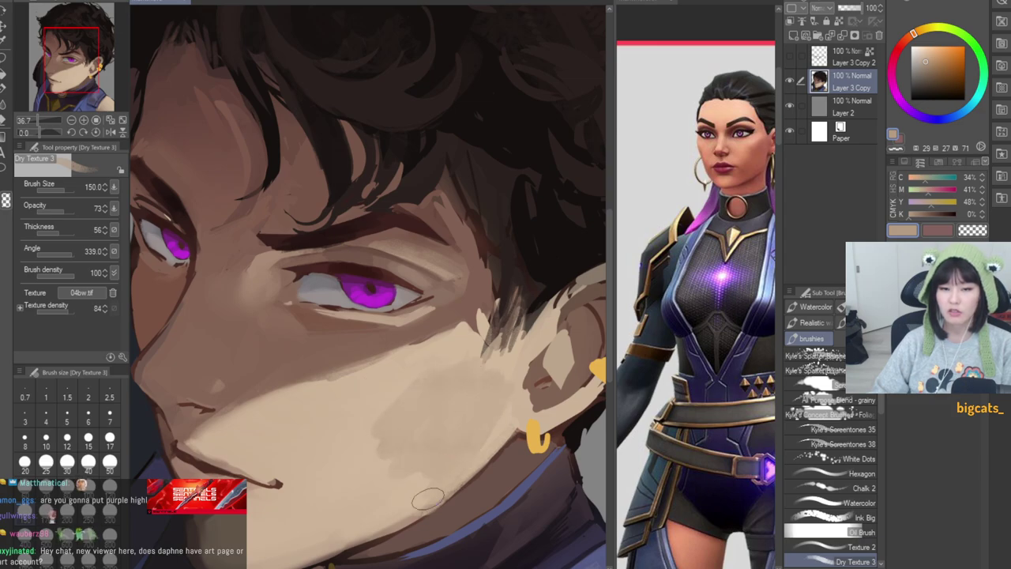
{"action": "left_click", "coordinate": [370, 449], "text": "alt"}
{"action": "mouse_move", "coordinate": [359, 429]}
{"action": "left_mouse_down"}
{"action": "mouse_move", "coordinate": [415, 470]}
{"action": "mouse_move", "coordinate": [443, 475]}
{"action": "mouse_move", "coordinate": [444, 364]}
{"action": "left_mouse_up"}
{"action": "scroll", "coordinate": [443, 363], "scroll_direction": "down", "scroll_amount": 1}
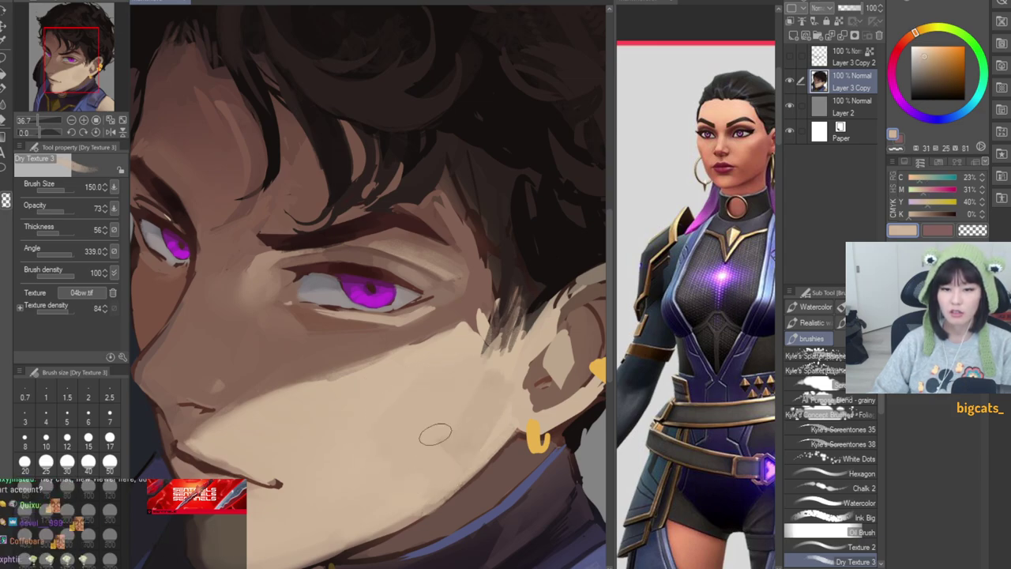
Step: Smooth the lower cheek near the jaw with light beige tones sampled from the lit skin
{"action": "scroll", "coordinate": [491, 324], "scroll_direction": "down", "scroll_amount": 1}
{"action": "scroll", "coordinate": [490, 323], "scroll_direction": "down", "scroll_amount": 1}
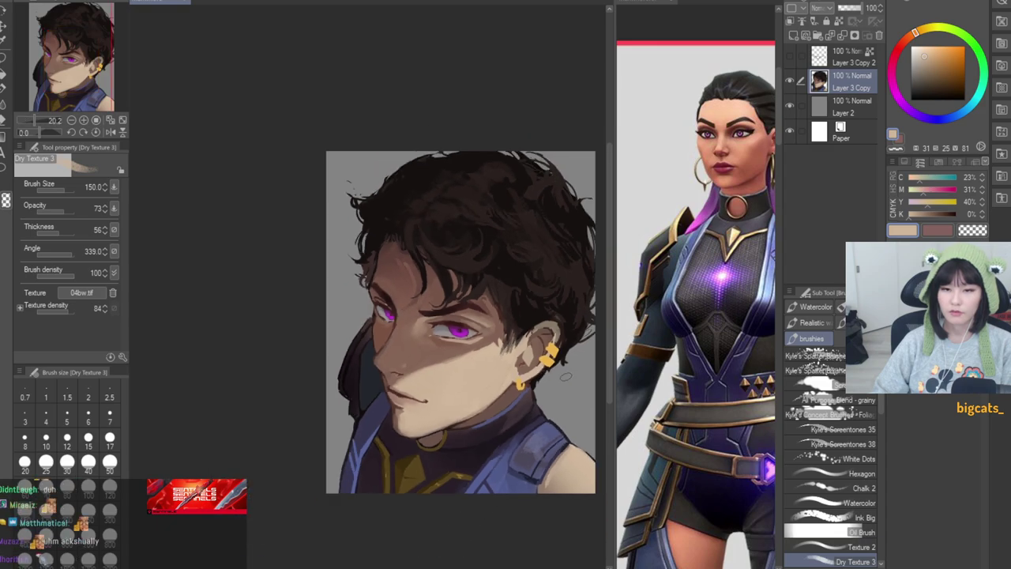
{"action": "scroll", "coordinate": [398, 407], "scroll_direction": "up", "scroll_amount": 2}
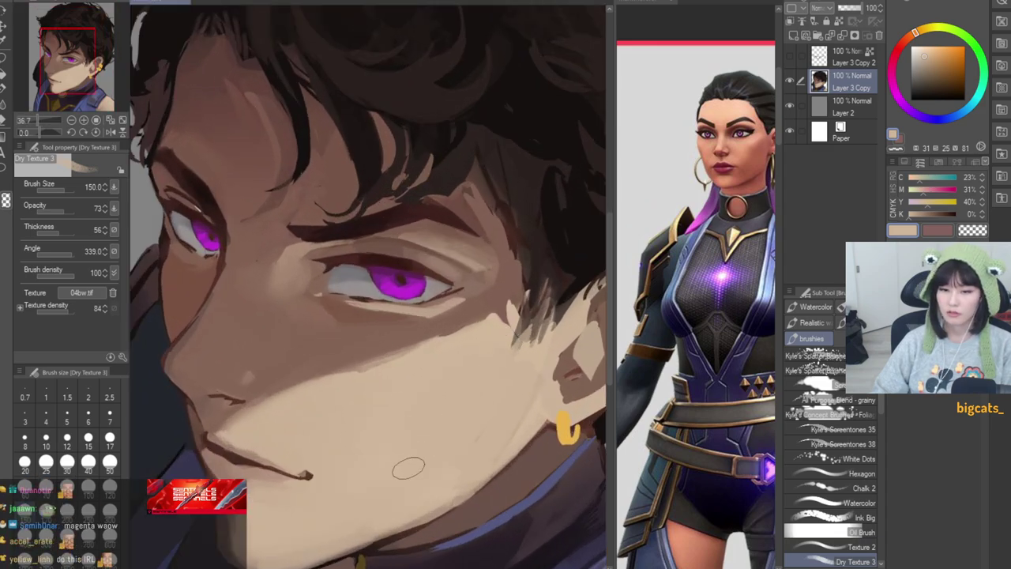
{"action": "left_click", "coordinate": [512, 420], "text": "alt"}
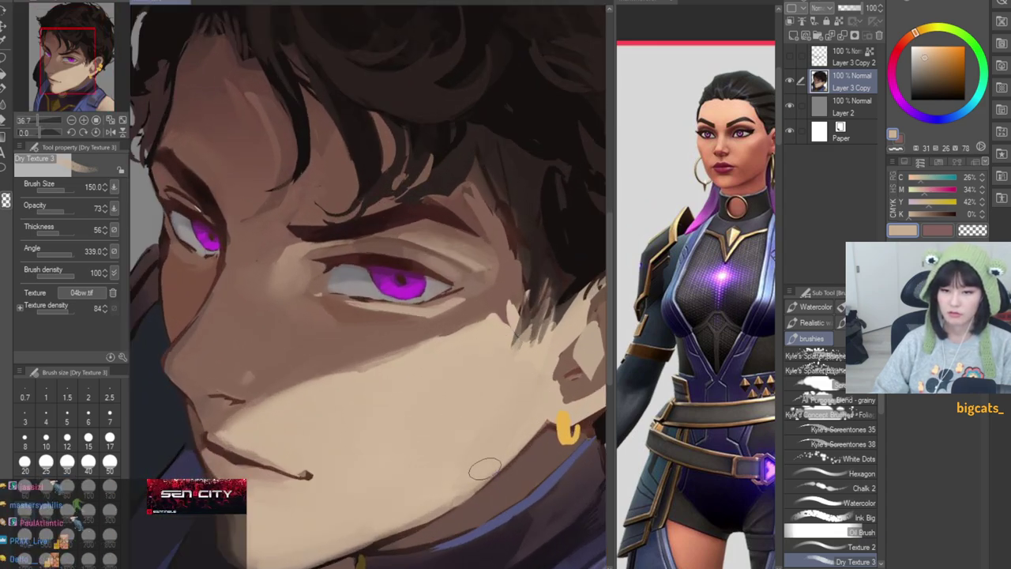
{"action": "left_click", "coordinate": [435, 413], "text": "alt"}
{"action": "scroll", "coordinate": [446, 453], "scroll_direction": "down", "scroll_amount": 2}
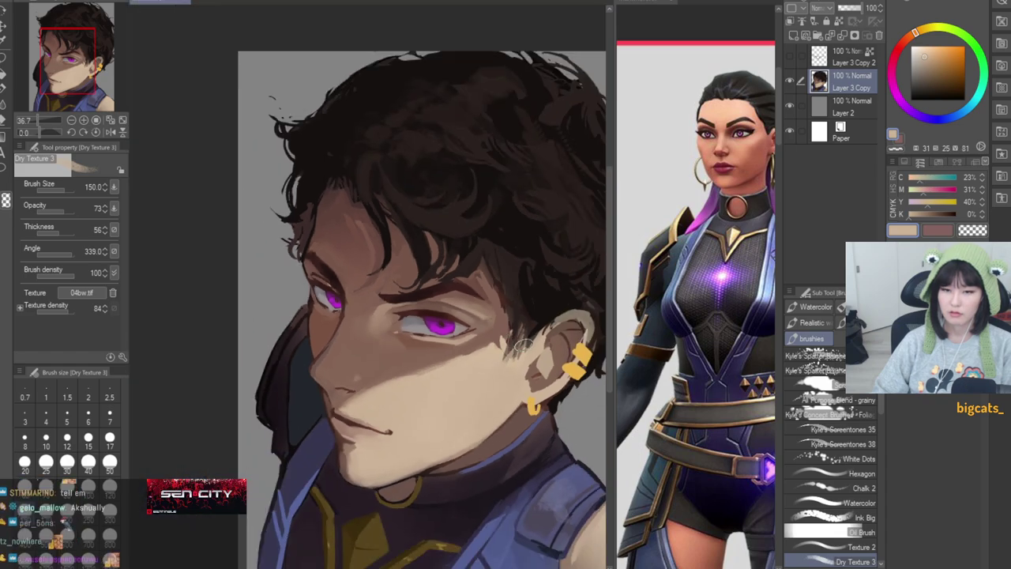
{"action": "scroll", "coordinate": [522, 417], "scroll_direction": "up", "scroll_amount": 2}
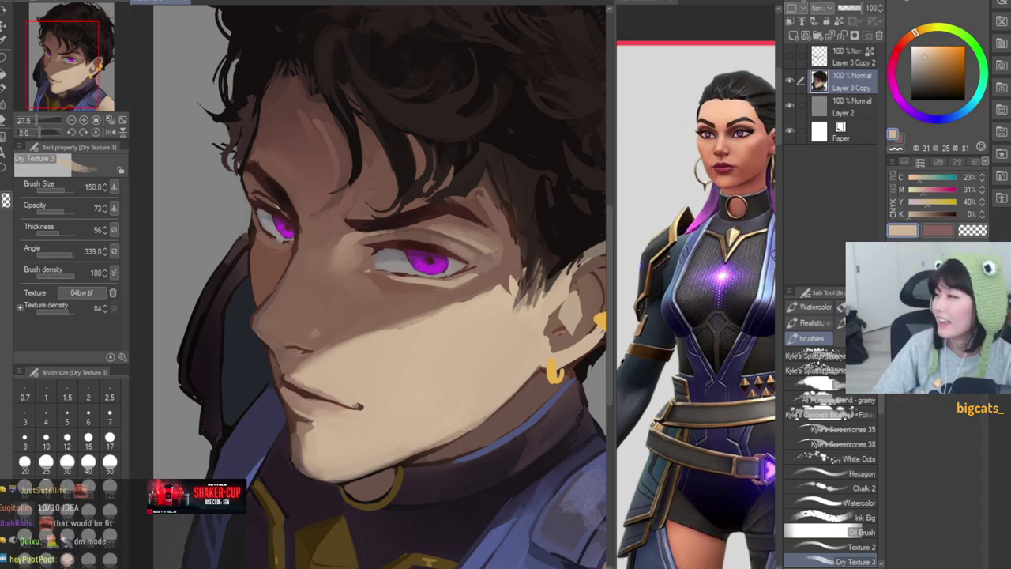
Step: Paint soft brown shading on the cheek in front of the ear and blend it with sampled light skin tones
{"action": "scroll", "coordinate": [575, 413], "scroll_direction": "down", "scroll_amount": 4}
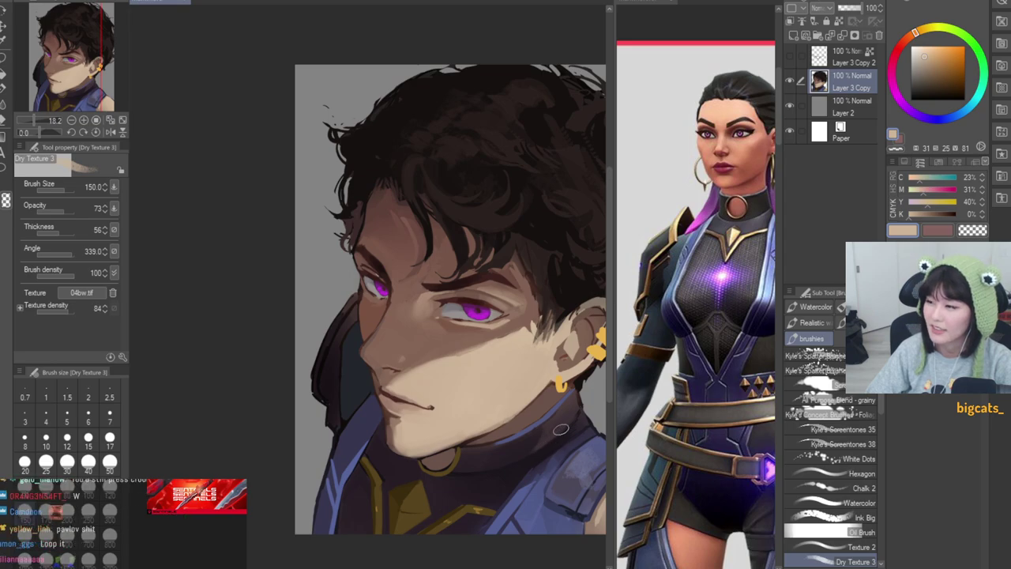
{"action": "key", "text": "ctrl+minus"}
{"action": "key", "text": "ctrl+plus"}
{"action": "key", "text": "ctrl+plus"}
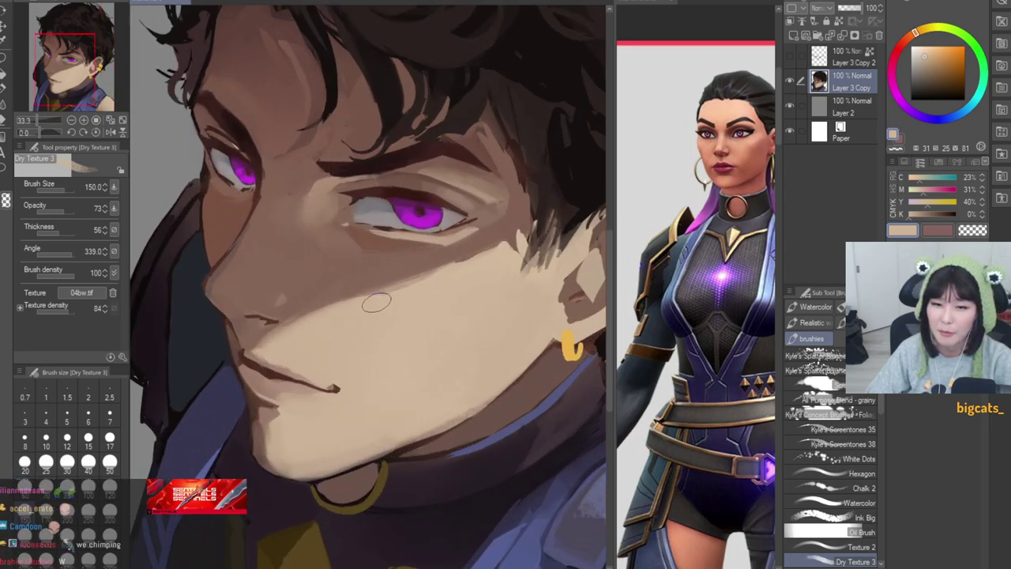
{"action": "left_click_drag", "start_coordinate": [447, 319], "coordinate": [404, 342]}
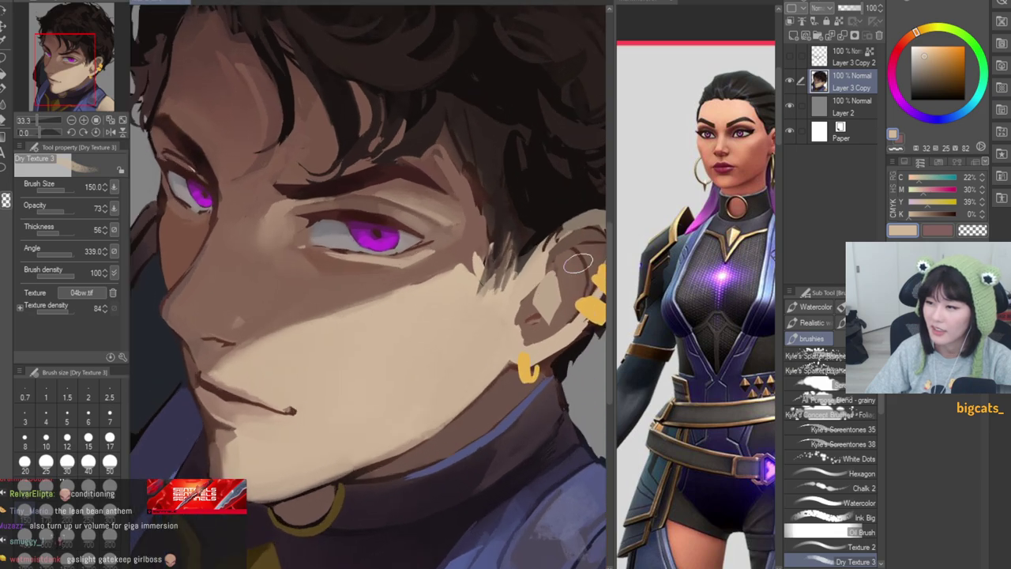
{"action": "left_click", "coordinate": [471, 255], "text": "alt"}
{"action": "left_click_drag", "start_coordinate": [495, 322], "coordinate": [470, 372]}
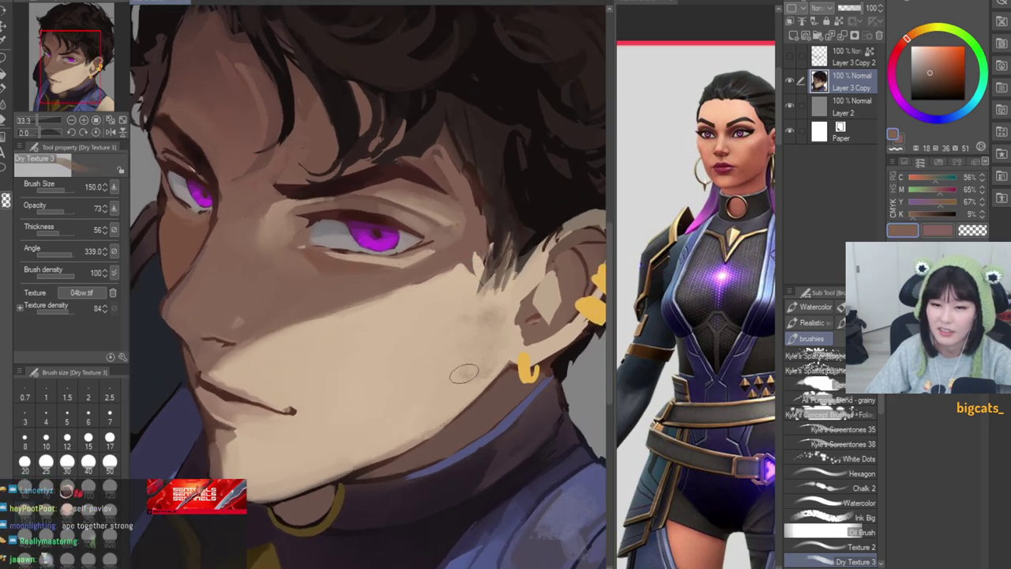
{"action": "left_click", "coordinate": [481, 344], "text": "alt"}
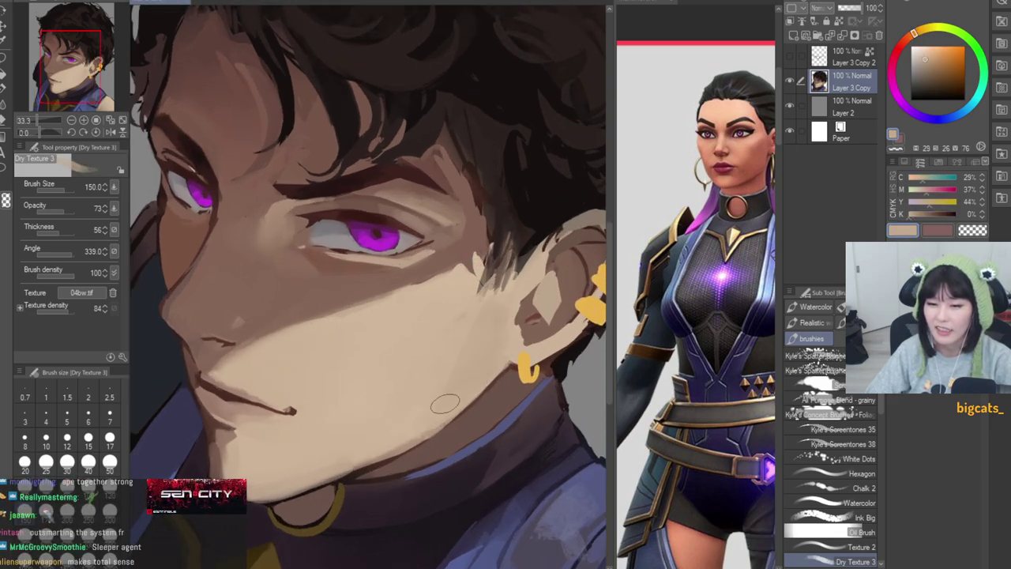
{"action": "left_click", "coordinate": [437, 338], "text": "alt"}
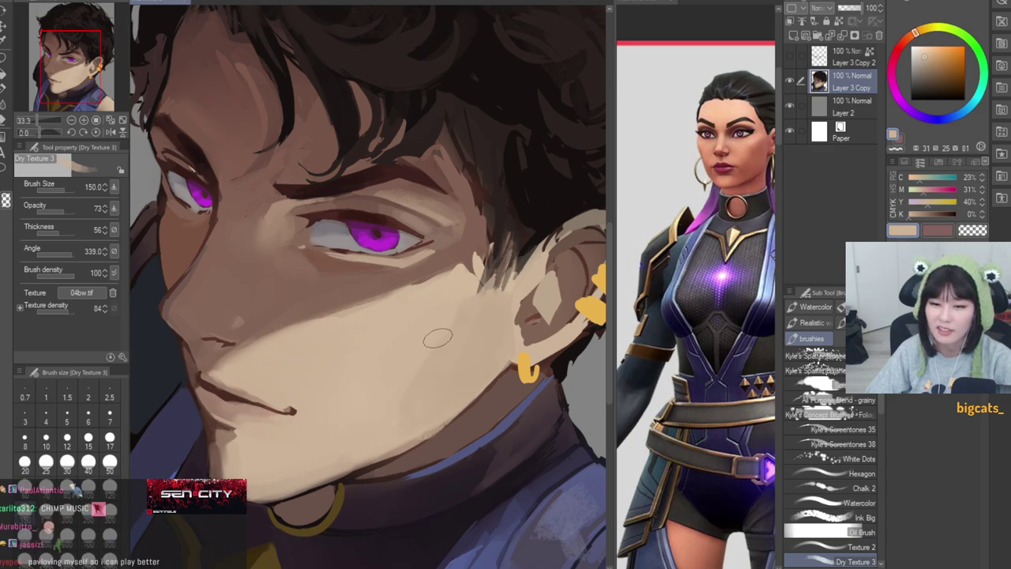
Step: Shade the underside of the jaw and chin with brown sampled below the nearer eye, then soften it with light skin tone
{"action": "scroll", "coordinate": [418, 418], "scroll_direction": "down", "scroll_amount": 4}
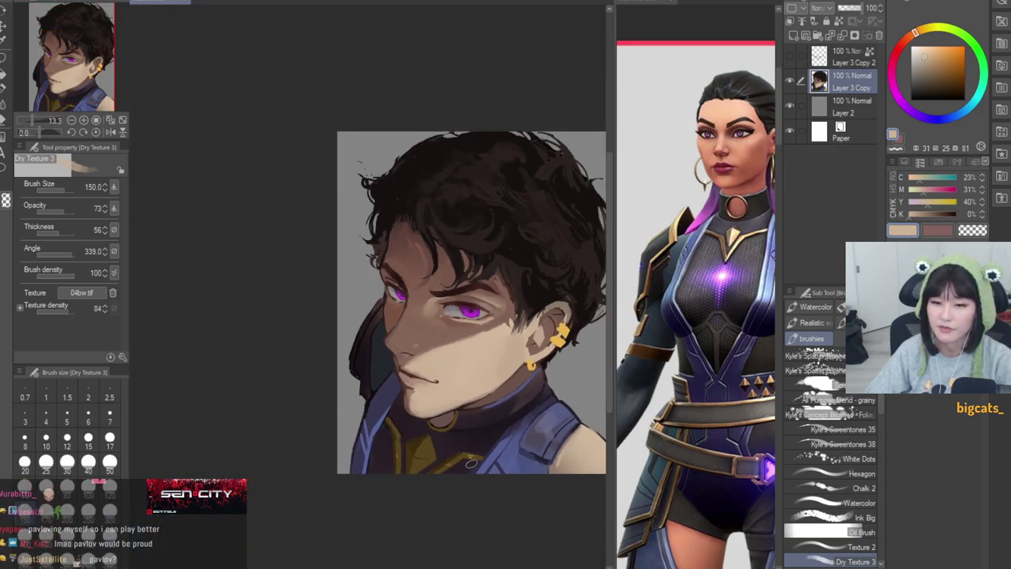
{"action": "scroll", "coordinate": [526, 384], "scroll_direction": "up", "scroll_amount": 5}
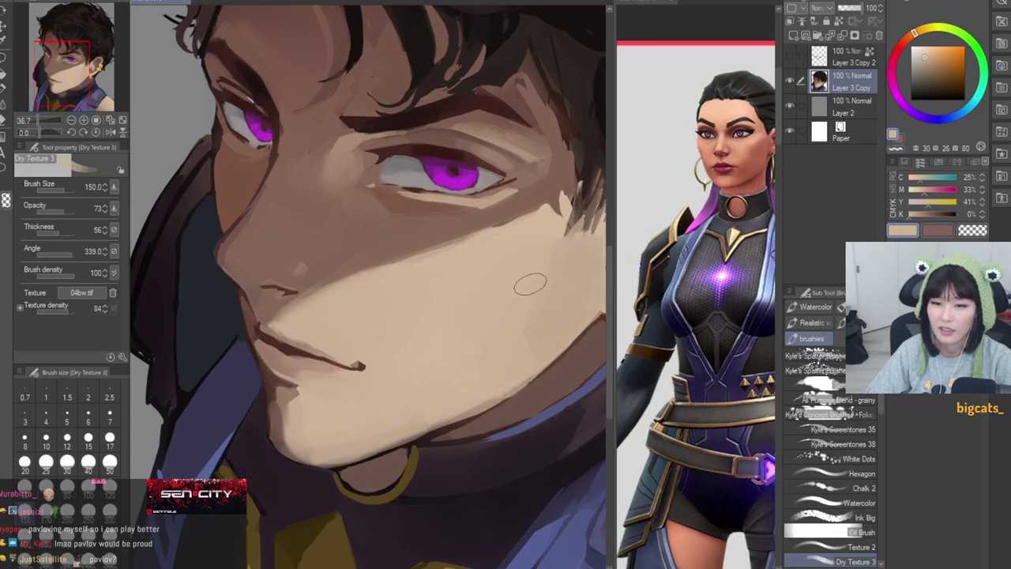
{"action": "left_click", "coordinate": [467, 227], "text": "alt"}
{"action": "scroll", "coordinate": [454, 339], "scroll_direction": "down", "scroll_amount": 2}
{"action": "scroll", "coordinate": [434, 391], "scroll_direction": "up", "scroll_amount": 2}
{"action": "left_click_drag", "start_coordinate": [363, 431], "coordinate": [443, 397]}
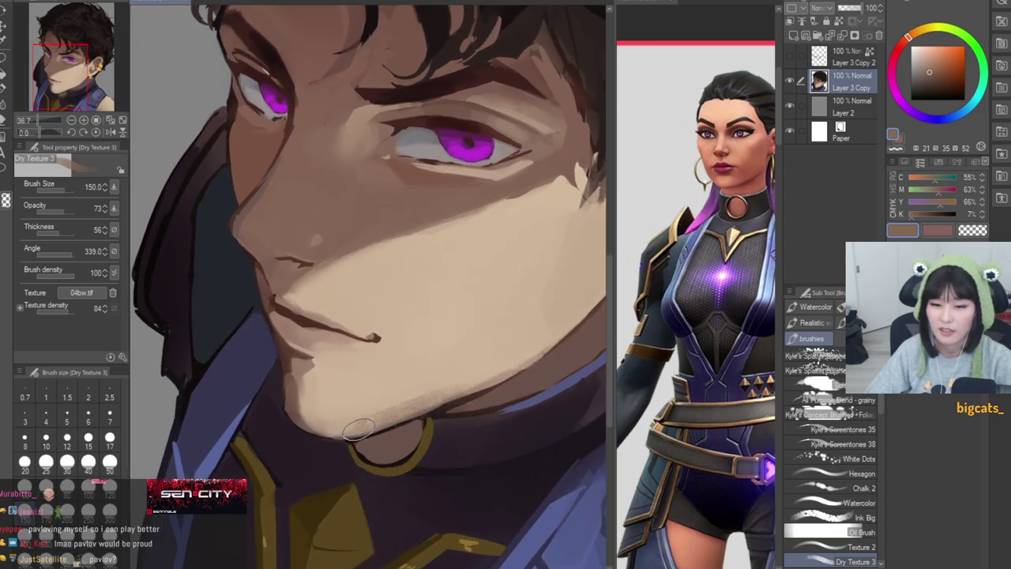
{"action": "left_click", "coordinate": [408, 405], "text": "alt"}
{"action": "scroll", "coordinate": [372, 413], "scroll_direction": "down", "scroll_amount": 5}
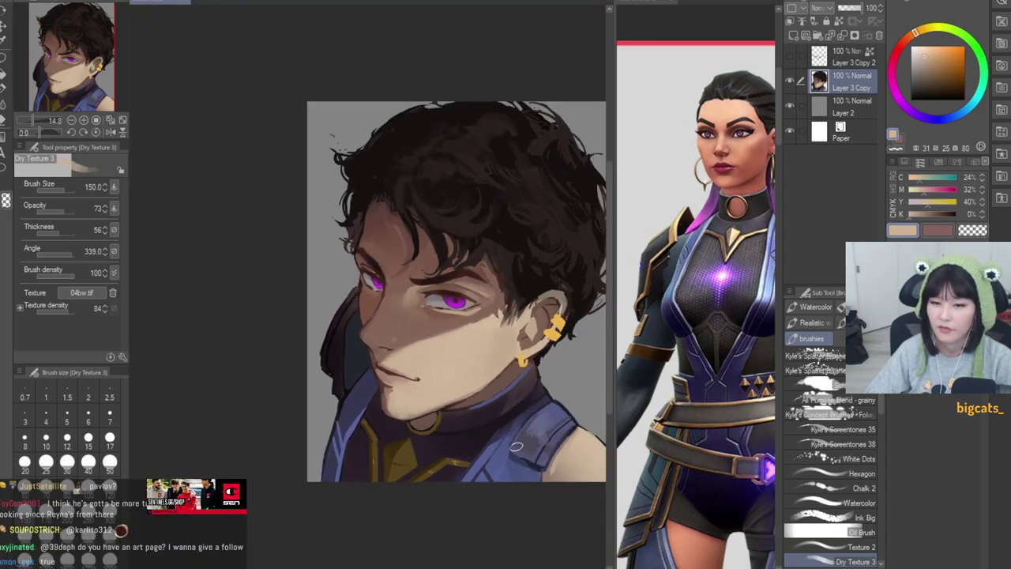
Step: Soften the highlight beside the nose bridge with sampled browns at brush size 80 and check the portrait mirrored
{"action": "scroll", "coordinate": [501, 349], "scroll_direction": "up", "scroll_amount": 3}
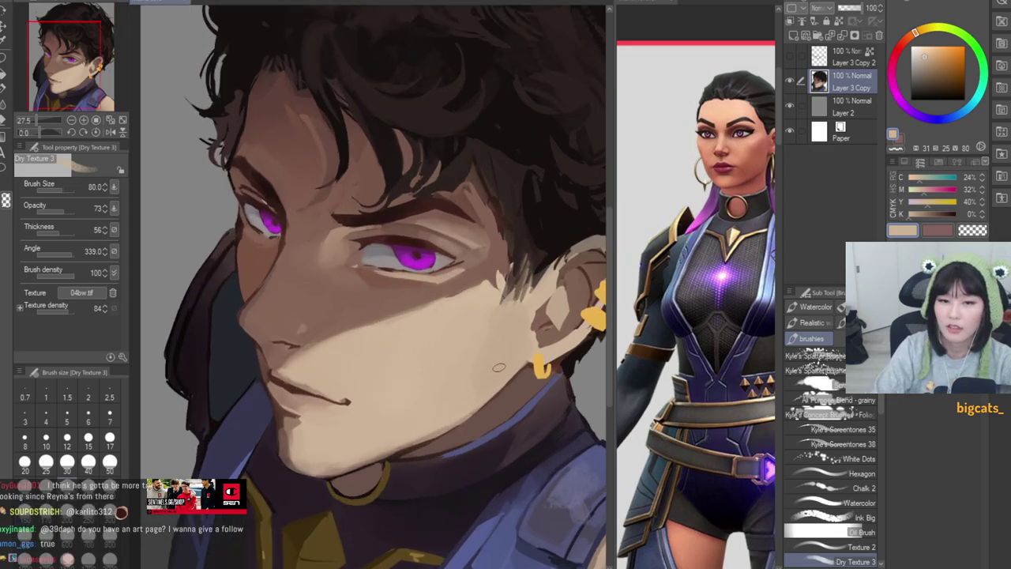
{"action": "scroll", "coordinate": [458, 265], "scroll_direction": "up", "scroll_amount": 2}
{"action": "left_click", "coordinate": [296, 246], "text": "alt"}
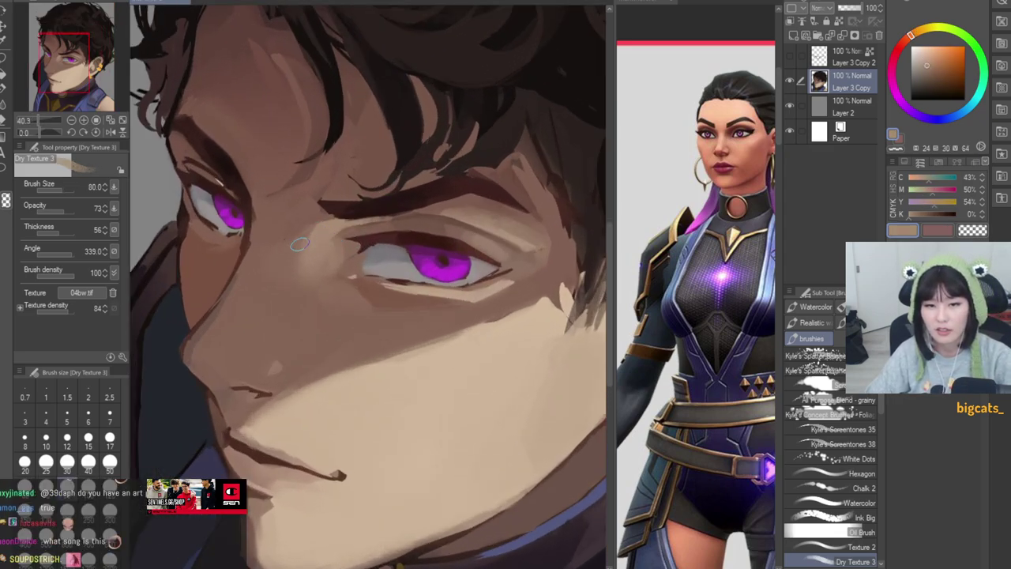
{"action": "left_click", "coordinate": [278, 258], "text": "alt"}
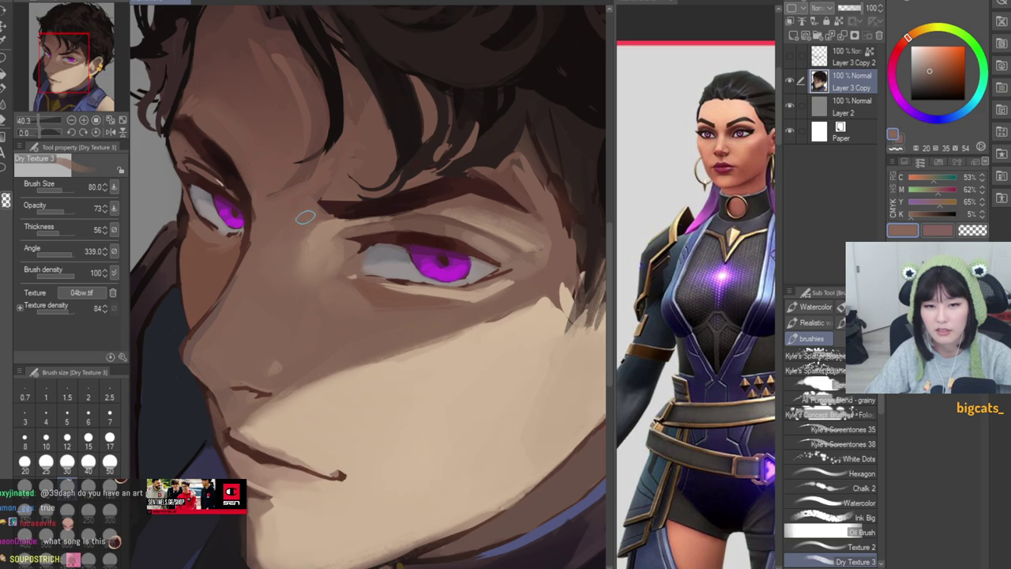
{"action": "scroll", "coordinate": [444, 268], "scroll_direction": "down", "scroll_amount": 7}
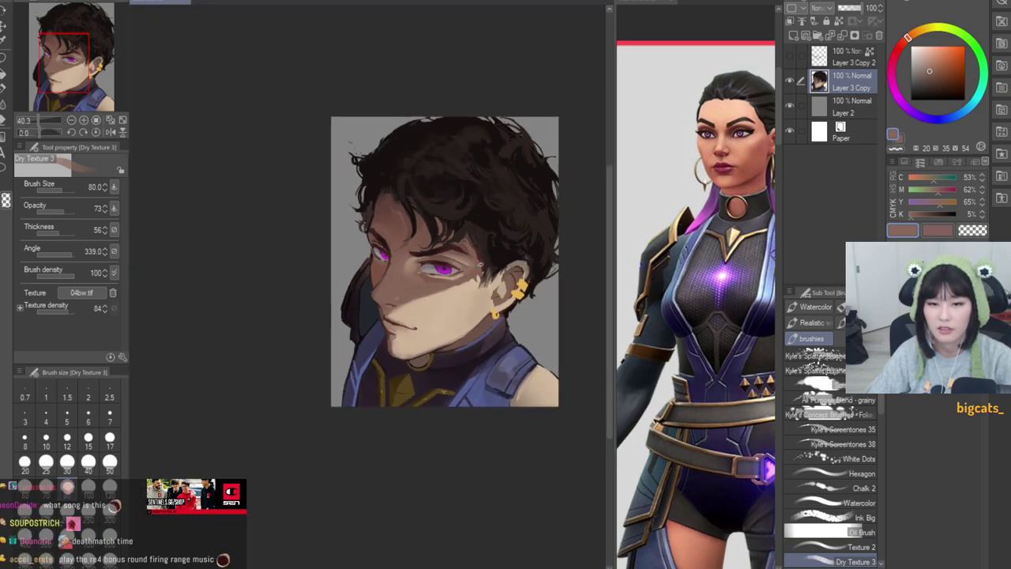
{"action": "scroll", "coordinate": [497, 247], "scroll_direction": "up", "scroll_amount": 1}
{"action": "key", "text": "h"}
{"action": "key", "text": "h"}
{"action": "scroll", "coordinate": [411, 235], "scroll_direction": "up", "scroll_amount": 11}
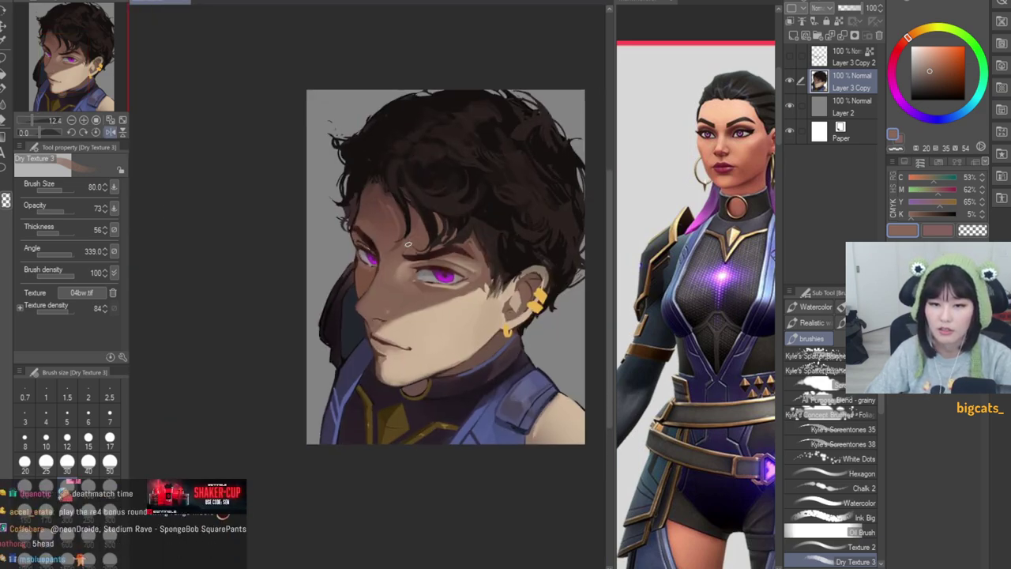
Step: Touch up the inner end of the nearer eyebrow with dark brown sampled from the brow
{"action": "scroll", "coordinate": [442, 350], "scroll_direction": "up", "scroll_amount": 1}
{"action": "scroll", "coordinate": [407, 343], "scroll_direction": "up", "scroll_amount": 1}
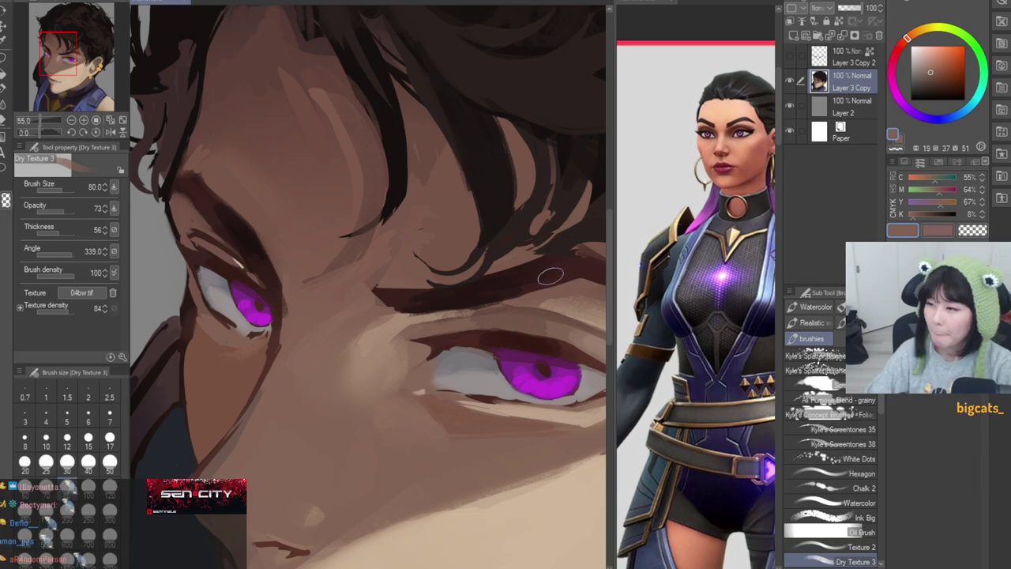
{"action": "left_click", "coordinate": [442, 295], "text": "alt"}
{"action": "scroll", "coordinate": [442, 294], "scroll_direction": "down", "scroll_amount": 2}
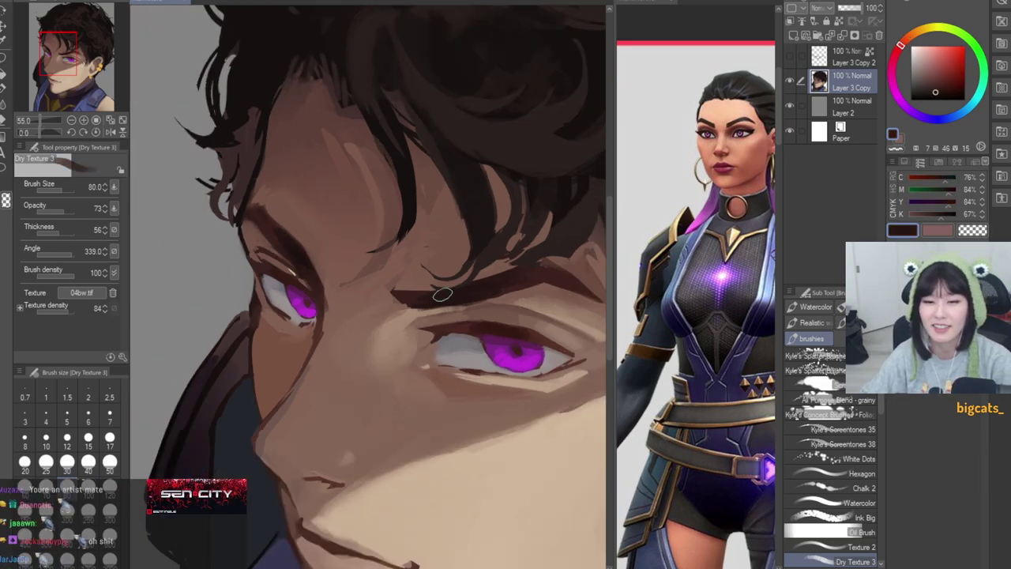
{"action": "scroll", "coordinate": [443, 295], "scroll_direction": "down", "scroll_amount": 2}
Step: Blend the highlight between the nose bridge and the nearer eye with sampled skin browns at brush size 80
{"action": "left_click", "coordinate": [387, 312], "text": "alt"}
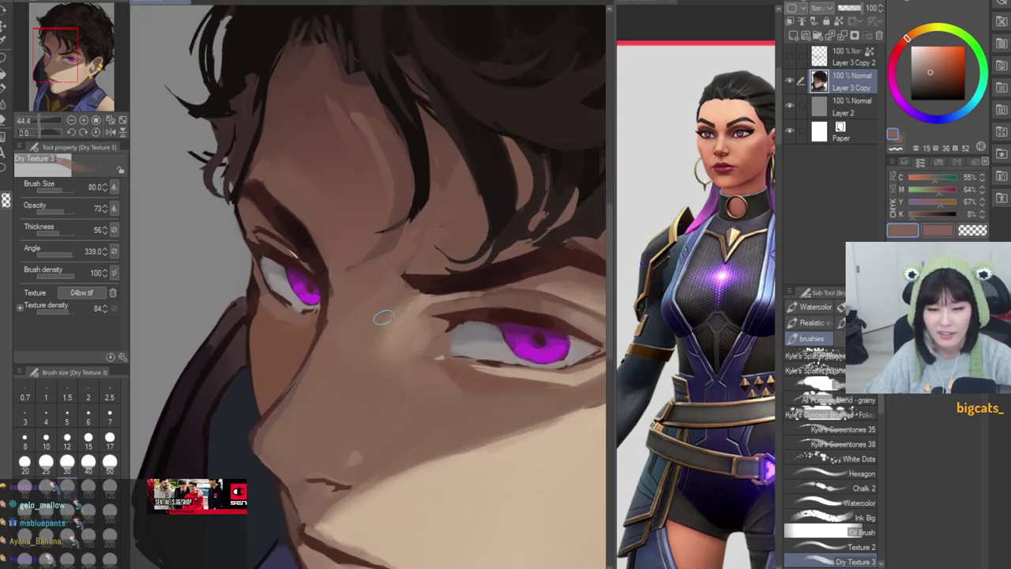
{"action": "left_click", "coordinate": [407, 316], "text": "alt"}
{"action": "left_click", "coordinate": [367, 385], "text": "alt"}
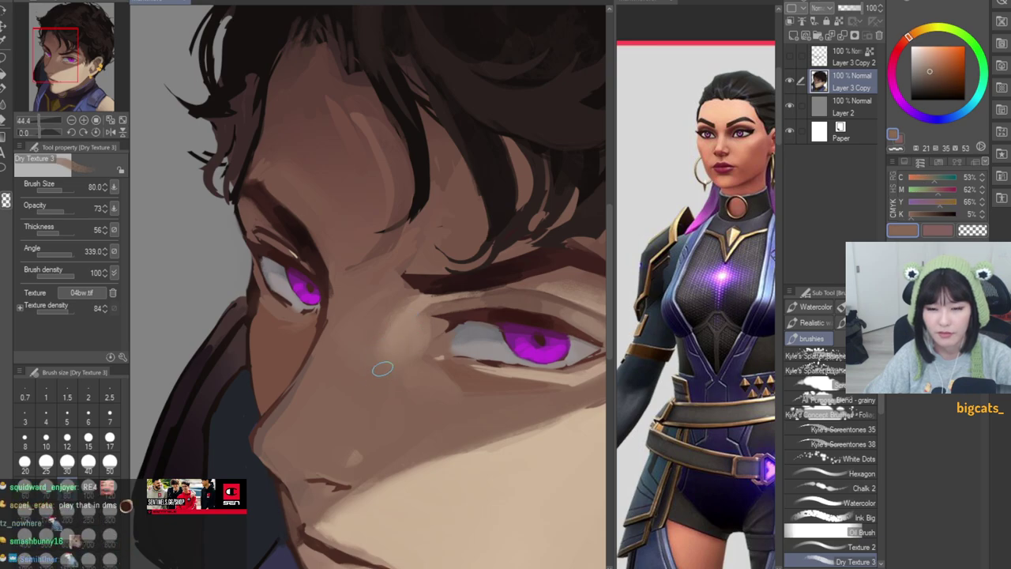
{"action": "scroll", "coordinate": [367, 385], "scroll_direction": "down", "scroll_amount": 6}
{"action": "scroll", "coordinate": [473, 329], "scroll_direction": "up", "scroll_amount": 7}
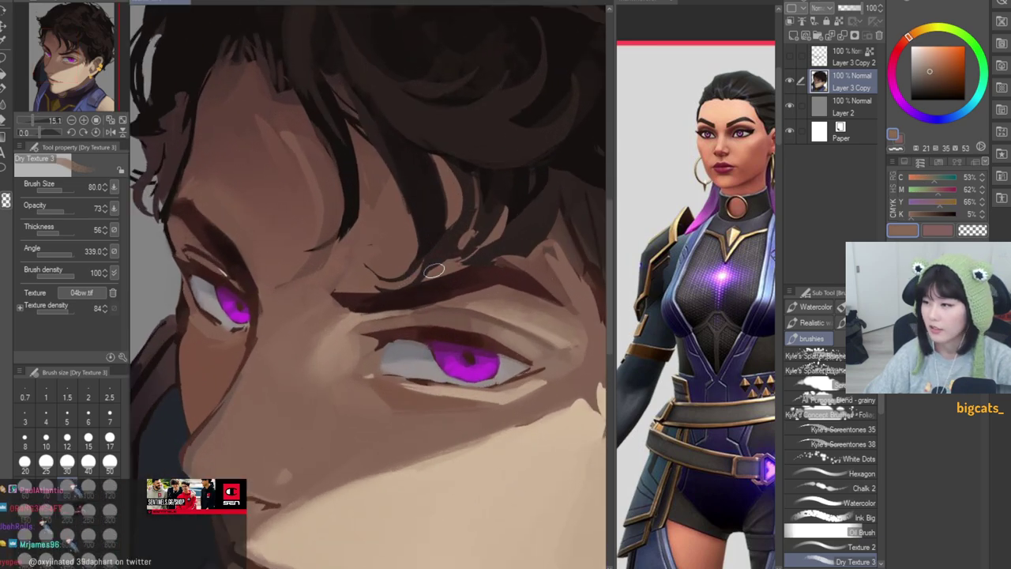
Step: Smooth the shaded side of the nose below the inner eye corner with sampled browns at brush size 120
{"action": "key", "text": "]"}
{"action": "left_click", "coordinate": [291, 388], "text": "alt"}
{"action": "mouse_move", "coordinate": [293, 388]}
{"action": "left_mouse_down"}
{"action": "mouse_move", "coordinate": [330, 353]}
{"action": "mouse_move", "coordinate": [325, 335]}
{"action": "left_mouse_up"}
{"action": "scroll", "coordinate": [326, 337], "scroll_direction": "down", "scroll_amount": 3}
{"action": "scroll", "coordinate": [382, 319], "scroll_direction": "up", "scroll_amount": 2}
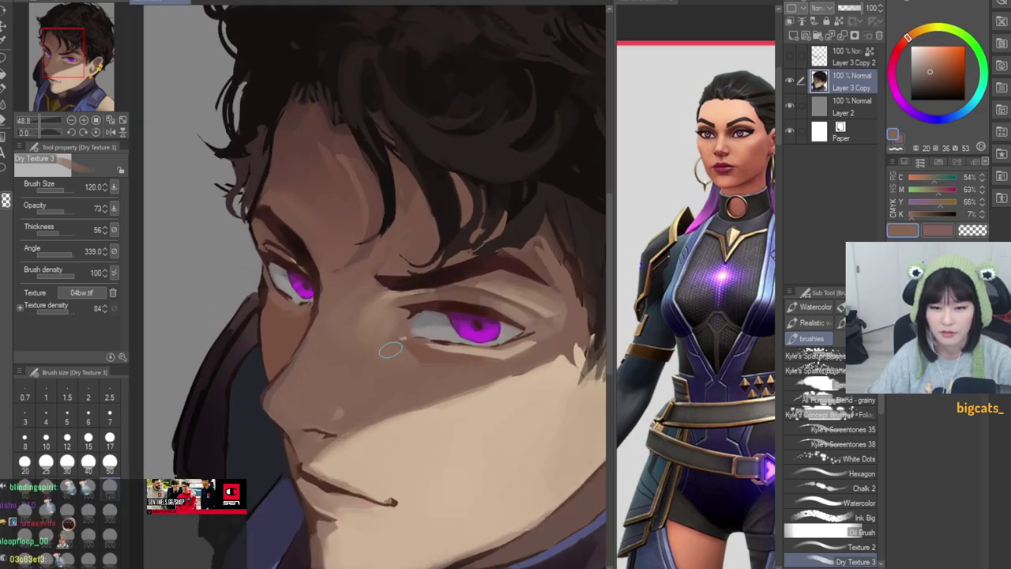
{"action": "left_click", "coordinate": [382, 319], "text": "alt"}
{"action": "scroll", "coordinate": [363, 345], "scroll_direction": "down", "scroll_amount": 3}
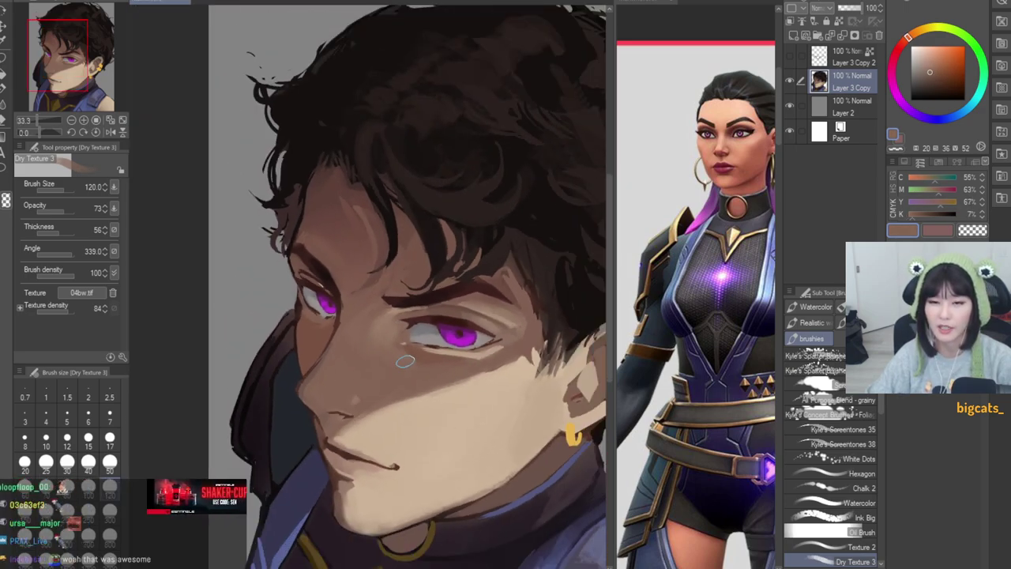
Step: Even out the shadow edge between the nearer eye's outer corner and the temple with sampled brown at brush size 120
{"action": "left_click", "coordinate": [535, 318], "text": "alt"}
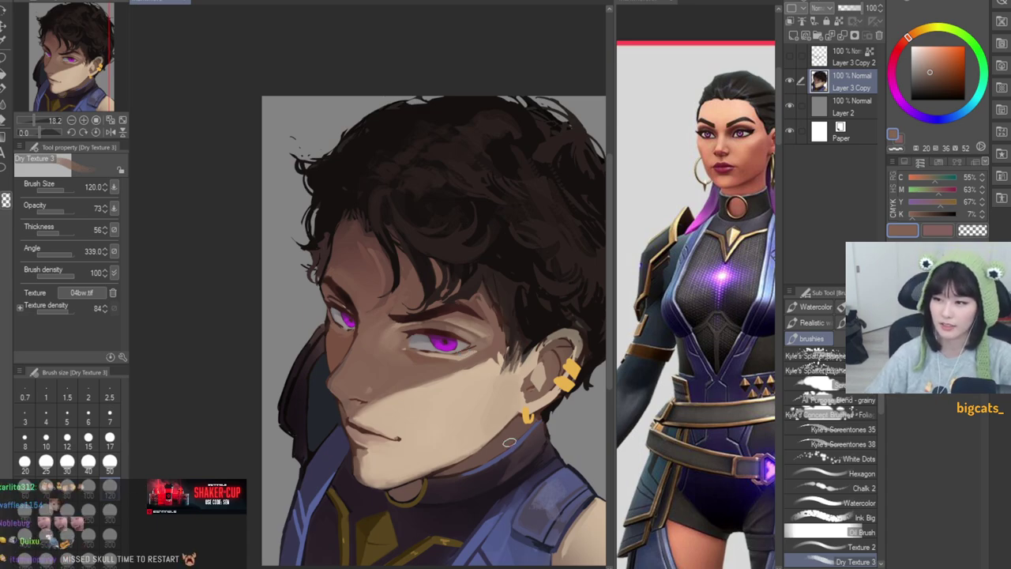
{"action": "scroll", "coordinate": [510, 442], "scroll_direction": "down", "scroll_amount": 2}
{"action": "scroll", "coordinate": [480, 357], "scroll_direction": "up", "scroll_amount": 2}
{"action": "scroll", "coordinate": [478, 355], "scroll_direction": "up", "scroll_amount": 4}
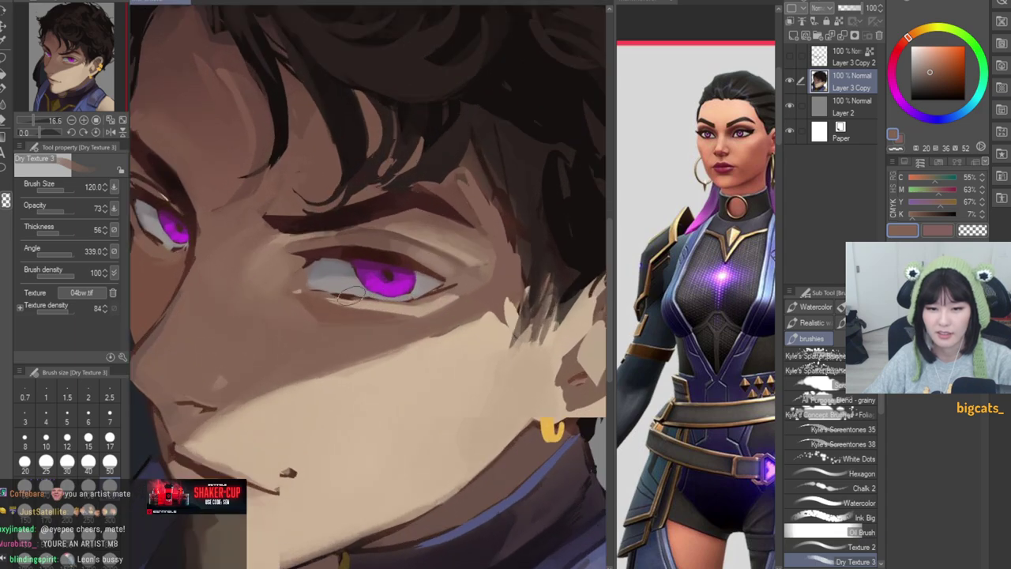
{"action": "left_click", "coordinate": [494, 328], "text": "alt"}
{"action": "left_click", "coordinate": [491, 328], "text": "alt"}
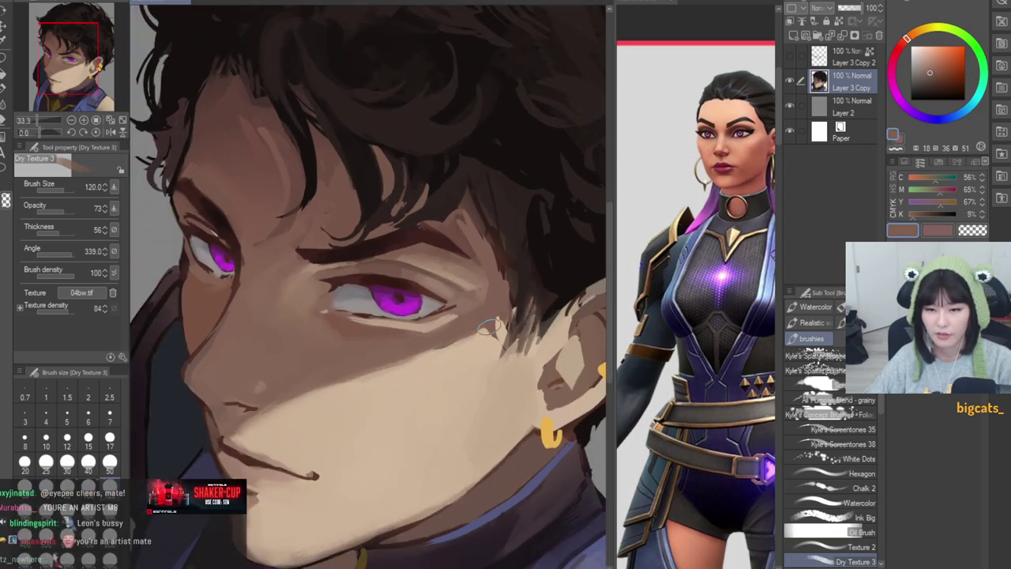
{"action": "scroll", "coordinate": [485, 330], "scroll_direction": "down", "scroll_amount": 2}
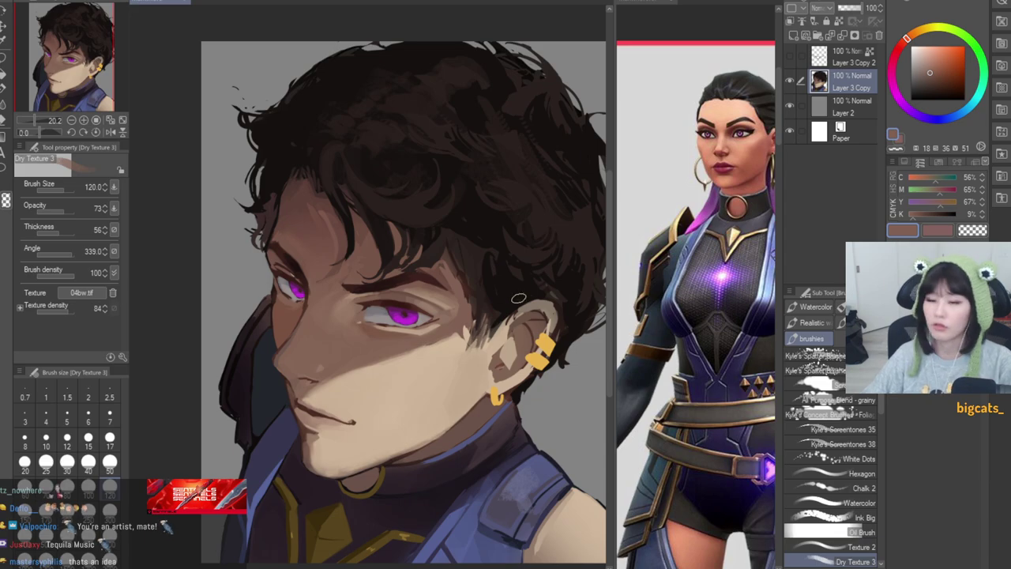
Step: Smooth the lit cheek with sampled light skin tones at brush size 170
{"action": "scroll", "coordinate": [518, 298], "scroll_direction": "up", "scroll_amount": 1}
{"action": "left_click", "coordinate": [453, 357], "text": "alt"}
{"action": "scroll", "coordinate": [464, 442], "scroll_direction": "down", "scroll_amount": 2}
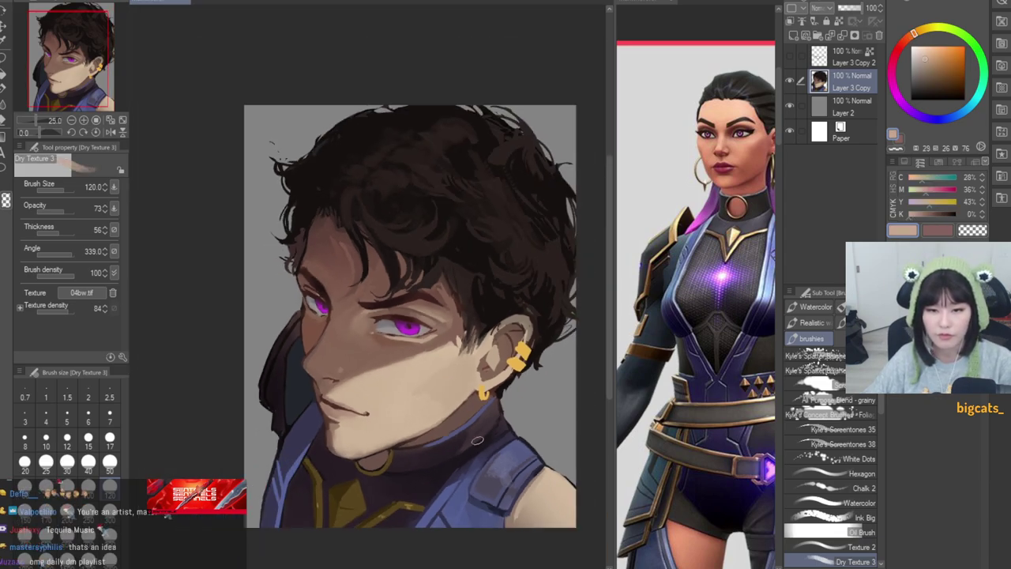
{"action": "scroll", "coordinate": [486, 471], "scroll_direction": "up", "scroll_amount": 2}
{"action": "key", "text": "]"}
{"action": "key", "text": "bracketright"}
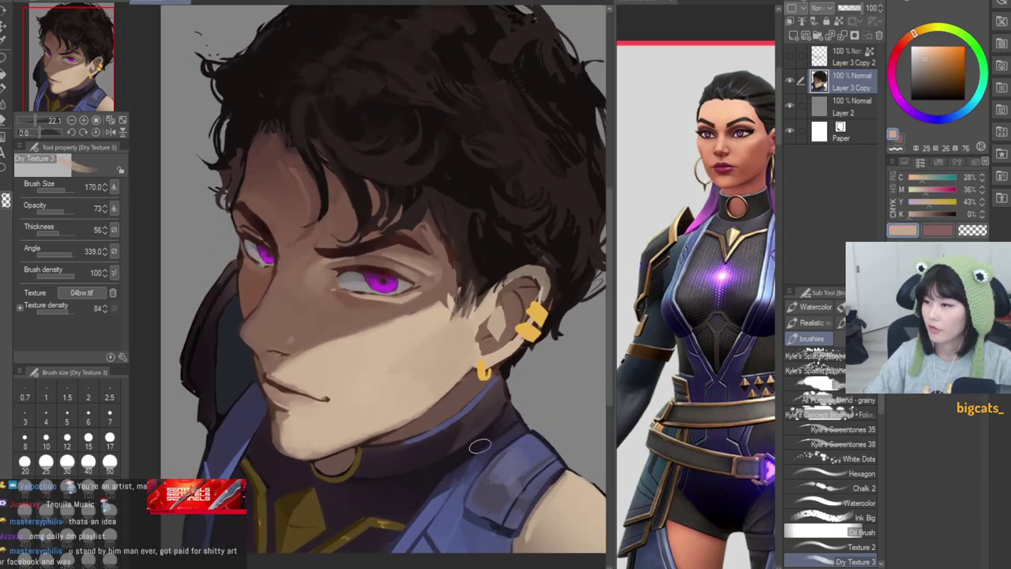
{"action": "scroll", "coordinate": [474, 439], "scroll_direction": "up", "scroll_amount": 3}
{"action": "left_click", "coordinate": [397, 411], "text": "alt"}
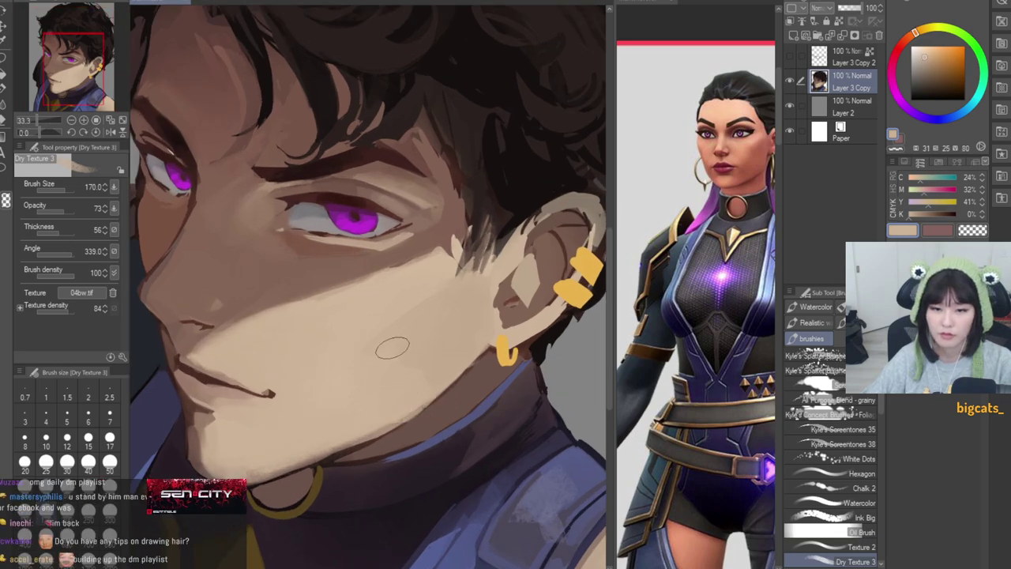
Step: Refine the temple shadow with sampled brown, then blend the cheek in front of the ear with sampled beige tones
{"action": "left_click", "coordinate": [367, 363], "text": "alt"}
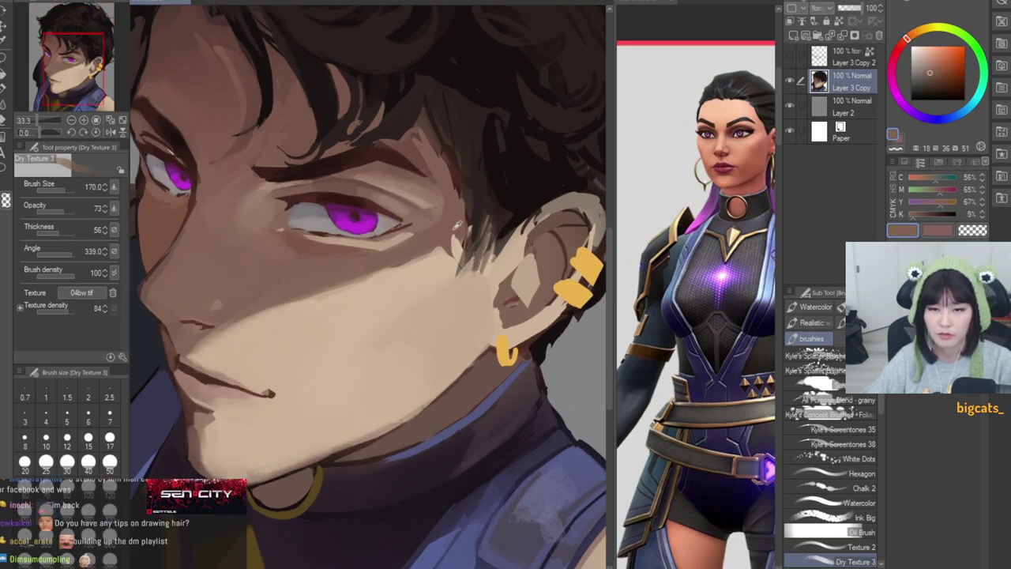
{"action": "scroll", "coordinate": [450, 299], "scroll_direction": "down", "scroll_amount": 5}
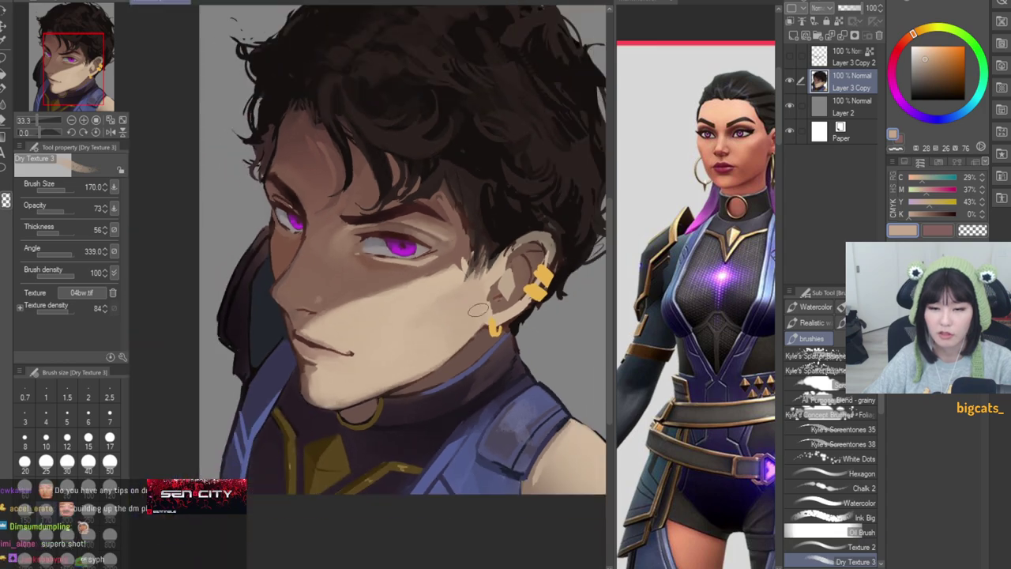
{"action": "scroll", "coordinate": [462, 310], "scroll_direction": "up", "scroll_amount": 3}
{"action": "left_click", "coordinate": [461, 309], "text": "alt"}
{"action": "left_click", "coordinate": [440, 337], "text": "alt"}
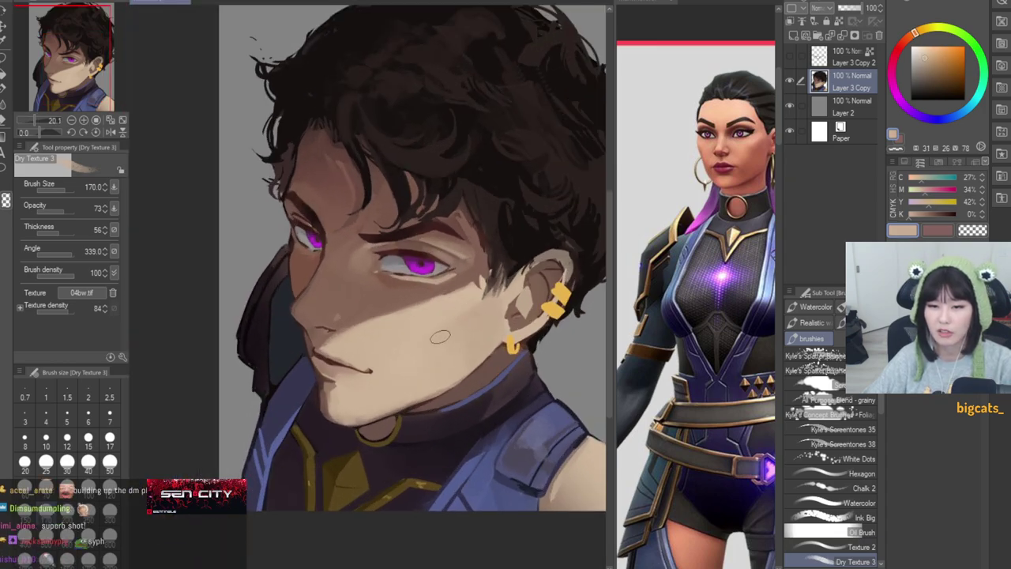
{"action": "scroll", "coordinate": [422, 353], "scroll_direction": "down", "scroll_amount": 3}
{"action": "scroll", "coordinate": [375, 403], "scroll_direction": "up", "scroll_amount": 4}
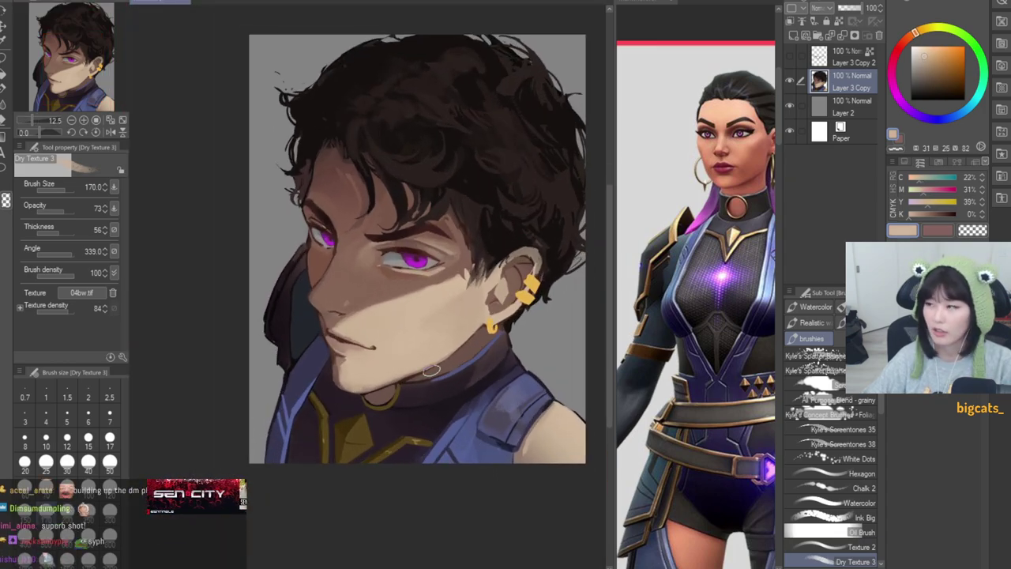
Step: Clean up the lit chin with light skin tone sampled near the jaw at brush size 80
{"action": "left_click", "coordinate": [375, 403], "text": "alt"}
{"action": "key", "text": "bracketleft"}
{"action": "key", "text": "bracketleft"}
{"action": "key", "text": "bracketleft"}
{"action": "key", "text": "bracketleft"}
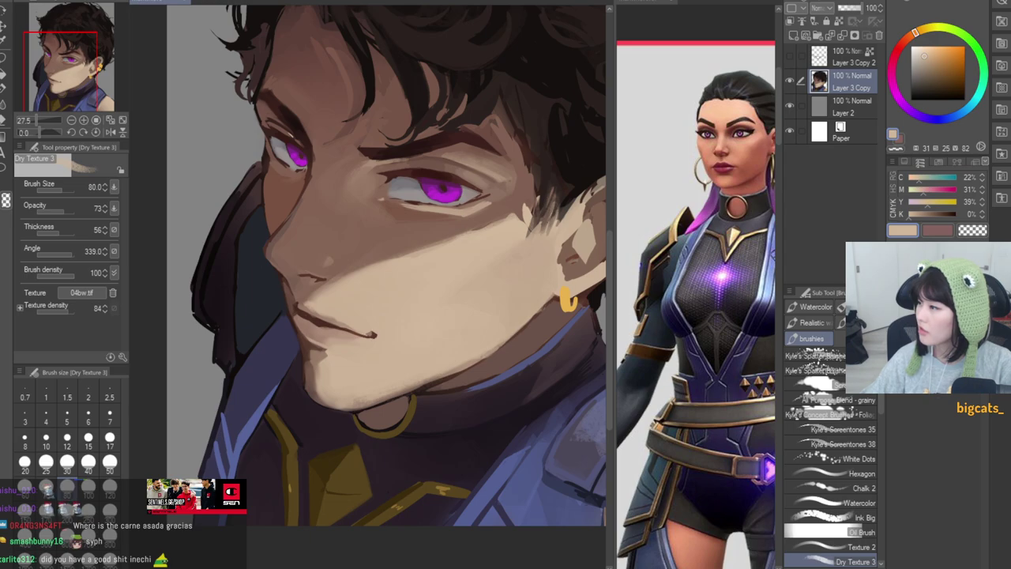
{"action": "scroll", "coordinate": [339, 327], "scroll_direction": "up", "scroll_amount": 3}
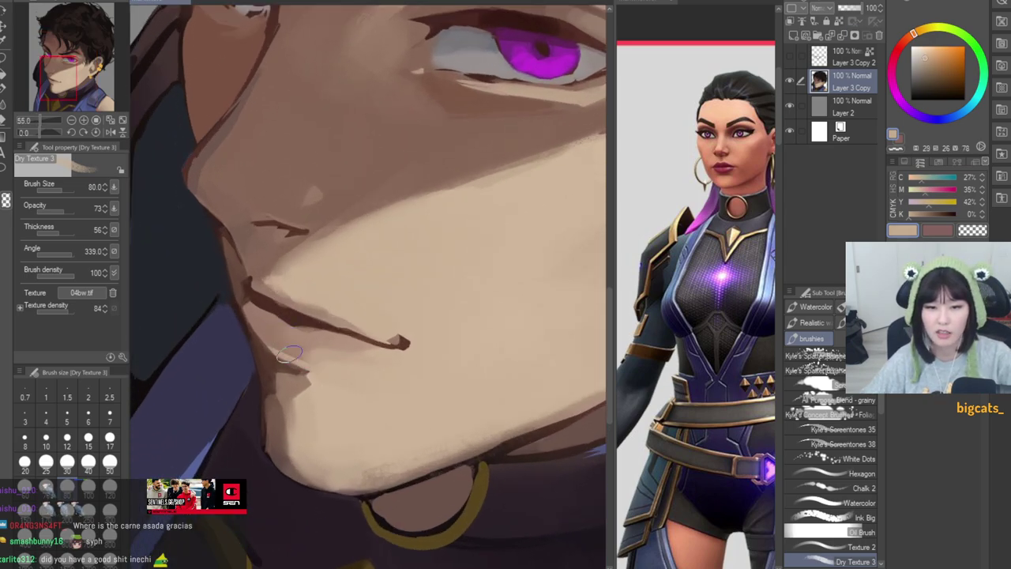
Step: Shade the lower lip and inner mouth line with sampled browns at brush size 40
{"action": "key", "text": "bracketleft"}
{"action": "key", "text": "bracketleft"}
{"action": "key", "text": "bracketleft"}
{"action": "key", "text": "bracketleft"}
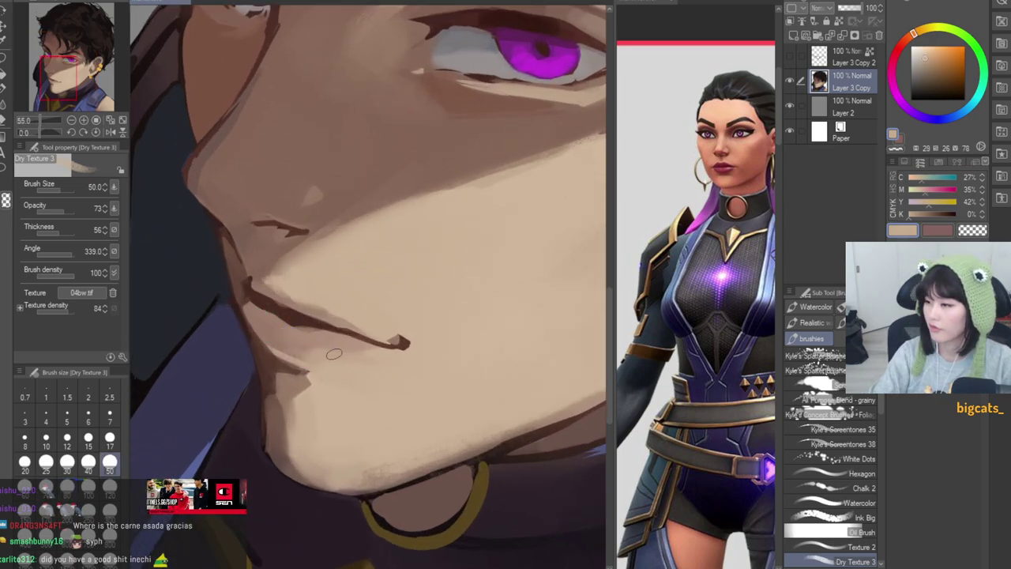
{"action": "scroll", "coordinate": [274, 351], "scroll_direction": "up", "scroll_amount": 2}
{"action": "left_click", "coordinate": [255, 335], "text": "alt"}
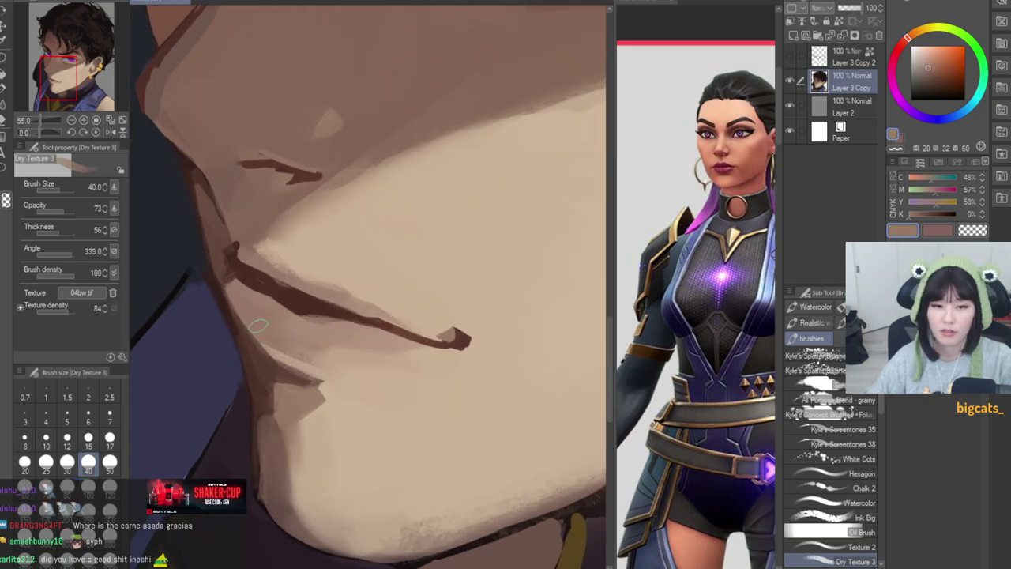
{"action": "left_click", "coordinate": [224, 286], "text": "alt"}
Step: Refine the outer corner of the mouth with dark brown and trim its lower edge with sampled light skin tone
{"action": "scroll", "coordinate": [227, 286], "scroll_direction": "down", "scroll_amount": 3}
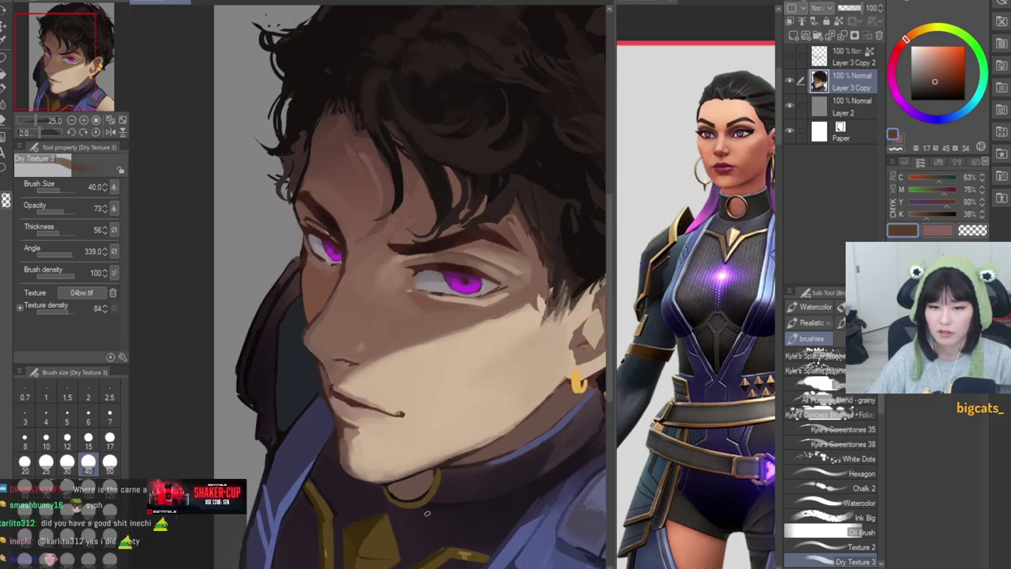
{"action": "scroll", "coordinate": [402, 340], "scroll_direction": "up", "scroll_amount": 3}
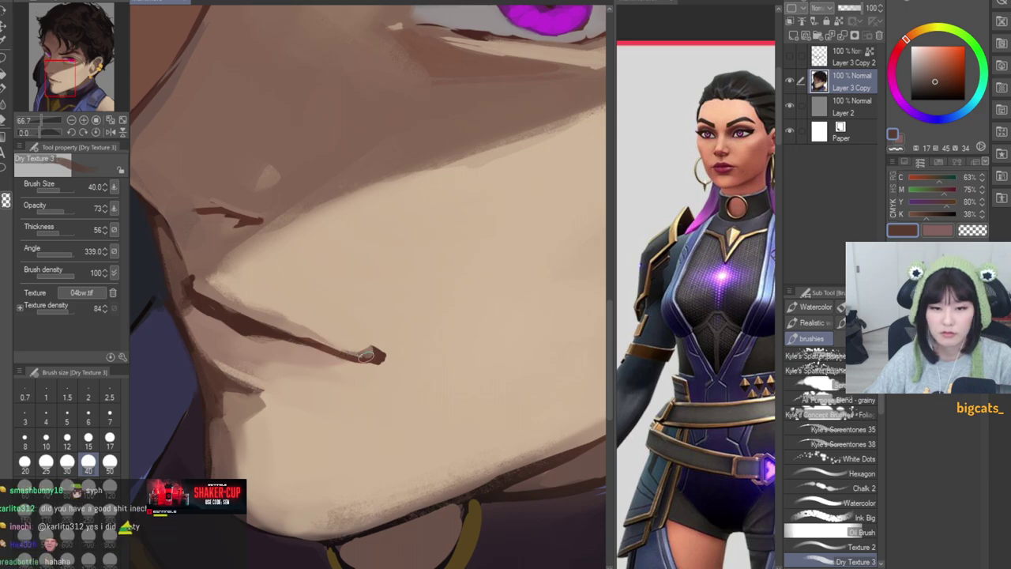
{"action": "left_click", "coordinate": [357, 367], "text": "alt"}
{"action": "key", "text": "ctrl+0"}
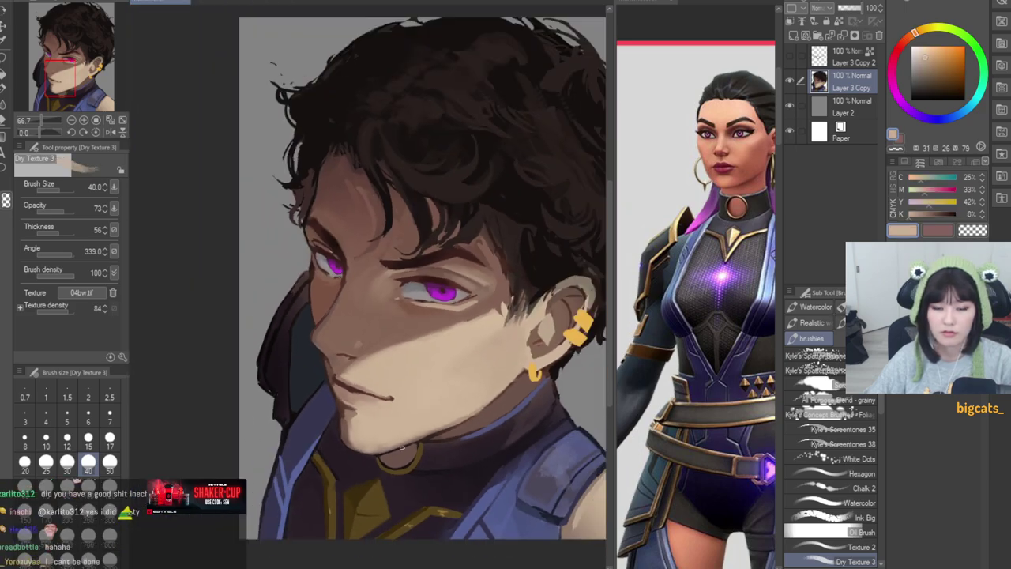
Step: Soften the underside of the mouth line into the lower lip with sampled browns at brush size 40
{"action": "scroll", "coordinate": [355, 397], "scroll_direction": "up", "scroll_amount": 8}
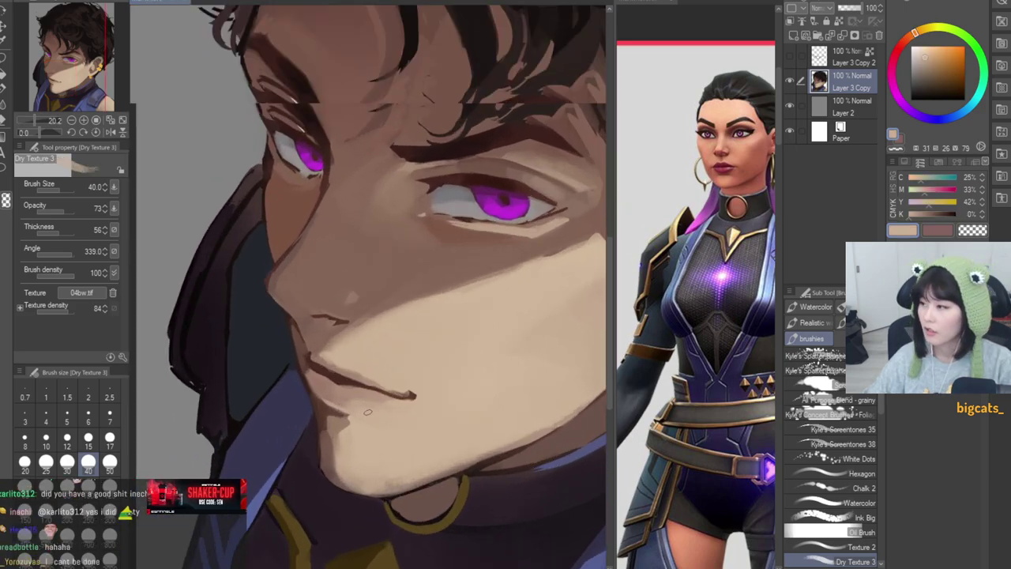
{"action": "left_click", "coordinate": [353, 397], "text": "alt"}
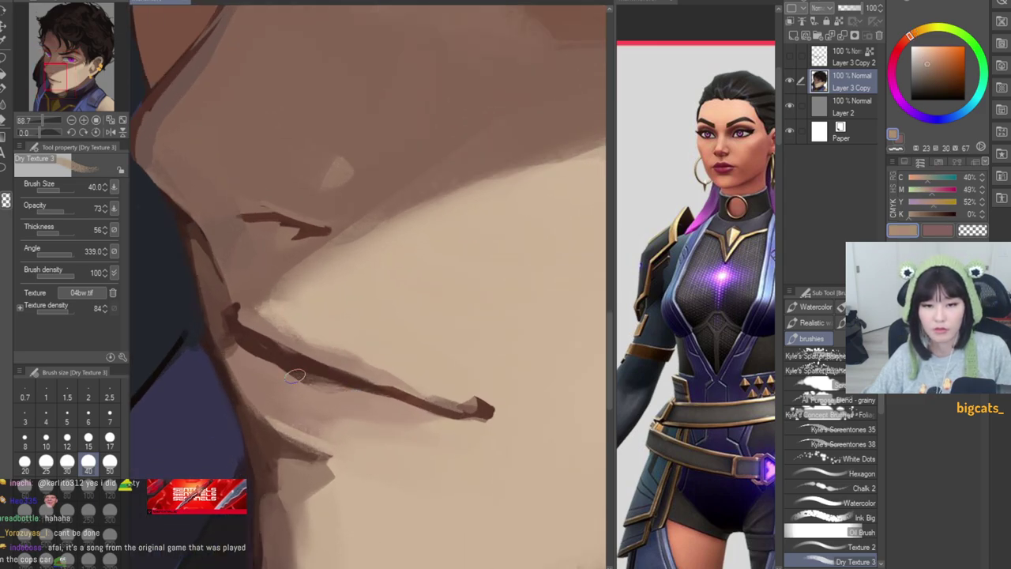
{"action": "left_click", "coordinate": [268, 369], "text": "alt"}
{"action": "mouse_move", "coordinate": [277, 344]}
{"action": "left_mouse_down"}
{"action": "mouse_move", "coordinate": [312, 361]}
{"action": "mouse_move", "coordinate": [283, 358]}
{"action": "mouse_move", "coordinate": [308, 368]}
{"action": "mouse_move", "coordinate": [281, 351]}
{"action": "mouse_move", "coordinate": [348, 379]}
{"action": "left_mouse_up"}
{"action": "left_click", "coordinate": [308, 368], "text": "alt"}
{"action": "left_click", "coordinate": [312, 357], "text": "alt"}
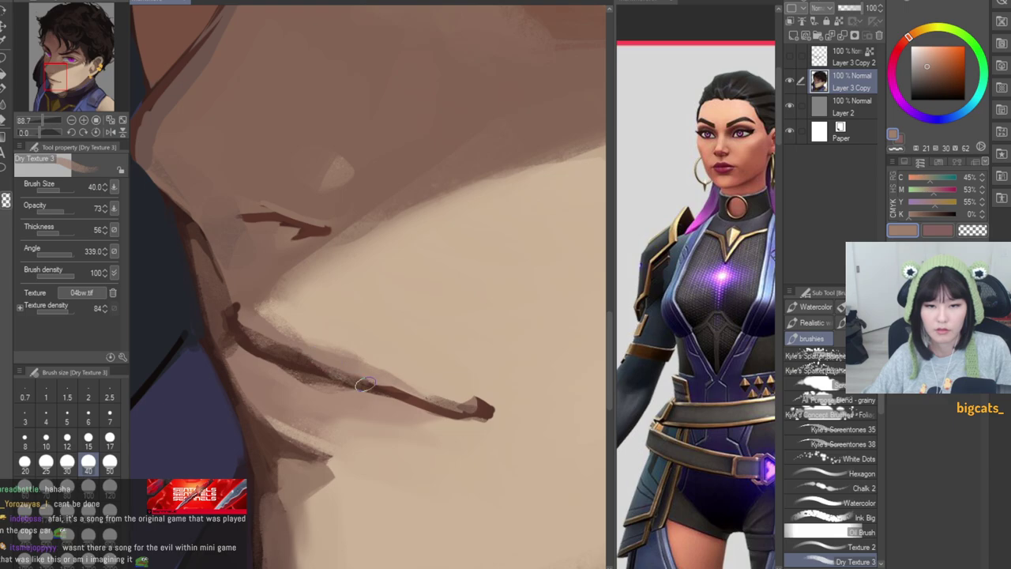
{"action": "scroll", "coordinate": [347, 380], "scroll_direction": "down", "scroll_amount": 8}
{"action": "scroll", "coordinate": [426, 446], "scroll_direction": "up", "scroll_amount": 6}
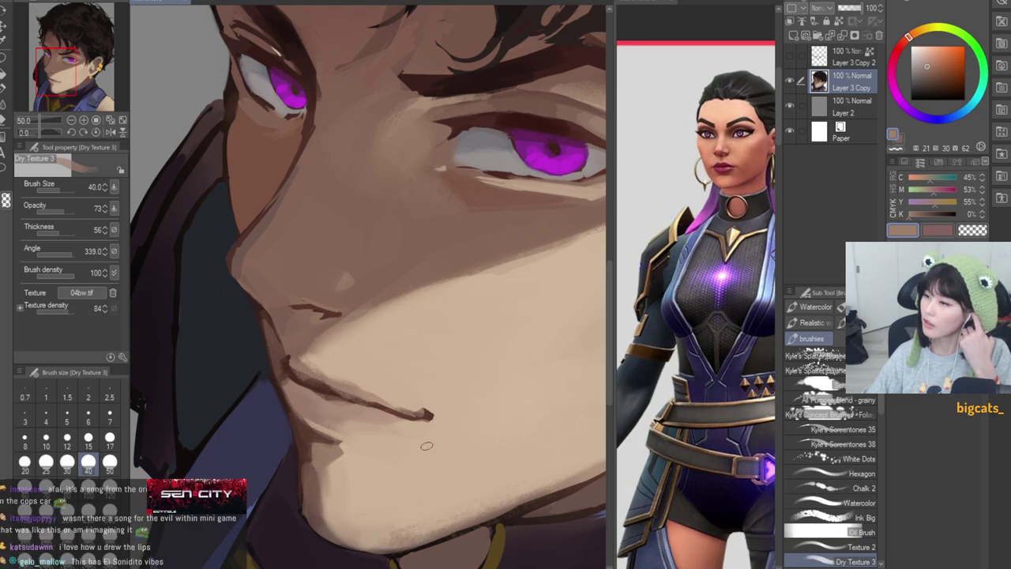
Step: Blend the lower lip beneath the inner mouth corner with sampled pinkish brown
{"action": "scroll", "coordinate": [313, 378], "scroll_direction": "up", "scroll_amount": 3}
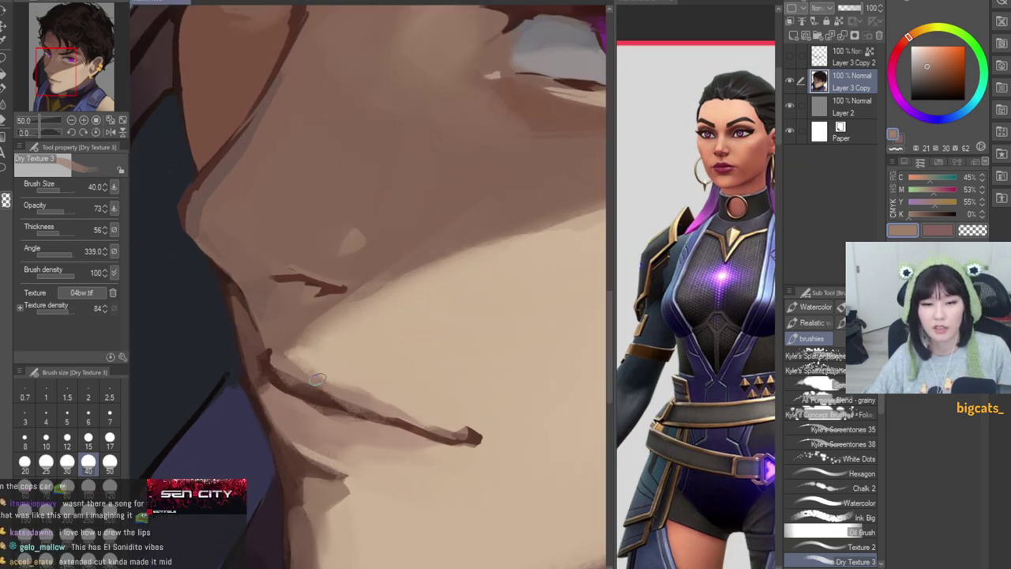
{"action": "left_click", "coordinate": [260, 376], "text": "alt"}
{"action": "left_click", "coordinate": [303, 401], "text": "alt"}
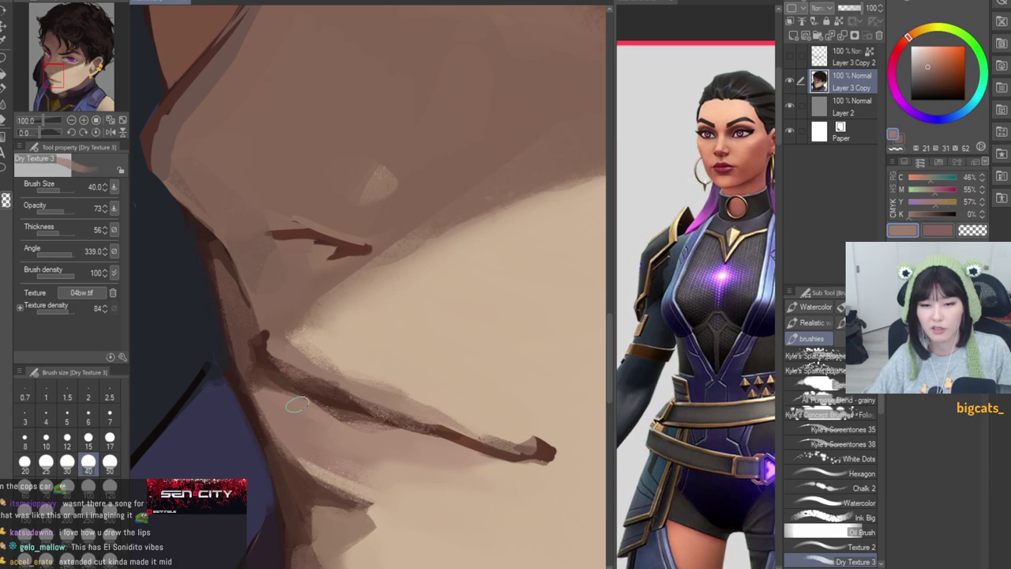
{"action": "scroll", "coordinate": [263, 381], "scroll_direction": "down", "scroll_amount": 4}
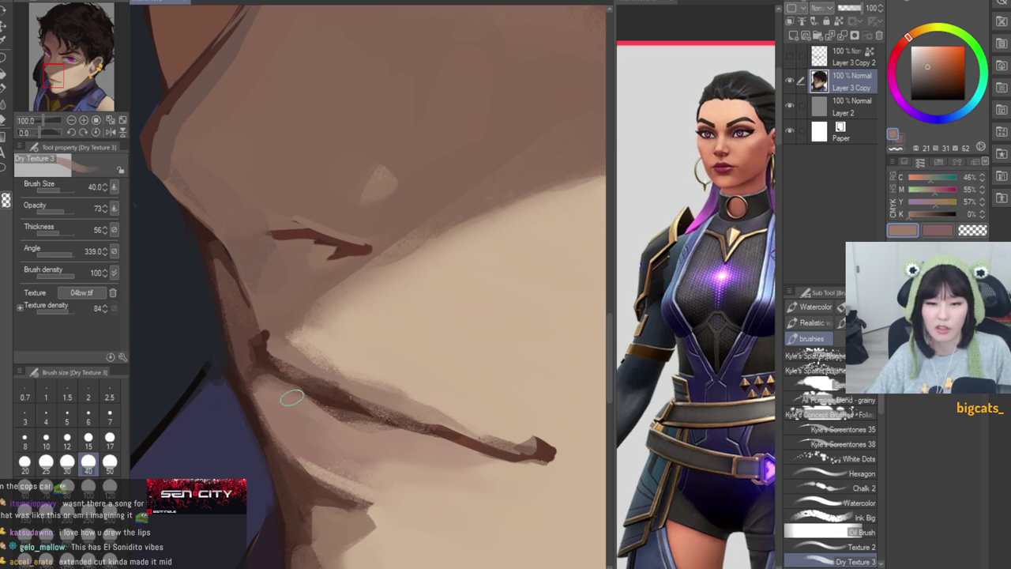
Step: Flip the canvas view and soften the dark notch above the inner mouth corner with sampled browns at brush size 40
{"action": "key", "text": "h"}
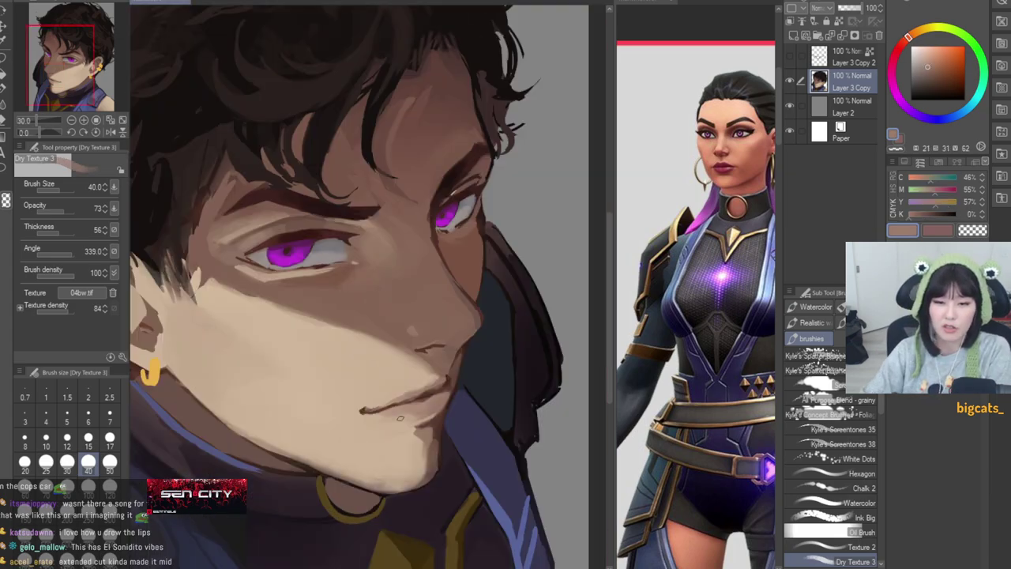
{"action": "scroll", "coordinate": [490, 427], "scroll_direction": "down", "scroll_amount": 3}
{"action": "scroll", "coordinate": [478, 432], "scroll_direction": "up", "scroll_amount": 2}
{"action": "scroll", "coordinate": [477, 431], "scroll_direction": "up", "scroll_amount": 10}
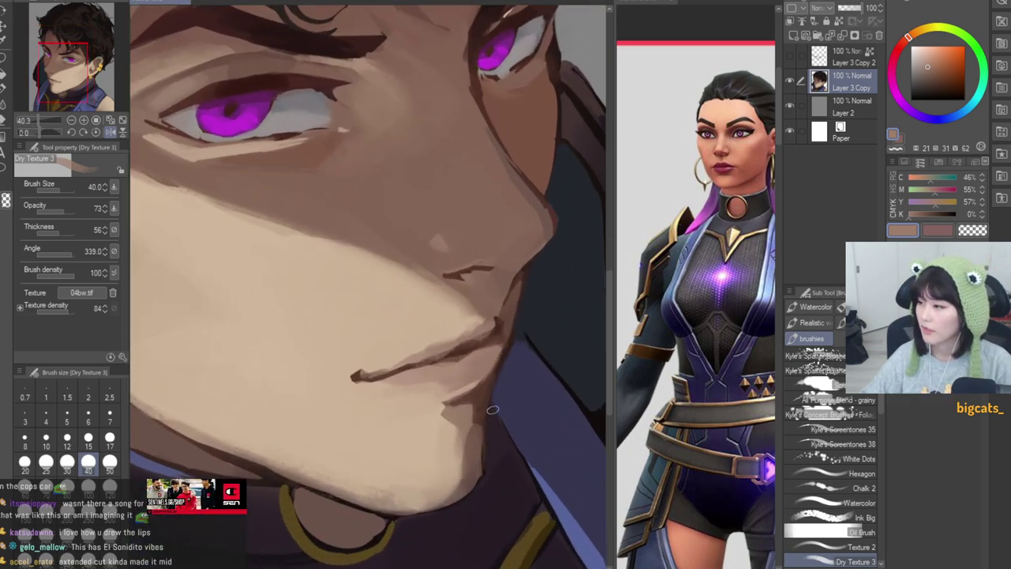
{"action": "left_click", "coordinate": [516, 266], "text": "alt"}
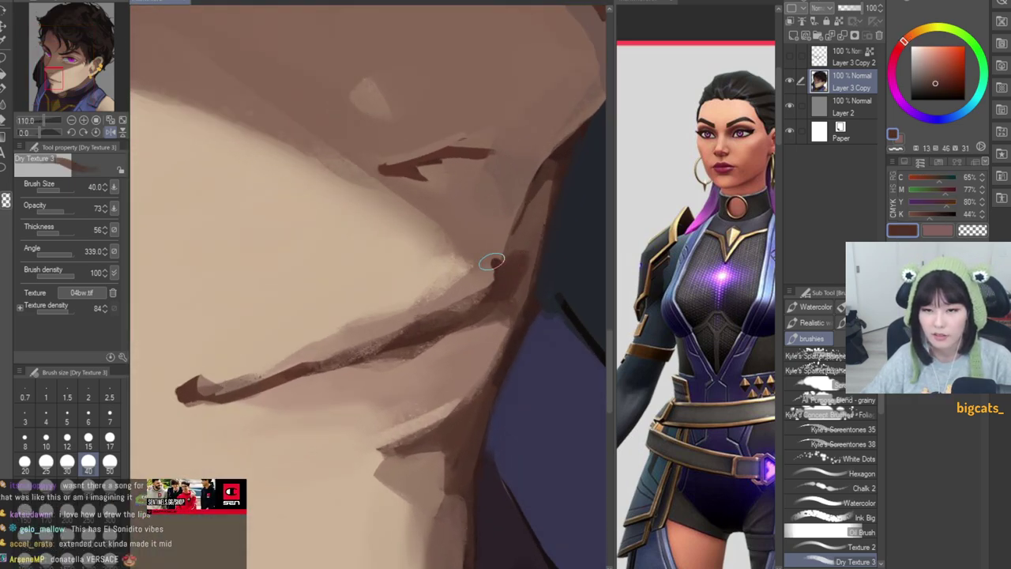
{"action": "left_click_drag", "start_coordinate": [491, 261], "coordinate": [494, 277]}
{"action": "left_click", "coordinate": [490, 236], "text": "alt"}
{"action": "mouse_move", "coordinate": [489, 238]}
{"action": "left_mouse_down"}
{"action": "mouse_move", "coordinate": [495, 274]}
{"action": "mouse_move", "coordinate": [482, 266]}
{"action": "left_mouse_up"}
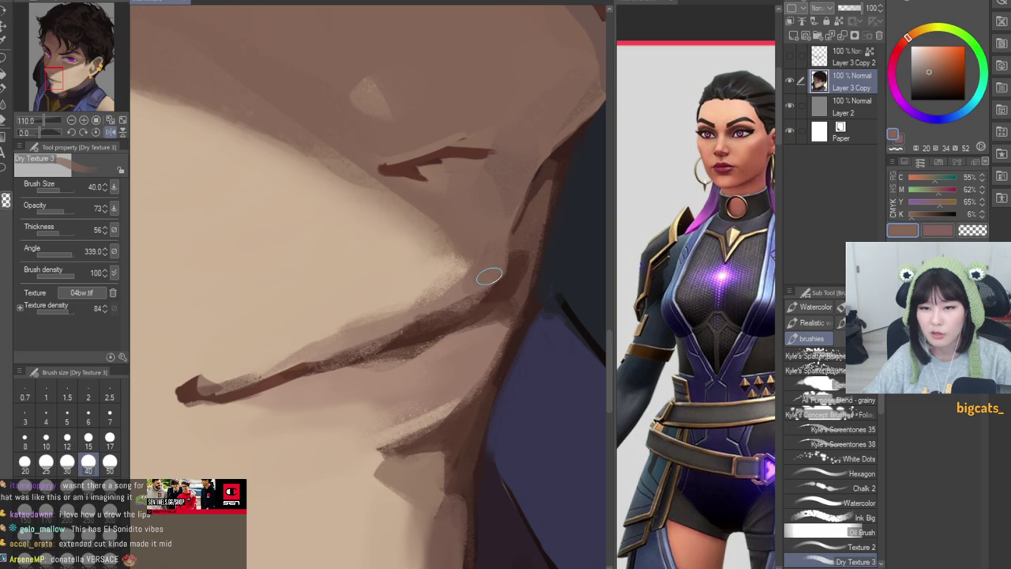
{"action": "scroll", "coordinate": [482, 266], "scroll_direction": "down", "scroll_amount": 10}
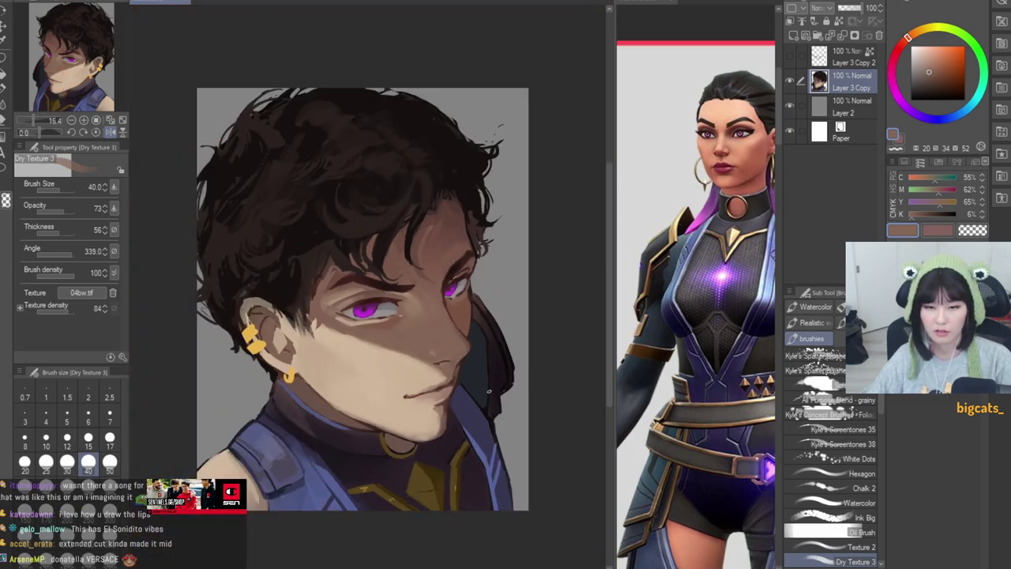
Step: Restore the view's orientation and refine the upper lip's front edge at the inner mouth corner with sampled browns at brush size 20
{"action": "key", "text": "h"}
{"action": "scroll", "coordinate": [292, 371], "scroll_direction": "up", "scroll_amount": 5}
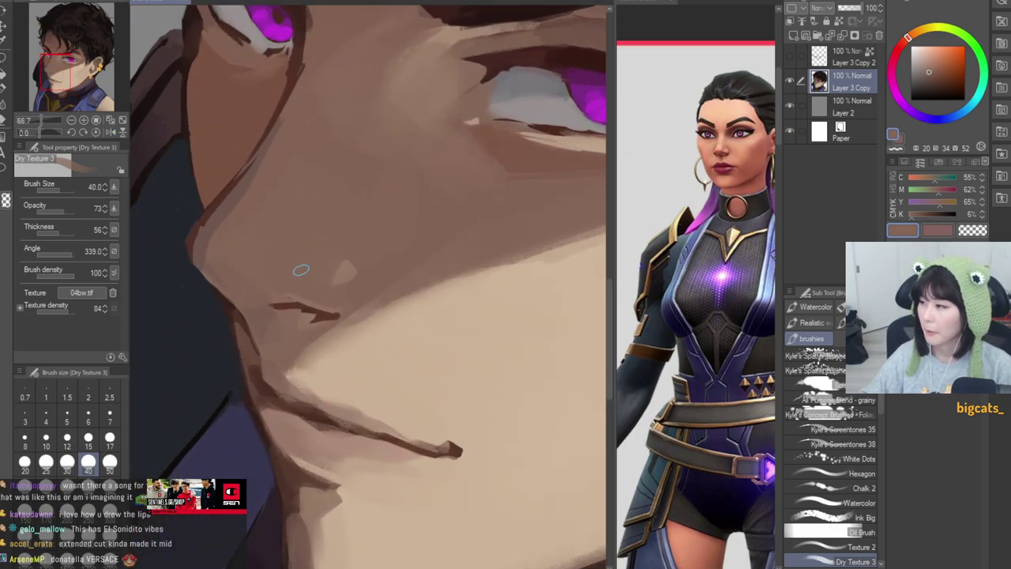
{"action": "key", "text": "bracketleft"}
{"action": "key", "text": "bracketleft"}
{"action": "key", "text": "bracketleft"}
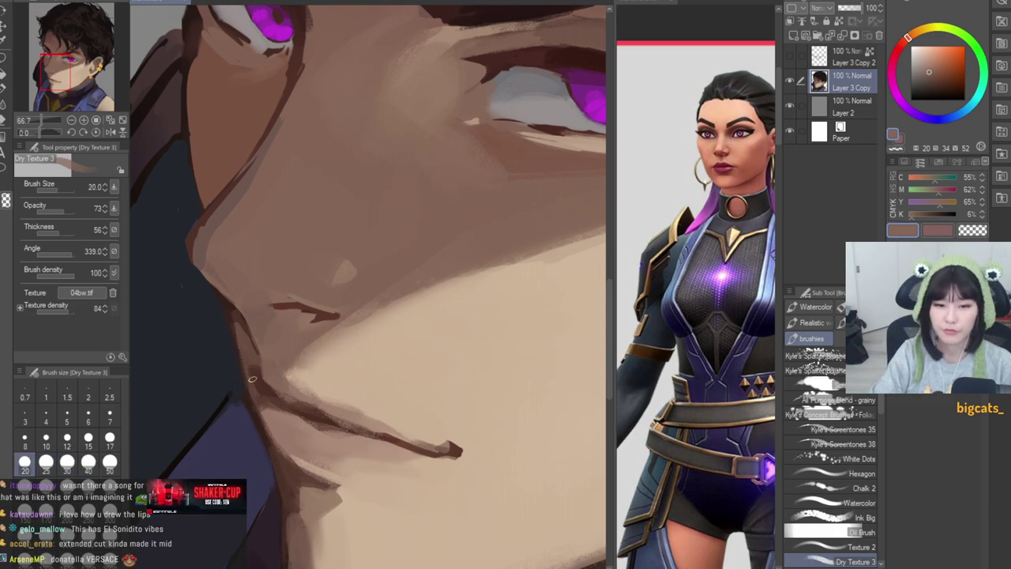
{"action": "left_click_drag", "start_coordinate": [250, 370], "coordinate": [266, 425]}
{"action": "left_click", "coordinate": [264, 408], "text": "alt"}
{"action": "left_click", "coordinate": [273, 419], "text": "alt"}
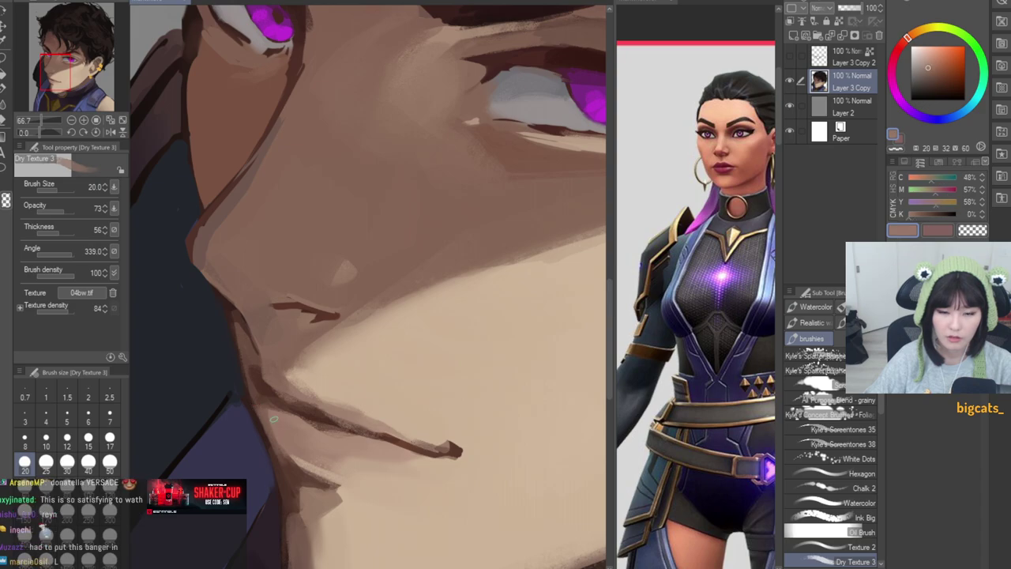
{"action": "left_click", "coordinate": [255, 383], "text": "alt"}
{"action": "mouse_move", "coordinate": [256, 384]}
{"action": "left_mouse_down"}
{"action": "mouse_move", "coordinate": [259, 392]}
{"action": "mouse_move", "coordinate": [255, 368]}
{"action": "mouse_move", "coordinate": [267, 386]}
{"action": "mouse_move", "coordinate": [255, 365]}
{"action": "left_mouse_up"}
{"action": "left_click", "coordinate": [255, 374], "text": "alt"}
{"action": "left_click", "coordinate": [277, 396], "text": "alt"}
{"action": "scroll", "coordinate": [304, 371], "scroll_direction": "down", "scroll_amount": 5}
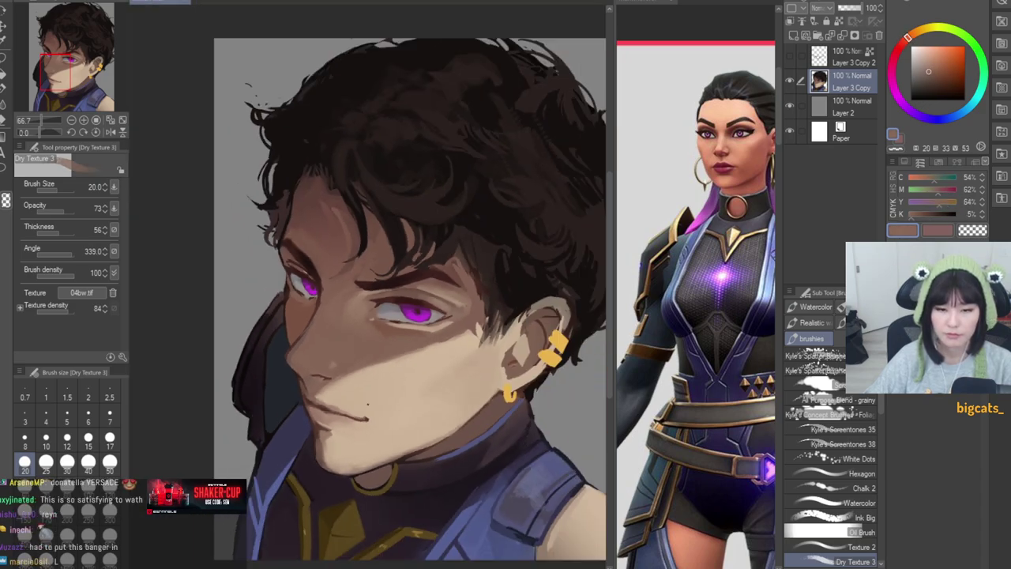
Step: Darken the contour between the nose base and upper lip with sampled dark brown at brush size 20
{"action": "scroll", "coordinate": [395, 443], "scroll_direction": "up", "scroll_amount": 6}
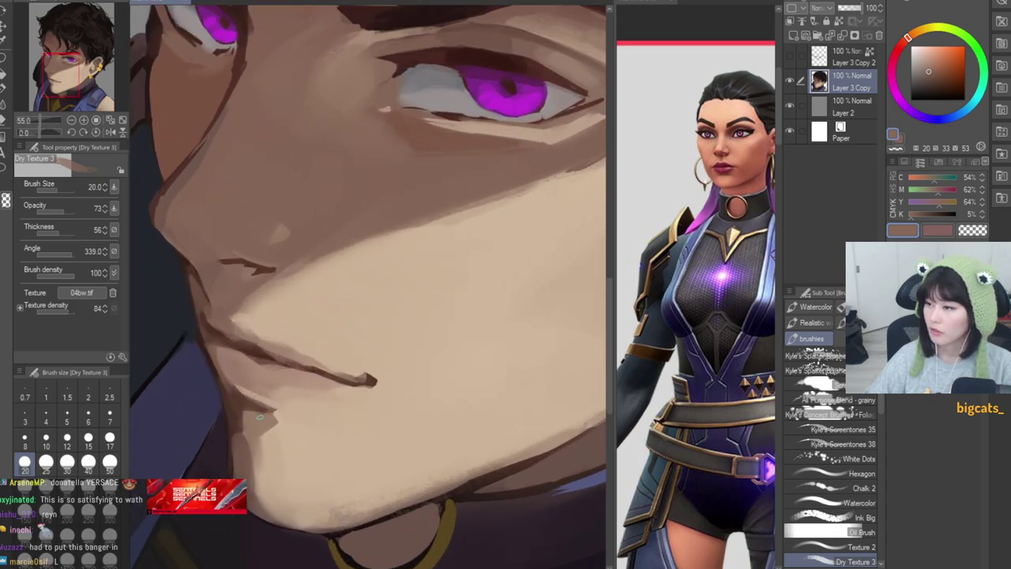
{"action": "scroll", "coordinate": [318, 369], "scroll_direction": "up", "scroll_amount": 1}
{"action": "scroll", "coordinate": [335, 418], "scroll_direction": "down", "scroll_amount": 2}
{"action": "scroll", "coordinate": [241, 305], "scroll_direction": "up", "scroll_amount": 2}
{"action": "left_click", "coordinate": [231, 295], "text": "alt"}
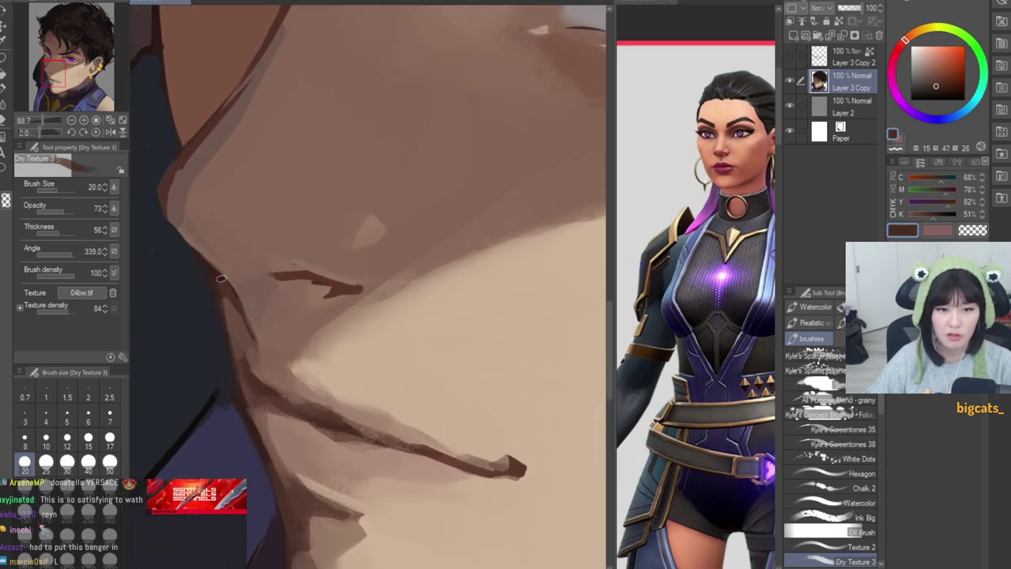
{"action": "left_click_drag", "start_coordinate": [217, 267], "coordinate": [244, 295]}
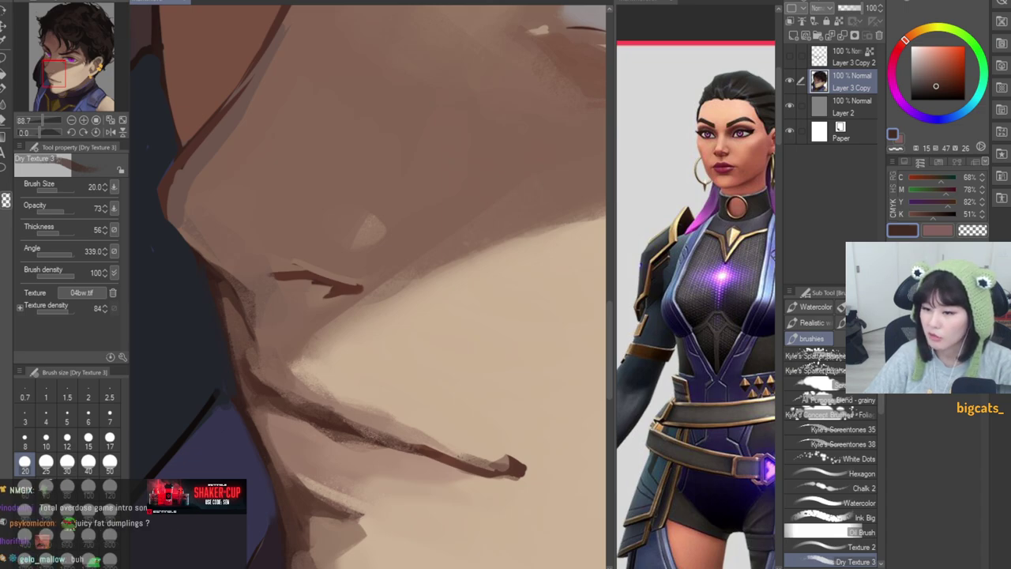
{"action": "scroll", "coordinate": [384, 277], "scroll_direction": "down", "scroll_amount": 10}
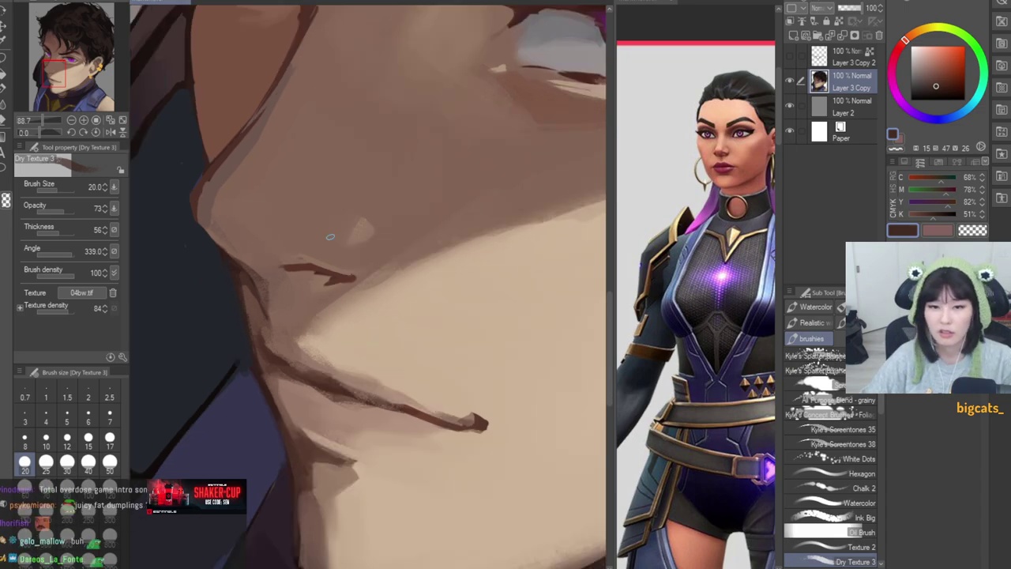
{"action": "scroll", "coordinate": [443, 261], "scroll_direction": "down", "scroll_amount": 2}
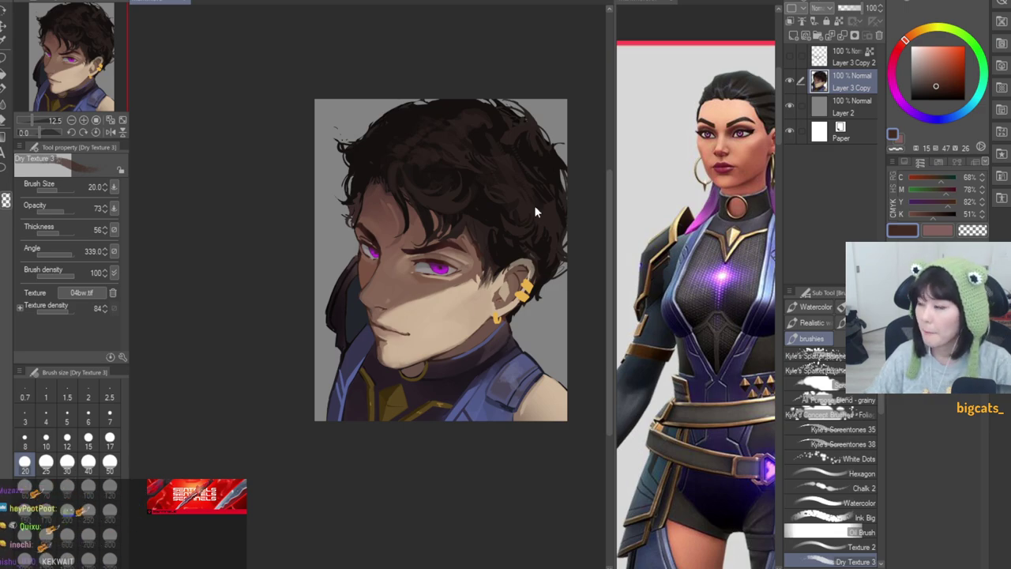
Step: Rework the outer end of the near eye's lower lash line at brush size 20
{"action": "scroll", "coordinate": [470, 248], "scroll_direction": "up", "scroll_amount": 2}
{"action": "scroll", "coordinate": [470, 249], "scroll_direction": "up", "scroll_amount": 6}
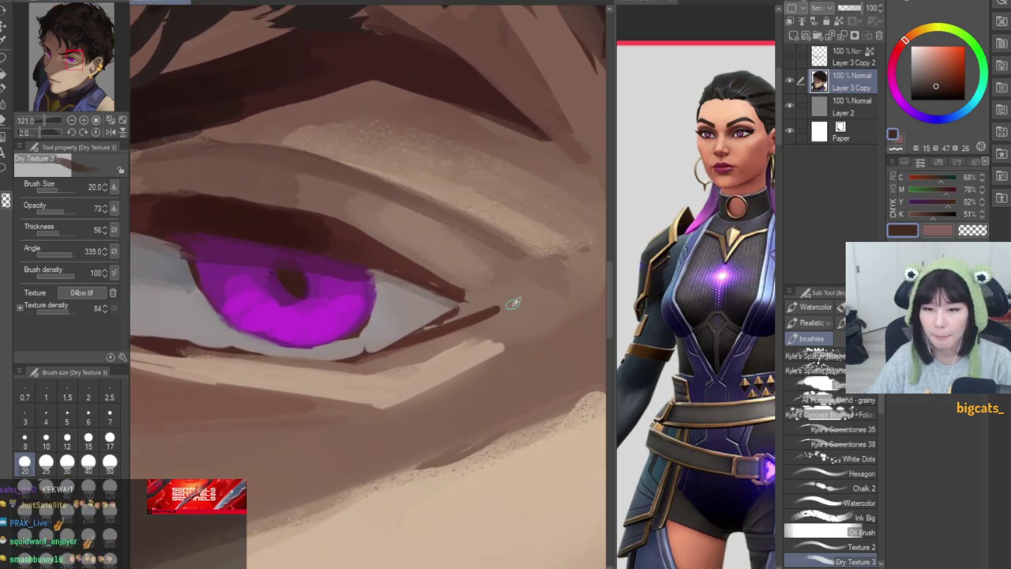
{"action": "mouse_move", "coordinate": [429, 334]}
{"action": "left_mouse_down"}
{"action": "mouse_move", "coordinate": [499, 308]}
{"action": "mouse_move", "coordinate": [521, 322]}
{"action": "left_mouse_up"}
{"action": "left_click", "coordinate": [455, 287], "text": "alt"}
{"action": "scroll", "coordinate": [522, 322], "scroll_direction": "down", "scroll_amount": 6}
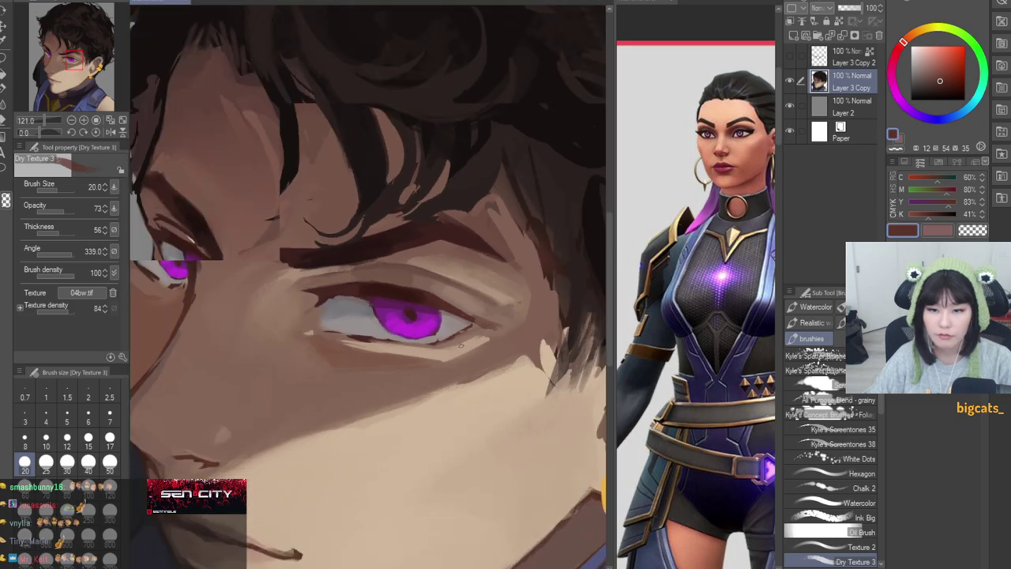
{"action": "scroll", "coordinate": [526, 401], "scroll_direction": "up", "scroll_amount": 3}
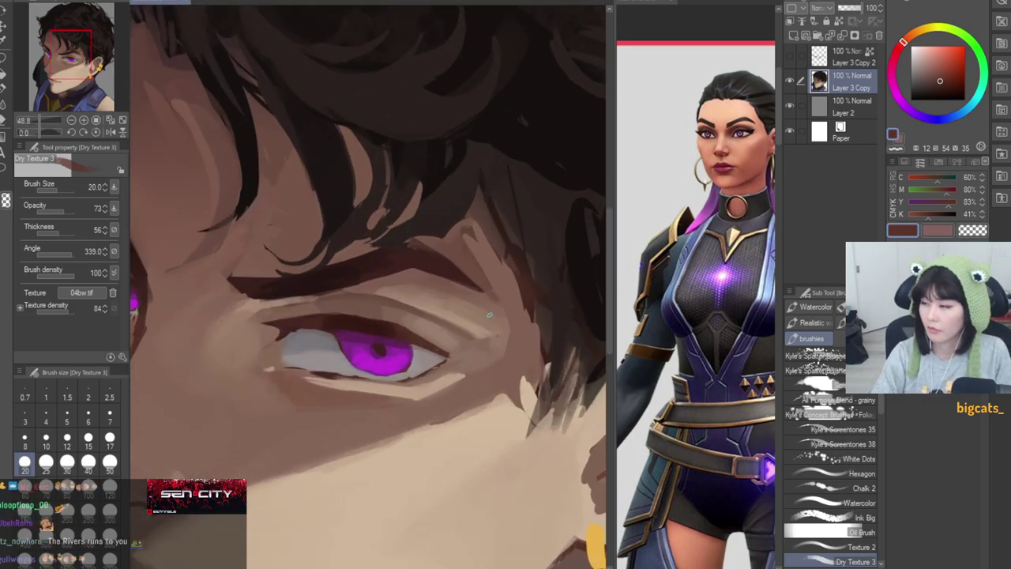
Step: Lighten the skin beside the near eye's outer corner with sampled skin tones at brush size 30
{"action": "key", "text": "bracketright"}
{"action": "scroll", "coordinate": [476, 359], "scroll_direction": "up", "scroll_amount": 4}
{"action": "left_click", "coordinate": [434, 388], "text": "alt"}
{"action": "left_click_drag", "start_coordinate": [415, 365], "coordinate": [451, 371]}
{"action": "left_click", "coordinate": [414, 368], "text": "alt"}
{"action": "left_click", "coordinate": [465, 366], "text": "alt"}
{"action": "left_click", "coordinate": [417, 375], "text": "alt"}
{"action": "mouse_move", "coordinate": [396, 396]}
{"action": "left_mouse_down"}
{"action": "mouse_move", "coordinate": [433, 395]}
{"action": "mouse_move", "coordinate": [418, 368]}
{"action": "mouse_move", "coordinate": [483, 379]}
{"action": "left_mouse_up"}
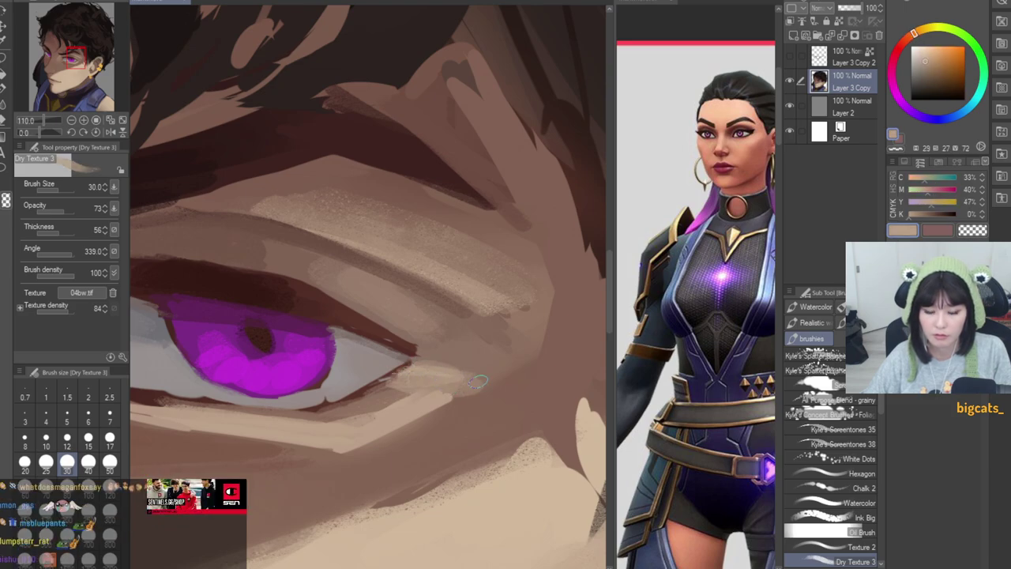
{"action": "scroll", "coordinate": [510, 363], "scroll_direction": "down", "scroll_amount": 3}
{"action": "scroll", "coordinate": [494, 349], "scroll_direction": "down", "scroll_amount": 4}
{"action": "scroll", "coordinate": [513, 340], "scroll_direction": "up", "scroll_amount": 4}
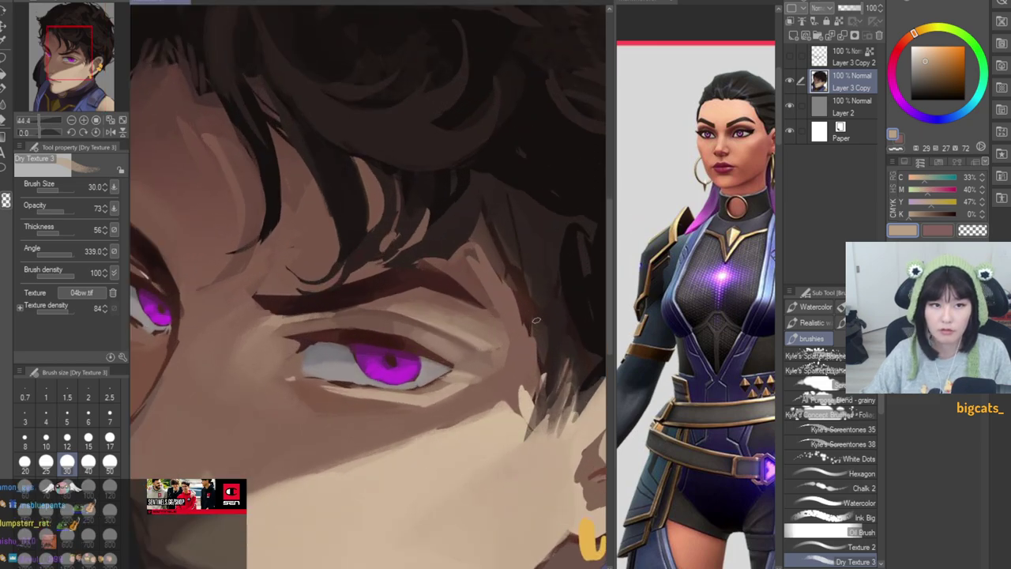
{"action": "key", "text": "ctrl+z"}
{"action": "key", "text": "ctrl+z"}
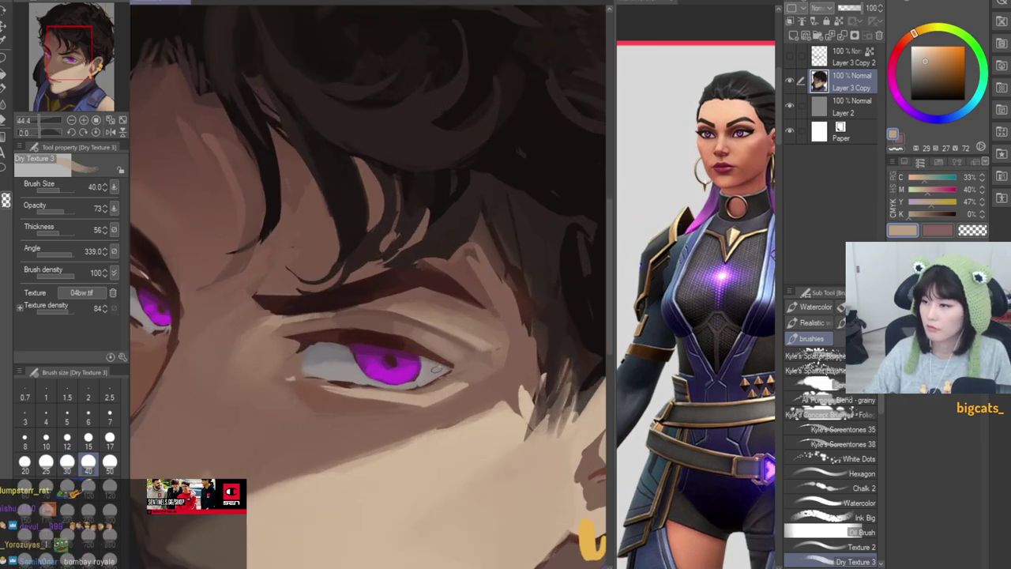
Step: Extend the upper lash line past the near eye's outer corner with sampled reddish brown at brush size 40
{"action": "scroll", "coordinate": [453, 373], "scroll_direction": "up", "scroll_amount": 2}
{"action": "key", "text": "]"}
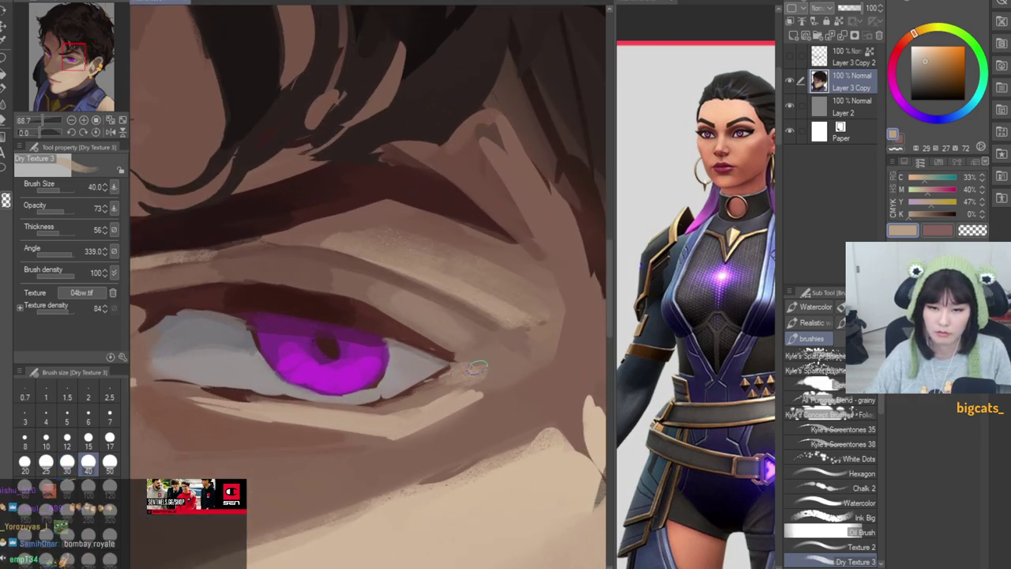
{"action": "left_click", "coordinate": [426, 340], "text": "alt"}
{"action": "left_click_drag", "start_coordinate": [412, 335], "coordinate": [483, 361]}
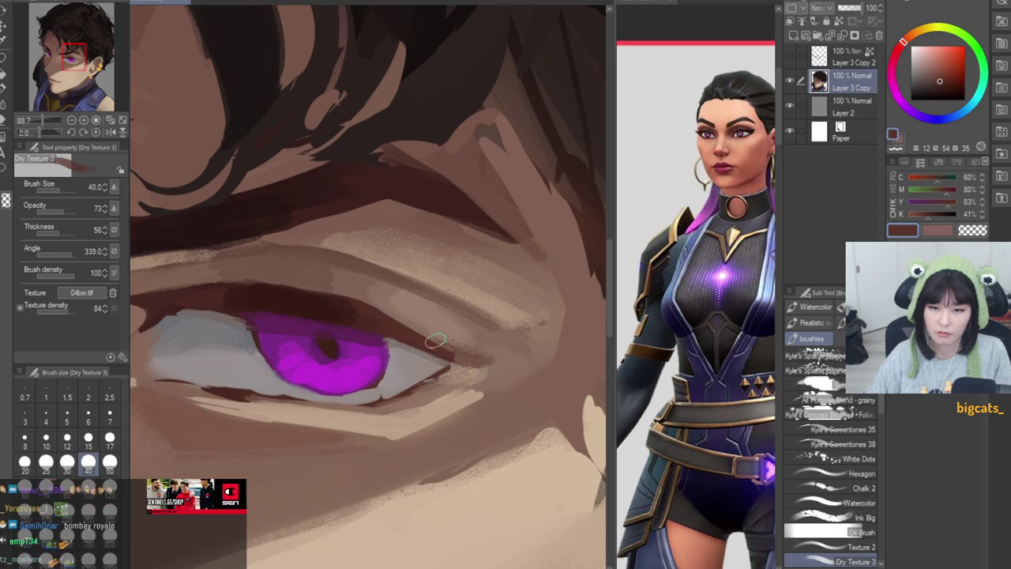
Step: Blend sampled brown skin tones over the outer end of the near eye's upper lash line and check the portrait mirrored
{"action": "mouse_move", "coordinate": [411, 331]}
{"action": "left_mouse_down"}
{"action": "mouse_move", "coordinate": [477, 350]}
{"action": "mouse_move", "coordinate": [395, 322]}
{"action": "left_mouse_up"}
{"action": "left_click", "coordinate": [469, 345], "text": "alt"}
{"action": "left_click", "coordinate": [386, 320], "text": "alt"}
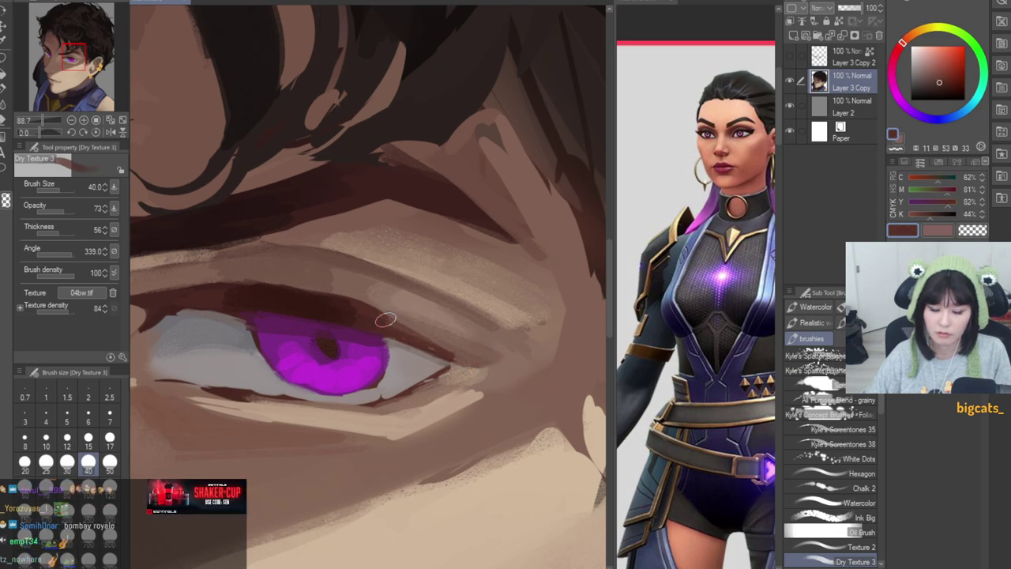
{"action": "left_click", "coordinate": [385, 309], "text": "alt"}
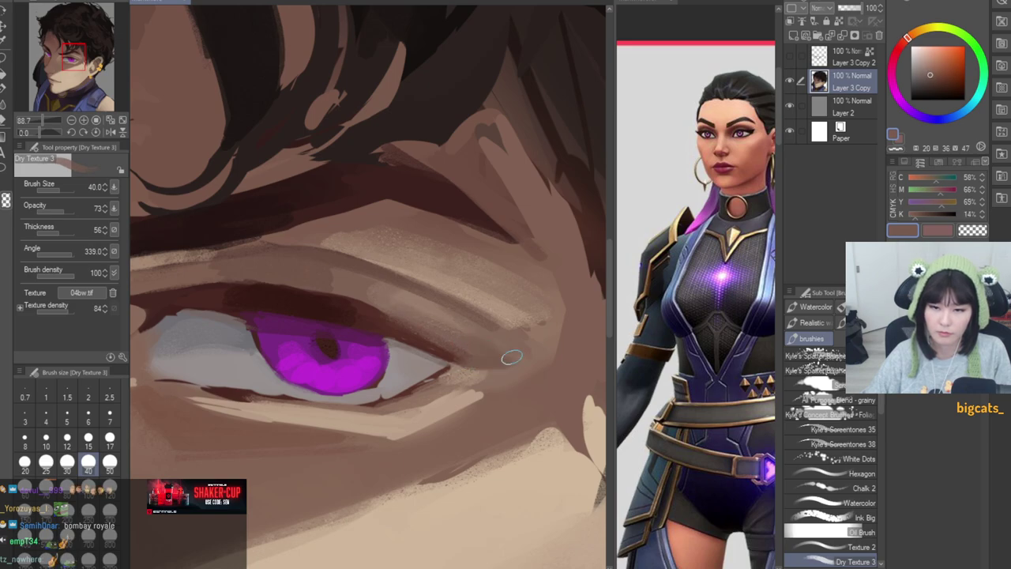
{"action": "scroll", "coordinate": [396, 319], "scroll_direction": "down", "scroll_amount": 6}
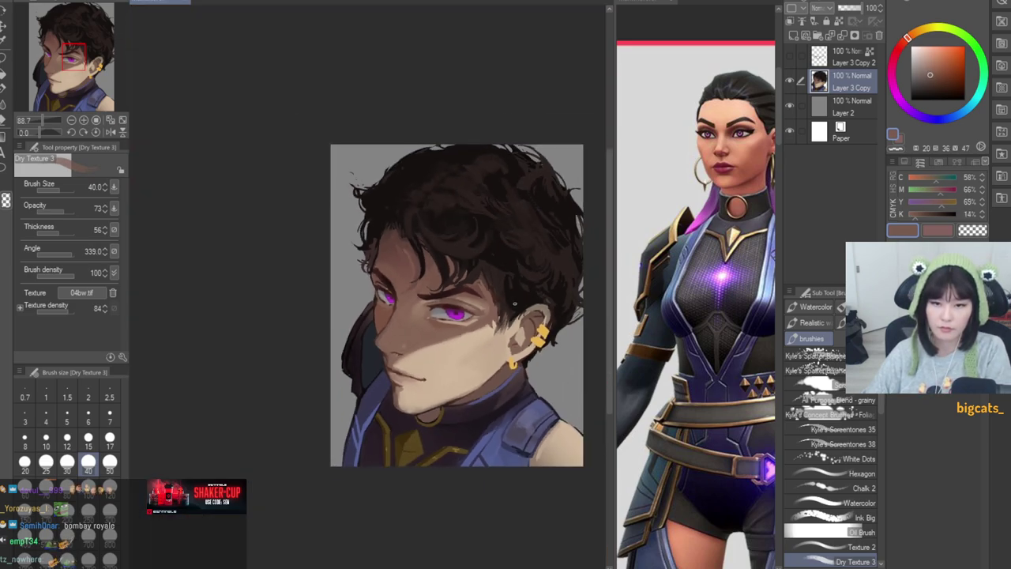
{"action": "key", "text": "h"}
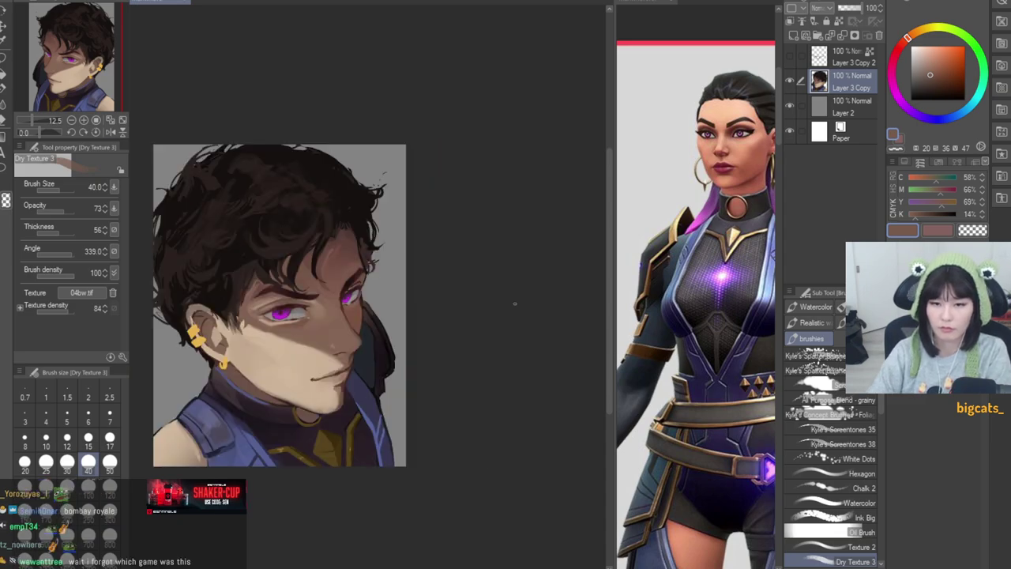
{"action": "key", "text": "h"}
Step: Set the brush size to 50 and blend sampled skin browns across the near eye's upper eyelid between lash line and crease
{"action": "scroll", "coordinate": [502, 291], "scroll_direction": "up", "scroll_amount": 3}
{"action": "key", "text": "bracketright"}
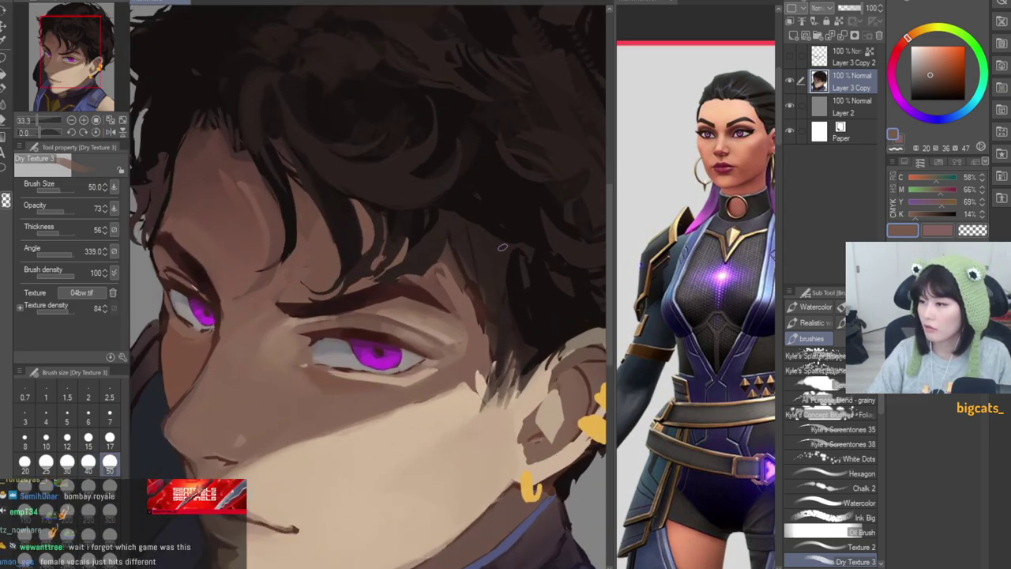
{"action": "scroll", "coordinate": [395, 356], "scroll_direction": "up", "scroll_amount": 5}
{"action": "left_click", "coordinate": [357, 384], "text": "alt"}
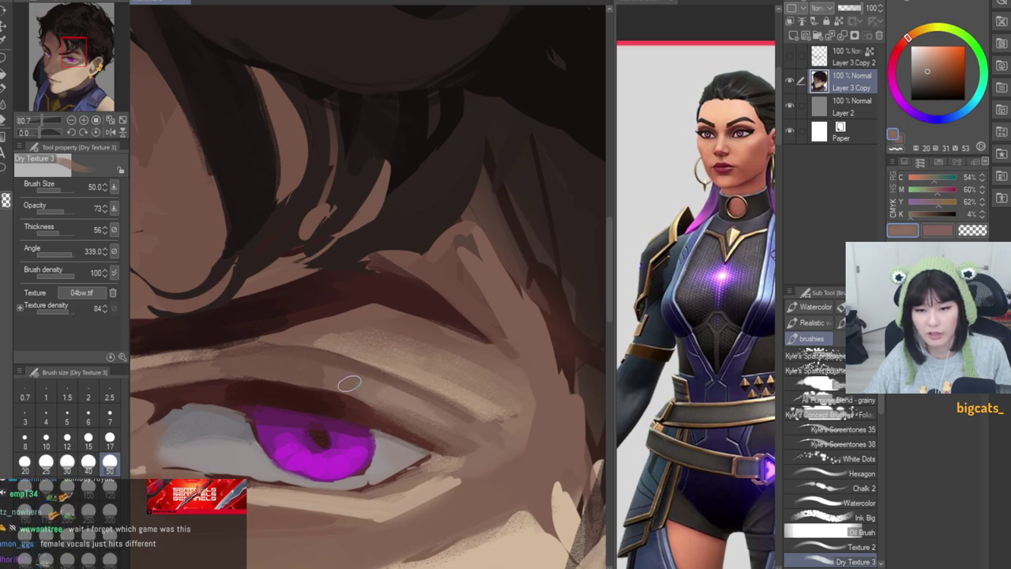
{"action": "left_click", "coordinate": [316, 366], "text": "alt"}
{"action": "left_click_drag", "start_coordinate": [345, 375], "coordinate": [403, 408]}
{"action": "left_click", "coordinate": [323, 384], "text": "alt"}
{"action": "left_click", "coordinate": [446, 416], "text": "alt"}
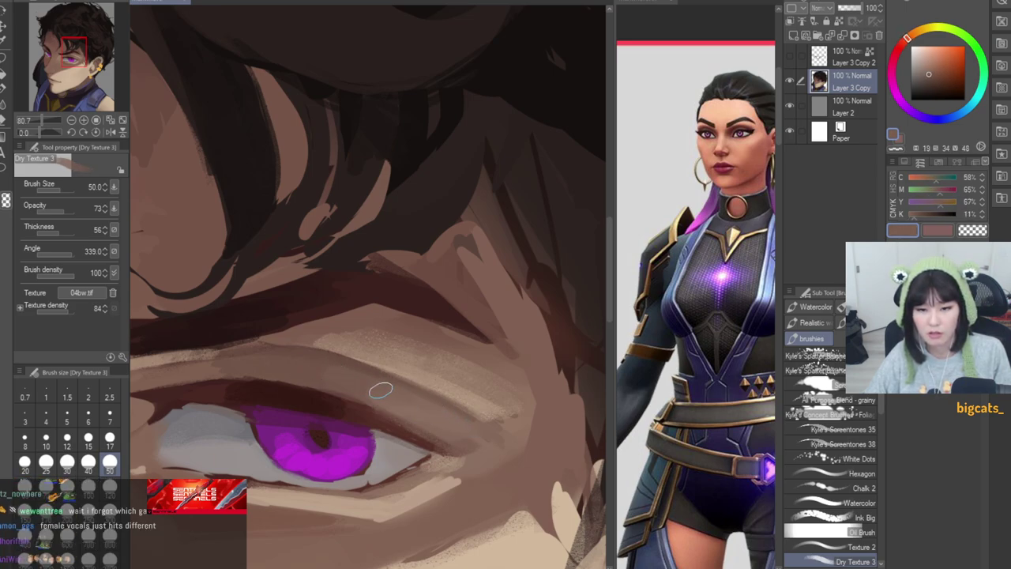
{"action": "scroll", "coordinate": [517, 379], "scroll_direction": "down", "scroll_amount": 6}
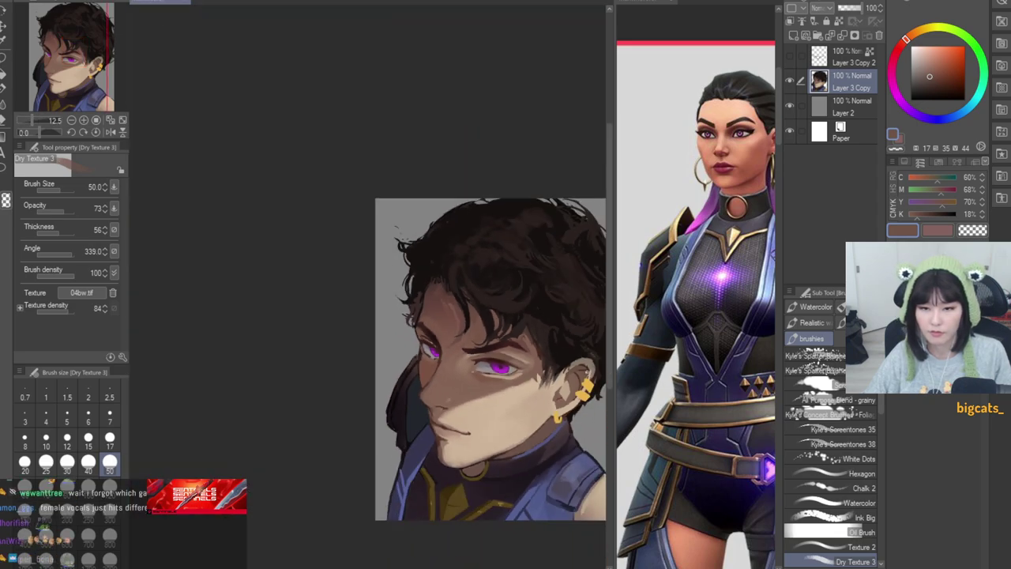
Step: Set the brush size to 20 and refine the upper edge of the near eyelid crease beneath the eyebrow with sampled skin tones
{"action": "scroll", "coordinate": [522, 383], "scroll_direction": "up", "scroll_amount": 4}
{"action": "key", "text": "bracketleft"}
{"action": "key", "text": "bracketleft"}
{"action": "key", "text": "bracketleft"}
{"action": "key", "text": "bracketleft"}
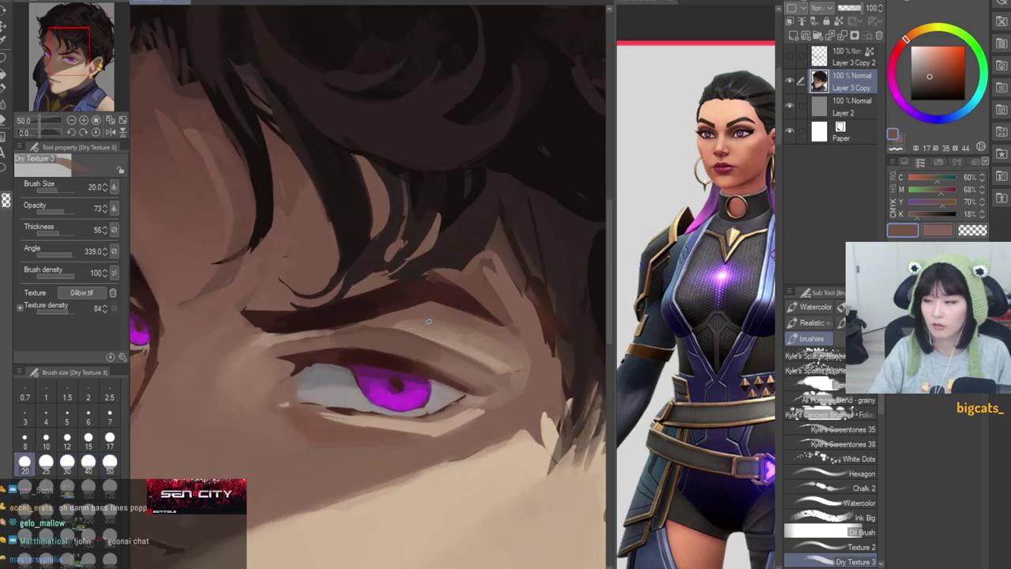
{"action": "scroll", "coordinate": [461, 339], "scroll_direction": "up", "scroll_amount": 2}
{"action": "left_click", "coordinate": [352, 306], "text": "alt"}
{"action": "left_click_drag", "start_coordinate": [355, 318], "coordinate": [335, 316]}
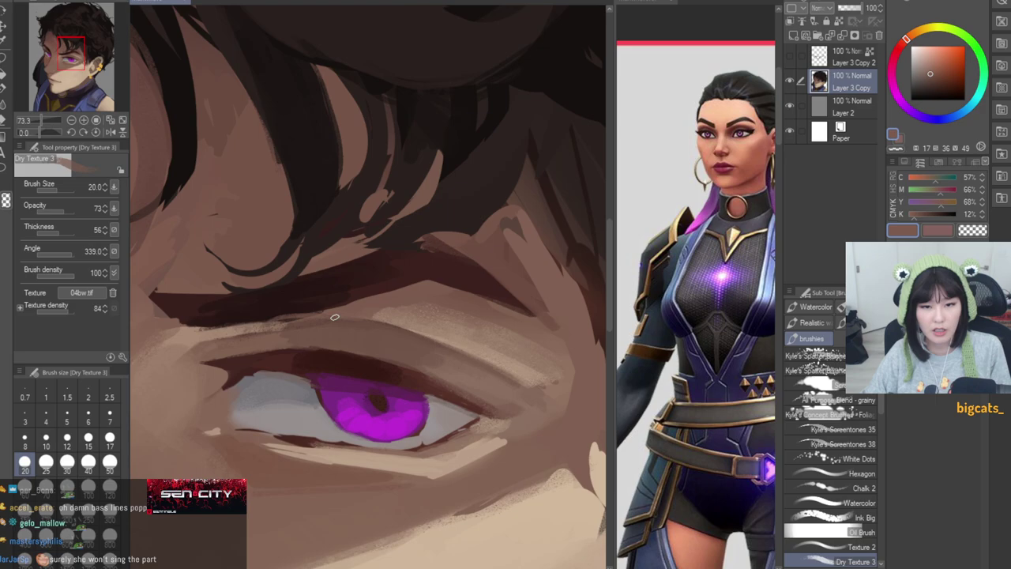
{"action": "left_click", "coordinate": [273, 311], "text": "alt"}
{"action": "left_click_drag", "start_coordinate": [266, 316], "coordinate": [318, 314]}
{"action": "left_click", "coordinate": [333, 315], "text": "alt"}
{"action": "left_click", "coordinate": [222, 327], "text": "alt"}
{"action": "left_click_drag", "start_coordinate": [251, 325], "coordinate": [280, 321]}
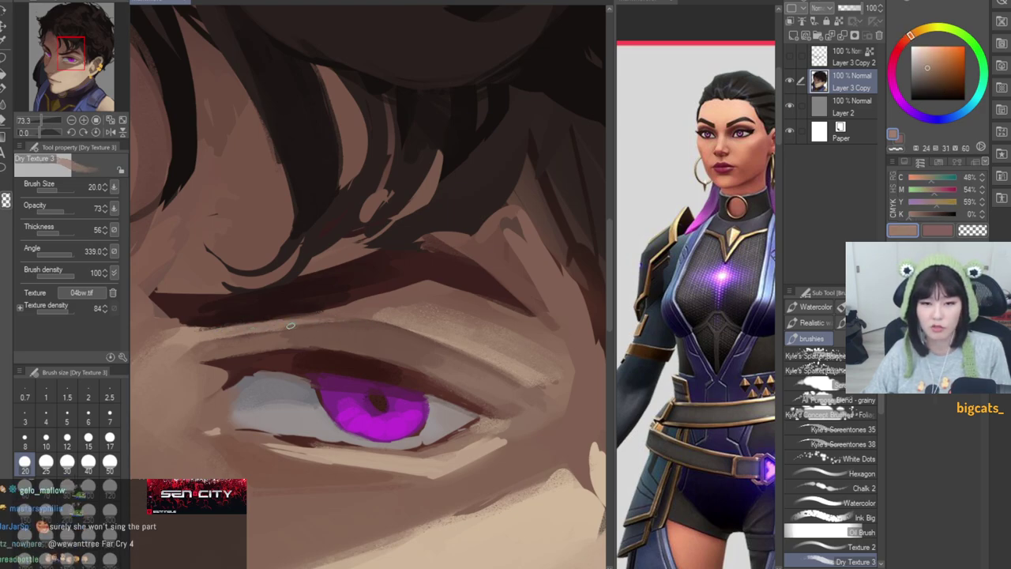
Step: Paint thin dark brown fold lines along the near eye's upper eyelid, from above the iris to the outer corner
{"action": "scroll", "coordinate": [488, 343], "scroll_direction": "up", "scroll_amount": 1}
{"action": "left_click", "coordinate": [365, 367], "text": "alt"}
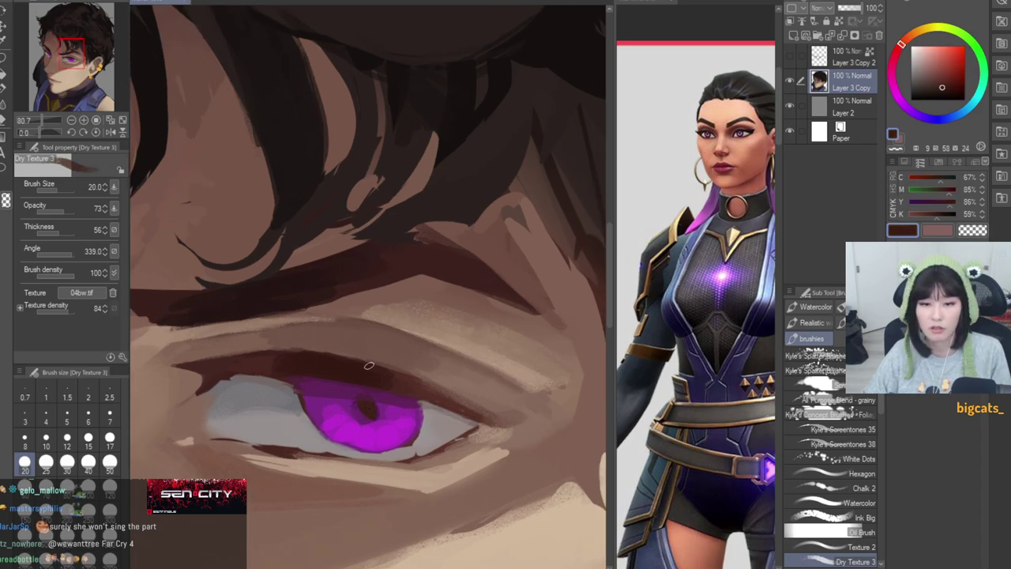
{"action": "left_click_drag", "start_coordinate": [347, 356], "coordinate": [491, 409]}
{"action": "mouse_move", "coordinate": [341, 345]}
{"action": "left_mouse_down"}
{"action": "mouse_move", "coordinate": [482, 393]}
{"action": "mouse_move", "coordinate": [455, 382]}
{"action": "left_mouse_up"}
{"action": "left_click", "coordinate": [482, 394], "text": "alt"}
{"action": "left_click", "coordinate": [344, 346], "text": "alt"}
{"action": "left_click_drag", "start_coordinate": [329, 343], "coordinate": [267, 341]}
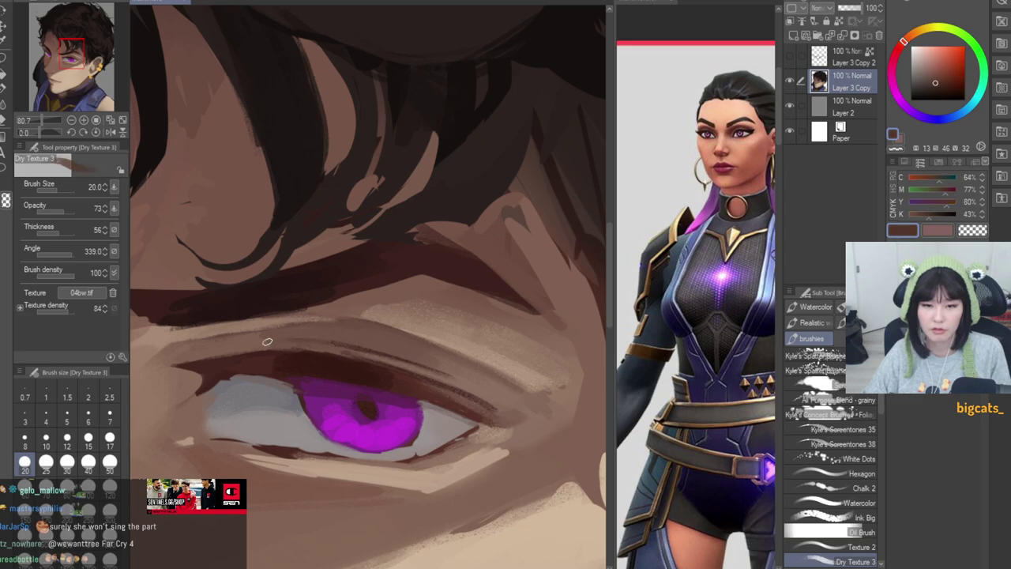
{"action": "left_click", "coordinate": [494, 396], "text": "alt"}
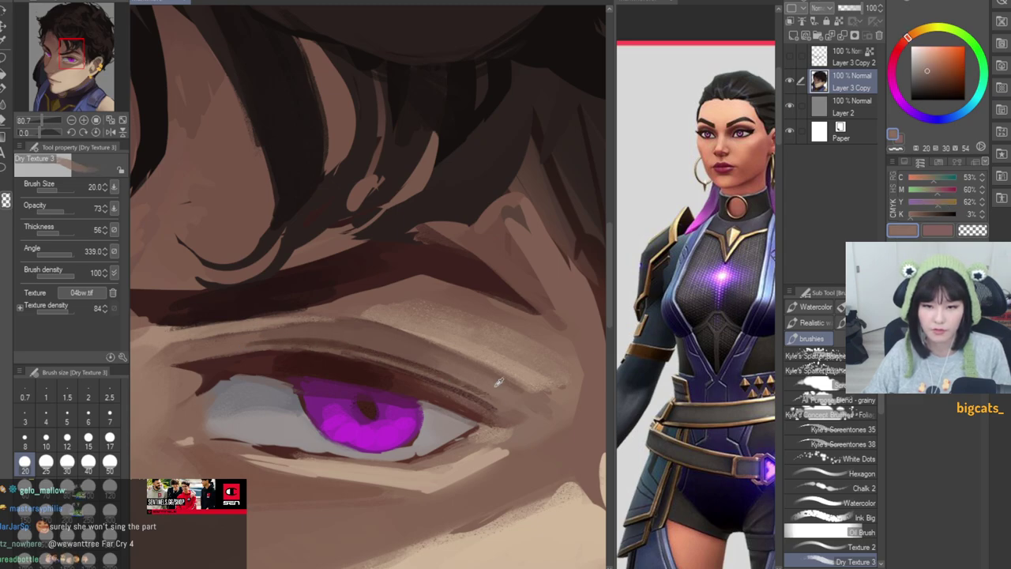
{"action": "scroll", "coordinate": [494, 396], "scroll_direction": "down", "scroll_amount": 6}
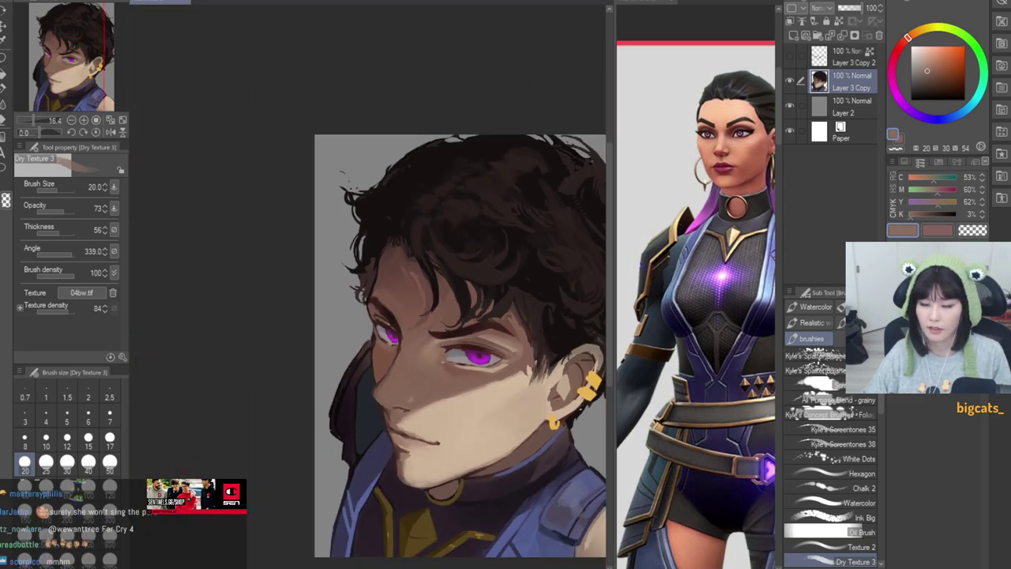
Step: Paint fine eyelid fold strokes between the far eye's brow and upper lash line using sampled skin tones
{"action": "scroll", "coordinate": [489, 347], "scroll_direction": "up", "scroll_amount": 6}
{"action": "left_click", "coordinate": [309, 390], "text": "alt"}
{"action": "left_click_drag", "start_coordinate": [288, 372], "coordinate": [356, 399]}
{"action": "left_click", "coordinate": [312, 365], "text": "alt"}
{"action": "mouse_move", "coordinate": [290, 374]}
{"action": "left_mouse_down"}
{"action": "mouse_move", "coordinate": [333, 393]}
{"action": "mouse_move", "coordinate": [343, 383]}
{"action": "mouse_move", "coordinate": [288, 356]}
{"action": "left_mouse_up"}
{"action": "scroll", "coordinate": [363, 398], "scroll_direction": "down", "scroll_amount": 7}
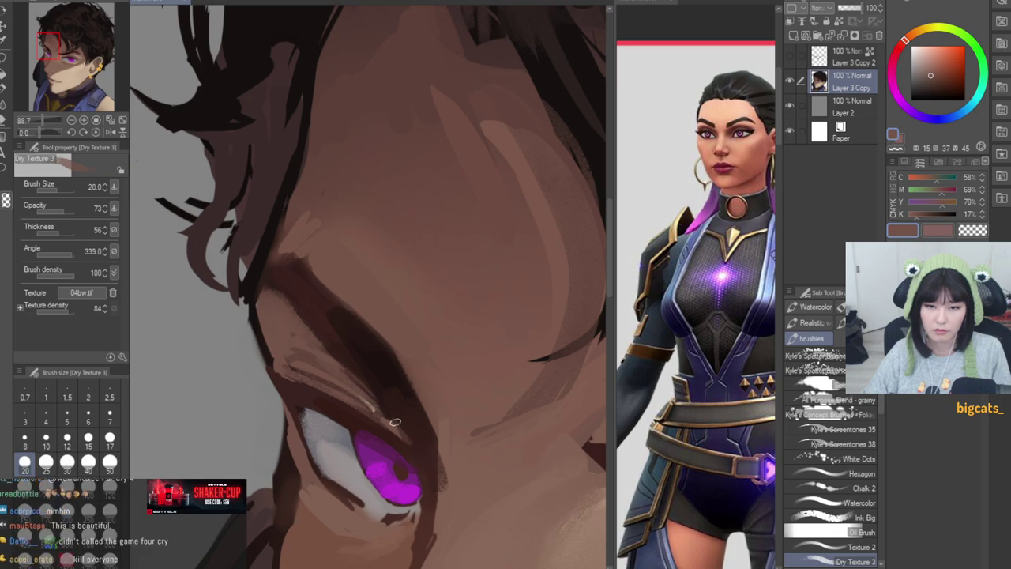
Step: Touch up the near eye's outer corner and the end of the eyelid crease with sampled light brown skin tones
{"action": "scroll", "coordinate": [343, 332], "scroll_direction": "up", "scroll_amount": 5}
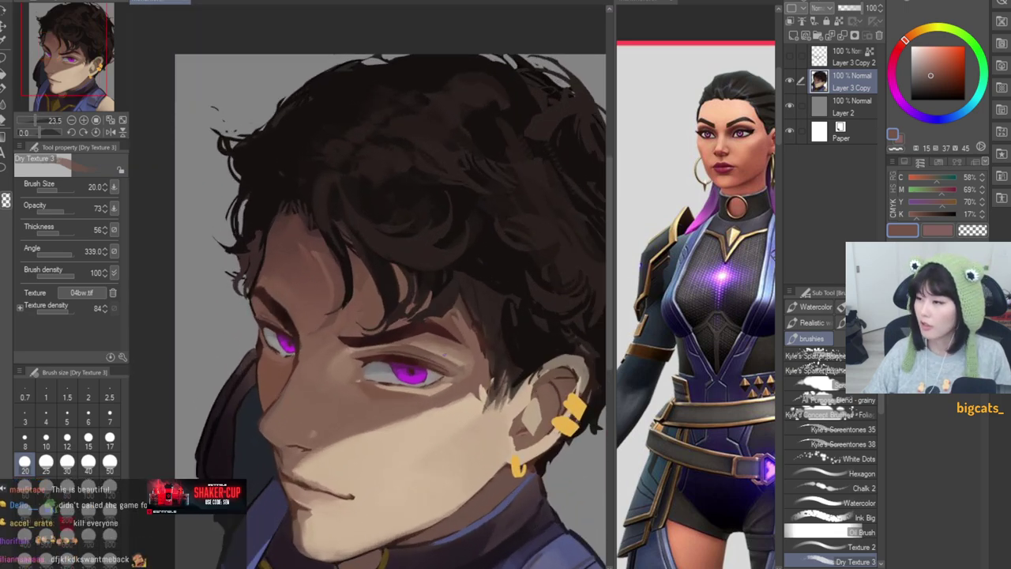
{"action": "scroll", "coordinate": [344, 333], "scroll_direction": "up", "scroll_amount": 2}
{"action": "scroll", "coordinate": [344, 332], "scroll_direction": "up", "scroll_amount": 3}
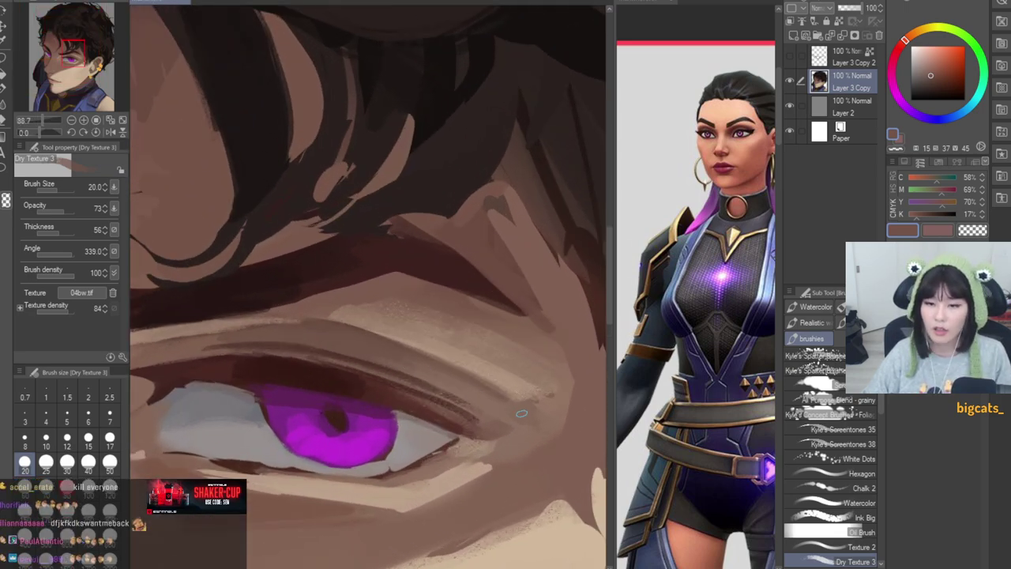
{"action": "left_click", "coordinate": [528, 436], "text": "alt"}
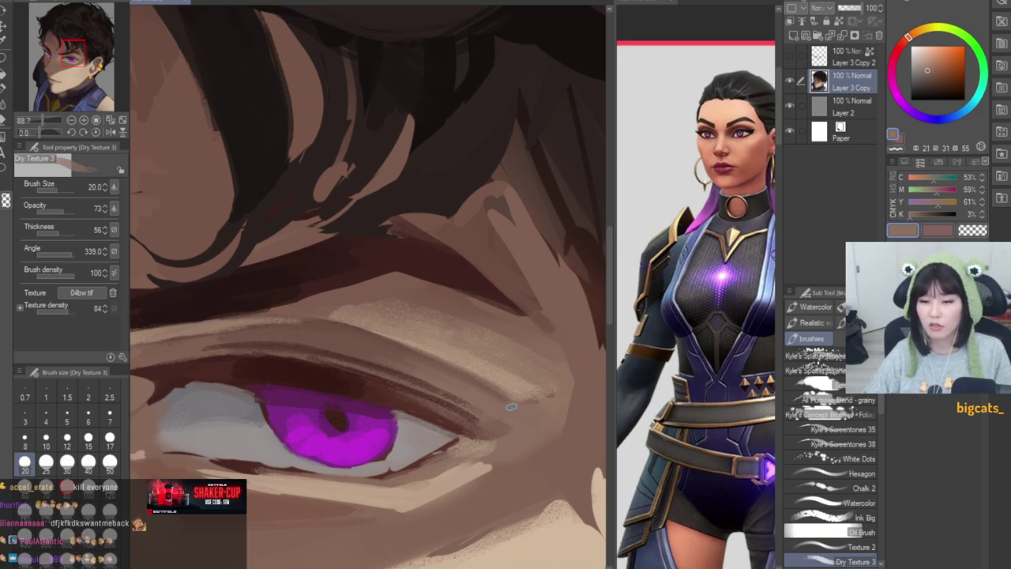
{"action": "left_click", "coordinate": [525, 409], "text": "alt"}
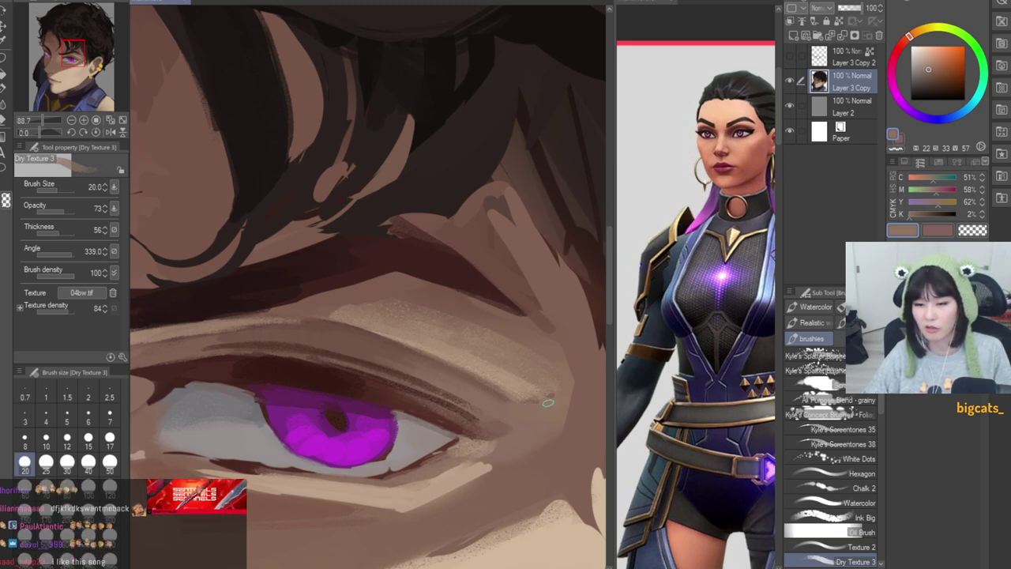
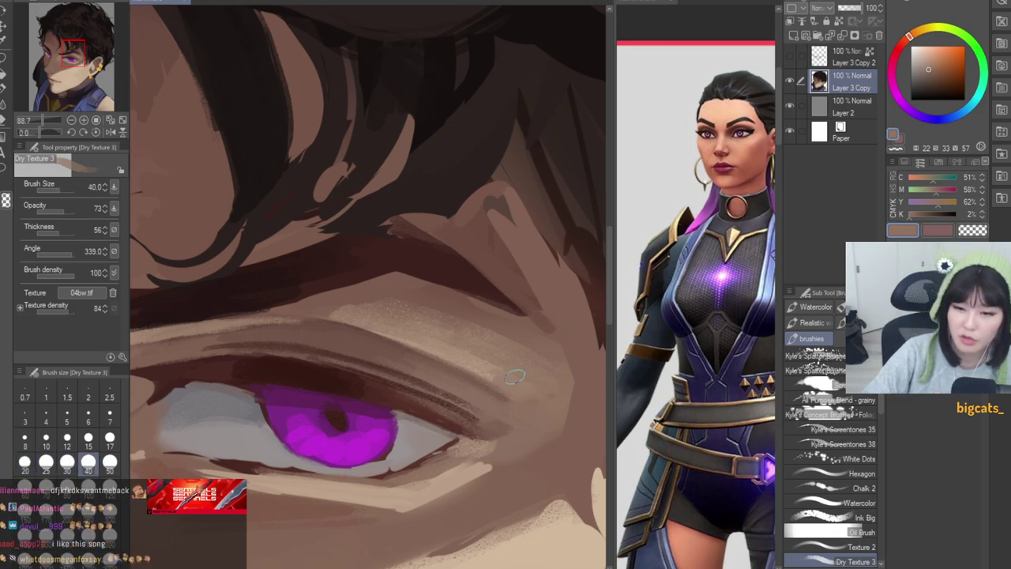
Step: Set the brush size to 70, soften the grainy highlight between the near eyebrow and eyelid crease, and check the portrait mirrored
{"action": "key", "text": "bracketright"}
{"action": "key", "text": "bracketright"}
{"action": "key", "text": "bracketright"}
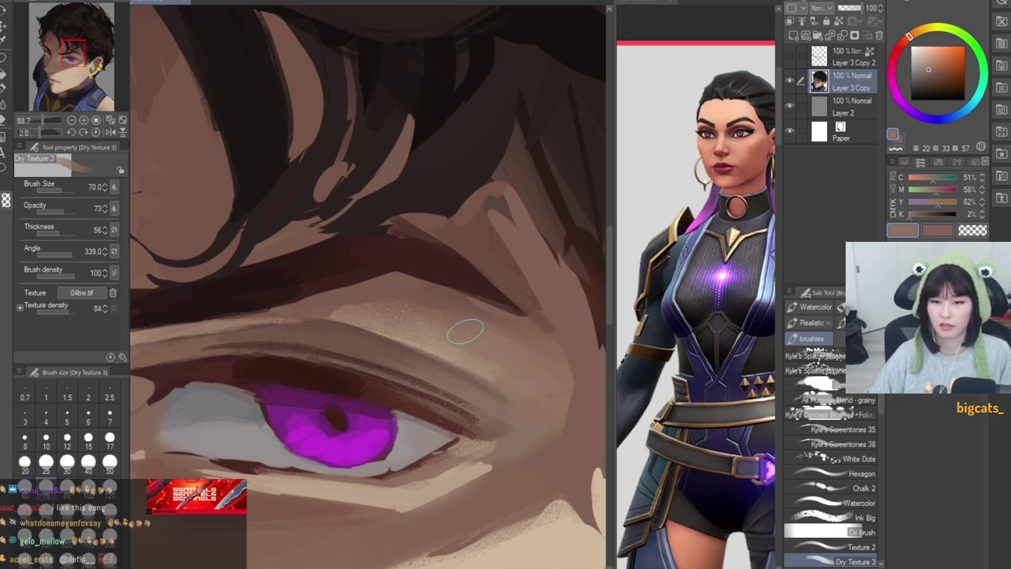
{"action": "left_click", "coordinate": [447, 322], "text": "alt"}
{"action": "left_click_drag", "start_coordinate": [414, 327], "coordinate": [426, 334]}
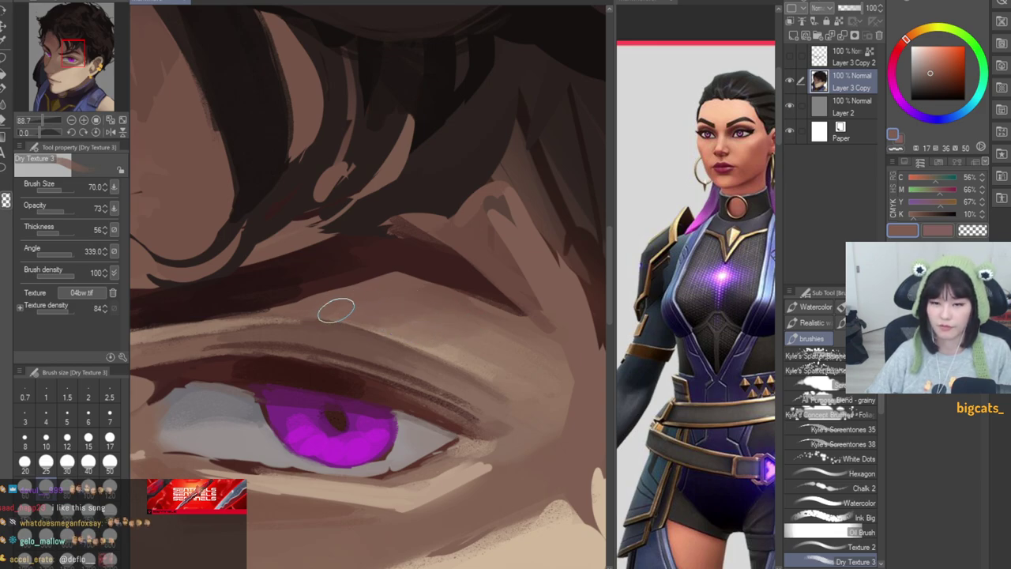
{"action": "scroll", "coordinate": [442, 305], "scroll_direction": "down", "scroll_amount": 10}
{"action": "key", "text": "h"}
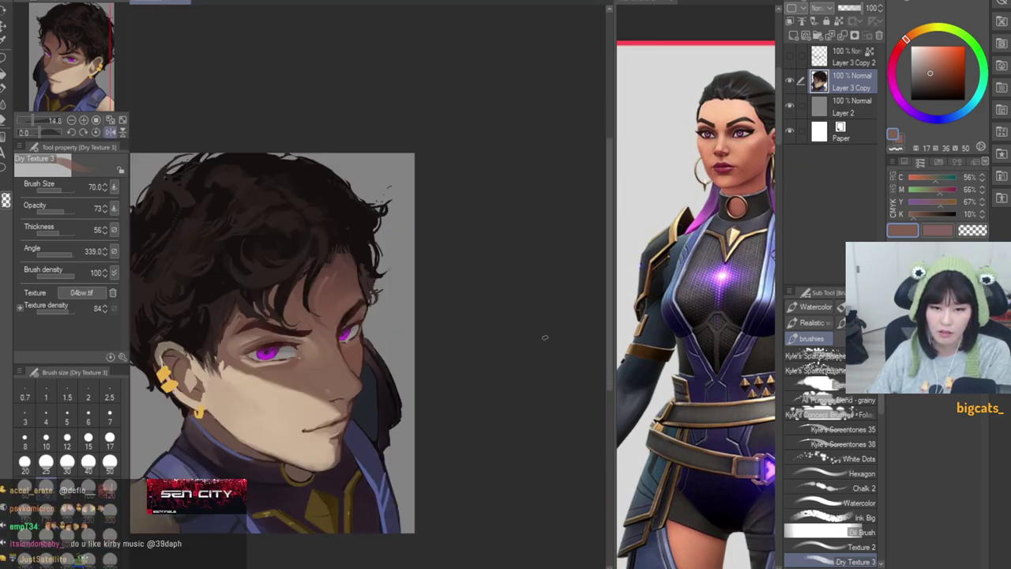
{"action": "key", "text": "h"}
{"action": "scroll", "coordinate": [544, 337], "scroll_direction": "up", "scroll_amount": 2}
{"action": "scroll", "coordinate": [544, 337], "scroll_direction": "down", "scroll_amount": 3}
{"action": "scroll", "coordinate": [538, 307], "scroll_direction": "up", "scroll_amount": 6}
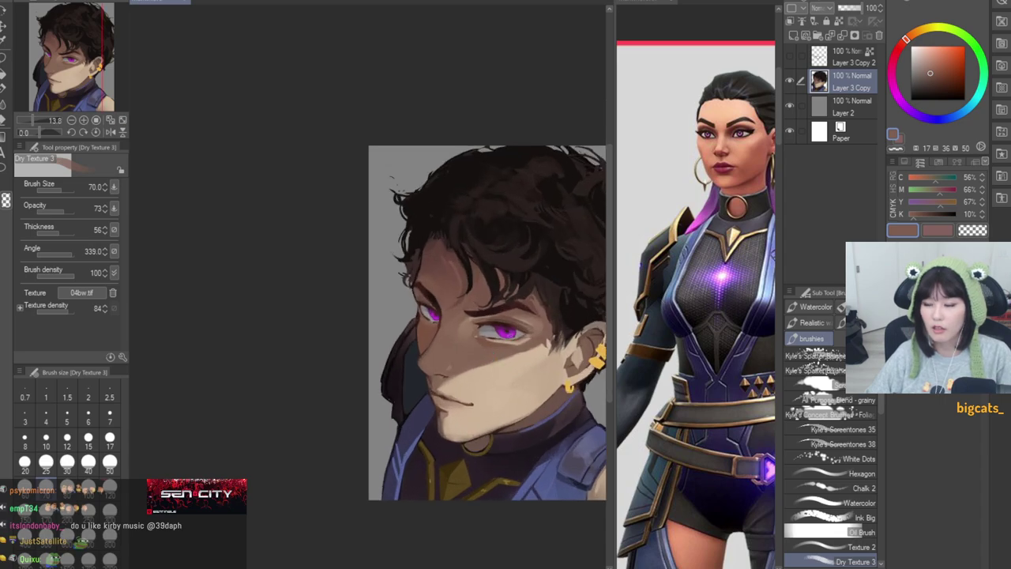
Step: Blend sampled skin tones along the near eye's lower lid, softening the inner part of the light under-eye stripe
{"action": "scroll", "coordinate": [539, 307], "scroll_direction": "up", "scroll_amount": 2}
{"action": "scroll", "coordinate": [311, 386], "scroll_direction": "up", "scroll_amount": 5}
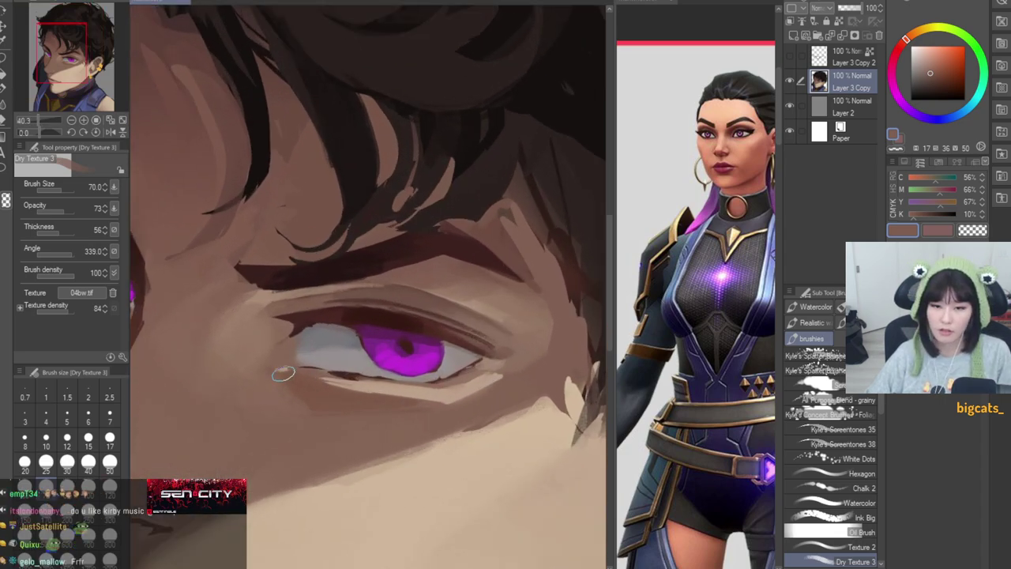
{"action": "left_click_drag", "start_coordinate": [307, 376], "coordinate": [330, 377]}
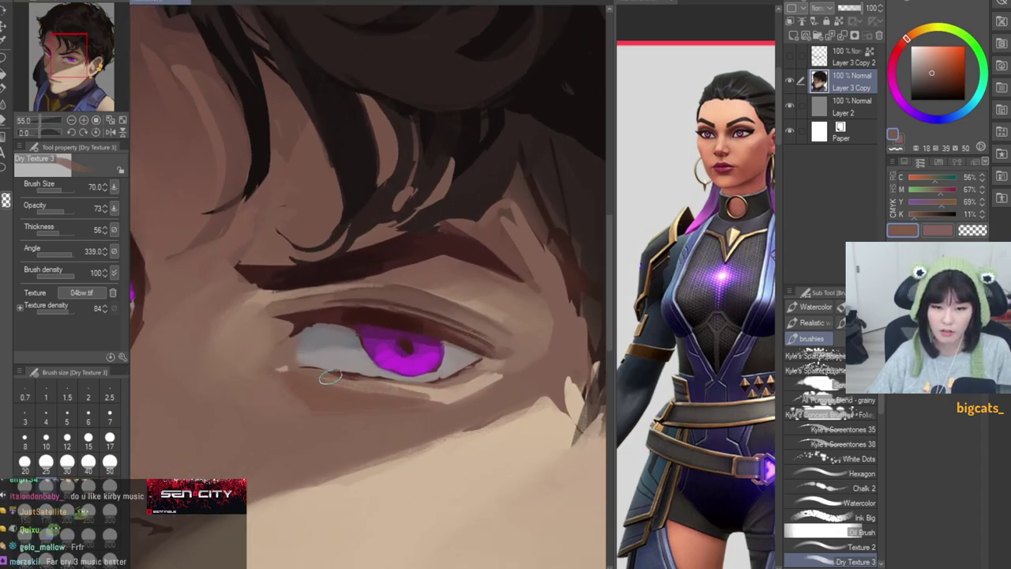
{"action": "left_click", "coordinate": [426, 396], "text": "alt"}
{"action": "left_click", "coordinate": [388, 390], "text": "alt"}
{"action": "left_click", "coordinate": [391, 392], "text": "alt"}
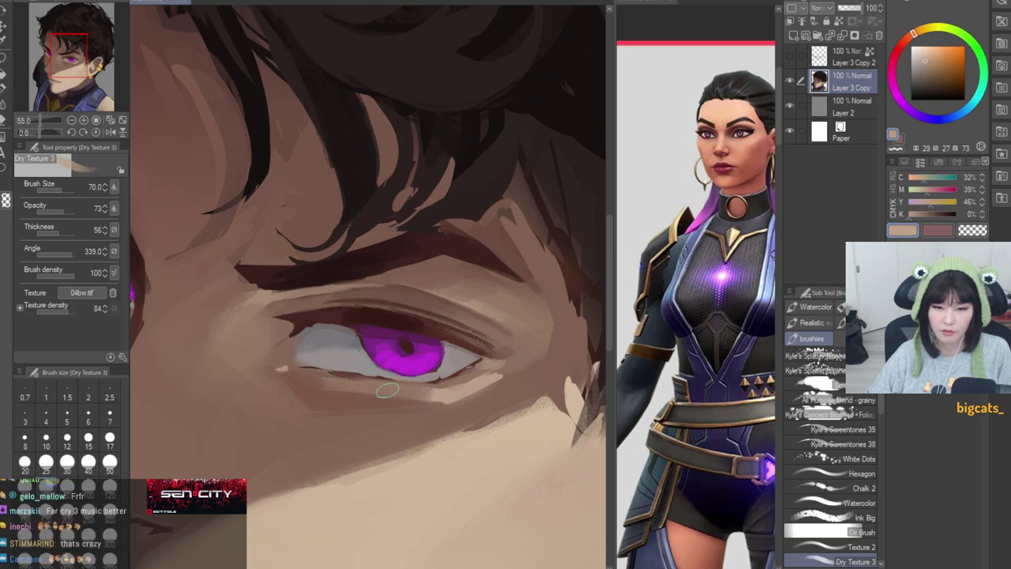
{"action": "left_click", "coordinate": [344, 394], "text": "alt"}
{"action": "left_click_drag", "start_coordinate": [317, 385], "coordinate": [365, 387]}
{"action": "scroll", "coordinate": [403, 381], "scroll_direction": "down", "scroll_amount": 9}
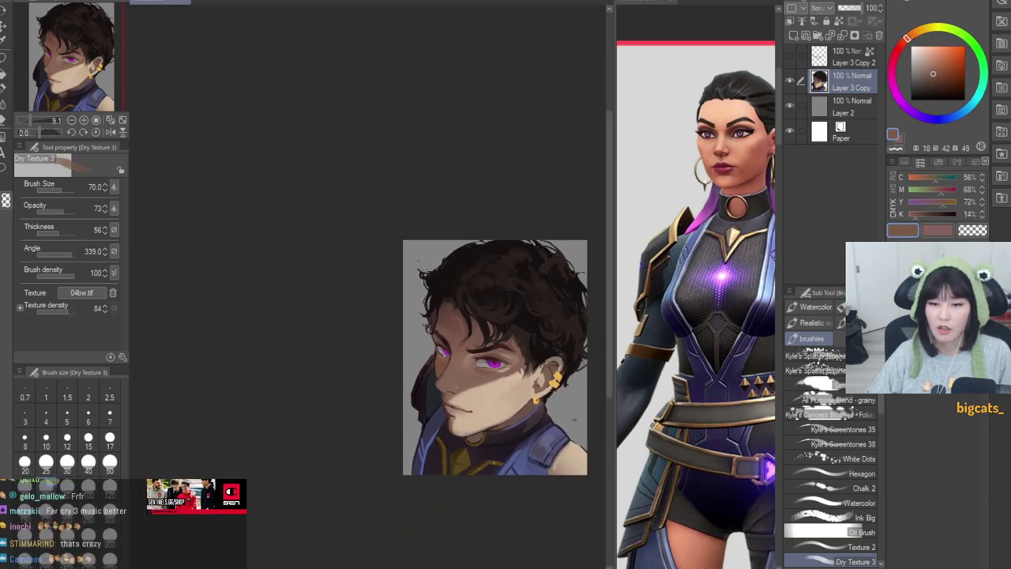
Step: Set the brush size to 30 and soften the under-eye shading and the lower edge of the outer highlight with sampled browns
{"action": "scroll", "coordinate": [479, 418], "scroll_direction": "up", "scroll_amount": 4}
{"action": "scroll", "coordinate": [479, 418], "scroll_direction": "up", "scroll_amount": 3}
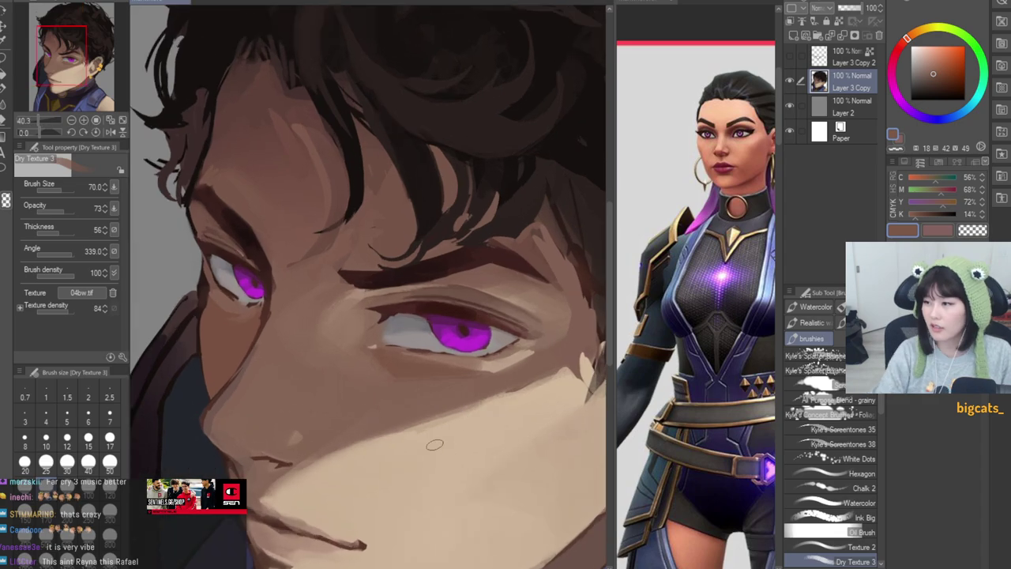
{"action": "scroll", "coordinate": [440, 335], "scroll_direction": "up", "scroll_amount": 2}
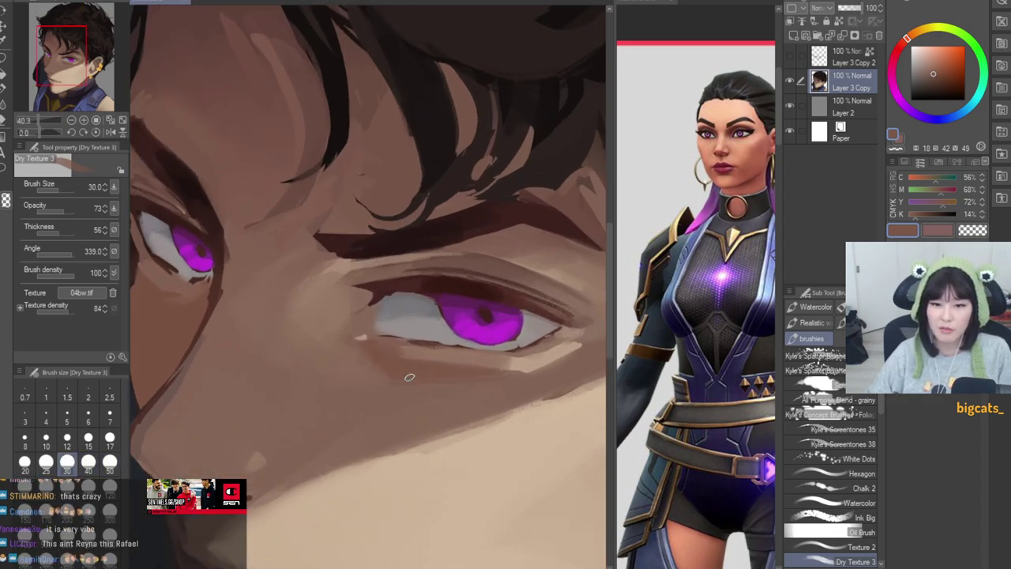
{"action": "scroll", "coordinate": [441, 370], "scroll_direction": "down", "scroll_amount": 10}
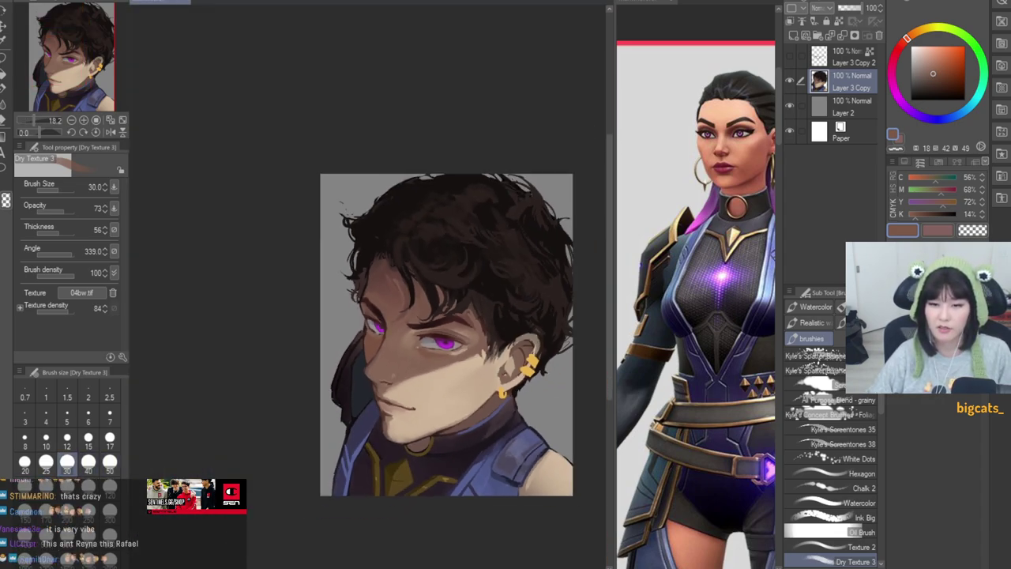
{"action": "scroll", "coordinate": [491, 387], "scroll_direction": "up", "scroll_amount": 6}
{"action": "scroll", "coordinate": [358, 406], "scroll_direction": "up", "scroll_amount": 4}
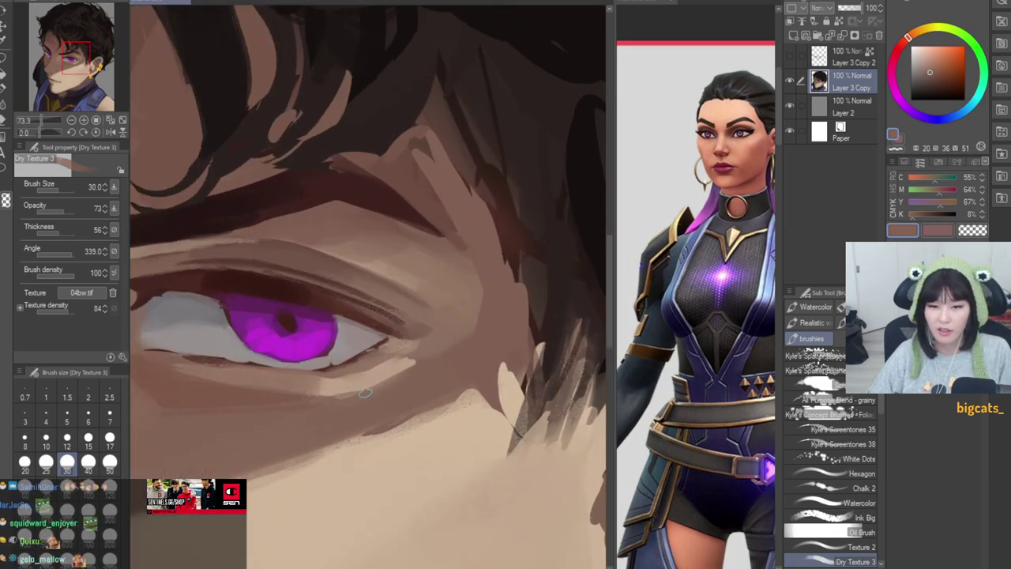
{"action": "left_click", "coordinate": [387, 372], "text": "alt"}
{"action": "left_click", "coordinate": [361, 394], "text": "alt"}
Step: Add a pale pink catchlight at the inner edge of the near eye's purple iris and check it from a distance
{"action": "left_click_drag", "start_coordinate": [311, 340], "coordinate": [380, 368]}
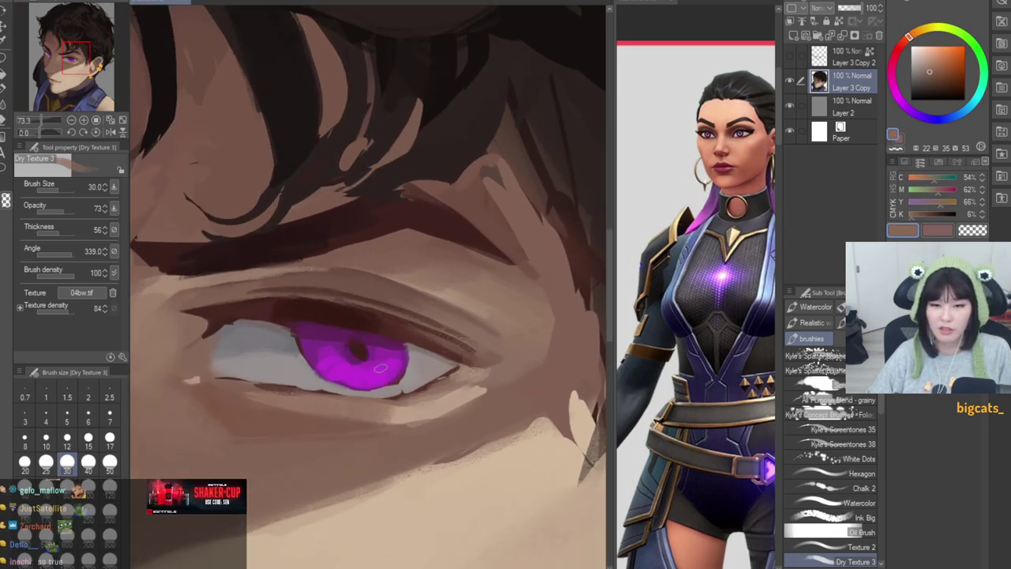
{"action": "left_click", "coordinate": [379, 367], "text": "alt"}
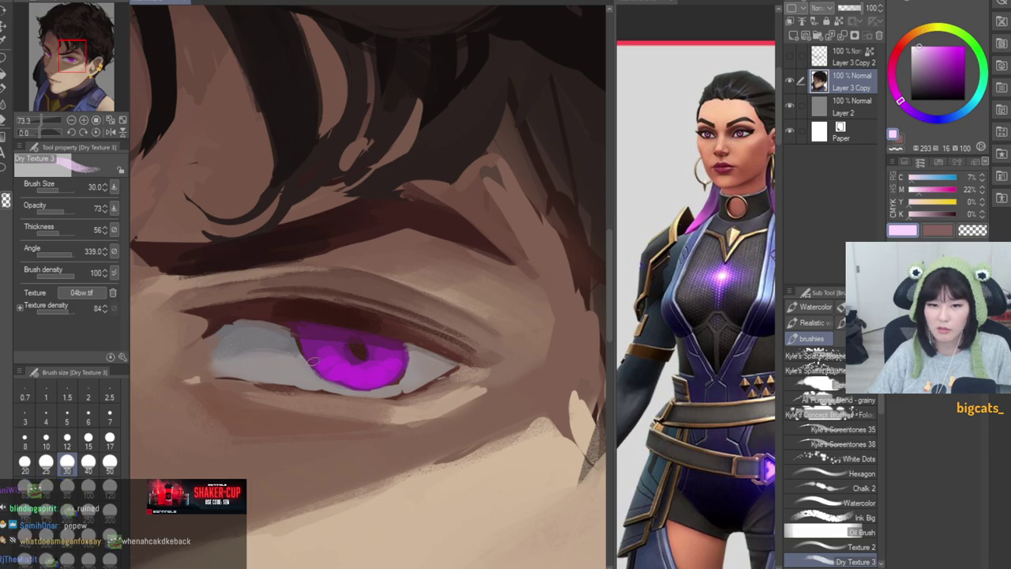
{"action": "scroll", "coordinate": [308, 360], "scroll_direction": "up", "scroll_amount": 1}
{"action": "left_click_drag", "start_coordinate": [302, 368], "coordinate": [319, 364]}
{"action": "scroll", "coordinate": [458, 371], "scroll_direction": "down", "scroll_amount": 5}
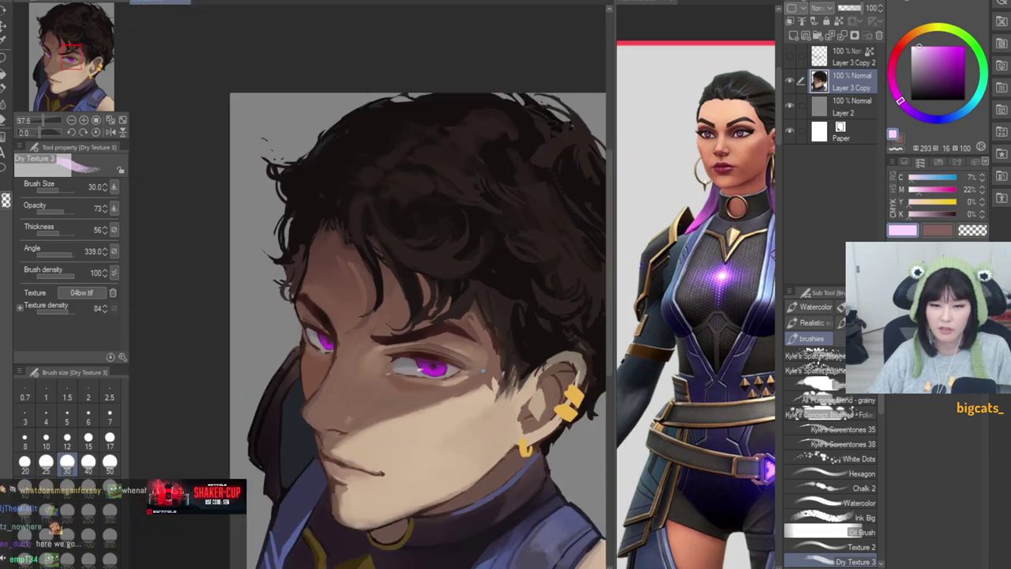
{"action": "scroll", "coordinate": [482, 369], "scroll_direction": "down", "scroll_amount": 2}
{"action": "scroll", "coordinate": [300, 339], "scroll_direction": "up", "scroll_amount": 6}
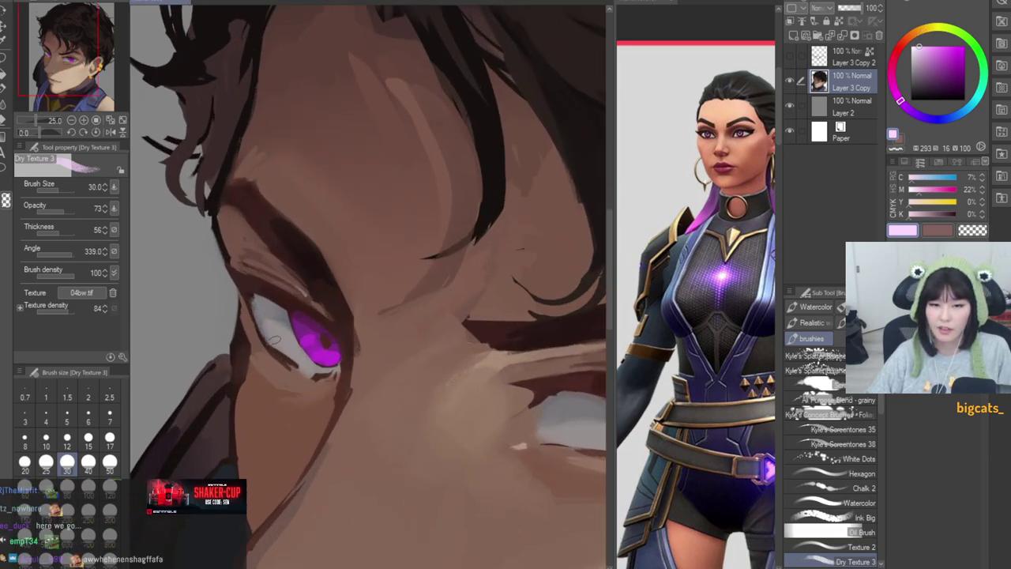
{"action": "scroll", "coordinate": [298, 336], "scroll_direction": "down", "scroll_amount": 5}
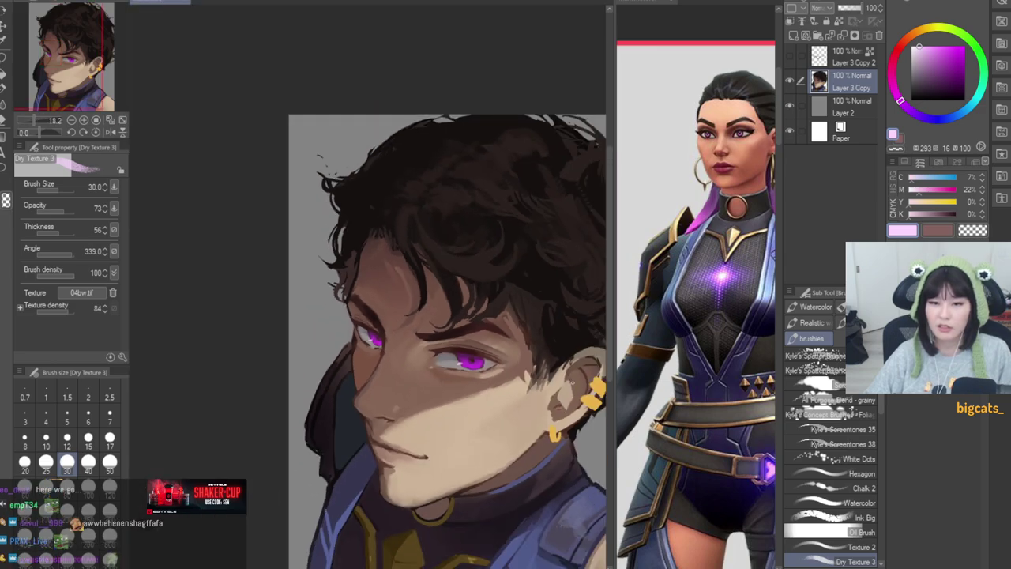
{"action": "scroll", "coordinate": [525, 341], "scroll_direction": "up", "scroll_amount": 3}
{"action": "scroll", "coordinate": [409, 377], "scroll_direction": "up", "scroll_amount": 2}
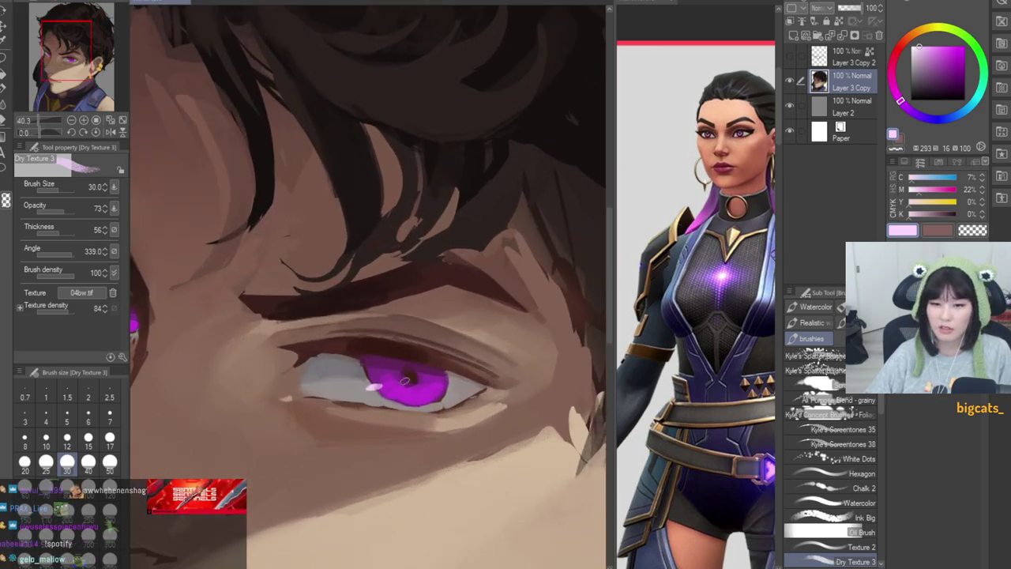
Step: Retouch the pupils and far iris with sampled dark brown and purple, adding a matching pale catchlight to the far eye
{"action": "left_click", "coordinate": [414, 377], "text": "alt"}
{"action": "left_click", "coordinate": [412, 376], "text": "alt"}
{"action": "scroll", "coordinate": [411, 374], "scroll_direction": "down", "scroll_amount": 4}
{"action": "scroll", "coordinate": [264, 356], "scroll_direction": "up", "scroll_amount": 4}
{"action": "left_click_drag", "start_coordinate": [267, 368], "coordinate": [269, 370]}
{"action": "scroll", "coordinate": [258, 336], "scroll_direction": "down", "scroll_amount": 3}
{"action": "scroll", "coordinate": [257, 335], "scroll_direction": "down", "scroll_amount": 4}
{"action": "scroll", "coordinate": [402, 375], "scroll_direction": "up", "scroll_amount": 1}
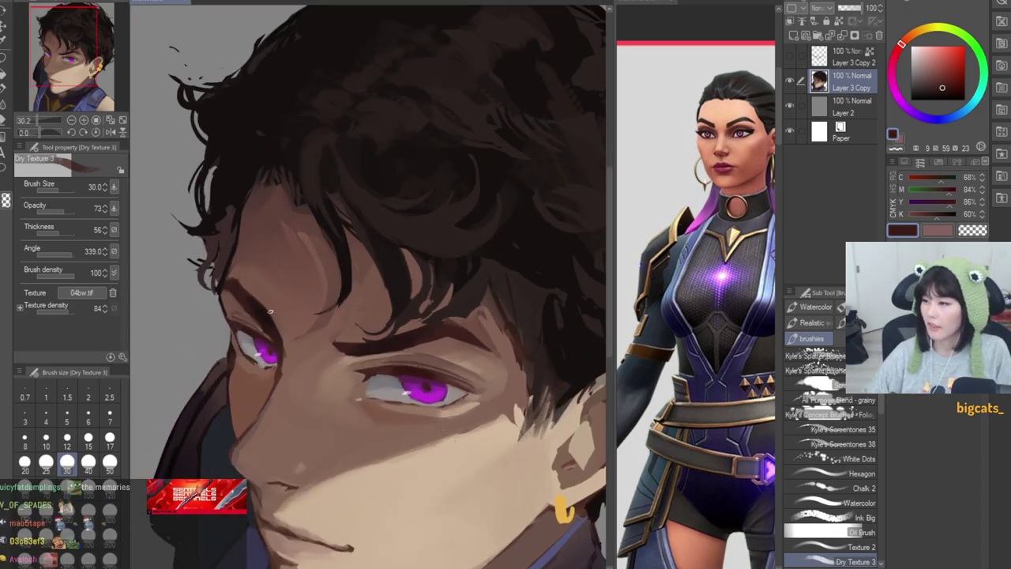
{"action": "scroll", "coordinate": [272, 356], "scroll_direction": "up", "scroll_amount": 3}
{"action": "left_click", "coordinate": [274, 371], "text": "alt"}
{"action": "scroll", "coordinate": [274, 372], "scroll_direction": "down", "scroll_amount": 3}
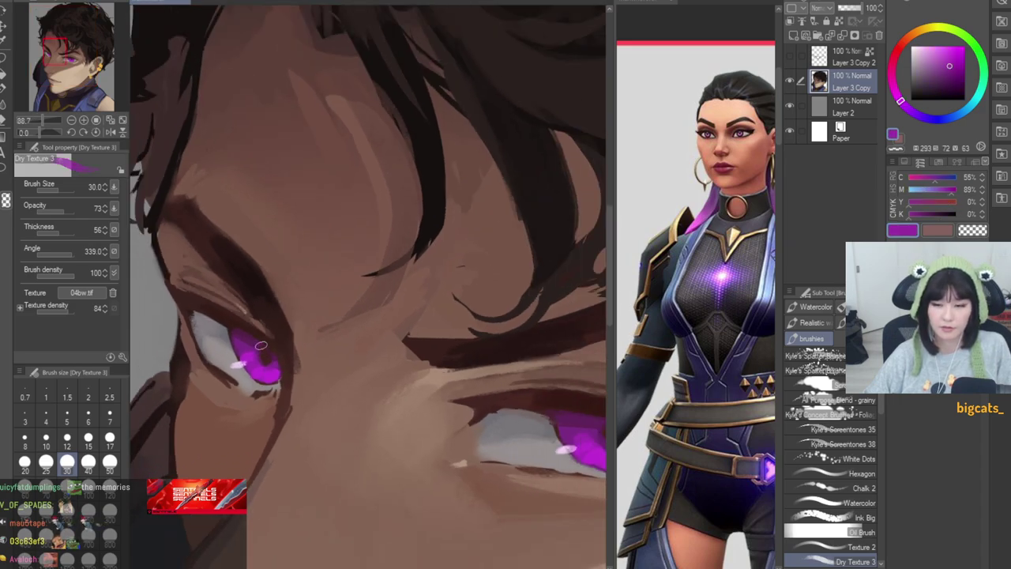
Step: Set the brush size to 17 and dab light pink highlights along the near eye's upper eyelid above the iris
{"action": "scroll", "coordinate": [432, 383], "scroll_direction": "up", "scroll_amount": 3}
{"action": "scroll", "coordinate": [432, 383], "scroll_direction": "up", "scroll_amount": 1}
{"action": "left_click", "coordinate": [432, 383], "text": "alt"}
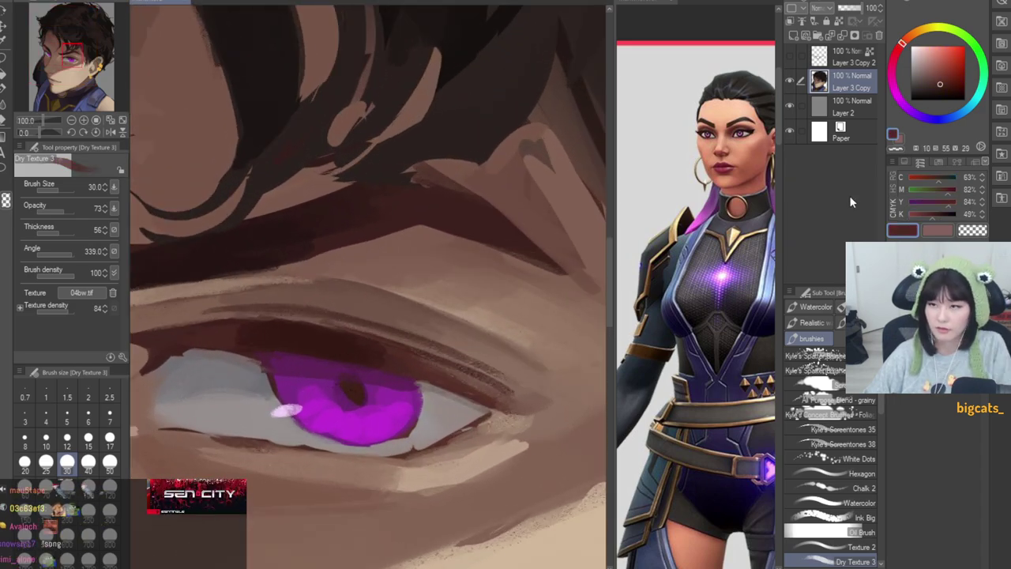
{"action": "left_click", "coordinate": [926, 52]}
{"action": "left_click_drag", "start_coordinate": [899, 53], "coordinate": [905, 48]}
{"action": "key", "text": "bracketleft"}
{"action": "key", "text": "bracketleft"}
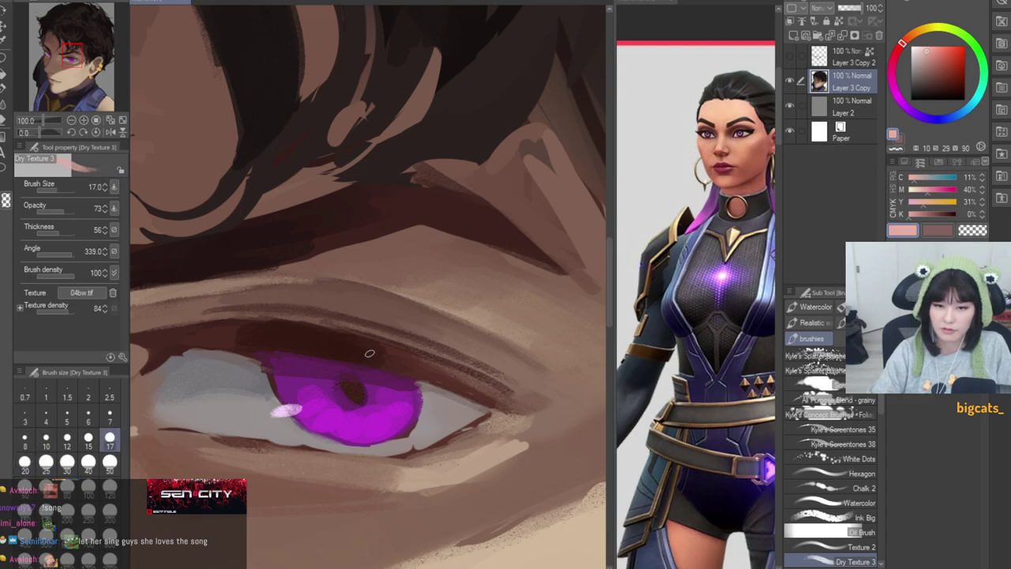
{"action": "left_click", "coordinate": [373, 341], "text": "alt"}
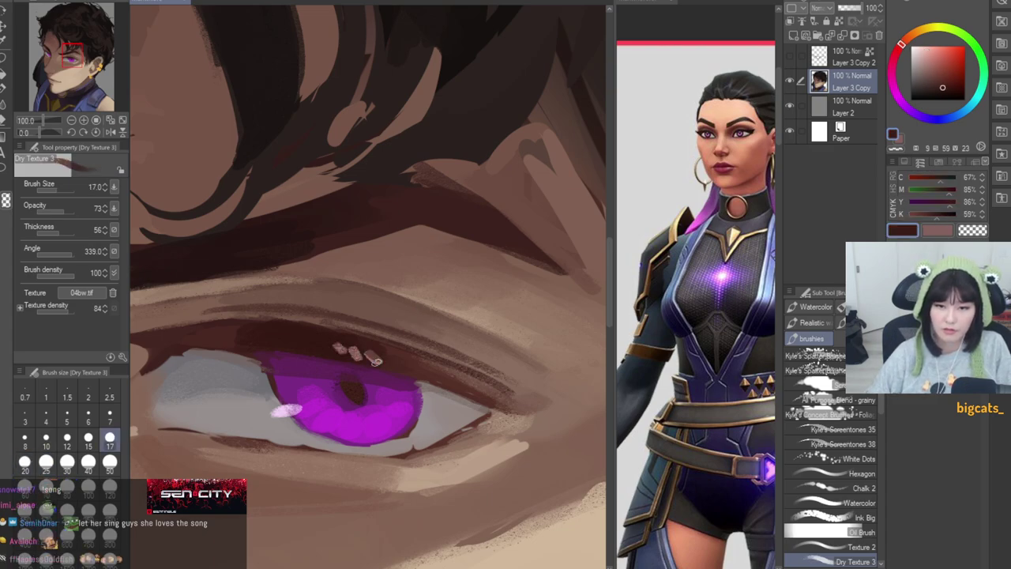
{"action": "left_click", "coordinate": [375, 359], "text": "alt"}
{"action": "left_click_drag", "start_coordinate": [376, 357], "coordinate": [383, 361]}
{"action": "left_click_drag", "start_coordinate": [308, 341], "coordinate": [297, 343]}
{"action": "scroll", "coordinate": [369, 337], "scroll_direction": "down", "scroll_amount": 11}
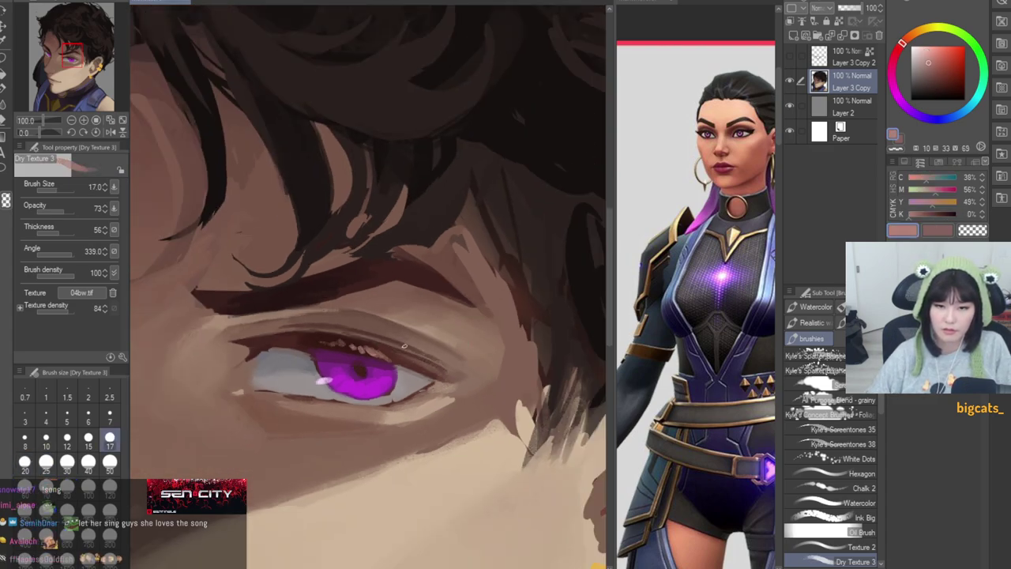
Step: Add small matching highlights to the far eye's upper eyelid with sampled tones and check the portrait mirrored
{"action": "scroll", "coordinate": [268, 317], "scroll_direction": "up", "scroll_amount": 7}
{"action": "left_click", "coordinate": [295, 318], "text": "alt"}
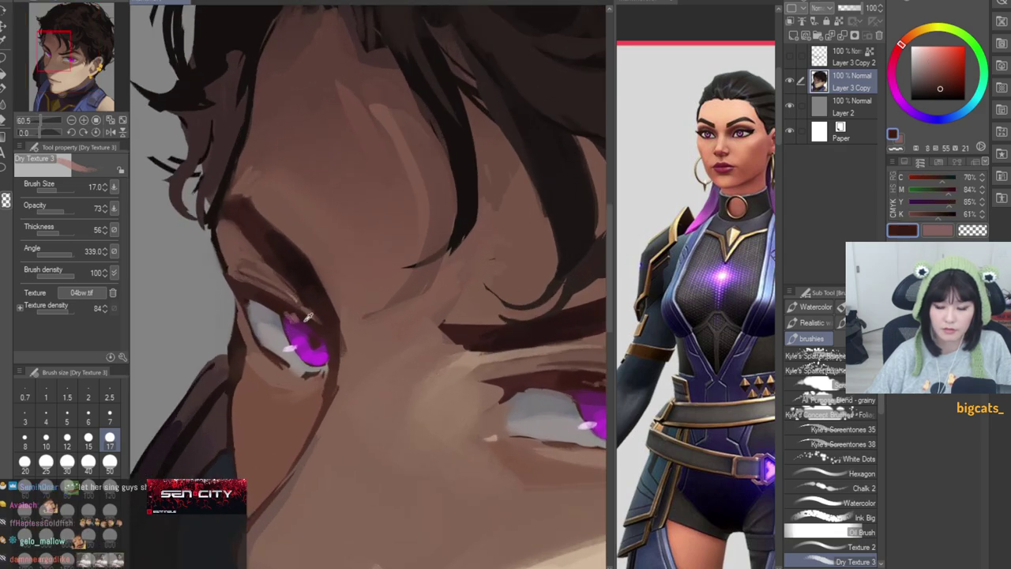
{"action": "scroll", "coordinate": [302, 321], "scroll_direction": "down", "scroll_amount": 5}
{"action": "key", "text": "h"}
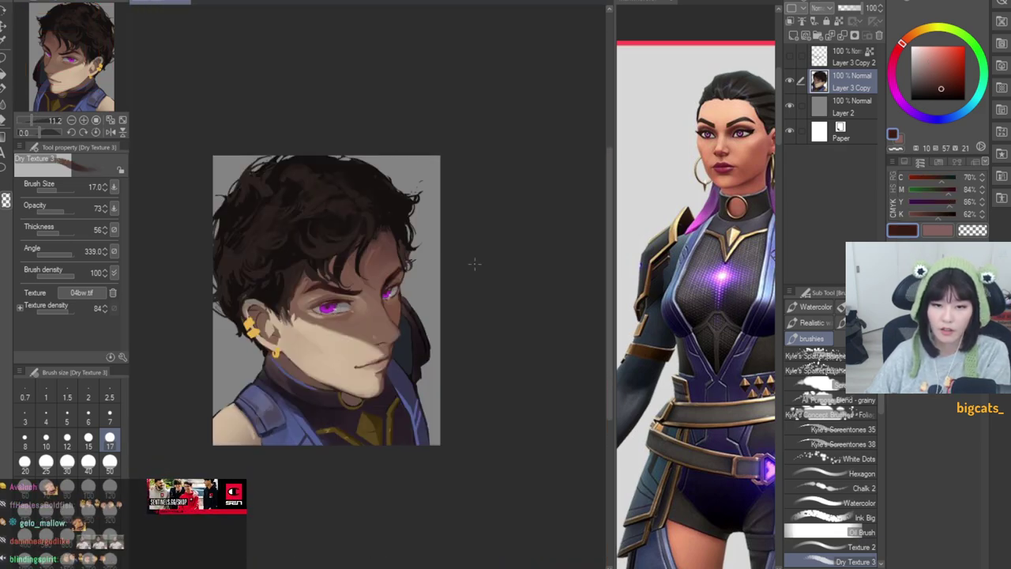
{"action": "key", "text": "h"}
{"action": "scroll", "coordinate": [411, 287], "scroll_direction": "up", "scroll_amount": 7}
{"action": "scroll", "coordinate": [411, 280], "scroll_direction": "up", "scroll_amount": 6}
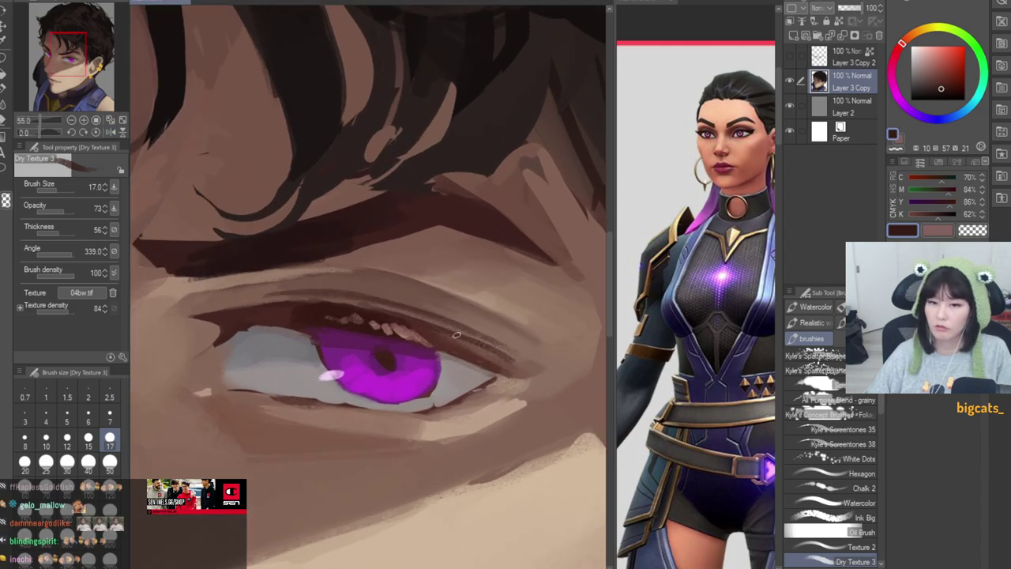
Step: Refine the edges of the pink highlights on the near eye's upper eyelid with sampled dark lid tones
{"action": "left_click", "coordinate": [435, 348], "text": "alt"}
{"action": "left_click", "coordinate": [410, 343], "text": "alt"}
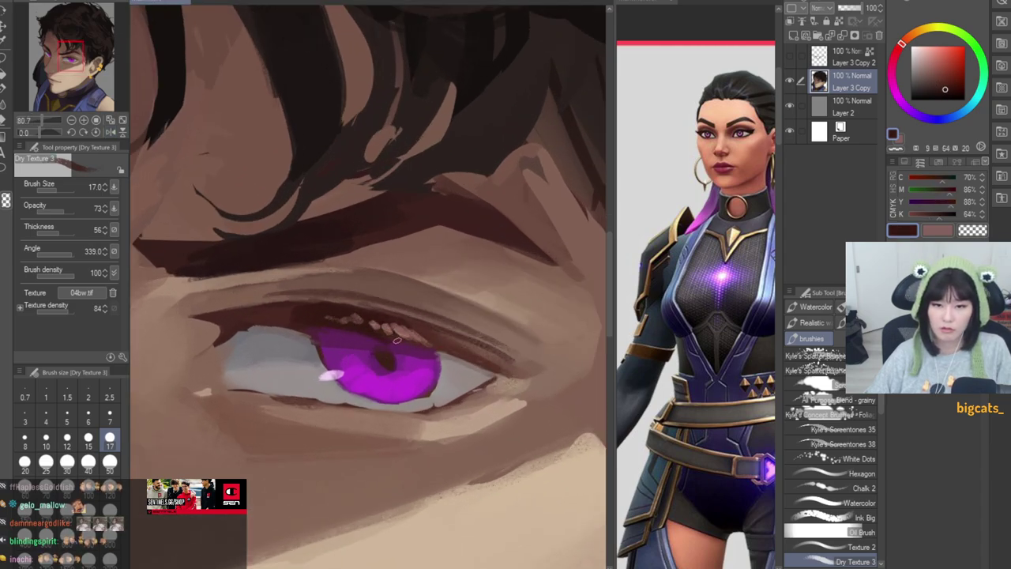
{"action": "left_click", "coordinate": [421, 349], "text": "alt"}
{"action": "left_click", "coordinate": [406, 347], "text": "alt"}
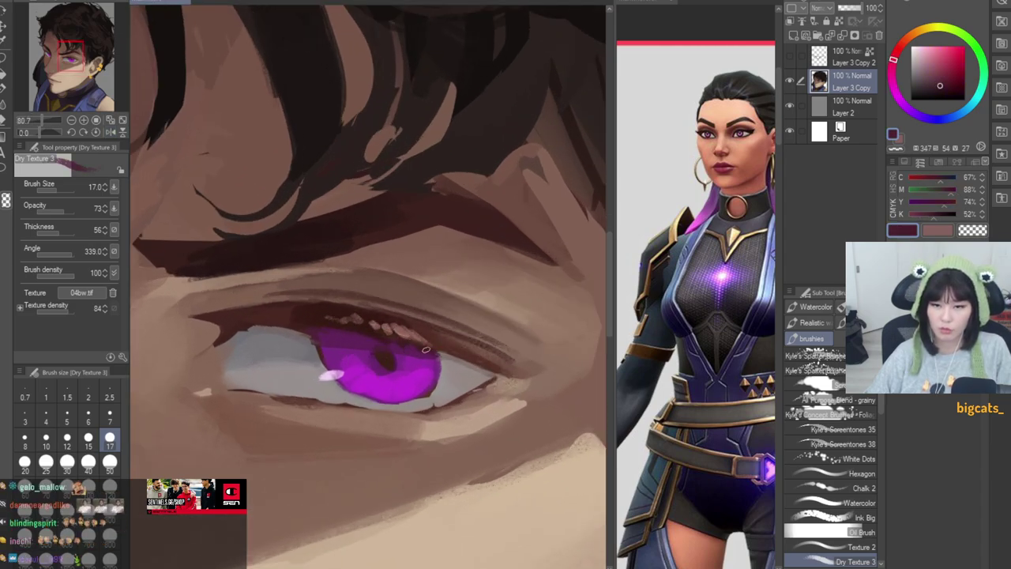
{"action": "scroll", "coordinate": [406, 348], "scroll_direction": "down", "scroll_amount": 5}
{"action": "scroll", "coordinate": [410, 339], "scroll_direction": "up", "scroll_amount": 4}
{"action": "scroll", "coordinate": [413, 337], "scroll_direction": "down", "scroll_amount": 3}
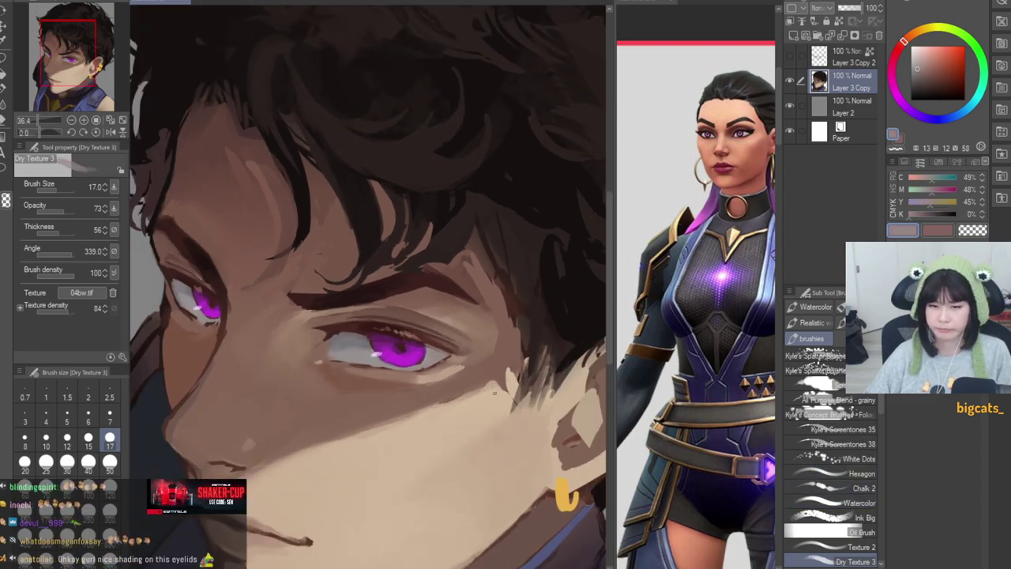
Step: Trim the outer end of the near eyebrow with sampled skin browns
{"action": "scroll", "coordinate": [329, 407], "scroll_direction": "down", "scroll_amount": 3}
{"action": "scroll", "coordinate": [418, 337], "scroll_direction": "up", "scroll_amount": 4}
{"action": "left_click", "coordinate": [361, 375], "text": "alt"}
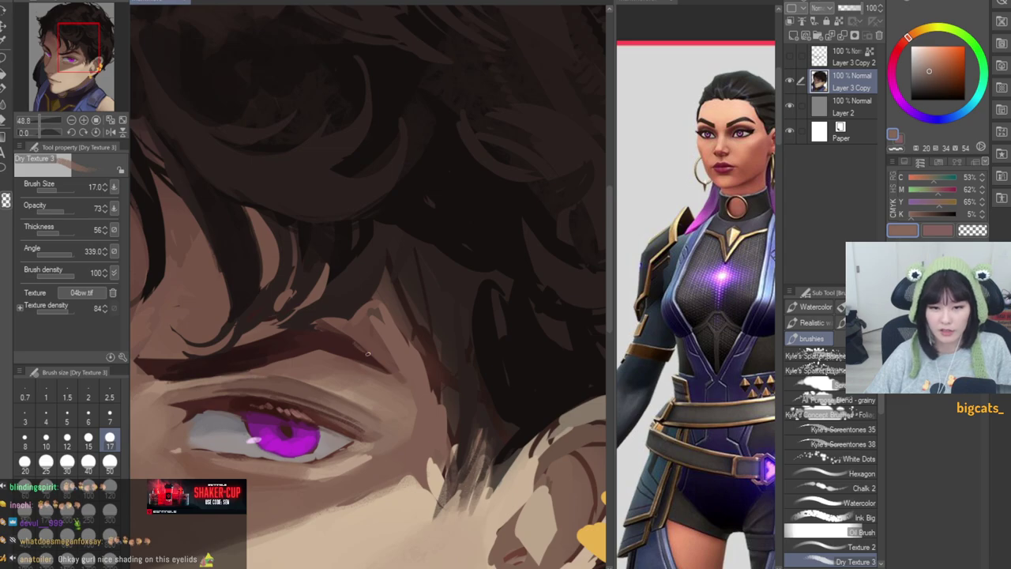
{"action": "scroll", "coordinate": [362, 341], "scroll_direction": "down", "scroll_amount": 3}
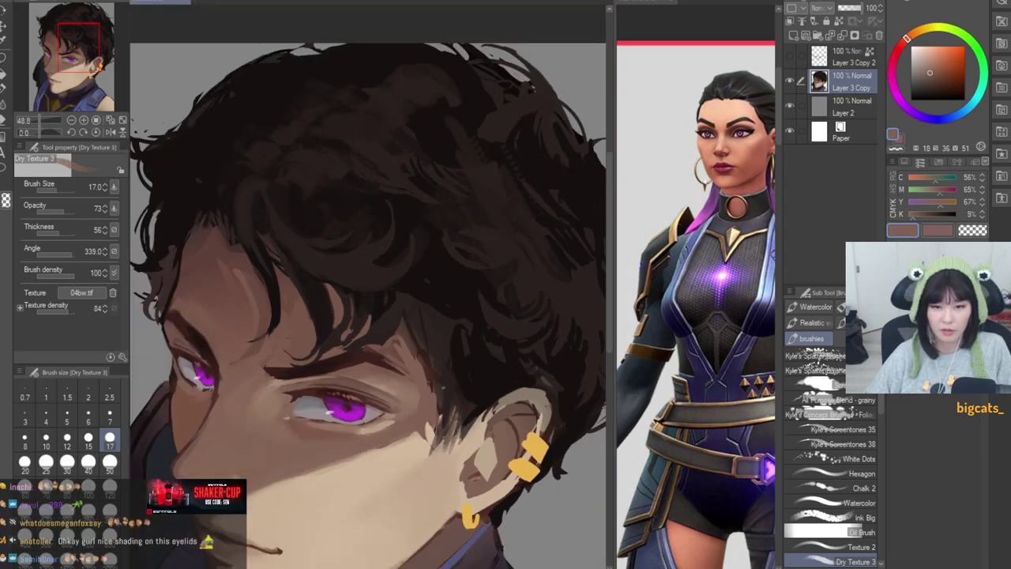
Step: Reshape the near eyebrow's inner end into tapered hair strokes using sampled skin brown and dark brow colours
{"action": "scroll", "coordinate": [262, 367], "scroll_direction": "up", "scroll_amount": 2}
{"action": "left_click", "coordinate": [259, 371], "text": "alt"}
{"action": "scroll", "coordinate": [259, 371], "scroll_direction": "up", "scroll_amount": 1}
{"action": "scroll", "coordinate": [259, 368], "scroll_direction": "up", "scroll_amount": 1}
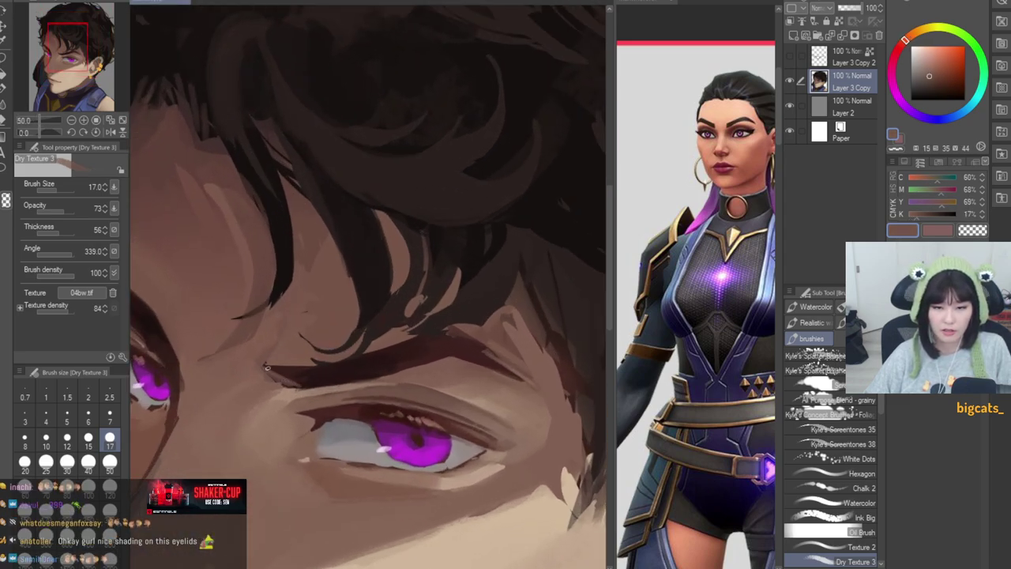
{"action": "left_click_drag", "start_coordinate": [269, 369], "coordinate": [307, 386]}
{"action": "left_click", "coordinate": [288, 368], "text": "alt"}
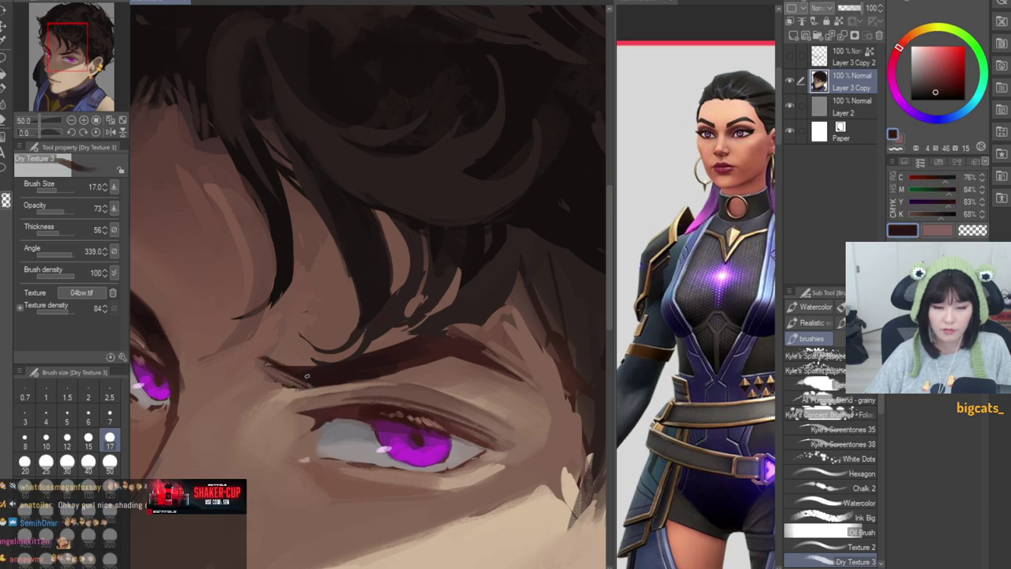
{"action": "left_click", "coordinate": [275, 356], "text": "alt"}
{"action": "scroll", "coordinate": [279, 363], "scroll_direction": "down", "scroll_amount": 4}
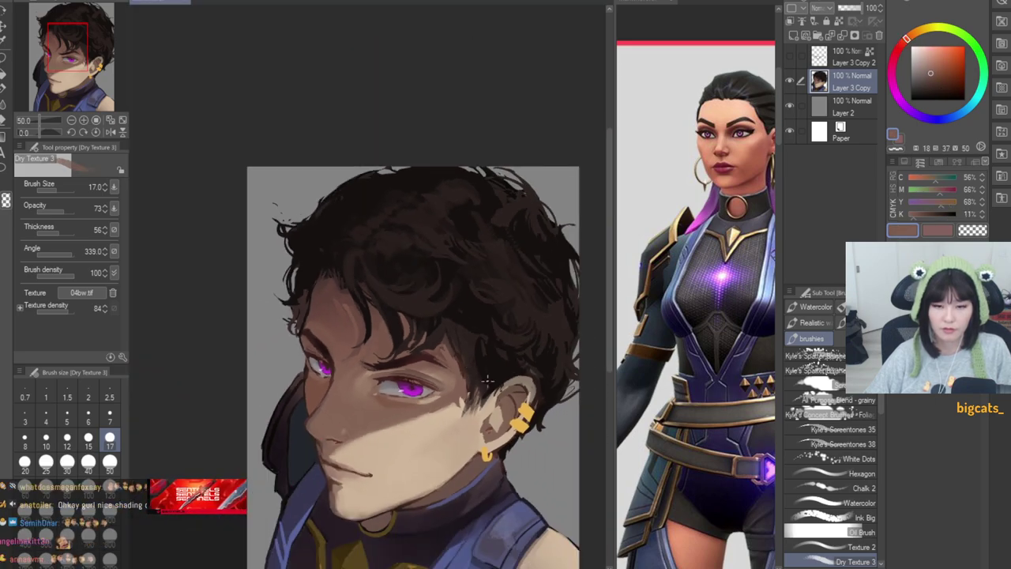
{"action": "scroll", "coordinate": [280, 340], "scroll_direction": "up", "scroll_amount": 5}
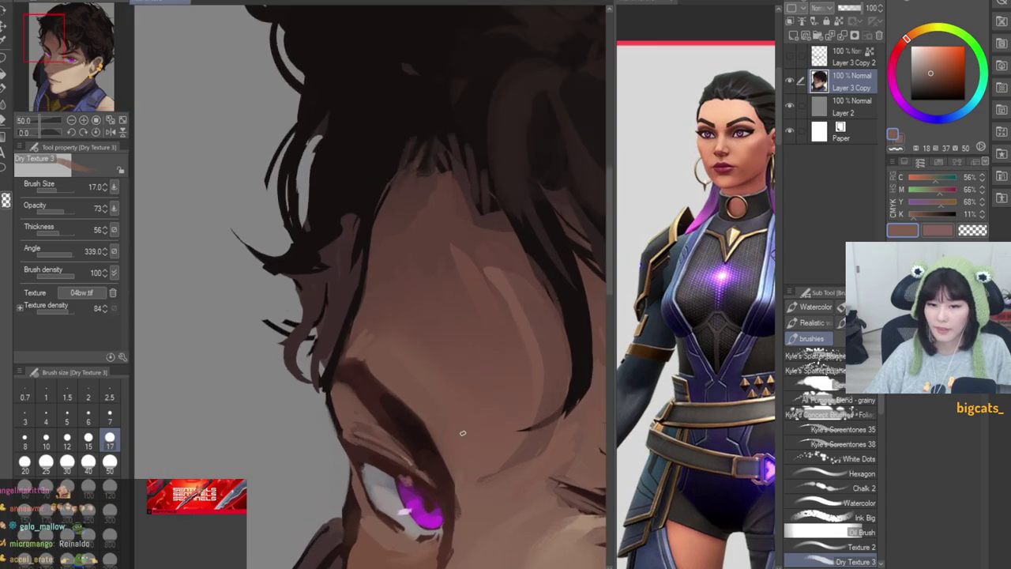
Step: Paint fine dark brown hair strokes at the far eyebrow's inner end and clean its edge with sampled skin tone
{"action": "left_click", "coordinate": [440, 445], "text": "alt"}
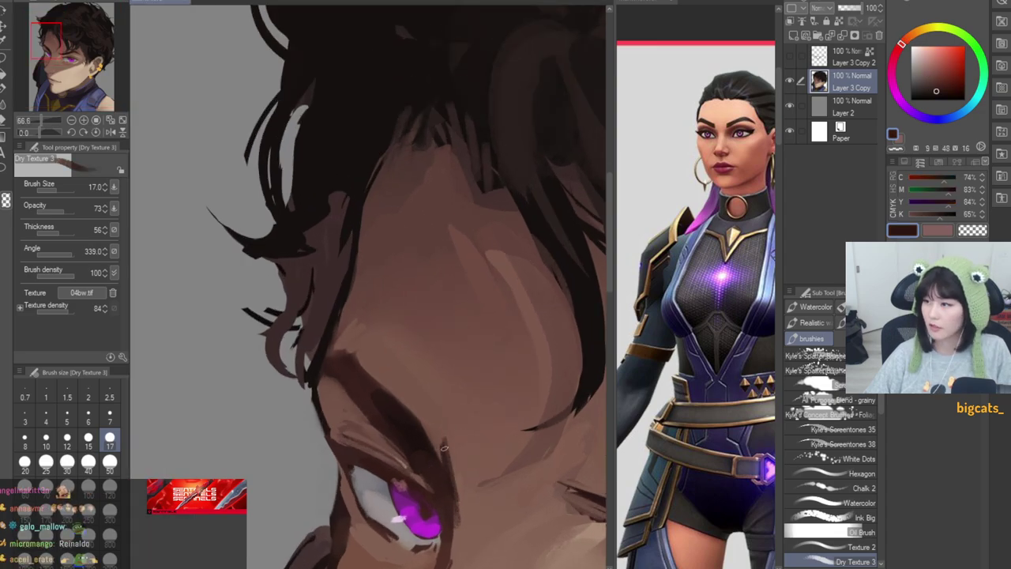
{"action": "left_click", "coordinate": [444, 448], "text": "alt"}
{"action": "left_click", "coordinate": [416, 425], "text": "alt"}
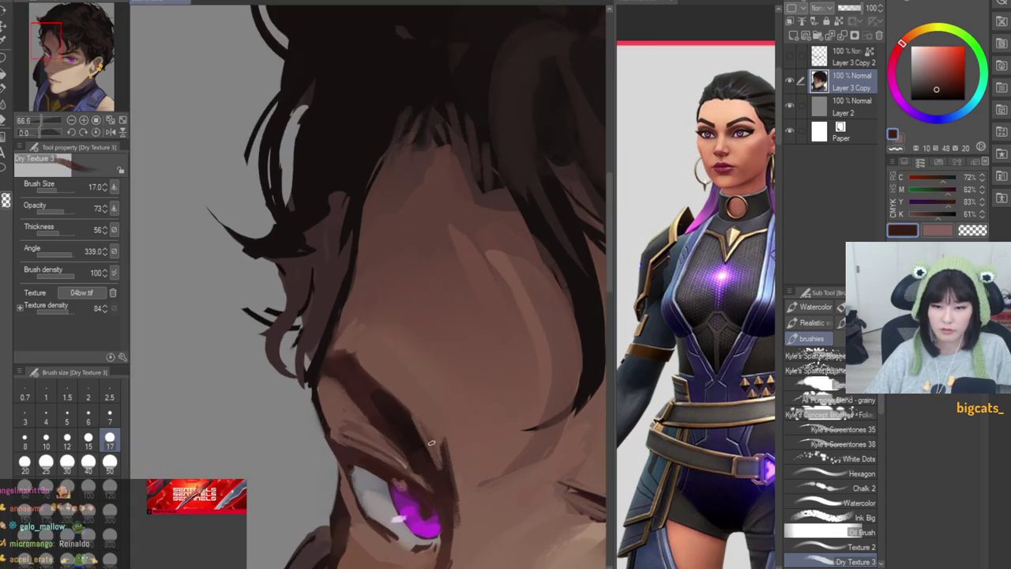
{"action": "left_click_drag", "start_coordinate": [428, 436], "coordinate": [440, 469]}
{"action": "left_click", "coordinate": [453, 437], "text": "alt"}
{"action": "scroll", "coordinate": [459, 492], "scroll_direction": "down", "scroll_amount": 5}
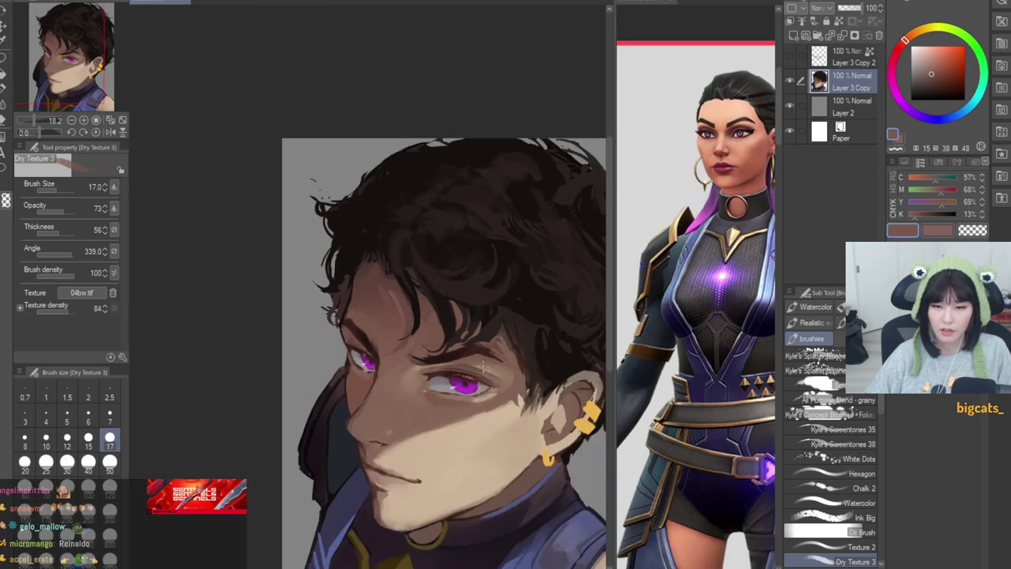
Step: Blend the grainy light patch at the near eye's outer corner with sampled browns and check the portrait mirrored
{"action": "scroll", "coordinate": [468, 393], "scroll_direction": "up", "scroll_amount": 8}
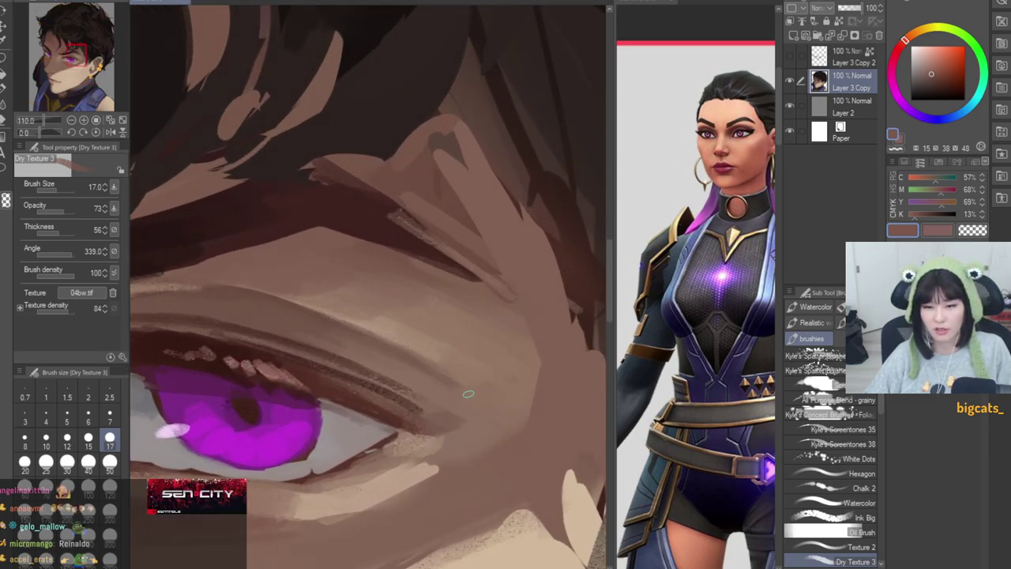
{"action": "scroll", "coordinate": [468, 393], "scroll_direction": "up", "scroll_amount": 1}
{"action": "left_click", "coordinate": [450, 420], "text": "alt"}
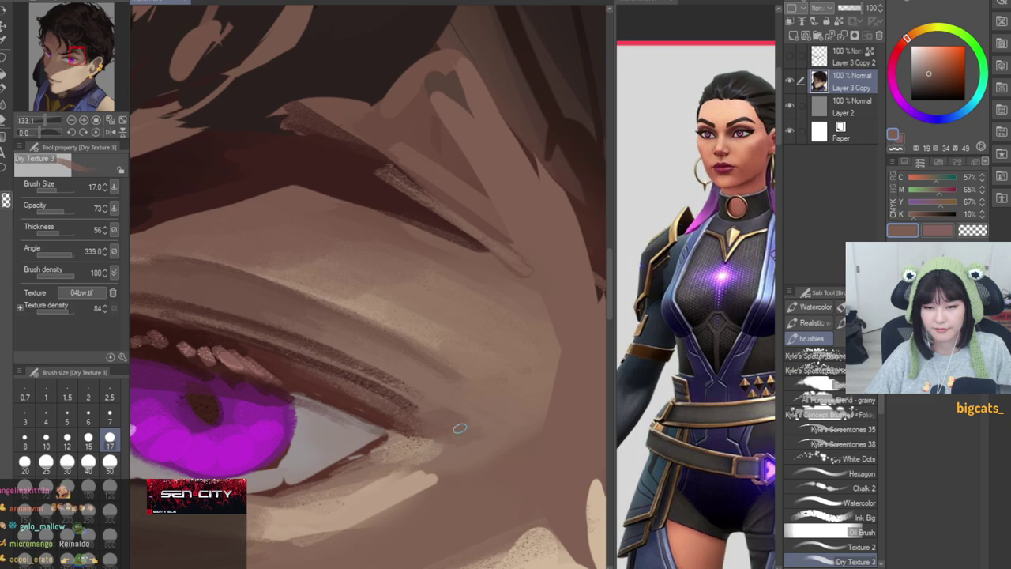
{"action": "left_click", "coordinate": [468, 450], "text": "alt"}
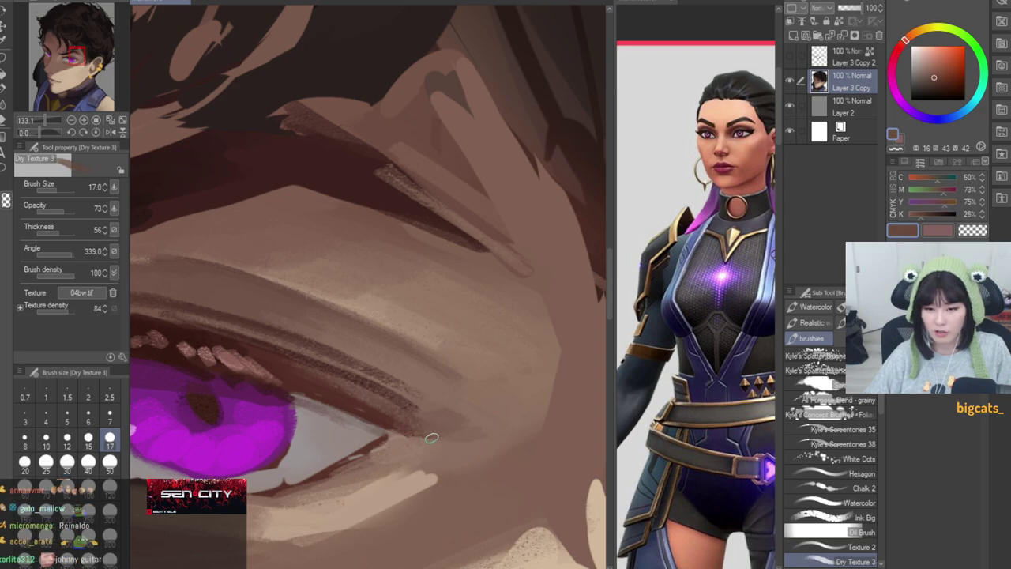
{"action": "left_click", "coordinate": [462, 439], "text": "alt"}
{"action": "scroll", "coordinate": [448, 434], "scroll_direction": "down", "scroll_amount": 8}
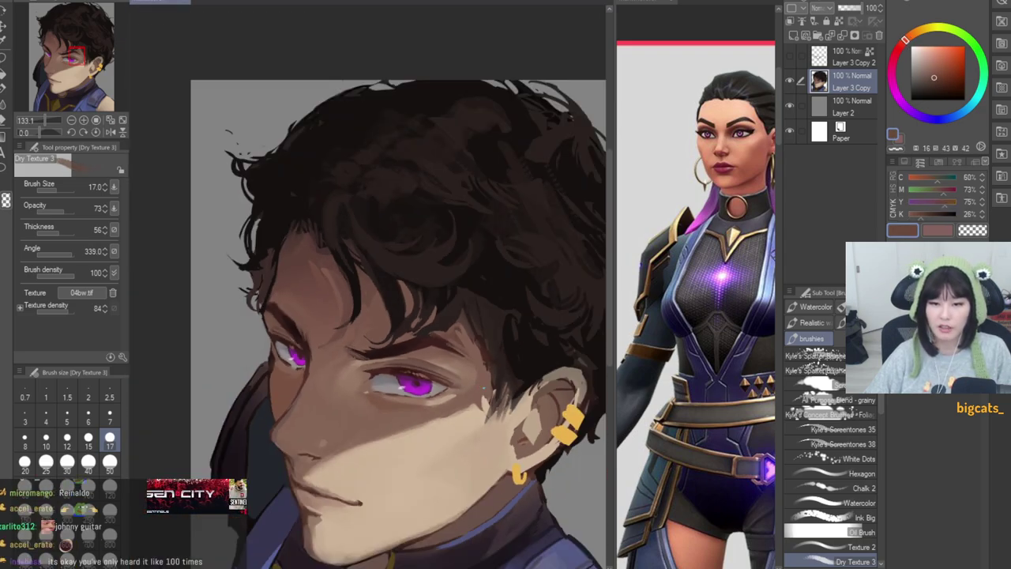
{"action": "scroll", "coordinate": [545, 455], "scroll_direction": "down", "scroll_amount": 2}
{"action": "key", "text": "h"}
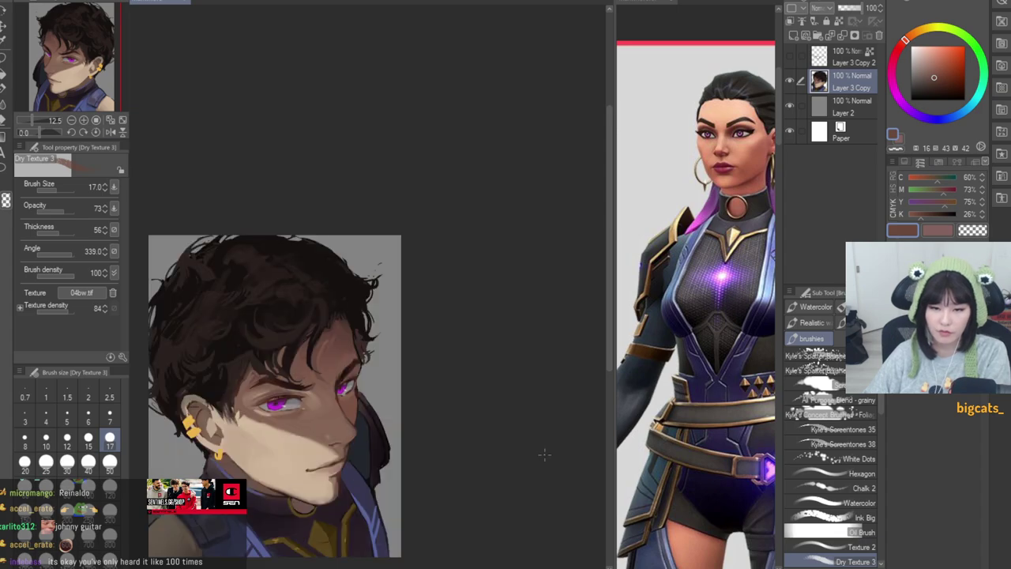
{"action": "key", "text": "h"}
Step: Set the brush size to 50 and blend the light under-eye stripe below the near eye's outer corner into the surrounding skin
{"action": "scroll", "coordinate": [525, 419], "scroll_direction": "up", "scroll_amount": 3}
{"action": "scroll", "coordinate": [462, 409], "scroll_direction": "up", "scroll_amount": 4}
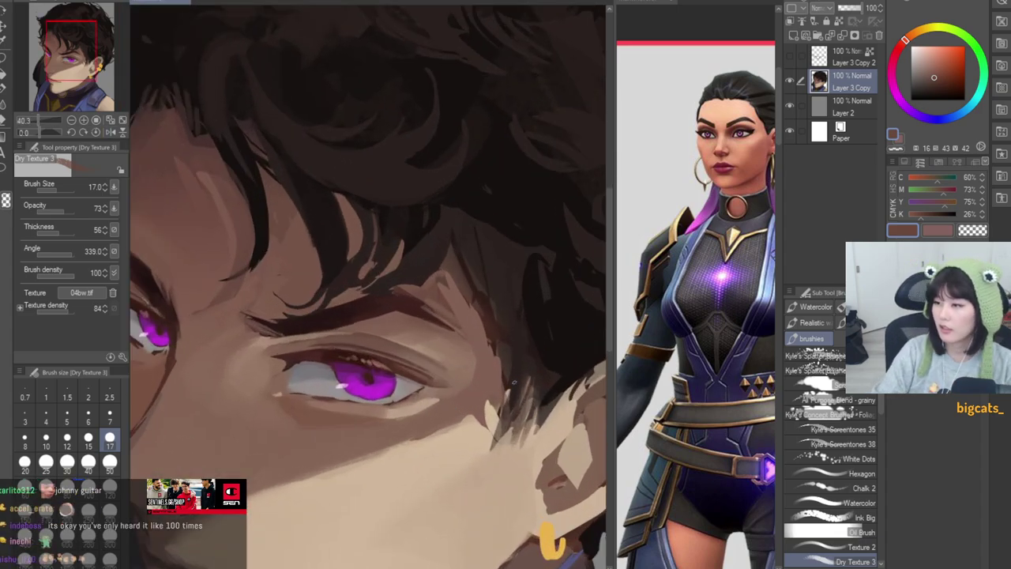
{"action": "left_click", "coordinate": [109, 462]}
{"action": "scroll", "coordinate": [430, 394], "scroll_direction": "up", "scroll_amount": 2}
{"action": "left_click", "coordinate": [407, 414], "text": "alt"}
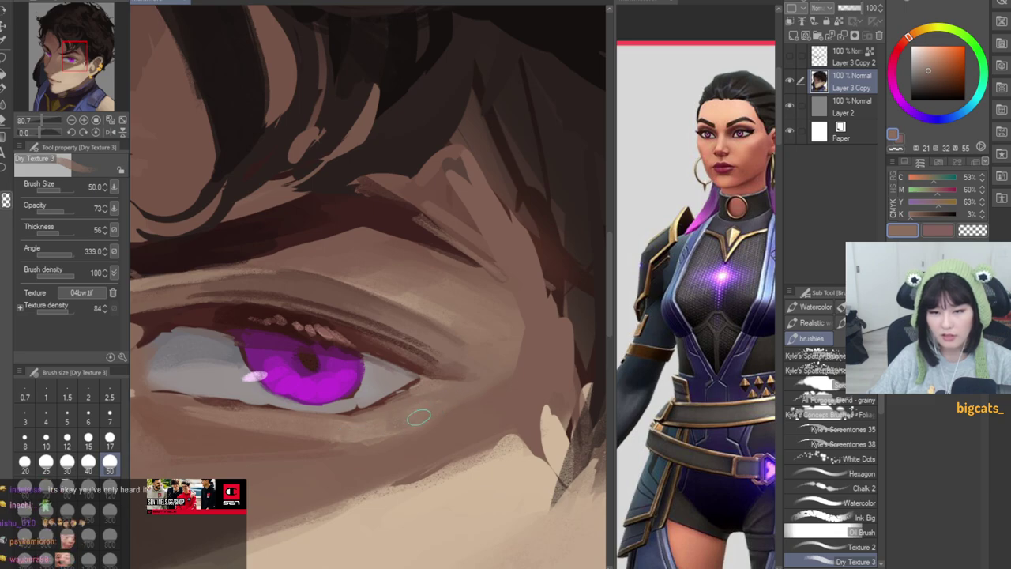
{"action": "left_click", "coordinate": [412, 418], "text": "alt"}
{"action": "scroll", "coordinate": [485, 391], "scroll_direction": "down", "scroll_amount": 6}
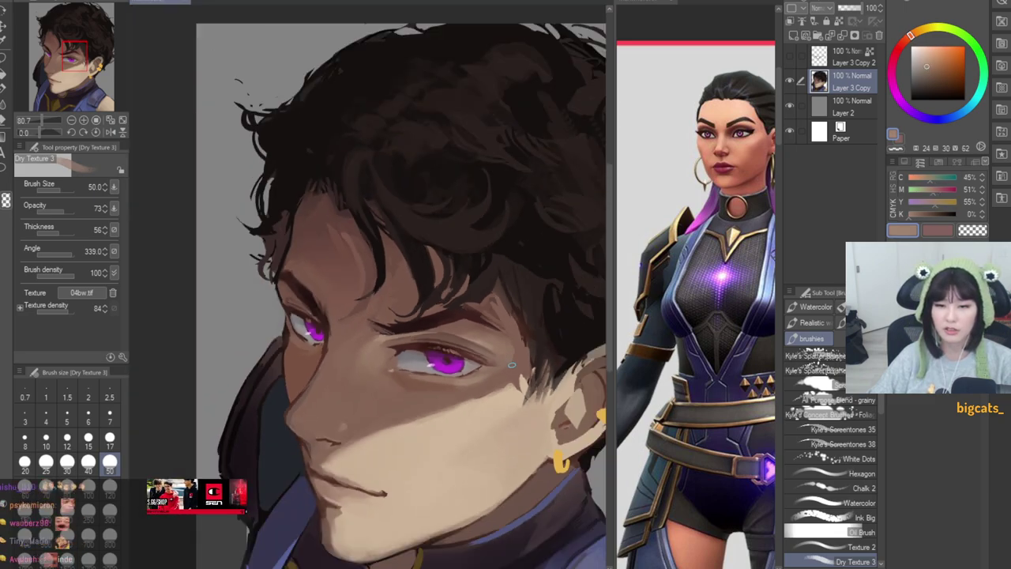
Step: Check the portrait mirrored and blend the light skin patch beside the near eye's outer corner with a sampled brown
{"action": "key", "text": "h"}
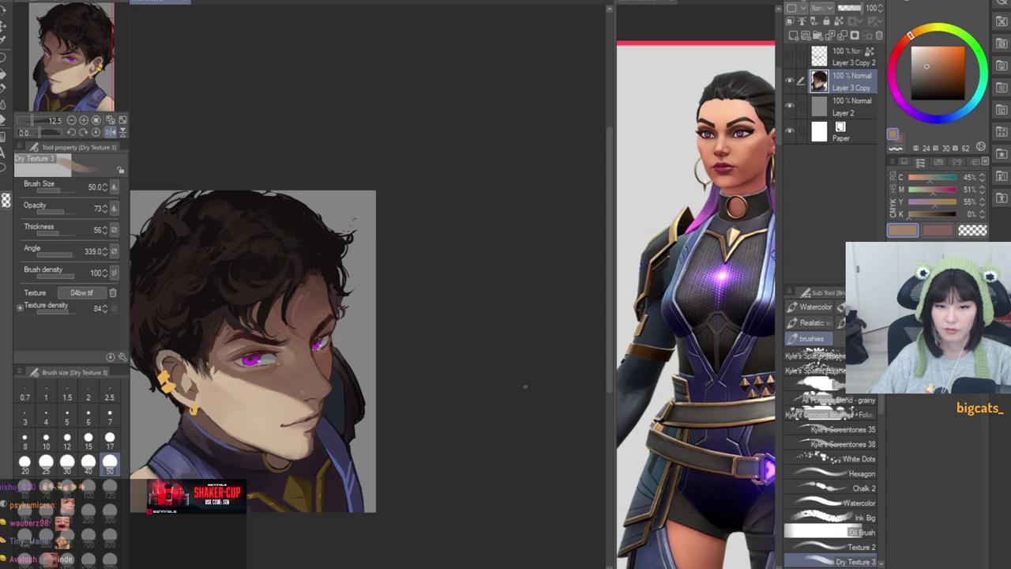
{"action": "scroll", "coordinate": [525, 386], "scroll_direction": "up", "scroll_amount": 4}
{"action": "left_click", "coordinate": [499, 311], "text": "alt"}
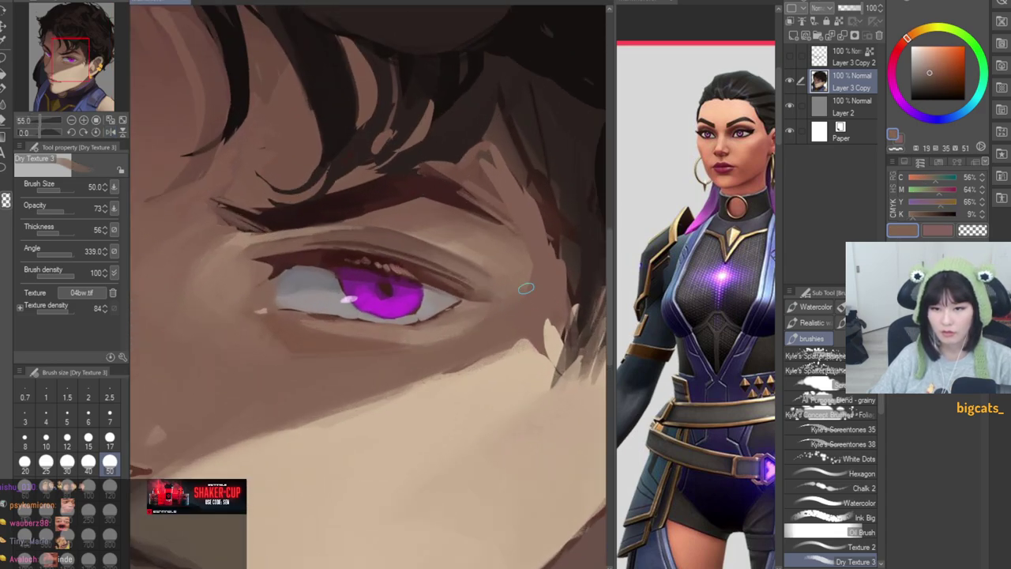
{"action": "mouse_move", "coordinate": [486, 242]}
{"action": "left_mouse_down"}
{"action": "mouse_move", "coordinate": [514, 270]}
{"action": "mouse_move", "coordinate": [499, 278]}
{"action": "left_mouse_up"}
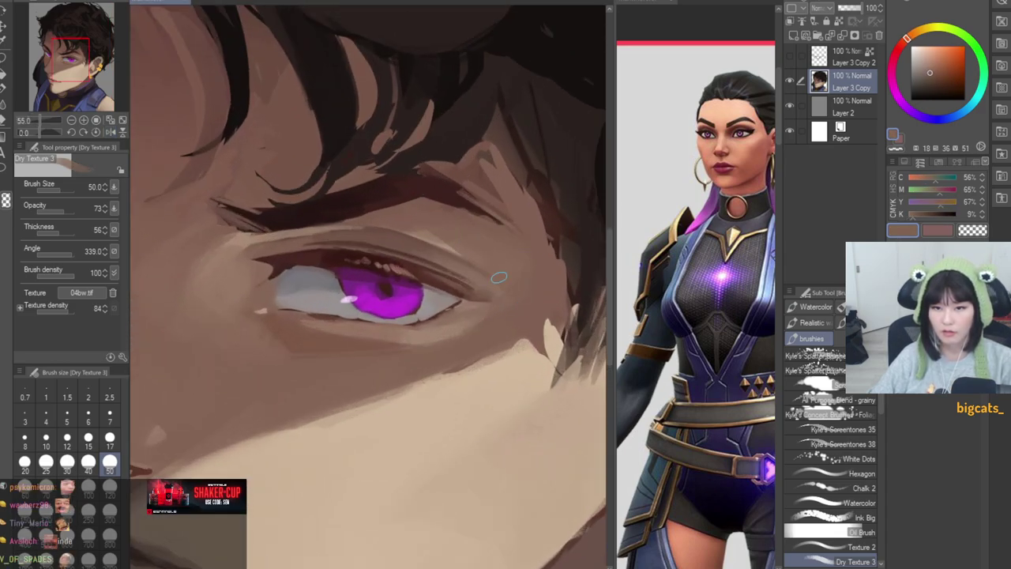
{"action": "scroll", "coordinate": [442, 381], "scroll_direction": "down", "scroll_amount": 5}
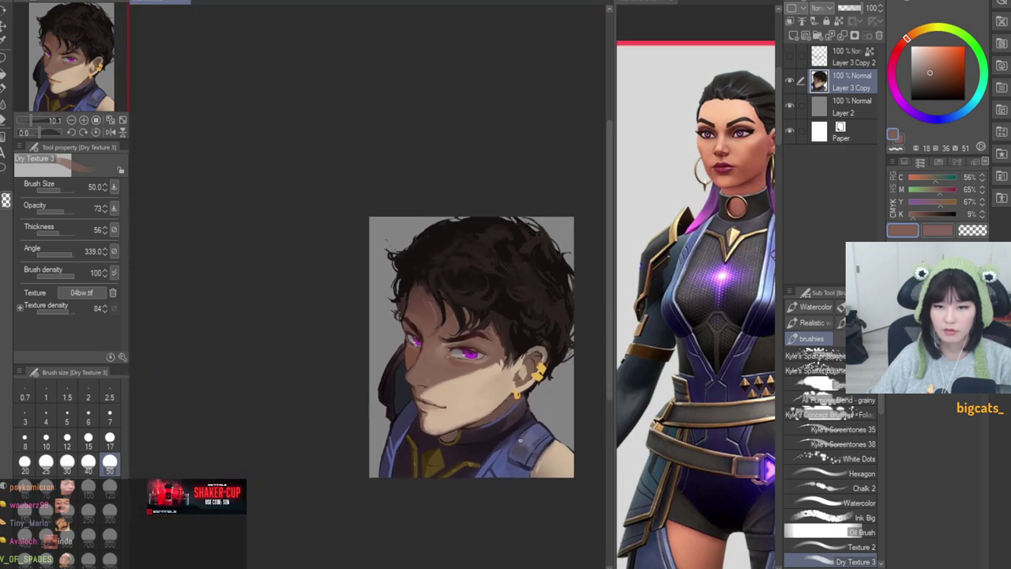
Step: Set the brush size to 120 and soften the temple hairline beyond the near eyebrow with sampled browns
{"action": "scroll", "coordinate": [442, 381], "scroll_direction": "up", "scroll_amount": 4}
{"action": "key", "text": "bracketright"}
{"action": "key", "text": "bracketright"}
{"action": "key", "text": "bracketright"}
{"action": "key", "text": "bracketright"}
{"action": "key", "text": "bracketright"}
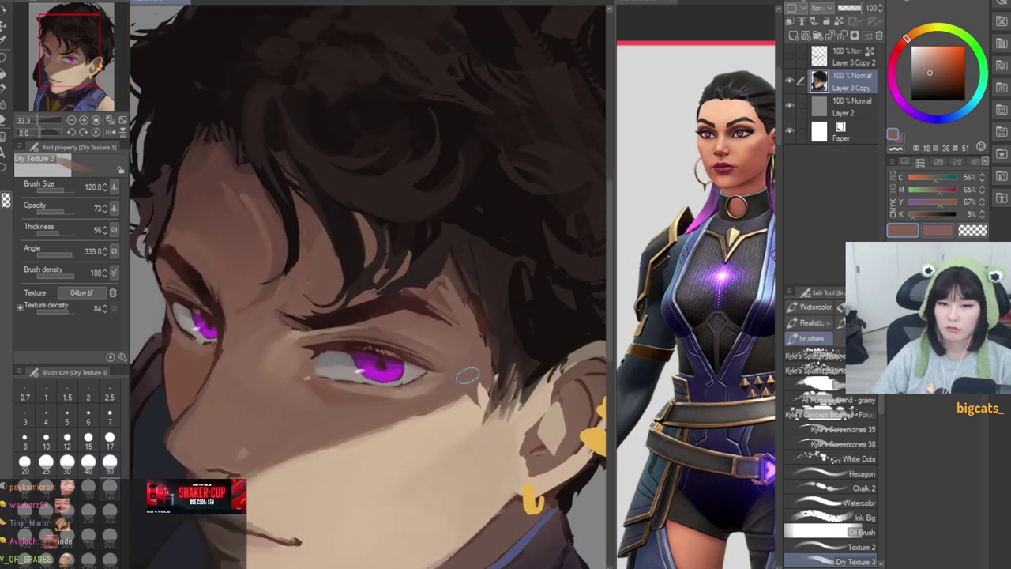
{"action": "scroll", "coordinate": [446, 283], "scroll_direction": "down", "scroll_amount": 2}
{"action": "scroll", "coordinate": [449, 265], "scroll_direction": "up", "scroll_amount": 3}
{"action": "left_click", "coordinate": [447, 266], "text": "alt"}
{"action": "mouse_move", "coordinate": [442, 270]}
{"action": "left_mouse_down"}
{"action": "mouse_move", "coordinate": [408, 306]}
{"action": "mouse_move", "coordinate": [484, 366]}
{"action": "mouse_move", "coordinate": [483, 386]}
{"action": "left_mouse_up"}
{"action": "left_click", "coordinate": [455, 379], "text": "alt"}
{"action": "scroll", "coordinate": [461, 318], "scroll_direction": "down", "scroll_amount": 3}
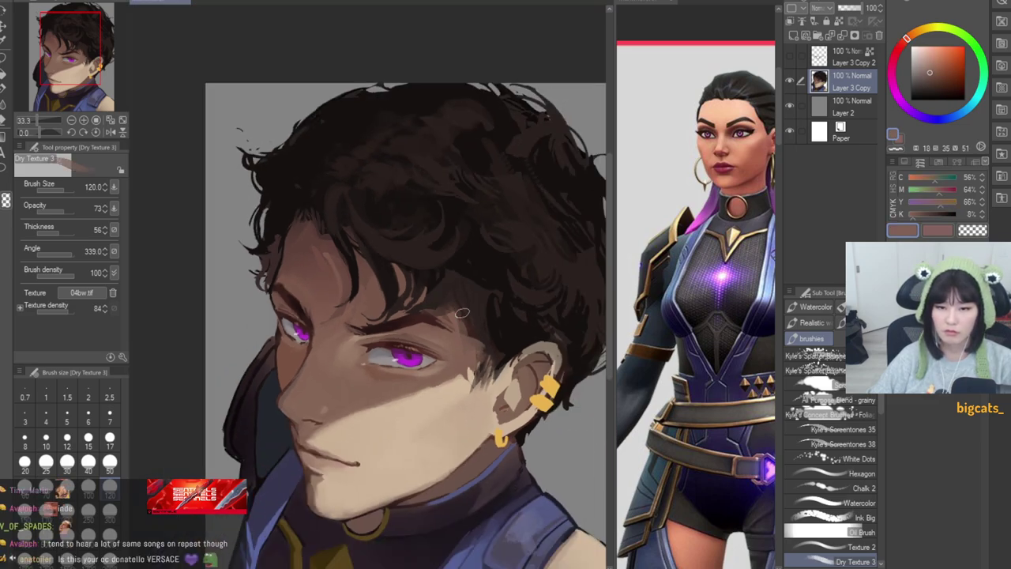
Step: Set the brush size to 25 and paint thin strokes of sampled skin brown along the temple hairline
{"action": "scroll", "coordinate": [462, 317], "scroll_direction": "up", "scroll_amount": 2}
{"action": "left_click", "coordinate": [467, 320], "text": "alt"}
{"action": "scroll", "coordinate": [474, 326], "scroll_direction": "up", "scroll_amount": 4}
{"action": "key", "text": "bracketleft"}
{"action": "key", "text": "bracketleft"}
{"action": "key", "text": "bracketleft"}
{"action": "key", "text": "bracketleft"}
{"action": "key", "text": "bracketleft"}
{"action": "key", "text": "bracketleft"}
{"action": "key", "text": "bracketleft"}
{"action": "key", "text": "bracketleft"}
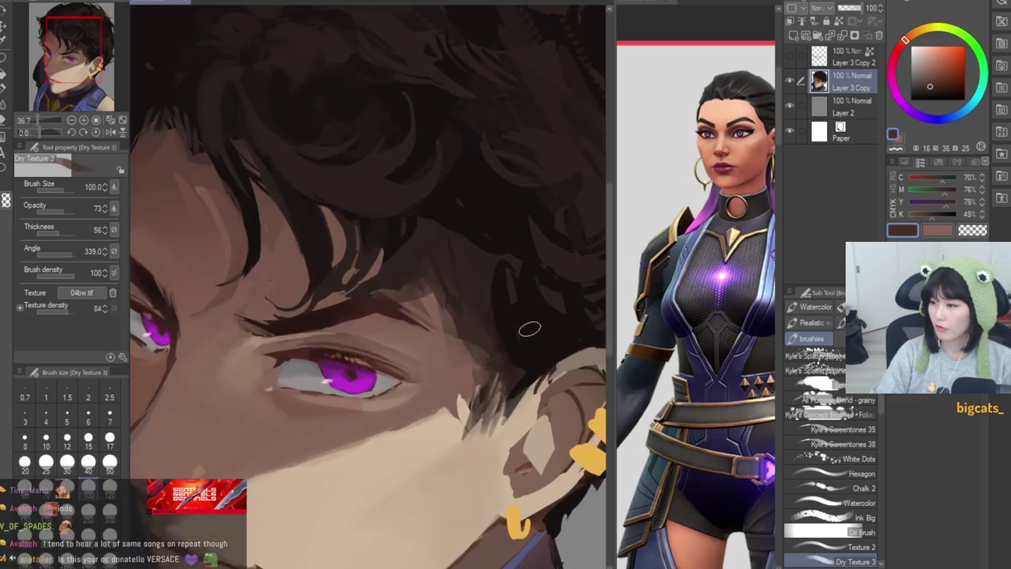
{"action": "scroll", "coordinate": [462, 304], "scroll_direction": "down", "scroll_amount": 6}
{"action": "scroll", "coordinate": [438, 319], "scroll_direction": "up", "scroll_amount": 8}
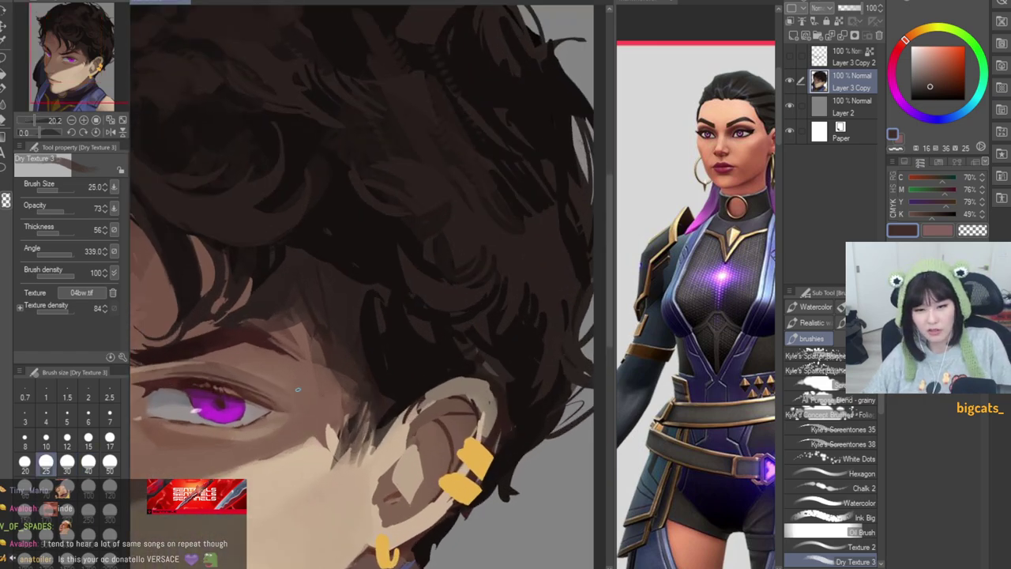
{"action": "left_click", "coordinate": [335, 345], "text": "alt"}
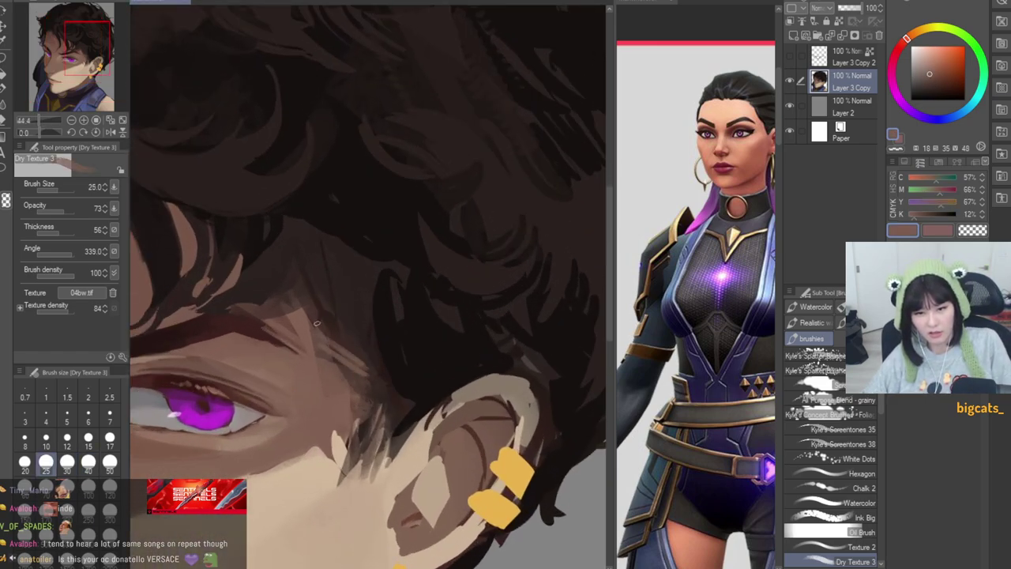
{"action": "mouse_move", "coordinate": [316, 323]}
{"action": "left_mouse_down"}
{"action": "mouse_move", "coordinate": [351, 344]}
{"action": "mouse_move", "coordinate": [314, 300]}
{"action": "mouse_move", "coordinate": [353, 338]}
{"action": "mouse_move", "coordinate": [325, 364]}
{"action": "mouse_move", "coordinate": [362, 399]}
{"action": "mouse_move", "coordinate": [323, 365]}
{"action": "mouse_move", "coordinate": [364, 412]}
{"action": "left_mouse_up"}
Step: Paint fine hatched hair strokes in sampled dark browns over the temple skin beside the near eyebrow
{"action": "left_click", "coordinate": [360, 396], "text": "alt"}
{"action": "scroll", "coordinate": [438, 339], "scroll_direction": "down", "scroll_amount": 6}
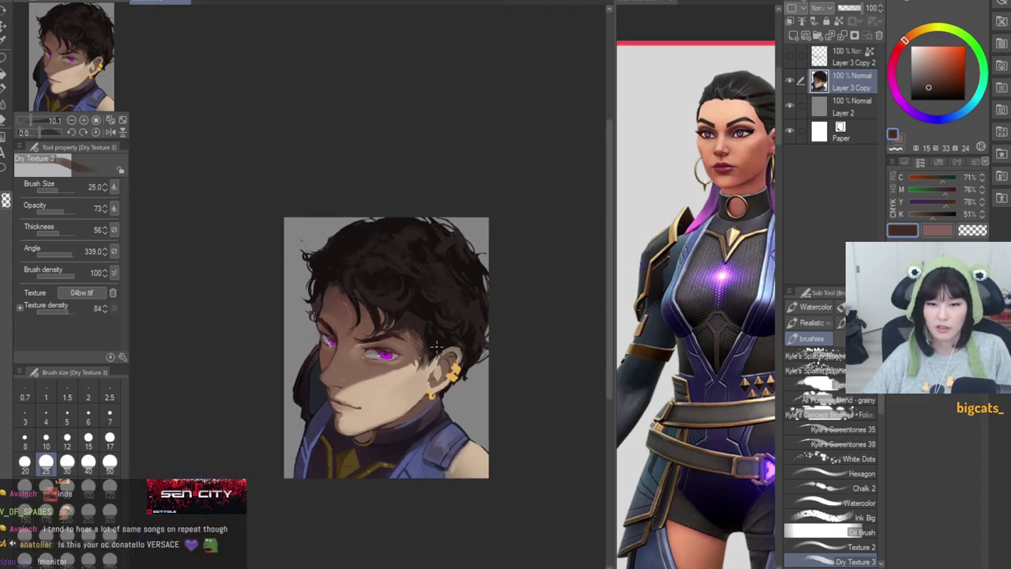
{"action": "scroll", "coordinate": [435, 346], "scroll_direction": "up", "scroll_amount": 5}
{"action": "left_click", "coordinate": [467, 350], "text": "alt"}
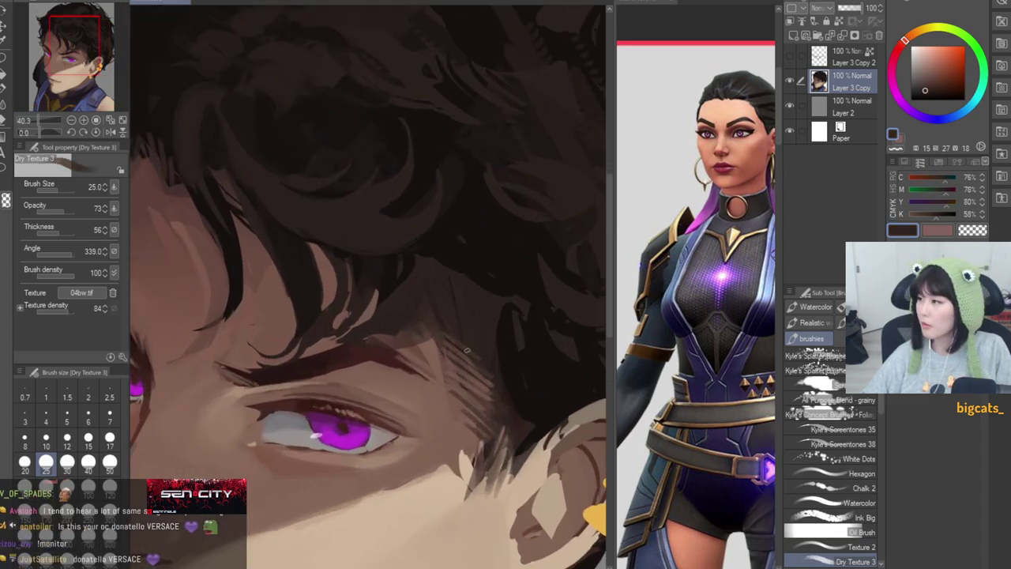
Step: Try curved reddish-brown hair strands running from the temple towards the ear
{"action": "scroll", "coordinate": [429, 328], "scroll_direction": "down", "scroll_amount": 2}
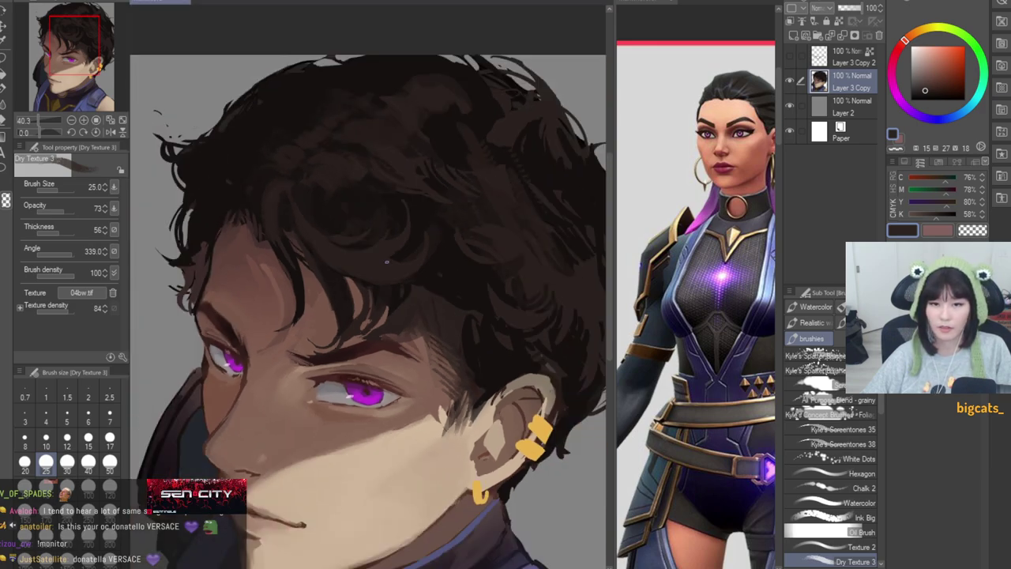
{"action": "left_click", "coordinate": [938, 78]}
{"action": "scroll", "coordinate": [426, 336], "scroll_direction": "up", "scroll_amount": 2}
{"action": "left_click_drag", "start_coordinate": [437, 316], "coordinate": [488, 397]}
{"action": "mouse_move", "coordinate": [435, 326]}
{"action": "left_mouse_down"}
{"action": "mouse_move", "coordinate": [490, 403]}
{"action": "mouse_move", "coordinate": [449, 374]}
{"action": "mouse_move", "coordinate": [437, 326]}
{"action": "mouse_move", "coordinate": [515, 389]}
{"action": "mouse_move", "coordinate": [462, 376]}
{"action": "mouse_move", "coordinate": [443, 351]}
{"action": "mouse_move", "coordinate": [513, 395]}
{"action": "left_mouse_up"}
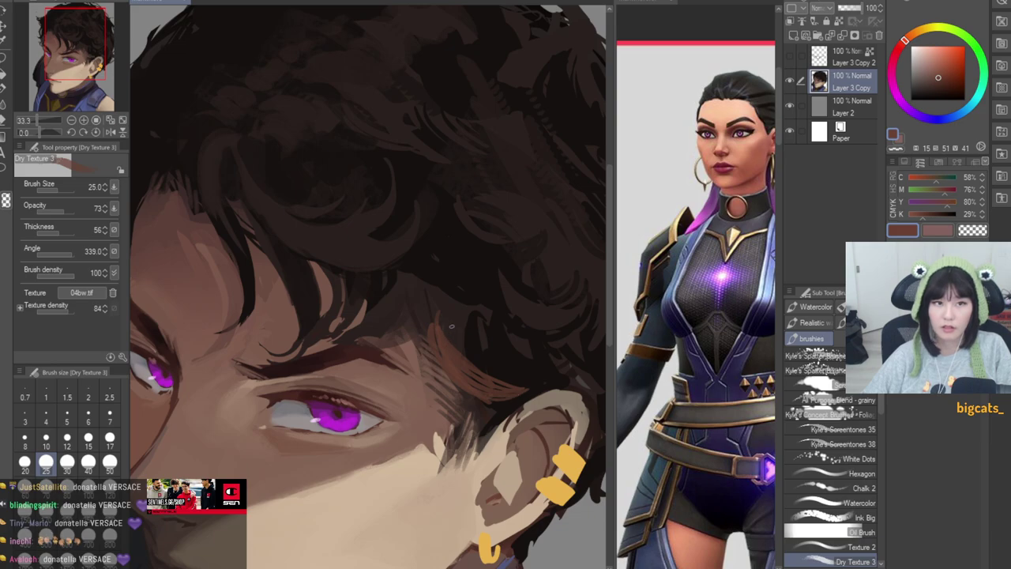
Step: Set the brush size to 70 and paint curved muted-brown hair strands over the temple, after trying and undoing a lighter brown
{"action": "scroll", "coordinate": [451, 324], "scroll_direction": "down", "scroll_amount": 2}
{"action": "left_click", "coordinate": [928, 70]}
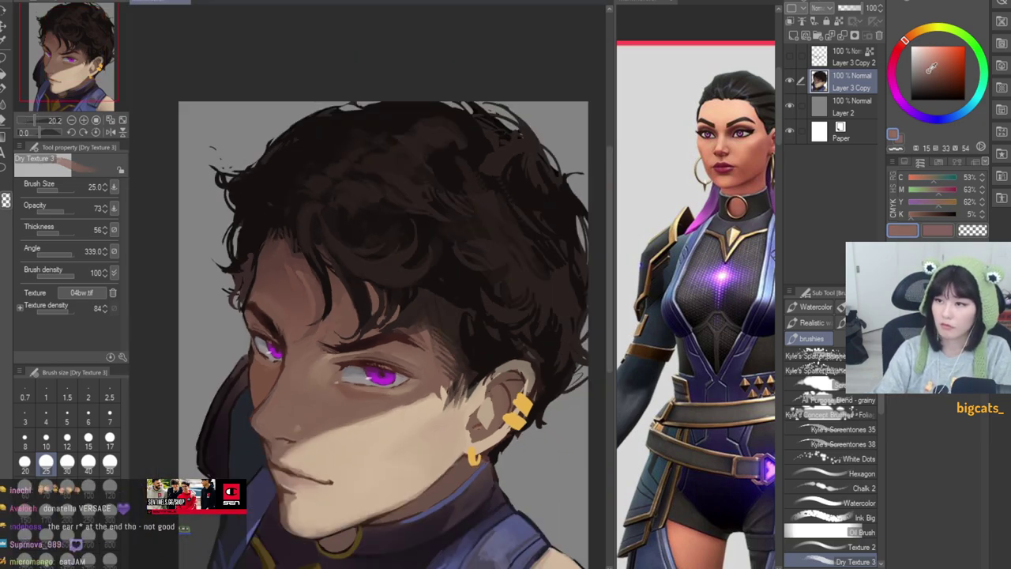
{"action": "key", "text": "bracketright"}
{"action": "key", "text": "bracketright"}
{"action": "key", "text": "bracketright"}
{"action": "key", "text": "bracketright"}
{"action": "key", "text": "bracketright"}
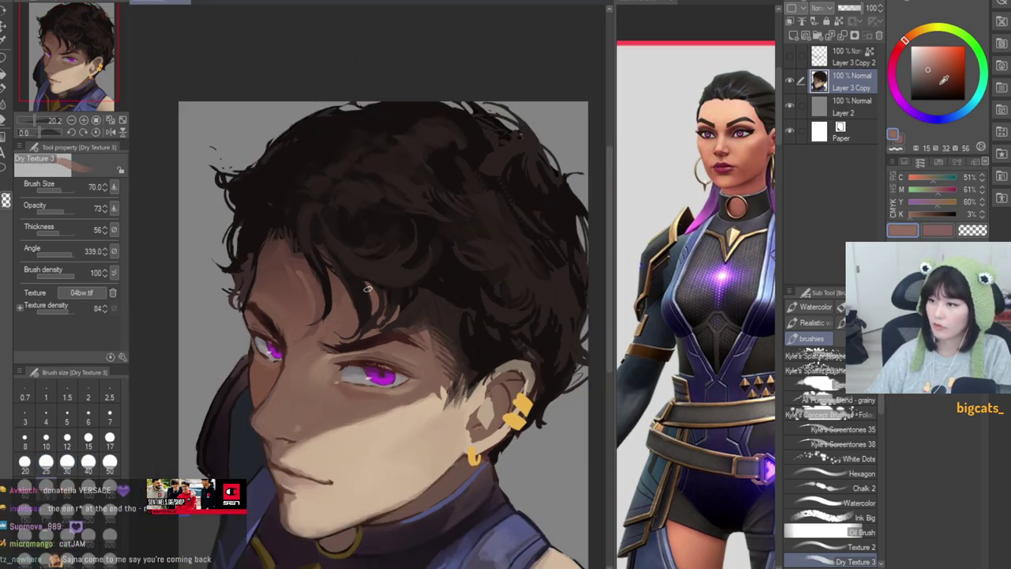
{"action": "scroll", "coordinate": [367, 289], "scroll_direction": "up", "scroll_amount": 2}
{"action": "left_click_drag", "start_coordinate": [426, 316], "coordinate": [513, 387]}
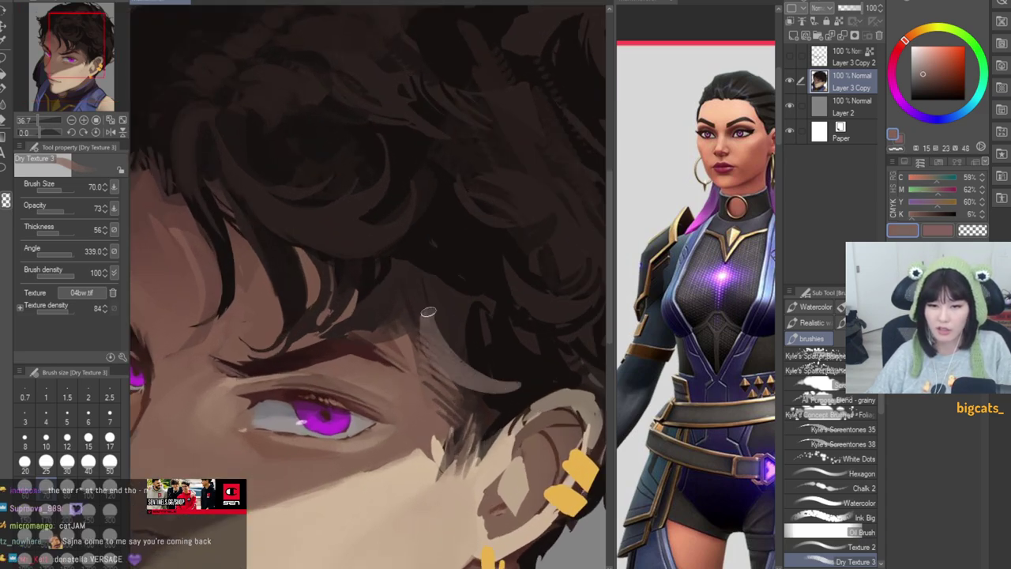
{"action": "left_click_drag", "start_coordinate": [434, 371], "coordinate": [537, 375]}
{"action": "key", "text": "ctrl+z"}
{"action": "left_click_drag", "start_coordinate": [923, 74], "coordinate": [928, 81]}
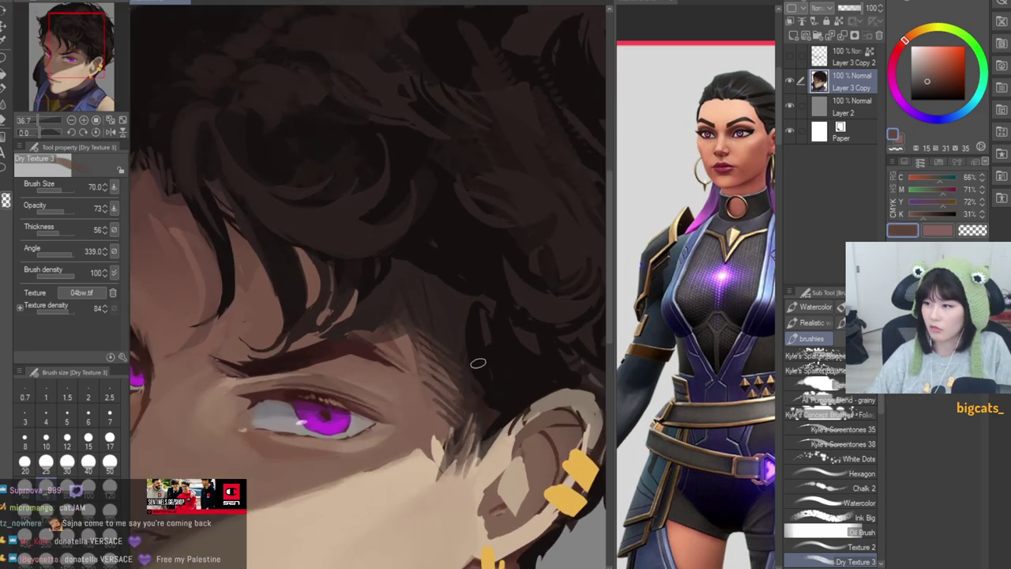
{"action": "scroll", "coordinate": [478, 363], "scroll_direction": "up", "scroll_amount": 1}
{"action": "left_click_drag", "start_coordinate": [424, 319], "coordinate": [540, 367]}
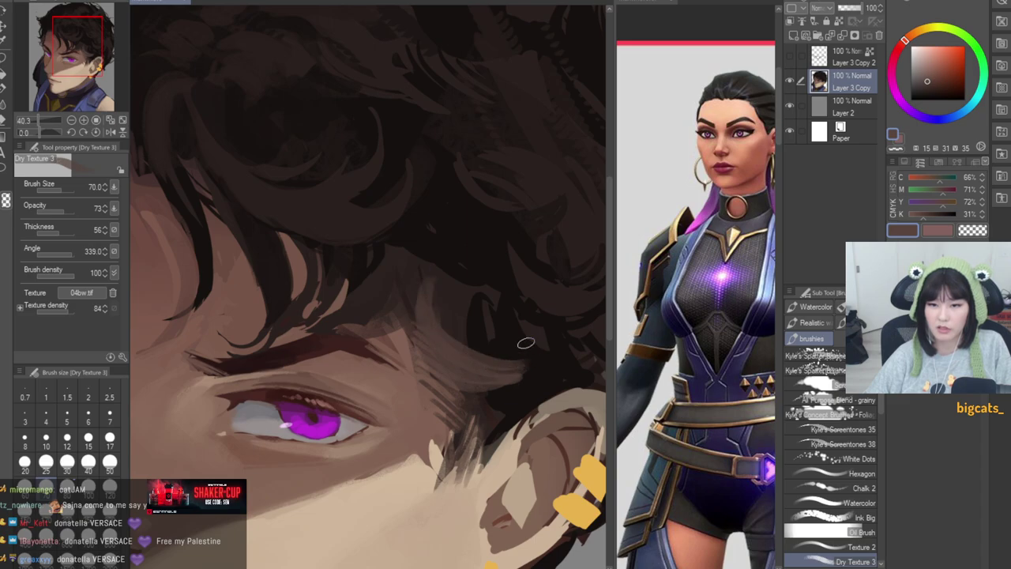
{"action": "mouse_move", "coordinate": [472, 287]}
{"action": "left_mouse_down"}
{"action": "mouse_move", "coordinate": [502, 346]}
{"action": "mouse_move", "coordinate": [519, 349]}
{"action": "left_mouse_up"}
{"action": "left_click_drag", "start_coordinate": [451, 237], "coordinate": [486, 272]}
Step: Check the portrait mirrored, set the brush size to 60 and paint muted-brown curls in the hair above the temple and ear
{"action": "scroll", "coordinate": [521, 327], "scroll_direction": "down", "scroll_amount": 5}
{"action": "key", "text": "h"}
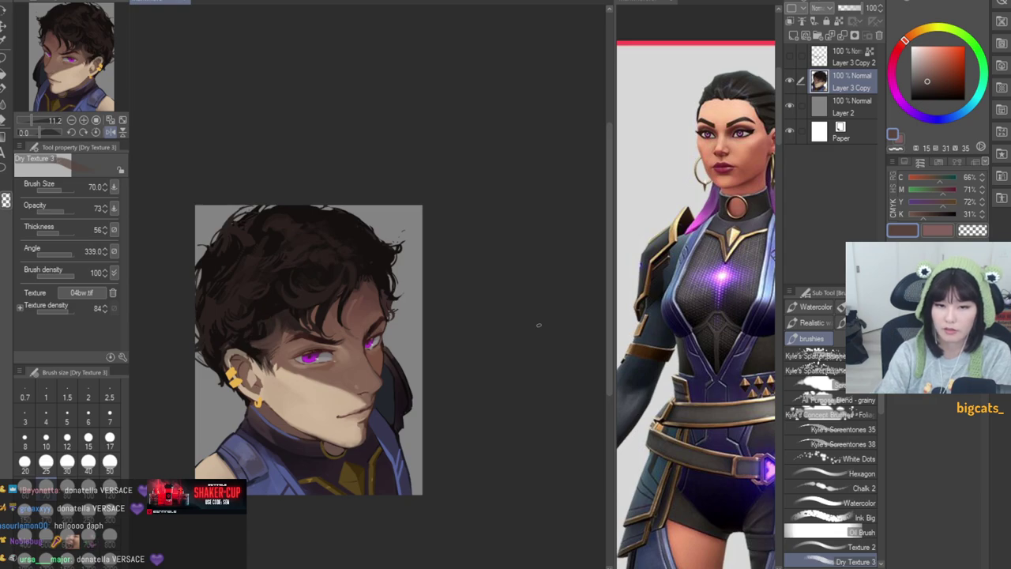
{"action": "key", "text": "h"}
{"action": "scroll", "coordinate": [468, 353], "scroll_direction": "up", "scroll_amount": 5}
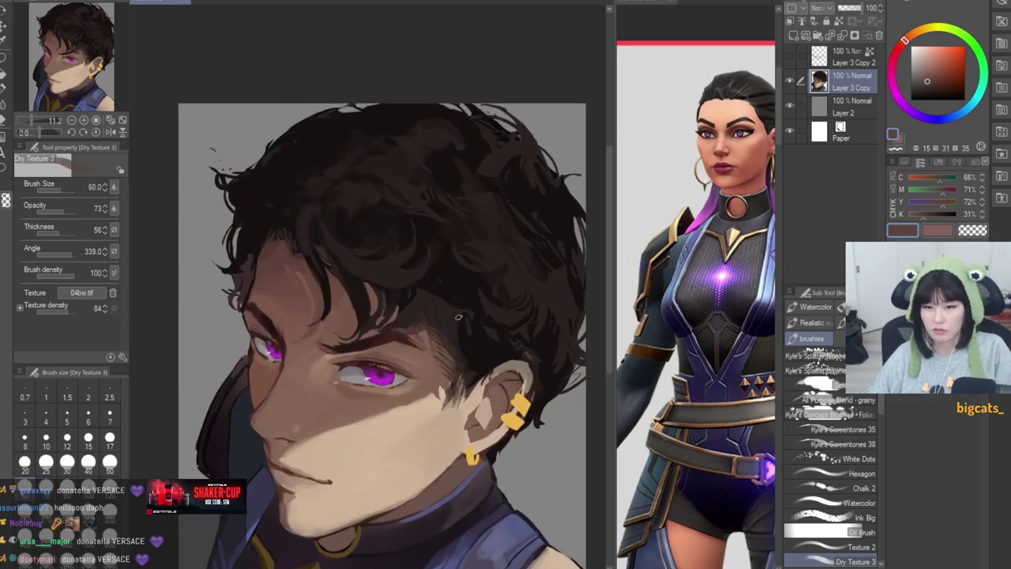
{"action": "mouse_move", "coordinate": [444, 323]}
{"action": "left_mouse_down"}
{"action": "mouse_move", "coordinate": [493, 360]}
{"action": "mouse_move", "coordinate": [472, 371]}
{"action": "left_mouse_up"}
{"action": "left_click_drag", "start_coordinate": [451, 297], "coordinate": [501, 346]}
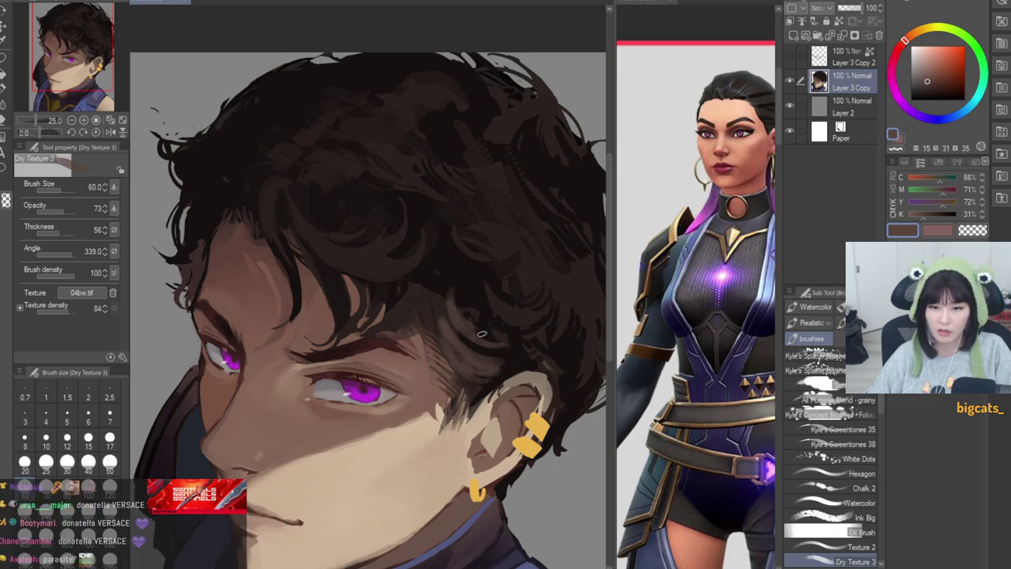
Step: Blend the hatched temple strokes into the muted-brown curls using browns sampled from the surrounding hair and skin
{"action": "left_click", "coordinate": [434, 322], "text": "alt"}
{"action": "left_click", "coordinate": [443, 332], "text": "alt"}
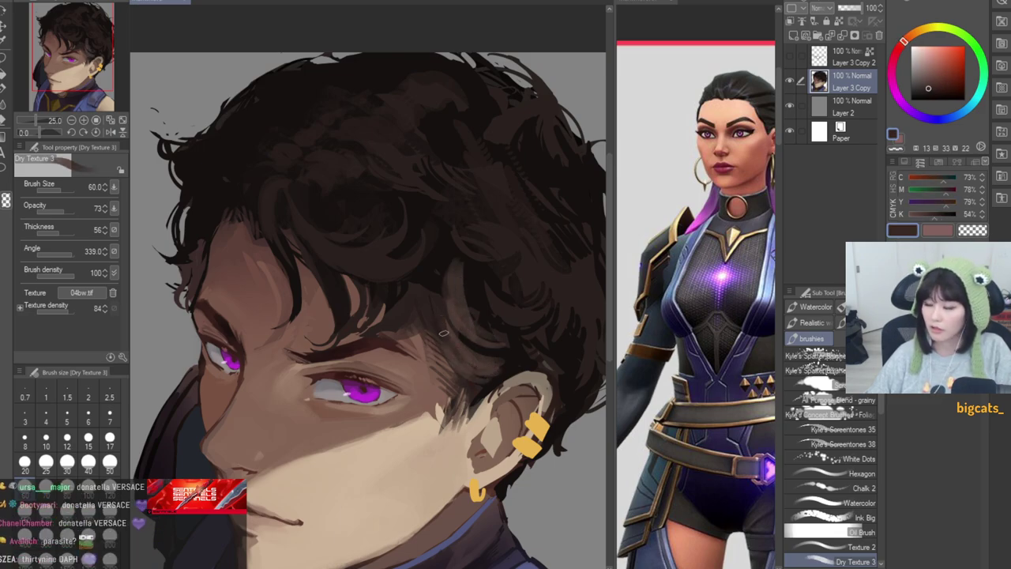
{"action": "left_click", "coordinate": [453, 355], "text": "alt"}
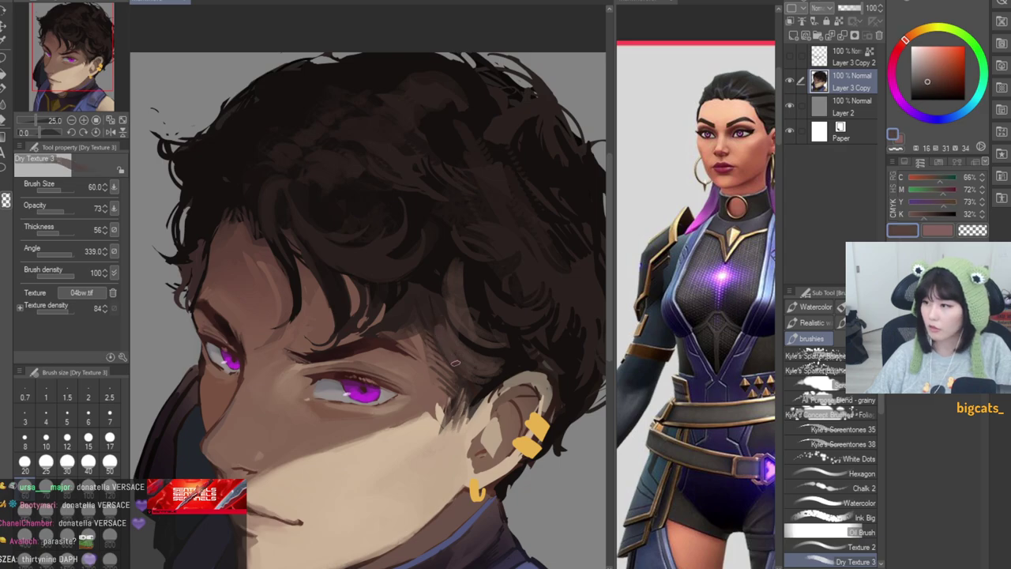
{"action": "left_click", "coordinate": [443, 320], "text": "alt"}
{"action": "left_click", "coordinate": [430, 333], "text": "alt"}
{"action": "left_click", "coordinate": [482, 383], "text": "alt"}
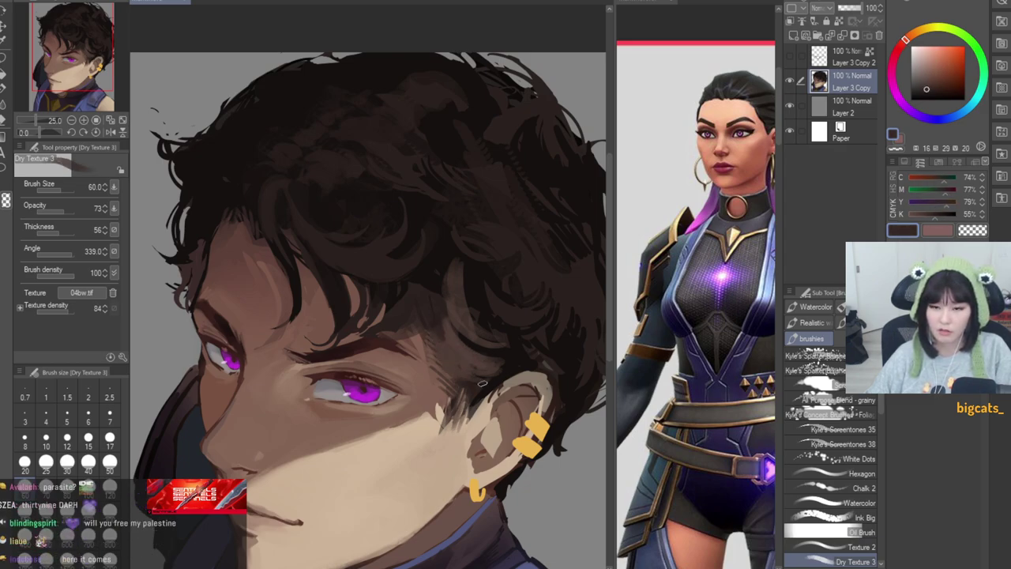
{"action": "left_click", "coordinate": [452, 376], "text": "alt"}
Step: Shape the brown lock above the temple and its edge near the ear with sampled dark and mid browns
{"action": "mouse_move", "coordinate": [439, 359]}
{"action": "left_mouse_down"}
{"action": "mouse_move", "coordinate": [445, 375]}
{"action": "mouse_move", "coordinate": [476, 386]}
{"action": "mouse_move", "coordinate": [469, 367]}
{"action": "left_mouse_up"}
{"action": "left_click", "coordinate": [491, 381], "text": "alt"}
{"action": "left_click", "coordinate": [450, 303], "text": "alt"}
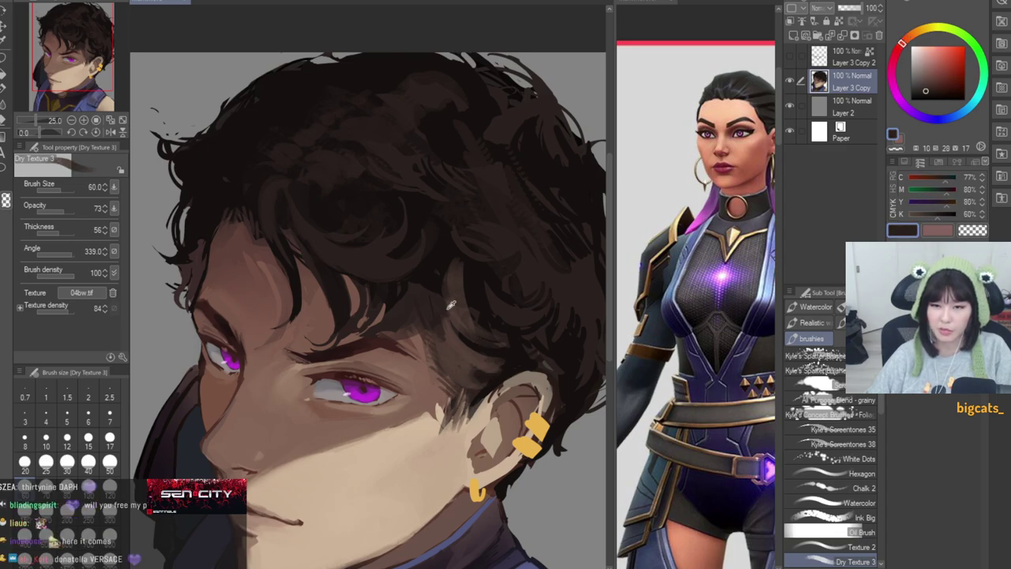
{"action": "left_click_drag", "start_coordinate": [447, 316], "coordinate": [442, 274]}
{"action": "left_click", "coordinate": [492, 375], "text": "alt"}
{"action": "left_click", "coordinate": [456, 351], "text": "alt"}
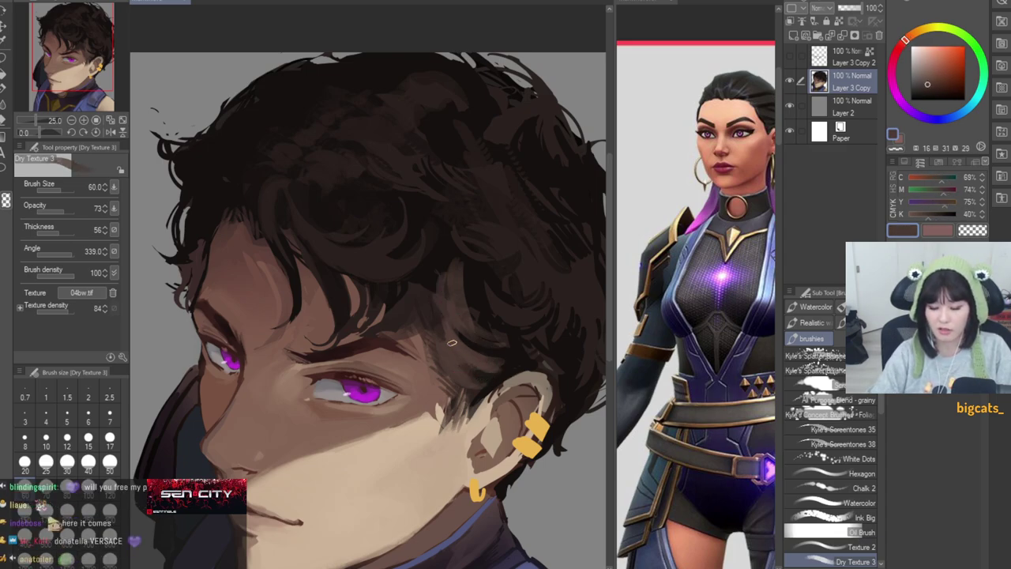
Step: Set the brush size to 25 and refine the thin hair strands around the temple and ear with sampled dark browns
{"action": "key", "text": "bracketleft"}
{"action": "key", "text": "bracketleft"}
{"action": "key", "text": "bracketleft"}
{"action": "key", "text": "bracketleft"}
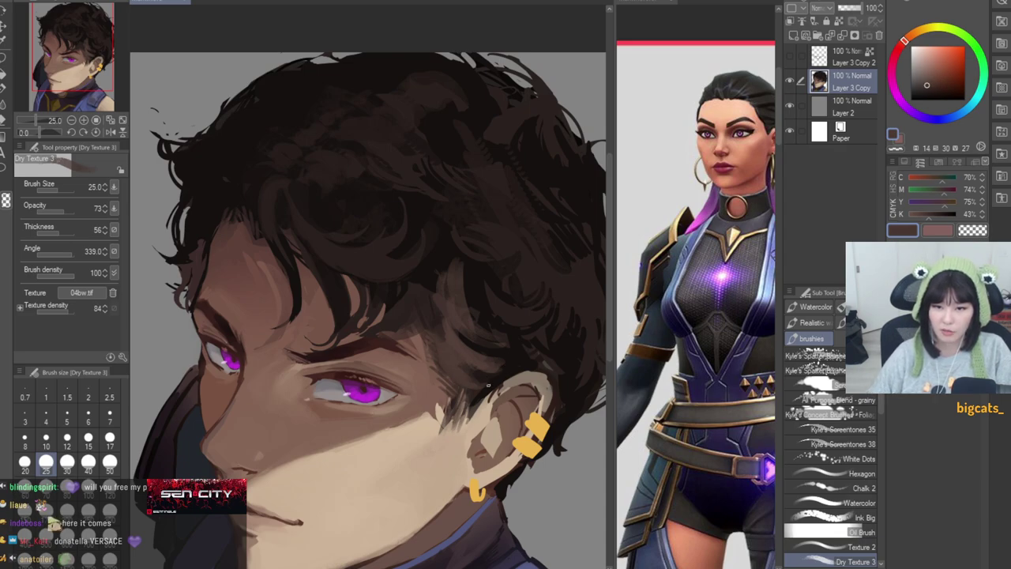
{"action": "left_click", "coordinate": [471, 385], "text": "alt"}
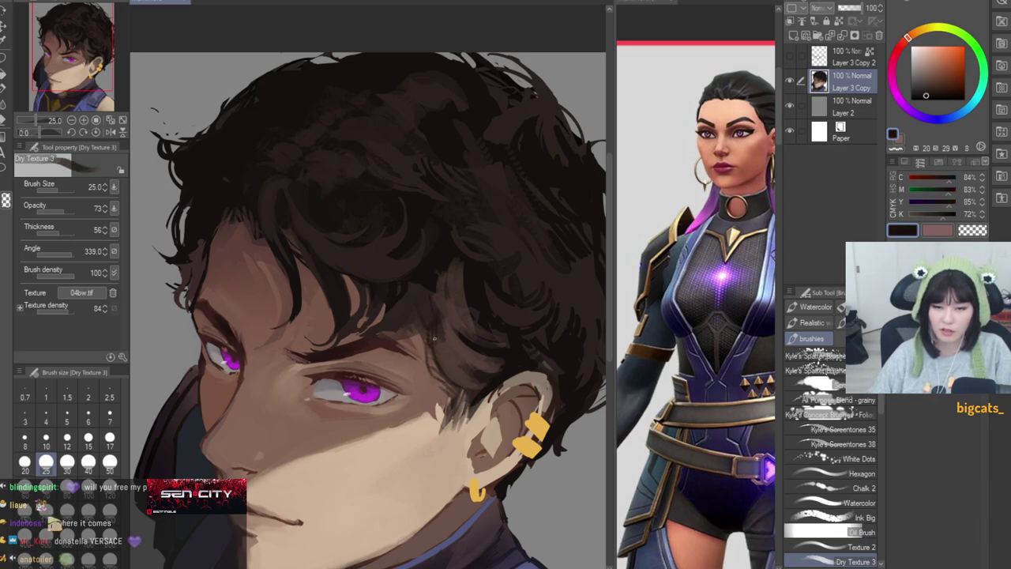
{"action": "left_click", "coordinate": [495, 372], "text": "alt"}
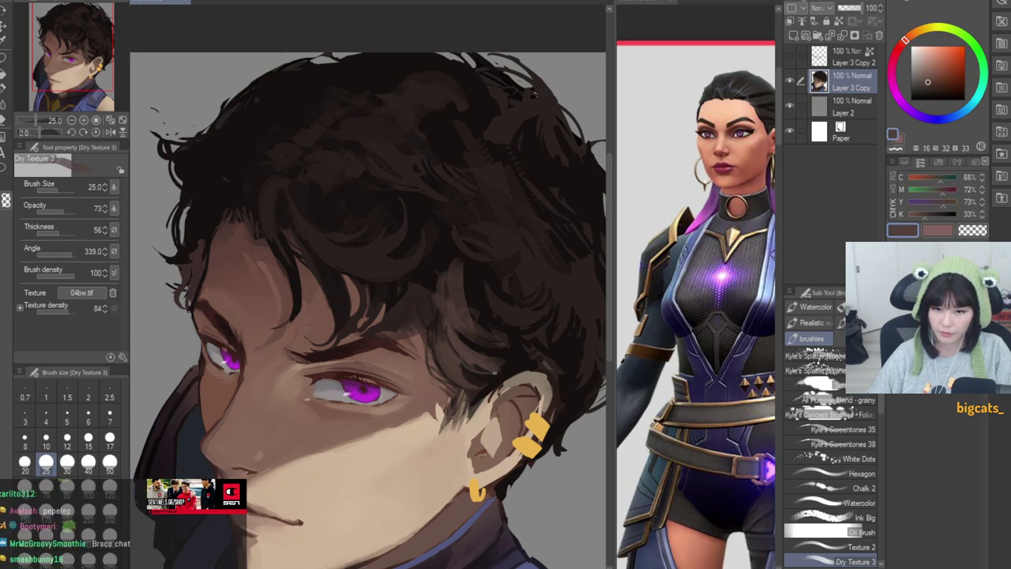
{"action": "left_click", "coordinate": [454, 313], "text": "alt"}
{"action": "left_click", "coordinate": [438, 265], "text": "alt"}
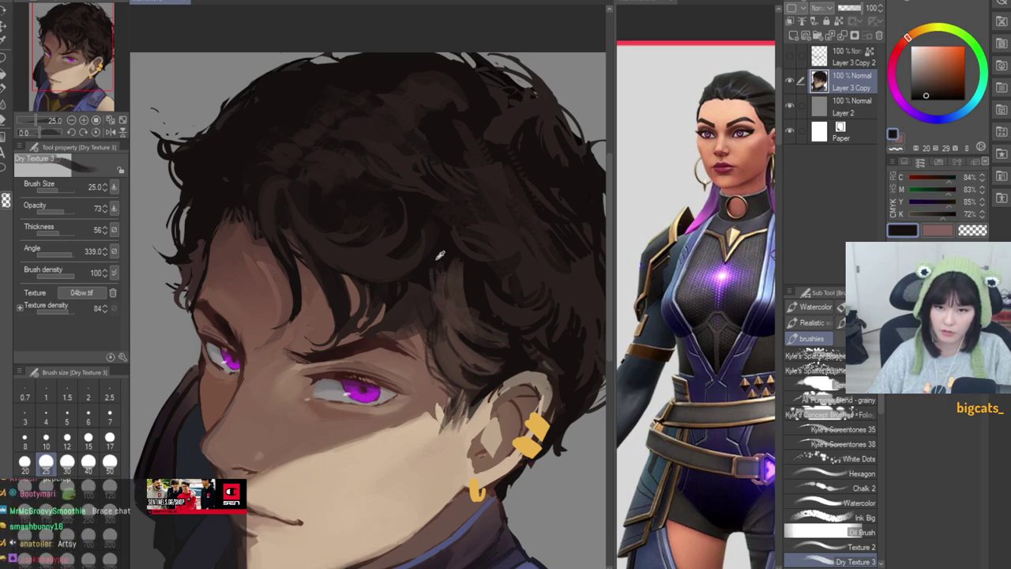
Step: Compare the whole portrait in normal and mirrored view to examine the temple hair and overall face
{"action": "key", "text": "ctrl+0"}
{"action": "scroll", "coordinate": [445, 294], "scroll_direction": "down", "scroll_amount": 3}
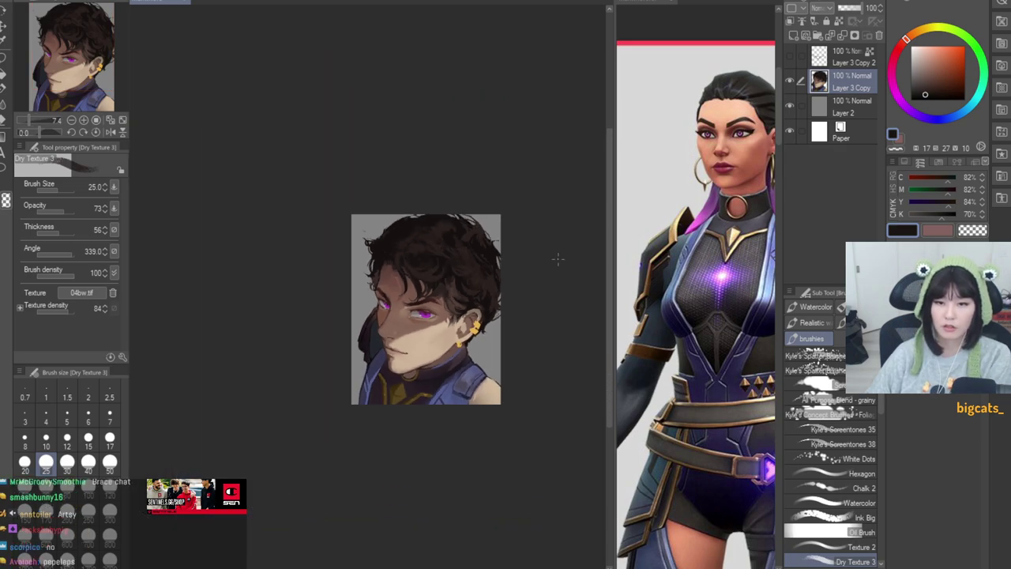
{"action": "key", "text": "h"}
{"action": "key", "text": "h"}
{"action": "scroll", "coordinate": [508, 273], "scroll_direction": "up", "scroll_amount": 6}
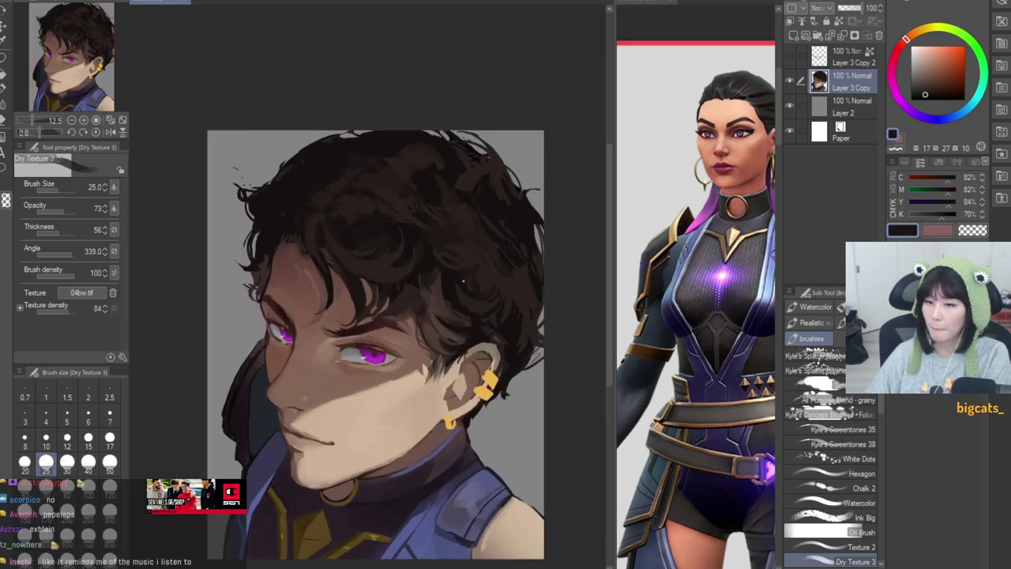
{"action": "key", "text": "h"}
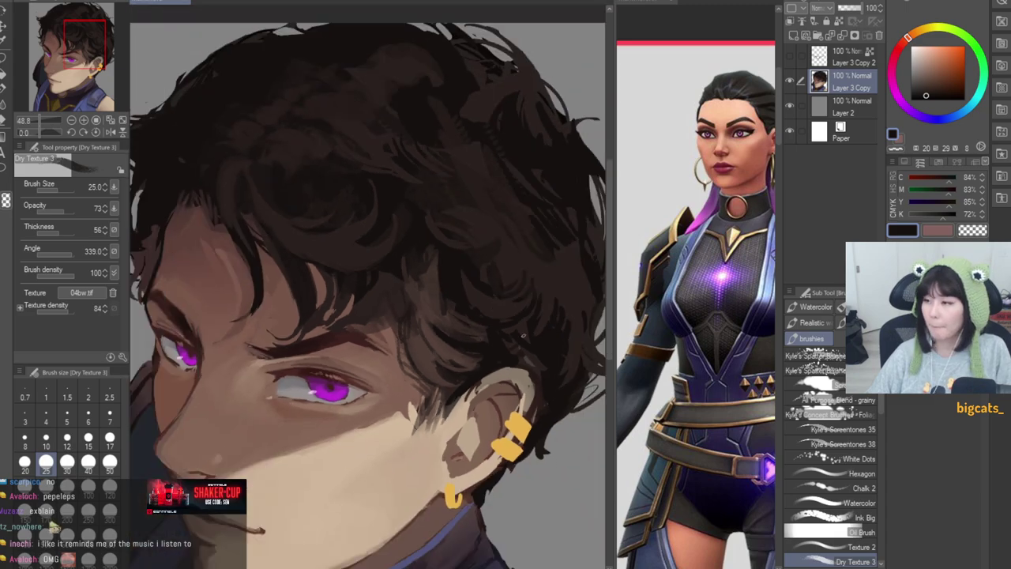
{"action": "scroll", "coordinate": [551, 325], "scroll_direction": "down", "scroll_amount": 2}
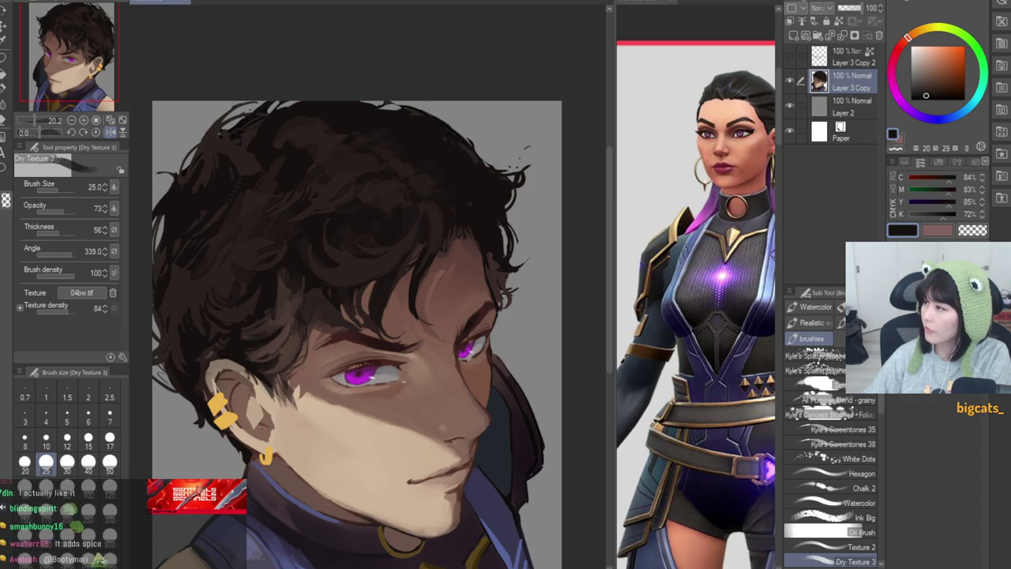
{"action": "scroll", "coordinate": [432, 217], "scroll_direction": "down", "scroll_amount": 6}
{"action": "key", "text": "h"}
{"action": "key", "text": "h"}
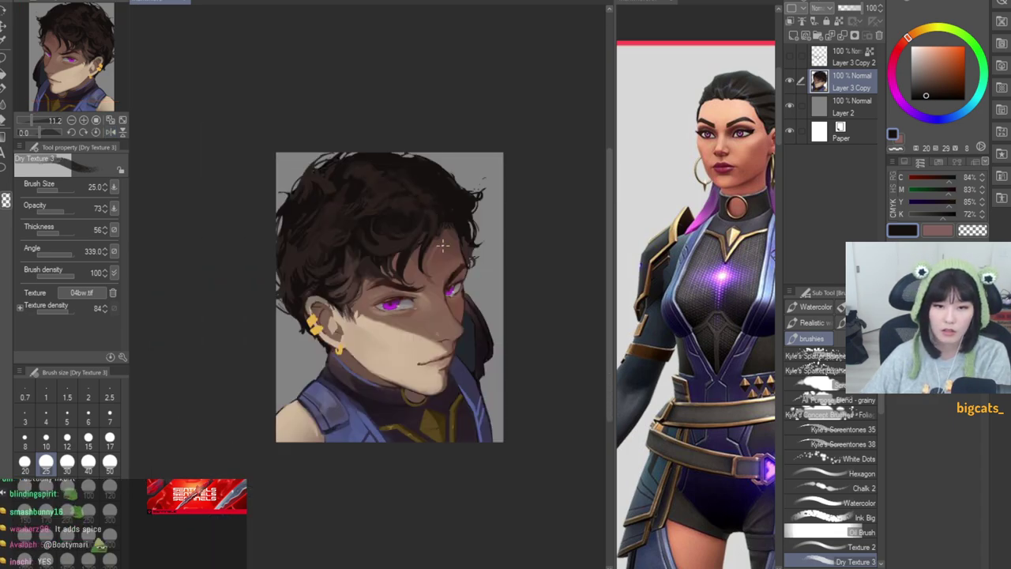
Step: Set the brush size to 50 and shade the underside of the nose with a brown sampled near its tip
{"action": "scroll", "coordinate": [379, 331], "scroll_direction": "up", "scroll_amount": 1}
{"action": "key", "text": "bracketright"}
{"action": "key", "text": "bracketright"}
{"action": "key", "text": "bracketright"}
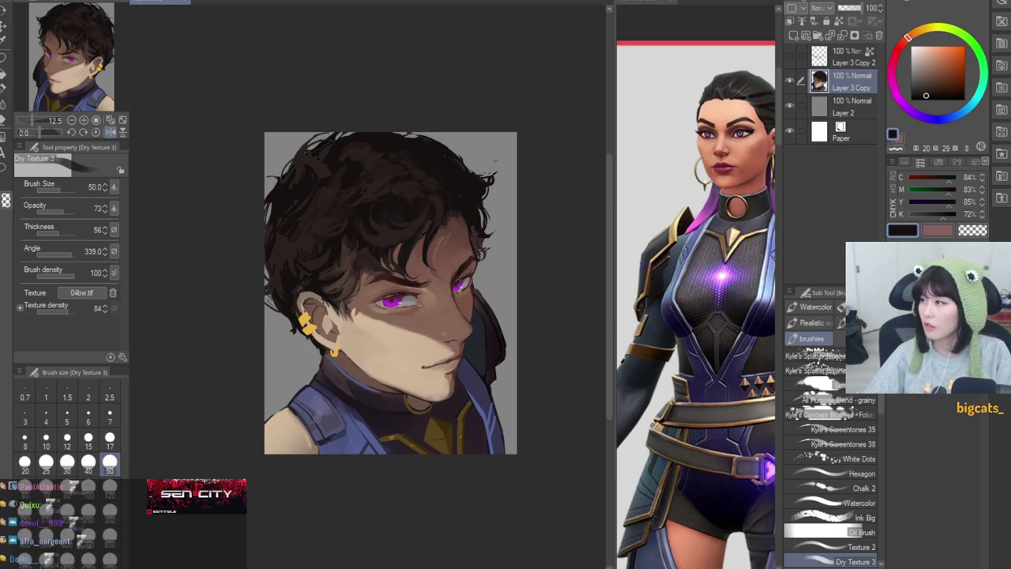
{"action": "scroll", "coordinate": [219, 300], "scroll_direction": "up", "scroll_amount": 6}
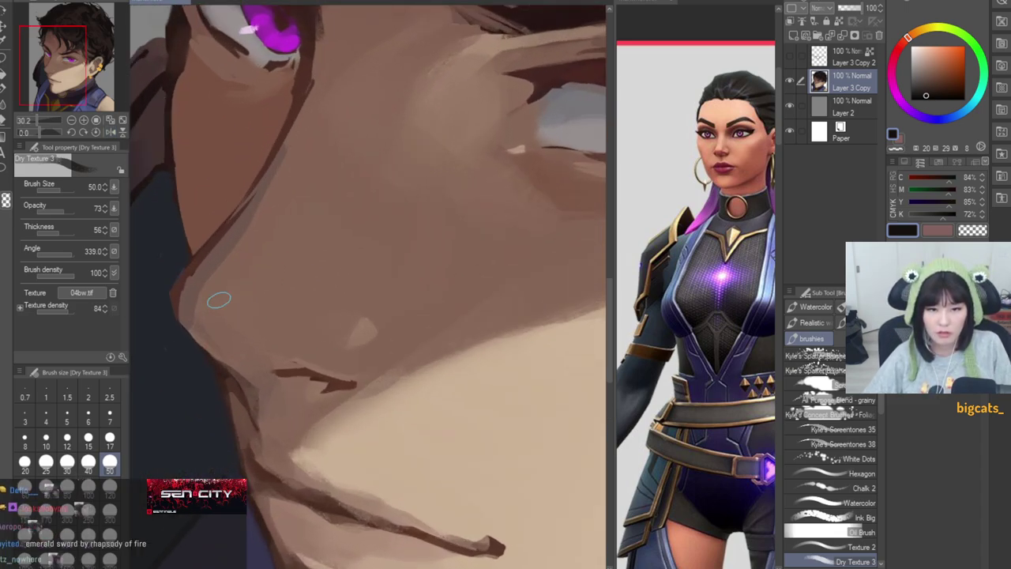
{"action": "left_click", "coordinate": [213, 301], "text": "alt"}
{"action": "mouse_move", "coordinate": [207, 315]}
{"action": "left_mouse_down"}
{"action": "mouse_move", "coordinate": [266, 359]}
{"action": "mouse_move", "coordinate": [320, 360]}
{"action": "left_mouse_up"}
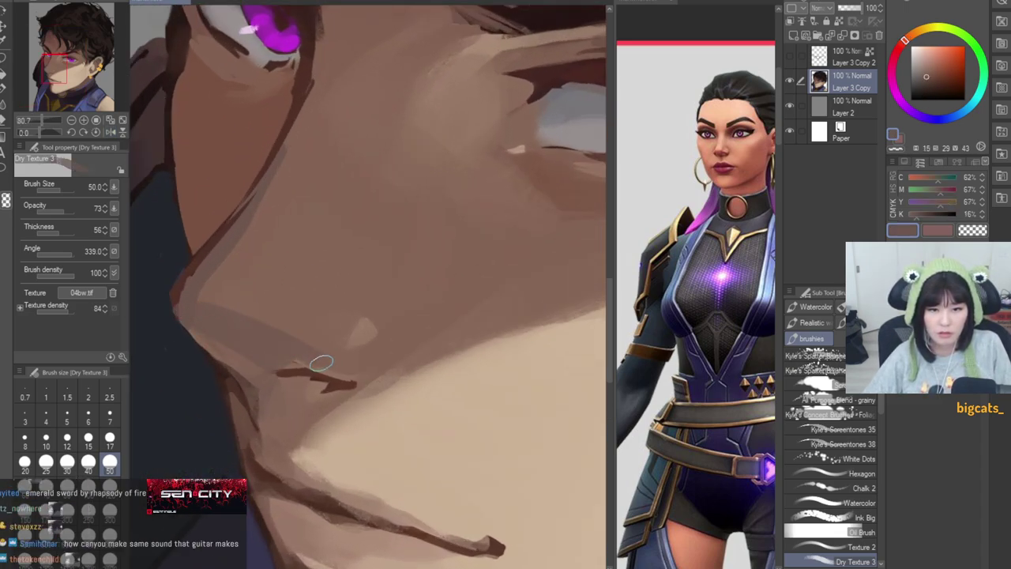
{"action": "scroll", "coordinate": [406, 463], "scroll_direction": "up", "scroll_amount": 2}
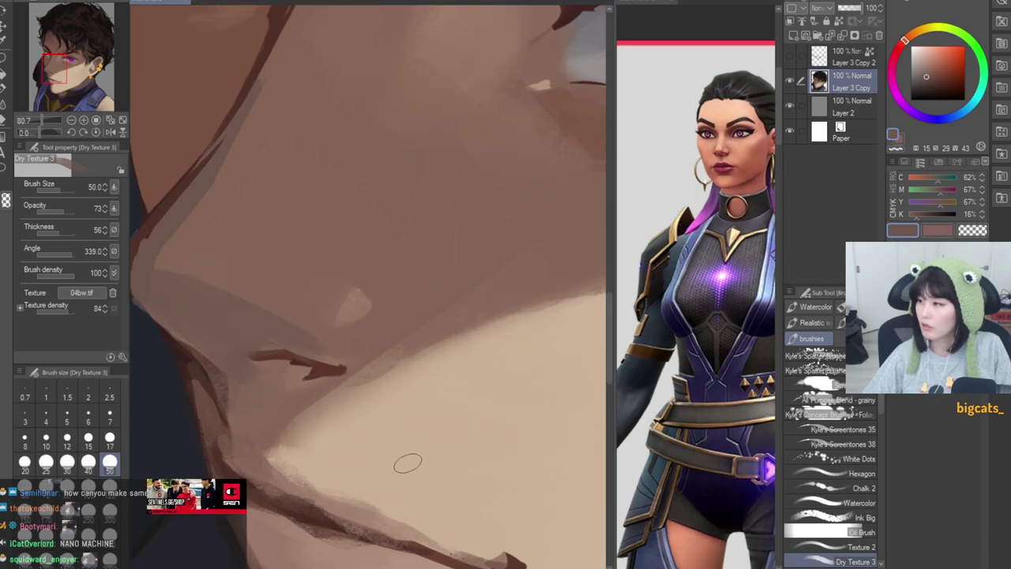
{"action": "scroll", "coordinate": [406, 463], "scroll_direction": "down", "scroll_amount": 3}
{"action": "scroll", "coordinate": [334, 416], "scroll_direction": "up", "scroll_amount": 3}
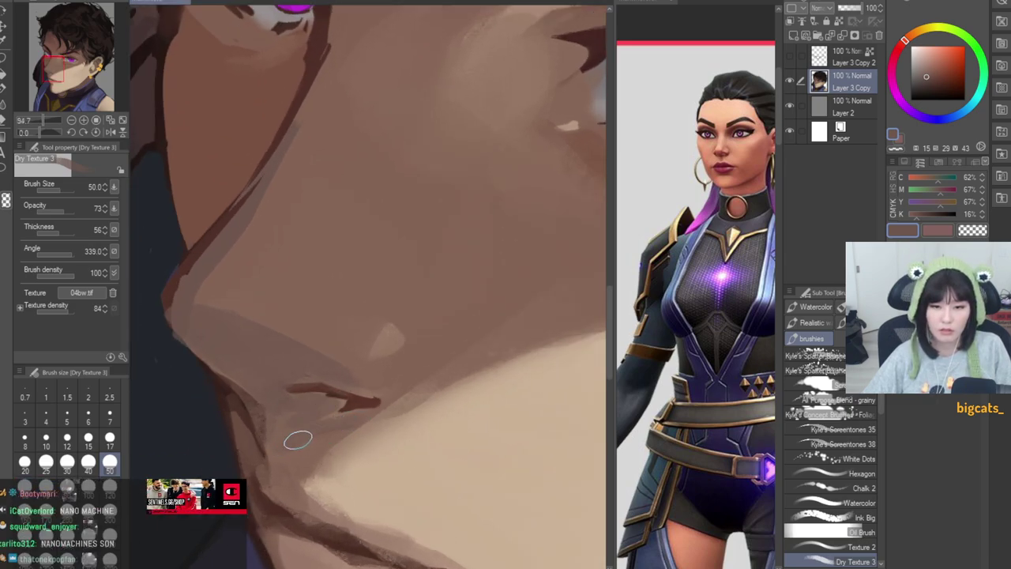
{"action": "scroll", "coordinate": [298, 440], "scroll_direction": "down", "scroll_amount": 7}
{"action": "scroll", "coordinate": [399, 357], "scroll_direction": "up", "scroll_amount": 4}
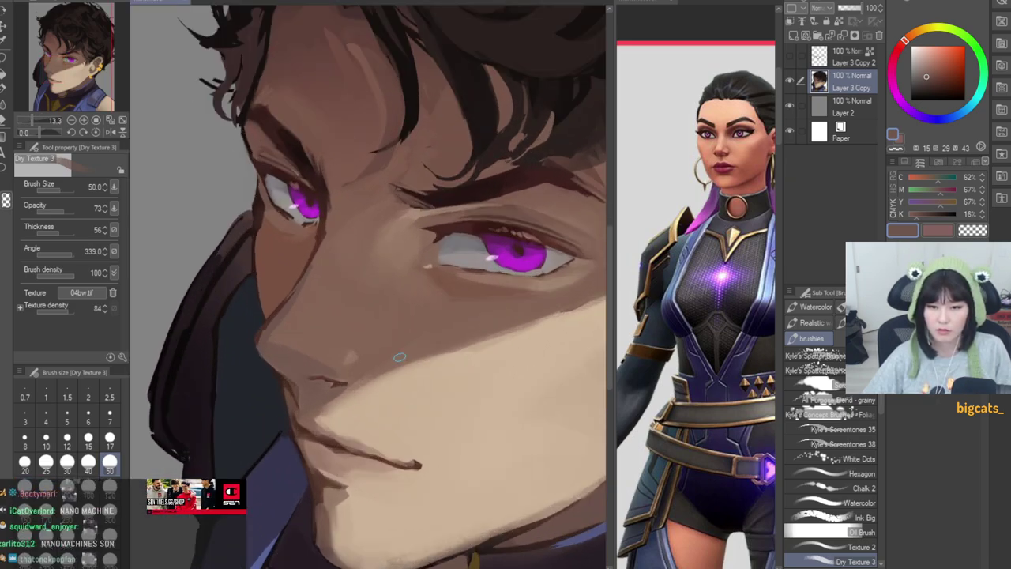
Step: Paint a darker reddish-brown shadow from beneath the nose tip across the nostril, using browns sampled from the nose area
{"action": "scroll", "coordinate": [400, 357], "scroll_direction": "up", "scroll_amount": 4}
{"action": "left_click", "coordinate": [219, 357], "text": "alt"}
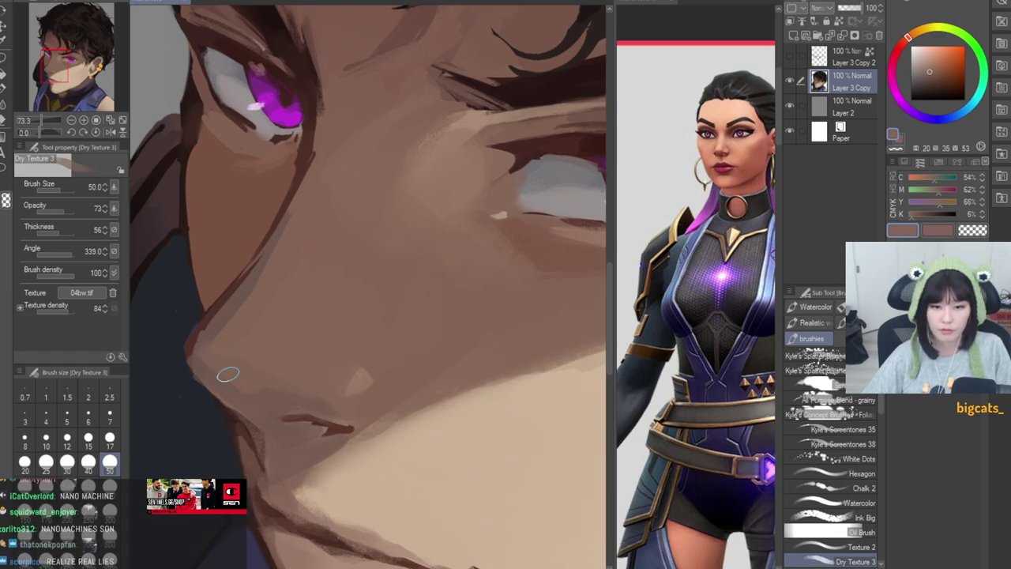
{"action": "scroll", "coordinate": [329, 398], "scroll_direction": "down", "scroll_amount": 8}
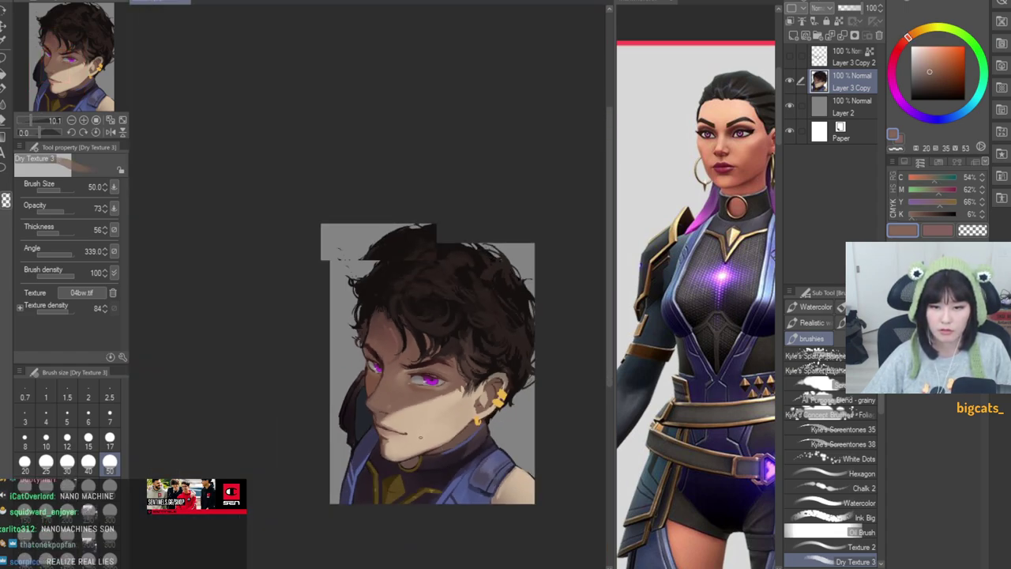
{"action": "scroll", "coordinate": [407, 545], "scroll_direction": "up", "scroll_amount": 2}
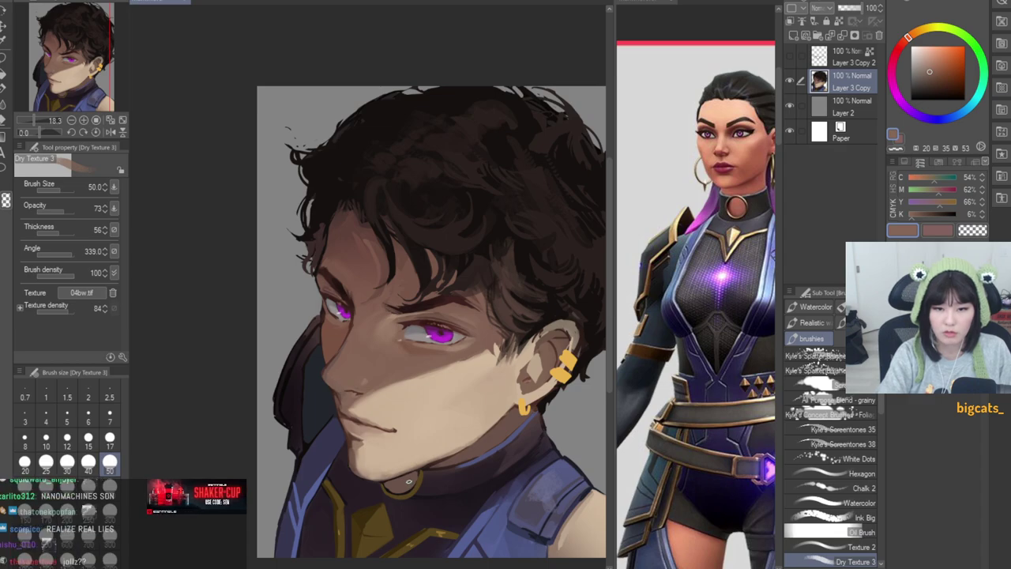
{"action": "scroll", "coordinate": [273, 338], "scroll_direction": "up", "scroll_amount": 6}
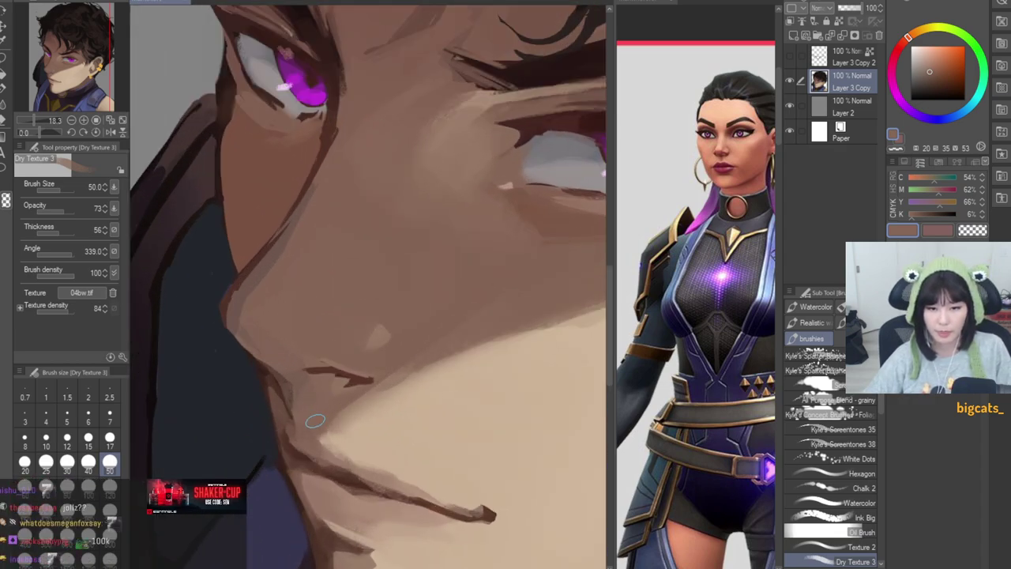
{"action": "scroll", "coordinate": [271, 357], "scroll_direction": "up", "scroll_amount": 2}
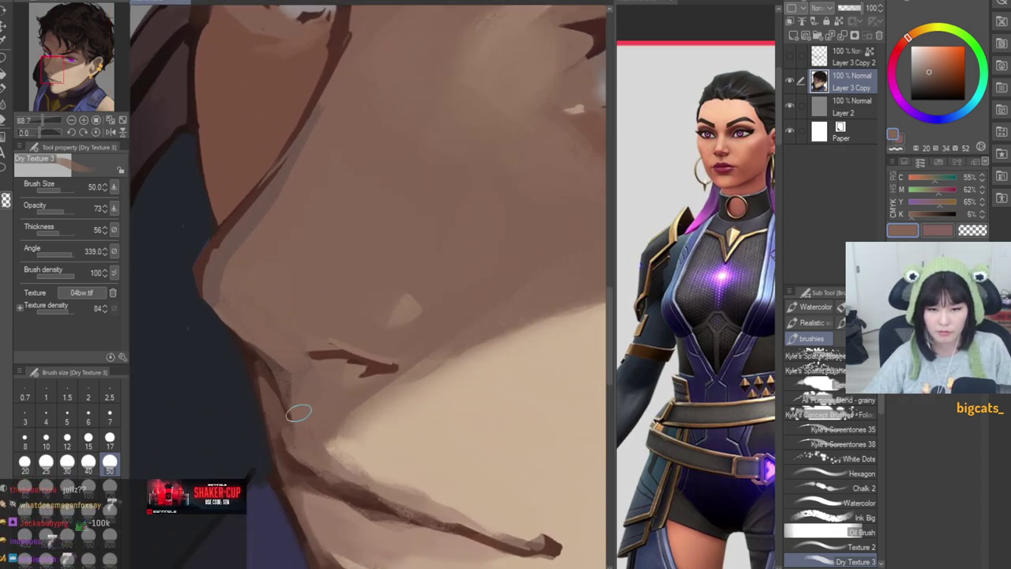
{"action": "left_click", "coordinate": [280, 393], "text": "alt"}
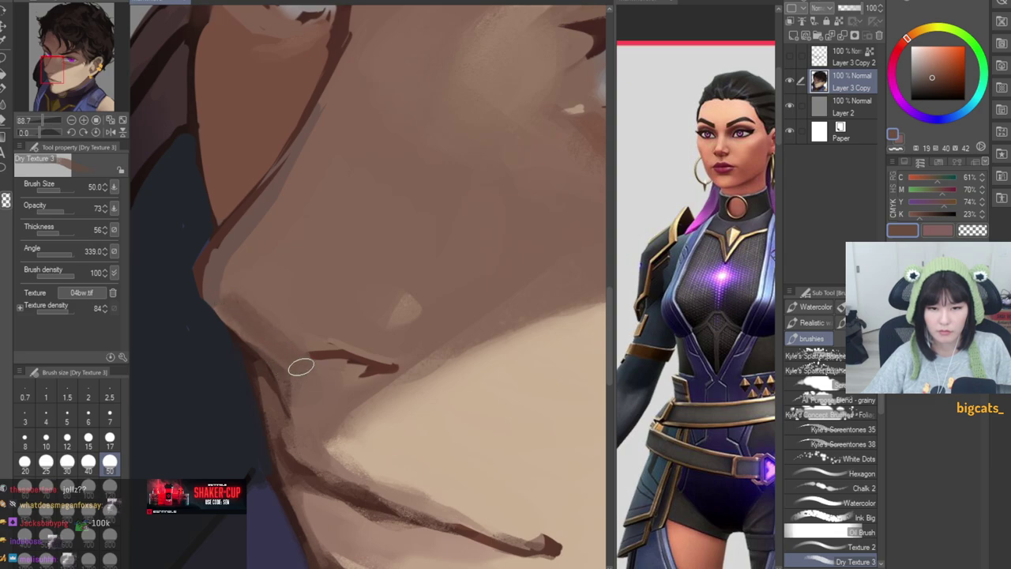
{"action": "mouse_move", "coordinate": [301, 367]}
{"action": "left_mouse_down"}
{"action": "mouse_move", "coordinate": [354, 377]}
{"action": "mouse_move", "coordinate": [325, 394]}
{"action": "mouse_move", "coordinate": [316, 417]}
{"action": "left_mouse_up"}
{"action": "left_click_drag", "start_coordinate": [253, 313], "coordinate": [424, 369]}
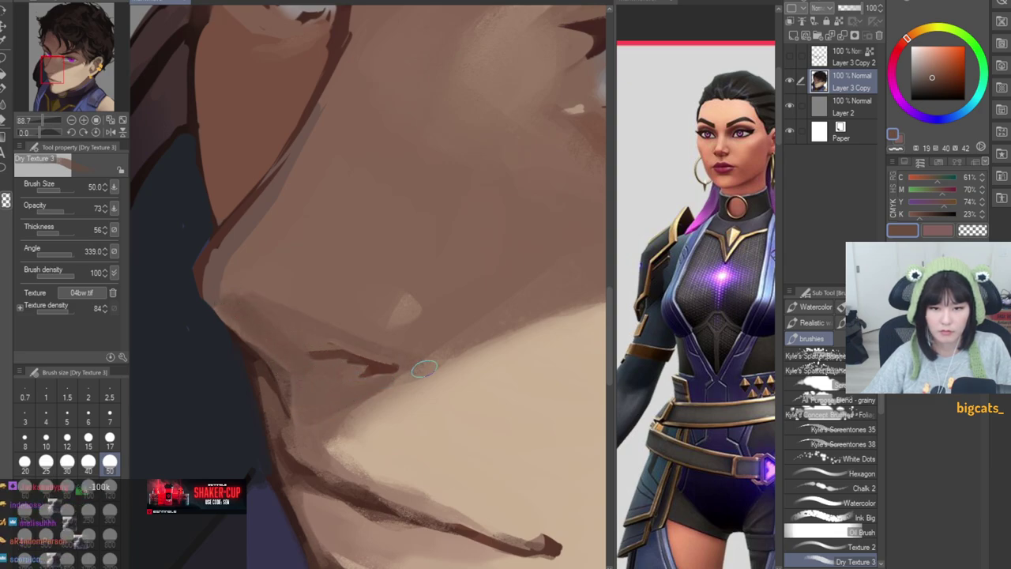
Step: Blend the nose tip into its underside shadow with sampled skin browns and check the whole portrait
{"action": "scroll", "coordinate": [423, 369], "scroll_direction": "down", "scroll_amount": 5}
{"action": "scroll", "coordinate": [299, 342], "scroll_direction": "up", "scroll_amount": 3}
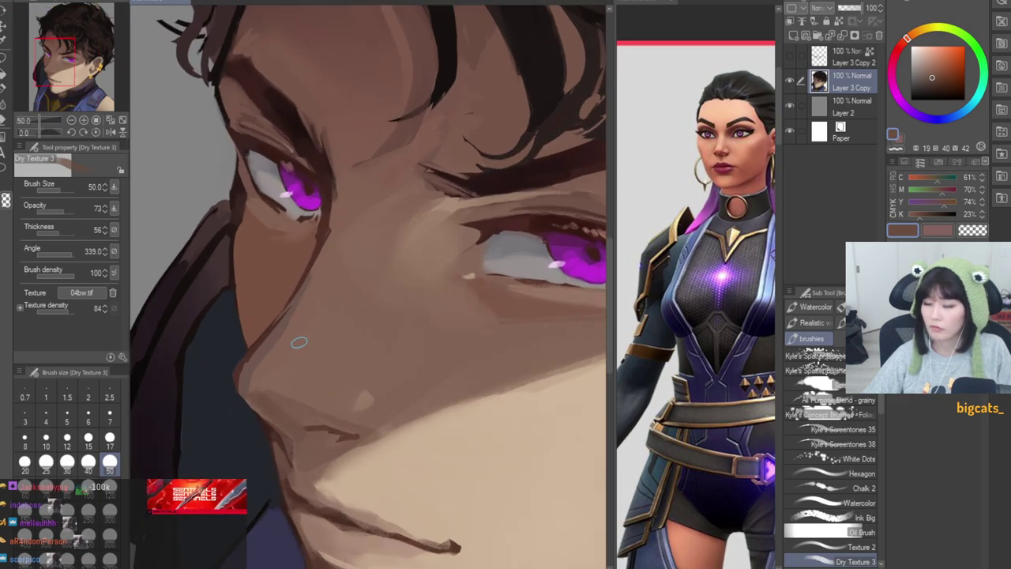
{"action": "left_click", "coordinate": [282, 364], "text": "alt"}
{"action": "left_click_drag", "start_coordinate": [257, 381], "coordinate": [289, 401]}
{"action": "left_click", "coordinate": [307, 406], "text": "alt"}
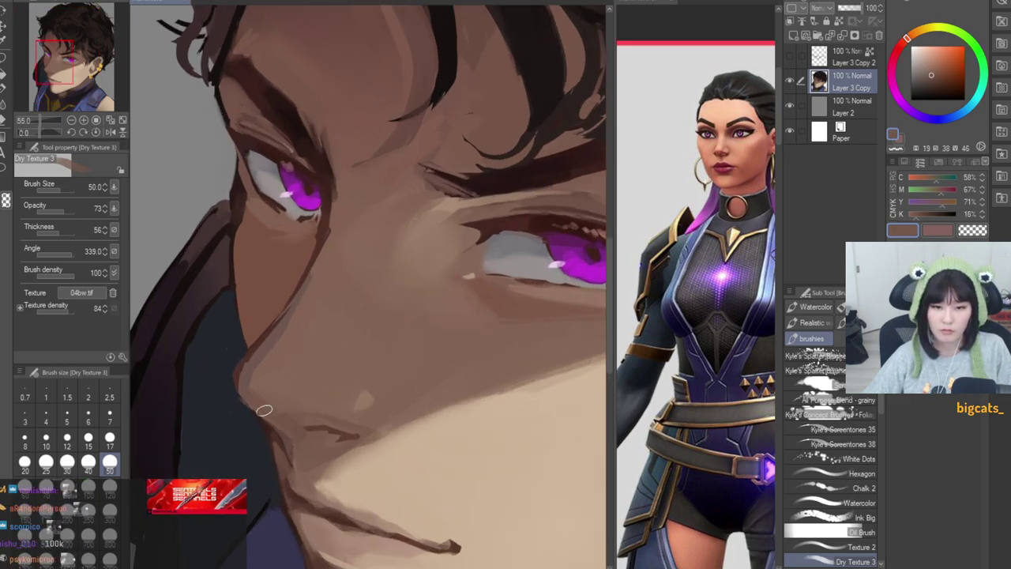
{"action": "left_click", "coordinate": [300, 395], "text": "alt"}
{"action": "scroll", "coordinate": [351, 422], "scroll_direction": "down", "scroll_amount": 5}
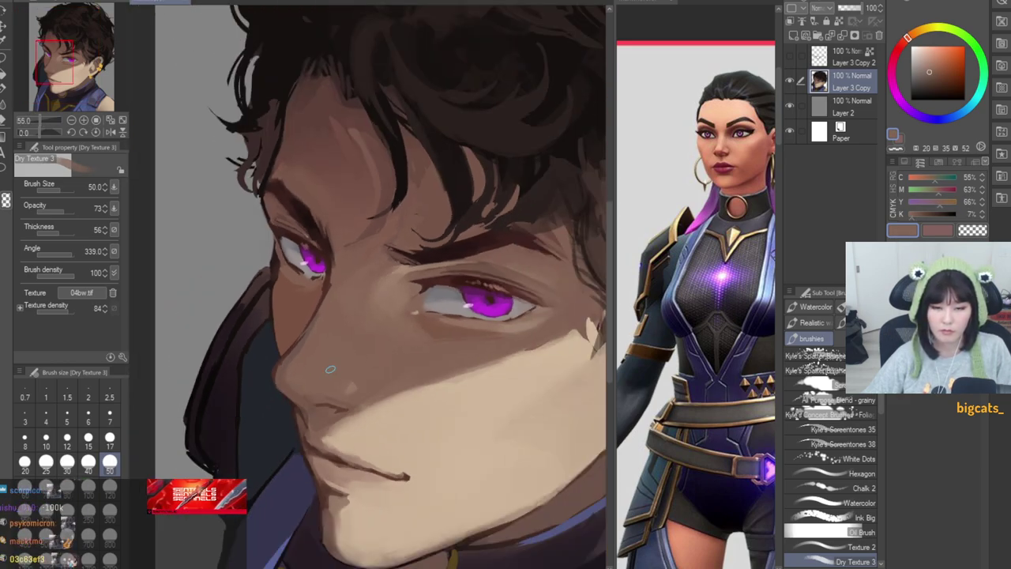
{"action": "scroll", "coordinate": [452, 398], "scroll_direction": "down", "scroll_amount": 1}
{"action": "key", "text": "h"}
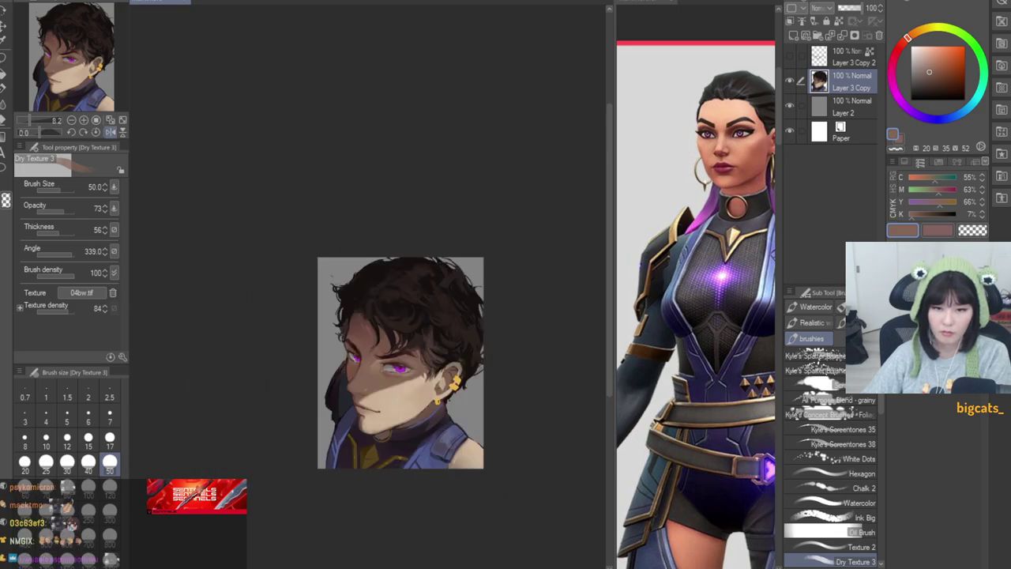
Step: Set the brush size to 30 and refine the nostril line and surrounding shadow with sampled mid and dark browns
{"action": "scroll", "coordinate": [371, 382], "scroll_direction": "up", "scroll_amount": 4}
{"action": "scroll", "coordinate": [375, 382], "scroll_direction": "up", "scroll_amount": 2}
{"action": "key", "text": "bracketleft"}
{"action": "key", "text": "bracketleft"}
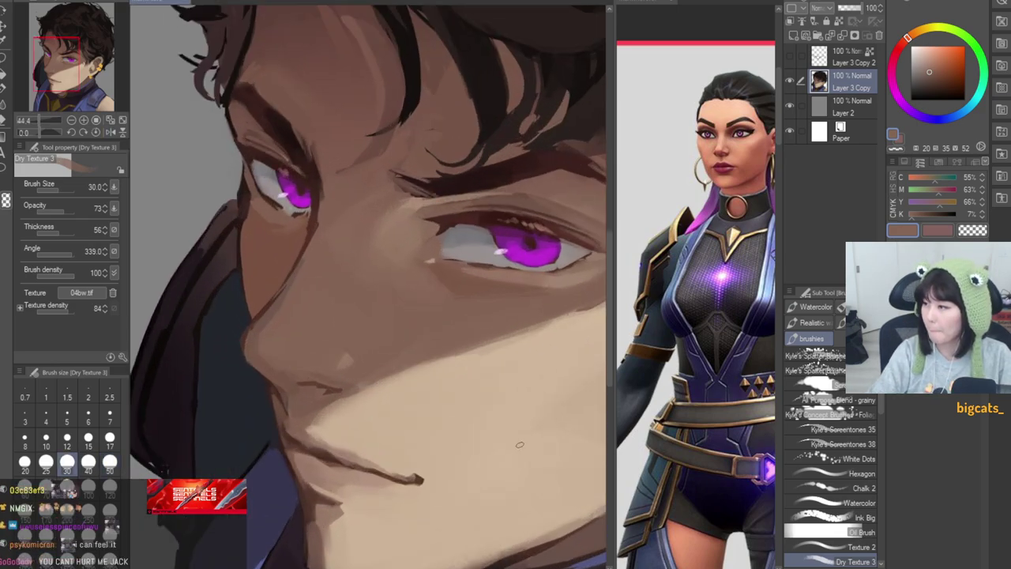
{"action": "scroll", "coordinate": [335, 388], "scroll_direction": "up", "scroll_amount": 2}
{"action": "left_click", "coordinate": [344, 392], "text": "alt"}
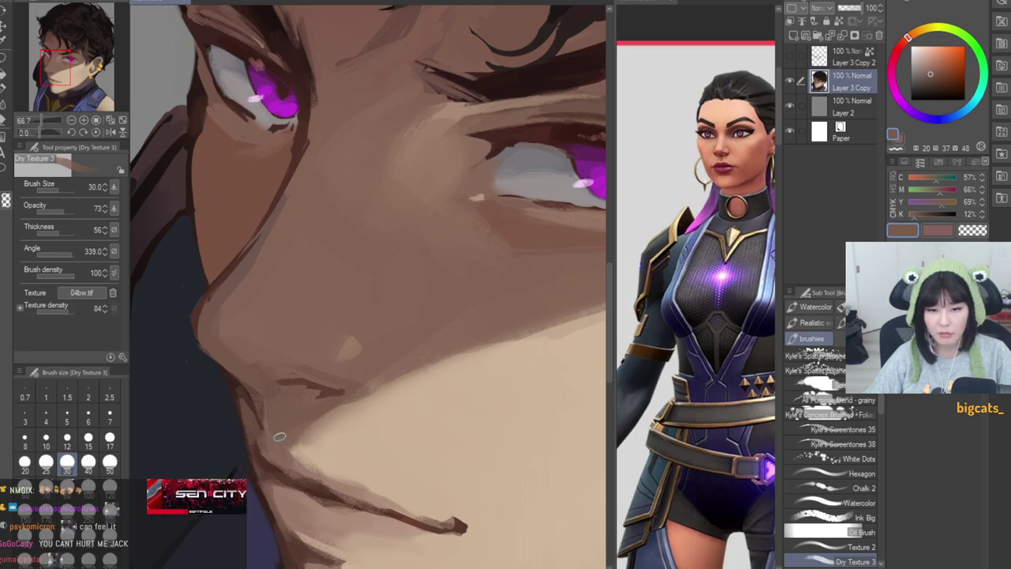
{"action": "left_click", "coordinate": [340, 395], "text": "alt"}
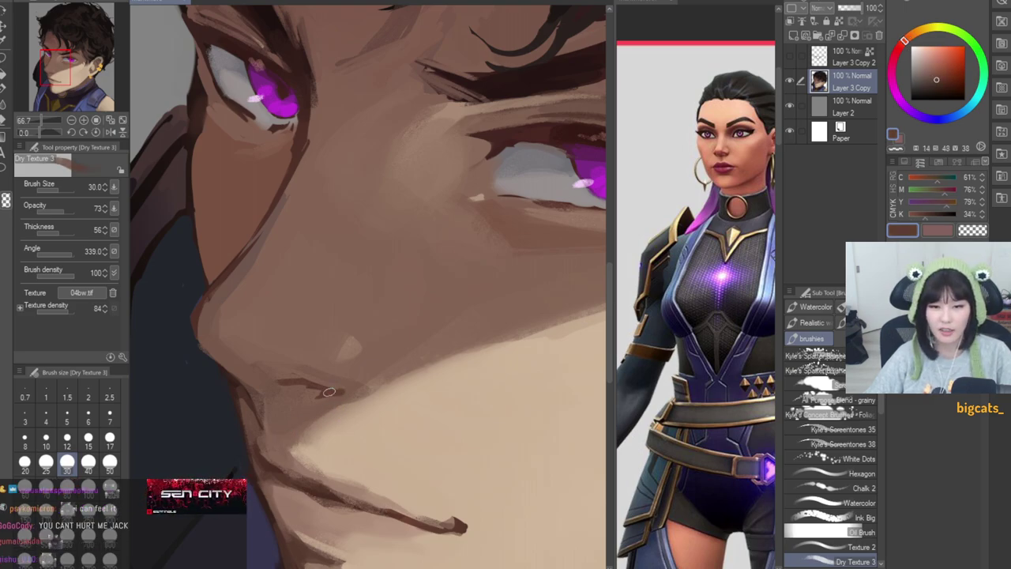
{"action": "scroll", "coordinate": [280, 368], "scroll_direction": "up", "scroll_amount": 1}
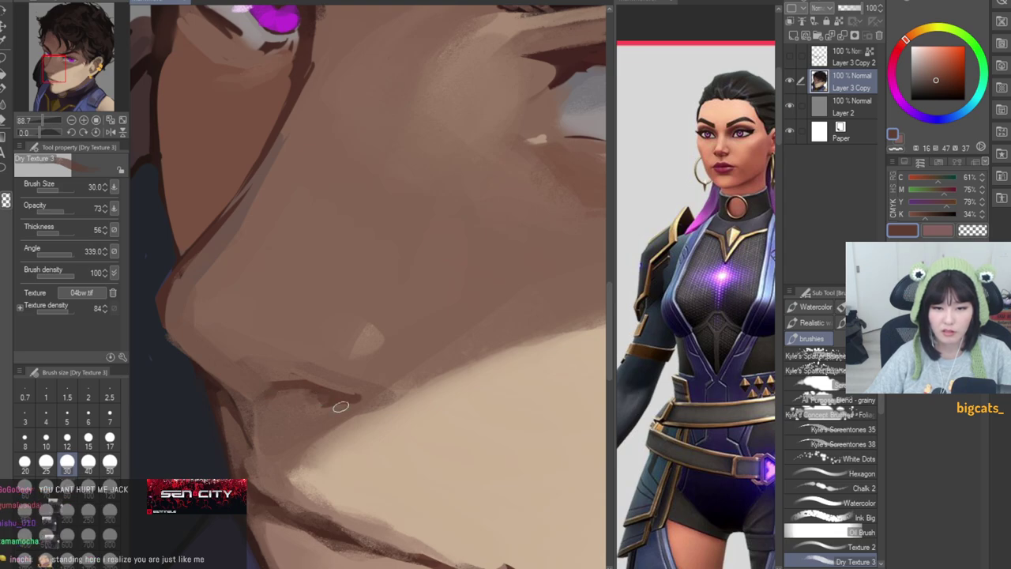
{"action": "left_click", "coordinate": [356, 402], "text": "alt"}
{"action": "scroll", "coordinate": [355, 402], "scroll_direction": "down", "scroll_amount": 5}
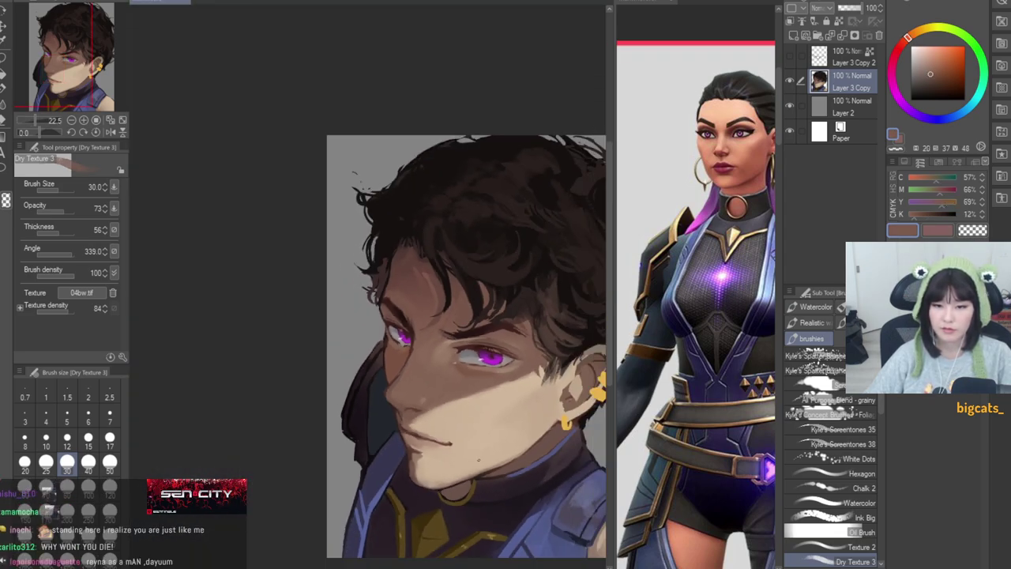
Step: Reshape the nostril and nose wing with Liquify at brush size 170, checking the shape against the whole face
{"action": "scroll", "coordinate": [454, 444], "scroll_direction": "up", "scroll_amount": 4}
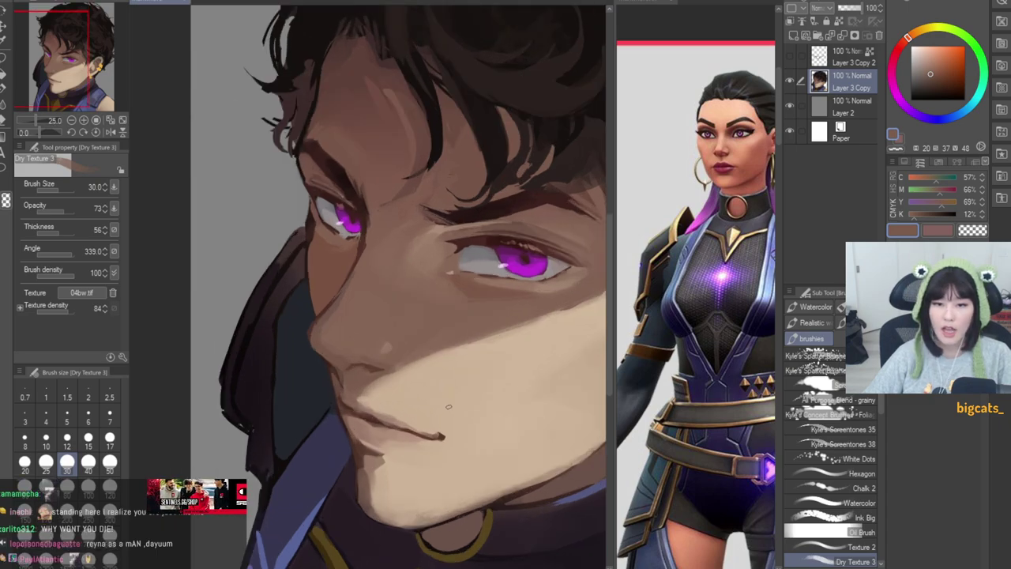
{"action": "key", "text": "j"}
{"action": "scroll", "coordinate": [365, 350], "scroll_direction": "up", "scroll_amount": 1}
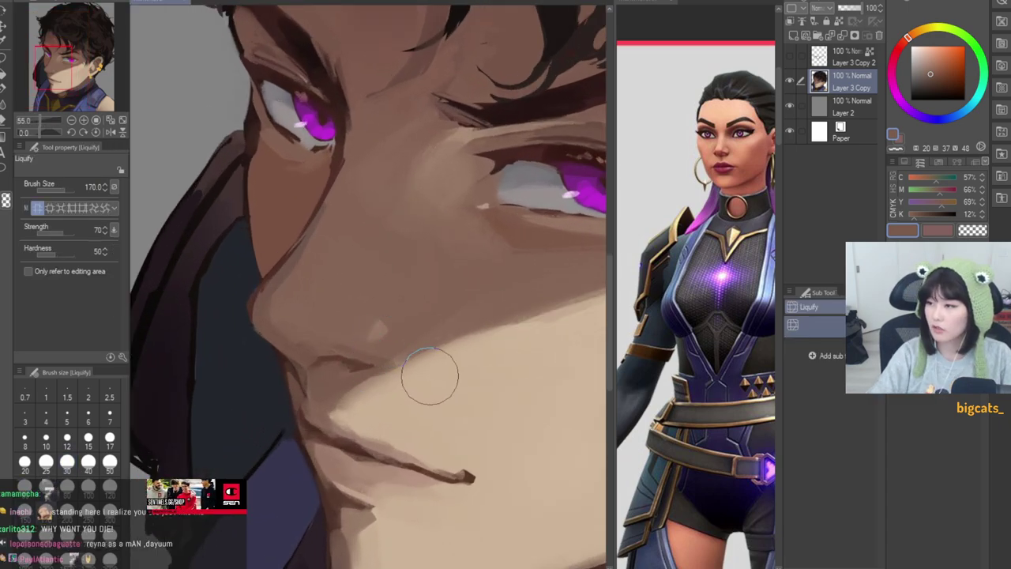
{"action": "scroll", "coordinate": [371, 346], "scroll_direction": "up", "scroll_amount": 2}
{"action": "mouse_move", "coordinate": [309, 355]}
{"action": "left_mouse_down"}
{"action": "mouse_move", "coordinate": [293, 366]}
{"action": "mouse_move", "coordinate": [379, 369]}
{"action": "mouse_move", "coordinate": [346, 373]}
{"action": "left_mouse_up"}
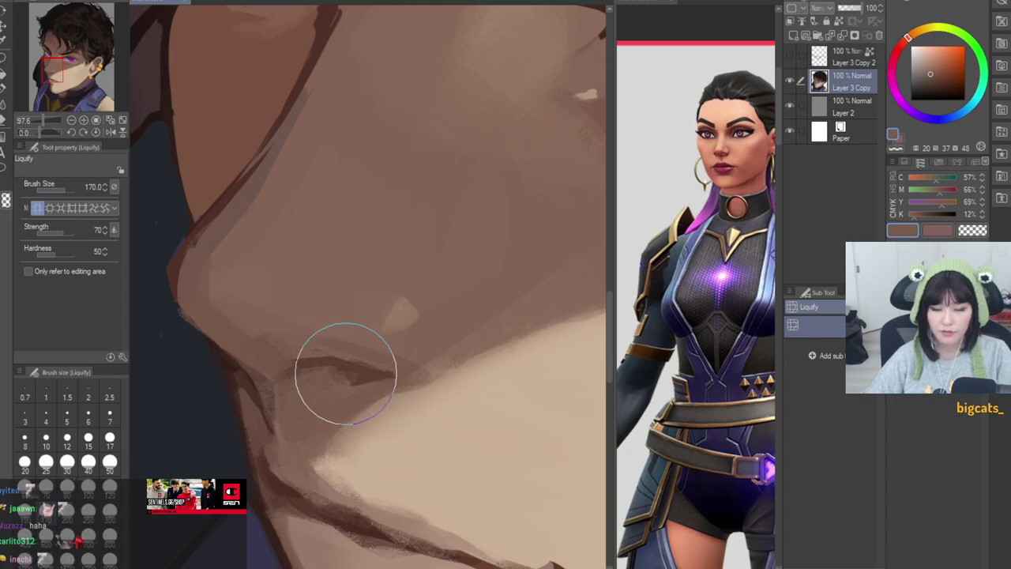
{"action": "scroll", "coordinate": [346, 373], "scroll_direction": "down", "scroll_amount": 10}
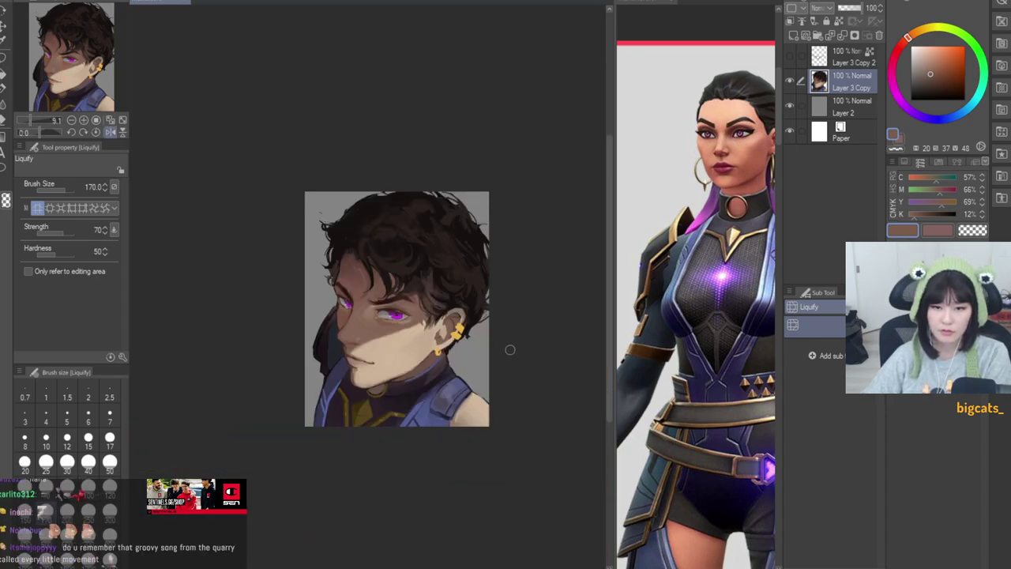
{"action": "scroll", "coordinate": [393, 342], "scroll_direction": "up", "scroll_amount": 2}
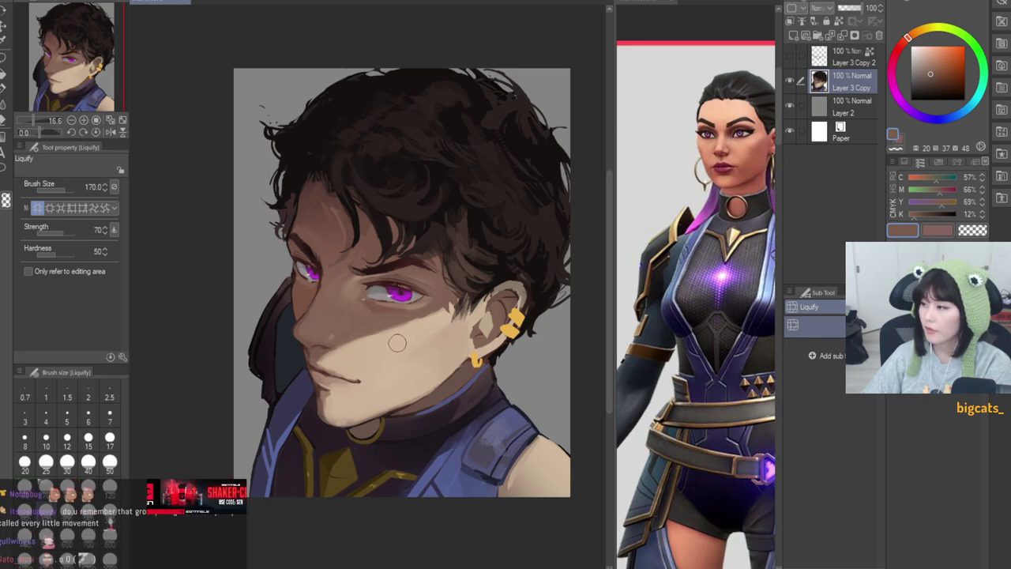
{"action": "scroll", "coordinate": [398, 341], "scroll_direction": "up", "scroll_amount": 3}
{"action": "scroll", "coordinate": [444, 297], "scroll_direction": "up", "scroll_amount": 3}
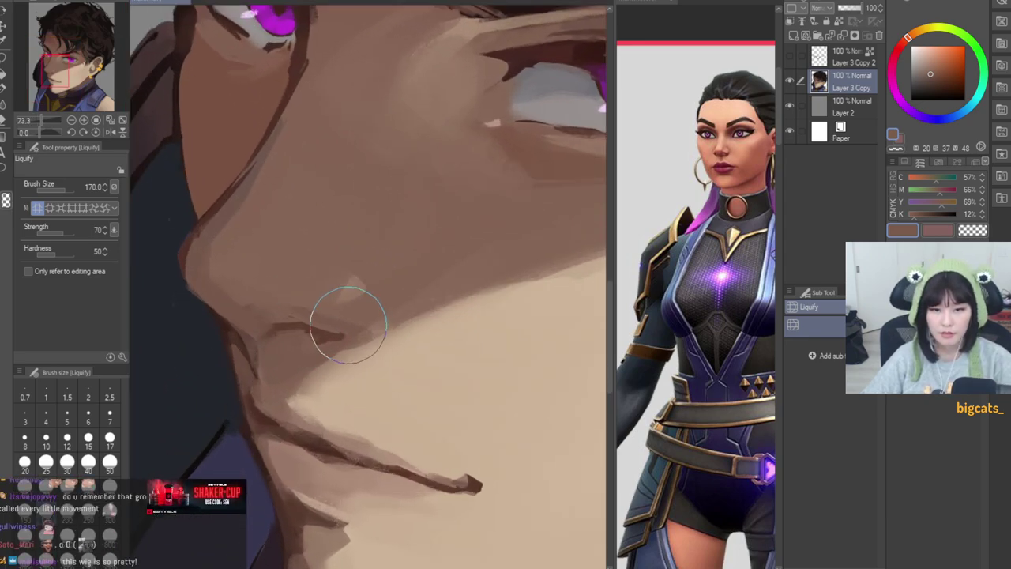
{"action": "scroll", "coordinate": [361, 372], "scroll_direction": "down", "scroll_amount": 5}
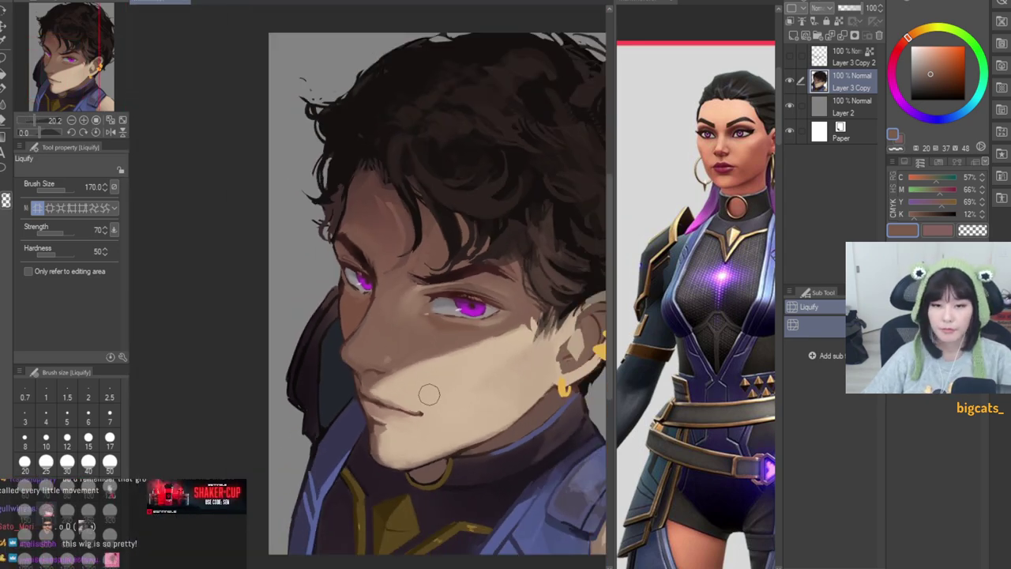
{"action": "scroll", "coordinate": [414, 366], "scroll_direction": "up", "scroll_amount": 3}
{"action": "scroll", "coordinate": [394, 339], "scroll_direction": "down", "scroll_amount": 2}
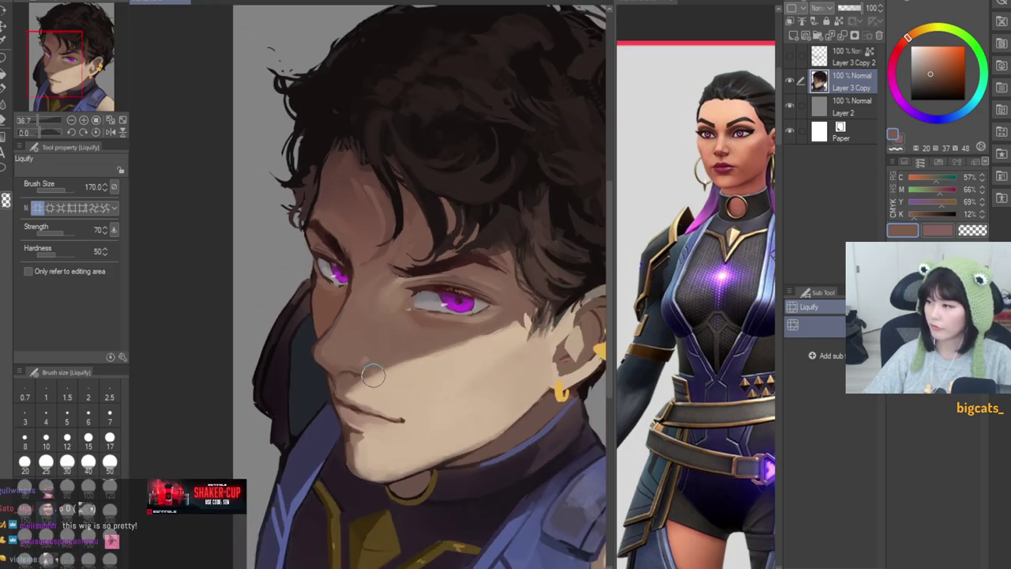
Step: Return to the Dry Texture 3 brush at size 30 and smooth the shaded edge of the nose bridge with sampled browns
{"action": "key", "text": "b"}
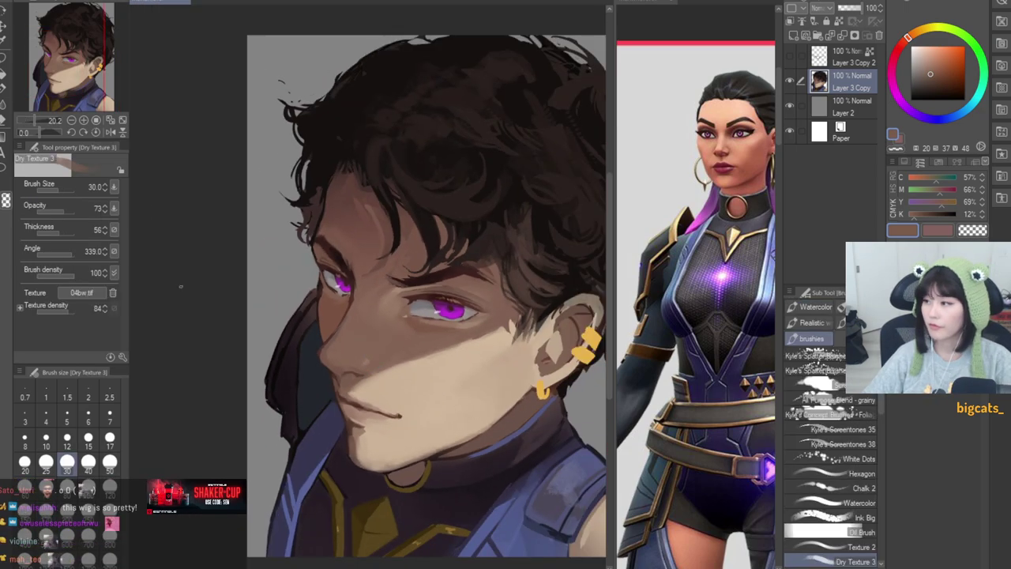
{"action": "scroll", "coordinate": [393, 338], "scroll_direction": "up", "scroll_amount": 6}
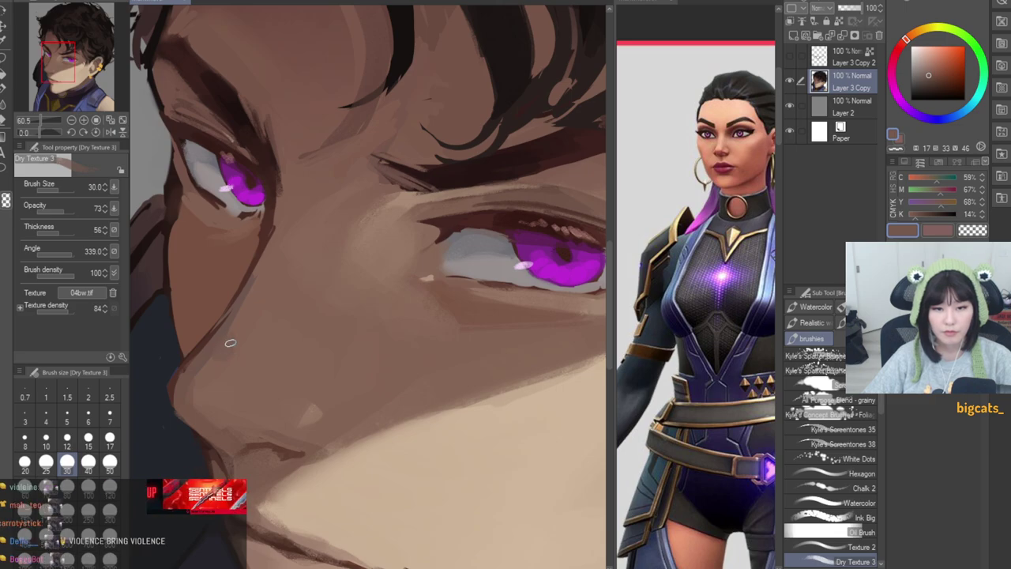
{"action": "scroll", "coordinate": [219, 345], "scroll_direction": "down", "scroll_amount": 5}
{"action": "scroll", "coordinate": [372, 423], "scroll_direction": "up", "scroll_amount": 7}
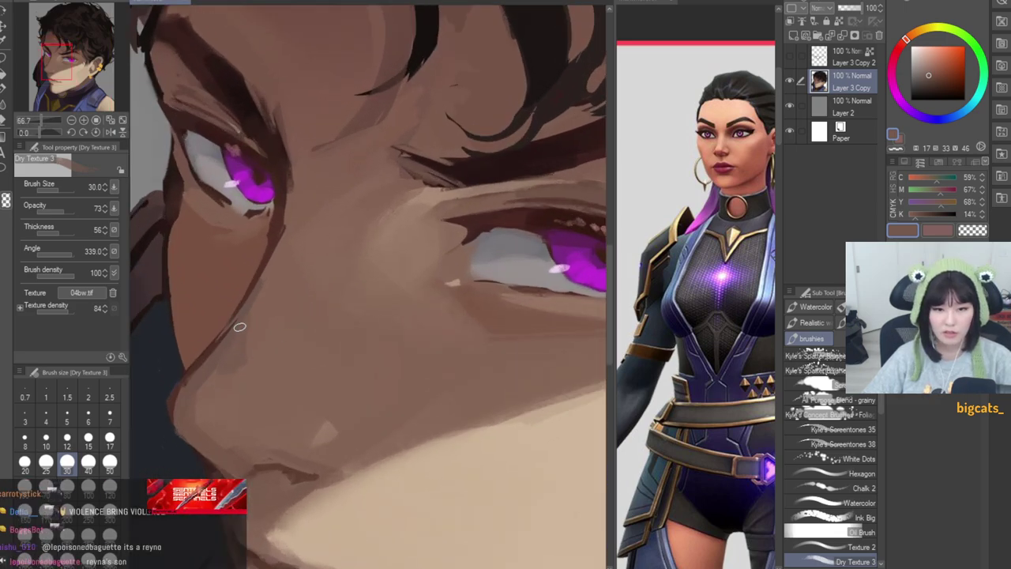
{"action": "left_click", "coordinate": [239, 327], "text": "alt"}
{"action": "scroll", "coordinate": [255, 362], "scroll_direction": "down", "scroll_amount": 3}
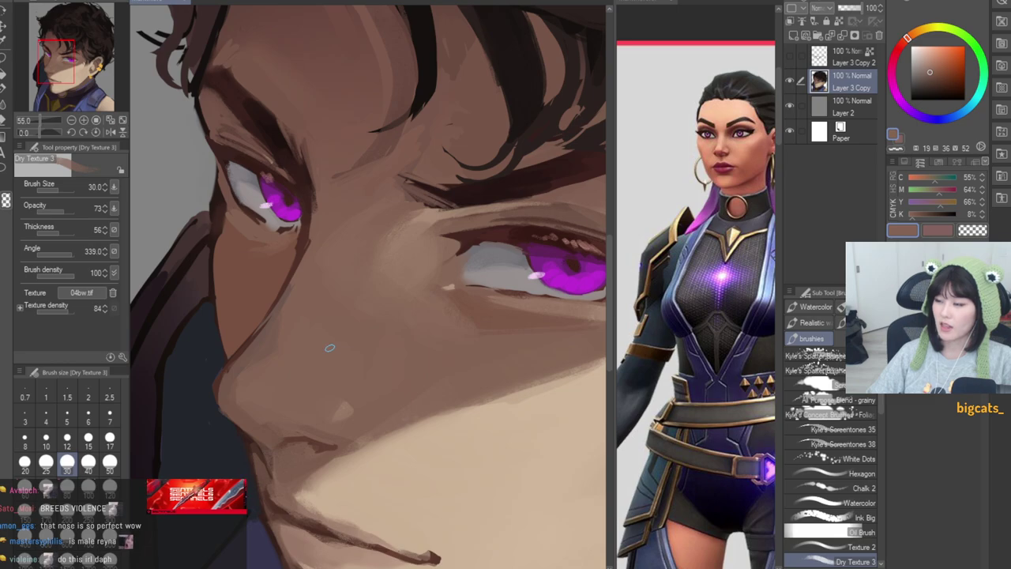
{"action": "scroll", "coordinate": [327, 355], "scroll_direction": "down", "scroll_amount": 5}
{"action": "scroll", "coordinate": [363, 352], "scroll_direction": "up", "scroll_amount": 5}
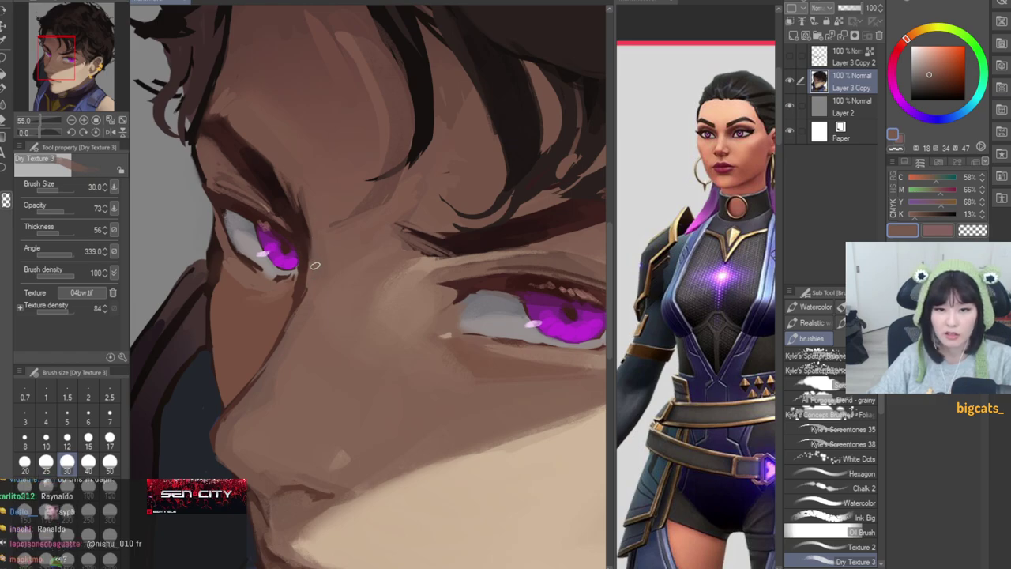
Step: Set the brush size to 70 and smooth the nose bridge and tip with sampled skin browns
{"action": "scroll", "coordinate": [322, 257], "scroll_direction": "down", "scroll_amount": 5}
{"action": "scroll", "coordinate": [426, 251], "scroll_direction": "up", "scroll_amount": 3}
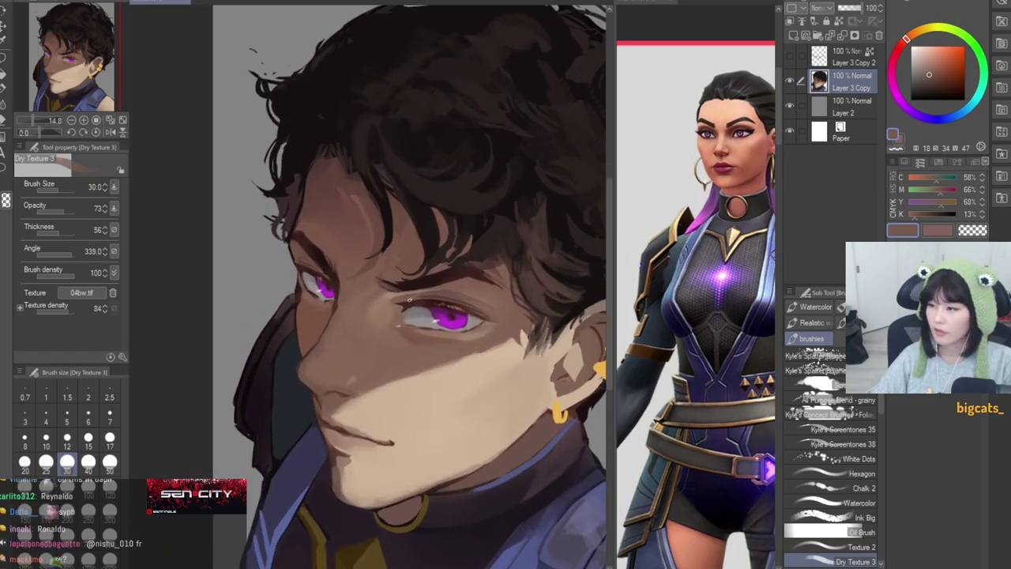
{"action": "key", "text": "bracketright"}
{"action": "key", "text": "bracketright"}
{"action": "key", "text": "bracketright"}
{"action": "key", "text": "bracketright"}
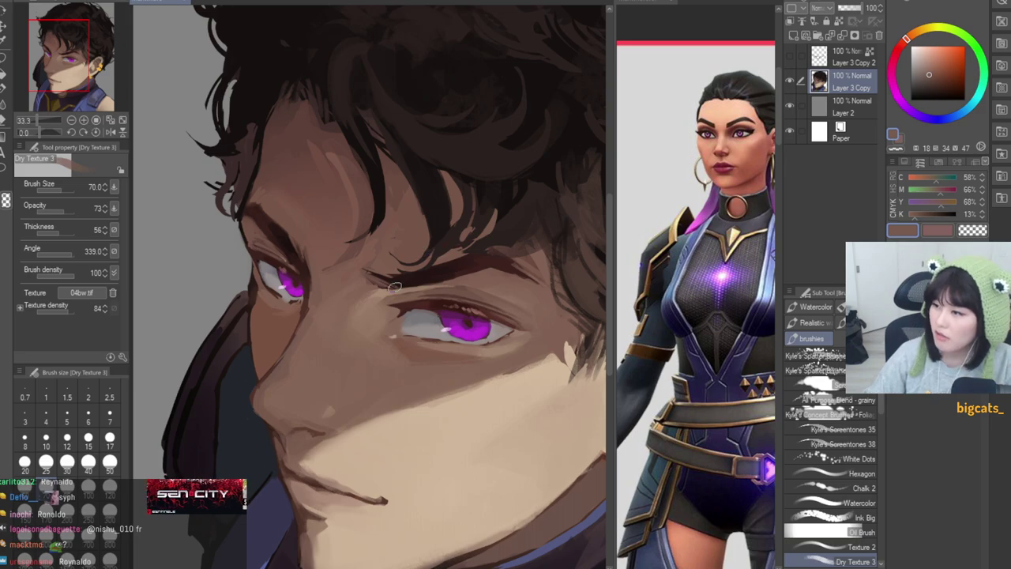
{"action": "scroll", "coordinate": [407, 286], "scroll_direction": "up", "scroll_amount": 2}
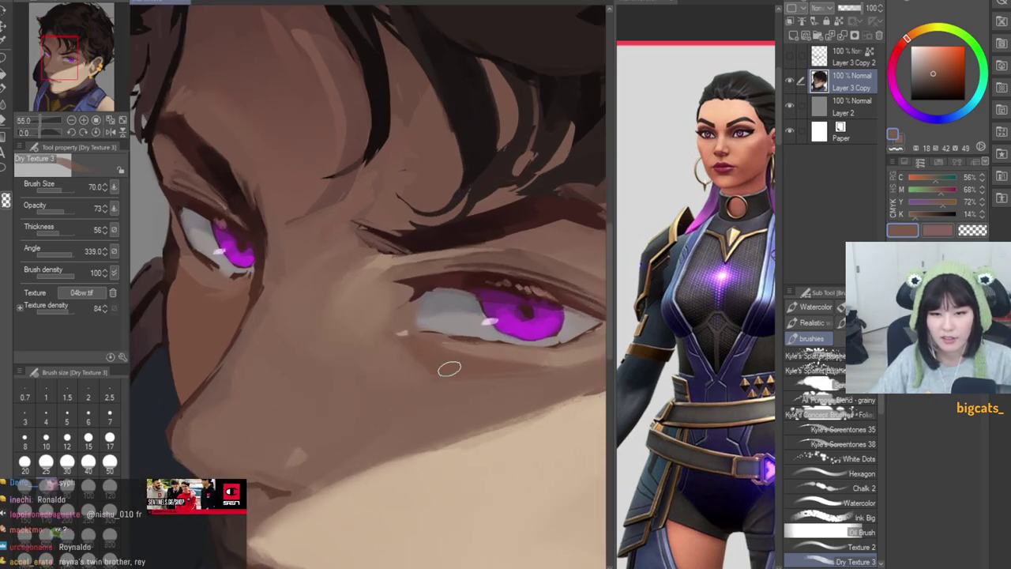
{"action": "scroll", "coordinate": [284, 261], "scroll_direction": "up", "scroll_amount": 1}
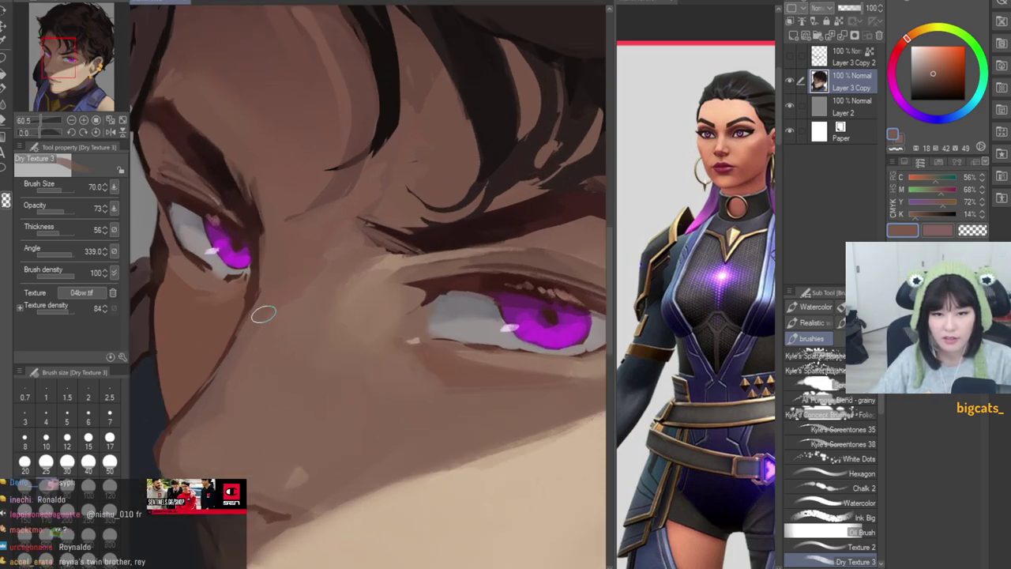
{"action": "left_click", "coordinate": [236, 402], "text": "alt"}
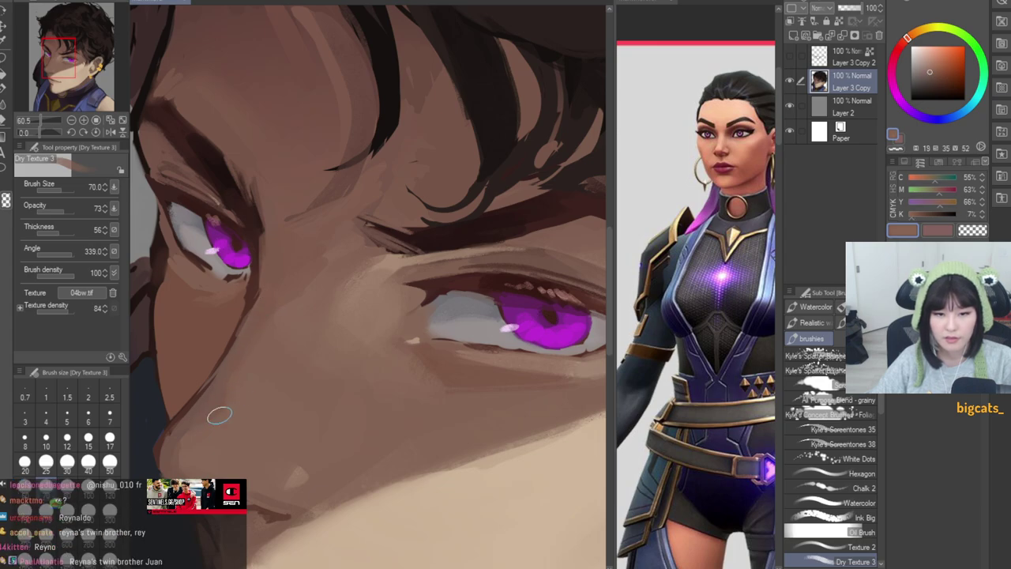
{"action": "scroll", "coordinate": [236, 428], "scroll_direction": "down", "scroll_amount": 5}
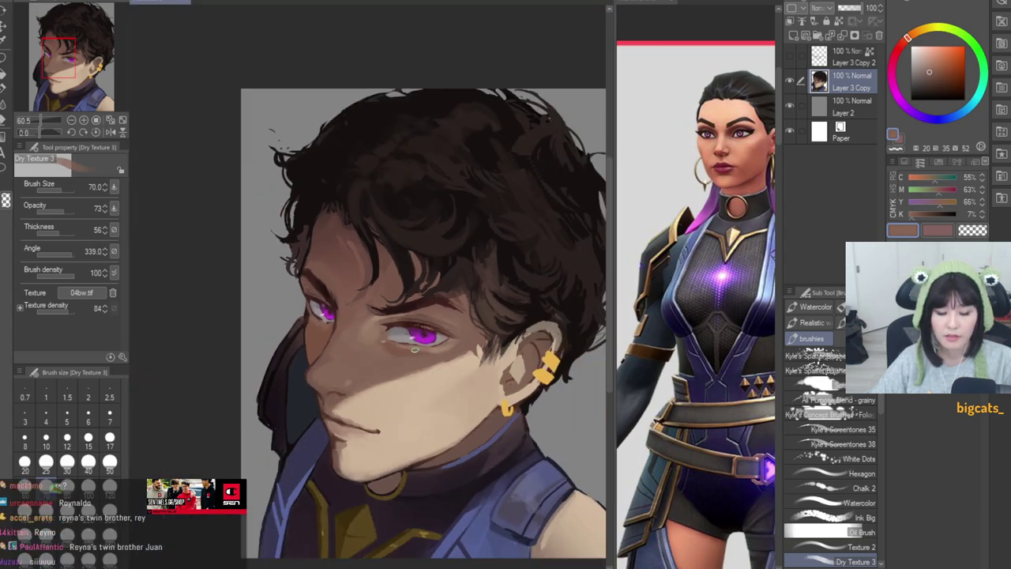
Step: Soften the shading around the nose tip and its highlight with slightly lighter skin browns, comparing it with the whole portrait
{"action": "scroll", "coordinate": [375, 294], "scroll_direction": "up", "scroll_amount": 3}
{"action": "scroll", "coordinate": [375, 294], "scroll_direction": "up", "scroll_amount": 2}
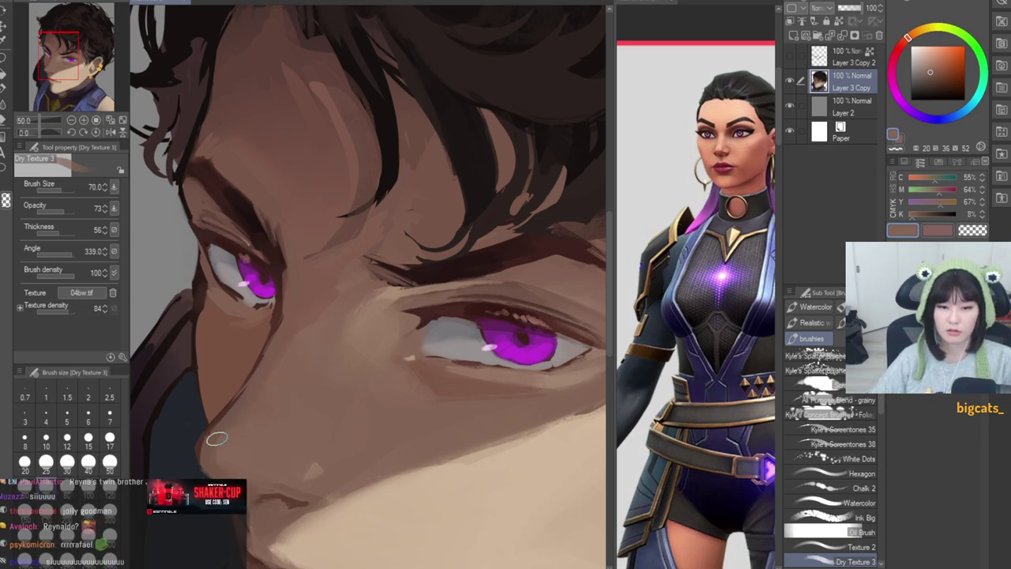
{"action": "scroll", "coordinate": [217, 438], "scroll_direction": "down", "scroll_amount": 5}
{"action": "scroll", "coordinate": [364, 331], "scroll_direction": "up", "scroll_amount": 4}
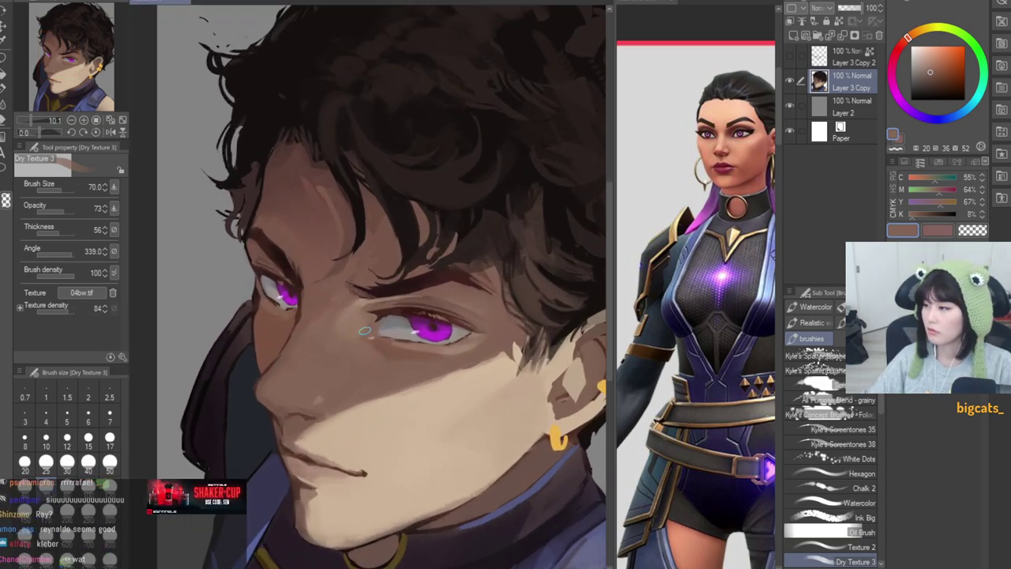
{"action": "scroll", "coordinate": [314, 400], "scroll_direction": "up", "scroll_amount": 2}
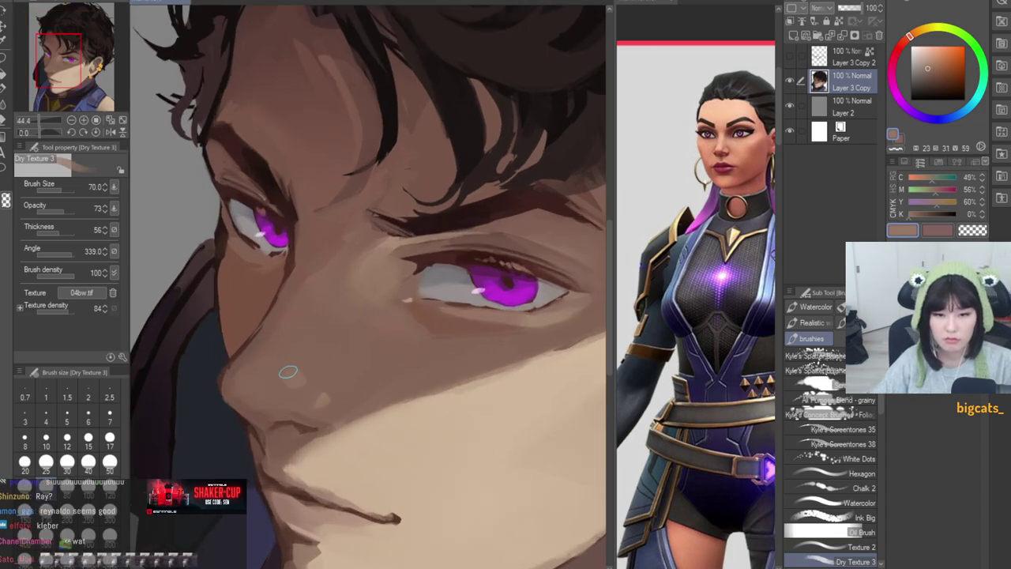
{"action": "scroll", "coordinate": [314, 400], "scroll_direction": "down", "scroll_amount": 5}
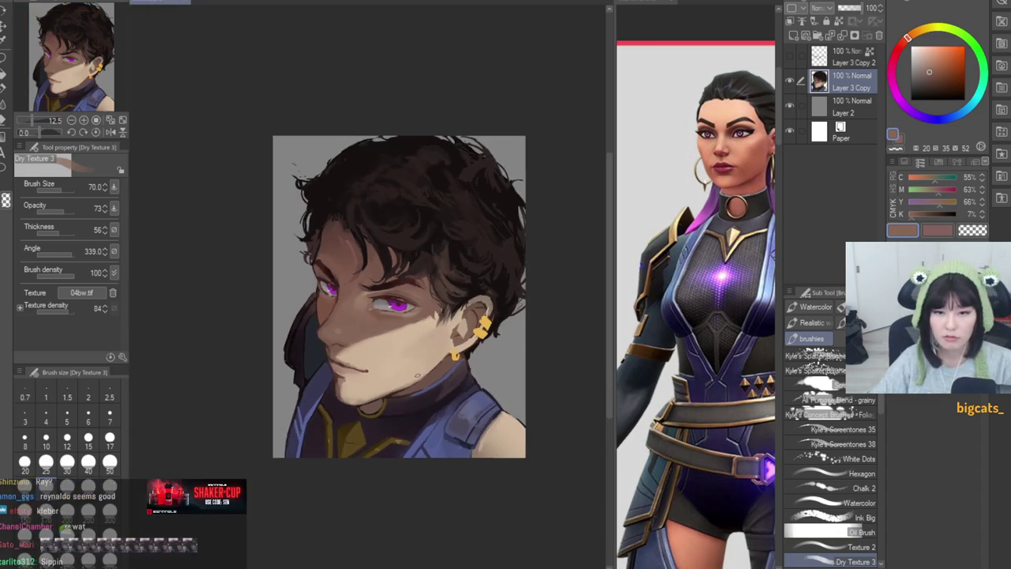
{"action": "scroll", "coordinate": [293, 291], "scroll_direction": "up", "scroll_amount": 5}
{"action": "scroll", "coordinate": [293, 291], "scroll_direction": "up", "scroll_amount": 1}
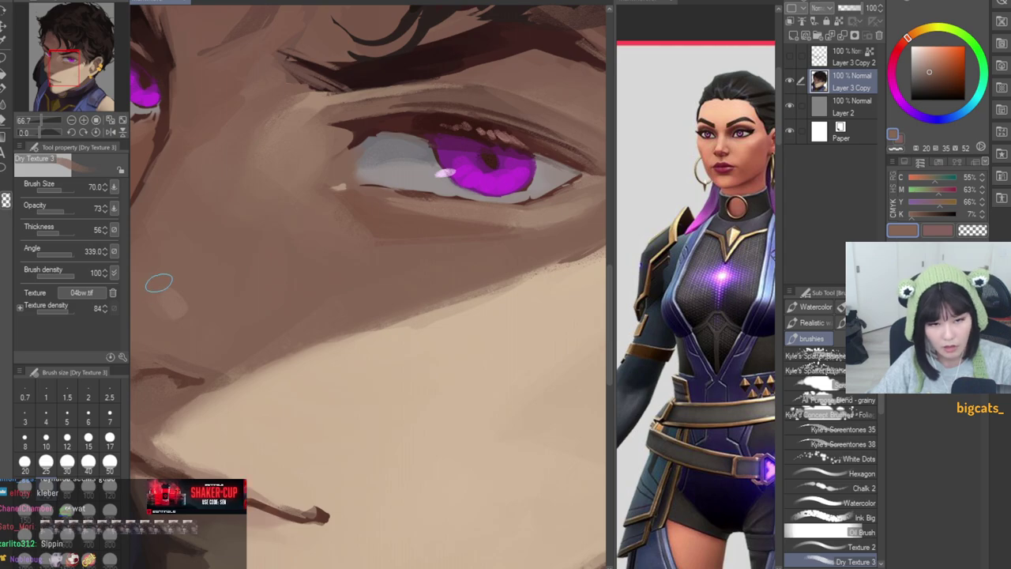
{"action": "scroll", "coordinate": [388, 419], "scroll_direction": "down", "scroll_amount": 2}
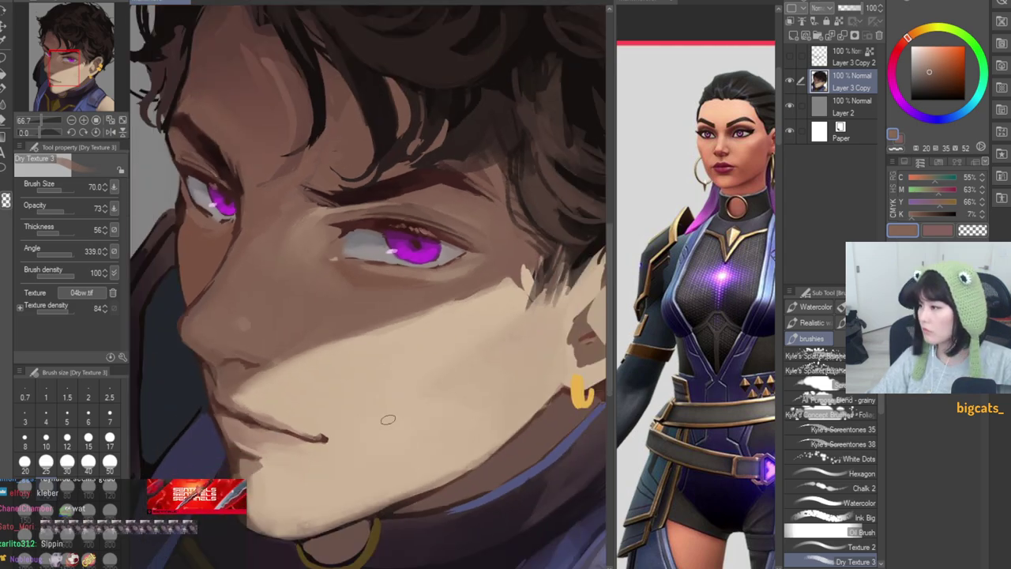
Step: Blend the nose wing into the shaded cheek with sampled browns and check the whole face
{"action": "scroll", "coordinate": [388, 419], "scroll_direction": "down", "scroll_amount": 2}
{"action": "scroll", "coordinate": [275, 396], "scroll_direction": "up", "scroll_amount": 3}
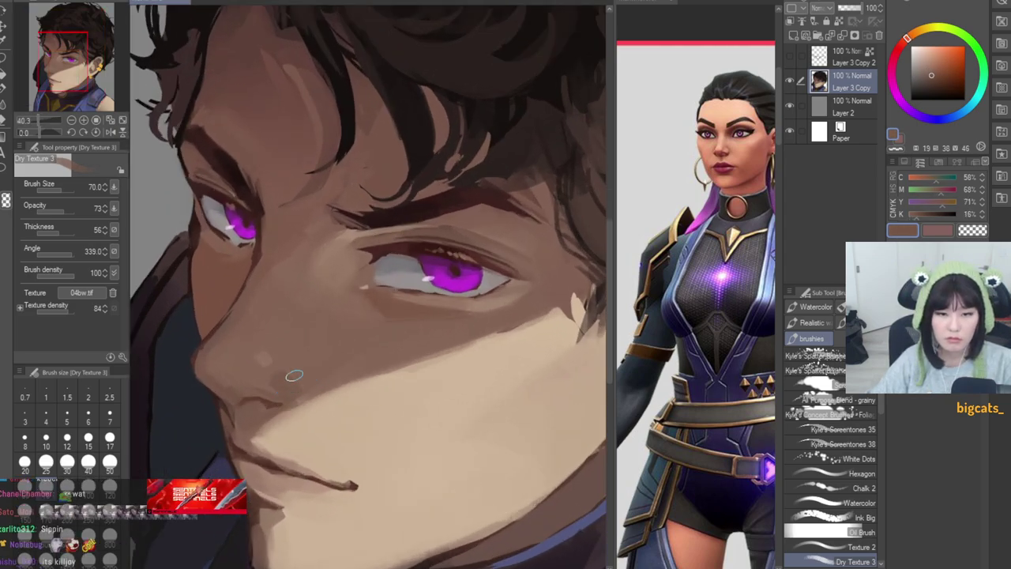
{"action": "left_click", "coordinate": [282, 368], "text": "alt"}
{"action": "scroll", "coordinate": [290, 384], "scroll_direction": "down", "scroll_amount": 2}
{"action": "scroll", "coordinate": [290, 384], "scroll_direction": "up", "scroll_amount": 1}
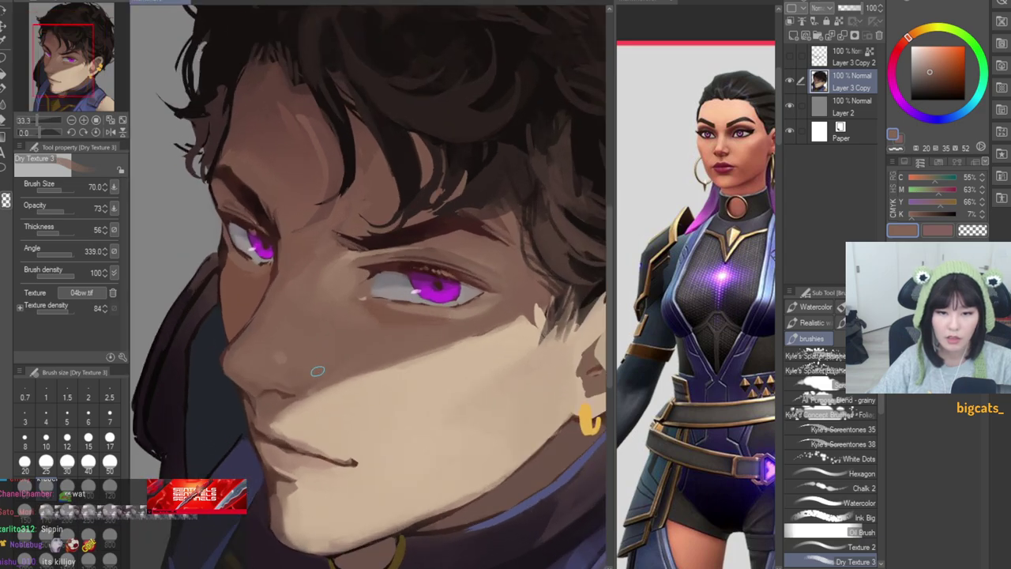
{"action": "scroll", "coordinate": [435, 356], "scroll_direction": "down", "scroll_amount": 3}
{"action": "key", "text": "h"}
{"action": "scroll", "coordinate": [438, 355], "scroll_direction": "up", "scroll_amount": 7}
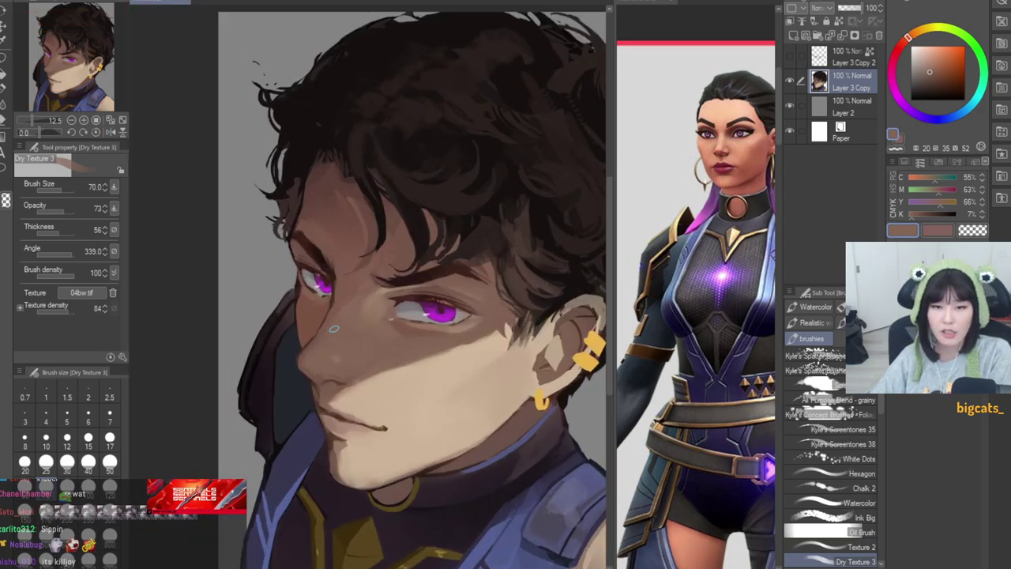
{"action": "scroll", "coordinate": [375, 400], "scroll_direction": "up", "scroll_amount": 1}
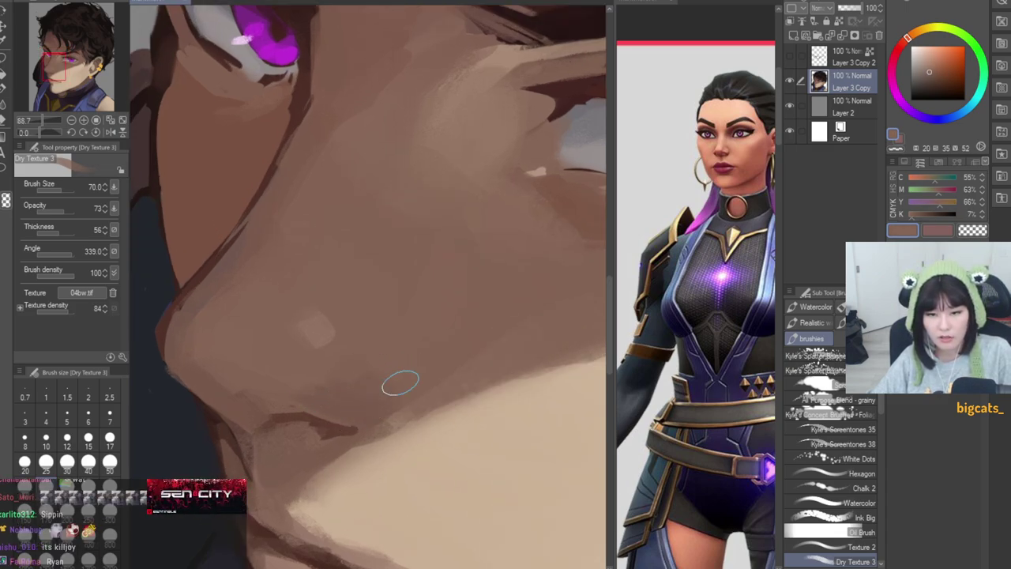
{"action": "scroll", "coordinate": [360, 375], "scroll_direction": "down", "scroll_amount": 1}
{"action": "scroll", "coordinate": [360, 375], "scroll_direction": "down", "scroll_amount": 6}
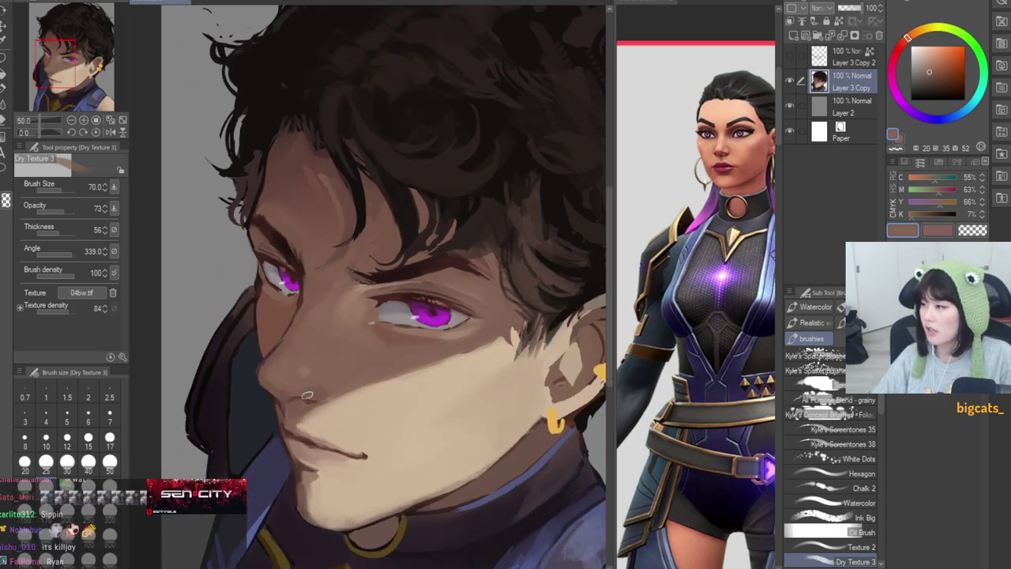
Step: Reset the canvas rotation, set the brush size to 20 and rework the skin below the near eye with sampled reddish brown
{"action": "scroll", "coordinate": [395, 347], "scroll_direction": "up", "scroll_amount": 2}
{"action": "key", "text": "asciicircum"}
{"action": "key", "text": "bracketleft"}
{"action": "key", "text": "bracketleft"}
{"action": "key", "text": "bracketleft"}
{"action": "key", "text": "bracketleft"}
{"action": "key", "text": "bracketleft"}
{"action": "key", "text": "bracketleft"}
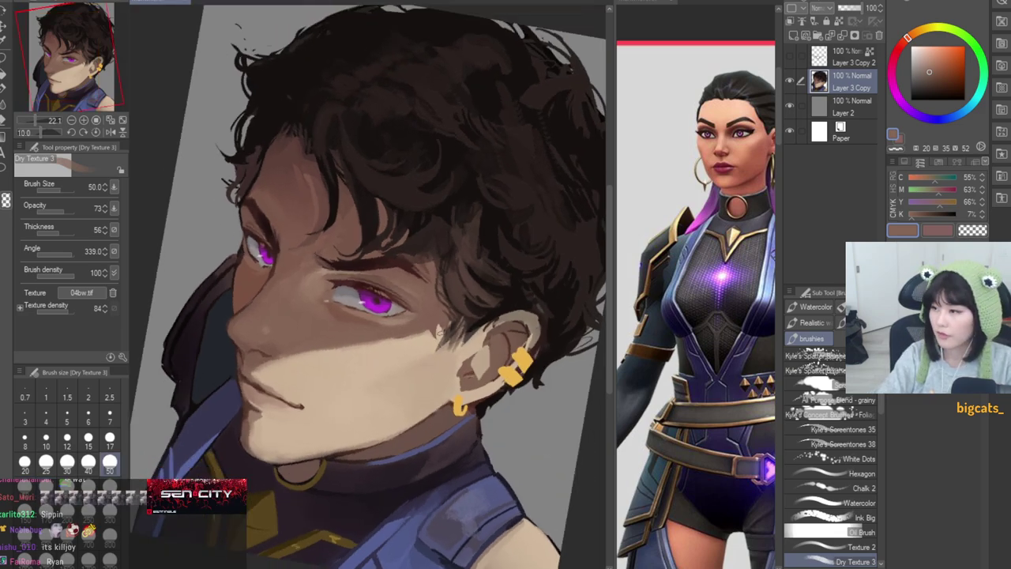
{"action": "left_click", "coordinate": [96, 121]}
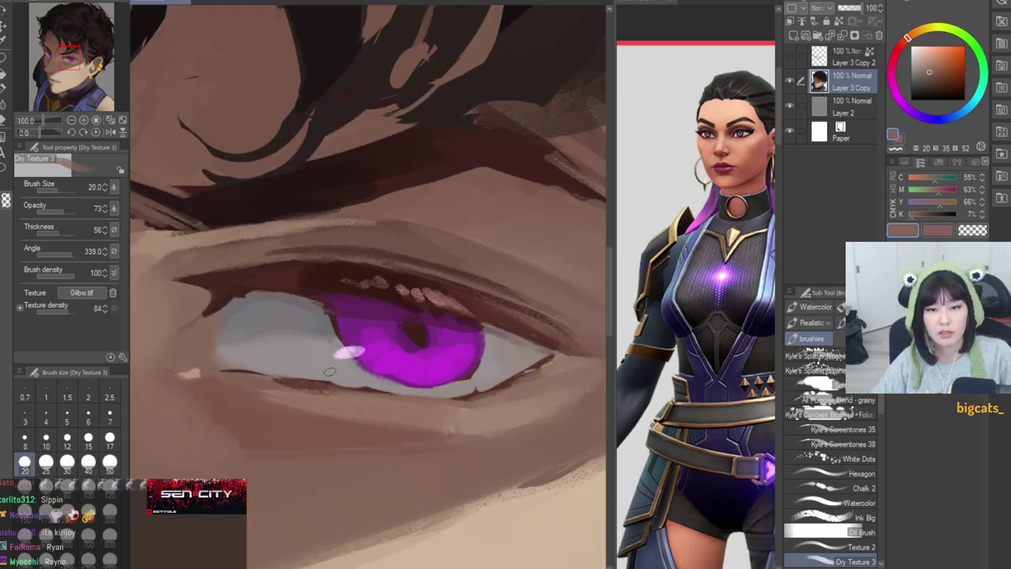
{"action": "left_click_drag", "start_coordinate": [330, 371], "coordinate": [393, 335]}
{"action": "left_click", "coordinate": [282, 384], "text": "alt"}
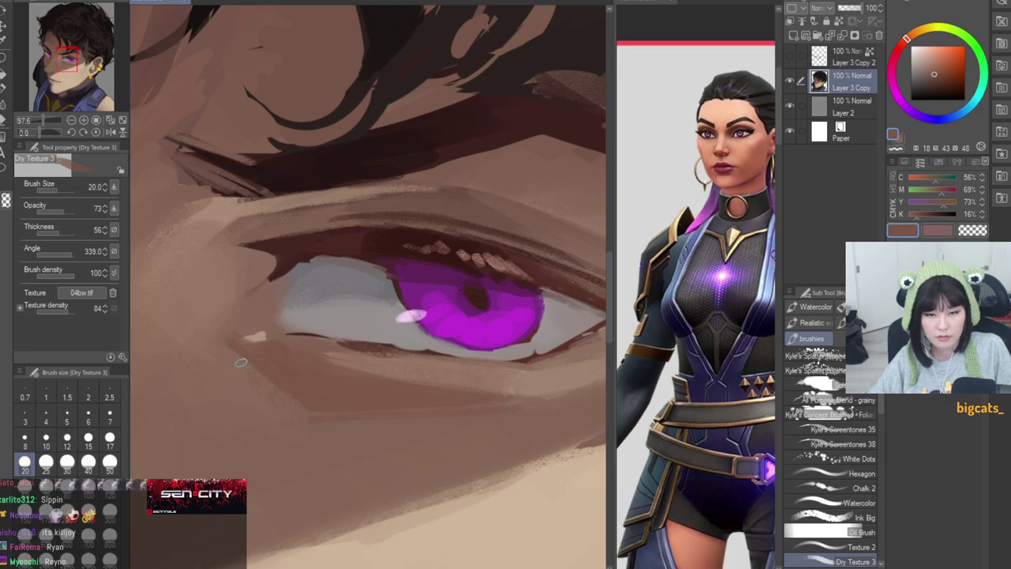
Step: Set the brush size to 12 and draw a thin crease slanting down from the near eye's inner corner
{"action": "key", "text": "bracketleft"}
{"action": "key", "text": "bracketleft"}
{"action": "key", "text": "bracketleft"}
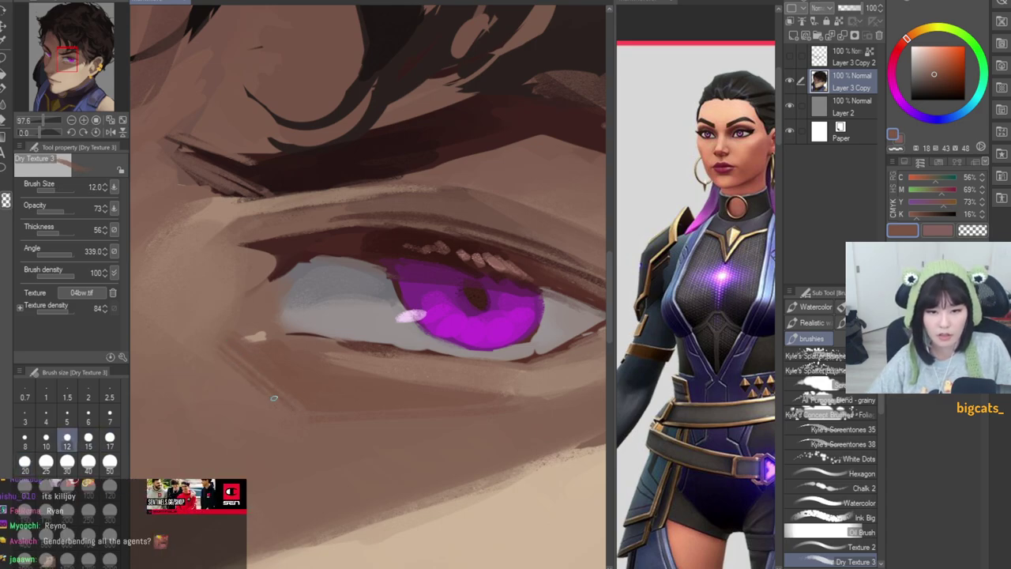
{"action": "left_click_drag", "start_coordinate": [375, 430], "coordinate": [379, 351]}
Step: Darken the lash line and lid crease at the near eye's inner corner with sampled dark browns
{"action": "left_click", "coordinate": [389, 341], "text": "alt"}
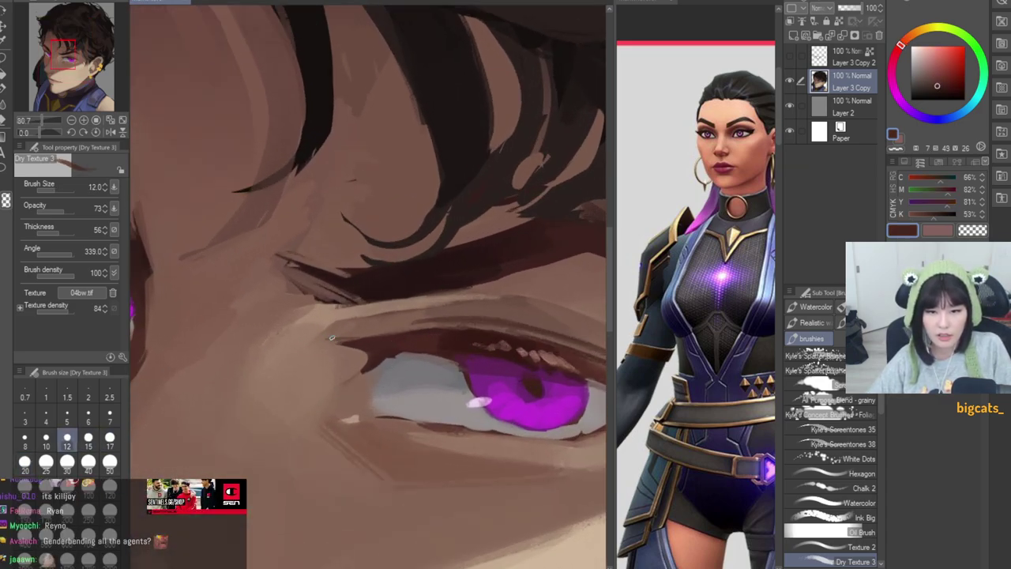
{"action": "left_click", "coordinate": [355, 336], "text": "alt"}
{"action": "left_click", "coordinate": [371, 350], "text": "alt"}
{"action": "left_click_drag", "start_coordinate": [341, 381], "coordinate": [379, 355]}
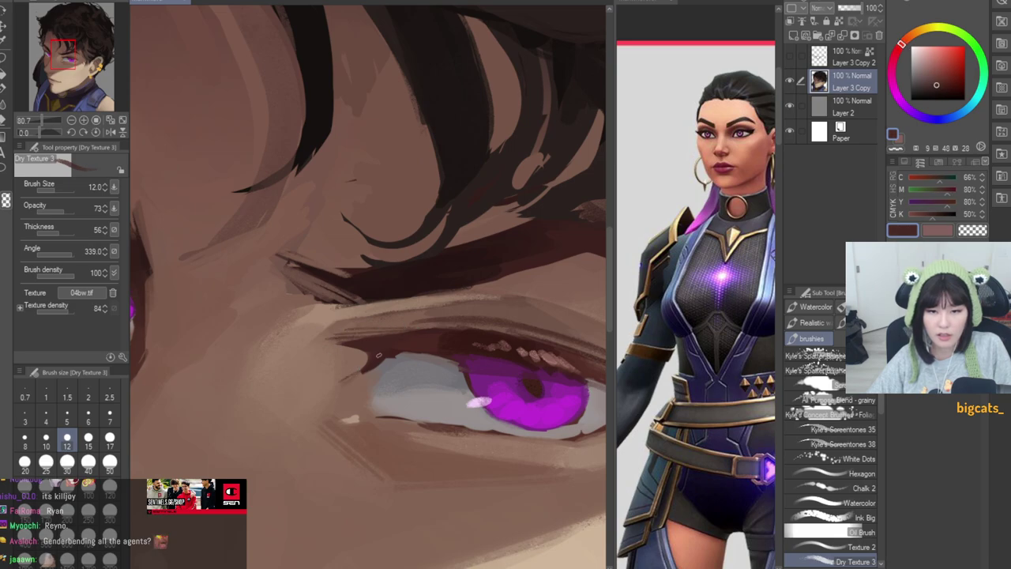
{"action": "left_click", "coordinate": [368, 357], "text": "alt"}
Step: Add fine skin-brown strokes over the light patch between the inner eye corner and the nose bridge
{"action": "scroll", "coordinate": [342, 382], "scroll_direction": "down", "scroll_amount": 3}
{"action": "scroll", "coordinate": [317, 376], "scroll_direction": "up", "scroll_amount": 2}
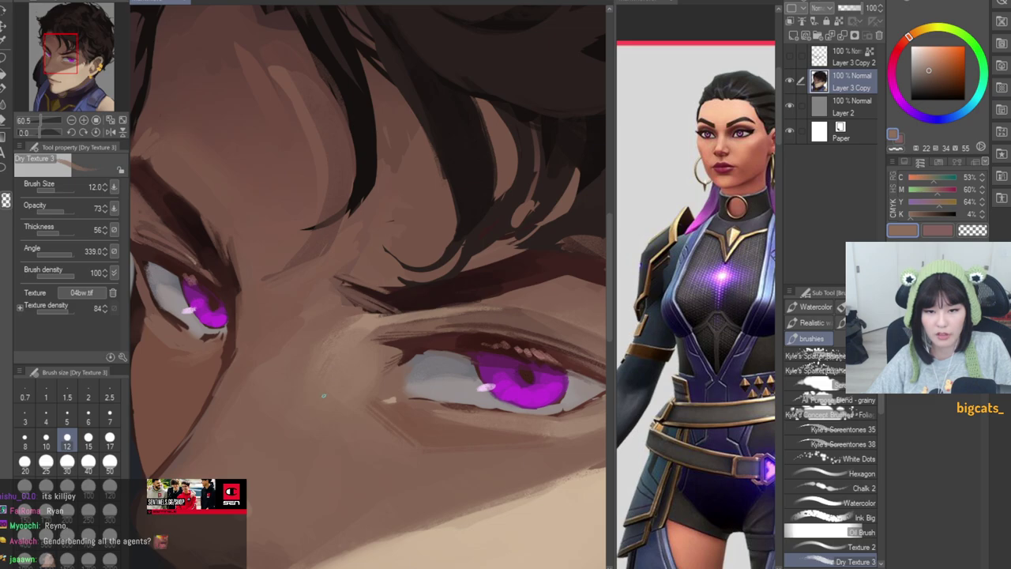
{"action": "scroll", "coordinate": [387, 367], "scroll_direction": "down", "scroll_amount": 2}
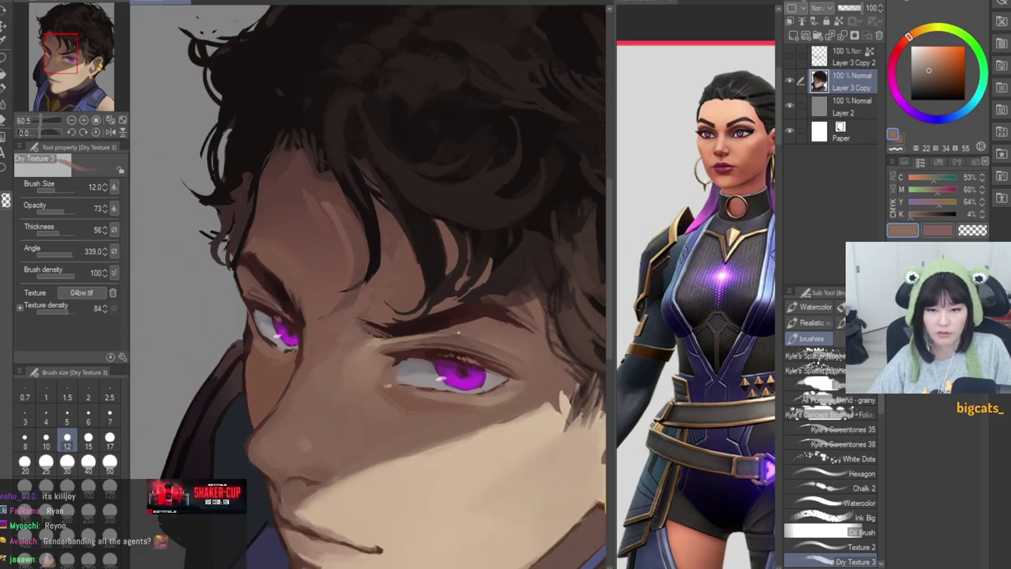
{"action": "scroll", "coordinate": [458, 333], "scroll_direction": "down", "scroll_amount": 3}
{"action": "scroll", "coordinate": [493, 377], "scroll_direction": "up", "scroll_amount": 1}
{"action": "scroll", "coordinate": [495, 371], "scroll_direction": "up", "scroll_amount": 4}
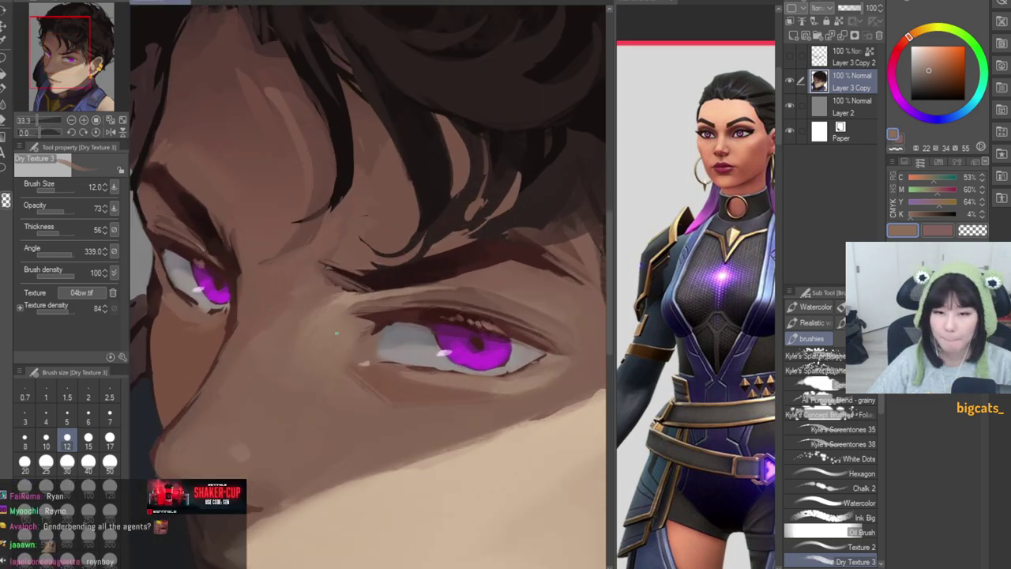
{"action": "scroll", "coordinate": [320, 303], "scroll_direction": "down", "scroll_amount": 1}
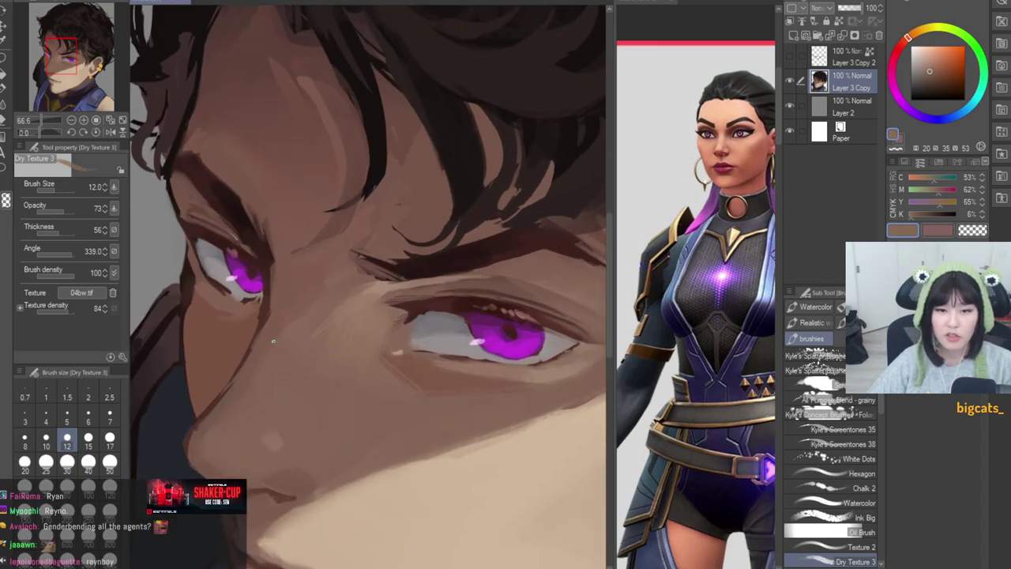
{"action": "scroll", "coordinate": [274, 370], "scroll_direction": "down", "scroll_amount": 3}
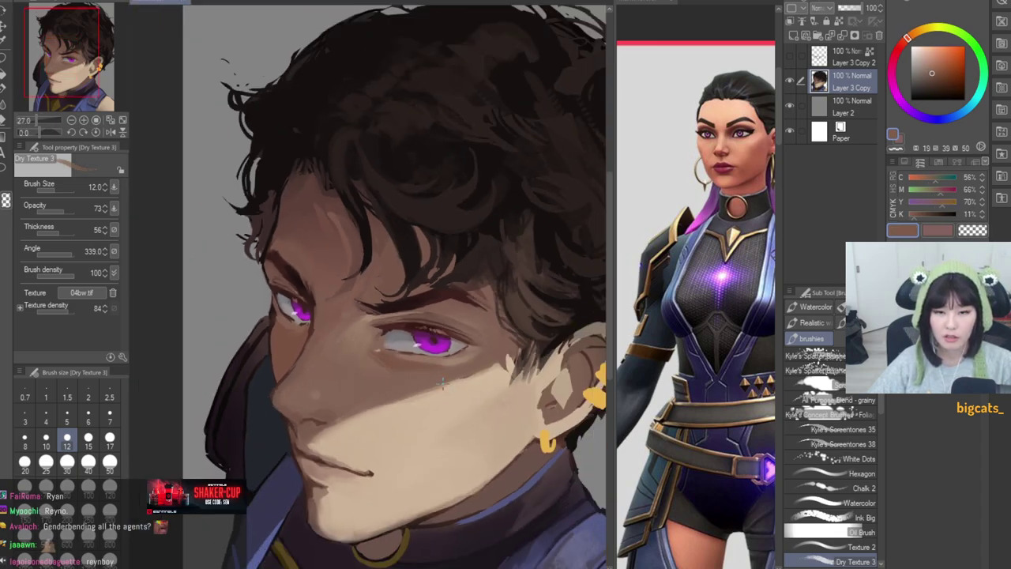
{"action": "scroll", "coordinate": [340, 282], "scroll_direction": "up", "scroll_amount": 3}
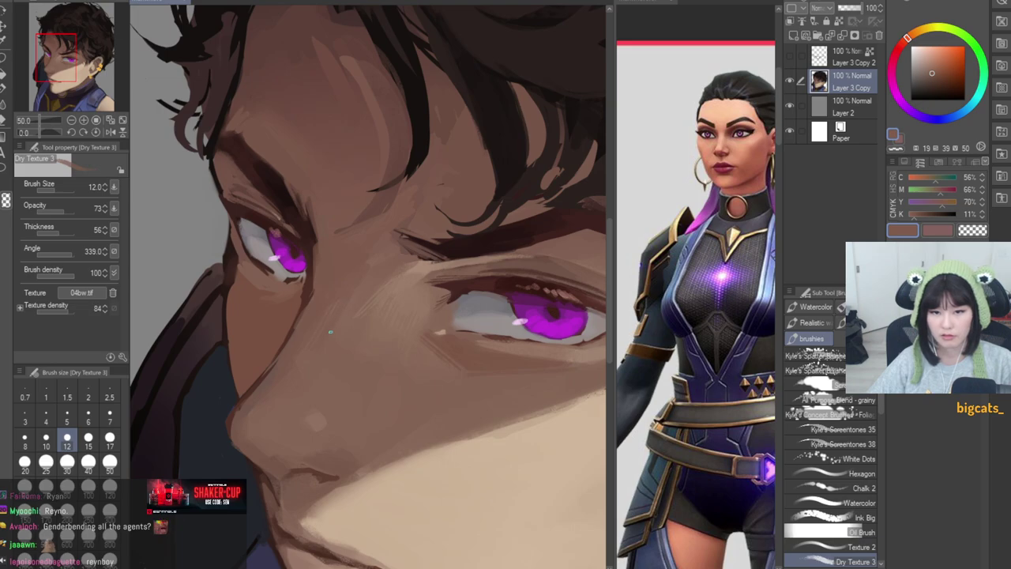
{"action": "scroll", "coordinate": [330, 331], "scroll_direction": "down", "scroll_amount": 3}
{"action": "scroll", "coordinate": [462, 385], "scroll_direction": "up", "scroll_amount": 2}
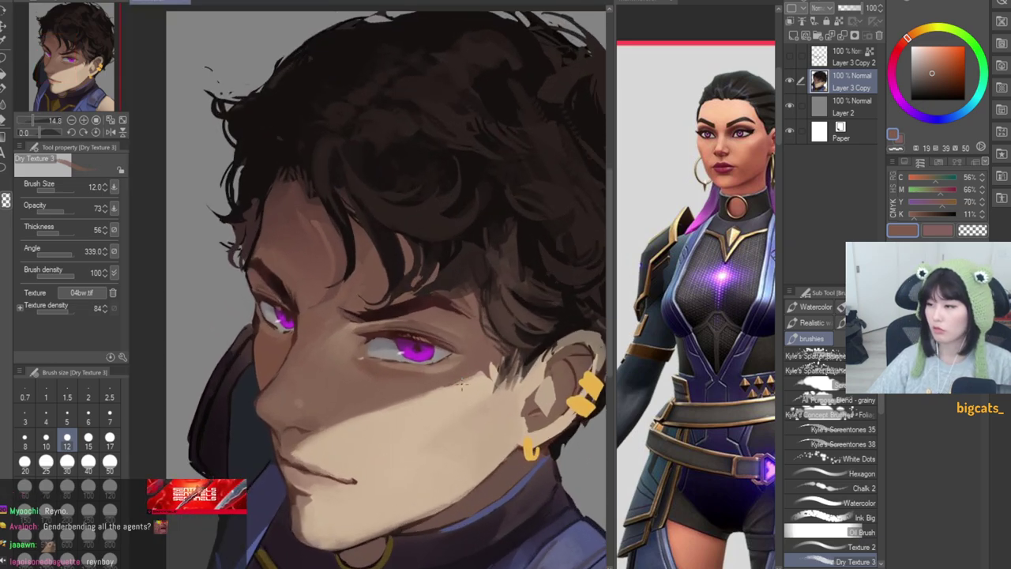
Step: Stroke thin brown lines along the shadow edge from cheek to nostril and check the whole portrait mirrored
{"action": "scroll", "coordinate": [462, 384], "scroll_direction": "up", "scroll_amount": 4}
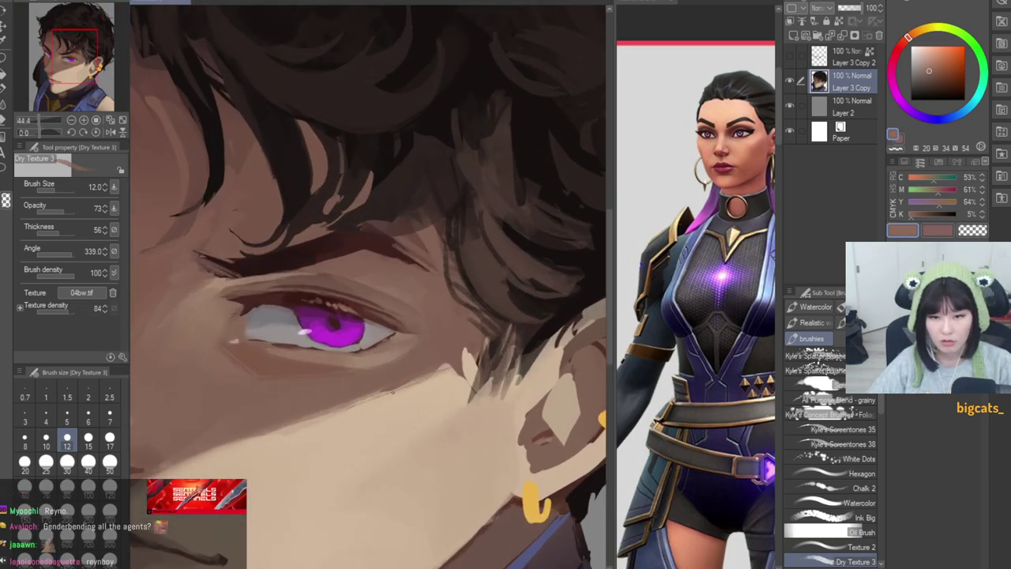
{"action": "left_click_drag", "start_coordinate": [450, 375], "coordinate": [354, 409]}
{"action": "scroll", "coordinate": [440, 384], "scroll_direction": "down", "scroll_amount": 3}
{"action": "scroll", "coordinate": [339, 396], "scroll_direction": "up", "scroll_amount": 3}
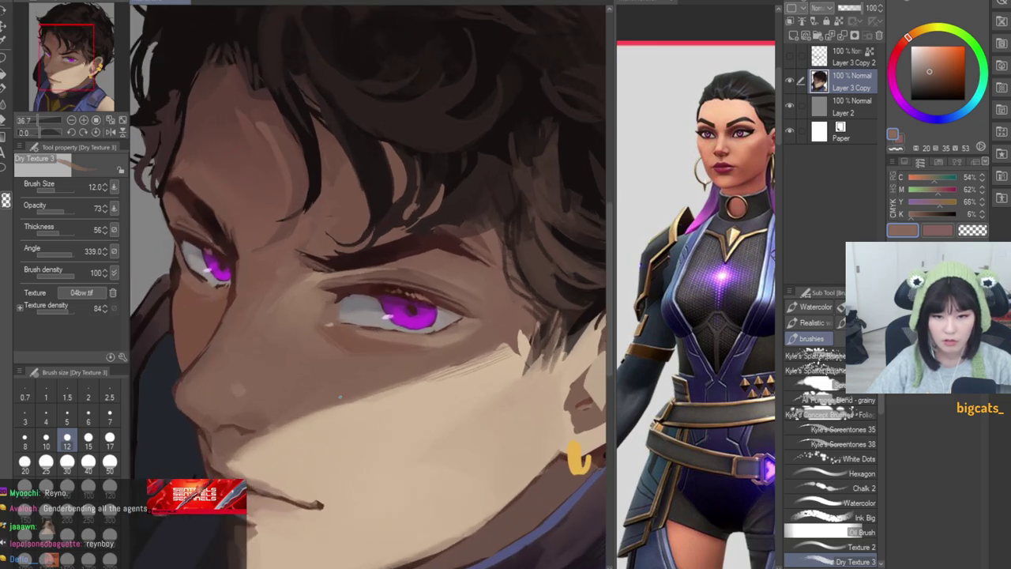
{"action": "scroll", "coordinate": [255, 435], "scroll_direction": "up", "scroll_amount": 2}
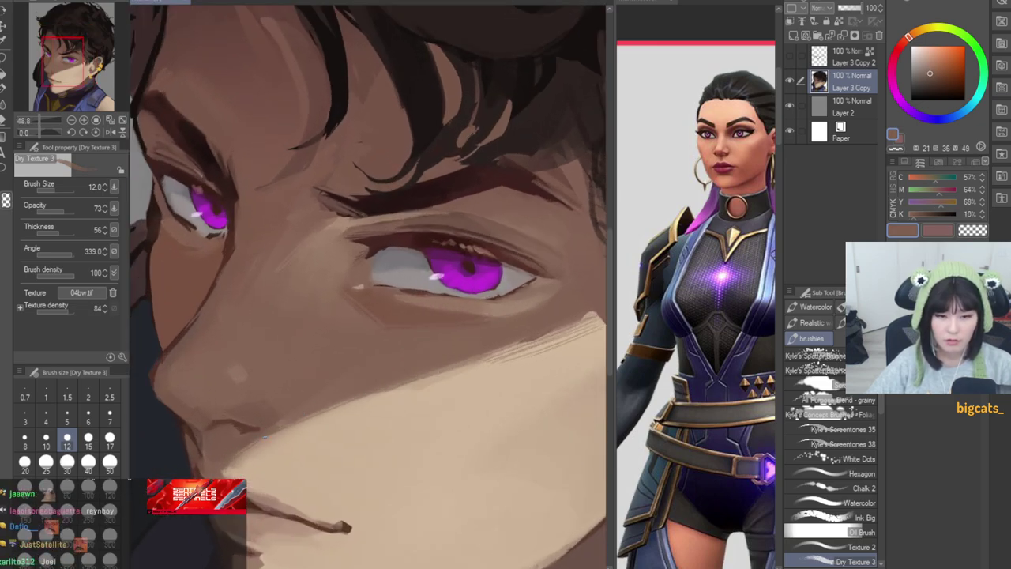
{"action": "scroll", "coordinate": [255, 293], "scroll_direction": "down", "scroll_amount": 5}
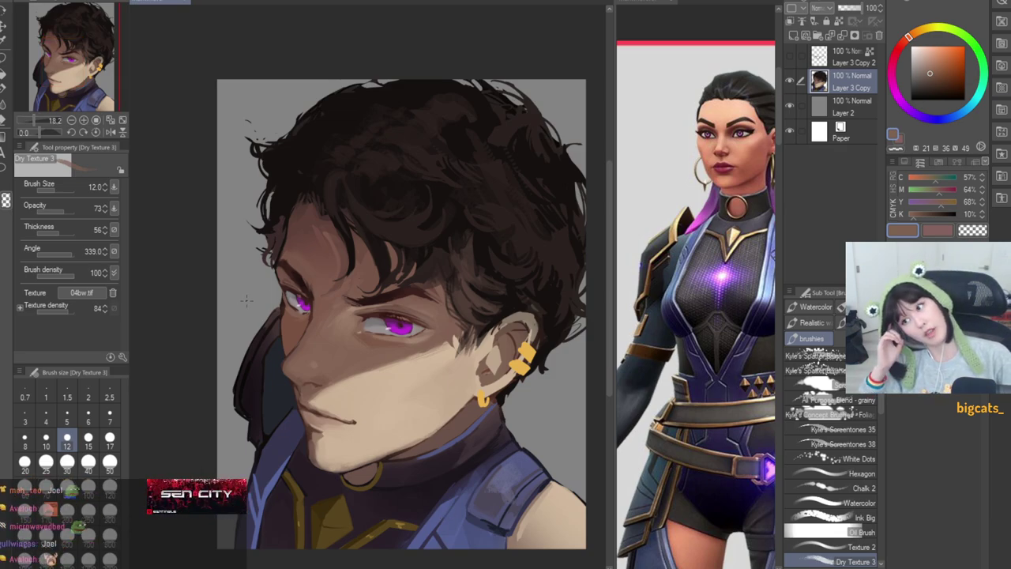
{"action": "key", "text": "h"}
{"action": "scroll", "coordinate": [268, 264], "scroll_direction": "down", "scroll_amount": 2}
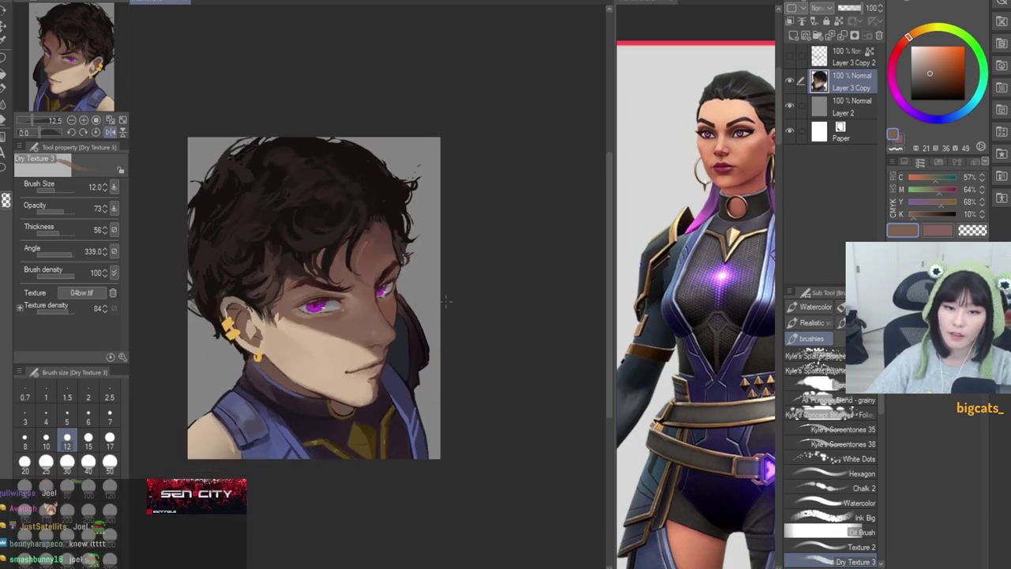
Step: Show the glasses layer above the portrait and compare the whole face in normal and mirrored view
{"action": "scroll", "coordinate": [442, 298], "scroll_direction": "down", "scroll_amount": 2}
{"action": "scroll", "coordinate": [386, 346], "scroll_direction": "up", "scroll_amount": 3}
{"action": "left_click", "coordinate": [791, 57]}
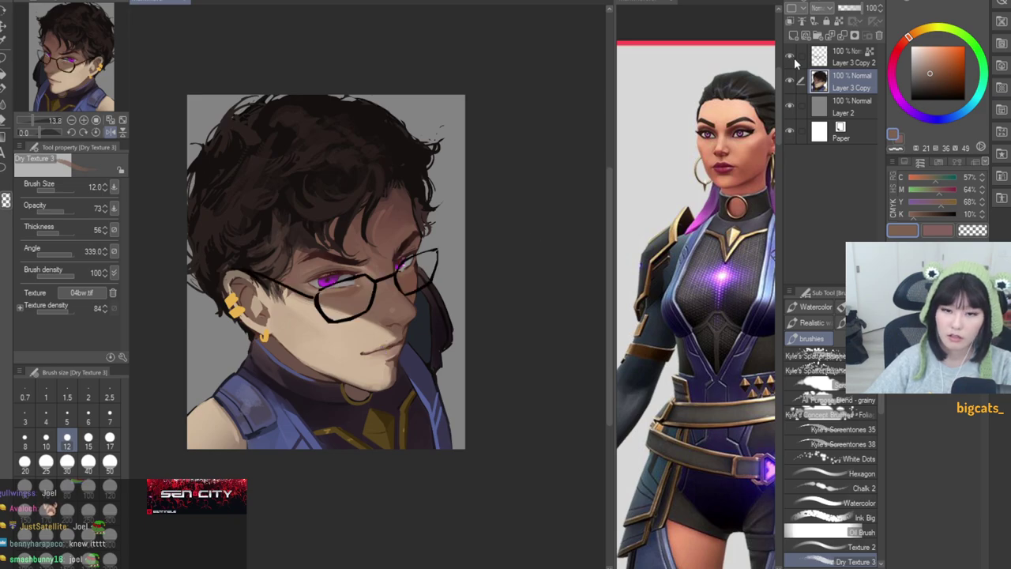
{"action": "key", "text": "h"}
{"action": "key", "text": "h"}
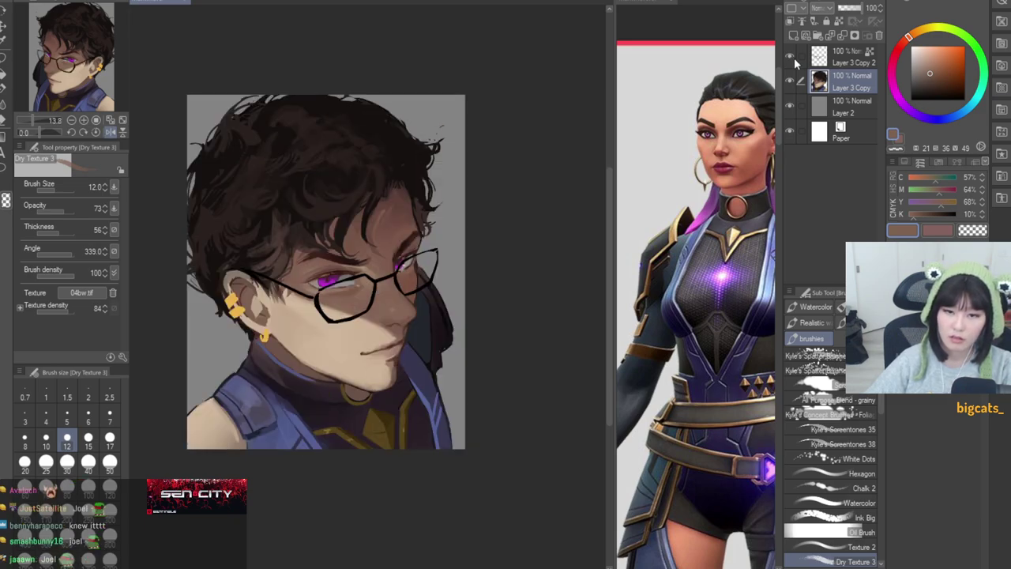
Step: Stroke sampled dark reddish brown along the near eyebrow's outer tail, using the size 12 brush
{"action": "scroll", "coordinate": [365, 233], "scroll_direction": "up", "scroll_amount": 5}
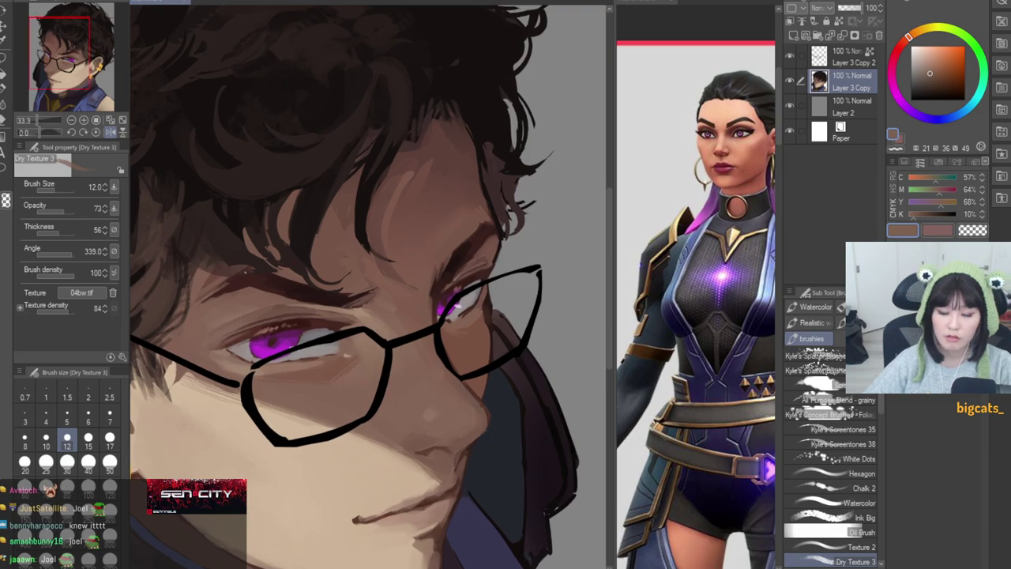
{"action": "scroll", "coordinate": [251, 281], "scroll_direction": "up", "scroll_amount": 3}
{"action": "left_click", "coordinate": [273, 287], "text": "alt"}
{"action": "left_click_drag", "start_coordinate": [258, 296], "coordinate": [210, 307]}
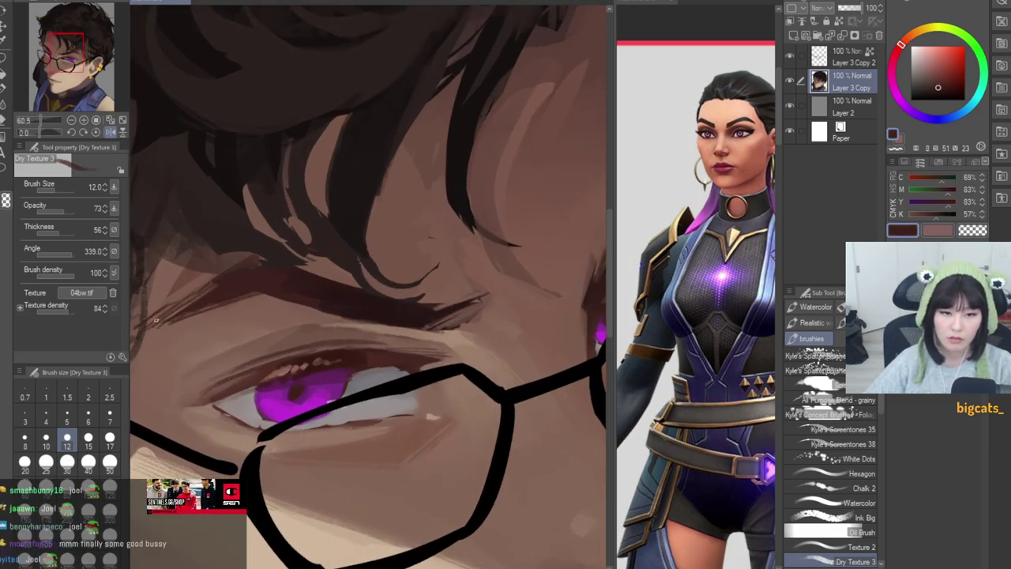
{"action": "scroll", "coordinate": [133, 338], "scroll_direction": "down", "scroll_amount": 3}
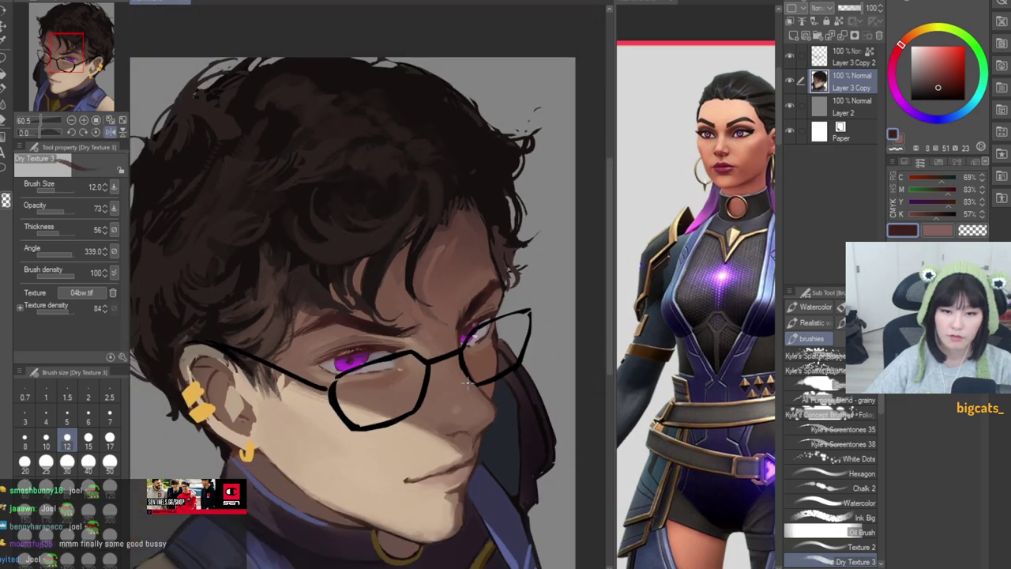
Step: Refine the near eyebrow's body and inner end with fine strokes, checking the whole portrait with the glasses
{"action": "scroll", "coordinate": [328, 333], "scroll_direction": "up", "scroll_amount": 4}
{"action": "scroll", "coordinate": [328, 333], "scroll_direction": "up", "scroll_amount": 1}
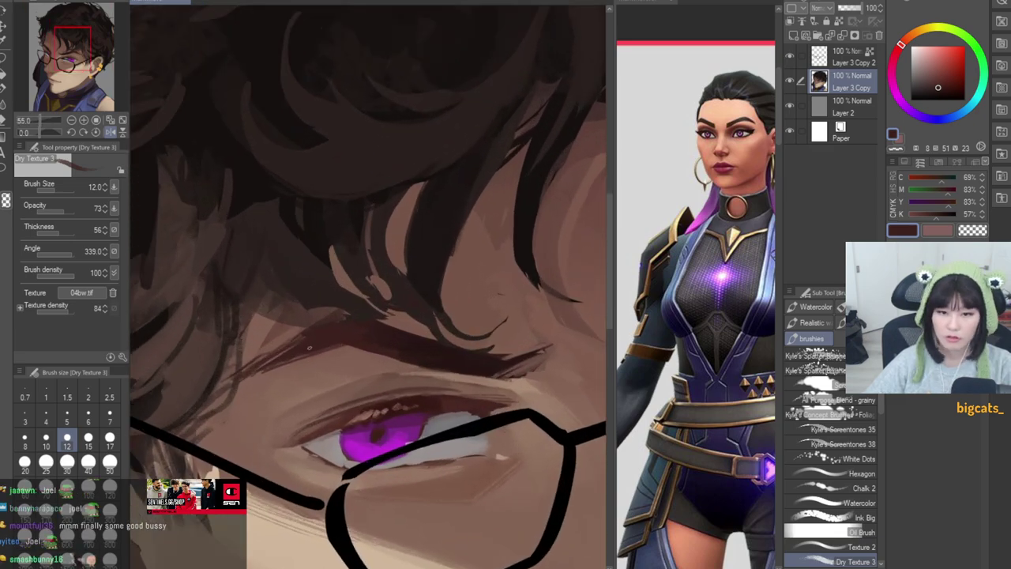
{"action": "scroll", "coordinate": [331, 345], "scroll_direction": "down", "scroll_amount": 3}
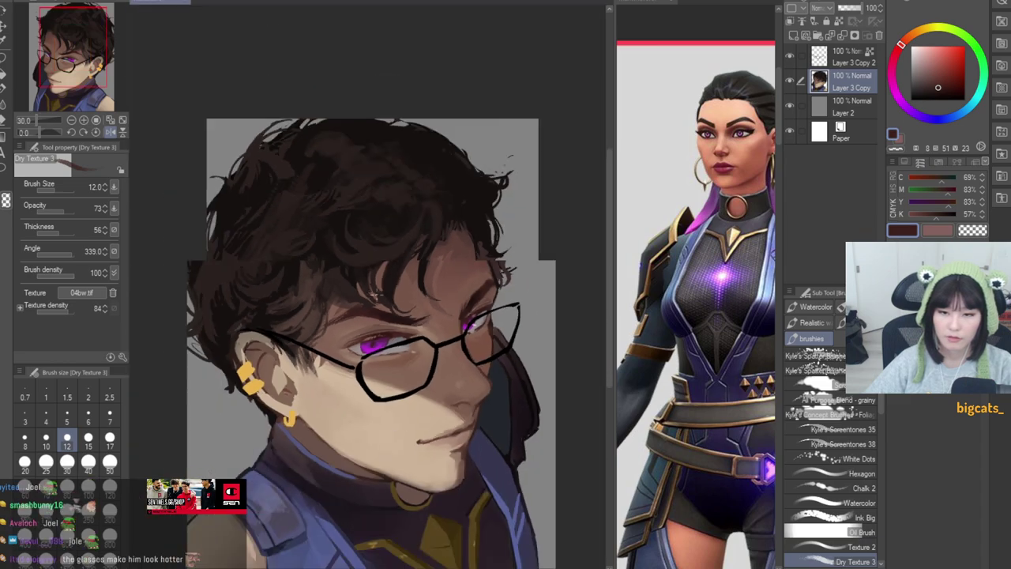
{"action": "scroll", "coordinate": [355, 273], "scroll_direction": "up", "scroll_amount": 4}
{"action": "scroll", "coordinate": [355, 273], "scroll_direction": "down", "scroll_amount": 3}
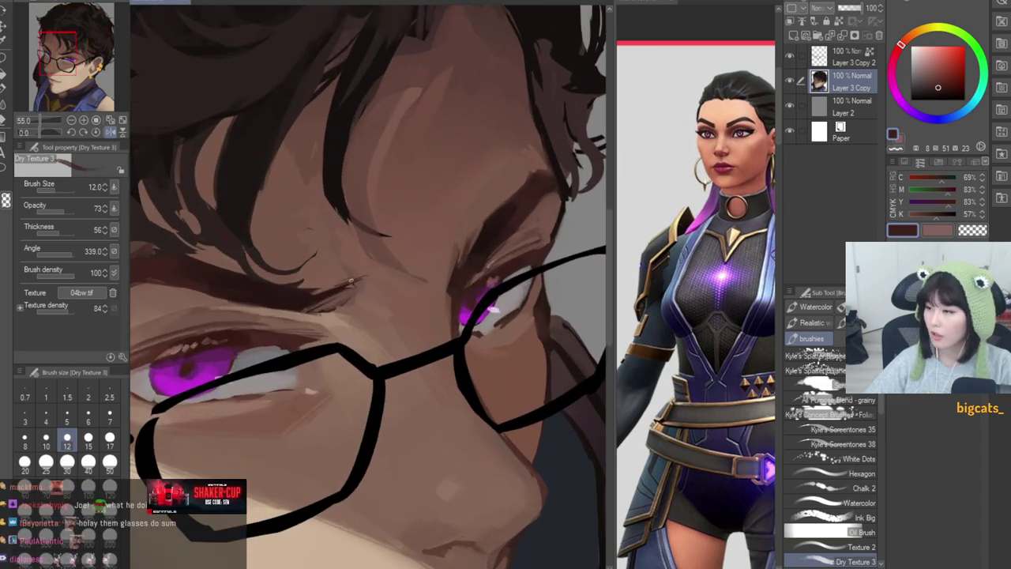
{"action": "scroll", "coordinate": [358, 286], "scroll_direction": "up", "scroll_amount": 4}
{"action": "scroll", "coordinate": [410, 282], "scroll_direction": "down", "scroll_amount": 5}
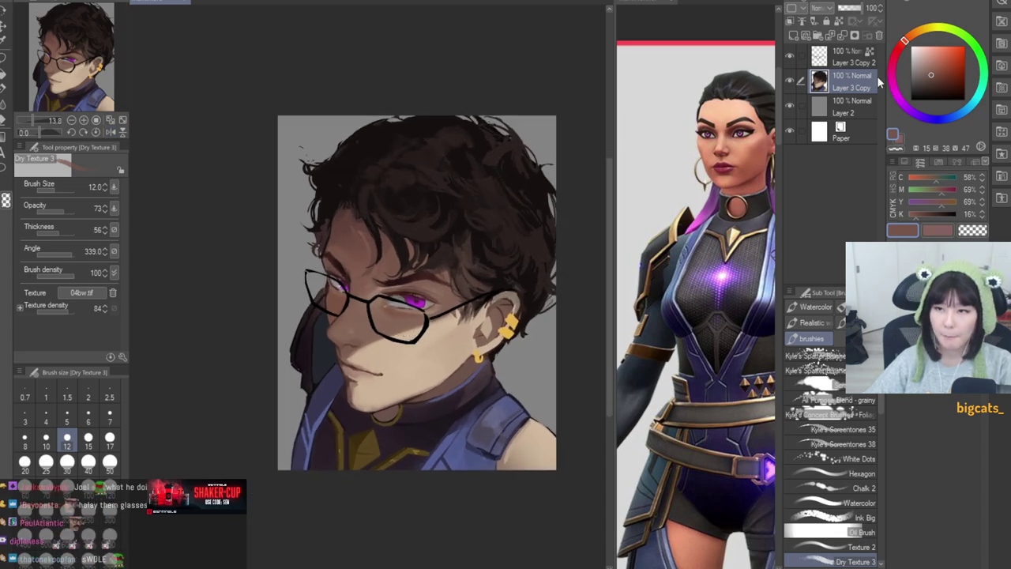
Step: Compare the portrait with and without glasses, then push the nose's outline using Liquify at brush size 800
{"action": "left_click", "coordinate": [789, 56]}
{"action": "left_click", "coordinate": [789, 55]}
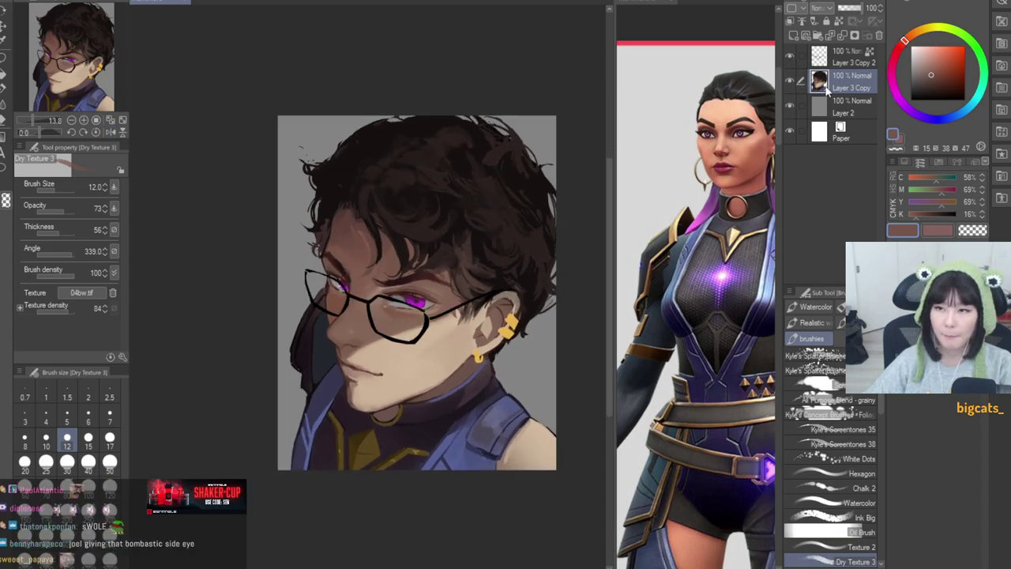
{"action": "key", "text": "j"}
{"action": "scroll", "coordinate": [353, 342], "scroll_direction": "up", "scroll_amount": 3}
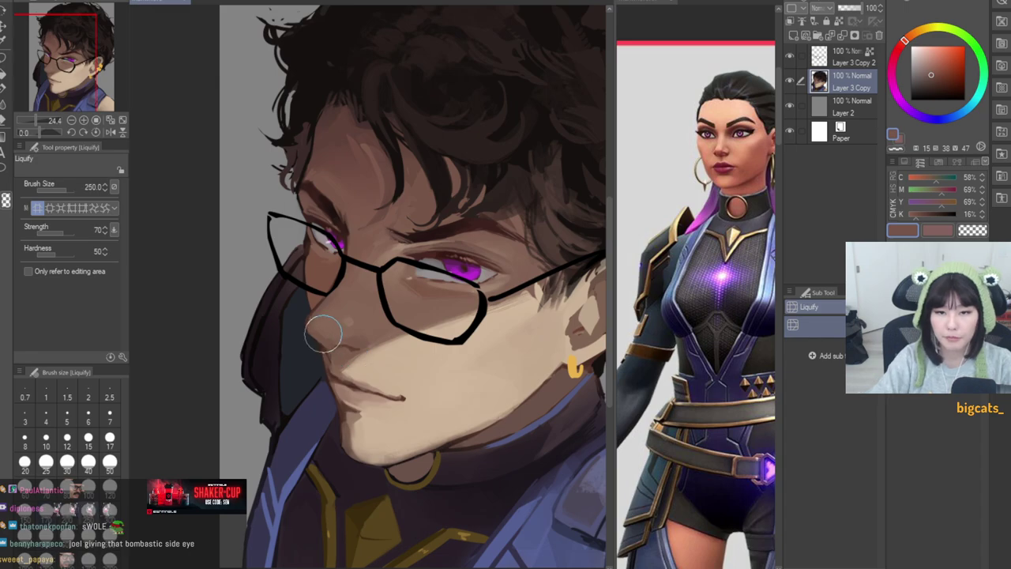
{"action": "scroll", "coordinate": [312, 327], "scroll_direction": "down", "scroll_amount": 1}
{"action": "key", "text": "]"}
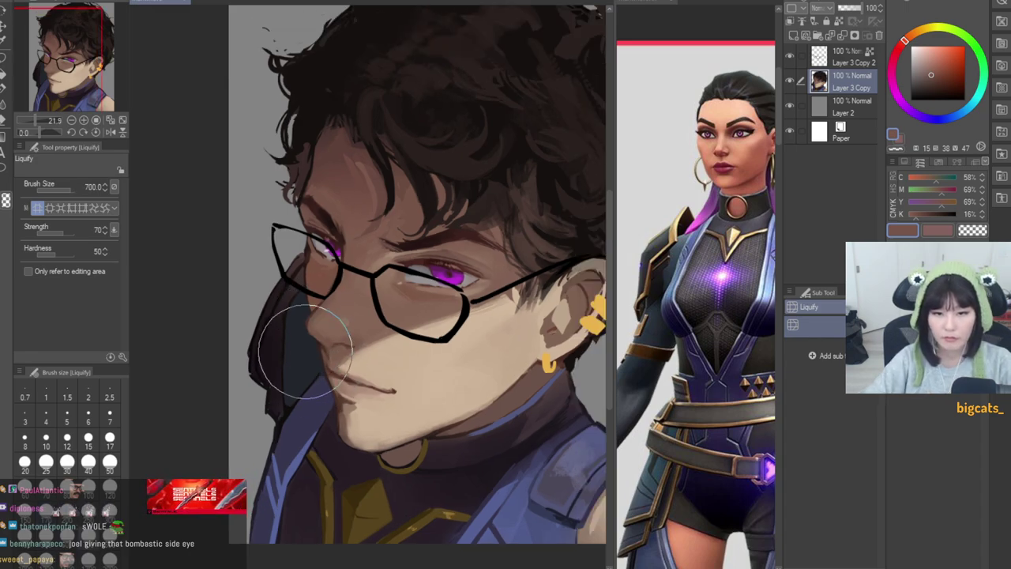
{"action": "scroll", "coordinate": [304, 328], "scroll_direction": "up", "scroll_amount": 1}
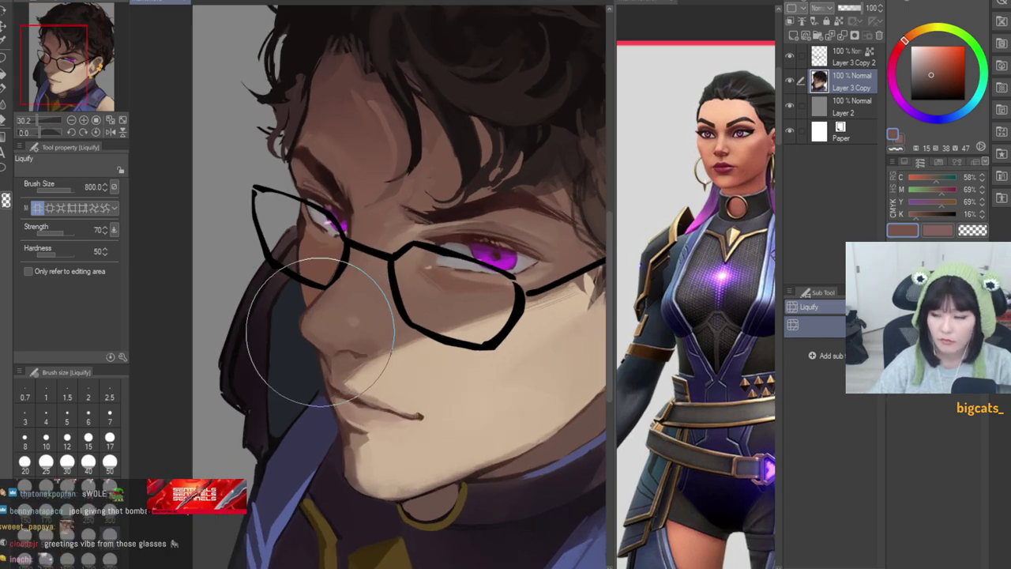
{"action": "scroll", "coordinate": [316, 332], "scroll_direction": "up", "scroll_amount": 1}
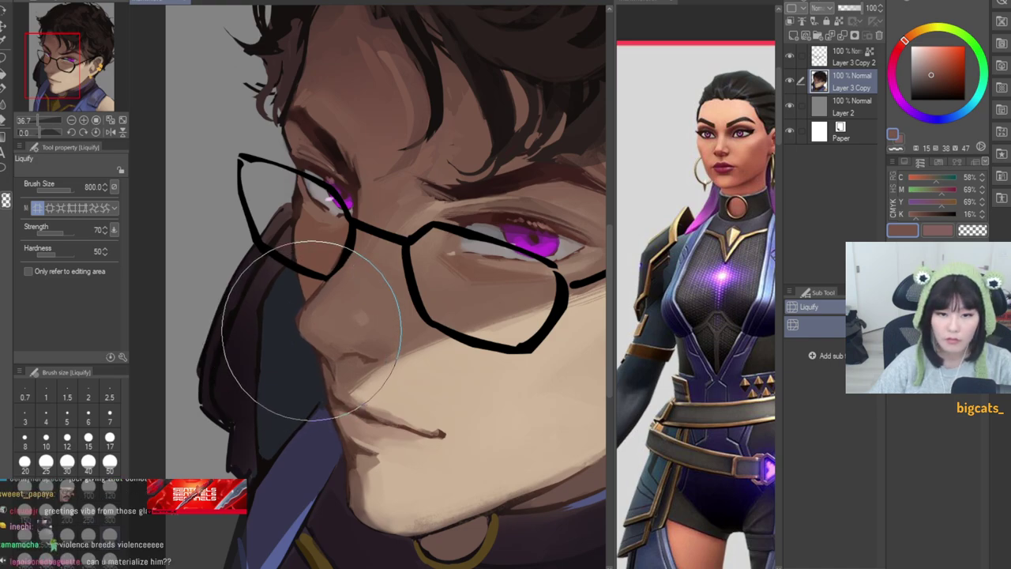
{"action": "left_click_drag", "start_coordinate": [334, 332], "coordinate": [281, 329]}
{"action": "scroll", "coordinate": [281, 329], "scroll_direction": "down", "scroll_amount": 5}
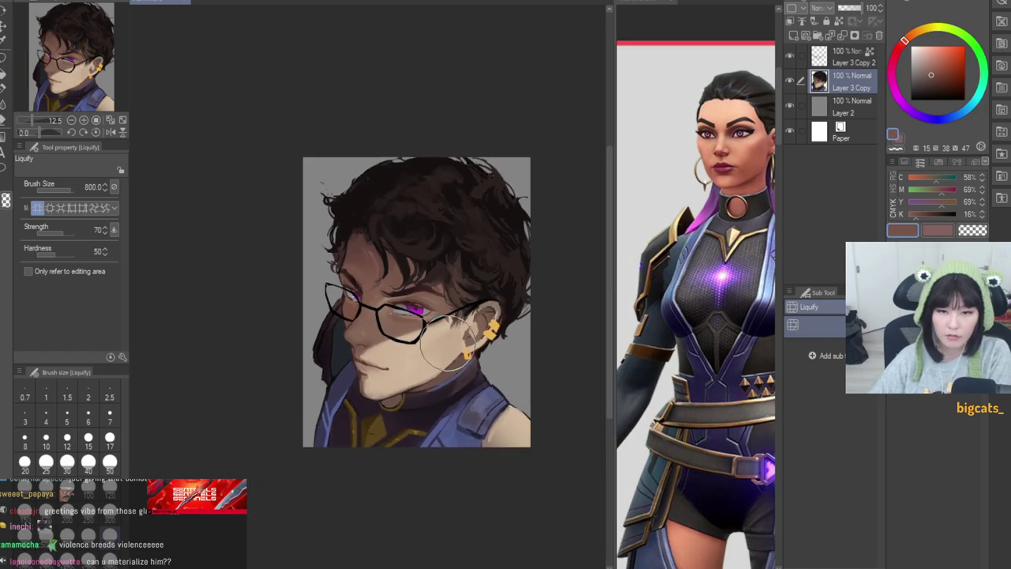
{"action": "key", "text": "h"}
Step: Shift the reference view to the character turnaround and 3D head model, and compare the portrait mirrored
{"action": "left_click", "coordinate": [676, 261]}
{"action": "scroll", "coordinate": [673, 261], "scroll_direction": "down", "scroll_amount": 5}
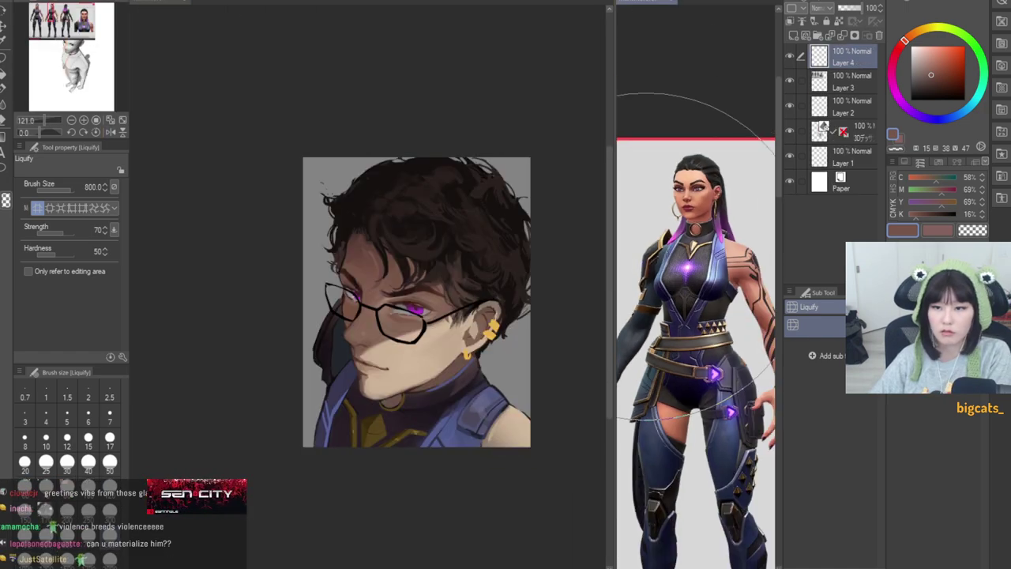
{"action": "scroll", "coordinate": [670, 262], "scroll_direction": "up", "scroll_amount": 1}
{"action": "left_click_drag", "start_coordinate": [669, 262], "coordinate": [621, 178]}
{"action": "left_click", "coordinate": [475, 244]}
{"action": "key", "text": "h"}
{"action": "key", "text": "h"}
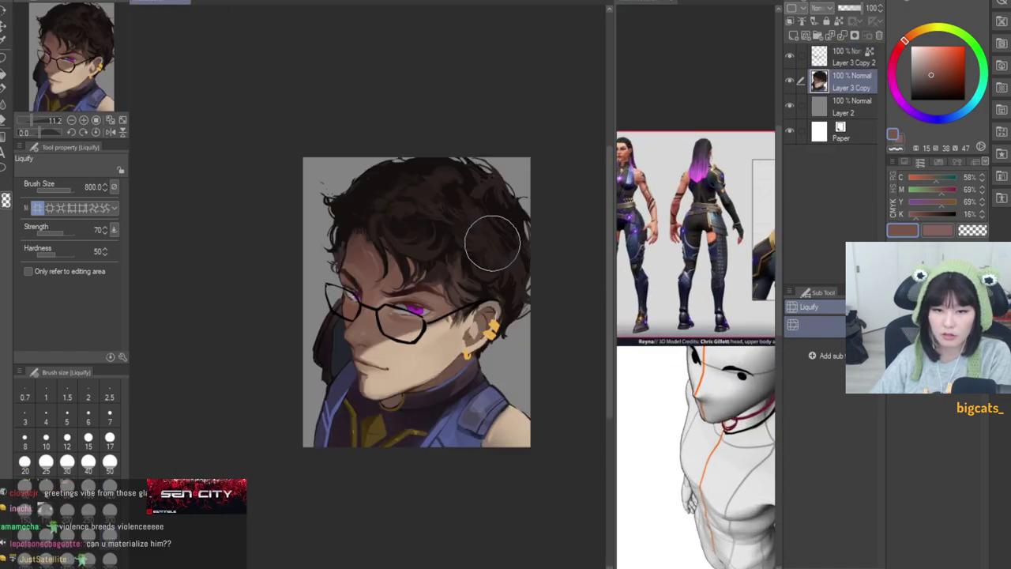
Step: Refine the contour of the nose tip using Liquify at brush size 200
{"action": "scroll", "coordinate": [382, 306], "scroll_direction": "up", "scroll_amount": 4}
{"action": "key", "text": "bracketleft"}
{"action": "key", "text": "bracketleft"}
{"action": "key", "text": "bracketleft"}
{"action": "key", "text": "bracketleft"}
{"action": "key", "text": "bracketleft"}
{"action": "key", "text": "bracketleft"}
{"action": "key", "text": "bracketleft"}
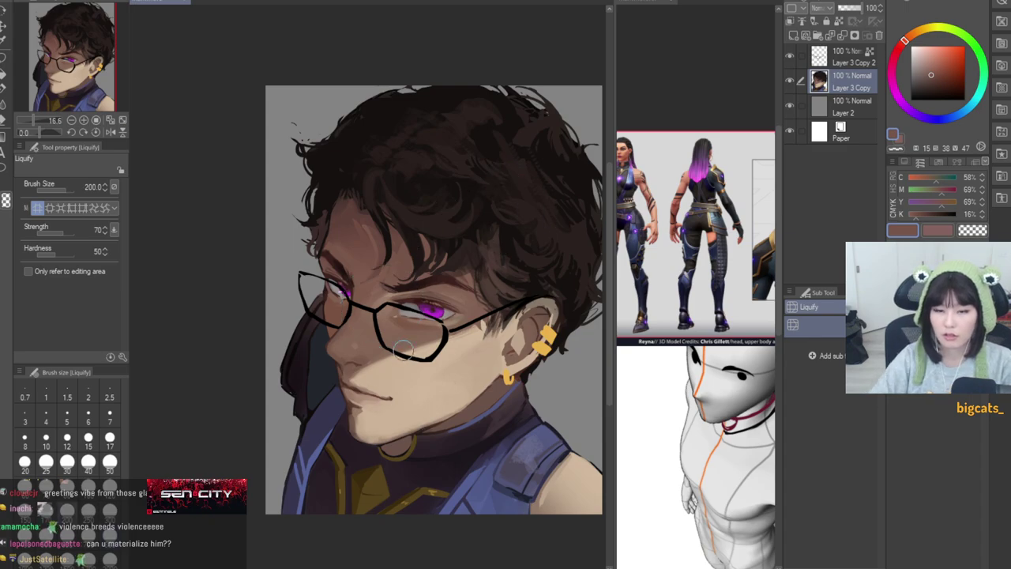
{"action": "scroll", "coordinate": [364, 341], "scroll_direction": "up", "scroll_amount": 2}
{"action": "scroll", "coordinate": [358, 339], "scroll_direction": "up", "scroll_amount": 3}
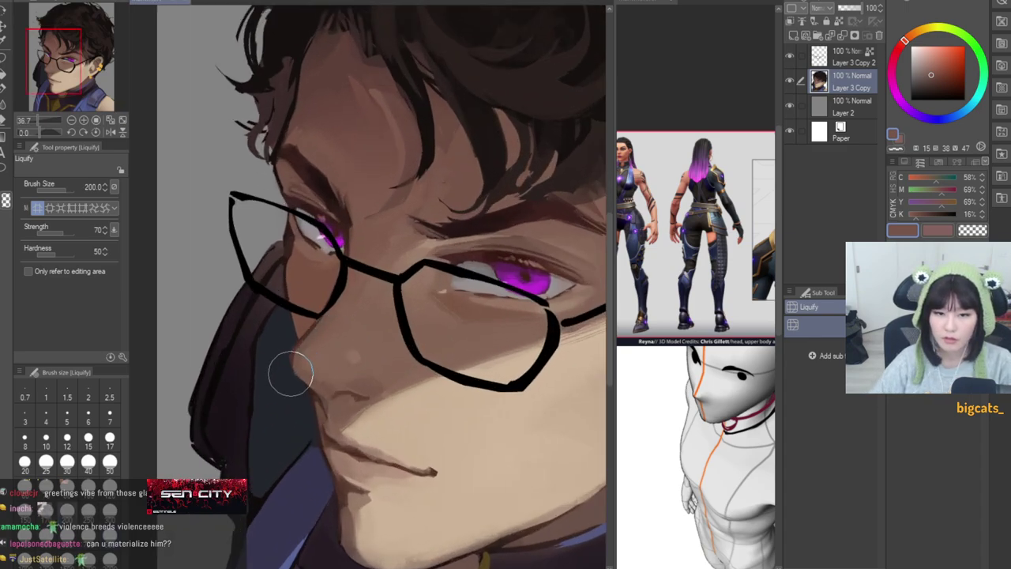
{"action": "scroll", "coordinate": [296, 344], "scroll_direction": "up", "scroll_amount": 1}
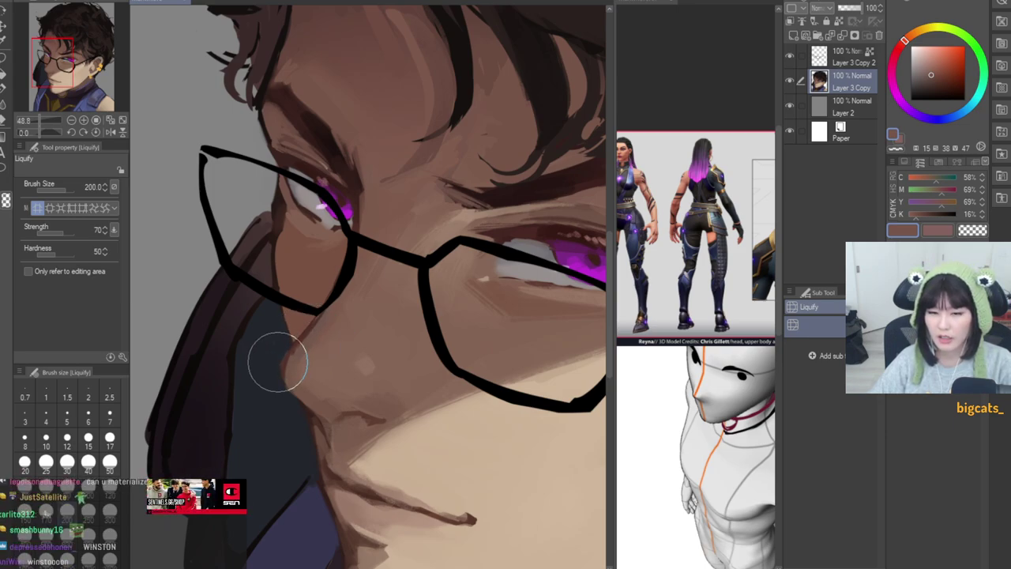
{"action": "scroll", "coordinate": [277, 361], "scroll_direction": "down", "scroll_amount": 5}
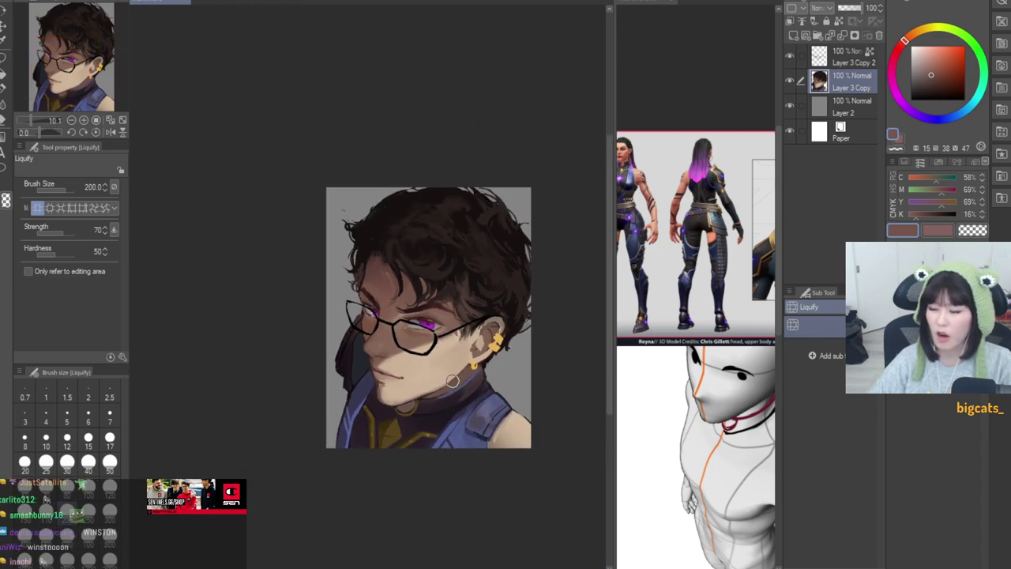
Step: Return to the Dry Texture 3 brush and touch up the underside of the nose with a sampled skin brown
{"action": "scroll", "coordinate": [453, 381], "scroll_direction": "up", "scroll_amount": 1}
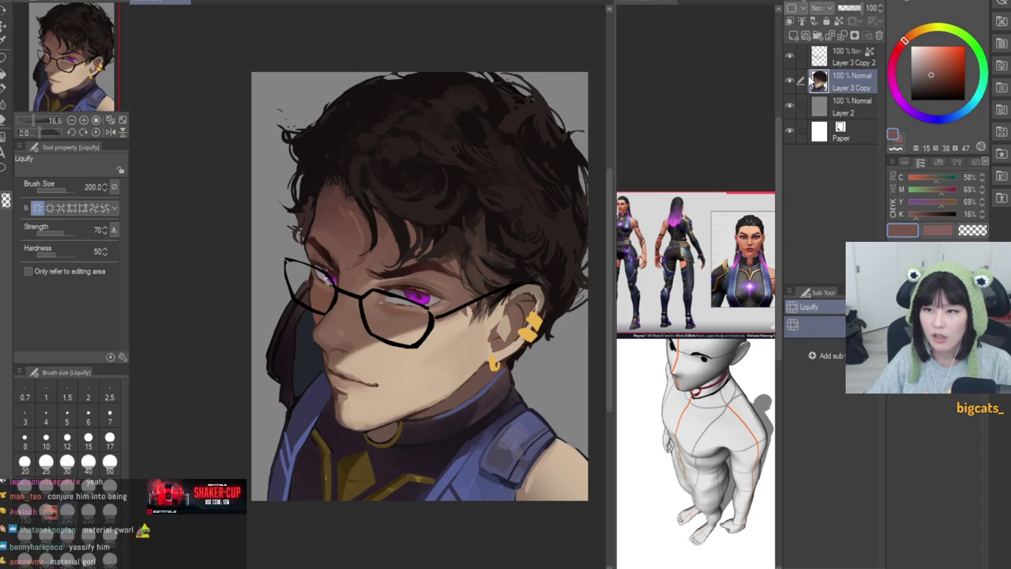
{"action": "left_click", "coordinate": [793, 55]}
{"action": "left_click", "coordinate": [793, 55]}
{"action": "key", "text": "b"}
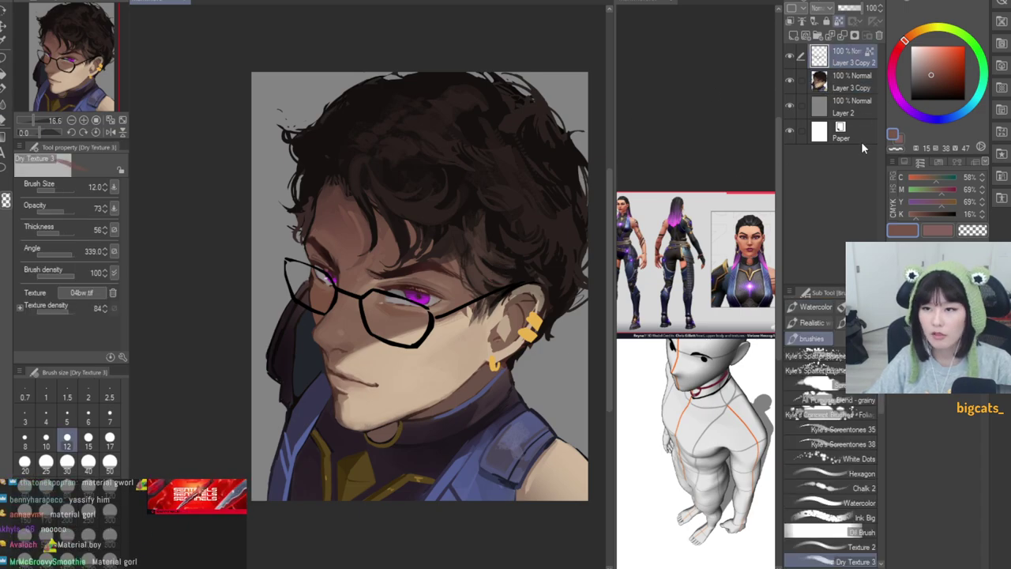
{"action": "scroll", "coordinate": [351, 342], "scroll_direction": "up", "scroll_amount": 8}
{"action": "left_click", "coordinate": [236, 362], "text": "alt"}
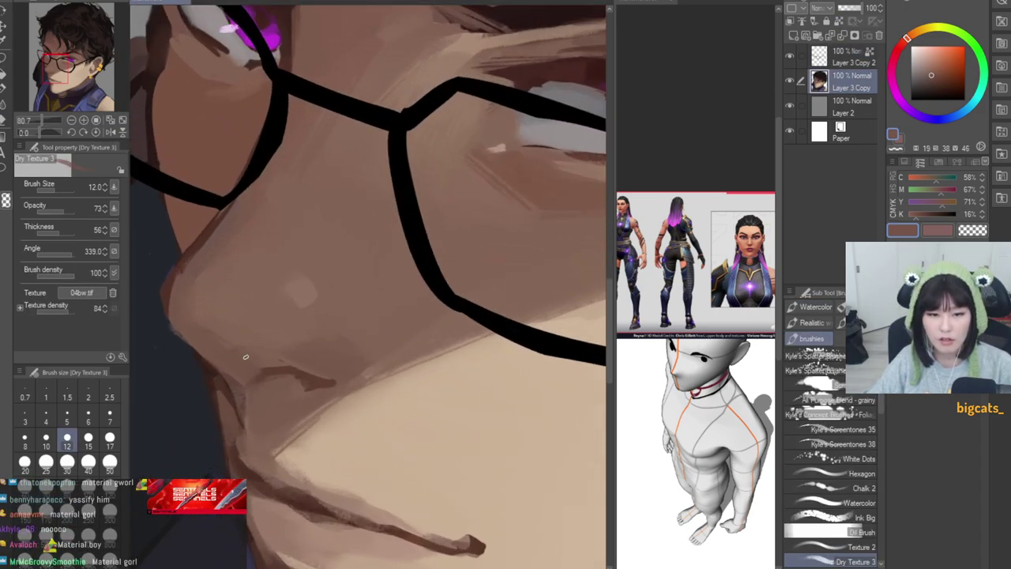
{"action": "scroll", "coordinate": [289, 349], "scroll_direction": "down", "scroll_amount": 6}
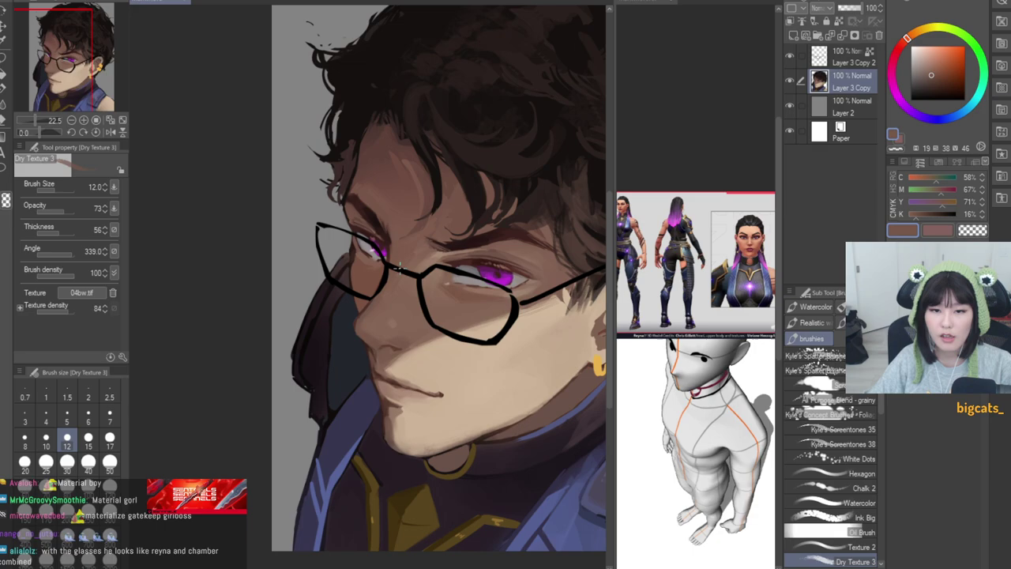
{"action": "scroll", "coordinate": [320, 273], "scroll_direction": "up", "scroll_amount": 2}
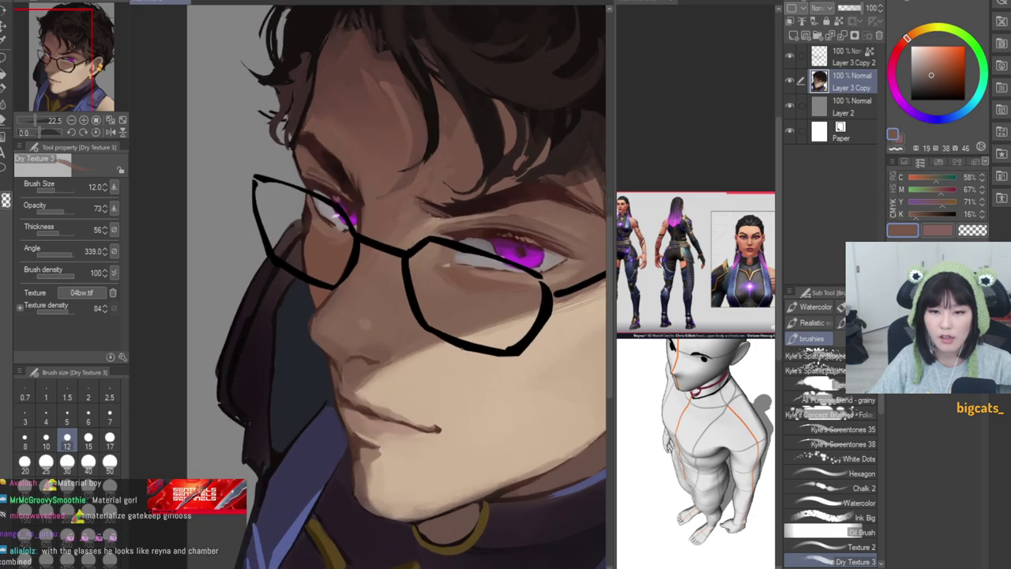
Step: Enlarge the brush to 25 and paint lighter skin brown along the nose bridge's edge beside the far lens
{"action": "scroll", "coordinate": [320, 272], "scroll_direction": "up", "scroll_amount": 4}
{"action": "key", "text": "bracketright"}
{"action": "key", "text": "bracketright"}
{"action": "key", "text": "bracketright"}
{"action": "key", "text": "bracketright"}
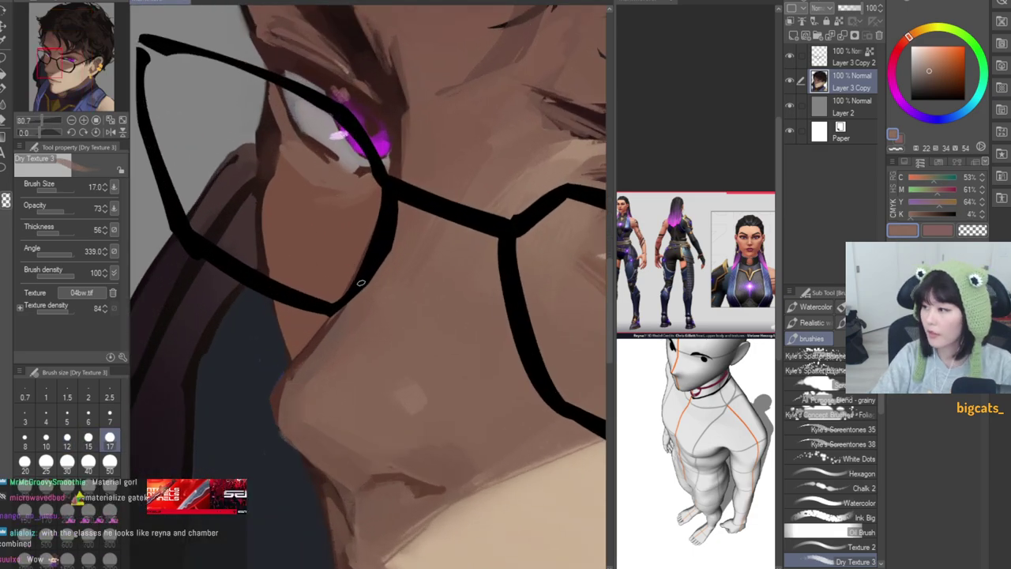
{"action": "left_click_drag", "start_coordinate": [352, 273], "coordinate": [303, 334]}
{"action": "scroll", "coordinate": [302, 334], "scroll_direction": "down", "scroll_amount": 5}
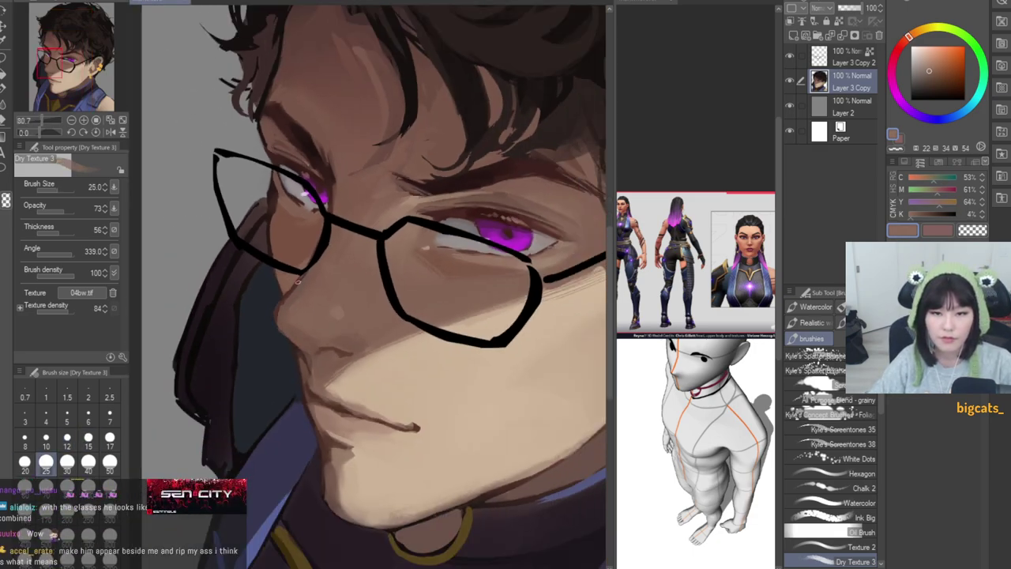
Step: Set the brush size to 40 and paint skin brown over the far cheek behind the lens
{"action": "scroll", "coordinate": [354, 263], "scroll_direction": "up", "scroll_amount": 3}
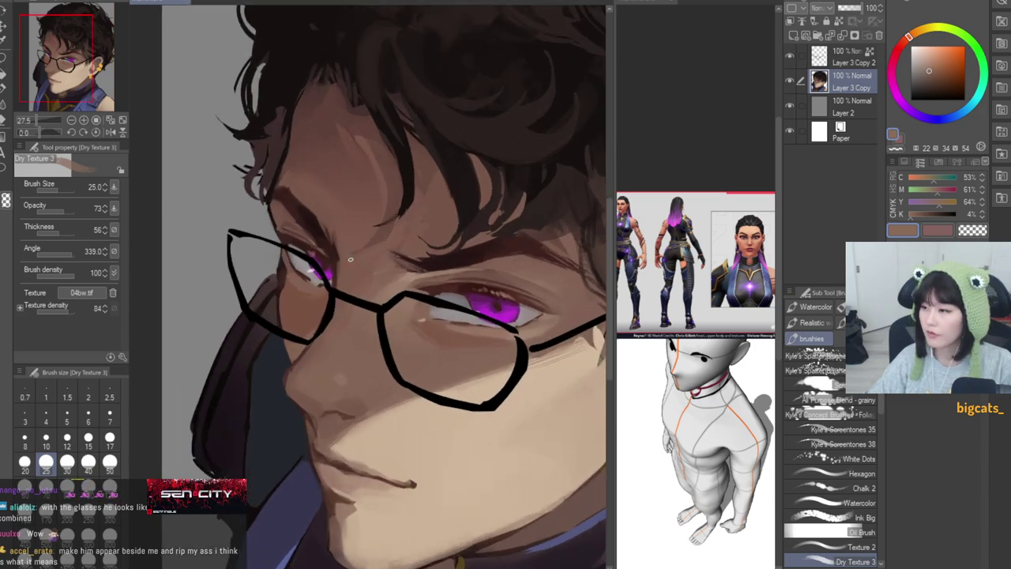
{"action": "key", "text": "bracketright"}
{"action": "key", "text": "bracketright"}
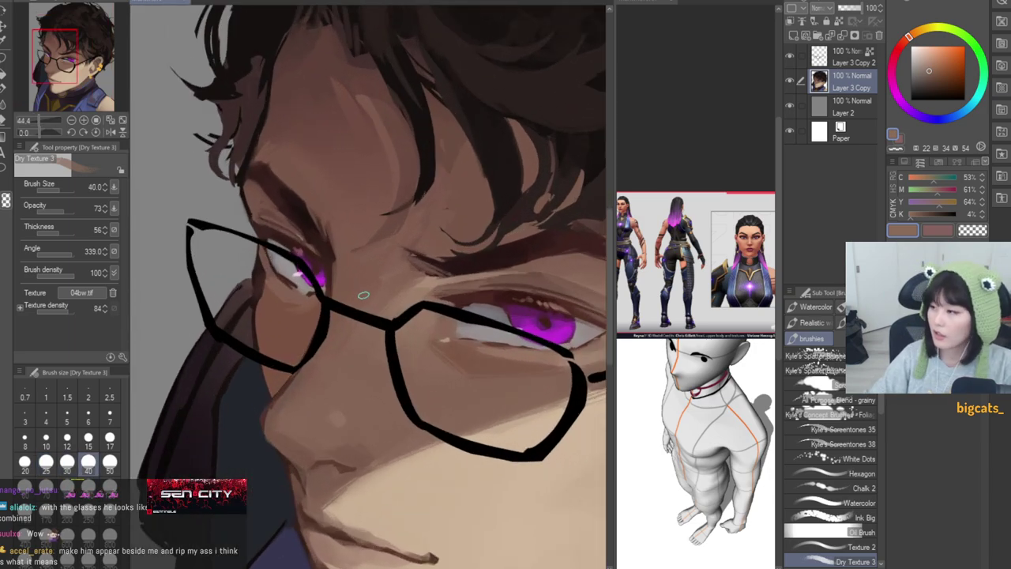
{"action": "scroll", "coordinate": [308, 327], "scroll_direction": "up", "scroll_amount": 1}
{"action": "left_click_drag", "start_coordinate": [293, 302], "coordinate": [257, 301]}
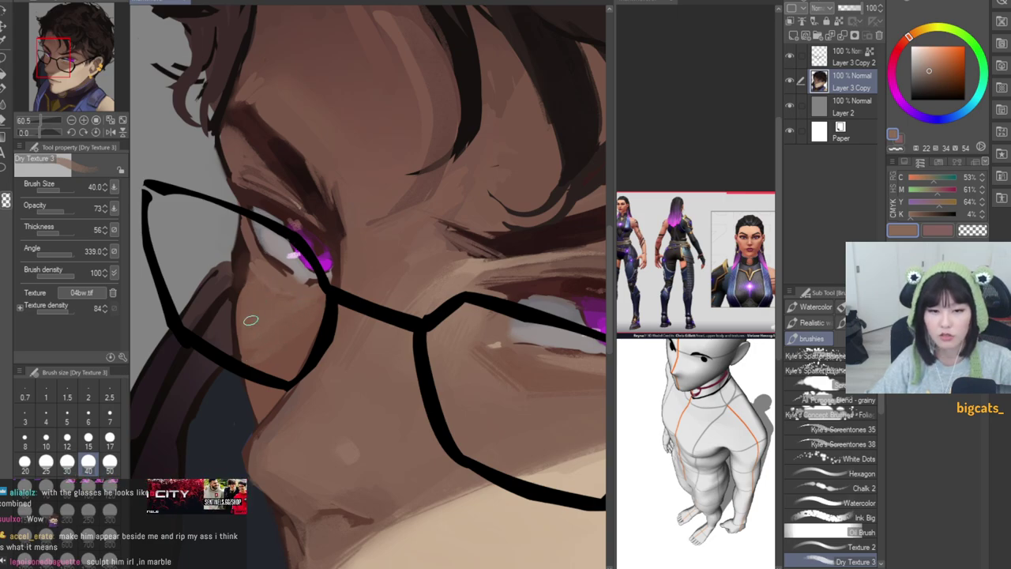
{"action": "scroll", "coordinate": [268, 292], "scroll_direction": "down", "scroll_amount": 5}
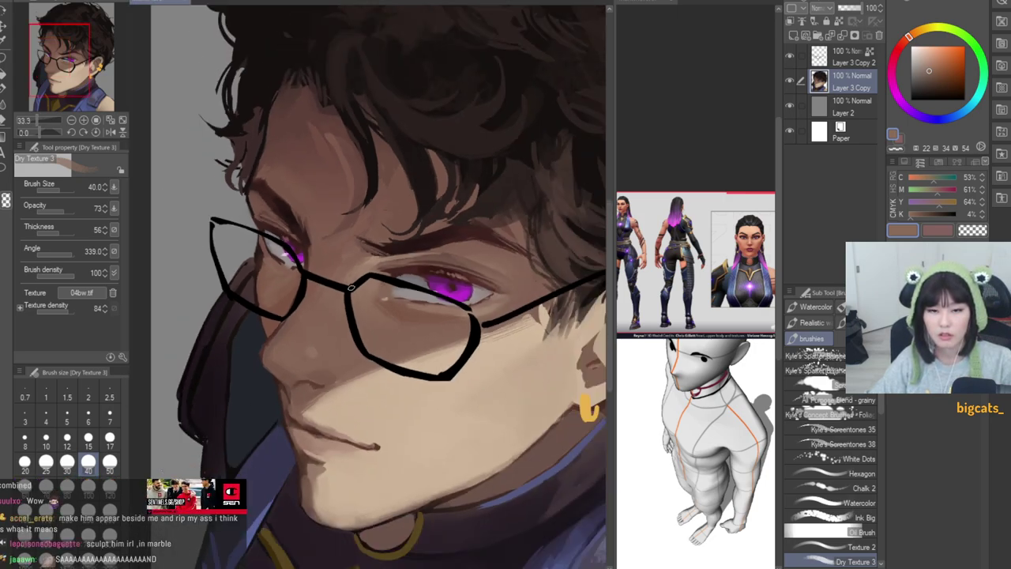
Step: Set the brush size to 50 and blend the far cheek below the eye with sampled reddish browns
{"action": "key", "text": "bracketright"}
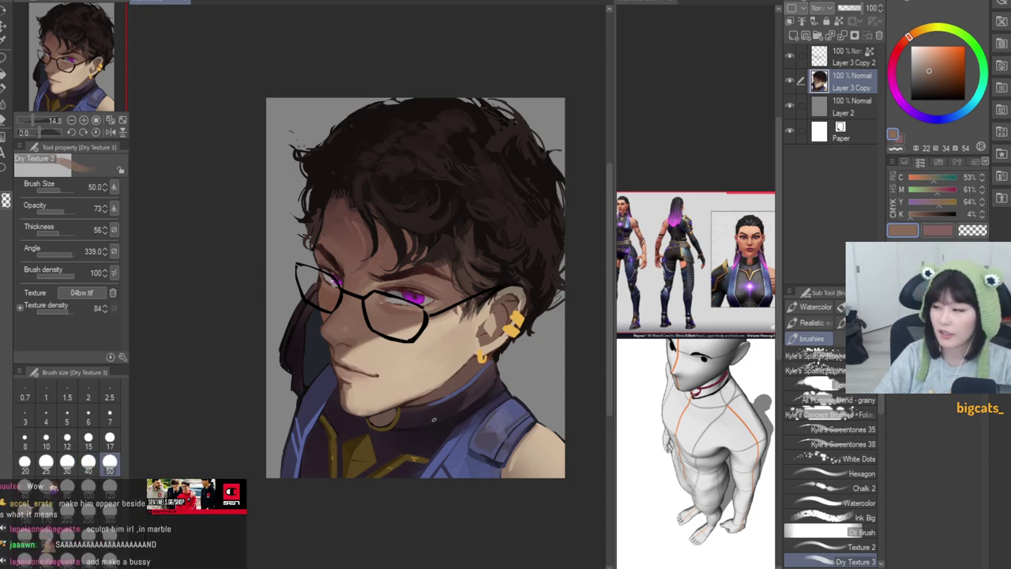
{"action": "scroll", "coordinate": [327, 296], "scroll_direction": "up", "scroll_amount": 5}
{"action": "scroll", "coordinate": [299, 290], "scroll_direction": "up", "scroll_amount": 3}
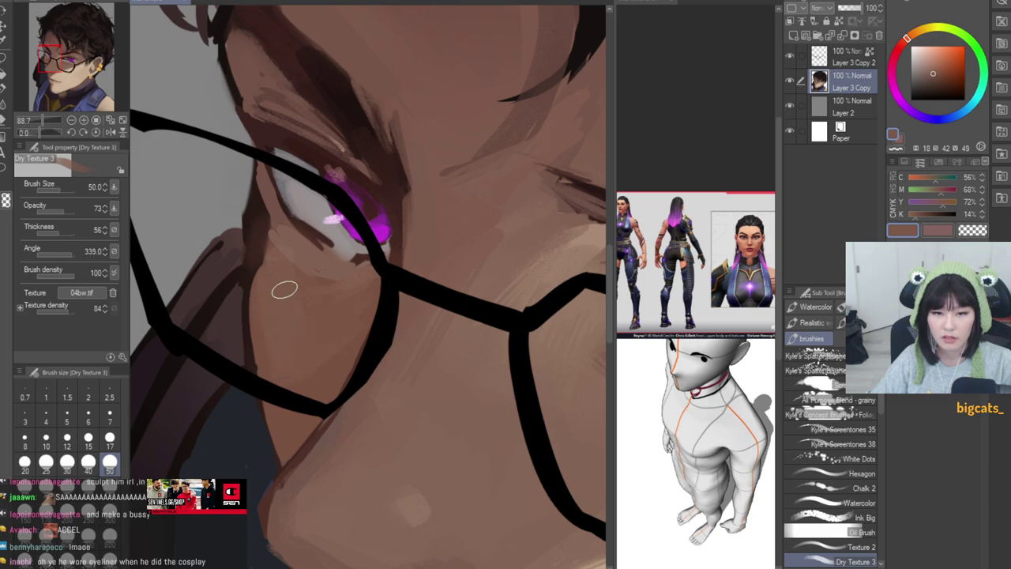
{"action": "scroll", "coordinate": [285, 387], "scroll_direction": "down", "scroll_amount": 4}
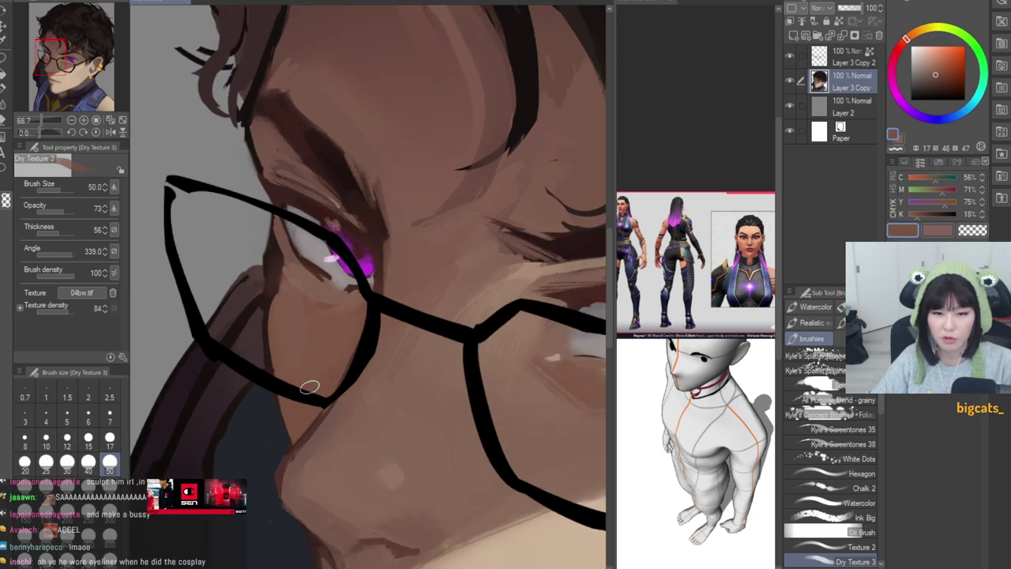
Step: Blend sampled tan skin tones along the shadow edge and upper cheek below the glasses' temple arm at brush size 50
{"action": "scroll", "coordinate": [345, 355], "scroll_direction": "down", "scroll_amount": 1}
{"action": "scroll", "coordinate": [340, 341], "scroll_direction": "down", "scroll_amount": 2}
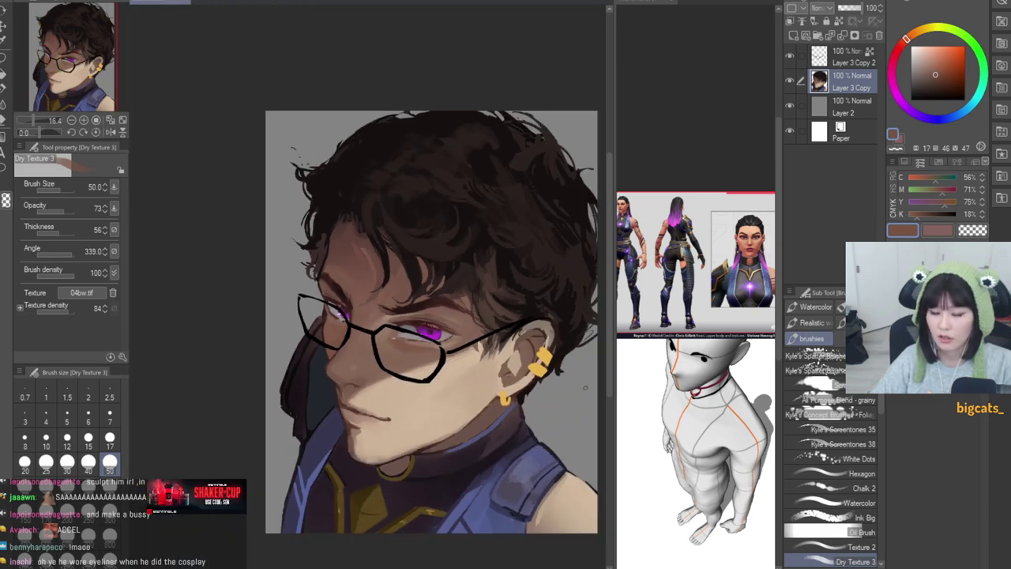
{"action": "scroll", "coordinate": [537, 403], "scroll_direction": "up", "scroll_amount": 4}
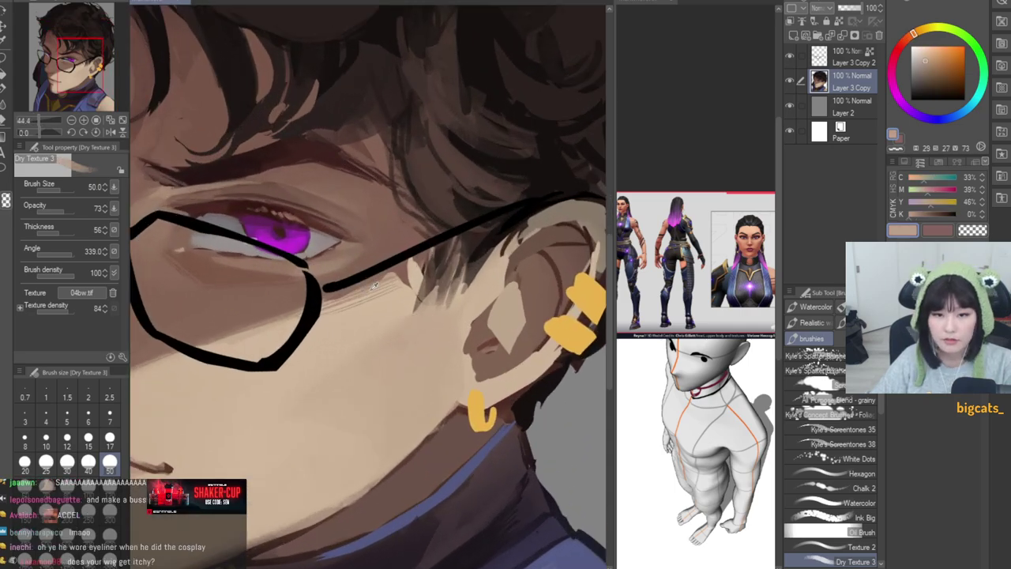
{"action": "scroll", "coordinate": [416, 359], "scroll_direction": "down", "scroll_amount": 3}
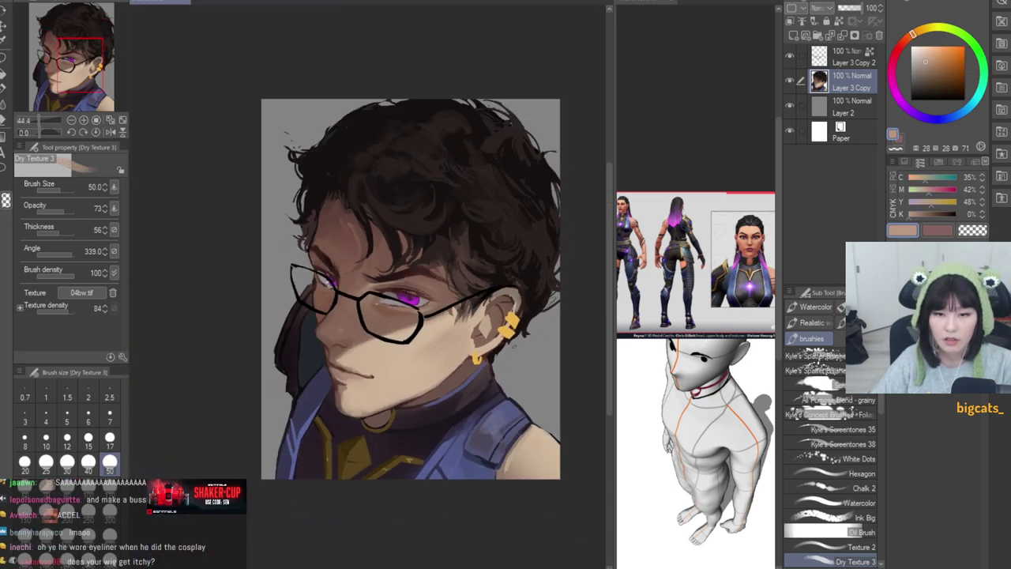
{"action": "scroll", "coordinate": [522, 338], "scroll_direction": "up", "scroll_amount": 3}
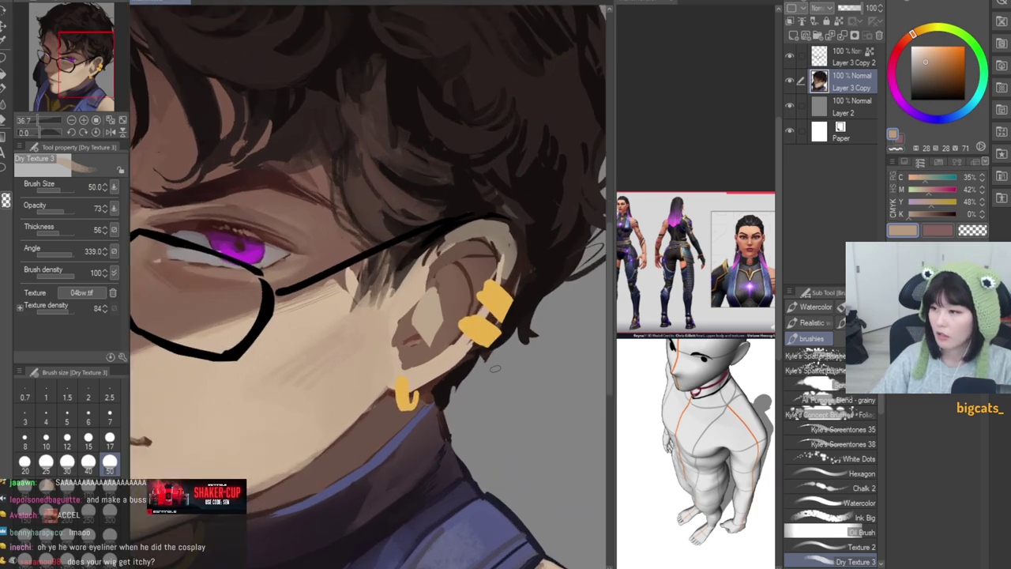
Step: Set the brush size to 80 and paint sampled reddish brown beside the near eye's outer corner, checking the portrait in mirrored view
{"action": "left_click", "coordinate": [244, 428], "text": "alt"}
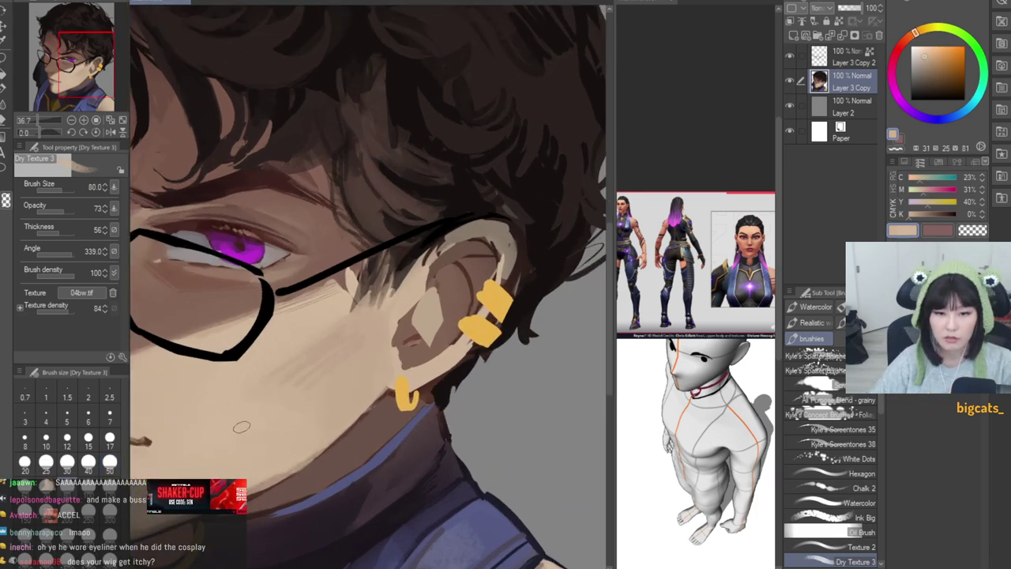
{"action": "scroll", "coordinate": [310, 237], "scroll_direction": "up", "scroll_amount": 1}
{"action": "scroll", "coordinate": [306, 236], "scroll_direction": "up", "scroll_amount": 2}
{"action": "left_click", "coordinate": [237, 233], "text": "alt"}
{"action": "left_click_drag", "start_coordinate": [294, 266], "coordinate": [379, 257]}
{"action": "left_click", "coordinate": [361, 244], "text": "alt"}
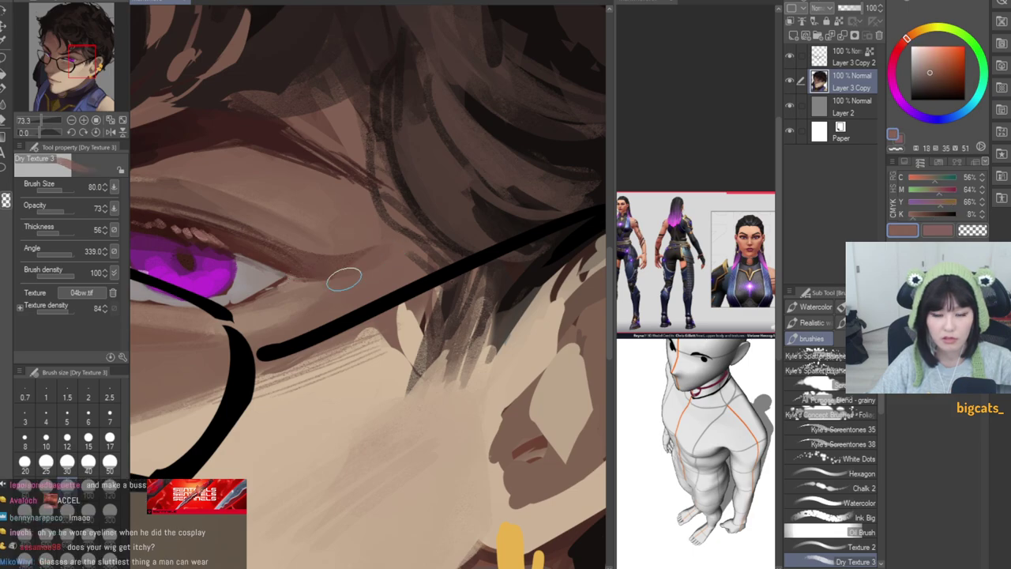
{"action": "scroll", "coordinate": [344, 277], "scroll_direction": "down", "scroll_amount": 6}
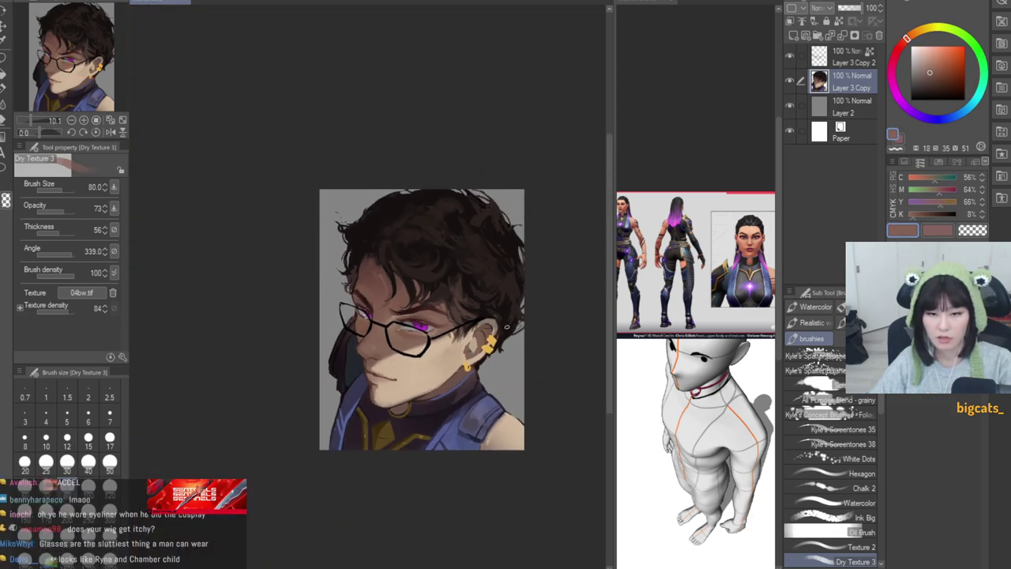
{"action": "key", "text": "h"}
{"action": "key", "text": "h"}
Step: Reduce the brush size to 25 and refine the crease at the near eye's outer corner with sampled browns, checking the mirrored portrait
{"action": "scroll", "coordinate": [443, 323], "scroll_direction": "up", "scroll_amount": 4}
{"action": "scroll", "coordinate": [449, 323], "scroll_direction": "up", "scroll_amount": 2}
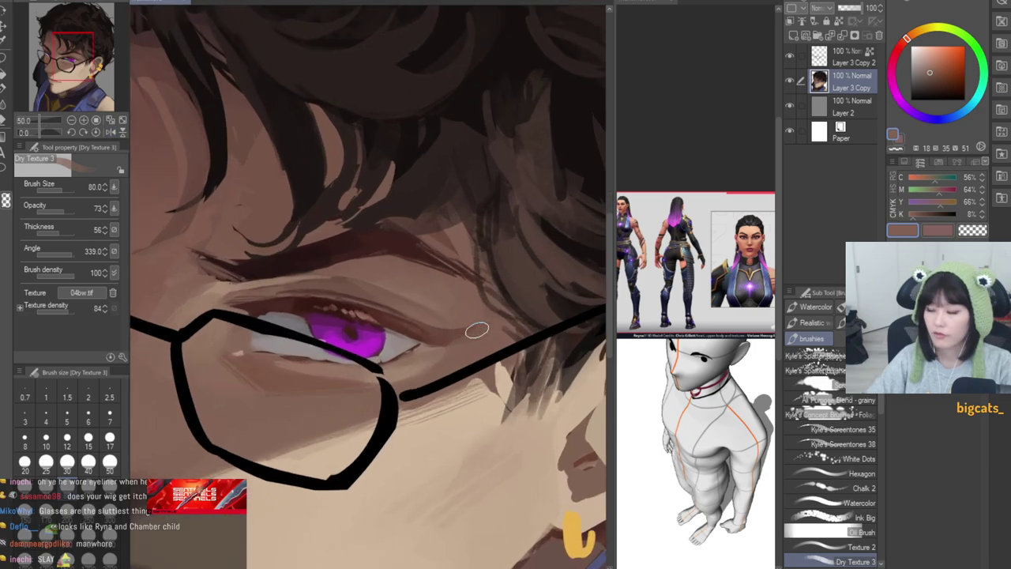
{"action": "key", "text": "bracketleft"}
{"action": "key", "text": "bracketleft"}
{"action": "key", "text": "bracketleft"}
{"action": "key", "text": "bracketleft"}
{"action": "scroll", "coordinate": [529, 362], "scroll_direction": "up", "scroll_amount": 1}
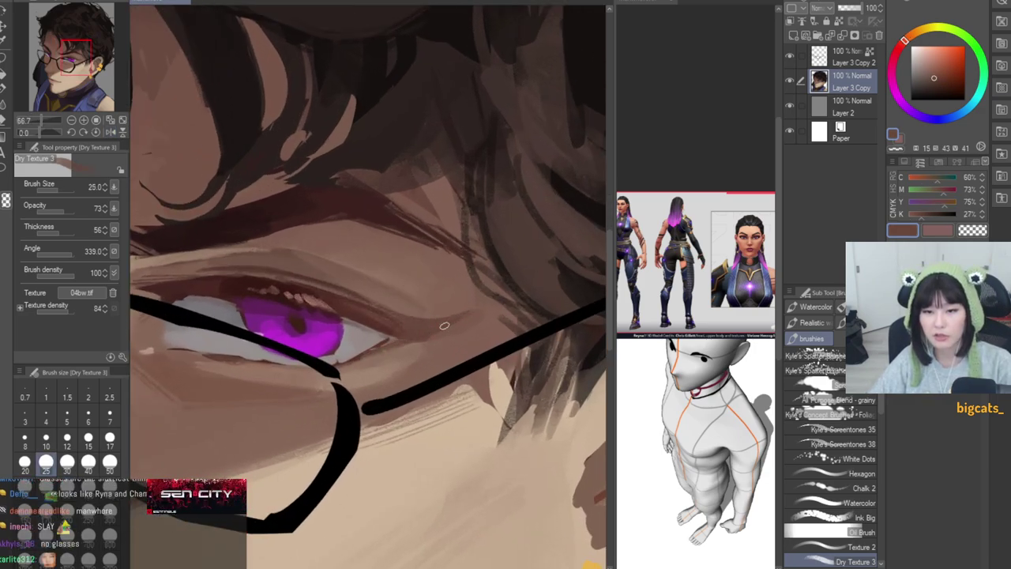
{"action": "left_click", "coordinate": [410, 341], "text": "alt"}
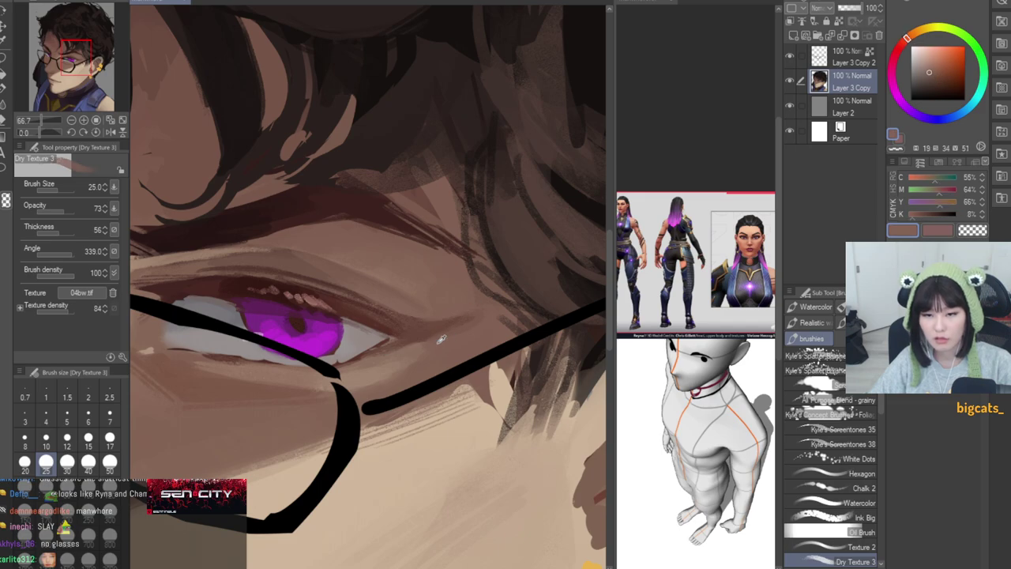
{"action": "scroll", "coordinate": [414, 345], "scroll_direction": "down", "scroll_amount": 6}
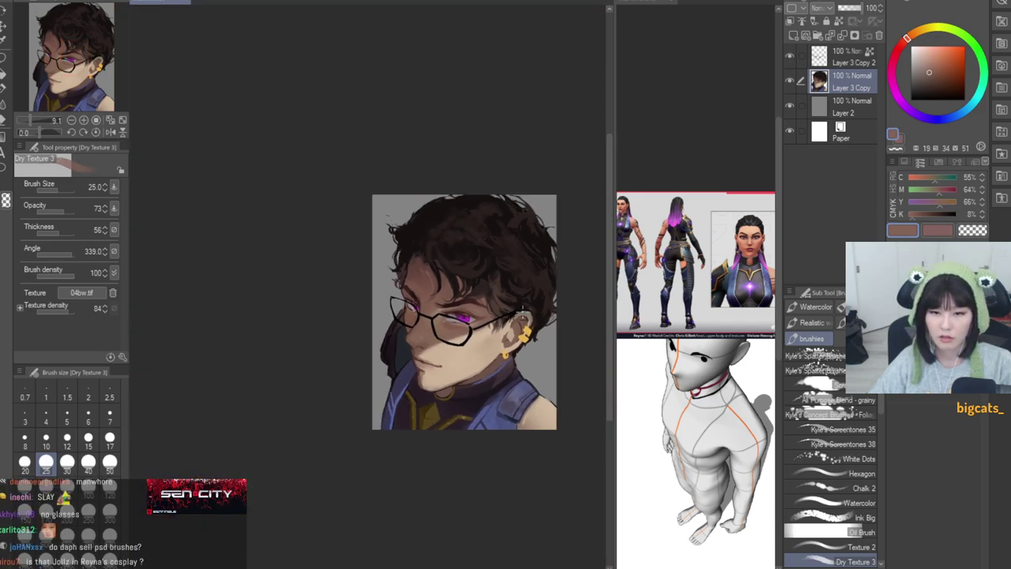
{"action": "key", "text": "h"}
{"action": "key", "text": "h"}
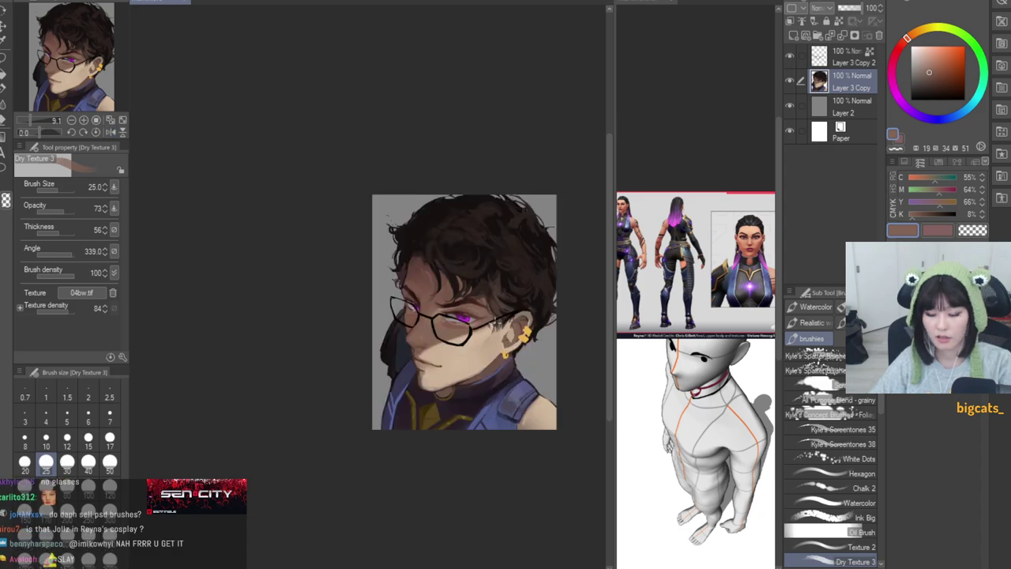
{"action": "scroll", "coordinate": [535, 303], "scroll_direction": "up", "scroll_amount": 5}
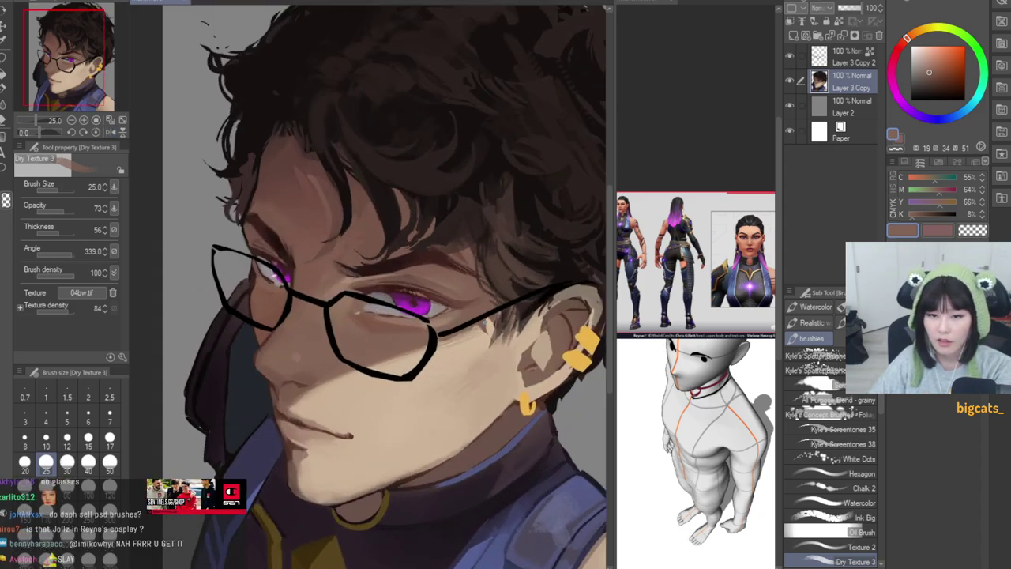
{"action": "scroll", "coordinate": [464, 303], "scroll_direction": "up", "scroll_amount": 4}
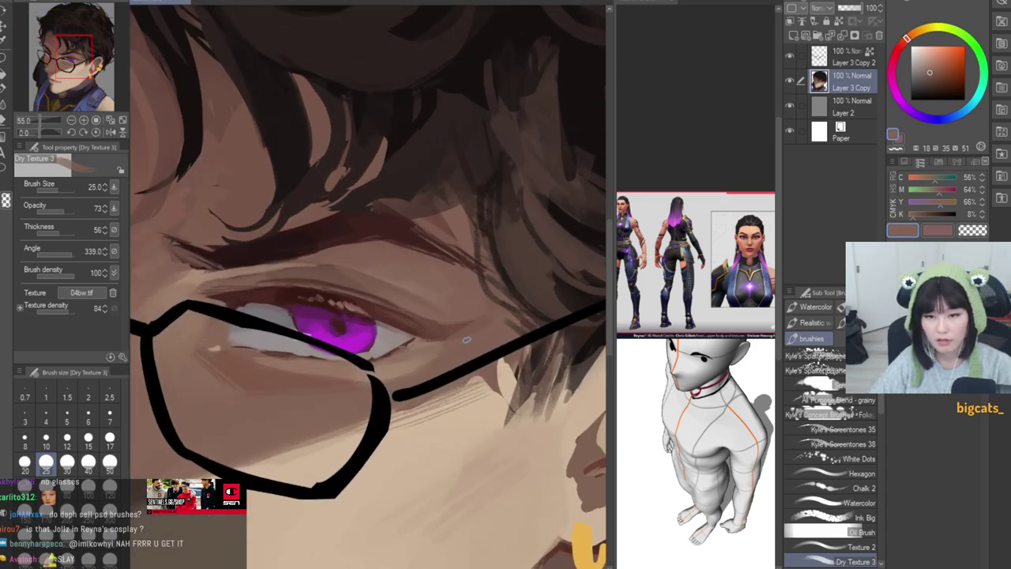
{"action": "scroll", "coordinate": [495, 316], "scroll_direction": "down", "scroll_amount": 6}
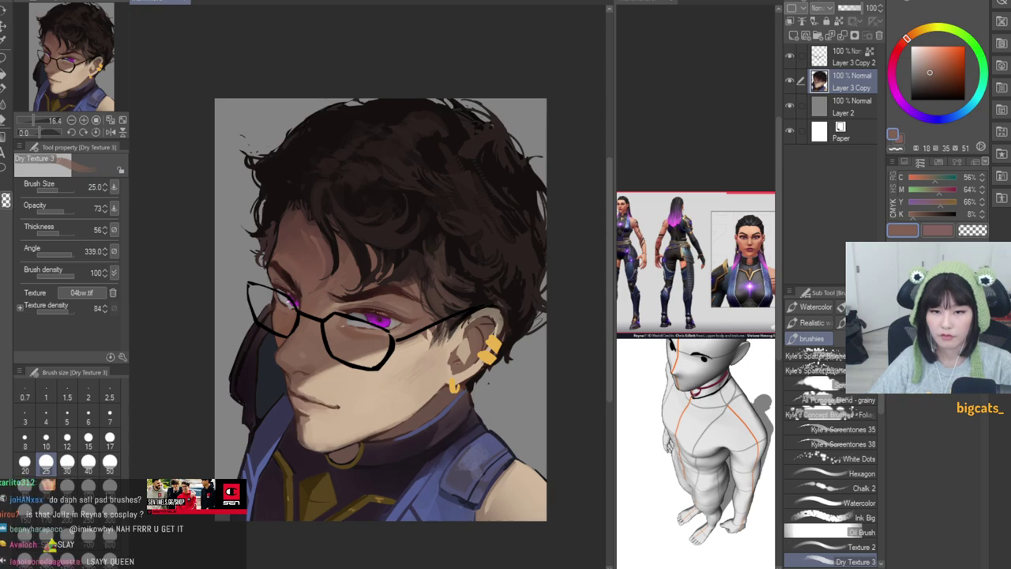
Step: Choose a saturated orange-brown, set the brush size to 60 and tint the lips
{"action": "scroll", "coordinate": [244, 289], "scroll_direction": "up", "scroll_amount": 7}
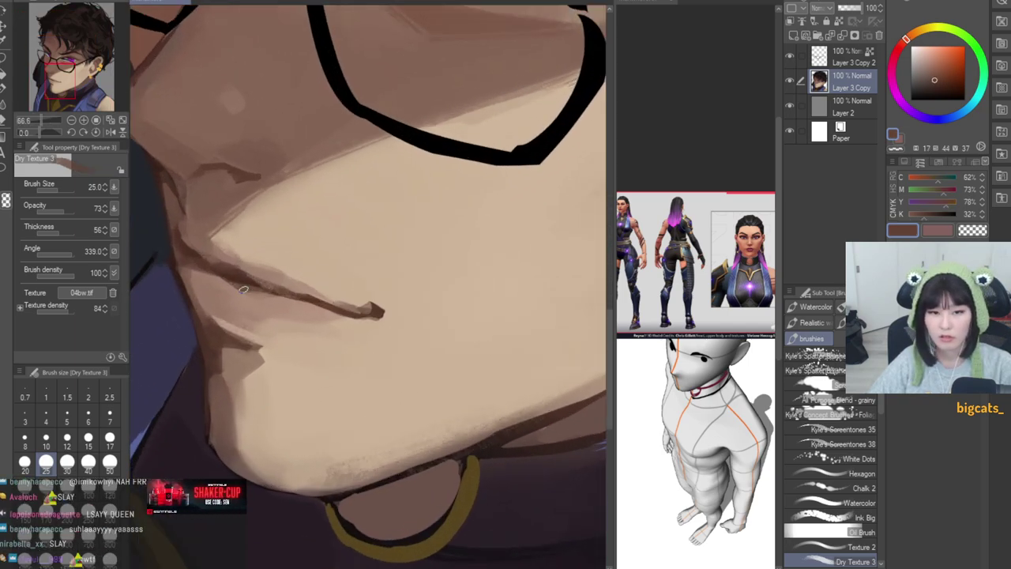
{"action": "left_click", "coordinate": [243, 289], "text": "alt"}
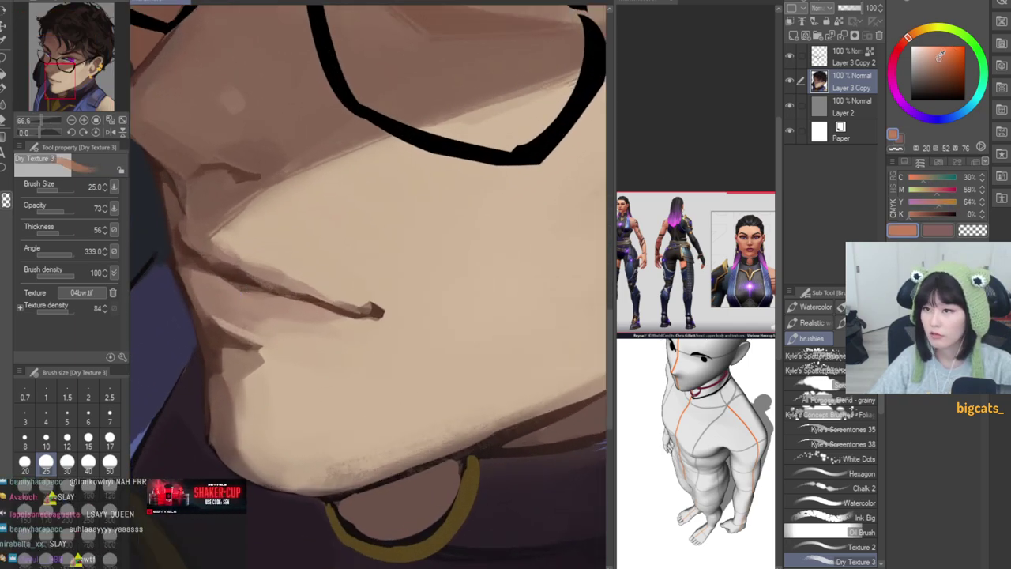
{"action": "scroll", "coordinate": [241, 307], "scroll_direction": "up", "scroll_amount": 1}
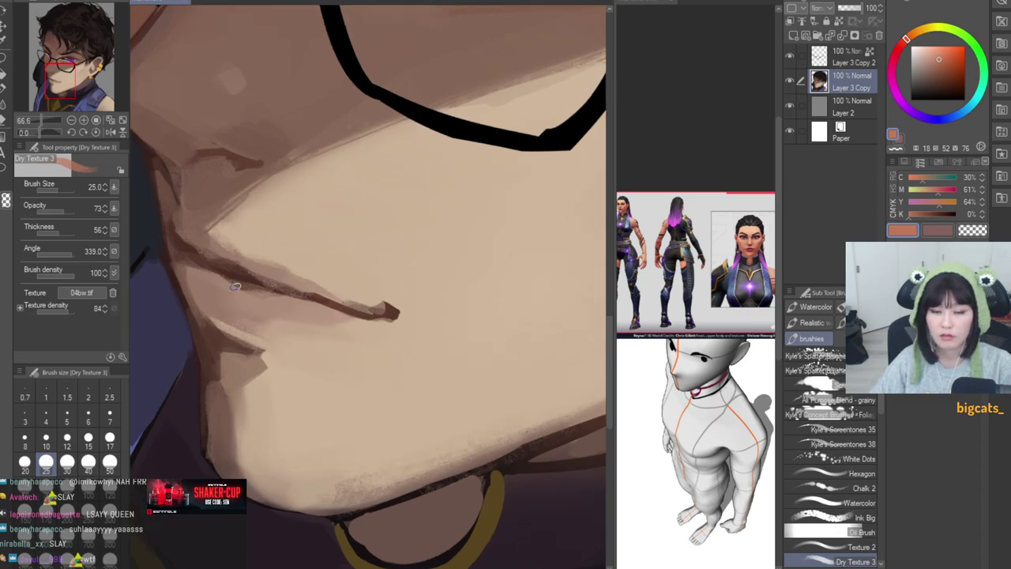
{"action": "key", "text": "bracketright"}
{"action": "key", "text": "bracketright"}
{"action": "key", "text": "bracketright"}
{"action": "key", "text": "bracketright"}
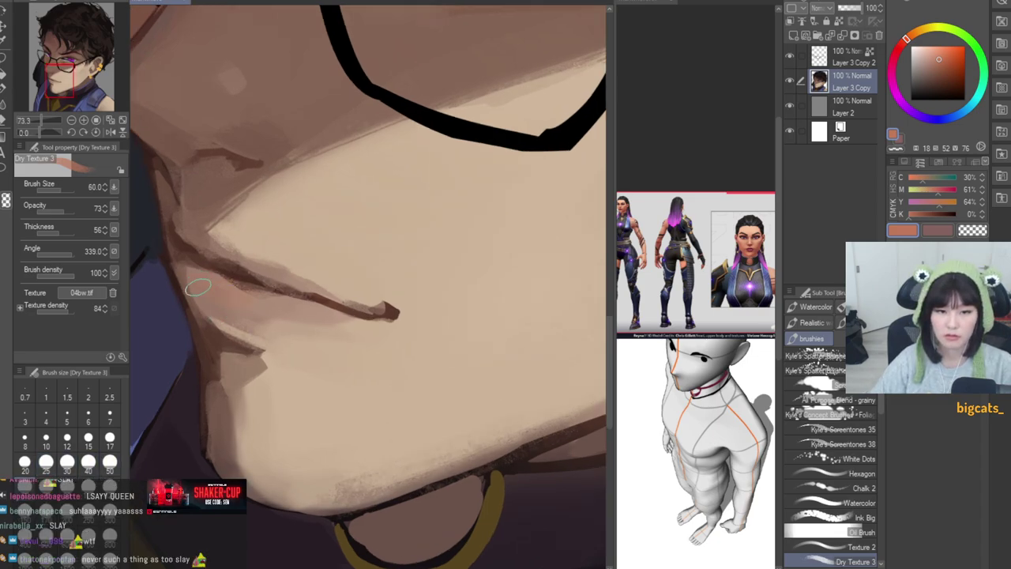
{"action": "scroll", "coordinate": [311, 365], "scroll_direction": "down", "scroll_amount": 14}
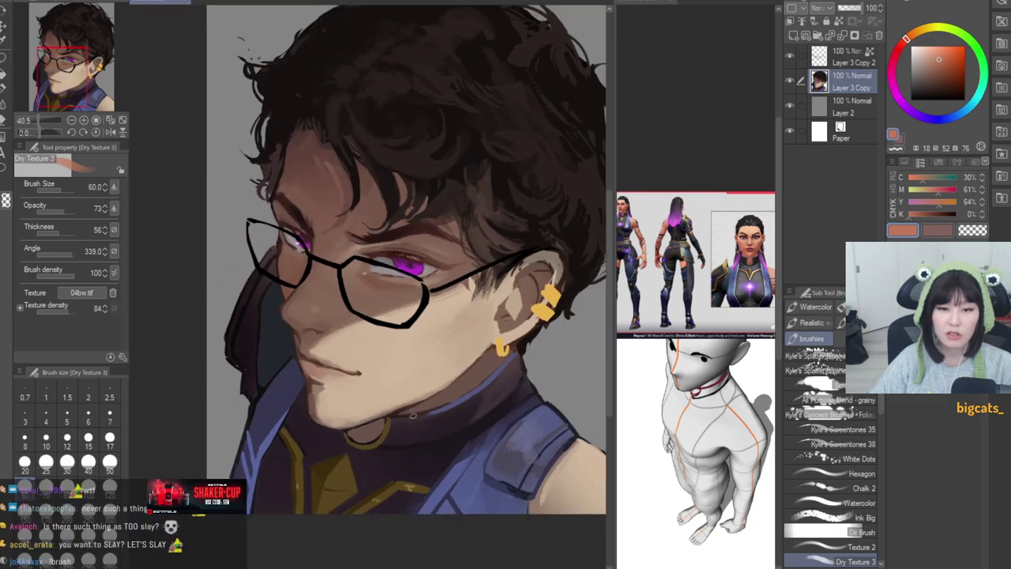
{"action": "scroll", "coordinate": [353, 382], "scroll_direction": "up", "scroll_amount": 4}
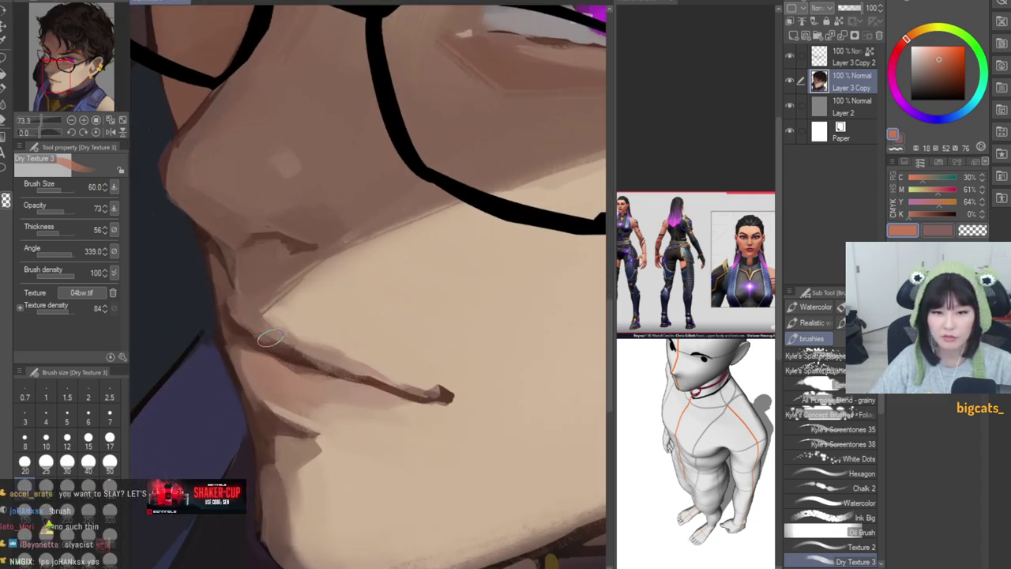
{"action": "scroll", "coordinate": [301, 353], "scroll_direction": "down", "scroll_amount": 4}
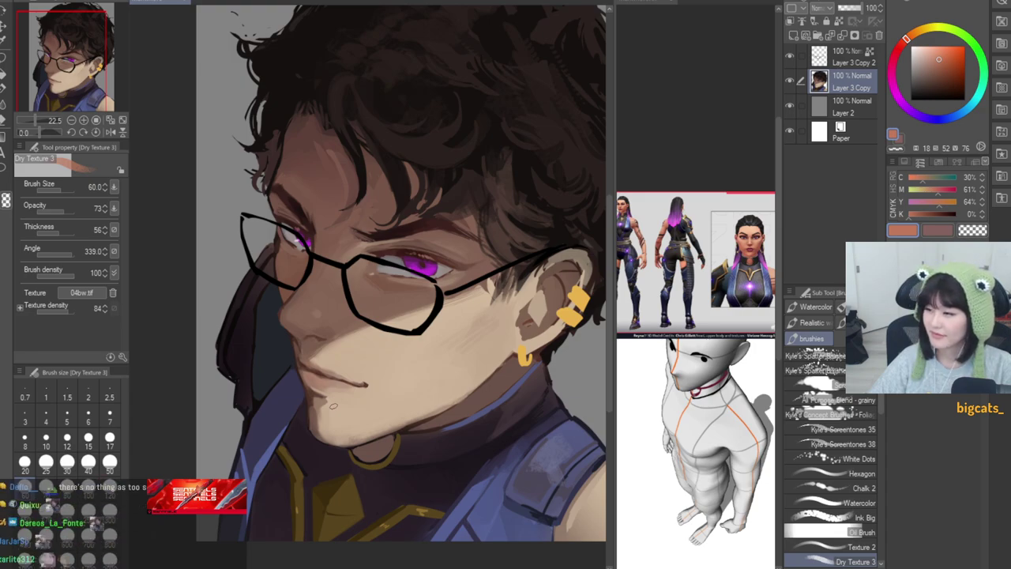
{"action": "scroll", "coordinate": [333, 405], "scroll_direction": "down", "scroll_amount": 8}
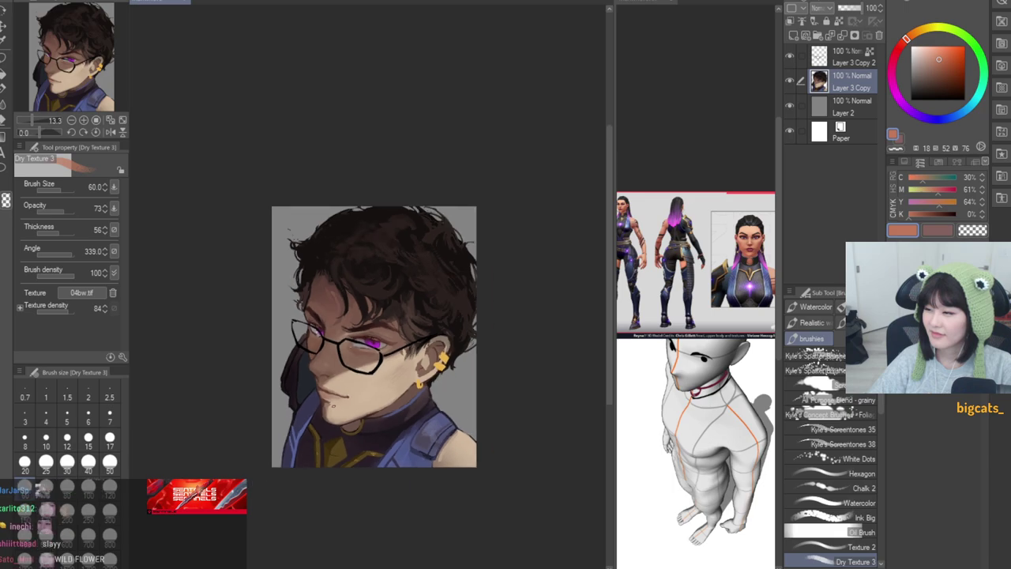
{"action": "scroll", "coordinate": [333, 405], "scroll_direction": "up", "scroll_amount": 4}
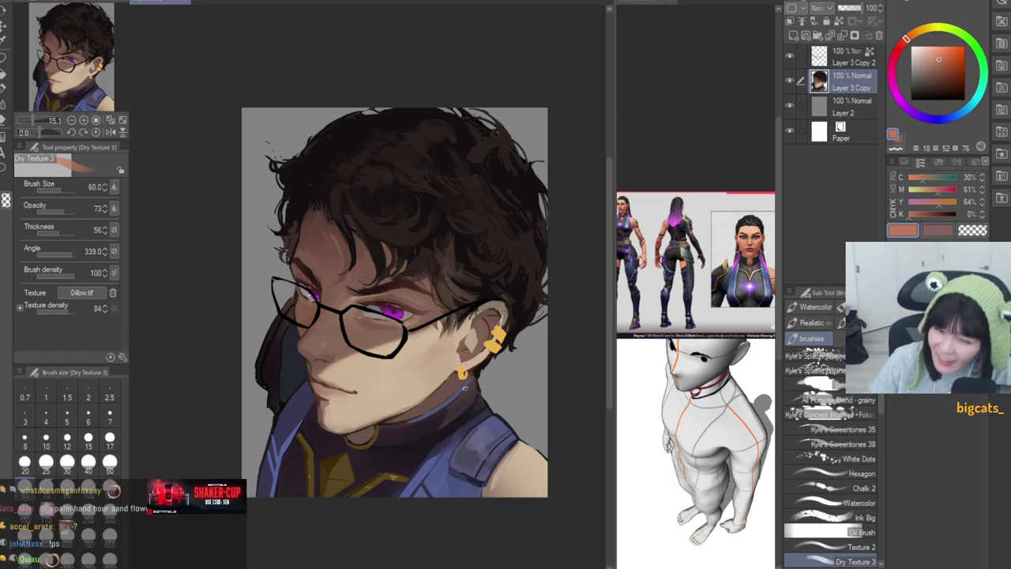
Step: Blend the lips into the surrounding skin with sampled tan and pinkish brown, and check the portrait in mirrored view
{"action": "scroll", "coordinate": [331, 403], "scroll_direction": "up", "scroll_amount": 8}
{"action": "left_click", "coordinate": [367, 353], "text": "alt"}
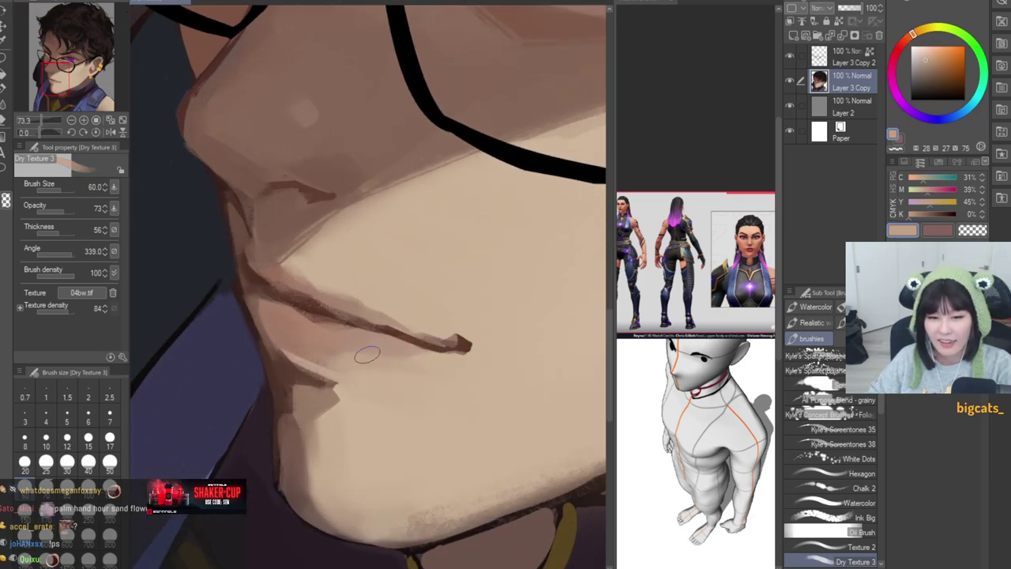
{"action": "left_click", "coordinate": [317, 334], "text": "alt"}
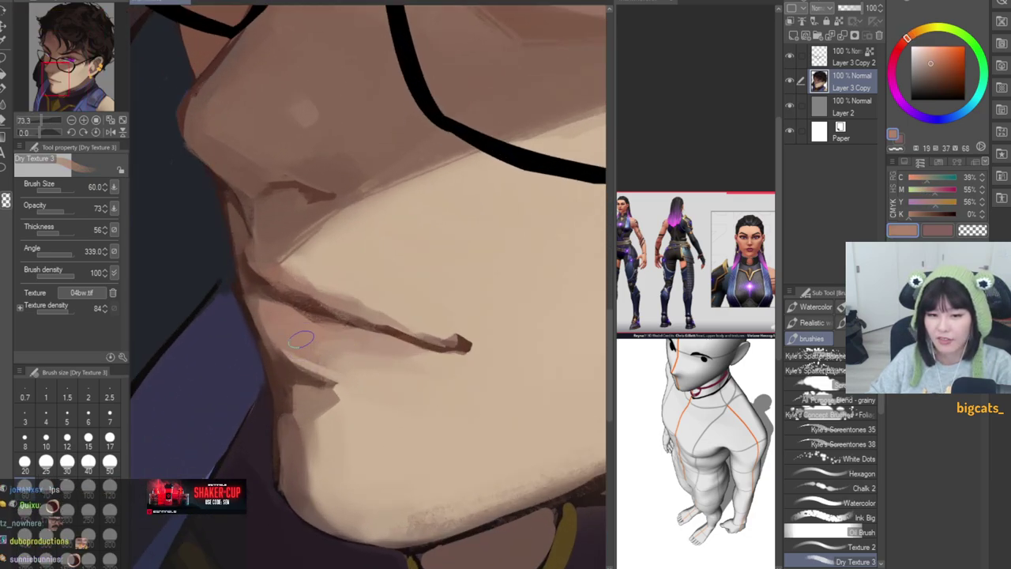
{"action": "left_click", "coordinate": [299, 259], "text": "alt"}
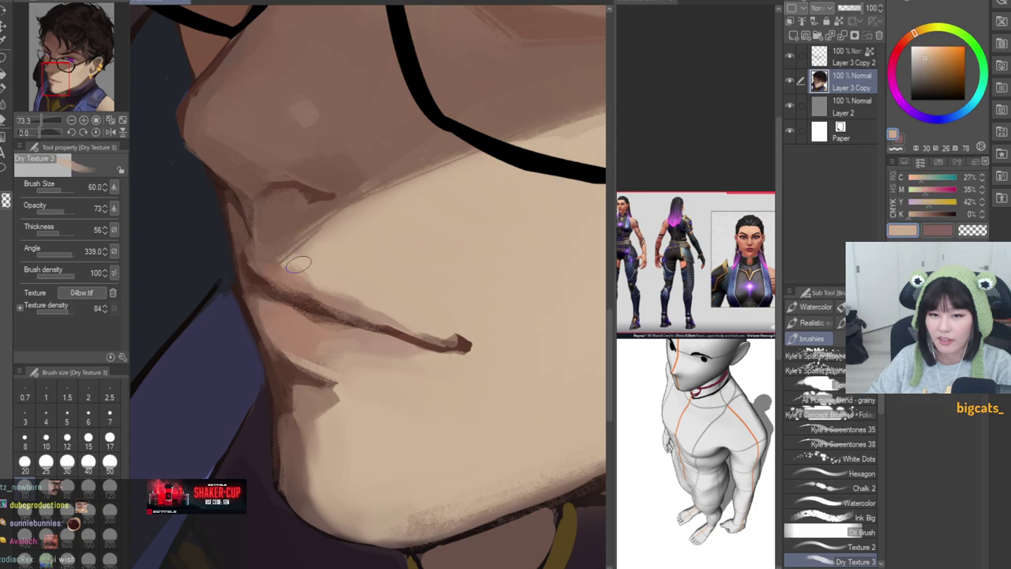
{"action": "scroll", "coordinate": [349, 388], "scroll_direction": "down", "scroll_amount": 3}
{"action": "scroll", "coordinate": [351, 427], "scroll_direction": "down", "scroll_amount": 5}
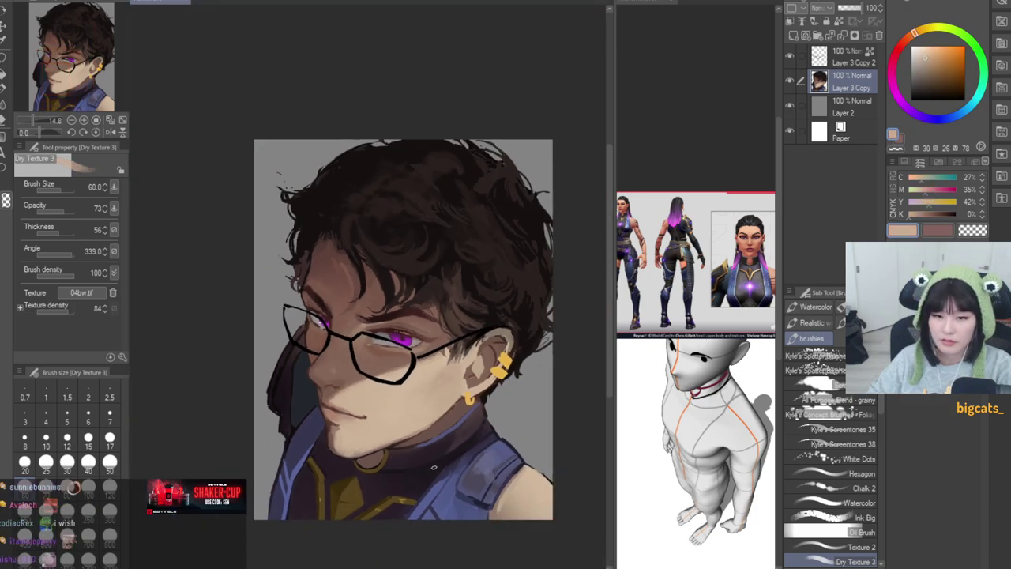
{"action": "key", "text": "h"}
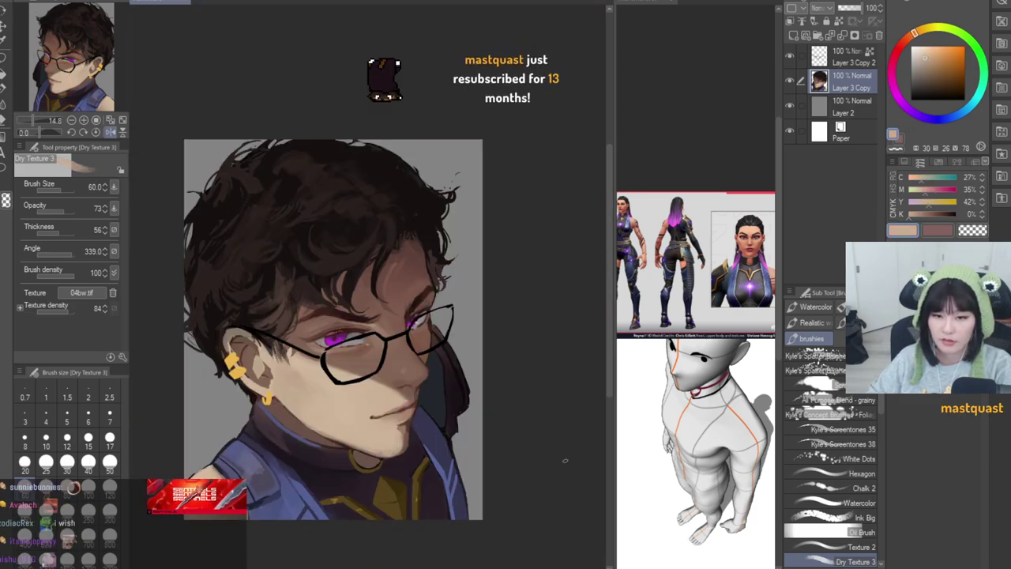
{"action": "key", "text": "h"}
Step: Set the brush size to 30 and refine the far cheek's edge and the contour under the nose tip with sampled browns
{"action": "scroll", "coordinate": [361, 437], "scroll_direction": "up", "scroll_amount": 3}
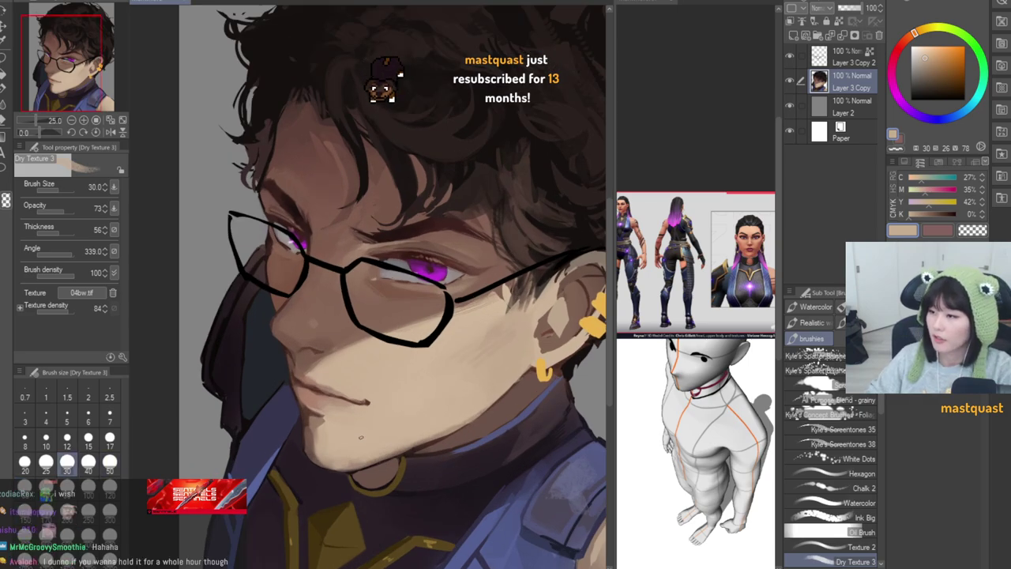
{"action": "scroll", "coordinate": [360, 437], "scroll_direction": "up", "scroll_amount": 6}
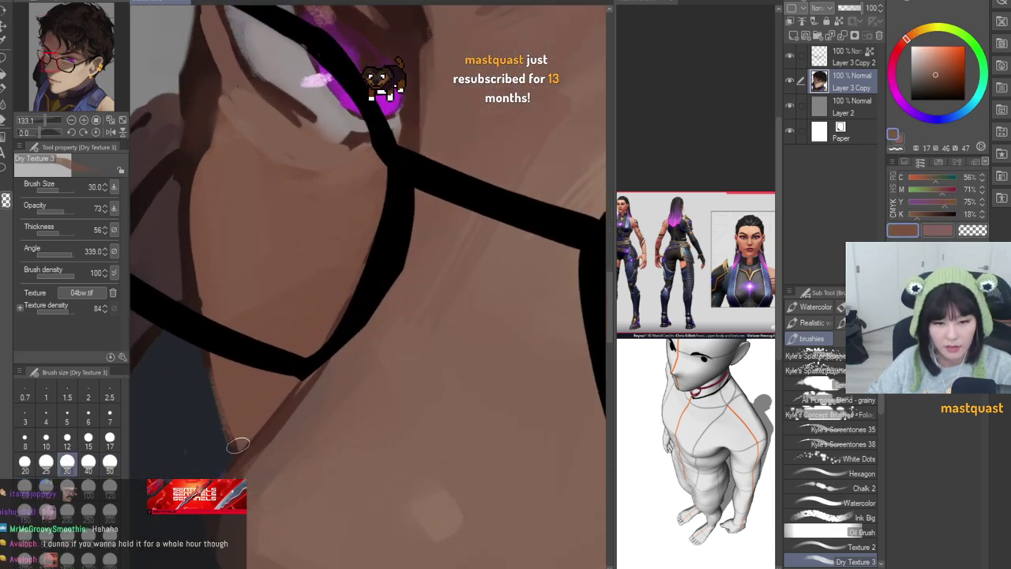
{"action": "scroll", "coordinate": [238, 445], "scroll_direction": "down", "scroll_amount": 3}
{"action": "scroll", "coordinate": [241, 446], "scroll_direction": "up", "scroll_amount": 1}
{"action": "scroll", "coordinate": [247, 449], "scroll_direction": "down", "scroll_amount": 1}
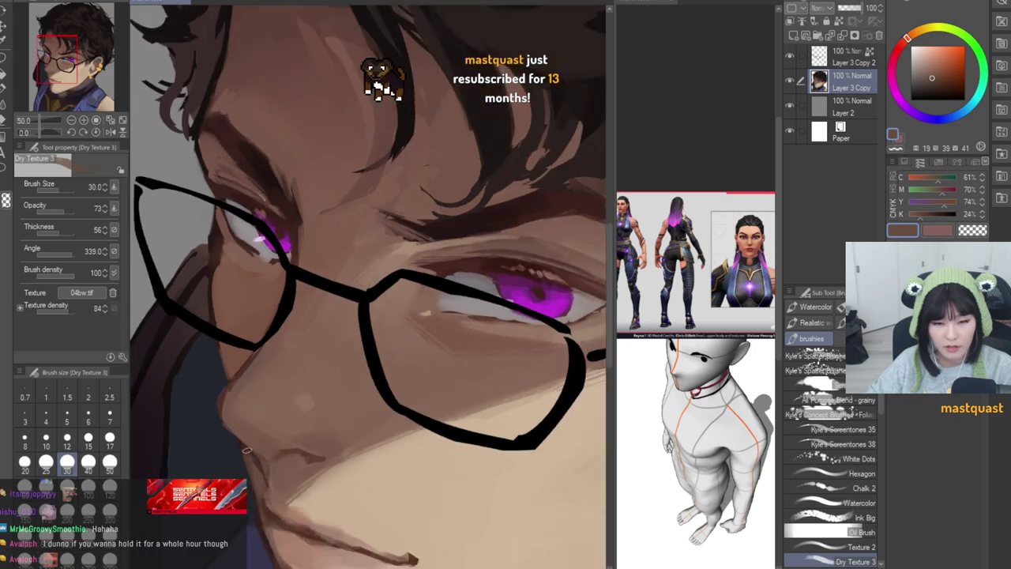
{"action": "left_click", "coordinate": [251, 488], "text": "alt"}
{"action": "left_click", "coordinate": [245, 446], "text": "alt"}
{"action": "left_click", "coordinate": [242, 444], "text": "alt"}
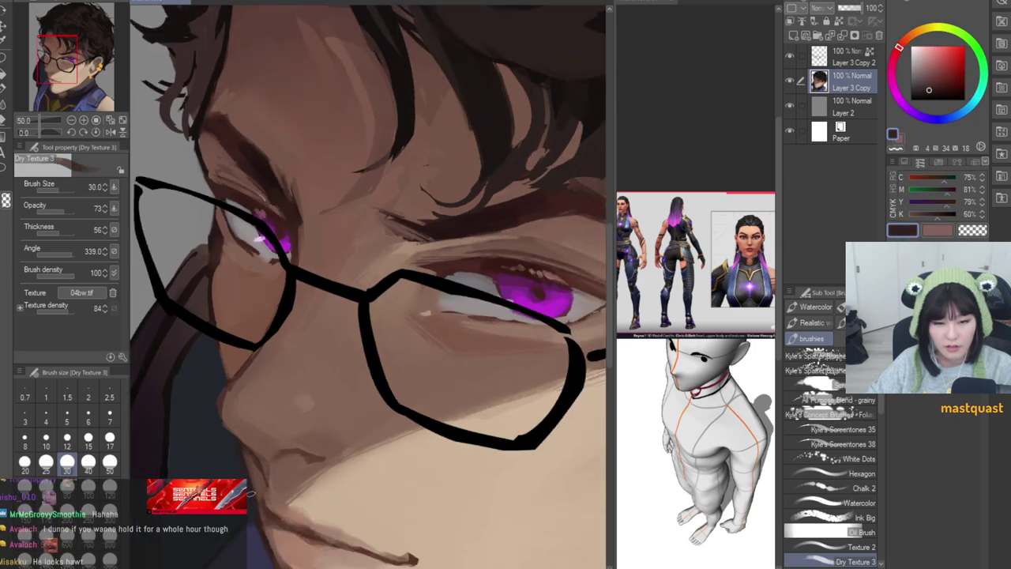
{"action": "scroll", "coordinate": [232, 412], "scroll_direction": "down", "scroll_amount": 3}
{"action": "scroll", "coordinate": [229, 387], "scroll_direction": "up", "scroll_amount": 3}
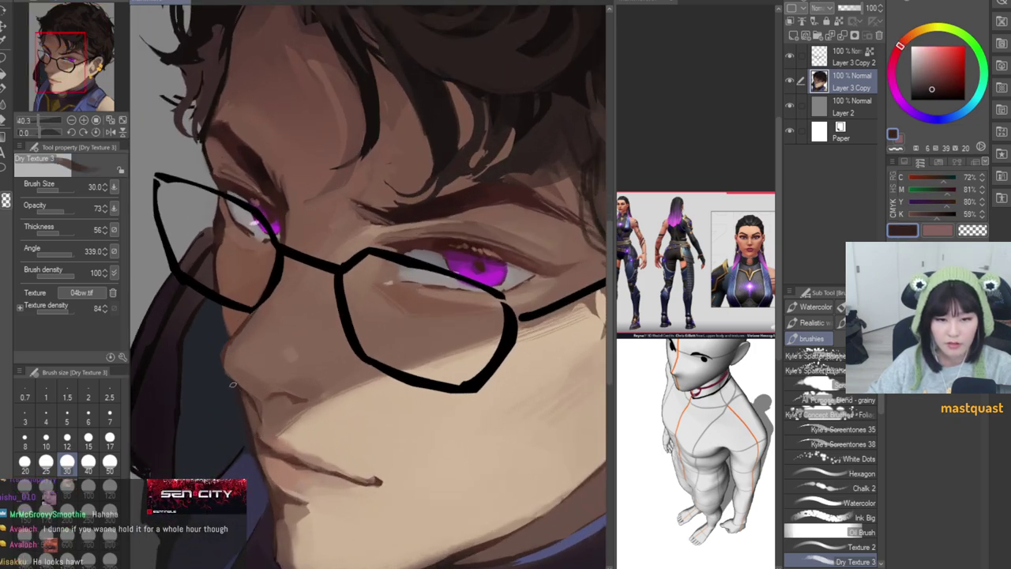
{"action": "scroll", "coordinate": [222, 369], "scroll_direction": "down", "scroll_amount": 4}
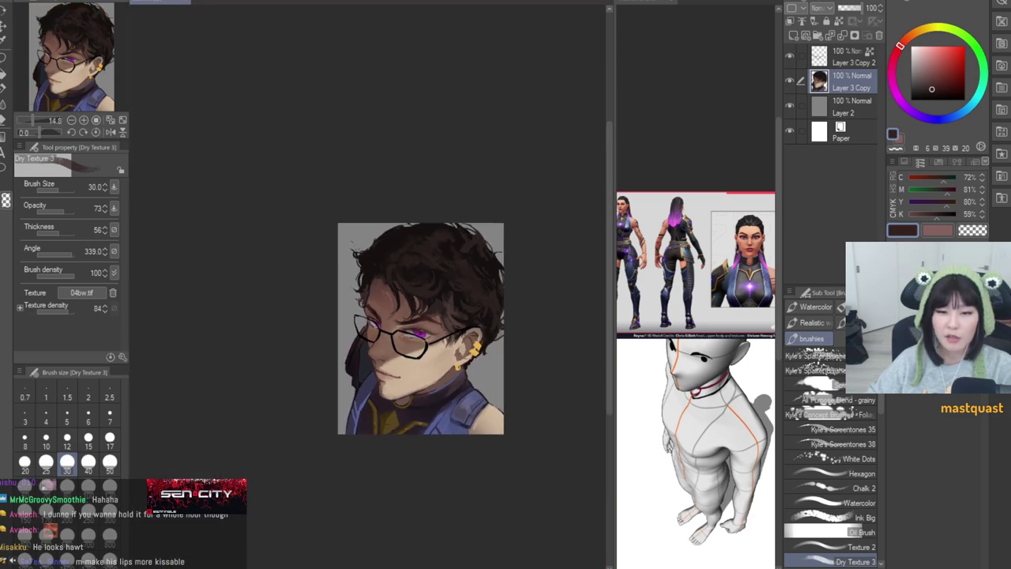
Step: Refine the shaded skin between the nose and upper lip with sampled browns
{"action": "scroll", "coordinate": [422, 361], "scroll_direction": "up", "scroll_amount": 4}
{"action": "scroll", "coordinate": [422, 361], "scroll_direction": "up", "scroll_amount": 4}
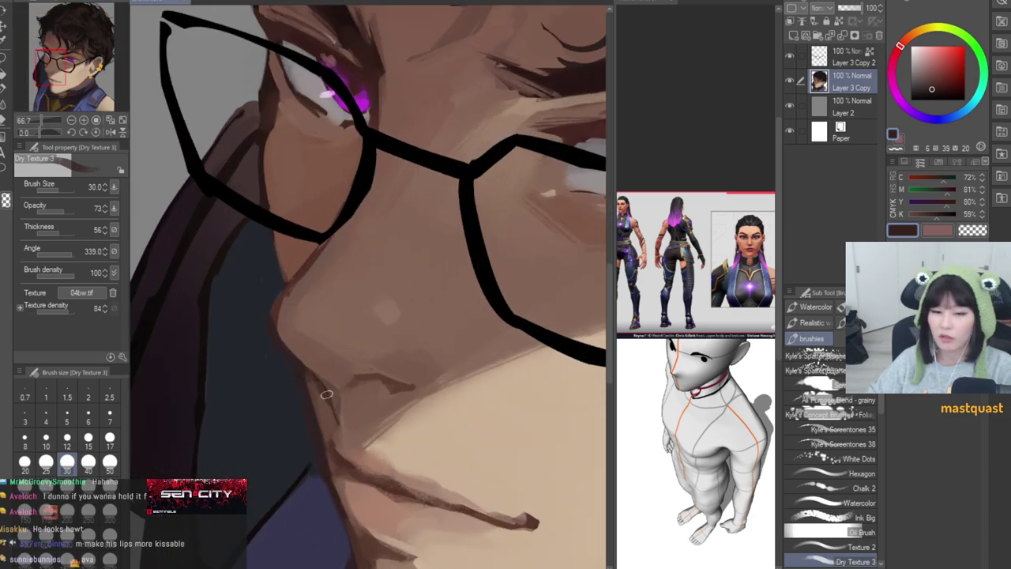
{"action": "scroll", "coordinate": [335, 381], "scroll_direction": "up", "scroll_amount": 2}
{"action": "mouse_move", "coordinate": [336, 381]}
{"action": "left_mouse_down"}
{"action": "mouse_move", "coordinate": [368, 439]}
{"action": "mouse_move", "coordinate": [362, 405]}
{"action": "left_mouse_up"}
{"action": "left_click", "coordinate": [380, 453], "text": "alt"}
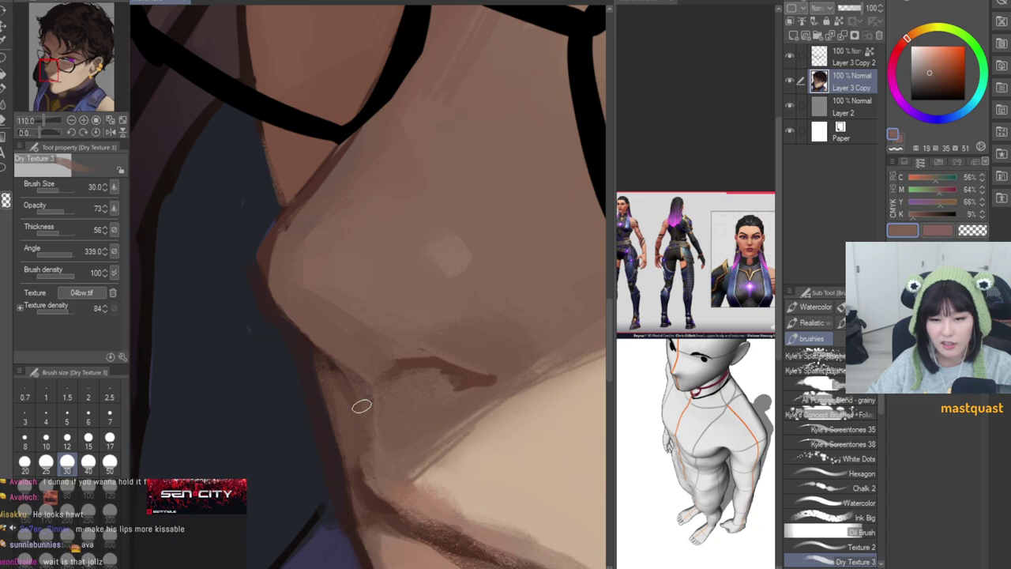
{"action": "left_click", "coordinate": [360, 424], "text": "alt"}
{"action": "scroll", "coordinate": [361, 427], "scroll_direction": "down", "scroll_amount": 6}
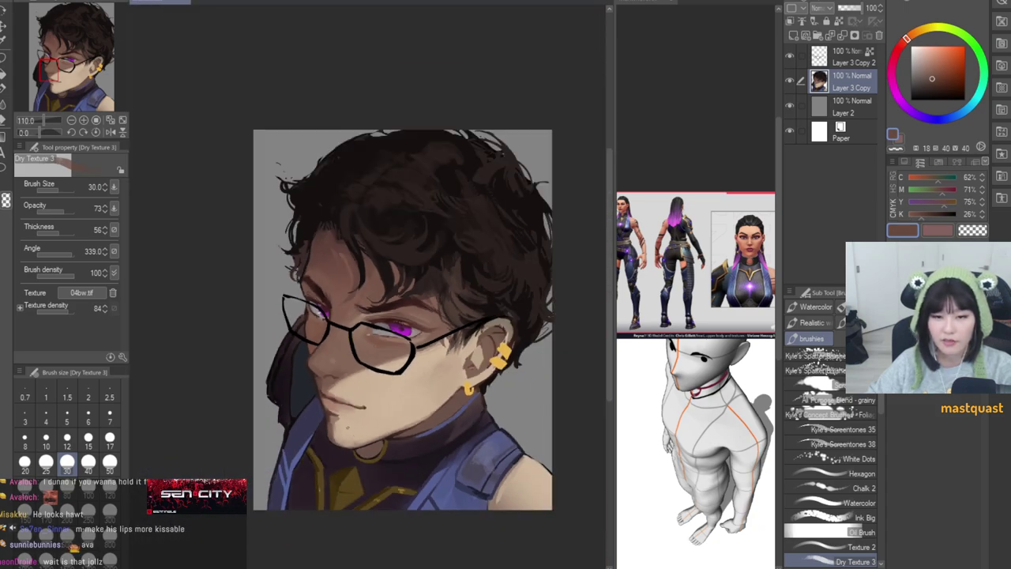
Step: Sharpen the face contour just under the nose tip with a sampled dark brown and mid brown
{"action": "scroll", "coordinate": [348, 404], "scroll_direction": "up", "scroll_amount": 4}
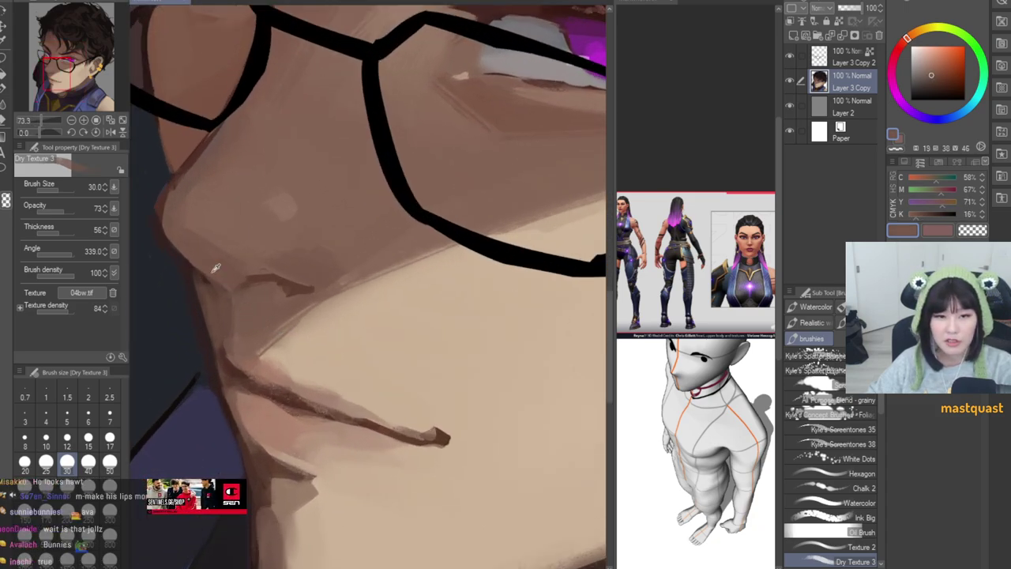
{"action": "scroll", "coordinate": [259, 310], "scroll_direction": "down", "scroll_amount": 3}
{"action": "scroll", "coordinate": [207, 277], "scroll_direction": "up", "scroll_amount": 6}
{"action": "left_click", "coordinate": [205, 279], "text": "alt"}
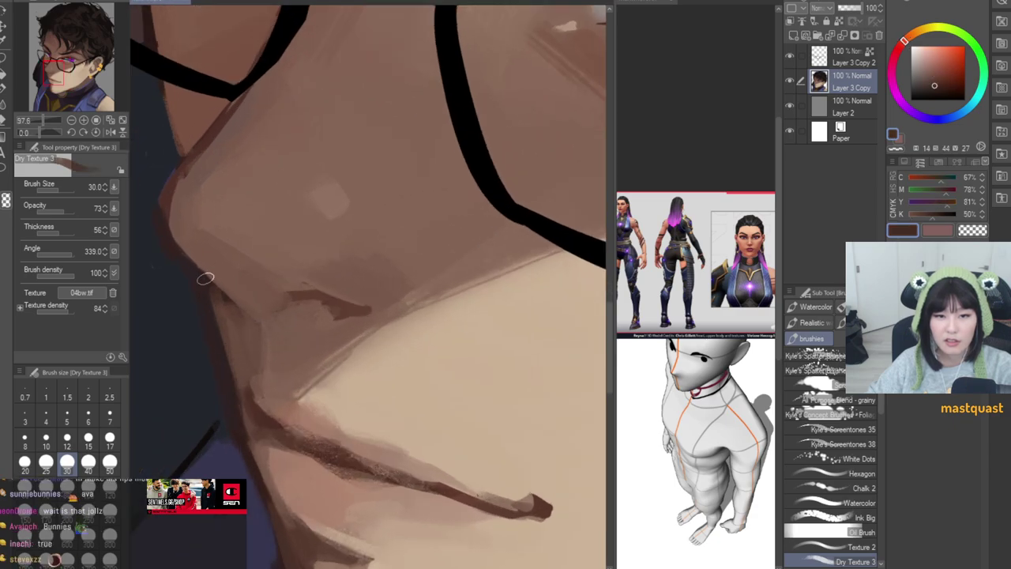
{"action": "left_click", "coordinate": [231, 314], "text": "alt"}
{"action": "scroll", "coordinate": [231, 314], "scroll_direction": "down", "scroll_amount": 5}
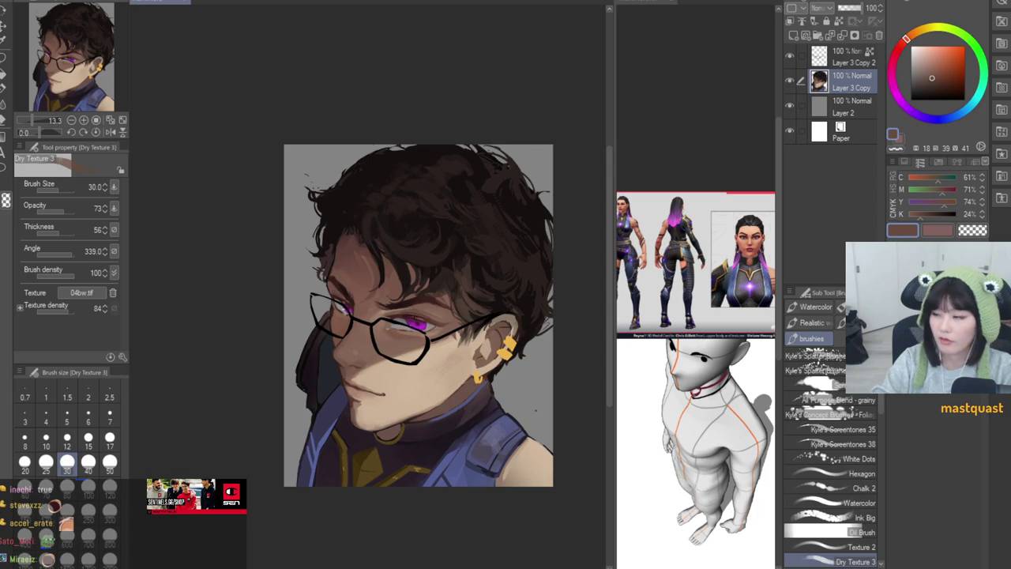
Step: Examine the whole portrait in mirrored and normal view
{"action": "scroll", "coordinate": [351, 361], "scroll_direction": "up", "scroll_amount": 2}
{"action": "scroll", "coordinate": [411, 318], "scroll_direction": "down", "scroll_amount": 2}
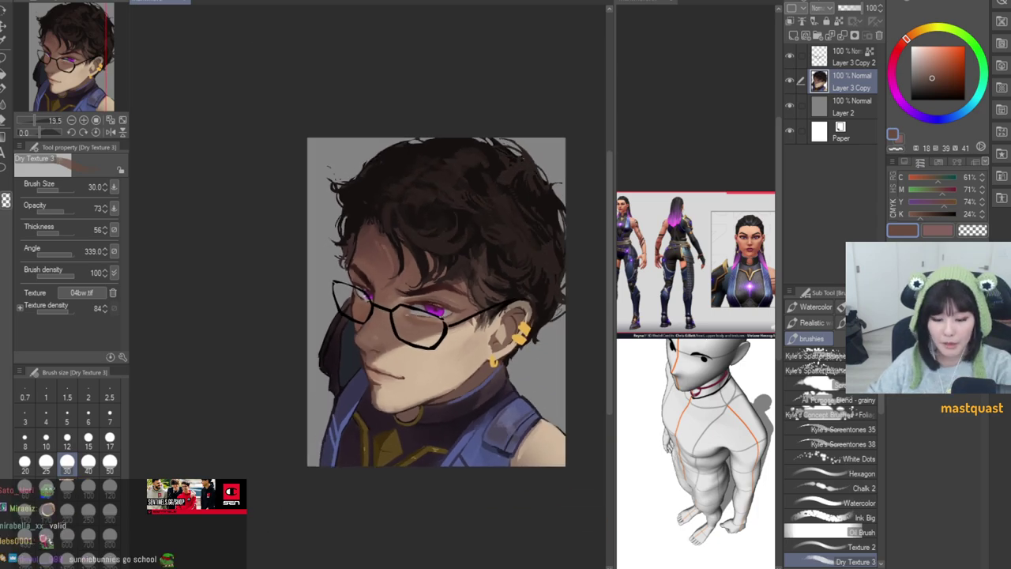
{"action": "key", "text": "h"}
{"action": "scroll", "coordinate": [595, 409], "scroll_direction": "down", "scroll_amount": 2}
{"action": "key", "text": "h"}
{"action": "scroll", "coordinate": [386, 404], "scroll_direction": "up", "scroll_amount": 5}
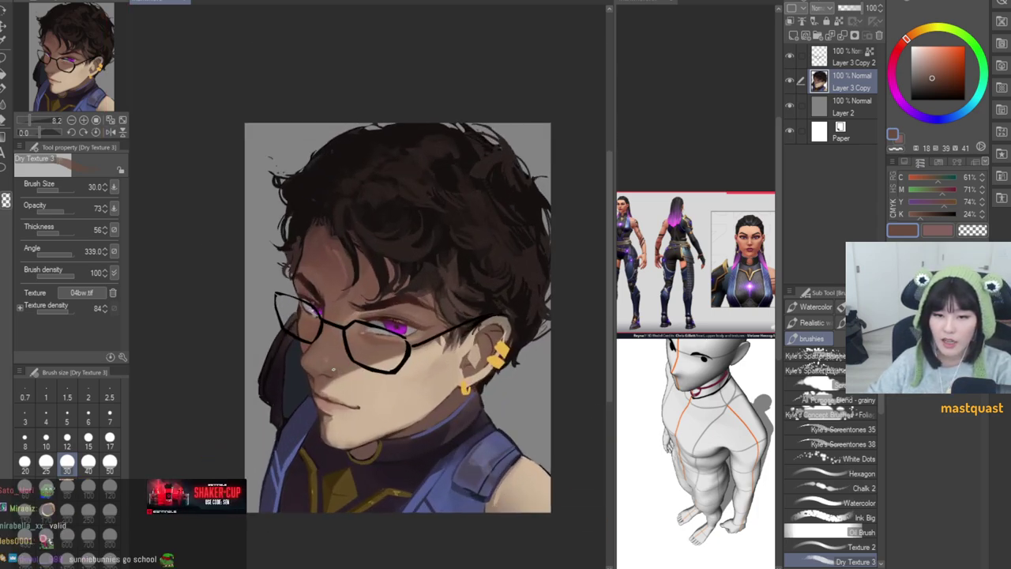
{"action": "scroll", "coordinate": [394, 402], "scroll_direction": "down", "scroll_amount": 2}
{"action": "scroll", "coordinate": [544, 136], "scroll_direction": "up", "scroll_amount": 2}
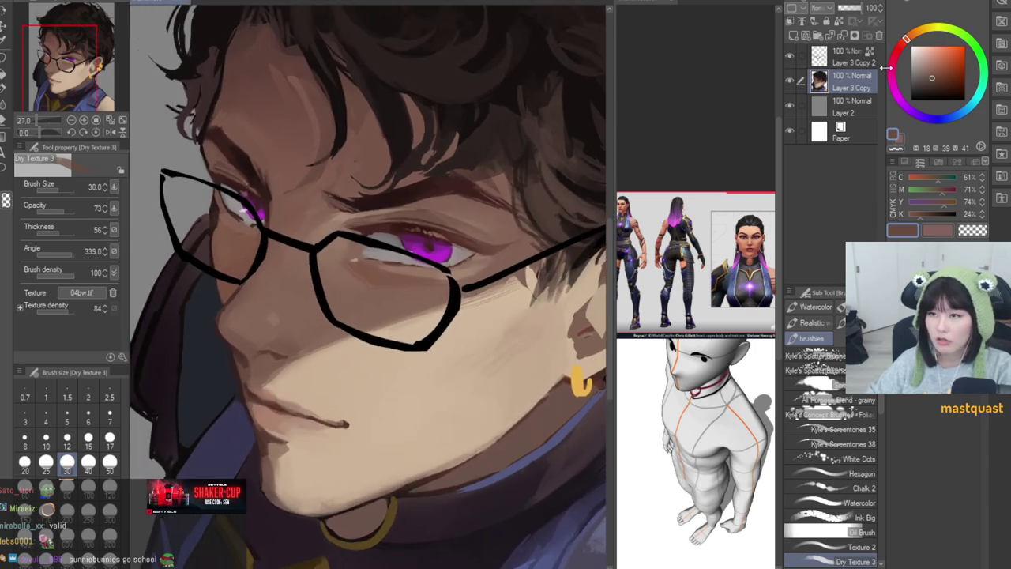
Step: Choose a saturated red and add a new layer clipped to Layer 3 Copy
{"action": "left_click_drag", "start_coordinate": [940, 70], "coordinate": [958, 47]}
{"action": "left_click", "coordinate": [899, 48]}
{"action": "left_click", "coordinate": [793, 34]}
{"action": "left_click", "coordinate": [790, 21]}
Step: Try a pure red stroke along the cheek's shadow edge with the clipped layer set to Color dodge
{"action": "left_click", "coordinate": [821, 10]}
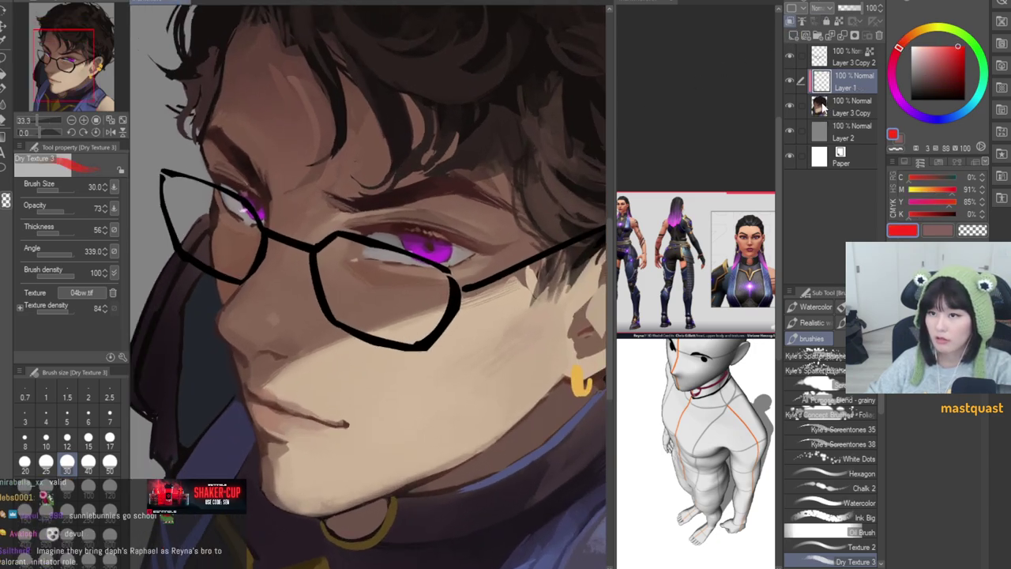
{"action": "left_click", "coordinate": [840, 110]}
{"action": "left_click", "coordinate": [964, 46]}
{"action": "left_click_drag", "start_coordinate": [472, 328], "coordinate": [389, 324]}
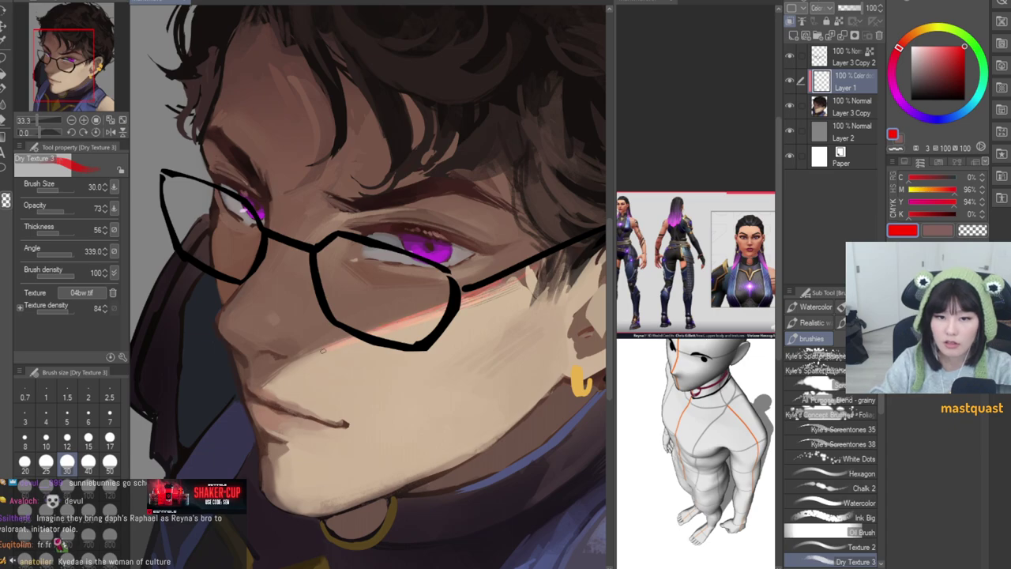
{"action": "key", "text": "ctrl+z"}
Step: Switch to the Soft airbrush, choose a muted red and reduce the brush size to 120
{"action": "left_click", "coordinate": [3, 89]}
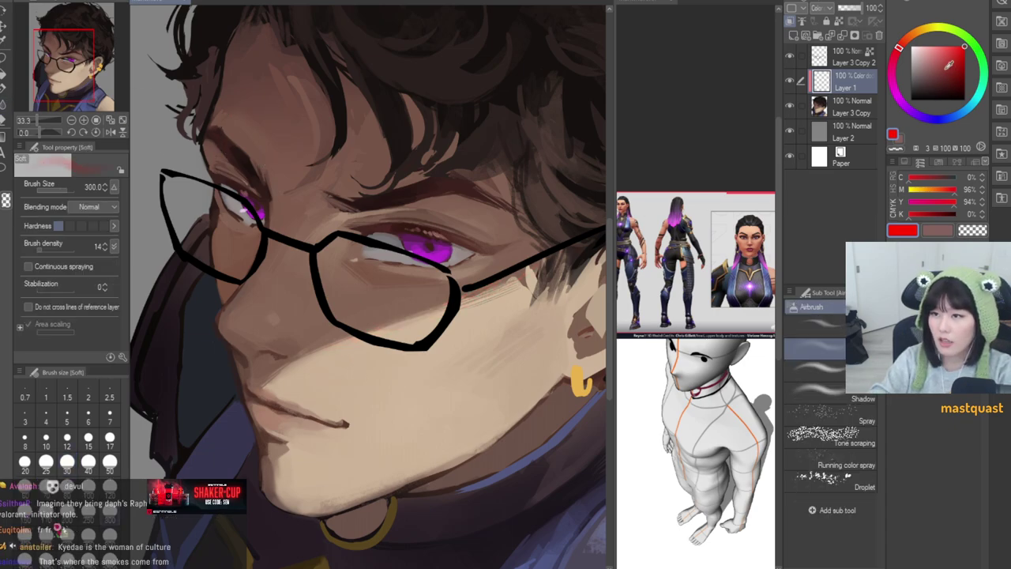
{"action": "left_click", "coordinate": [950, 61]}
{"action": "left_click", "coordinate": [902, 45]}
{"action": "left_click", "coordinate": [903, 48]}
{"action": "key", "text": "bracketleft"}
{"action": "key", "text": "bracketleft"}
{"action": "key", "text": "bracketleft"}
{"action": "key", "text": "bracketleft"}
{"action": "key", "text": "bracketleft"}
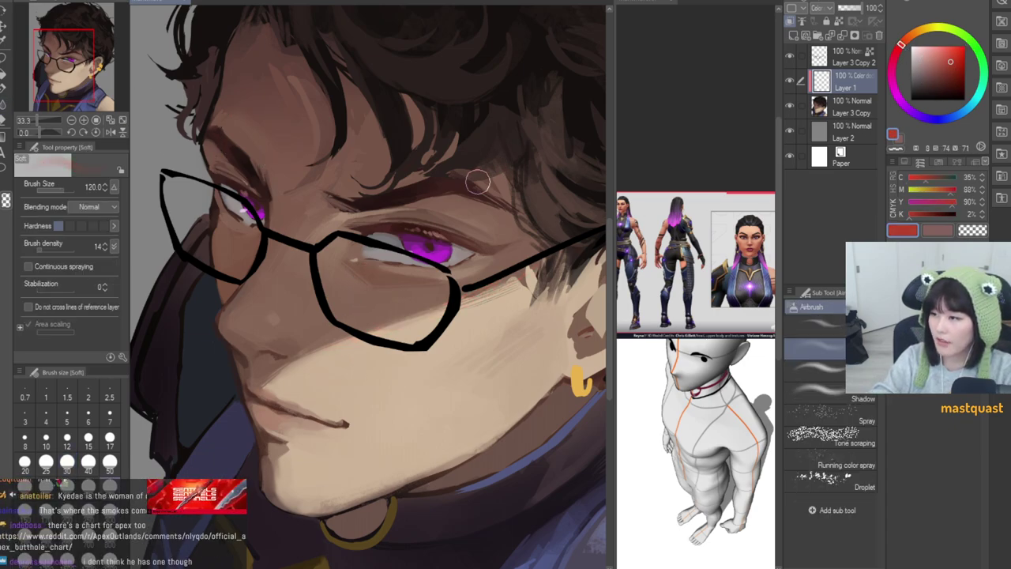
Step: Set the clipped layer's blending mode to Normal and, with brush size 50, tint the cheek's shadow edge red
{"action": "key", "text": "ctrl+z"}
{"action": "mouse_move", "coordinate": [465, 302]}
{"action": "left_mouse_down"}
{"action": "mouse_move", "coordinate": [374, 324]}
{"action": "mouse_move", "coordinate": [442, 313]}
{"action": "mouse_move", "coordinate": [410, 322]}
{"action": "left_mouse_up"}
{"action": "key", "text": "bracketleft"}
{"action": "key", "text": "bracketleft"}
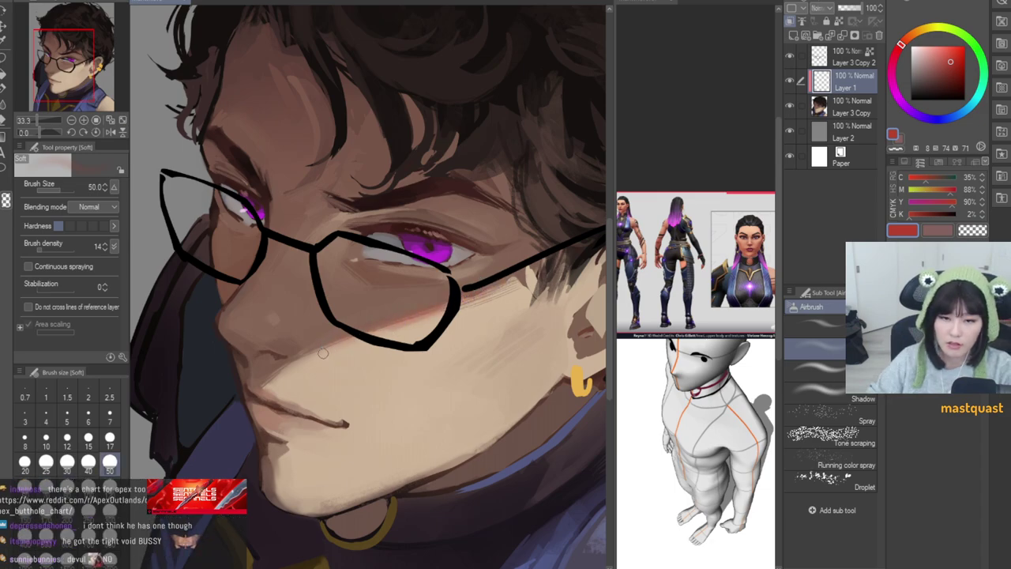
{"action": "scroll", "coordinate": [446, 370], "scroll_direction": "down", "scroll_amount": 5}
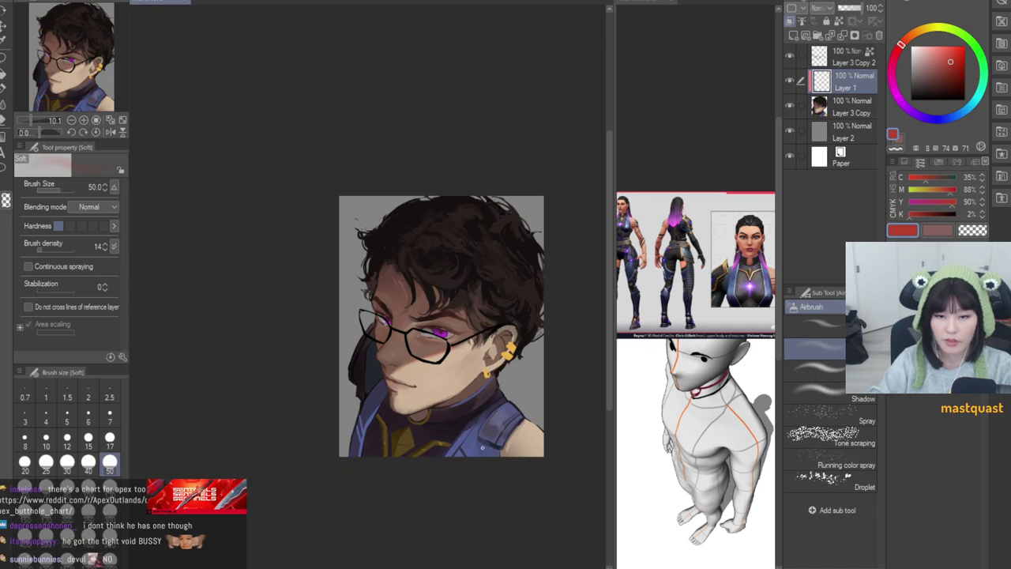
{"action": "scroll", "coordinate": [477, 433], "scroll_direction": "up", "scroll_amount": 6}
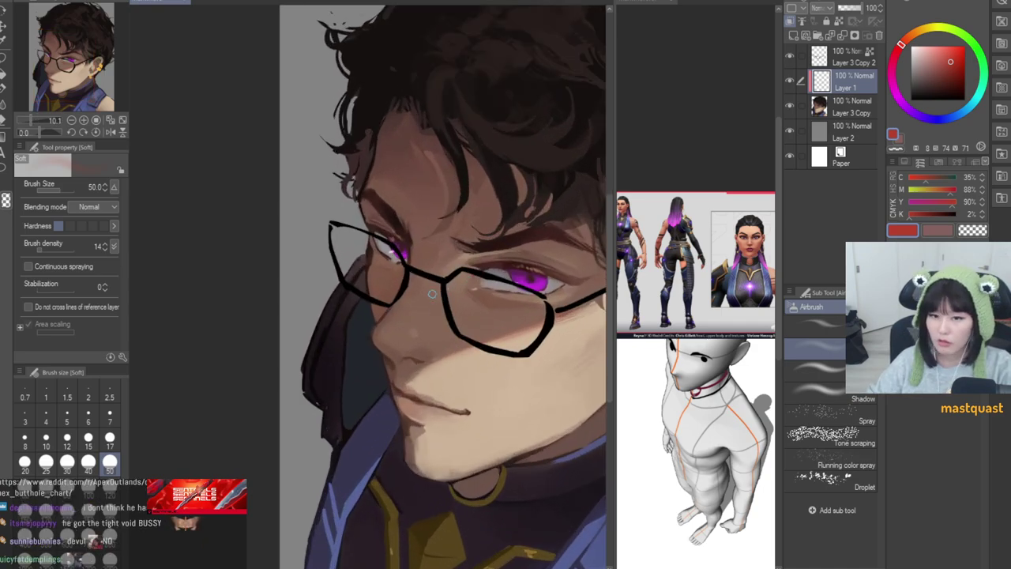
{"action": "scroll", "coordinate": [415, 412], "scroll_direction": "down", "scroll_amount": 4}
Step: Tint the jawline's shadow edge from the chin towards the earlobe with the same soft red
{"action": "scroll", "coordinate": [447, 439], "scroll_direction": "up", "scroll_amount": 6}
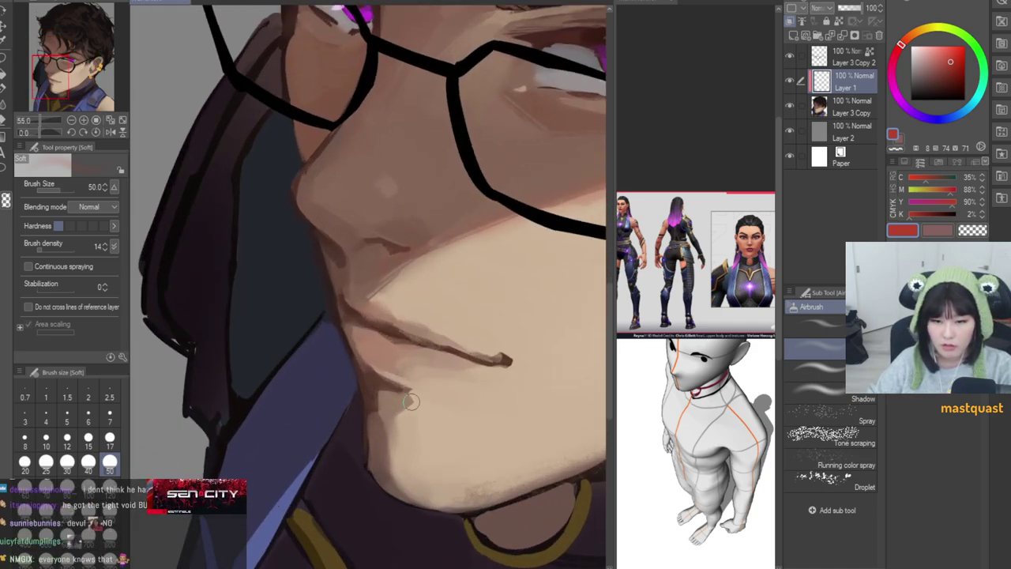
{"action": "scroll", "coordinate": [406, 499], "scroll_direction": "down", "scroll_amount": 3}
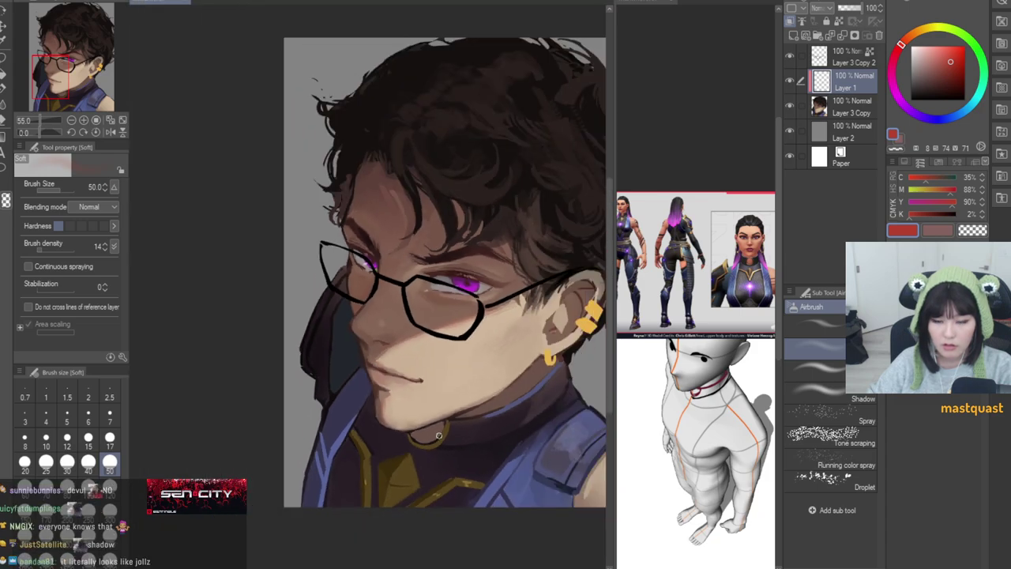
{"action": "scroll", "coordinate": [466, 435], "scroll_direction": "up", "scroll_amount": 2}
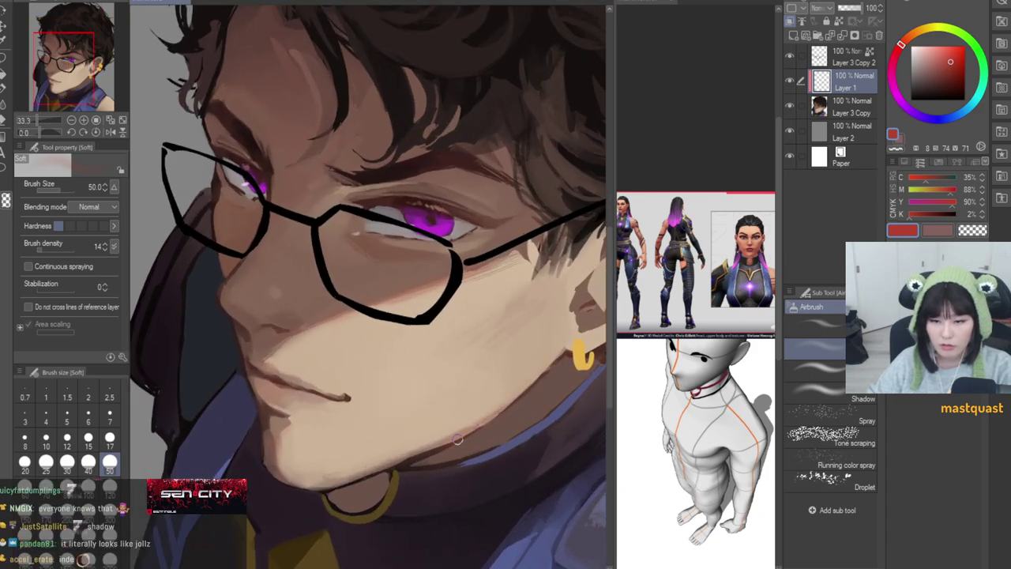
{"action": "scroll", "coordinate": [457, 440], "scroll_direction": "down", "scroll_amount": 3}
{"action": "scroll", "coordinate": [433, 360], "scroll_direction": "up", "scroll_amount": 5}
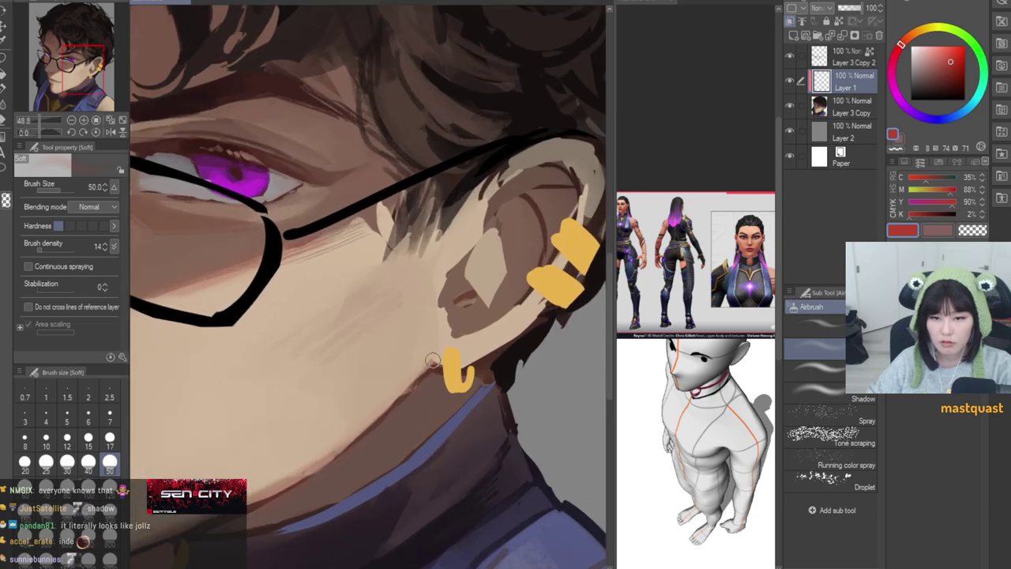
{"action": "scroll", "coordinate": [538, 310], "scroll_direction": "down", "scroll_amount": 4}
{"action": "scroll", "coordinate": [463, 290], "scroll_direction": "up", "scroll_amount": 2}
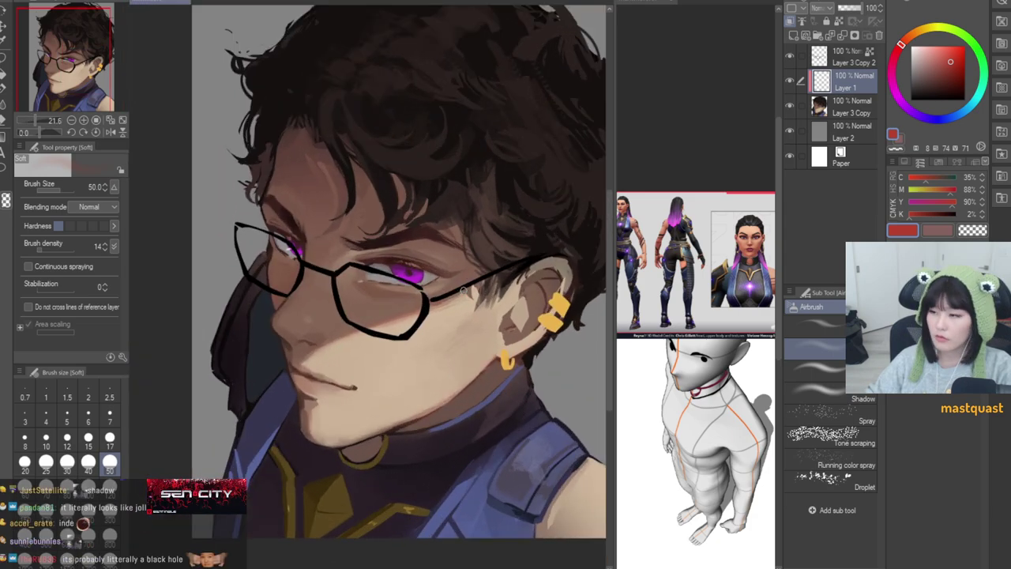
Step: Try tinting the lips red with the Soft airbrush at size 200
{"action": "key", "text": "]"}
{"action": "key", "text": "]"}
{"action": "key", "text": "]"}
{"action": "key", "text": "]"}
{"action": "key", "text": "]"}
{"action": "key", "text": "]"}
{"action": "key", "text": "]"}
{"action": "key", "text": "]"}
{"action": "mouse_move", "coordinate": [301, 374]}
{"action": "left_mouse_down"}
{"action": "mouse_move", "coordinate": [323, 412]}
{"action": "mouse_move", "coordinate": [307, 476]}
{"action": "mouse_move", "coordinate": [308, 367]}
{"action": "mouse_move", "coordinate": [304, 377]}
{"action": "mouse_move", "coordinate": [331, 383]}
{"action": "left_mouse_up"}
{"action": "scroll", "coordinate": [352, 429], "scroll_direction": "down", "scroll_amount": 3}
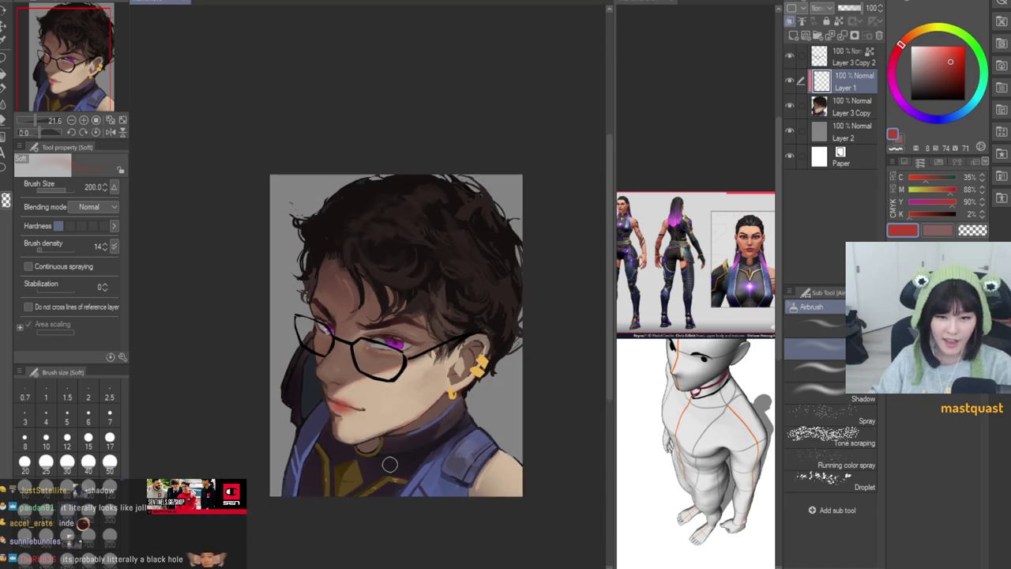
{"action": "scroll", "coordinate": [387, 429], "scroll_direction": "up", "scroll_amount": 3}
{"action": "key", "text": "ctrl+z"}
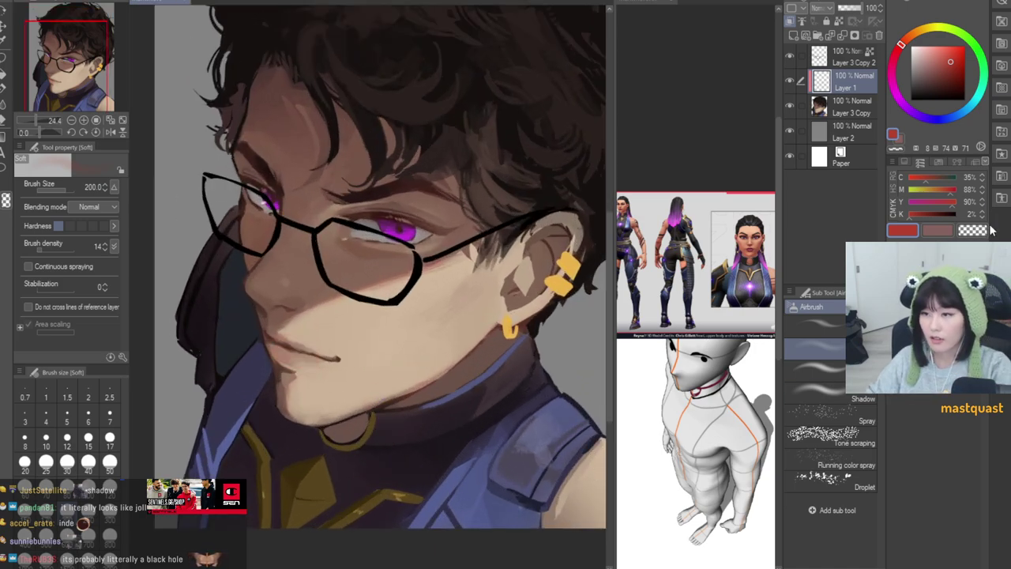
Step: Soften the red tint on the cheek using the airbrush with transparent colour, and return to the Dry Texture 3 brush
{"action": "scroll", "coordinate": [443, 299], "scroll_direction": "up", "scroll_amount": 2}
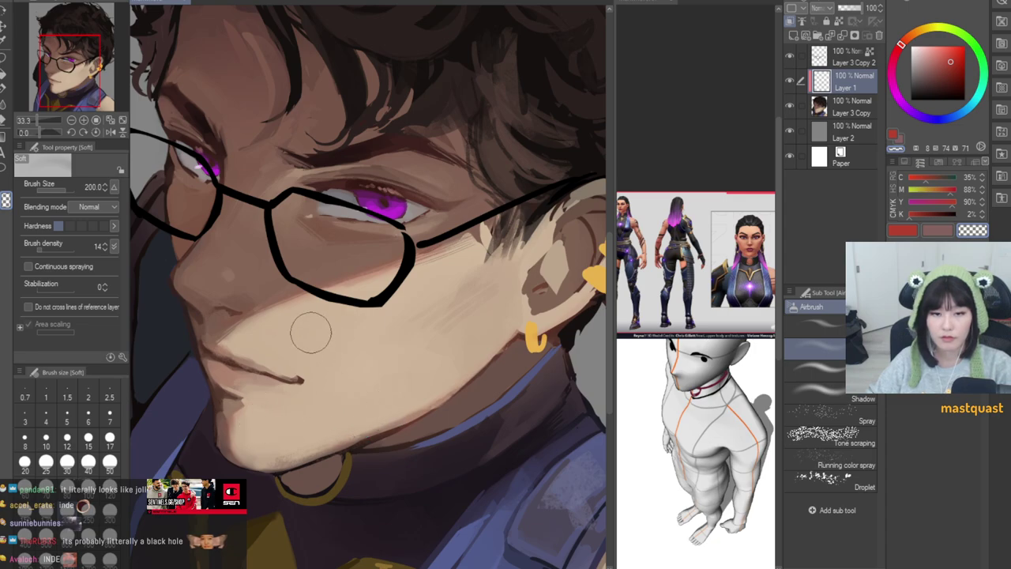
{"action": "scroll", "coordinate": [253, 371], "scroll_direction": "down", "scroll_amount": 1}
{"action": "scroll", "coordinate": [477, 227], "scroll_direction": "down", "scroll_amount": 3}
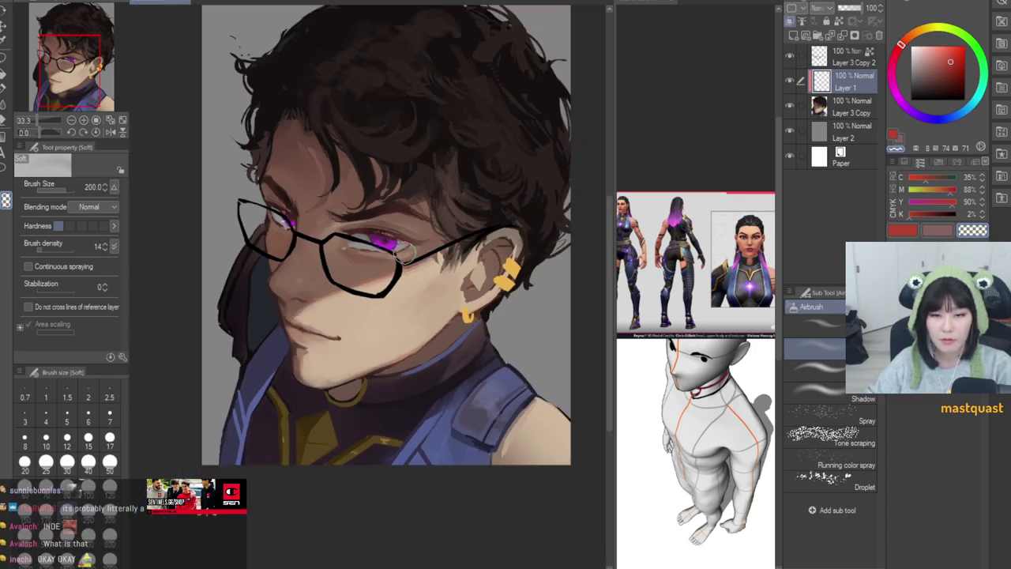
{"action": "left_click", "coordinate": [4, 136]}
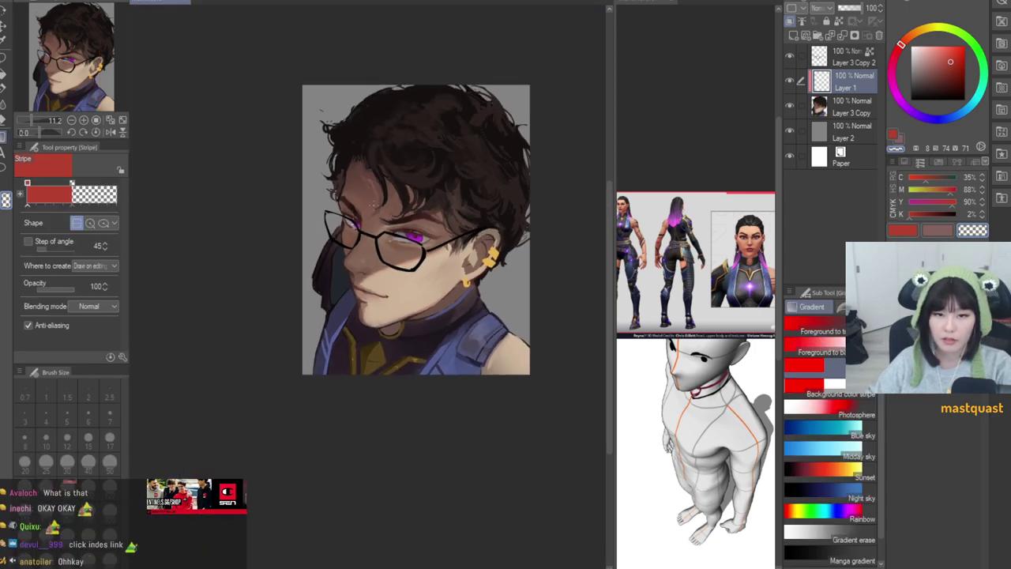
{"action": "left_click", "coordinate": [3, 104]}
{"action": "left_click", "coordinate": [4, 89]}
Step: Check the portrait in mirrored view and lower the red tint layer's opacity to 44%
{"action": "key", "text": "h"}
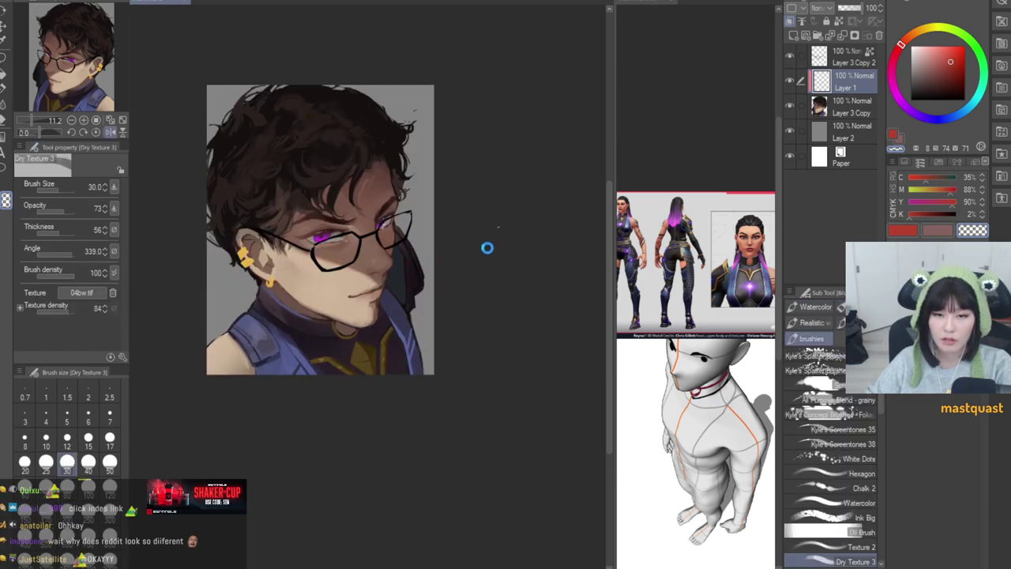
{"action": "scroll", "coordinate": [477, 237], "scroll_direction": "down", "scroll_amount": 2}
{"action": "key", "text": "h"}
{"action": "scroll", "coordinate": [384, 229], "scroll_direction": "up", "scroll_amount": 5}
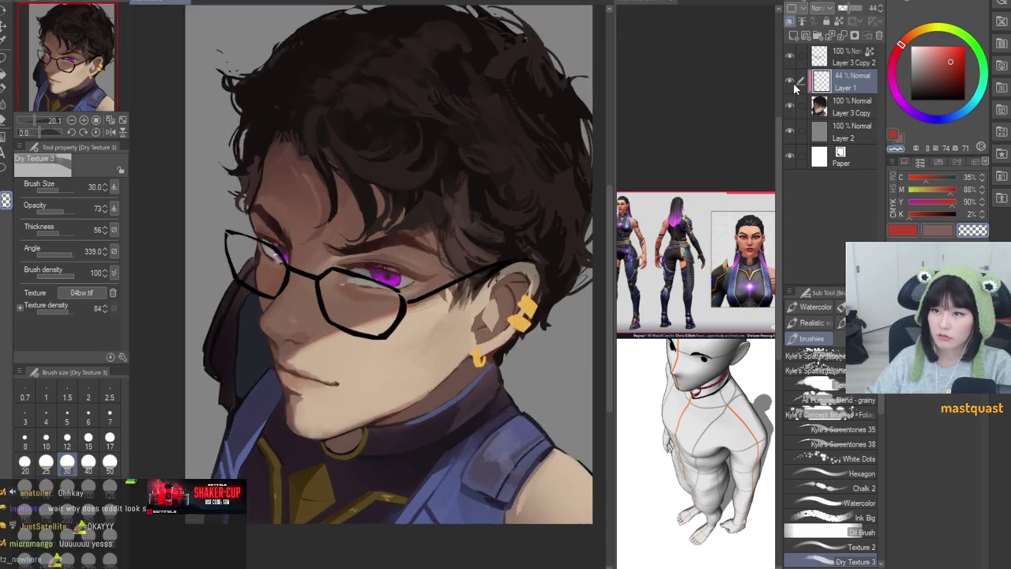
Step: Merge the red tint layer with Layer 3 Copy
{"action": "left_click", "coordinate": [800, 106]}
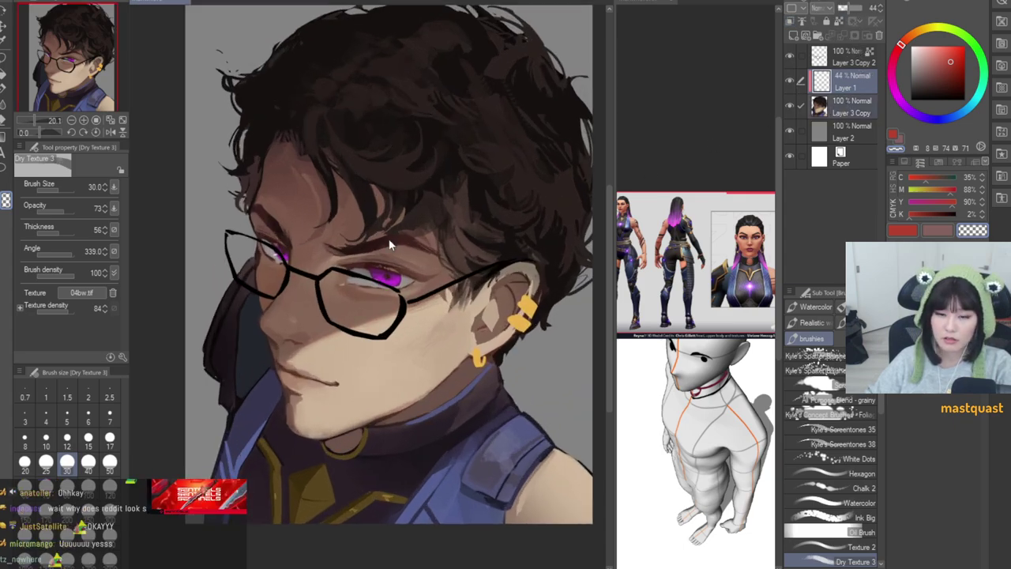
{"action": "key", "text": "shift+alt+e"}
{"action": "key", "text": "b"}
{"action": "key", "text": "b"}
{"action": "key", "text": "b"}
Step: Redraw the lower jawline's edge above the collar with a sampled dark brown at brush size 30
{"action": "scroll", "coordinate": [386, 372], "scroll_direction": "up", "scroll_amount": 1}
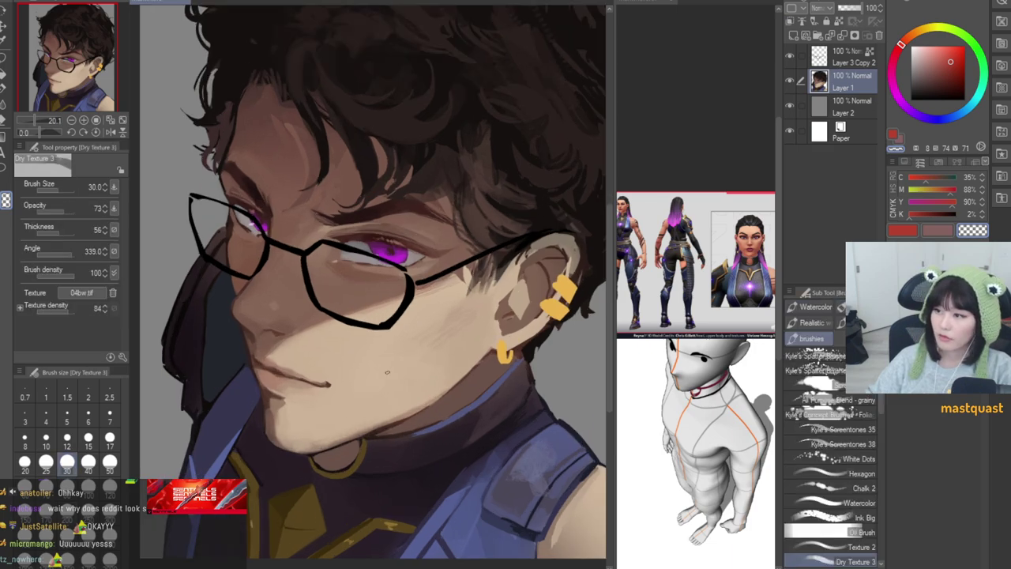
{"action": "scroll", "coordinate": [386, 371], "scroll_direction": "up", "scroll_amount": 3}
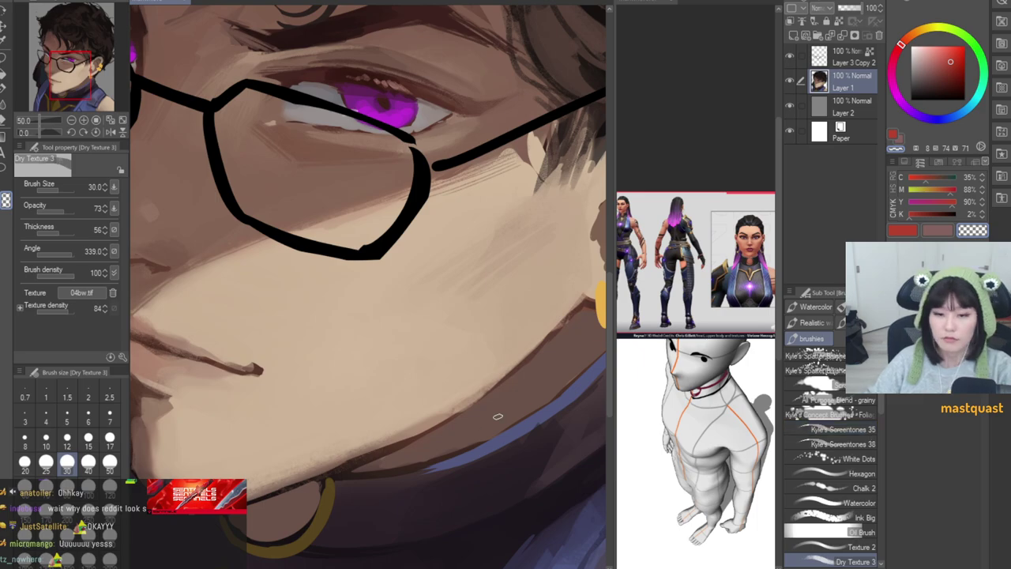
{"action": "scroll", "coordinate": [390, 446], "scroll_direction": "up", "scroll_amount": 1}
{"action": "left_click", "coordinate": [390, 445], "text": "alt"}
{"action": "left_click_drag", "start_coordinate": [427, 432], "coordinate": [331, 471]}
{"action": "scroll", "coordinate": [379, 456], "scroll_direction": "down", "scroll_amount": 1}
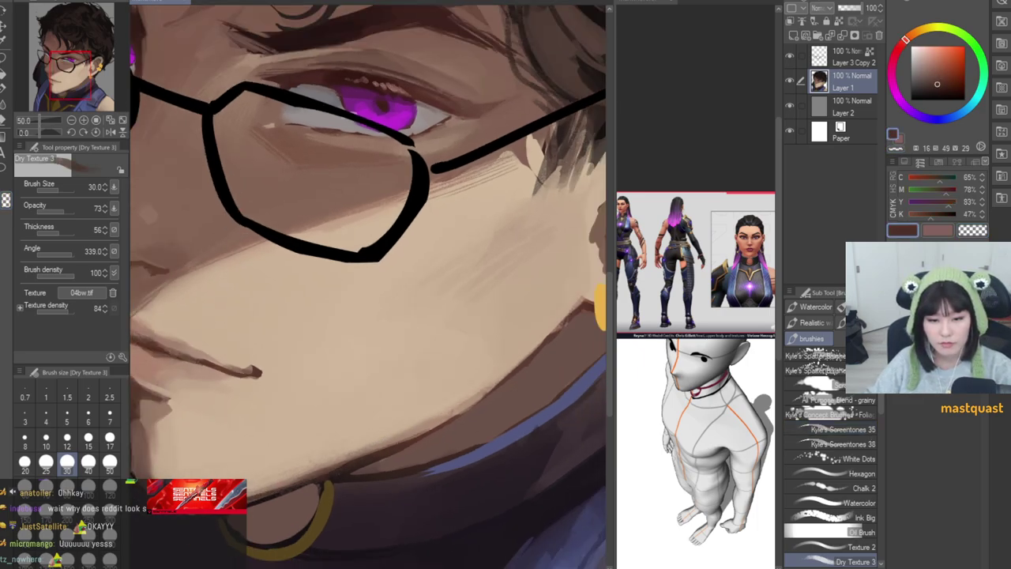
{"action": "scroll", "coordinate": [347, 473], "scroll_direction": "down", "scroll_amount": 2}
{"action": "scroll", "coordinate": [300, 474], "scroll_direction": "up", "scroll_amount": 2}
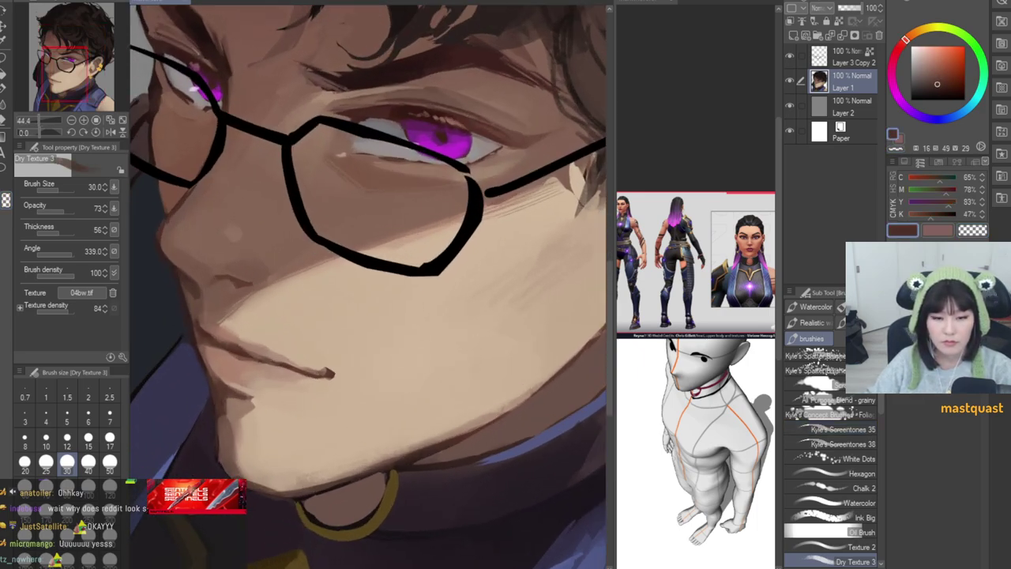
Step: Refine the jawline's edge below the ear using a sampled light brown skin tone at brush size 30
{"action": "scroll", "coordinate": [324, 427], "scroll_direction": "down", "scroll_amount": 2}
{"action": "scroll", "coordinate": [420, 411], "scroll_direction": "up", "scroll_amount": 1}
{"action": "scroll", "coordinate": [420, 411], "scroll_direction": "up", "scroll_amount": 2}
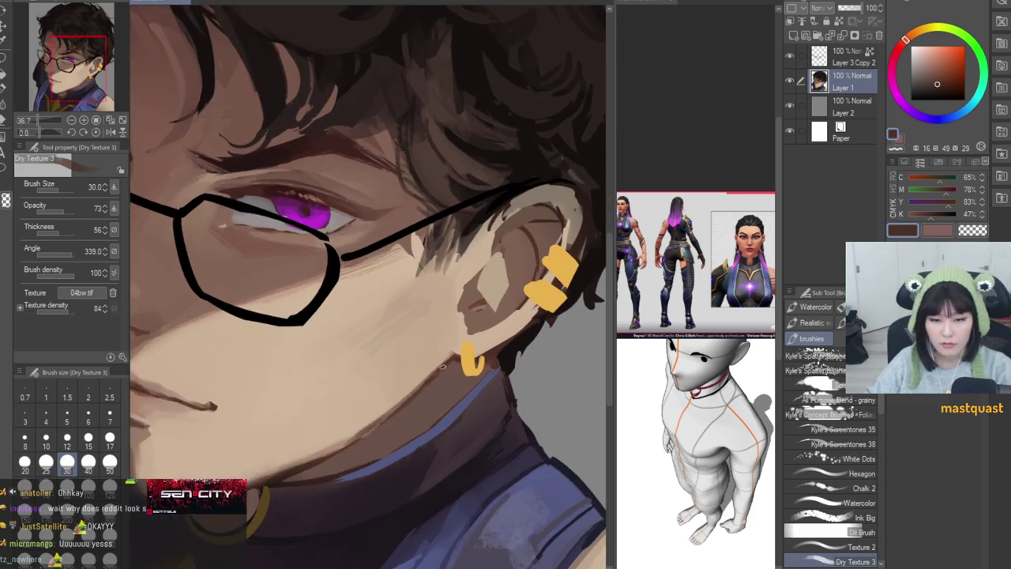
{"action": "scroll", "coordinate": [410, 380], "scroll_direction": "up", "scroll_amount": 1}
{"action": "left_click", "coordinate": [424, 382], "text": "alt"}
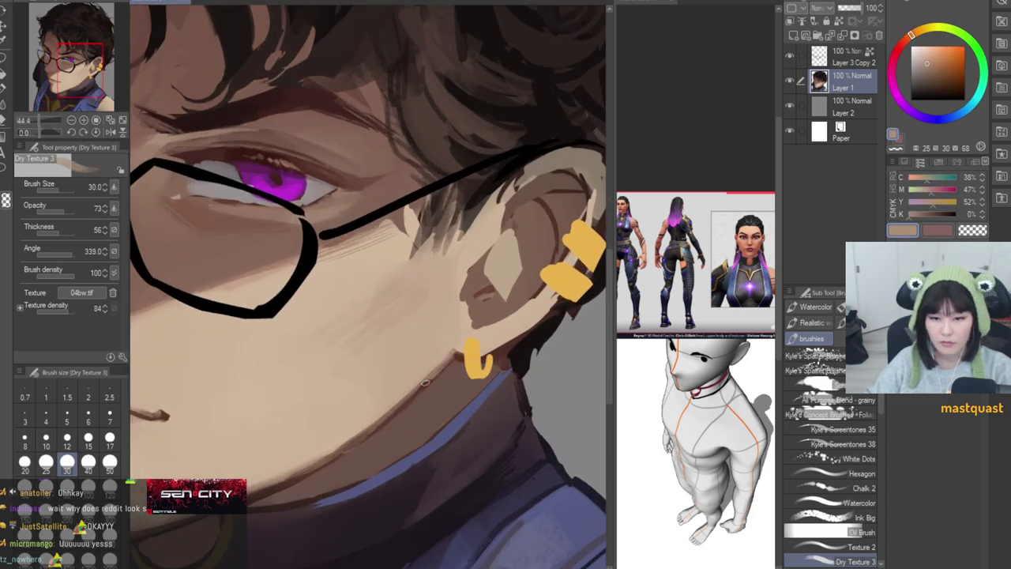
{"action": "key", "text": "ctrl+0"}
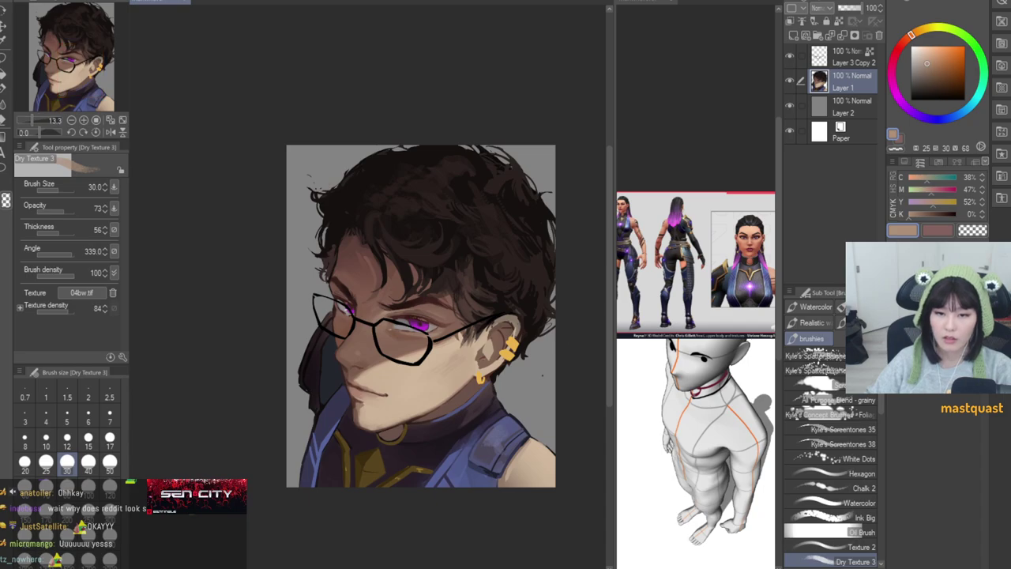
Step: Blend the shaded skin beside the outer corner of the eye behind the lens with sampled mid-brown tones
{"action": "scroll", "coordinate": [394, 309], "scroll_direction": "up", "scroll_amount": 6}
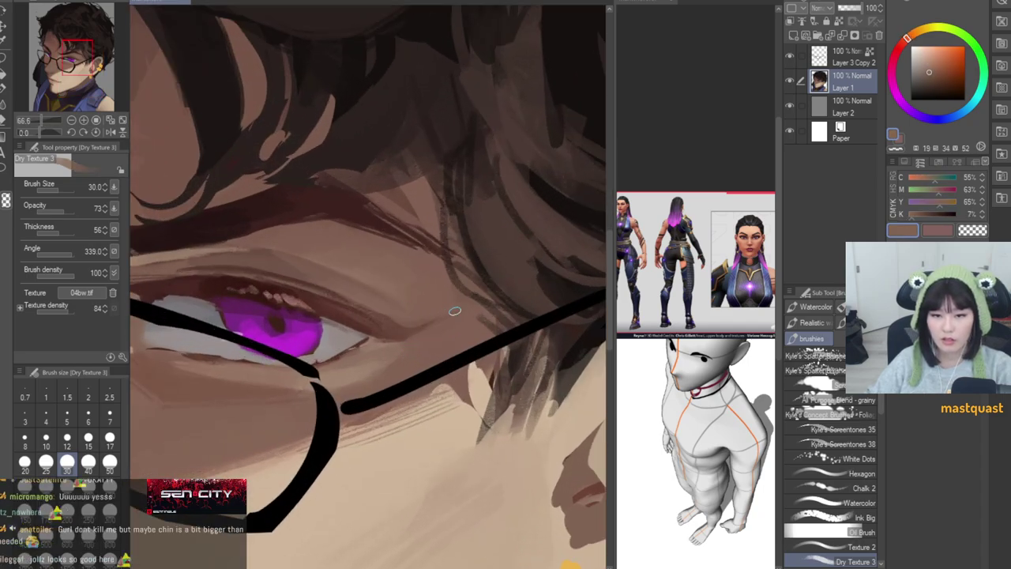
{"action": "key", "text": "ctrl+0"}
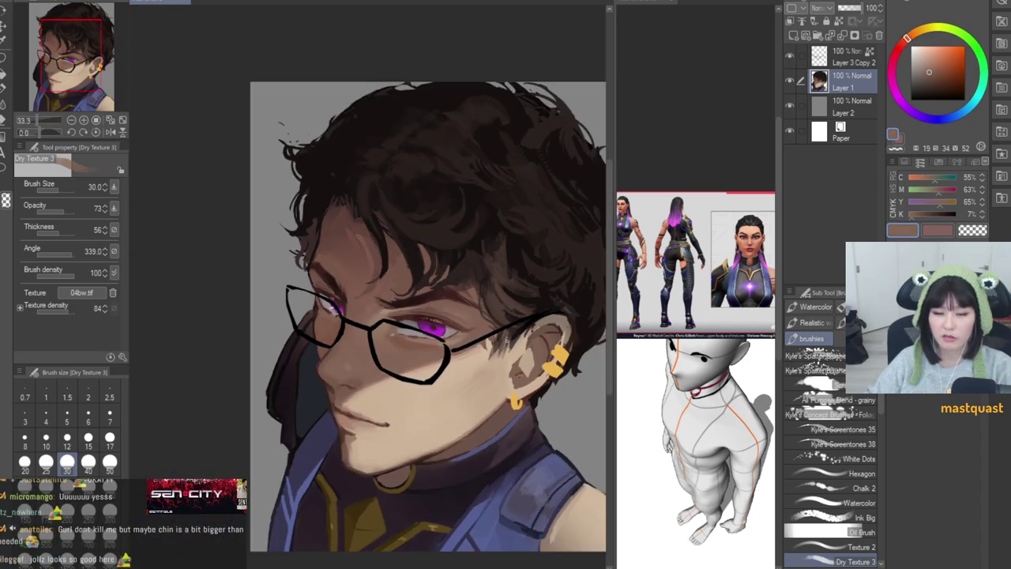
{"action": "scroll", "coordinate": [430, 328], "scroll_direction": "up", "scroll_amount": 5}
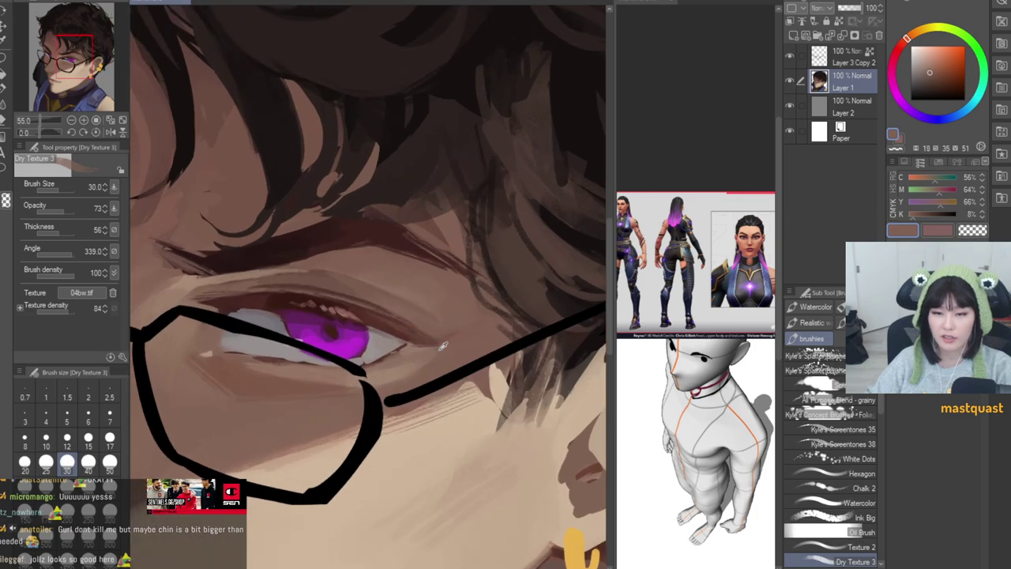
{"action": "left_click", "coordinate": [424, 339], "text": "alt"}
{"action": "left_click_drag", "start_coordinate": [426, 339], "coordinate": [459, 338]}
{"action": "left_click", "coordinate": [460, 334], "text": "alt"}
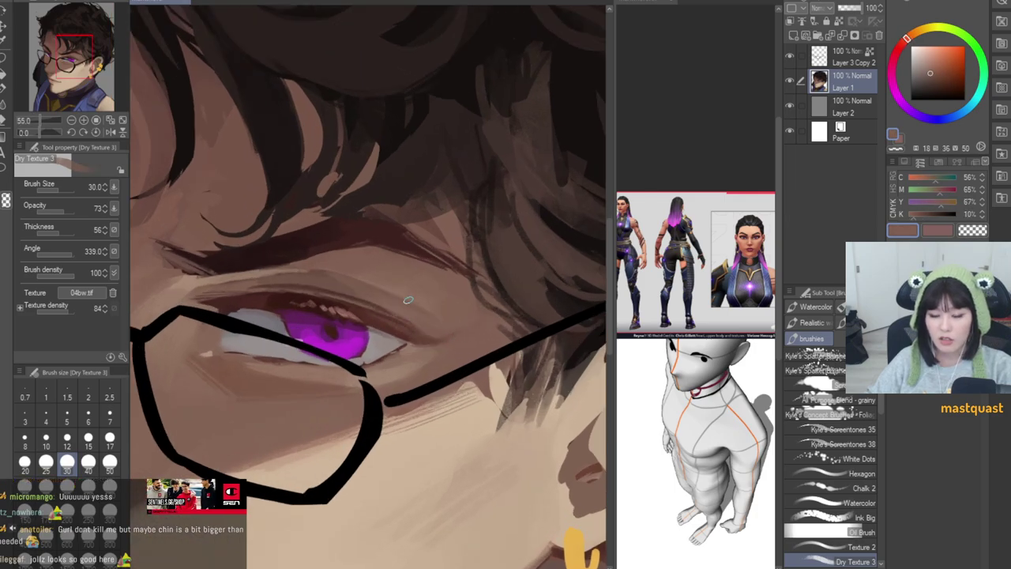
{"action": "key", "text": "ctrl+0"}
{"action": "scroll", "coordinate": [427, 315], "scroll_direction": "up", "scroll_amount": 5}
{"action": "left_click", "coordinate": [444, 323], "text": "alt"}
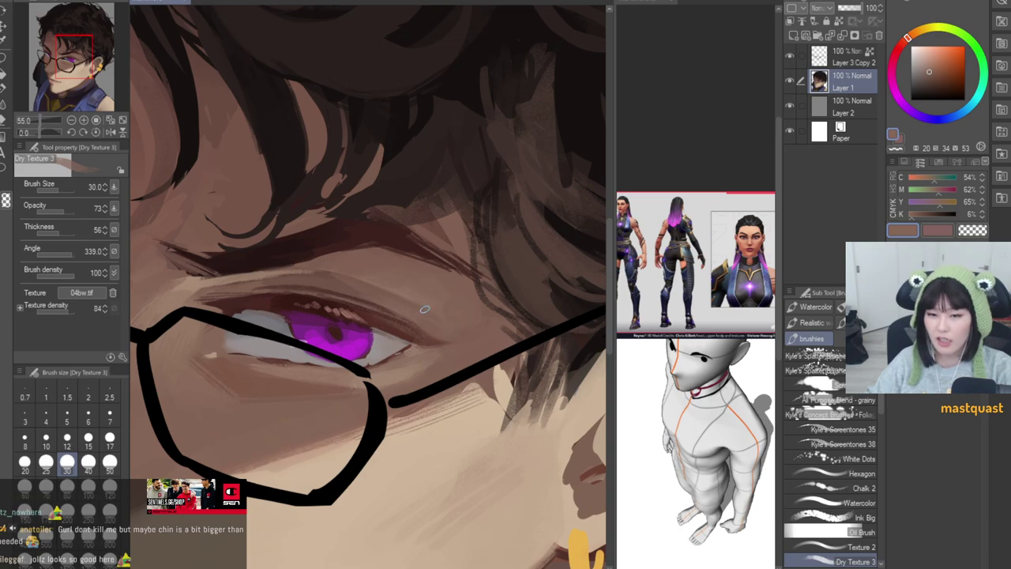
Step: Examine the whole portrait at reduced size and in mirrored view to check its proportions
{"action": "scroll", "coordinate": [479, 307], "scroll_direction": "down", "scroll_amount": 5}
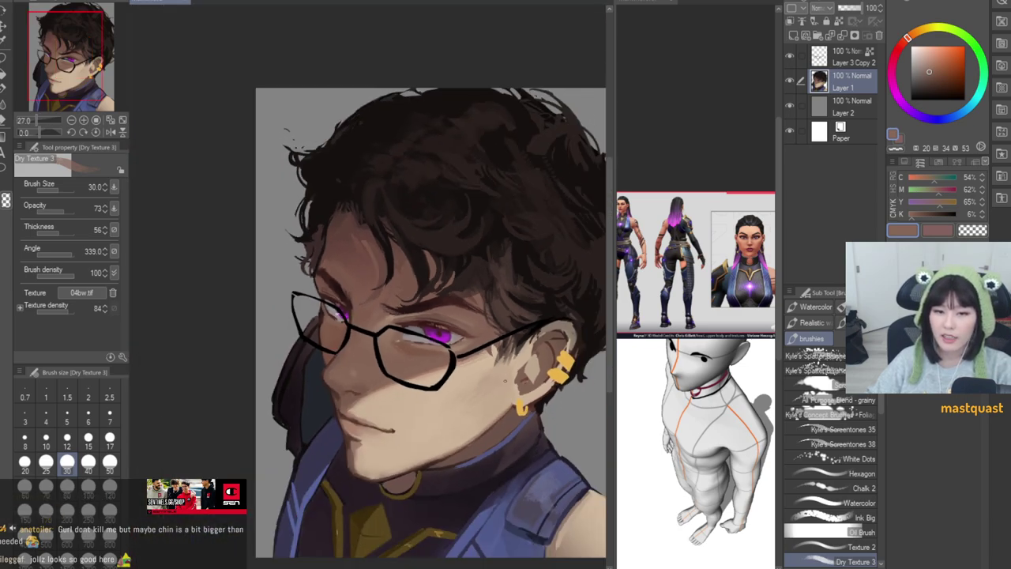
{"action": "scroll", "coordinate": [513, 421], "scroll_direction": "down", "scroll_amount": 3}
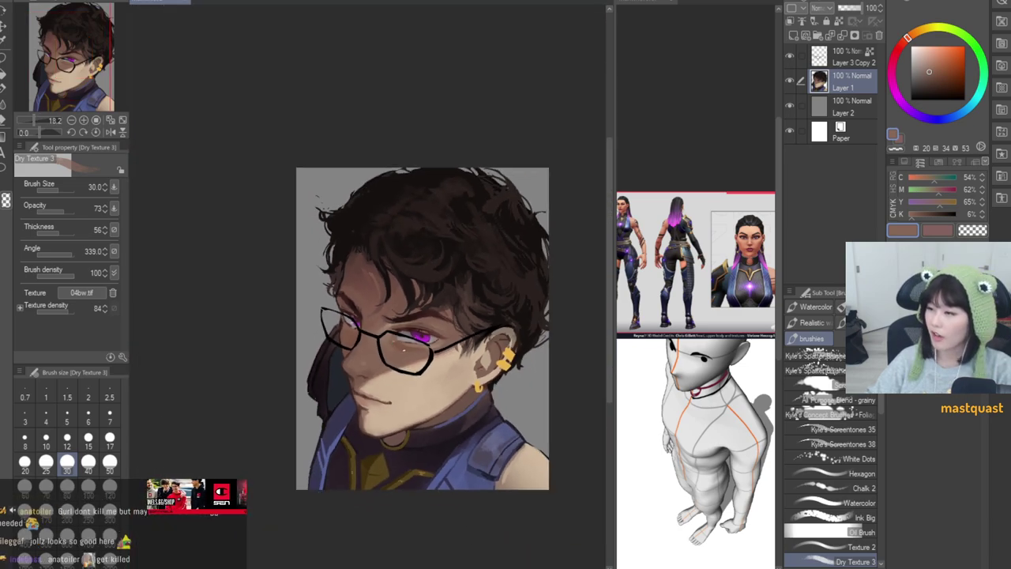
{"action": "scroll", "coordinate": [417, 360], "scroll_direction": "up", "scroll_amount": 2}
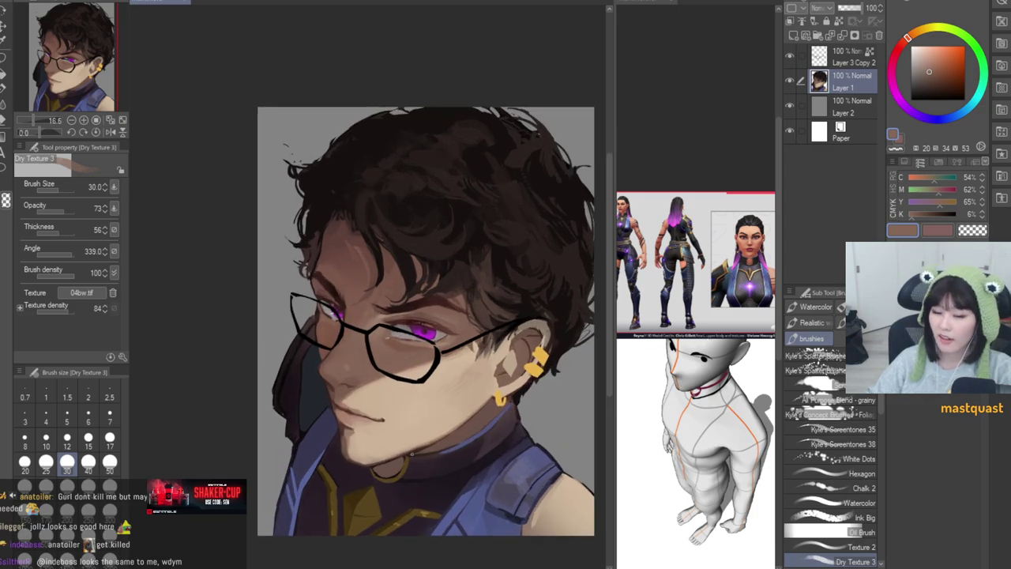
{"action": "scroll", "coordinate": [458, 422], "scroll_direction": "down", "scroll_amount": 2}
{"action": "key", "text": "h"}
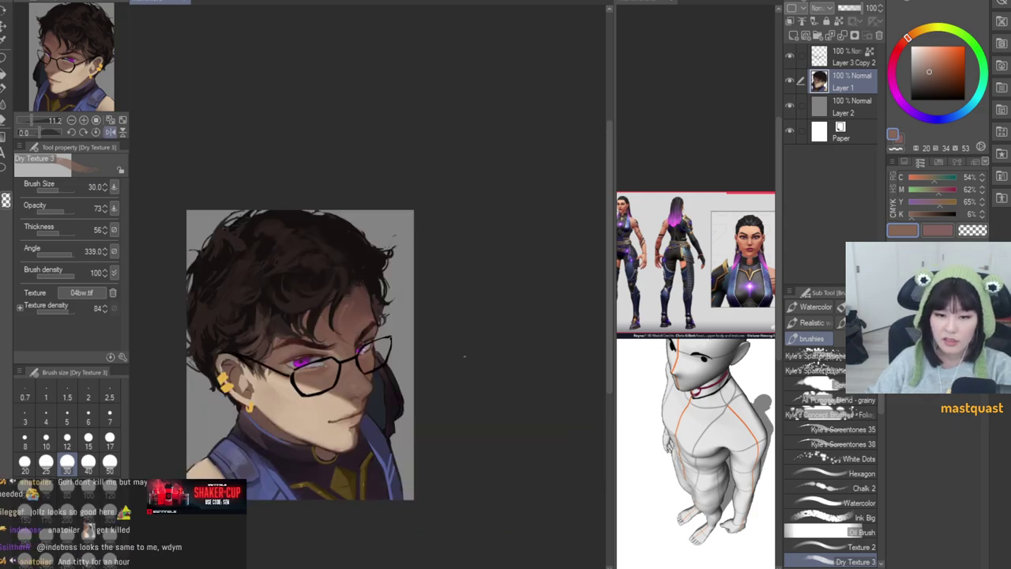
{"action": "key", "text": "h"}
{"action": "scroll", "coordinate": [534, 289], "scroll_direction": "up", "scroll_amount": 2}
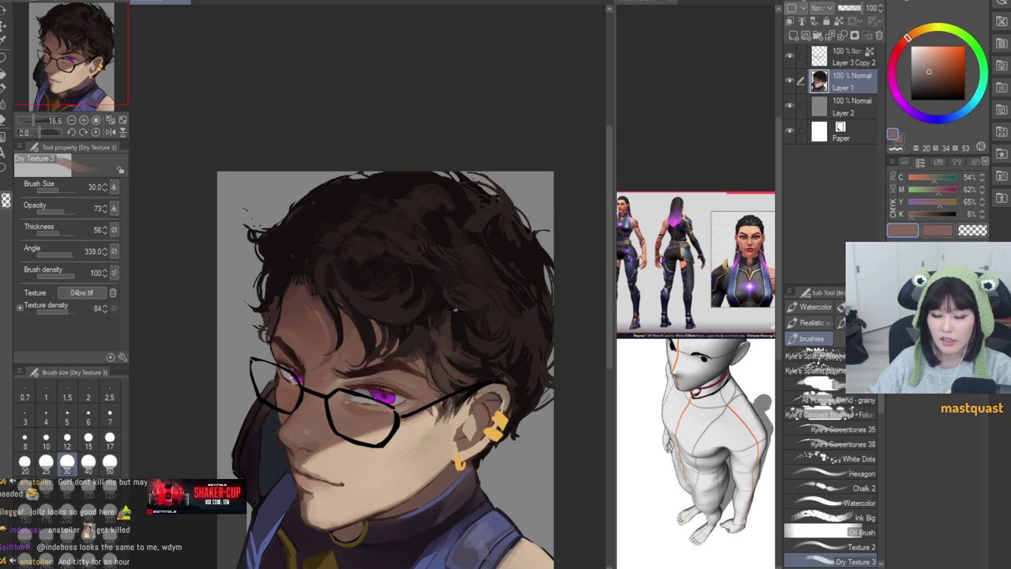
{"action": "scroll", "coordinate": [440, 364], "scroll_direction": "up", "scroll_amount": 3}
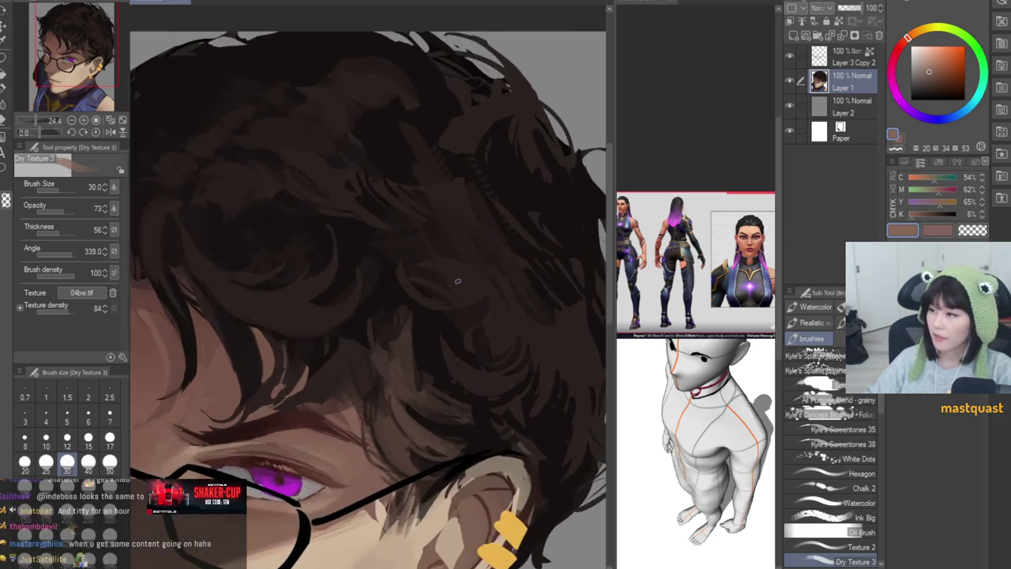
Step: Paint over the hair above and behind the ear with sampled dark browns at brush size 80
{"action": "scroll", "coordinate": [440, 364], "scroll_direction": "down", "scroll_amount": 1}
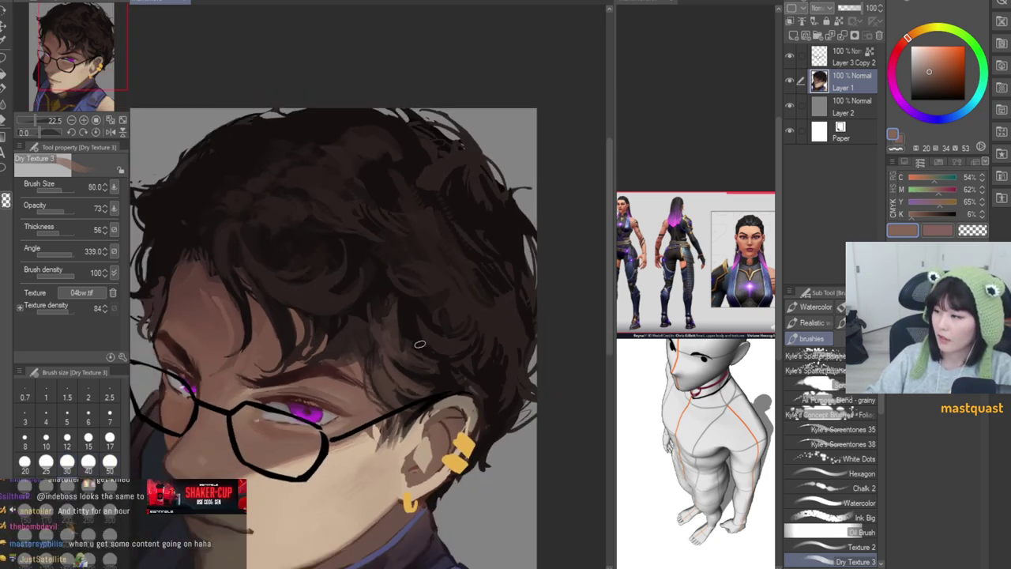
{"action": "scroll", "coordinate": [450, 284], "scroll_direction": "up", "scroll_amount": 4}
{"action": "left_click", "coordinate": [410, 298], "text": "alt"}
{"action": "scroll", "coordinate": [410, 298], "scroll_direction": "down", "scroll_amount": 3}
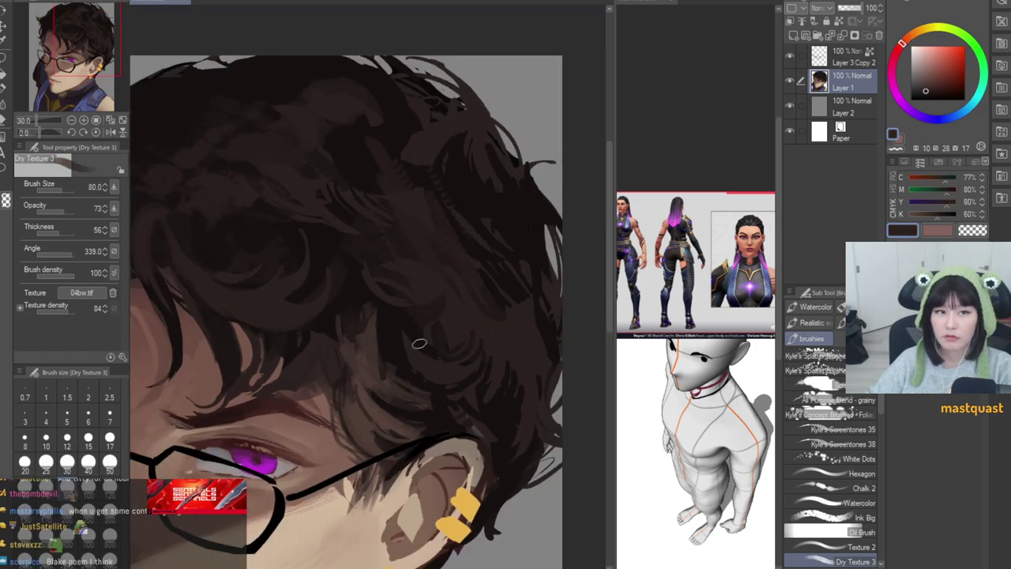
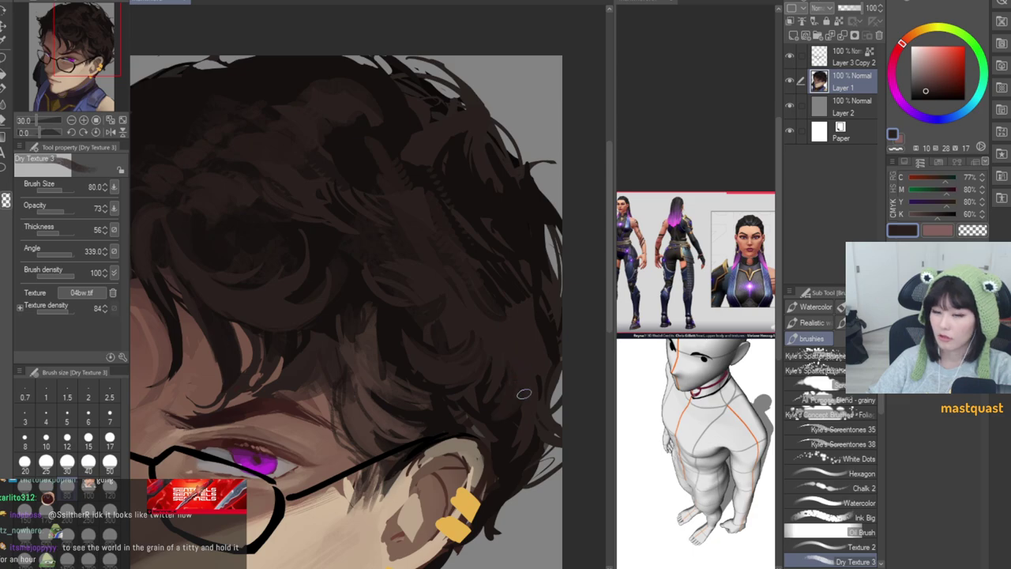
{"action": "left_click", "coordinate": [512, 416], "text": "alt"}
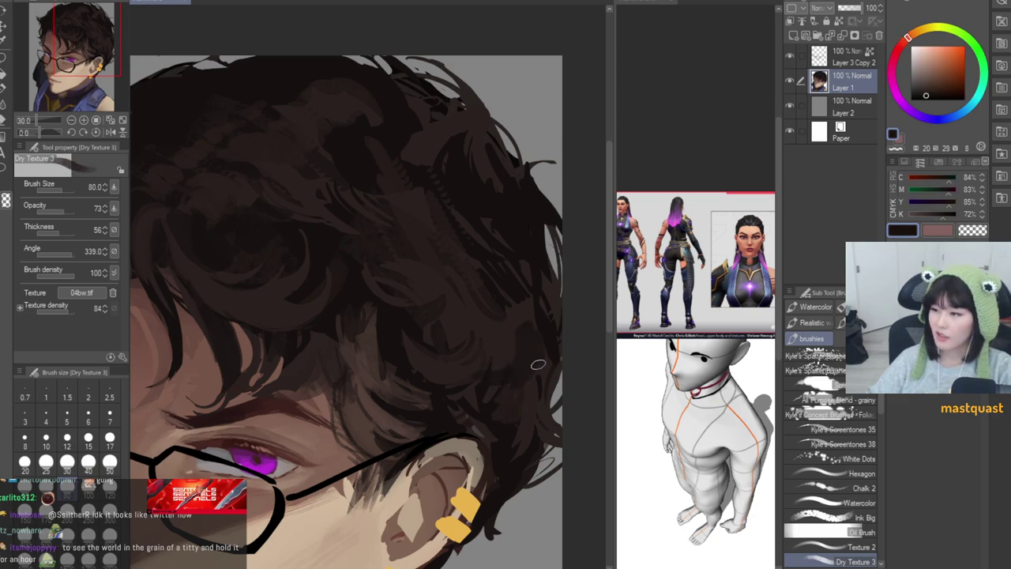
{"action": "left_click", "coordinate": [525, 411], "text": "alt"}
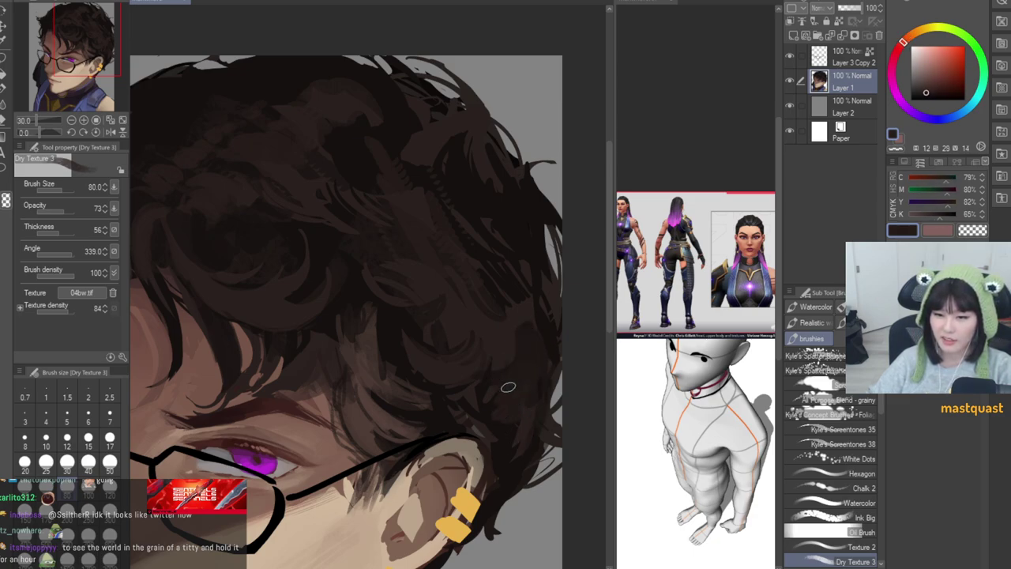
{"action": "left_click", "coordinate": [526, 351], "text": "alt"}
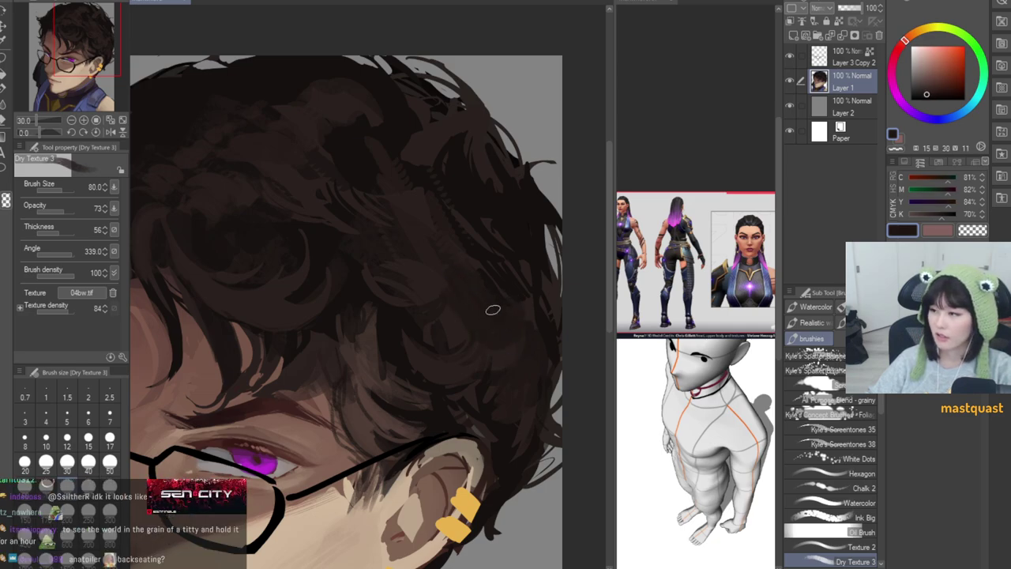
{"action": "scroll", "coordinate": [493, 309], "scroll_direction": "down", "scroll_amount": 8}
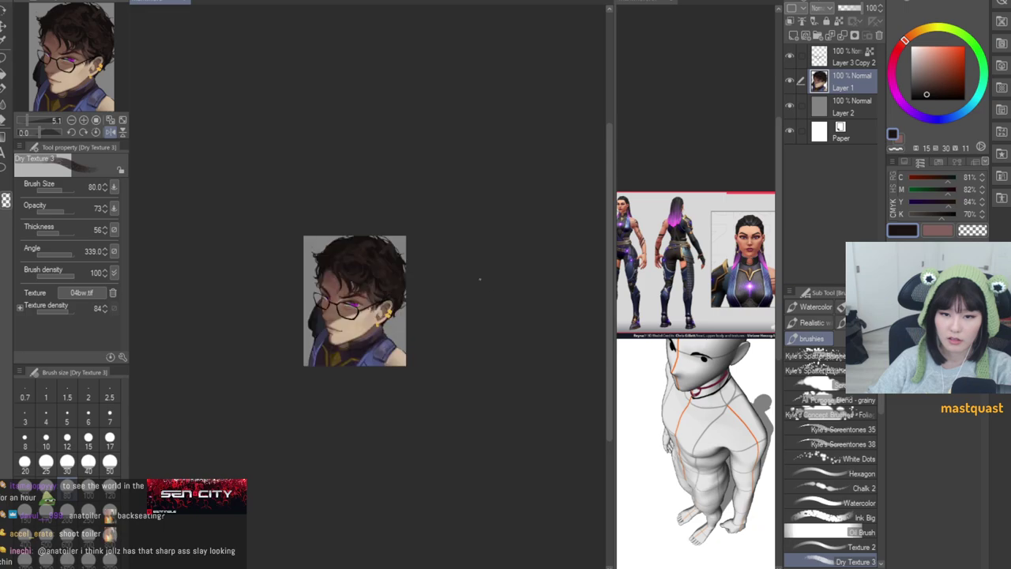
Step: Rework the shading on the front of the chin below the lip using sampled light and mid skin tones
{"action": "scroll", "coordinate": [479, 278], "scroll_direction": "up", "scroll_amount": 5}
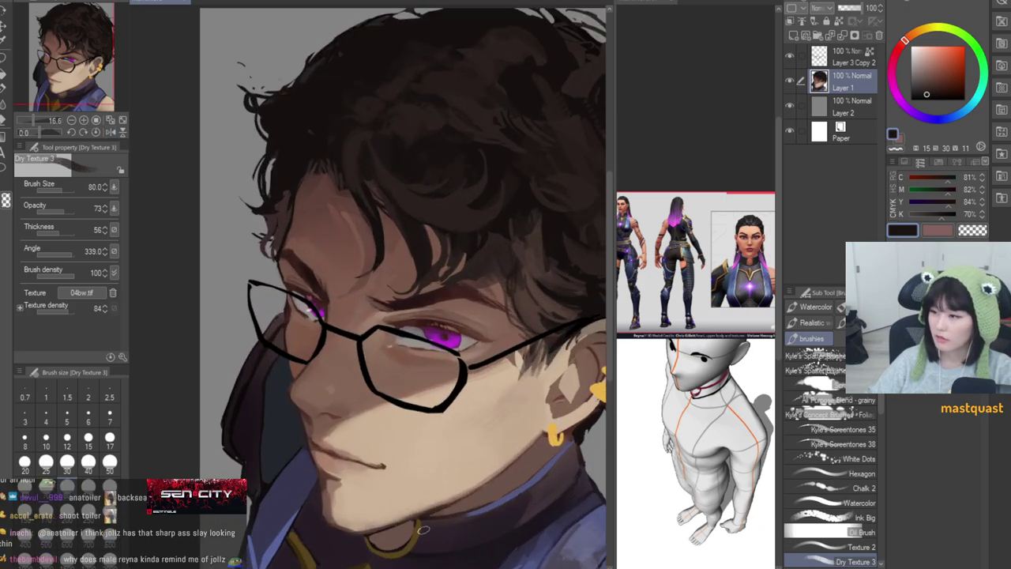
{"action": "scroll", "coordinate": [424, 529], "scroll_direction": "down", "scroll_amount": 3}
{"action": "scroll", "coordinate": [354, 521], "scroll_direction": "up", "scroll_amount": 3}
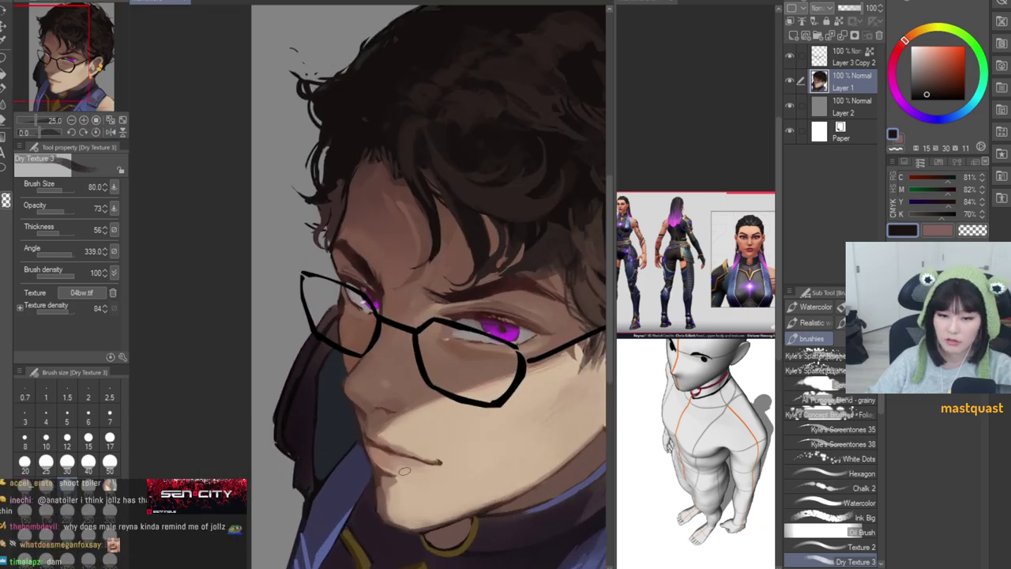
{"action": "scroll", "coordinate": [403, 469], "scroll_direction": "up", "scroll_amount": 2}
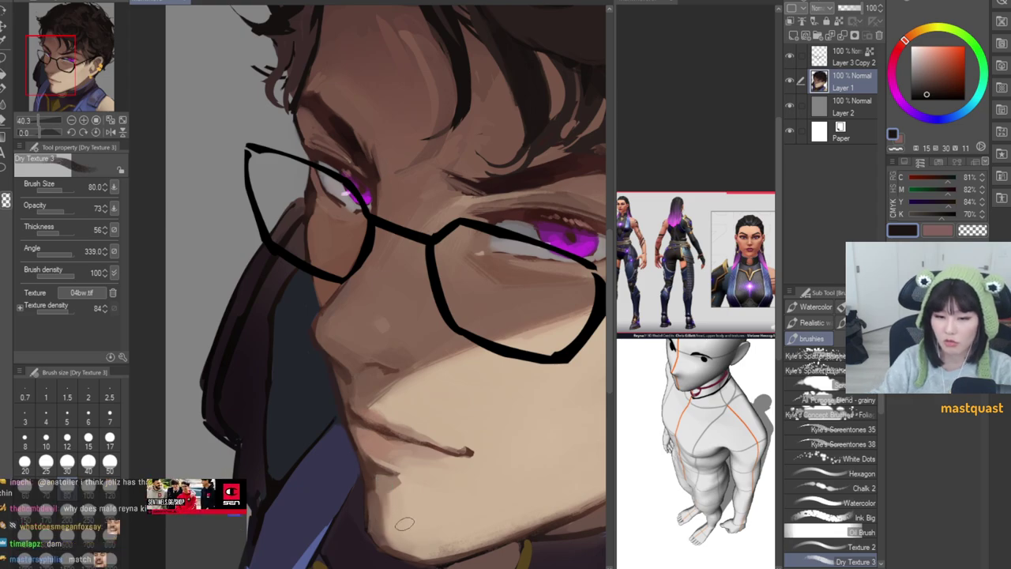
{"action": "scroll", "coordinate": [320, 440], "scroll_direction": "down", "scroll_amount": 8}
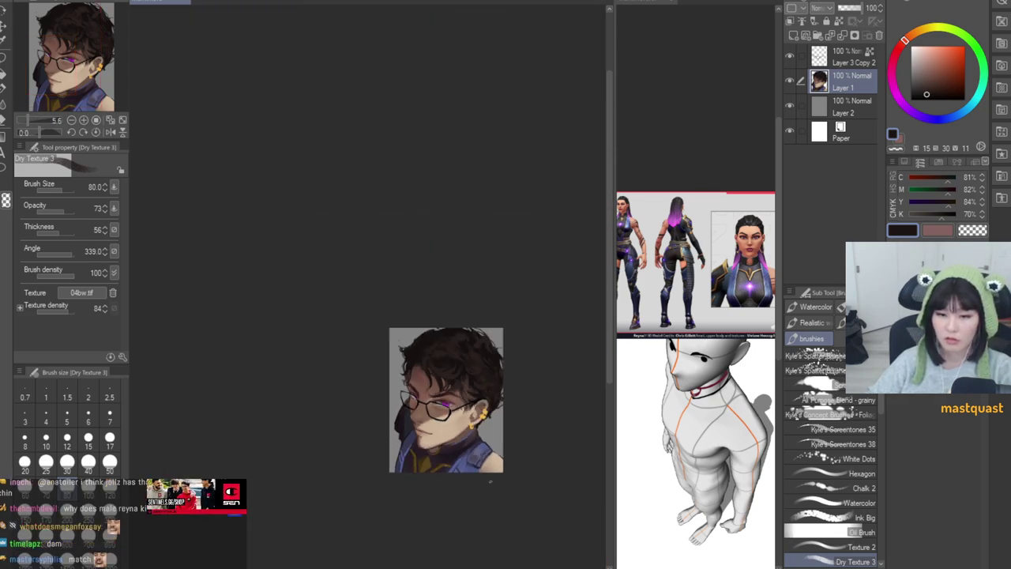
{"action": "scroll", "coordinate": [490, 479], "scroll_direction": "up", "scroll_amount": 8}
{"action": "left_click", "coordinate": [366, 448], "text": "alt"}
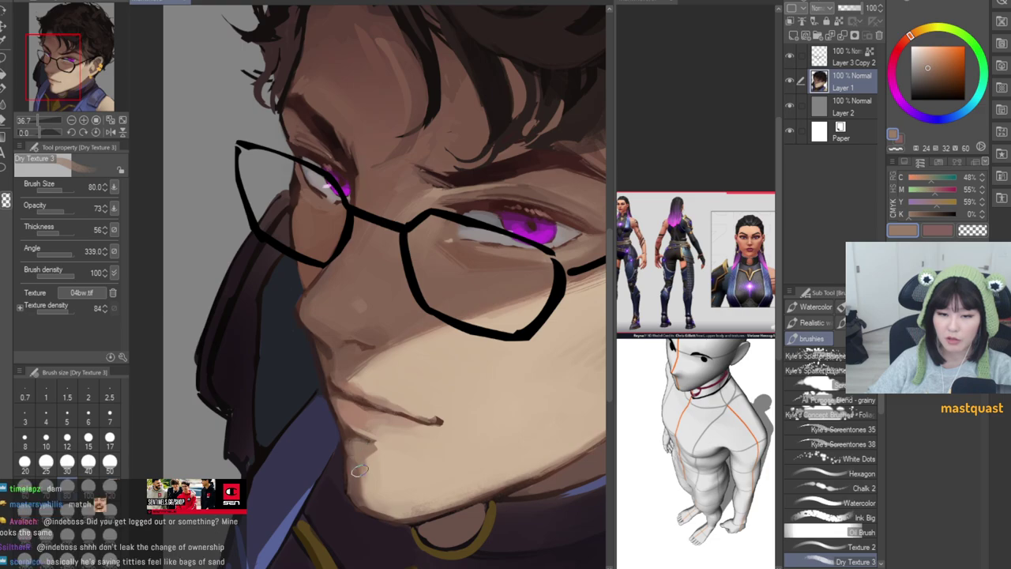
{"action": "left_click", "coordinate": [380, 450], "text": "alt"}
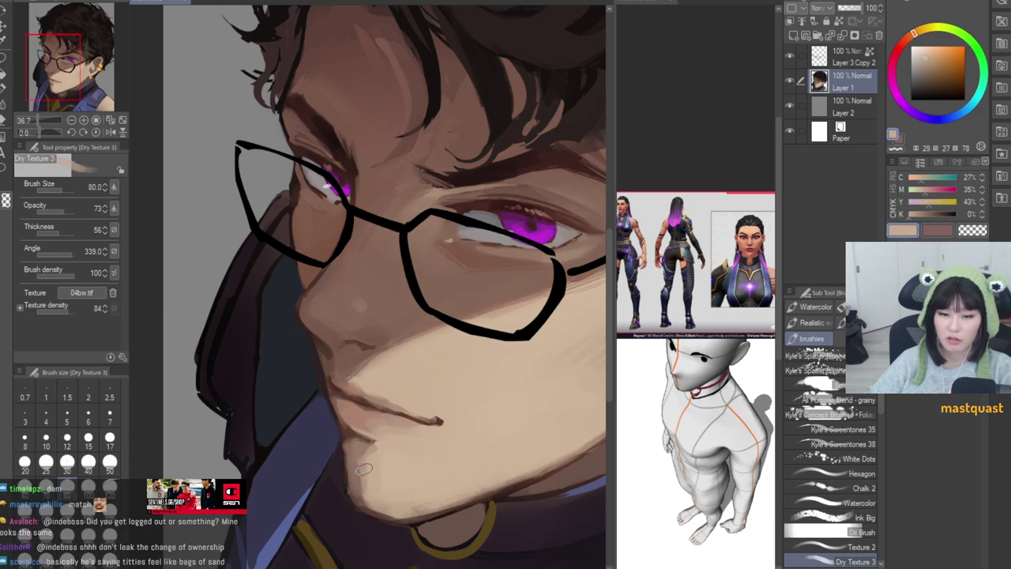
{"action": "scroll", "coordinate": [363, 469], "scroll_direction": "down", "scroll_amount": 8}
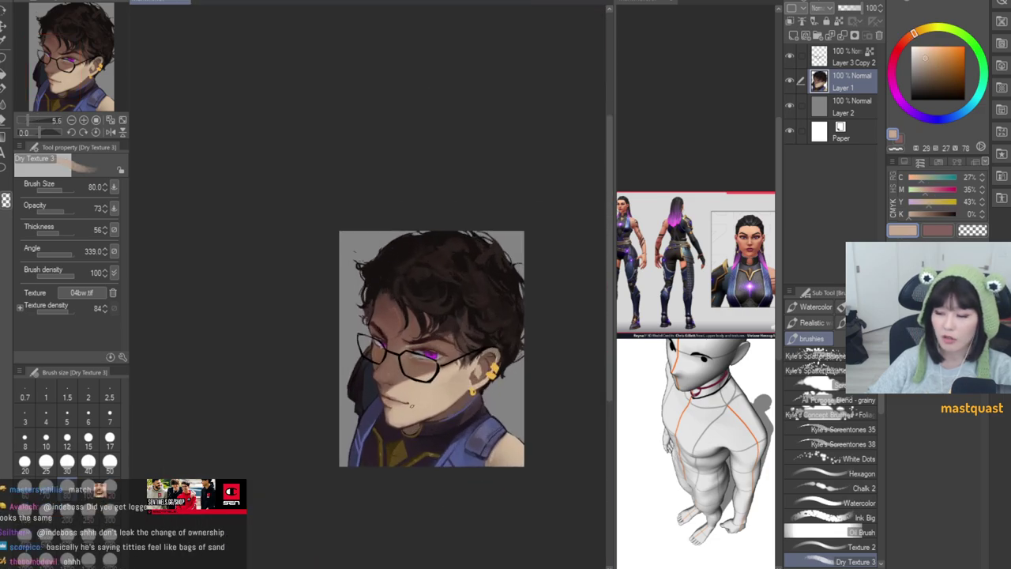
{"action": "scroll", "coordinate": [410, 404], "scroll_direction": "up", "scroll_amount": 4}
Step: Reshape the chin's front edge with sampled skin and dark collar colours at brush size 70
{"action": "key", "text": "bracketleft"}
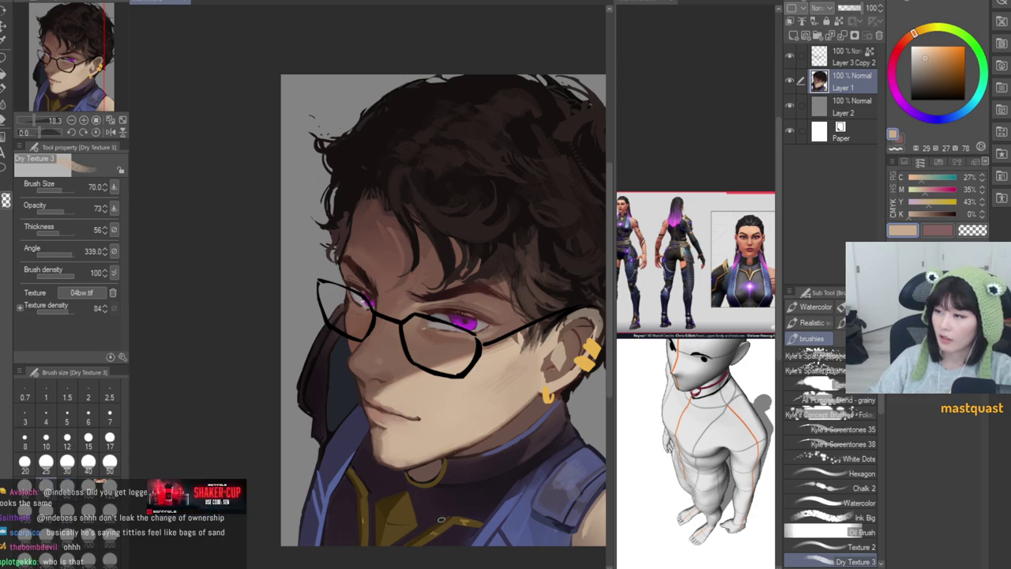
{"action": "scroll", "coordinate": [396, 470], "scroll_direction": "up", "scroll_amount": 4}
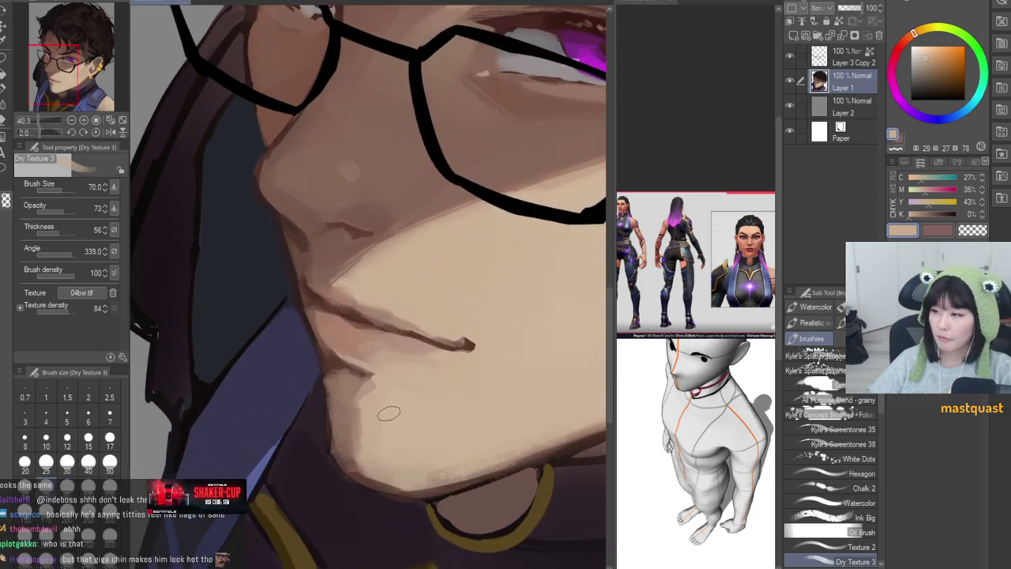
{"action": "left_click", "coordinate": [382, 412], "text": "alt"}
{"action": "left_click", "coordinate": [317, 403], "text": "alt"}
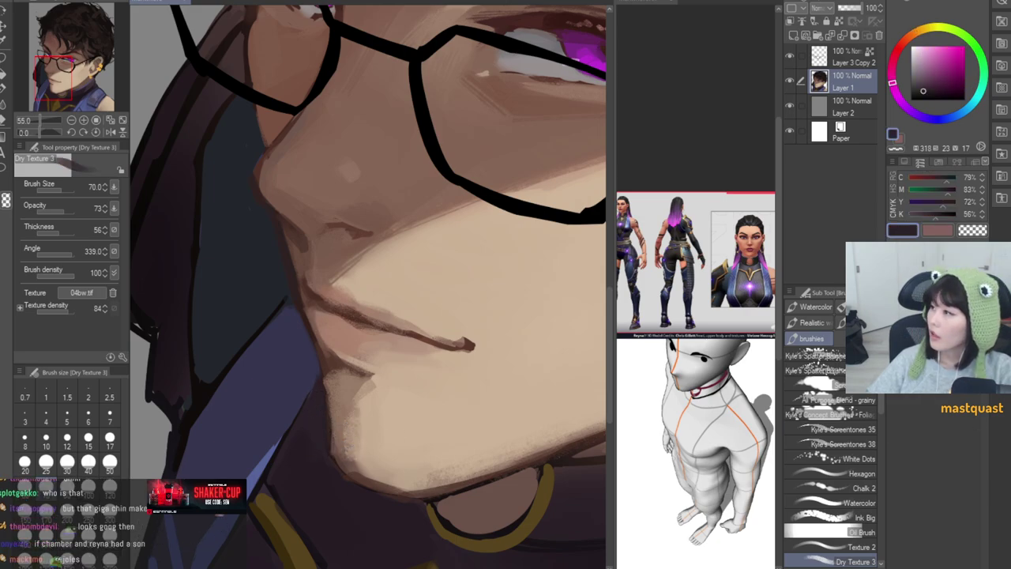
{"action": "scroll", "coordinate": [377, 448], "scroll_direction": "down", "scroll_amount": 3}
{"action": "scroll", "coordinate": [381, 452], "scroll_direction": "up", "scroll_amount": 2}
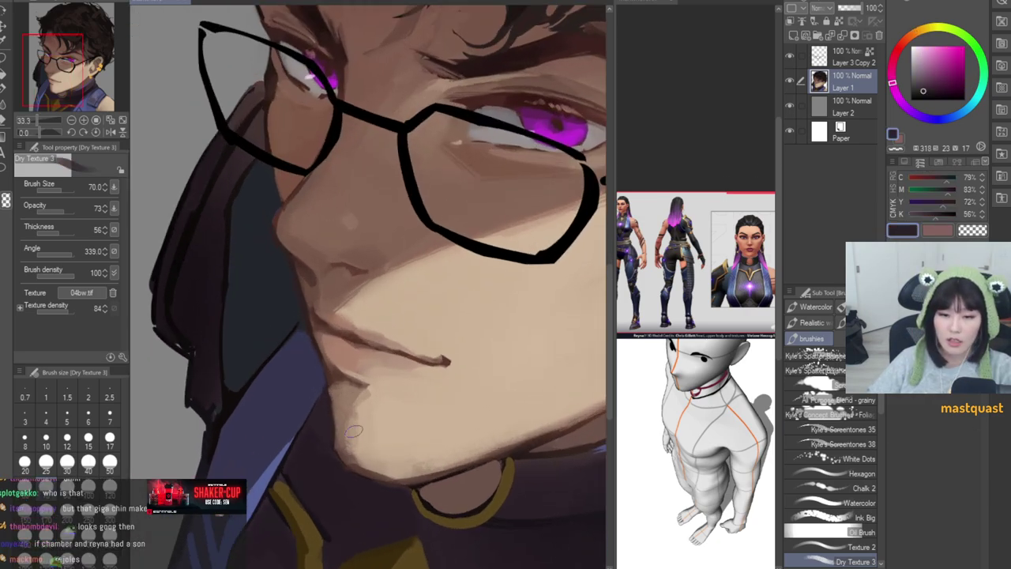
{"action": "left_click", "coordinate": [325, 451], "text": "alt"}
{"action": "scroll", "coordinate": [339, 465], "scroll_direction": "down", "scroll_amount": 5}
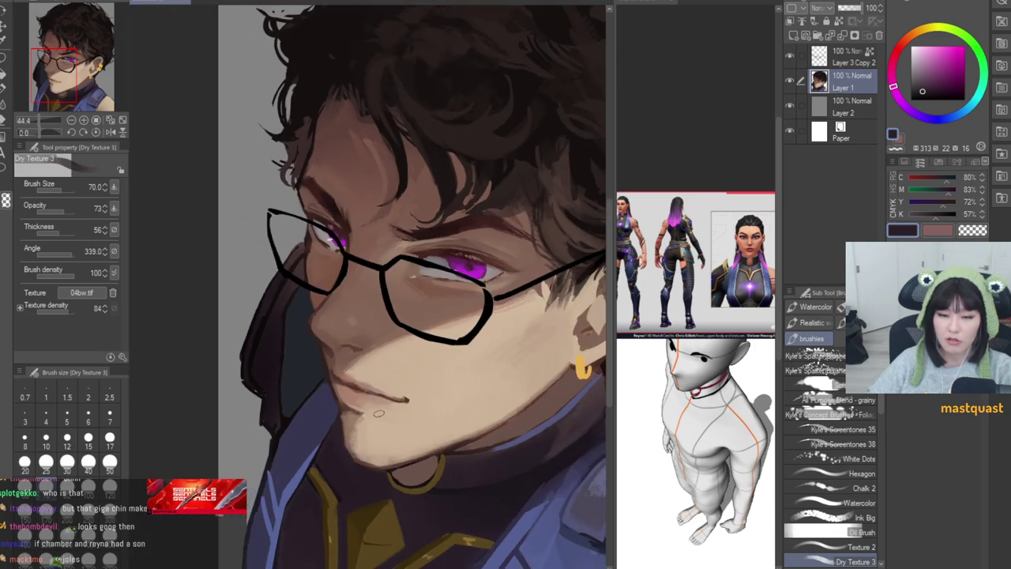
Step: Try a dark blue guide line down the front of the face on a new layer with the Mapping pen at size 150
{"action": "scroll", "coordinate": [361, 439], "scroll_direction": "up", "scroll_amount": 4}
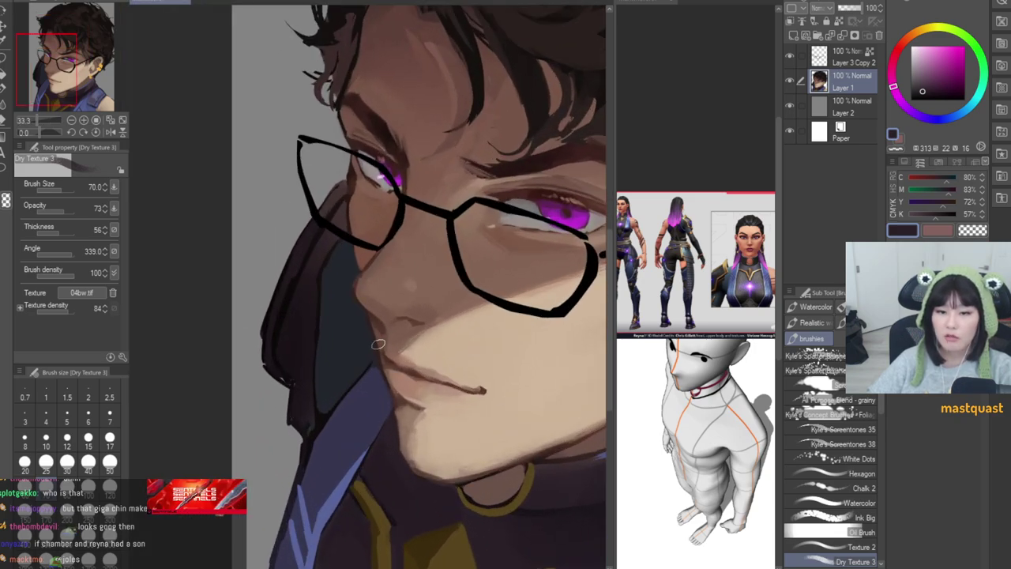
{"action": "left_click", "coordinate": [4, 93]}
{"action": "left_click", "coordinate": [792, 36]}
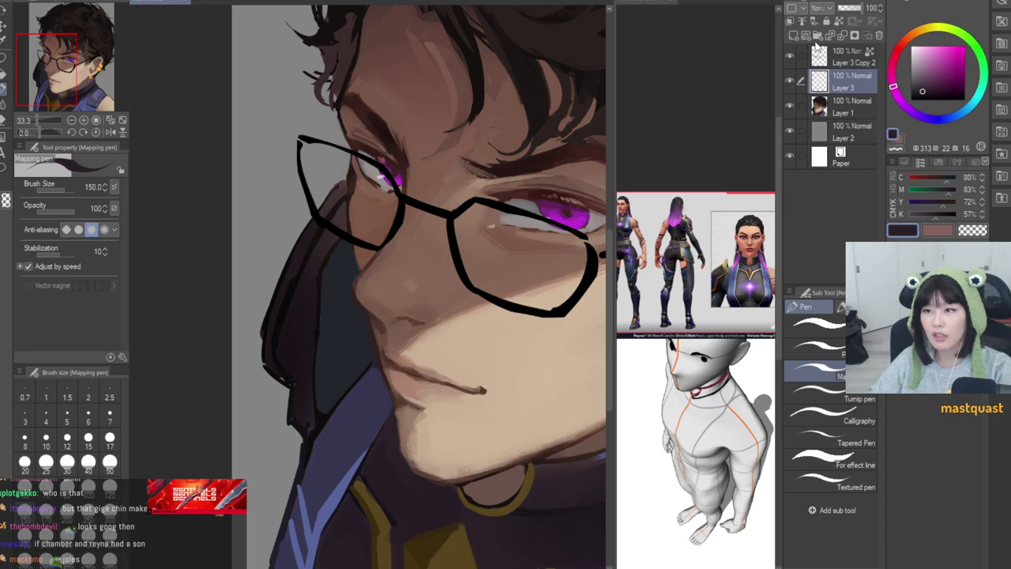
{"action": "left_click", "coordinate": [964, 88]}
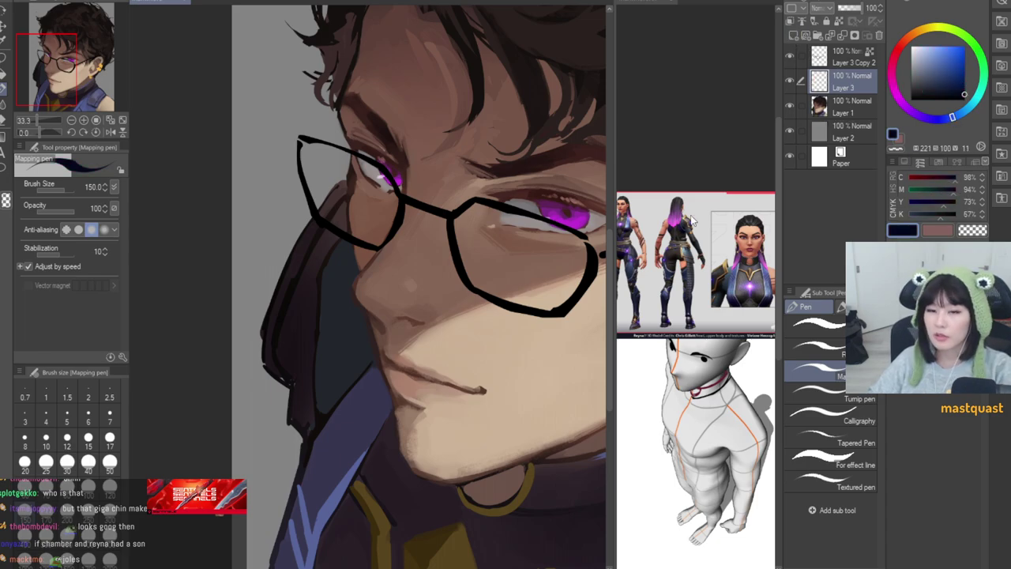
{"action": "left_click_drag", "start_coordinate": [353, 210], "coordinate": [408, 459]}
{"action": "scroll", "coordinate": [394, 434], "scroll_direction": "down", "scroll_amount": 2}
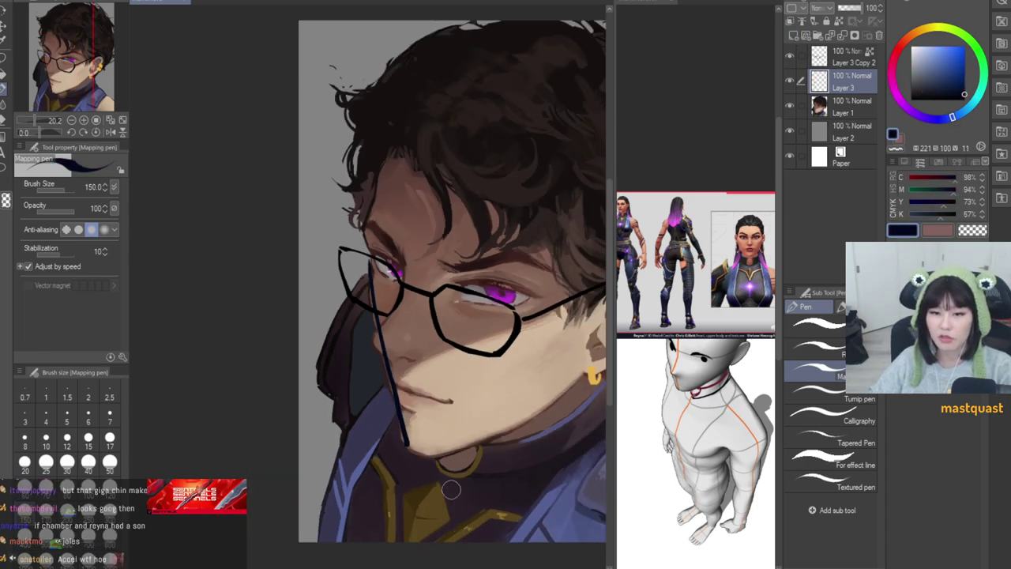
{"action": "scroll", "coordinate": [474, 403], "scroll_direction": "up", "scroll_amount": 1}
{"action": "key", "text": "ctrl+z"}
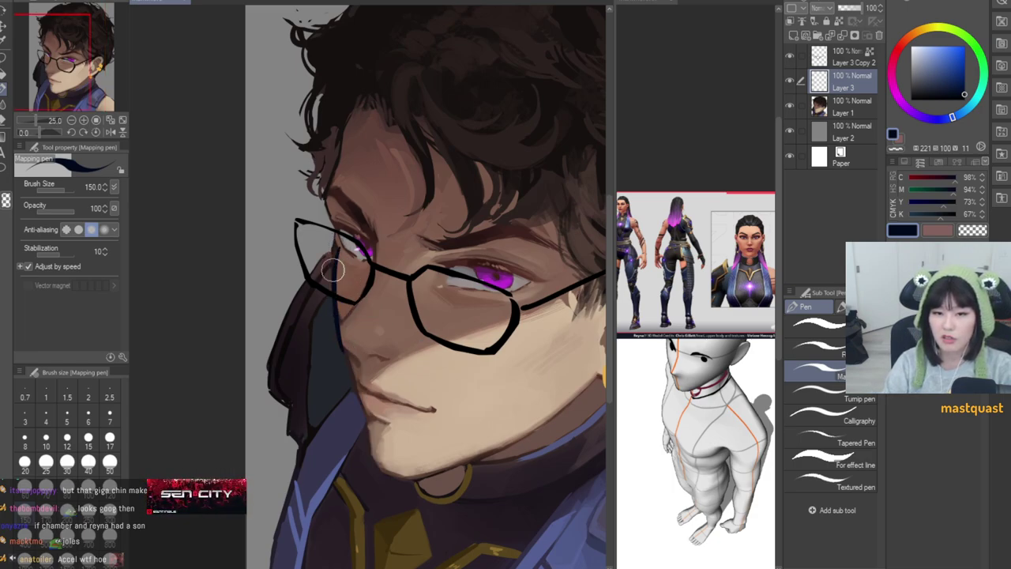
{"action": "key", "text": "ctrl+z"}
{"action": "key", "text": "ctrl+z"}
Step: Sketch dark blue curves along the face's profile and in front of it, and delete the sketch layer
{"action": "mouse_move", "coordinate": [333, 265]}
{"action": "left_mouse_down"}
{"action": "mouse_move", "coordinate": [346, 373]}
{"action": "mouse_move", "coordinate": [364, 406]}
{"action": "left_mouse_up"}
{"action": "key", "text": "ctrl+z"}
{"action": "key", "text": "ctrl+z"}
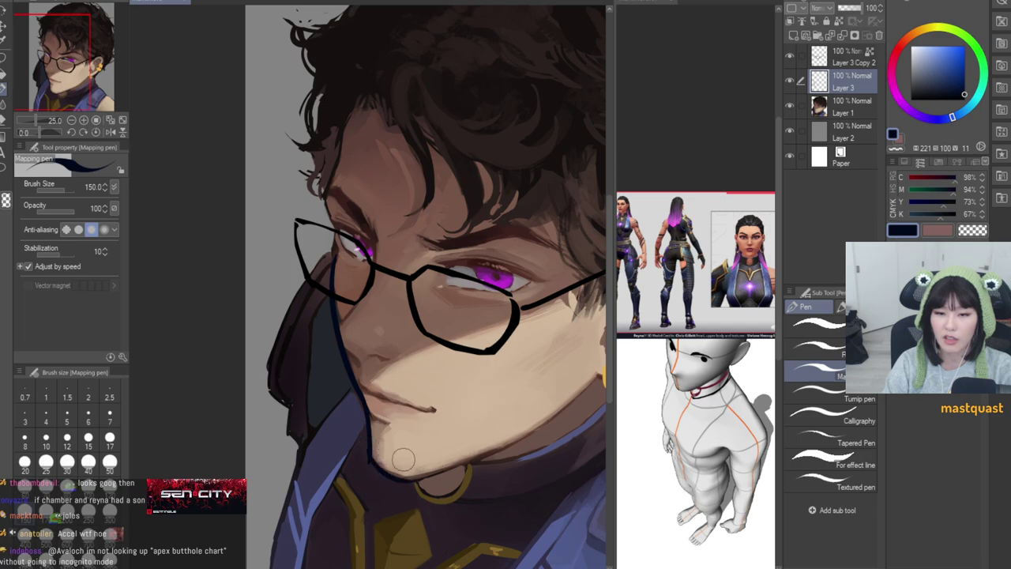
{"action": "mouse_move", "coordinate": [291, 256]}
{"action": "left_mouse_down"}
{"action": "mouse_move", "coordinate": [335, 450]}
{"action": "mouse_move", "coordinate": [406, 493]}
{"action": "left_mouse_up"}
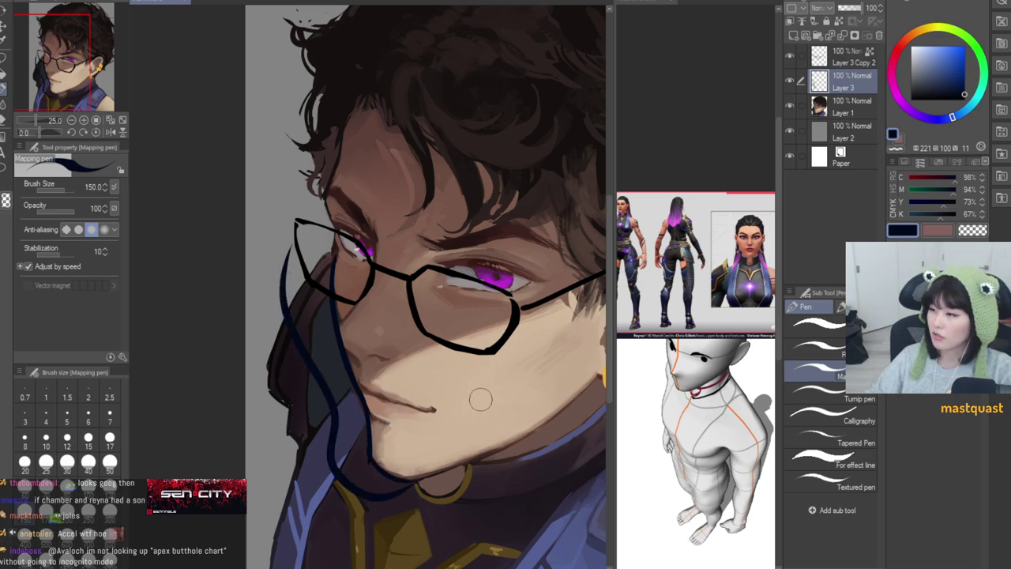
{"action": "left_click", "coordinate": [882, 36]}
Step: Examine the whole portrait with the glasses layer toggled and in mirrored view to check the face's proportions
{"action": "scroll", "coordinate": [491, 349], "scroll_direction": "down", "scroll_amount": 2}
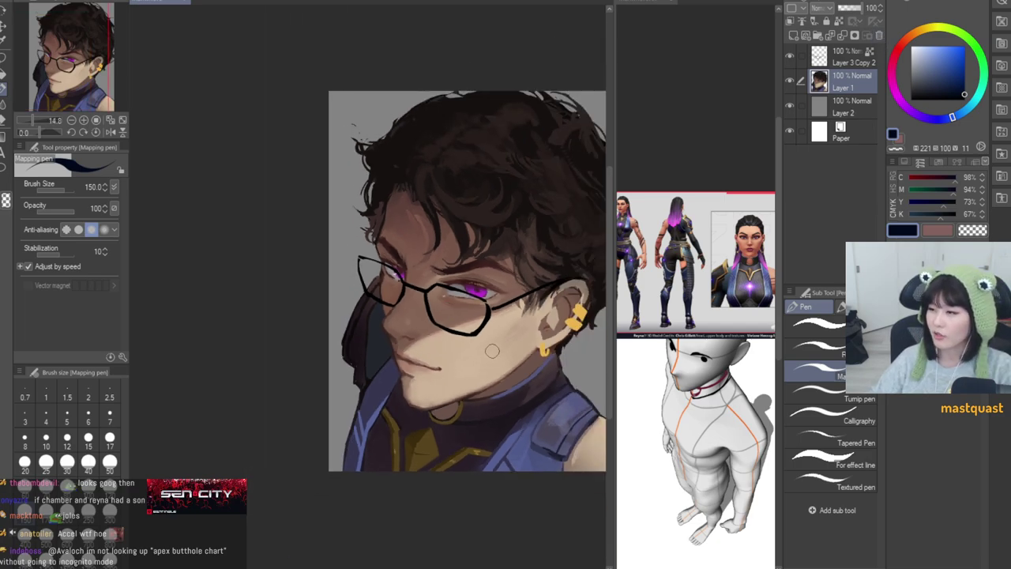
{"action": "left_click", "coordinate": [791, 58]}
{"action": "left_click", "coordinate": [790, 57]}
{"action": "left_click", "coordinate": [845, 58]}
{"action": "left_click", "coordinate": [844, 83]}
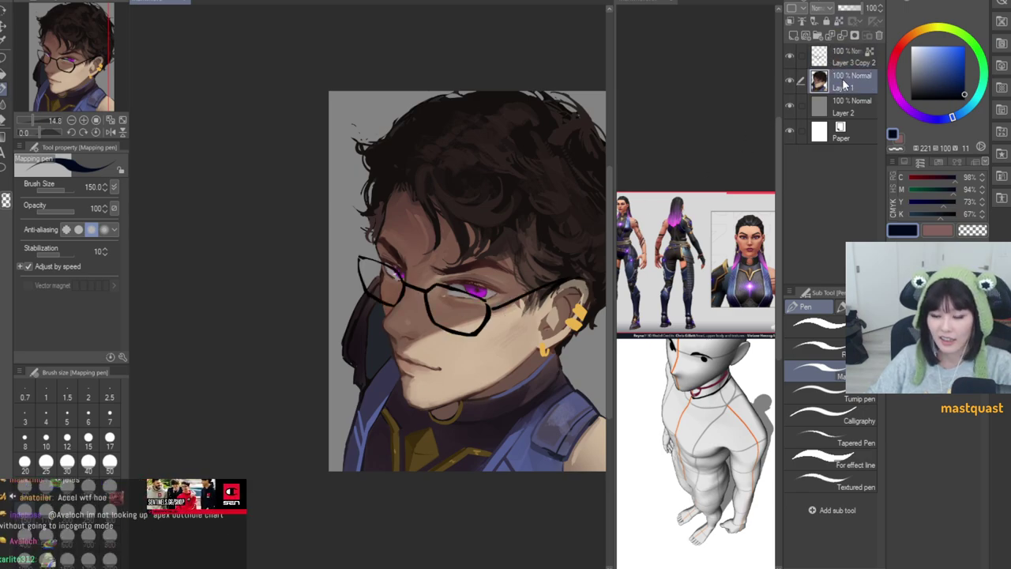
{"action": "scroll", "coordinate": [453, 280], "scroll_direction": "down", "scroll_amount": 3}
{"action": "key", "text": "h"}
{"action": "scroll", "coordinate": [224, 273], "scroll_direction": "up", "scroll_amount": 5}
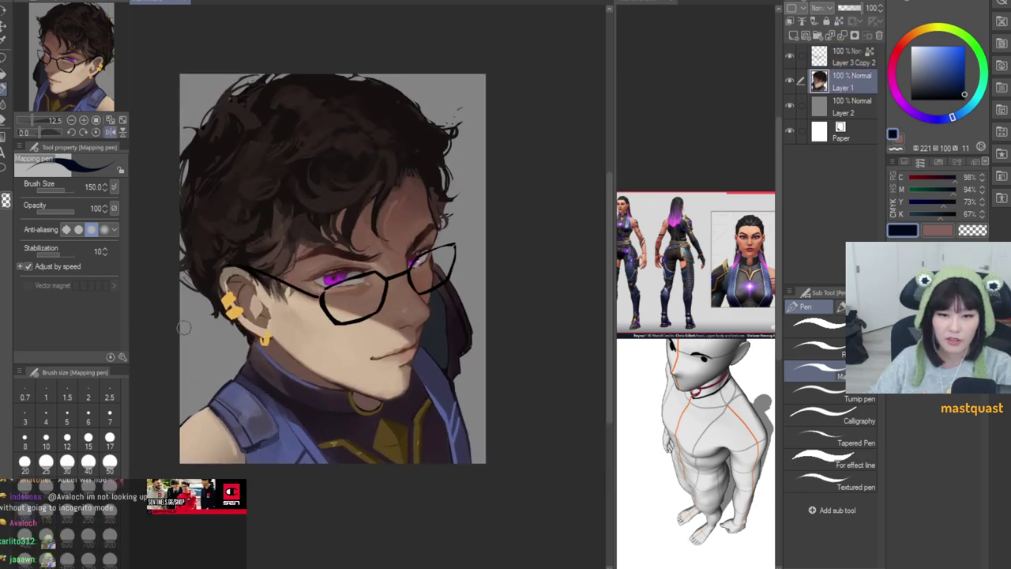
Step: Refine the chin's front and lower edge with Dry Texture 3 at size 50, using sampled skin and dark collar colours
{"action": "key", "text": "b"}
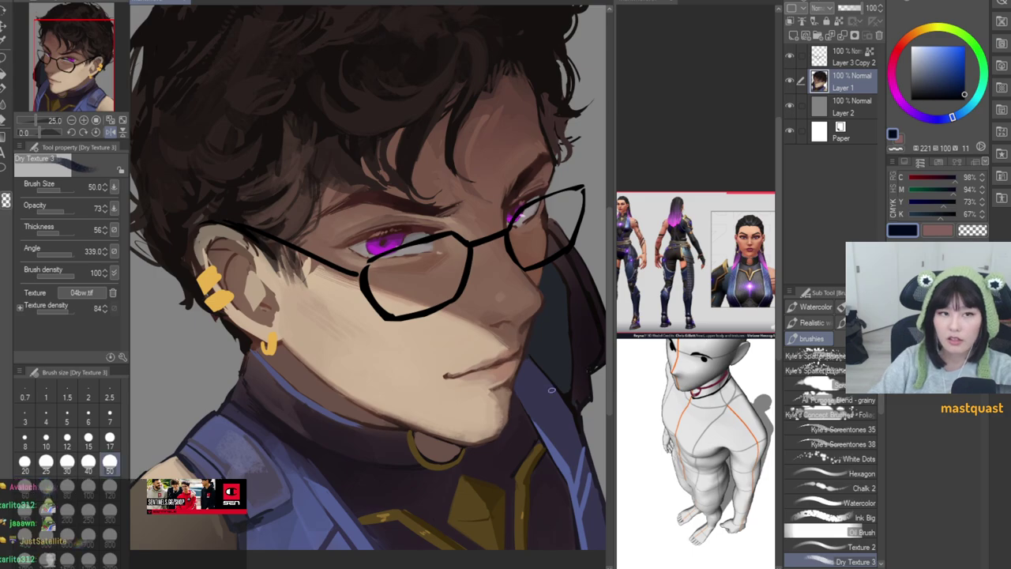
{"action": "scroll", "coordinate": [515, 427], "scroll_direction": "up", "scroll_amount": 4}
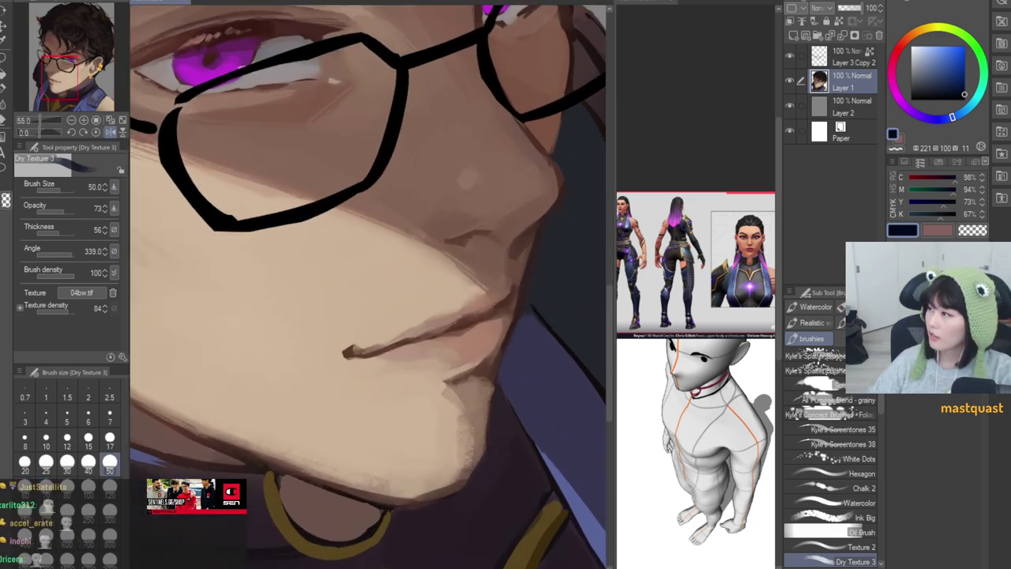
{"action": "scroll", "coordinate": [491, 410], "scroll_direction": "up", "scroll_amount": 2}
{"action": "left_click", "coordinate": [489, 415], "text": "alt"}
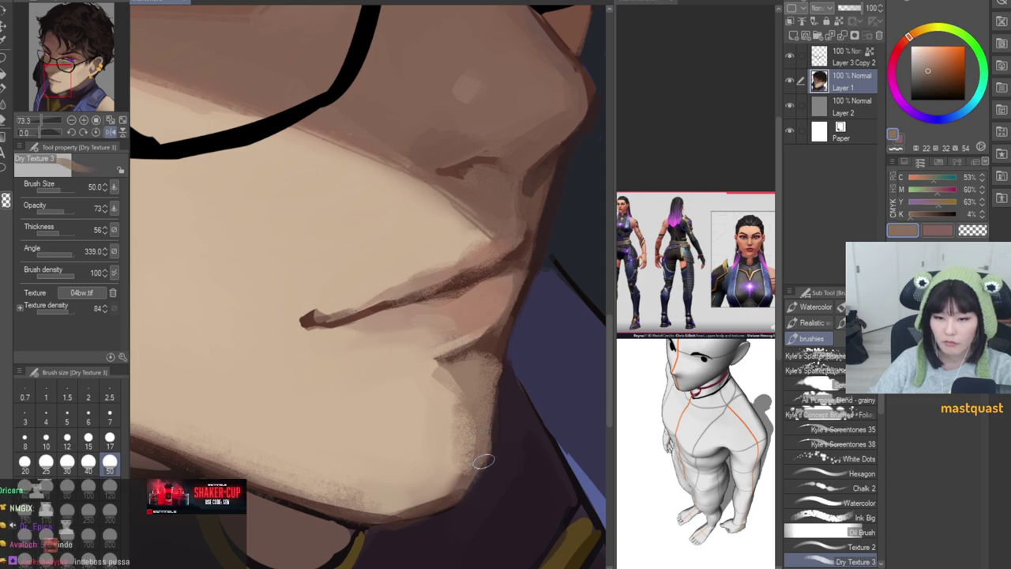
{"action": "left_click", "coordinate": [459, 474], "text": "alt"}
{"action": "scroll", "coordinate": [460, 474], "scroll_direction": "down", "scroll_amount": 6}
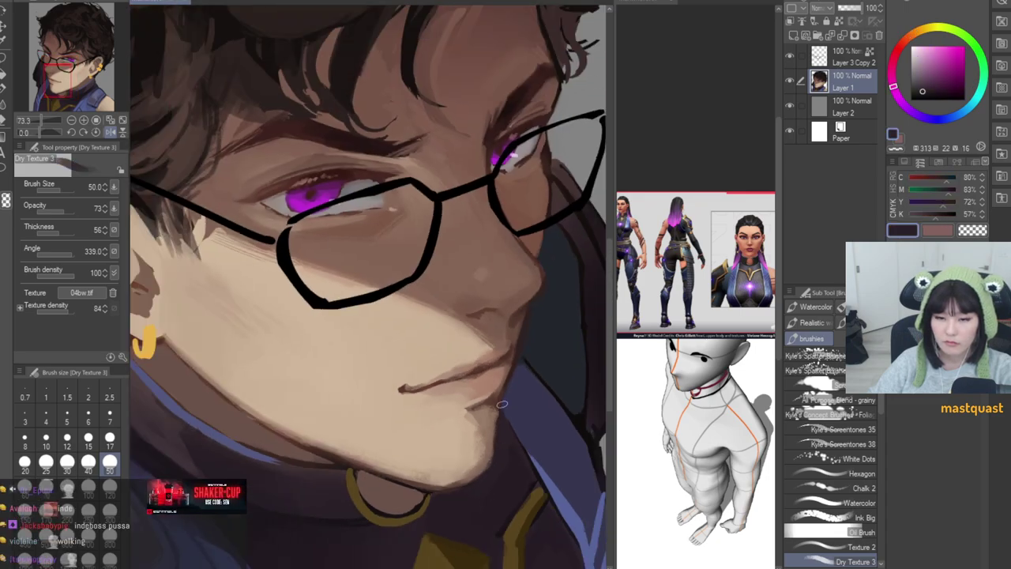
{"action": "scroll", "coordinate": [543, 468], "scroll_direction": "up", "scroll_amount": 7}
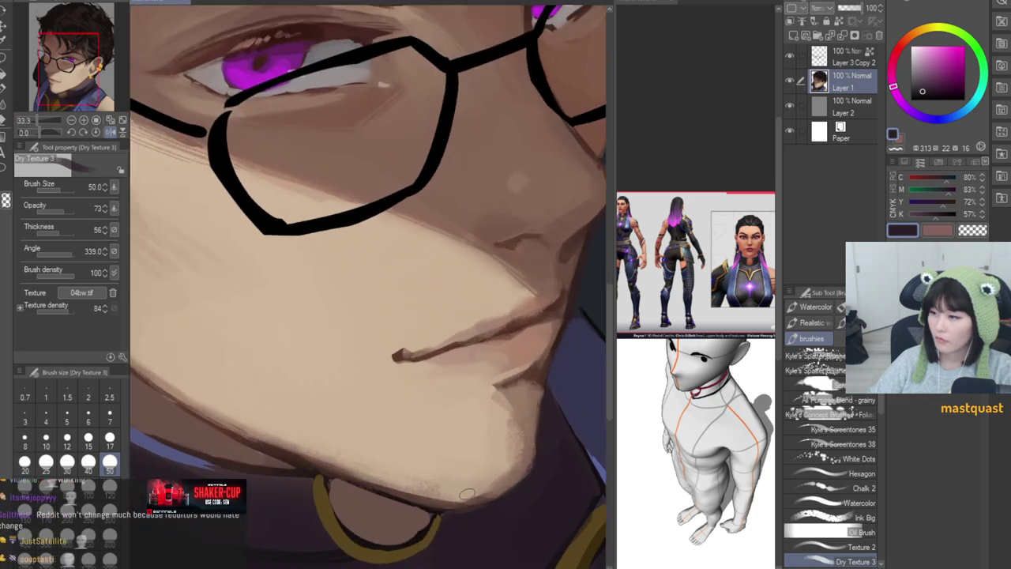
{"action": "left_click", "coordinate": [517, 416], "text": "alt"}
{"action": "left_click_drag", "start_coordinate": [516, 416], "coordinate": [499, 482]}
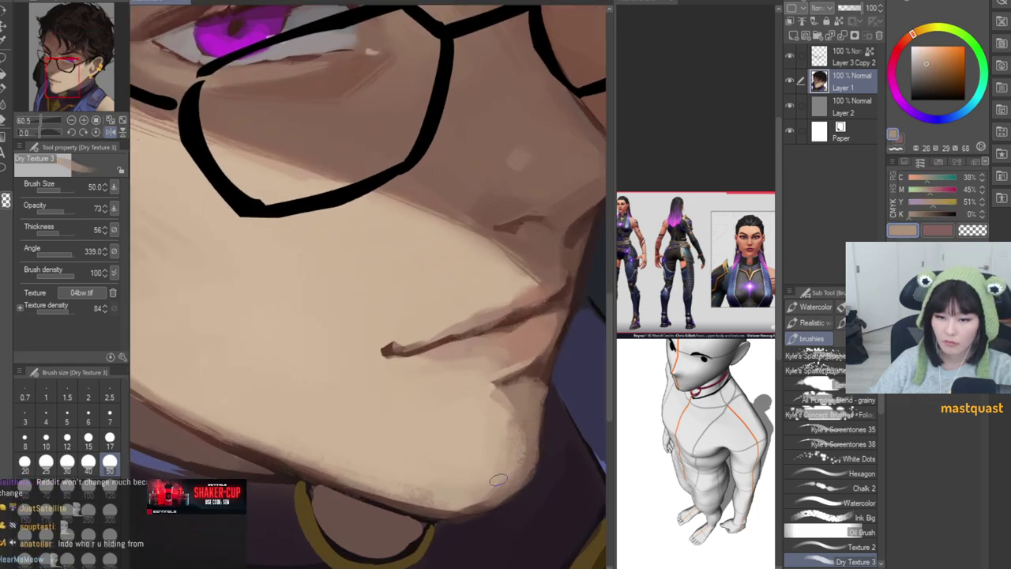
{"action": "left_click", "coordinate": [498, 479], "text": "alt"}
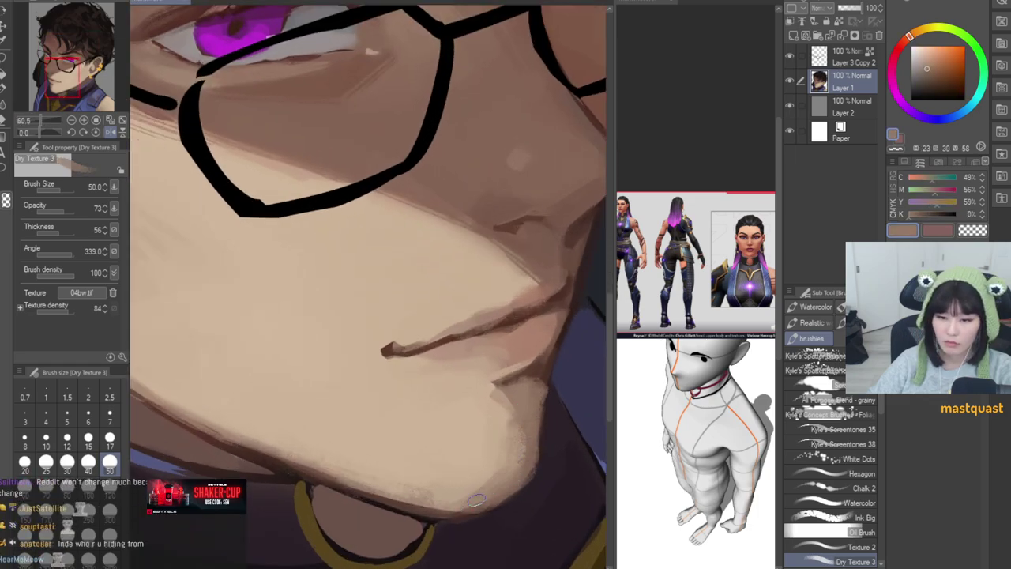
{"action": "scroll", "coordinate": [476, 499], "scroll_direction": "down", "scroll_amount": 7}
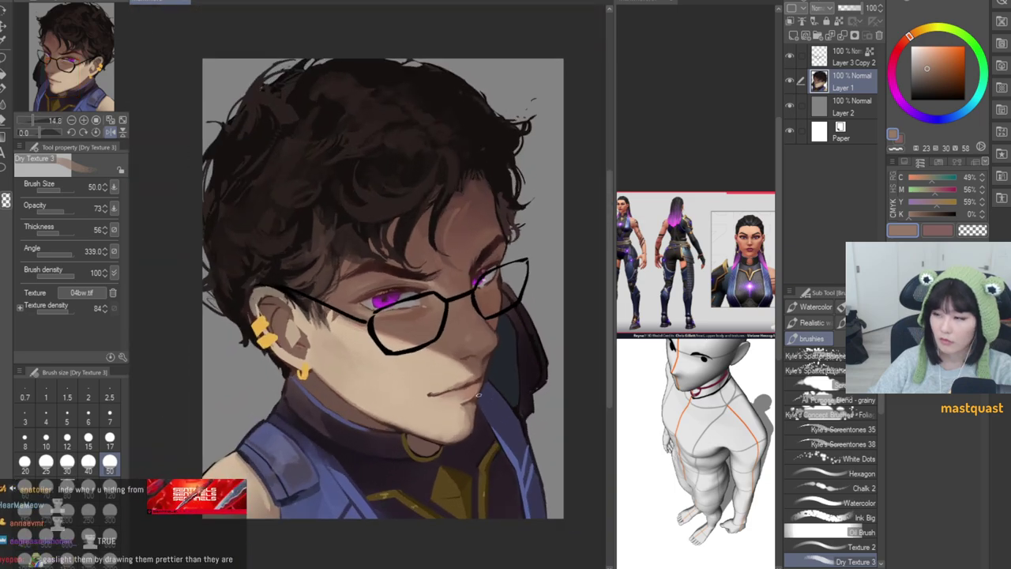
Step: Rework the shadow crease below the lower lip and the upper chin edge with sampled mid and dark skin browns
{"action": "scroll", "coordinate": [479, 394], "scroll_direction": "up", "scroll_amount": 7}
{"action": "left_click", "coordinate": [479, 374], "text": "alt"}
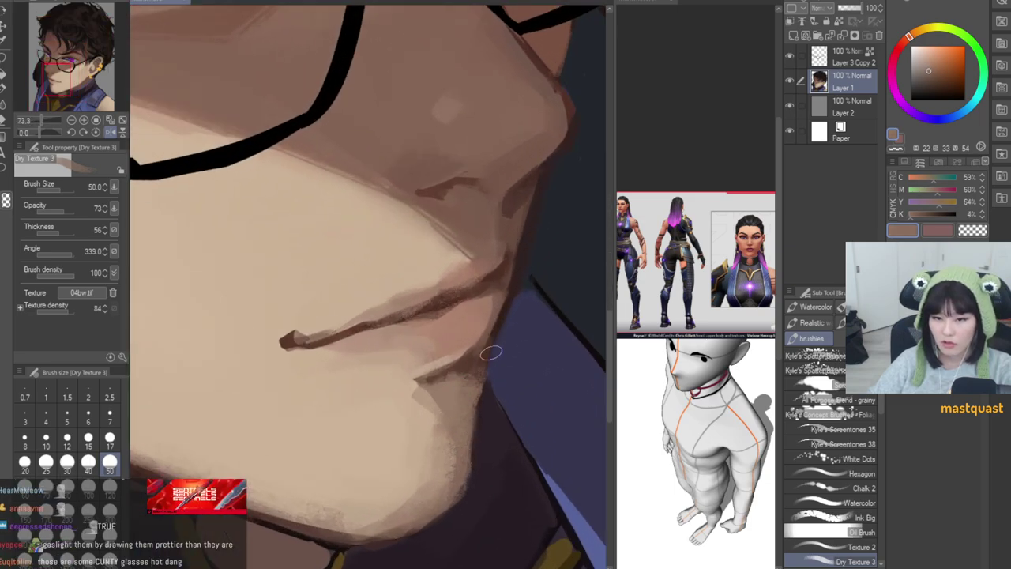
{"action": "left_click", "coordinate": [463, 391], "text": "alt"}
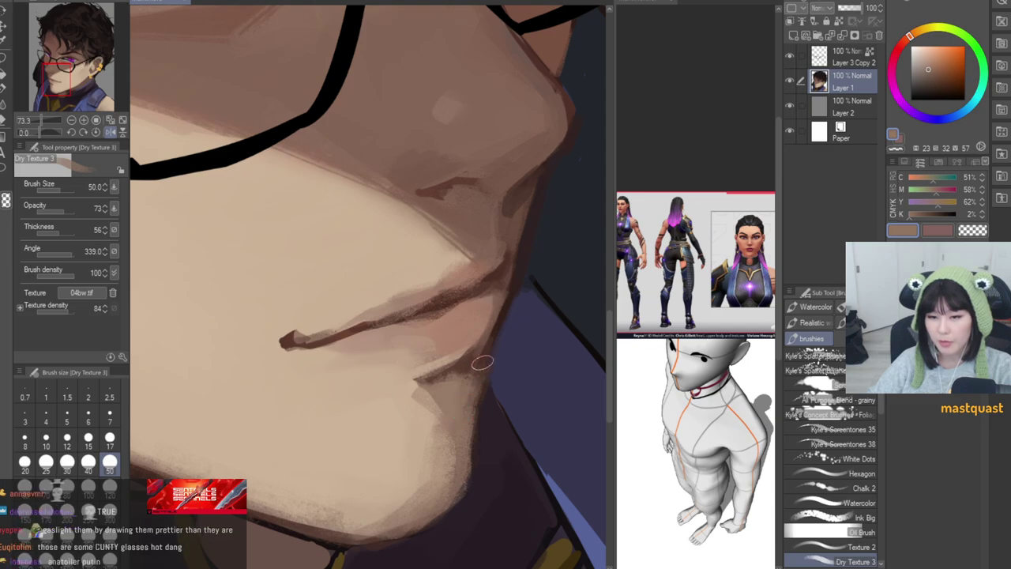
{"action": "left_click", "coordinate": [483, 363], "text": "alt"}
{"action": "left_click", "coordinate": [509, 328], "text": "alt"}
{"action": "left_click", "coordinate": [464, 371], "text": "alt"}
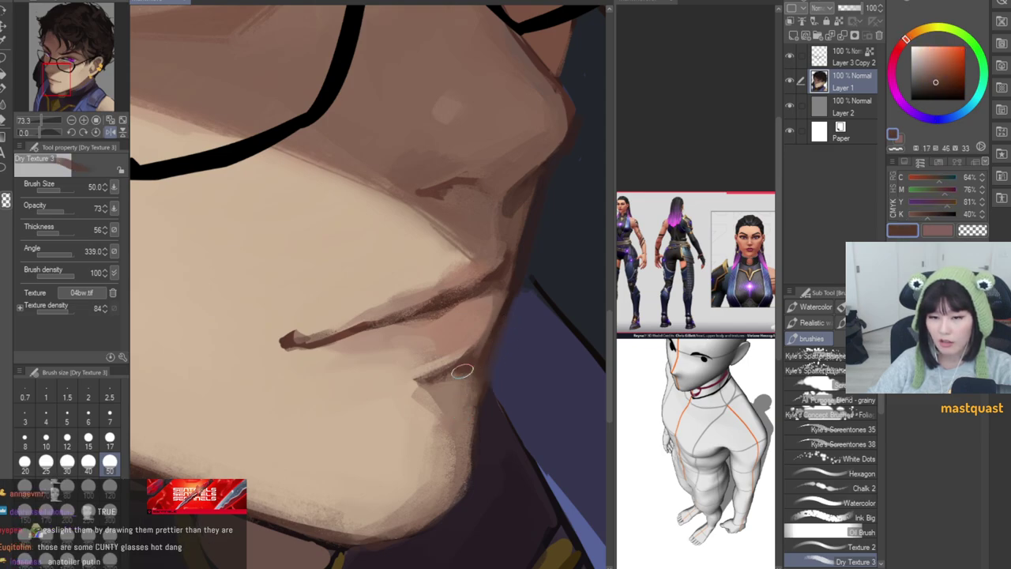
{"action": "left_click", "coordinate": [454, 378], "text": "alt"}
{"action": "left_click_drag", "start_coordinate": [447, 377], "coordinate": [464, 369]}
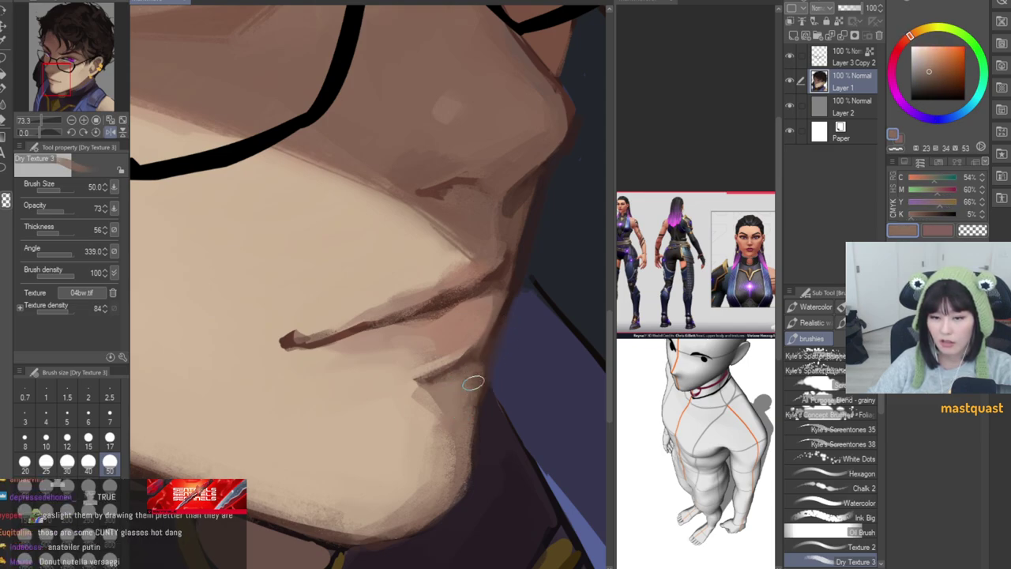
{"action": "left_click", "coordinate": [480, 358], "text": "alt"}
{"action": "left_click", "coordinate": [470, 408], "text": "alt"}
{"action": "scroll", "coordinate": [497, 436], "scroll_direction": "down", "scroll_amount": 5}
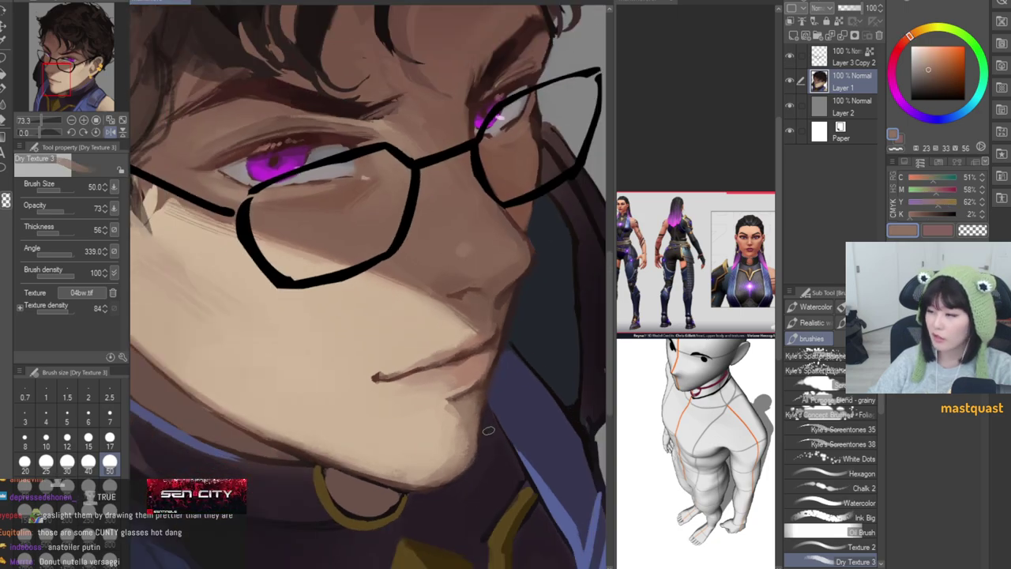
Step: Try to stretch the chin outward and down with Liquify at brush size 500
{"action": "key", "text": "j"}
{"action": "scroll", "coordinate": [472, 478], "scroll_direction": "up", "scroll_amount": 1}
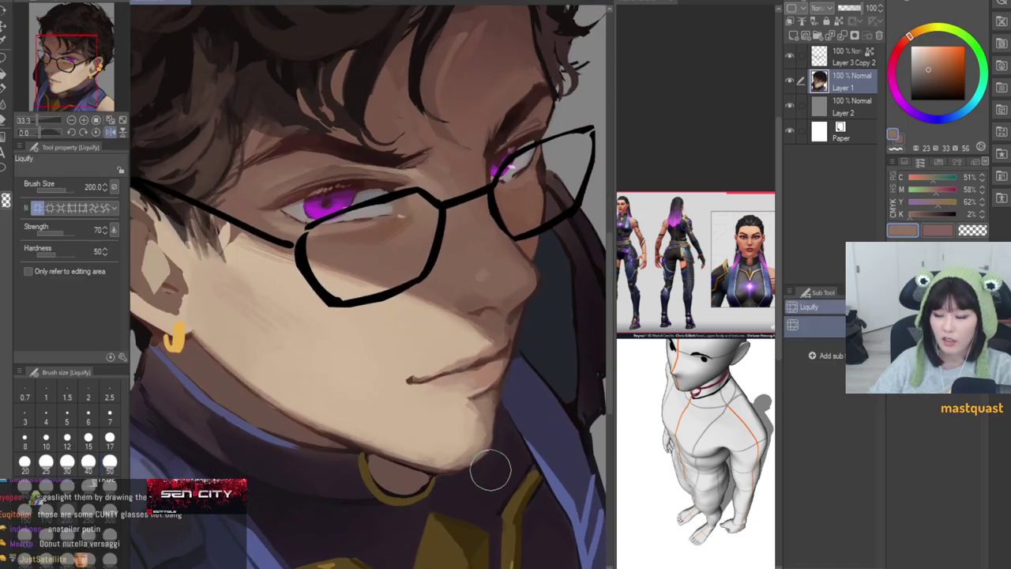
{"action": "key", "text": "bracketright"}
{"action": "key", "text": "bracketright"}
{"action": "key", "text": "bracketright"}
{"action": "key", "text": "bracketright"}
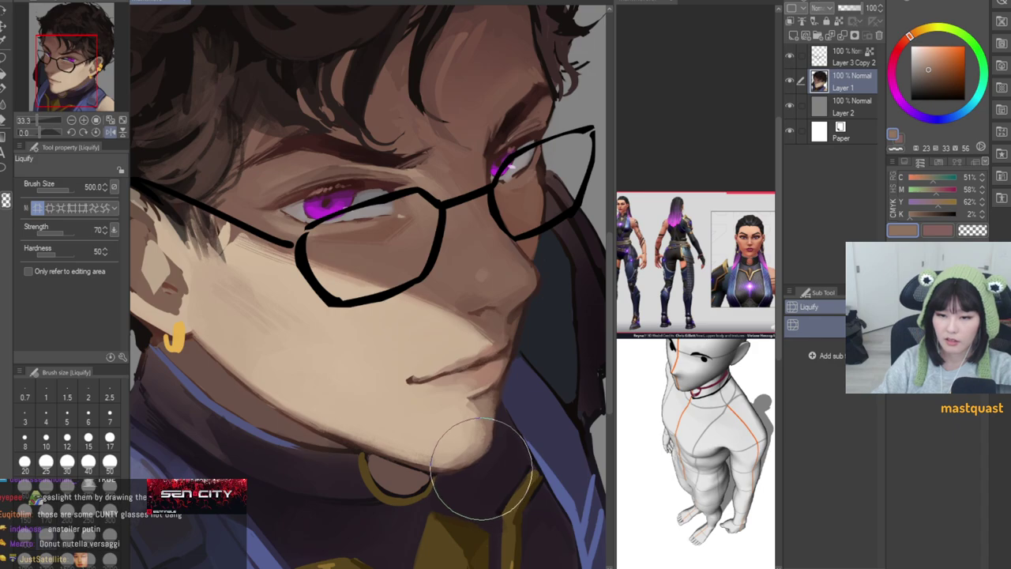
{"action": "scroll", "coordinate": [480, 470], "scroll_direction": "down", "scroll_amount": 5}
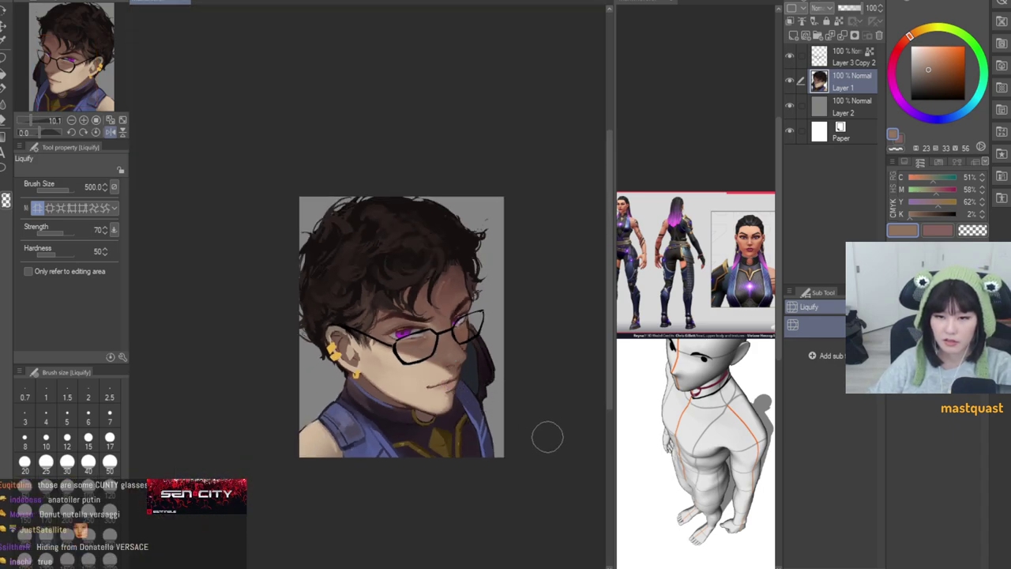
{"action": "left_click_drag", "start_coordinate": [438, 407], "coordinate": [477, 438]}
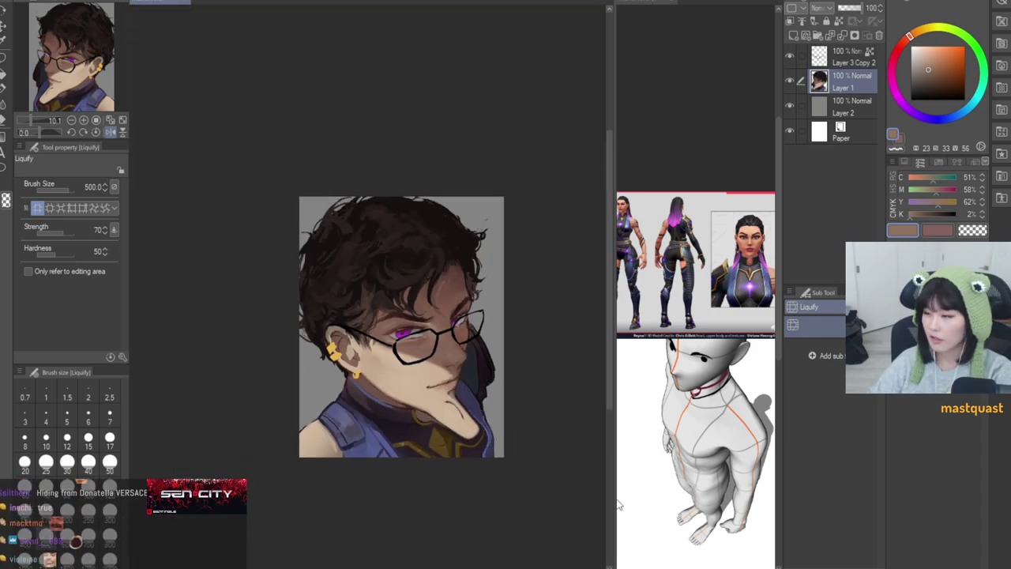
{"action": "key", "text": "ctrl+z"}
Step: Restore the unmirrored view and clean up the lip and chin contour with sampled dark browns at brush size 17
{"action": "key", "text": "h"}
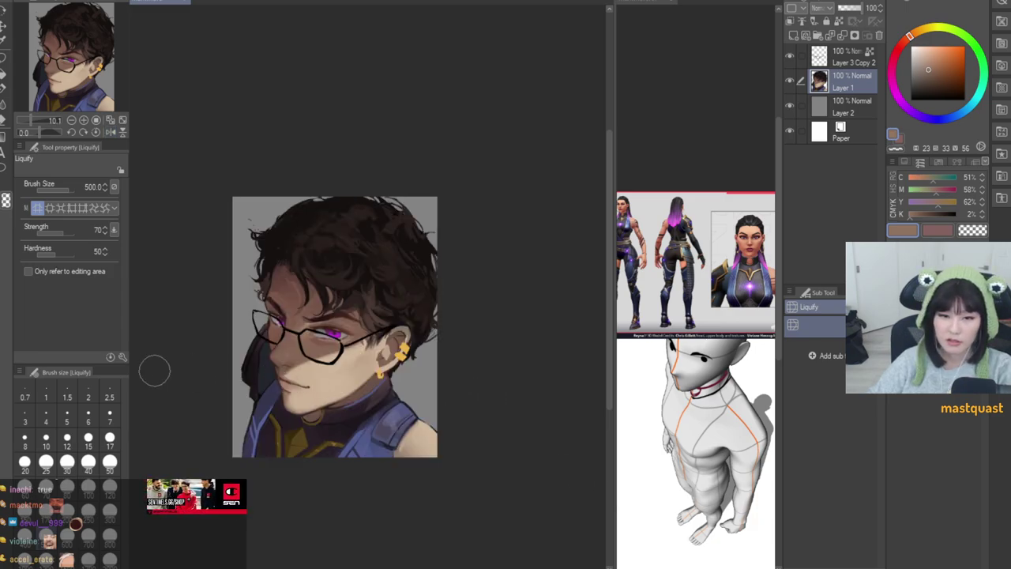
{"action": "scroll", "coordinate": [154, 371], "scroll_direction": "up", "scroll_amount": 4}
{"action": "key", "text": "b"}
{"action": "scroll", "coordinate": [283, 403], "scroll_direction": "up", "scroll_amount": 5}
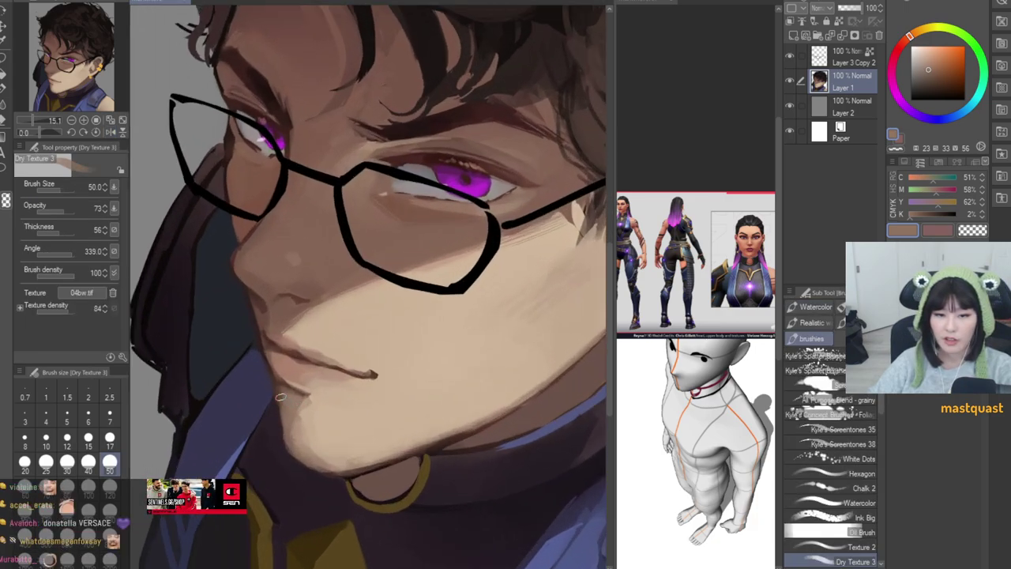
{"action": "key", "text": "bracketleft"}
{"action": "key", "text": "bracketleft"}
{"action": "key", "text": "bracketleft"}
{"action": "key", "text": "bracketleft"}
{"action": "key", "text": "bracketleft"}
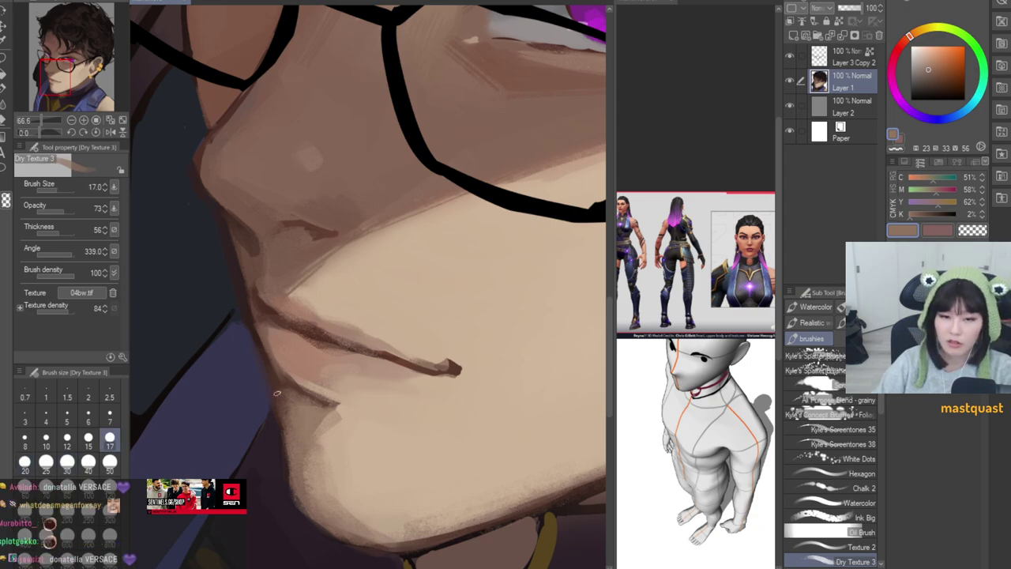
{"action": "left_click", "coordinate": [273, 382], "text": "alt"}
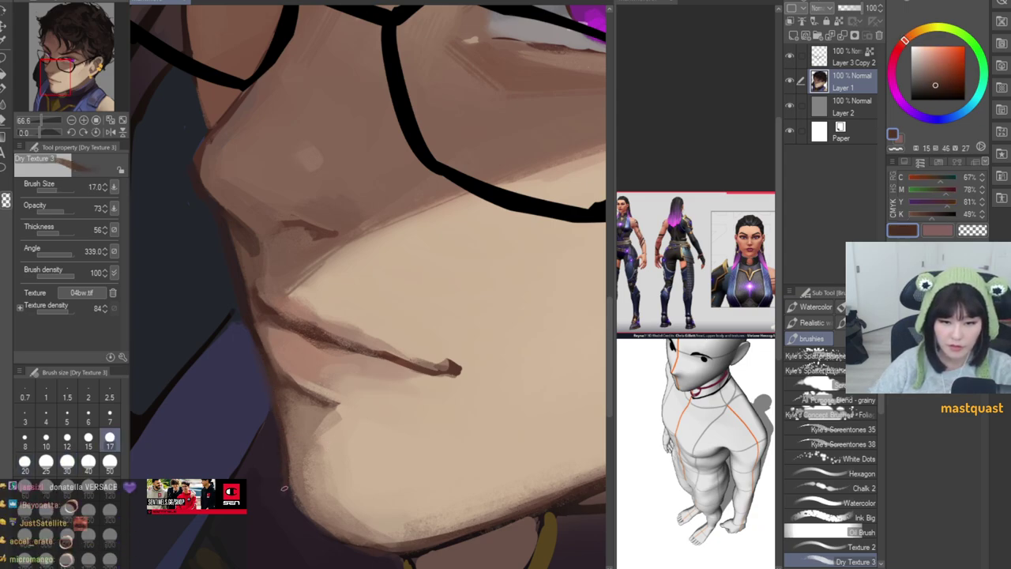
{"action": "left_click", "coordinate": [278, 490], "text": "alt"}
Step: Paint a thin saturated dark red line along the jawline below the ear at brush size 17
{"action": "scroll", "coordinate": [278, 490], "scroll_direction": "down", "scroll_amount": 5}
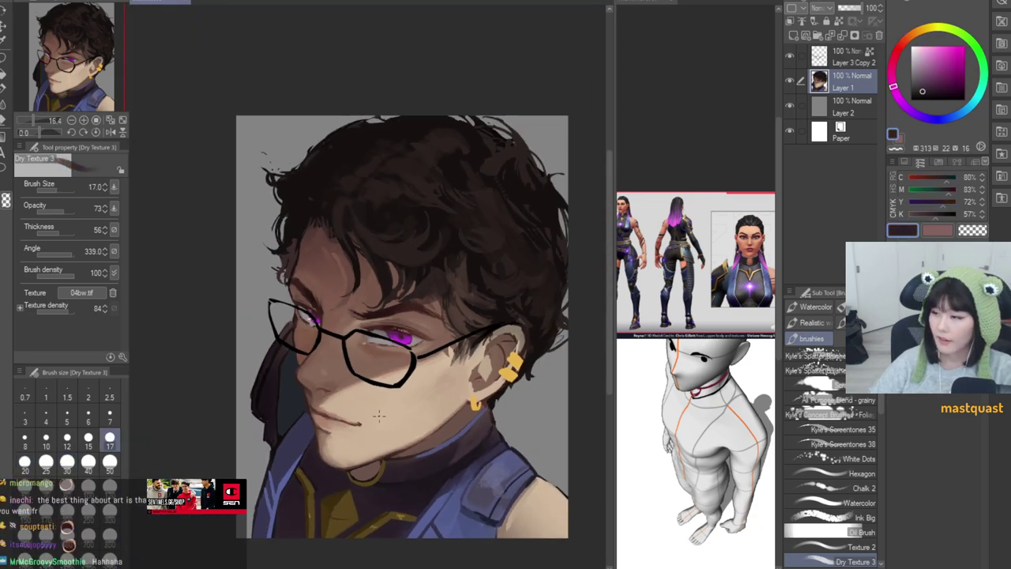
{"action": "scroll", "coordinate": [379, 416], "scroll_direction": "up", "scroll_amount": 2}
{"action": "left_click", "coordinate": [943, 68]}
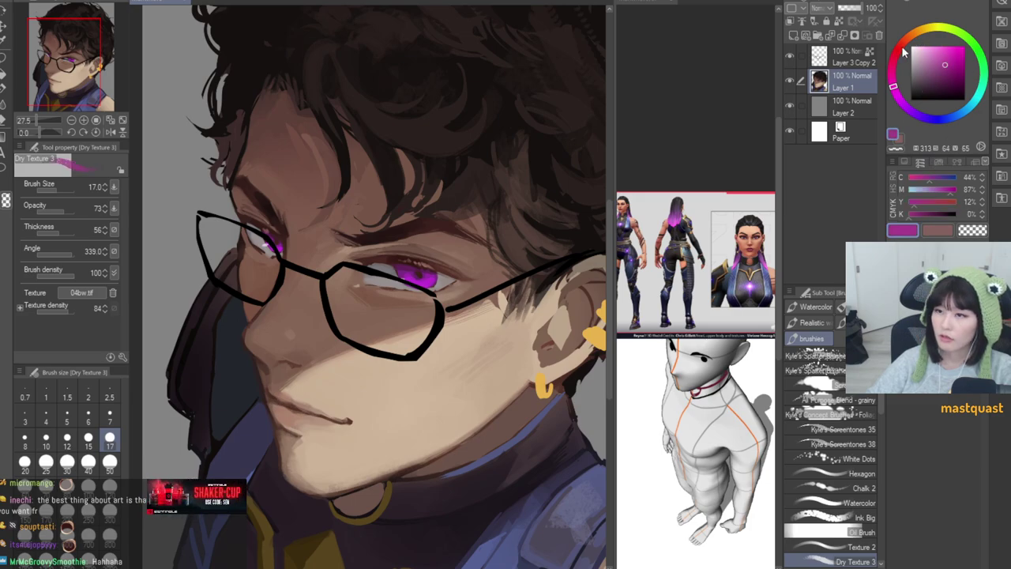
{"action": "left_click", "coordinate": [901, 45]}
{"action": "left_click", "coordinate": [961, 70]}
{"action": "scroll", "coordinate": [529, 454], "scroll_direction": "up", "scroll_amount": 2}
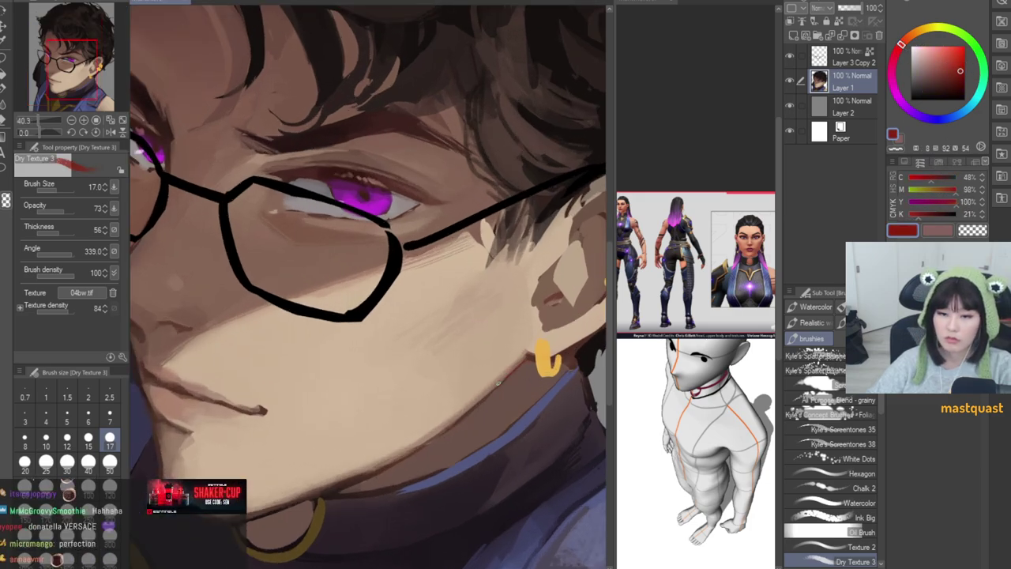
{"action": "scroll", "coordinate": [455, 431], "scroll_direction": "down", "scroll_amount": 3}
{"action": "scroll", "coordinate": [456, 430], "scroll_direction": "up", "scroll_amount": 2}
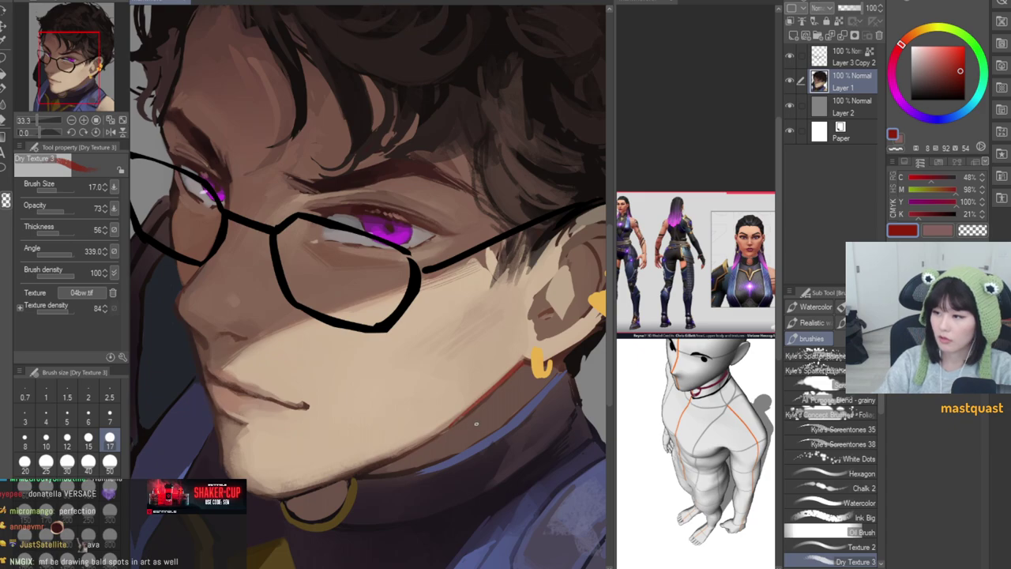
Step: Blend the skin between the eyebrows with sampled reddish browns at brush size 40
{"action": "key", "text": "bracketright"}
{"action": "key", "text": "bracketright"}
{"action": "key", "text": "bracketright"}
{"action": "key", "text": "bracketright"}
{"action": "scroll", "coordinate": [424, 443], "scroll_direction": "down", "scroll_amount": 2}
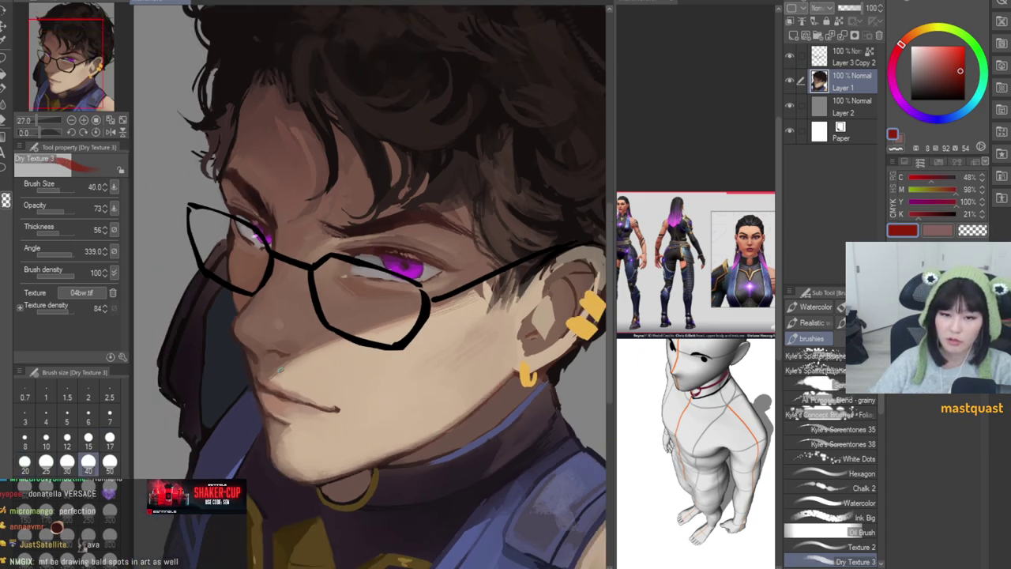
{"action": "scroll", "coordinate": [332, 365], "scroll_direction": "up", "scroll_amount": 3}
{"action": "scroll", "coordinate": [406, 451], "scroll_direction": "down", "scroll_amount": 2}
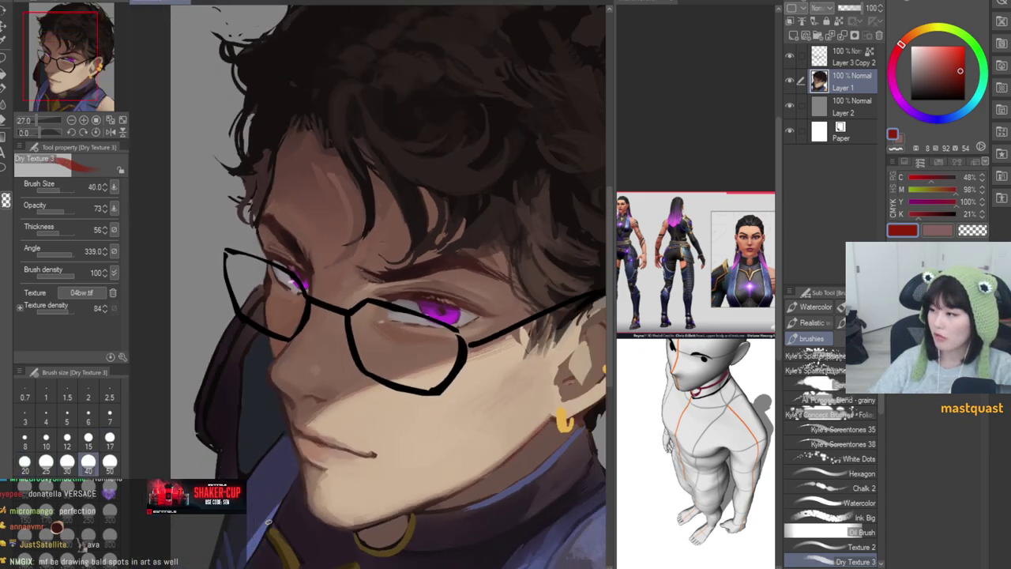
{"action": "scroll", "coordinate": [406, 450], "scroll_direction": "down", "scroll_amount": 1}
{"action": "scroll", "coordinate": [386, 402], "scroll_direction": "up", "scroll_amount": 3}
{"action": "scroll", "coordinate": [249, 243], "scroll_direction": "up", "scroll_amount": 5}
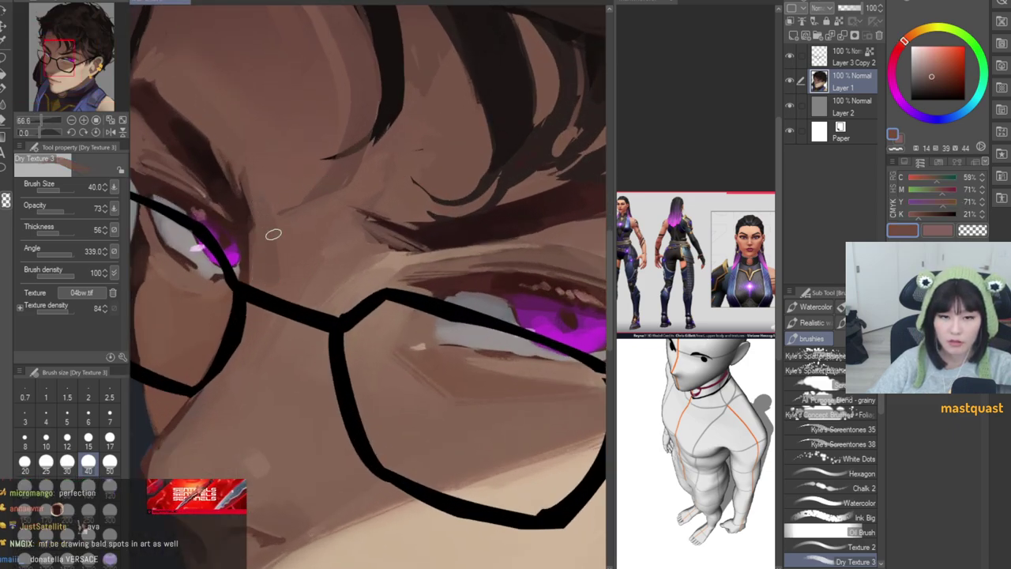
{"action": "scroll", "coordinate": [274, 233], "scroll_direction": "down", "scroll_amount": 1}
{"action": "scroll", "coordinate": [293, 237], "scroll_direction": "down", "scroll_amount": 2}
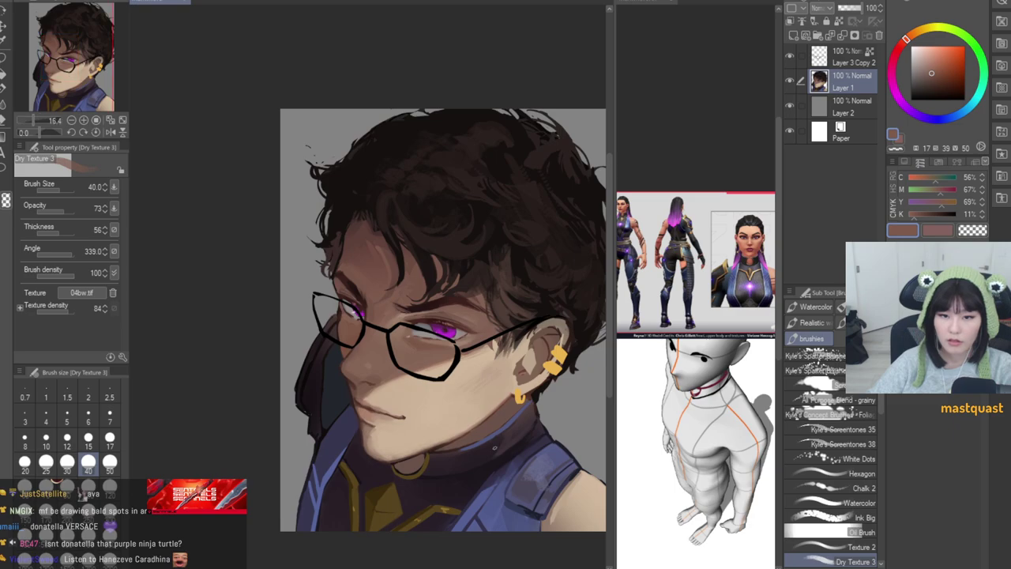
Step: Smooth the forehead shading above the far eyebrow with sampled dark and mid skin browns
{"action": "scroll", "coordinate": [319, 392], "scroll_direction": "up", "scroll_amount": 6}
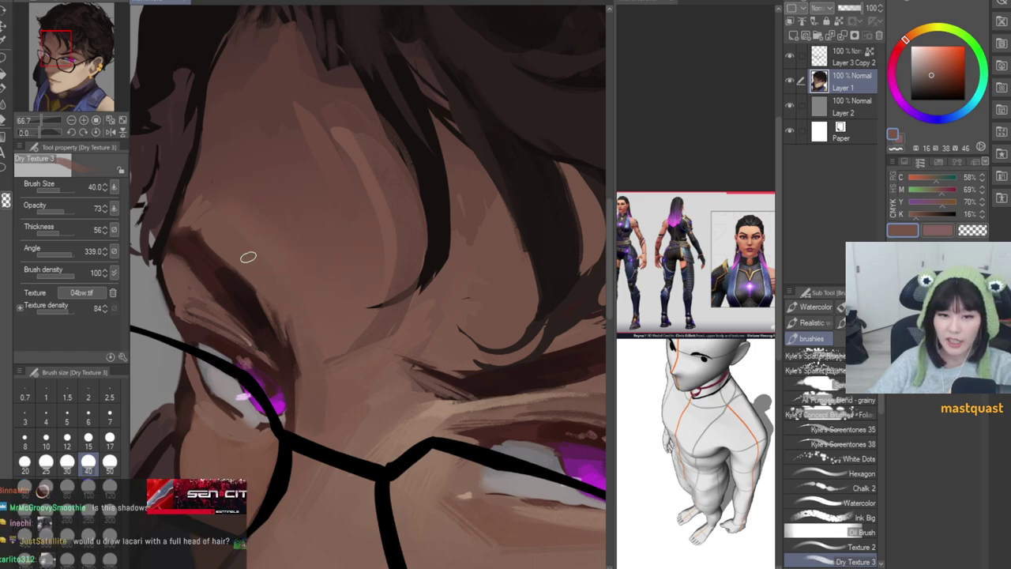
{"action": "left_click", "coordinate": [248, 153], "text": "alt"}
{"action": "scroll", "coordinate": [382, 313], "scroll_direction": "down", "scroll_amount": 1}
{"action": "scroll", "coordinate": [291, 244], "scroll_direction": "up", "scroll_amount": 1}
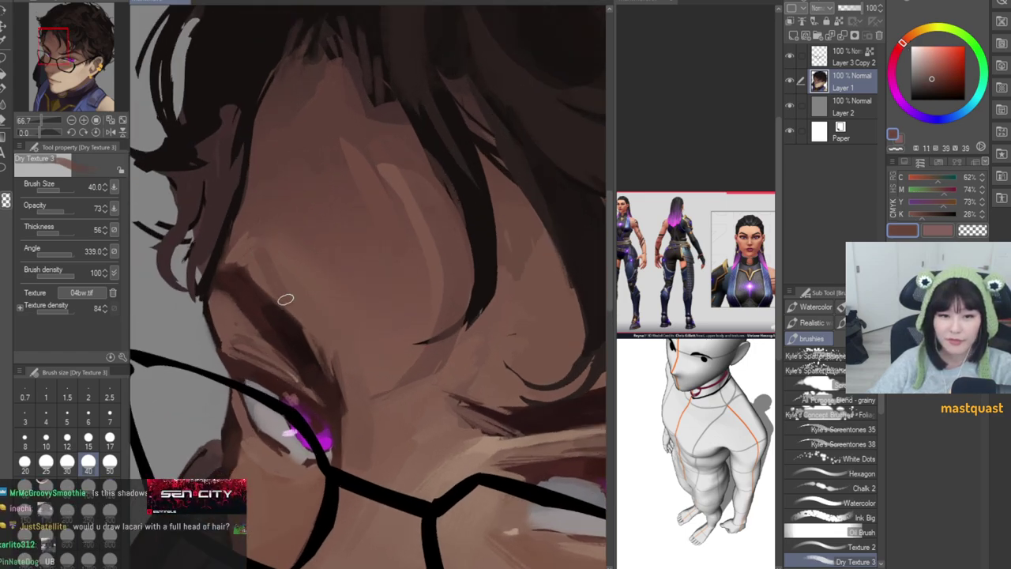
{"action": "left_click", "coordinate": [295, 265], "text": "alt"}
{"action": "scroll", "coordinate": [339, 340], "scroll_direction": "down", "scroll_amount": 2}
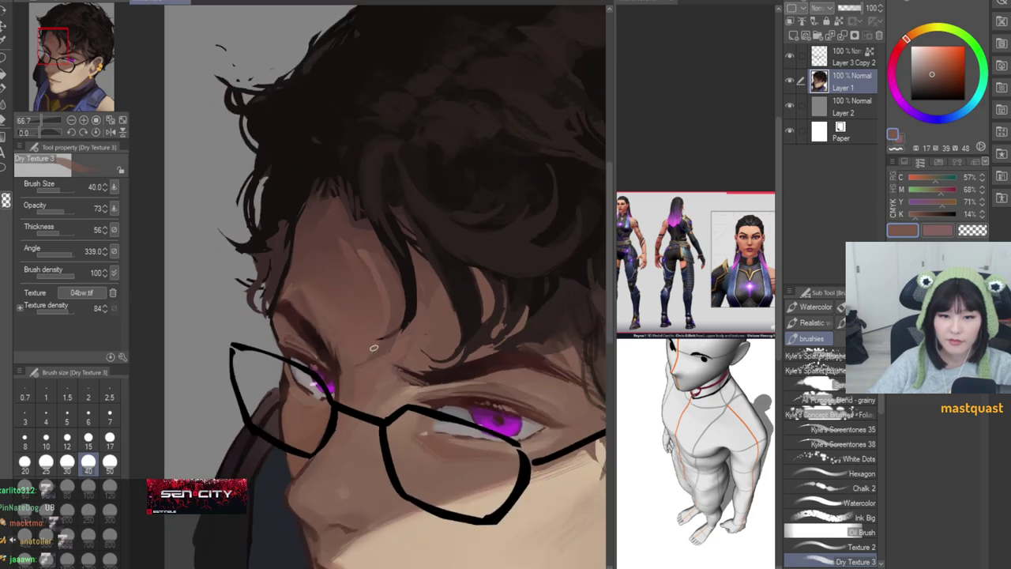
{"action": "scroll", "coordinate": [373, 348], "scroll_direction": "down", "scroll_amount": 2}
{"action": "scroll", "coordinate": [378, 361], "scroll_direction": "up", "scroll_amount": 2}
{"action": "scroll", "coordinate": [308, 254], "scroll_direction": "up", "scroll_amount": 2}
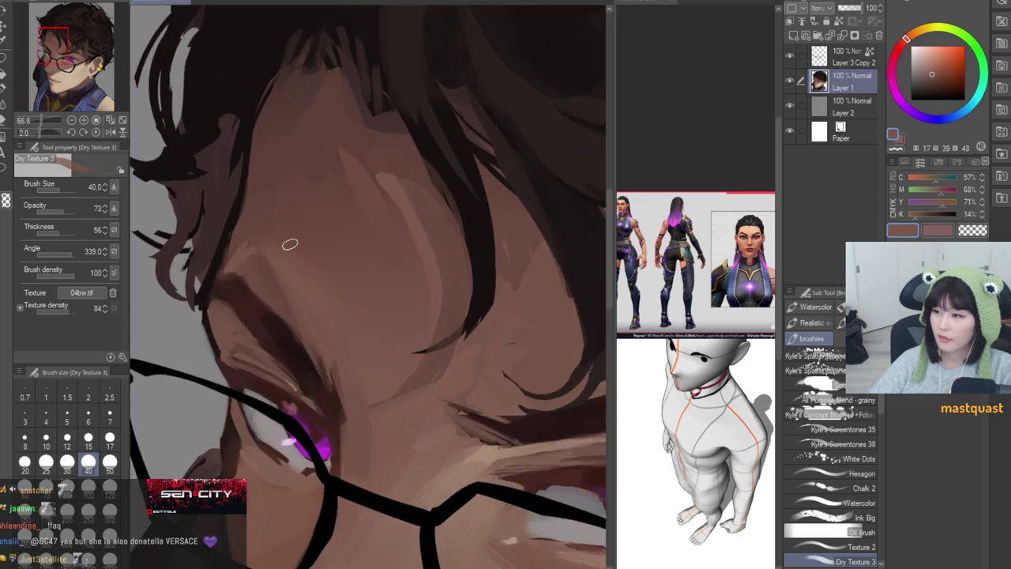
Step: Refine the transition from the forehead to the inner far eyebrow with sampled reddish skin browns
{"action": "left_click", "coordinate": [277, 239], "text": "alt"}
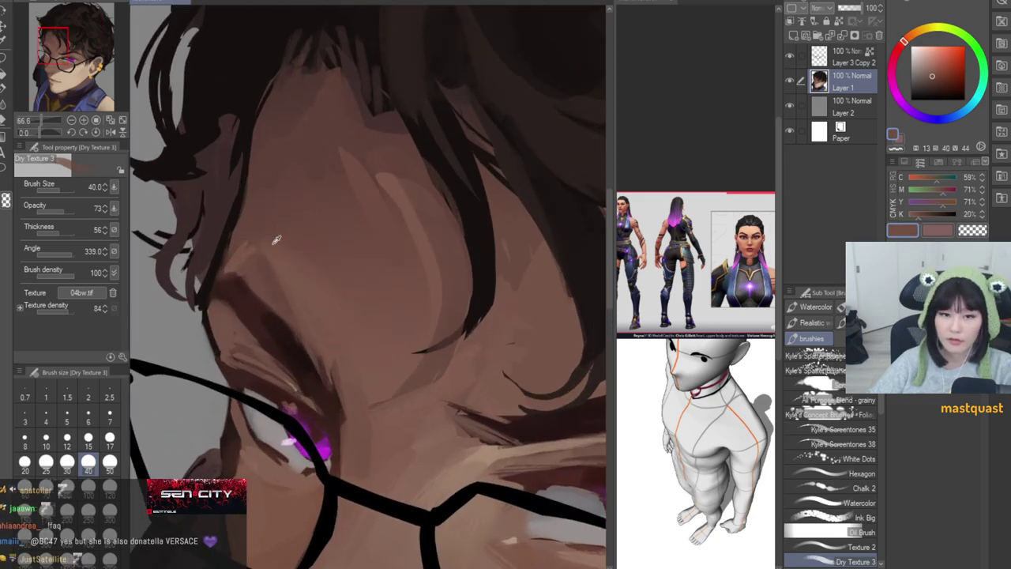
{"action": "left_click", "coordinate": [287, 288], "text": "alt"}
{"action": "scroll", "coordinate": [330, 352], "scroll_direction": "down", "scroll_amount": 1}
{"action": "left_click", "coordinate": [313, 276], "text": "alt"}
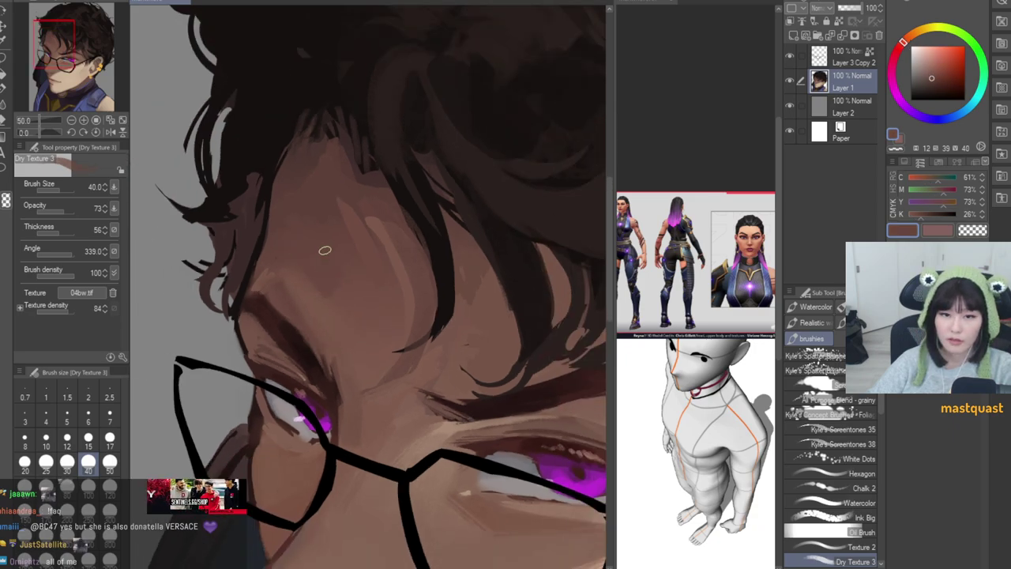
{"action": "left_click", "coordinate": [338, 321], "text": "alt"}
{"action": "scroll", "coordinate": [346, 262], "scroll_direction": "down", "scroll_amount": 4}
{"action": "scroll", "coordinate": [474, 418], "scroll_direction": "down", "scroll_amount": 1}
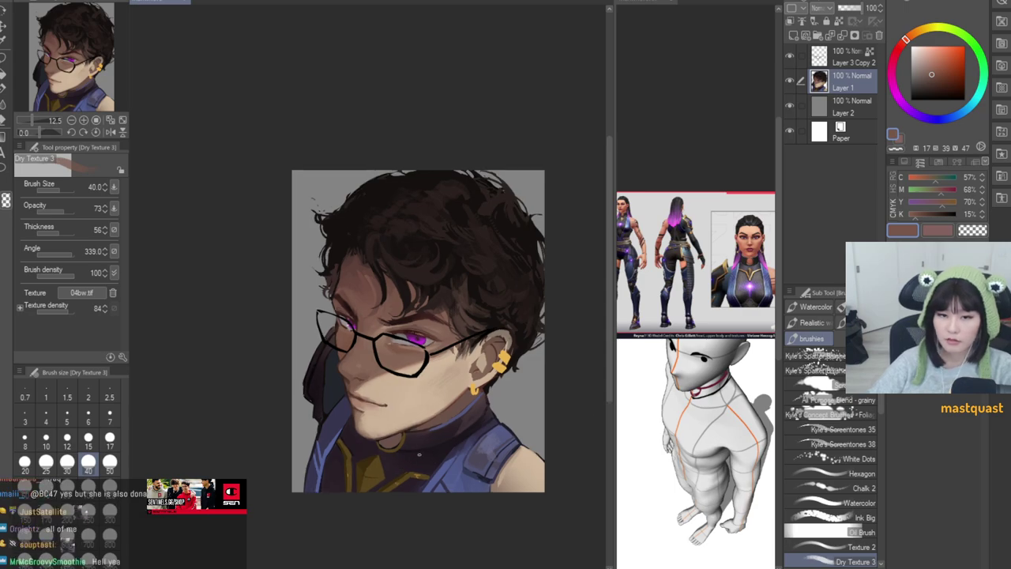
Step: Touch up the outer part of the near eyebrow with its sampled dark red-brown
{"action": "scroll", "coordinate": [434, 443], "scroll_direction": "up", "scroll_amount": 1}
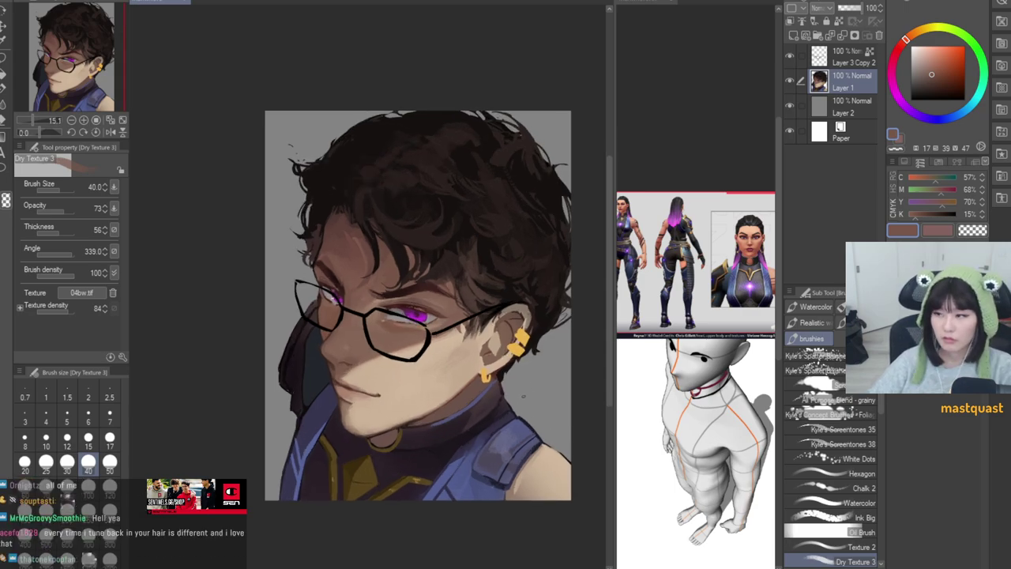
{"action": "scroll", "coordinate": [514, 359], "scroll_direction": "up", "scroll_amount": 3}
{"action": "scroll", "coordinate": [316, 219], "scroll_direction": "up", "scroll_amount": 3}
{"action": "left_click", "coordinate": [230, 190], "text": "alt"}
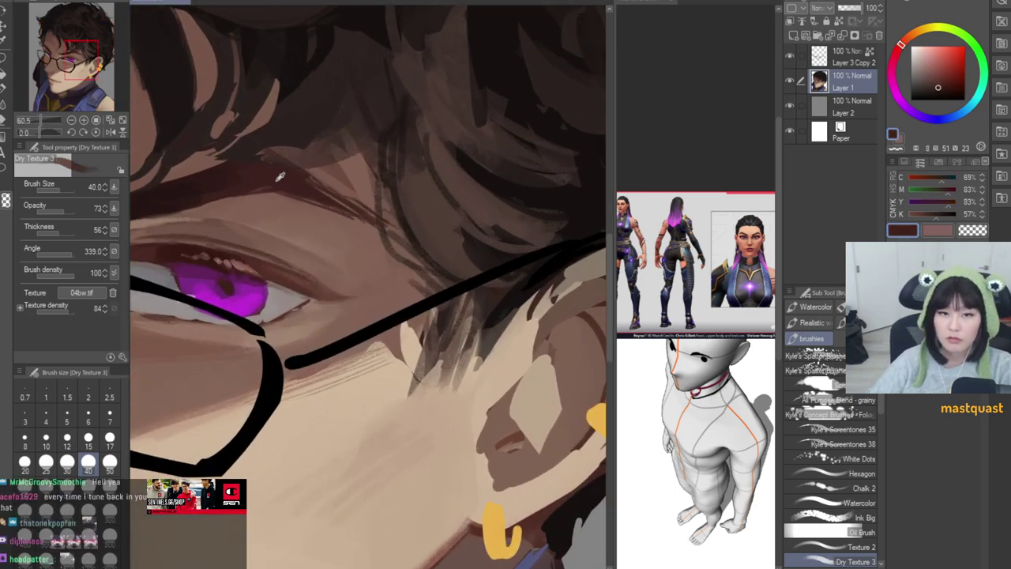
{"action": "scroll", "coordinate": [395, 356], "scroll_direction": "down", "scroll_amount": 4}
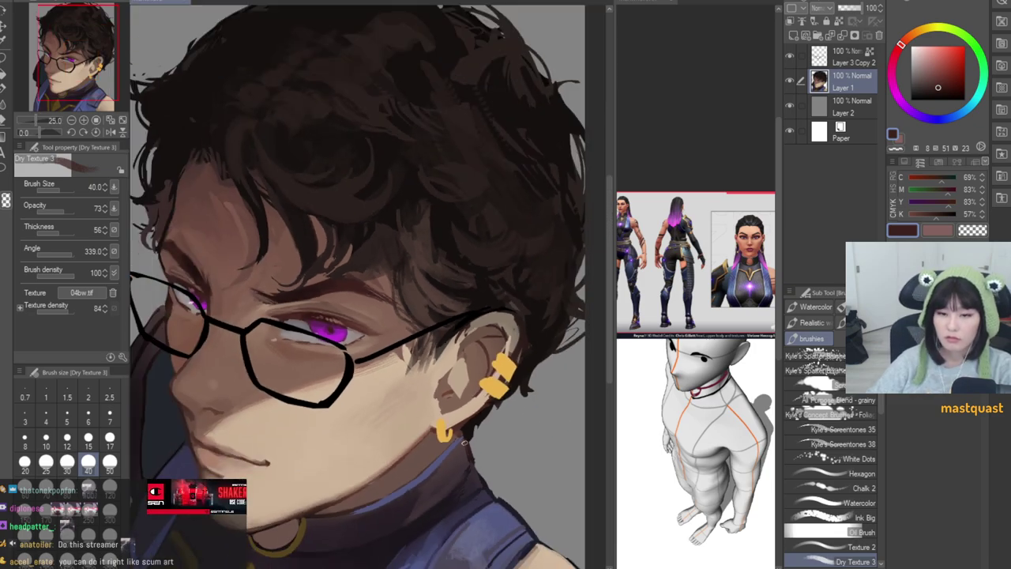
Step: Paint the sideburn in front of the ear in near-black hair strokes and trim its edges with sampled light skin tones
{"action": "scroll", "coordinate": [450, 311], "scroll_direction": "up", "scroll_amount": 2}
{"action": "left_click", "coordinate": [439, 349], "text": "alt"}
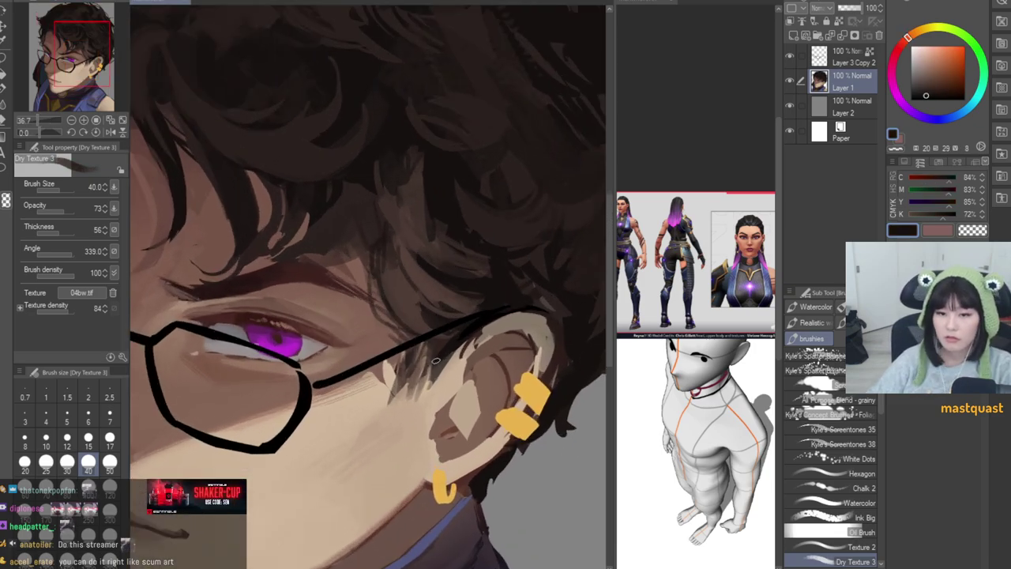
{"action": "left_click_drag", "start_coordinate": [427, 365], "coordinate": [392, 425]}
{"action": "left_click_drag", "start_coordinate": [420, 388], "coordinate": [391, 443]}
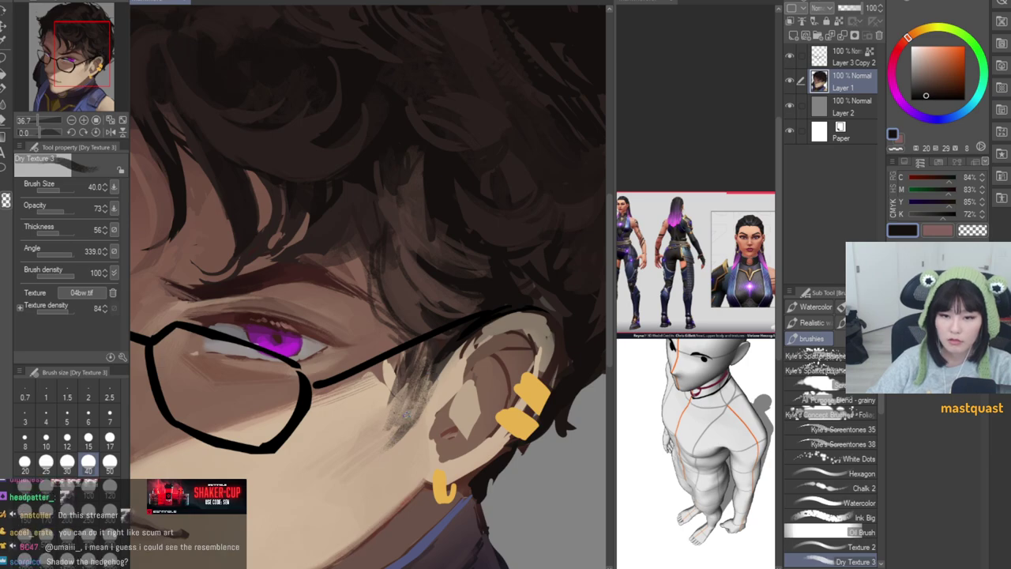
{"action": "left_click", "coordinate": [388, 429], "text": "alt"}
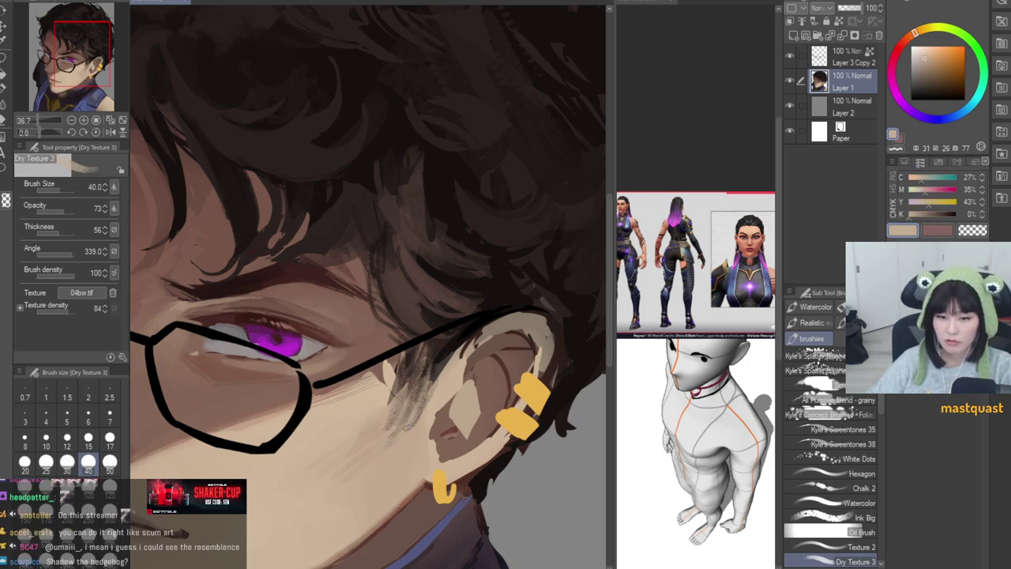
{"action": "left_click", "coordinate": [401, 443], "text": "alt"}
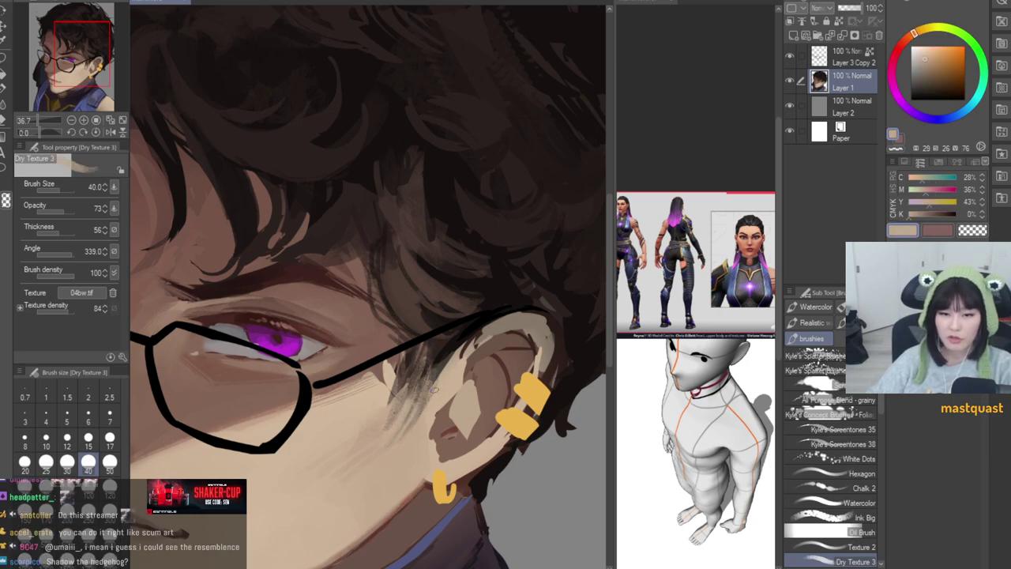
{"action": "scroll", "coordinate": [434, 388], "scroll_direction": "down", "scroll_amount": 4}
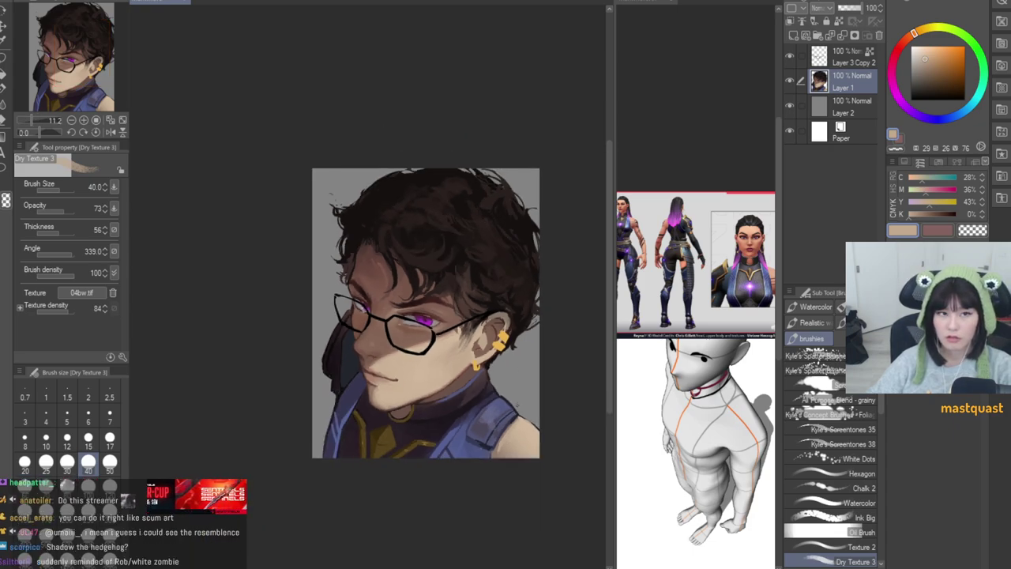
Step: Touch up the hairline above the forehead with a sampled dark brown at brush size 50
{"action": "scroll", "coordinate": [534, 332], "scroll_direction": "up", "scroll_amount": 2}
{"action": "scroll", "coordinate": [522, 395], "scroll_direction": "down", "scroll_amount": 1}
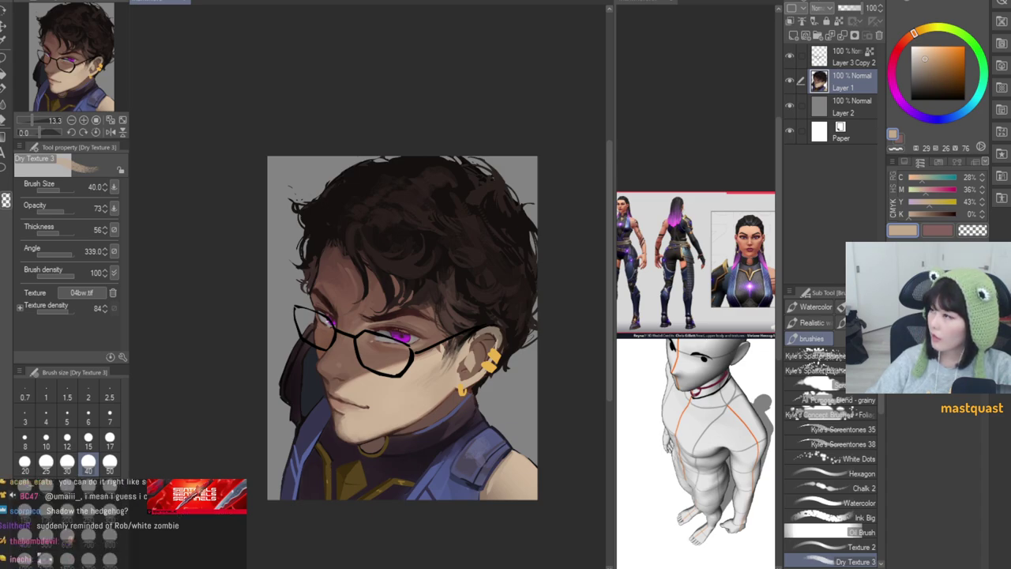
{"action": "scroll", "coordinate": [431, 226], "scroll_direction": "up", "scroll_amount": 3}
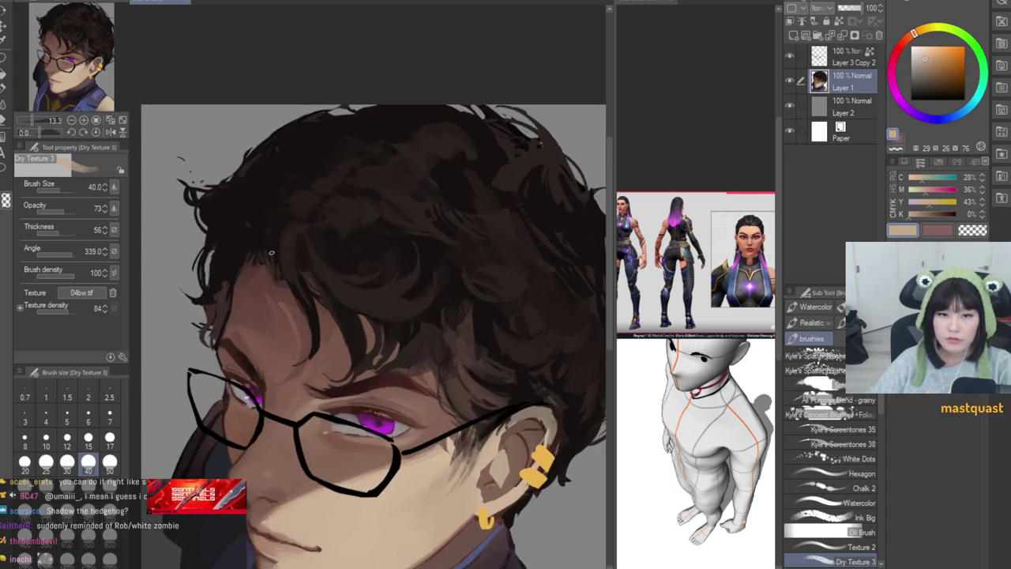
{"action": "left_click", "coordinate": [258, 251], "text": "alt"}
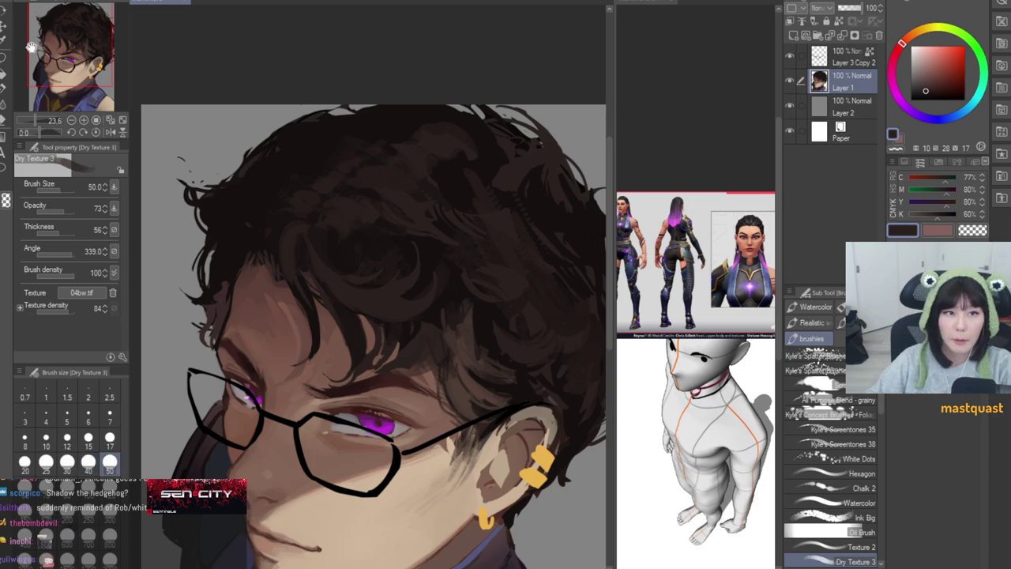
Step: Lasso the hair mass on top of the head and try shifting it toward the far side of the face
{"action": "key", "text": "m"}
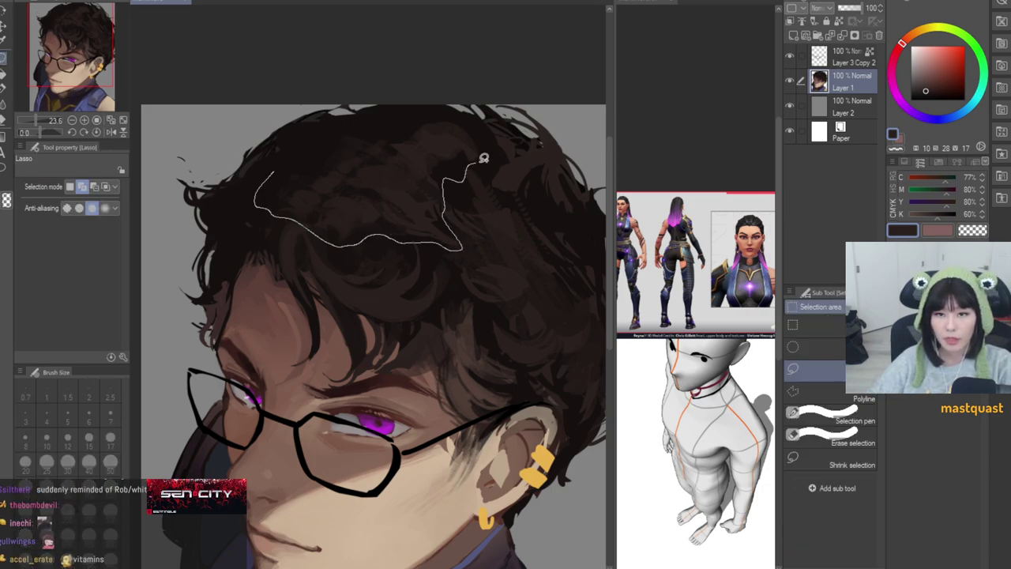
{"action": "left_click_drag", "start_coordinate": [483, 158], "coordinate": [321, 137]}
{"action": "left_click", "coordinate": [4, 24]}
{"action": "left_click_drag", "start_coordinate": [391, 169], "coordinate": [357, 174]}
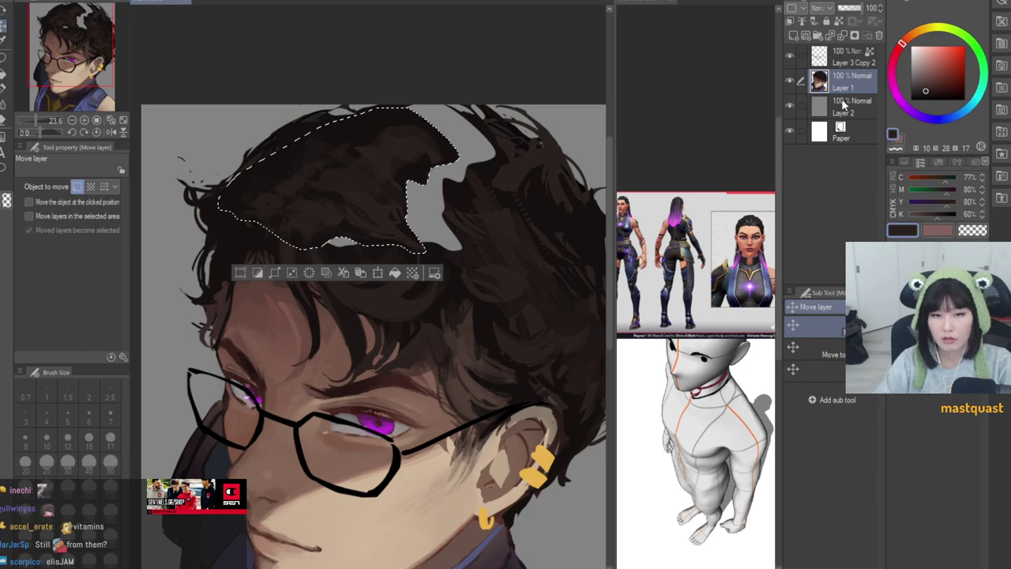
{"action": "key", "text": "ctrl+z"}
Step: Cut the selected hair onto its own layer, deselect, and place that layer directly below Layer 1
{"action": "key", "text": "ctrl+x"}
{"action": "key", "text": "ctrl+v"}
{"action": "key", "text": "ctrl+d"}
{"action": "left_click_drag", "start_coordinate": [849, 83], "coordinate": [851, 115]}
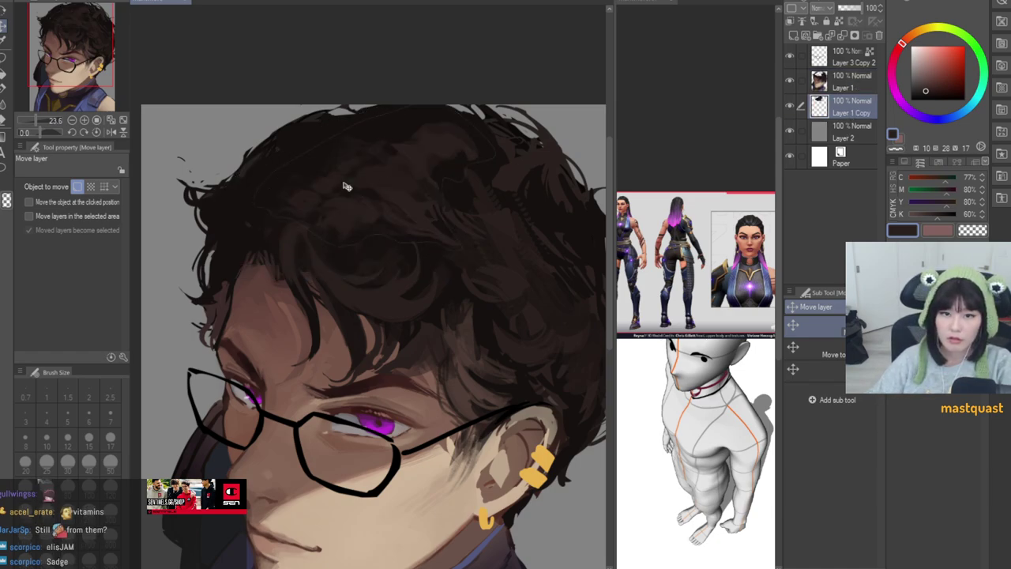
Step: Shift the separated hair piece to reshape the crown, checking it mirrored, and merge its layer with Layer 1
{"action": "mouse_move", "coordinate": [345, 187]}
{"action": "left_mouse_down"}
{"action": "mouse_move", "coordinate": [306, 189]}
{"action": "mouse_move", "coordinate": [349, 174]}
{"action": "left_mouse_up"}
{"action": "scroll", "coordinate": [387, 164], "scroll_direction": "down", "scroll_amount": 6}
{"action": "key", "text": "h"}
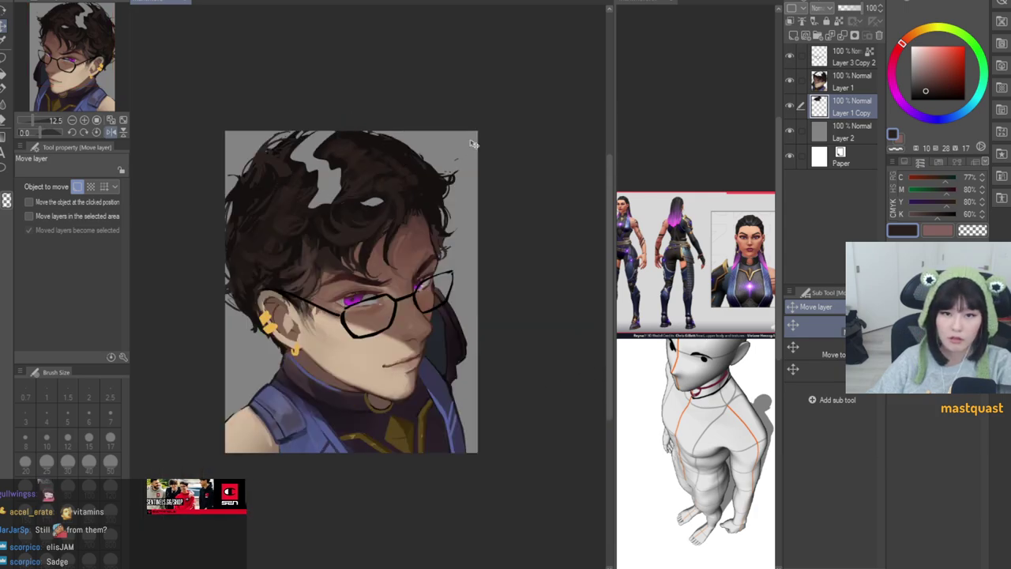
{"action": "key", "text": "h"}
{"action": "scroll", "coordinate": [420, 169], "scroll_direction": "up", "scroll_amount": 4}
{"action": "left_click_drag", "start_coordinate": [412, 174], "coordinate": [417, 171]}
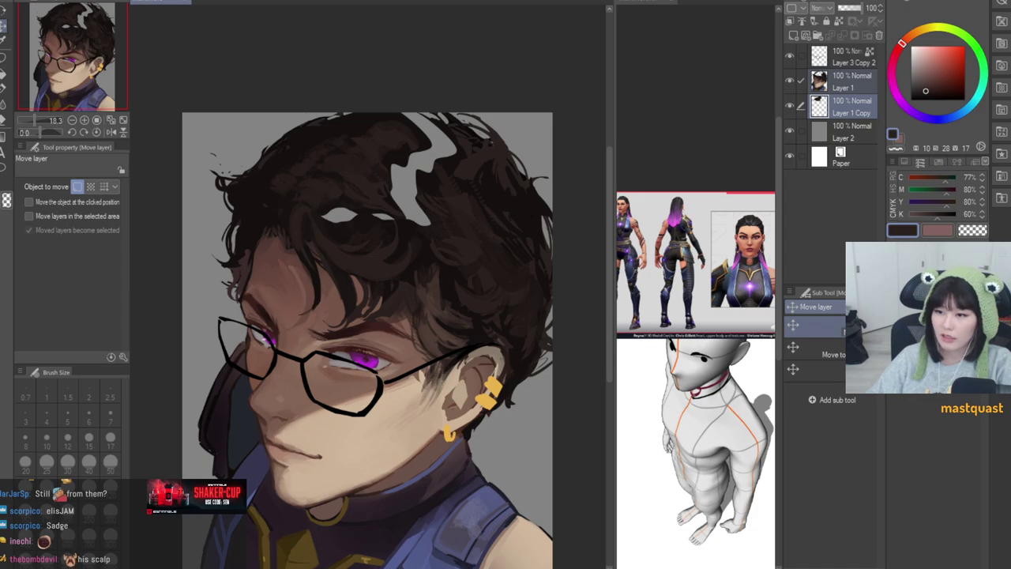
{"action": "key", "text": "shift+alt+e"}
Step: Fill the gaps left in the crown hair with sampled dark browns using the Mapping pen at size 150
{"action": "scroll", "coordinate": [376, 128], "scroll_direction": "up", "scroll_amount": 4}
{"action": "key", "text": "p"}
{"action": "scroll", "coordinate": [442, 218], "scroll_direction": "up", "scroll_amount": 3}
{"action": "left_click", "coordinate": [386, 192], "text": "alt"}
{"action": "left_click_drag", "start_coordinate": [390, 190], "coordinate": [448, 270]}
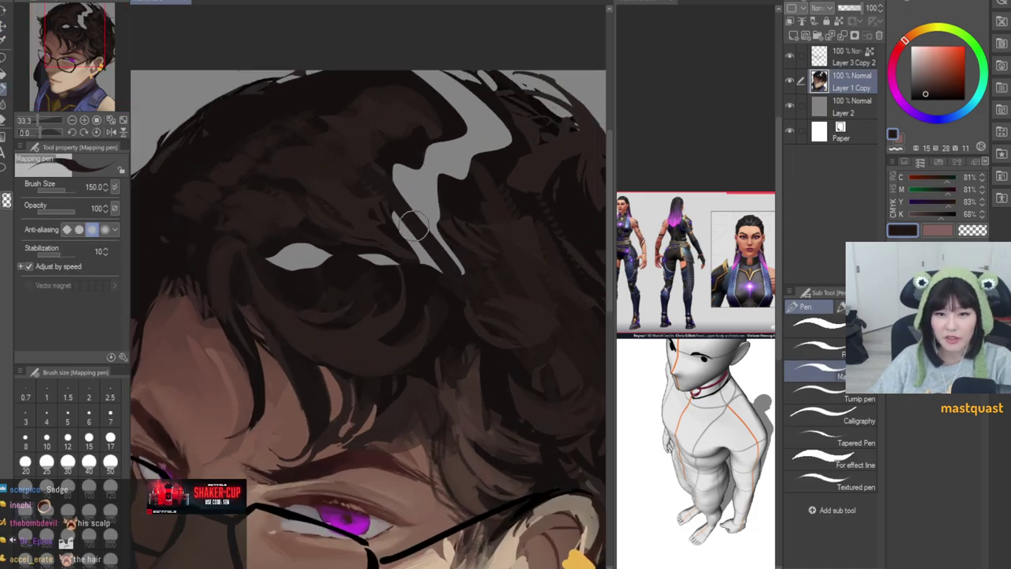
{"action": "mouse_move", "coordinate": [413, 225]}
{"action": "left_mouse_down"}
{"action": "mouse_move", "coordinate": [401, 178]}
{"action": "mouse_move", "coordinate": [436, 197]}
{"action": "mouse_move", "coordinate": [450, 228]}
{"action": "mouse_move", "coordinate": [454, 196]}
{"action": "mouse_move", "coordinate": [408, 163]}
{"action": "mouse_move", "coordinate": [468, 190]}
{"action": "mouse_move", "coordinate": [450, 128]}
{"action": "mouse_move", "coordinate": [517, 170]}
{"action": "mouse_move", "coordinate": [439, 108]}
{"action": "mouse_move", "coordinate": [431, 89]}
{"action": "mouse_move", "coordinate": [458, 95]}
{"action": "left_mouse_up"}
{"action": "left_click", "coordinate": [439, 276], "text": "alt"}
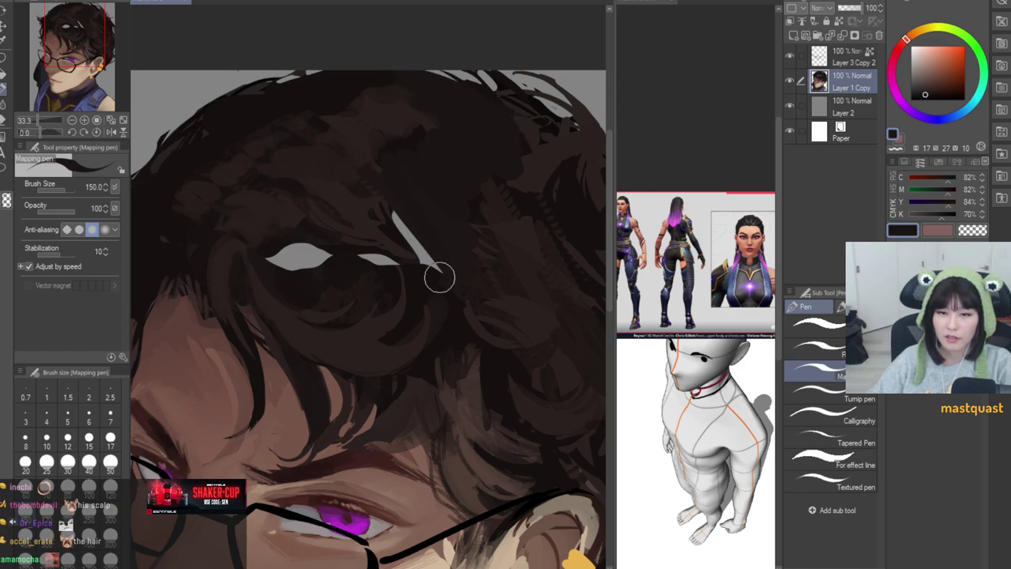
{"action": "mouse_move", "coordinate": [438, 277]}
{"action": "left_mouse_down"}
{"action": "mouse_move", "coordinate": [391, 230]}
{"action": "mouse_move", "coordinate": [393, 206]}
{"action": "mouse_move", "coordinate": [426, 263]}
{"action": "mouse_move", "coordinate": [378, 280]}
{"action": "mouse_move", "coordinate": [389, 265]}
{"action": "mouse_move", "coordinate": [286, 264]}
{"action": "mouse_move", "coordinate": [340, 276]}
{"action": "left_mouse_up"}
{"action": "scroll", "coordinate": [394, 237], "scroll_direction": "down", "scroll_amount": 1}
{"action": "scroll", "coordinate": [288, 230], "scroll_direction": "up", "scroll_amount": 1}
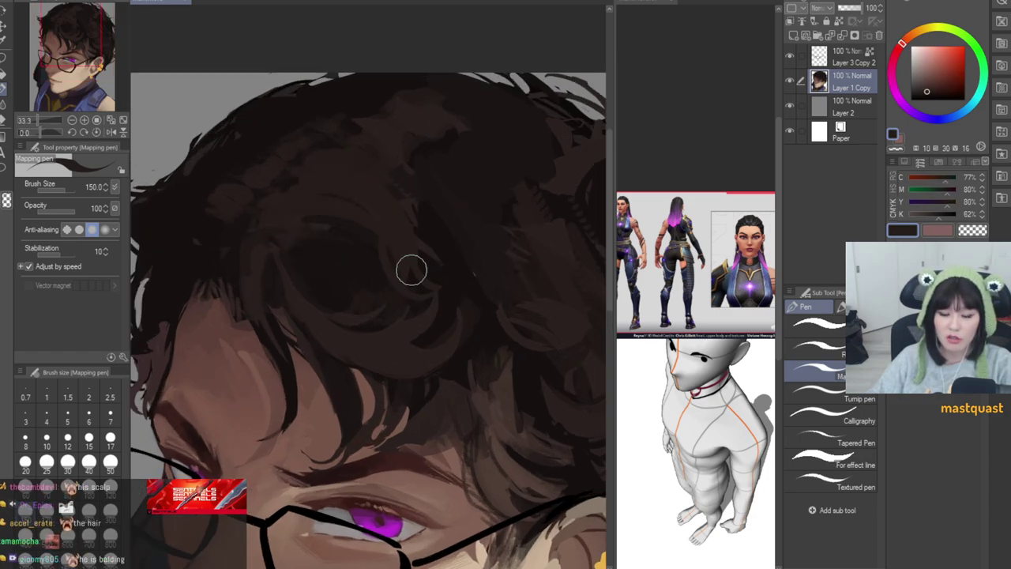
Step: Repaint the curls above the forehead with Mapping pen strokes in sampled dark browns
{"action": "scroll", "coordinate": [402, 261], "scroll_direction": "down", "scroll_amount": 2}
{"action": "scroll", "coordinate": [474, 316], "scroll_direction": "up", "scroll_amount": 2}
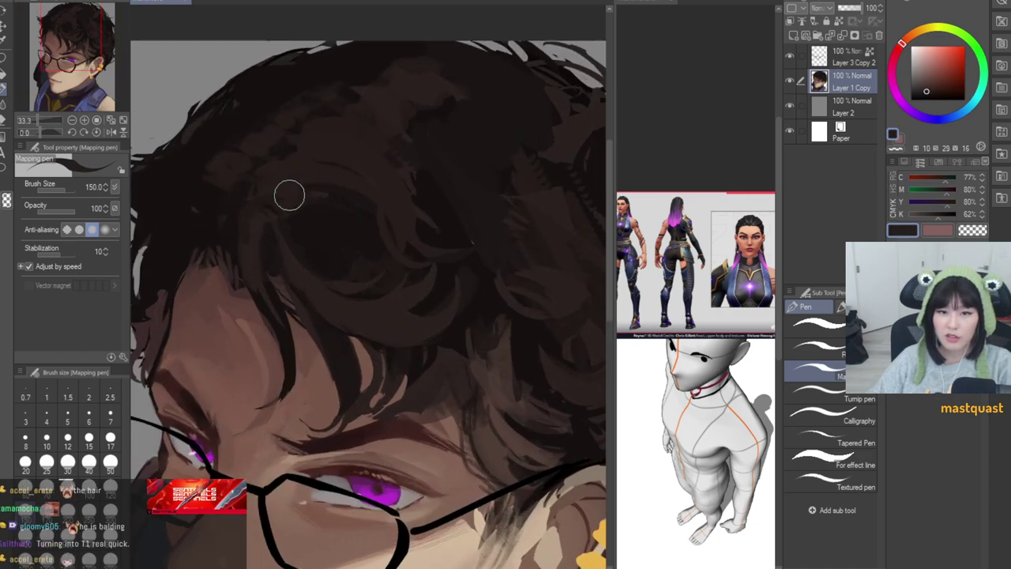
{"action": "left_click_drag", "start_coordinate": [345, 209], "coordinate": [383, 239]}
{"action": "left_click", "coordinate": [311, 216], "text": "alt"}
{"action": "mouse_move", "coordinate": [306, 205]}
{"action": "left_mouse_down"}
{"action": "mouse_move", "coordinate": [345, 250]}
{"action": "mouse_move", "coordinate": [310, 215]}
{"action": "mouse_move", "coordinate": [396, 273]}
{"action": "left_mouse_up"}
{"action": "scroll", "coordinate": [403, 356], "scroll_direction": "down", "scroll_amount": 1}
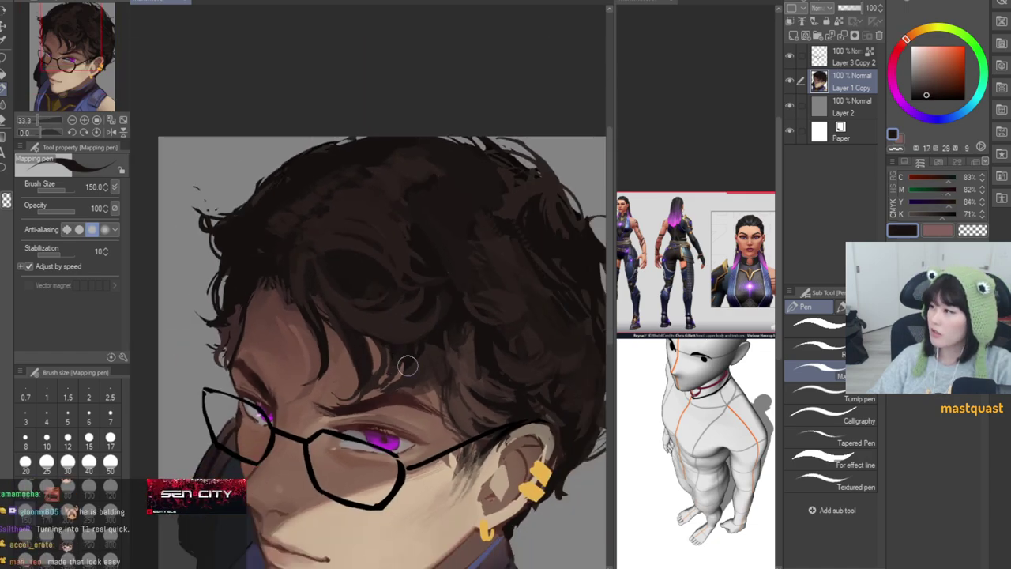
Step: Blend the filled area between the crown locks with further sampled dark brown strokes
{"action": "scroll", "coordinate": [453, 272], "scroll_direction": "up", "scroll_amount": 1}
{"action": "left_click", "coordinate": [332, 212], "text": "alt"}
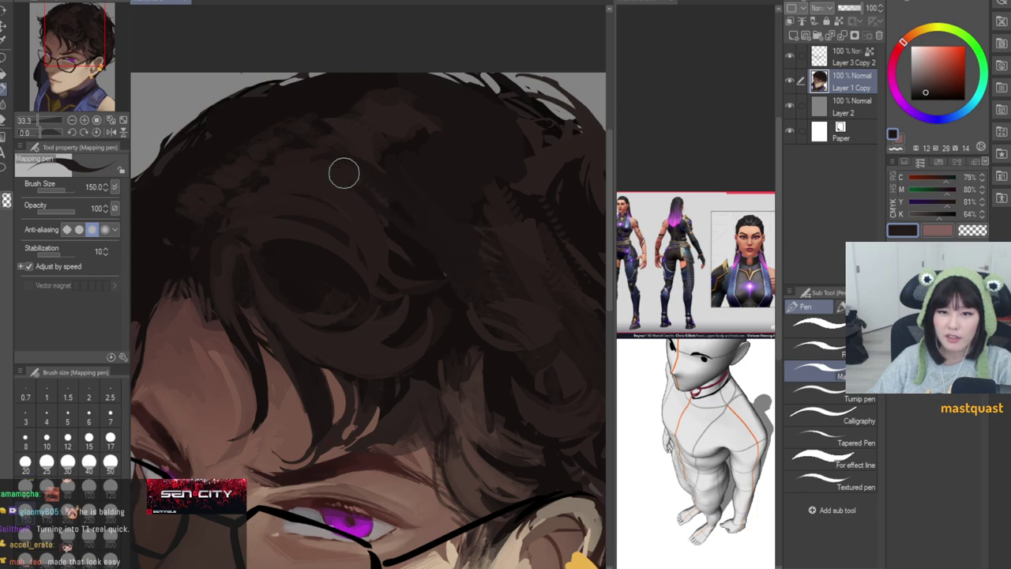
{"action": "scroll", "coordinate": [504, 243], "scroll_direction": "down", "scroll_amount": 3}
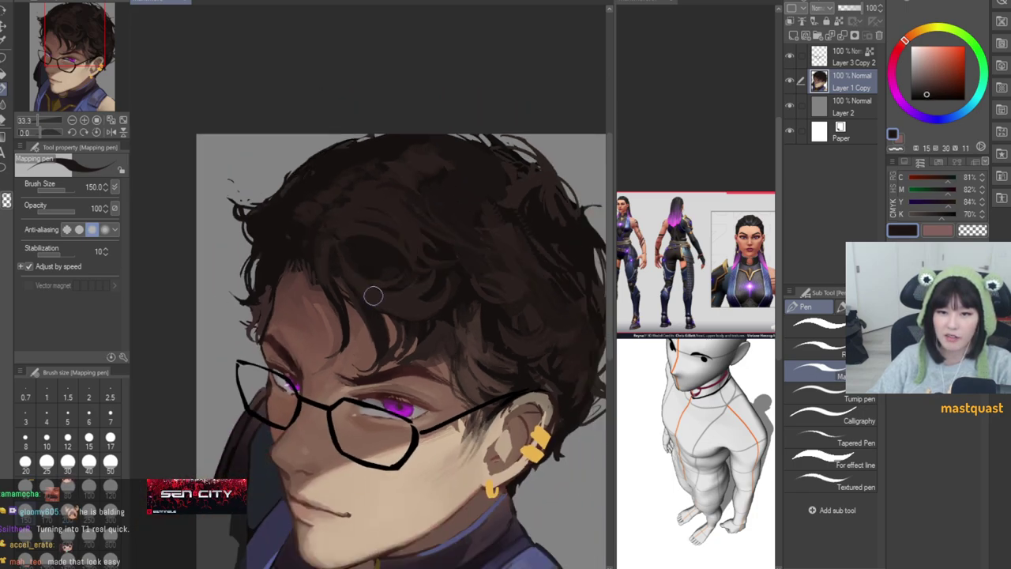
{"action": "scroll", "coordinate": [431, 318], "scroll_direction": "up", "scroll_amount": 3}
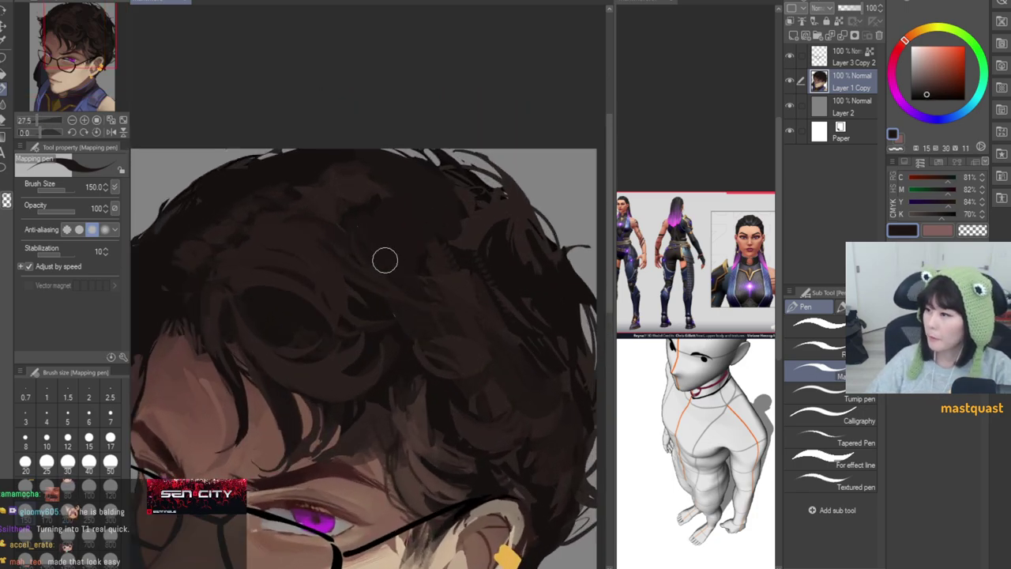
Step: Refine the curls above the forehead with Mapping pen strokes in sampled near-black browns
{"action": "left_click", "coordinate": [217, 297], "text": "alt"}
{"action": "left_click", "coordinate": [289, 312], "text": "alt"}
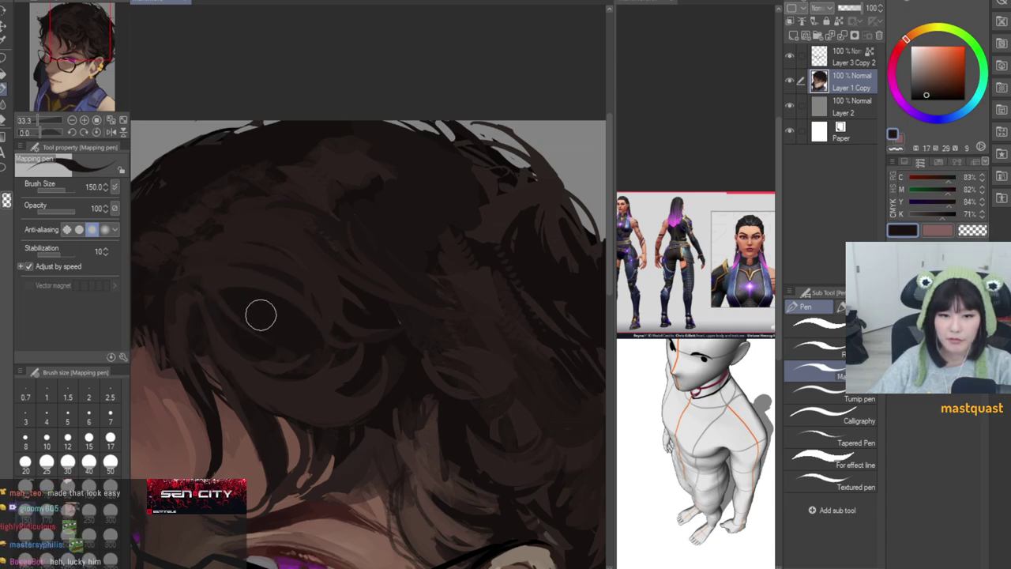
{"action": "scroll", "coordinate": [487, 280], "scroll_direction": "down", "scroll_amount": 3}
{"action": "scroll", "coordinate": [401, 276], "scroll_direction": "up", "scroll_amount": 3}
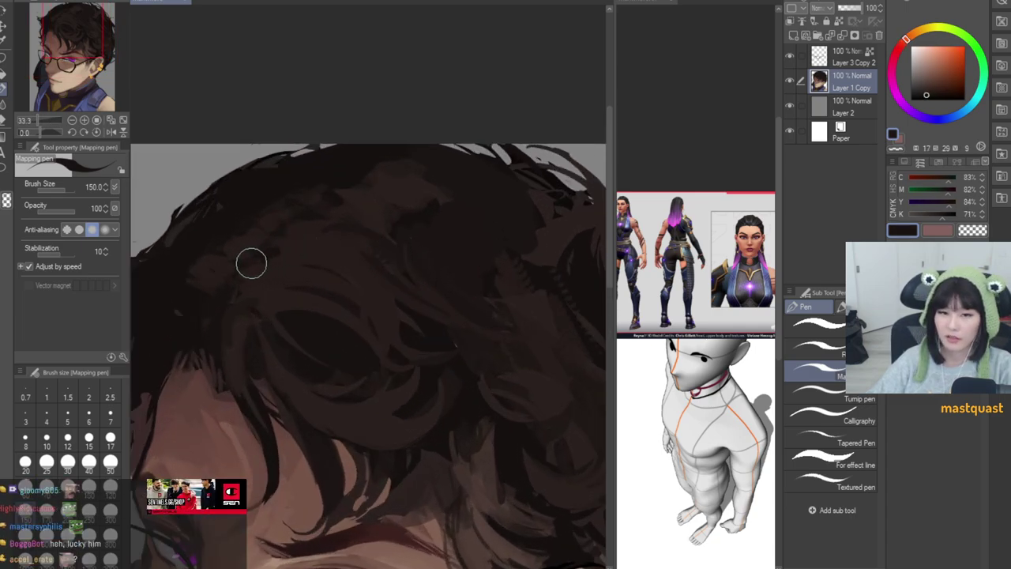
Step: Paint short, slightly lighter brown strands across the front of the crown with a sampled hair color
{"action": "left_click", "coordinate": [230, 288], "text": "alt"}
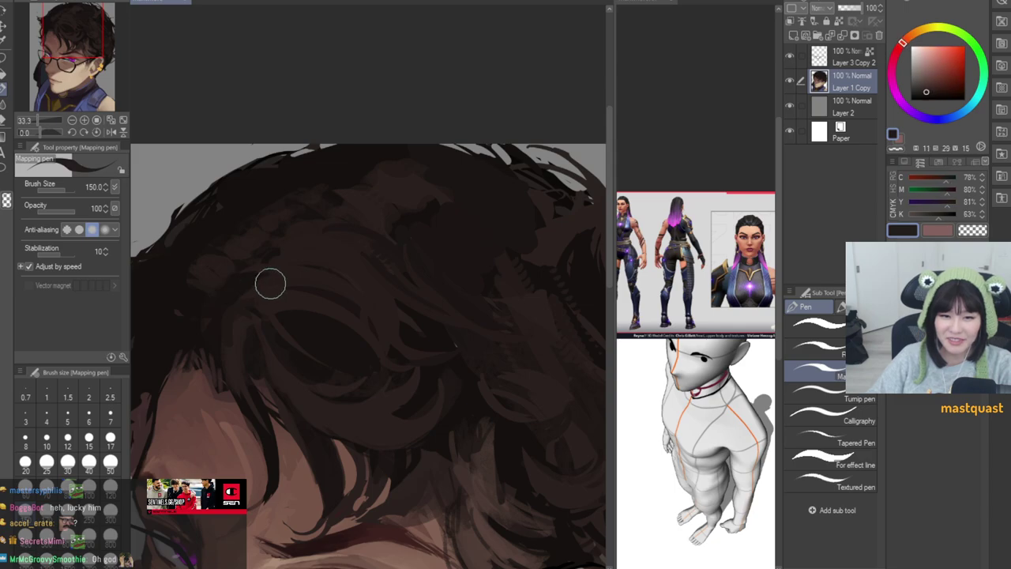
{"action": "scroll", "coordinate": [277, 300], "scroll_direction": "down", "scroll_amount": 2}
{"action": "scroll", "coordinate": [270, 294], "scroll_direction": "up", "scroll_amount": 1}
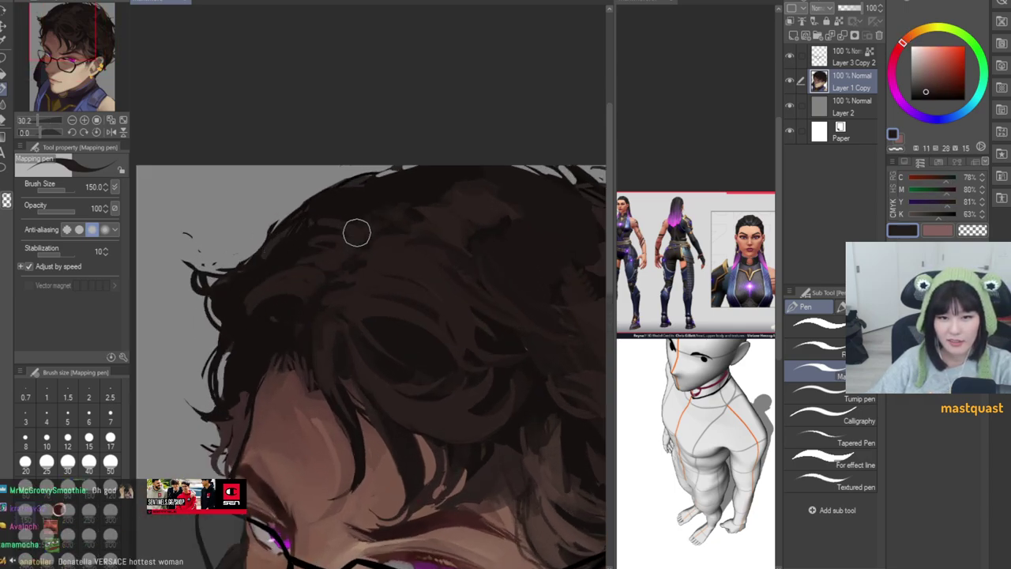
{"action": "scroll", "coordinate": [387, 205], "scroll_direction": "down", "scroll_amount": 3}
{"action": "scroll", "coordinate": [415, 217], "scroll_direction": "up", "scroll_amount": 1}
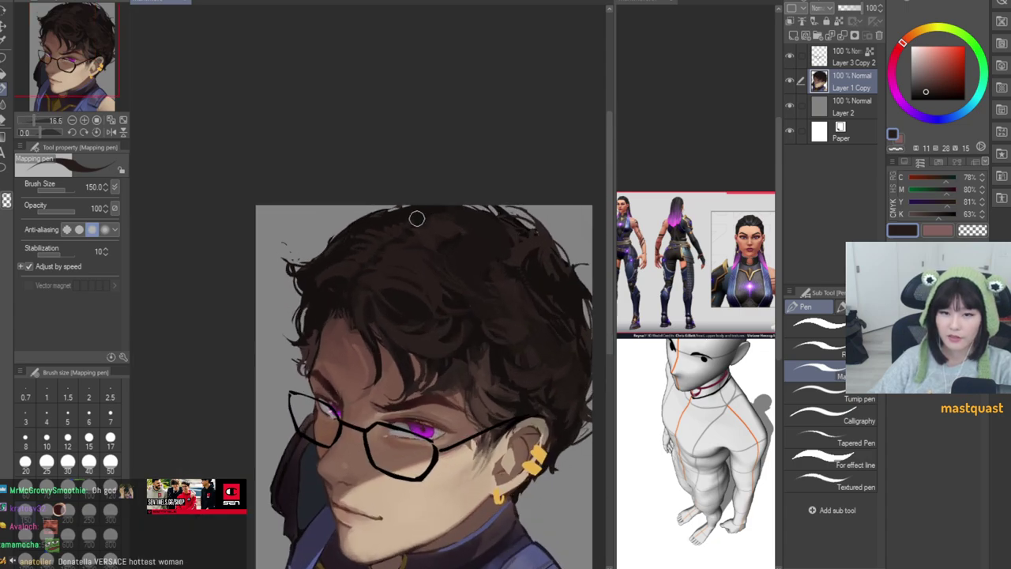
{"action": "scroll", "coordinate": [440, 212], "scroll_direction": "down", "scroll_amount": 2}
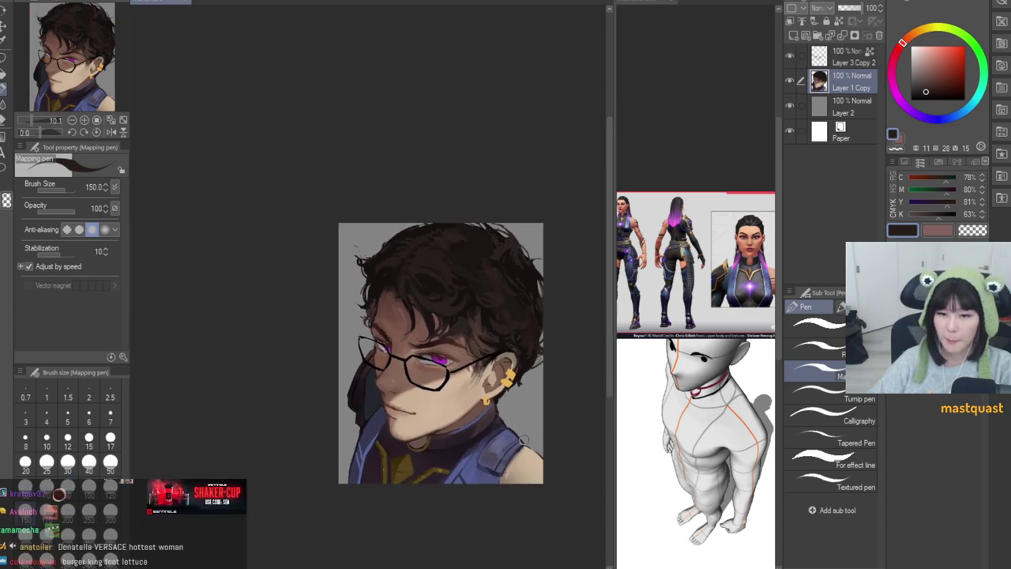
Step: Paint fine reddish-brown and dark strands along the hairline at the far temple using sampled colors
{"action": "scroll", "coordinate": [485, 314], "scroll_direction": "up", "scroll_amount": 5}
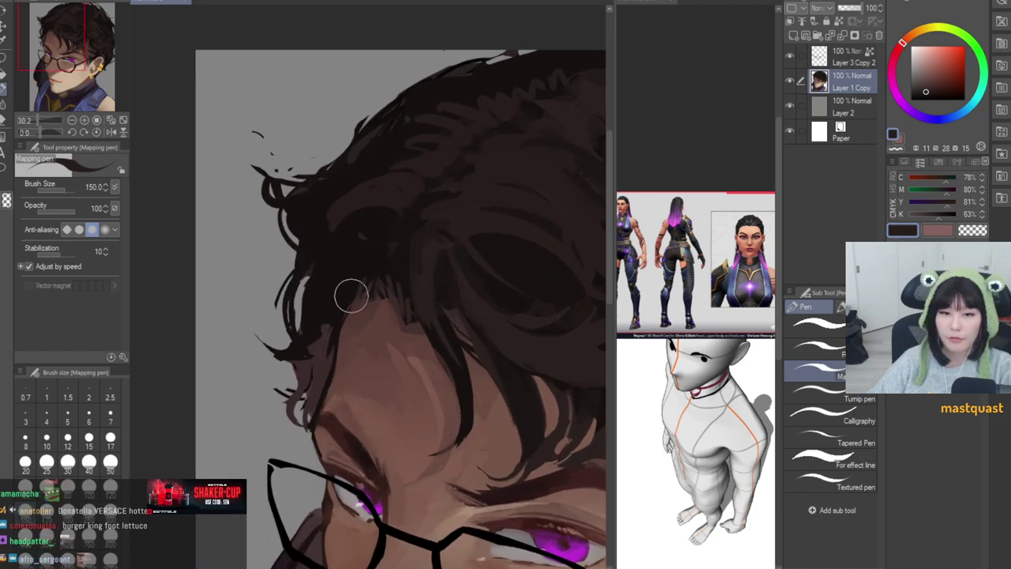
{"action": "left_click", "coordinate": [364, 282], "text": "alt"}
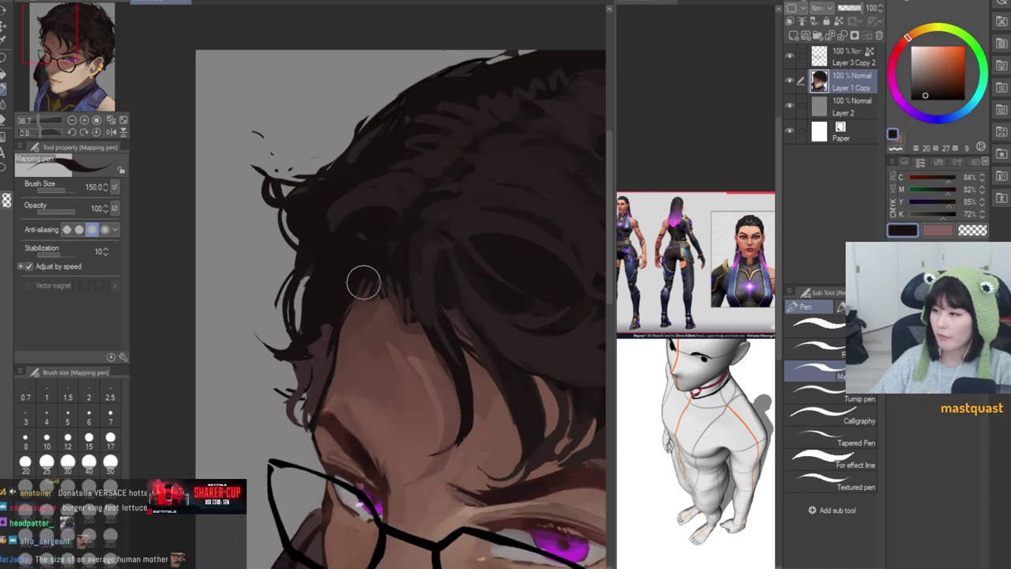
{"action": "left_click", "coordinate": [304, 329], "text": "alt"}
{"action": "left_click", "coordinate": [341, 302], "text": "alt"}
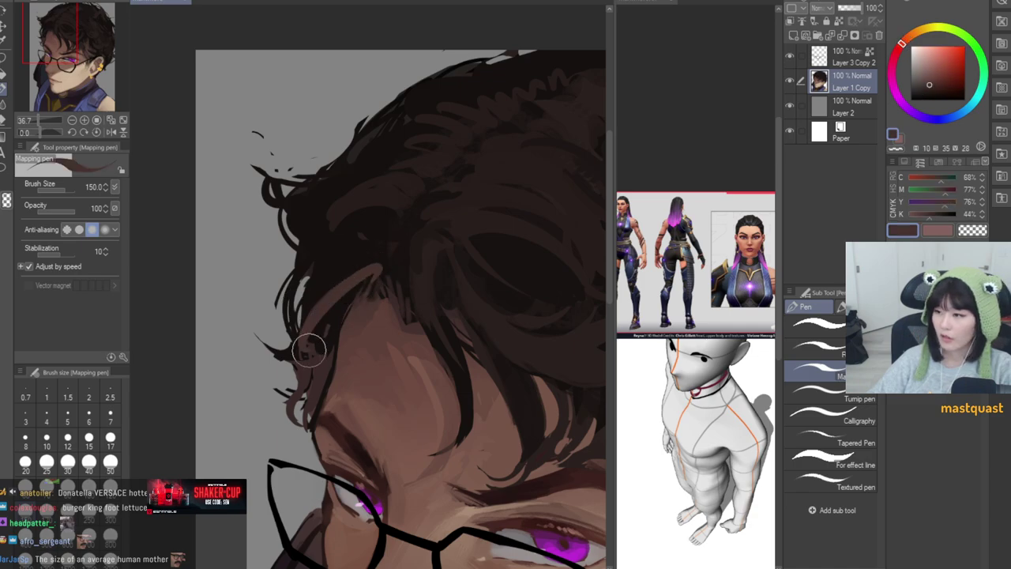
{"action": "scroll", "coordinate": [361, 280], "scroll_direction": "down", "scroll_amount": 2}
{"action": "scroll", "coordinate": [365, 273], "scroll_direction": "down", "scroll_amount": 1}
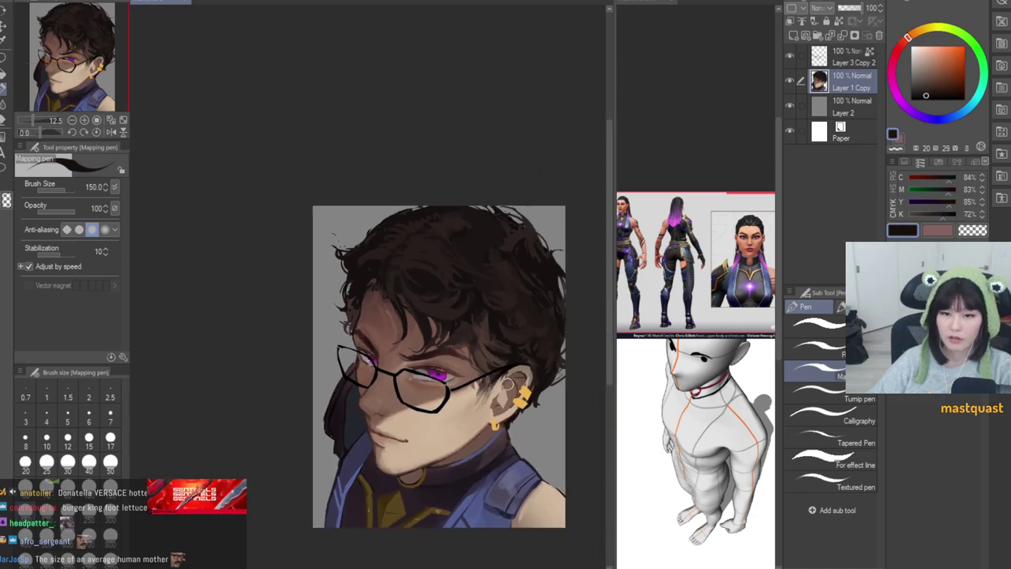
{"action": "scroll", "coordinate": [364, 273], "scroll_direction": "up", "scroll_amount": 3}
{"action": "left_click", "coordinate": [363, 274], "text": "alt"}
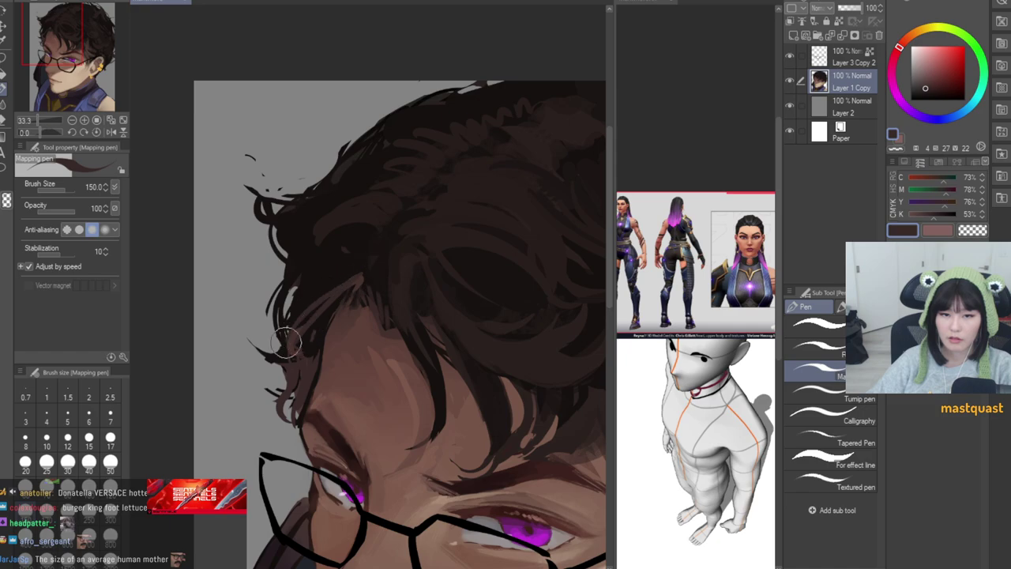
Step: Add thin strands over the dark crown area behind the front curls in sampled dark and lighter browns
{"action": "scroll", "coordinate": [289, 306], "scroll_direction": "down", "scroll_amount": 1}
{"action": "left_click", "coordinate": [426, 242], "text": "alt"}
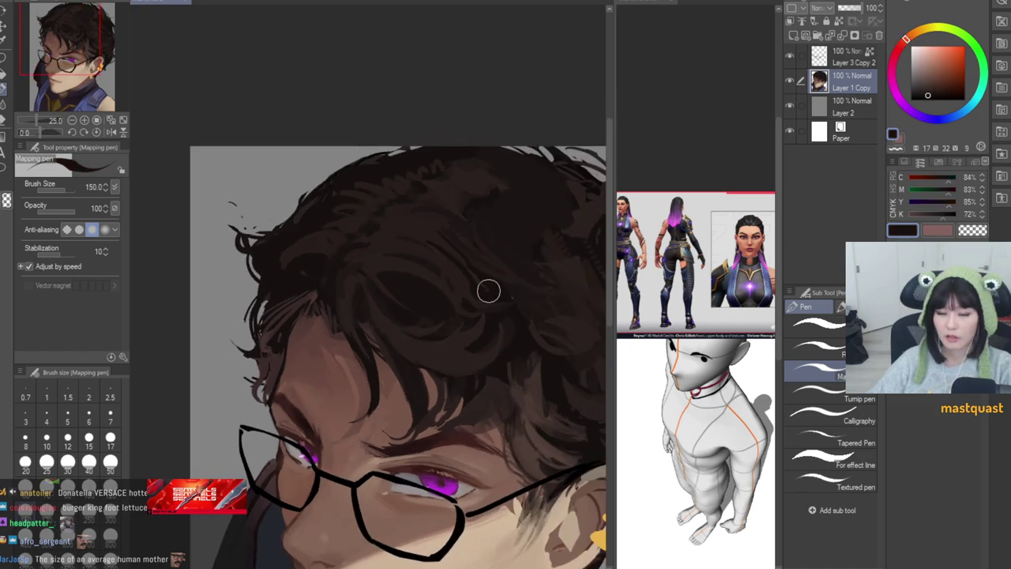
{"action": "left_click", "coordinate": [496, 204], "text": "alt"}
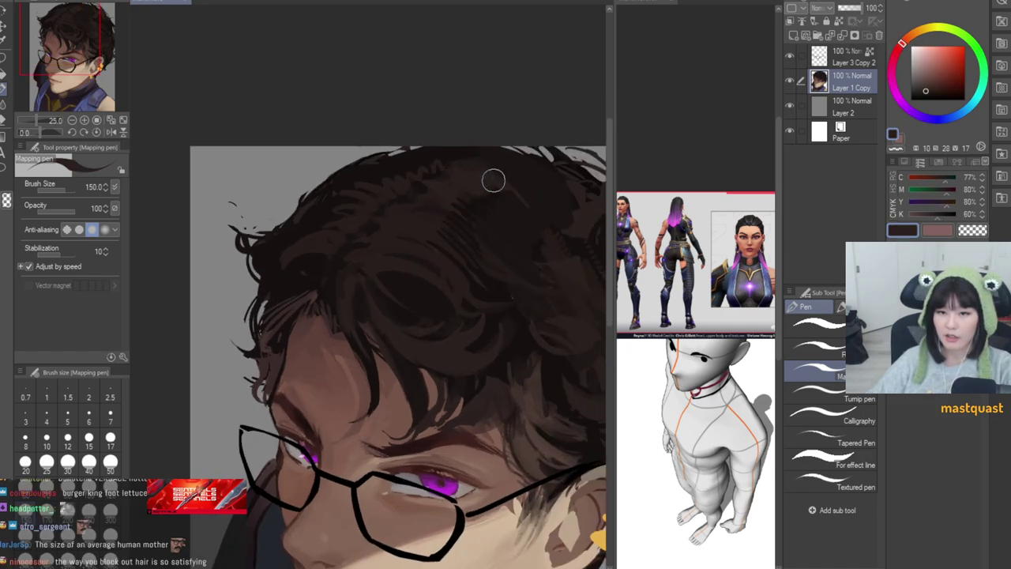
{"action": "scroll", "coordinate": [503, 205], "scroll_direction": "down", "scroll_amount": 1}
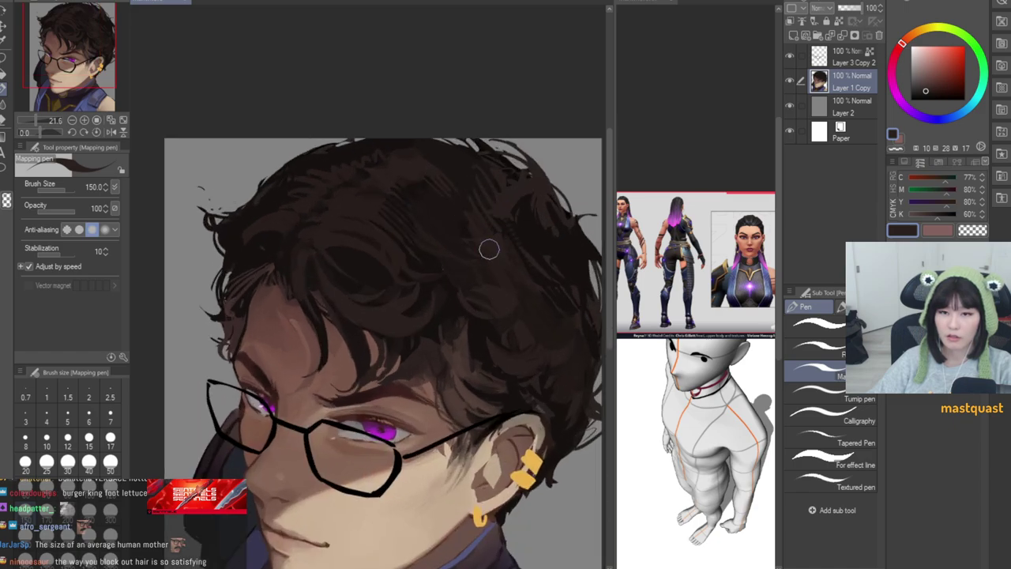
{"action": "scroll", "coordinate": [489, 250], "scroll_direction": "down", "scroll_amount": 1}
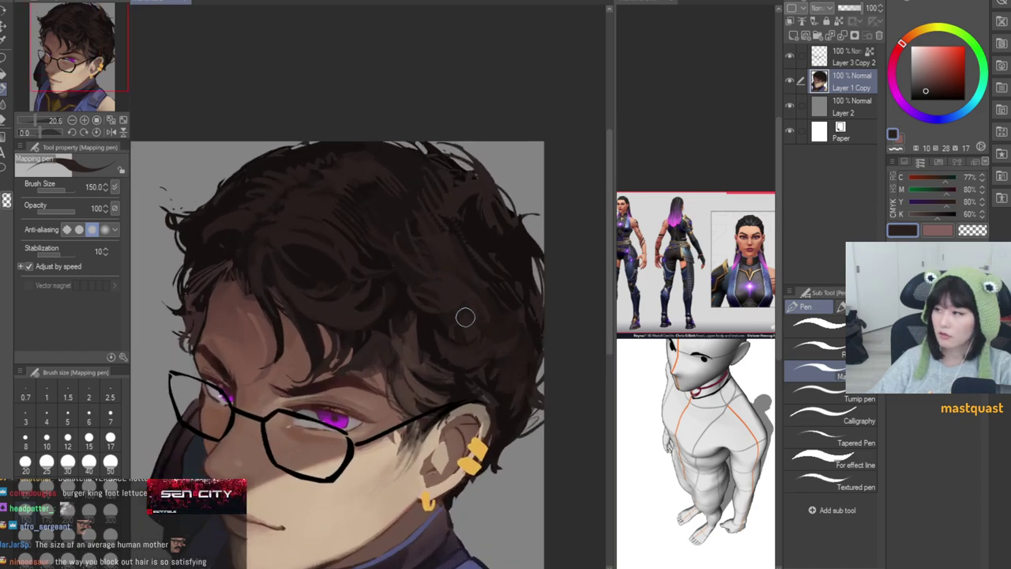
{"action": "scroll", "coordinate": [454, 294], "scroll_direction": "down", "scroll_amount": 4}
{"action": "scroll", "coordinate": [446, 371], "scroll_direction": "up", "scroll_amount": 4}
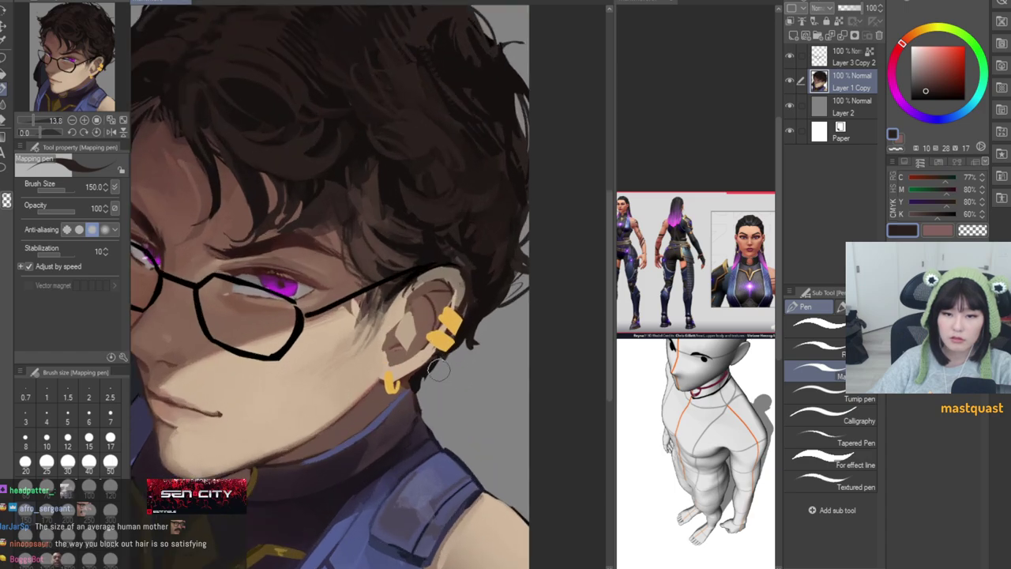
Step: Sample the earring gold, lighten it to a pale cream yellow, and paint highlights on the two ear cuffs and the lobe hoop
{"action": "left_click", "coordinate": [439, 338], "text": "alt"}
{"action": "left_click", "coordinate": [926, 47]}
{"action": "scroll", "coordinate": [452, 321], "scroll_direction": "up", "scroll_amount": 2}
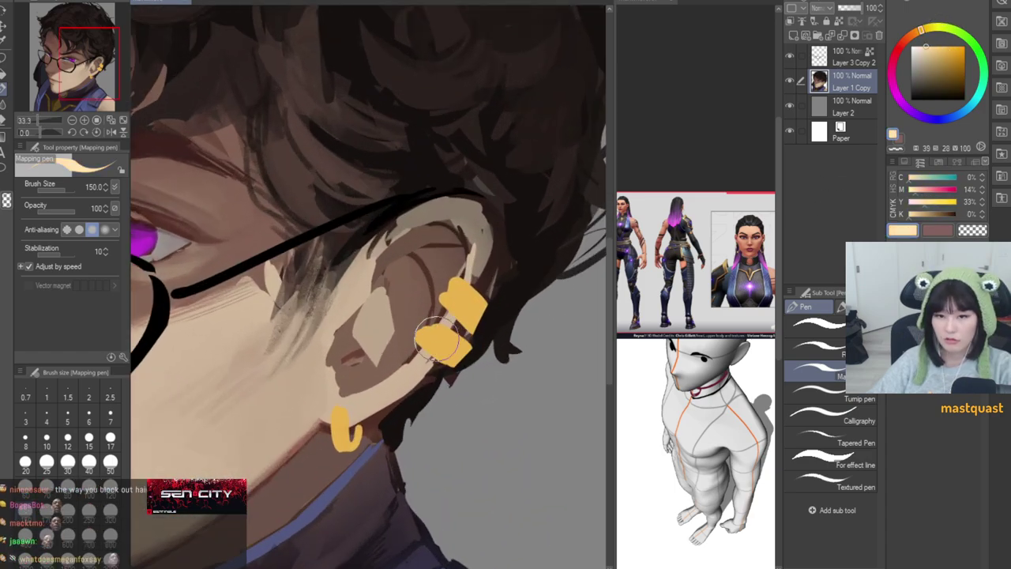
{"action": "left_click_drag", "start_coordinate": [439, 336], "coordinate": [453, 338]}
{"action": "left_click_drag", "start_coordinate": [469, 300], "coordinate": [462, 319]}
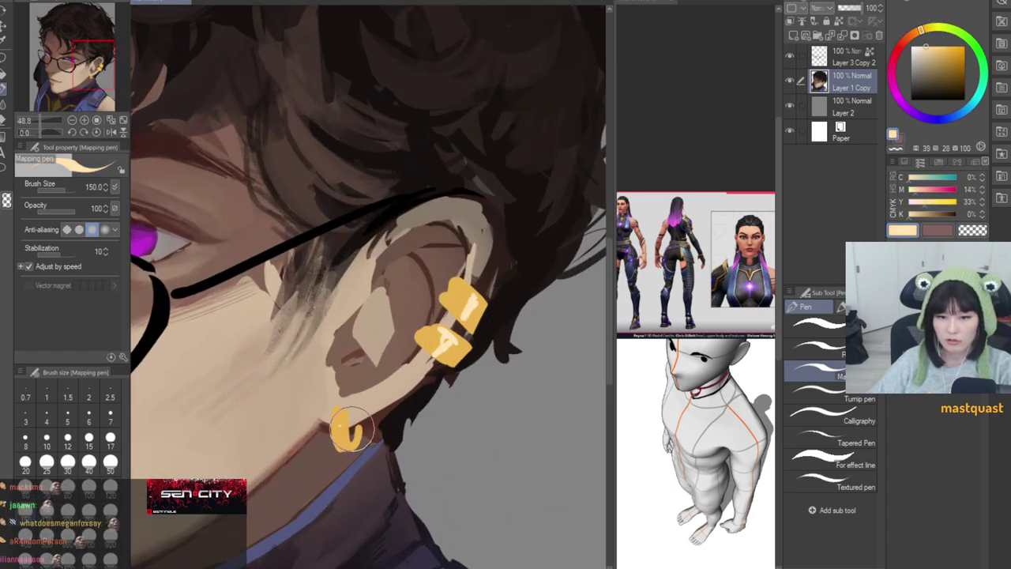
{"action": "left_click_drag", "start_coordinate": [343, 423], "coordinate": [344, 438]}
{"action": "scroll", "coordinate": [421, 373], "scroll_direction": "down", "scroll_amount": 4}
{"action": "scroll", "coordinate": [470, 359], "scroll_direction": "down", "scroll_amount": 3}
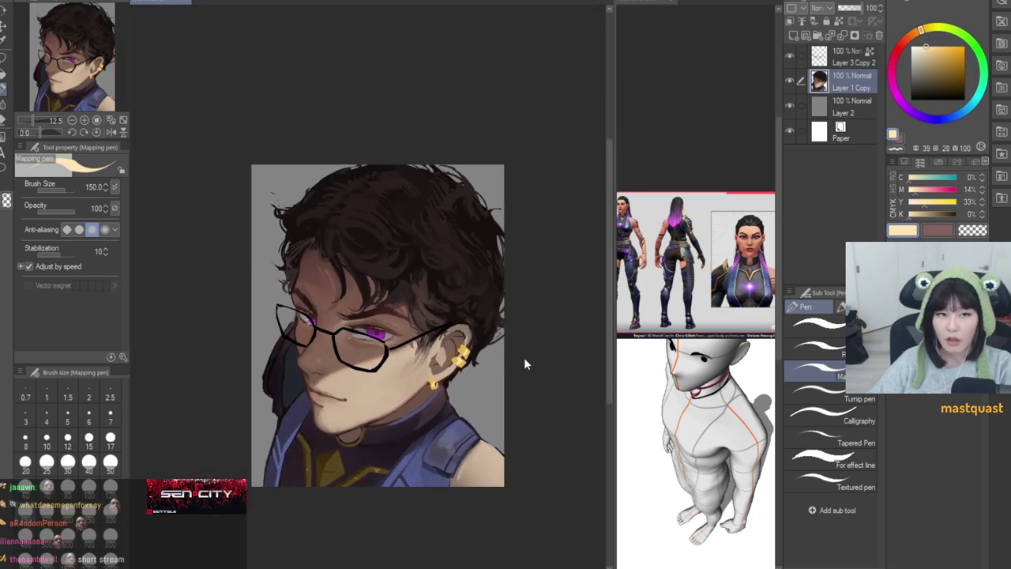